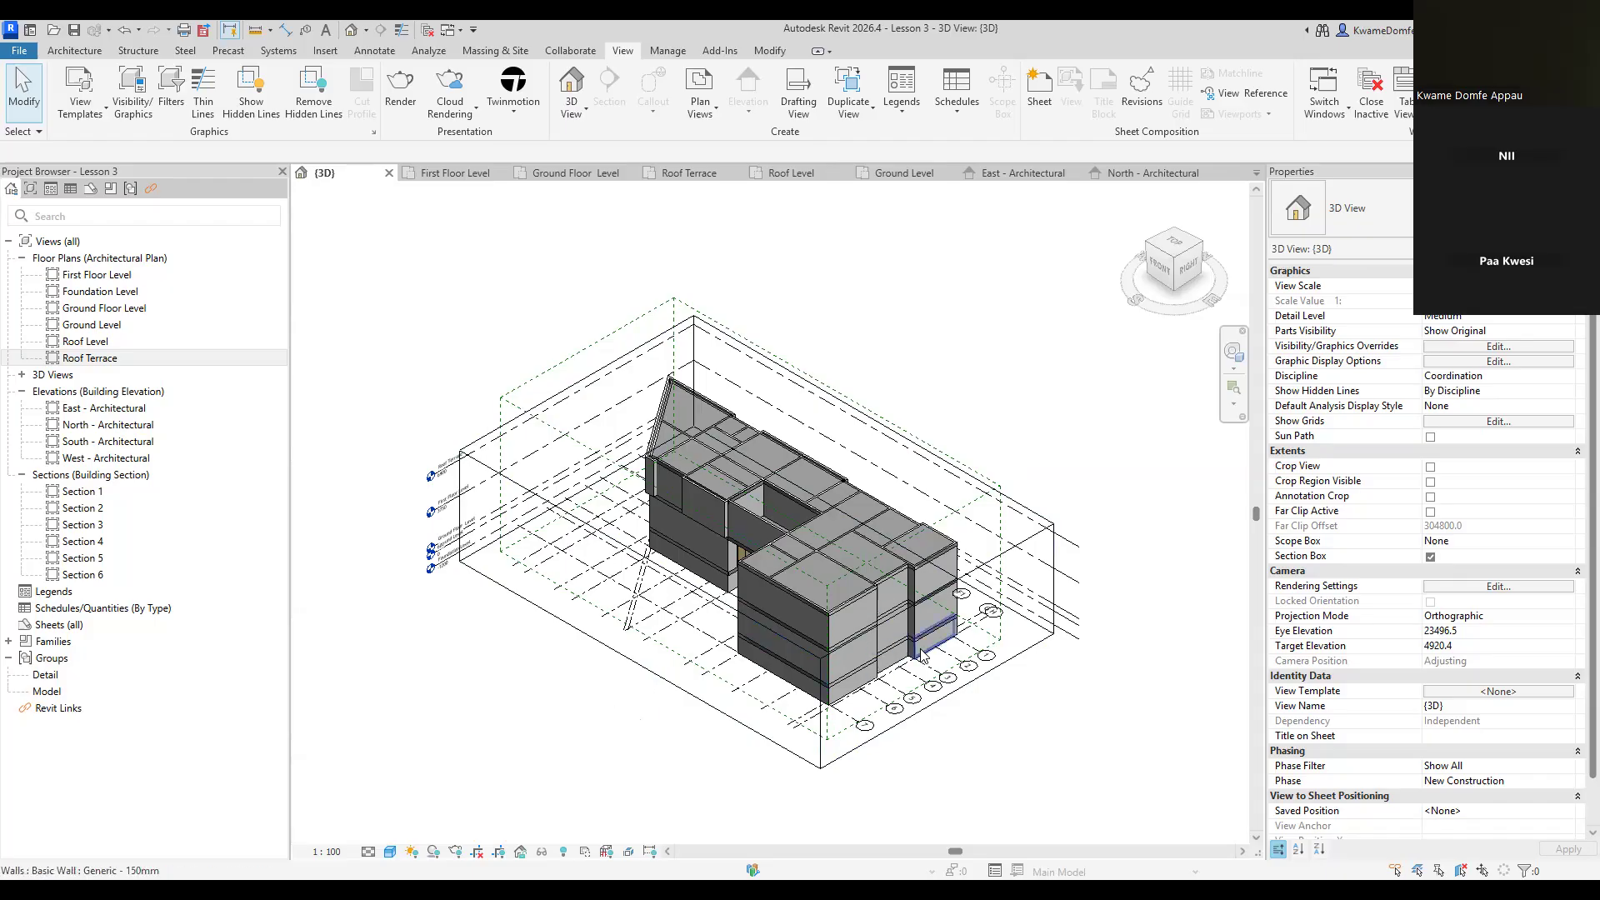
# Open the South - Architectural elevation and examine the building's levels from Foundation Level up to Roof Level
pyautogui.doubleClick(108, 440)
pyautogui.scroll(6, 633, 658)
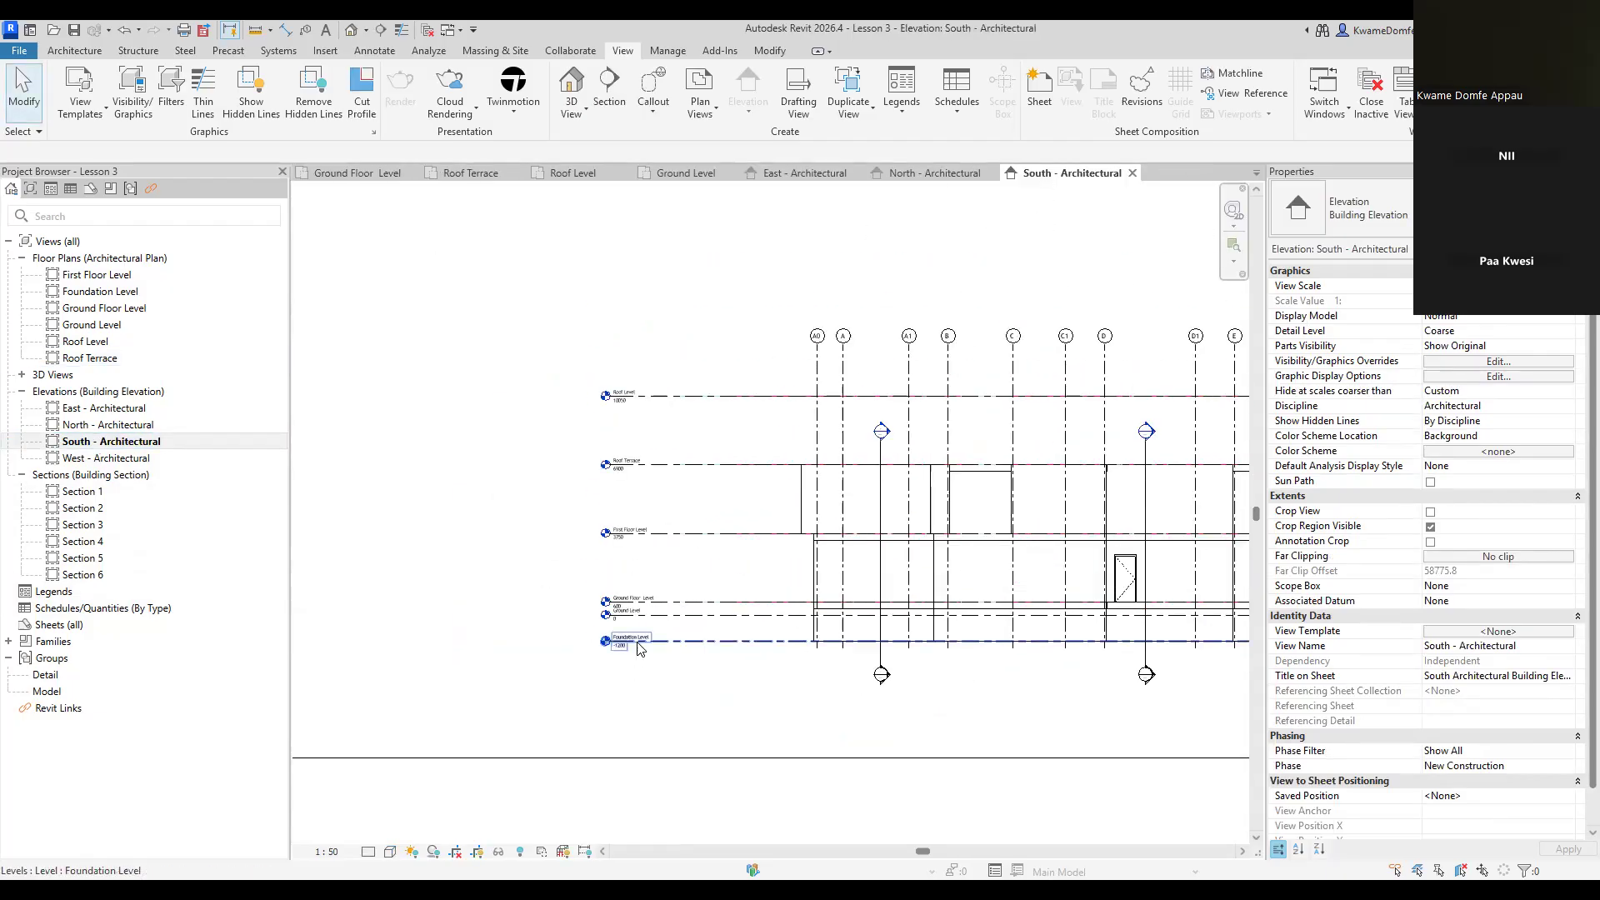
pyautogui.scroll(2, 684, 641)
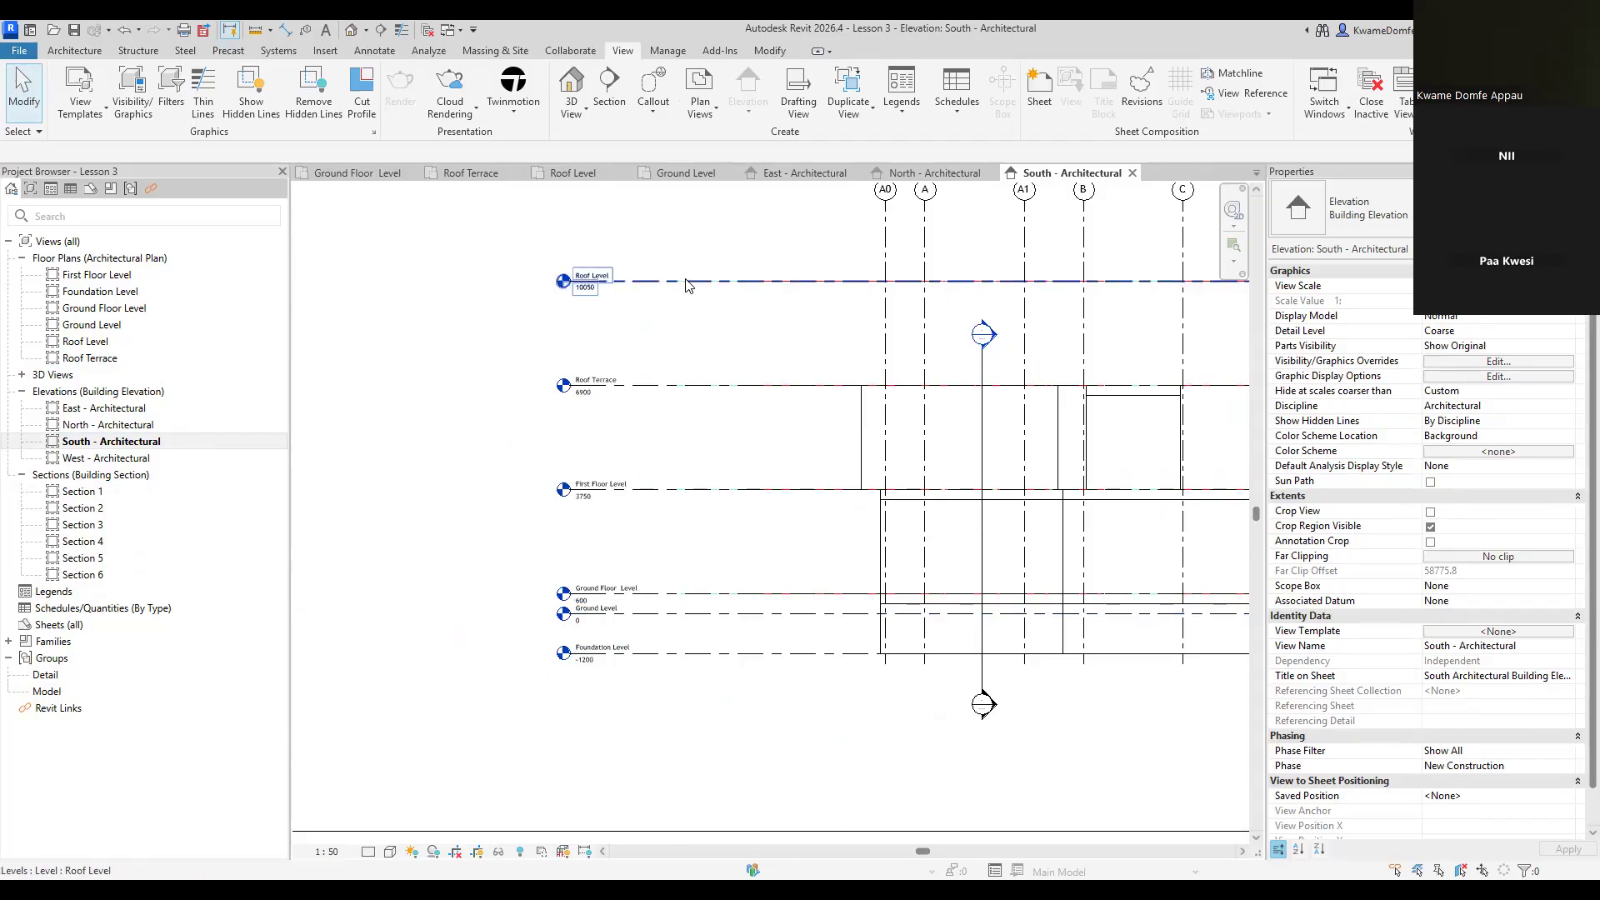
pyautogui.scroll(5, 659, 672)
pyautogui.scroll(-4, 636, 672)
pyautogui.scroll(3, 610, 544)
pyautogui.scroll(-3, 613, 639)
pyautogui.scroll(3, 585, 451)
pyautogui.scroll(-3, 602, 640)
pyautogui.scroll(3, 607, 413)
pyautogui.scroll(-1, 612, 566)
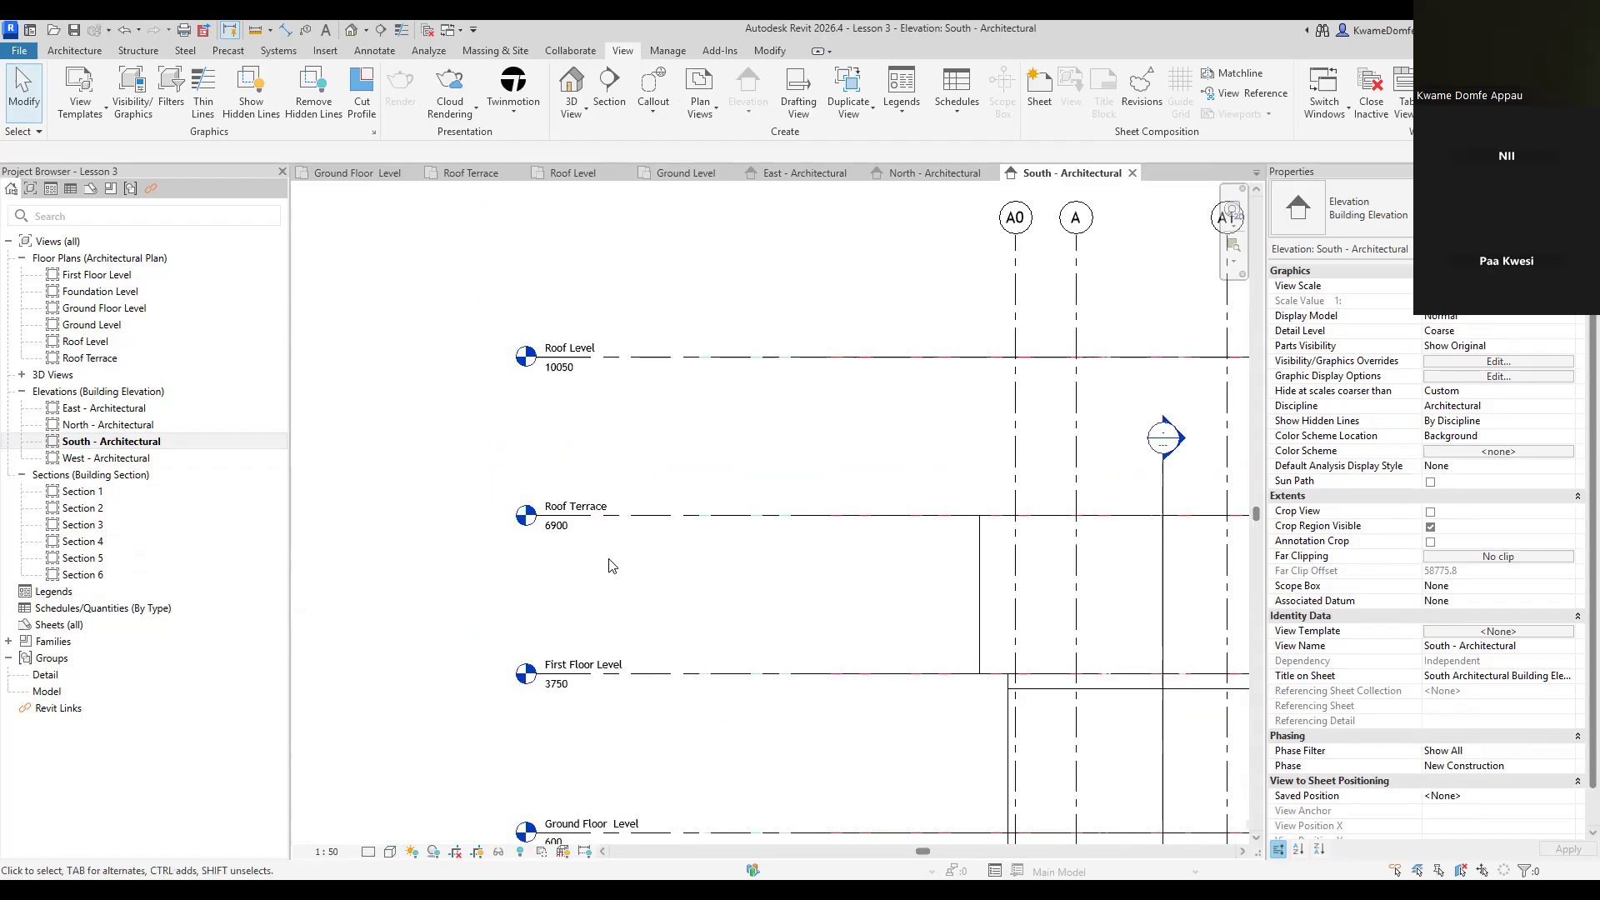
pyautogui.scroll(-4, 593, 454)
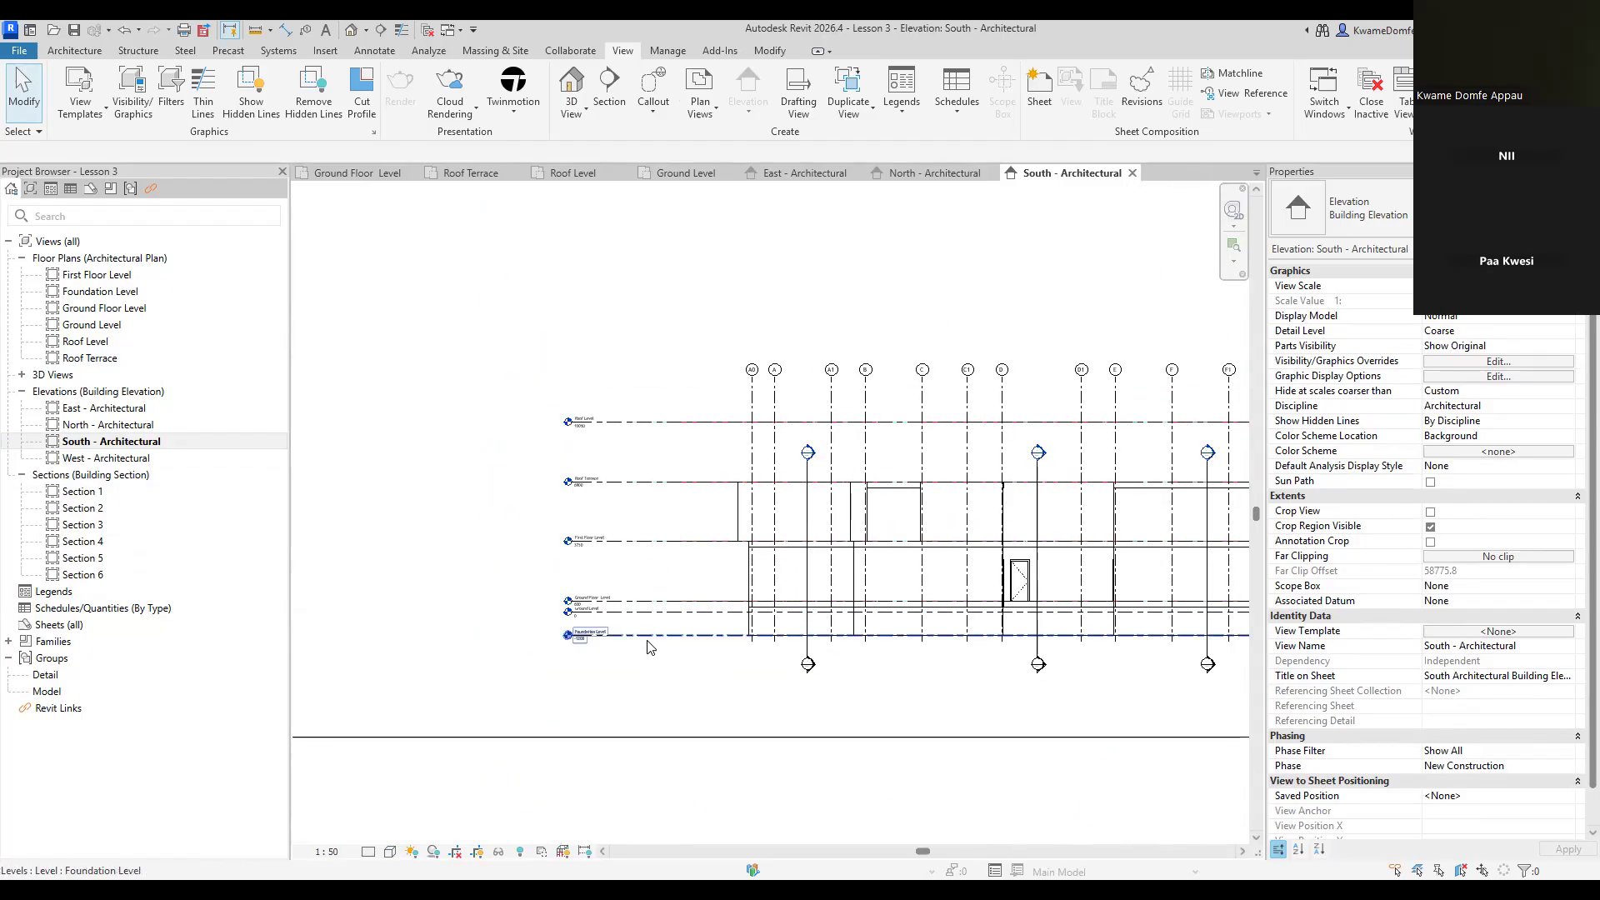
pyautogui.scroll(3, 633, 604)
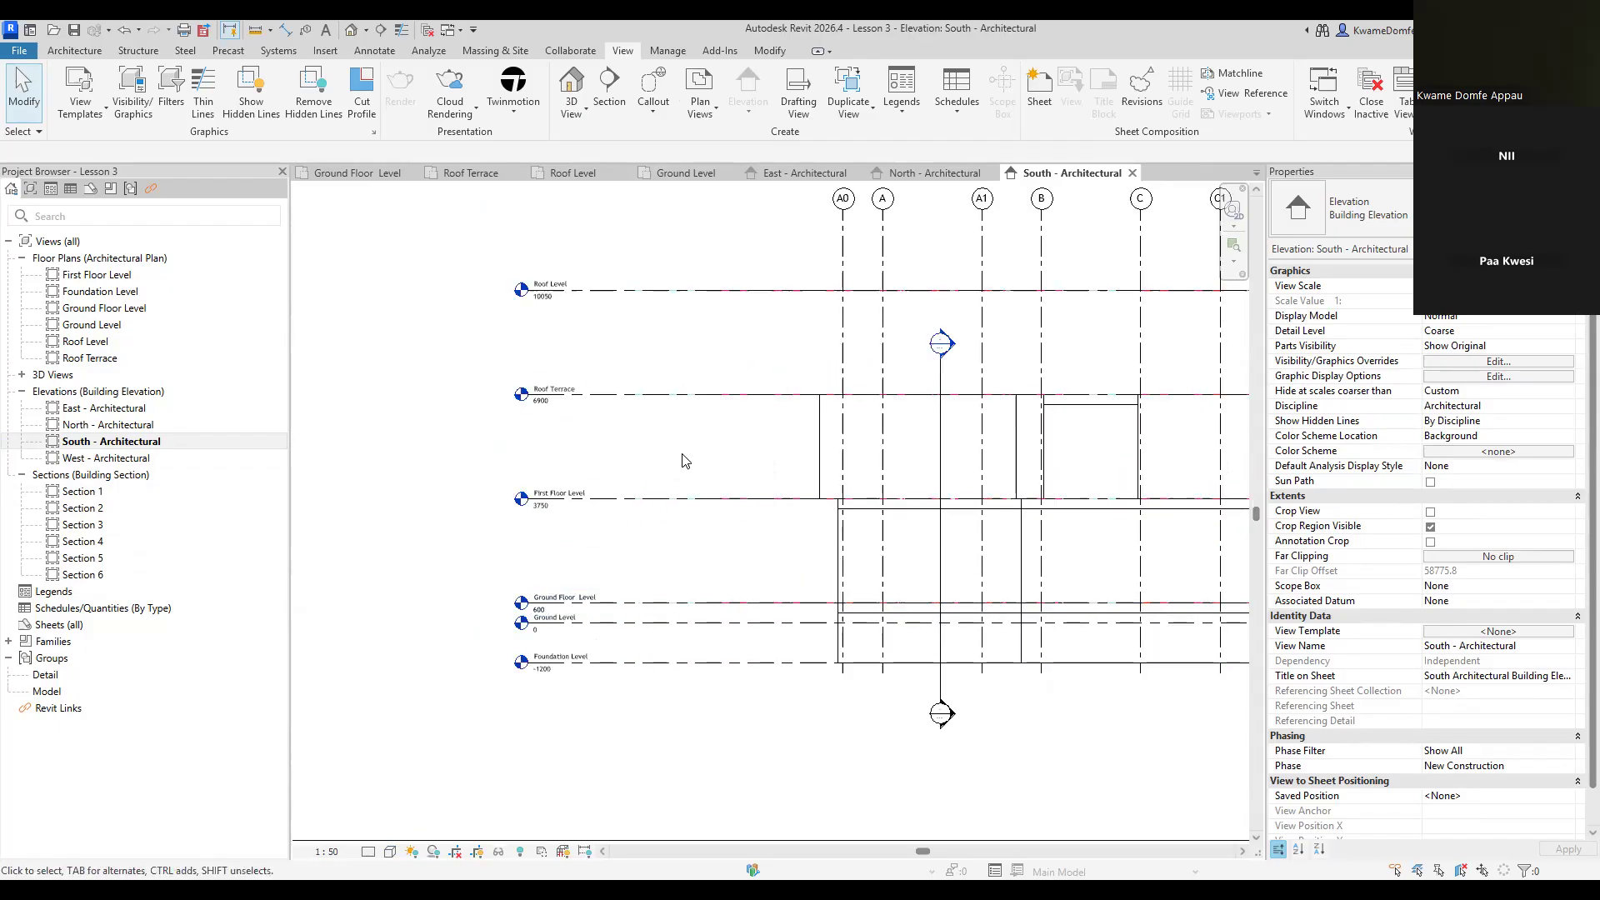
pyautogui.scroll(-3, 652, 626)
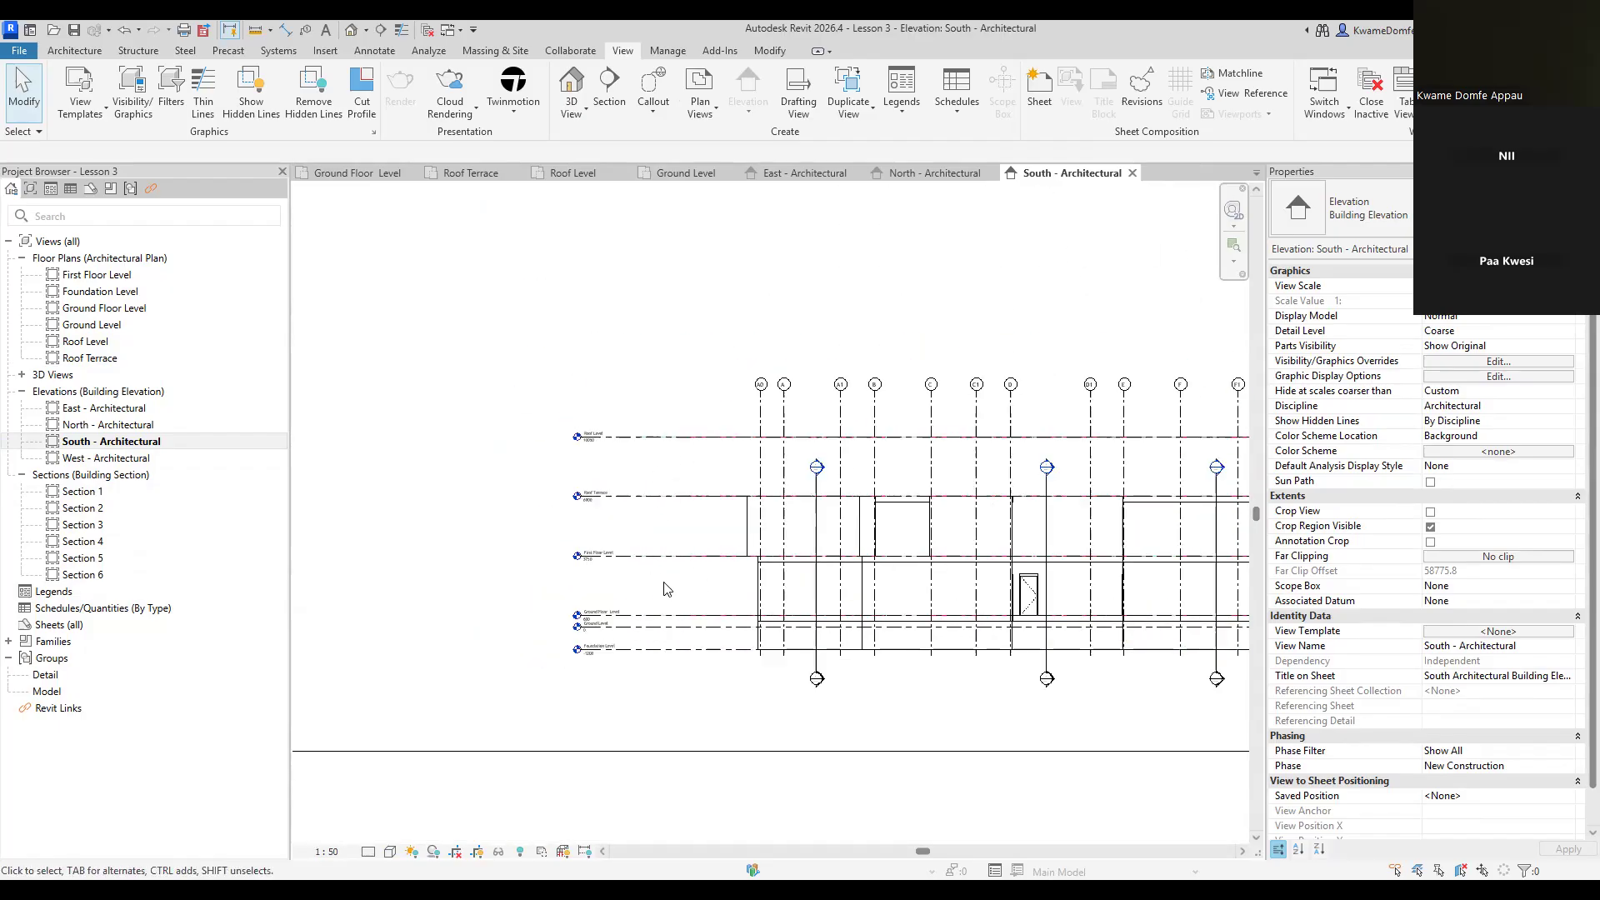
pyautogui.scroll(-2, 664, 589)
pyautogui.scroll(2, 700, 598)
pyautogui.scroll(-2, 624, 442)
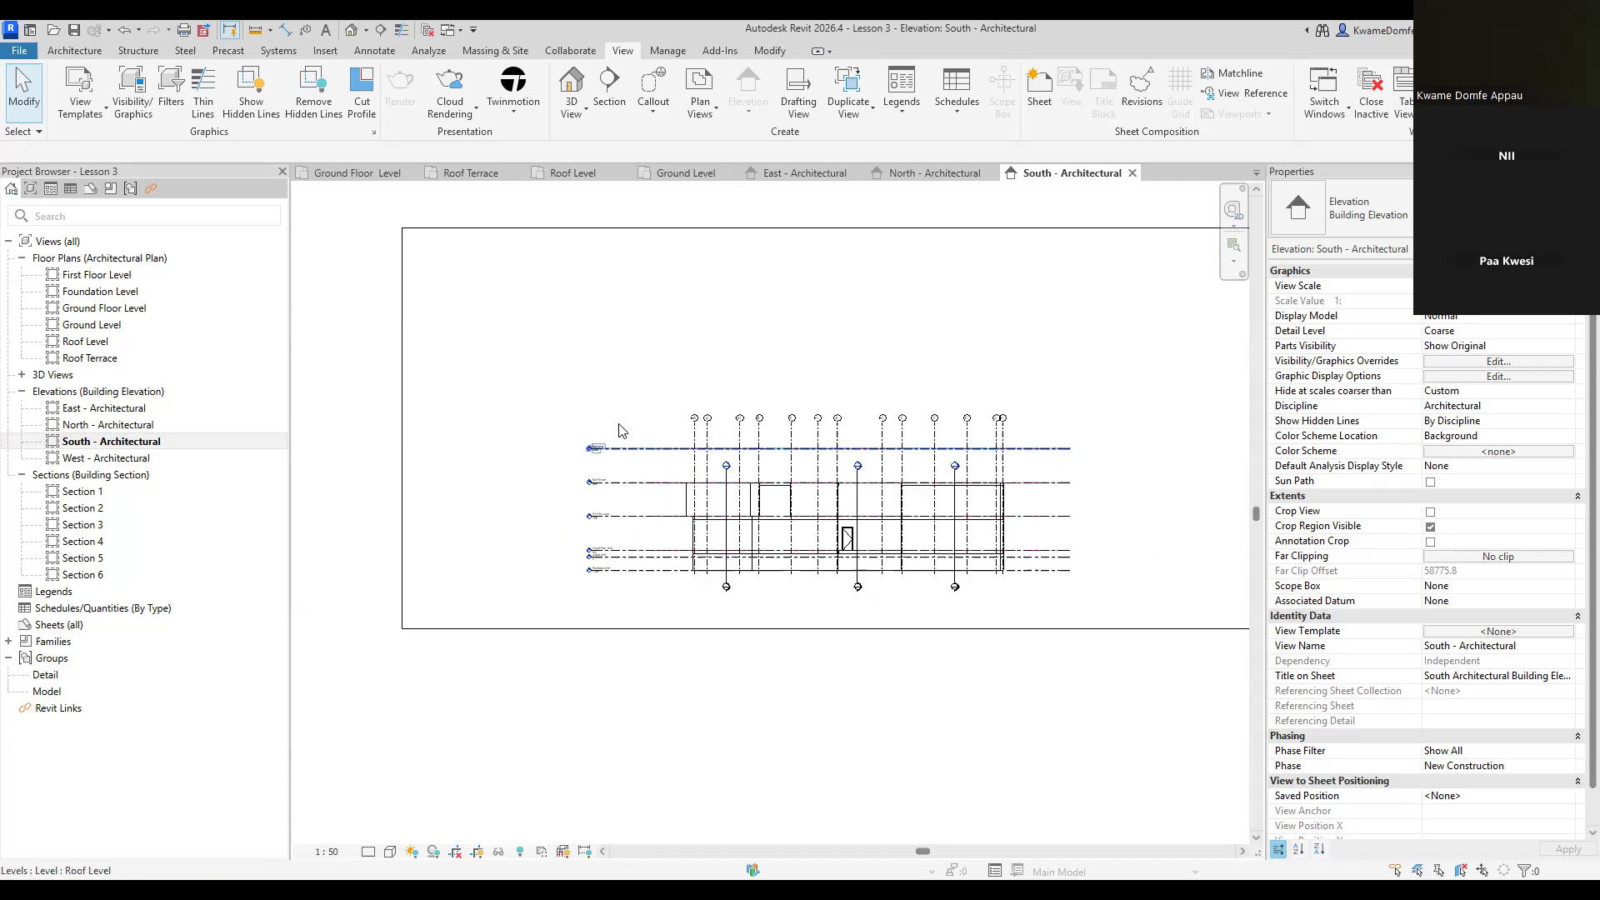
pyautogui.scroll(4, 619, 468)
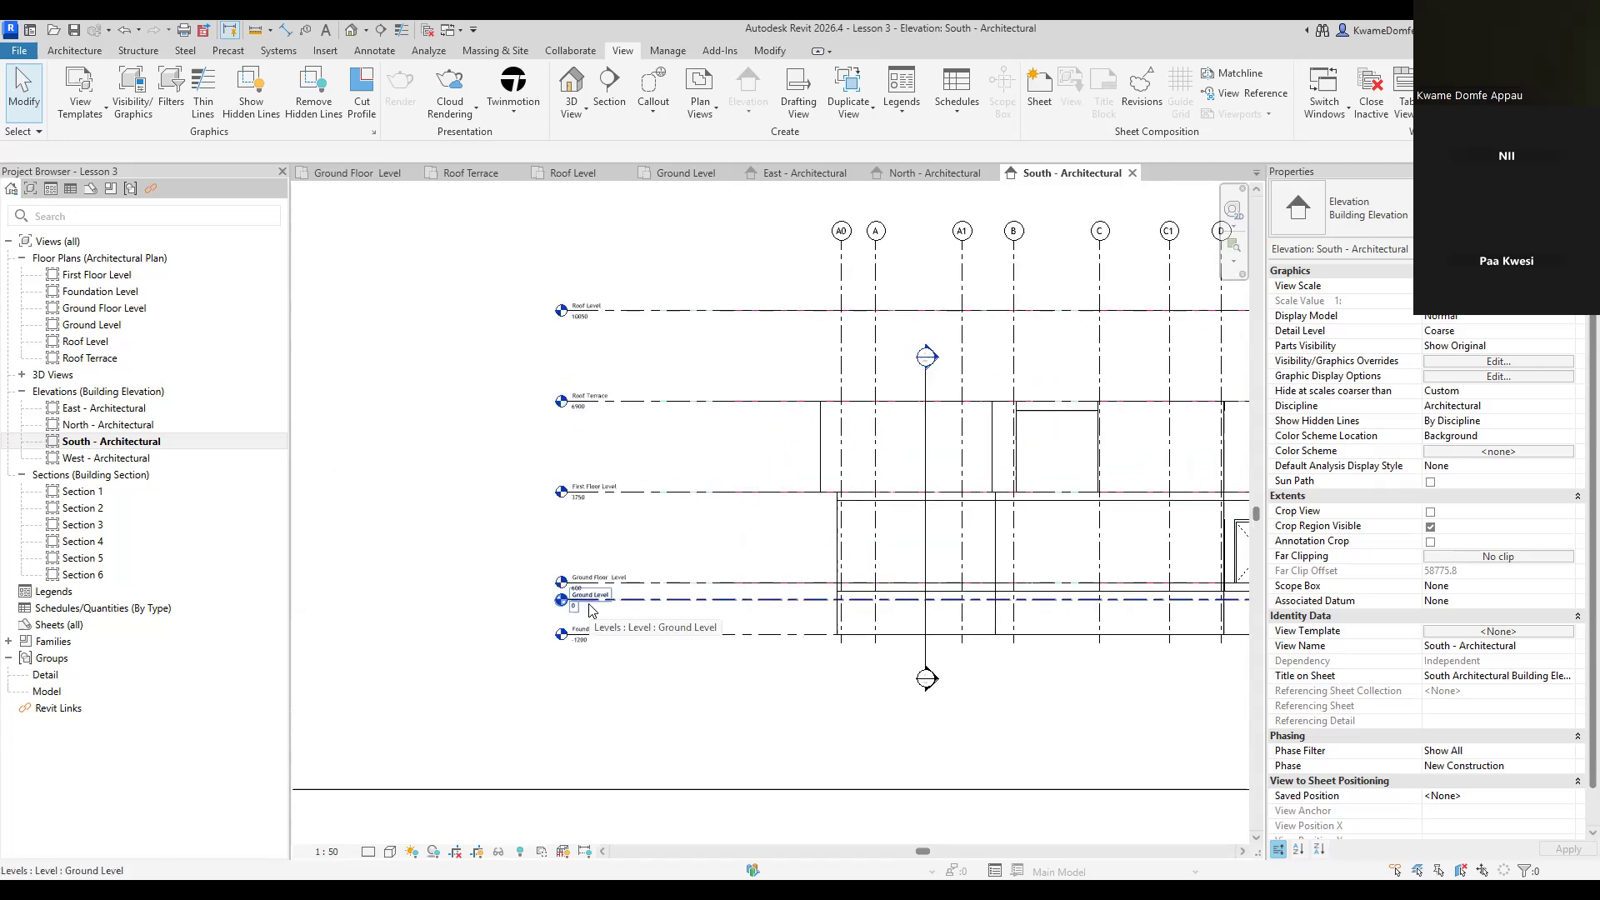
# Review each floor plan view, from First Floor Level to Roof Terrace, and compare them with the level heads in the south elevation
pyautogui.click(75, 277)
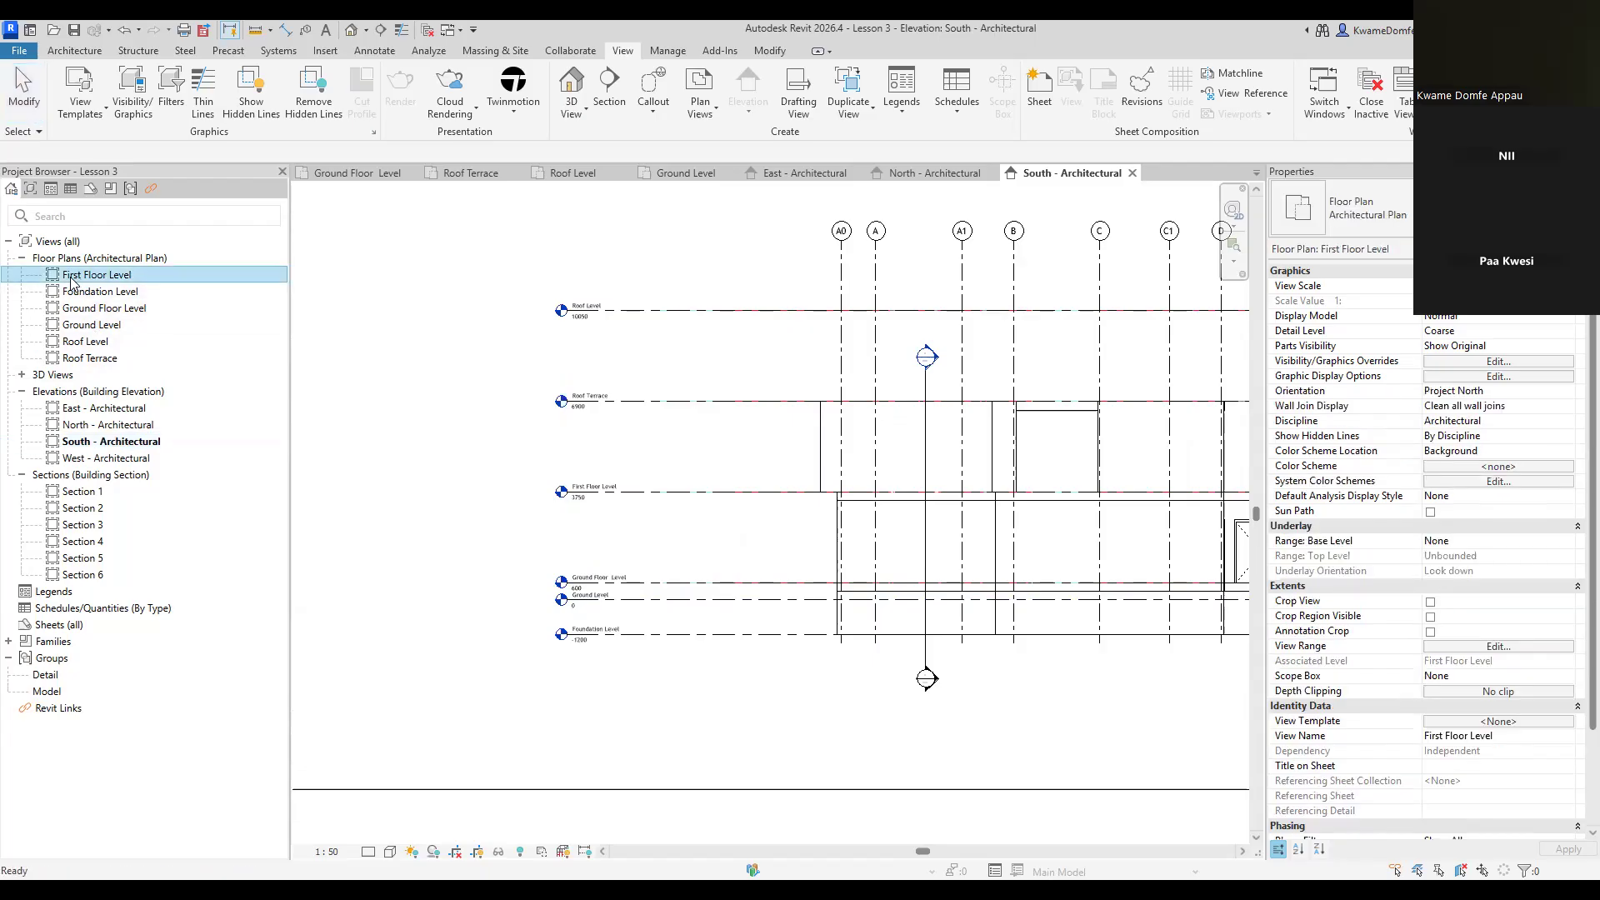
pyautogui.click(94, 293)
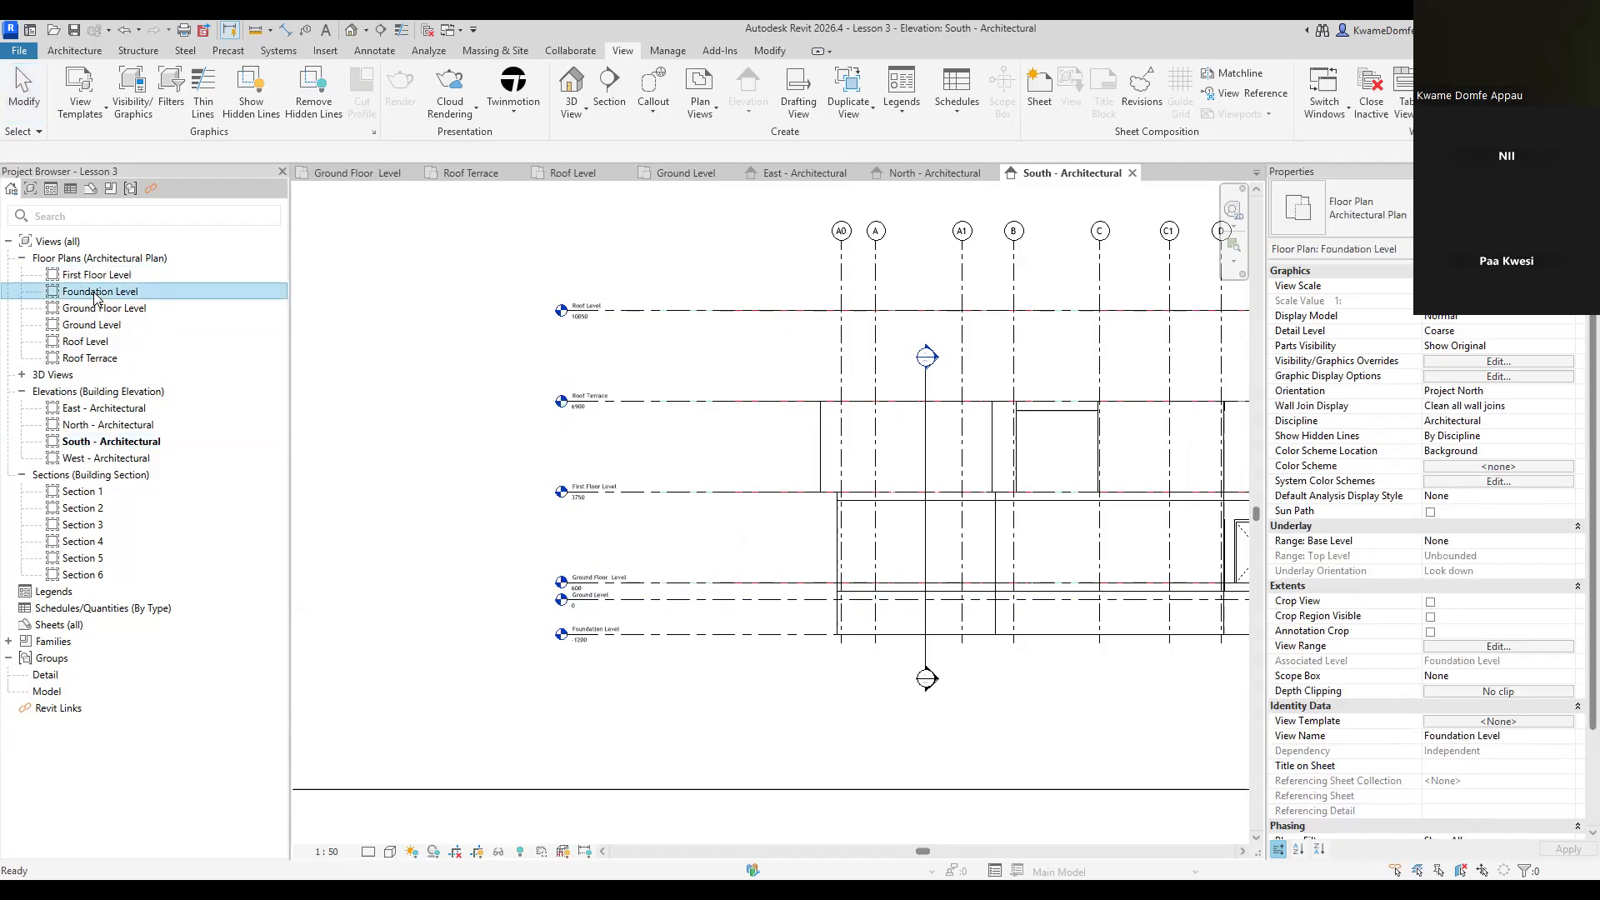
pyautogui.click(103, 308)
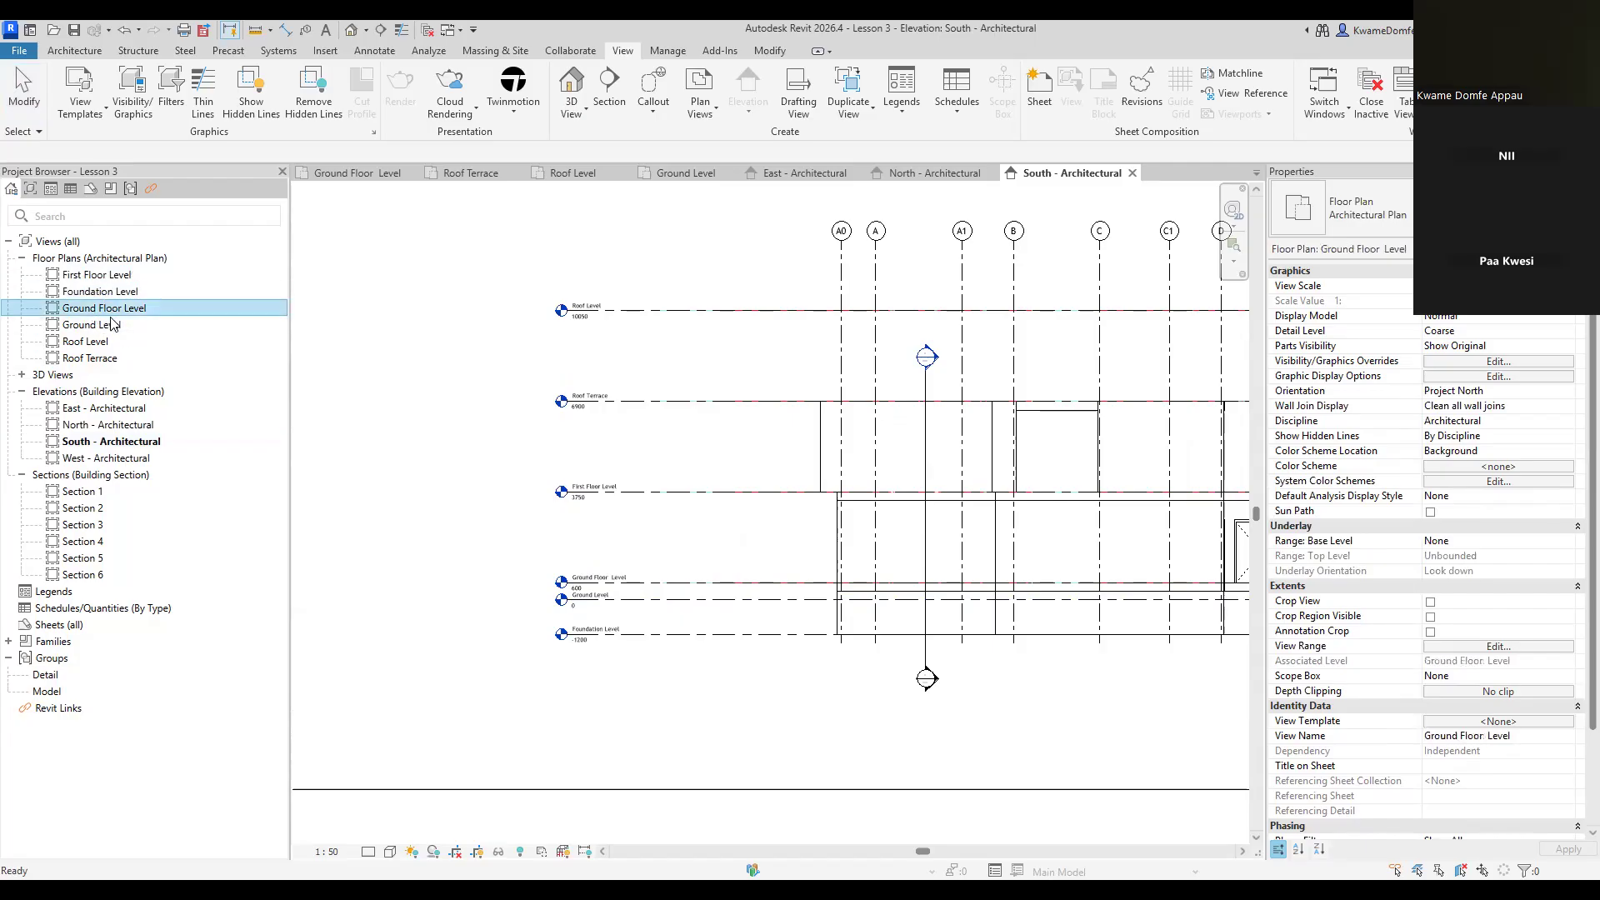
pyautogui.click(87, 325)
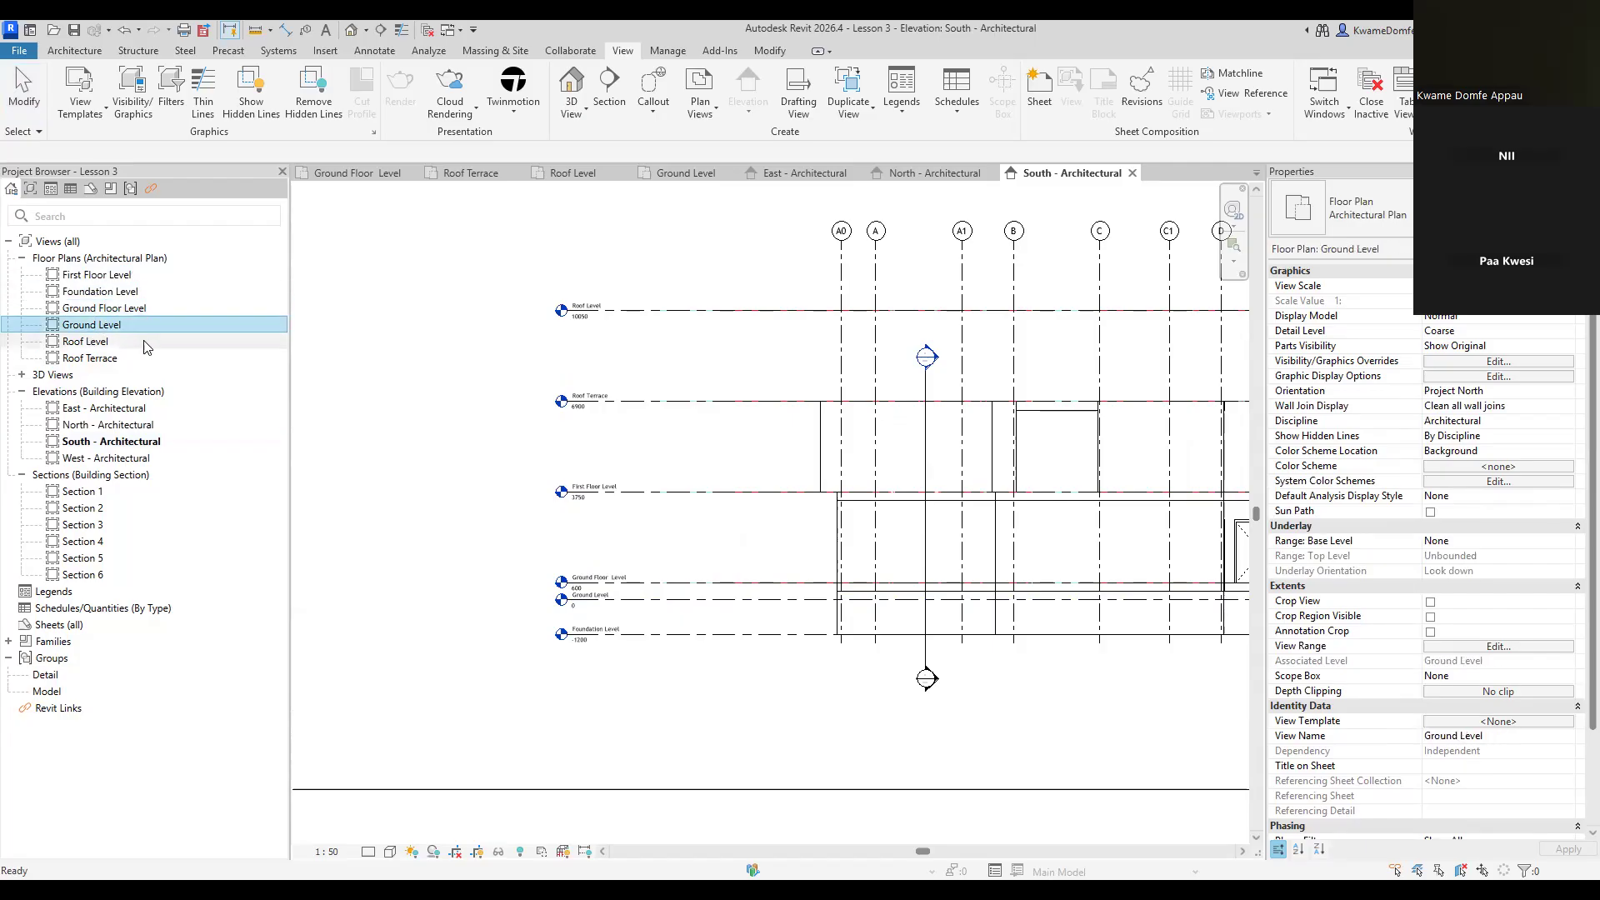
pyautogui.click(82, 342)
pyautogui.click(83, 358)
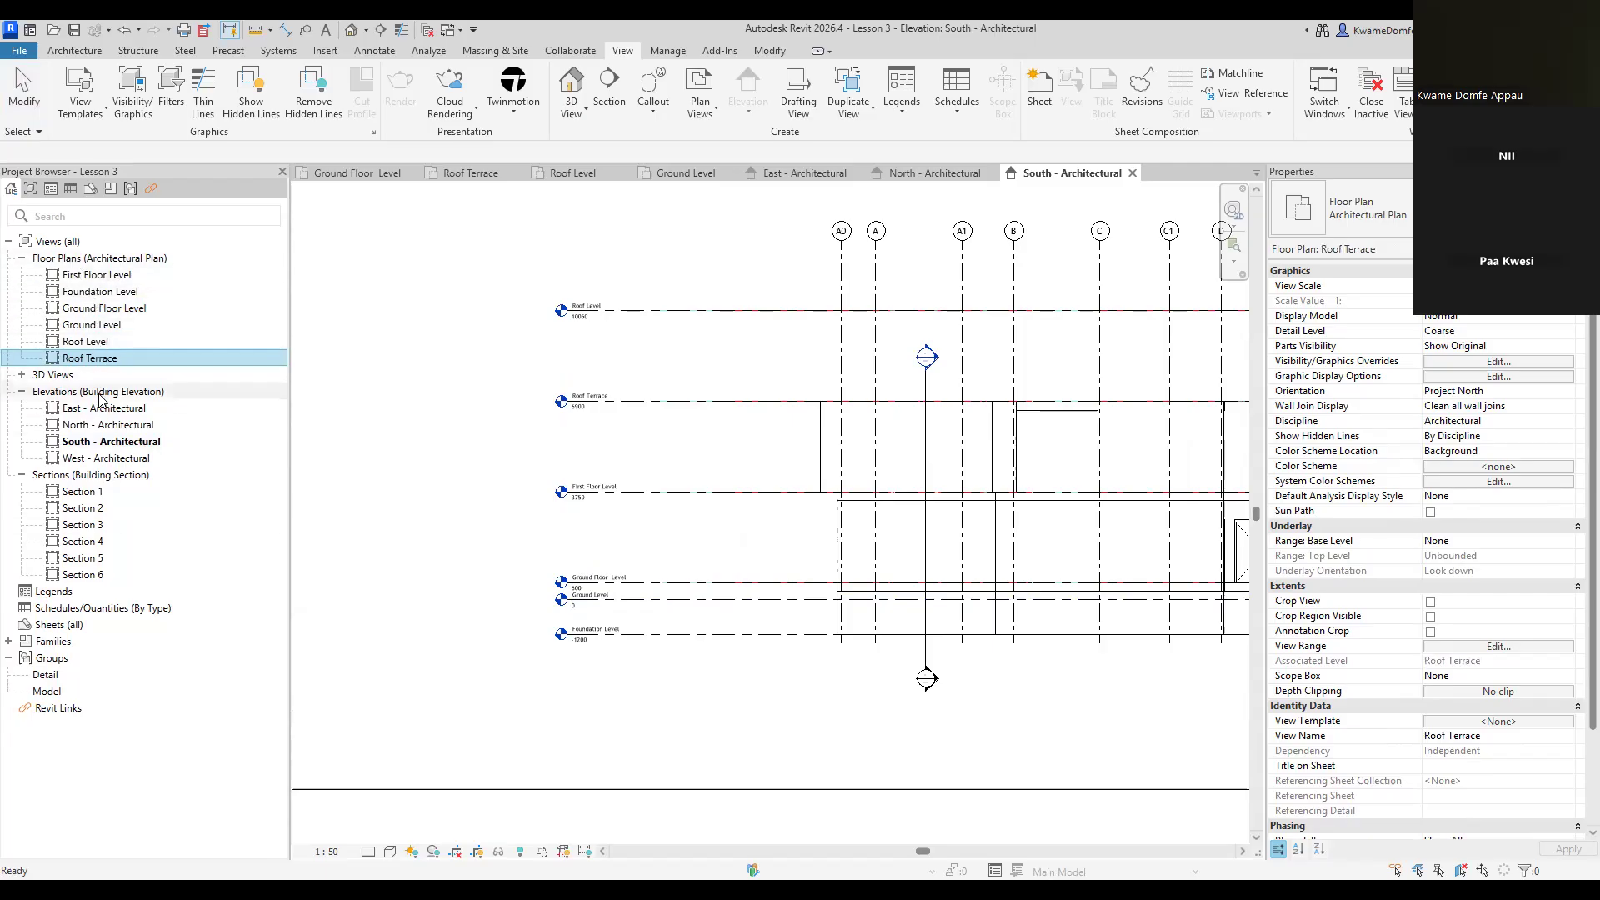
pyautogui.click(516, 385)
pyautogui.scroll(10, 583, 272)
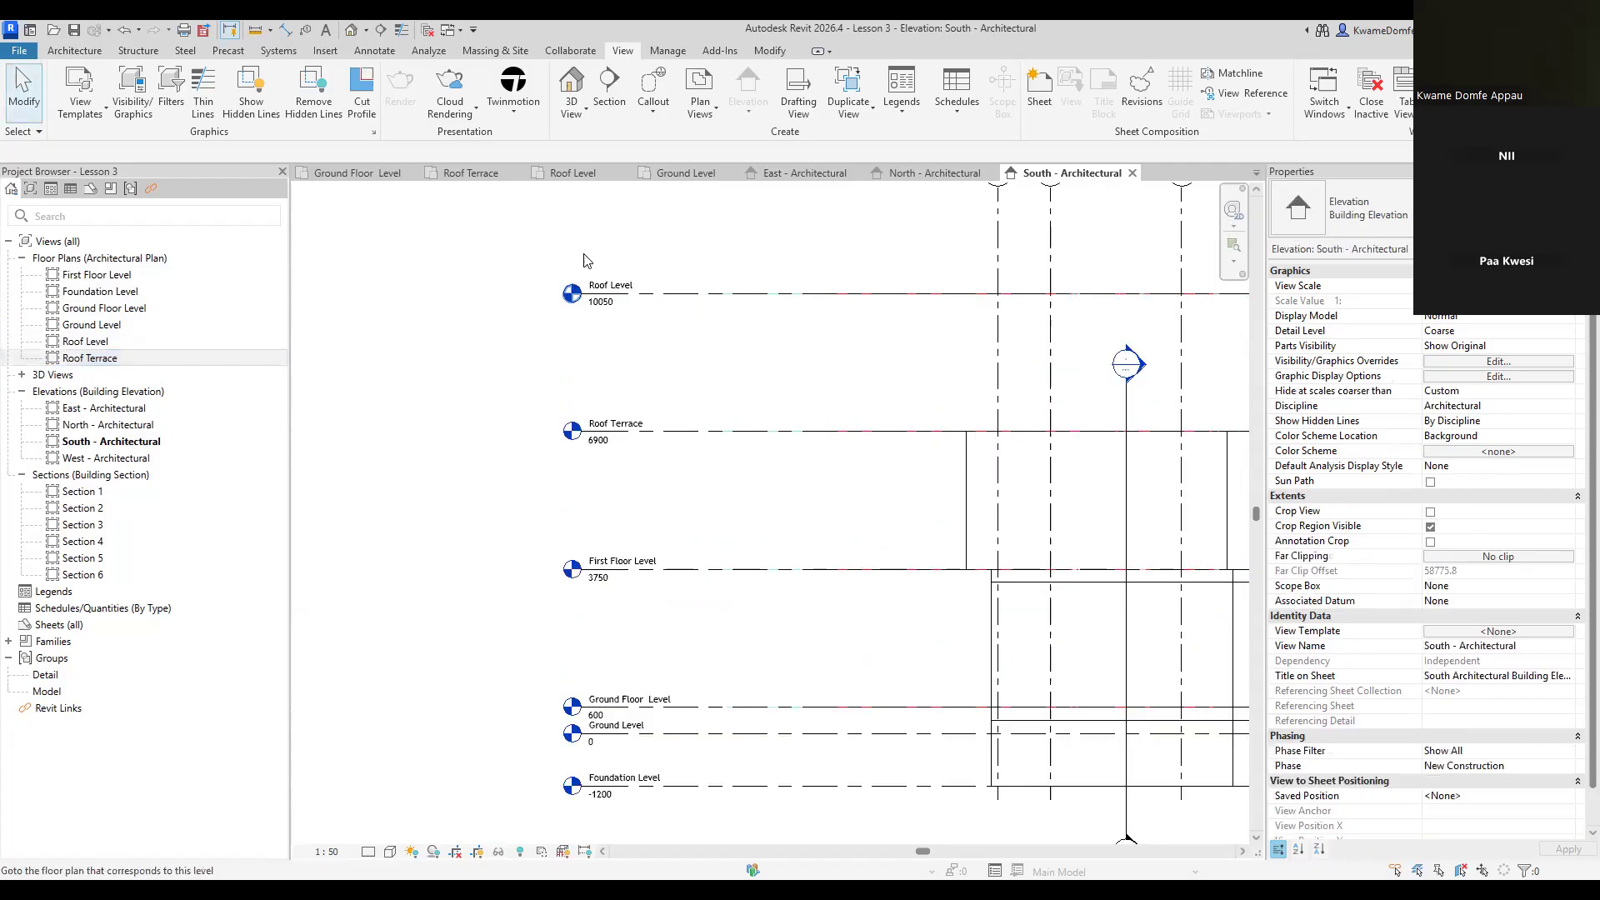
pyautogui.scroll(-3, 590, 526)
pyautogui.scroll(3, 638, 325)
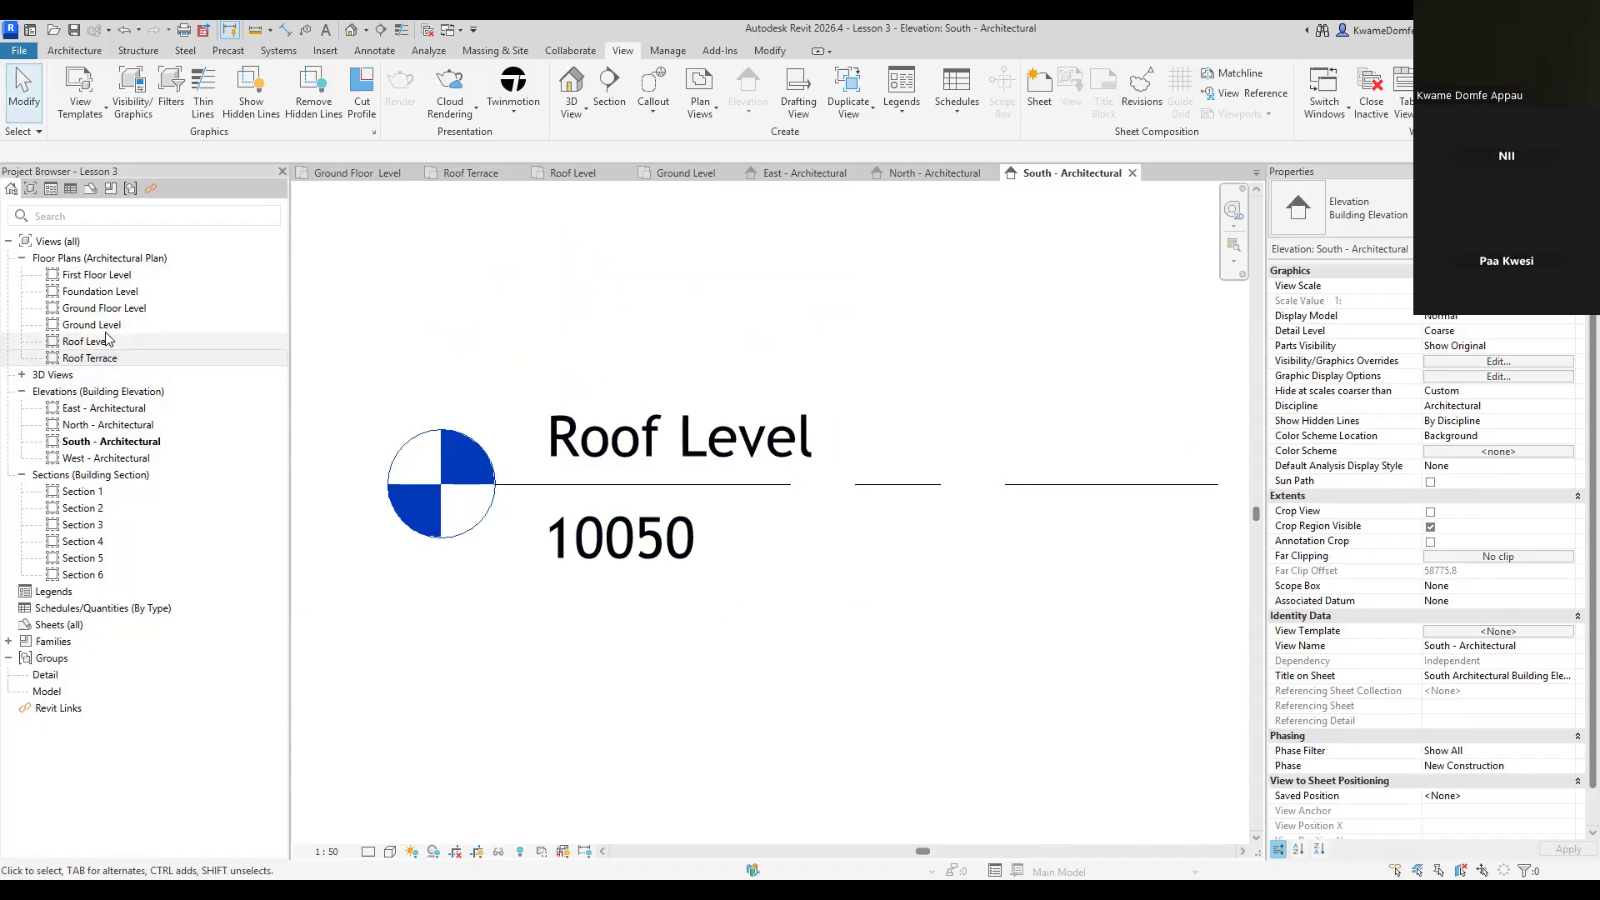
# Compare the Ground Floor Level plan view's properties with those of the matching level line in the south elevation
pyautogui.click(96, 308)
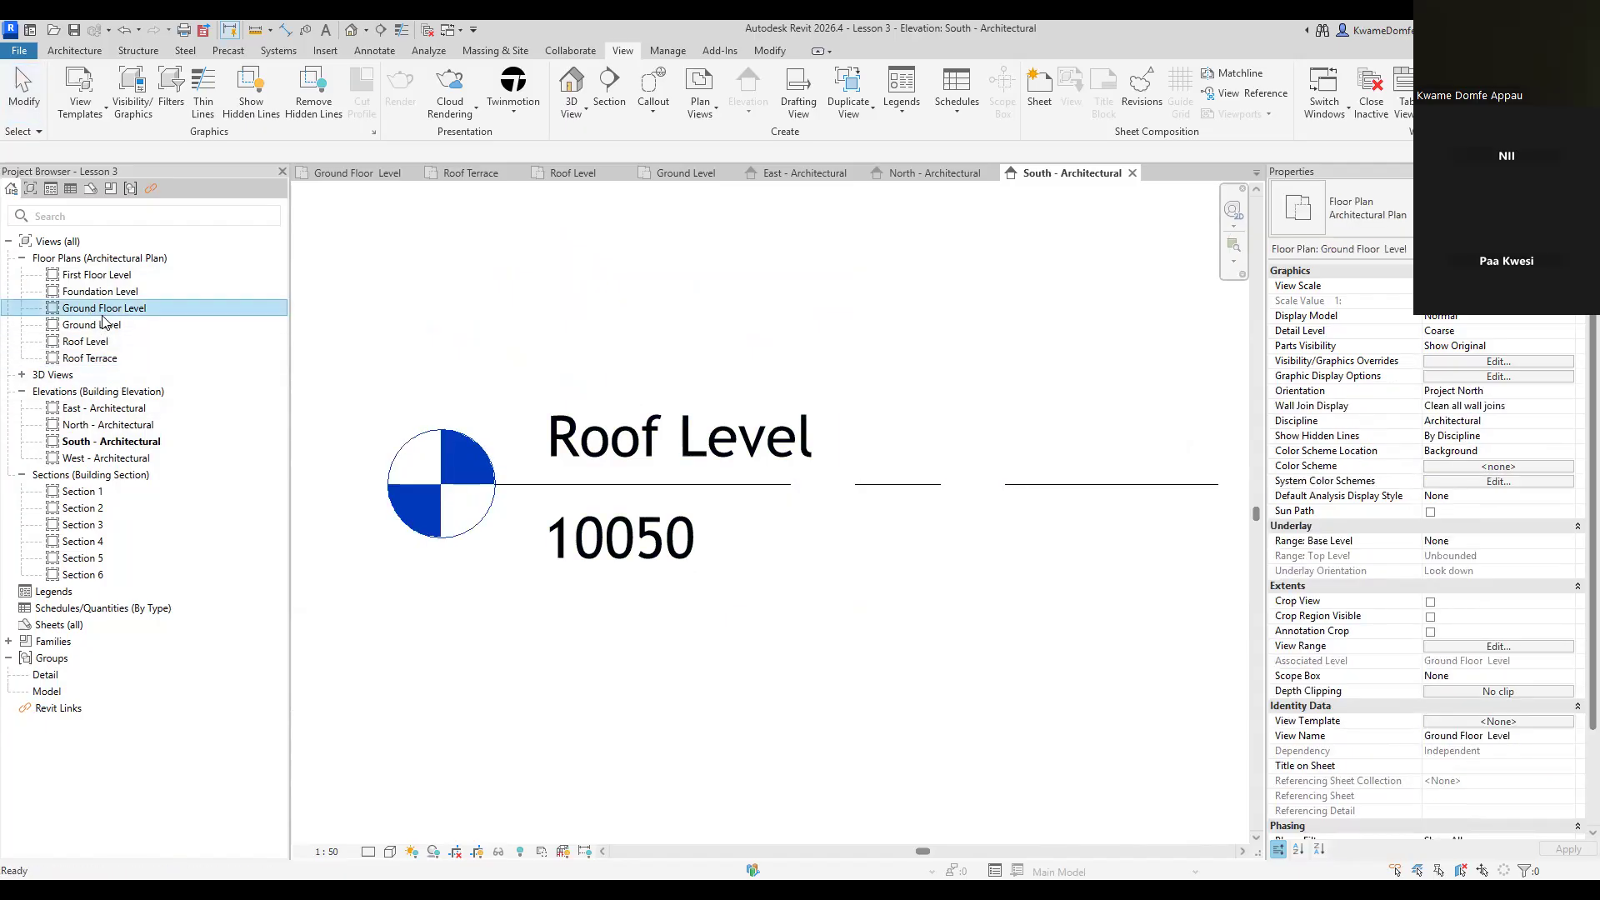
pyautogui.scroll(-5, 638, 513)
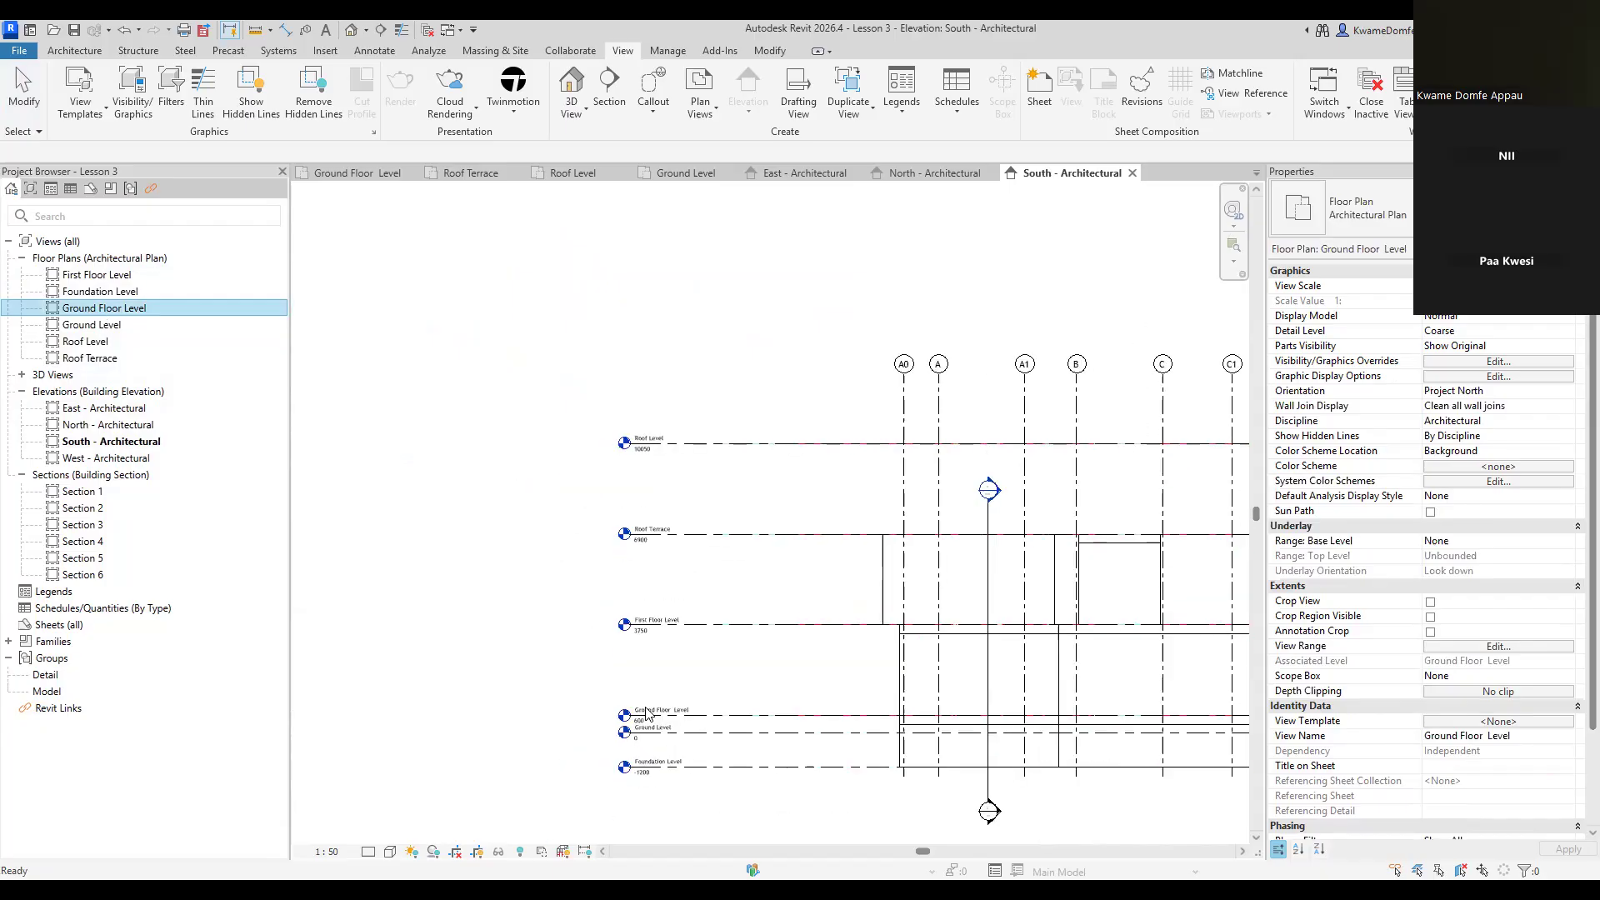
pyautogui.scroll(5, 632, 721)
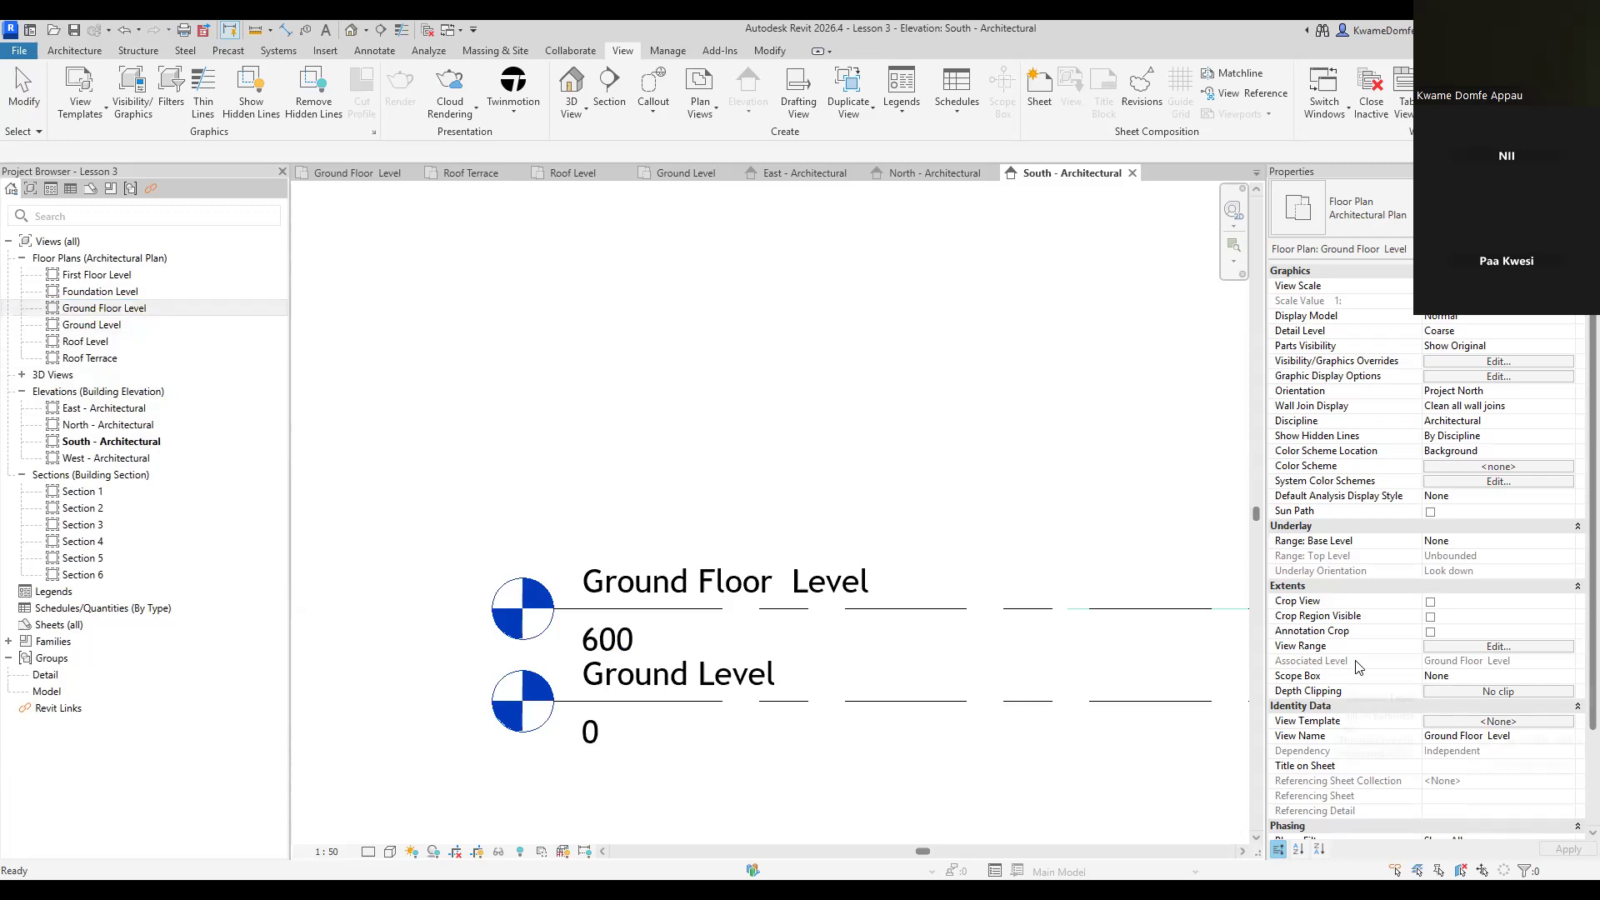
pyautogui.scroll(-3, 1355, 667)
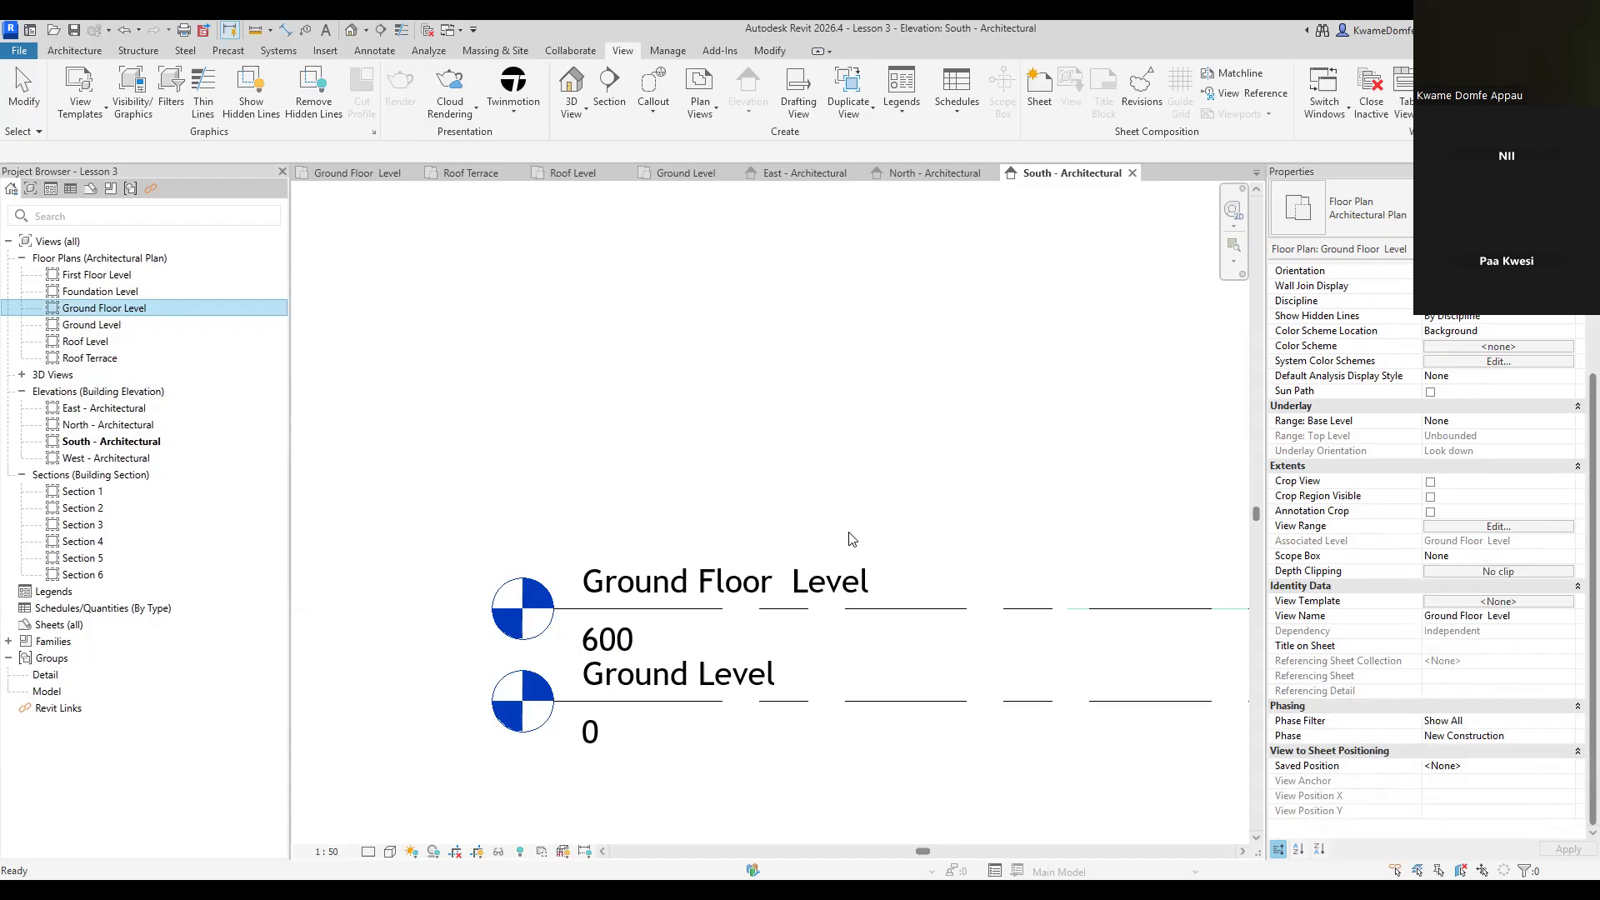
pyautogui.click(609, 455)
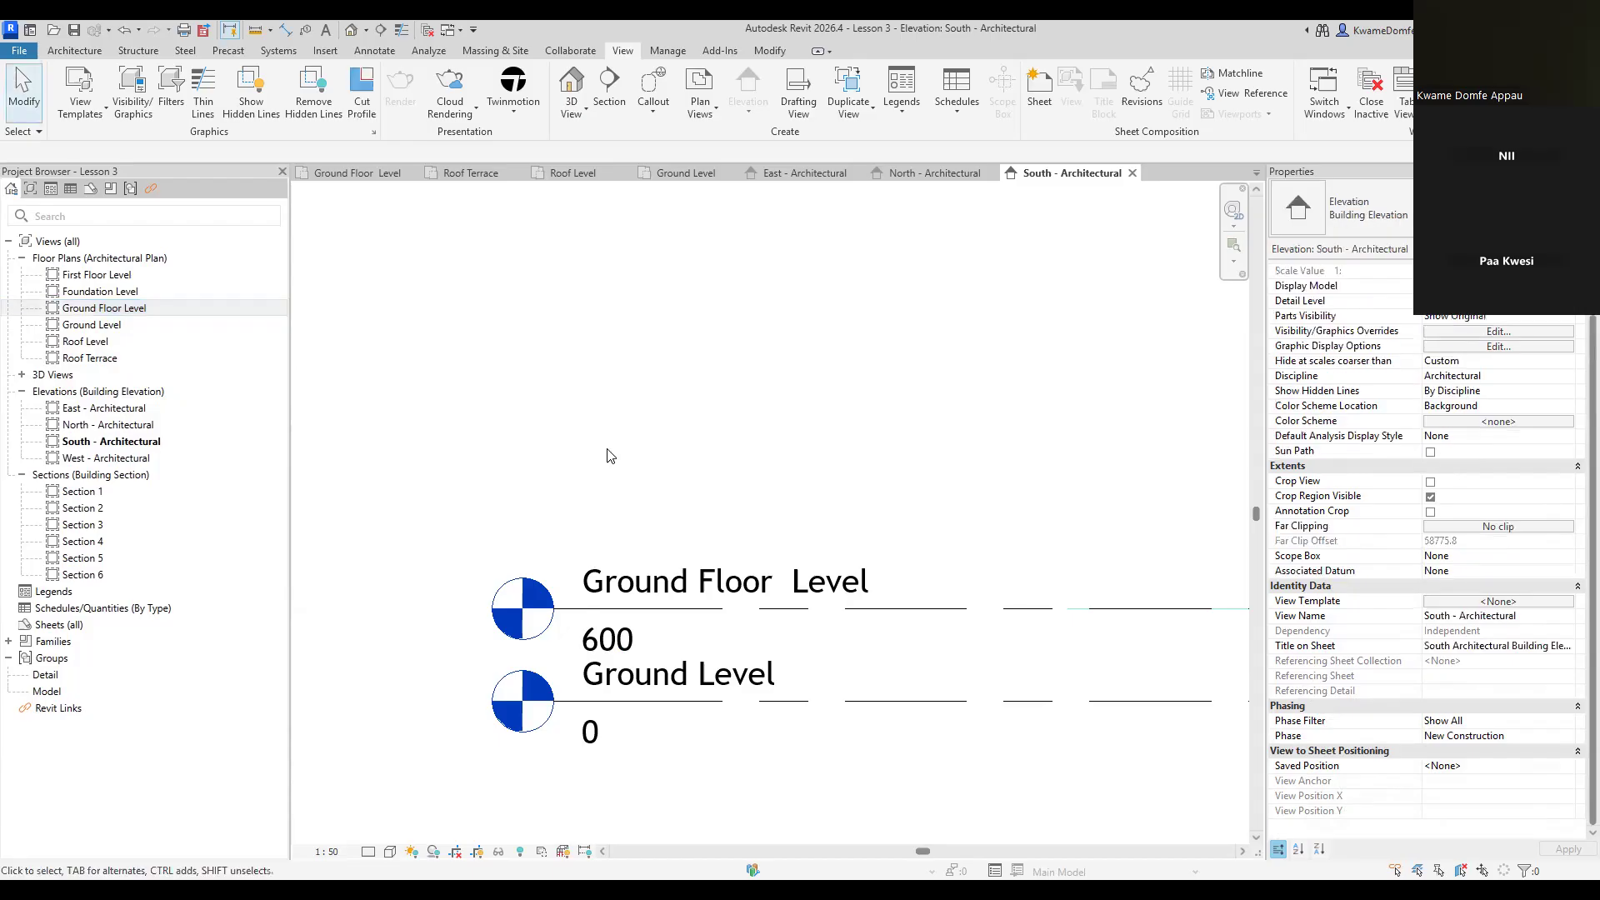
pyautogui.click(921, 609)
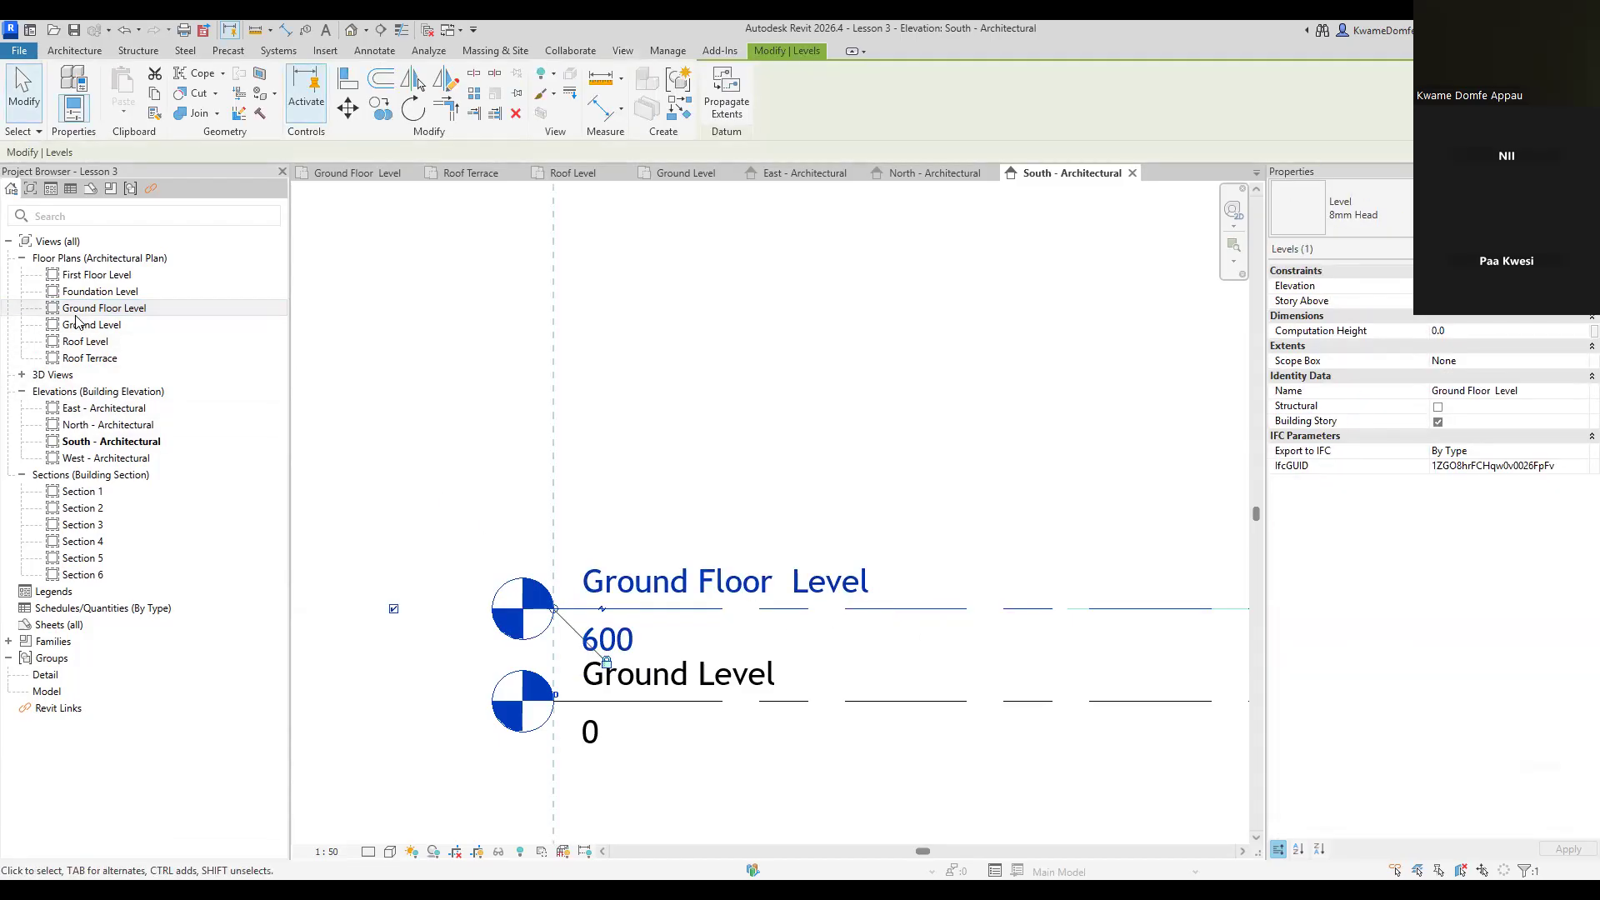
pyautogui.click(125, 309)
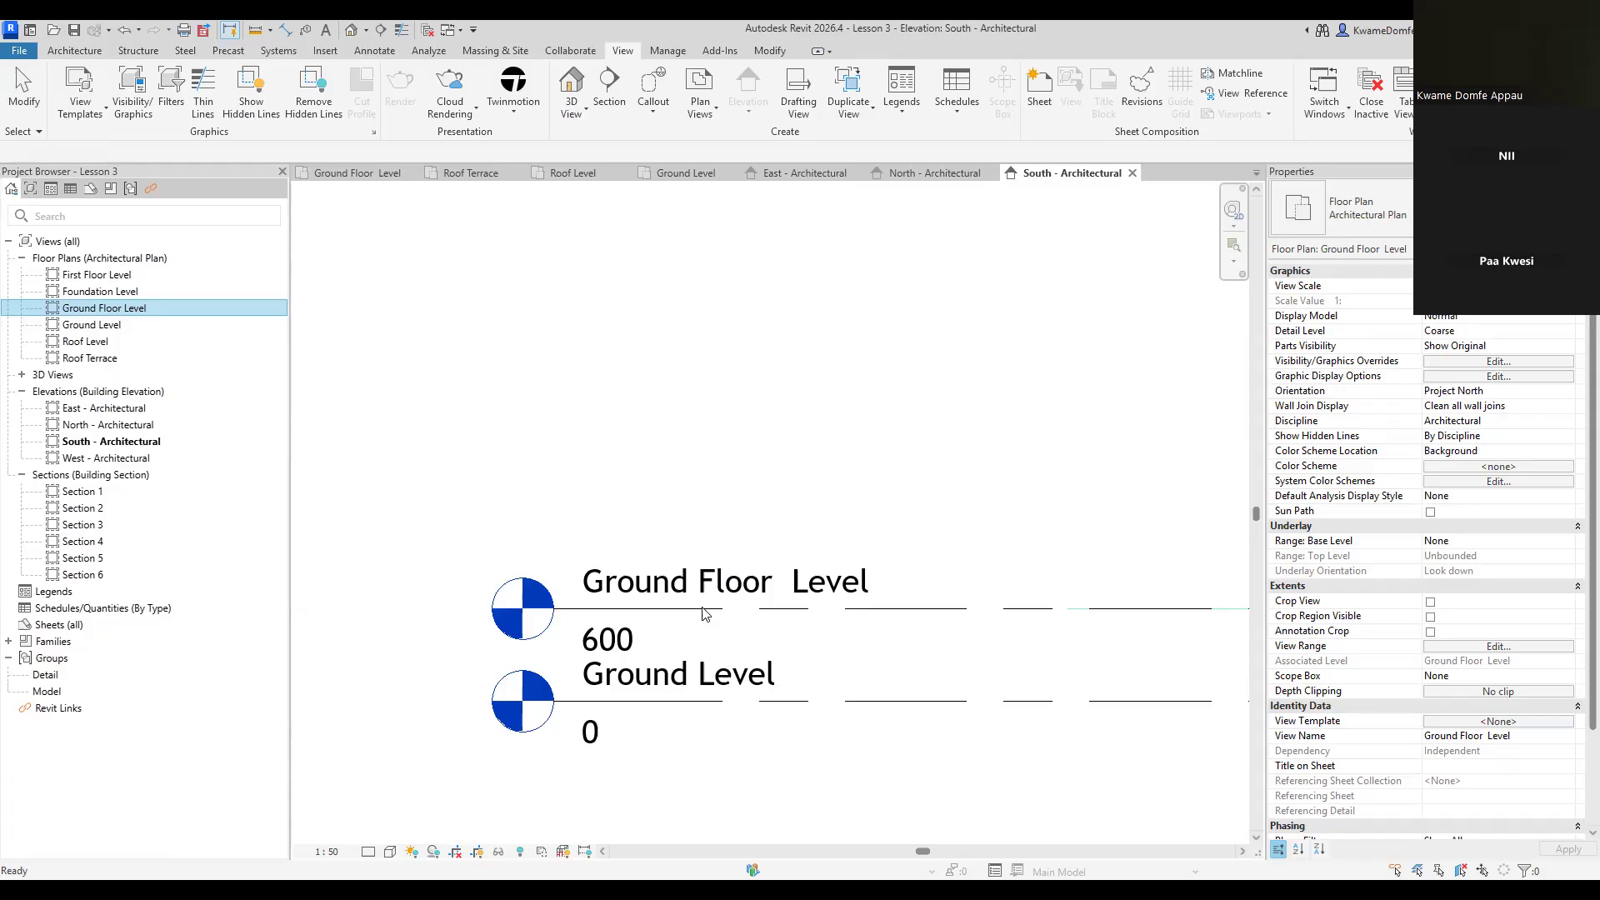
pyautogui.rightClick(124, 317)
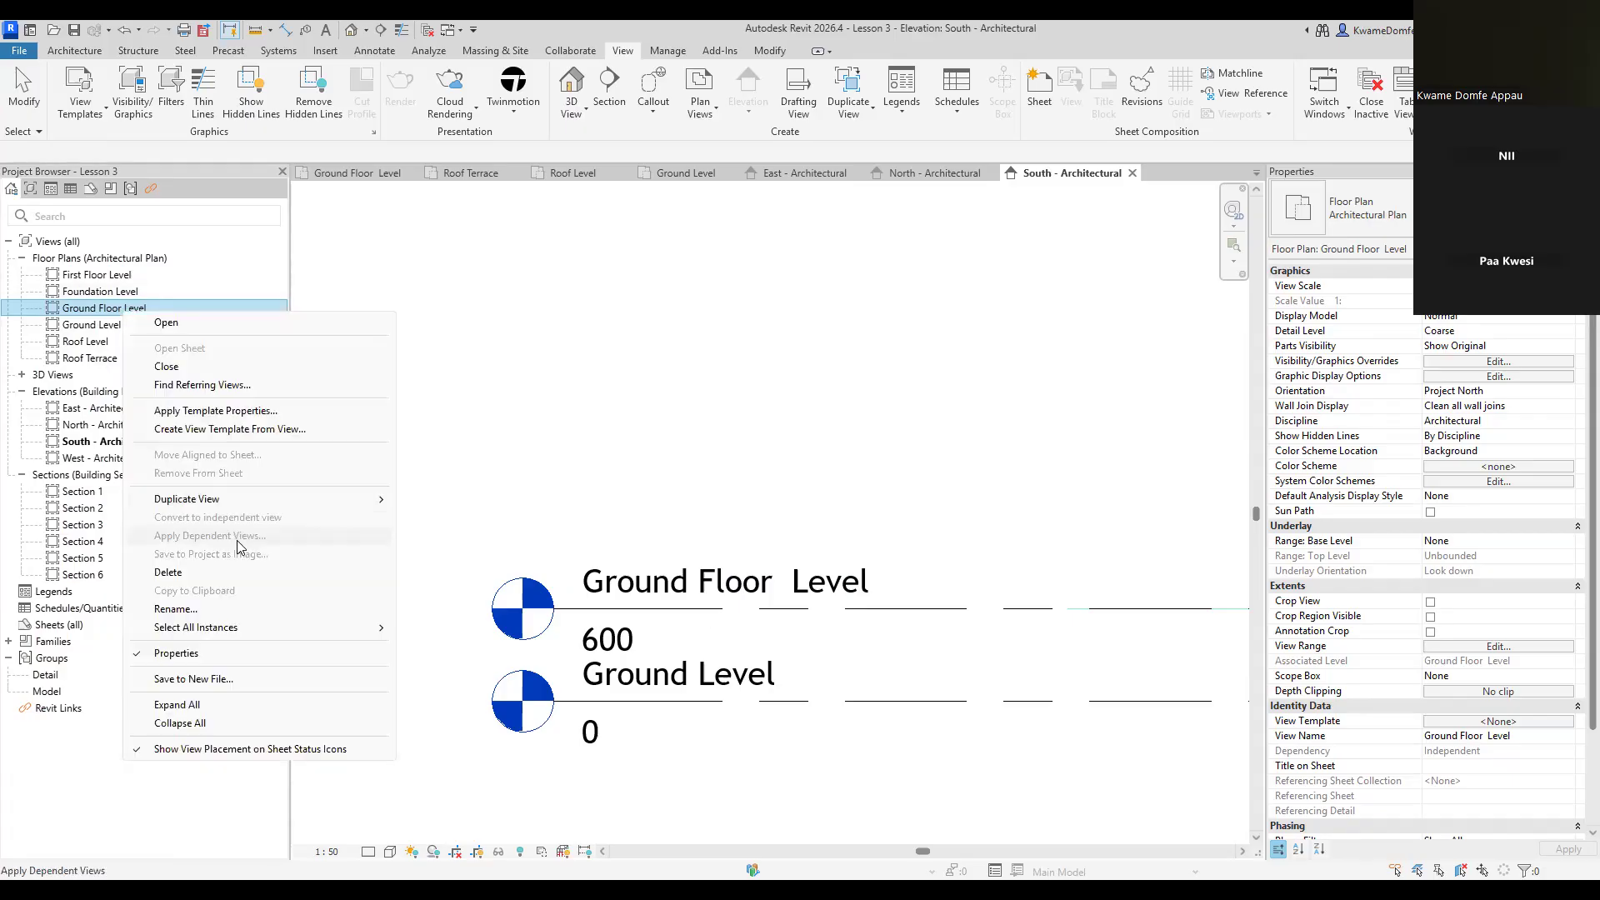
pyautogui.click(201, 615)
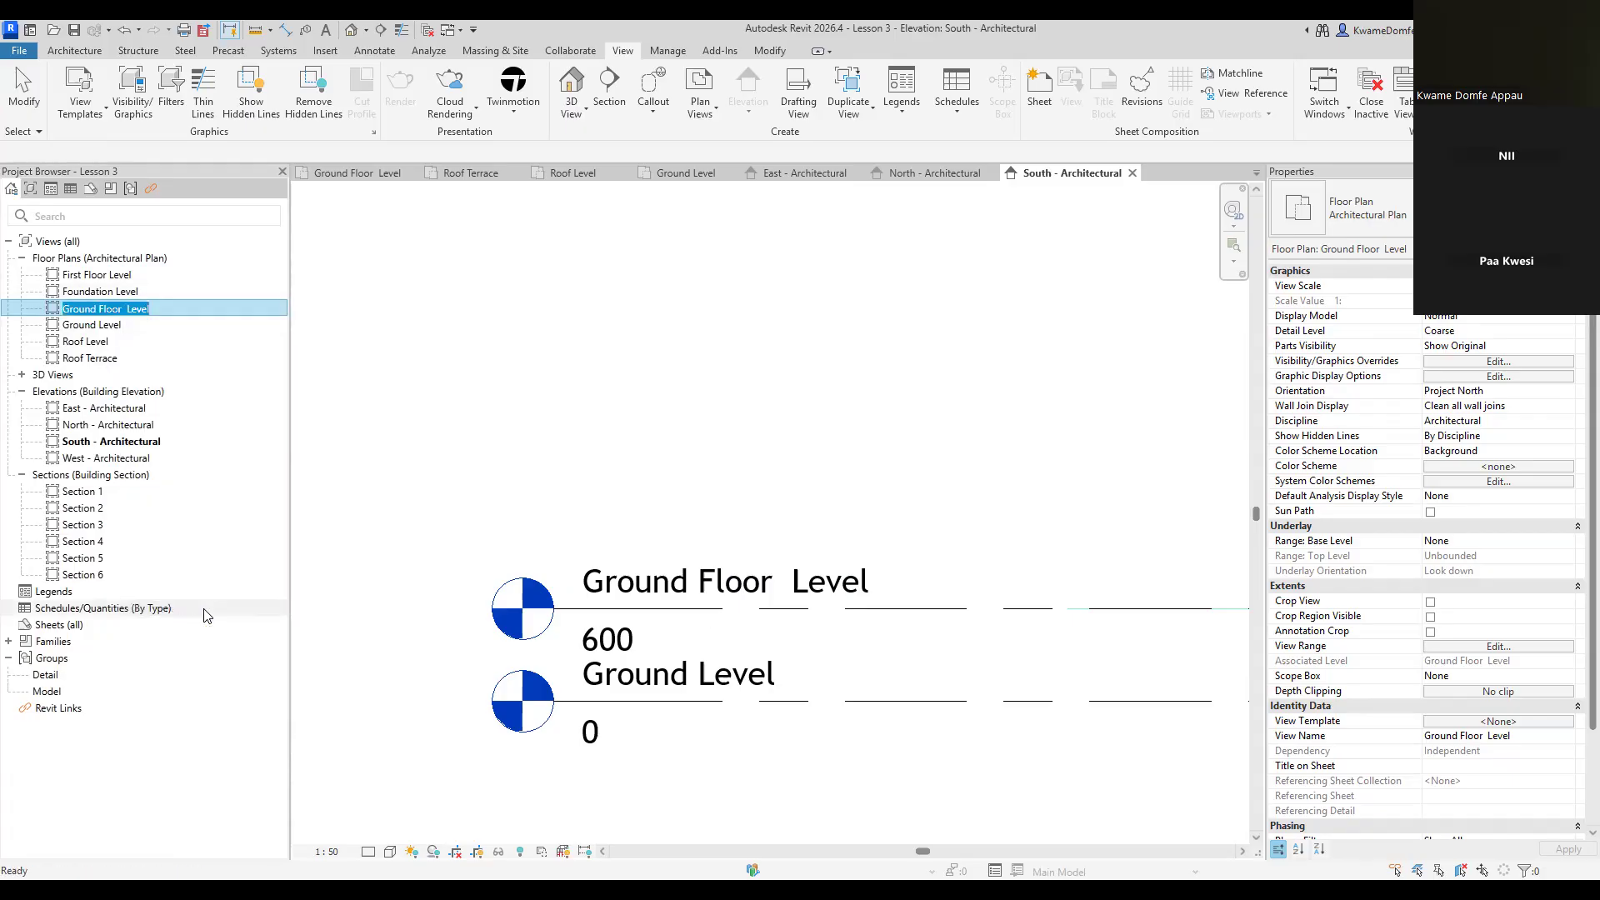
pyautogui.click(172, 310)
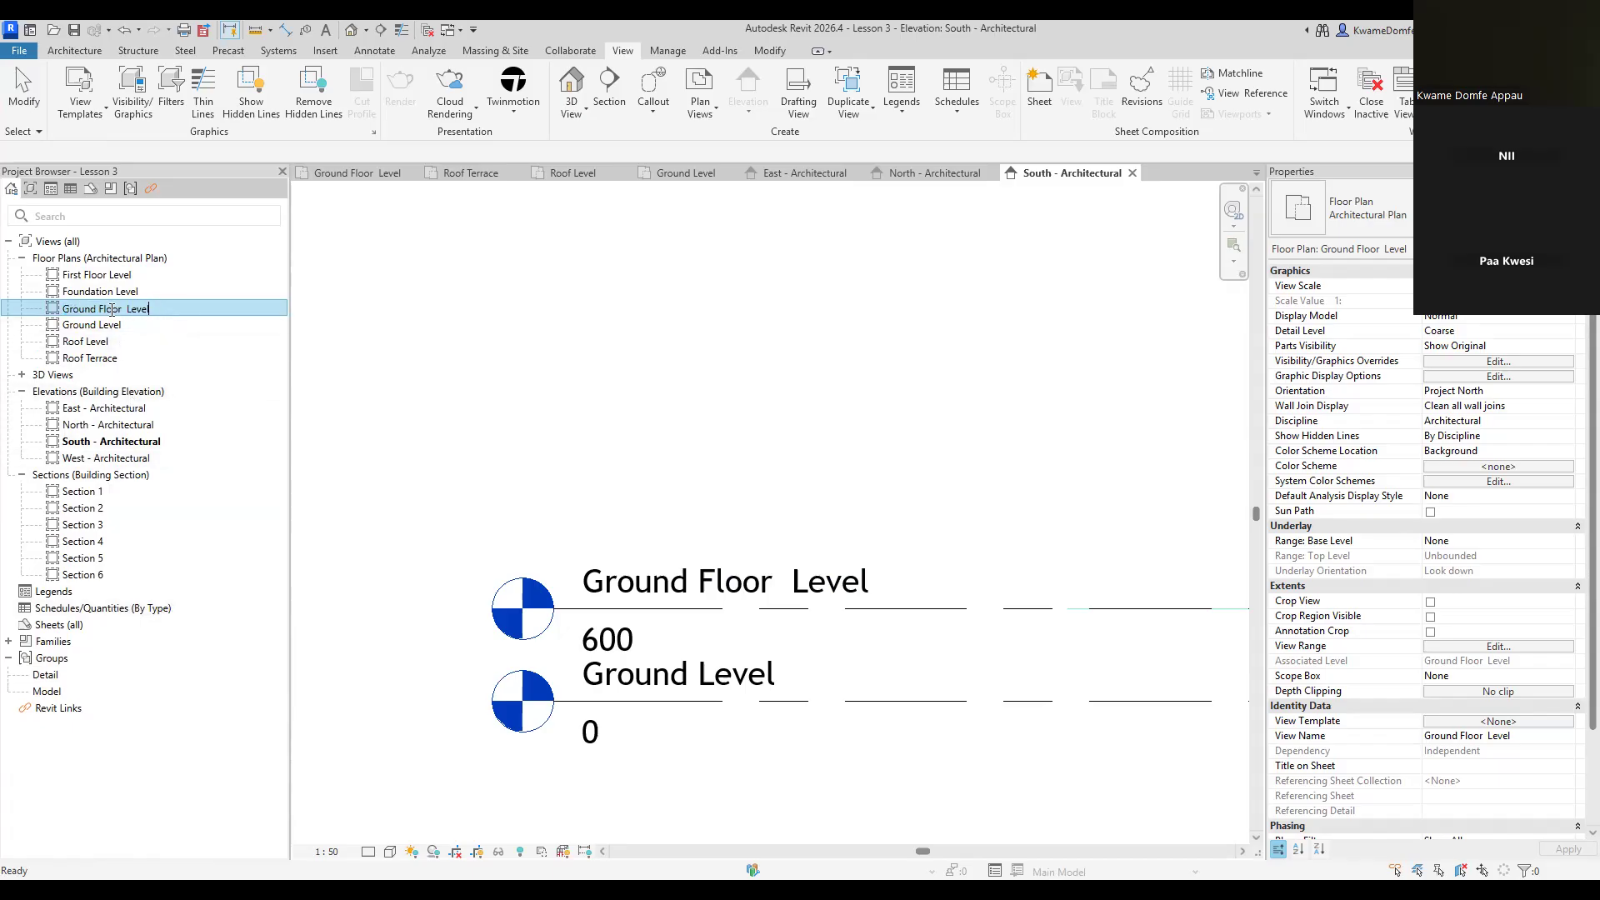
pyautogui.click(586, 537)
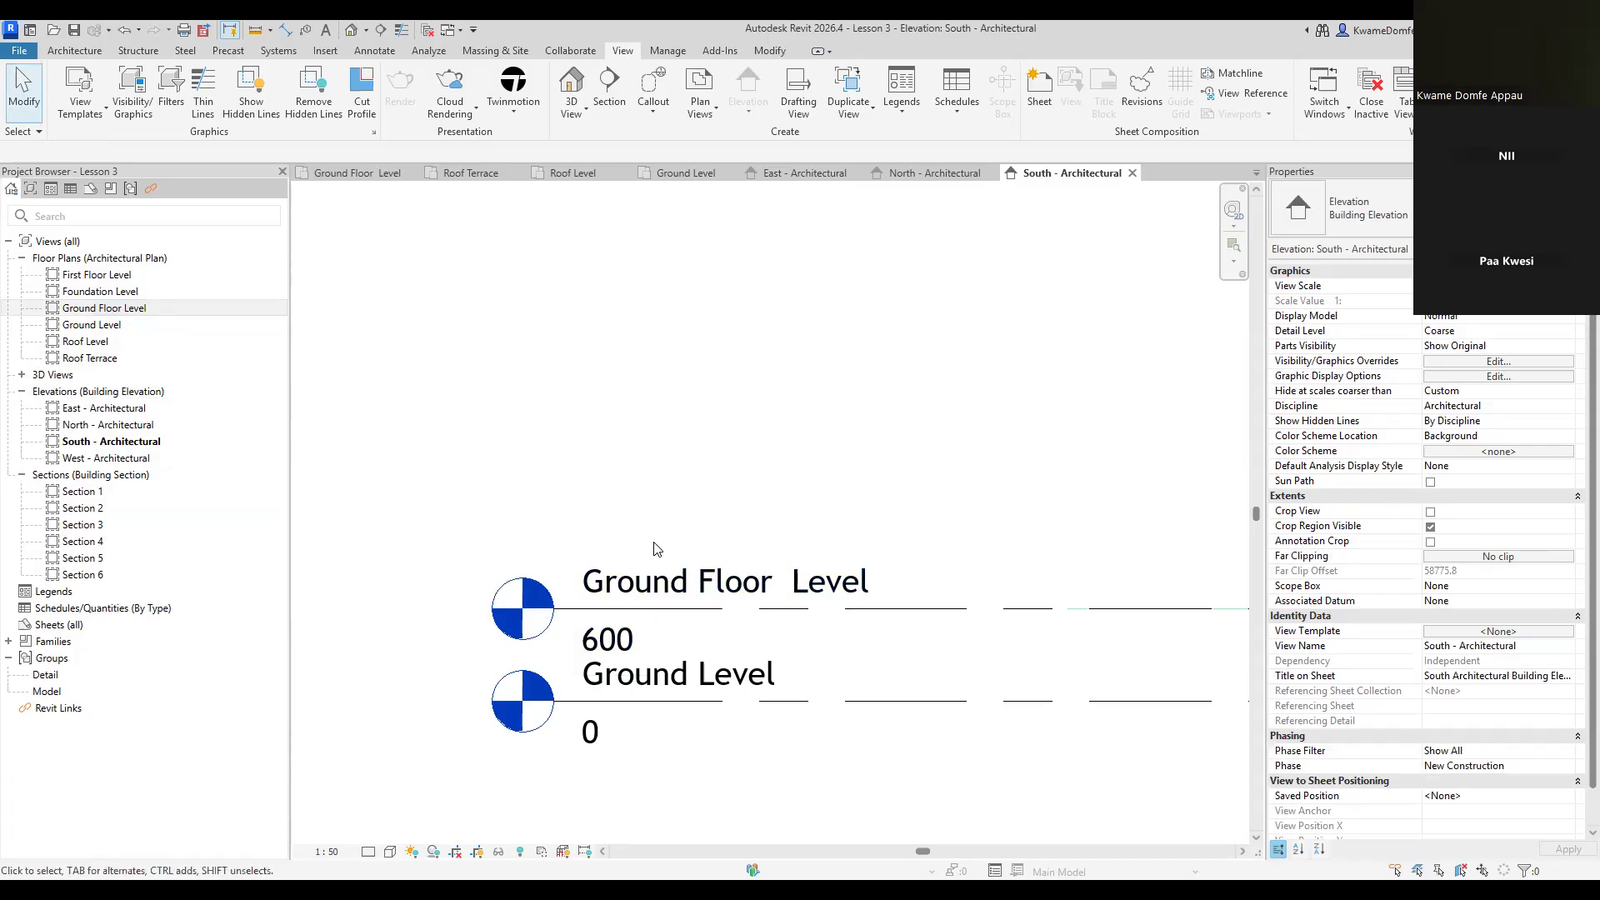
# Duplicate the Ground Floor Level floor plan view with detailing
pyautogui.click(96, 310)
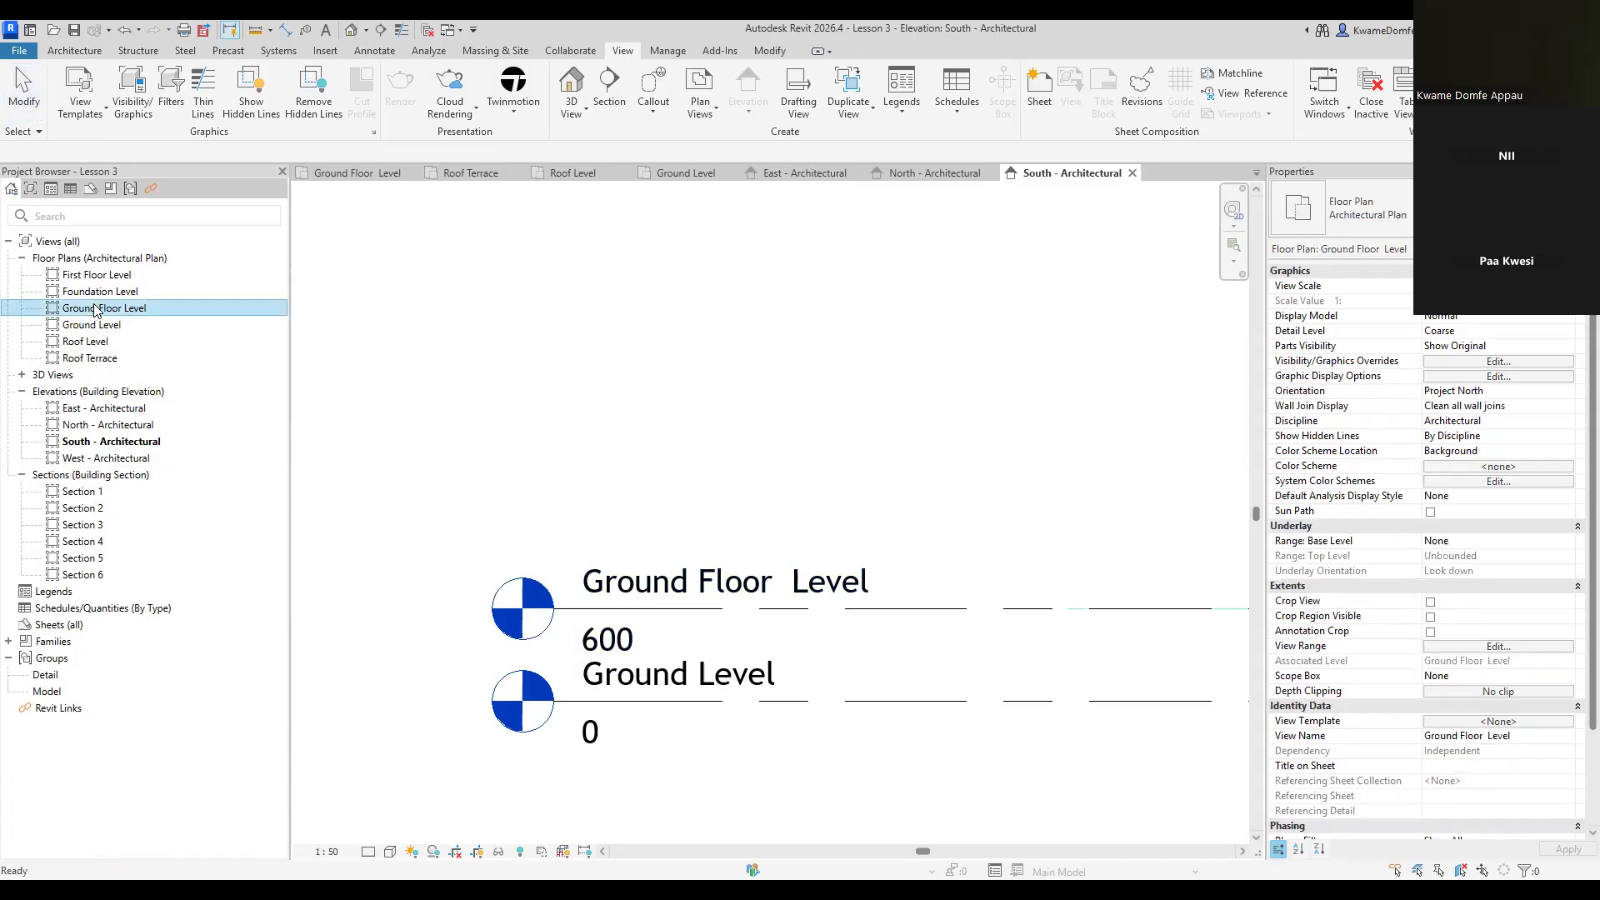
pyautogui.rightClick(96, 308)
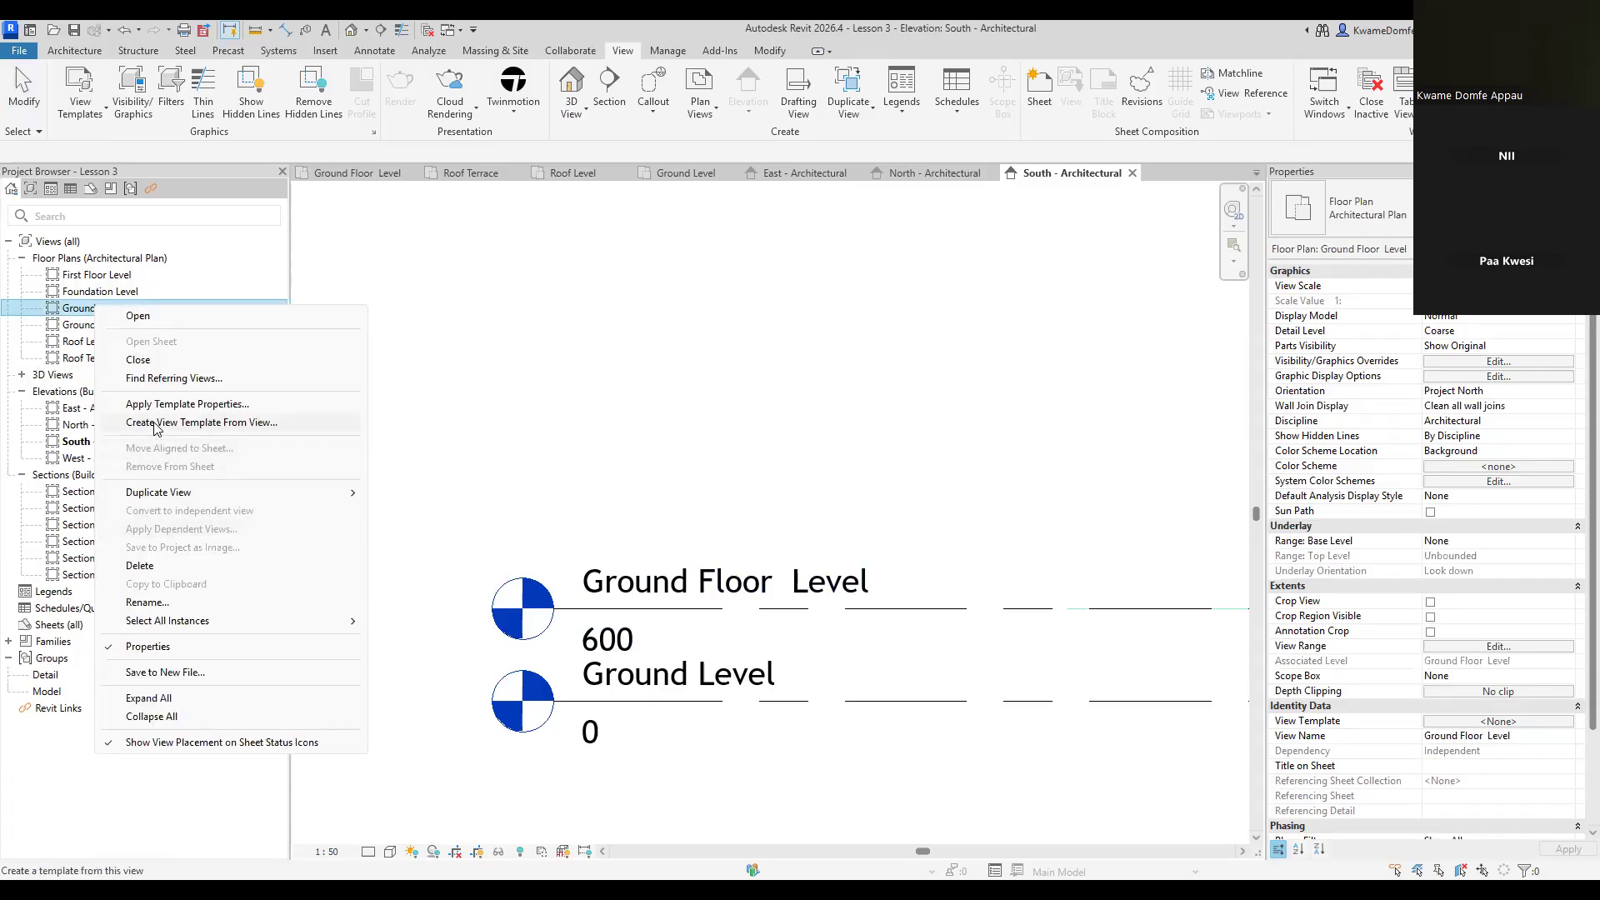
pyautogui.moveTo(177, 493)
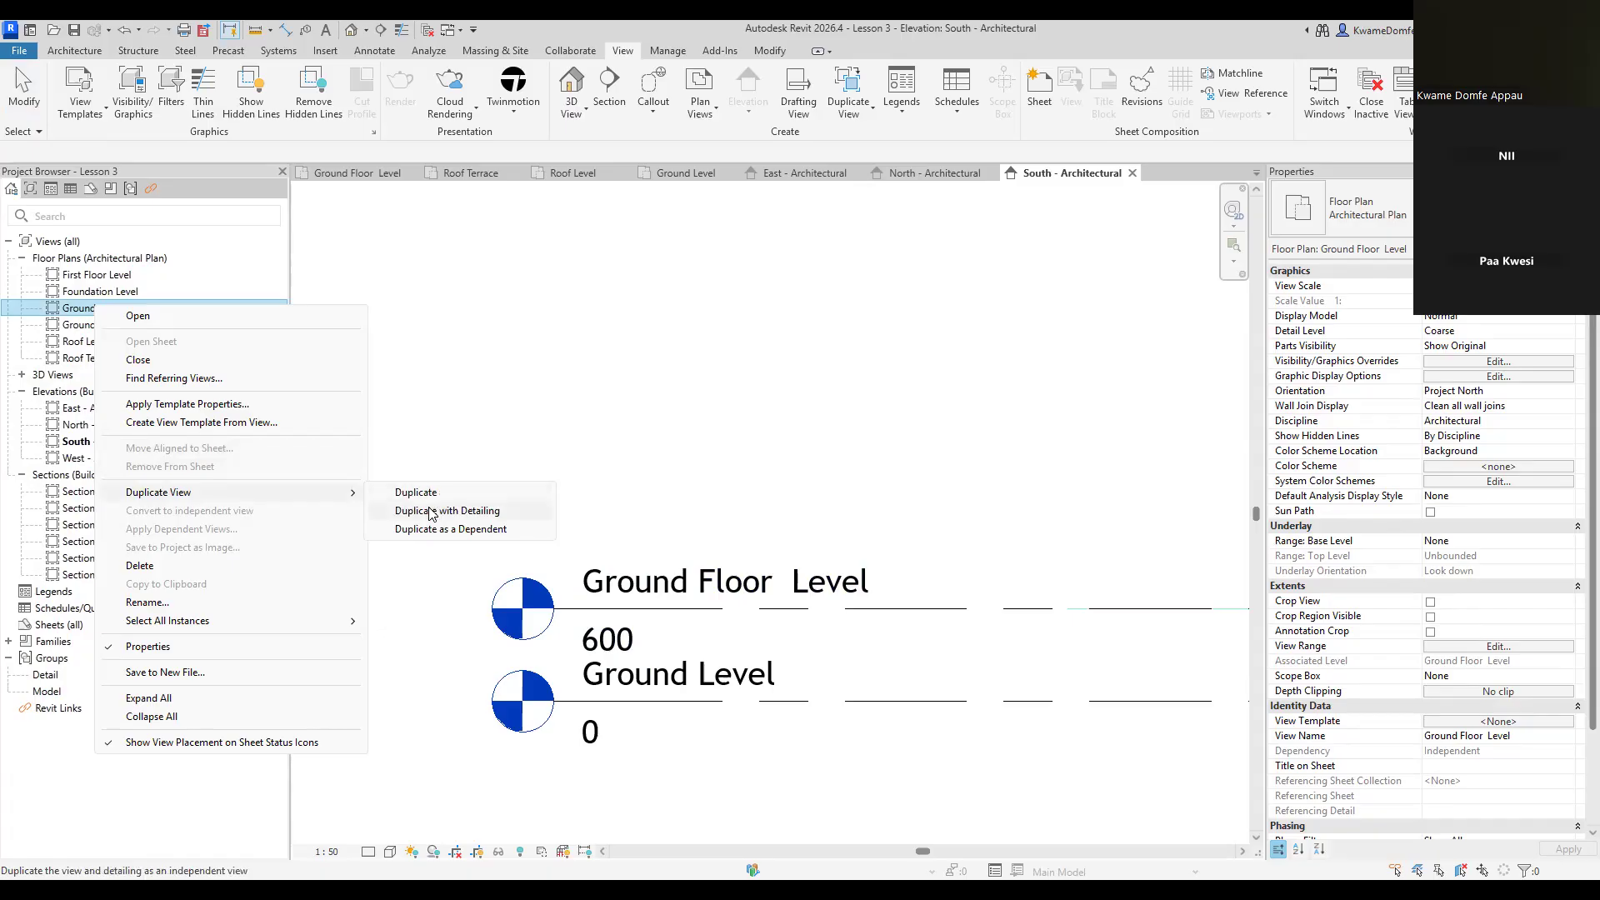
pyautogui.click(432, 519)
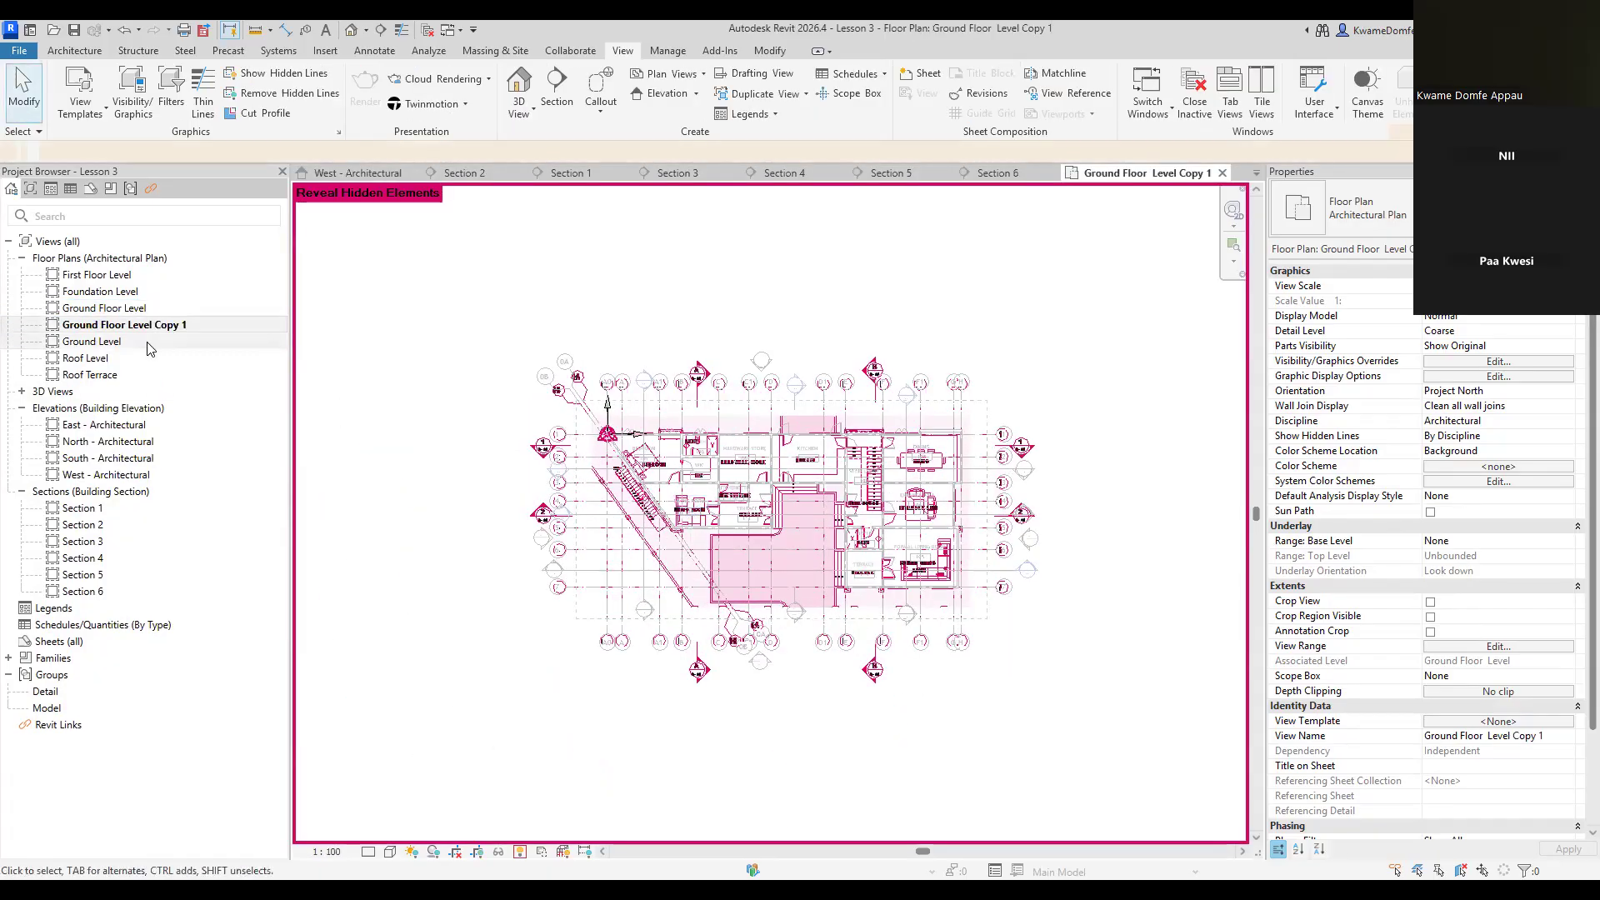
# Rename the duplicated ground floor view to "Ground Floor Plan - Working View"
pyautogui.click(114, 326)
pyautogui.rightClick(114, 326)
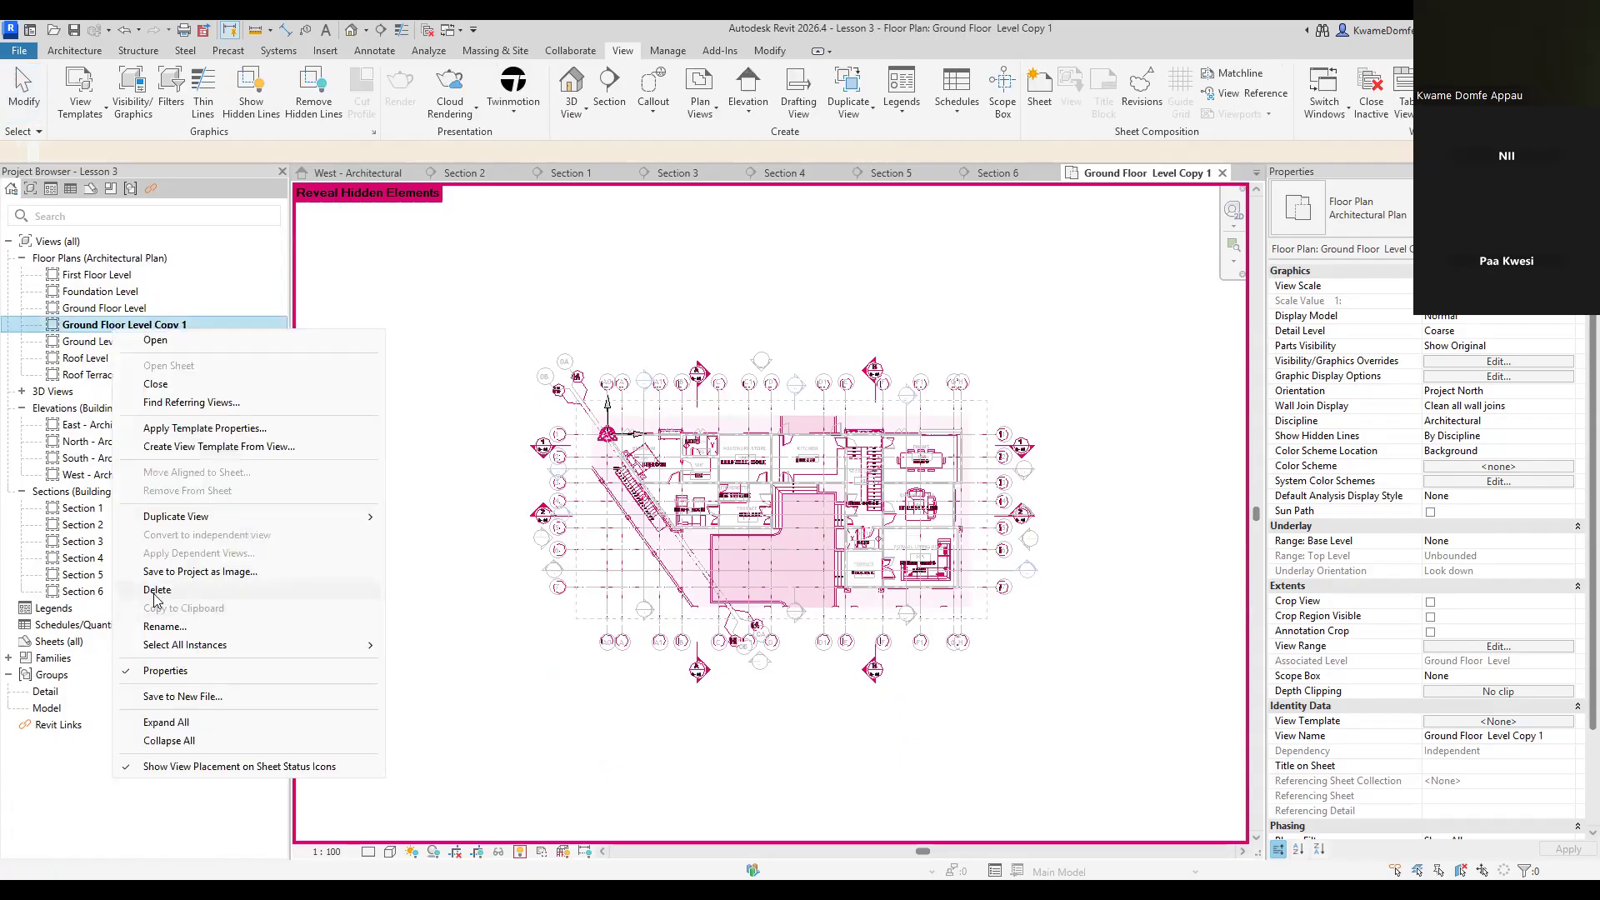
pyautogui.click(164, 626)
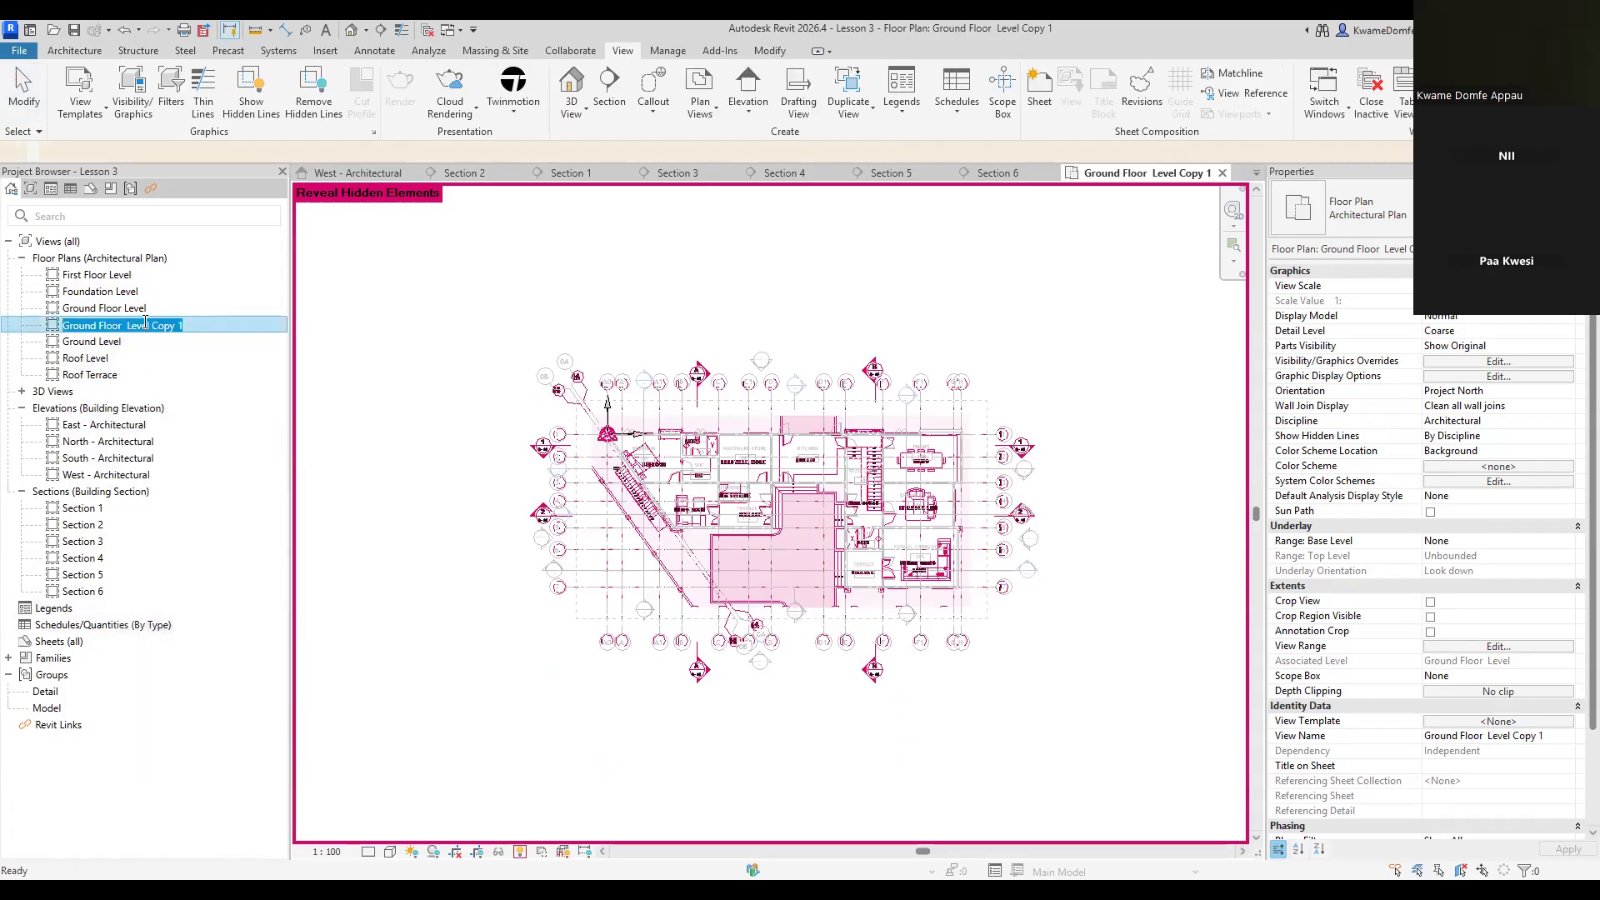
pyautogui.moveTo(126, 327); pyautogui.dragTo(235, 328)
pyautogui.write('Plan')
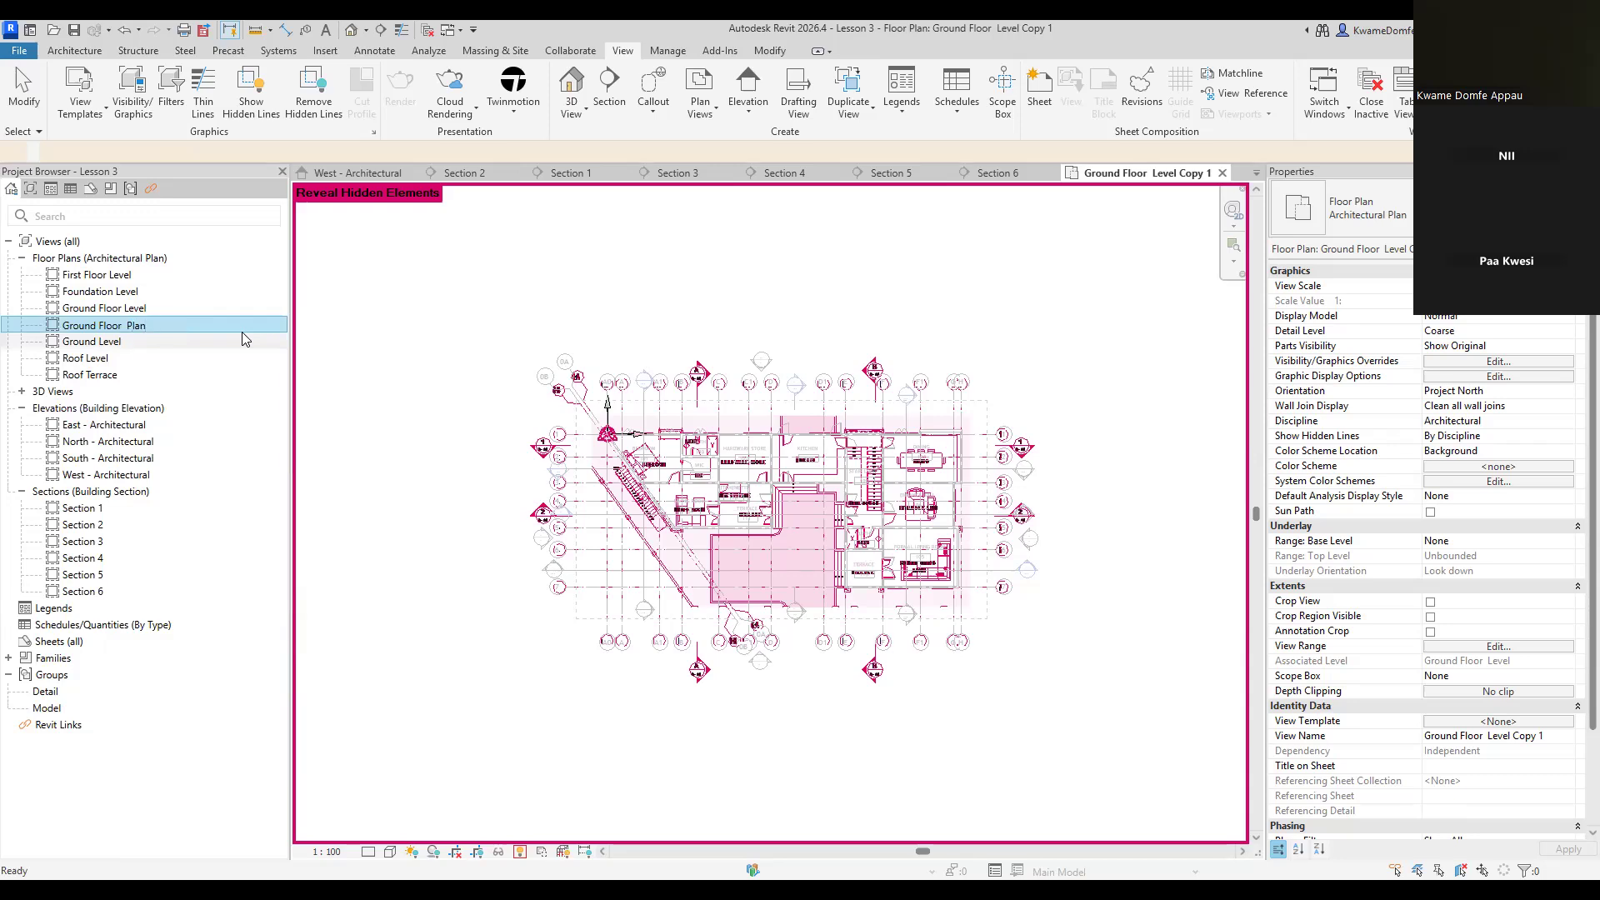
pyautogui.write(' W')
pyautogui.write('V')
pyautogui.write('o')
pyautogui.write('i')
pyautogui.write('-')
pyautogui.press('Return')
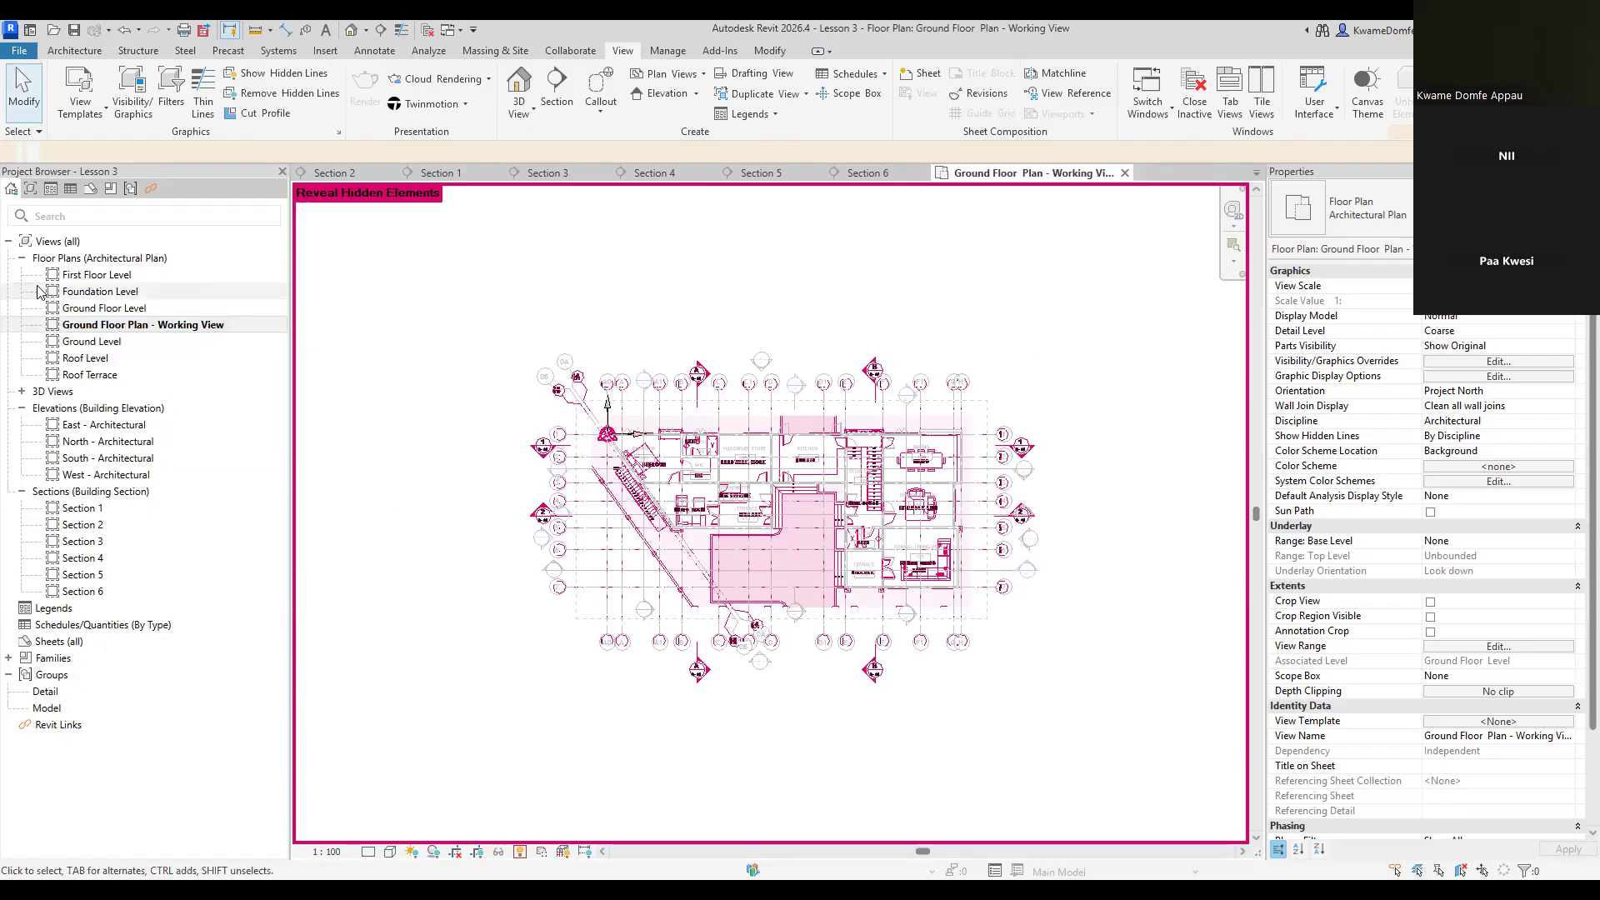
# Open the original Ground Floor Level floor plan view
pyautogui.doubleClick(105, 309)
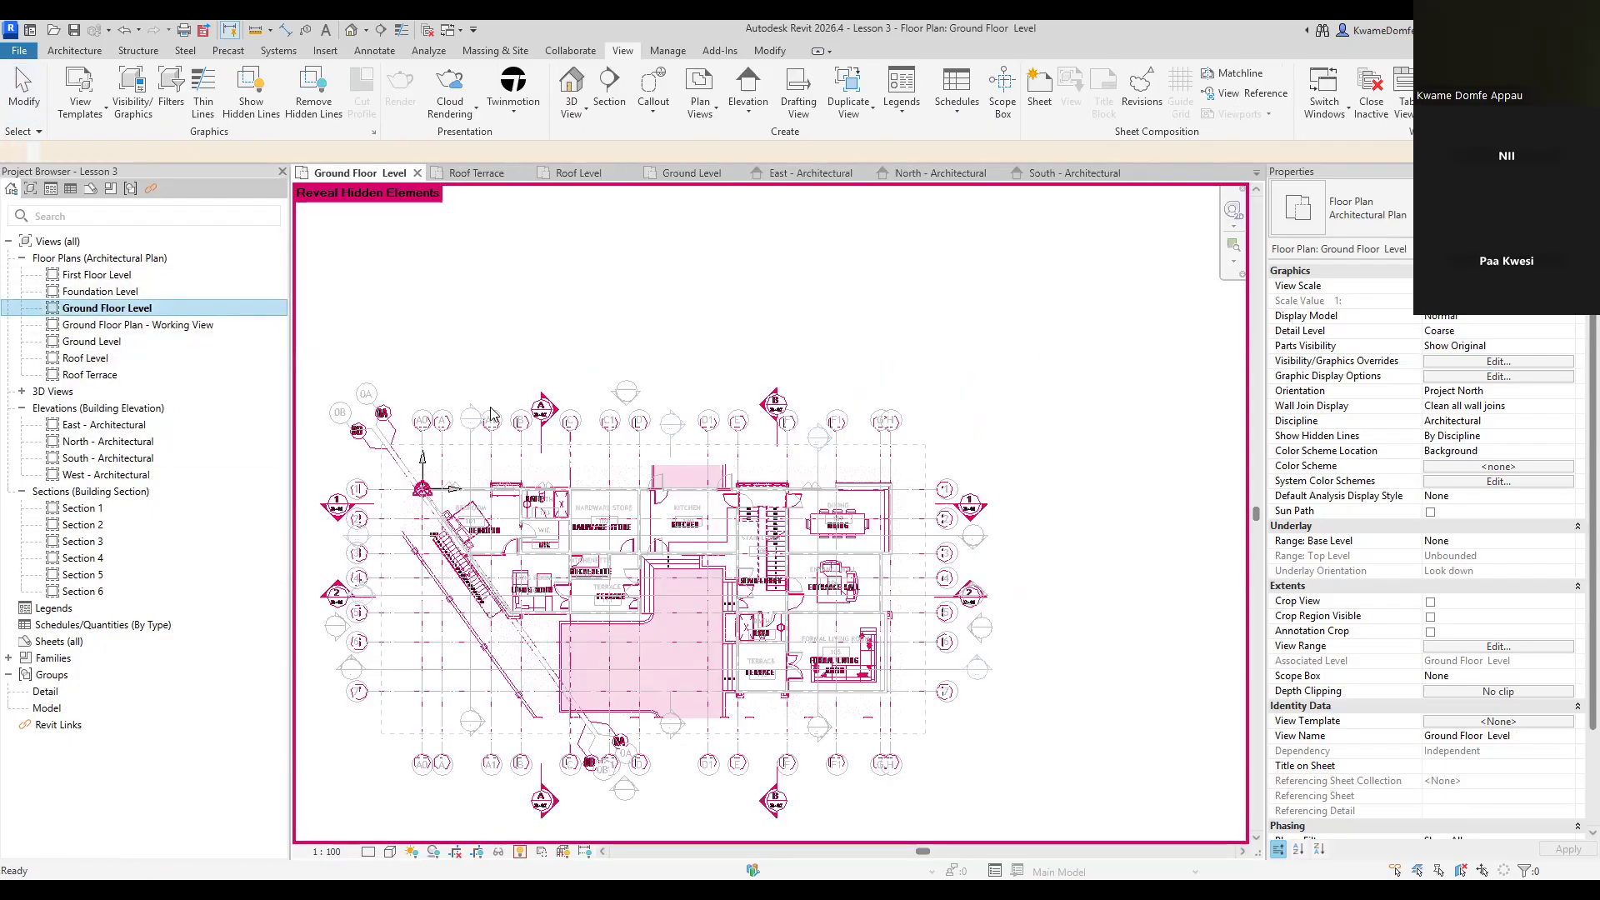
# Open the Ground Floor Plan - Working View and turn off Reveal Hidden Elements in it
pyautogui.doubleClick(119, 325)
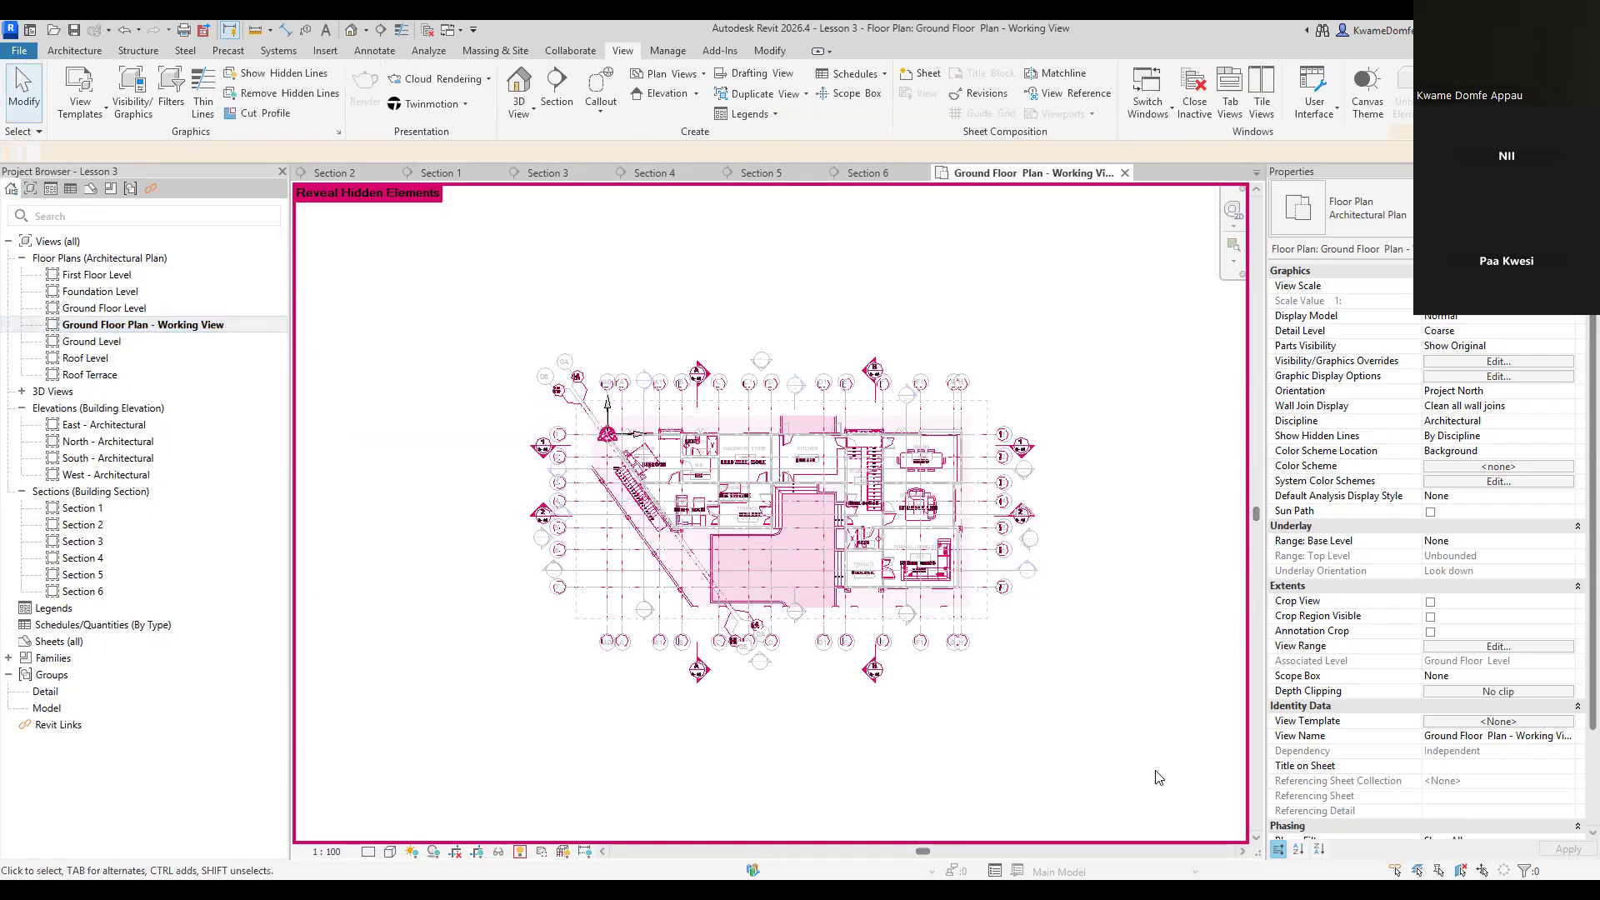
pyautogui.scroll(-1, 533, 575)
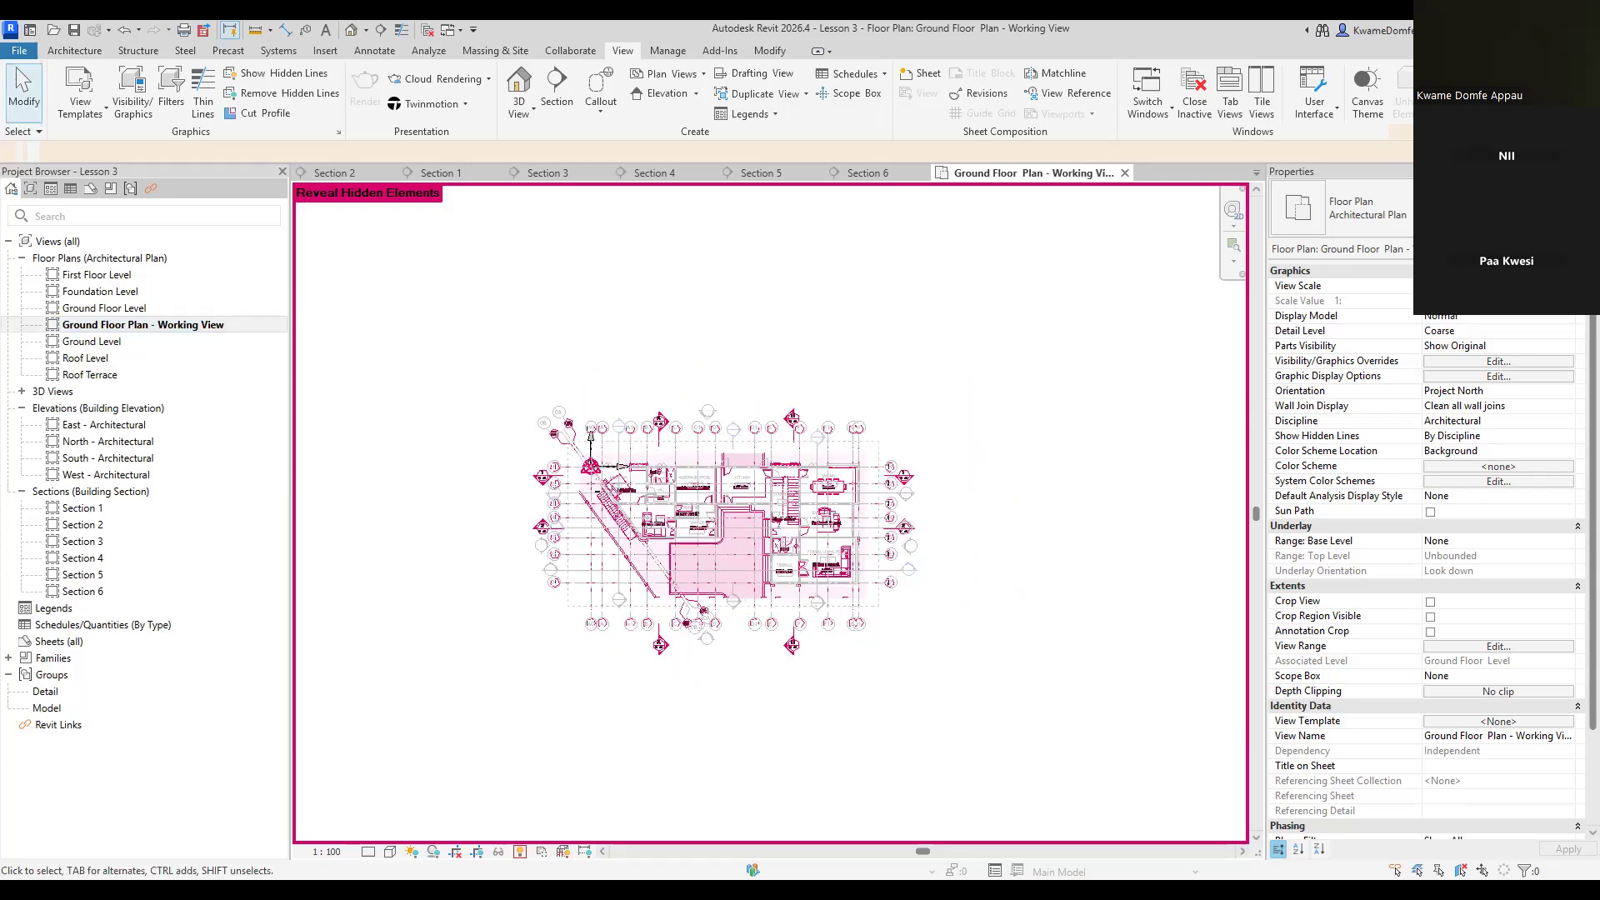
pyautogui.click(523, 851)
pyautogui.scroll(3, 633, 538)
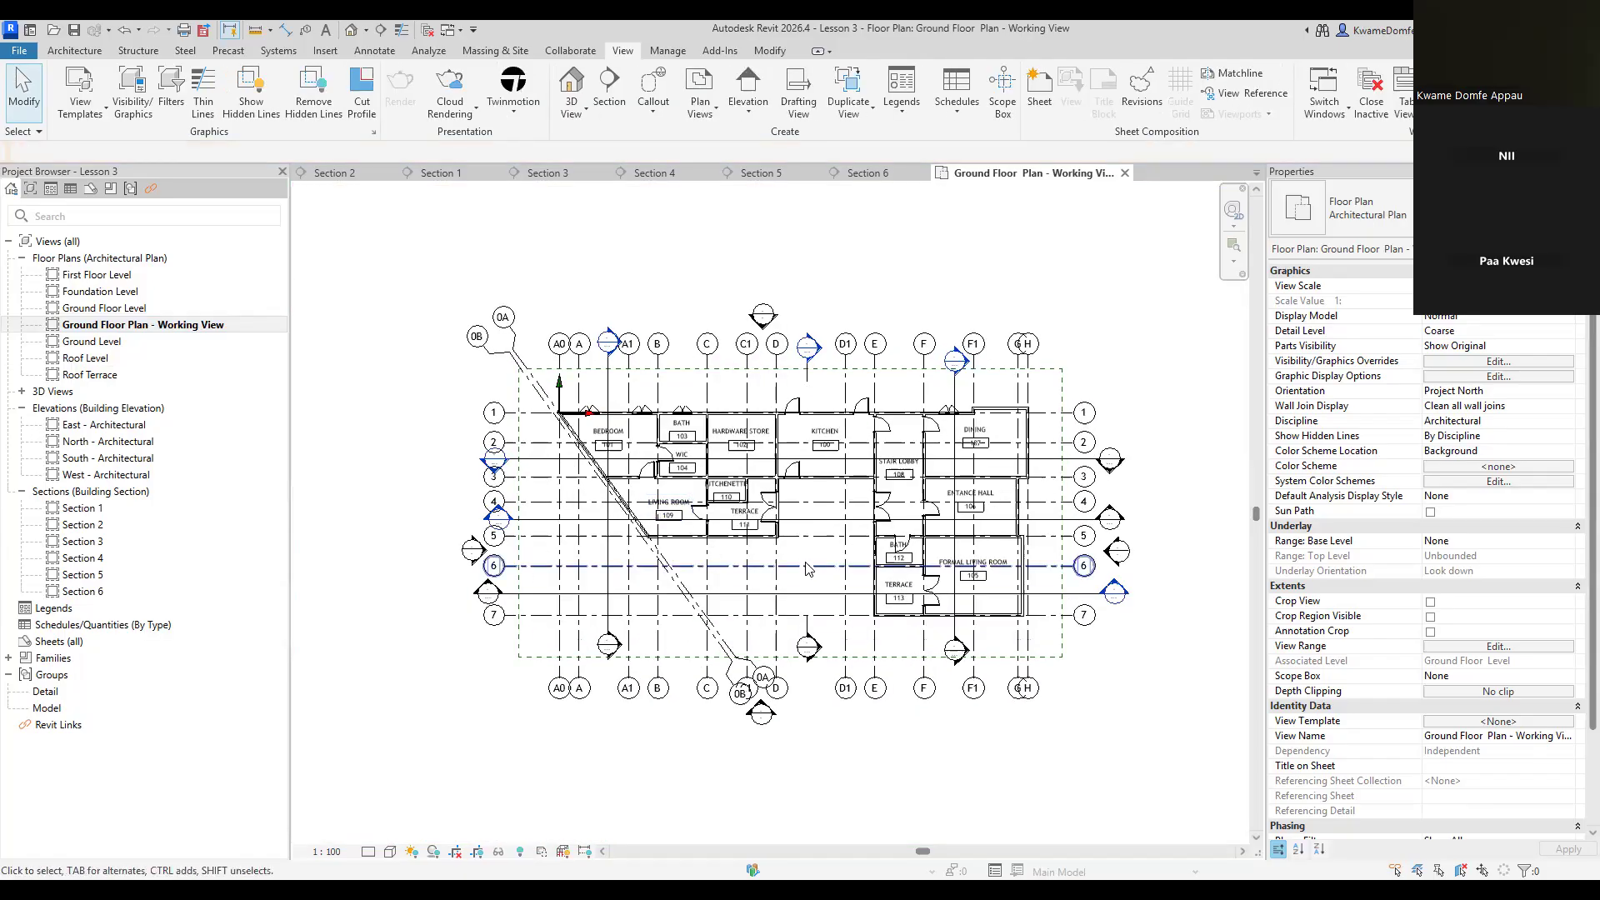
pyautogui.scroll(1, 857, 526)
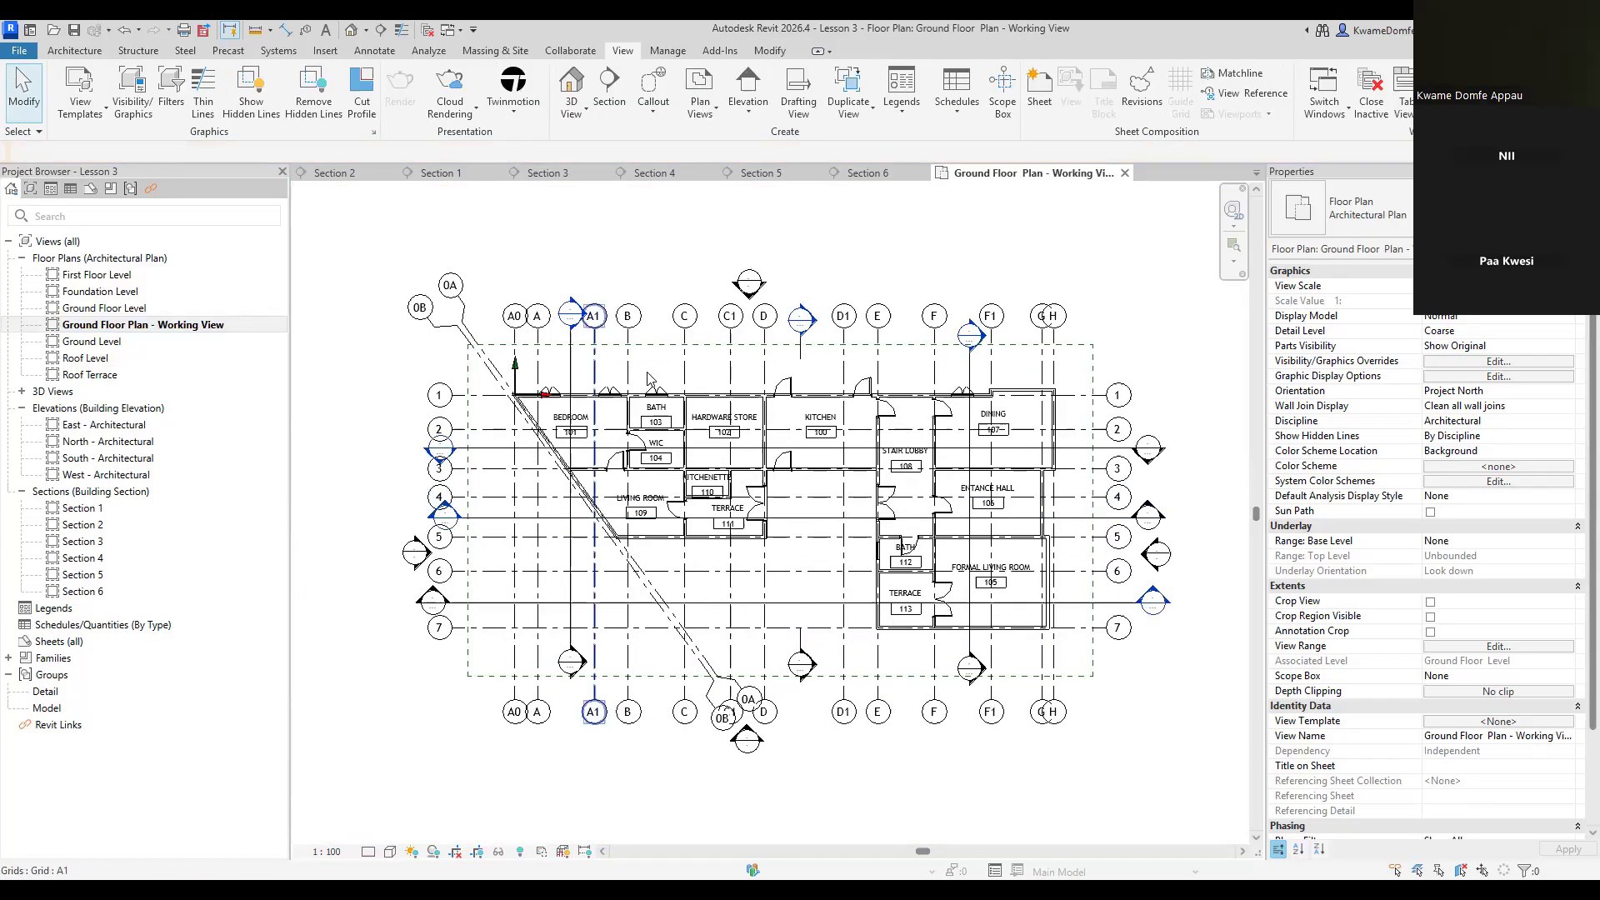
pyautogui.scroll(-2, 871, 595)
pyautogui.scroll(1, 885, 415)
pyautogui.scroll(2, 670, 473)
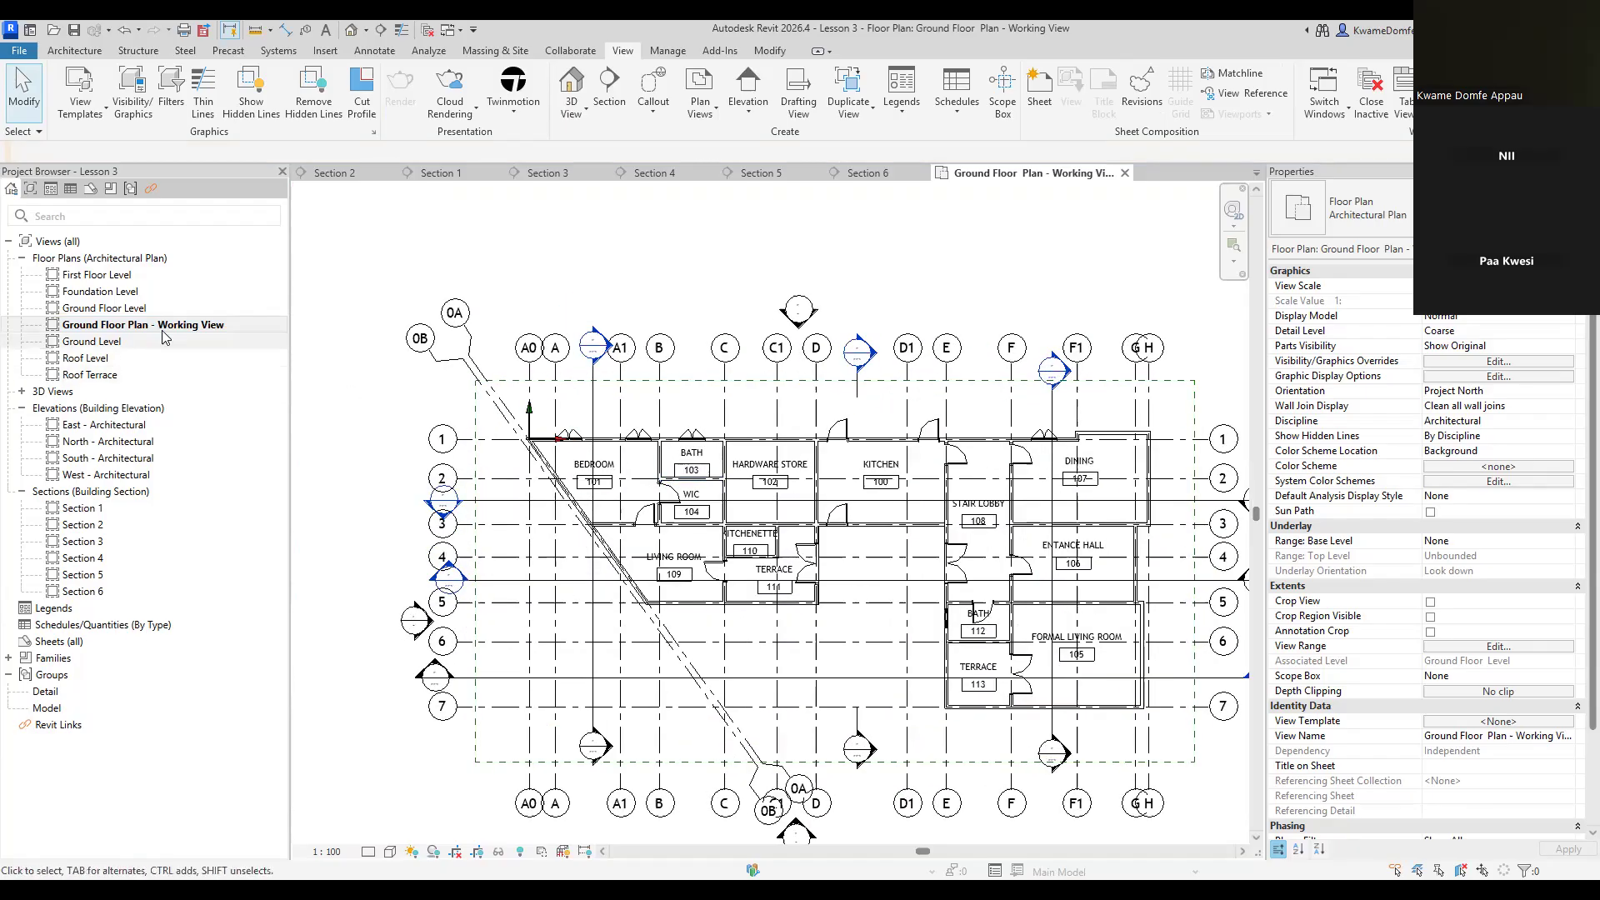
# Compare the original Ground Floor Level plan with the Ground Floor Plan - Working View
pyautogui.doubleClick(117, 308)
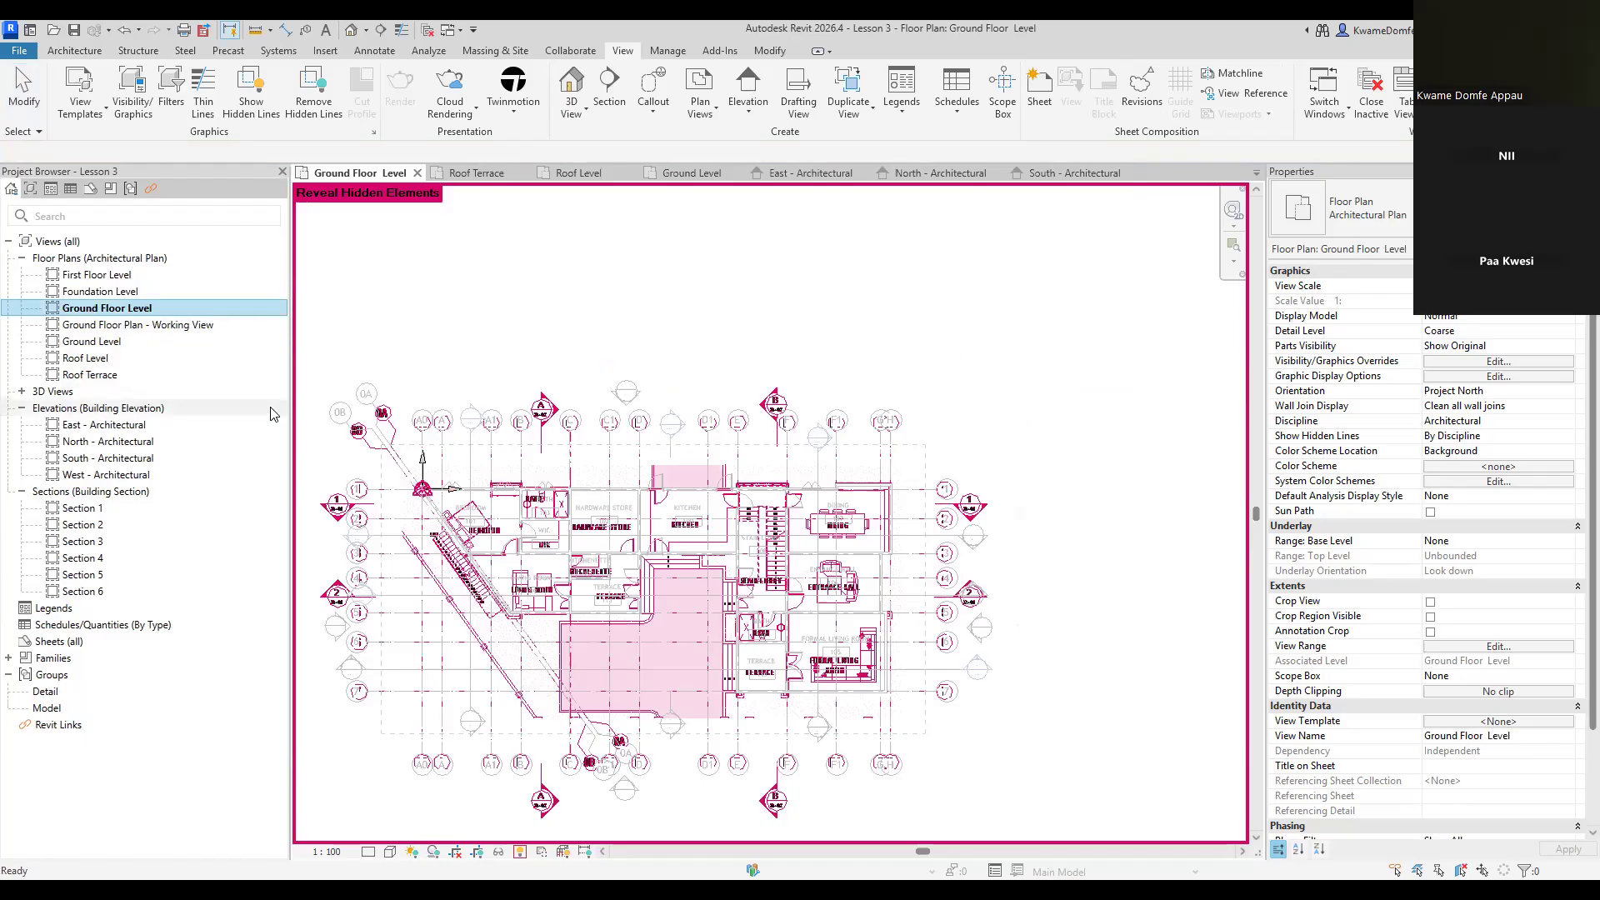
pyautogui.doubleClick(142, 325)
pyautogui.scroll(-2, 616, 564)
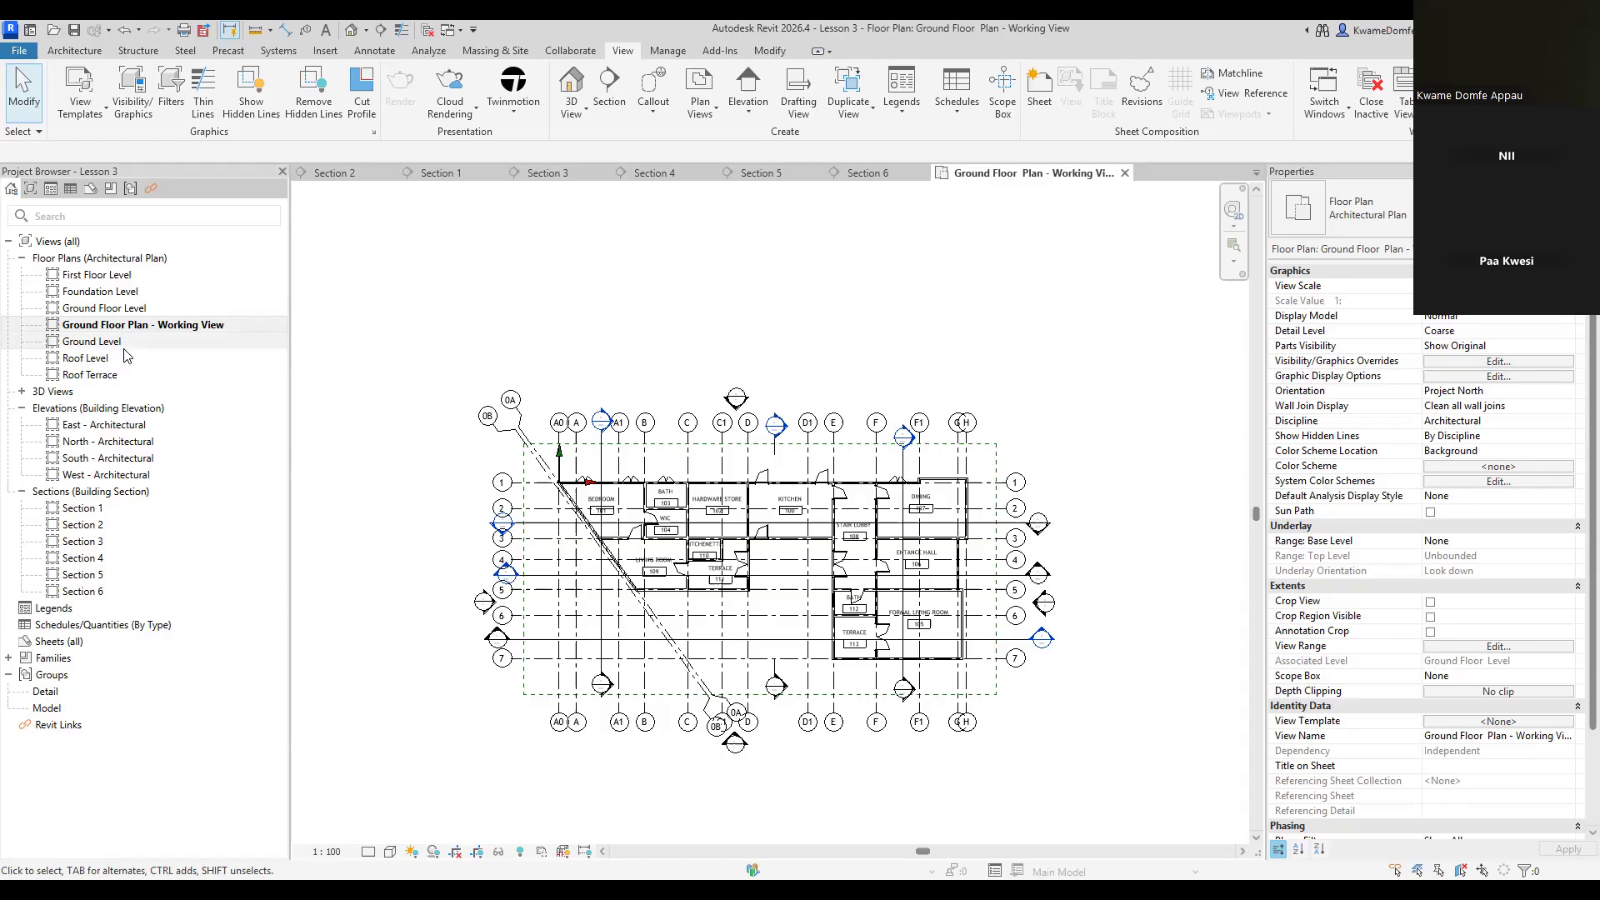
# Duplicate the original Ground Floor Level floor plan with detailing to get another copy
pyautogui.click(114, 314)
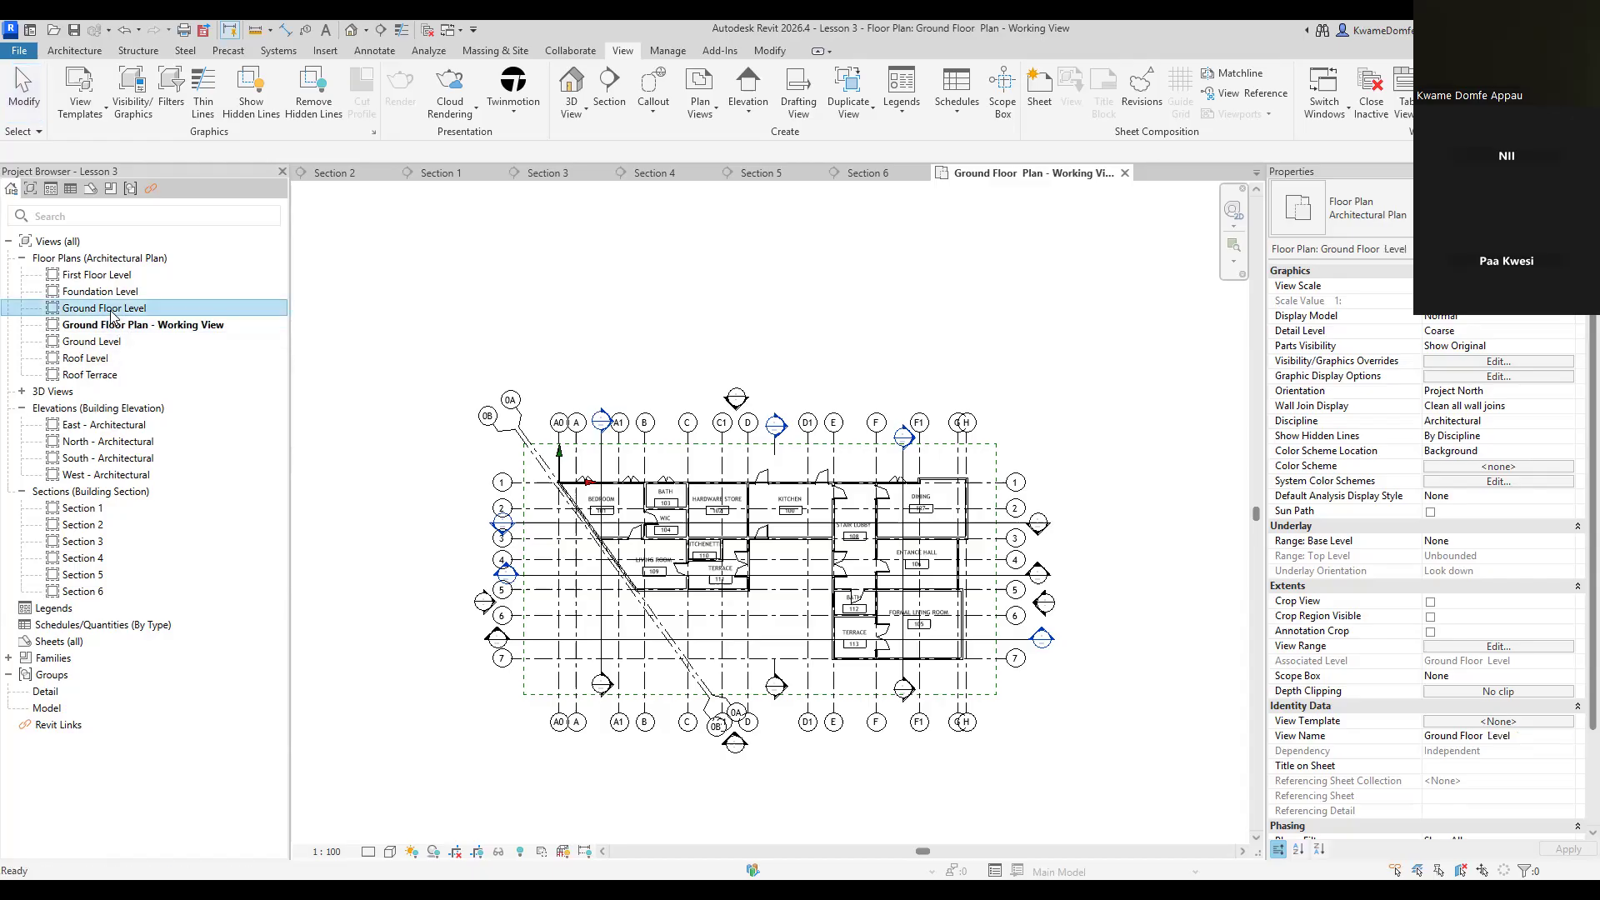
pyautogui.rightClick(111, 313)
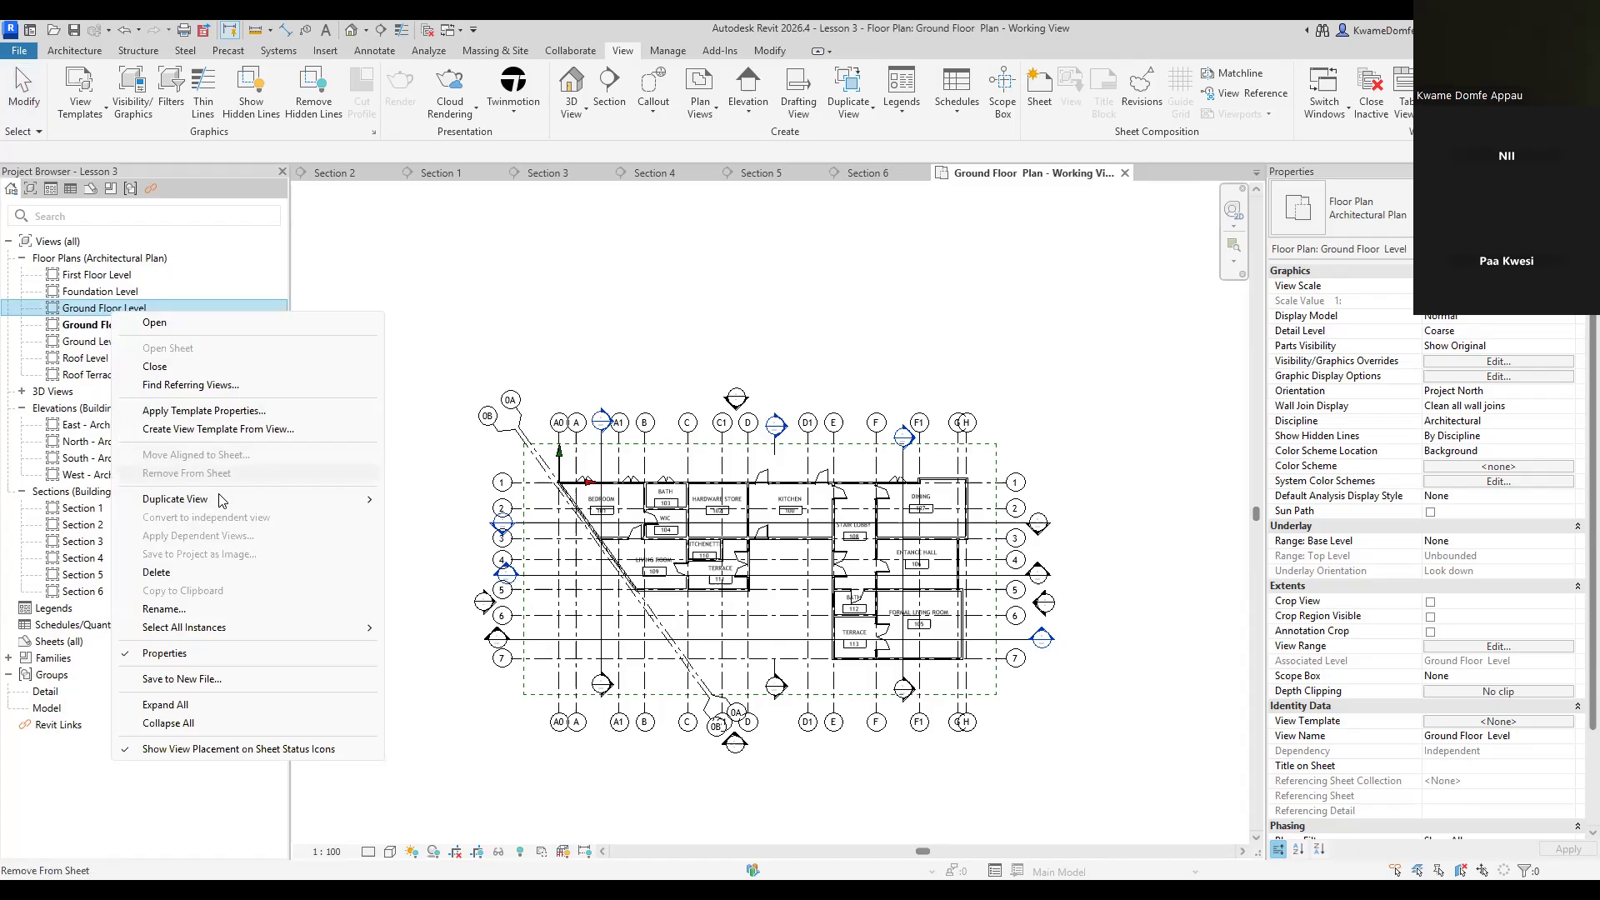
pyautogui.click(82, 324)
pyautogui.click(92, 311)
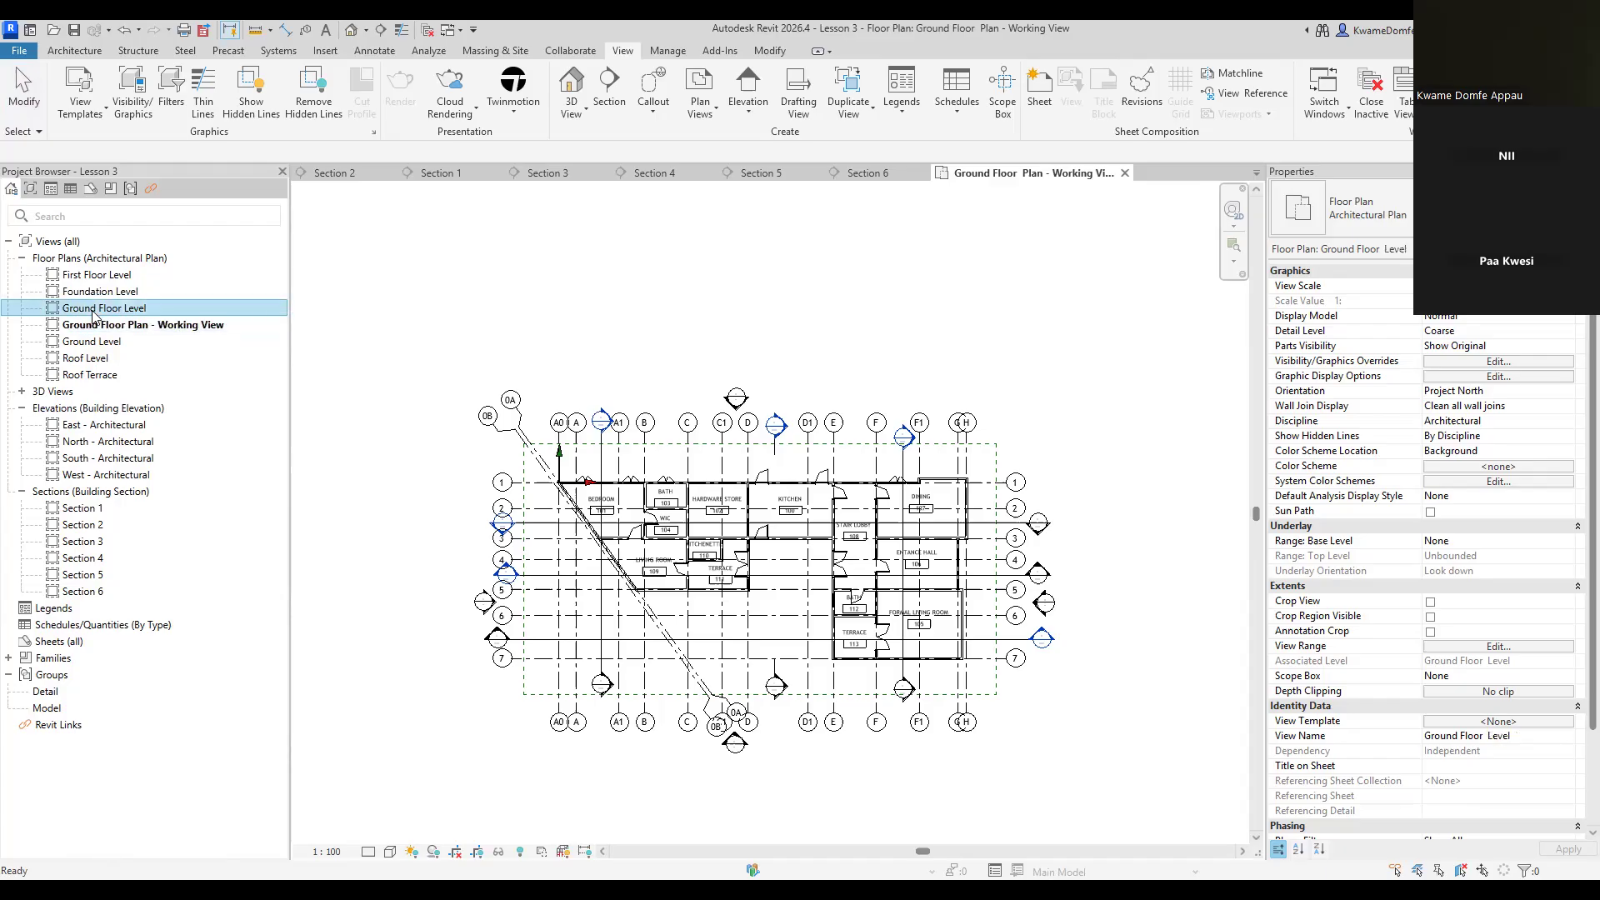
pyautogui.rightClick(92, 312)
pyautogui.moveTo(210, 505)
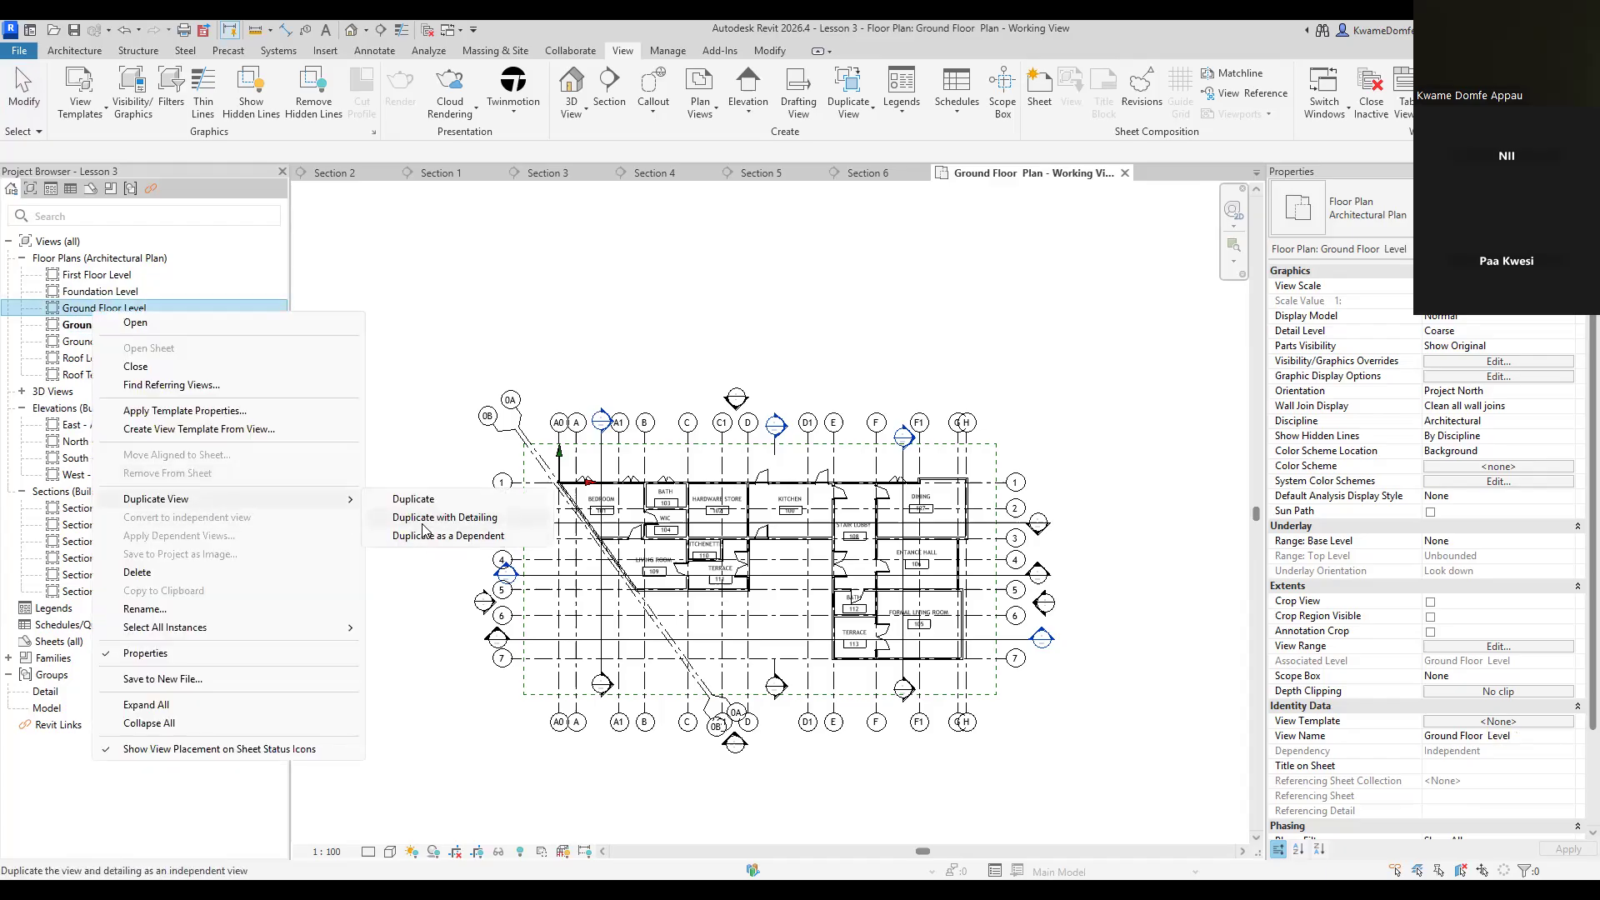
pyautogui.click(421, 518)
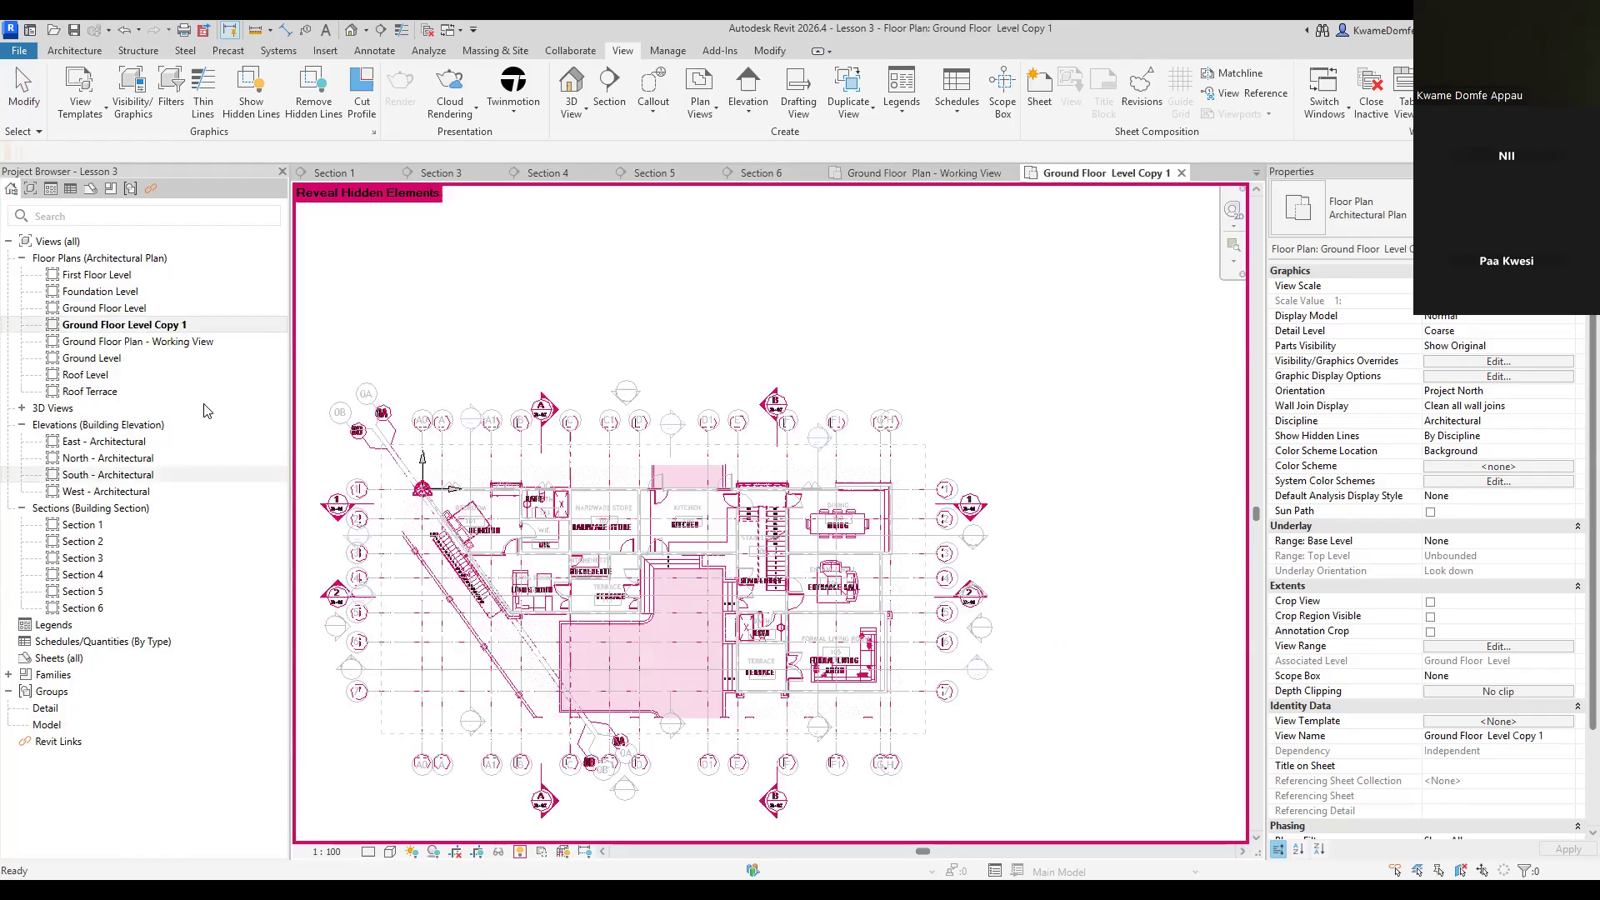
# Rename the new copy of the Ground Floor Level view to "Ground Floor Plan - Sketch"
pyautogui.rightClick(135, 327)
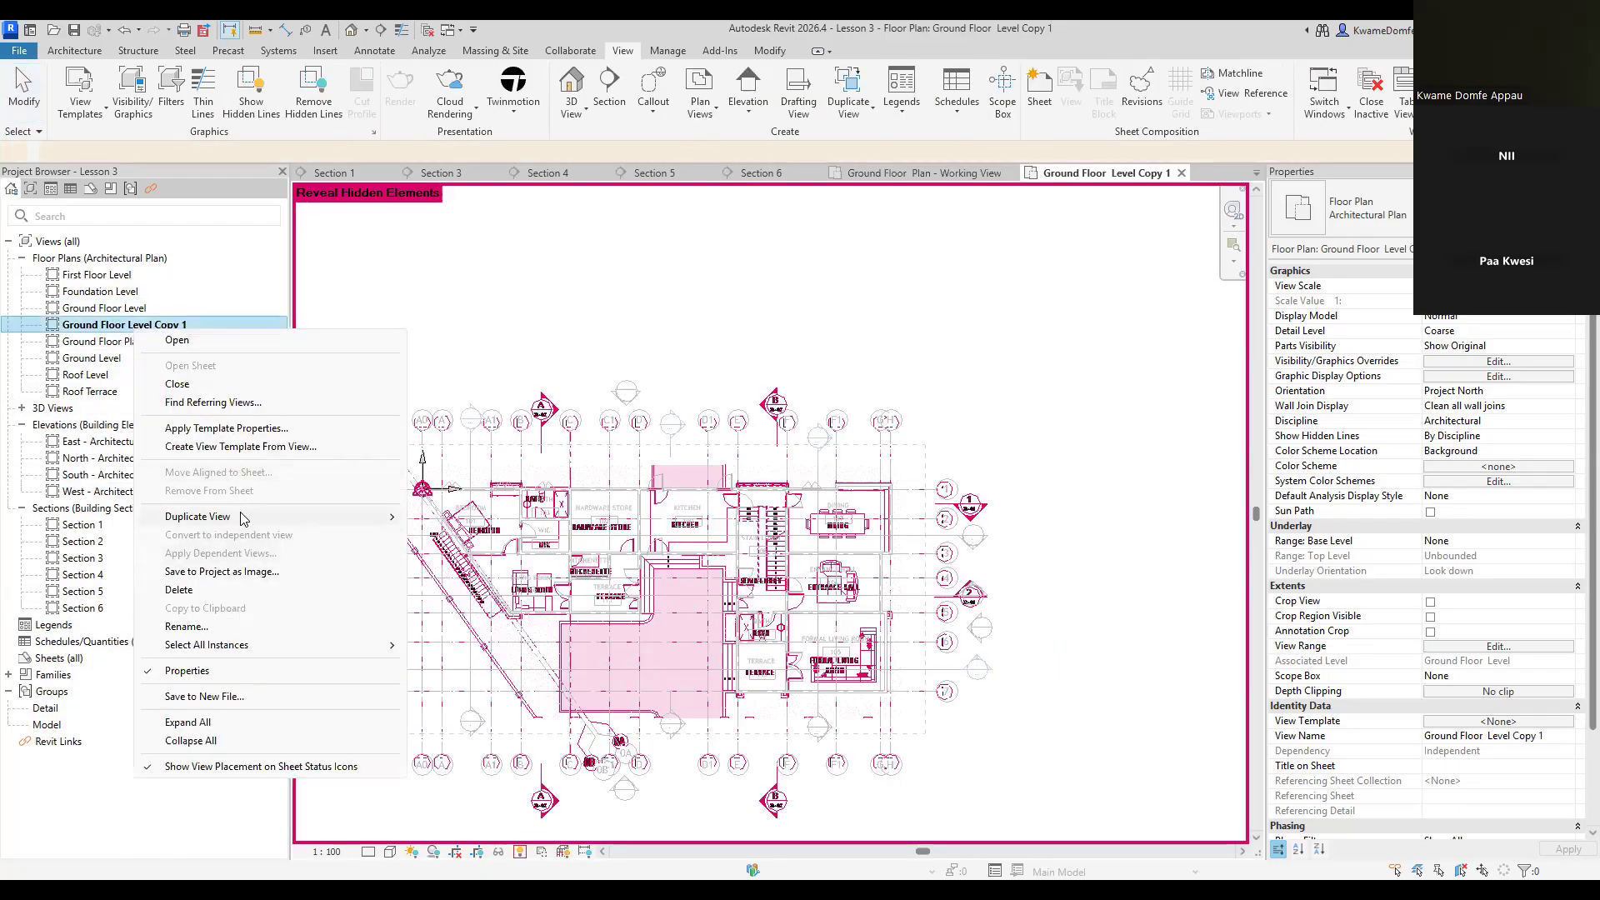
pyautogui.click(243, 627)
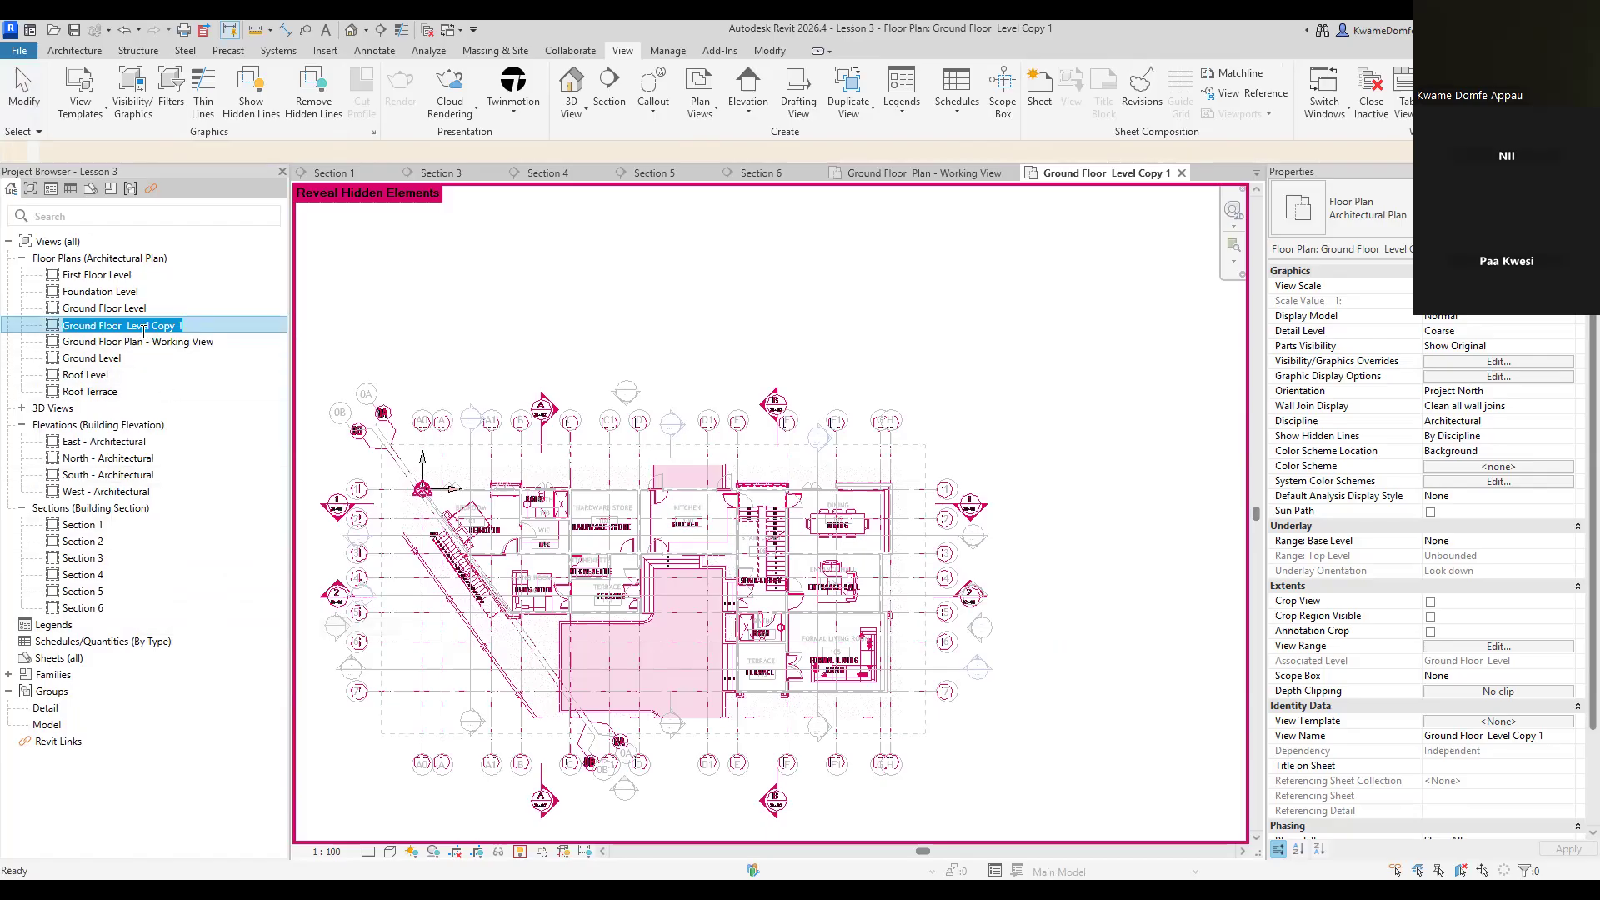
pyautogui.press('Return')
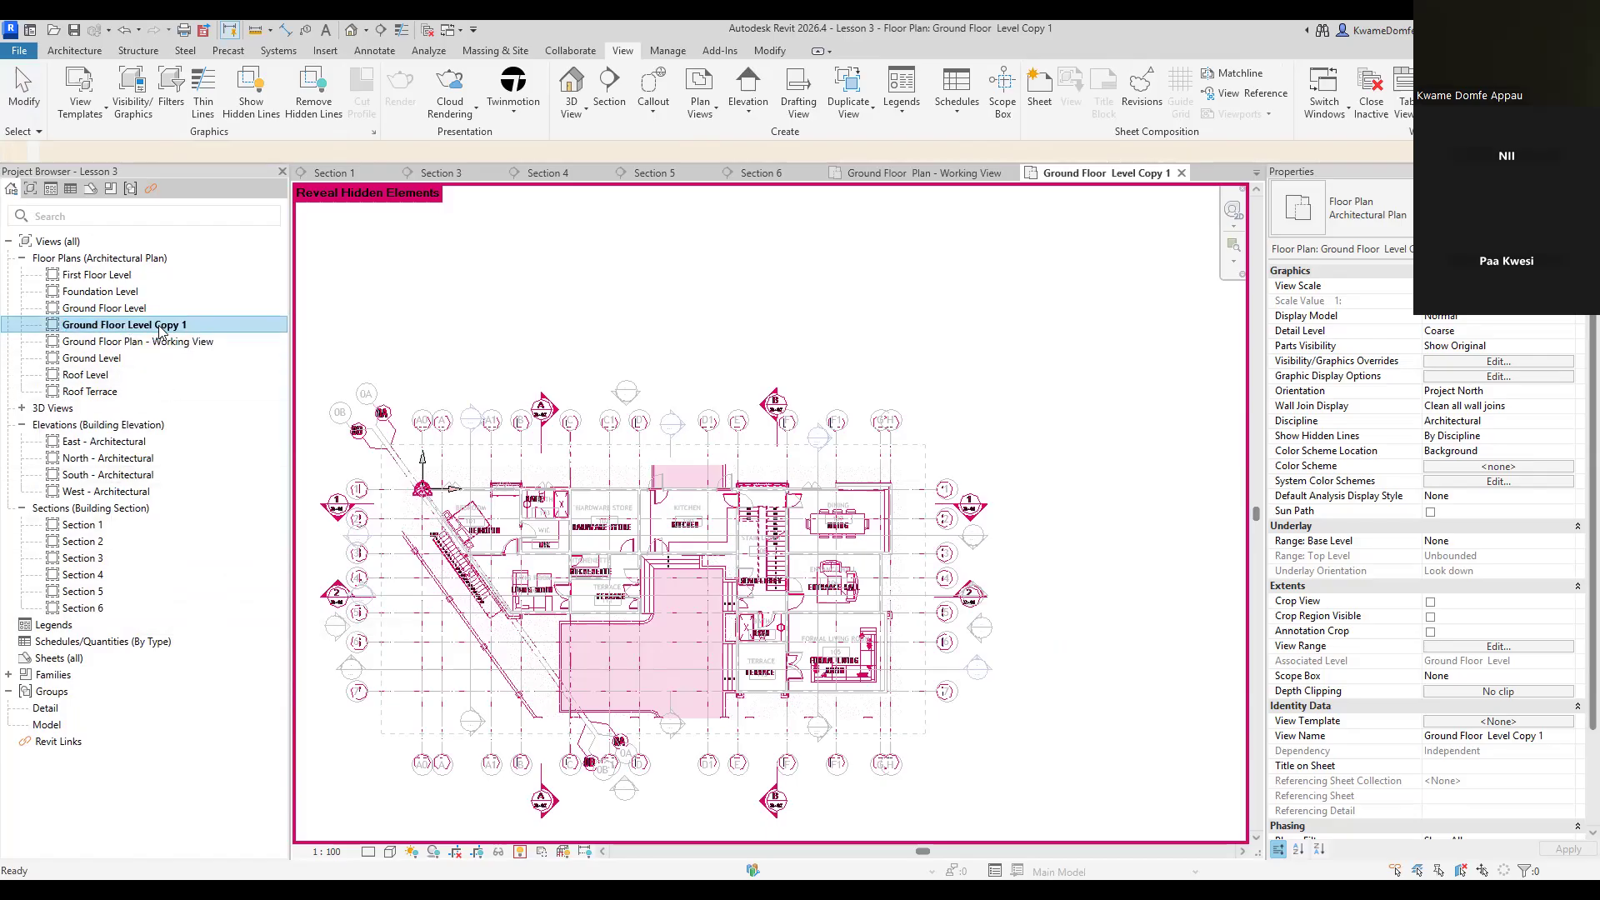
pyautogui.rightClick(160, 329)
pyautogui.click(248, 632)
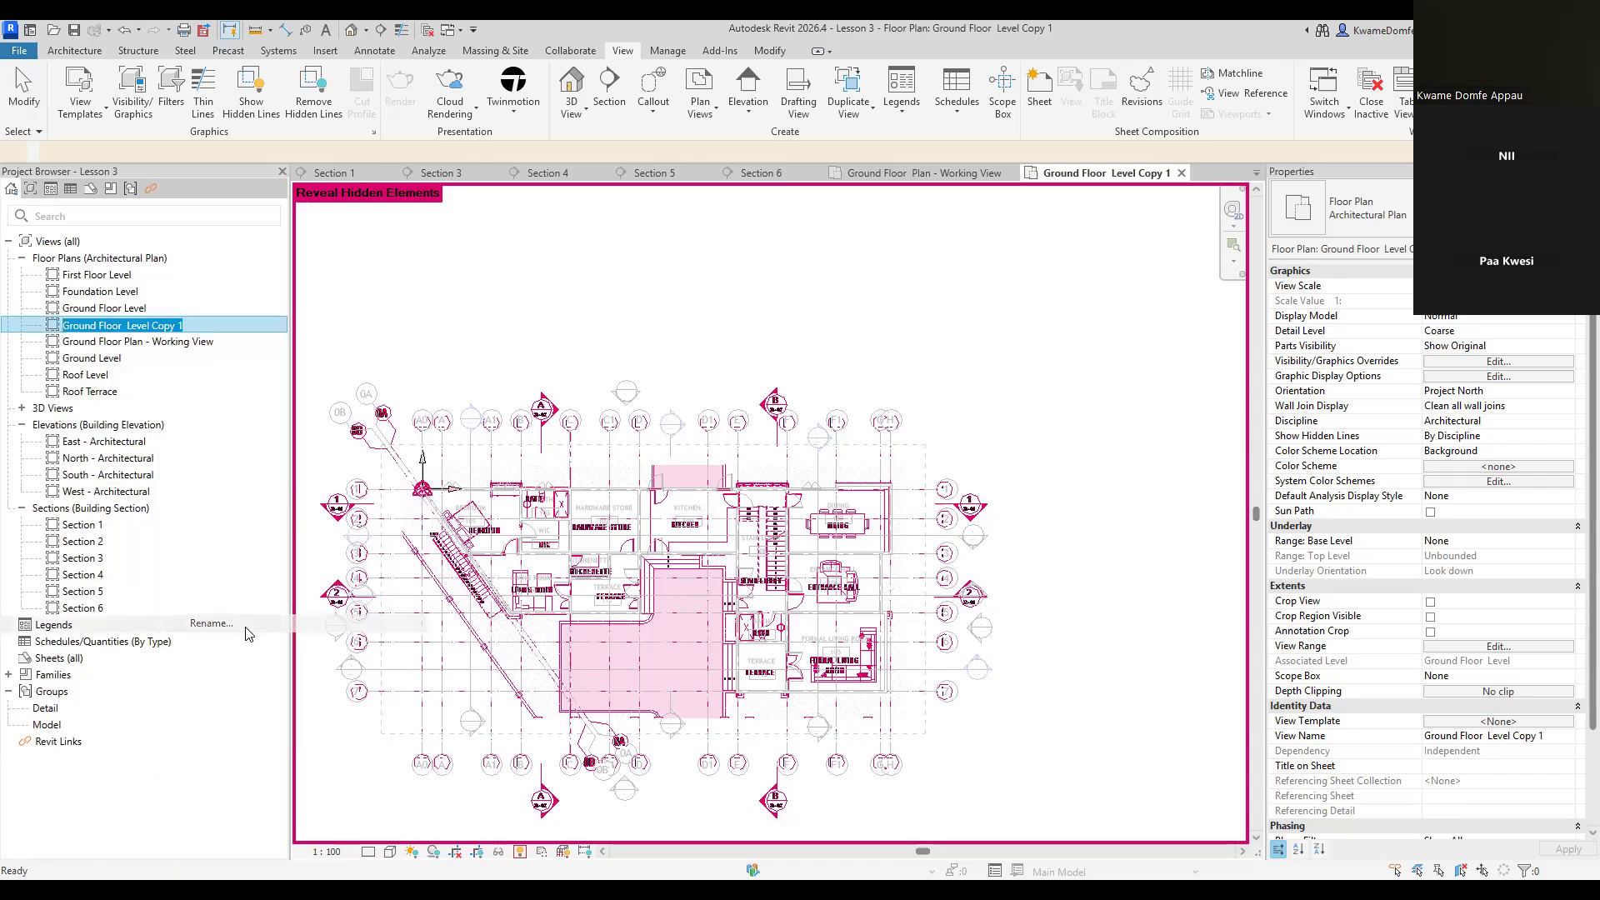
pyautogui.click(184, 325)
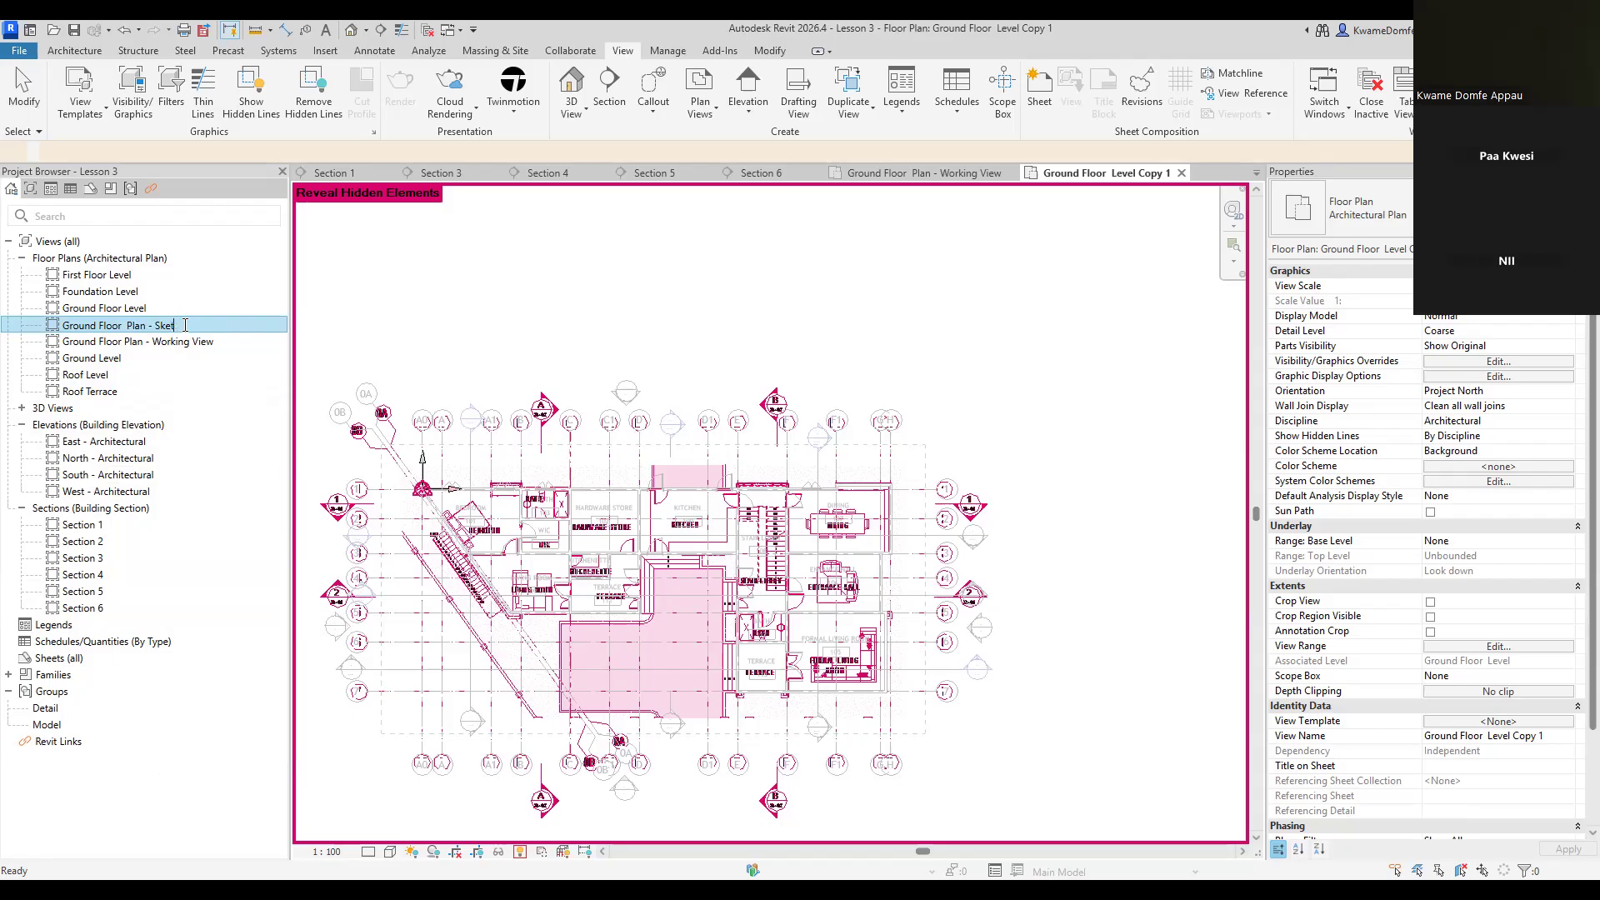
pyautogui.press('Return')
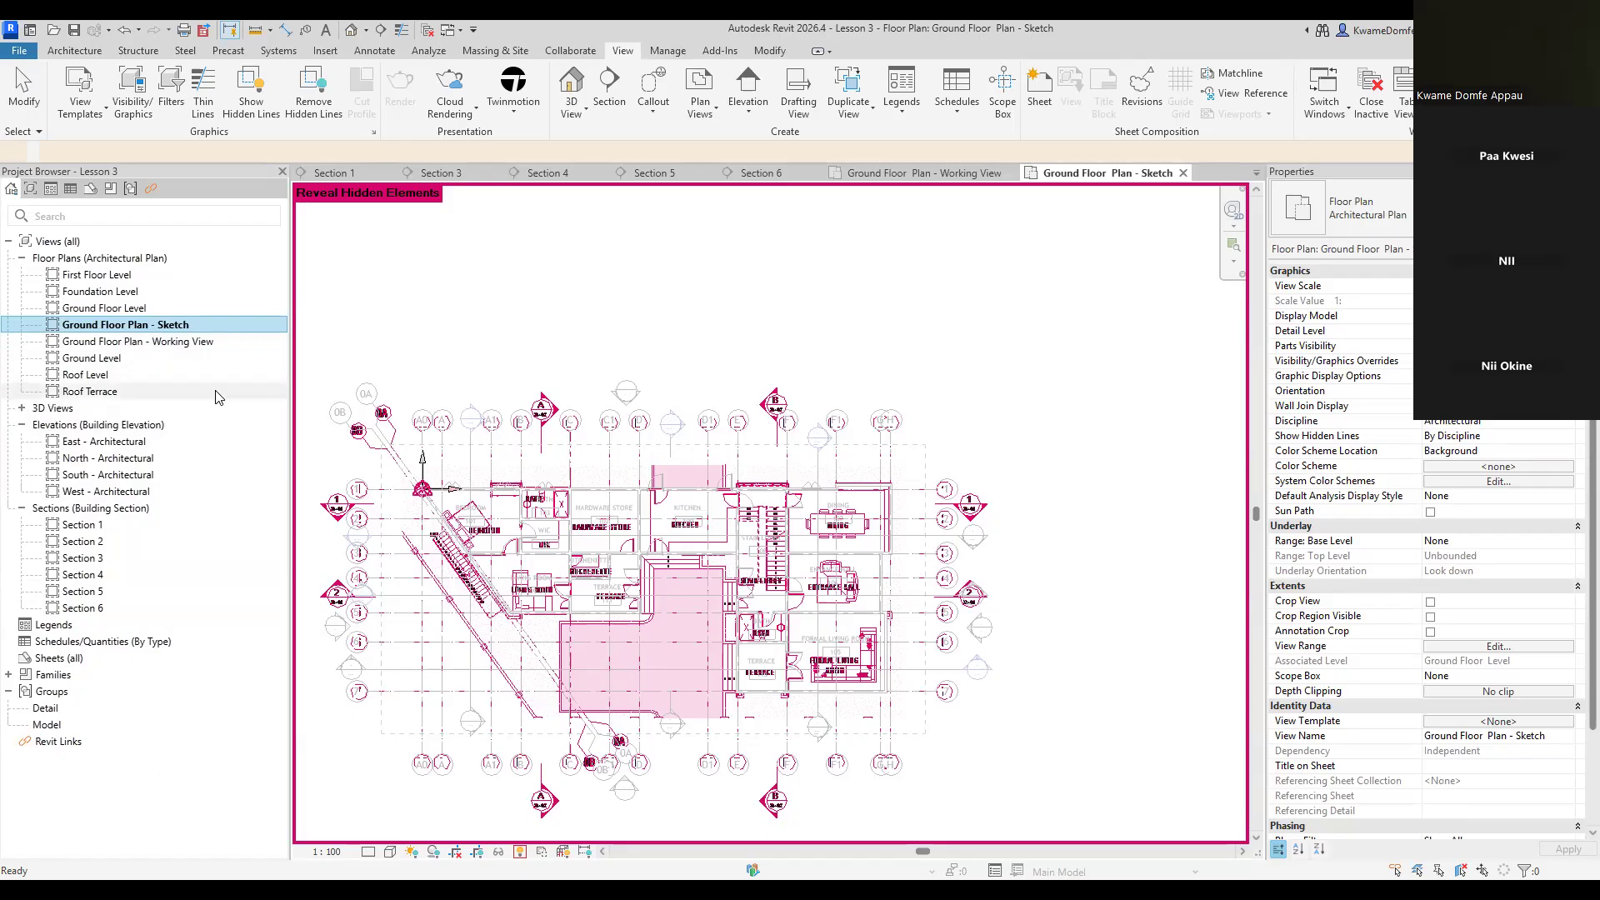
# Duplicate the Ground Floor Plan - Sketch view with detailing
pyautogui.rightClick(146, 329)
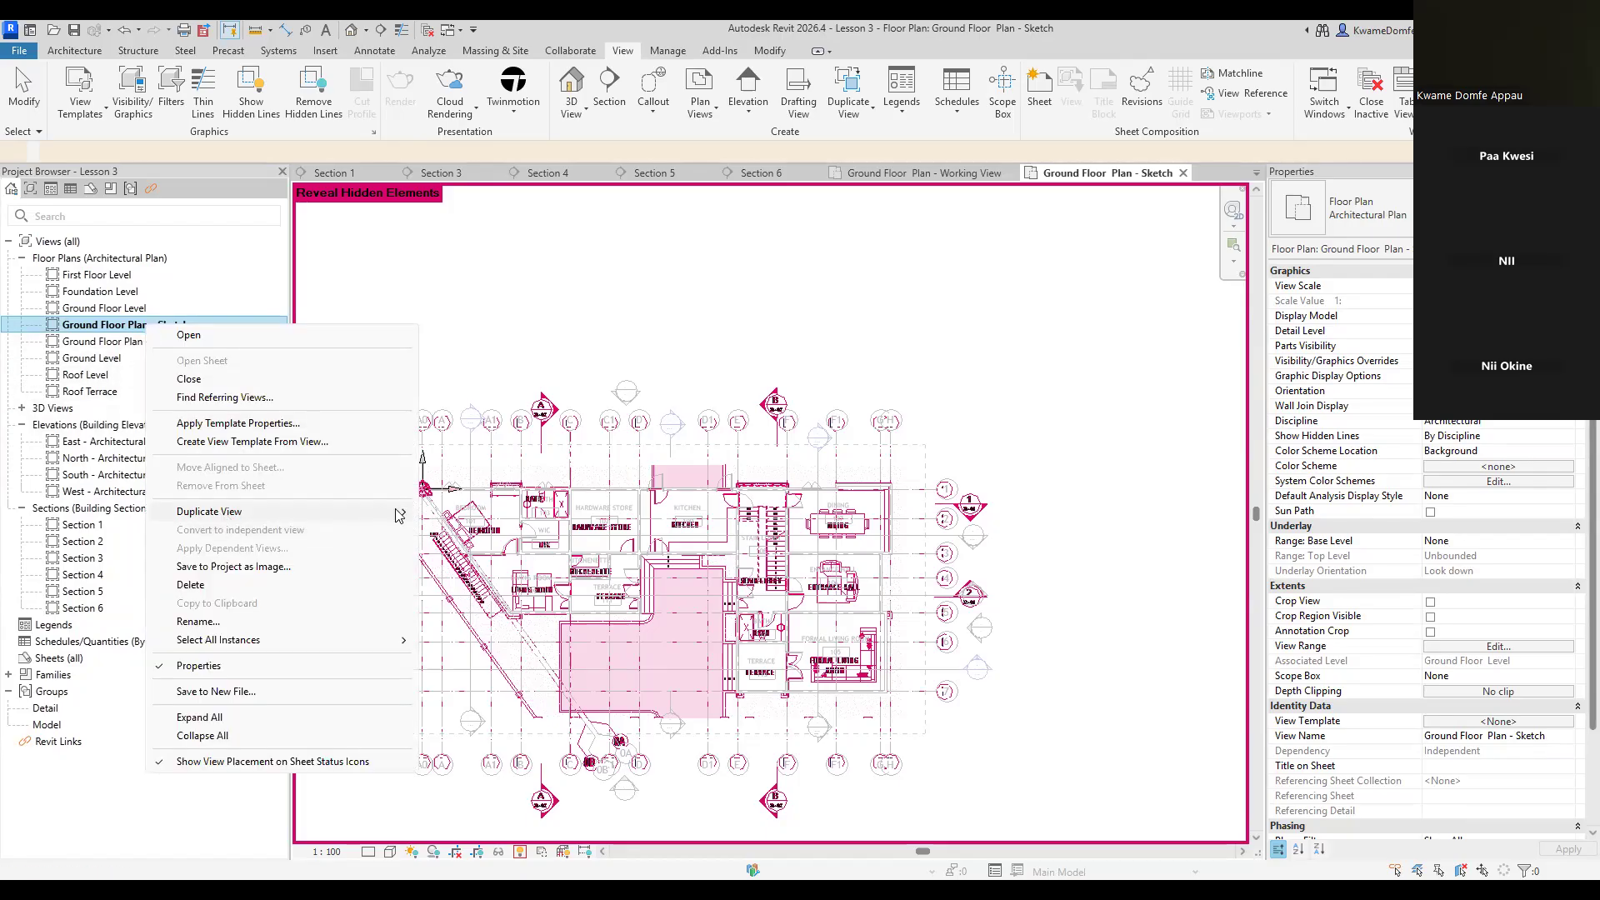
pyautogui.moveTo(400, 512)
pyautogui.click(500, 532)
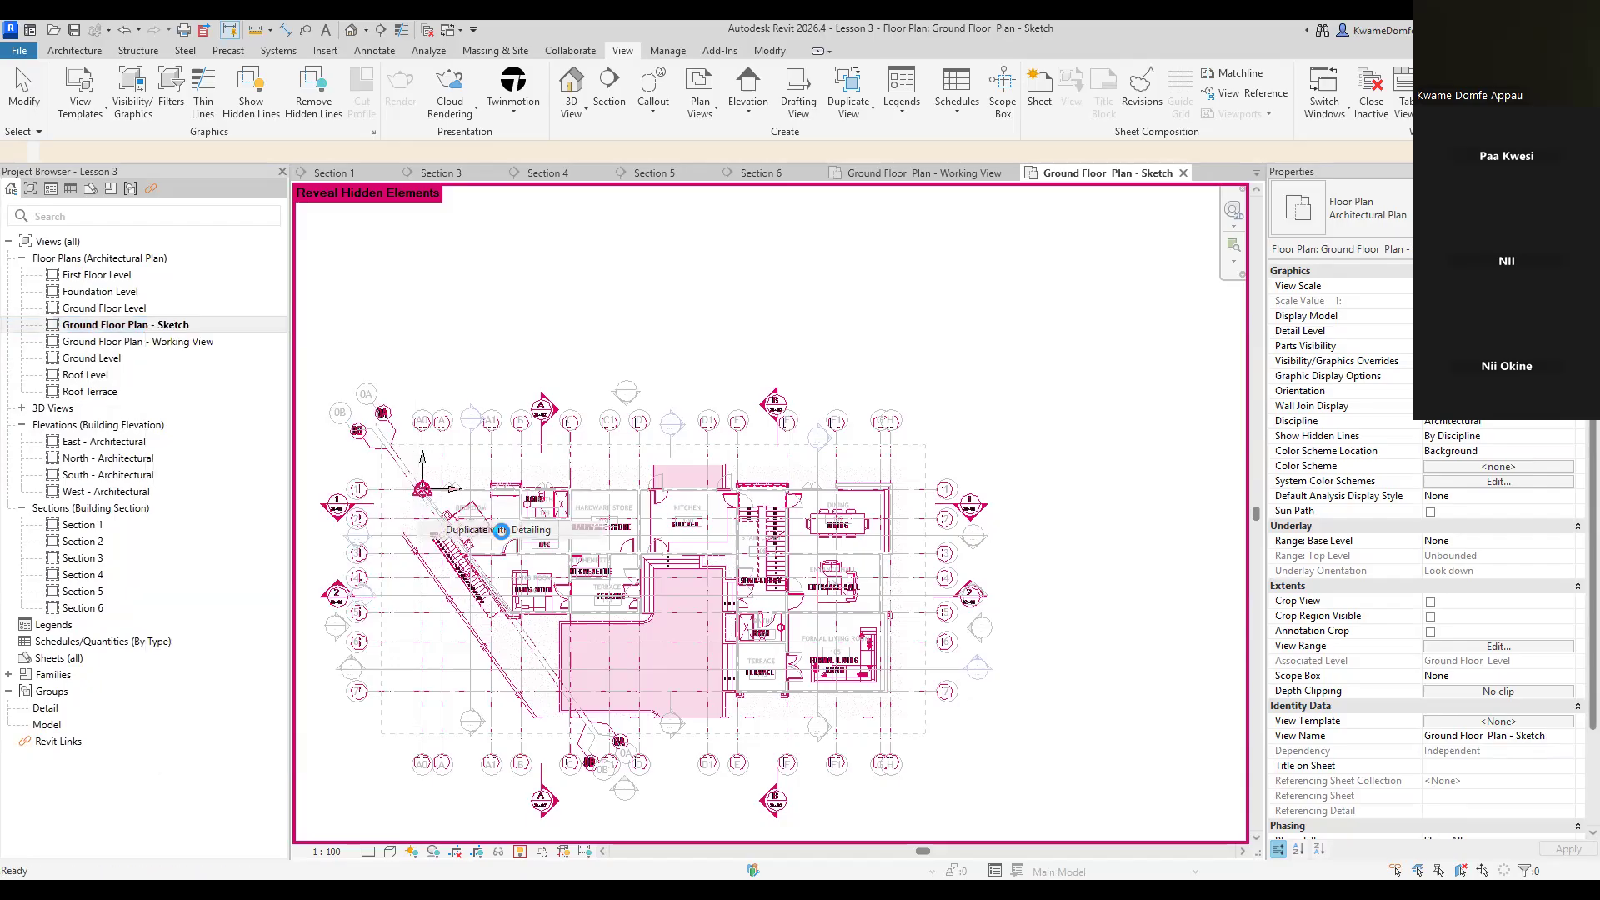
# Rename the copy of the sketch view to "Ground Floor Plan - Production"
pyautogui.rightClick(178, 346)
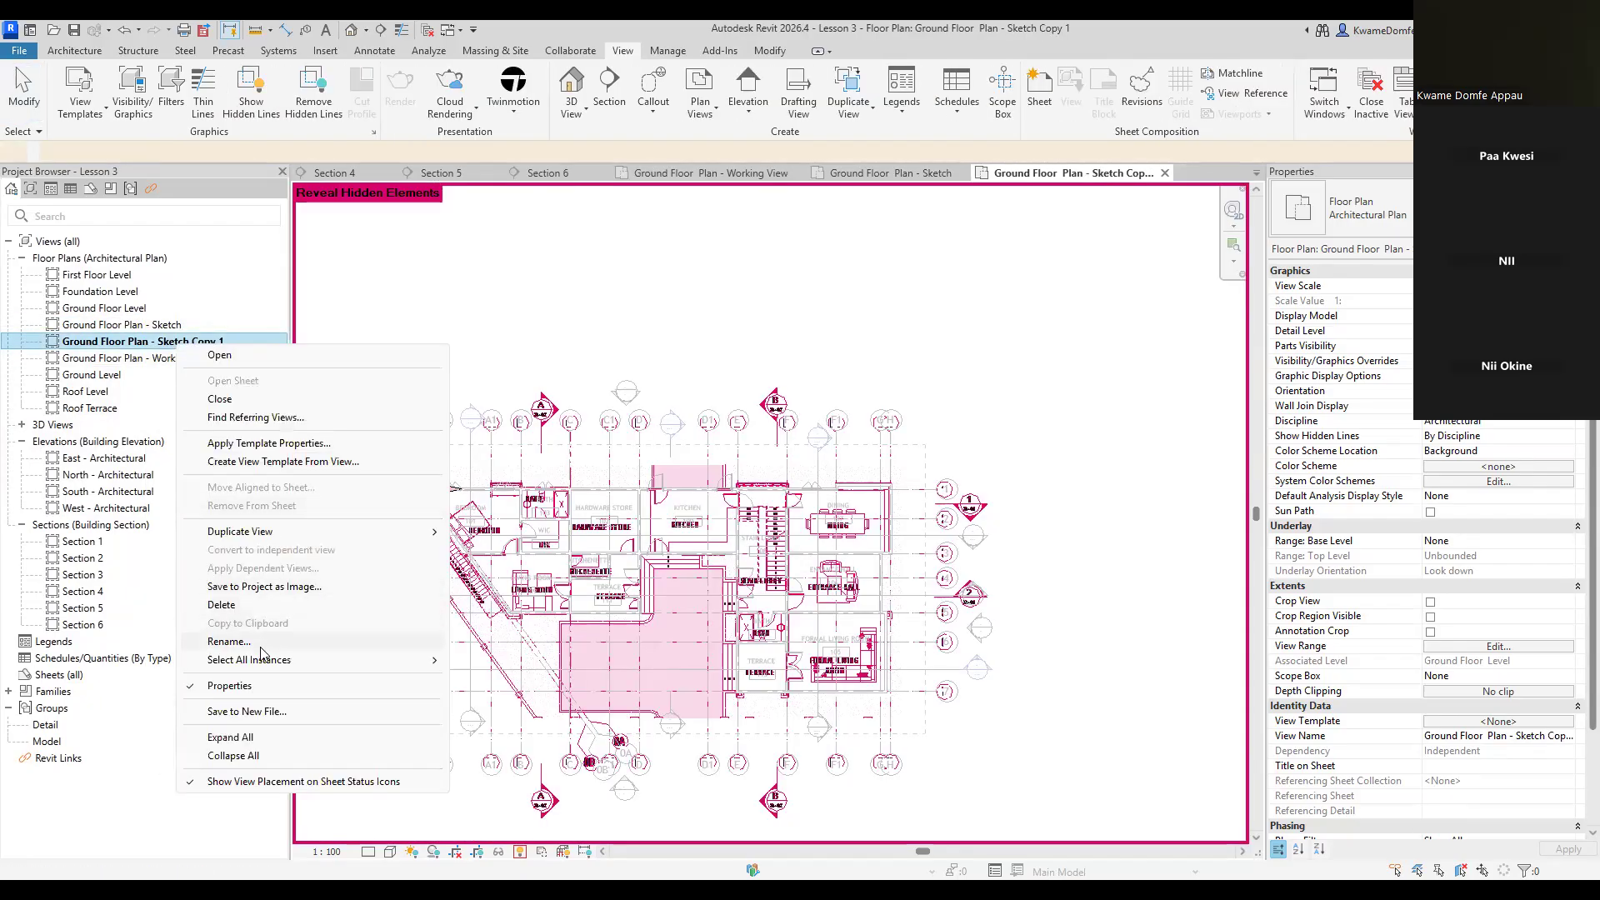
pyautogui.click(241, 643)
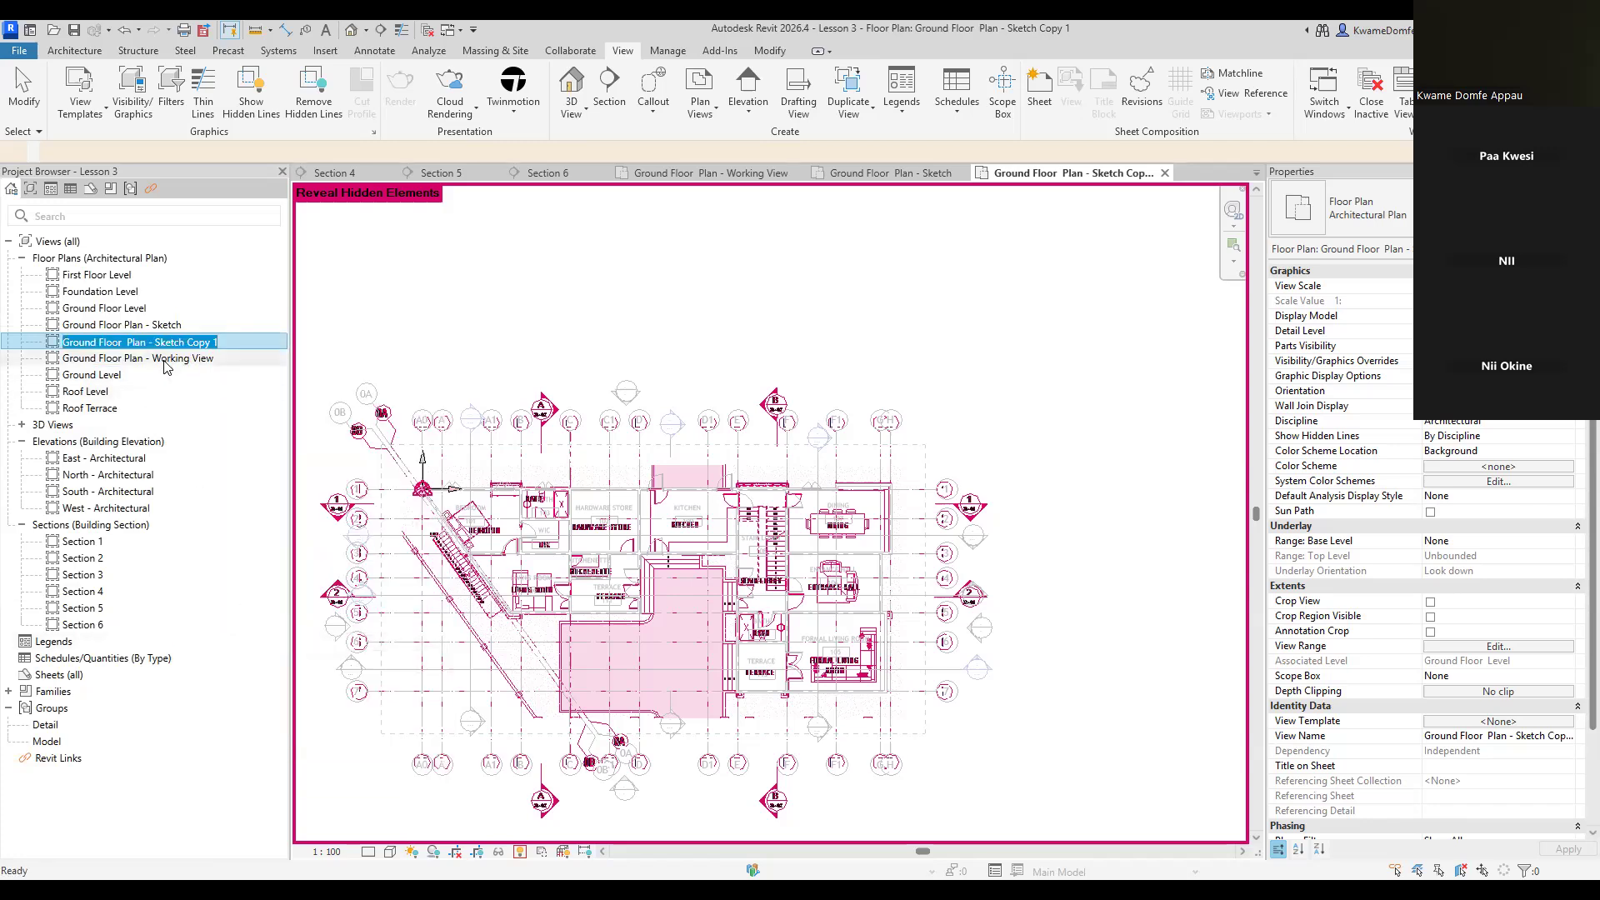
pyautogui.click(227, 345)
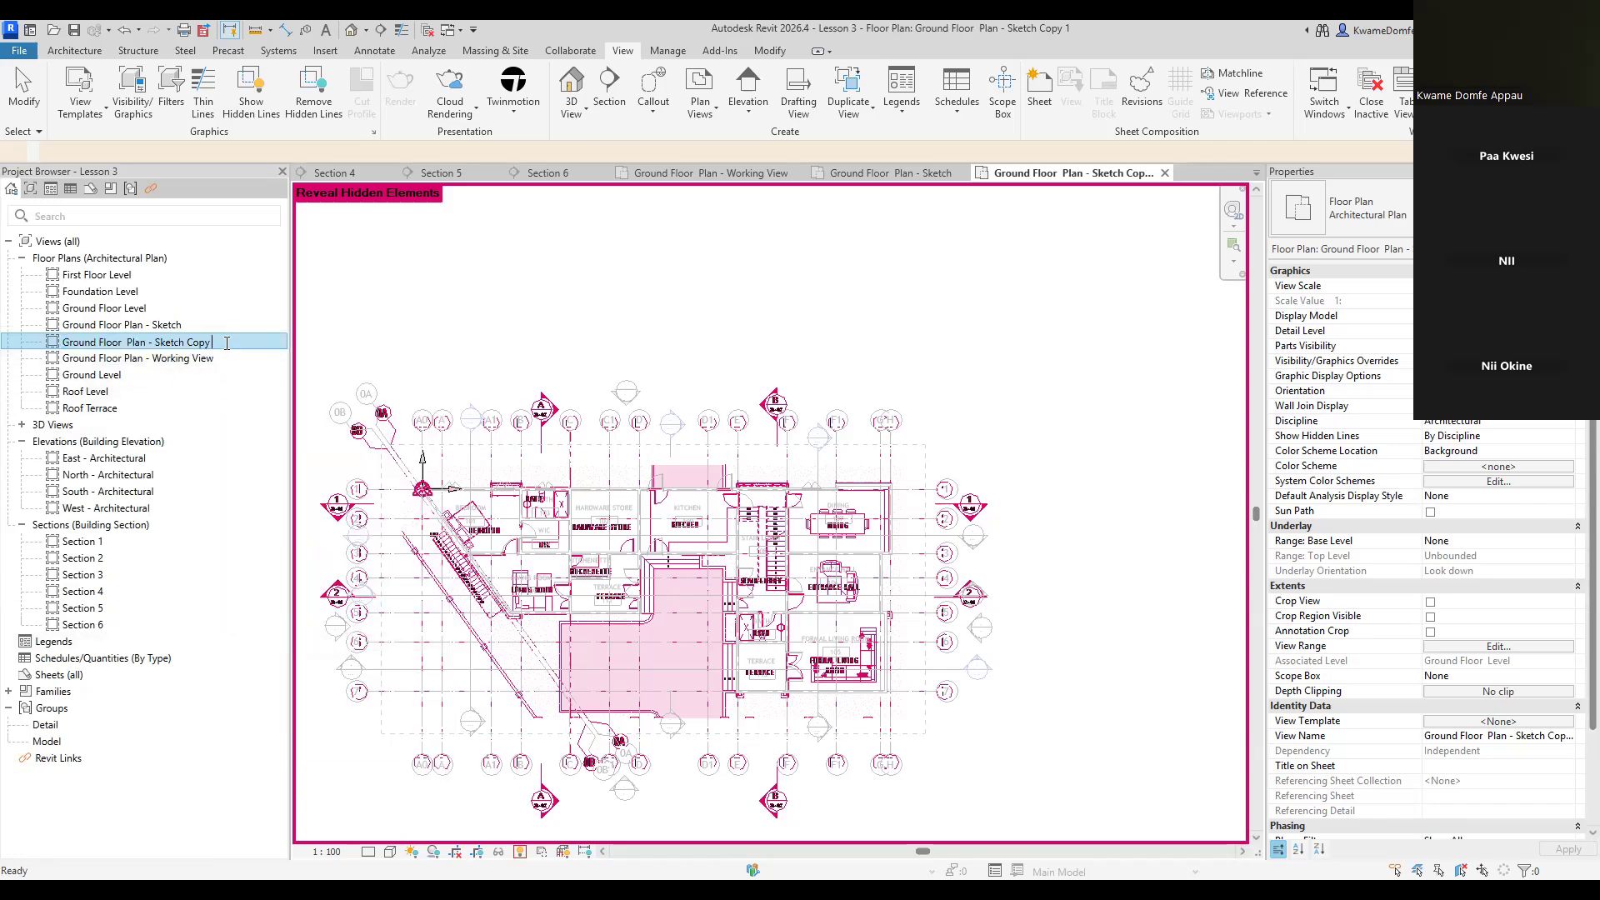
pyautogui.press('BackSpace')
pyautogui.press('BackSpace')
pyautogui.press('BackSpace')
pyautogui.press('BackSpace')
pyautogui.write('Production')
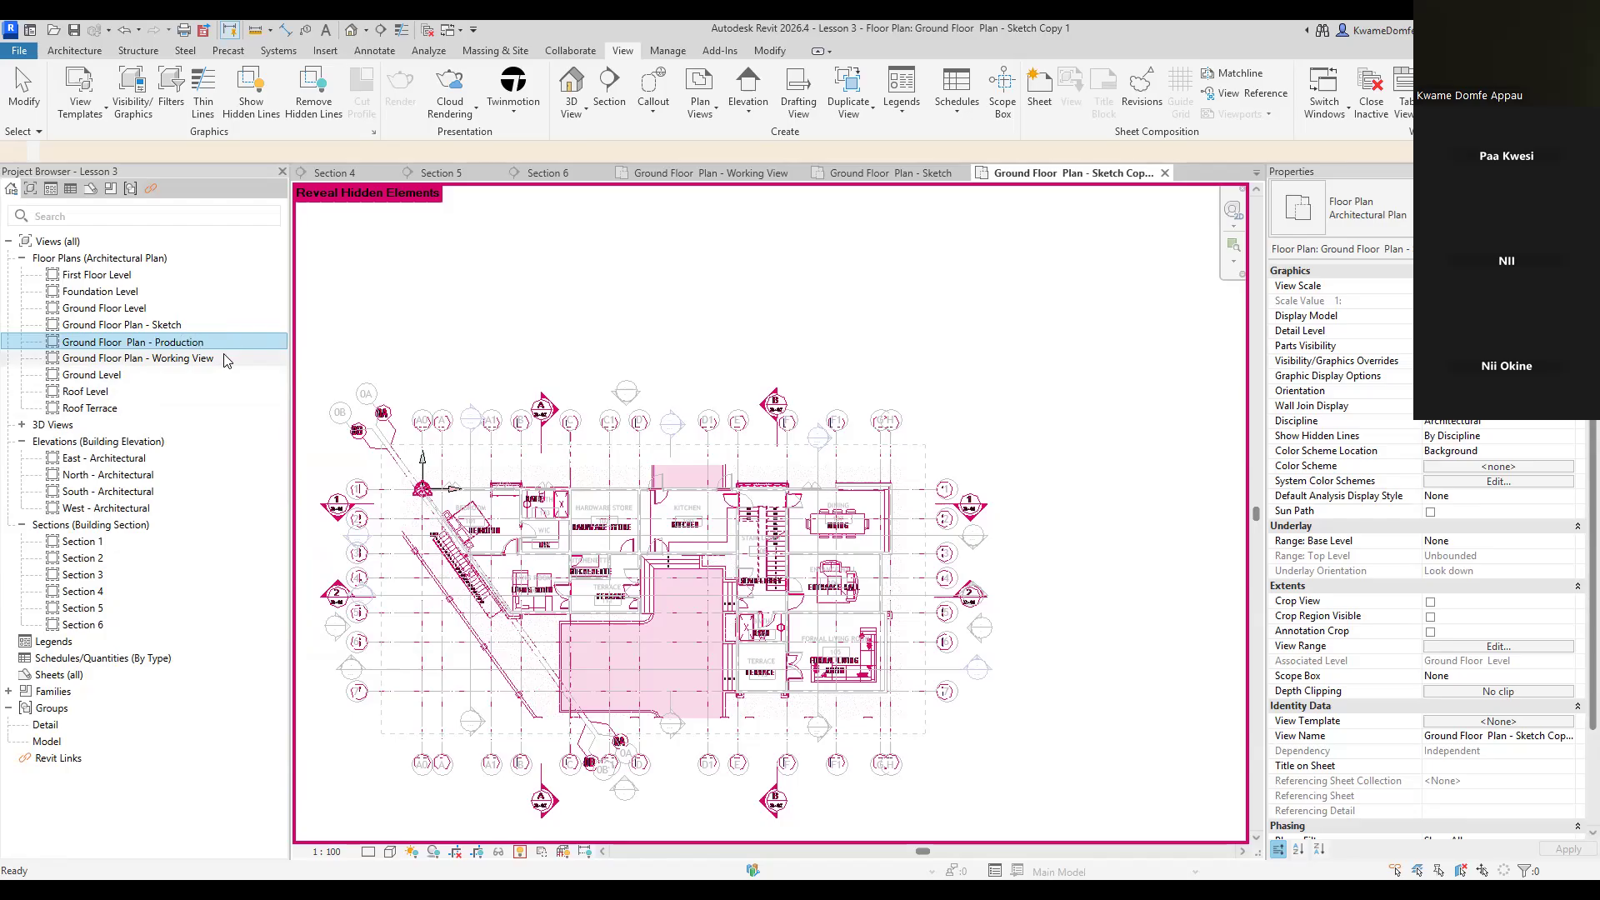
pyautogui.press('Return')
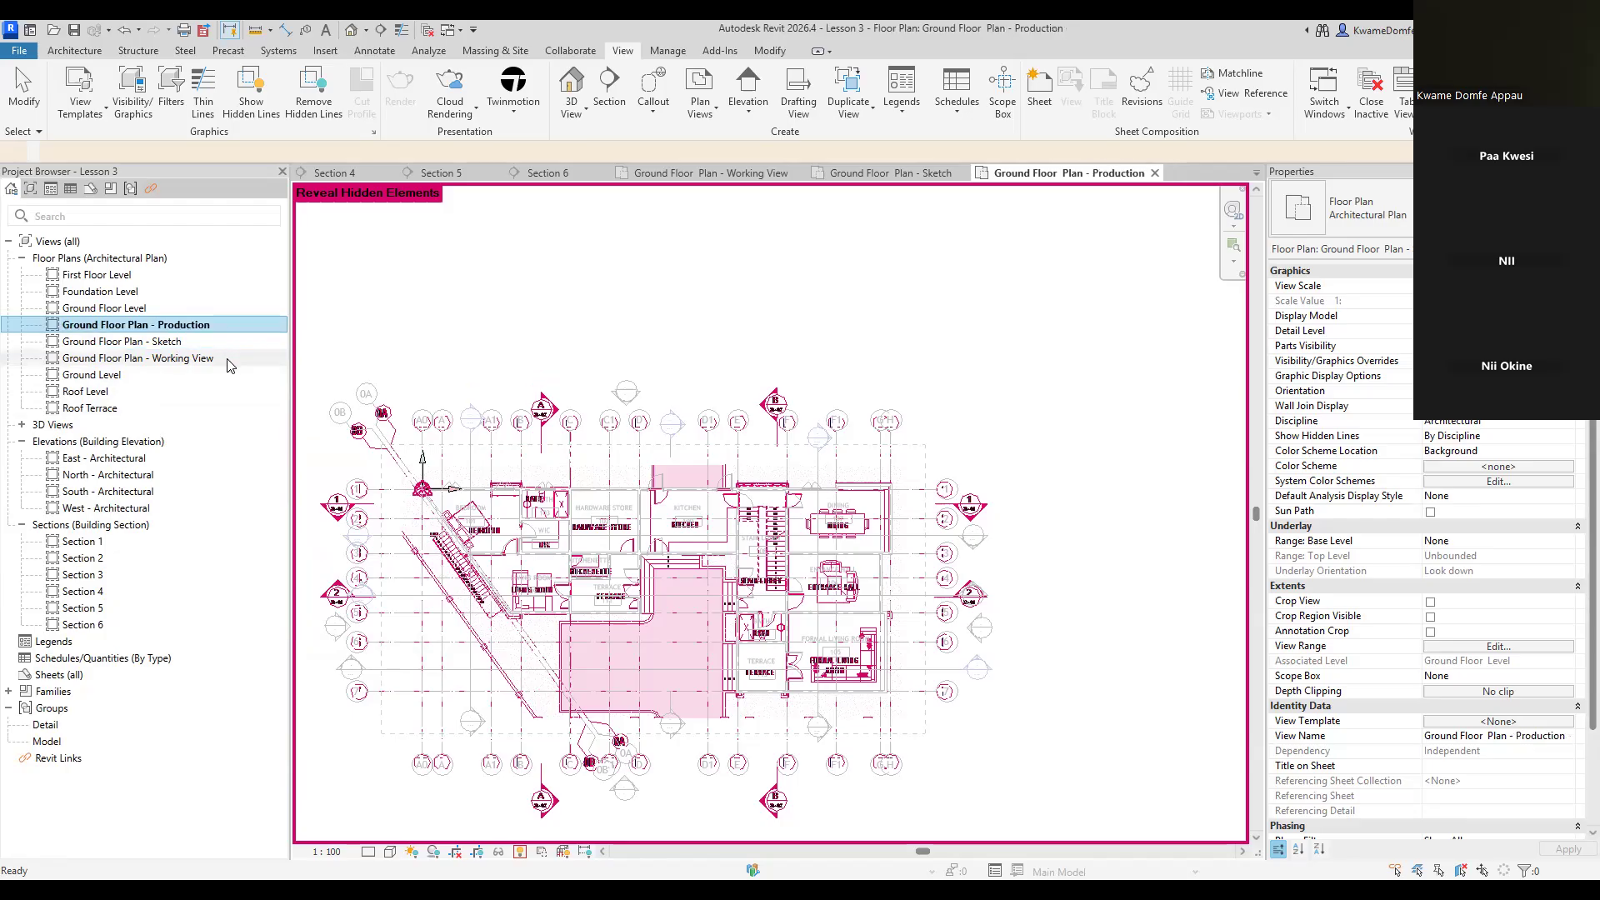
# Open the original Ground Floor Level plan and turn off Reveal Hidden Elements in it
pyautogui.doubleClick(100, 310)
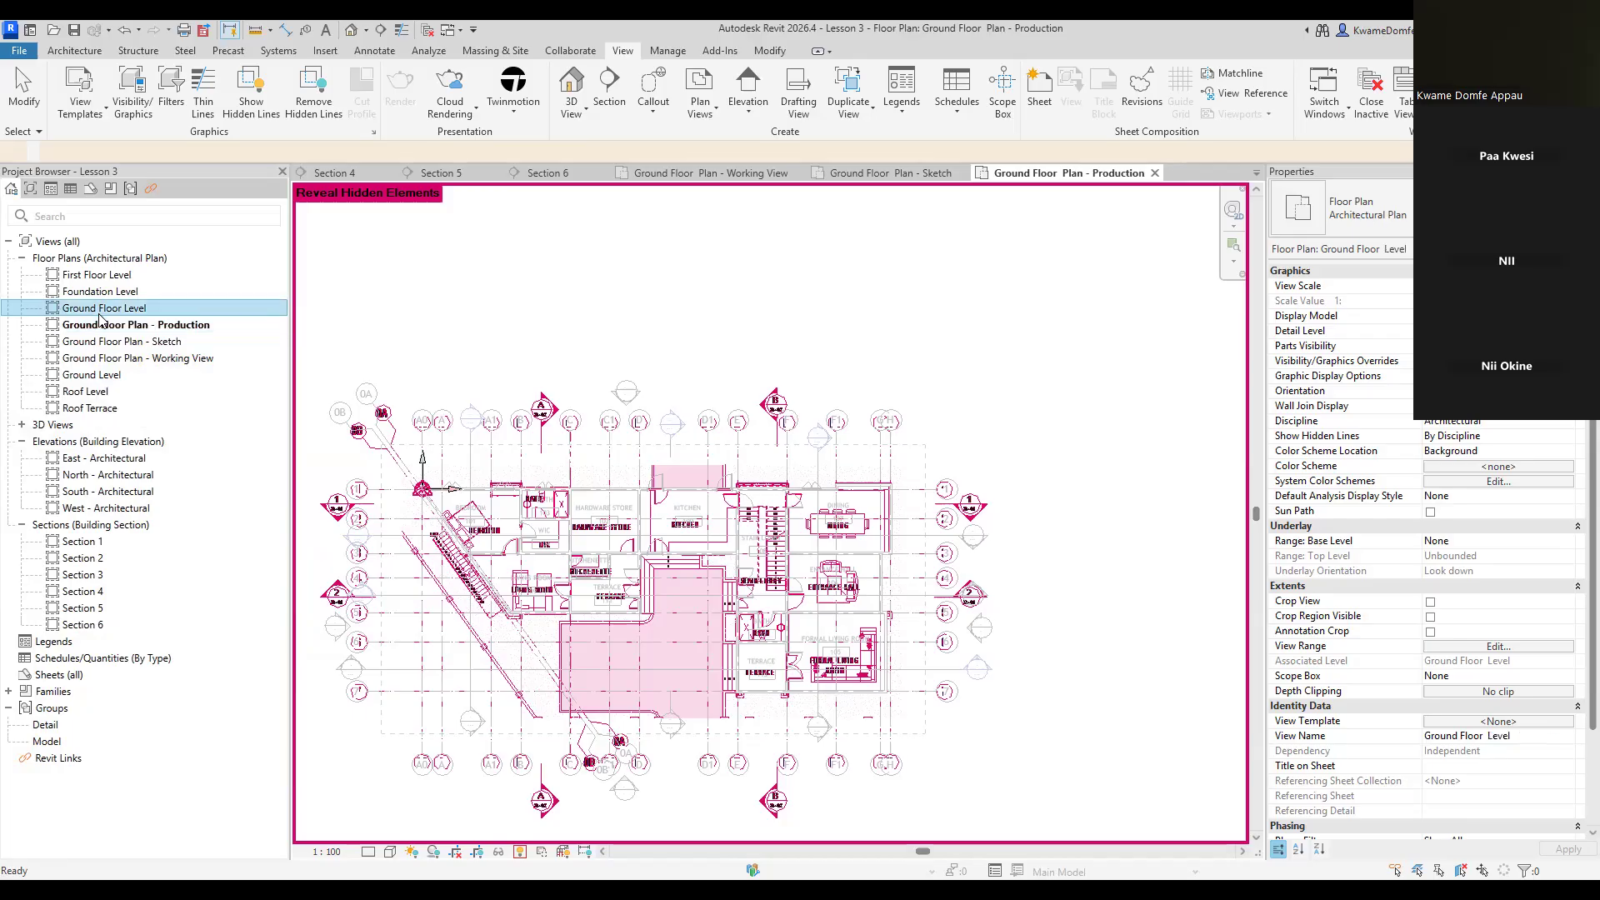
pyautogui.scroll(-1, 690, 512)
pyautogui.click(519, 852)
pyautogui.scroll(2, 508, 625)
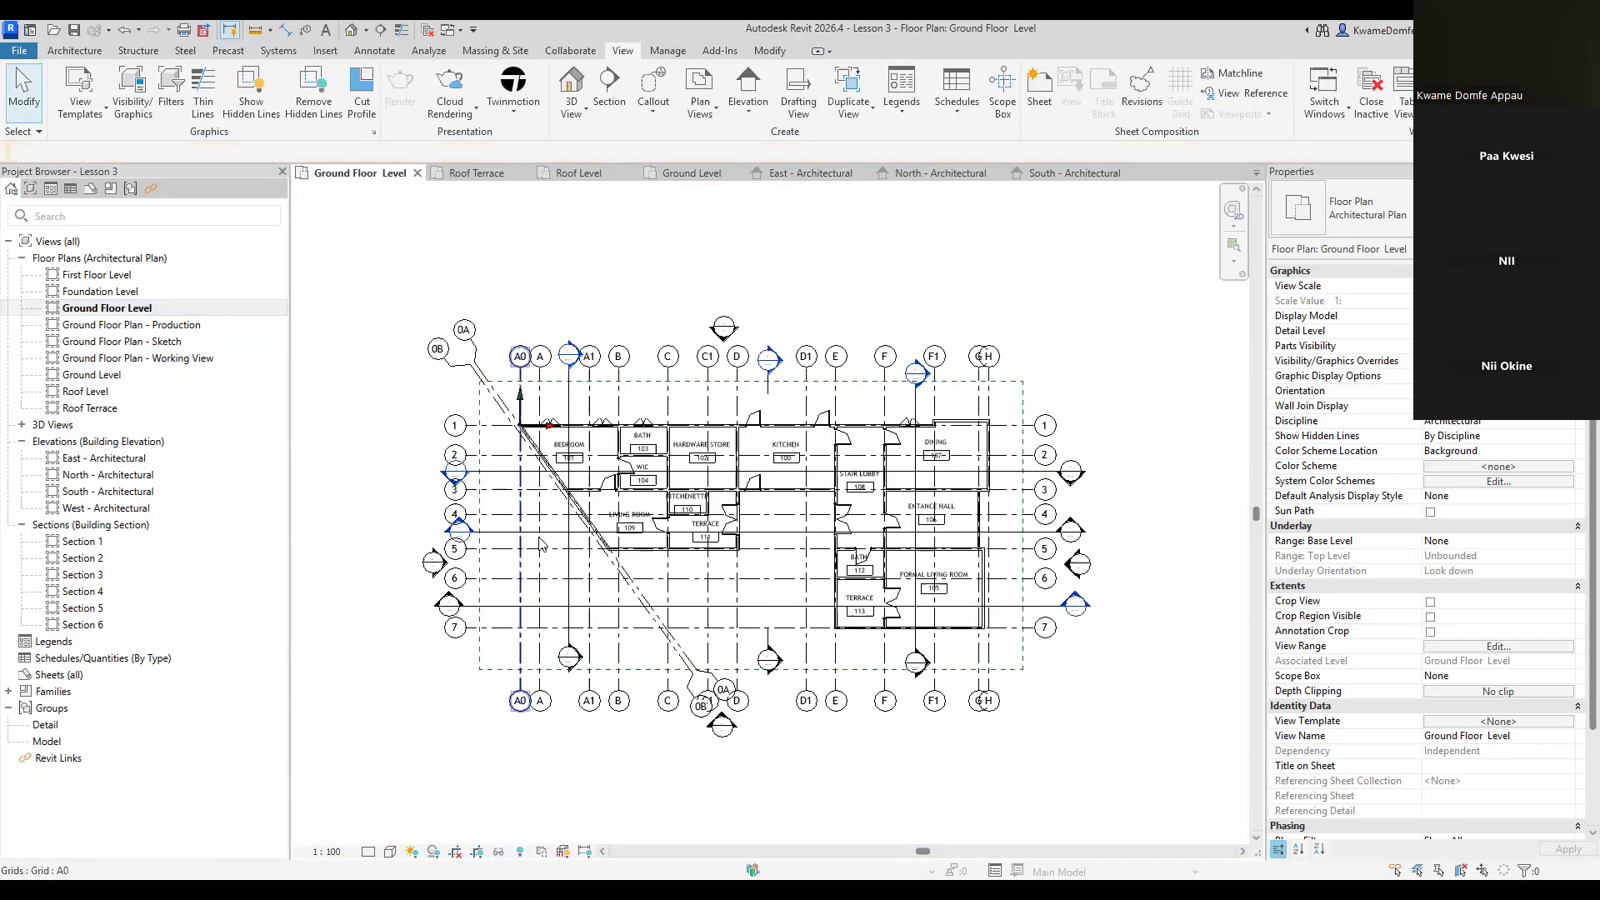
# Open the Ground Floor Plan - Sketch view and turn off Reveal Hidden Elements in it
pyautogui.doubleClick(131, 342)
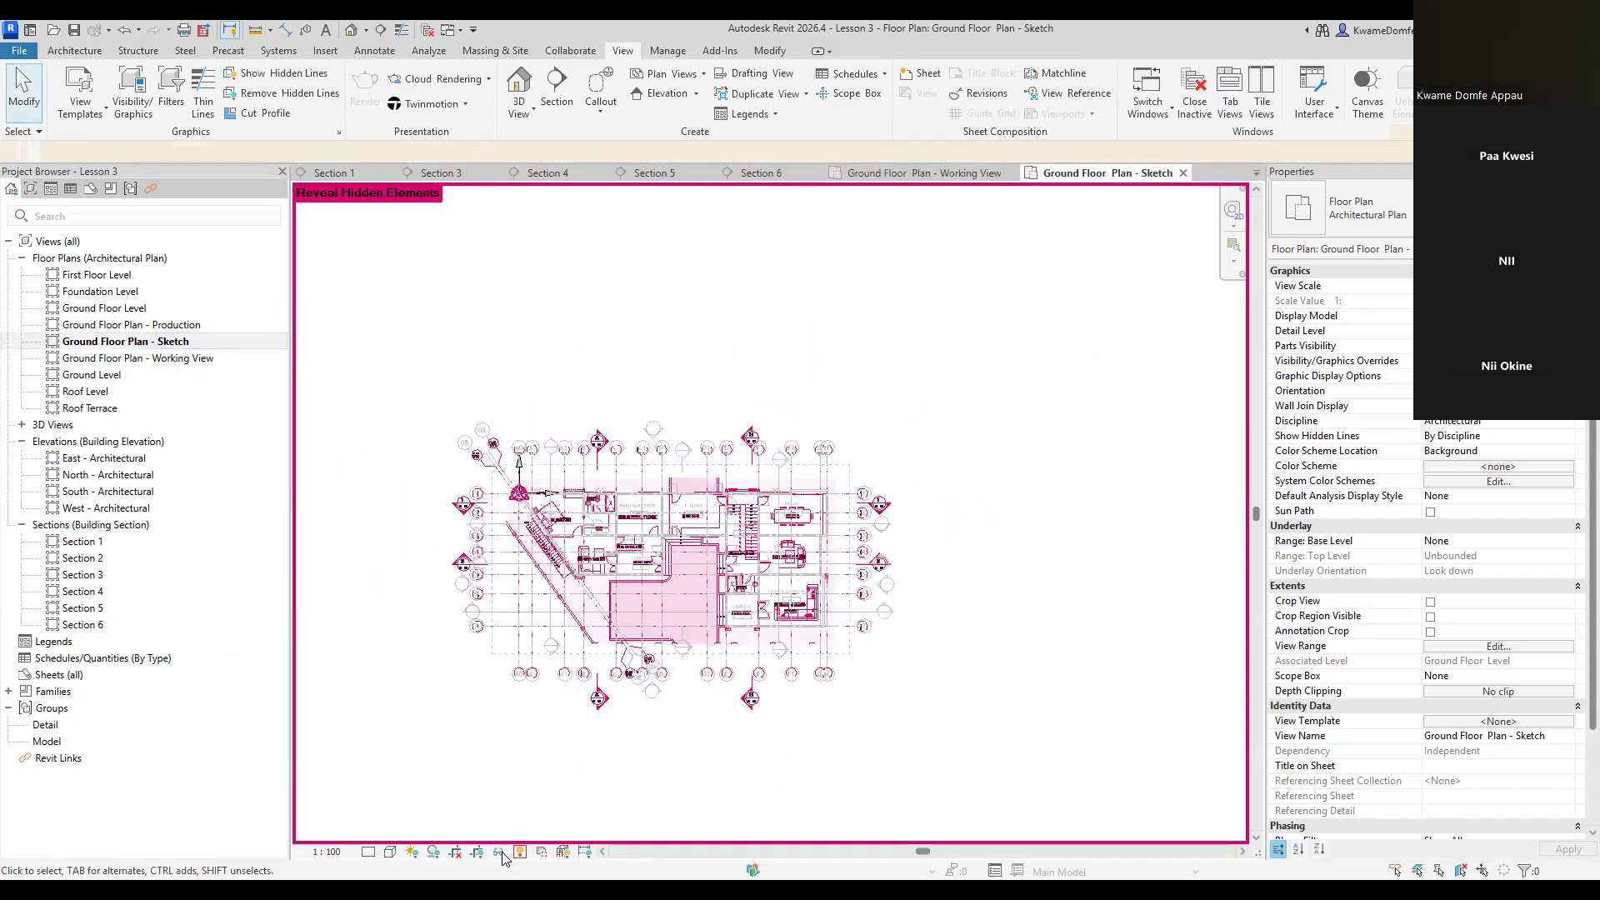
pyautogui.click(520, 851)
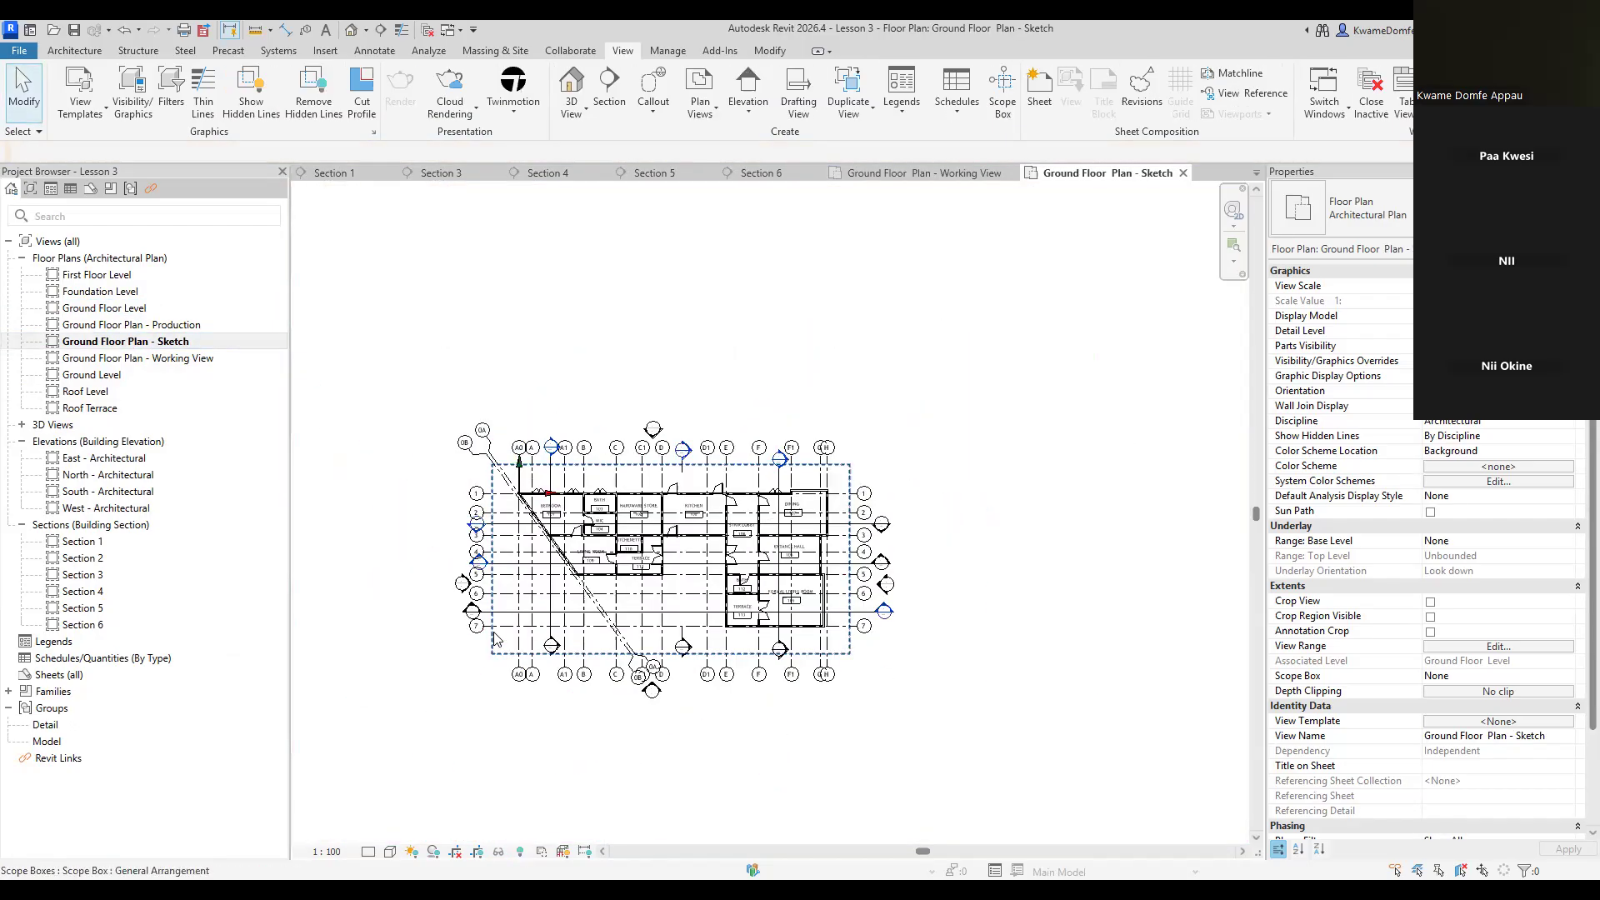
pyautogui.scroll(2, 497, 638)
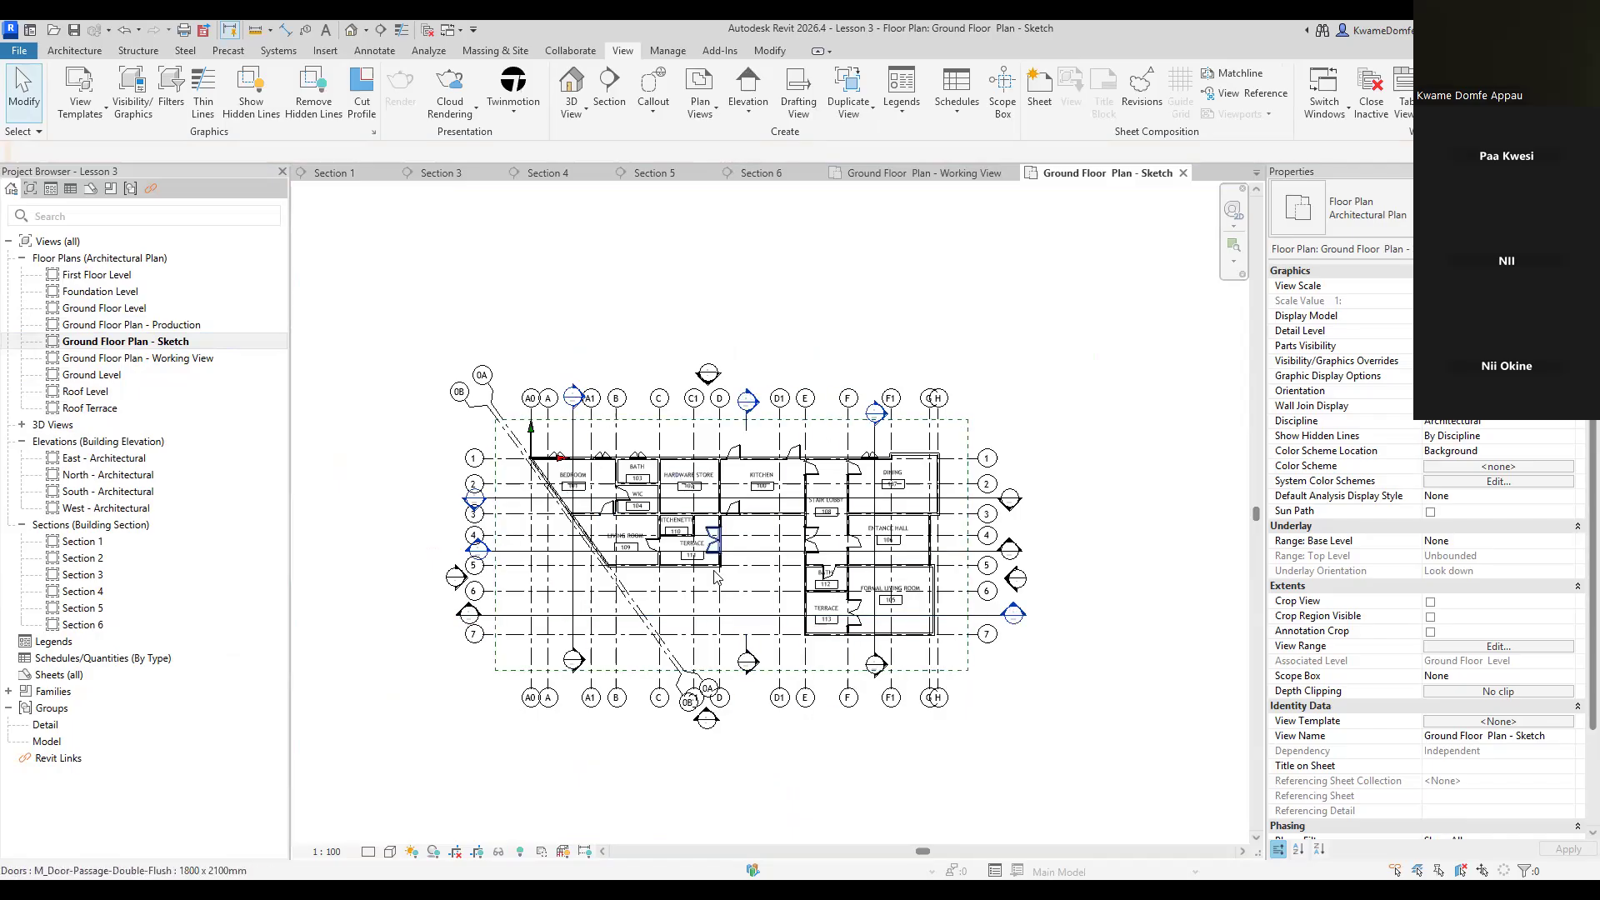
pyautogui.scroll(1, 619, 557)
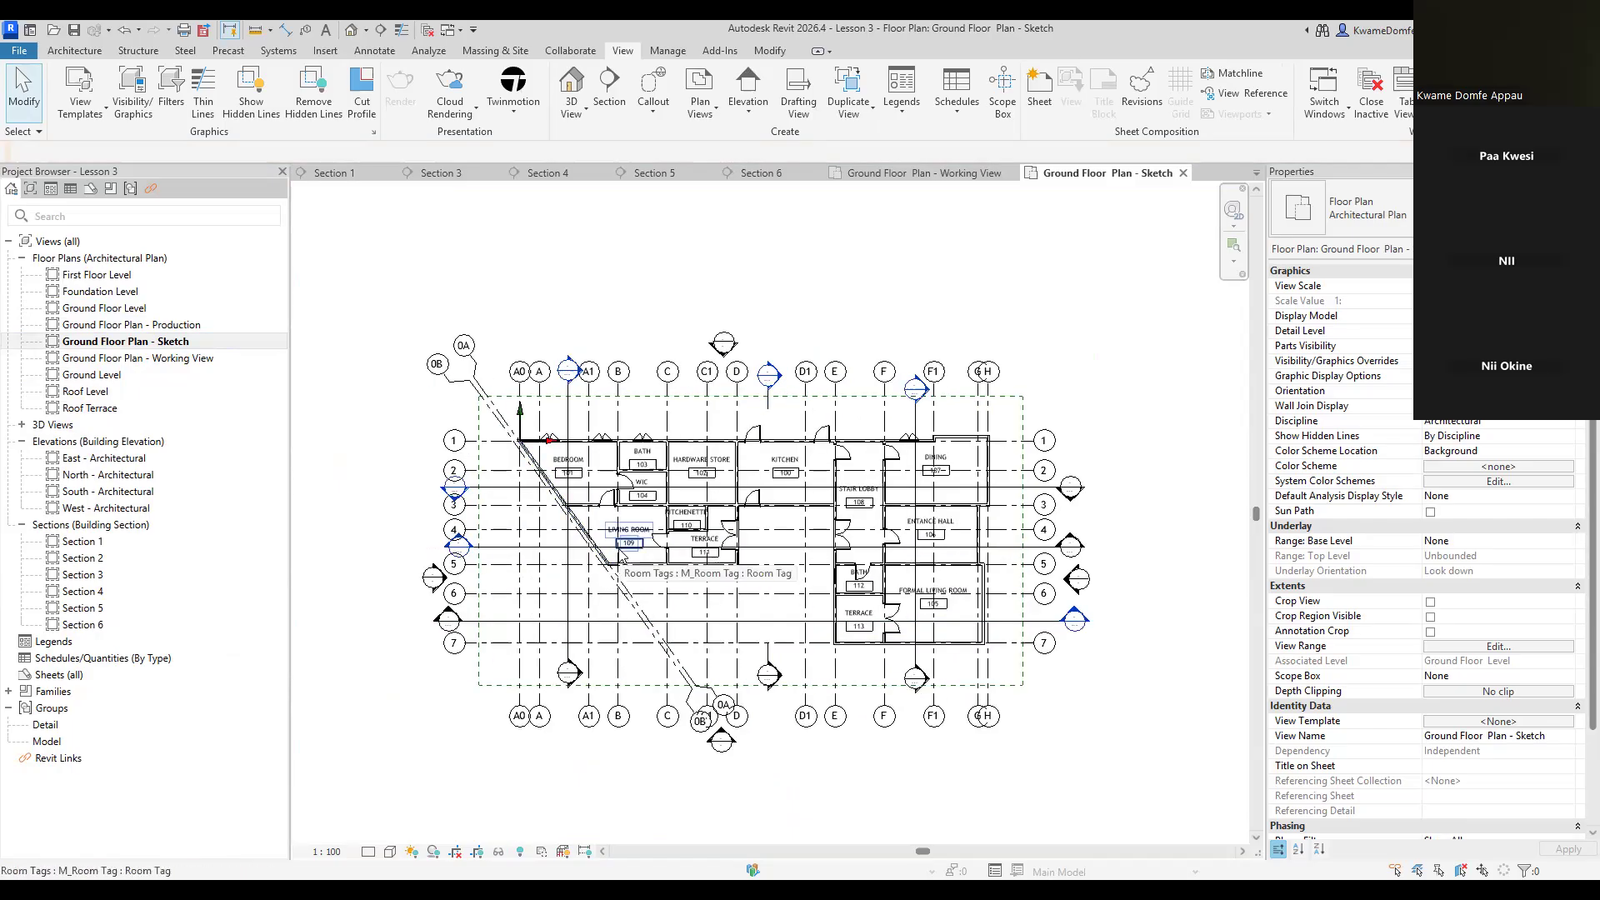
# Check the Ground Floor Plan - Working View, and open the Ground Floor Plan - Production view with Reveal Hidden Elements turned off
pyautogui.doubleClick(148, 358)
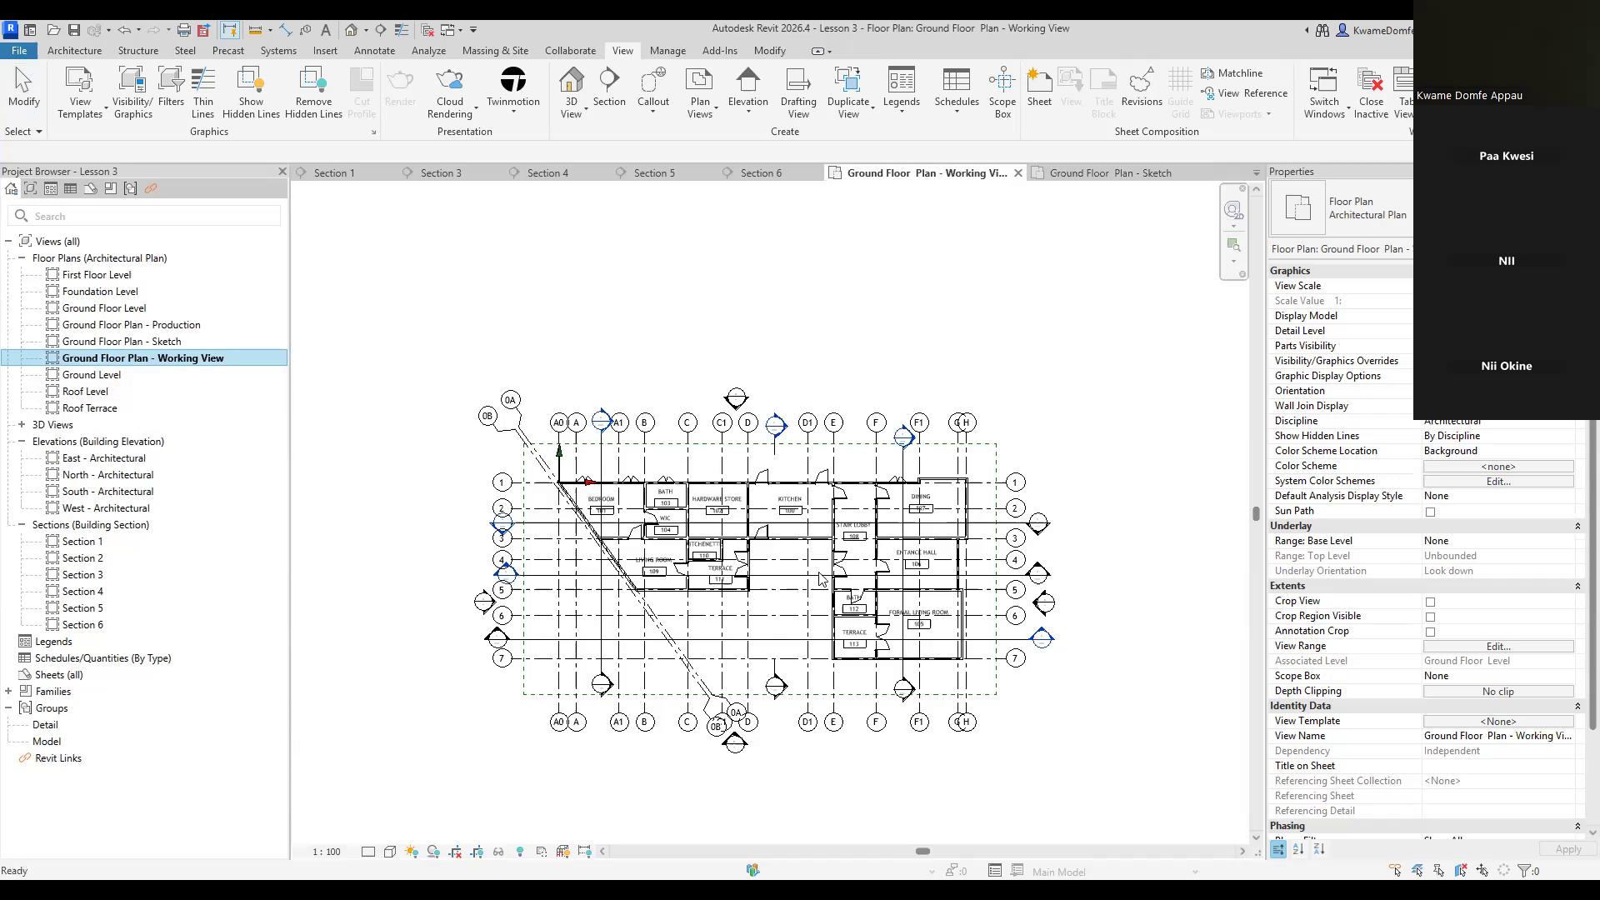
pyautogui.scroll(2, 818, 575)
pyautogui.click(164, 328)
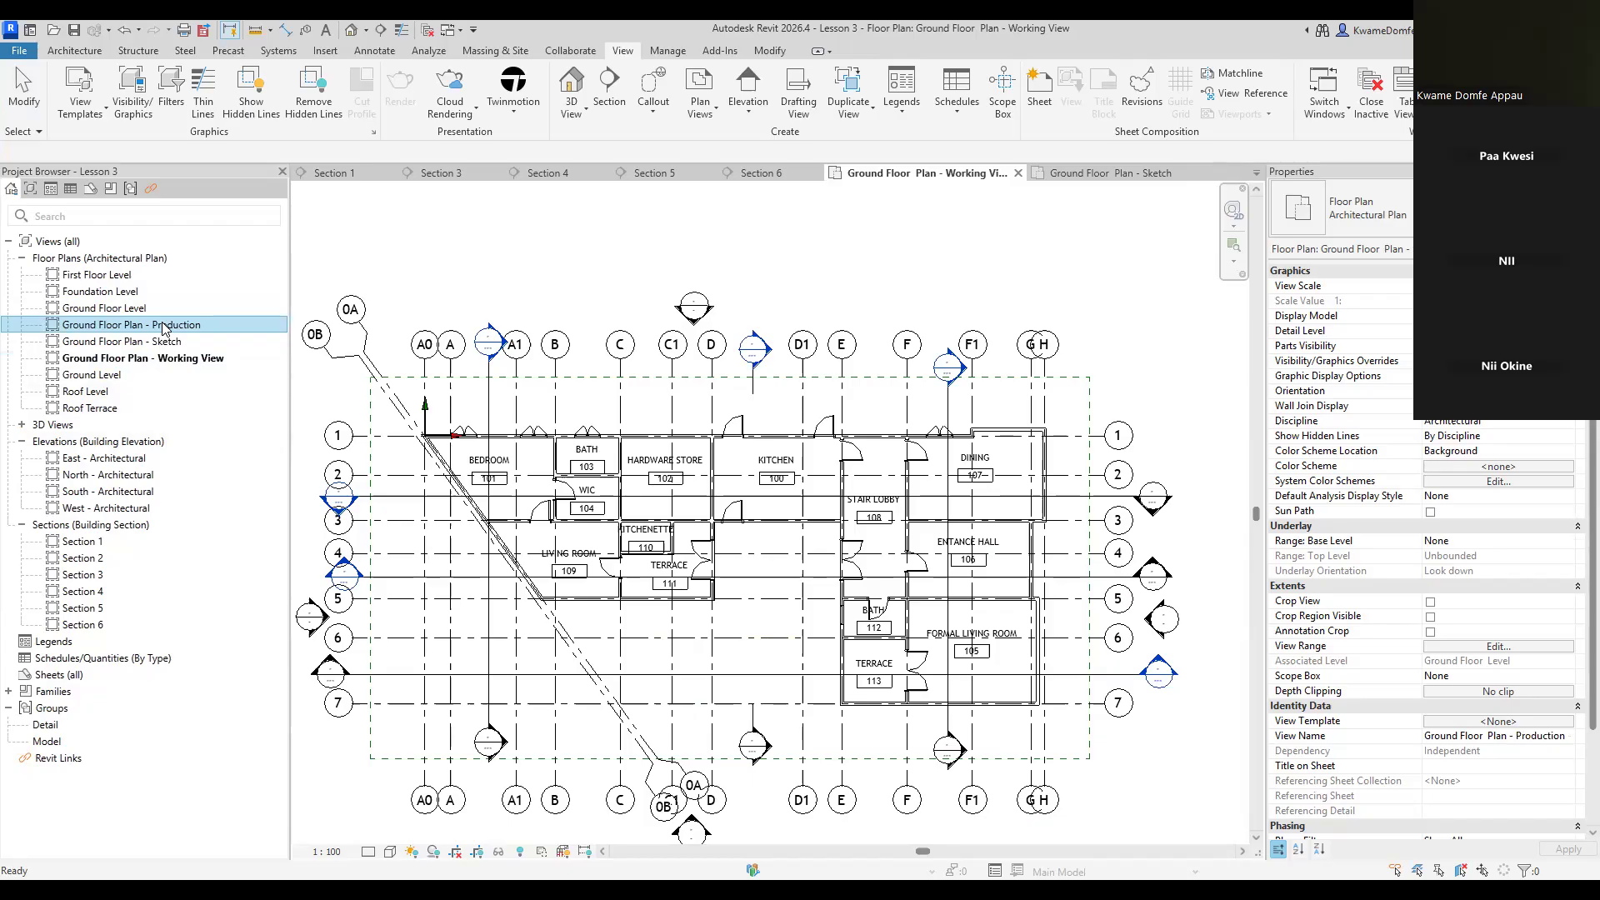
pyautogui.doubleClick(164, 327)
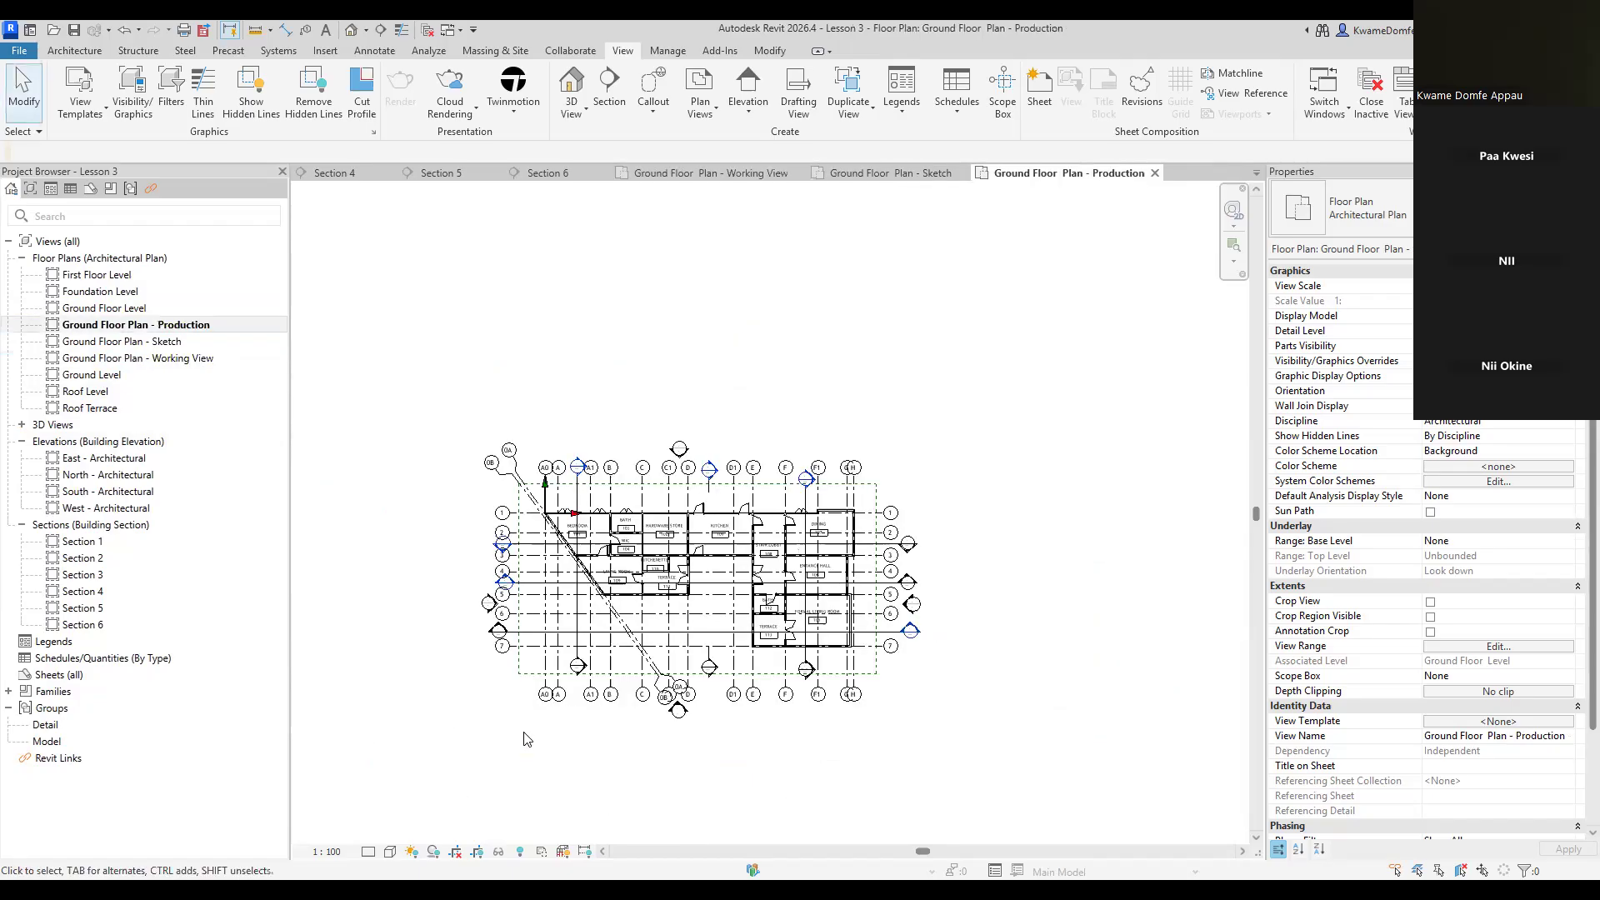
pyautogui.scroll(2, 761, 581)
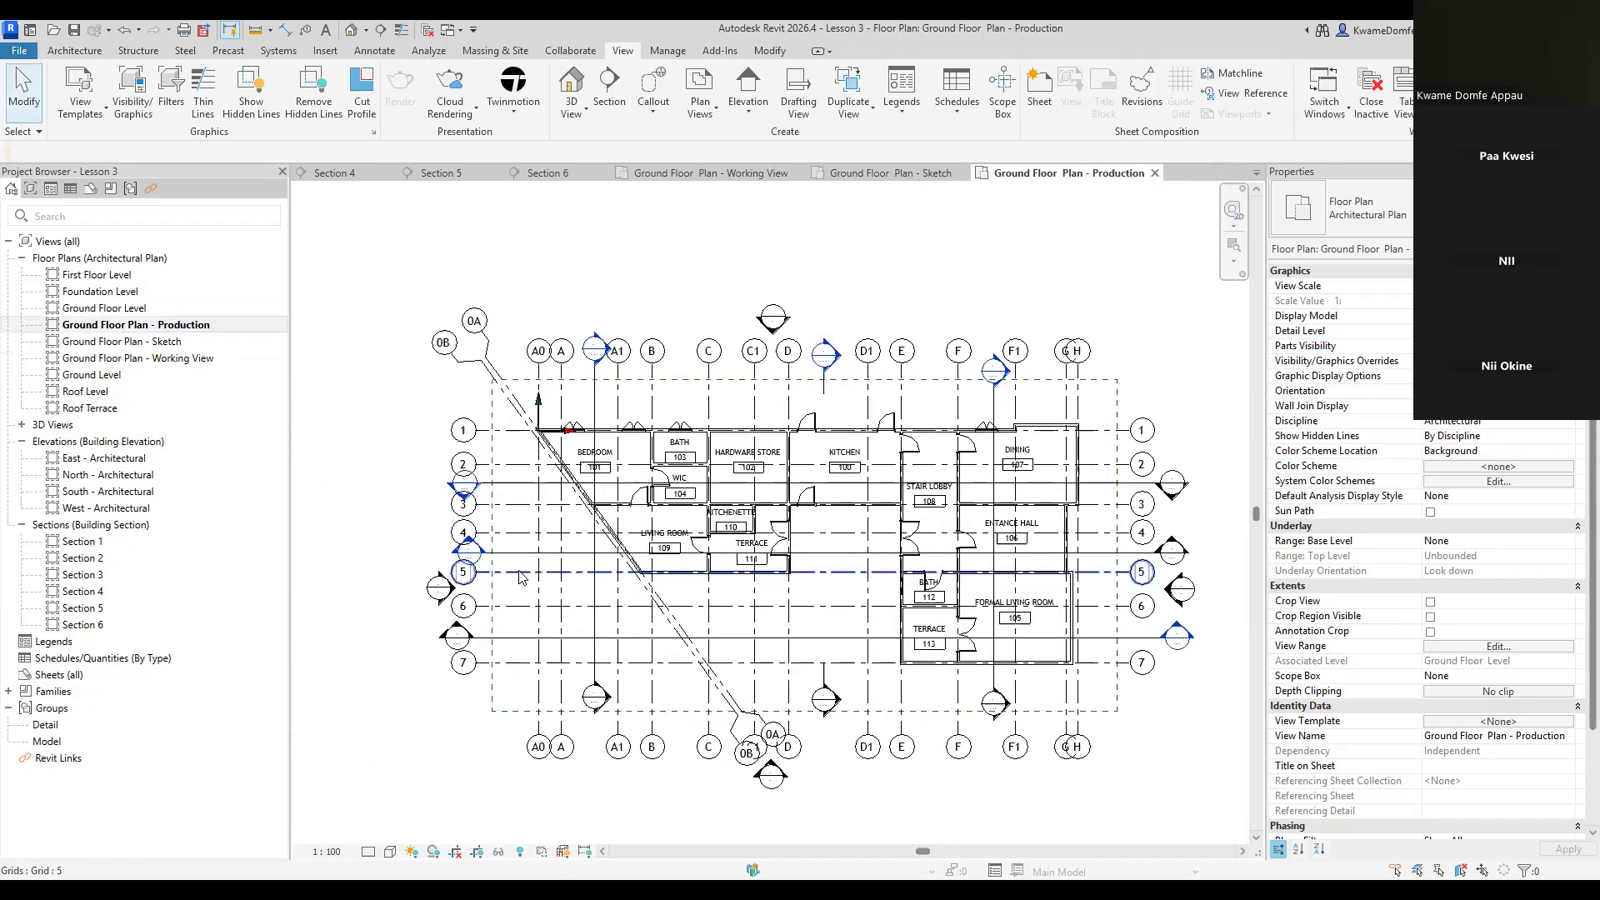
pyautogui.scroll(-2, 531, 583)
pyautogui.scroll(1, 531, 583)
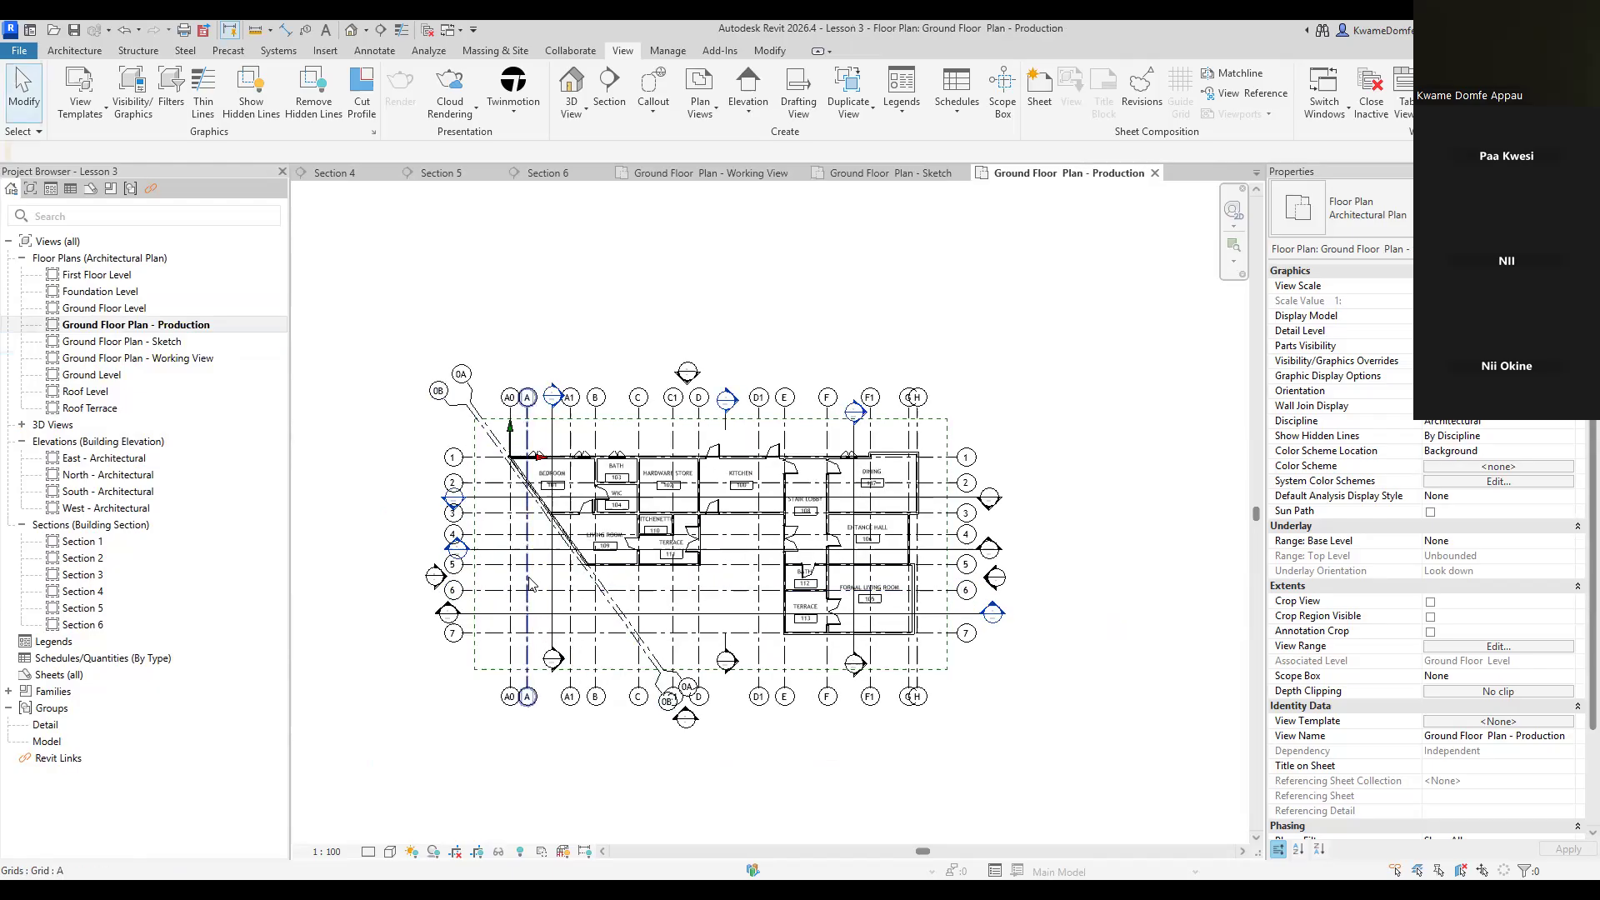
pyautogui.scroll(1, 642, 744)
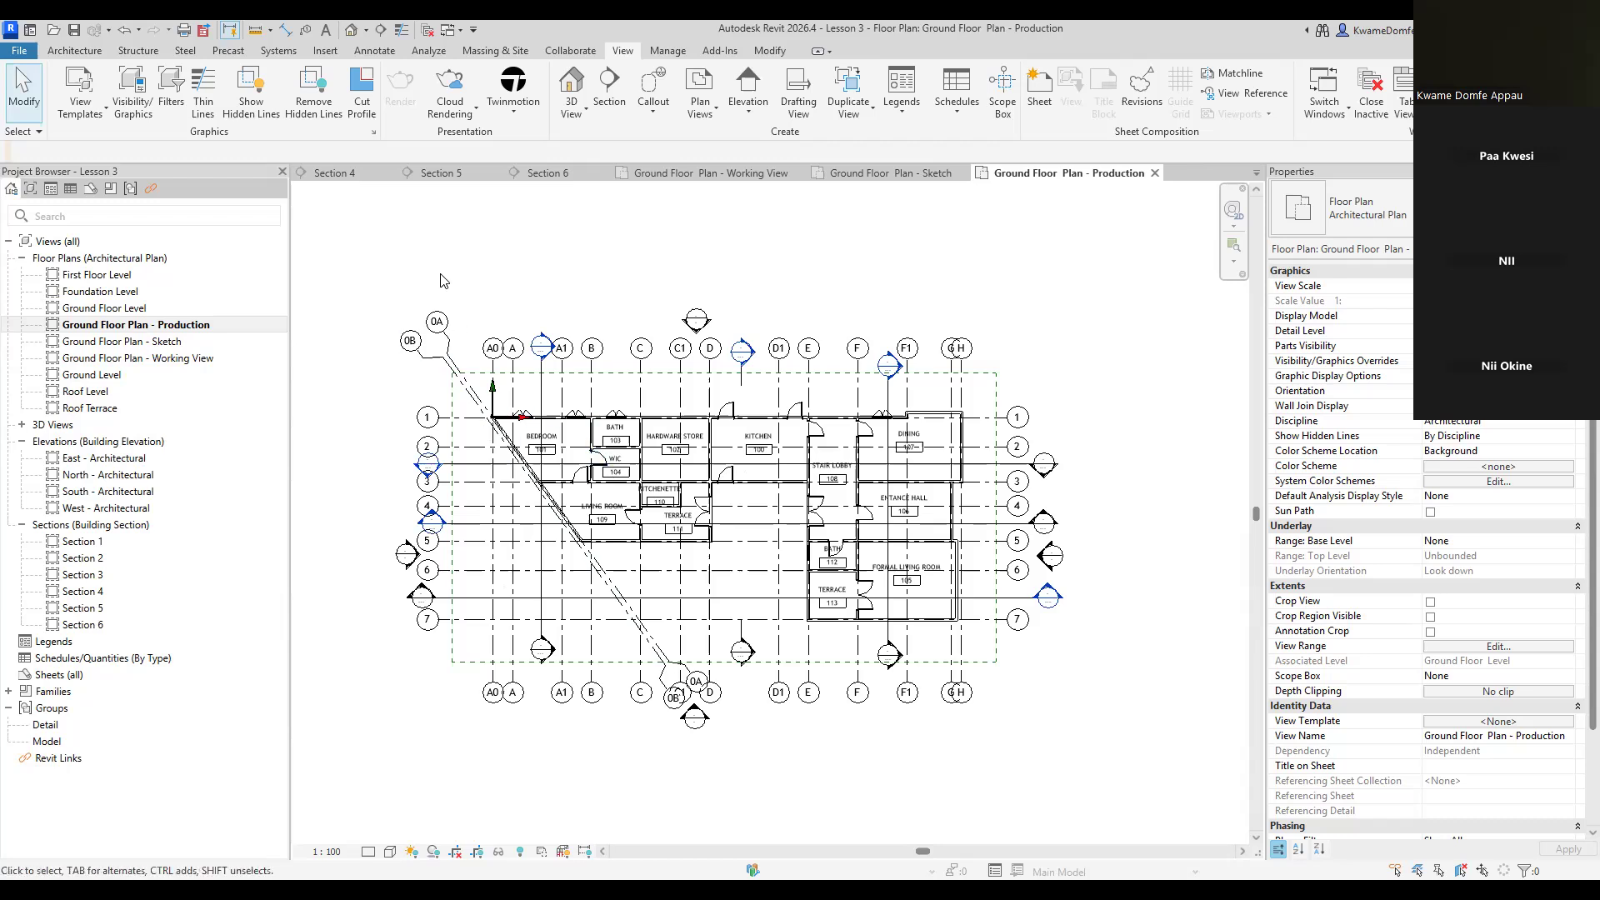
# Open the default 3D view and examine the building model's floors, walls and overall form
pyautogui.click(351, 30)
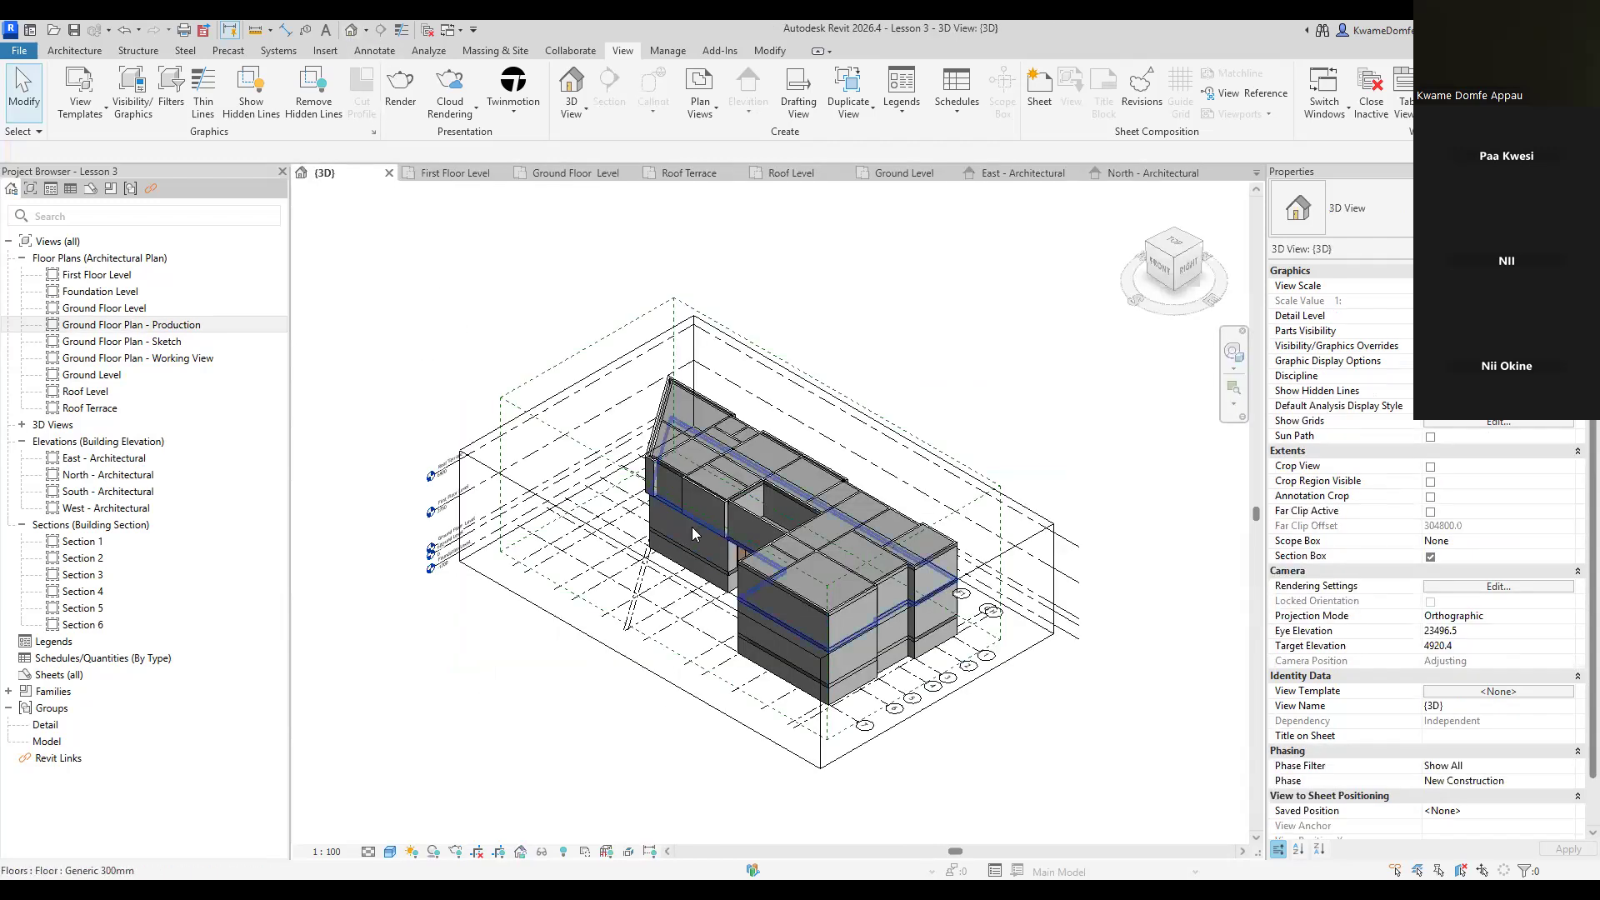
pyautogui.scroll(3, 789, 595)
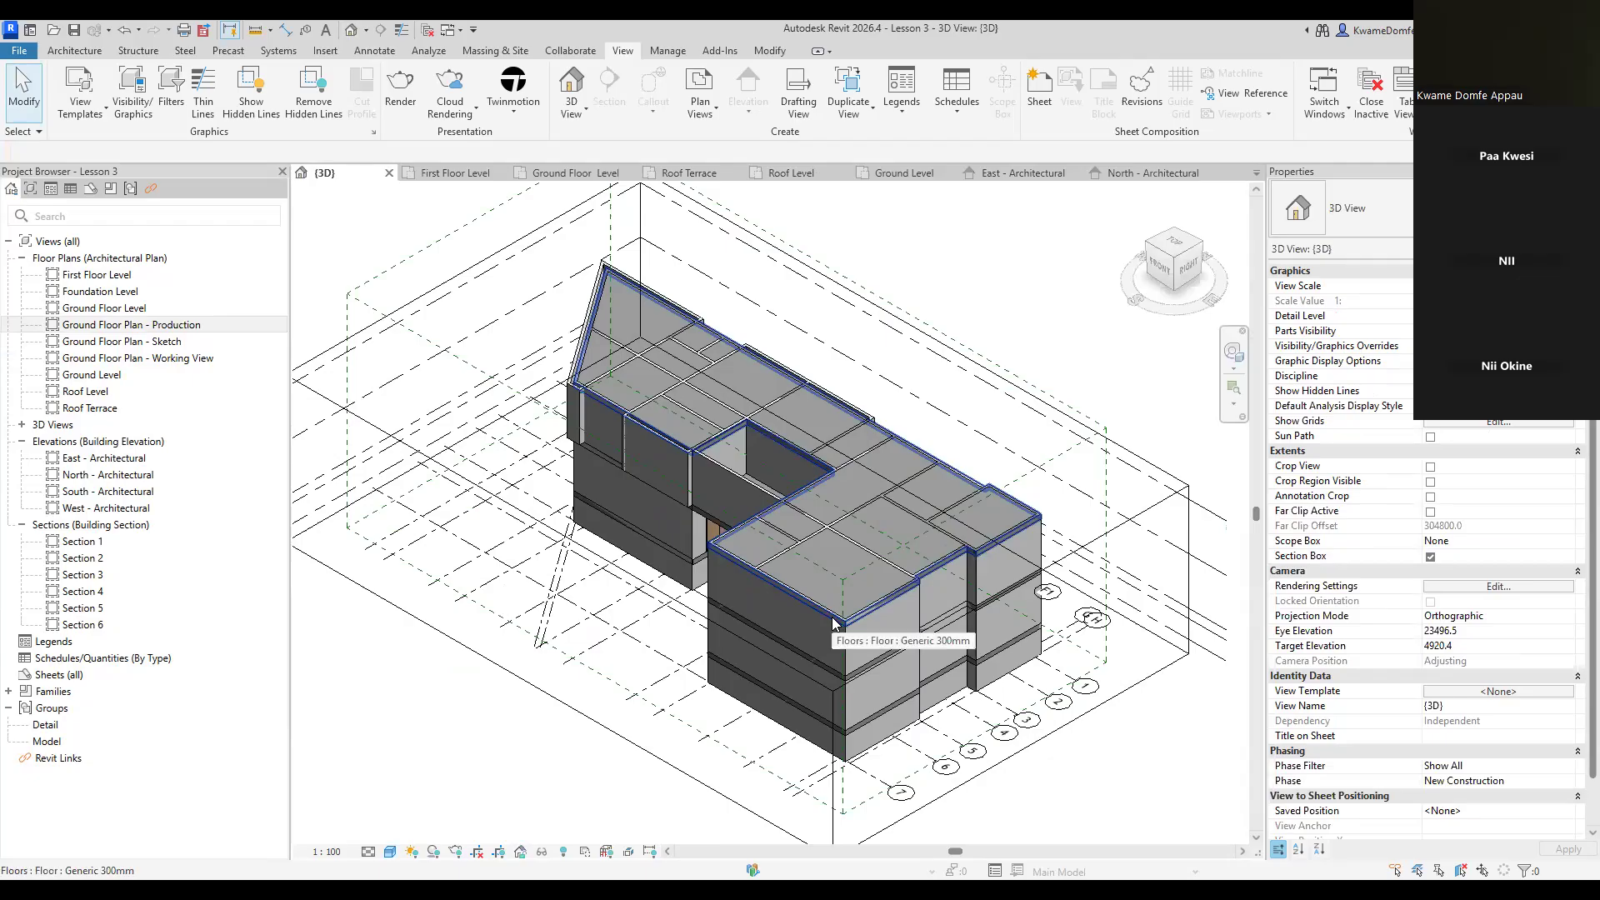
pyautogui.scroll(-2, 744, 630)
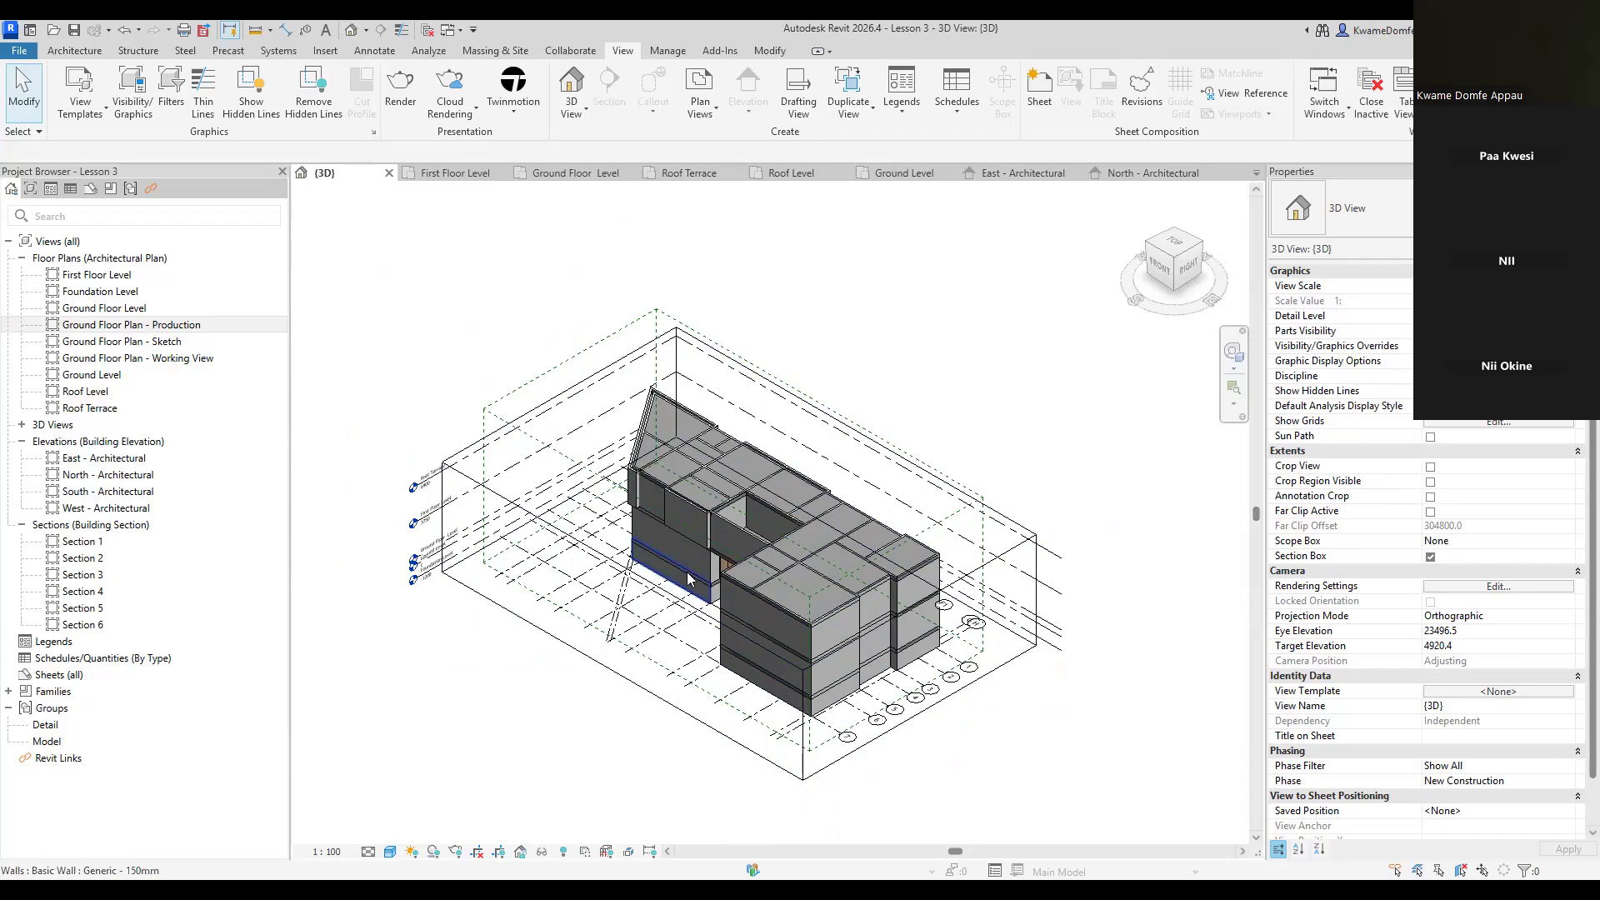
pyautogui.scroll(3, 689, 575)
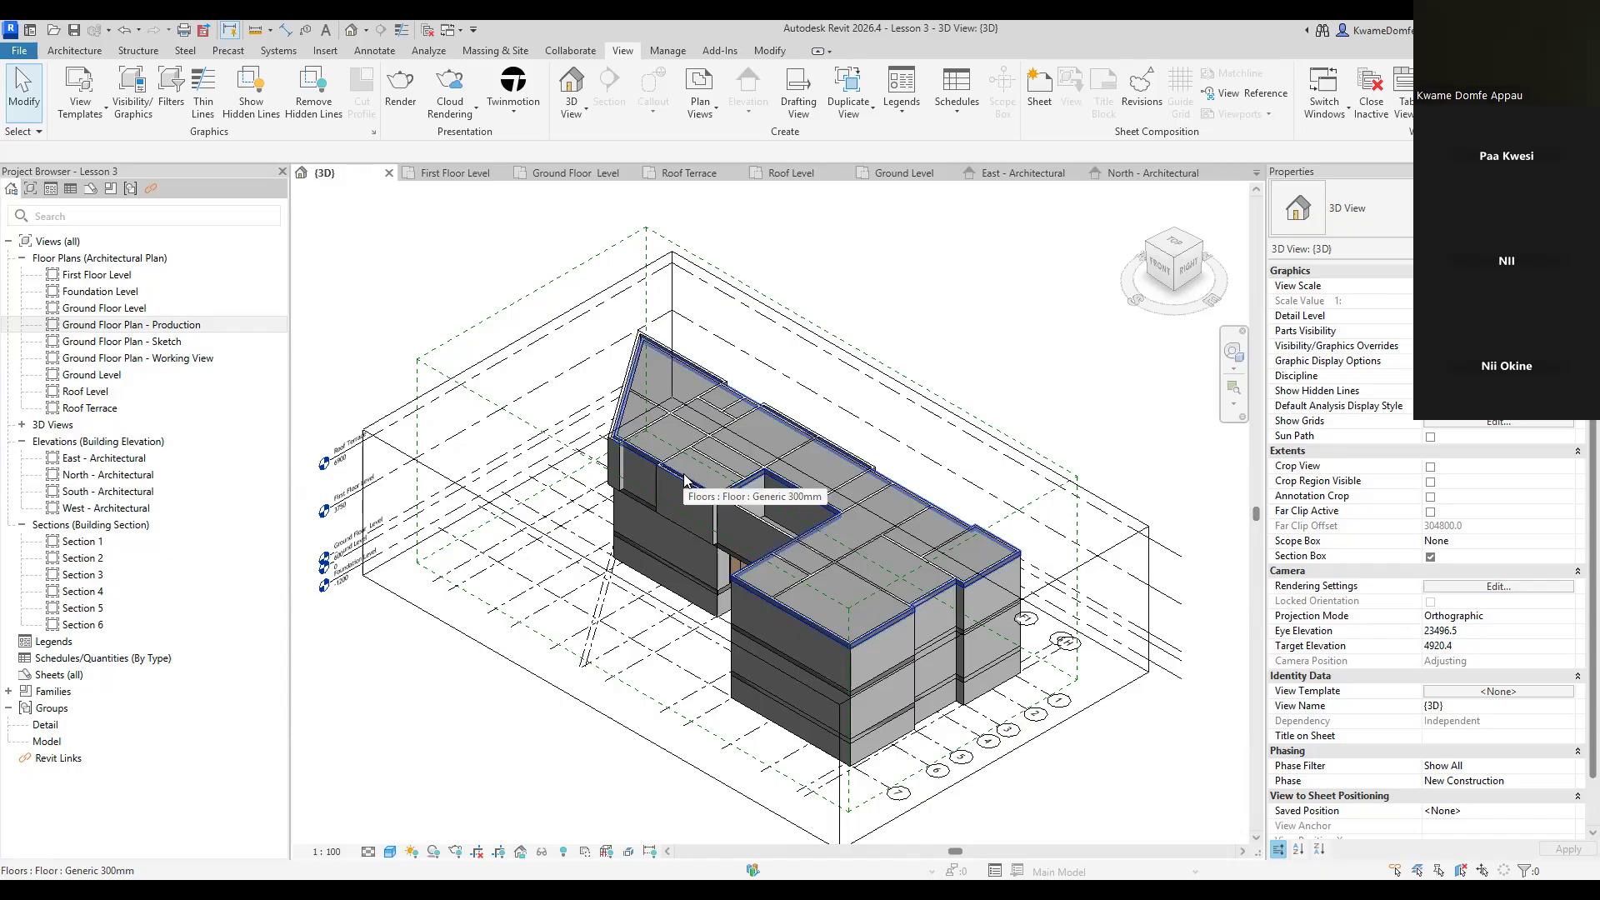
# Open the Ground Floor Plan - Production view and examine its room layout, tags and grids
pyautogui.doubleClick(175, 326)
pyautogui.scroll(5, 533, 348)
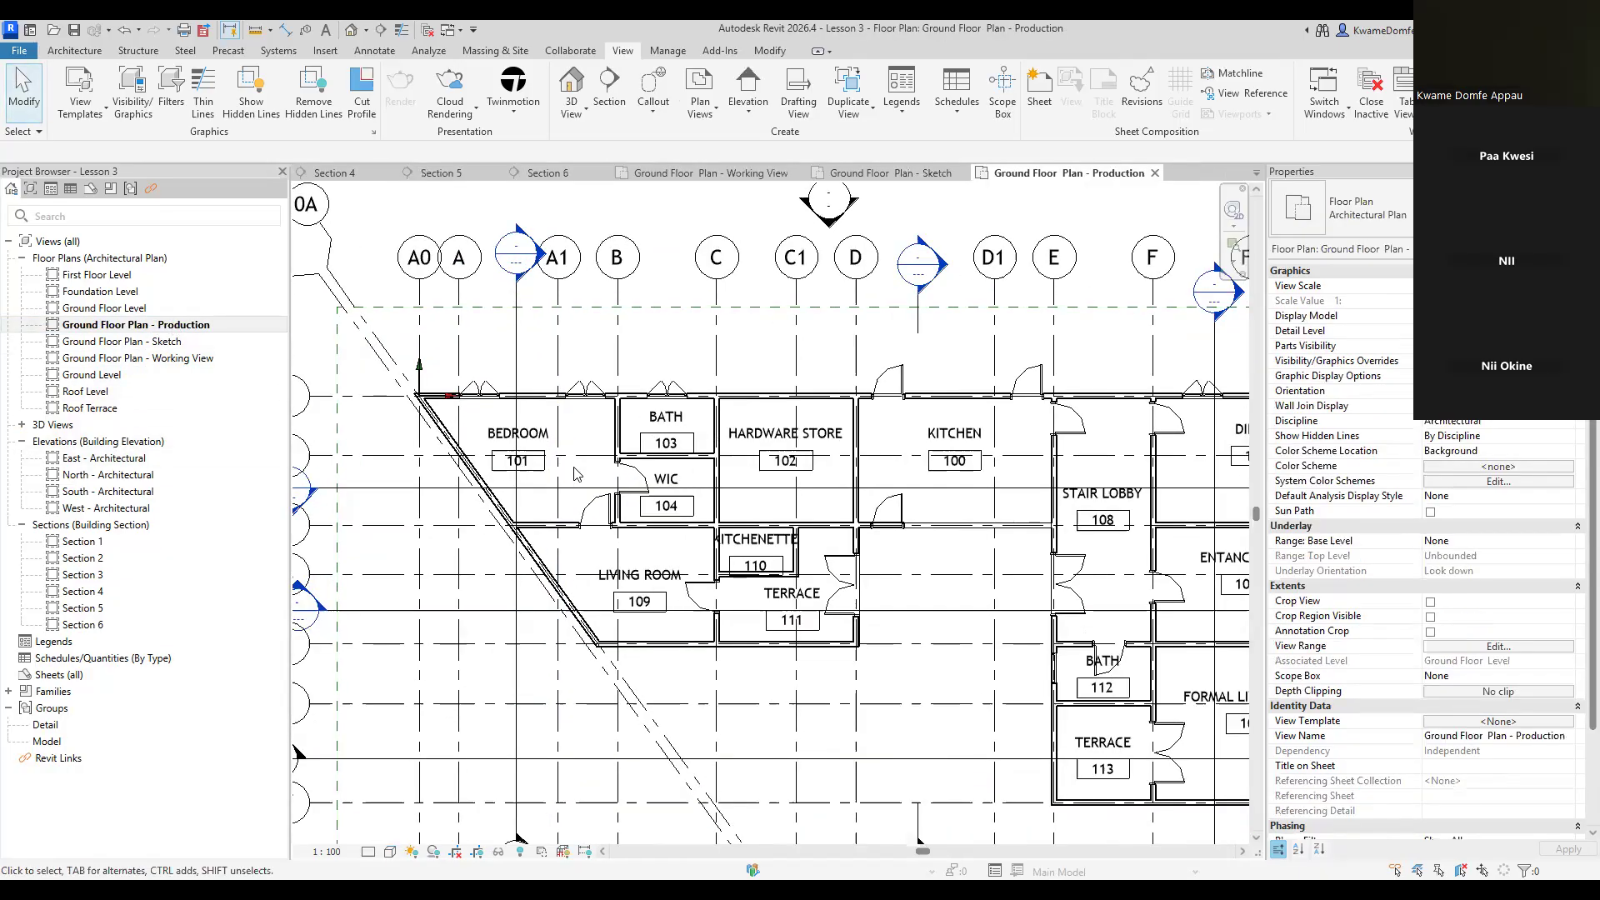
pyautogui.scroll(-2, 690, 429)
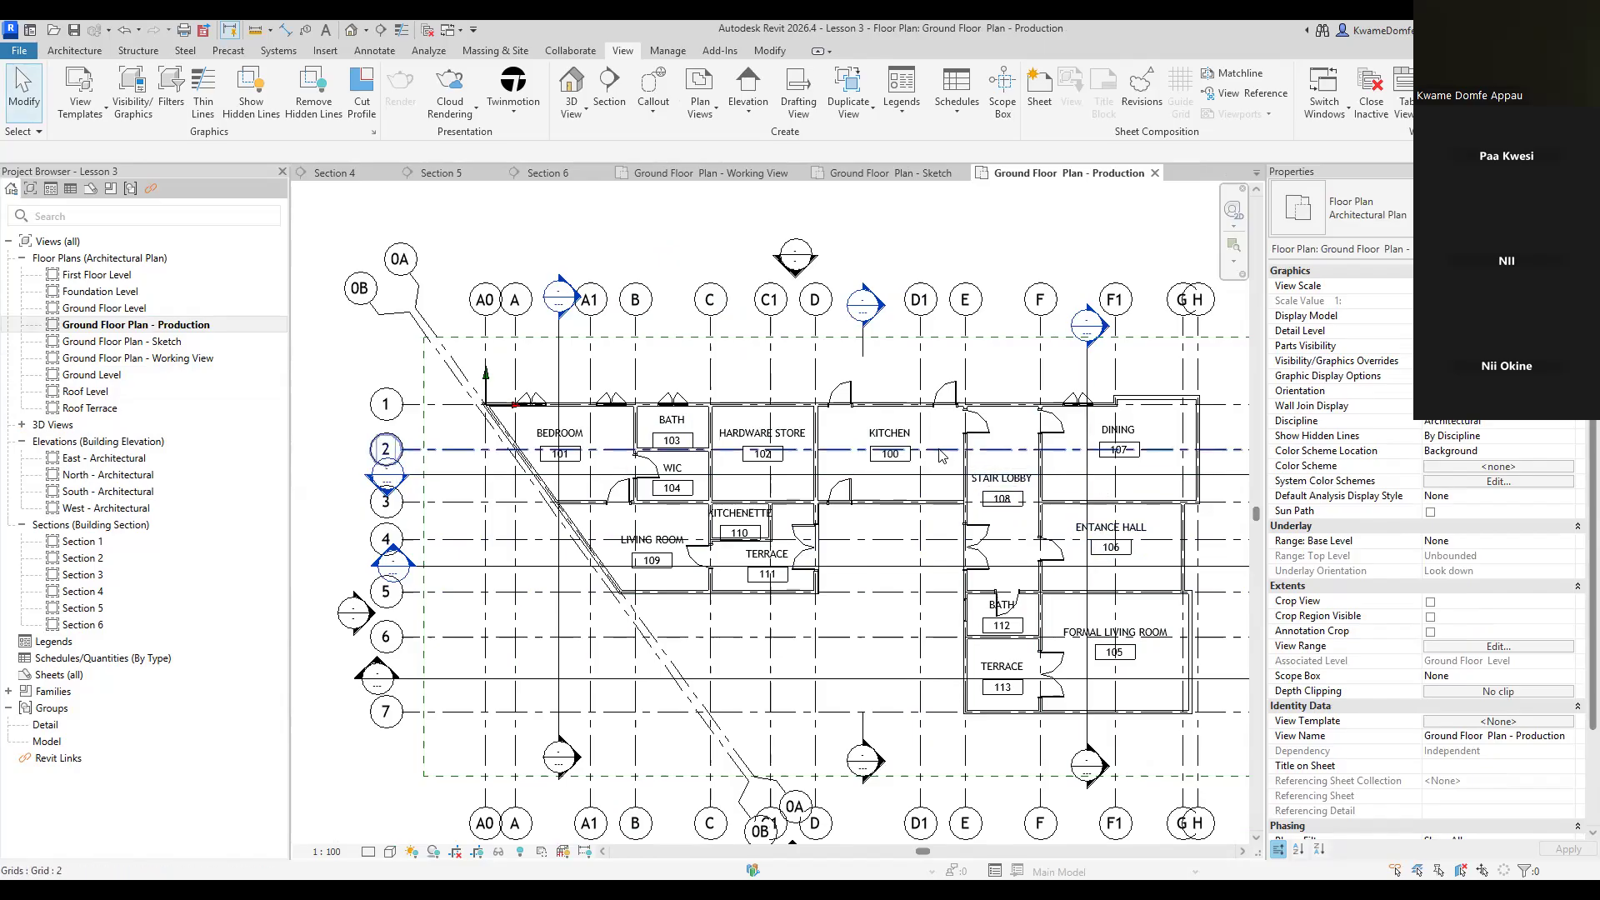
pyautogui.scroll(-2, 734, 519)
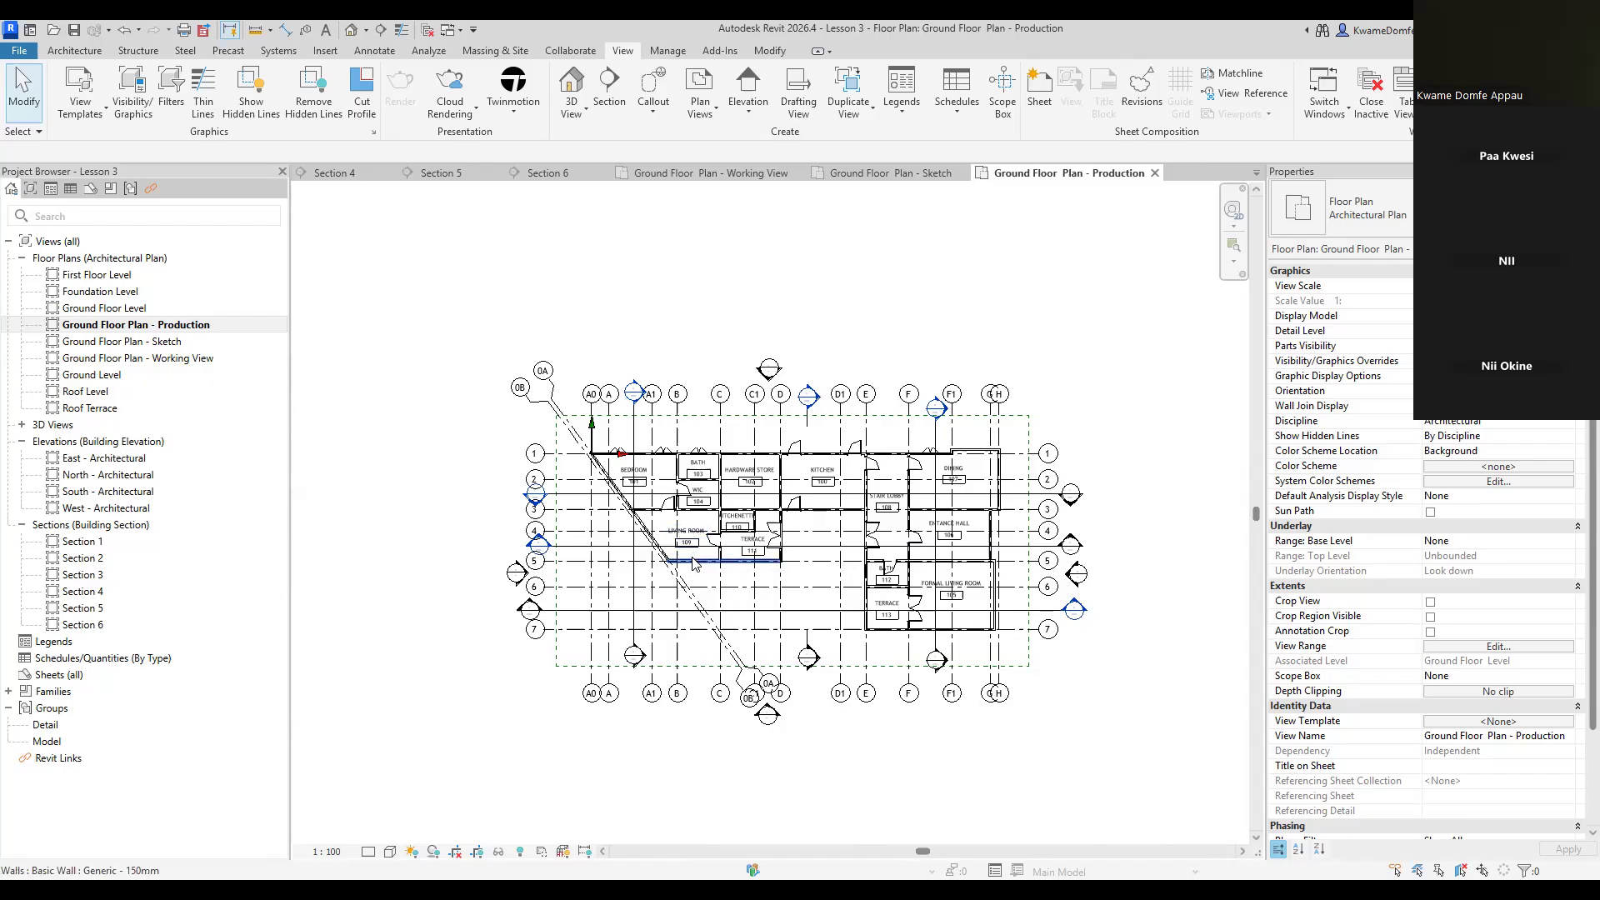
# Open the Ground Floor Plan - Sketch view and return to the Production view to compare the two
pyautogui.click(138, 343)
pyautogui.doubleClick(137, 344)
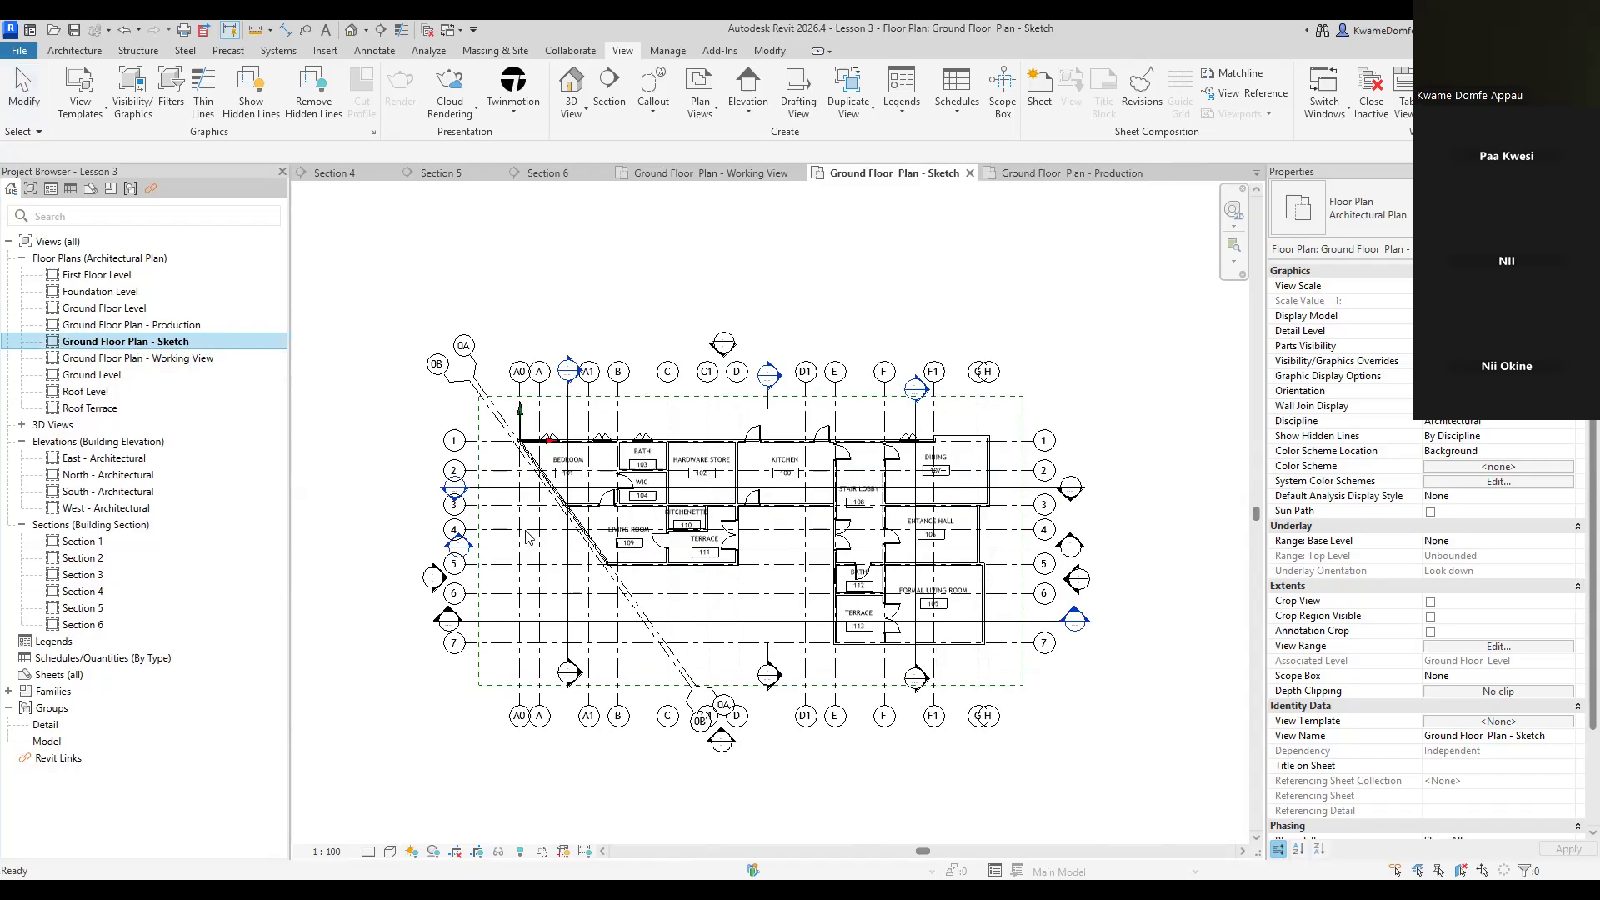
pyautogui.doubleClick(183, 325)
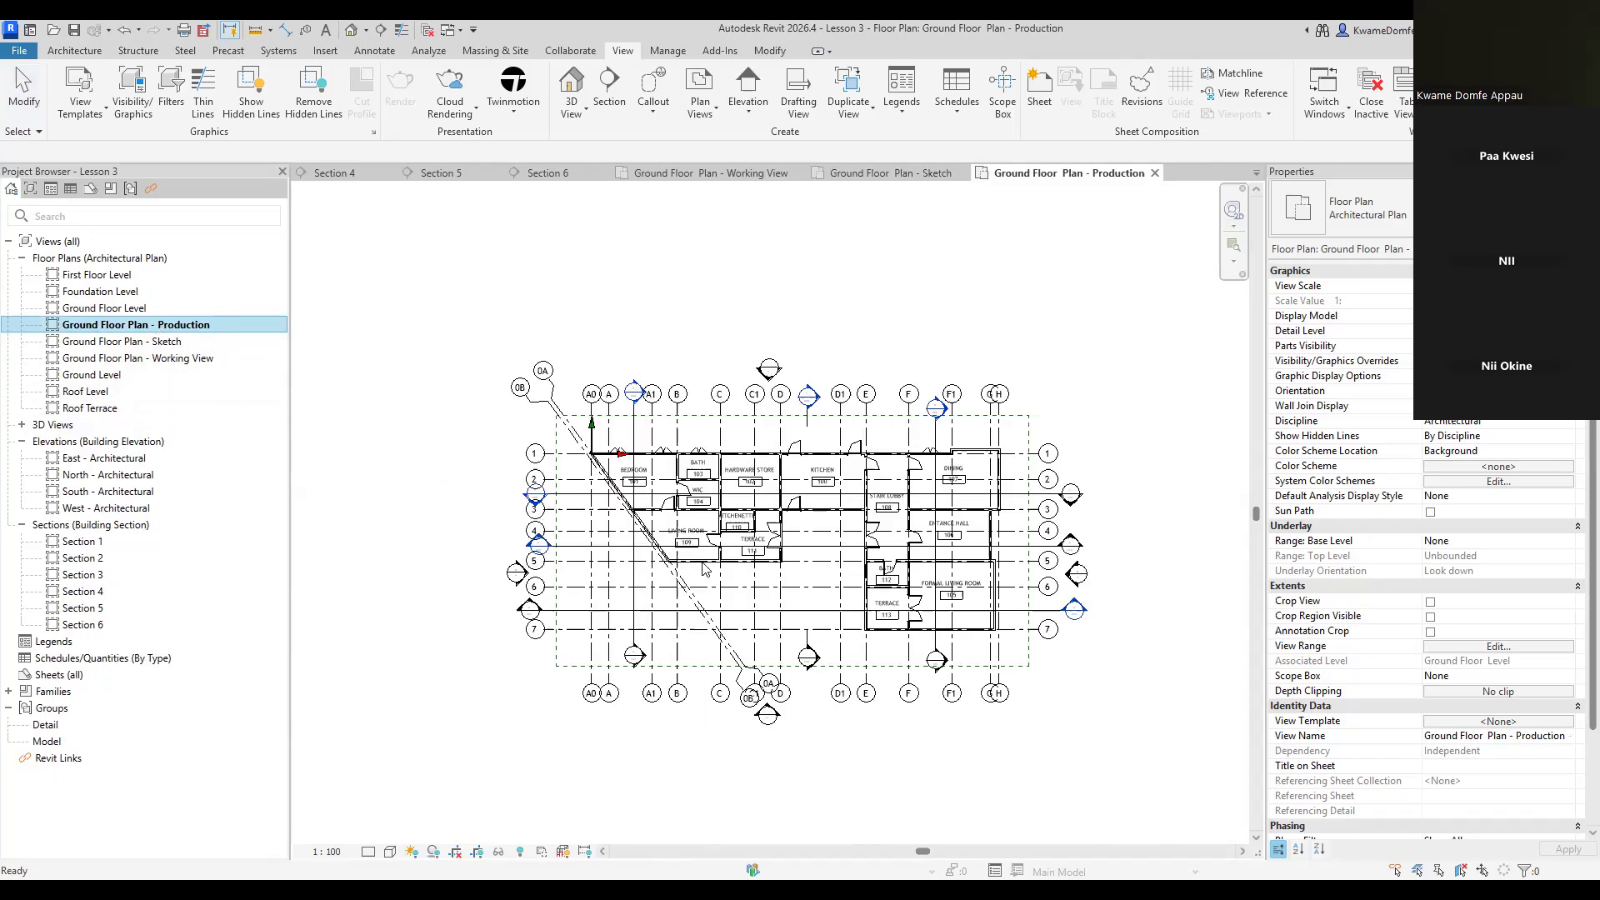
pyautogui.scroll(1, 704, 567)
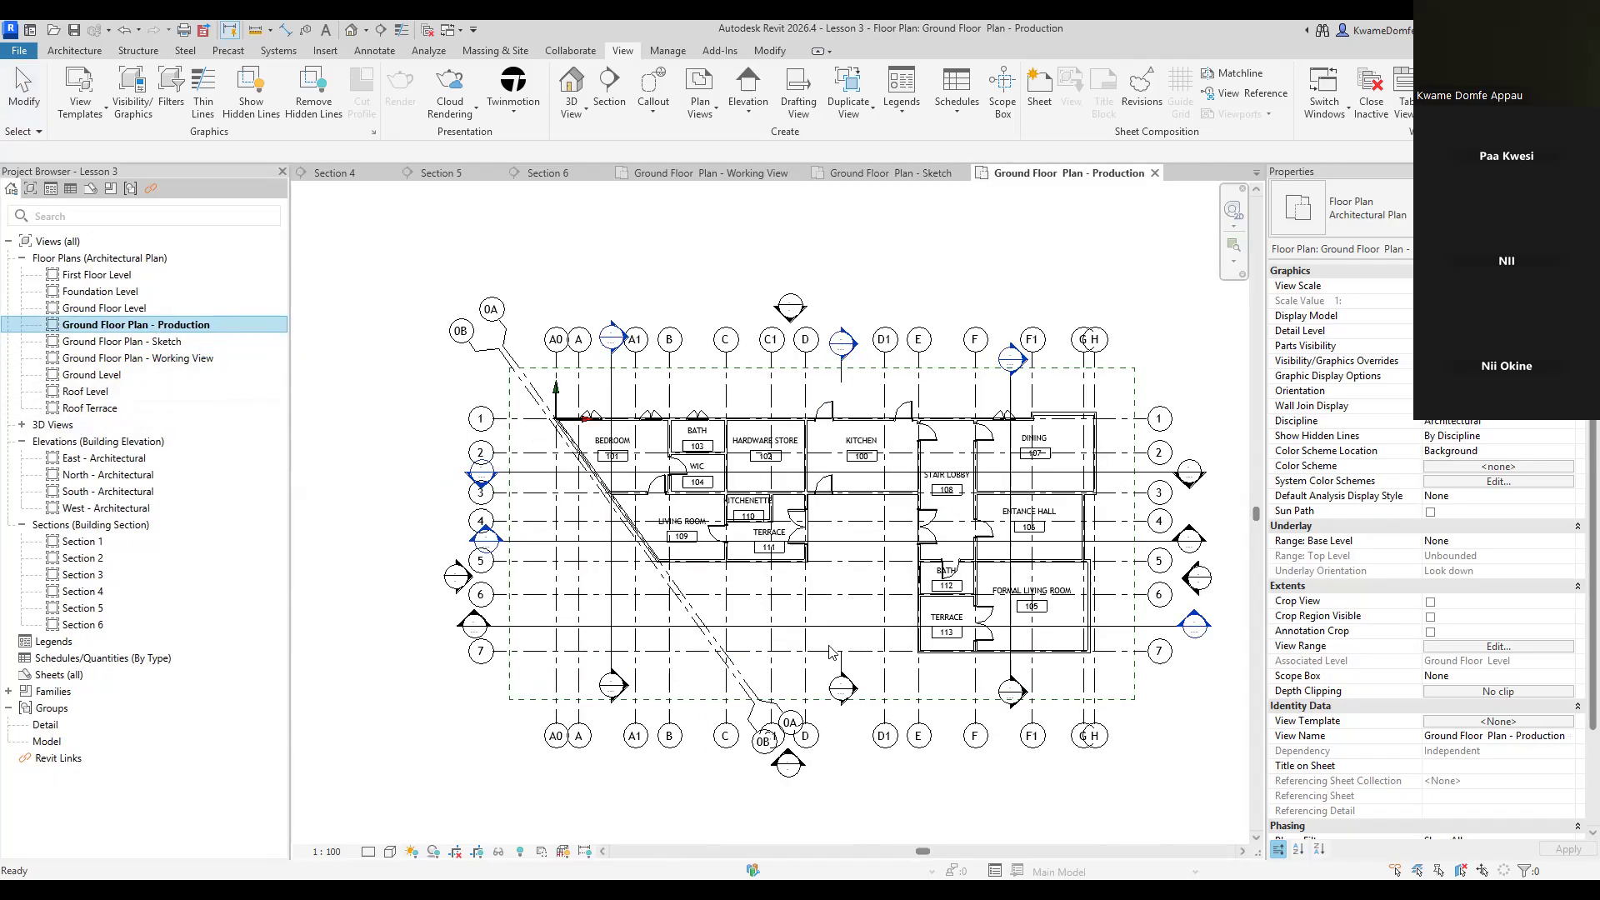
# Compare the Working View, Sketch and Production ground floor plans one after another, finishing on the Sketch view
pyautogui.doubleClick(137, 358)
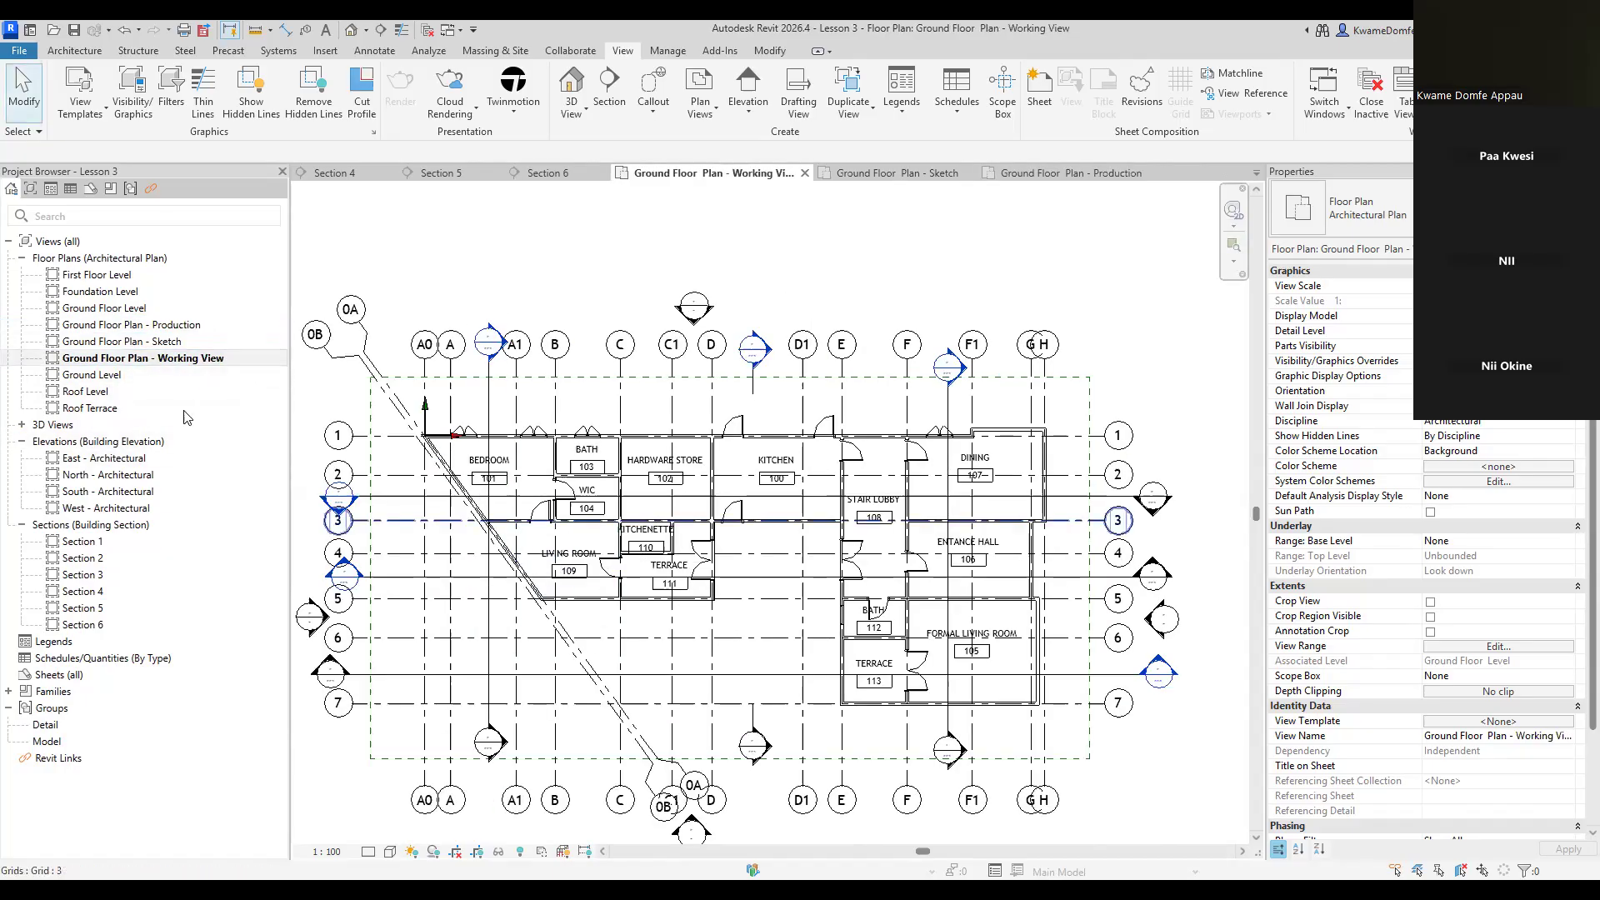
pyautogui.doubleClick(150, 341)
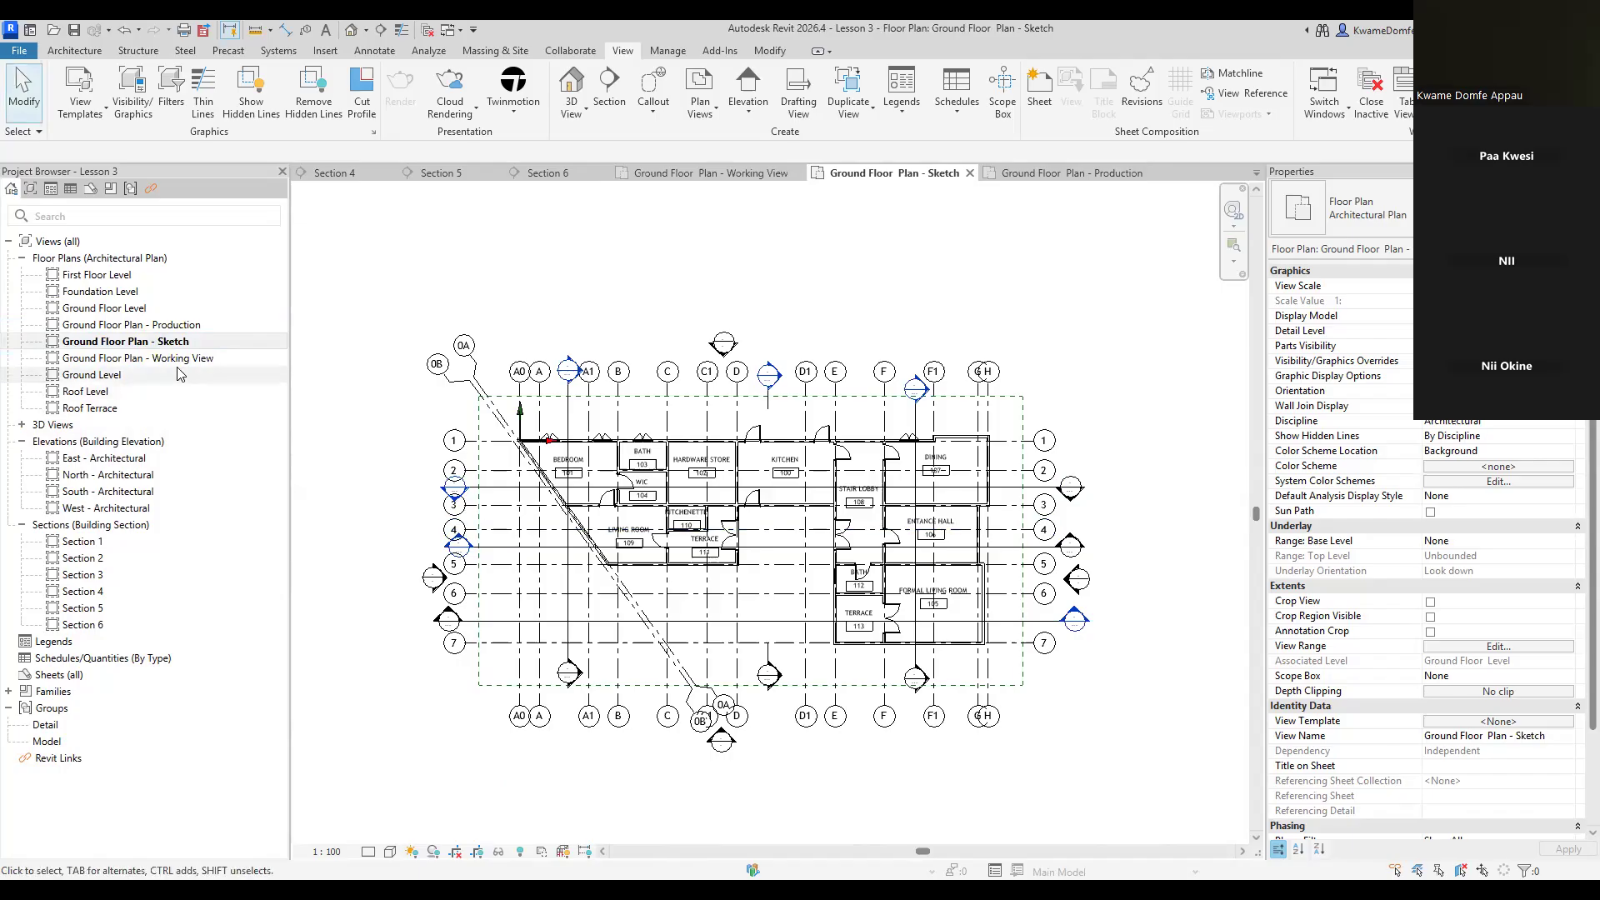
pyautogui.doubleClick(168, 324)
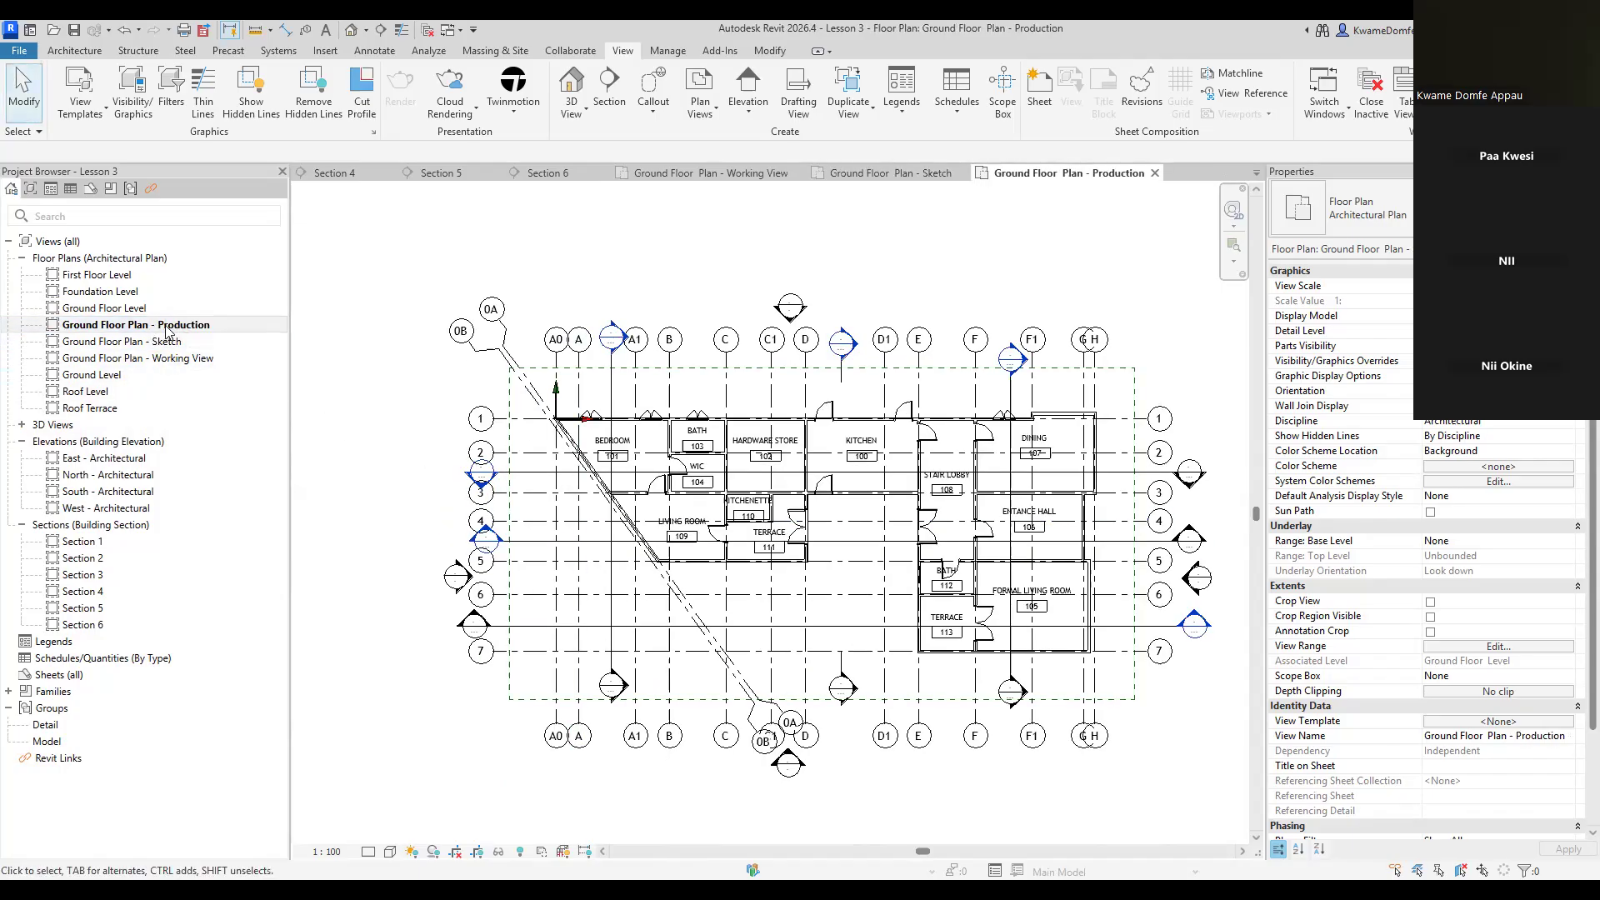
pyautogui.doubleClick(162, 342)
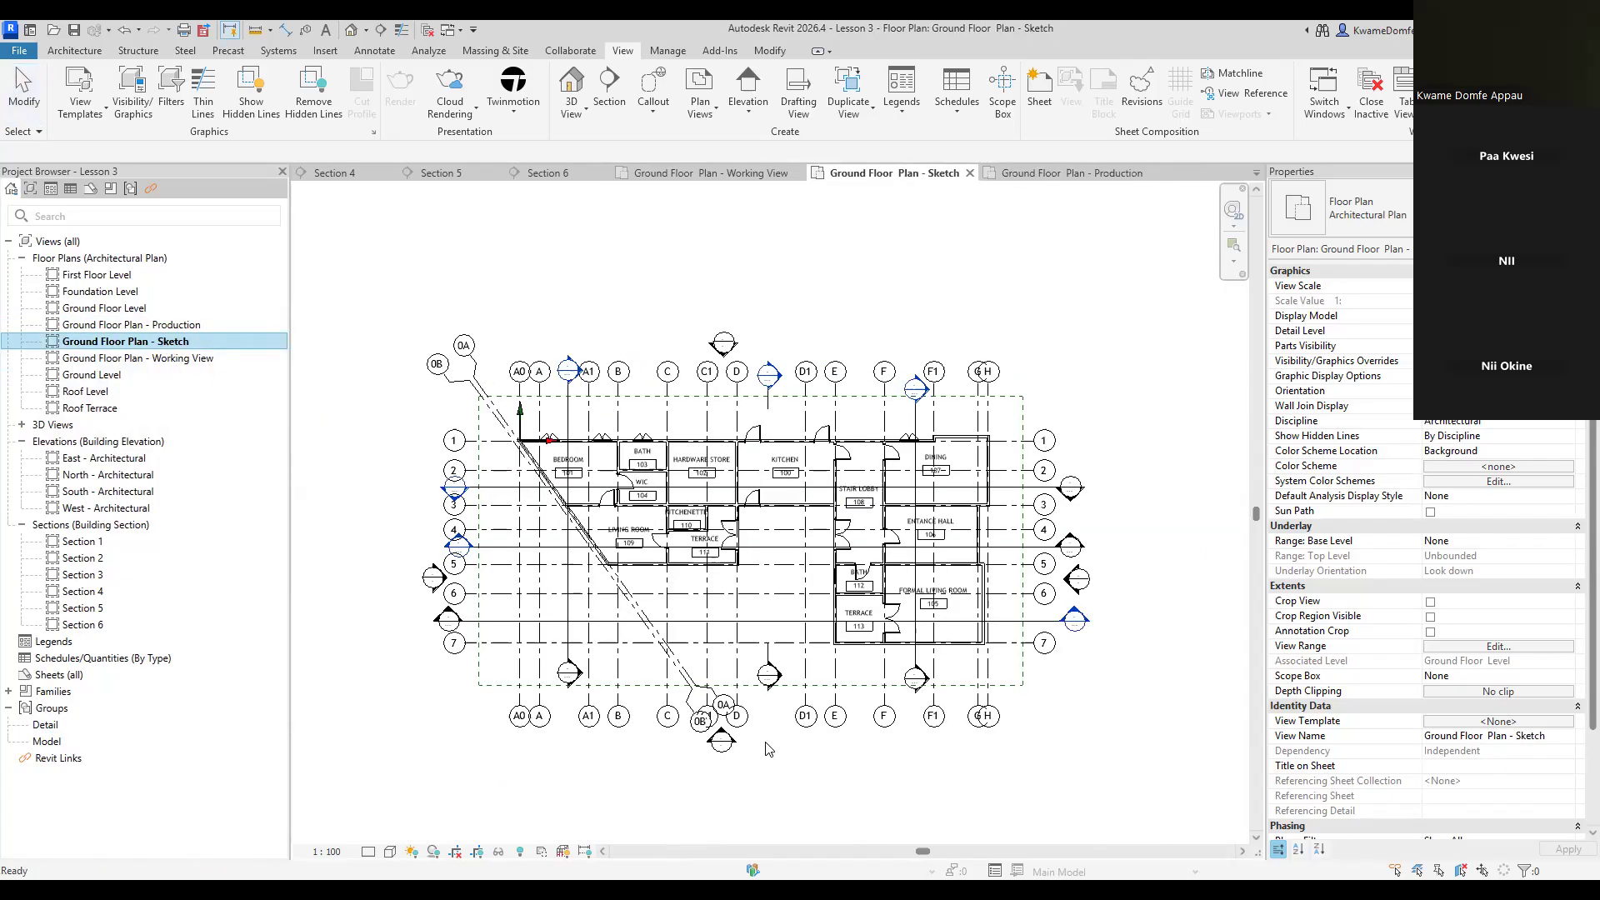
pyautogui.scroll(2, 630, 683)
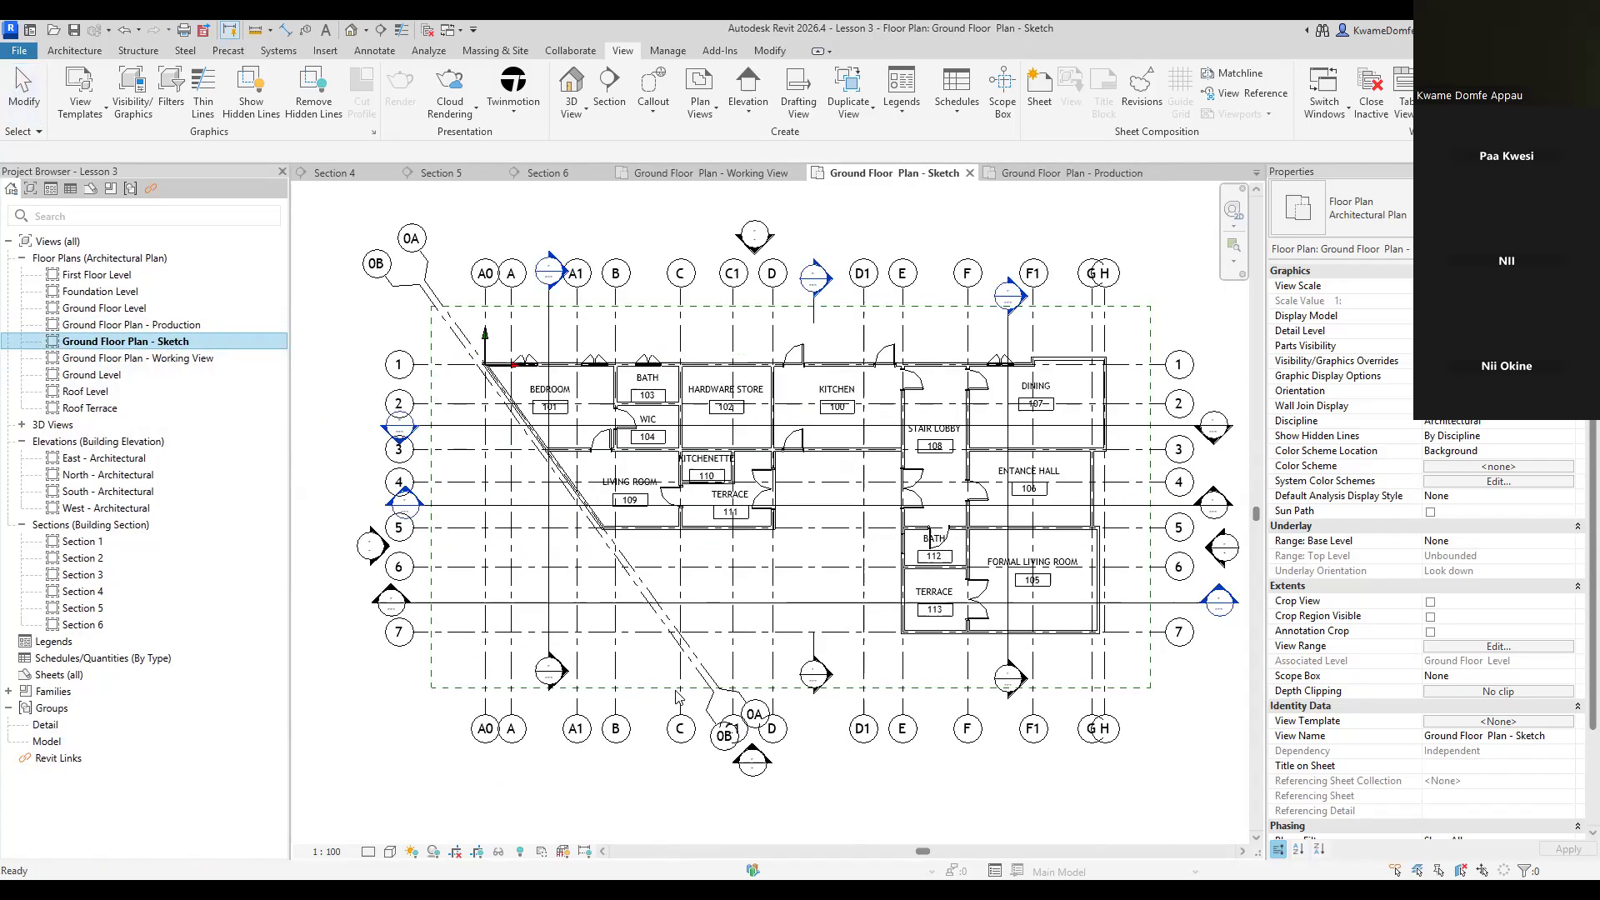
pyautogui.scroll(-2, 564, 697)
pyautogui.scroll(1, 641, 583)
pyautogui.scroll(1, 584, 719)
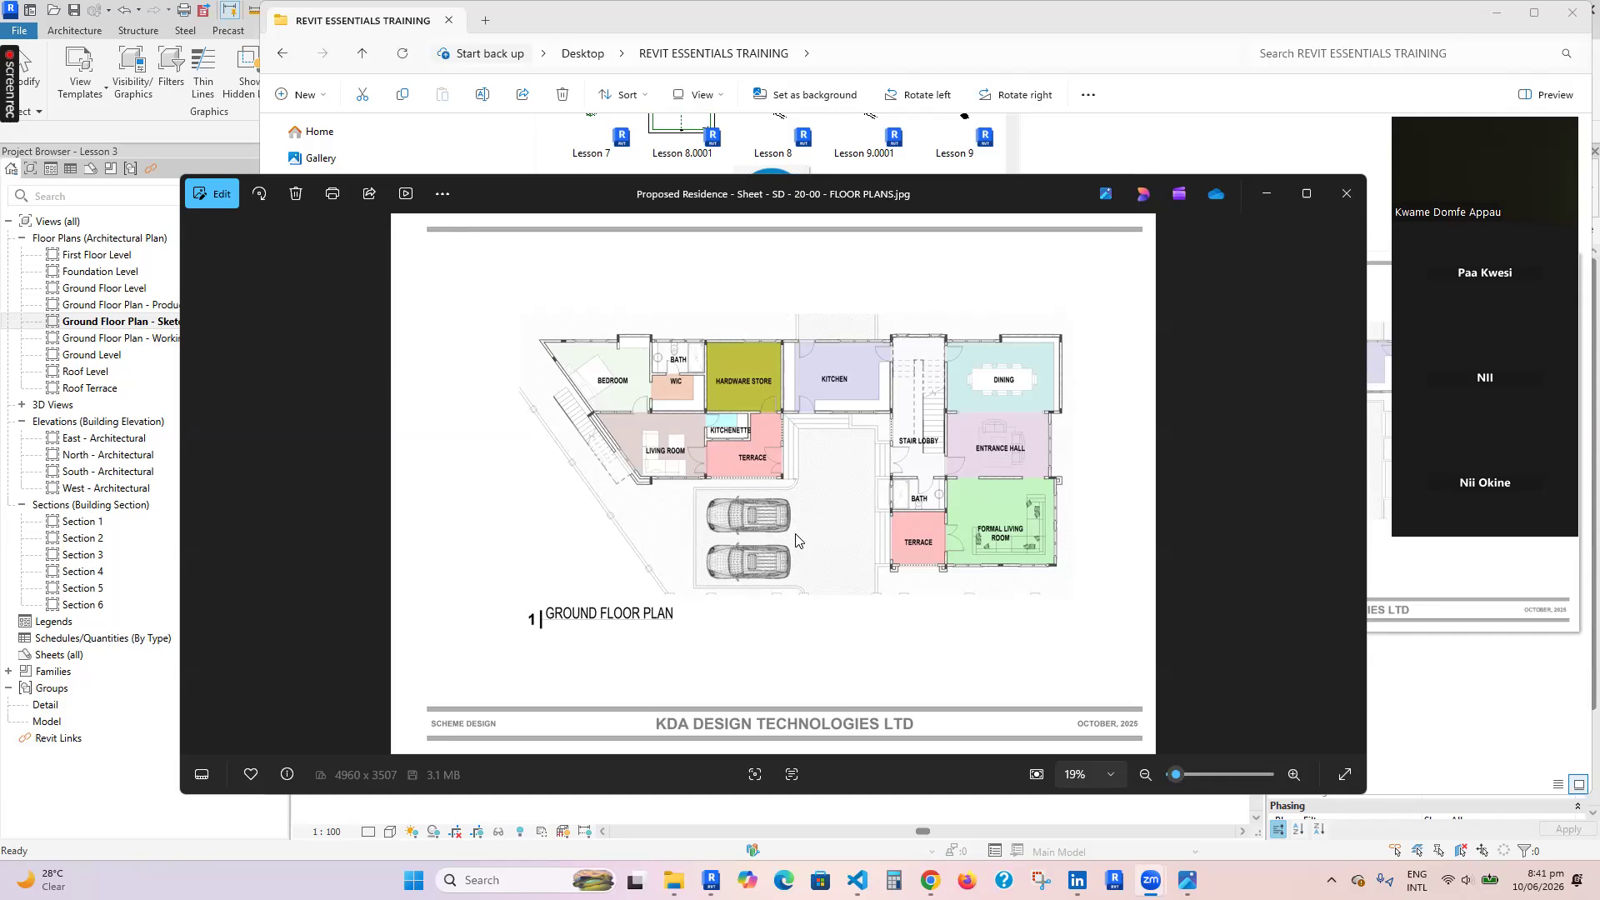
# Switch to the image viewer and examine the coloured ground floor plan on sheet SD - 20-00
pyautogui.scroll(3, 759, 447)
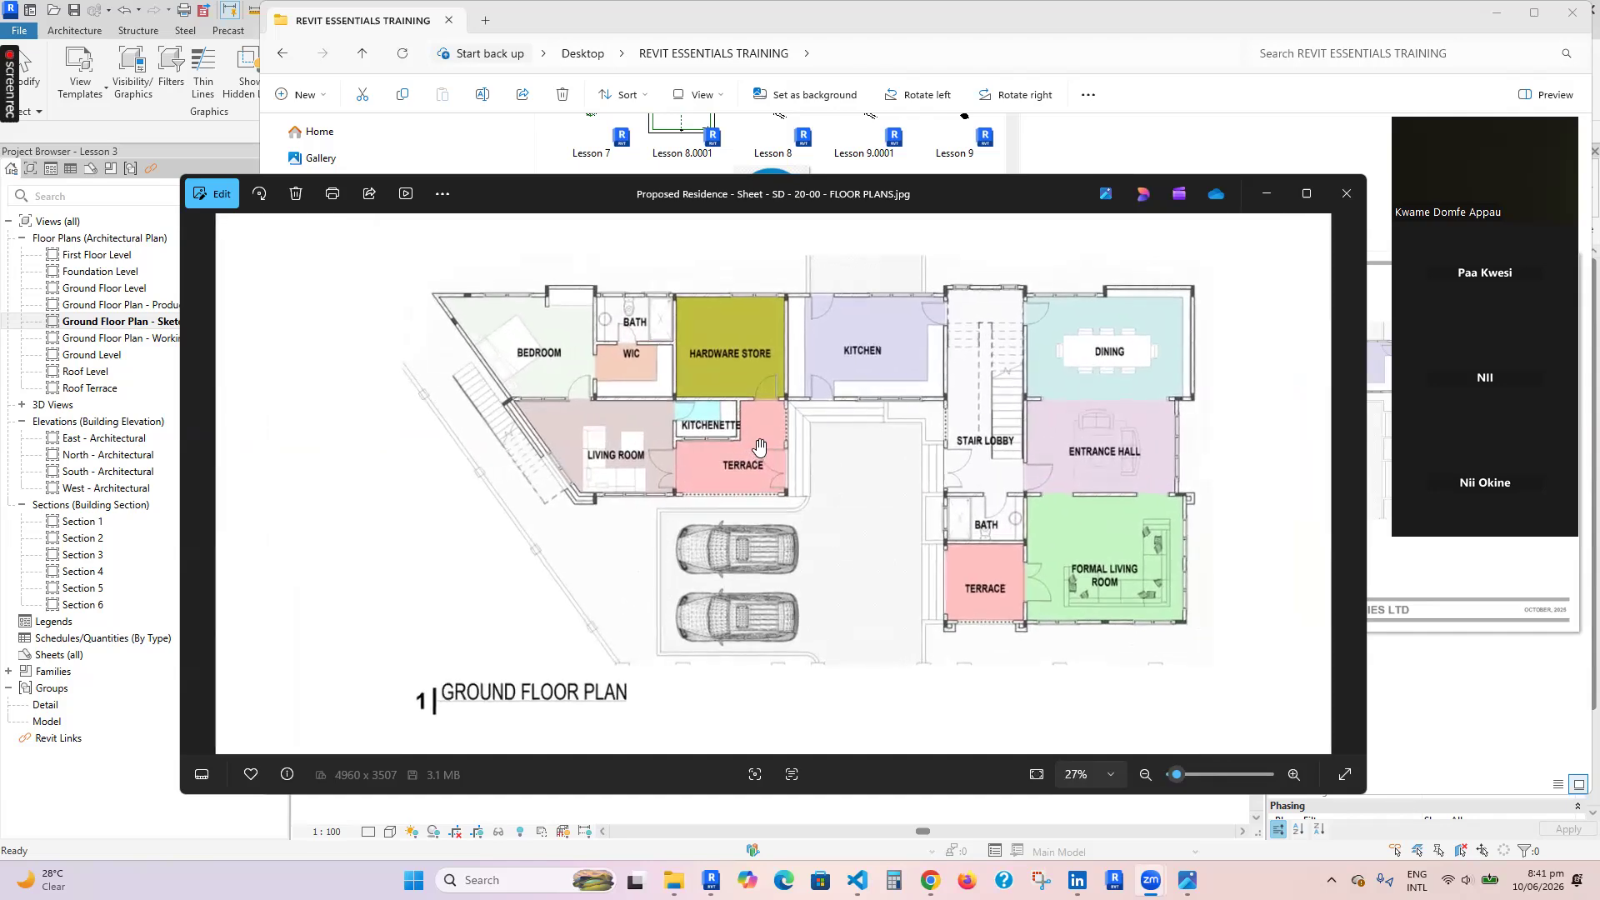
pyautogui.scroll(1, 759, 447)
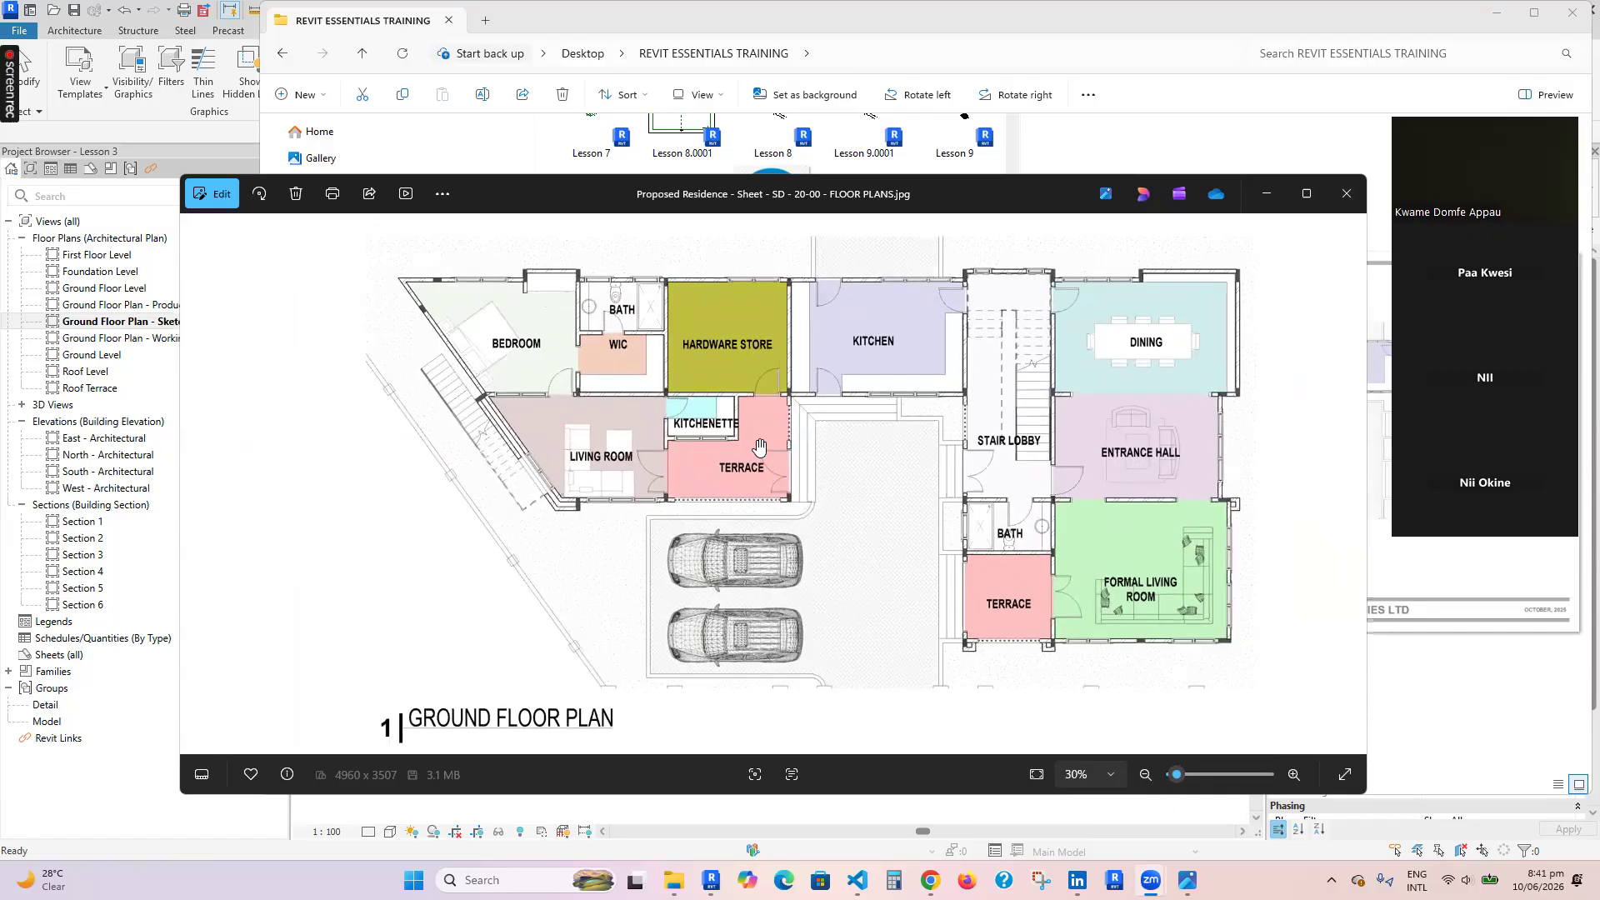
pyautogui.scroll(-1, 759, 447)
pyautogui.scroll(-2, 677, 518)
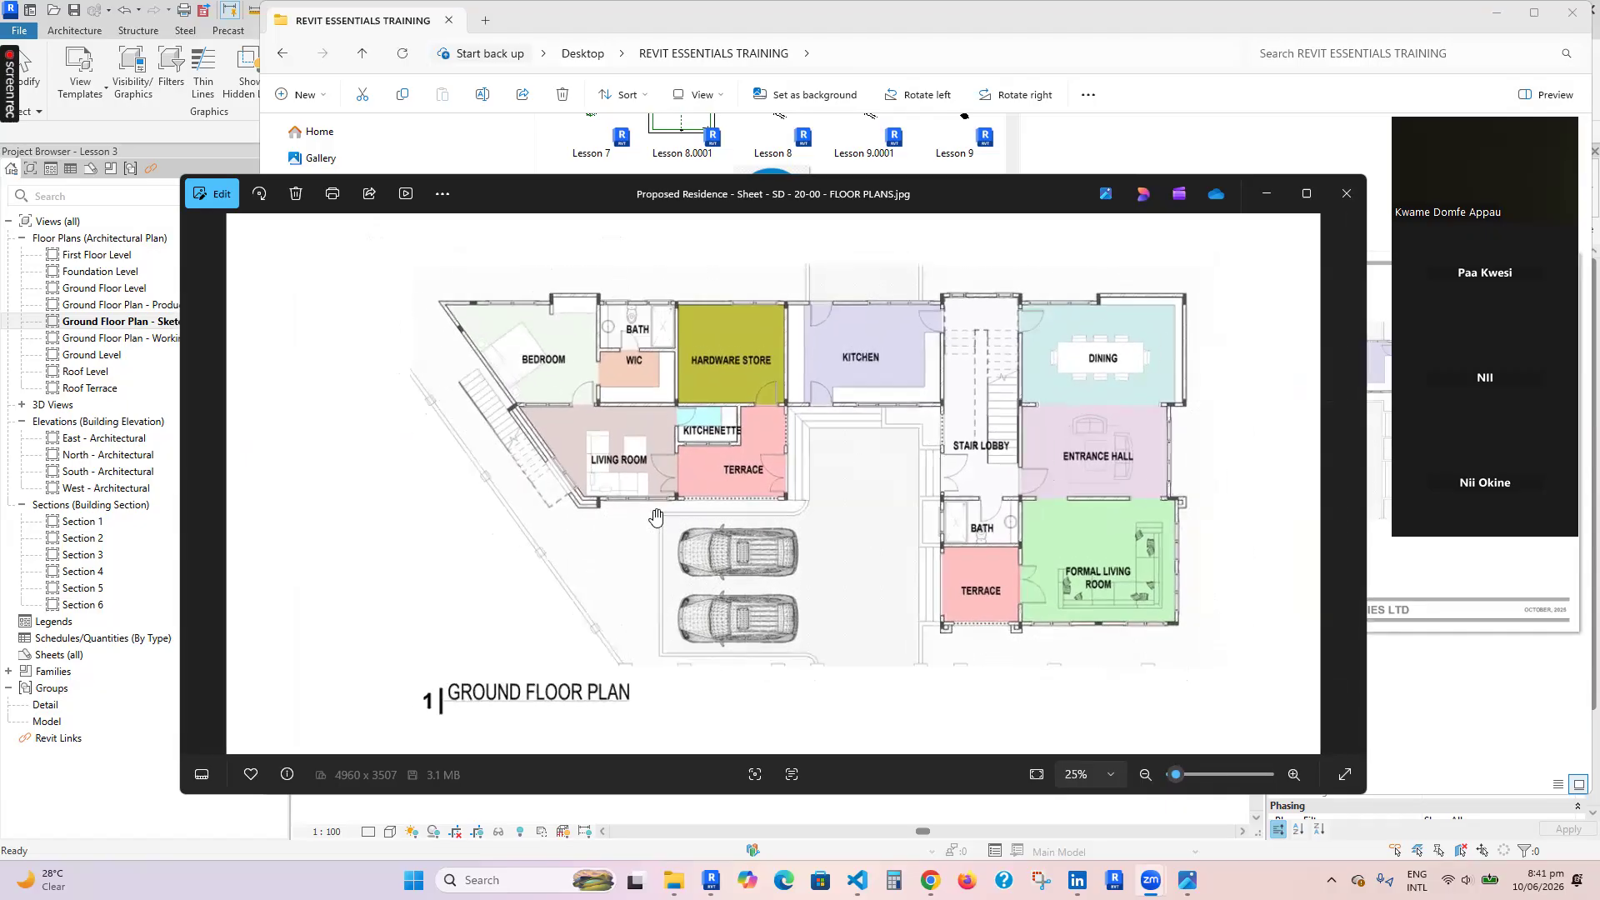
pyautogui.scroll(-1, 654, 565)
pyautogui.scroll(-1, 651, 566)
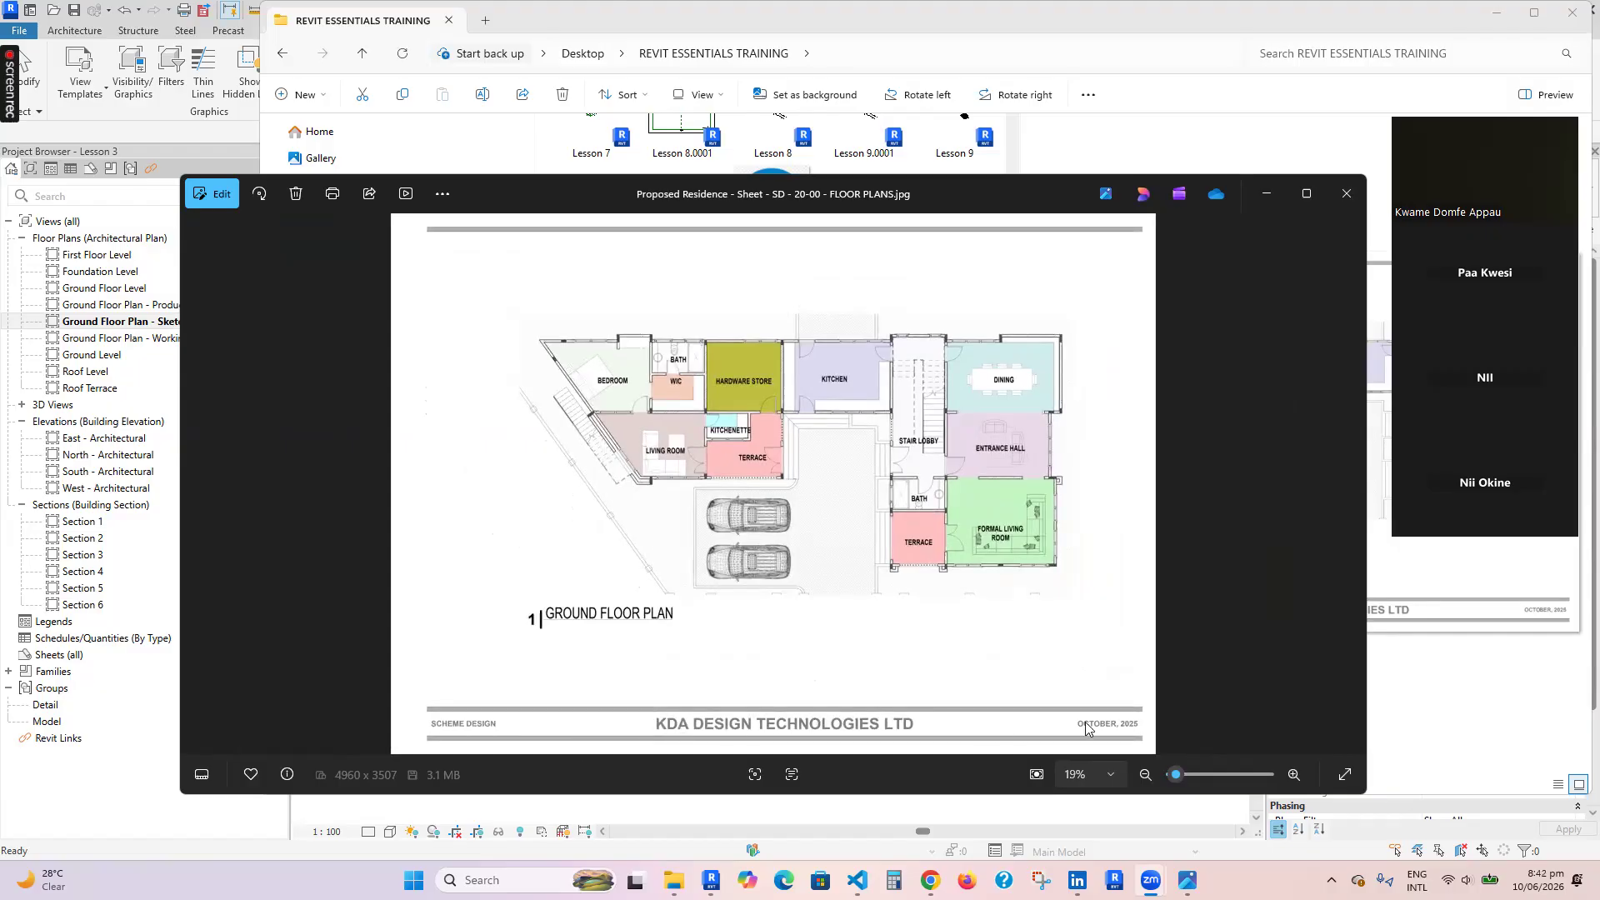
# Inspect the ground floor plan image room by room, from the formal living room and dining across to the bedroom and living room
pyautogui.scroll(1, 912, 451)
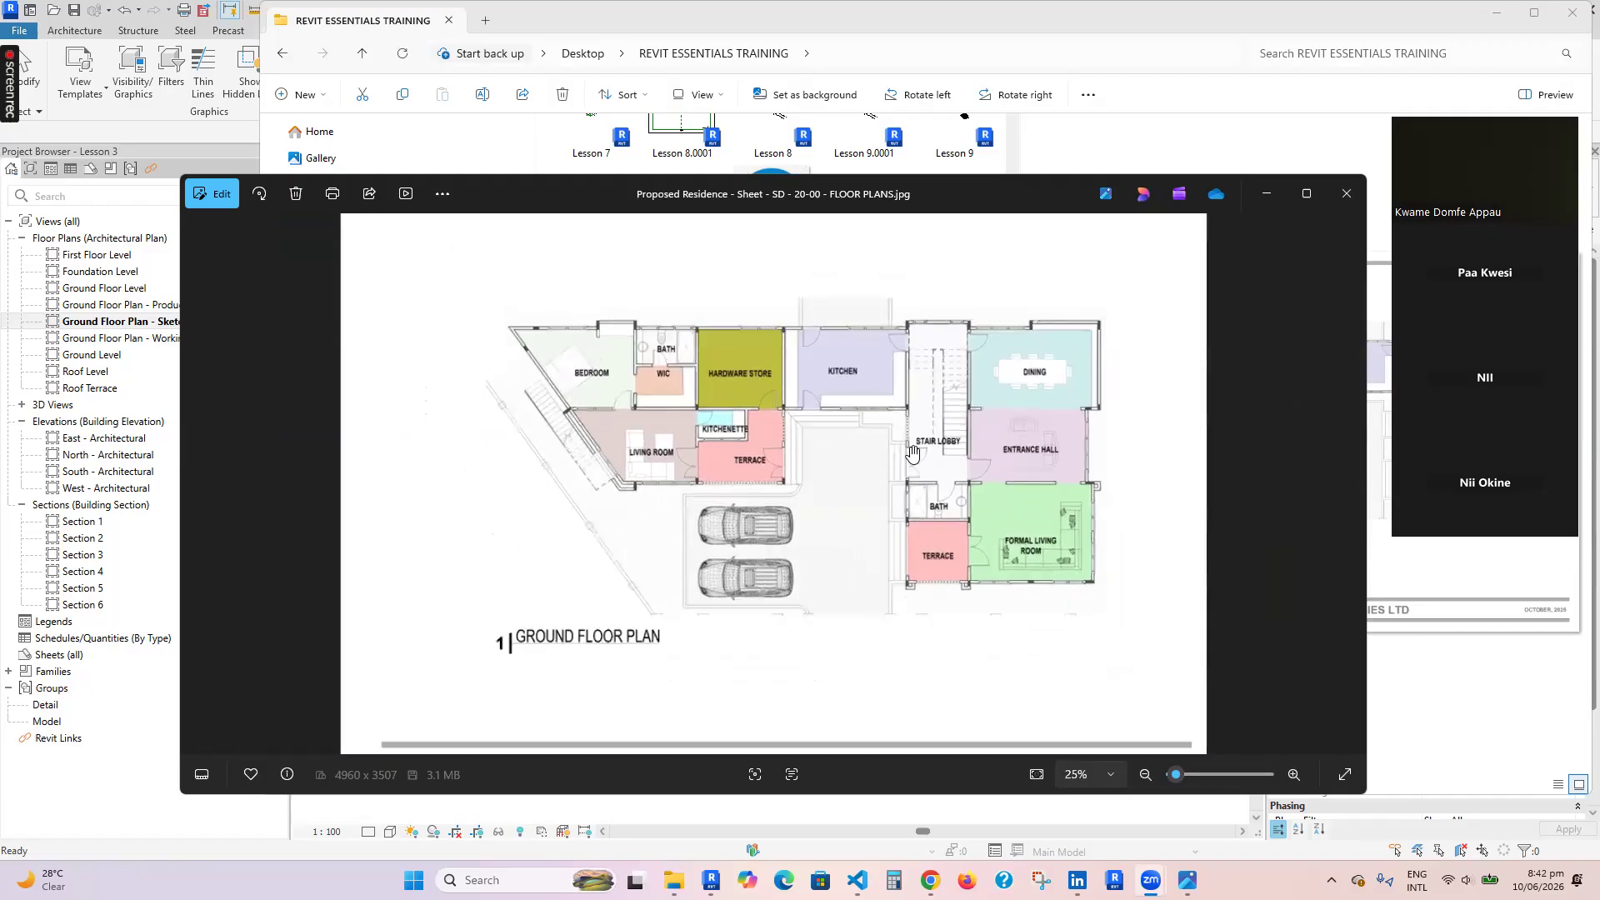
pyautogui.scroll(3, 911, 451)
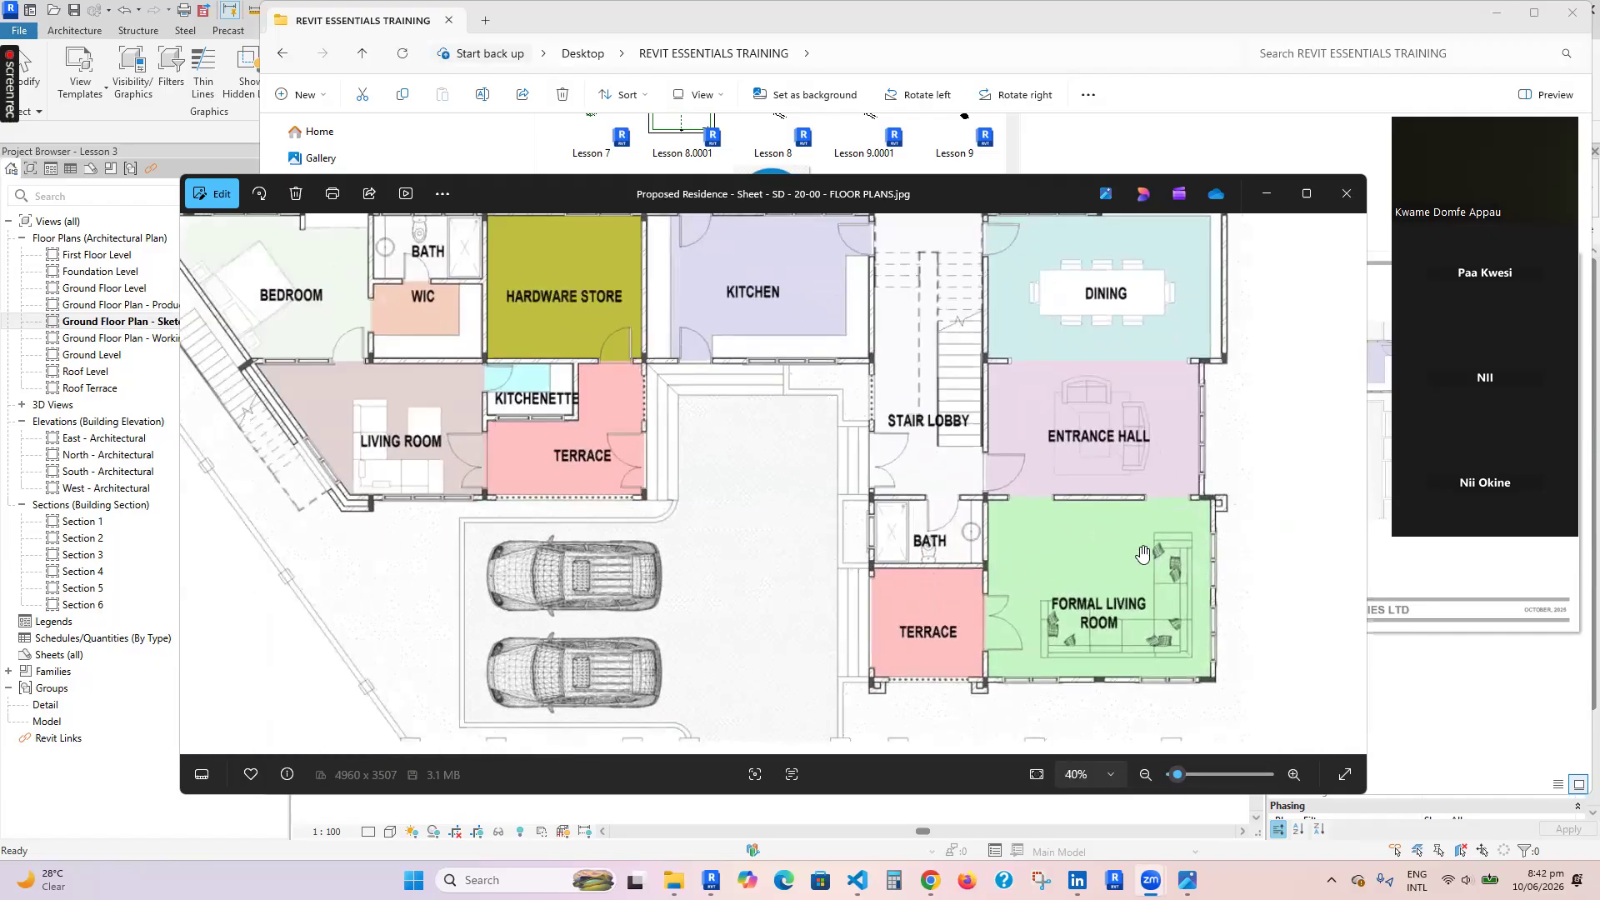
pyautogui.scroll(1, 1121, 575)
pyautogui.scroll(-2, 1016, 508)
pyautogui.scroll(1, 1074, 255)
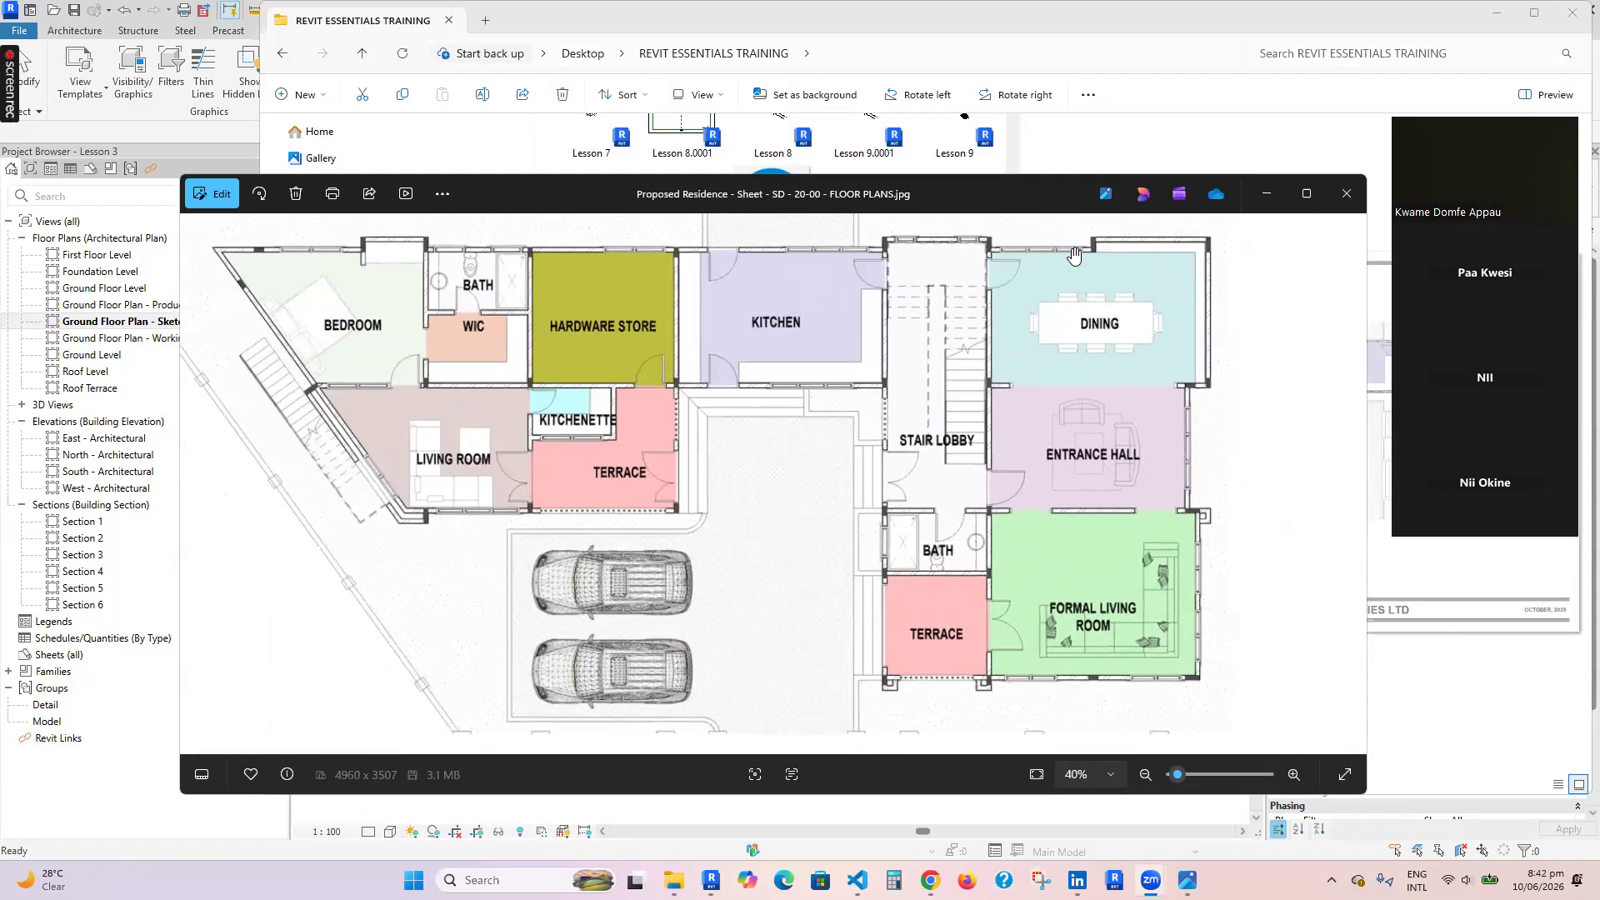
pyautogui.scroll(1, 641, 350)
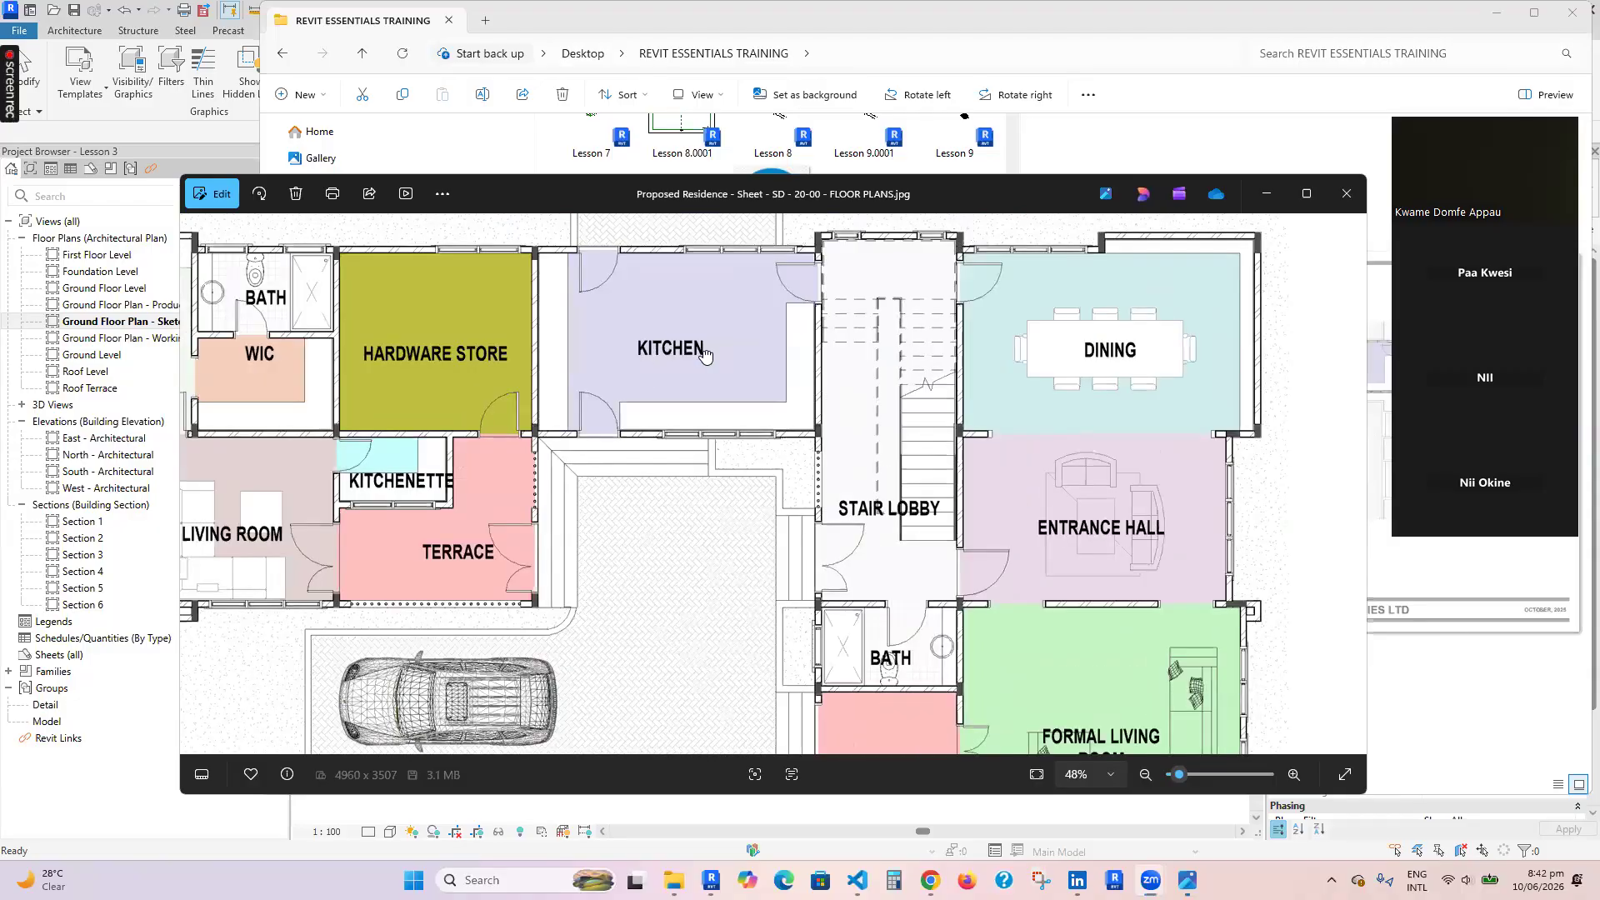
pyautogui.moveTo(706, 357); pyautogui.dragTo(976, 382)
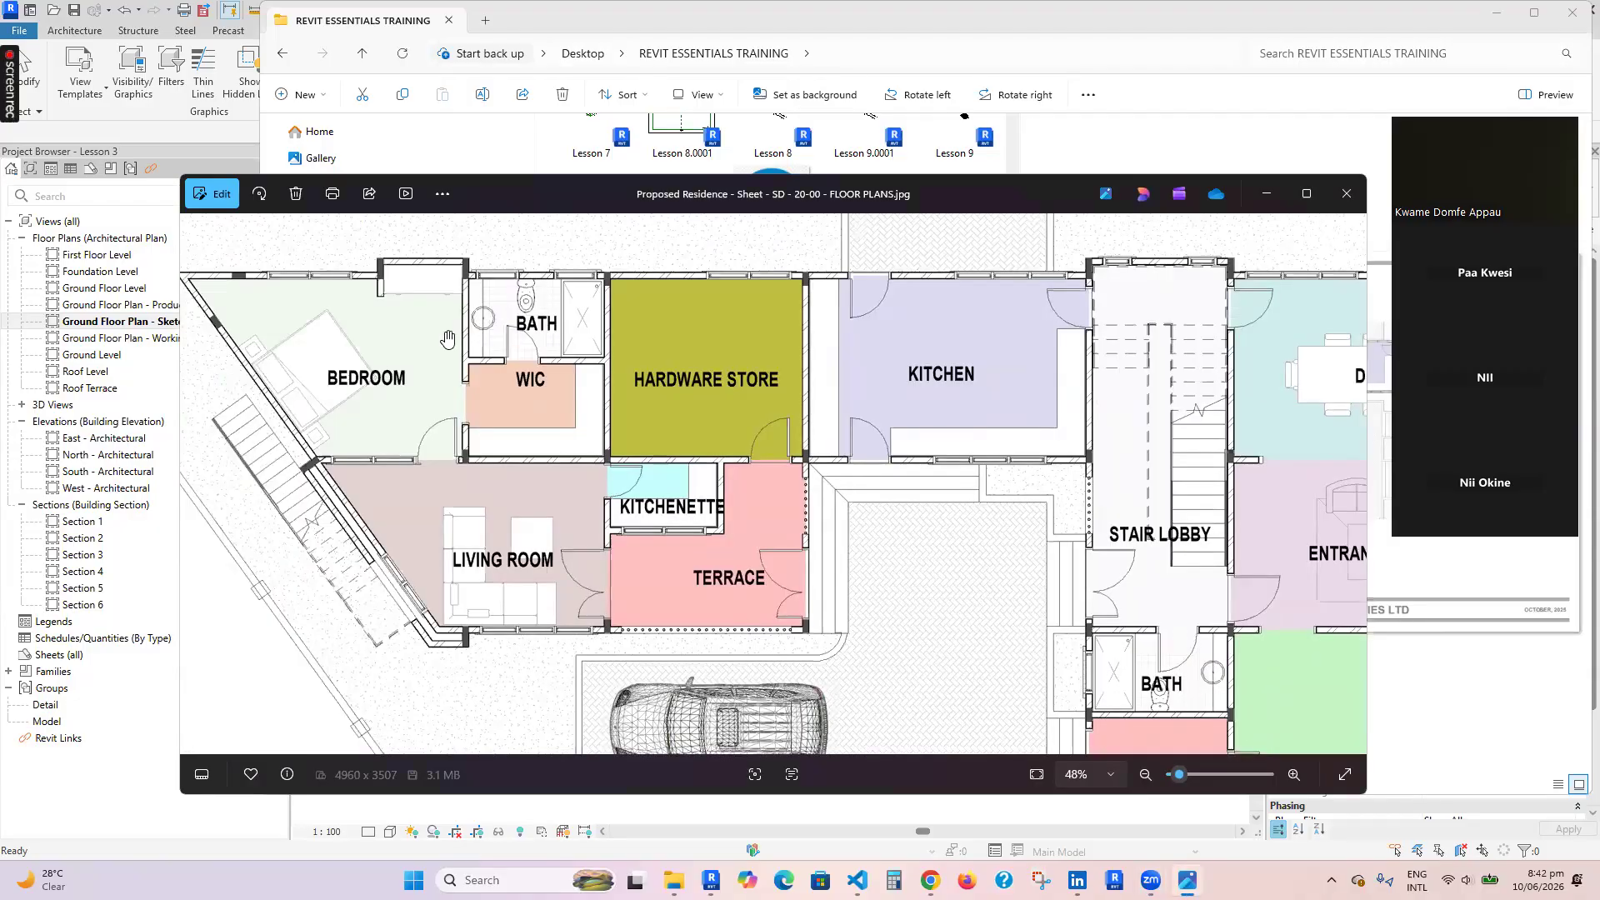
pyautogui.scroll(-1, 388, 511)
pyautogui.scroll(-3, 599, 538)
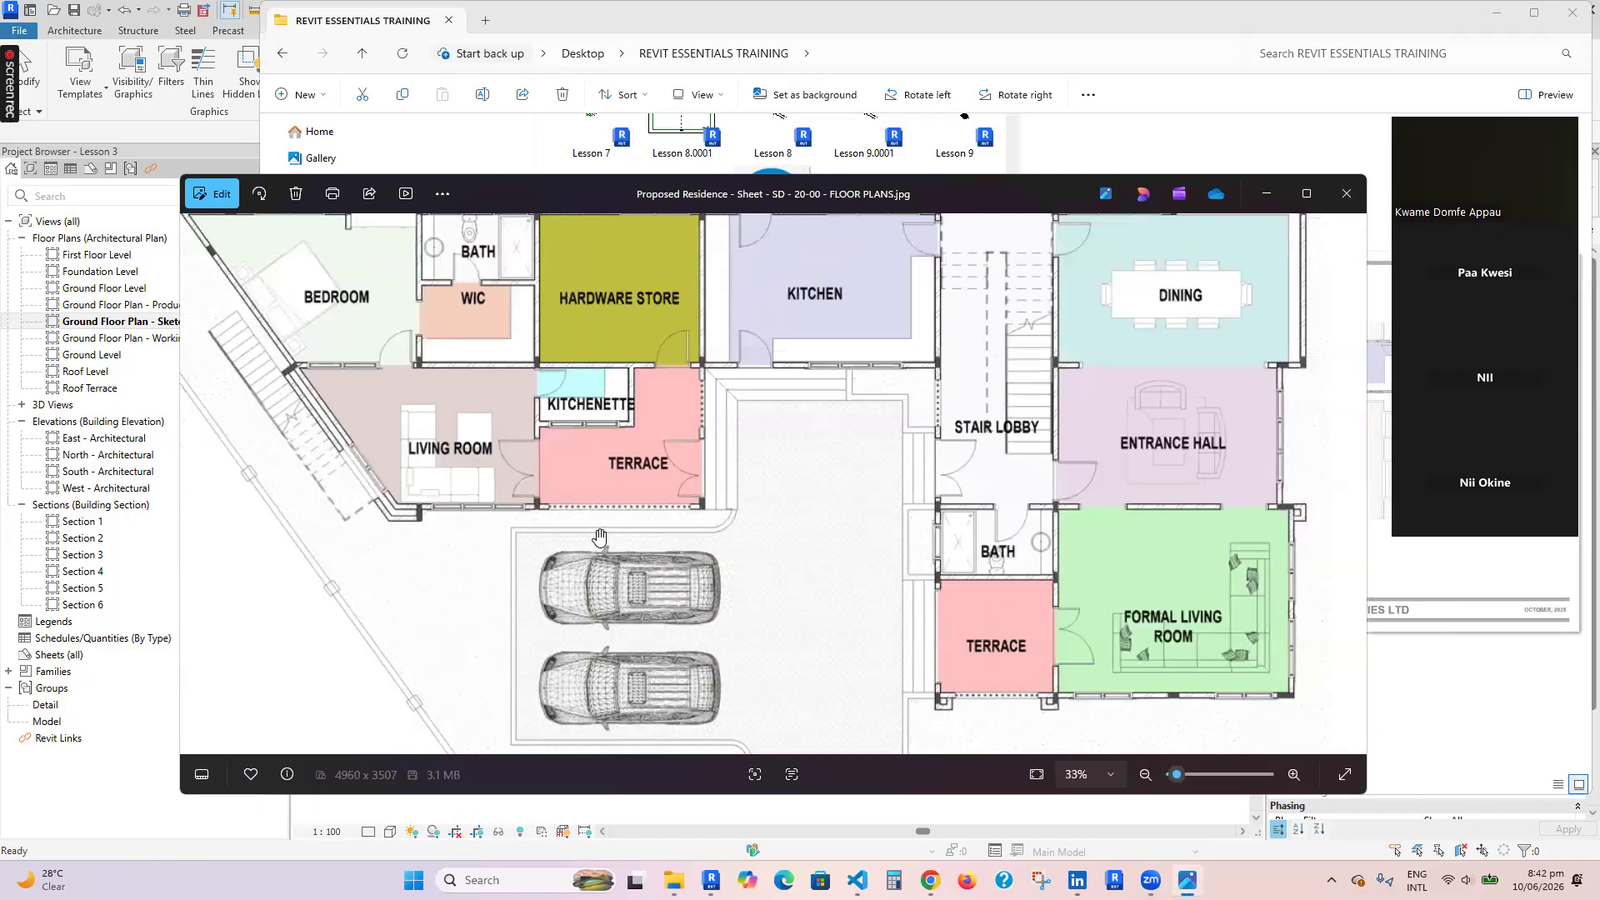
pyautogui.scroll(-1, 600, 537)
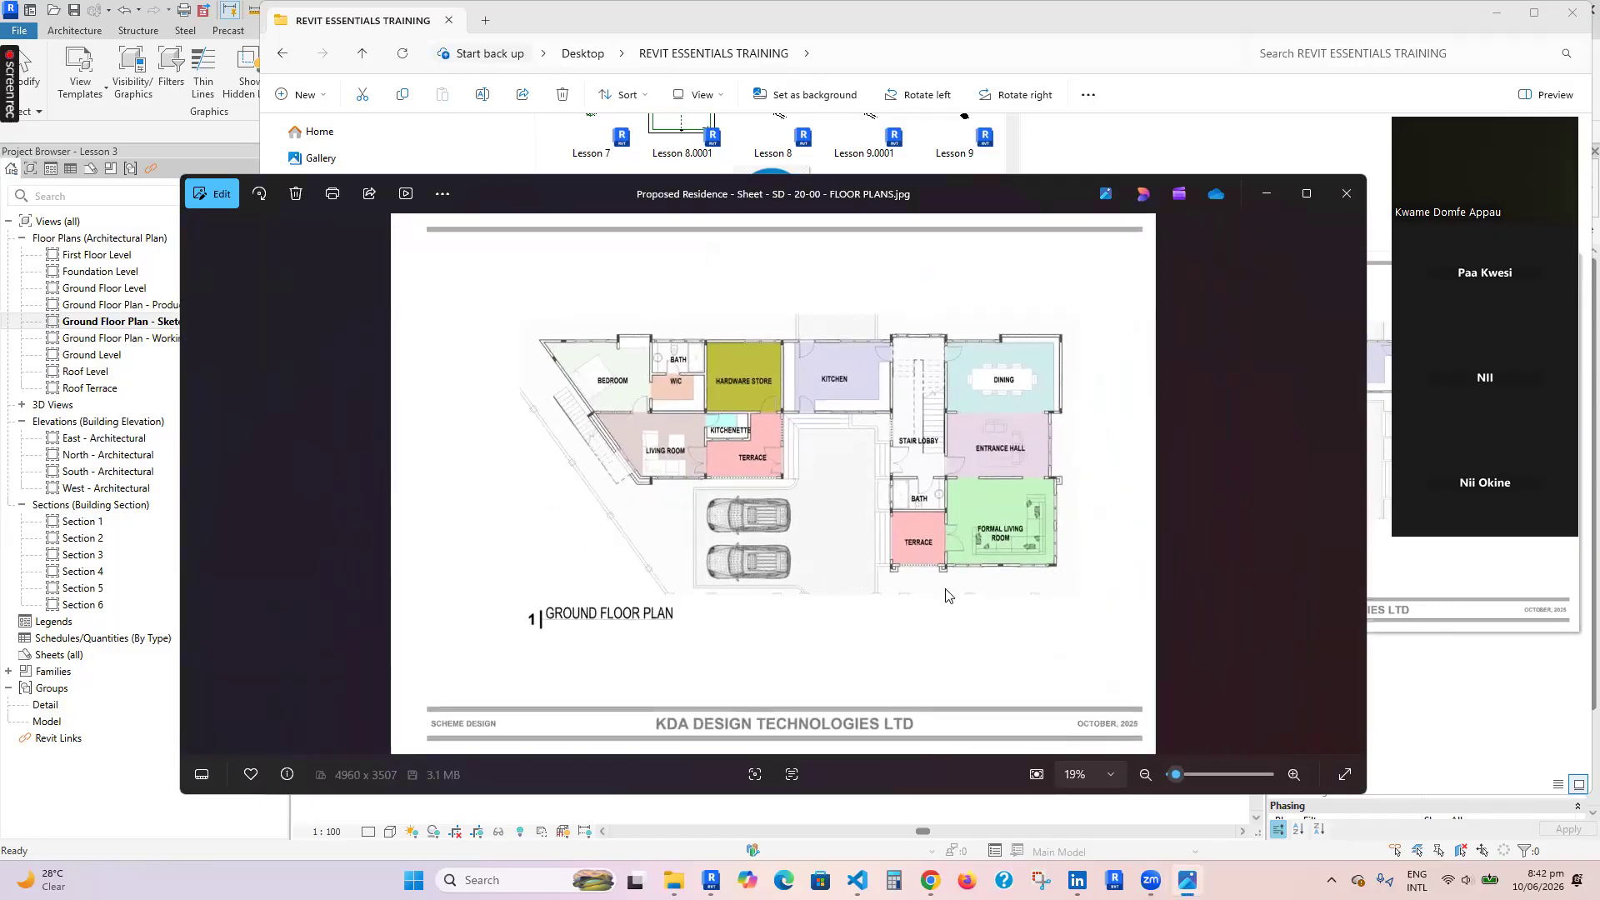
# Go to the first floor plan image, sheet SD - 20-01, and examine its coloured rooms
pyautogui.click(1352, 480)
pyautogui.scroll(1, 837, 450)
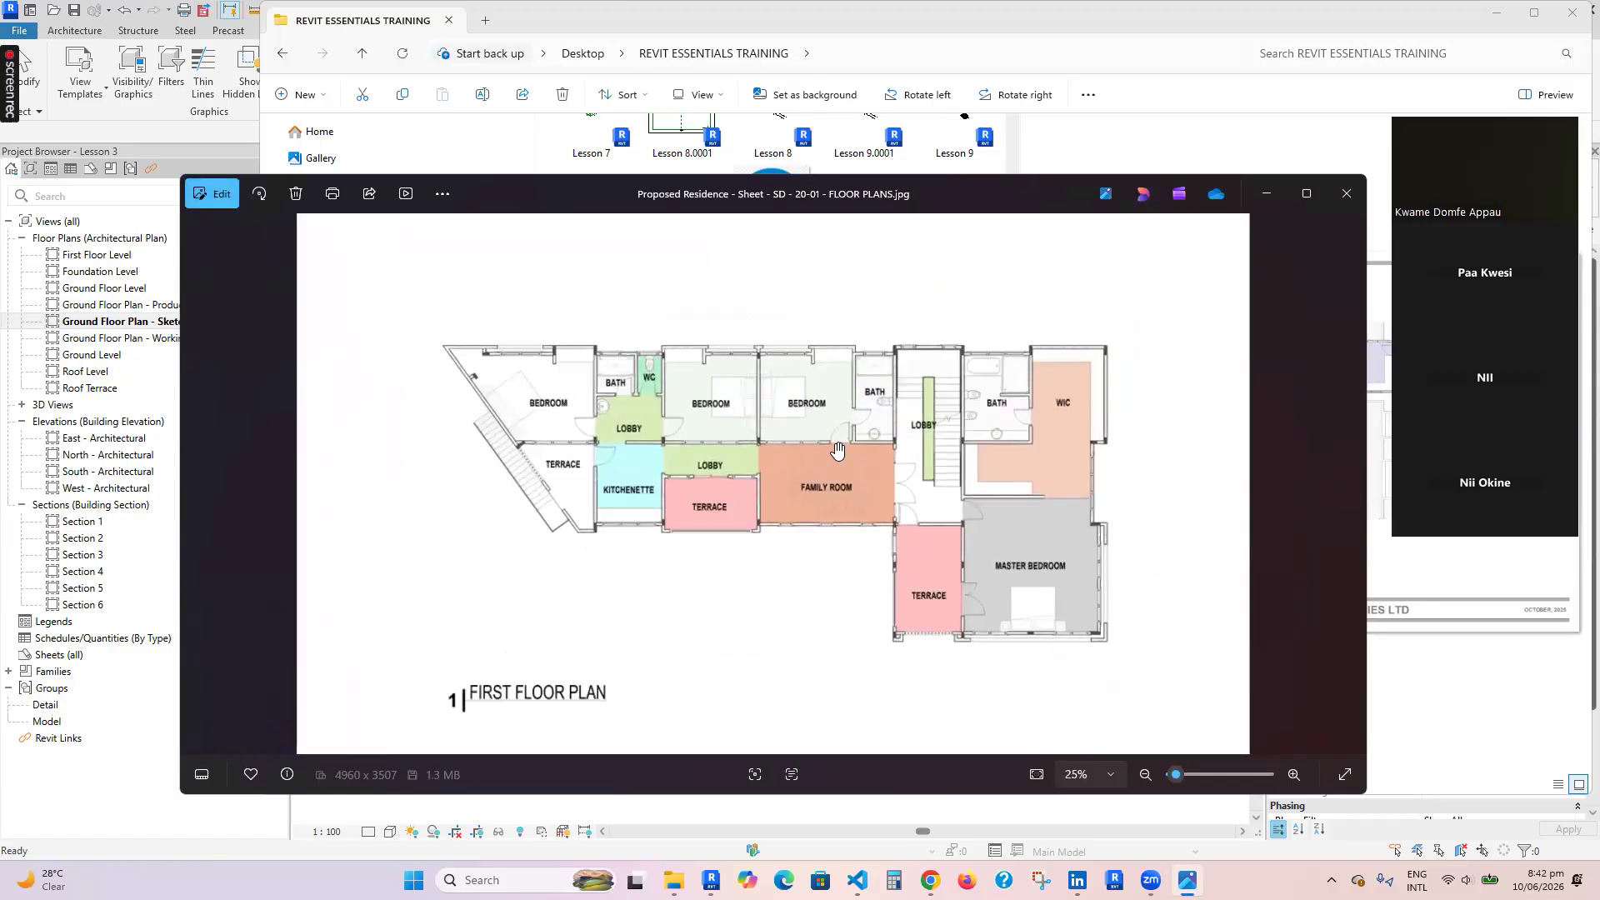
pyautogui.scroll(-2, 723, 510)
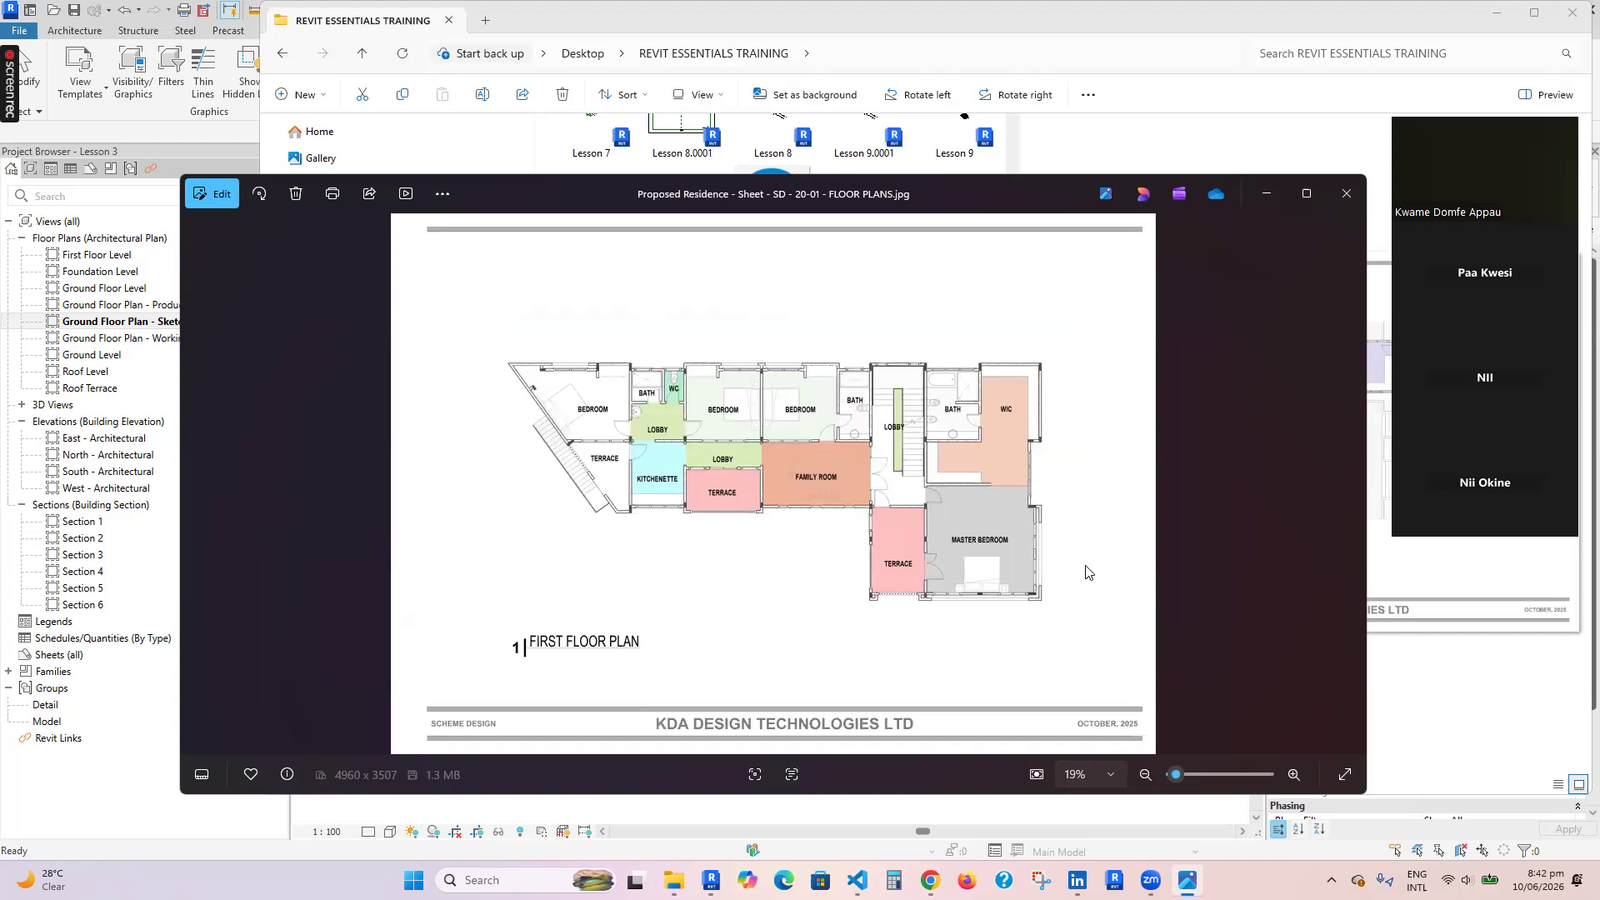
# Browse through the roof terrace plan and both building elevation sheets to the exterior perspective on sheet SD - 50-01
pyautogui.click(1352, 491)
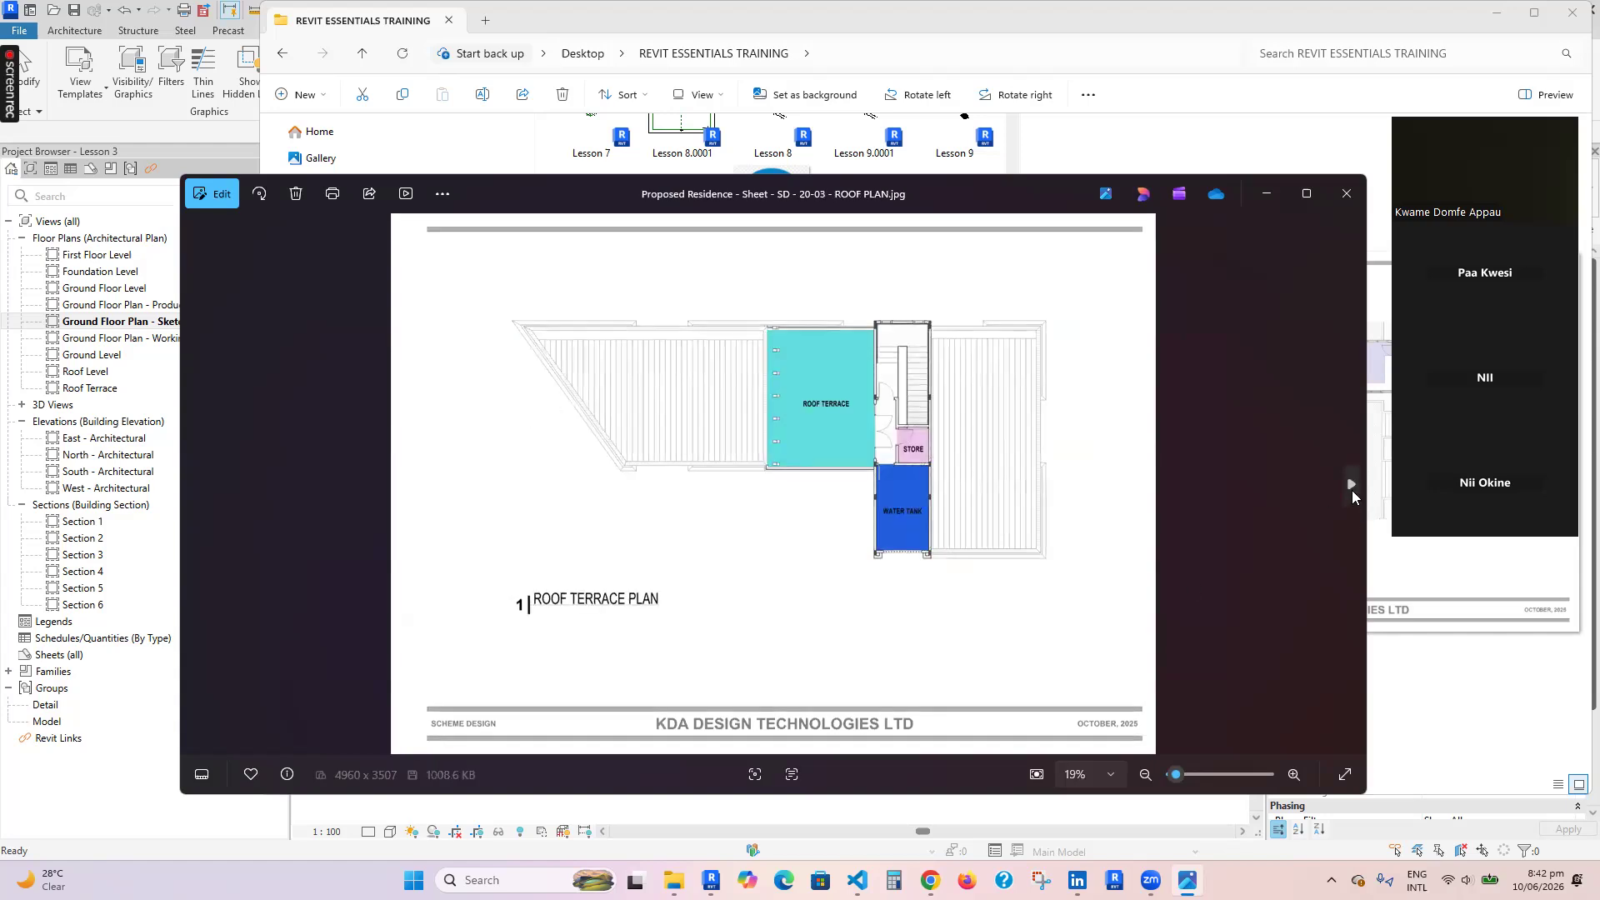
pyautogui.click(1352, 484)
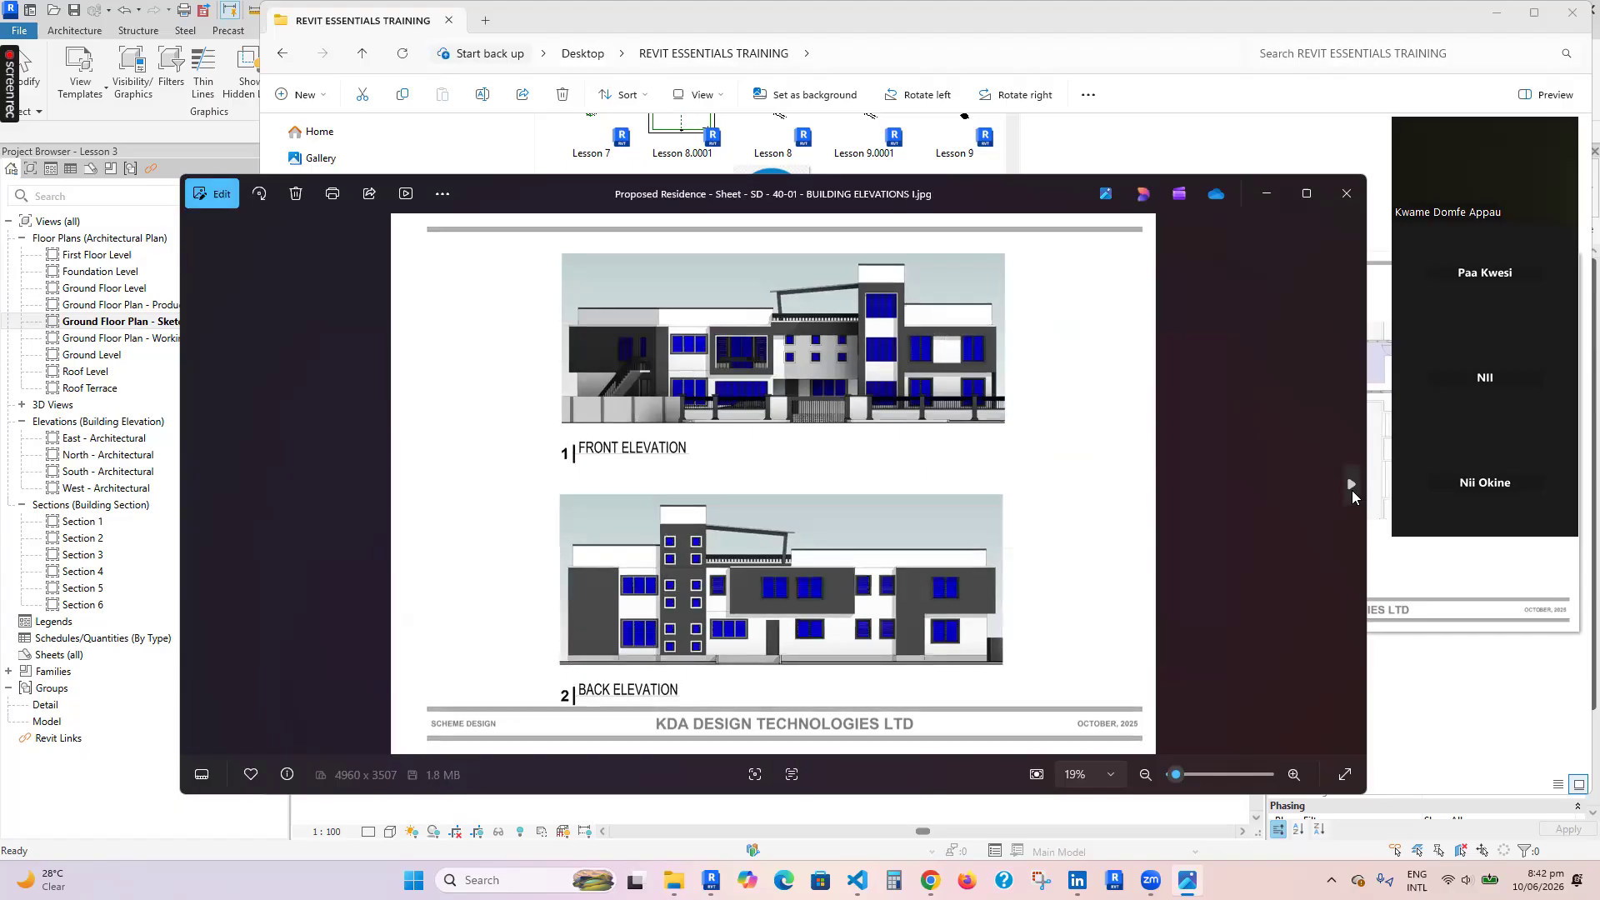
pyautogui.click(1351, 490)
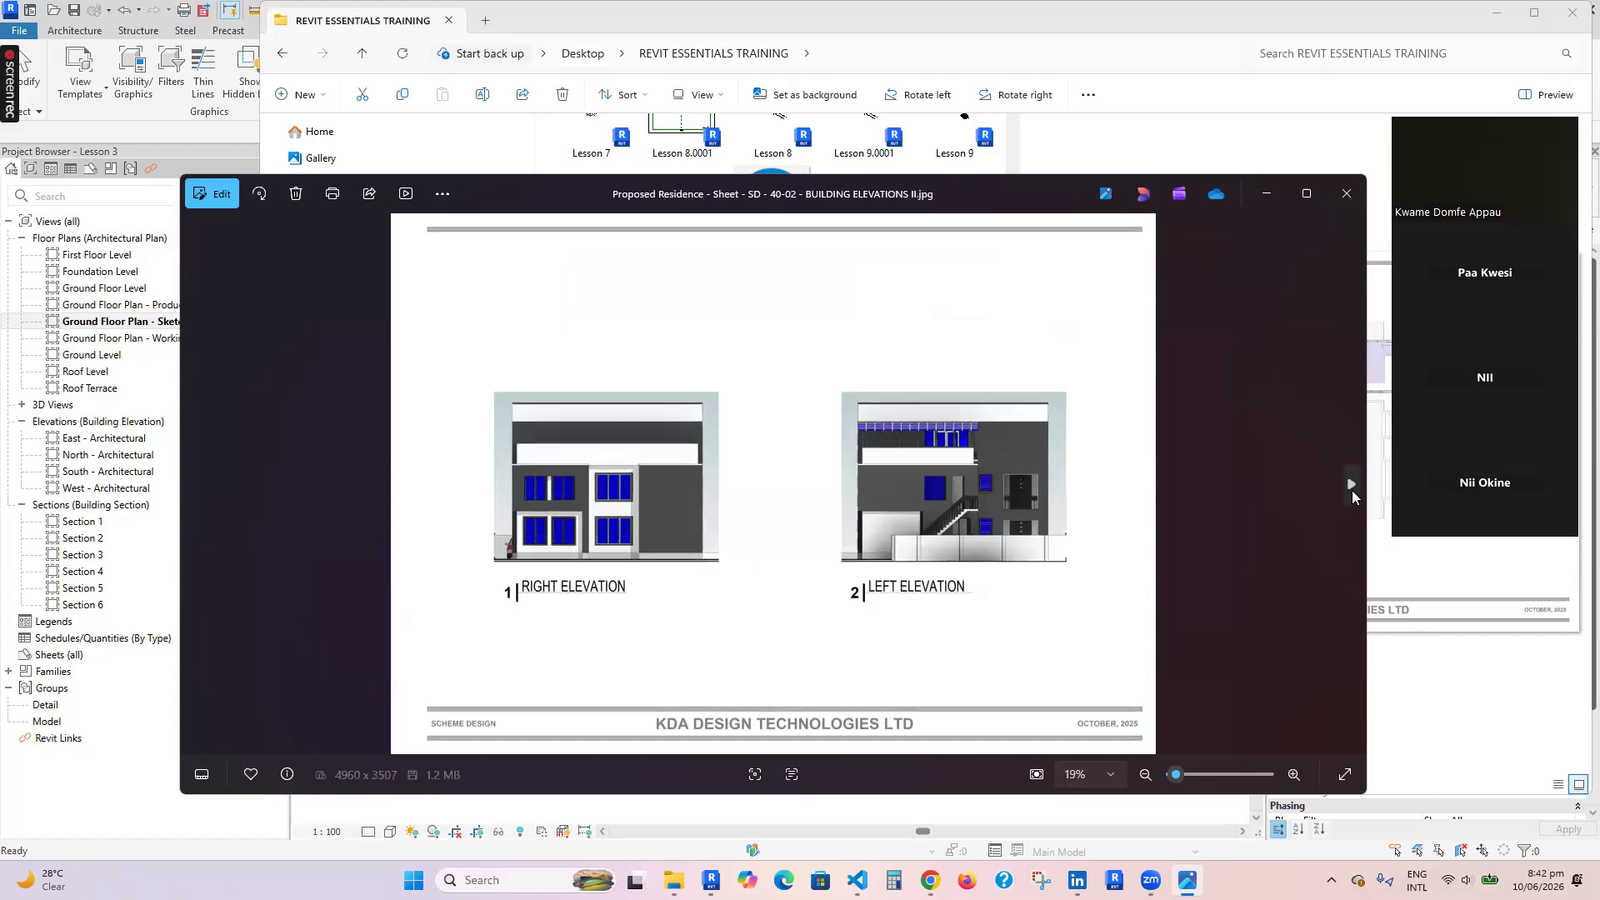
pyautogui.click(1352, 490)
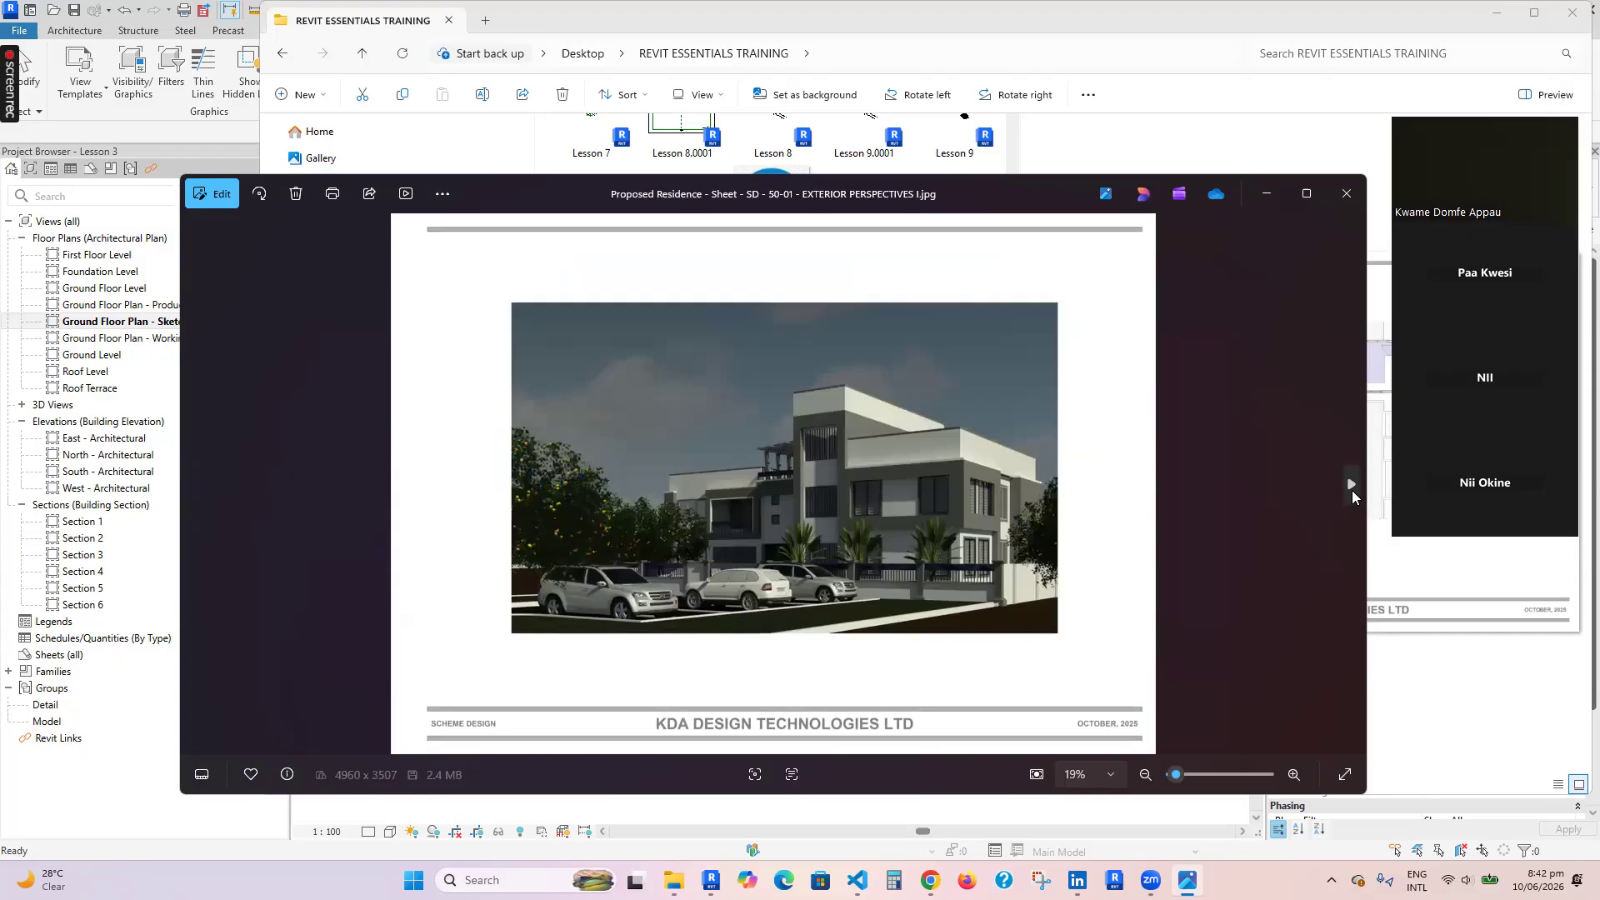
# Browse the remaining images through sheets SD - 50-02 and SD - 50-10 to Sample Poster 1, and return to SD - 50-10
pyautogui.click(1351, 490)
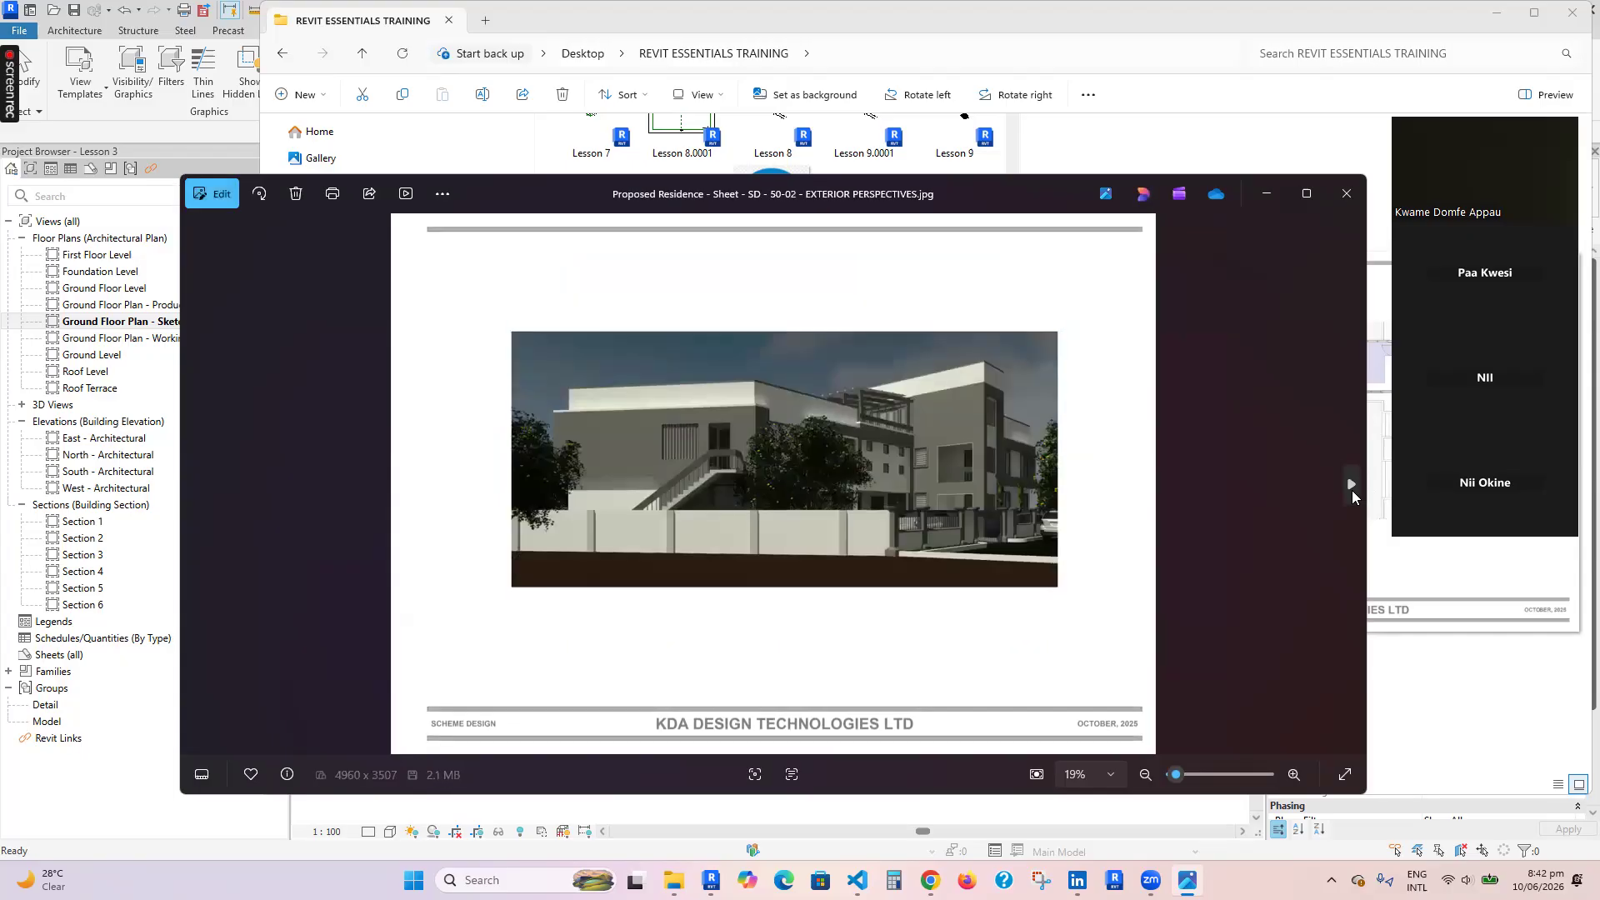
pyautogui.click(1351, 490)
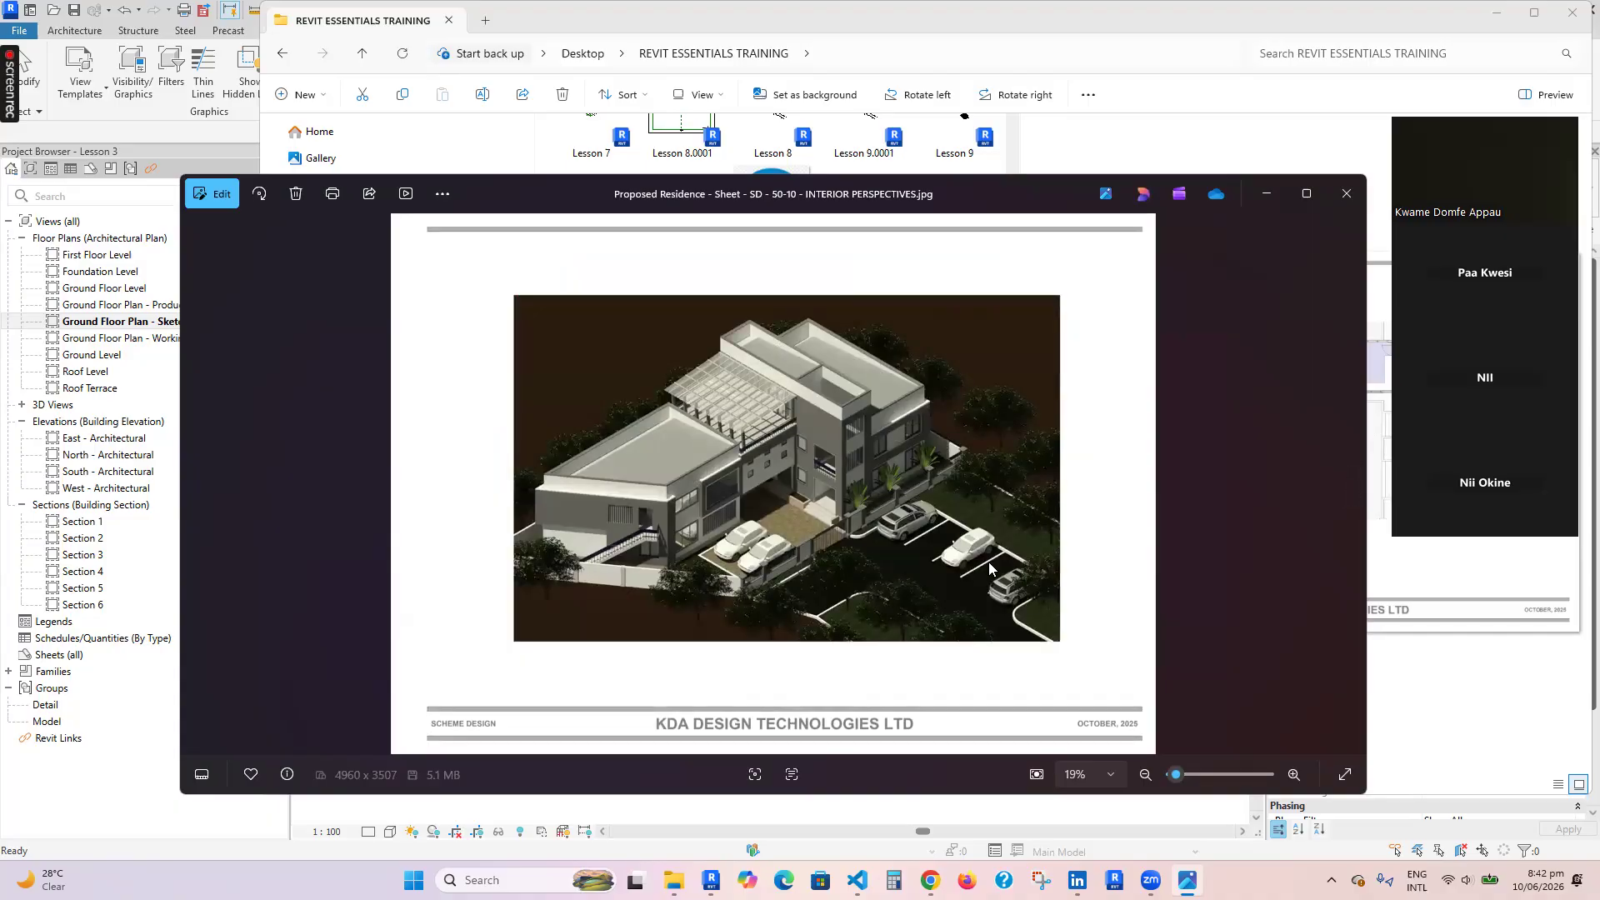
pyautogui.click(1347, 488)
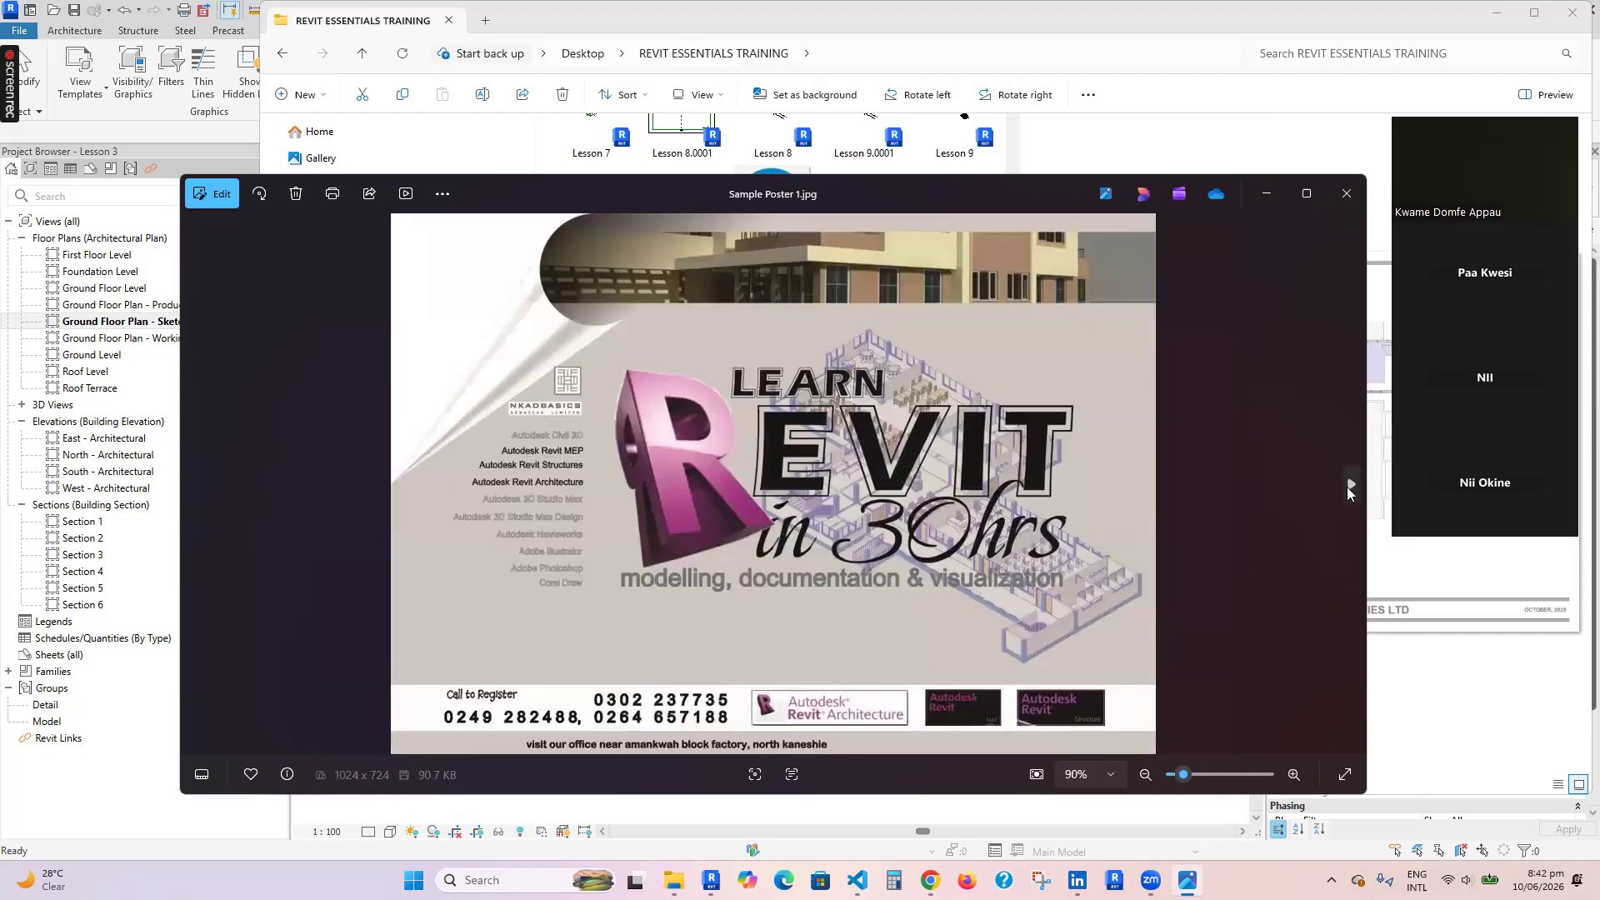
pyautogui.click(197, 485)
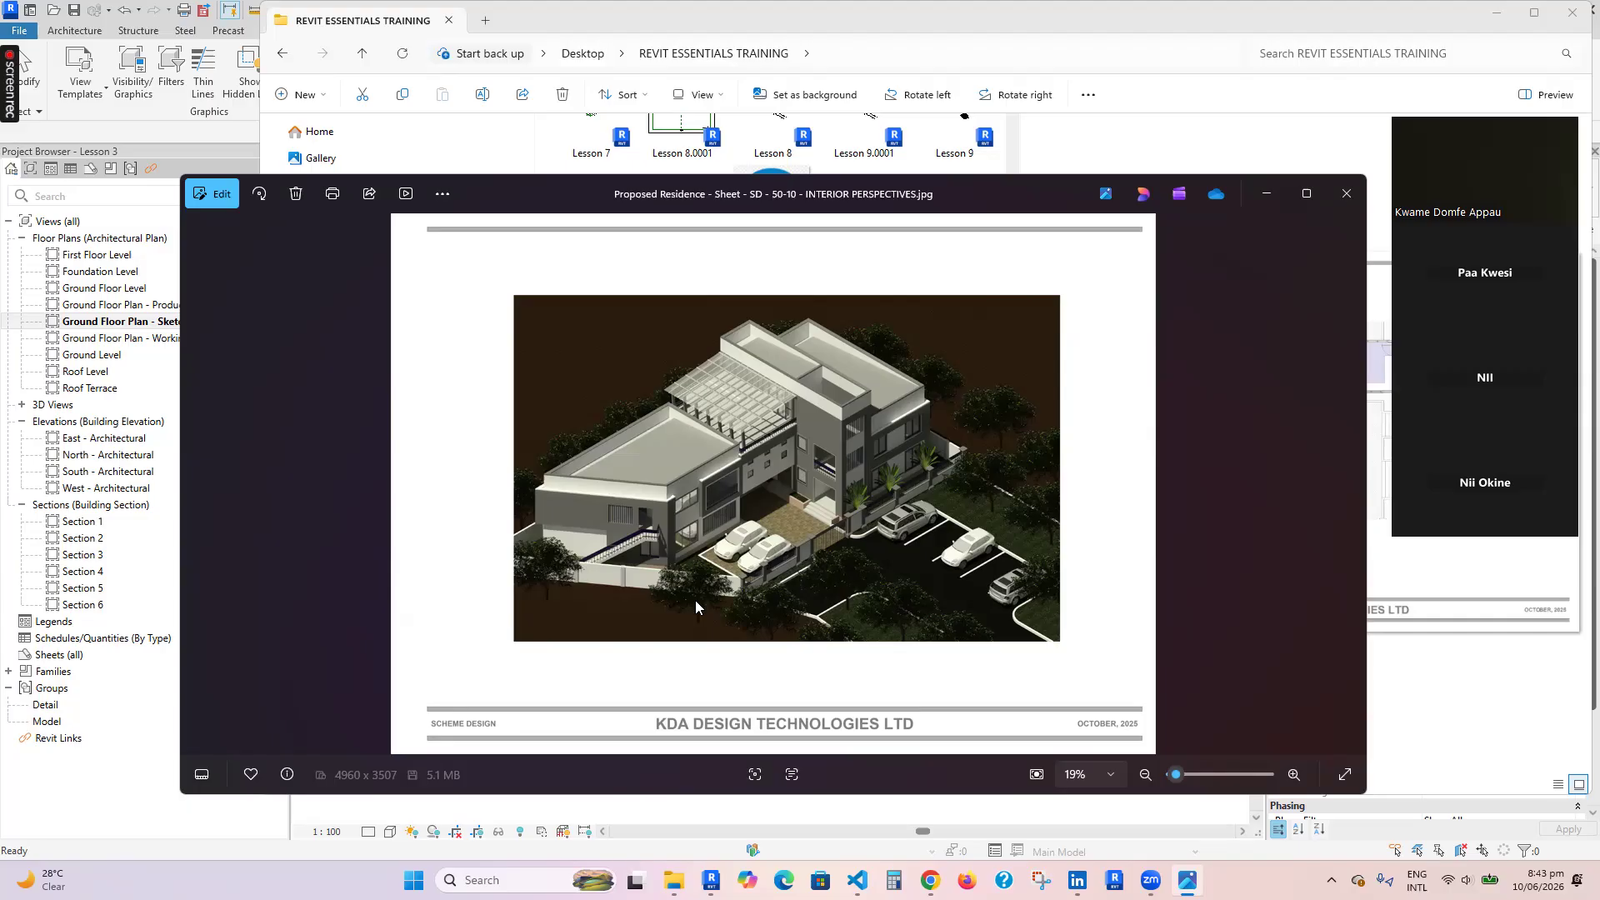
# Close the sheet image and minimise the REVIT ESSENTIALS TRAINING folder to return to Revit
pyautogui.click(1331, 203)
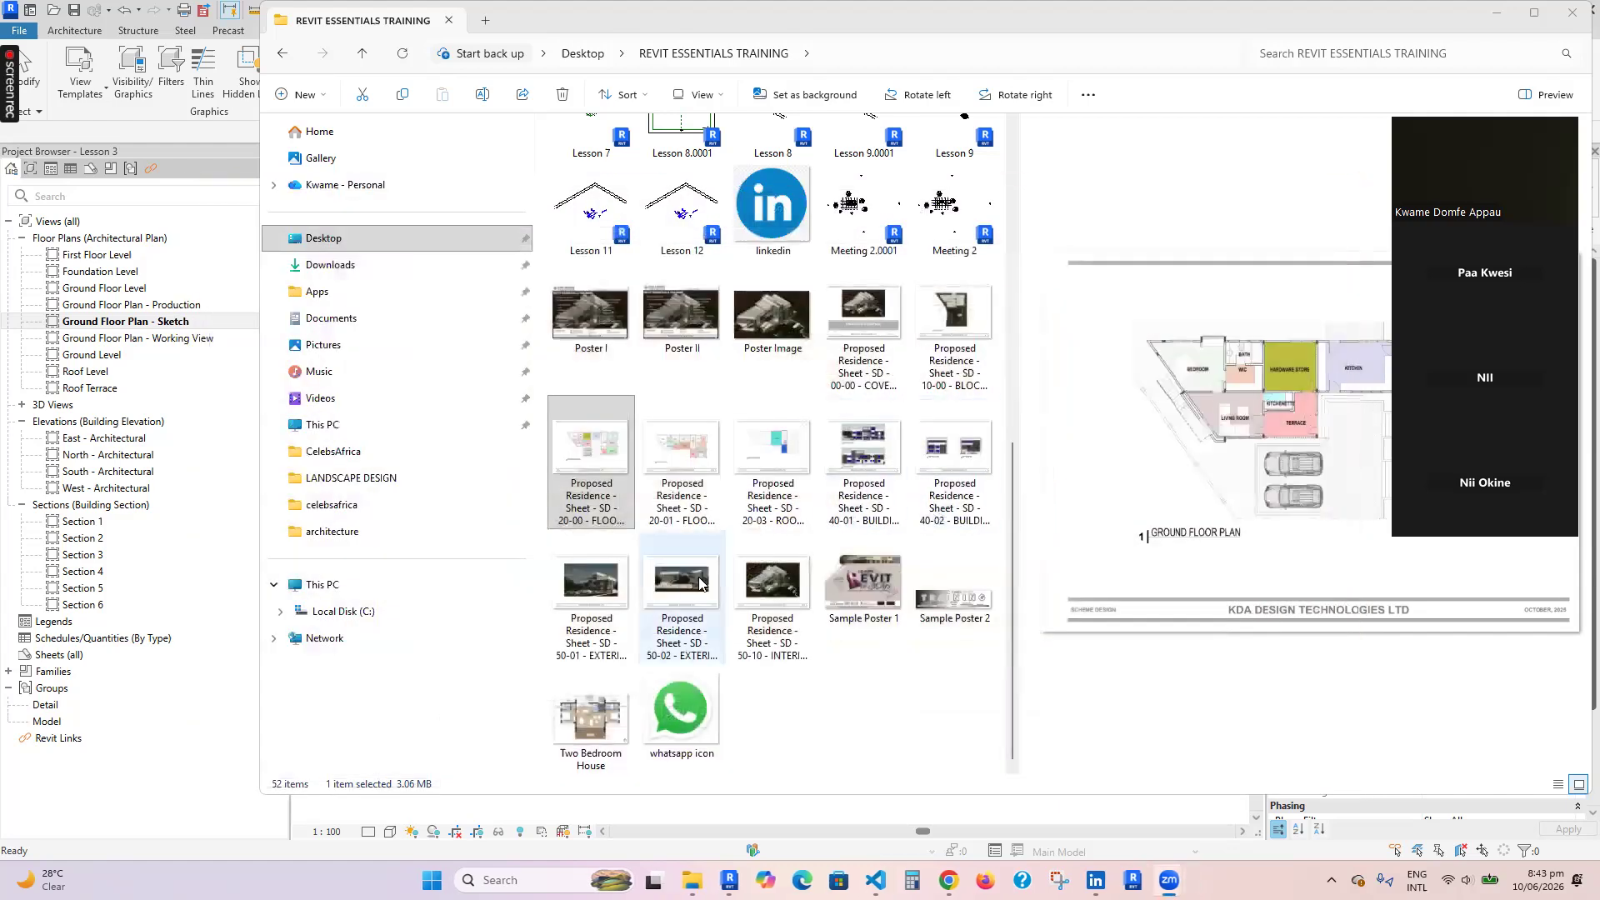
pyautogui.scroll(5, 695, 580)
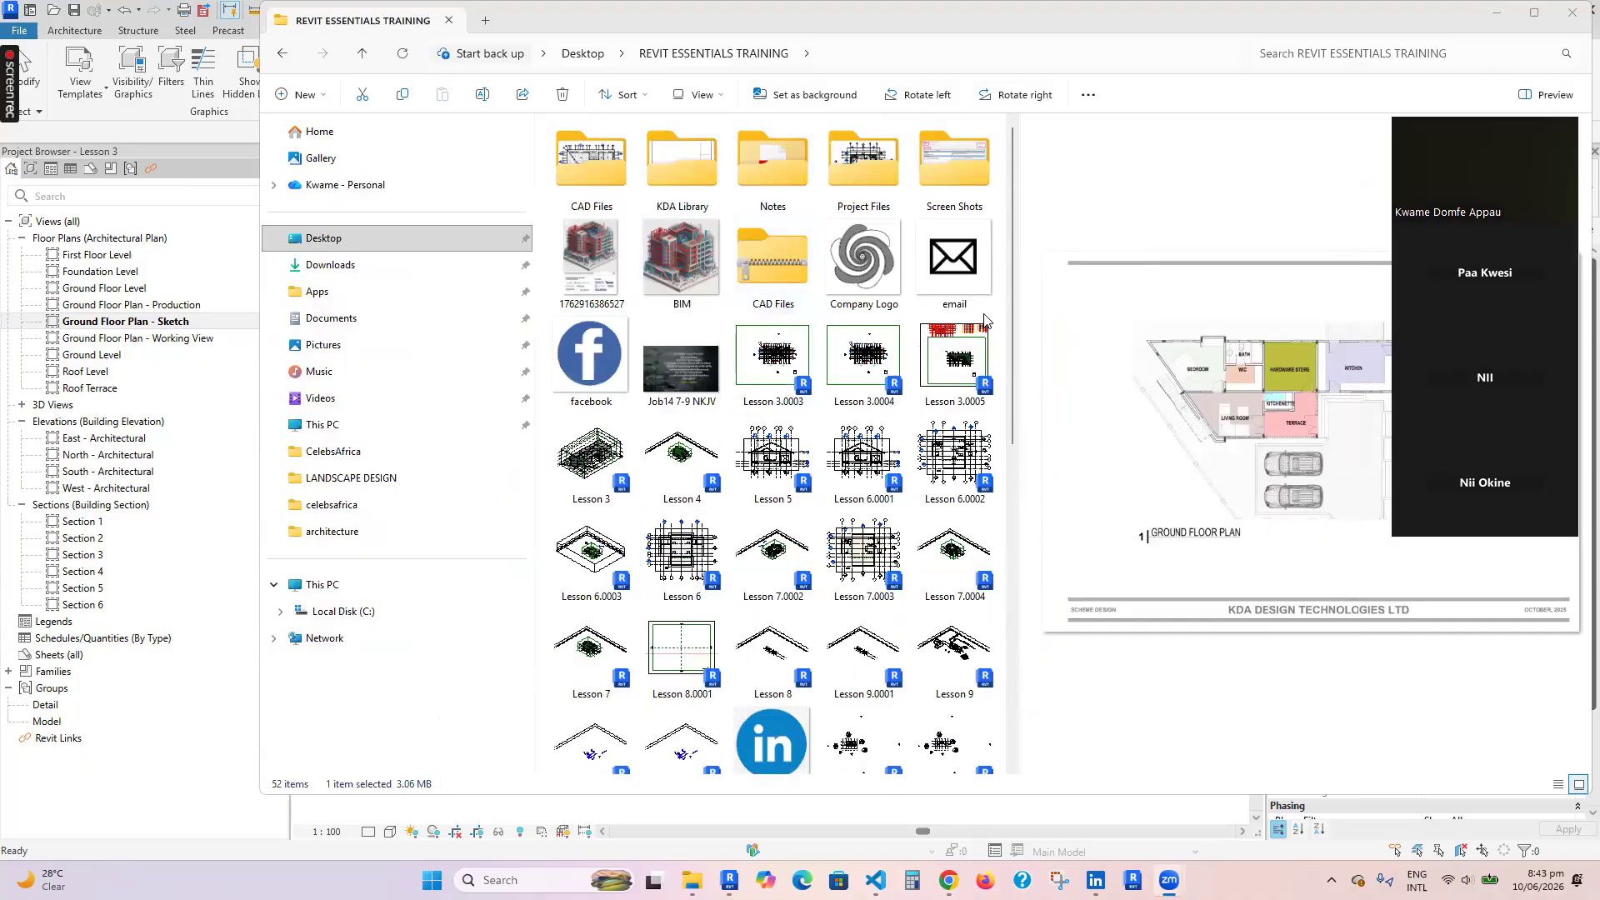
pyautogui.click(1496, 13)
pyautogui.scroll(3, 677, 502)
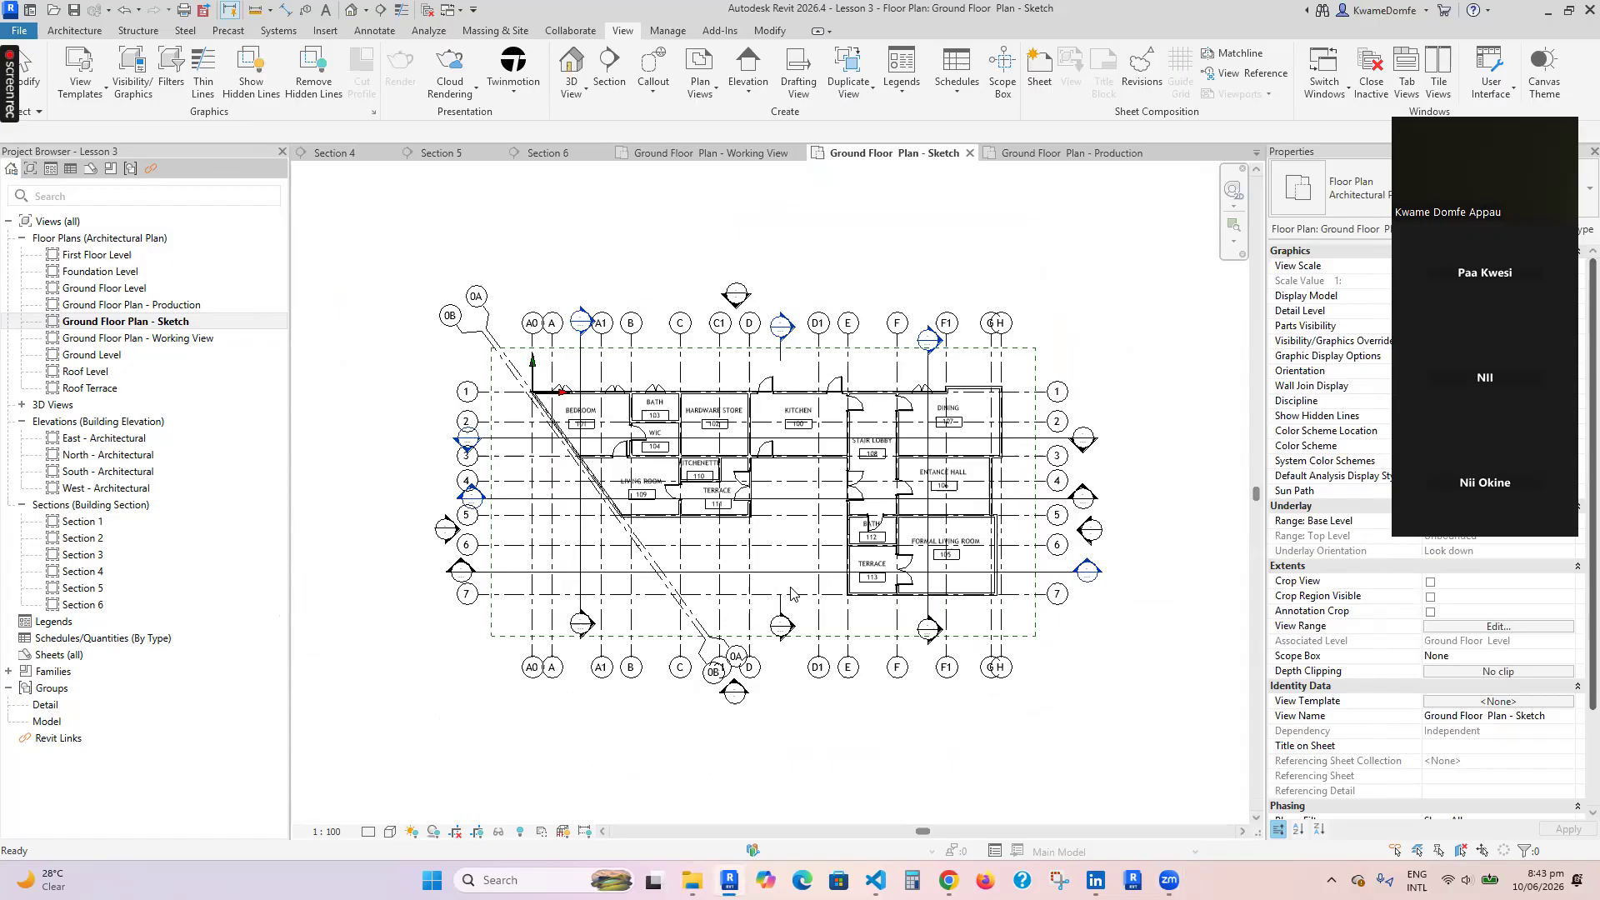
# Open the default 3D view and examine the building model from its front-right, back-left and front-left corners
pyautogui.click(351, 11)
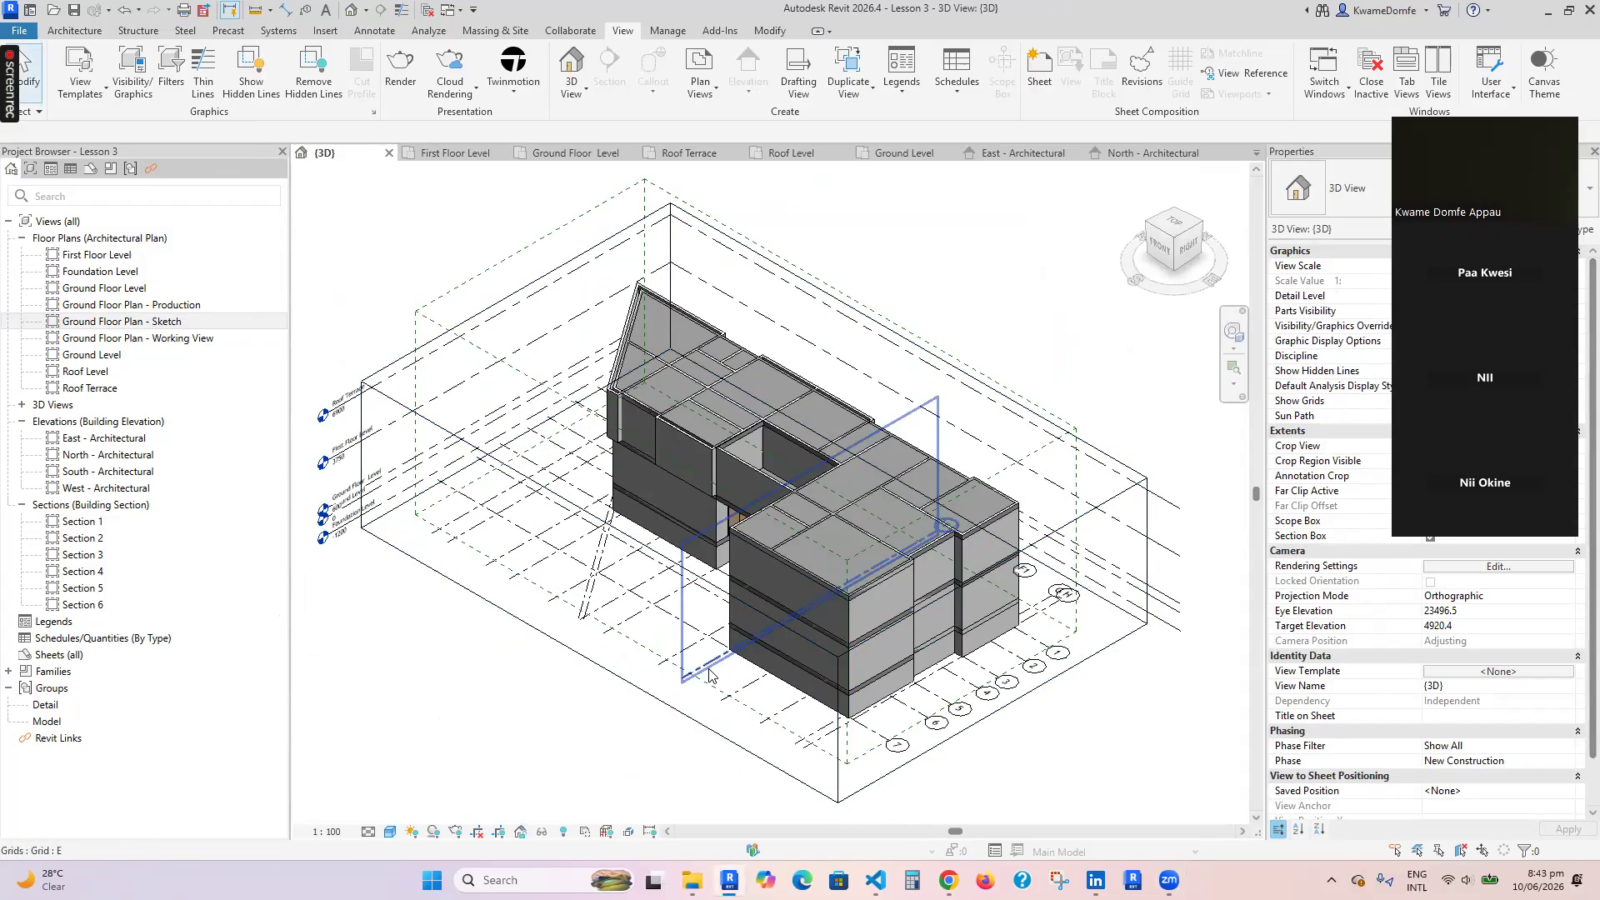
pyautogui.click(1150, 244)
pyautogui.click(1152, 235)
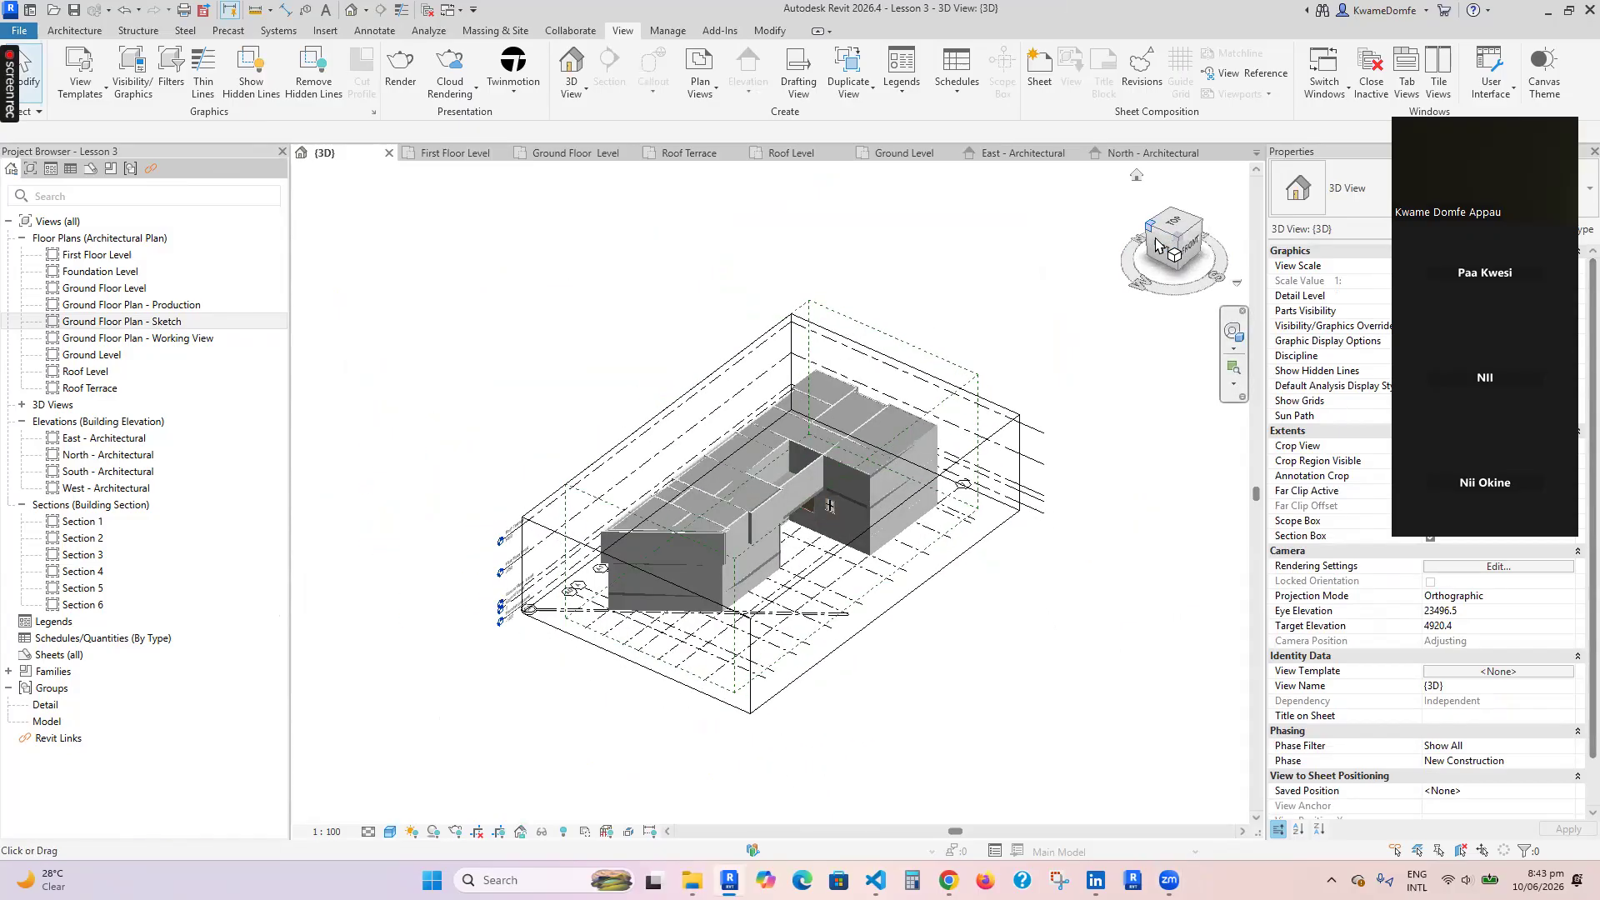
pyautogui.scroll(3, 777, 523)
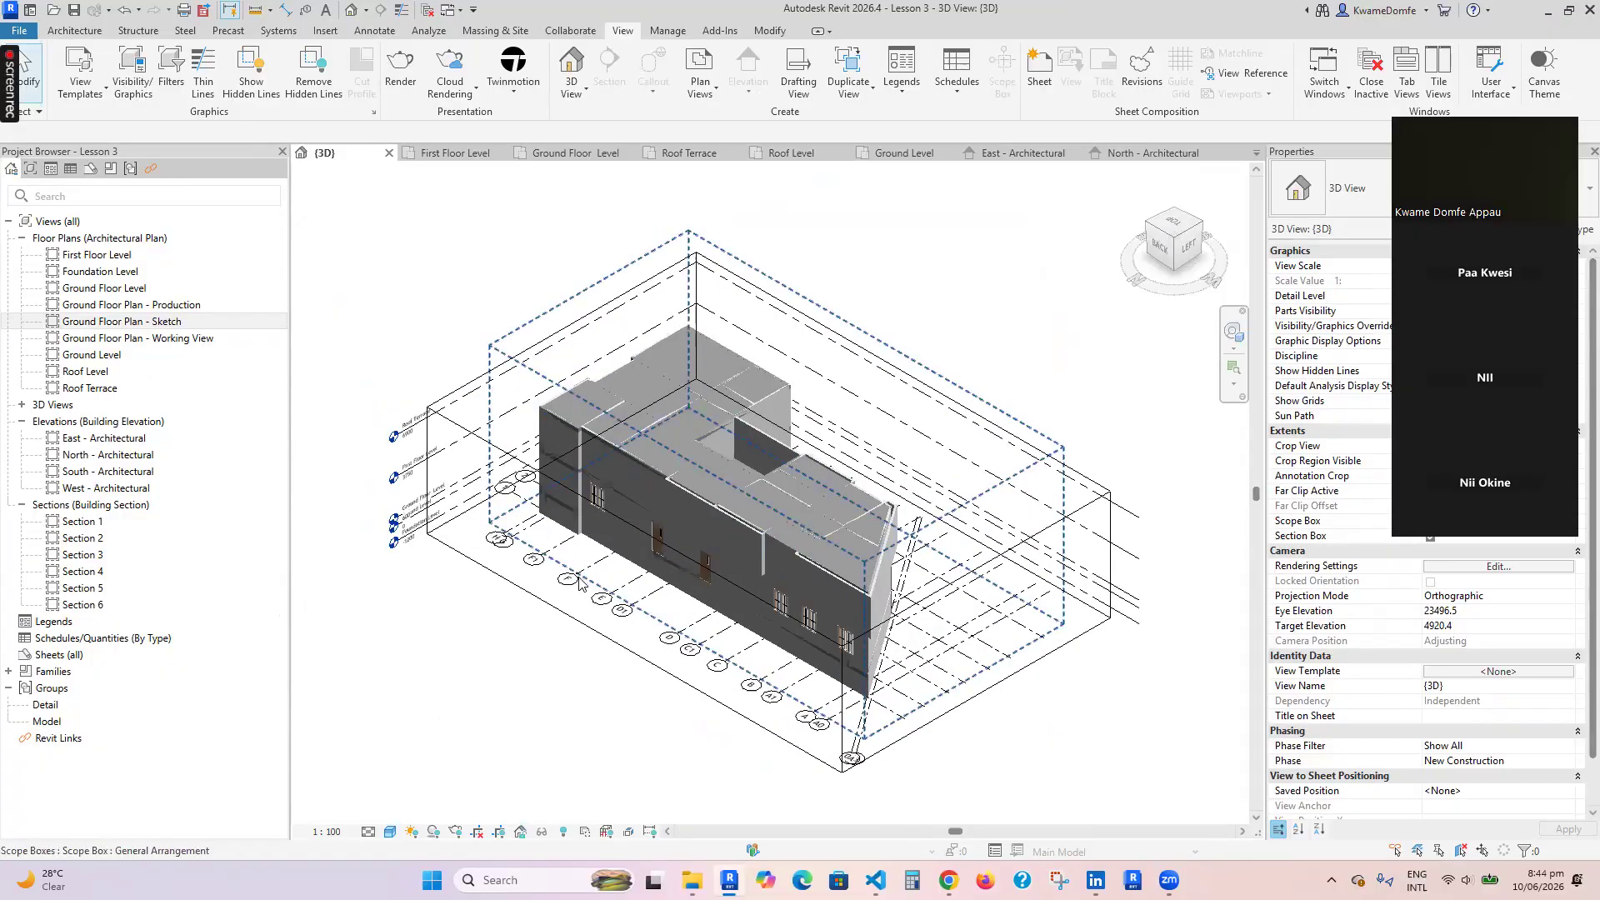
pyautogui.click(52, 657)
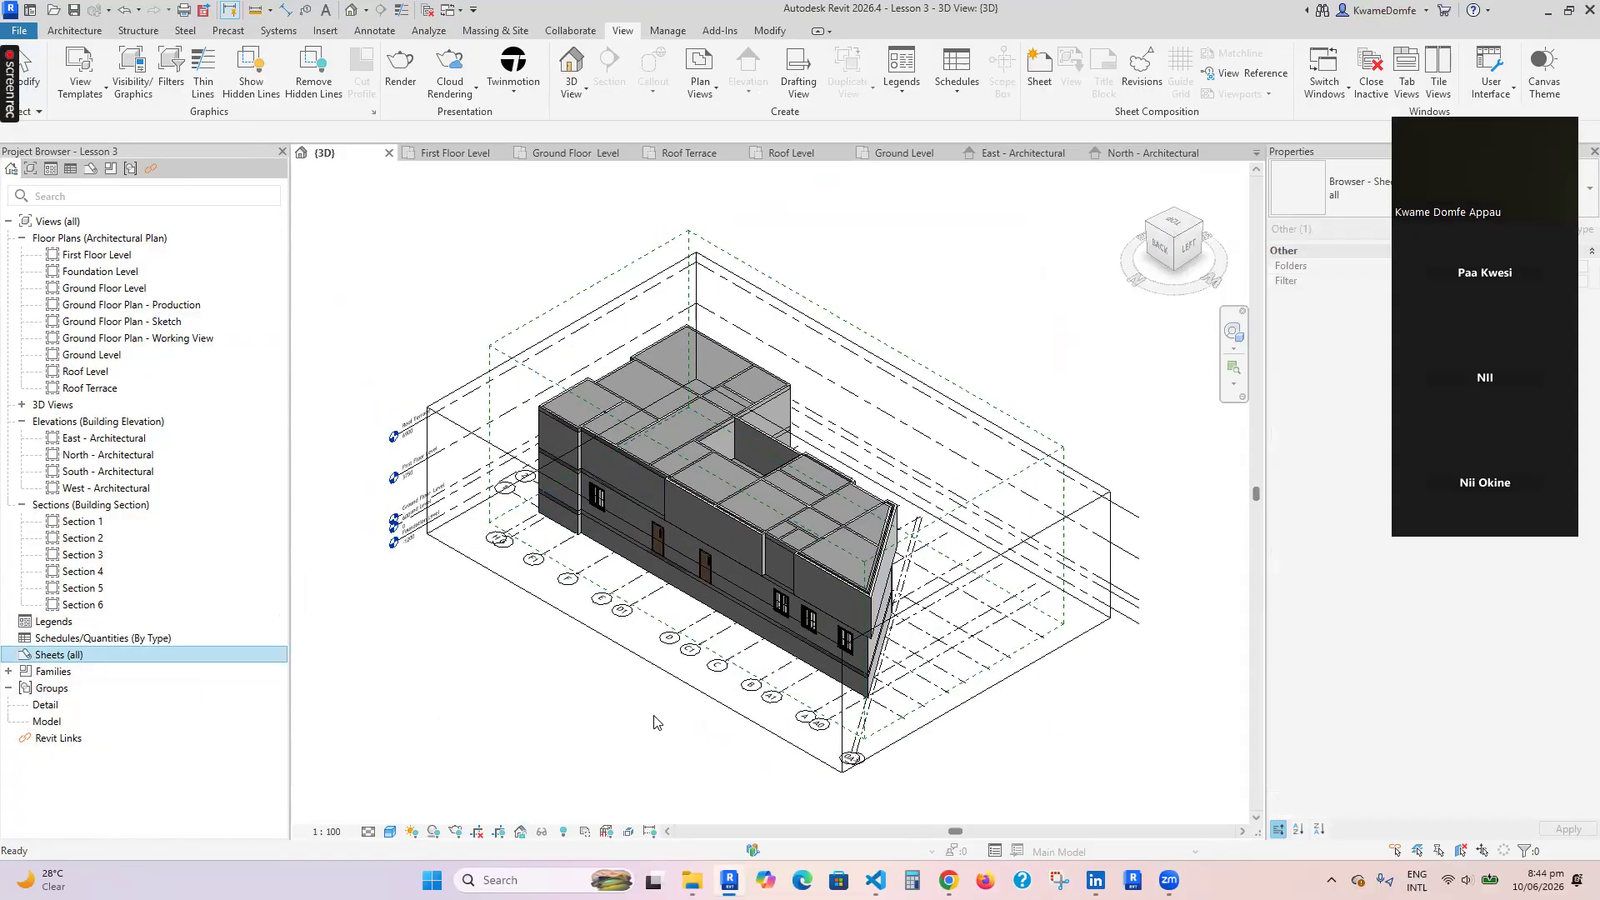
pyautogui.click(1202, 225)
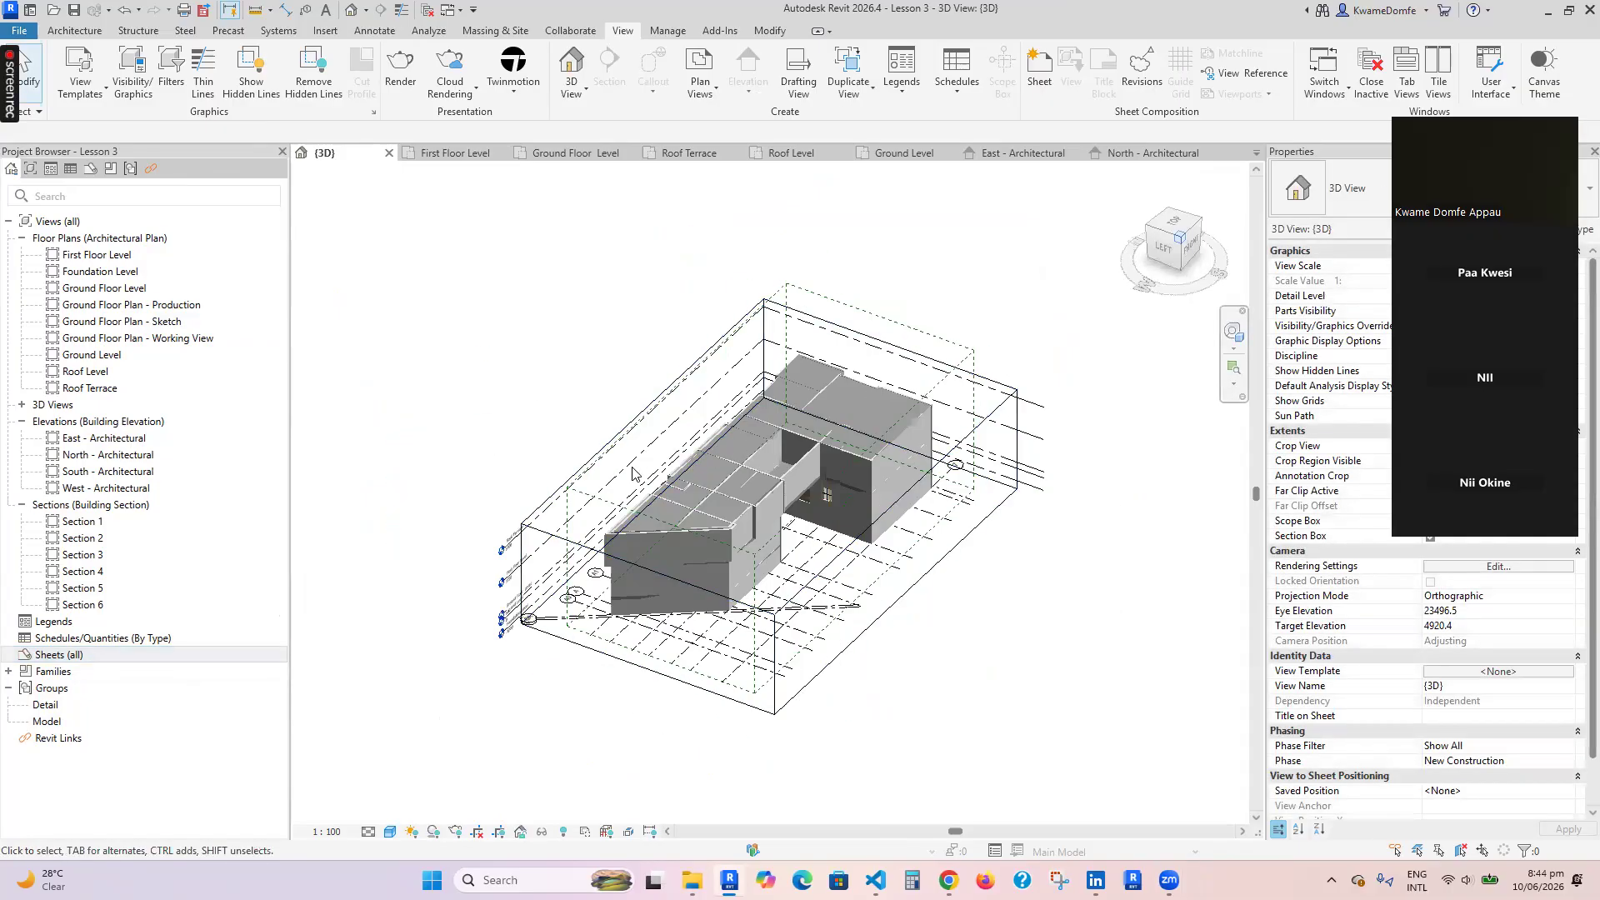
pyautogui.scroll(2, 781, 594)
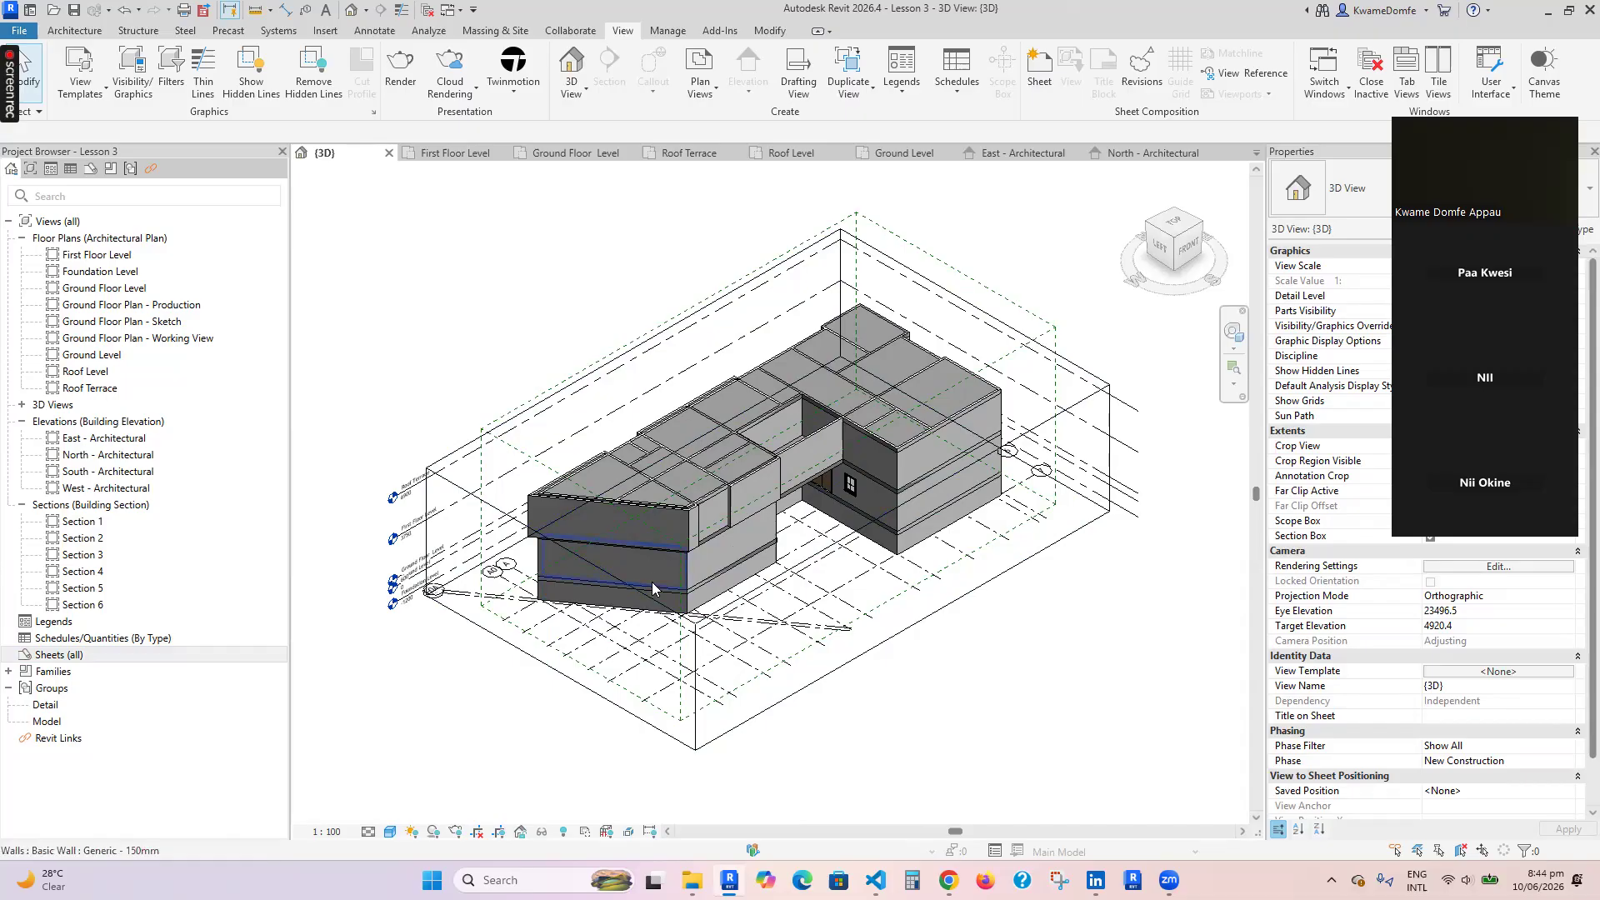
pyautogui.scroll(-2, 651, 575)
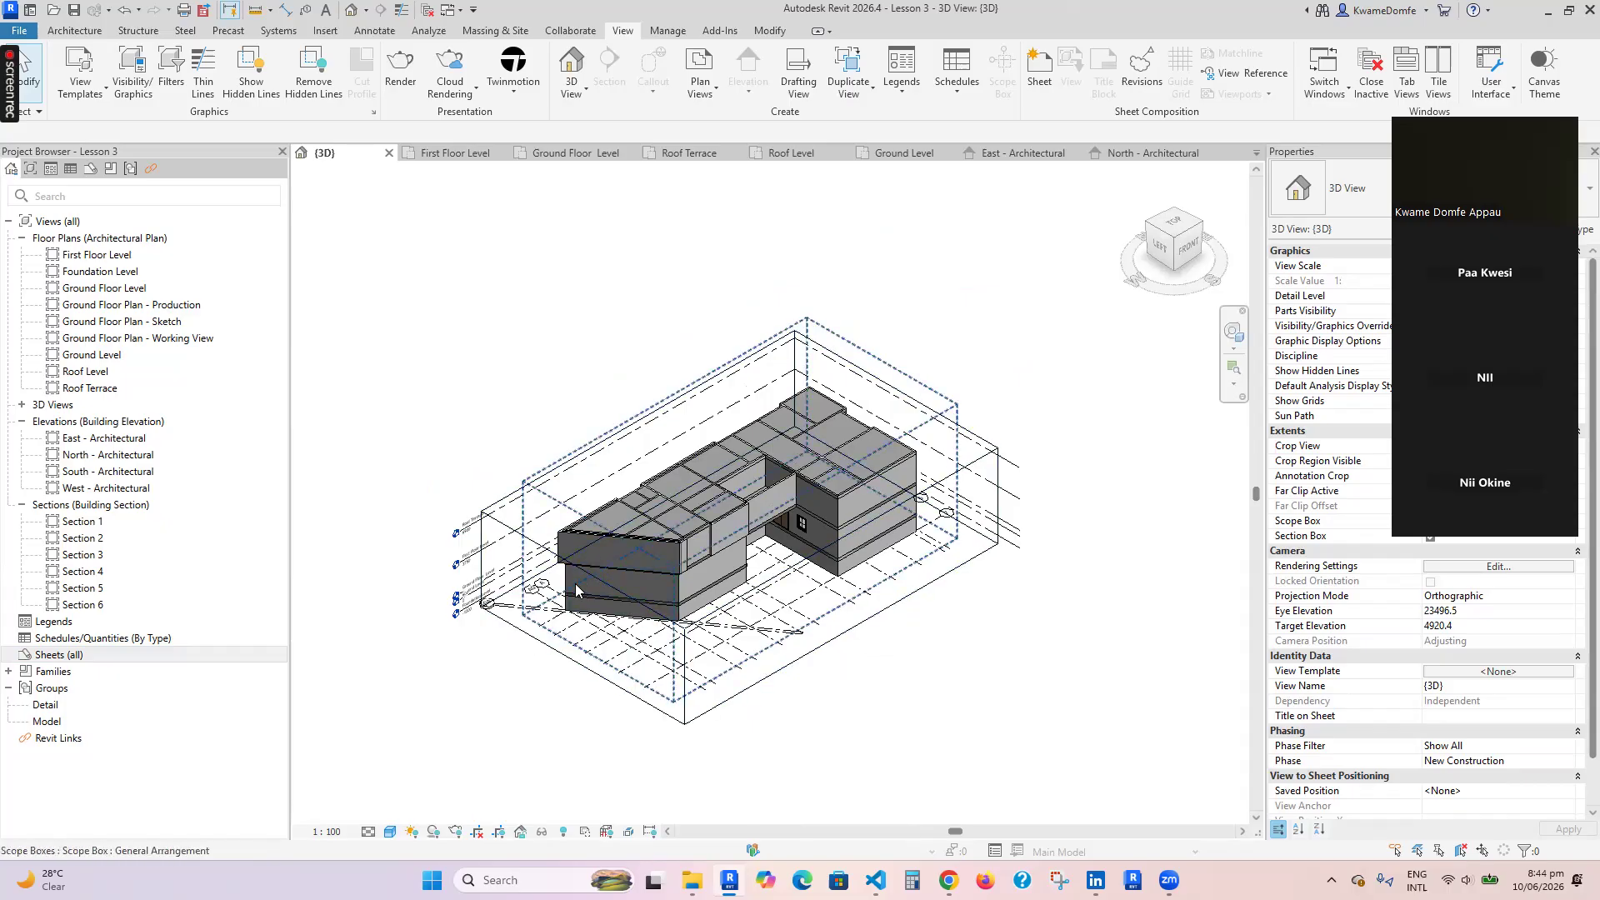
pyautogui.scroll(2, 652, 635)
pyautogui.scroll(1, 652, 635)
pyautogui.scroll(-1, 587, 623)
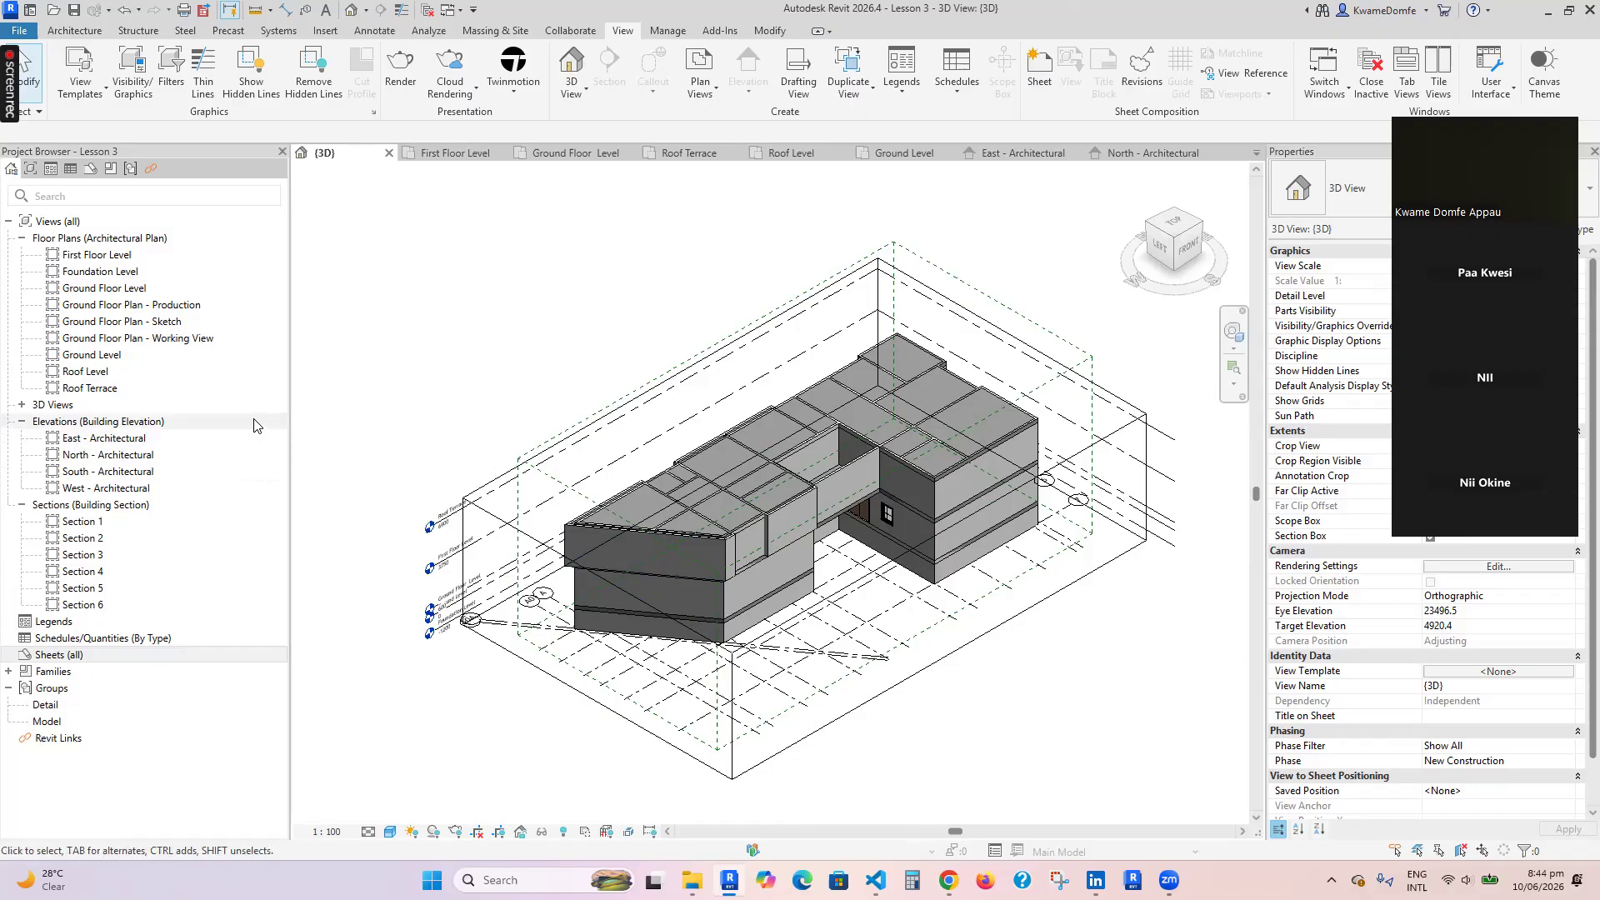
# Open the Ground Floor Plan - Working View and examine the overall room layout, grids and section markers
pyautogui.doubleClick(160, 340)
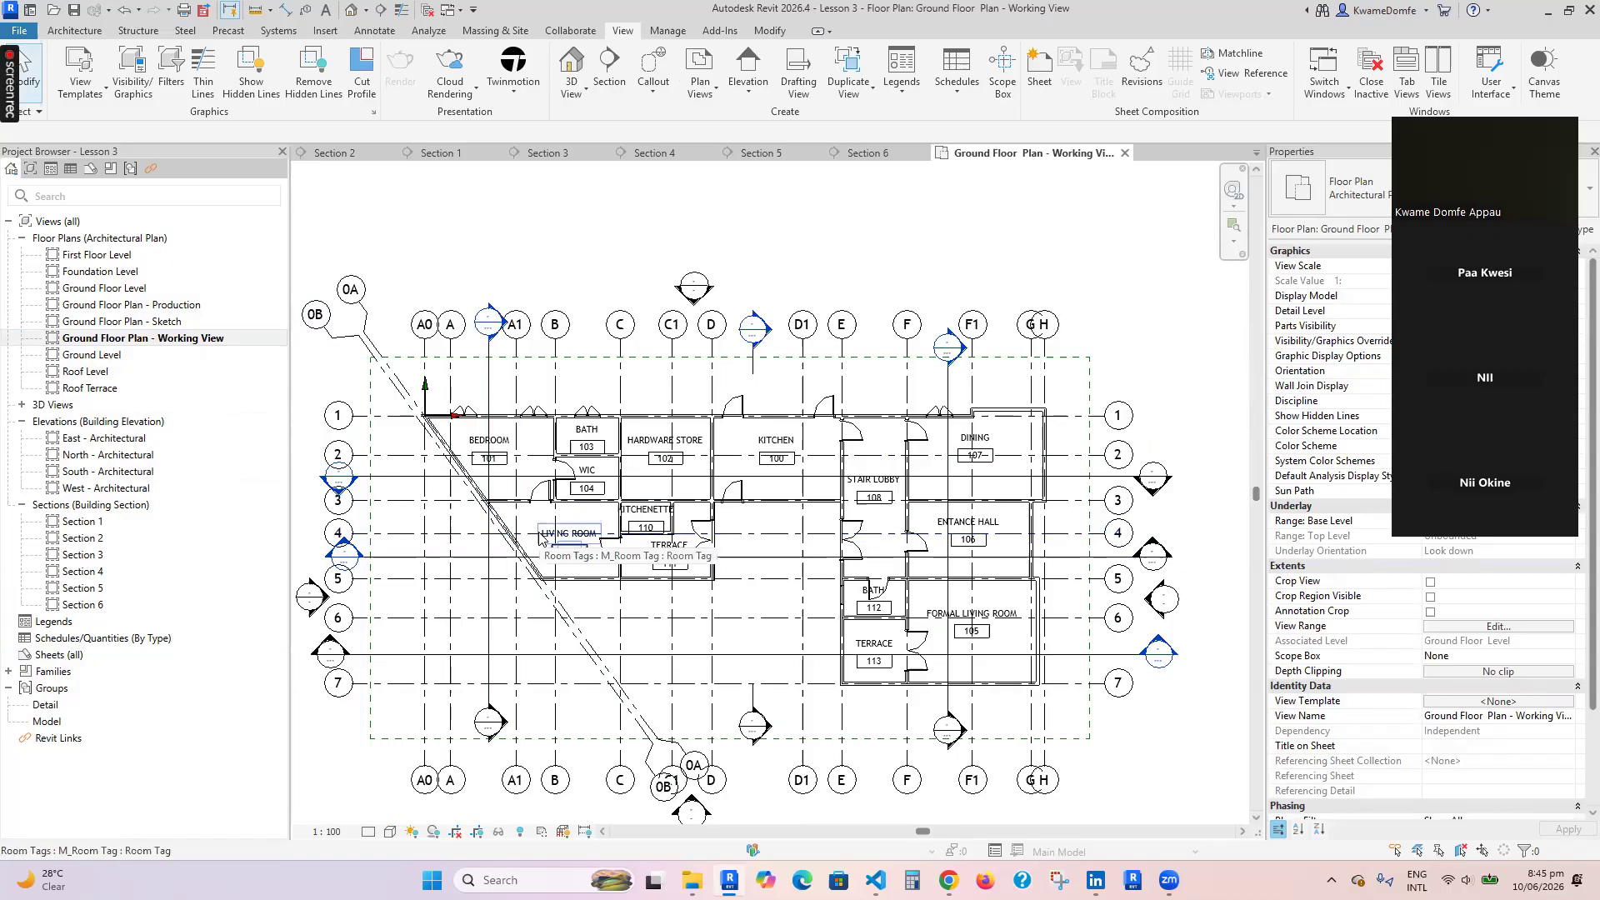
pyautogui.scroll(1, 540, 538)
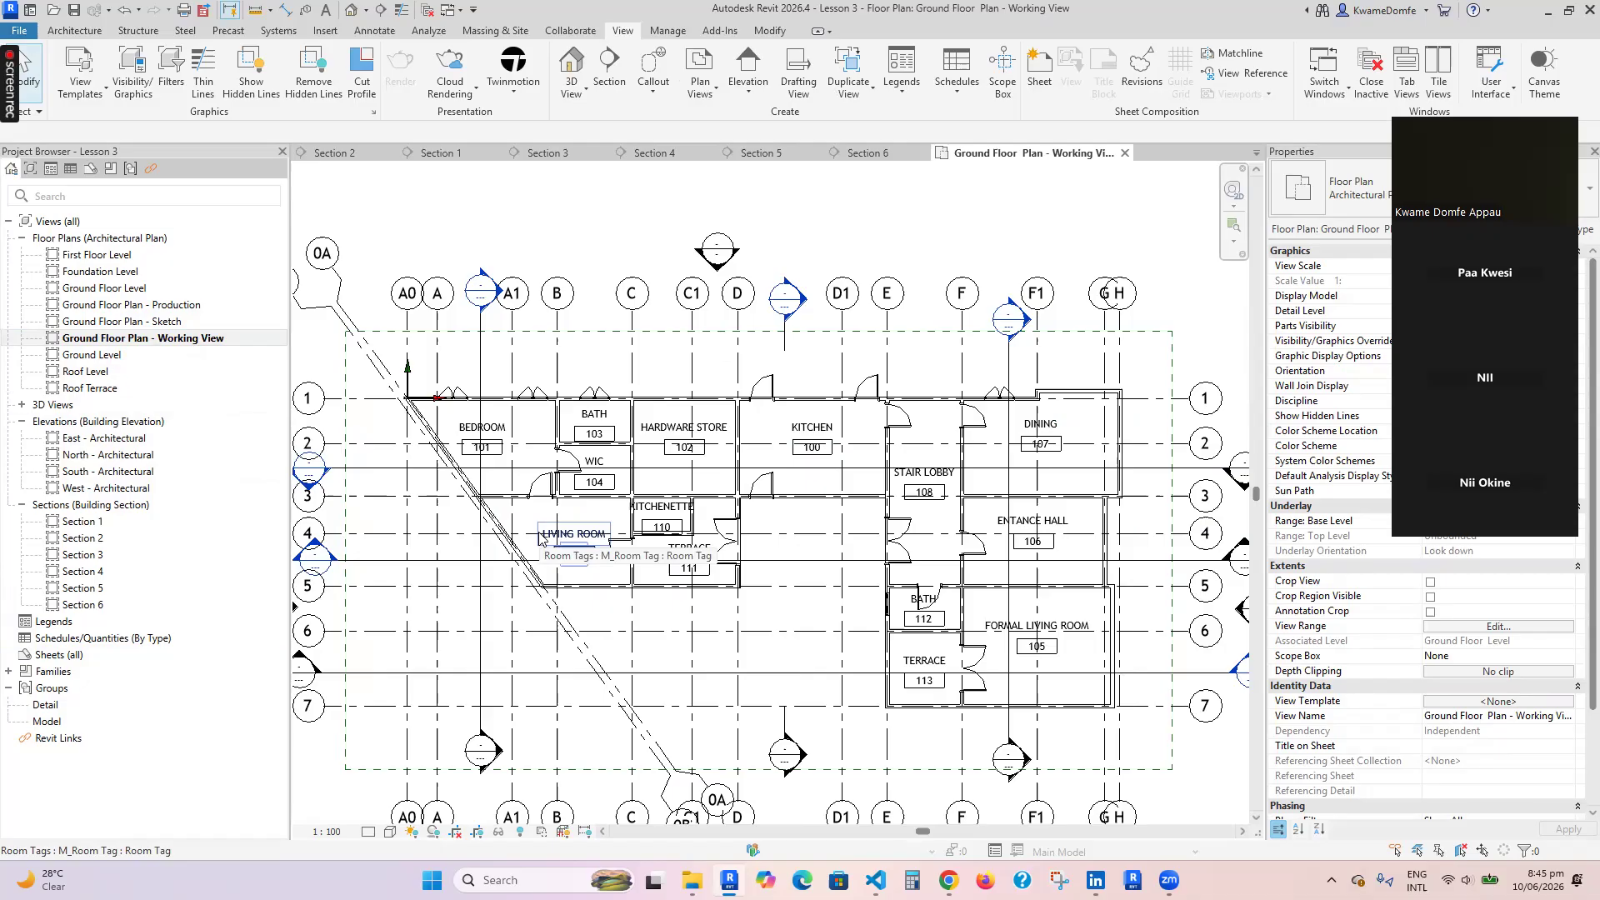
pyautogui.scroll(-1, 540, 557)
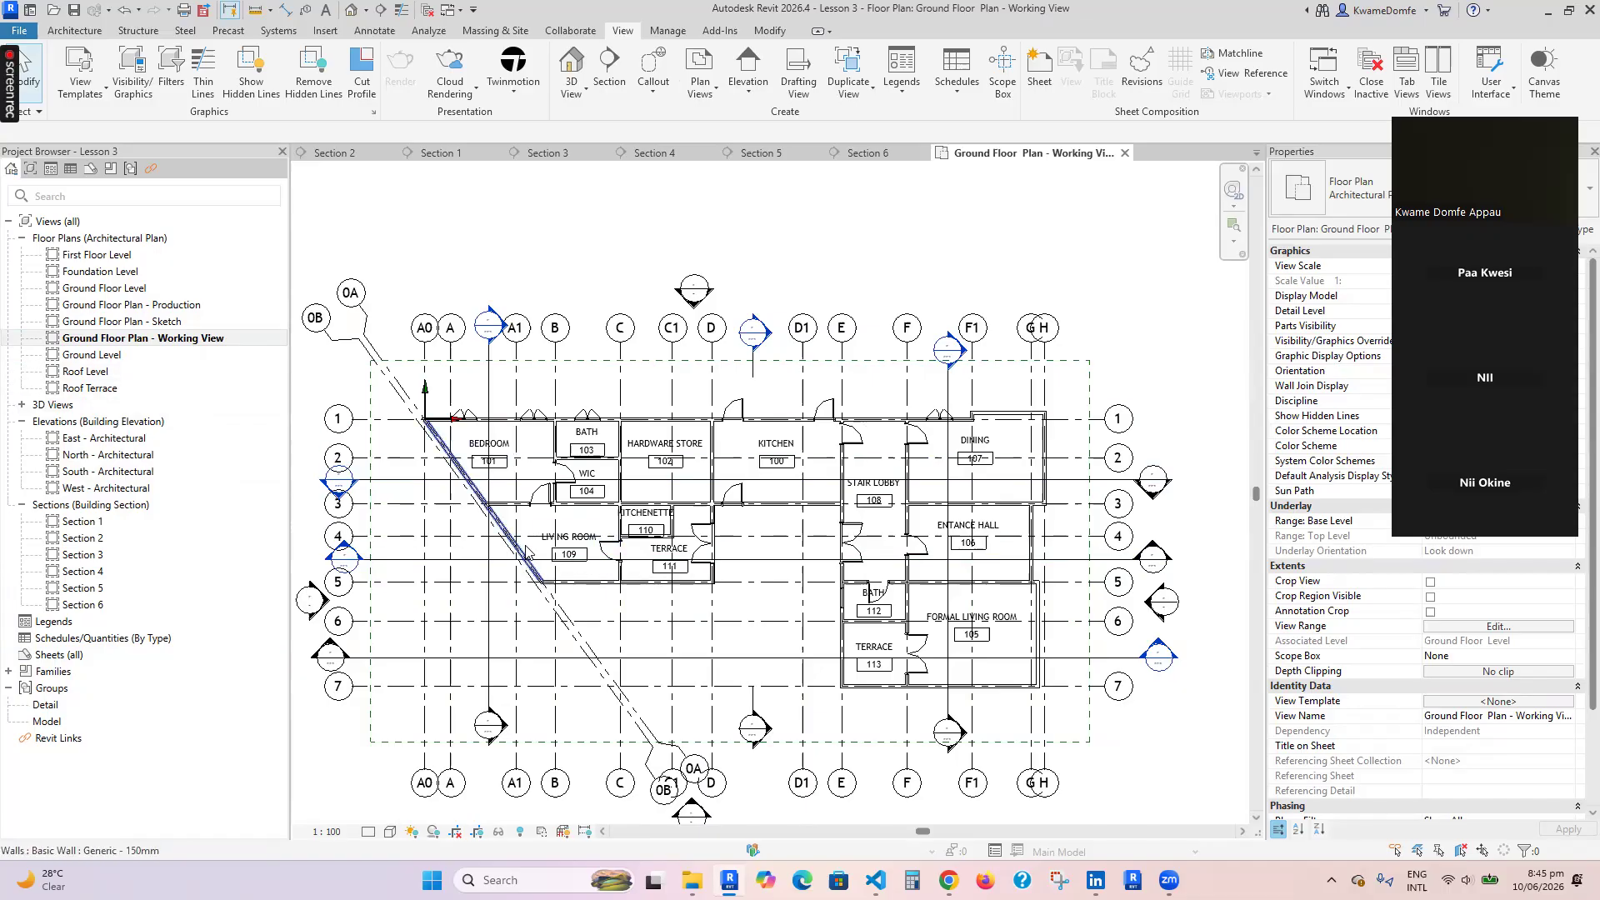
pyautogui.scroll(2, 508, 541)
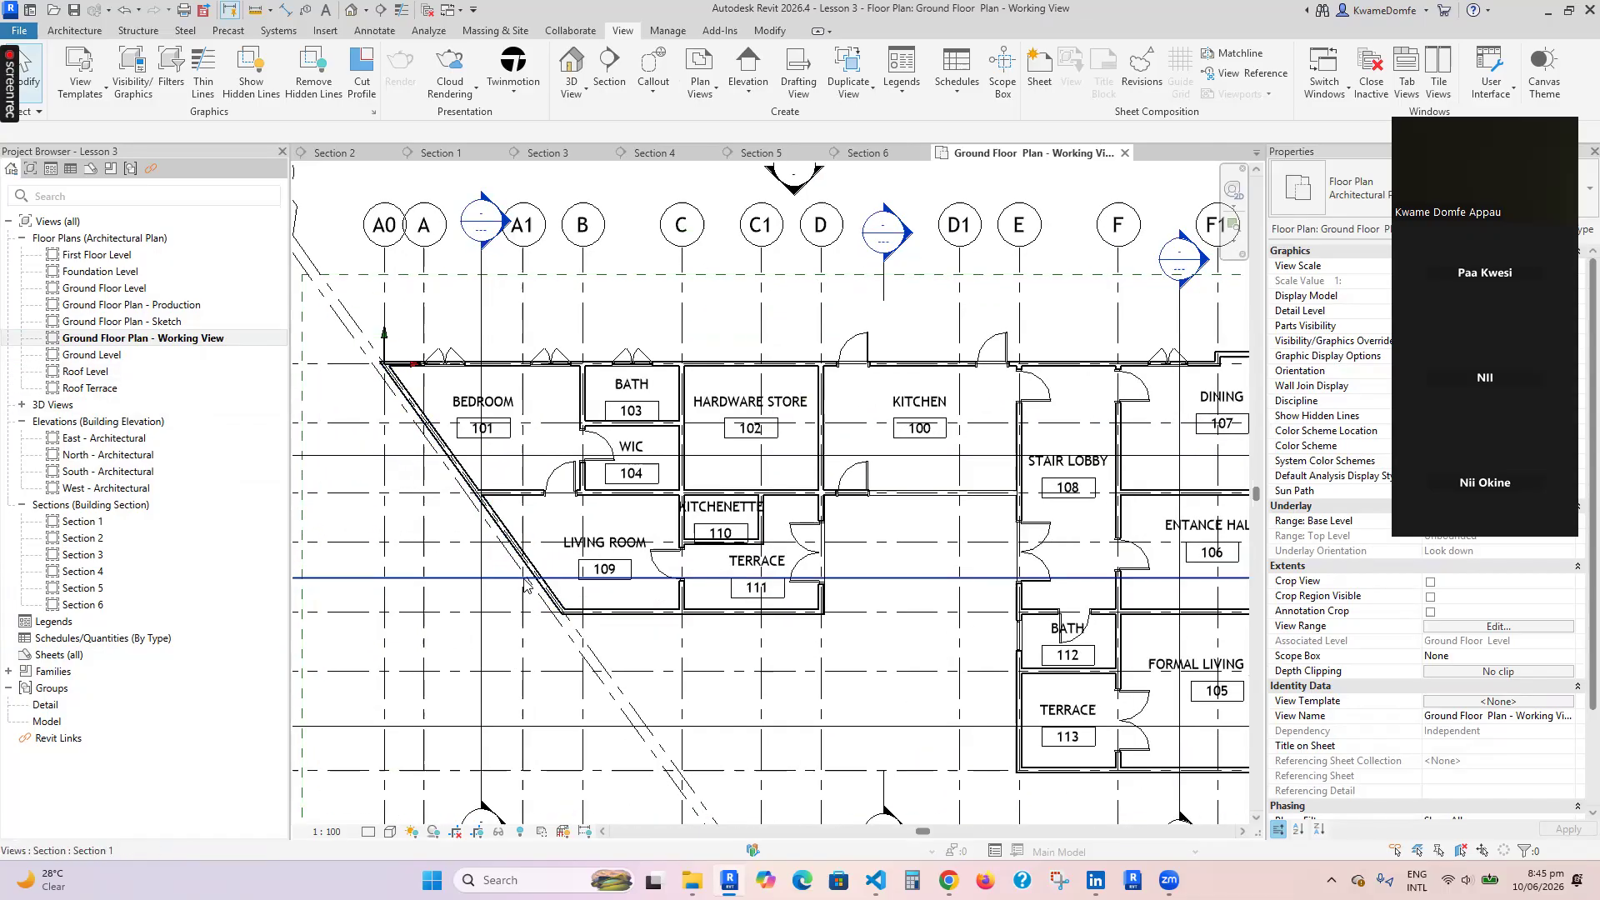
pyautogui.scroll(-2, 525, 583)
pyautogui.scroll(-2, 575, 599)
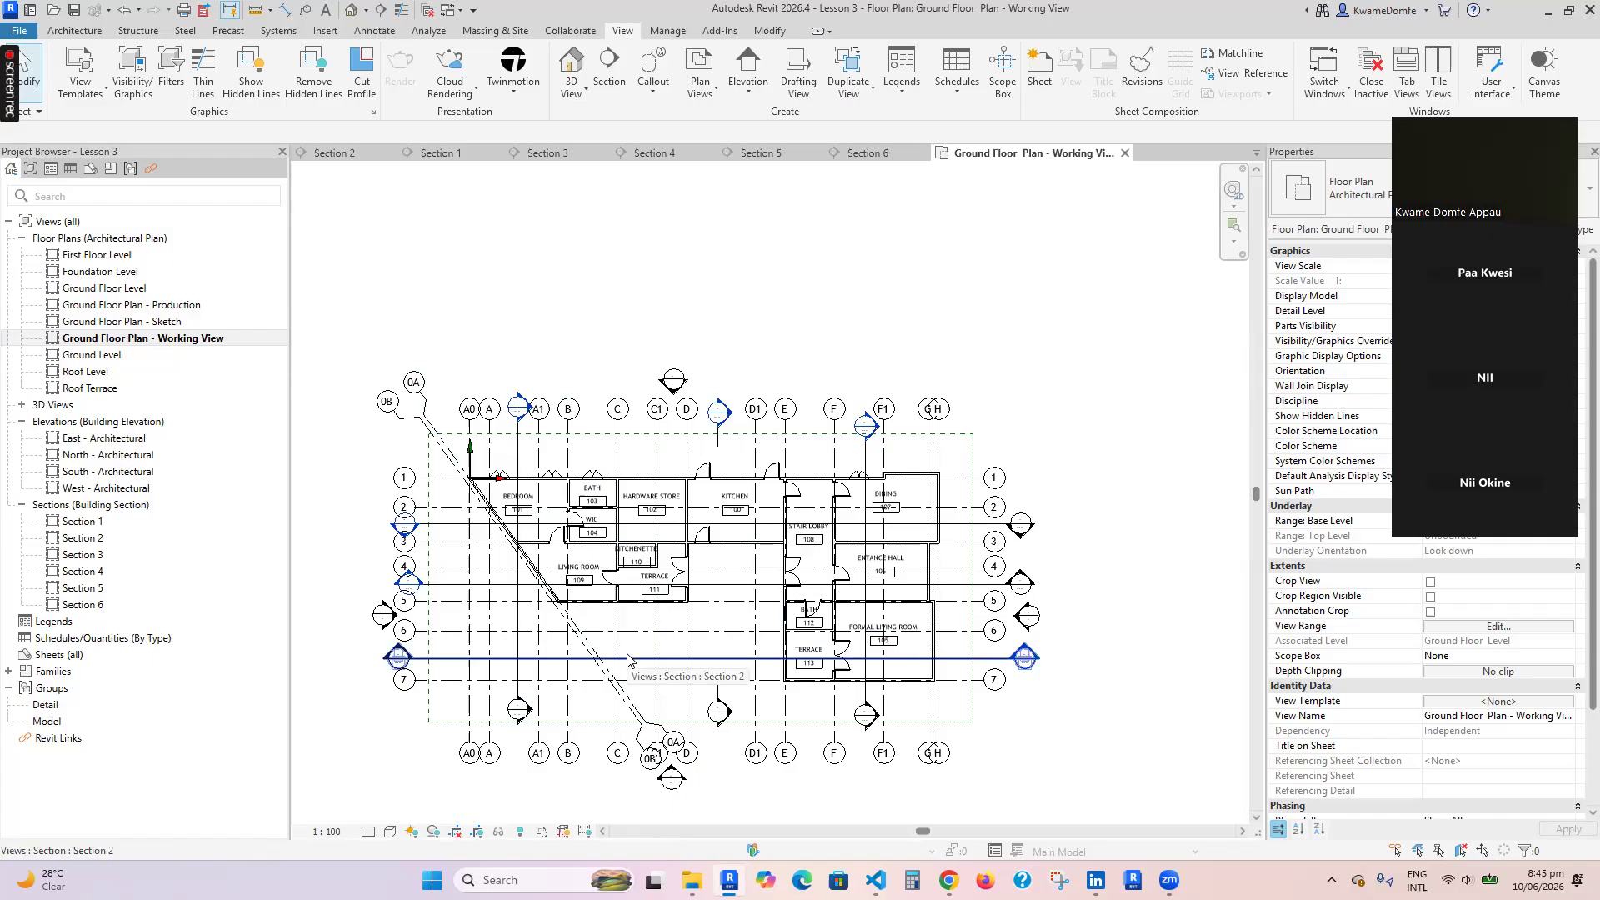
pyautogui.scroll(1, 630, 690)
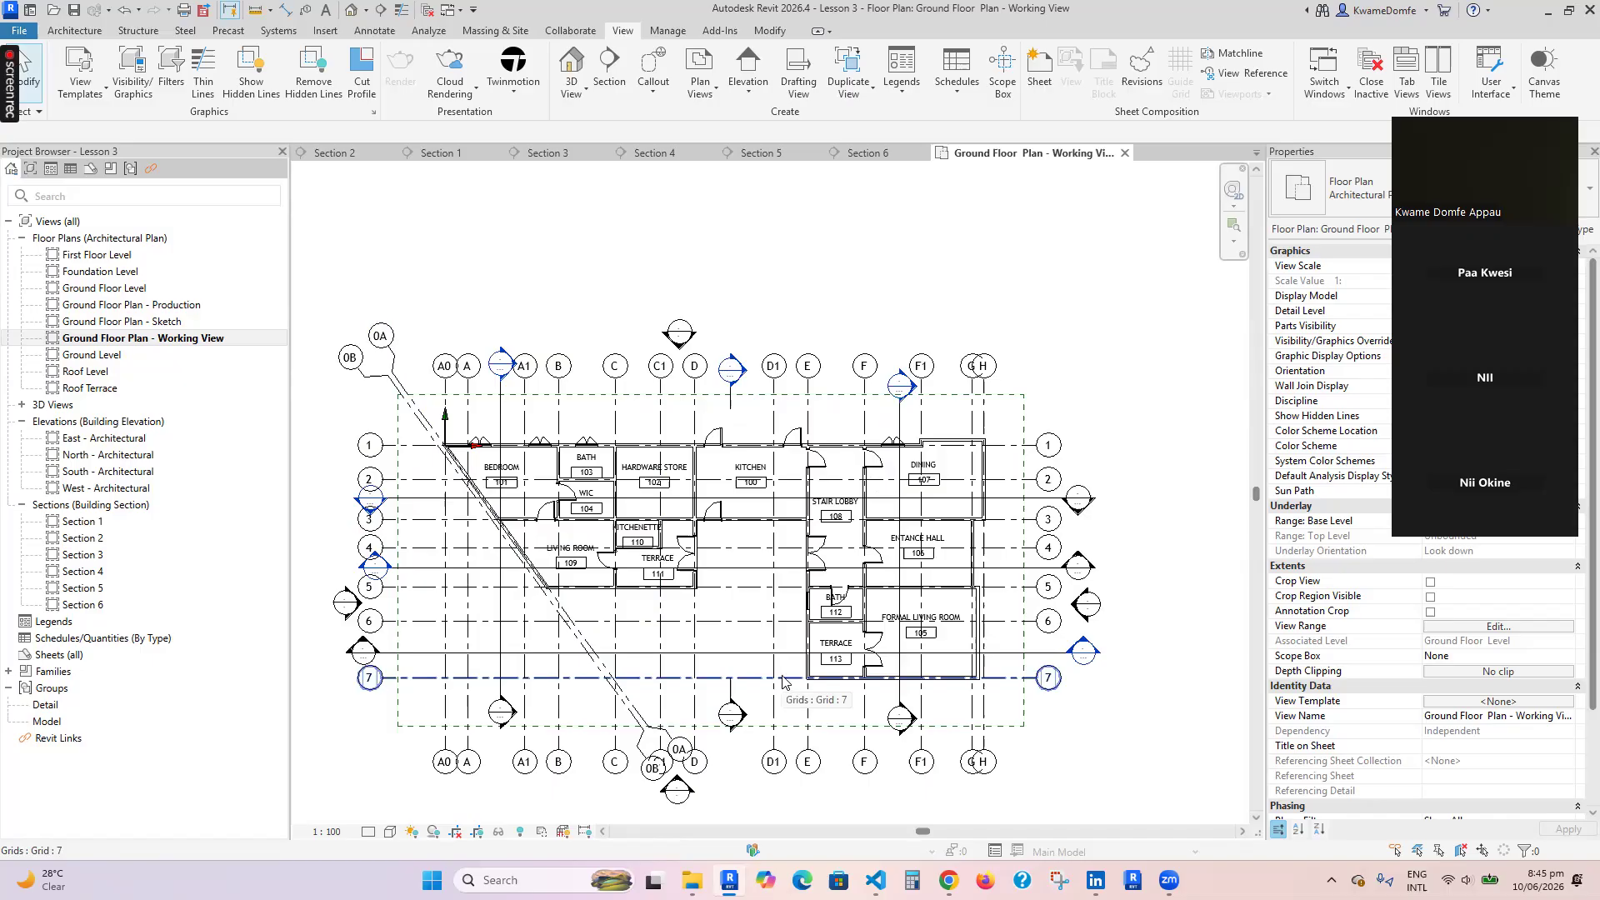
pyautogui.scroll(1, 887, 640)
pyautogui.scroll(-2, 630, 644)
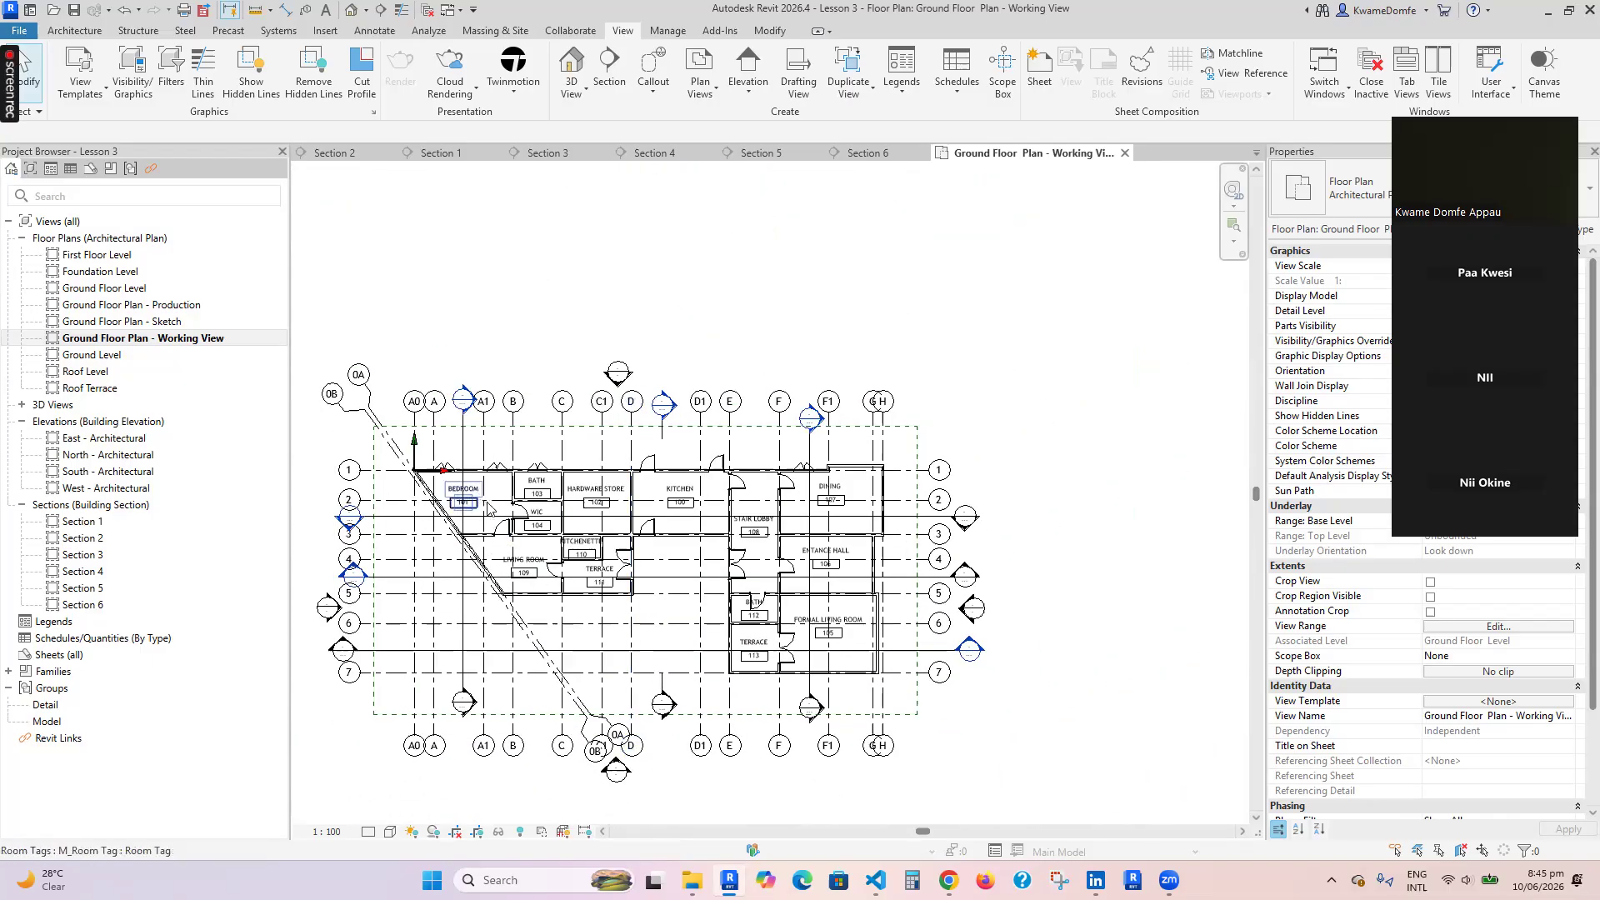
pyautogui.scroll(1, 504, 510)
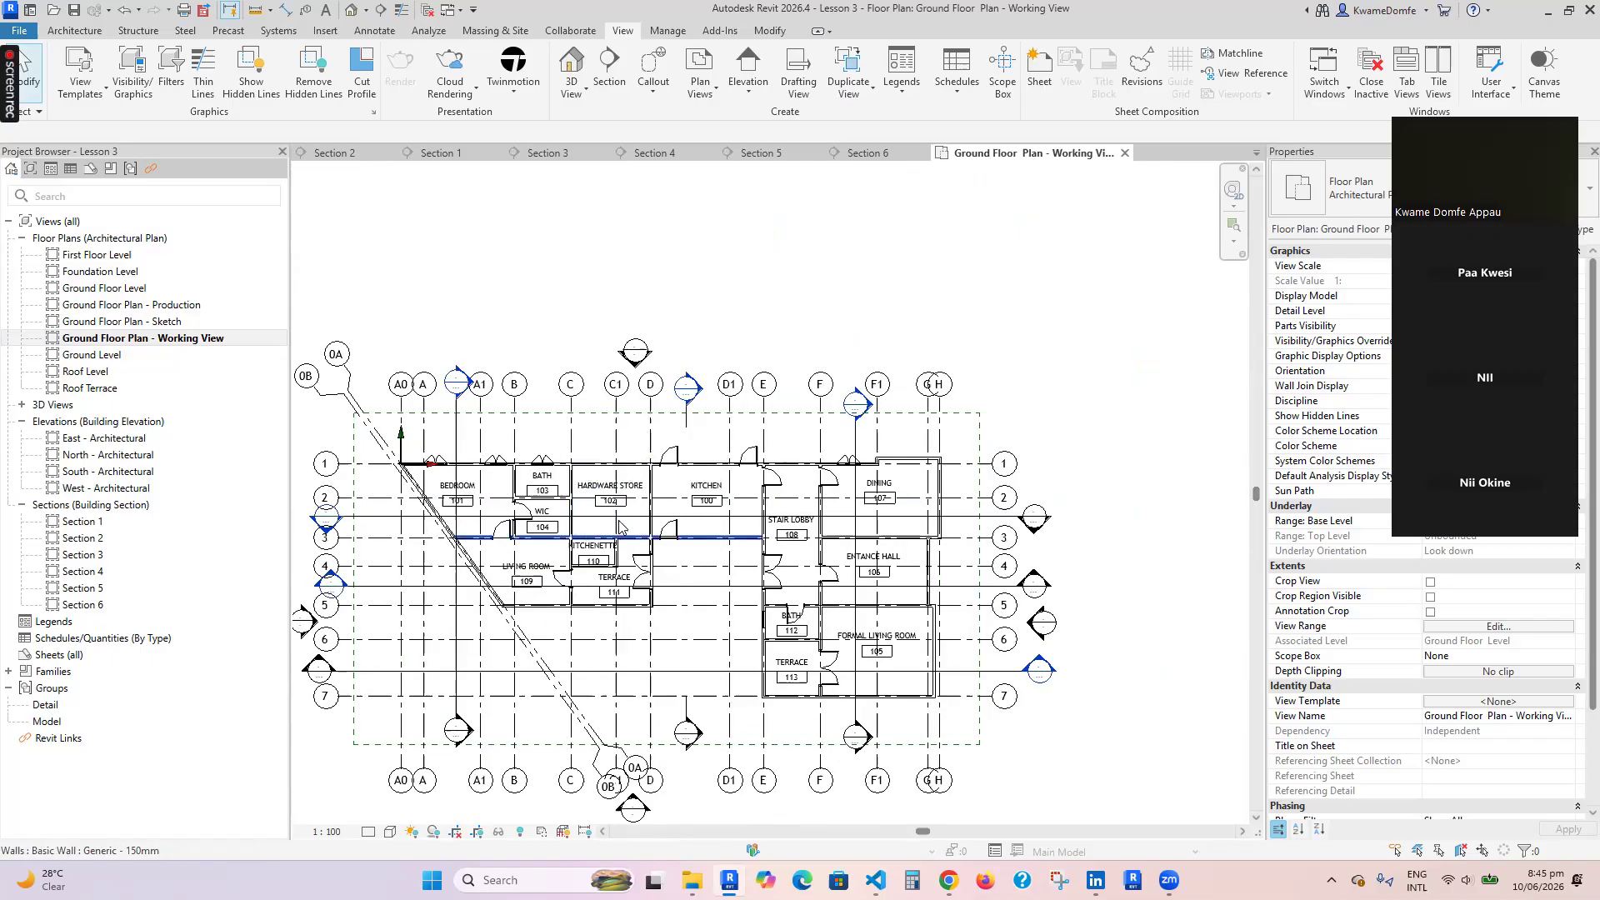
pyautogui.scroll(1, 624, 533)
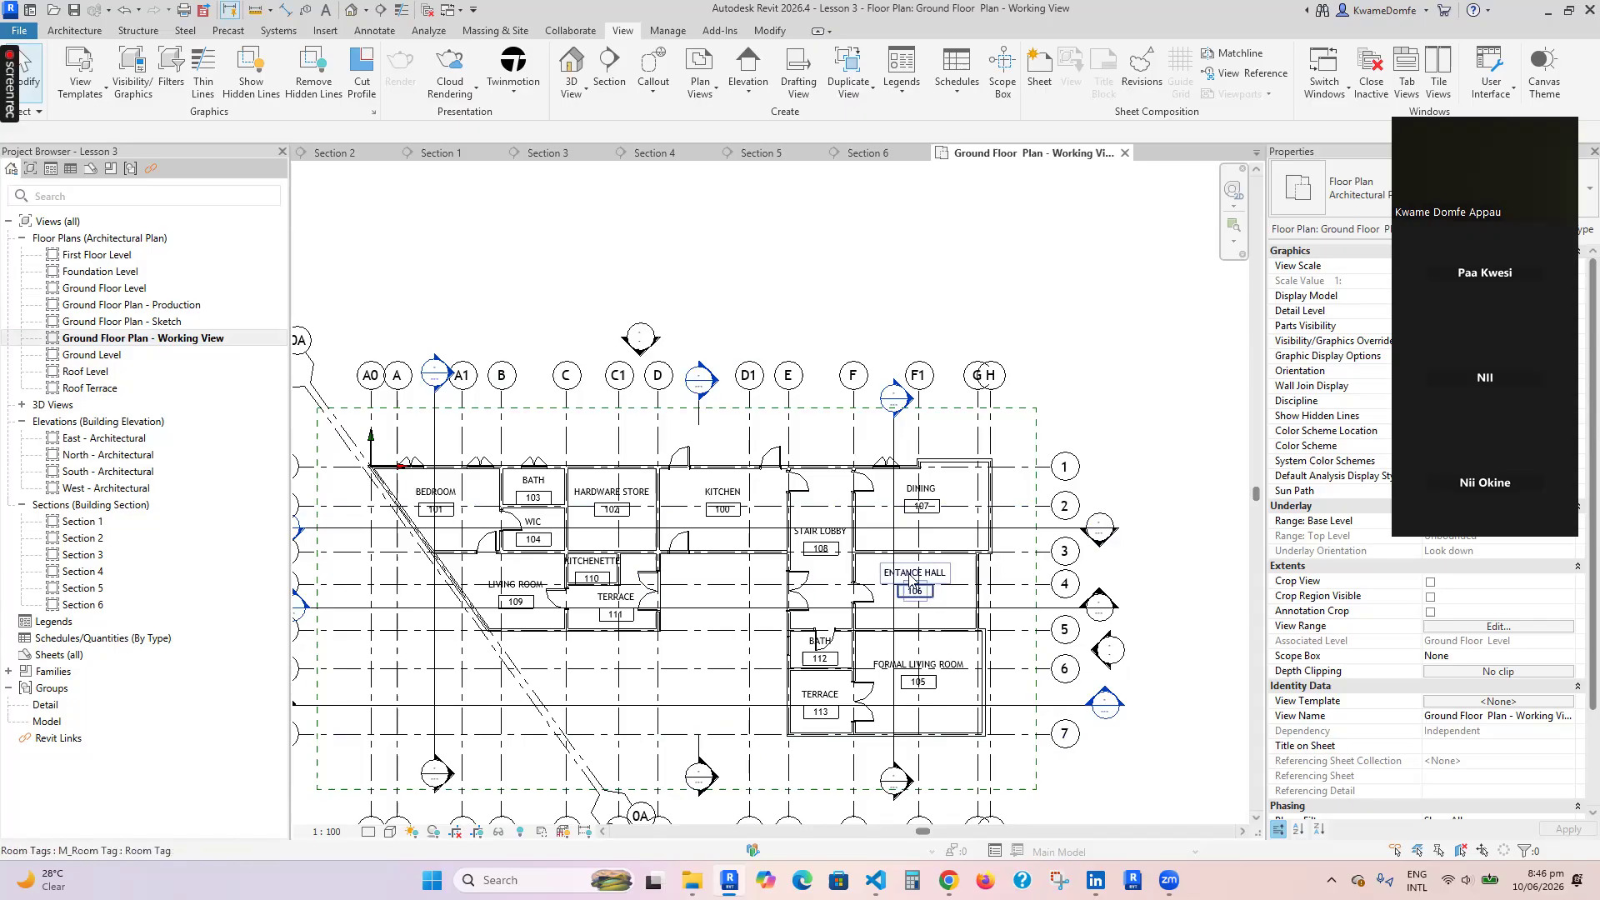
pyautogui.scroll(-2, 910, 579)
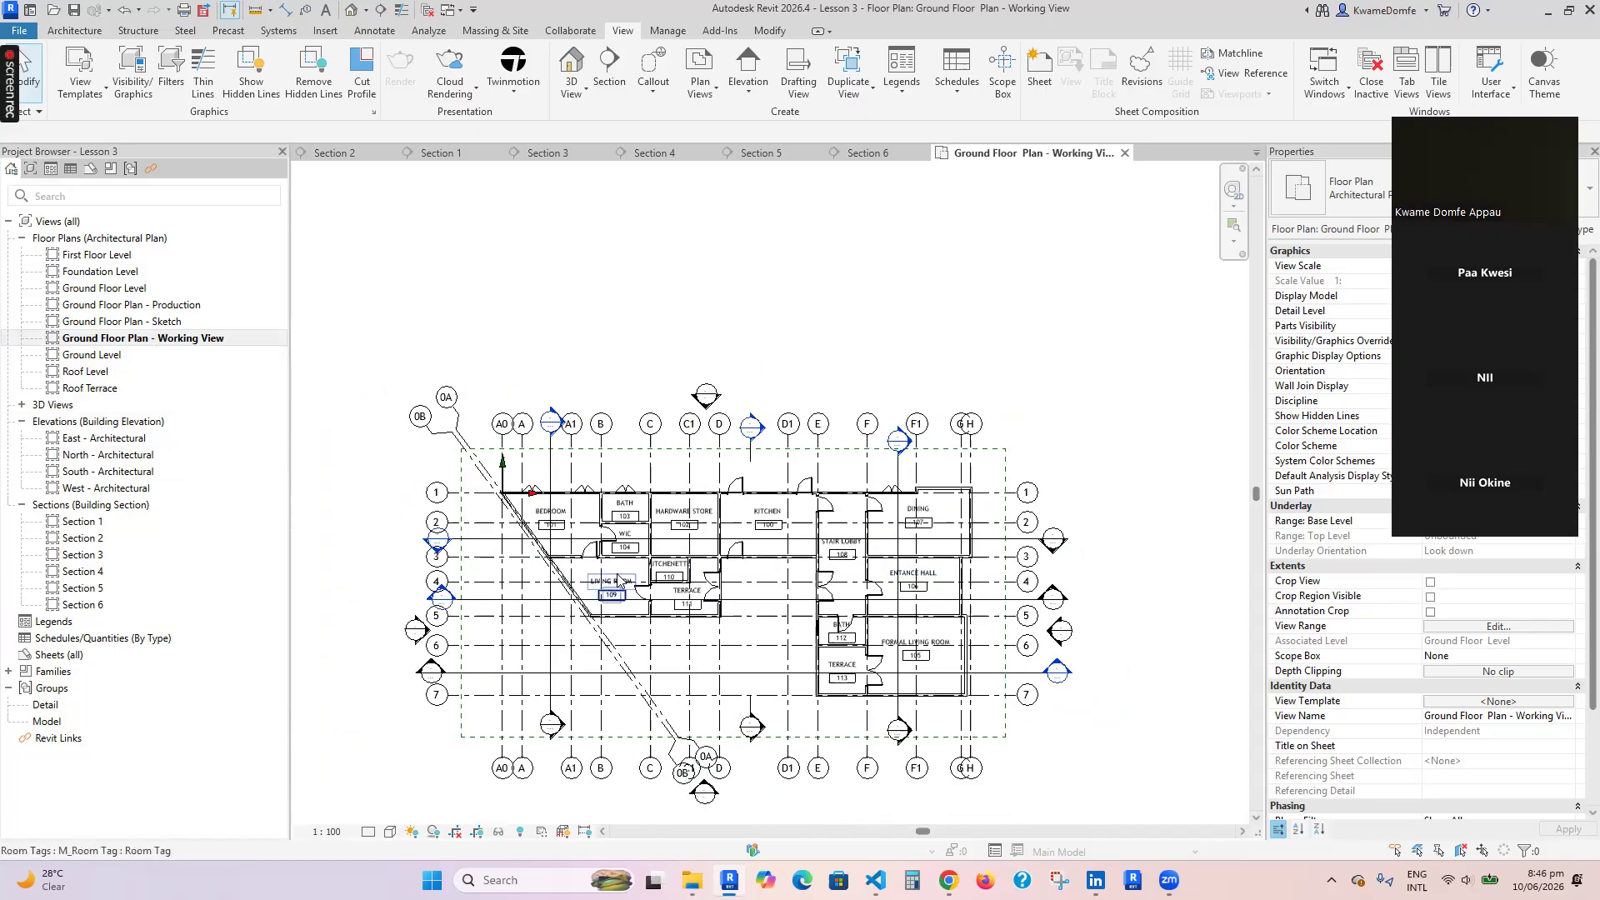
# Inspect the bedroom, bath, WIC and living room with their doors in the working view
pyautogui.scroll(3, 519, 606)
pyautogui.scroll(6, 519, 606)
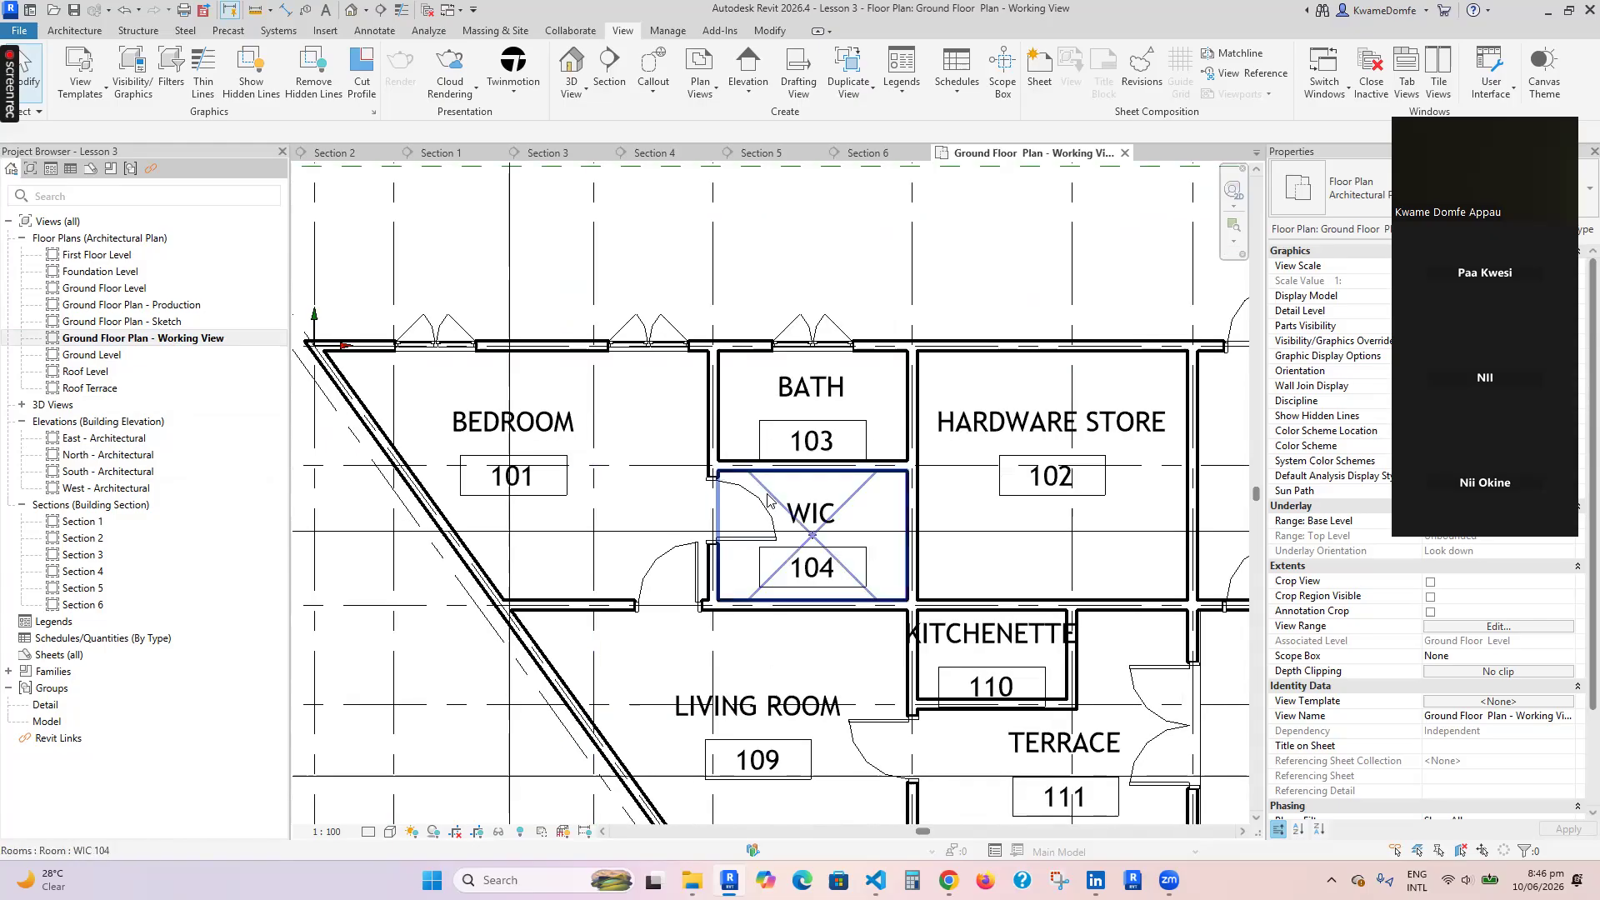
pyautogui.scroll(-5, 625, 488)
pyautogui.scroll(5, 591, 512)
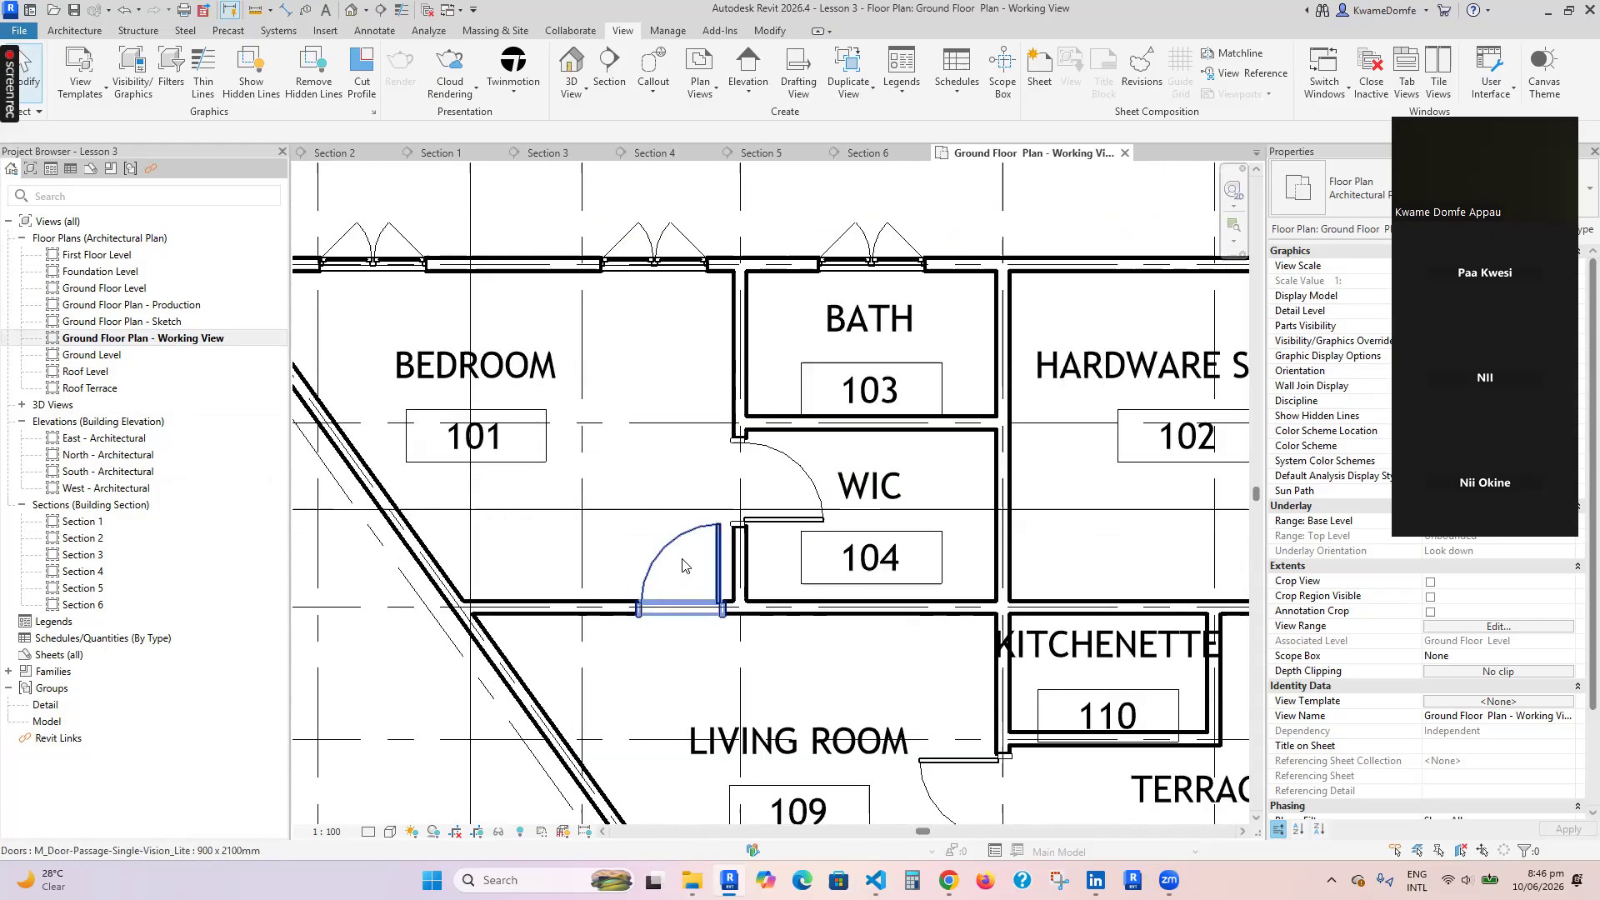
pyautogui.scroll(-4, 487, 552)
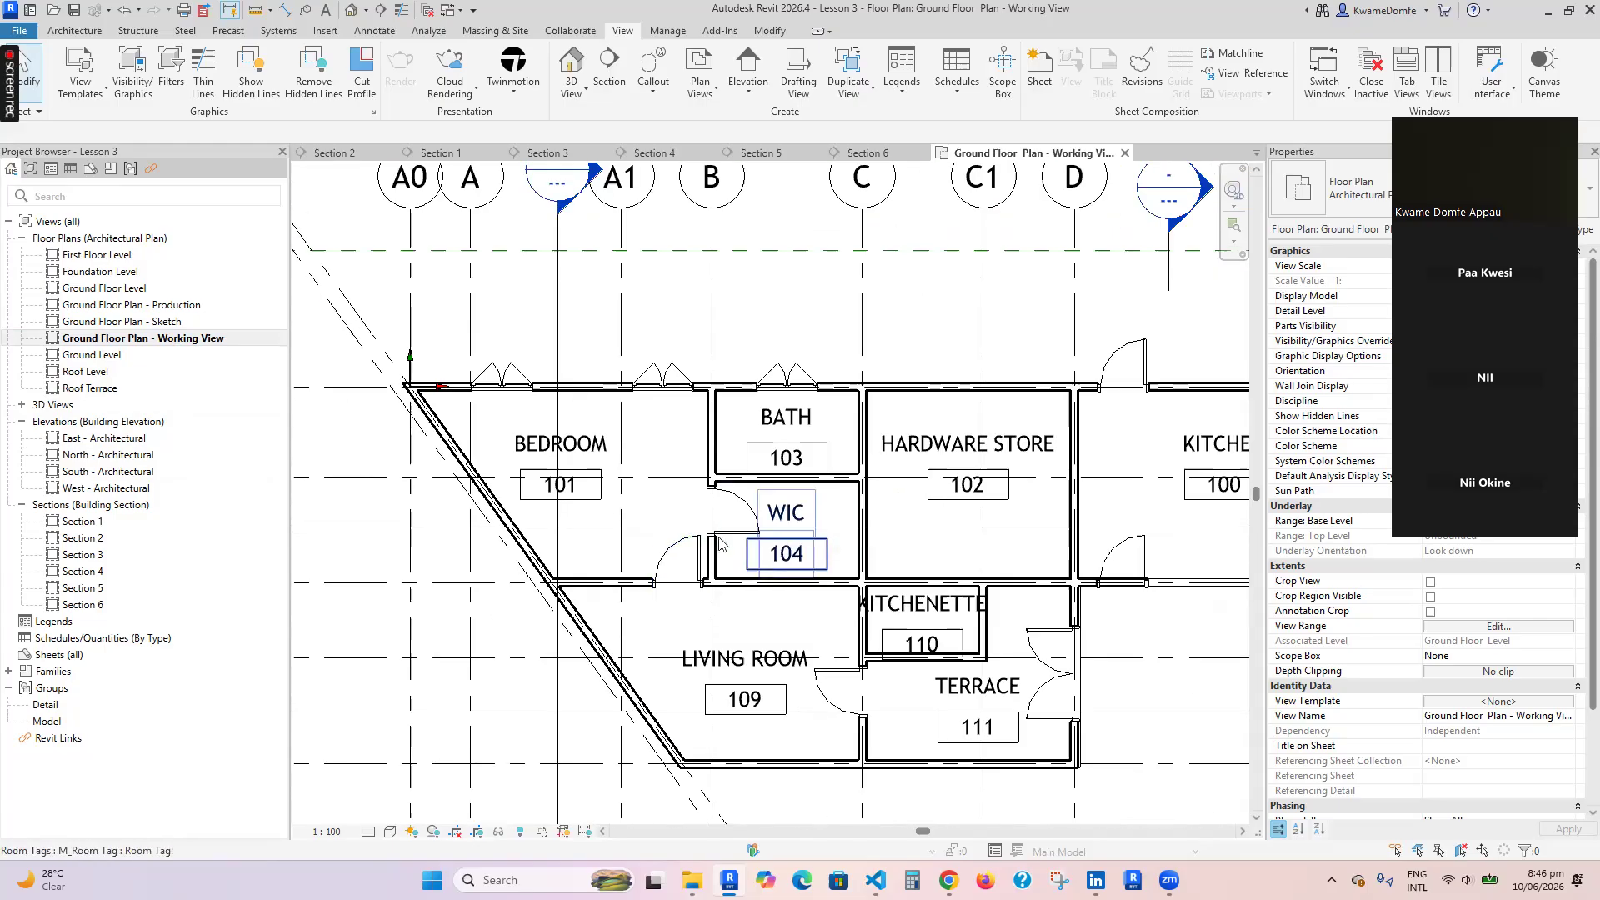
pyautogui.scroll(-2, 830, 489)
pyautogui.scroll(2, 829, 490)
pyautogui.scroll(-2, 829, 490)
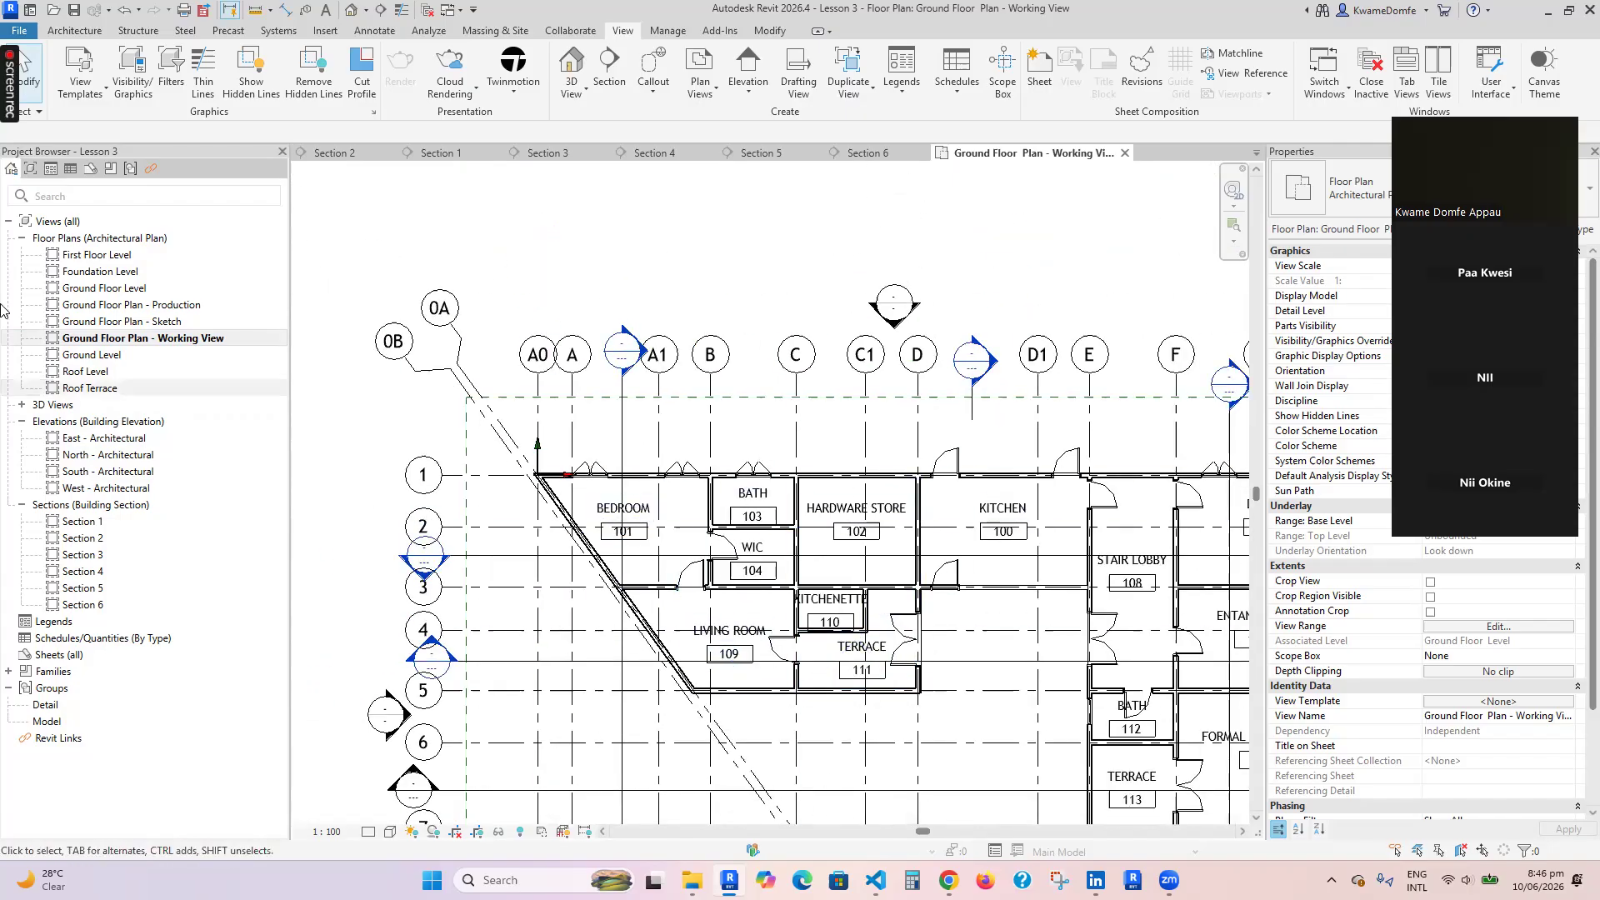
# Open the Sketch and Production ground floor plans in turn and examine the bedroom wing in the Production view
pyautogui.doubleClick(164, 321)
pyautogui.doubleClick(171, 305)
pyautogui.scroll(4, 713, 490)
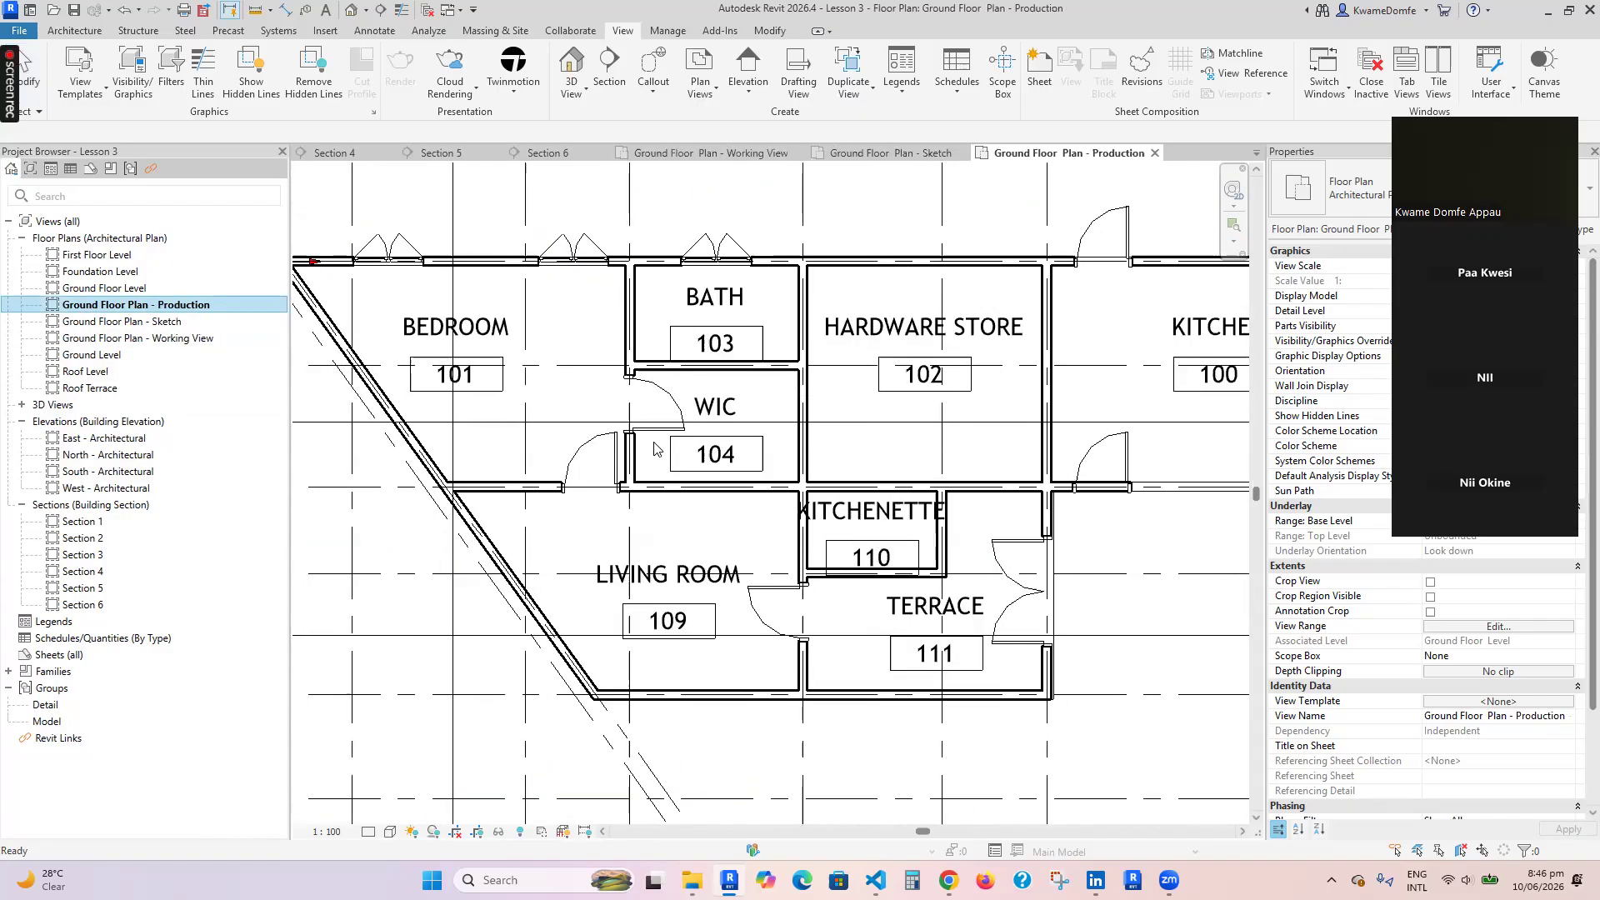
pyautogui.scroll(-3, 523, 402)
pyautogui.scroll(2, 507, 341)
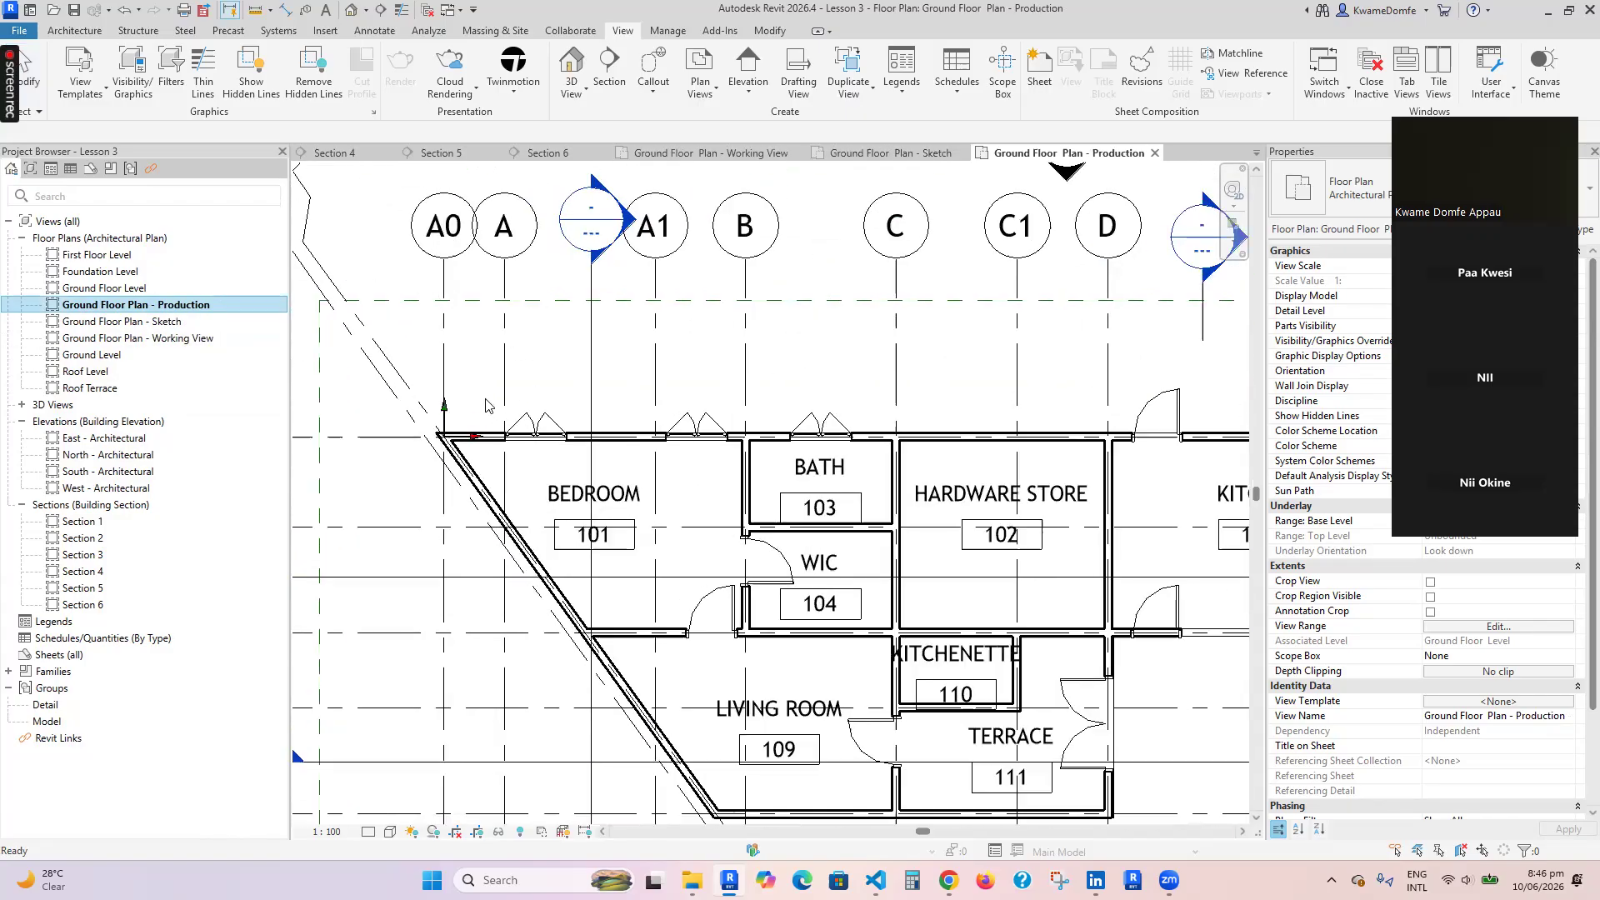
pyautogui.scroll(1, 488, 406)
pyautogui.scroll(-2, 699, 446)
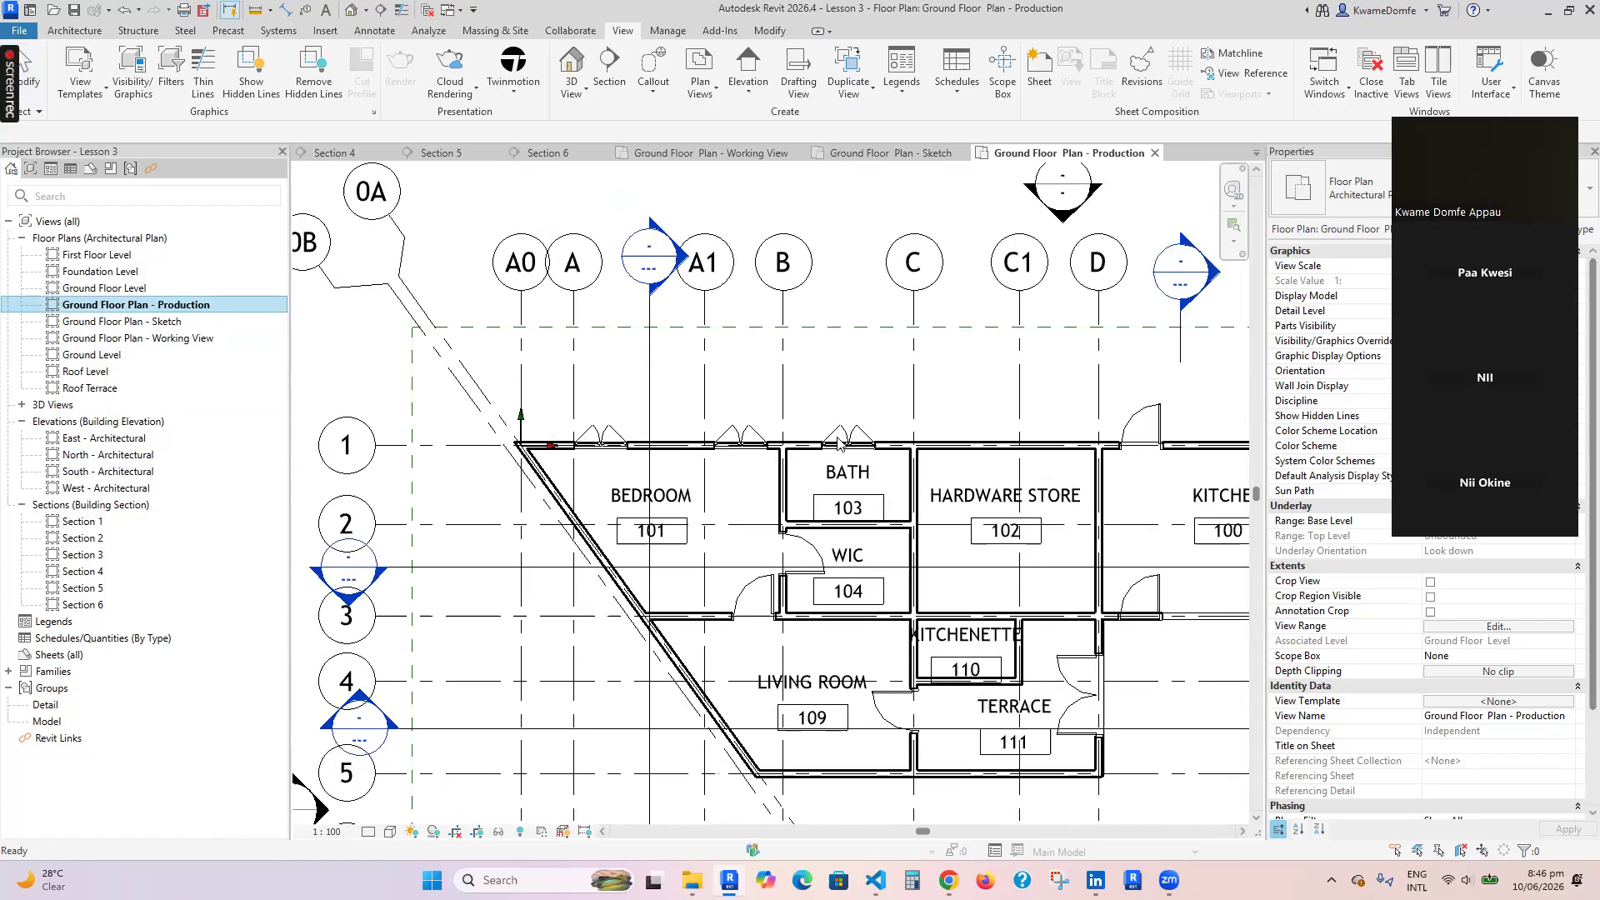
# Inspect the three double casement windows along the bedroom and bath exterior wall by selecting each, and clear the selection
pyautogui.scroll(5, 634, 445)
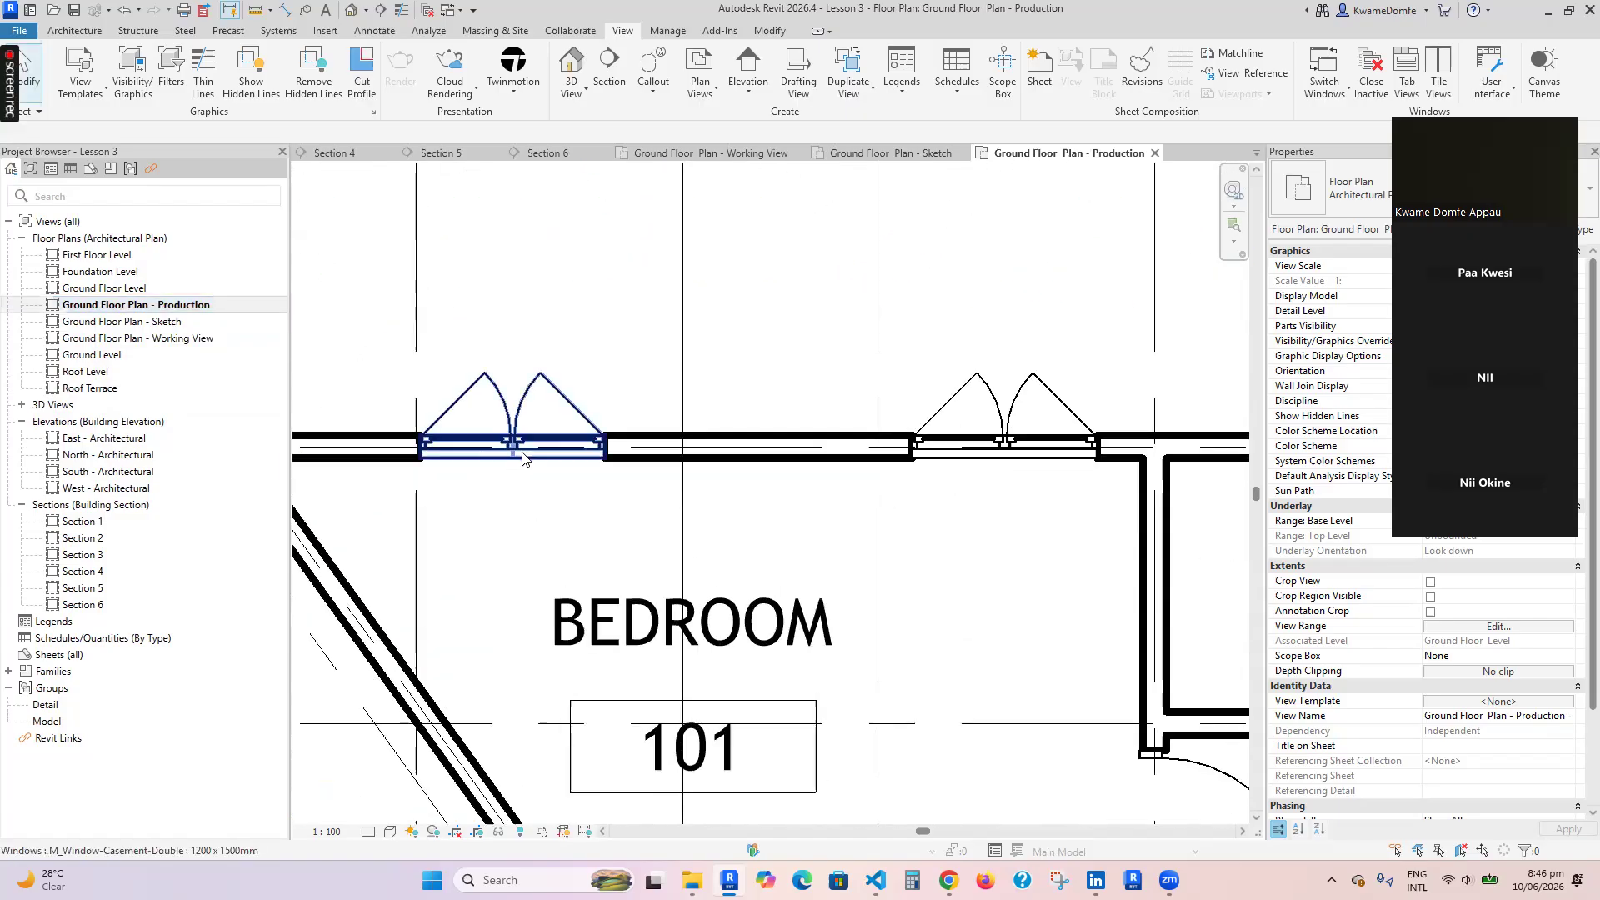
pyautogui.click(523, 457)
pyautogui.scroll(-3, 522, 467)
pyautogui.click(786, 471)
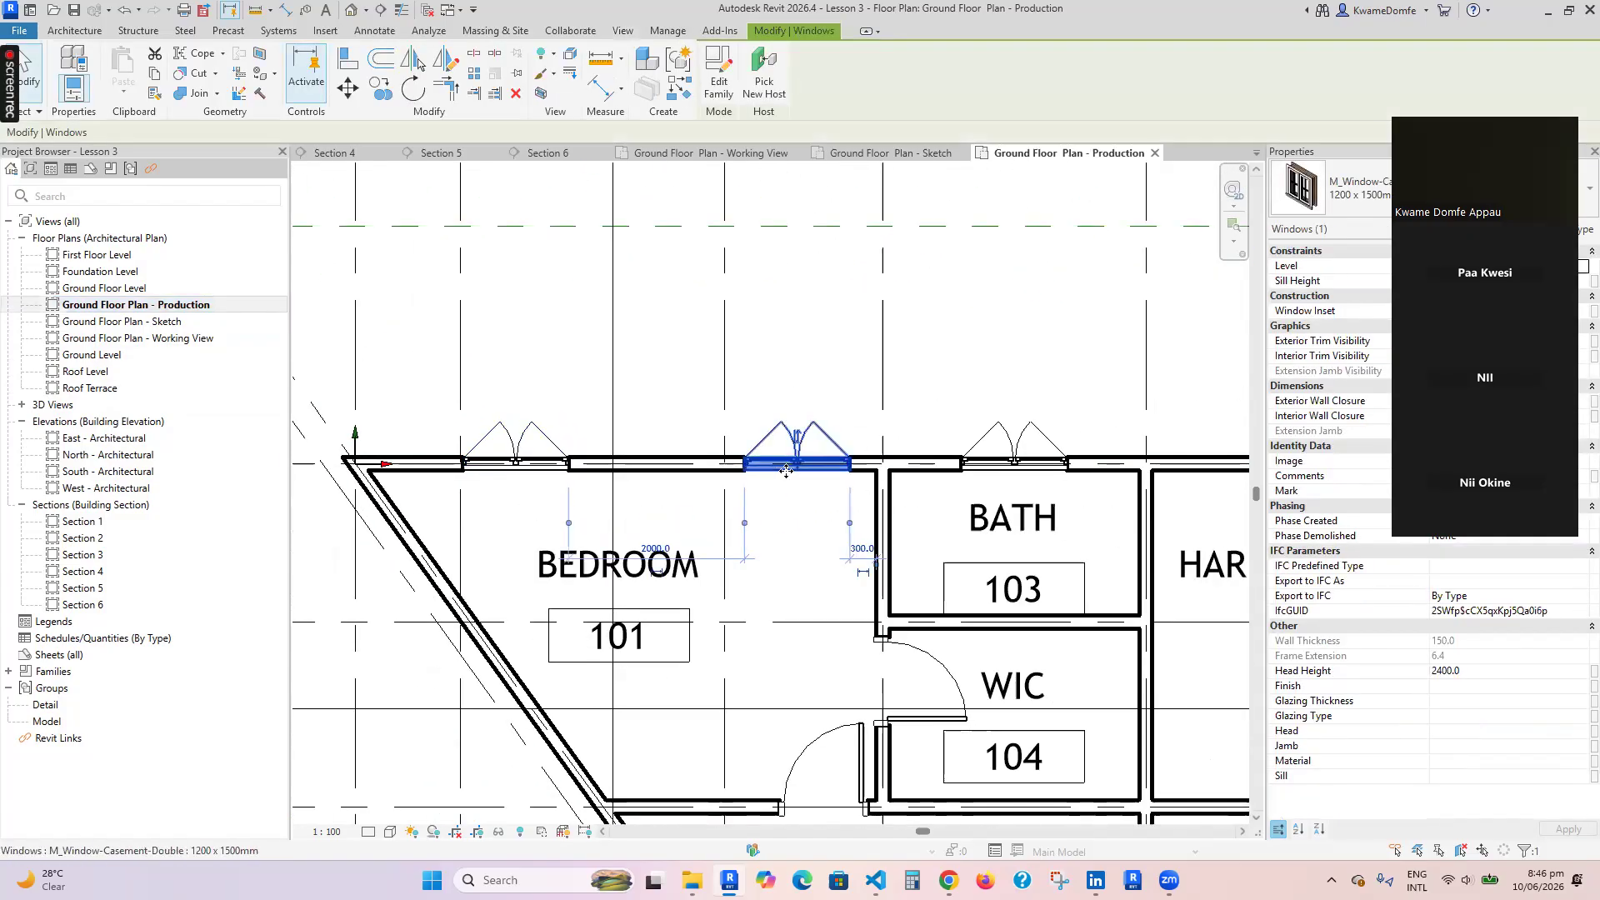
pyautogui.click(1012, 469)
pyautogui.click(996, 371)
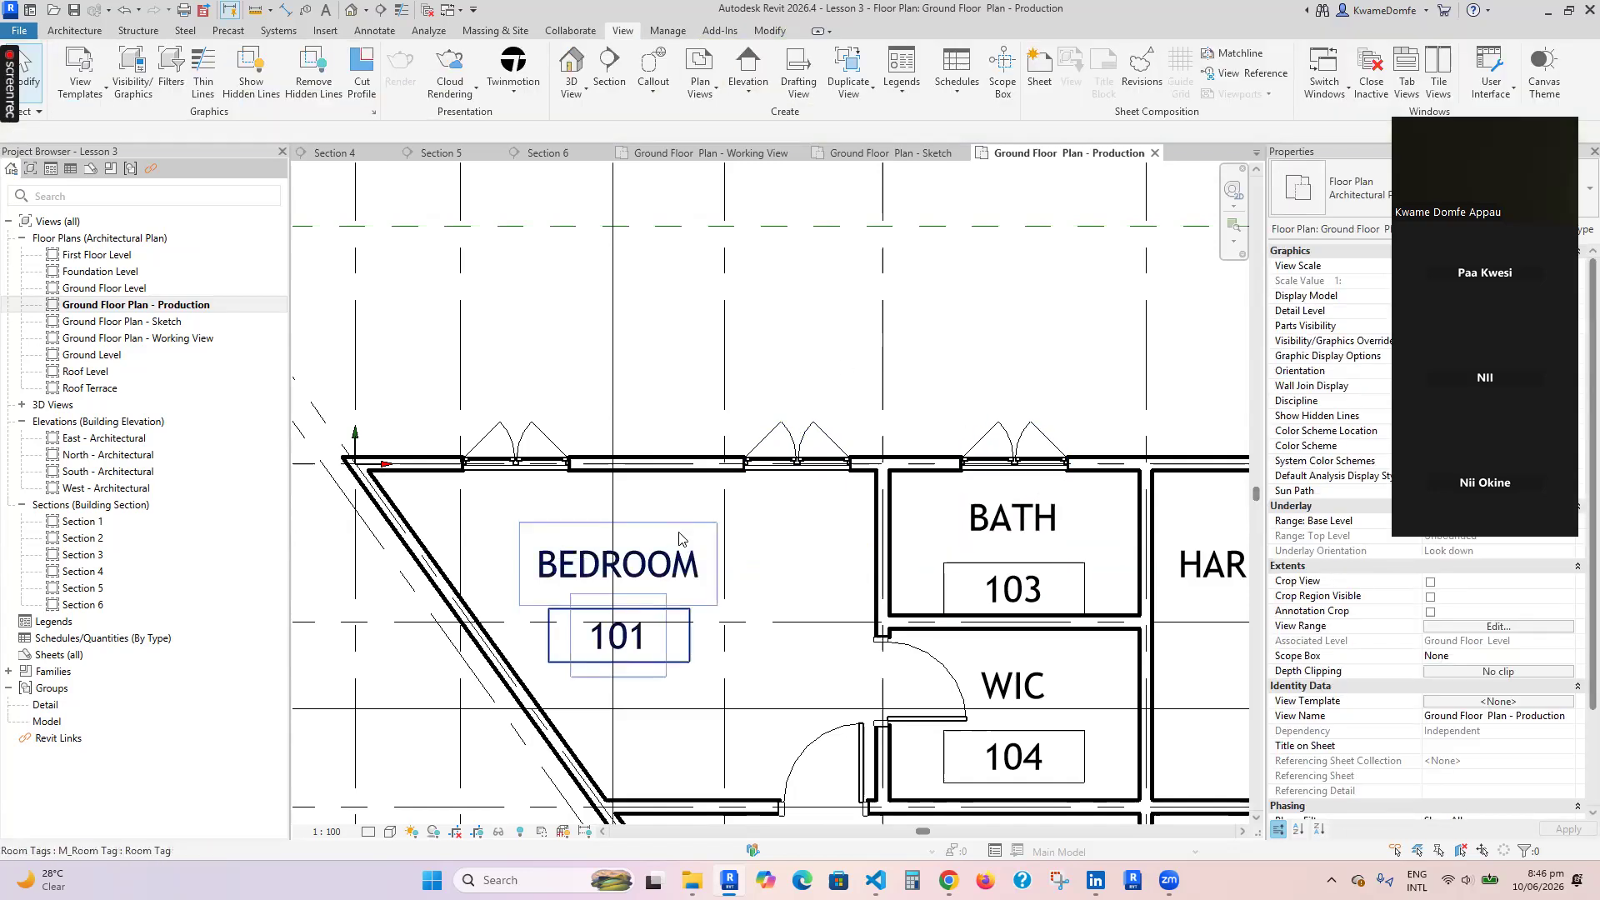
# Compare the bedroom wing in the Ground Floor Plan - Working View and Production views by opening each in turn
pyautogui.scroll(-5, 639, 509)
pyautogui.scroll(4, 638, 525)
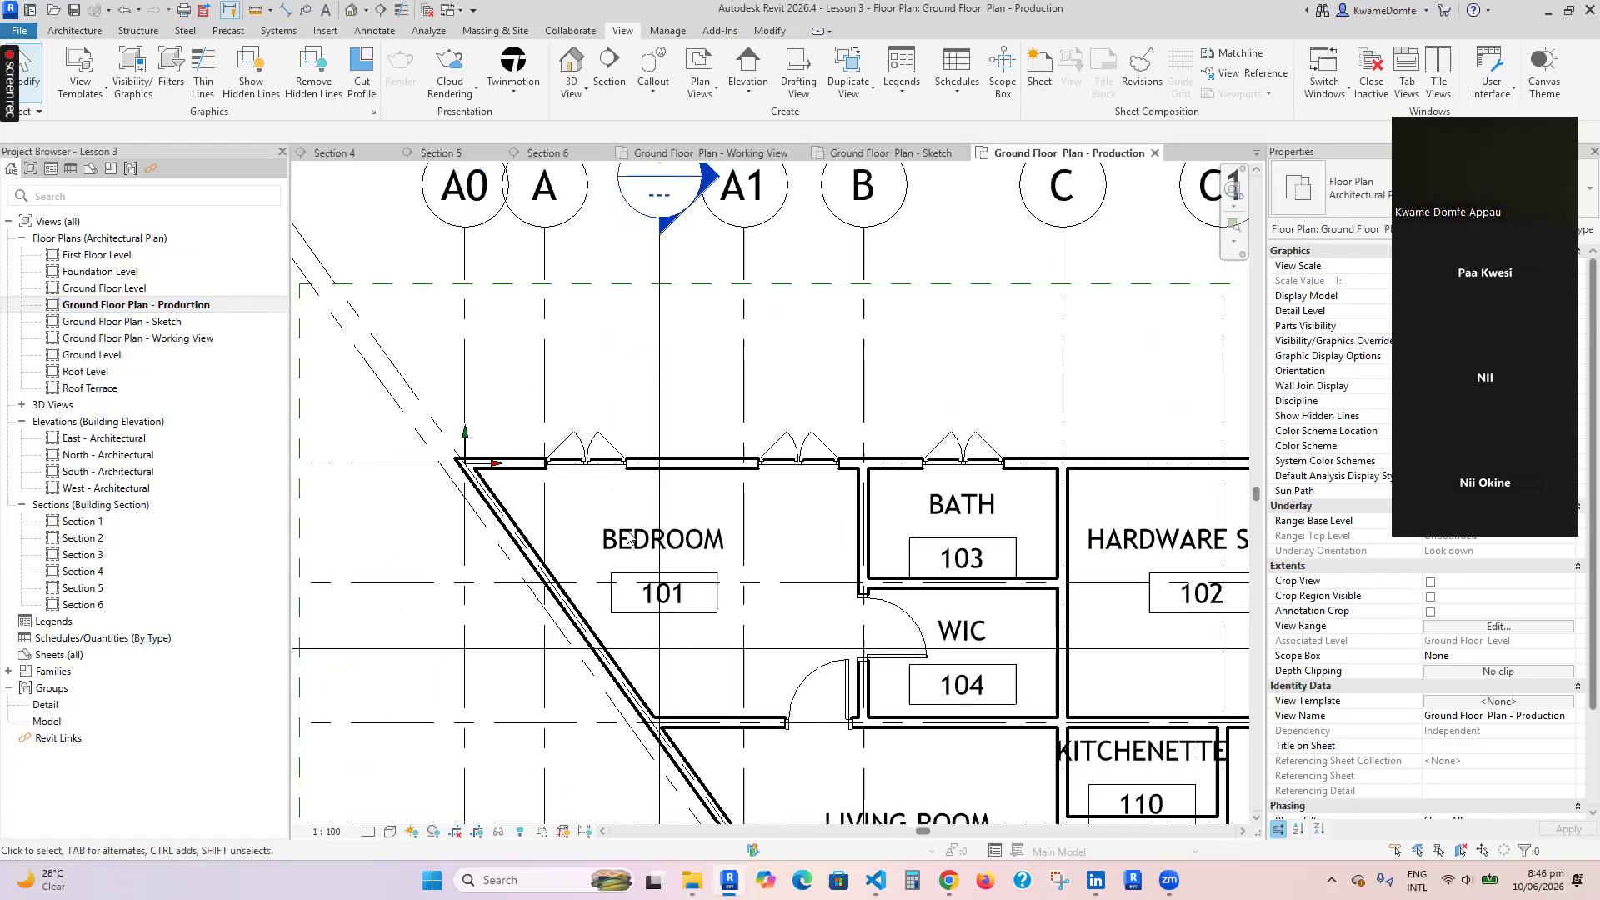
pyautogui.scroll(-2, 638, 525)
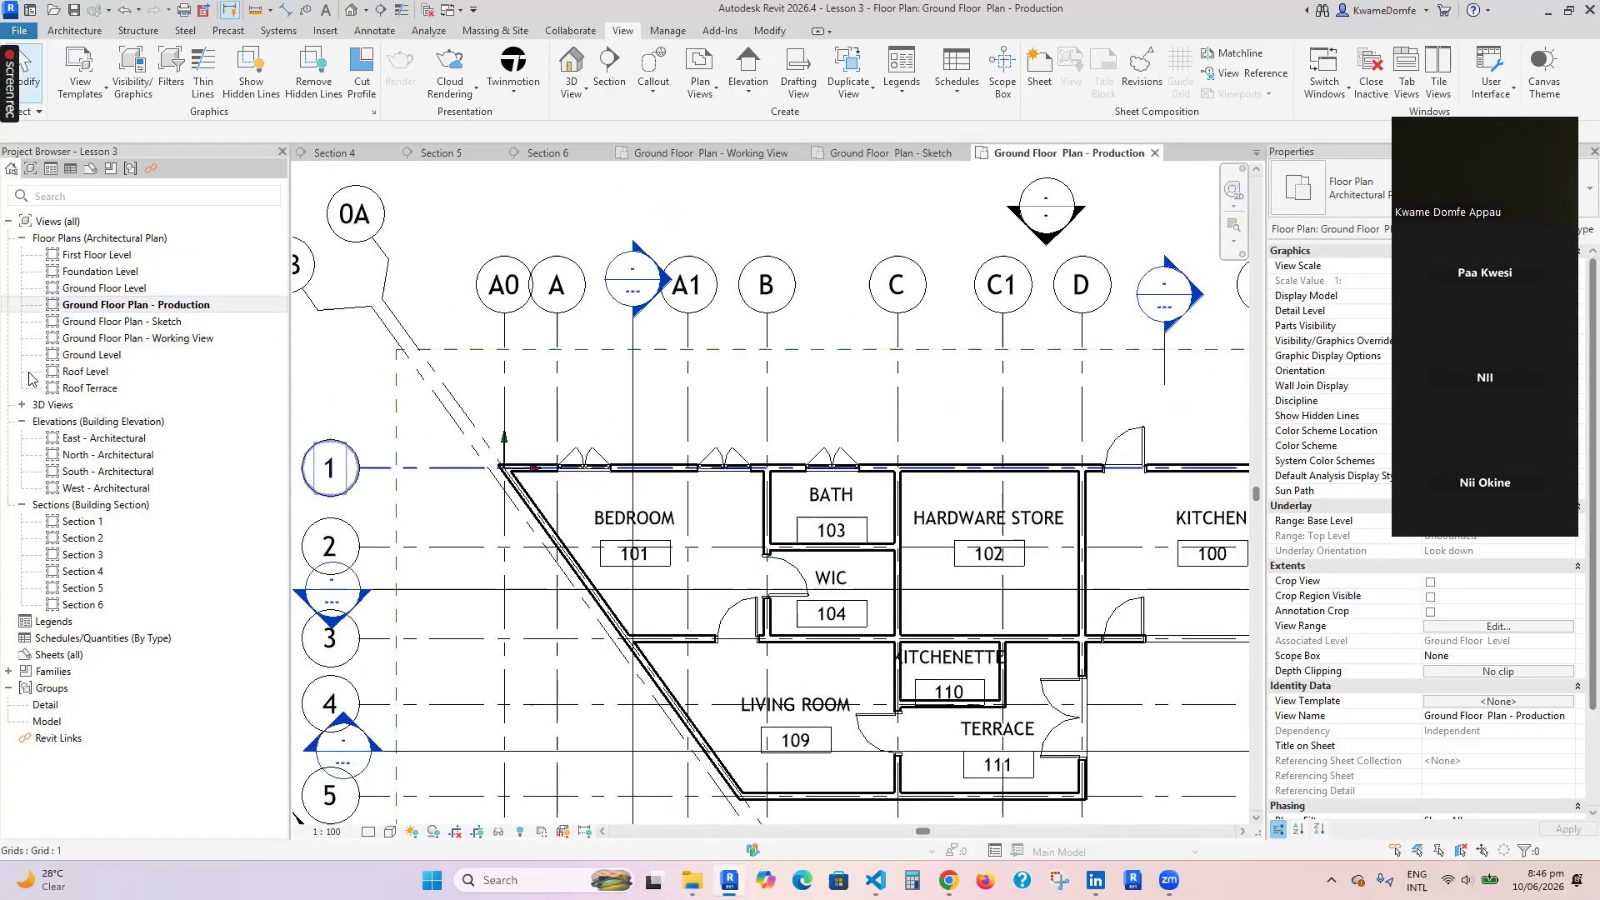
pyautogui.doubleClick(161, 339)
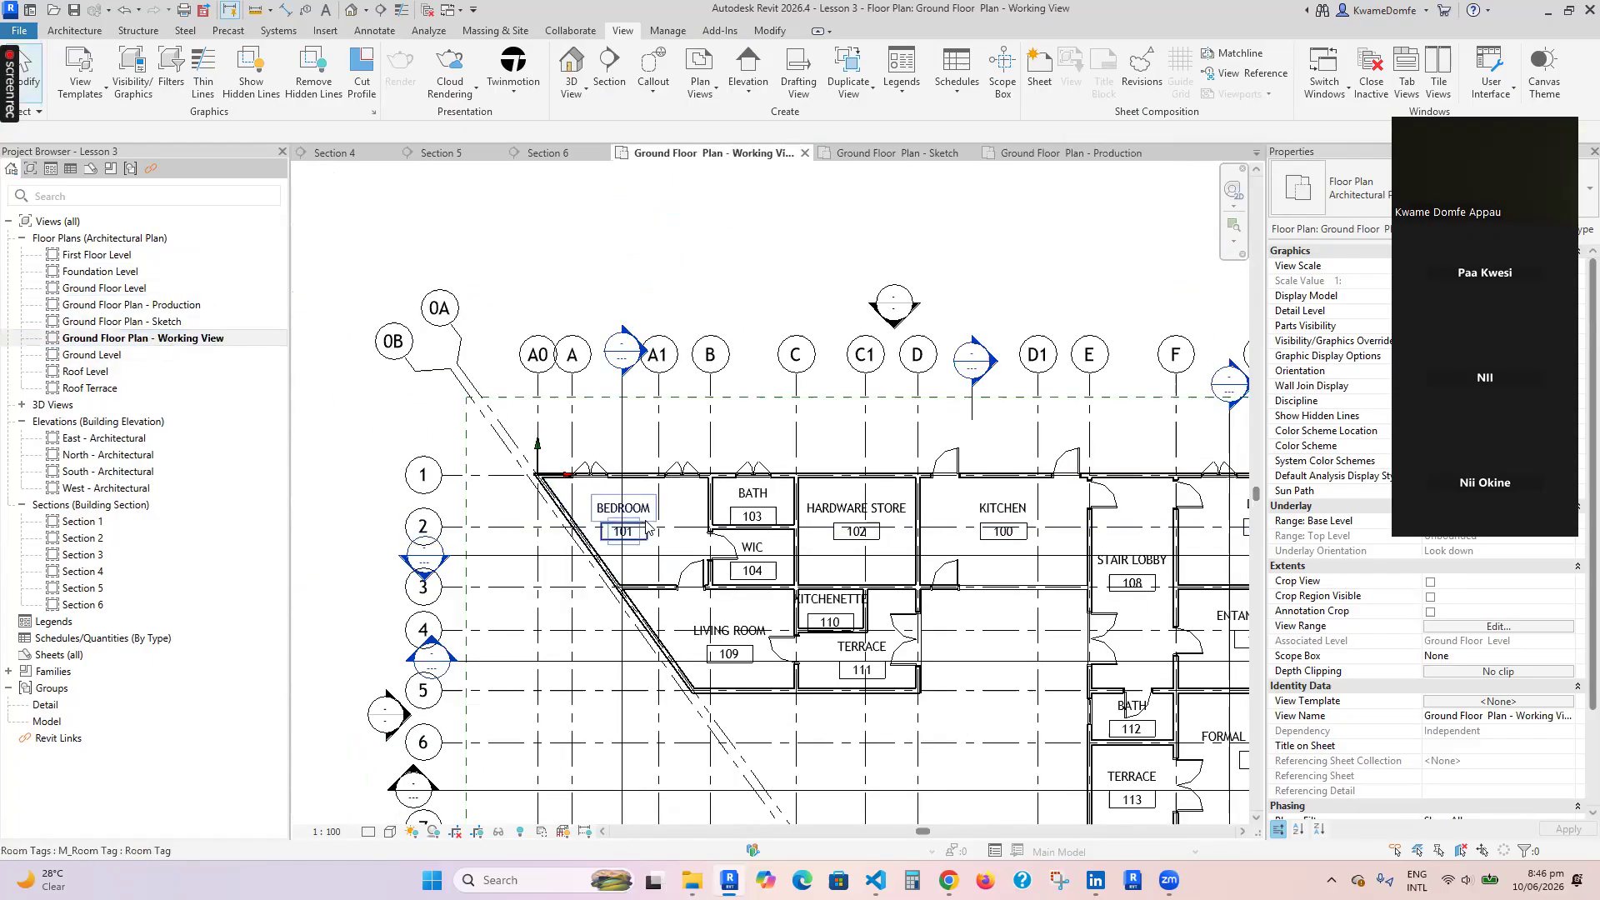
pyautogui.scroll(2, 615, 495)
pyautogui.doubleClick(167, 305)
pyautogui.scroll(-2, 567, 517)
pyautogui.scroll(2, 621, 608)
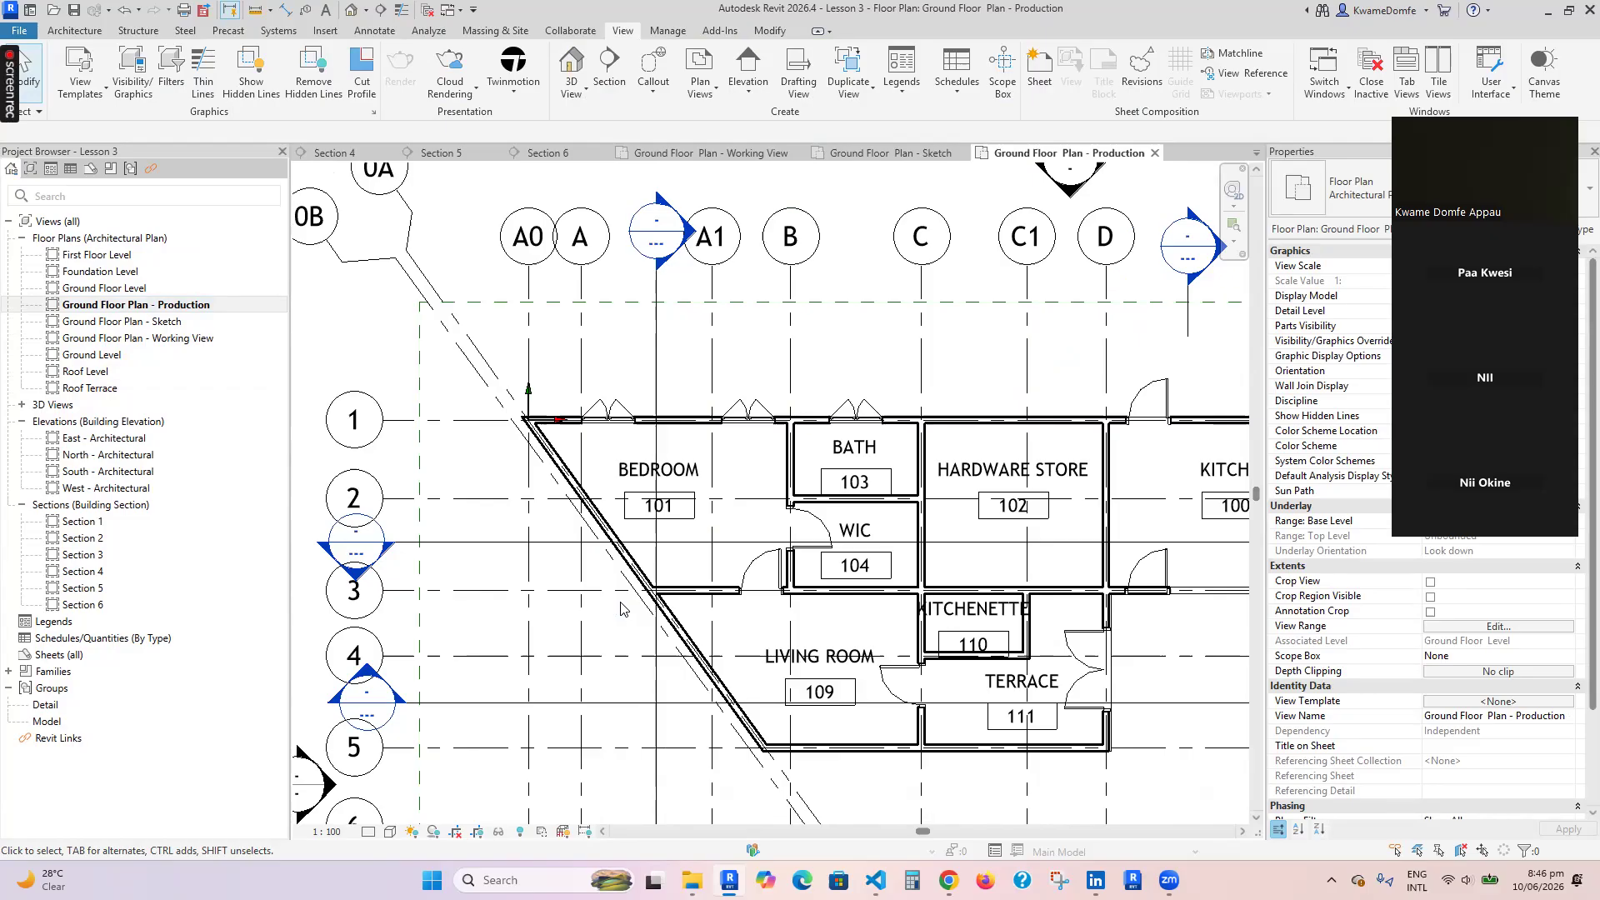
# Examine the full ground floor layout in the Production view, including its rooms, grids, section markers and scope box
pyautogui.scroll(-5, 629, 609)
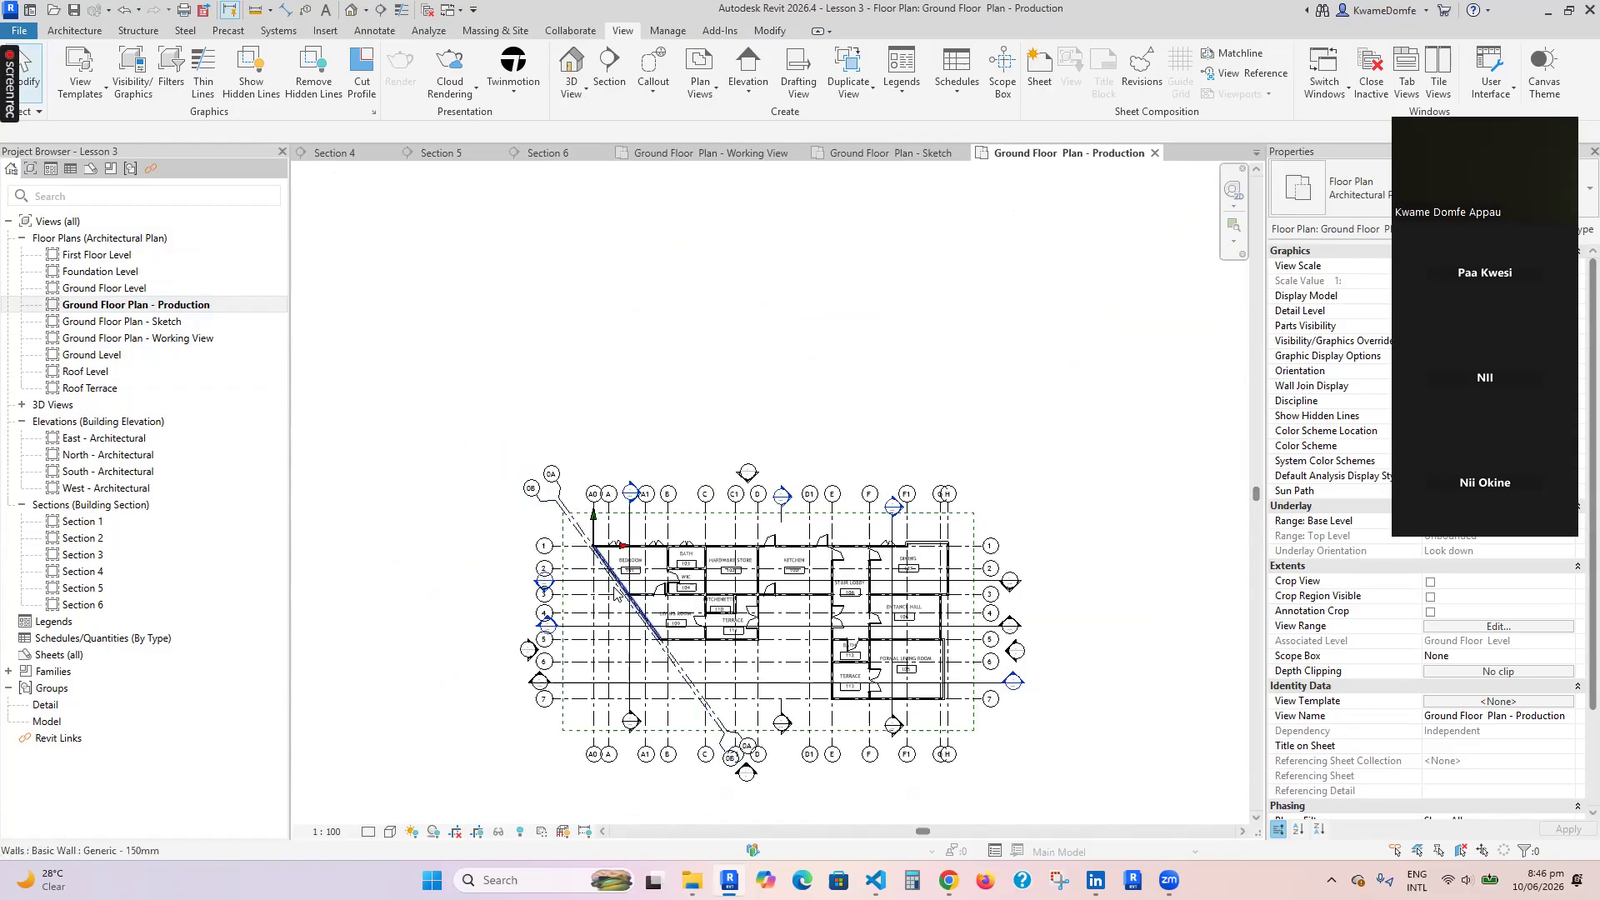
pyautogui.scroll(1, 662, 640)
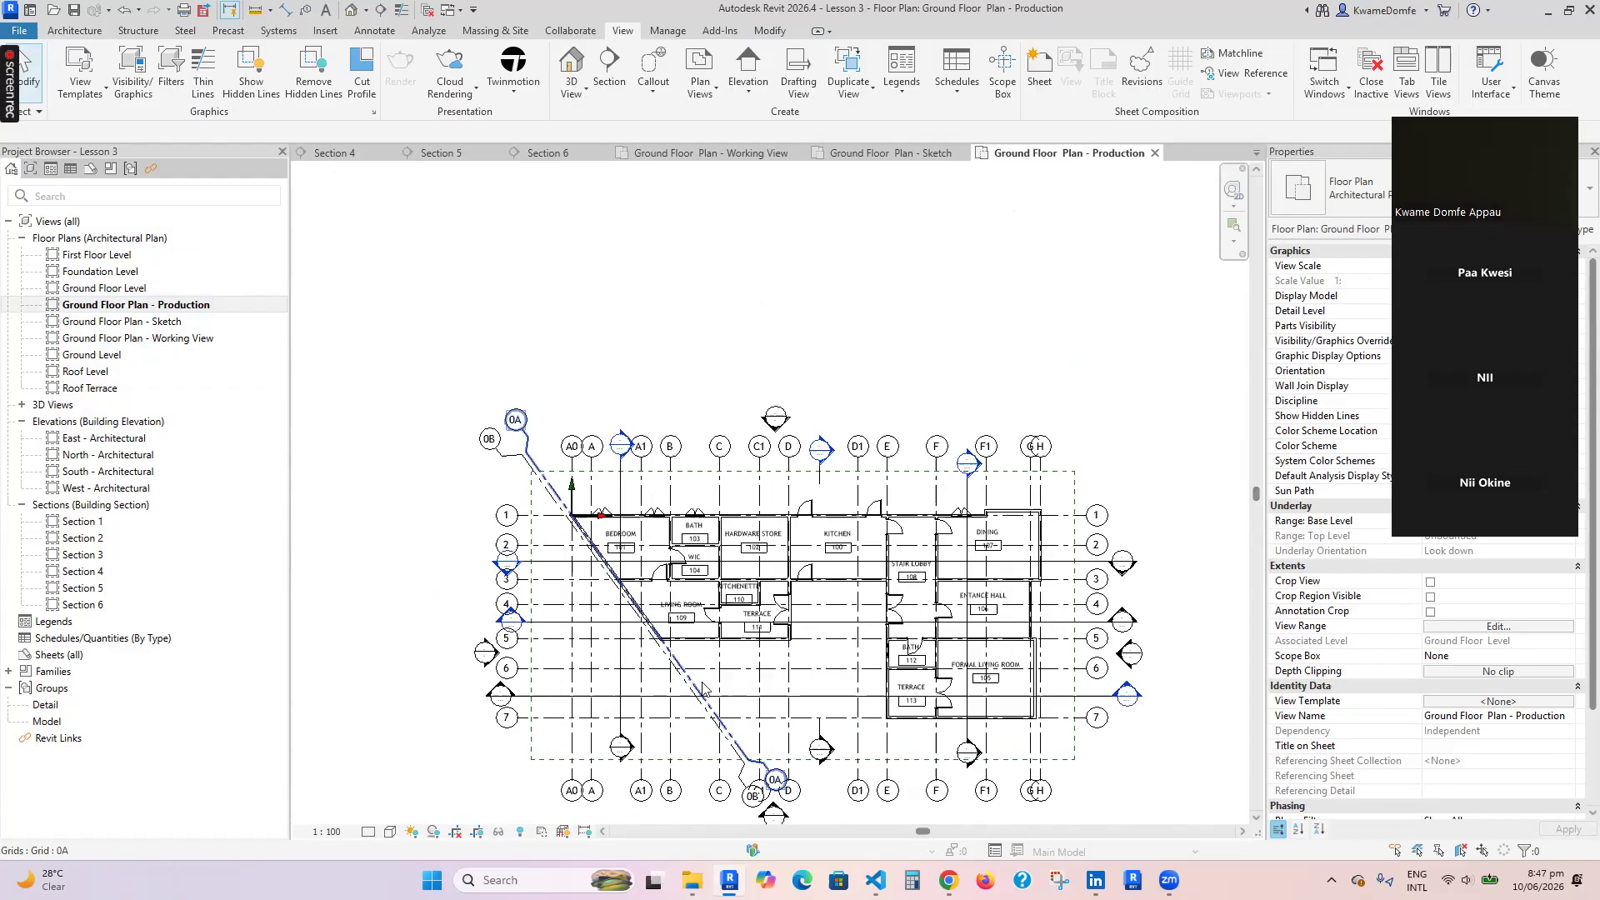
pyautogui.scroll(1, 702, 689)
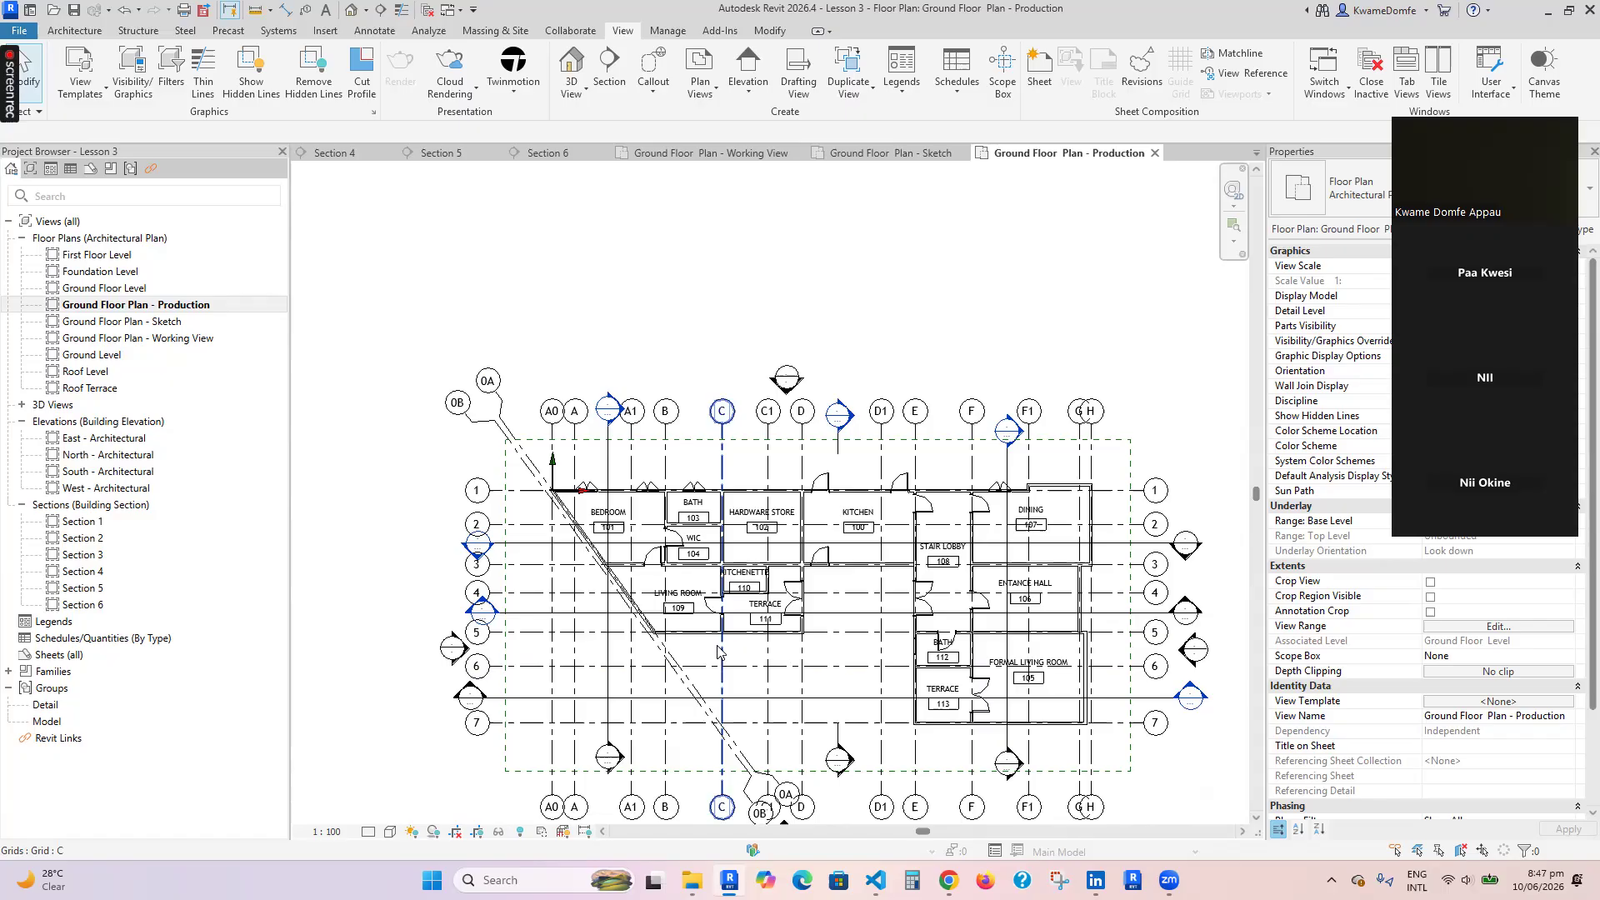
pyautogui.scroll(-2, 622, 550)
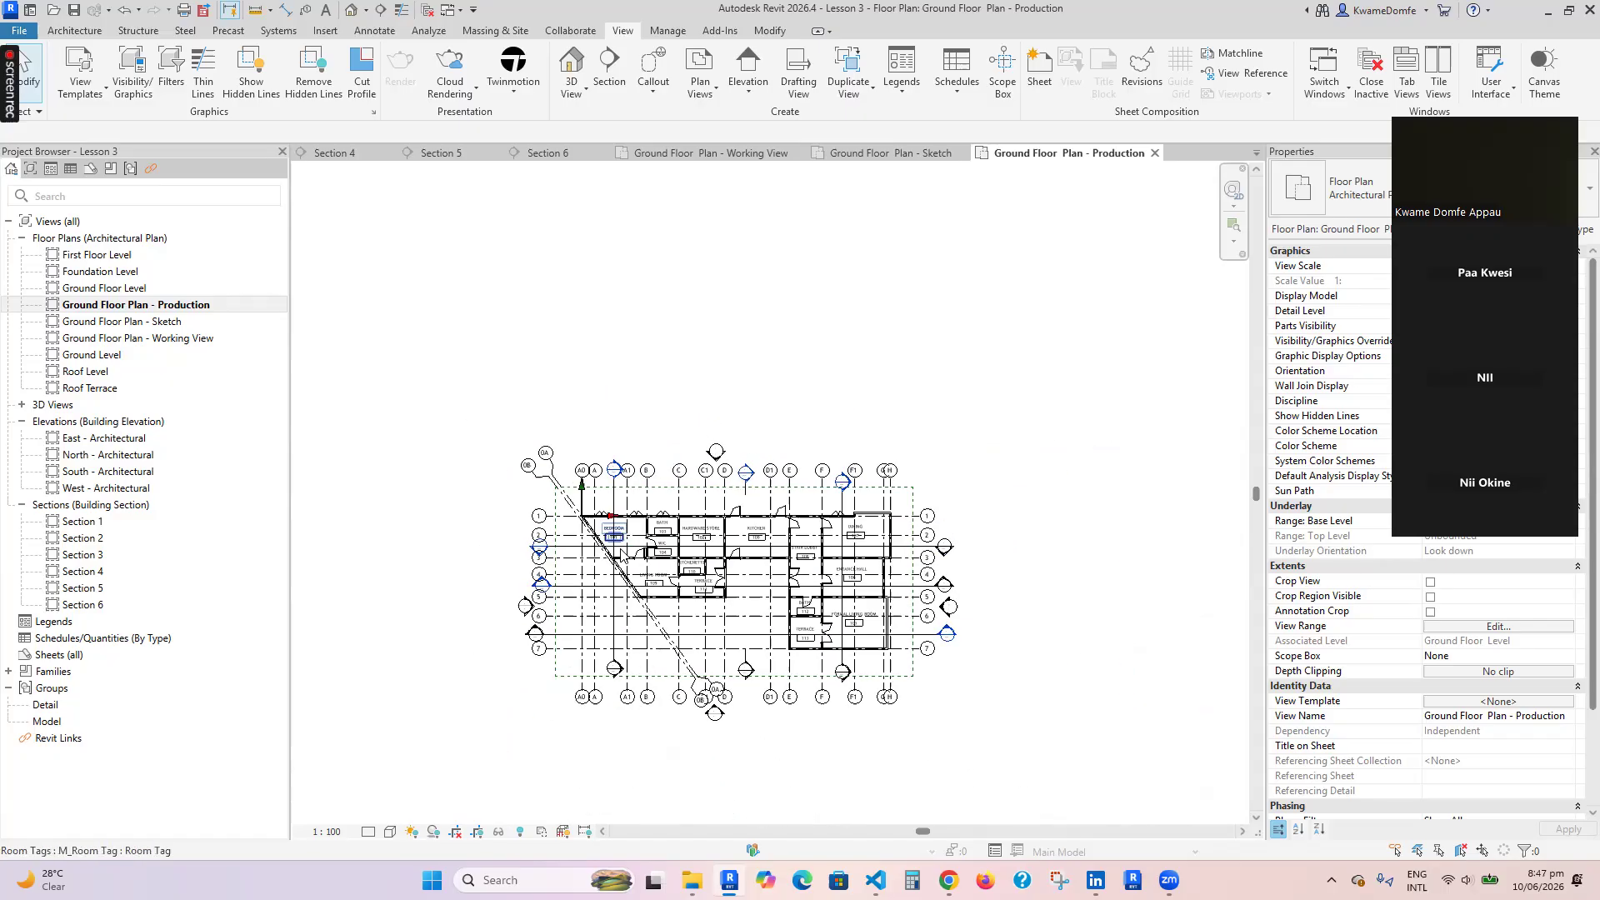
pyautogui.scroll(3, 733, 747)
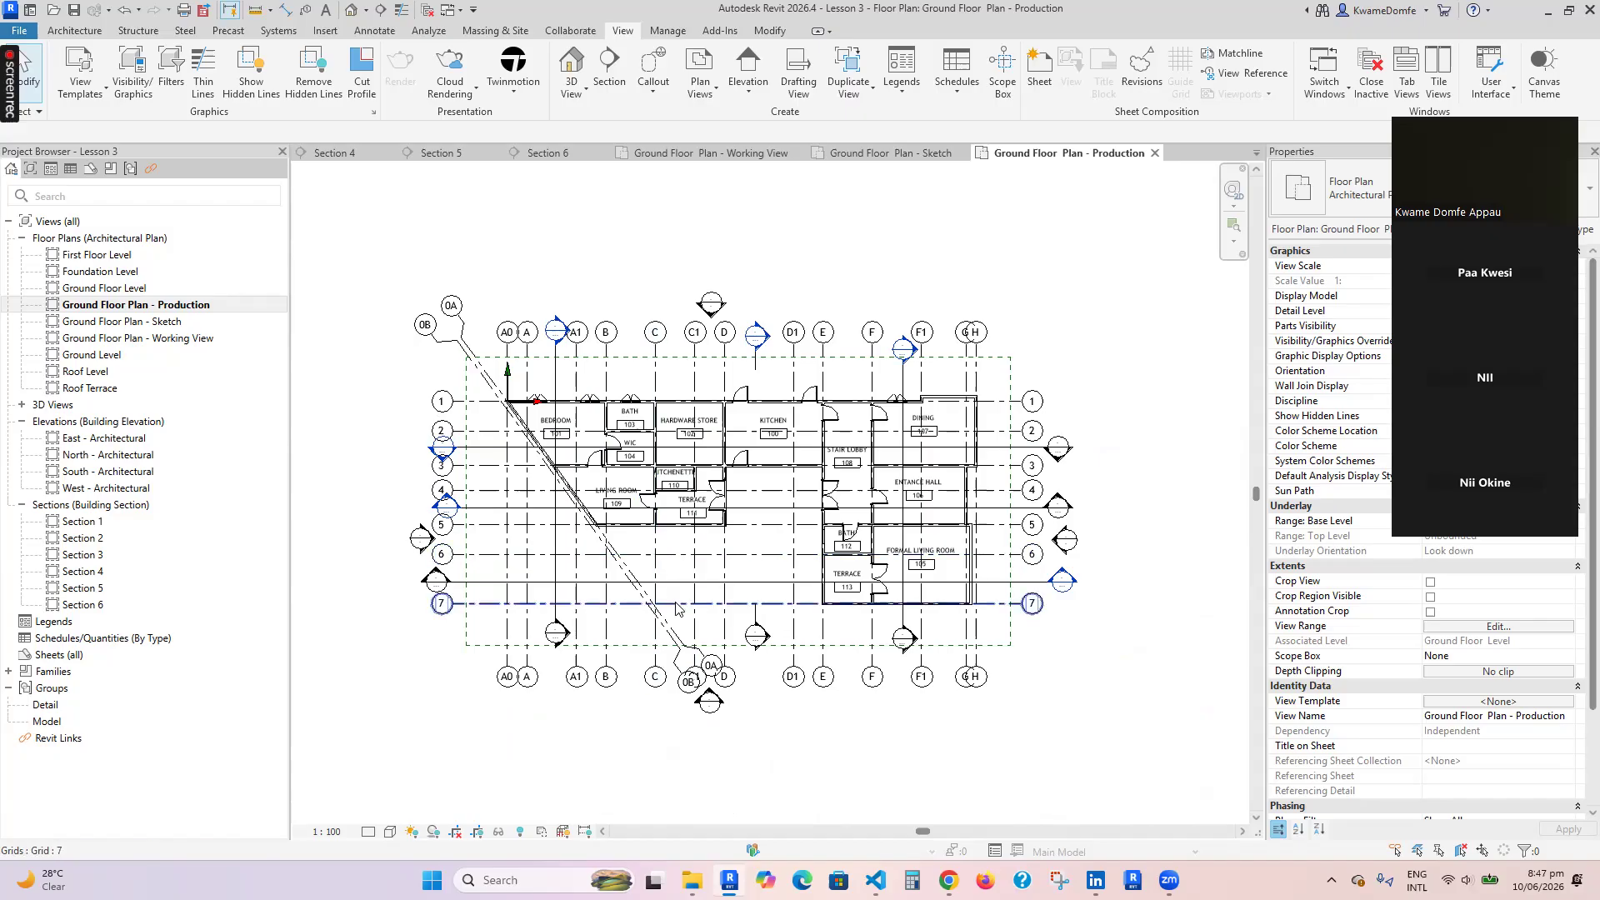
pyautogui.scroll(1, 605, 537)
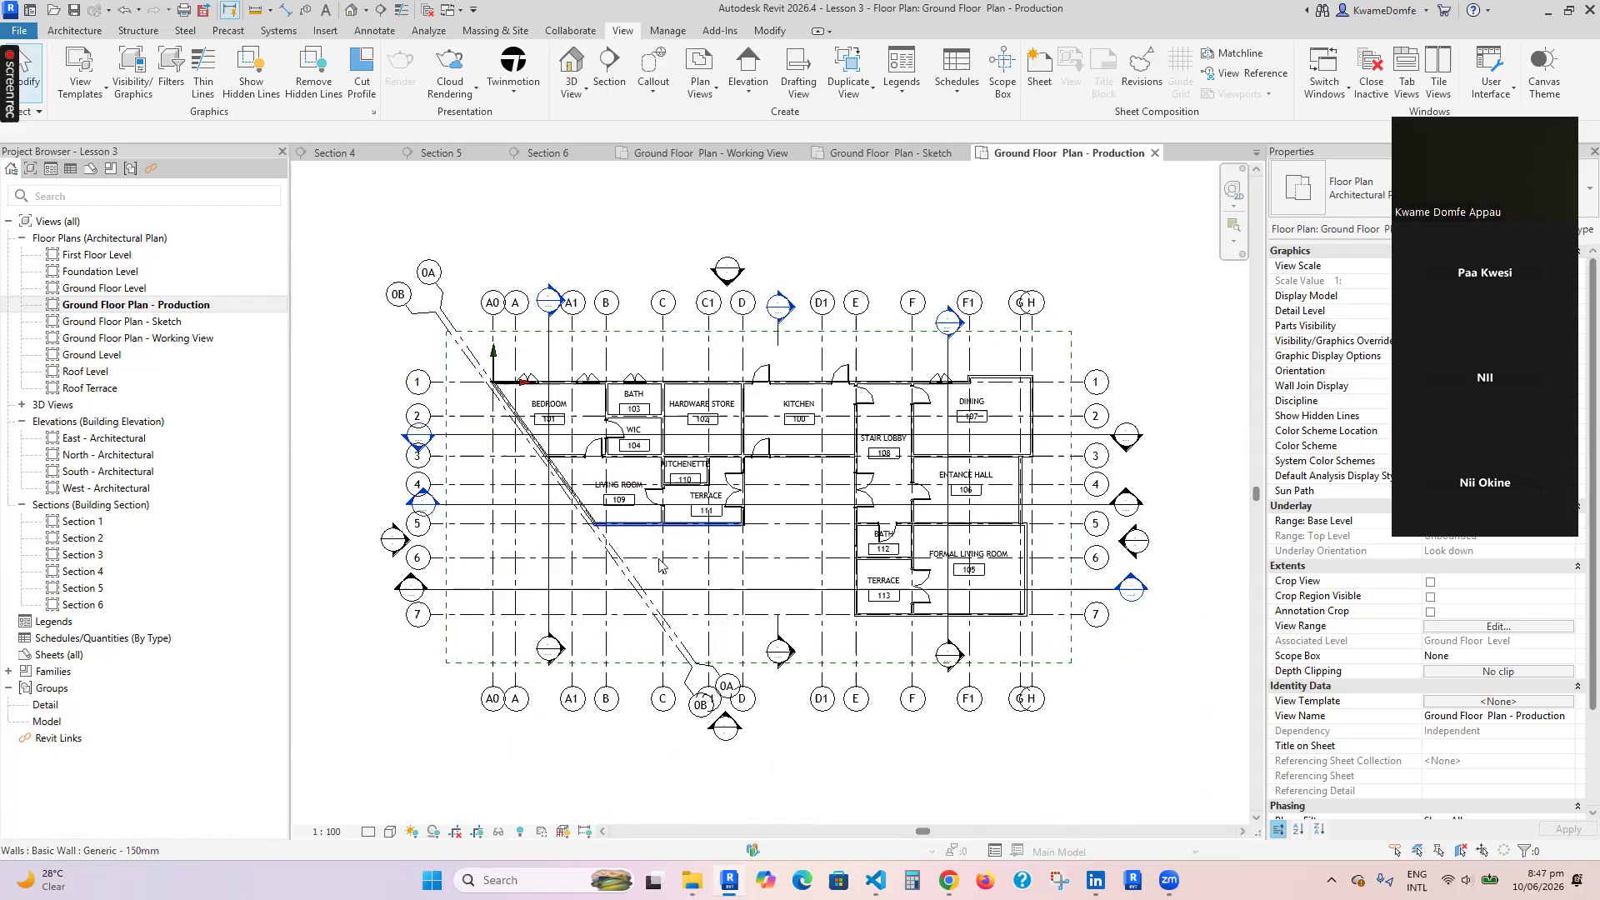
pyautogui.scroll(2, 680, 538)
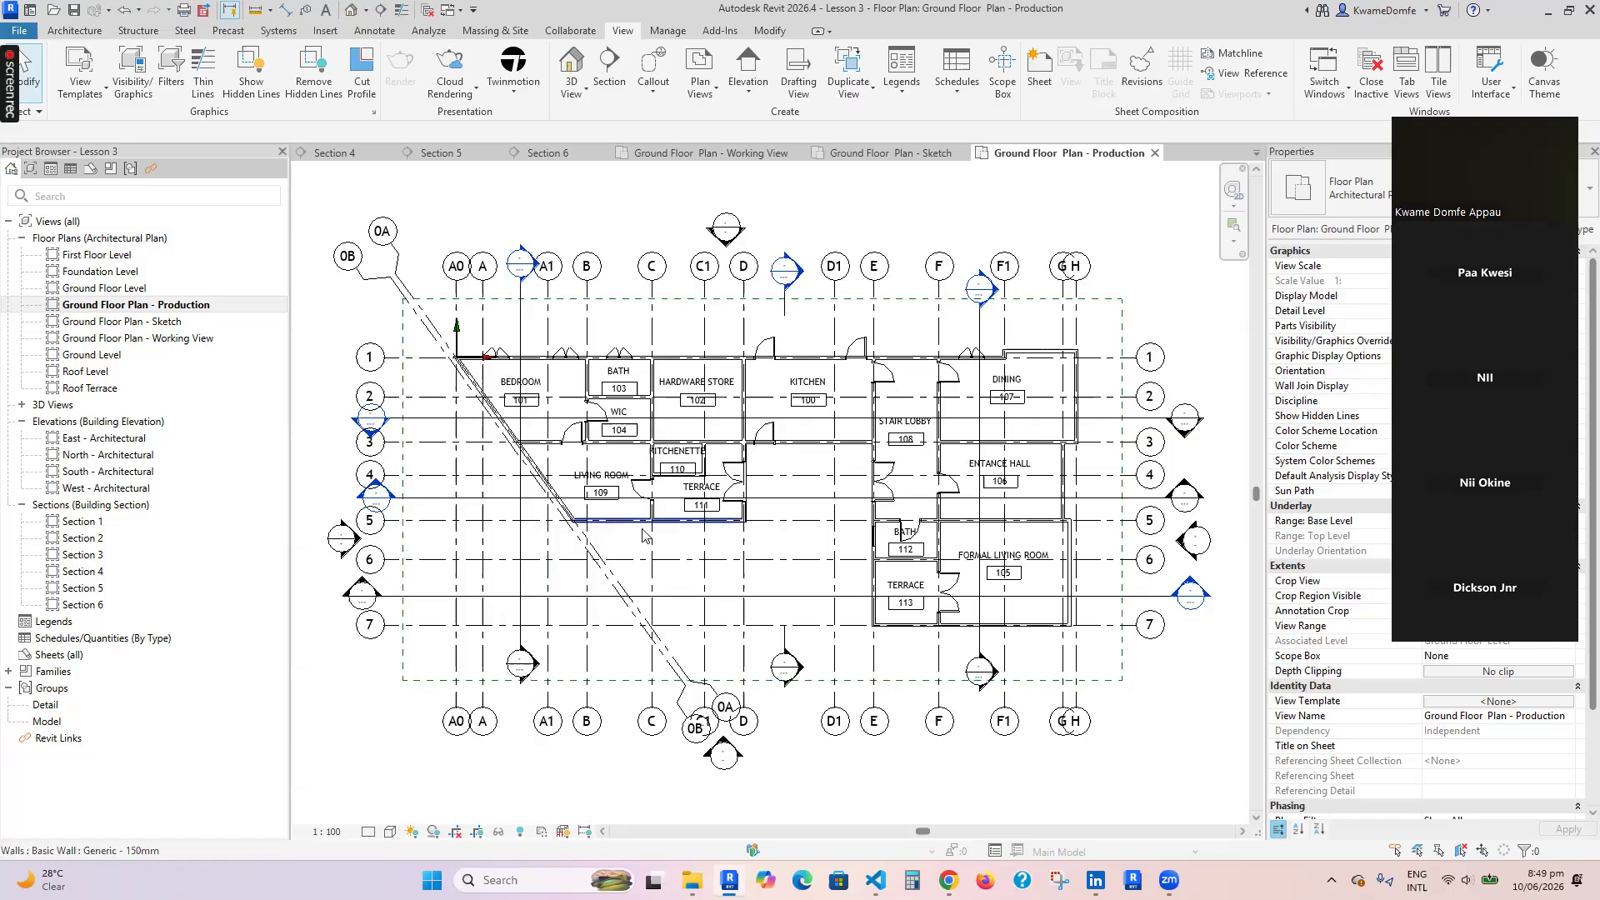
pyautogui.scroll(1, 643, 530)
pyautogui.scroll(-1, 488, 577)
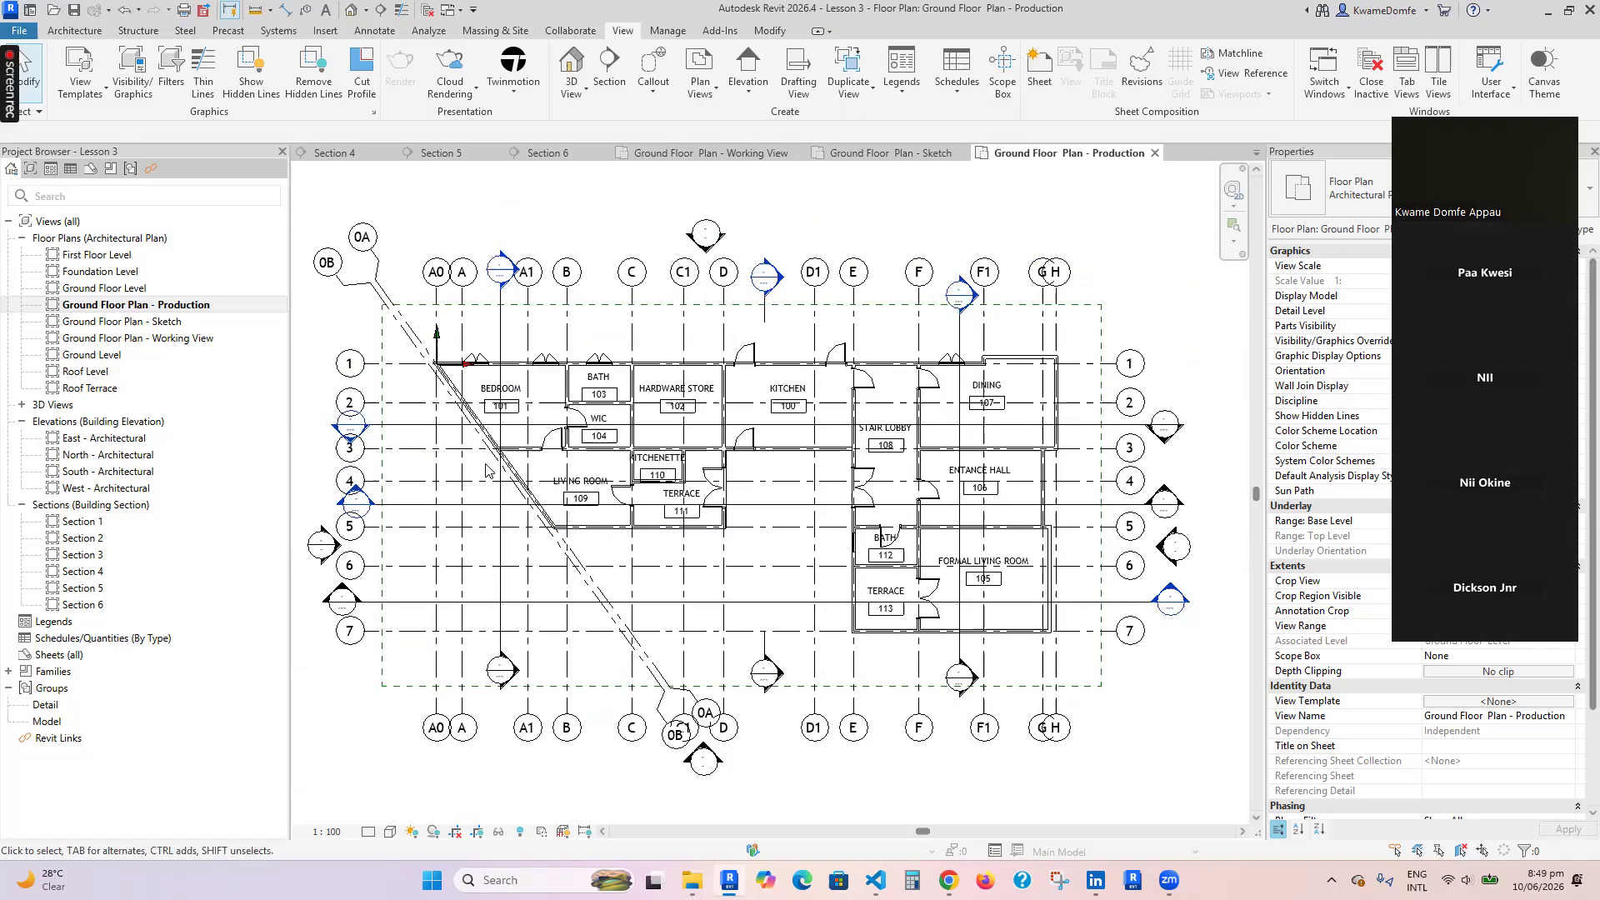
pyautogui.scroll(1, 386, 500)
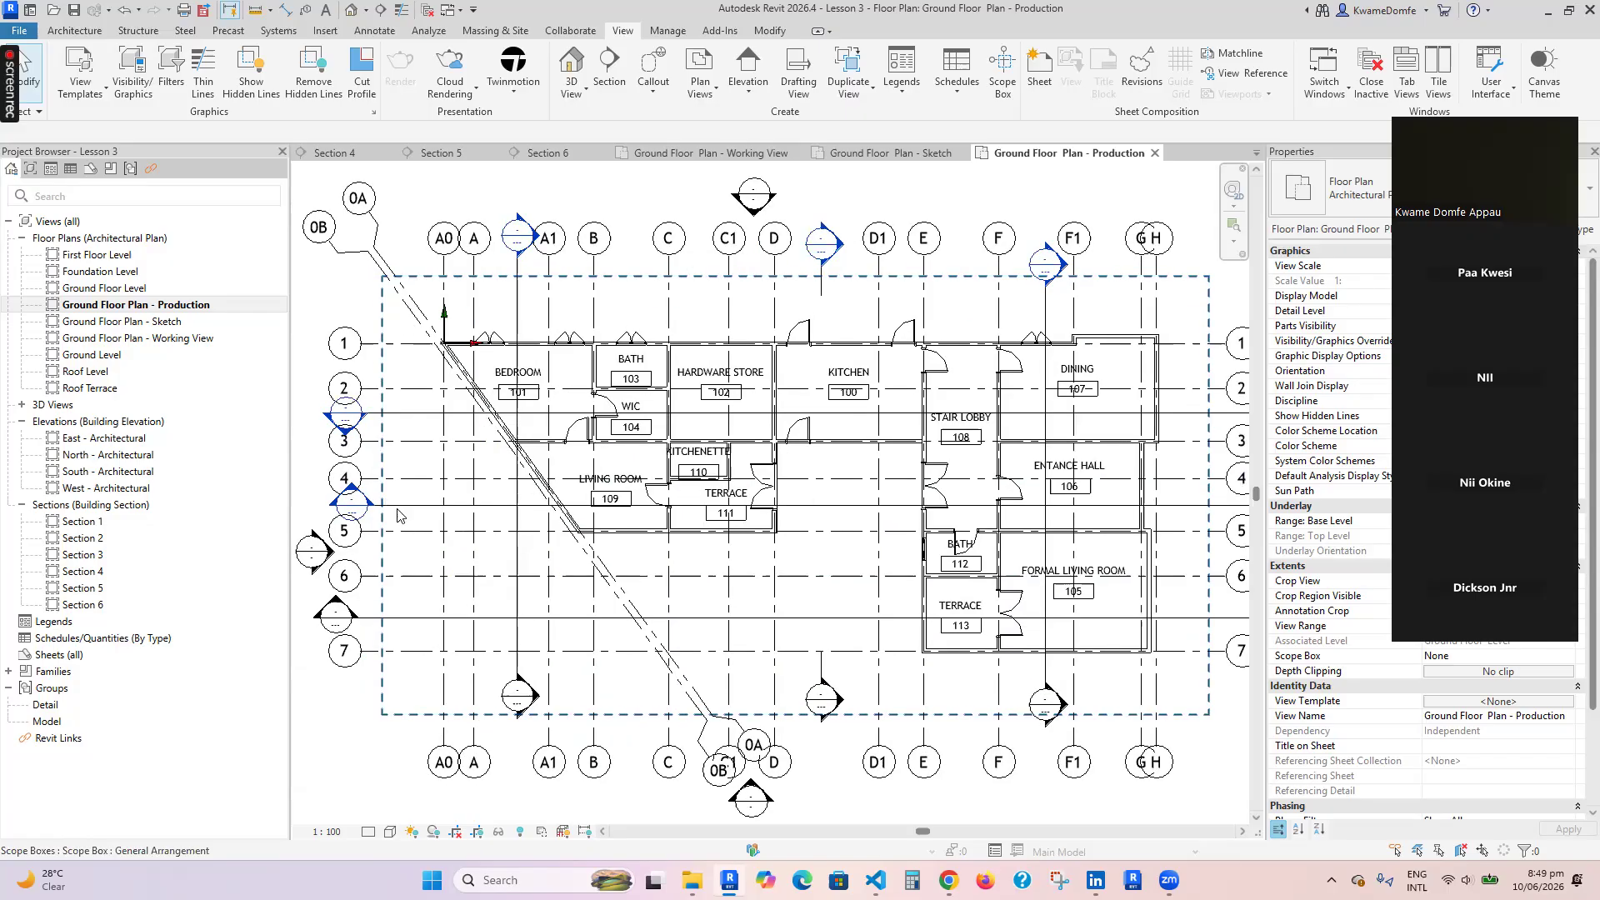
pyautogui.scroll(-1, 417, 574)
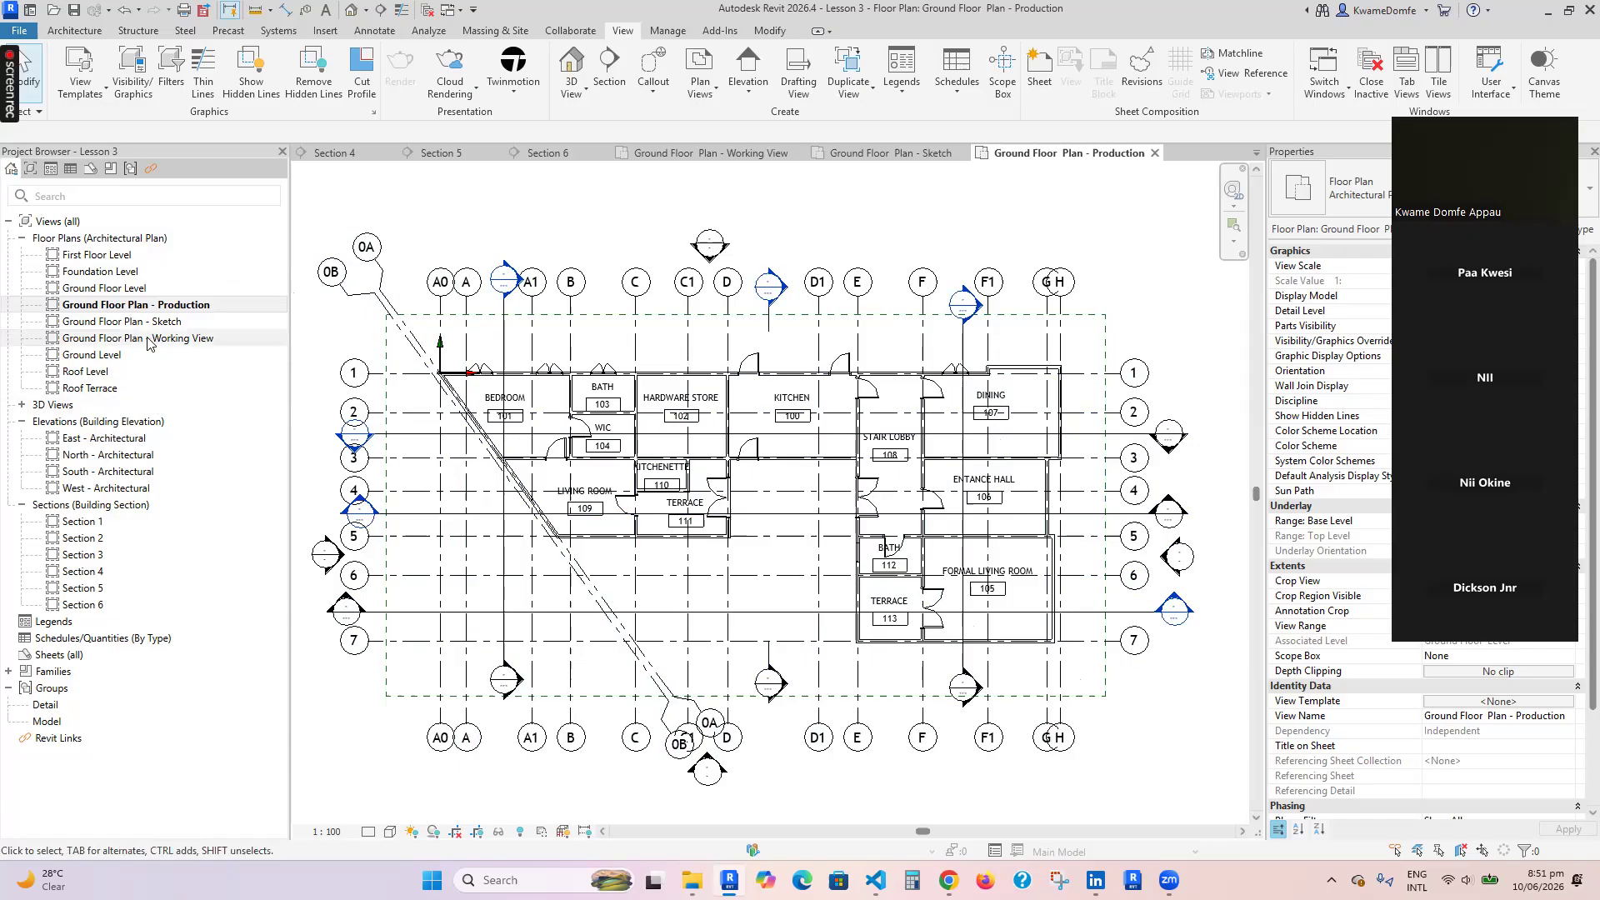
# Duplicate the Ground Floor Plan - Production view with detailing
pyautogui.click(146, 306)
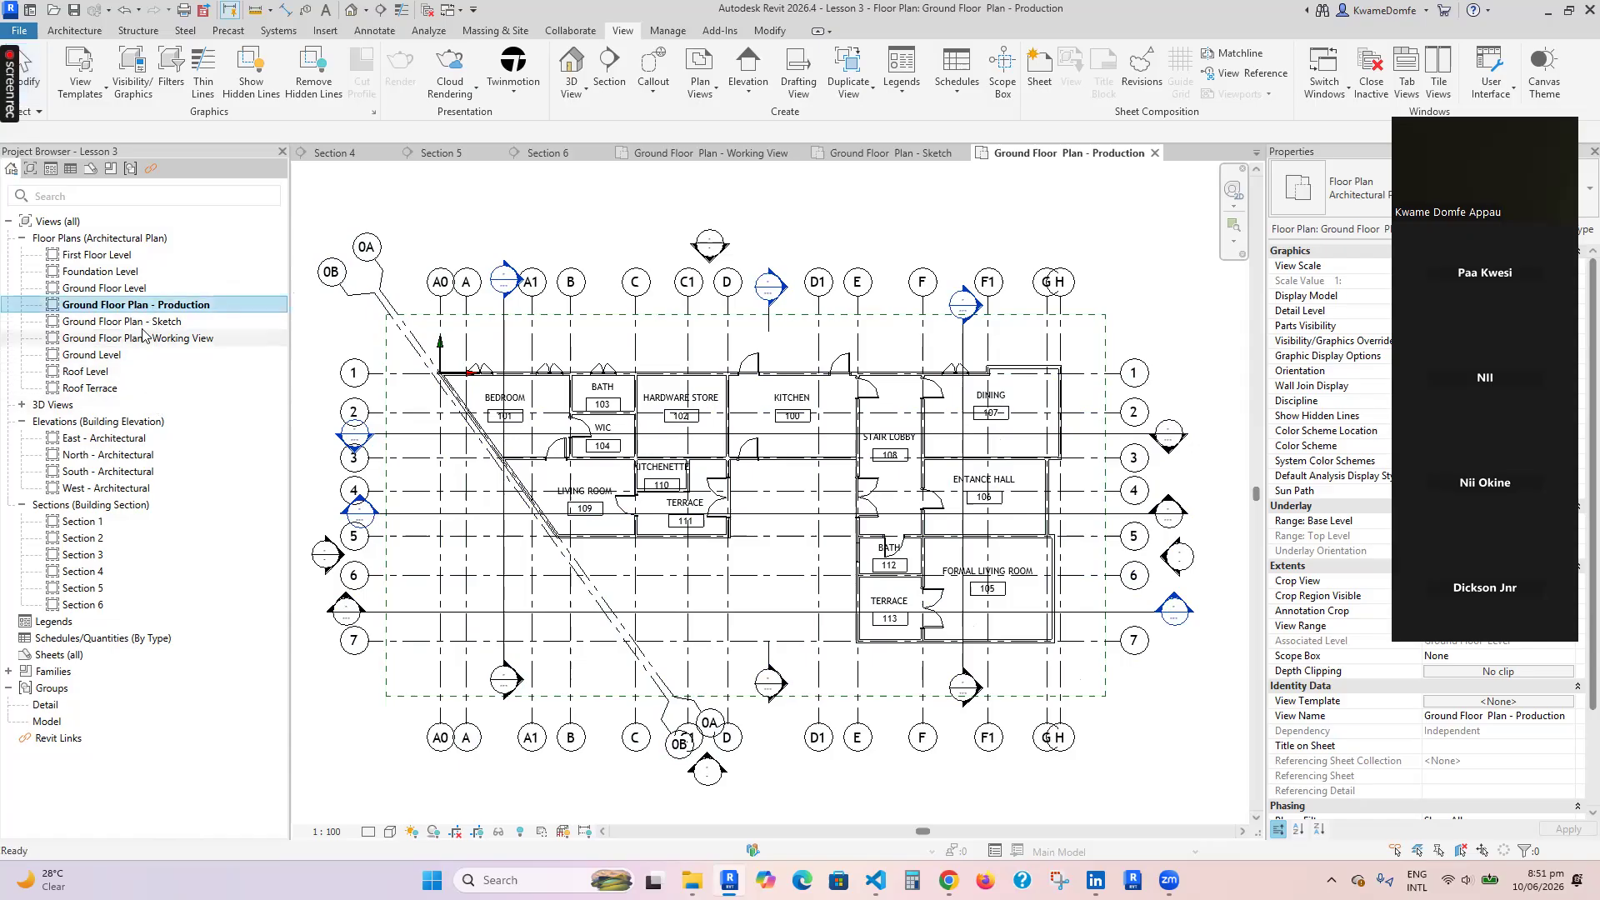
pyautogui.rightClick(157, 305)
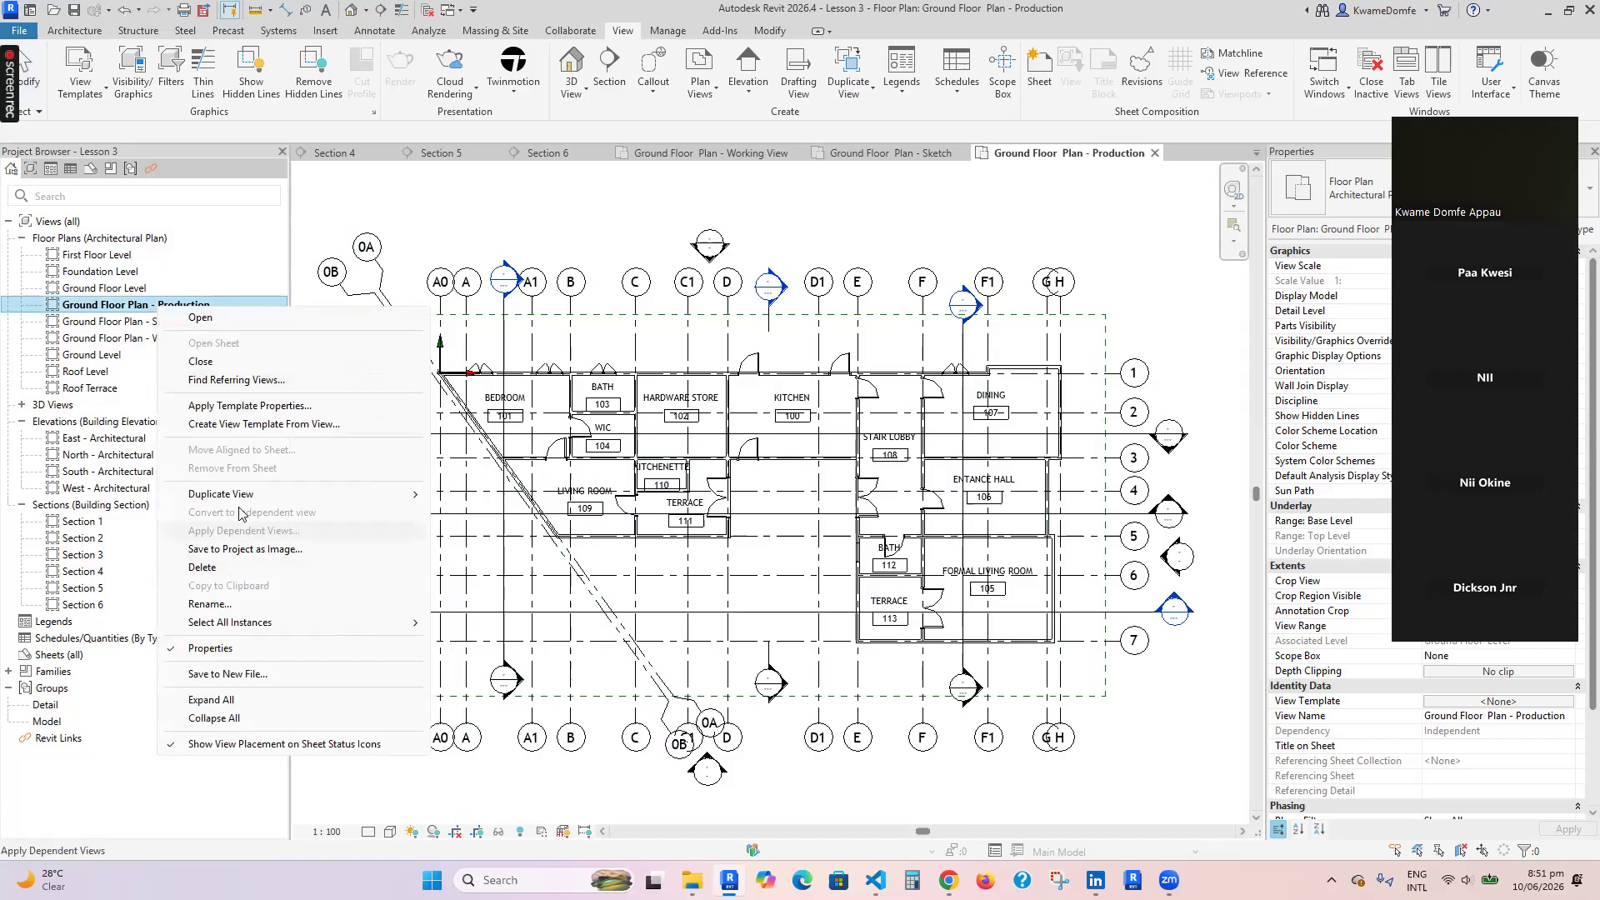
pyautogui.moveTo(243, 496)
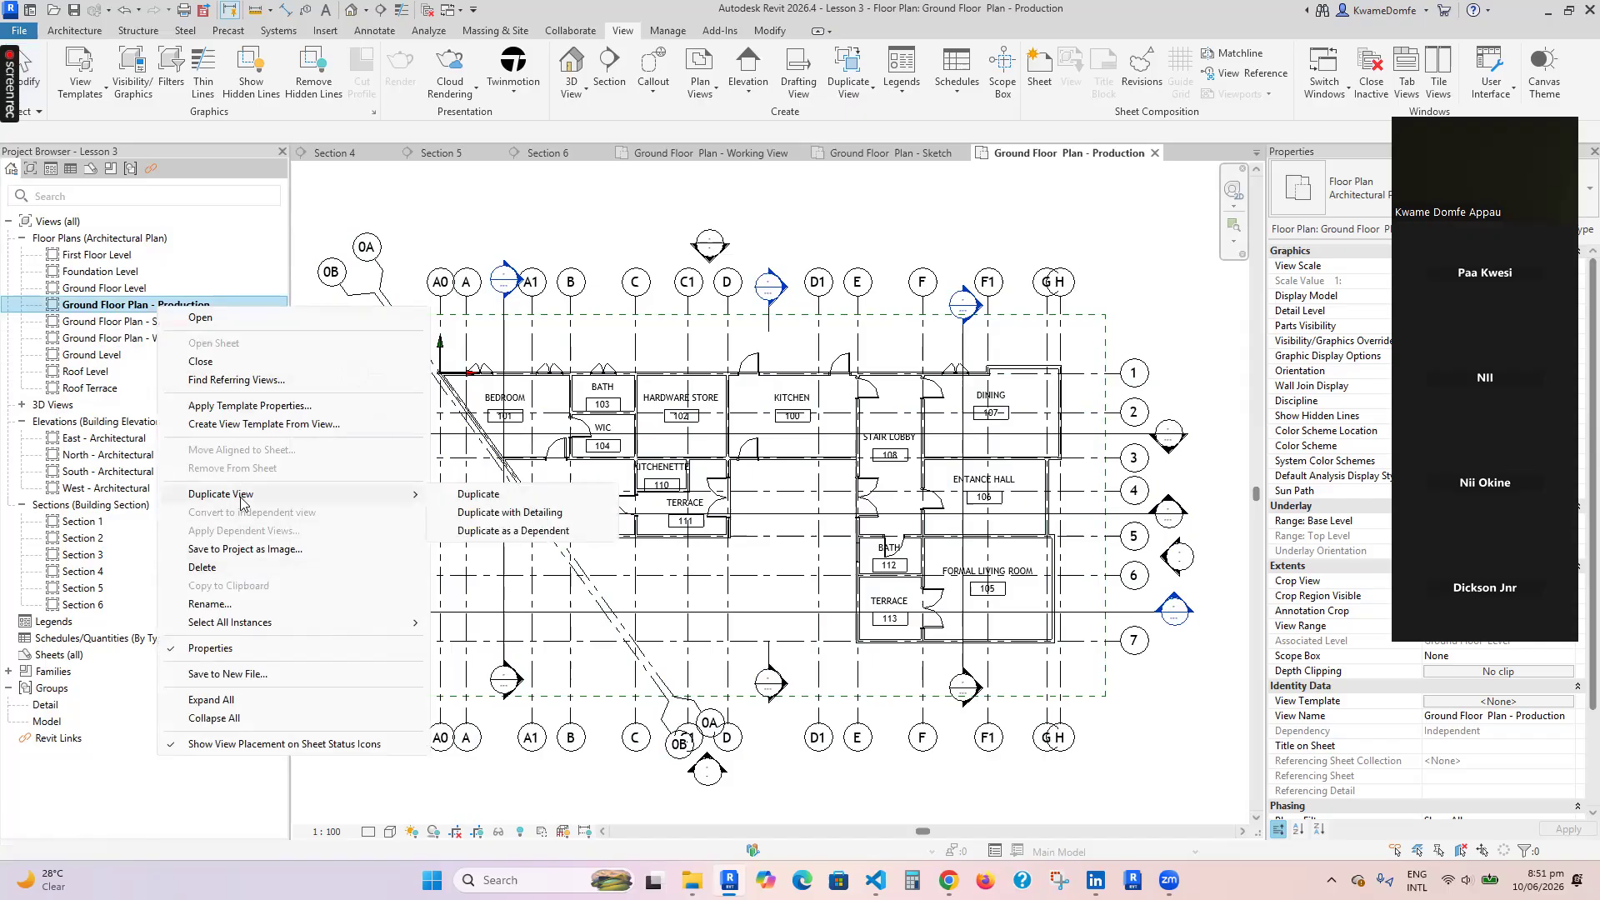
pyautogui.click(485, 514)
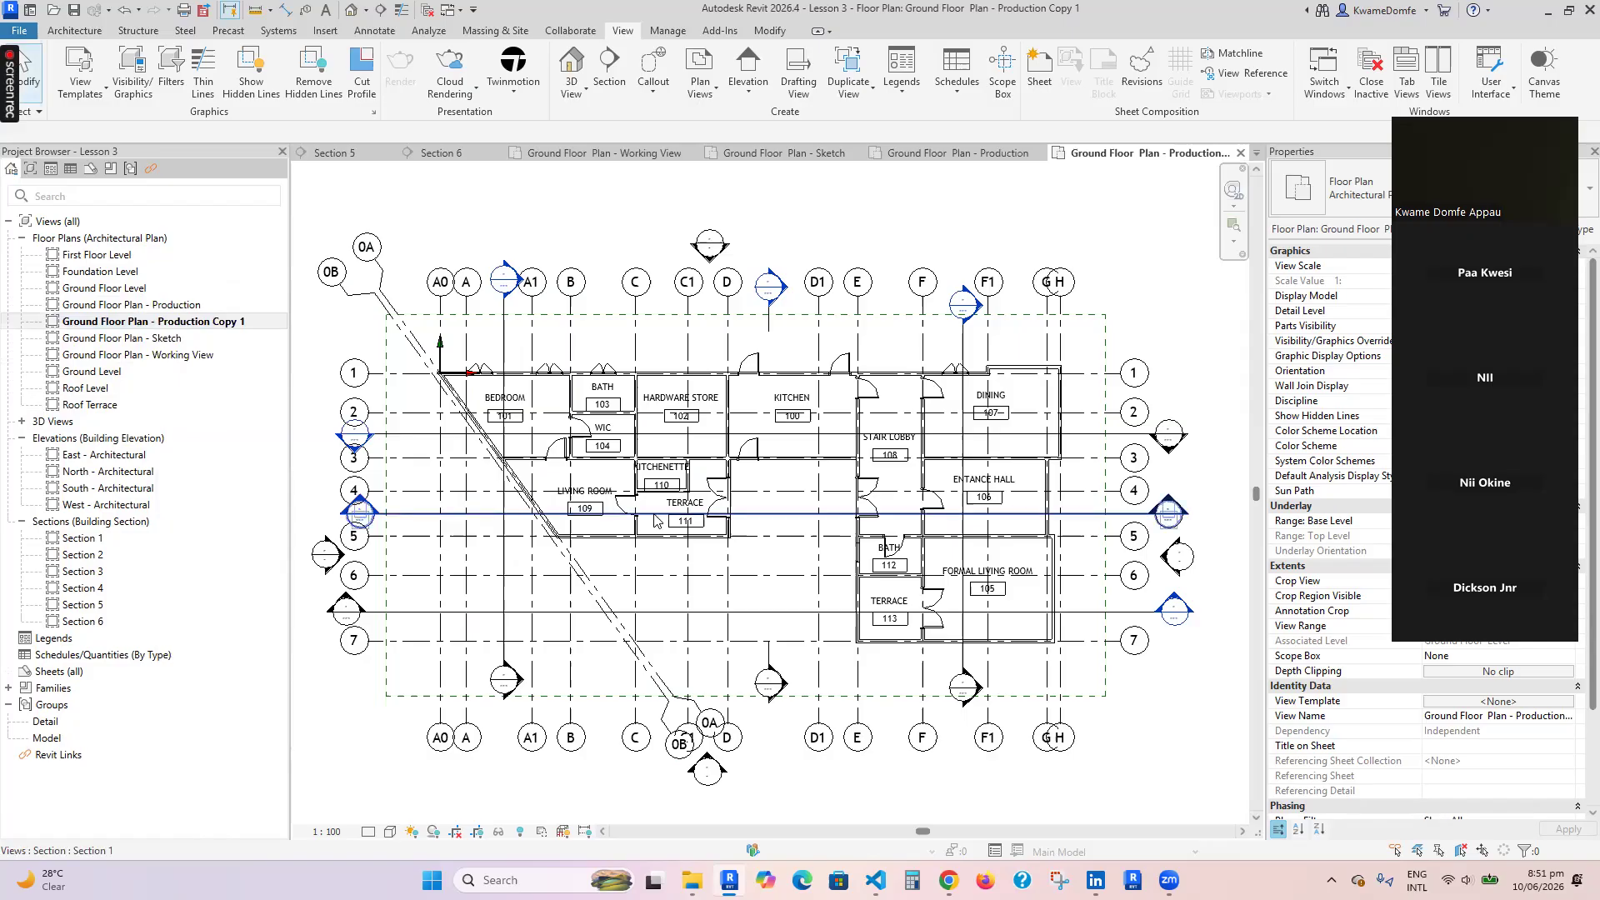
# Rename the Production Copy 1 view to Ground Floor Layout - Plumbing and dismiss the save reminder without saving
pyautogui.rightClick(148, 324)
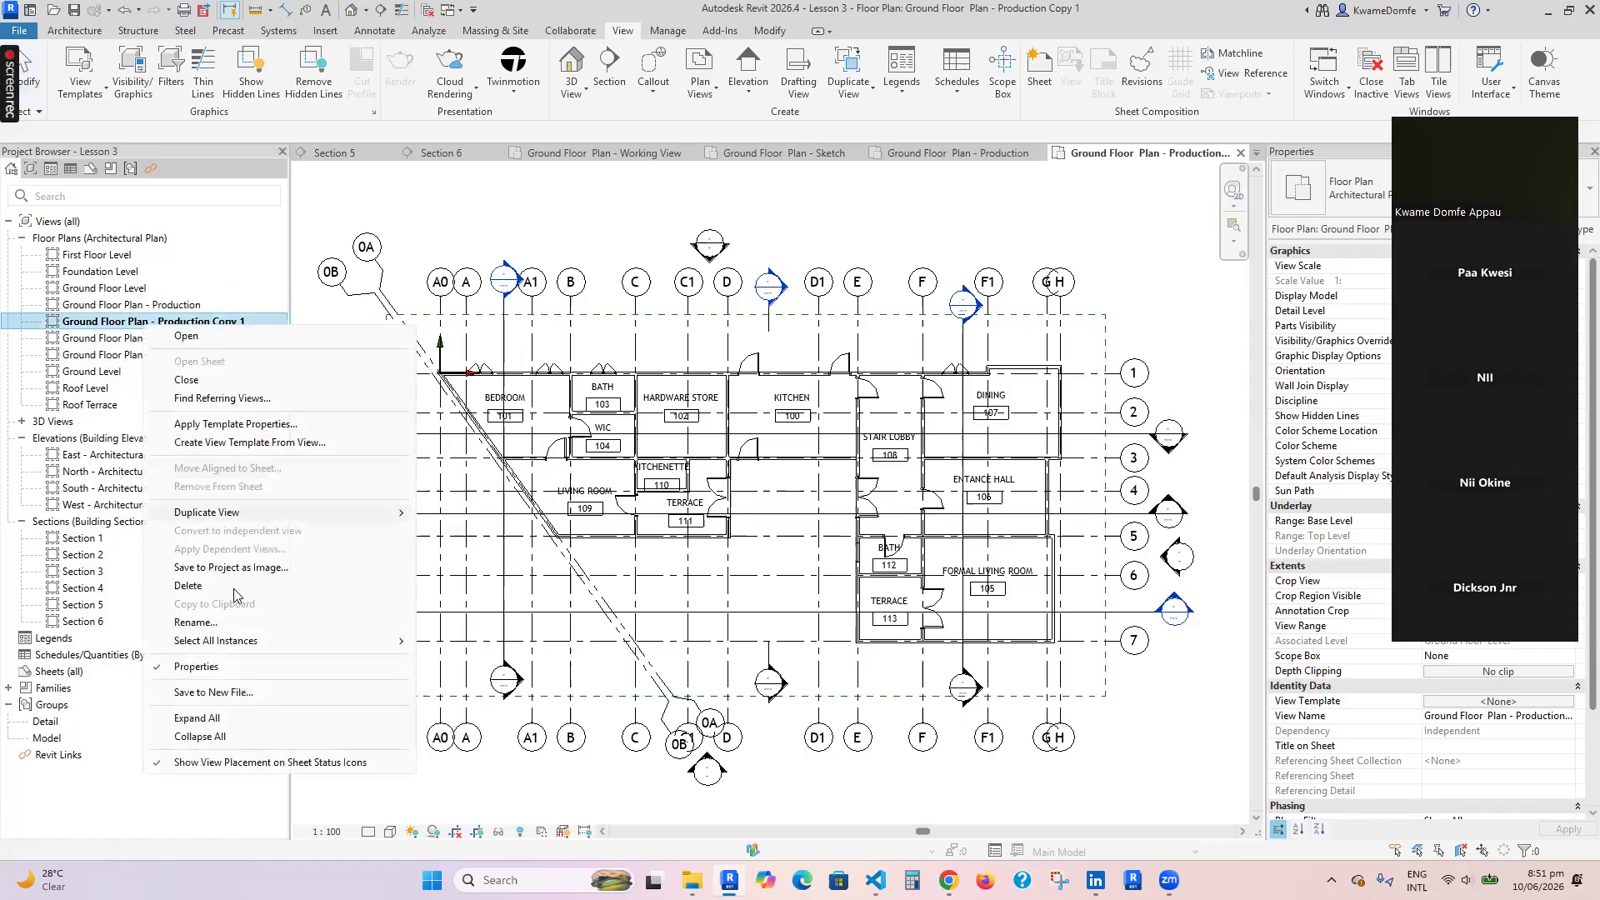
pyautogui.click(200, 622)
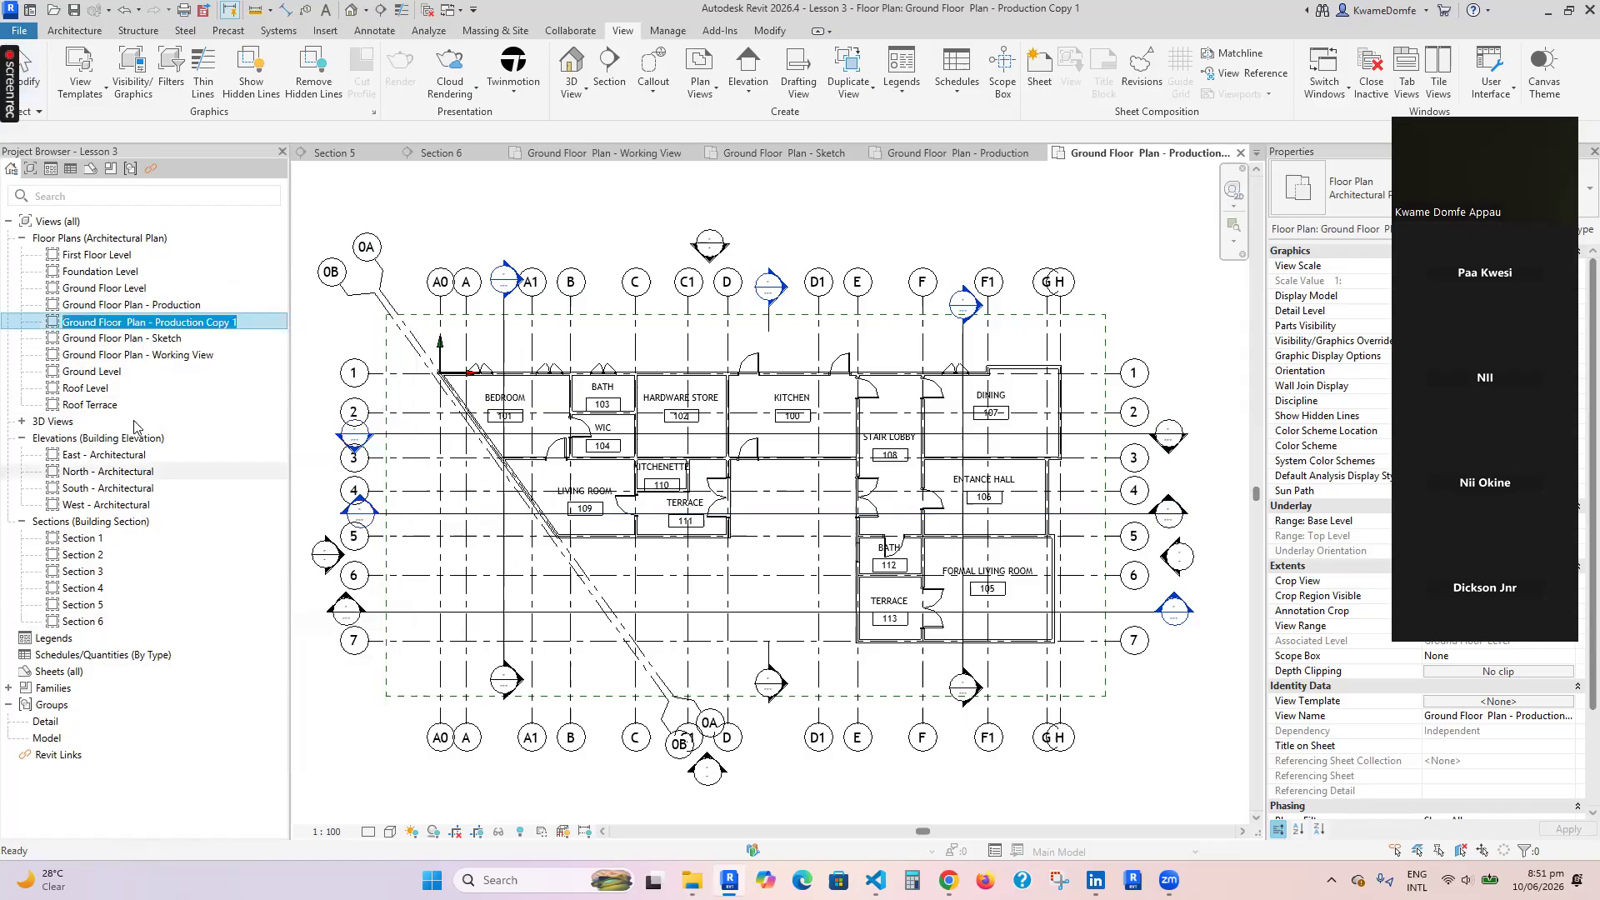
pyautogui.click(225, 322)
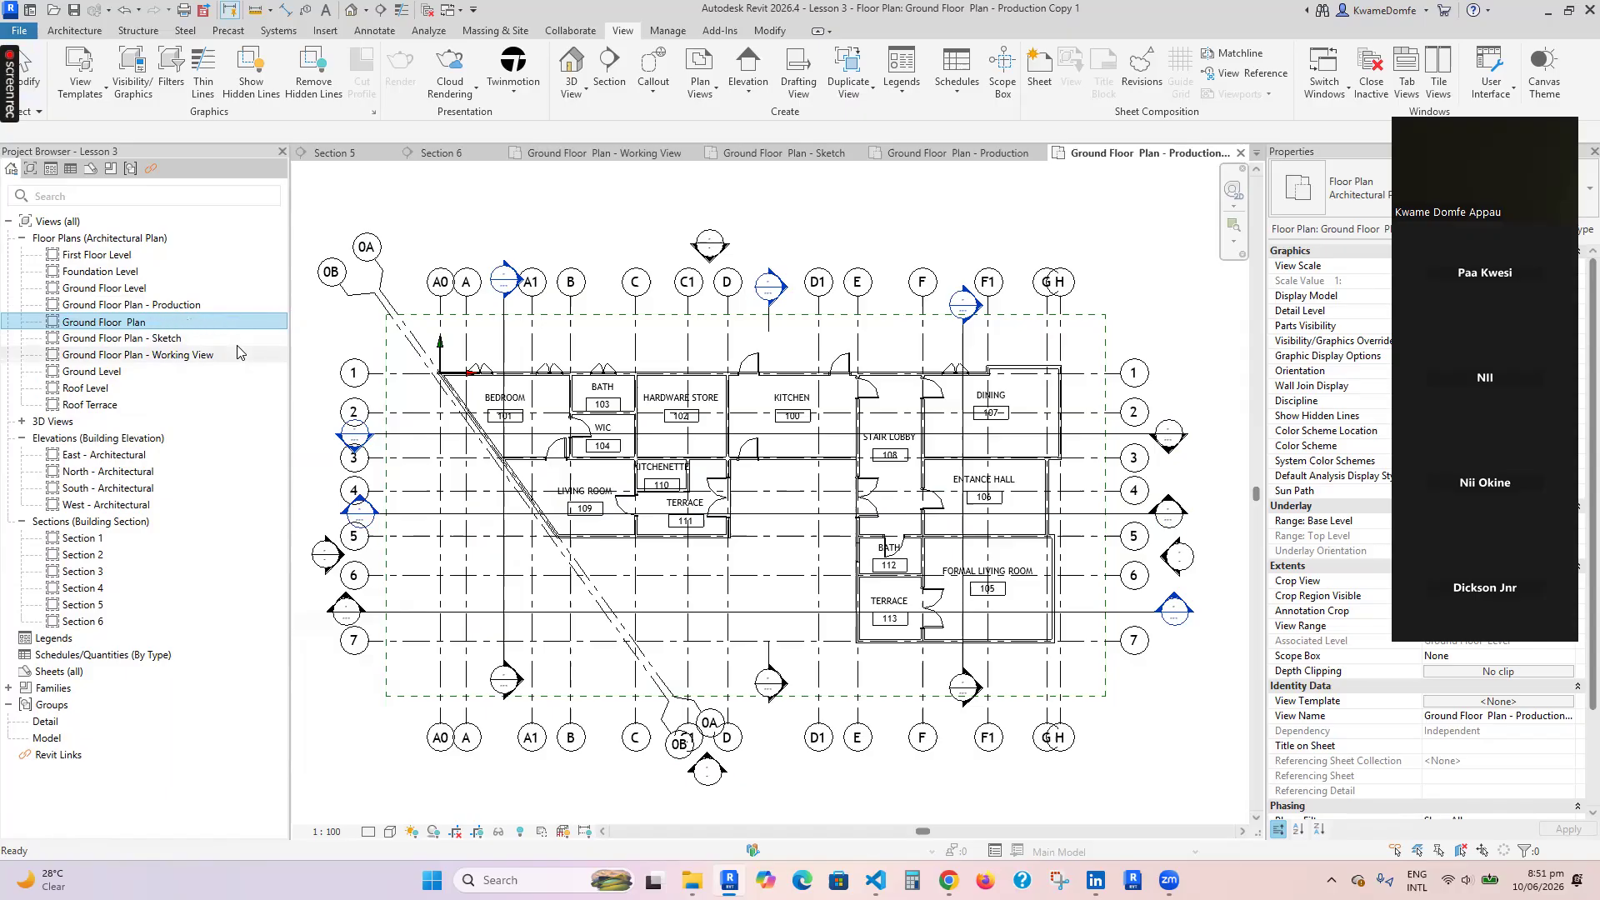
pyautogui.press('BackSpace')
pyautogui.press('BackSpace')
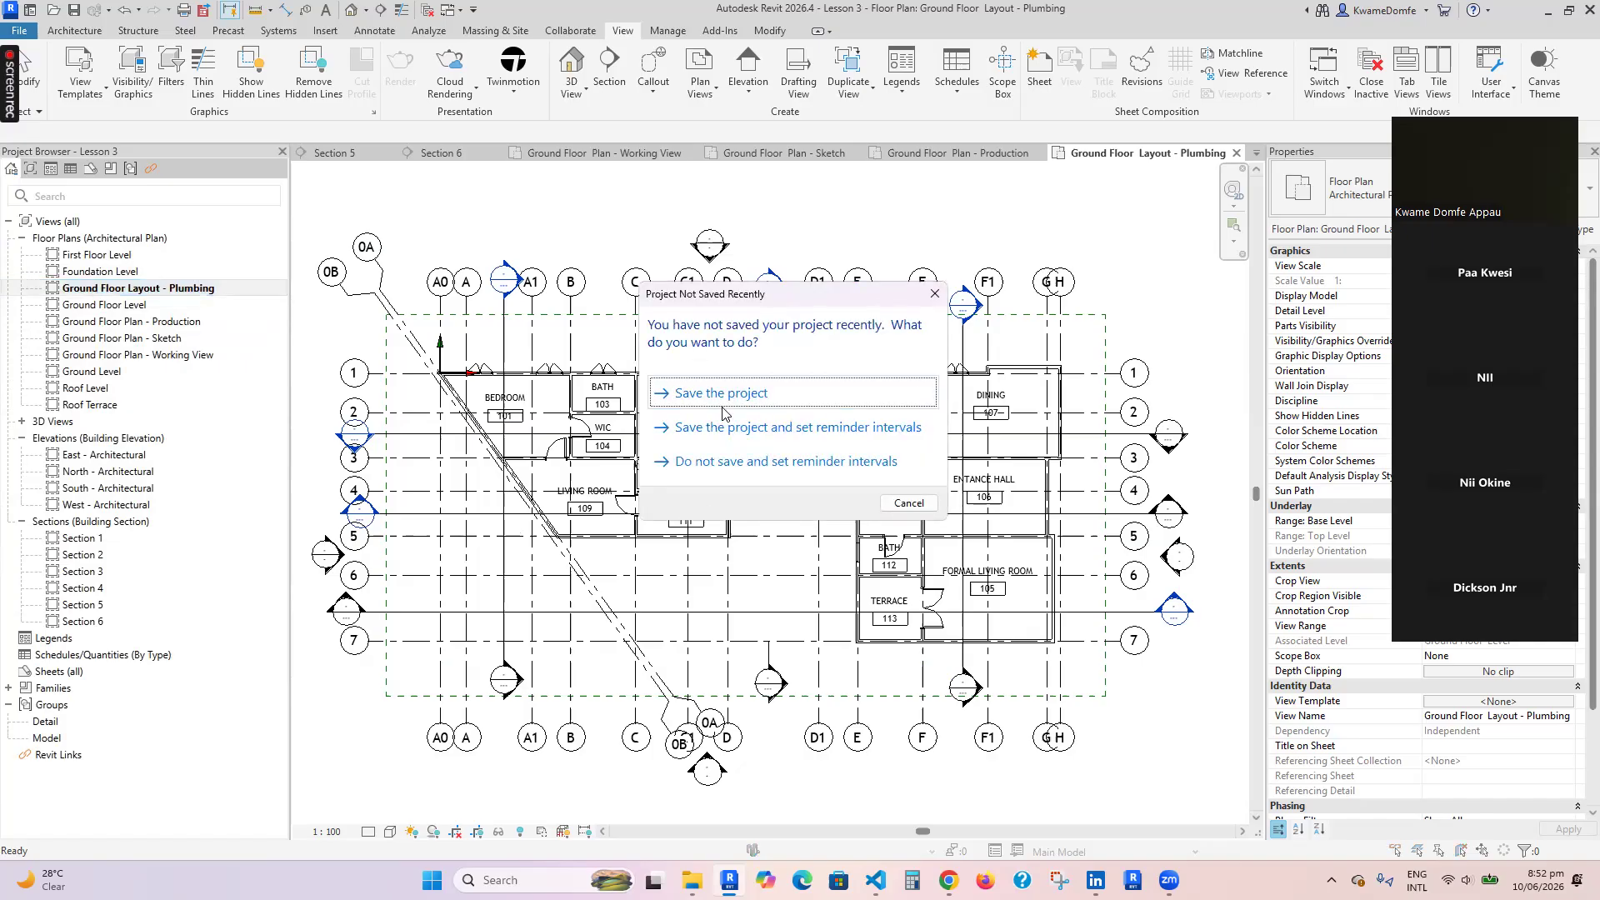
pyautogui.click(908, 502)
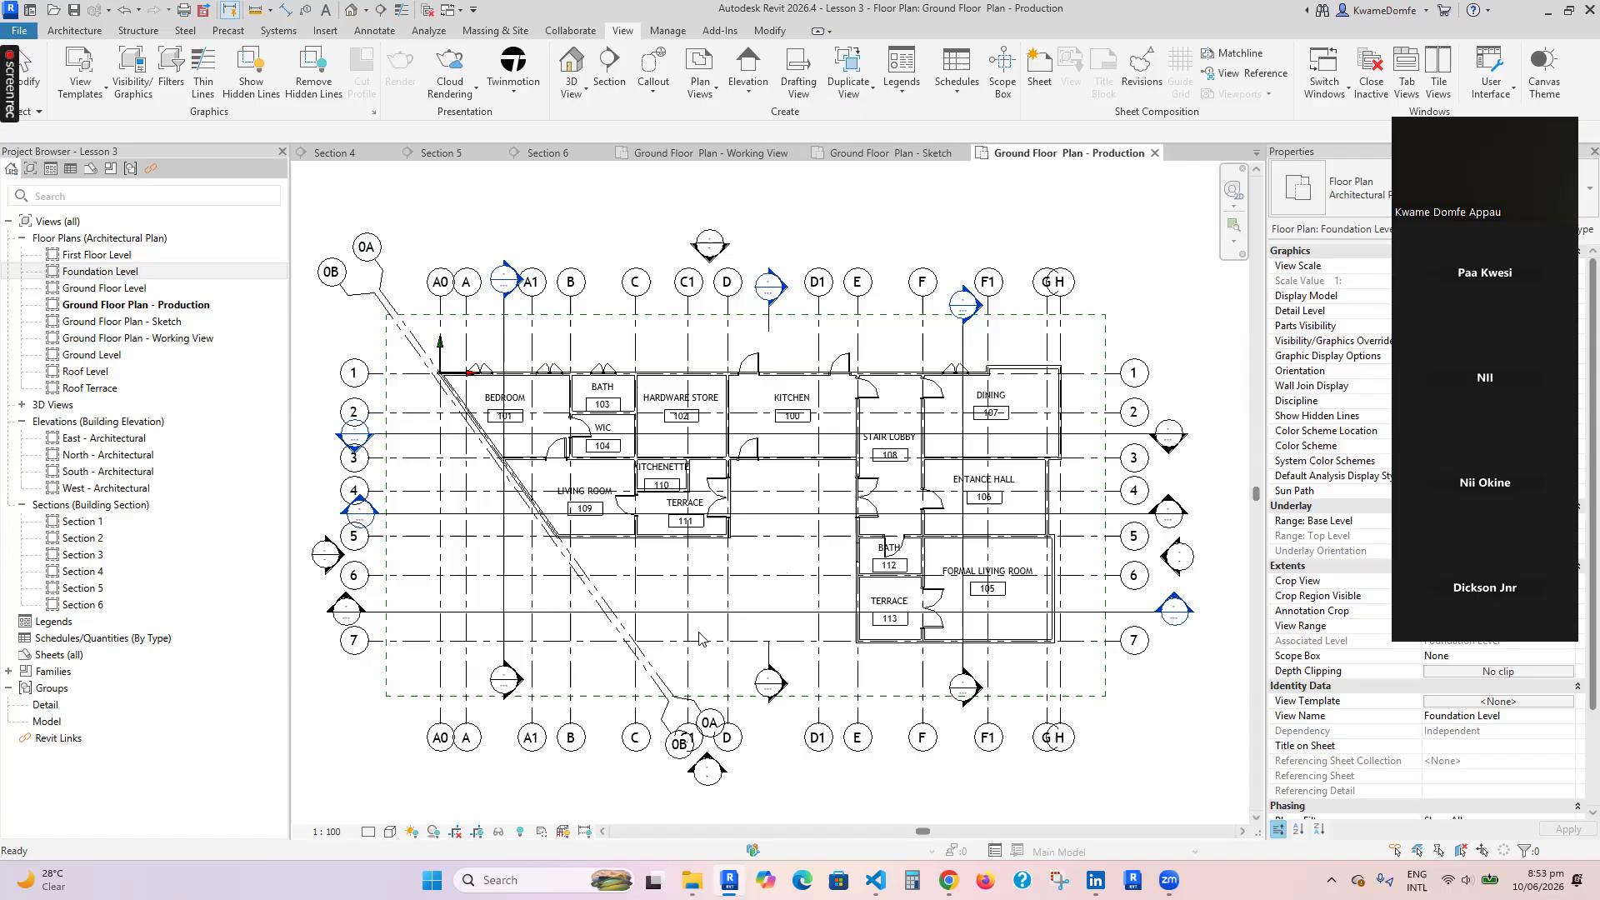
pyautogui.scroll(-3, 700, 639)
pyautogui.click(635, 301)
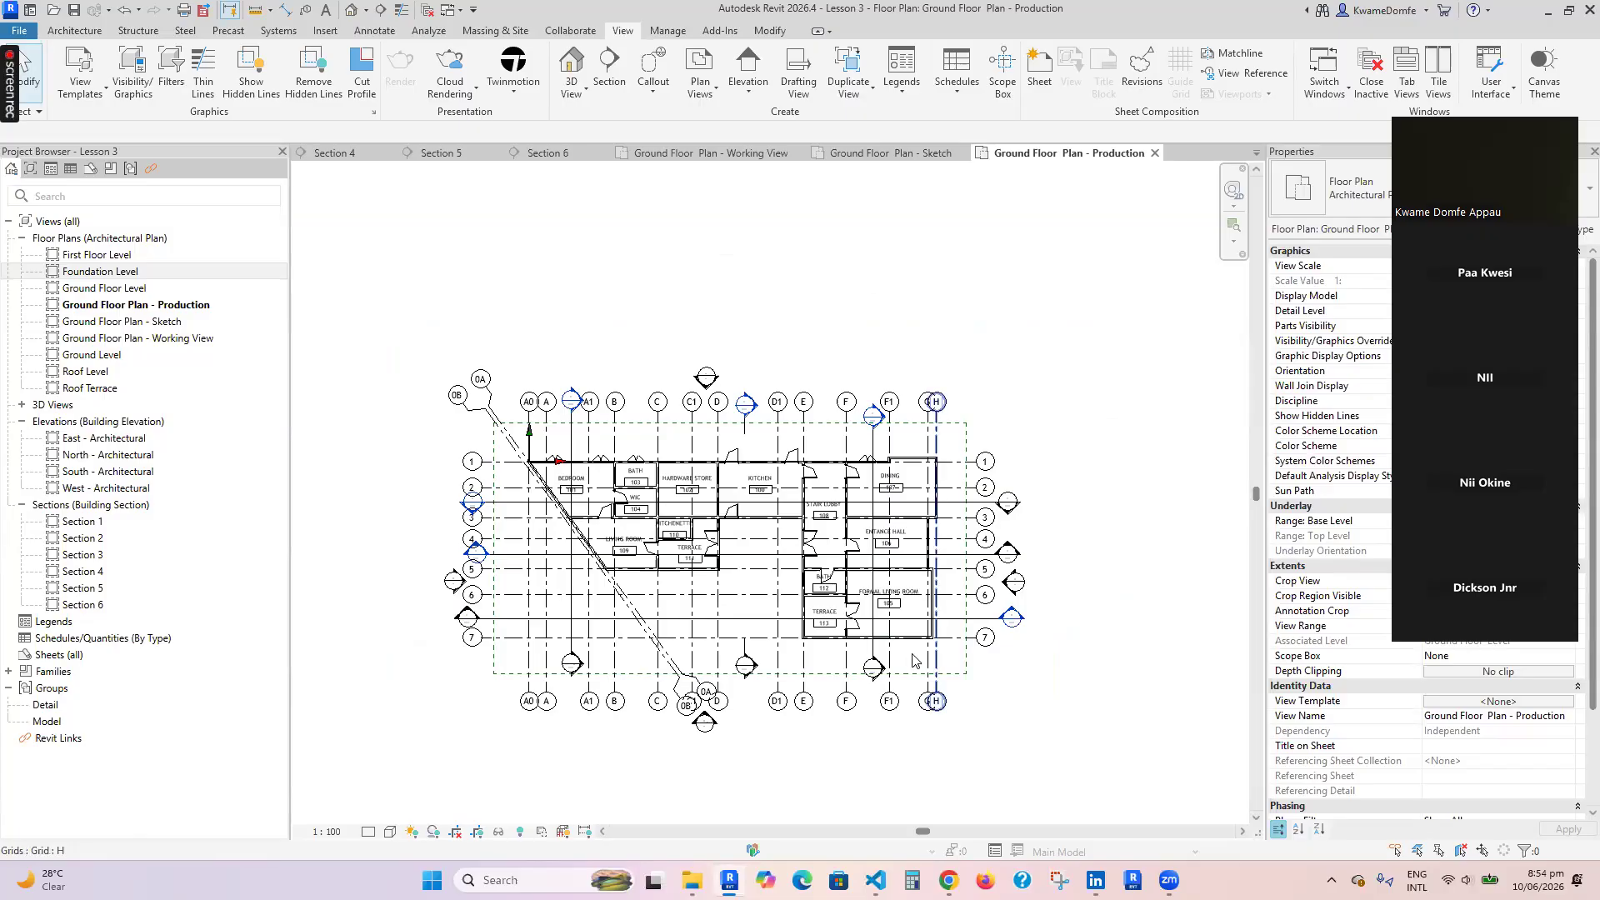
pyautogui.scroll(2, 710, 684)
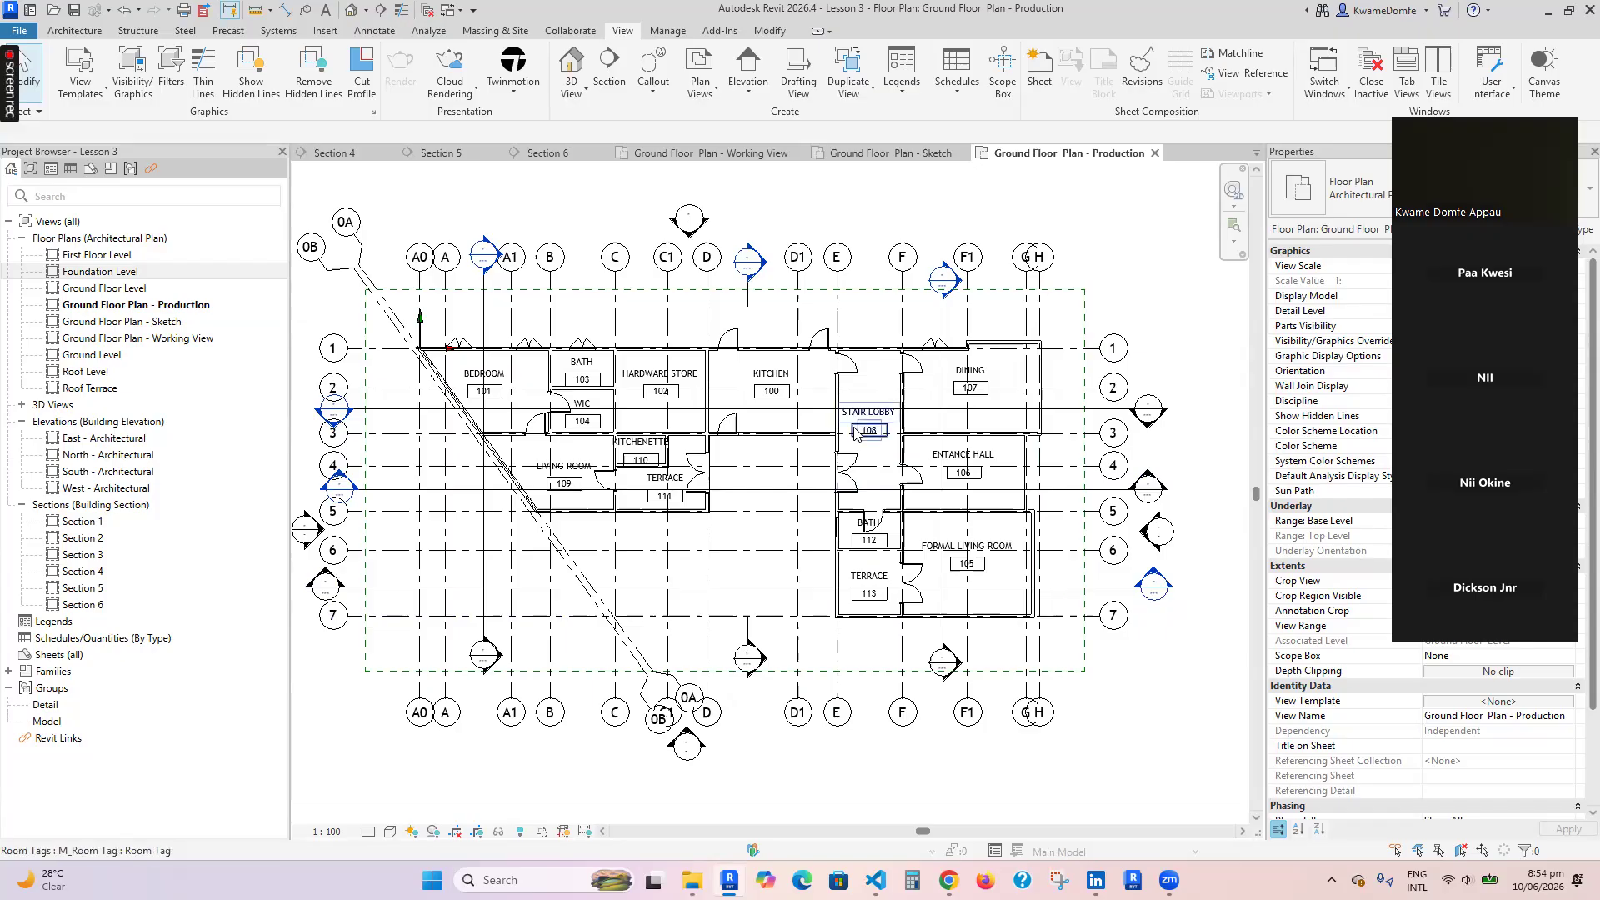
pyautogui.scroll(-1, 854, 431)
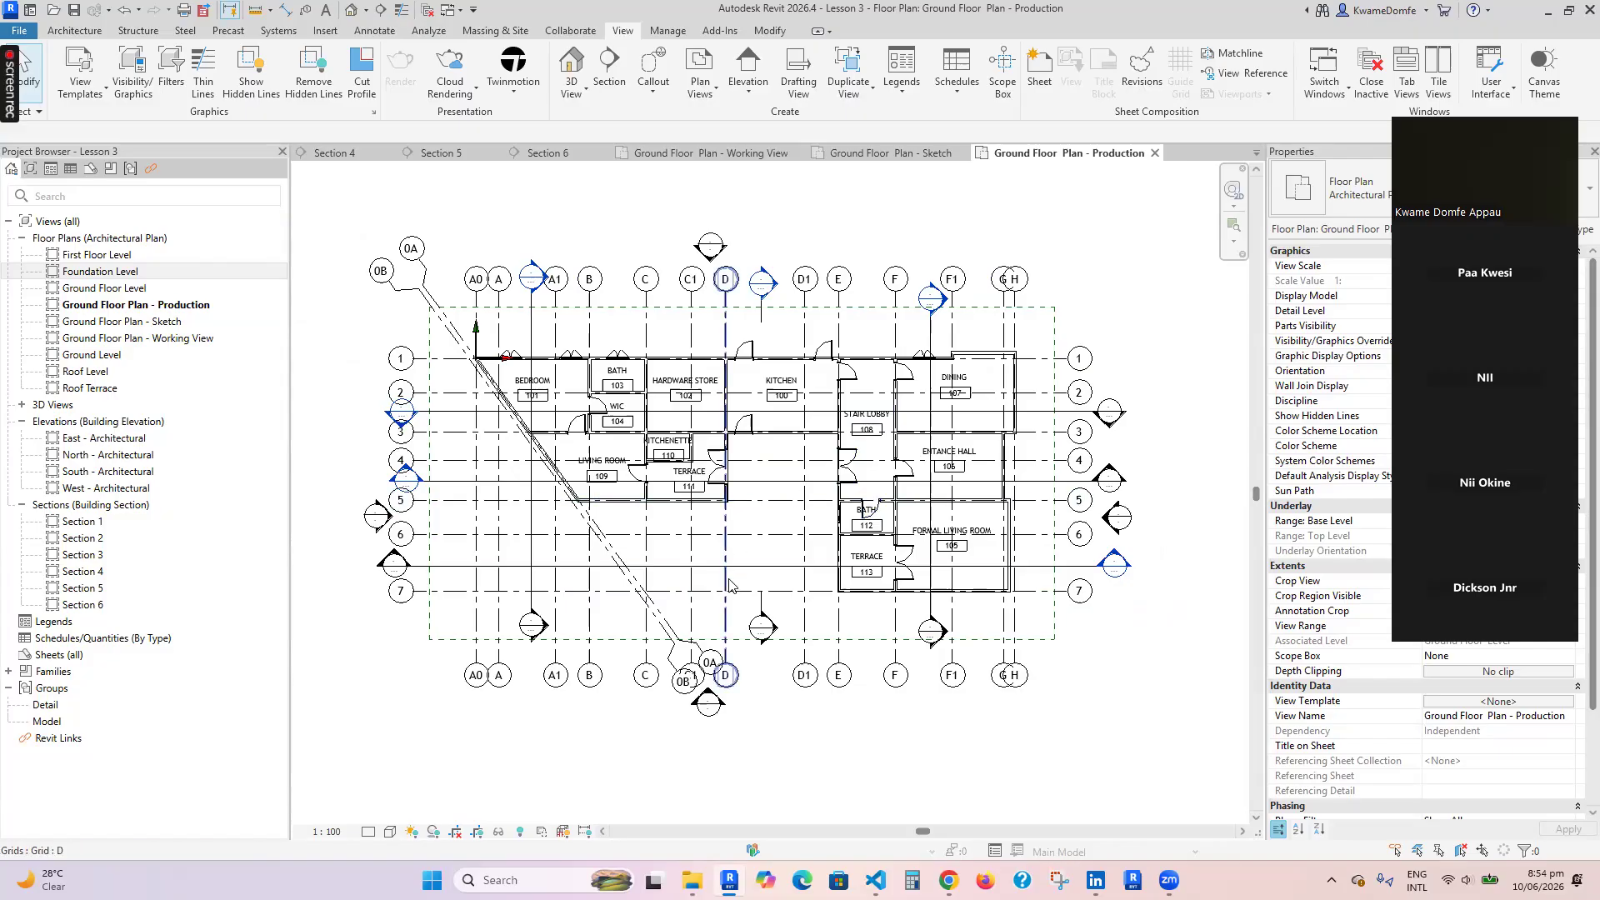
pyautogui.scroll(-1, 730, 575)
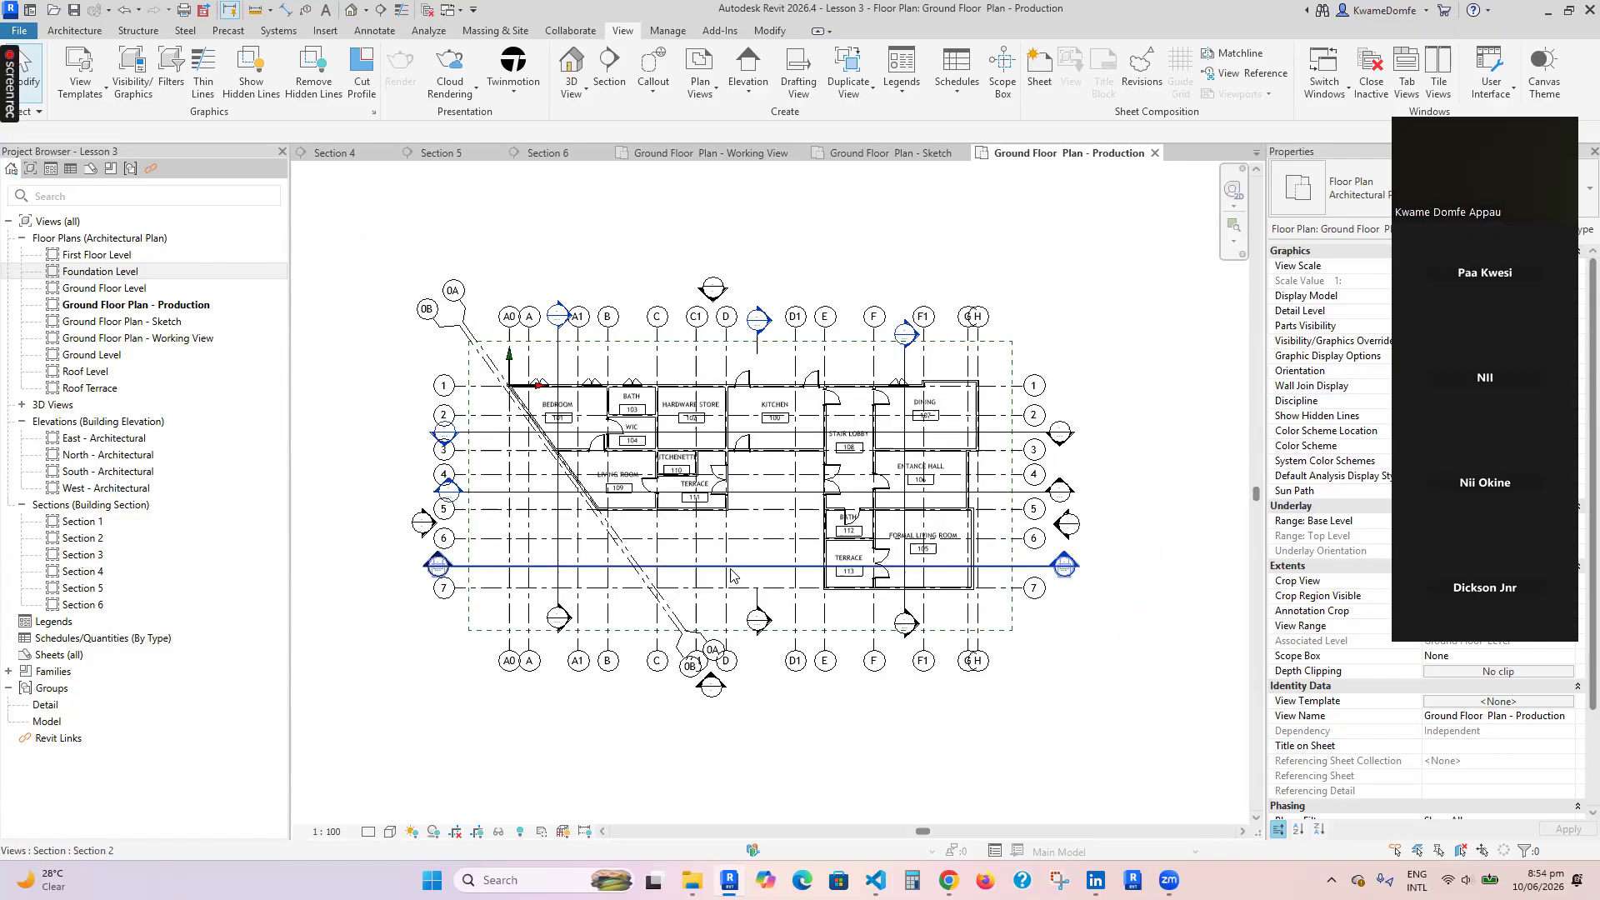
pyautogui.scroll(-4, 554, 606)
pyautogui.scroll(3, 629, 454)
pyautogui.scroll(-3, 694, 547)
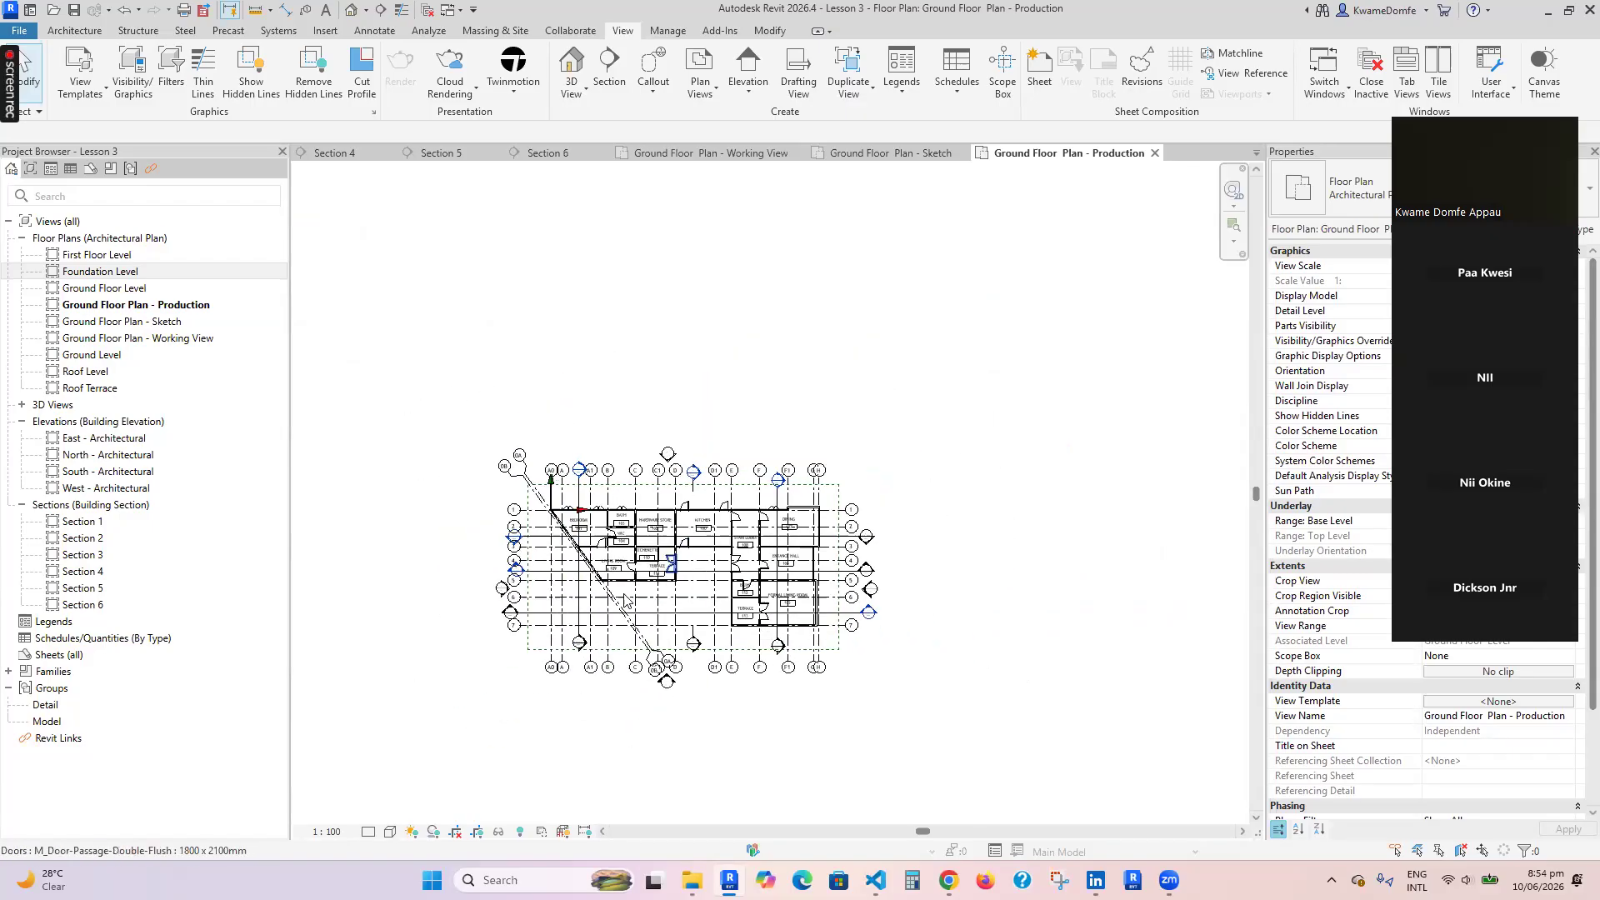
pyautogui.scroll(2, 590, 645)
pyautogui.scroll(1, 666, 634)
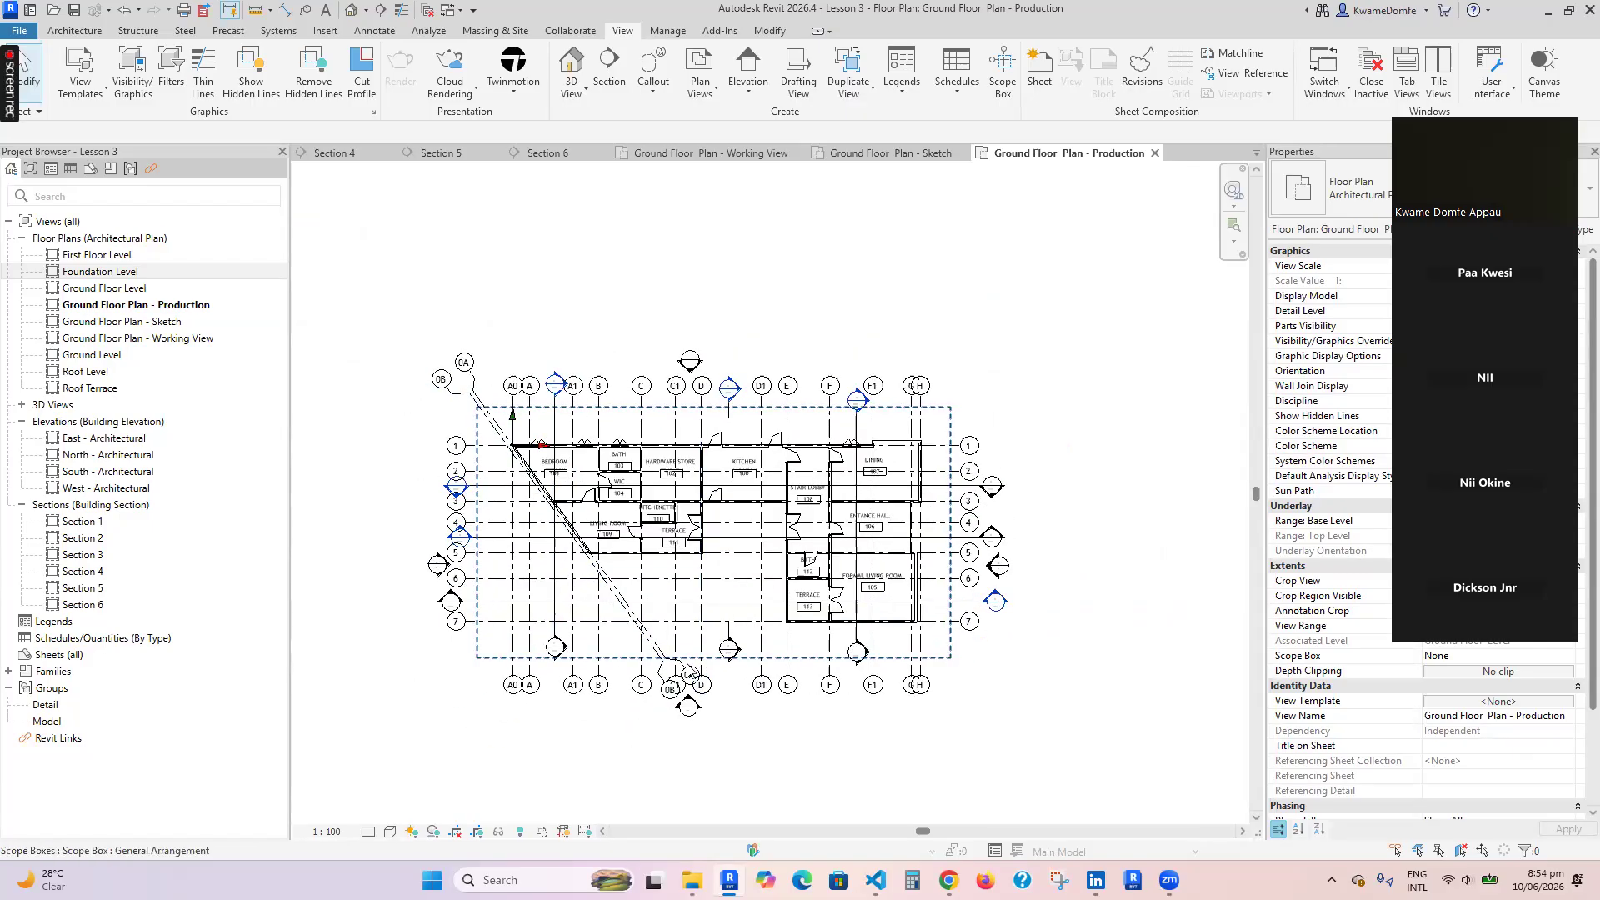
pyautogui.scroll(2, 672, 652)
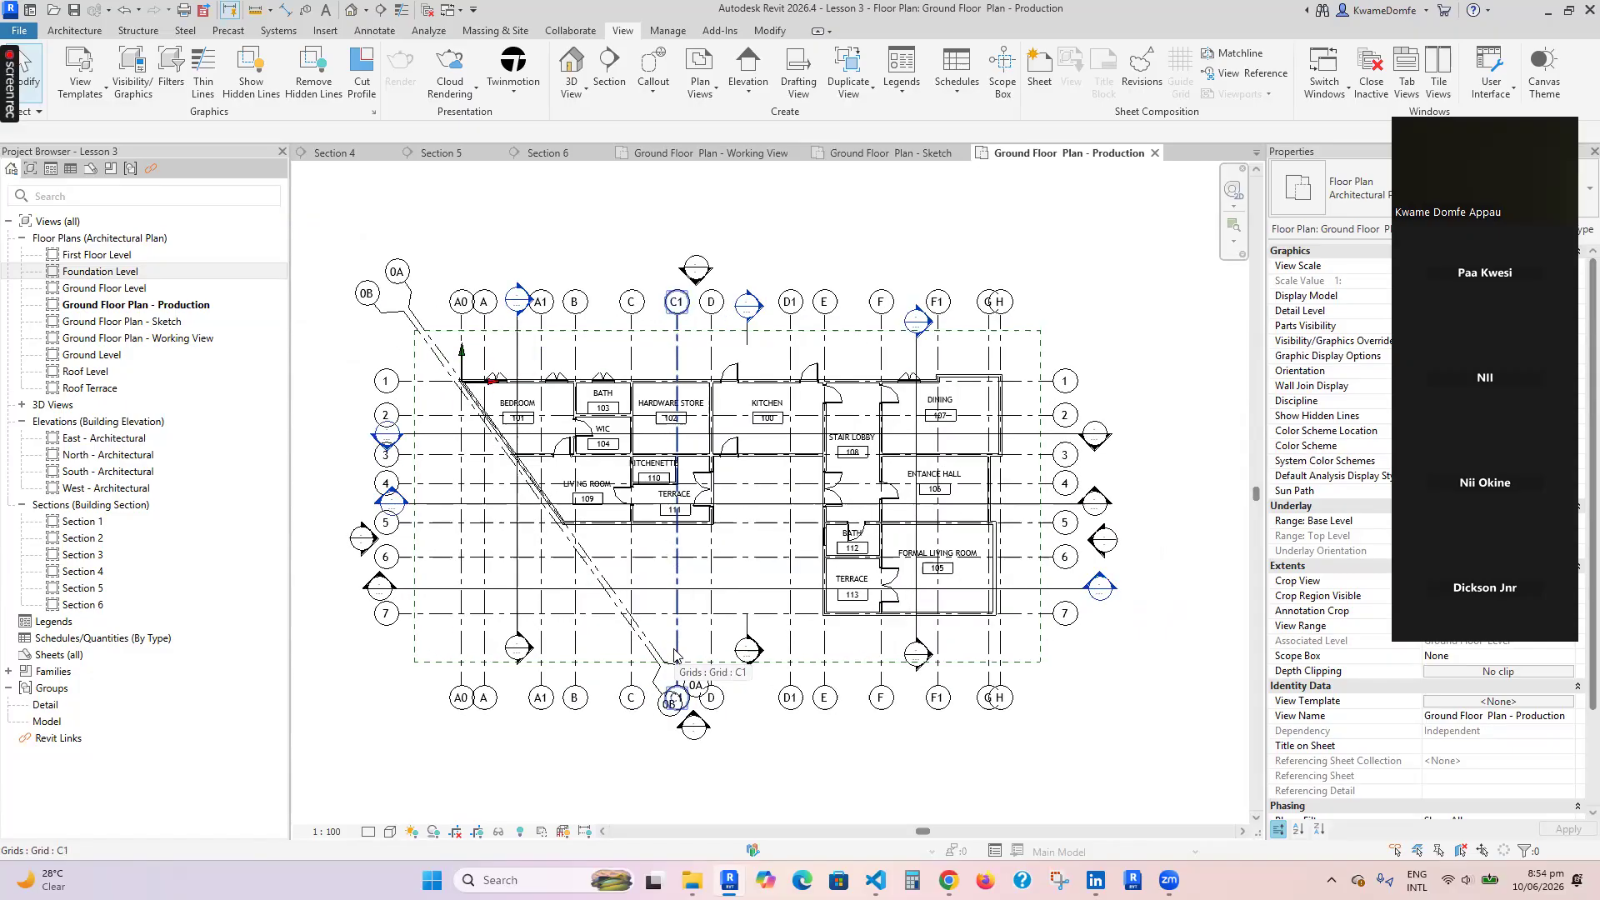
pyautogui.scroll(-2, 708, 630)
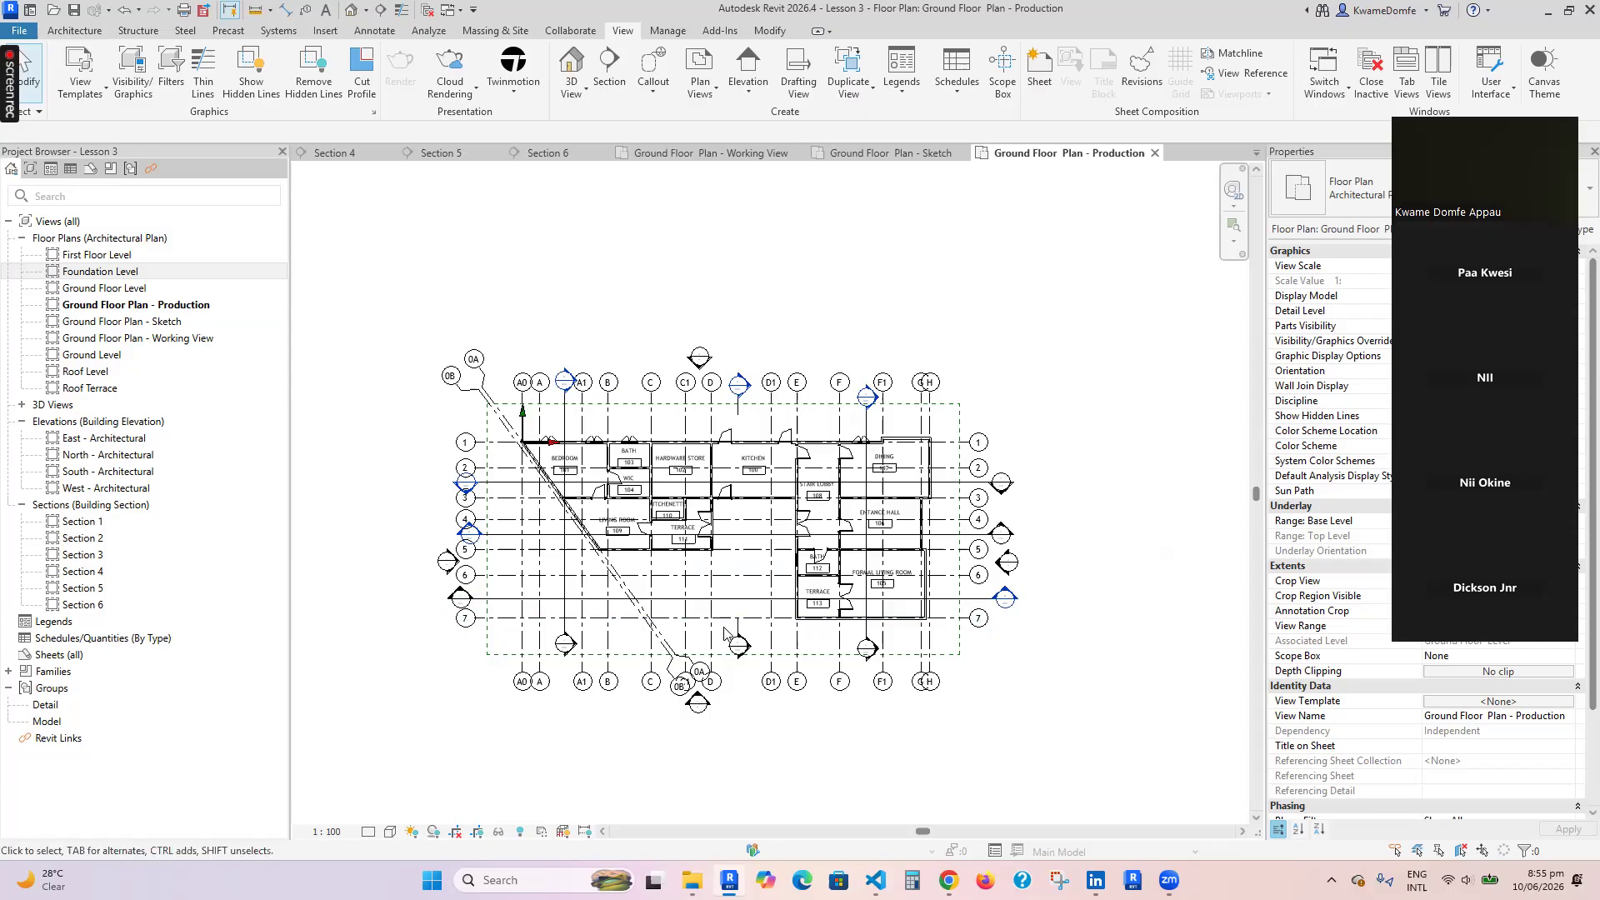
pyautogui.scroll(1, 722, 623)
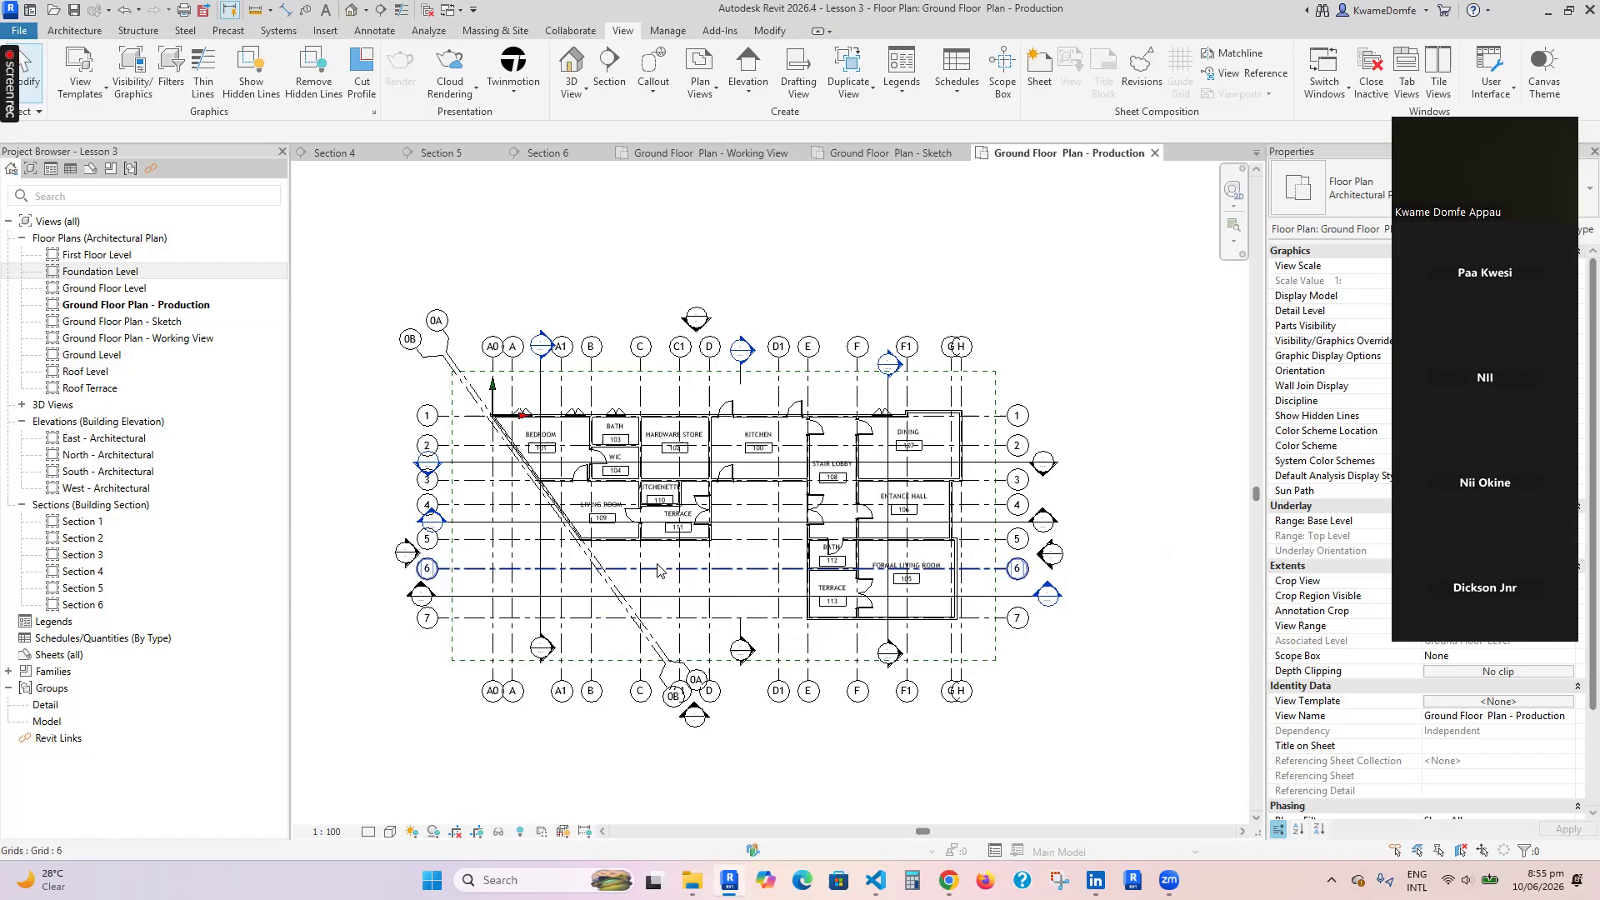
pyautogui.scroll(-1, 657, 570)
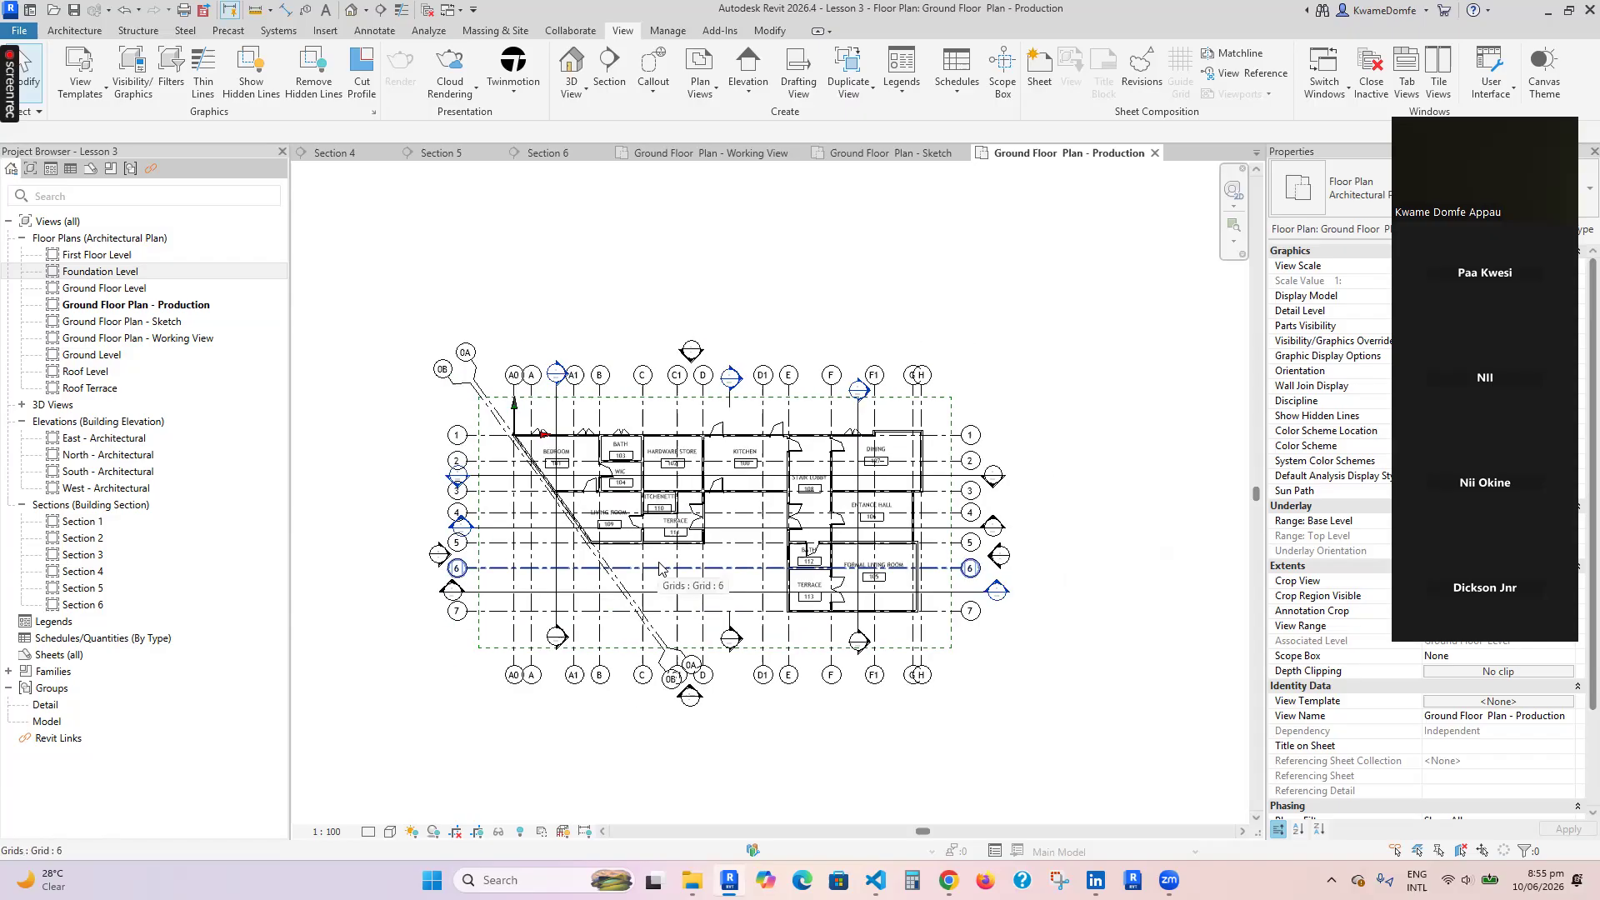
pyautogui.scroll(-1, 673, 561)
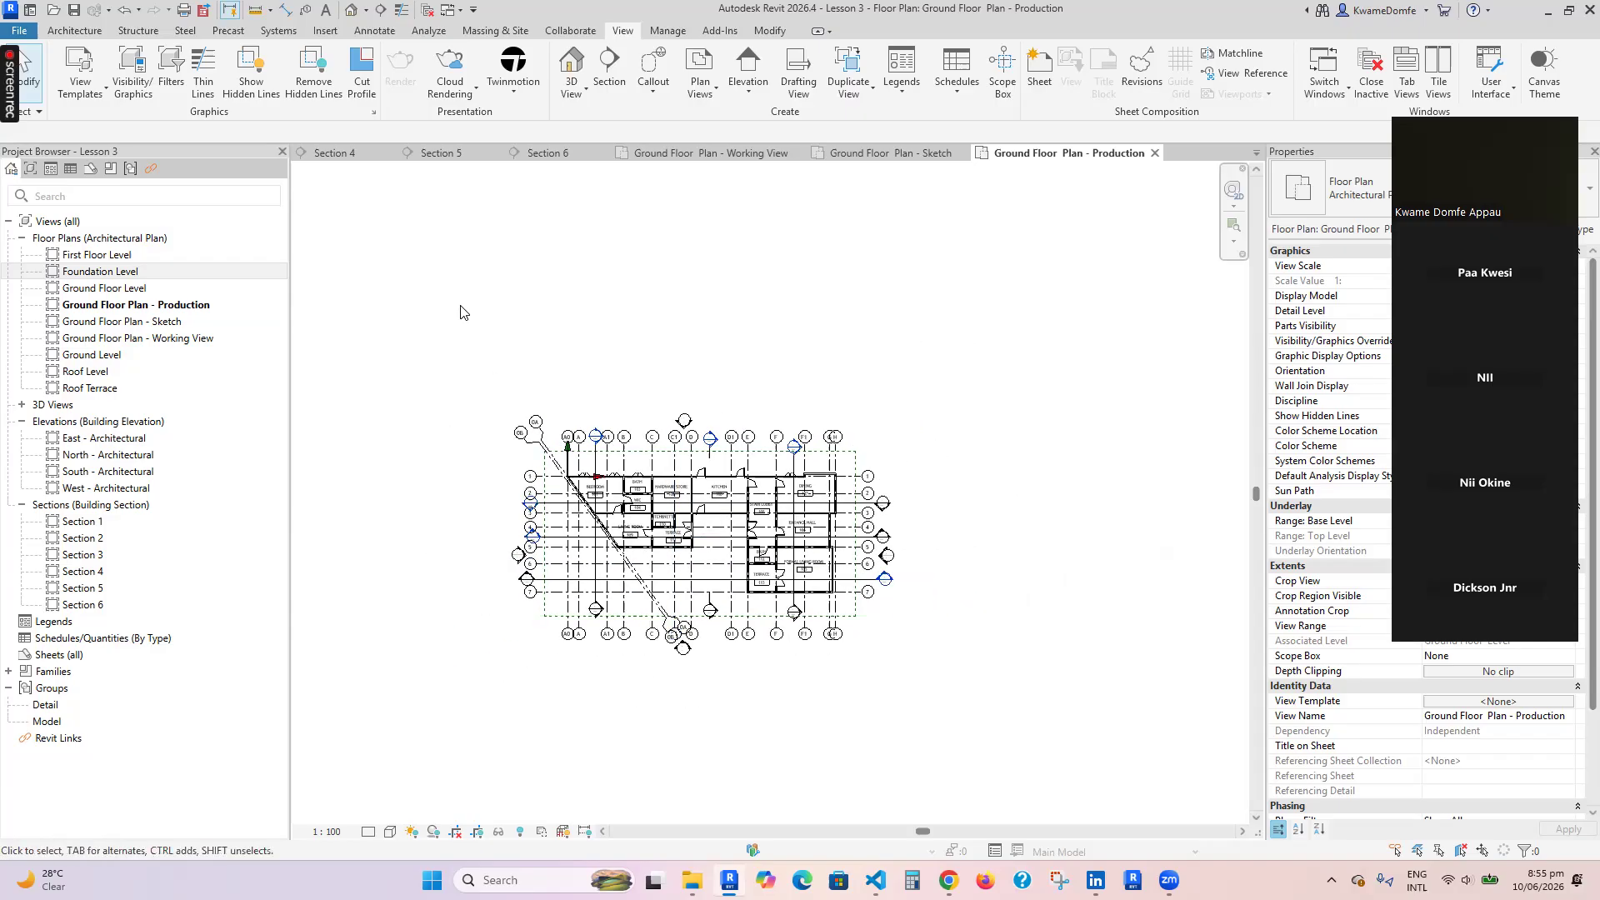
# Open the default 3D view and examine the stacked exterior walls at the projecting wing by selecting individual wall segments
pyautogui.click(352, 12)
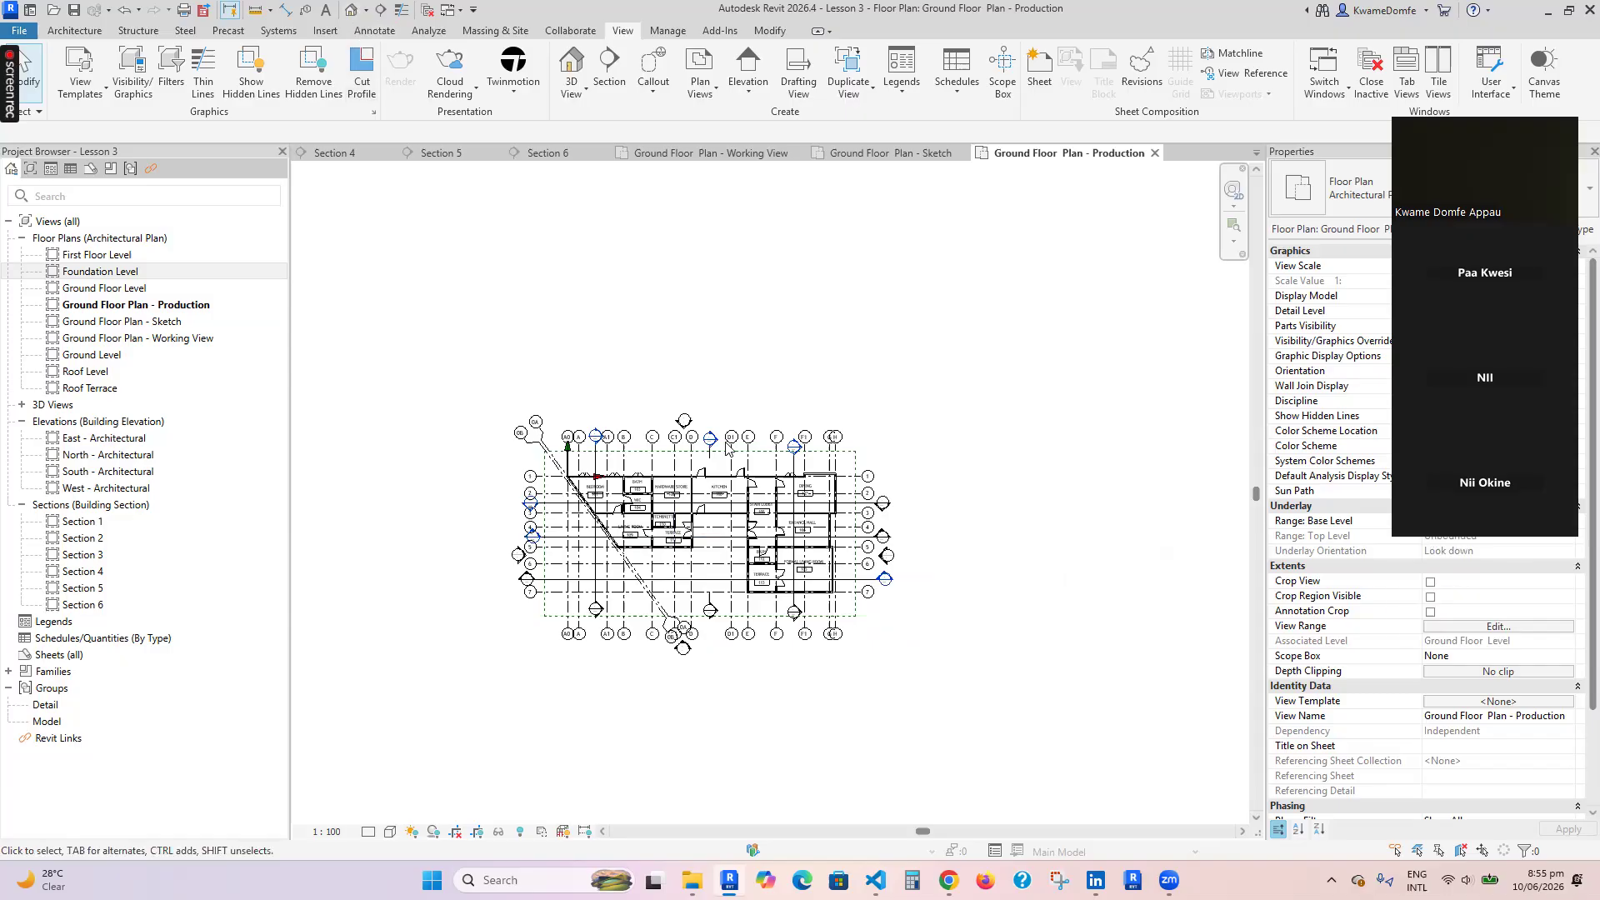
pyautogui.scroll(4, 923, 569)
pyautogui.scroll(4, 925, 562)
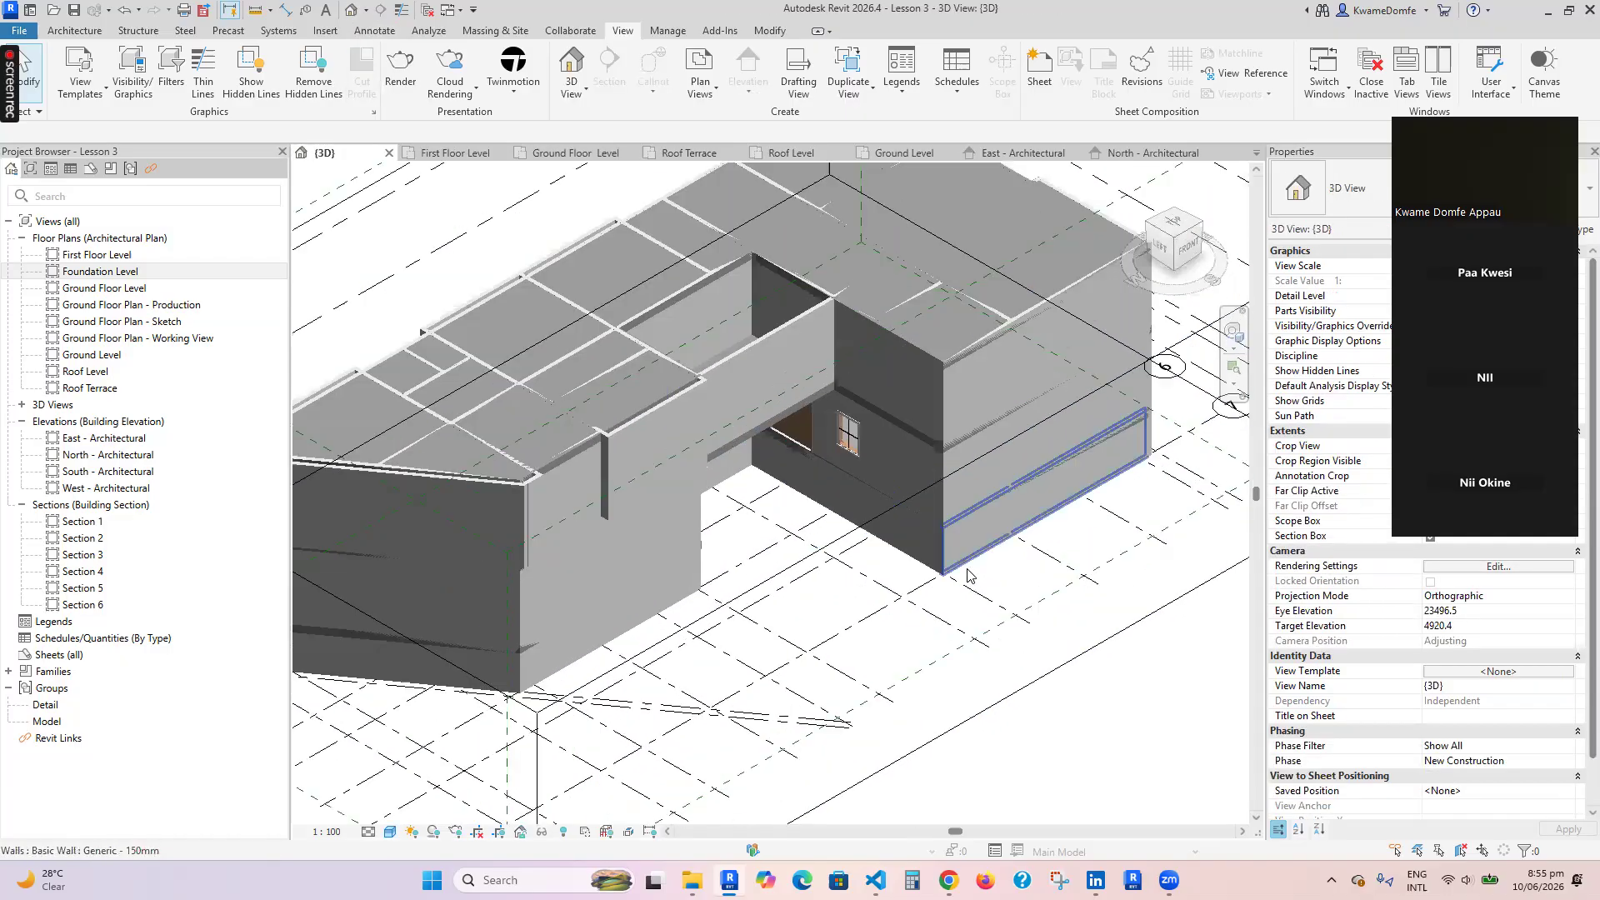
pyautogui.click(937, 536)
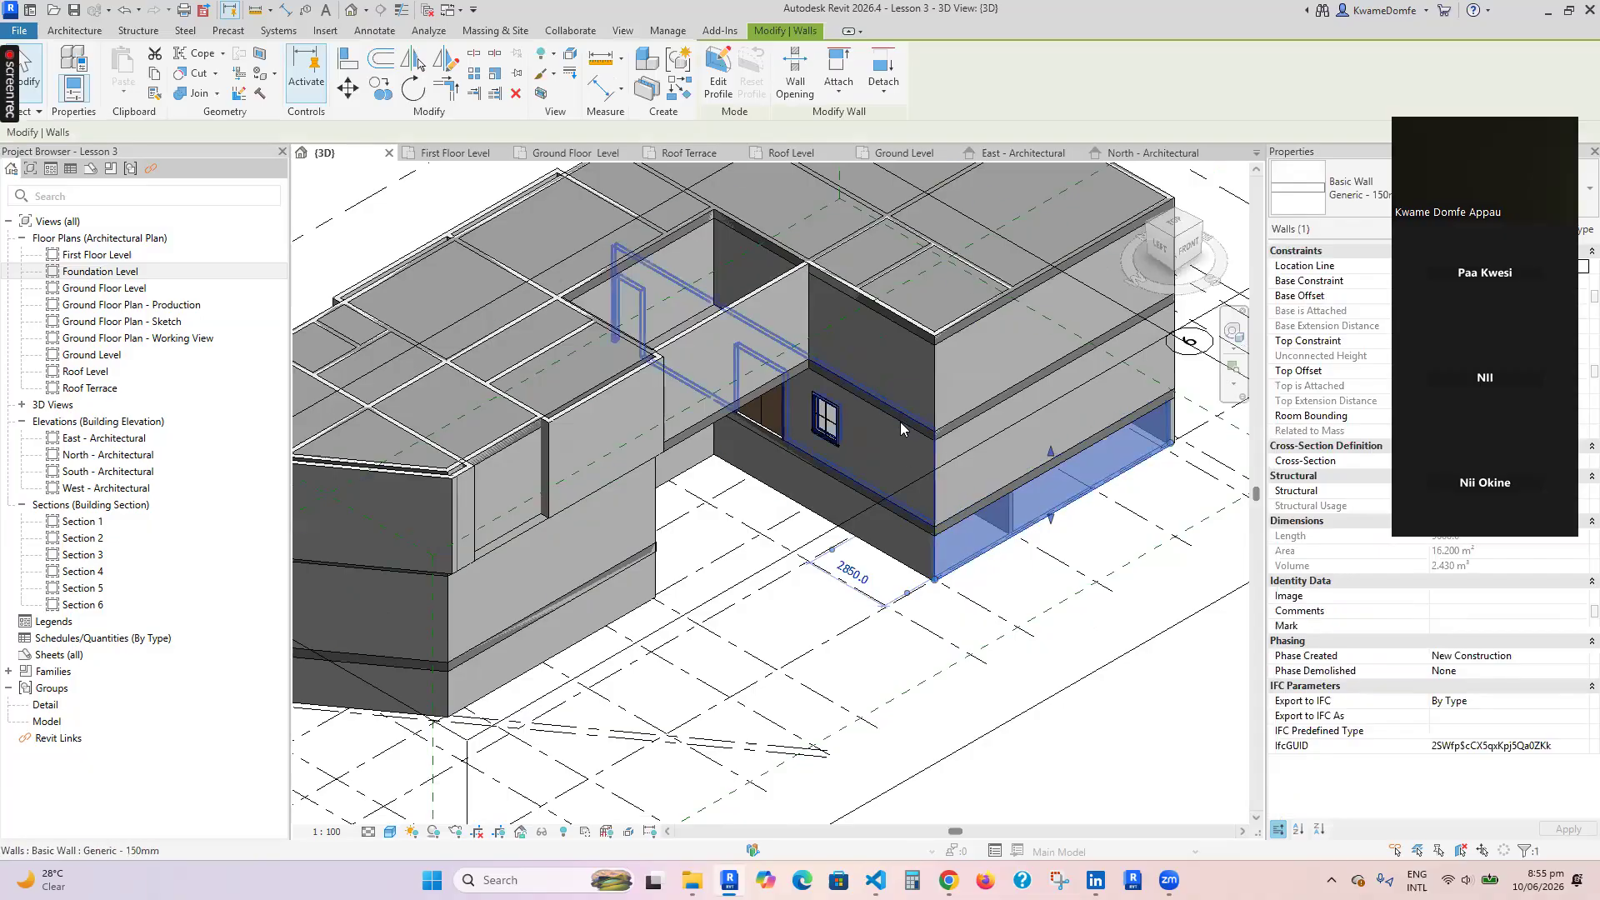
pyautogui.click(901, 504)
pyautogui.scroll(3, 901, 510)
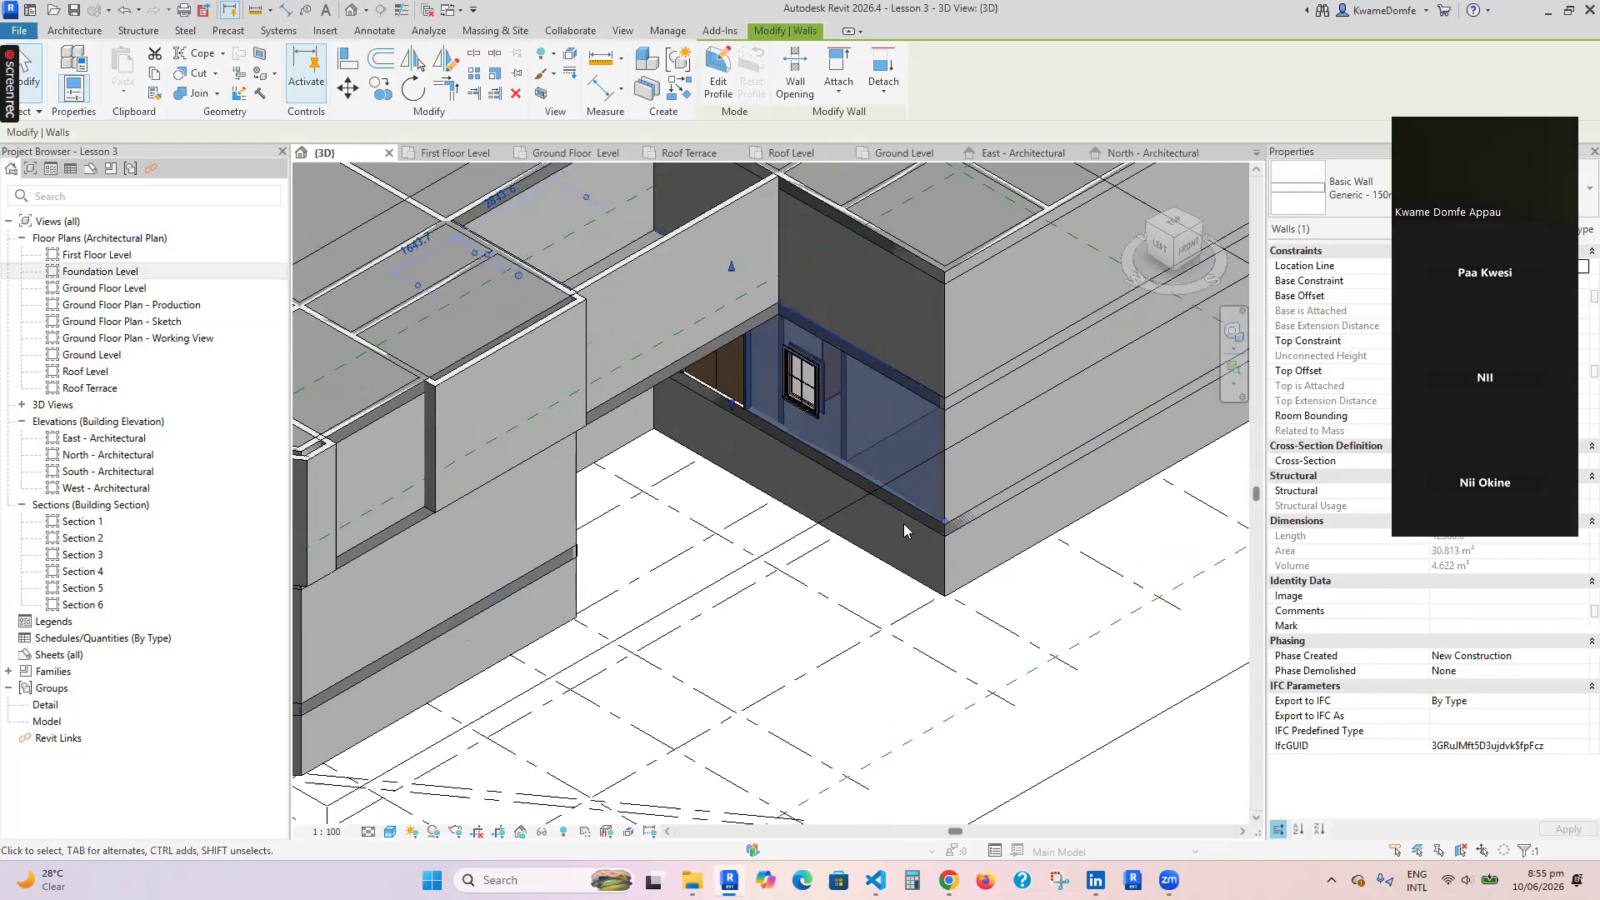
pyautogui.click(904, 533)
pyautogui.scroll(-1, 899, 568)
pyautogui.scroll(-5, 898, 567)
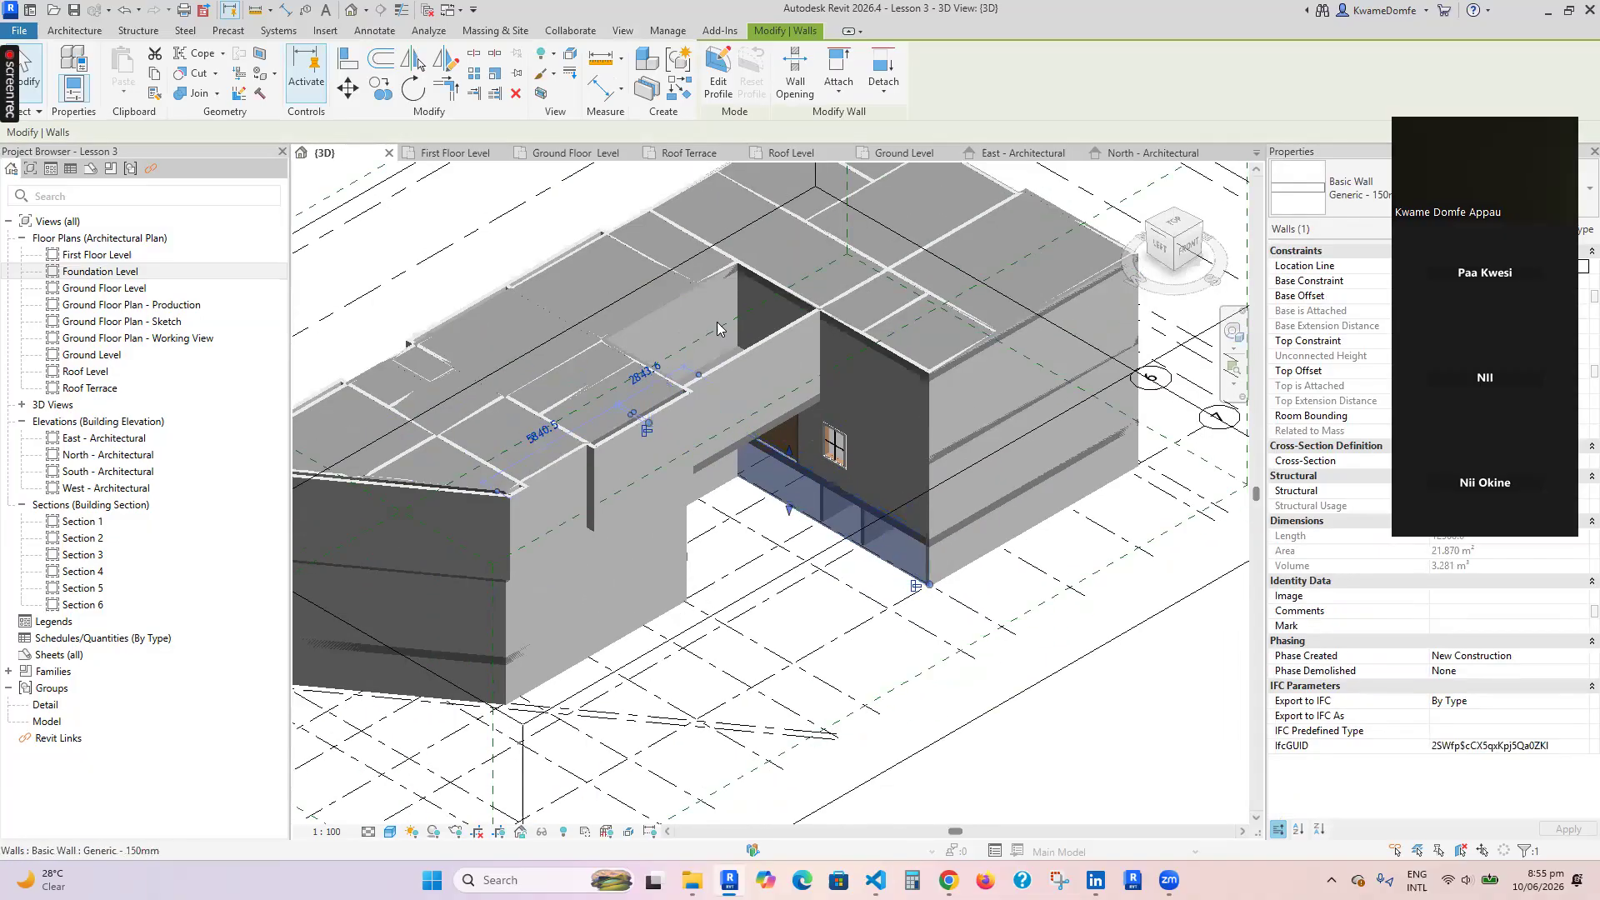
# Examine the upper floor slab, a grid plane and the overall building massing from different angles in the 3D view
pyautogui.scroll(3, 574, 260)
pyautogui.click(574, 255)
pyautogui.scroll(-3, 574, 260)
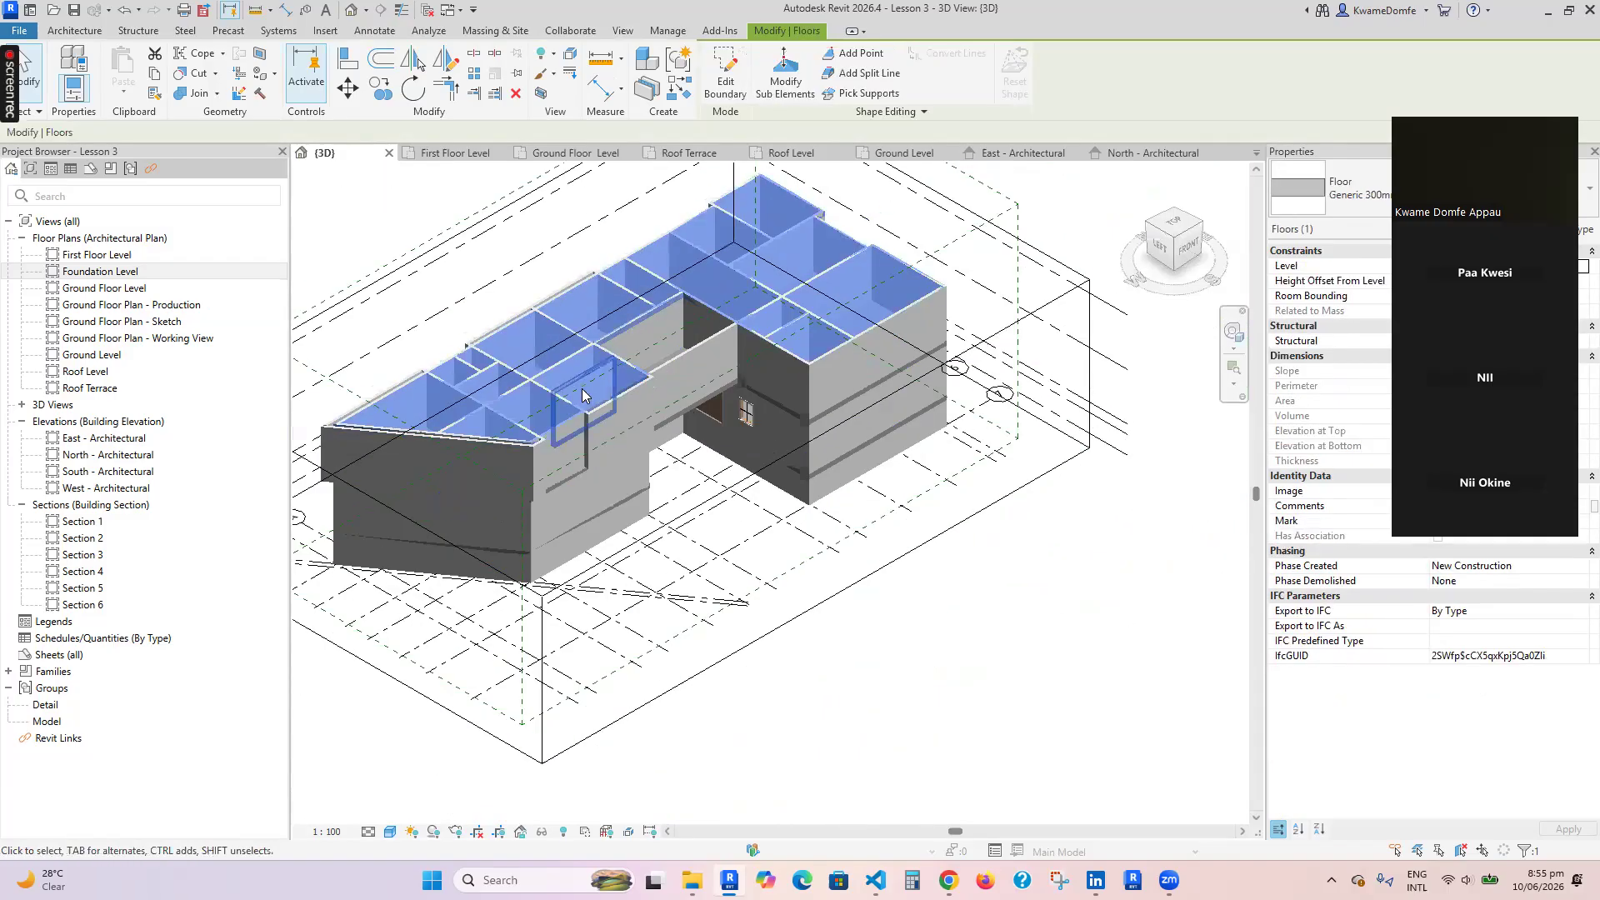
pyautogui.scroll(2, 798, 553)
pyautogui.click(753, 464)
pyautogui.scroll(-3, 752, 599)
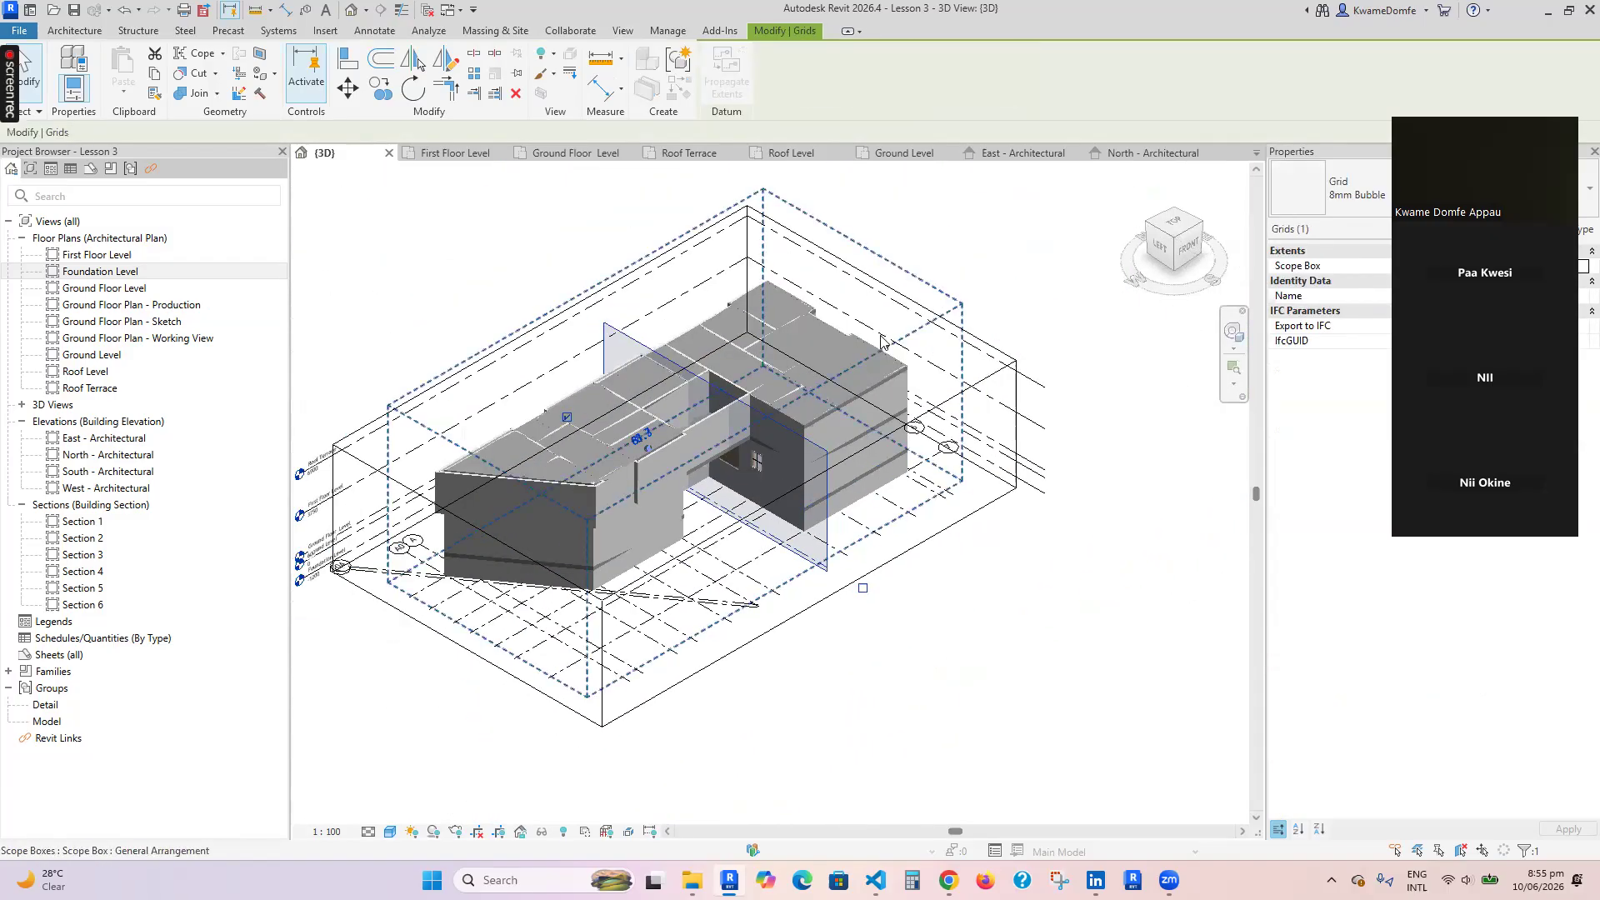
pyautogui.click(1199, 224)
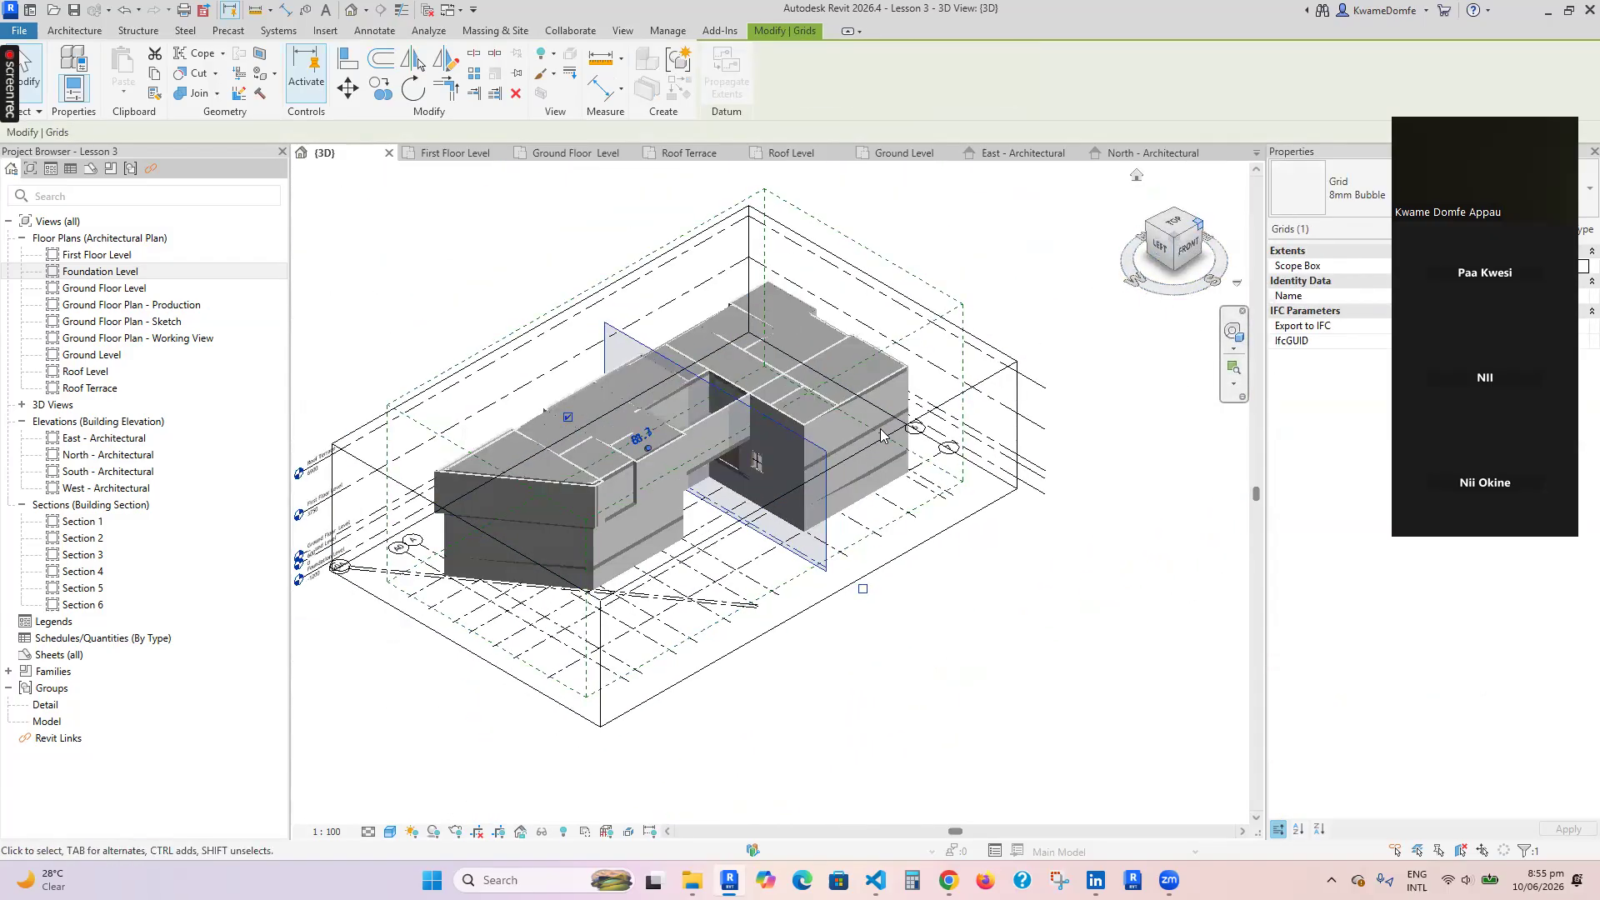
pyautogui.click(644, 716)
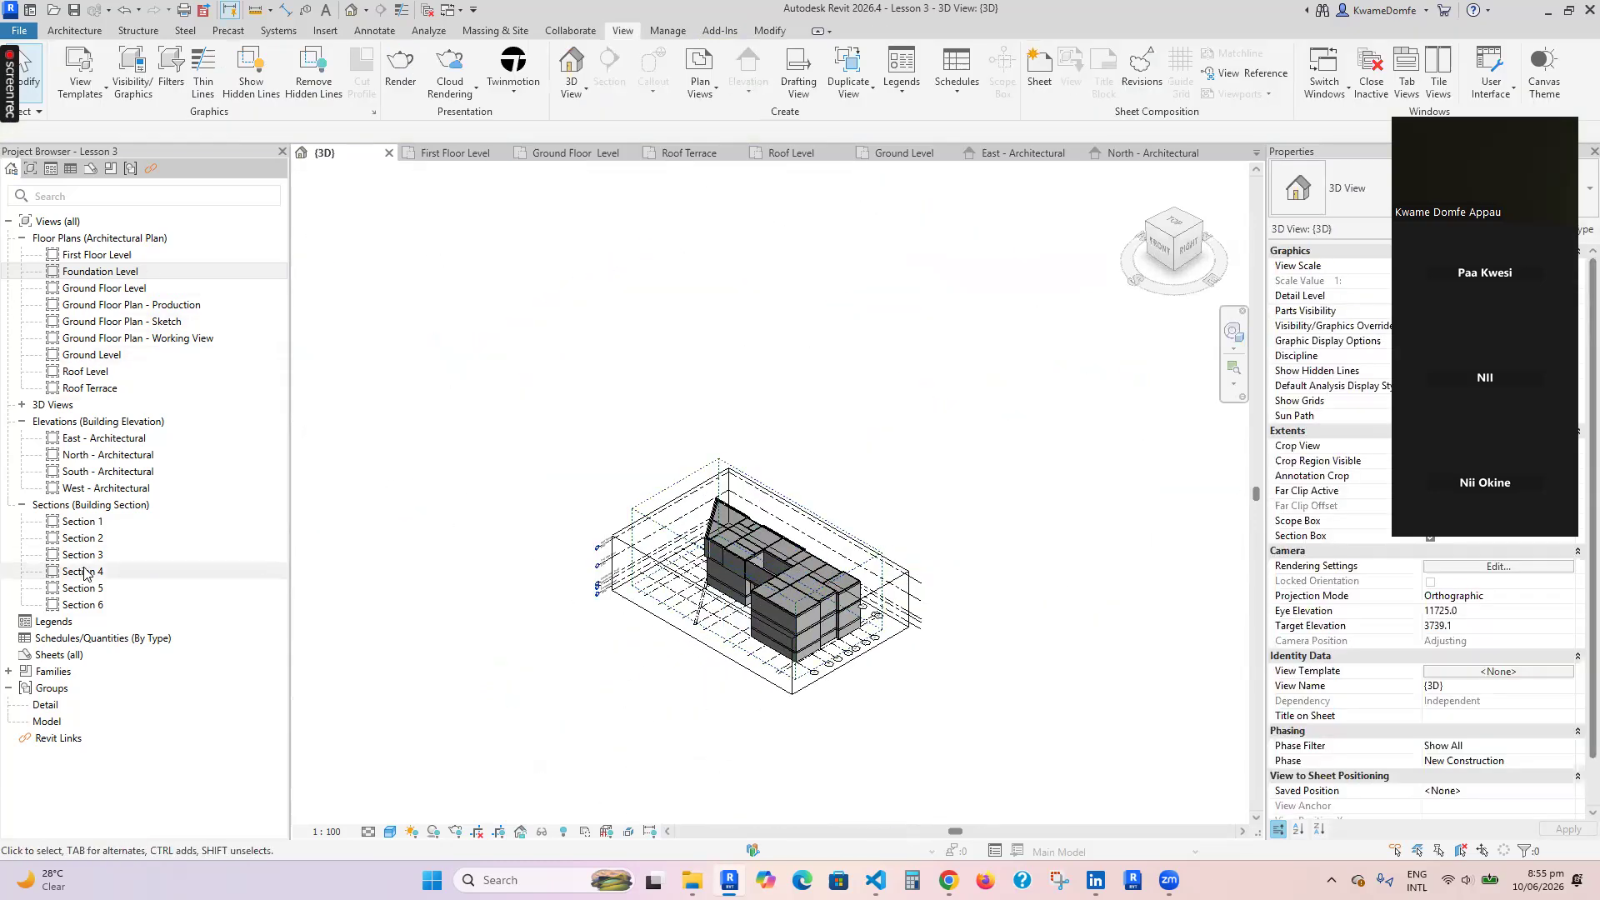
# Open the South - Architectural elevation and examine its level lines from Foundation Level up to Roof Terrace
pyautogui.doubleClick(112, 474)
pyautogui.scroll(-5, 623, 592)
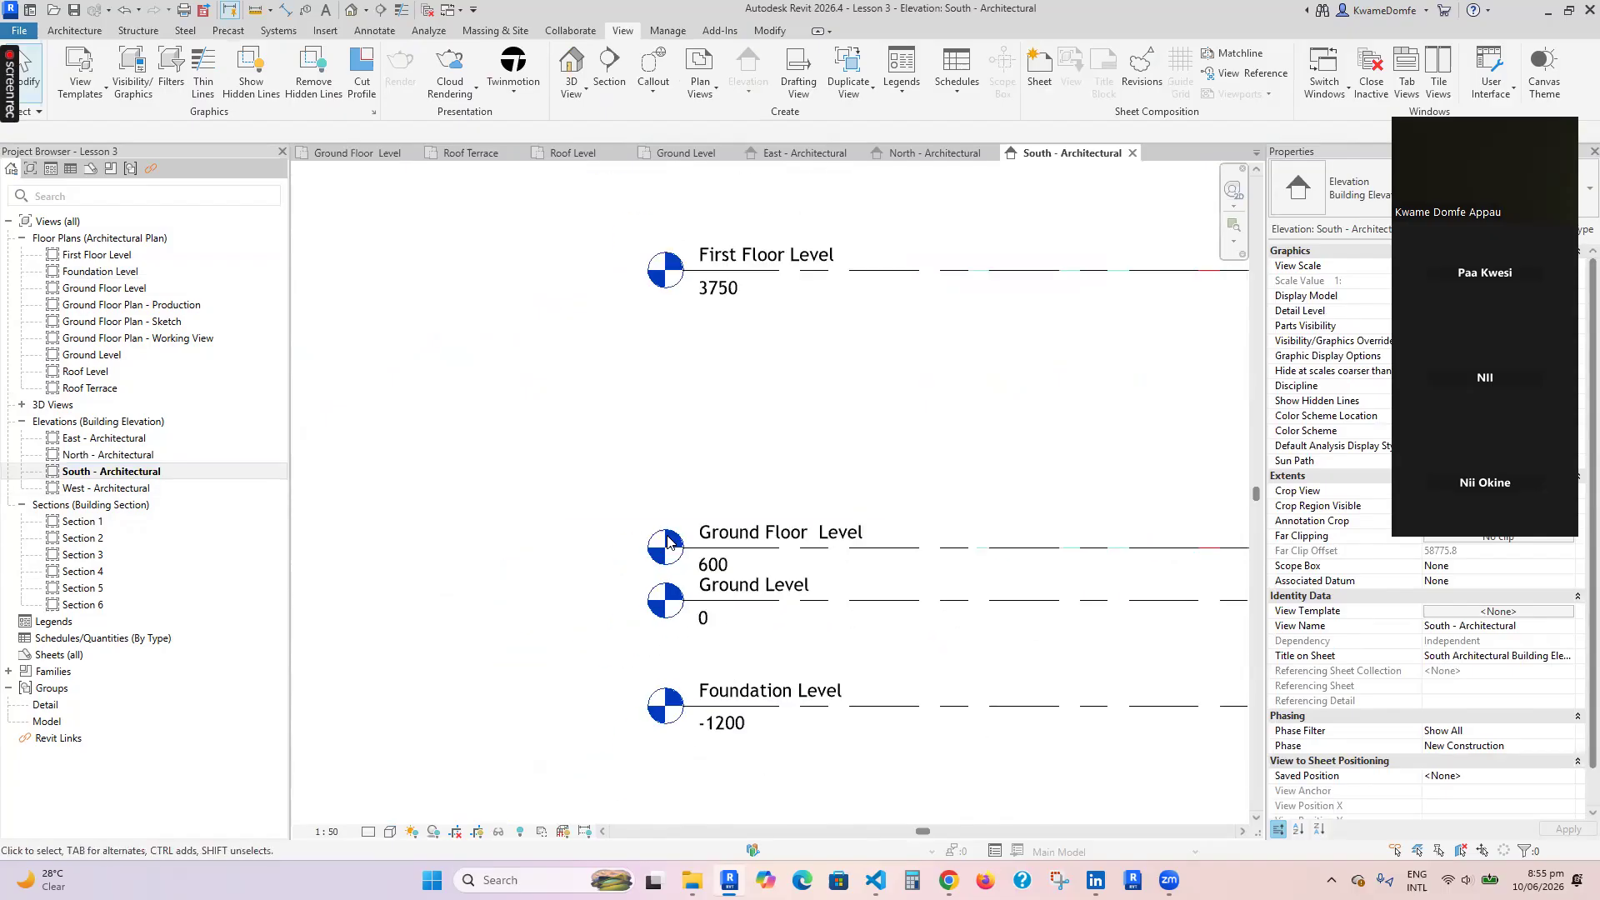
pyautogui.scroll(6, 623, 593)
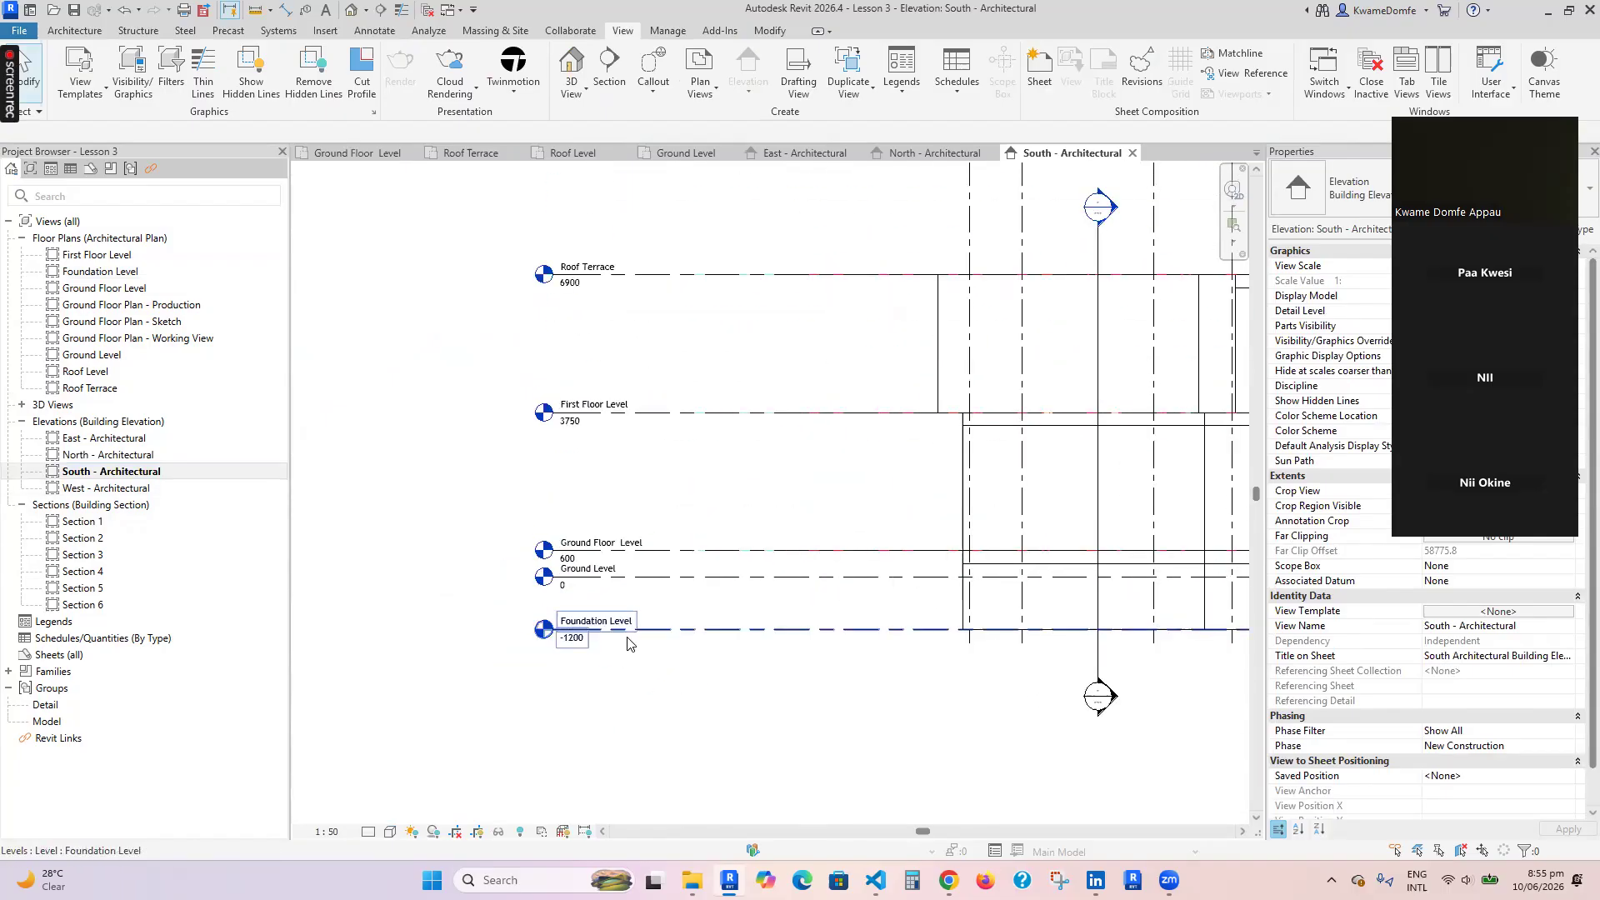
pyautogui.scroll(-4, 628, 581)
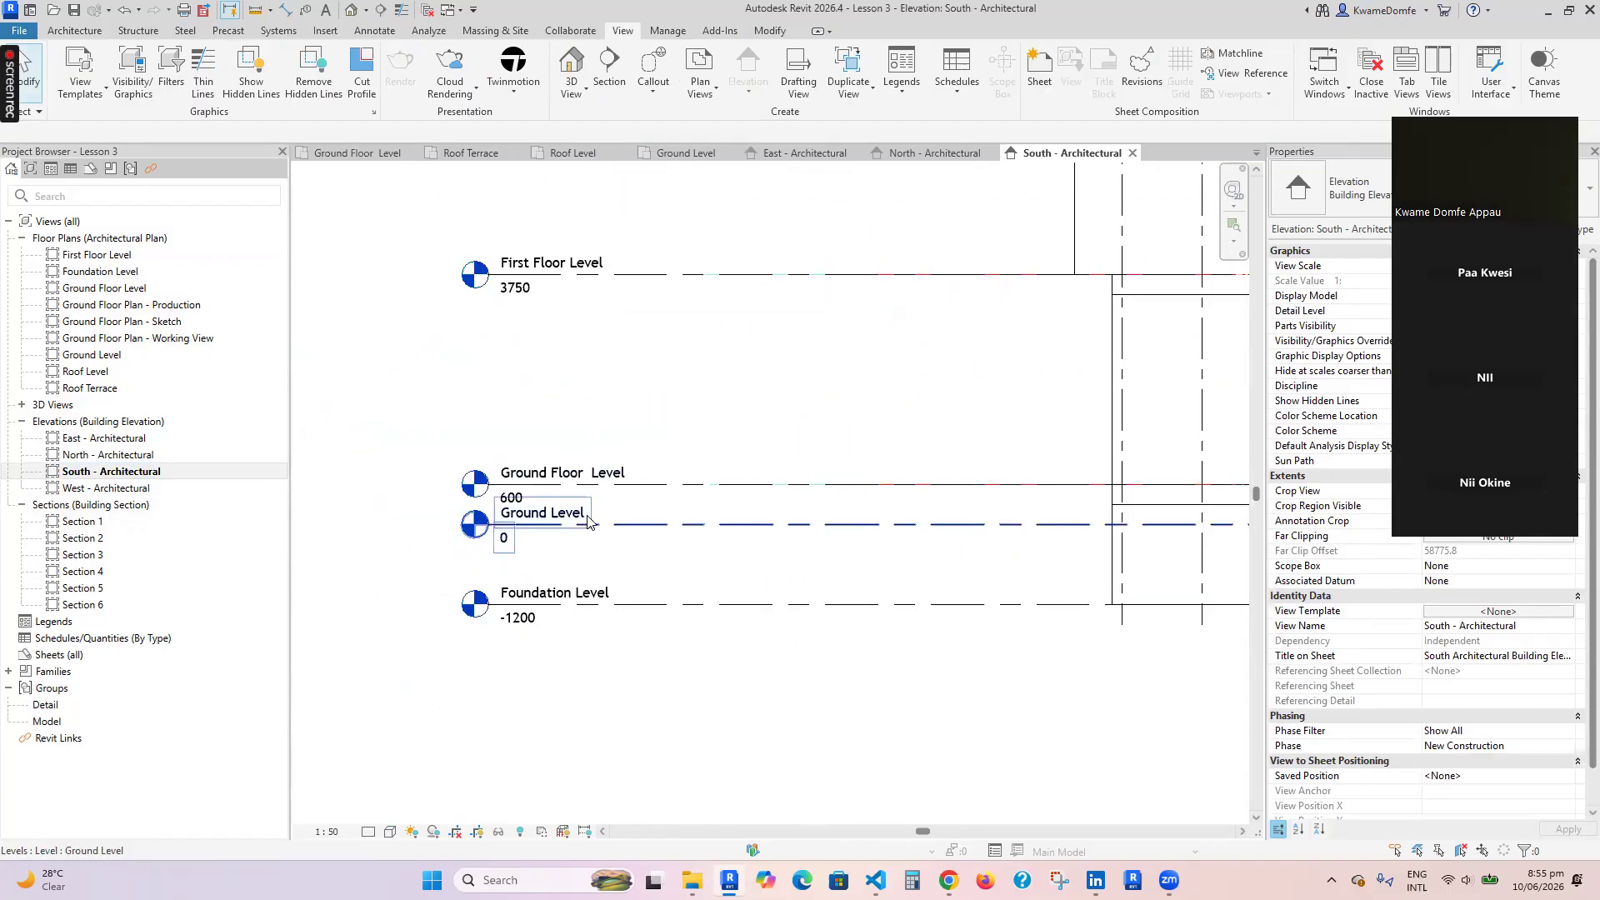
pyautogui.scroll(5, 579, 455)
pyautogui.scroll(-3, 577, 455)
pyautogui.scroll(3, 574, 454)
pyautogui.scroll(-4, 582, 449)
pyautogui.scroll(3, 582, 445)
pyautogui.scroll(-6, 658, 351)
pyautogui.scroll(1, 787, 383)
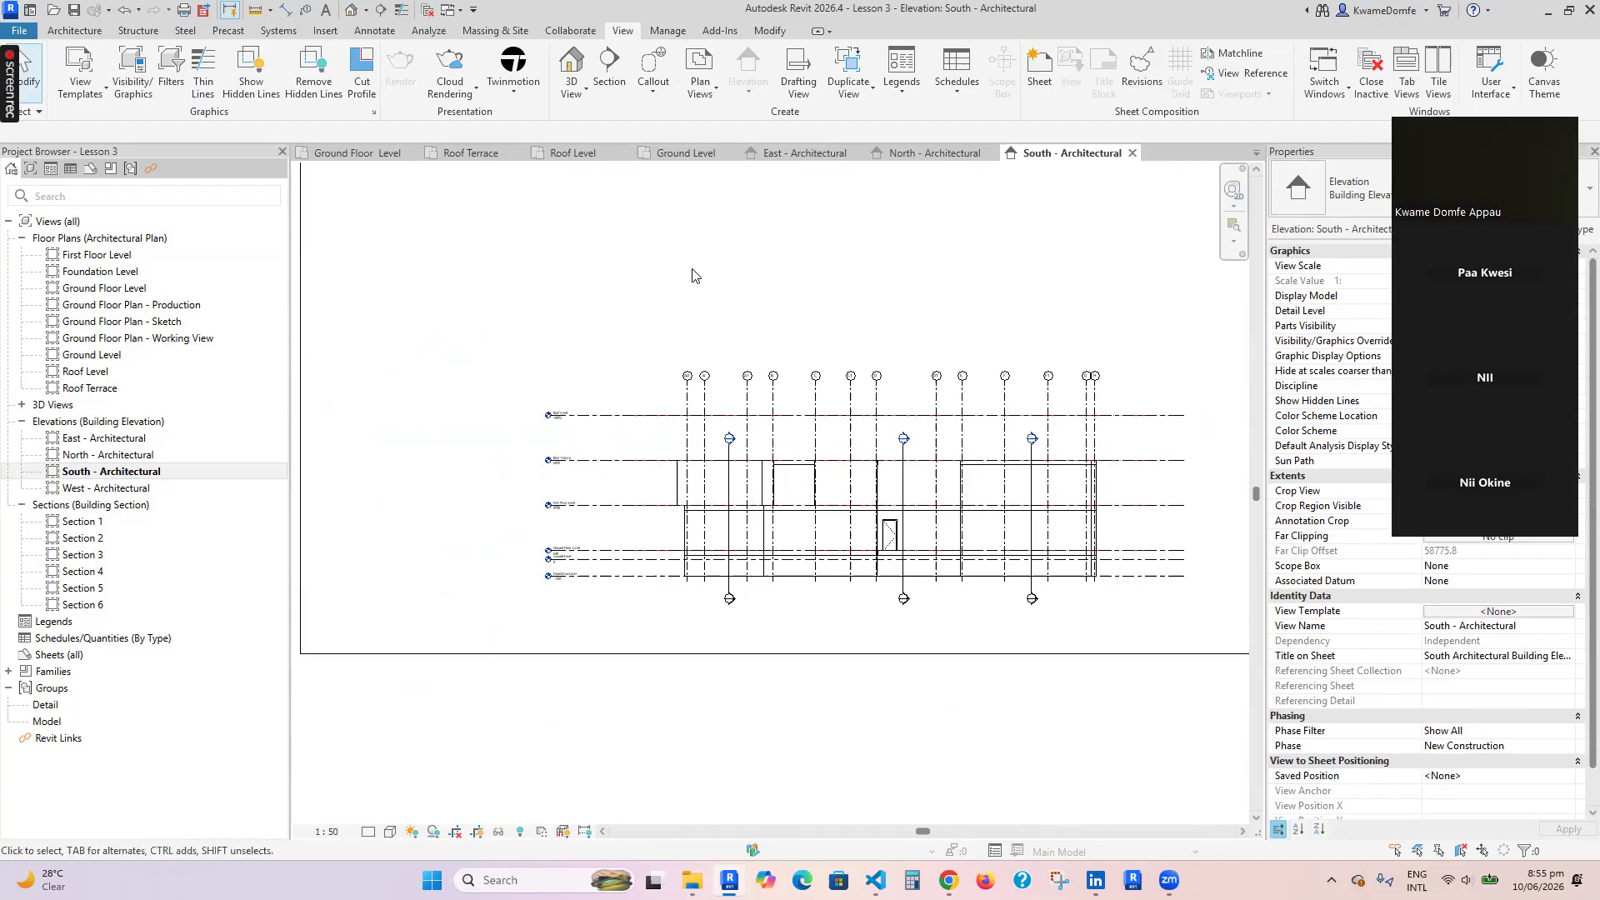
# Open the Ground Floor Level plan and reveal its hidden elements
pyautogui.doubleClick(100, 289)
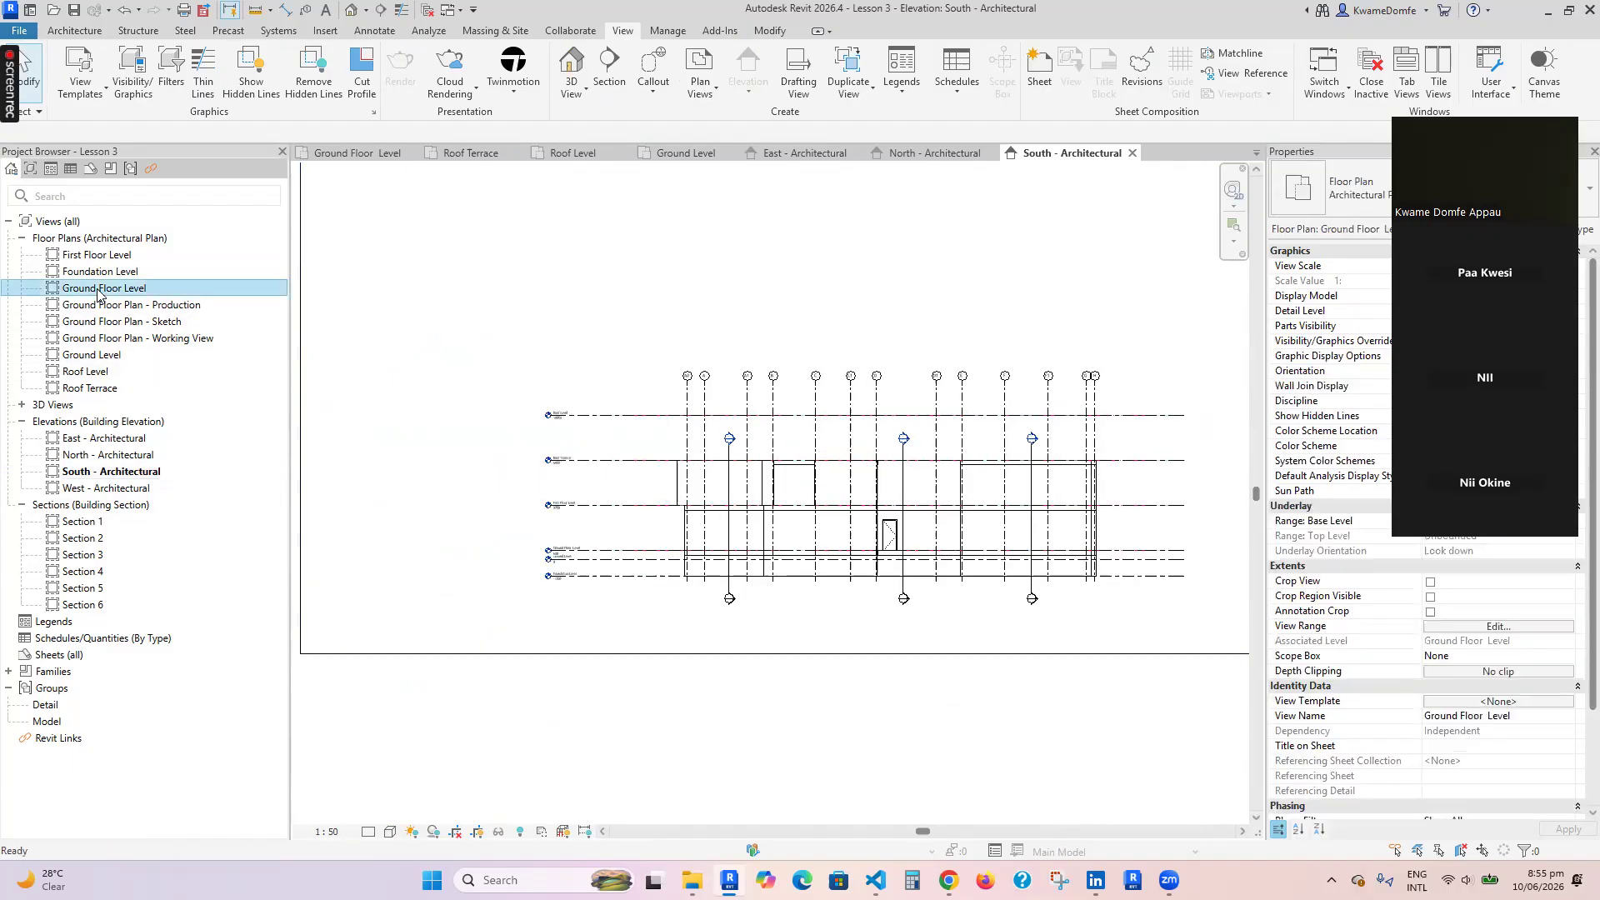
pyautogui.scroll(-3, 737, 446)
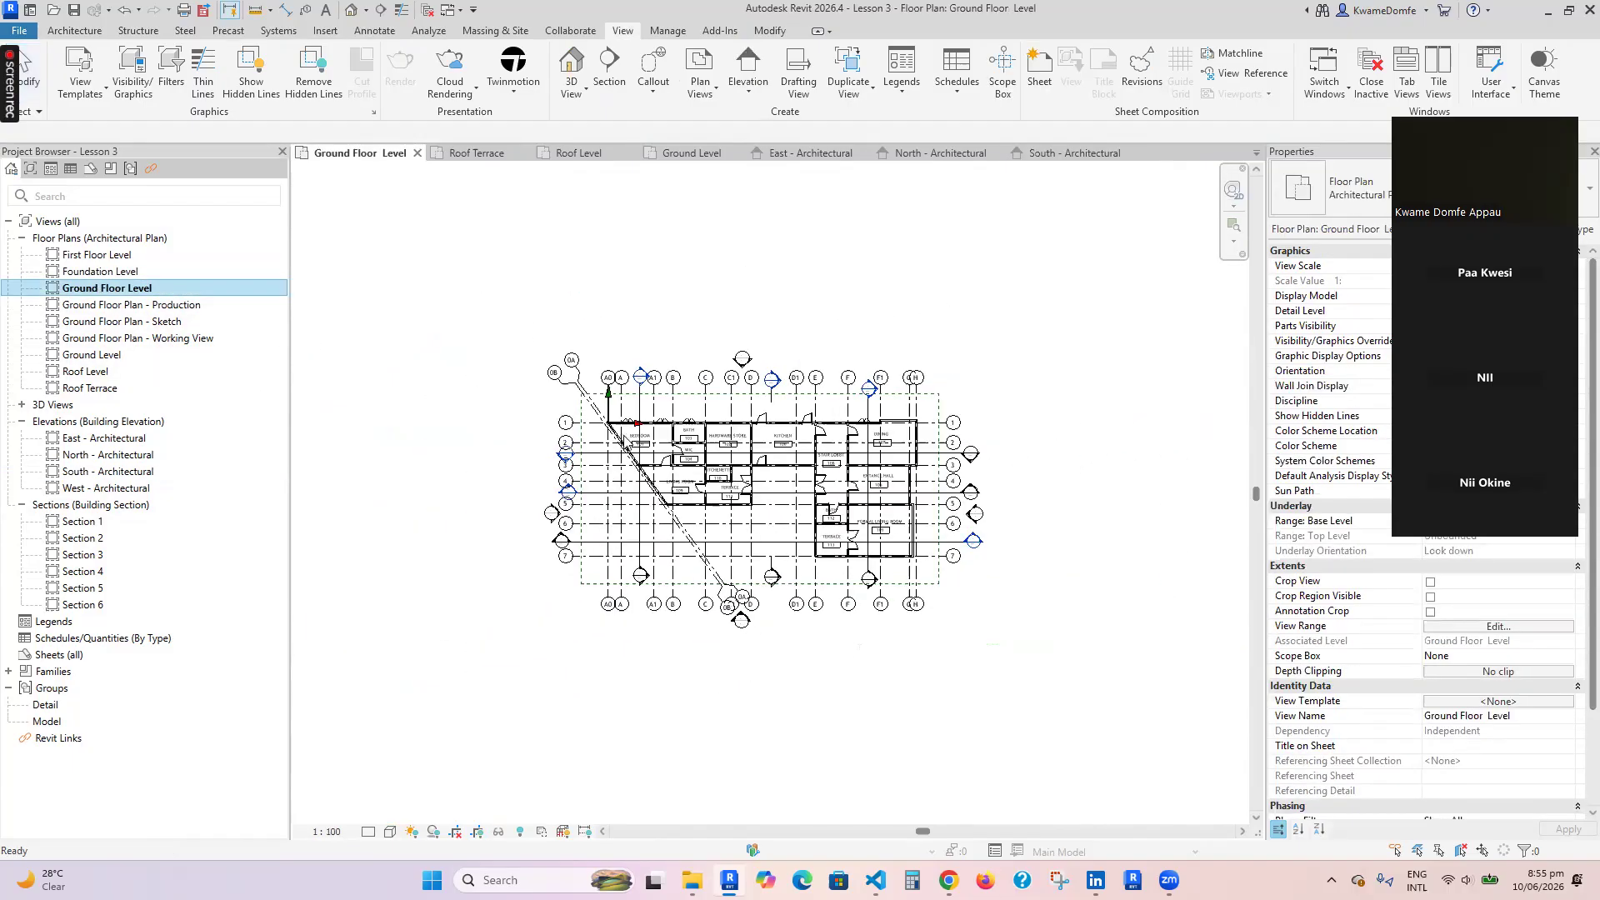
pyautogui.scroll(1, 621, 434)
pyautogui.scroll(2, 781, 551)
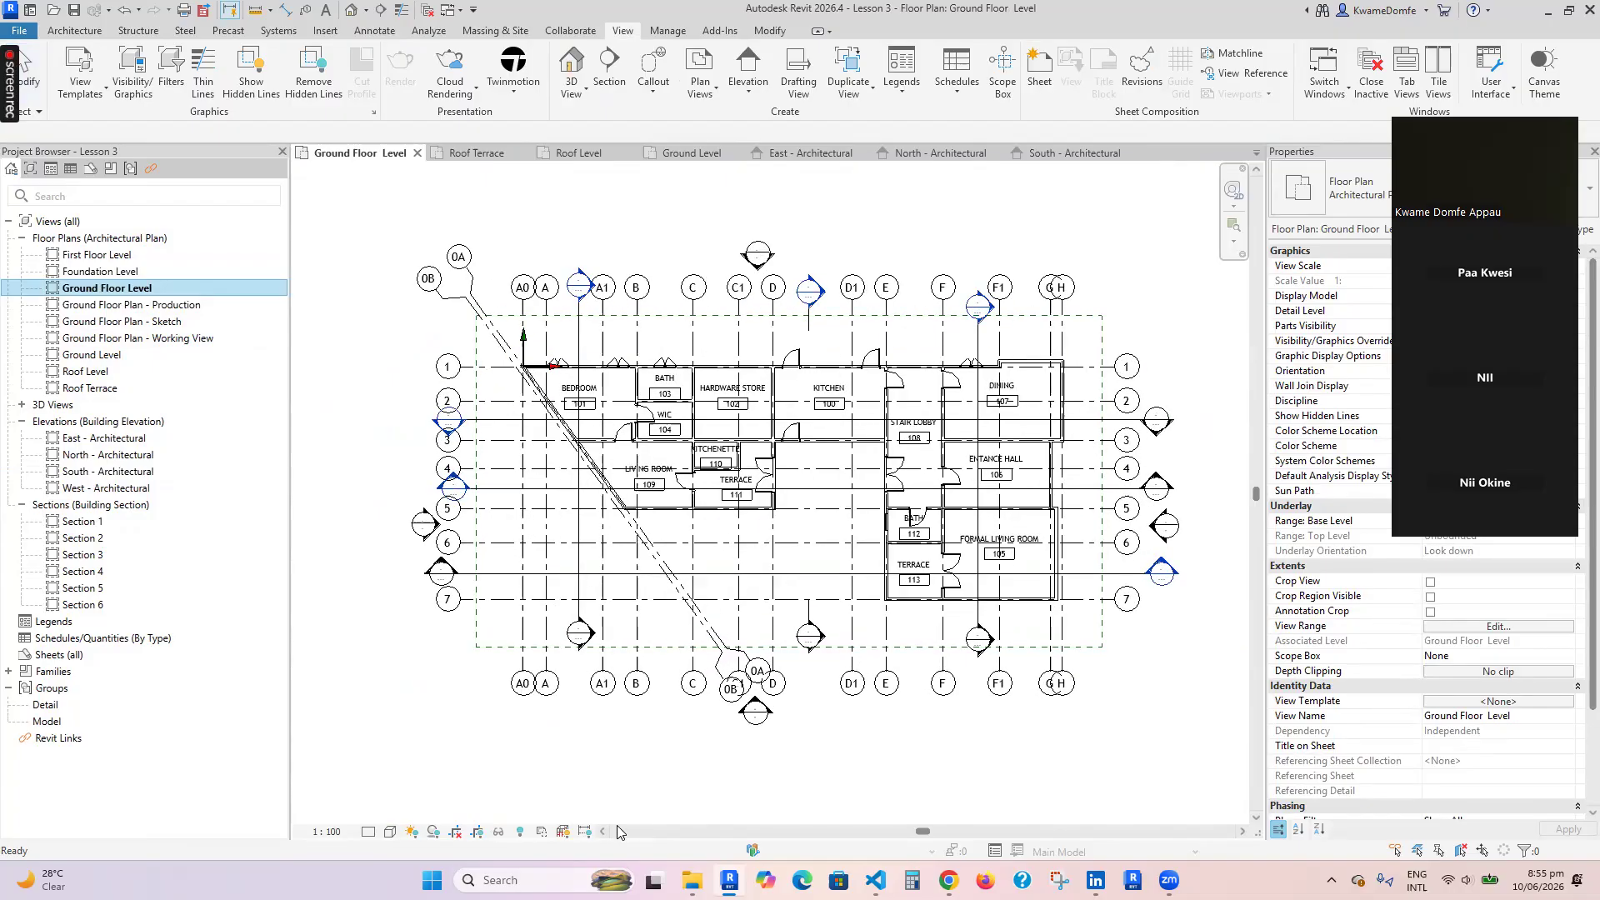
pyautogui.click(521, 831)
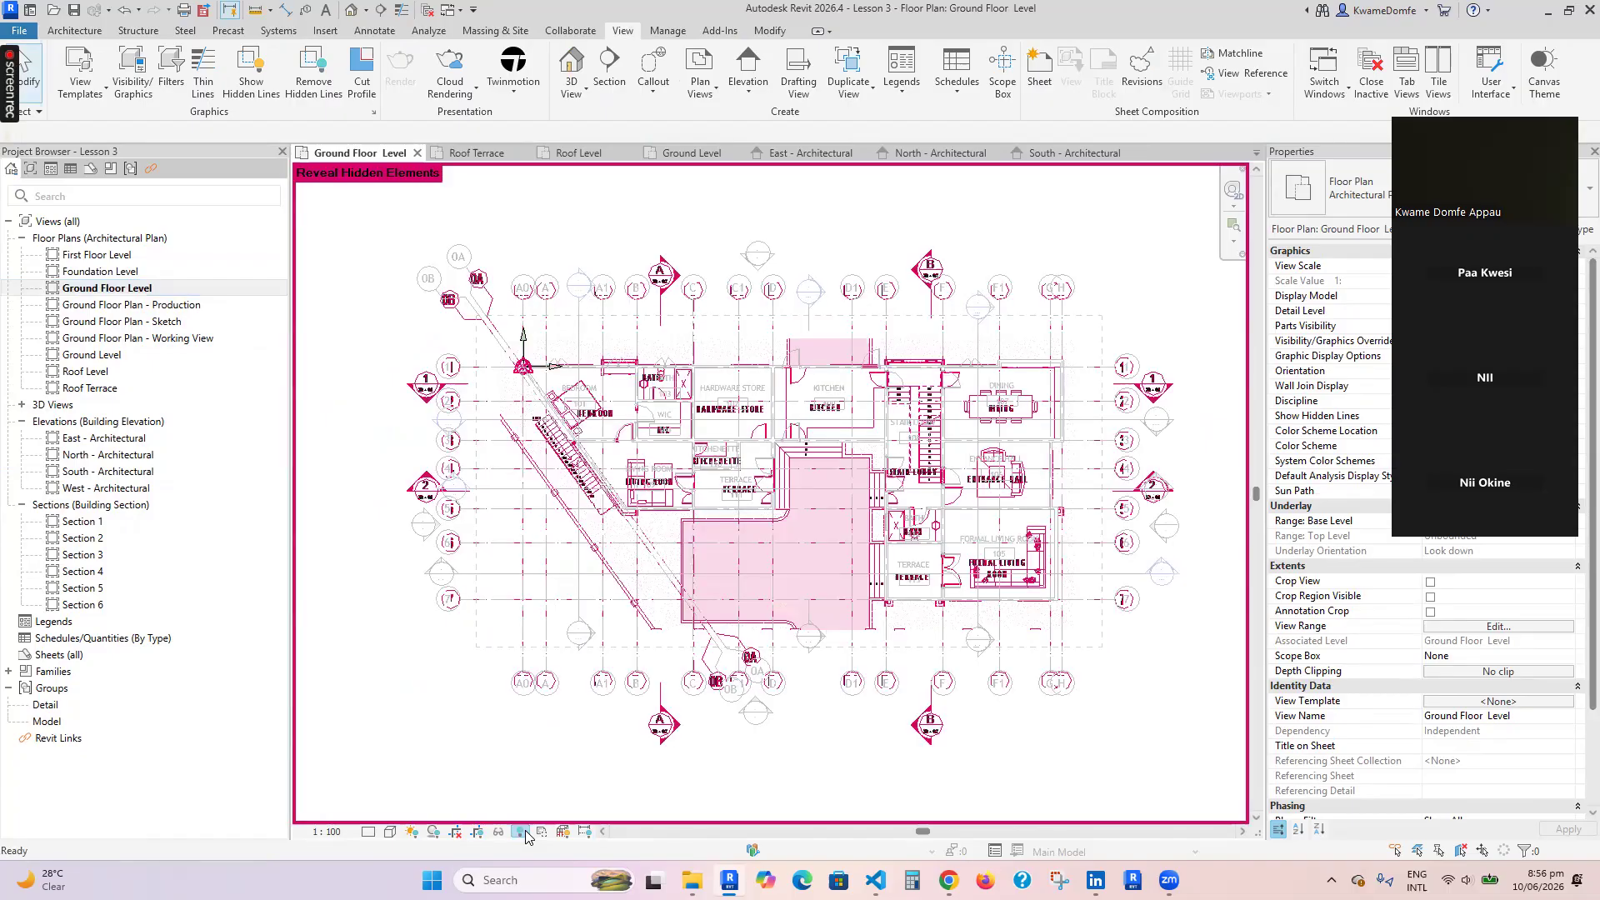
# Unhide the imported L0 PD floor plan DWG in the Ground Floor Level view and leave the reveal hidden elements mode
pyautogui.scroll(3, 914, 443)
pyautogui.click(762, 466)
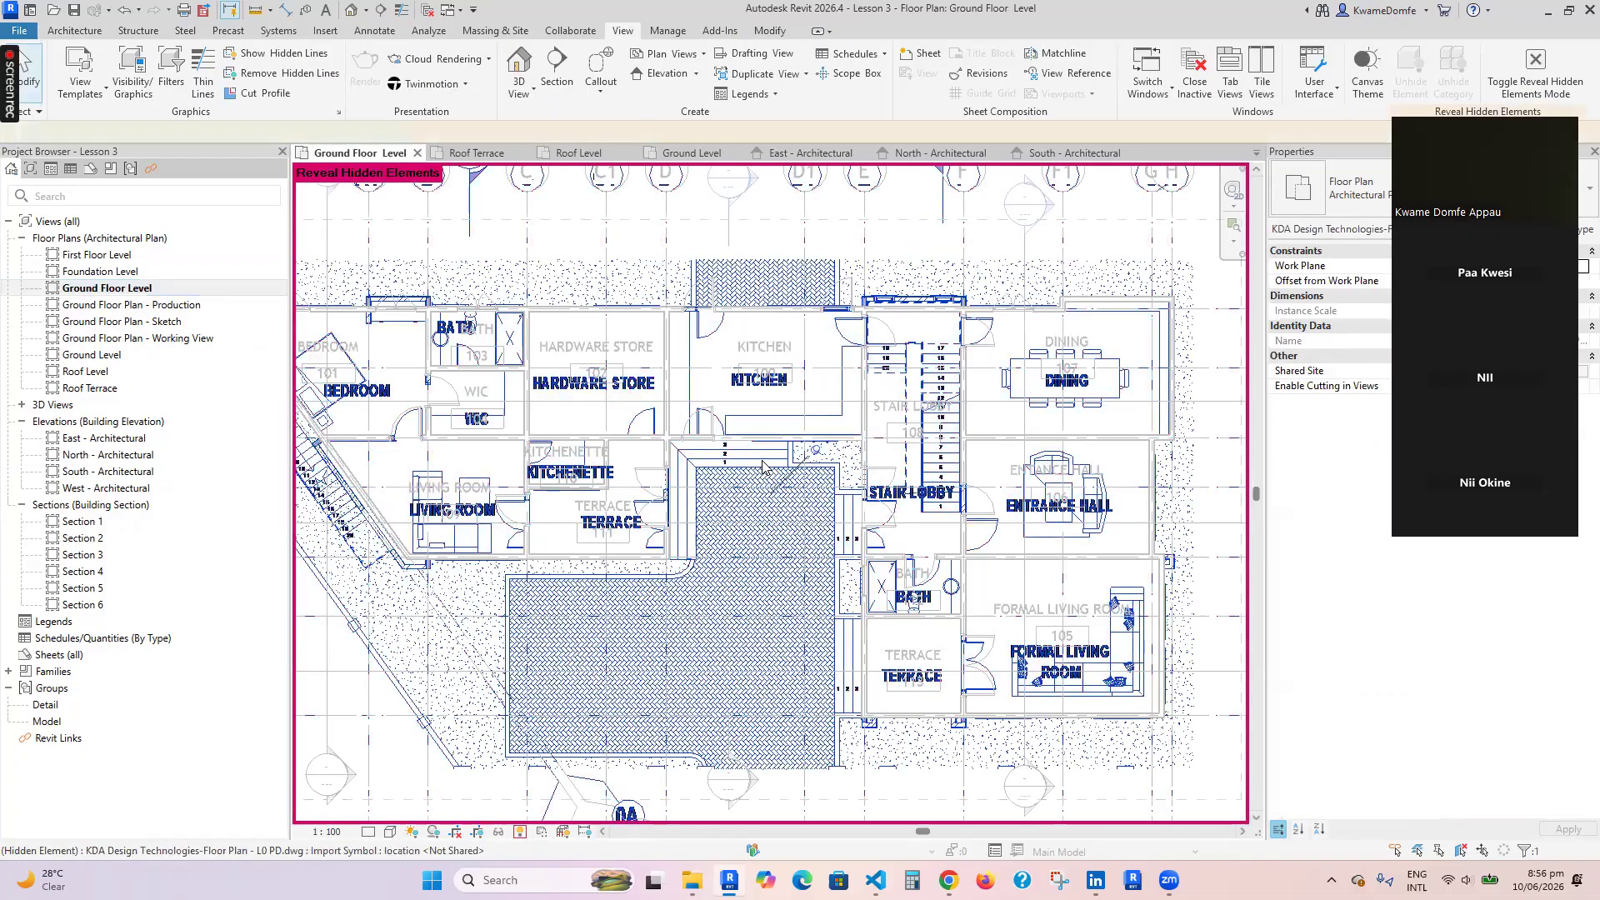
pyautogui.click(762, 467)
pyautogui.scroll(-4, 758, 508)
pyautogui.click(890, 75)
pyautogui.click(1014, 75)
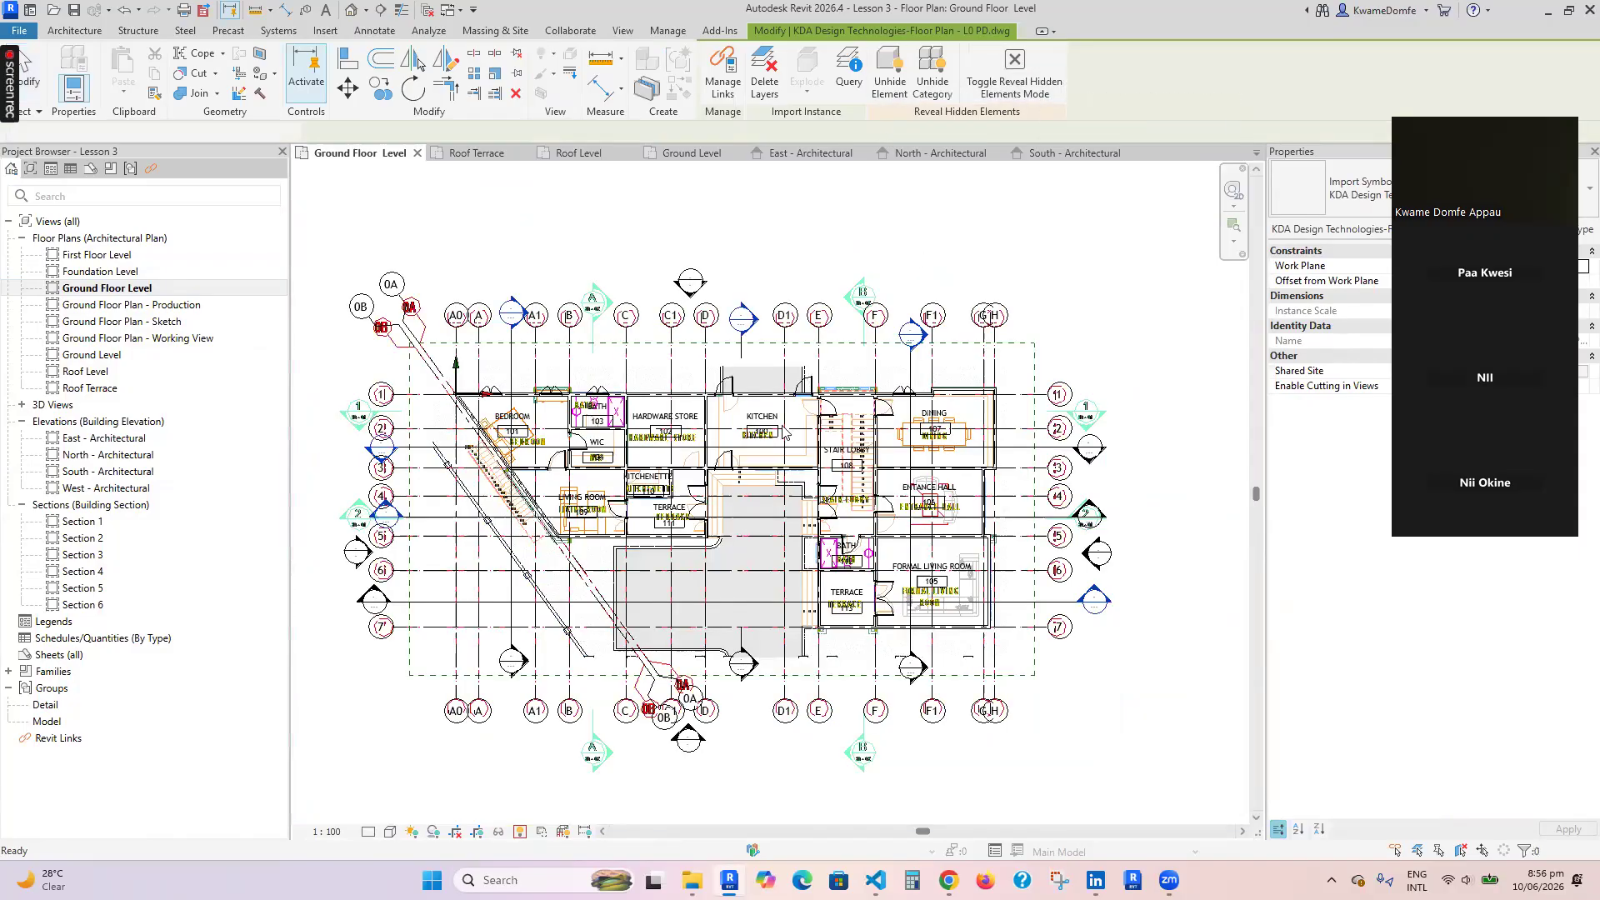
pyautogui.press('Escape')
pyautogui.scroll(2, 777, 548)
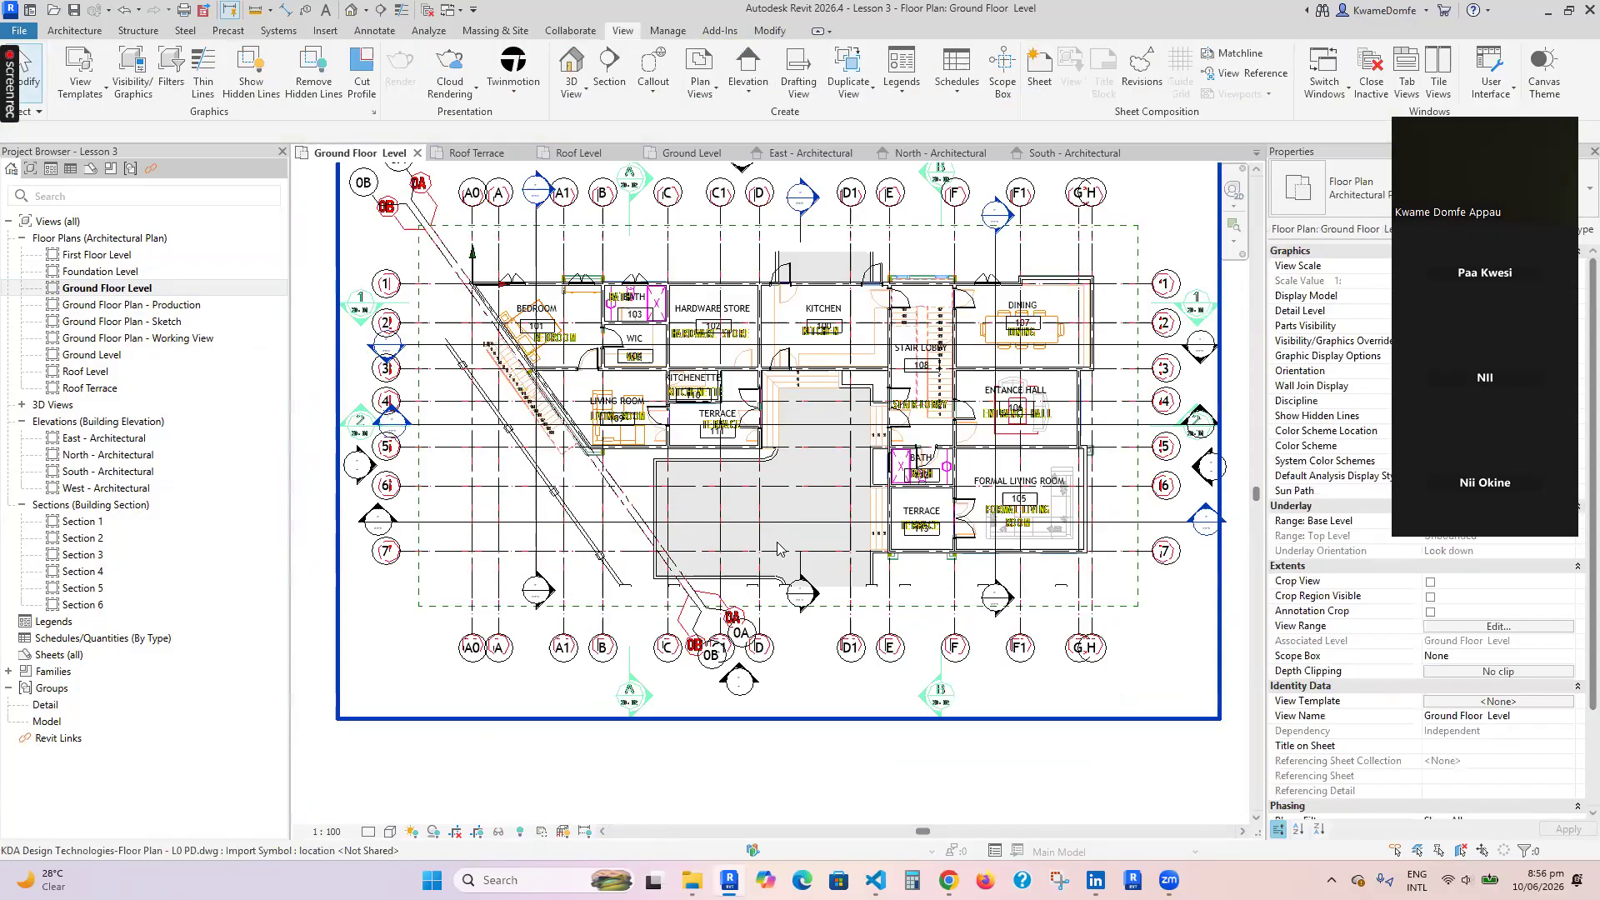
pyautogui.click(798, 543)
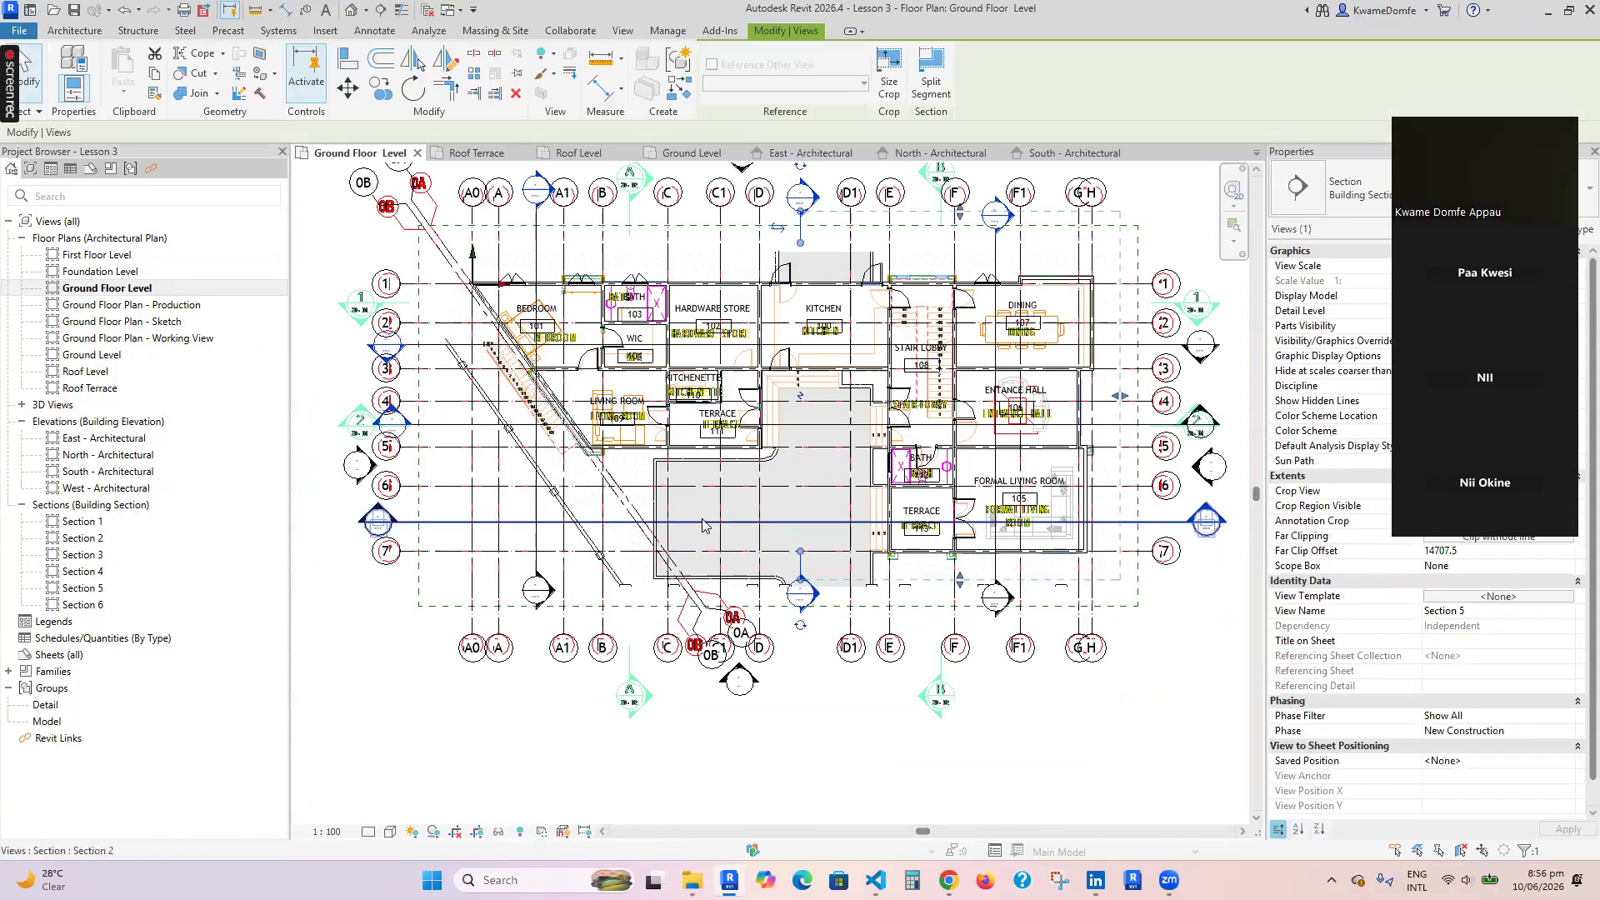
pyautogui.click(678, 479)
pyautogui.click(667, 476)
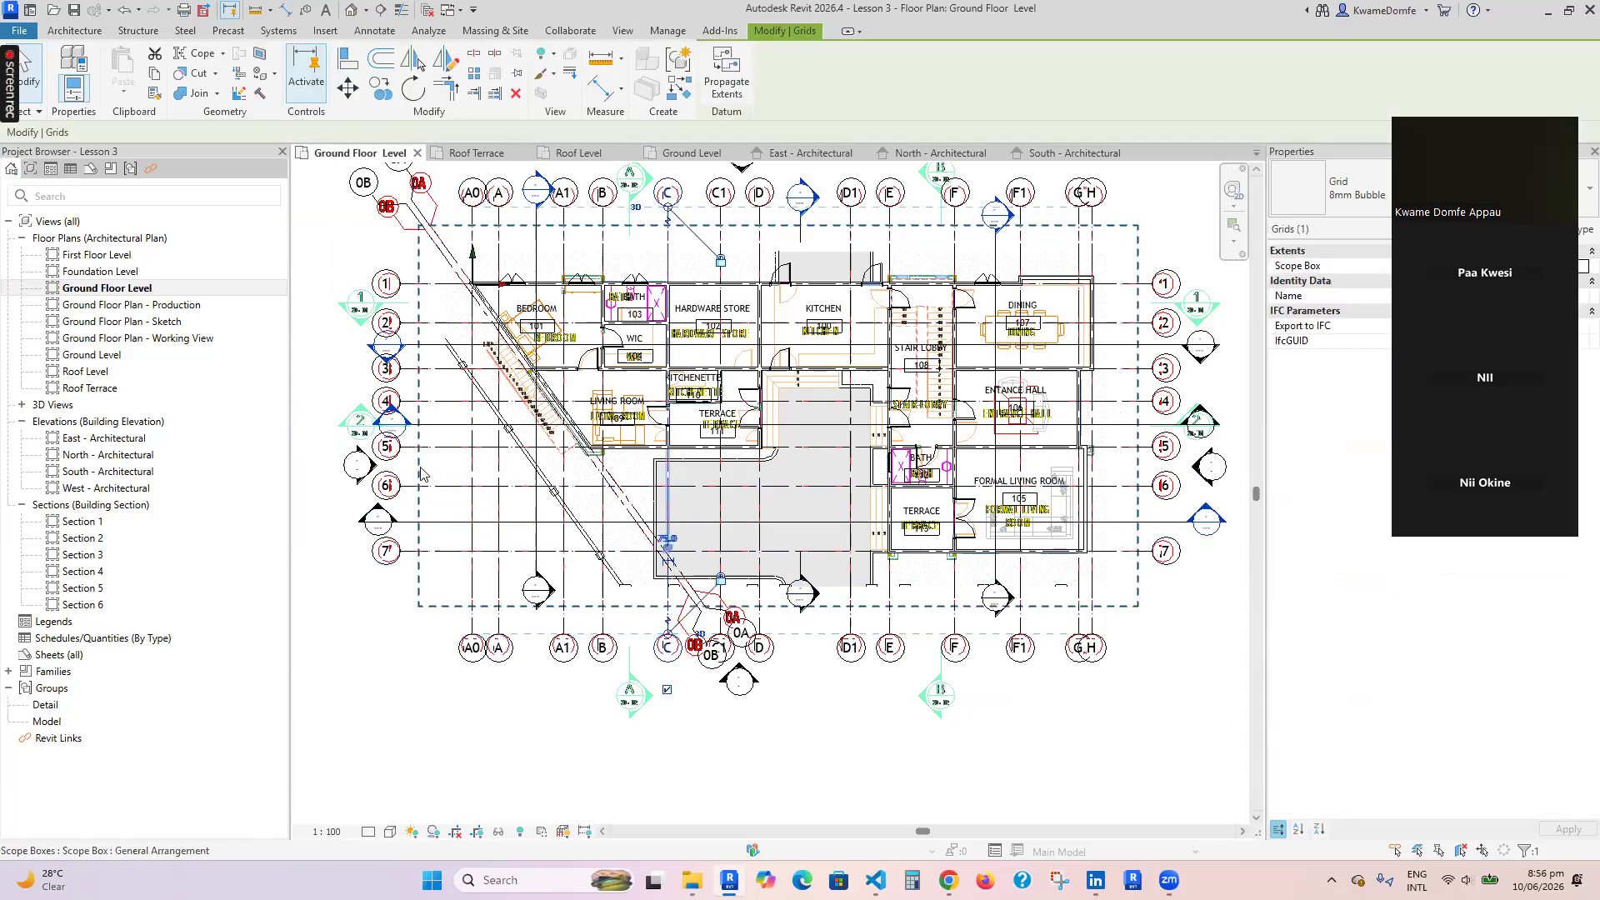
pyautogui.click(789, 541)
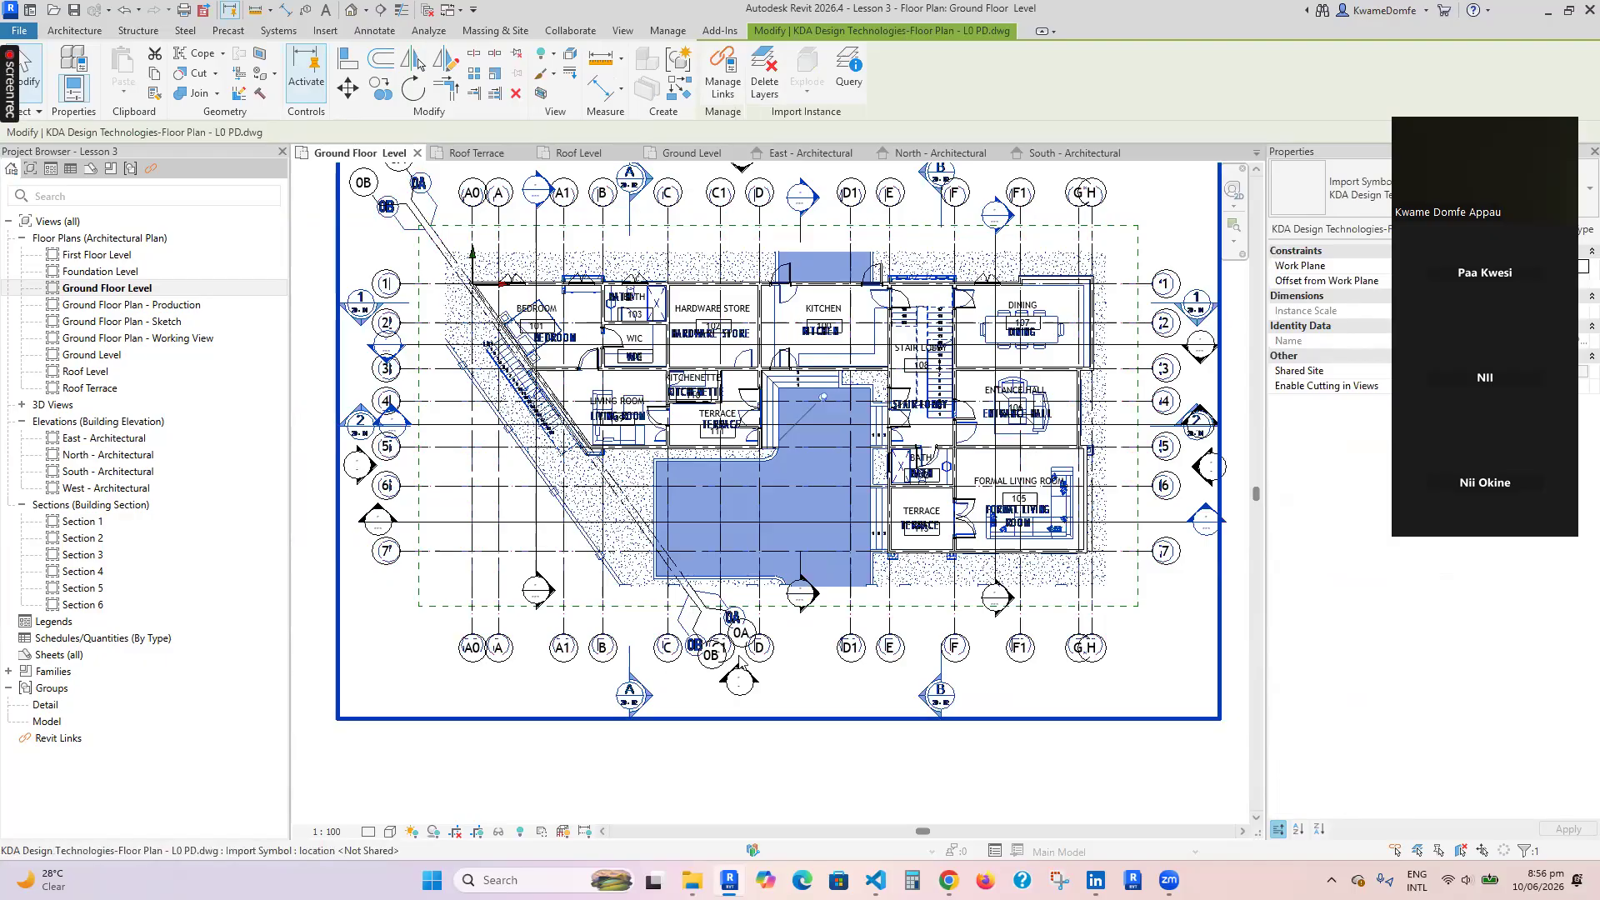
pyautogui.rightClick(790, 540)
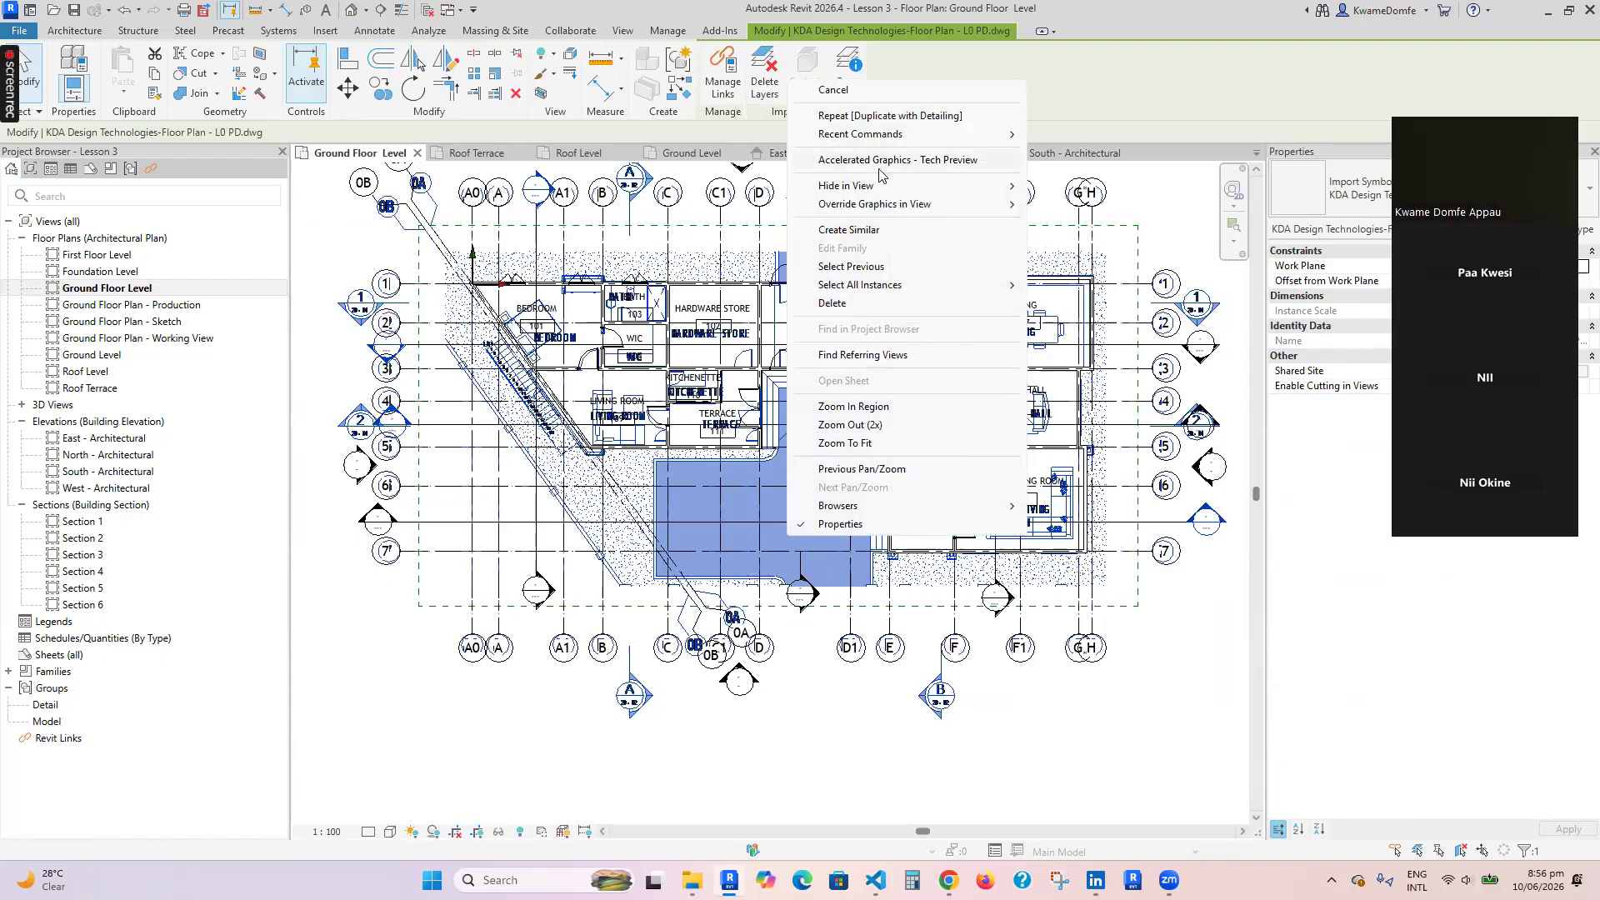
pyautogui.moveTo(882, 193)
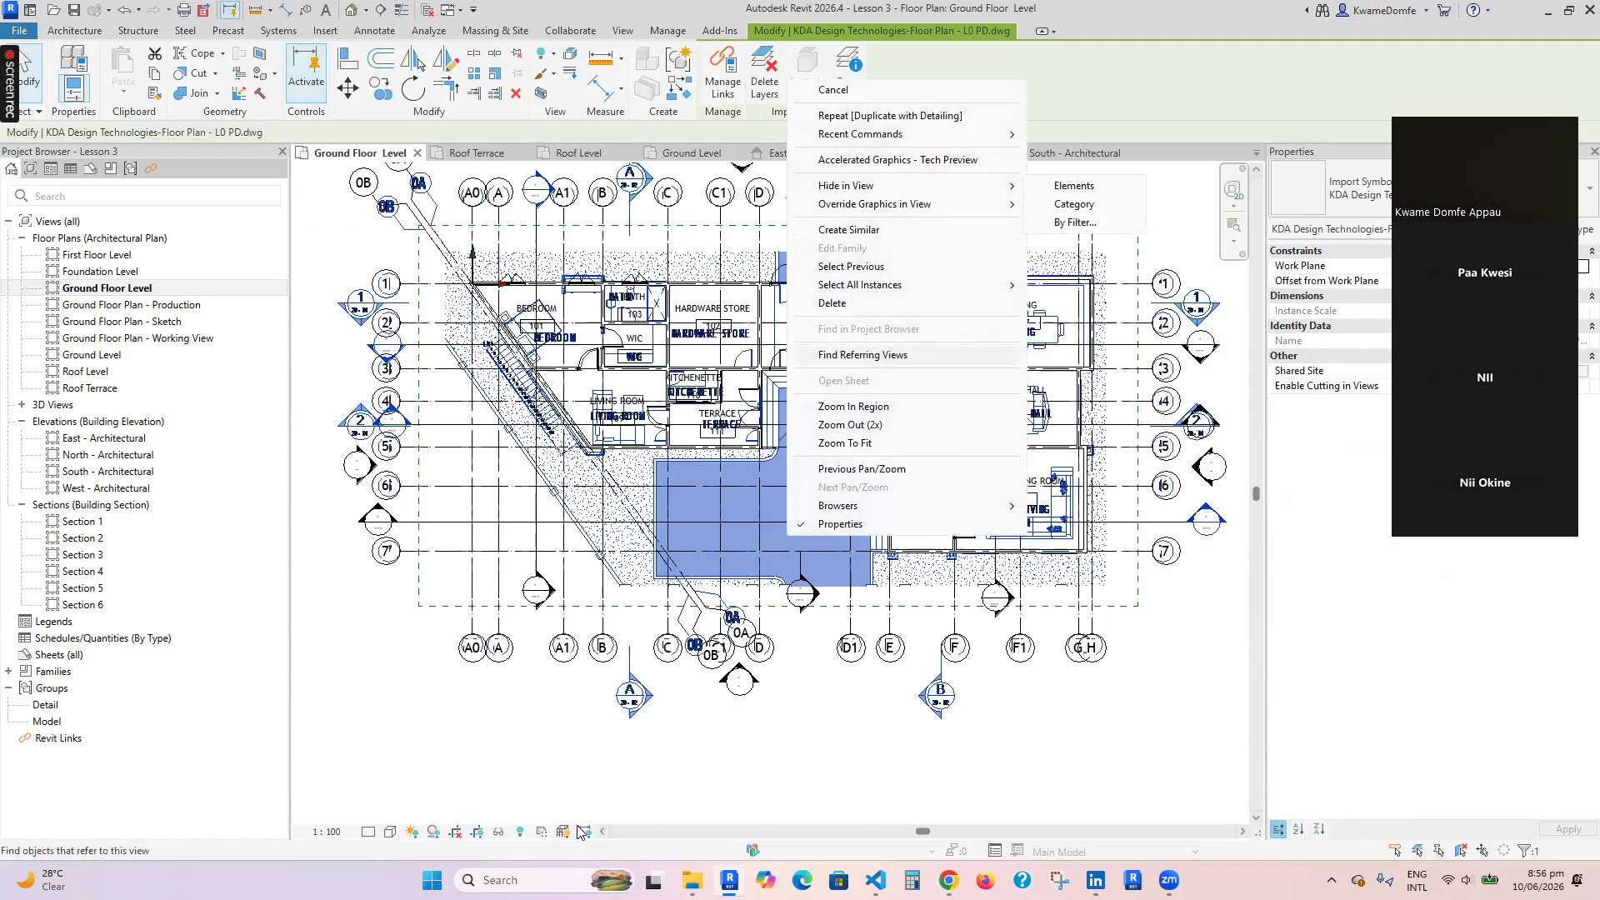
pyautogui.click(520, 835)
pyautogui.click(518, 834)
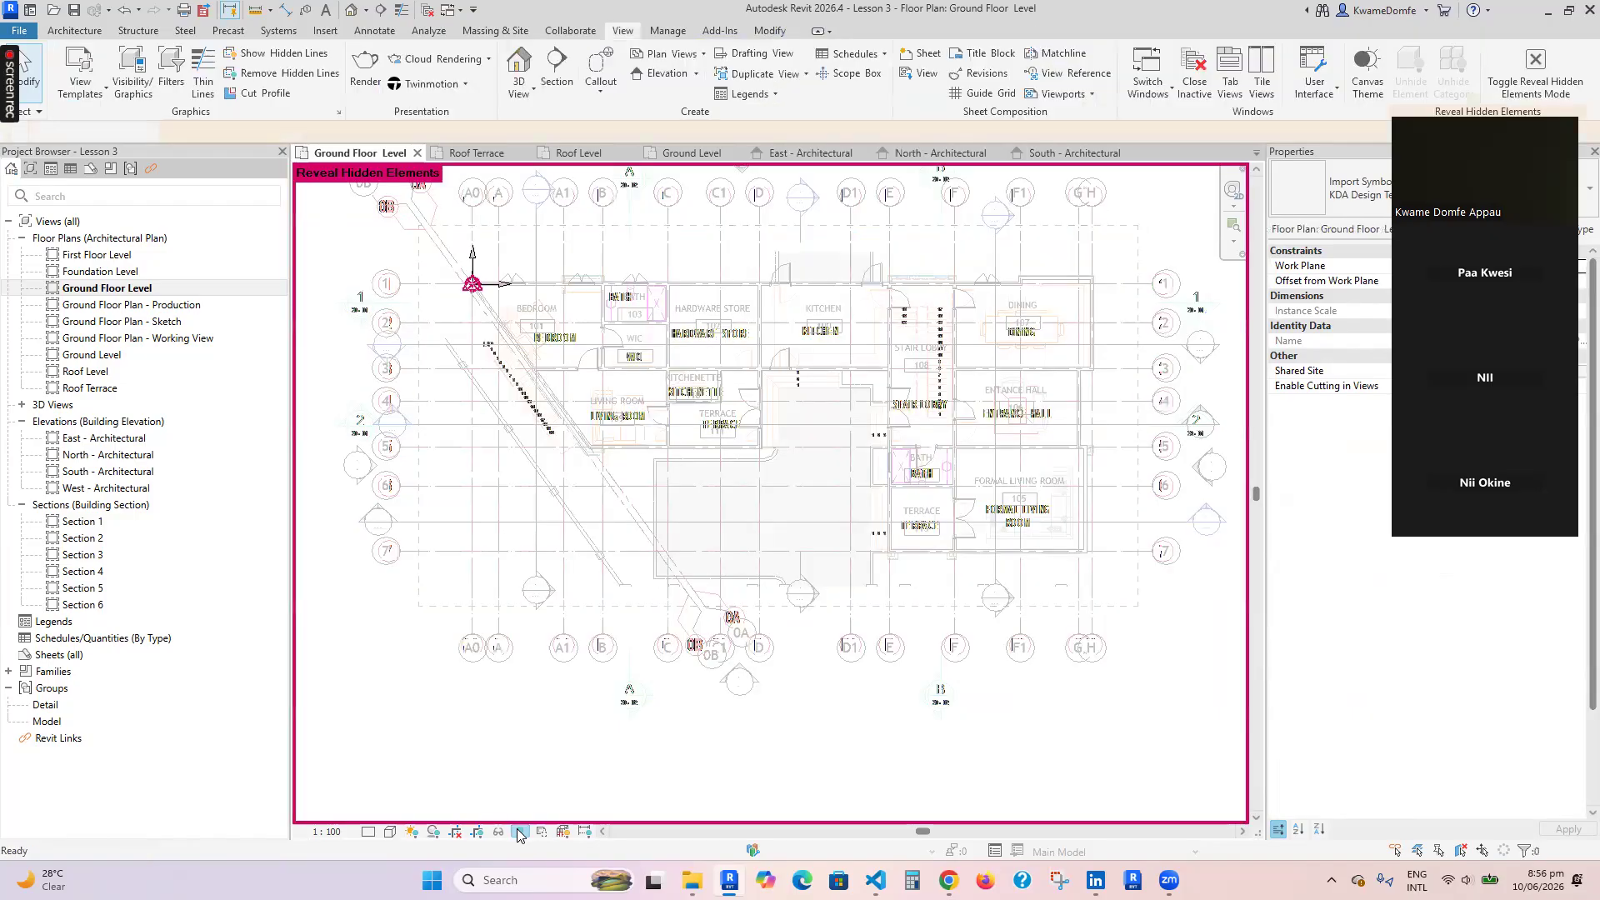
pyautogui.click(518, 834)
pyautogui.click(518, 834)
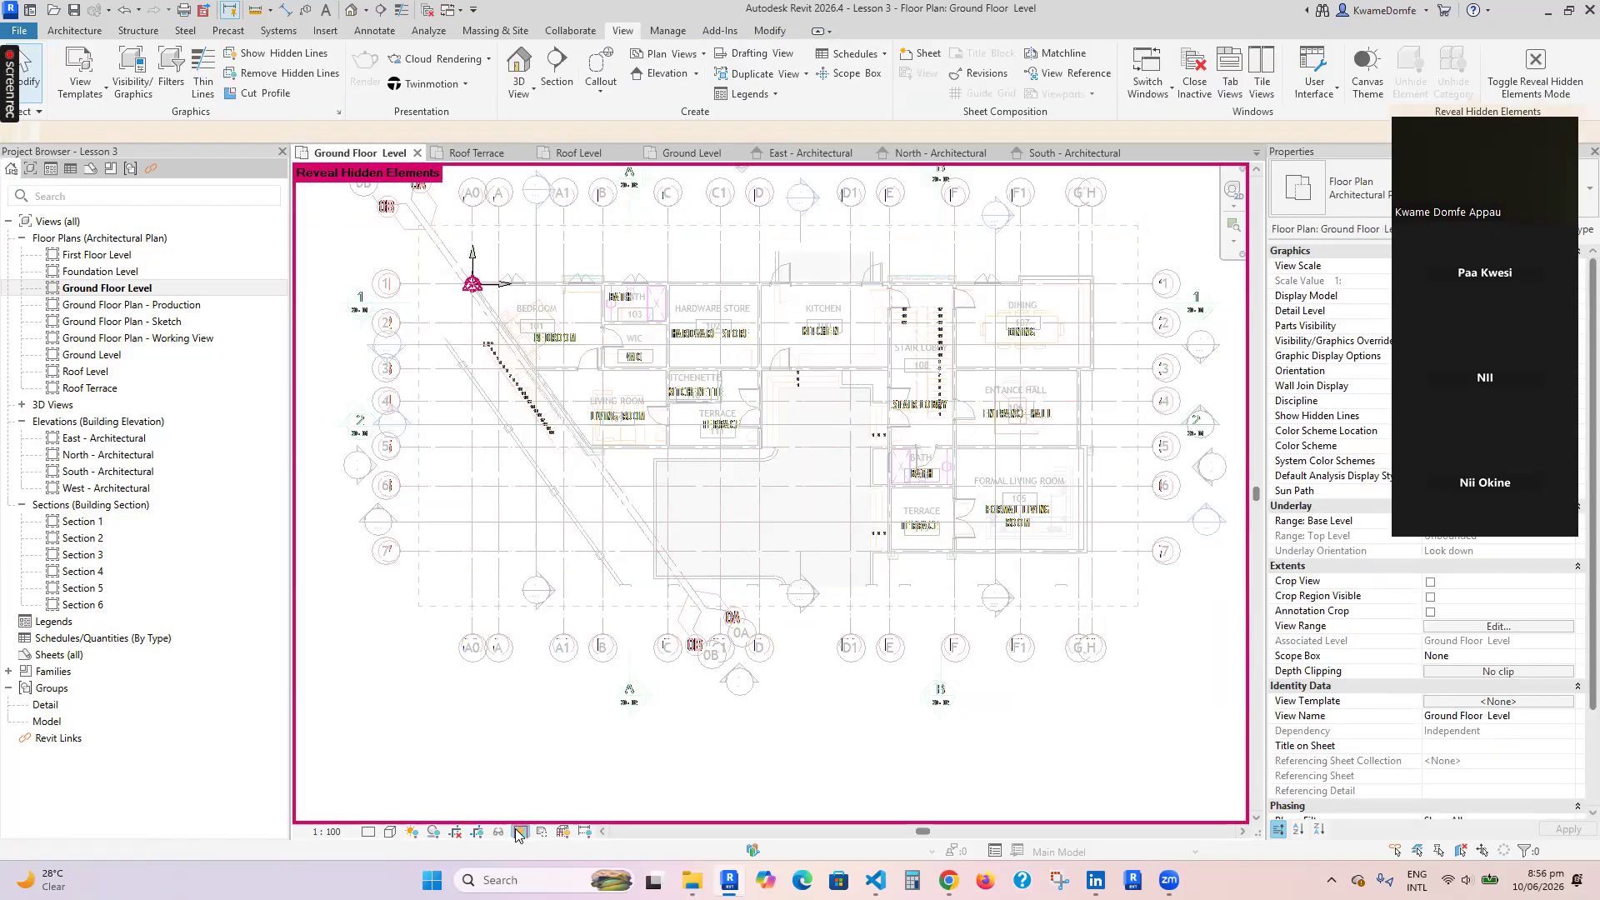
pyautogui.click(518, 834)
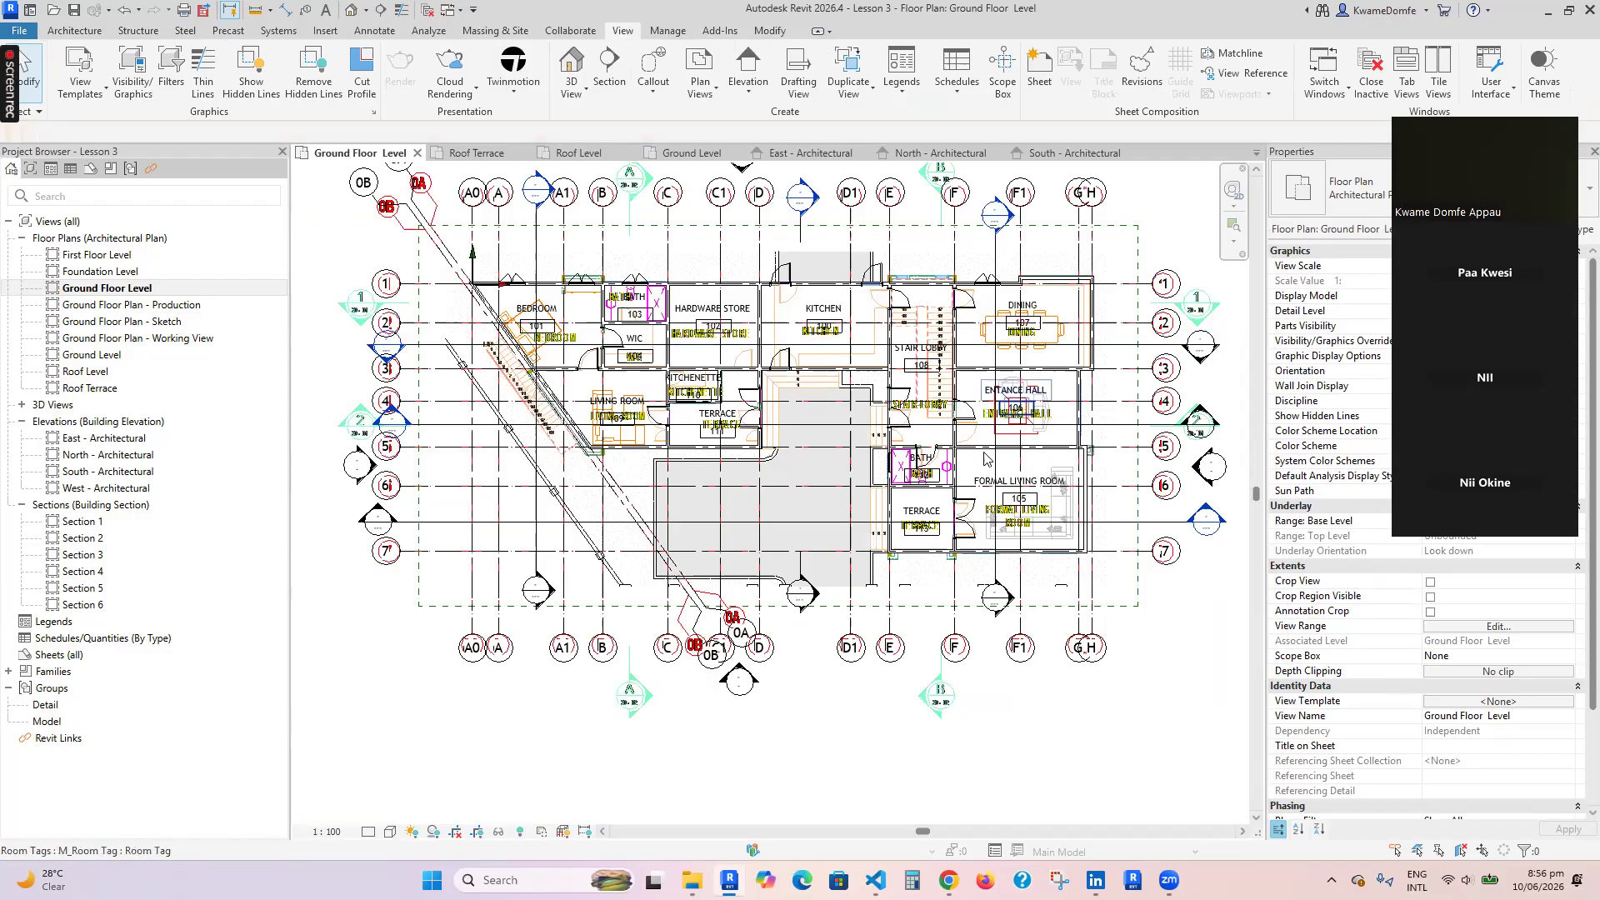
# Temporarily isolate the imported L0 PD floor plan DWG in the Ground Floor Level view and examine its room layout
pyautogui.click(825, 549)
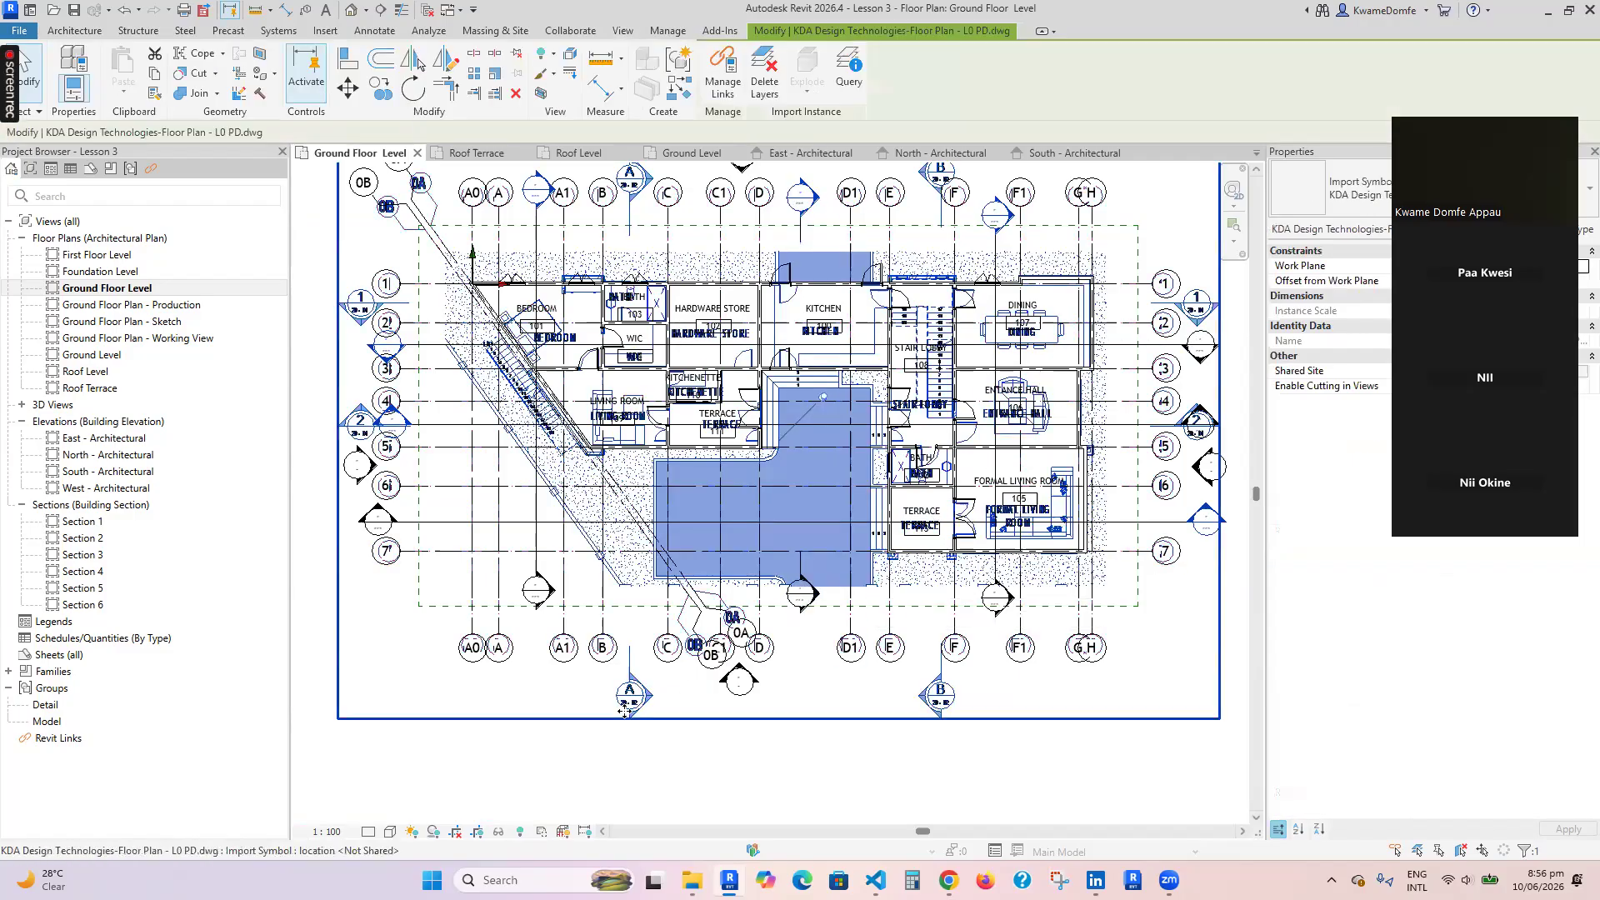
pyautogui.click(498, 831)
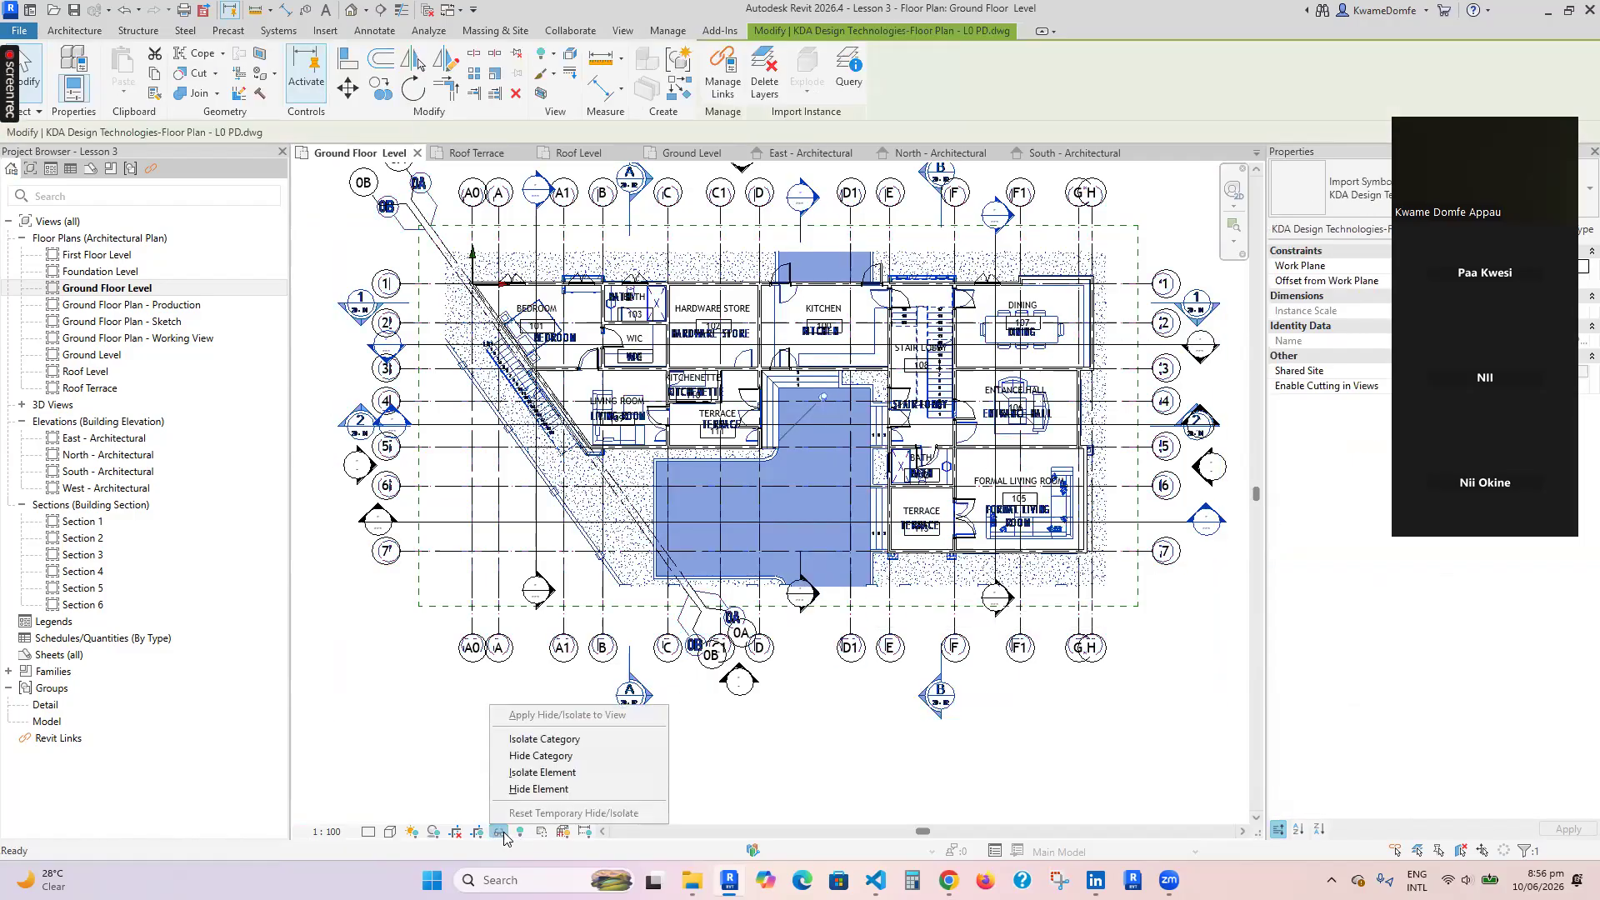
pyautogui.click(542, 772)
pyautogui.press('Escape')
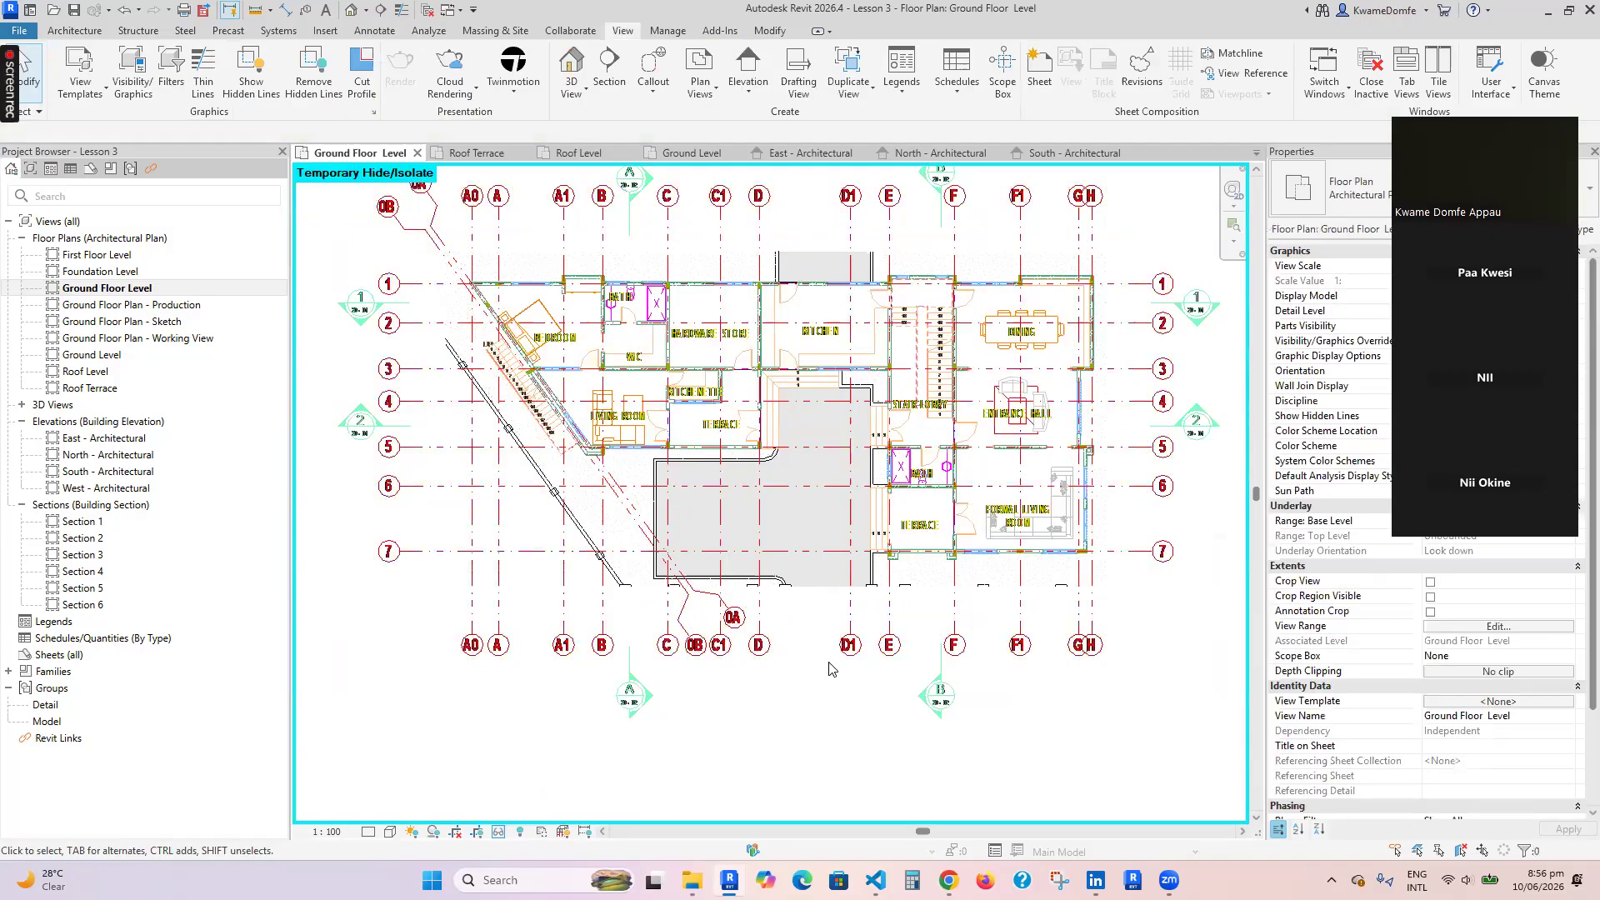
pyautogui.scroll(3, 842, 556)
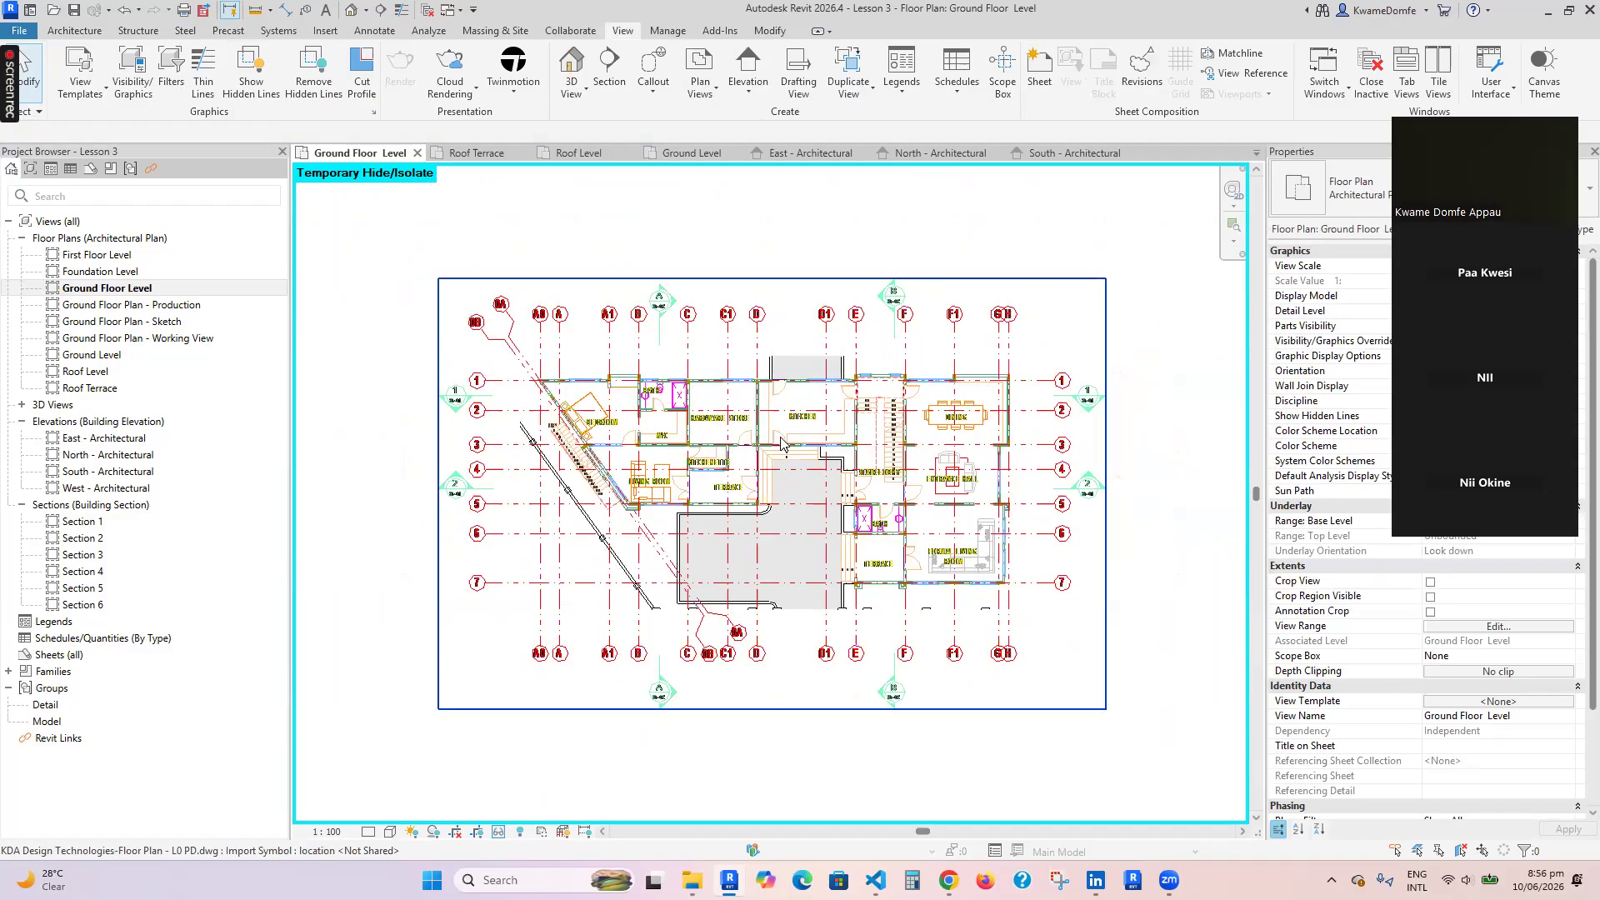
pyautogui.scroll(5, 500, 412)
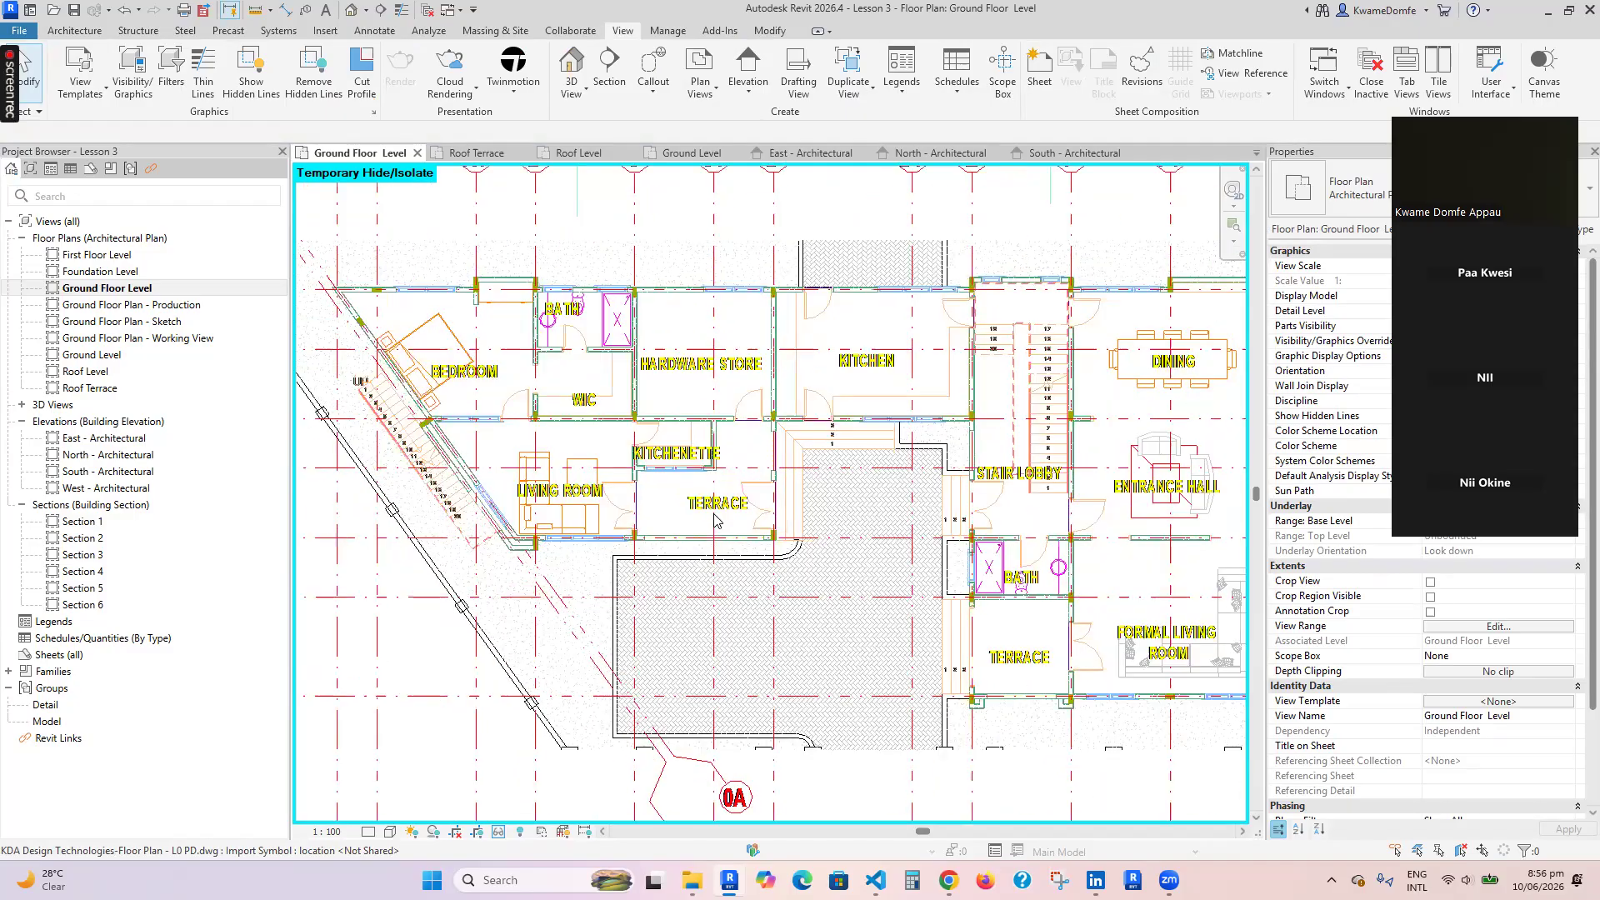
pyautogui.scroll(-4, 450, 379)
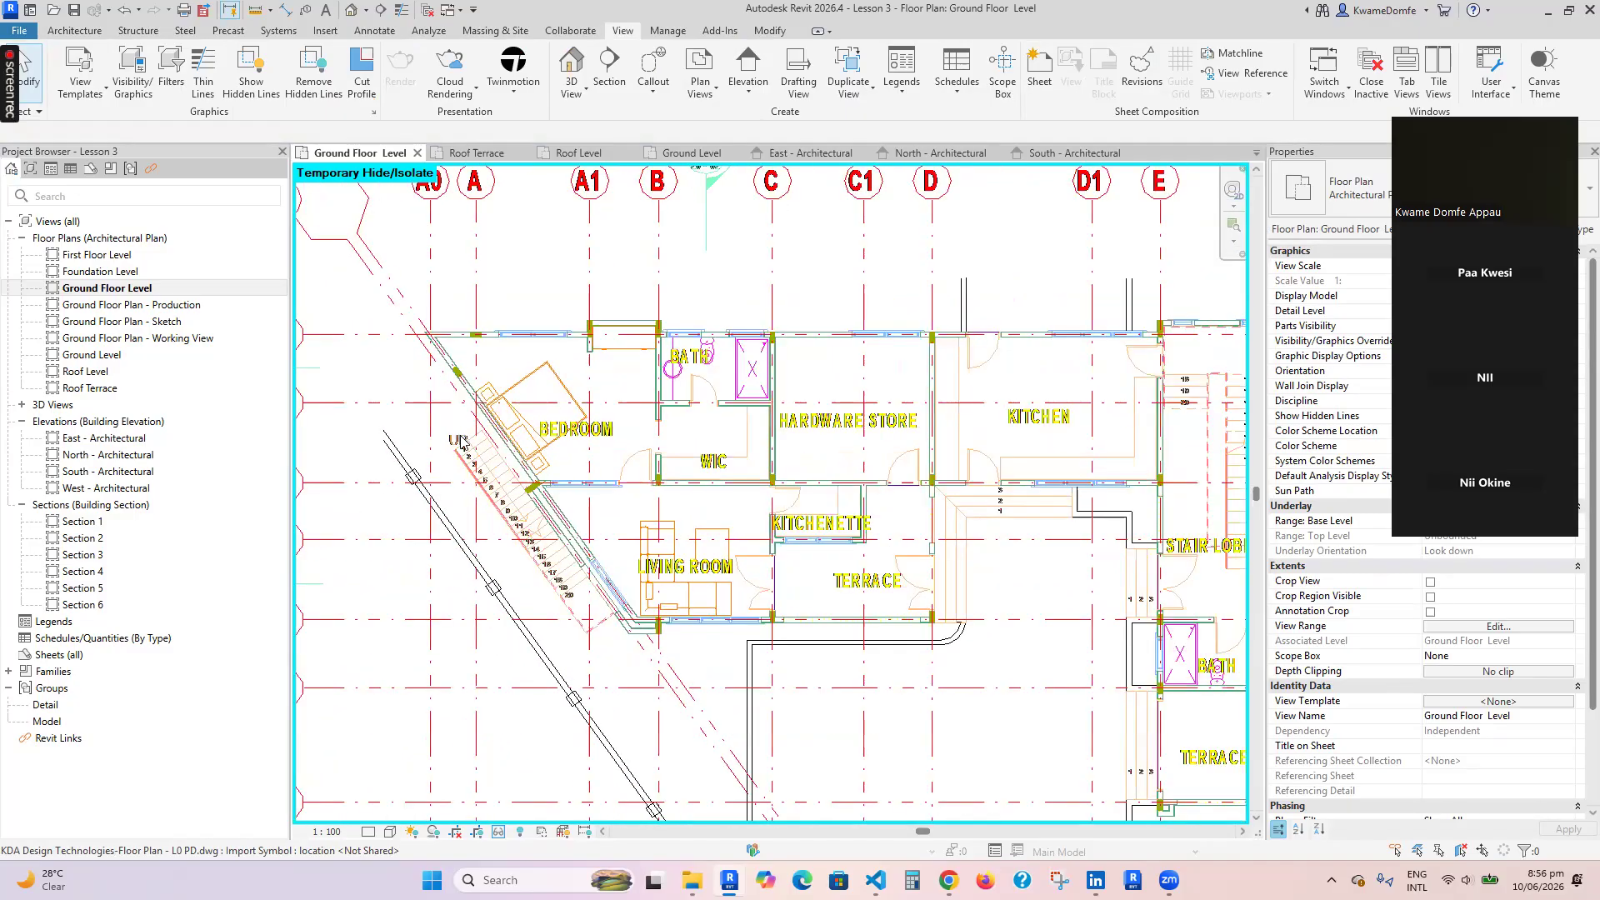
pyautogui.scroll(3, 481, 448)
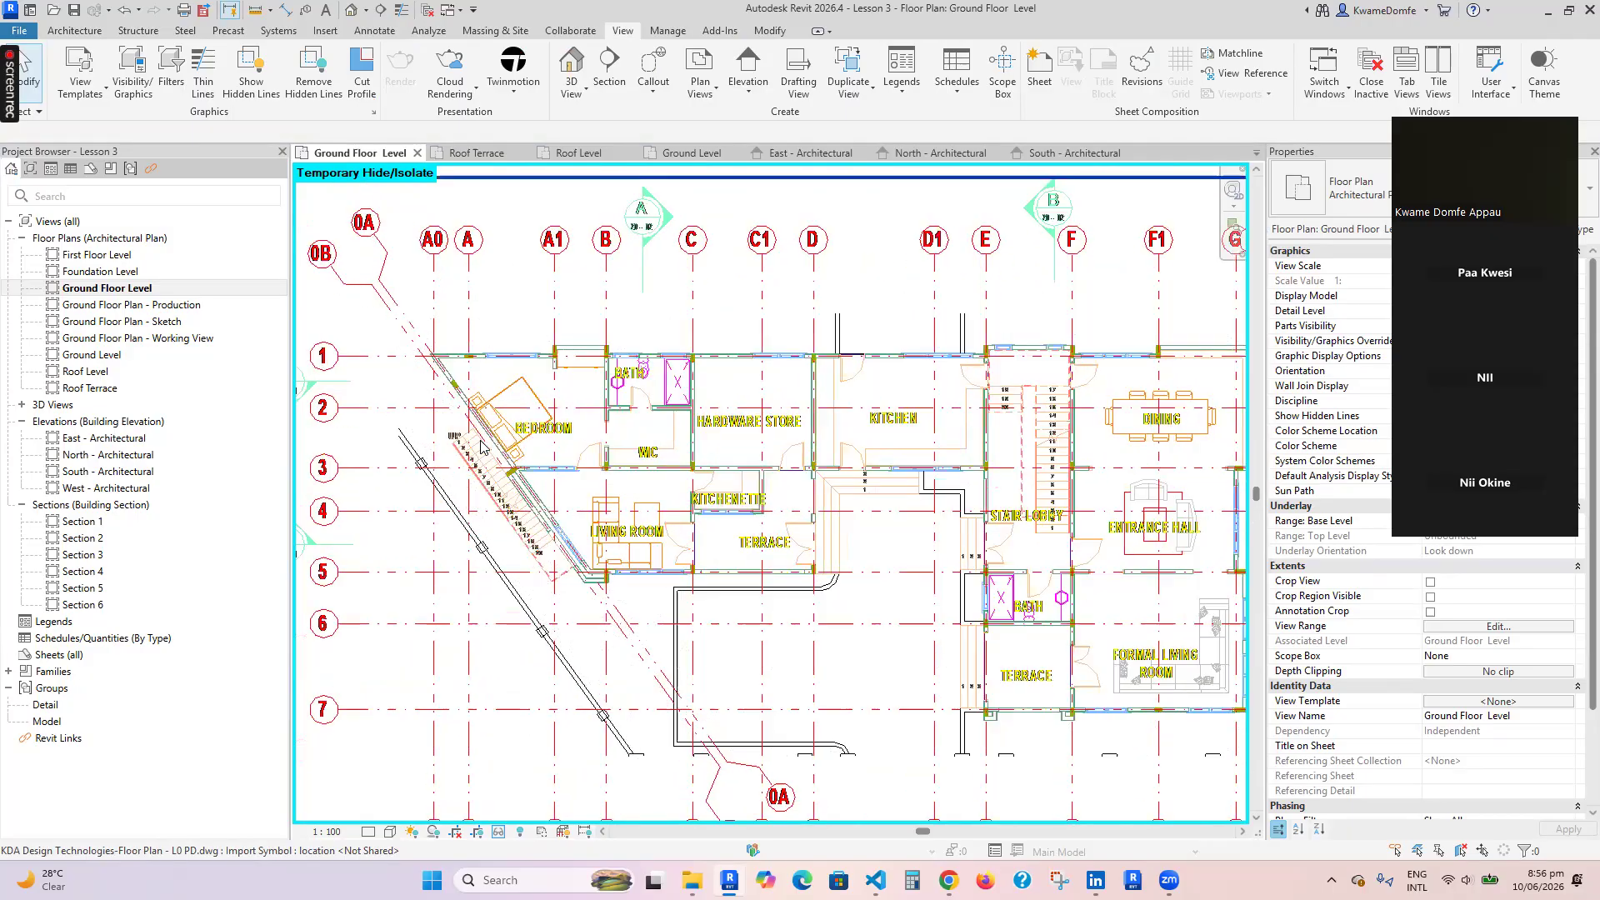
# Examine the isolated DWG floor plan around the dining room, stair lobby and kitchen
pyautogui.scroll(-4, 487, 450)
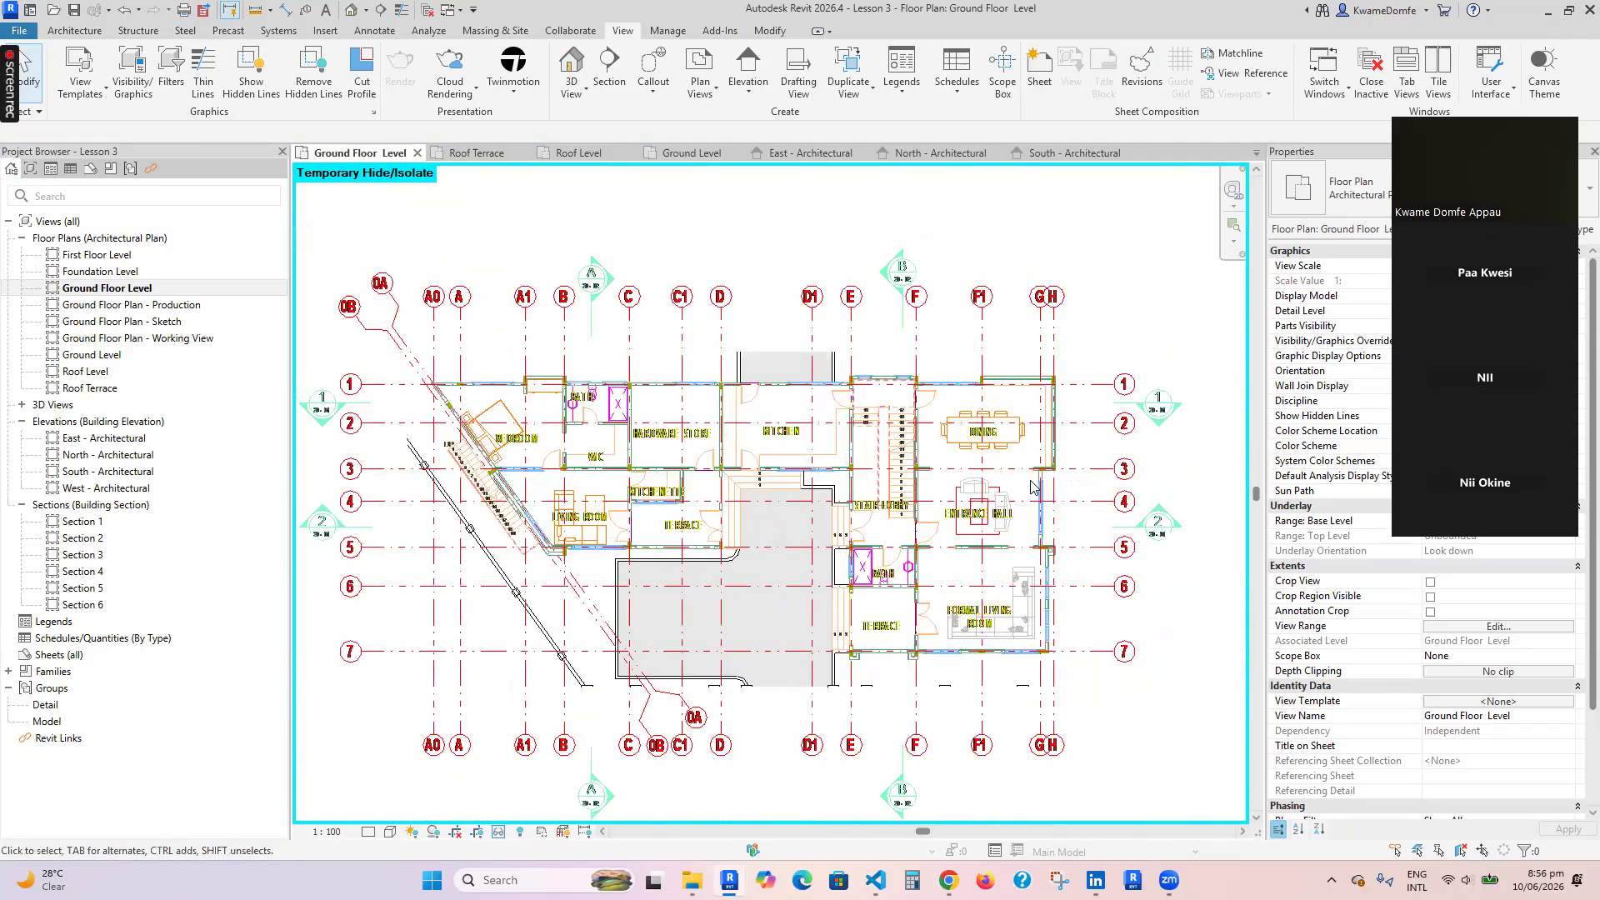
pyautogui.scroll(6, 934, 435)
pyautogui.scroll(-4, 958, 329)
pyautogui.scroll(4, 814, 222)
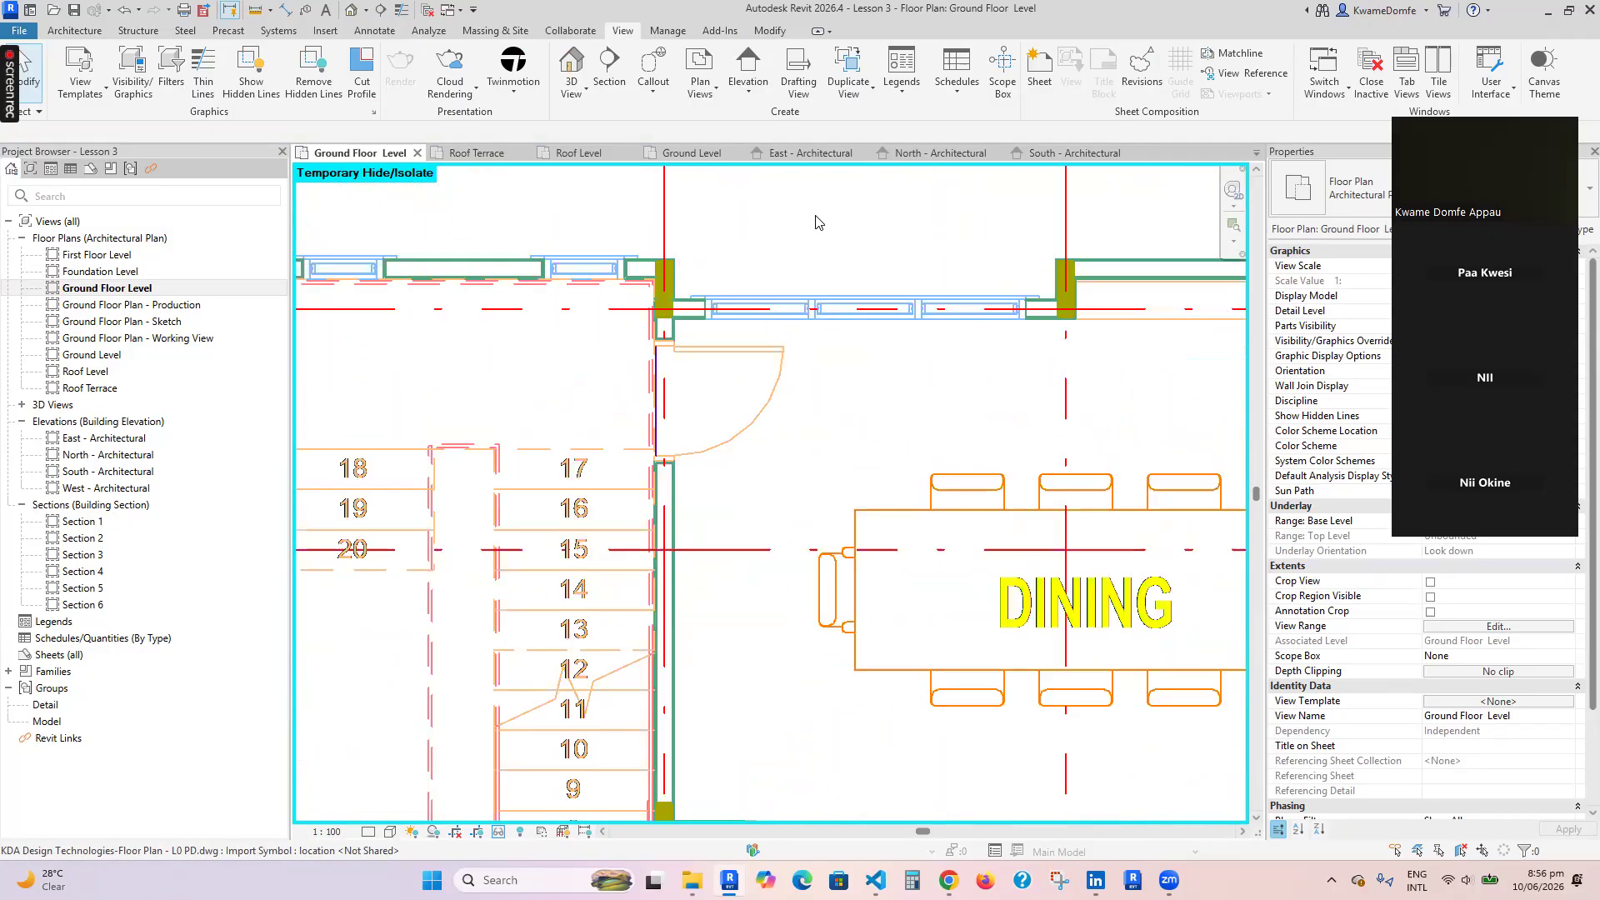
pyautogui.scroll(-3, 866, 338)
pyautogui.scroll(-3, 867, 339)
pyautogui.scroll(4, 780, 433)
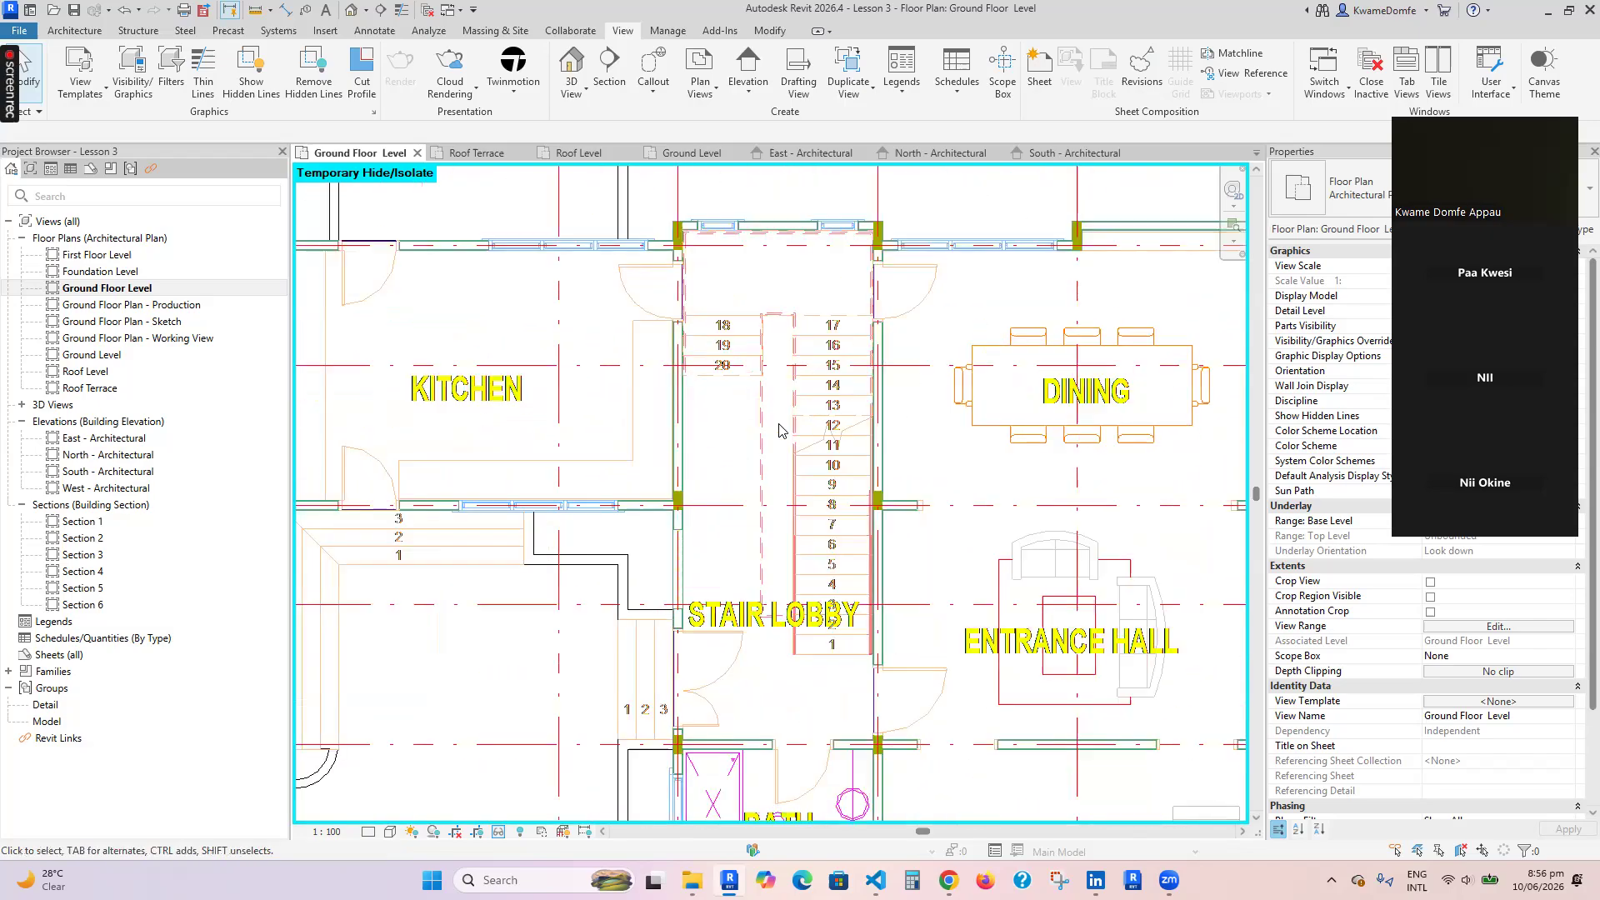
pyautogui.scroll(-5, 782, 427)
pyautogui.scroll(1, 481, 407)
pyautogui.scroll(3, 563, 392)
pyautogui.scroll(-5, 783, 442)
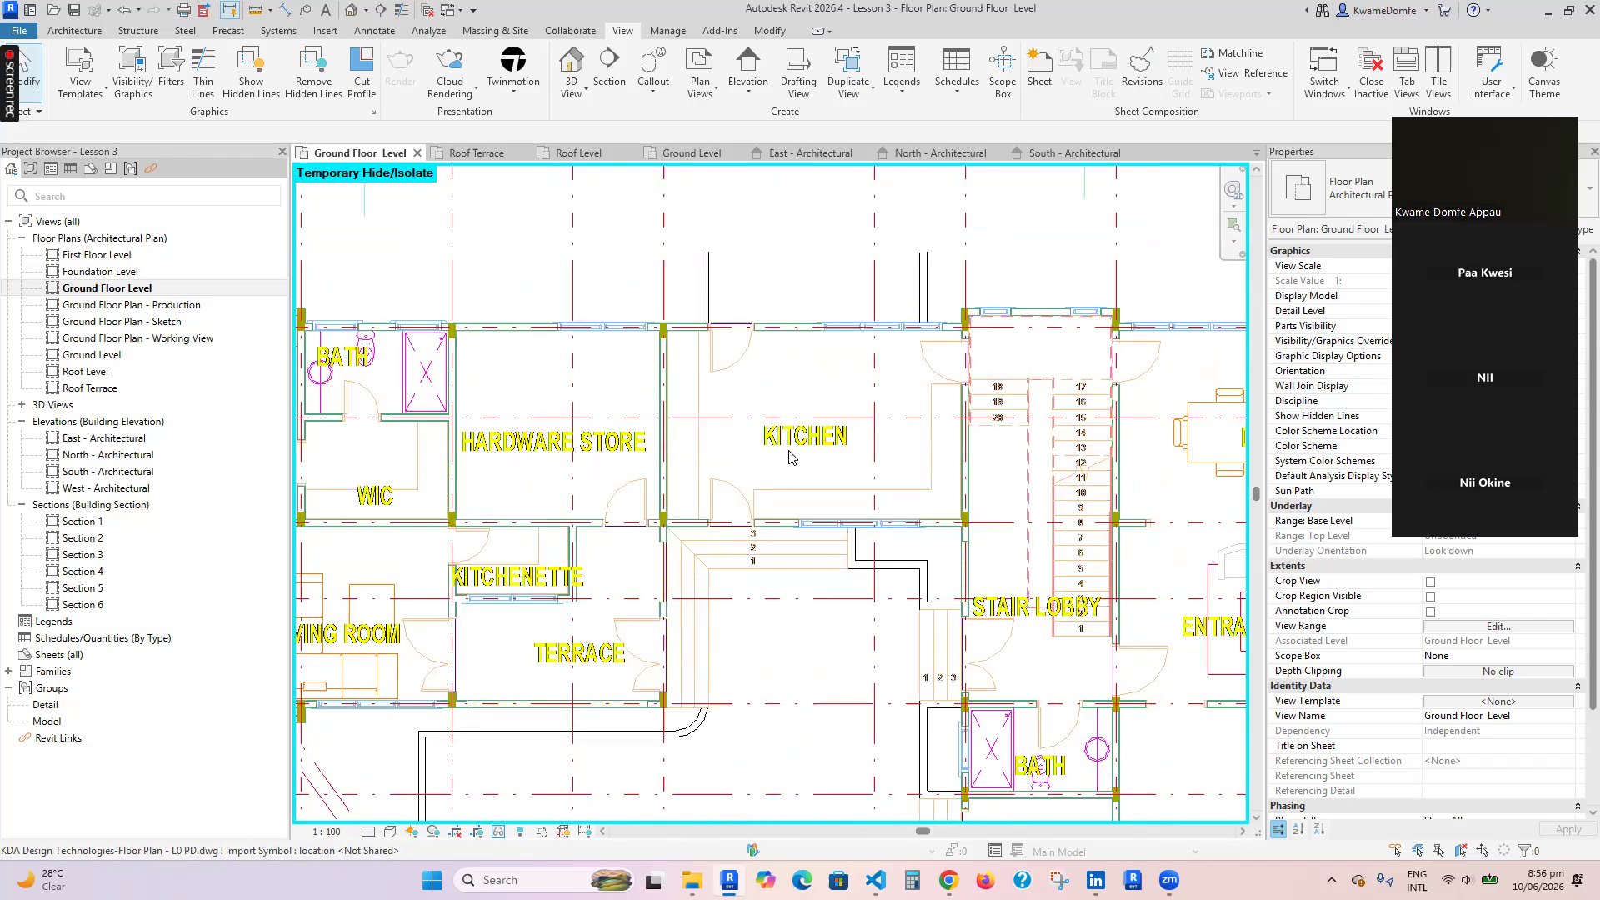
# Examine the kitchen area and the overall extents of the isolated L0 PD floor plan DWG
pyautogui.scroll(4, 619, 520)
pyautogui.scroll(-4, 619, 521)
pyautogui.scroll(2, 566, 566)
pyautogui.scroll(-4, 501, 623)
pyautogui.scroll(2, 501, 623)
pyautogui.scroll(-2, 712, 640)
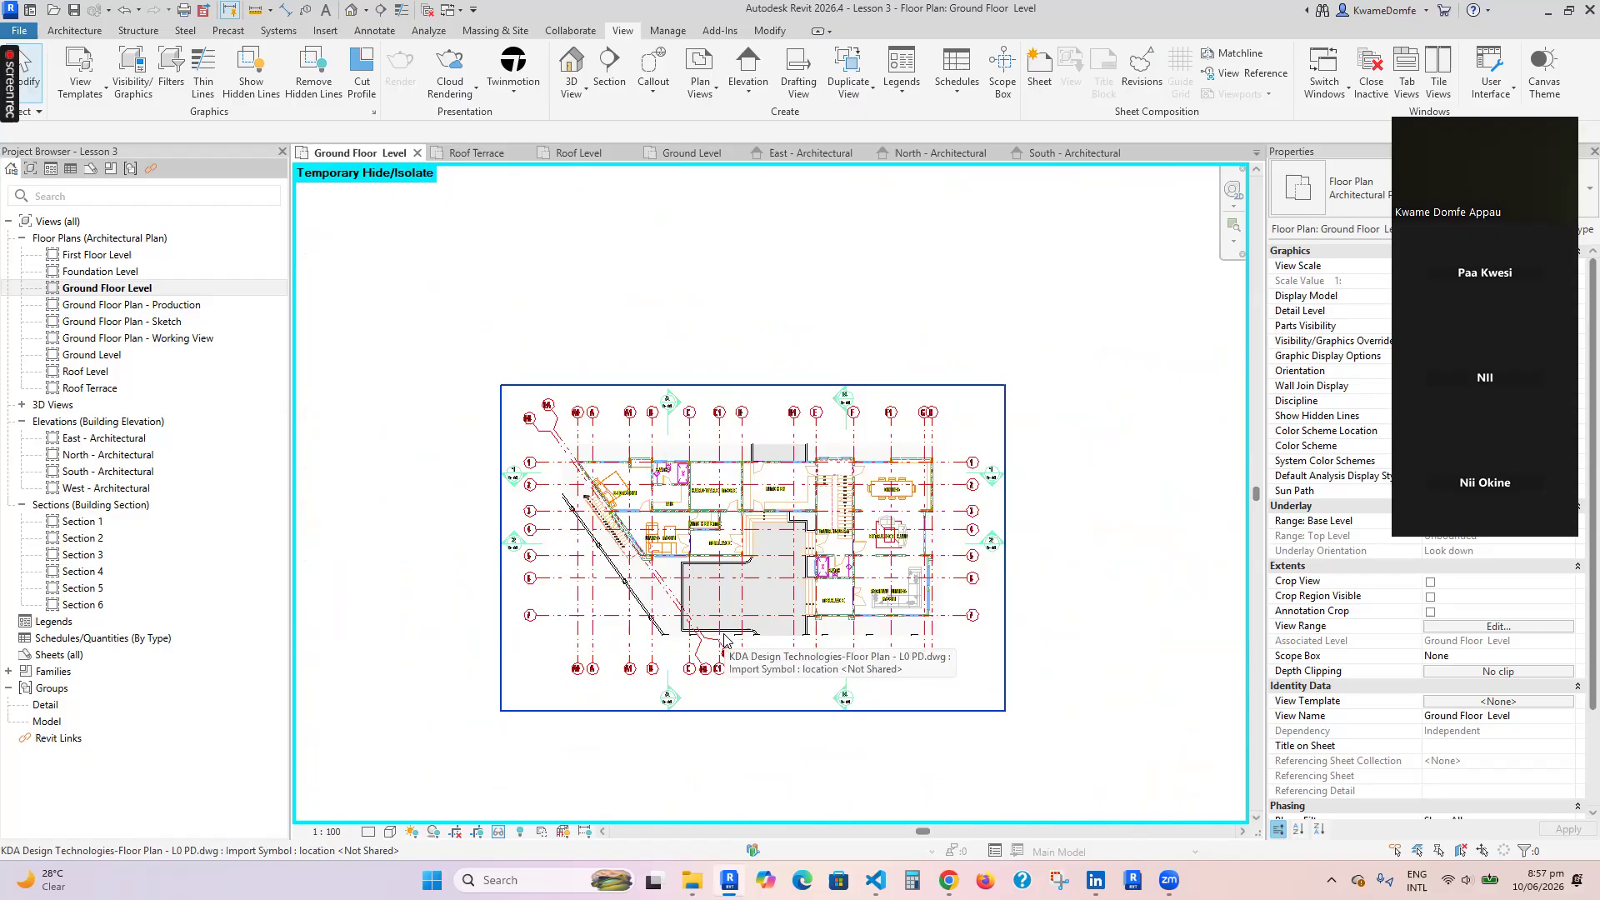
pyautogui.scroll(1, 723, 640)
pyautogui.scroll(-1, 807, 618)
pyautogui.scroll(-3, 807, 617)
pyautogui.scroll(4, 761, 564)
pyautogui.scroll(-3, 779, 574)
pyautogui.scroll(1, 779, 573)
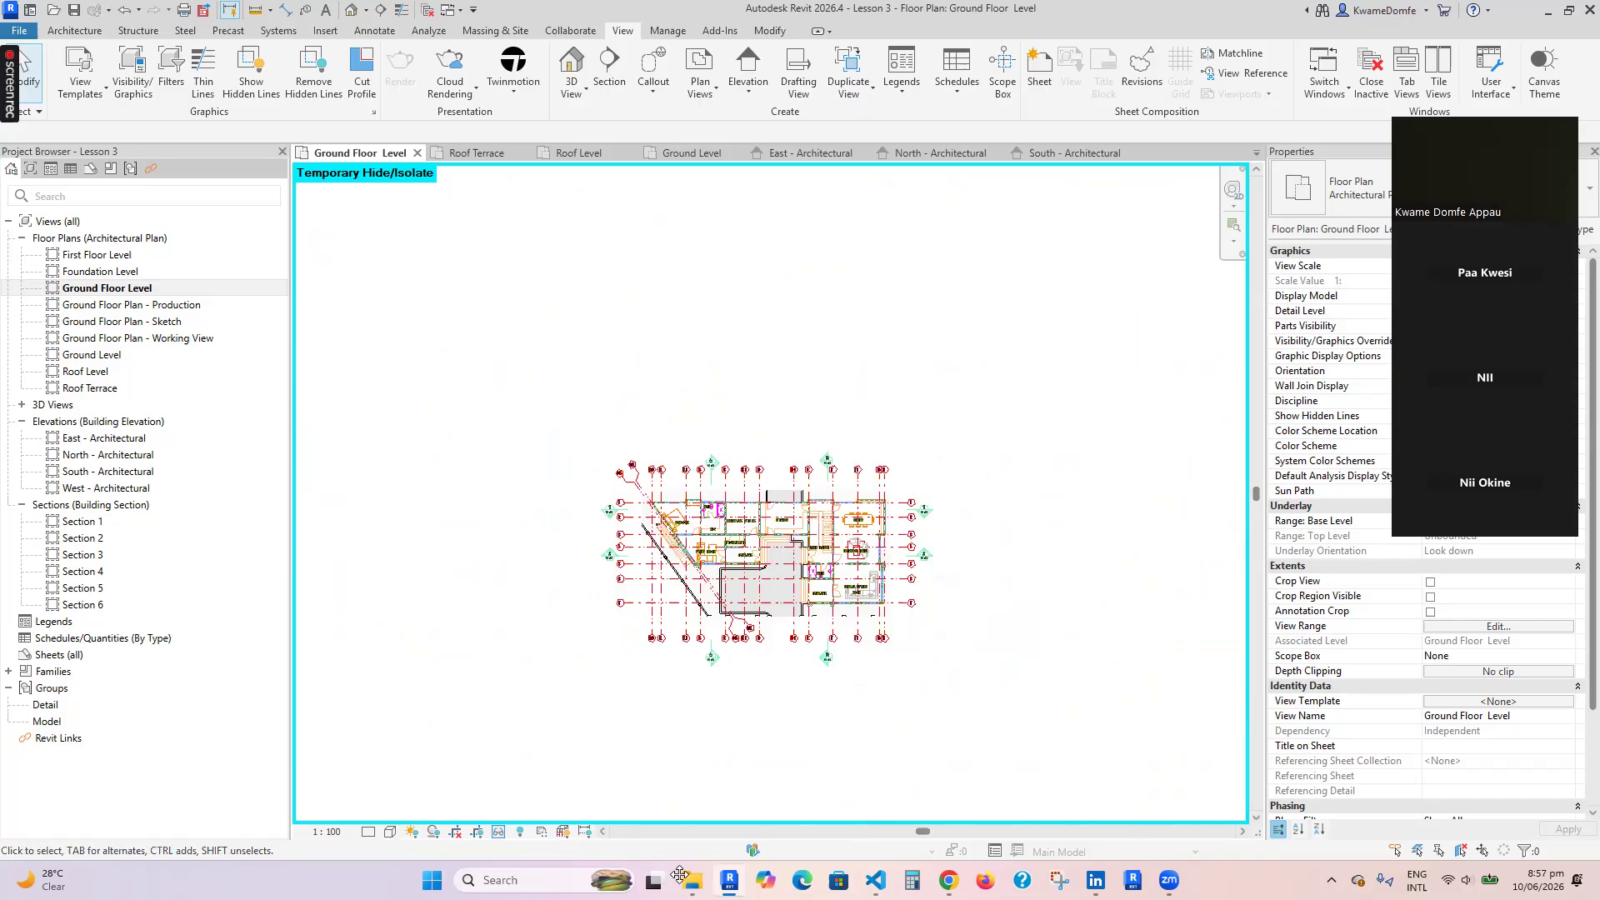
# Switch to the REVIT ESSENTIALS TRAINING folder in File Explorer and look through its Project Files and CAD Files subfolders
pyautogui.hotkey('alt', 'Tab')
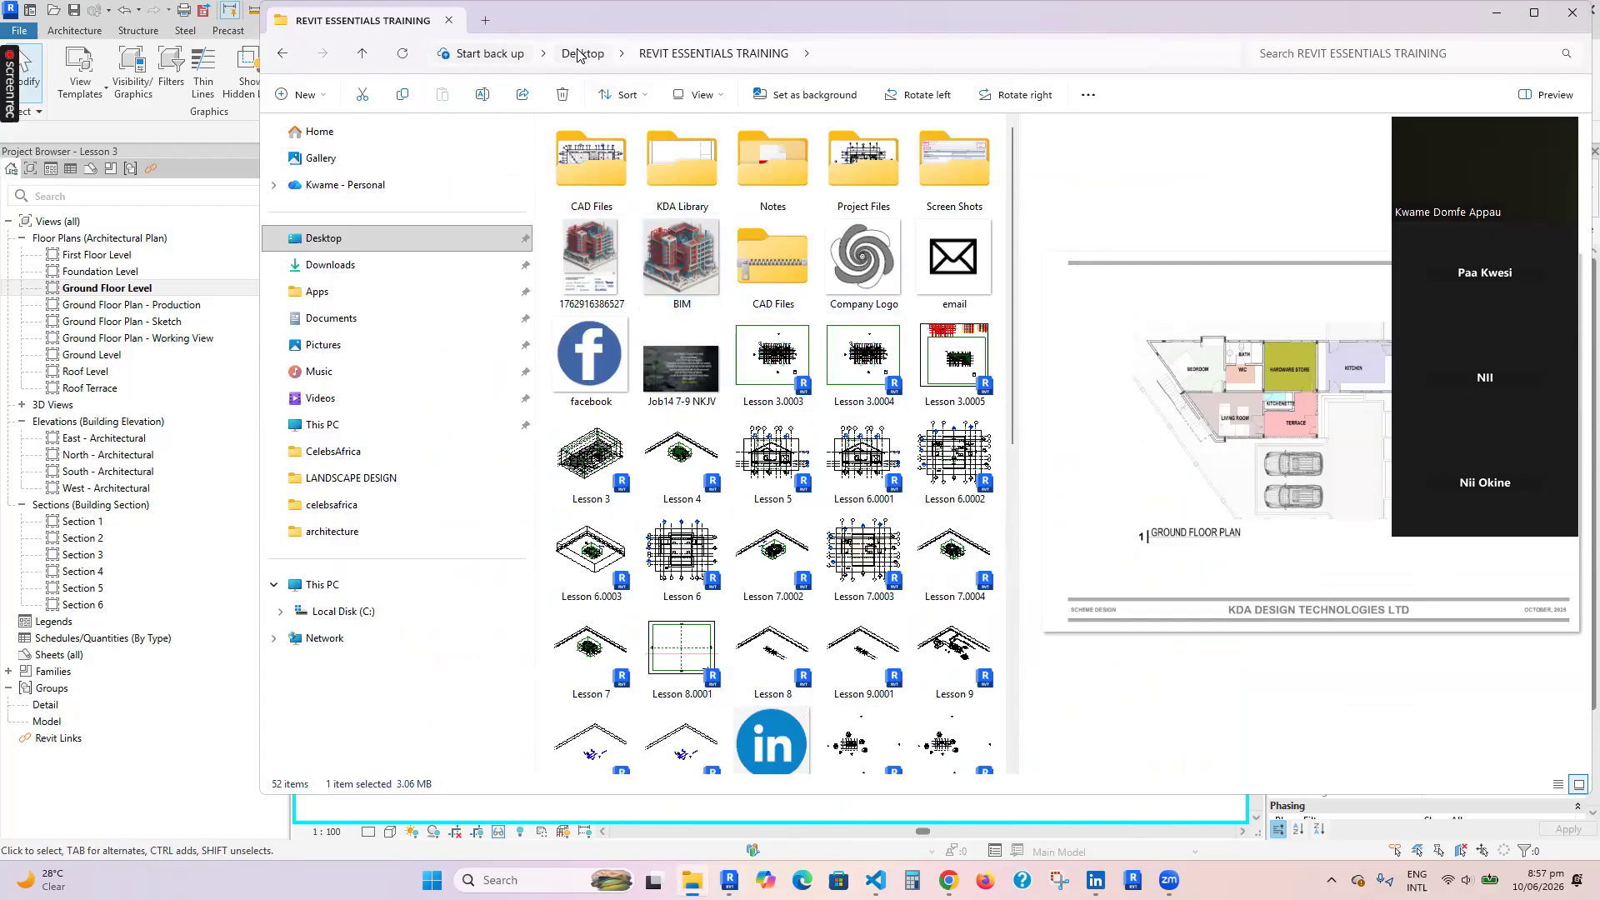
pyautogui.doubleClick(858, 193)
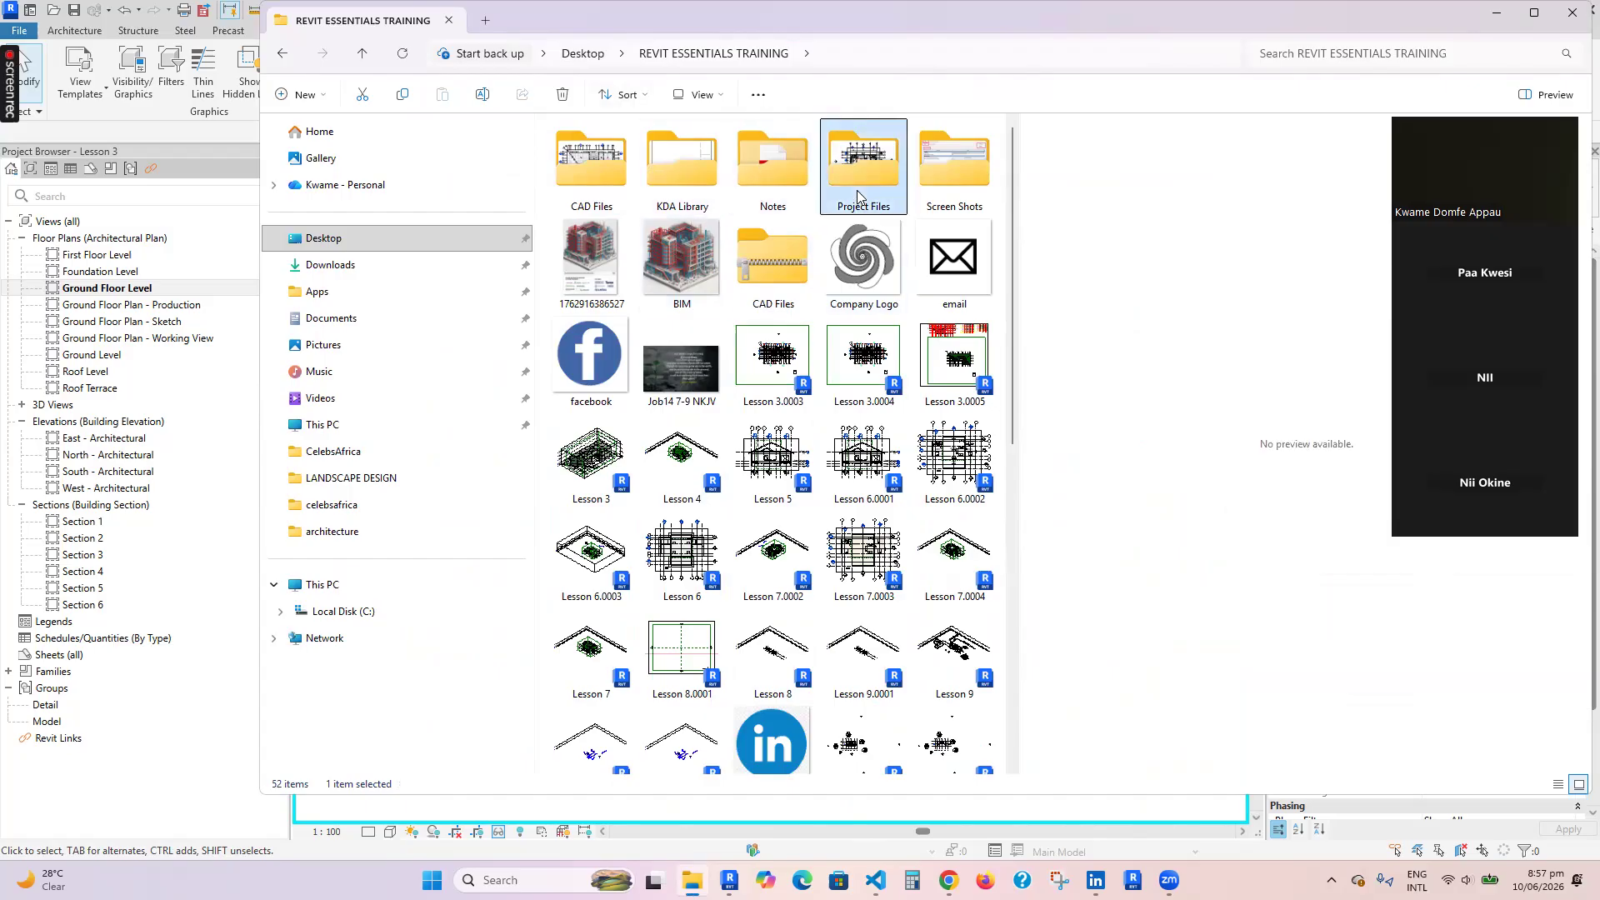
pyautogui.scroll(-6, 873, 590)
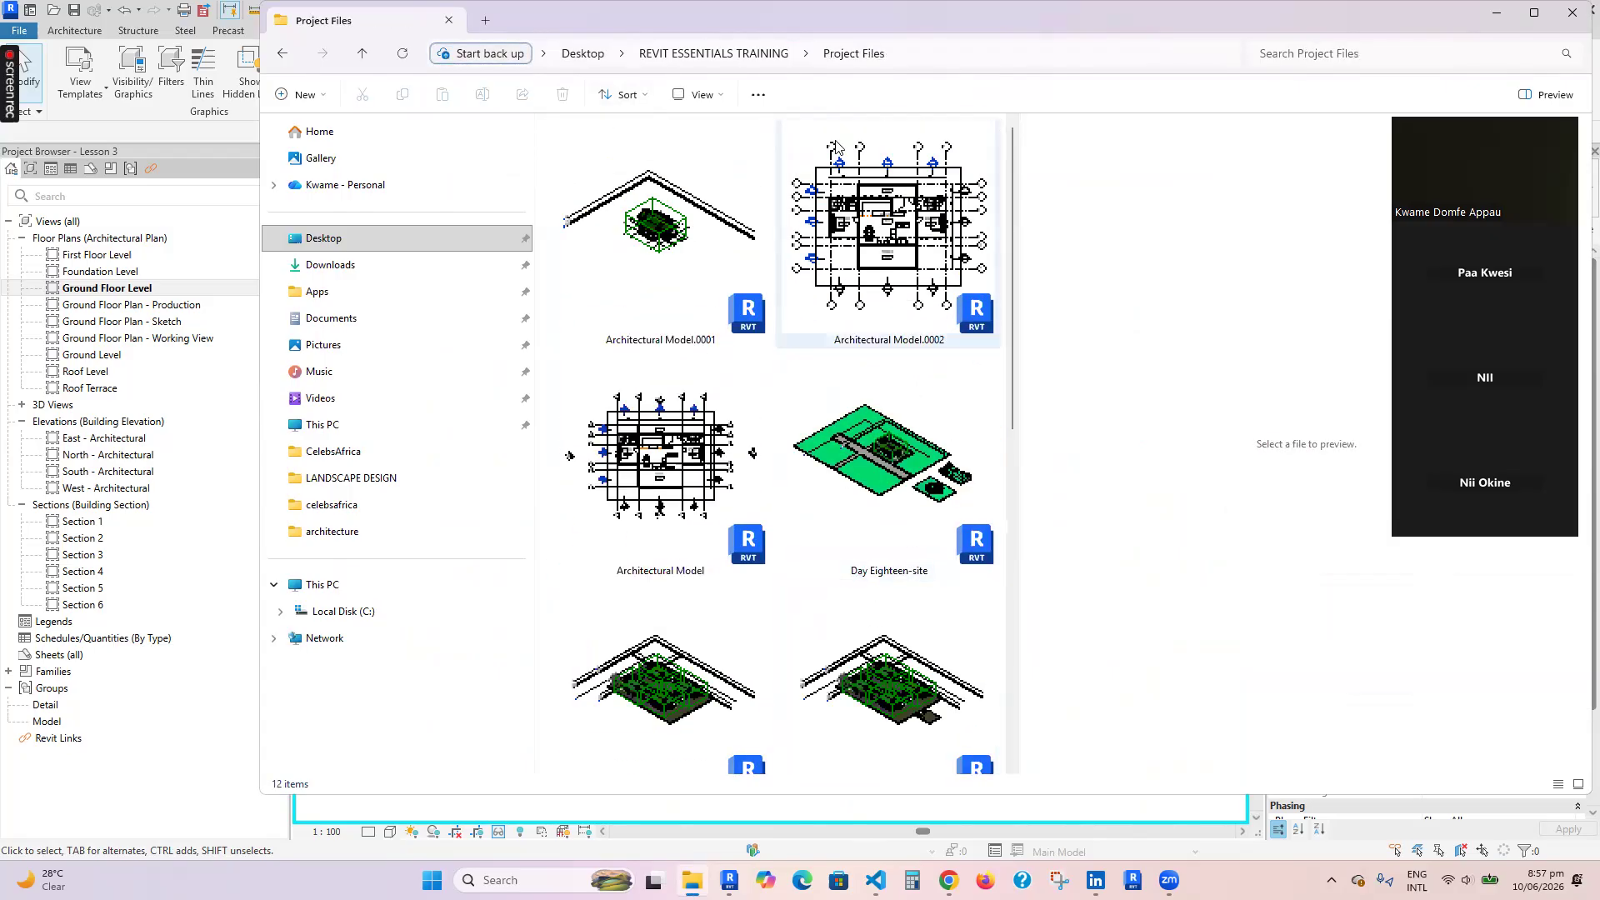
pyautogui.click(770, 54)
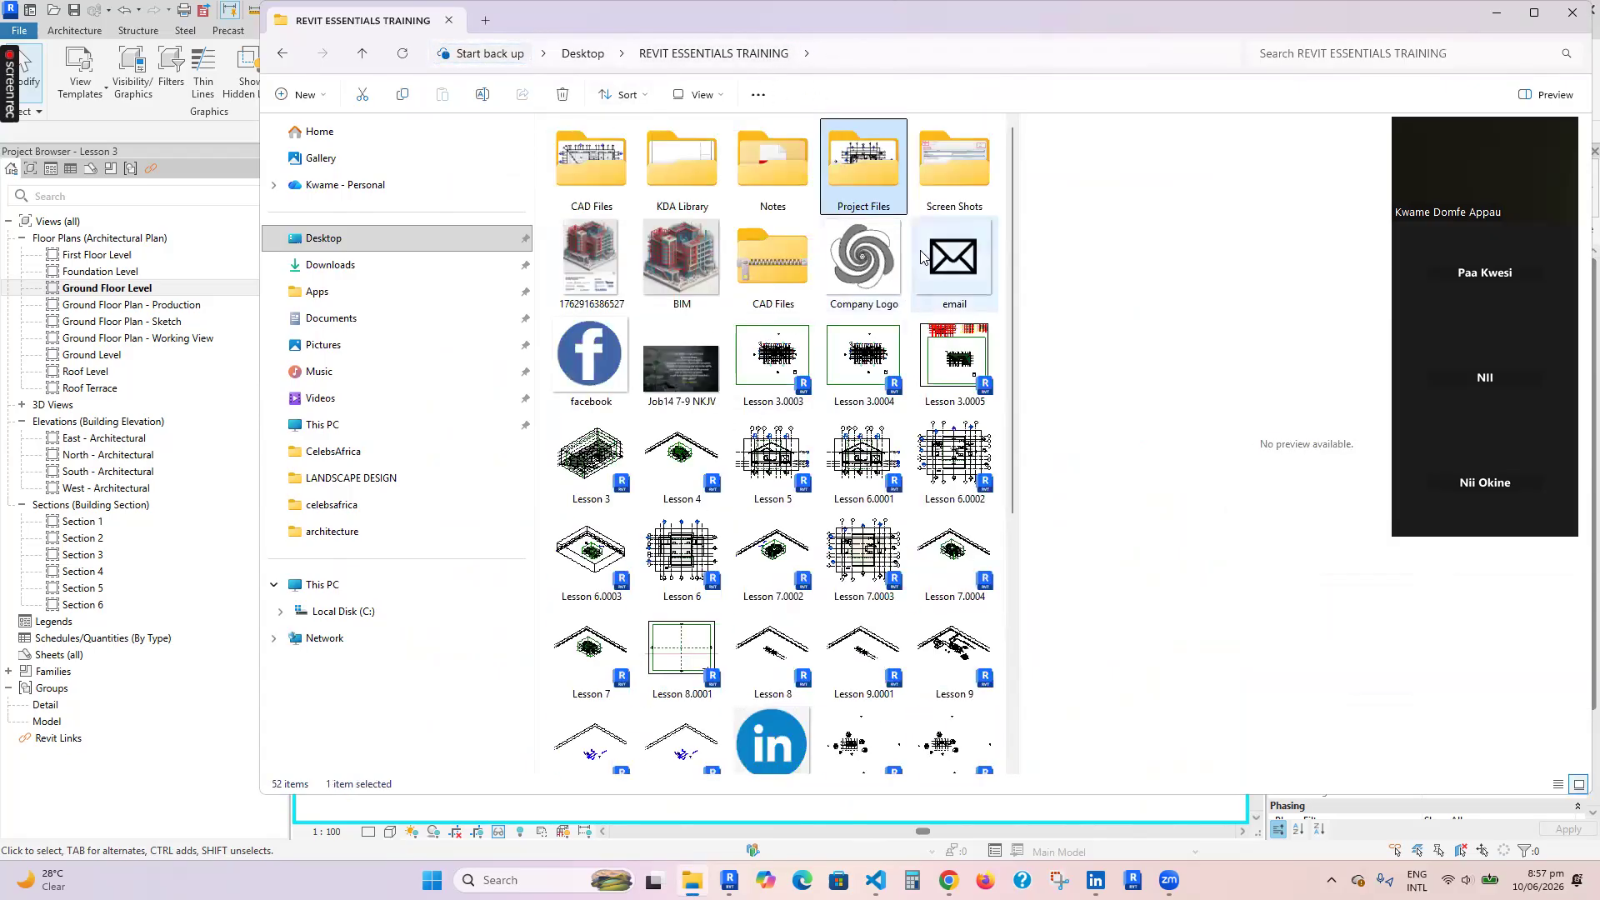
pyautogui.doubleClick(588, 175)
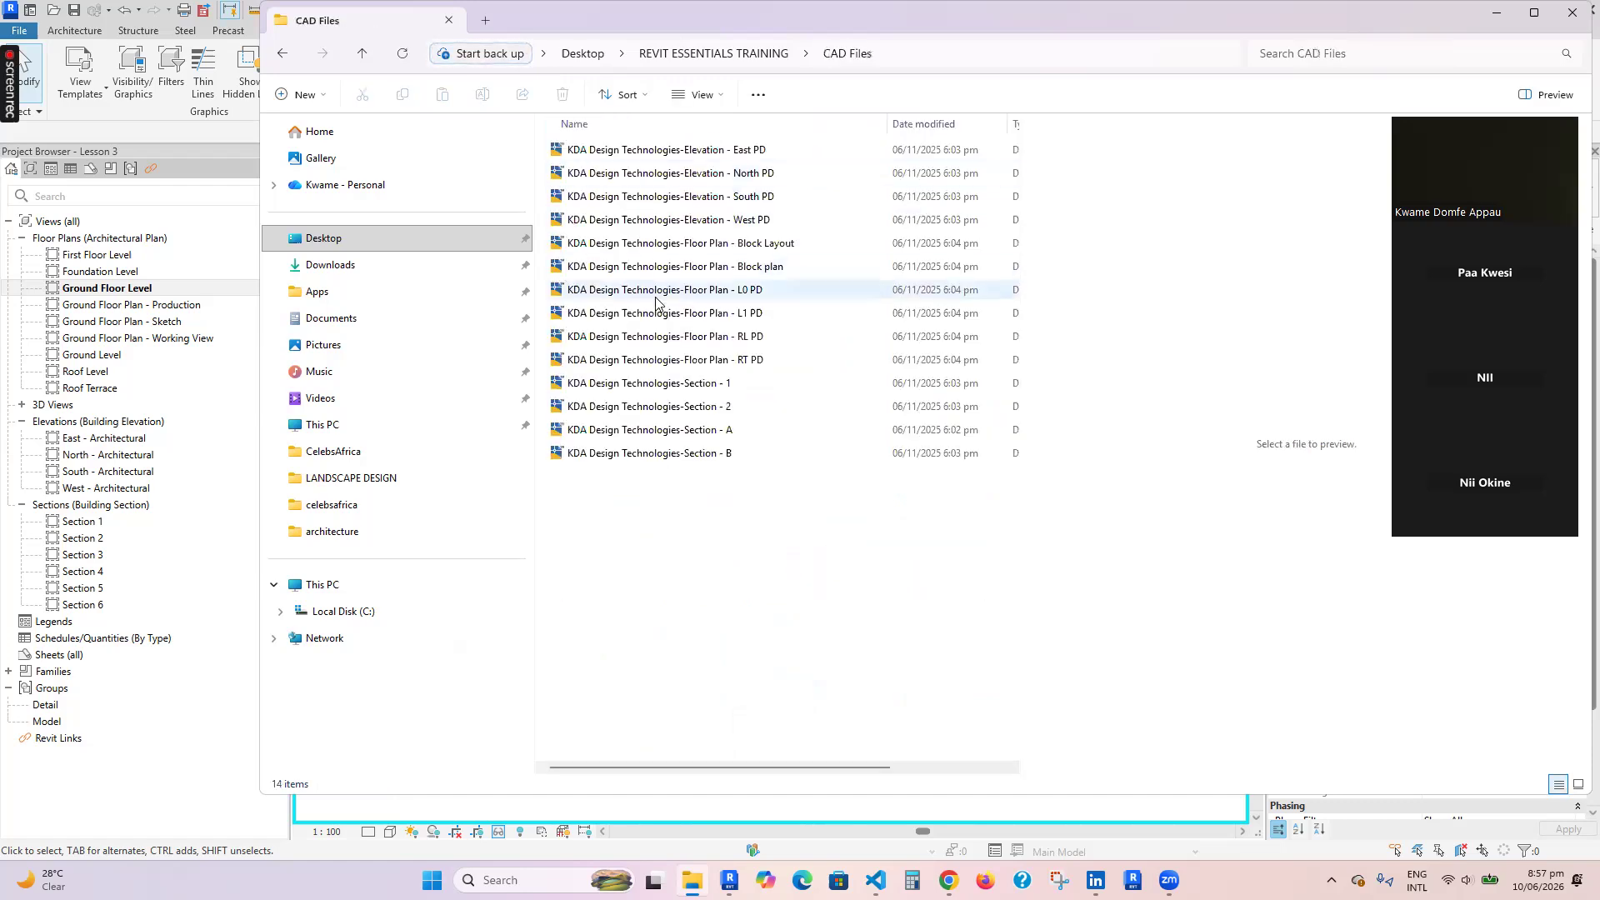
pyautogui.click(761, 58)
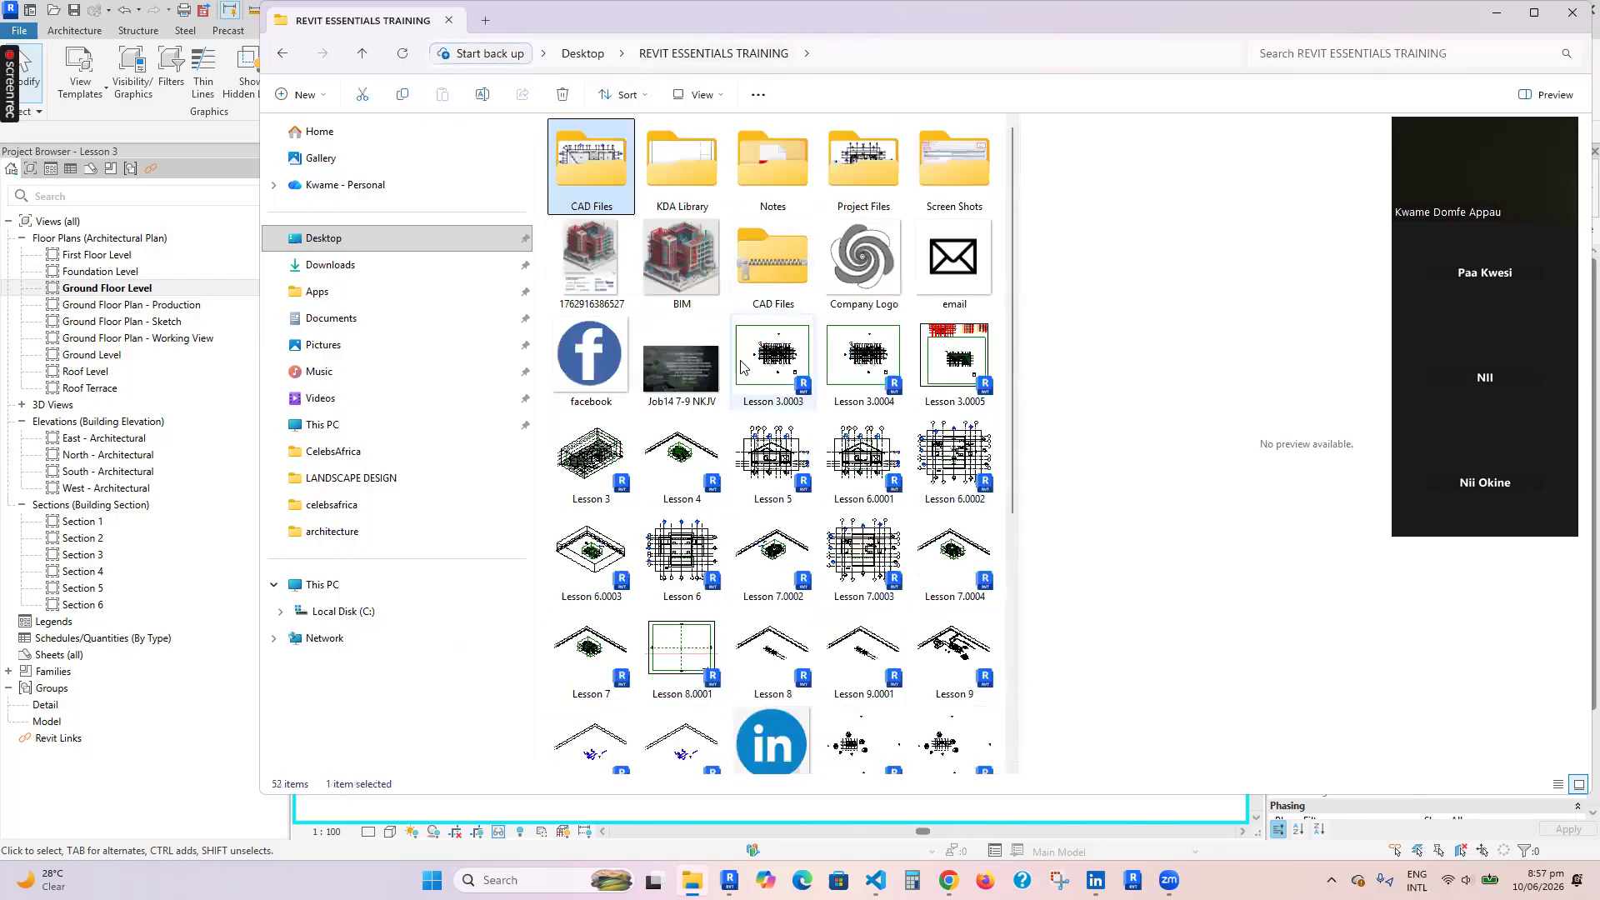
# Open the Proposed Residence - Sheet - SD - 20-00 - FLOOR PLANS image from the training folder and maximize the viewer
pyautogui.scroll(-8, 767, 400)
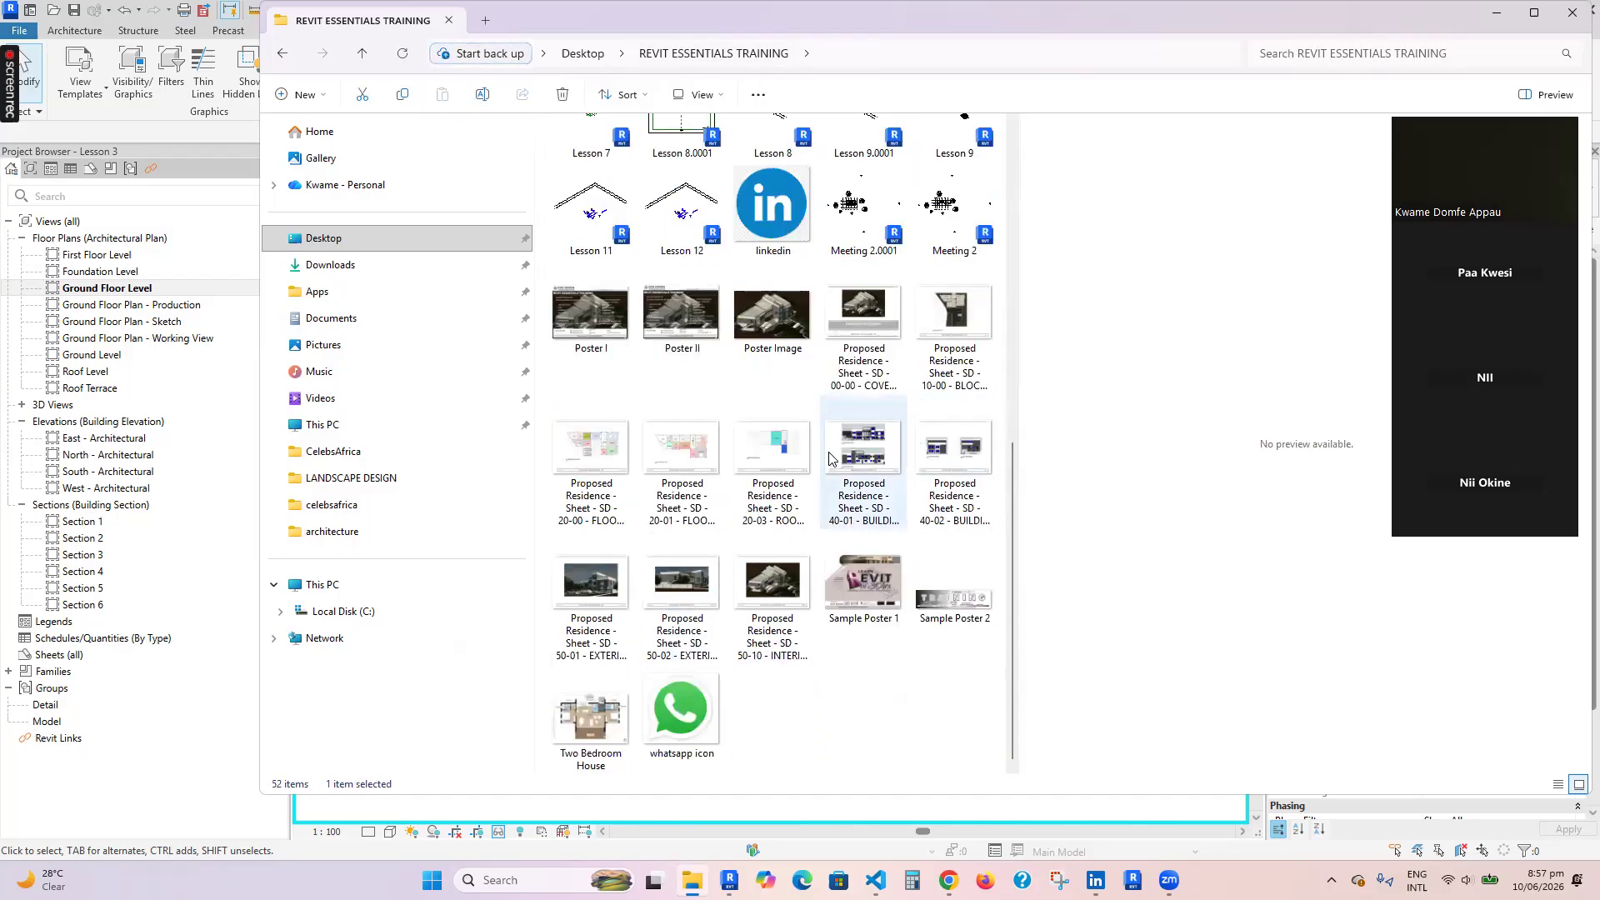
pyautogui.click(575, 457)
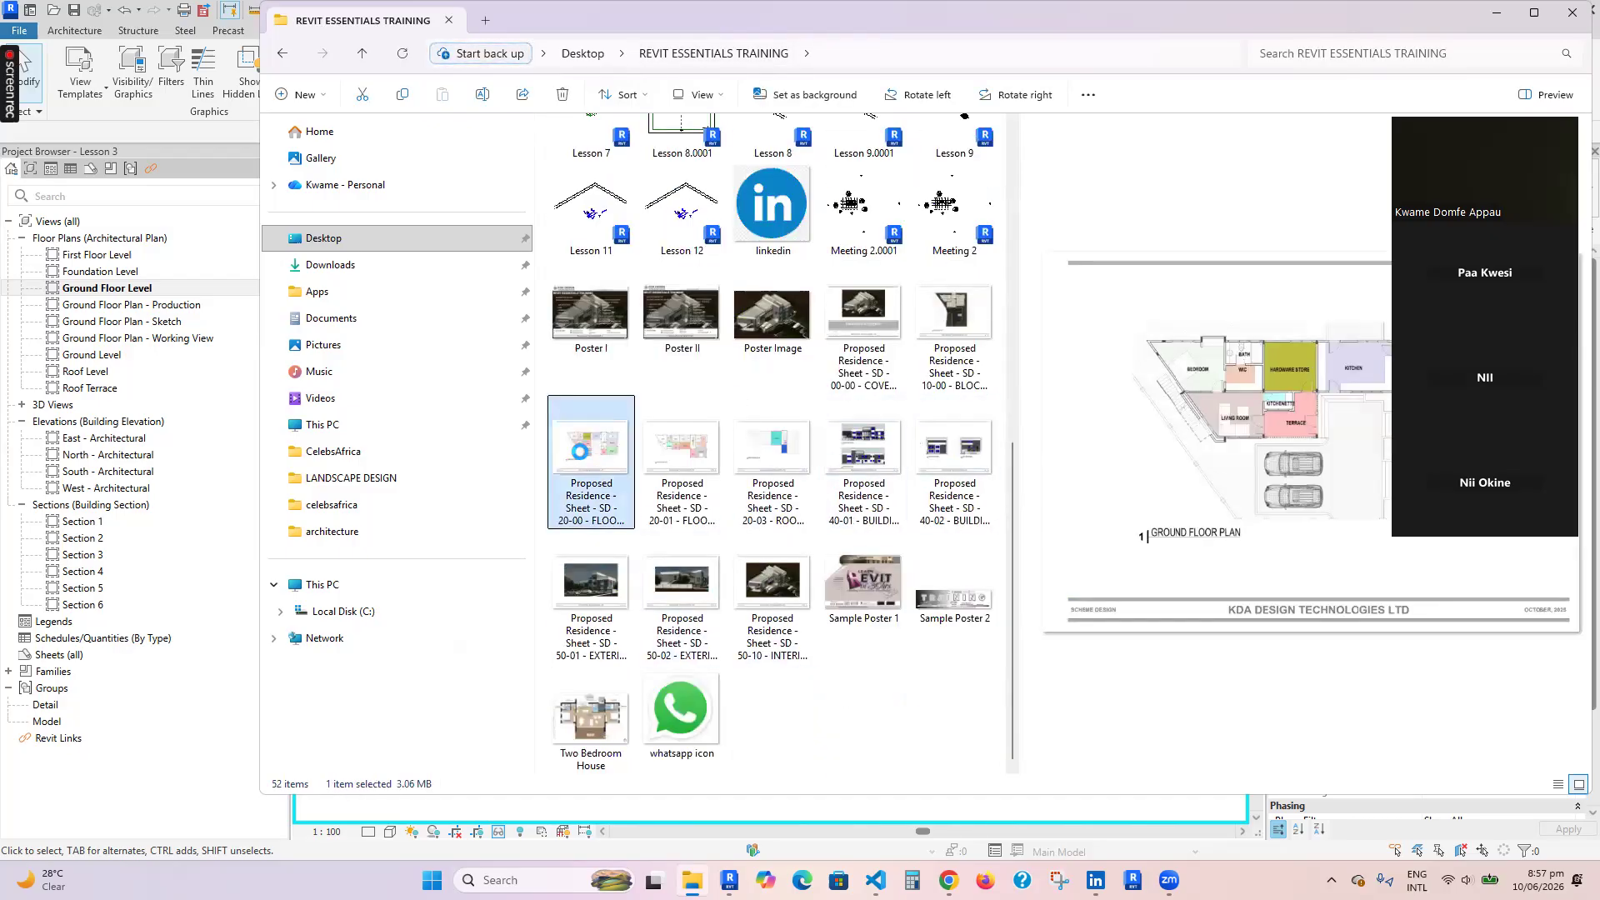
pyautogui.doubleClick(576, 450)
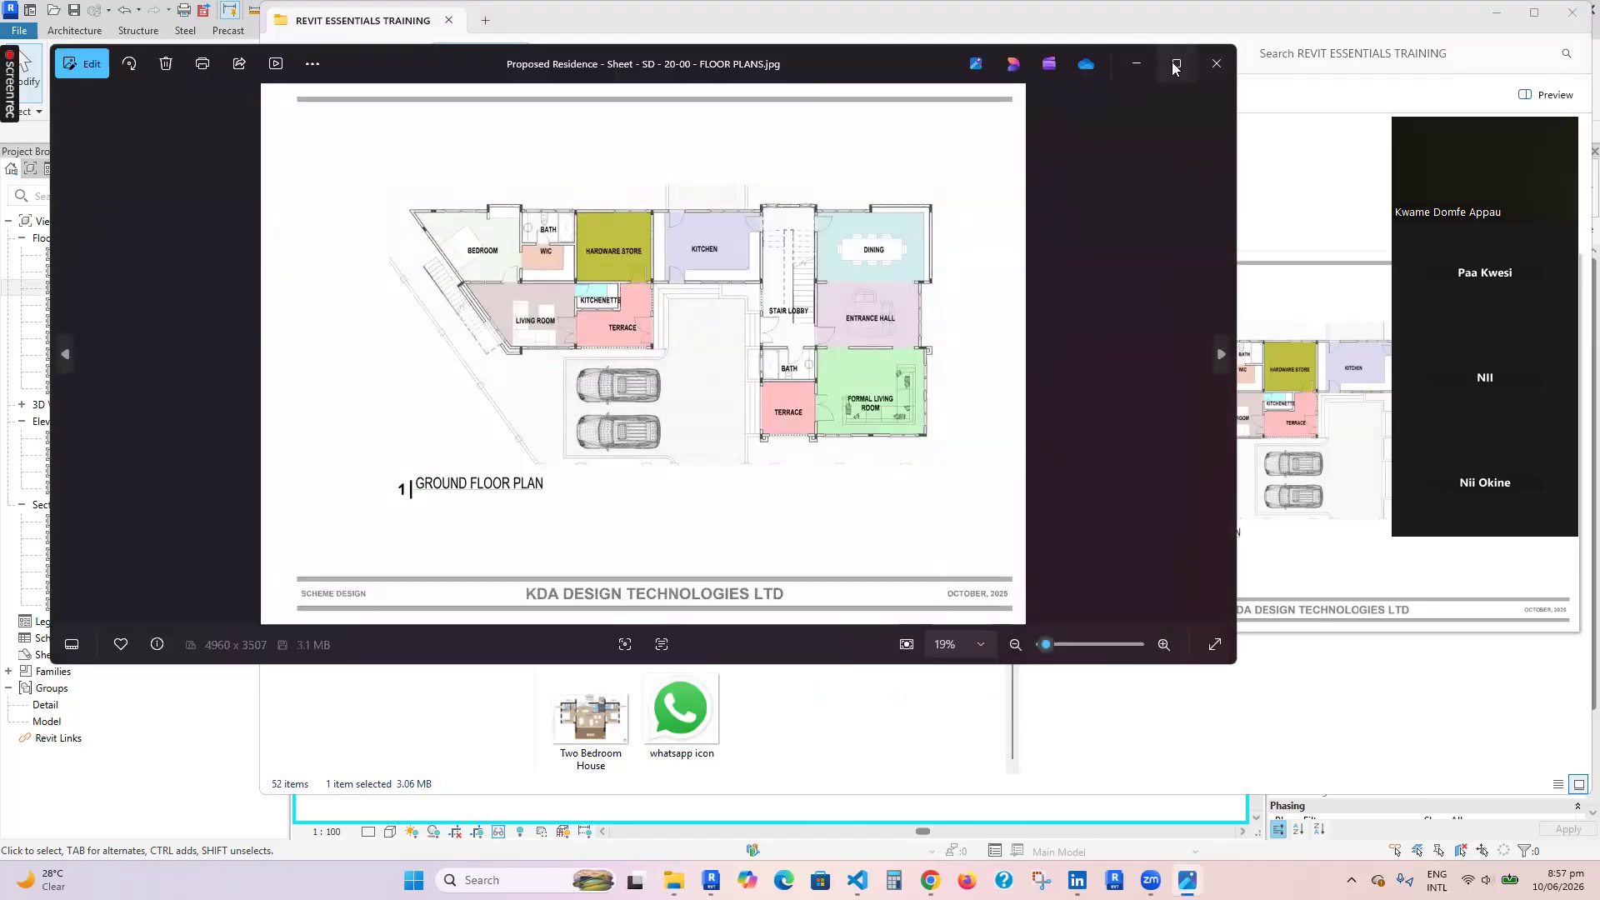
pyautogui.click(1173, 67)
# Review the presentation sheet images of the block layout, ground floor, first floor and roof terrace plans
pyautogui.click(11, 430)
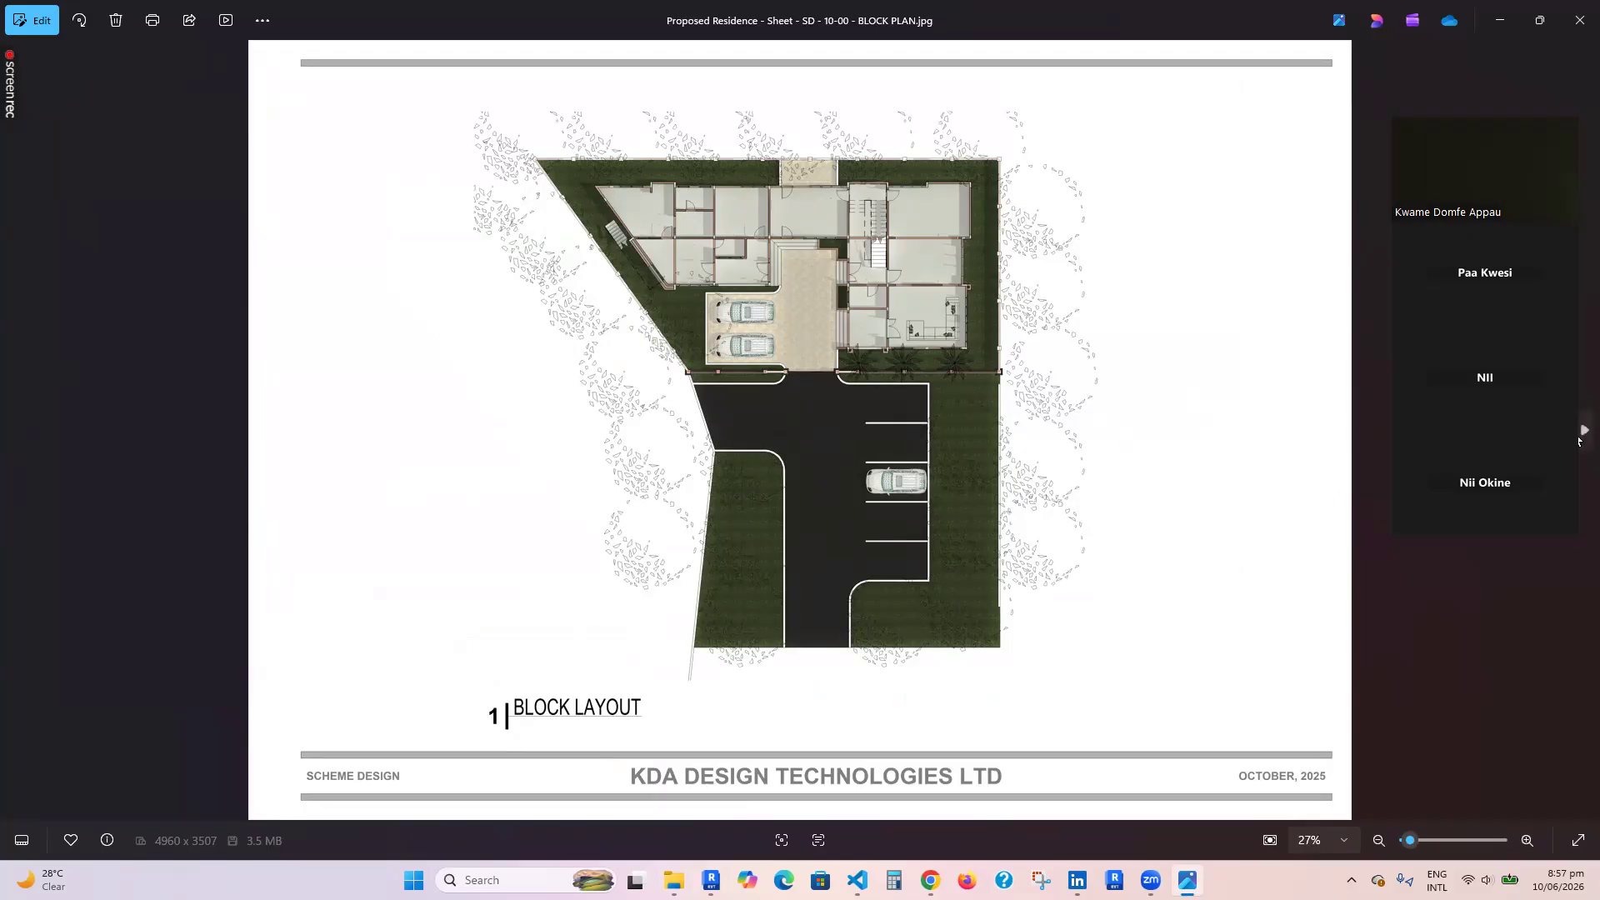
pyautogui.click(1582, 432)
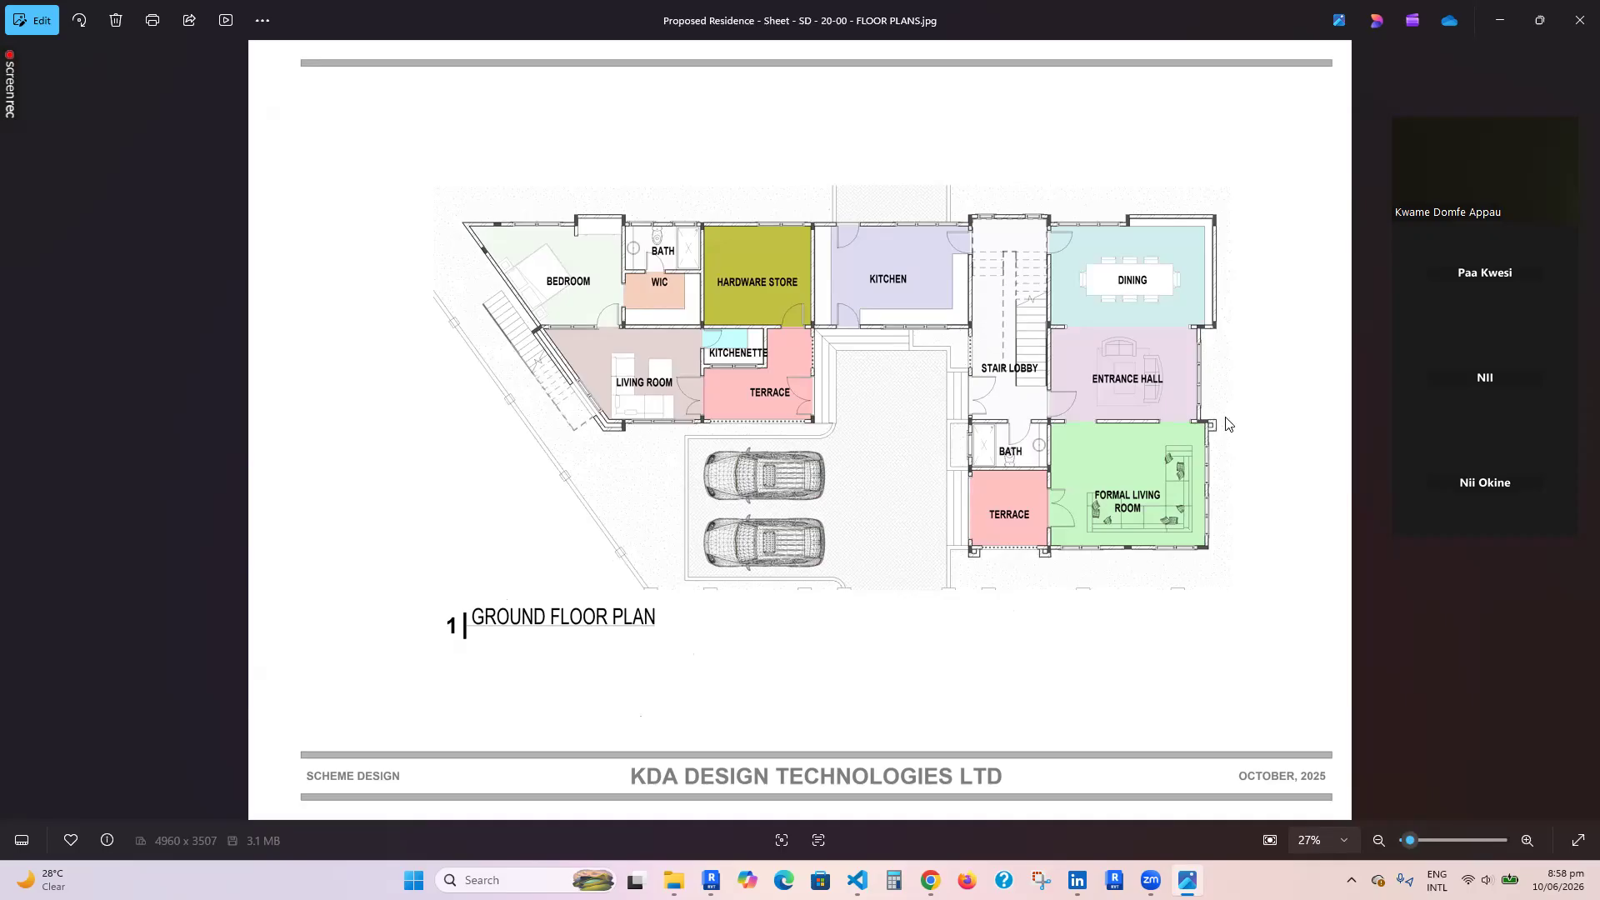
pyautogui.click(1582, 432)
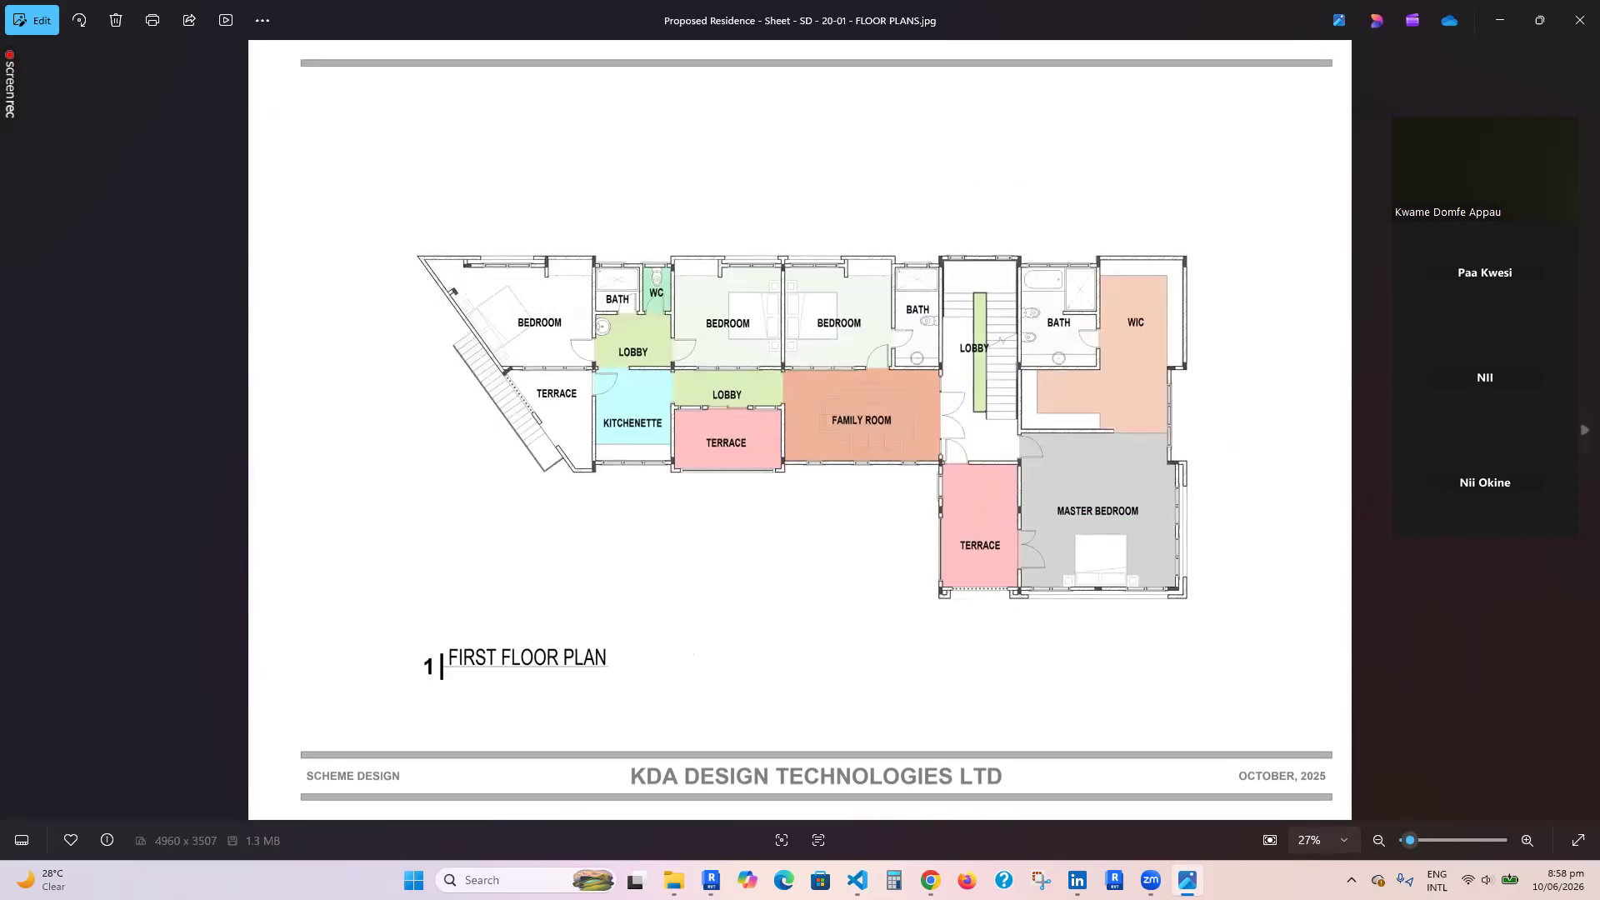
pyautogui.click(1582, 432)
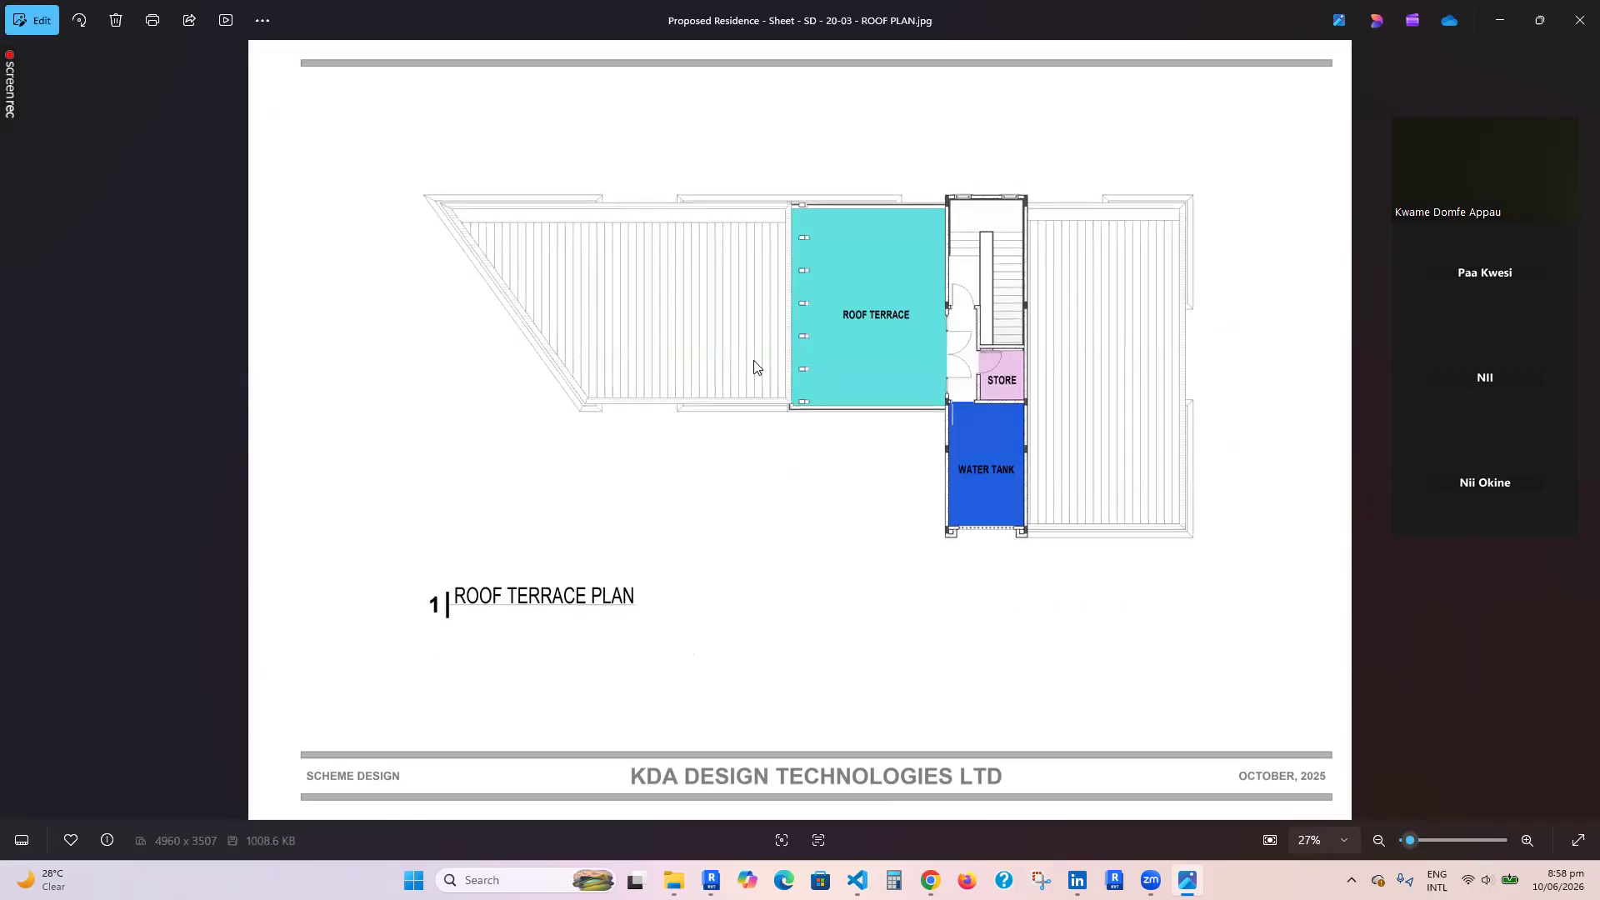
# Review the presentation sheet images of the building elevations, the exterior perspectives and the 50-10 interior perspectives sheet
pyautogui.click(1582, 432)
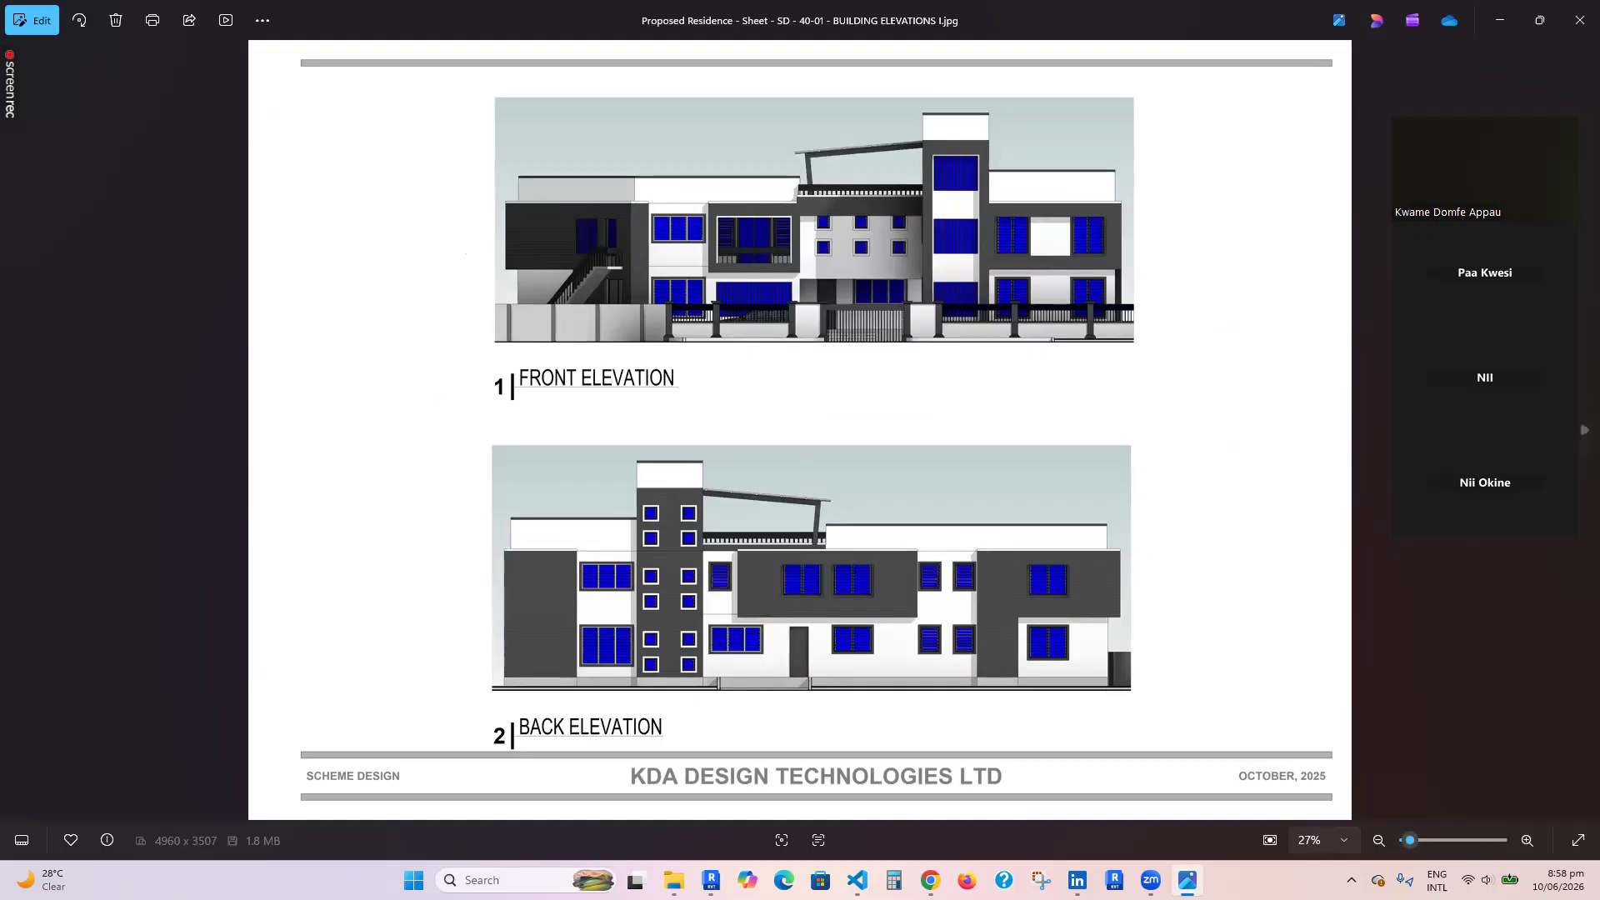
pyautogui.click(1582, 431)
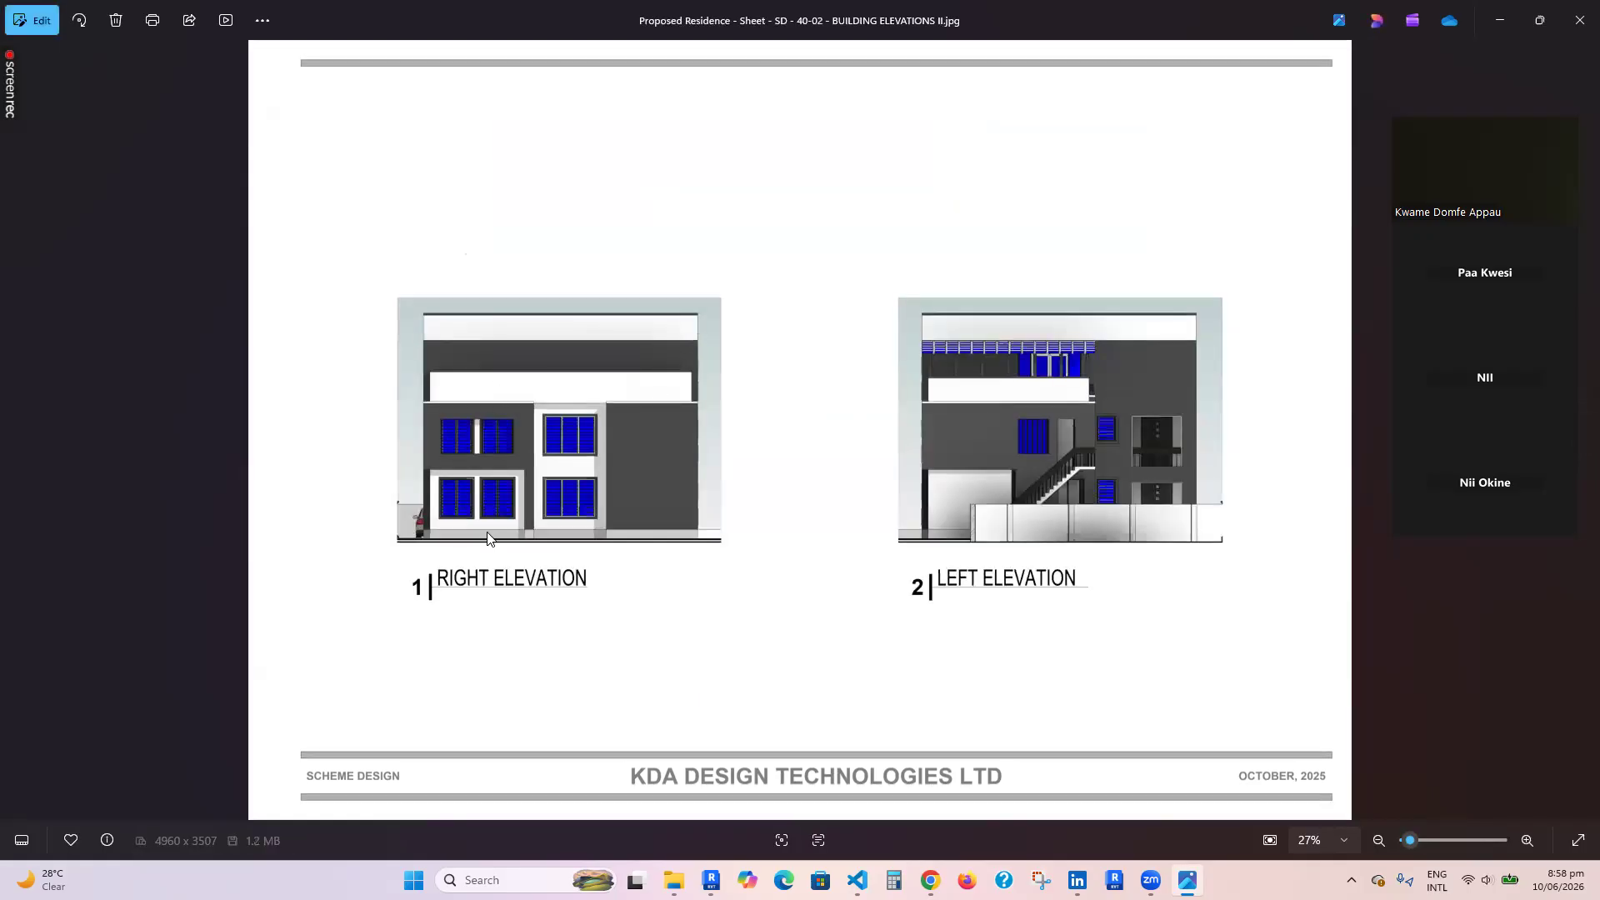
pyautogui.click(1580, 438)
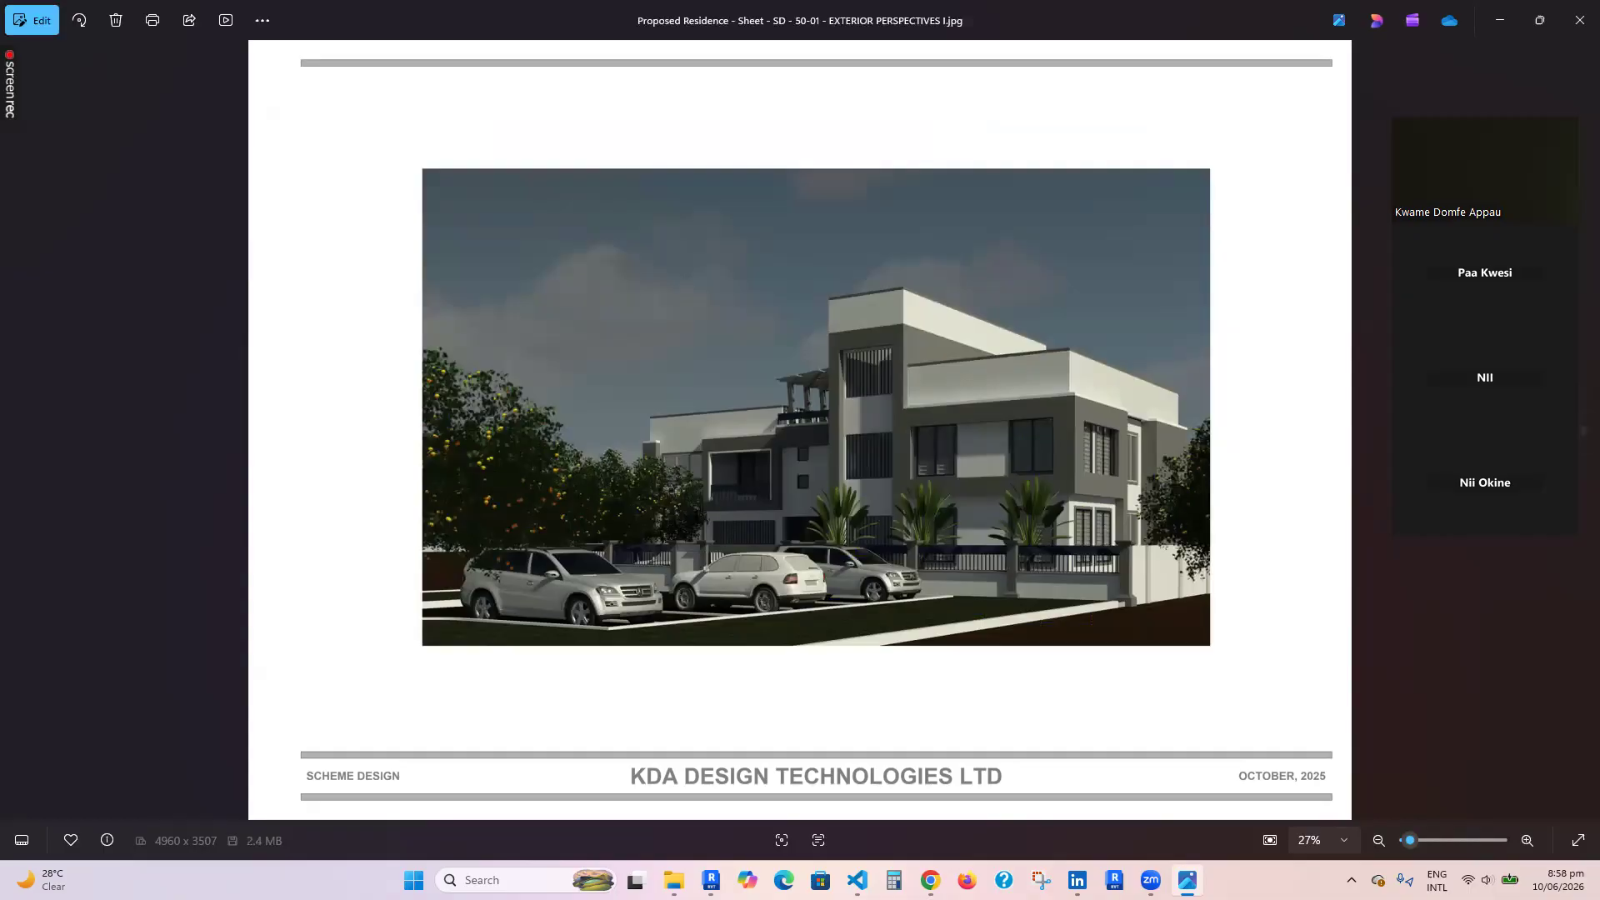
pyautogui.click(1582, 431)
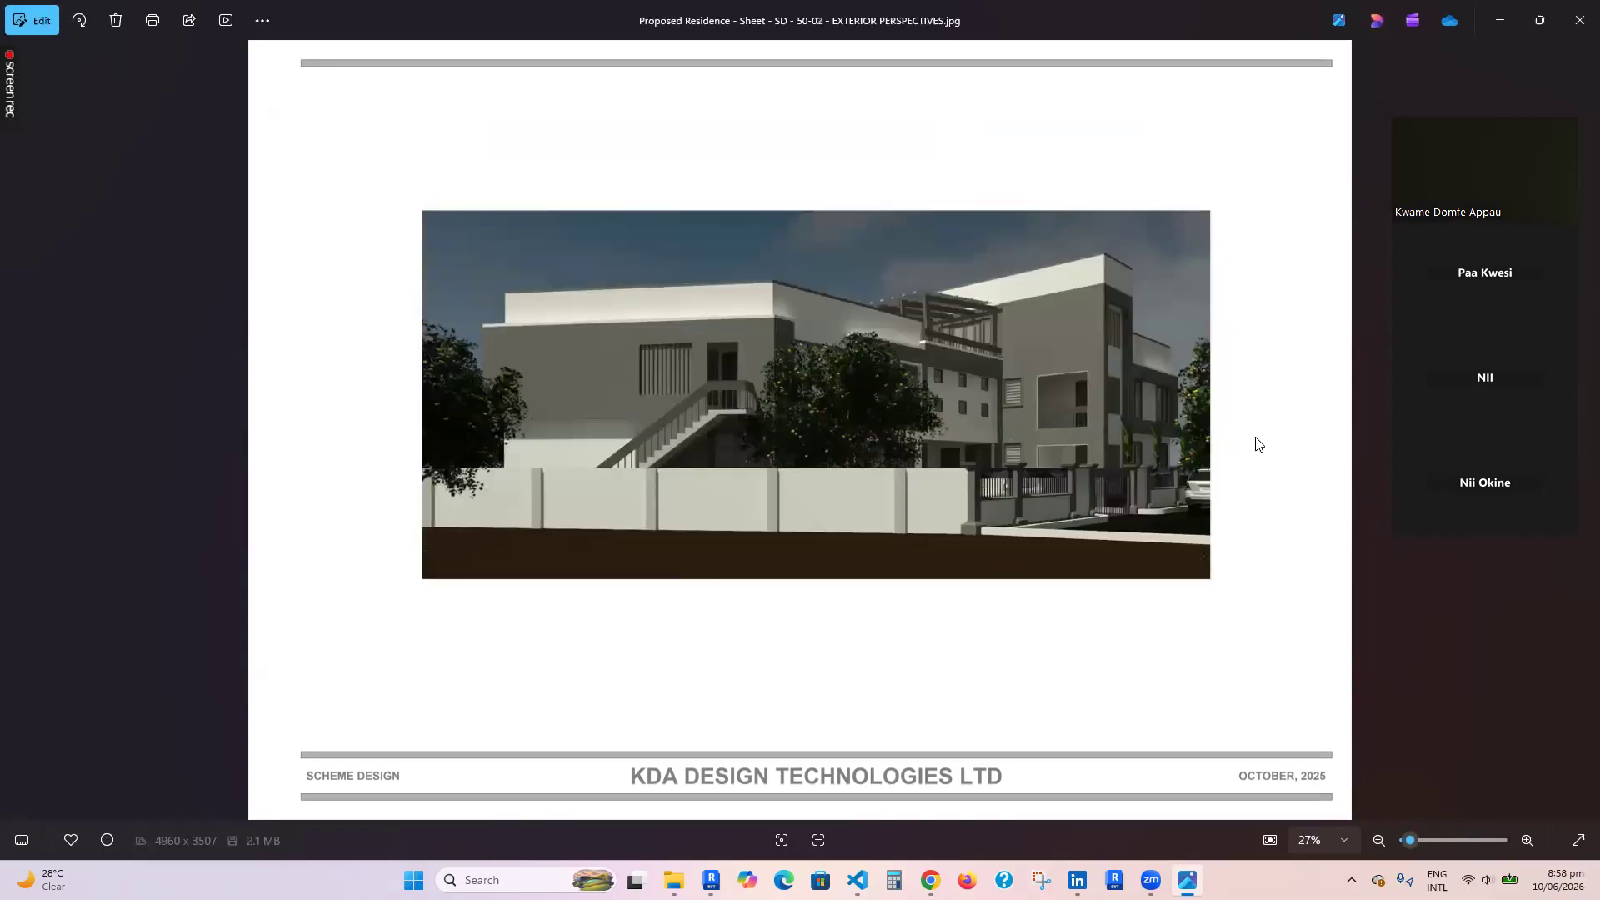
pyautogui.click(1582, 431)
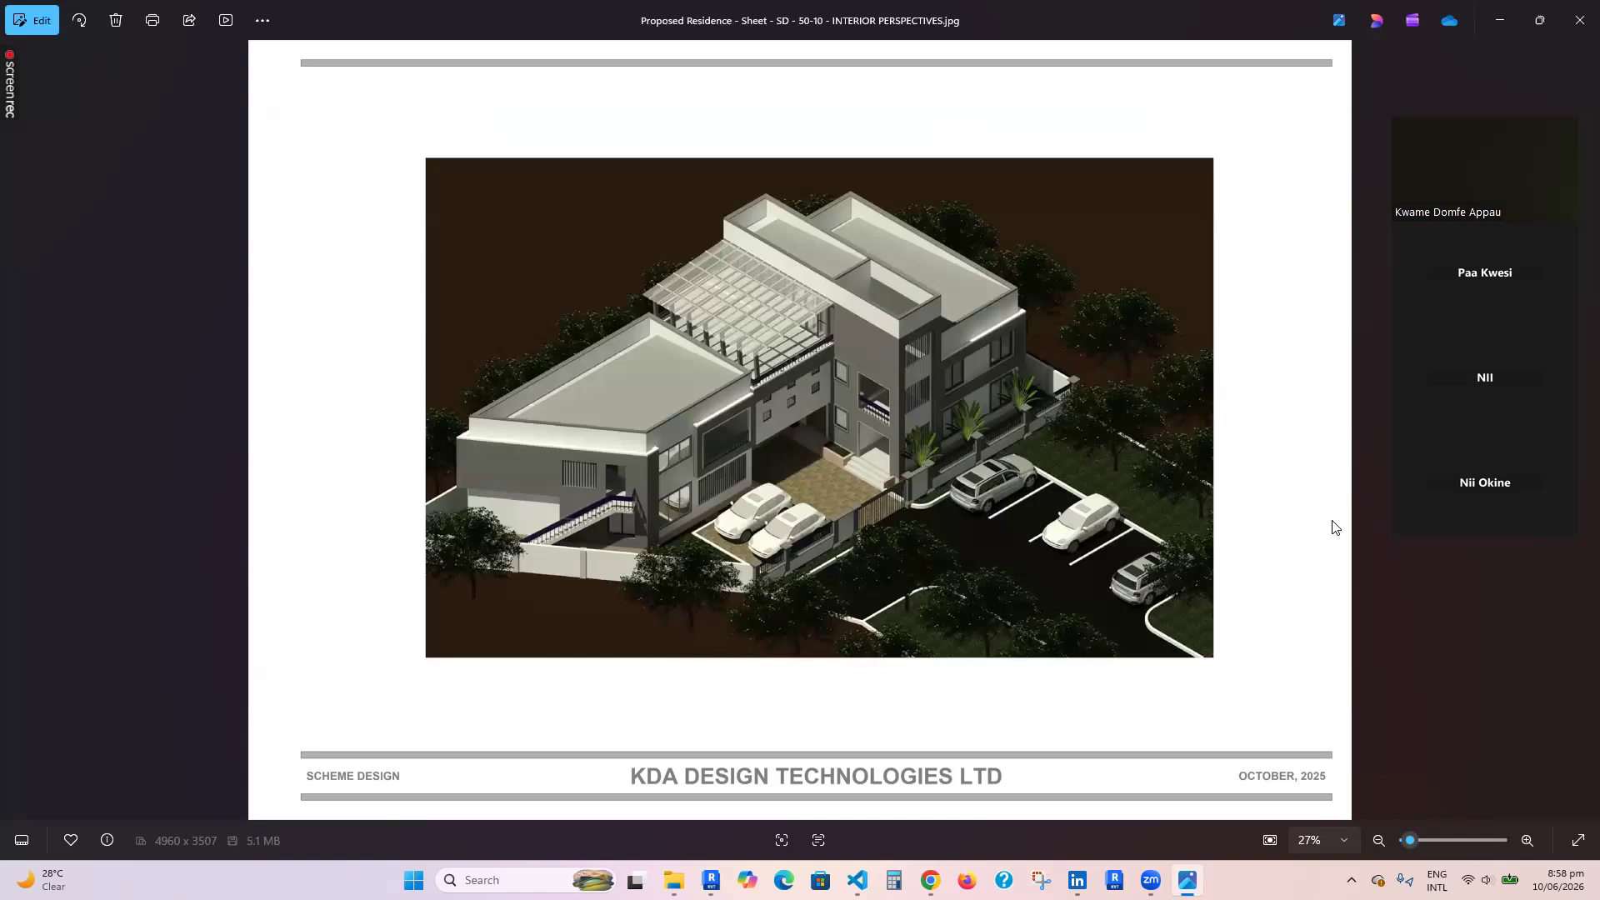
# Browse the remaining images up to the whatsapp icon, then minimize the image viewer and File Explorer to return to Revit
pyautogui.click(1582, 432)
pyautogui.click(1578, 442)
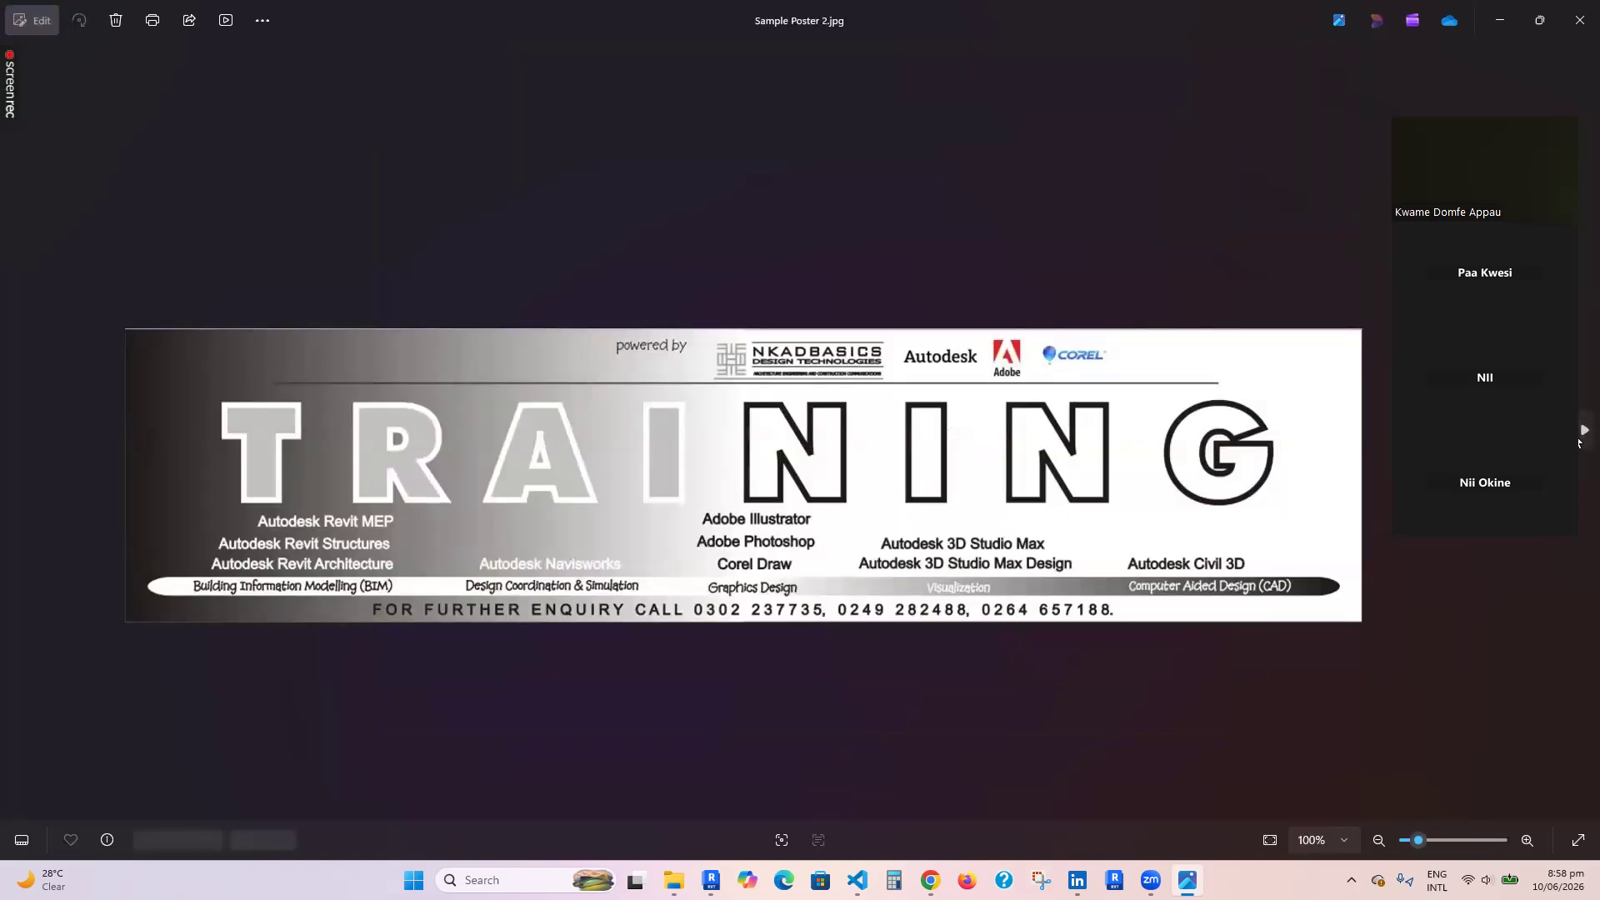
pyautogui.click(1578, 443)
pyautogui.click(1578, 443)
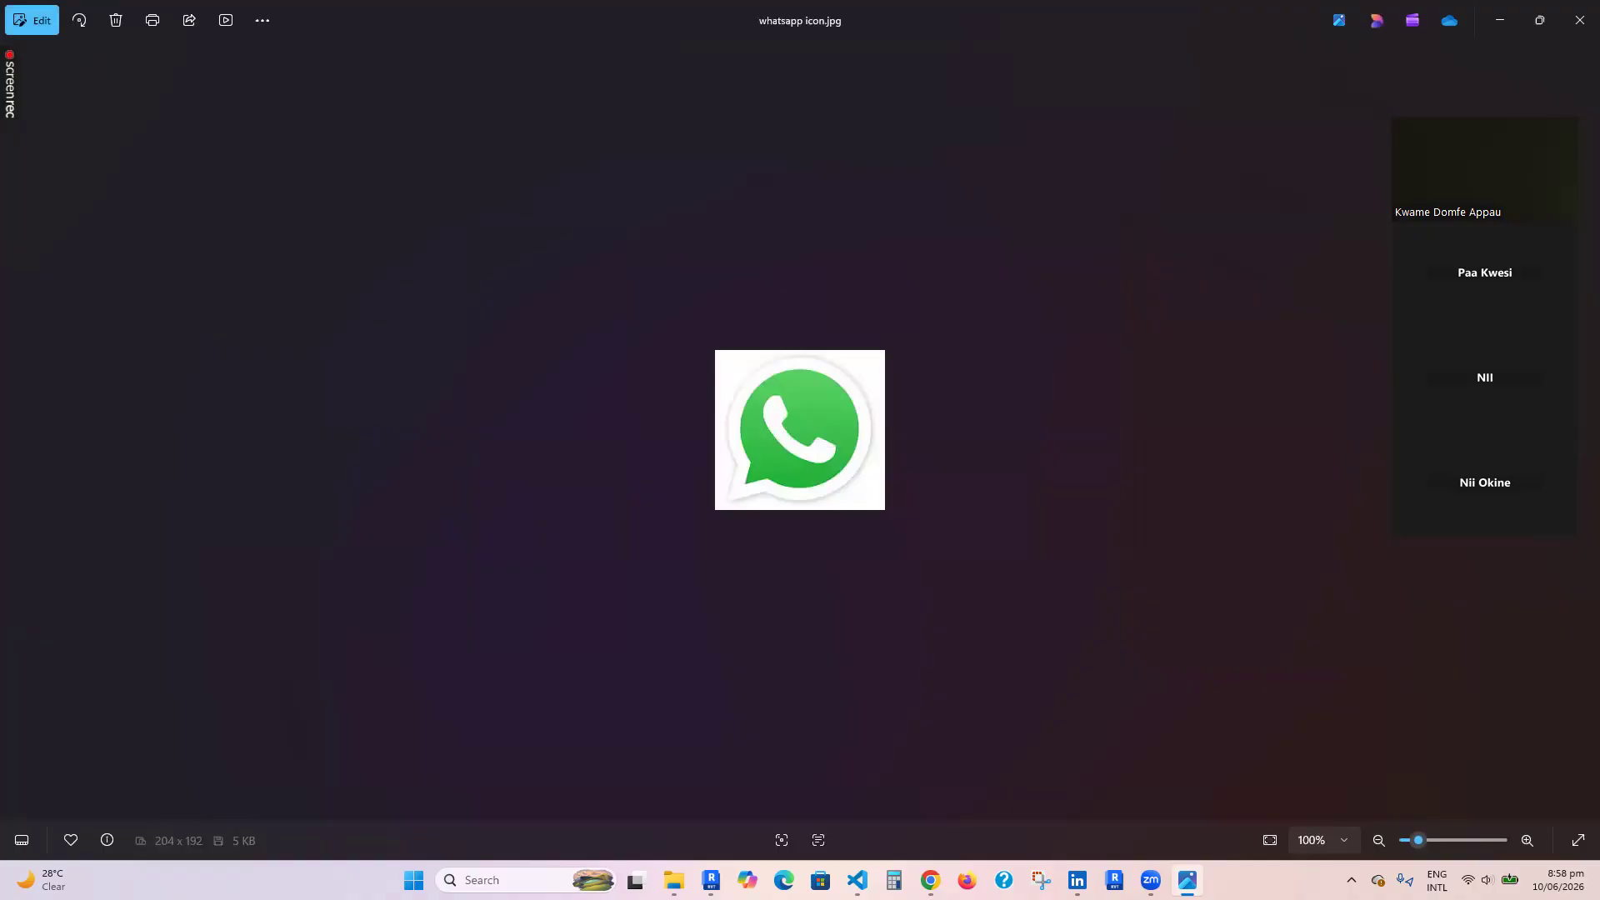
pyautogui.click(1500, 20)
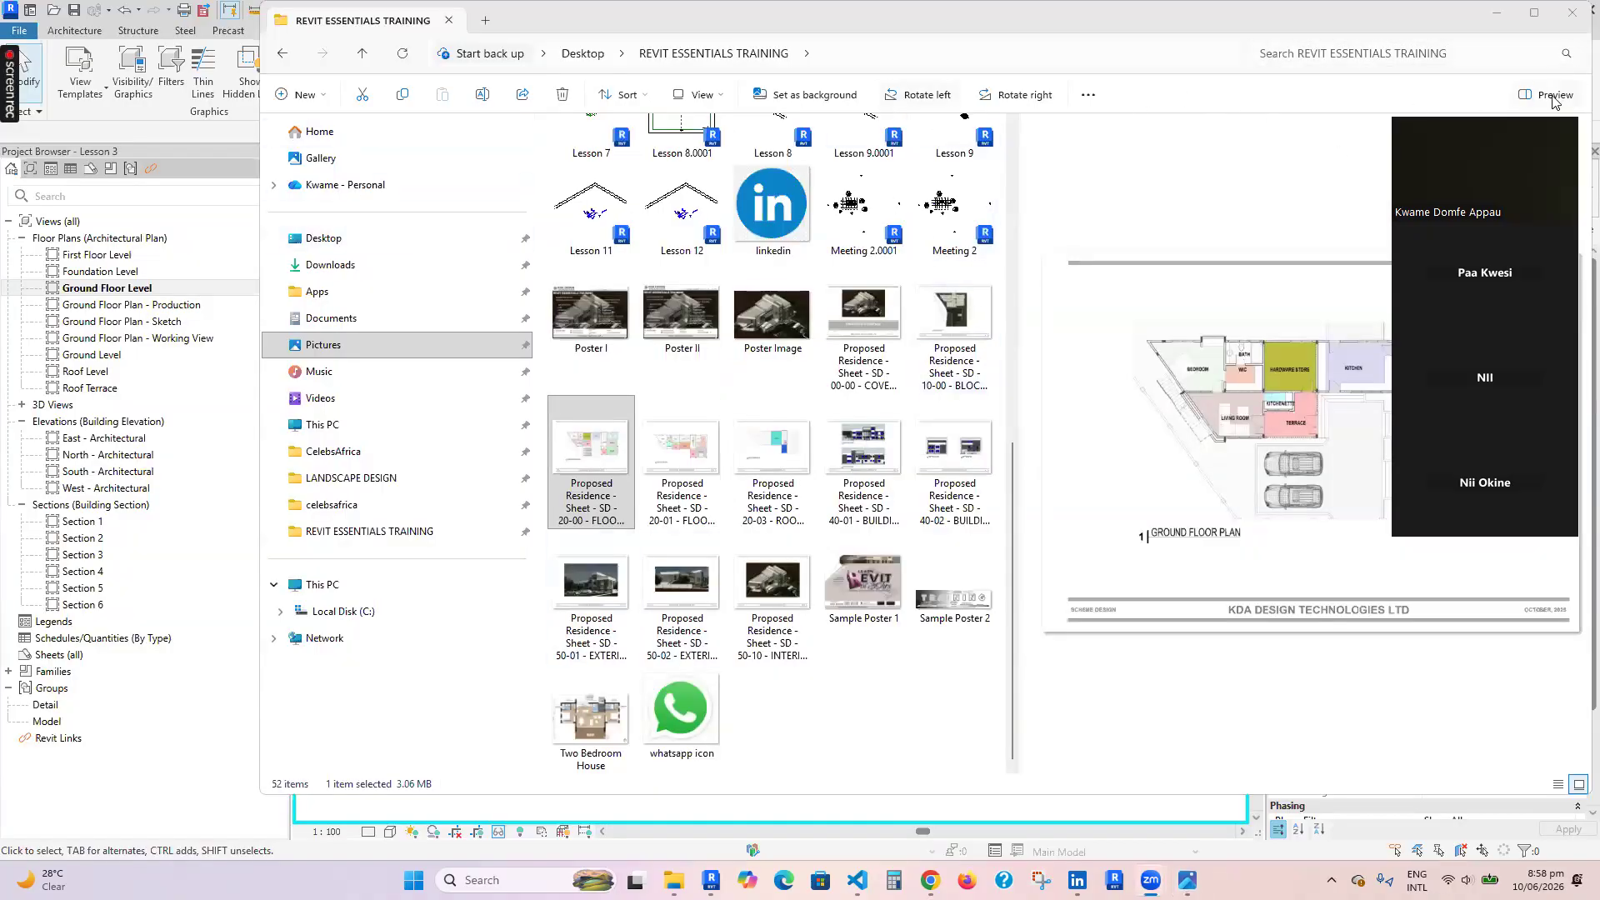
pyautogui.click(1496, 13)
# Reset the temporary hide/isolate in the Ground Floor Level view and leave the reveal hidden elements mode
pyautogui.scroll(3, 619, 586)
pyautogui.scroll(3, 863, 594)
pyautogui.scroll(3, 862, 594)
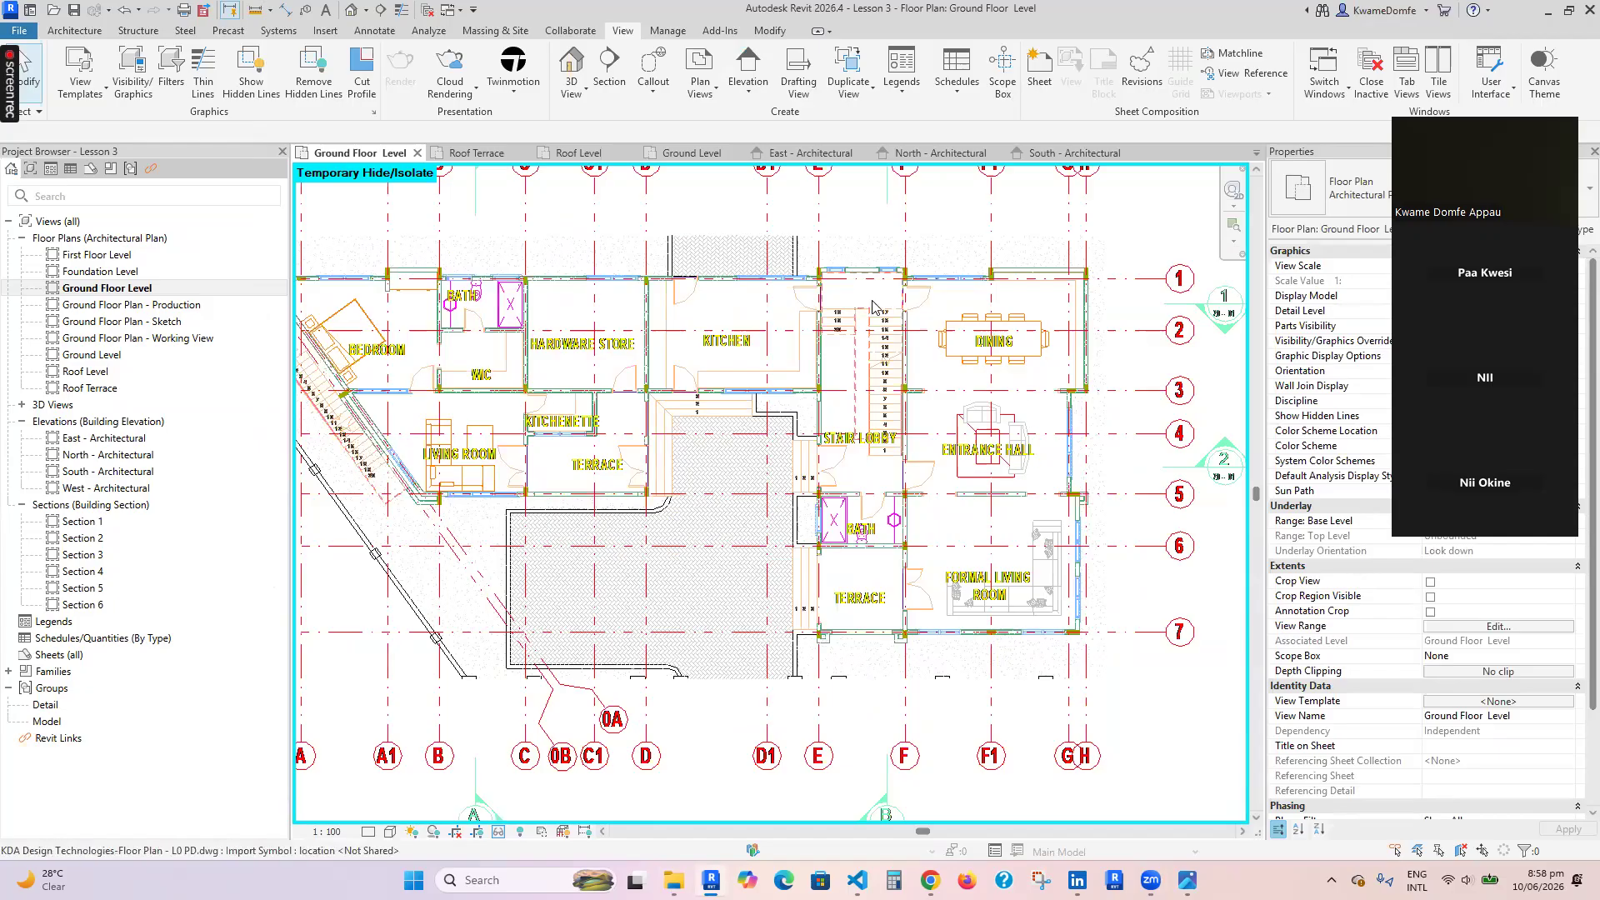
pyautogui.scroll(-3, 819, 600)
pyautogui.click(519, 831)
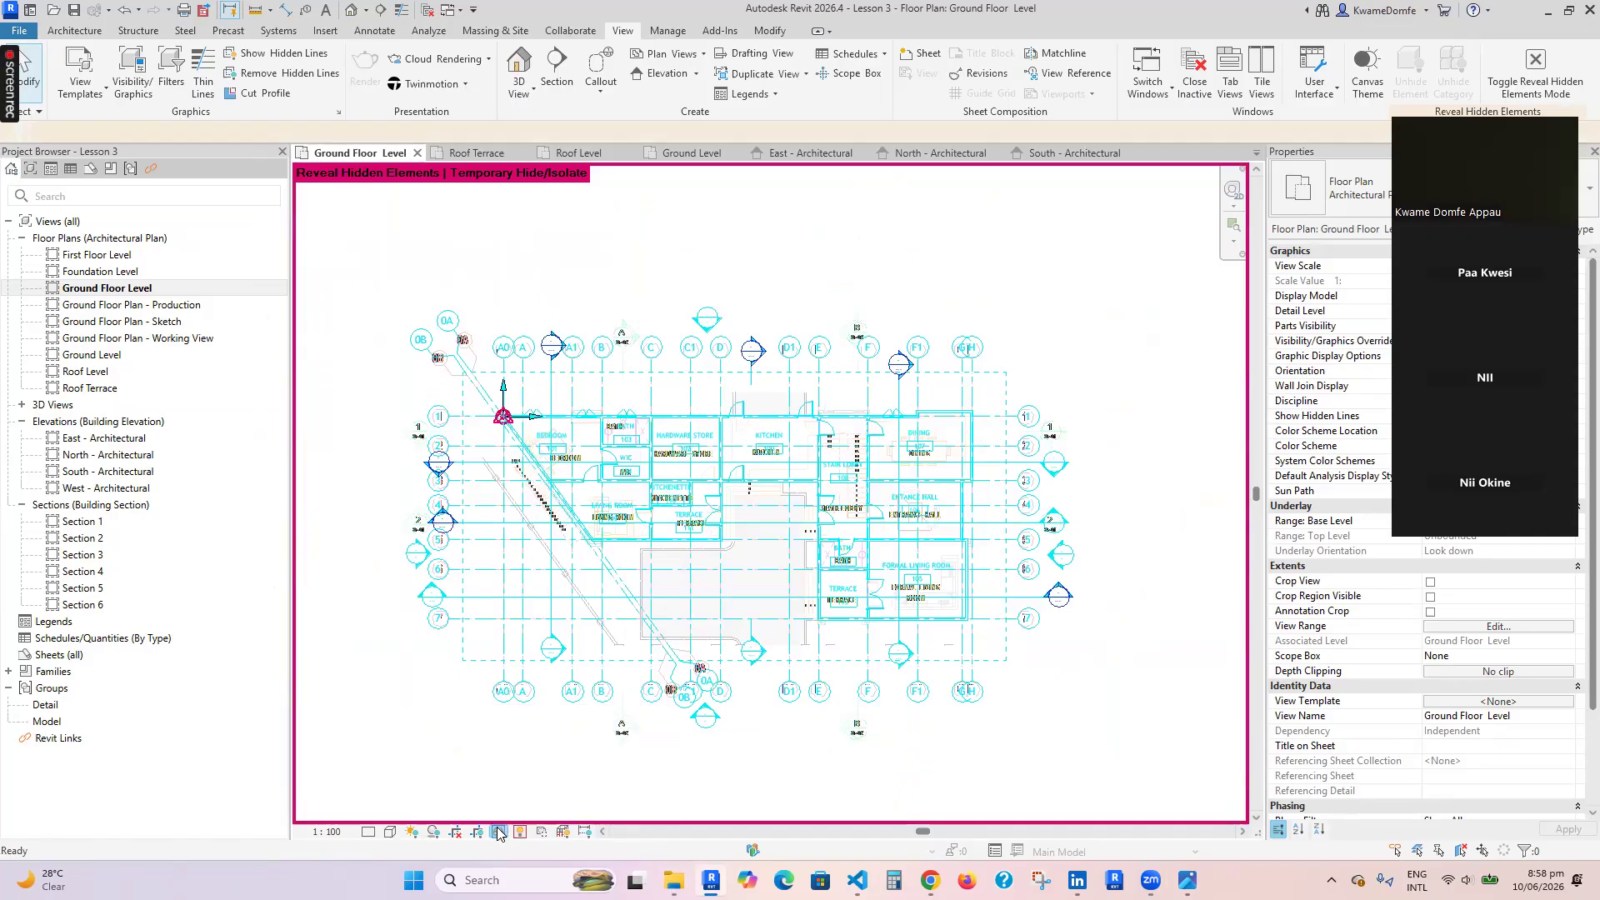
pyautogui.click(498, 832)
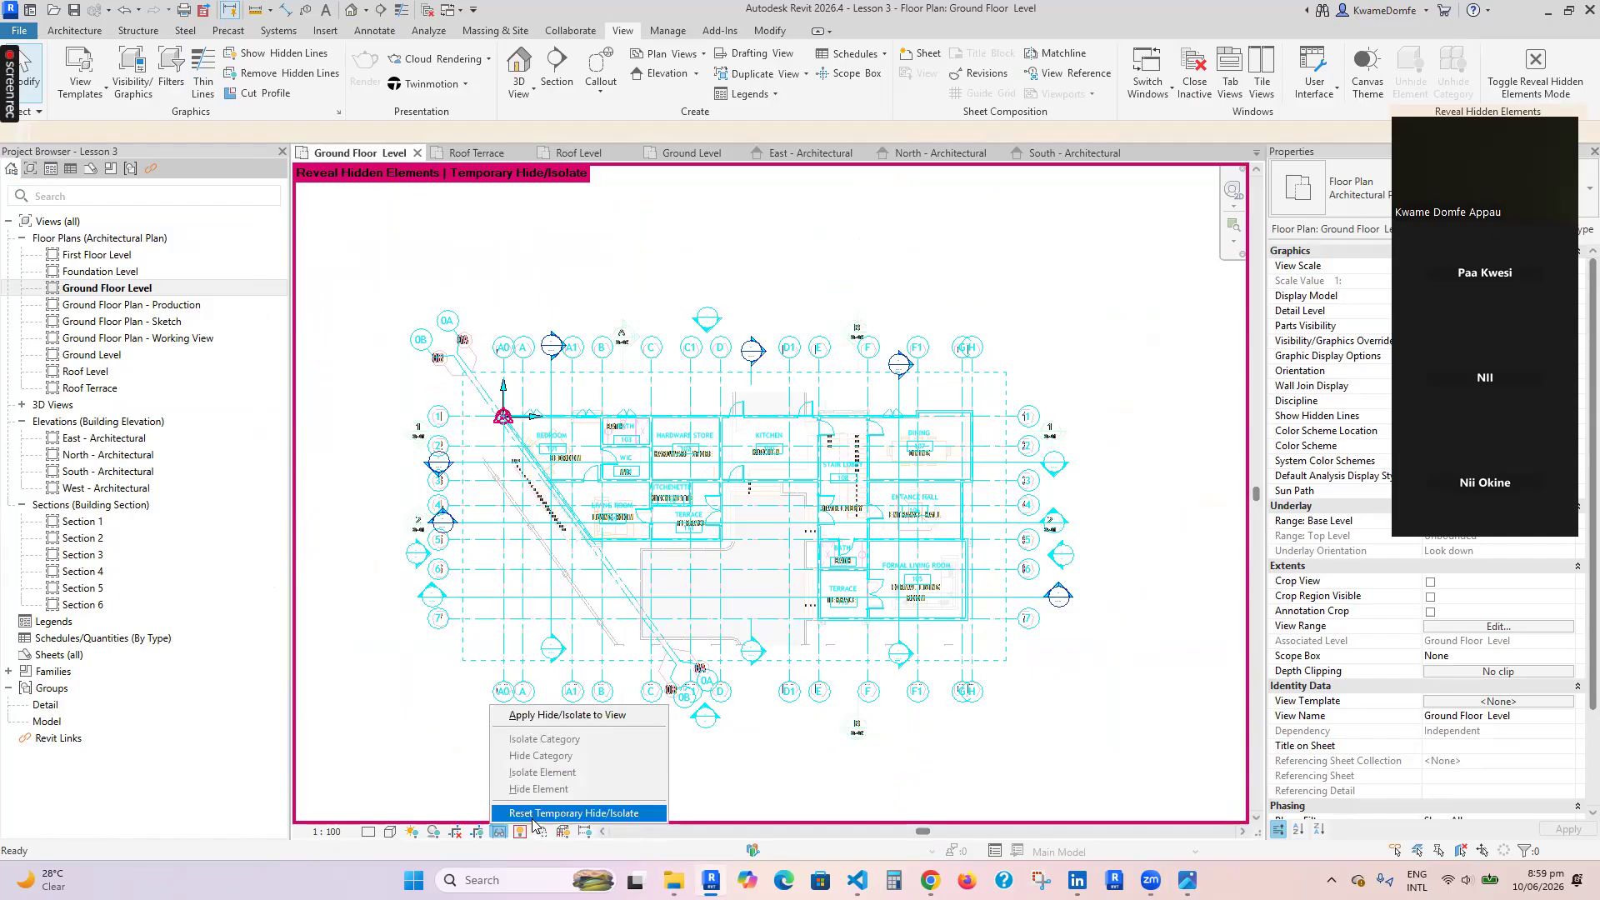
pyautogui.click(532, 816)
pyautogui.click(520, 832)
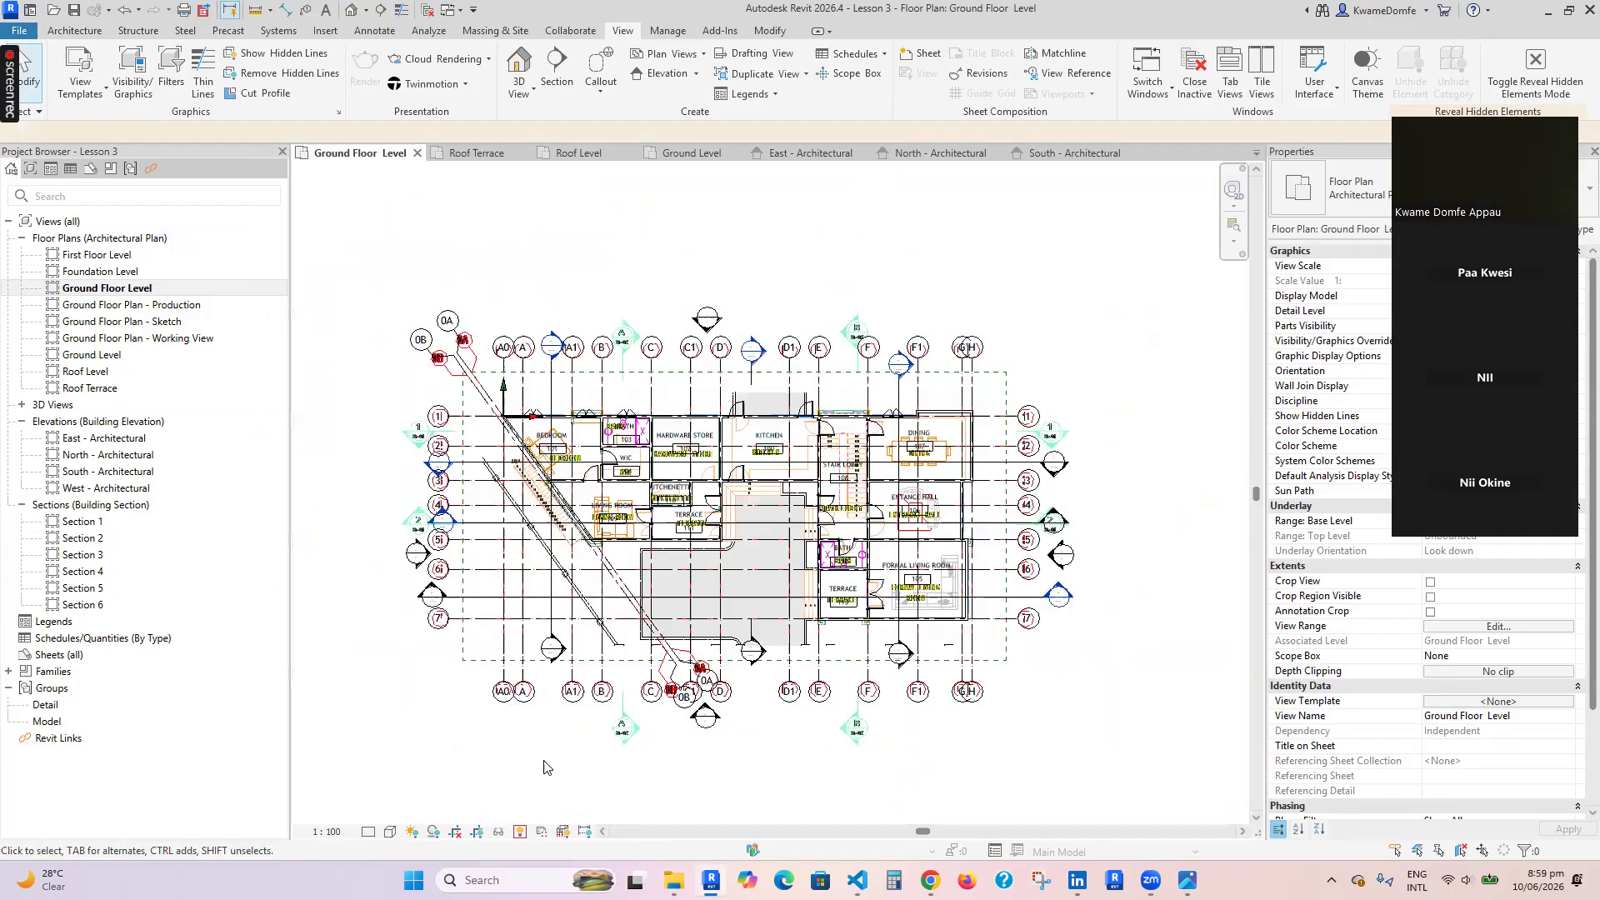
# Hide the imported L0 PD floor plan DWG by element in the Ground Floor Level view and inspect the remaining model plan
pyautogui.scroll(-4, 833, 573)
pyautogui.scroll(4, 824, 529)
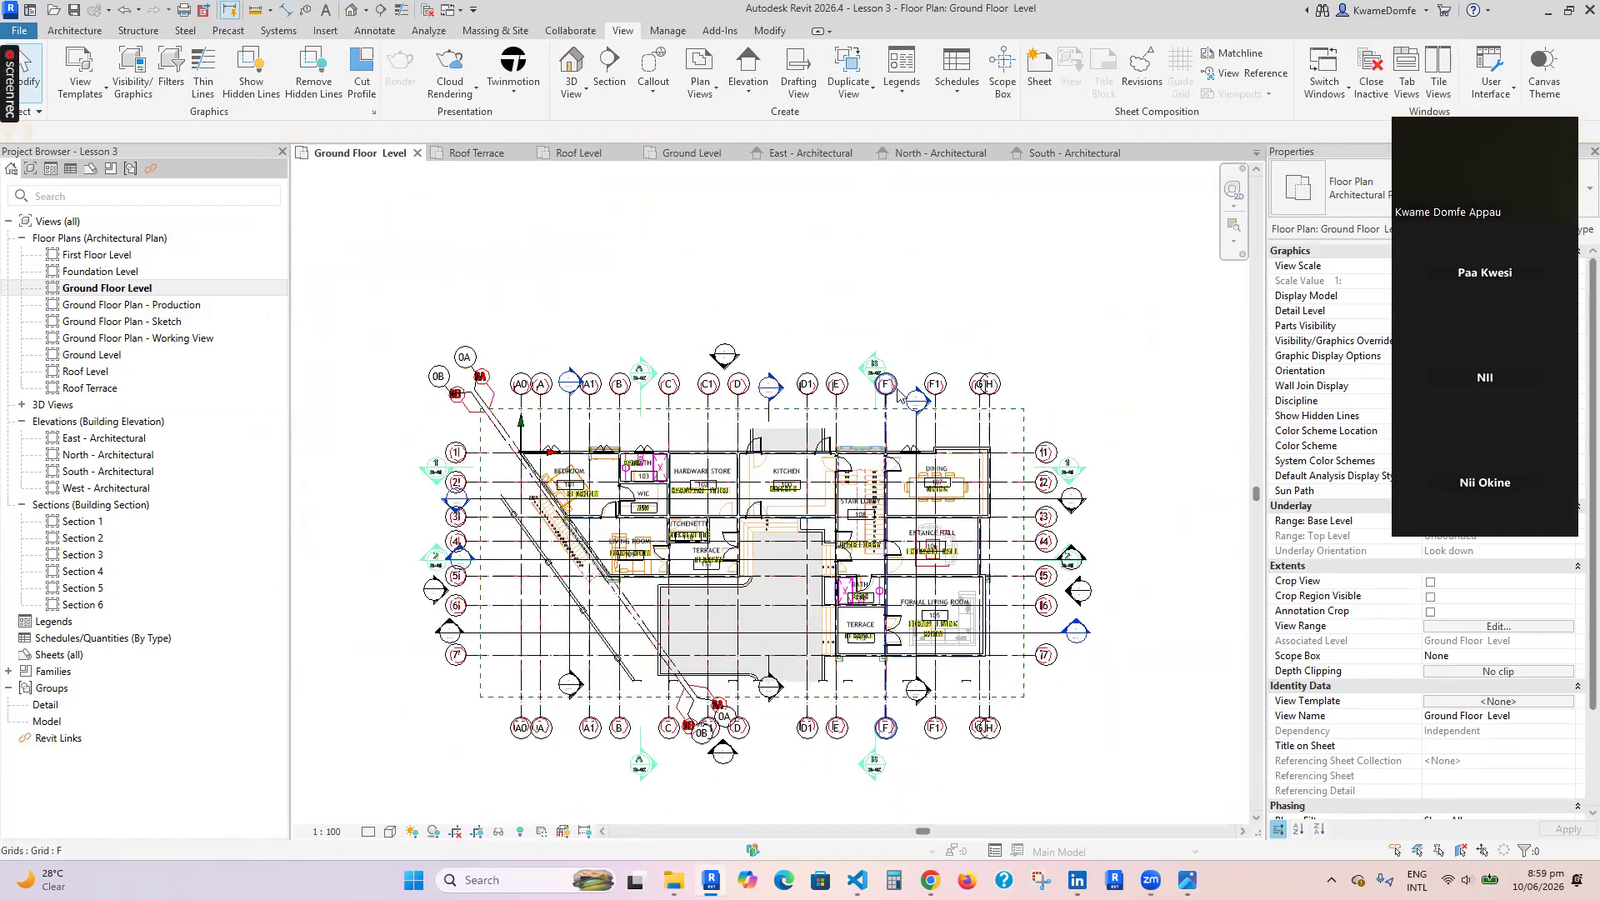
pyautogui.click(869, 445)
pyautogui.rightClick(810, 289)
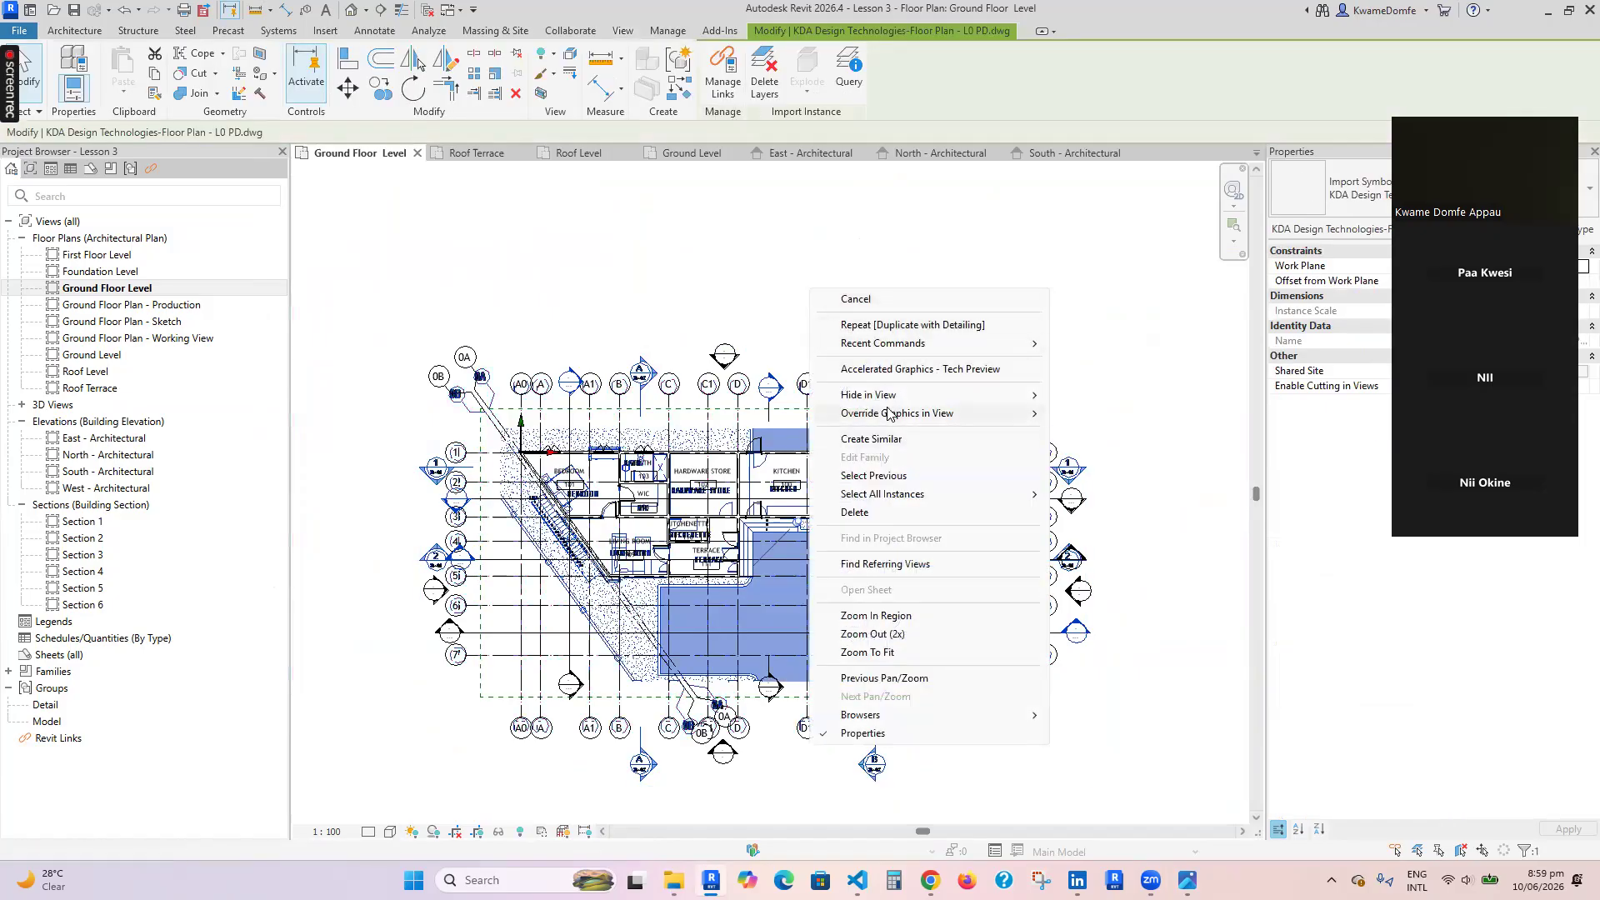
pyautogui.moveTo(983, 414)
pyautogui.click(1096, 395)
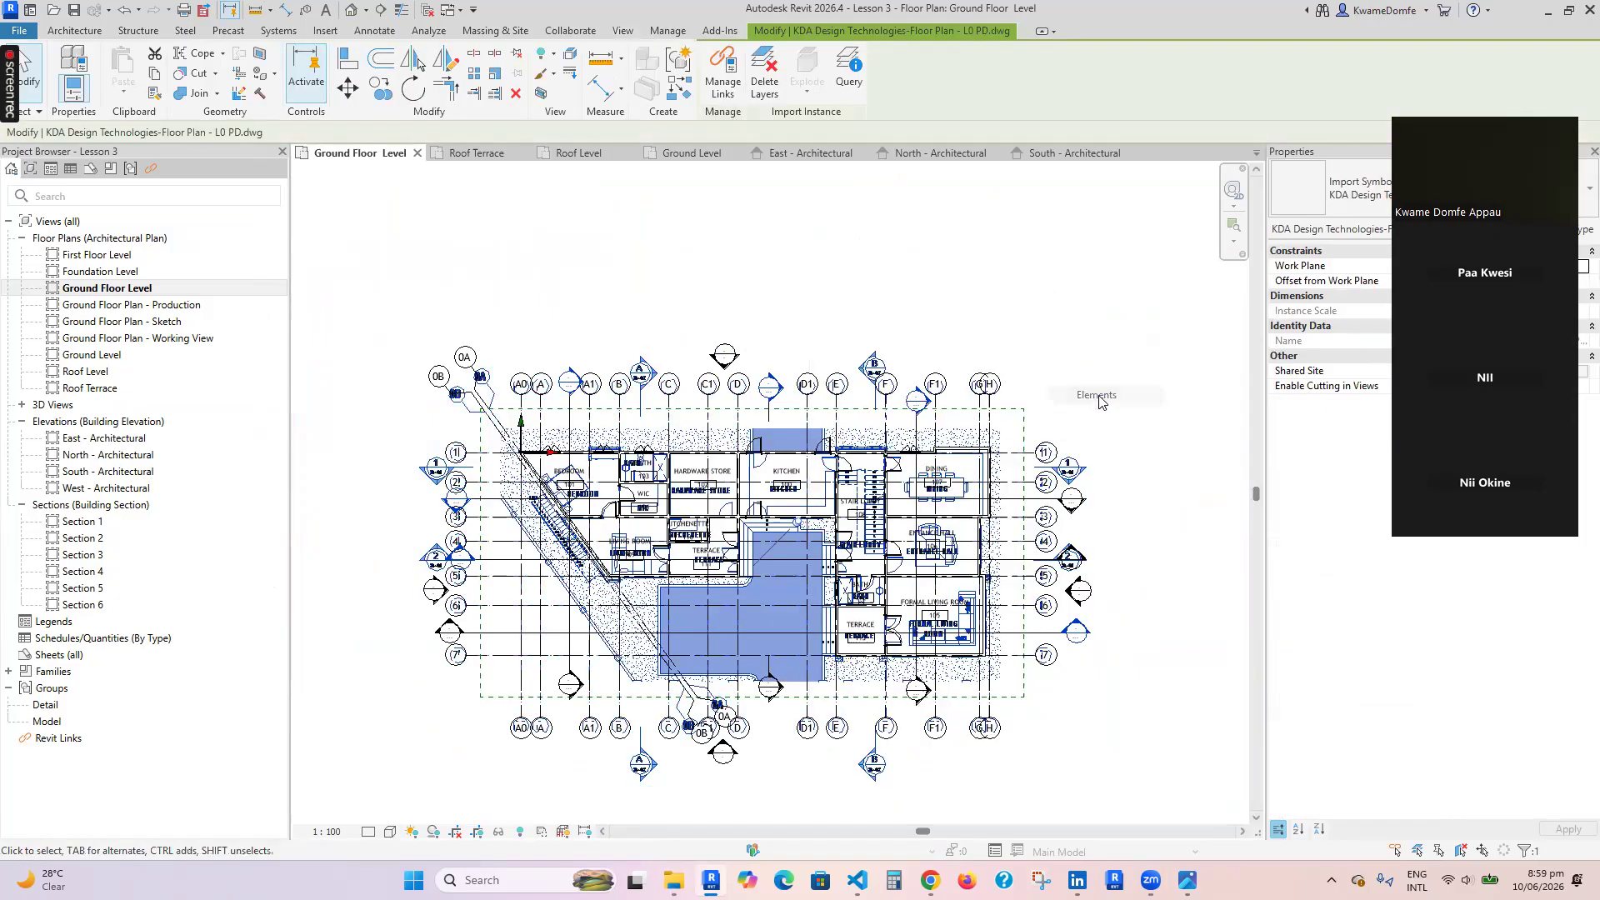
pyautogui.click(1100, 402)
pyautogui.scroll(6, 958, 601)
pyautogui.scroll(-5, 962, 601)
pyautogui.scroll(6, 585, 524)
pyautogui.scroll(-5, 586, 523)
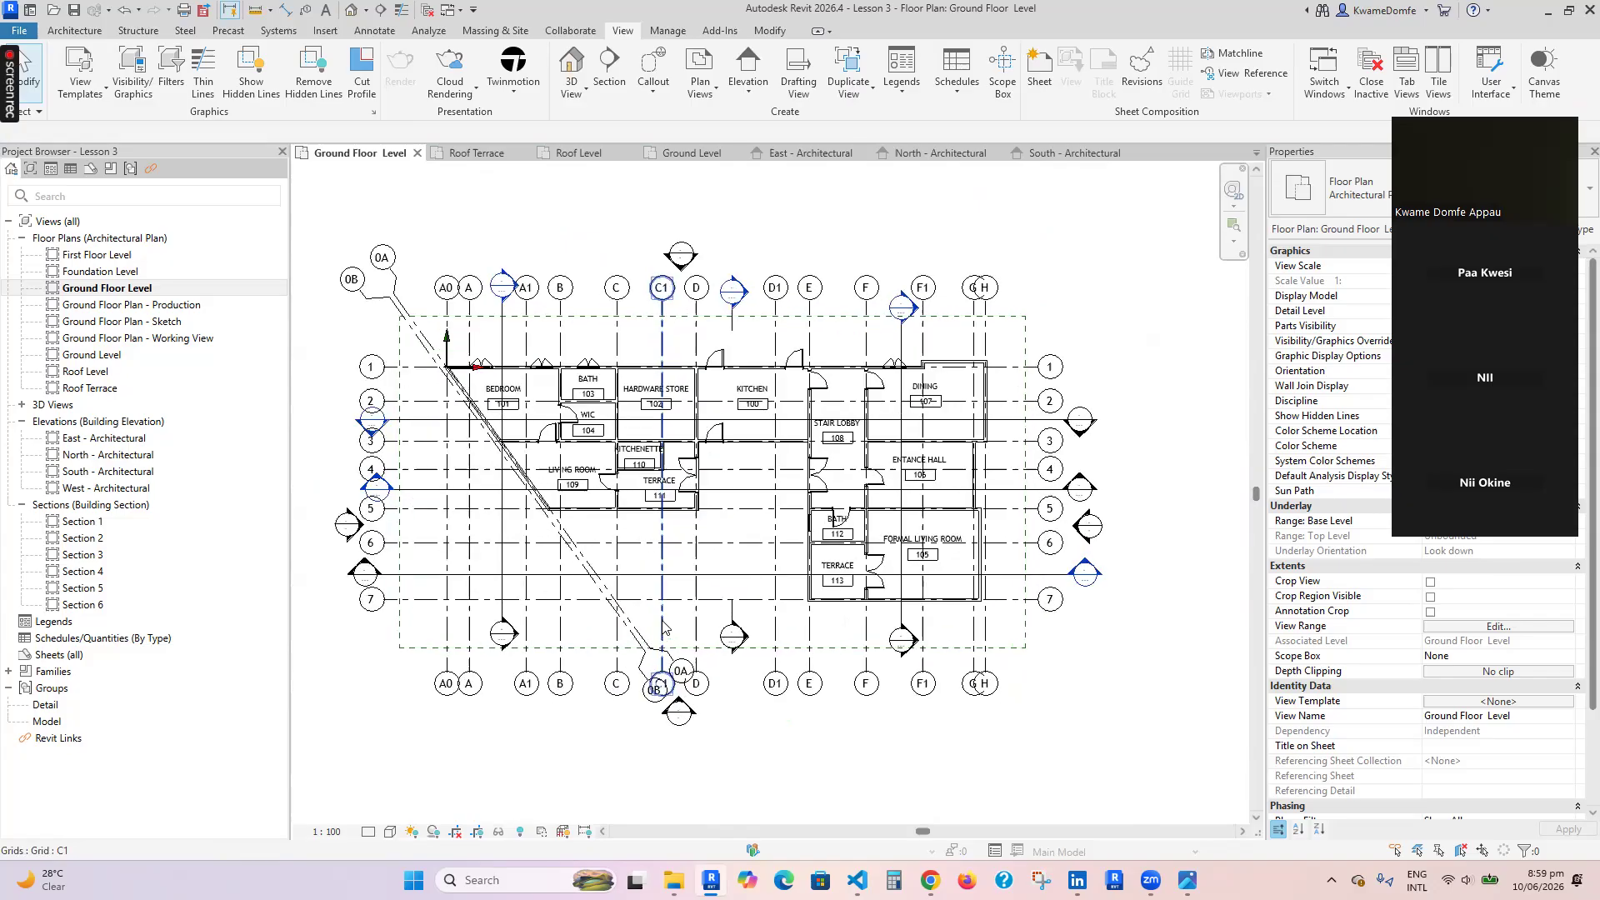
# Examine the grid lines, section lines and tagged rooms in the Ground Floor Level plan
pyautogui.scroll(1, 583, 587)
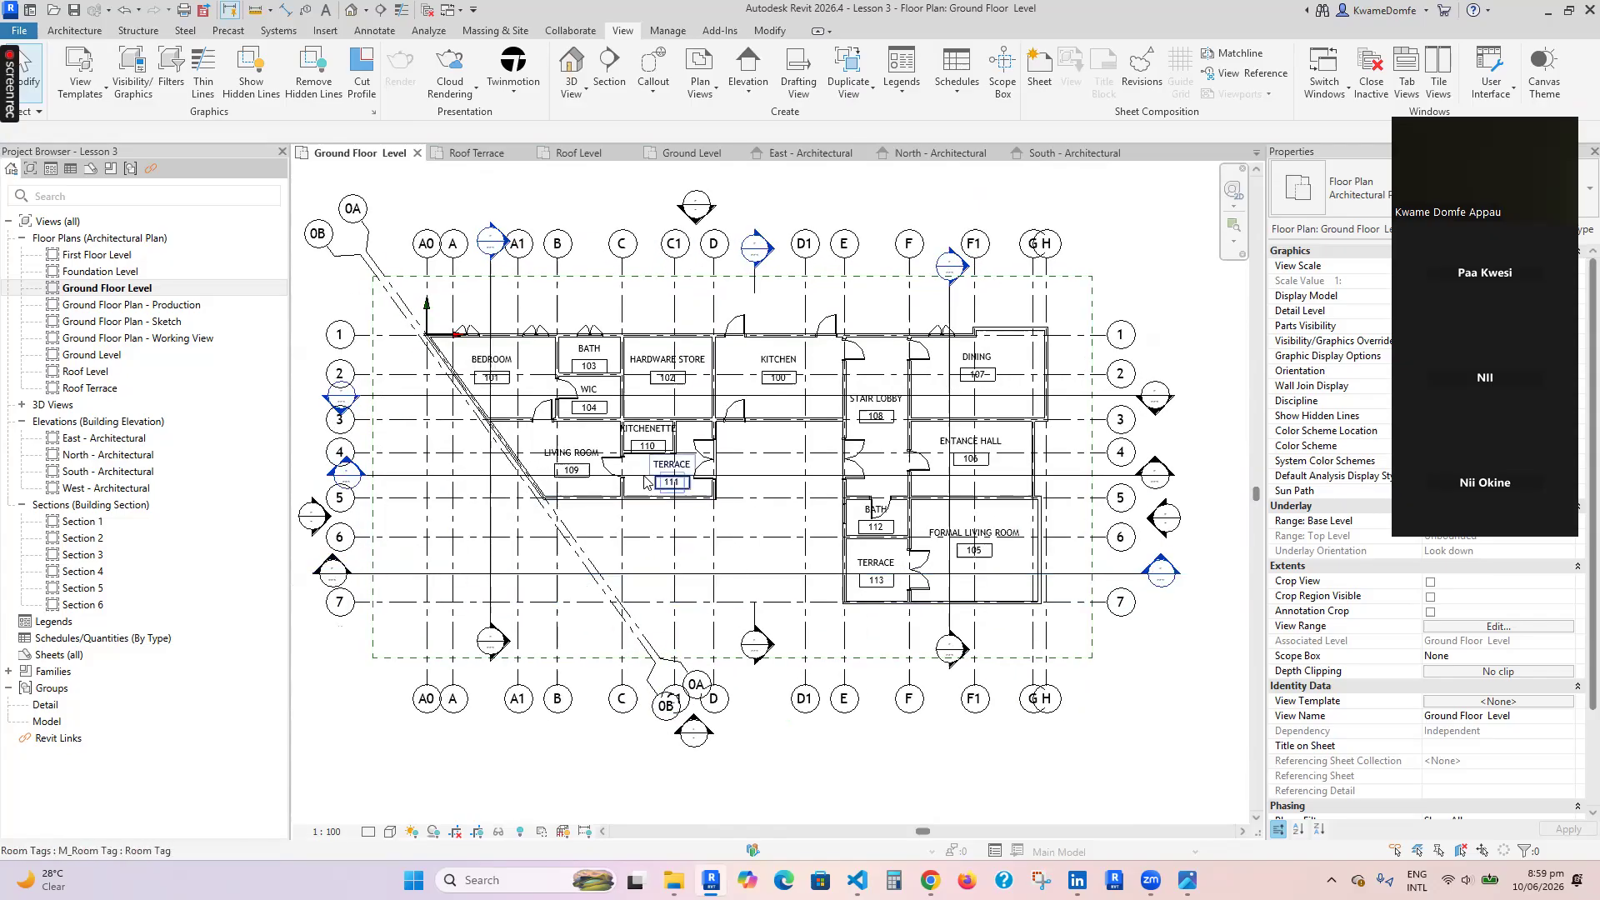
pyautogui.scroll(1, 646, 481)
pyautogui.scroll(-3, 666, 541)
pyautogui.scroll(2, 696, 587)
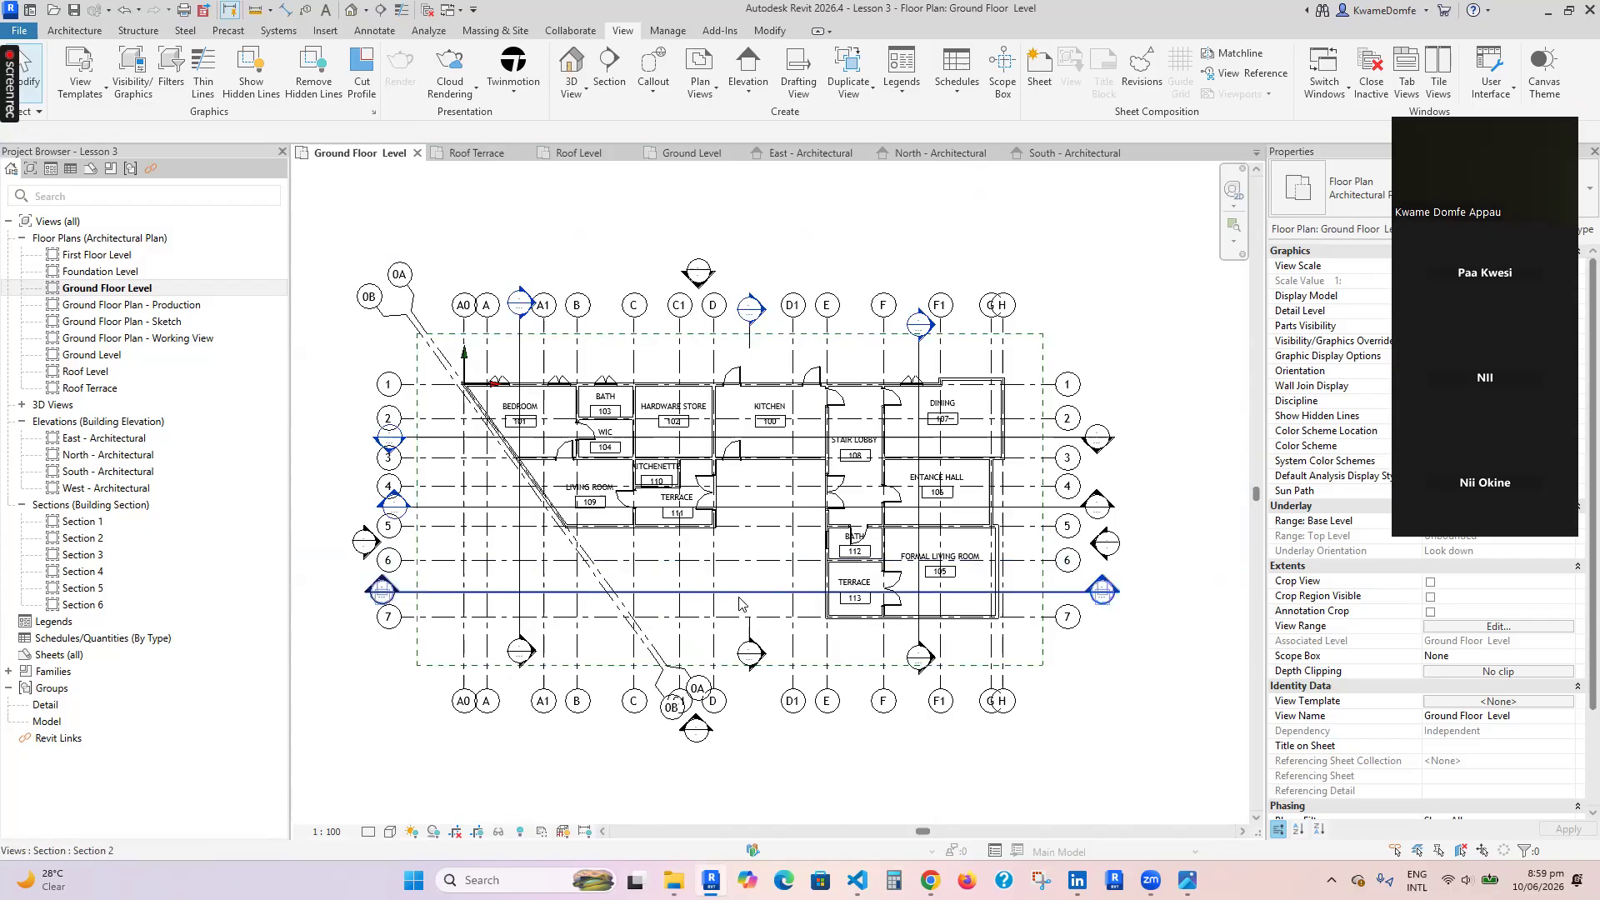
pyautogui.scroll(2, 692, 596)
pyautogui.scroll(-2, 649, 592)
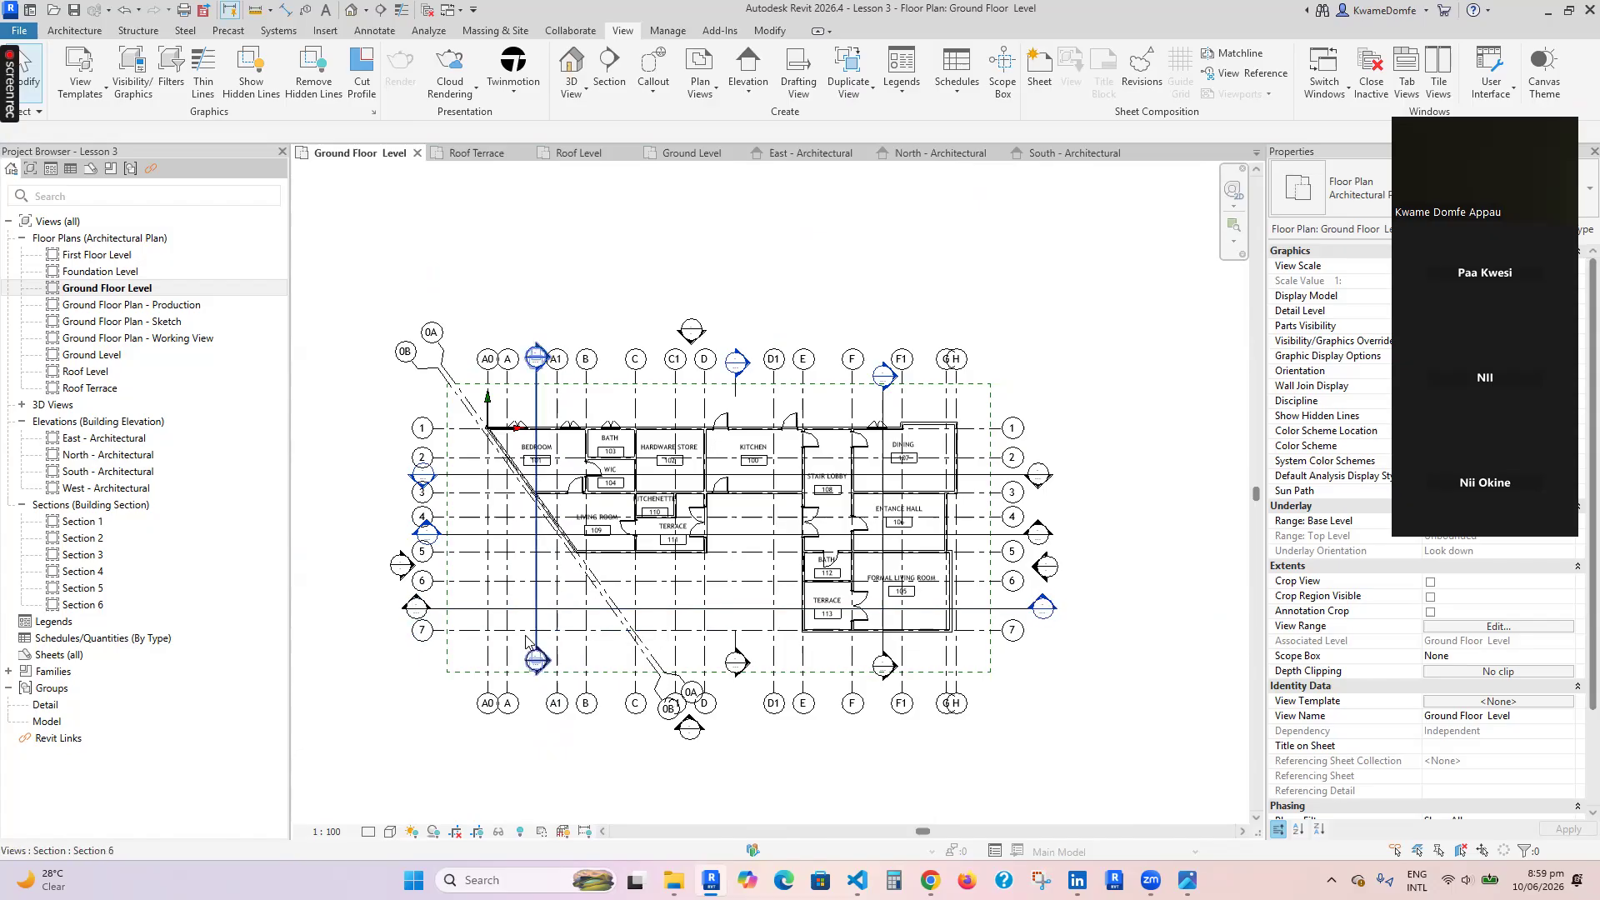
pyautogui.scroll(1, 547, 690)
pyautogui.scroll(1, 654, 600)
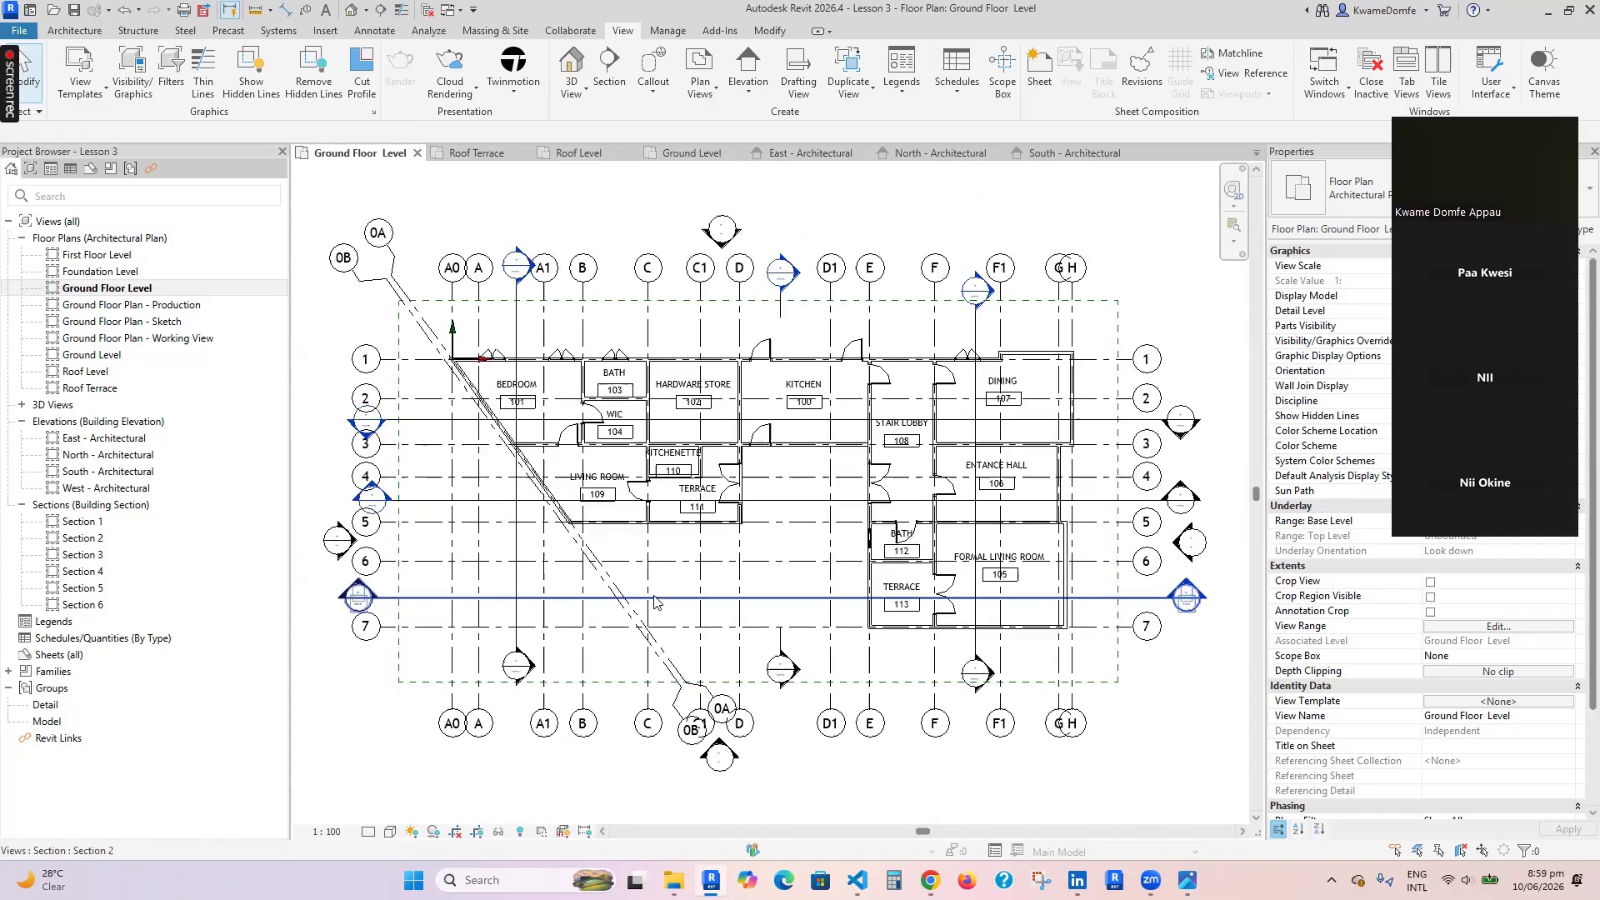
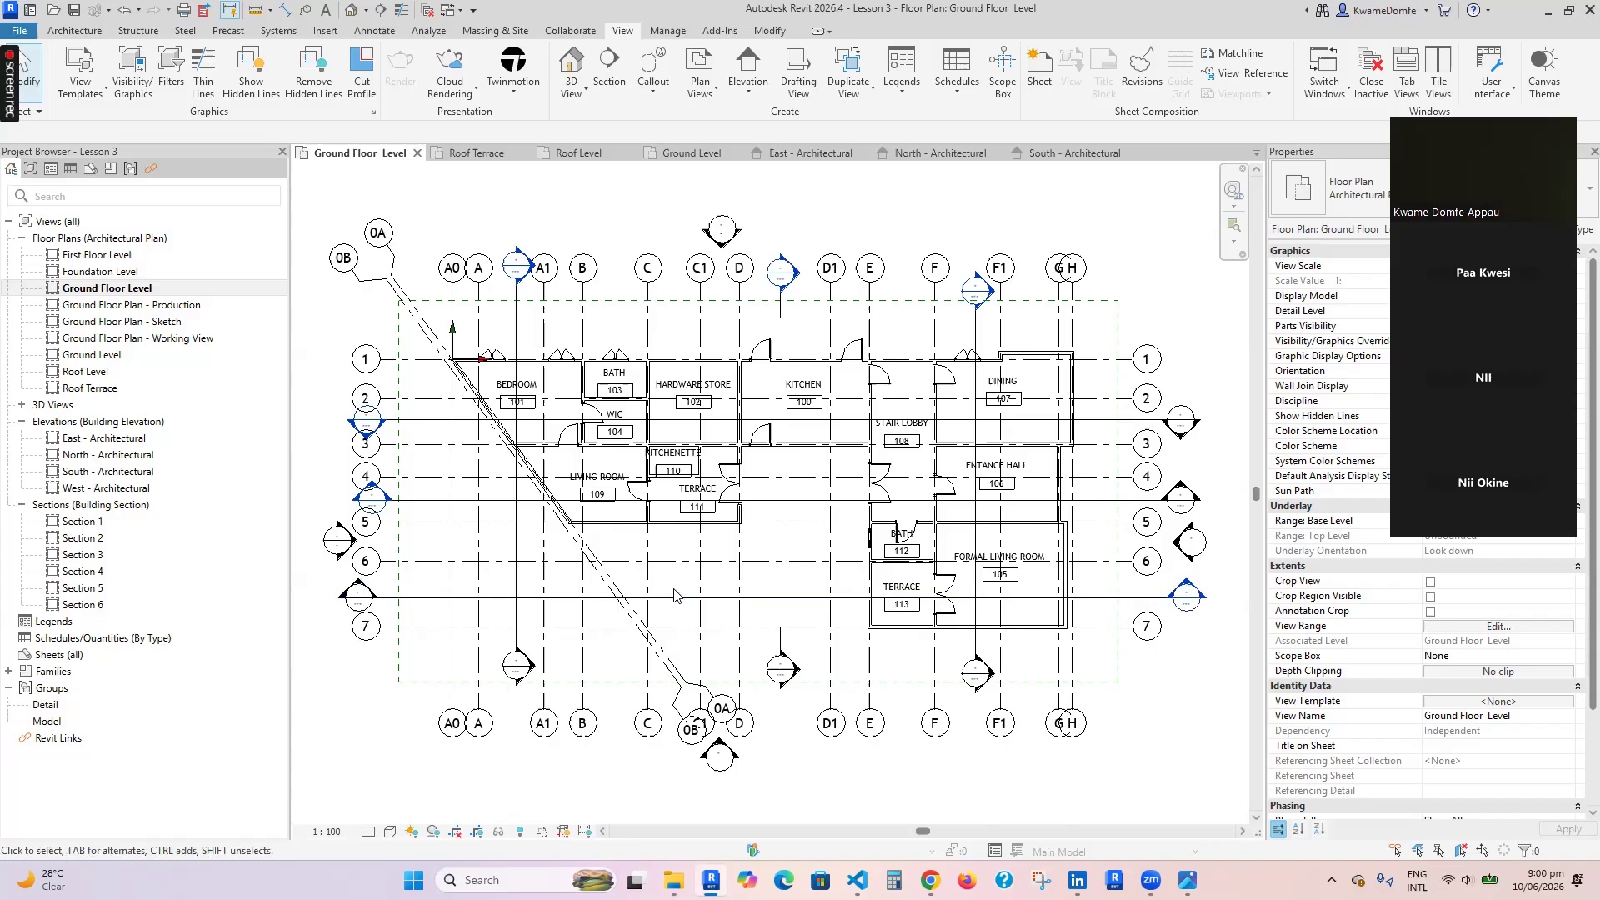
# Inspect the elevation and section markers around all sides of the Ground Floor Level plan
pyautogui.scroll(-2, 537, 618)
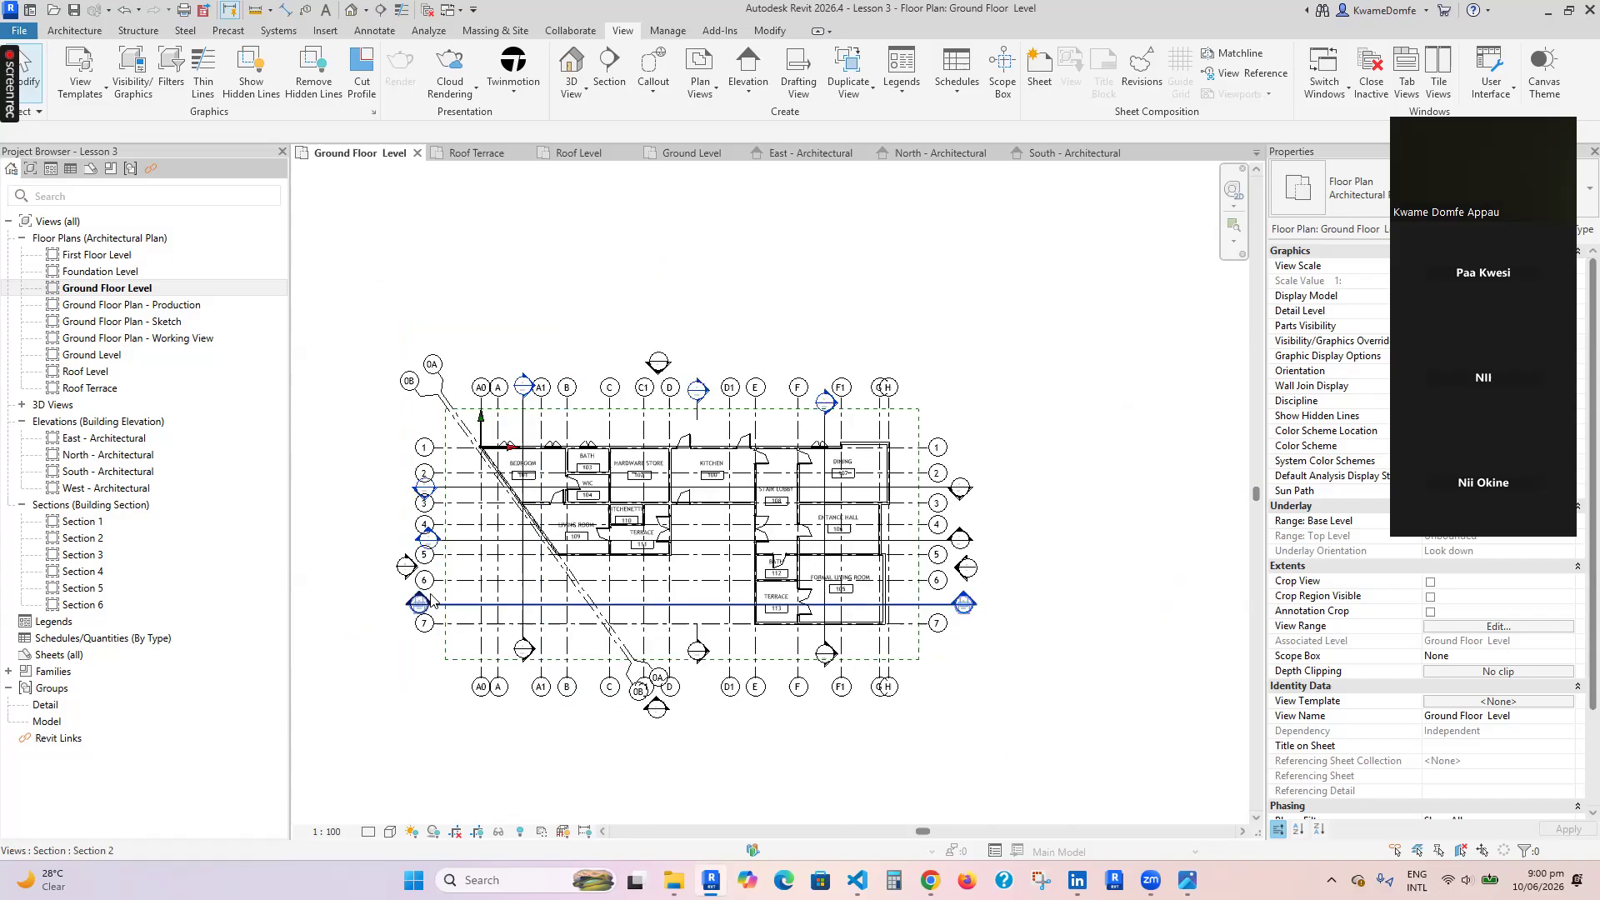
pyautogui.scroll(1, 552, 623)
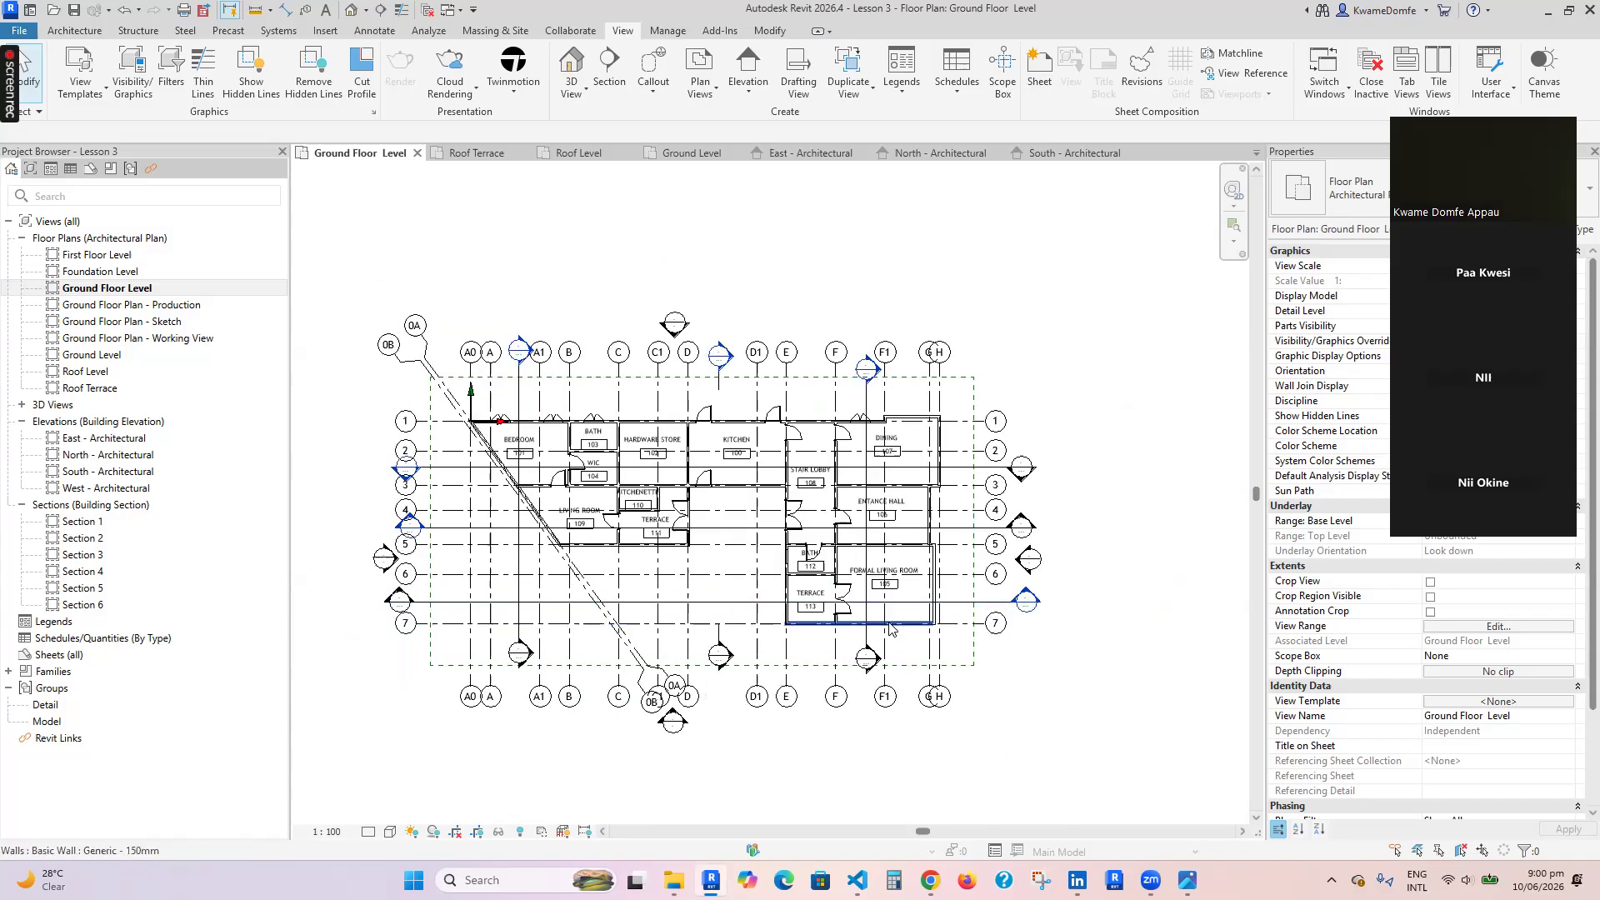
pyautogui.scroll(5, 583, 296)
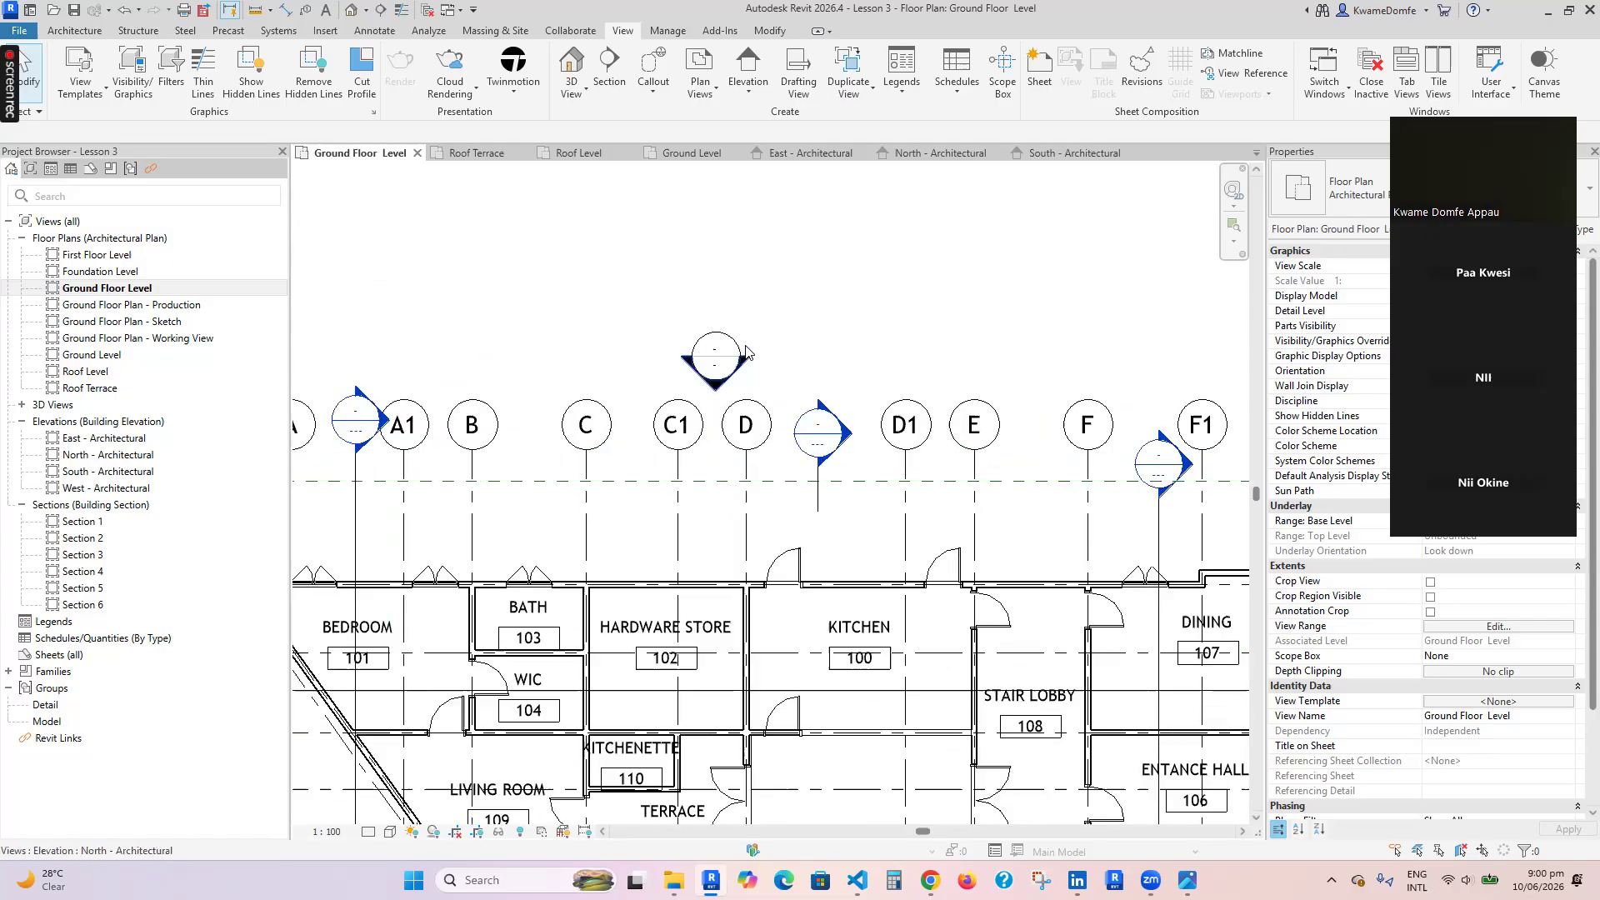
pyautogui.scroll(-2, 900, 371)
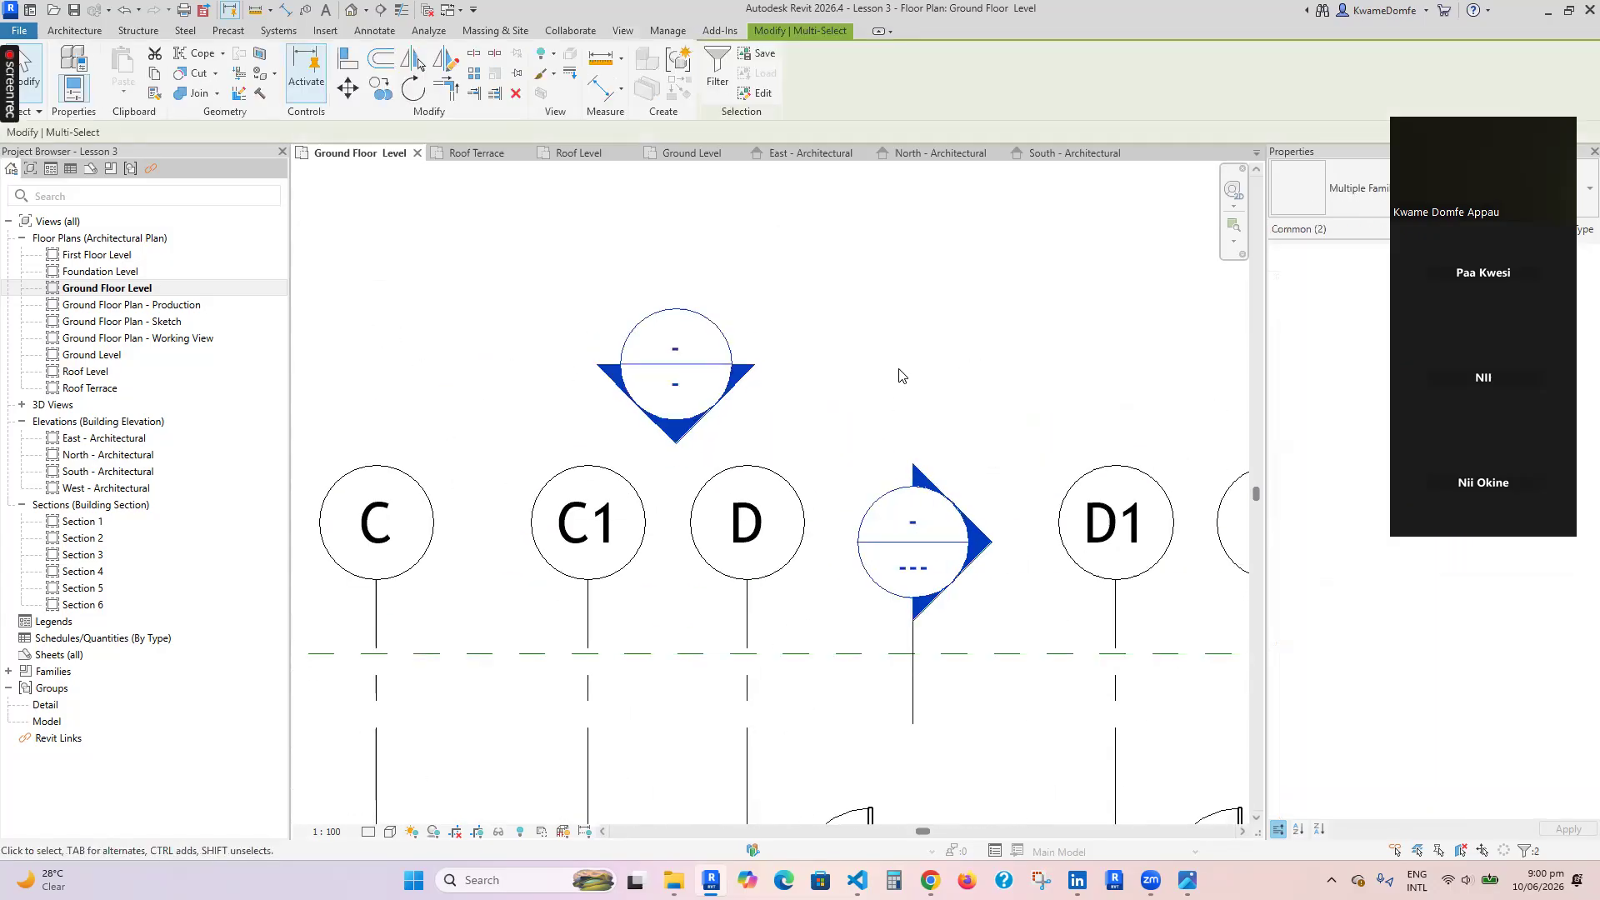
pyautogui.scroll(-2, 881, 385)
pyautogui.scroll(4, 846, 375)
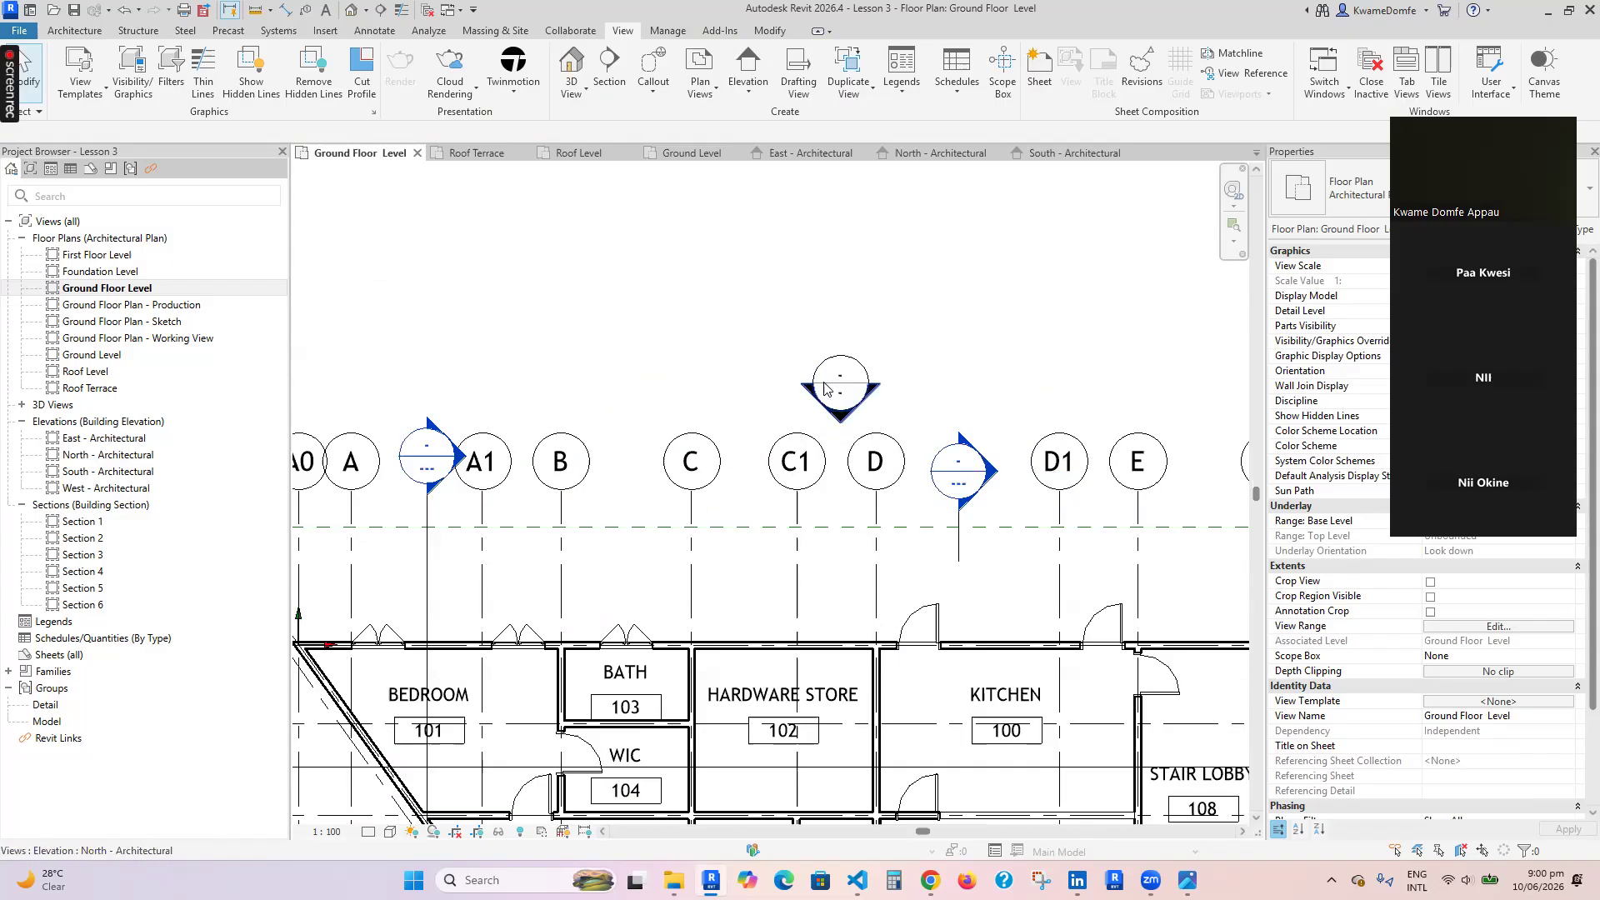
pyautogui.scroll(-5, 875, 721)
pyautogui.scroll(6, 844, 676)
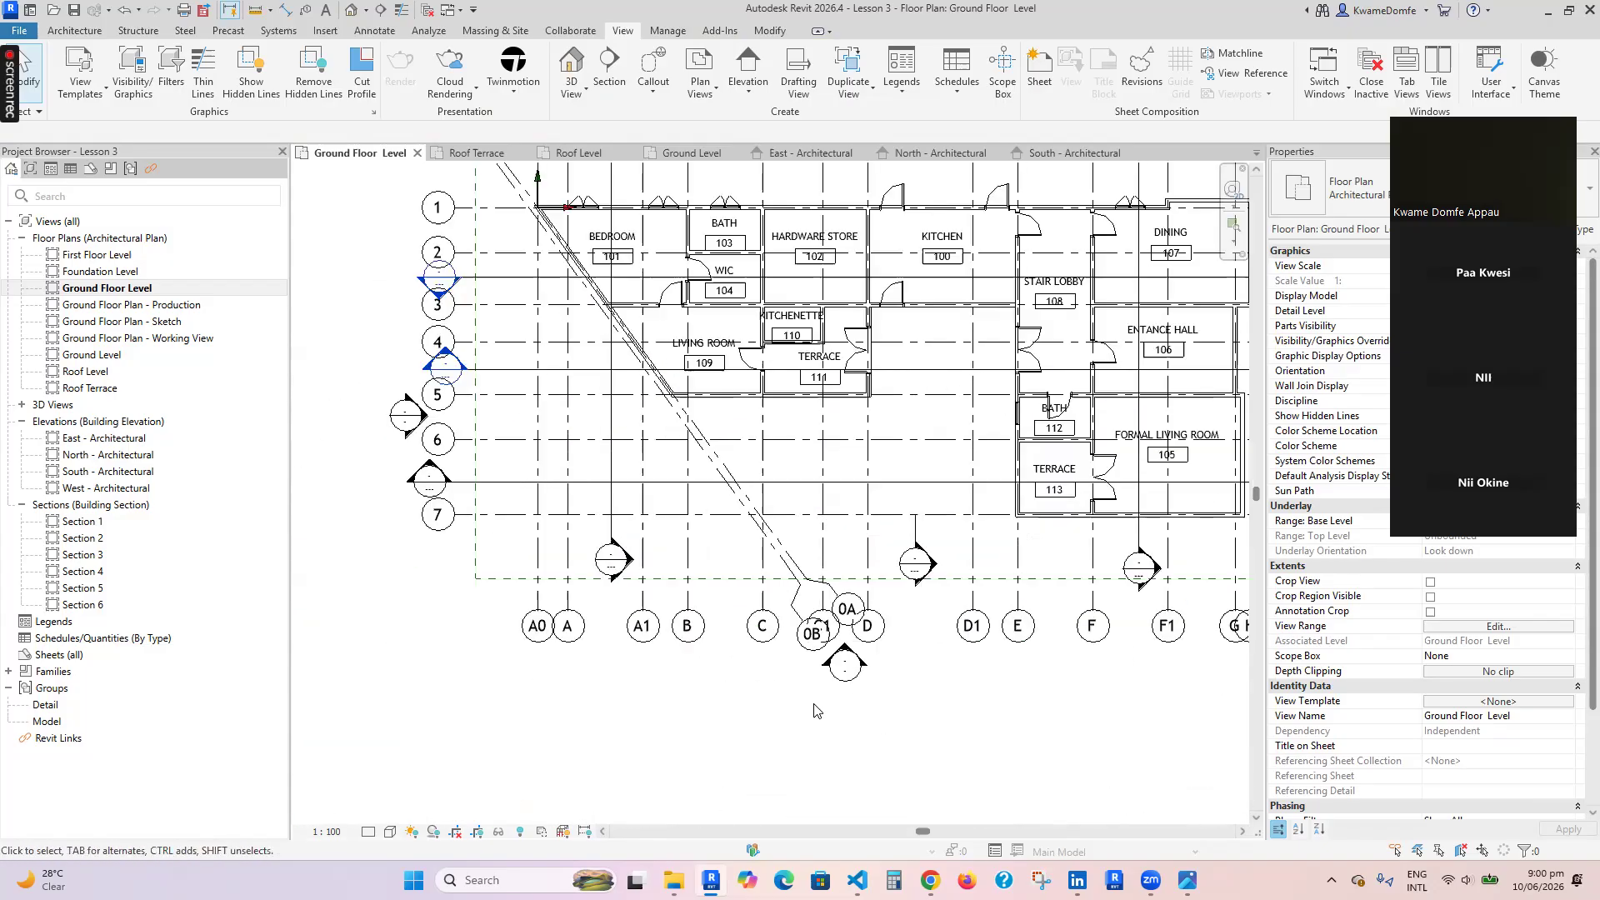
pyautogui.scroll(-6, 962, 591)
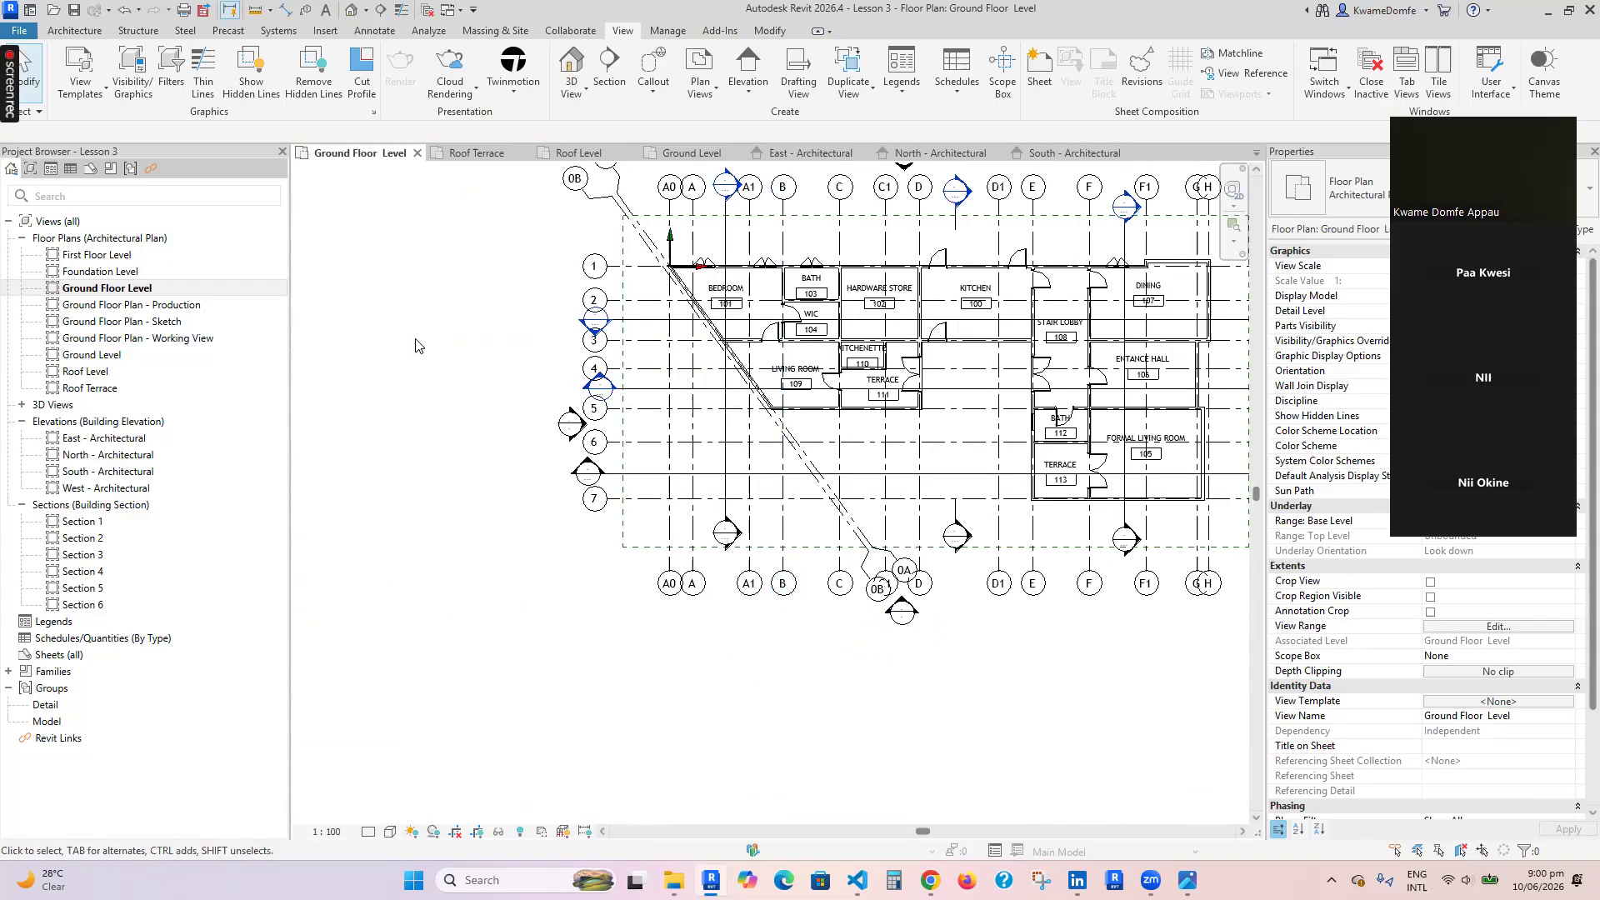
pyautogui.scroll(4, 644, 450)
pyautogui.scroll(-5, 644, 450)
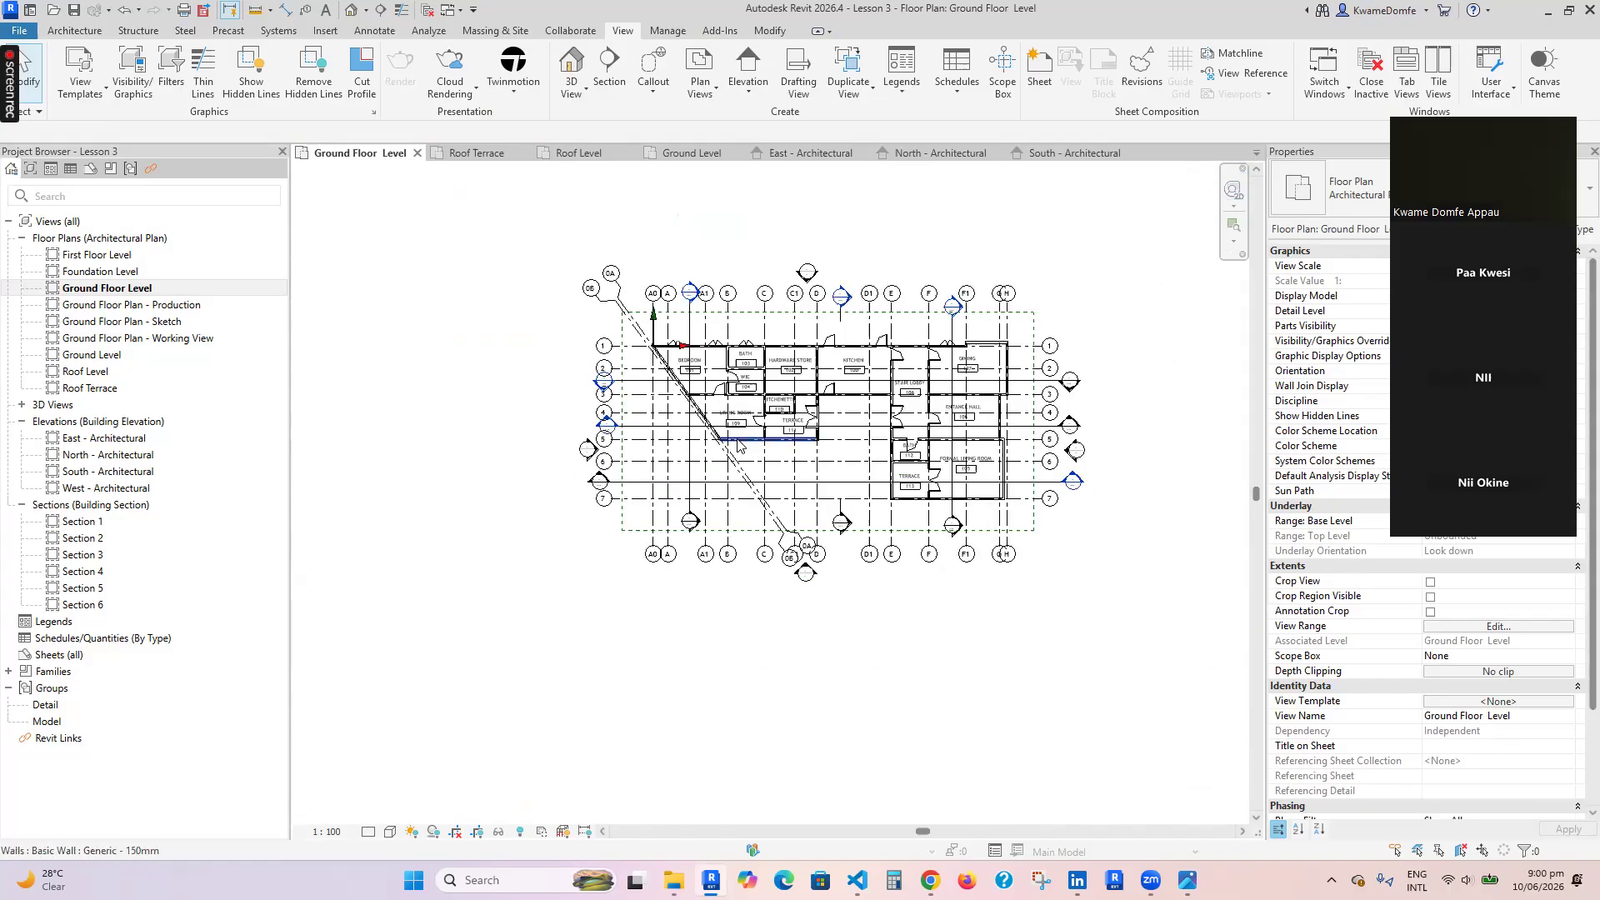
pyautogui.scroll(5, 1056, 450)
pyautogui.scroll(2, 1056, 450)
pyautogui.scroll(-6, 1056, 451)
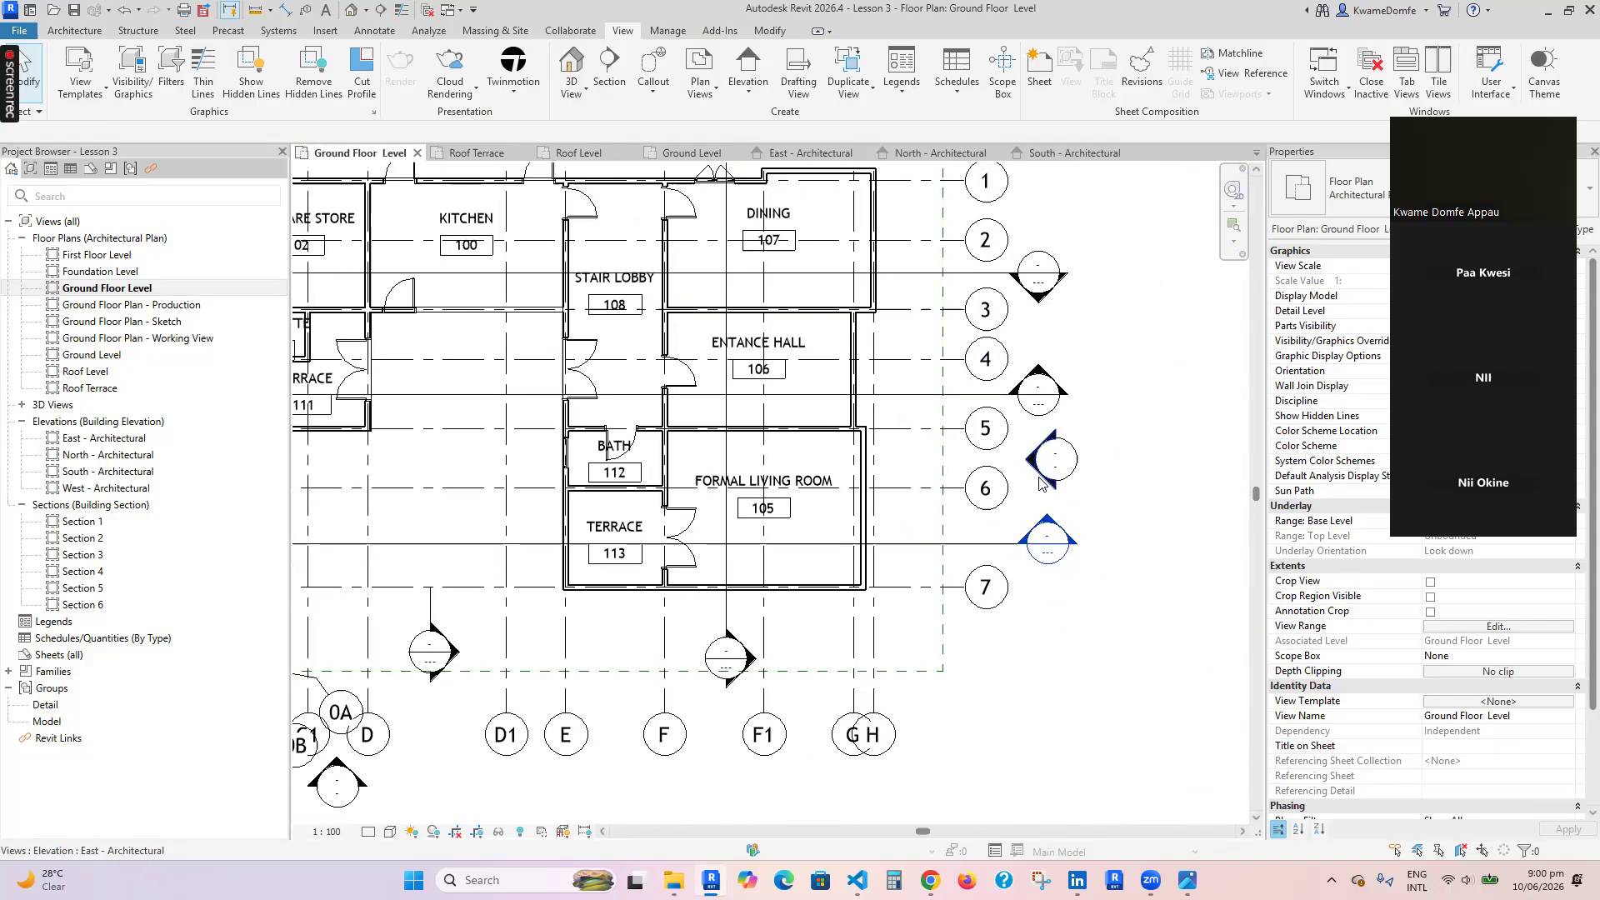
pyautogui.scroll(4, 965, 408)
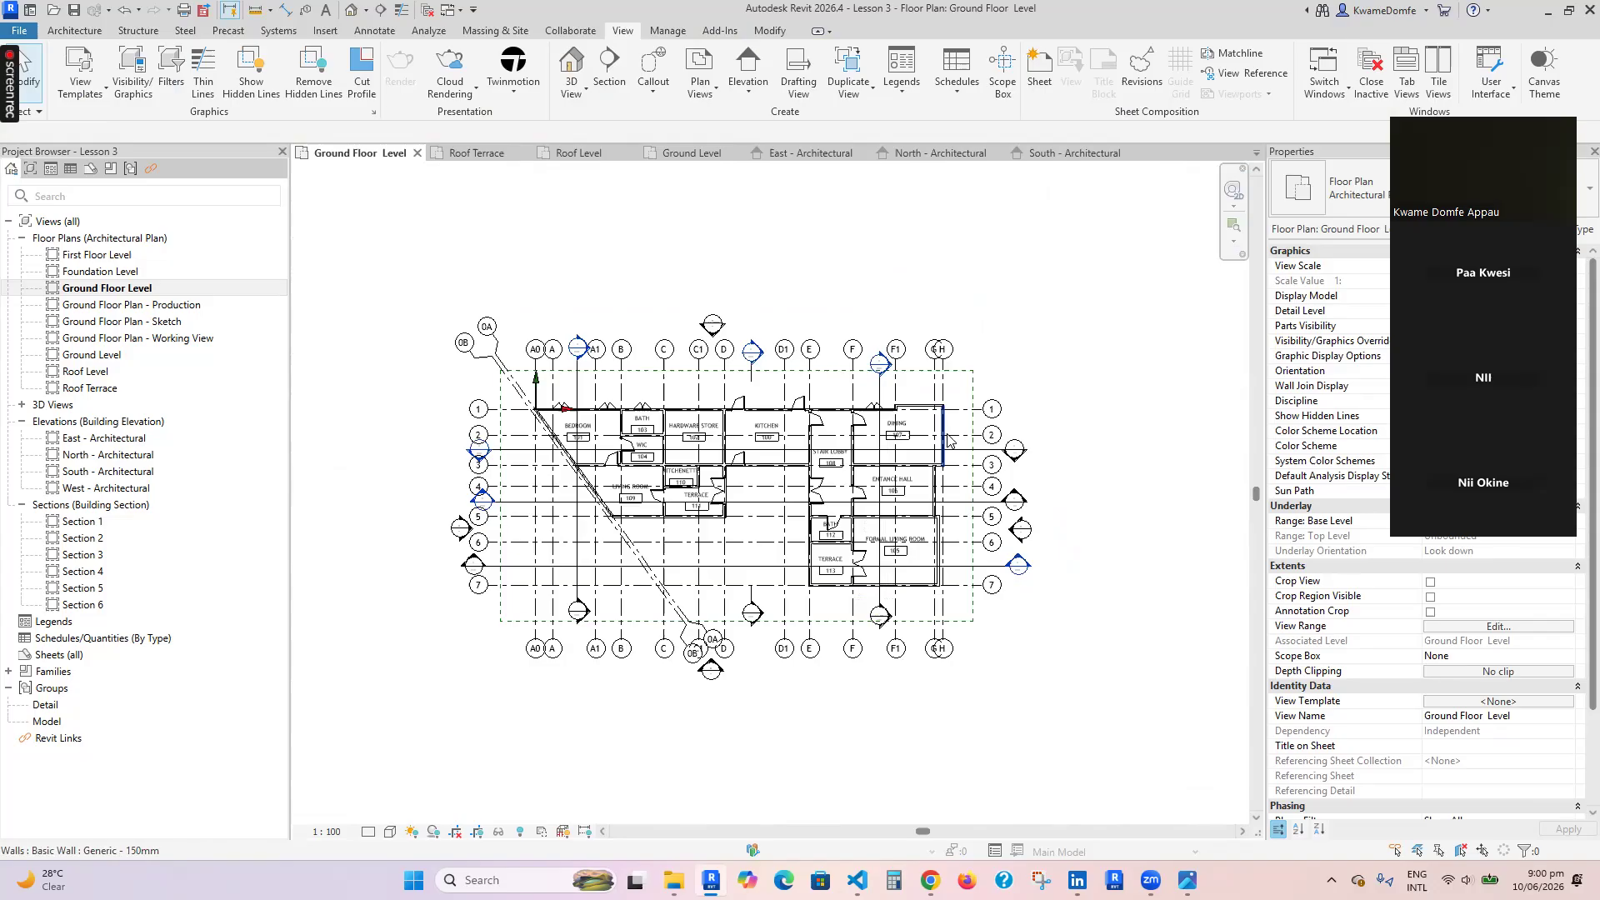
# Select the scope box around the ground floor plan, examine its extents against the grids and markers, and clear the selection
pyautogui.click(969, 392)
pyautogui.scroll(-4, 892, 441)
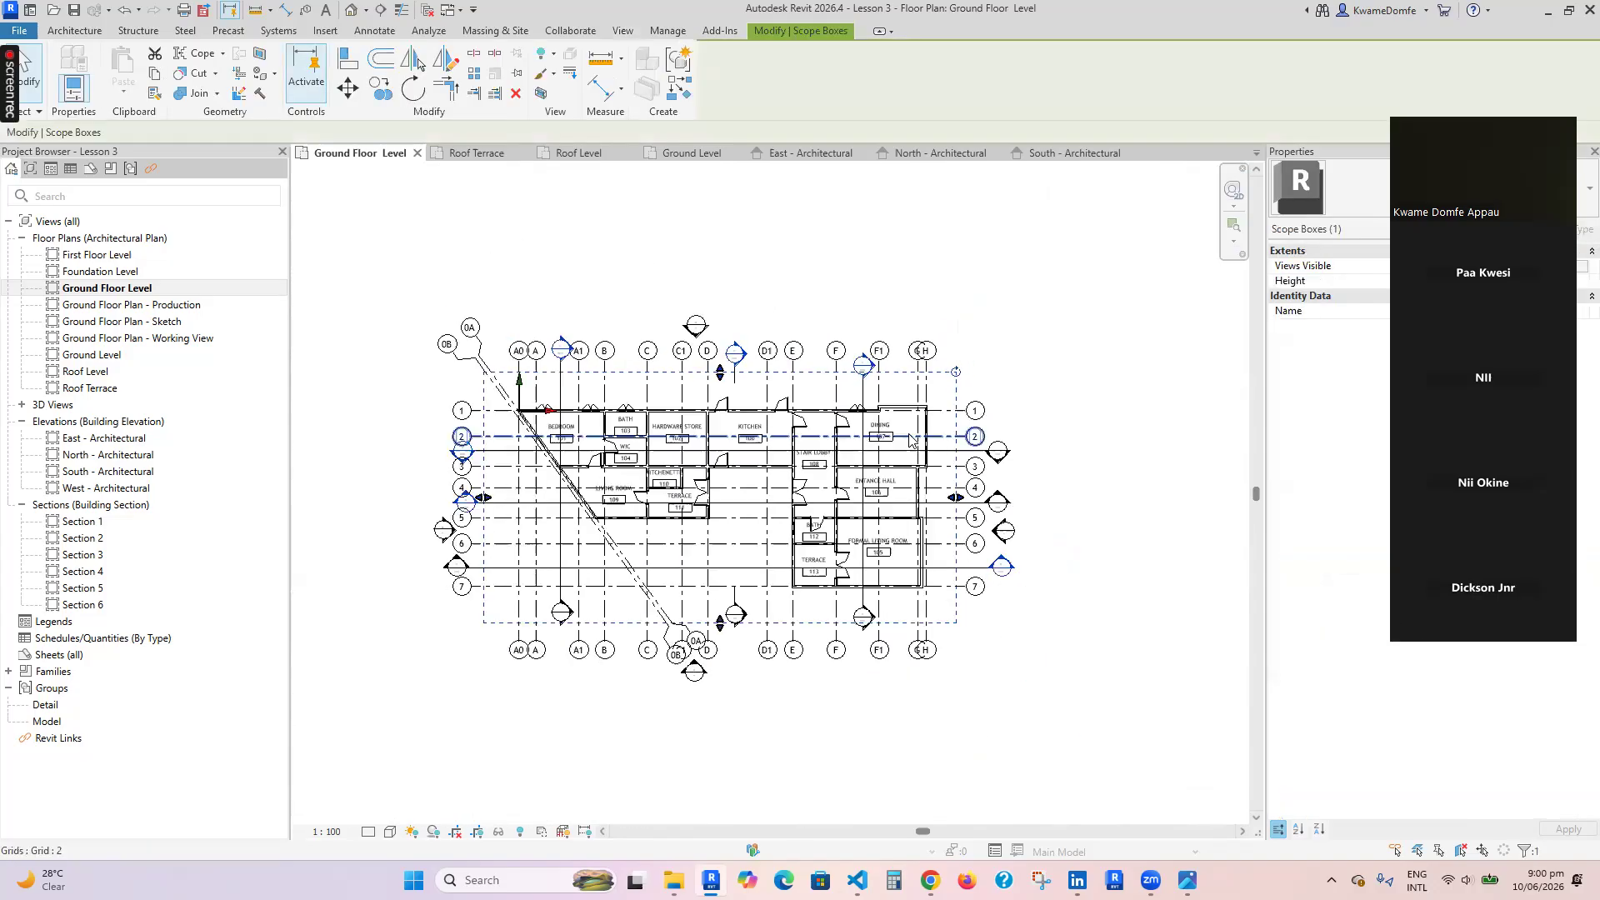
pyautogui.scroll(3, 737, 527)
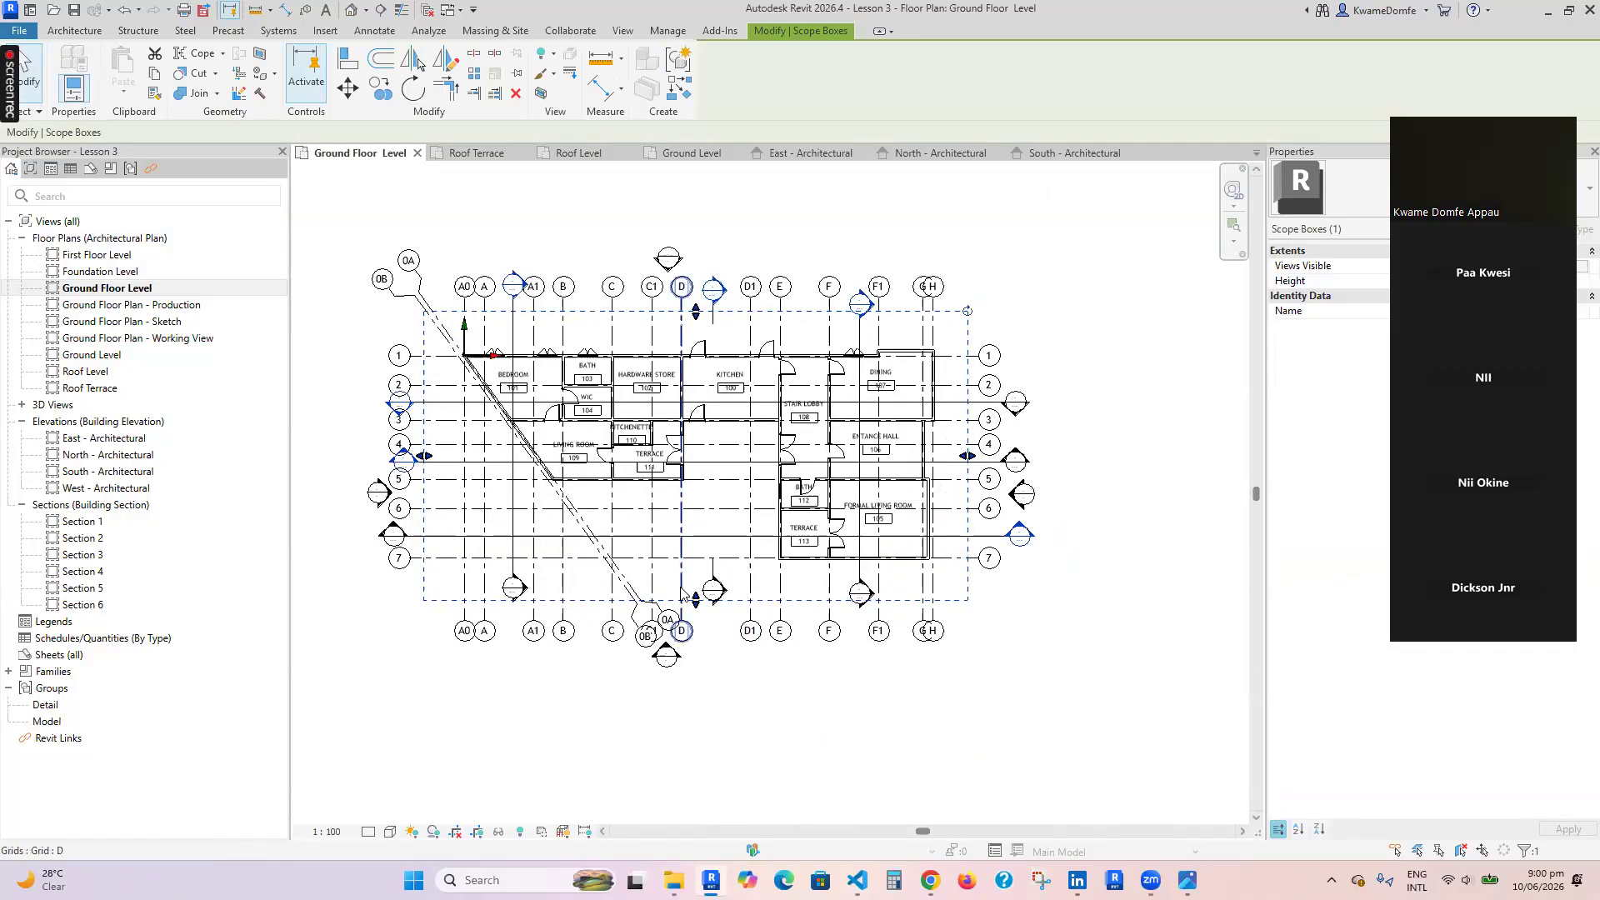
pyautogui.scroll(1, 696, 560)
pyautogui.scroll(-3, 703, 563)
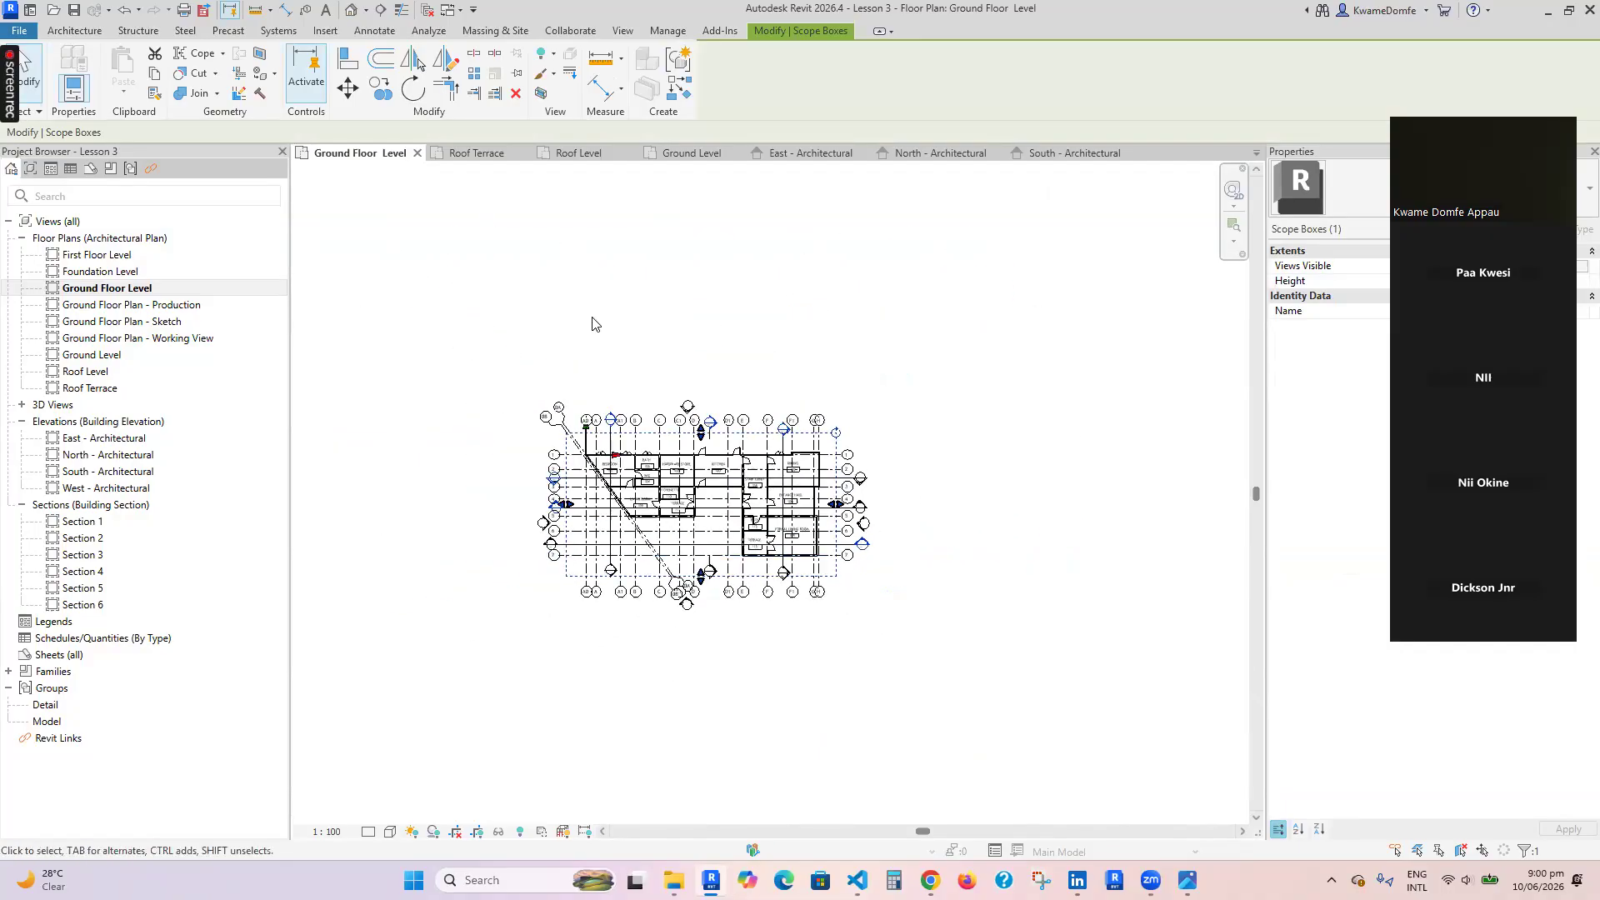
pyautogui.click(592, 322)
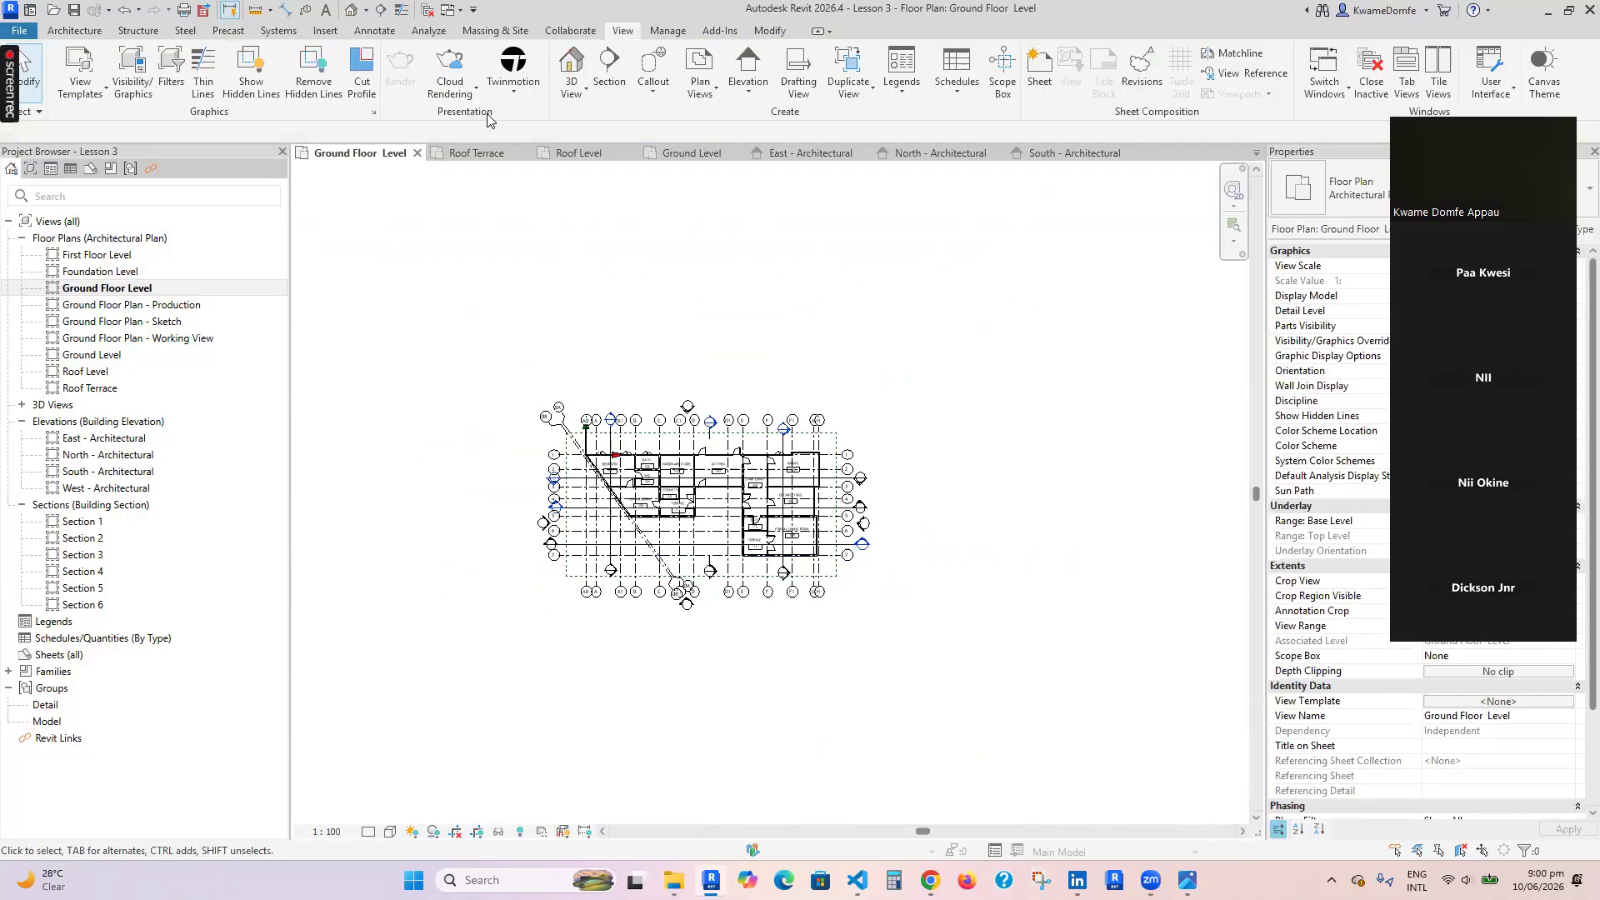
# Open the default 3D view and select the General Arrangement scope box enclosing the building
pyautogui.click(350, 11)
pyautogui.scroll(4, 894, 500)
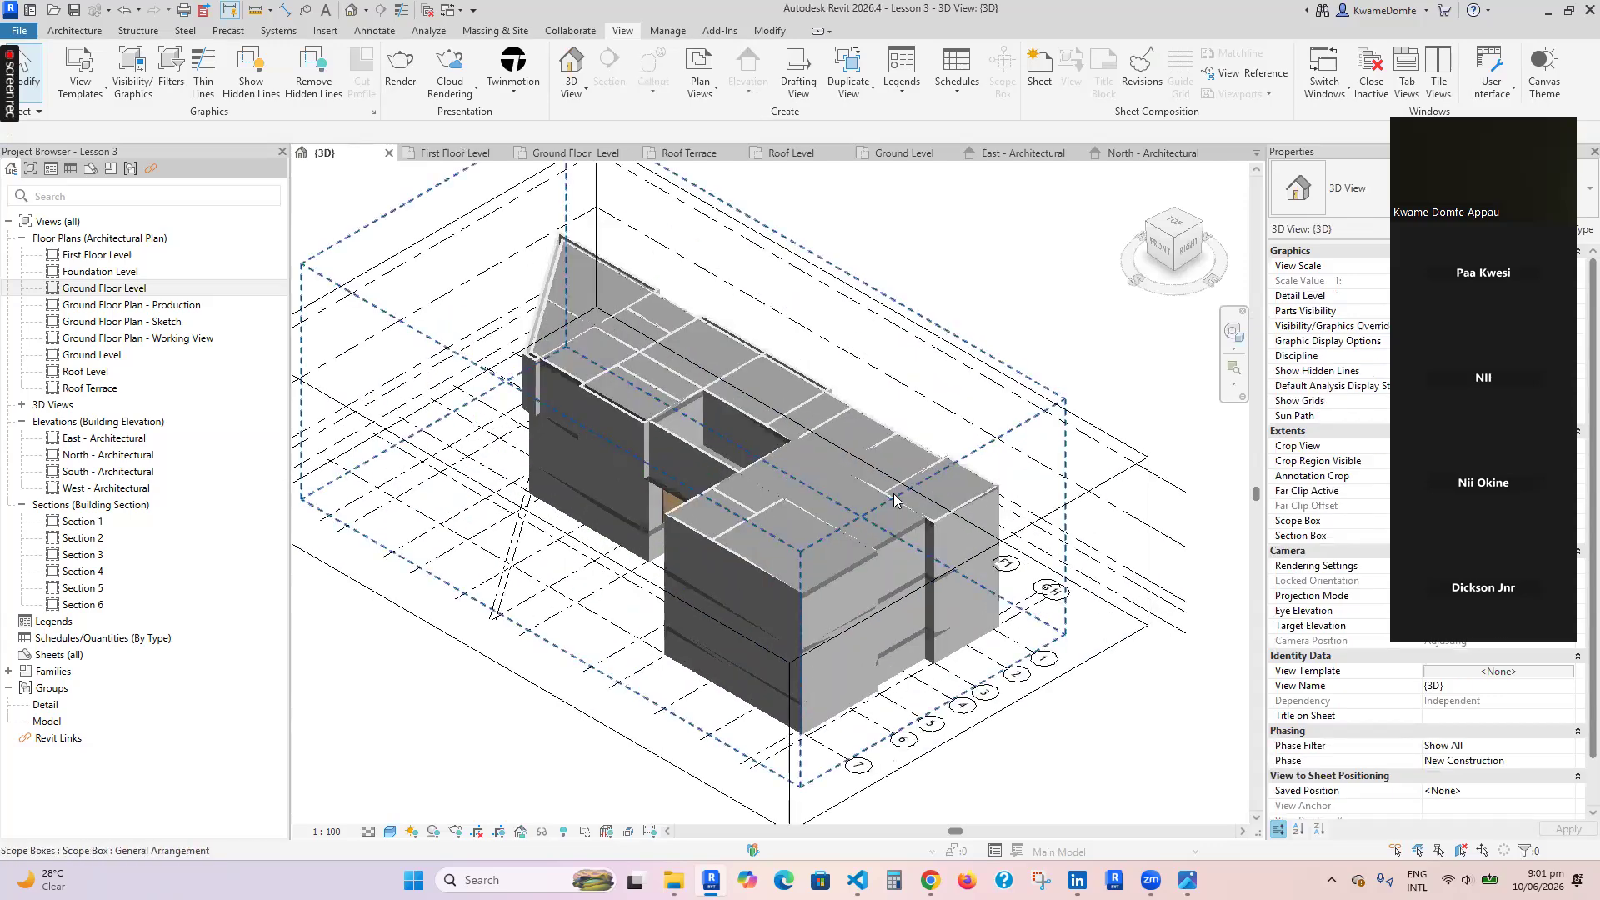
pyautogui.scroll(-2, 894, 500)
pyautogui.click(970, 497)
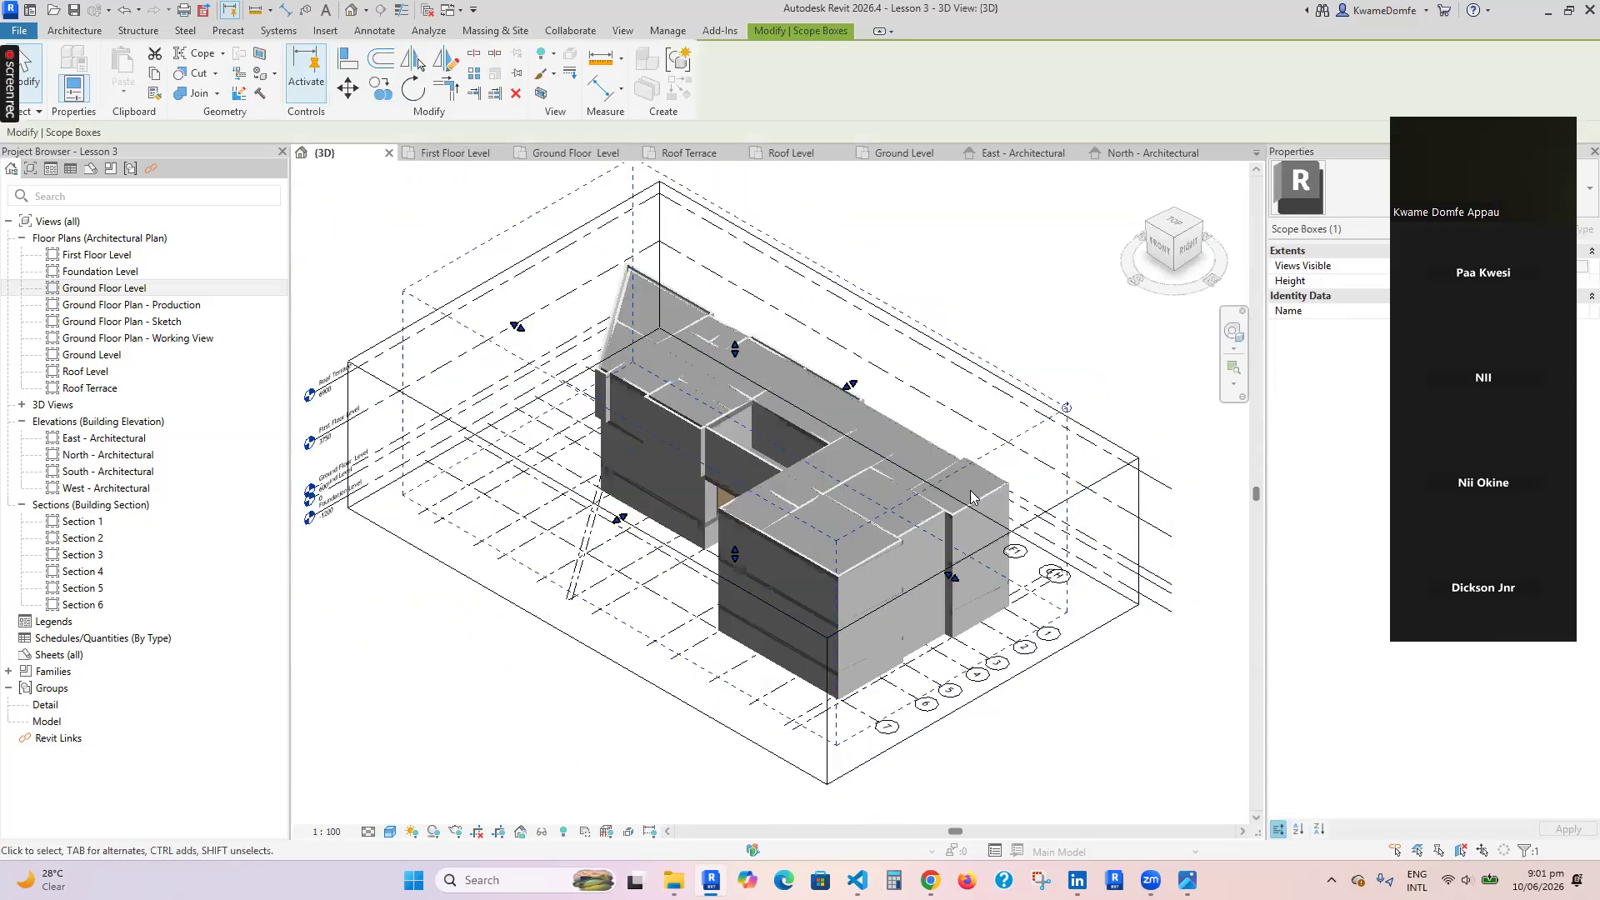
pyautogui.scroll(-4, 971, 497)
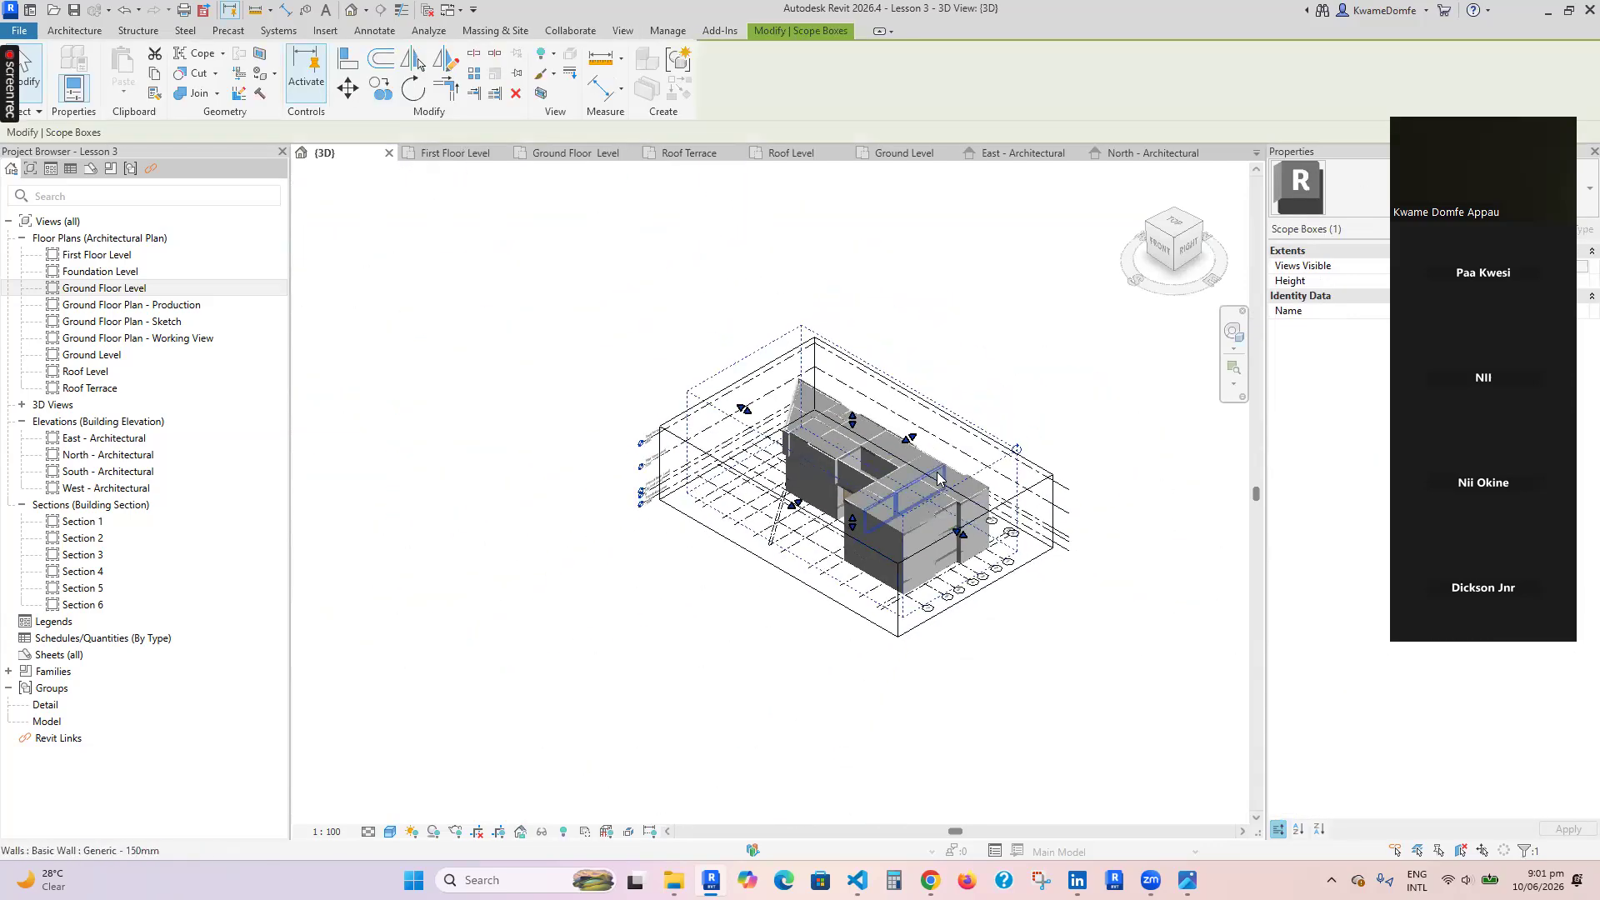
# View the model from the front and examine the scope box's vertical and side extents against the levels and grids
pyautogui.click(1158, 253)
pyautogui.scroll(2, 1004, 495)
pyautogui.scroll(-3, 991, 498)
pyautogui.scroll(2, 502, 523)
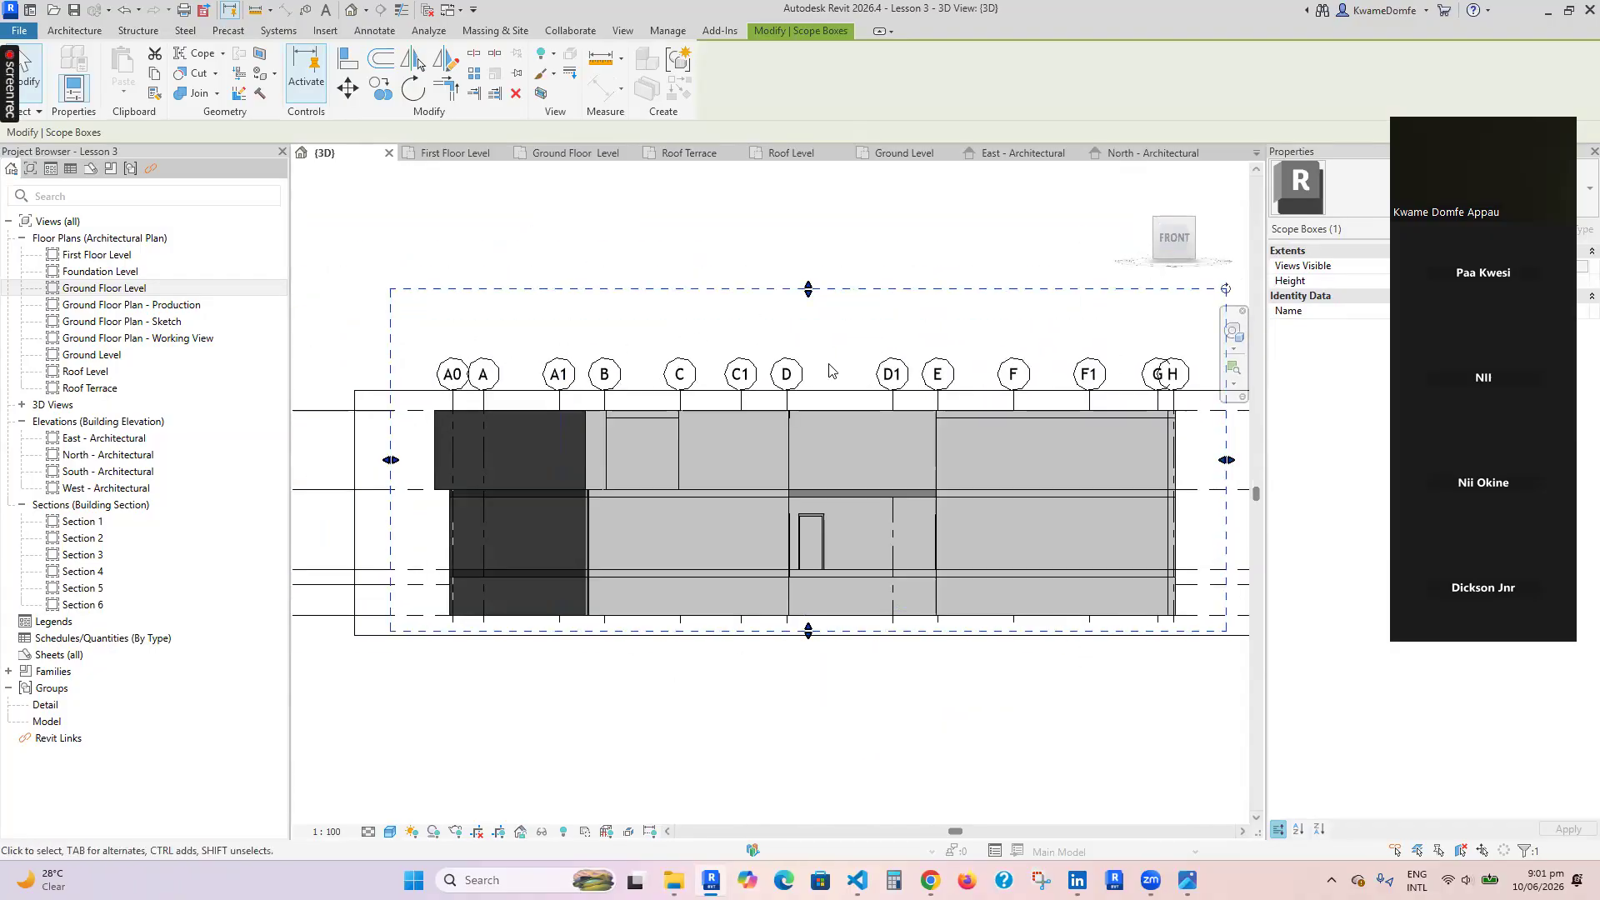
pyautogui.scroll(-2, 804, 537)
pyautogui.scroll(3, 461, 546)
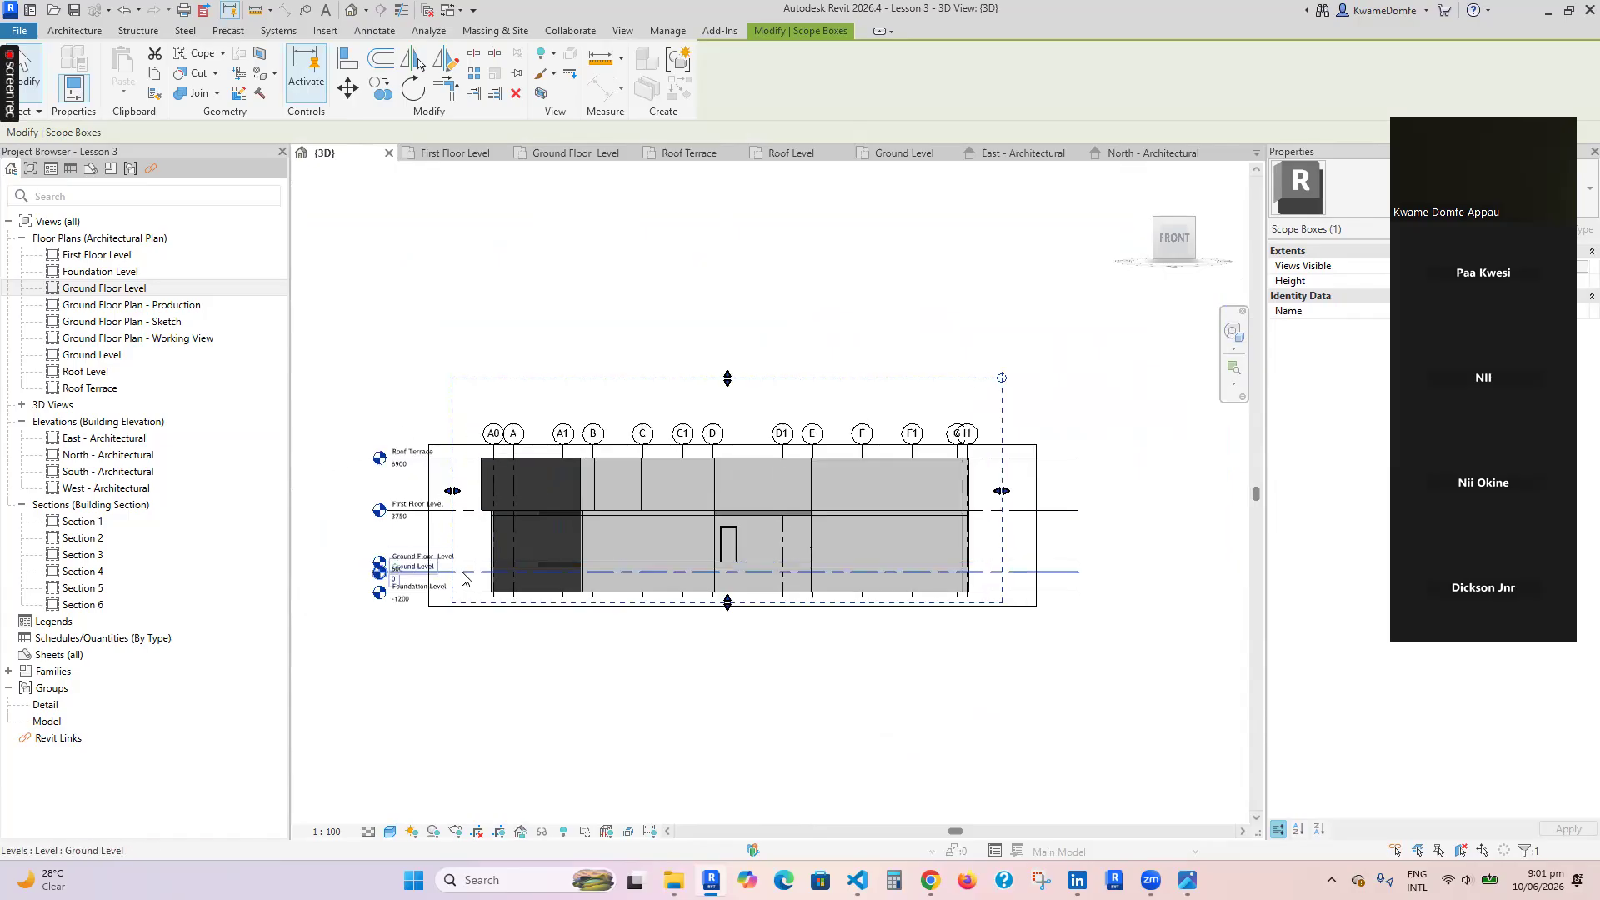
pyautogui.scroll(-1, 863, 630)
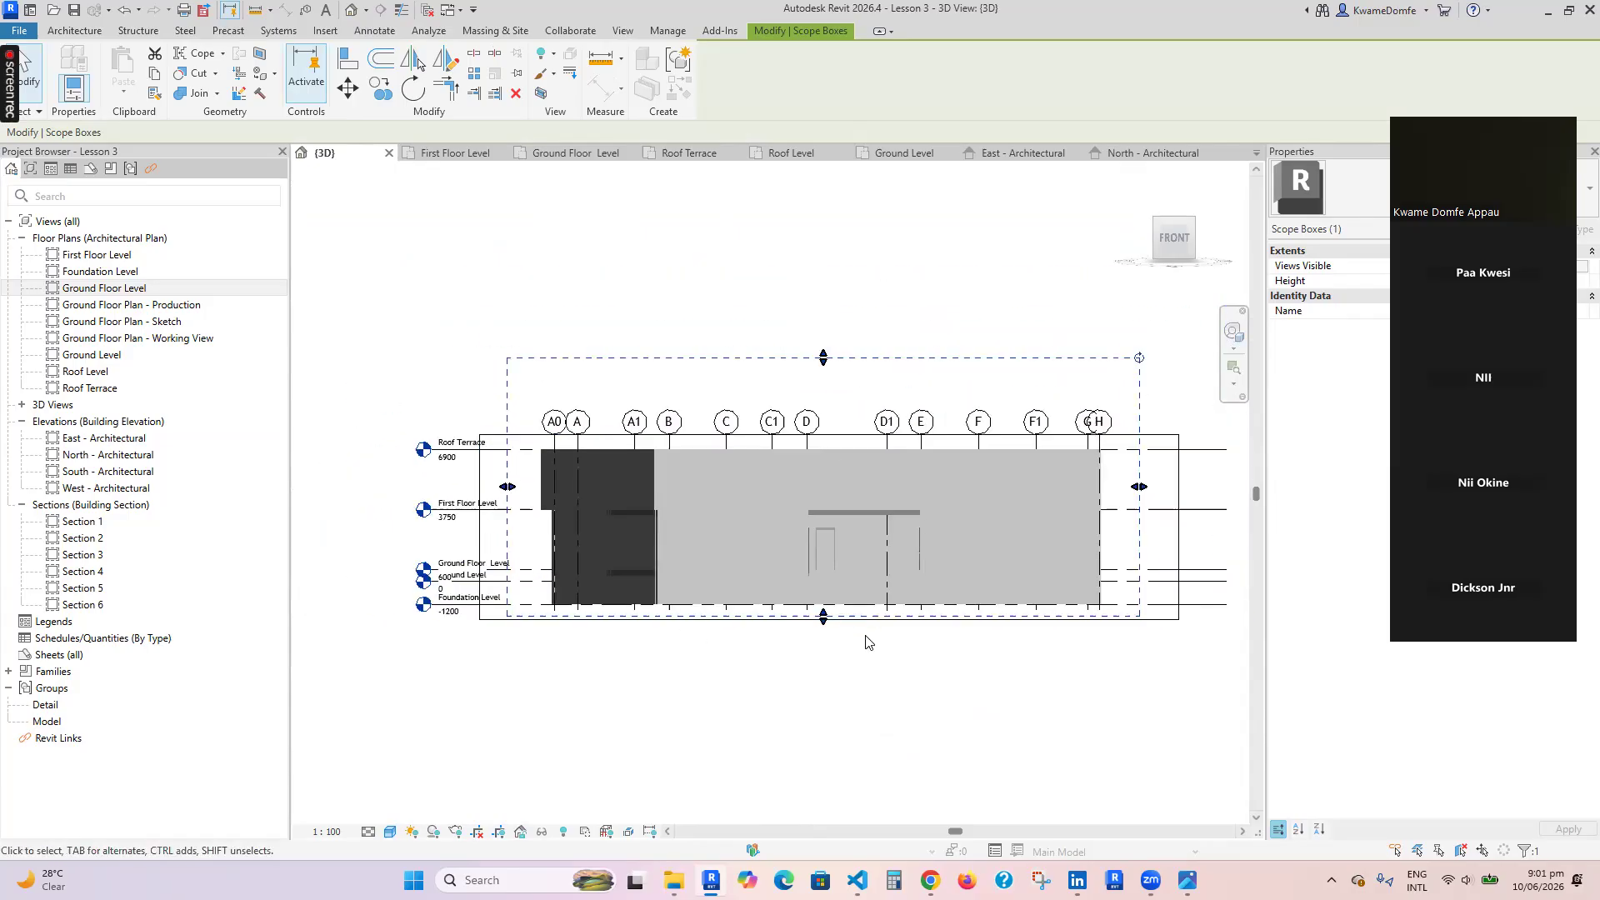
pyautogui.scroll(5, 933, 583)
pyautogui.scroll(-4, 942, 574)
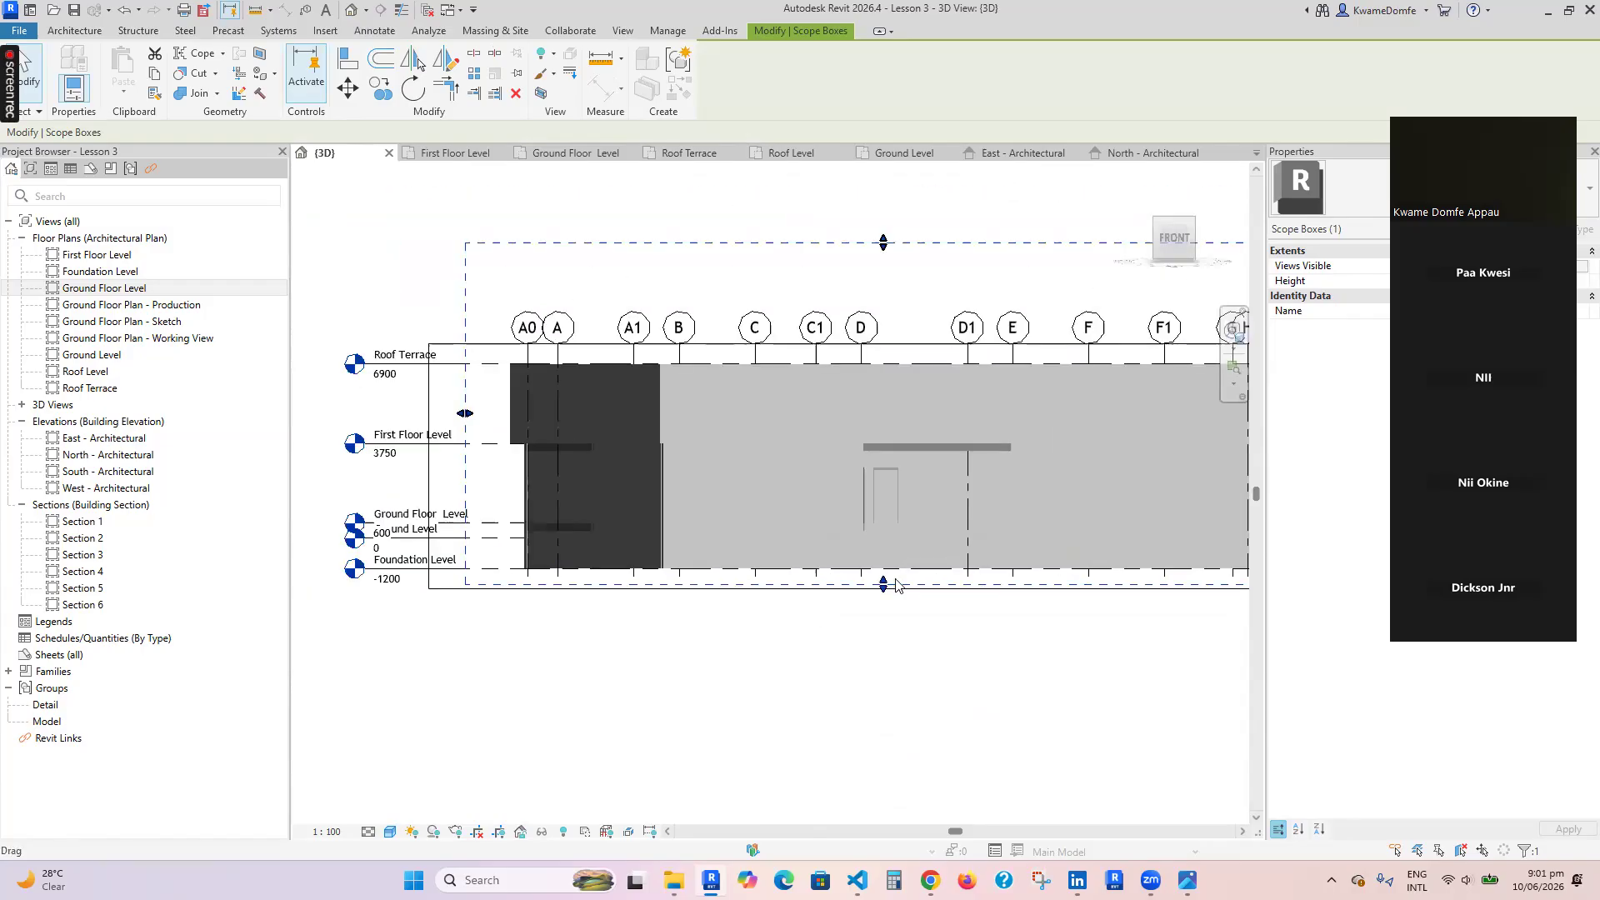
pyautogui.scroll(4, 875, 589)
pyautogui.scroll(-4, 790, 614)
pyautogui.scroll(-1, 790, 600)
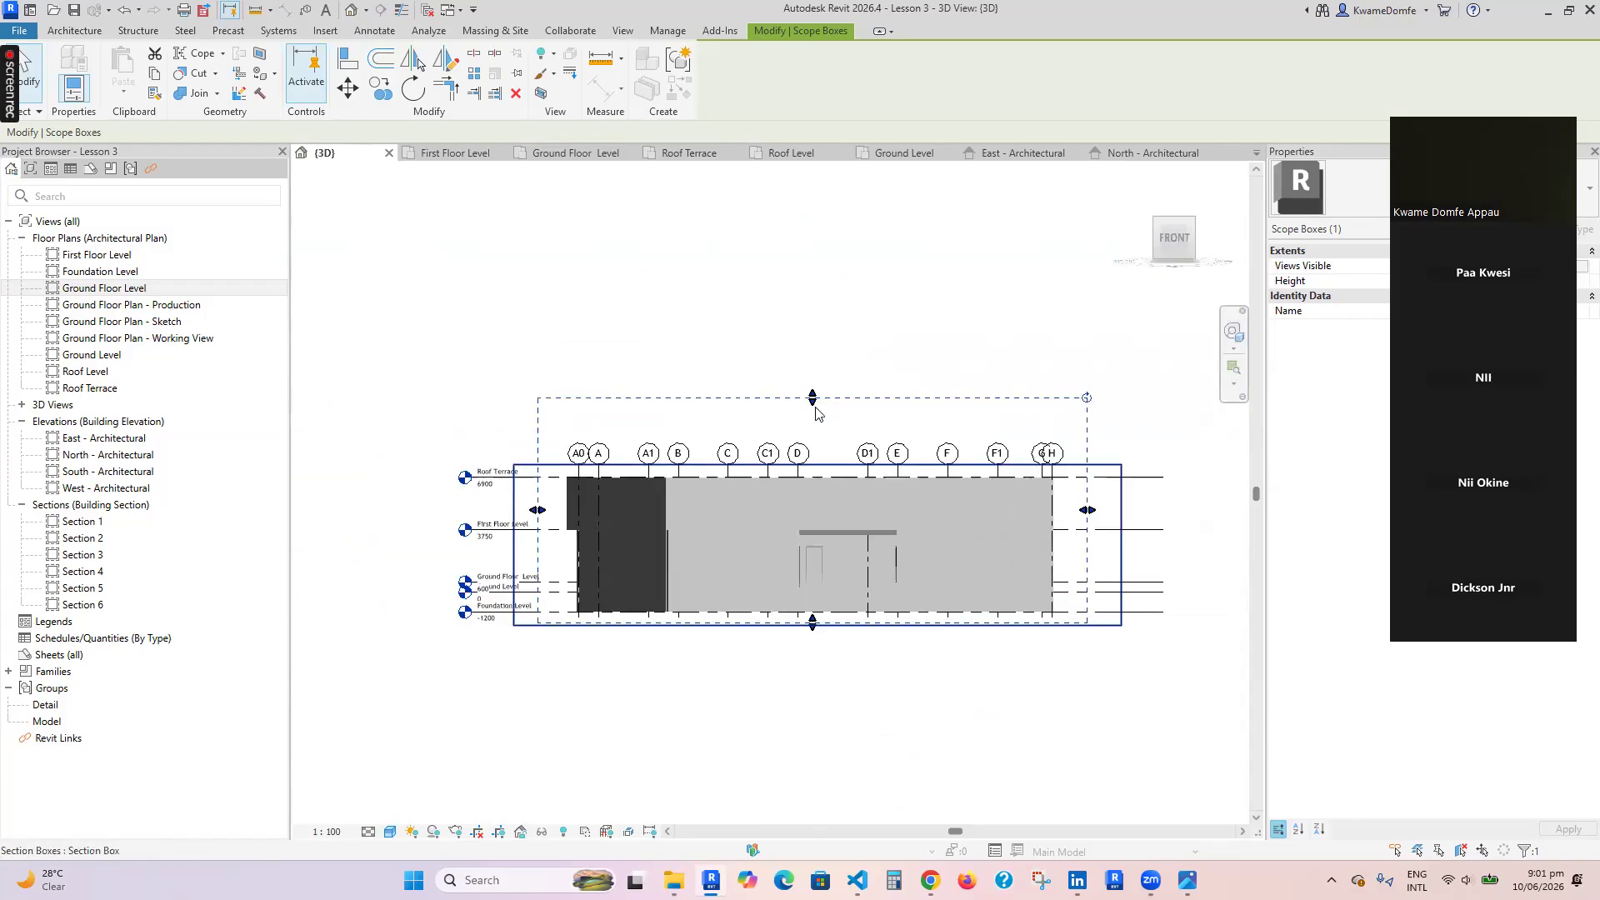
pyautogui.scroll(2, 867, 408)
pyautogui.scroll(-4, 825, 412)
pyautogui.scroll(3, 568, 419)
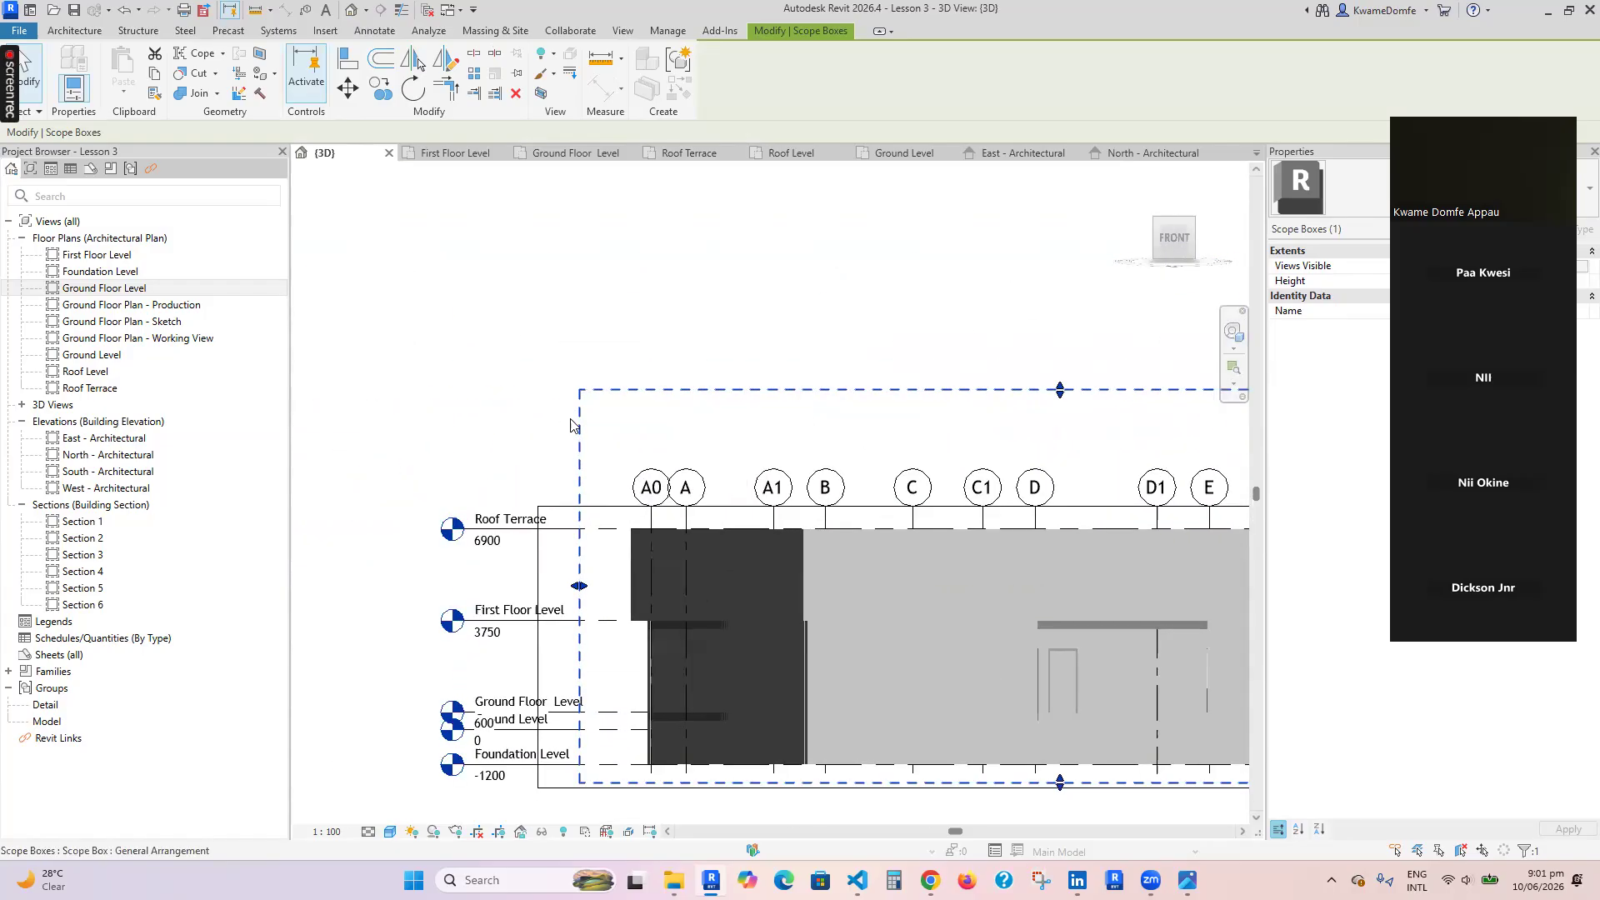
pyautogui.scroll(-3, 607, 417)
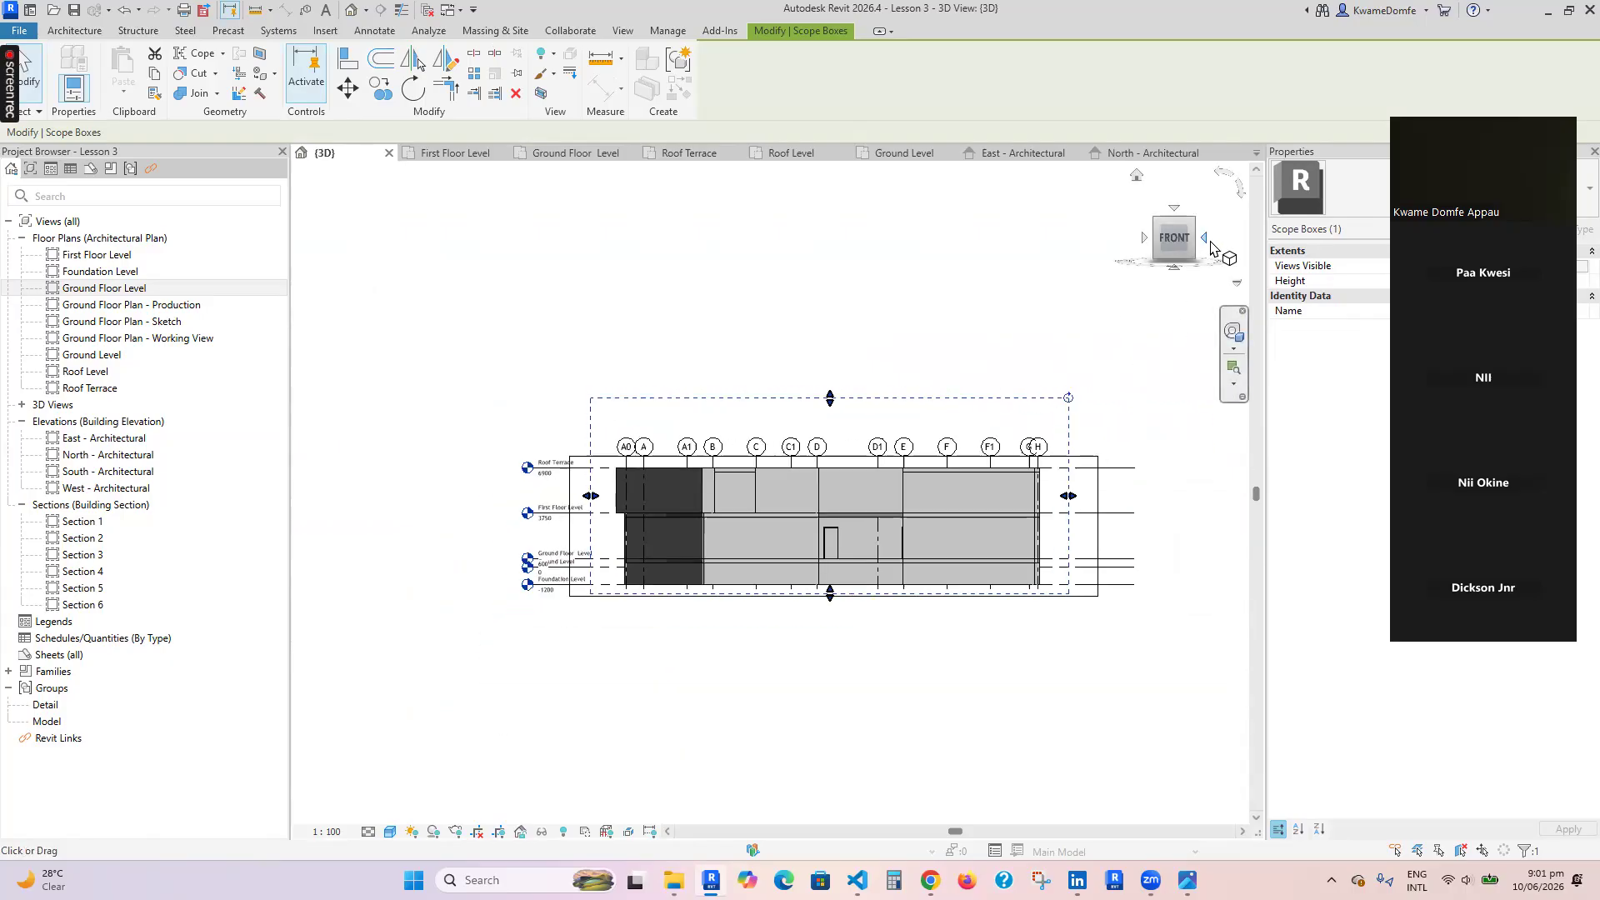
# Check the scope box from the right and from the top with the plan rotated horizontally, review its properties, and deselect it
pyautogui.click(1210, 242)
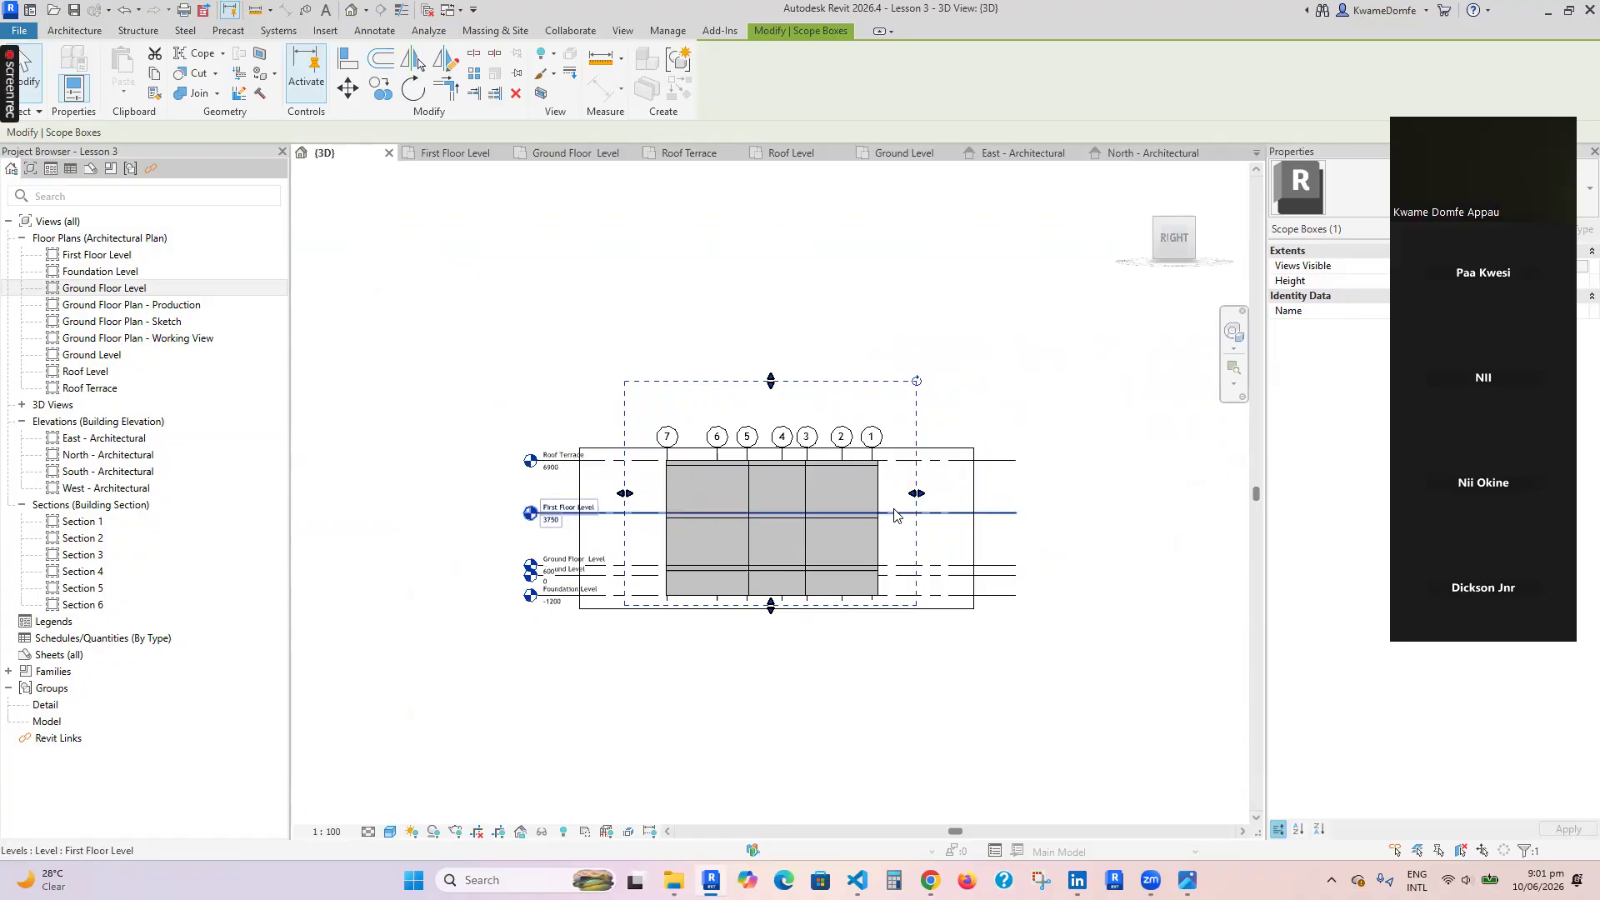
pyautogui.click(1176, 208)
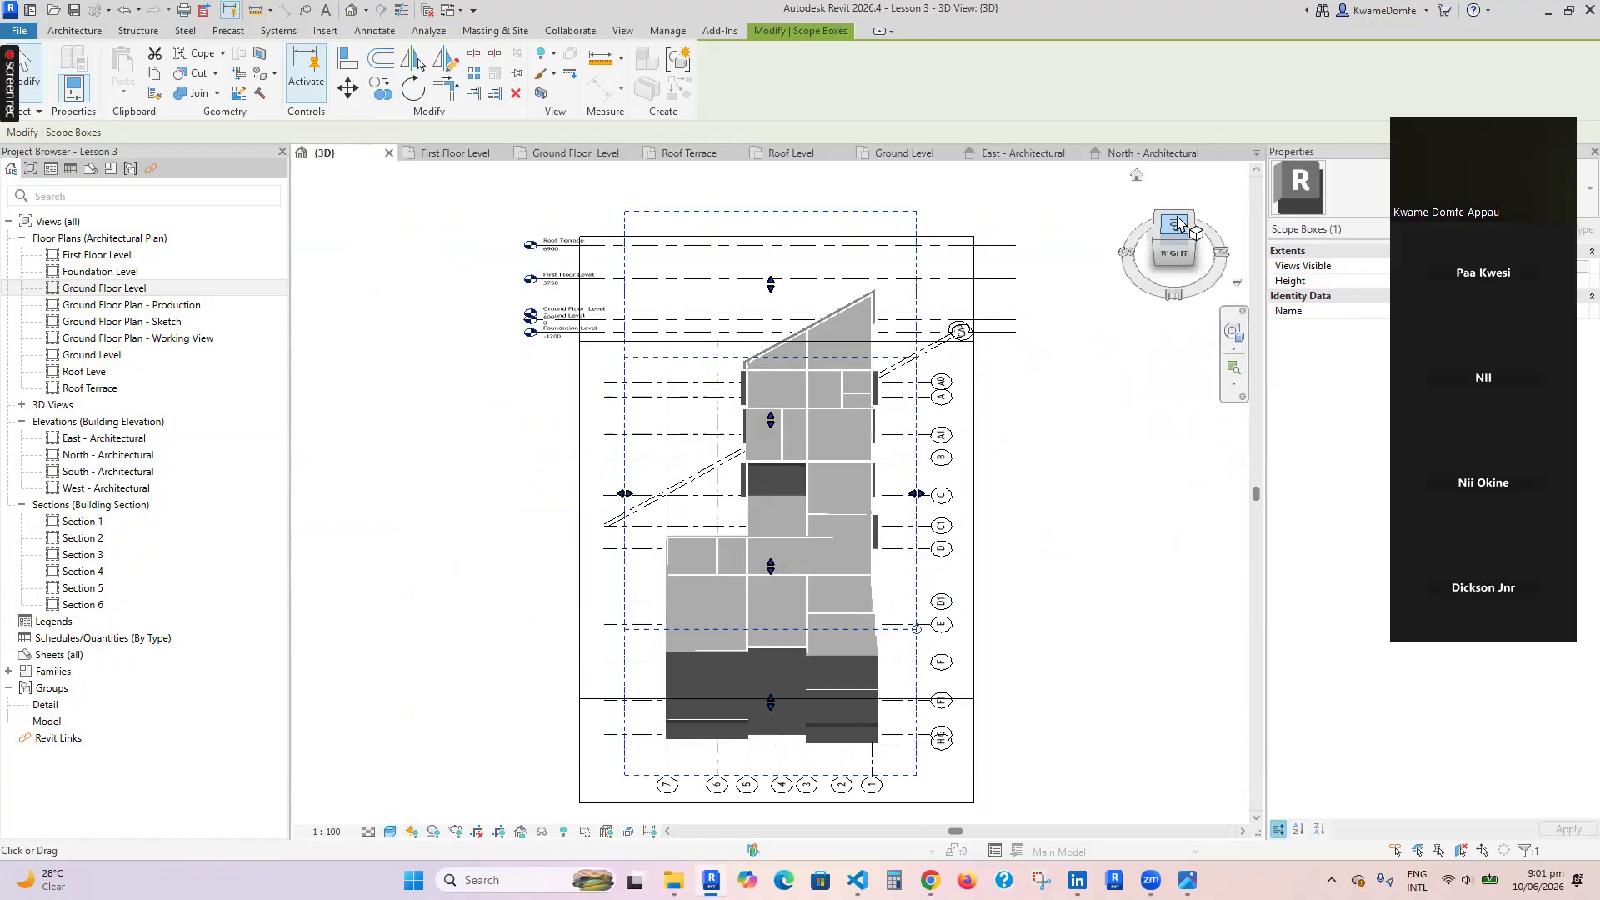
pyautogui.scroll(-3, 716, 544)
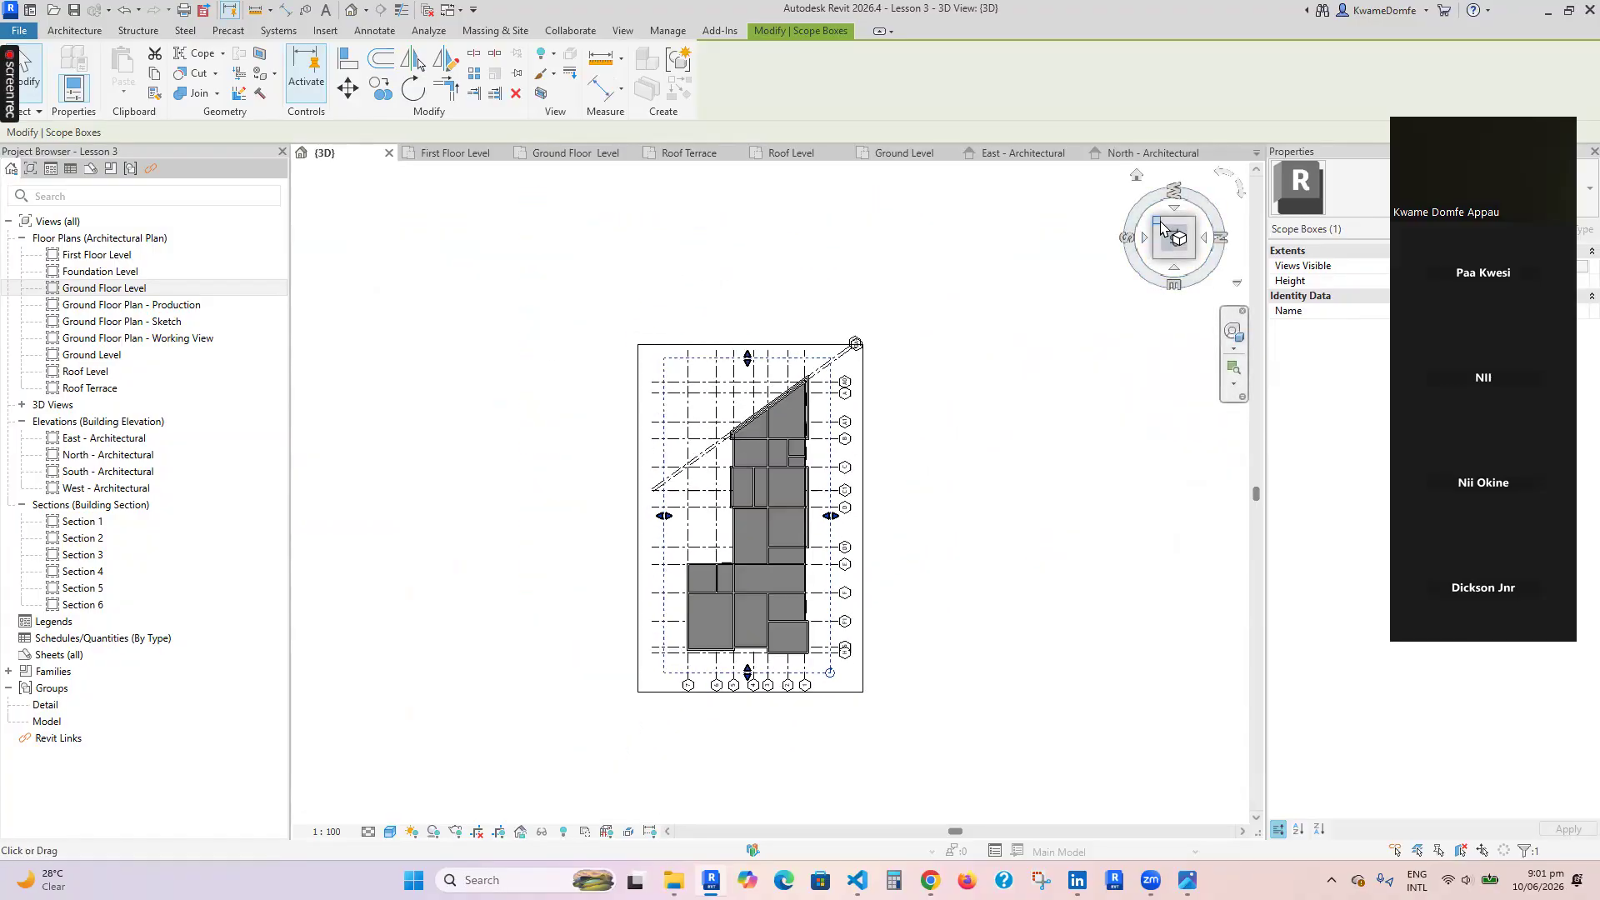
pyautogui.click(1219, 174)
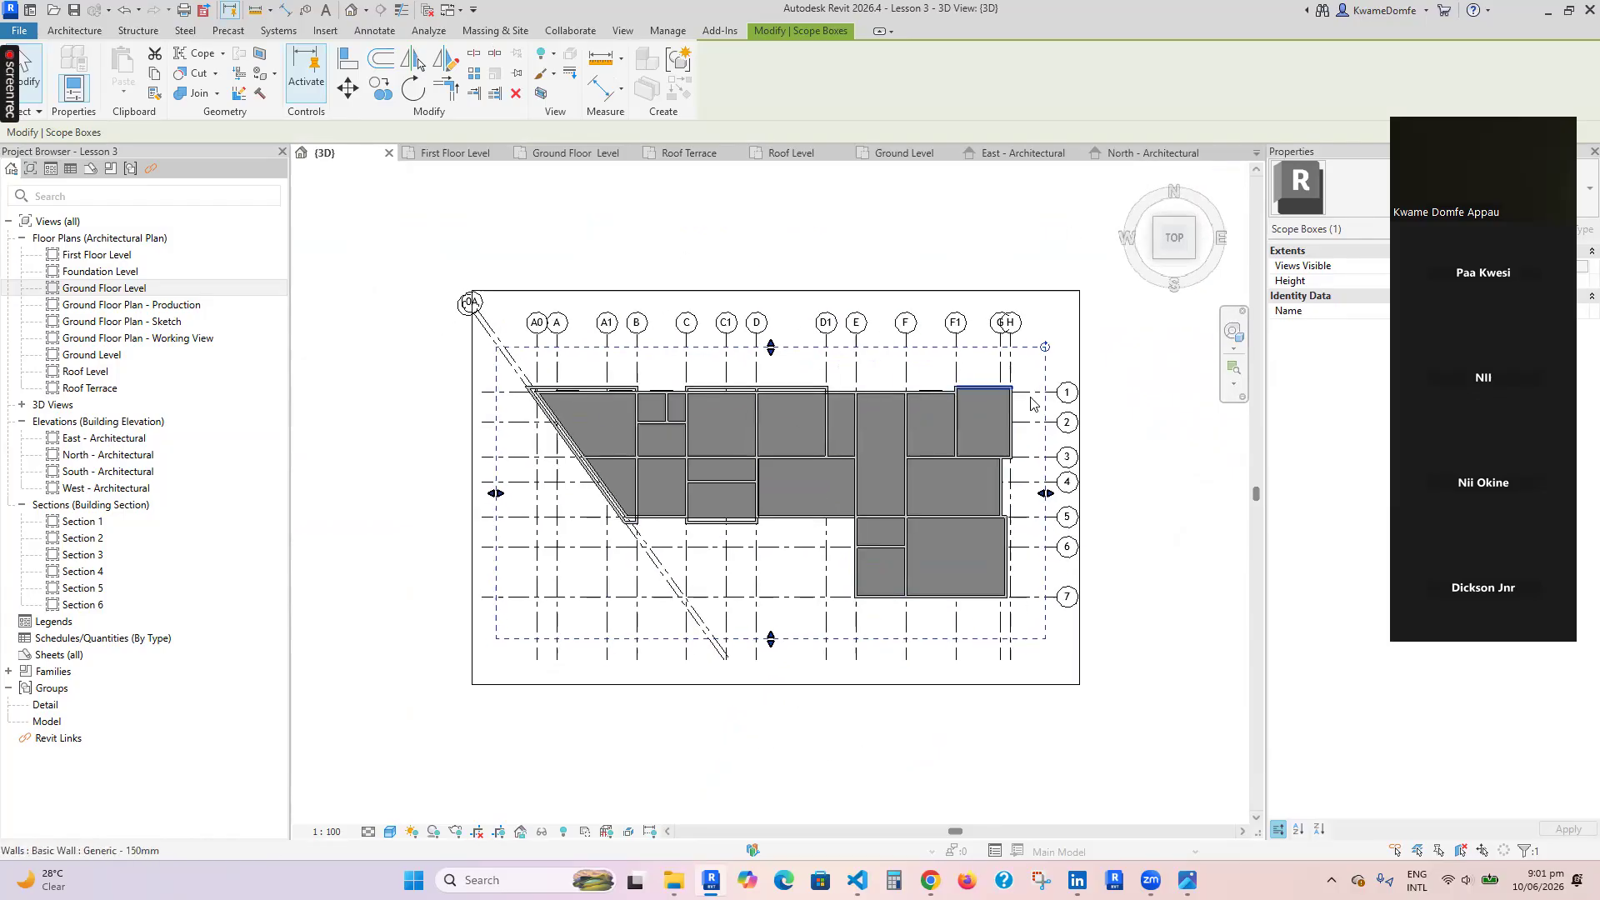
pyautogui.scroll(-2, 471, 650)
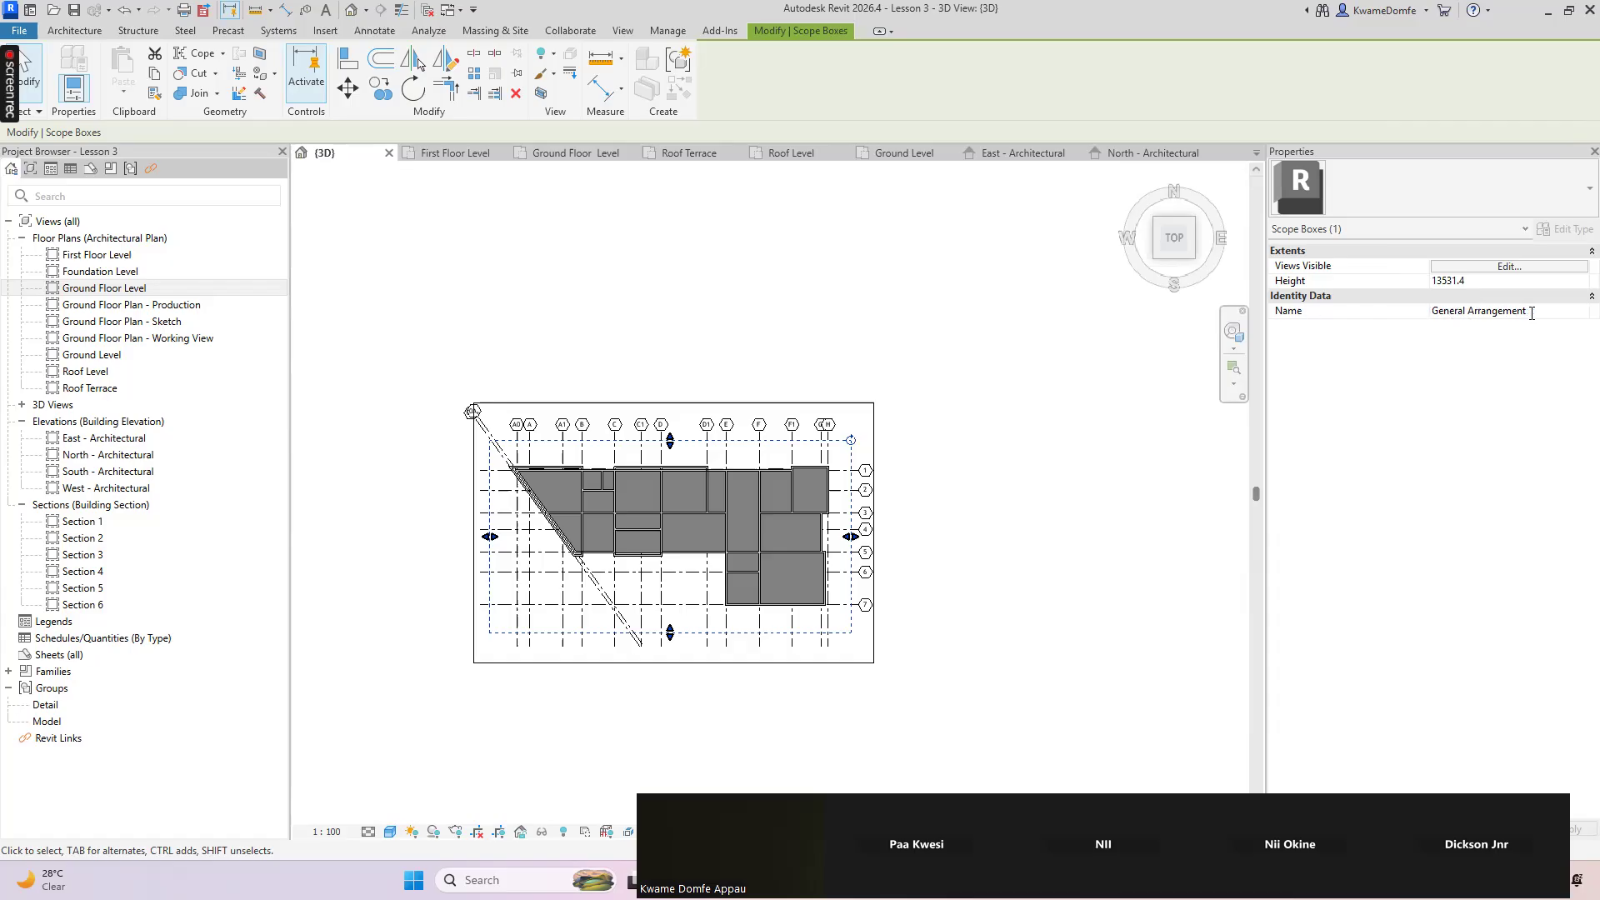
pyautogui.click(604, 325)
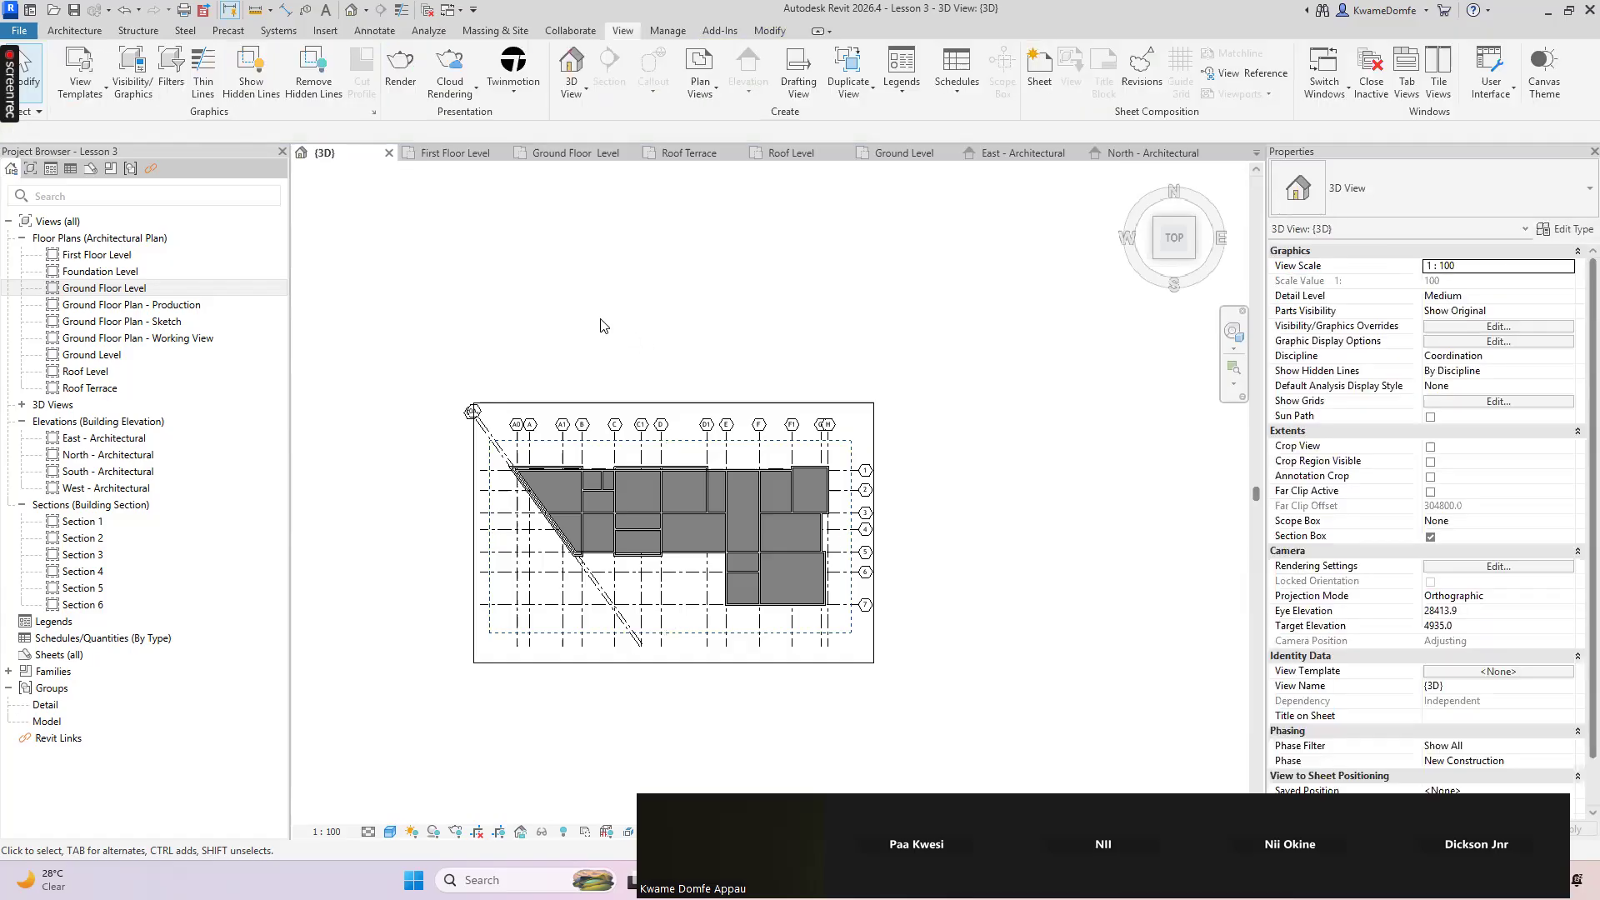
# Open the Ground Floor Level plan, select the General Arrangement scope box to check its extents, and clear the selection
pyautogui.doubleClick(100, 288)
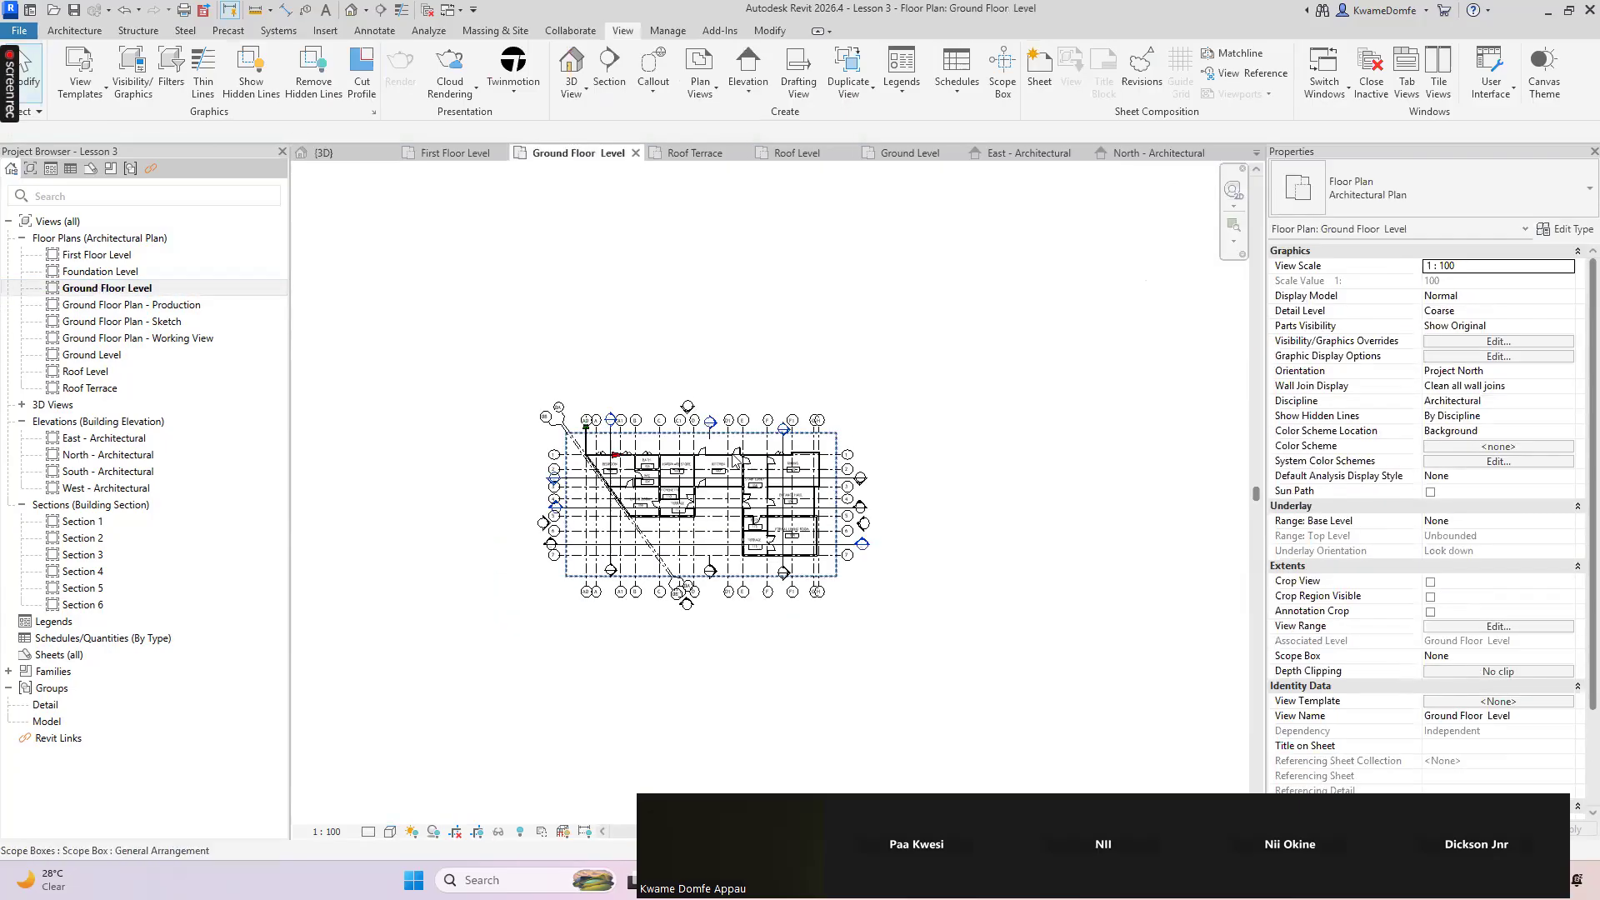
pyautogui.scroll(4, 779, 491)
pyautogui.click(885, 404)
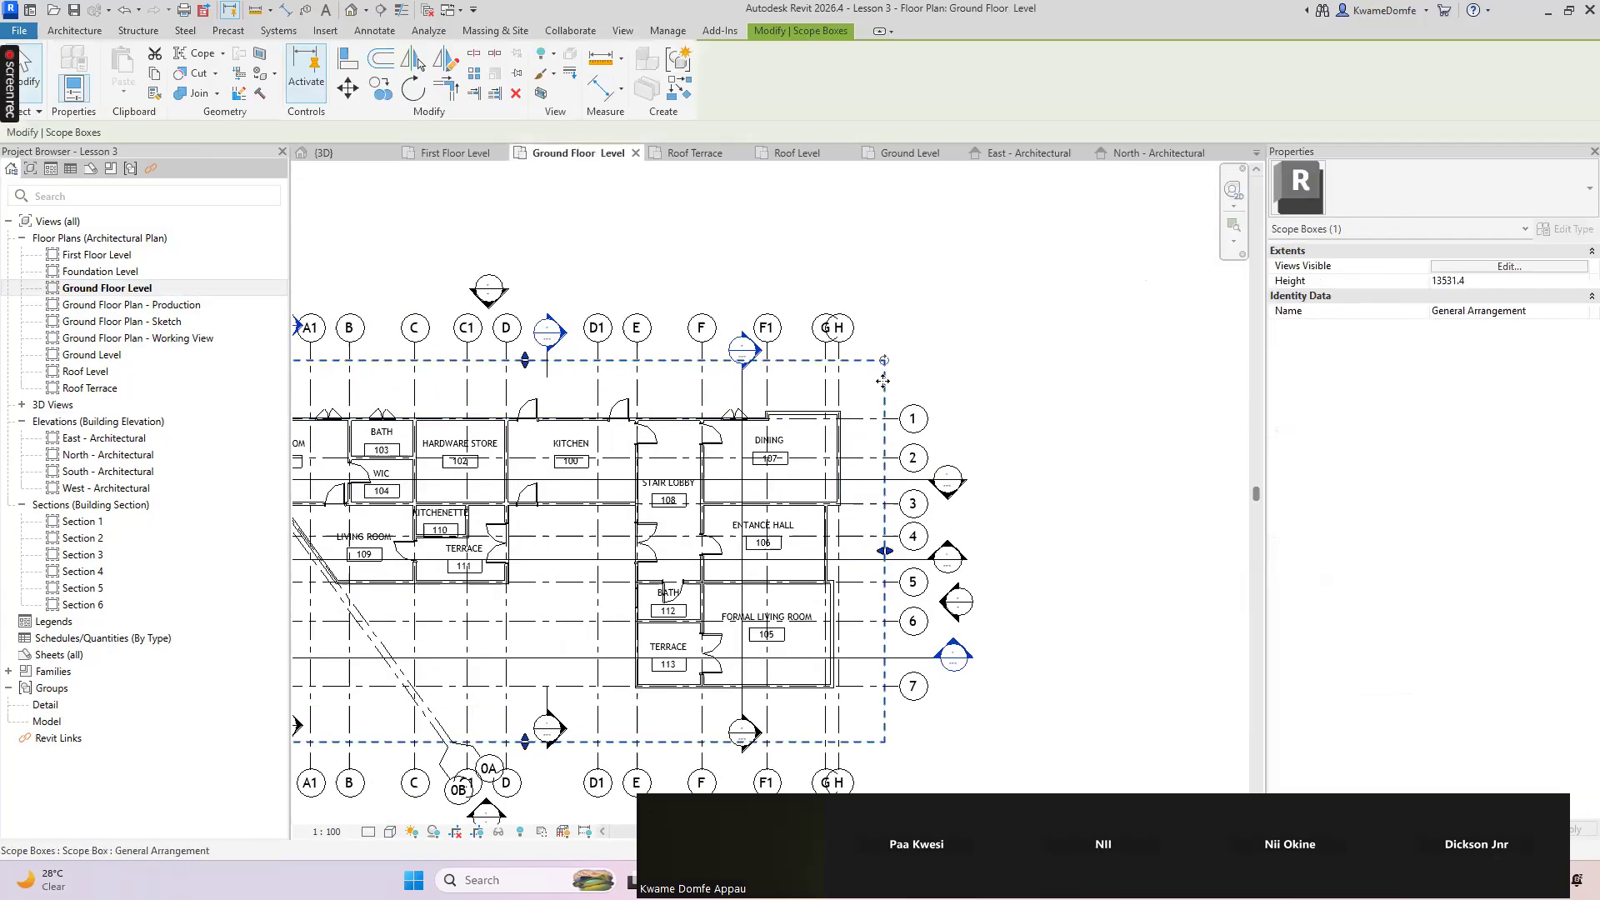
pyautogui.click(925, 392)
pyautogui.scroll(-4, 816, 450)
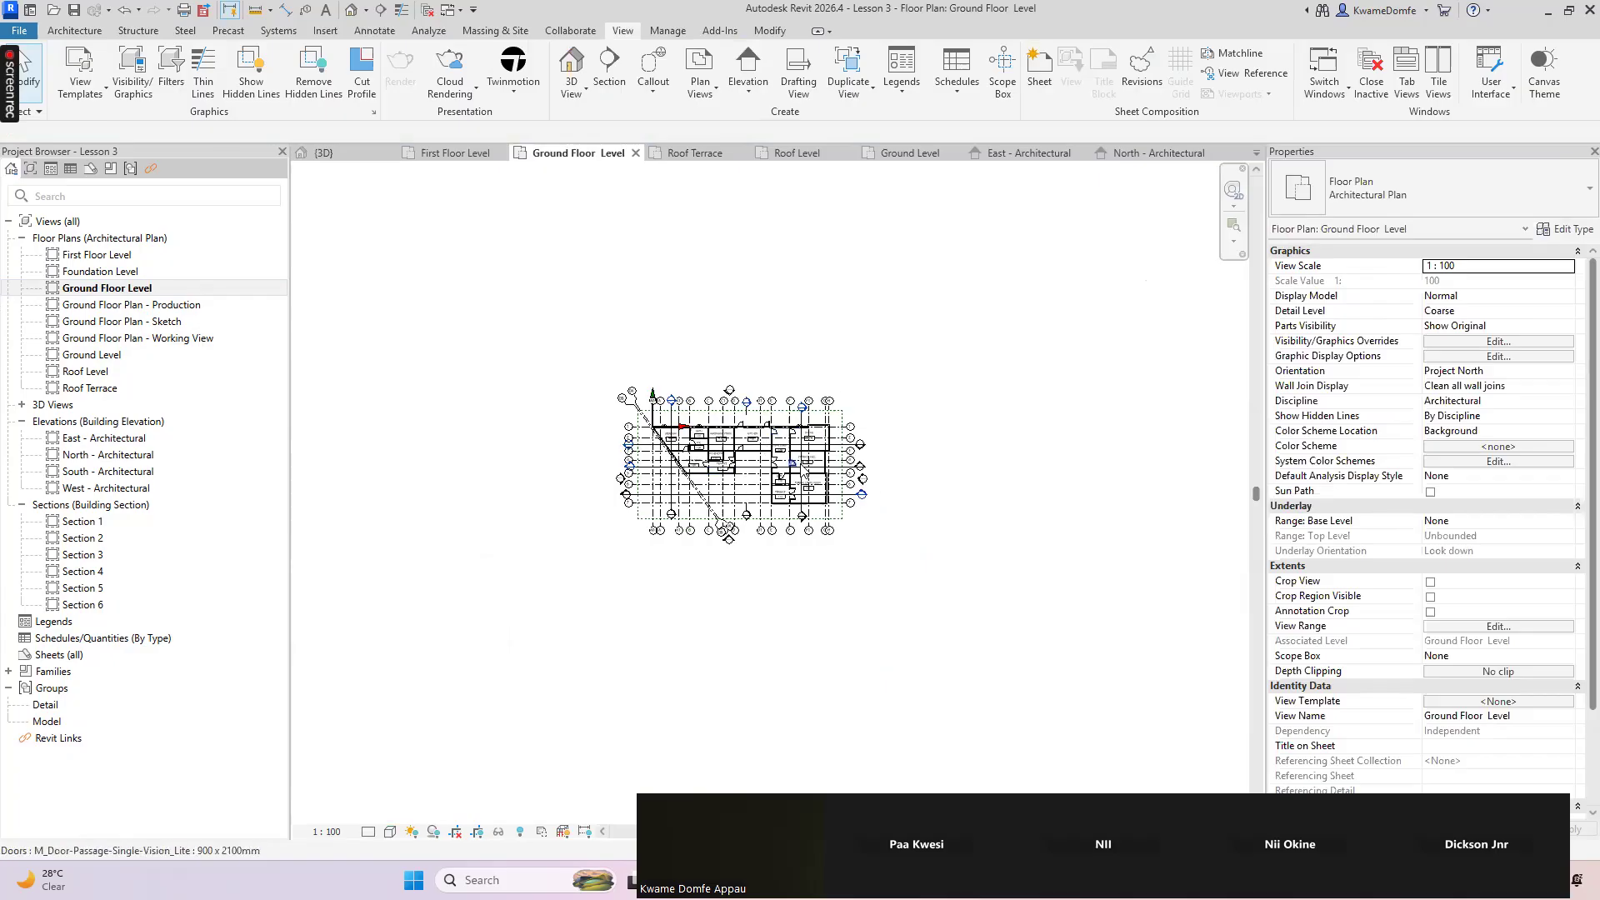
# Delete the General Arrangement scope box surrounding the ground floor plan
pyautogui.scroll(3, 760, 510)
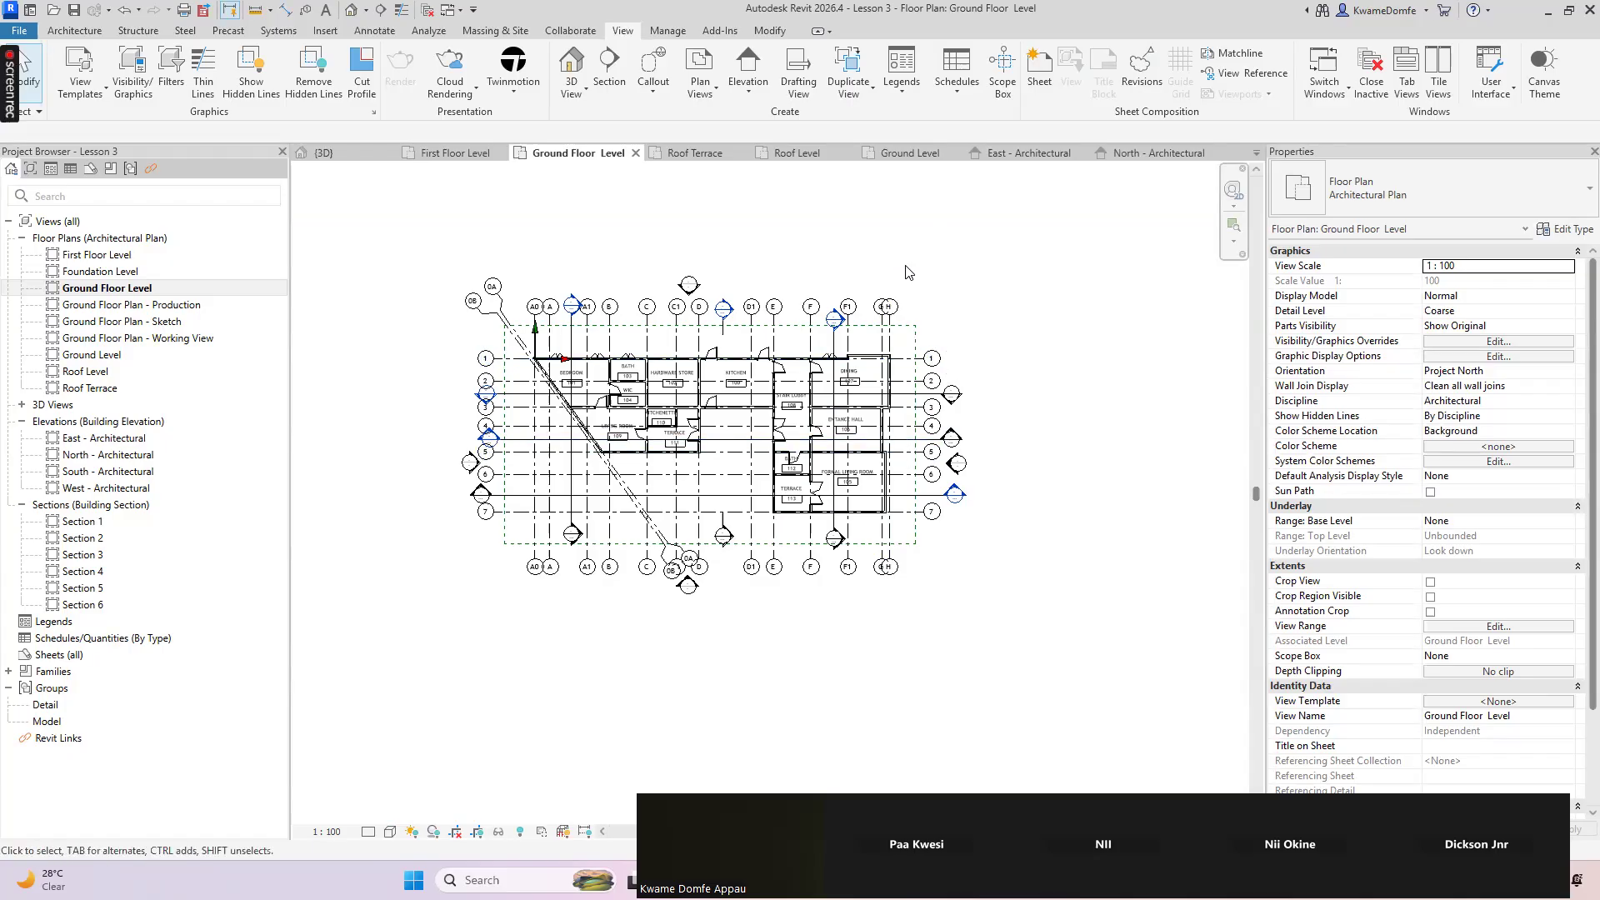
pyautogui.scroll(1, 657, 333)
pyautogui.scroll(-2, 689, 494)
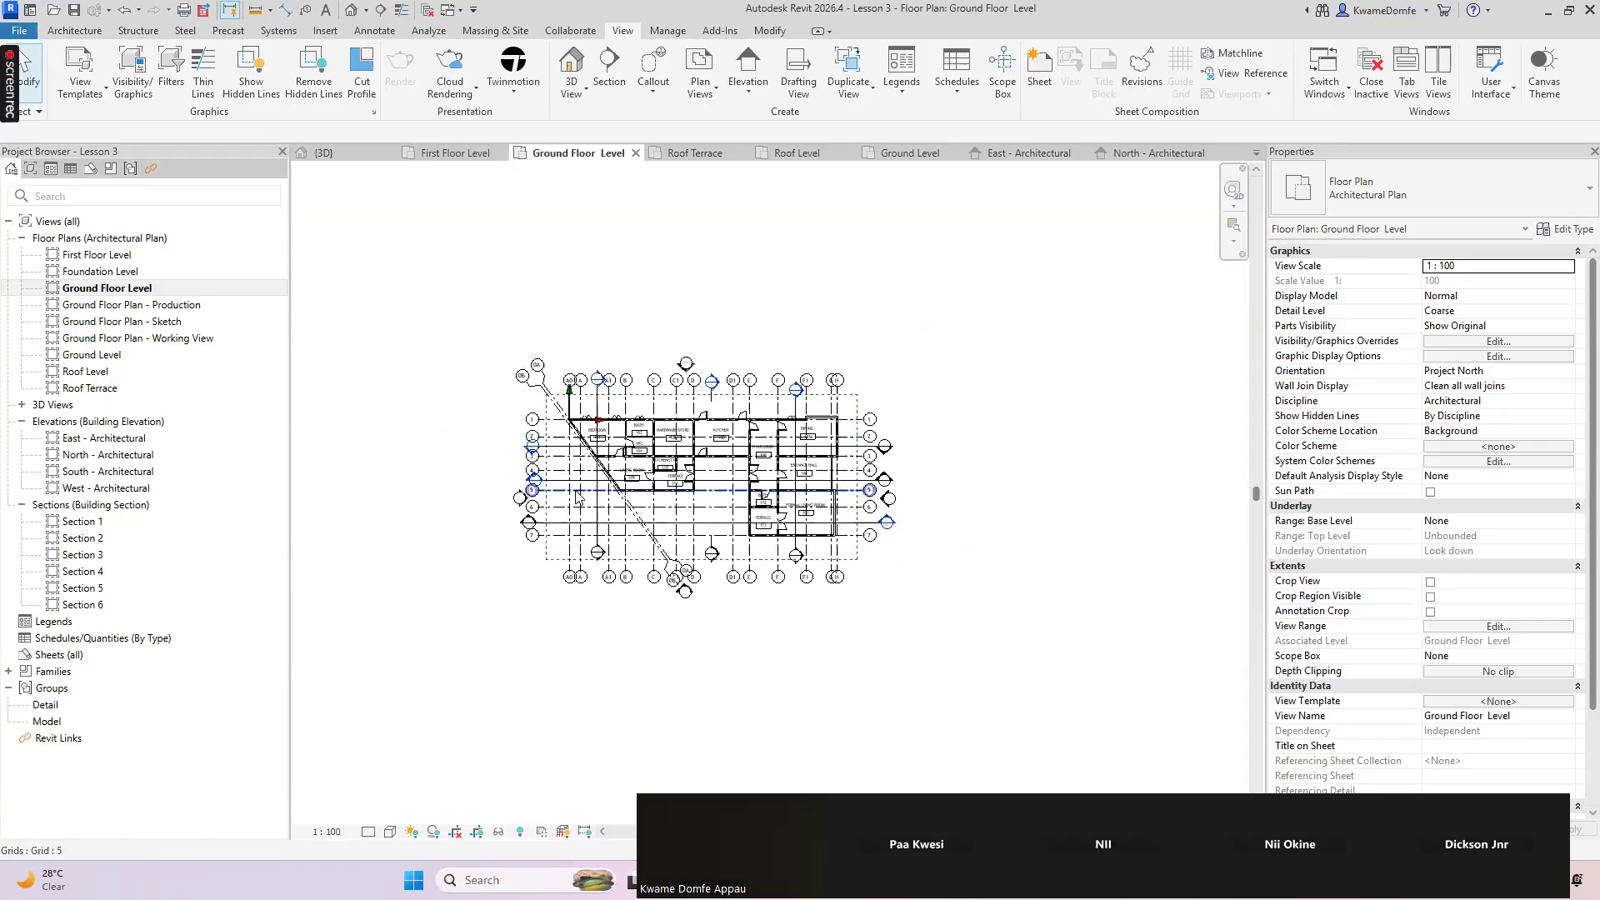
pyautogui.scroll(1, 620, 471)
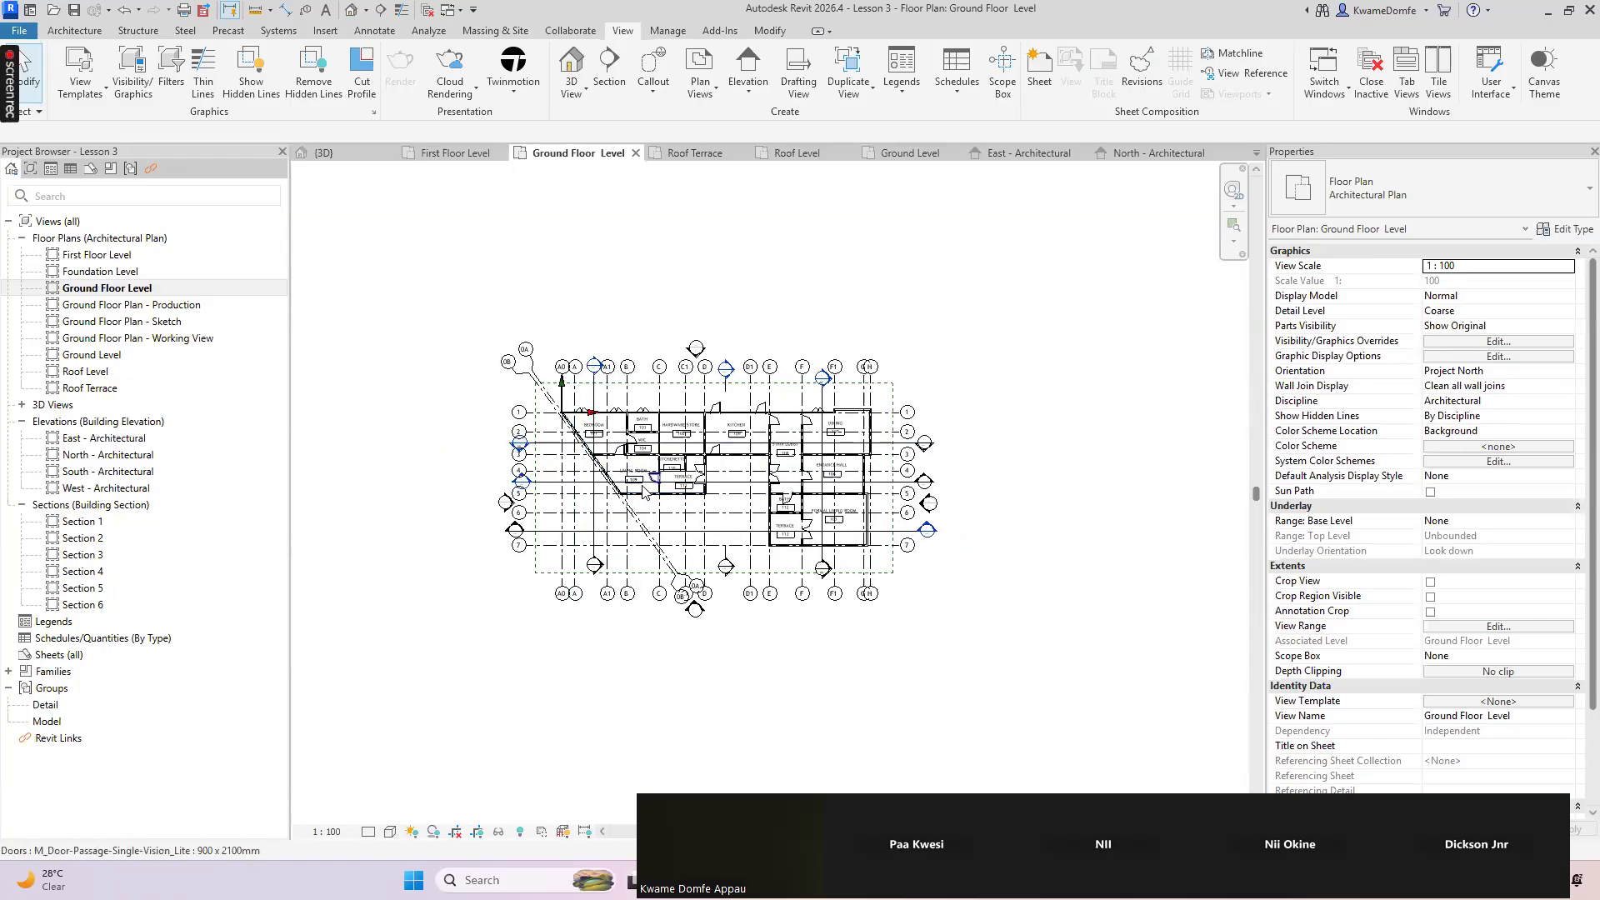
pyautogui.scroll(1, 641, 485)
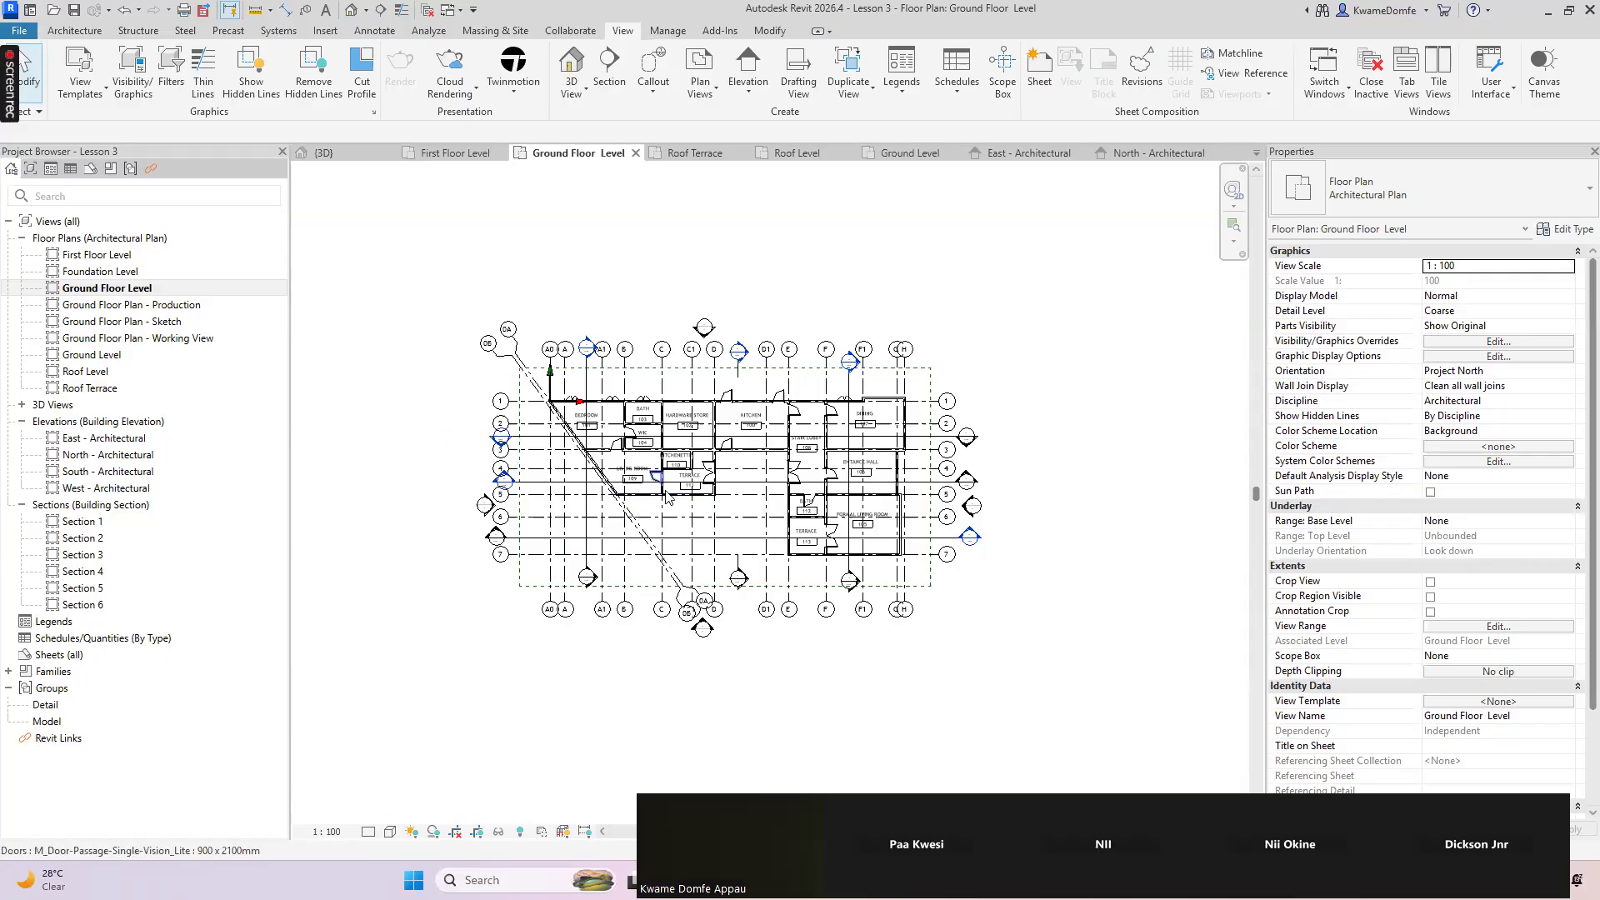
pyautogui.scroll(-1, 667, 523)
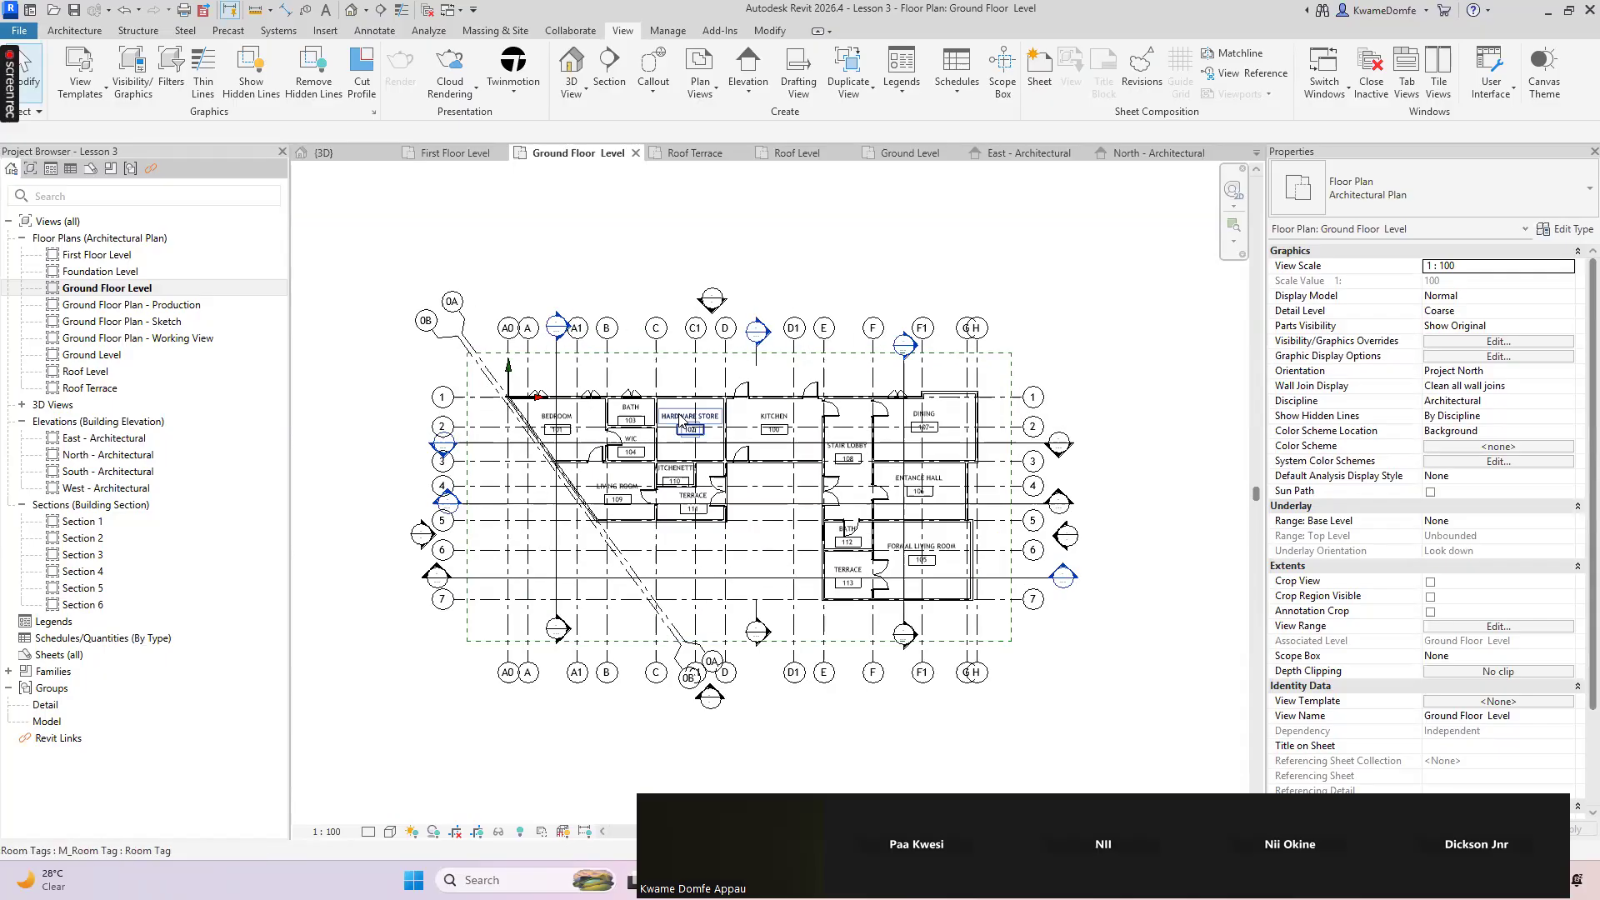
pyautogui.scroll(3, 701, 392)
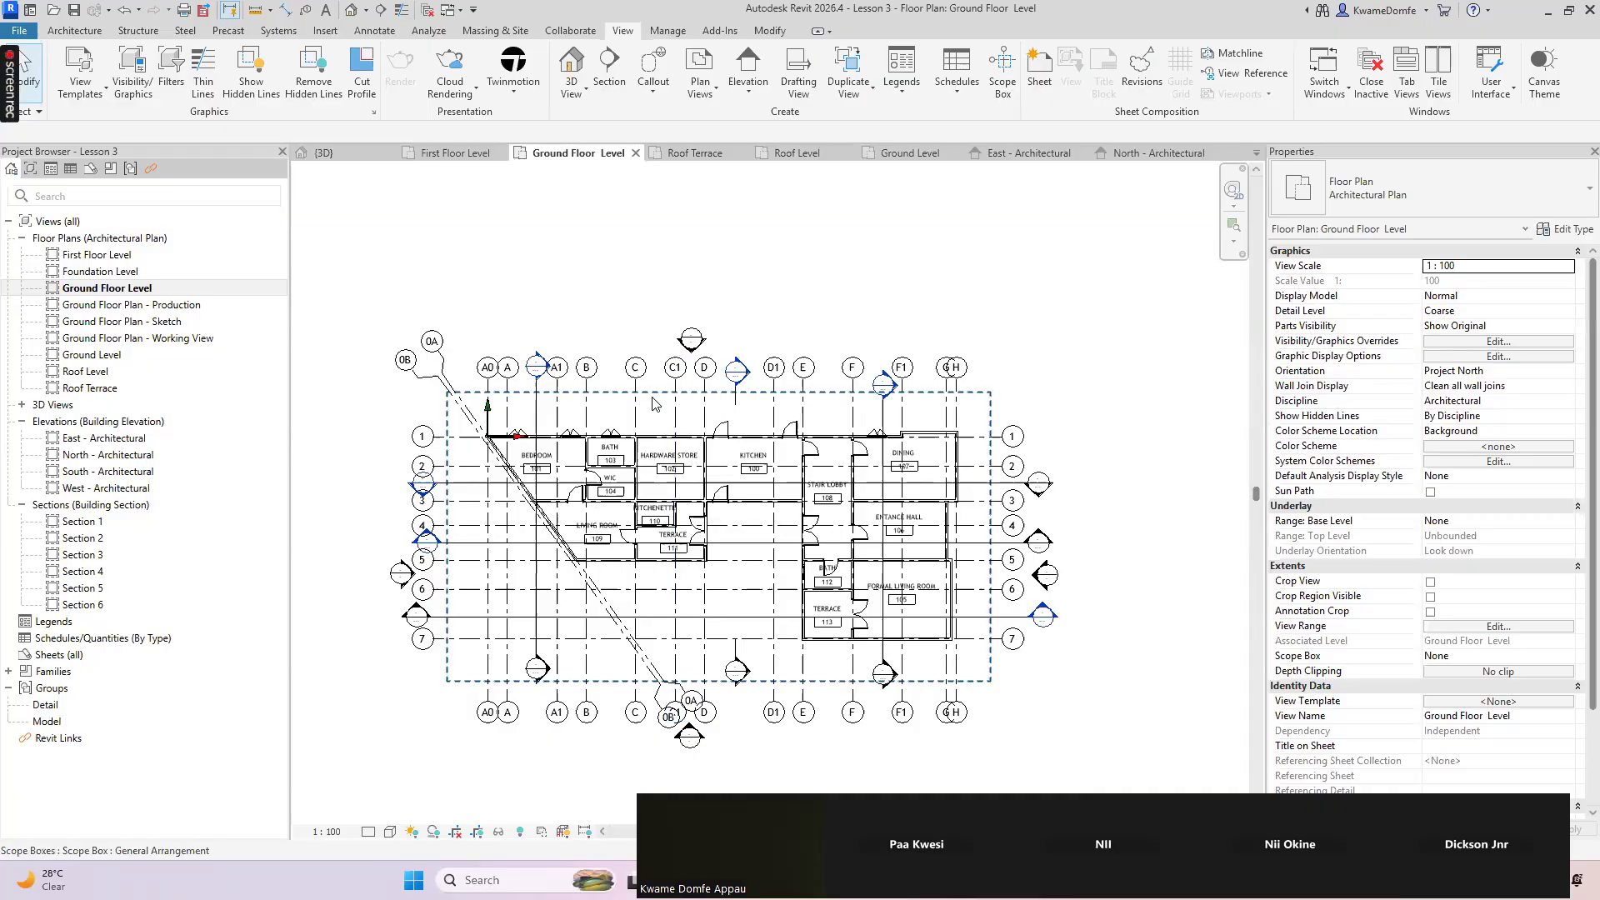
pyautogui.click(650, 393)
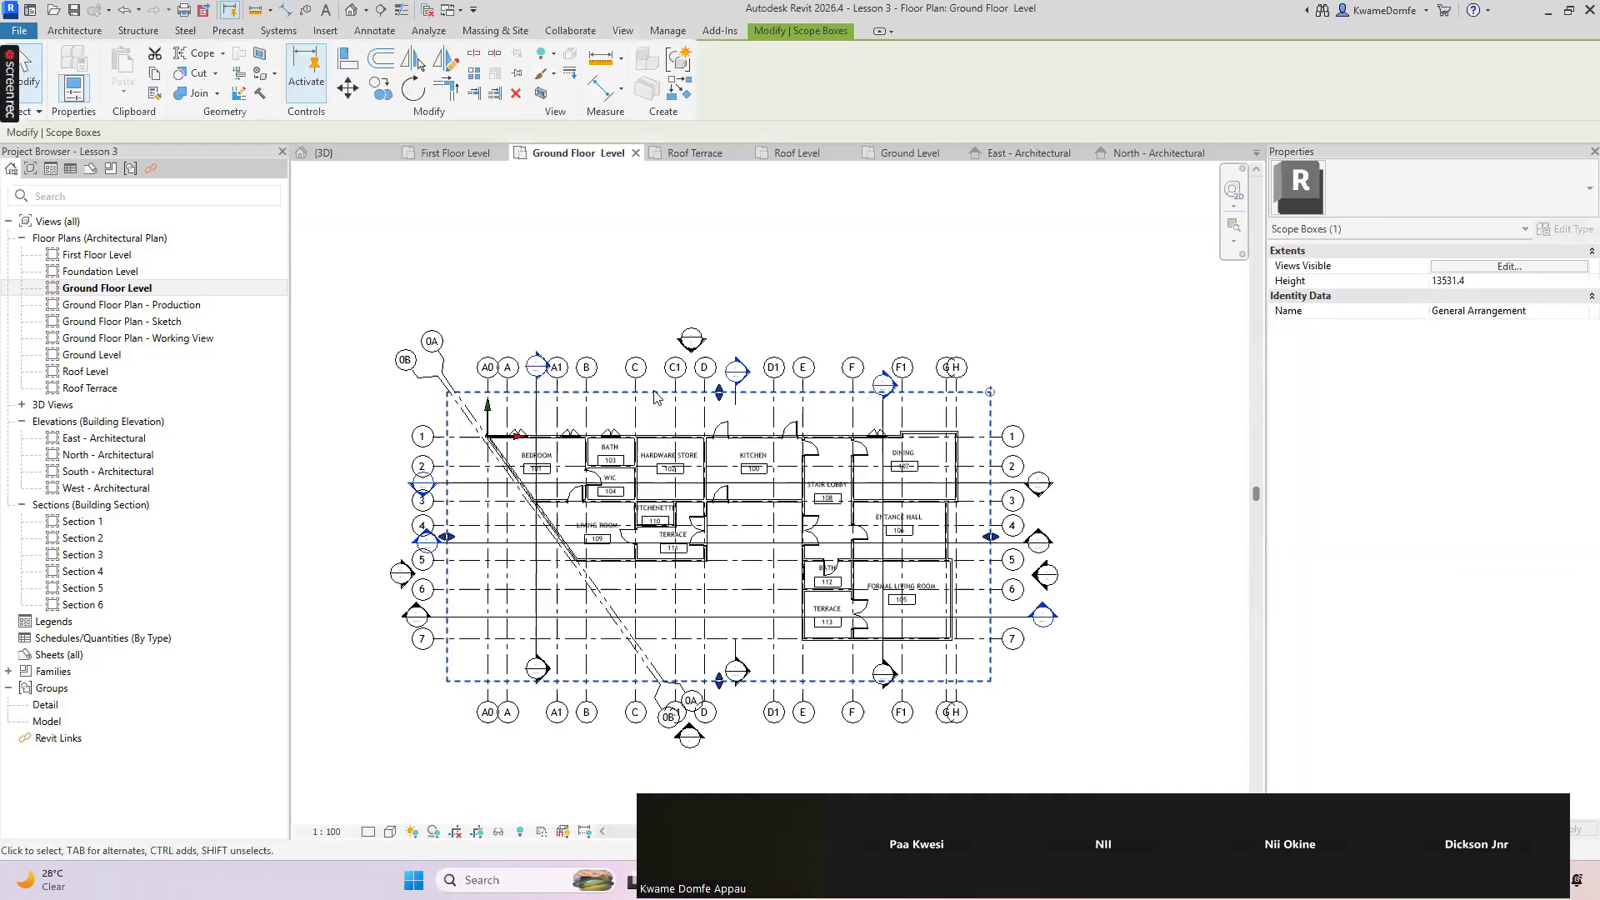
pyautogui.press('Escape')
pyautogui.scroll(-3, 649, 467)
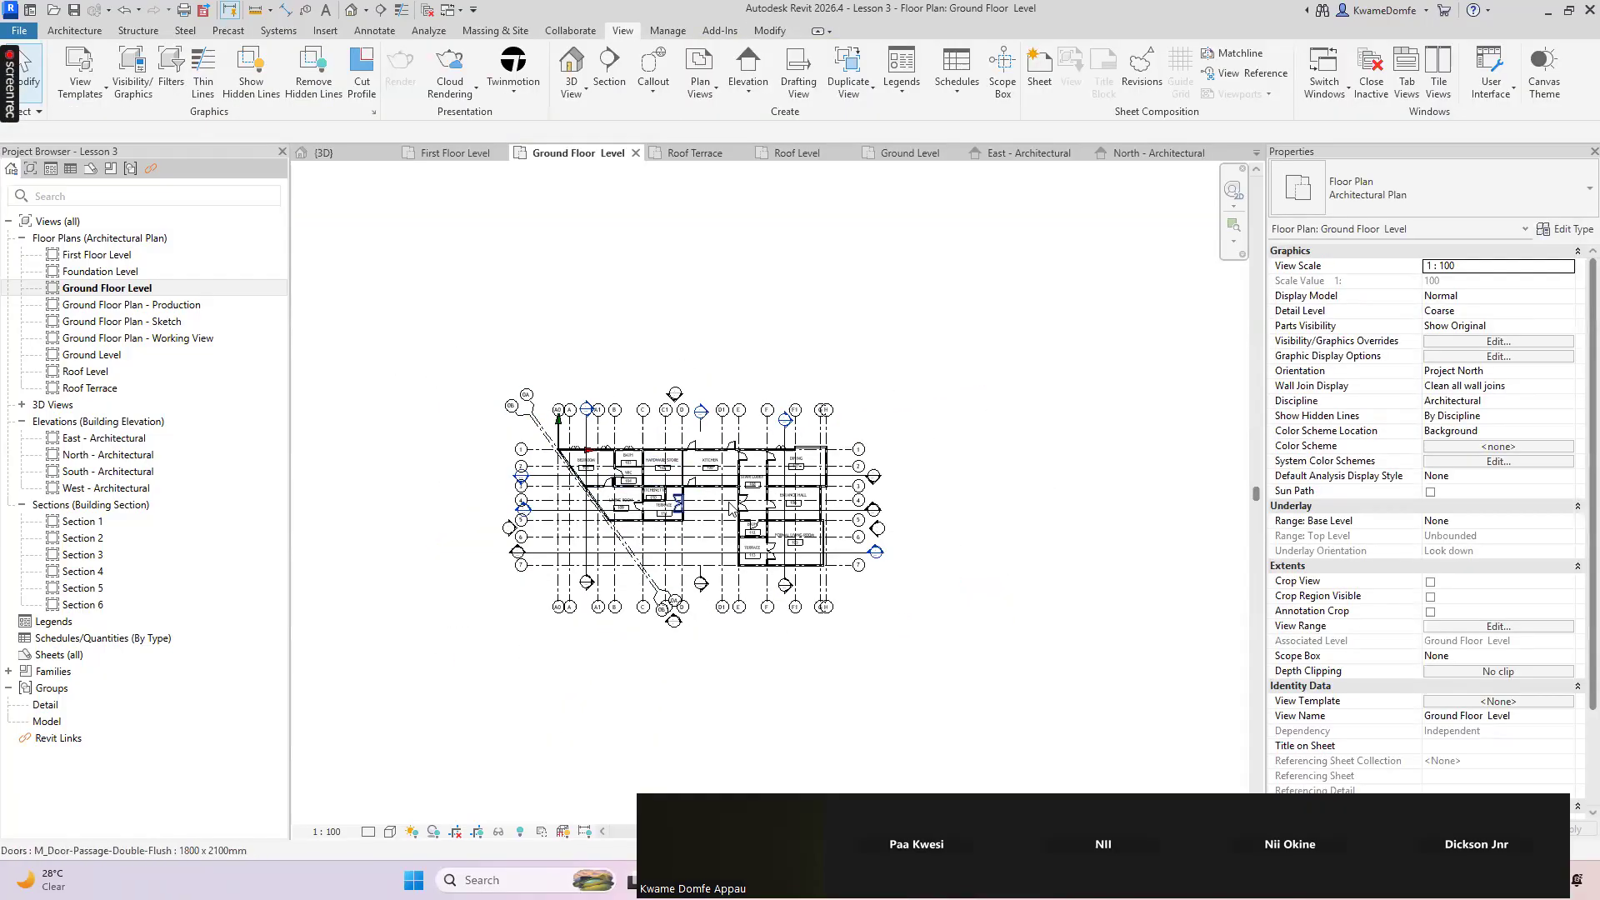
# Examine the ground floor plan's grid bubbles, section markers and elevation markers around the building
pyautogui.scroll(1, 688, 511)
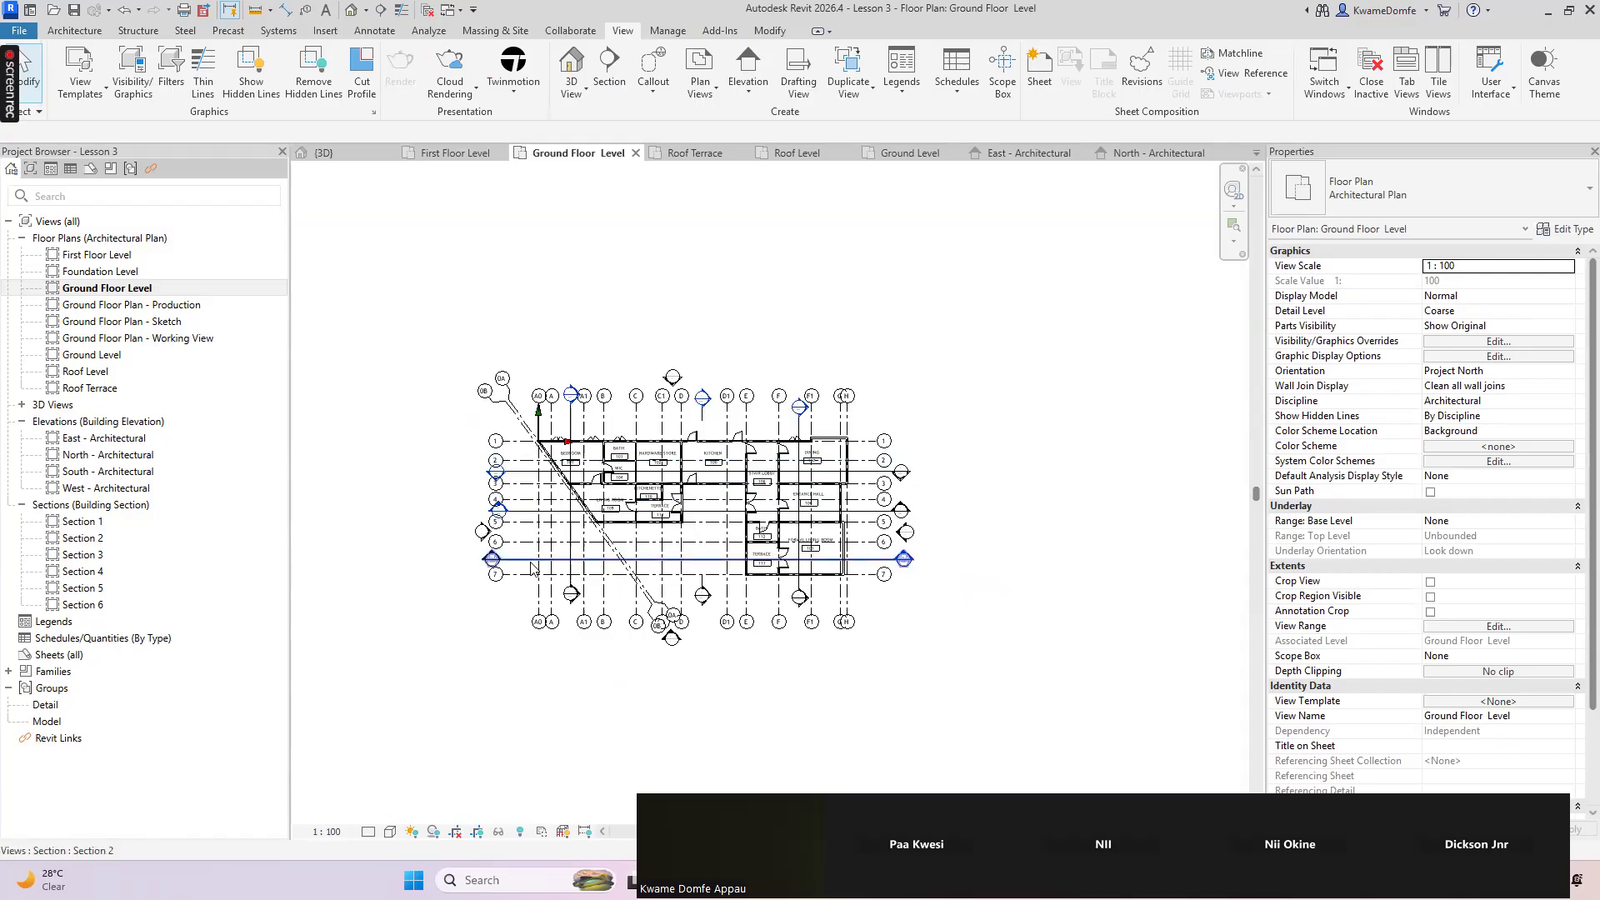
pyautogui.scroll(3, 649, 566)
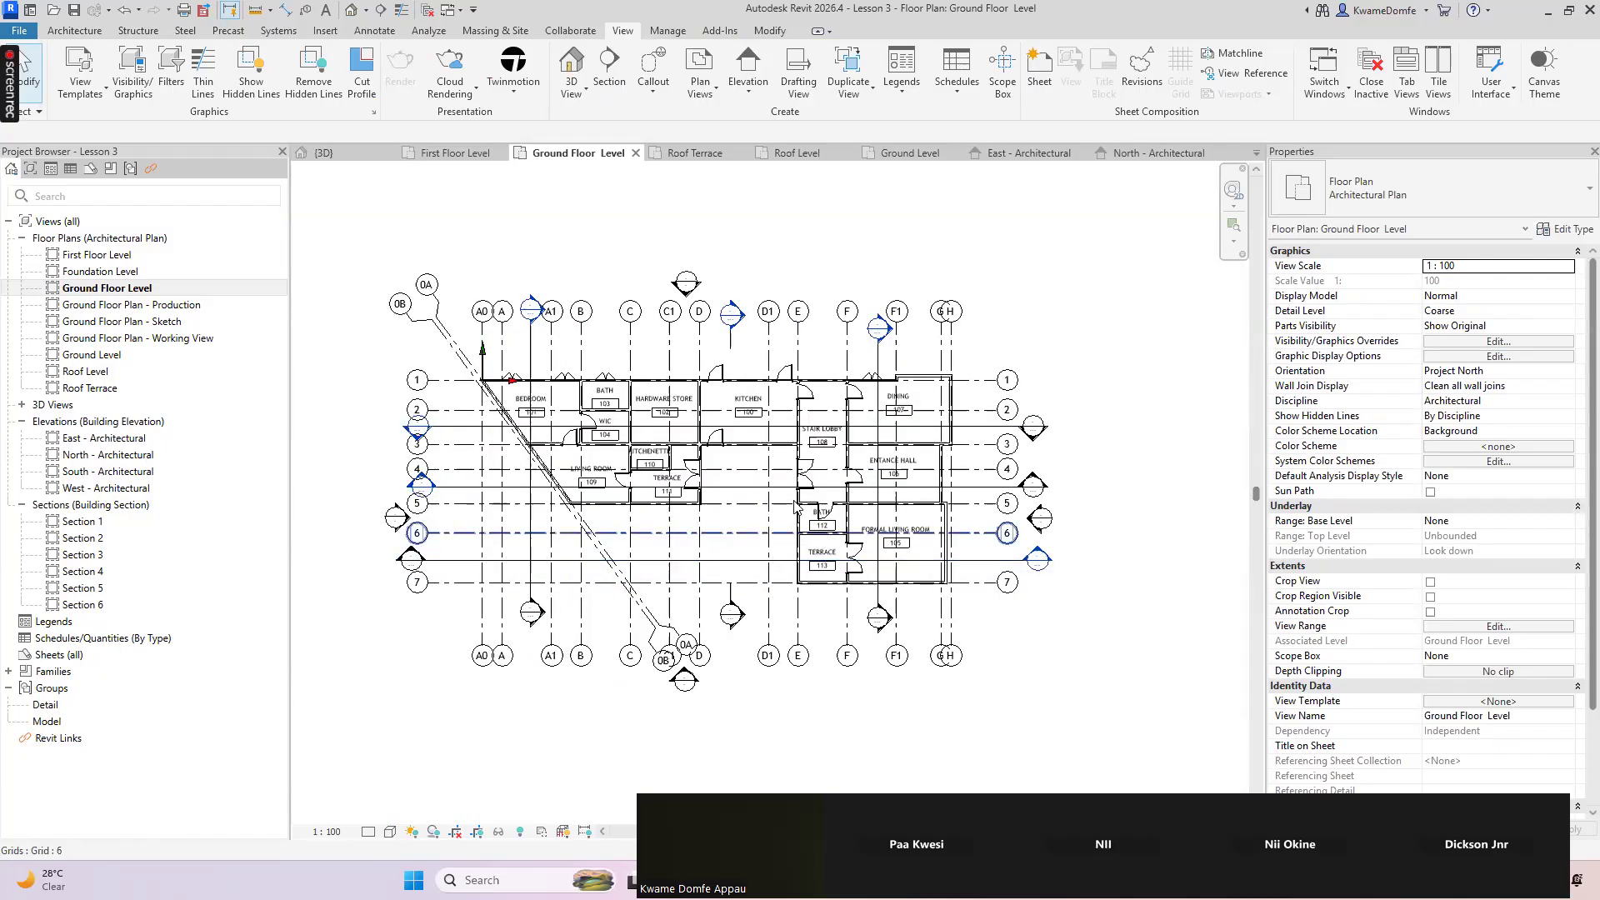
pyautogui.scroll(-4, 867, 513)
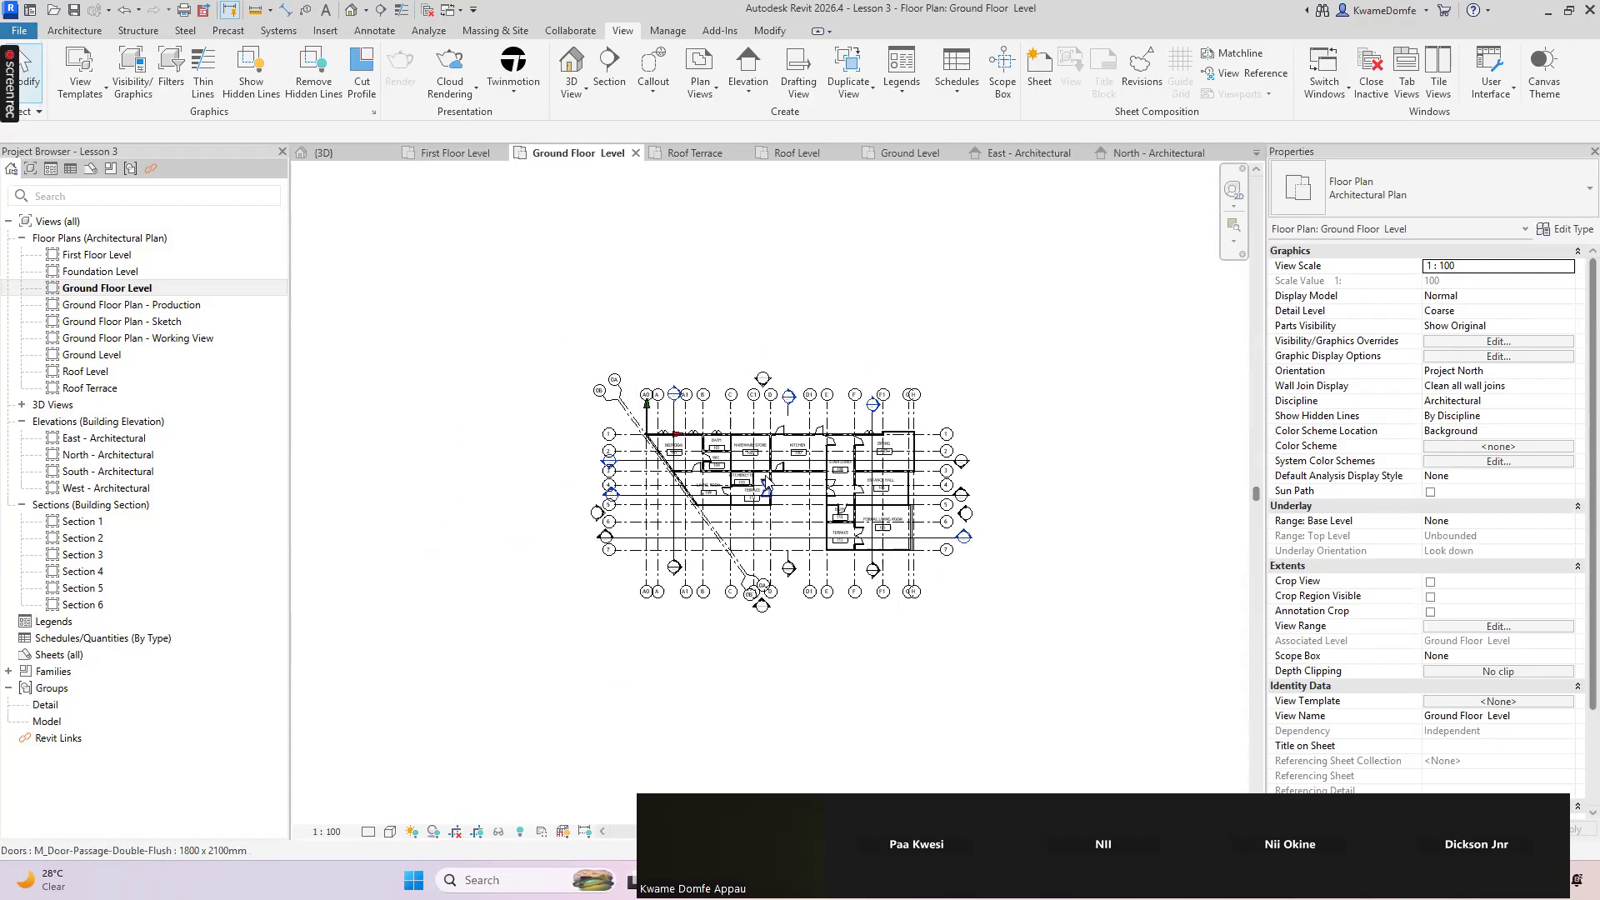
pyautogui.scroll(1, 876, 491)
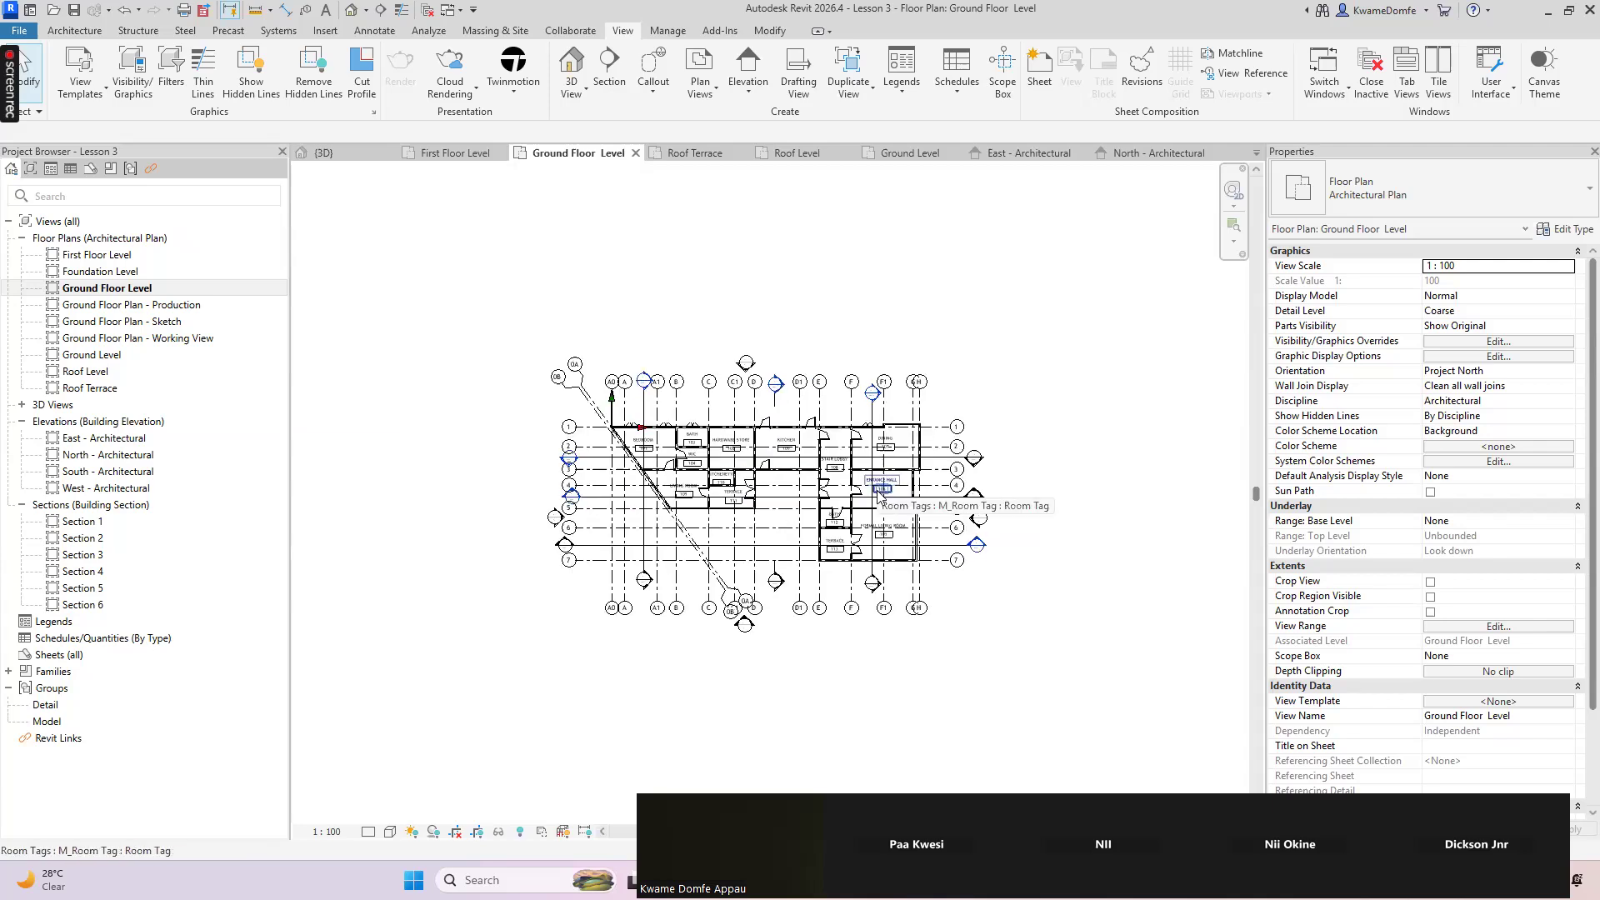
pyautogui.scroll(5, 740, 517)
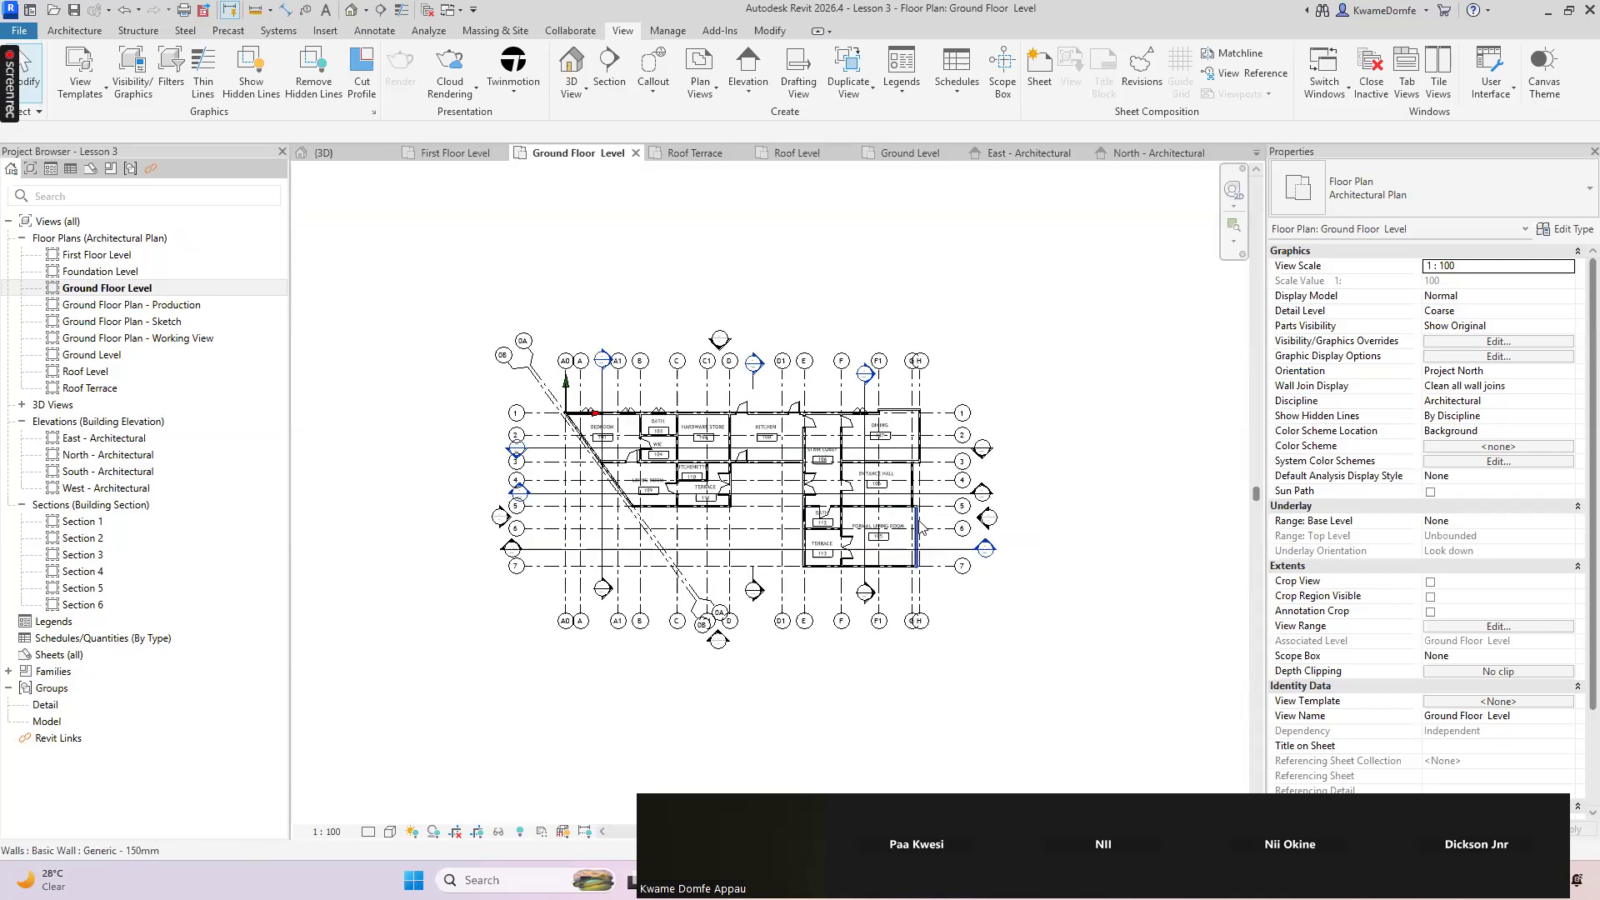
pyautogui.scroll(-5, 450, 504)
pyautogui.scroll(3, 473, 504)
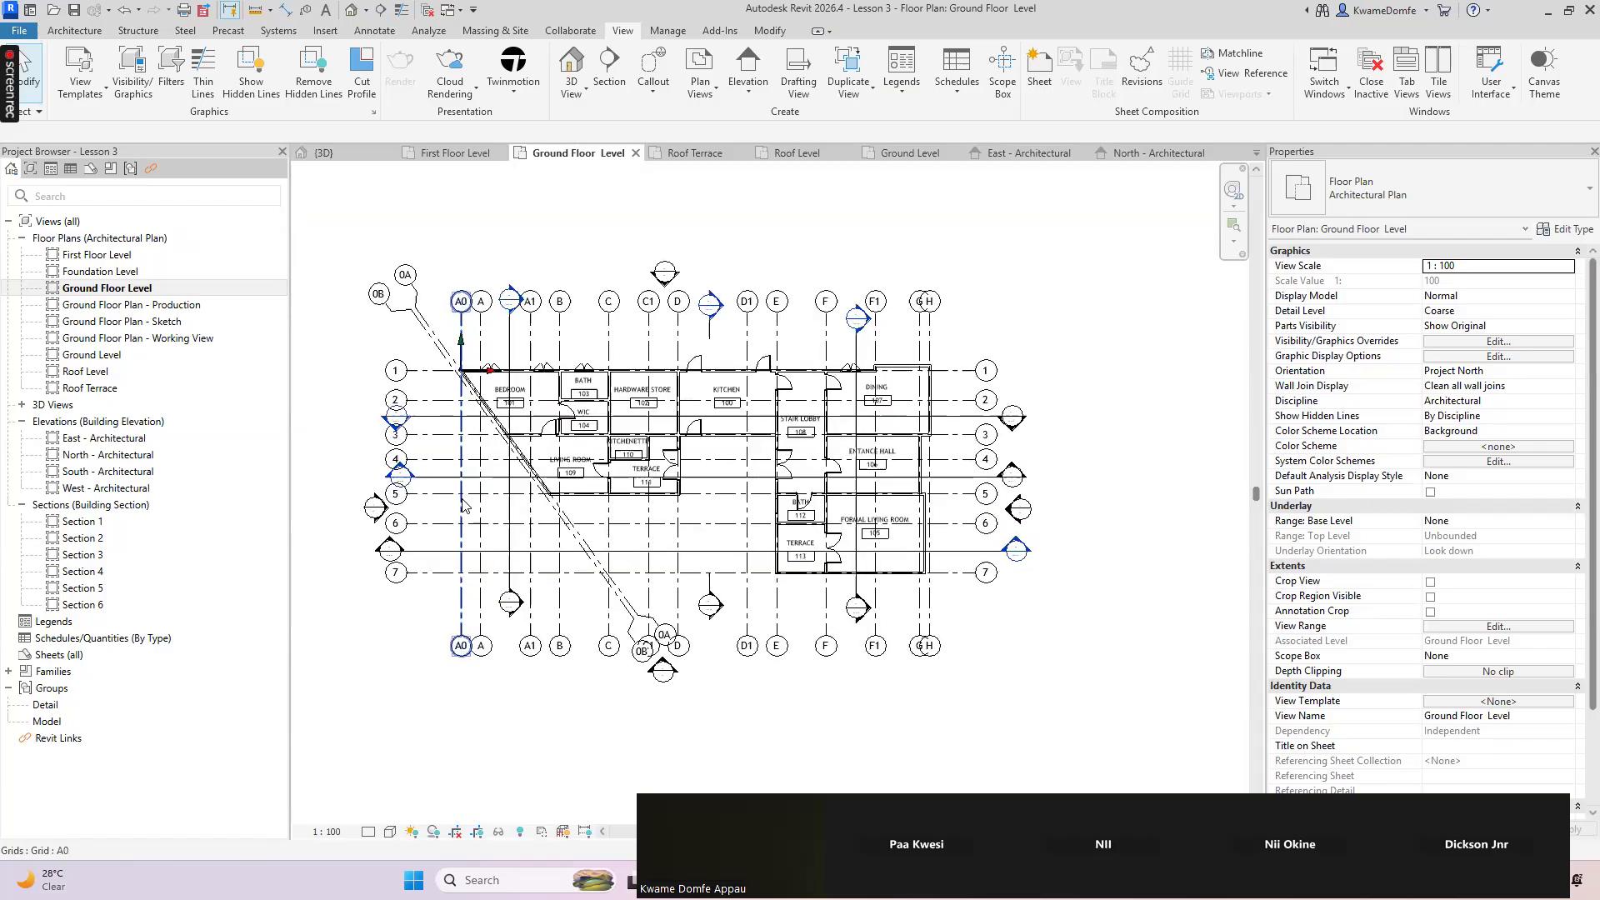
pyautogui.scroll(-6, 680, 475)
pyautogui.scroll(3, 522, 475)
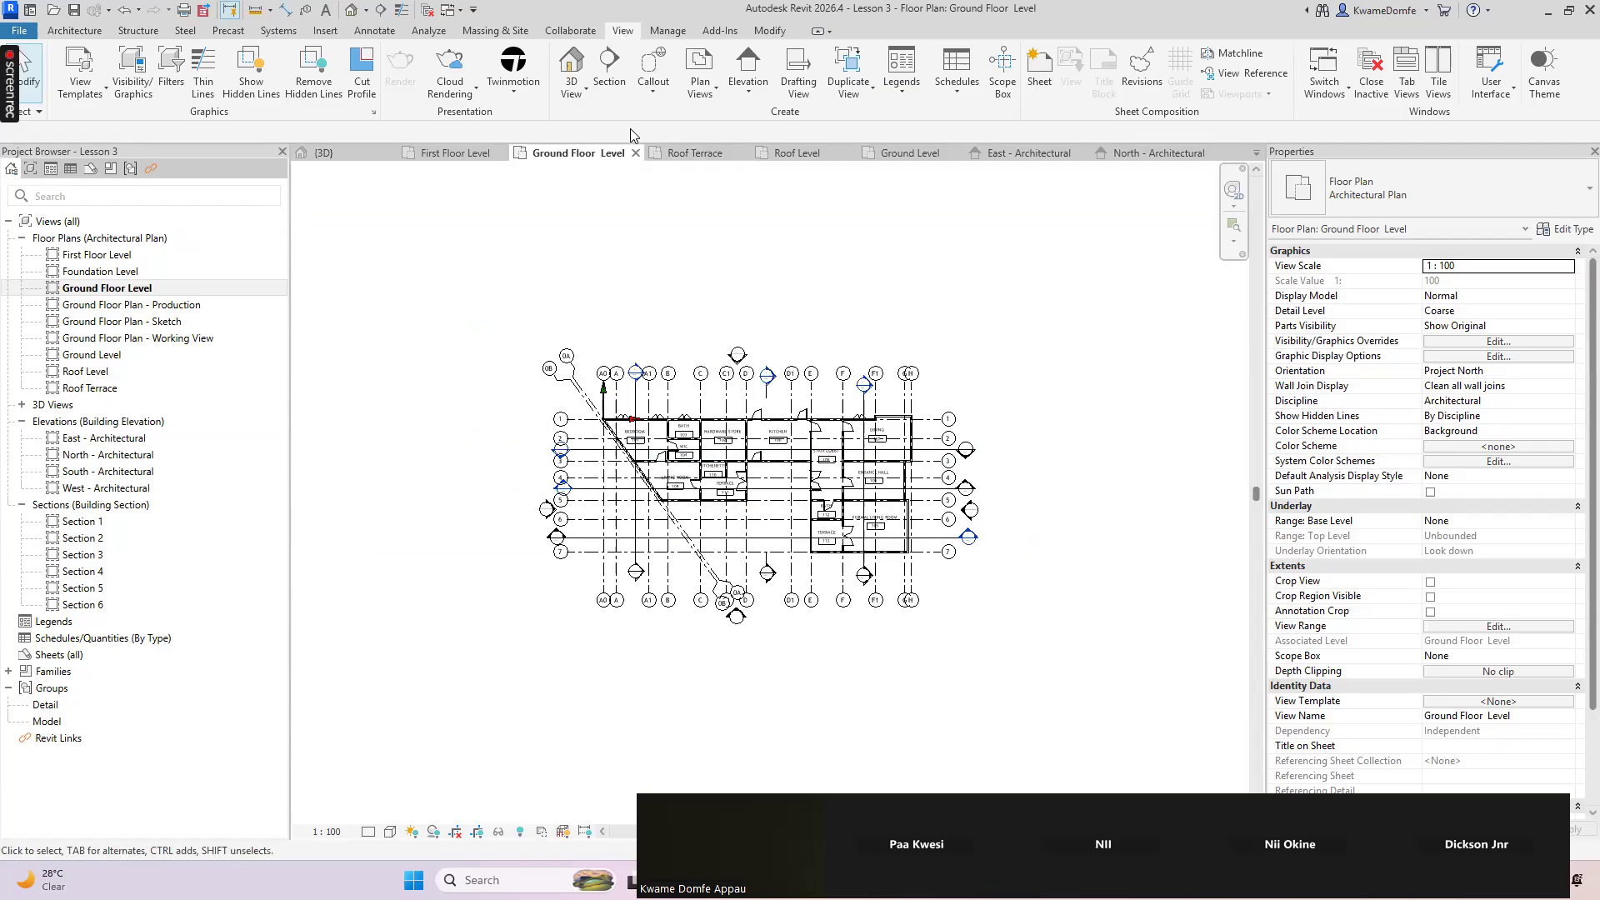
# Draw a new scope box around the ground floor building, keeping its edges inside the surrounding grid bubbles
pyautogui.click(1004, 87)
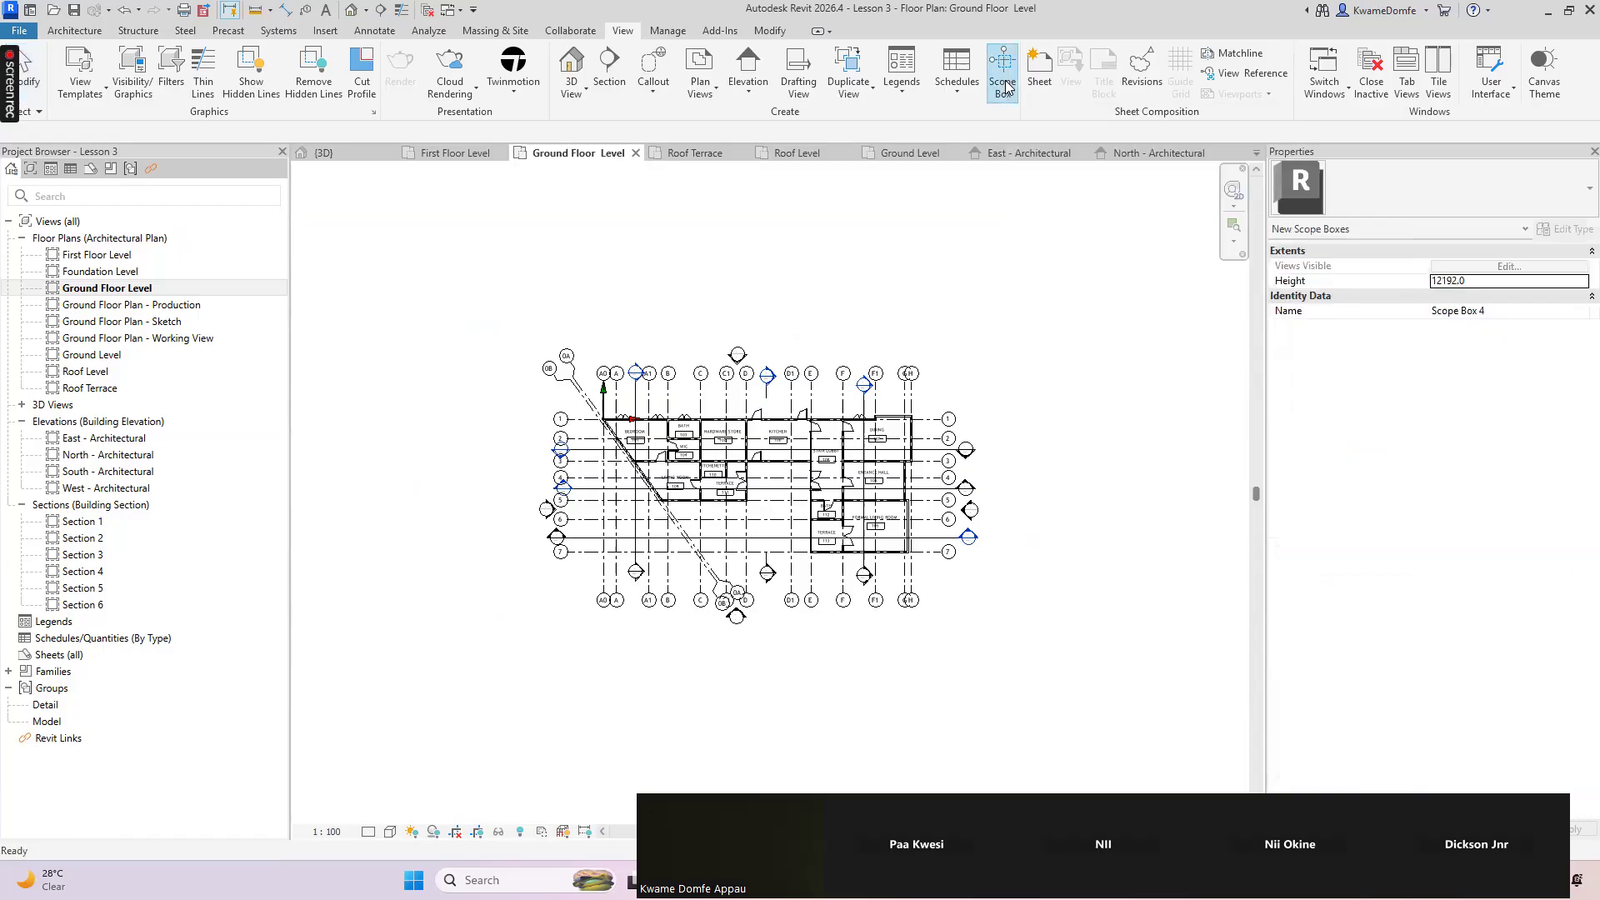
pyautogui.scroll(2, 719, 518)
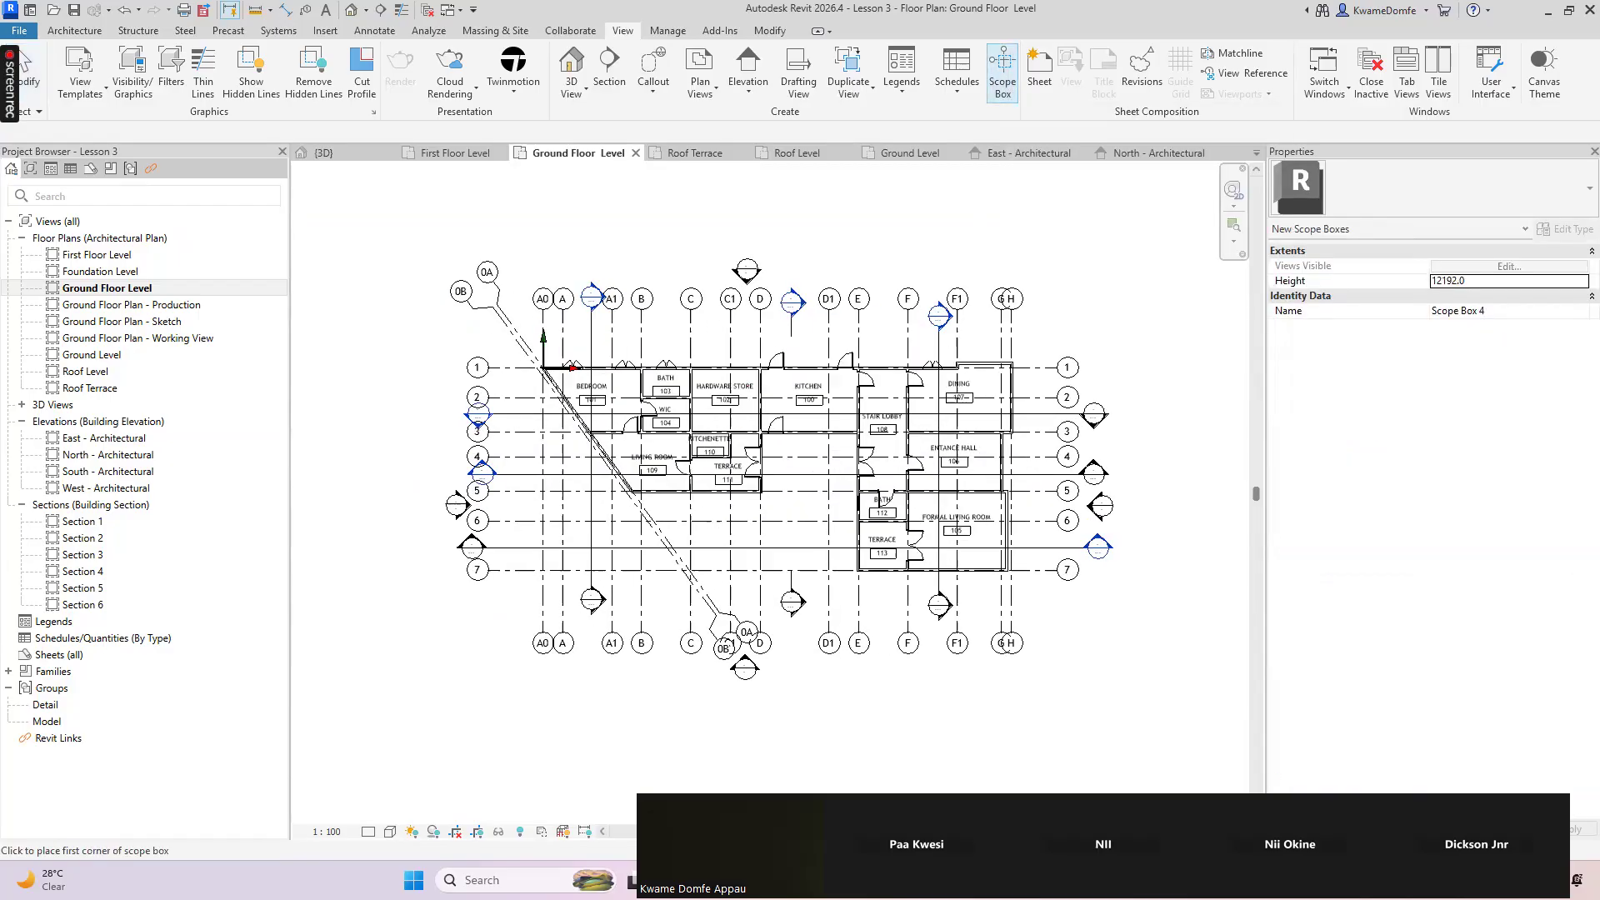
pyautogui.click(504, 332)
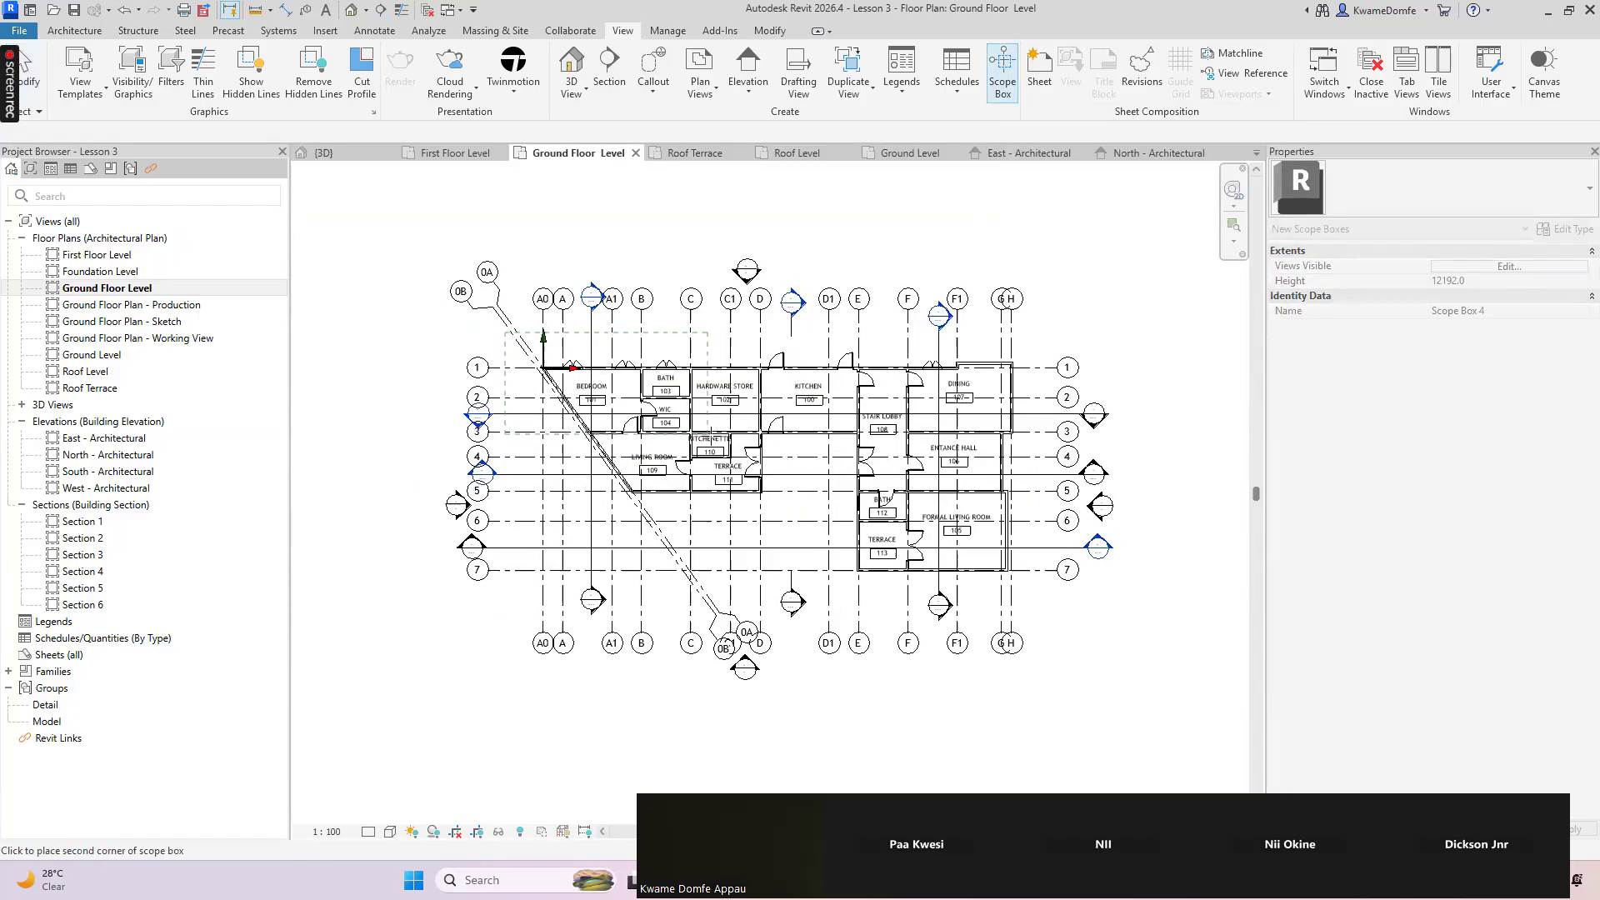
pyautogui.click(1041, 601)
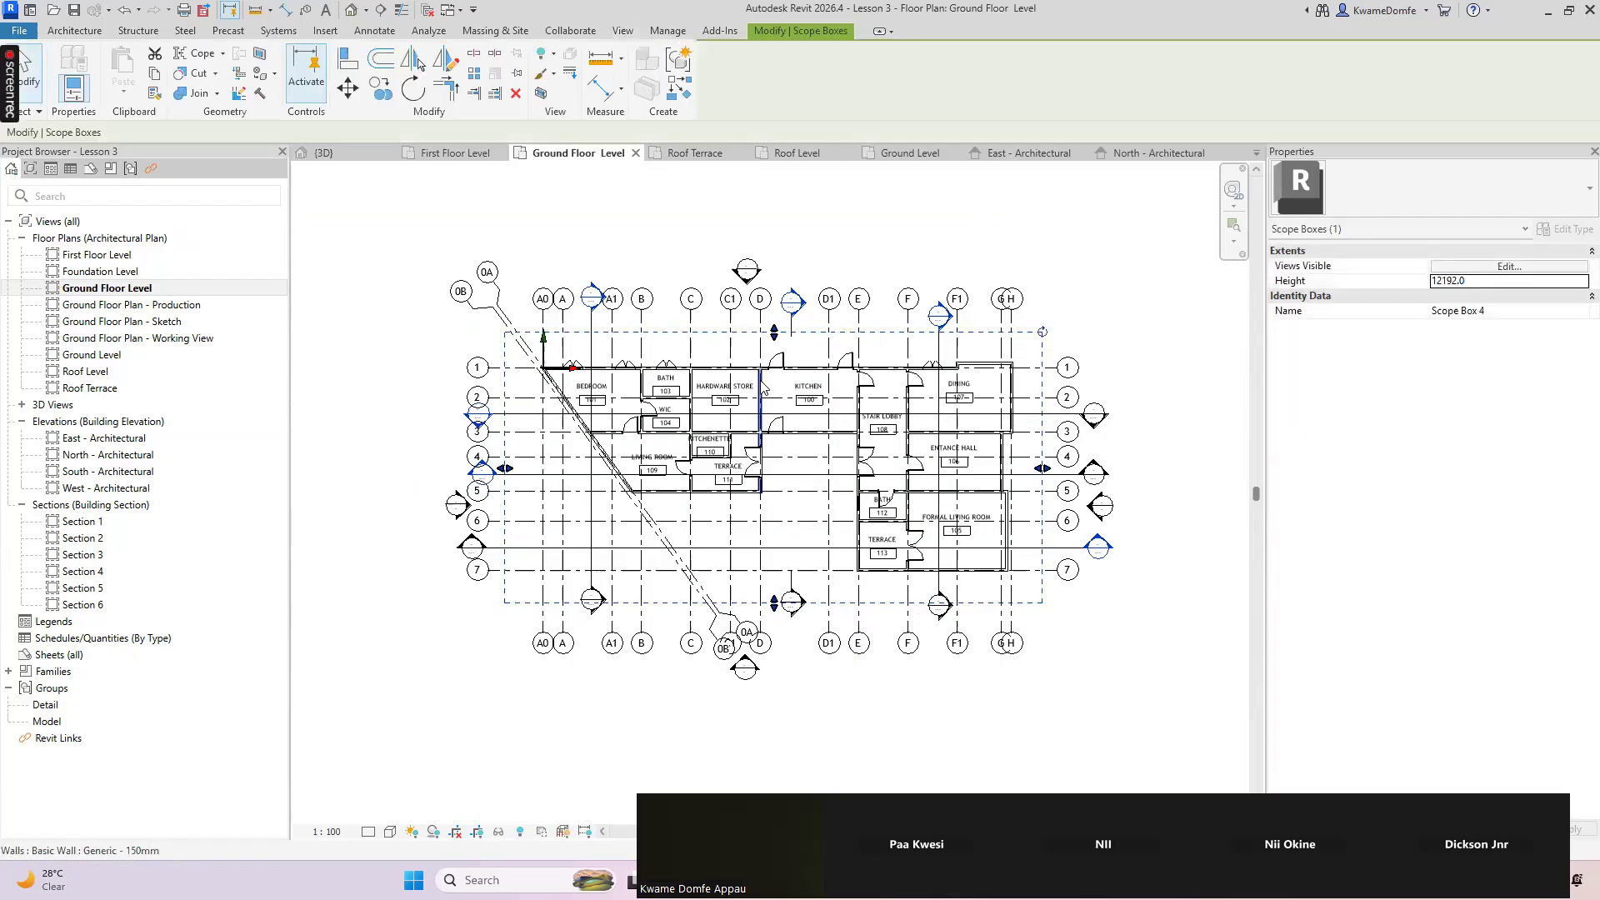
# Fine-tune all four sides of the new scope box so they sit just inside the grid bubbles, and deselect it
pyautogui.scroll(2, 1011, 496)
pyautogui.moveTo(1055, 452); pyautogui.dragTo(1064, 460)
pyautogui.scroll(-3, 1065, 461)
pyautogui.scroll(2, 809, 341)
pyautogui.moveTo(781, 319); pyautogui.dragTo(780, 311)
pyautogui.scroll(-3, 800, 368)
pyautogui.scroll(2, 576, 458)
pyautogui.moveTo(550, 451); pyautogui.dragTo(552, 450)
pyautogui.scroll(-3, 825, 600)
pyautogui.scroll(2, 775, 563)
pyautogui.moveTo(774, 561); pyautogui.dragTo(776, 563)
pyautogui.scroll(-2, 792, 677)
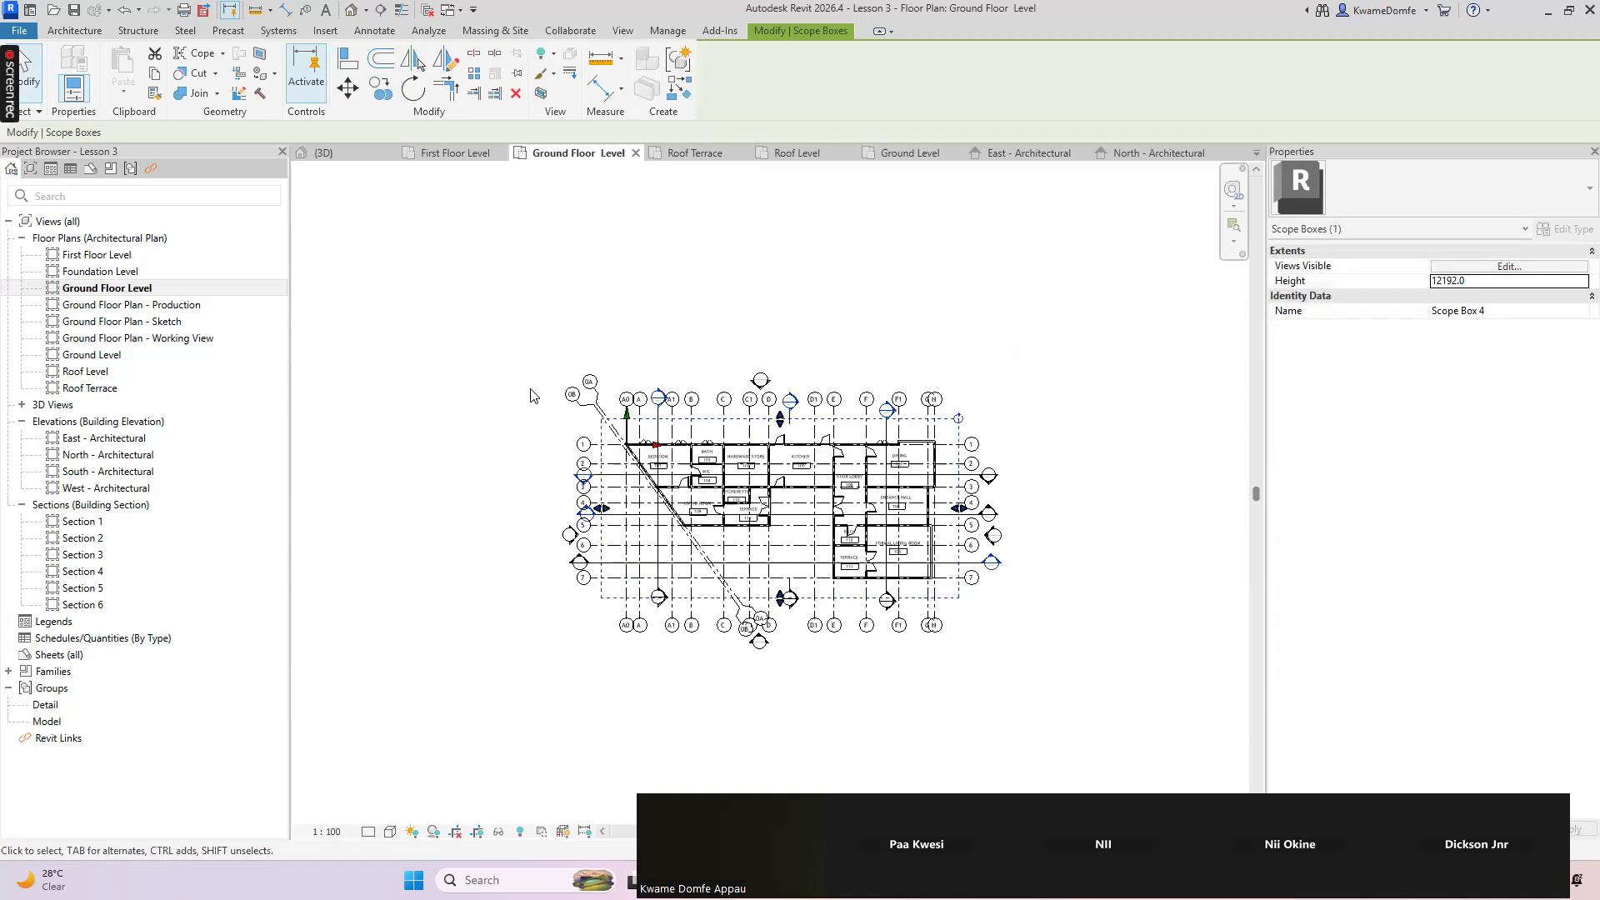
pyautogui.click(481, 391)
# Open the default 3D view and orient the model to the front
pyautogui.click(353, 14)
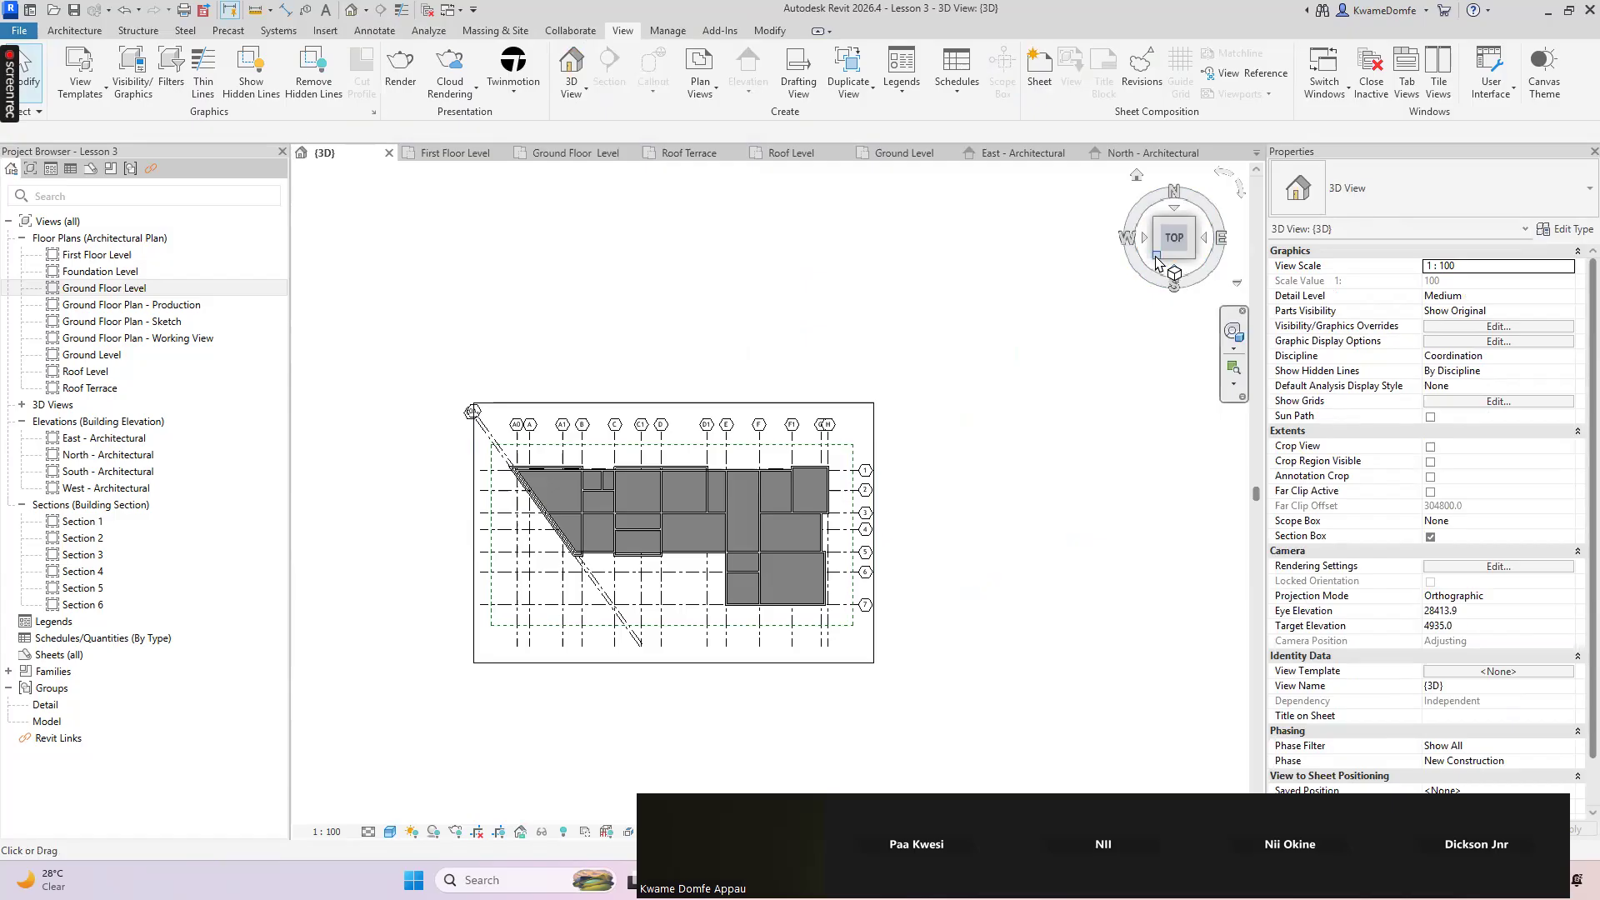
pyautogui.click(1156, 258)
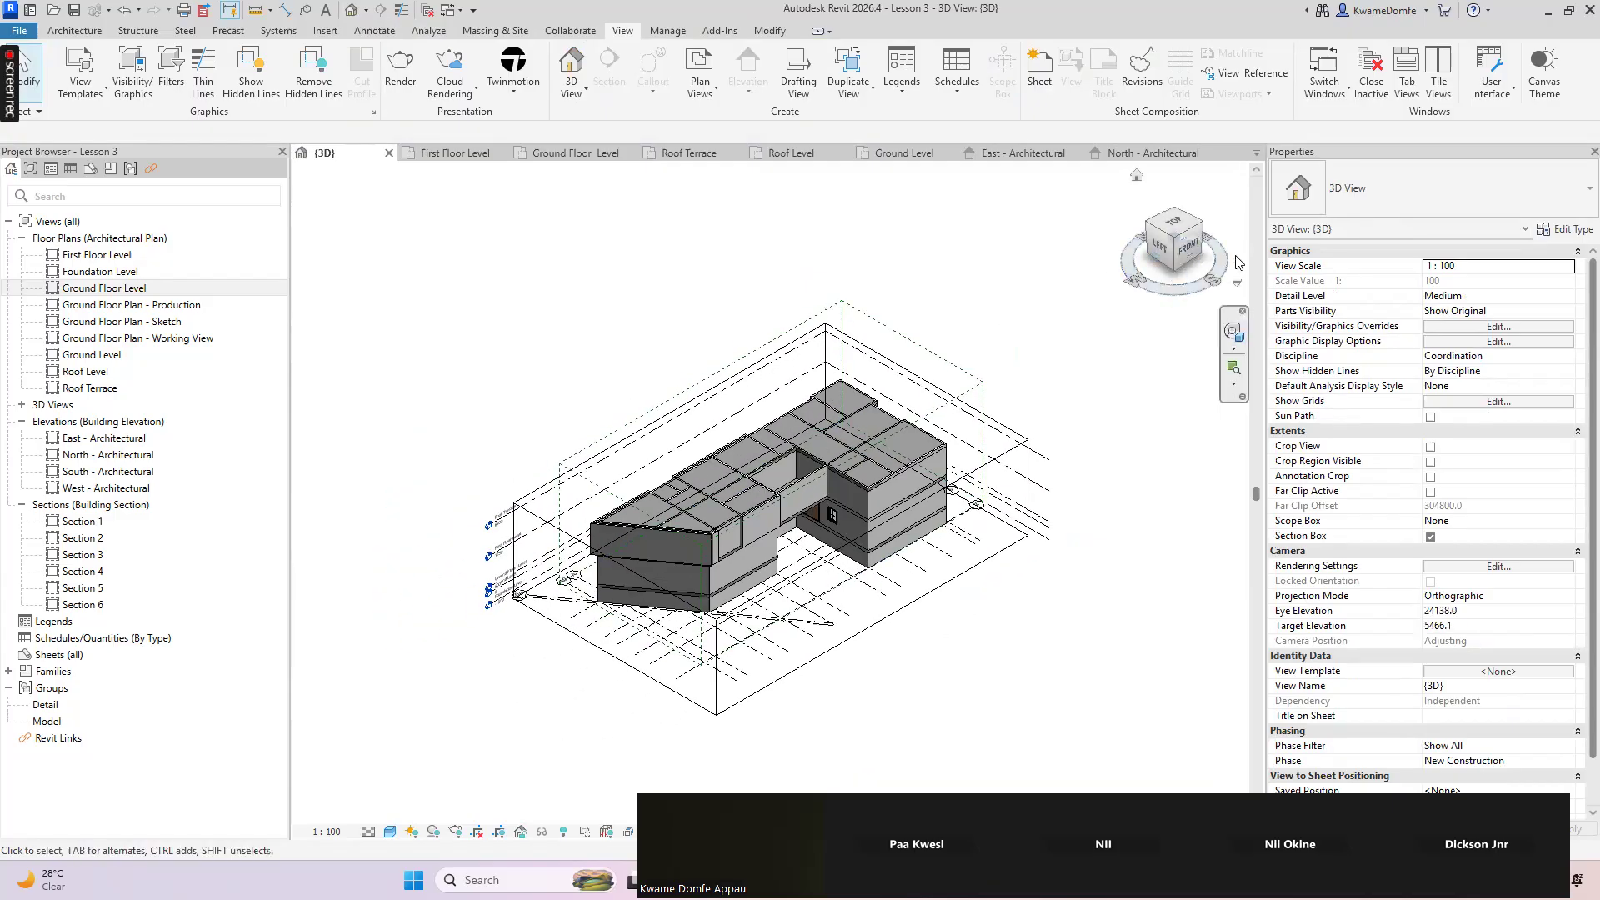
pyautogui.click(1187, 247)
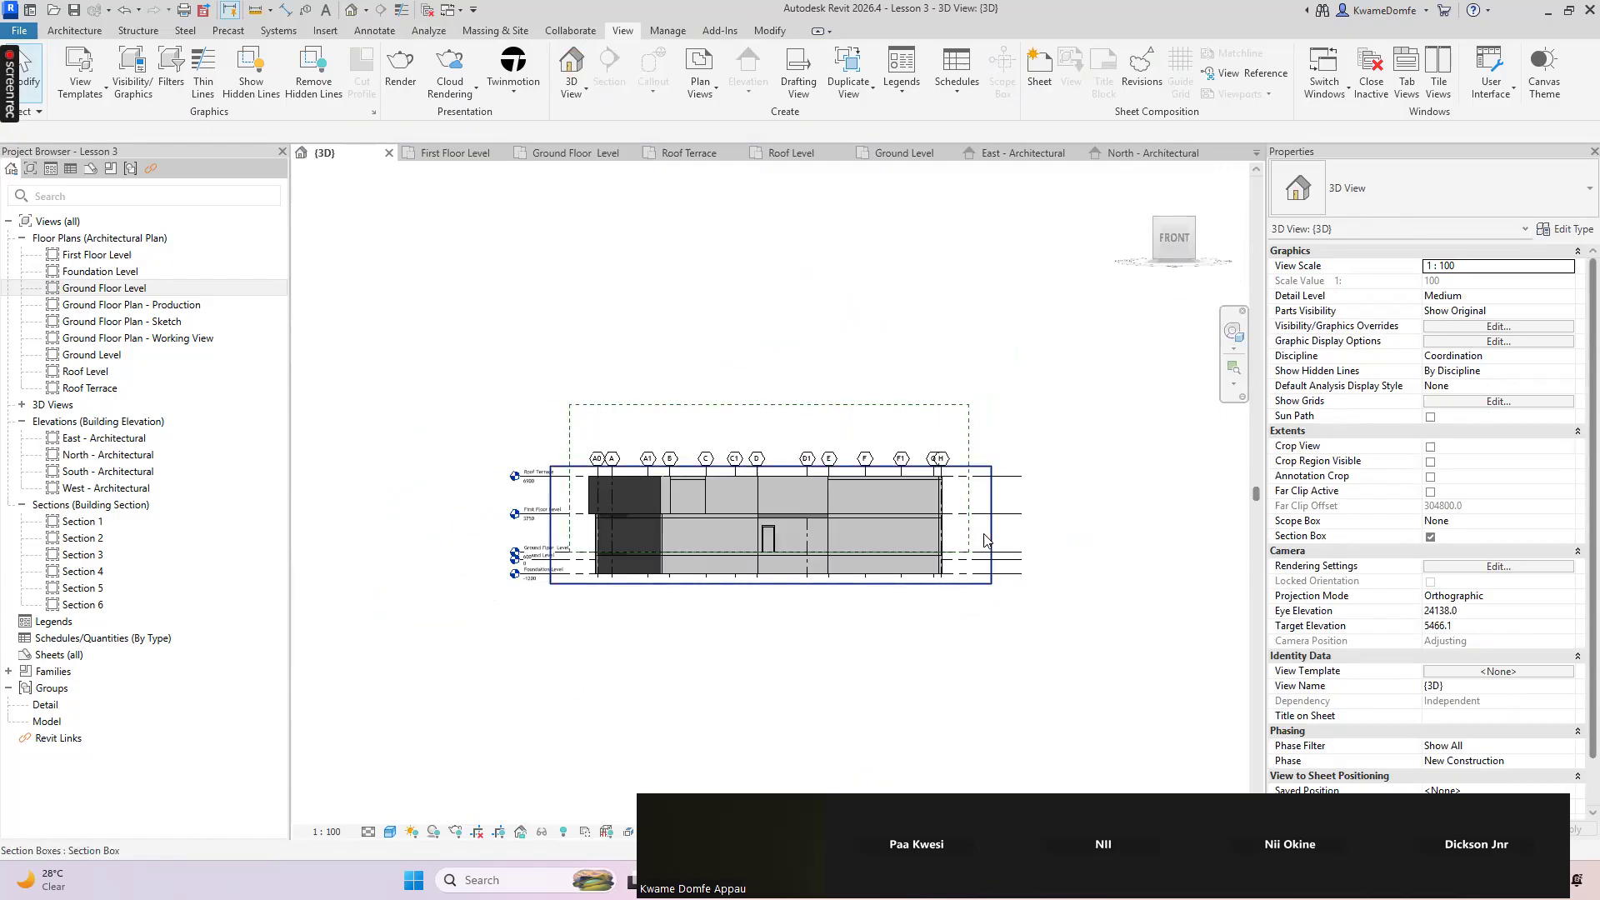
# Examine the new scope box's base and top against the Ground Floor, Foundation and Roof Terrace levels
pyautogui.scroll(4, 984, 540)
pyautogui.scroll(-4, 979, 584)
pyautogui.scroll(4, 976, 625)
pyautogui.scroll(-2, 974, 616)
pyautogui.scroll(-2, 716, 554)
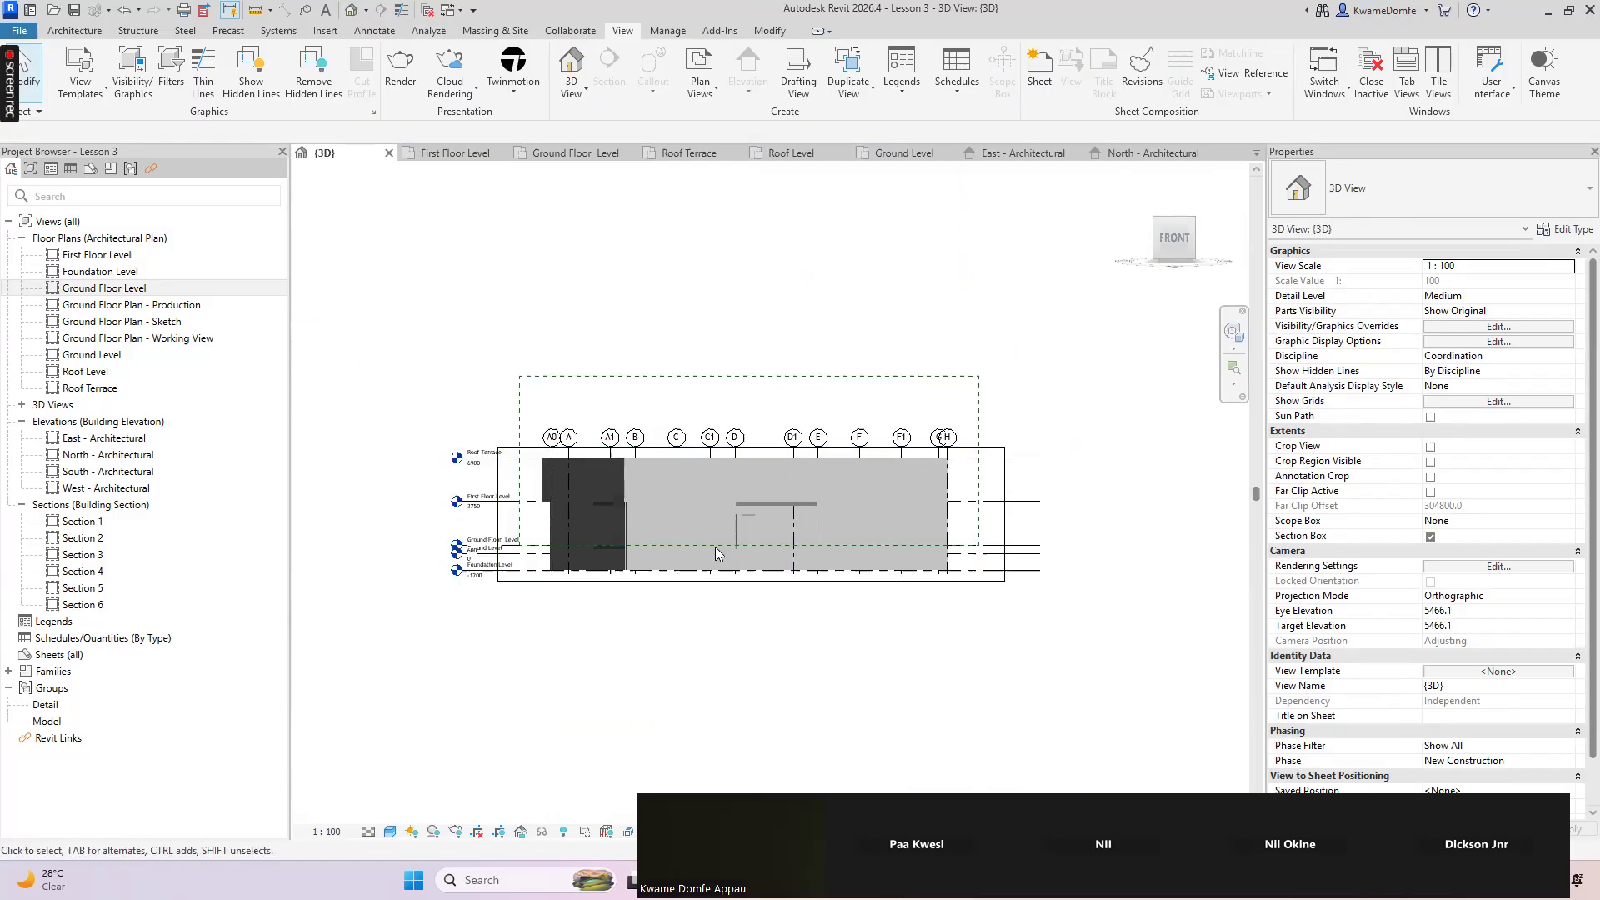
pyautogui.scroll(2, 950, 566)
pyautogui.scroll(-3, 1004, 508)
pyautogui.scroll(5, 567, 519)
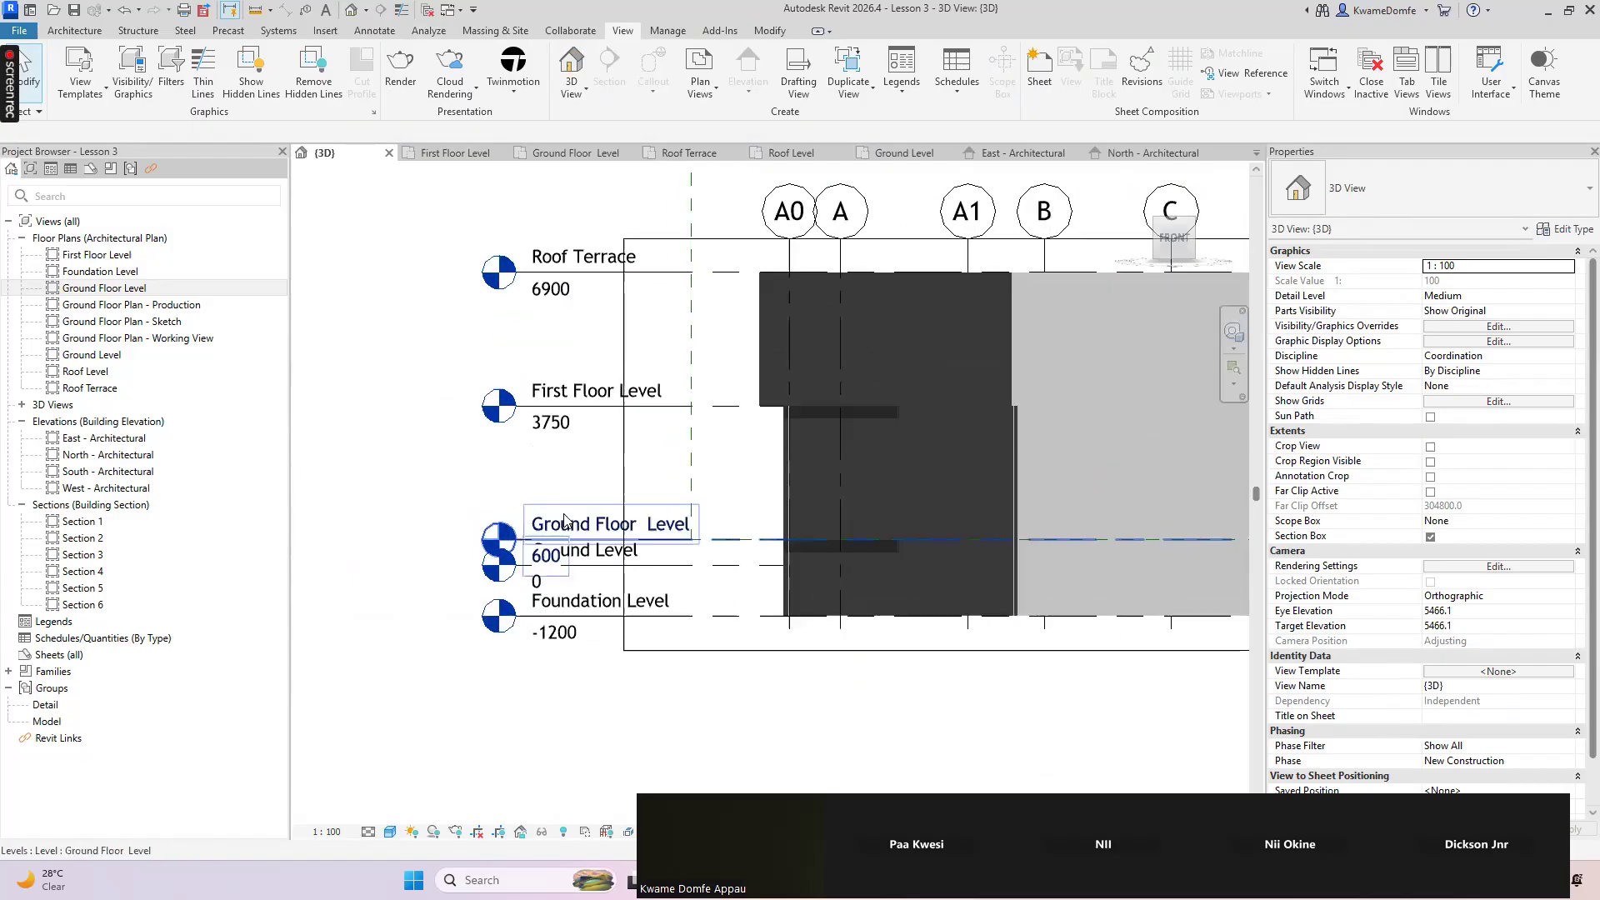
pyautogui.scroll(2, 649, 525)
pyautogui.scroll(-1, 682, 555)
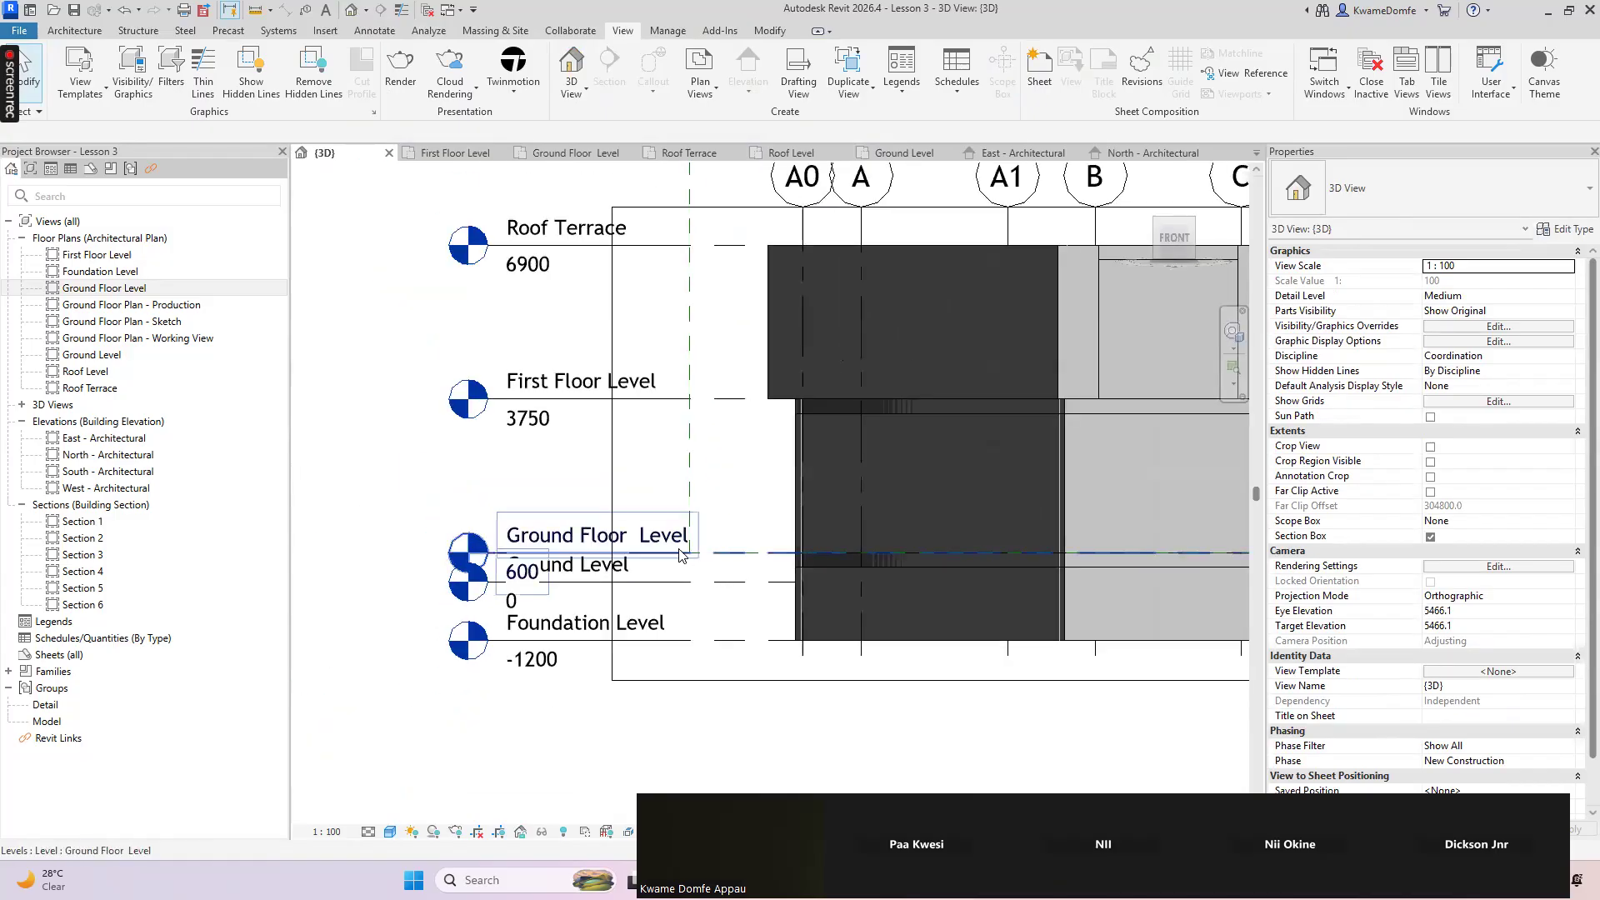
pyautogui.scroll(-4, 682, 555)
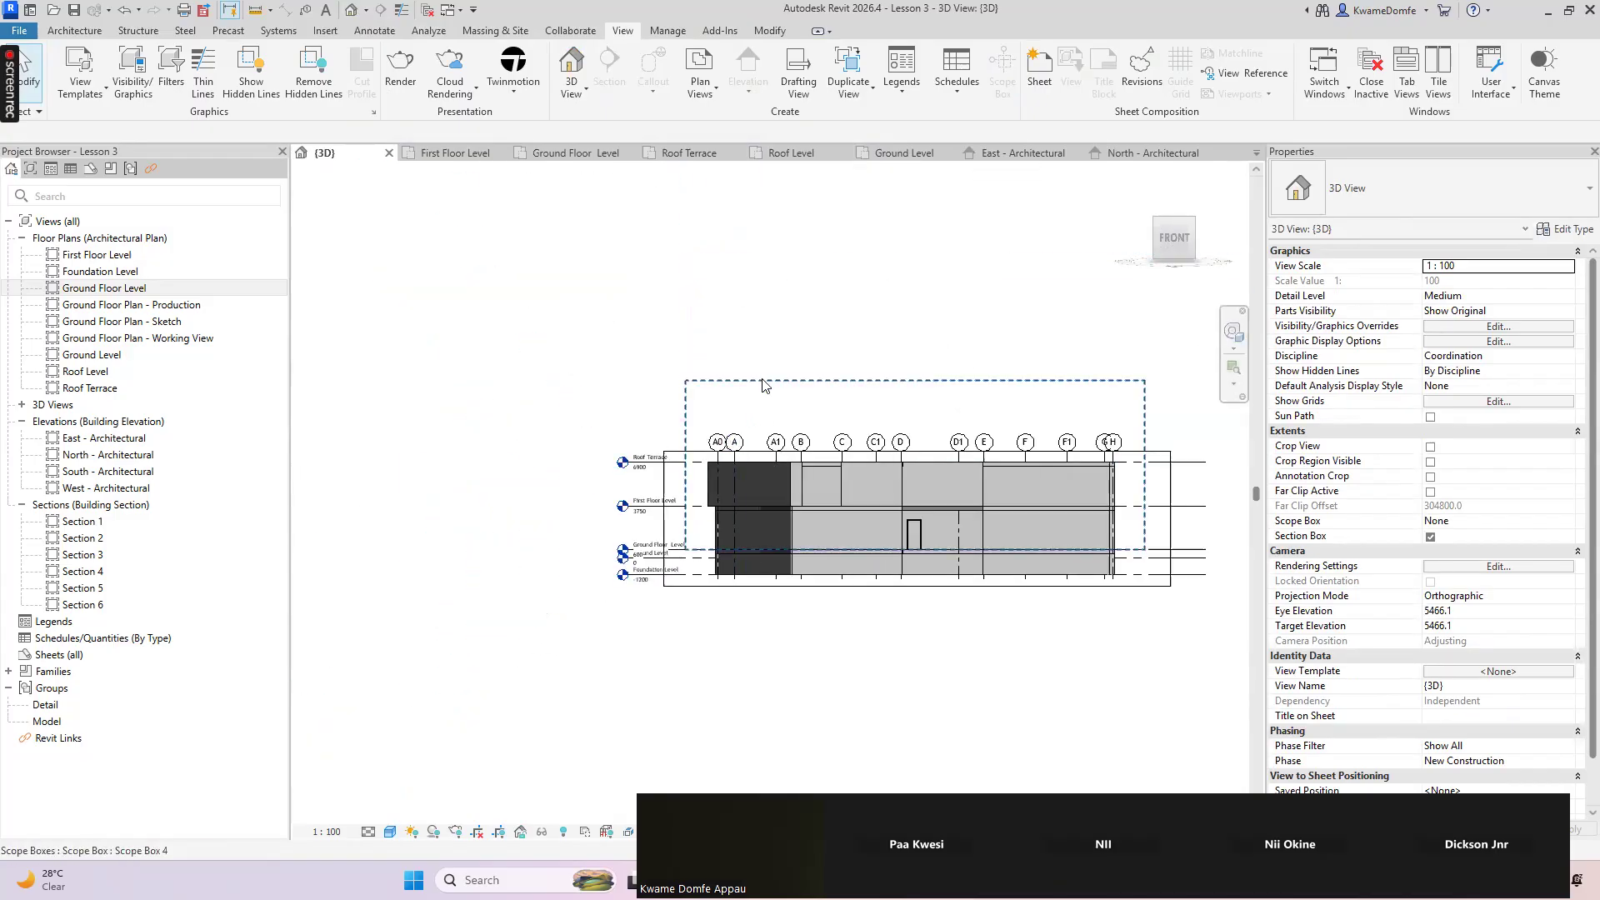
# Extend the scope box's base below the Foundation Level to a height of about 14562 mm and nudge its side near grid A0 outward
pyautogui.click(764, 385)
pyautogui.scroll(2, 815, 611)
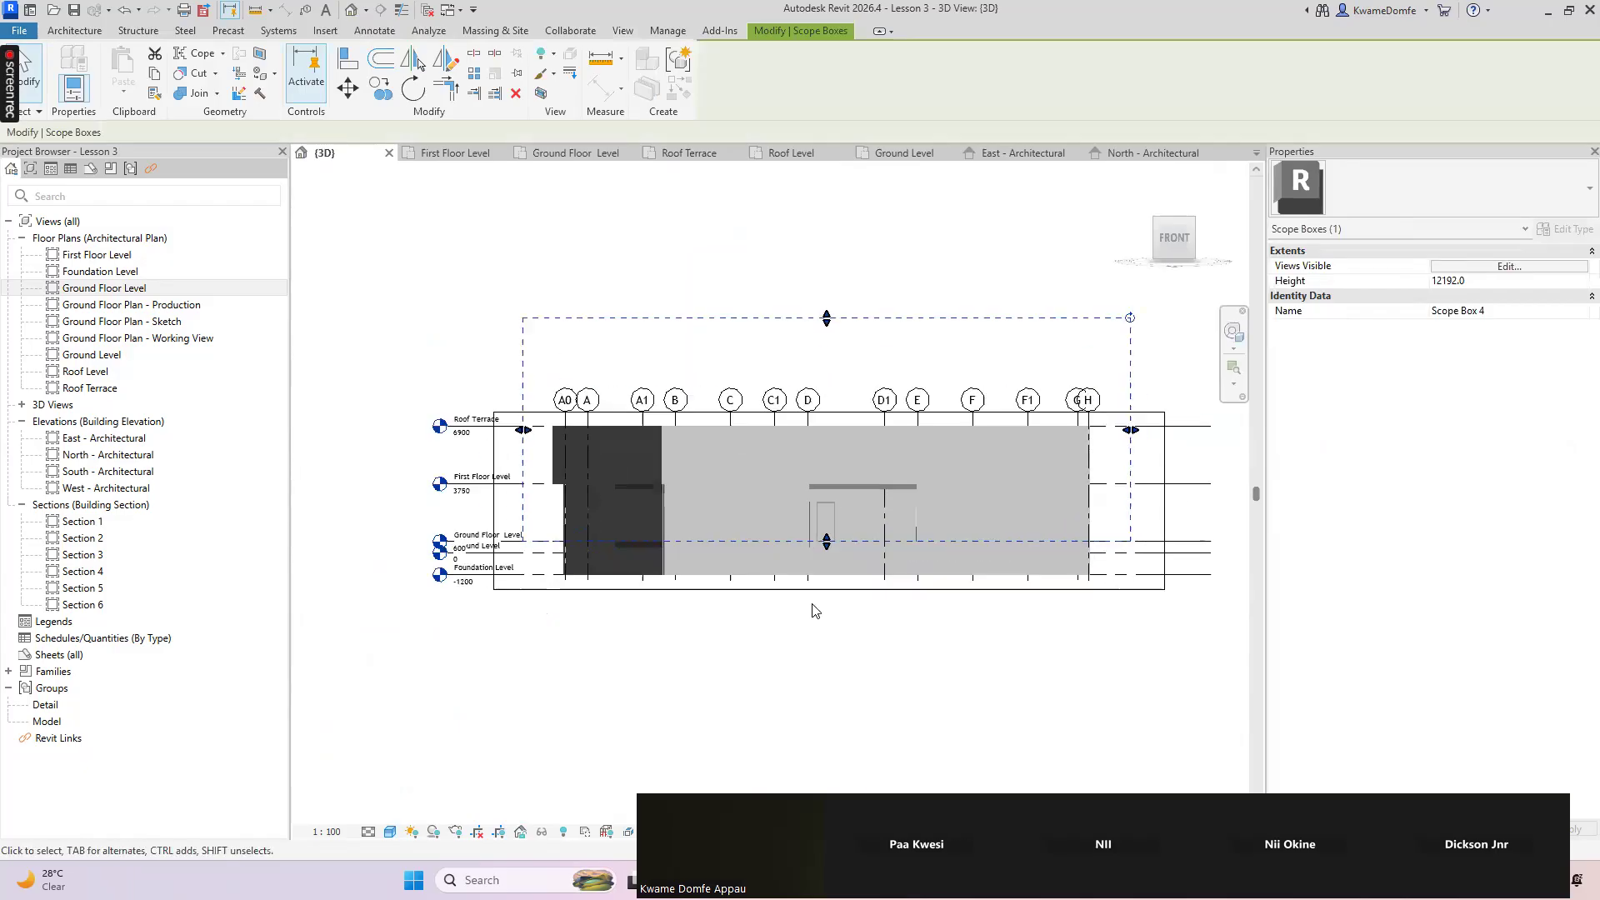
pyautogui.scroll(2, 815, 610)
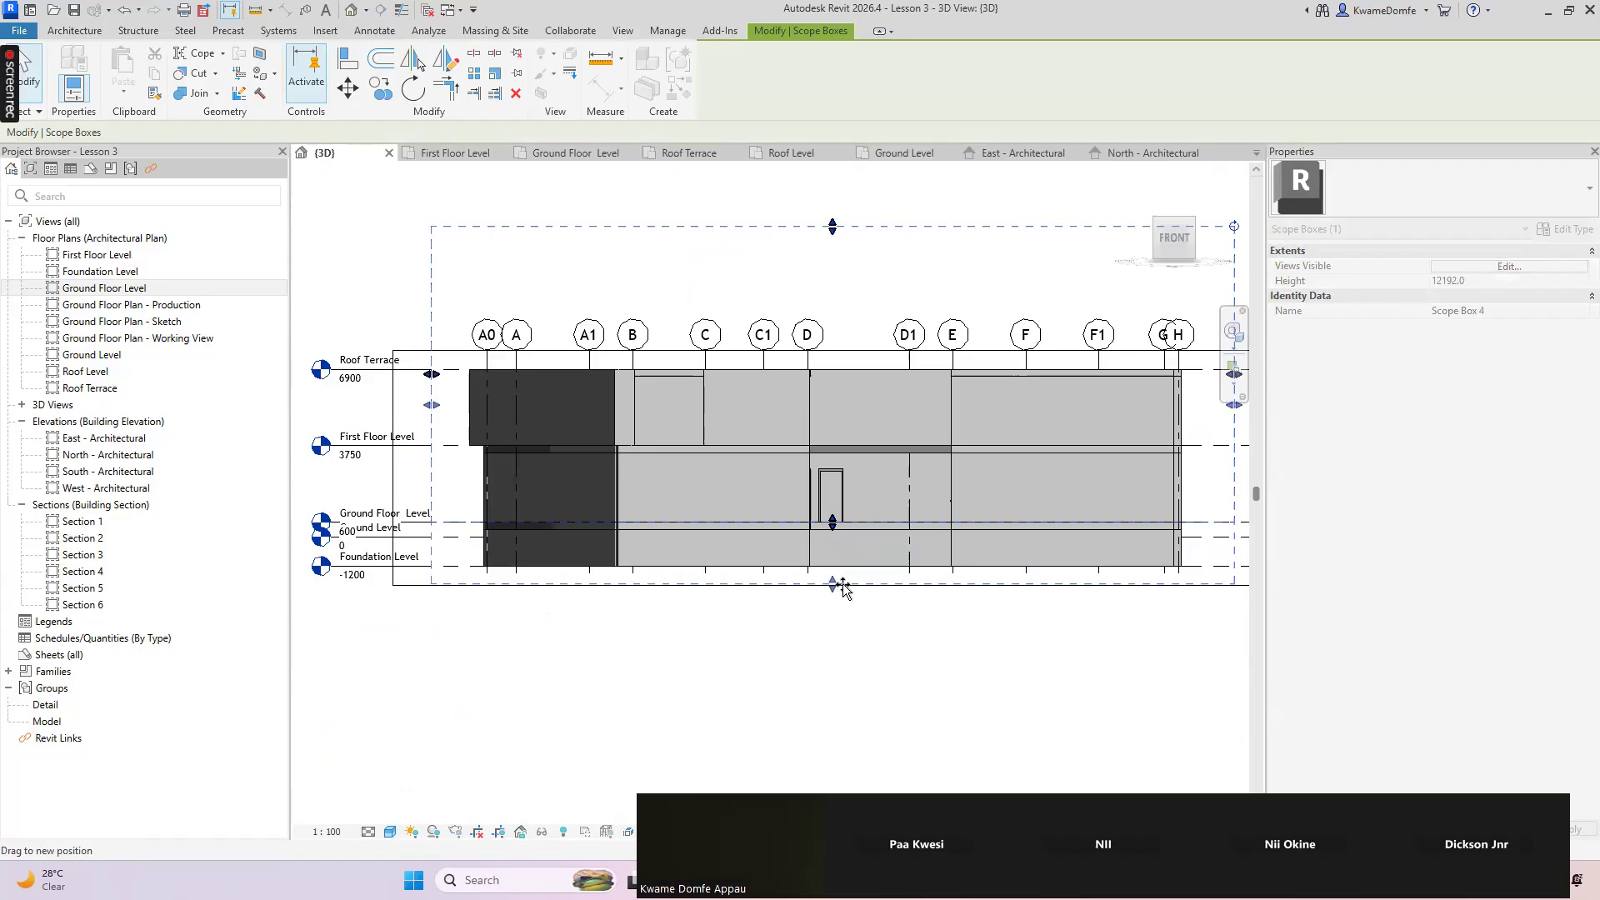
pyautogui.moveTo(844, 586); pyautogui.dragTo(843, 581)
pyautogui.scroll(2, 806, 591)
pyautogui.scroll(-3, 808, 577)
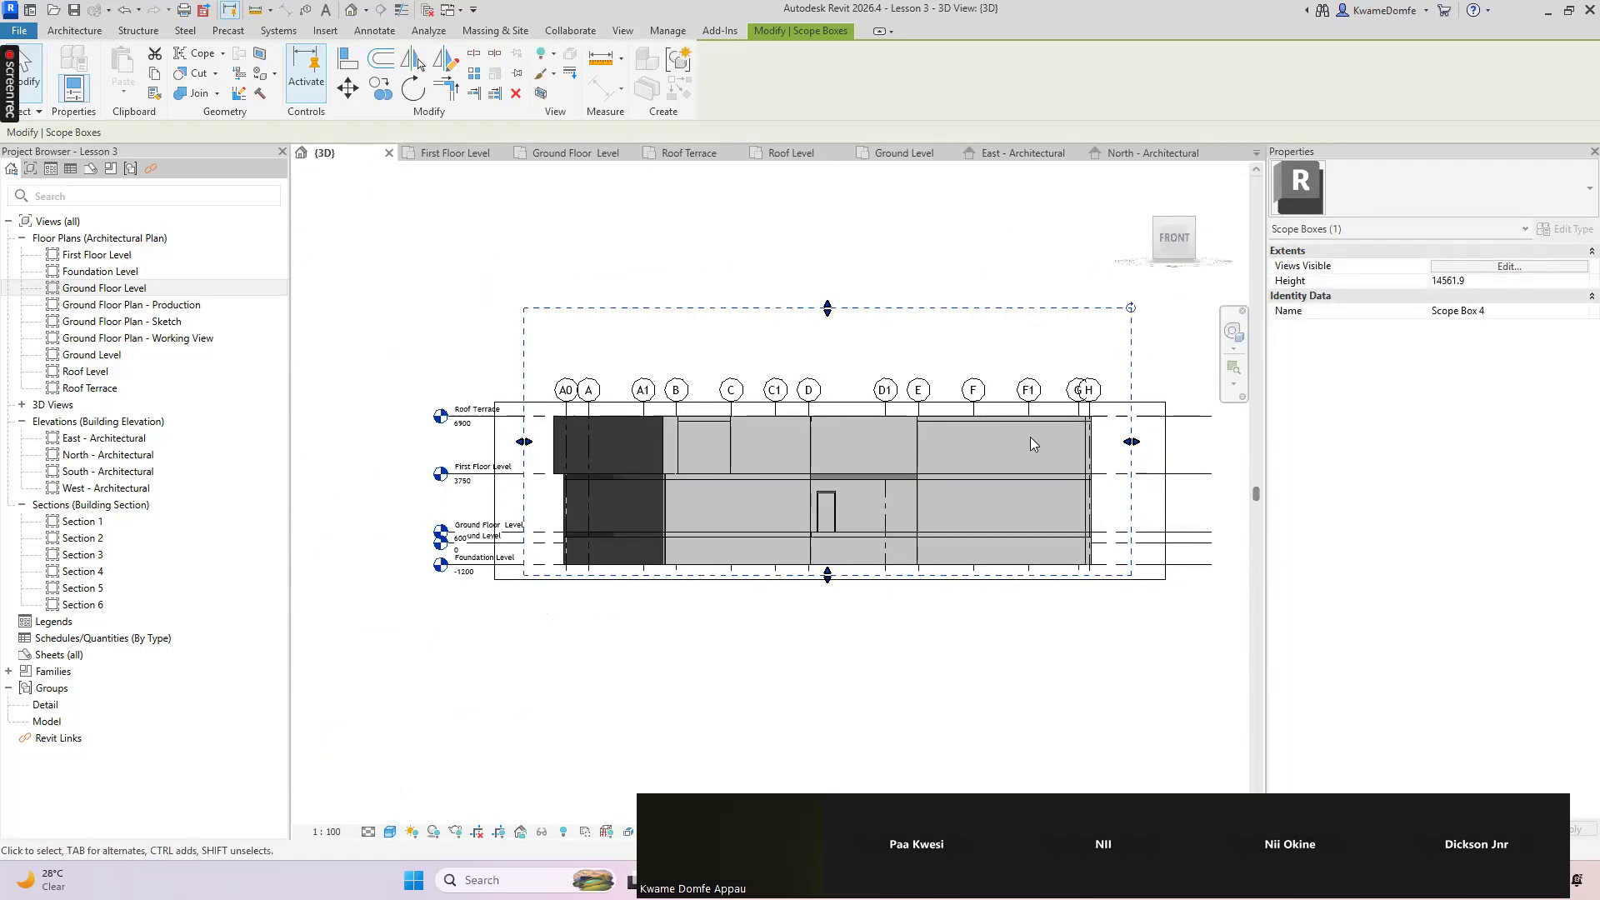
pyautogui.scroll(3, 519, 442)
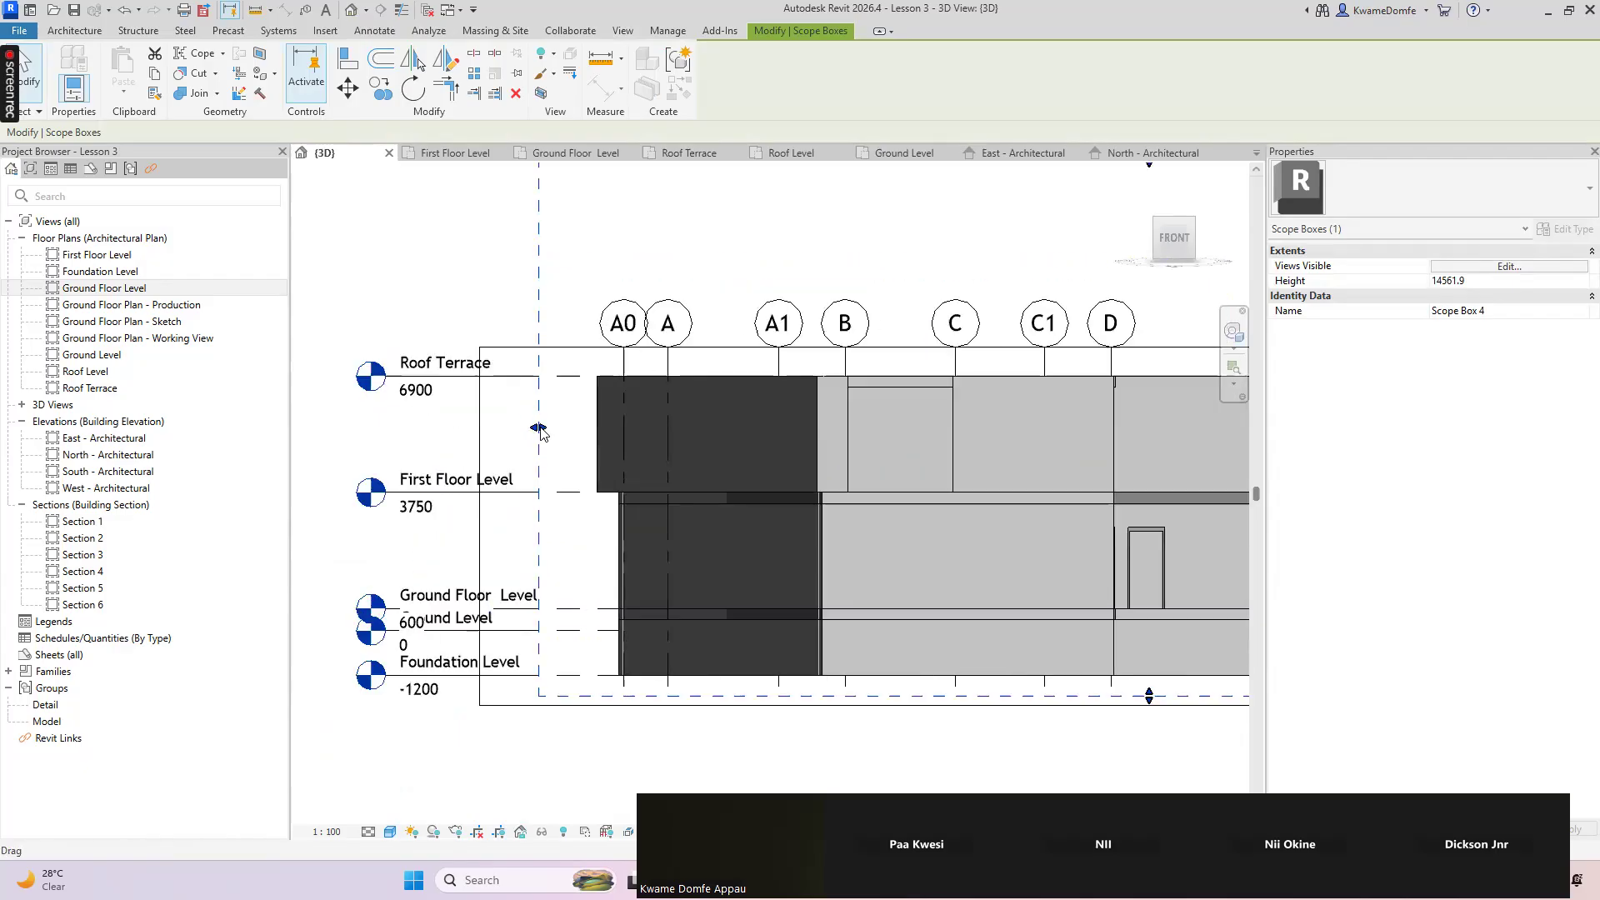
pyautogui.scroll(-2, 533, 433)
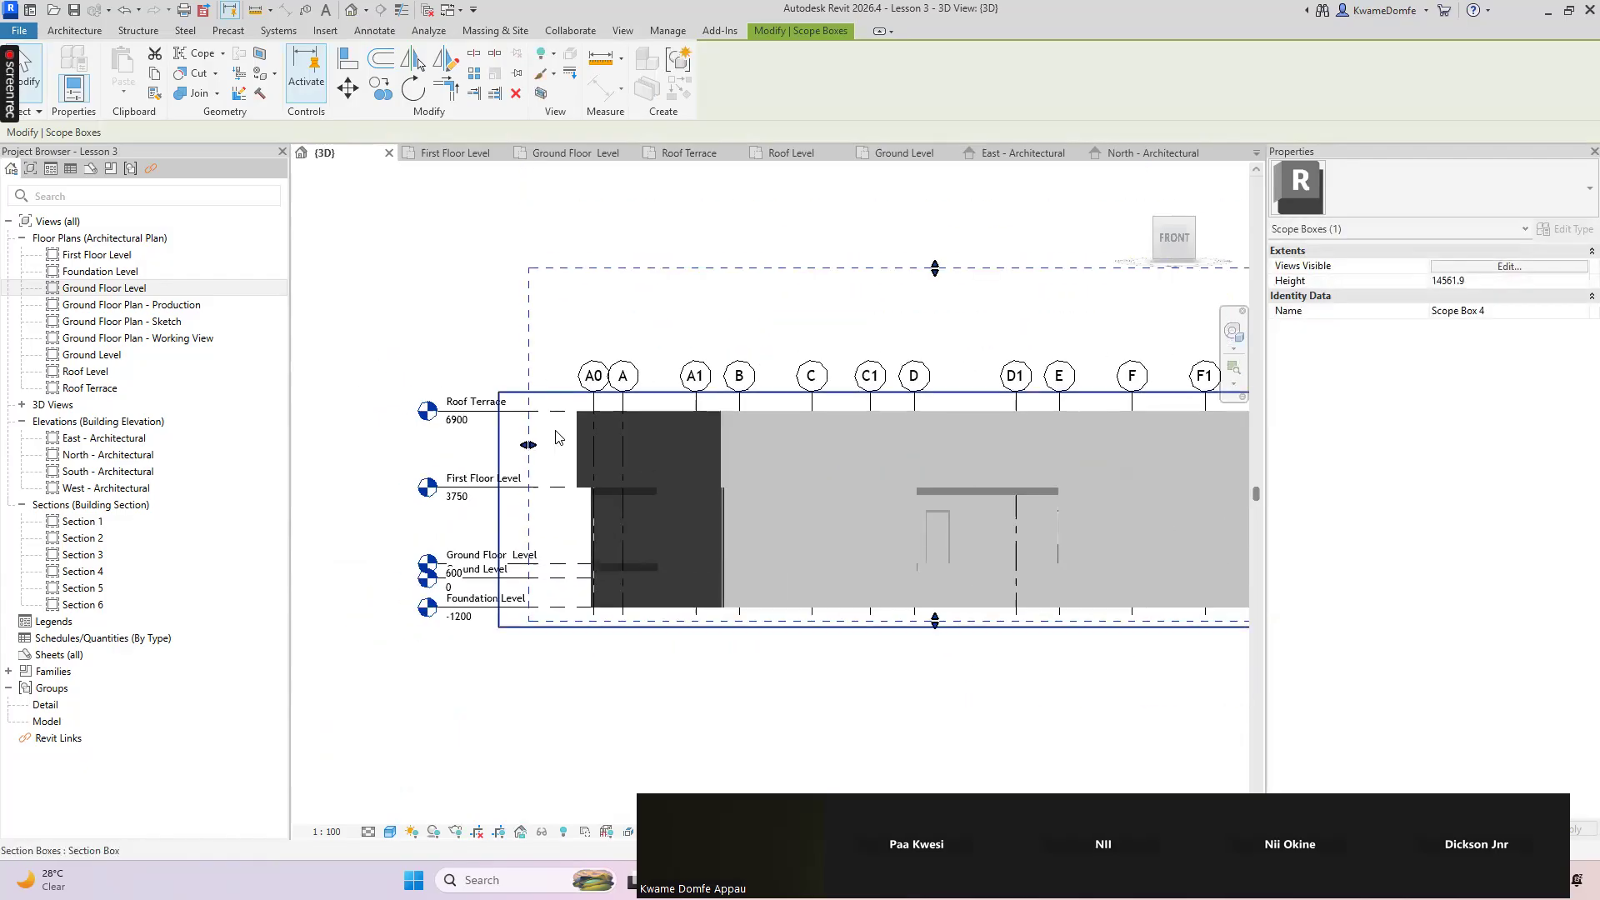
# Examine the new scope box's extents around the building from the front, from above and in an isometric view
pyautogui.scroll(1, 519, 460)
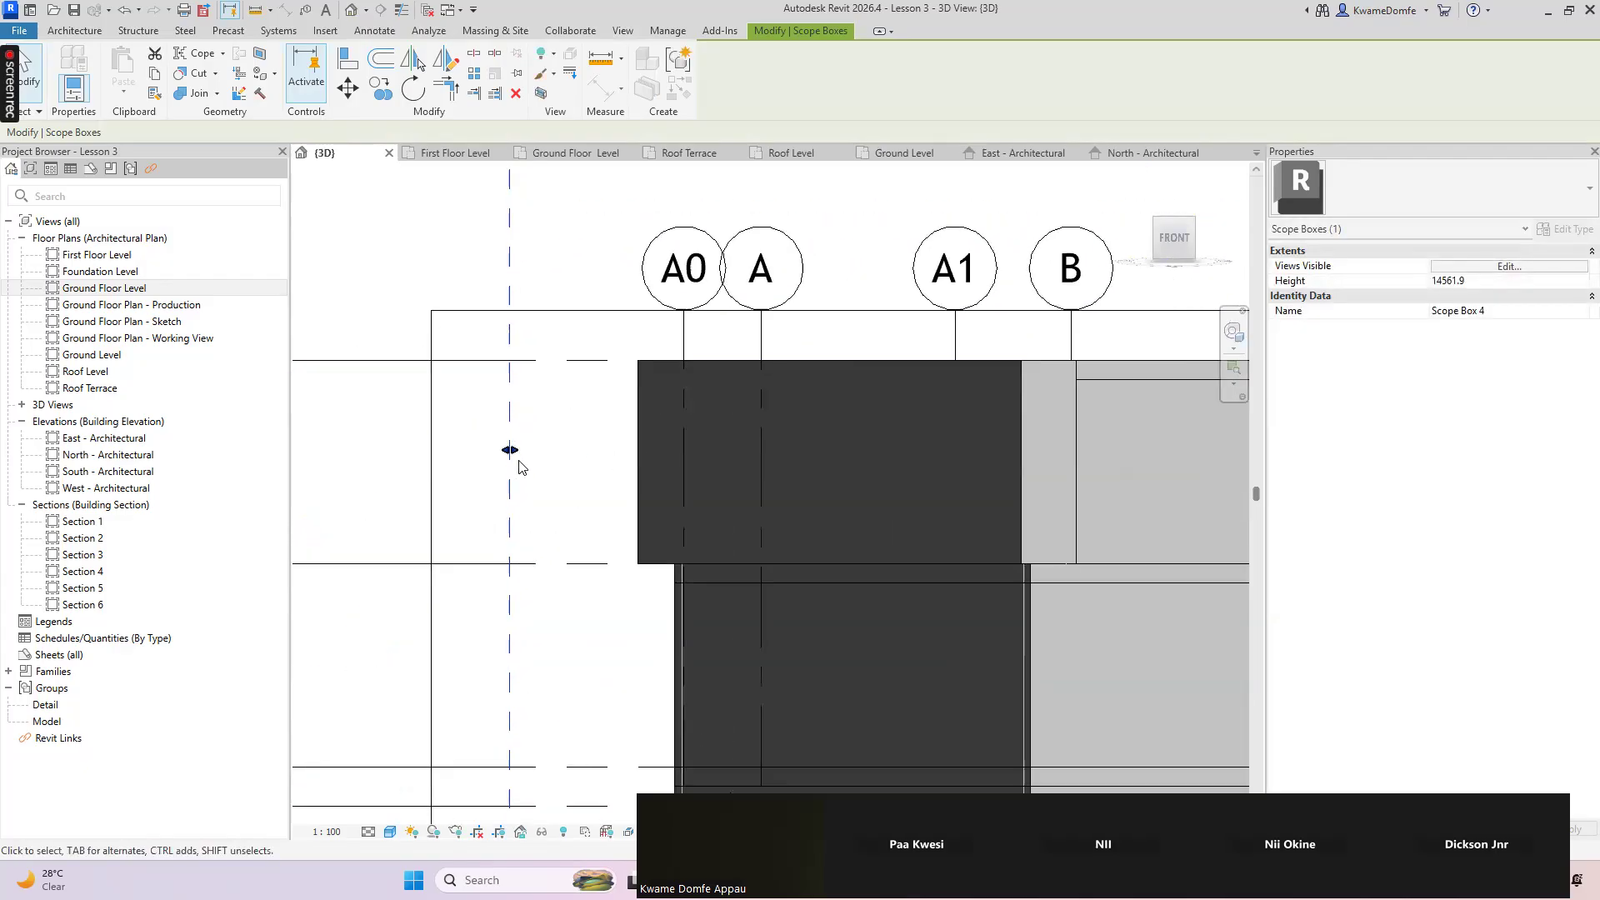
pyautogui.scroll(-8, 526, 458)
pyautogui.scroll(4, 820, 520)
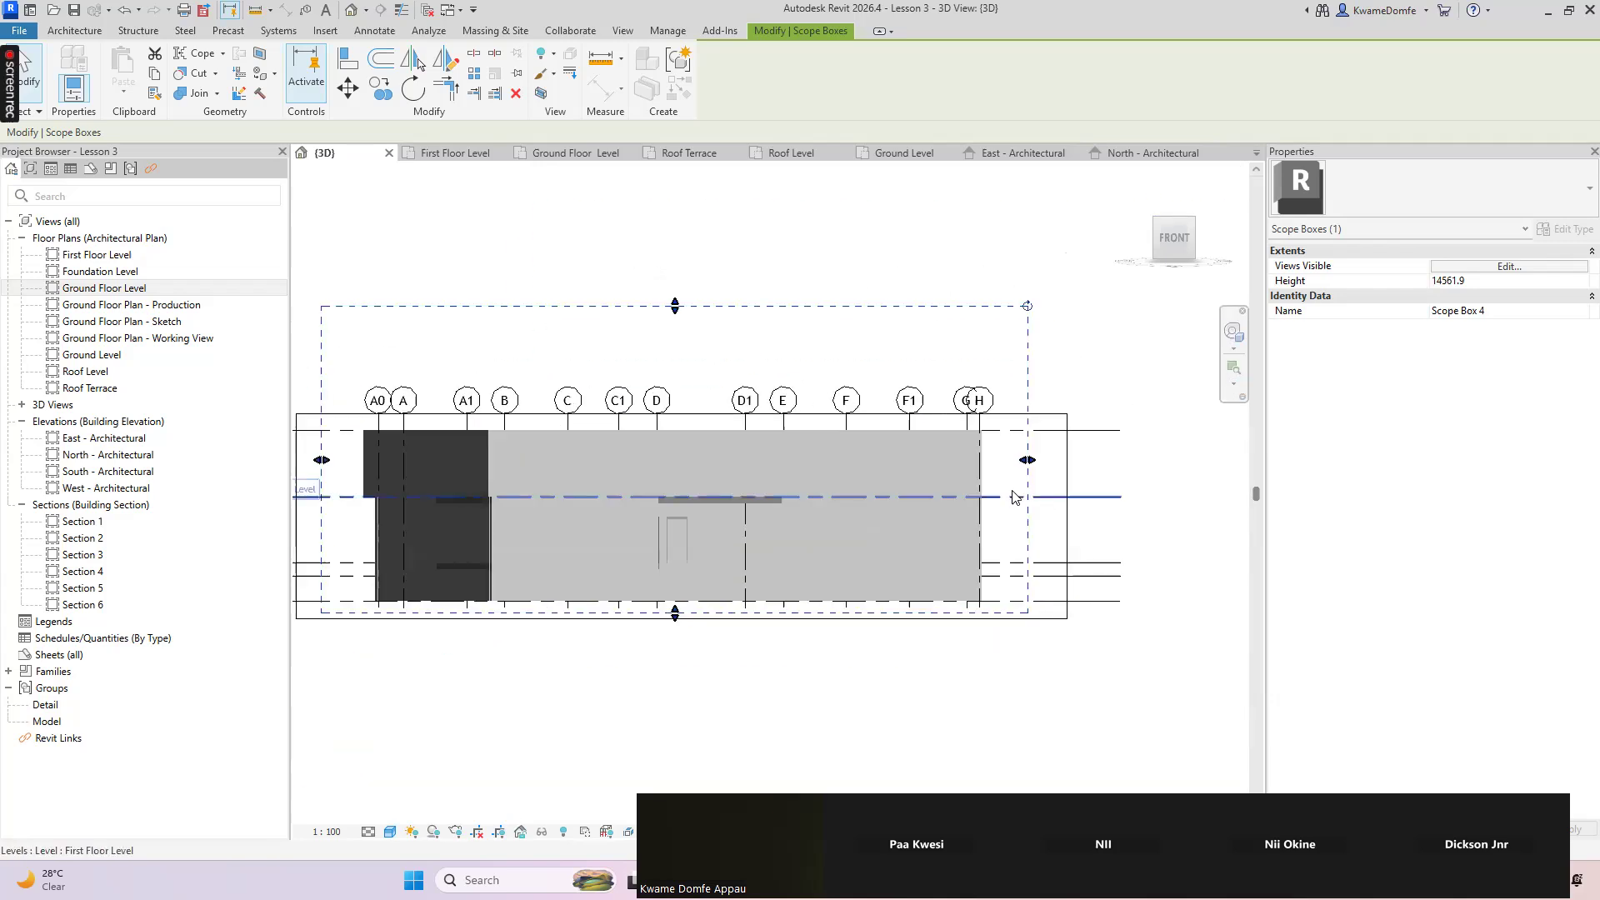
pyautogui.scroll(-5, 795, 375)
pyautogui.scroll(3, 817, 531)
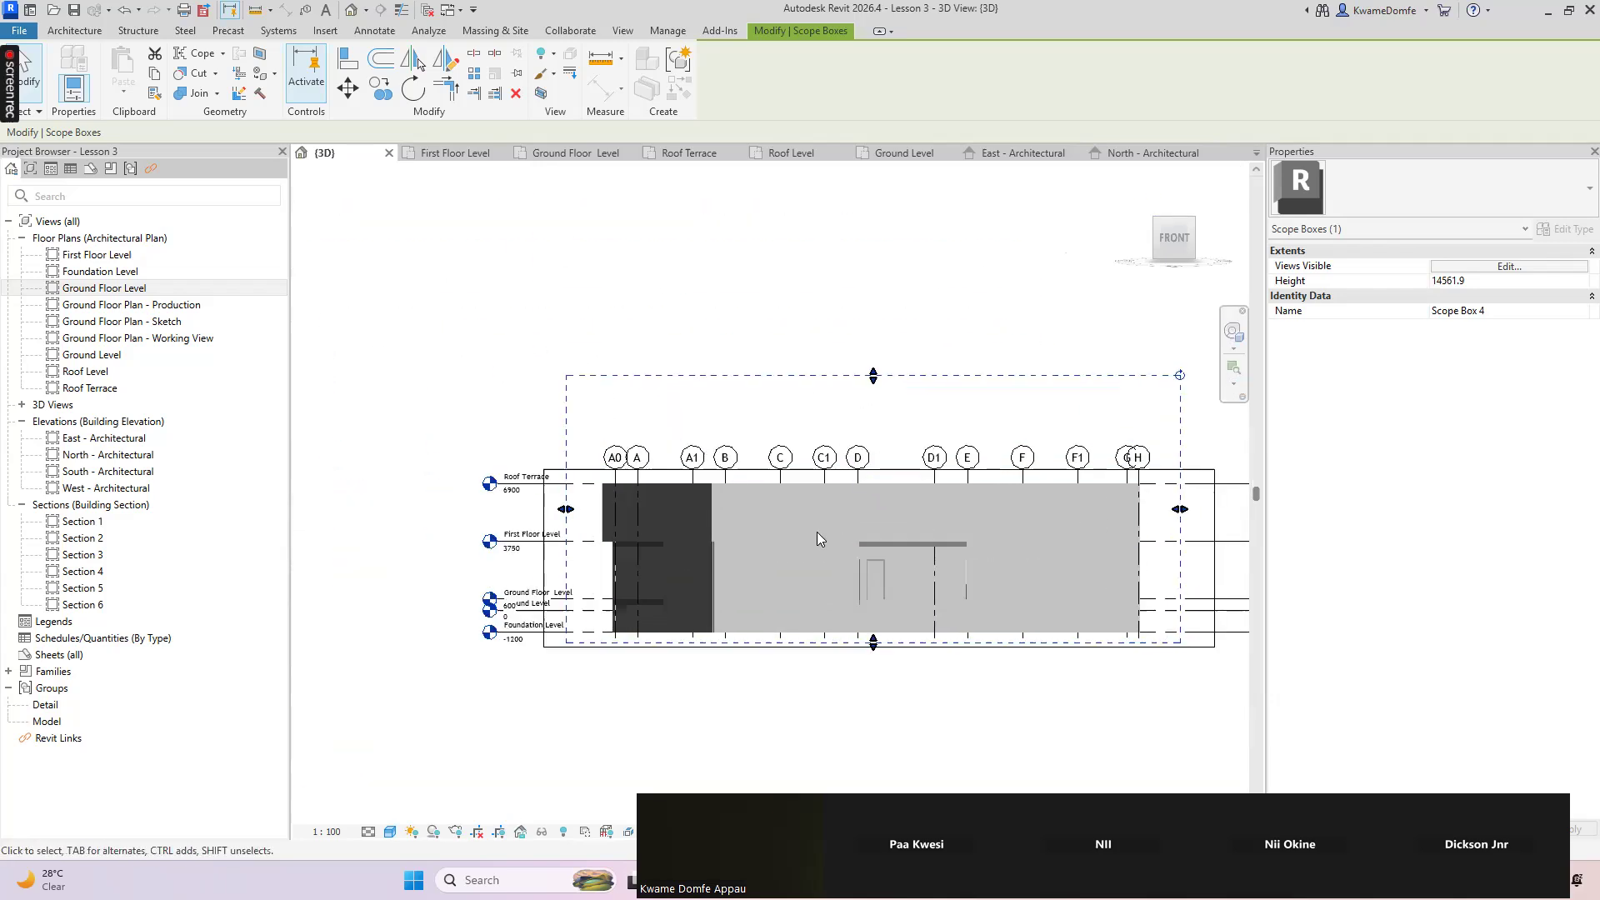
pyautogui.scroll(-3, 738, 548)
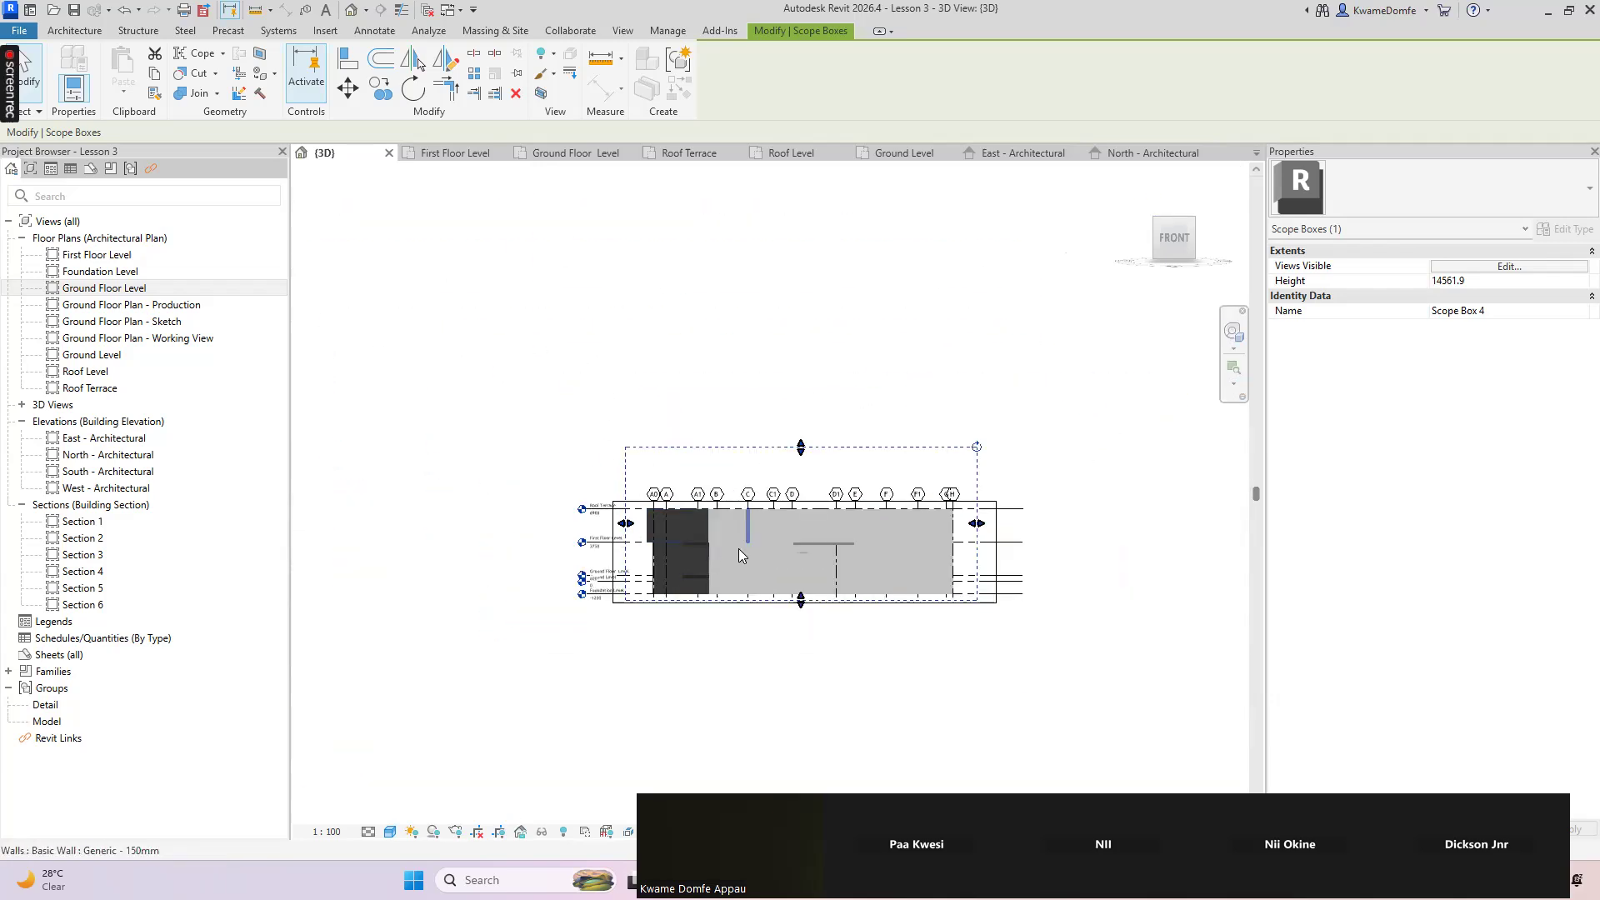
pyautogui.click(1173, 206)
pyautogui.scroll(2, 924, 604)
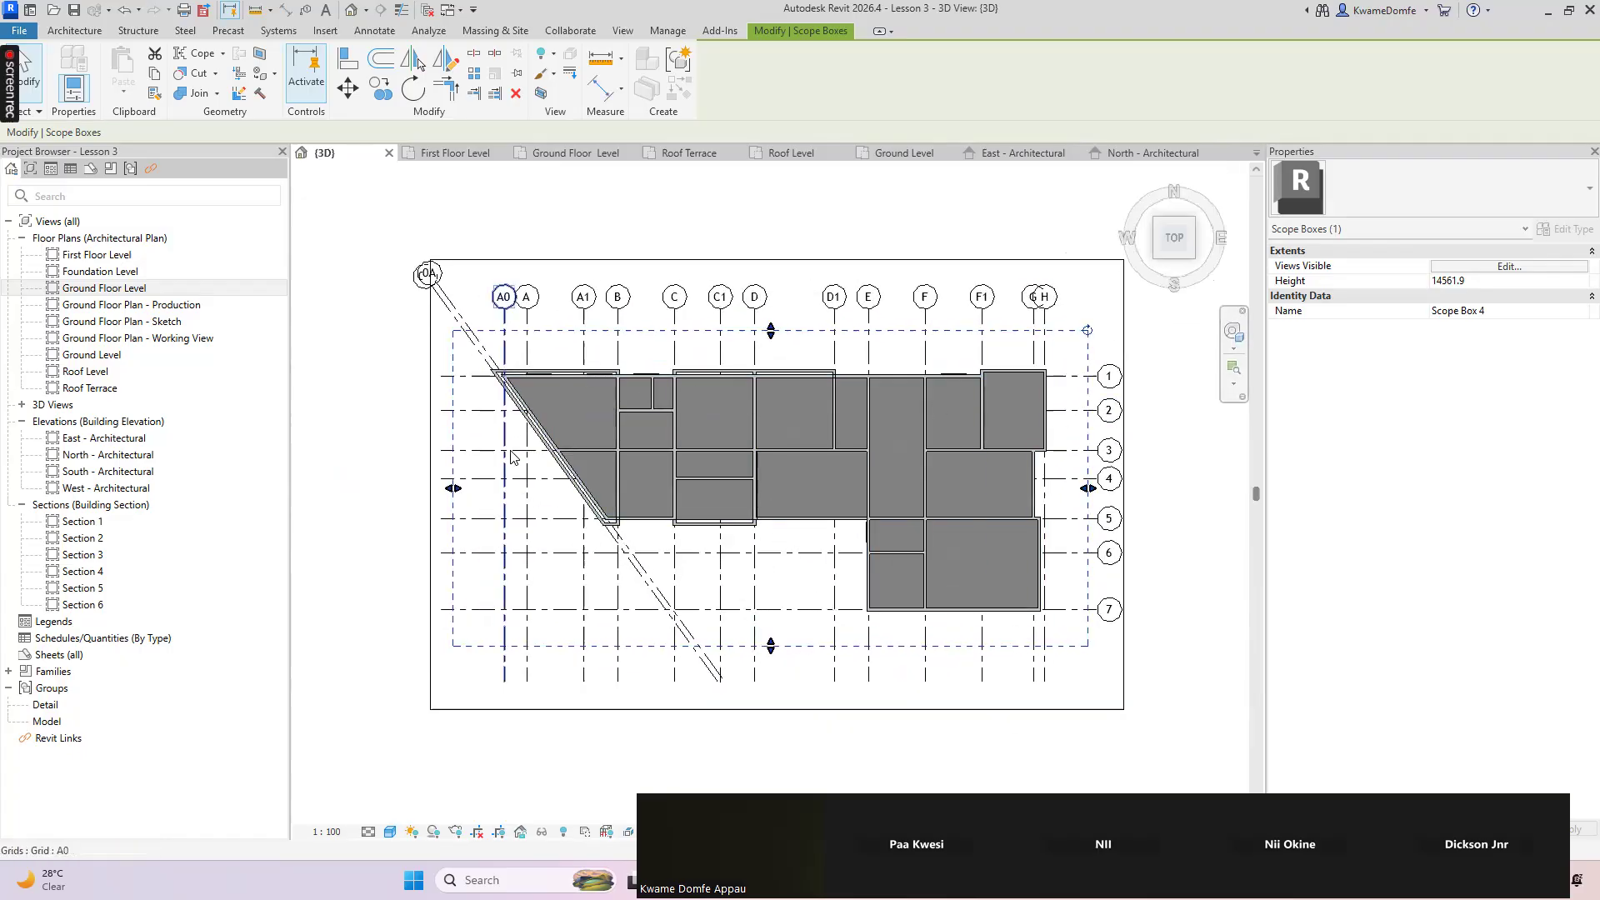
pyautogui.click(1166, 265)
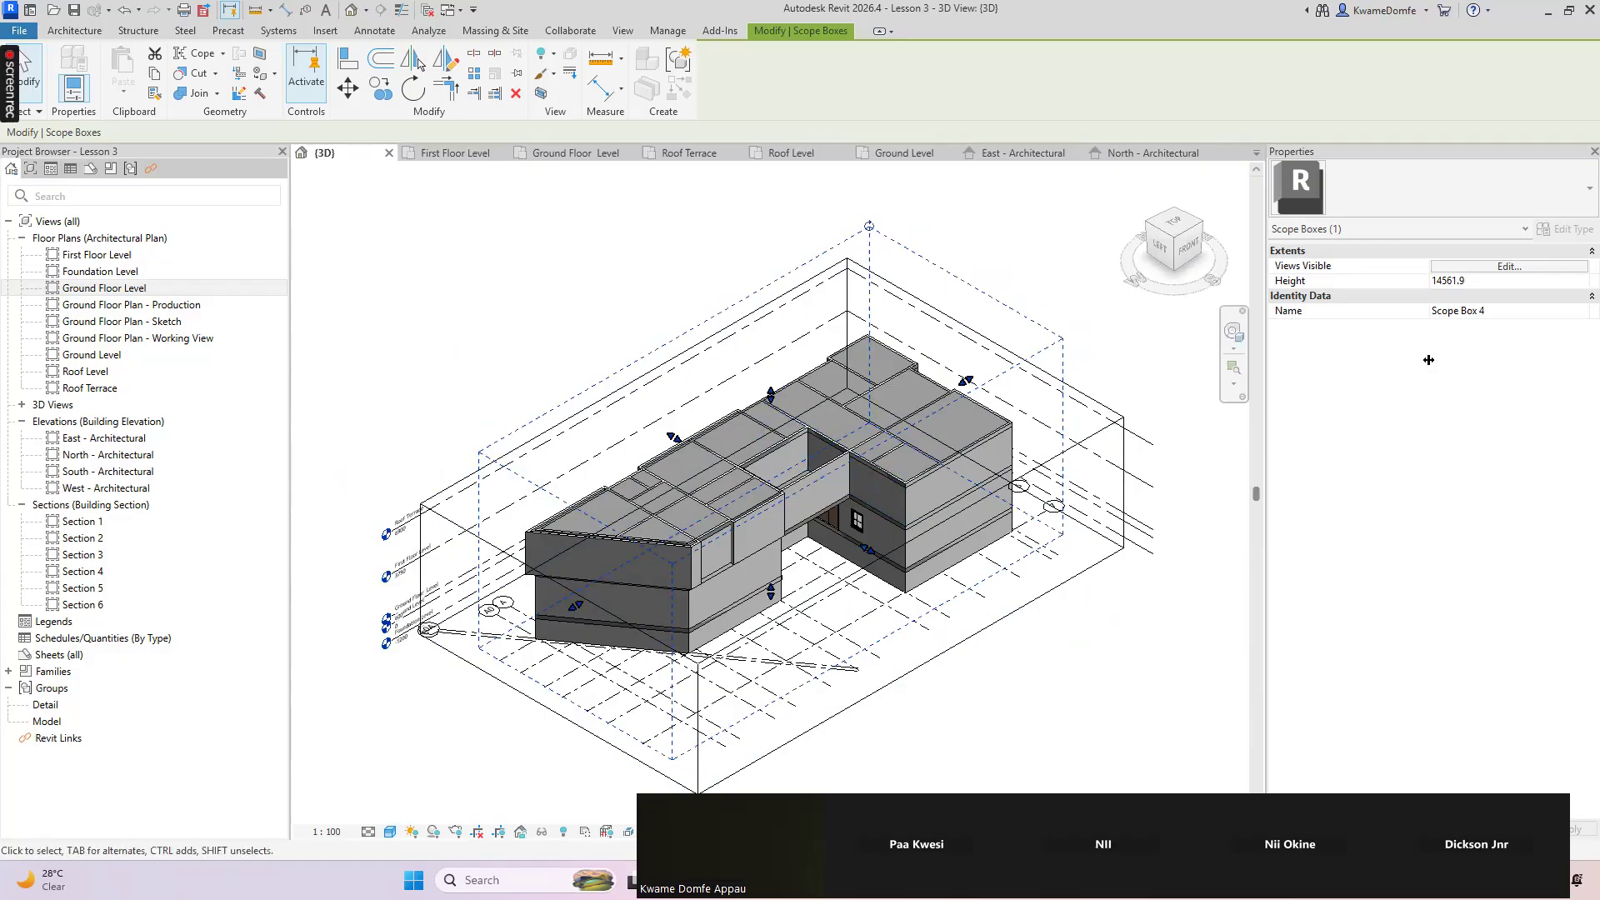
# Rename the scope box as General Arrangement and deselect it
pyautogui.click(1515, 314)
pyautogui.write('General Arrangement')
pyautogui.click(1514, 316)
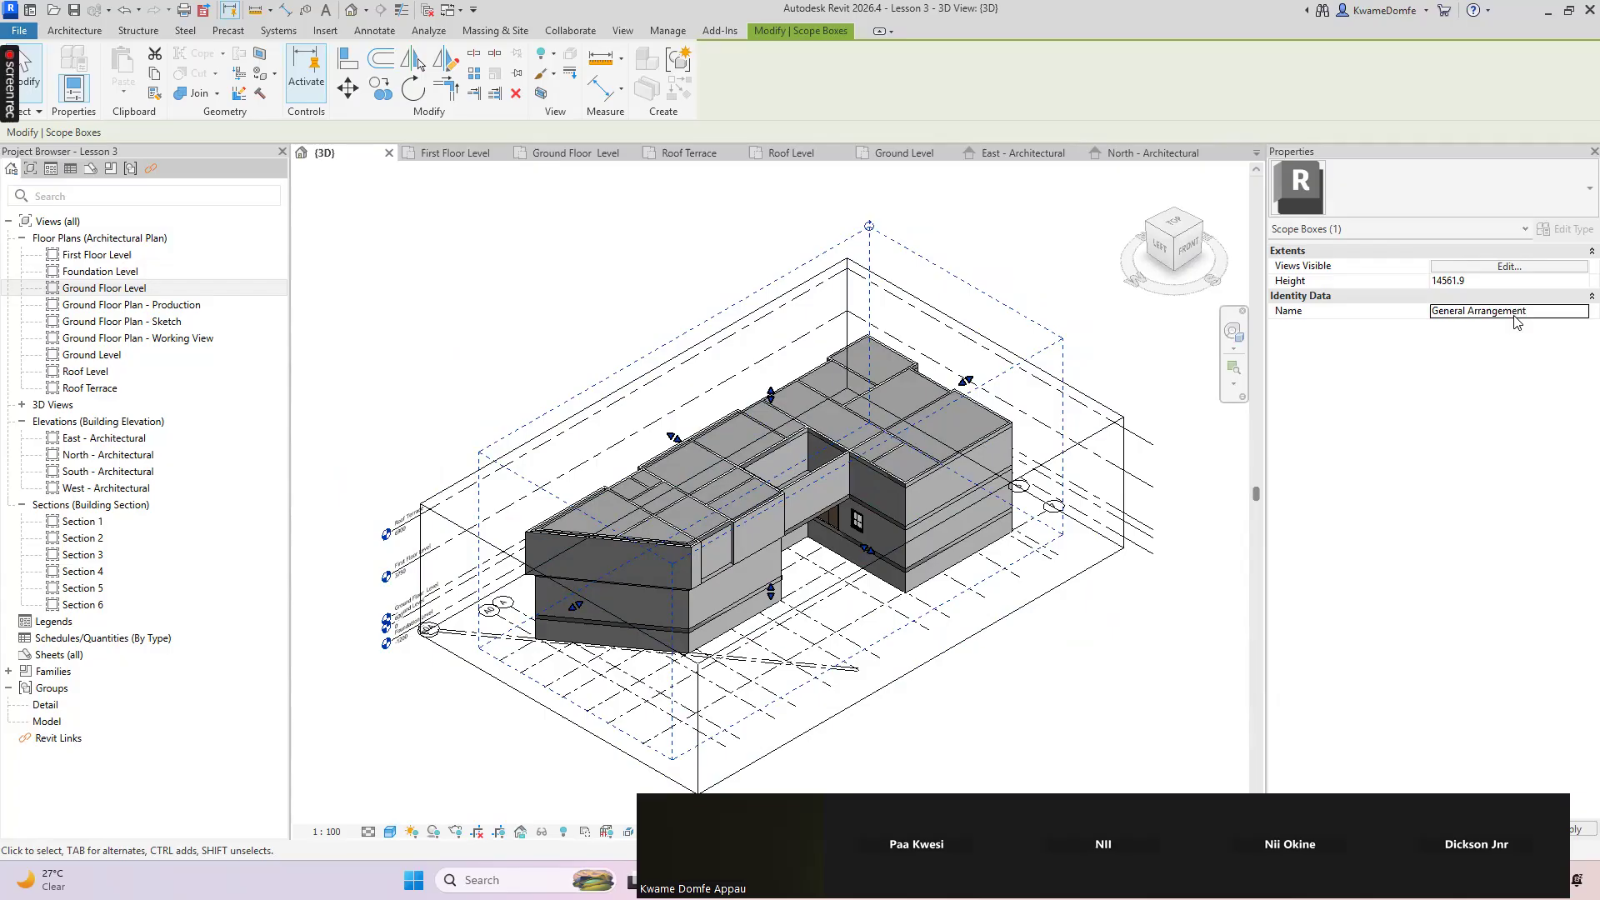
pyautogui.click(544, 329)
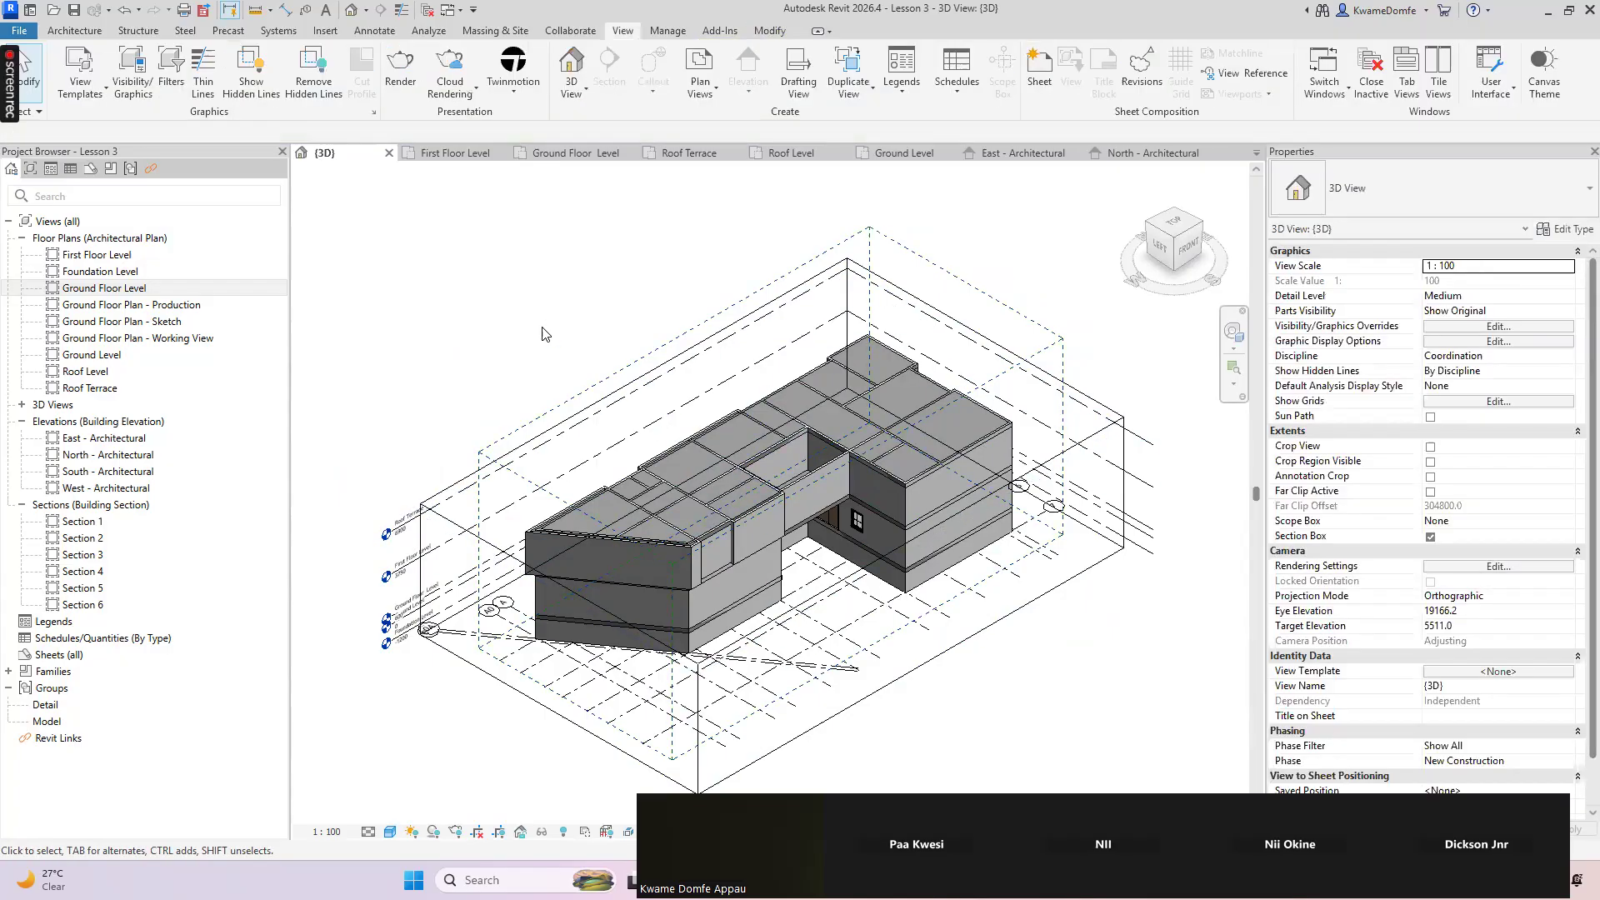
# Review the General Arrangement scope box against the grids and levels from the front, top and front-right corner, leaving it deselected
pyautogui.scroll(-2, 654, 410)
pyautogui.scroll(-2, 688, 443)
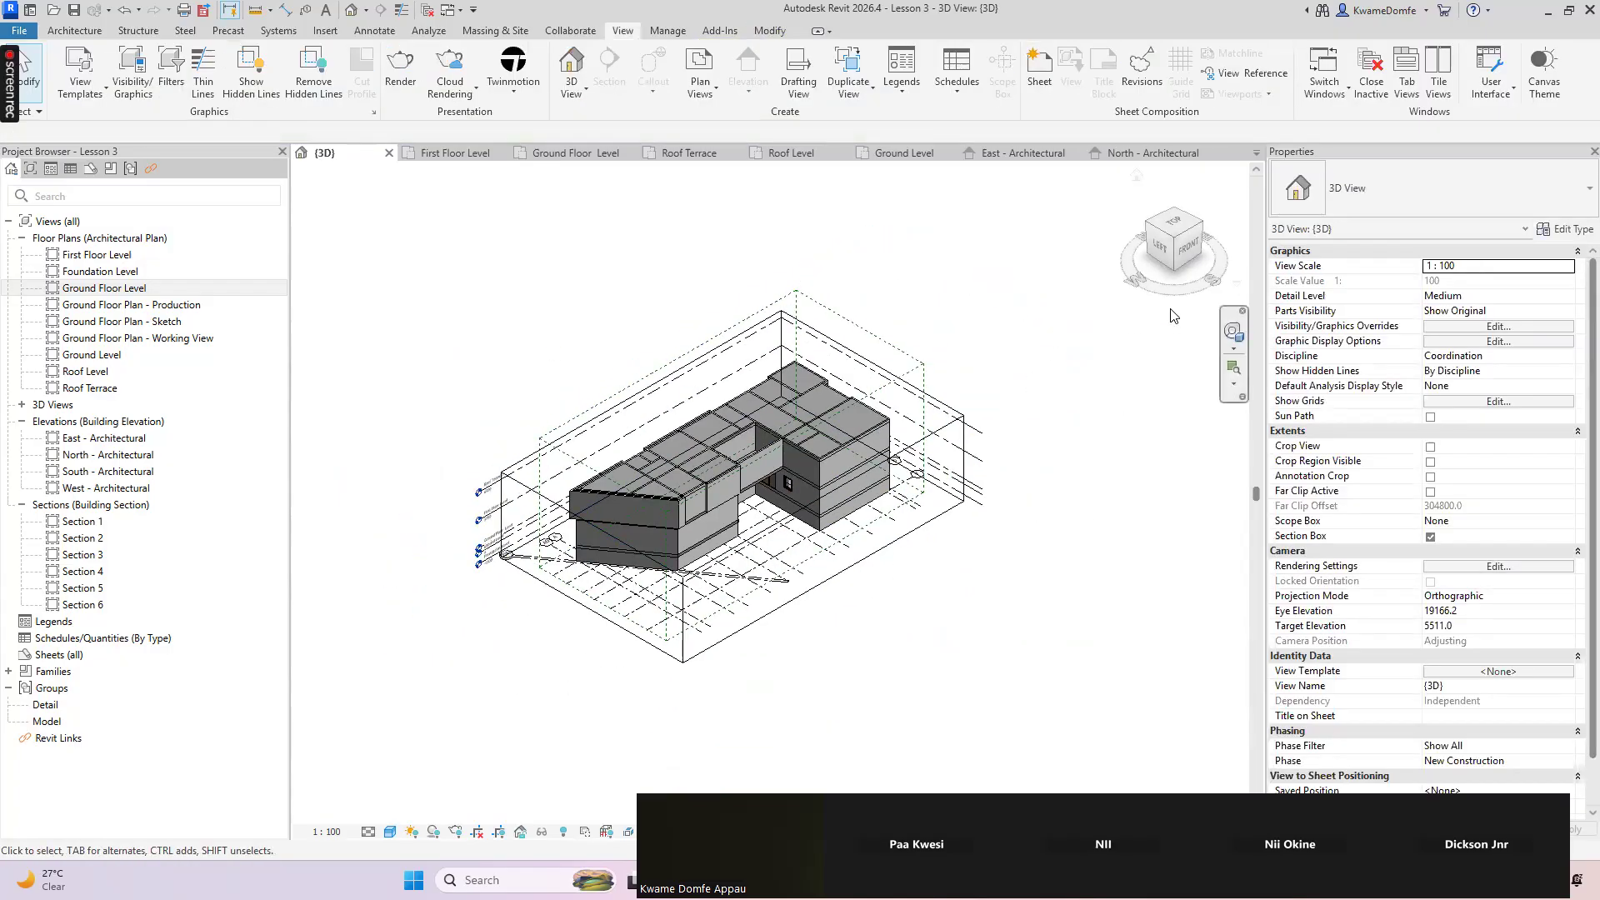
pyautogui.click(1186, 247)
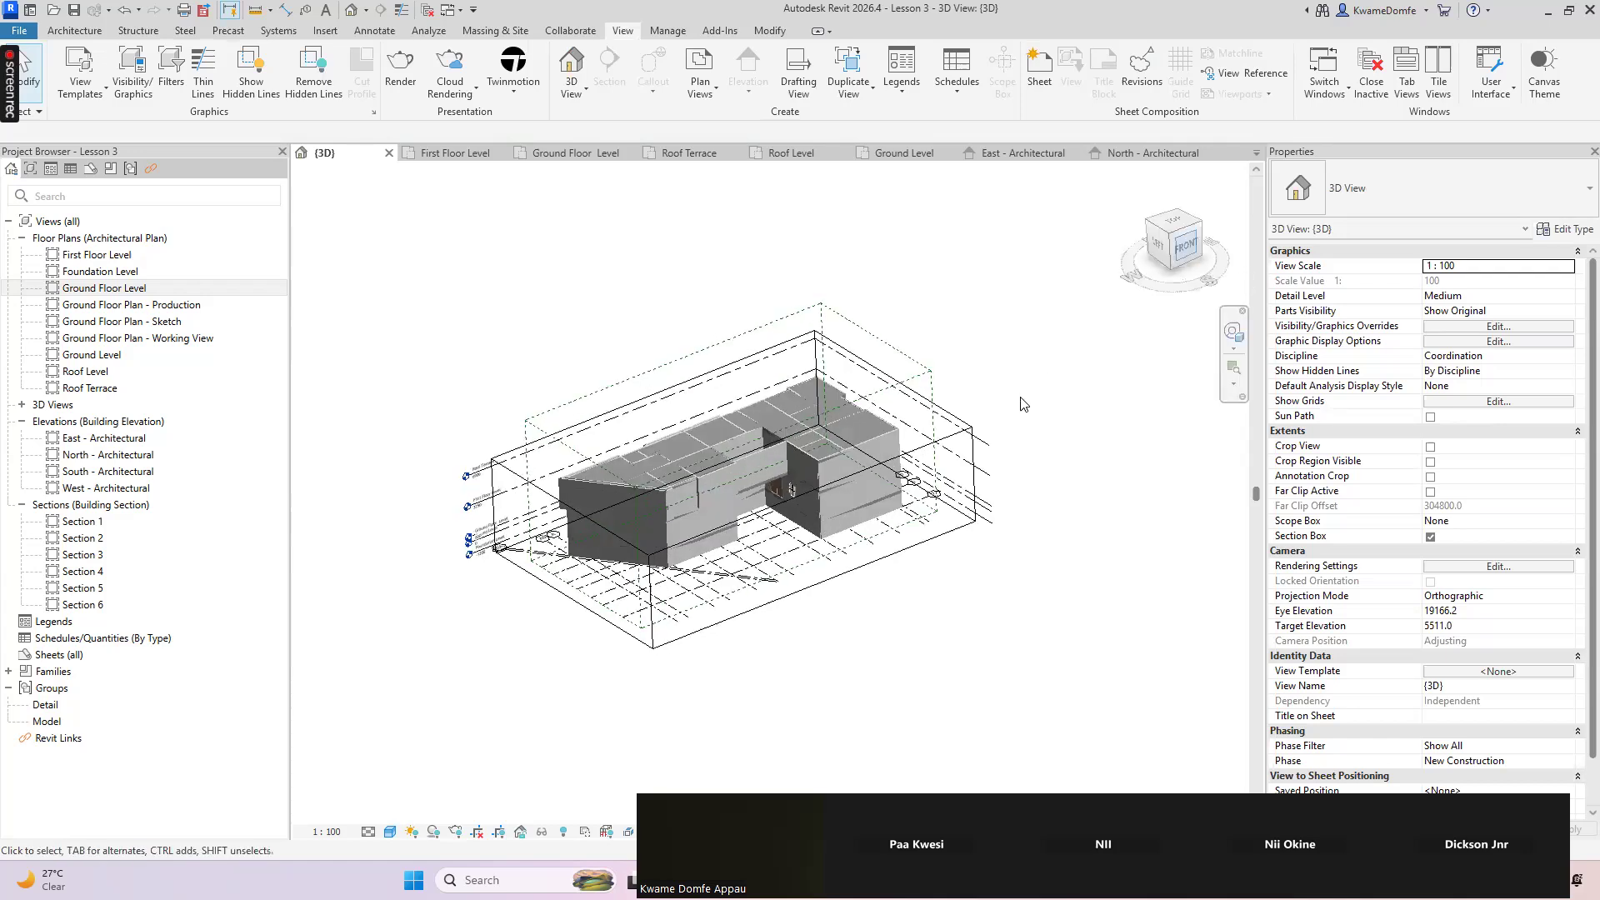
pyautogui.moveTo(787, 589); pyautogui.dragTo(813, 597, button='middle')
pyautogui.scroll(3, 816, 587)
pyautogui.scroll(-3, 597, 568)
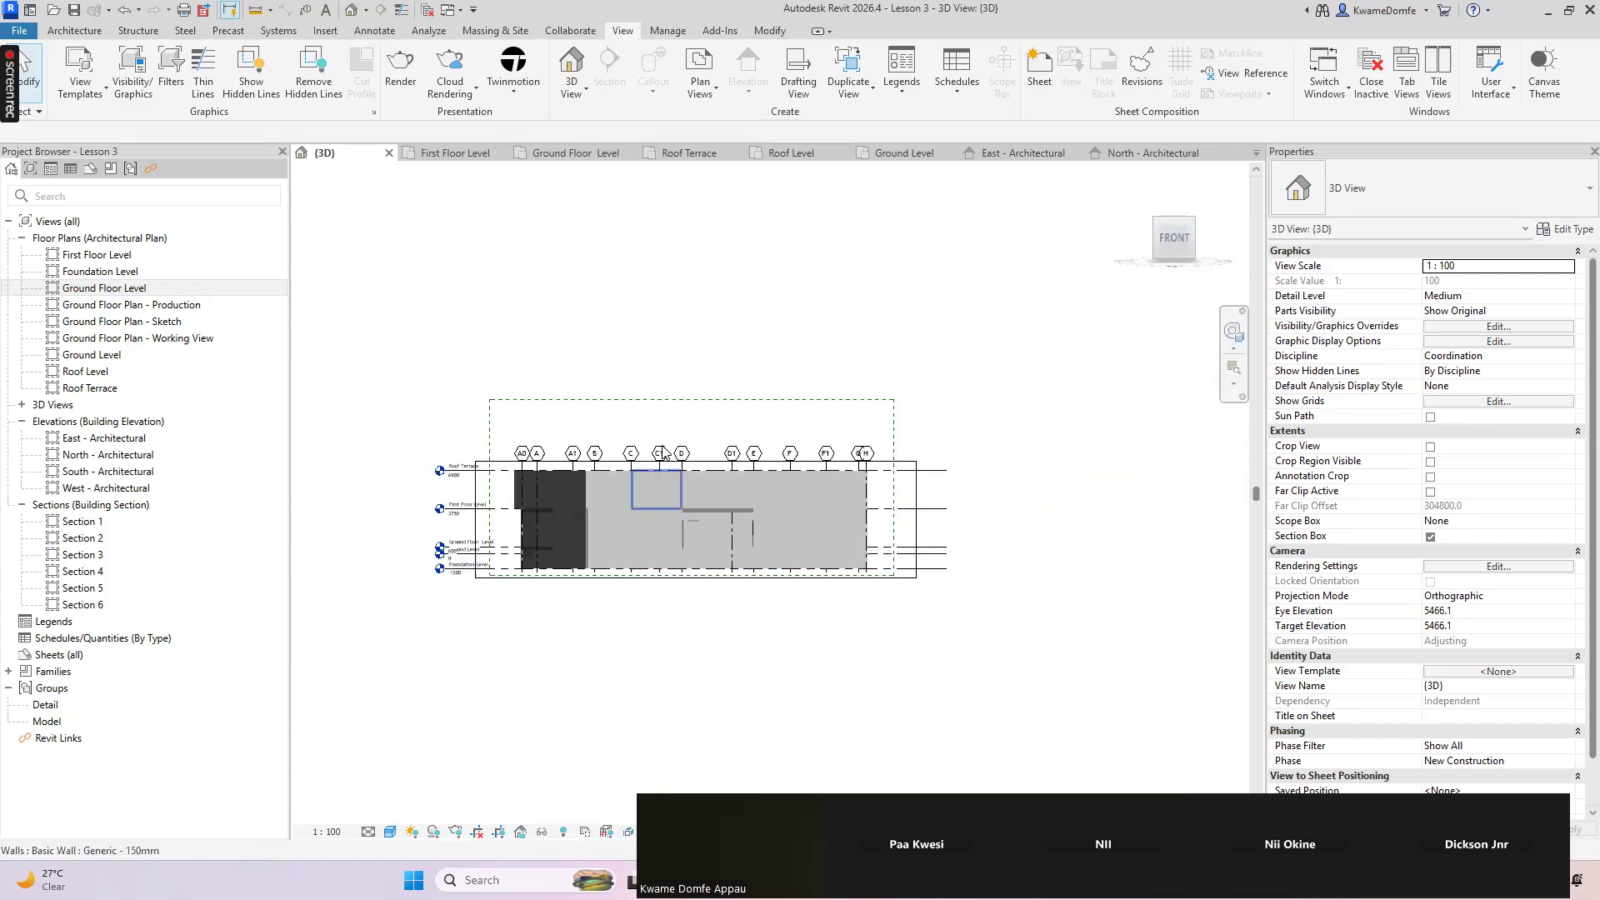
pyautogui.scroll(3, 674, 441)
pyautogui.click(674, 408)
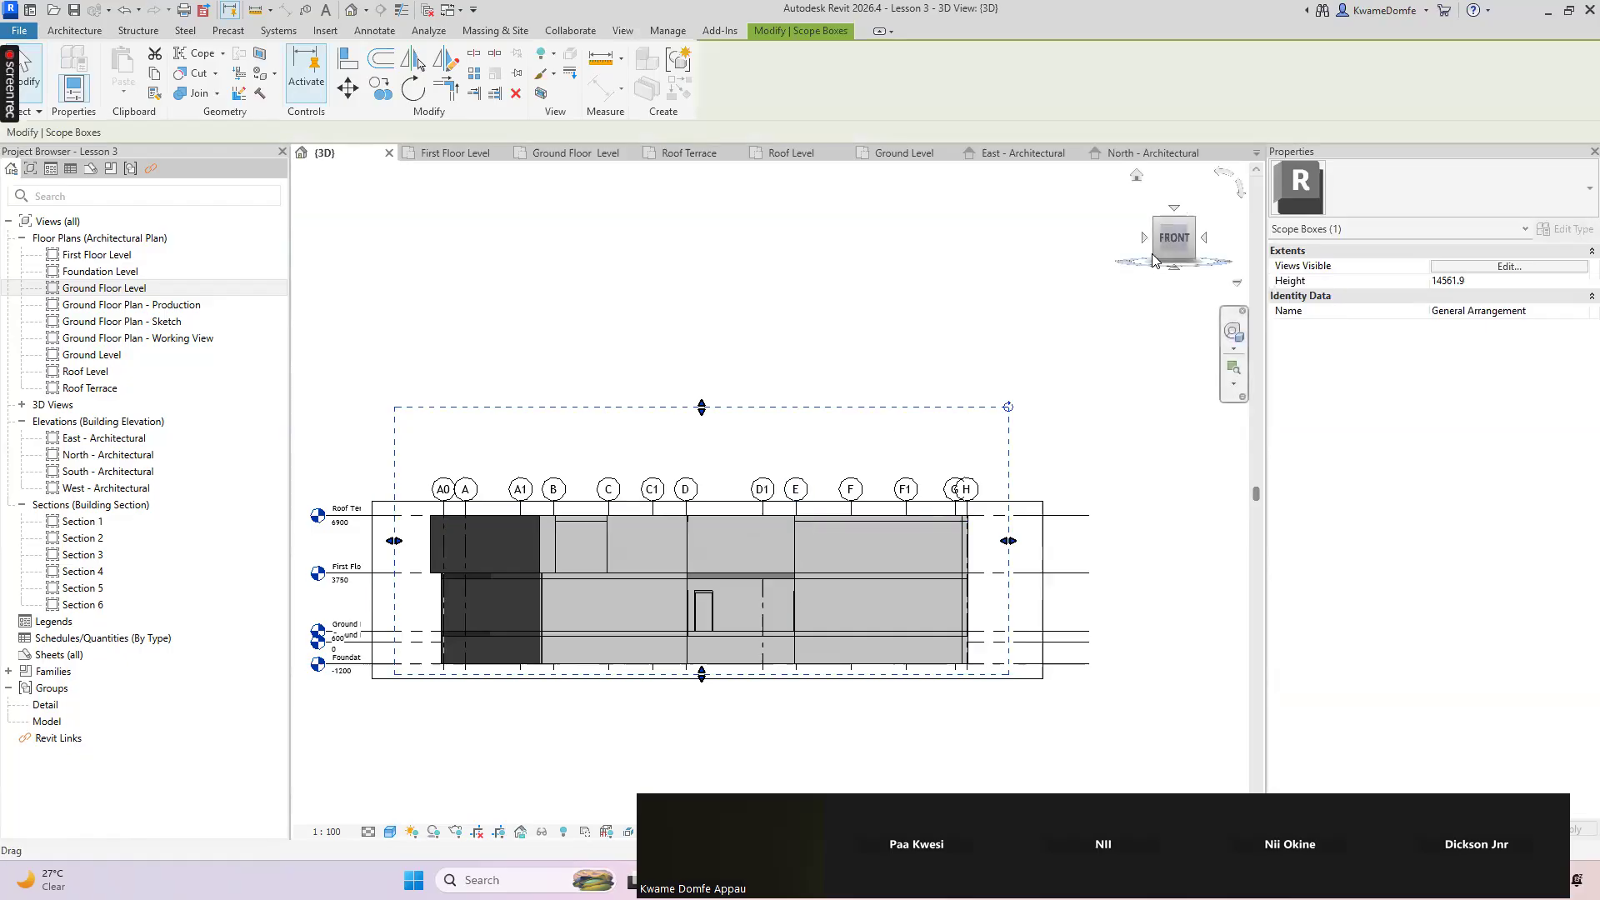
pyautogui.click(1174, 212)
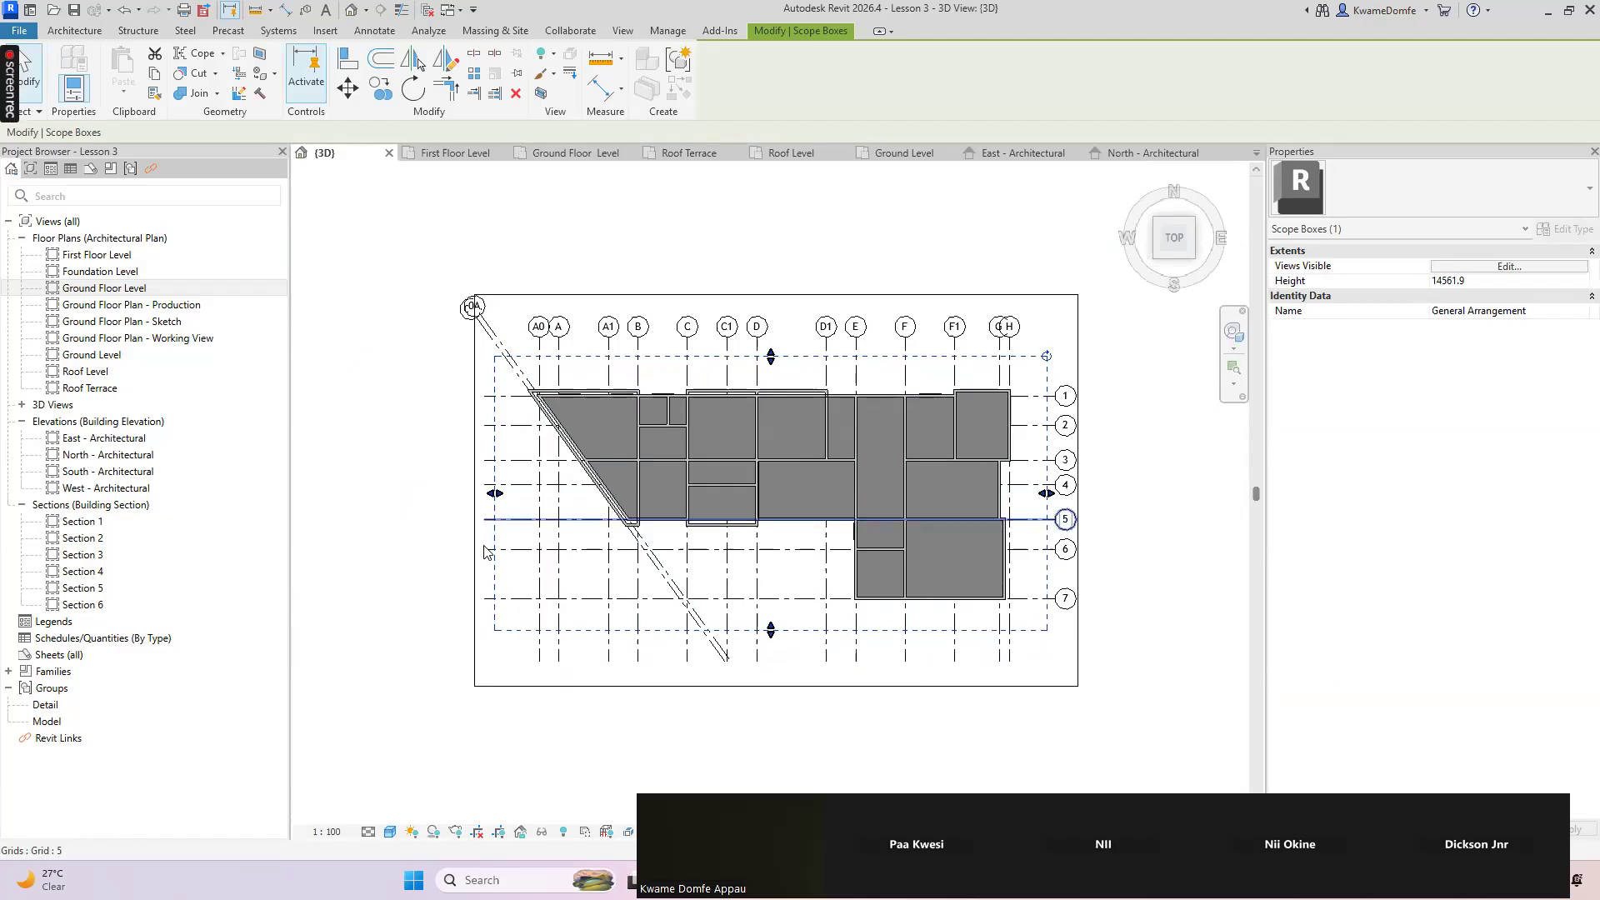
pyautogui.click(1195, 265)
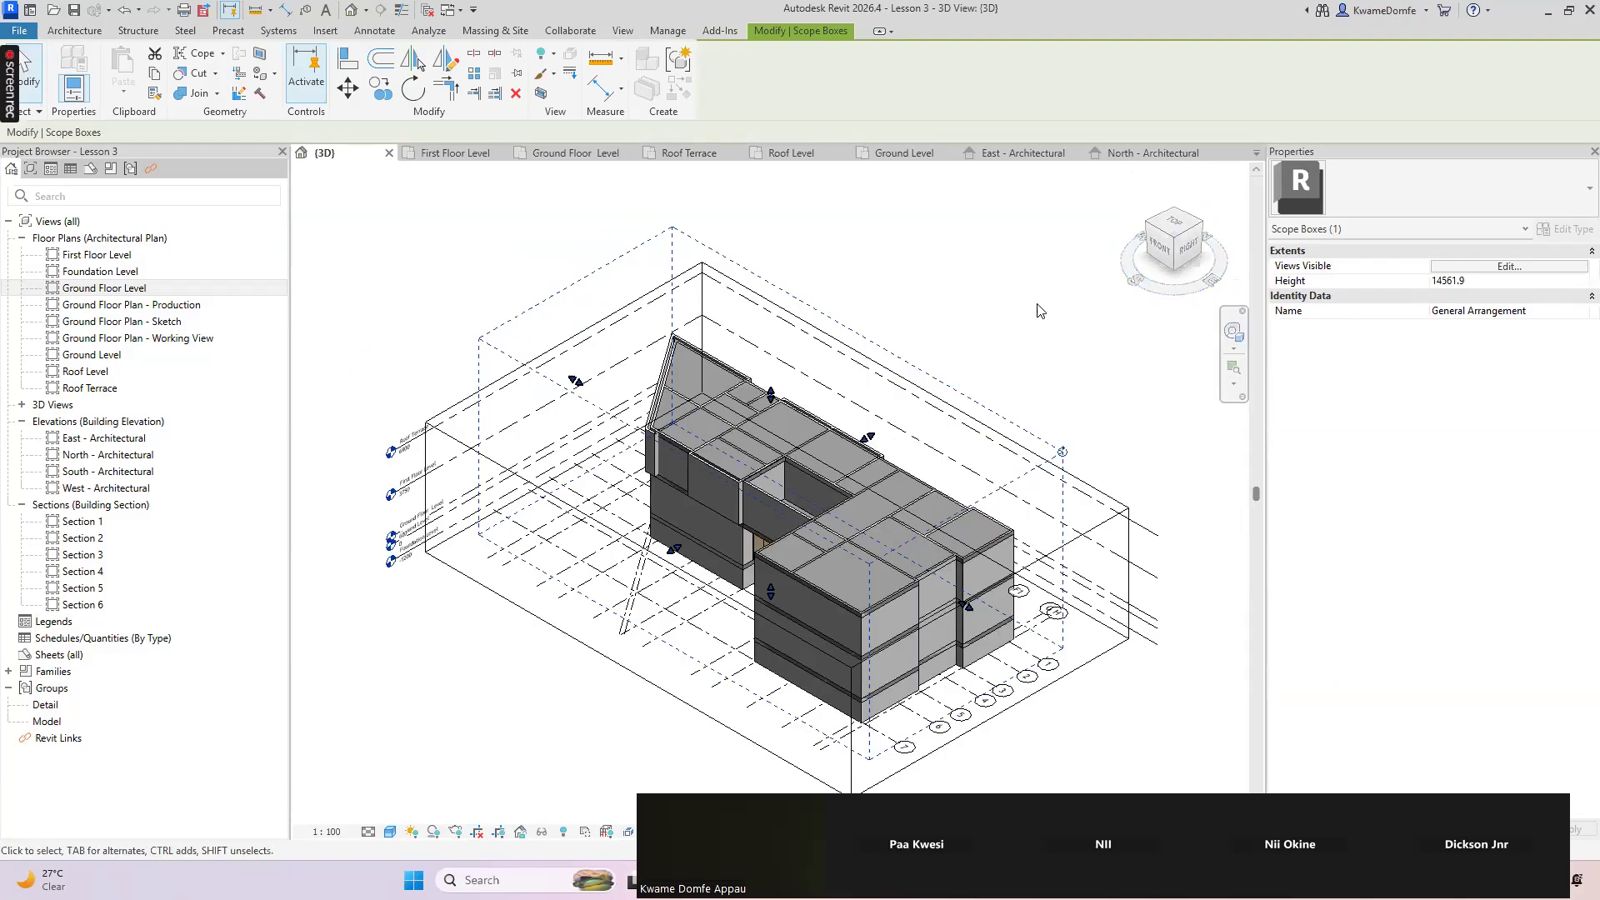
pyautogui.press('Escape')
# Delete the General Arrangement scope box and turn off the section box in the 3D view
pyautogui.scroll(-3, 848, 667)
pyautogui.scroll(3, 845, 769)
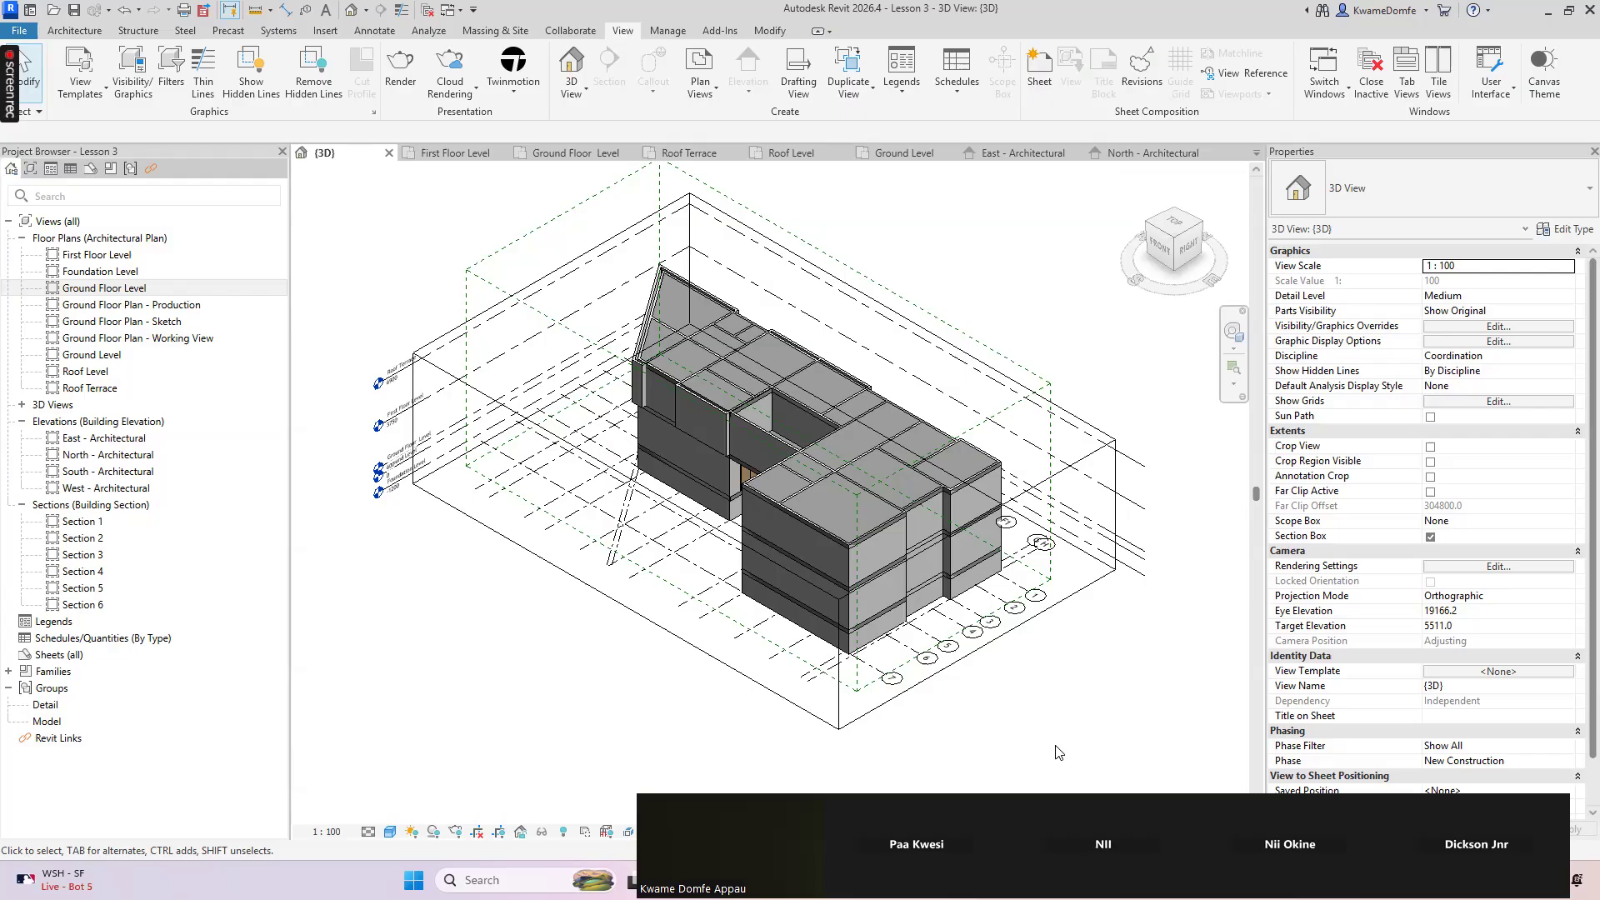
pyautogui.click(1014, 405)
pyautogui.press('Escape')
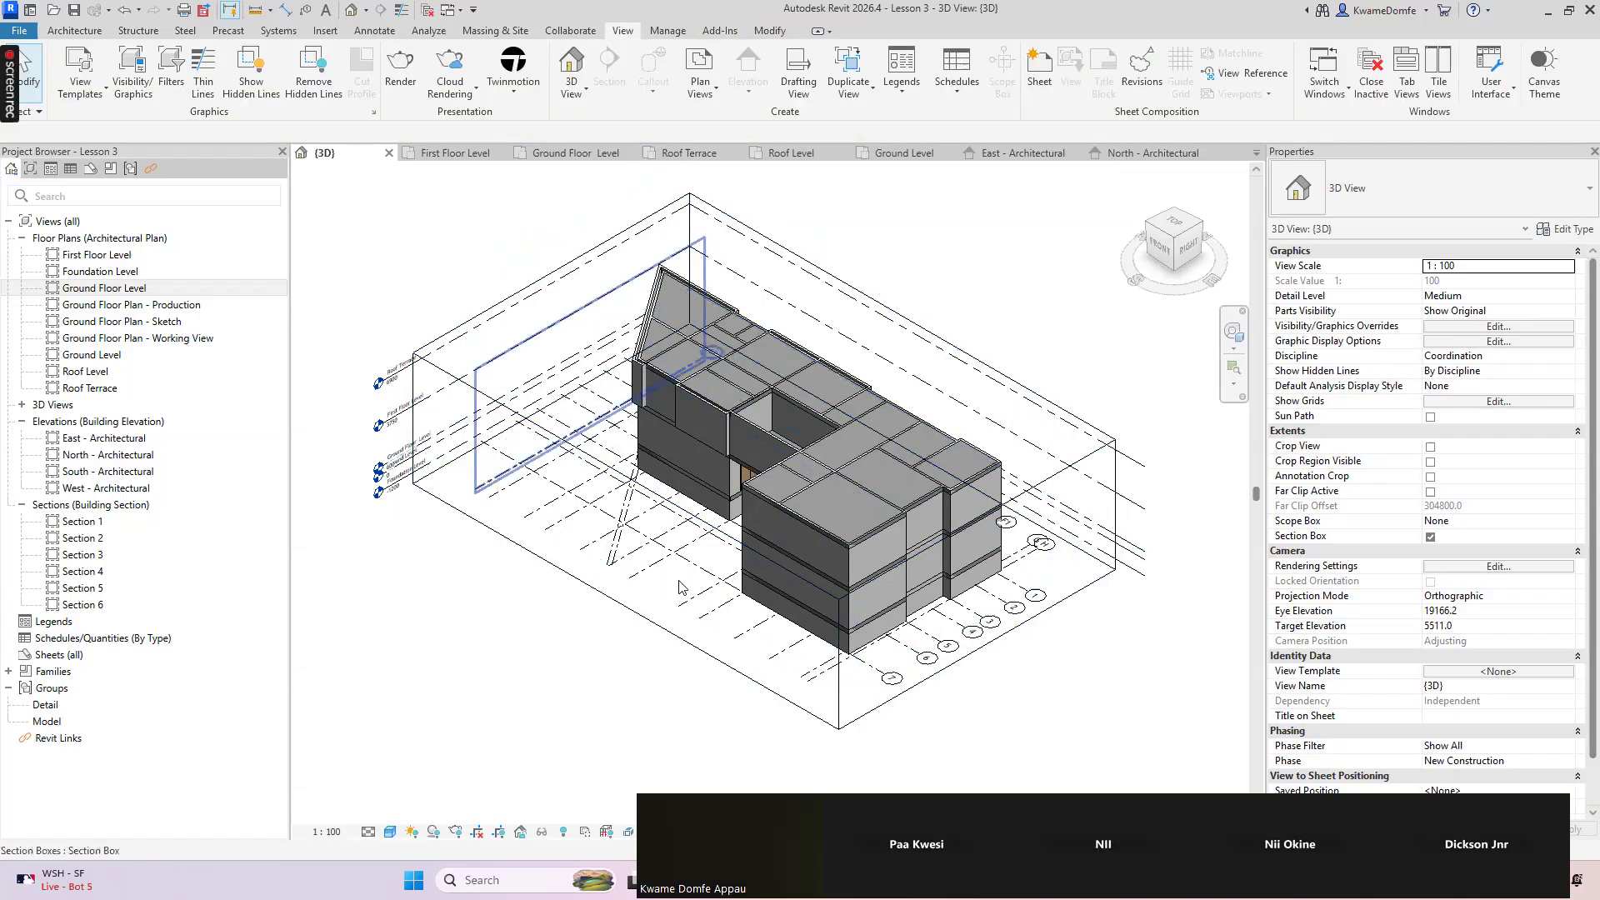
pyautogui.click(1431, 536)
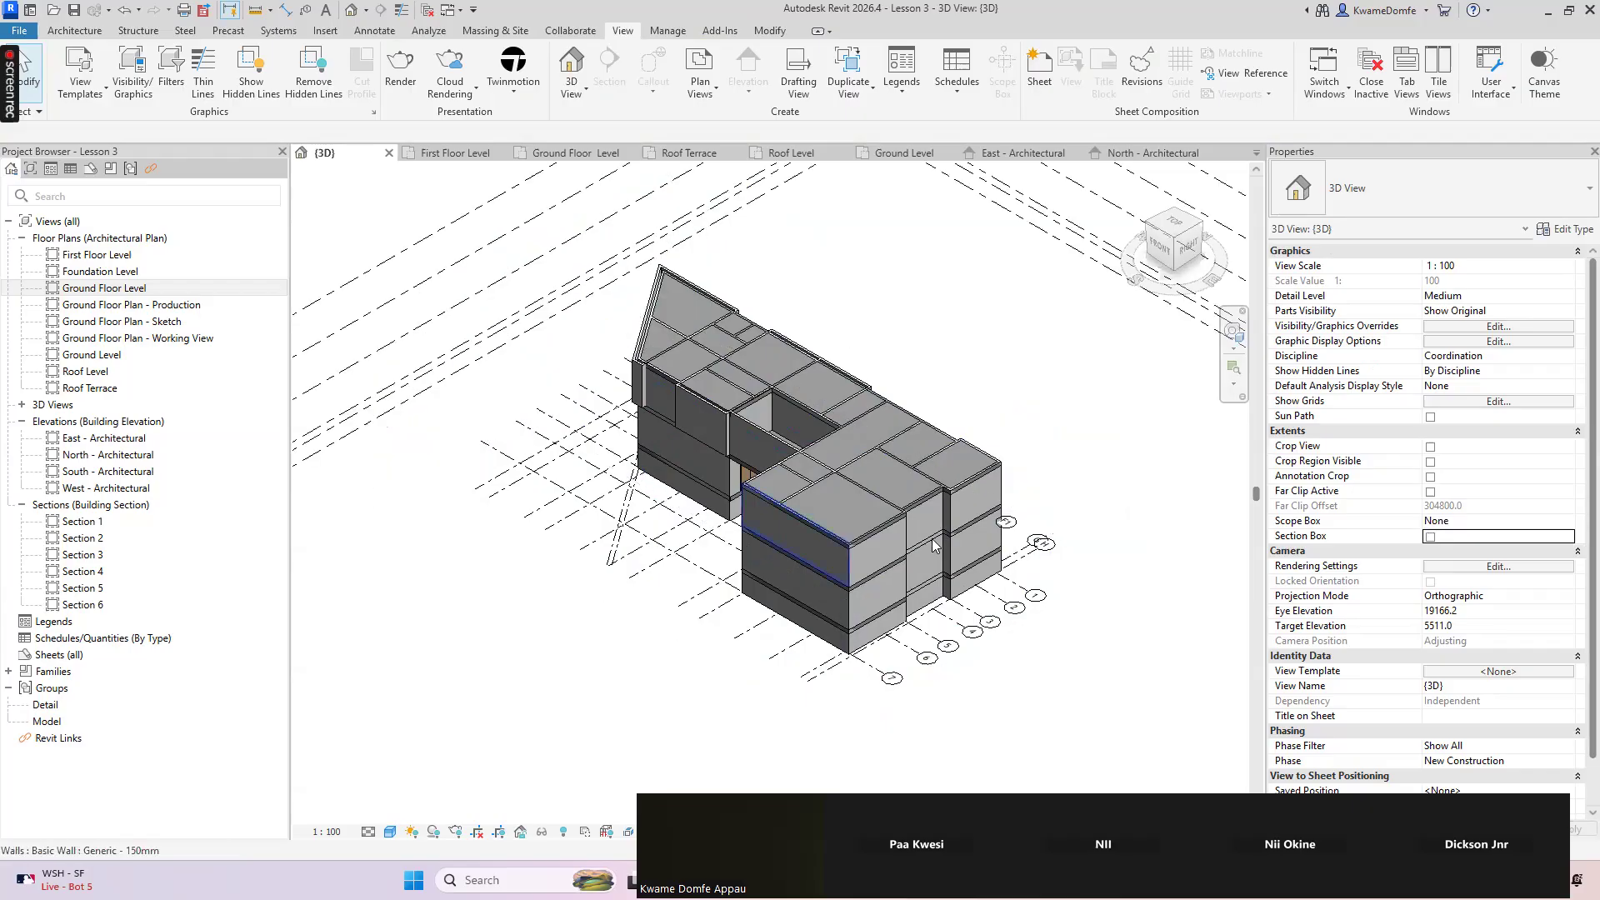
pyautogui.scroll(-2, 525, 587)
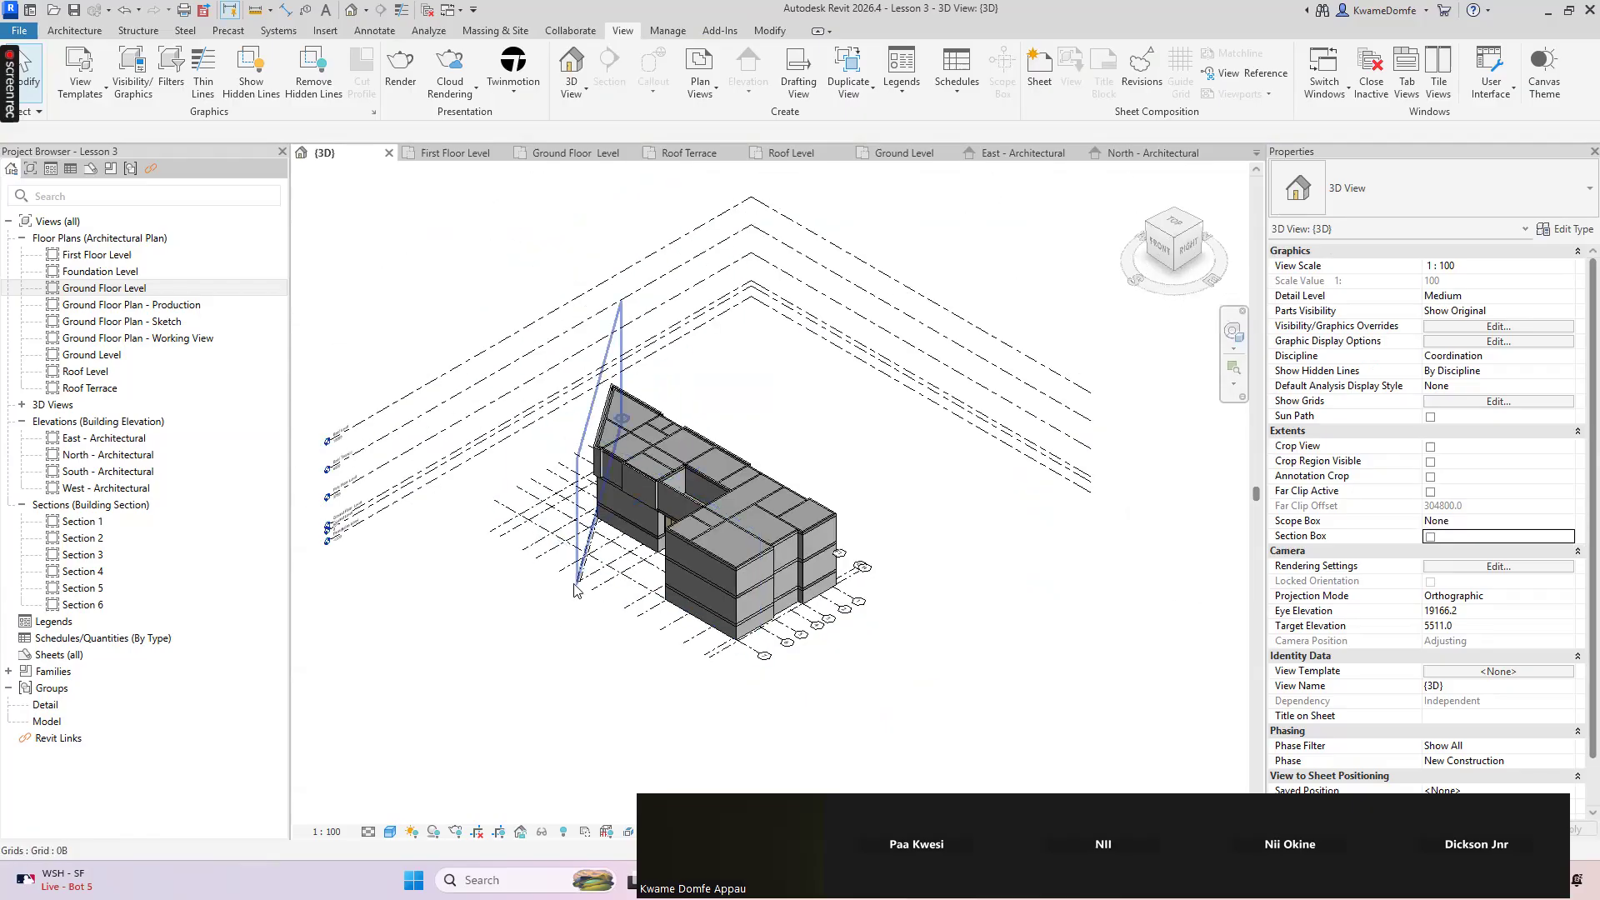
# Open the Ground Floor Level plan and draw a scope box around the whole building, just inside the grid bubbles
pyautogui.doubleClick(103, 292)
pyautogui.moveTo(775, 558); pyautogui.dragTo(722, 535, button='middle')
pyautogui.scroll(3, 721, 536)
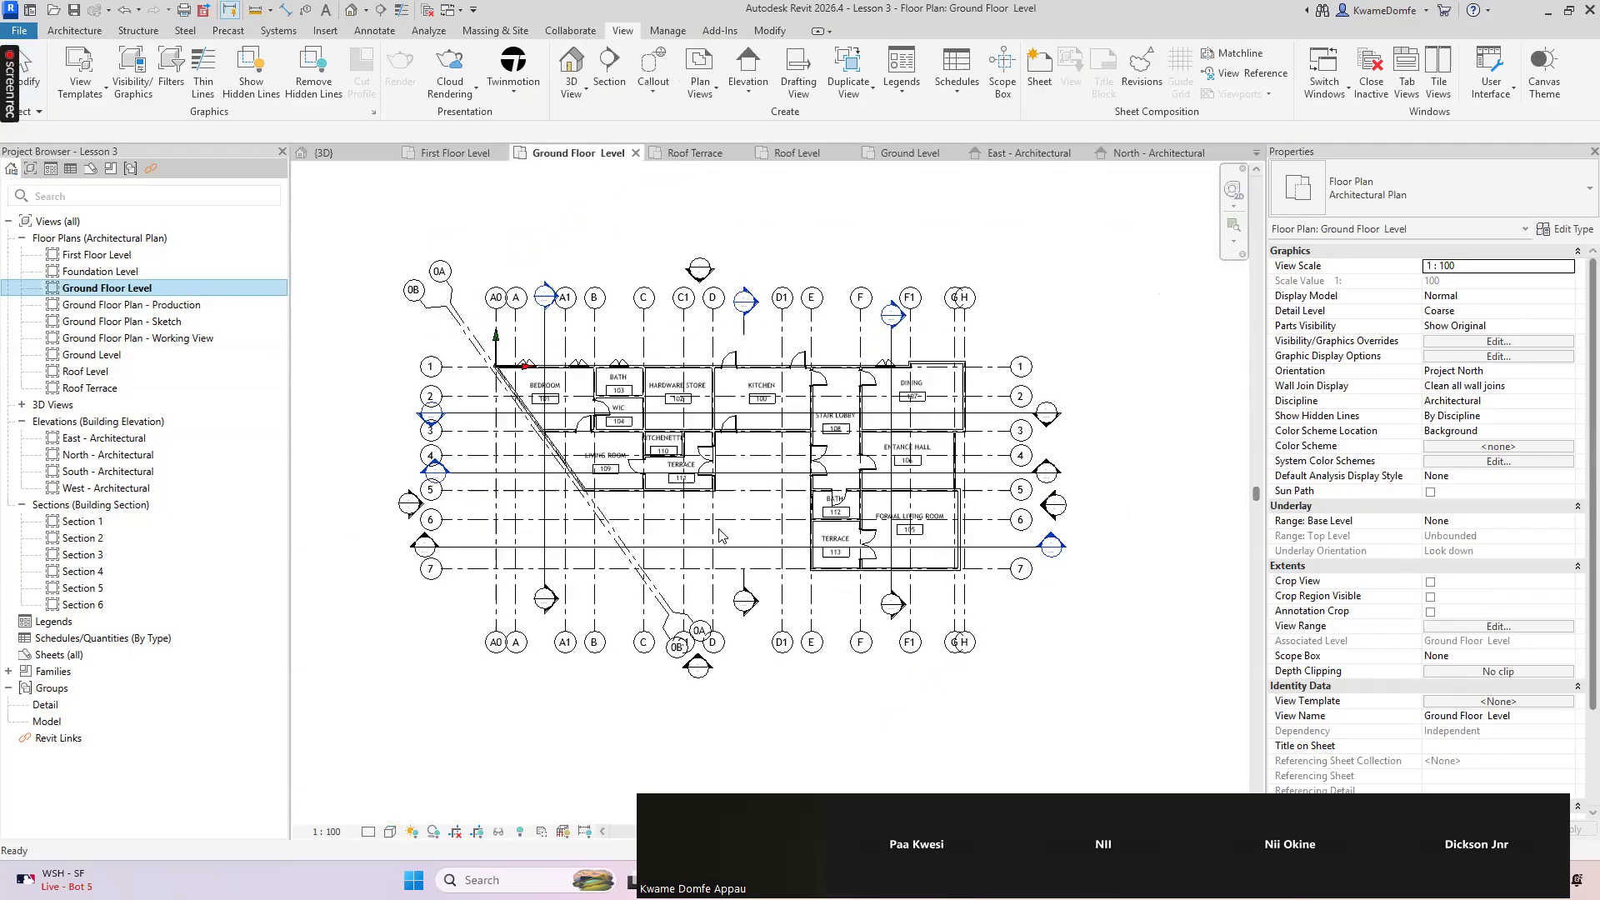
pyautogui.scroll(1, 675, 480)
pyautogui.scroll(-1, 799, 519)
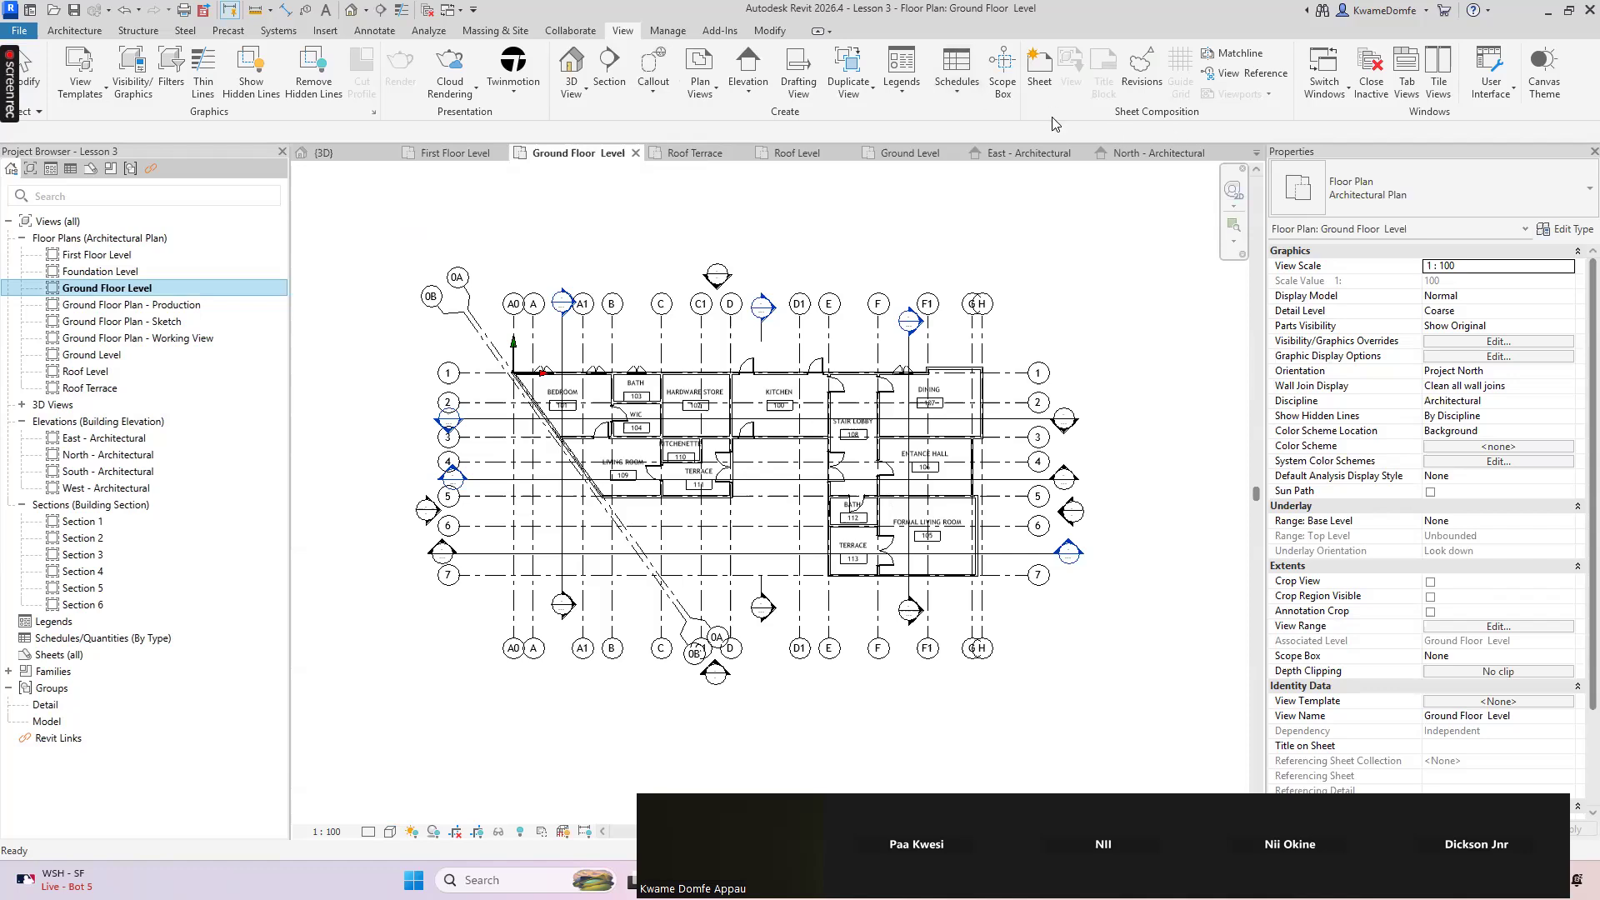
pyautogui.click(999, 71)
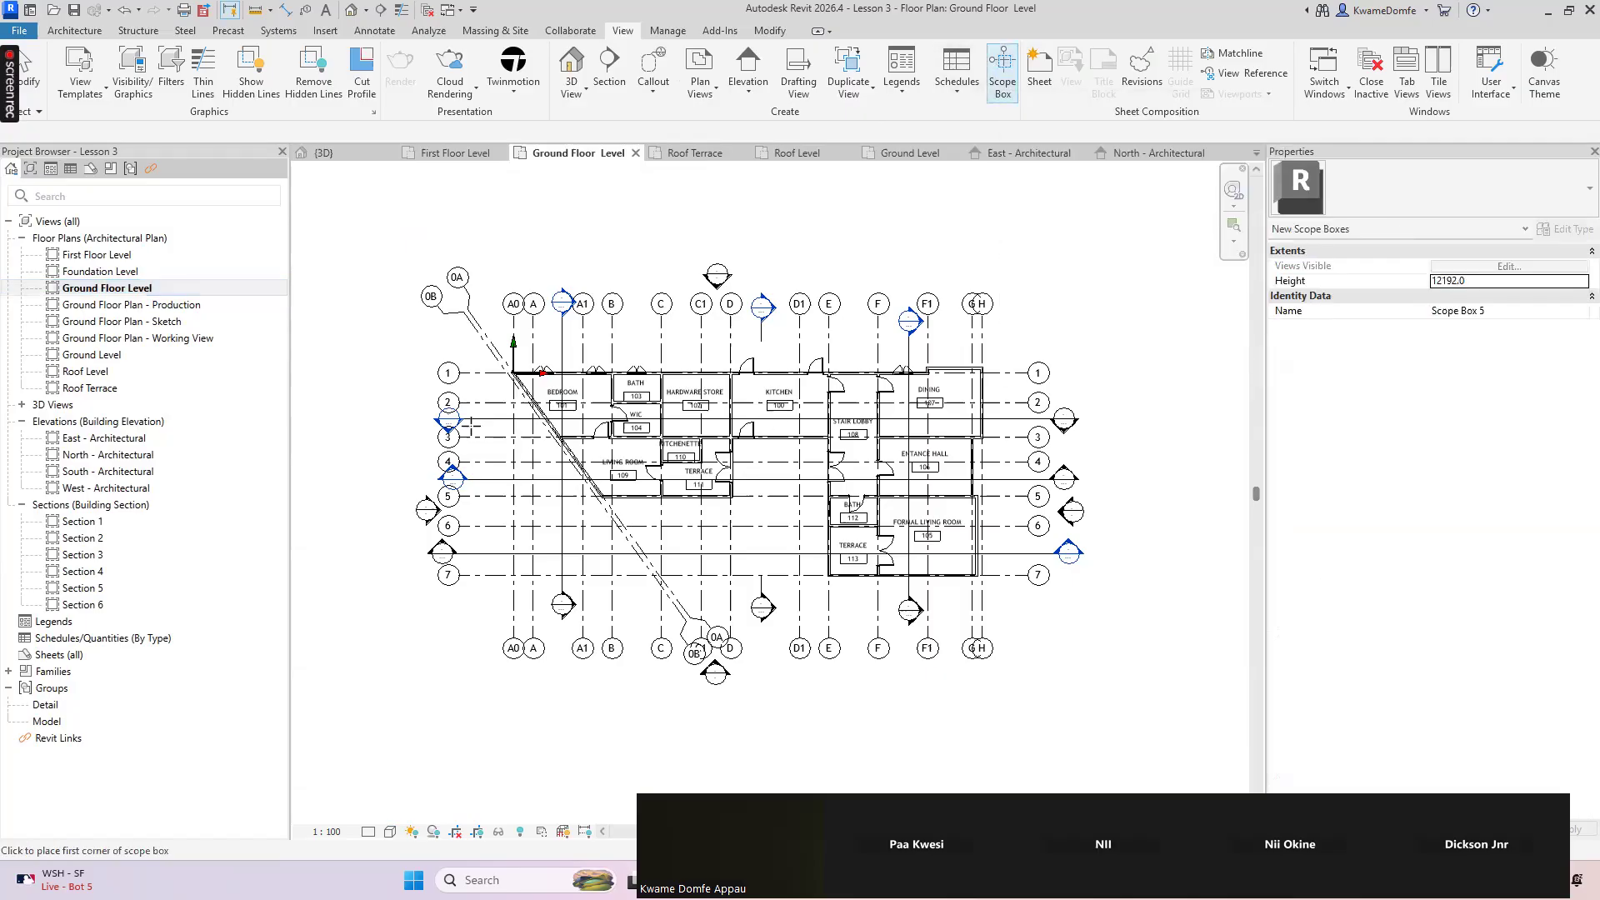
pyautogui.click(479, 332)
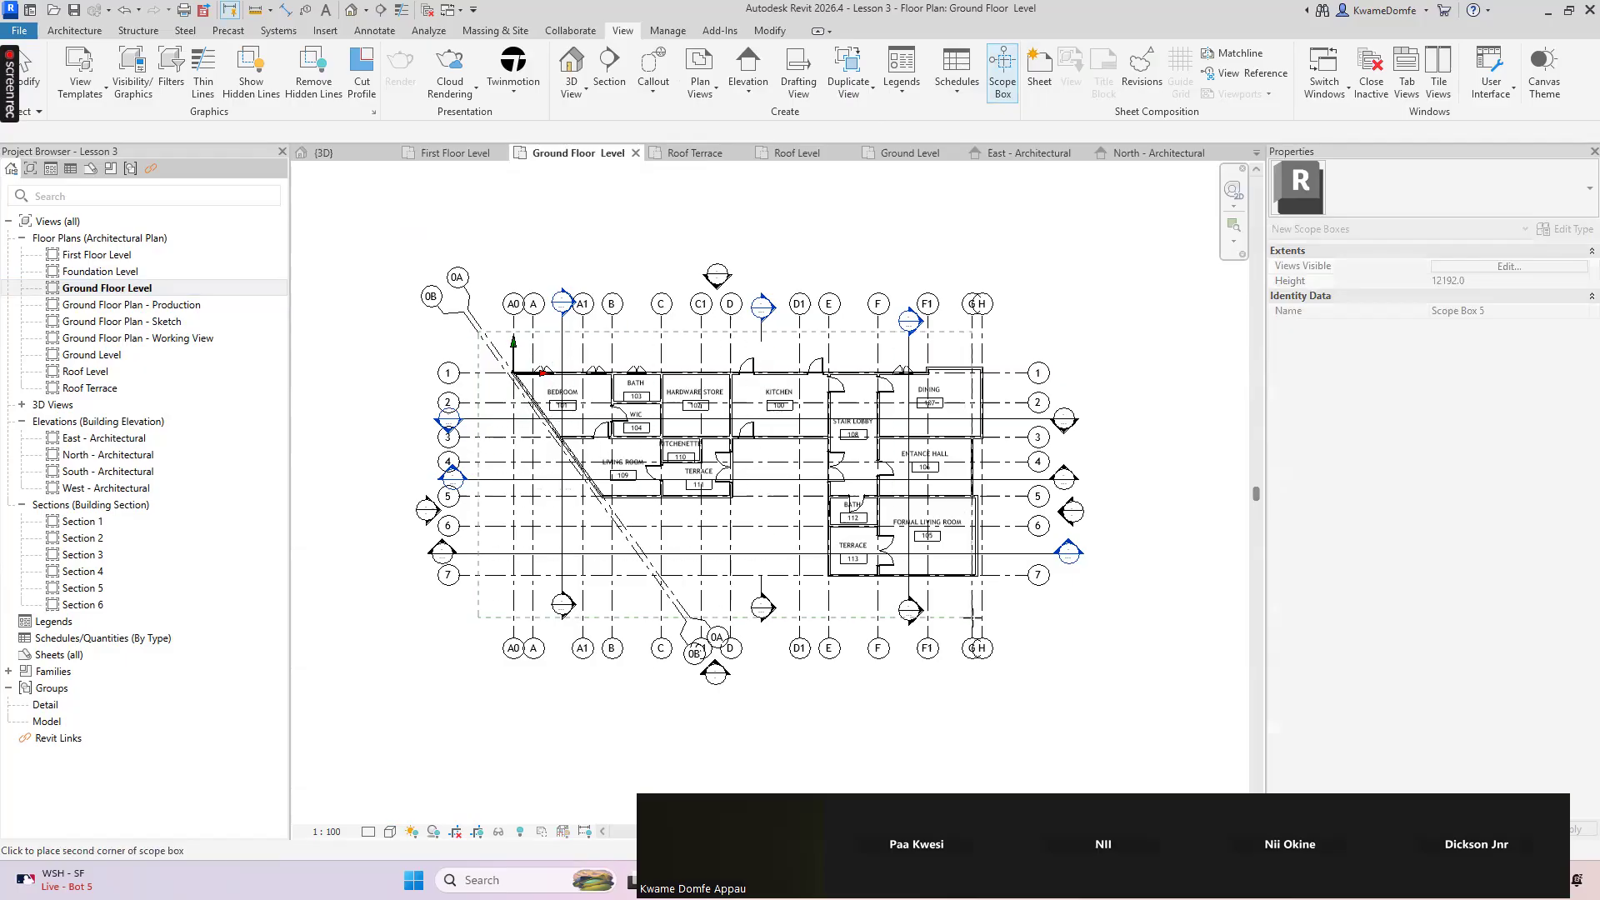
pyautogui.click(1022, 622)
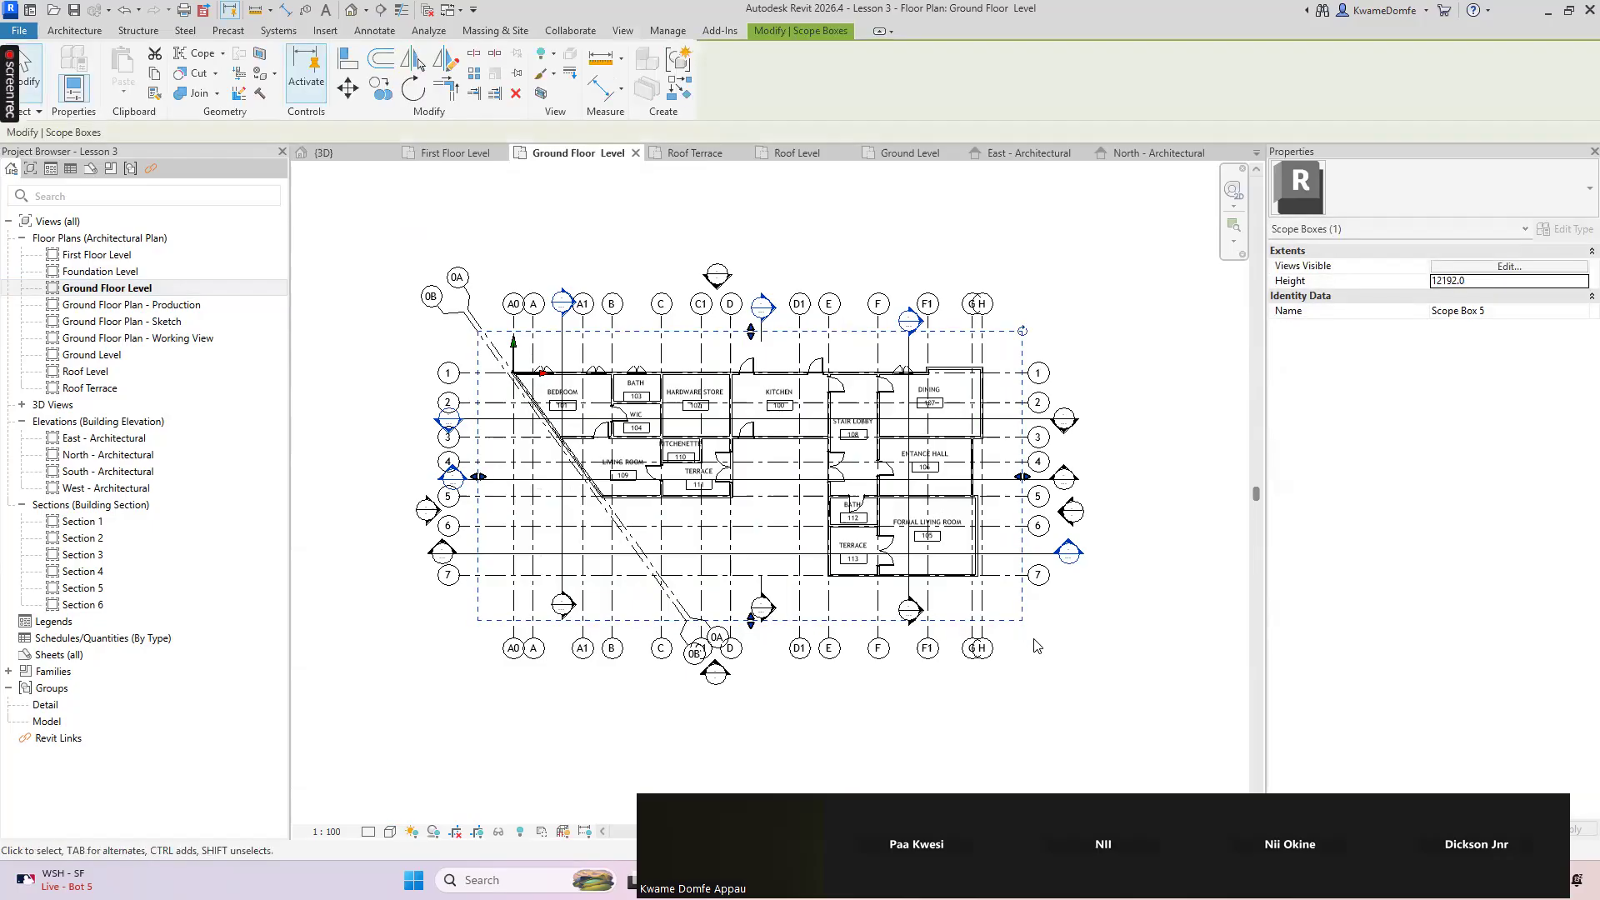
pyautogui.scroll(1, 937, 487)
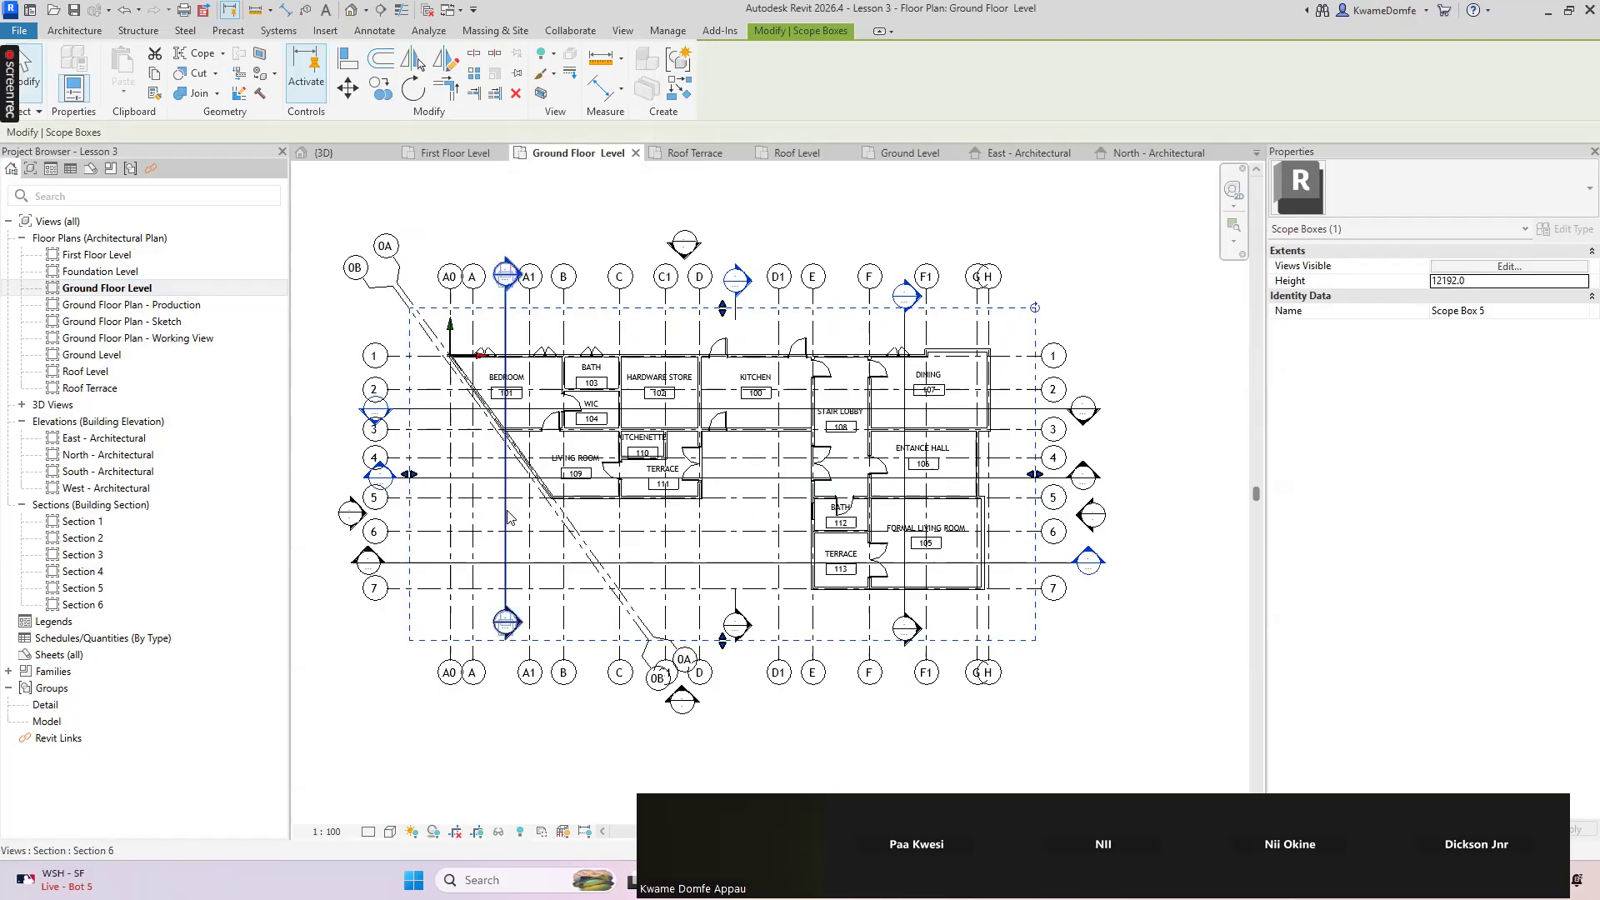
# Open the default 3D view and orient the model to the front to show the scope box against the levels
pyautogui.click(350, 11)
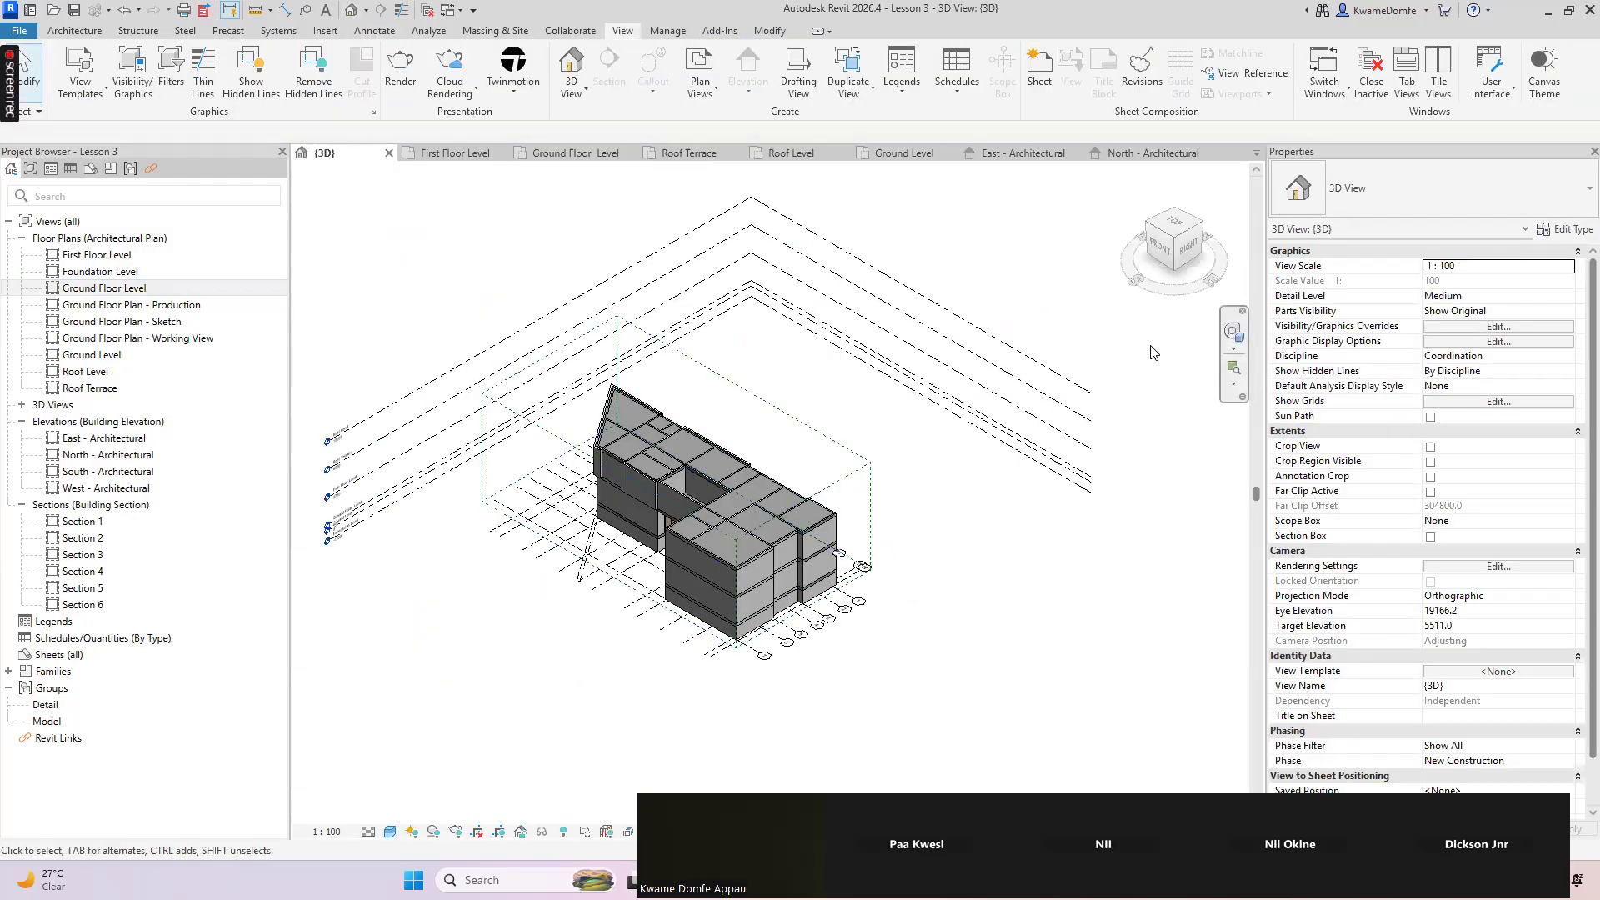
pyautogui.click(1160, 248)
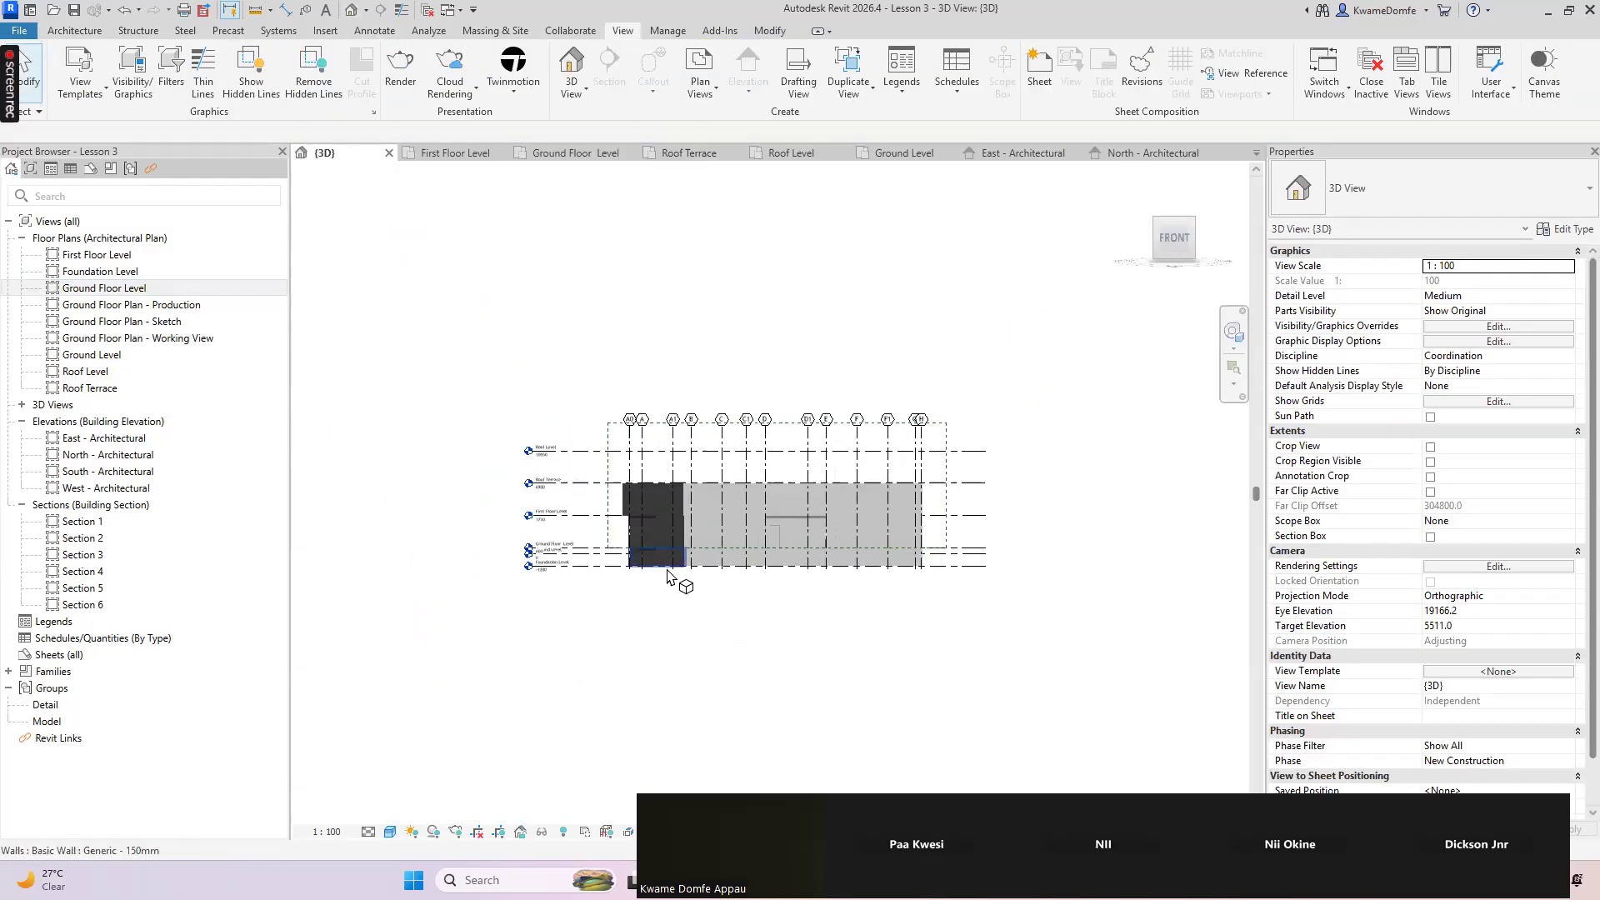
pyautogui.scroll(3, 676, 541)
pyautogui.scroll(1, 926, 486)
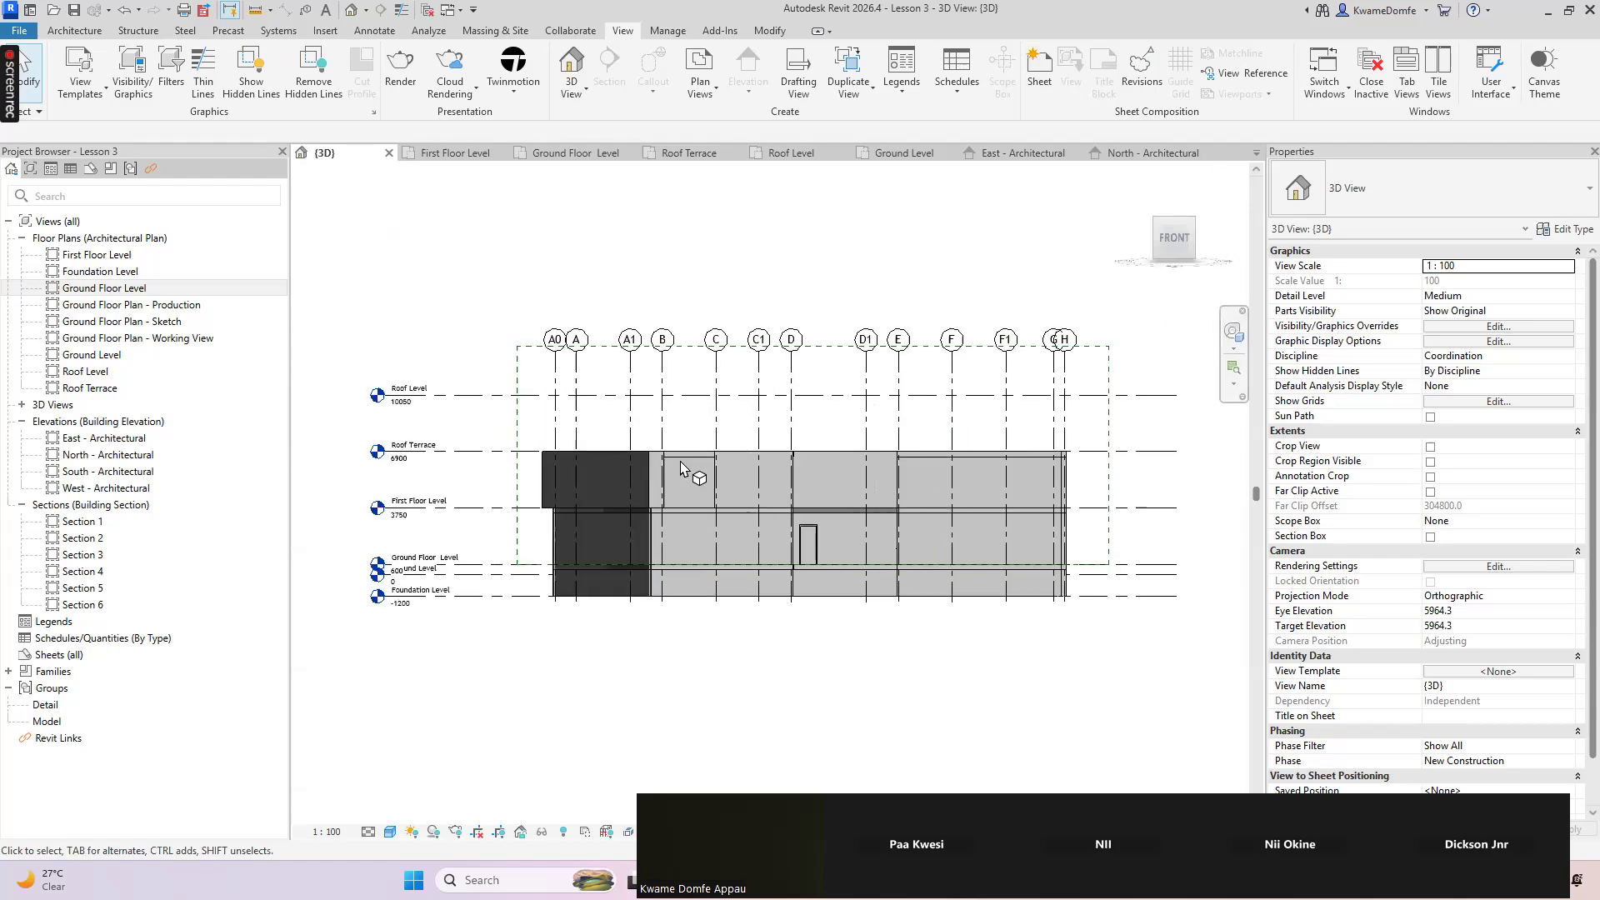
pyautogui.scroll(2, 588, 365)
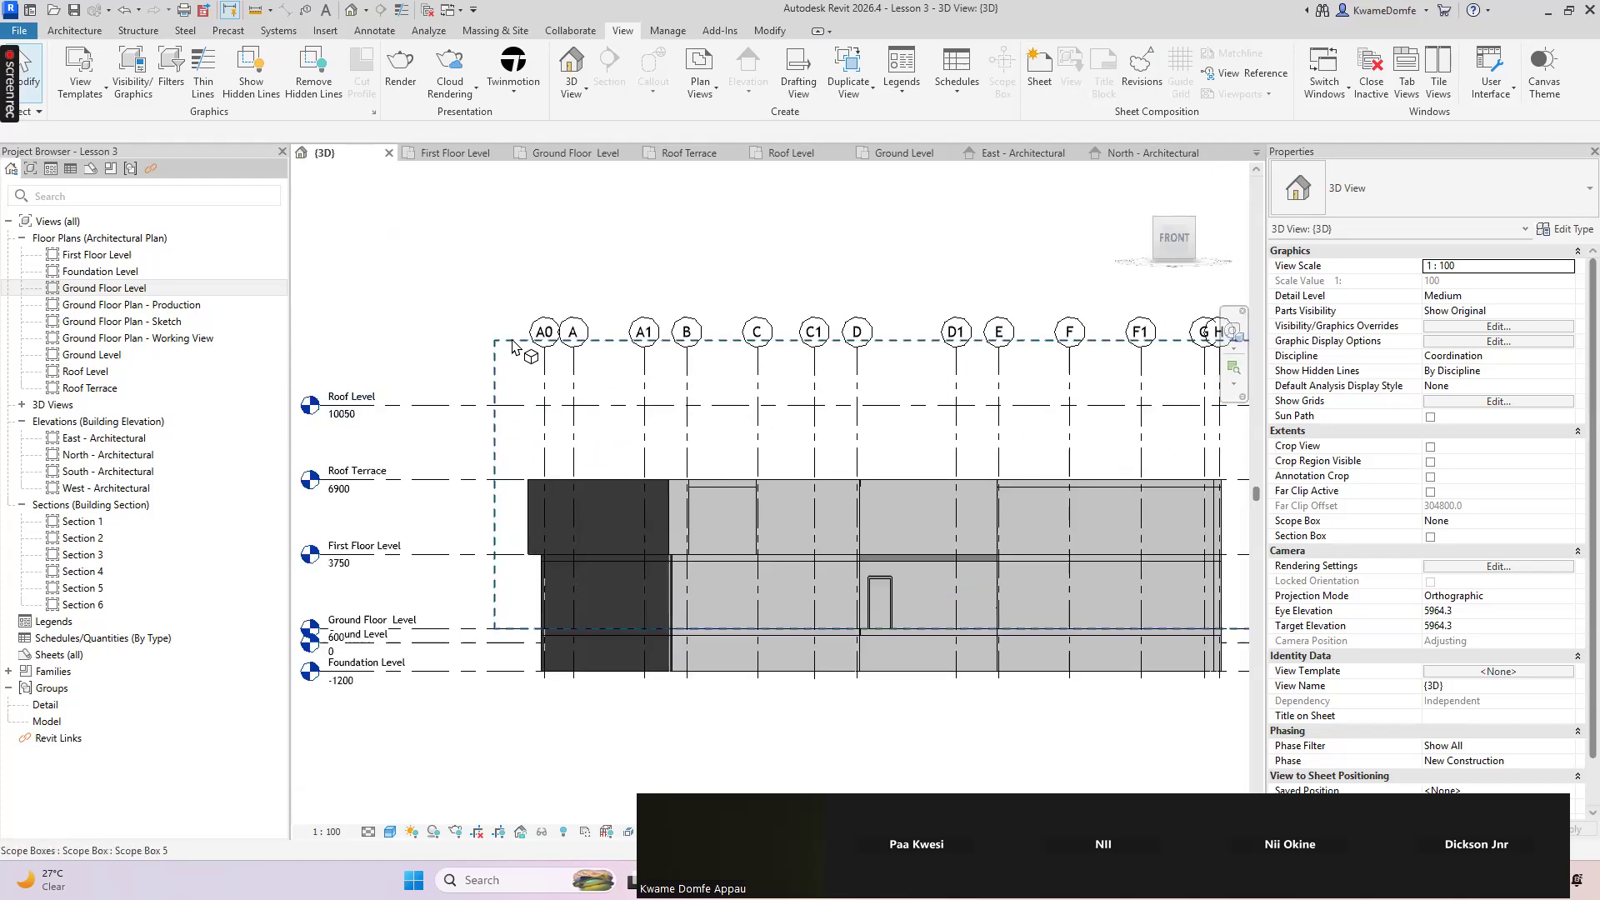
# Extend the scope box's base below the Foundation Level, giving it a height of about 14623 mm
pyautogui.click(512, 347)
pyautogui.scroll(-2, 840, 607)
pyautogui.scroll(2, 741, 530)
pyautogui.moveTo(717, 492); pyautogui.dragTo(725, 552)
pyautogui.scroll(-1, 789, 616)
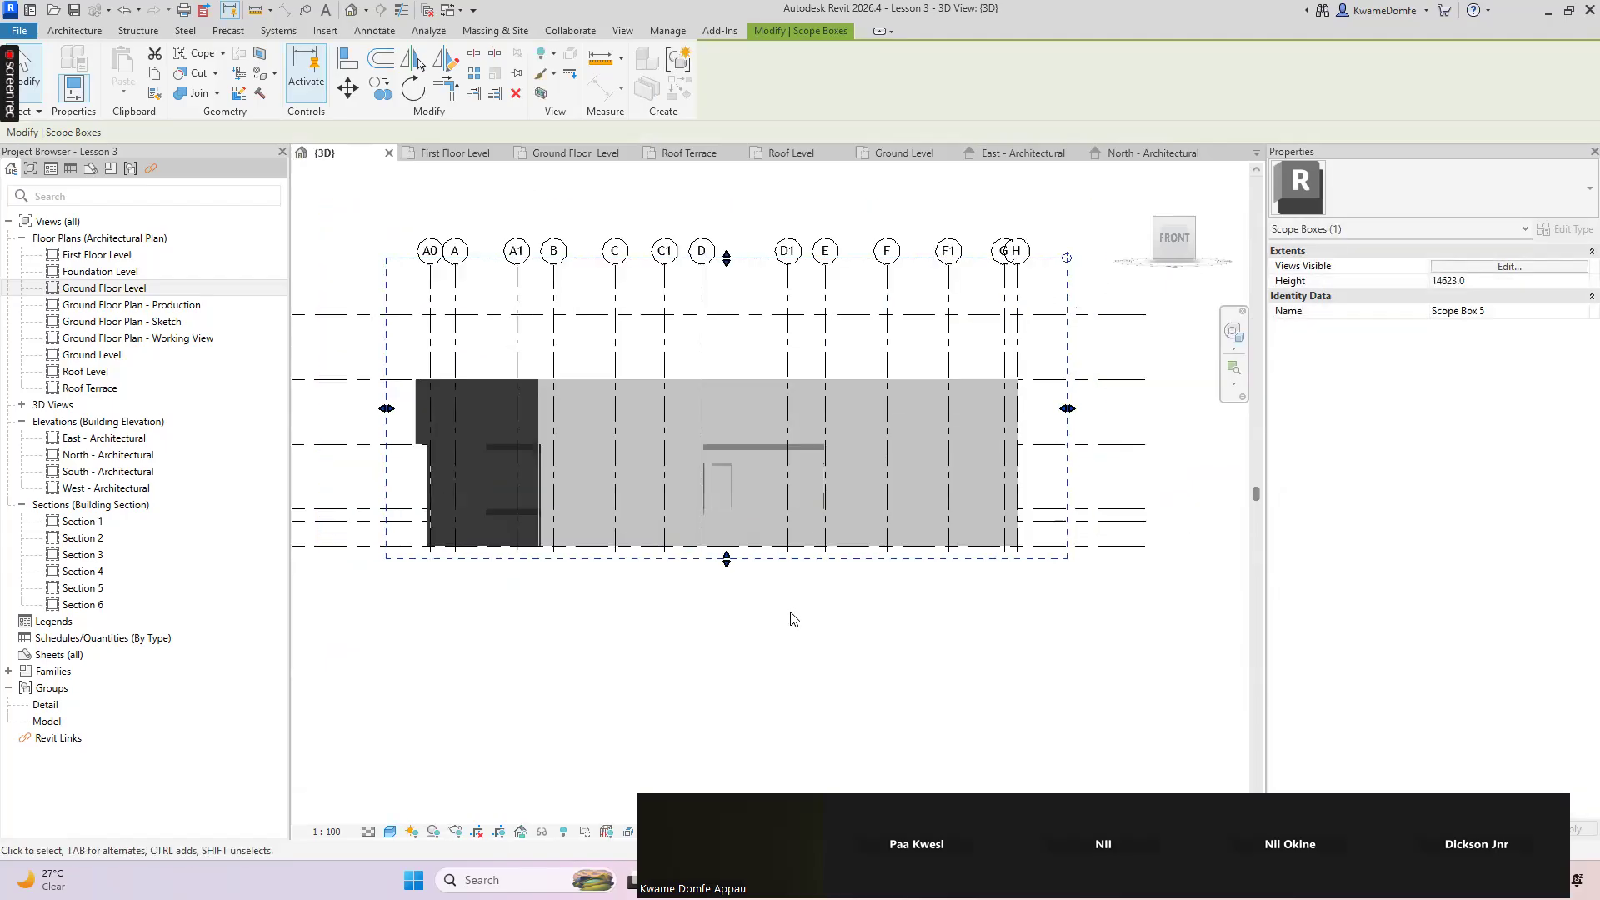
# Lower the scope box's top to between the grid bubbles and the Roof Level, giving a height of about 13214 mm
pyautogui.scroll(4, 564, 358)
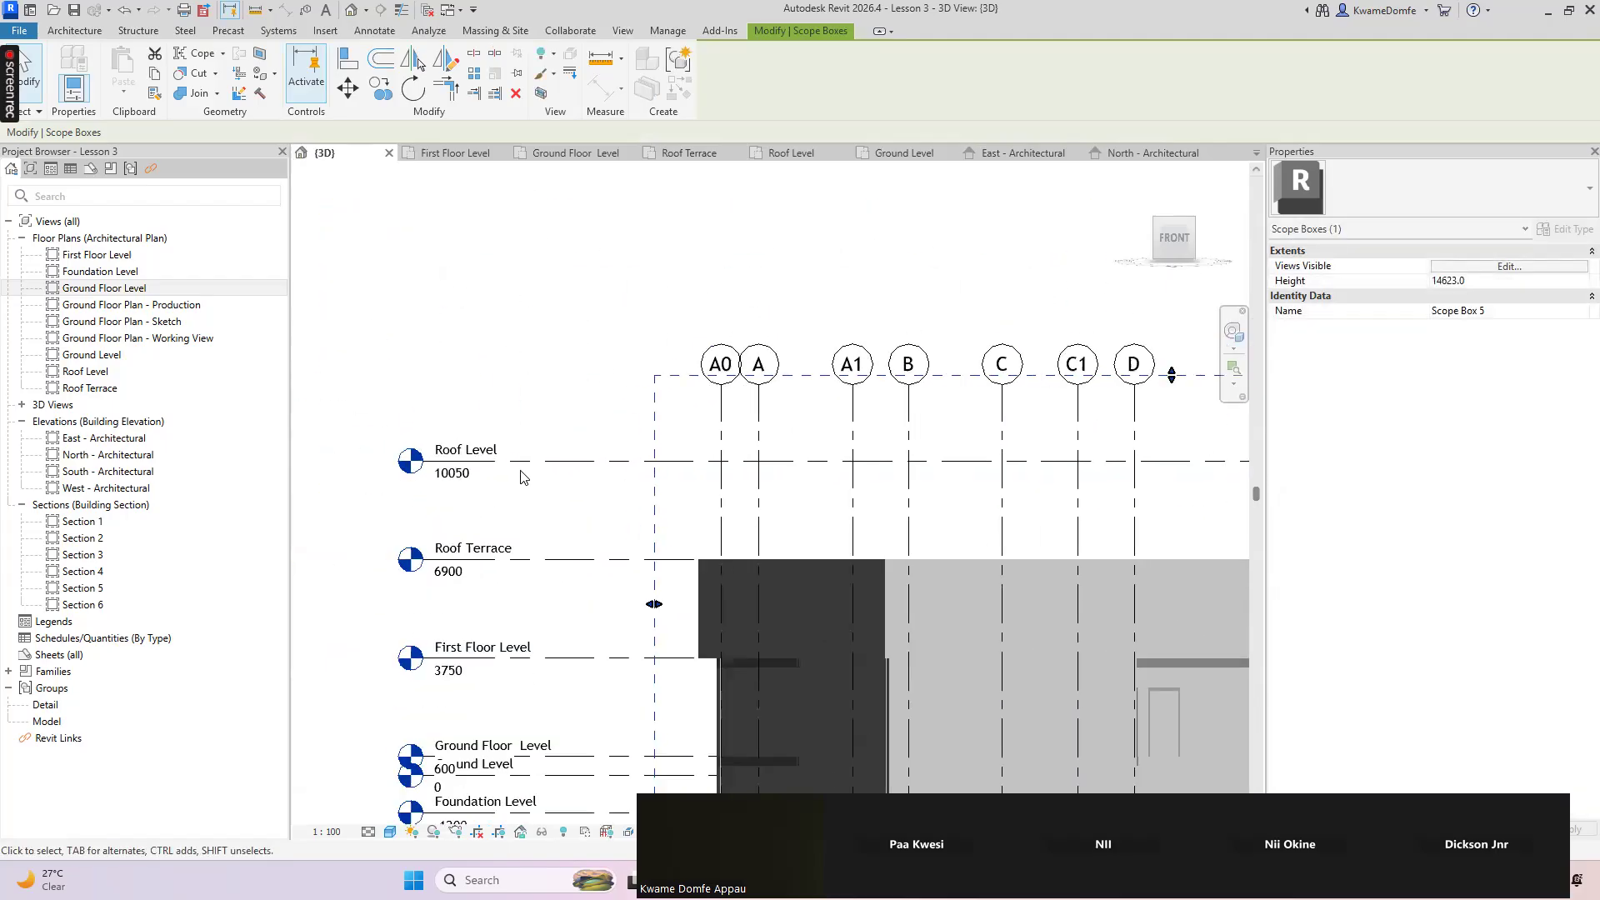
pyautogui.scroll(-4, 583, 467)
pyautogui.scroll(1, 866, 438)
pyautogui.moveTo(858, 417); pyautogui.dragTo(869, 451)
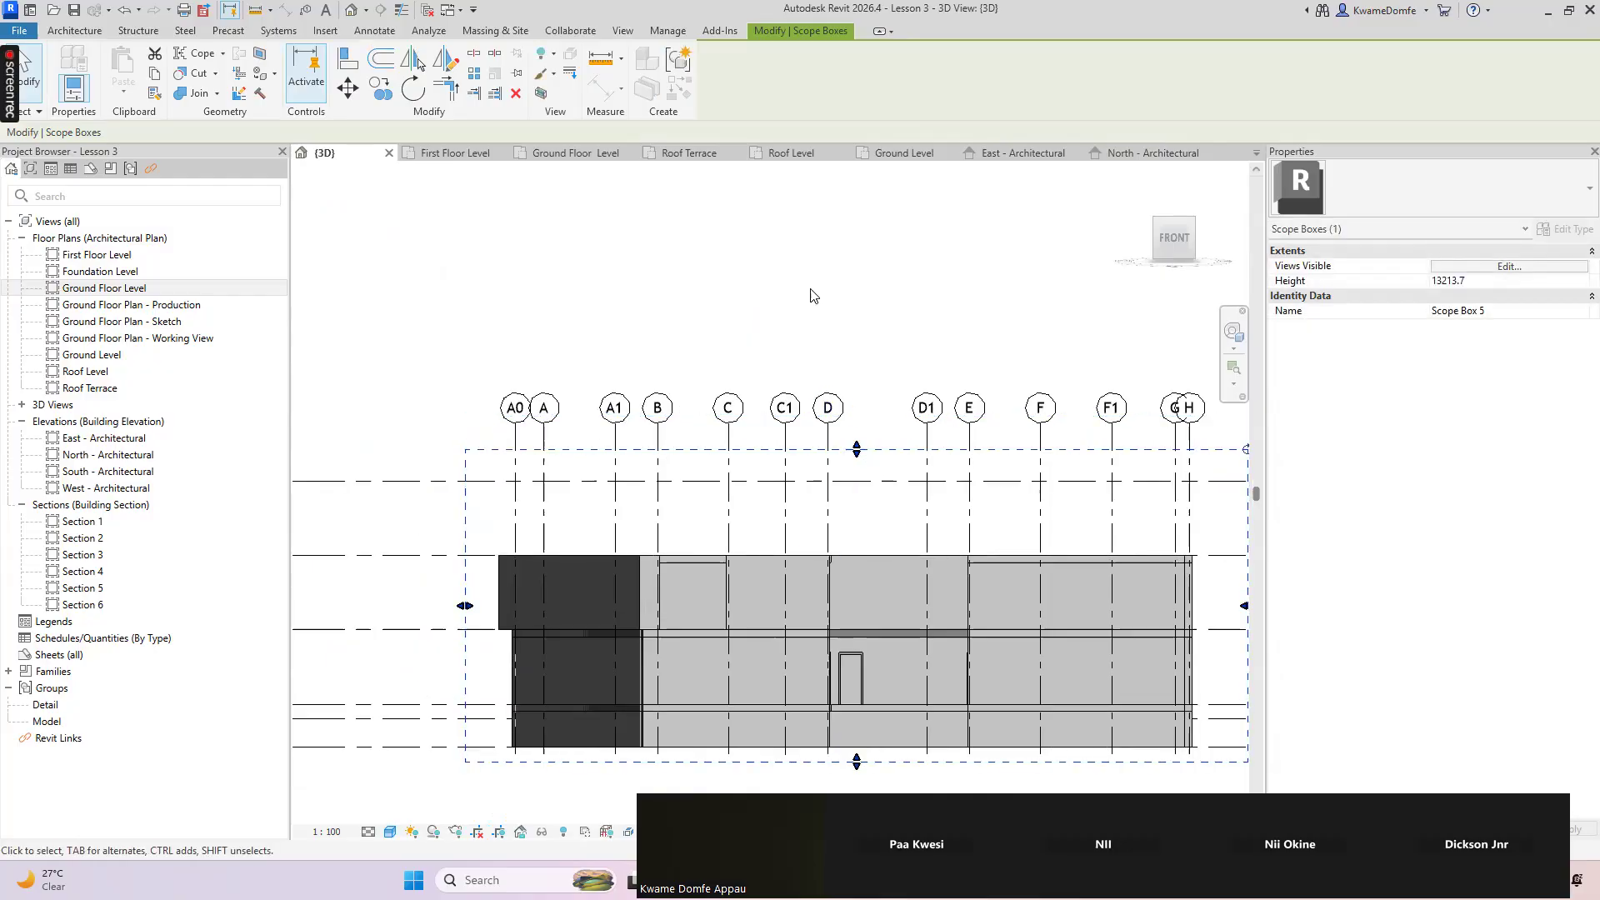
pyautogui.scroll(-2, 869, 454)
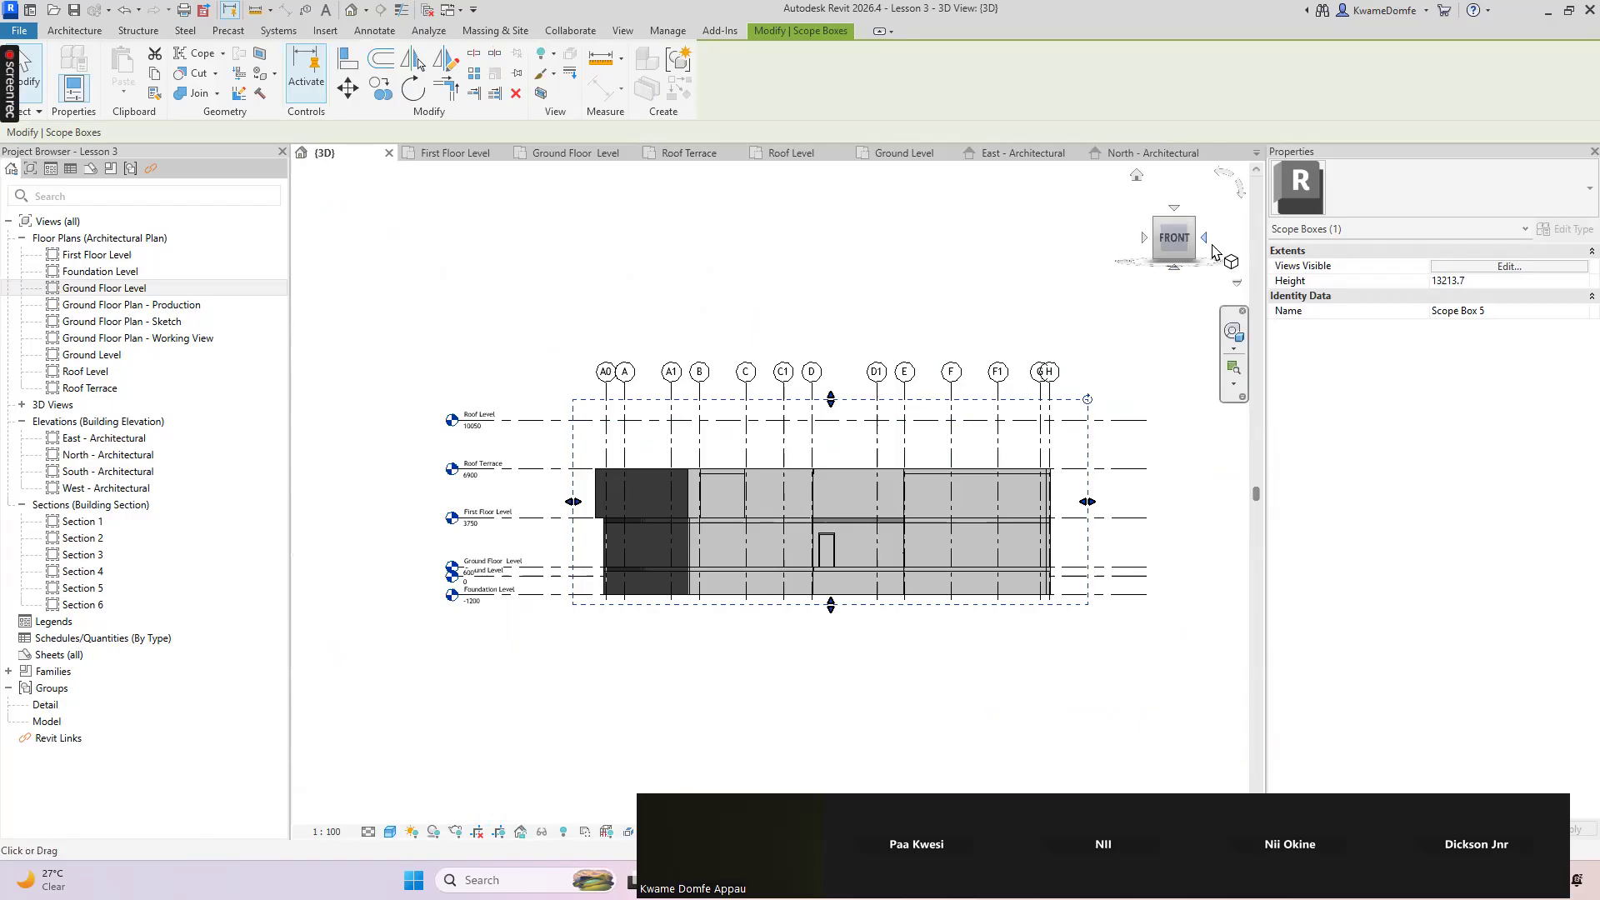
# Orient the model to the right and the back and examine the scope box's extents against the grids and levels
pyautogui.click(1203, 238)
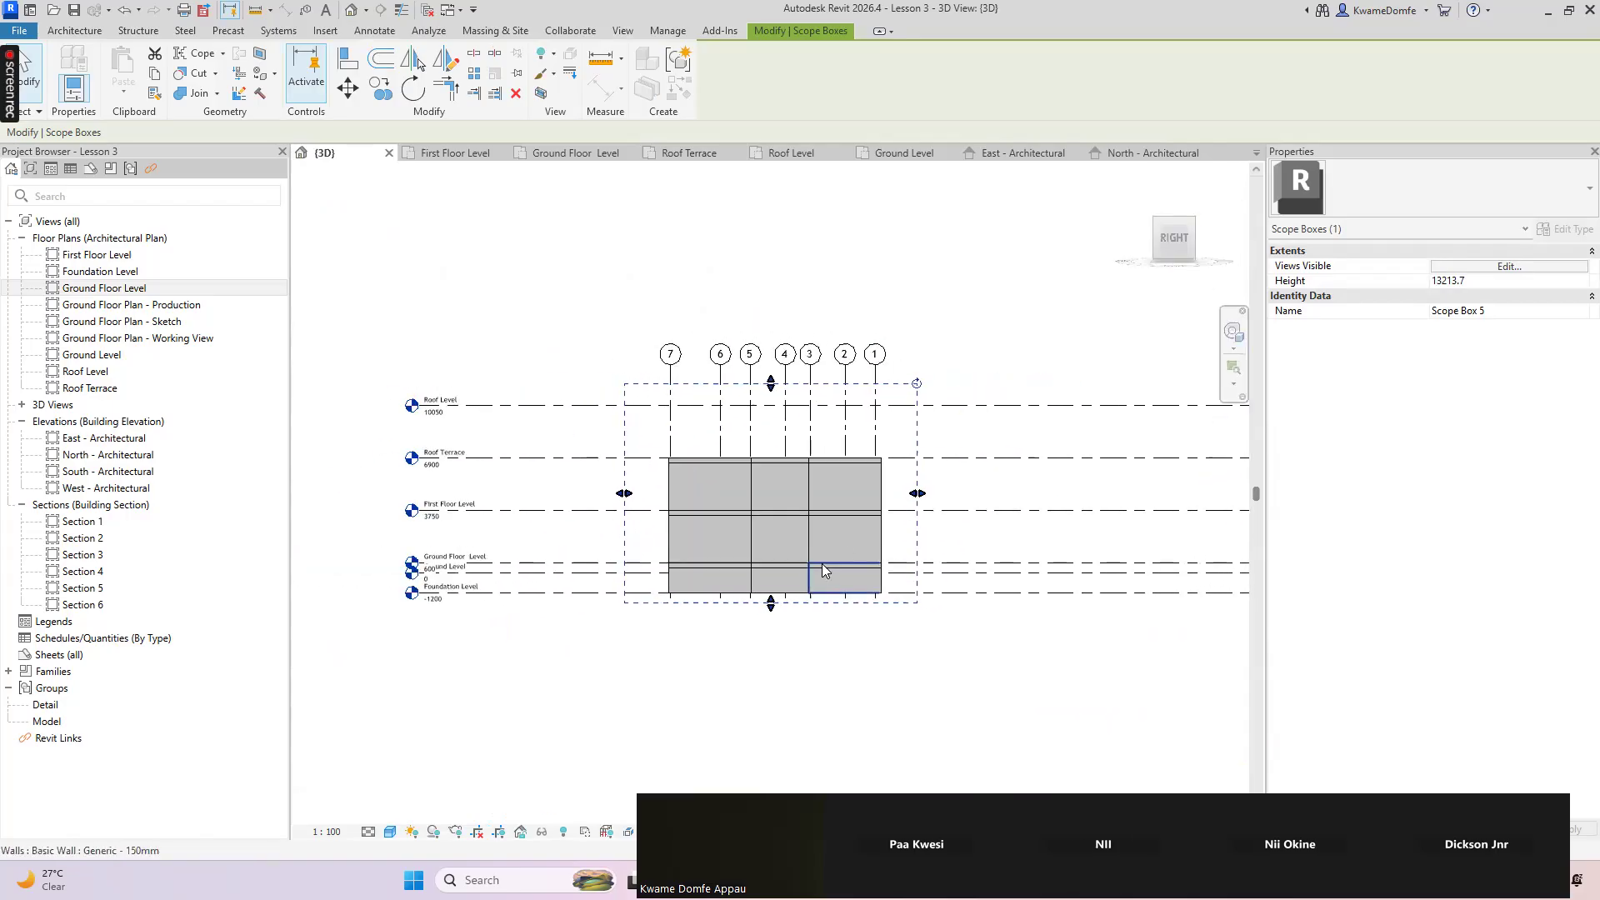
pyautogui.scroll(4, 795, 597)
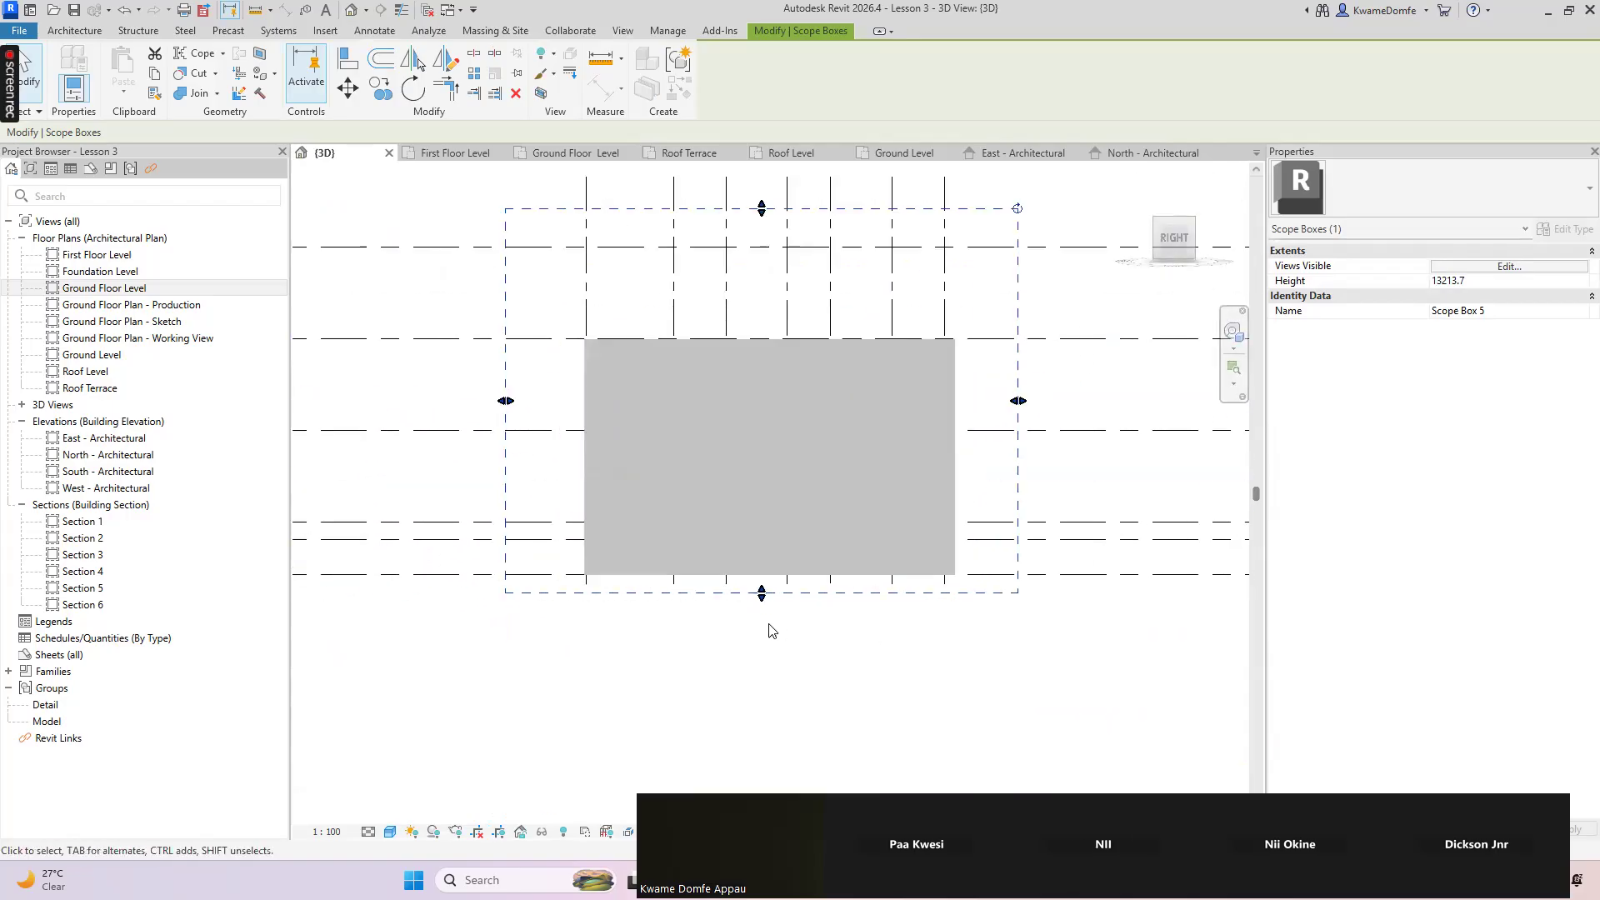
pyautogui.scroll(-2, 795, 597)
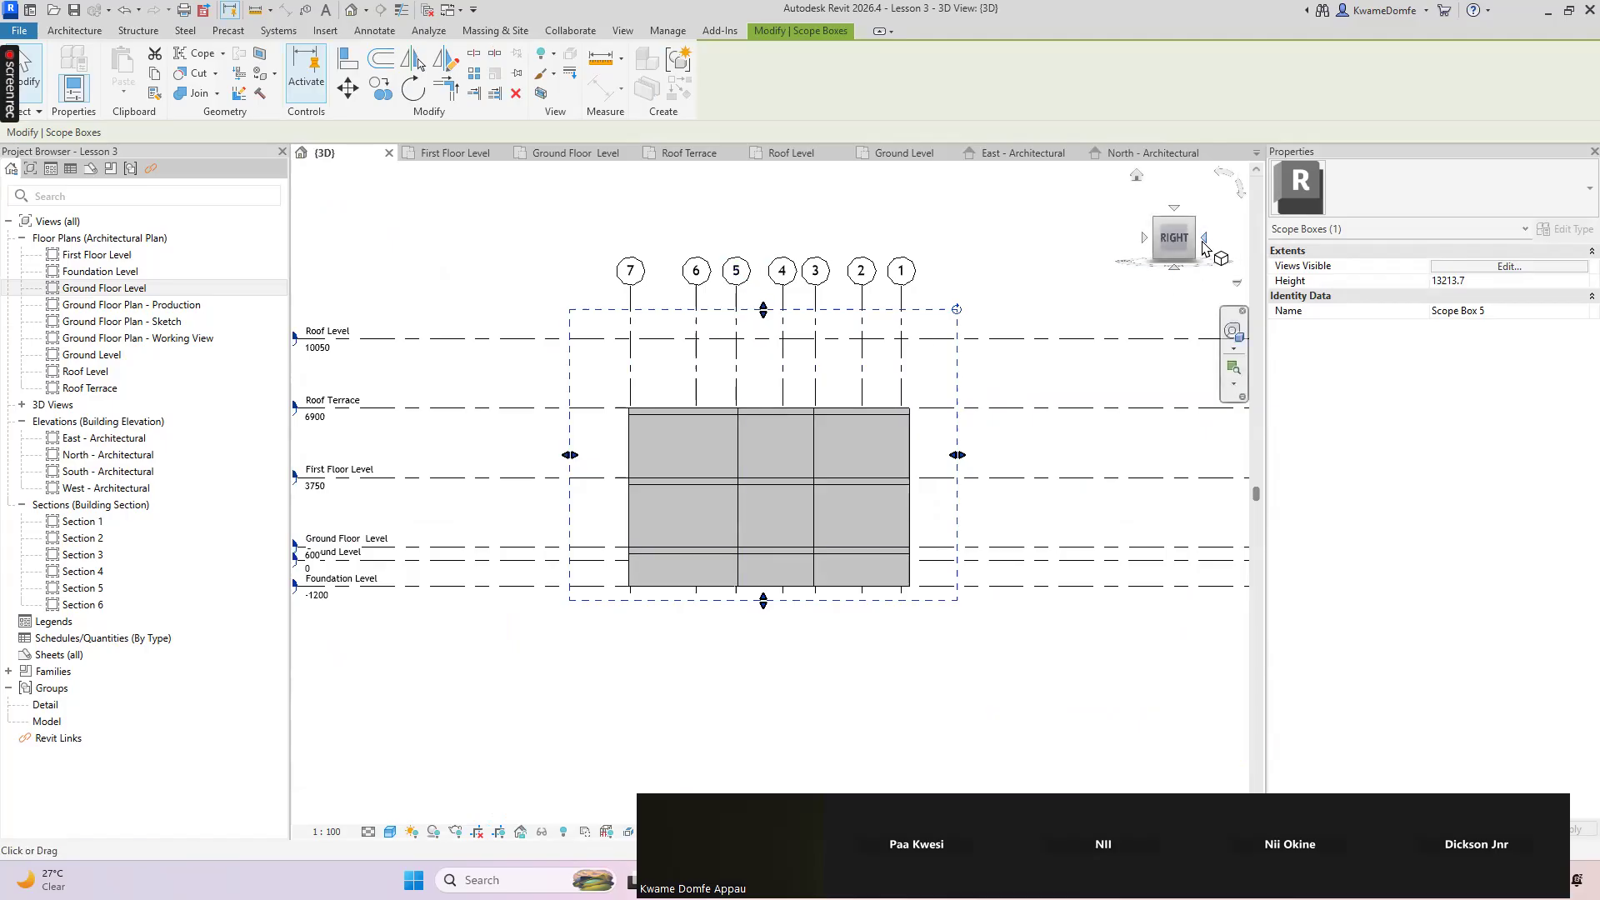
pyautogui.click(1203, 237)
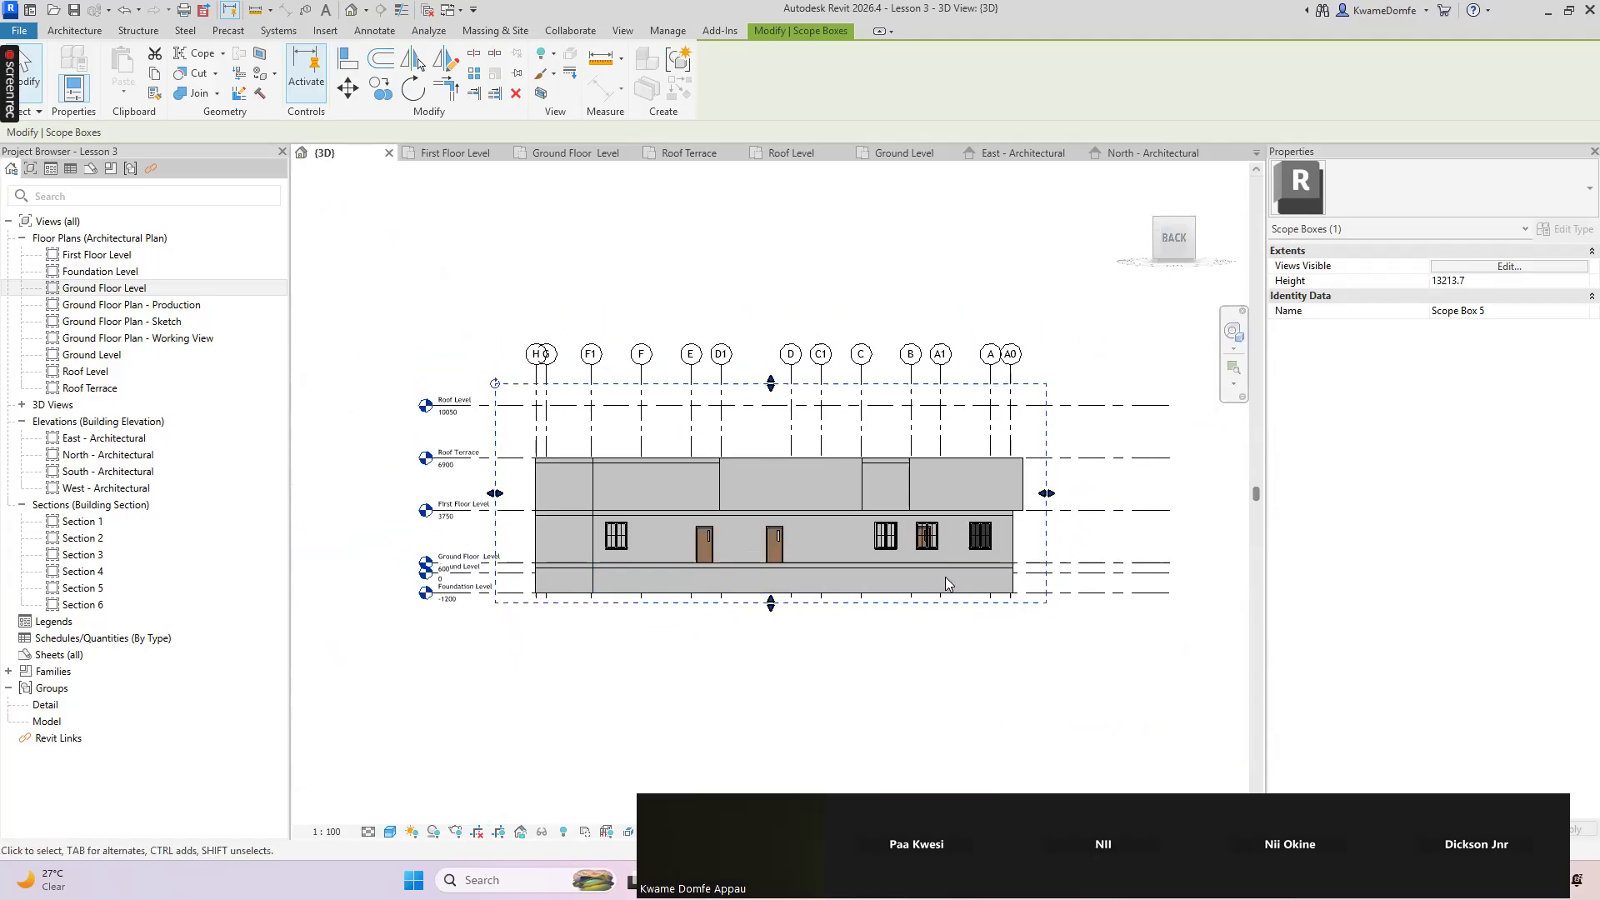
pyautogui.scroll(1, 828, 390)
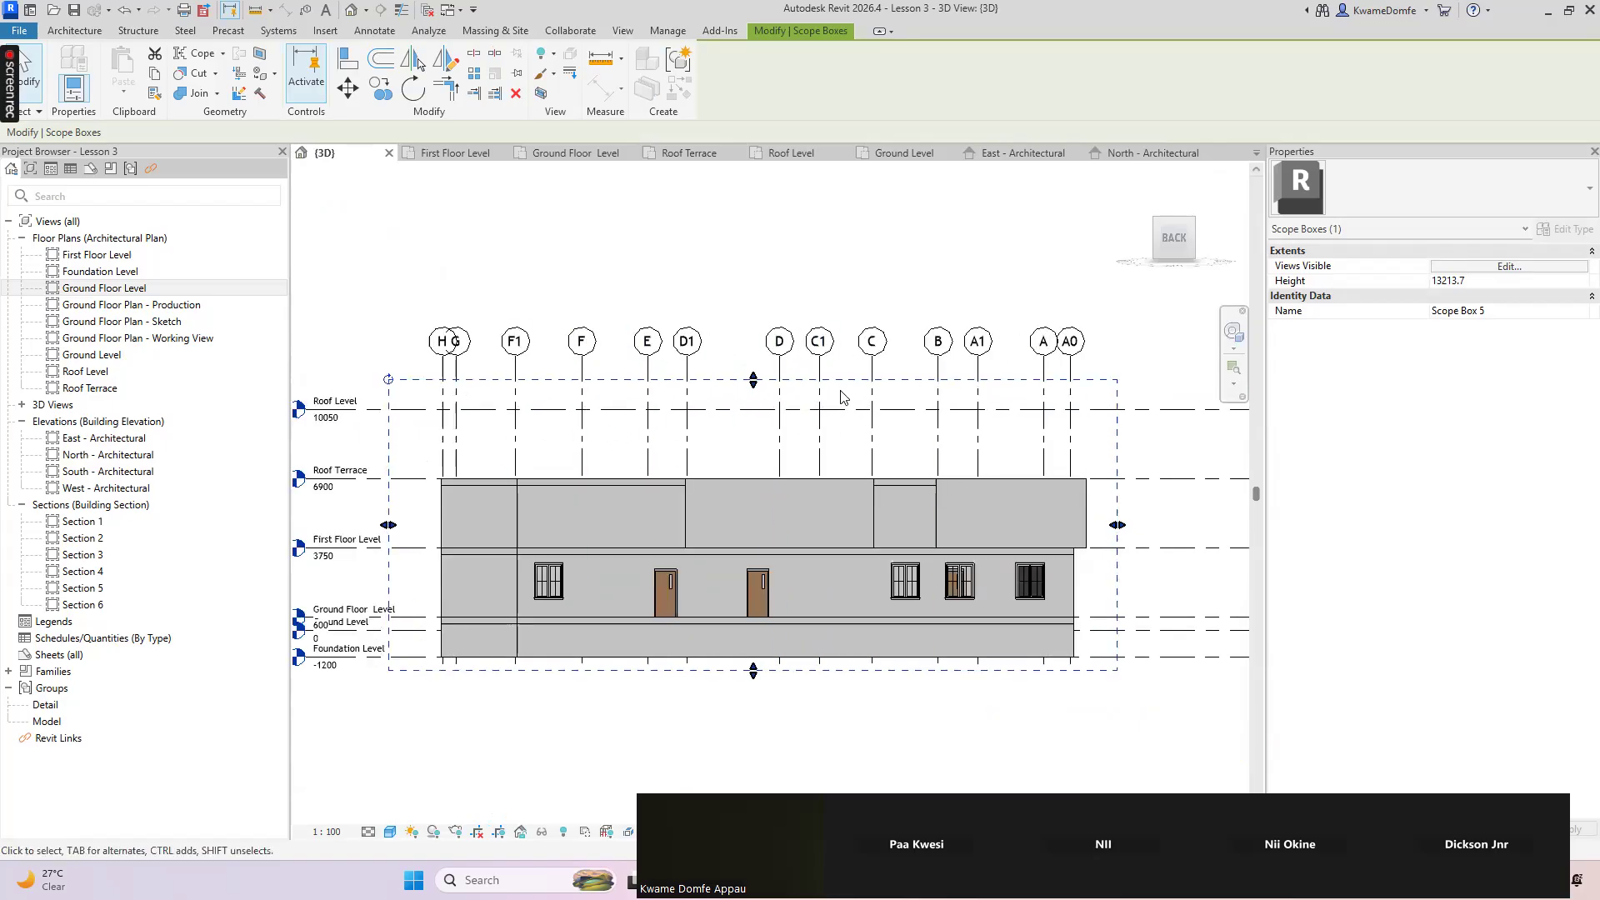
pyautogui.scroll(1, 843, 398)
pyautogui.scroll(-1, 863, 412)
pyautogui.scroll(1, 812, 404)
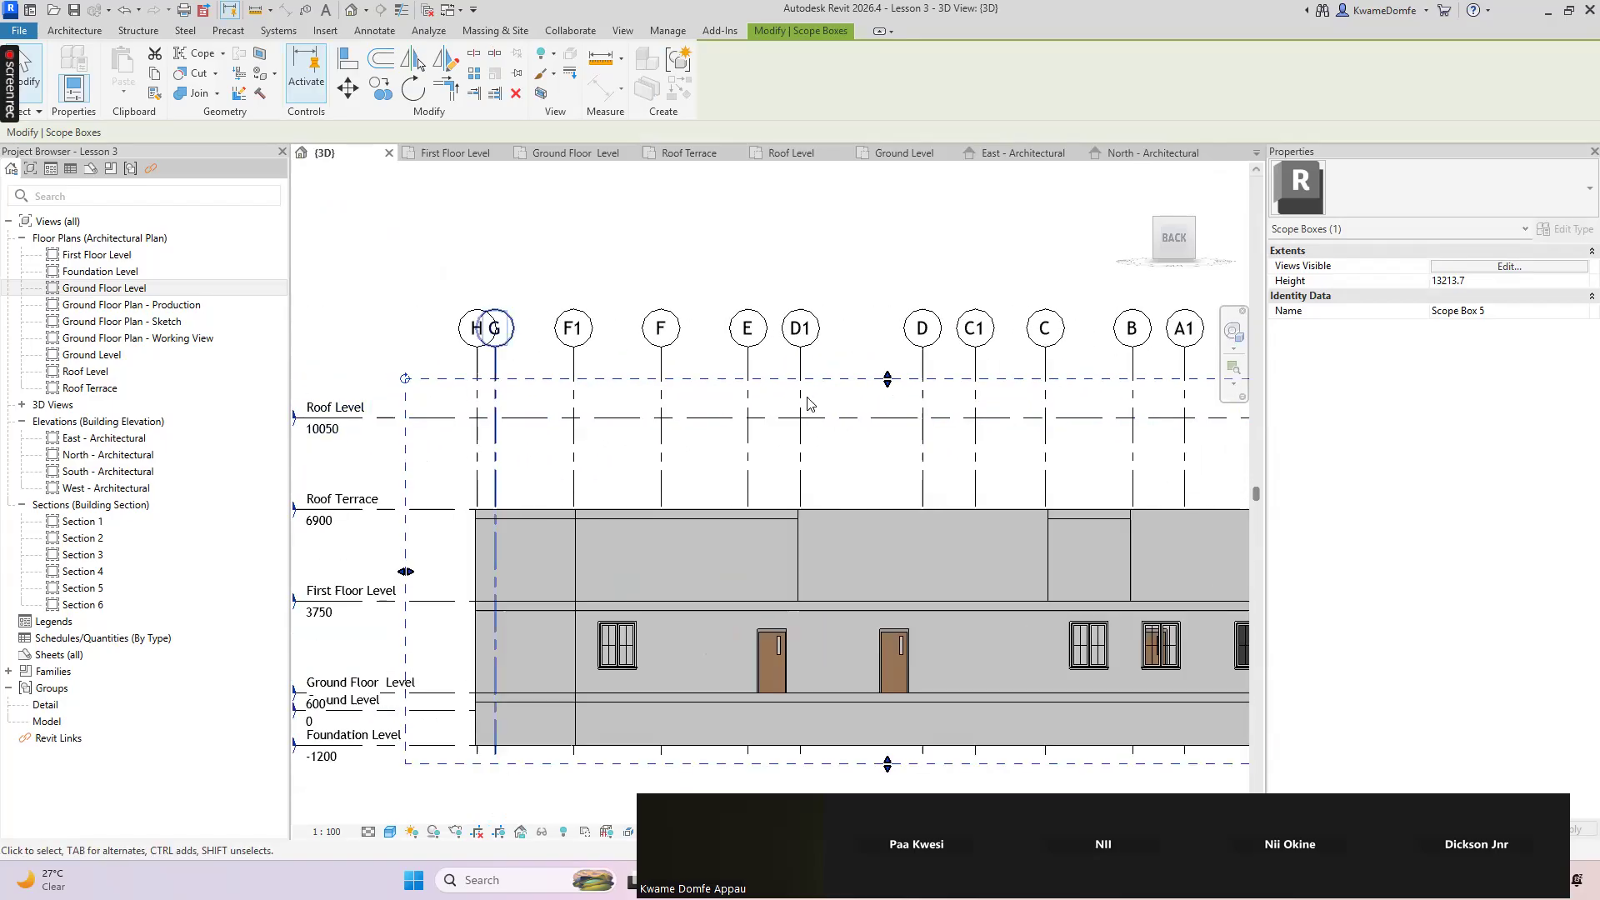
pyautogui.scroll(1, 884, 400)
pyautogui.scroll(-3, 866, 396)
pyautogui.scroll(2, 875, 400)
pyautogui.scroll(-1, 882, 402)
pyautogui.scroll(1, 880, 398)
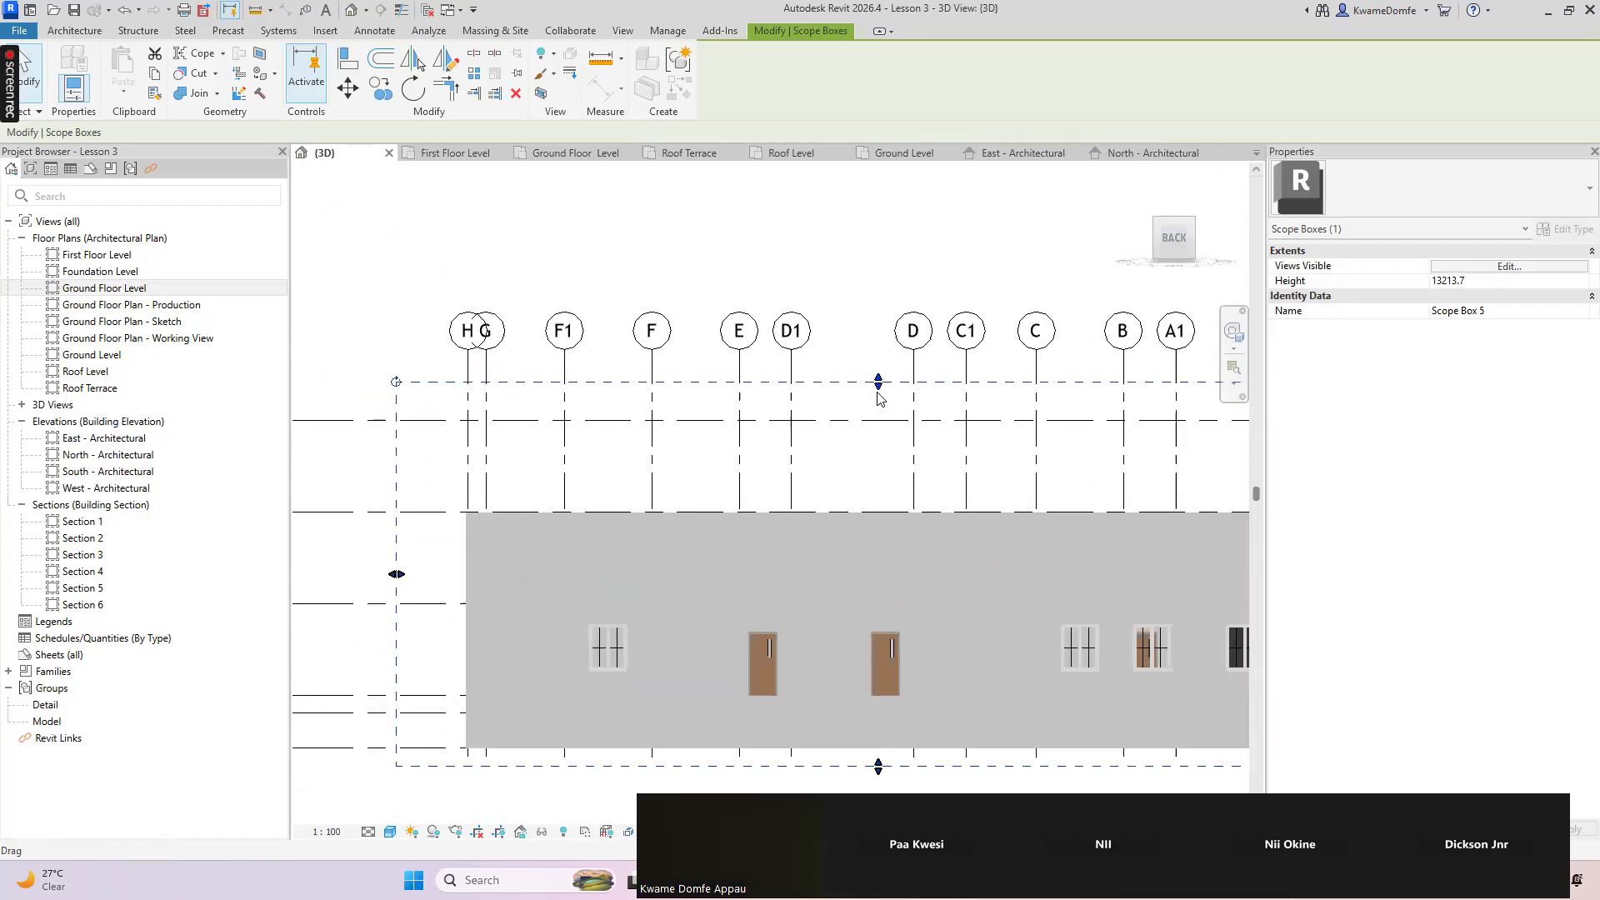
pyautogui.scroll(-2, 883, 402)
pyautogui.scroll(1, 929, 412)
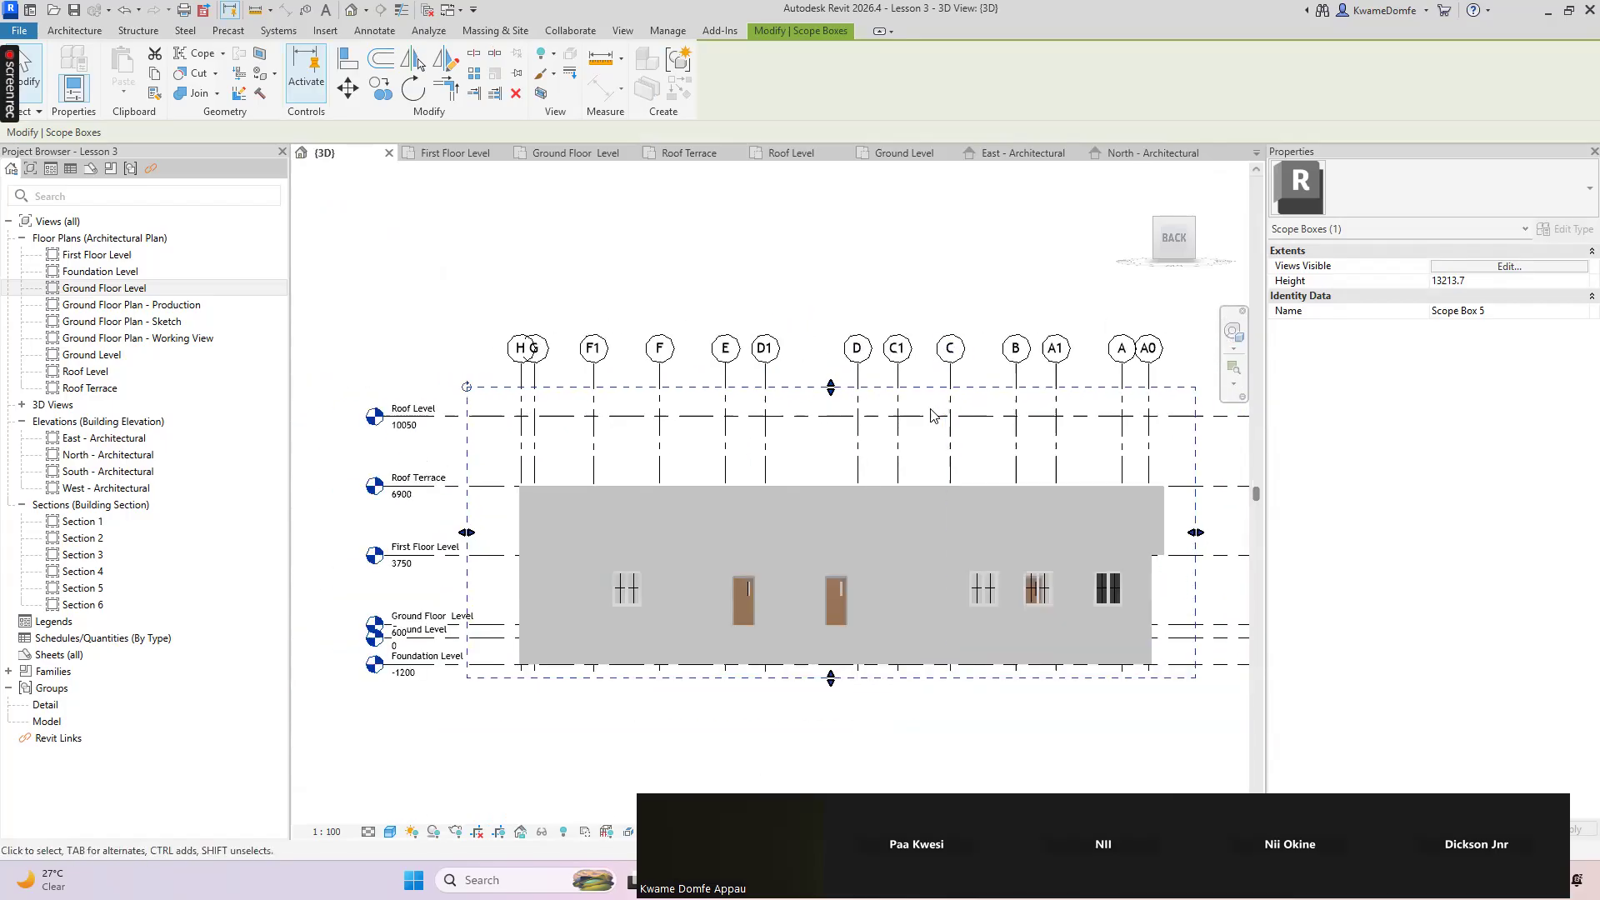
pyautogui.scroll(-1, 816, 475)
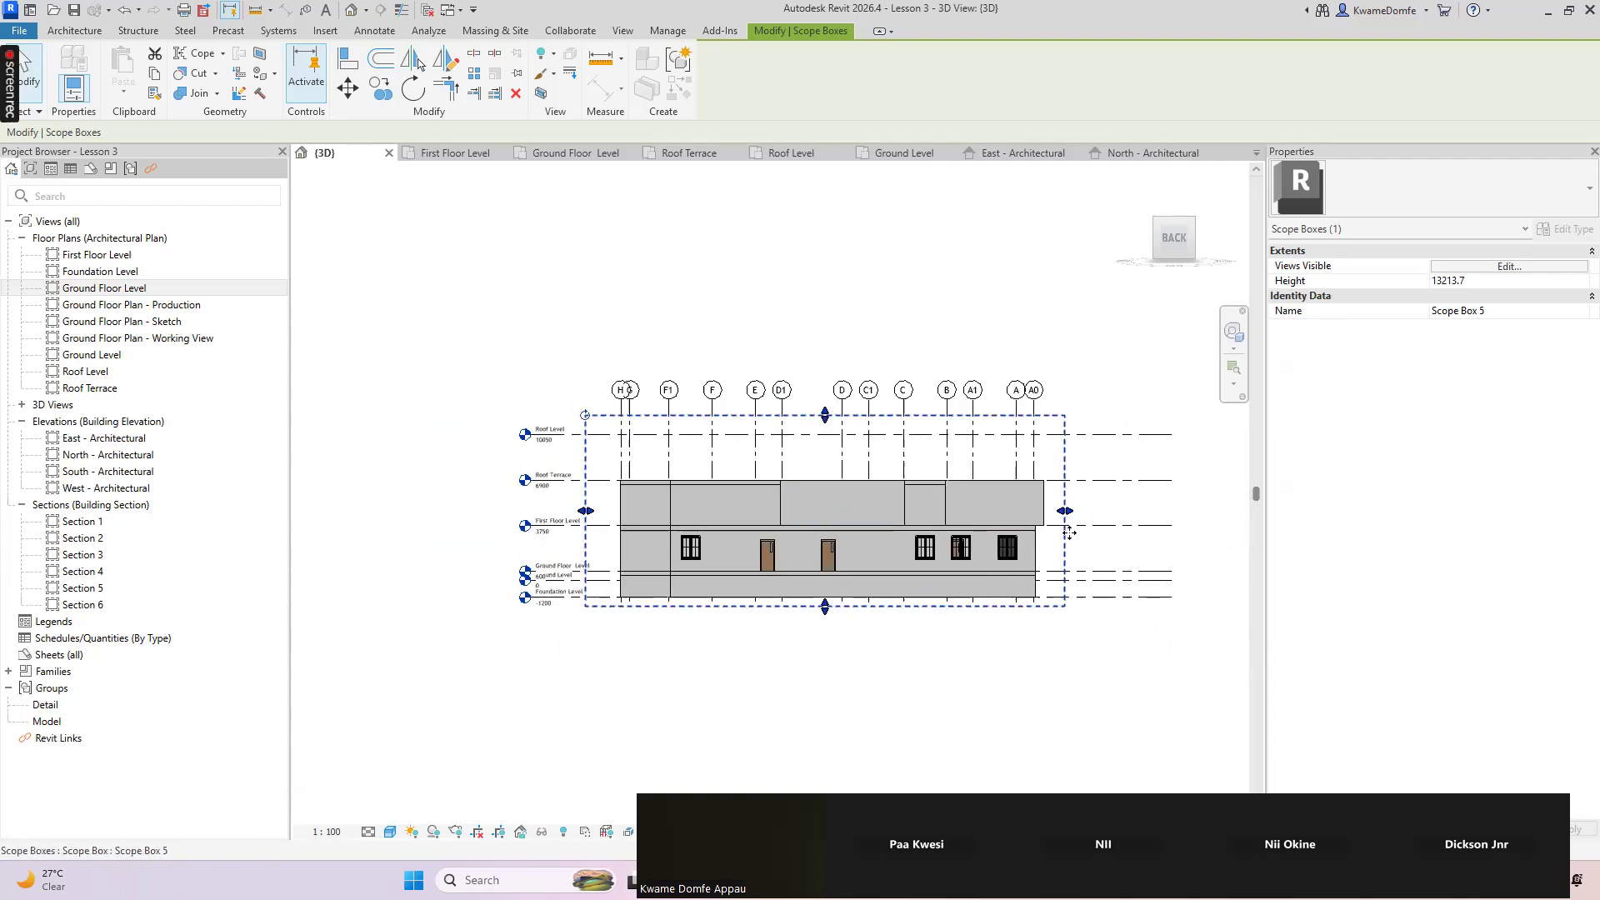
pyautogui.click(857, 292)
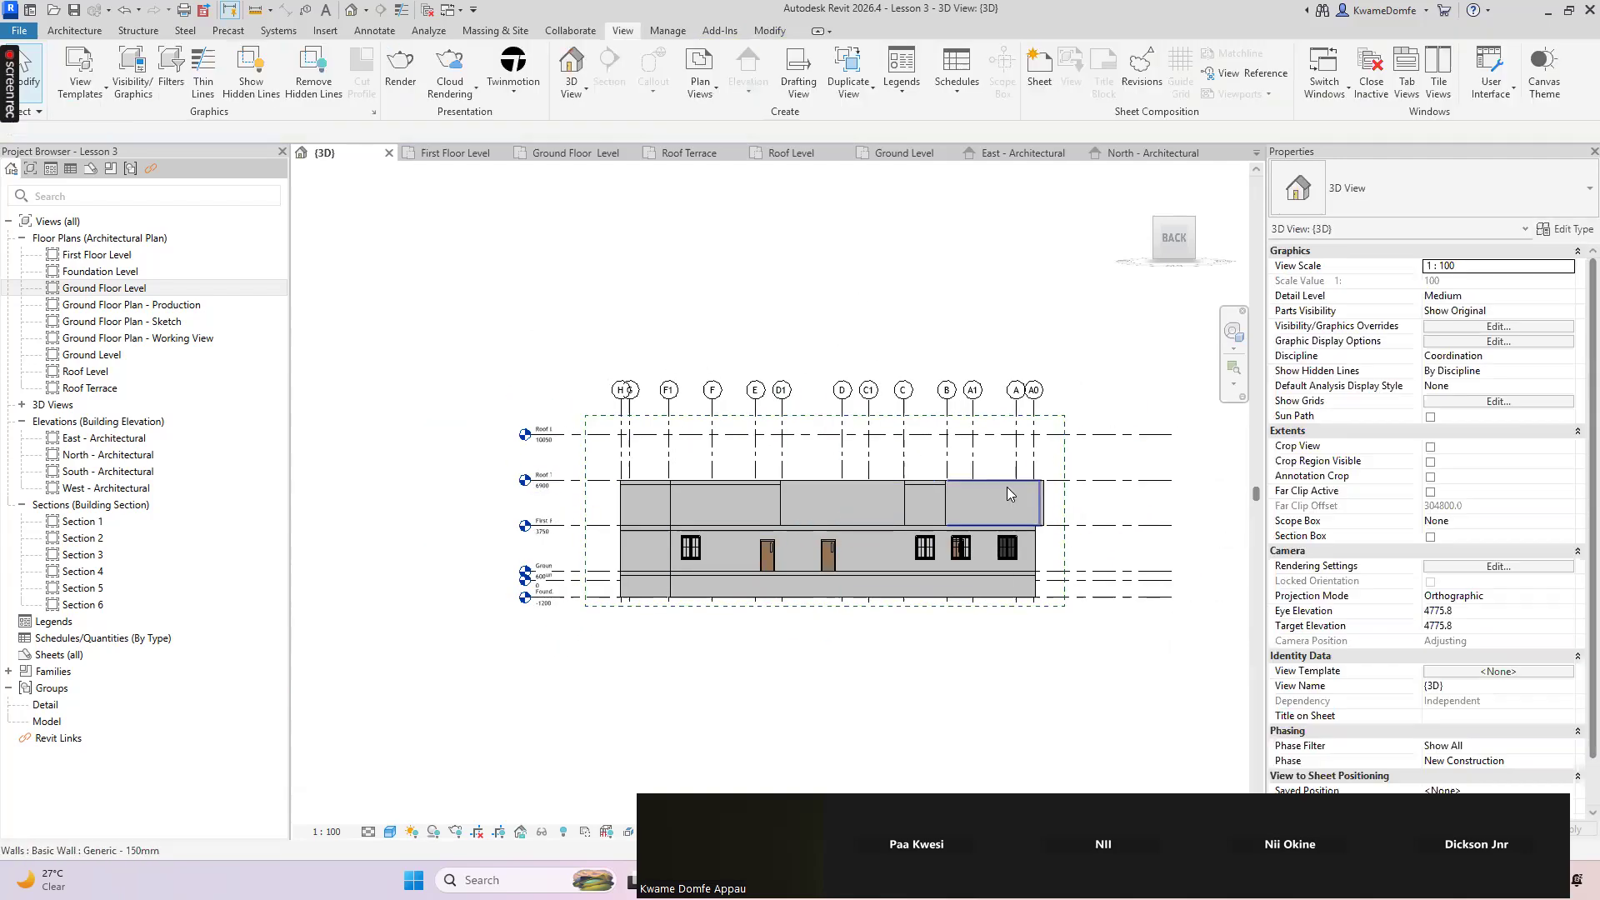
# Rename the scope box around the building as "Genteral Arrangements"
pyautogui.click(1065, 463)
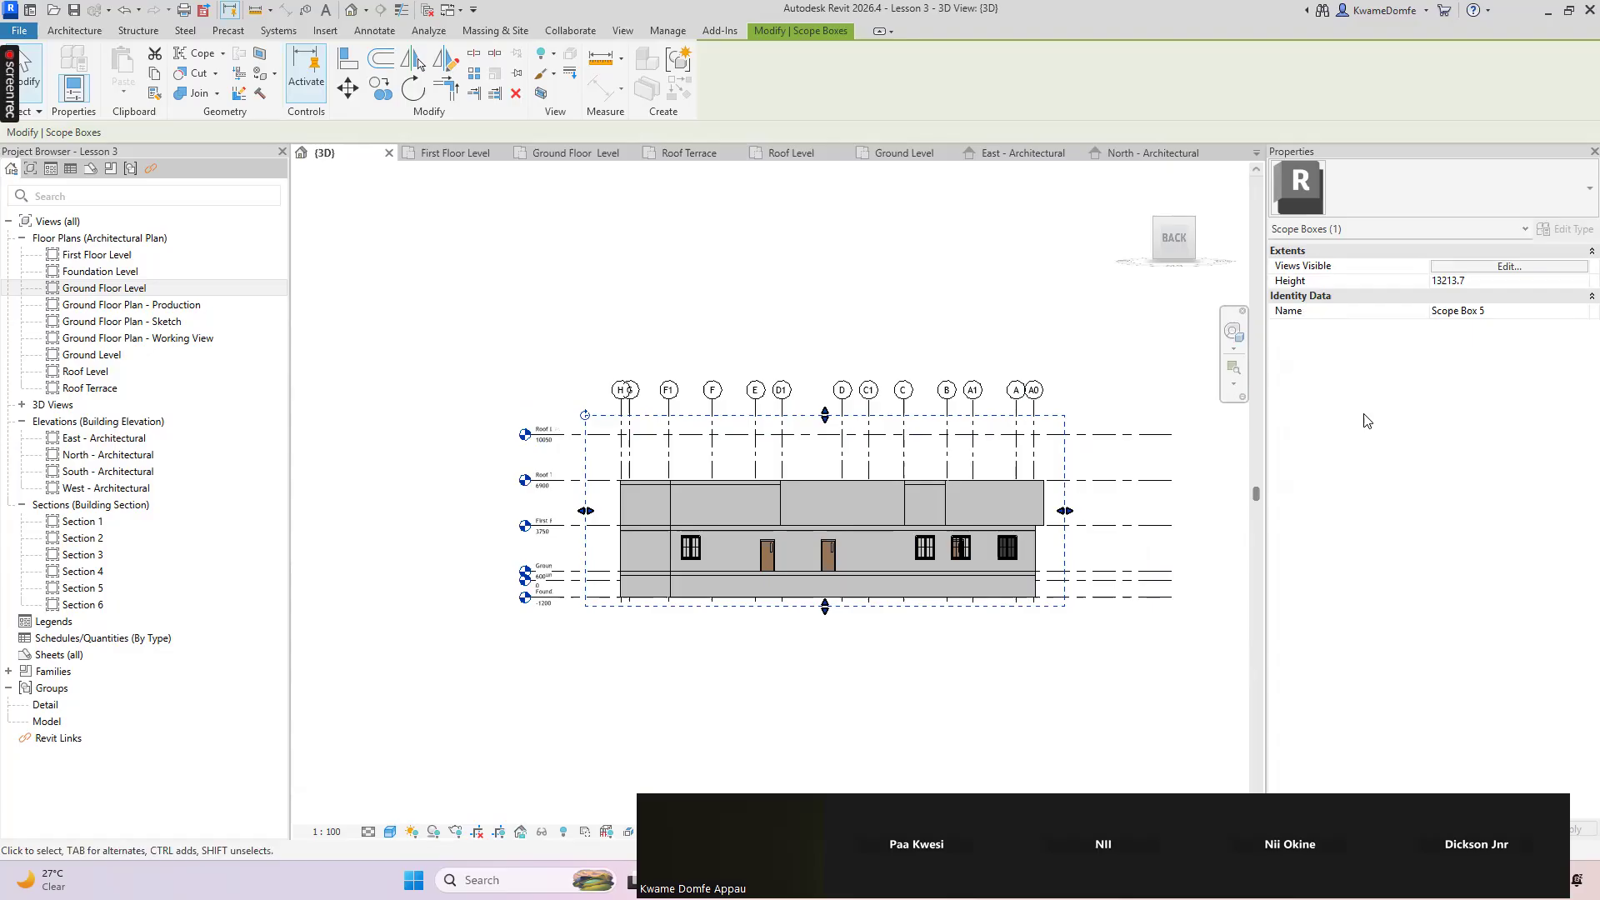
pyautogui.click(1510, 316)
pyautogui.write('Genteral Arrangements')
pyautogui.click(1509, 314)
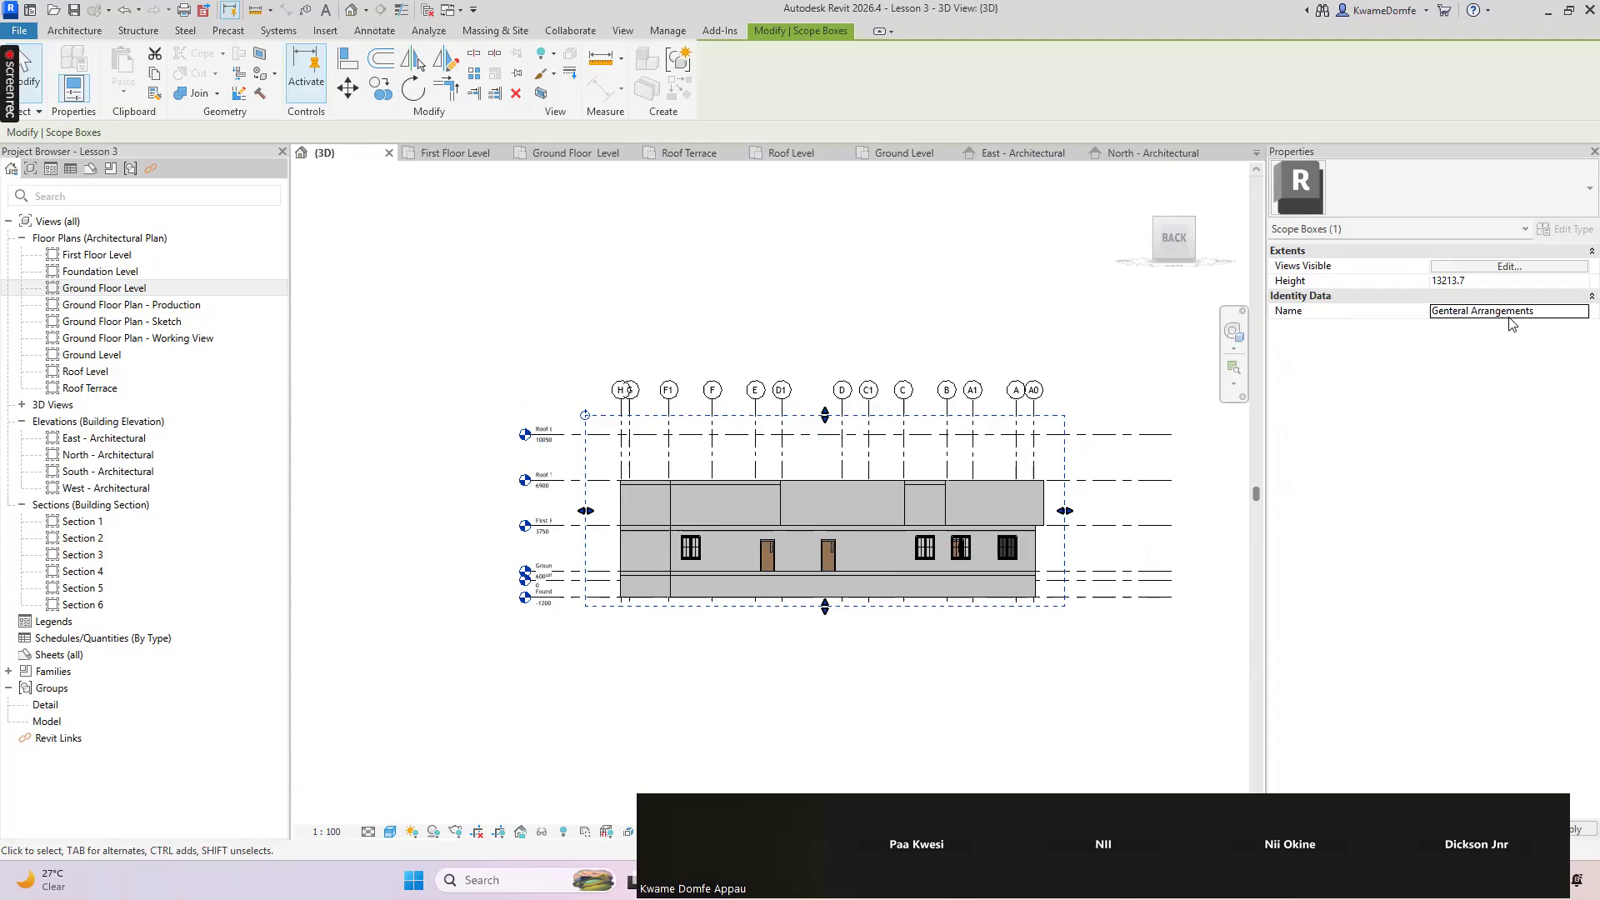
pyautogui.click(419, 334)
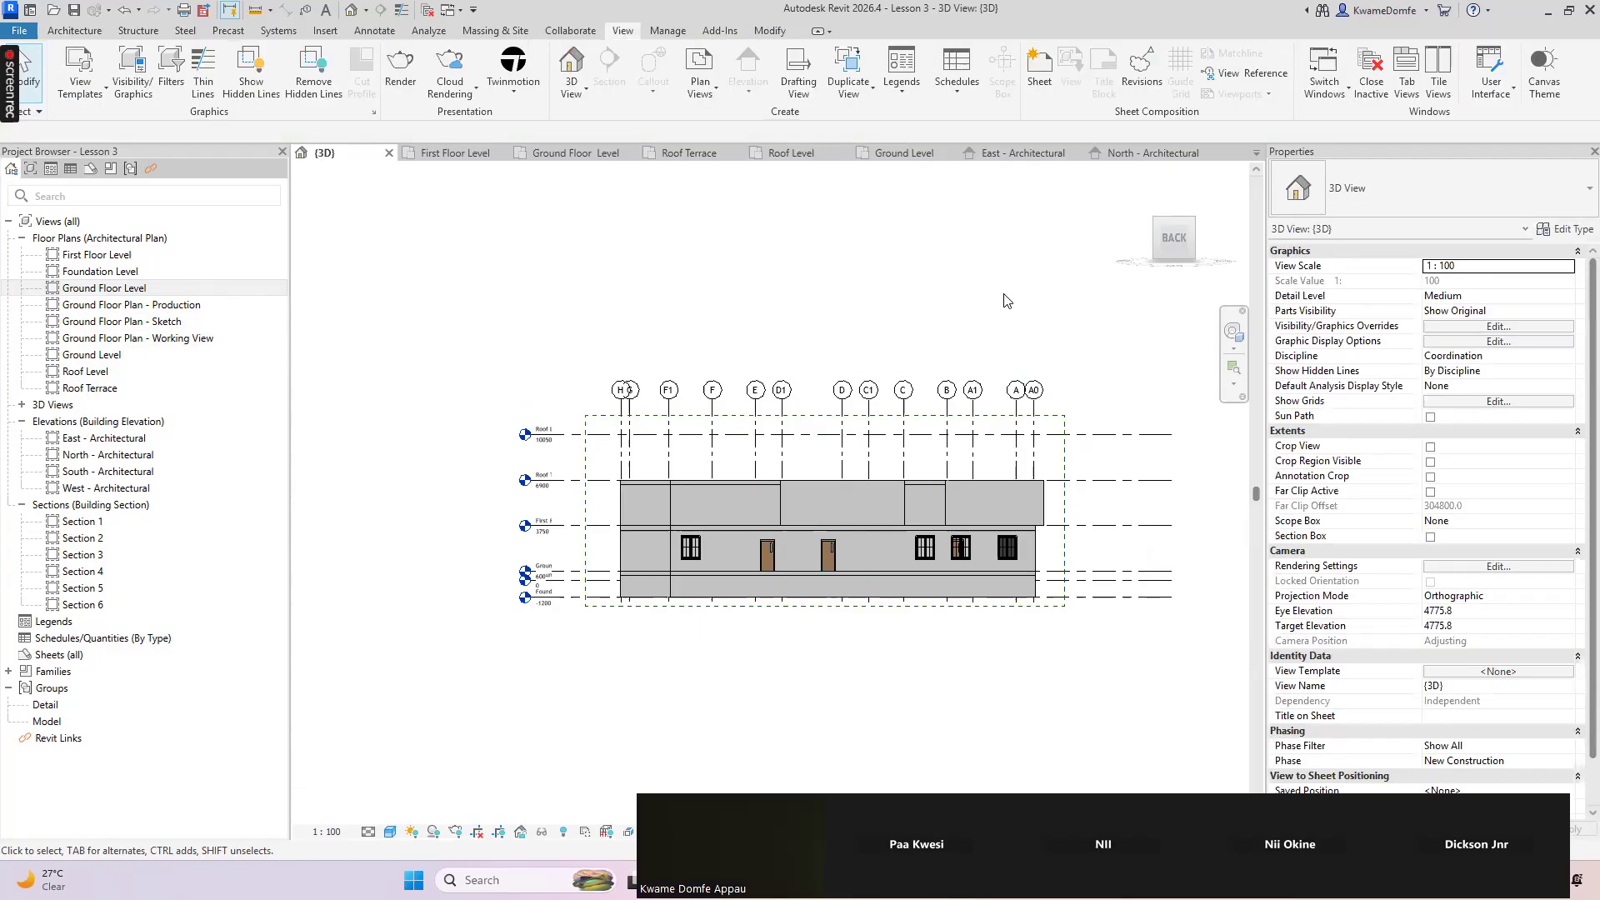
# Orient the 3D view to the upper right-back corner and examine the renamed scope box around the building
pyautogui.click(1156, 220)
pyautogui.scroll(5, 666, 542)
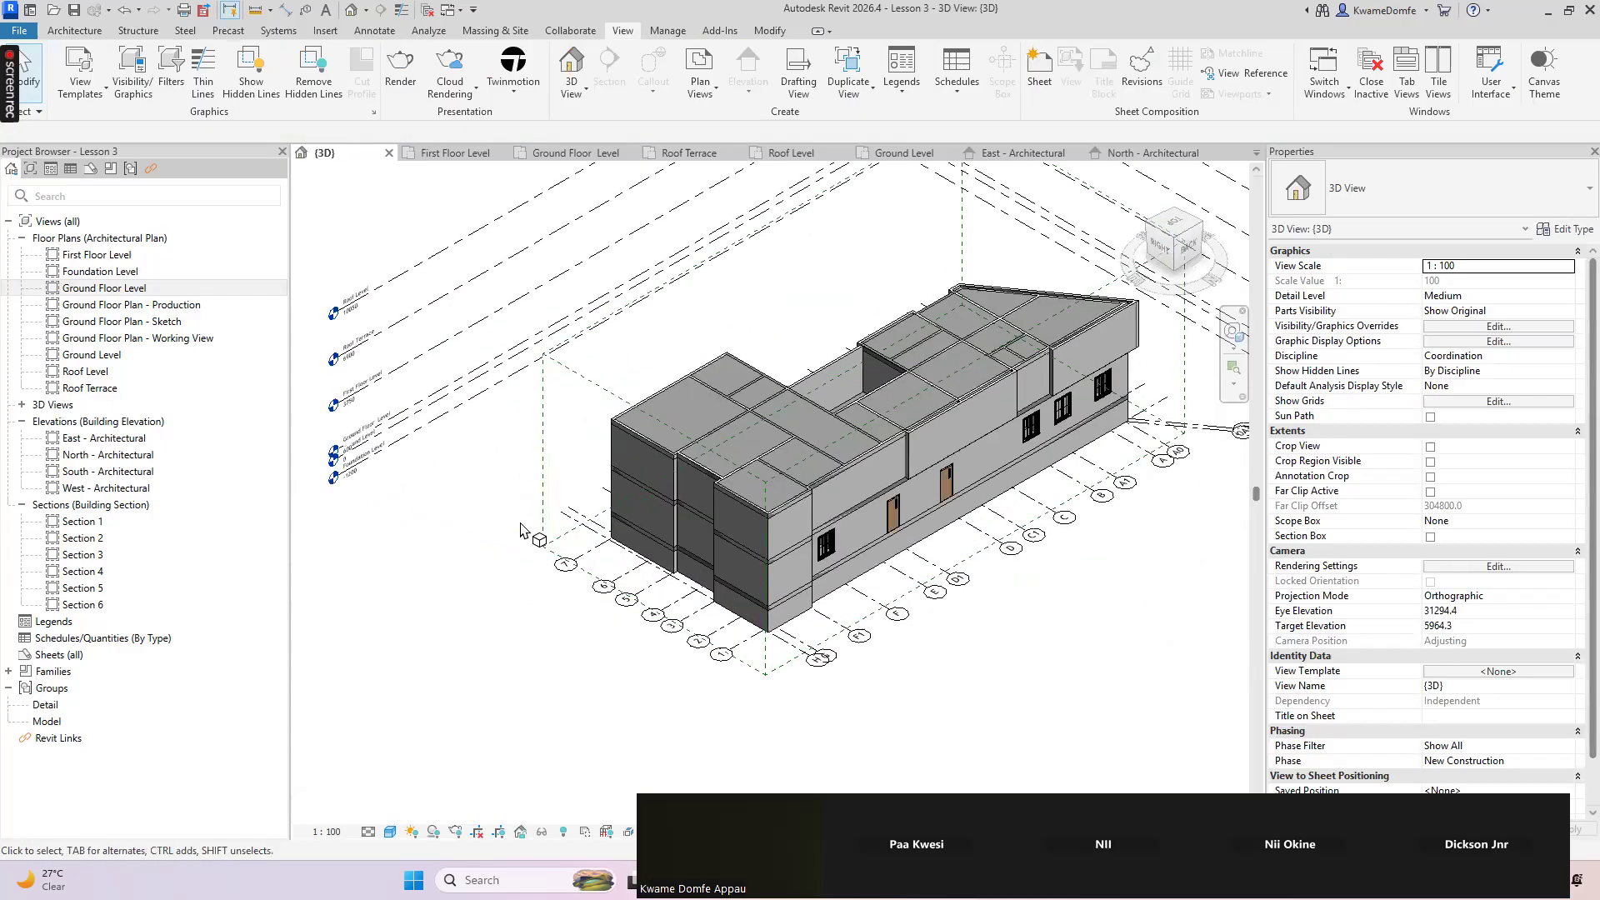
pyautogui.click(543, 500)
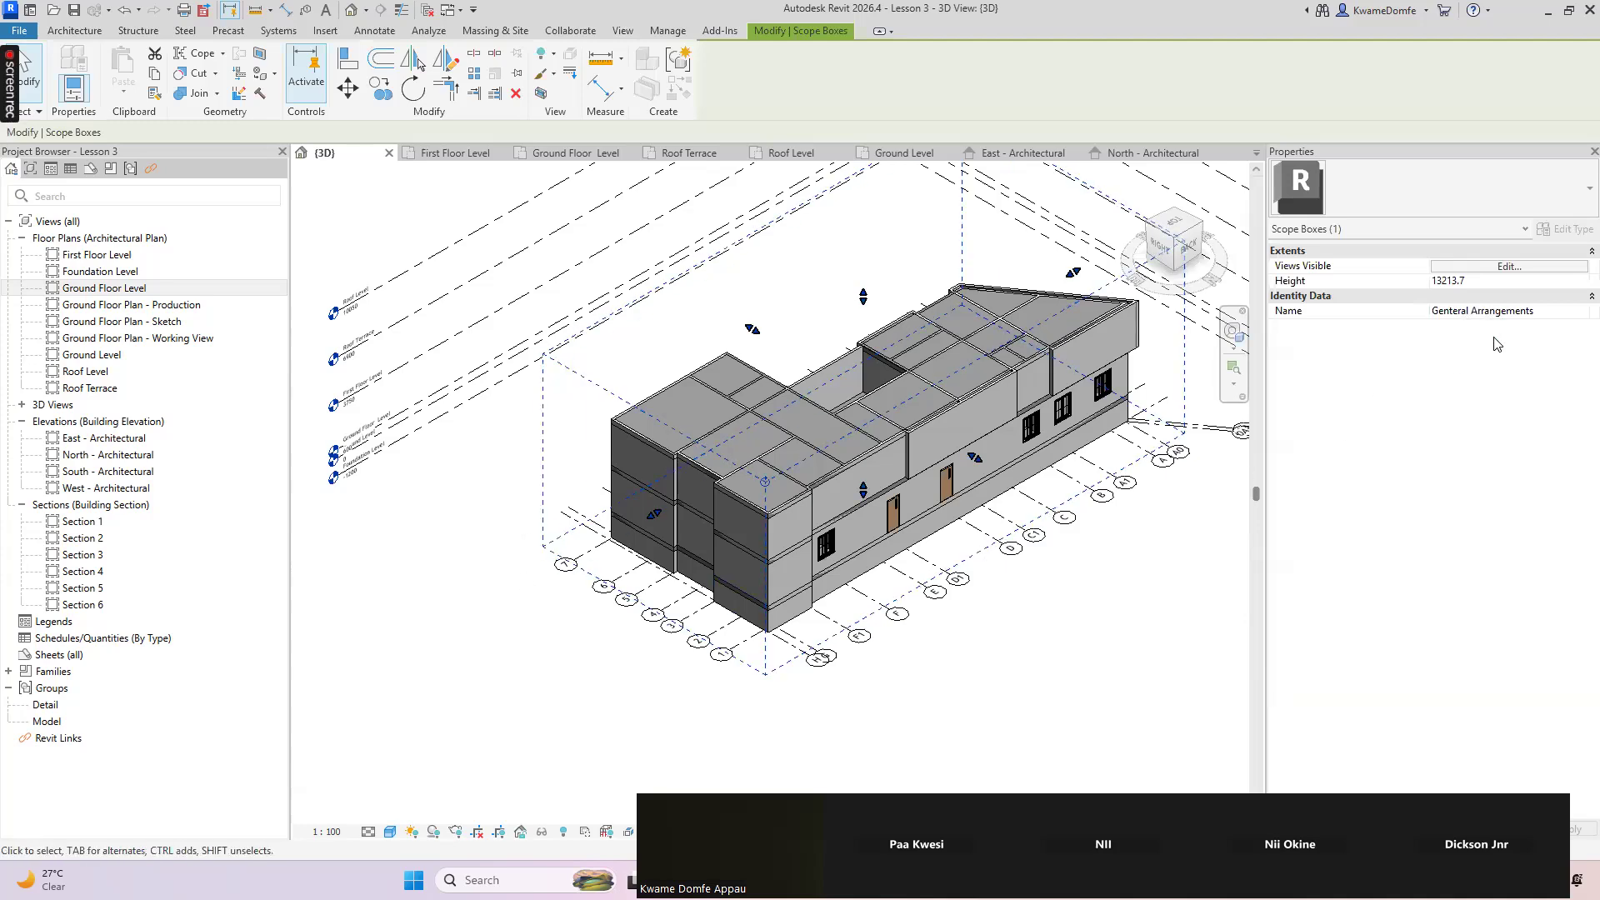
pyautogui.click(1144, 594)
pyautogui.scroll(-2, 584, 616)
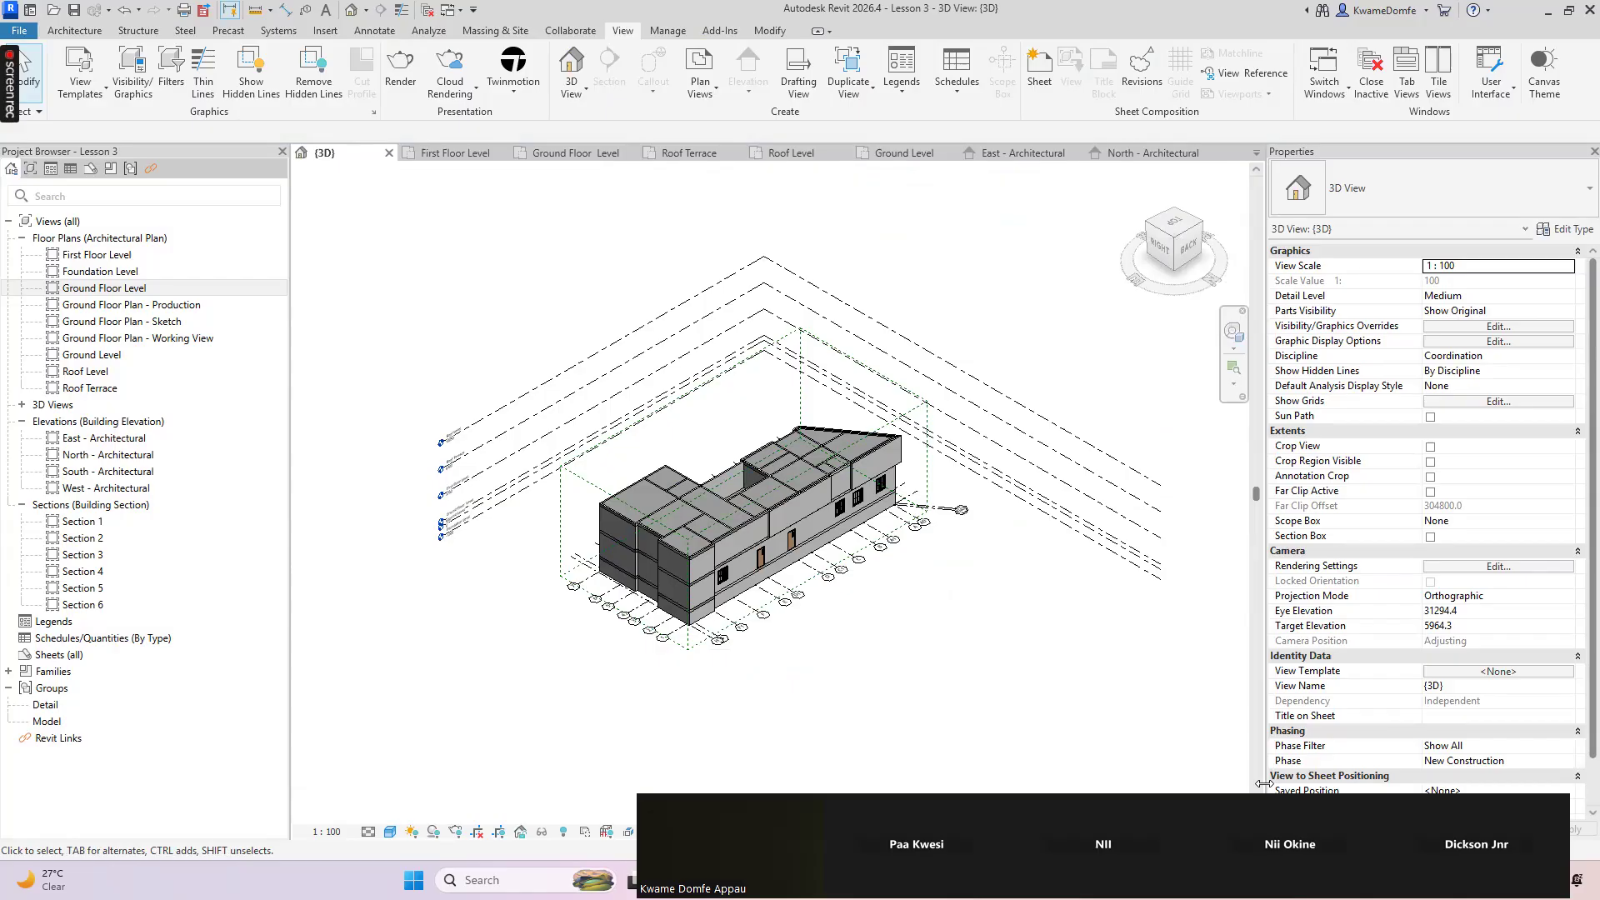
pyautogui.scroll(5, 633, 546)
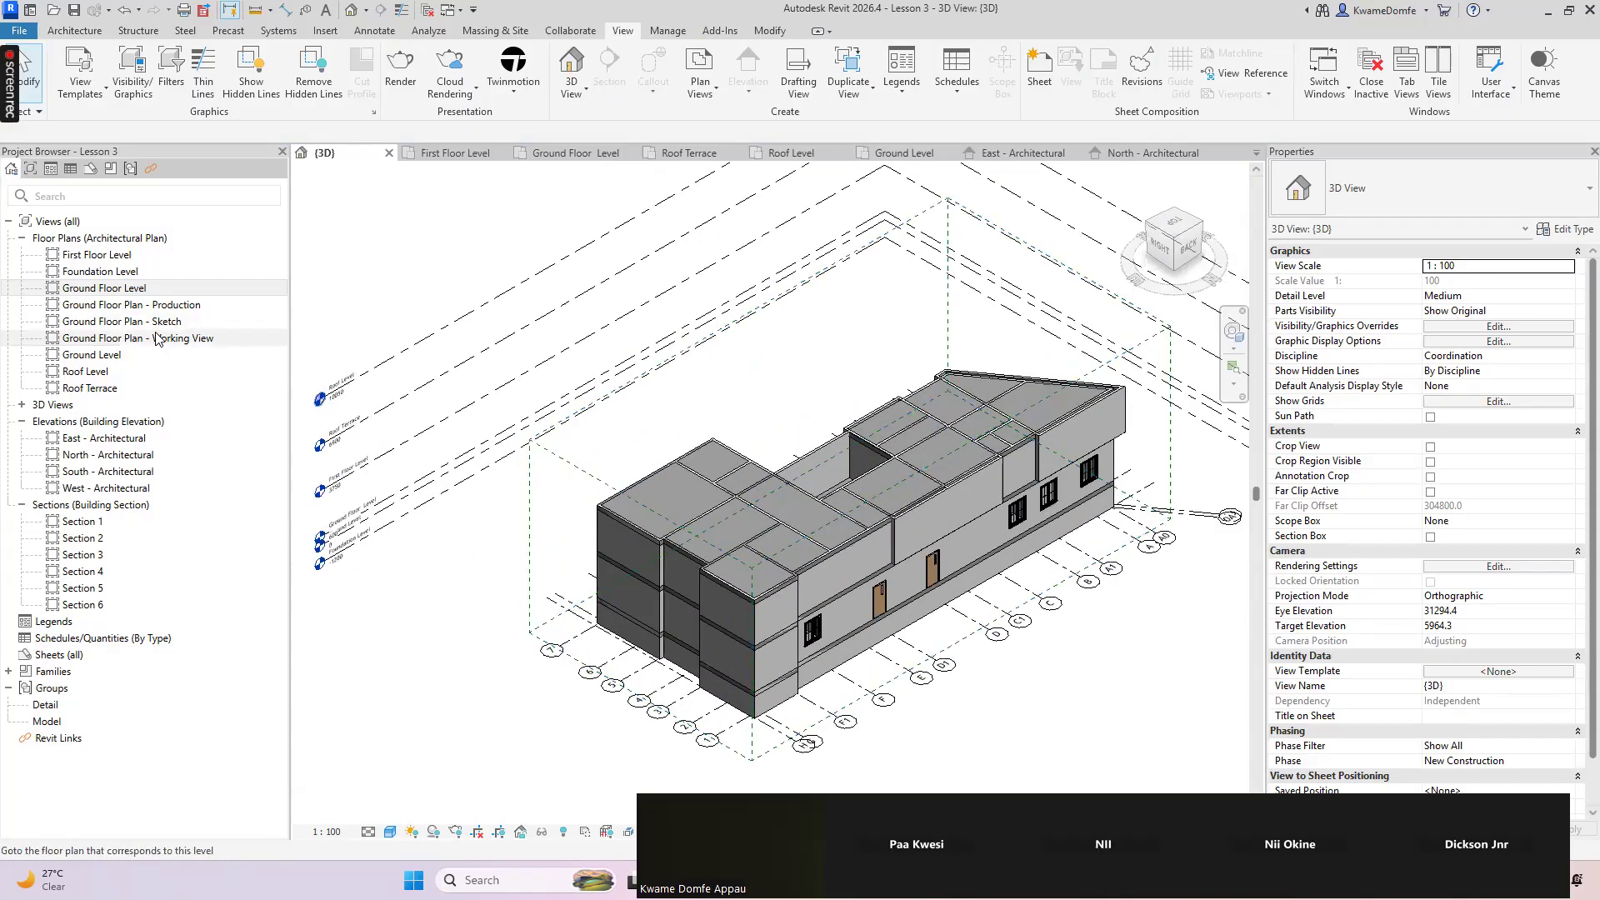
# Open the Ground Floor Level plan and examine the scope box outline against the grid bubbles and section markers
pyautogui.doubleClick(106, 287)
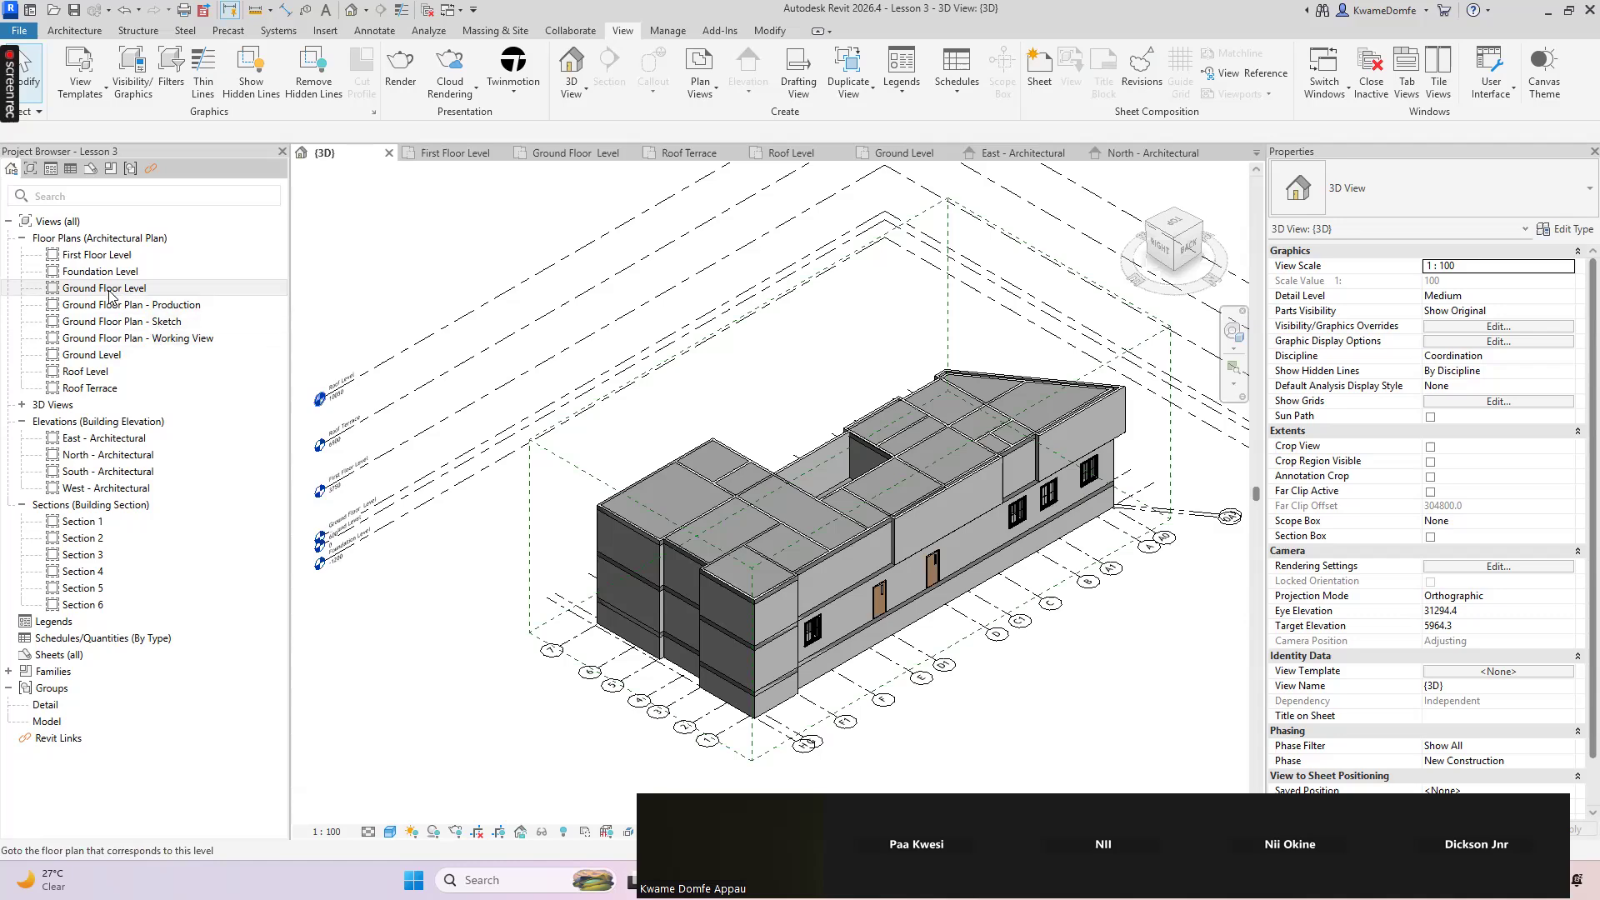
pyautogui.scroll(-2, 657, 600)
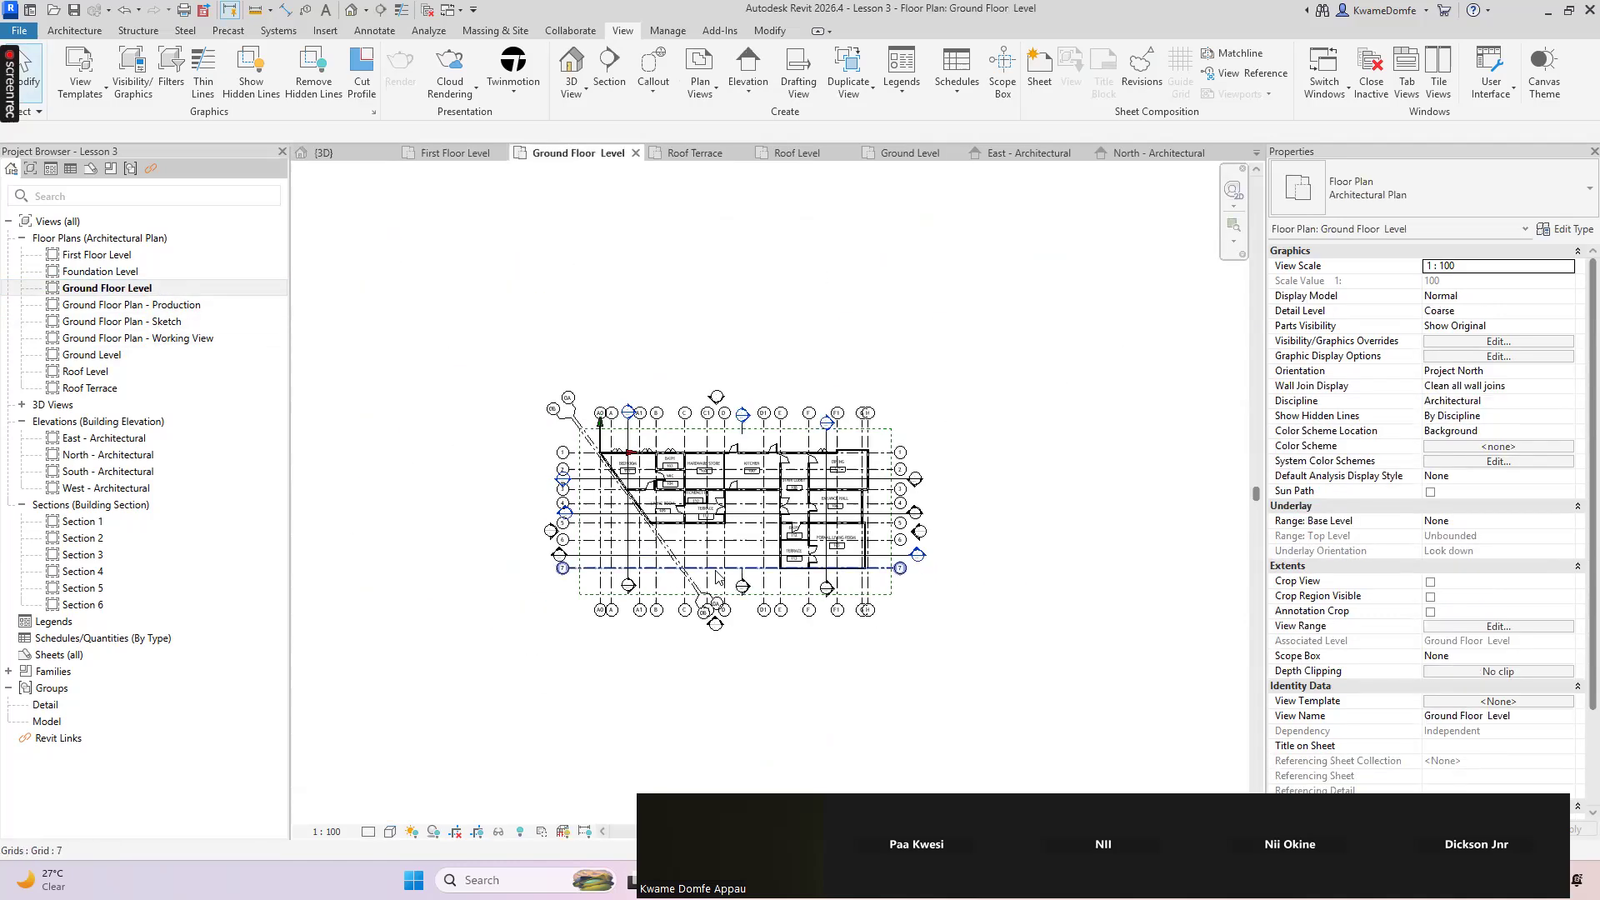
pyautogui.scroll(1, 712, 572)
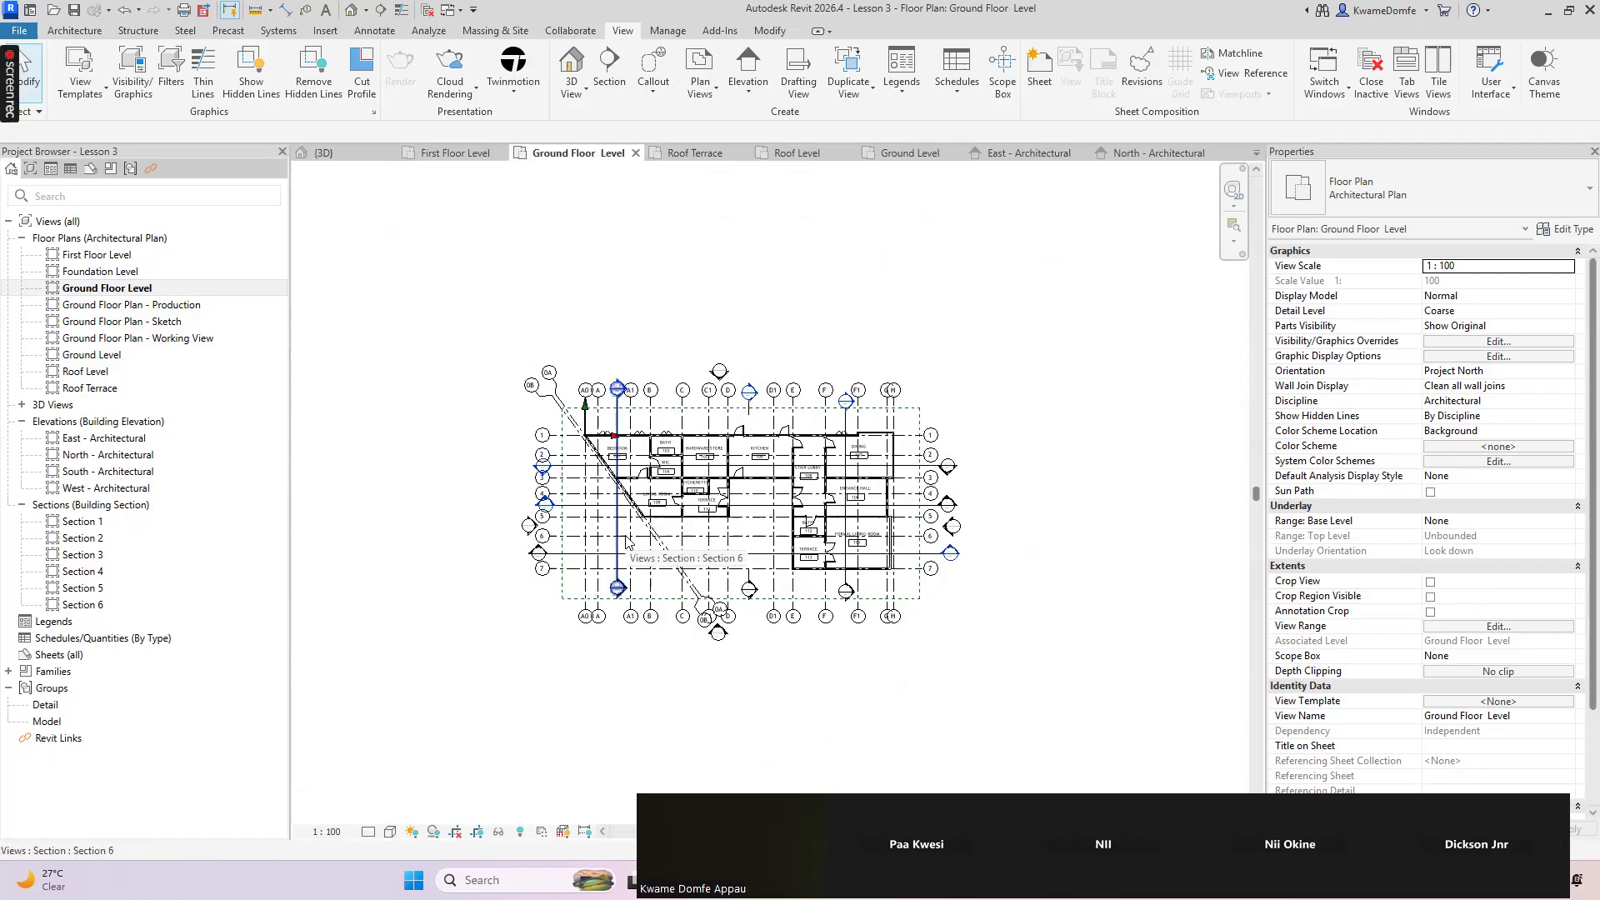
pyautogui.scroll(4, 667, 542)
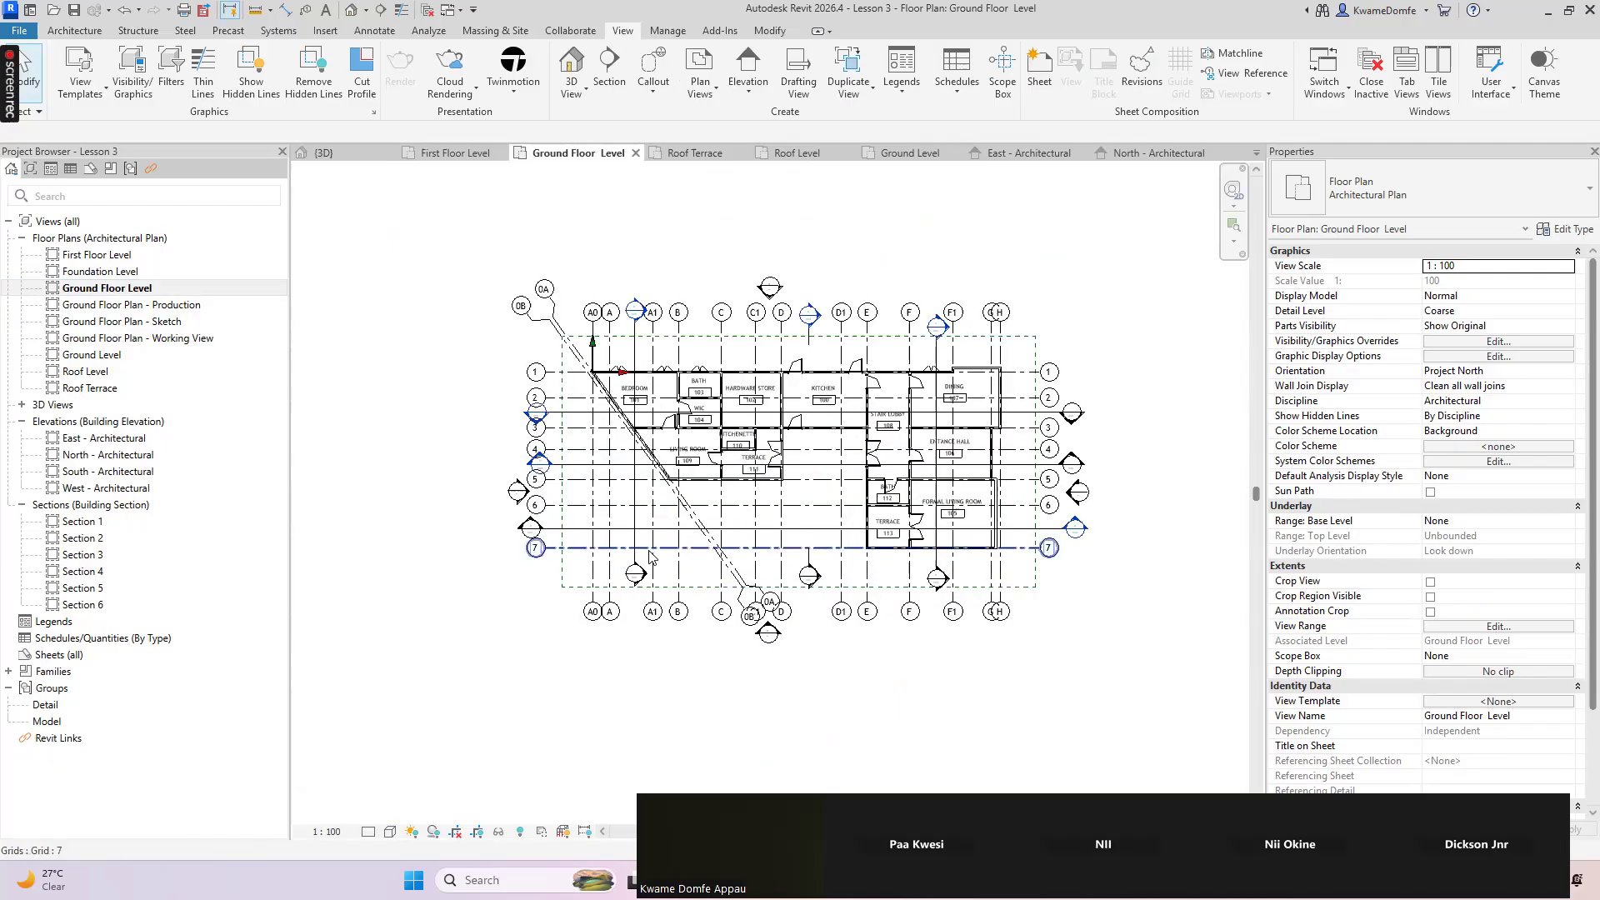
pyautogui.scroll(-3, 700, 534)
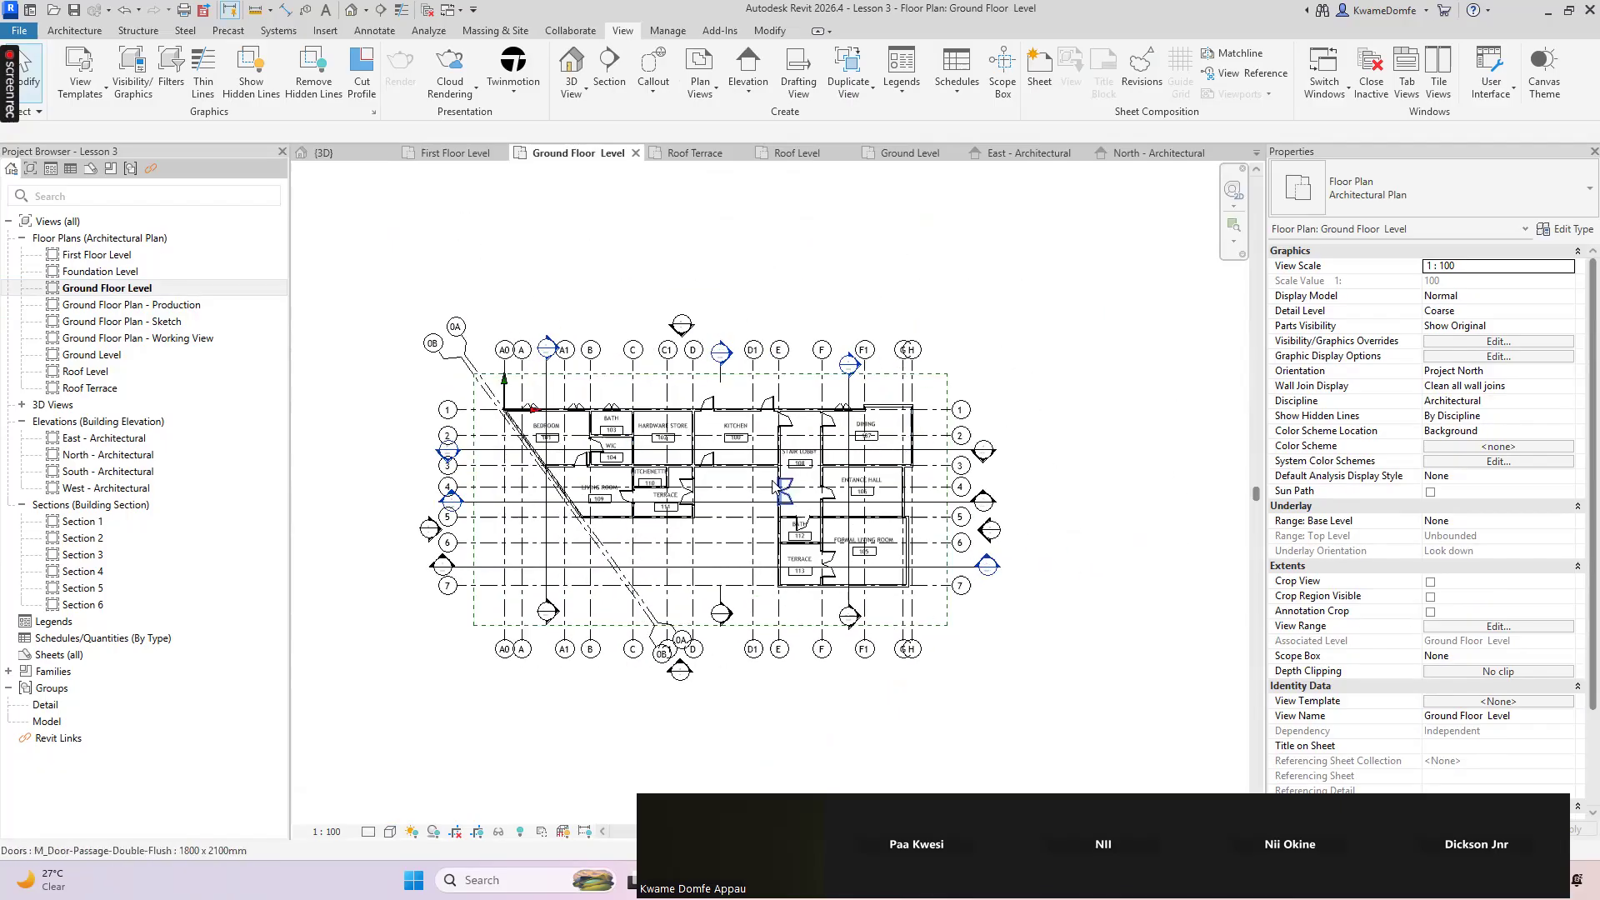
pyautogui.scroll(1, 577, 533)
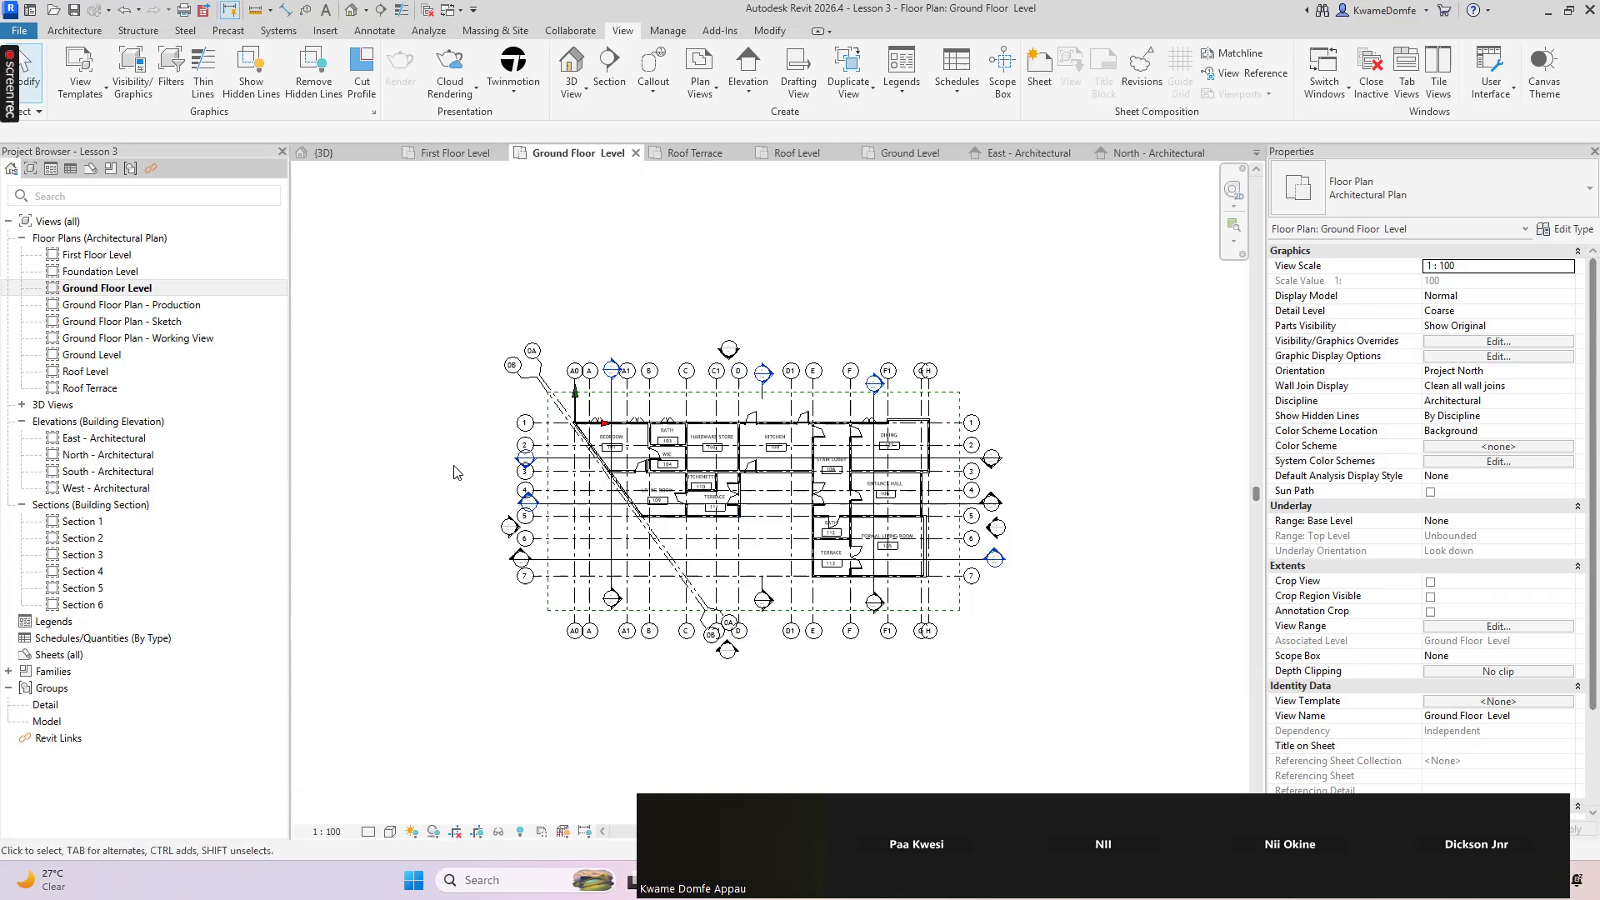
# Open the First Floor Level plan and assign the Genteral Arrangements scope box to it
pyautogui.doubleClick(94, 255)
pyautogui.scroll(-5, 678, 523)
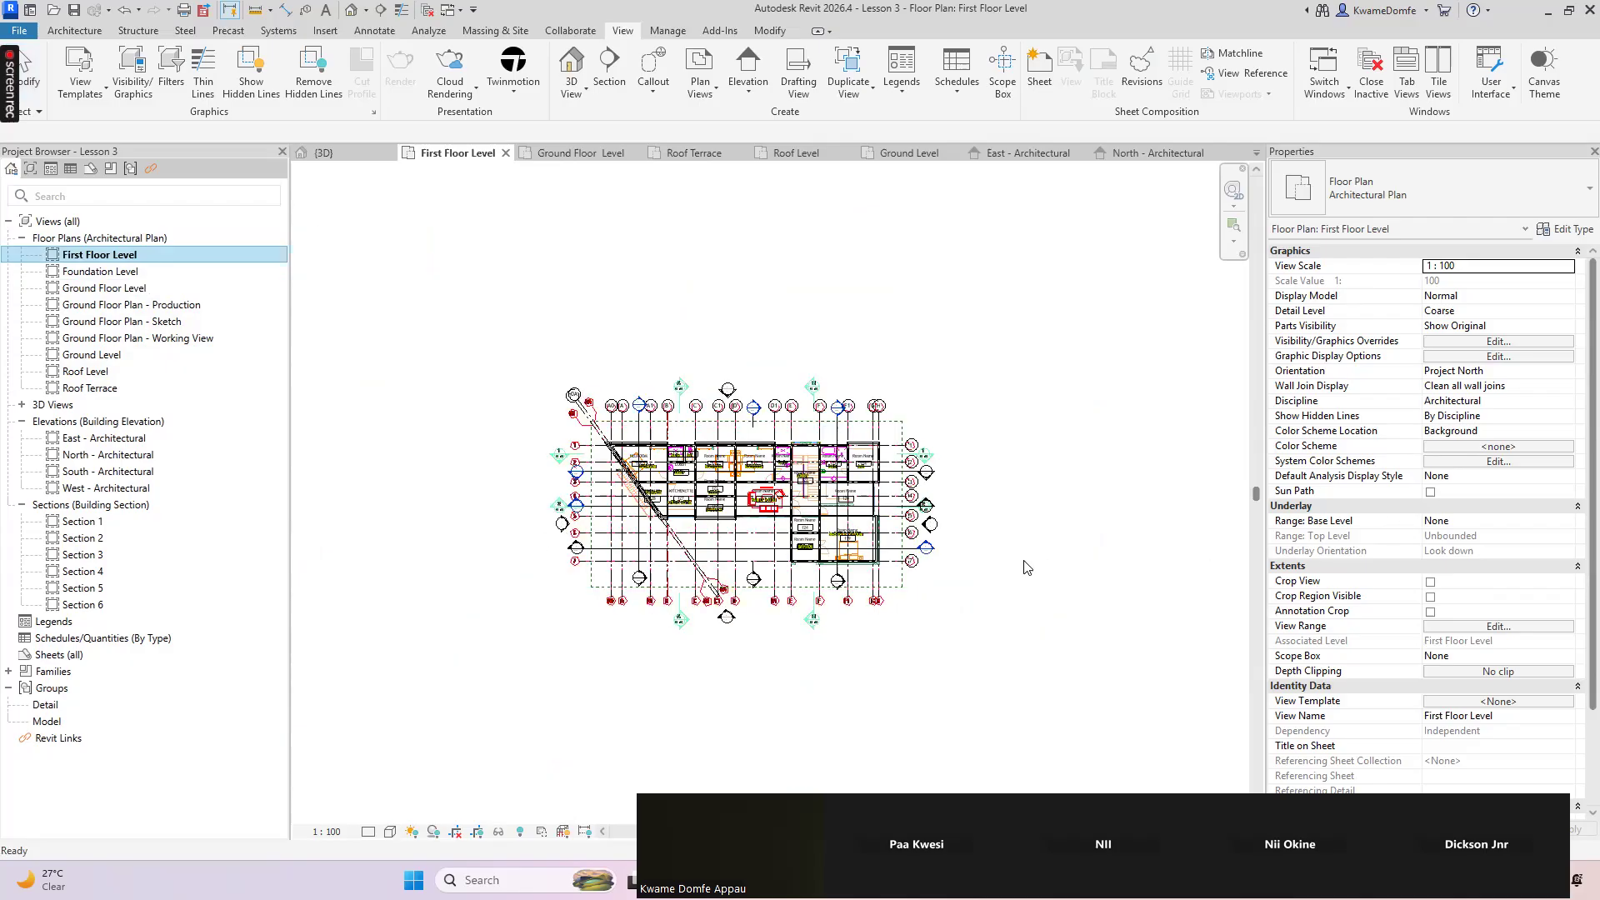
pyautogui.scroll(-2, 1486, 572)
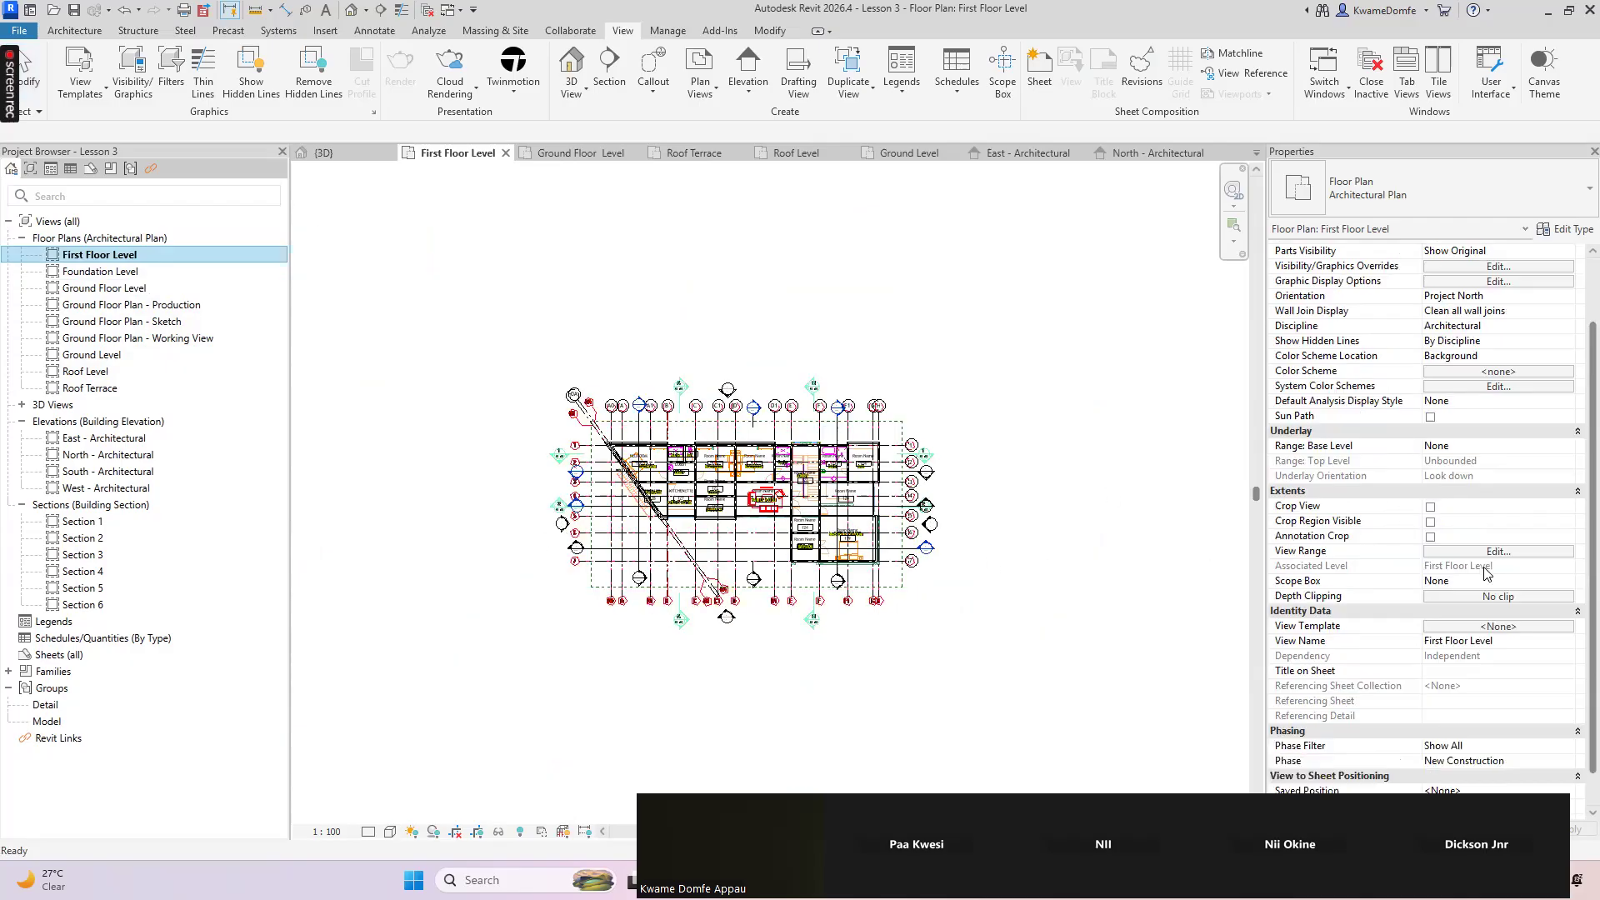
pyautogui.scroll(-1, 1377, 518)
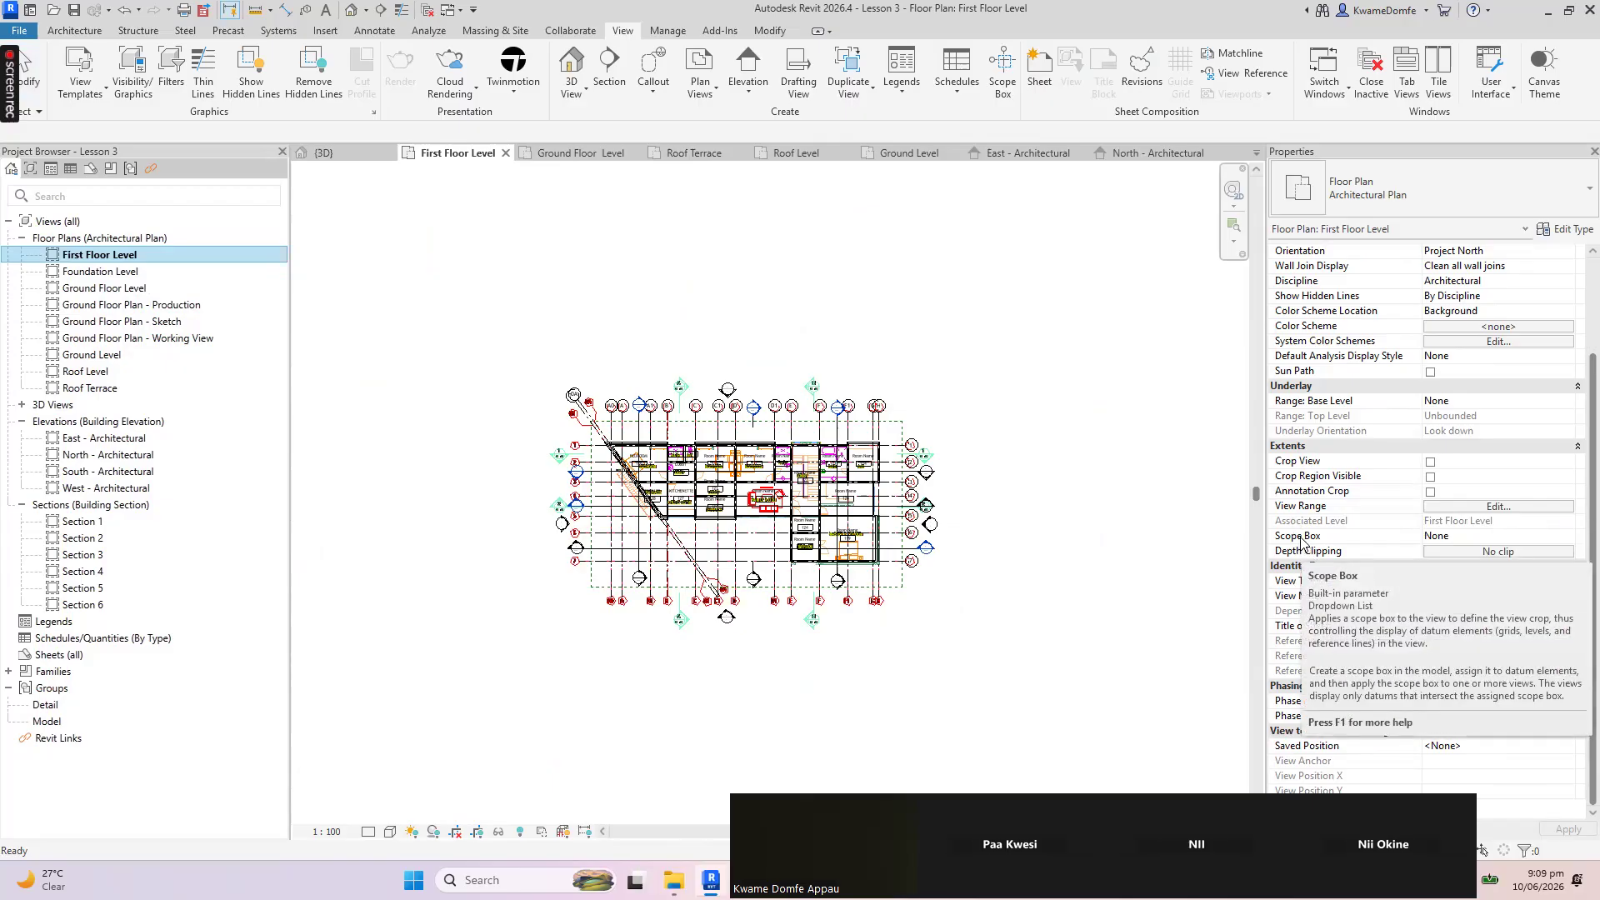
pyautogui.click(1478, 535)
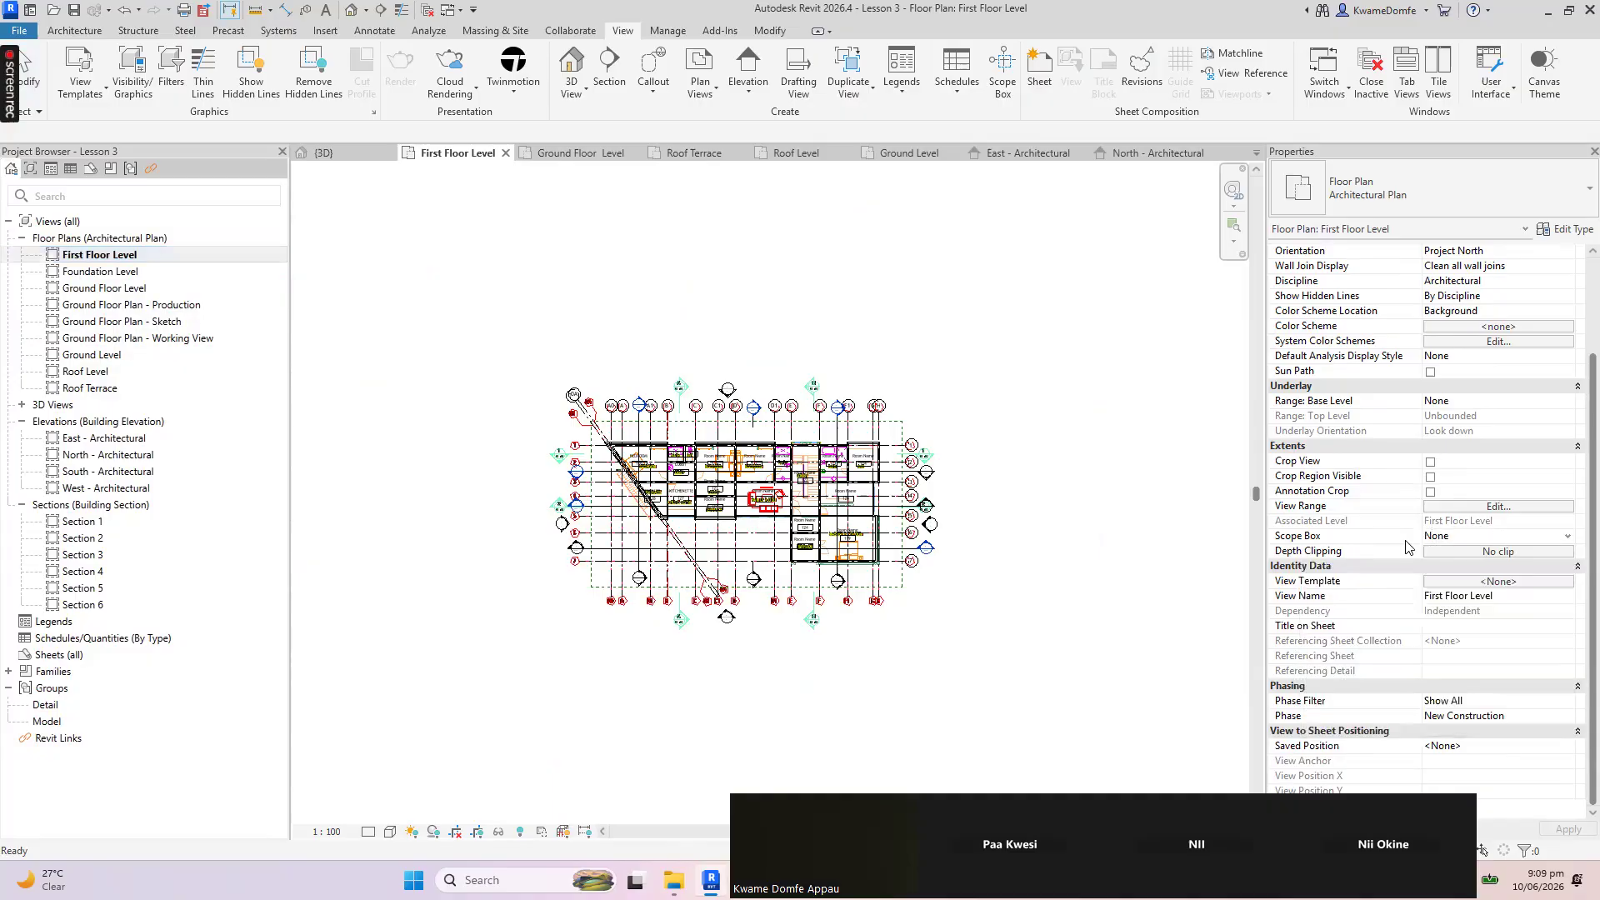
pyautogui.click(1569, 538)
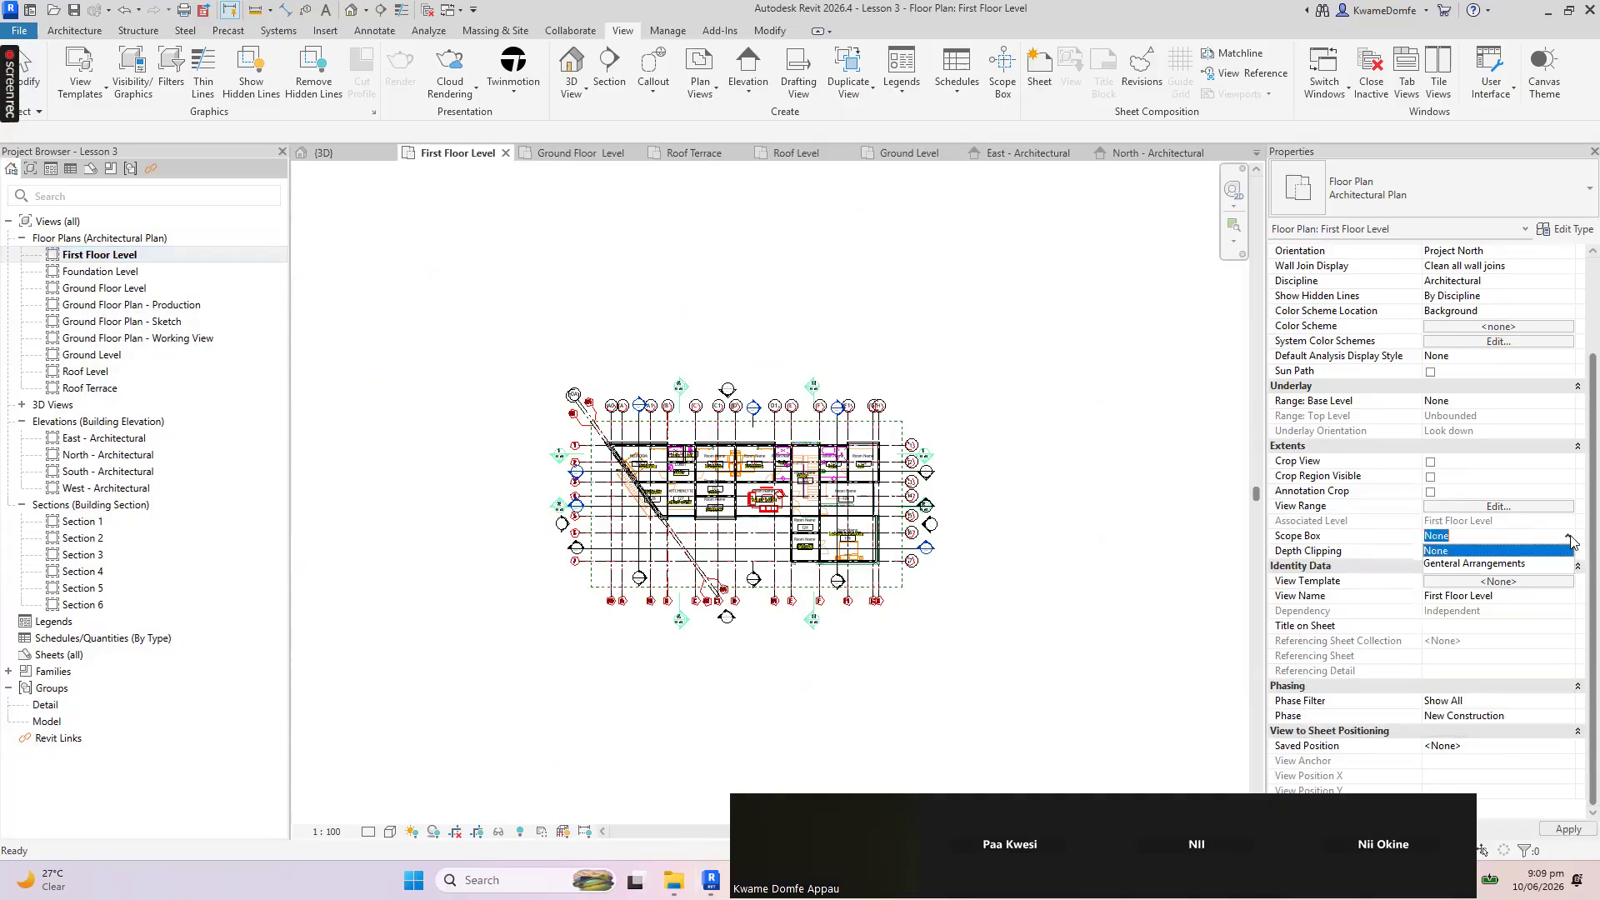
pyautogui.click(1468, 564)
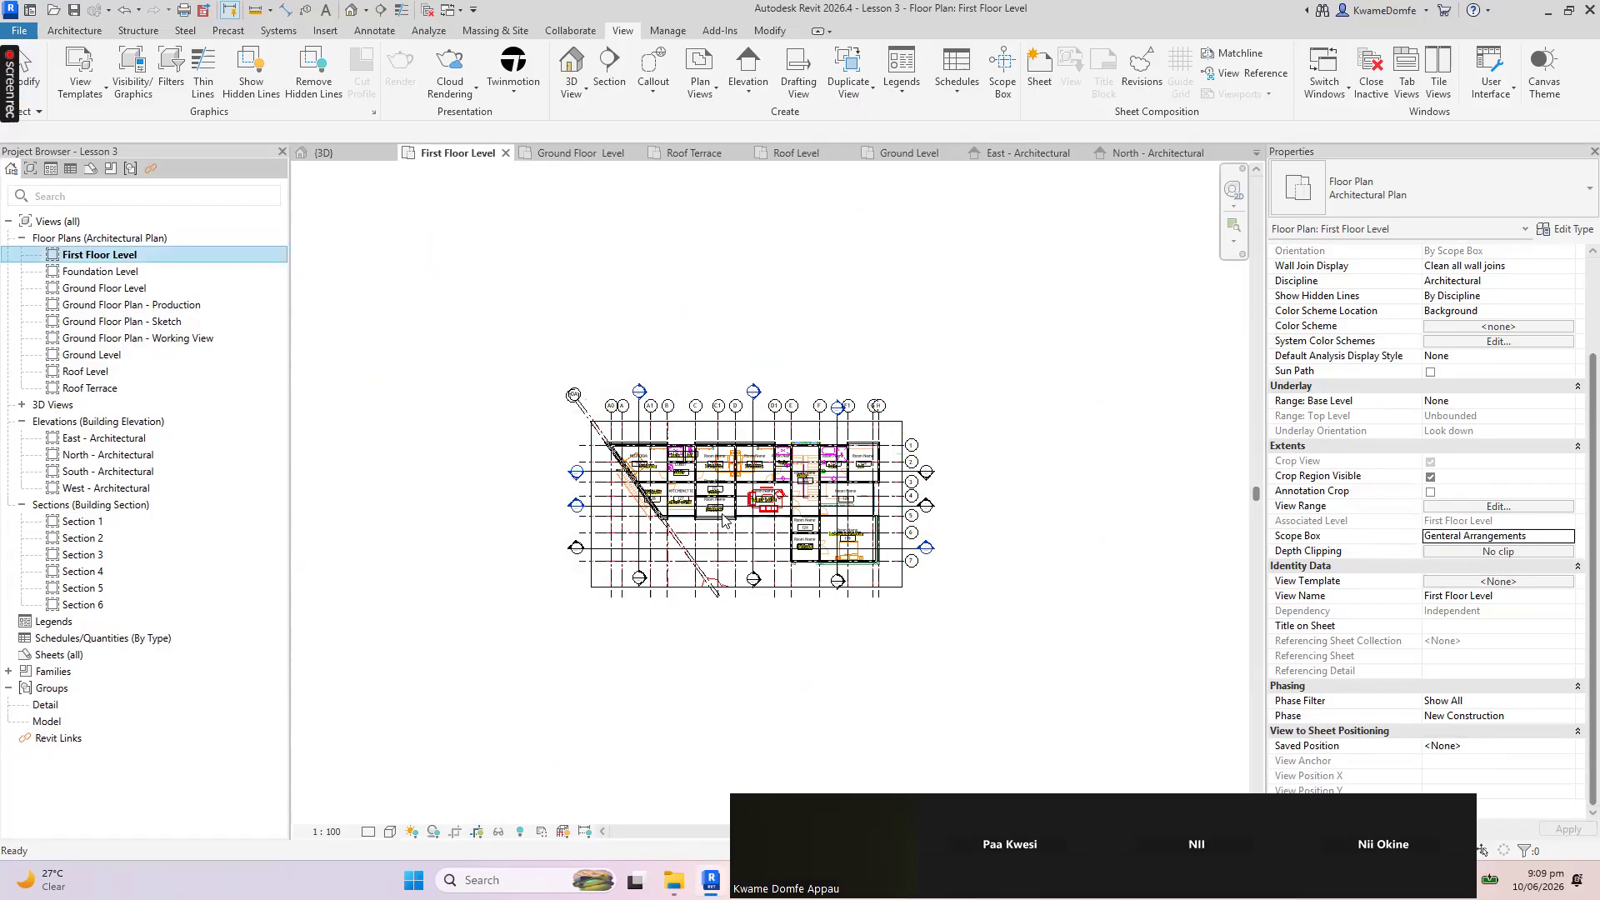
pyautogui.scroll(2, 874, 504)
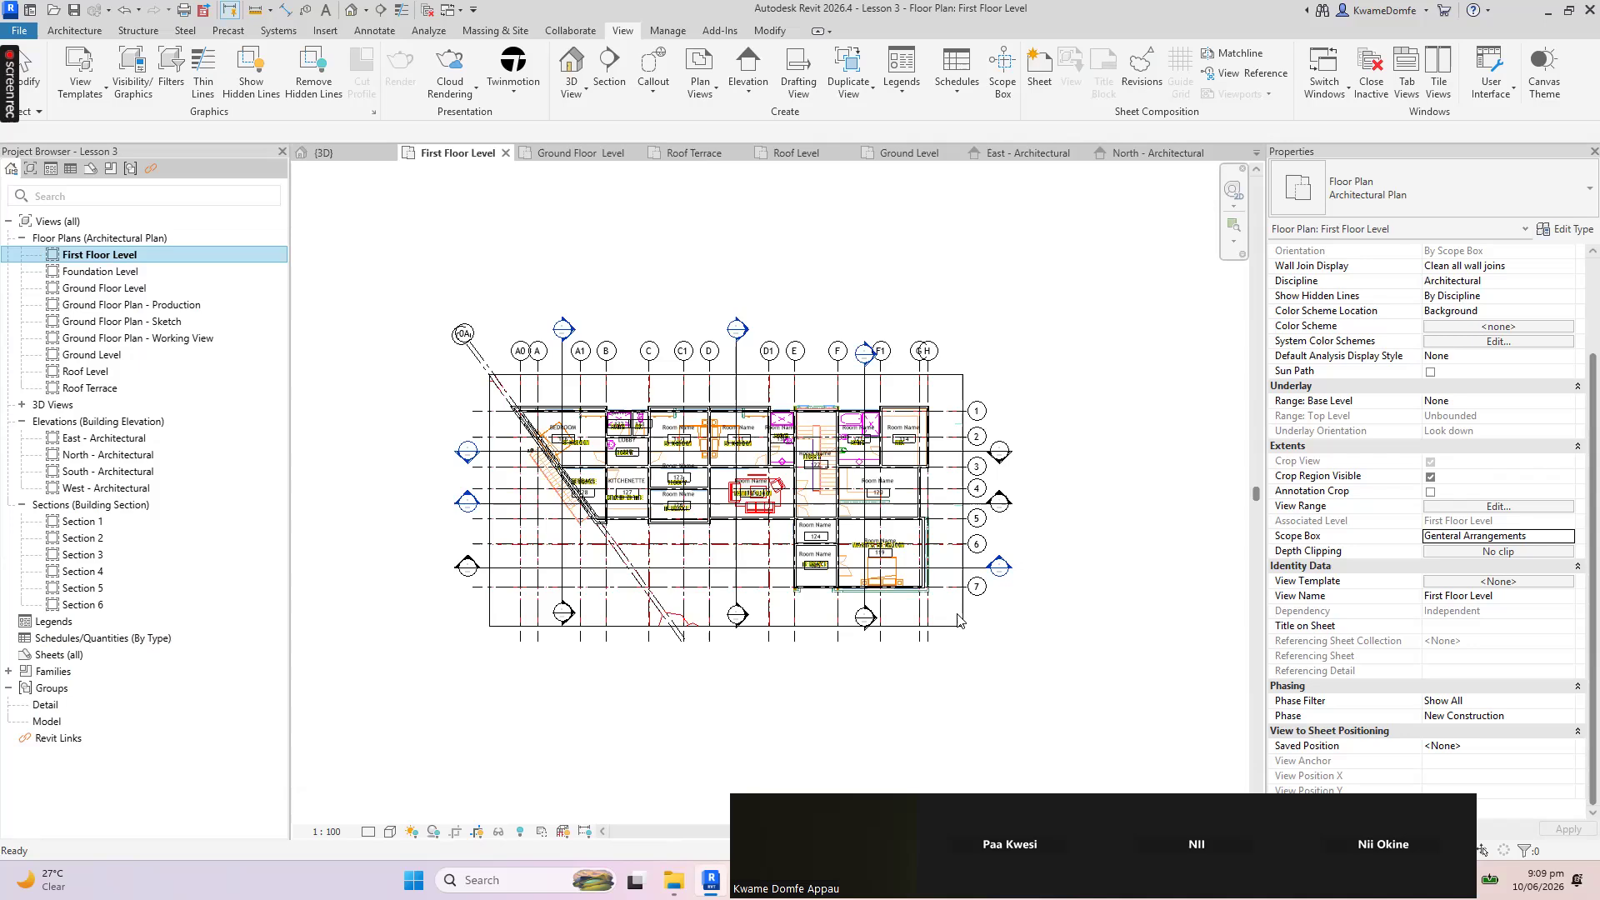
# Open the Foundation Level plan and assign the Genteral Arrangements scope box to it
pyautogui.doubleClick(92, 272)
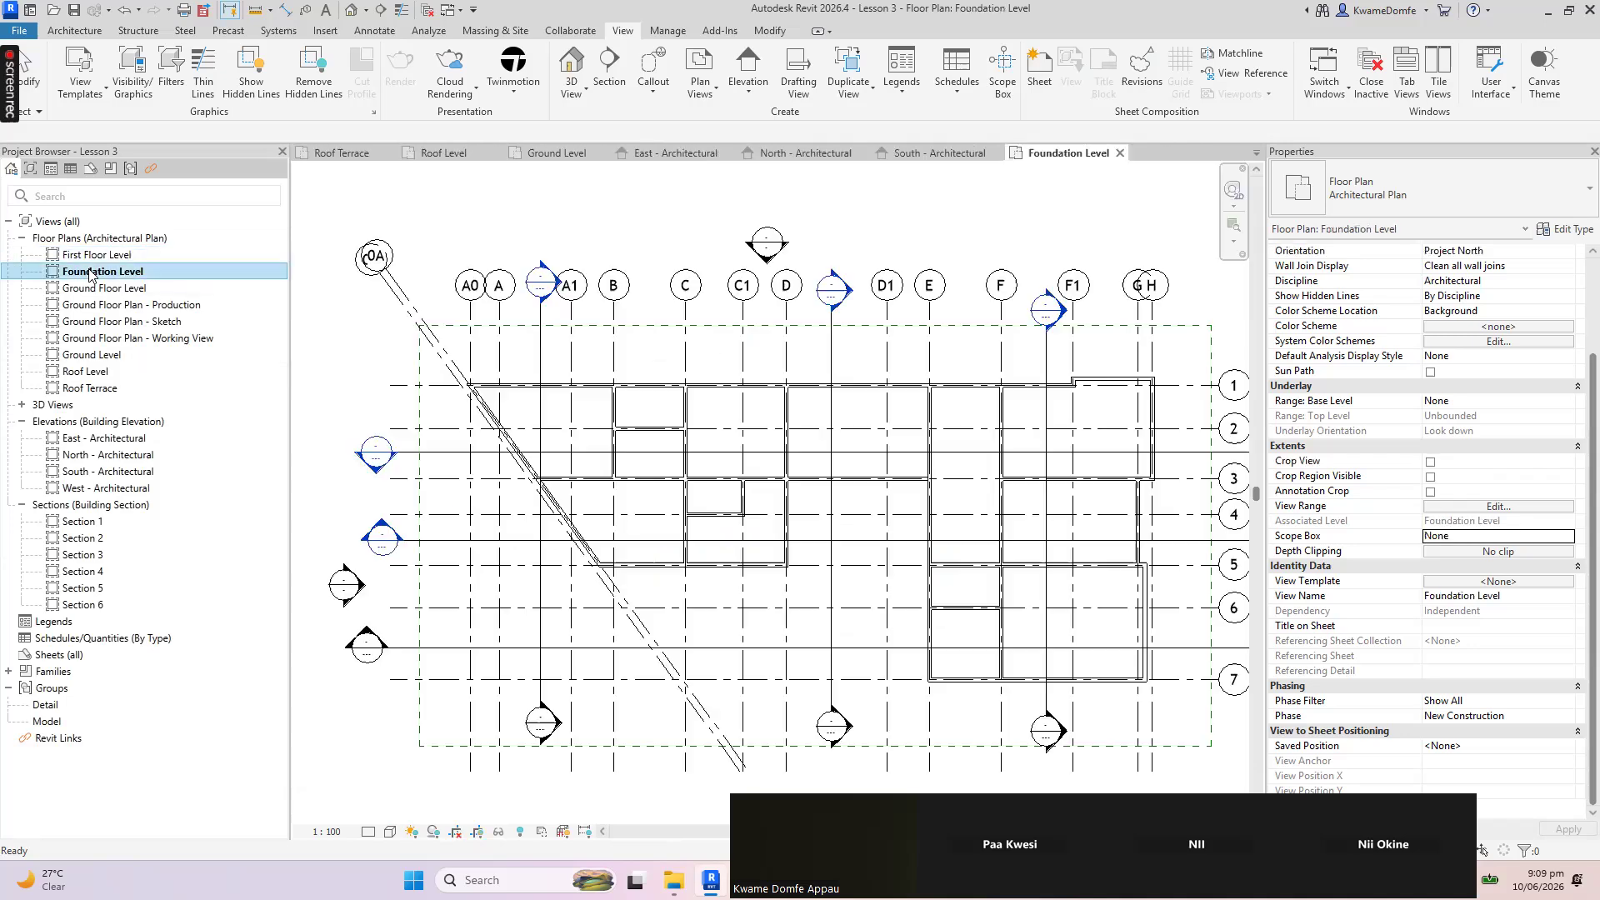
pyautogui.scroll(-3, 706, 461)
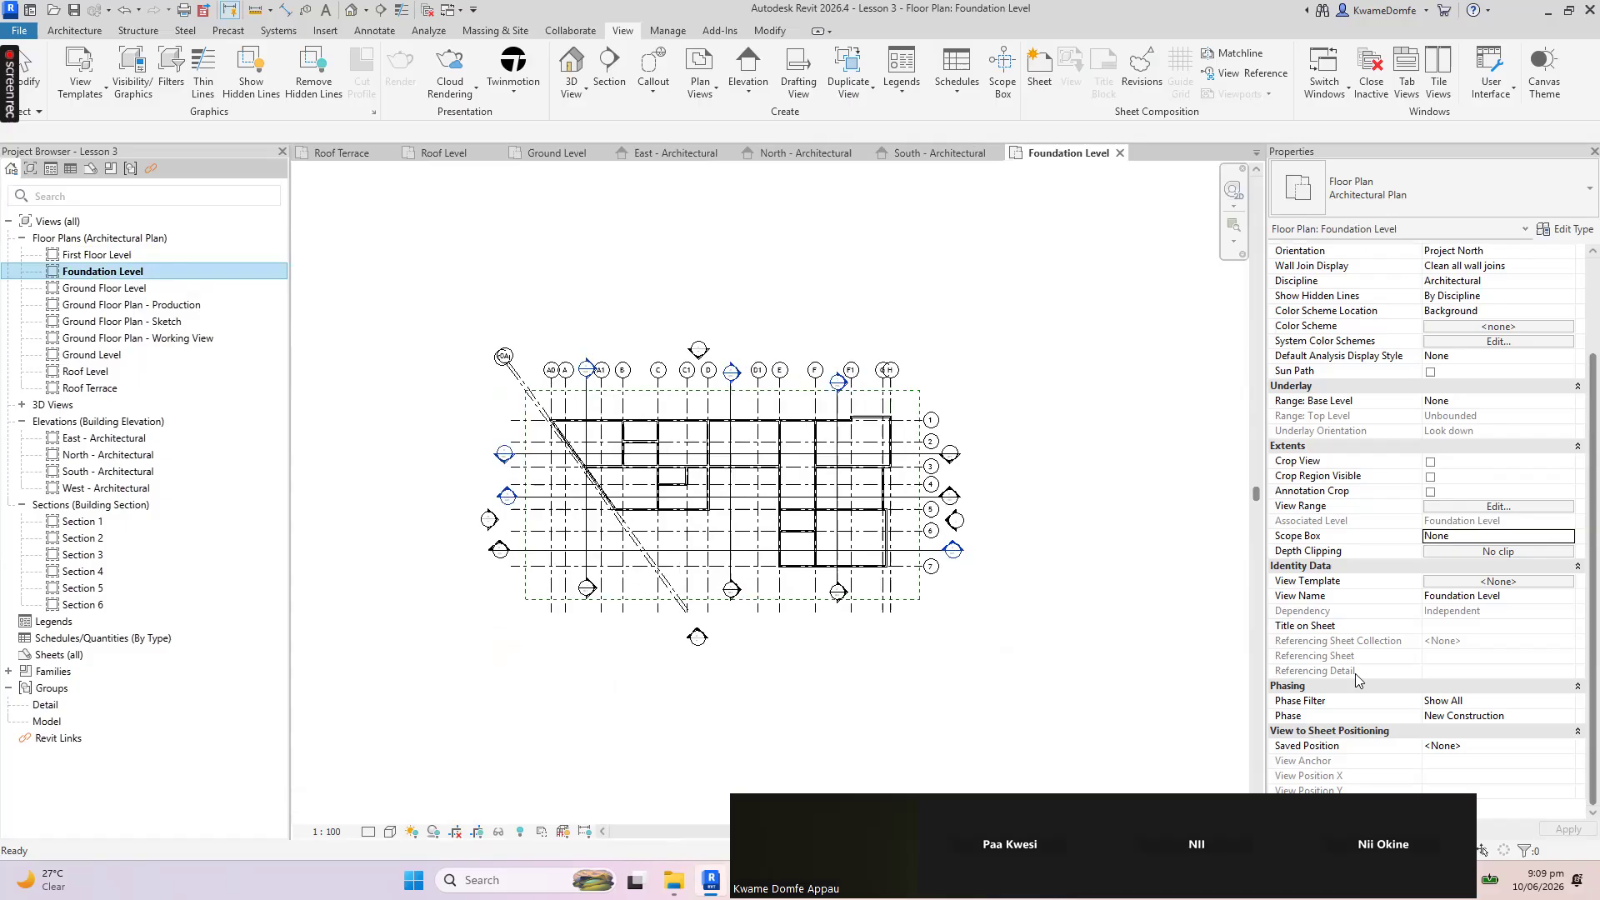
pyautogui.click(1488, 536)
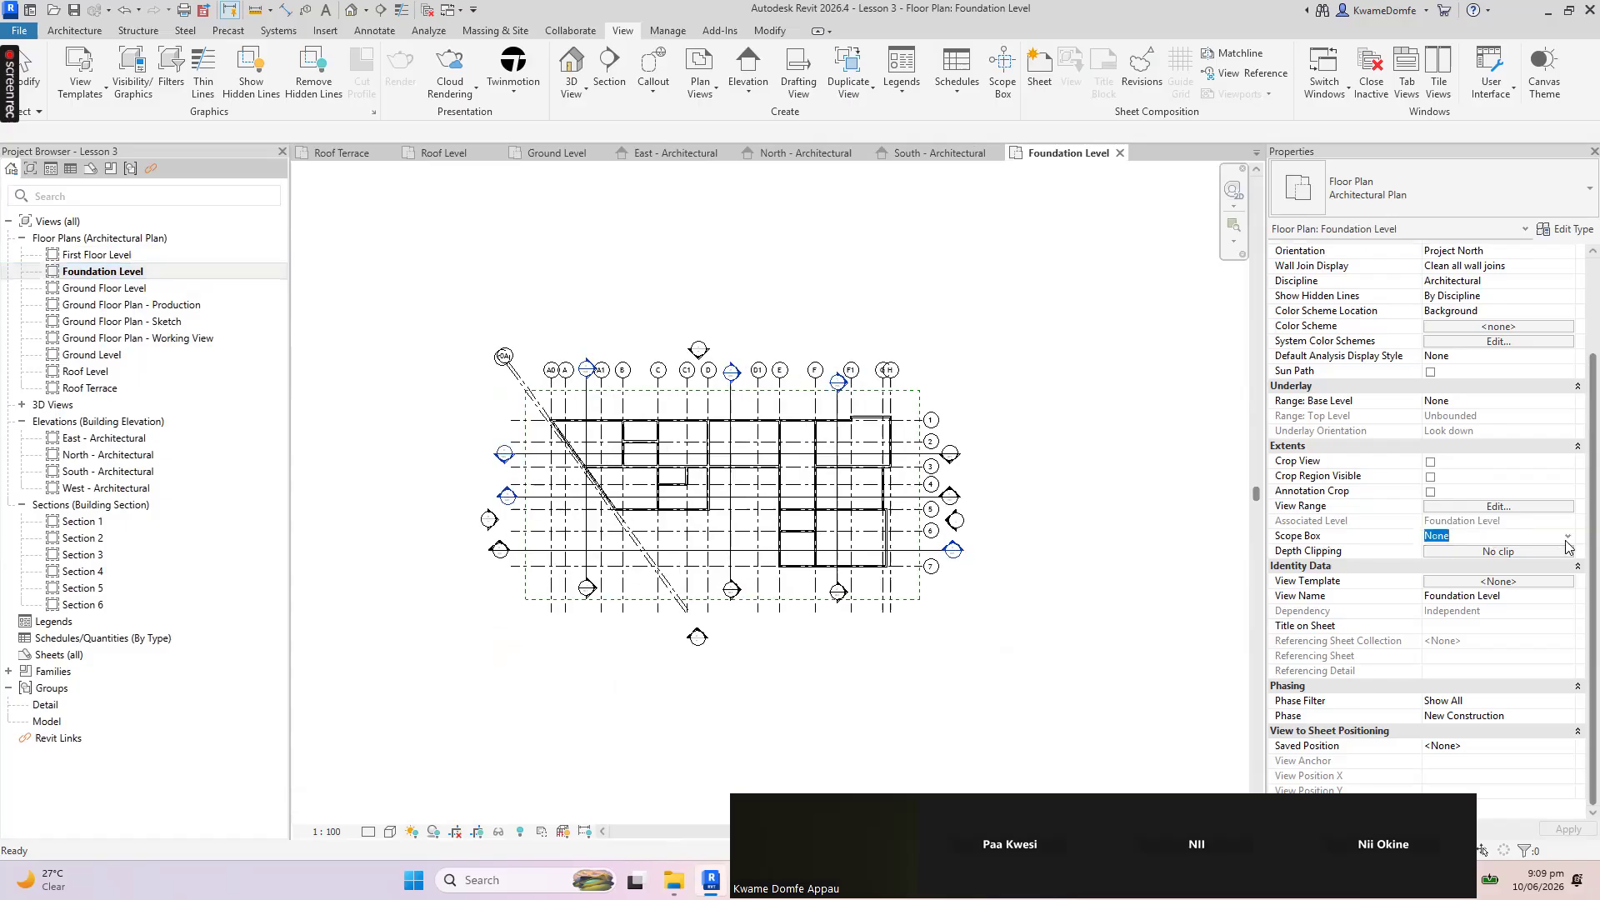
pyautogui.click(1567, 539)
pyautogui.click(1469, 564)
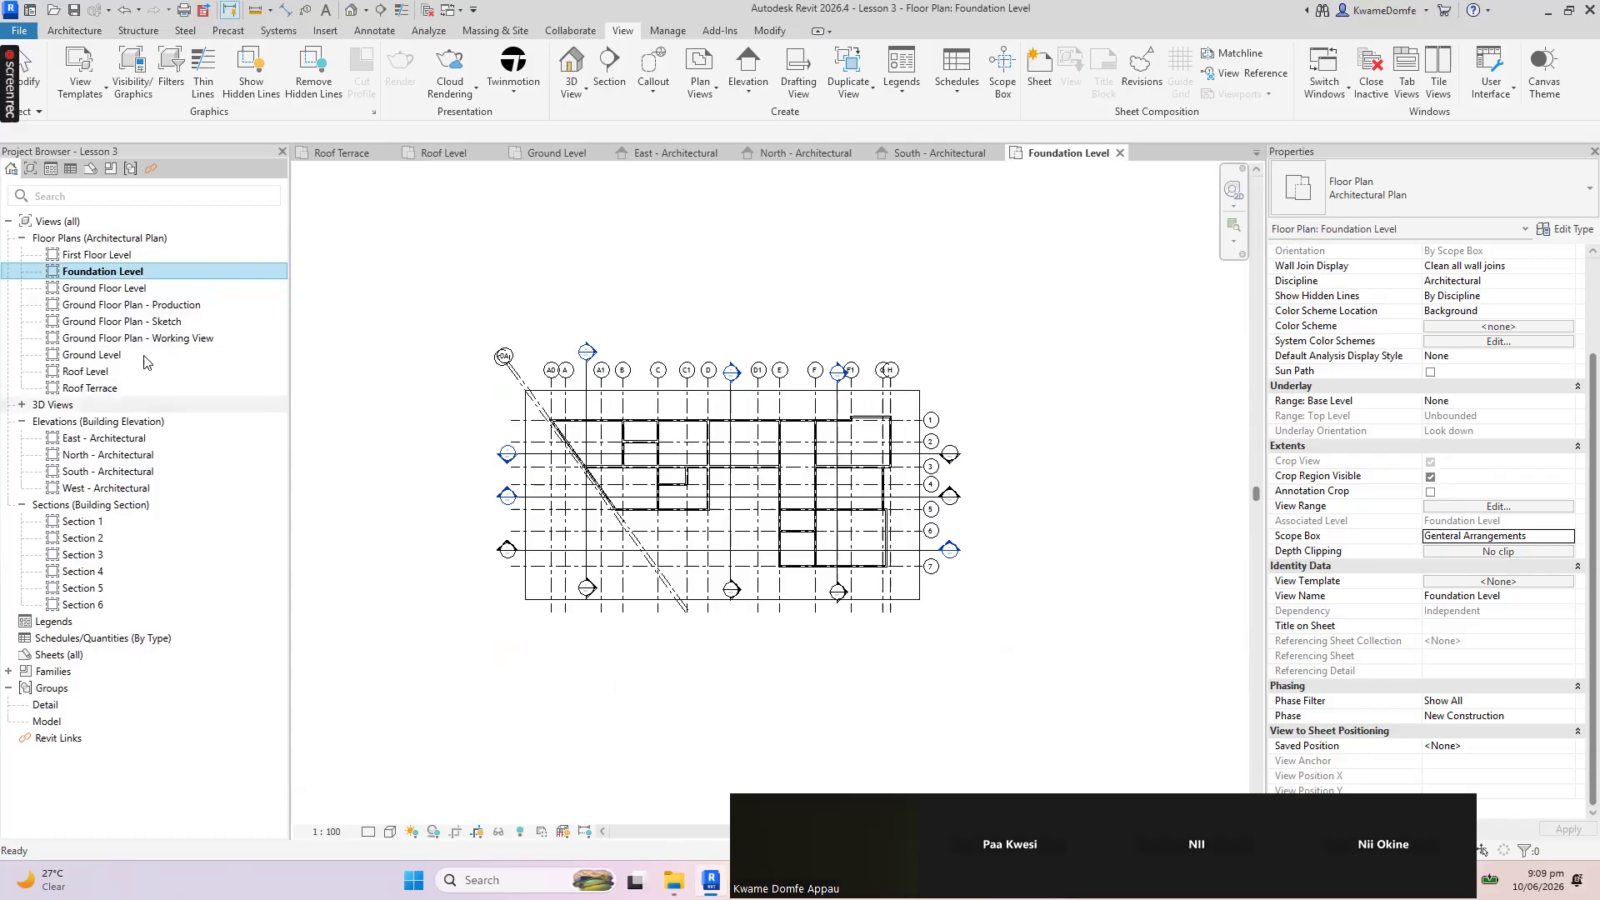
# Select all floor plan views from First Floor Level through Roof Terrace and open their scope box choices
pyautogui.click(78, 254)
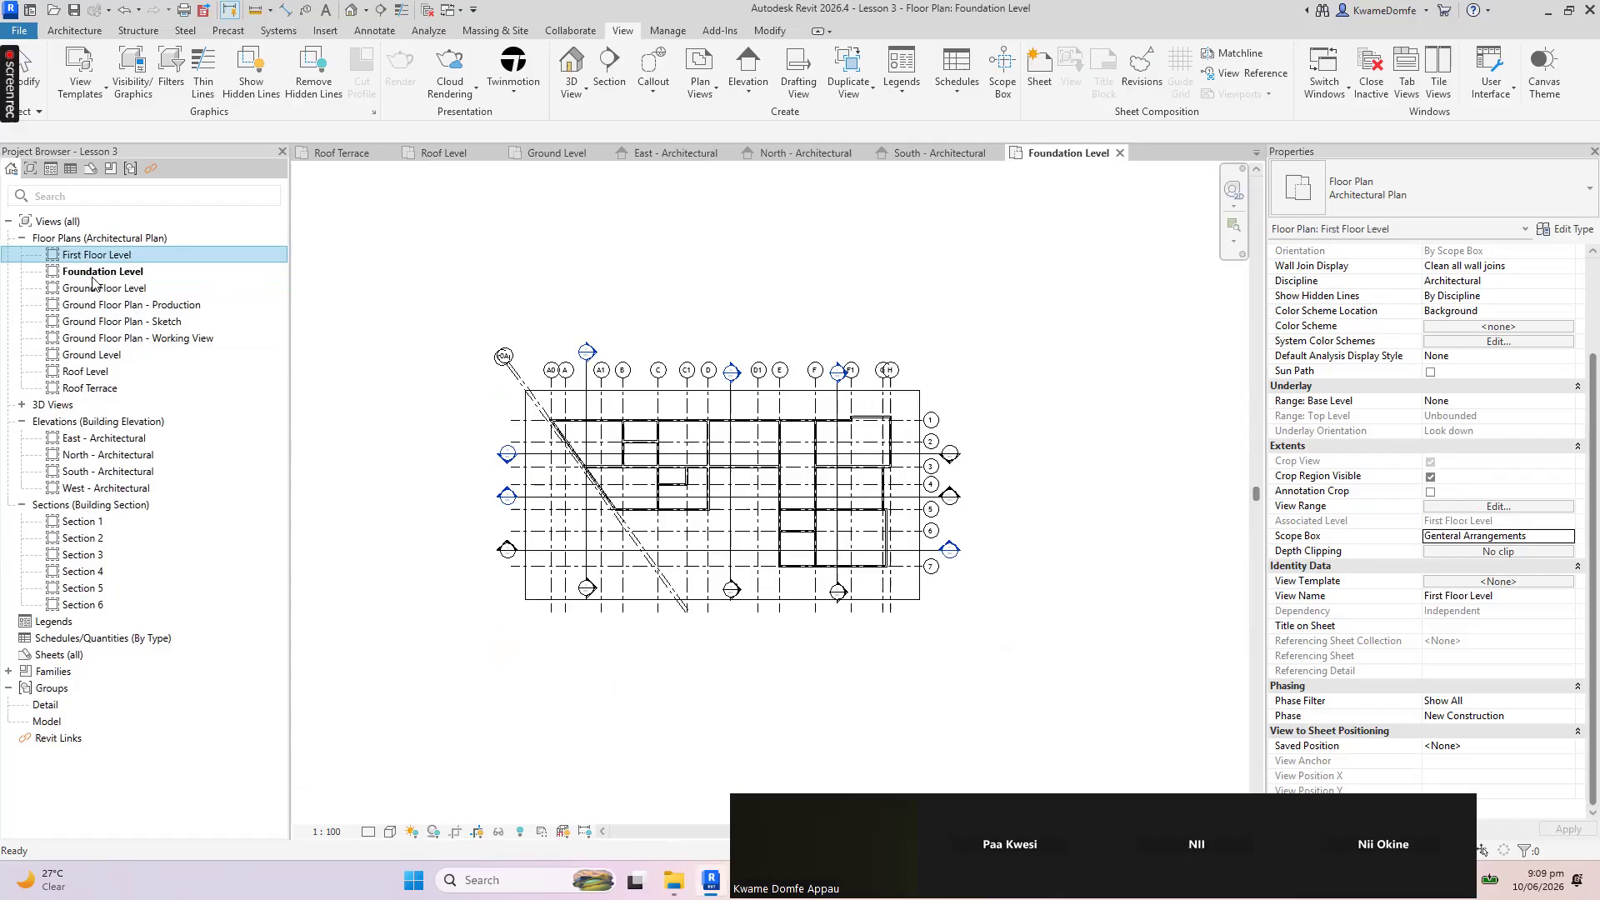
pyautogui.keyDown('shift'); pyautogui.click(74, 388); pyautogui.keyUp('shift')
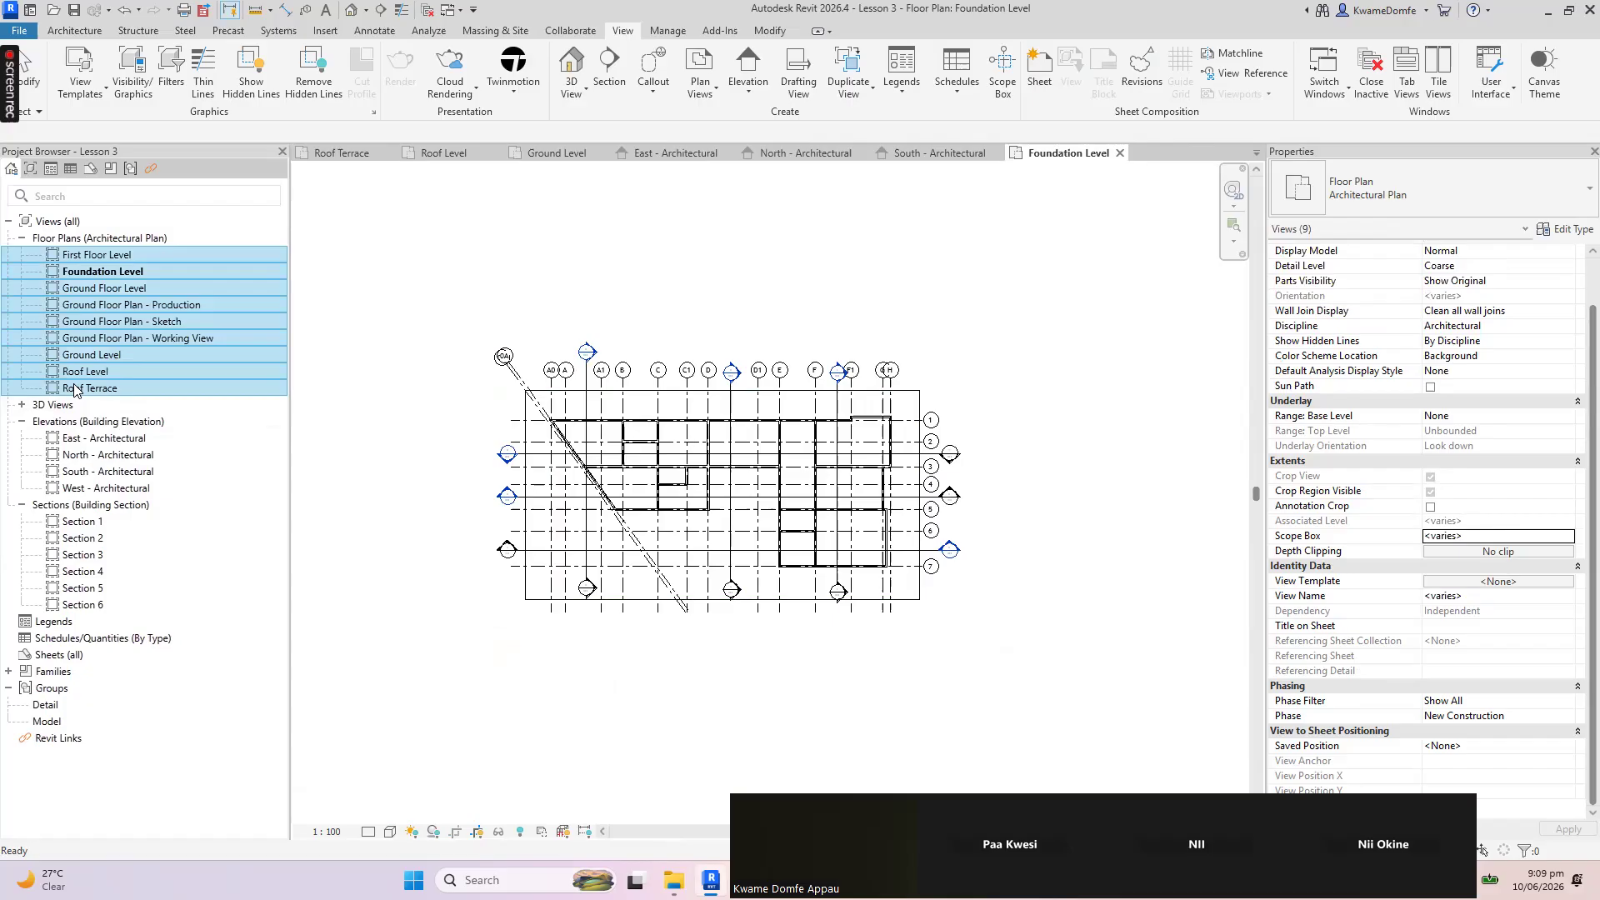
pyautogui.click(1488, 534)
pyautogui.click(1567, 536)
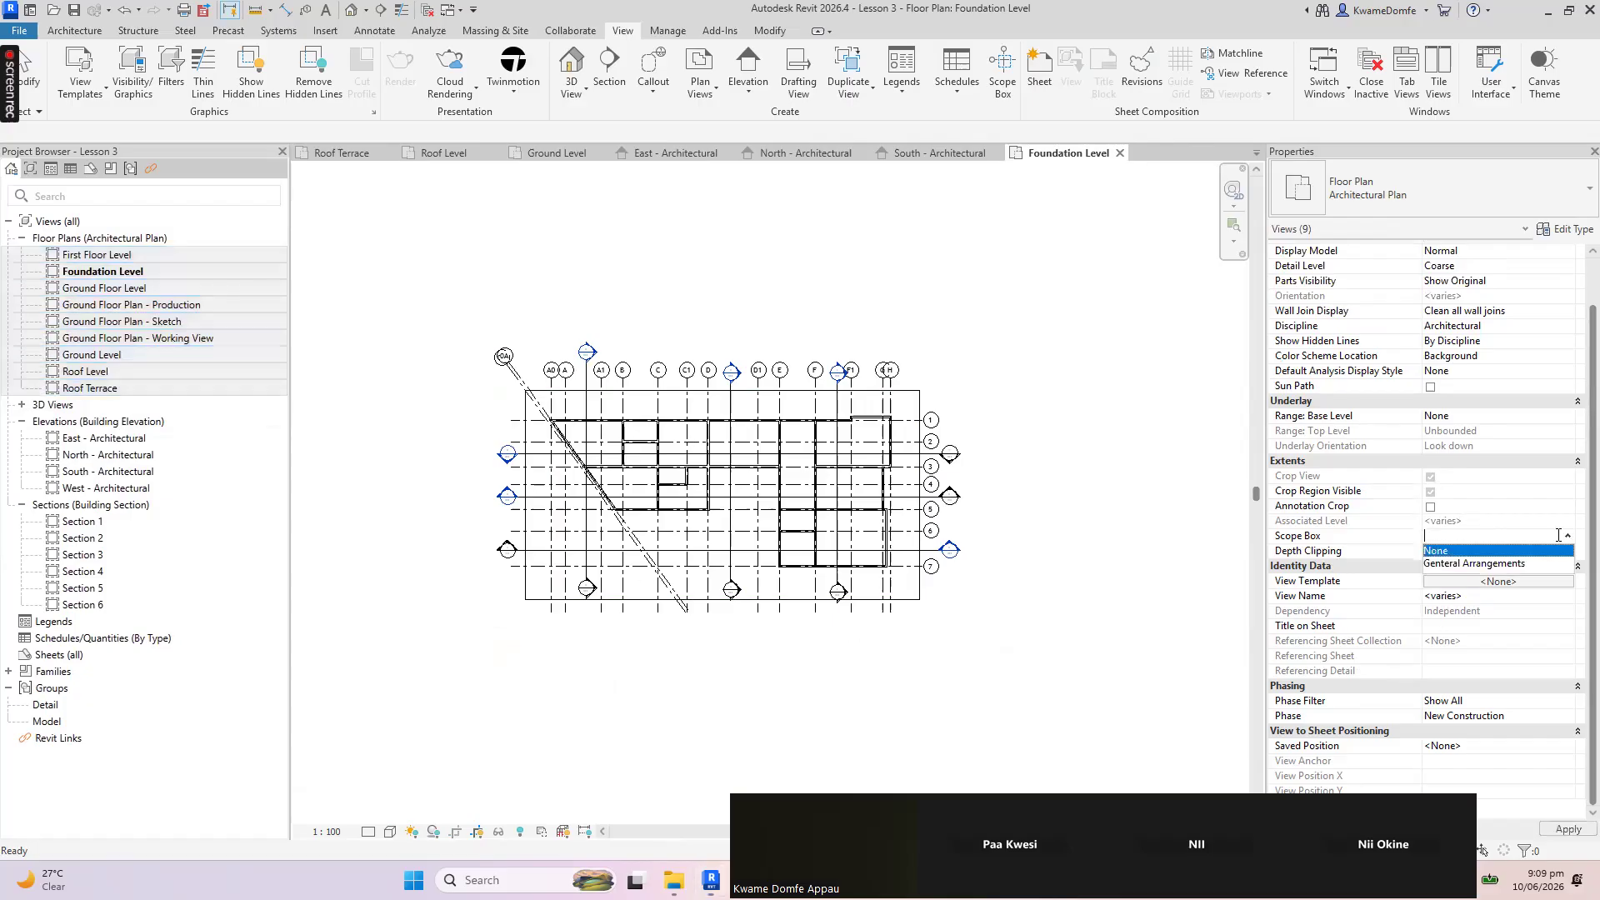
# Assign the Genteral Arrangements scope box to the selected floor plans and to the East, North, South and West elevations
pyautogui.click(1497, 565)
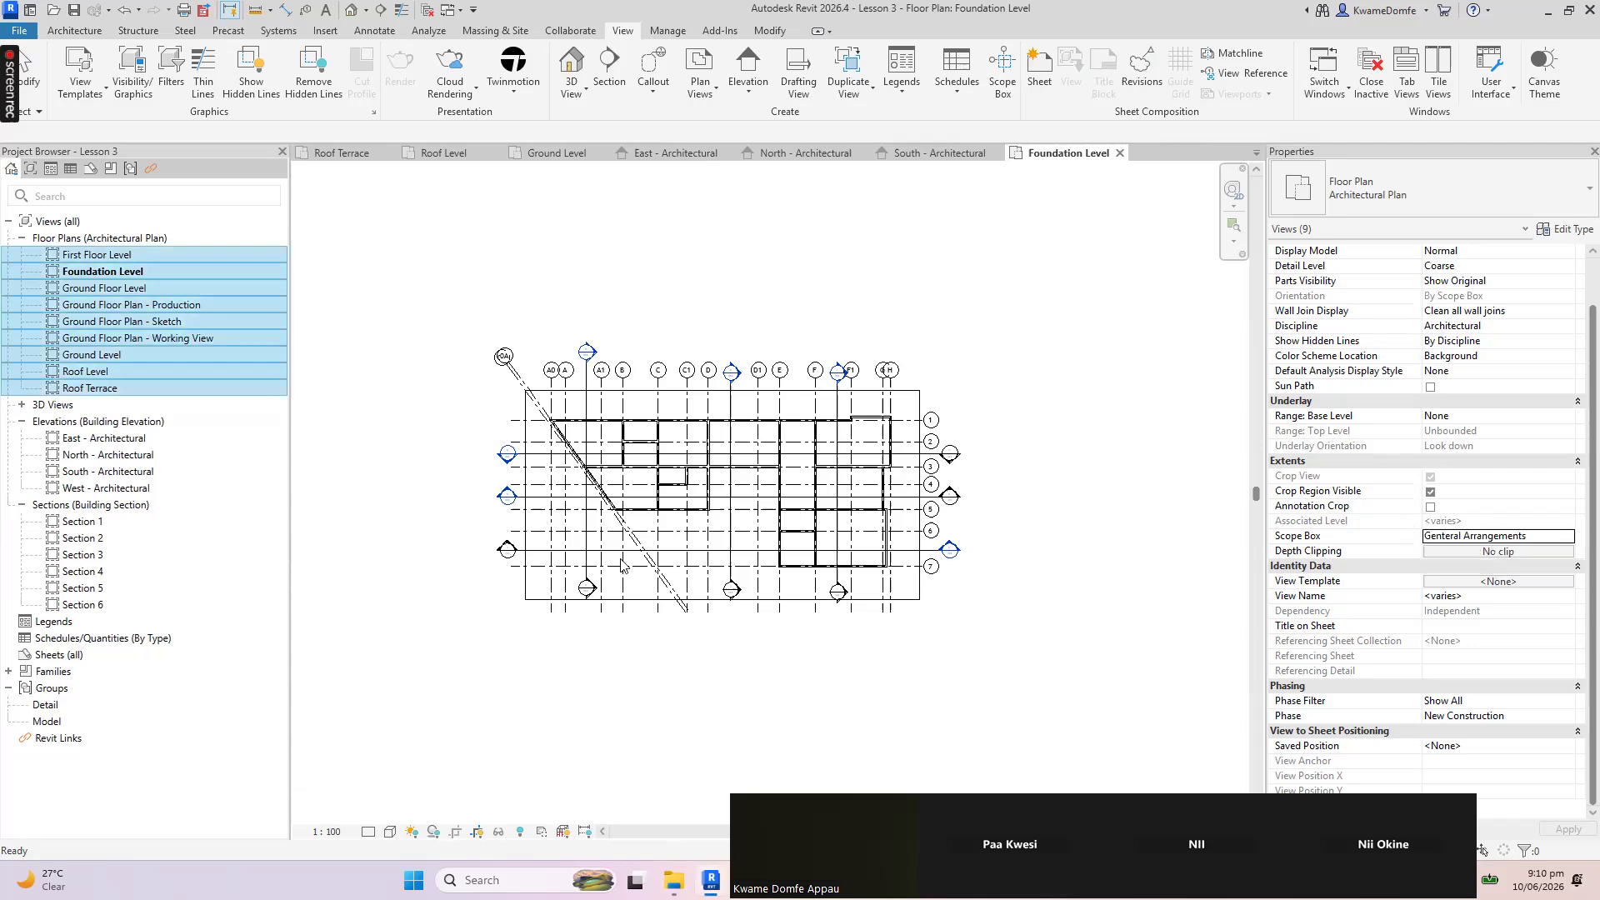
pyautogui.click(106, 448)
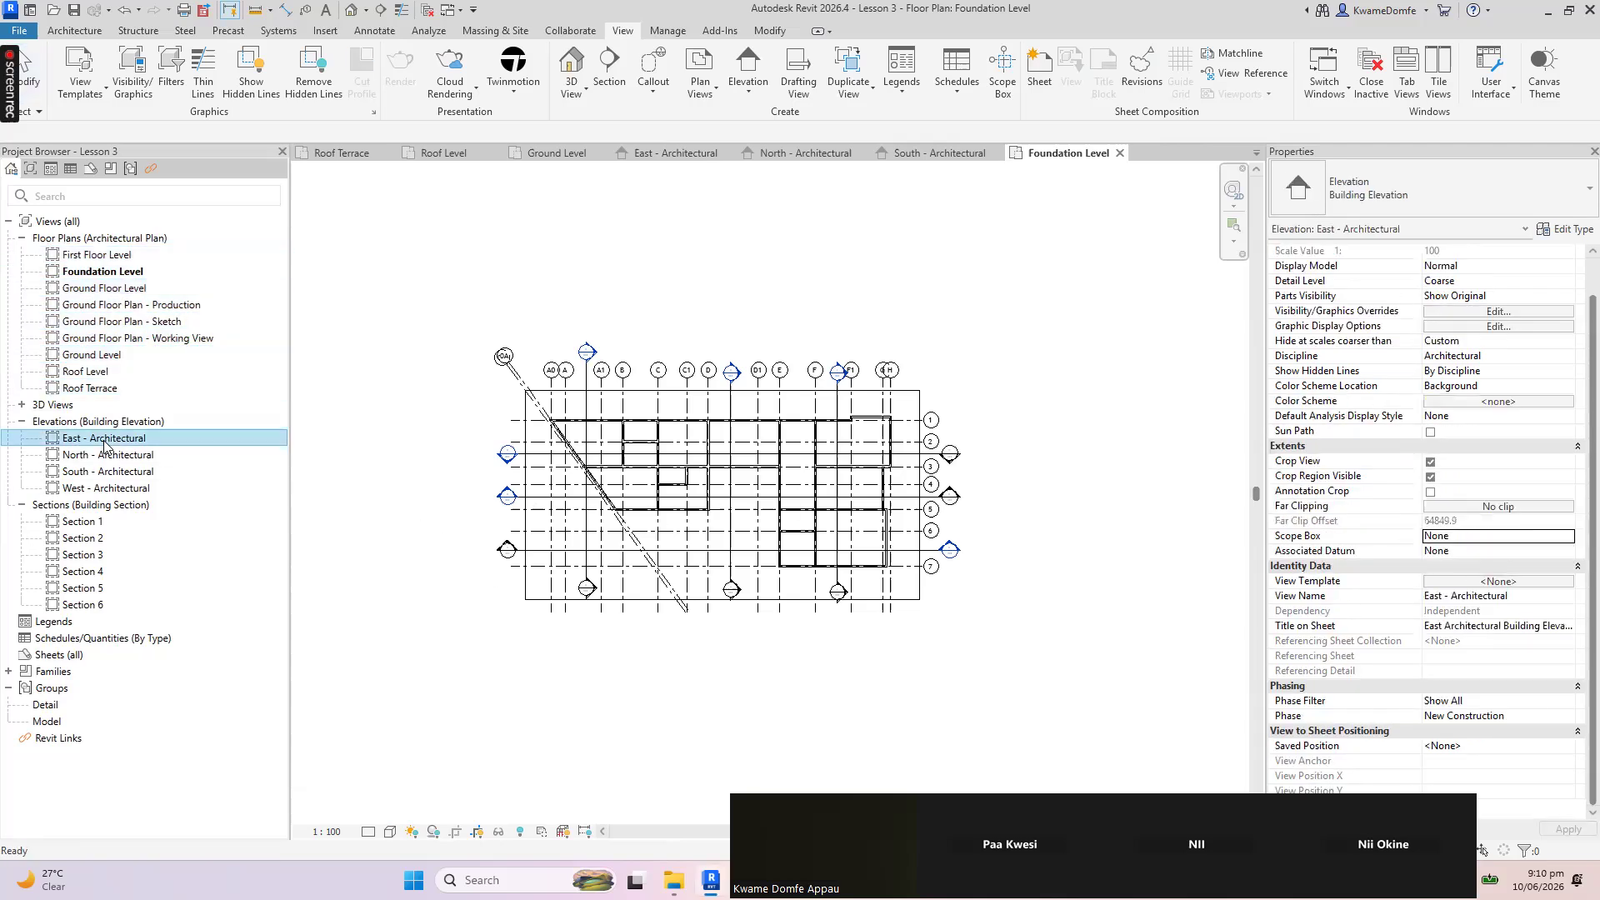
pyautogui.keyDown('shift'); pyautogui.click(117, 489); pyautogui.keyUp('shift')
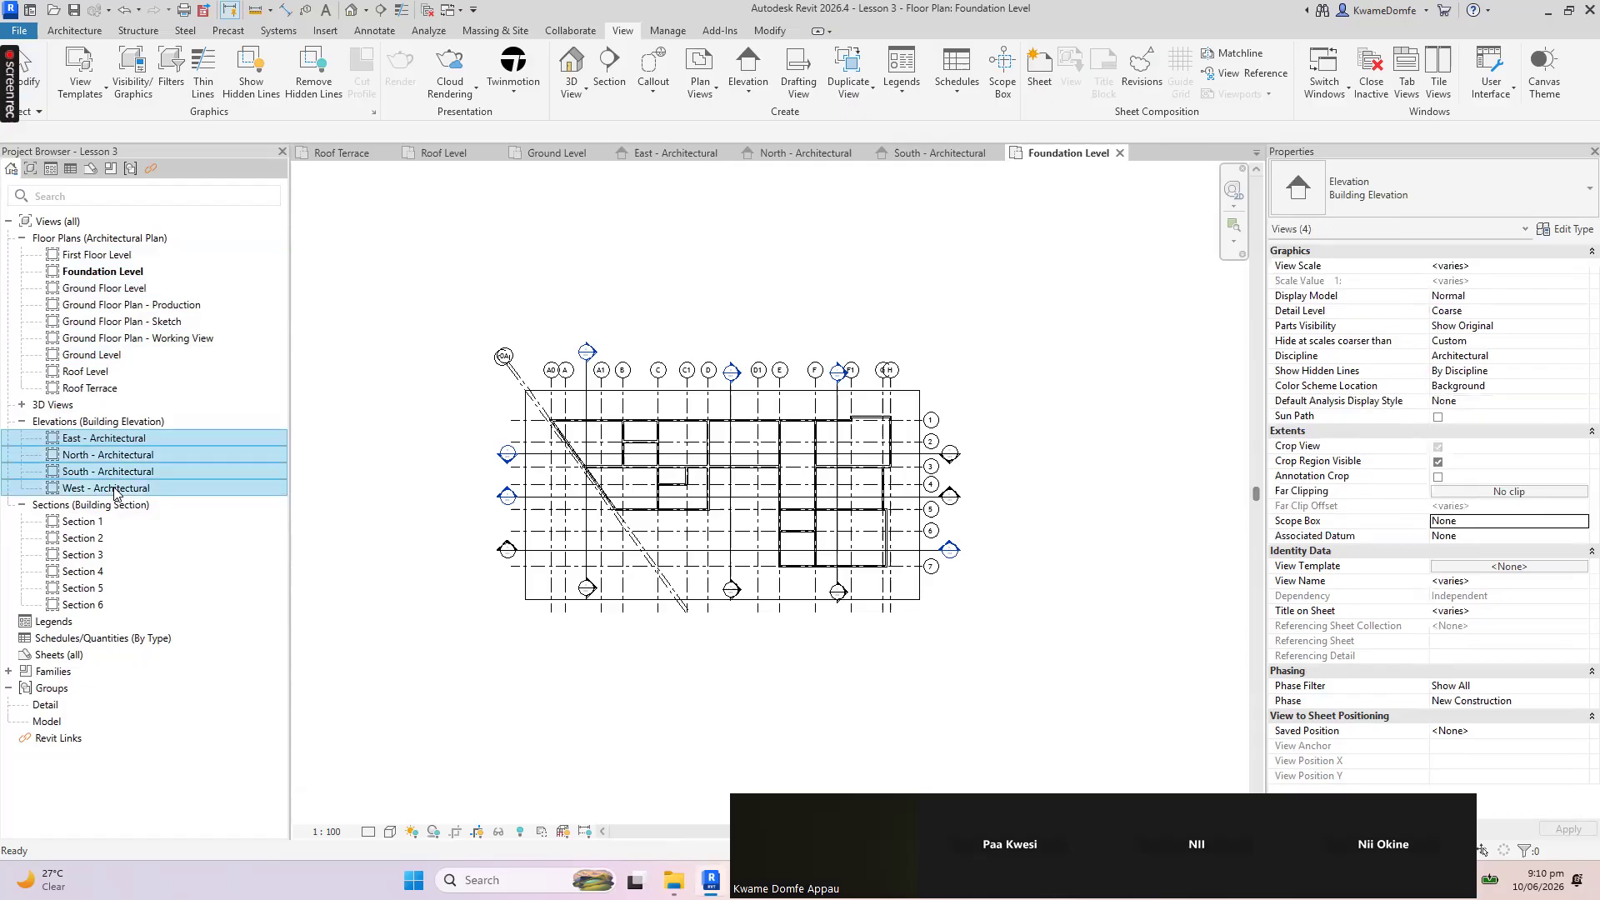
pyautogui.click(1552, 524)
pyautogui.click(1580, 521)
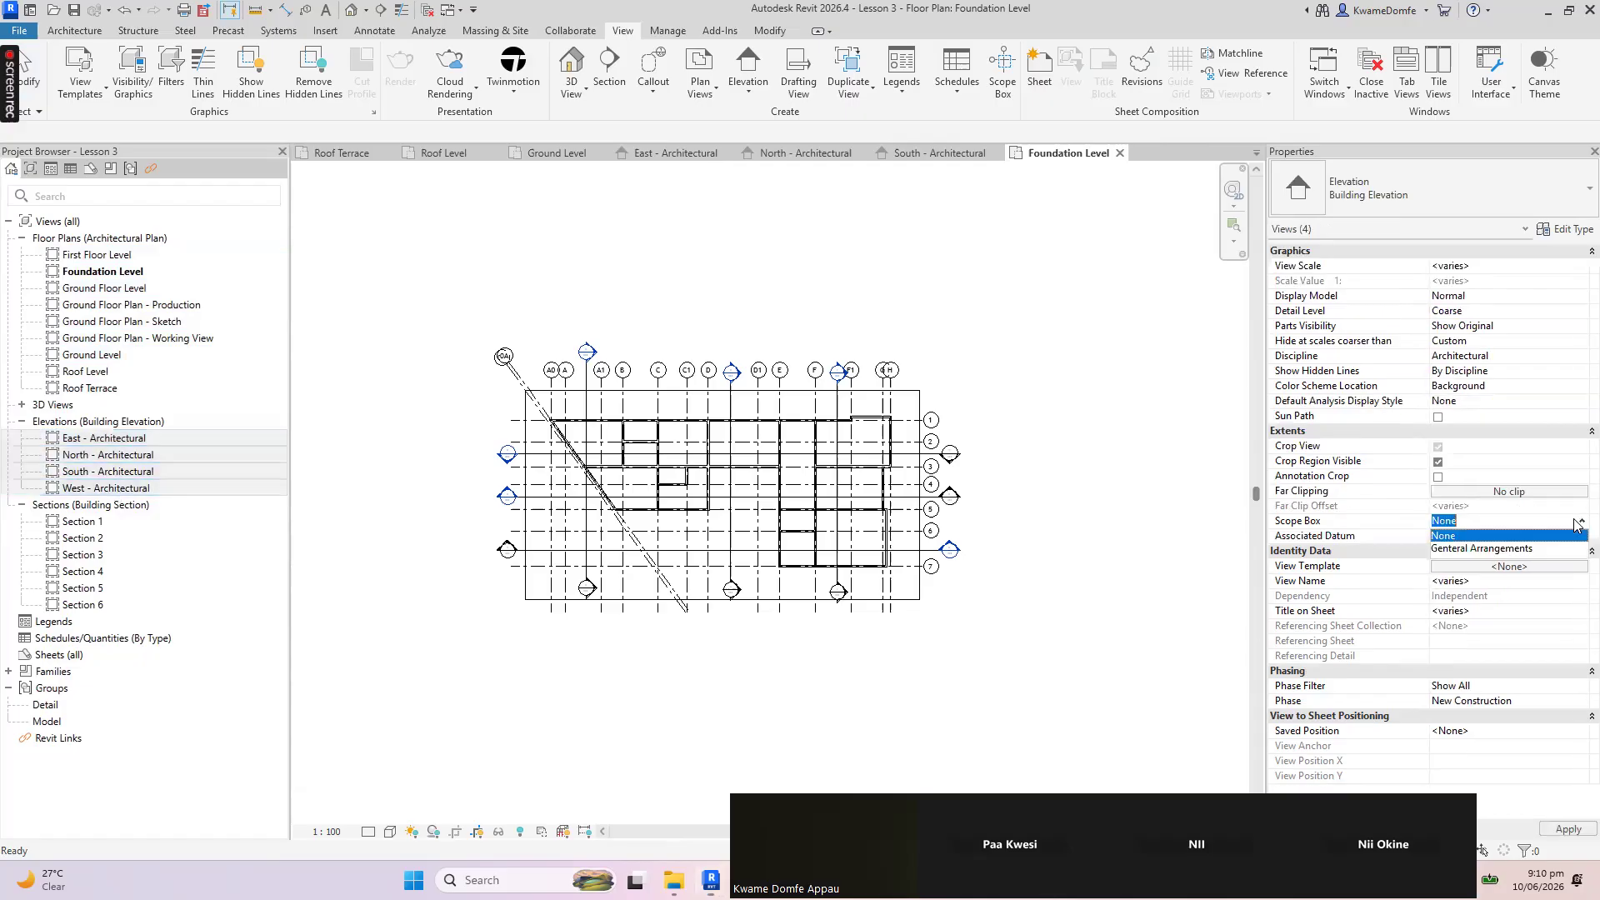
pyautogui.click(1450, 555)
pyautogui.click(572, 658)
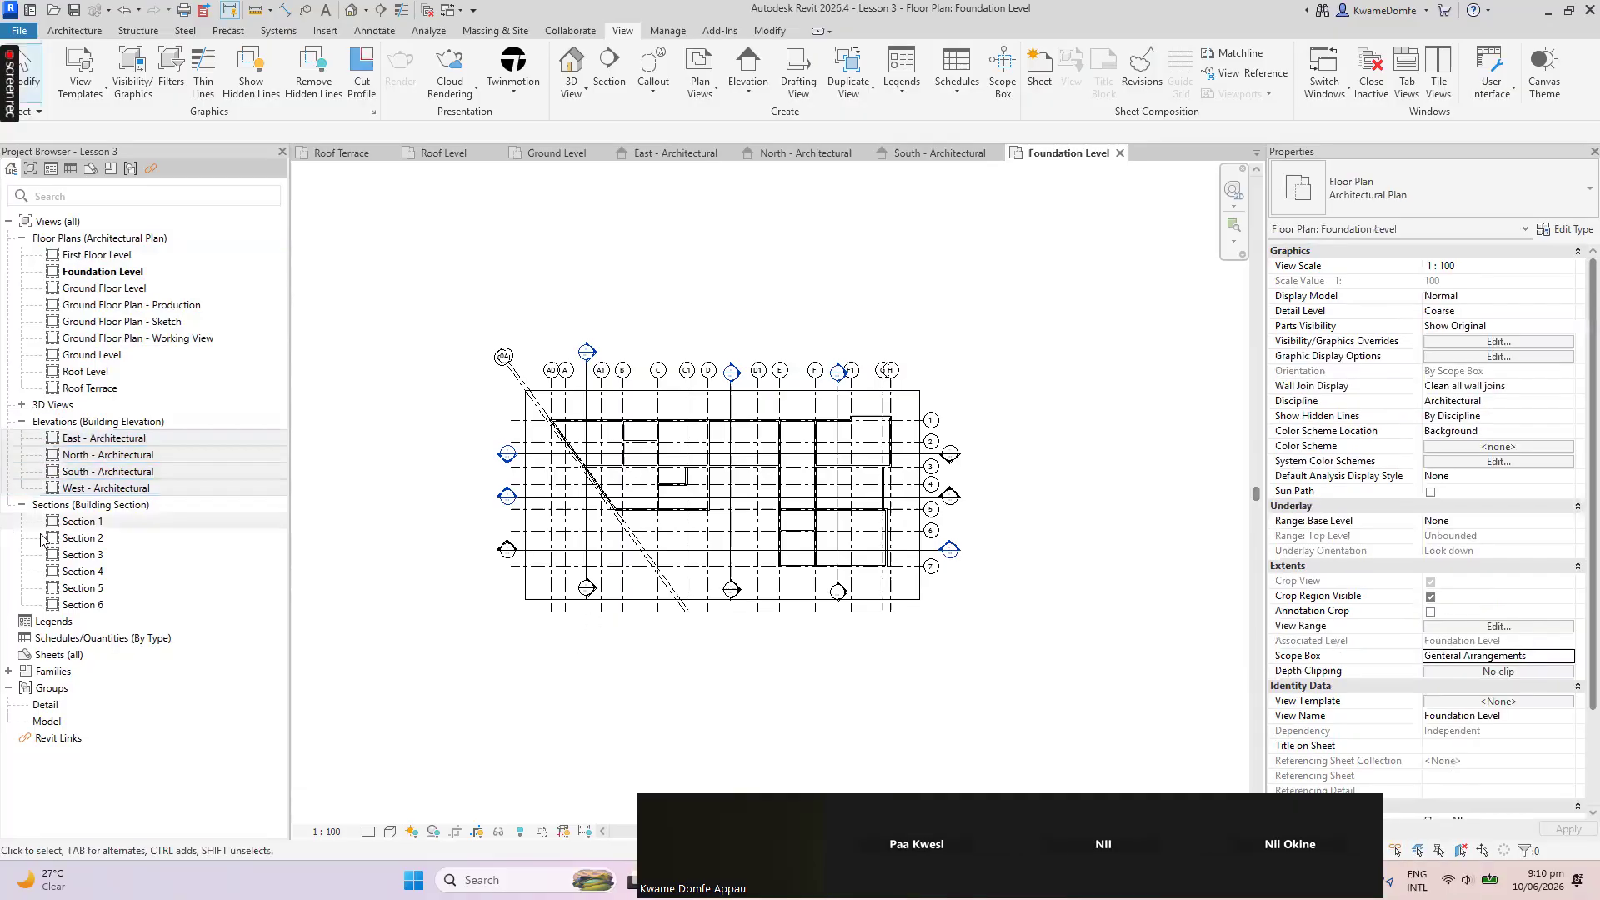
# Assign the Genteral Arrangements scope box to Section 1 through Section 6
pyautogui.click(87, 523)
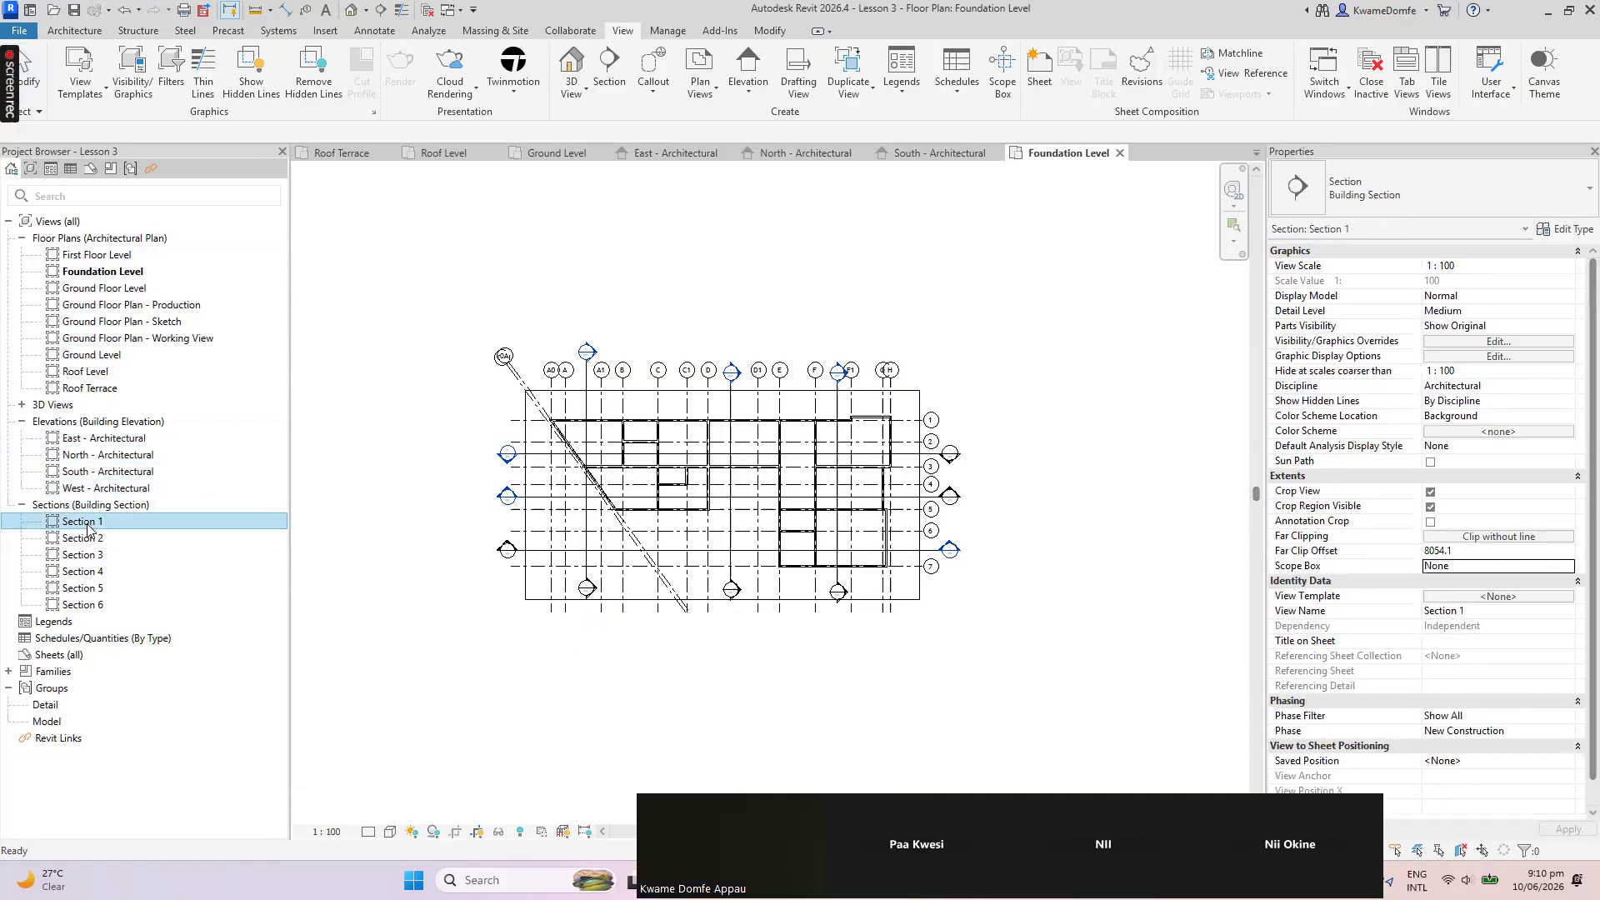
pyautogui.keyDown('shift'); pyautogui.click(83, 605); pyautogui.keyUp('shift')
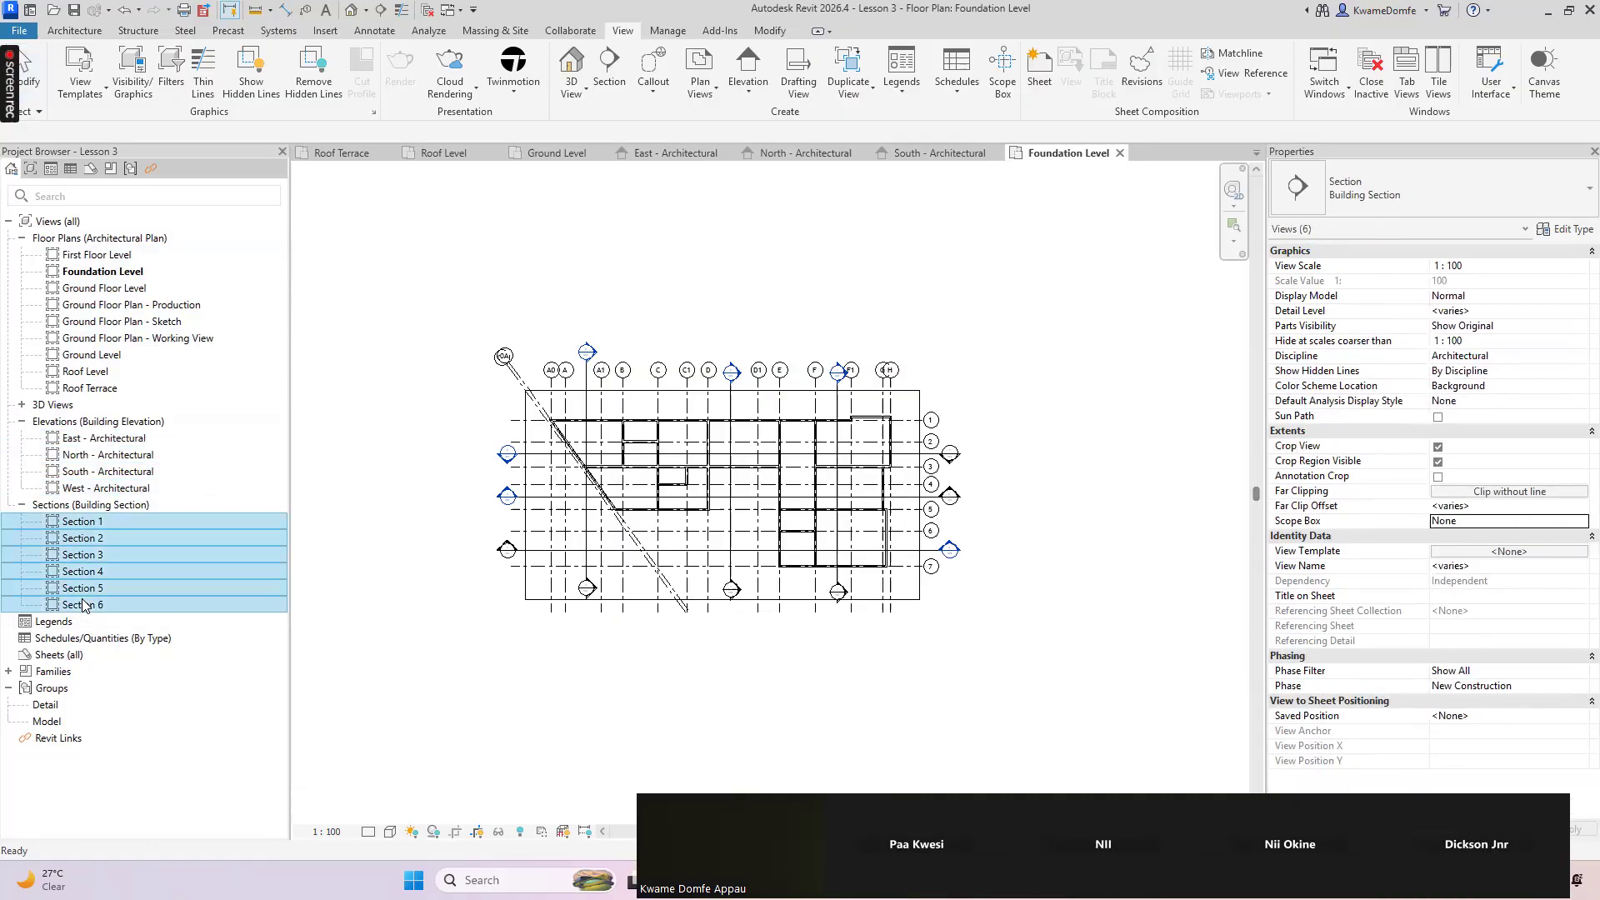
pyautogui.click(1524, 521)
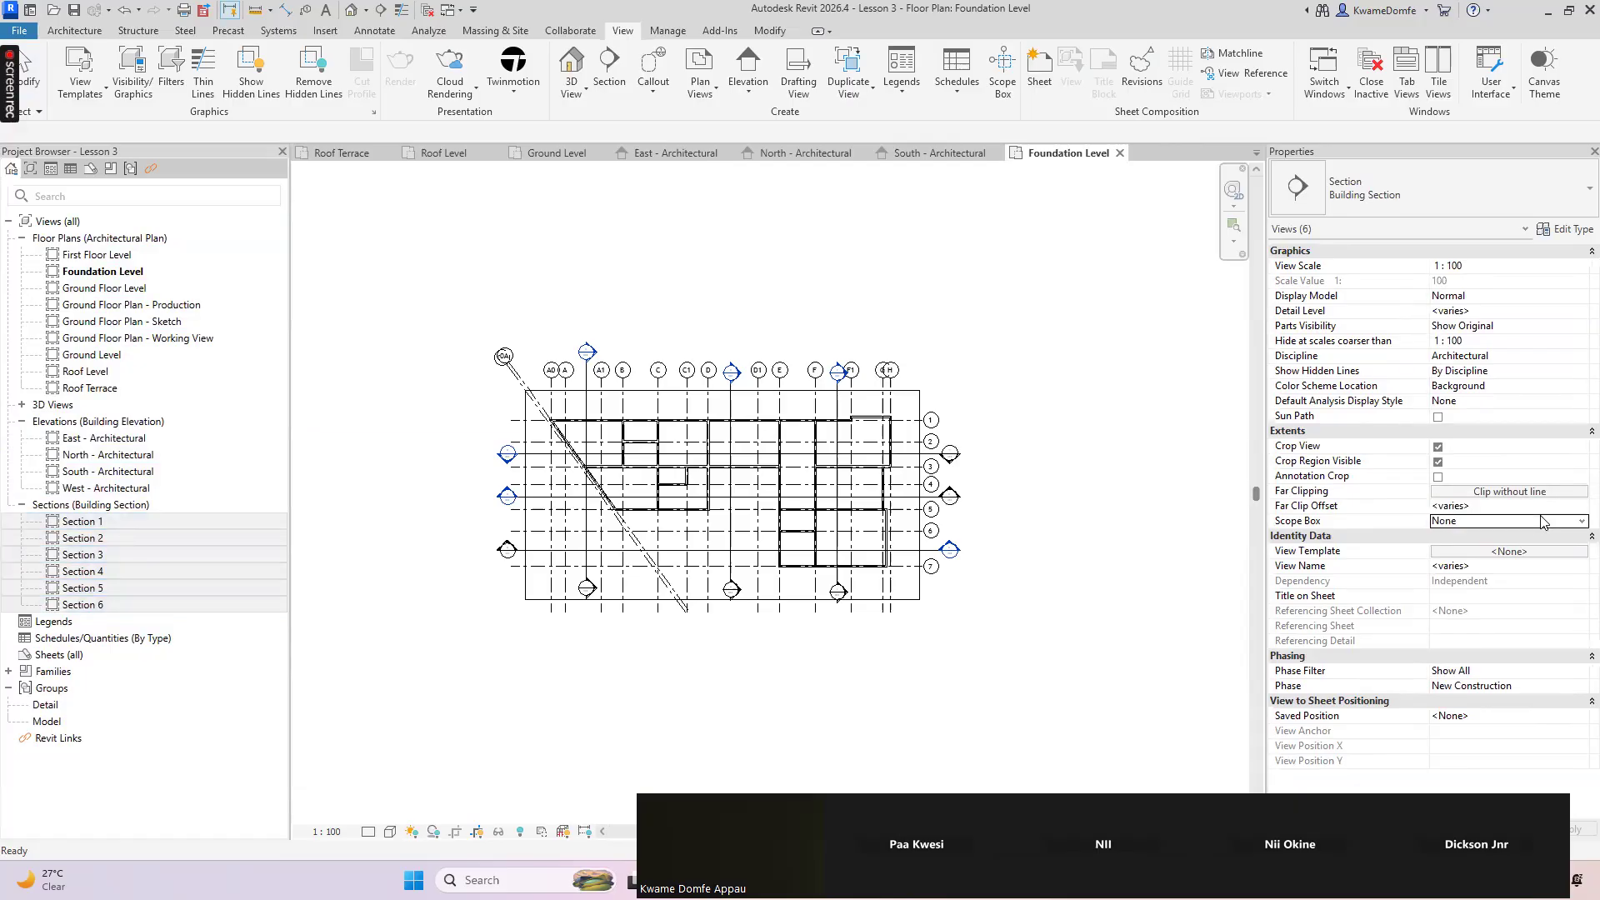
pyautogui.click(1541, 521)
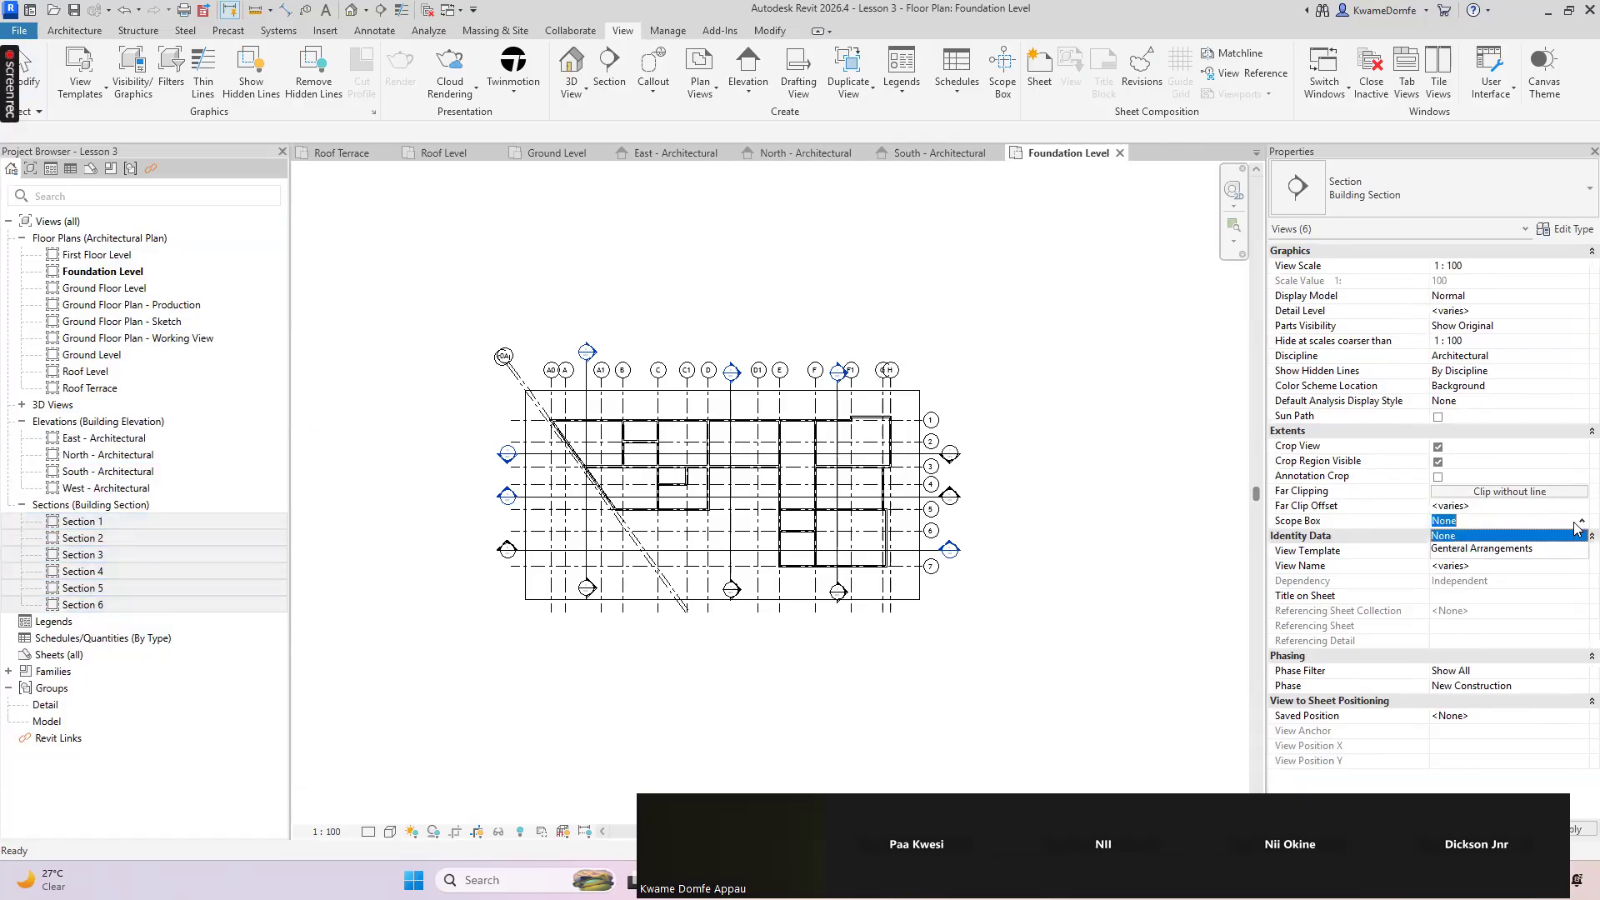
pyautogui.click(1514, 549)
pyautogui.click(567, 663)
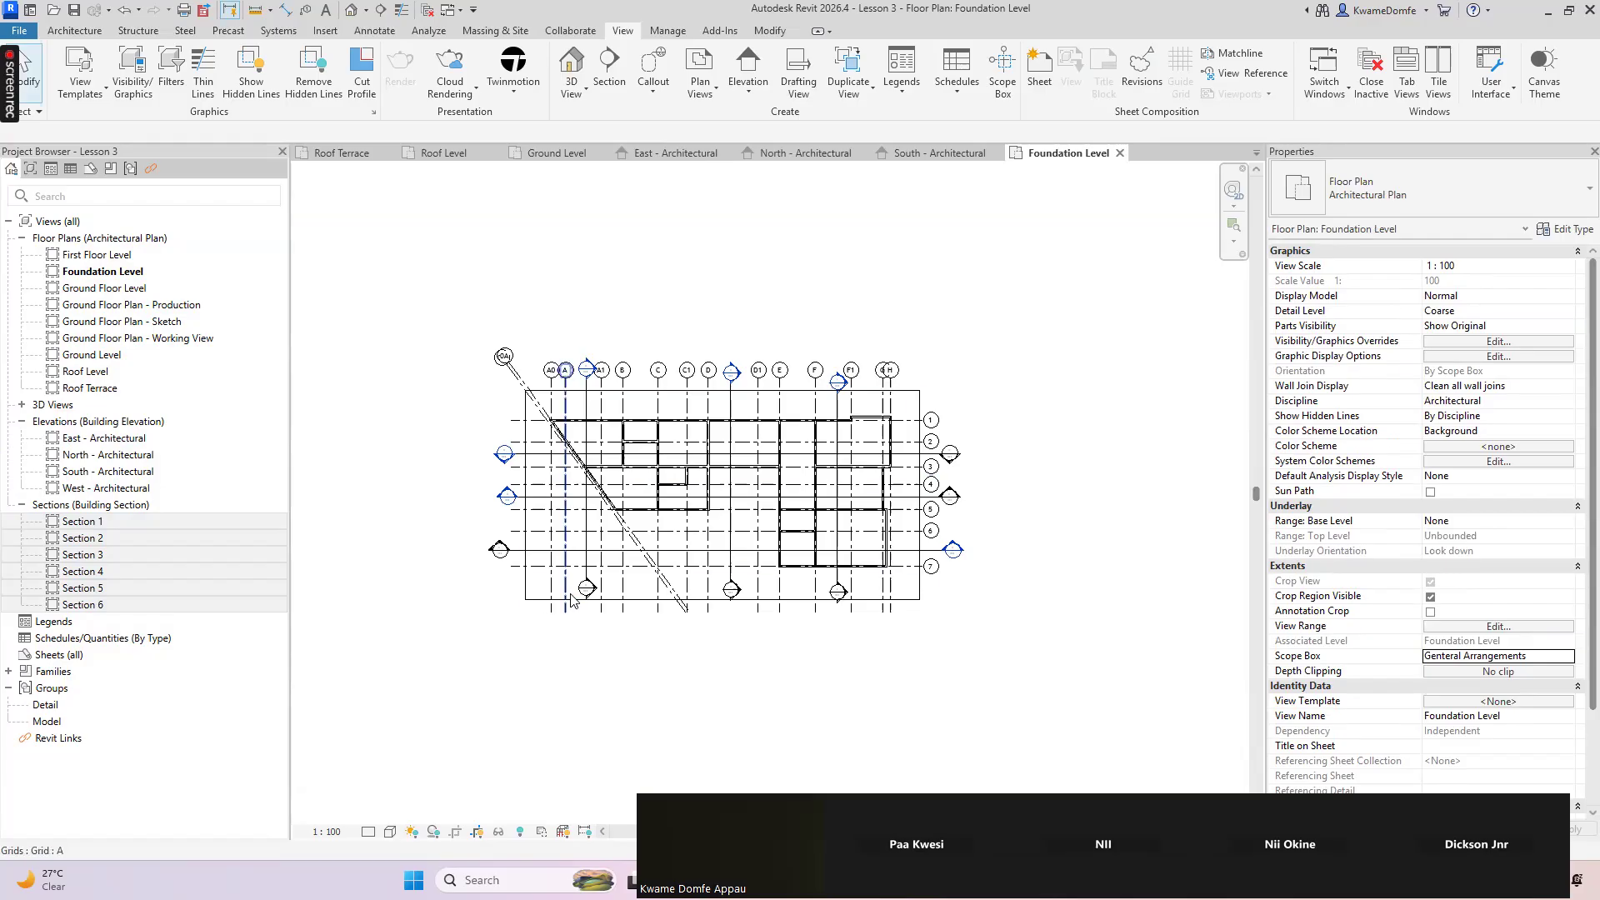
# Open the East, North, South and West elevations in turn and examine their crop regions, grids and levels
pyautogui.doubleClick(87, 437)
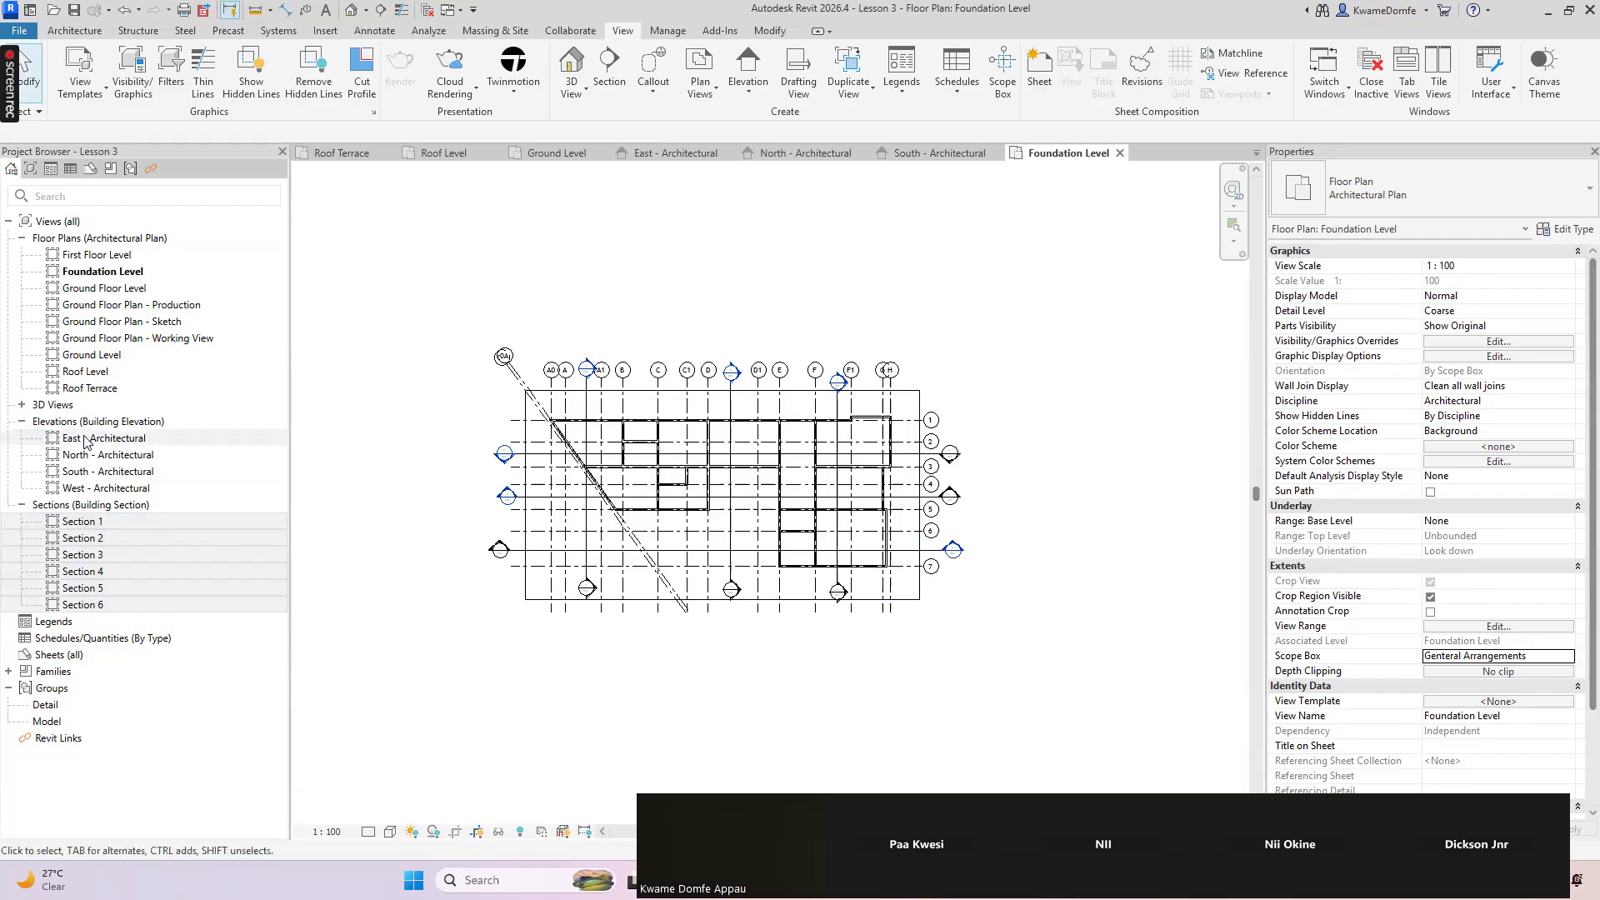
pyautogui.scroll(2, 714, 606)
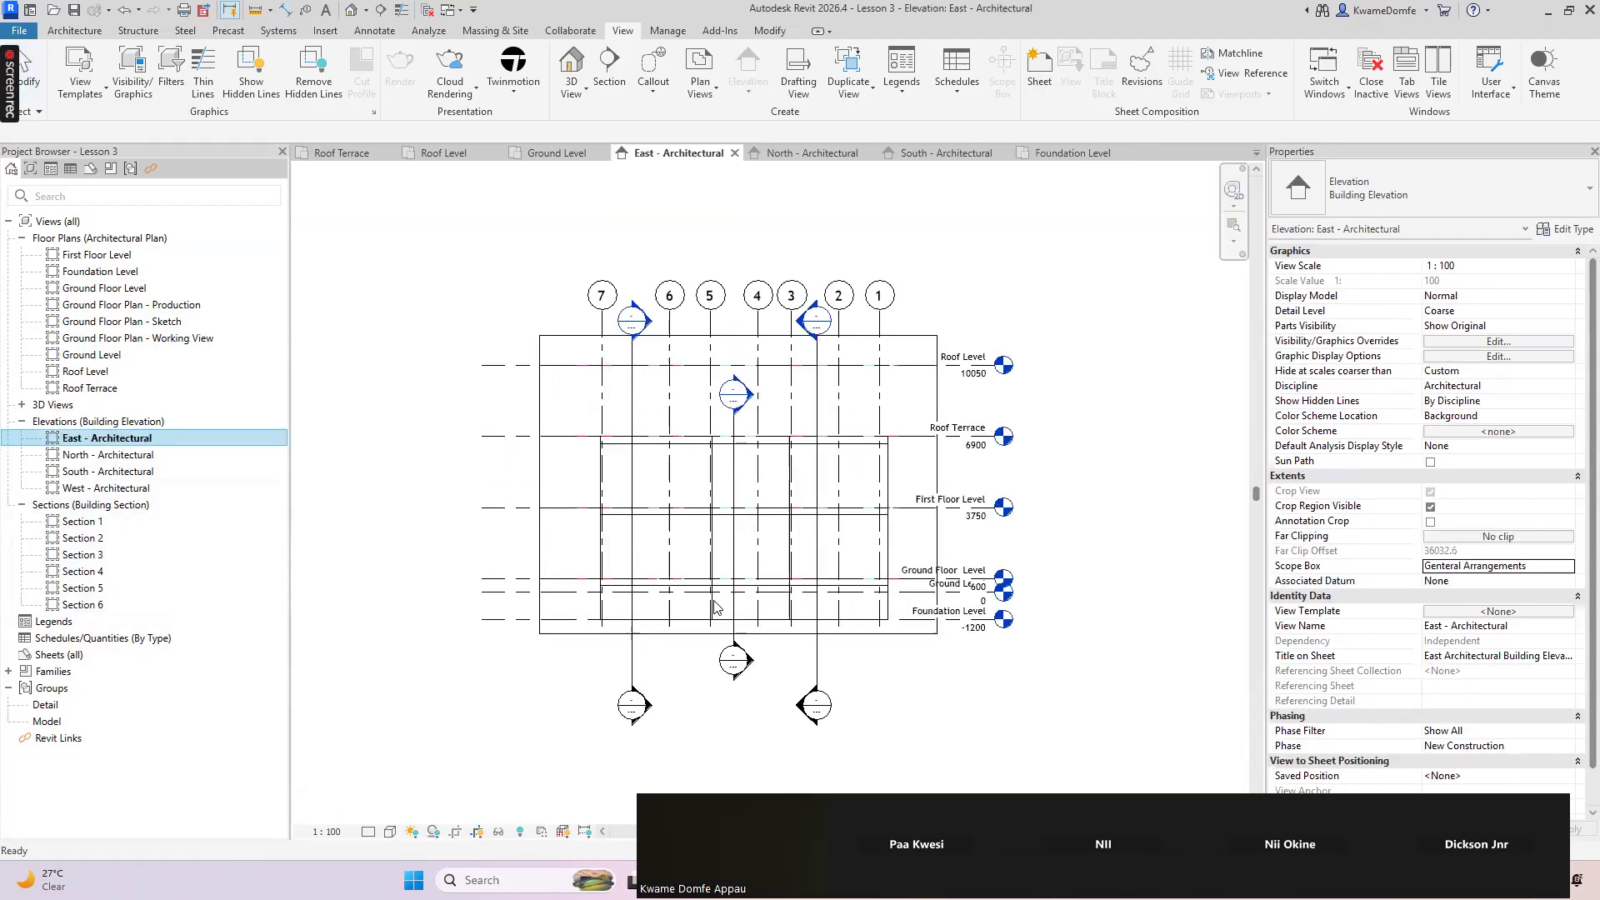
pyautogui.click(73, 457)
pyautogui.doubleClick(75, 461)
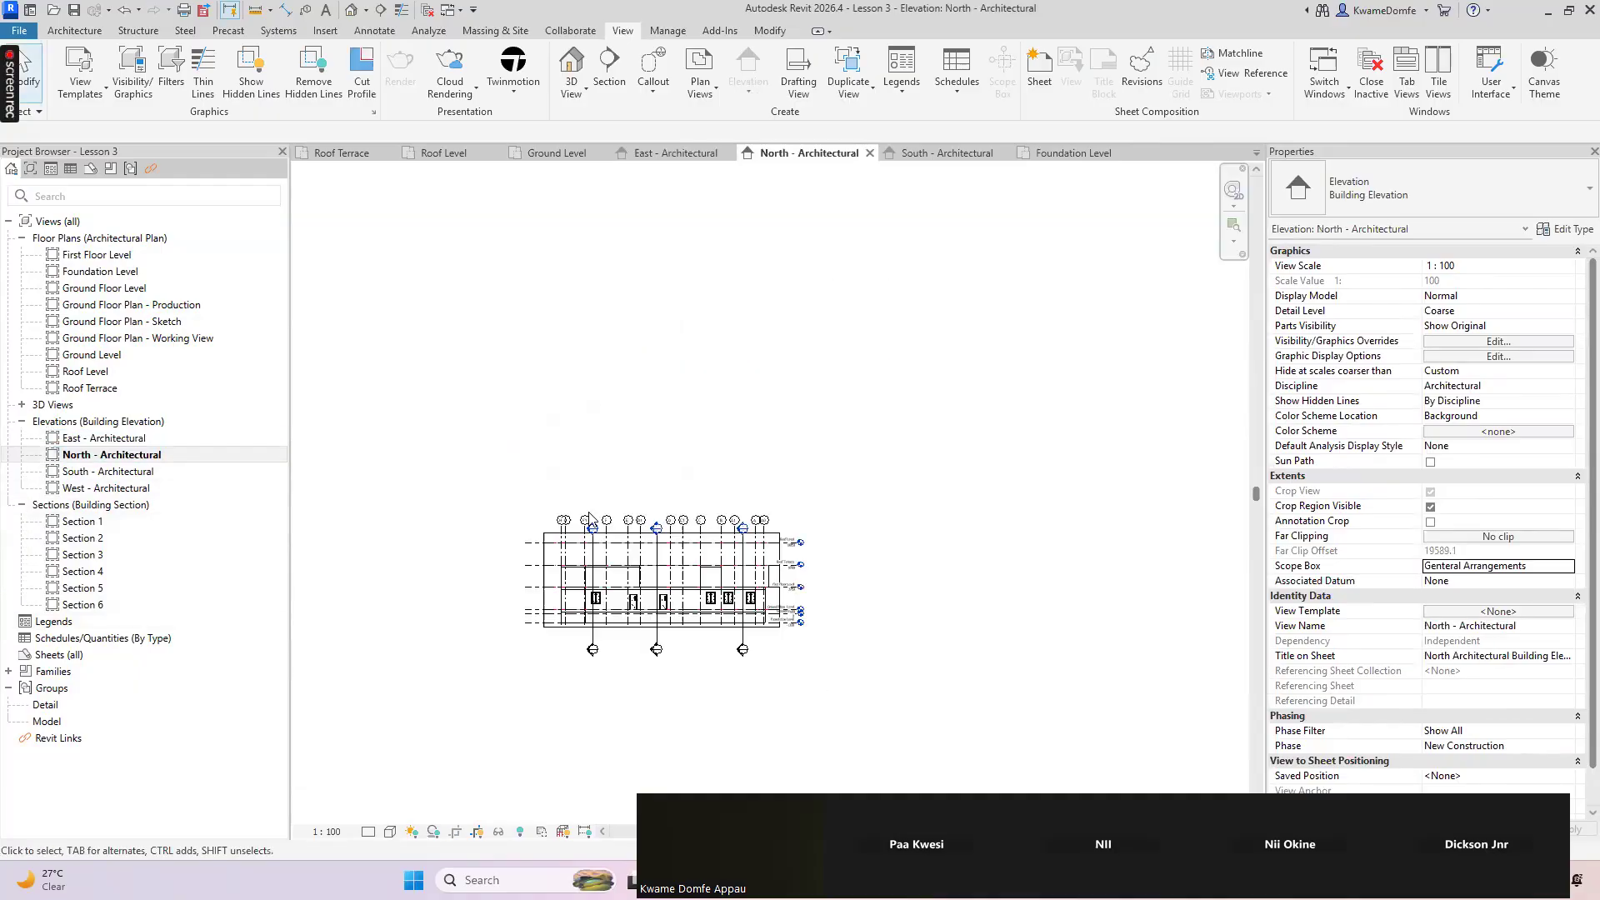
pyautogui.scroll(2, 521, 656)
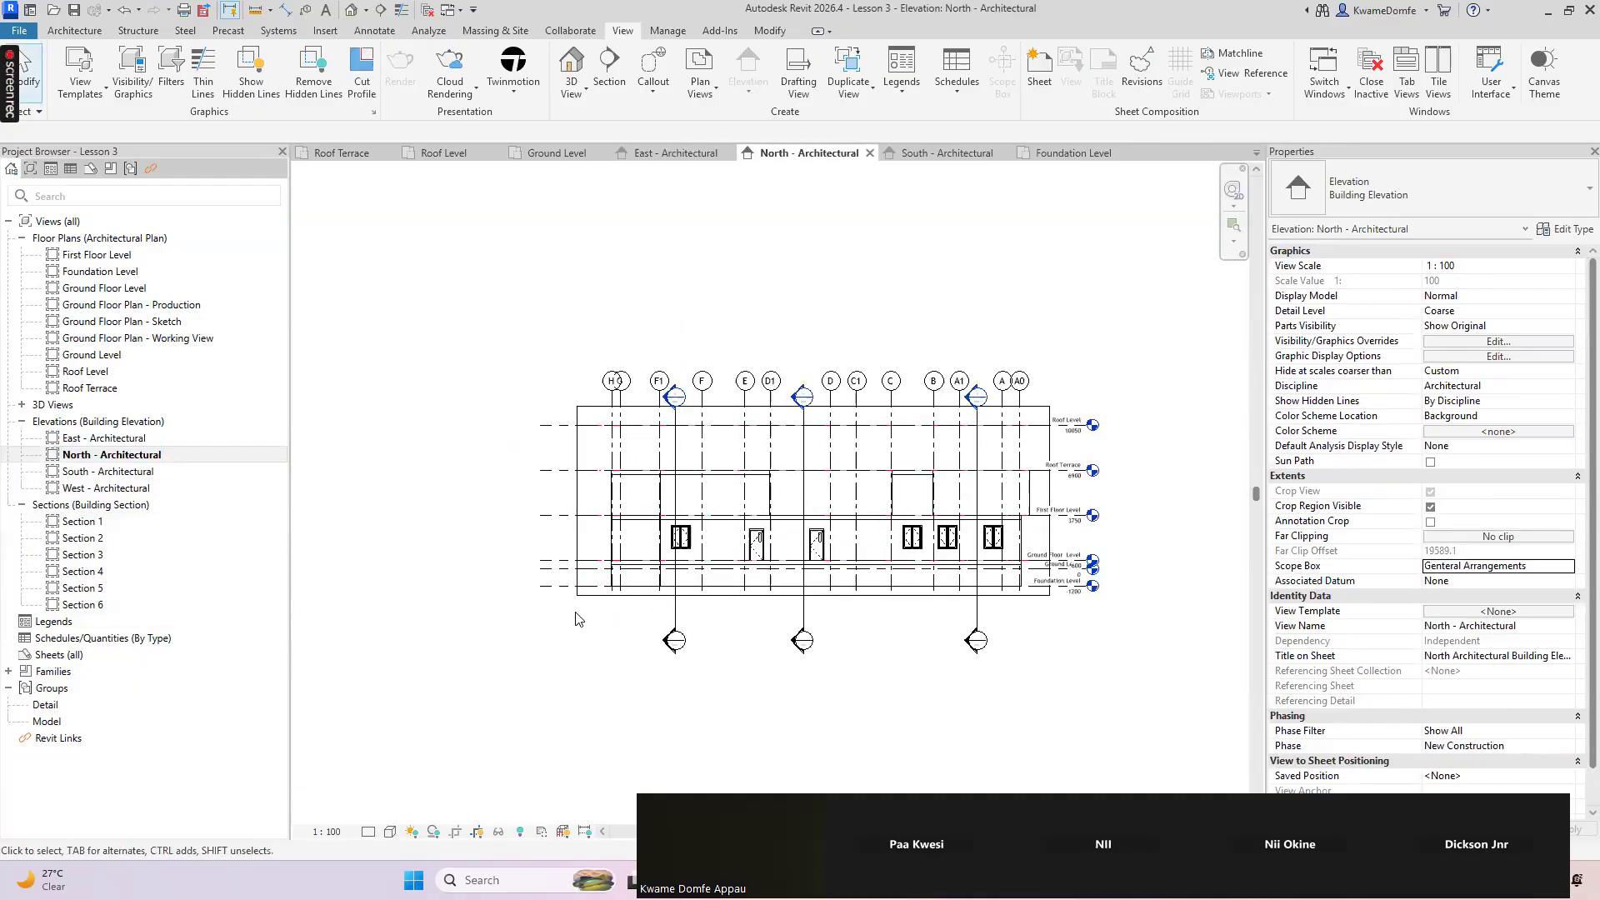
pyautogui.doubleClick(92, 470)
pyautogui.scroll(2, 836, 574)
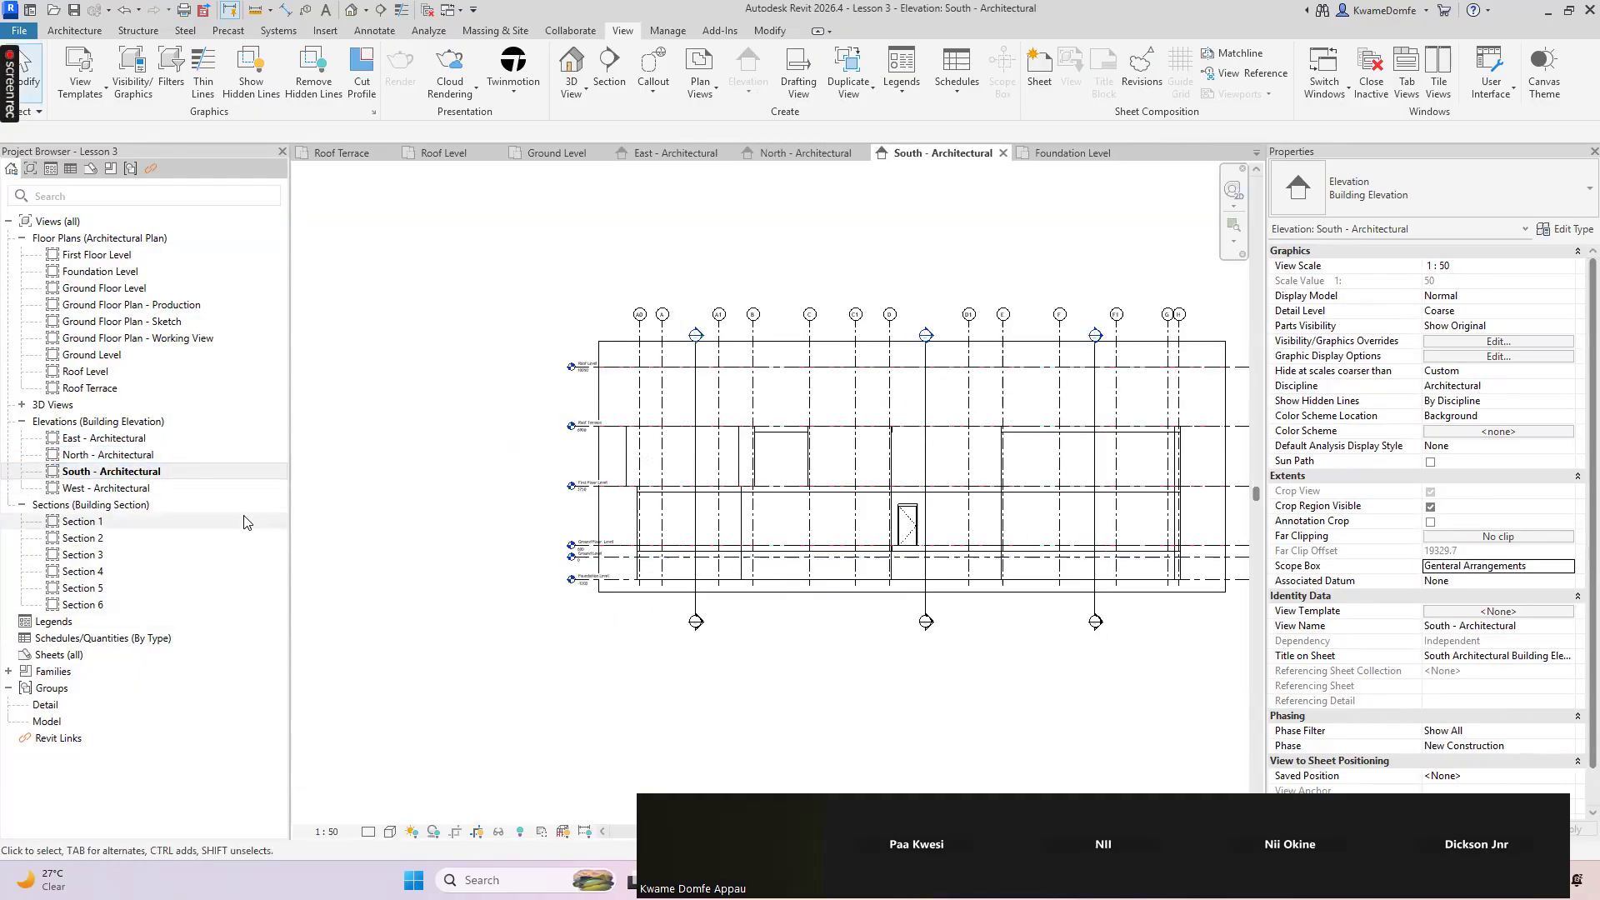
pyautogui.doubleClick(91, 488)
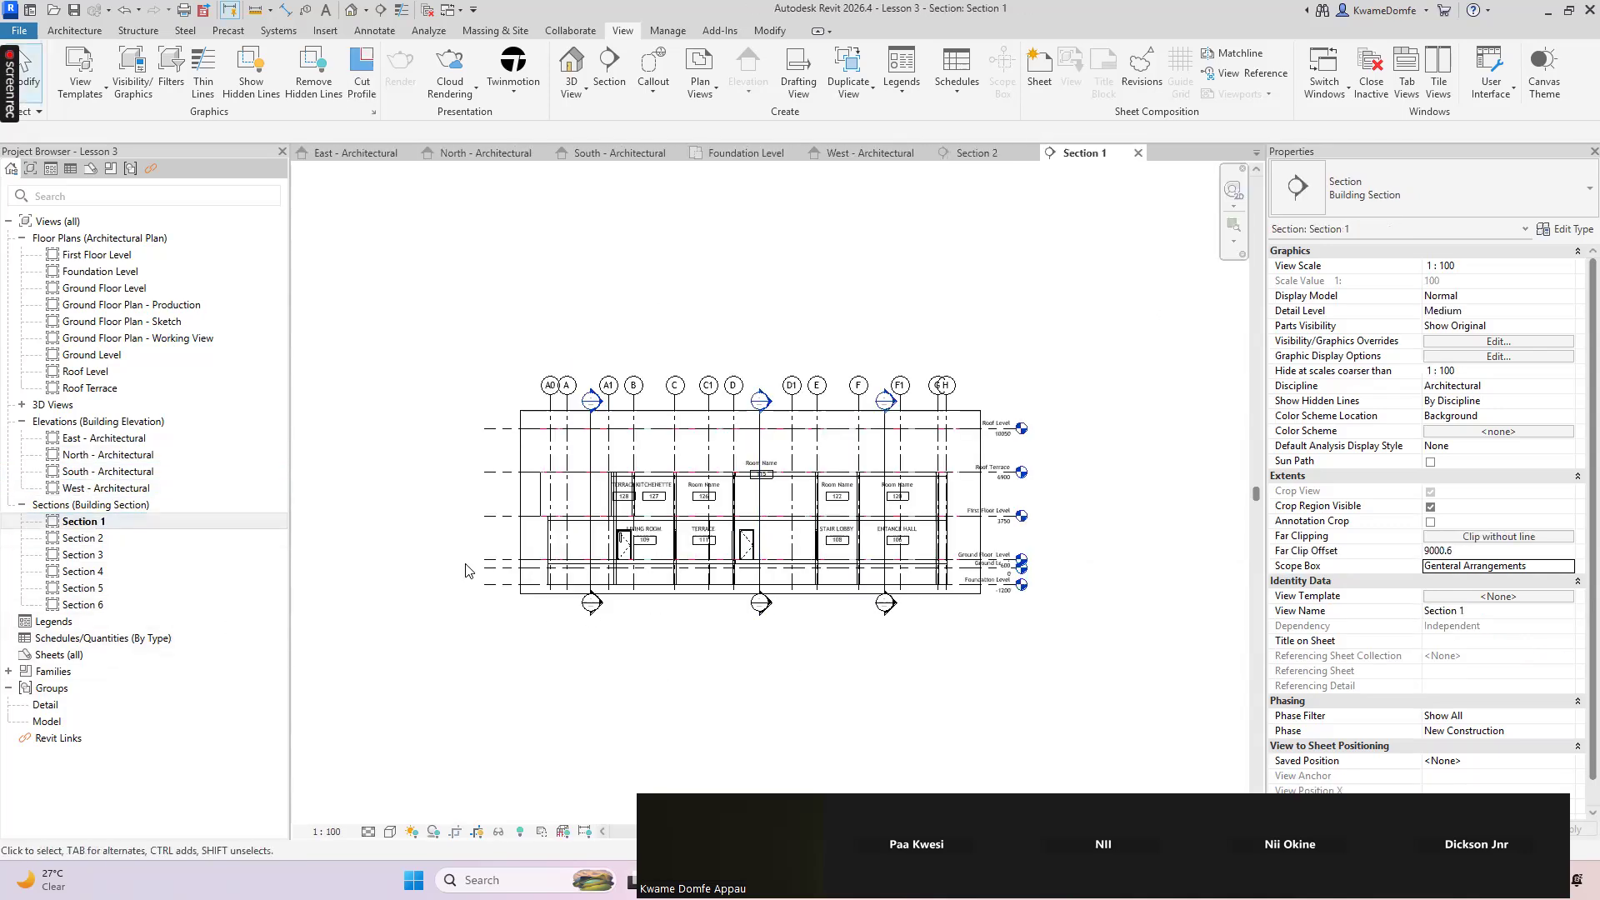
# Open the remaining building sections through Section 6 and check how the scope box crops them
pyautogui.click(84, 589)
pyautogui.doubleClick(86, 606)
pyautogui.scroll(-2, 698, 517)
pyautogui.scroll(2, 698, 517)
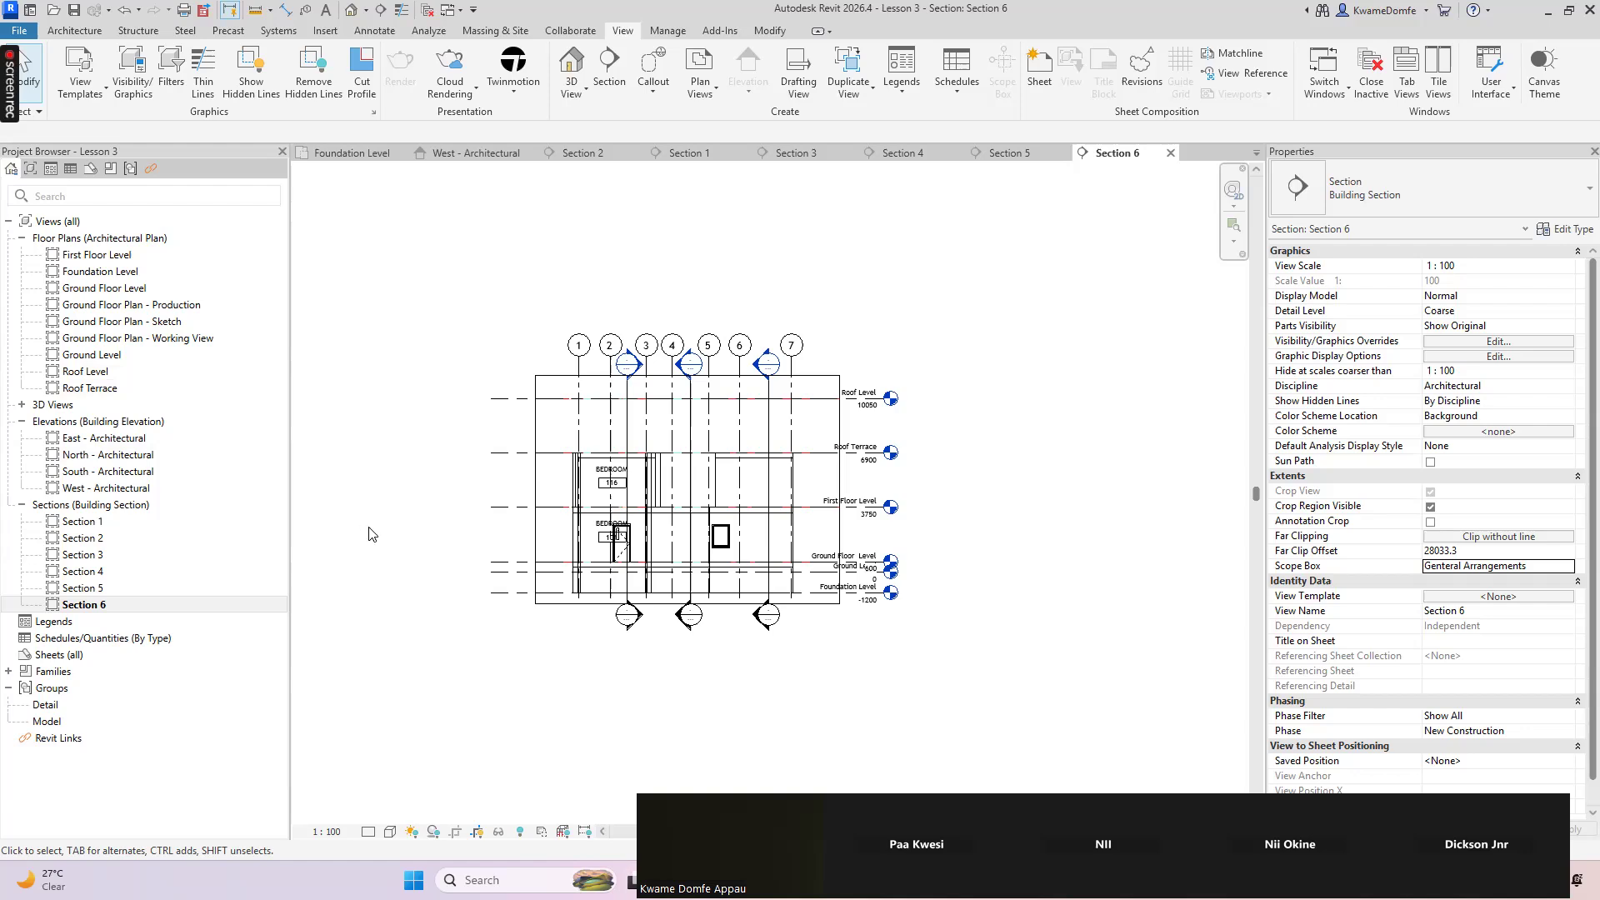
pyautogui.scroll(2, 454, 506)
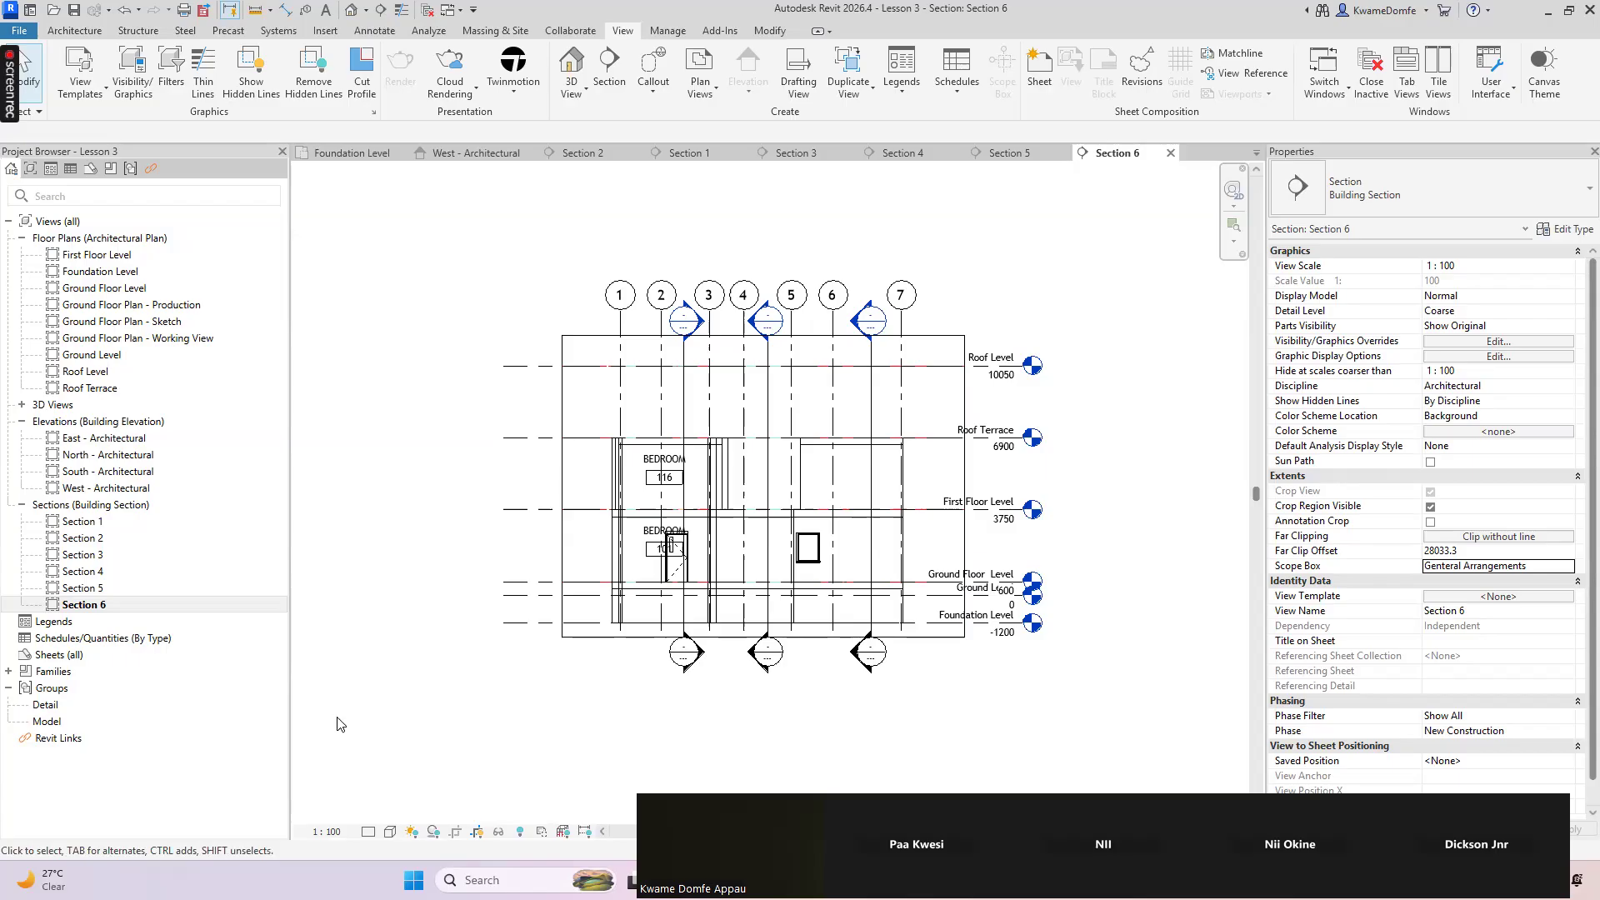
pyautogui.scroll(-2, 550, 671)
pyautogui.scroll(3, 717, 653)
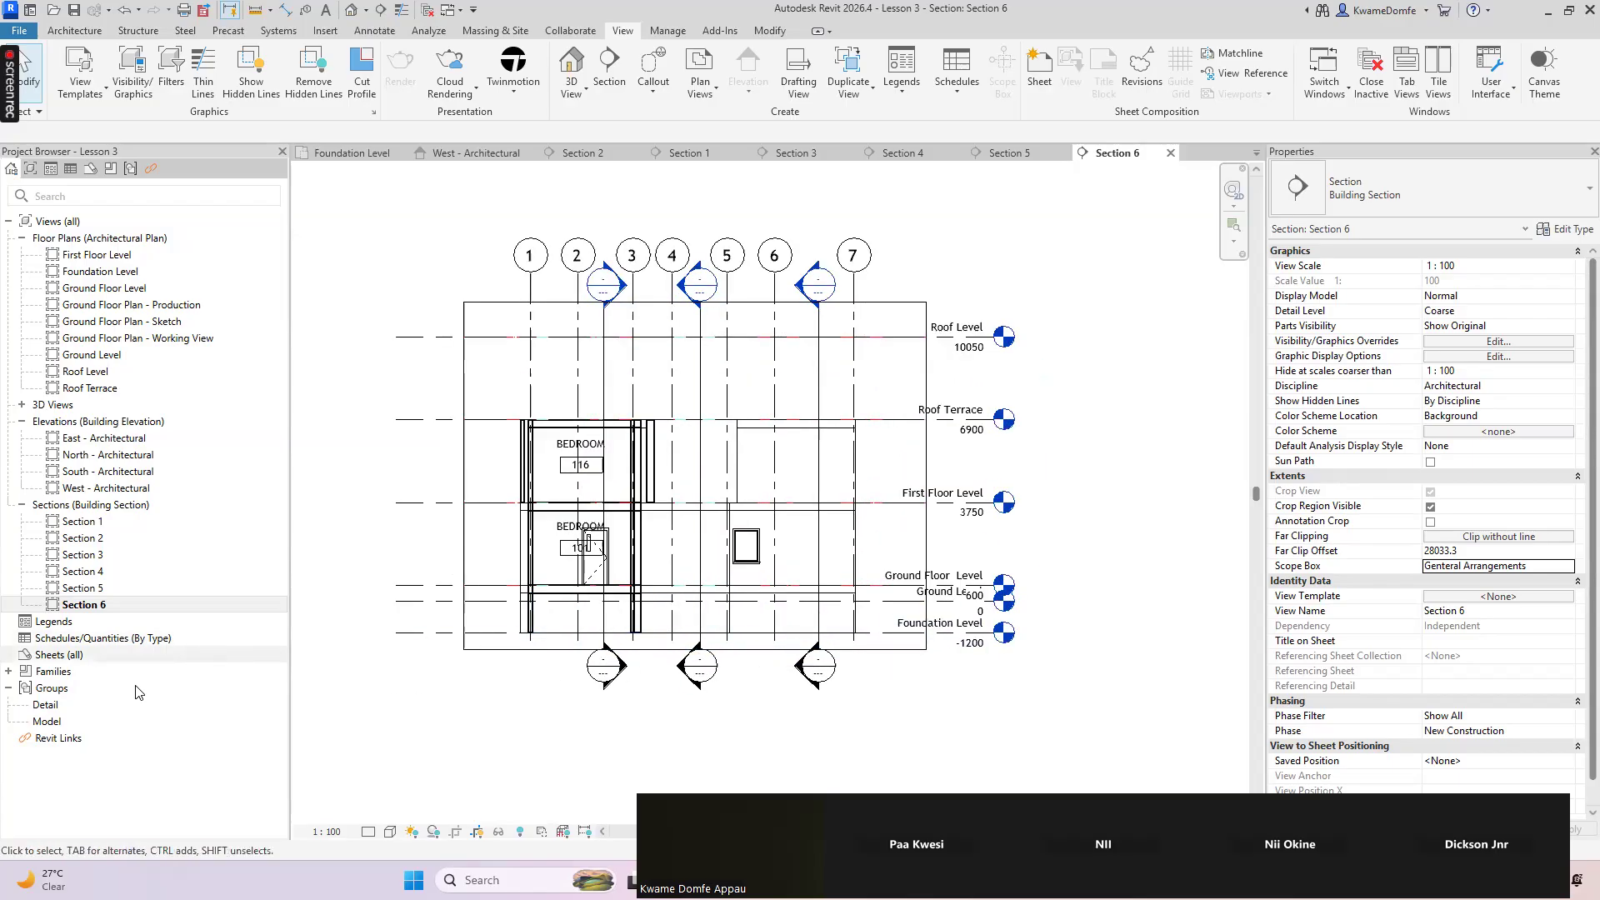
# Start a new sheet and go through the A0 metric, A0 metric Cover, A1 metric and None titleblock choices
pyautogui.rightClick(47, 655)
pyautogui.click(48, 655)
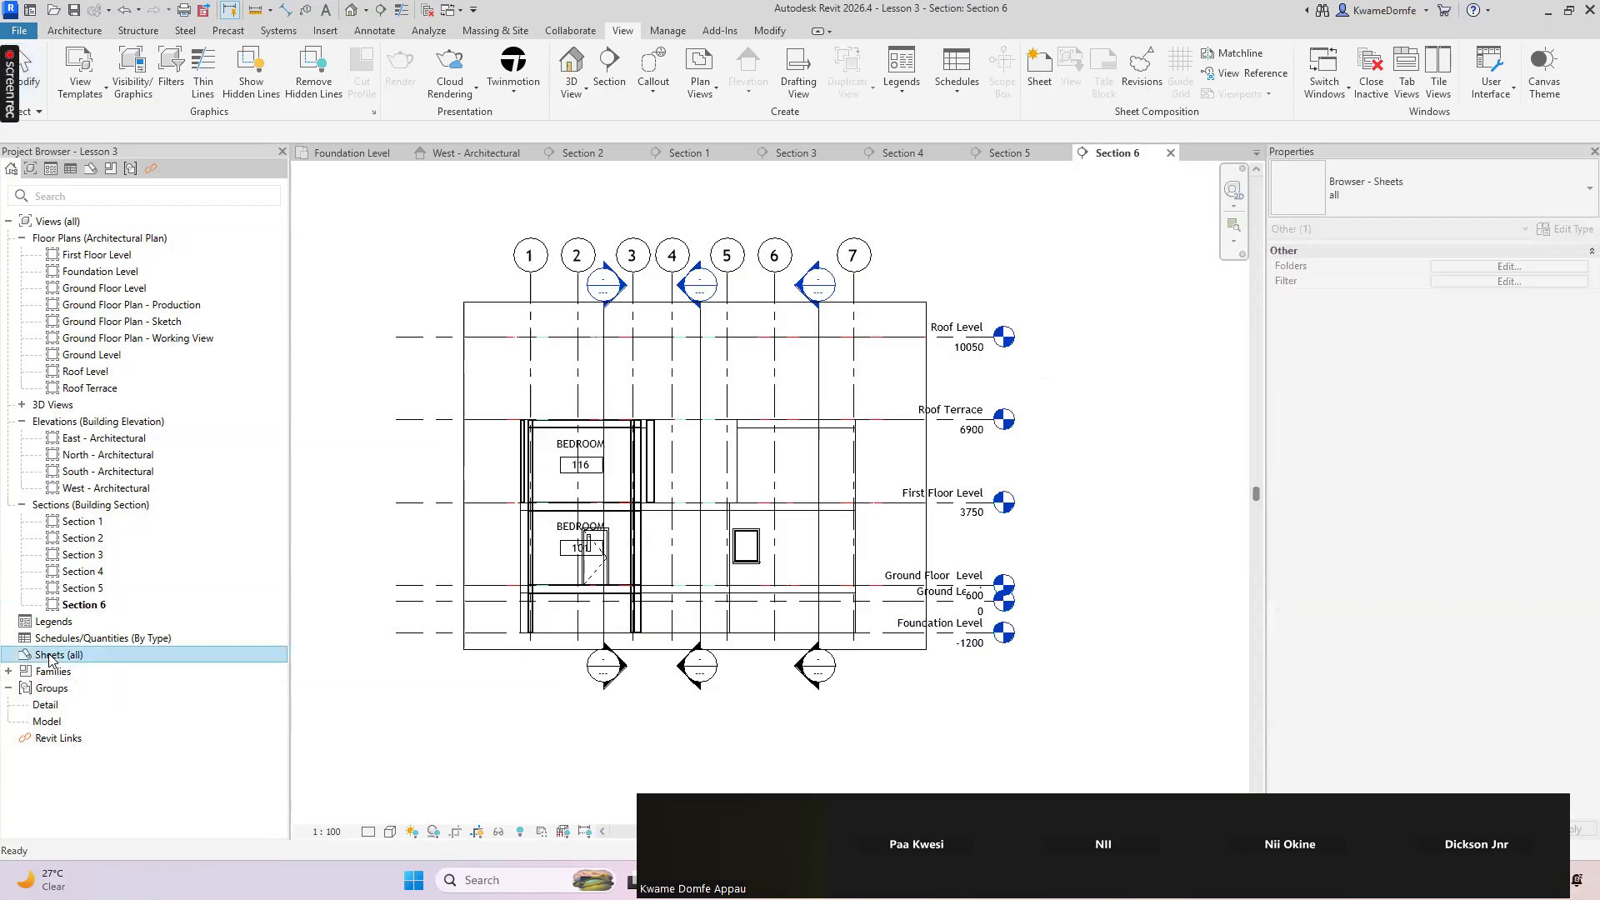
pyautogui.rightClick(49, 657)
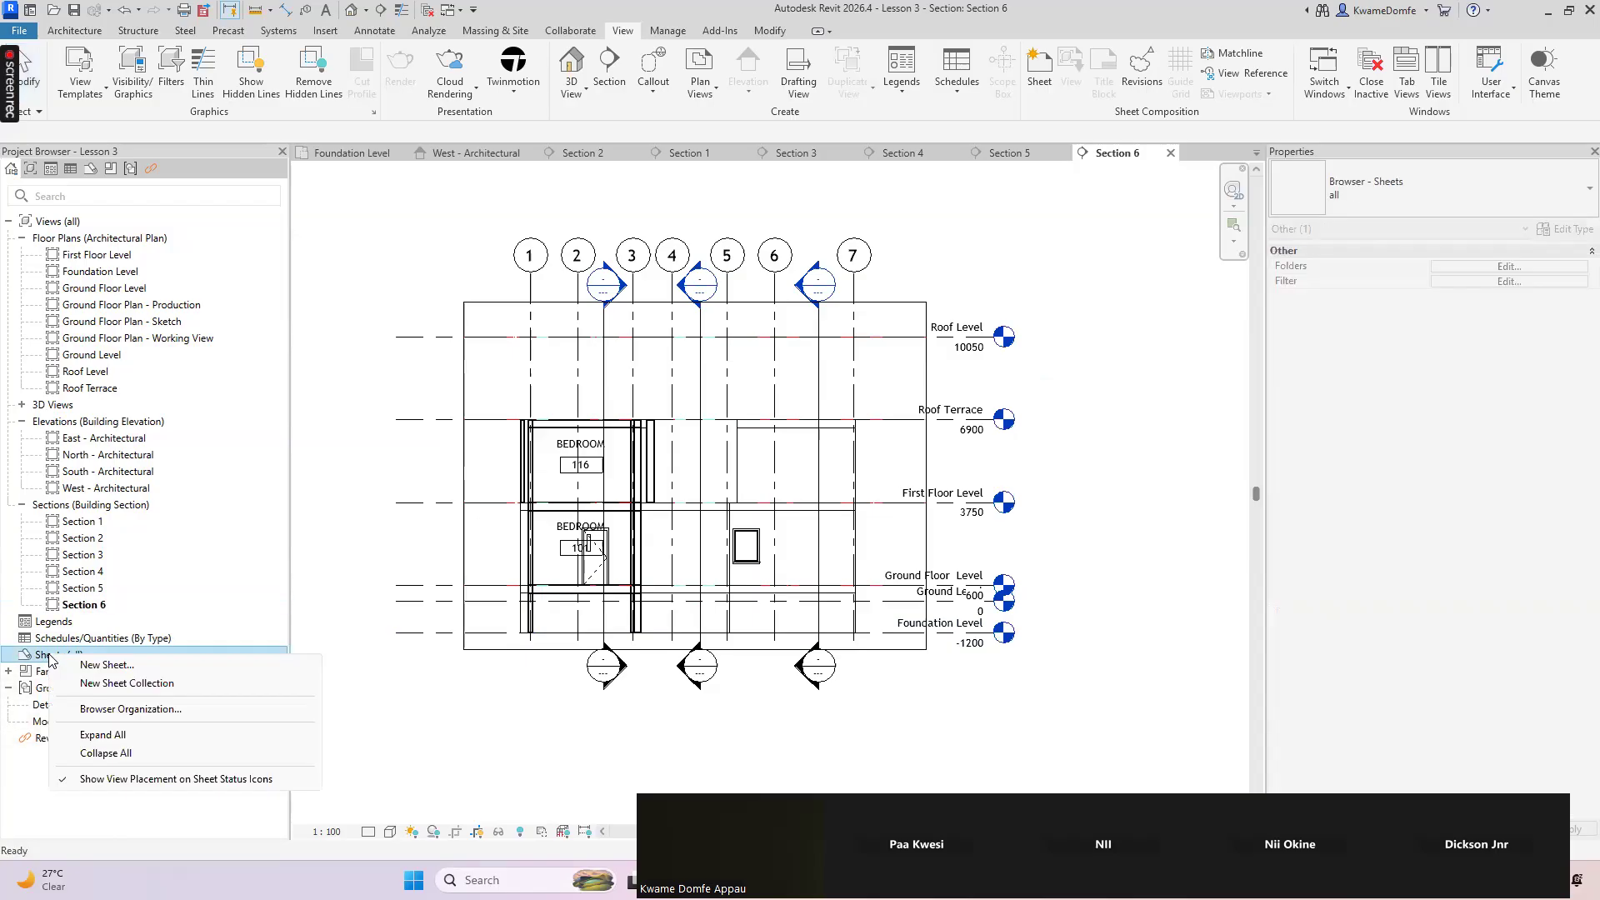
pyautogui.click(117, 669)
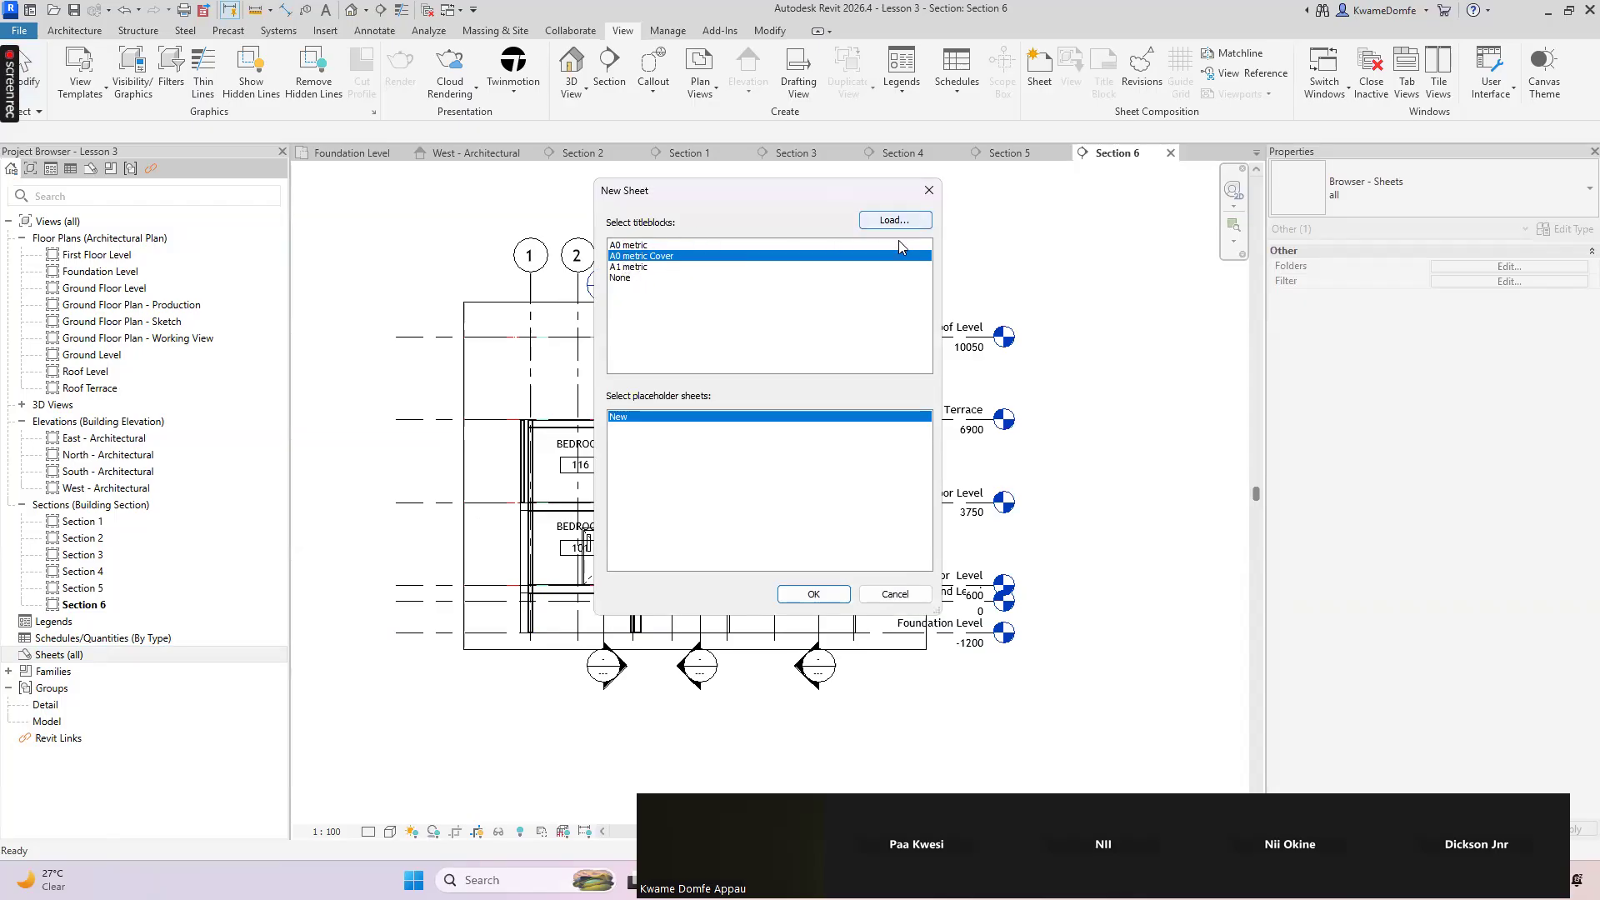
pyautogui.click(619, 267)
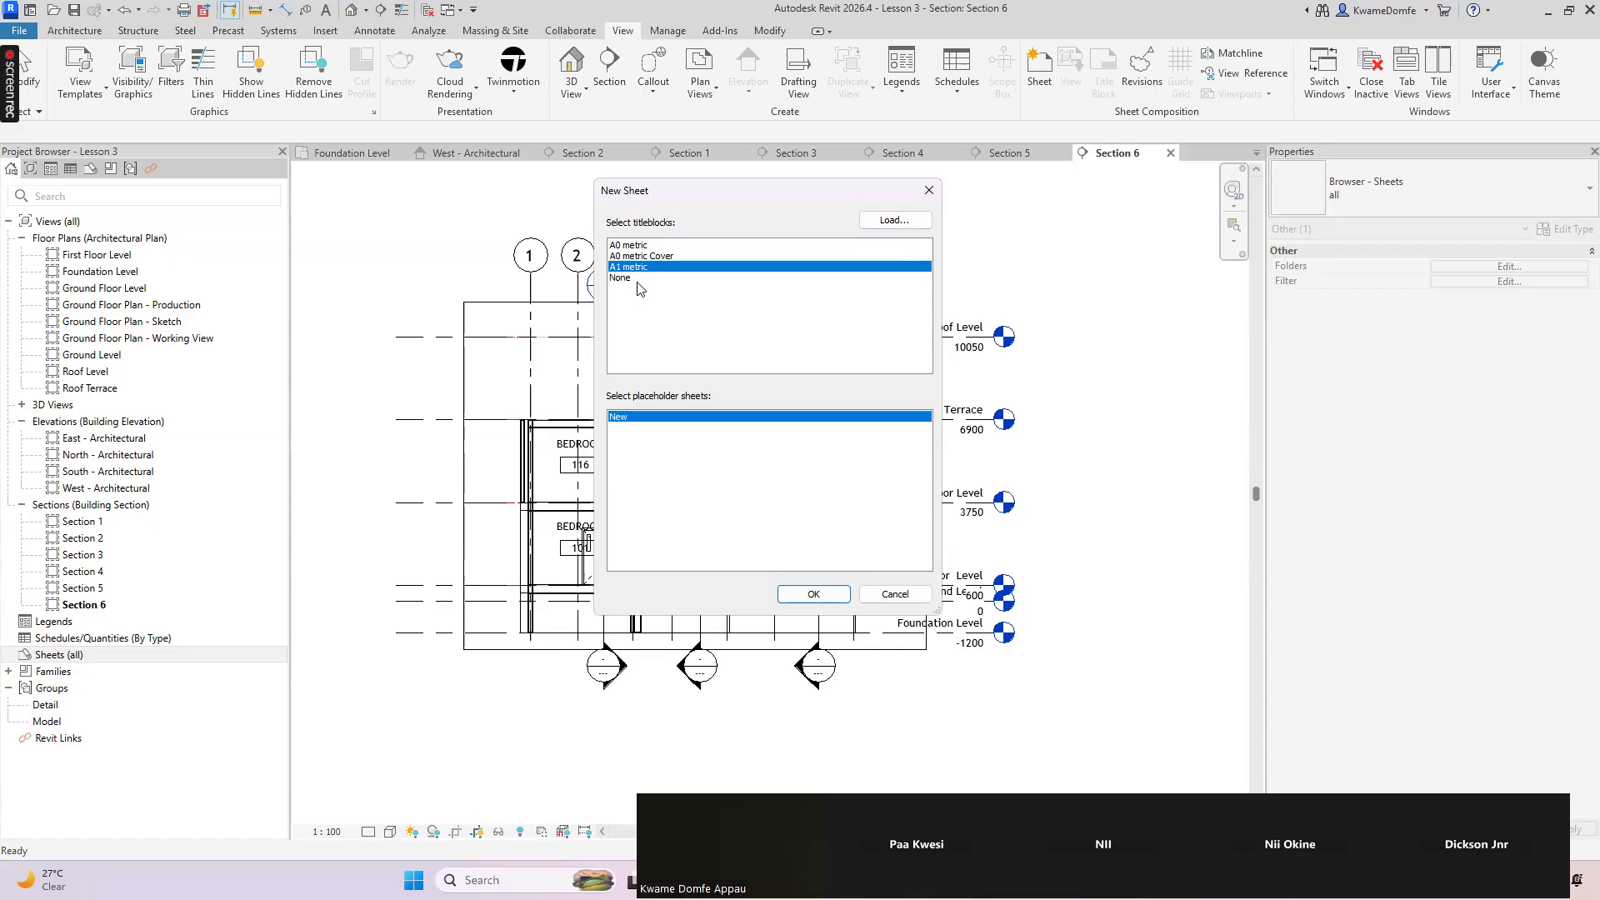
pyautogui.click(627, 247)
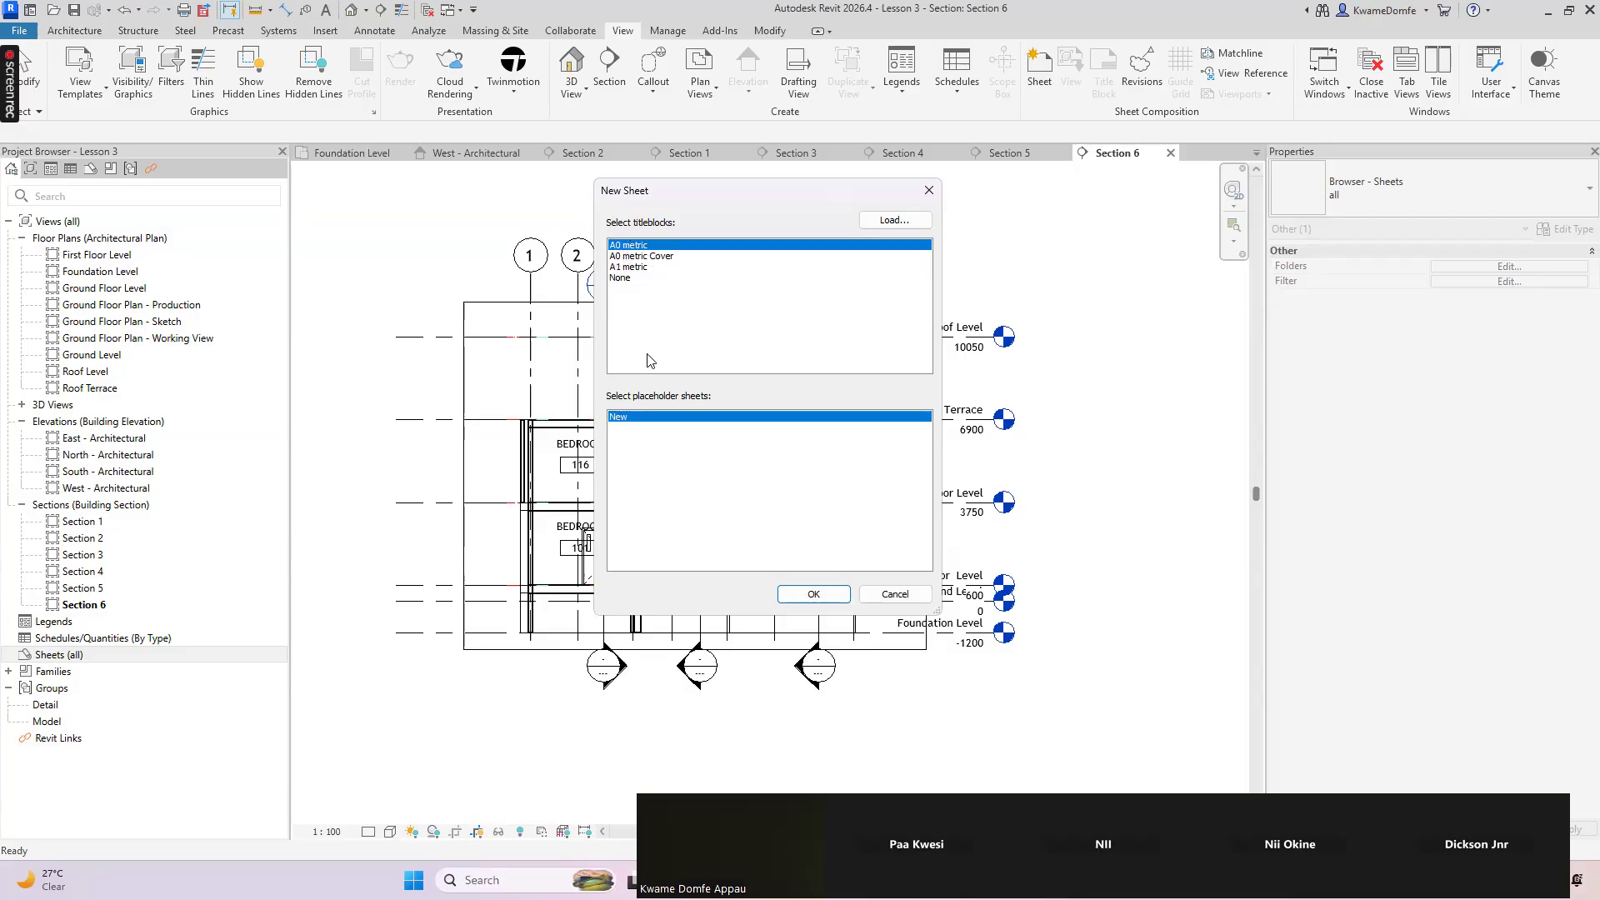
pyautogui.click(617, 257)
pyautogui.click(621, 267)
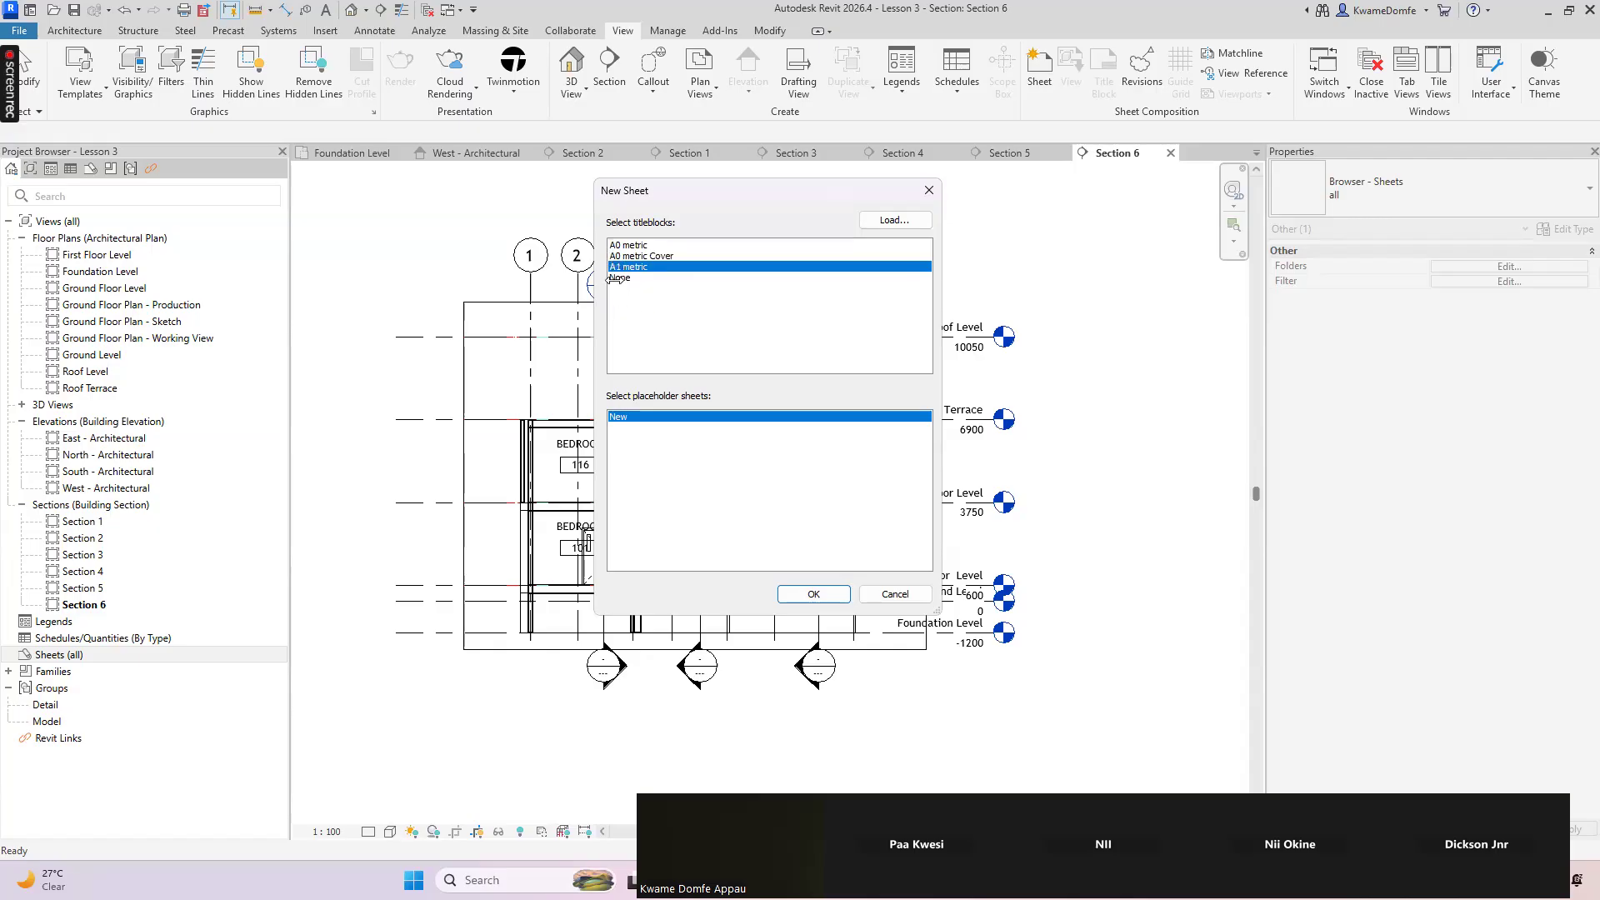
pyautogui.click(615, 279)
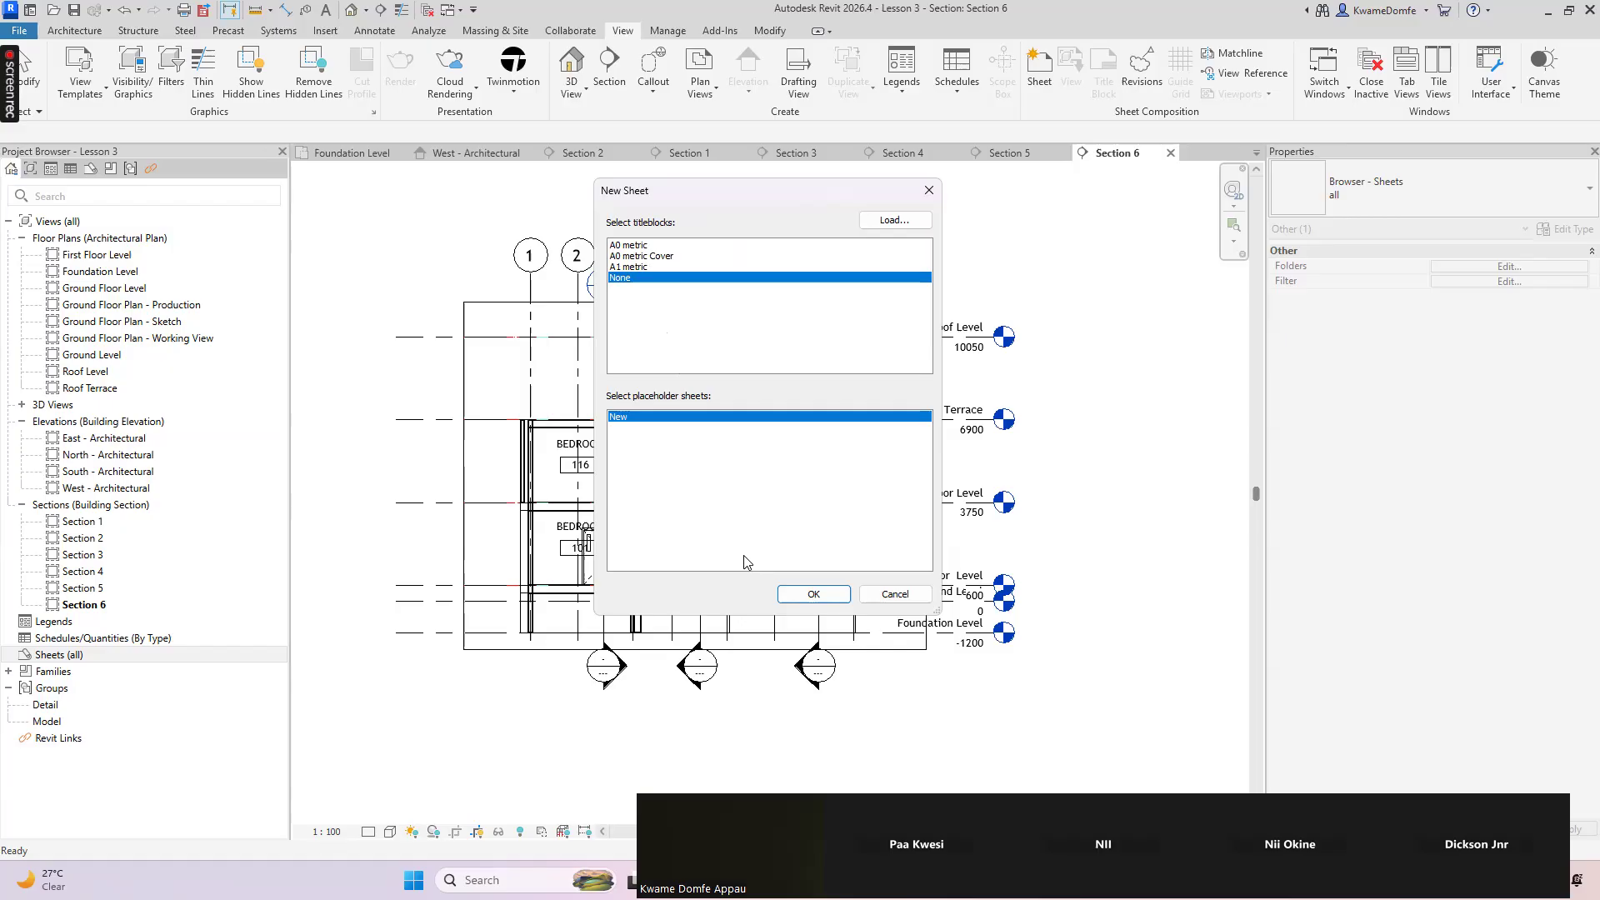
# Start loading another titleblock family for the new sheet and browse to the UK folder of the English library
pyautogui.click(888, 221)
pyautogui.scroll(-5, 841, 359)
pyautogui.scroll(9, 833, 354)
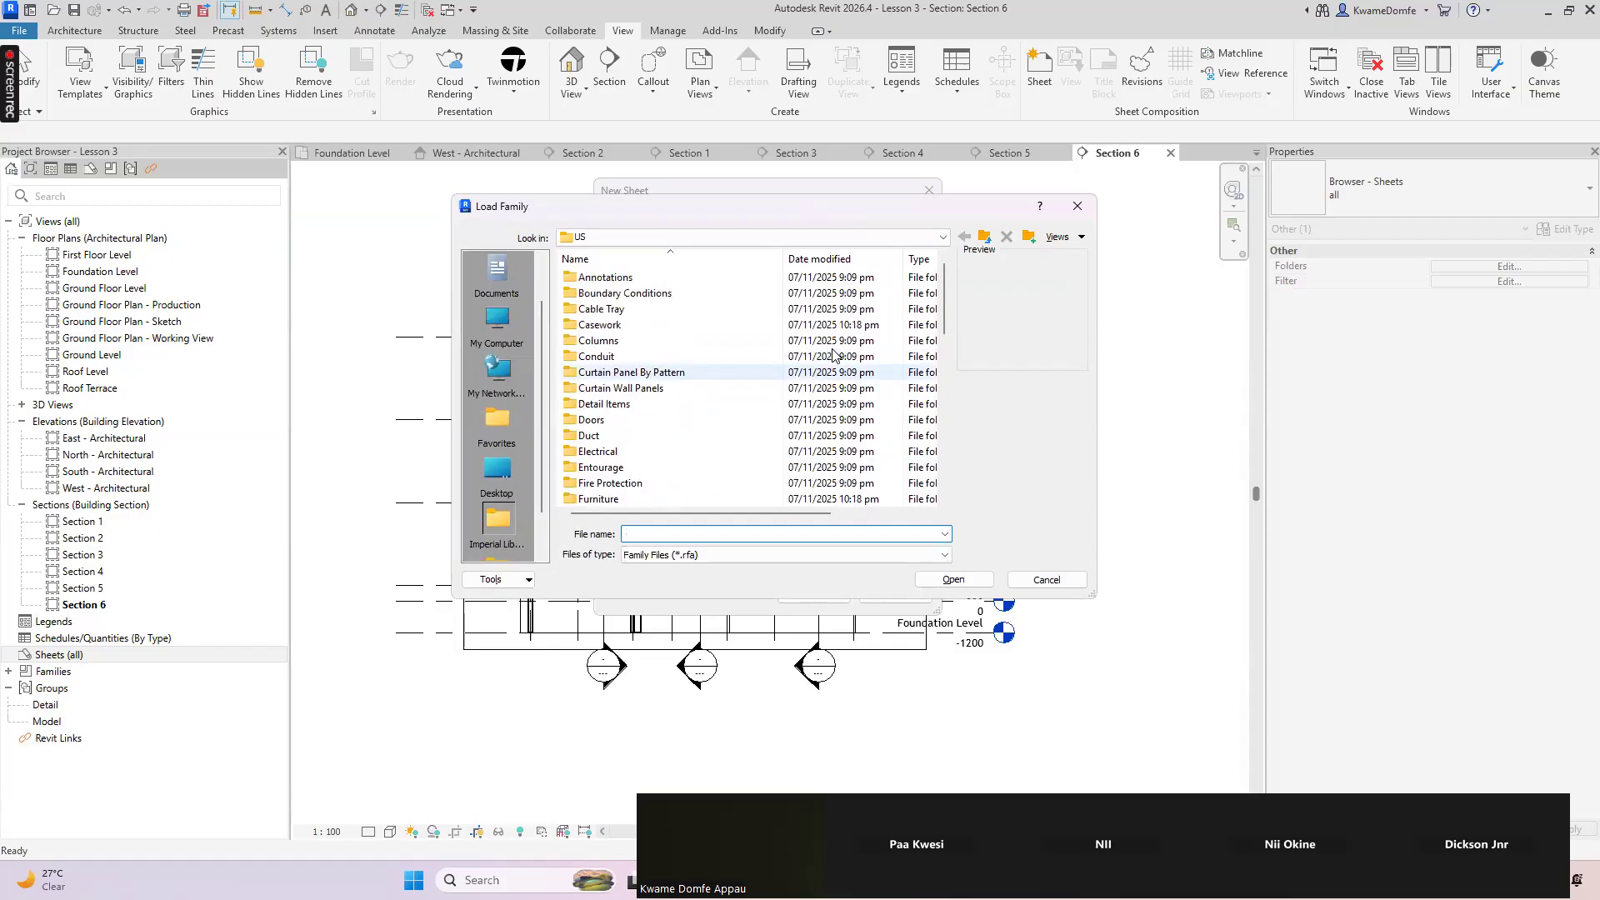
pyautogui.click(937, 236)
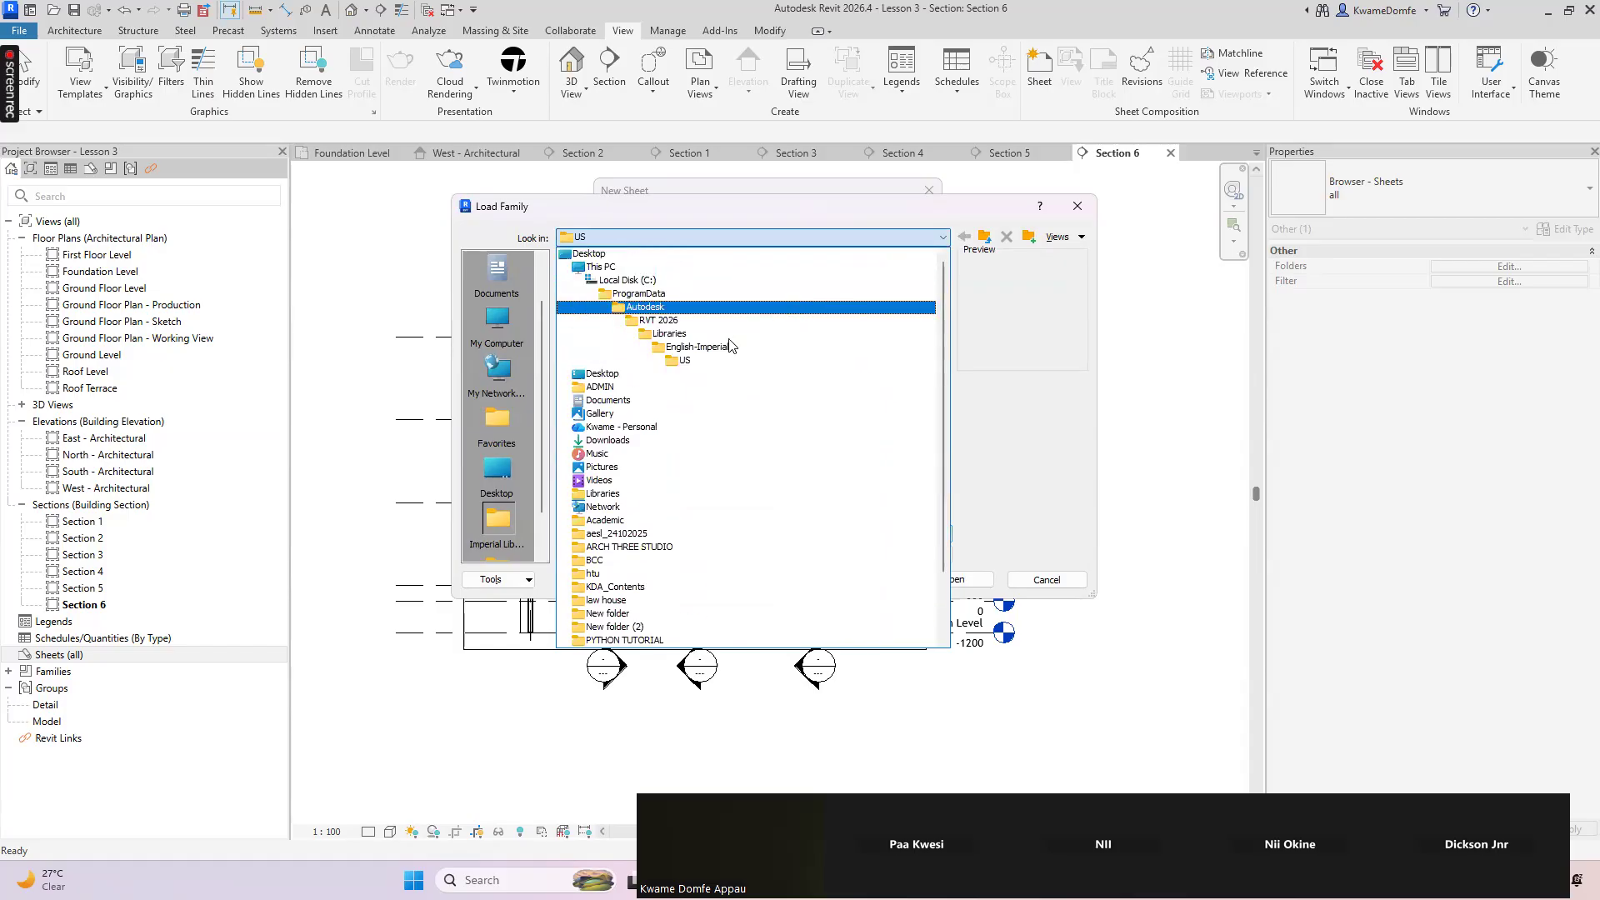
pyautogui.click(678, 334)
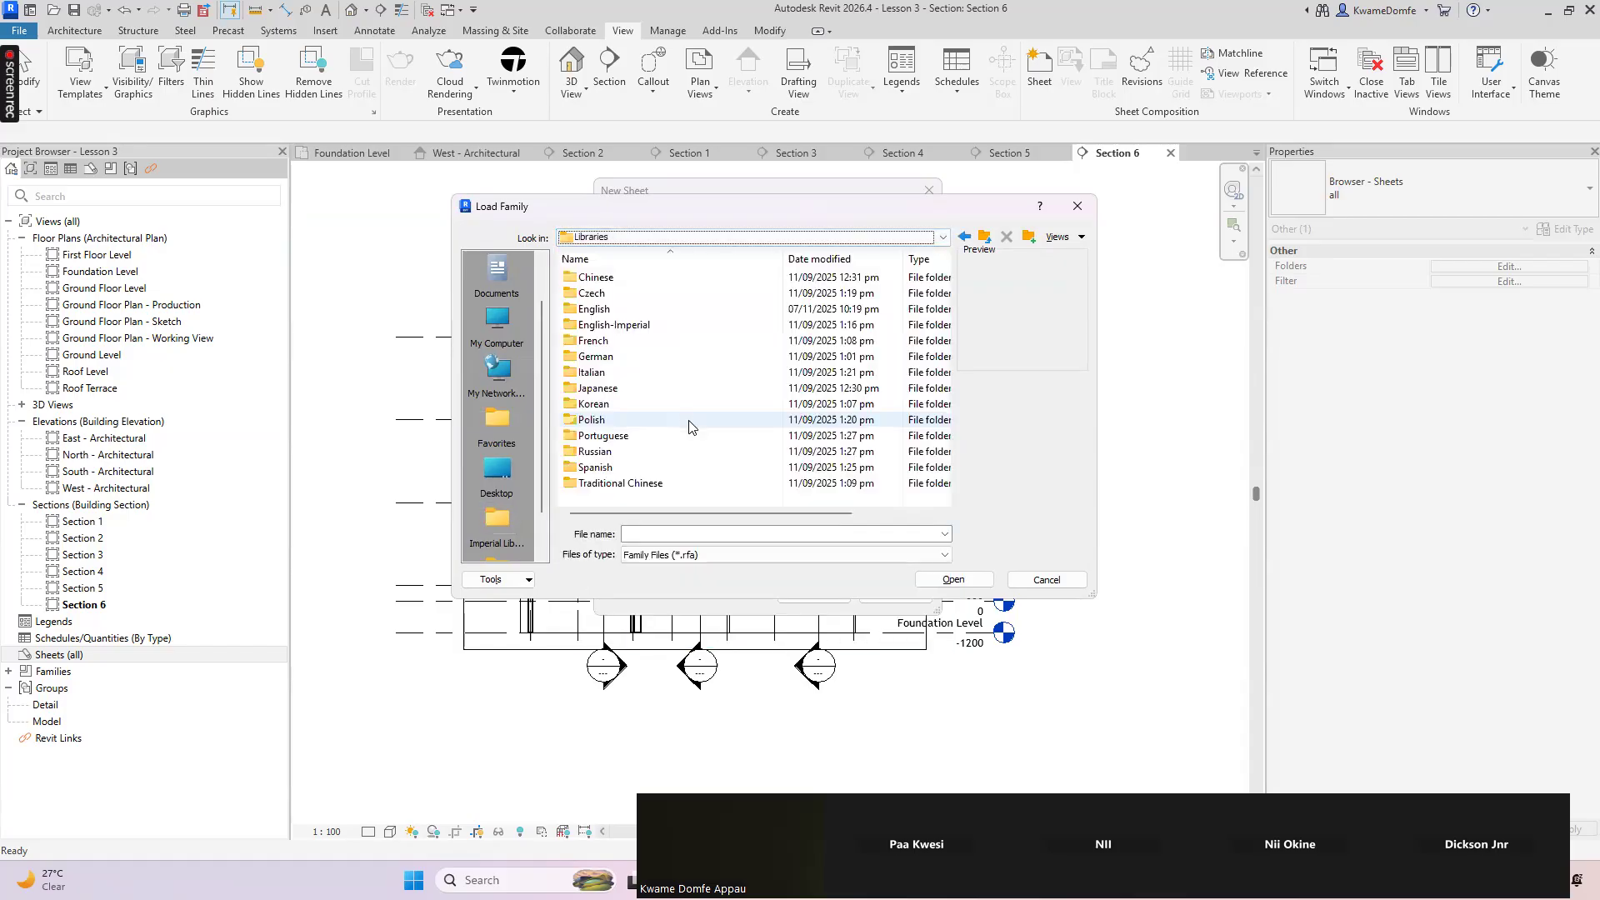
pyautogui.doubleClick(595, 309)
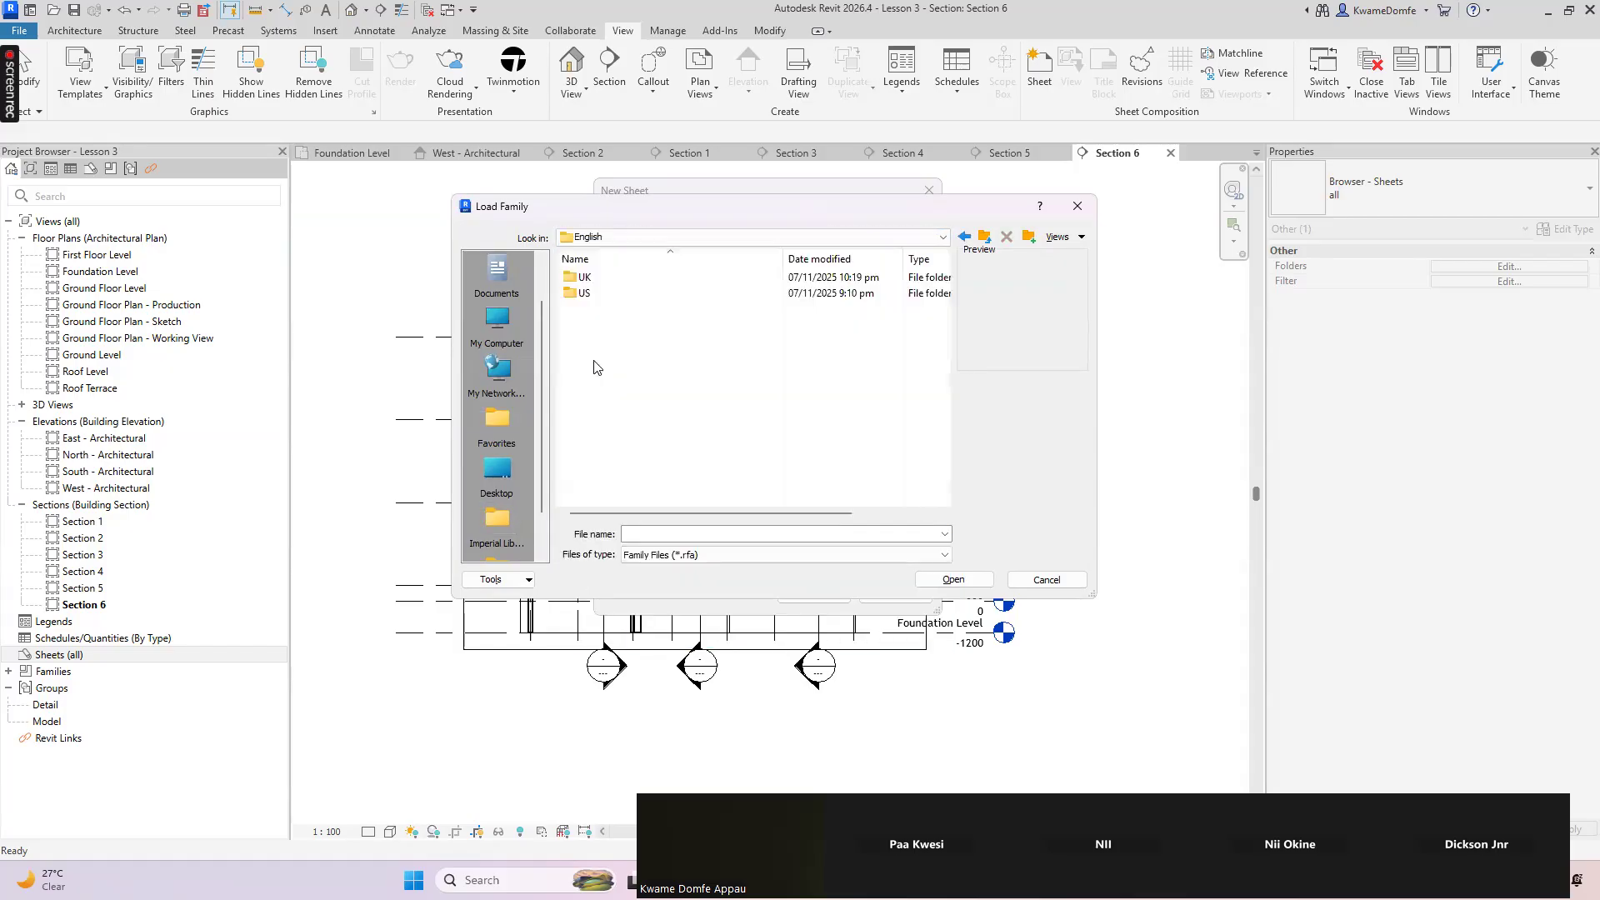
pyautogui.click(581, 279)
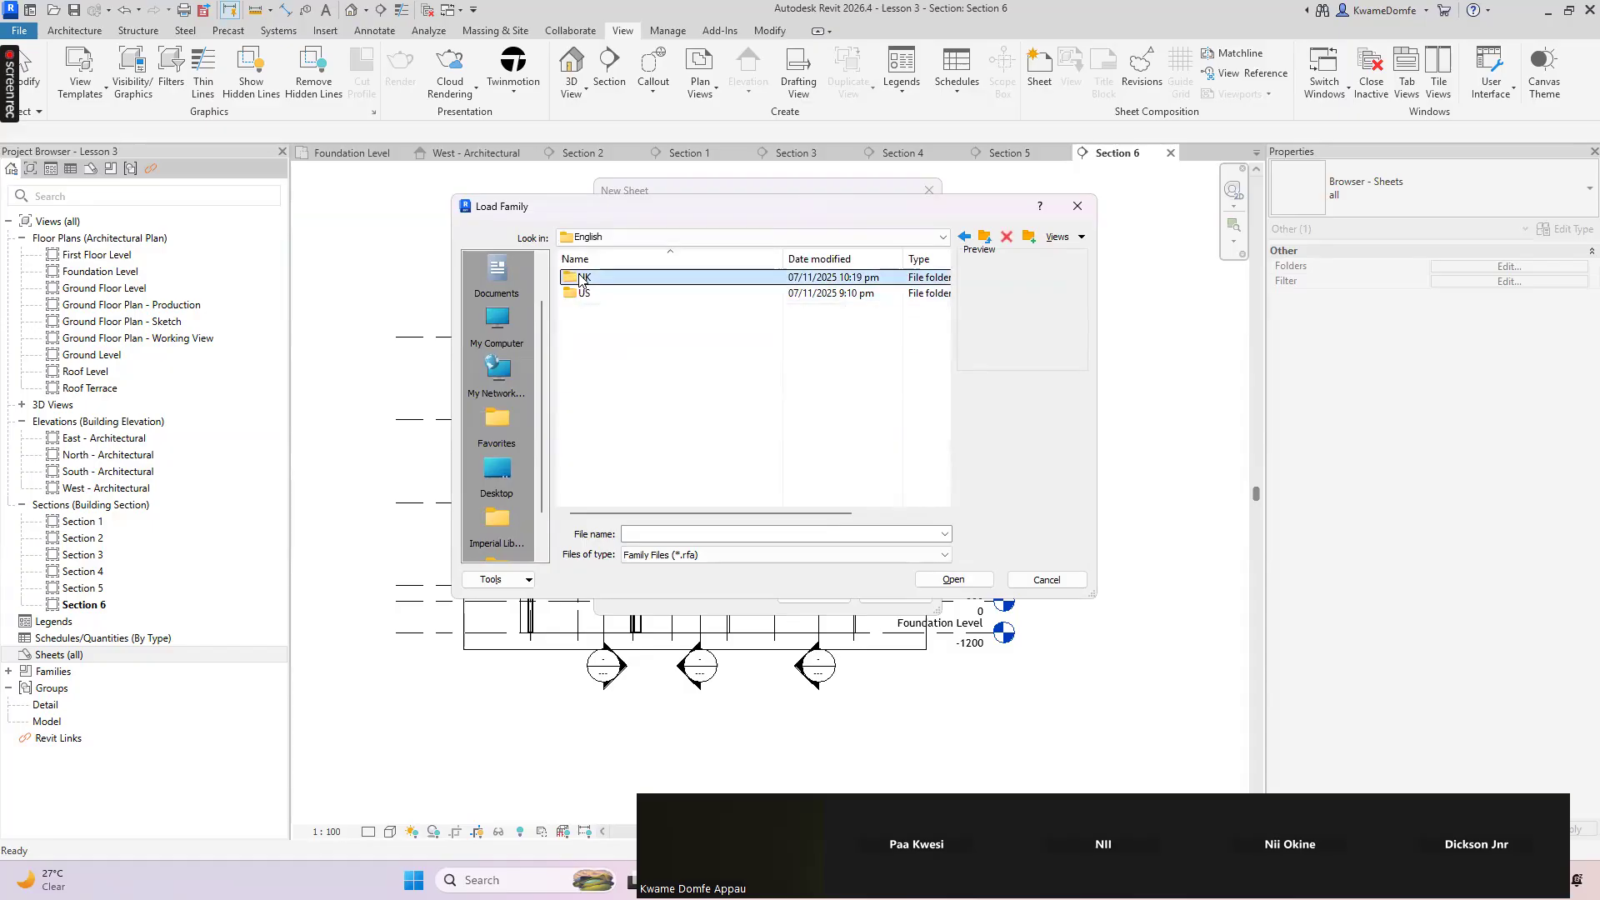
pyautogui.doubleClick(581, 279)
# Look through the Architectural families in the UK library's Annotations folder for a titleblock and return to the UK folder
pyautogui.click(595, 277)
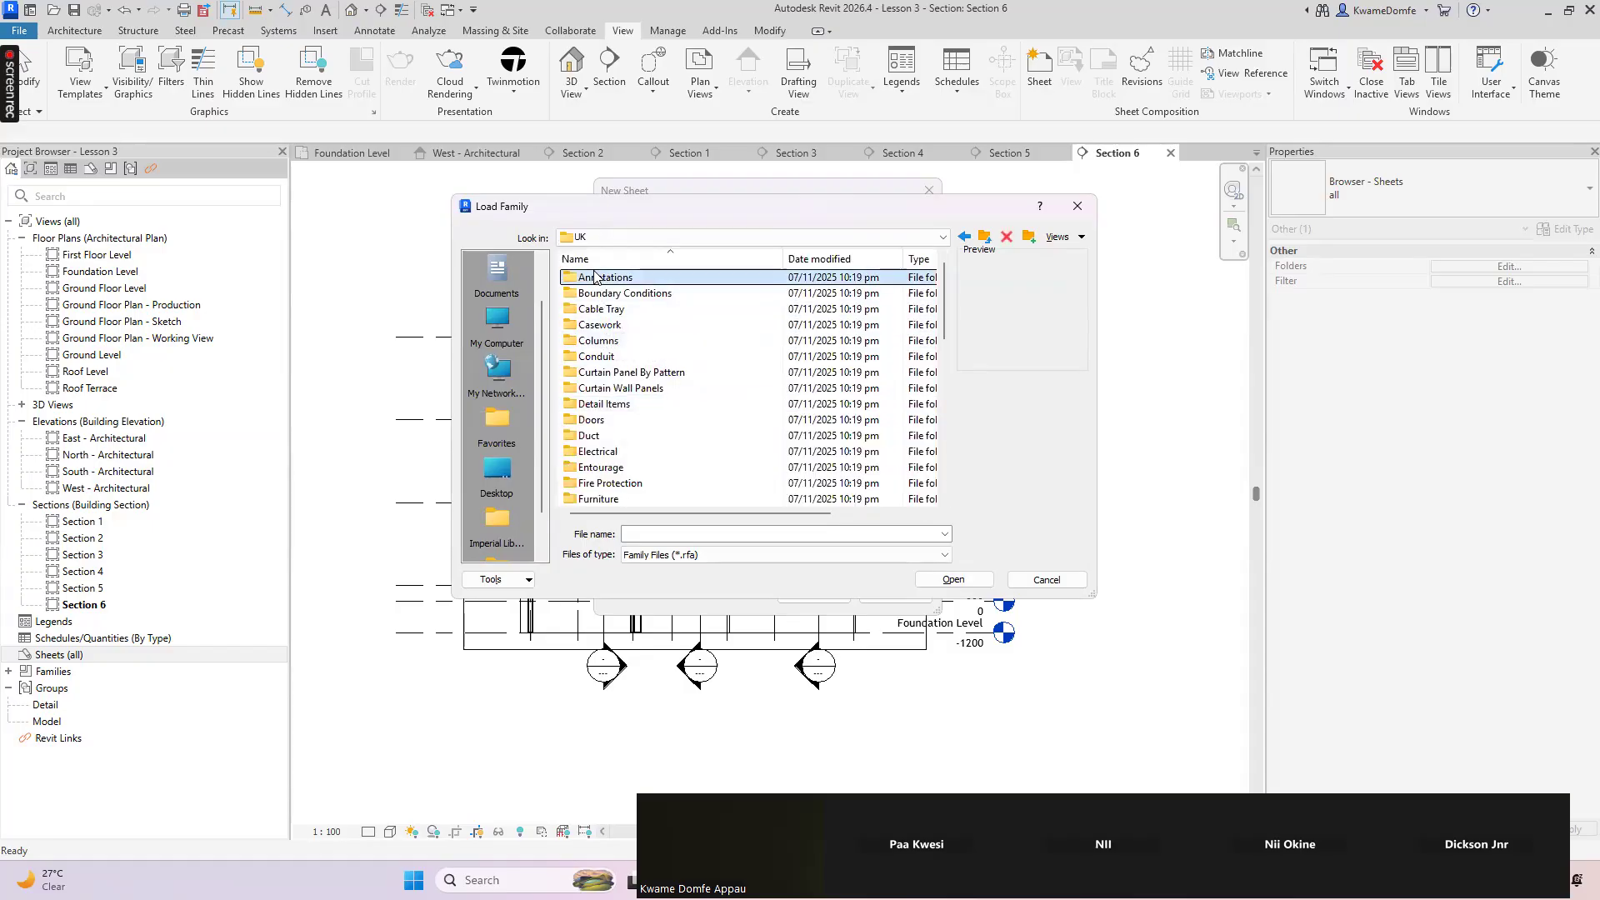
pyautogui.doubleClick(595, 276)
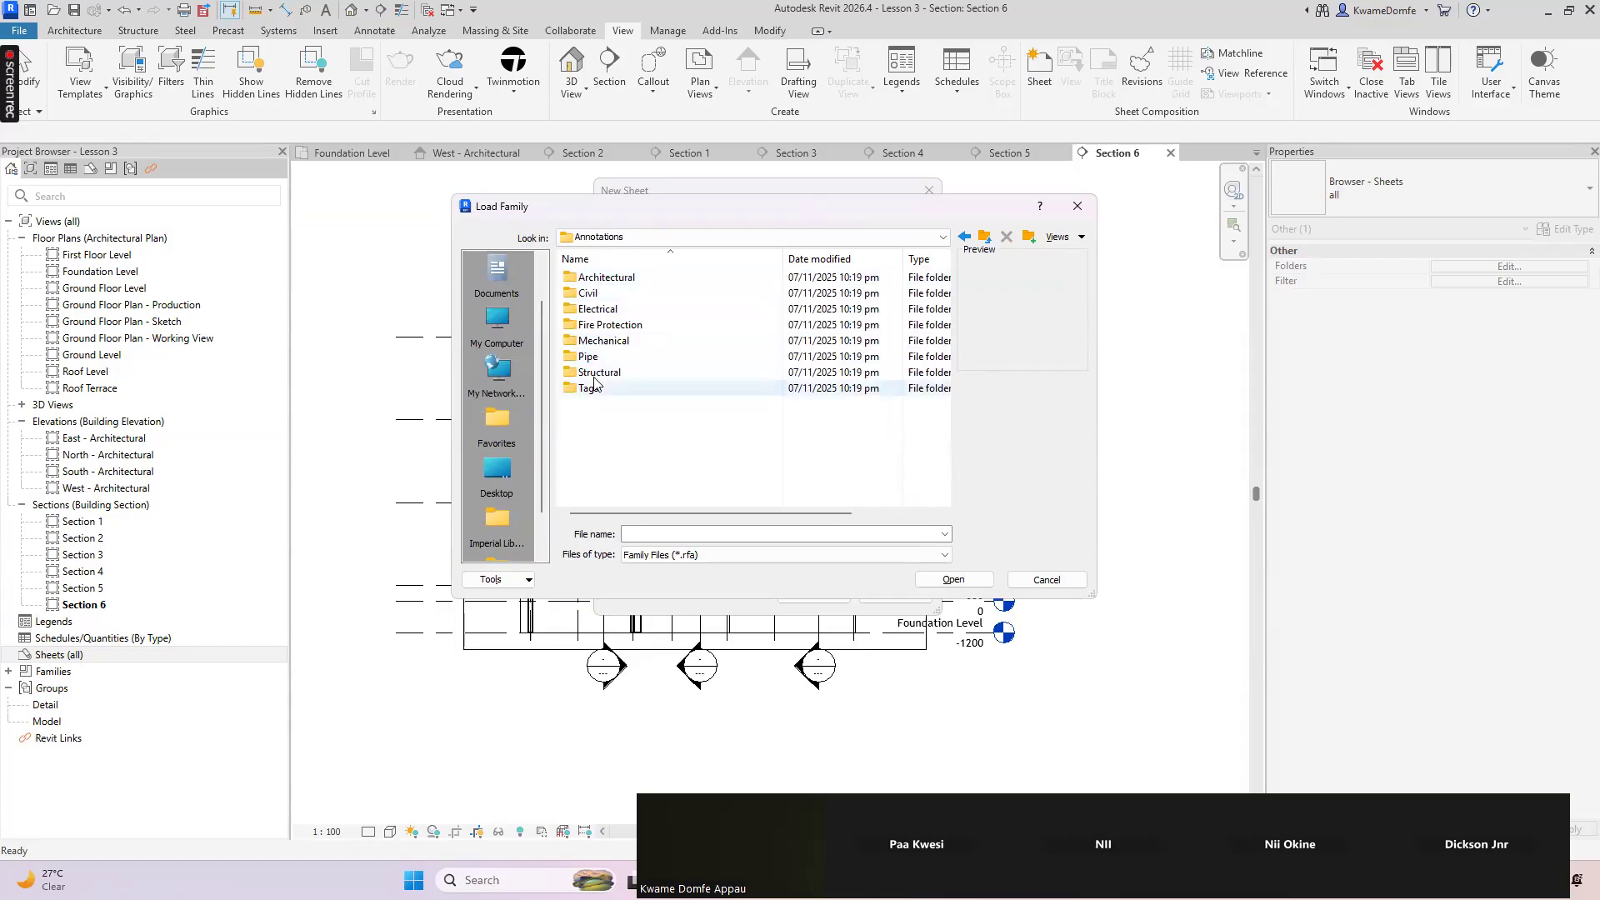
pyautogui.doubleClick(592, 280)
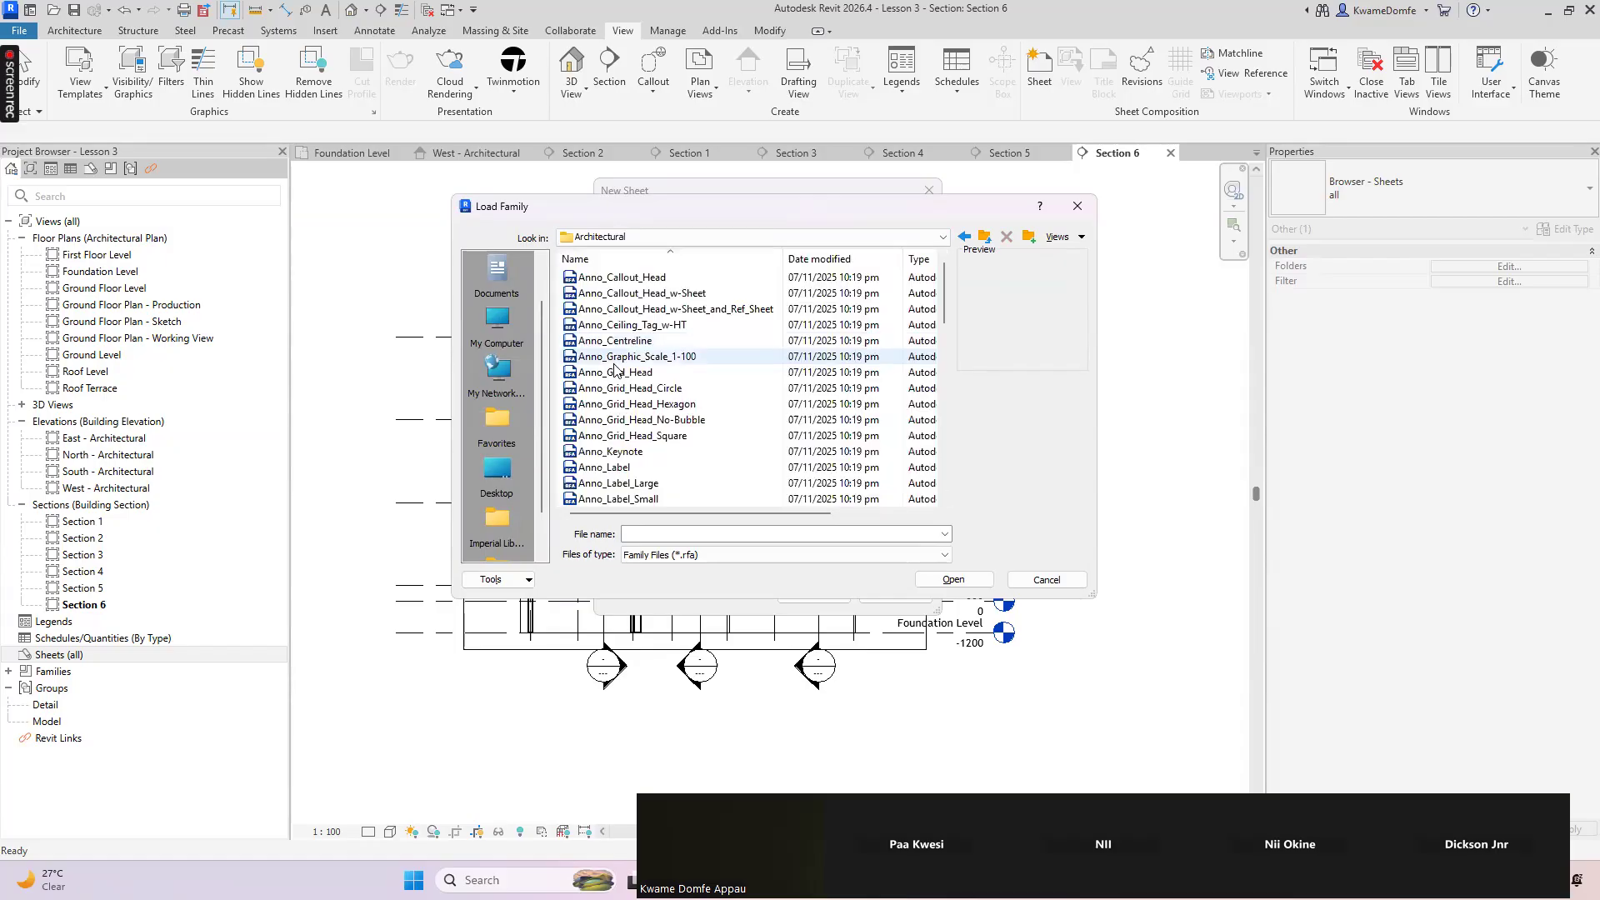
pyautogui.scroll(-10, 615, 369)
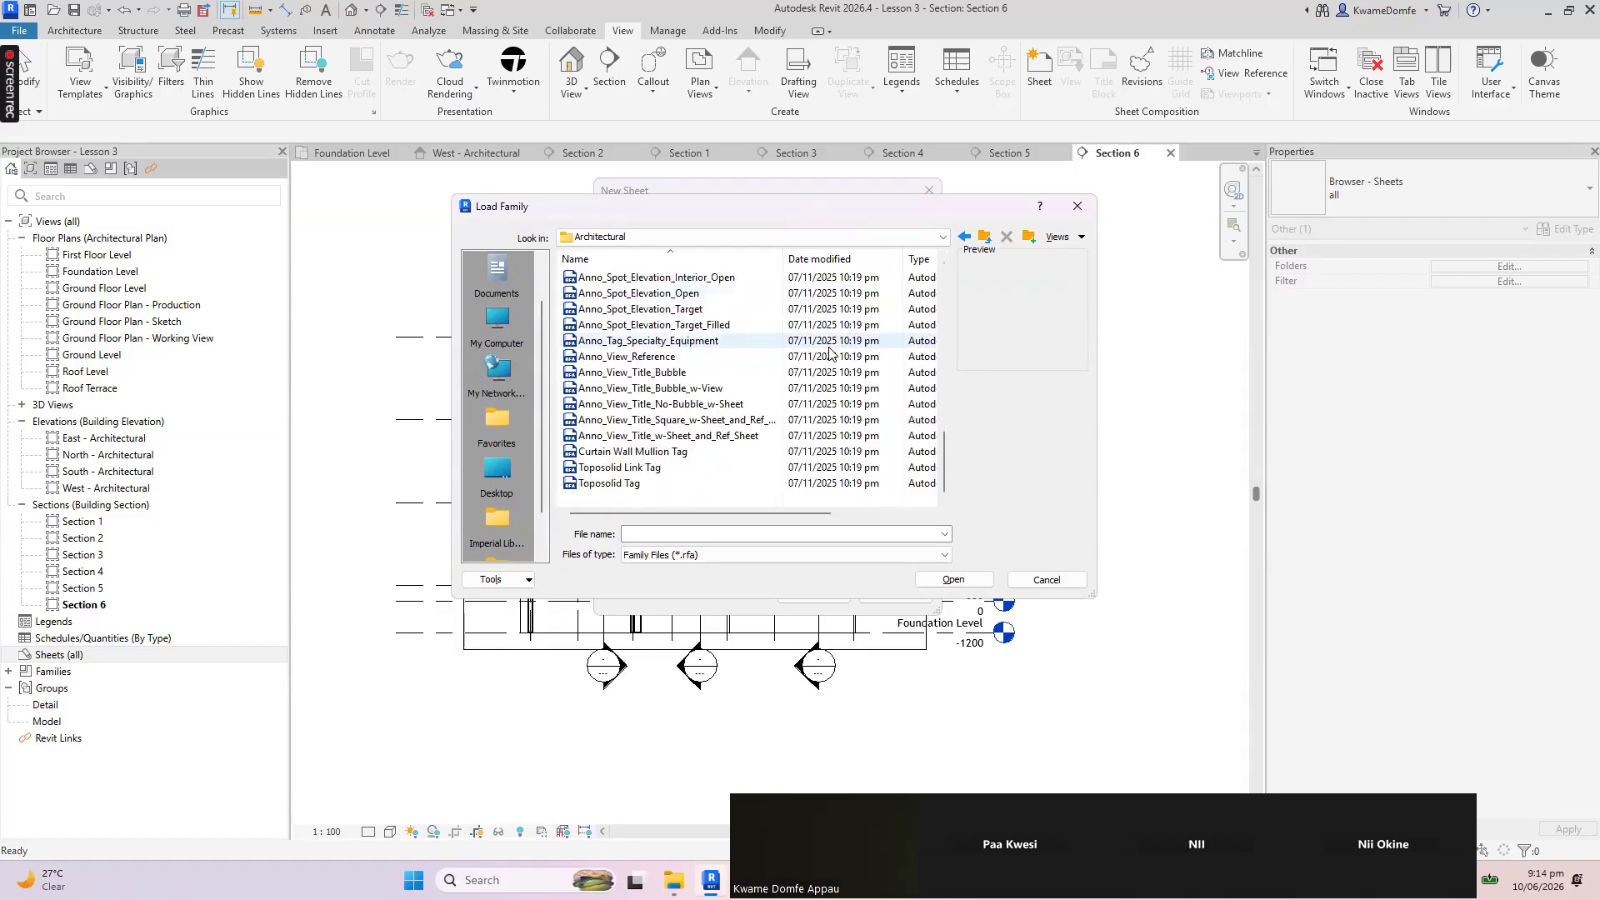
pyautogui.scroll(10, 933, 297)
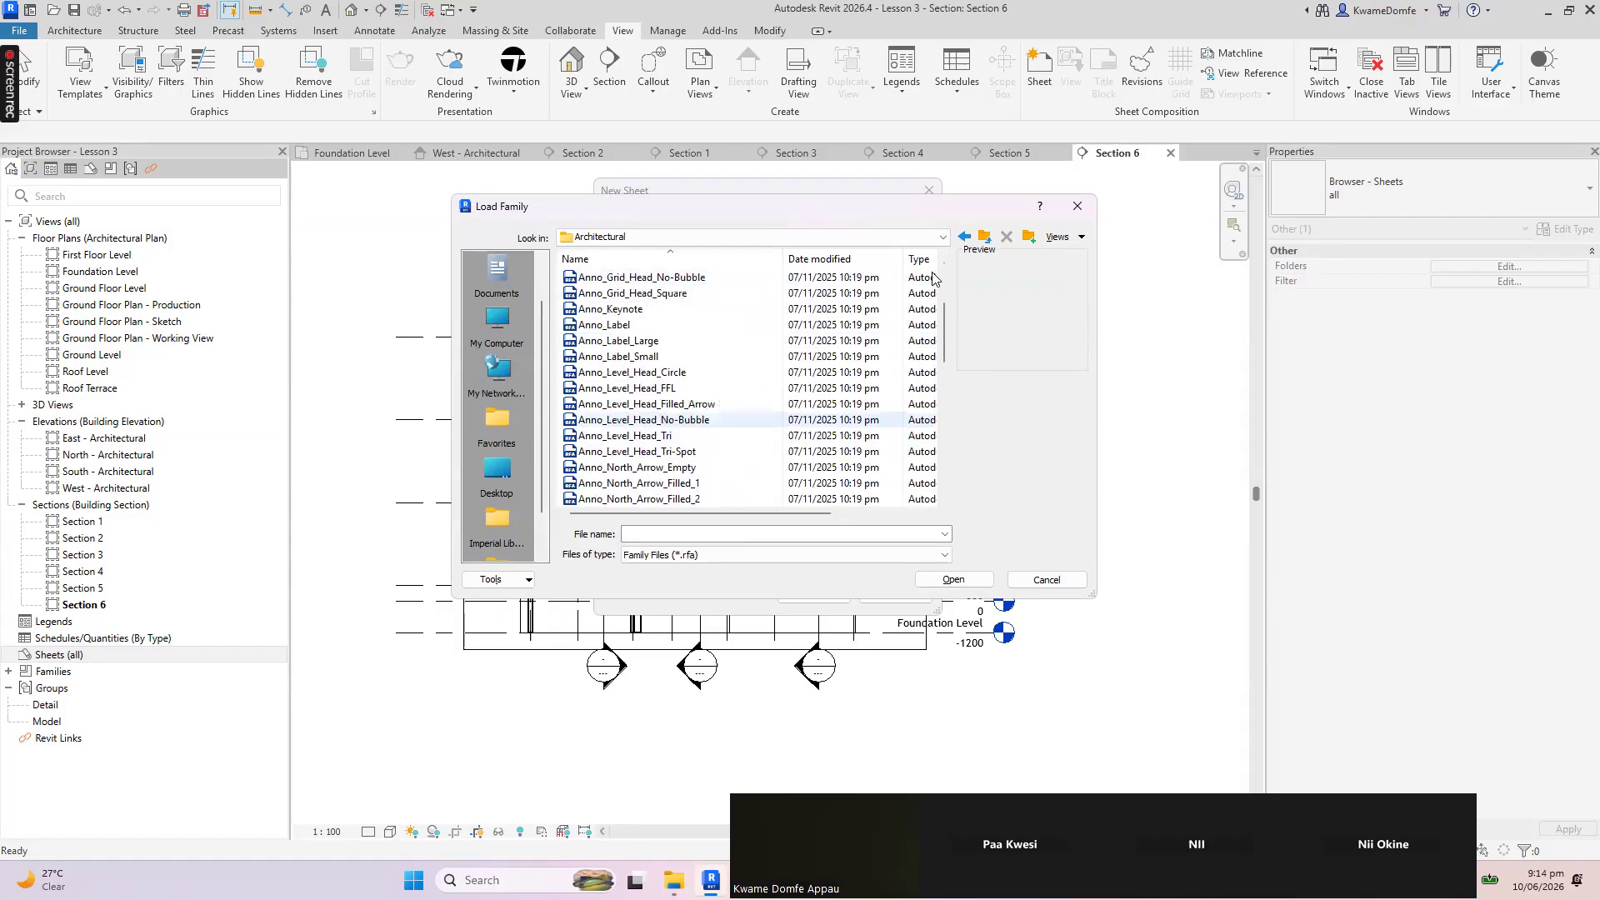
pyautogui.click(984, 238)
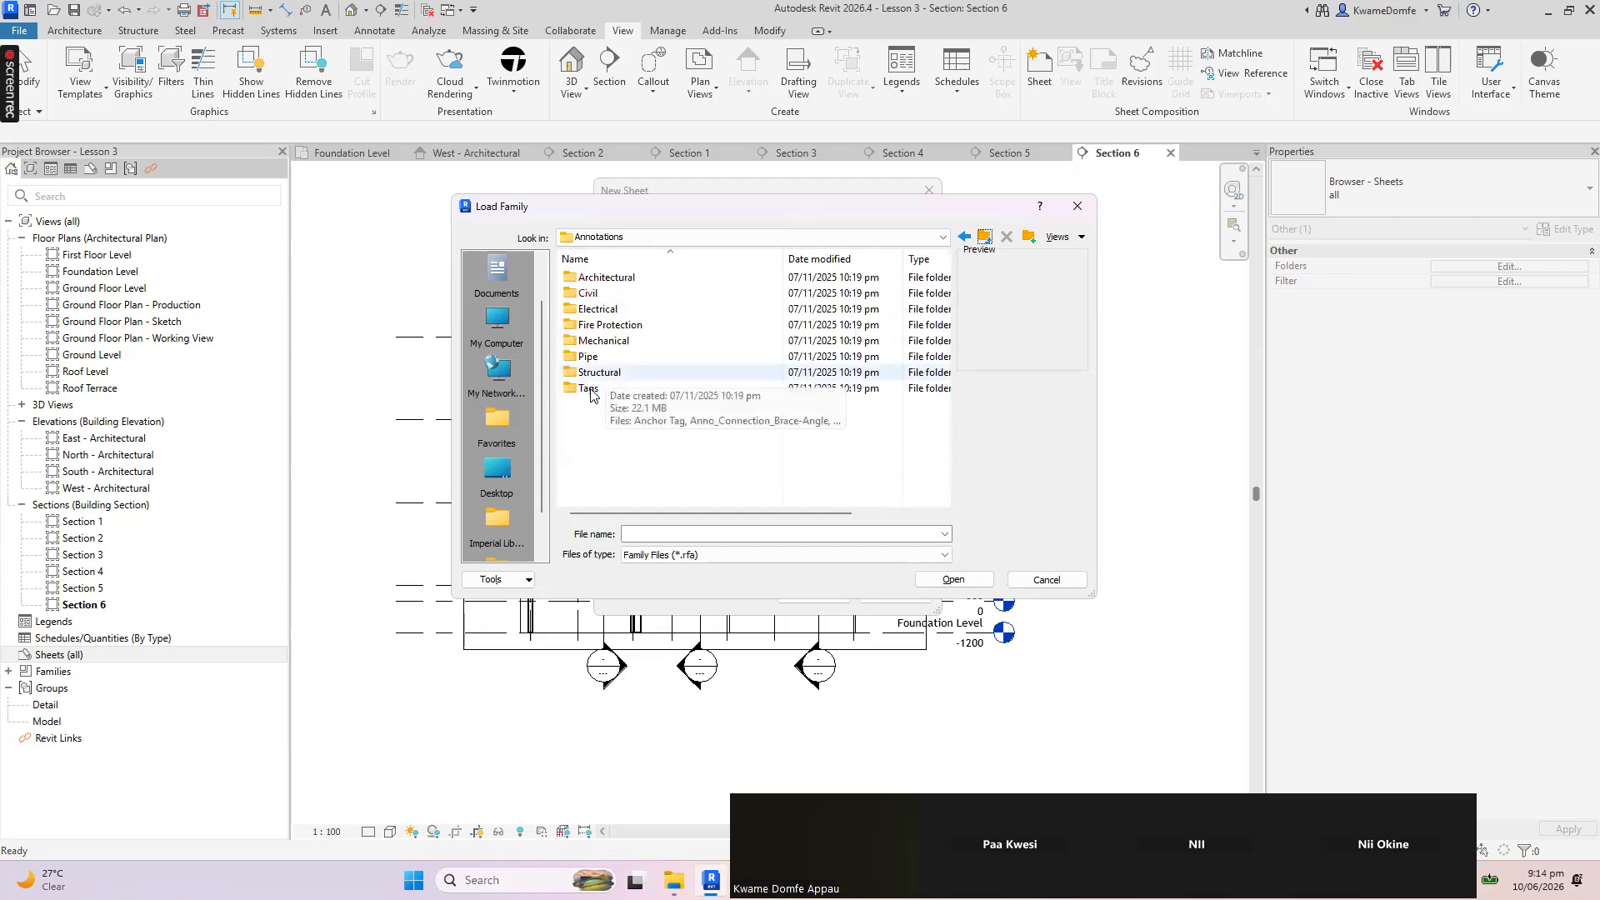
pyautogui.click(985, 236)
# Load Title_Blocks_A3_Metric from the UK Titleblocks folder and create a new sheet with it
pyautogui.scroll(-9, 608, 384)
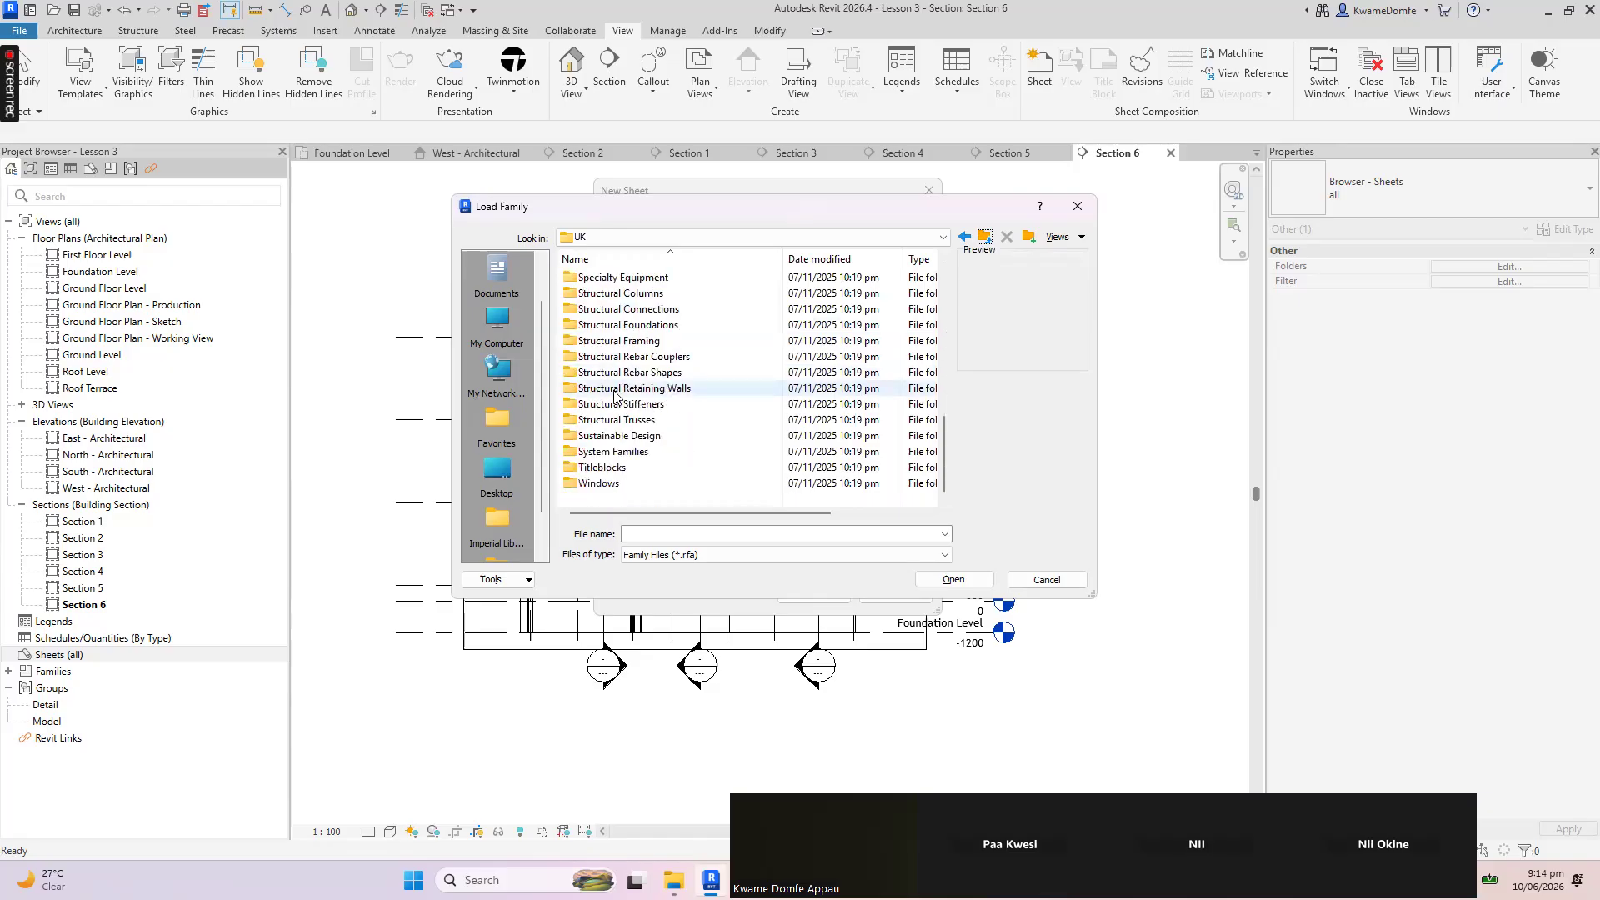
pyautogui.doubleClick(593, 469)
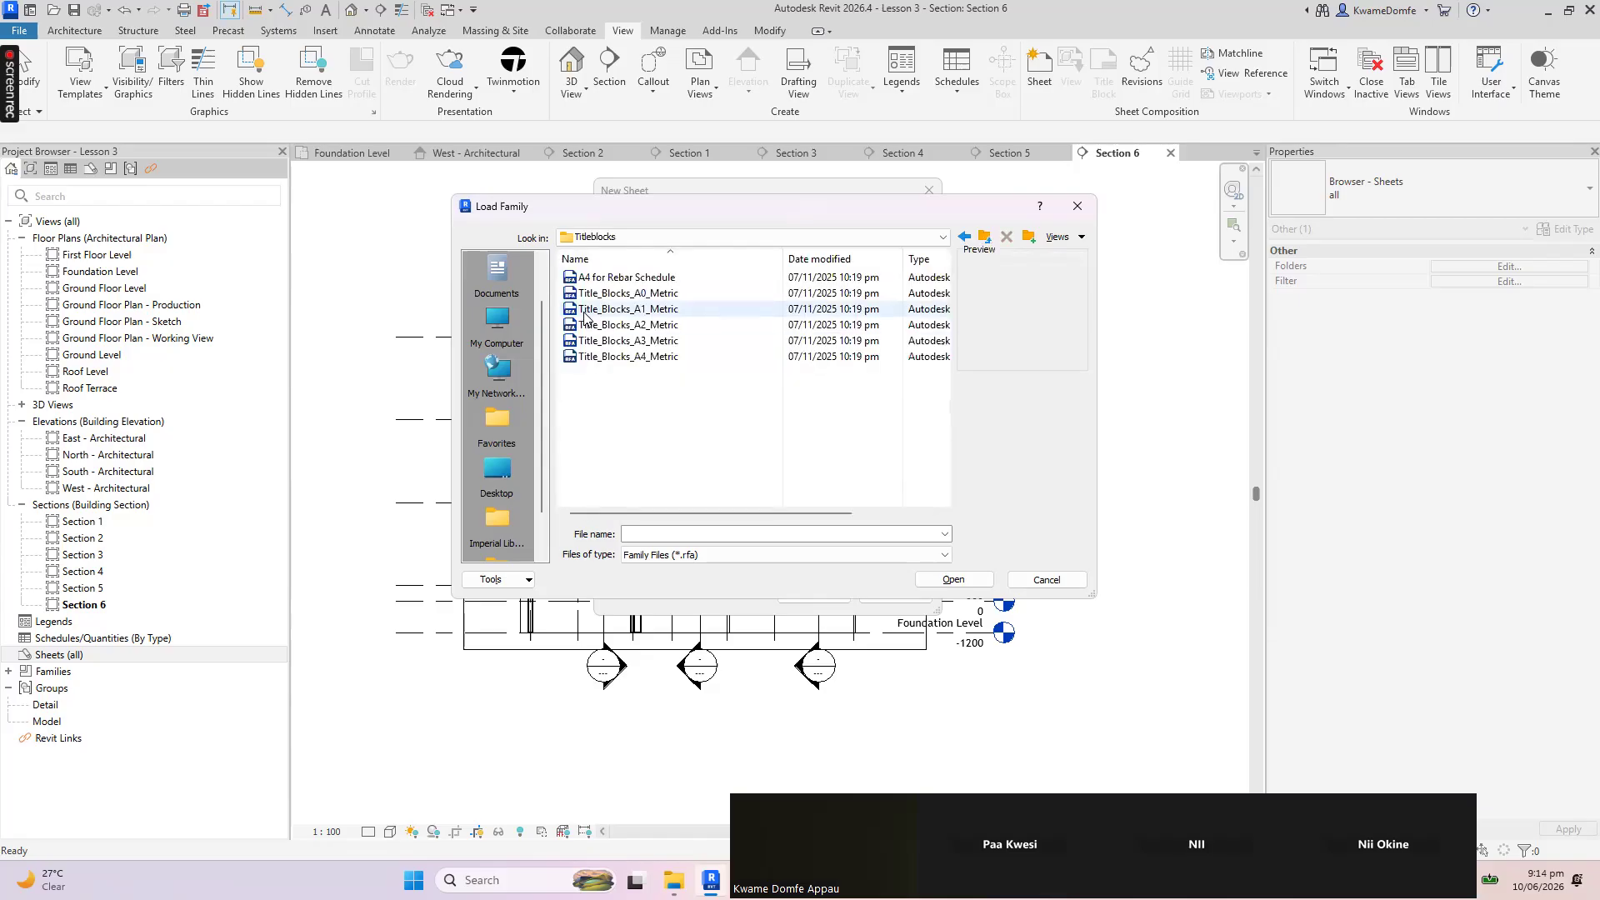
pyautogui.click(630, 342)
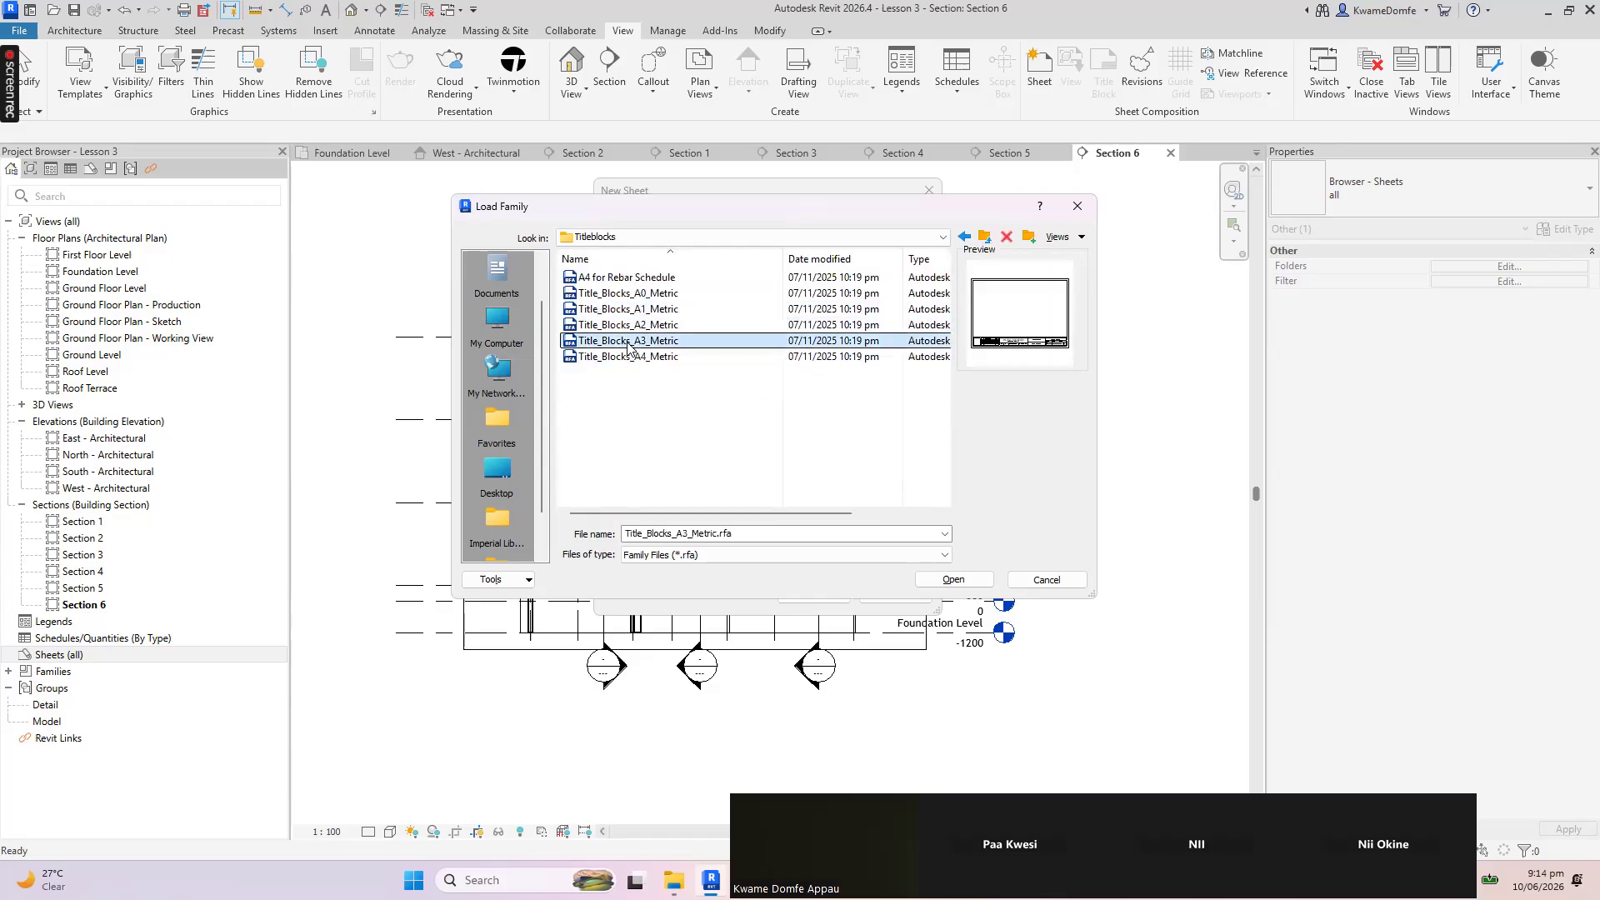
pyautogui.click(953, 579)
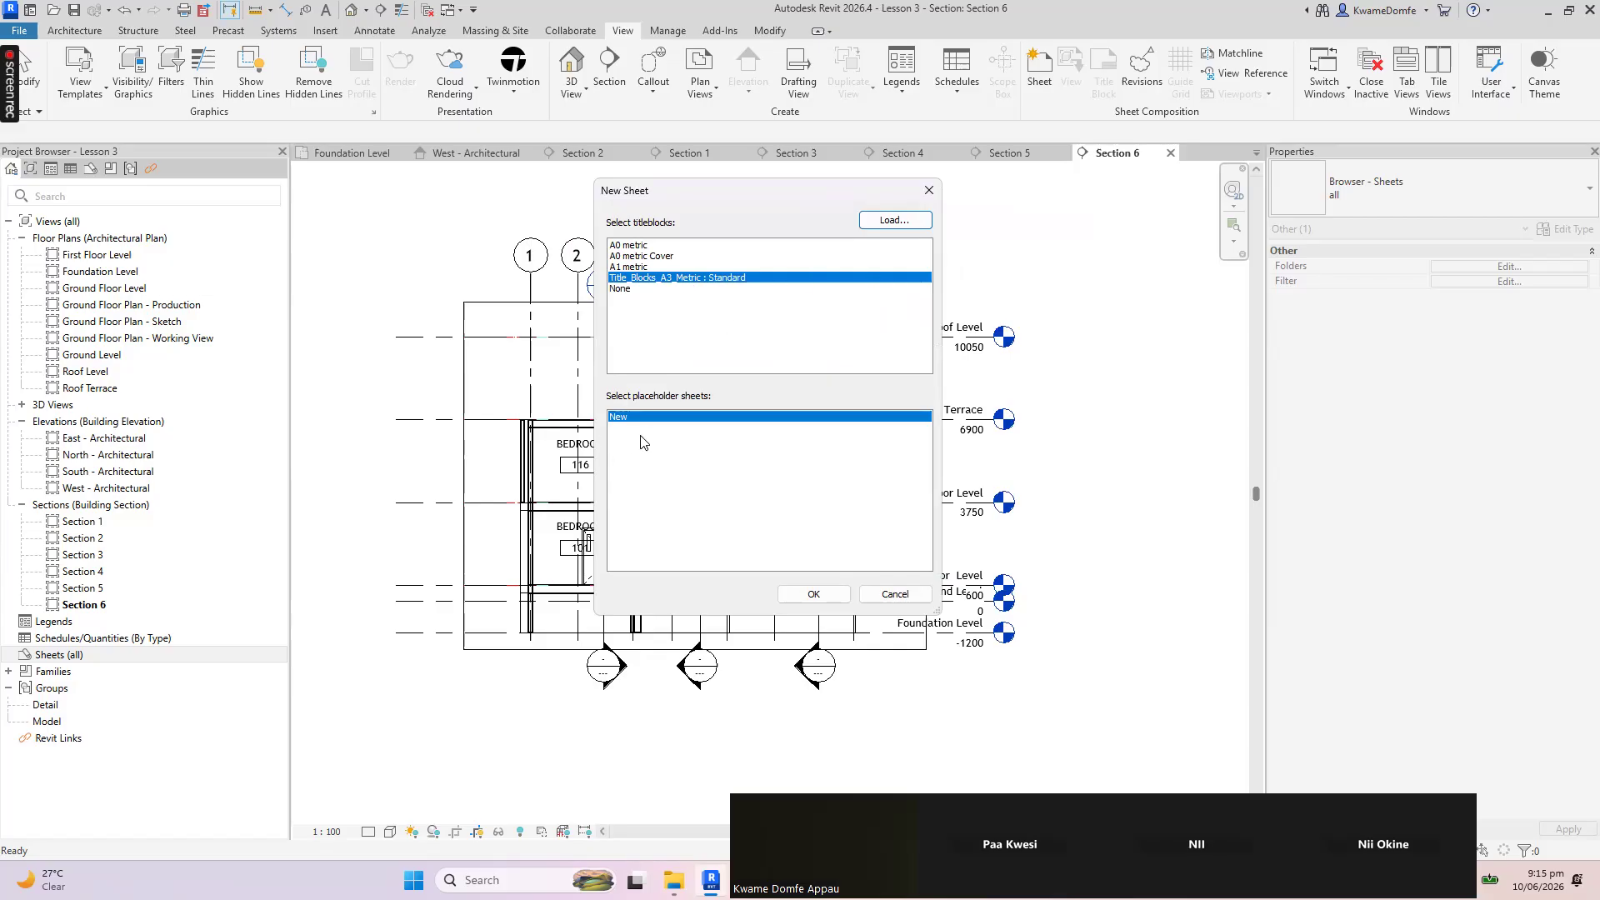
pyautogui.click(814, 594)
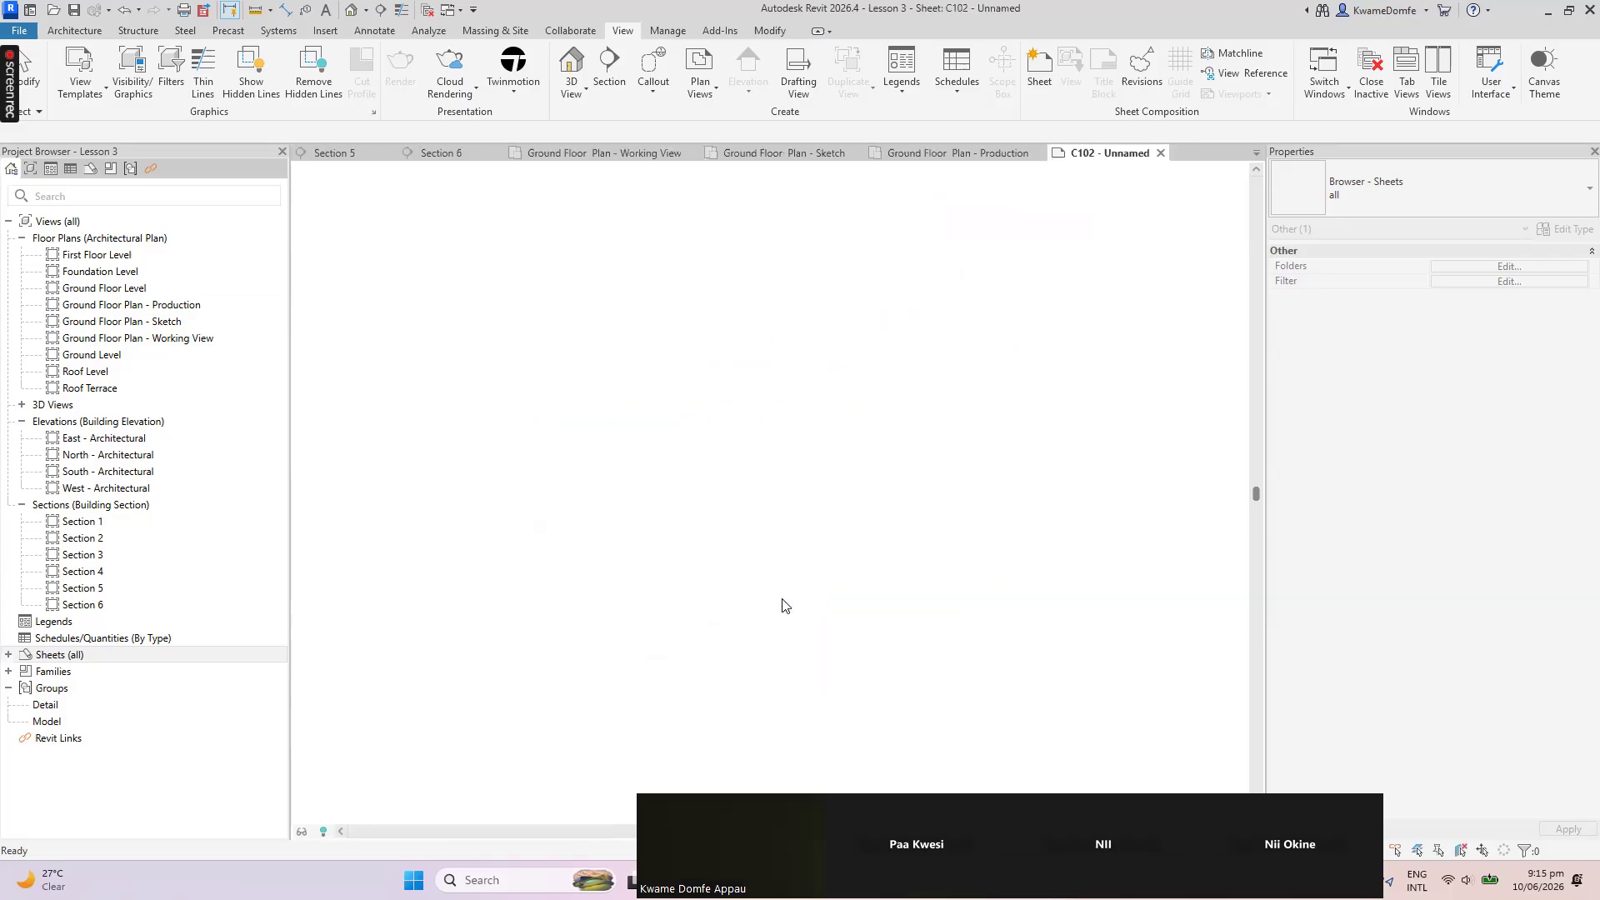
# Examine the new A3 sheet's titleblock, its project, sheet and client fields, and its entry under Sheets in the Project Browser
pyautogui.scroll(-2, 618, 484)
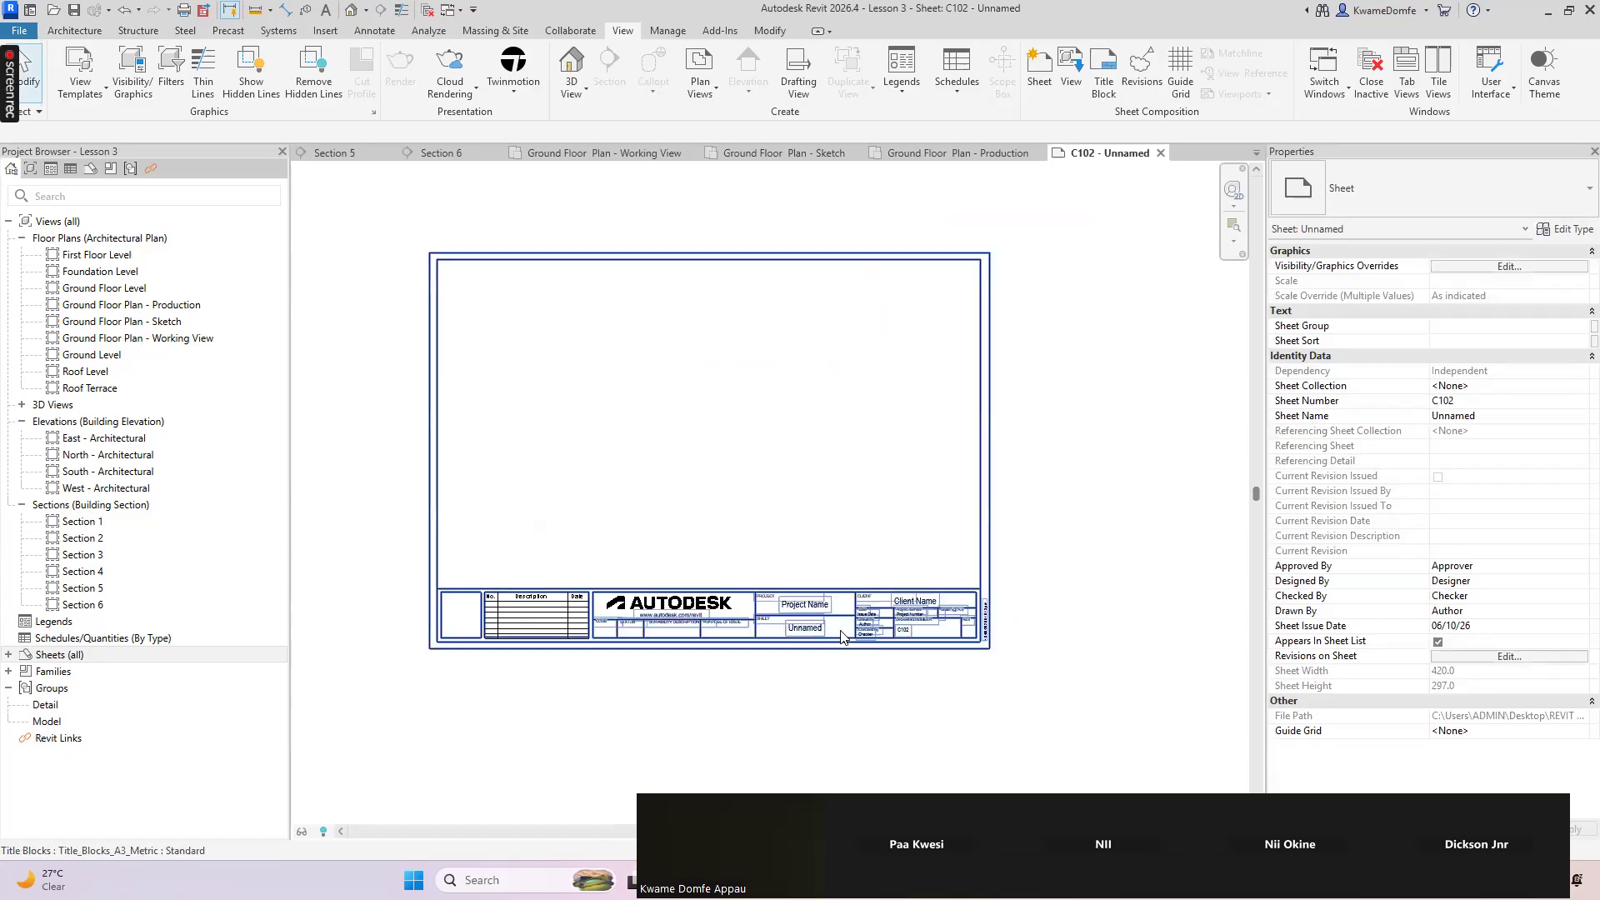
pyautogui.scroll(-1, 600, 412)
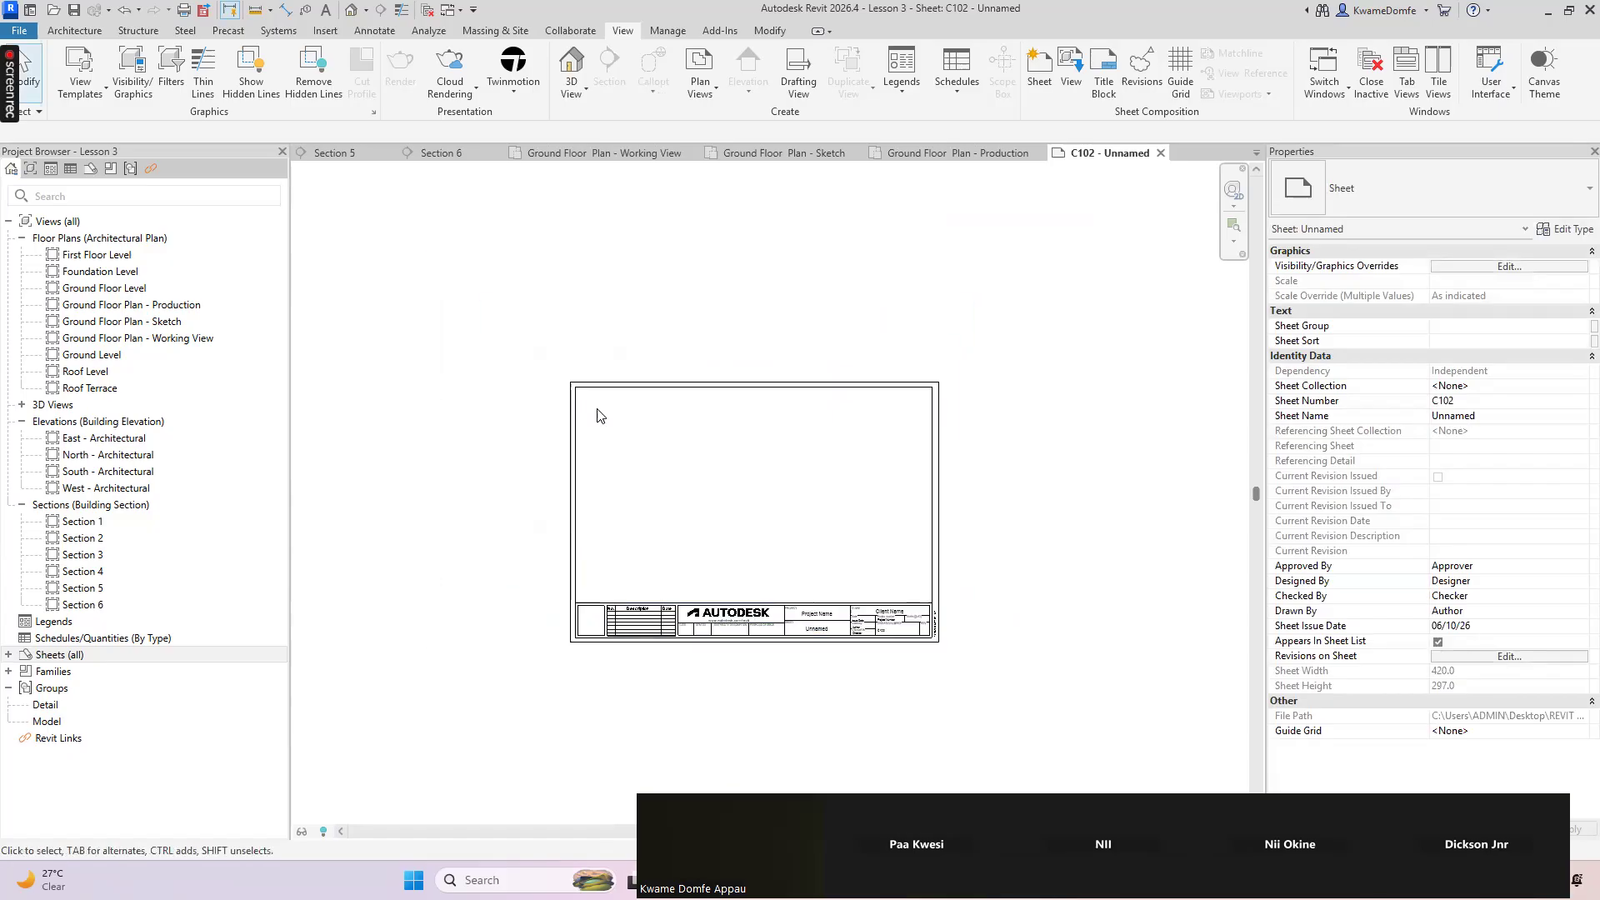
pyautogui.click(10, 662)
pyautogui.scroll(3, 661, 533)
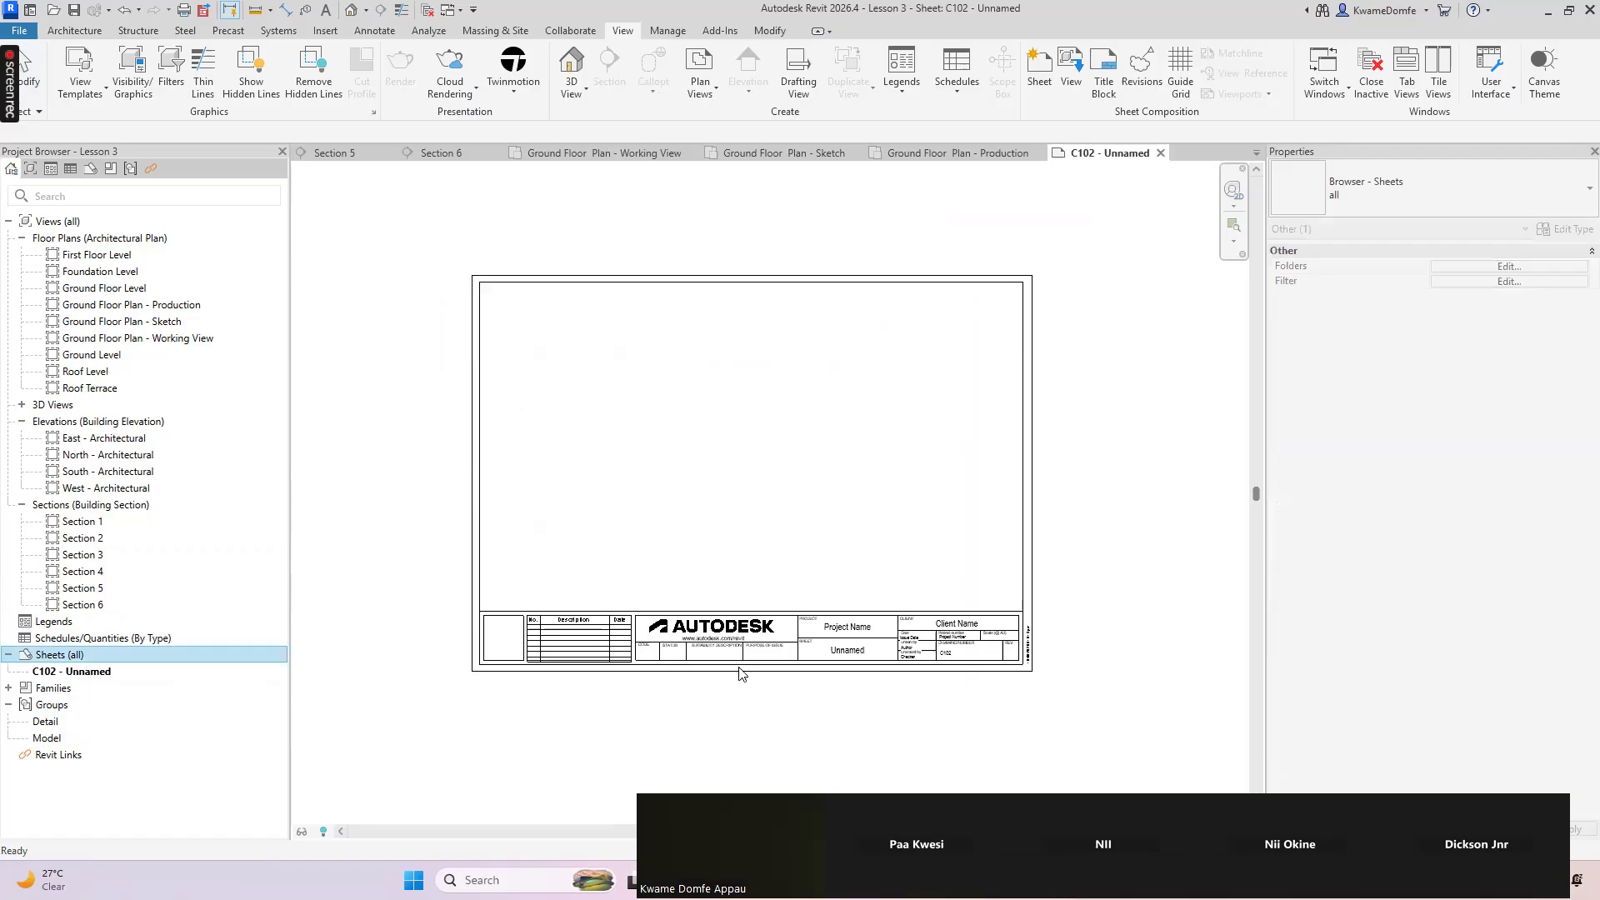
pyautogui.click(753, 701)
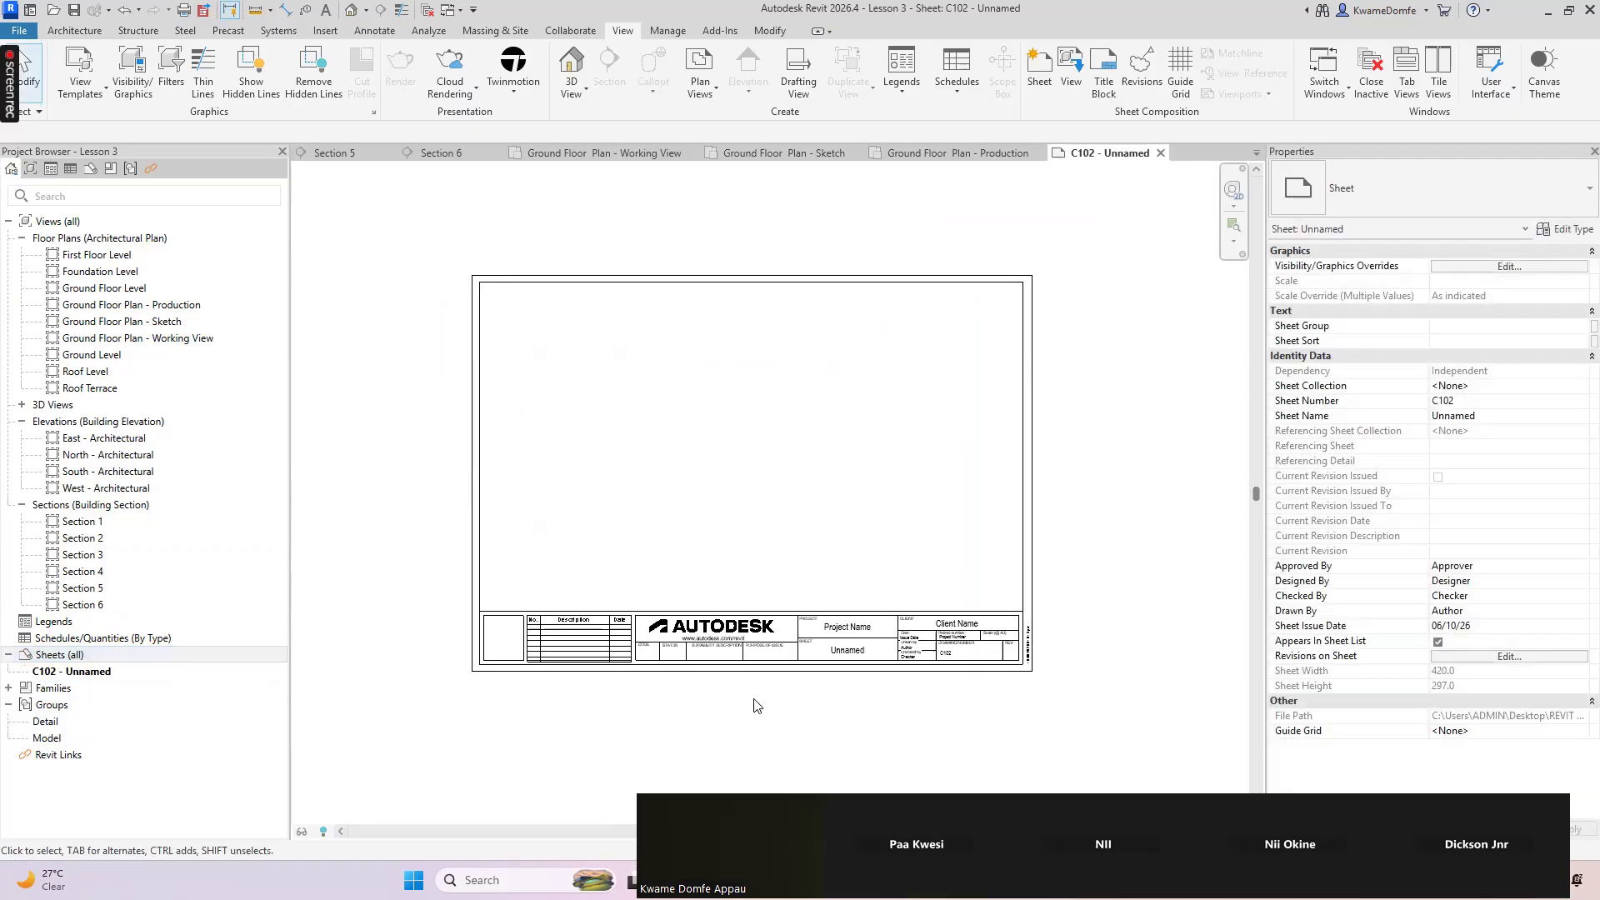
pyautogui.click(638, 641)
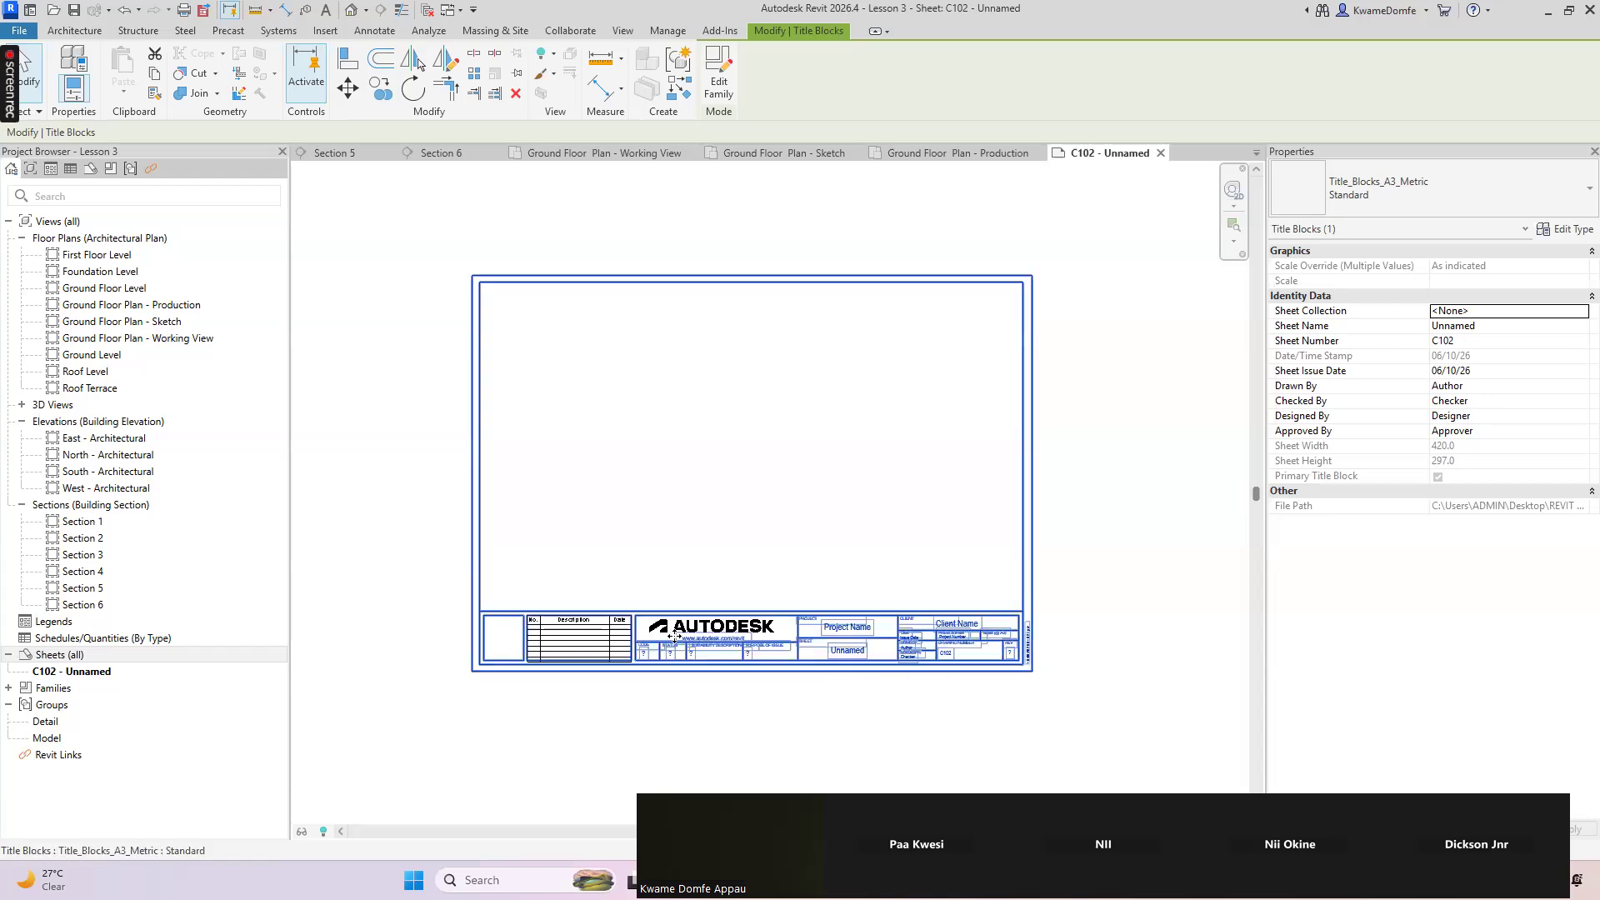
pyautogui.click(682, 544)
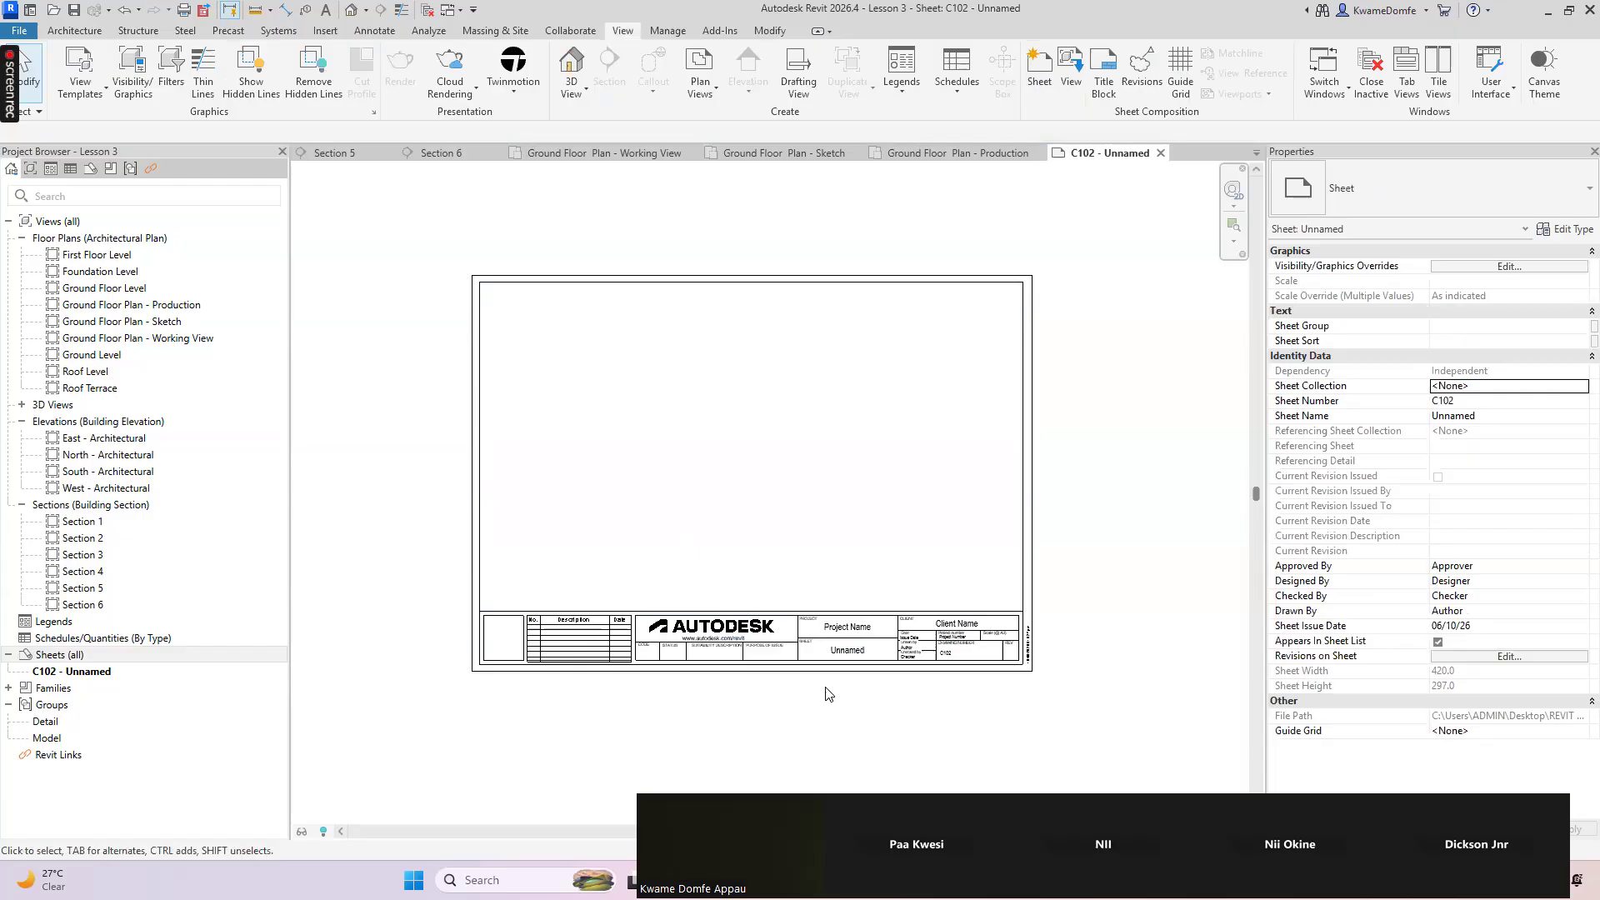
pyautogui.click(839, 646)
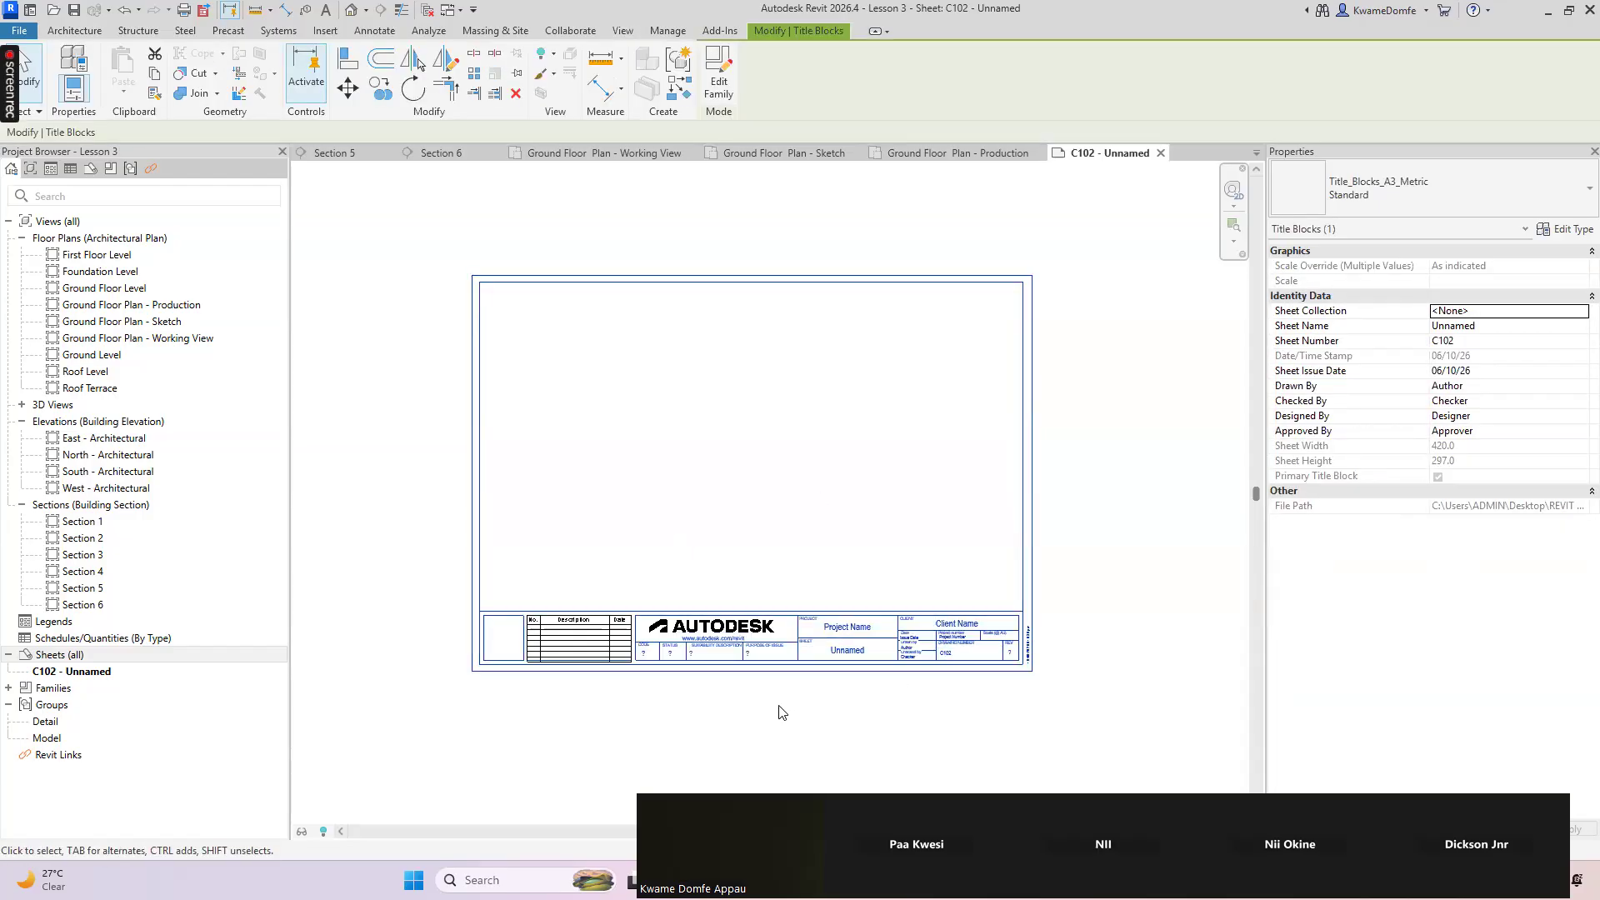
pyautogui.click(714, 718)
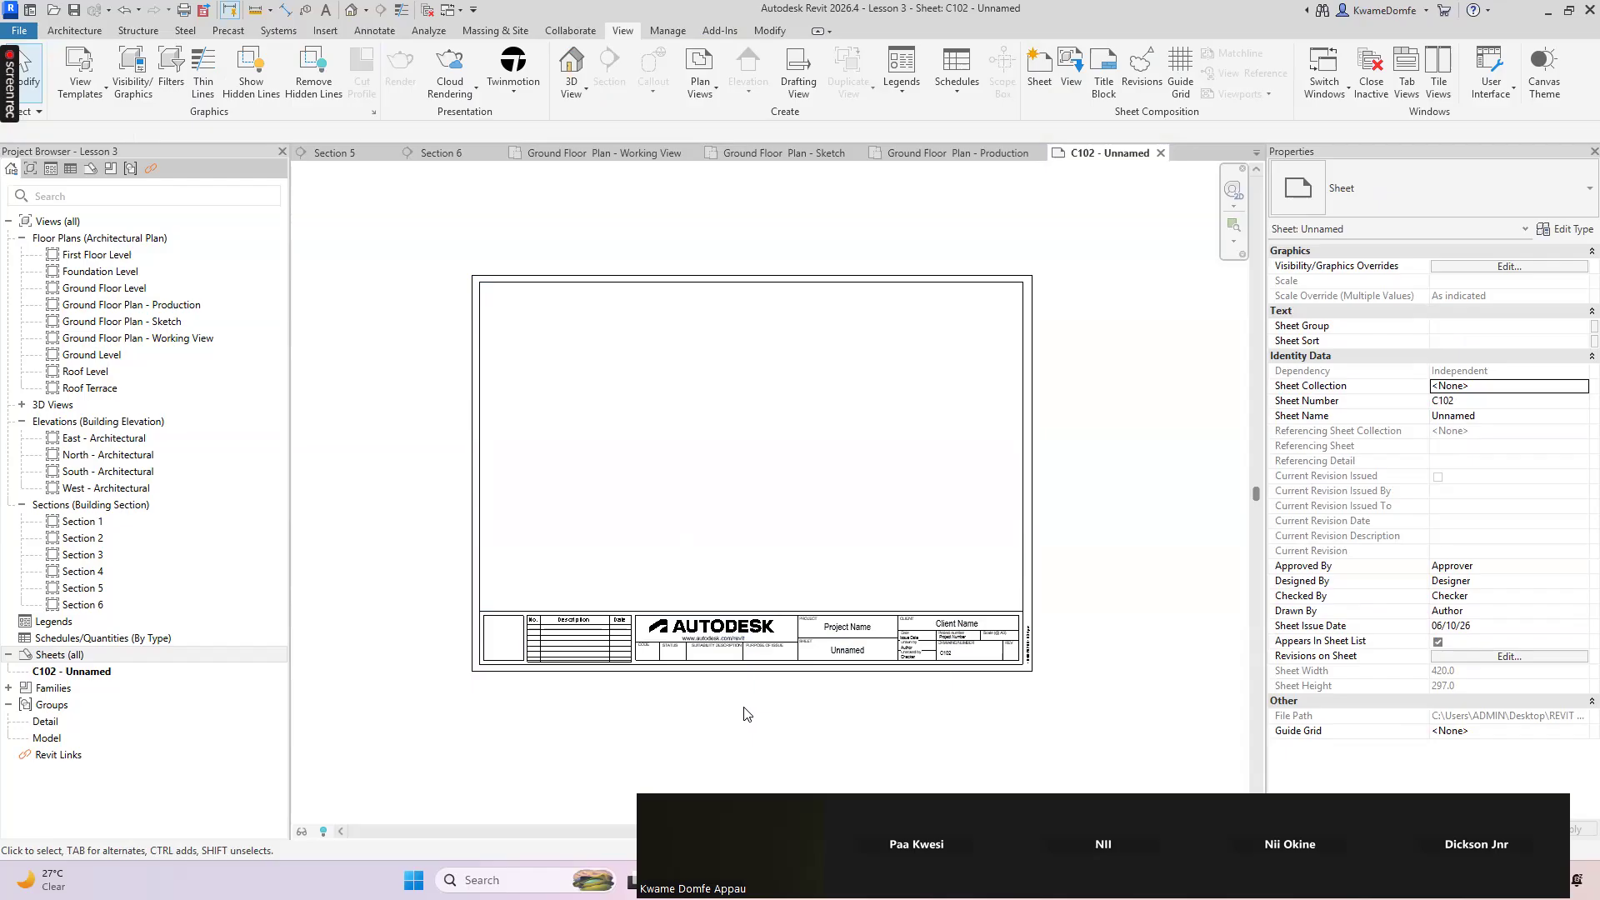
pyautogui.click(812, 654)
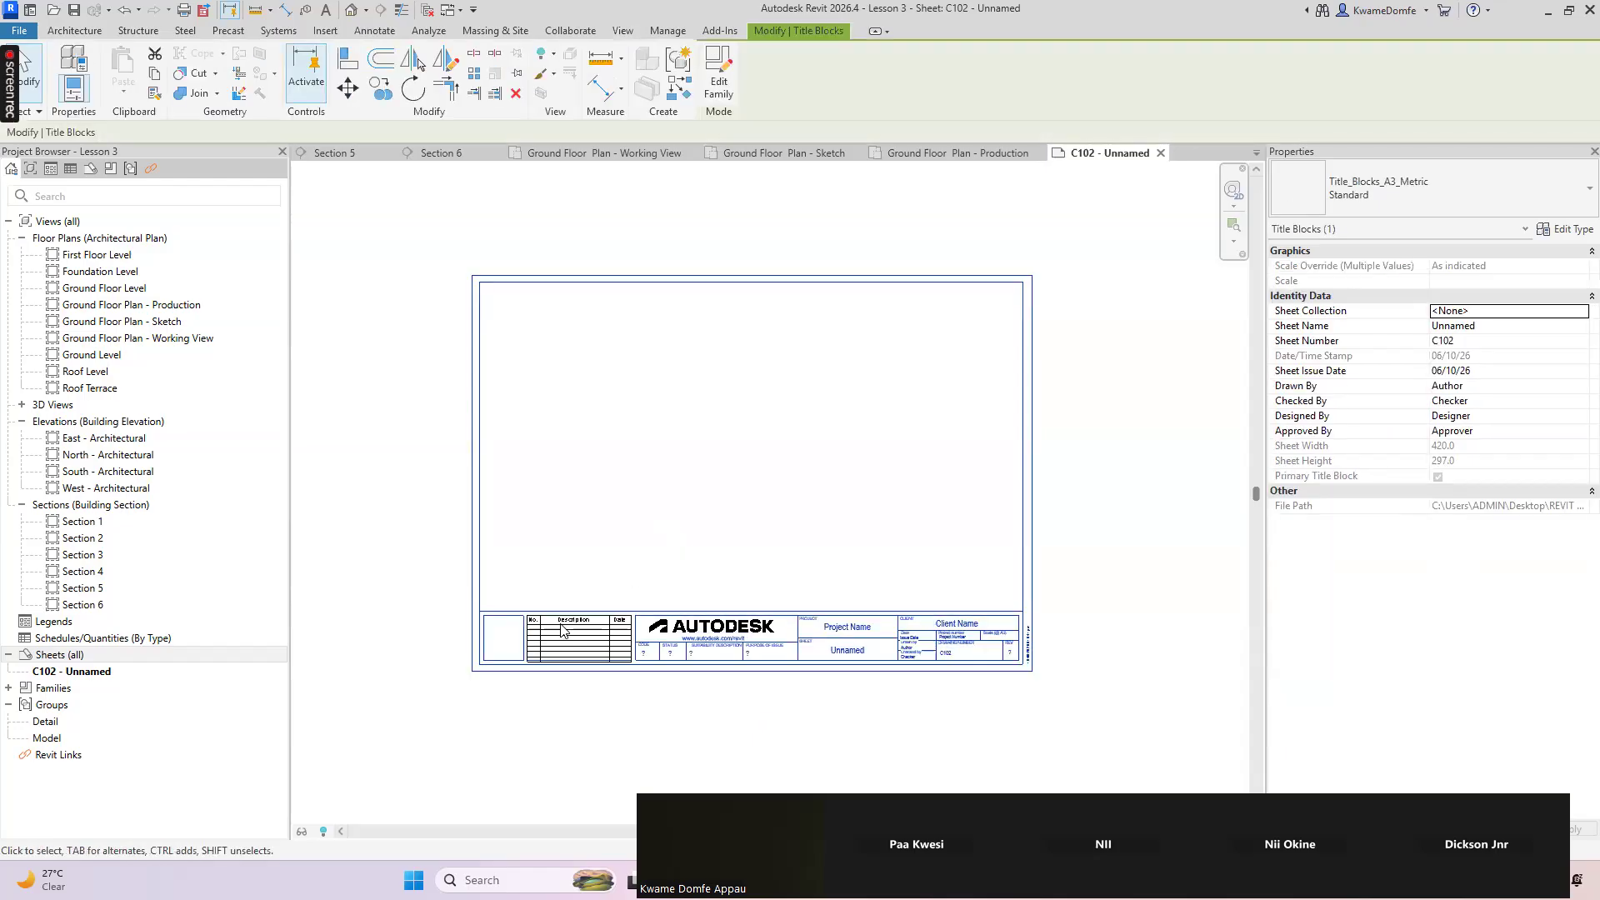
pyautogui.click(429, 664)
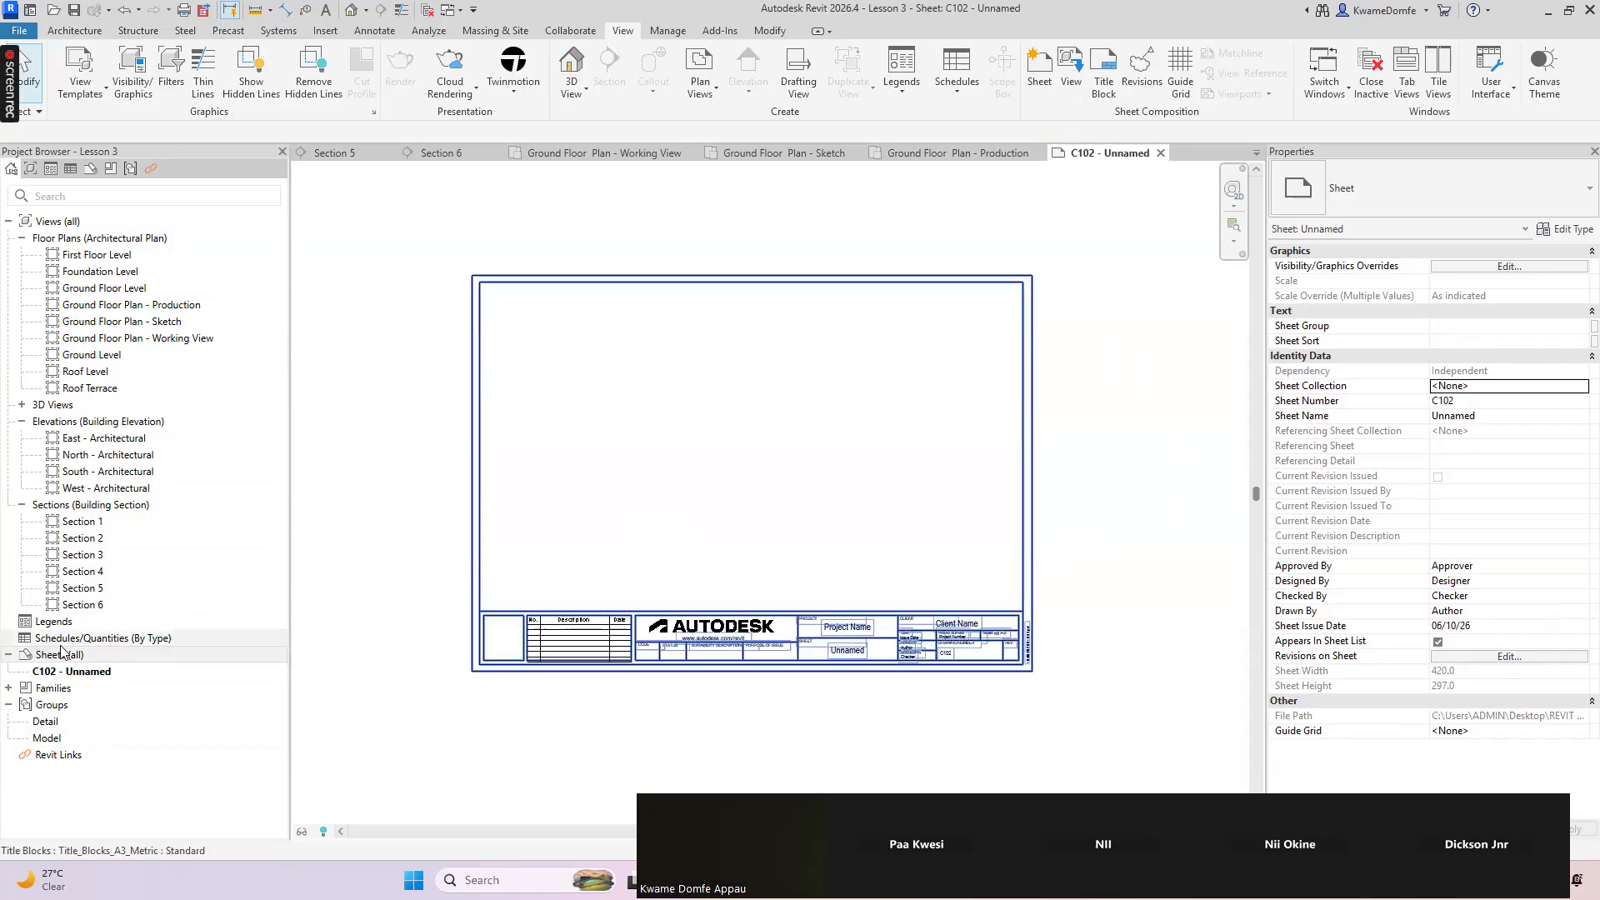
# Rename sheet C102, setting its number to SD - 01 and its name to Block Plan
pyautogui.click(55, 675)
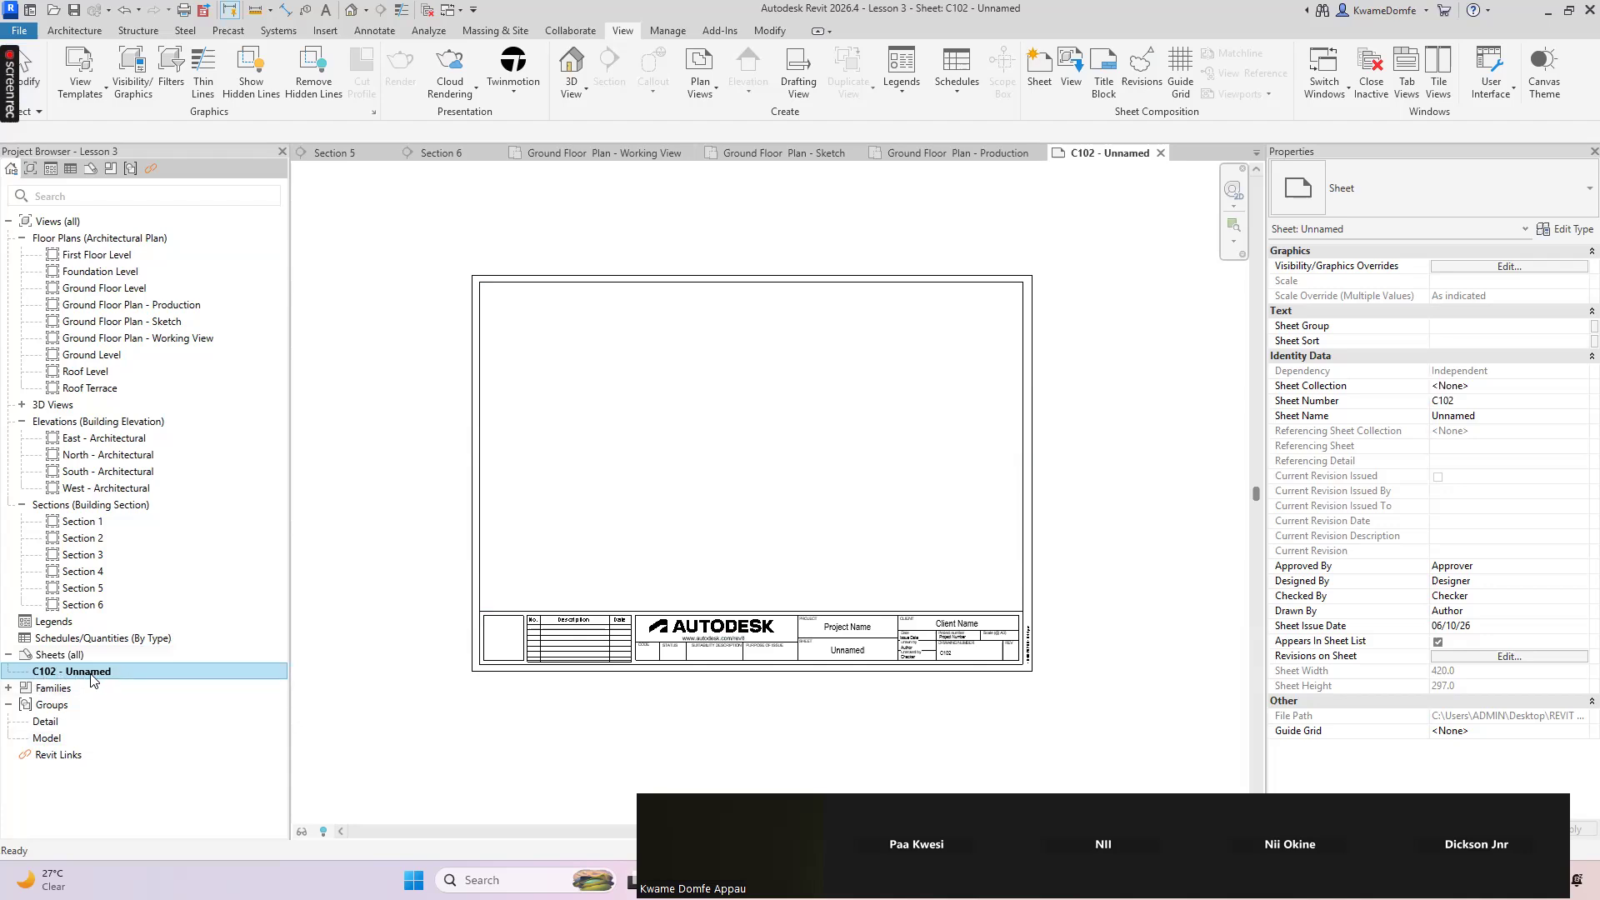
pyautogui.rightClick(91, 678)
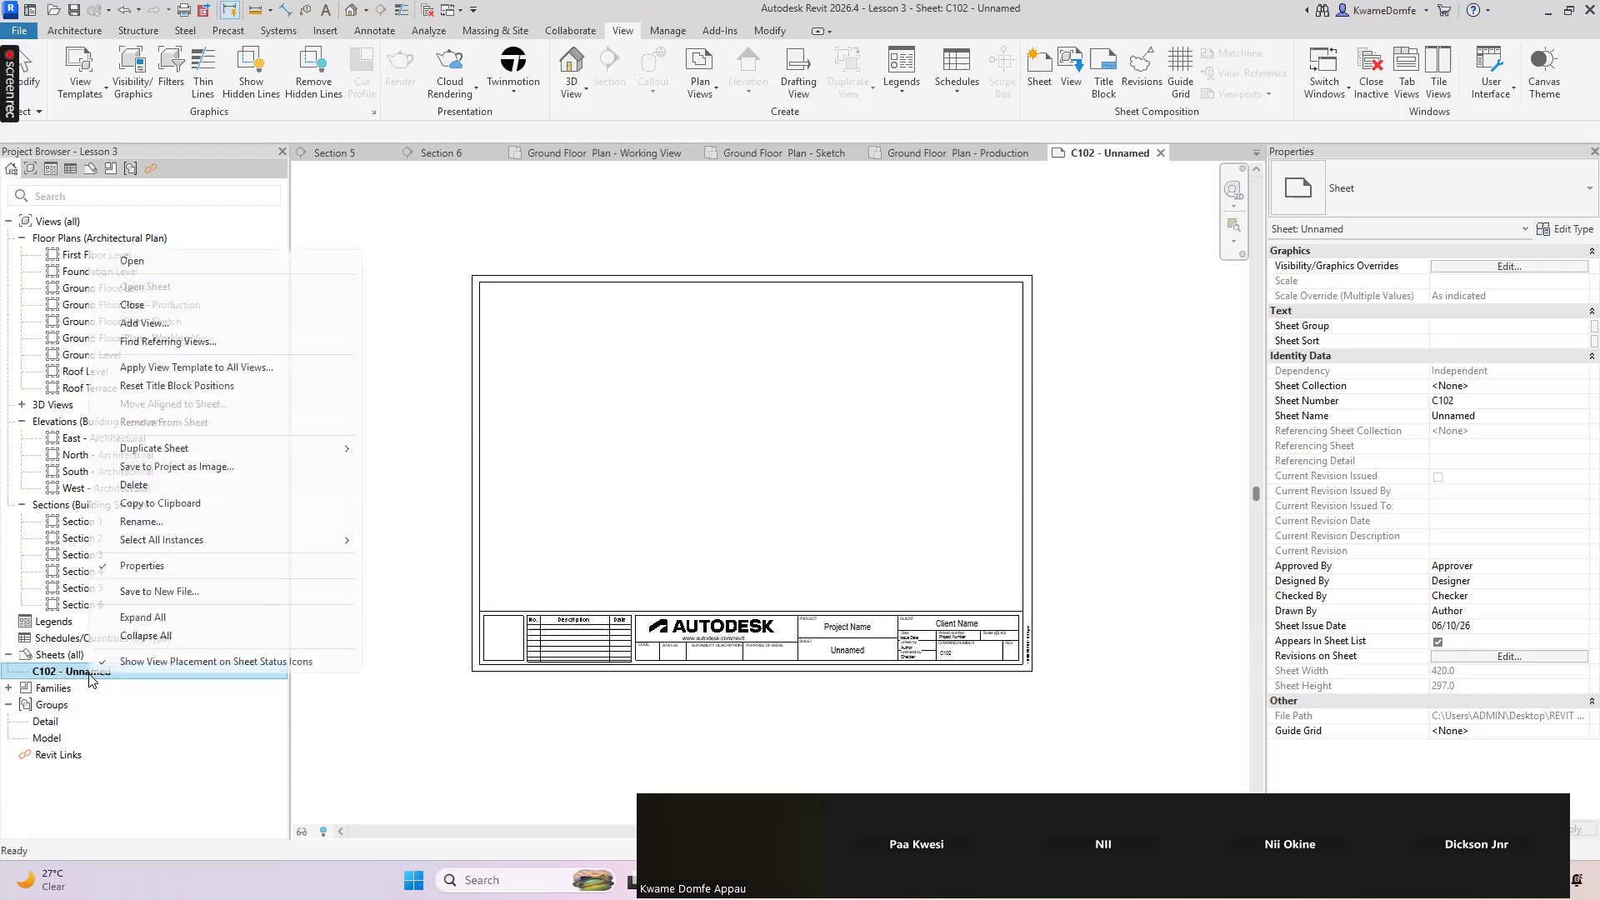
pyautogui.click(154, 528)
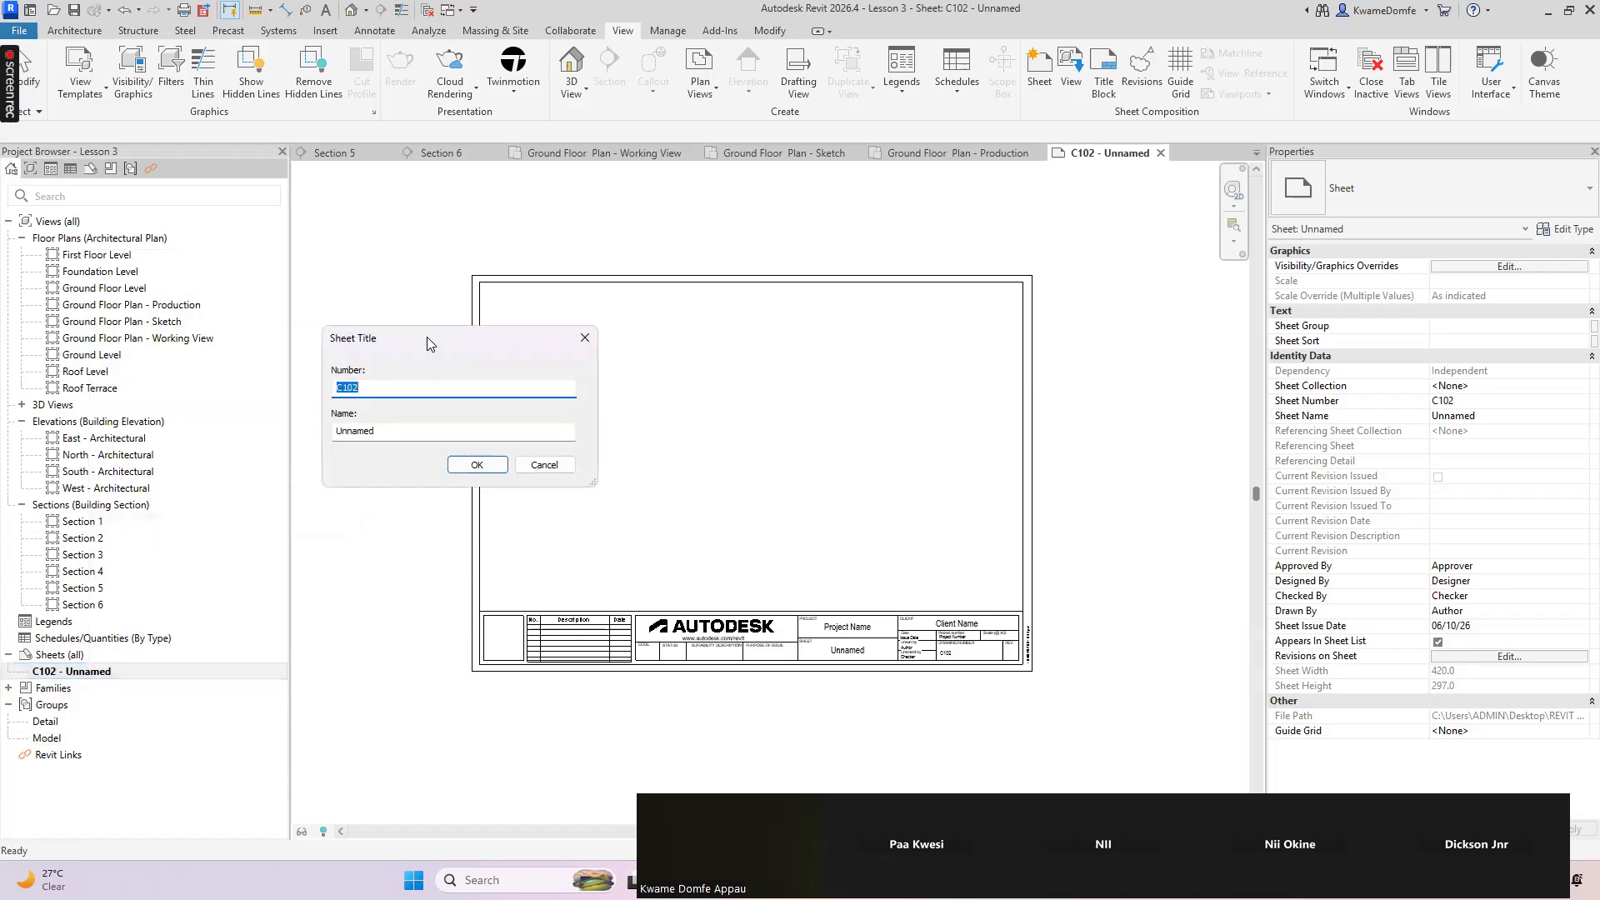
pyautogui.moveTo(430, 344); pyautogui.dragTo(775, 359)
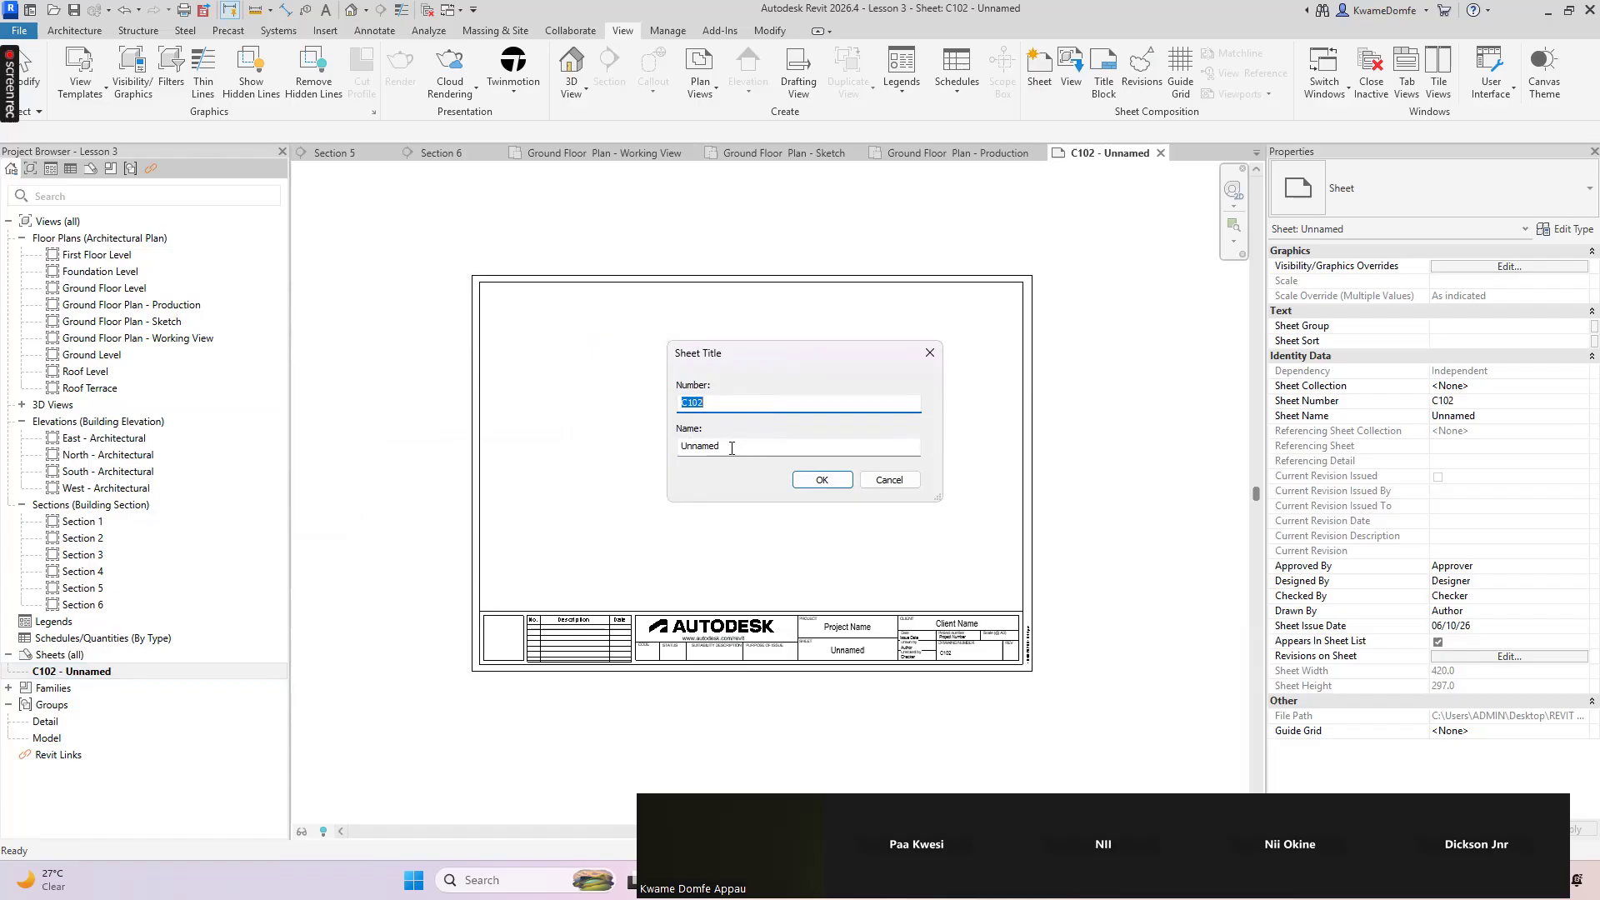
pyautogui.moveTo(718, 403); pyautogui.dragTo(683, 441)
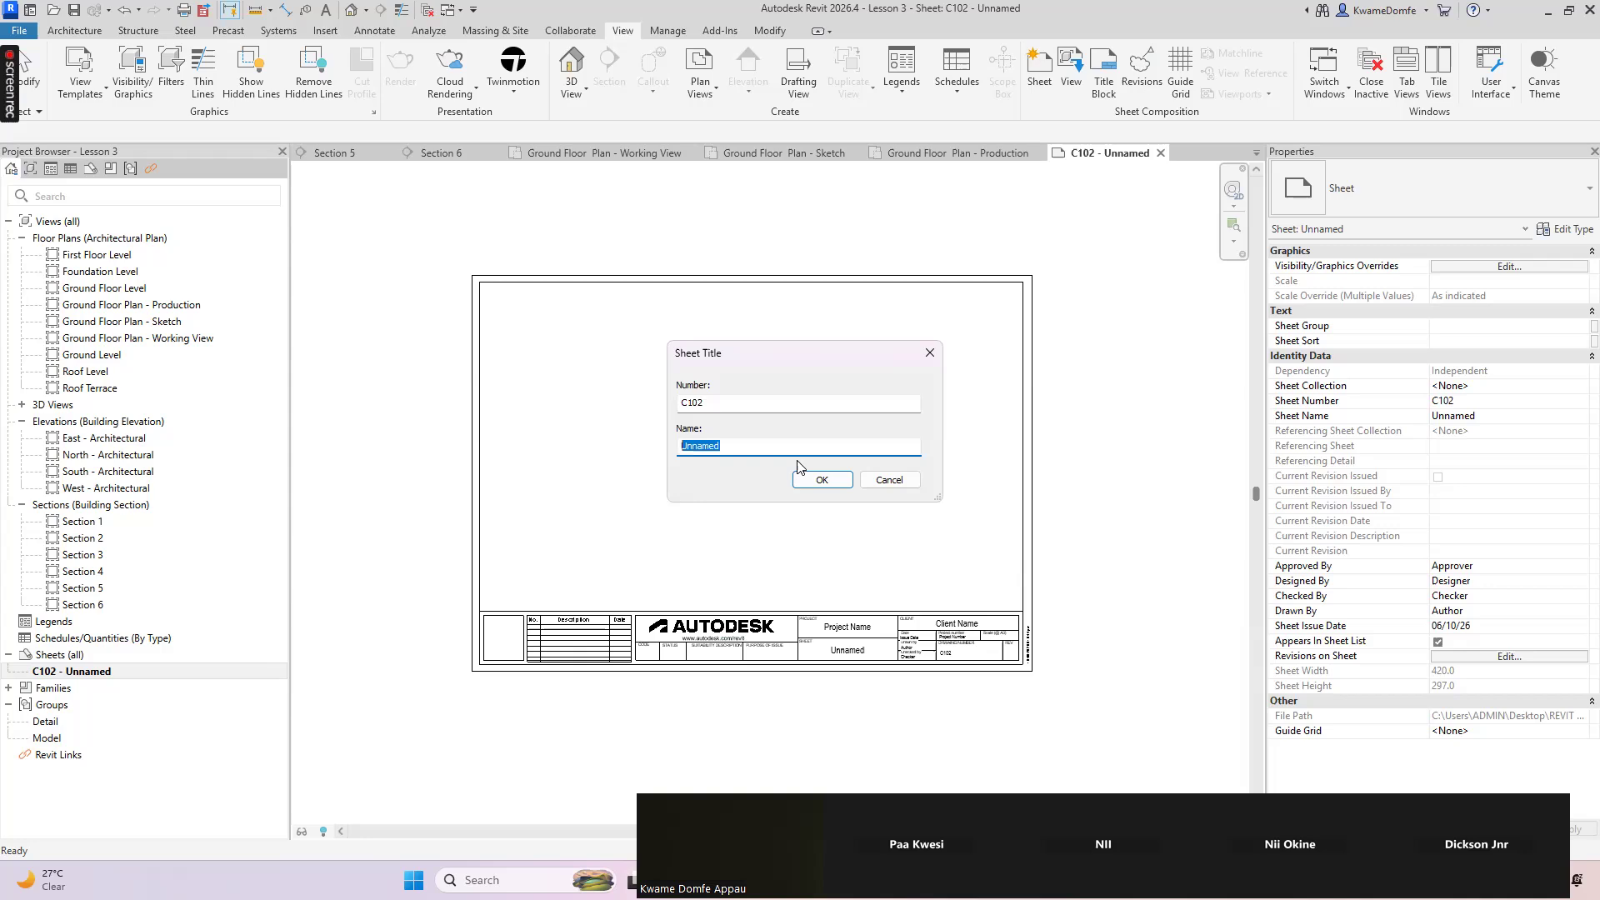
pyautogui.moveTo(731, 402); pyautogui.dragTo(665, 403)
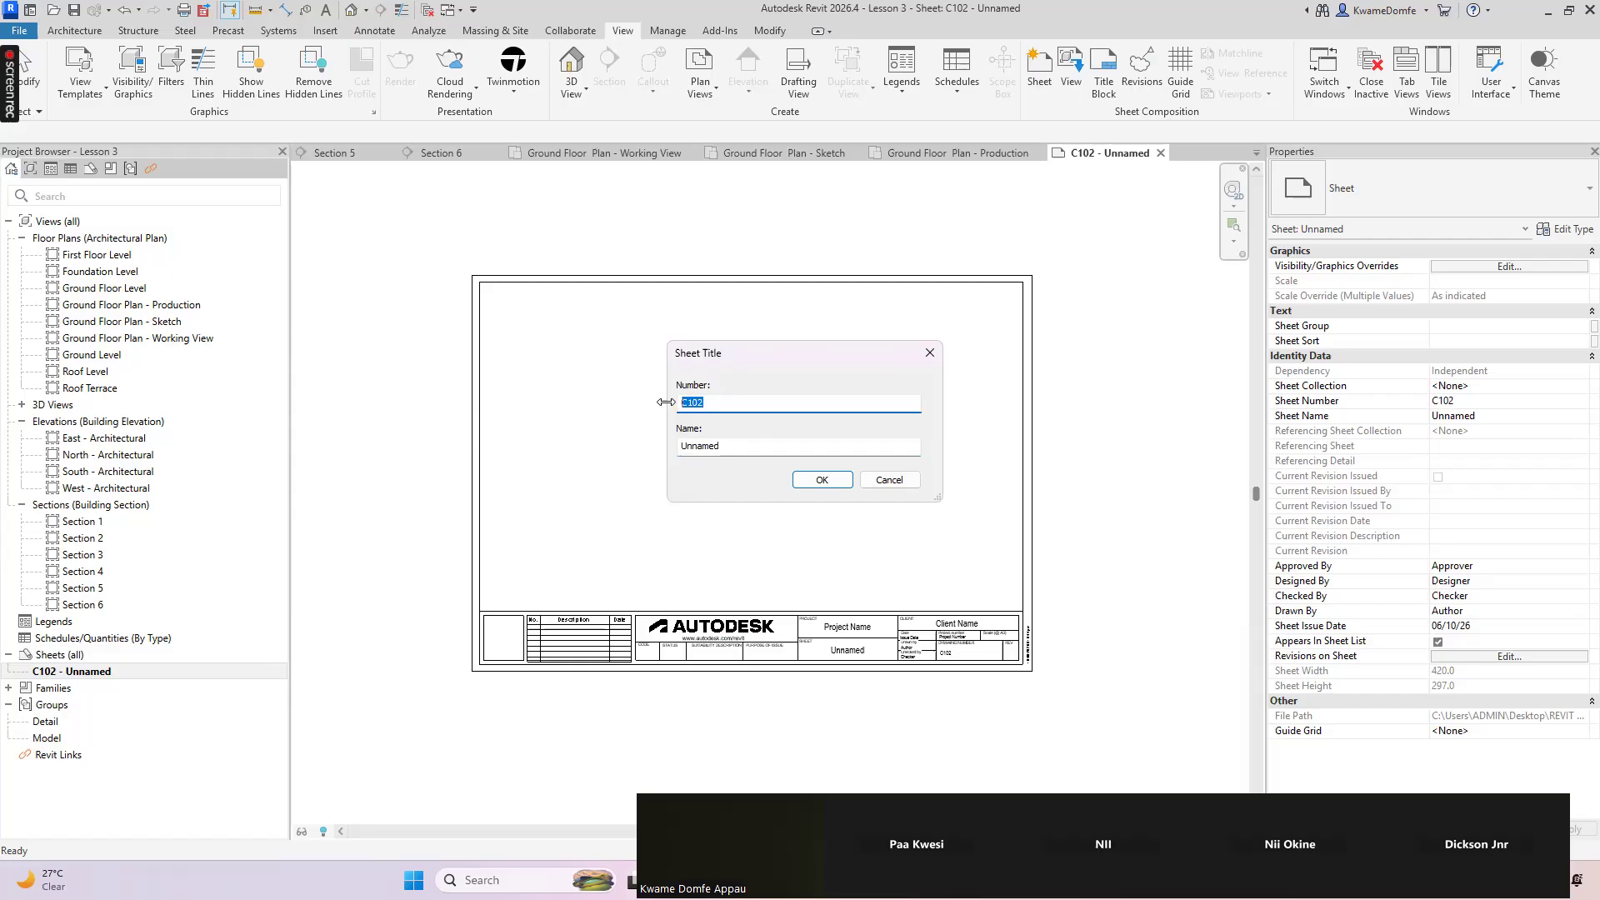
pyautogui.write('SD - 01')
pyautogui.click(761, 447)
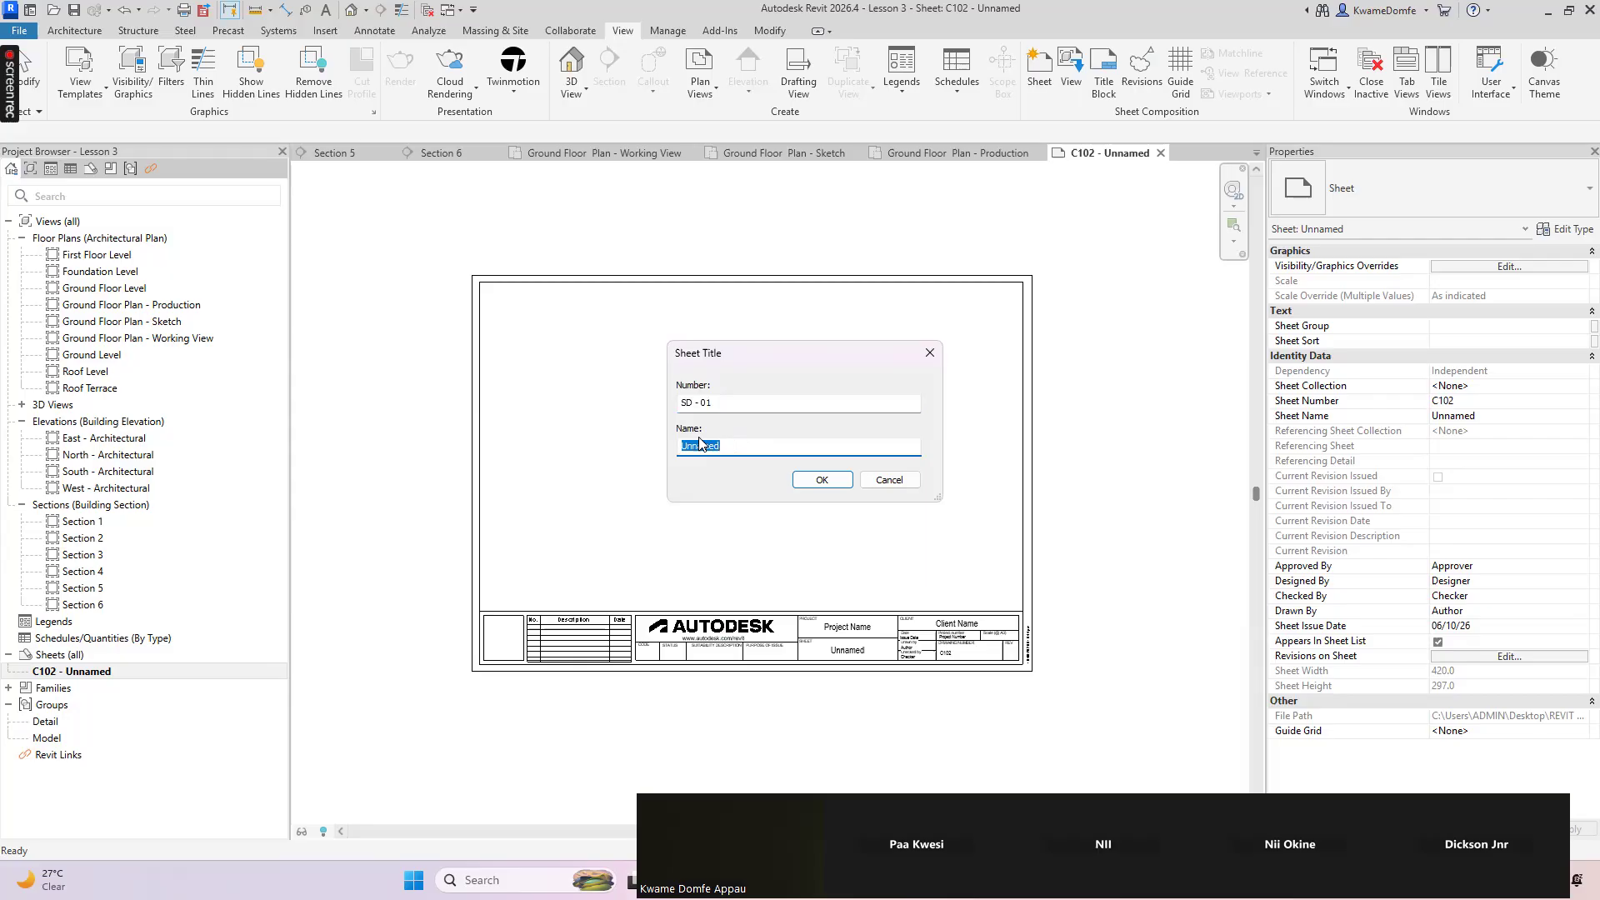
pyautogui.write('Block Plan')
pyautogui.click(822, 481)
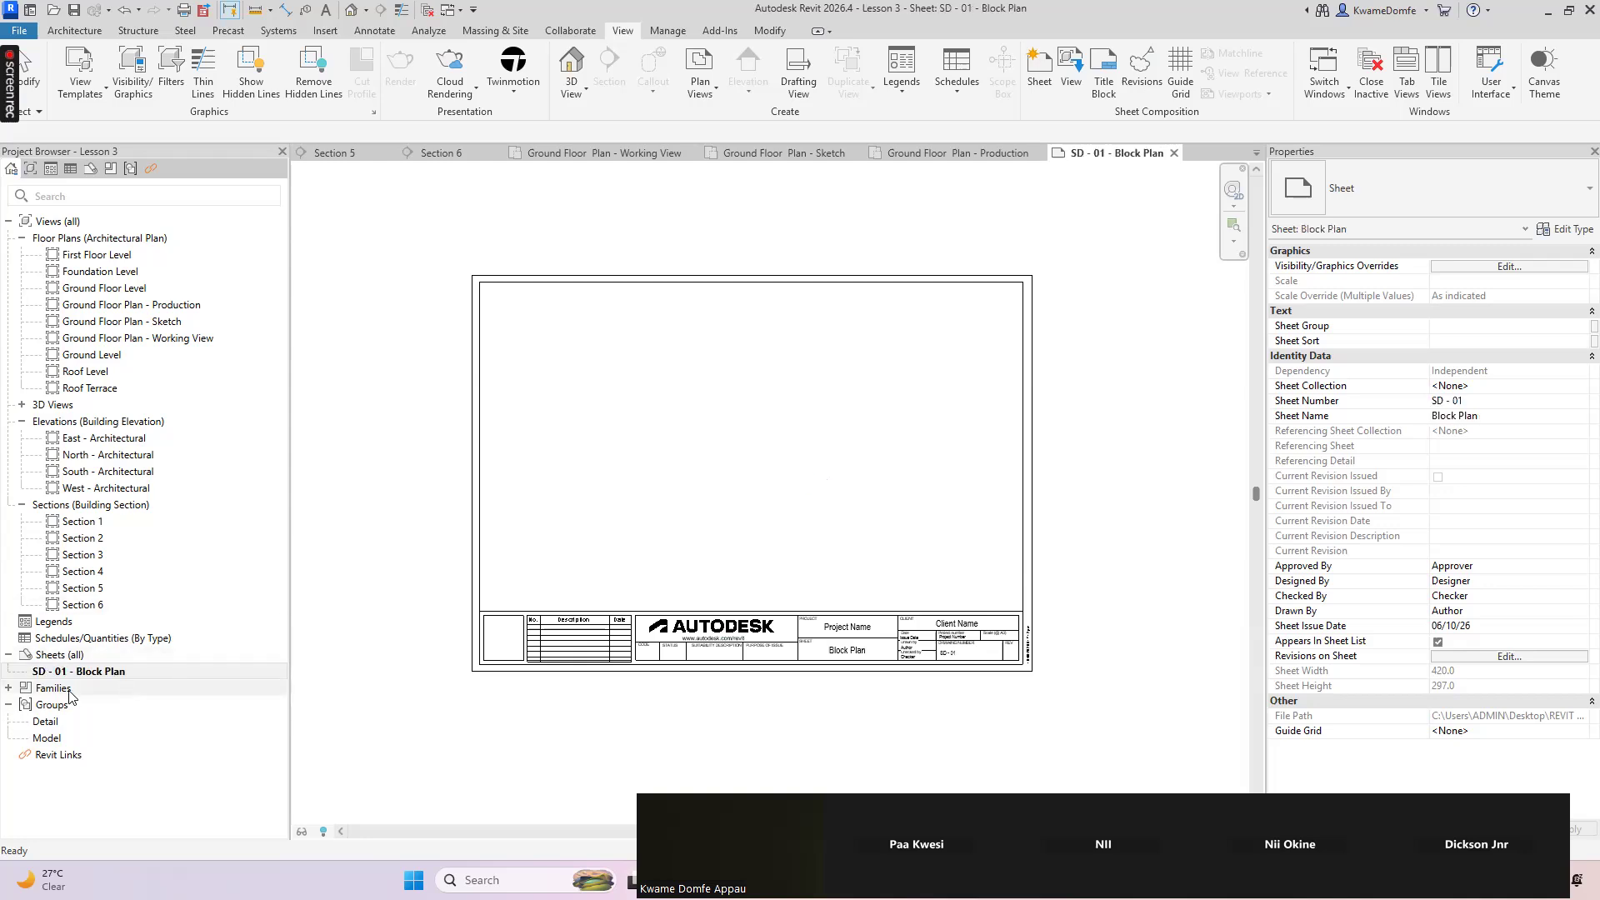
# Create a second sheet with the Title_Blocks_A3_Metric : Standard titleblock
pyautogui.click(54, 656)
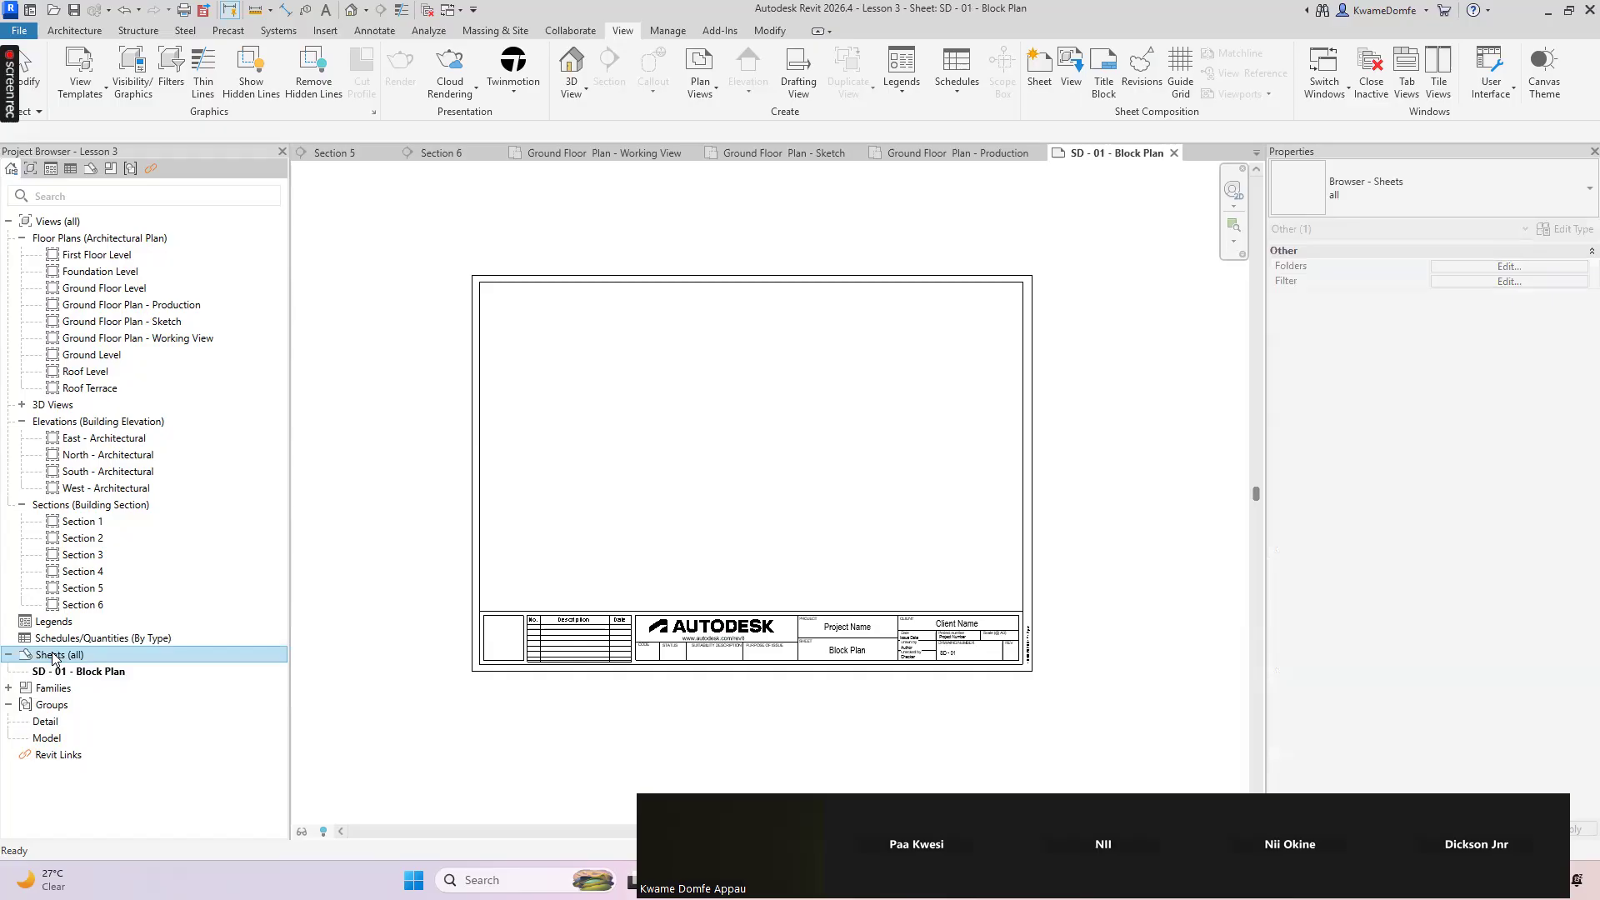
pyautogui.rightClick(53, 657)
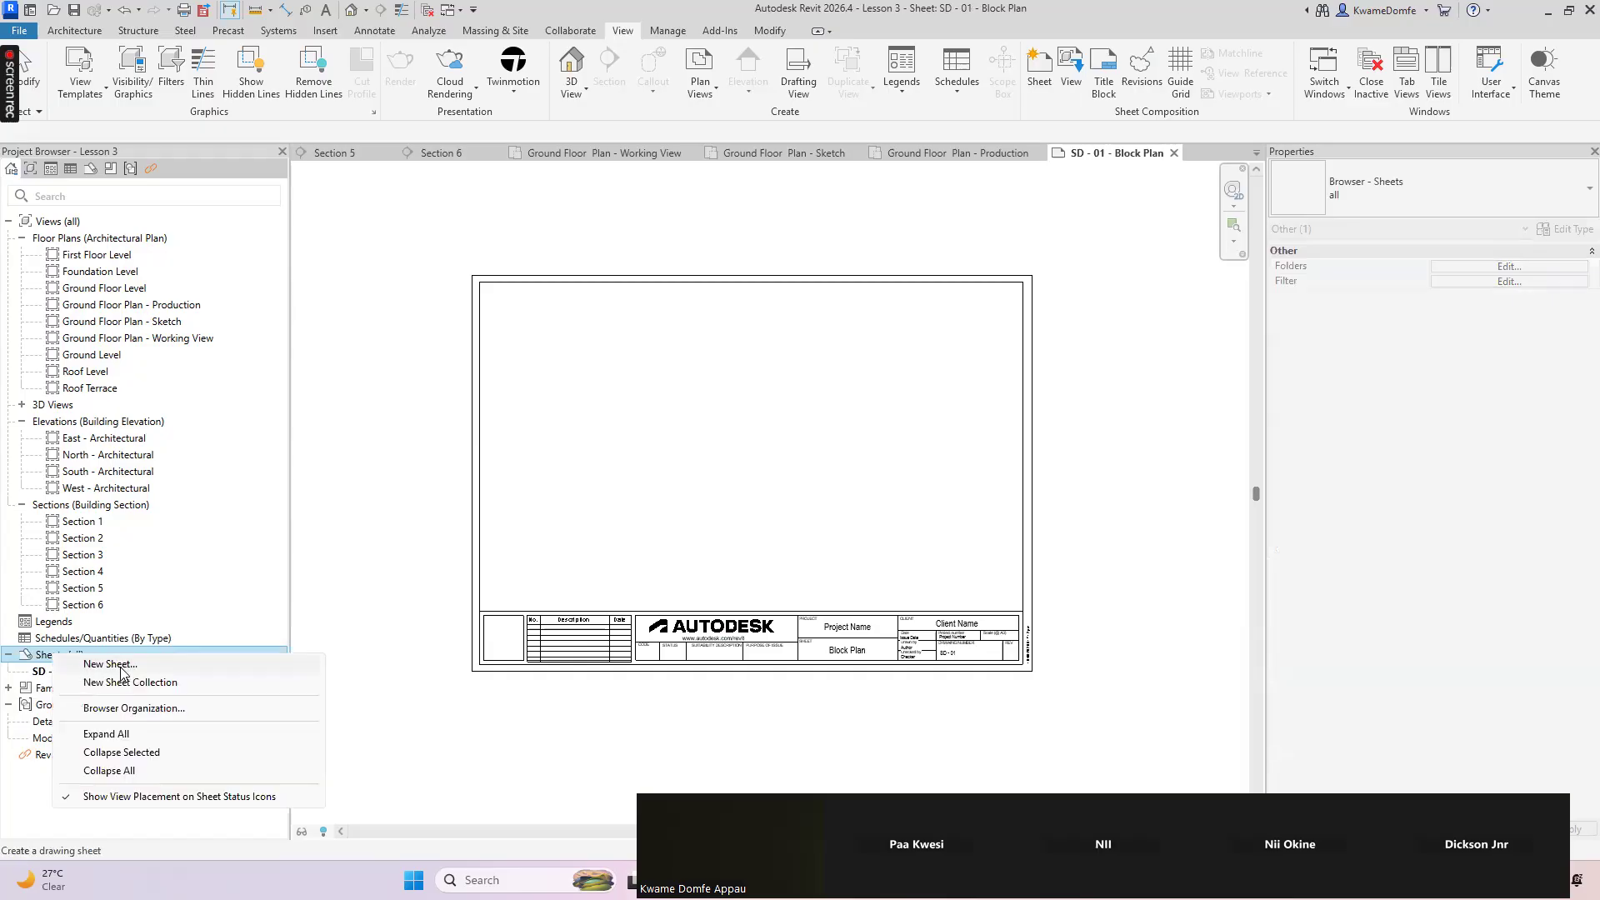
pyautogui.click(110, 664)
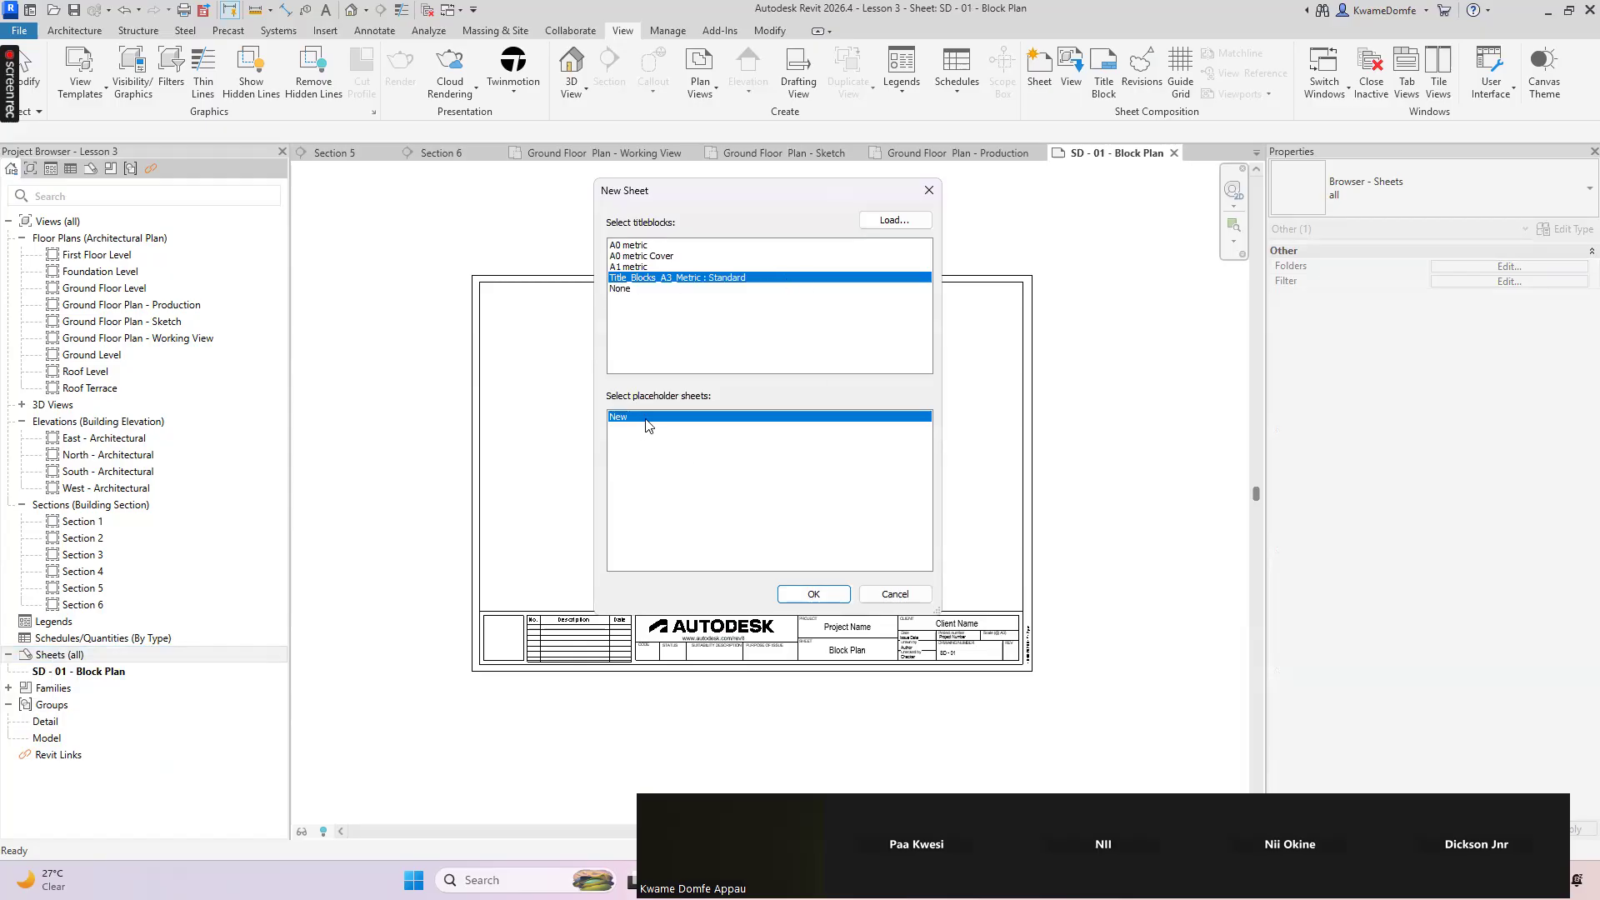
pyautogui.click(812, 595)
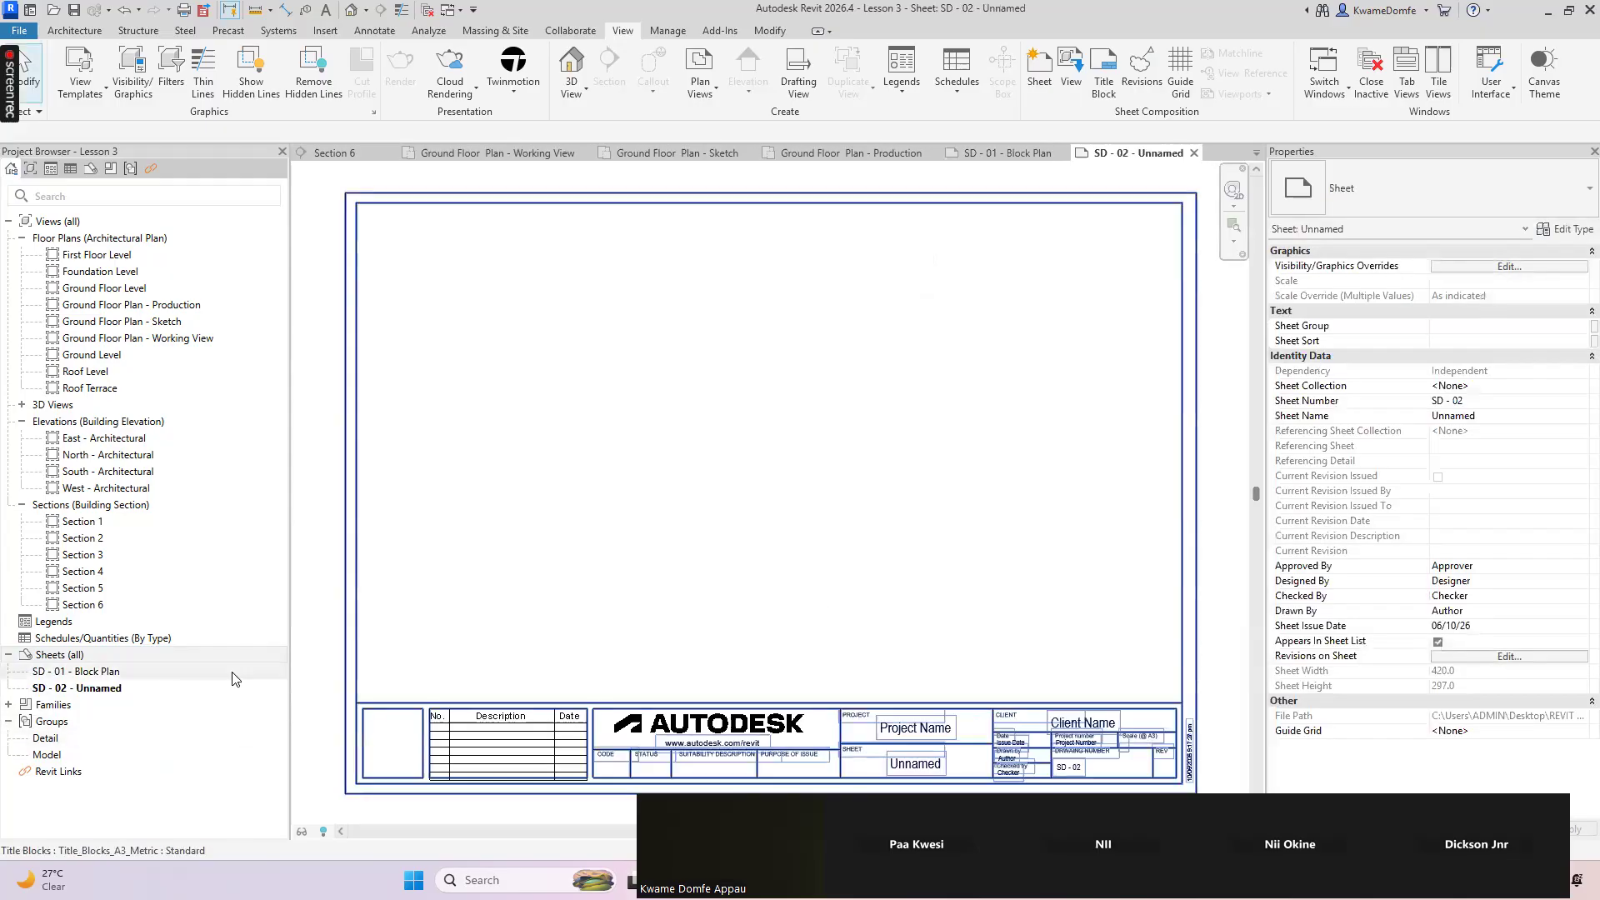
# Rename sheet SD - 02 from Unnamed to Ground Floor, keeping its sheet number
pyautogui.click(74, 690)
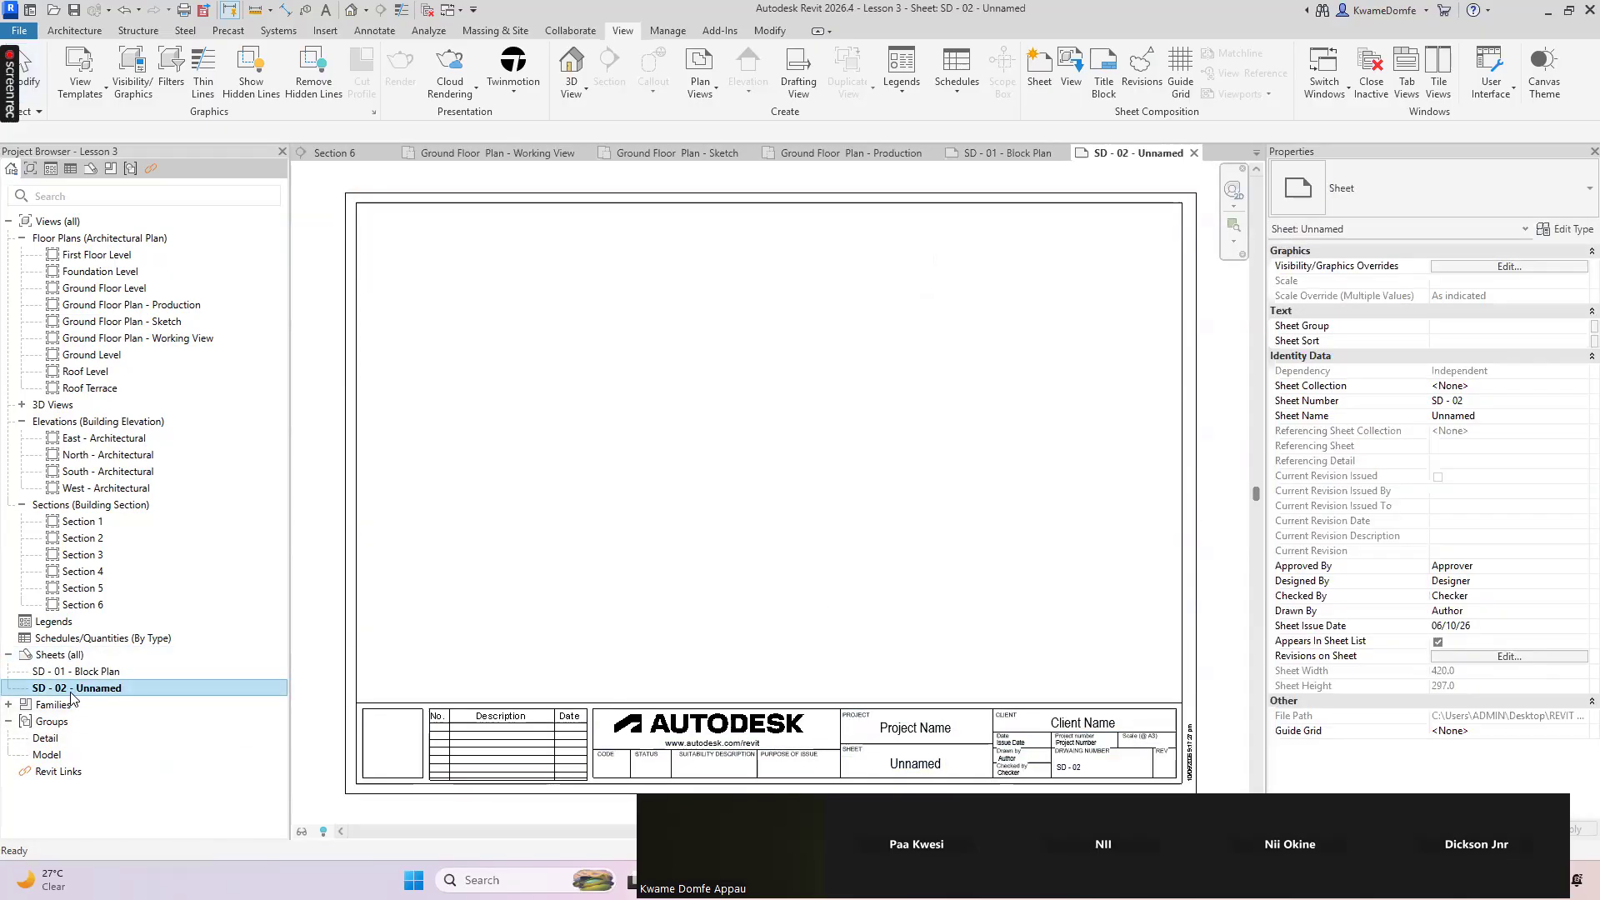
pyautogui.rightClick(72, 691)
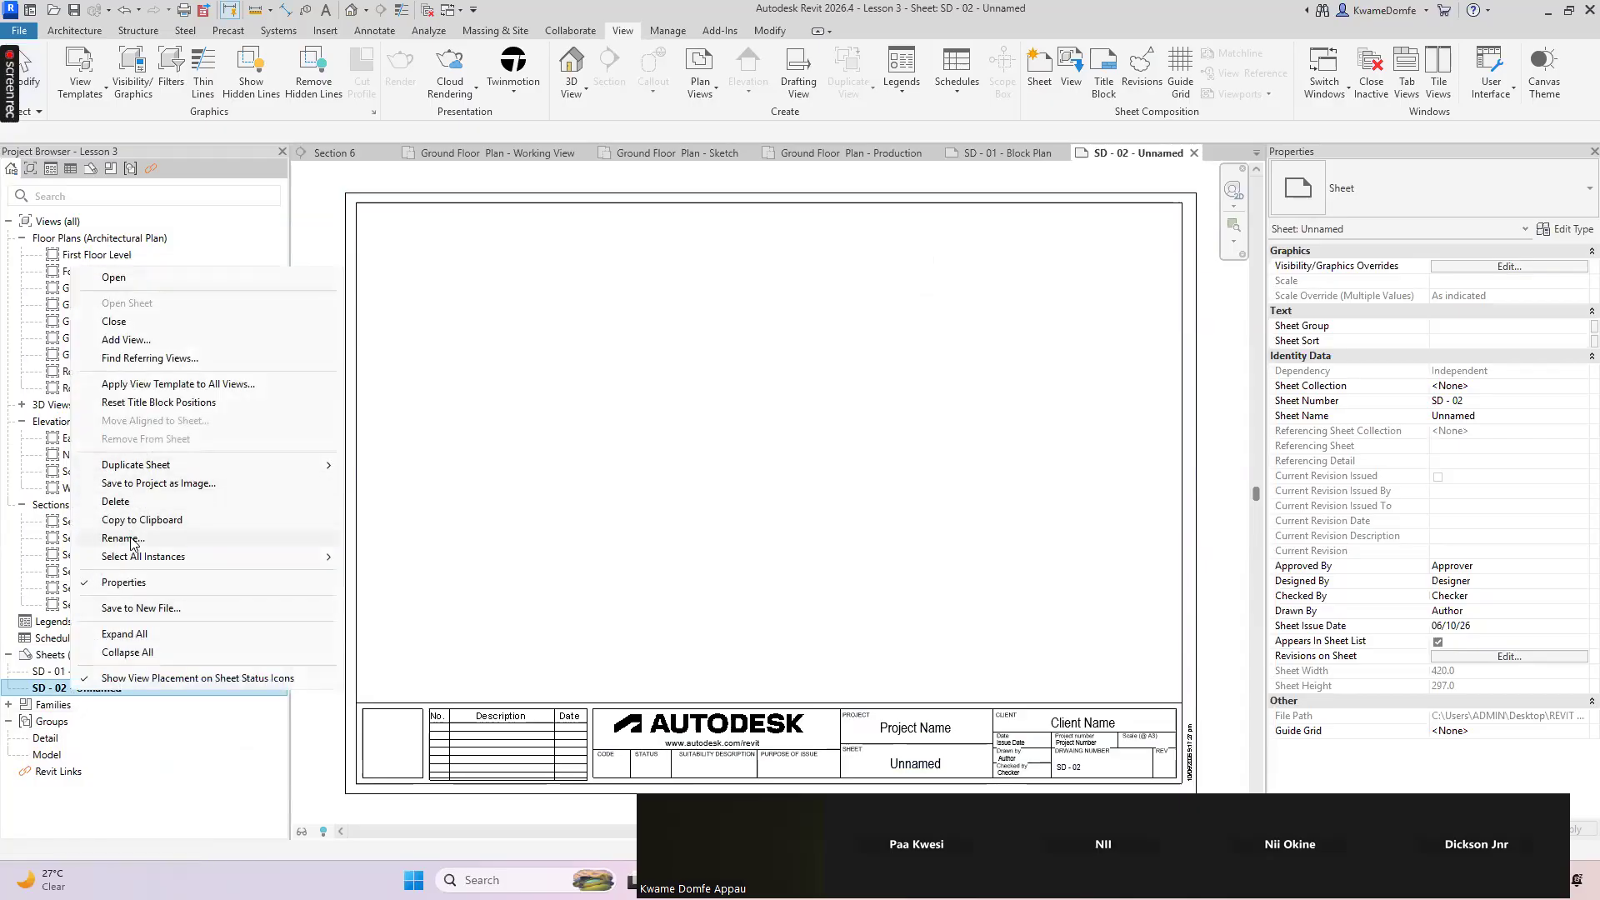
pyautogui.click(131, 539)
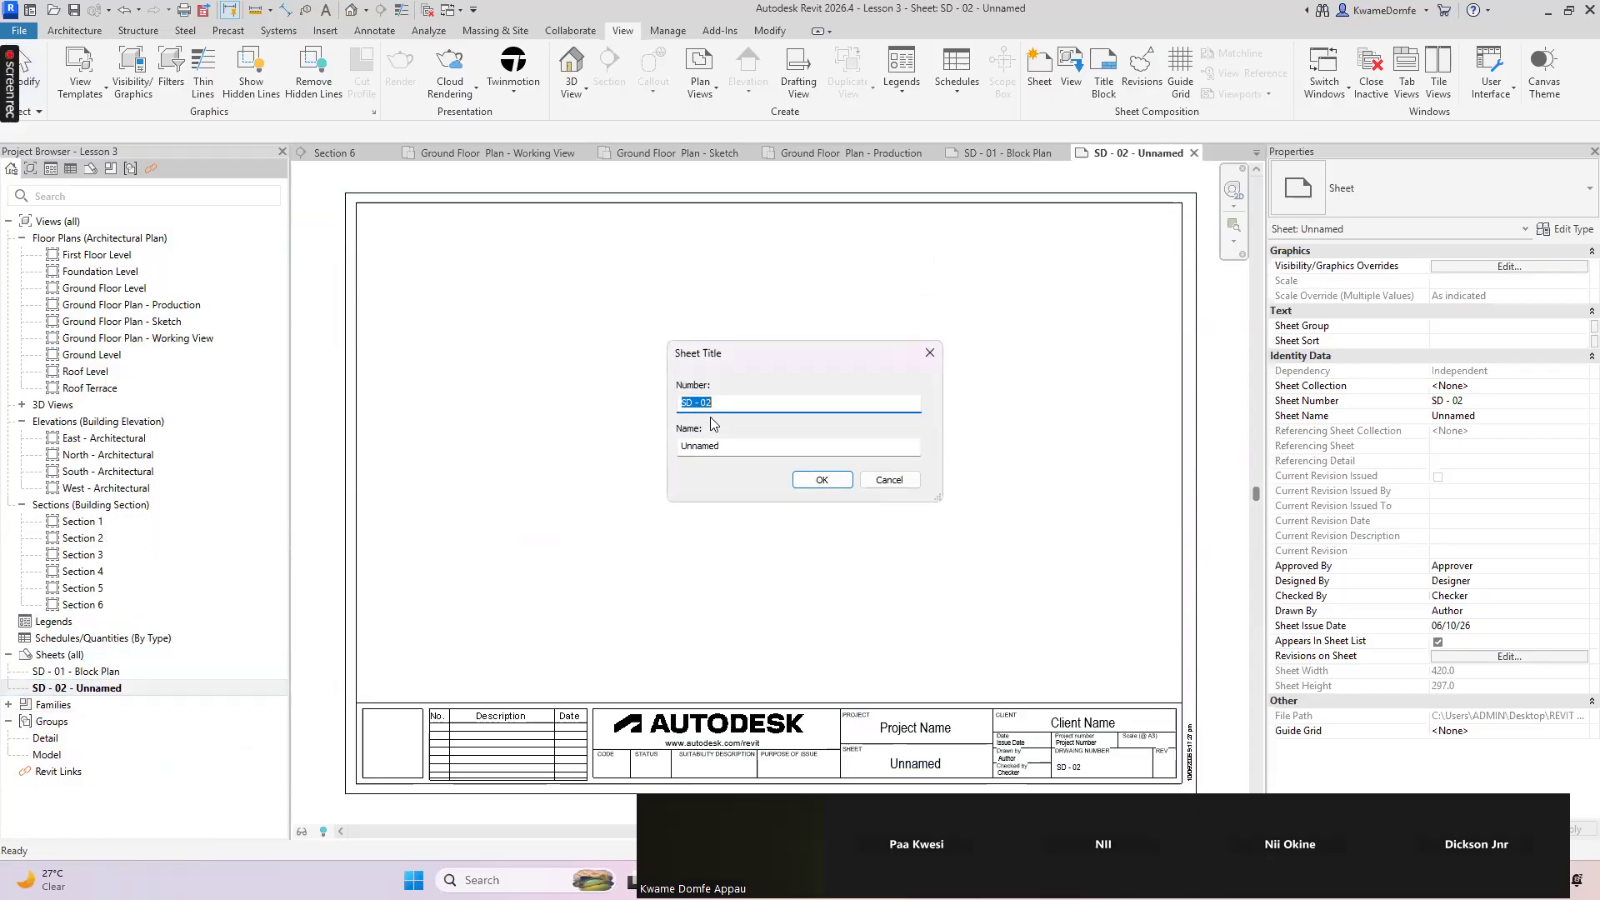
pyautogui.moveTo(757, 446); pyautogui.dragTo(661, 426)
pyautogui.write('Groun')
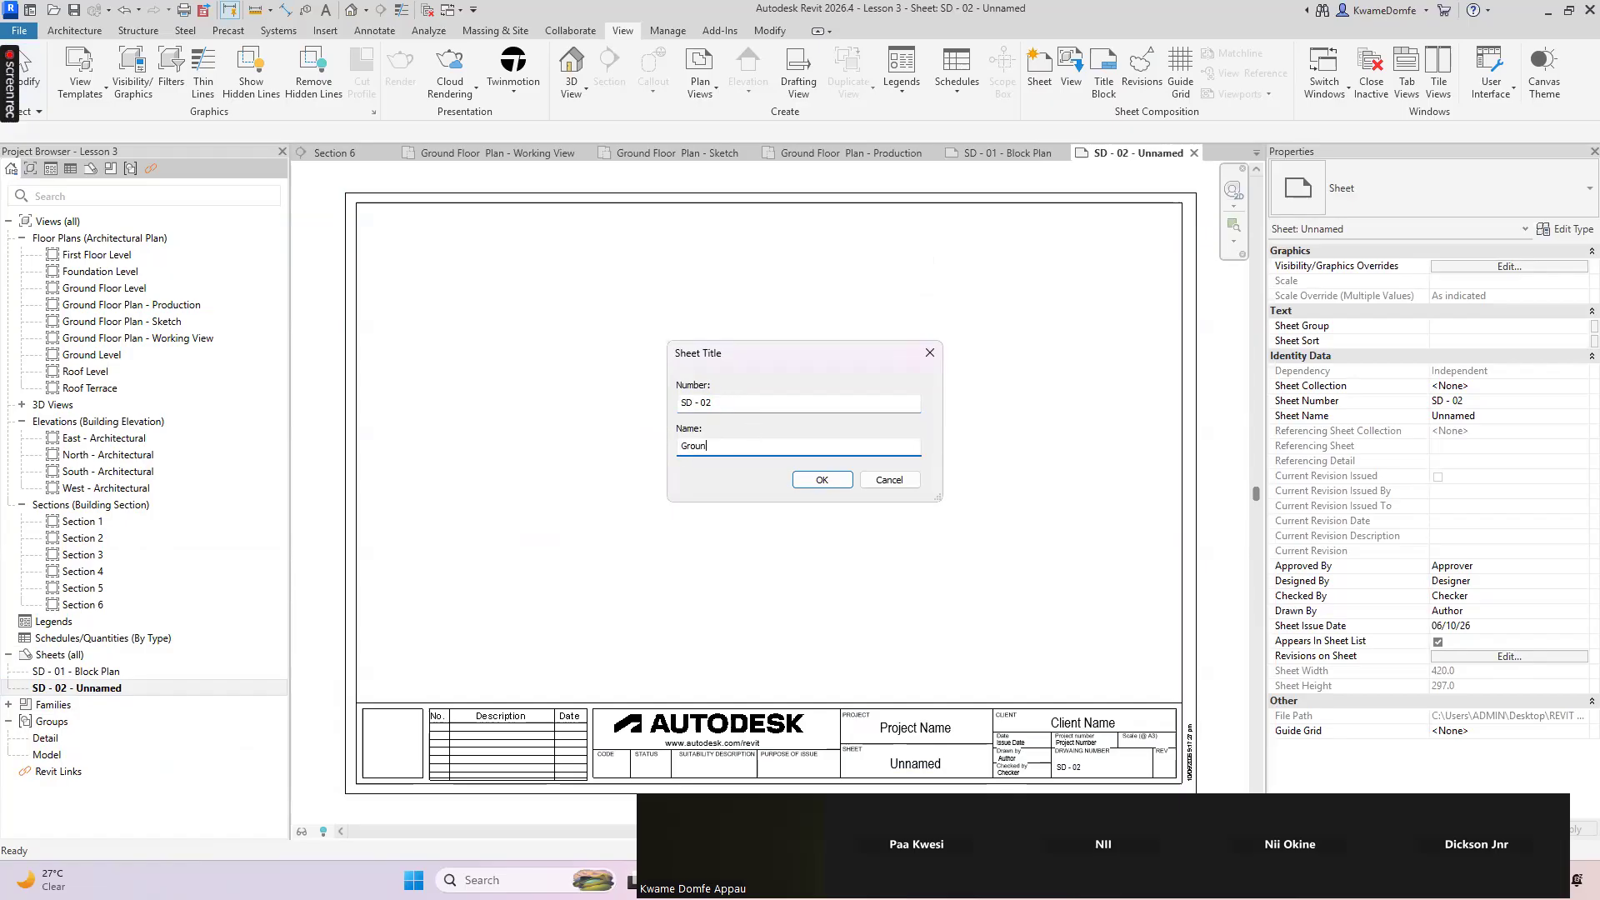
pyautogui.write('d Floor')
pyautogui.press('Return')
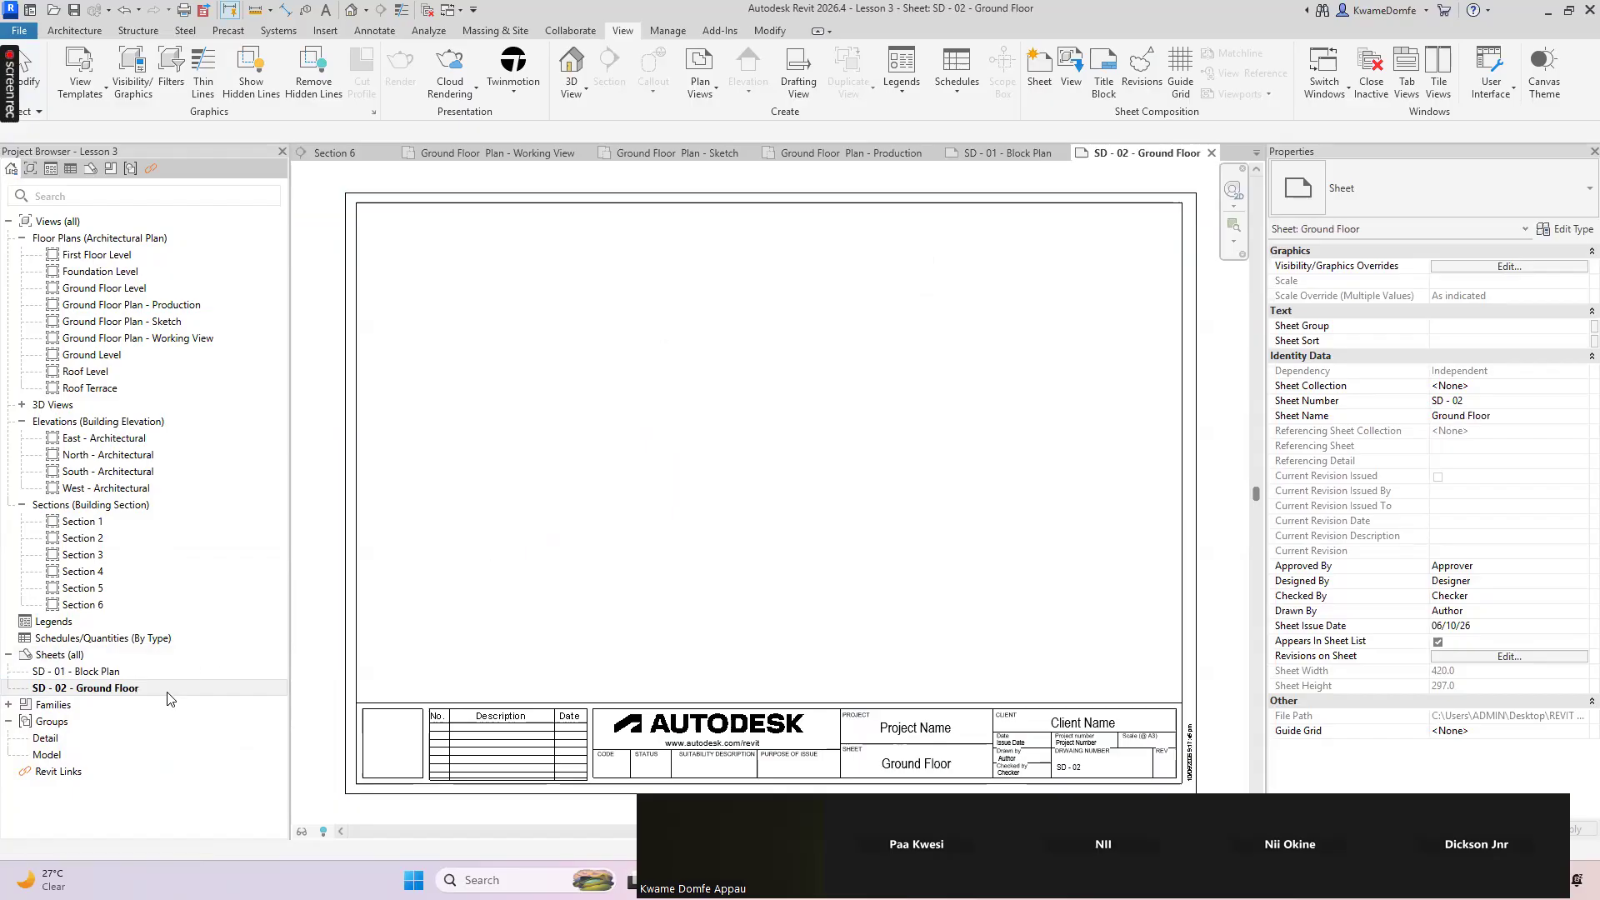
# Extend the name of sheet SD - 02 to Ground Floor Plan
pyautogui.click(109, 690)
pyautogui.rightClick(108, 694)
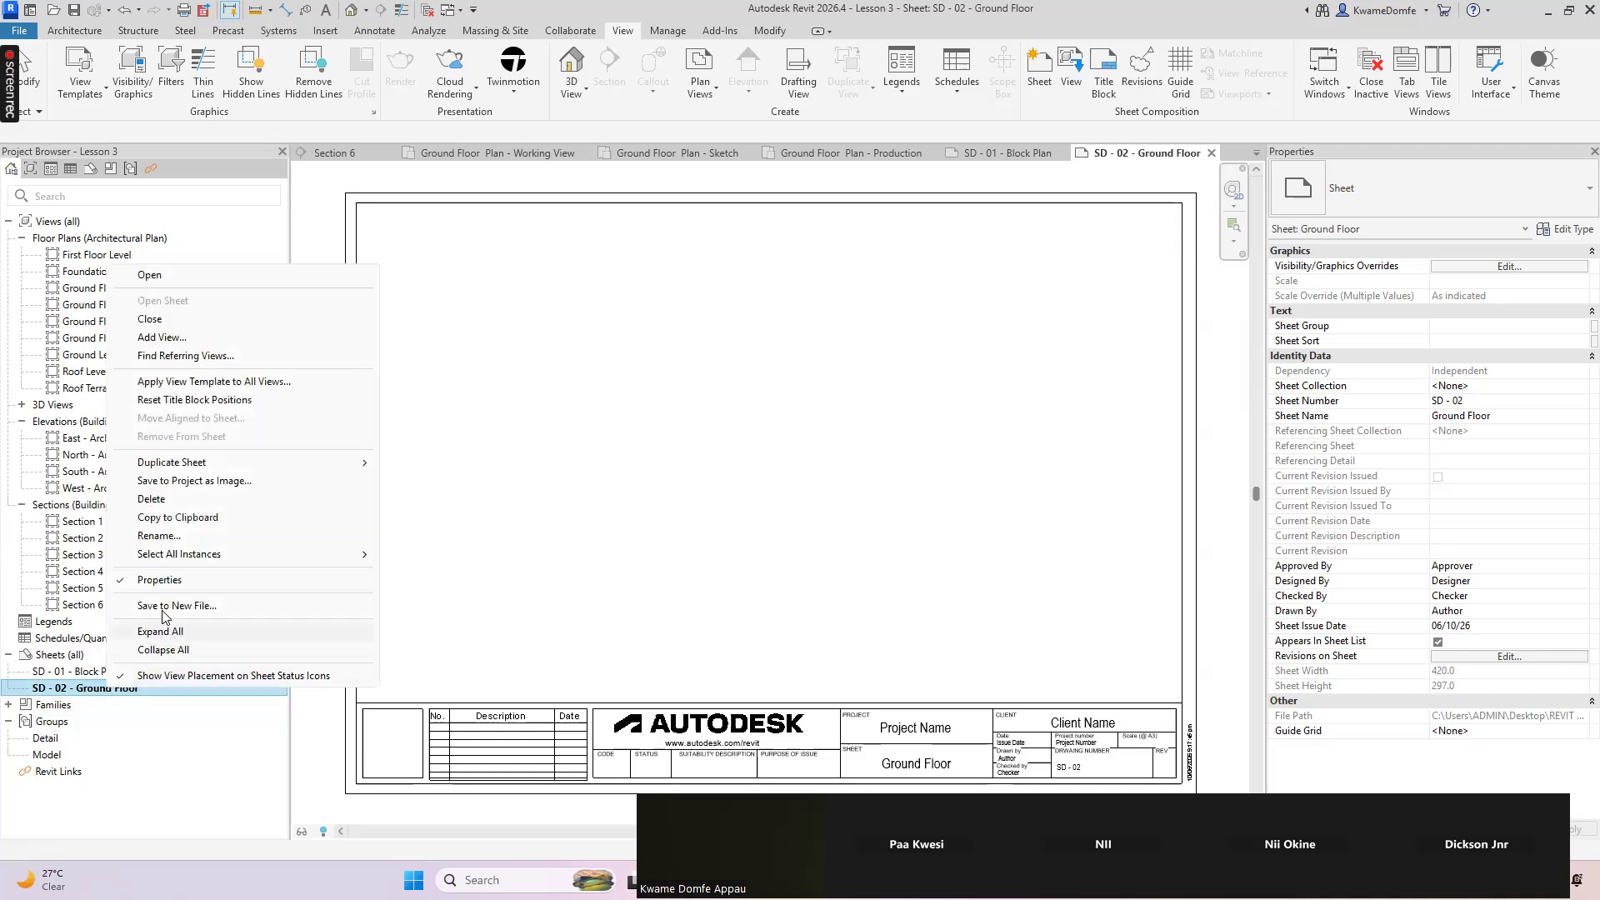
pyautogui.click(158, 536)
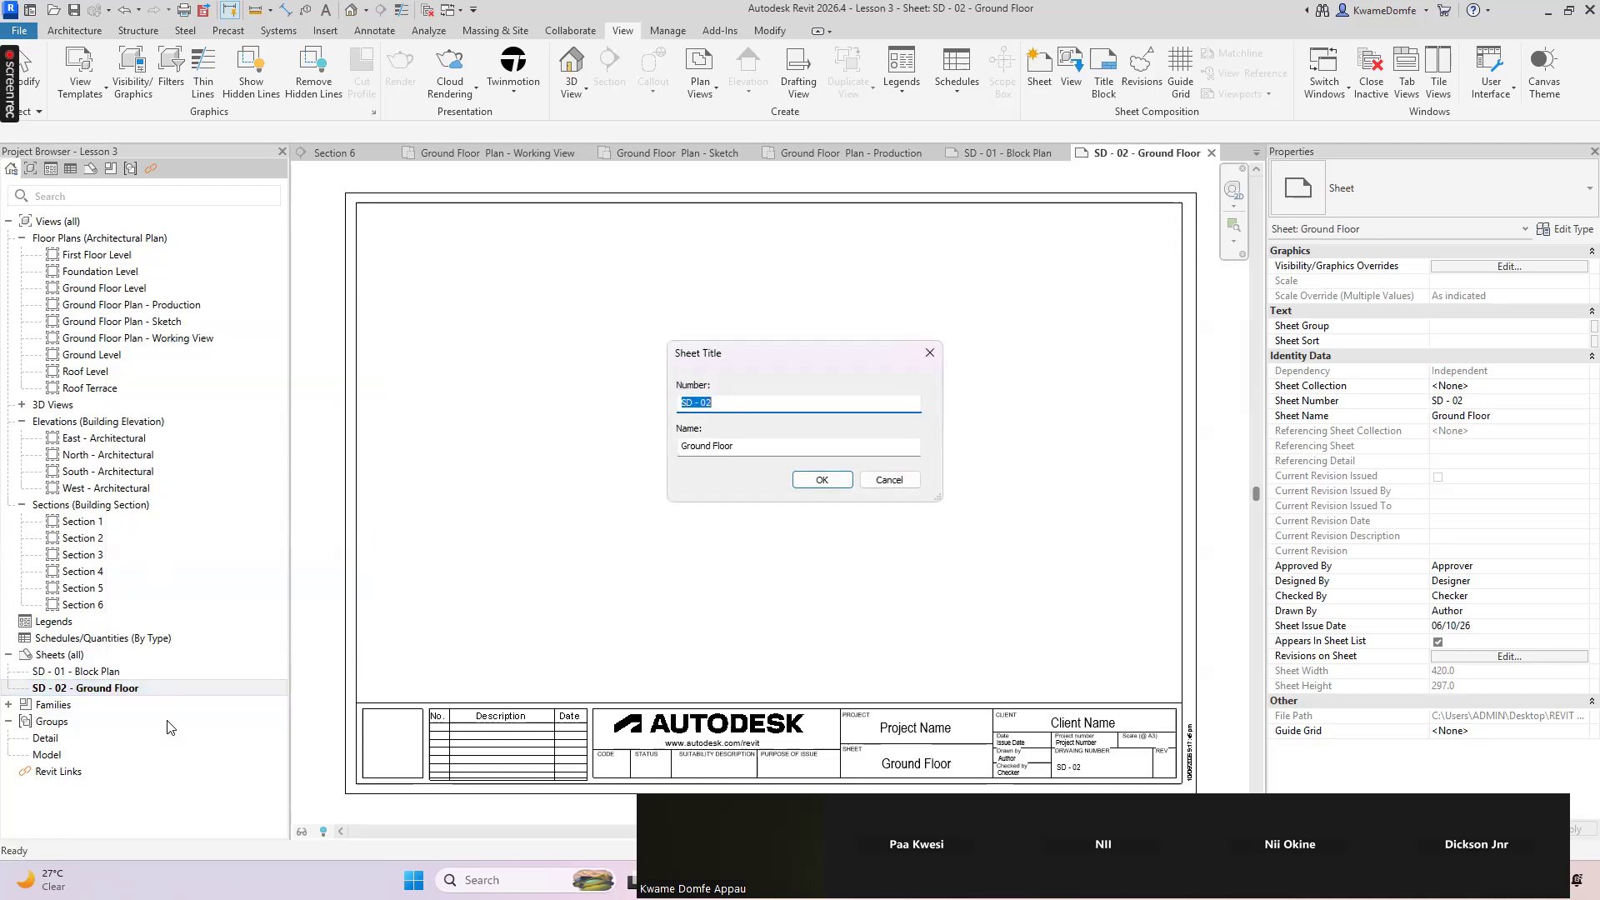
pyautogui.click(764, 447)
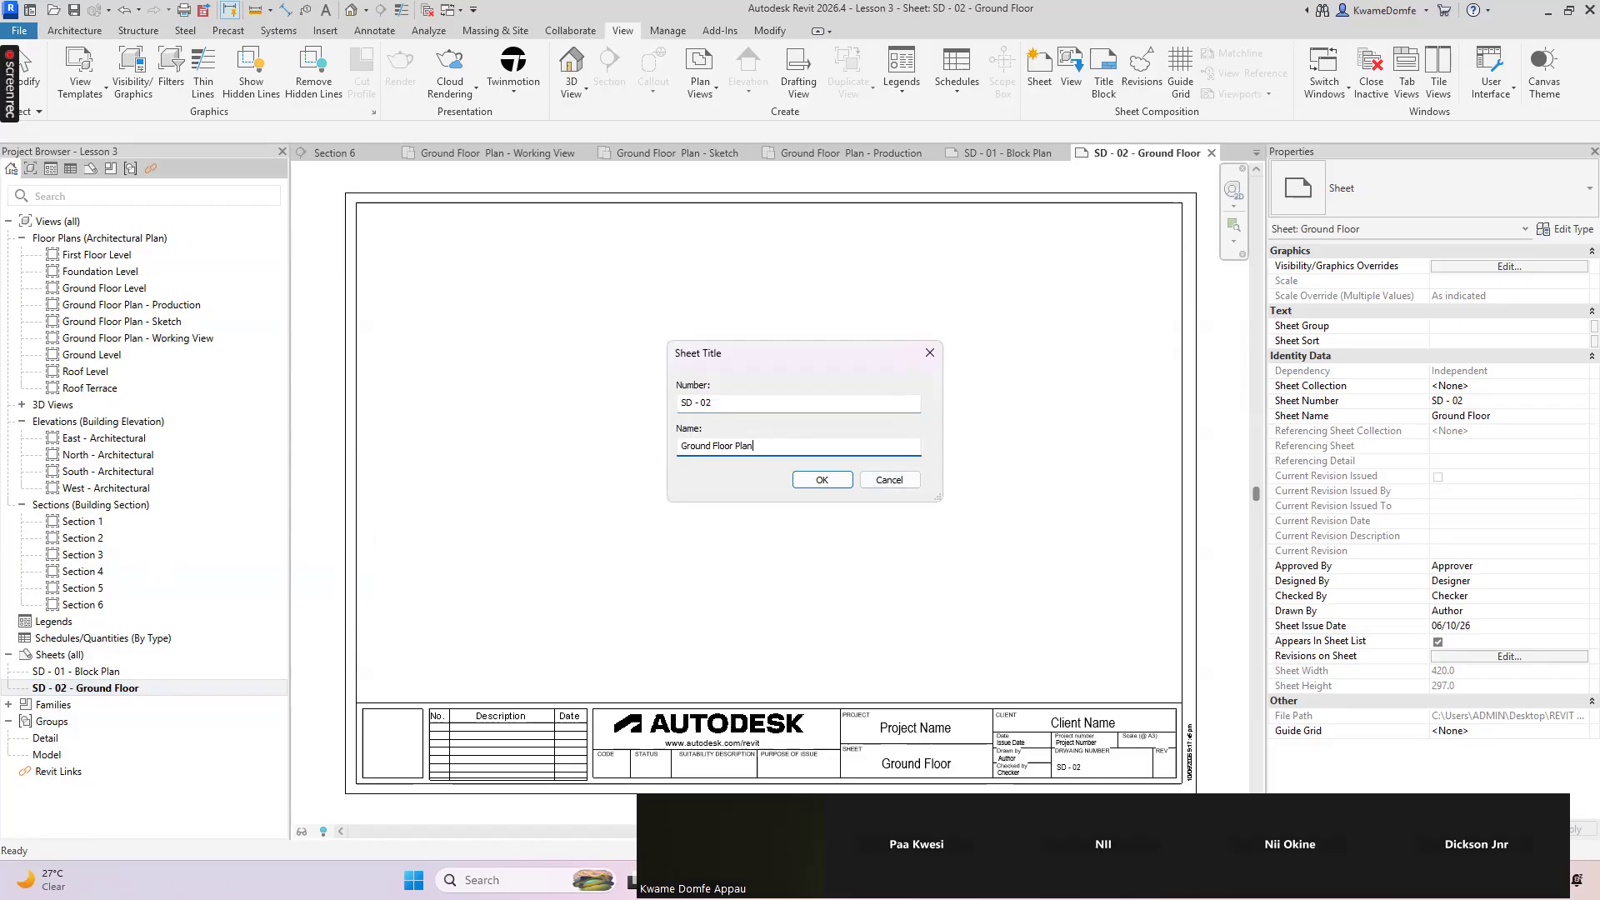
pyautogui.click(821, 481)
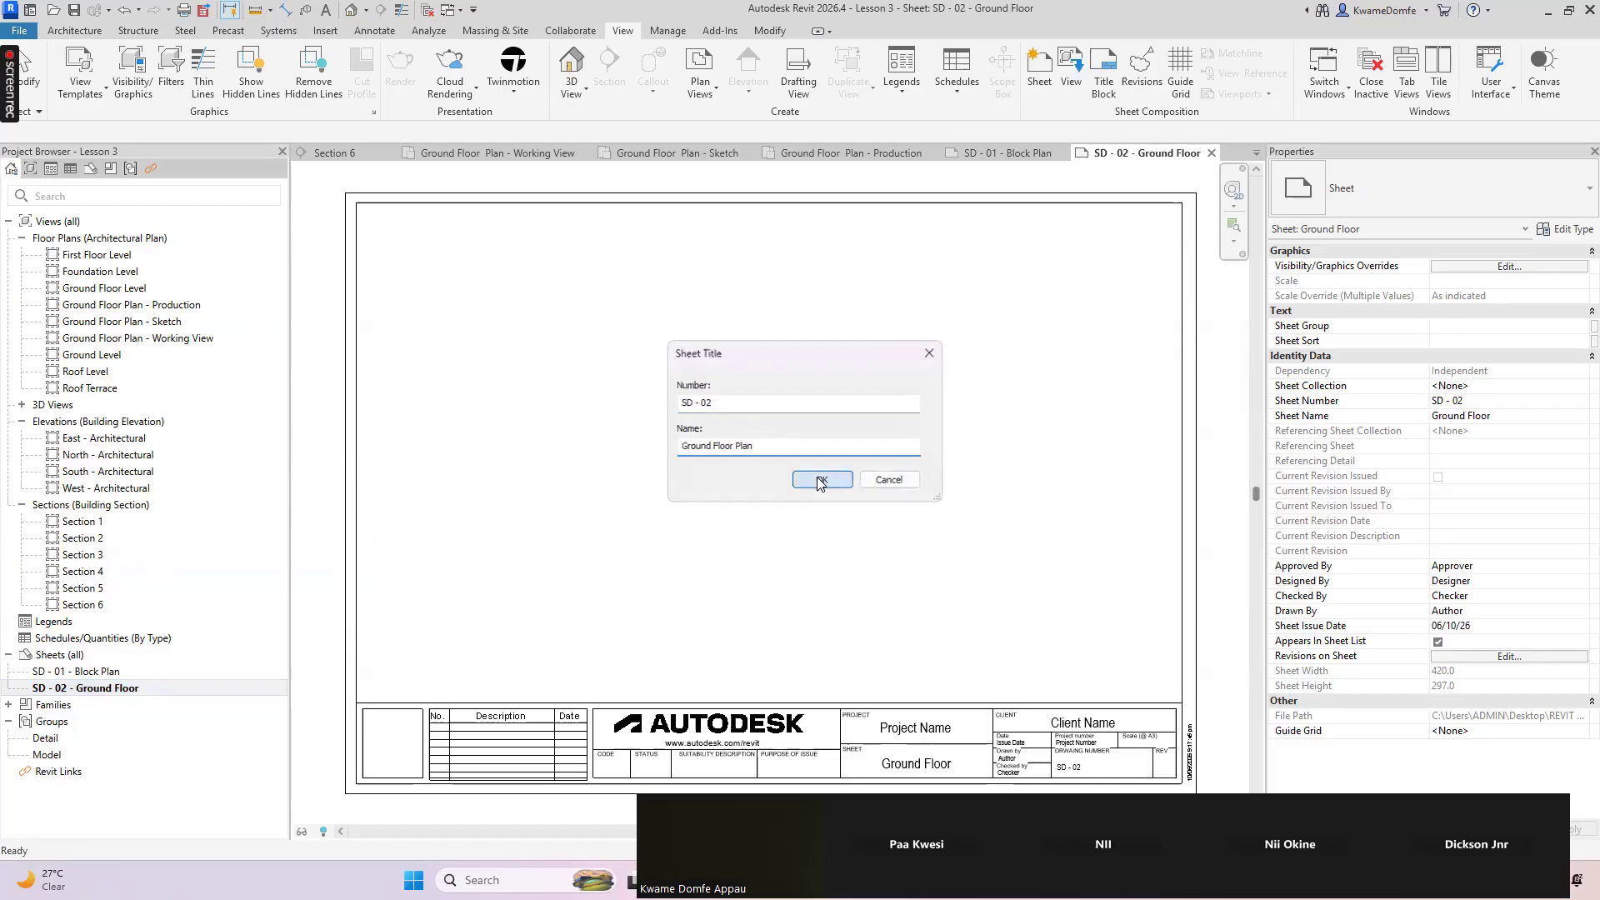
# View the SD - 01 Block Plan sheet, return to SD - 02, and examine the sheet name and drawing number in its titleblock
pyautogui.click(82, 684)
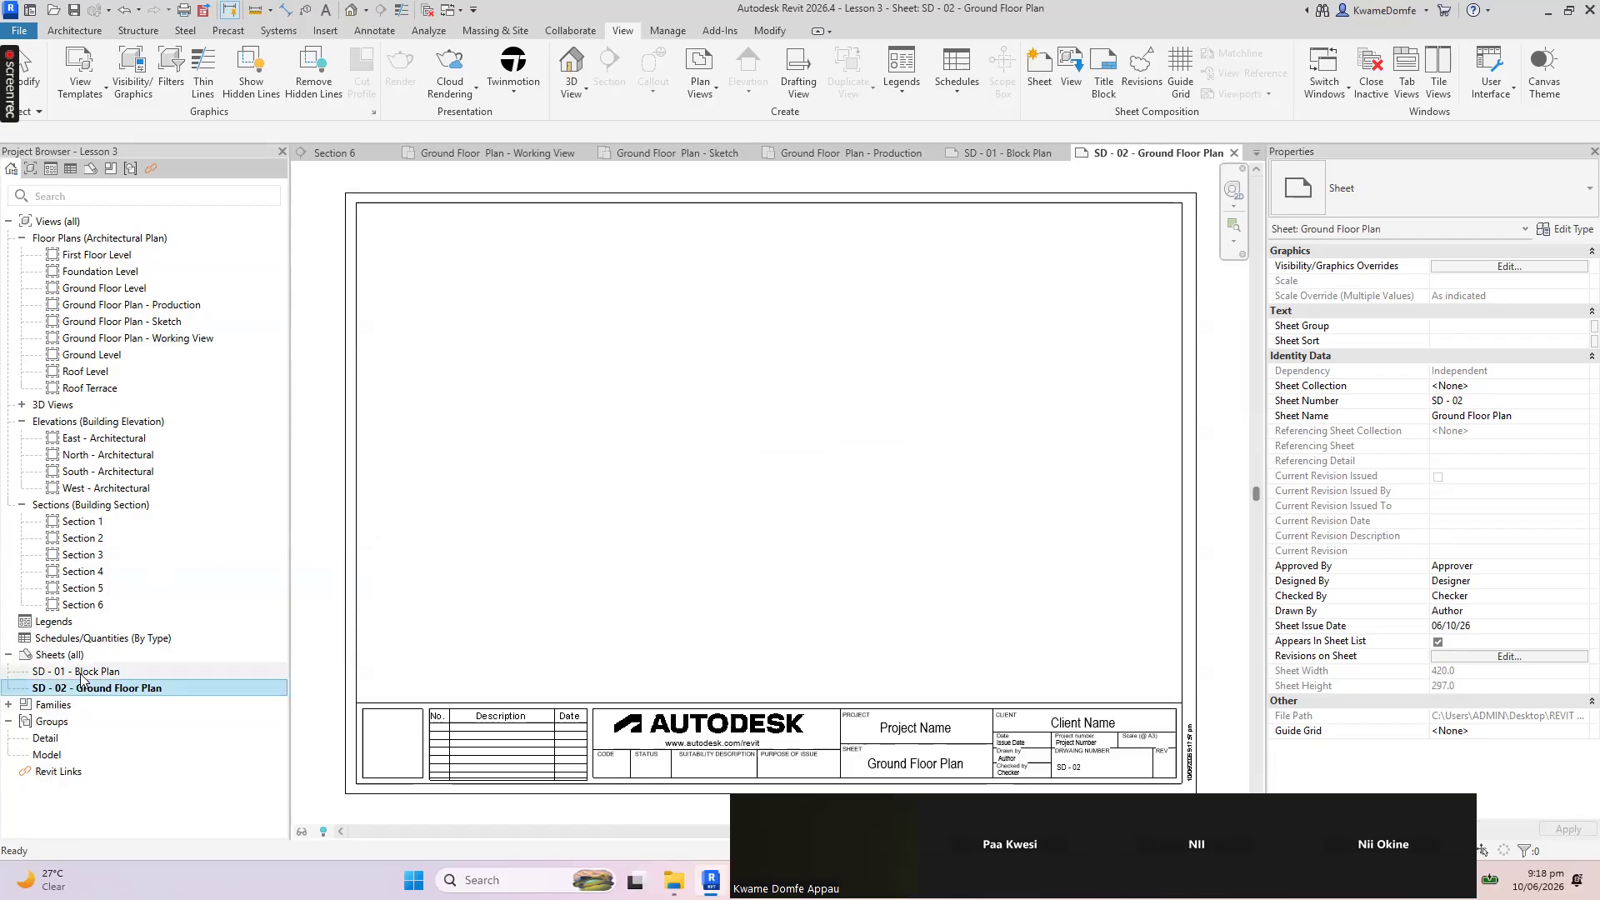
pyautogui.doubleClick(81, 672)
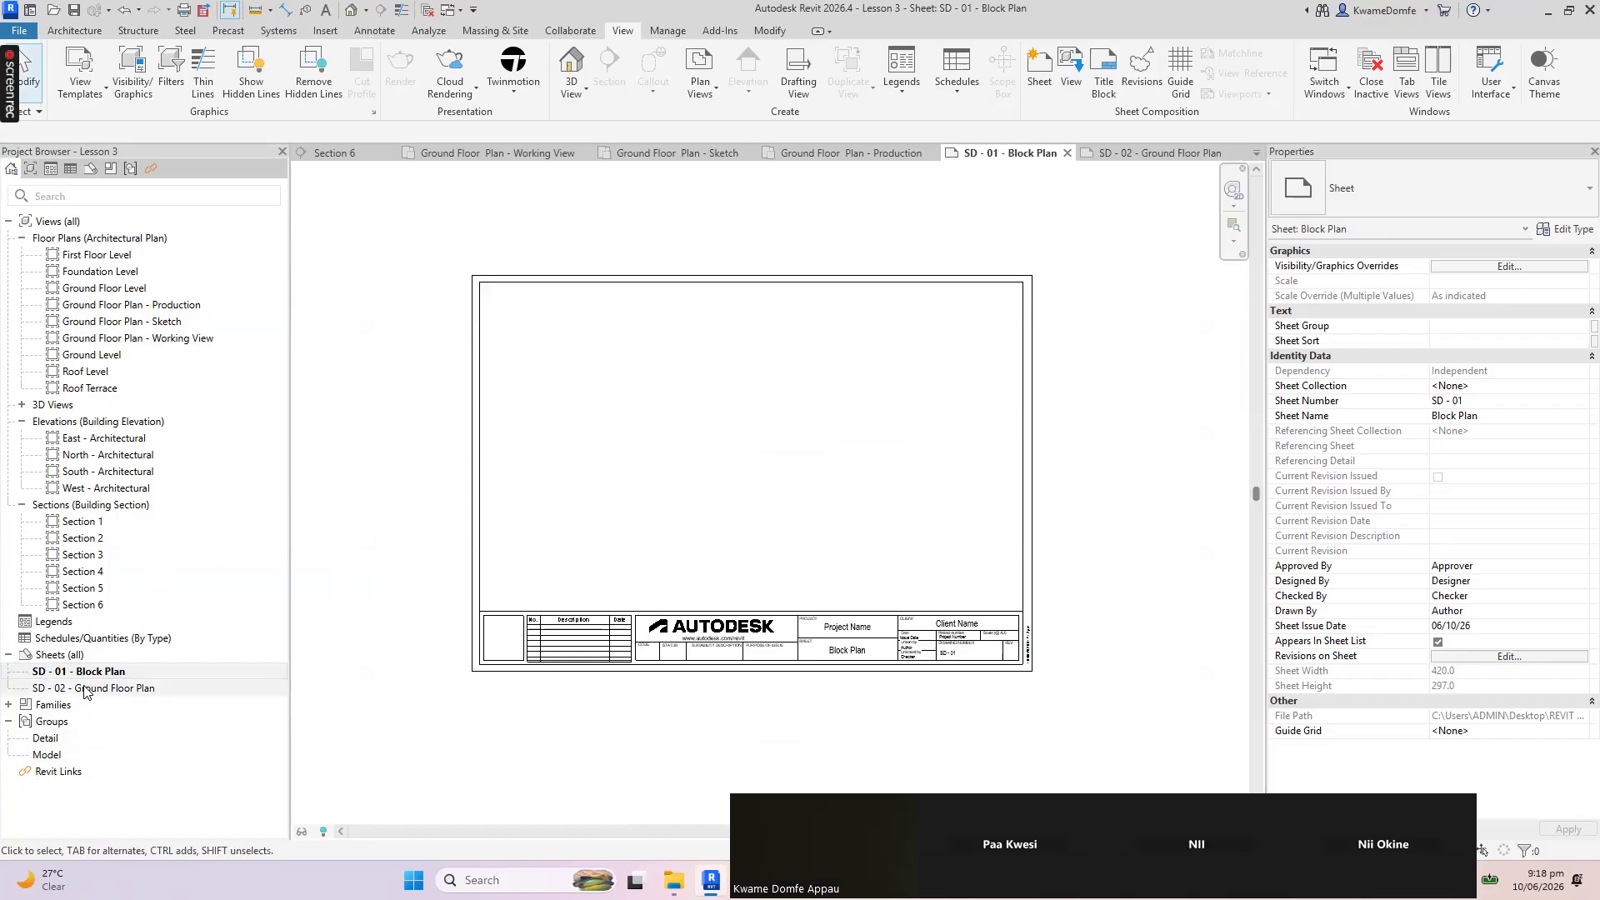
pyautogui.doubleClick(85, 688)
pyautogui.scroll(-2, 814, 553)
pyautogui.scroll(2, 1058, 667)
pyautogui.scroll(-2, 1048, 675)
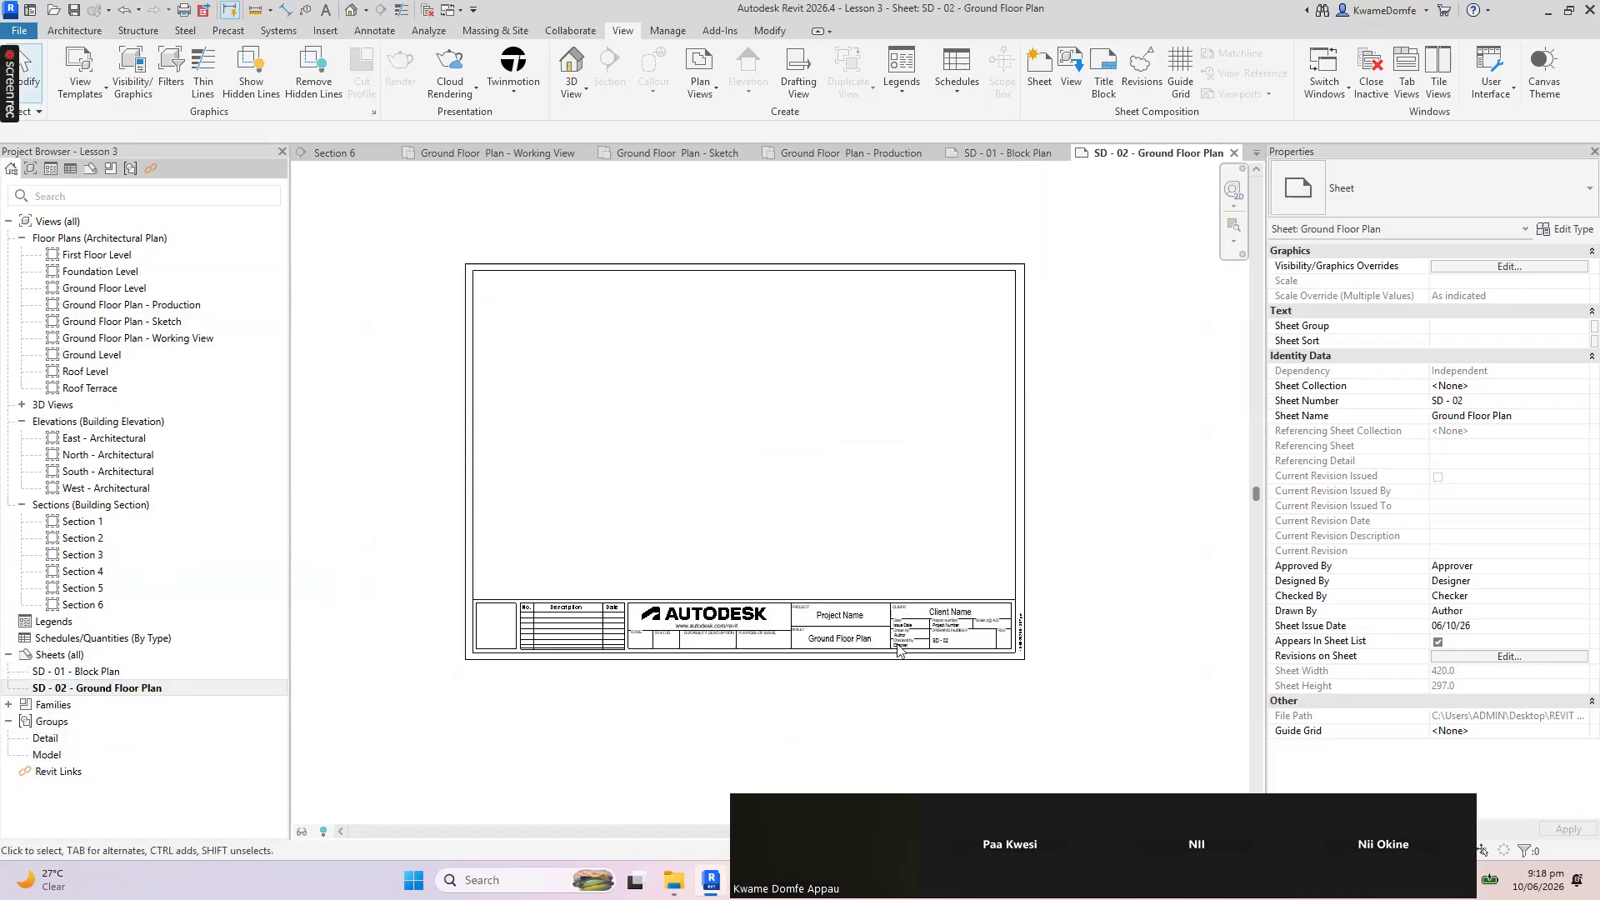
pyautogui.scroll(3, 958, 659)
pyautogui.scroll(3, 954, 633)
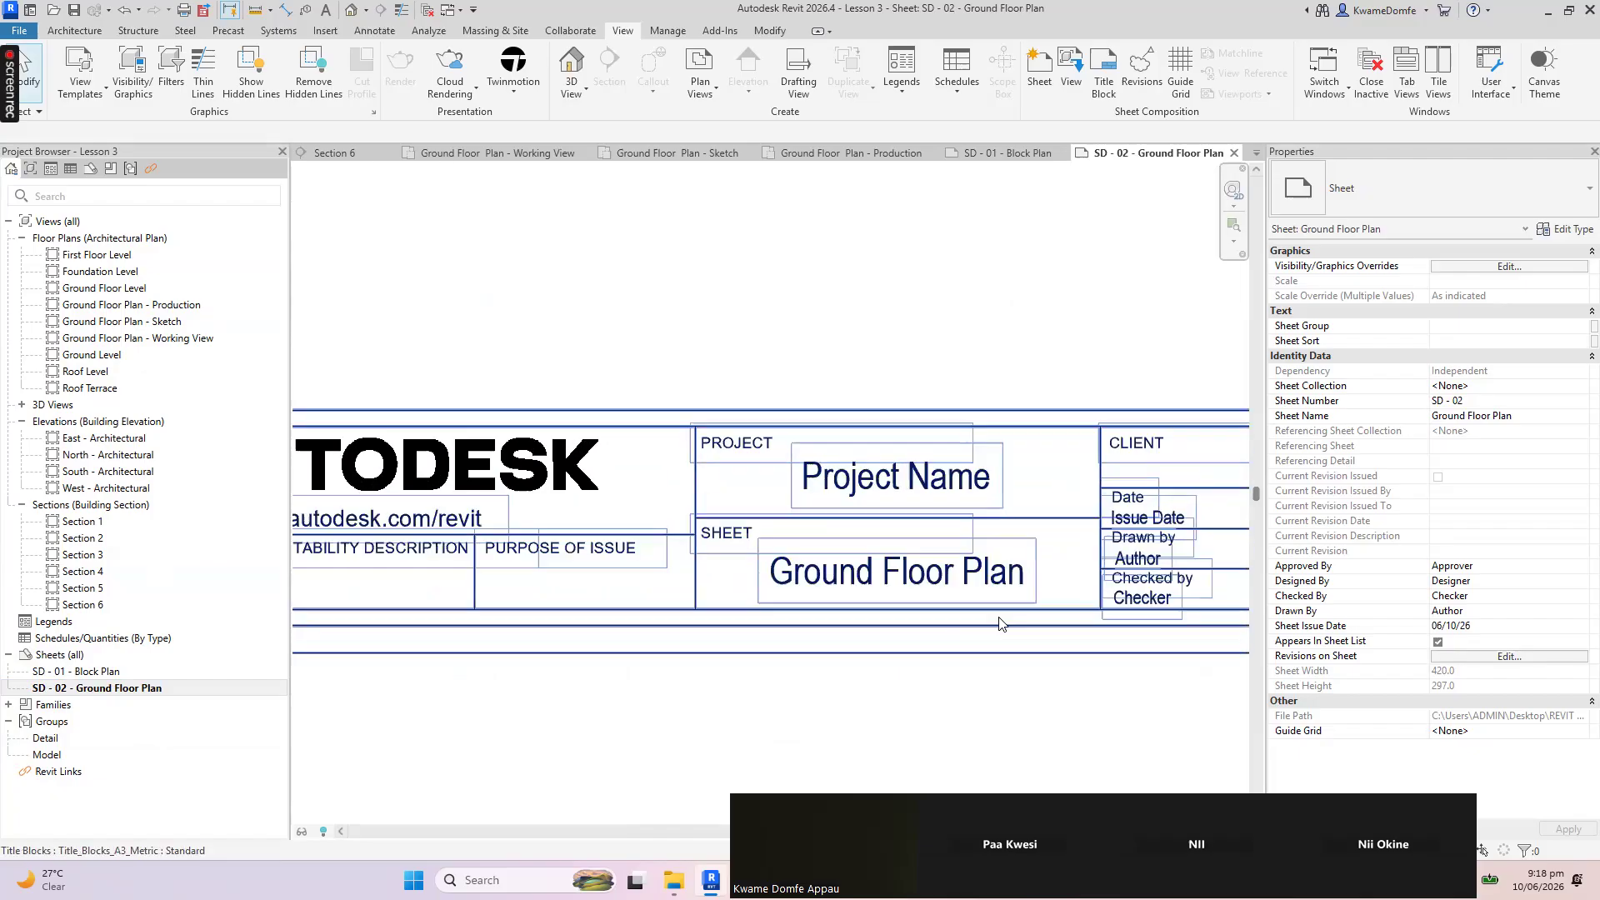
pyautogui.scroll(-1, 900, 571)
pyautogui.scroll(2, 633, 542)
pyautogui.scroll(-3, 625, 541)
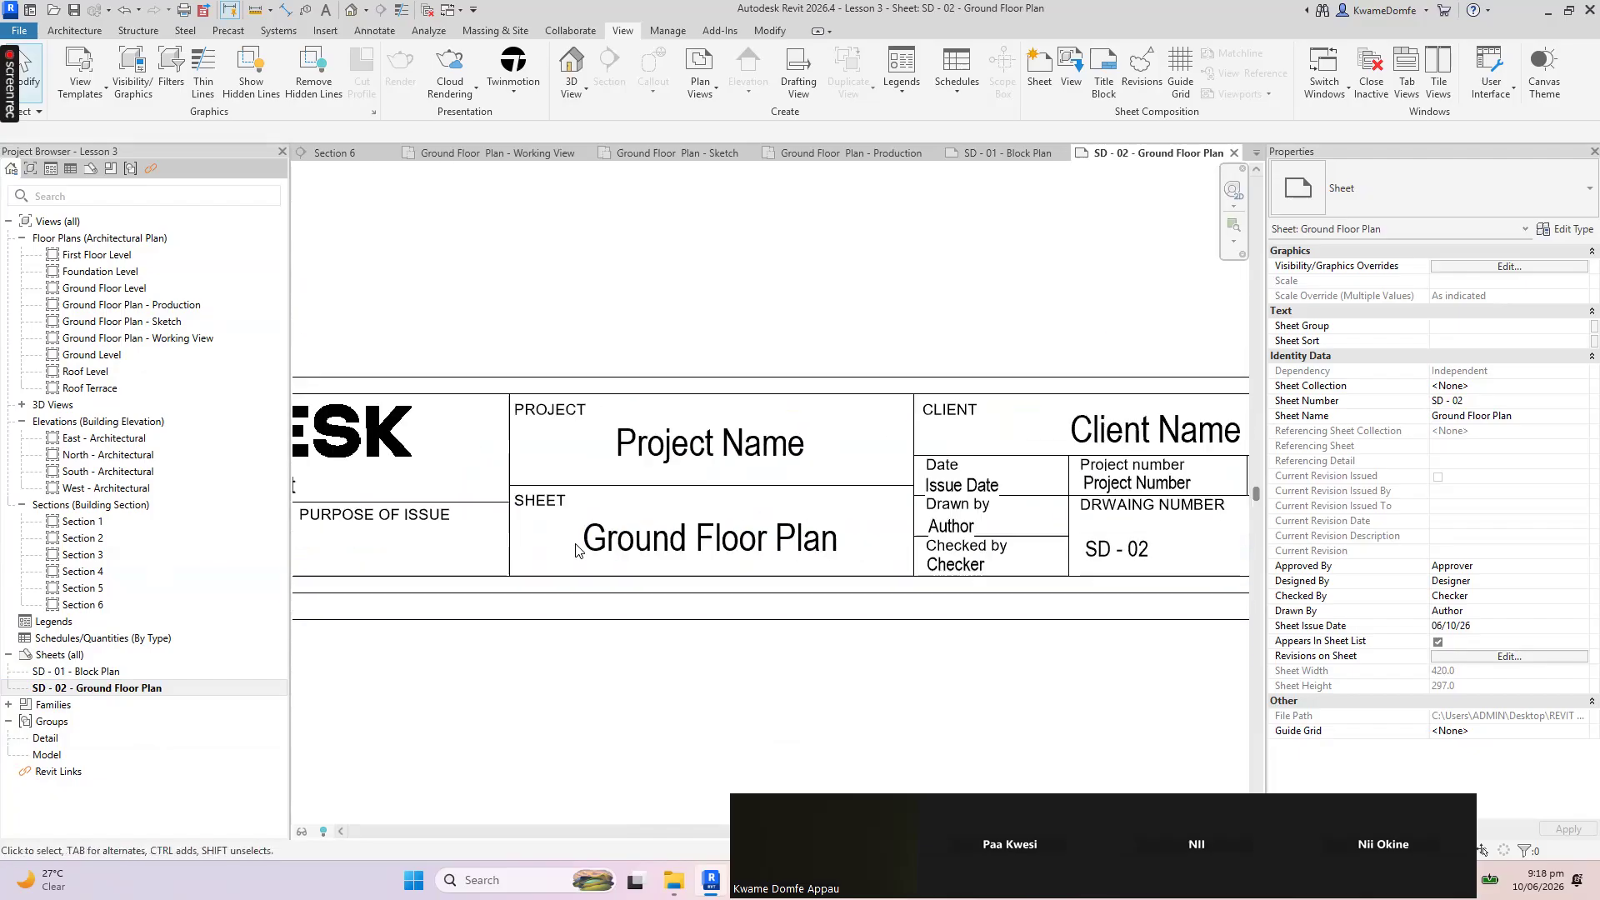
pyautogui.scroll(4, 940, 564)
pyautogui.scroll(1, 764, 608)
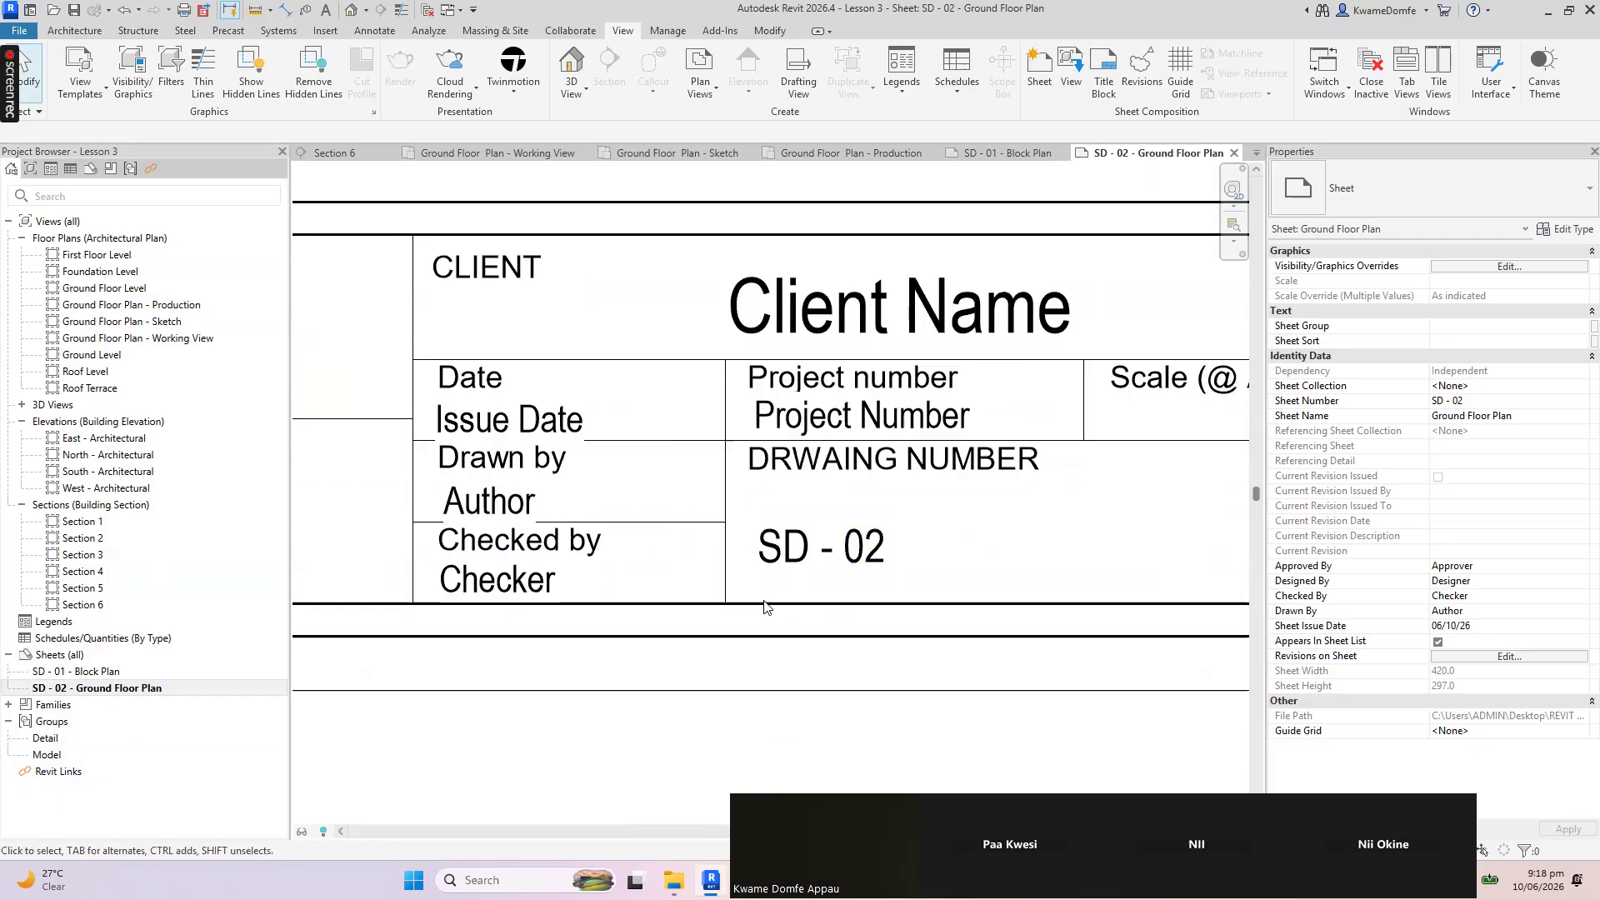
pyautogui.scroll(-3, 792, 614)
pyautogui.scroll(-3, 910, 583)
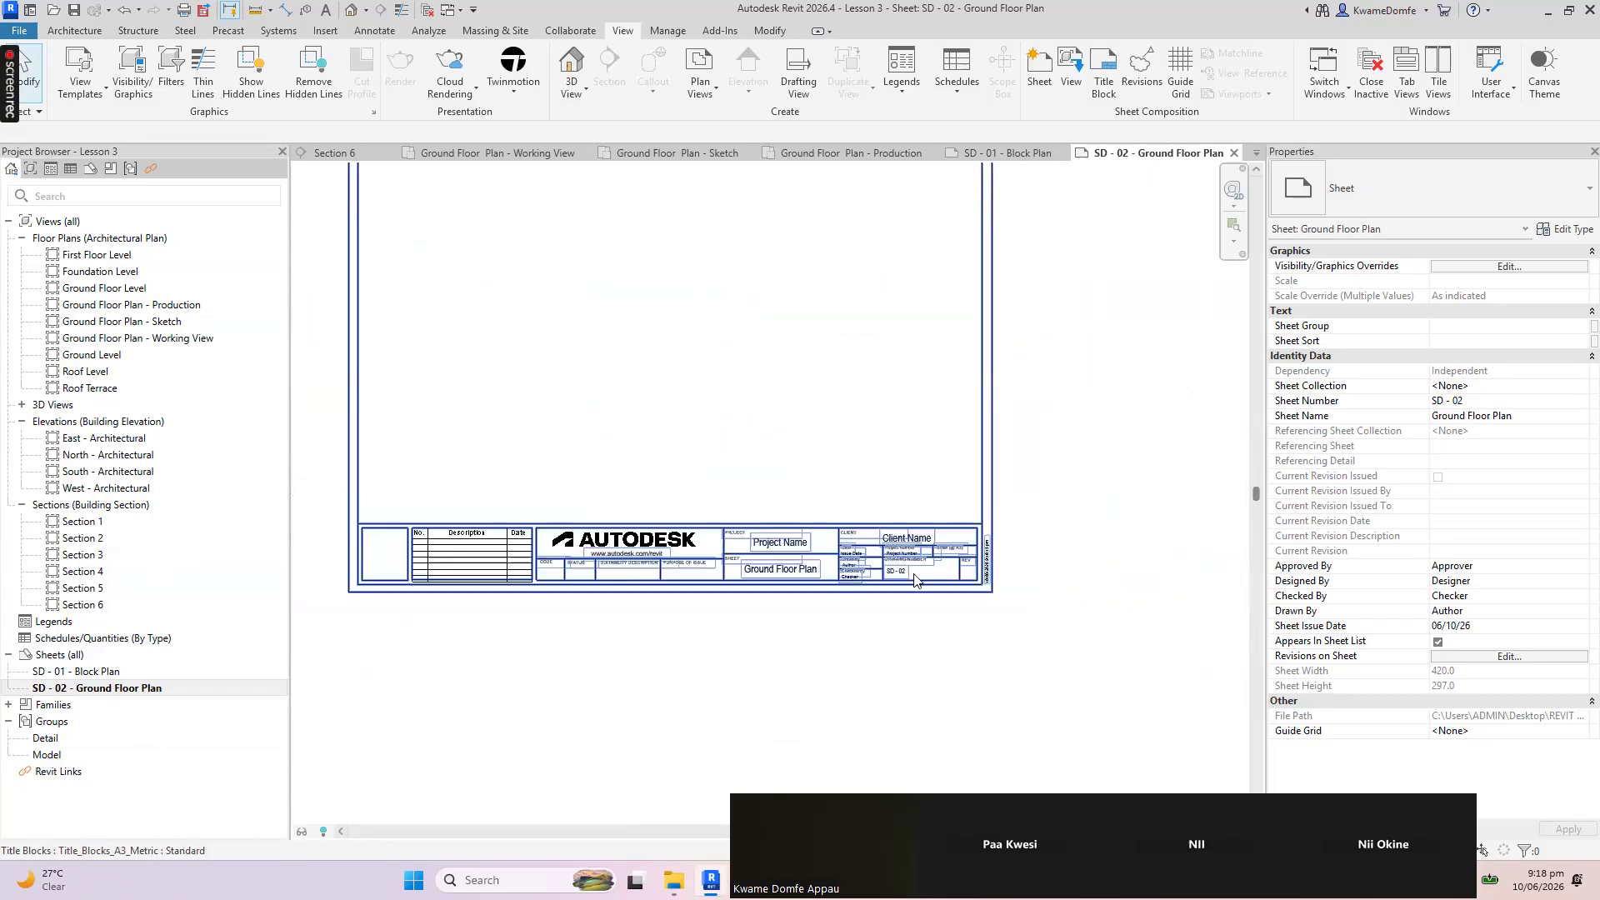
pyautogui.scroll(1, 747, 343)
pyautogui.scroll(-2, 854, 466)
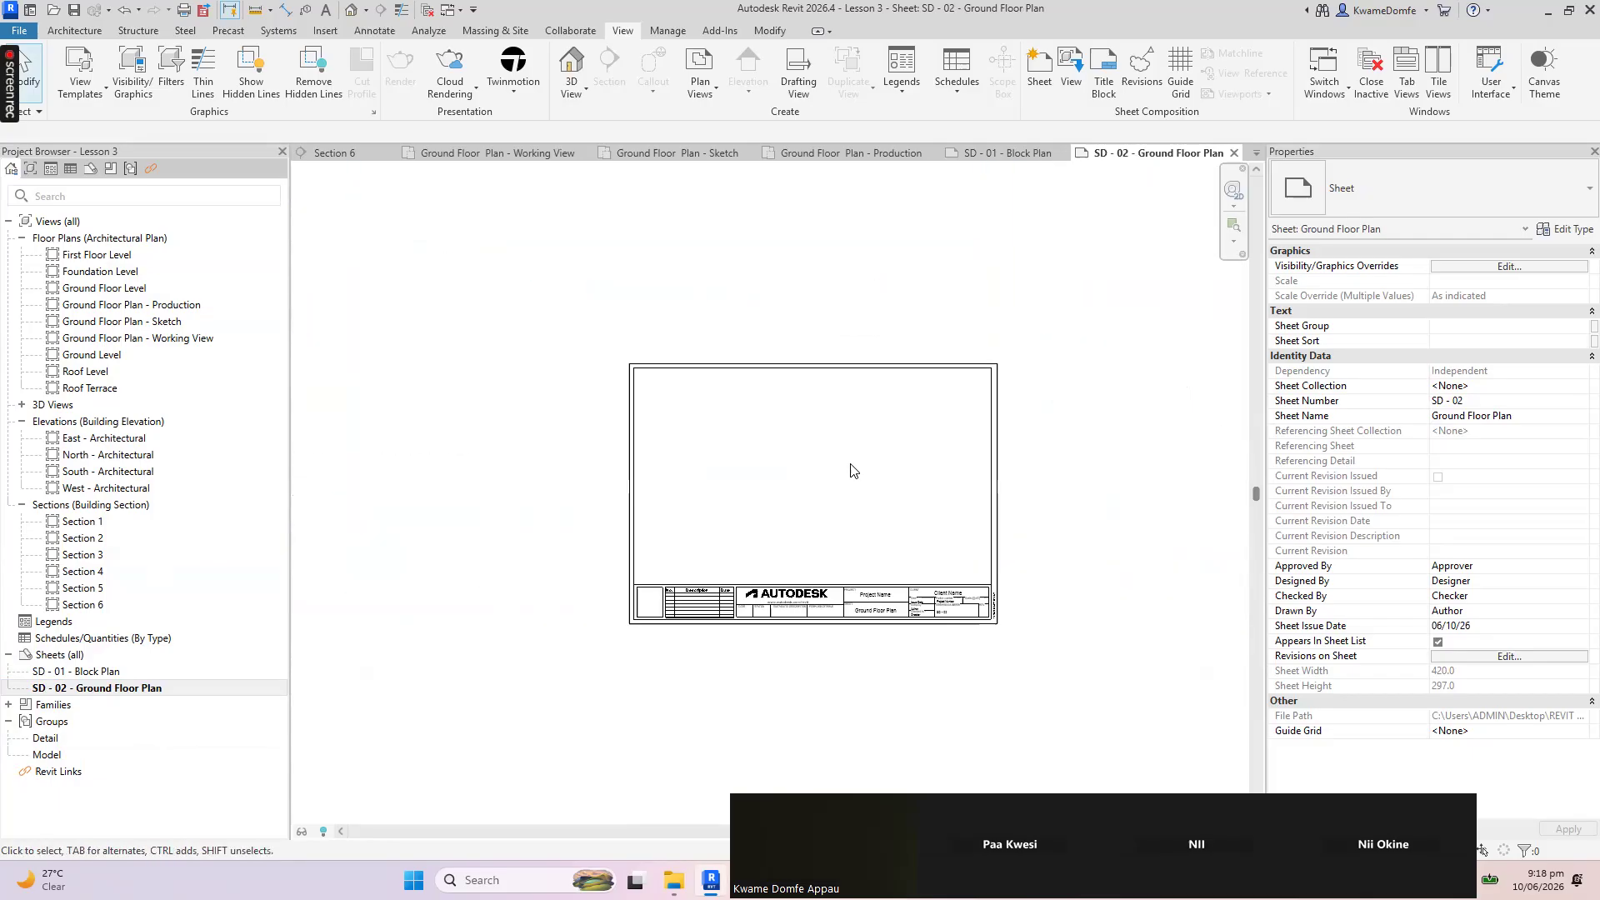
pyautogui.scroll(1, 875, 550)
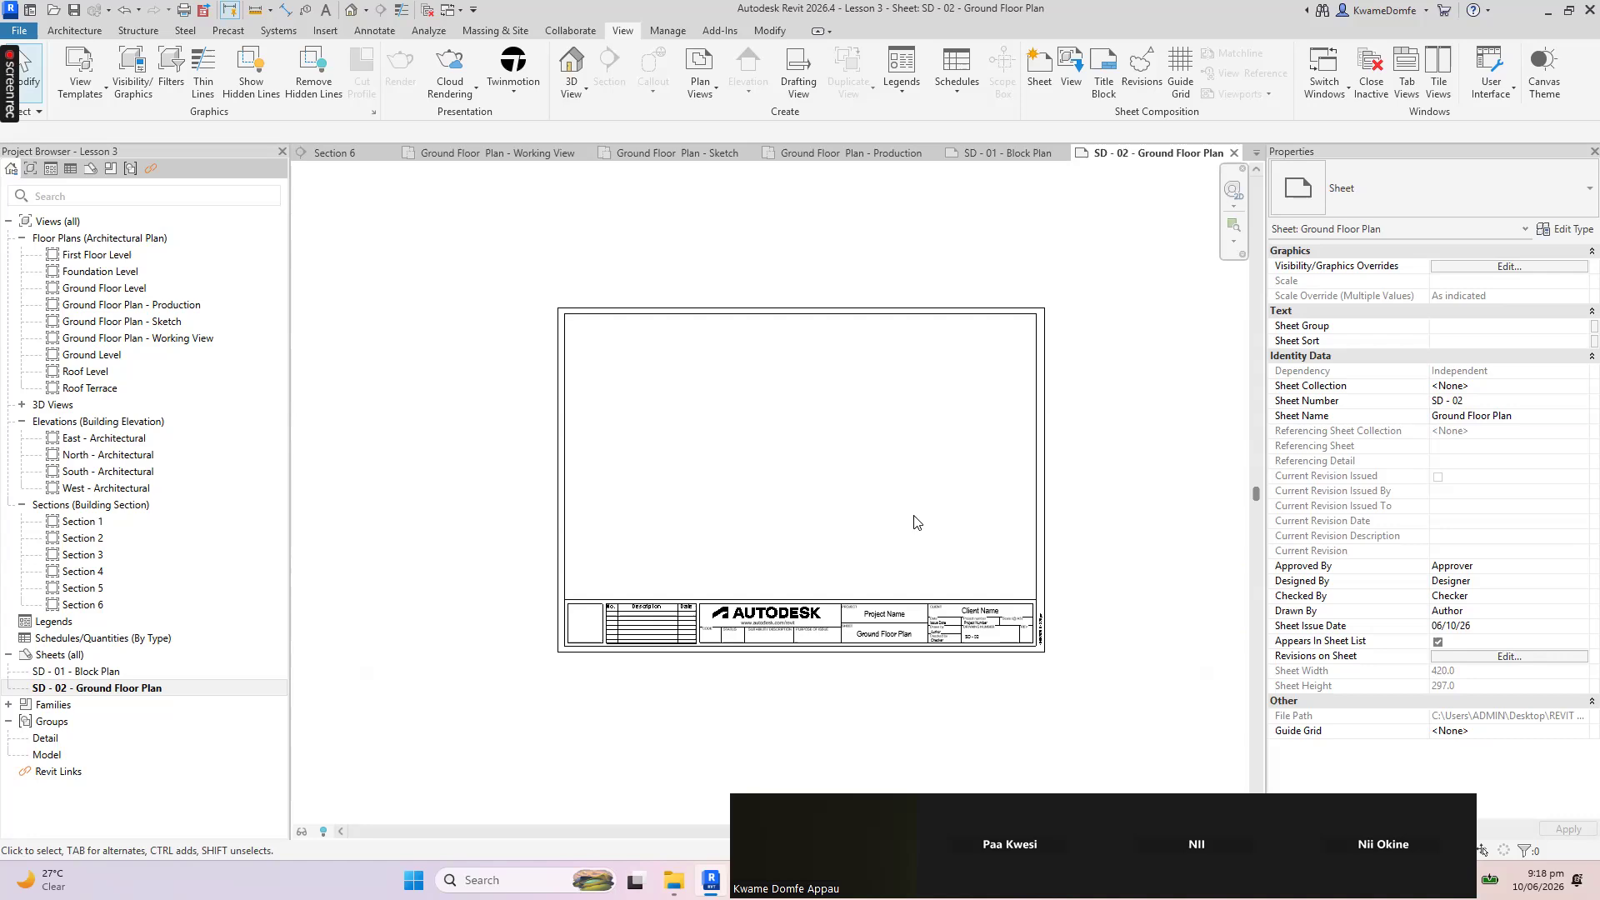
# Examine the project, sheet and client fields of the SD - 02 titleblock and inspect the titleblock's properties
pyautogui.scroll(8, 908, 617)
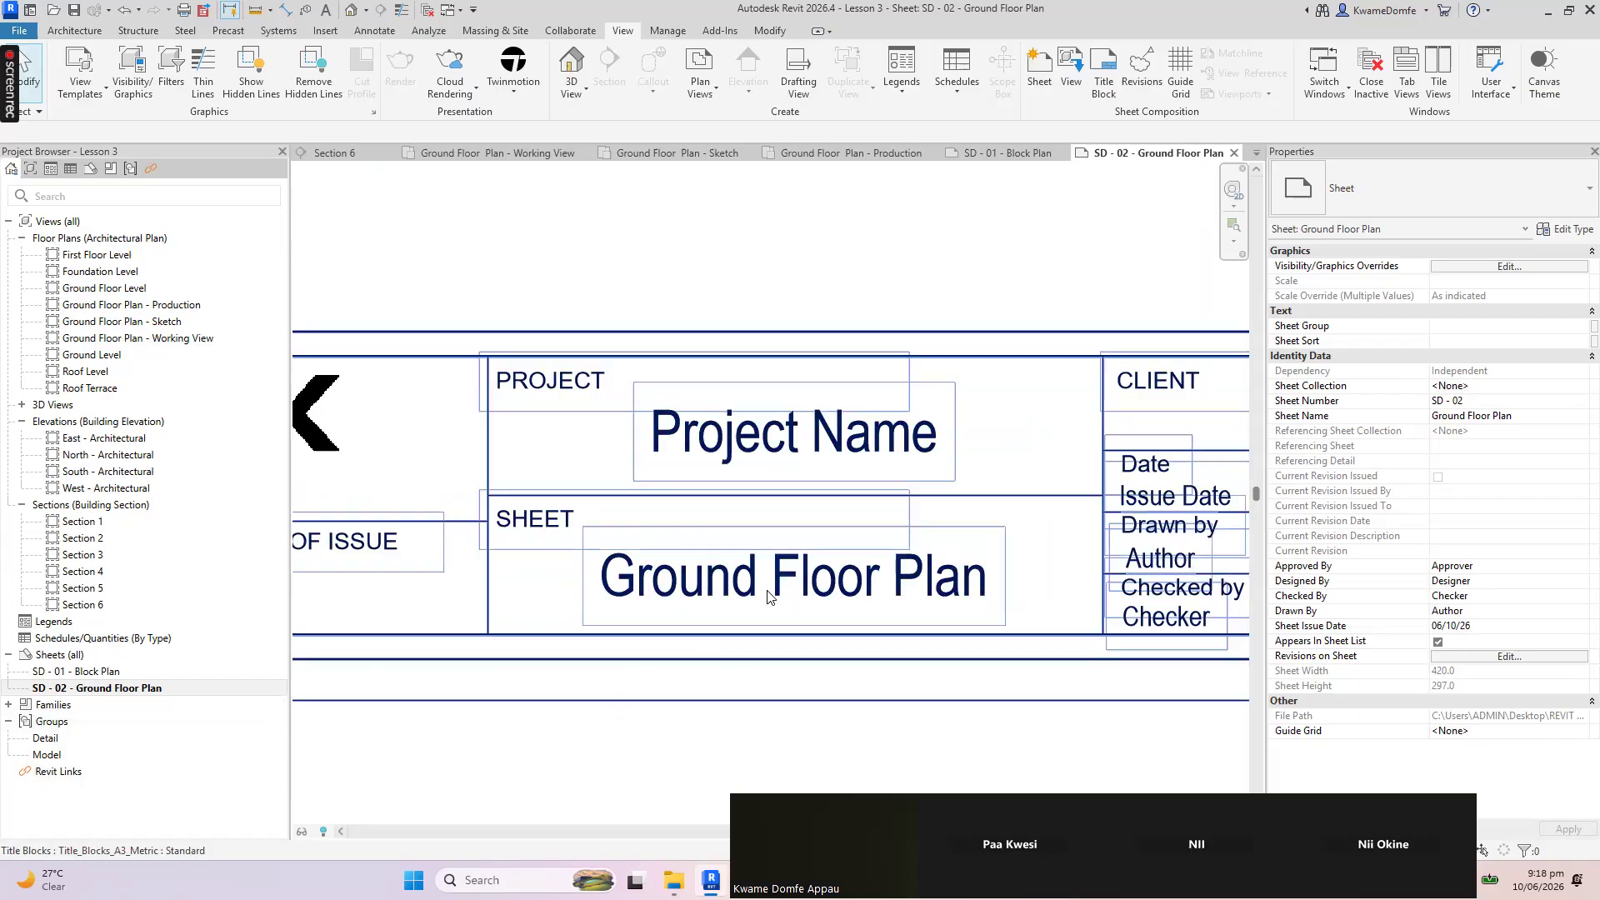
pyautogui.scroll(-5, 725, 598)
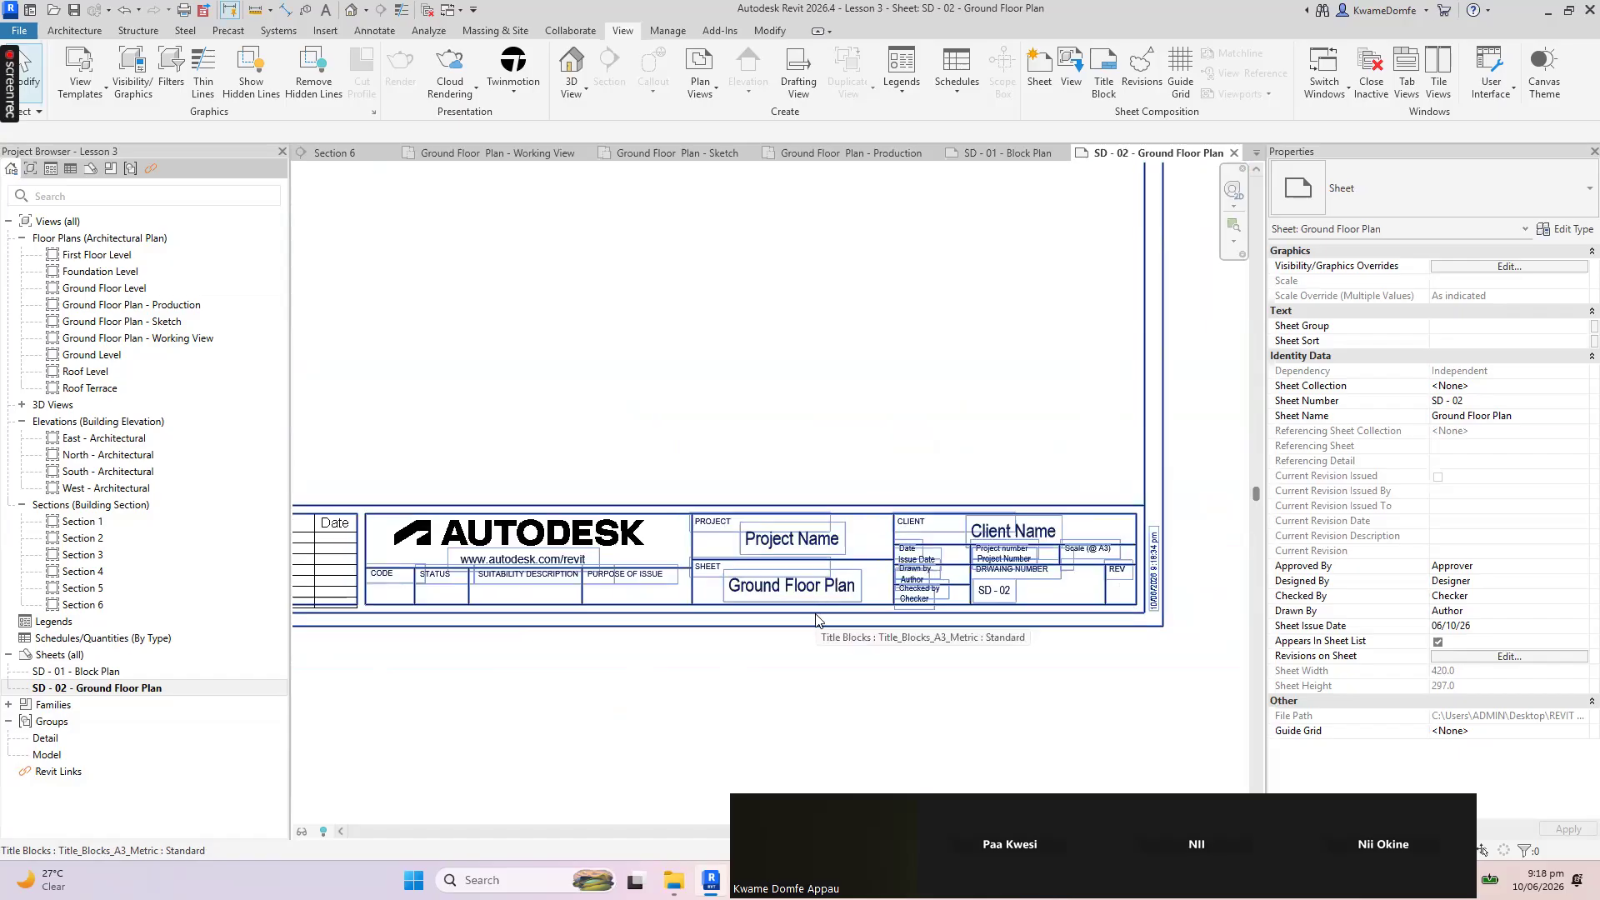
pyautogui.scroll(-4, 820, 625)
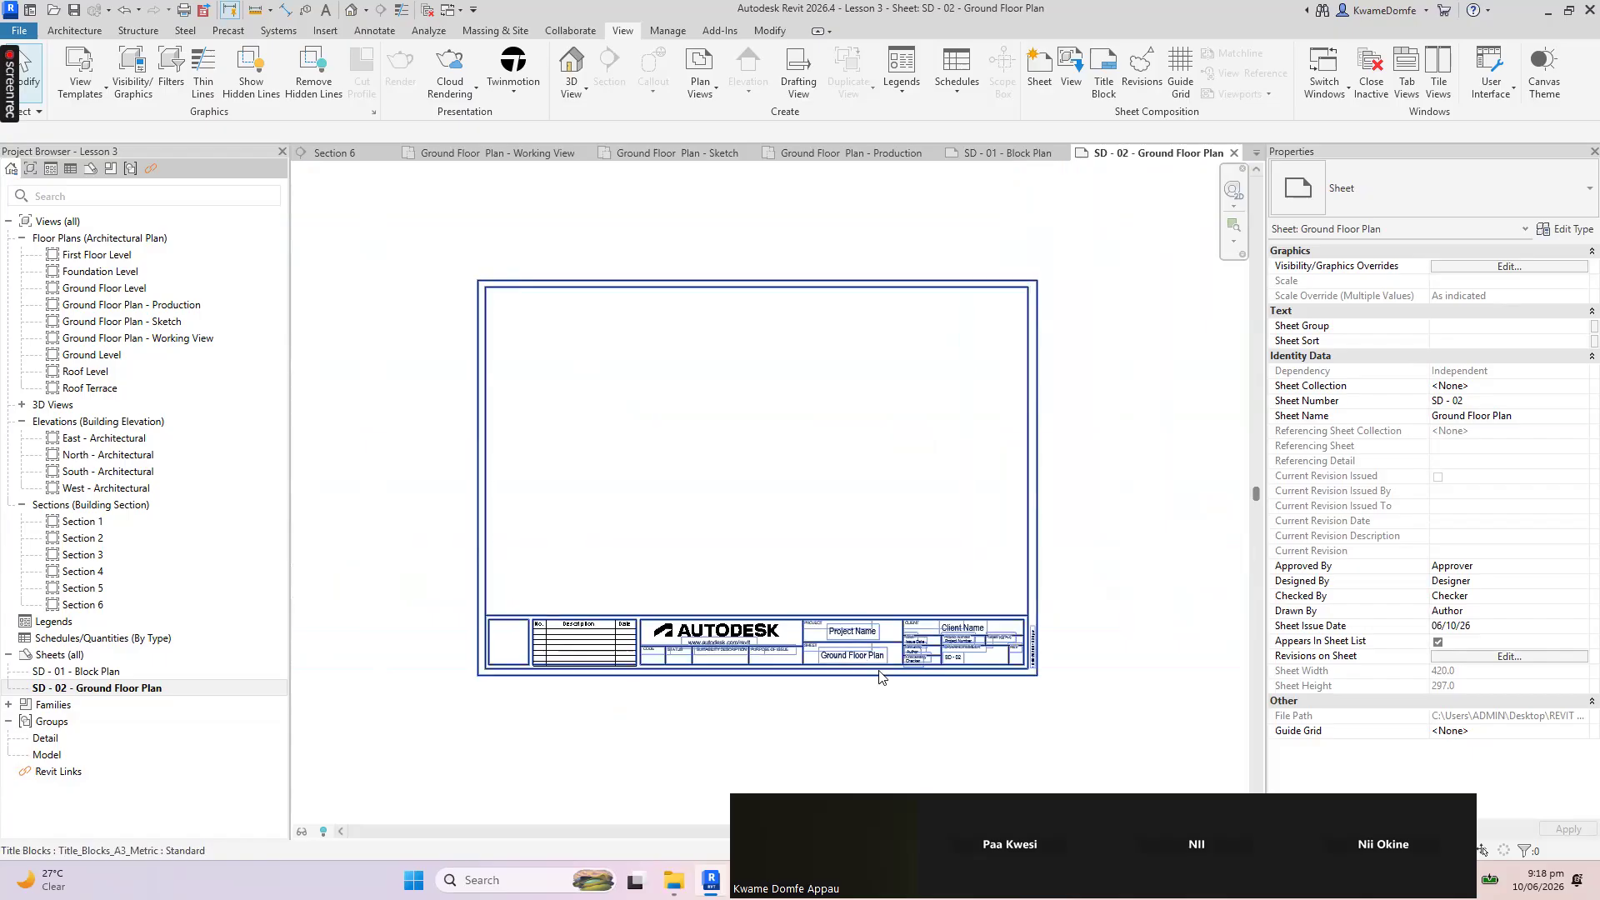
pyautogui.scroll(1, 895, 695)
pyautogui.scroll(1, 767, 524)
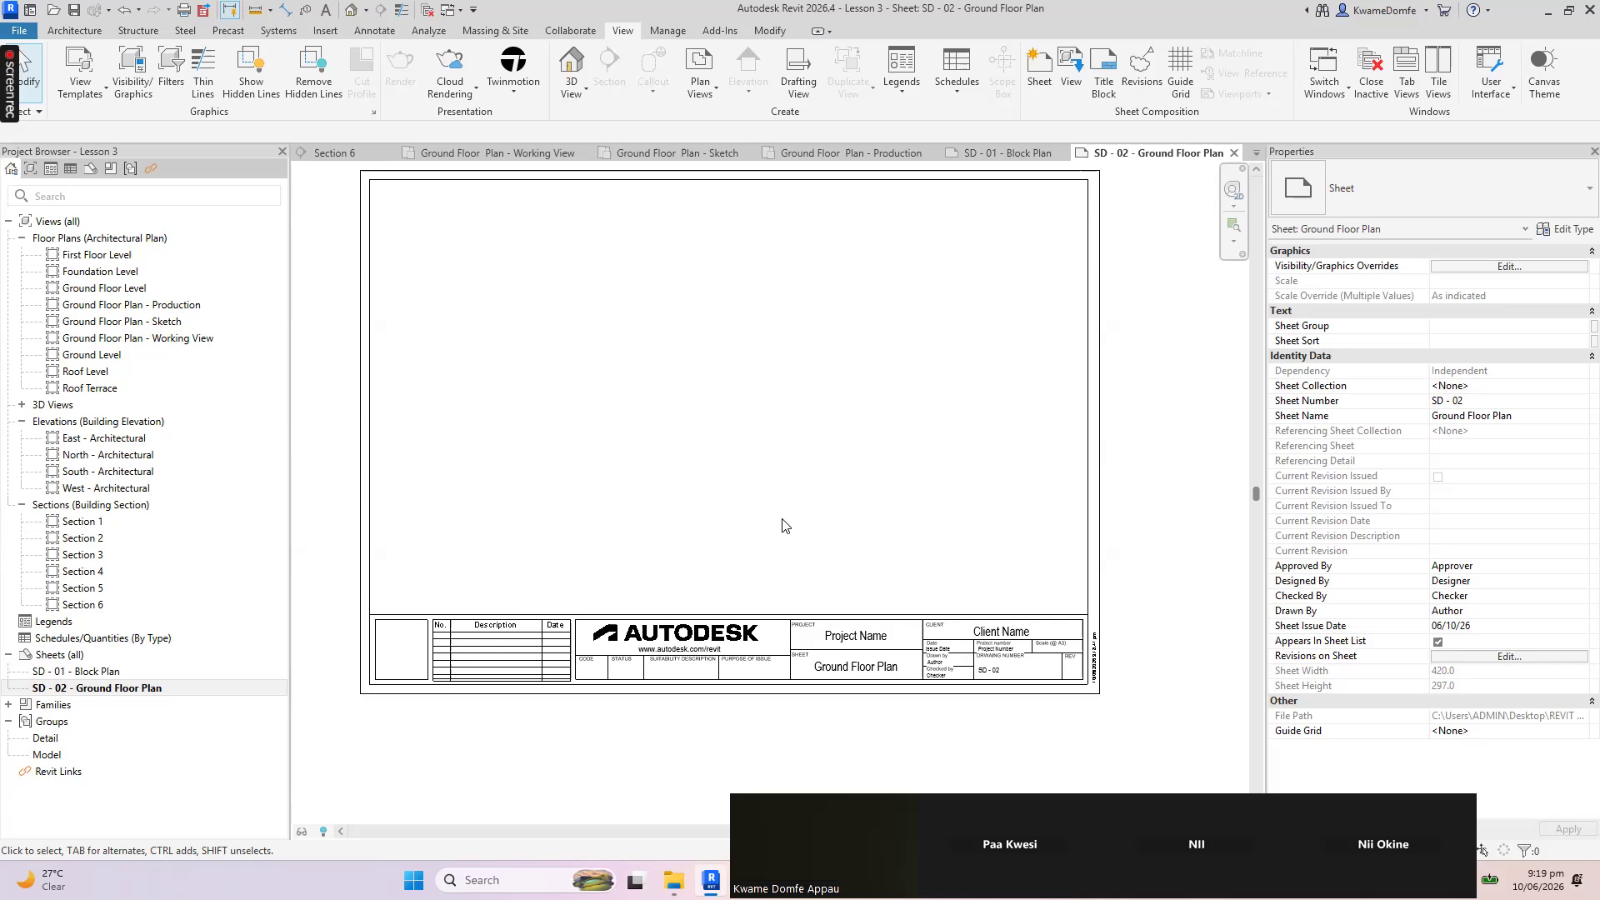
pyautogui.scroll(5, 886, 693)
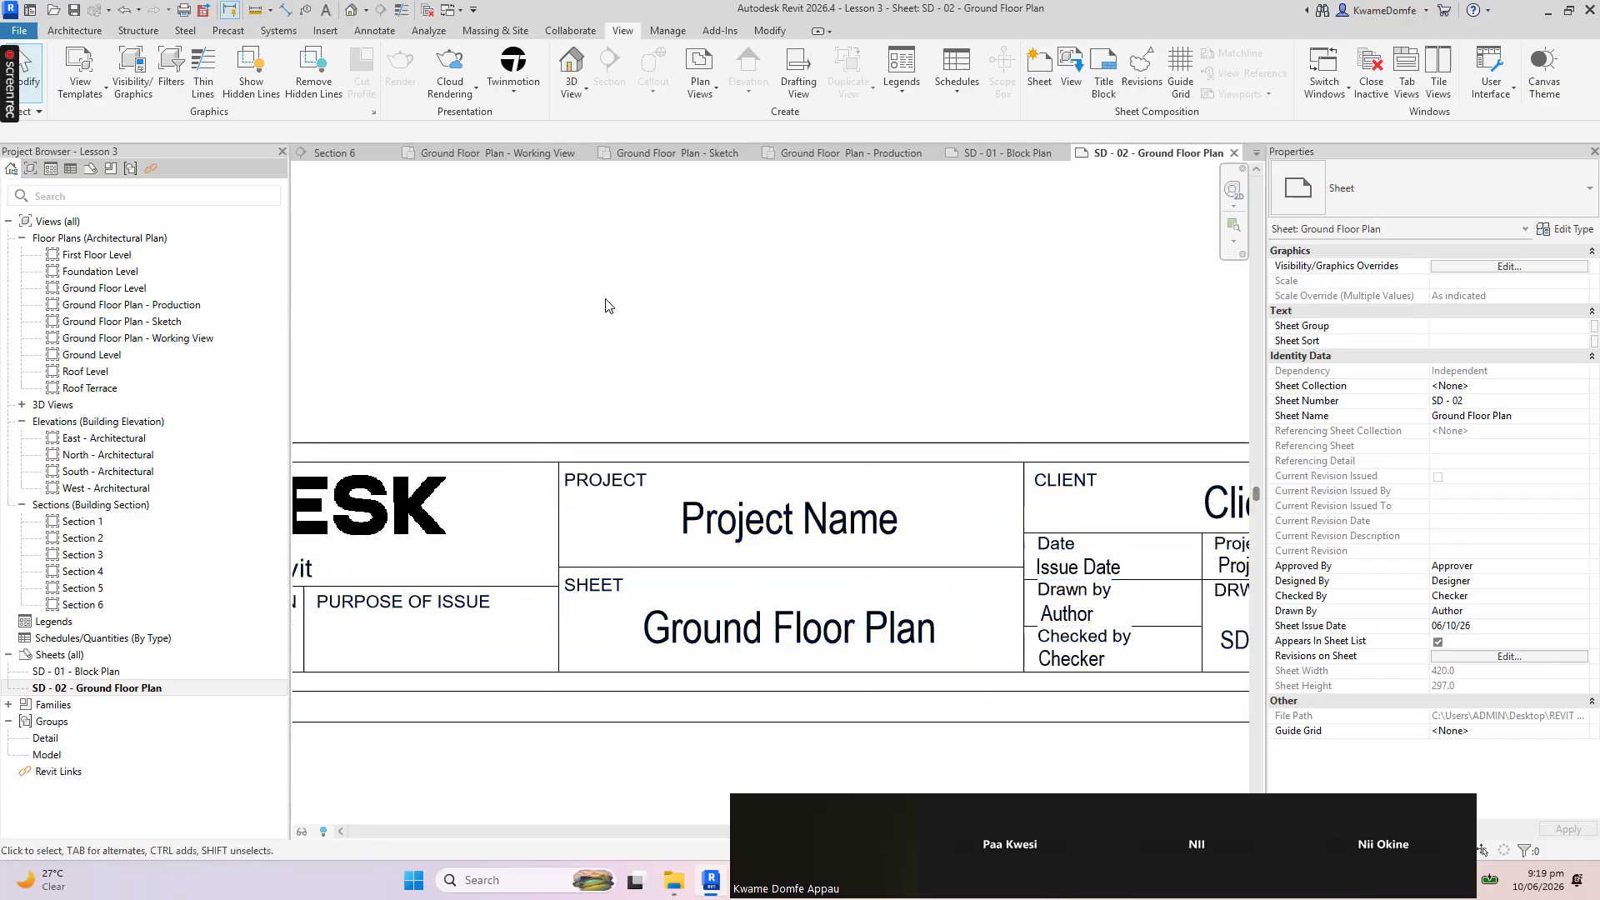
pyautogui.scroll(-2, 787, 408)
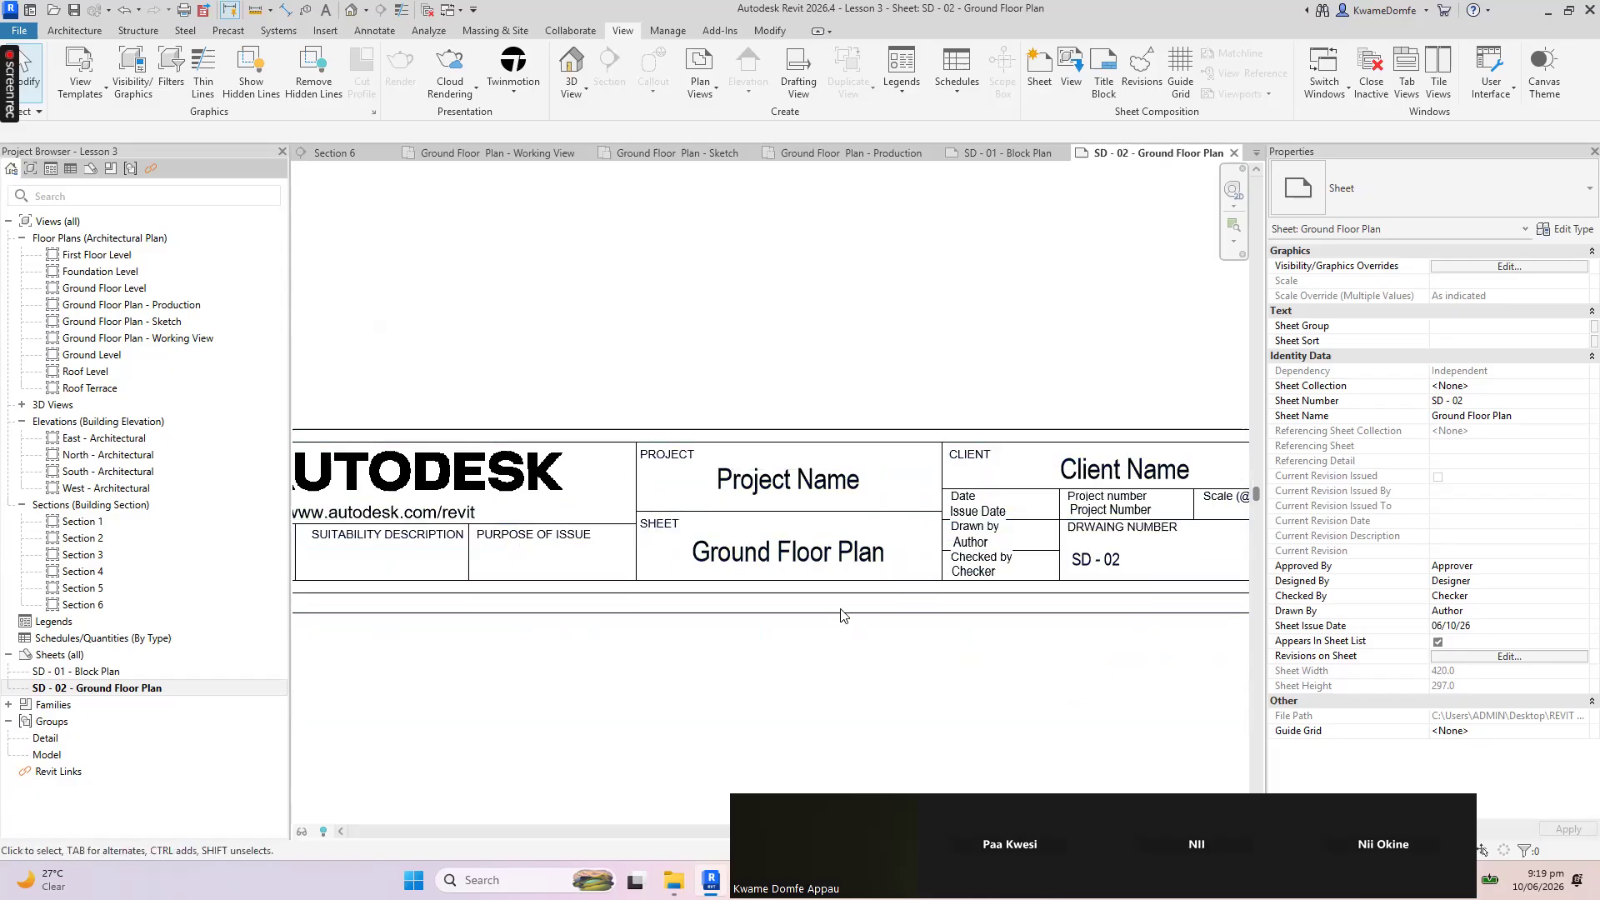
pyautogui.scroll(-3, 842, 614)
pyautogui.scroll(-2, 902, 641)
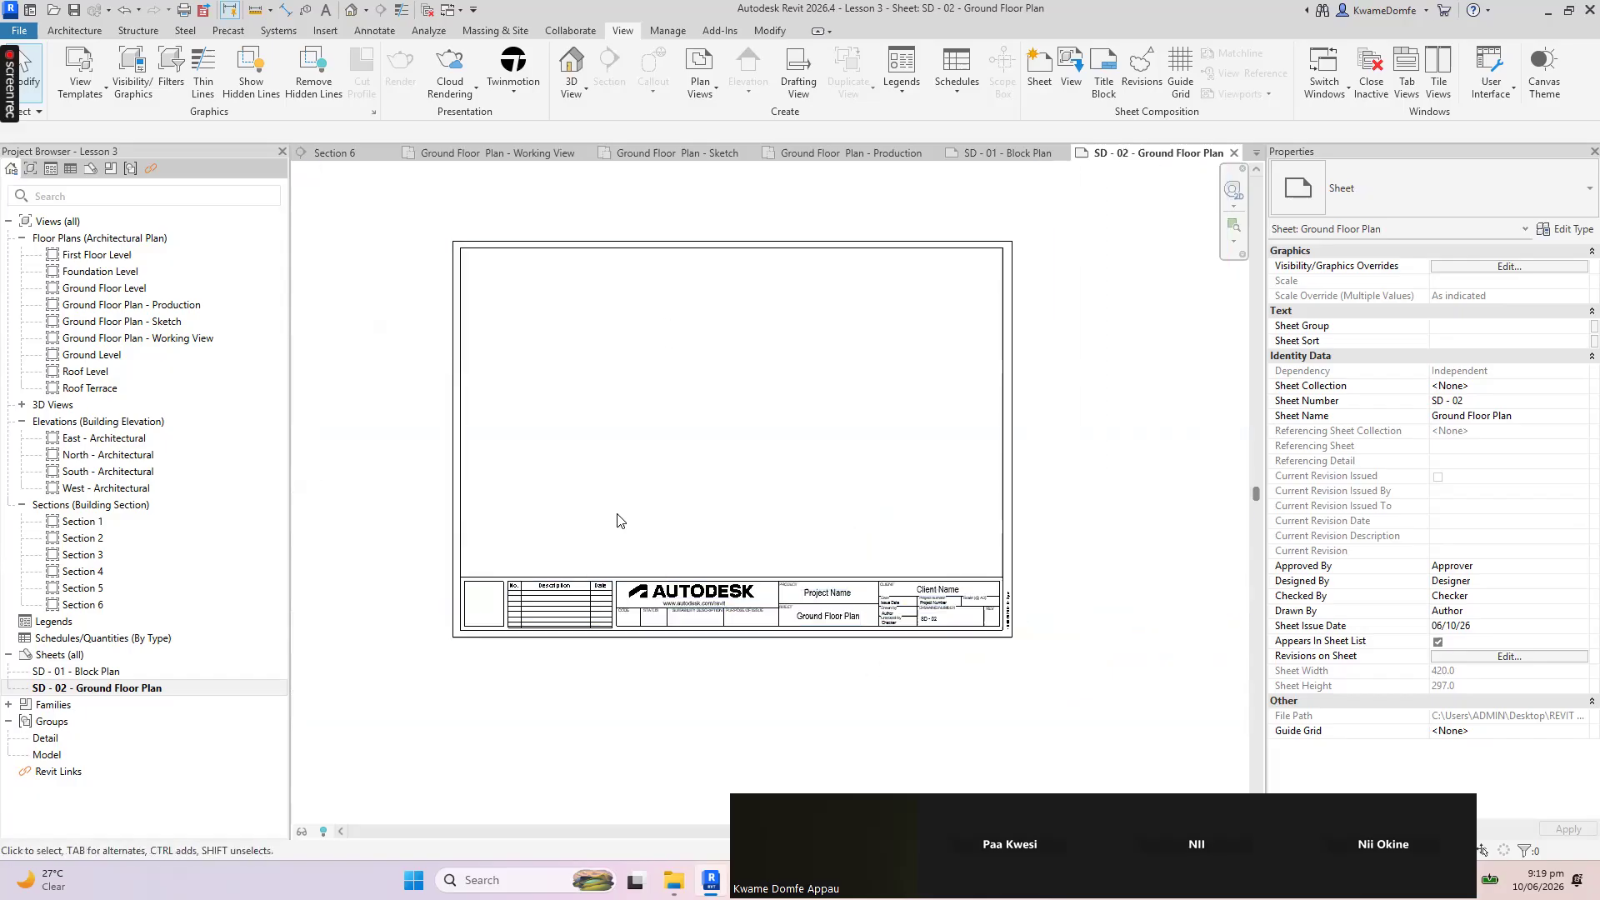
pyautogui.scroll(1, 562, 471)
pyautogui.scroll(1, 426, 297)
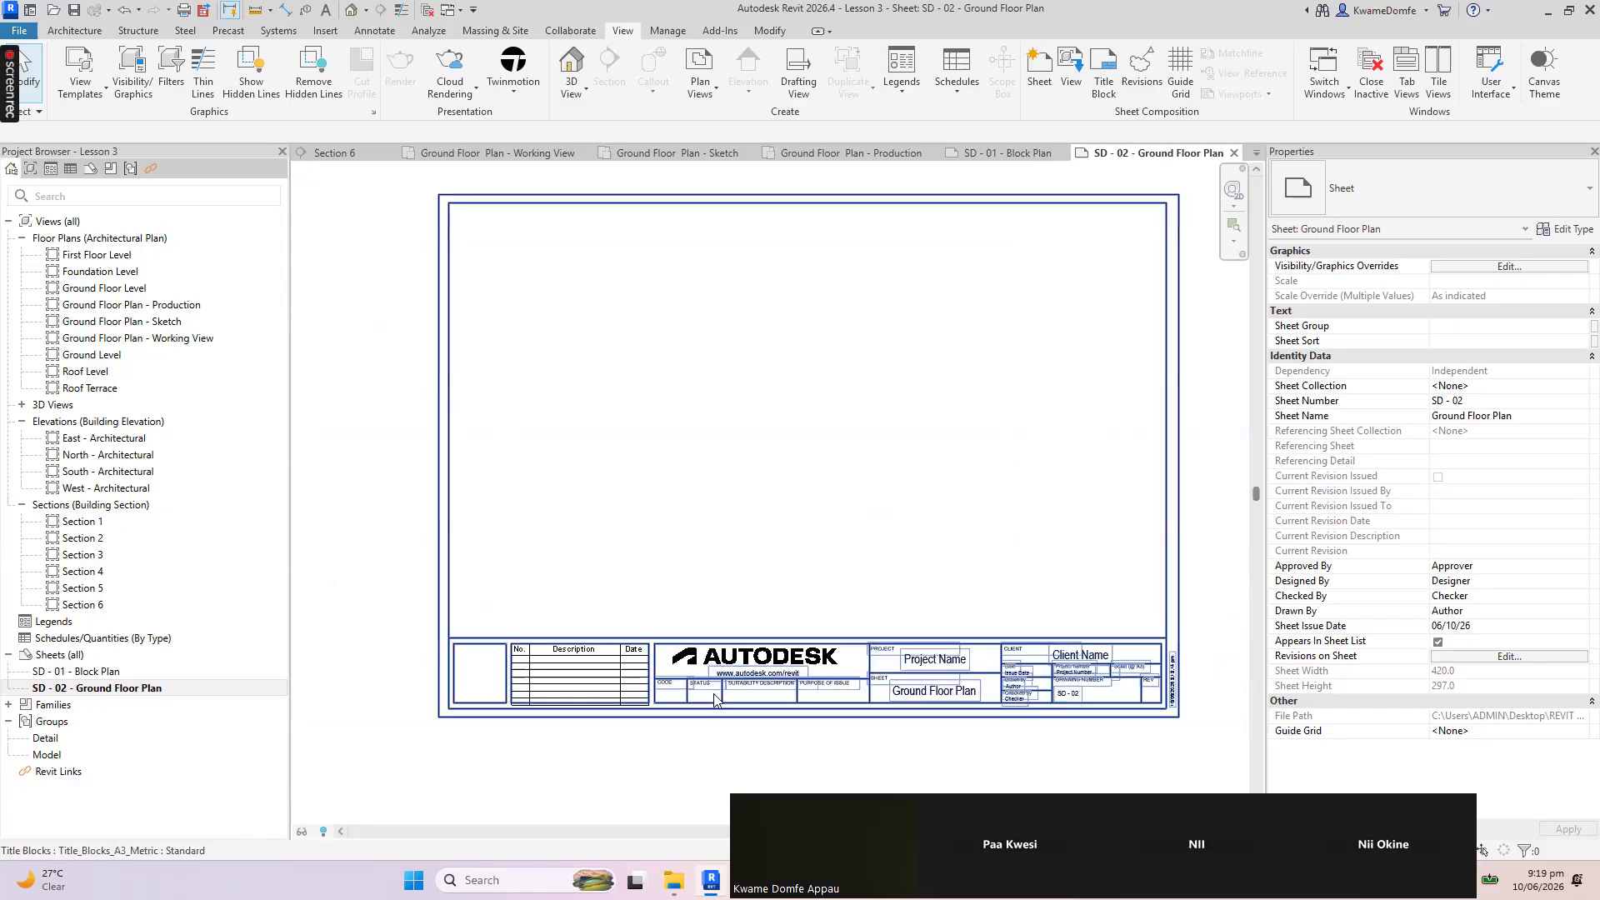
pyautogui.scroll(1, 1026, 721)
pyautogui.scroll(2, 1000, 702)
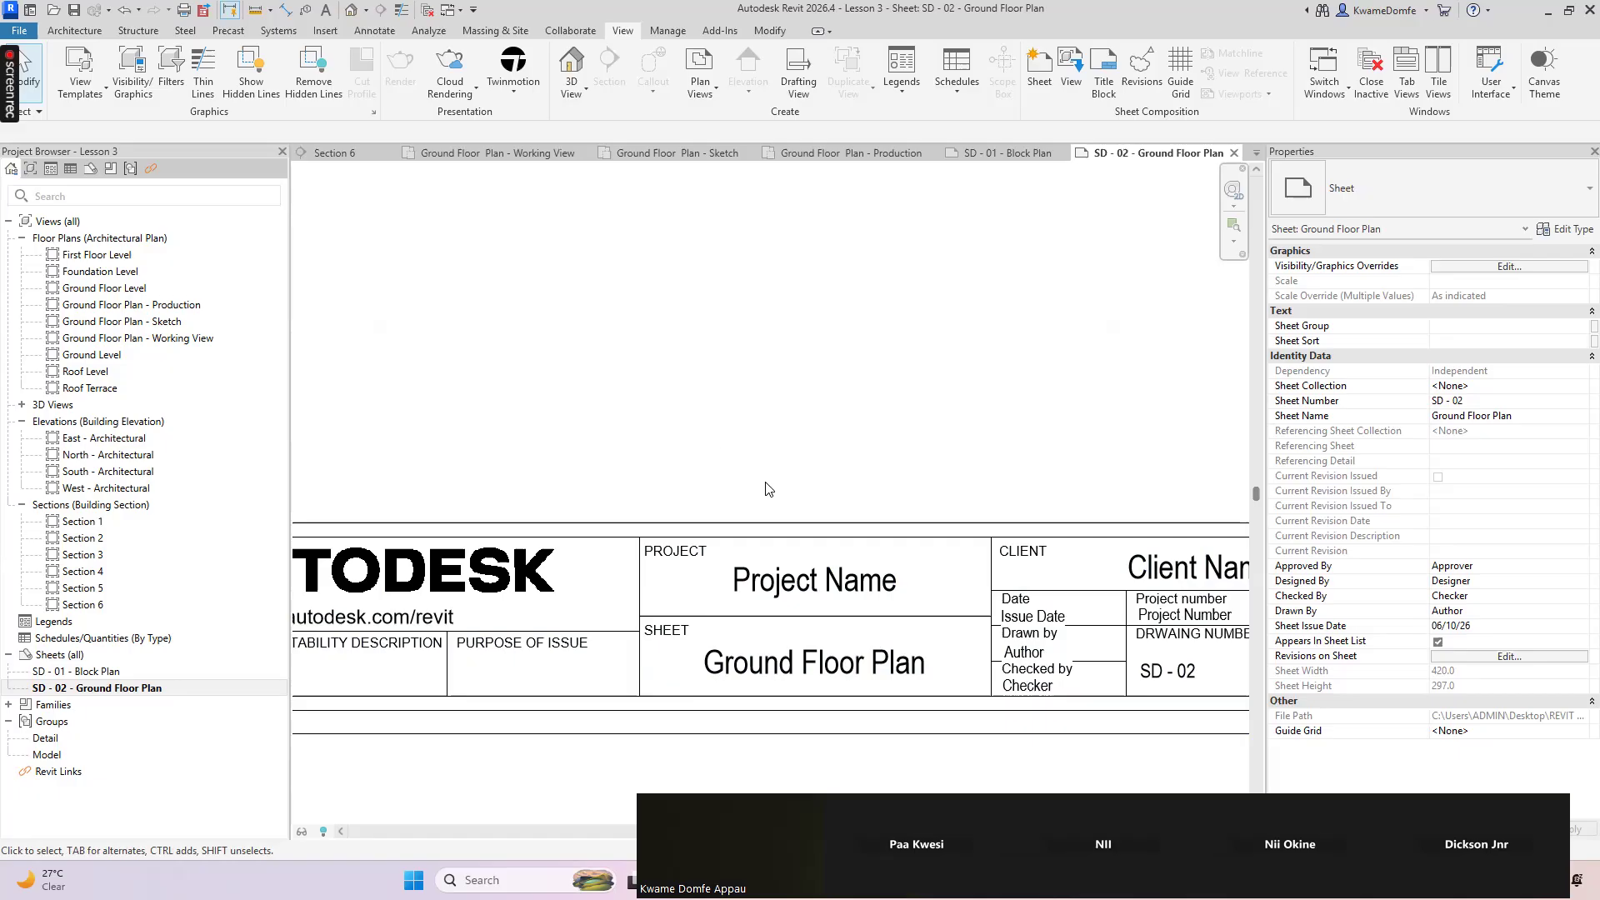
pyautogui.scroll(-3, 773, 583)
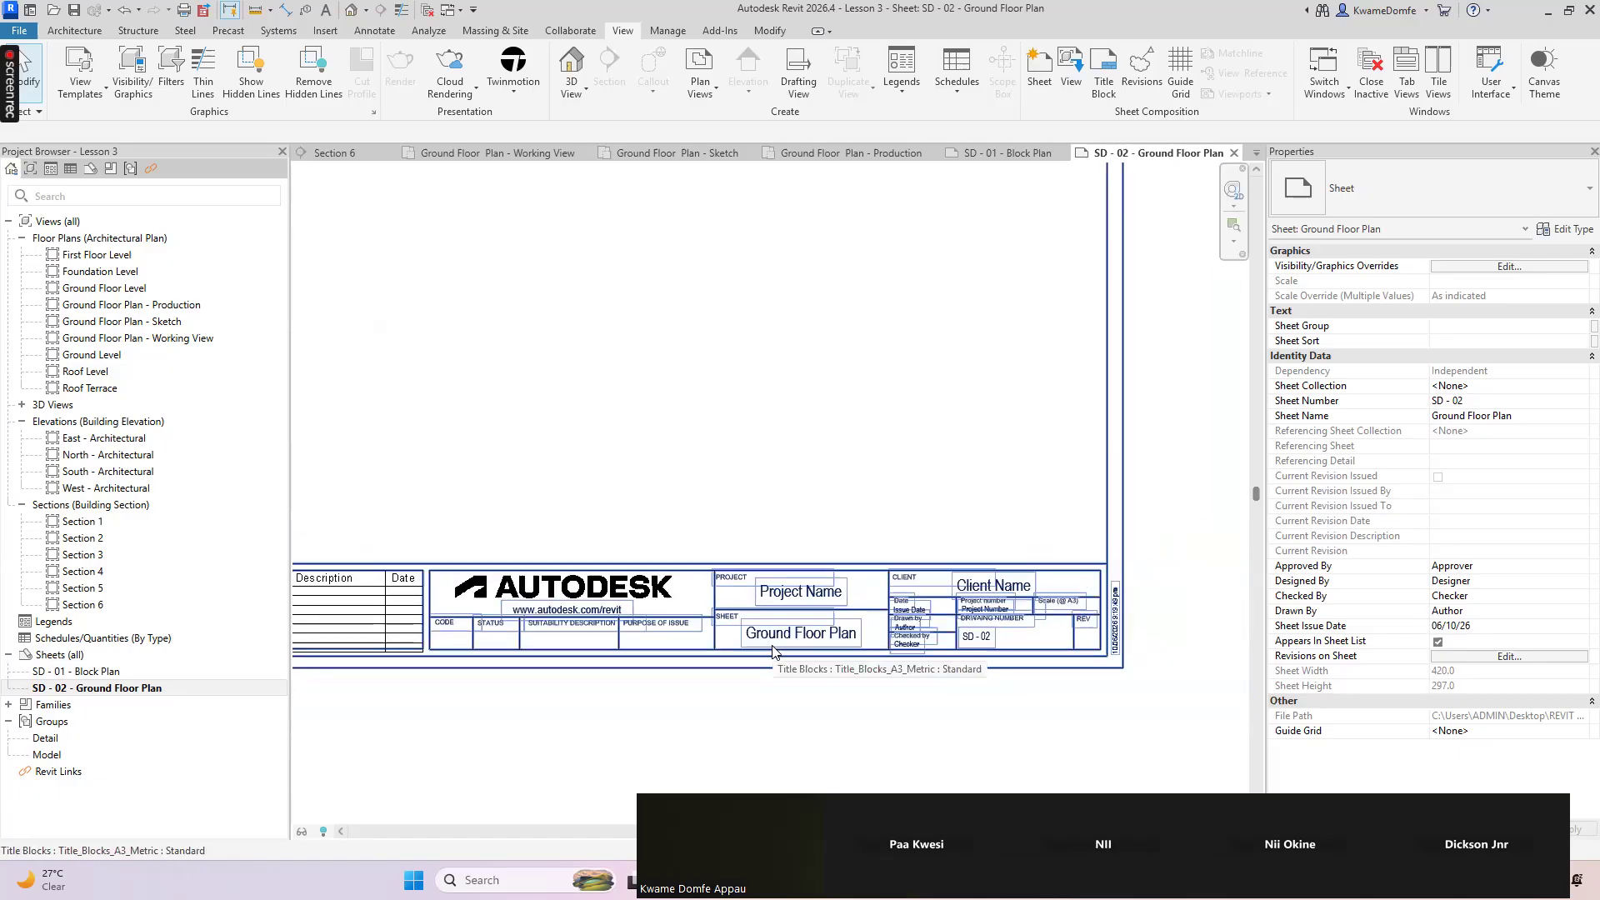
pyautogui.scroll(-2, 840, 643)
pyautogui.scroll(1, 598, 336)
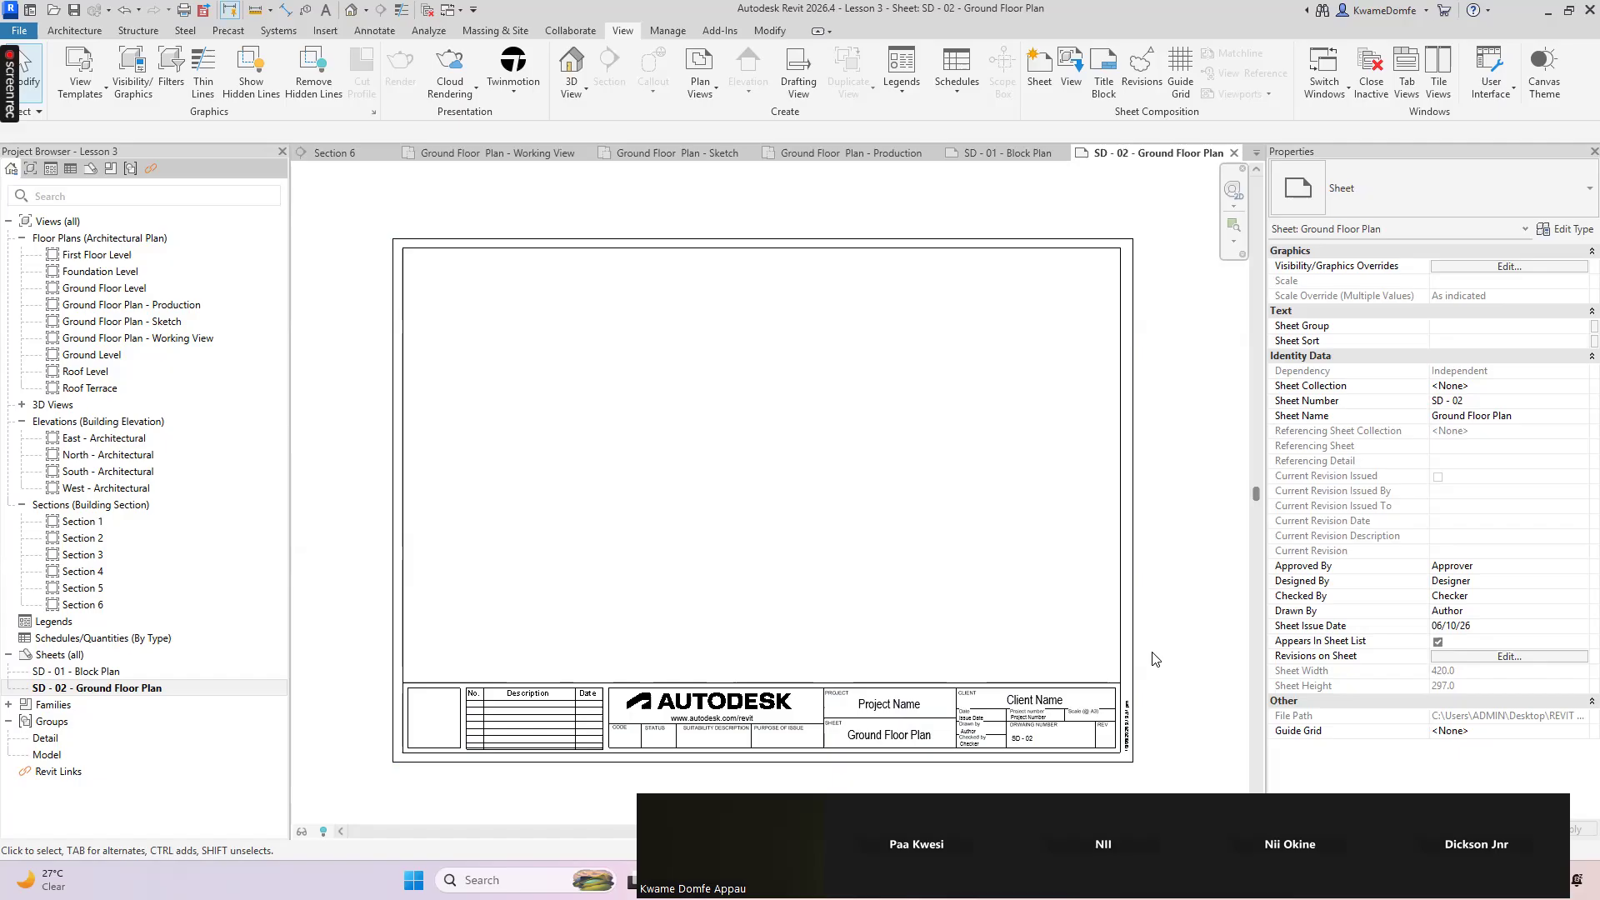
pyautogui.click(1126, 617)
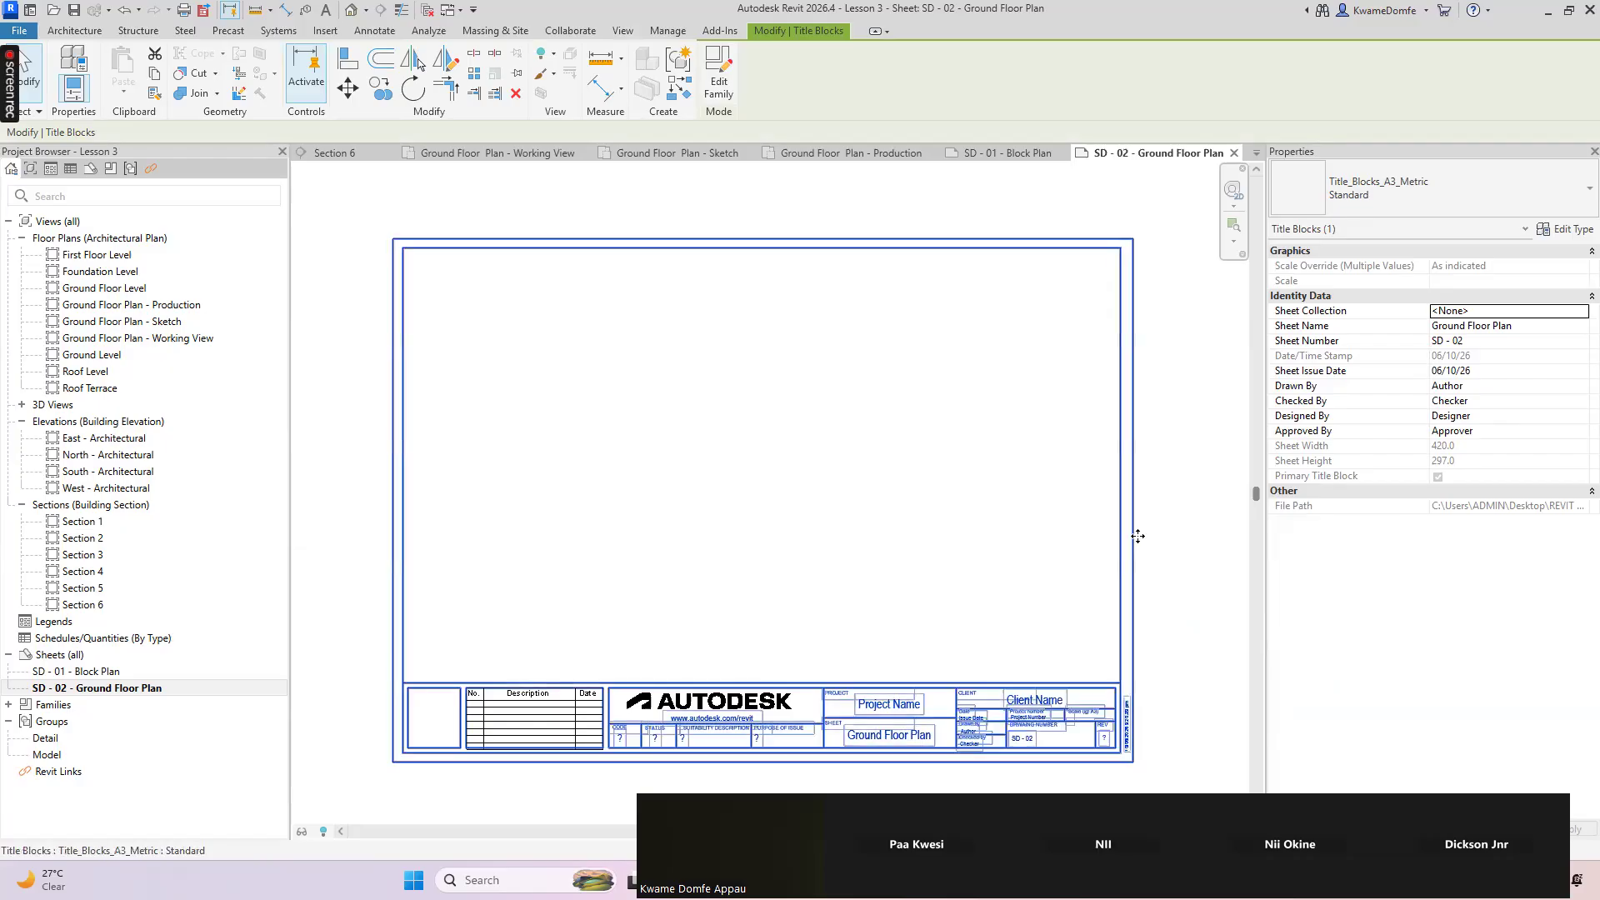
pyautogui.click(889, 606)
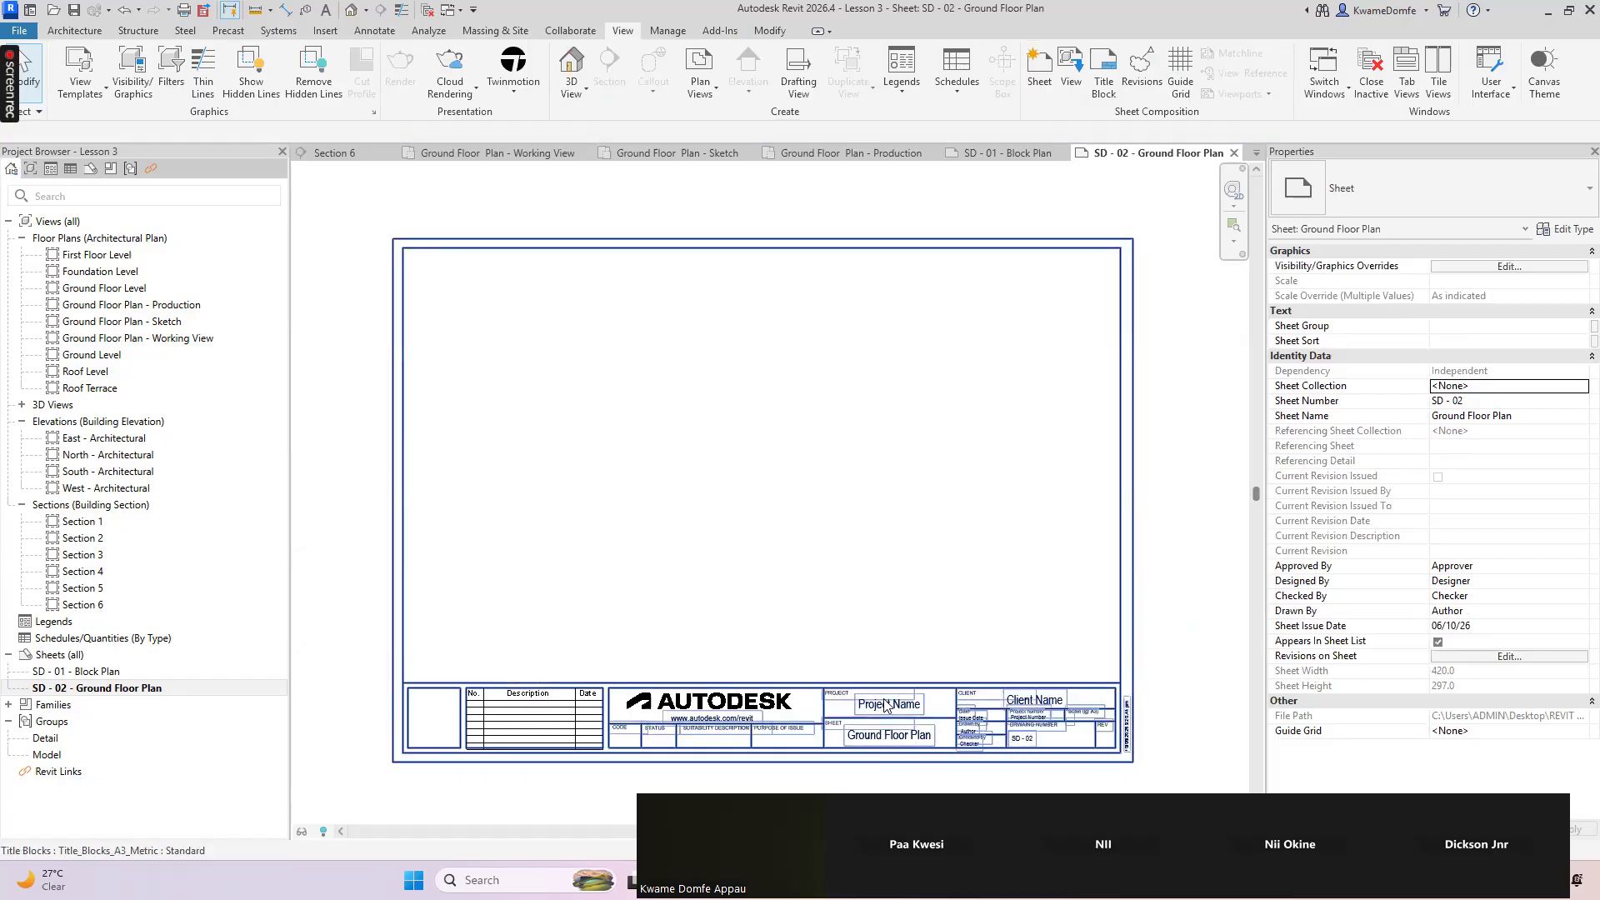
# Place the Ground Floor Plan - Sketch view on sheet SD - 02 and nudge its viewport slightly right and up, clear of the titleblock
pyautogui.click(117, 323)
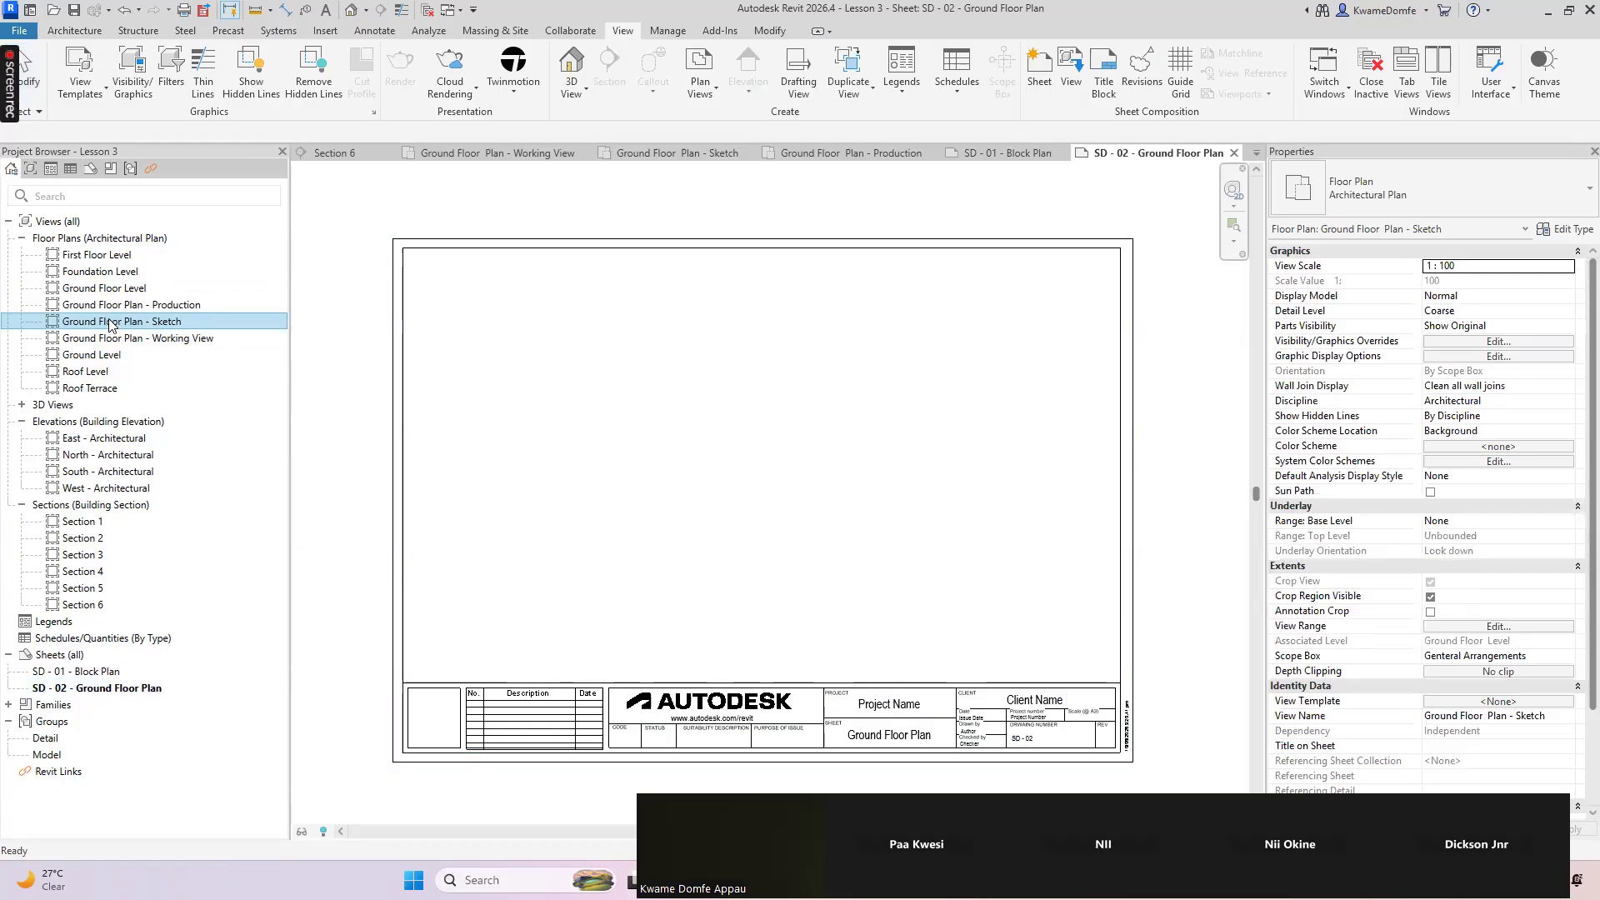
pyautogui.click(752, 465)
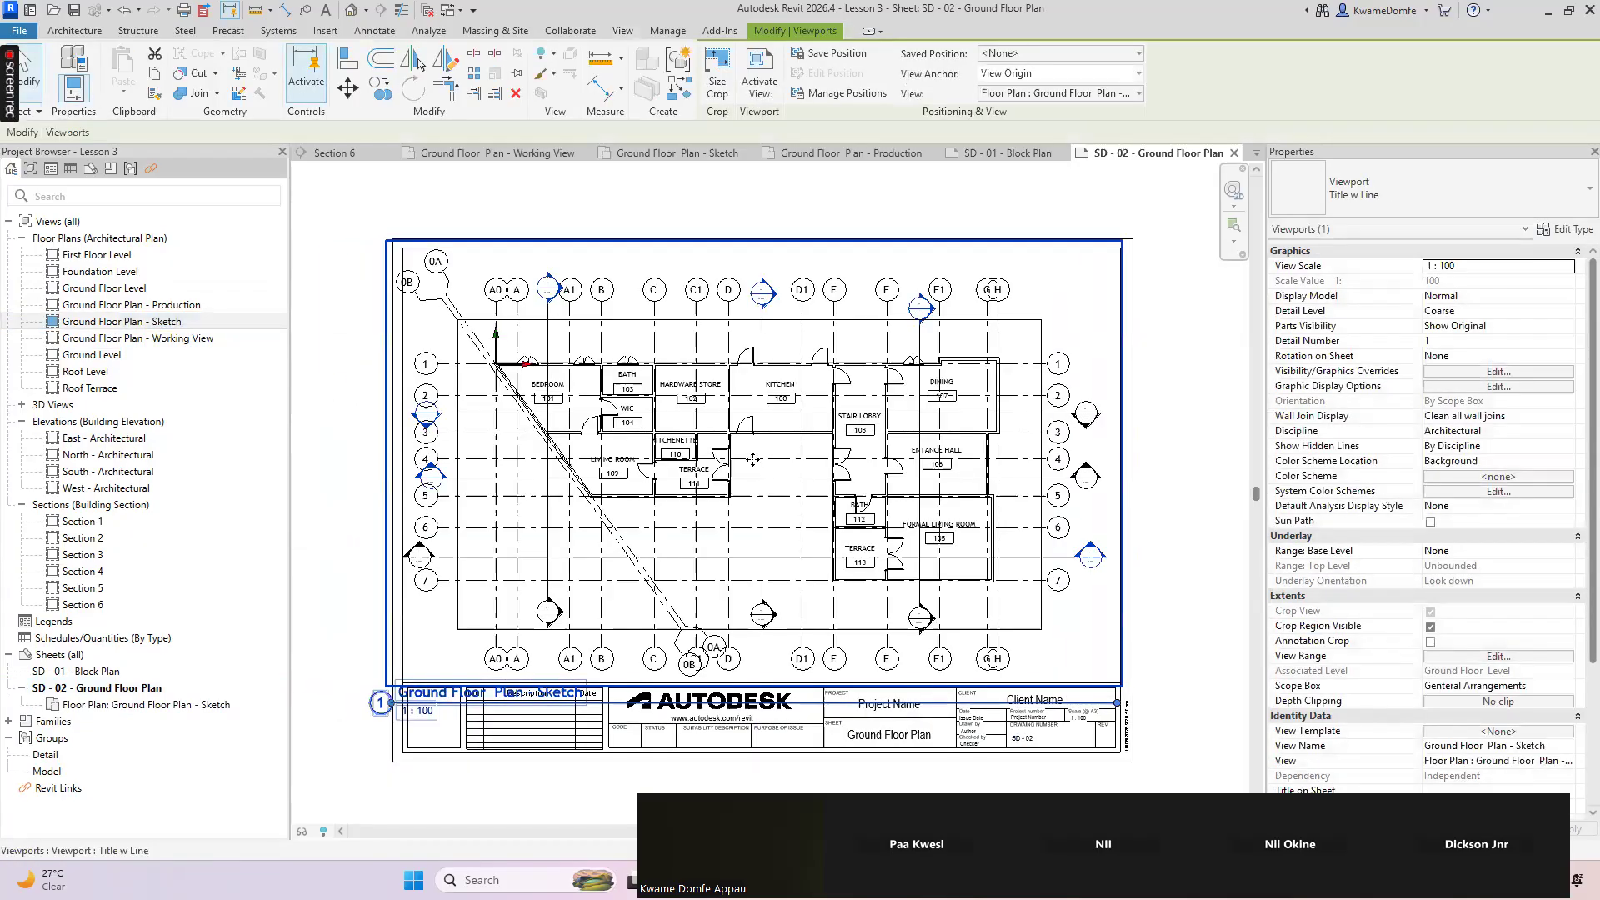
pyautogui.press('Right')
pyautogui.press('Right')
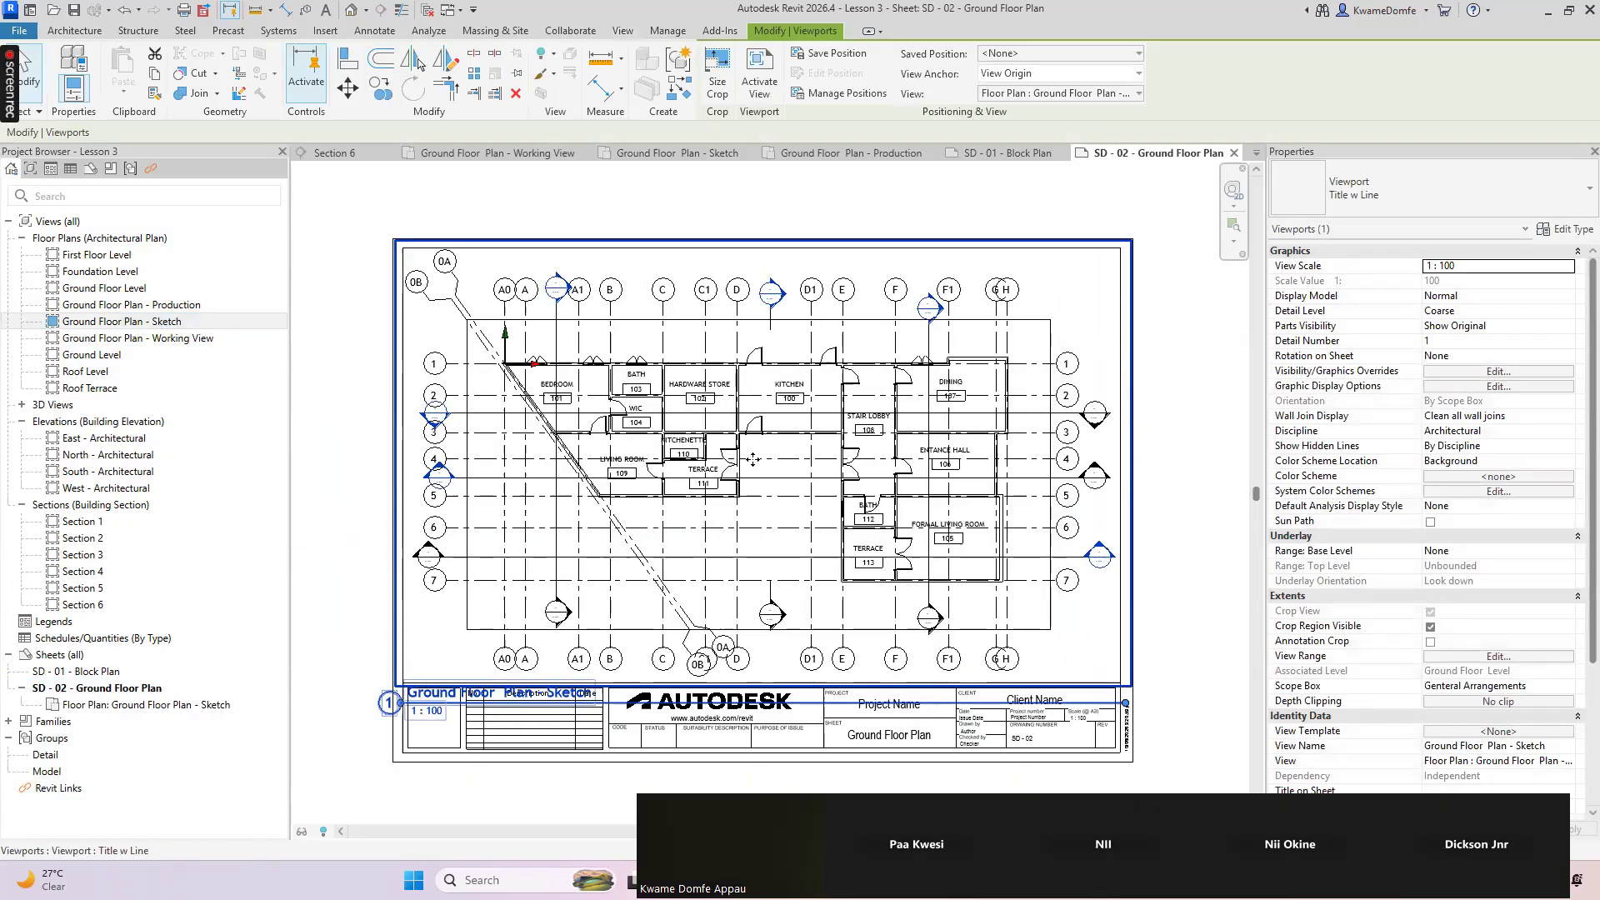
pyautogui.press('Up')
pyautogui.press('Up')
pyautogui.press('Up')
pyautogui.press('Up')
pyautogui.press('Up')
pyautogui.press('Up')
pyautogui.press('Up')
pyautogui.press('Up')
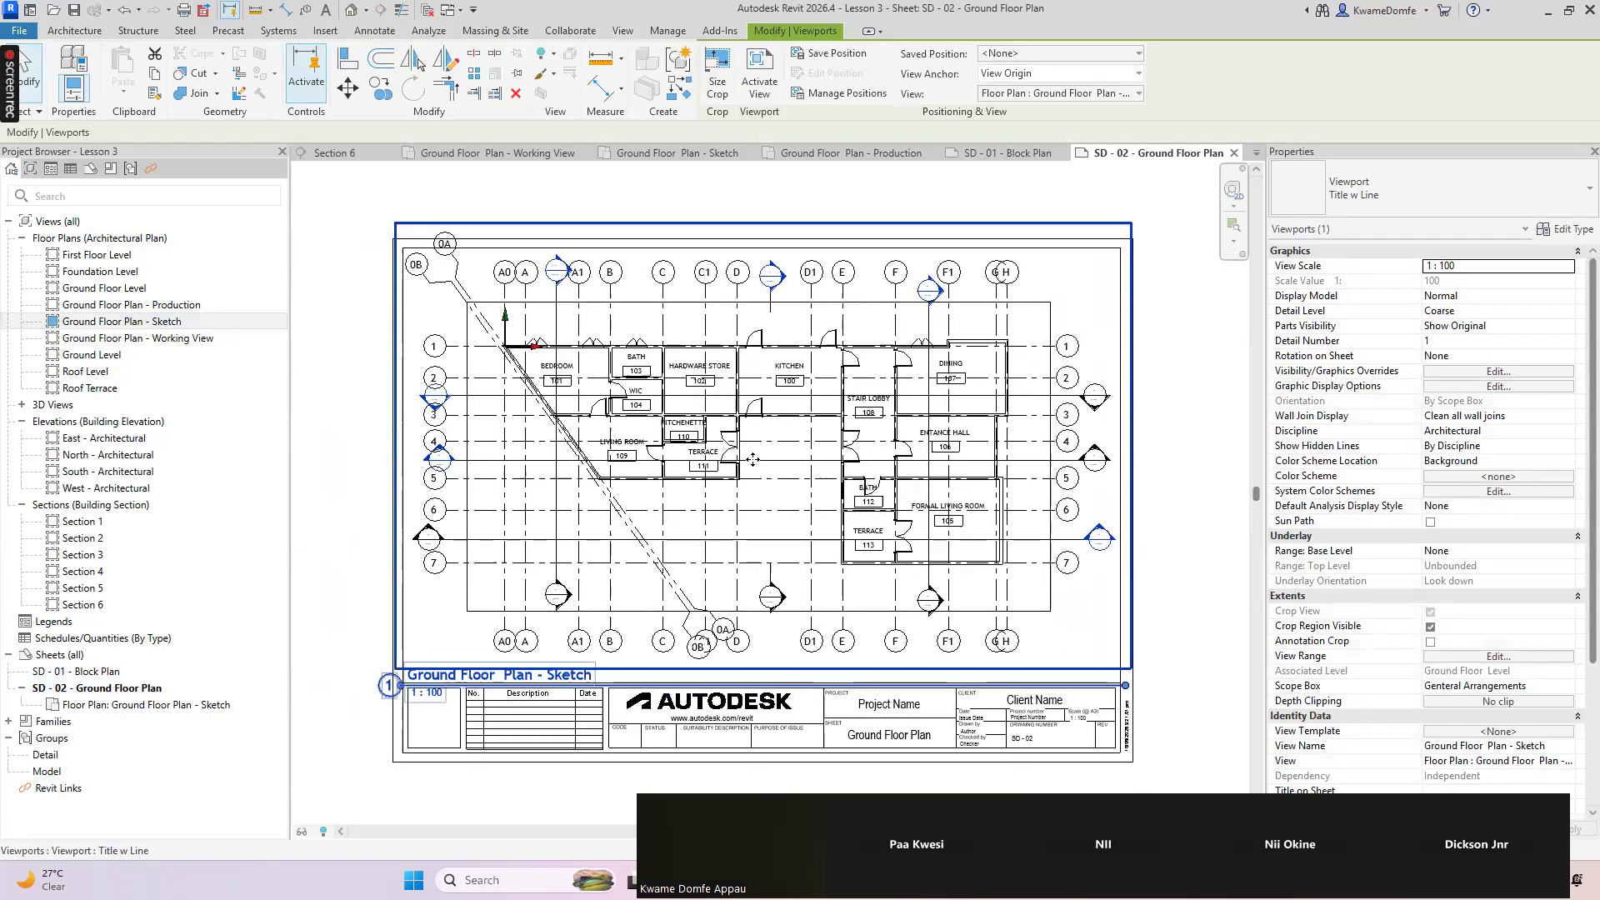
# Nudge the Ground Floor Plan - Sketch viewport further up the sheet so its title clears the titleblock
pyautogui.press('Up')
pyautogui.press('Up')
pyautogui.press('Up')
pyautogui.press('Up')
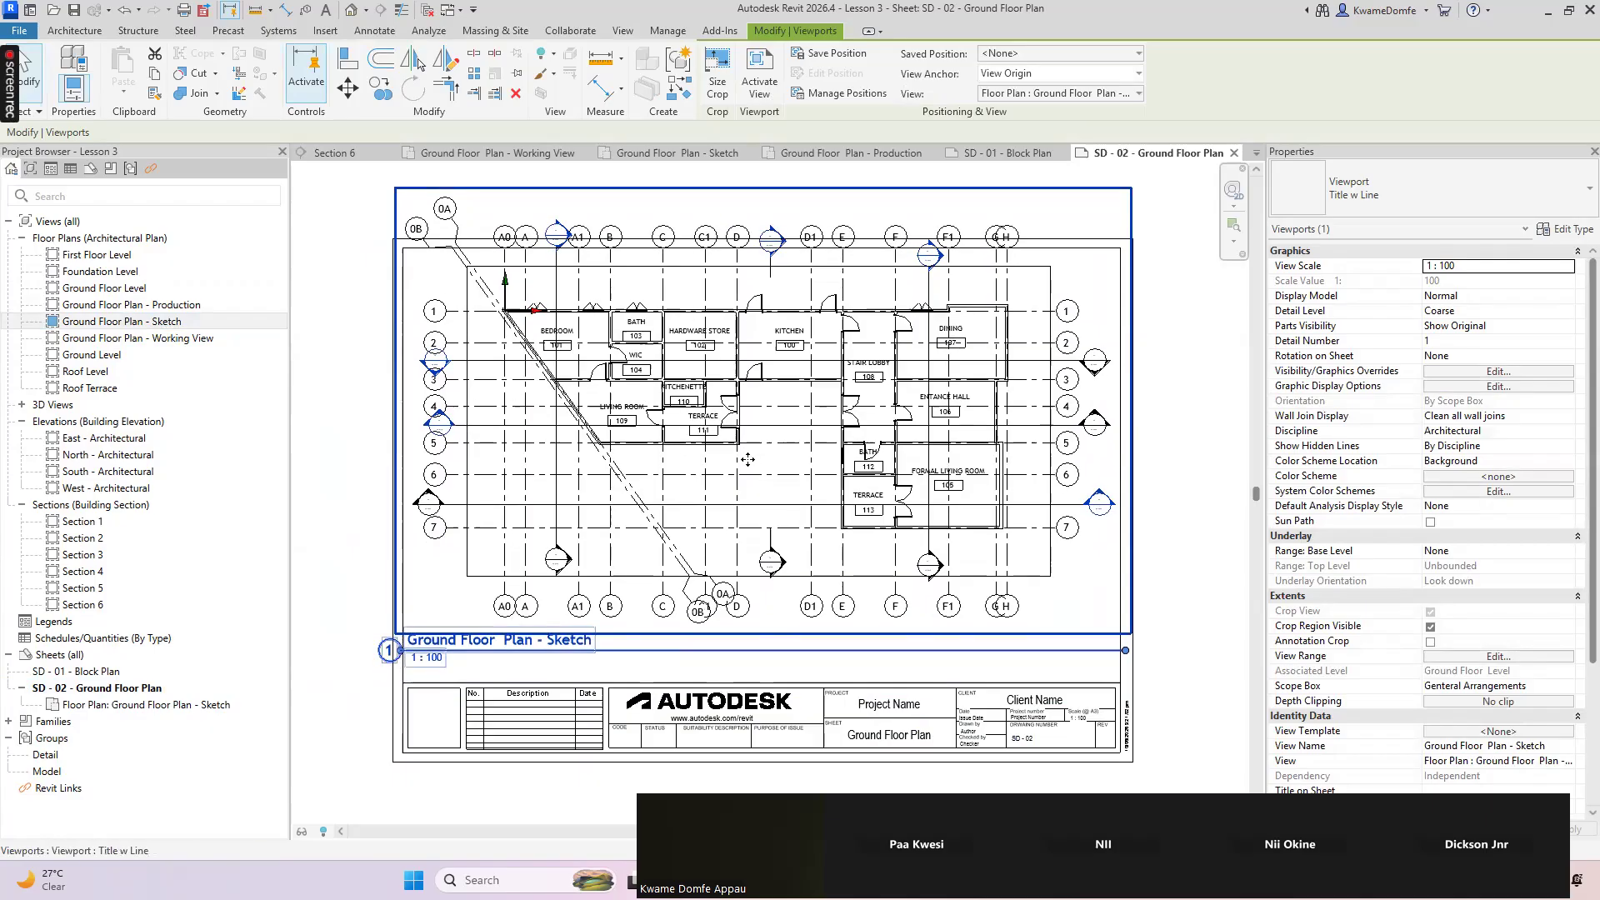
# Shift the viewport's title to the right beneath the plan and shorten its title line to about the length of the text
pyautogui.click(339, 671)
pyautogui.click(414, 652)
pyautogui.moveTo(415, 652); pyautogui.dragTo(525, 650)
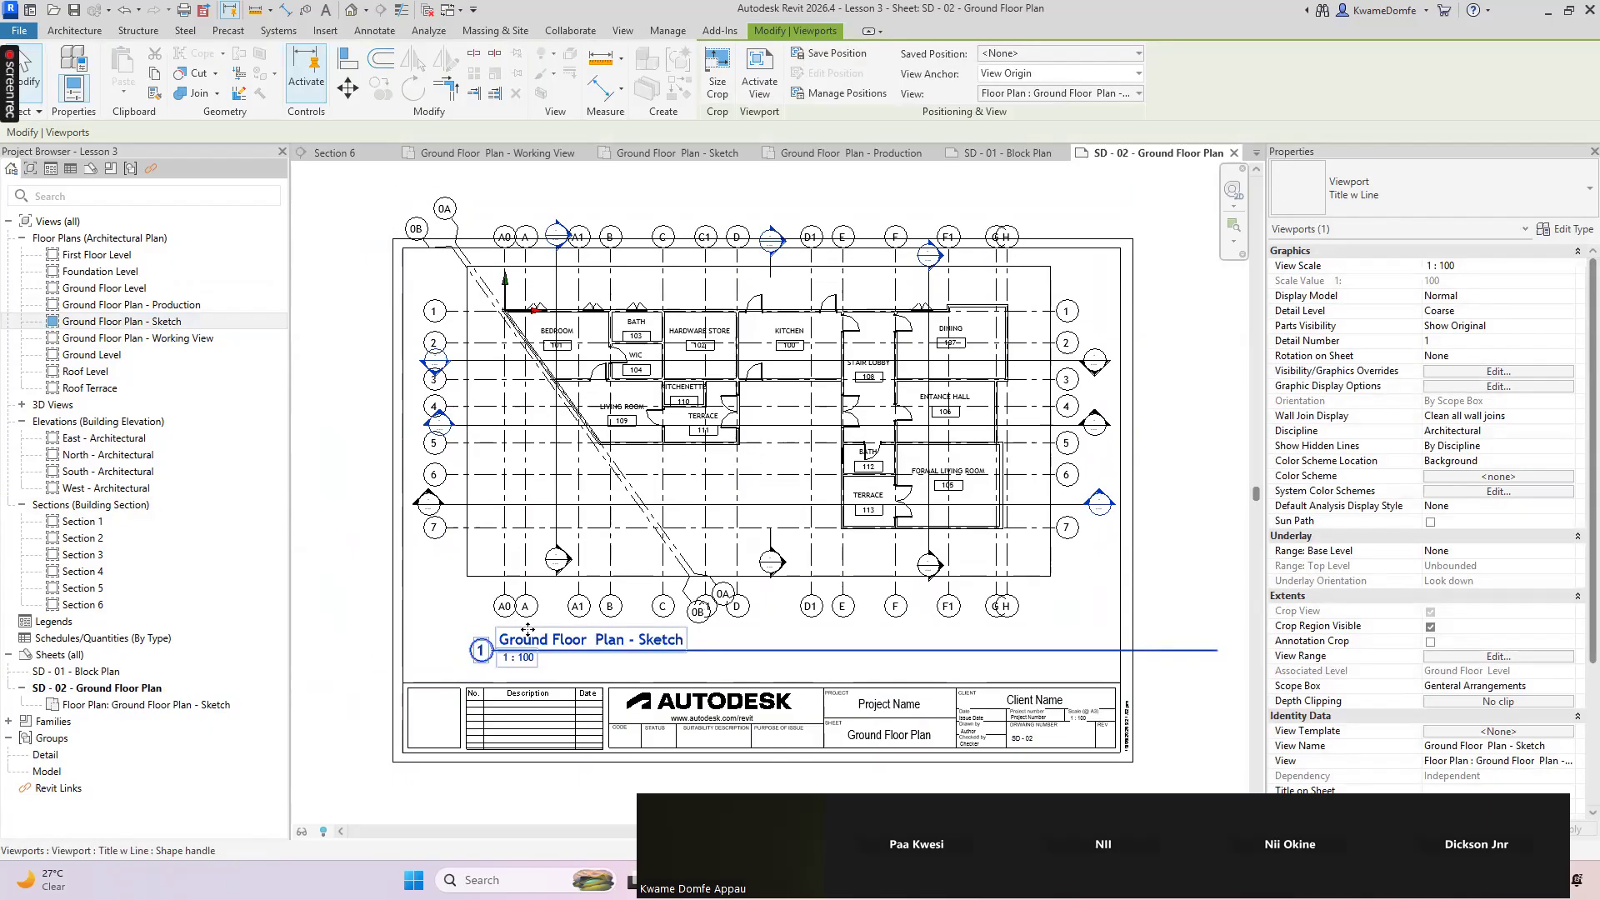
pyautogui.moveTo(1217, 651); pyautogui.dragTo(702, 651)
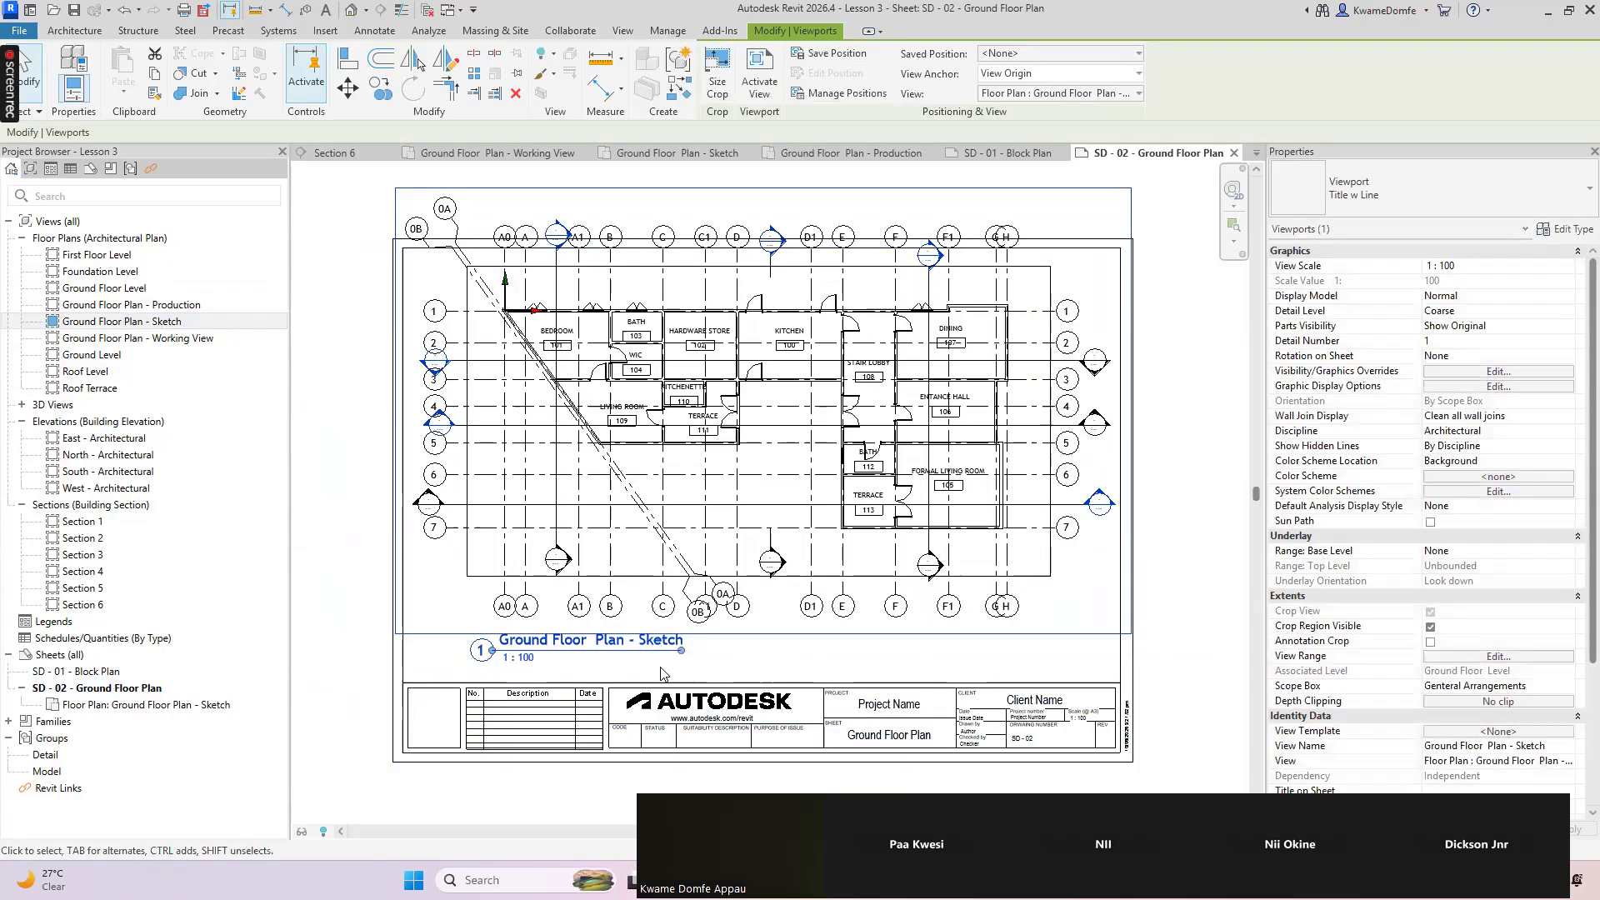
# Examine the viewport's title line and the plan's overall fit on sheet SD - 02
pyautogui.scroll(3, 700, 663)
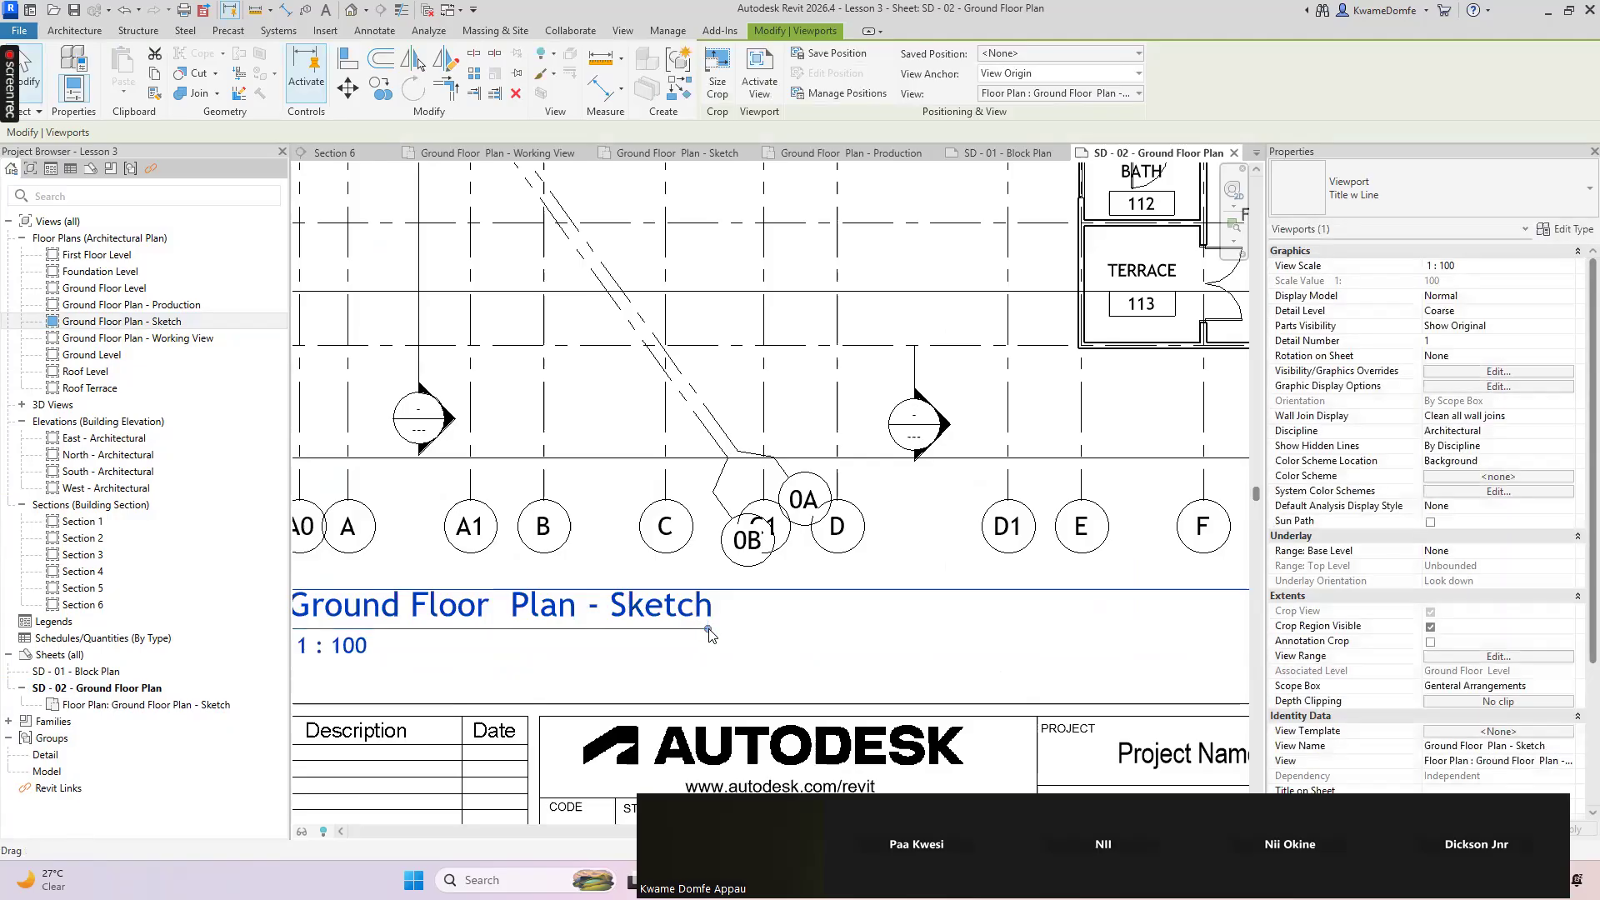
pyautogui.scroll(-3, 707, 629)
pyautogui.scroll(-4, 740, 595)
pyautogui.scroll(4, 636, 640)
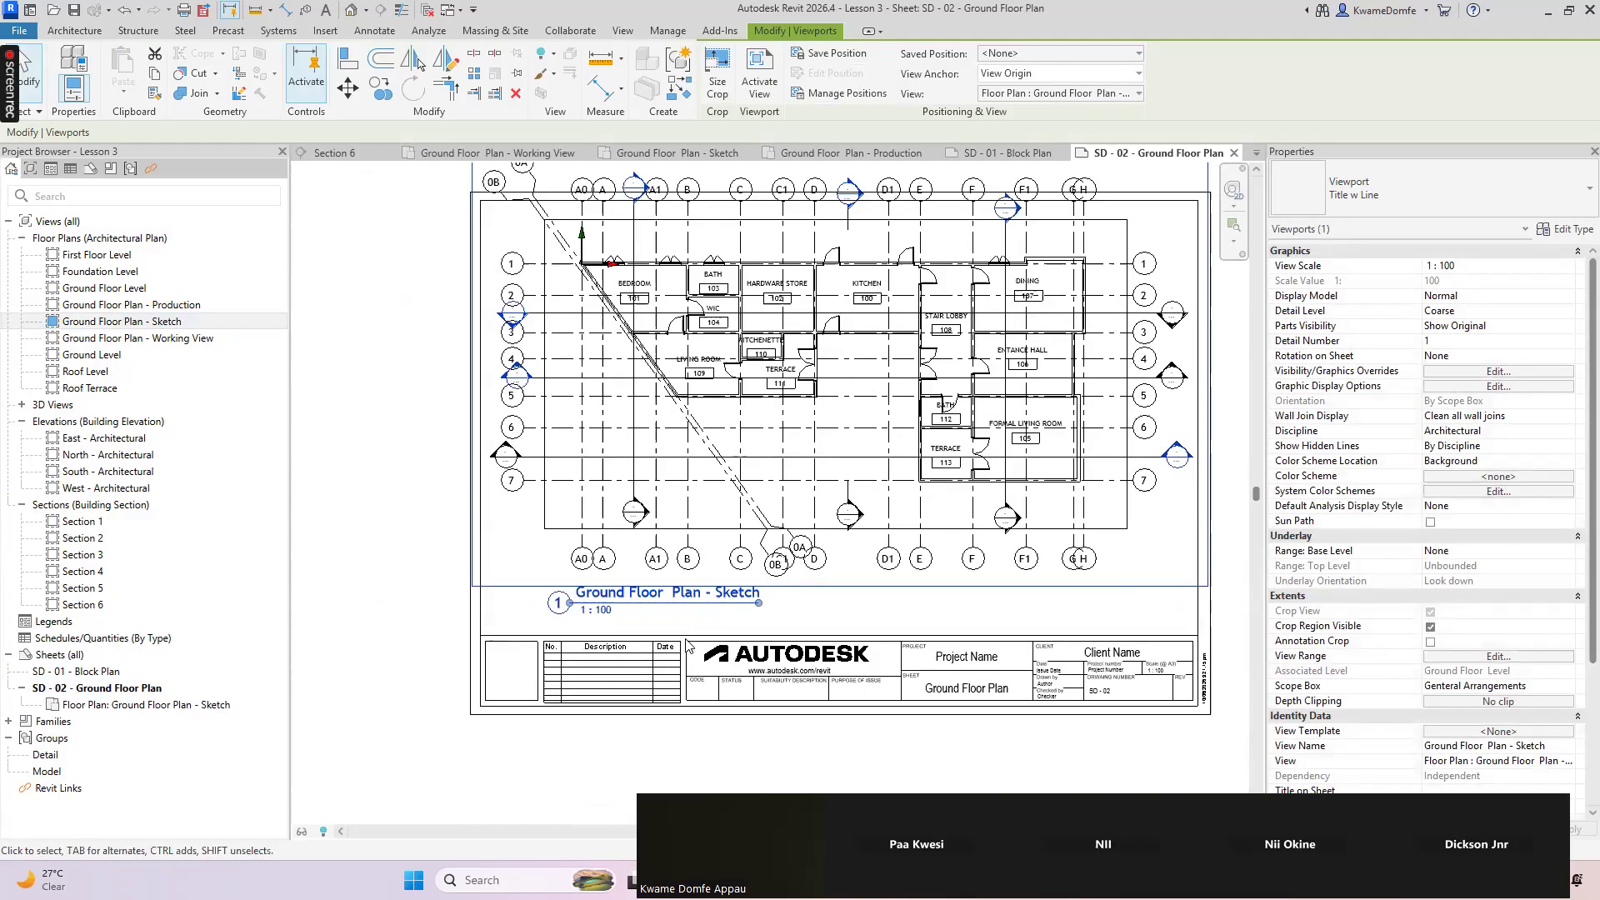
pyautogui.scroll(-4, 658, 623)
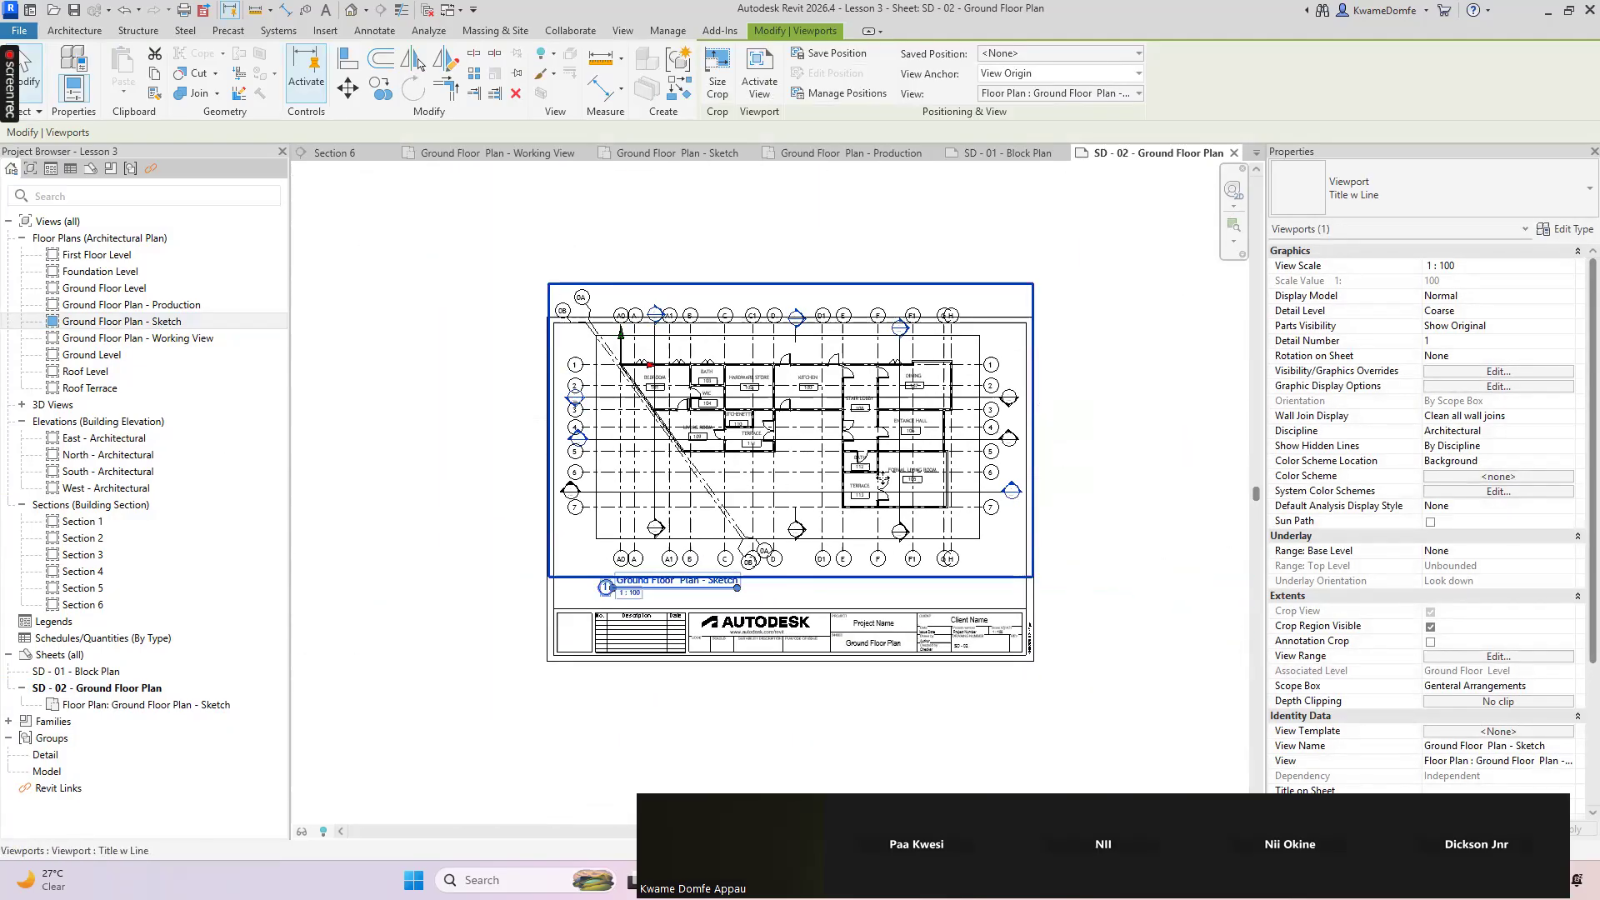
pyautogui.scroll(1, 843, 494)
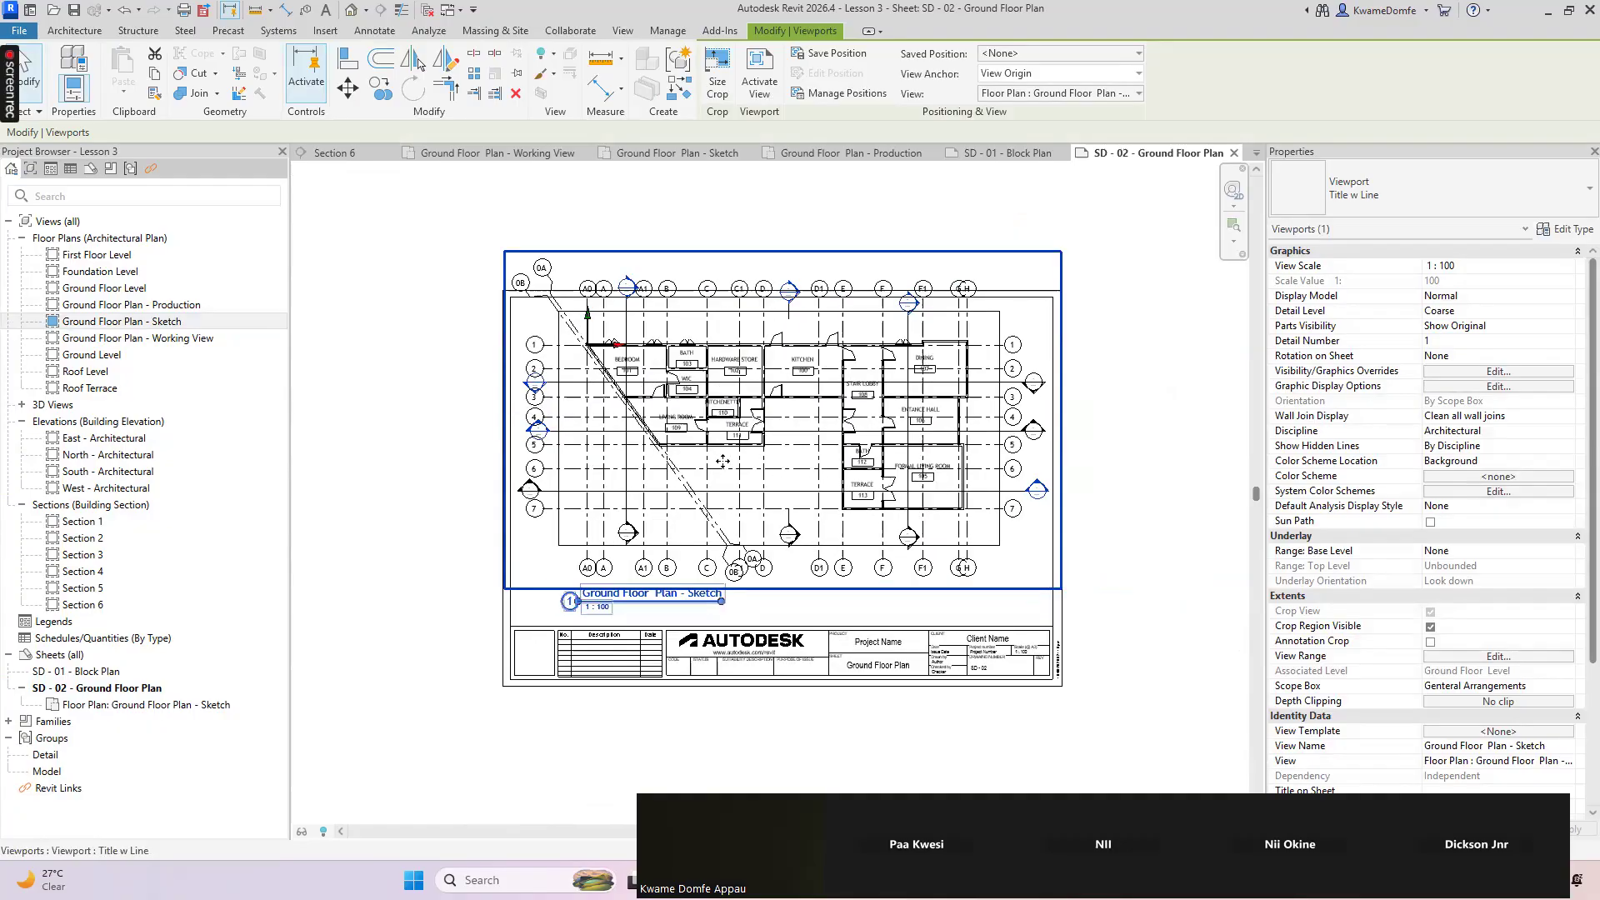
pyautogui.scroll(3, 660, 598)
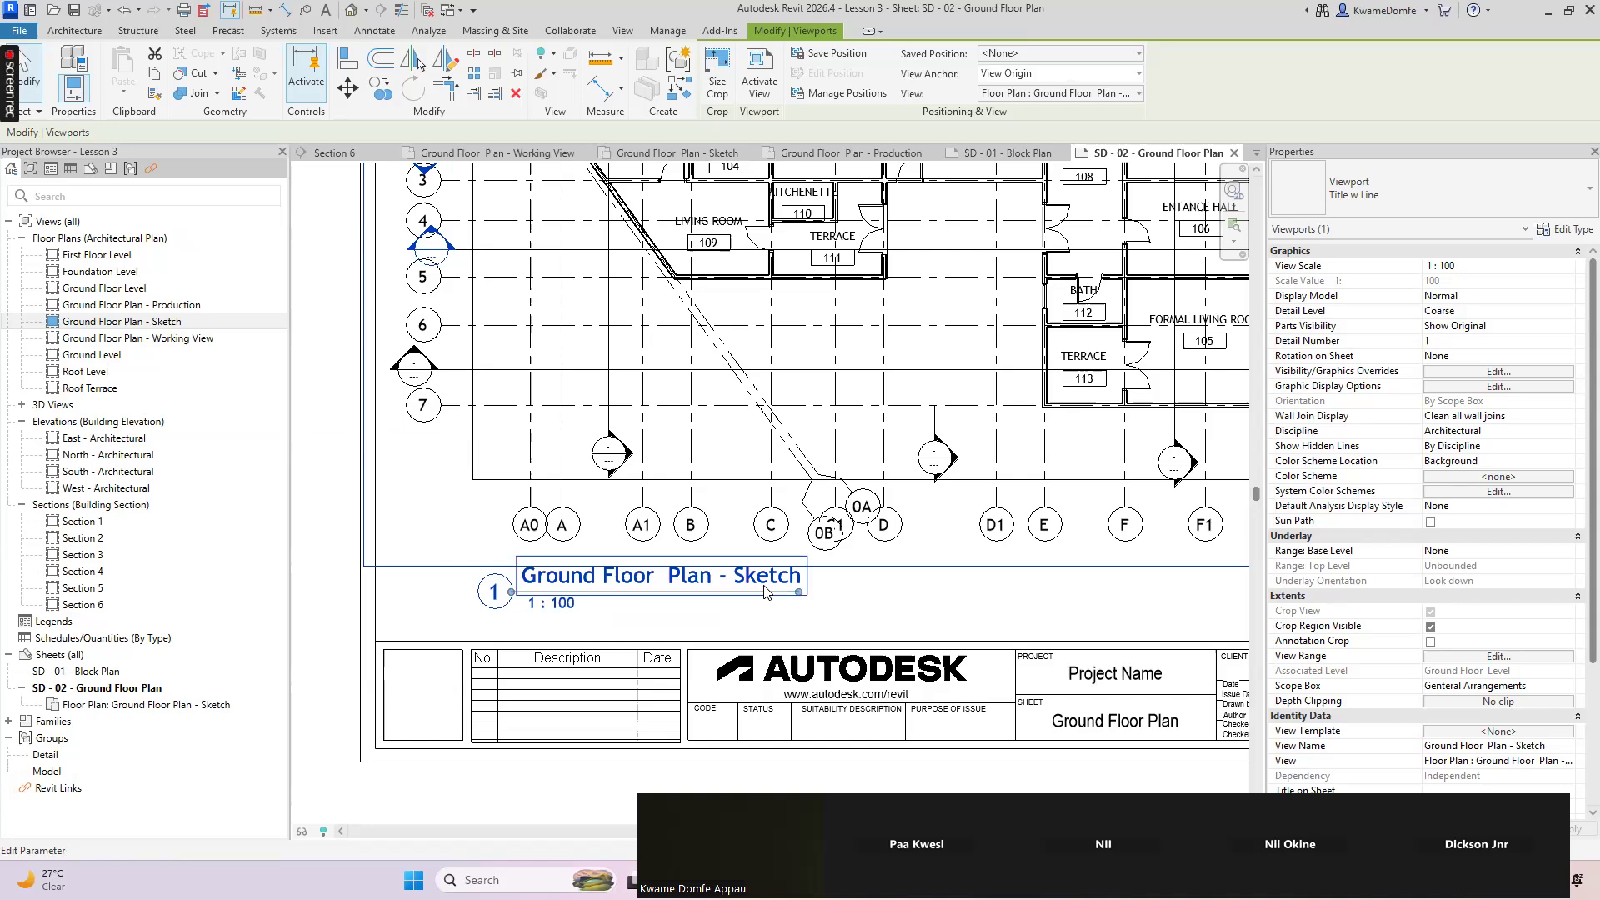
pyautogui.scroll(-3, 690, 586)
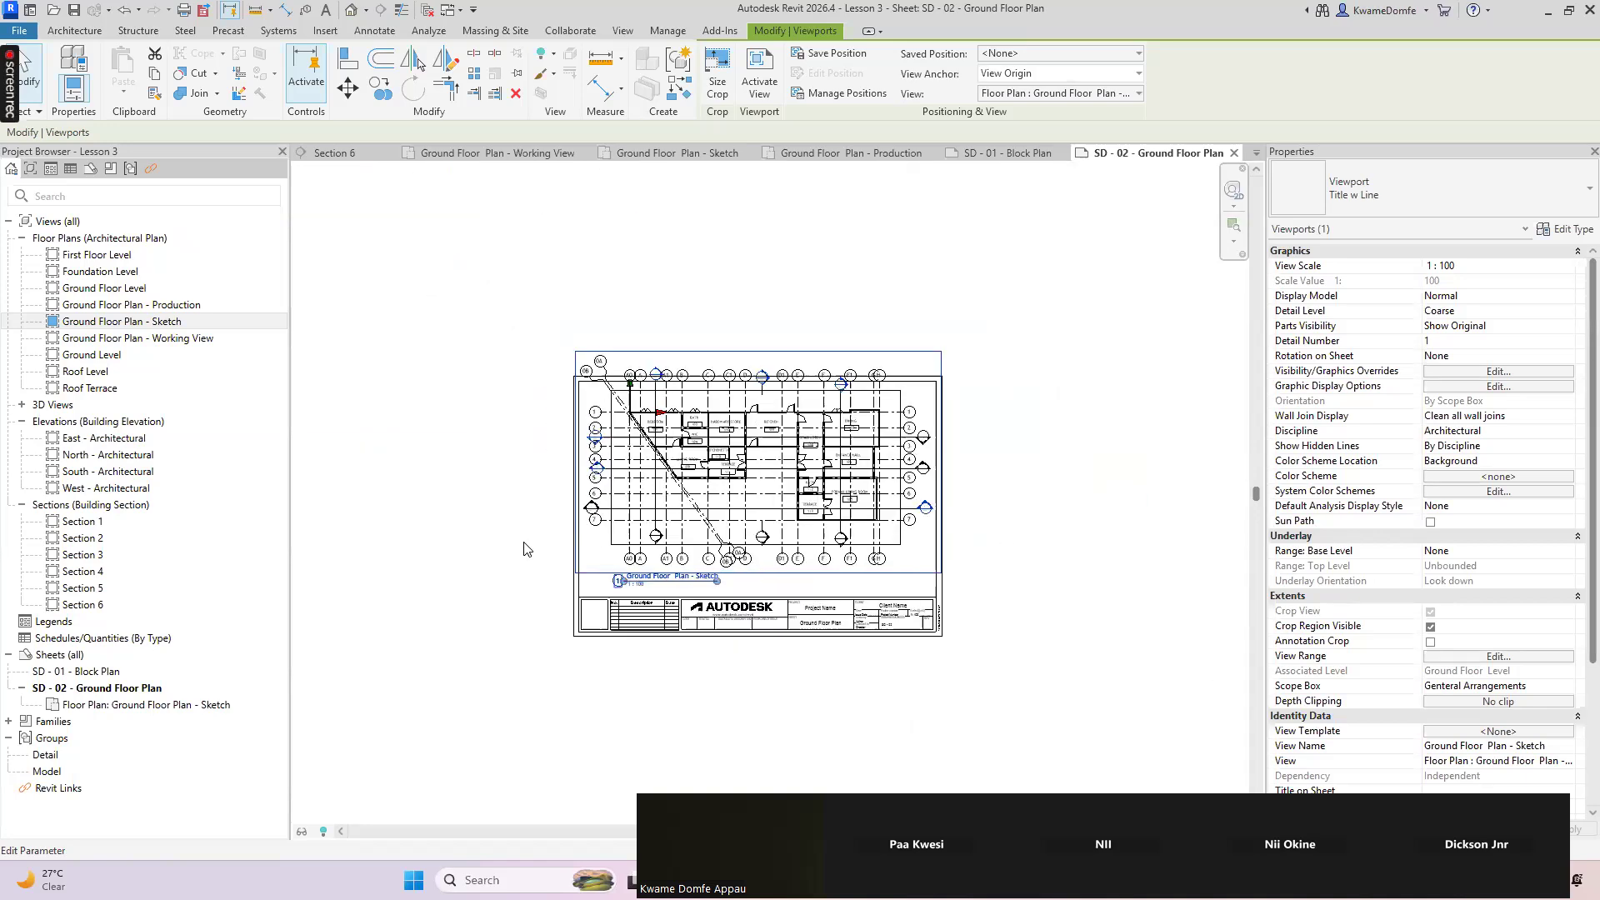
pyautogui.press('Escape')
# Rename sheet SD - 02 to Floor Plan through the sheet name in its titleblock
pyautogui.scroll(3, 850, 608)
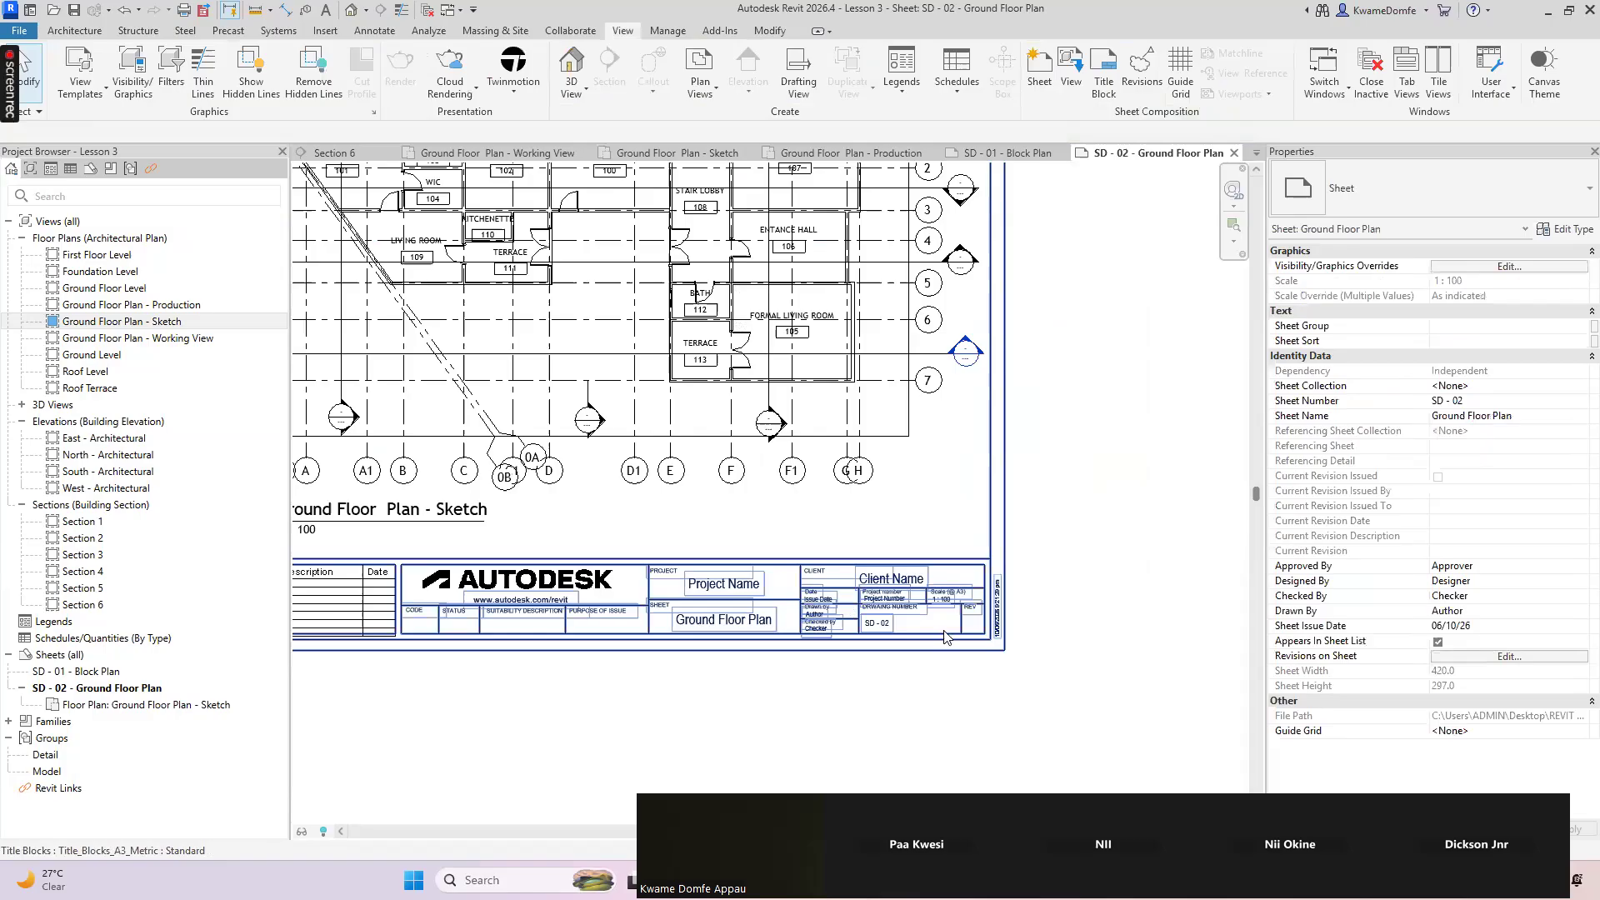
pyautogui.scroll(2, 948, 631)
pyautogui.scroll(4, 709, 625)
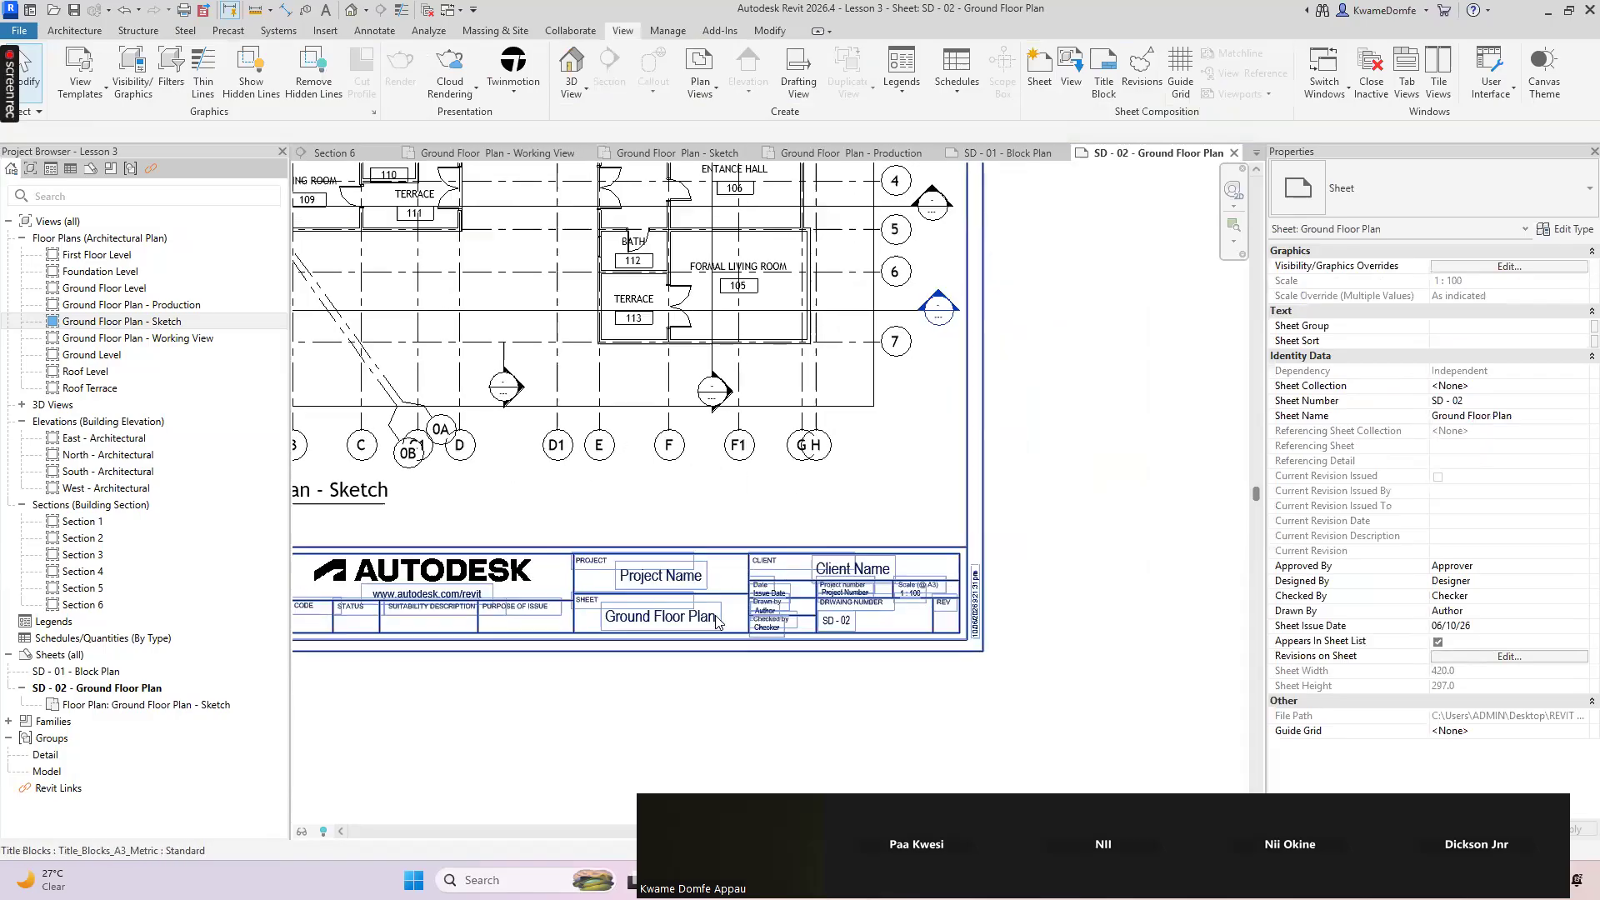
pyautogui.click(760, 611)
pyautogui.click(759, 610)
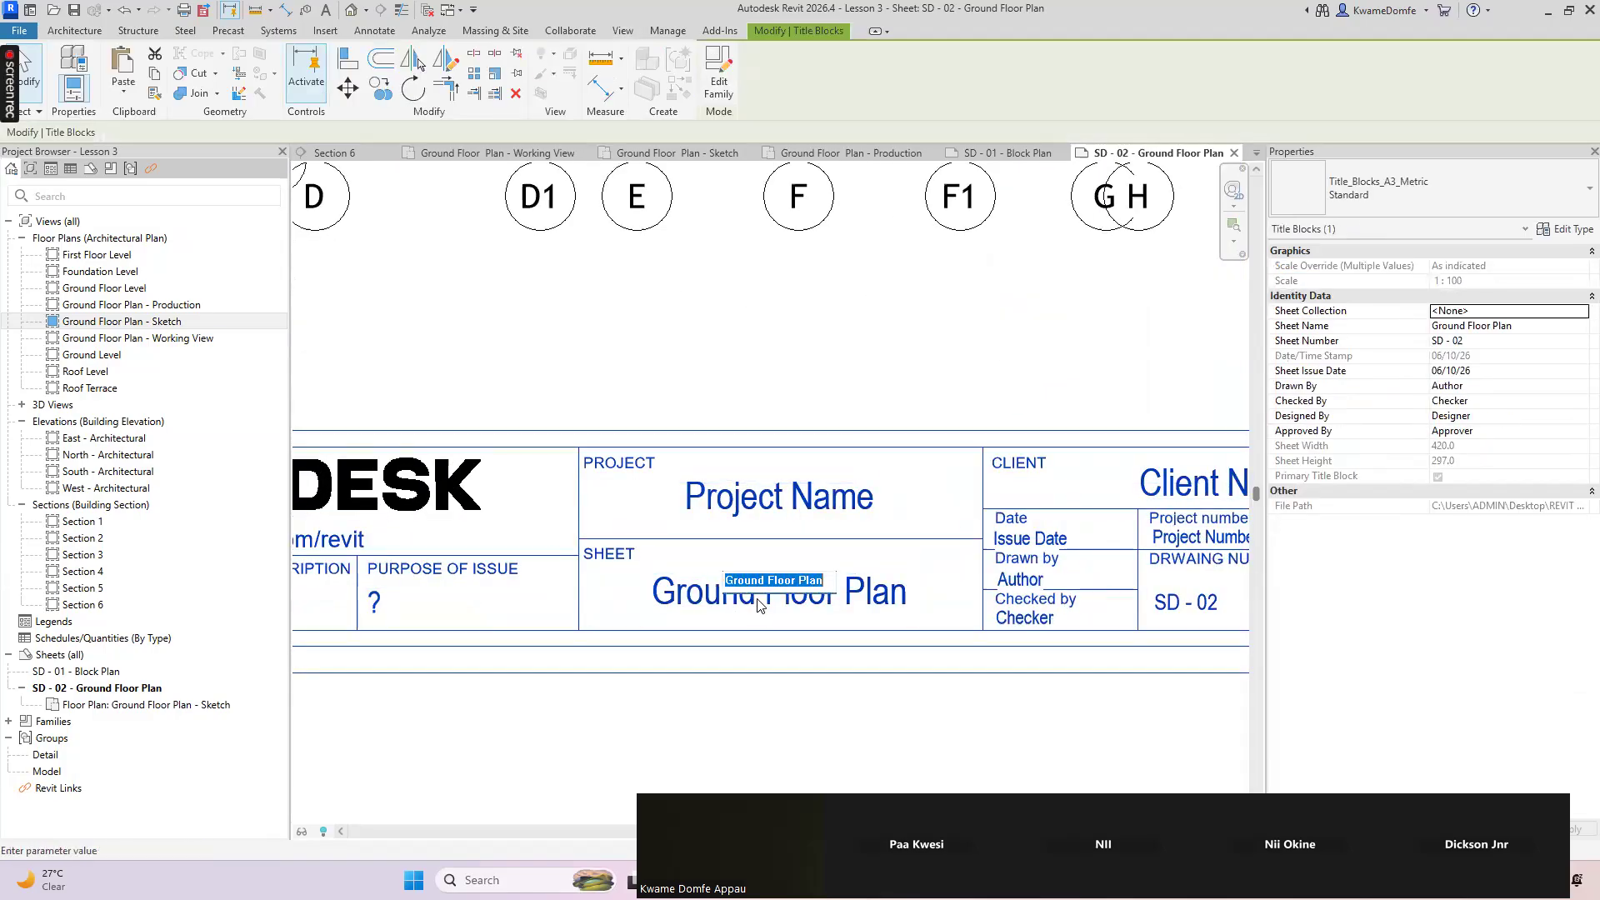
pyautogui.click(766, 581)
pyautogui.press('BackSpace')
pyautogui.press('BackSpace')
pyautogui.press('BackSpace')
pyautogui.press('BackSpace')
pyautogui.press('BackSpace')
pyautogui.press('BackSpace')
pyautogui.press('BackSpace')
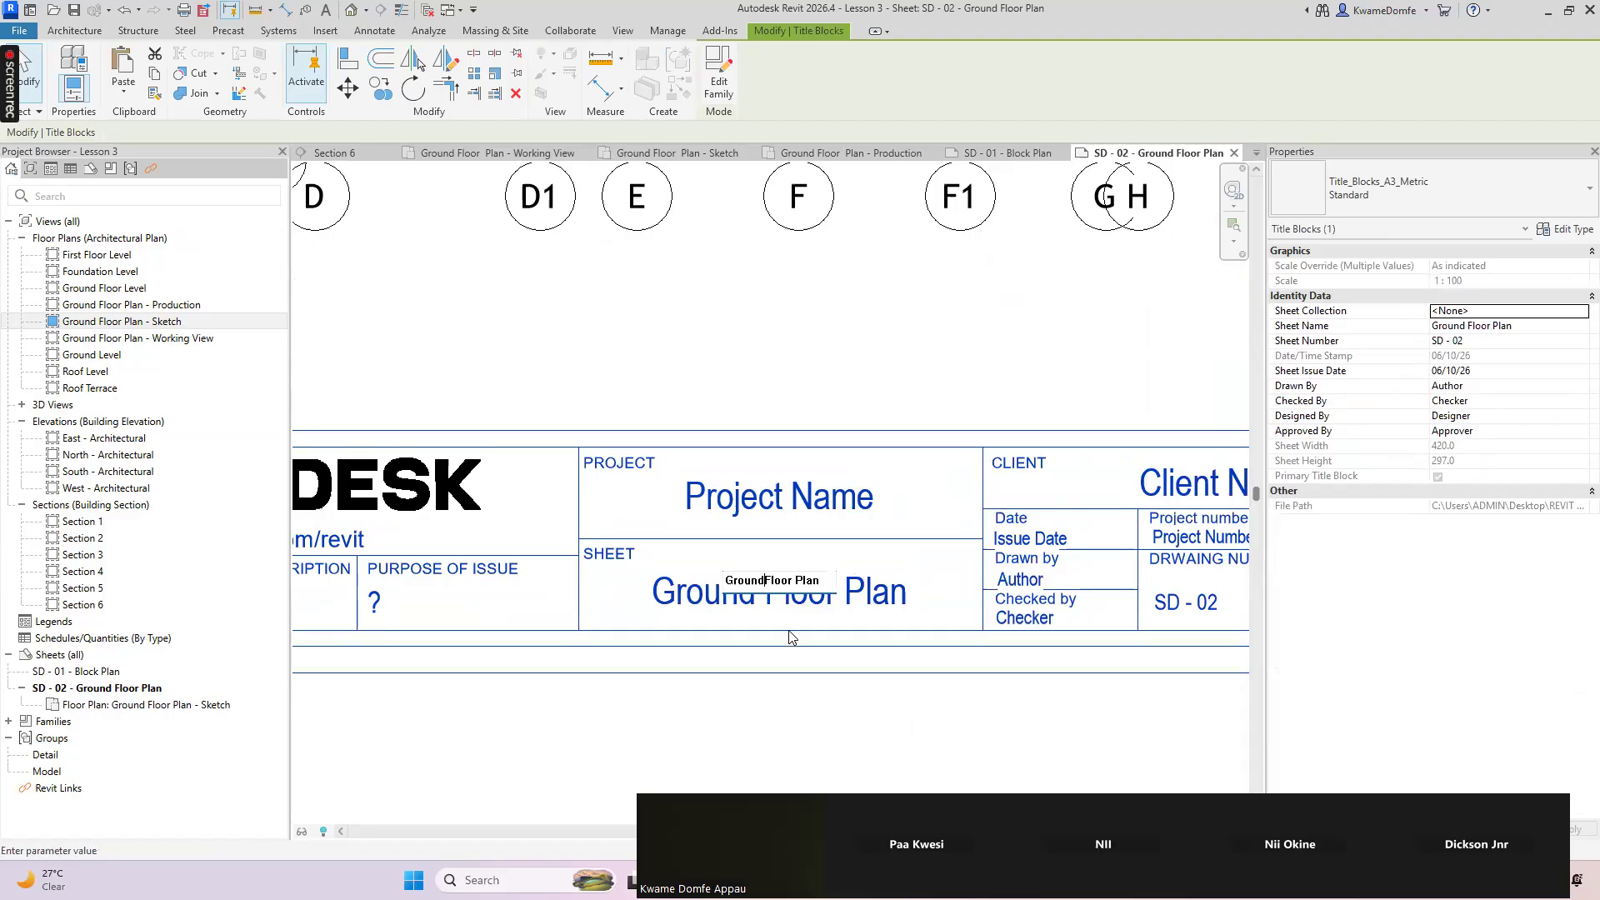
pyautogui.press('Return')
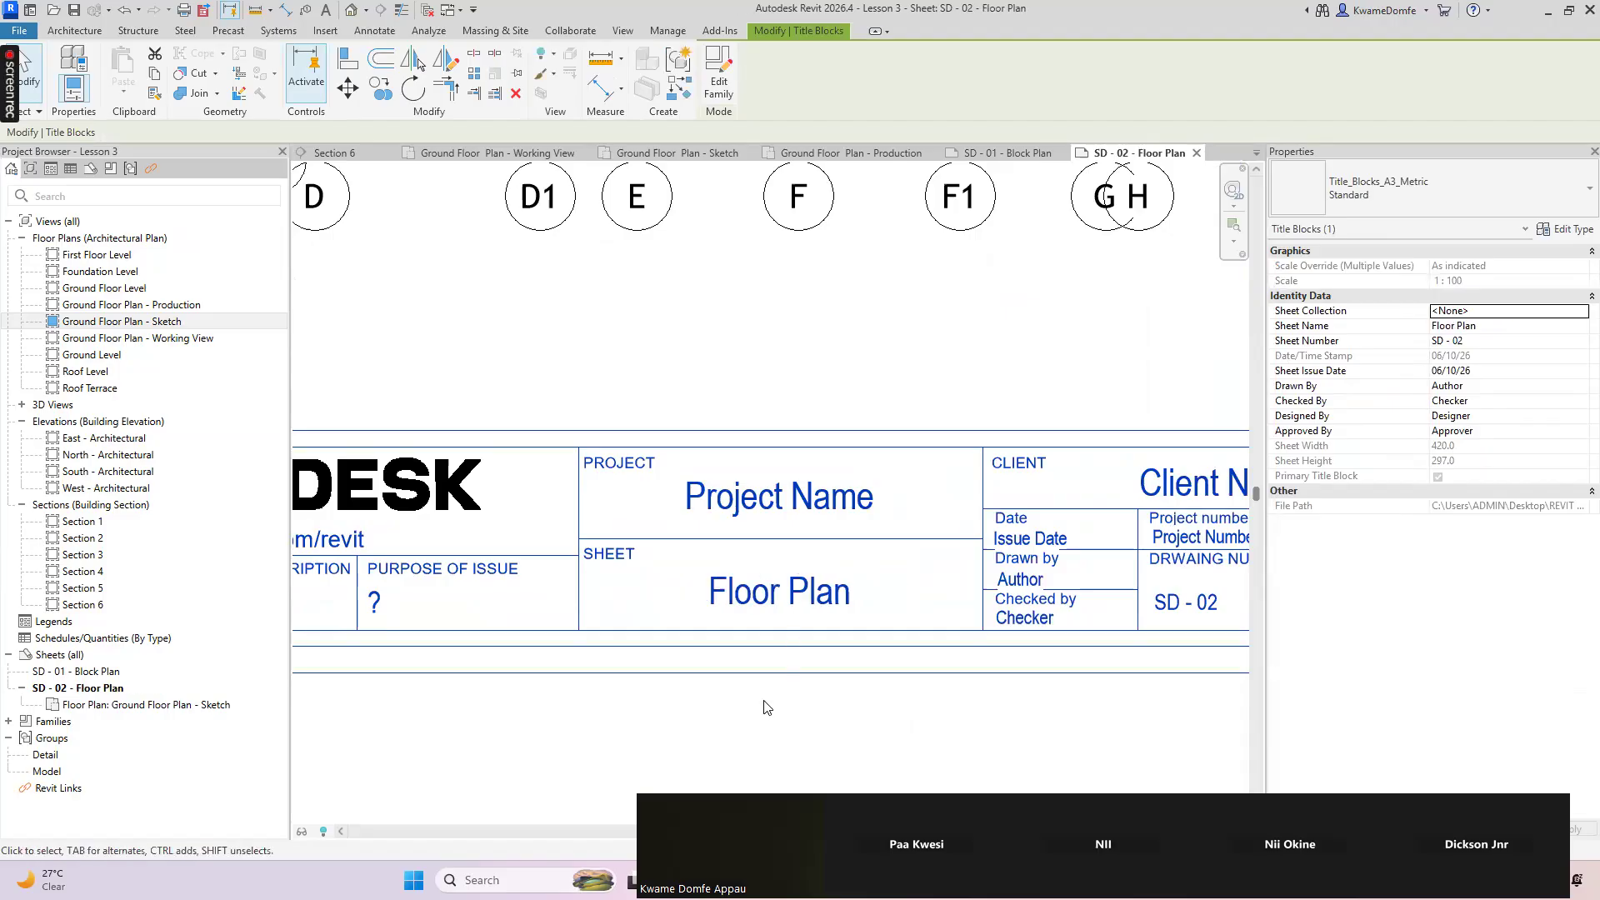
pyautogui.click(760, 702)
# Change the sheet name in the SD - 02 titleblock to Floor Plans
pyautogui.scroll(-5, 772, 628)
pyautogui.scroll(2, 677, 587)
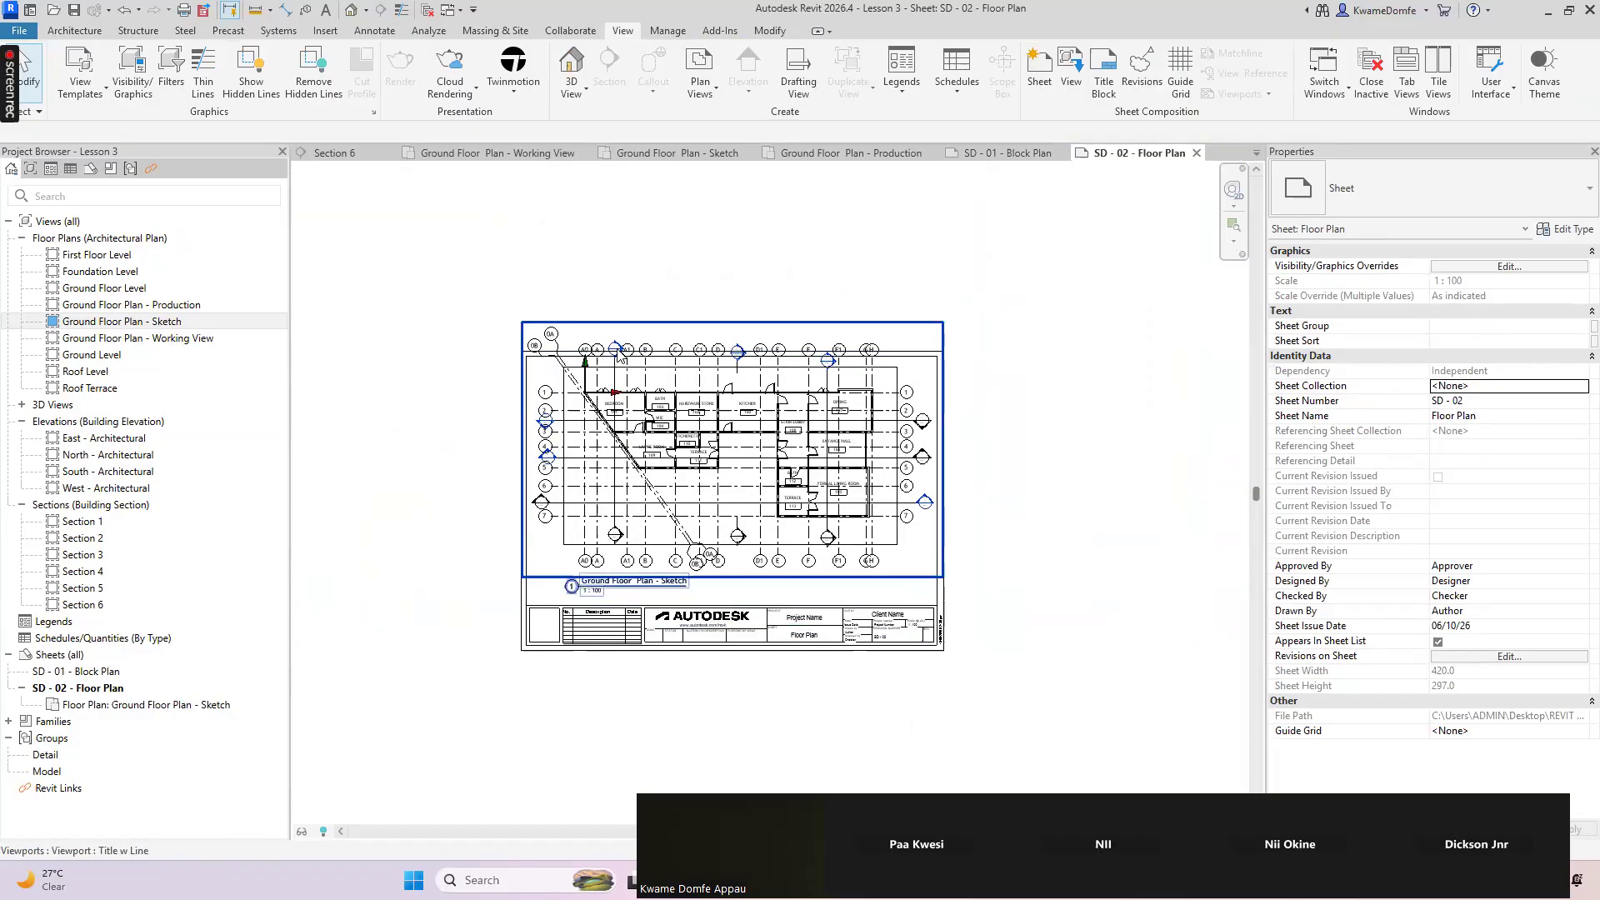
pyautogui.scroll(1, 712, 588)
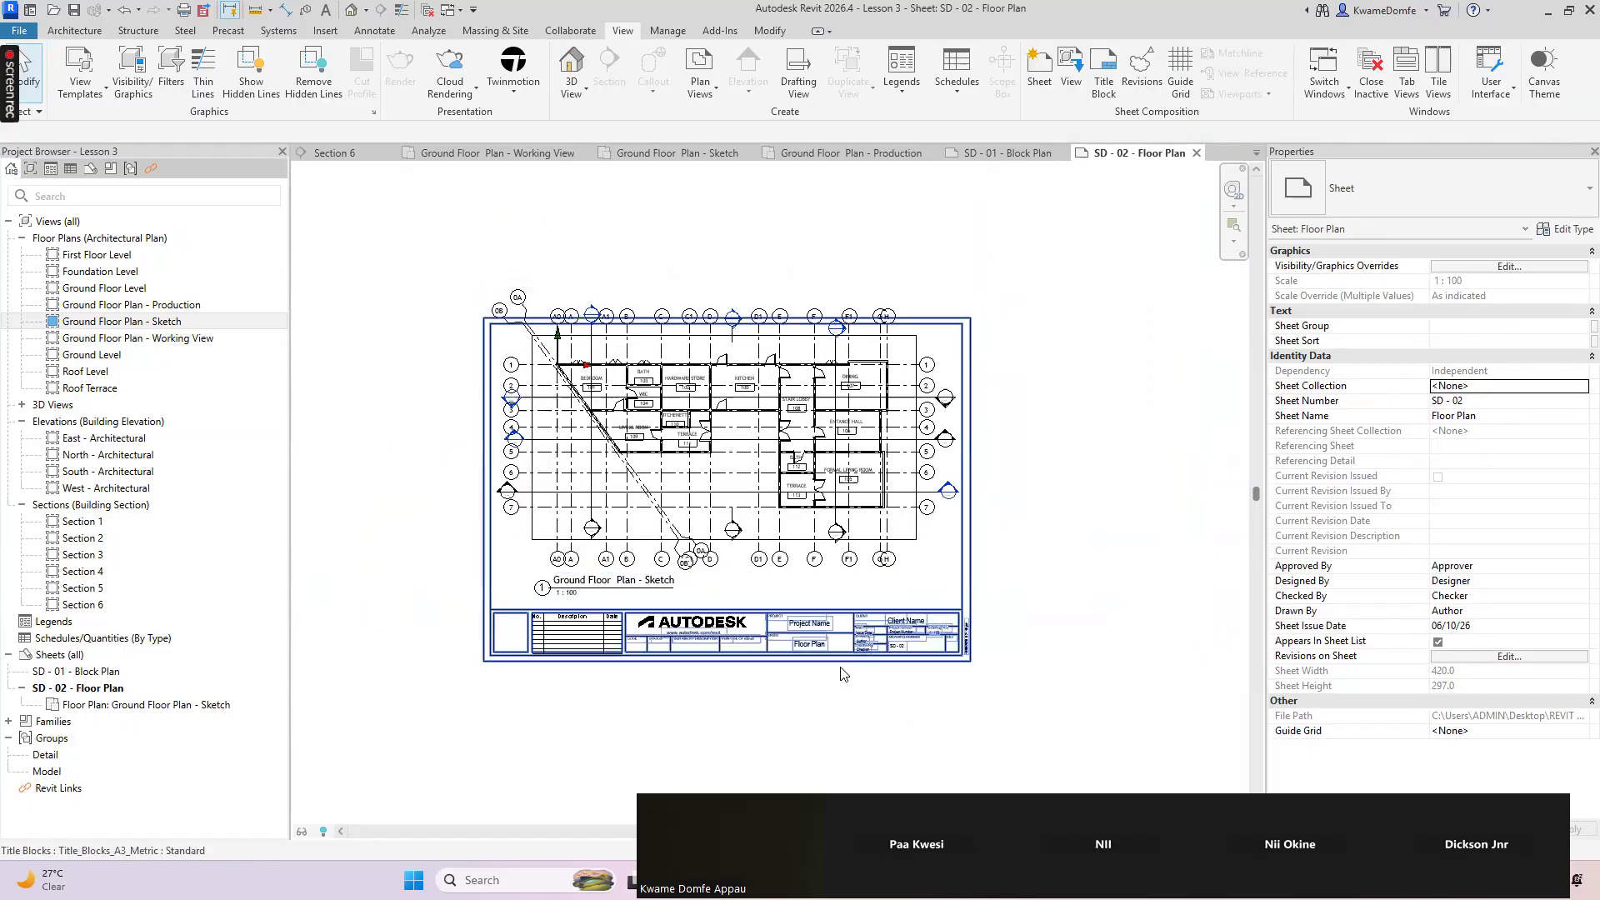
pyautogui.scroll(6, 800, 617)
pyautogui.click(804, 612)
pyautogui.click(804, 613)
pyautogui.click(765, 583)
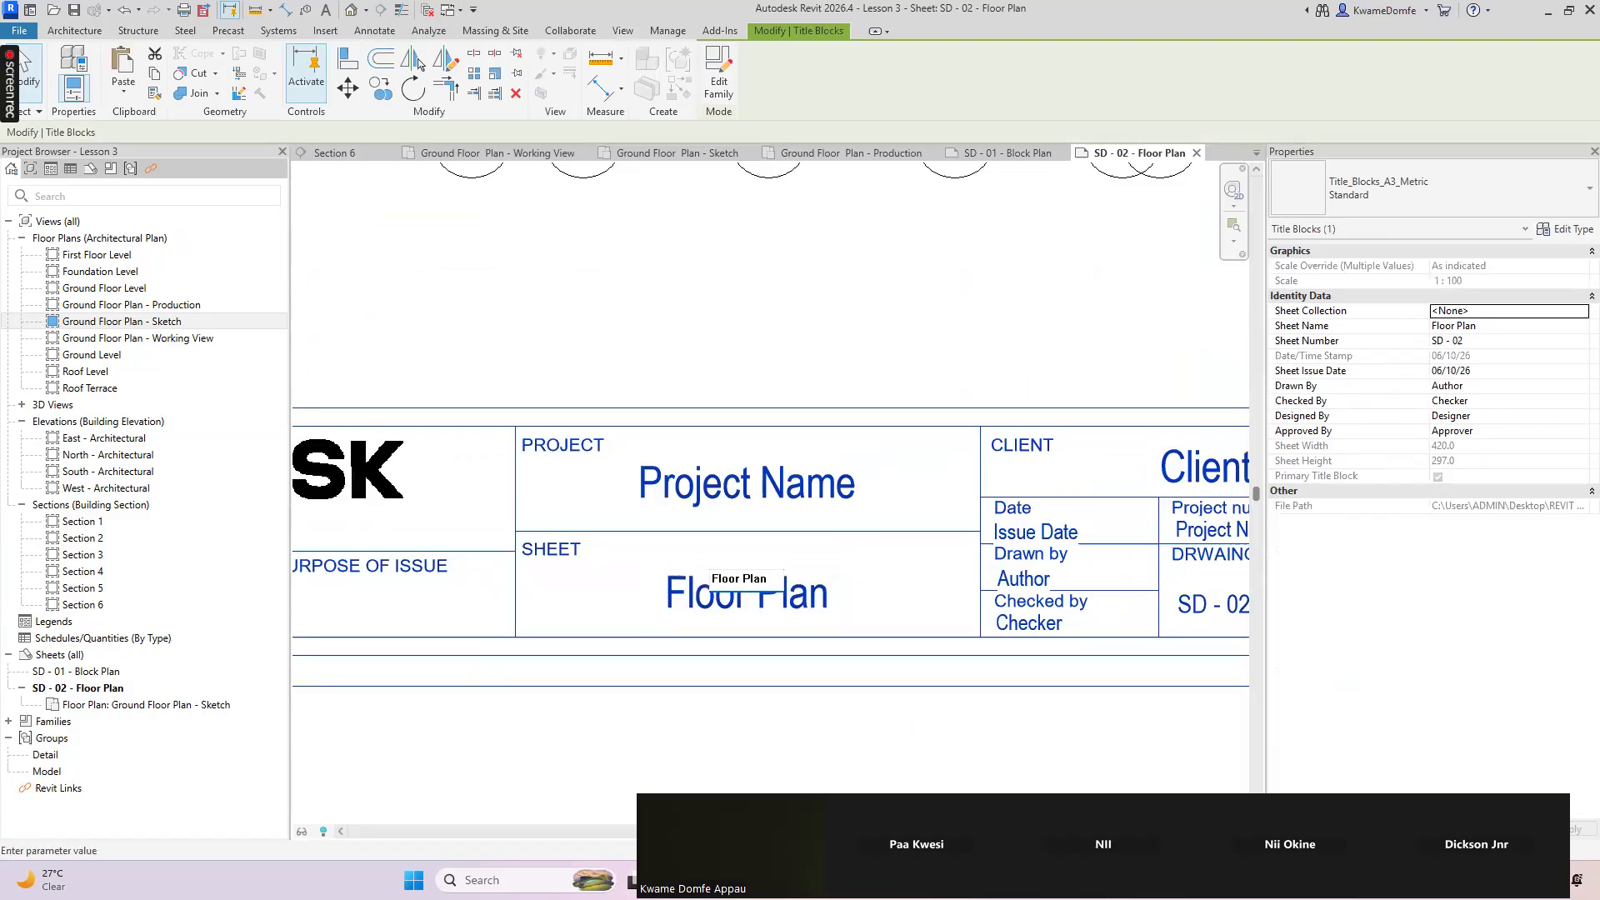
pyautogui.click(787, 685)
pyautogui.scroll(-5, 776, 649)
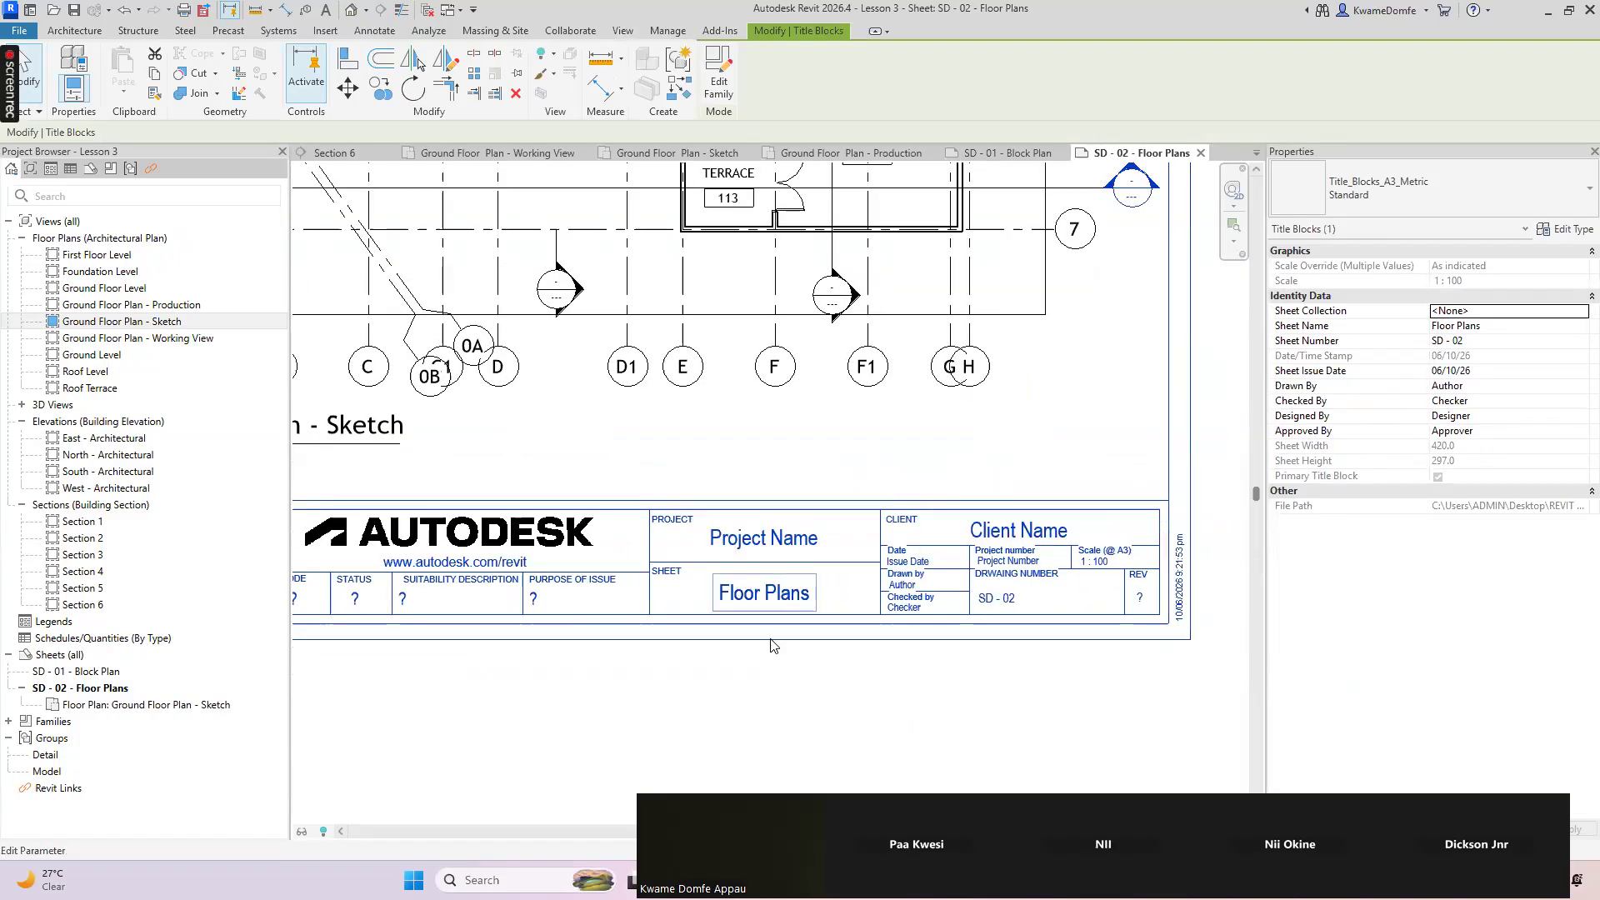
pyautogui.click(761, 671)
pyautogui.scroll(4, 789, 600)
pyautogui.scroll(-6, 818, 601)
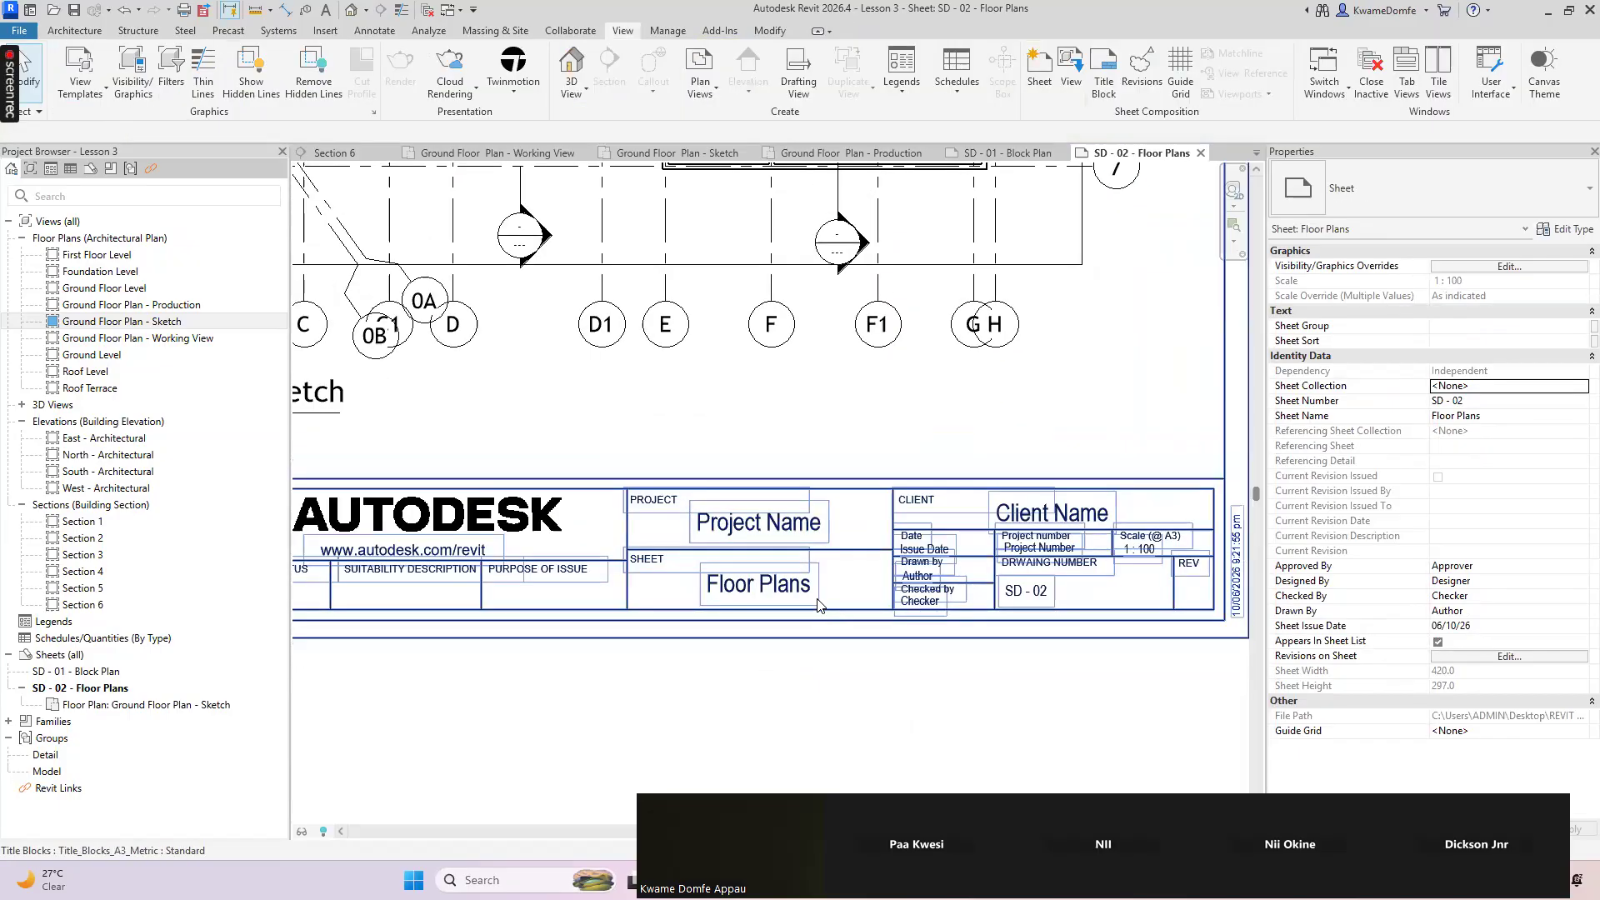
# Set the sheet name in the SD - 02 titleblock back to the singular Floor Plan
pyautogui.scroll(5, 808, 613)
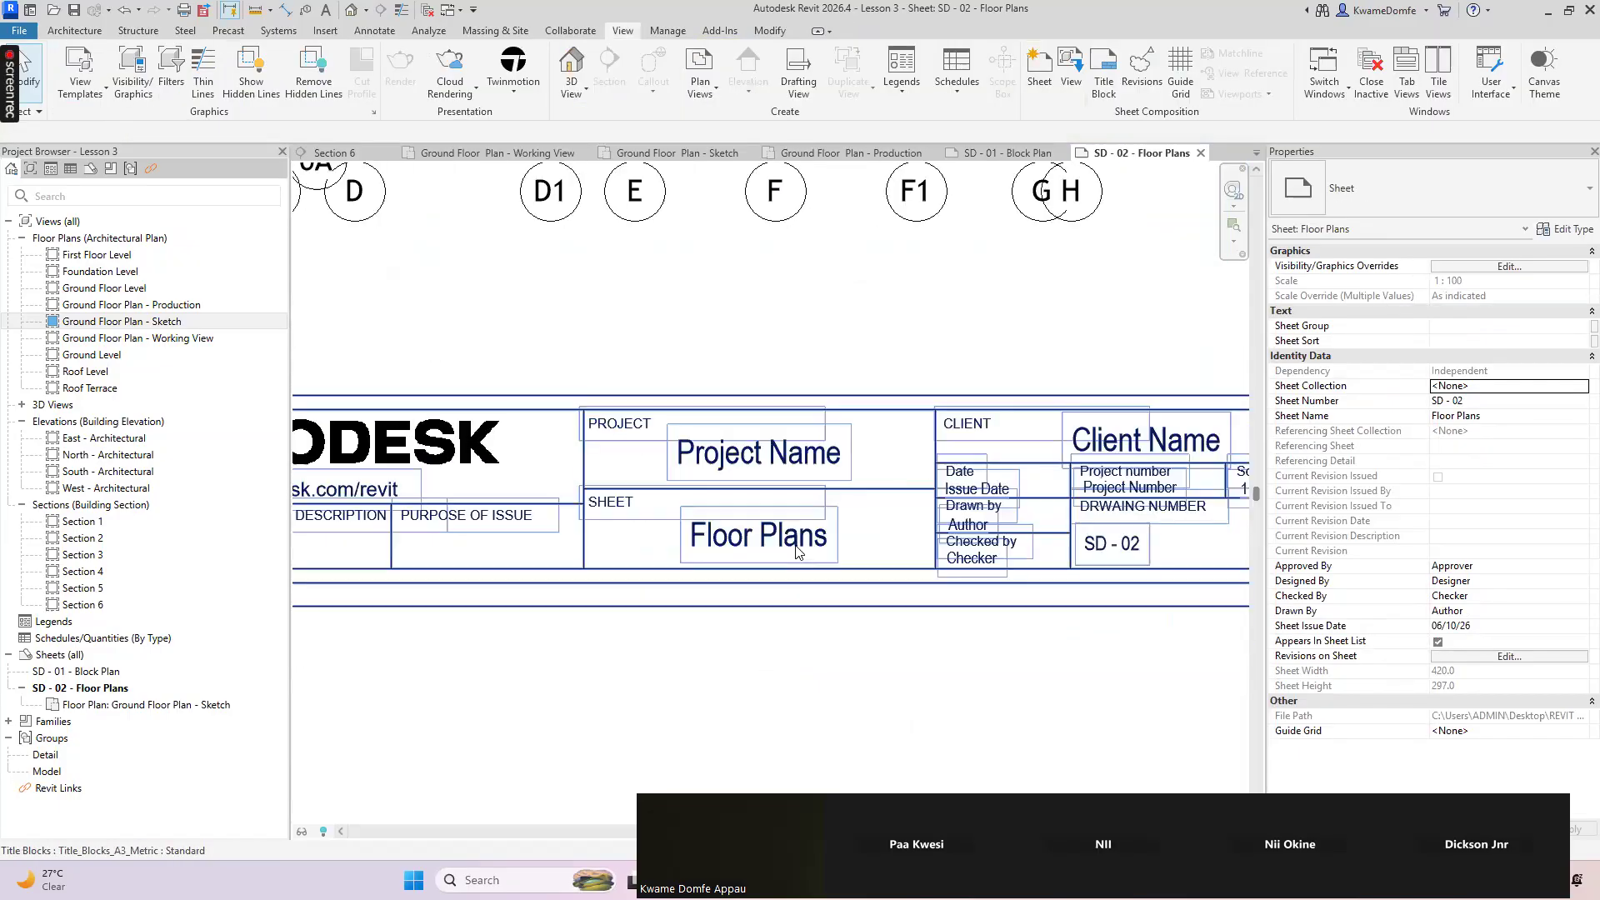
pyautogui.click(806, 551)
pyautogui.click(807, 551)
pyautogui.click(792, 531)
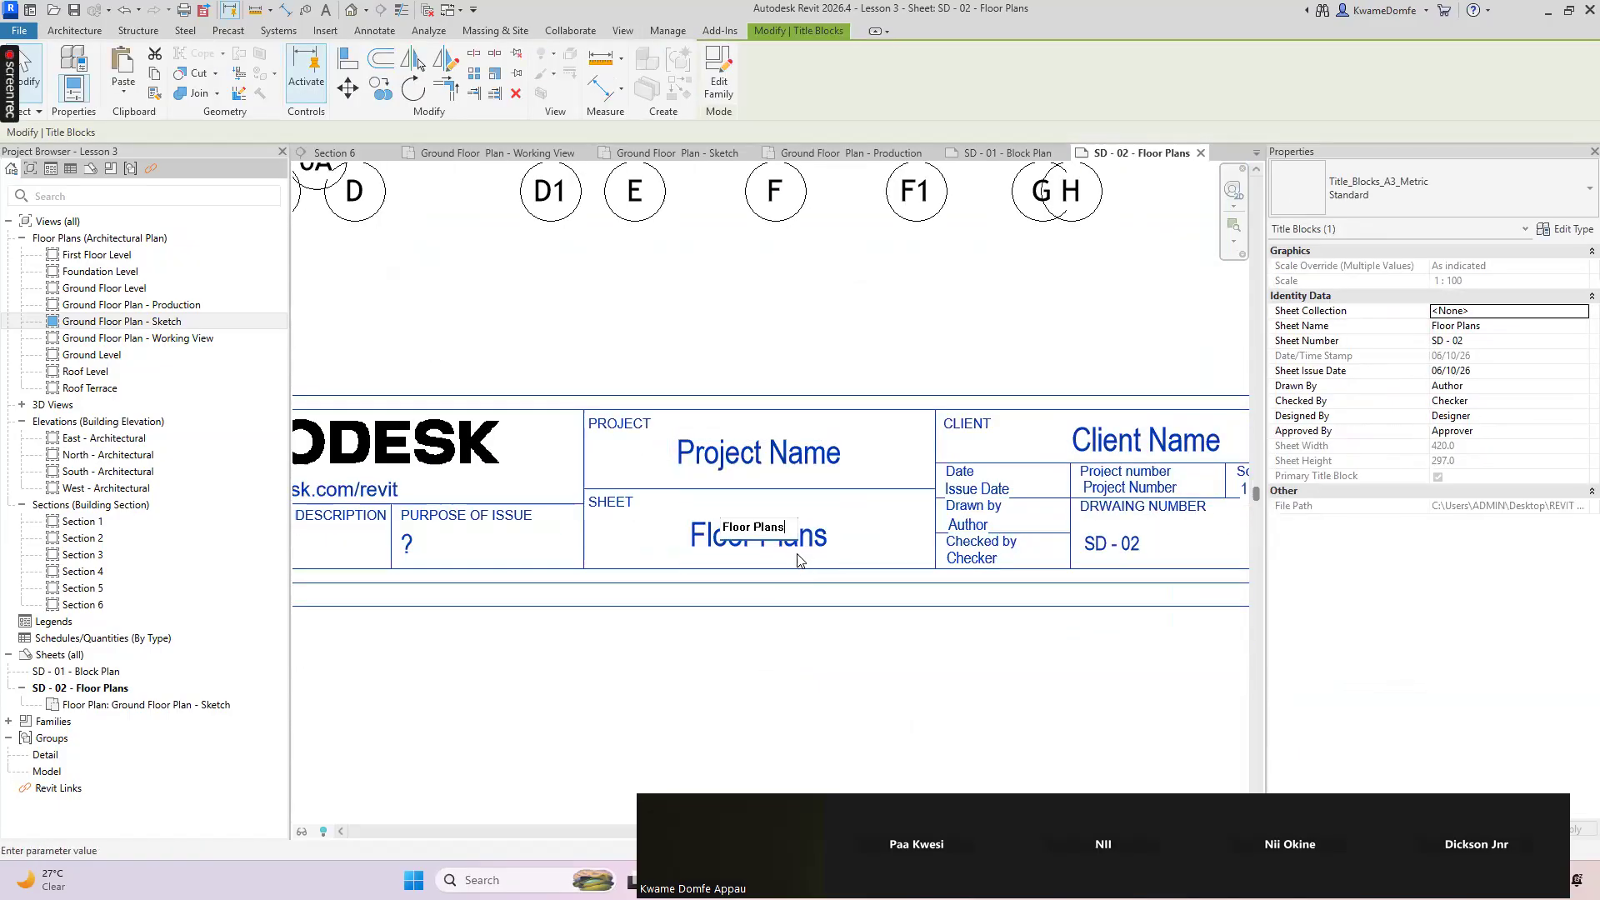
pyautogui.click(828, 715)
pyautogui.scroll(-5, 849, 682)
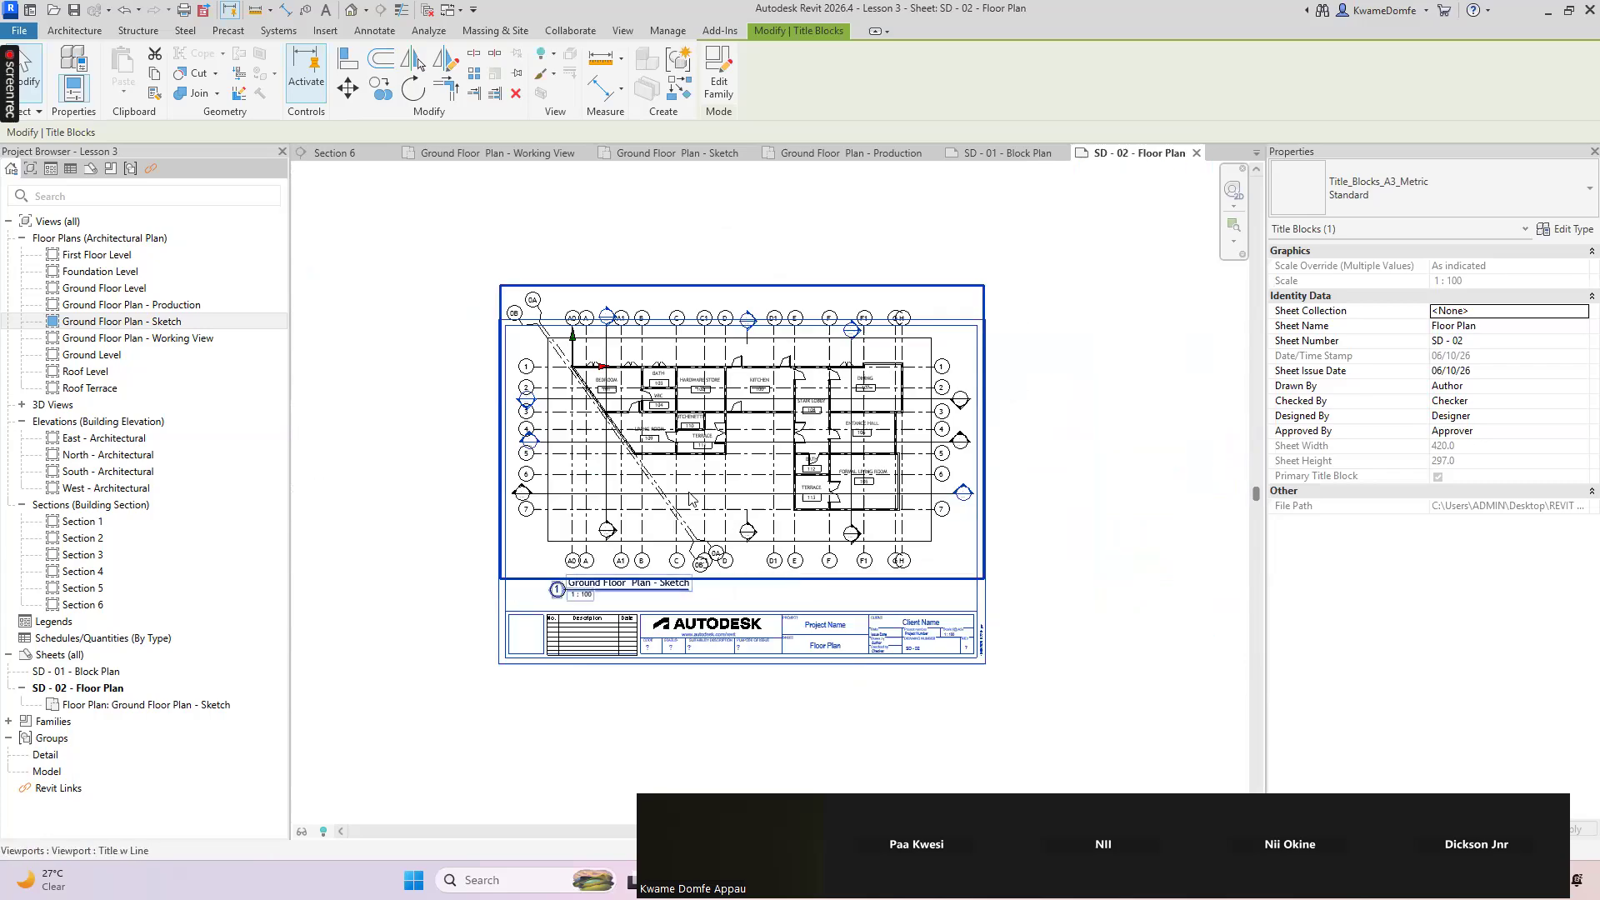
# Examine the plan viewport's title text, detail number and scale beneath the drawing
pyautogui.click(639, 475)
pyautogui.scroll(4, 596, 581)
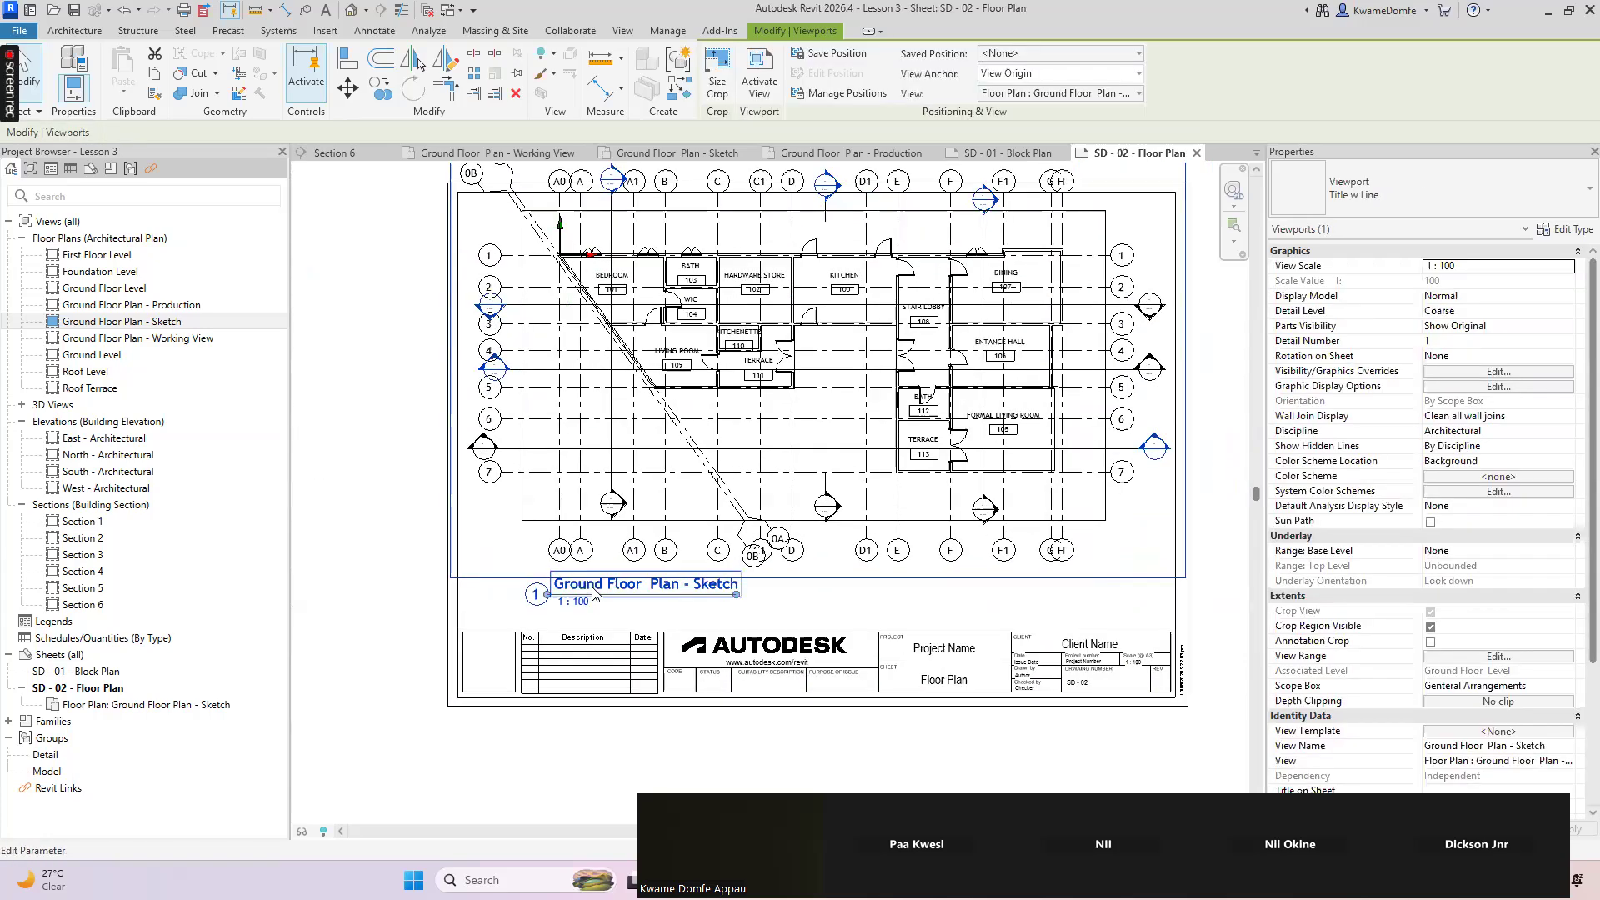
pyautogui.scroll(-3, 637, 618)
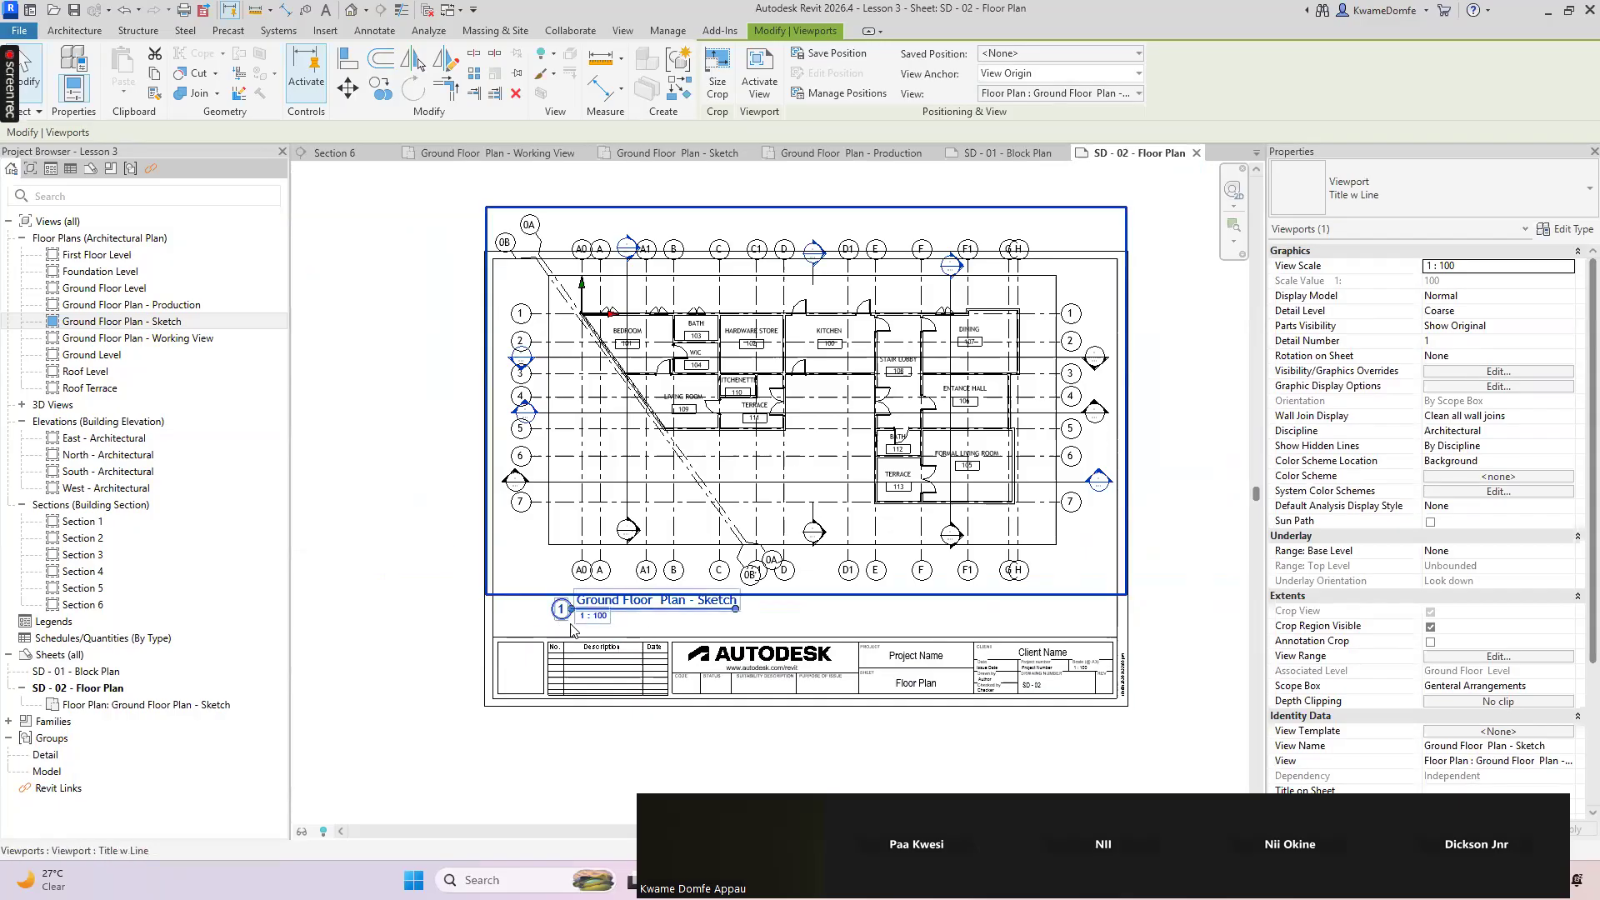
pyautogui.scroll(2, 575, 596)
pyautogui.scroll(2, 643, 634)
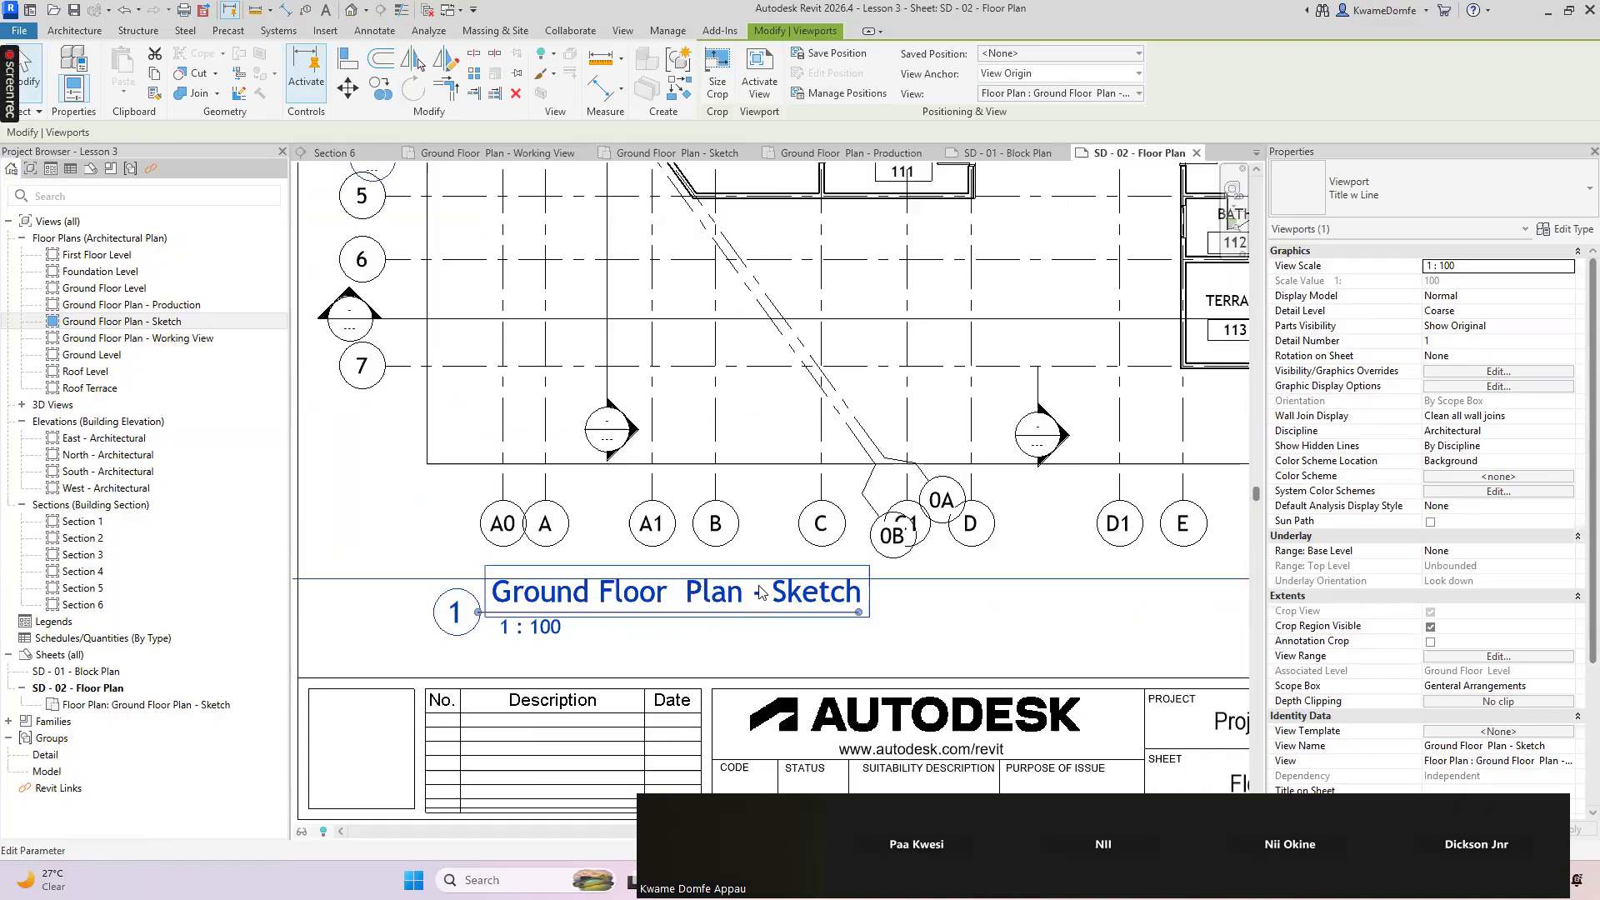
pyautogui.scroll(-3, 791, 602)
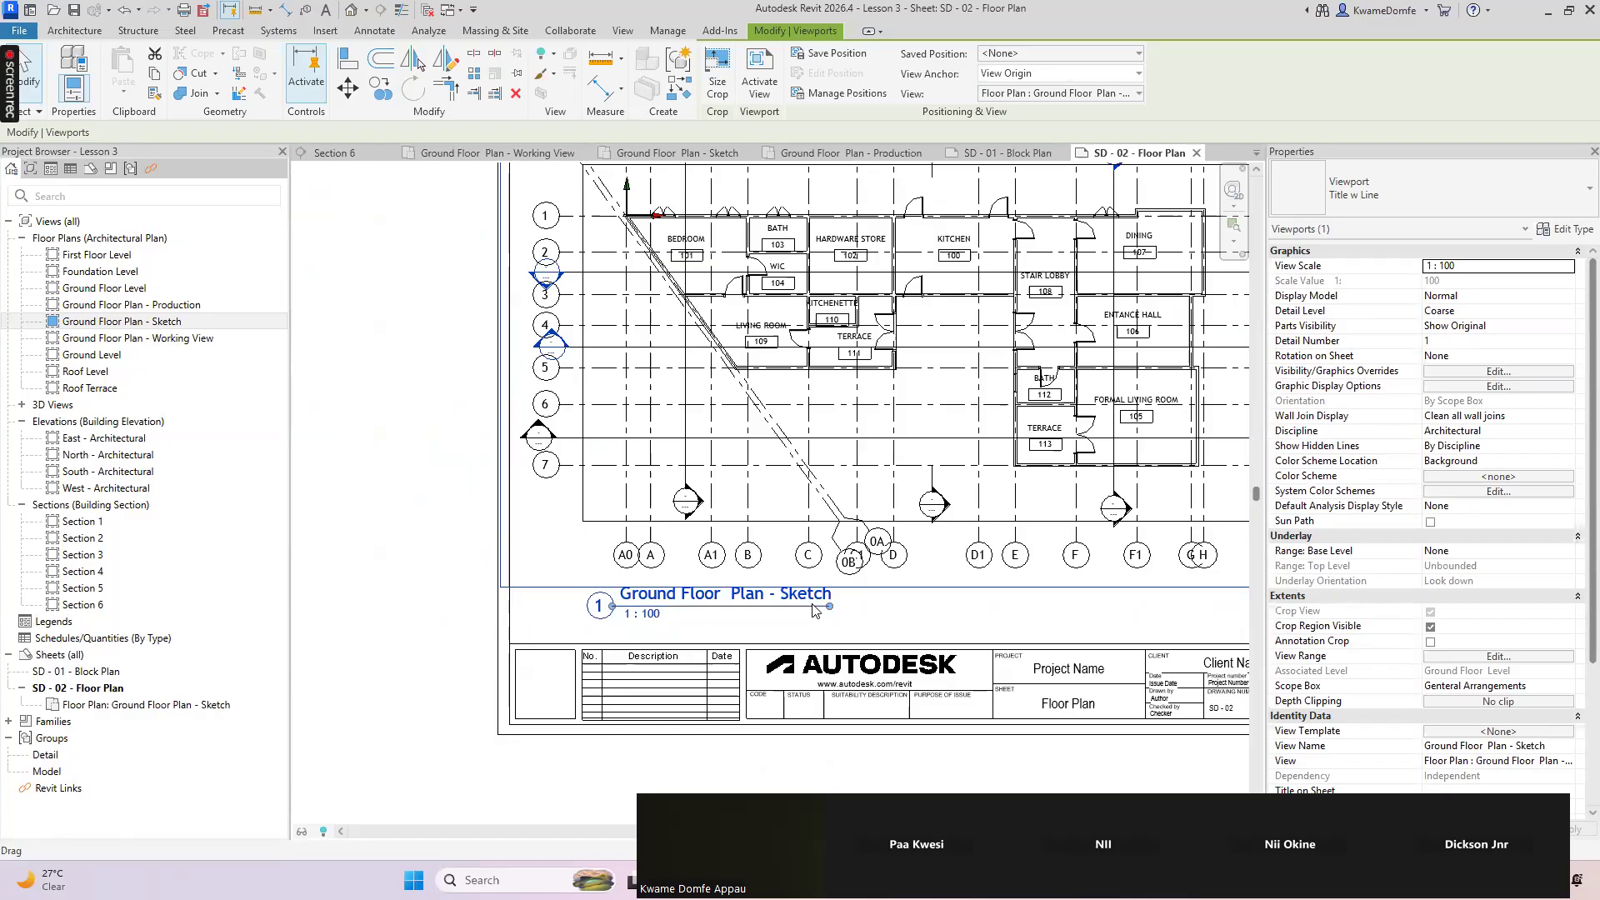
pyautogui.scroll(1, 770, 610)
pyautogui.scroll(1, 767, 610)
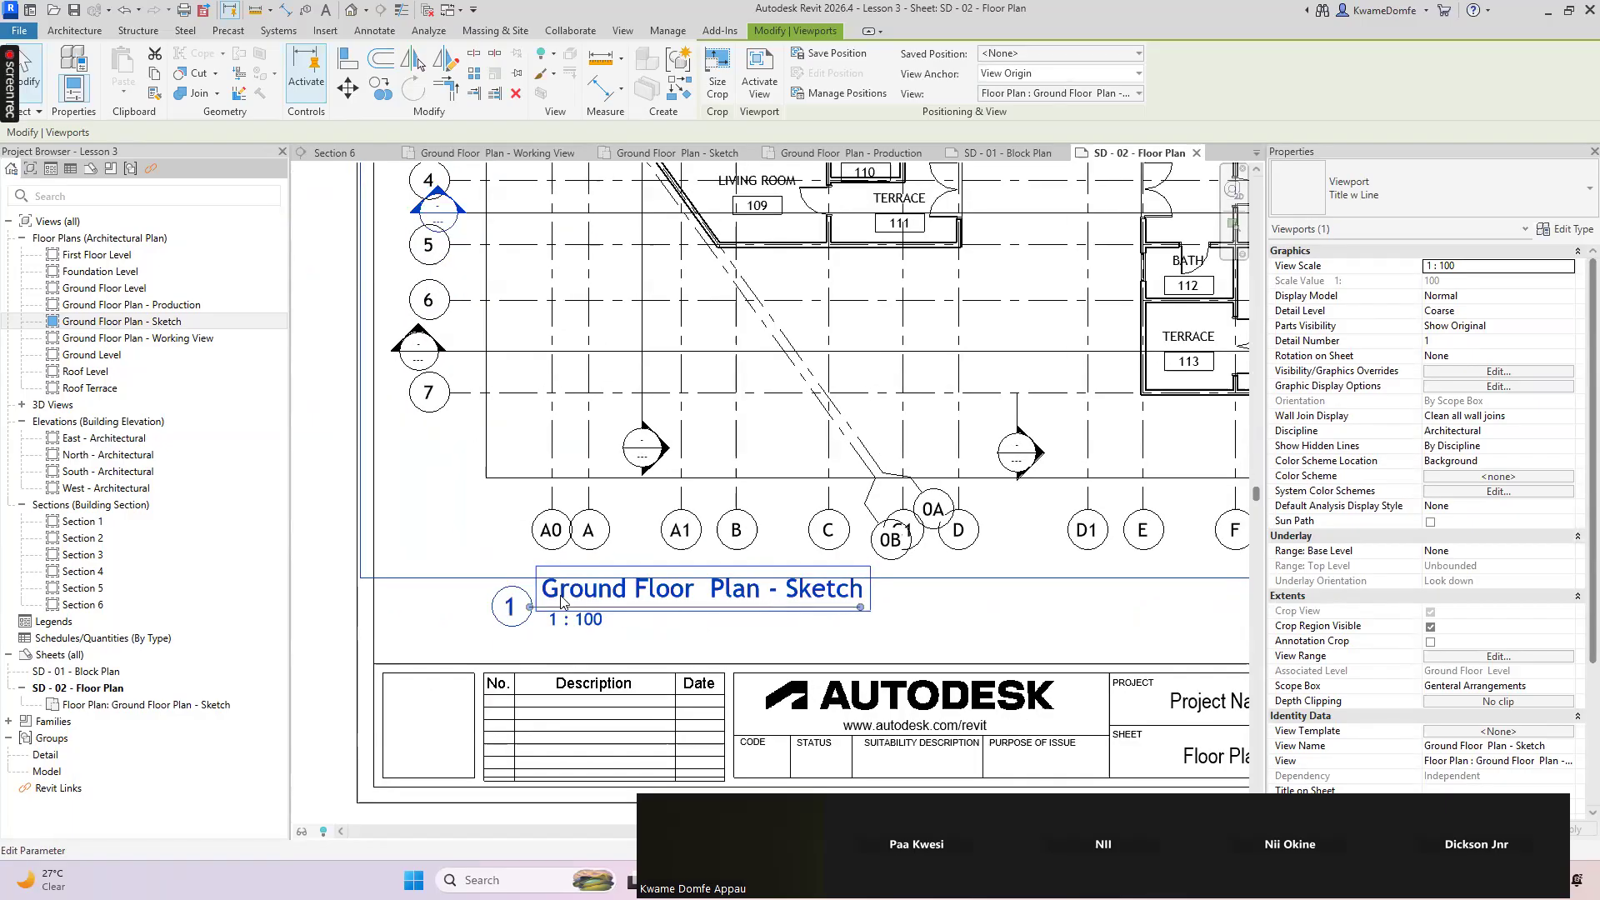
pyautogui.scroll(-5, 814, 607)
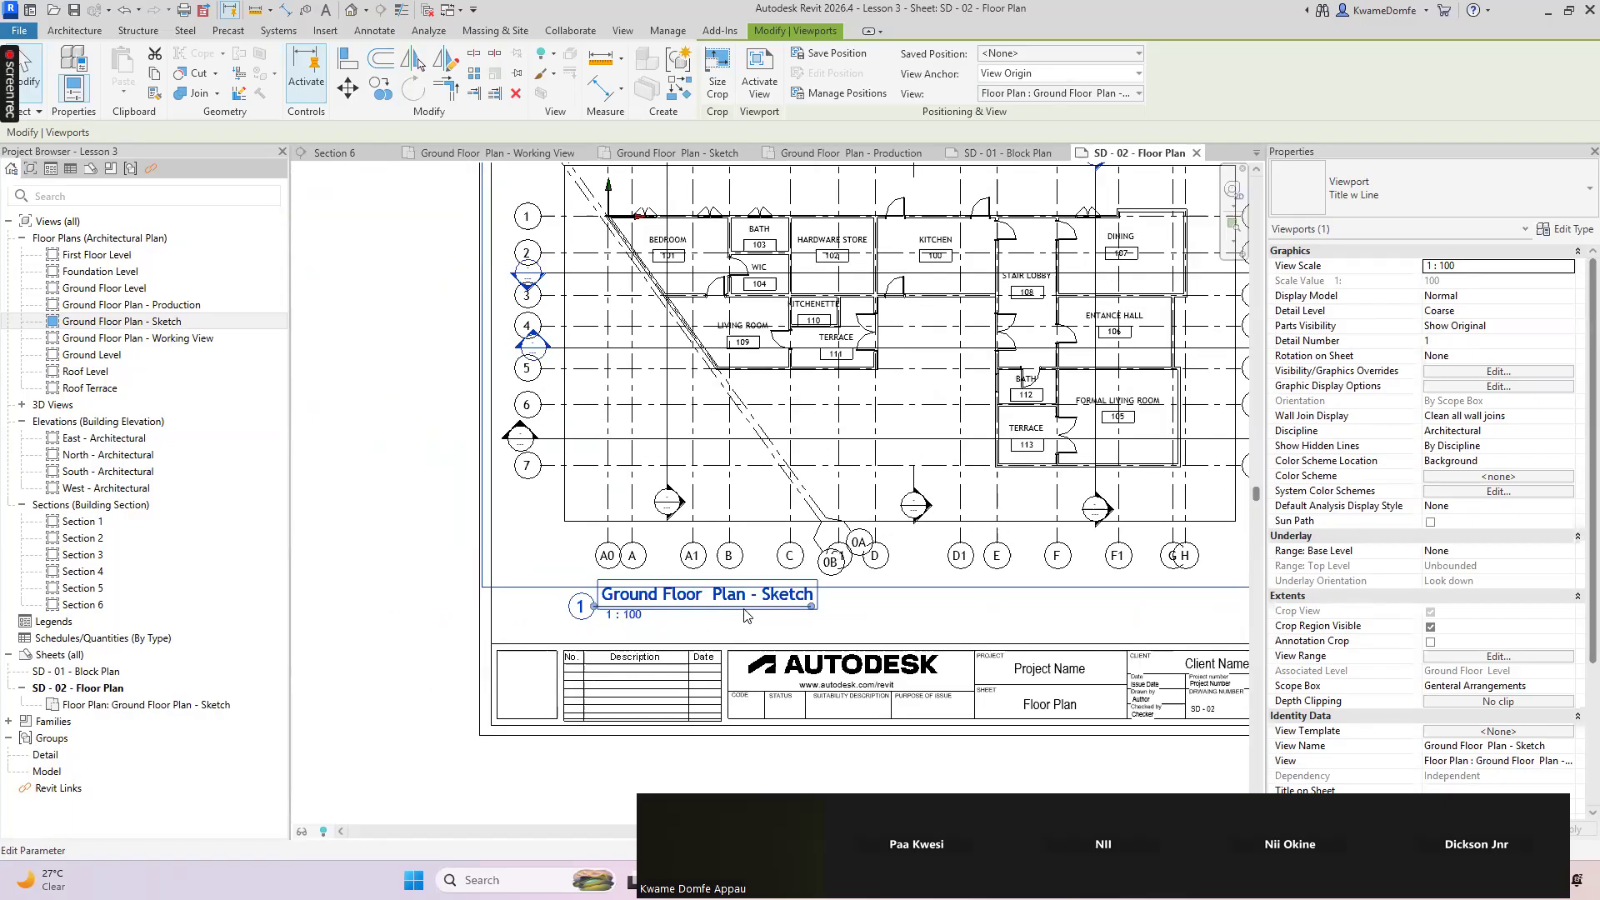
pyautogui.press('Escape')
# Set the plan viewport's Title on Sheet to Ground Floor Plan, reusing the text from its View property
pyautogui.scroll(1, 615, 606)
pyautogui.click(659, 630)
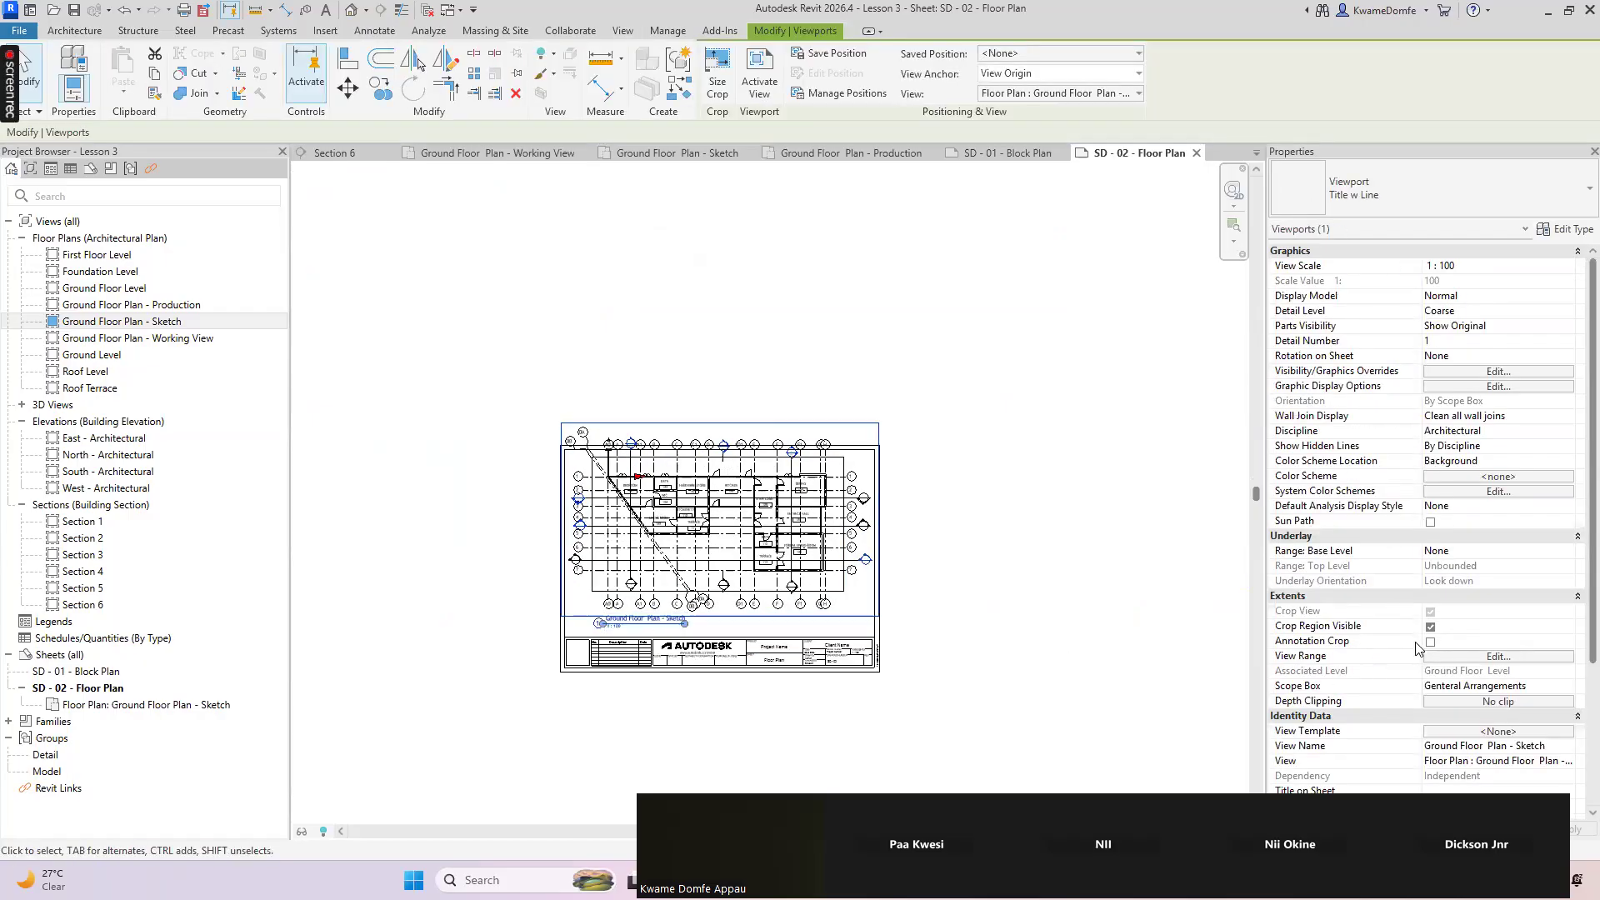
pyautogui.scroll(-5, 1414, 649)
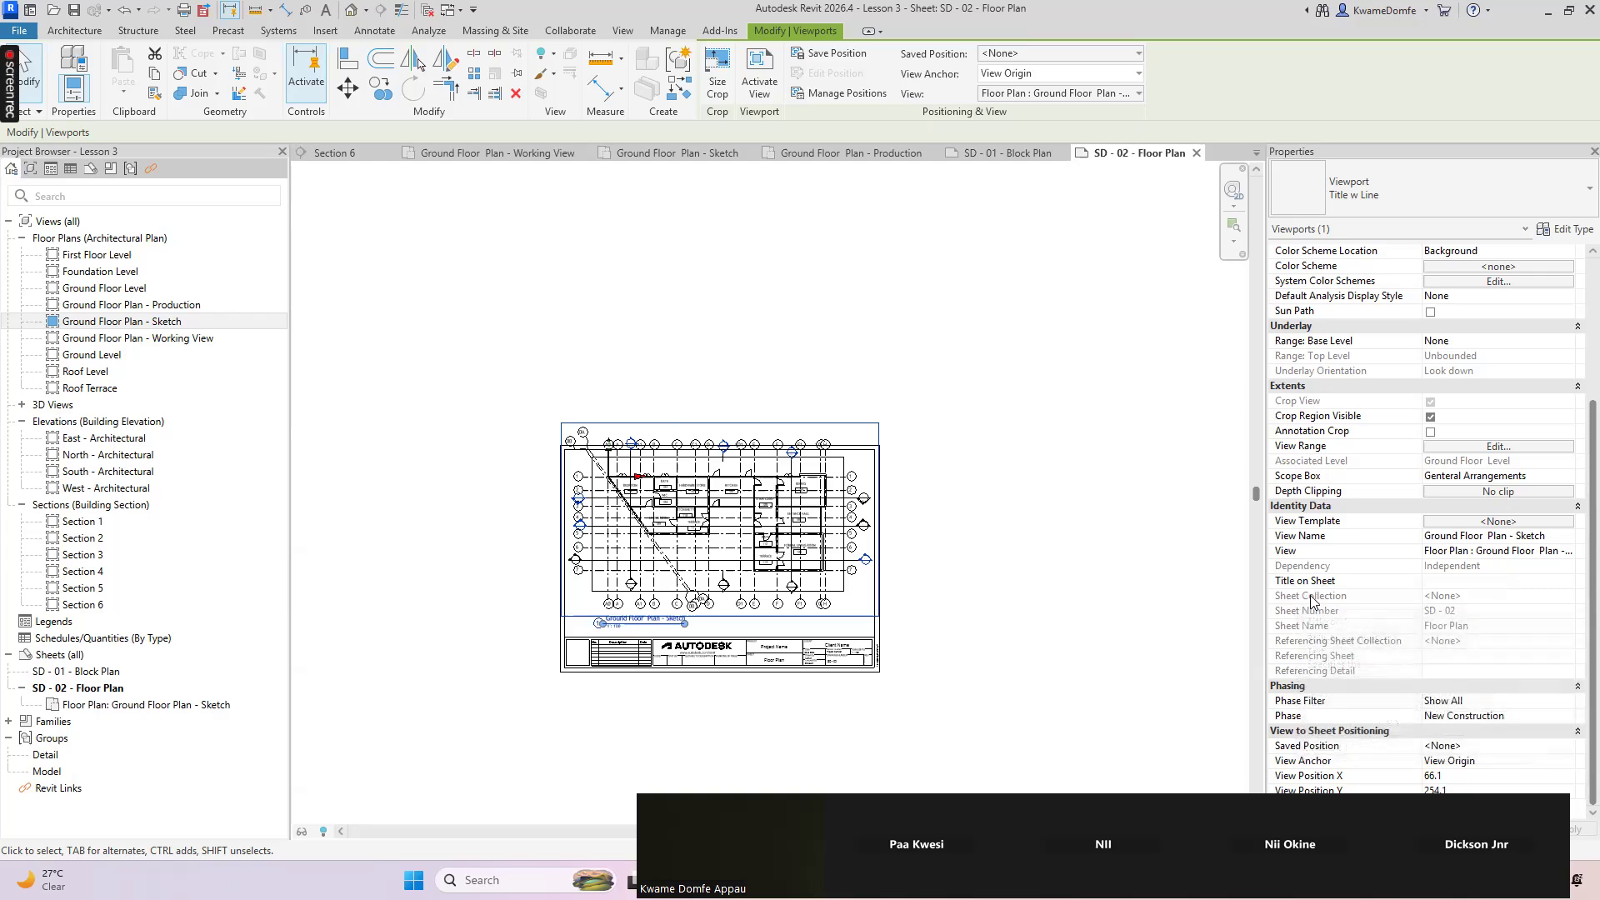
pyautogui.click(1445, 578)
pyautogui.click(1479, 551)
pyautogui.moveTo(1472, 550); pyautogui.dragTo(1555, 542)
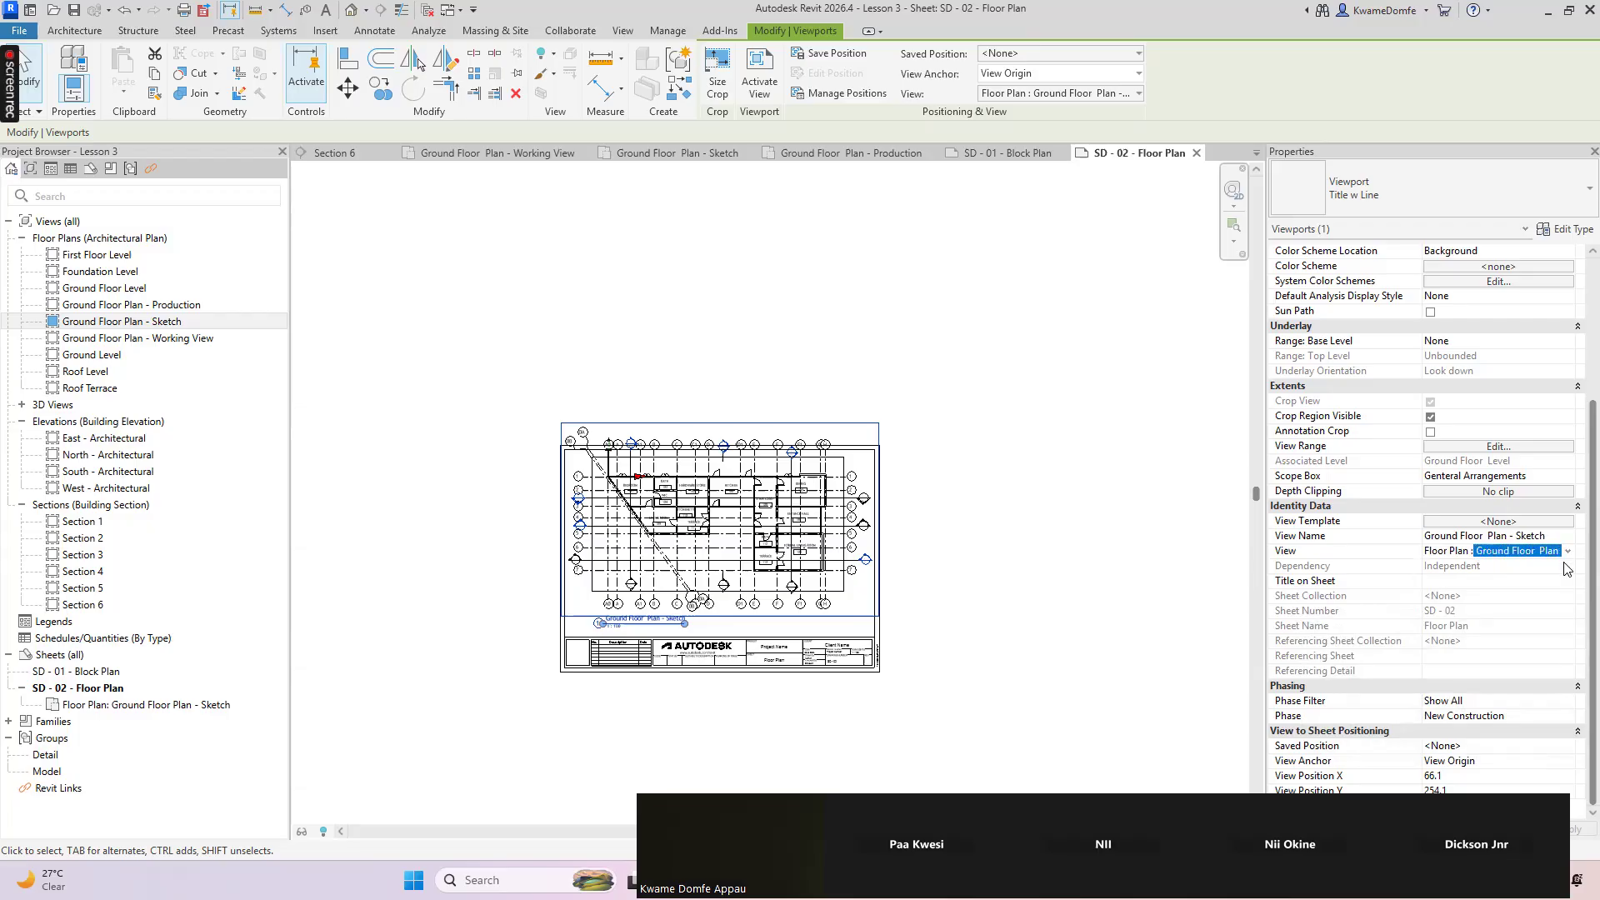
pyautogui.click(1441, 581)
pyautogui.write('Ground Floor  Plan')
pyautogui.press('Return')
# Shorten the viewport's title line to match the Ground Floor Plan title
pyautogui.scroll(8, 685, 623)
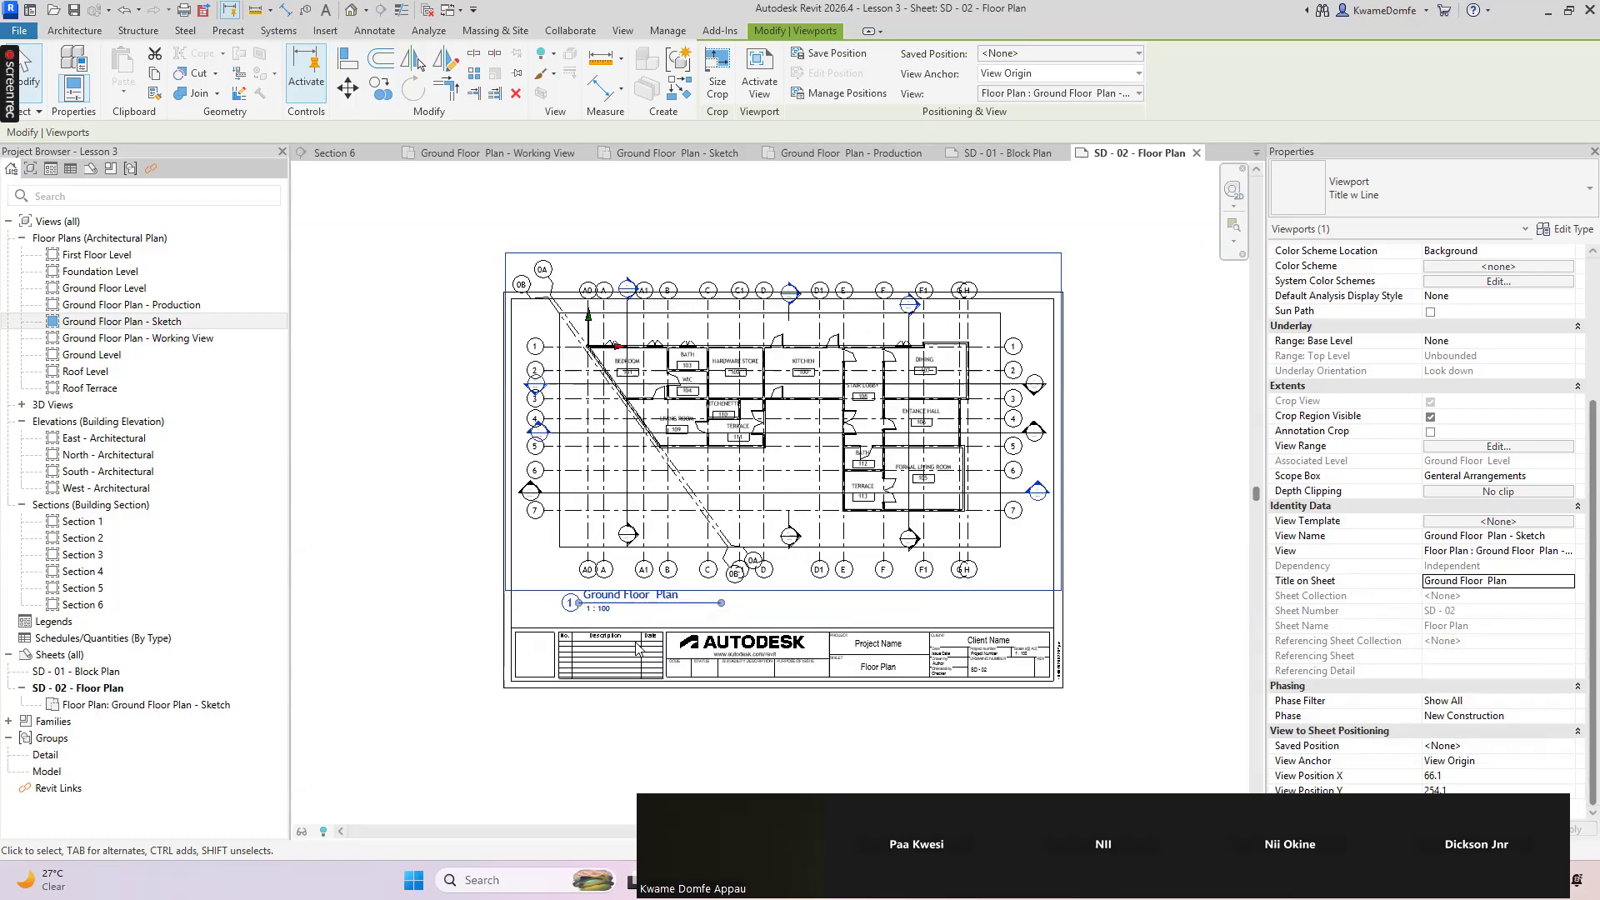
pyautogui.moveTo(850, 535); pyautogui.dragTo(702, 541)
pyautogui.click(724, 587)
pyautogui.scroll(-3, 706, 578)
pyautogui.scroll(-5, 590, 556)
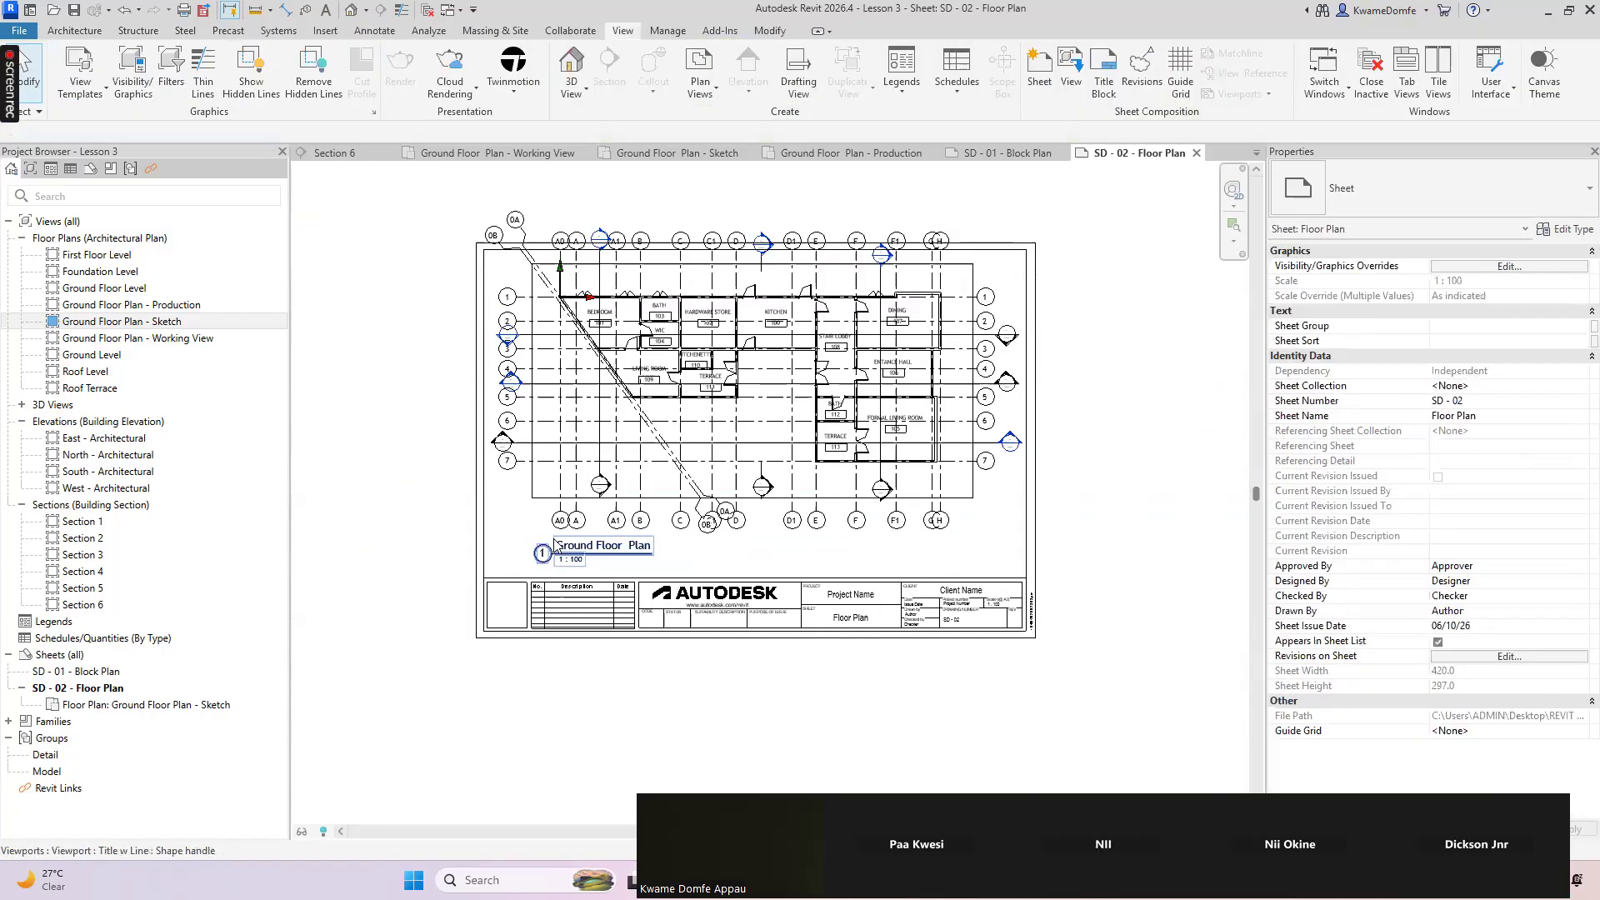
# Examine the plan viewport's extent on SD - 02 and its View Name and Title on Sheet properties
pyautogui.click(513, 441)
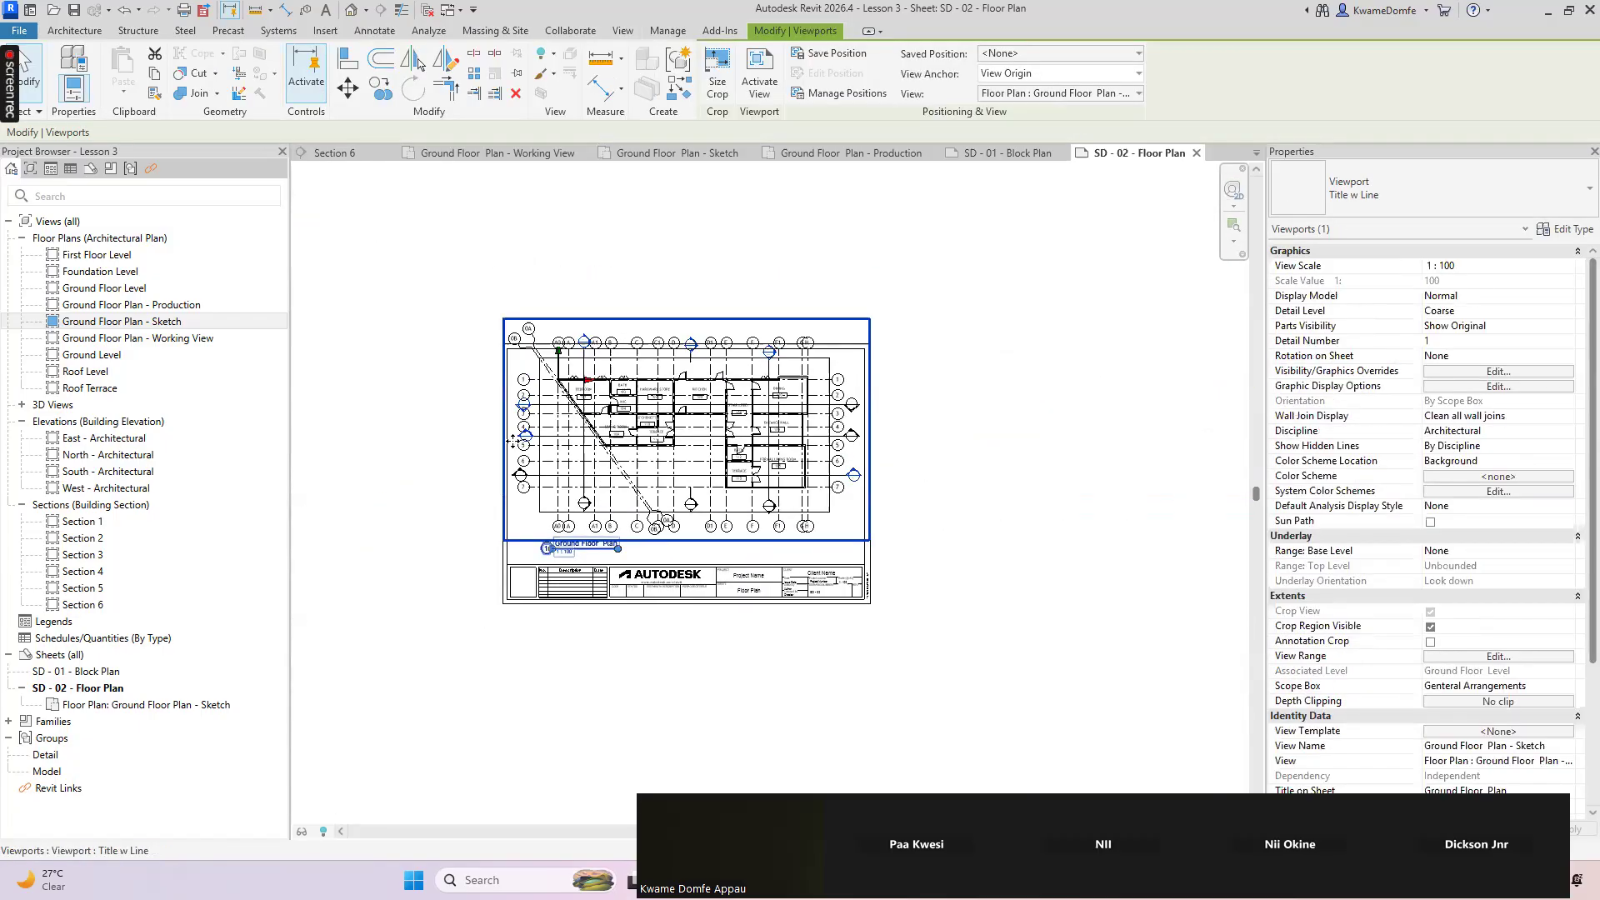
pyautogui.click(563, 662)
pyautogui.scroll(2, 575, 550)
pyautogui.scroll(1, 575, 546)
pyautogui.click(613, 490)
pyautogui.scroll(-3, 614, 492)
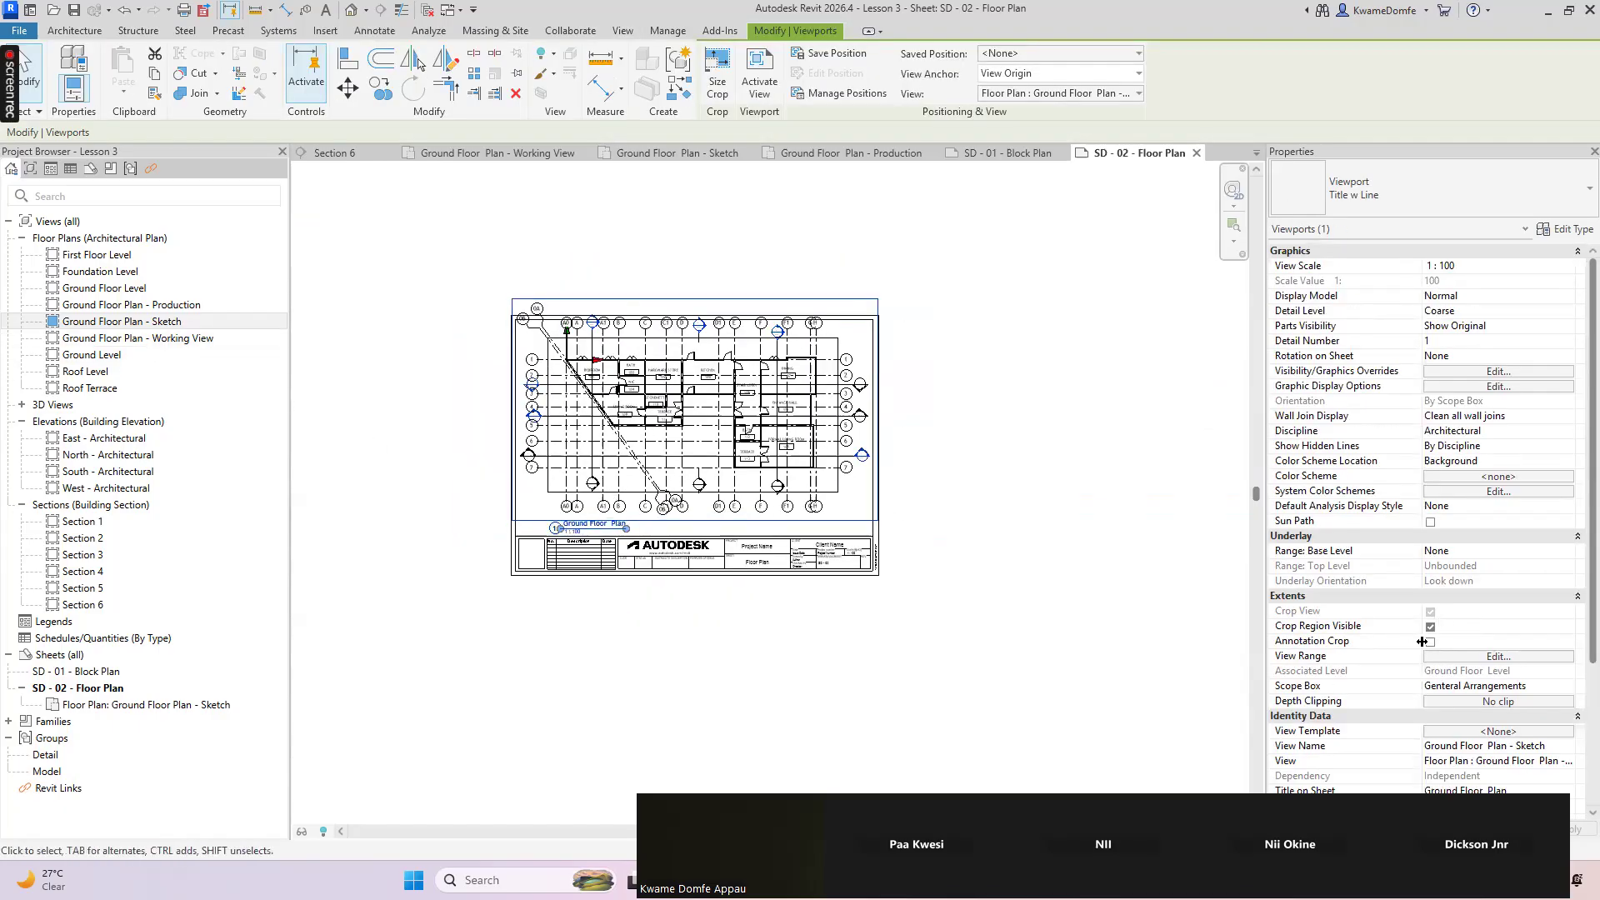
pyautogui.scroll(-3, 1421, 641)
pyautogui.scroll(3, 599, 500)
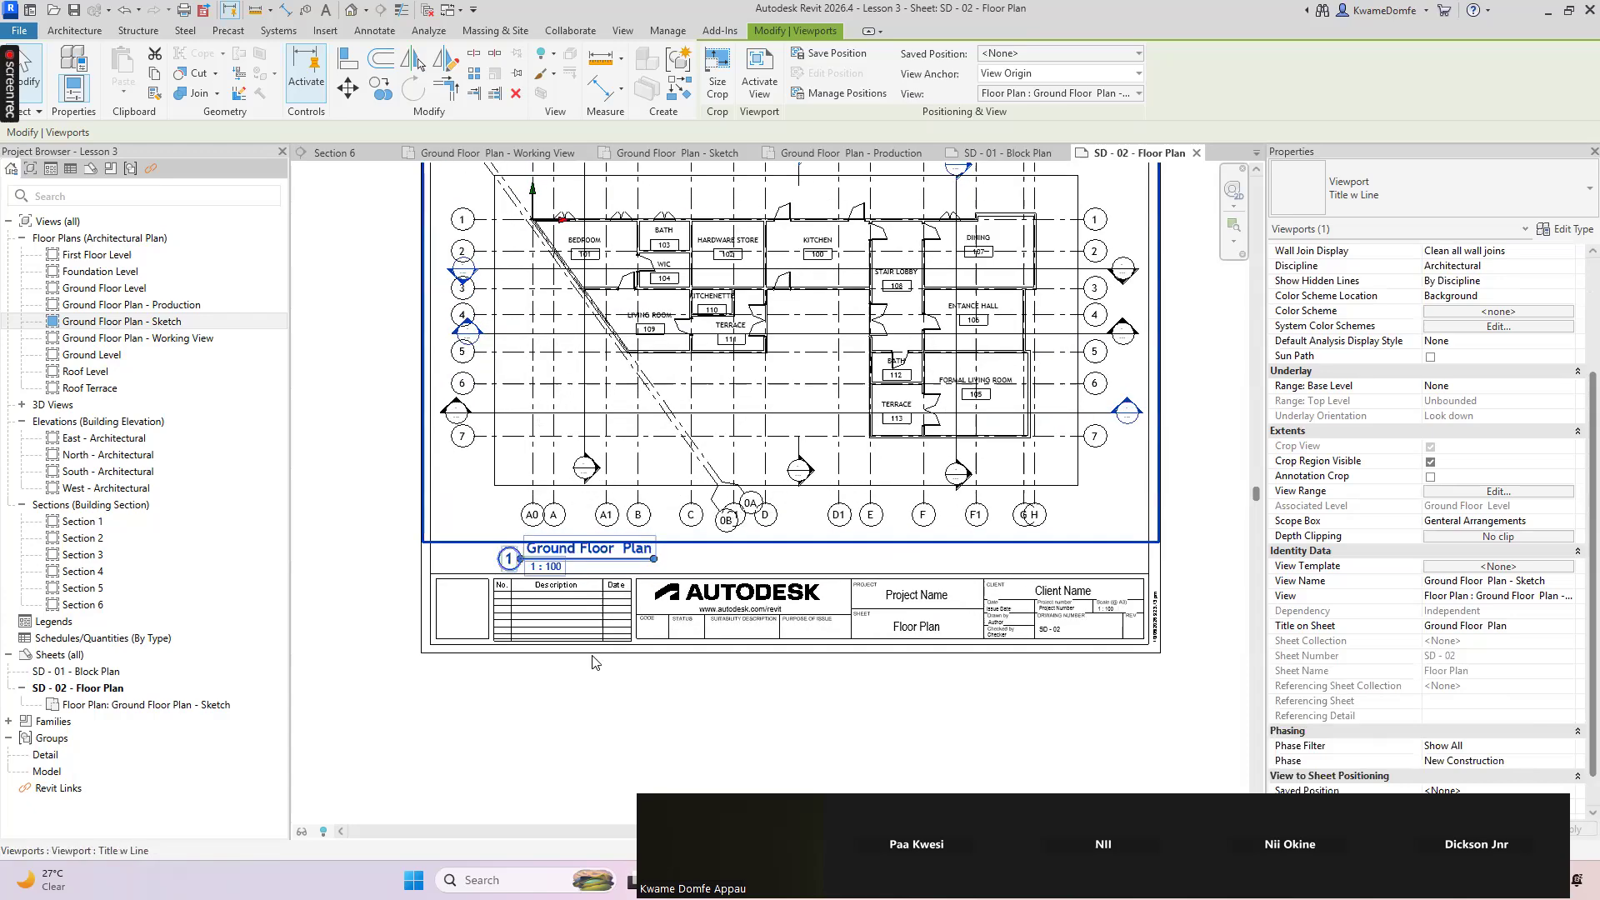
pyautogui.scroll(2, 617, 625)
pyautogui.scroll(-2, 640, 592)
pyautogui.scroll(3, 750, 587)
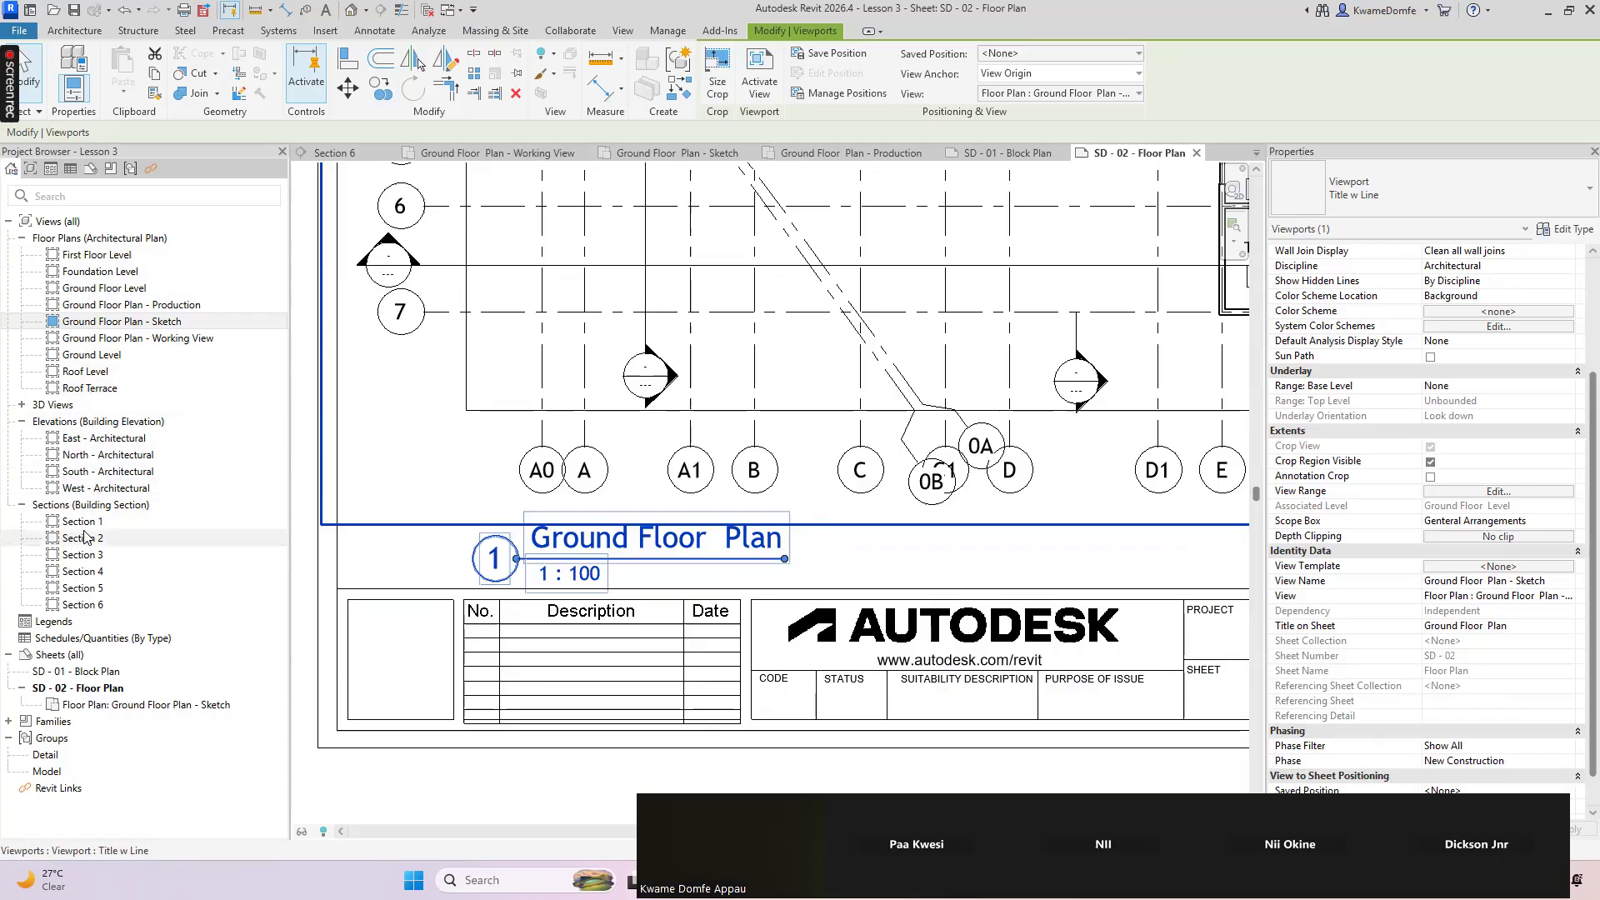
# Examine how the Ground Floor Plan title, detail number and scale sit between the drawing and the titleblock
pyautogui.click(452, 574)
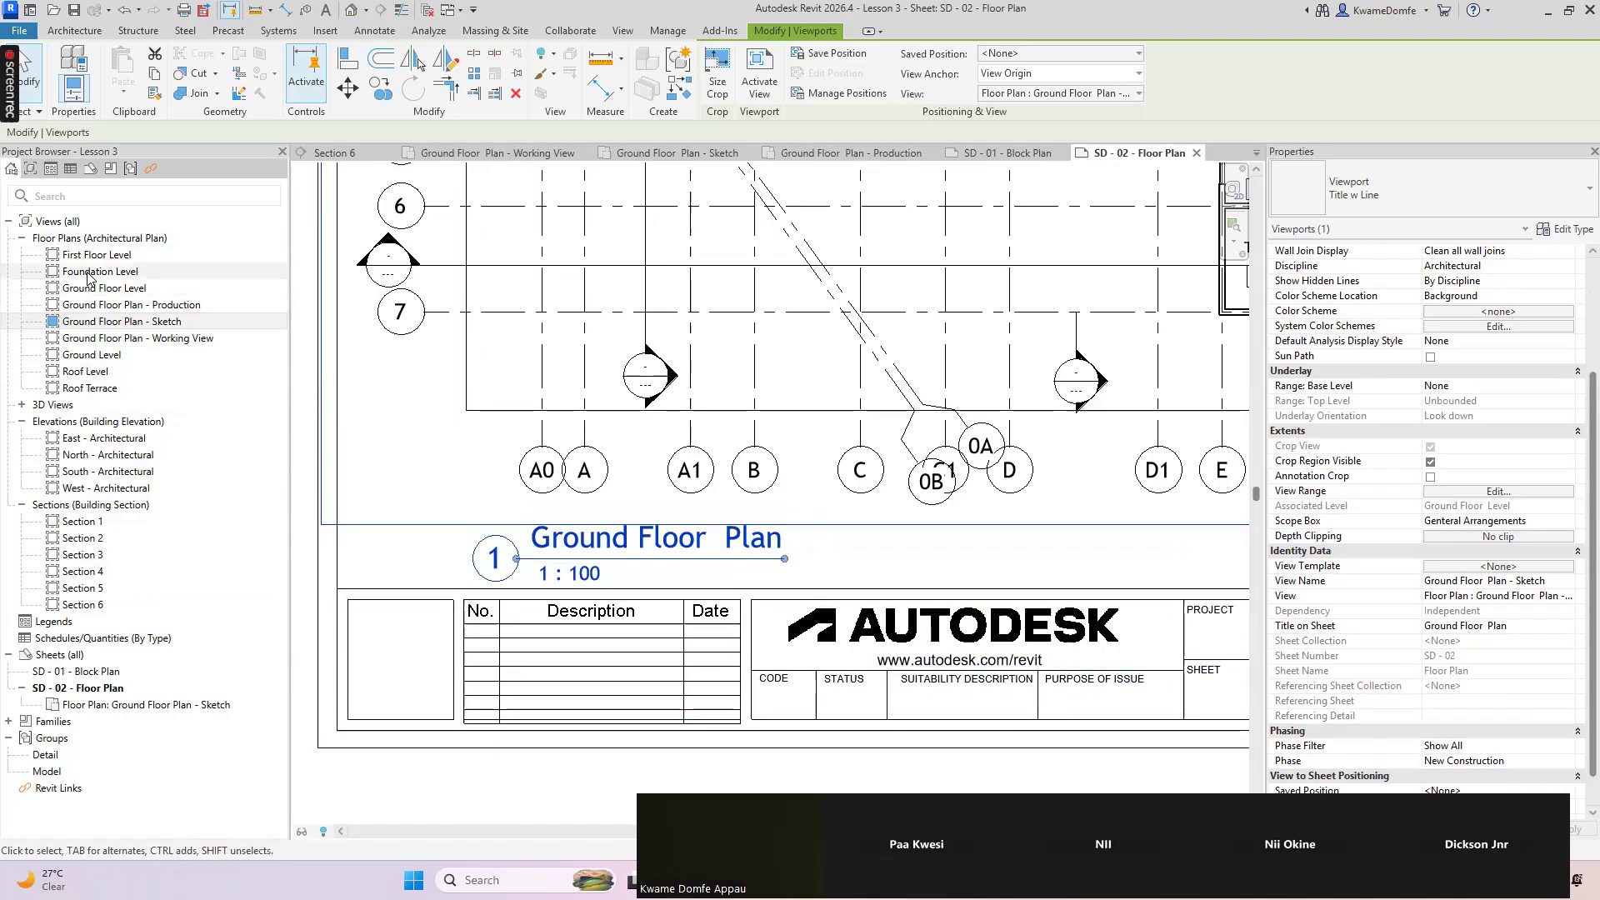
pyautogui.scroll(-3, 618, 648)
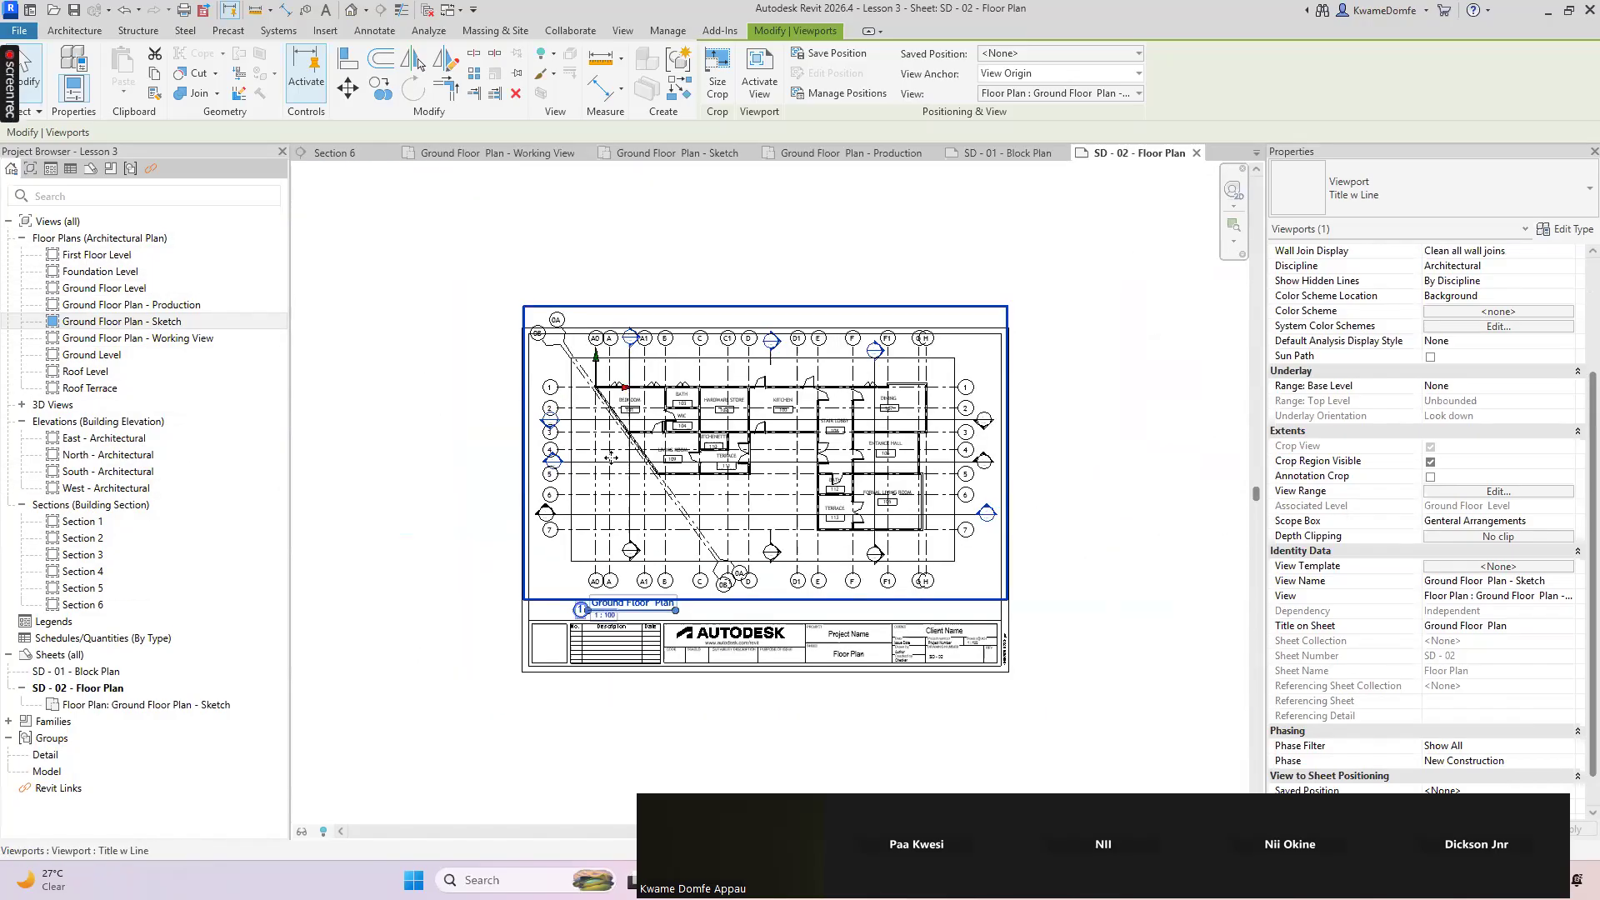
pyautogui.scroll(4, 618, 642)
pyautogui.scroll(-2, 642, 626)
pyautogui.scroll(-4, 646, 623)
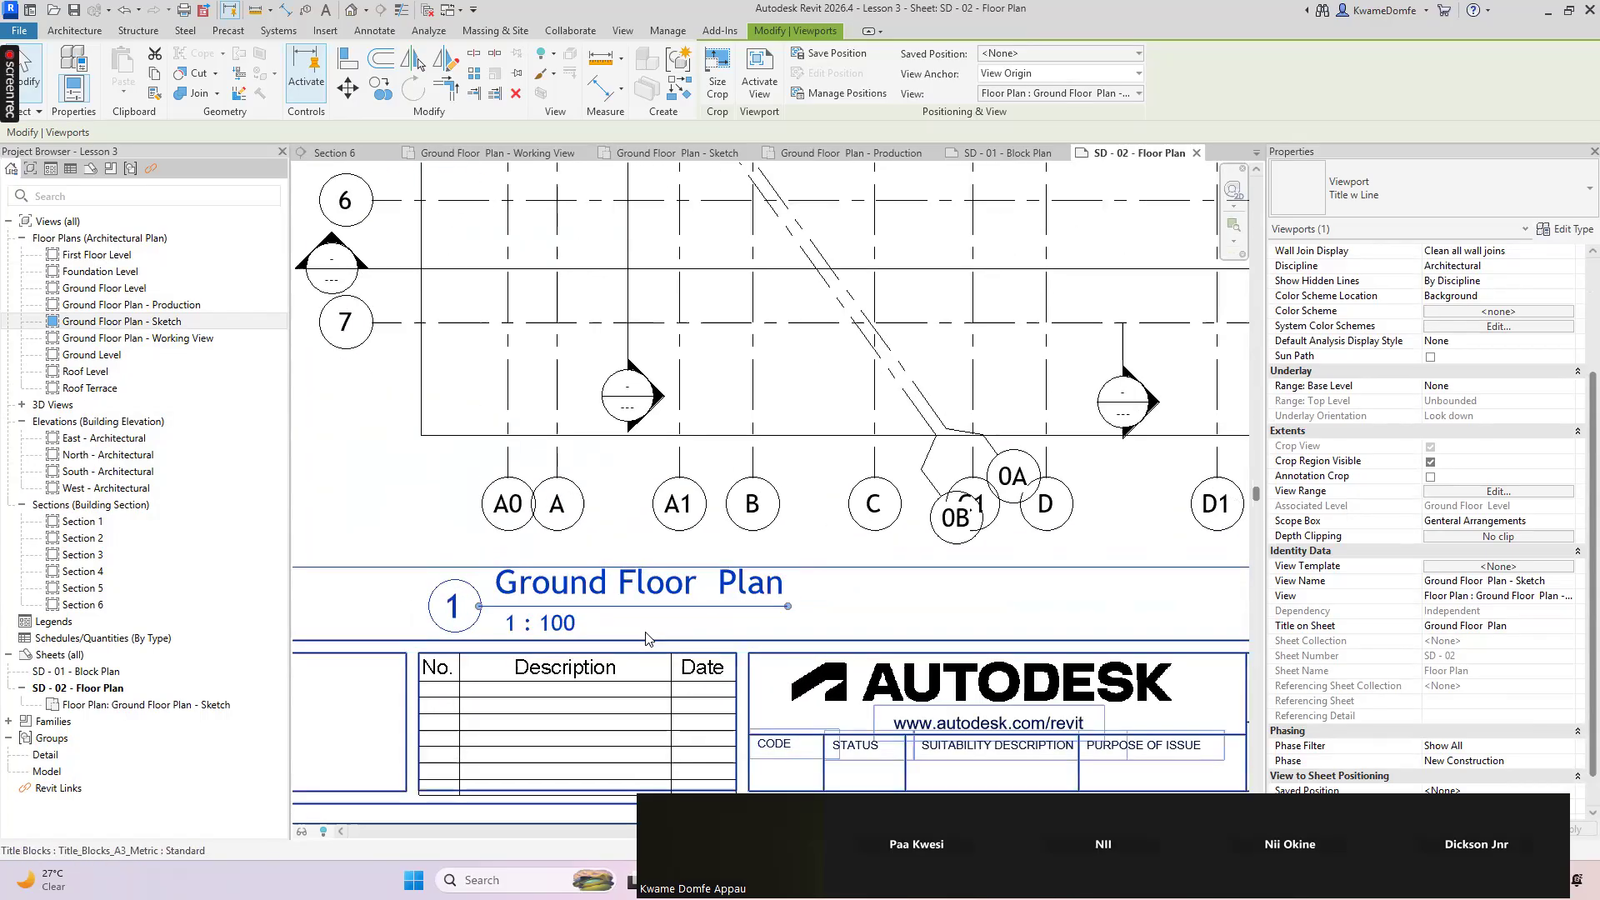
pyautogui.scroll(2, 638, 635)
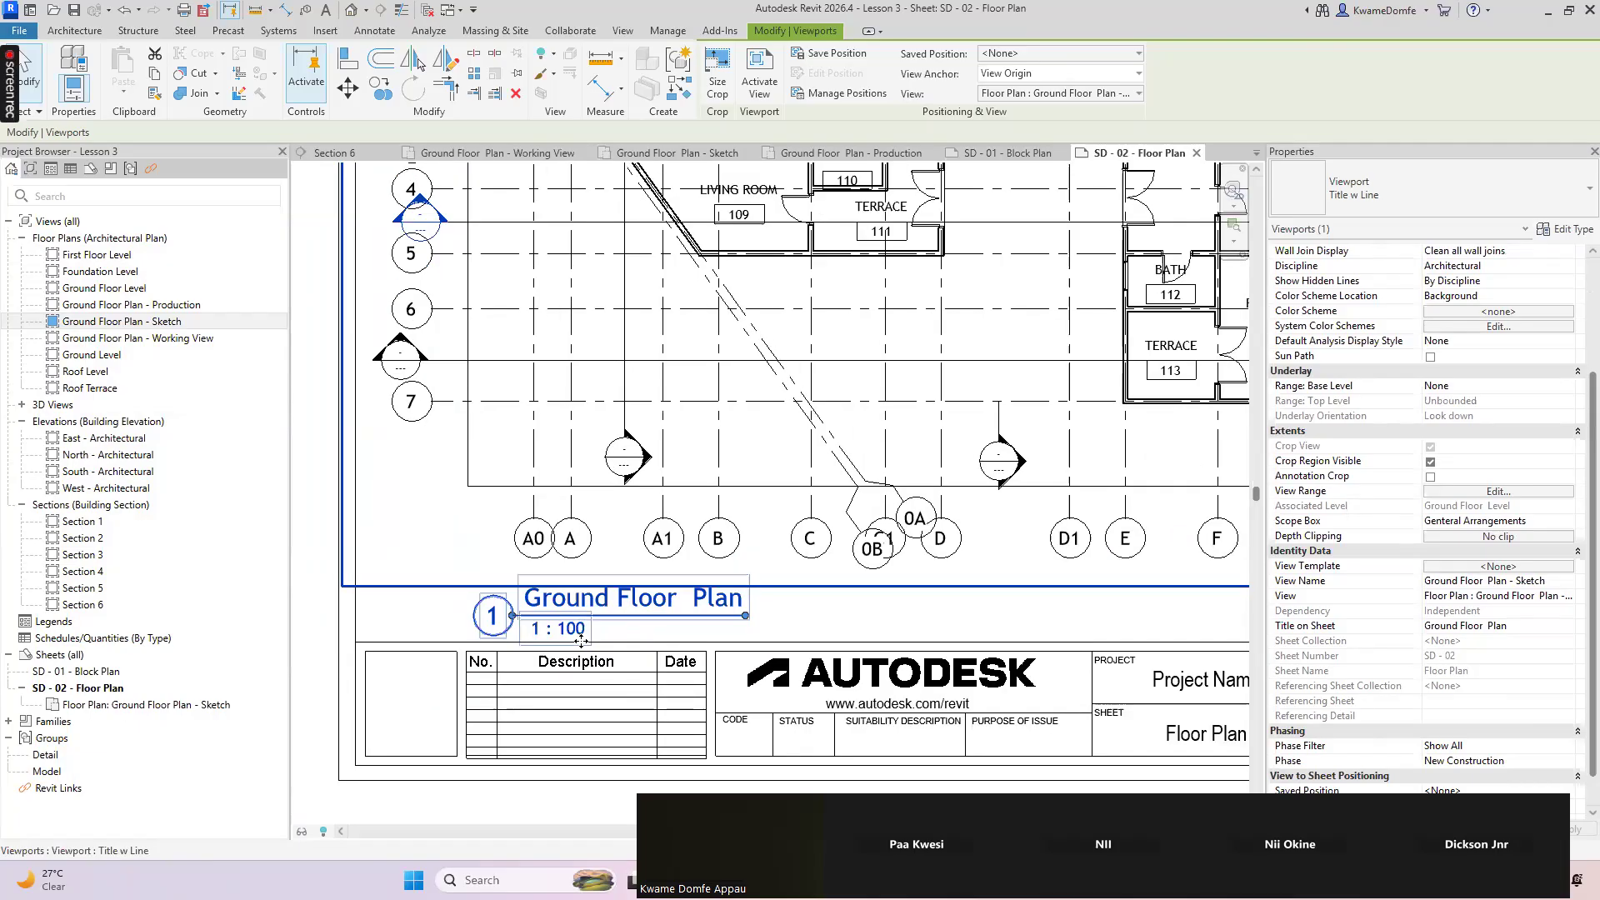
pyautogui.scroll(-2, 609, 653)
pyautogui.scroll(-1, 609, 650)
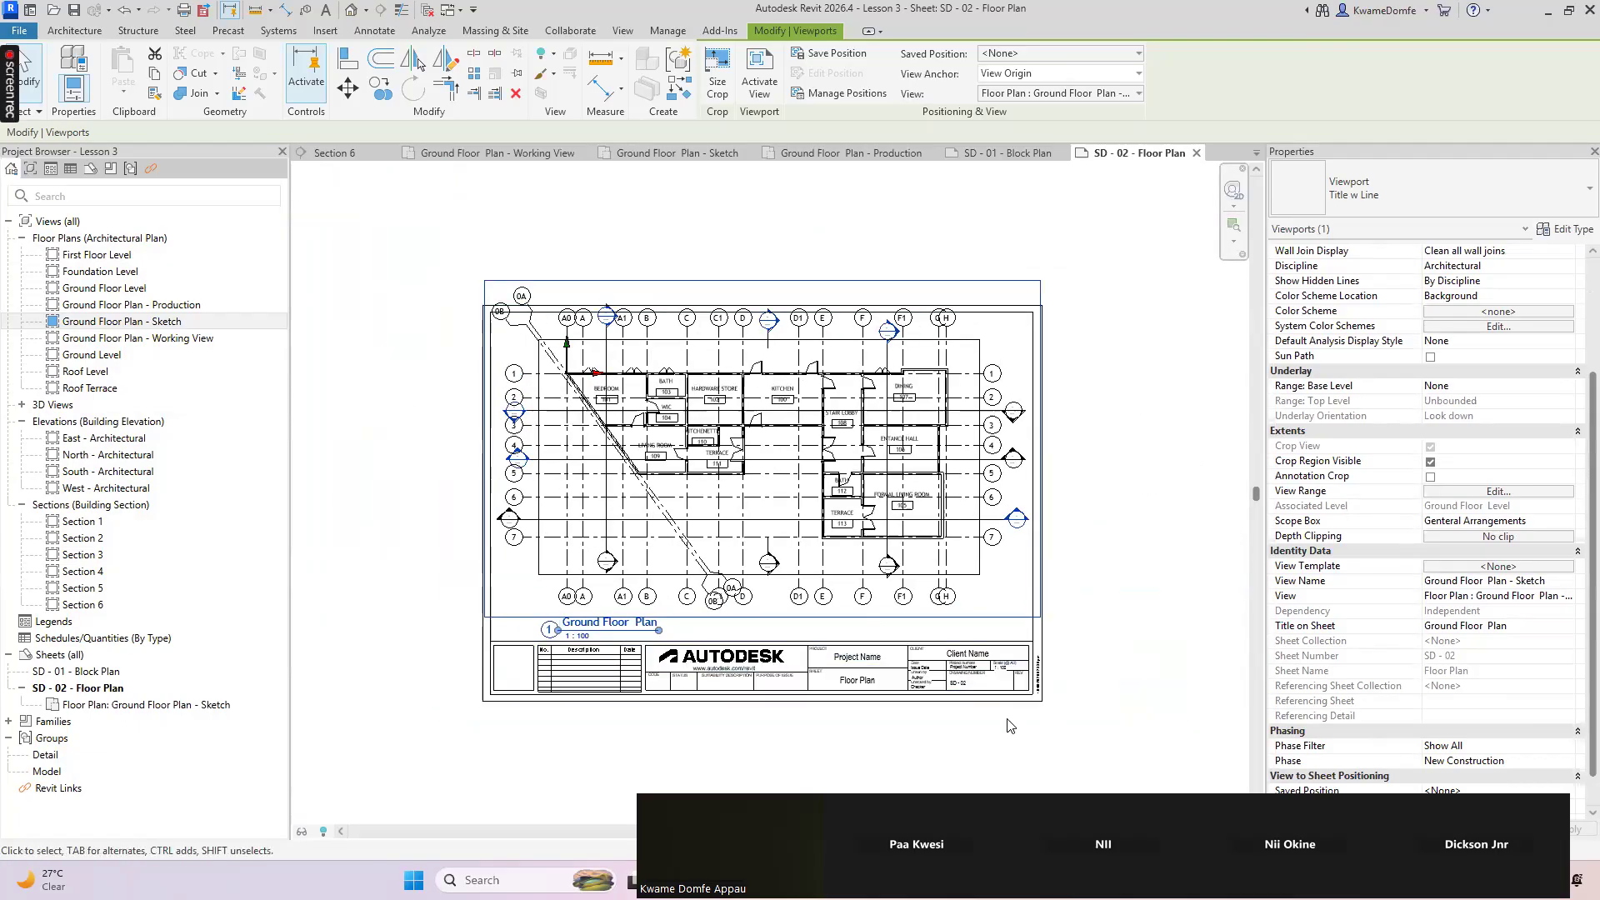
pyautogui.scroll(2, 578, 607)
pyautogui.scroll(-4, 533, 691)
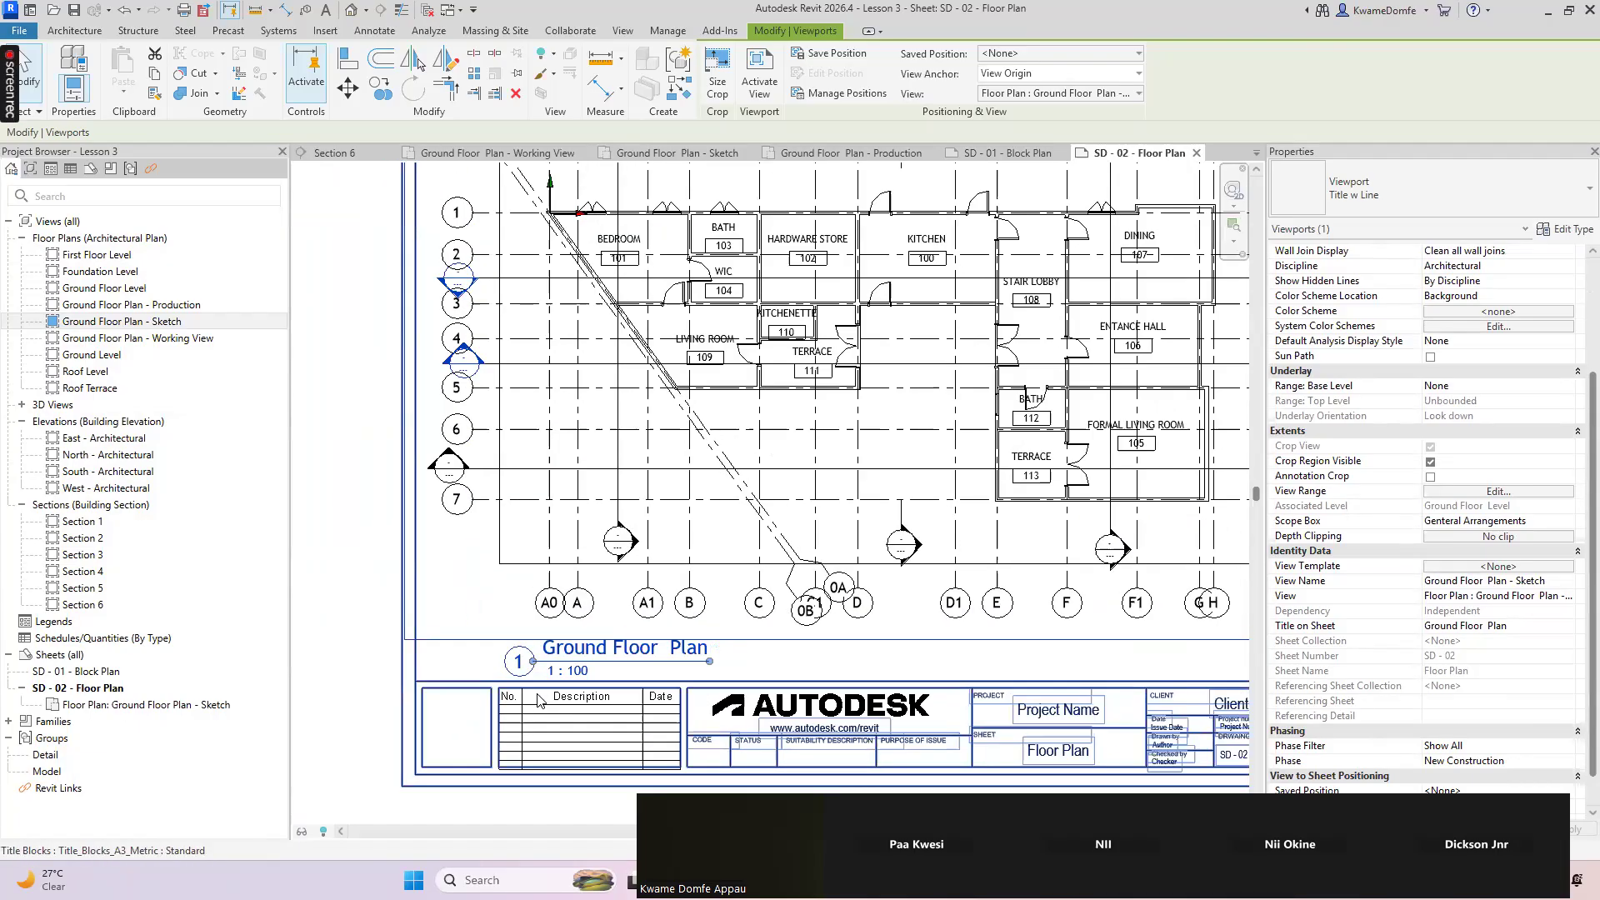
pyautogui.click(393, 573)
pyautogui.scroll(4, 638, 753)
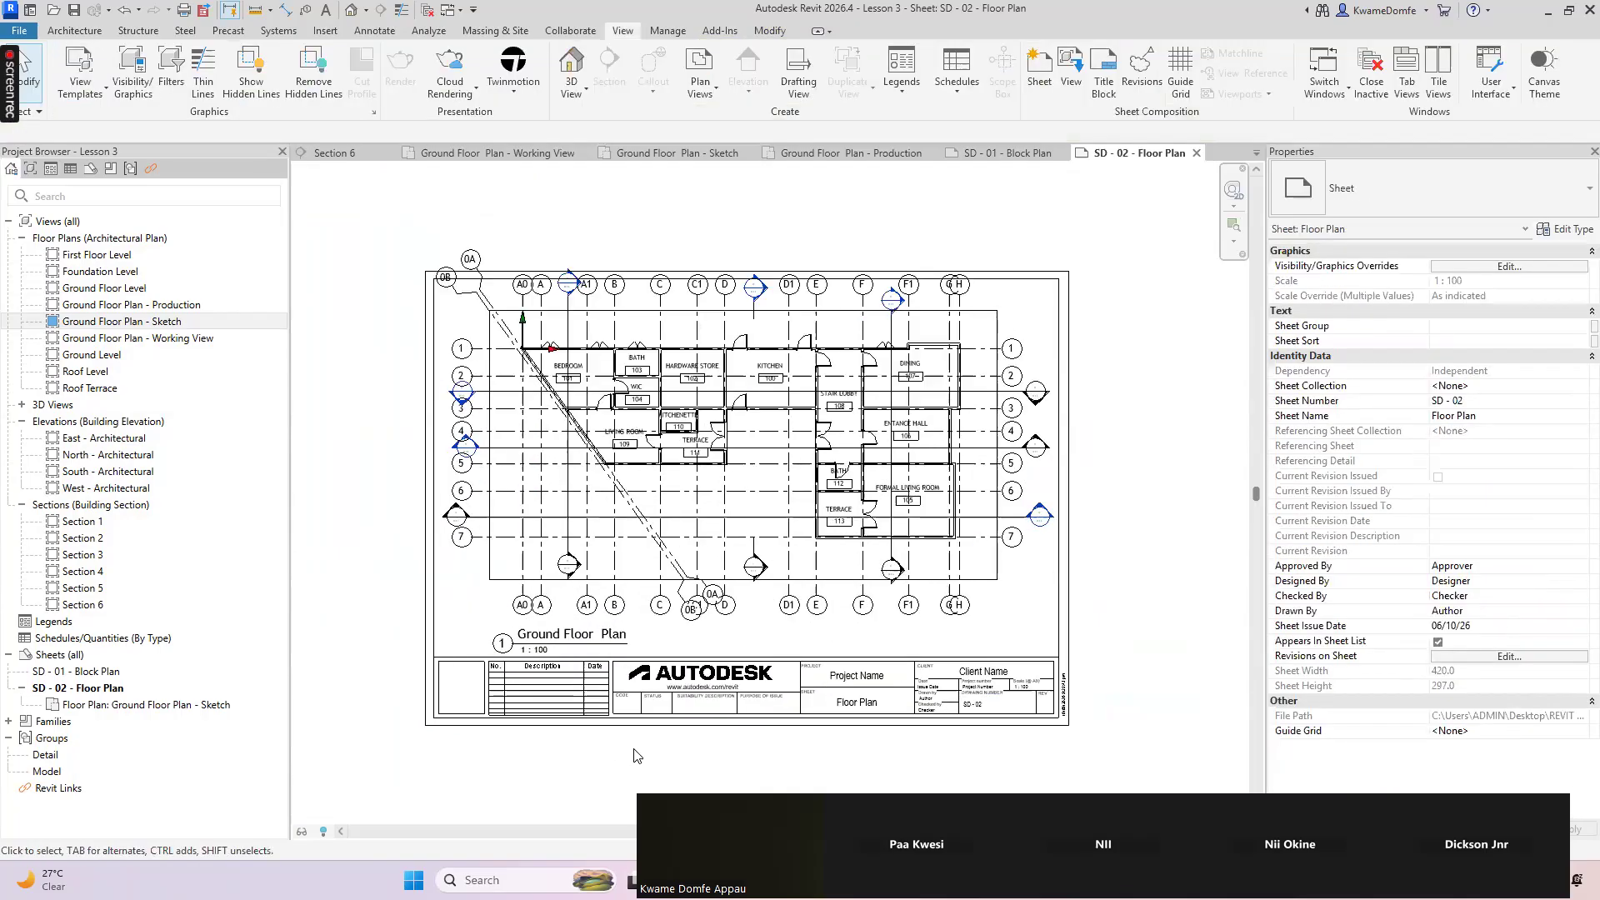
pyautogui.scroll(-1, 642, 712)
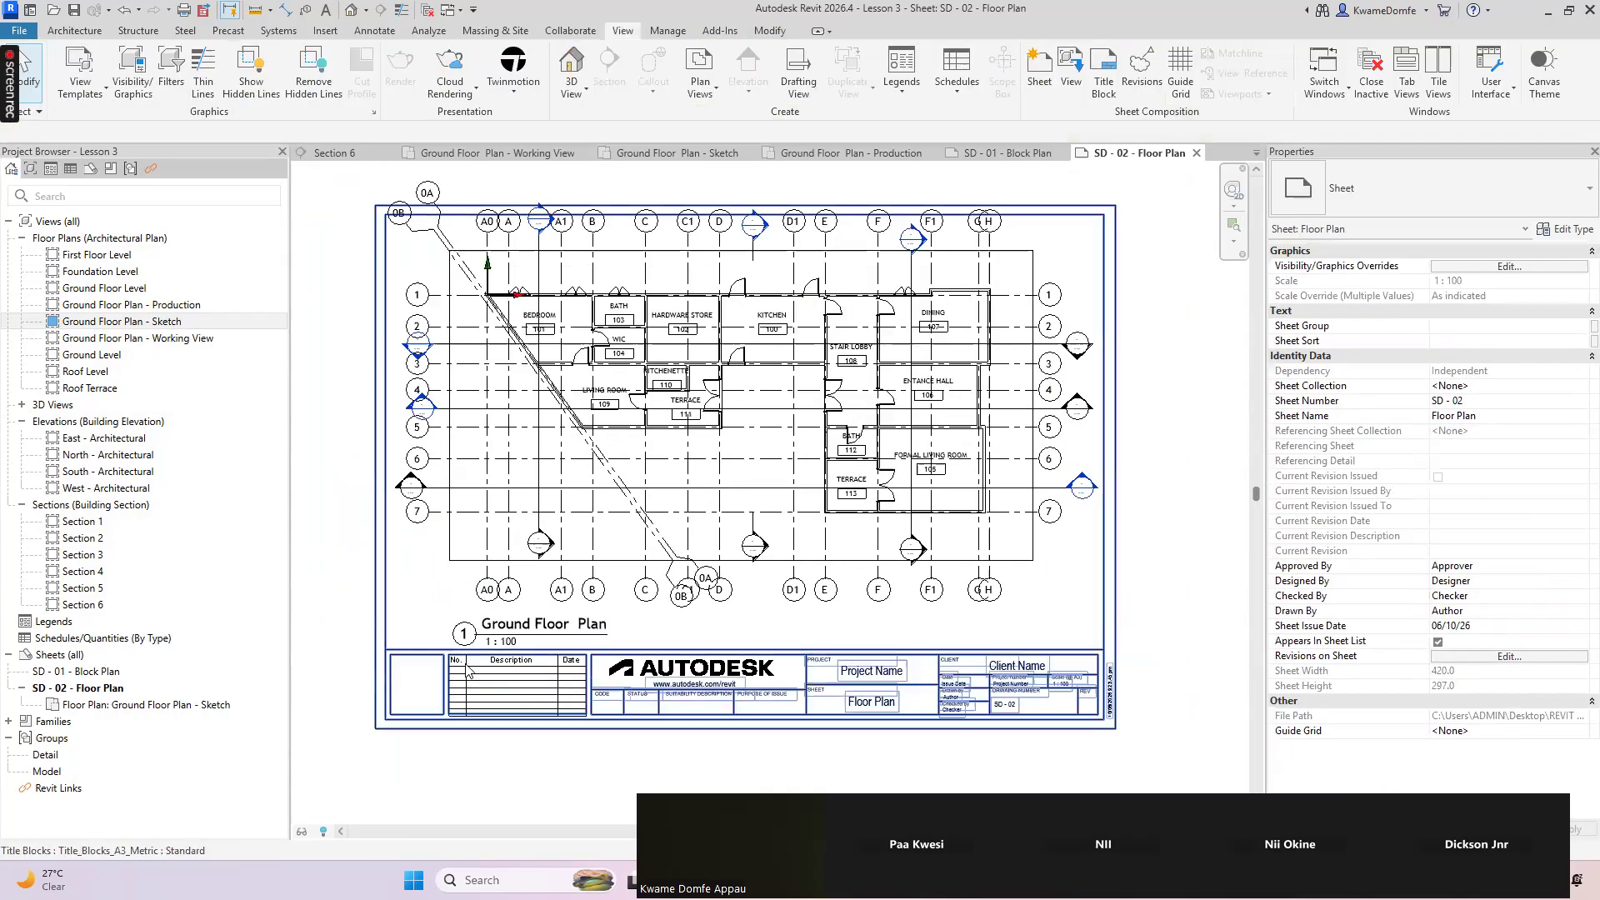
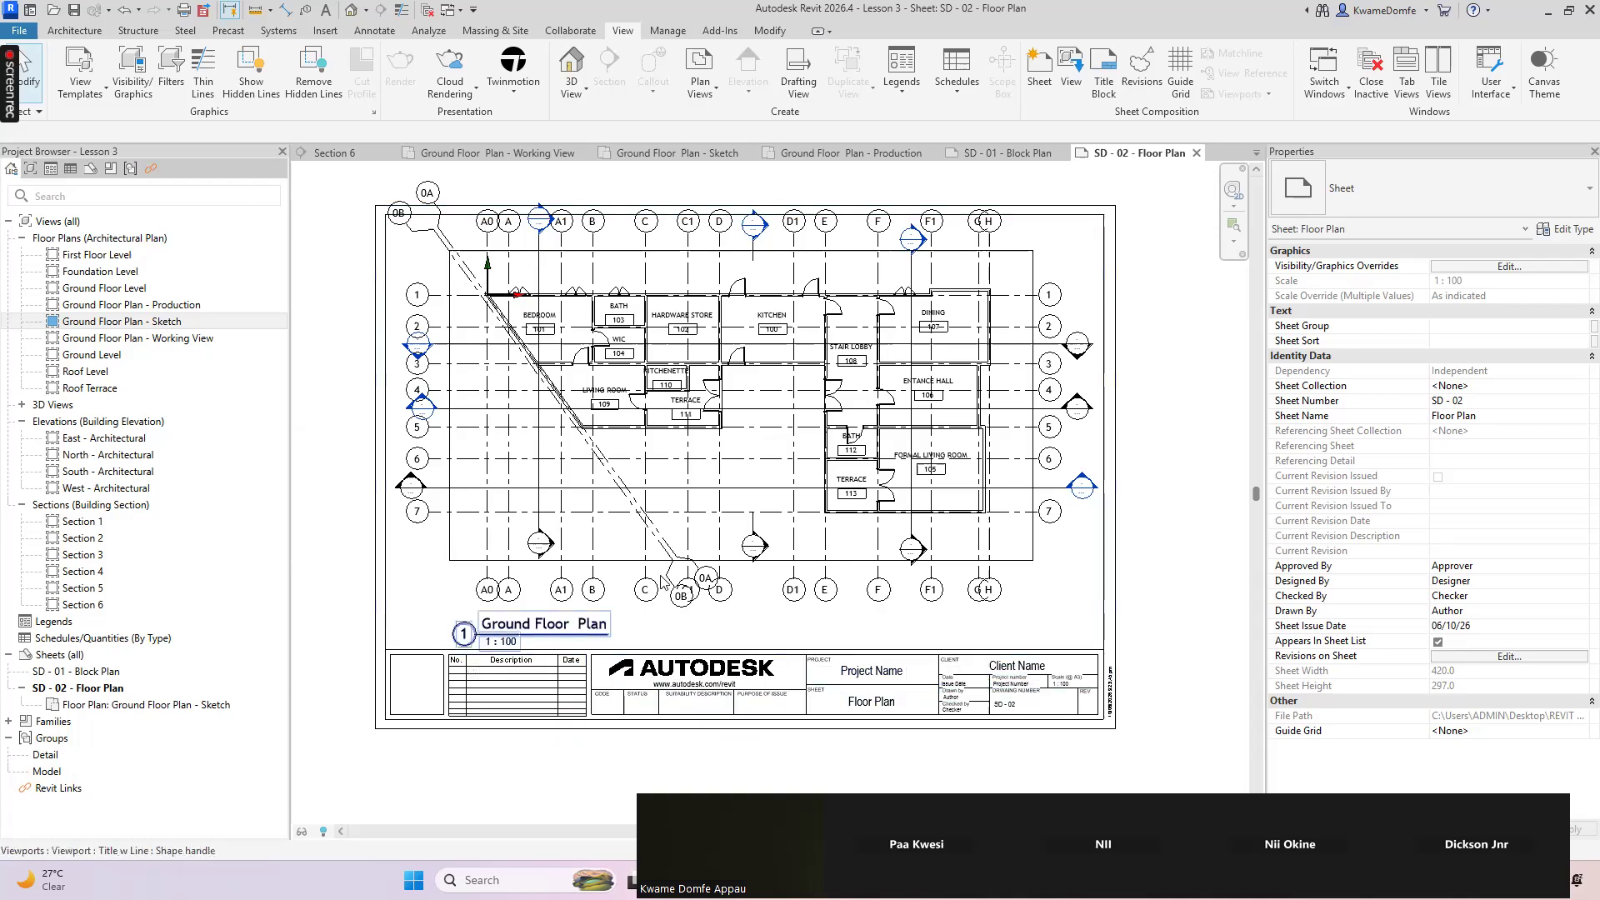
# Examine the viewport's title line and its end grips, both closely and against the whole sheet
pyautogui.scroll(4, 507, 650)
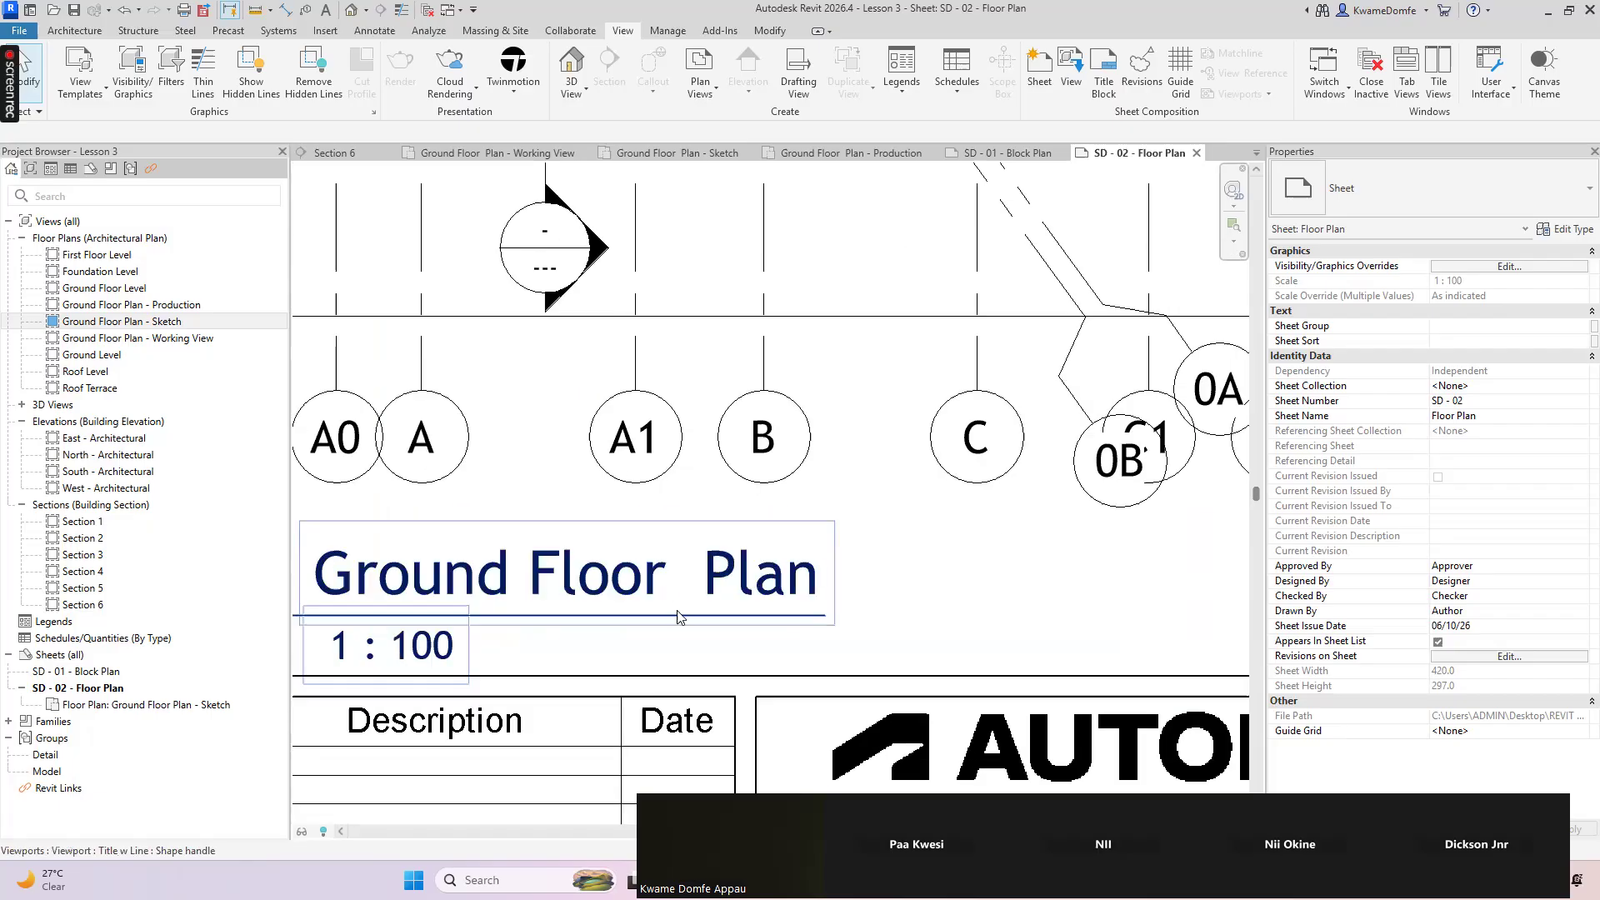
pyautogui.scroll(-6, 671, 616)
pyautogui.scroll(4, 669, 616)
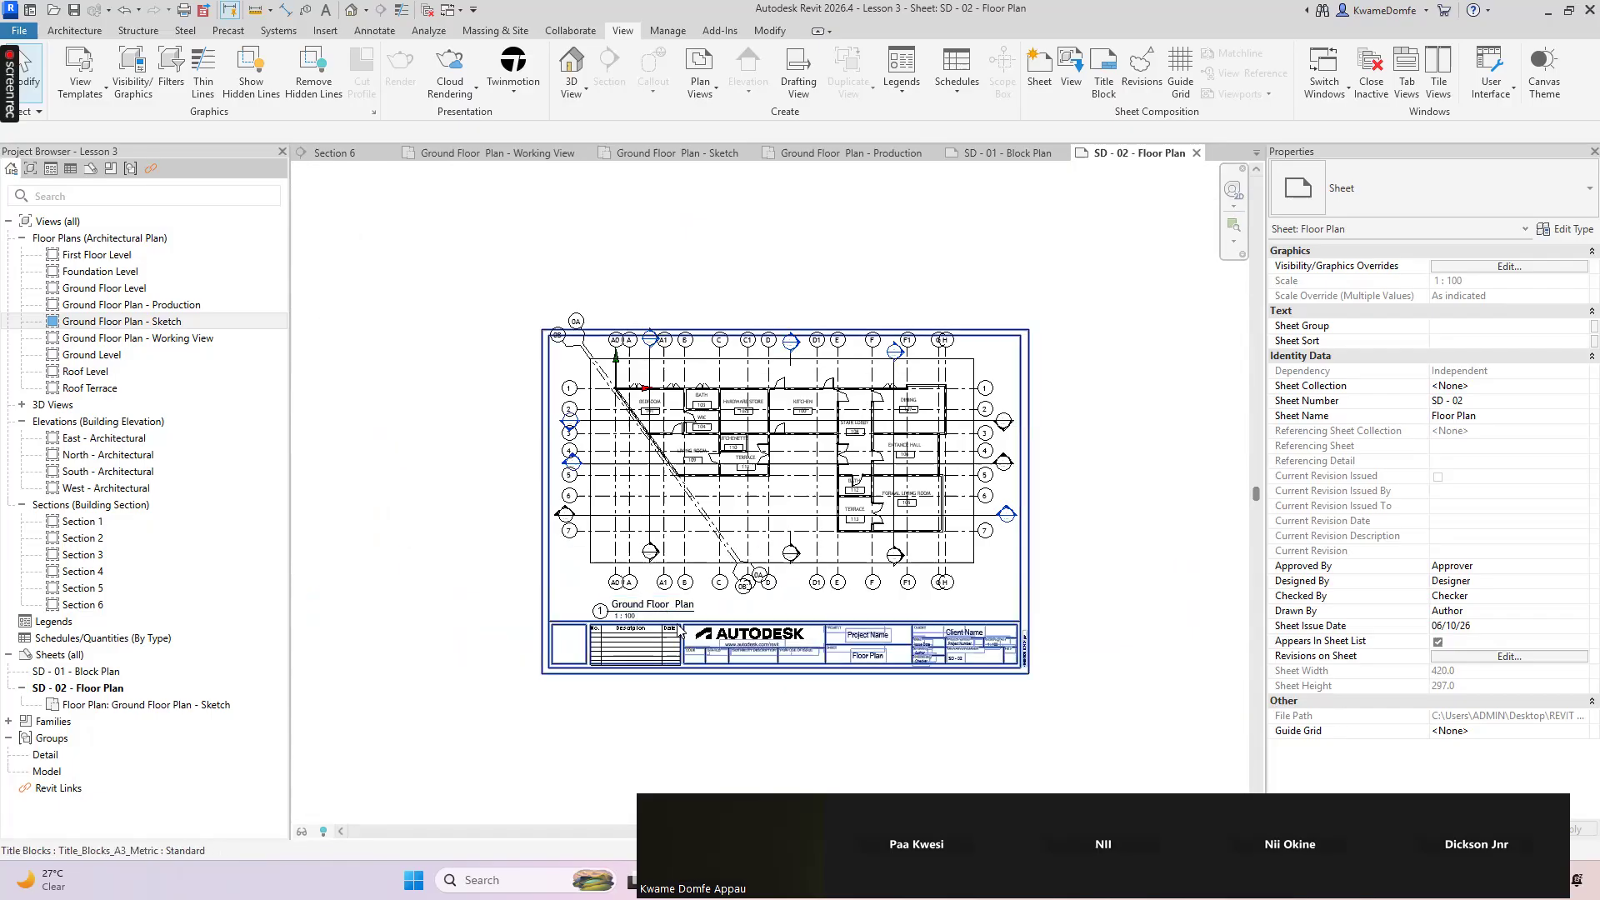
pyautogui.click(679, 426)
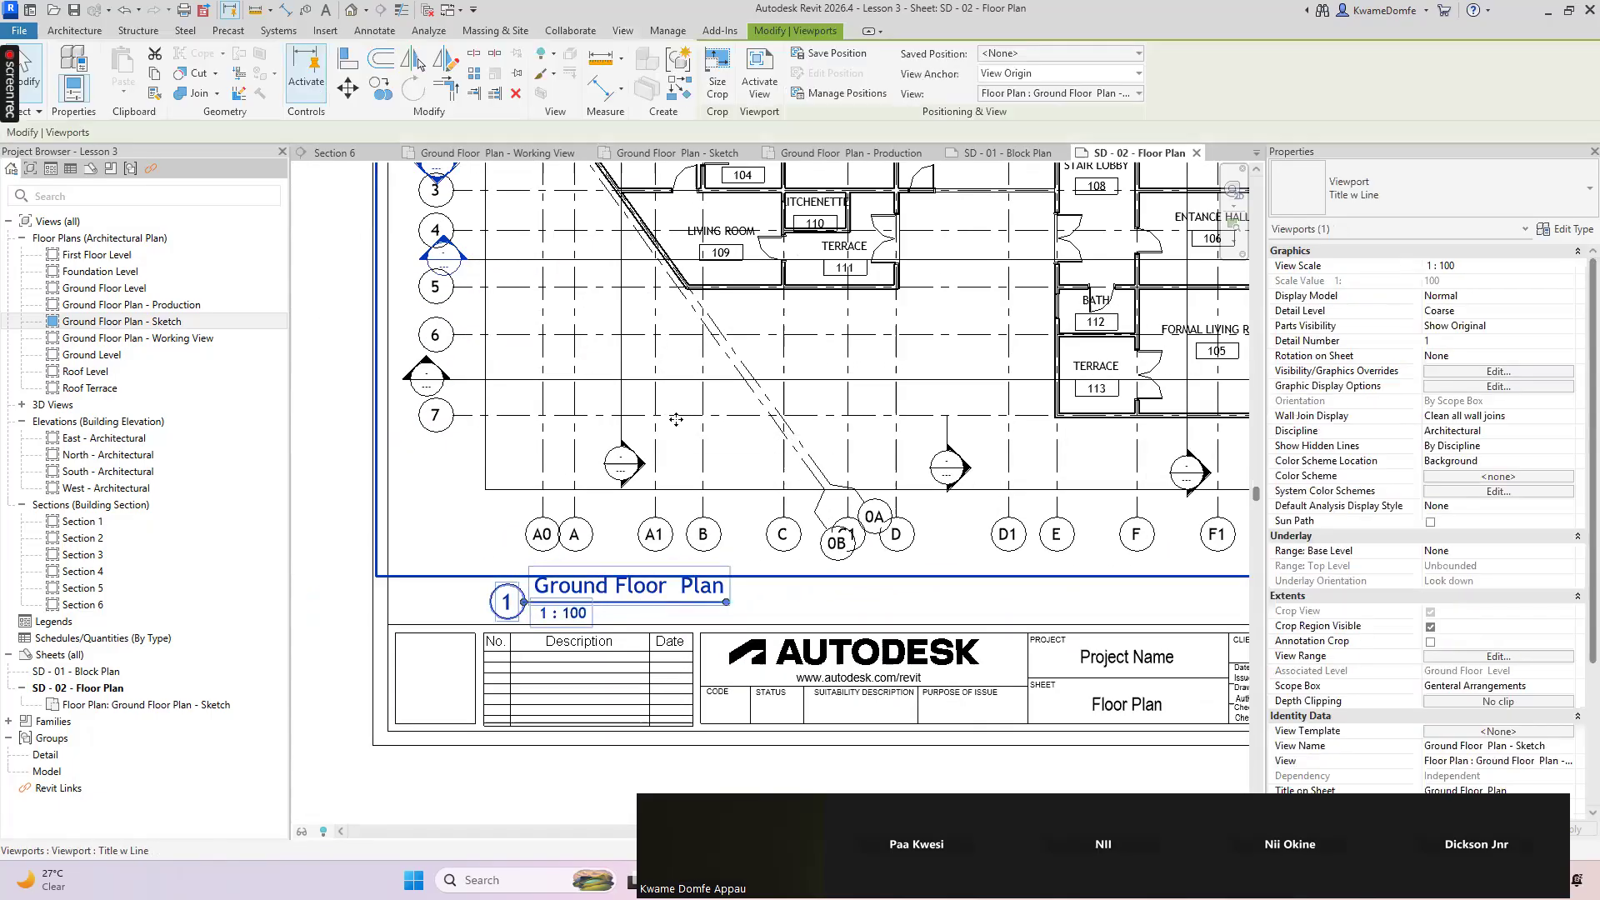
pyautogui.scroll(-3, 648, 446)
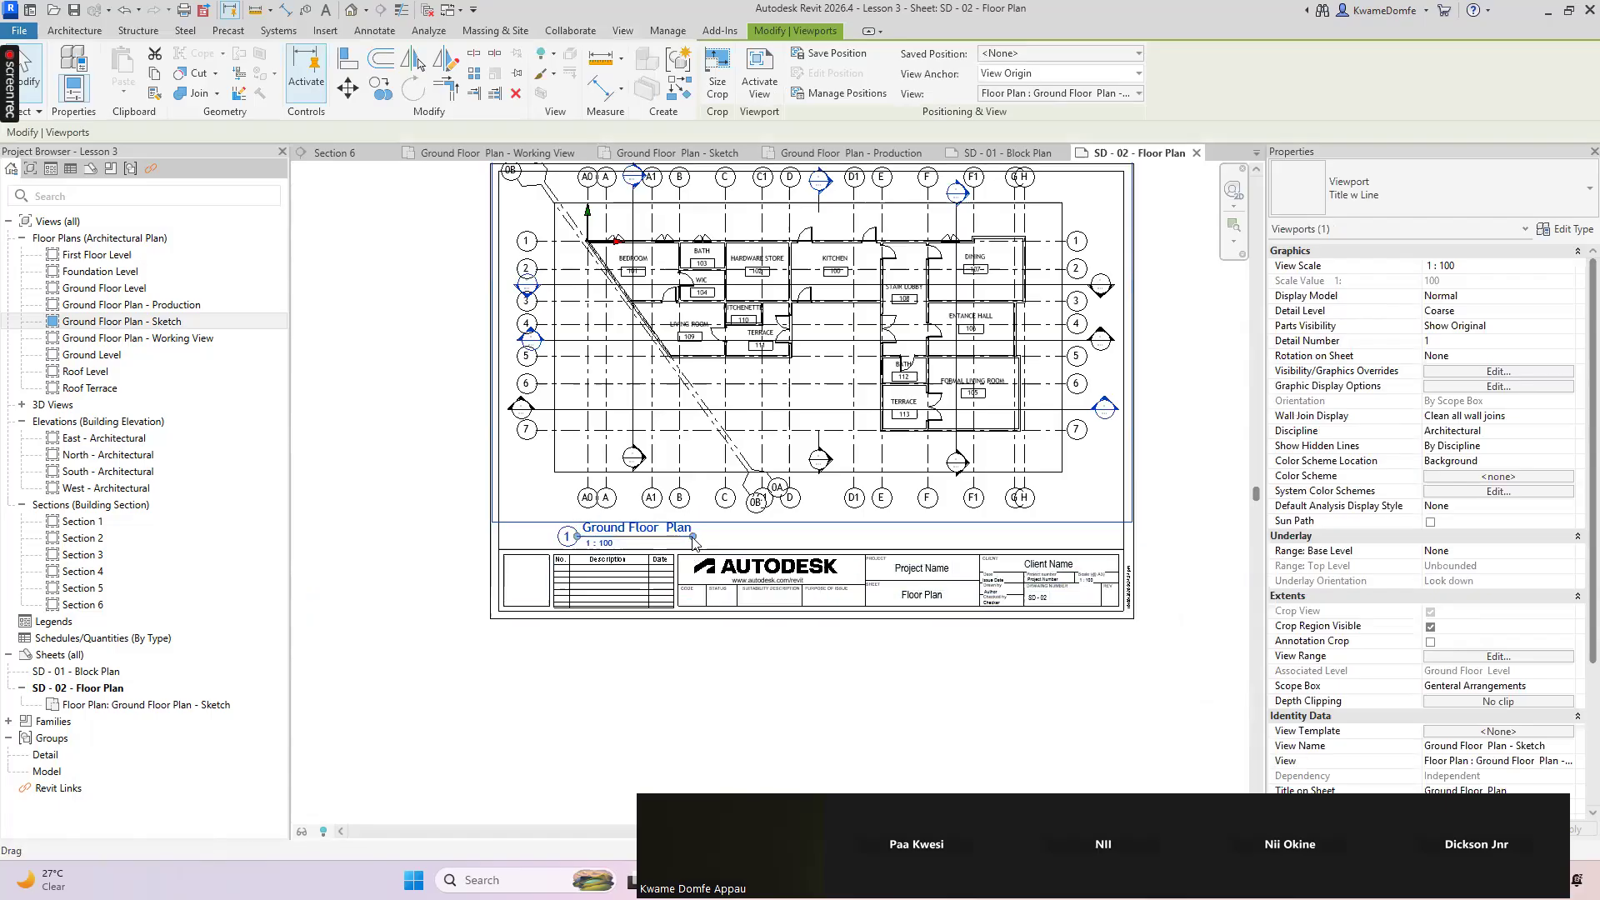
pyautogui.scroll(-2, 696, 544)
pyautogui.scroll(4, 695, 546)
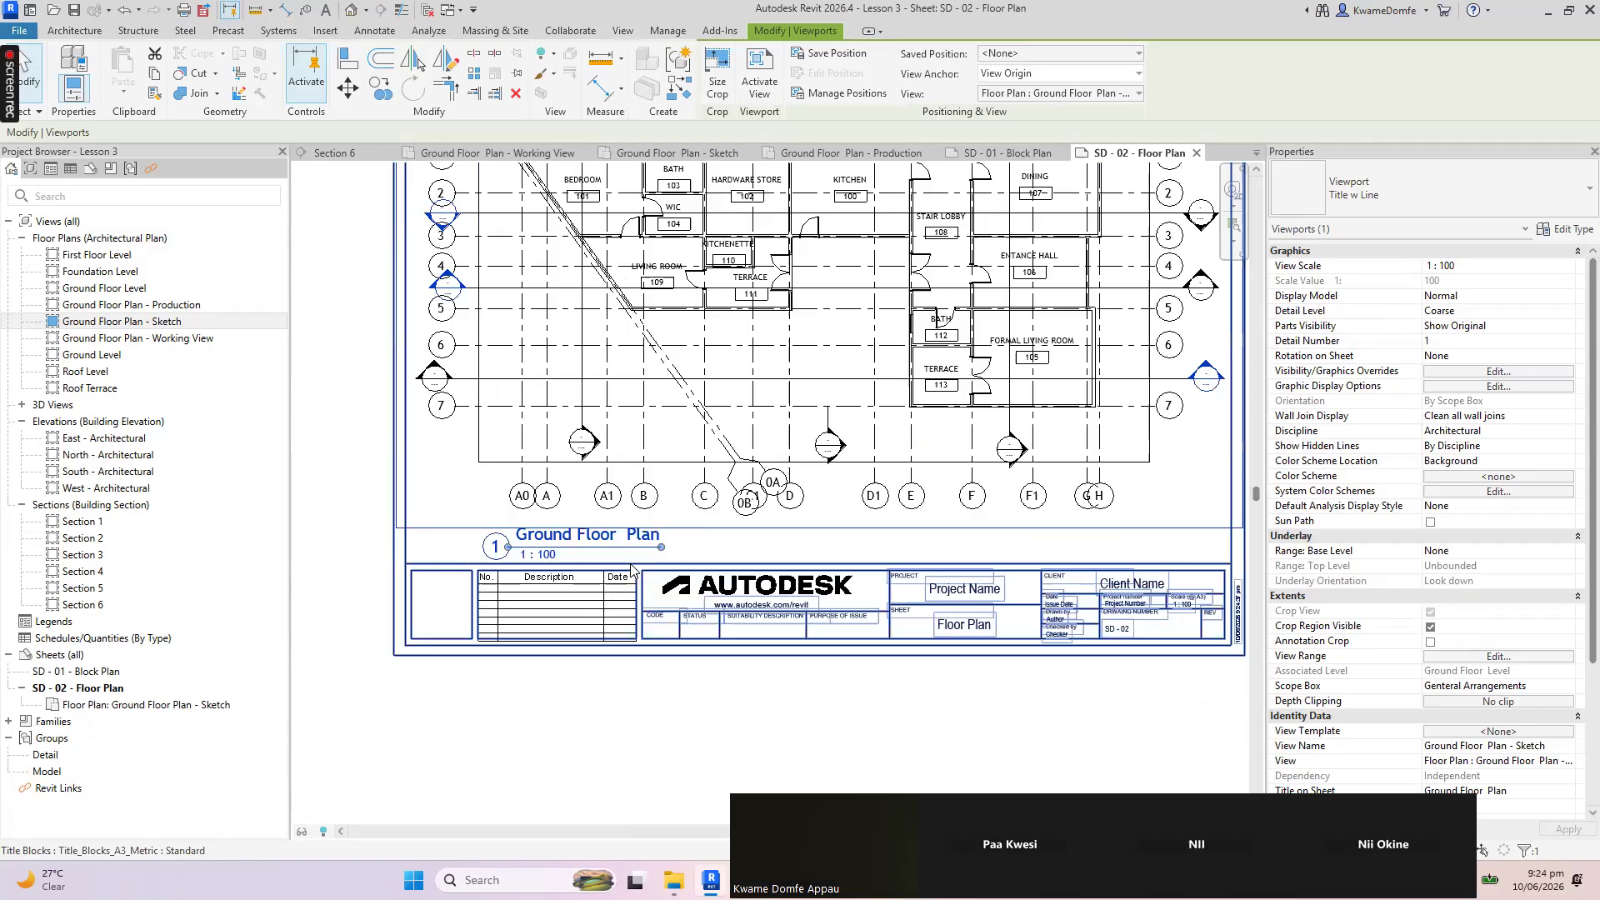
pyautogui.scroll(-3, 631, 570)
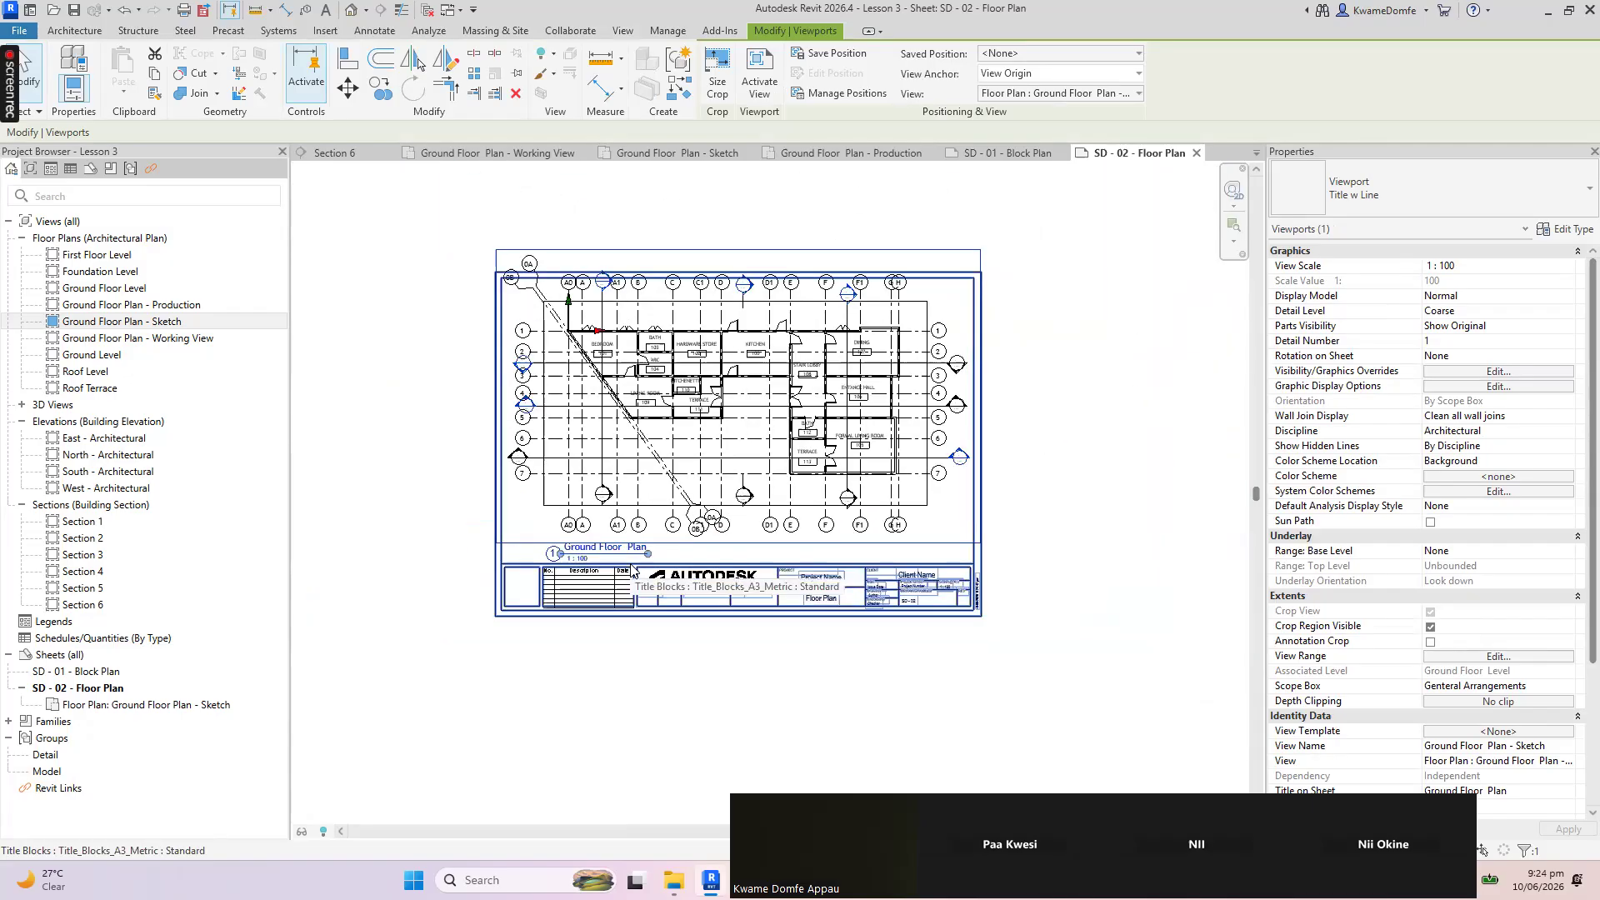
pyautogui.click(667, 648)
pyautogui.scroll(-2, 667, 646)
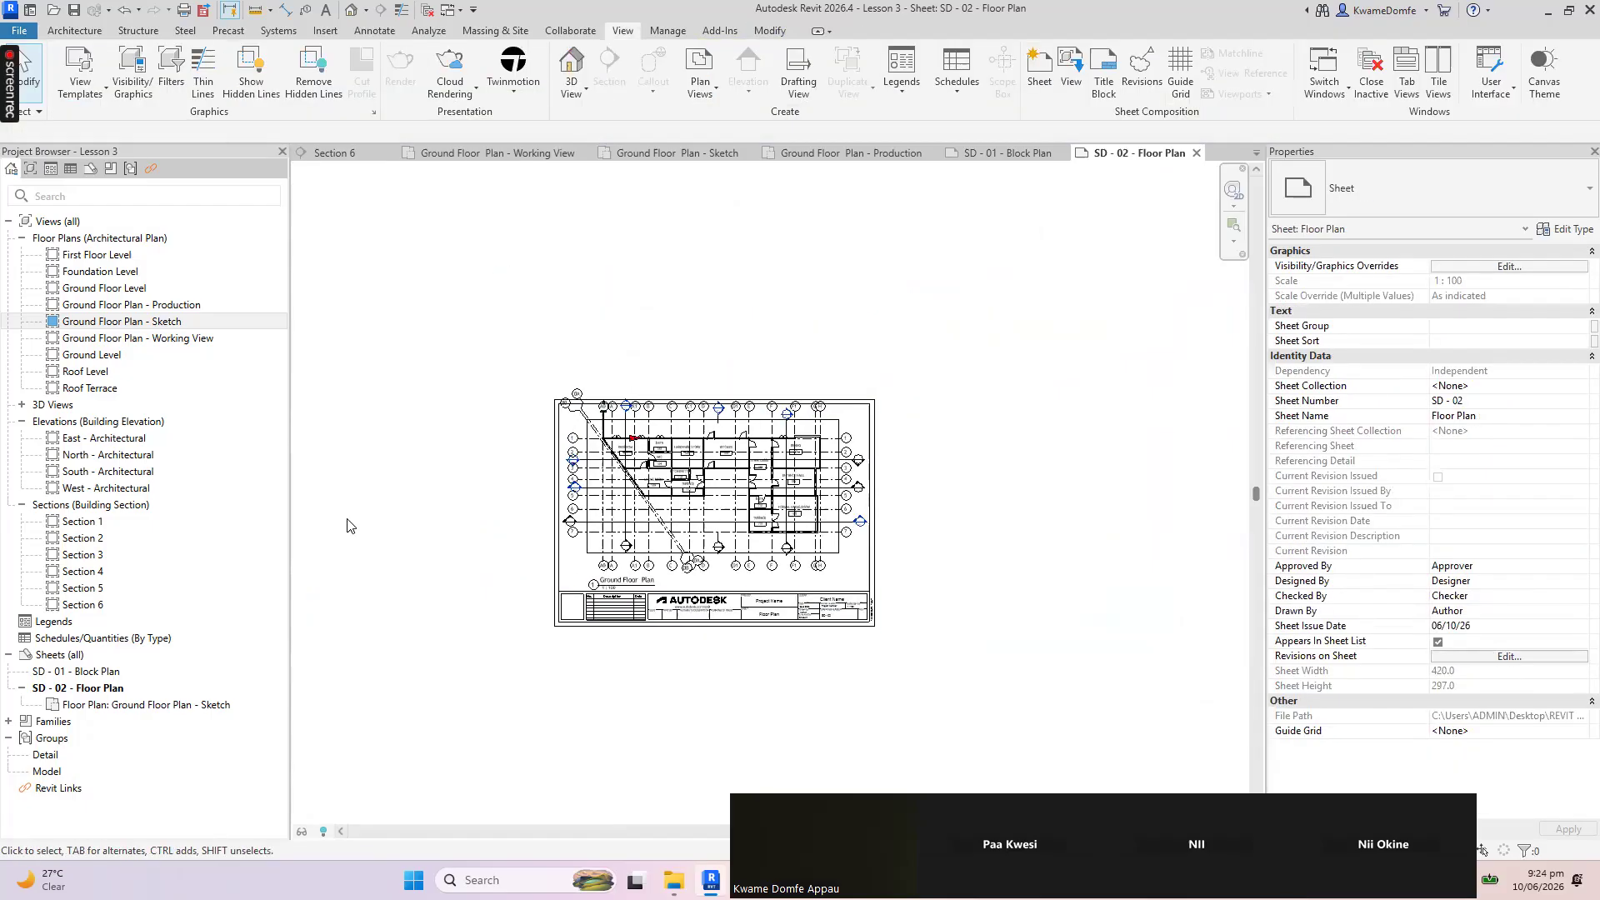
# Extend the Ground Floor Plan viewport's title line well past the sheet's right border
pyautogui.click(723, 506)
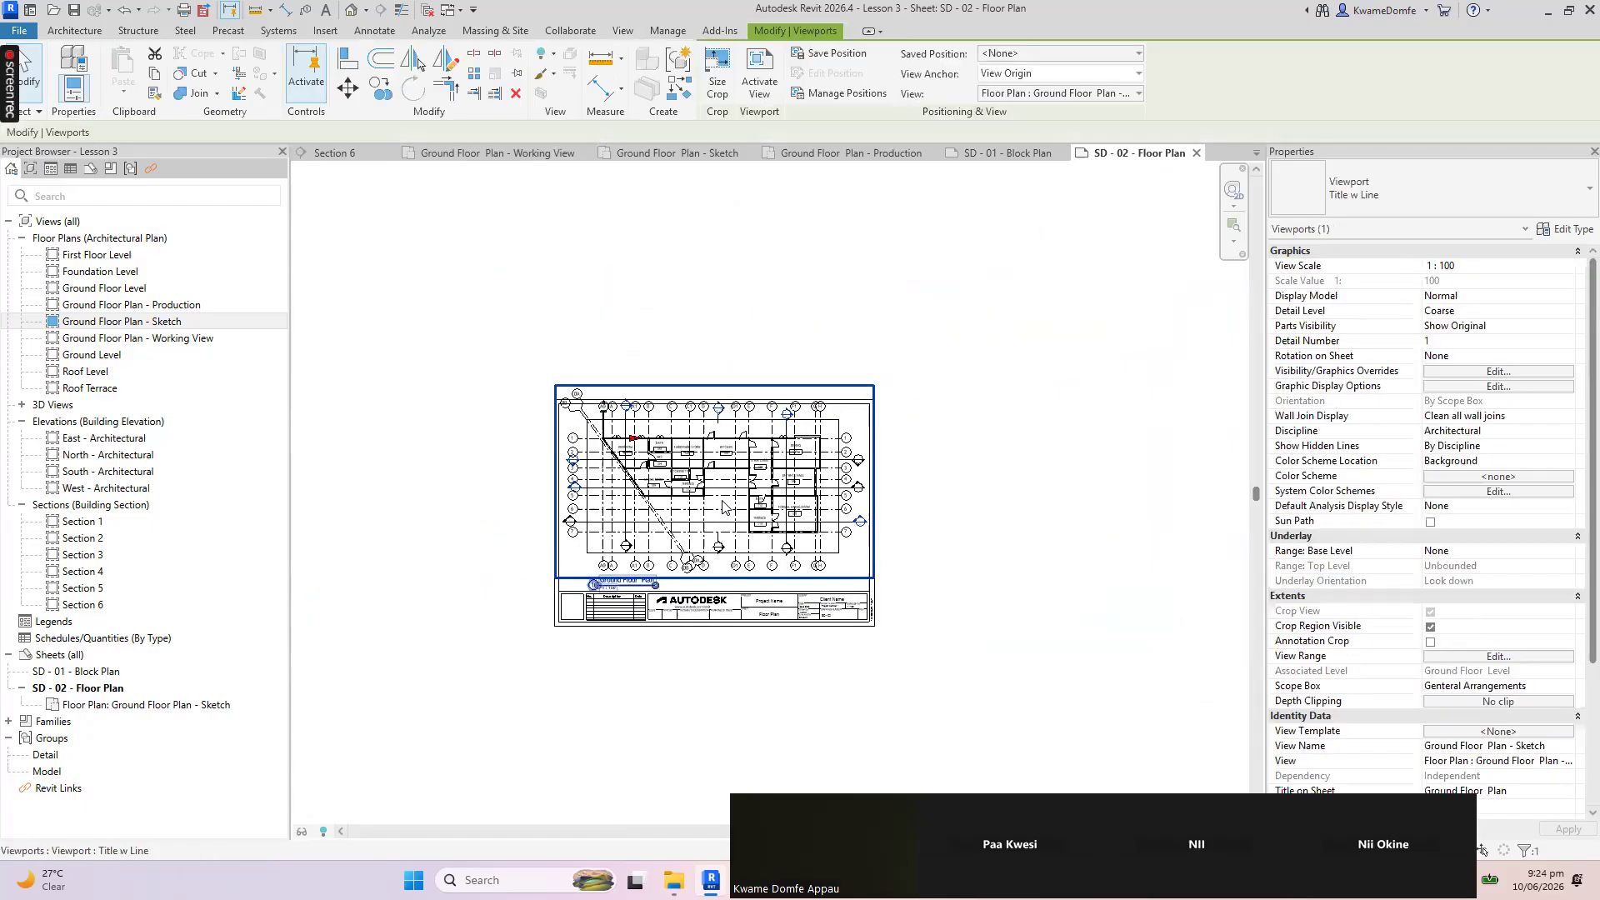
pyautogui.scroll(4, 631, 593)
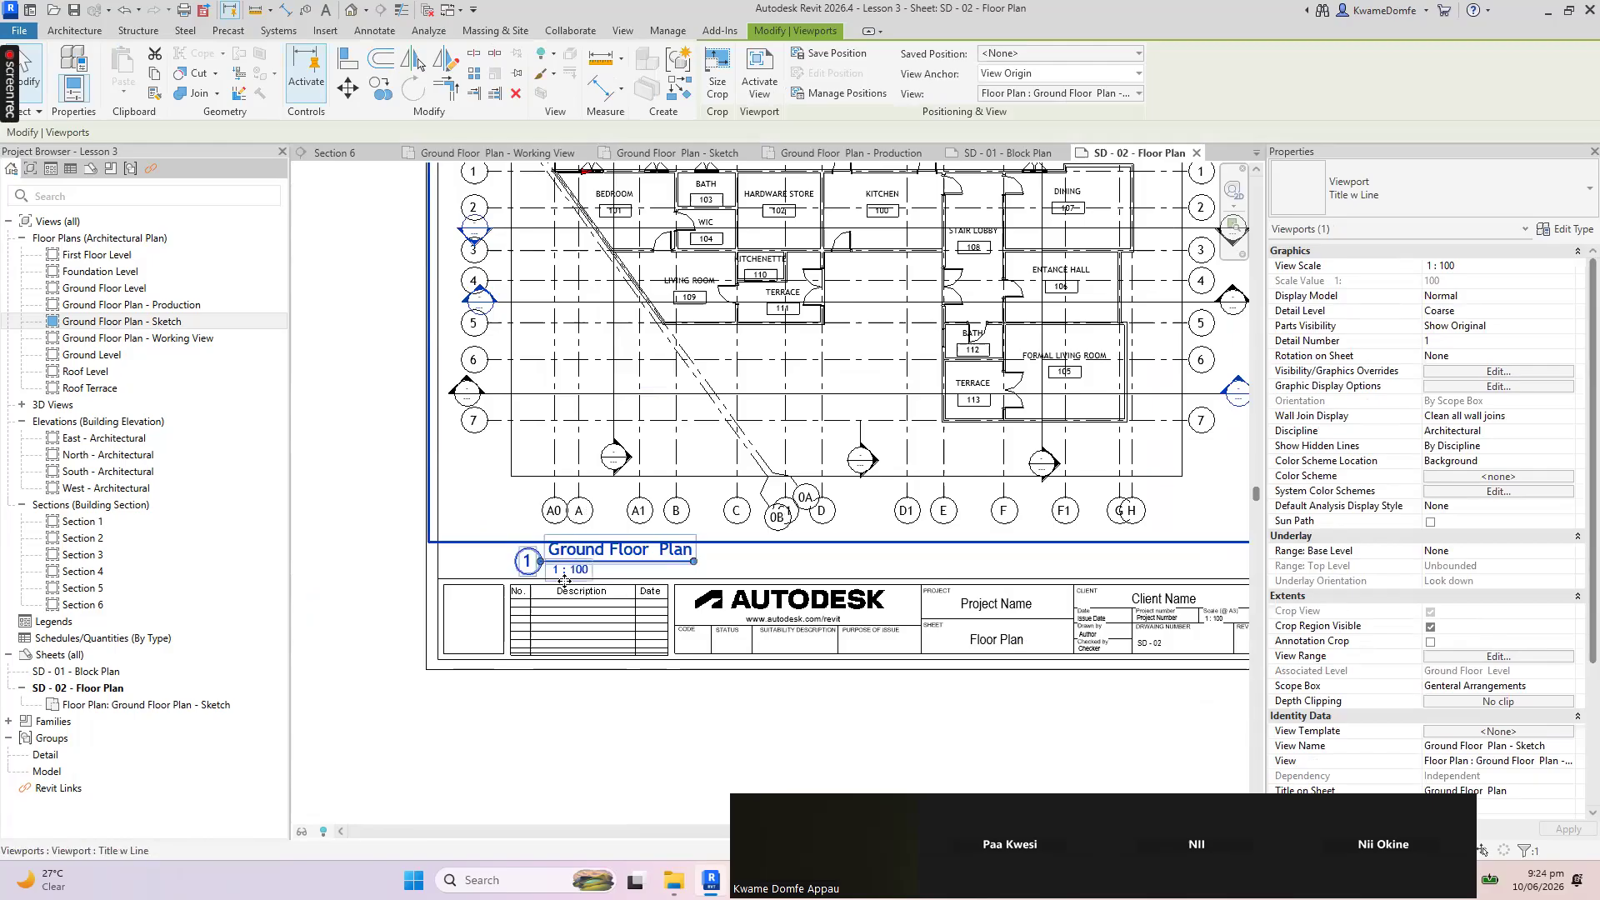
pyautogui.scroll(4, 564, 581)
pyautogui.scroll(-2, 425, 570)
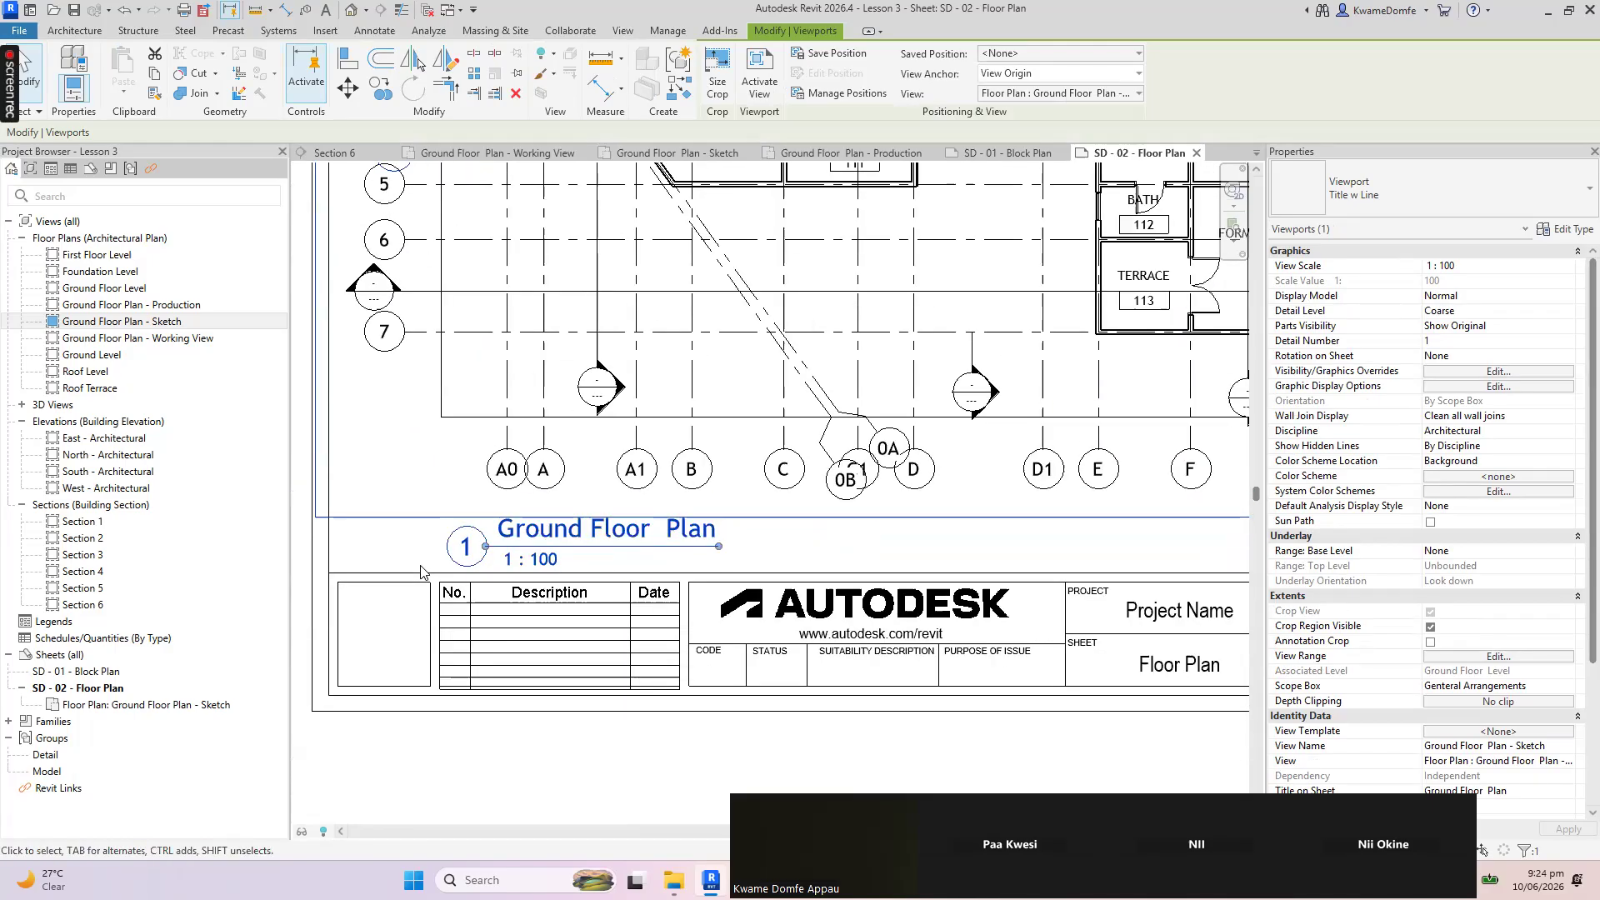
pyautogui.scroll(-2, 421, 571)
pyautogui.moveTo(820, 583); pyautogui.dragTo(1108, 591)
pyautogui.click(1104, 595)
pyautogui.scroll(-5, 1002, 604)
pyautogui.scroll(1, 869, 566)
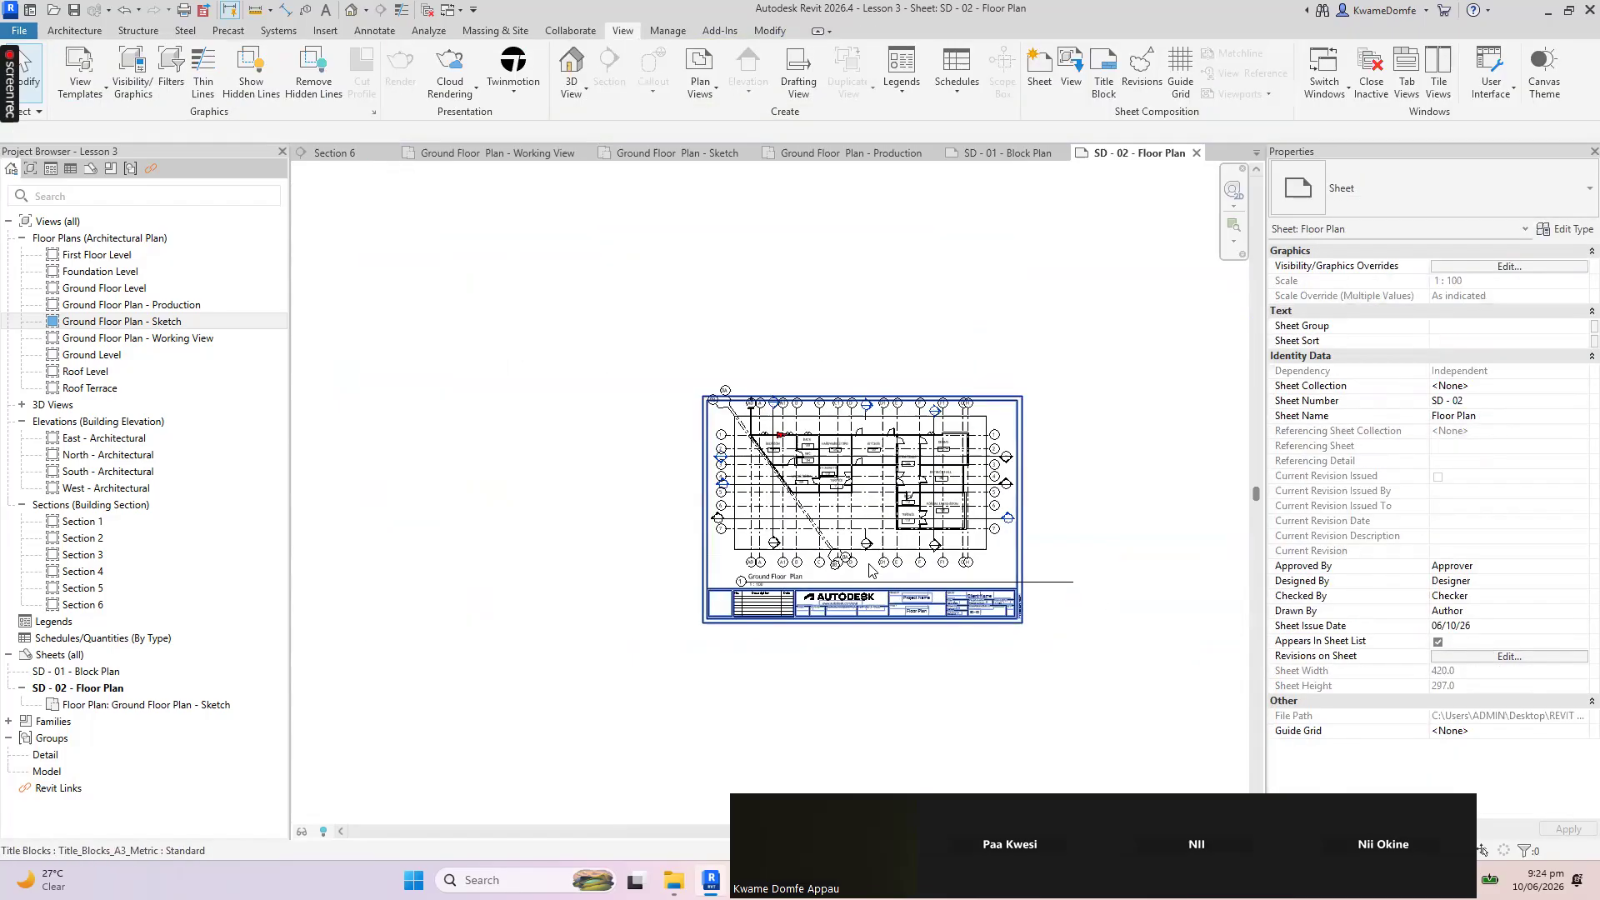
# Shorten the viewport's title line to end at the Ground Floor Plan title text
pyautogui.scroll(1, 869, 570)
pyautogui.click(869, 570)
pyautogui.moveTo(885, 614); pyautogui.dragTo(777, 615)
pyautogui.scroll(4, 779, 587)
pyautogui.scroll(3, 763, 556)
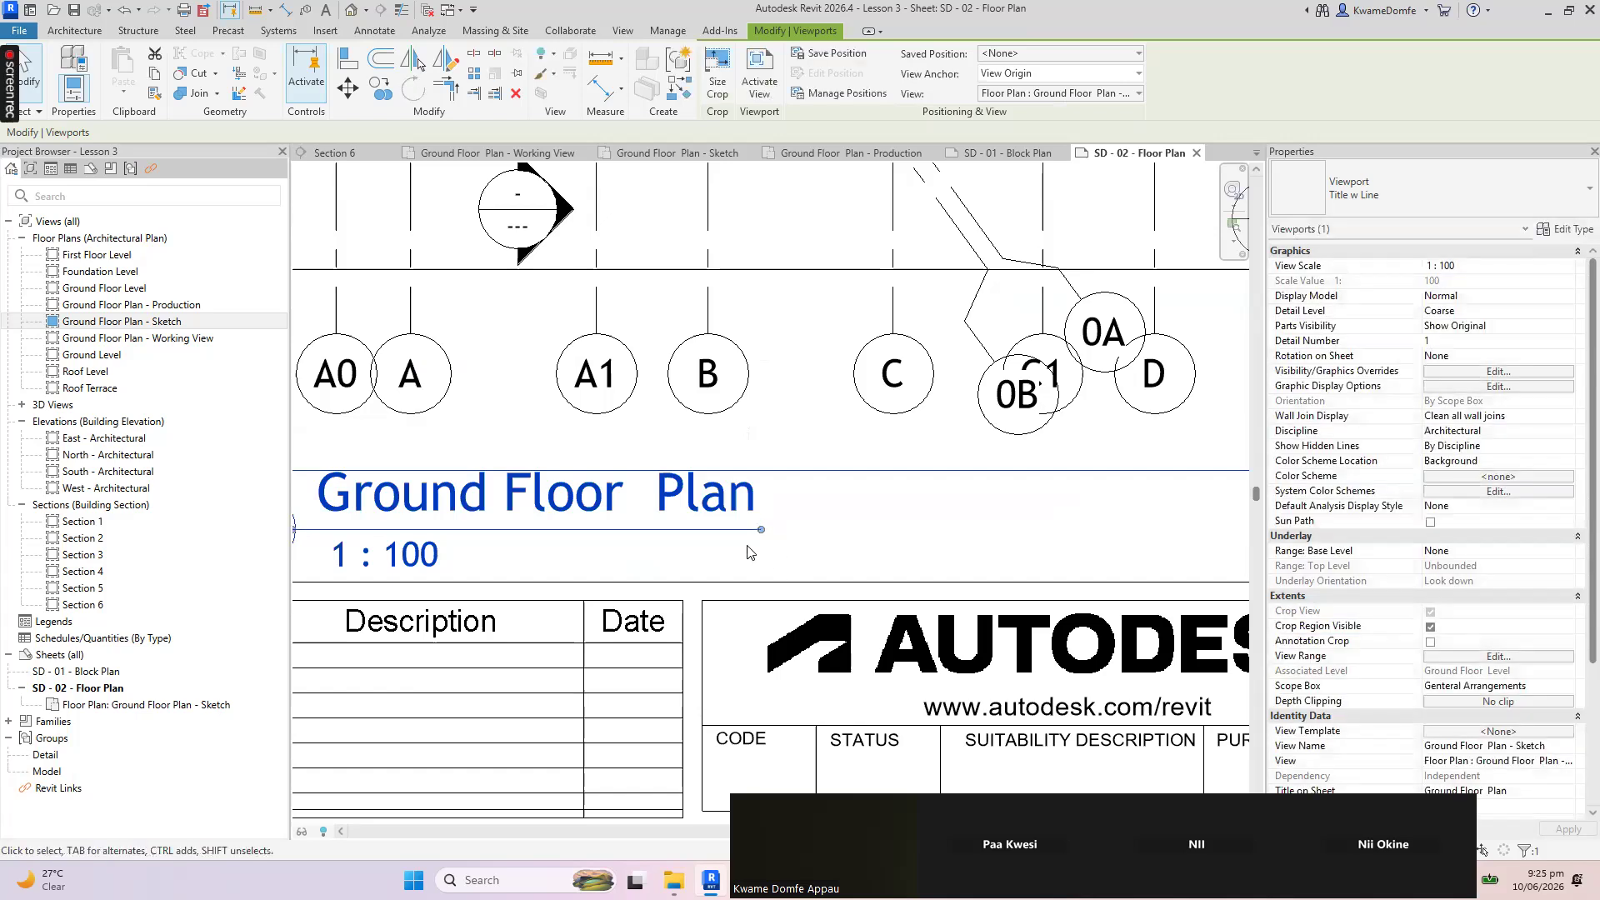
pyautogui.scroll(-5, 749, 552)
pyautogui.click(532, 735)
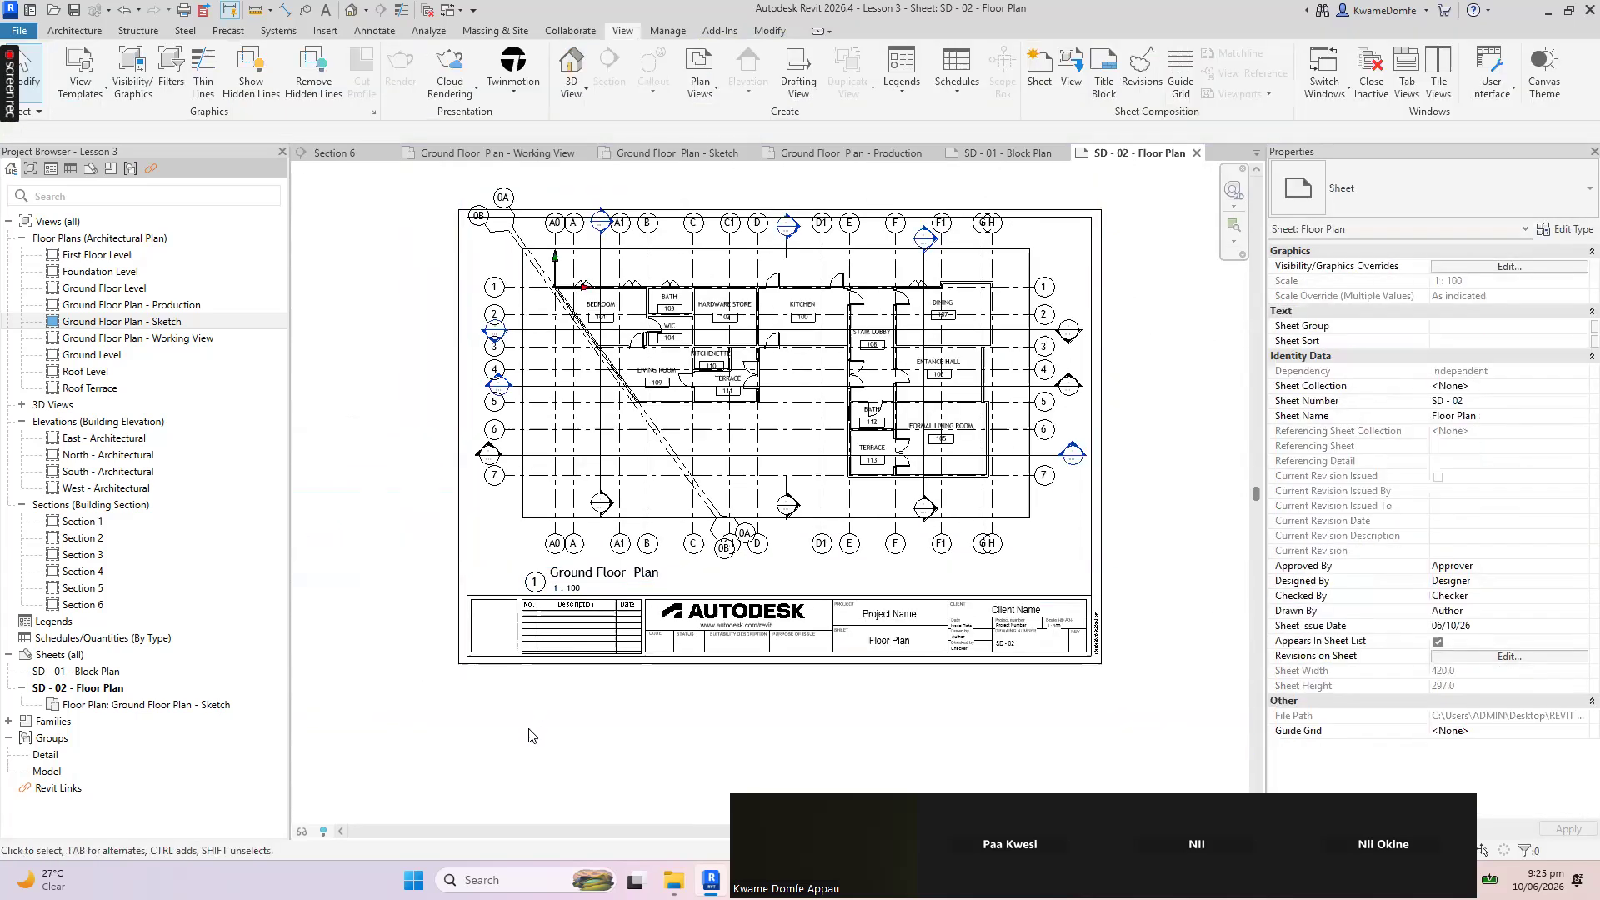
# Move the Ground Floor Plan viewport together with its title off the sheet, up and to the left
pyautogui.scroll(-2, 533, 735)
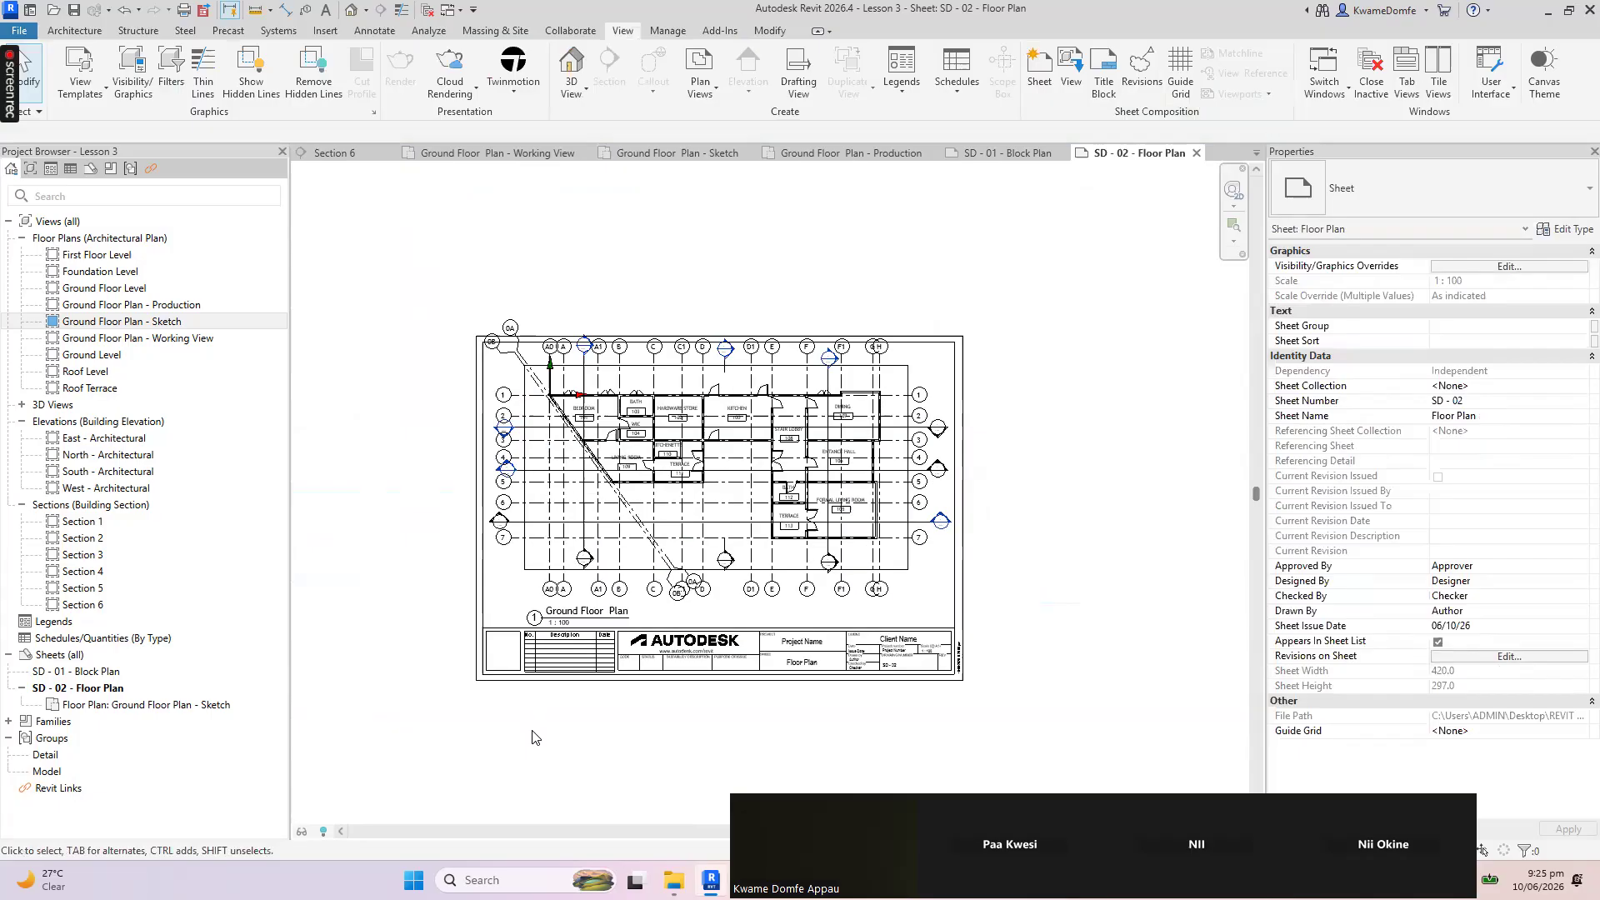
pyautogui.scroll(2, 550, 608)
pyautogui.scroll(-2, 569, 649)
pyautogui.scroll(-1, 591, 637)
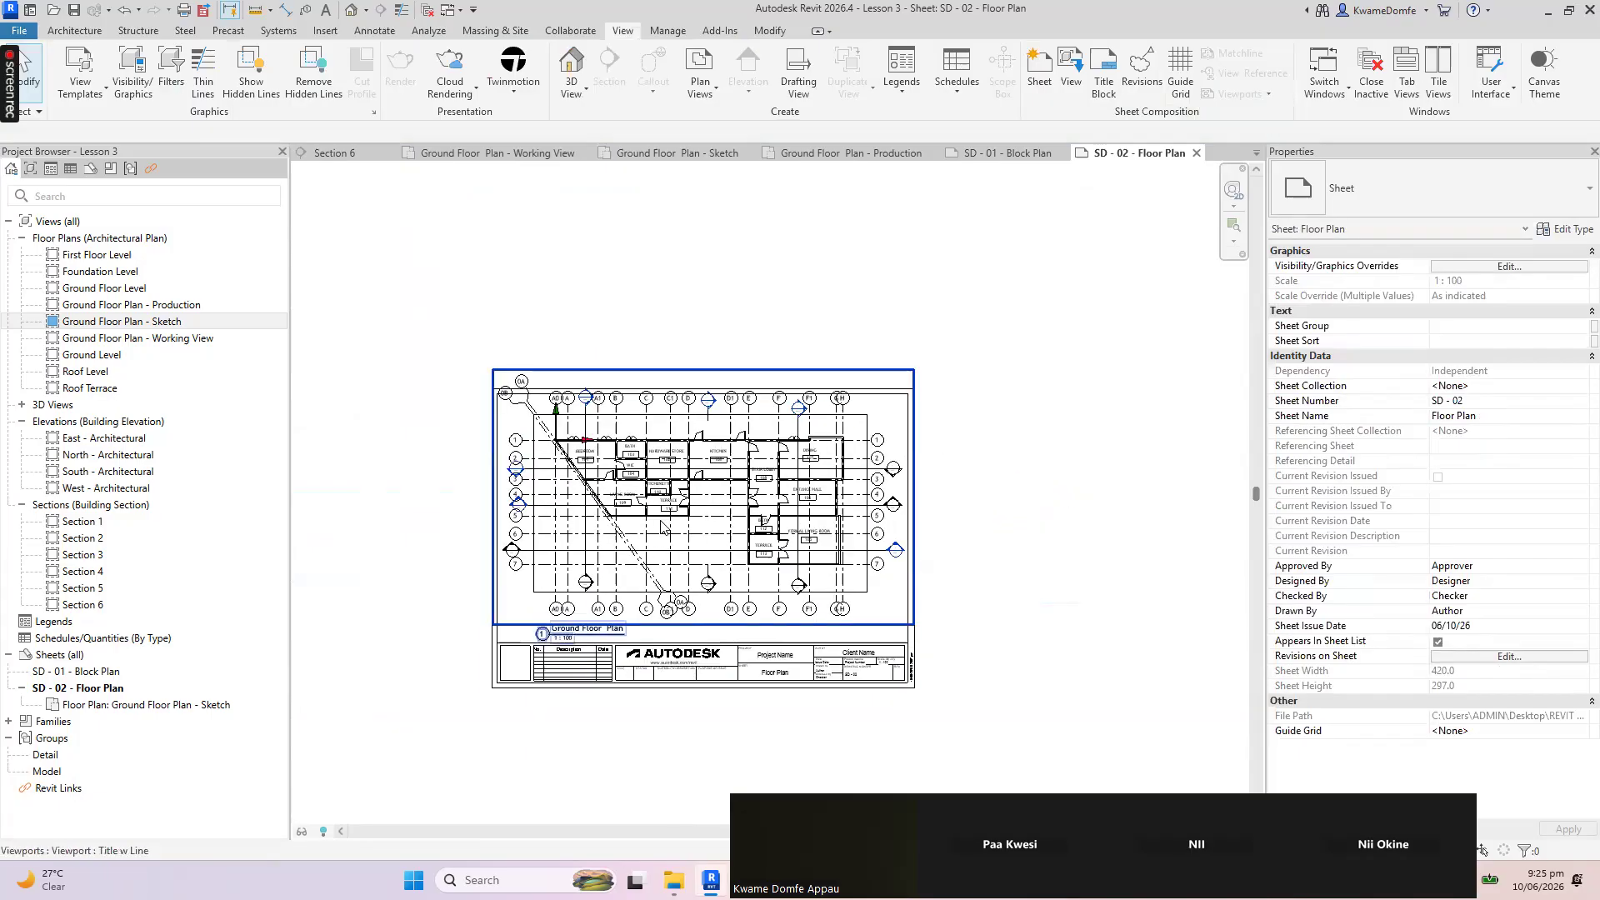
pyautogui.scroll(1, 649, 512)
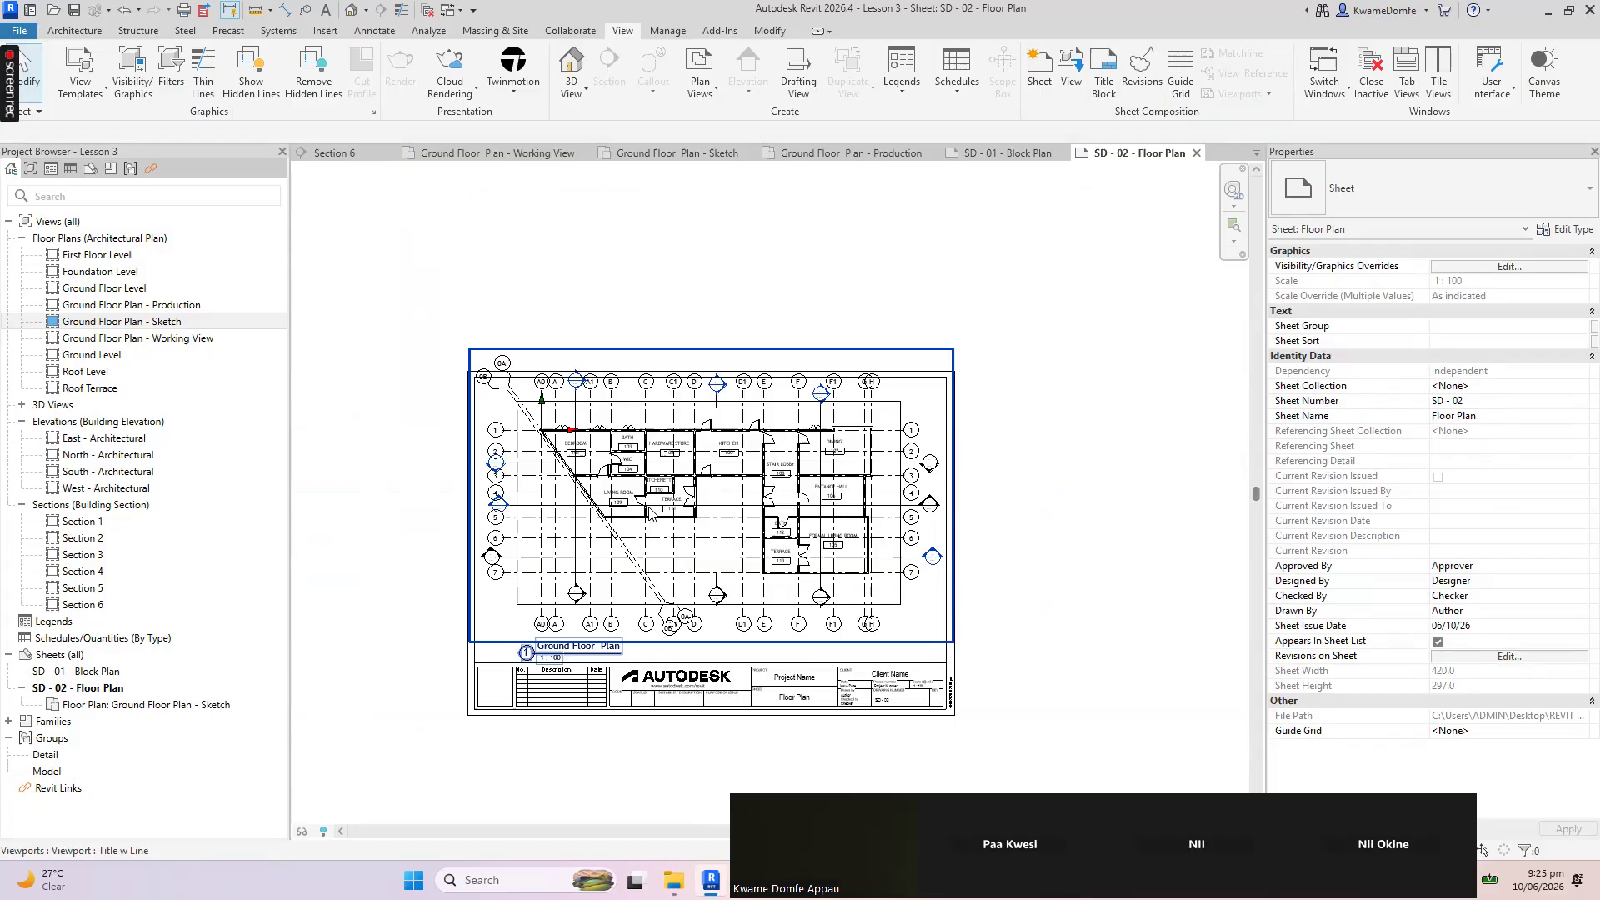
pyautogui.click(390, 457)
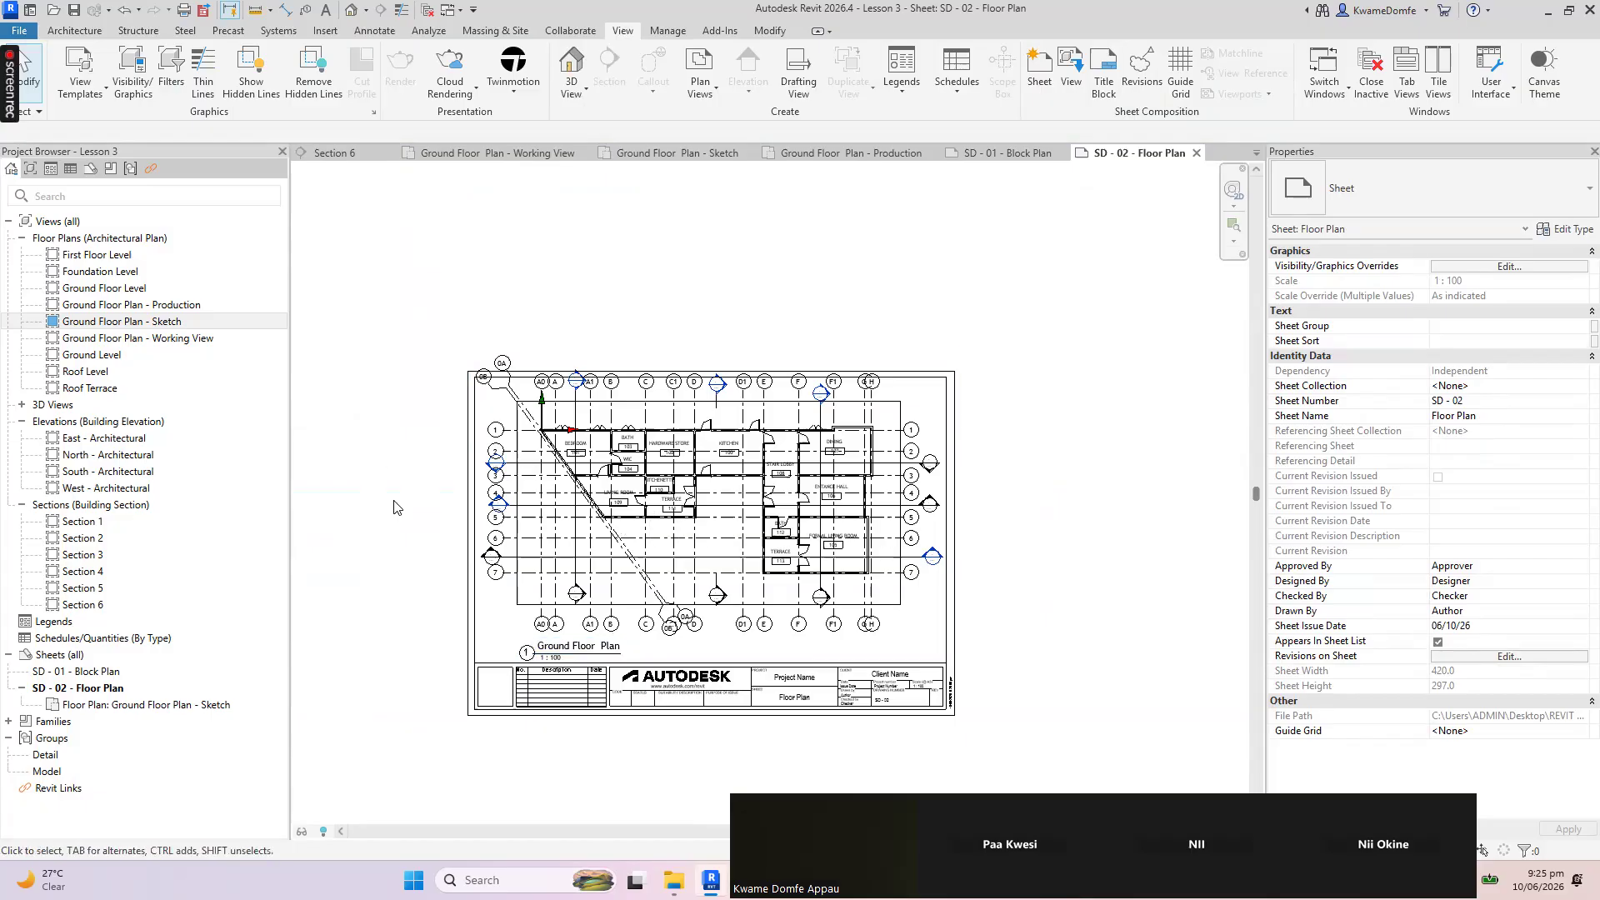
pyautogui.scroll(-1, 761, 440)
pyautogui.moveTo(764, 569); pyautogui.dragTo(469, 329)
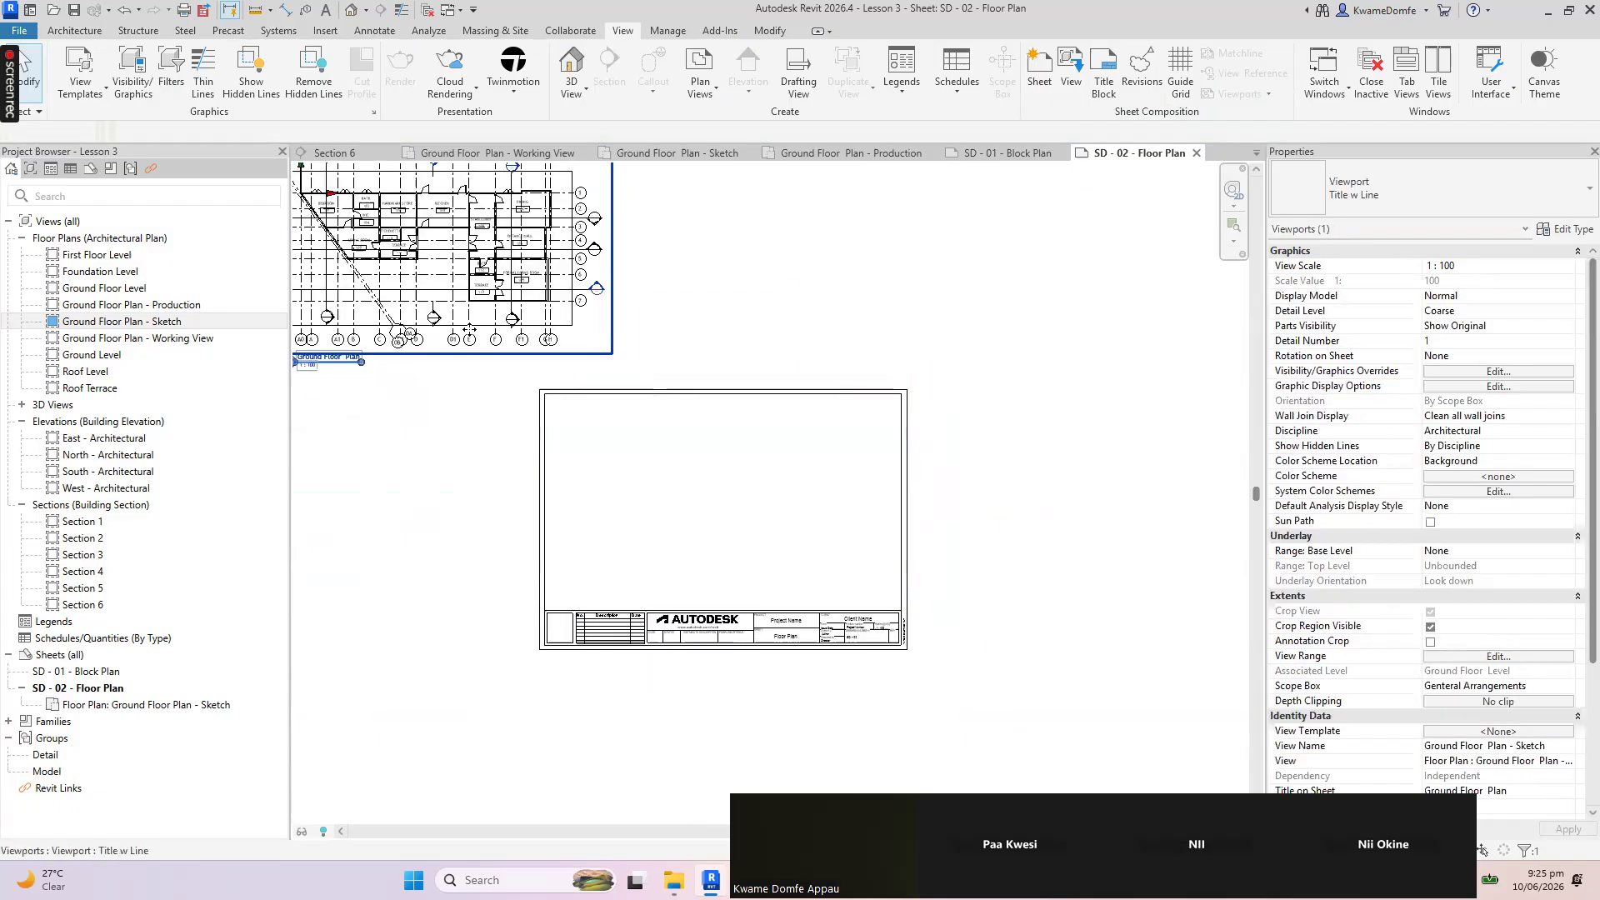
pyautogui.scroll(-5, 479, 340)
pyautogui.scroll(5, 380, 211)
# Move the Ground Floor Plan viewport back over the sheet, overlapping the sheet's upper border
pyautogui.moveTo(441, 443); pyautogui.dragTo(740, 626)
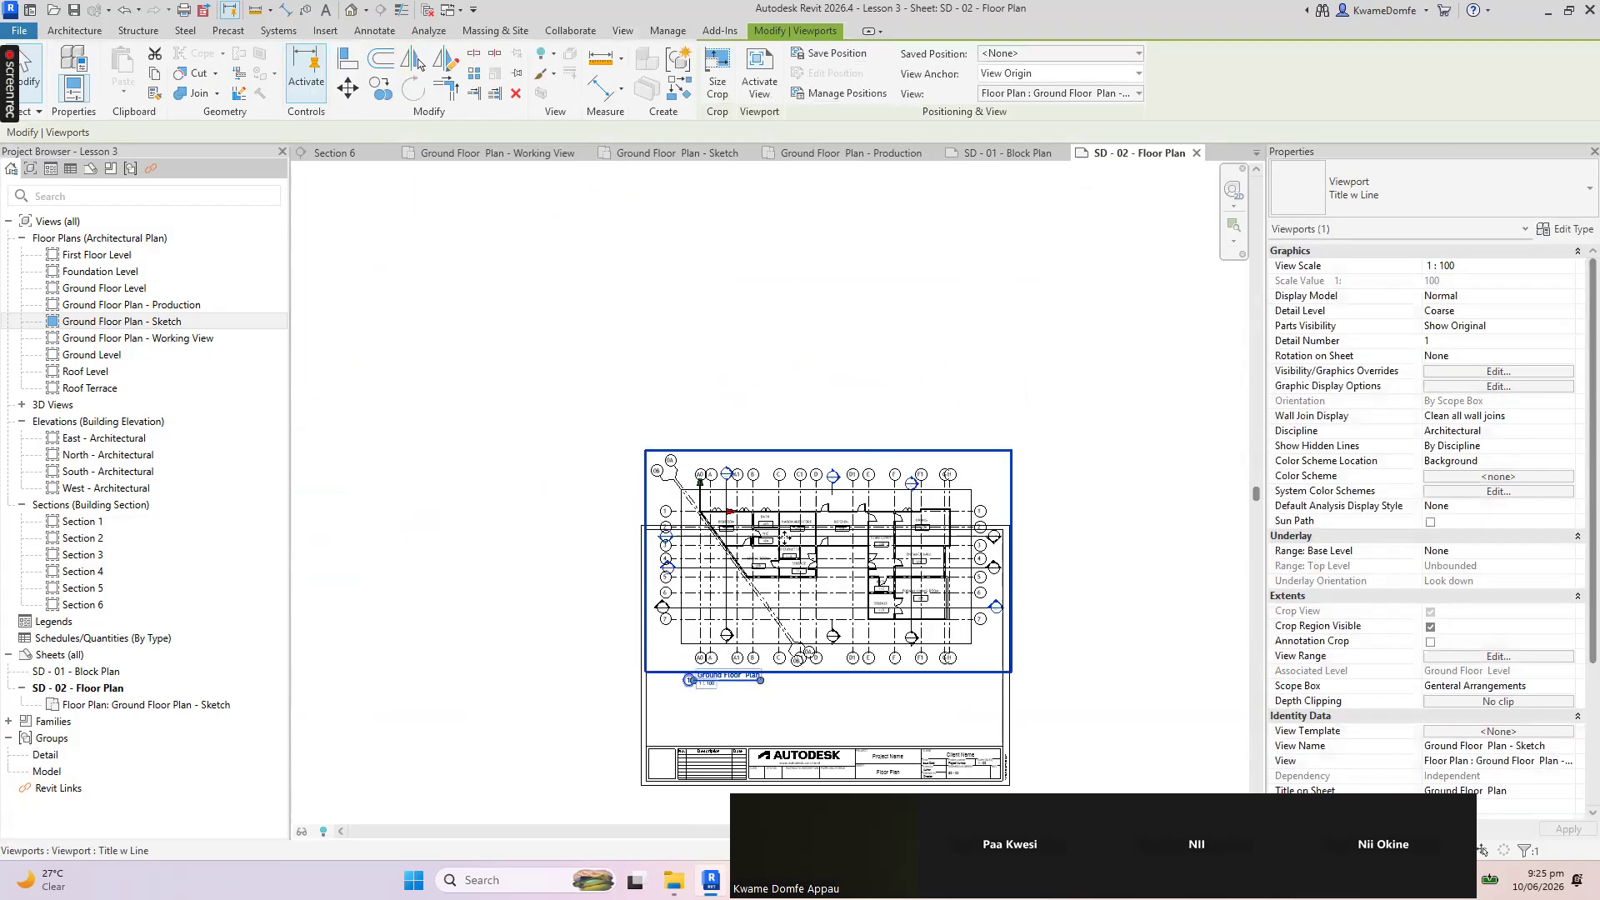
pyautogui.click(485, 534)
pyautogui.scroll(3, 776, 704)
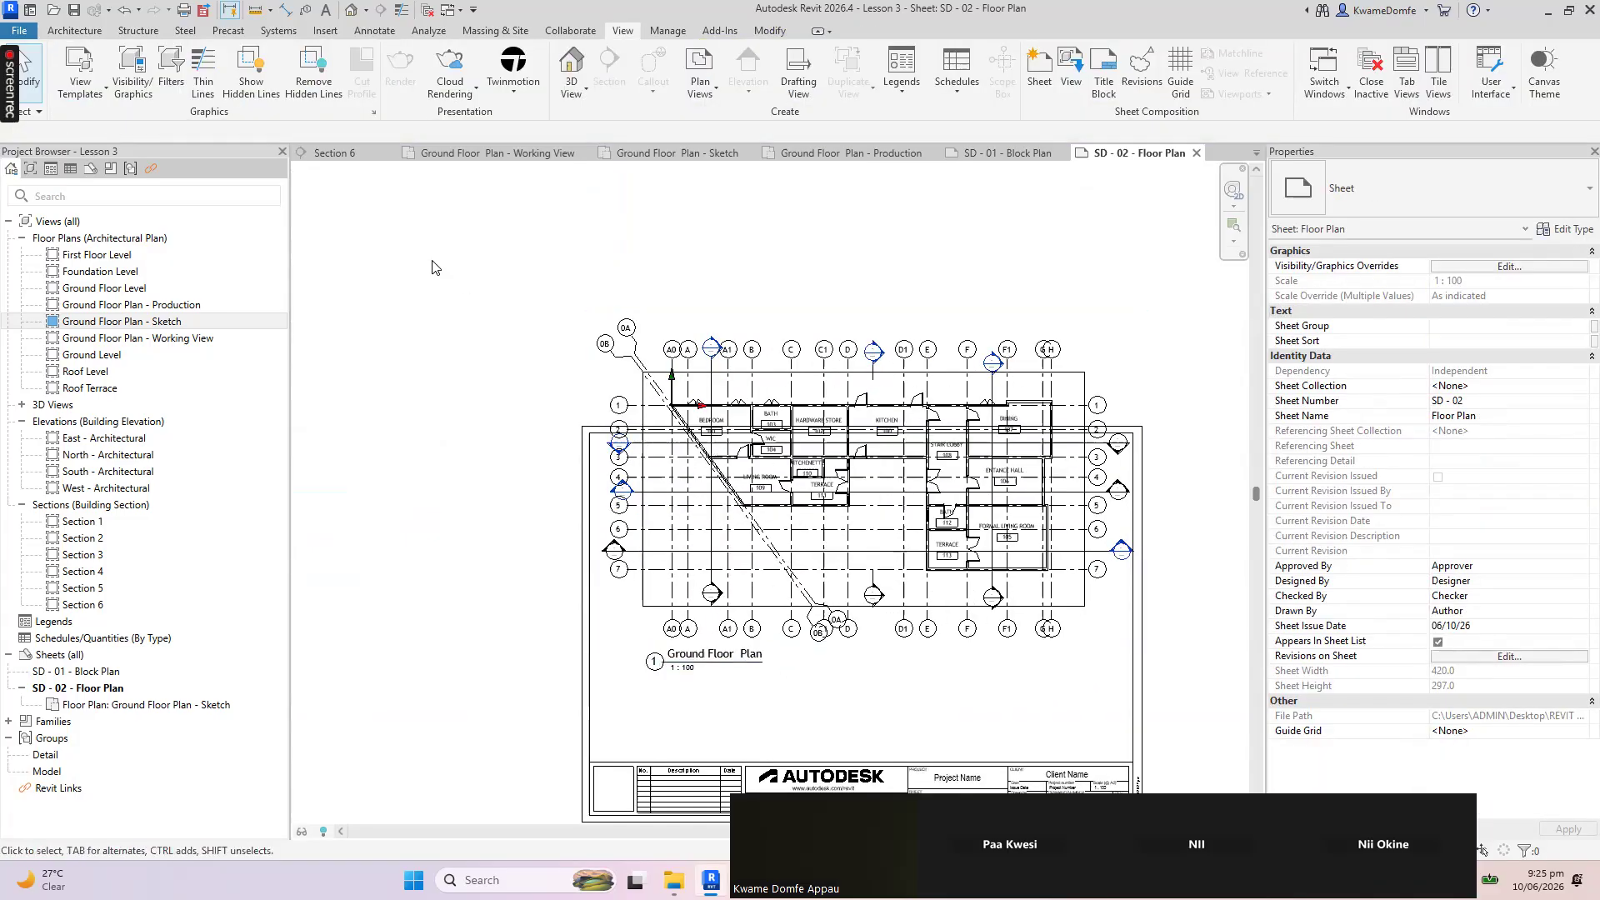
pyautogui.scroll(-1, 435, 271)
pyautogui.moveTo(578, 384); pyautogui.dragTo(437, 285, button='middle')
pyautogui.click(442, 298)
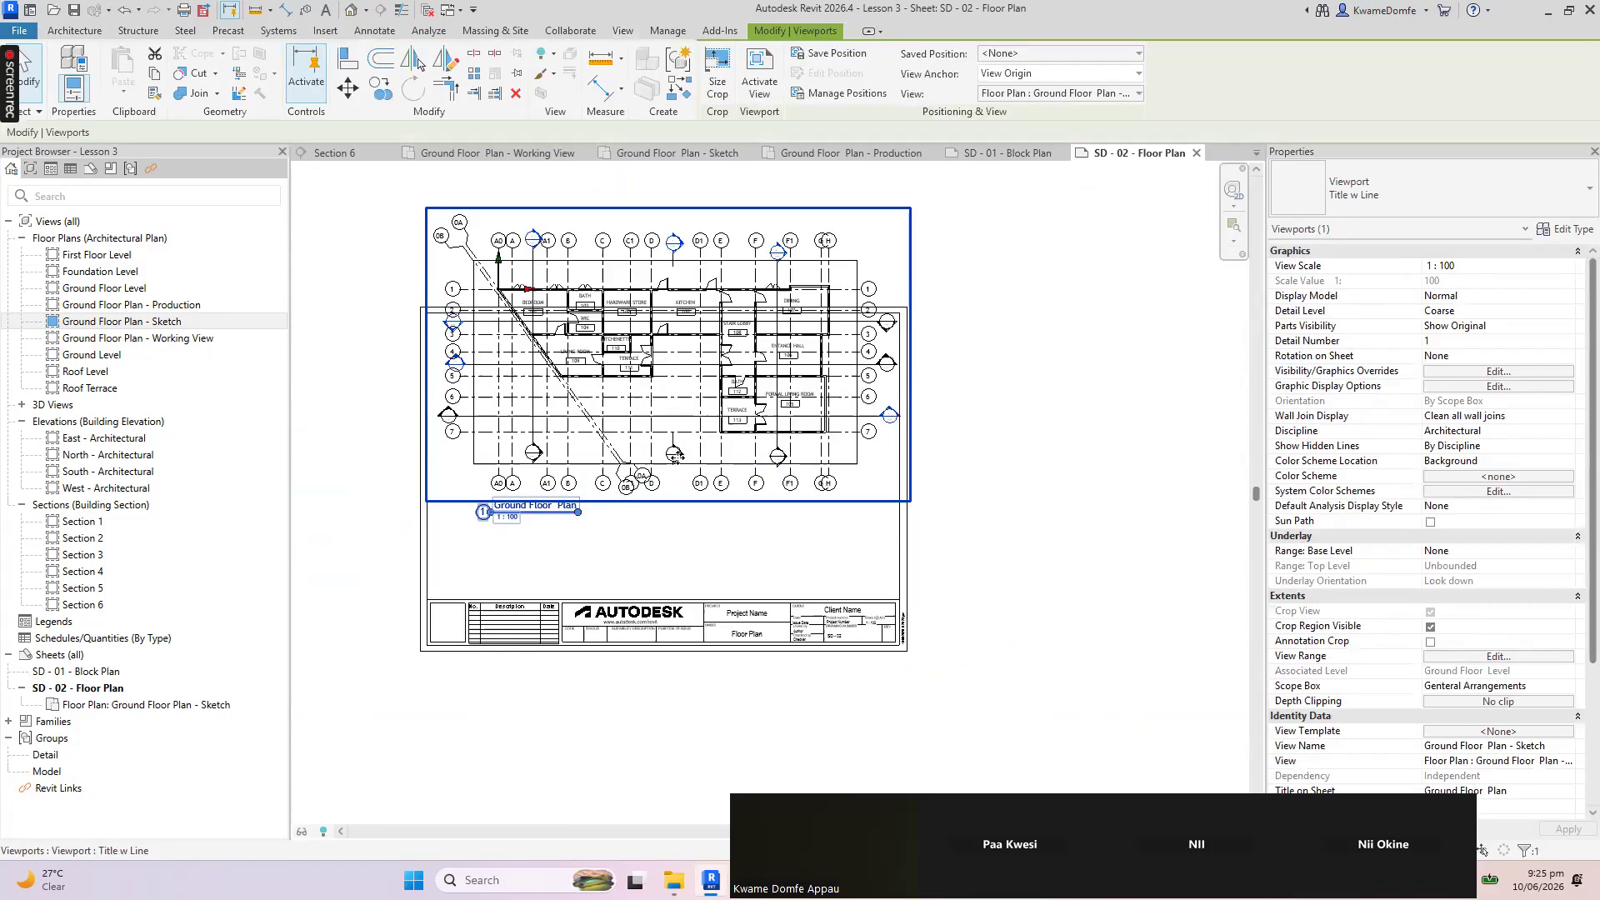
# Move the viewport's title separately, farther down from the plan towards the titleblock
pyautogui.click(300, 476)
pyautogui.scroll(2, 299, 476)
pyautogui.moveTo(609, 514); pyautogui.dragTo(609, 578)
pyautogui.scroll(1, 582, 602)
pyautogui.scroll(-2, 608, 578)
pyautogui.press('Escape')
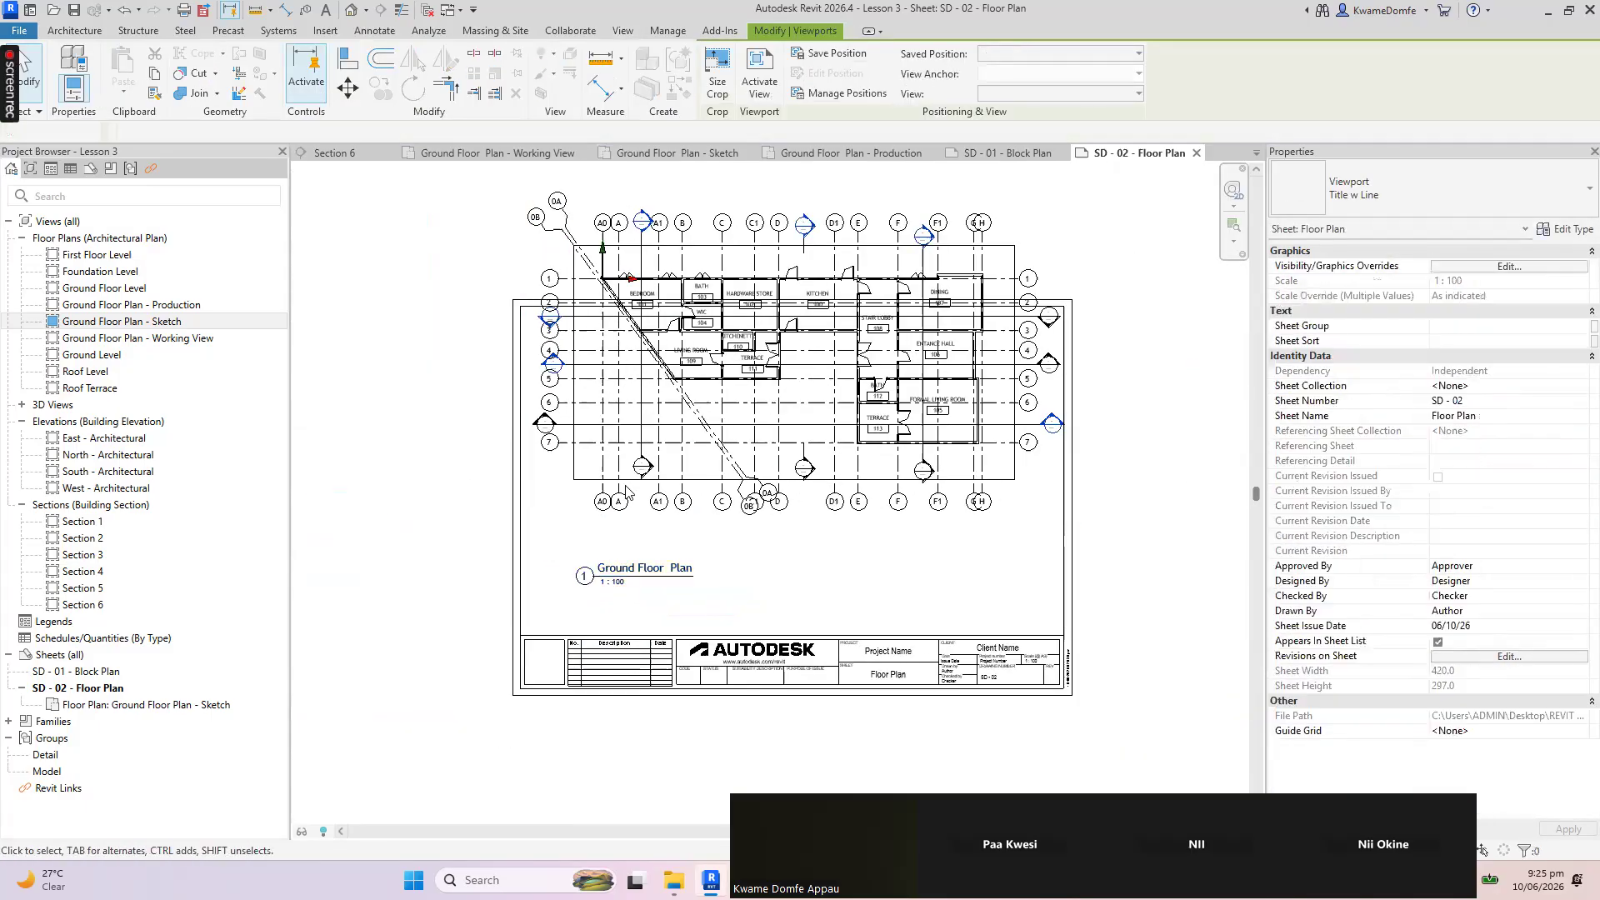
# Move the Ground Floor Plan viewport together with its title down so the title sits just above the titleblock
pyautogui.click(609, 579)
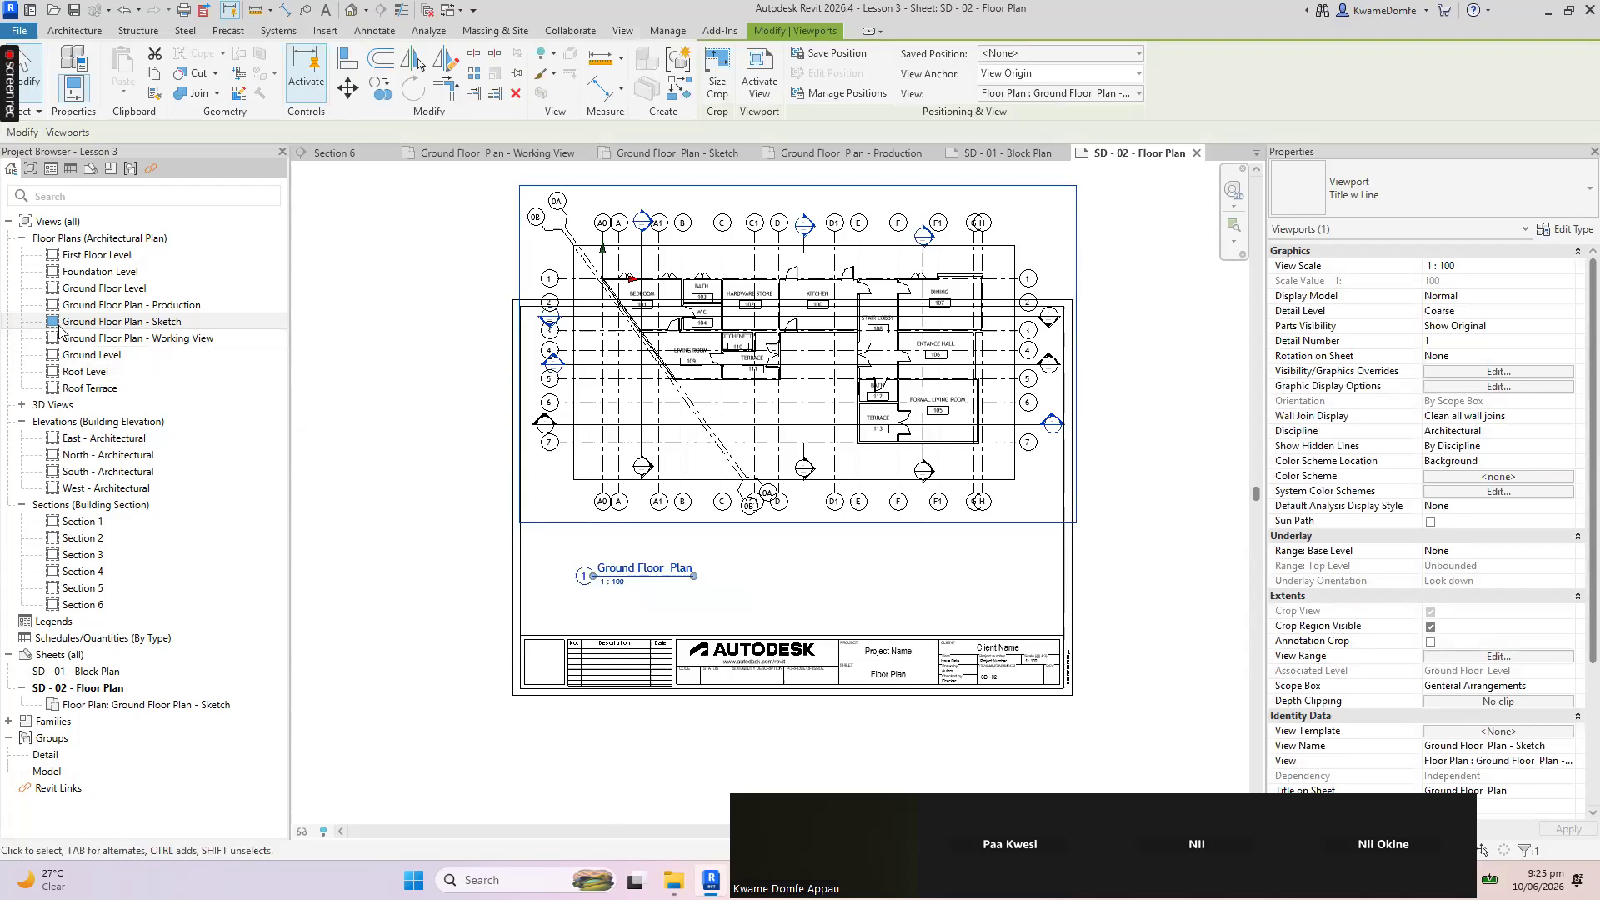
pyautogui.click(318, 490)
pyautogui.moveTo(650, 403); pyautogui.dragTo(651, 444)
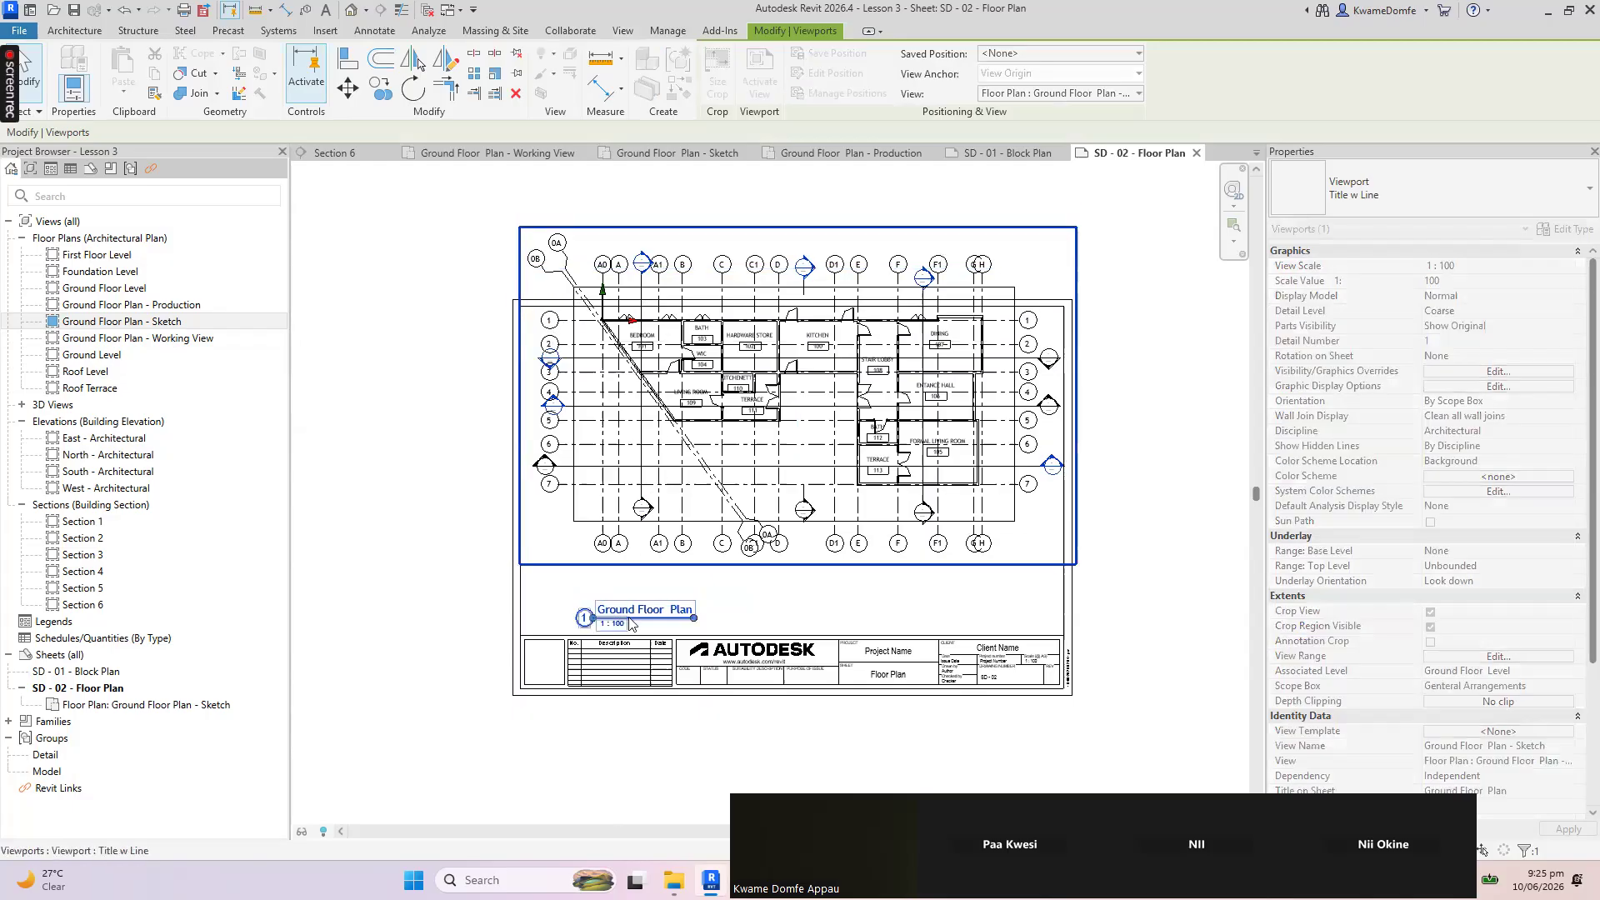
# Copy the Ground Floor Plan viewport's Title on Sheet text and clear the parameter so the title falls back to the view name
pyautogui.scroll(1, 635, 666)
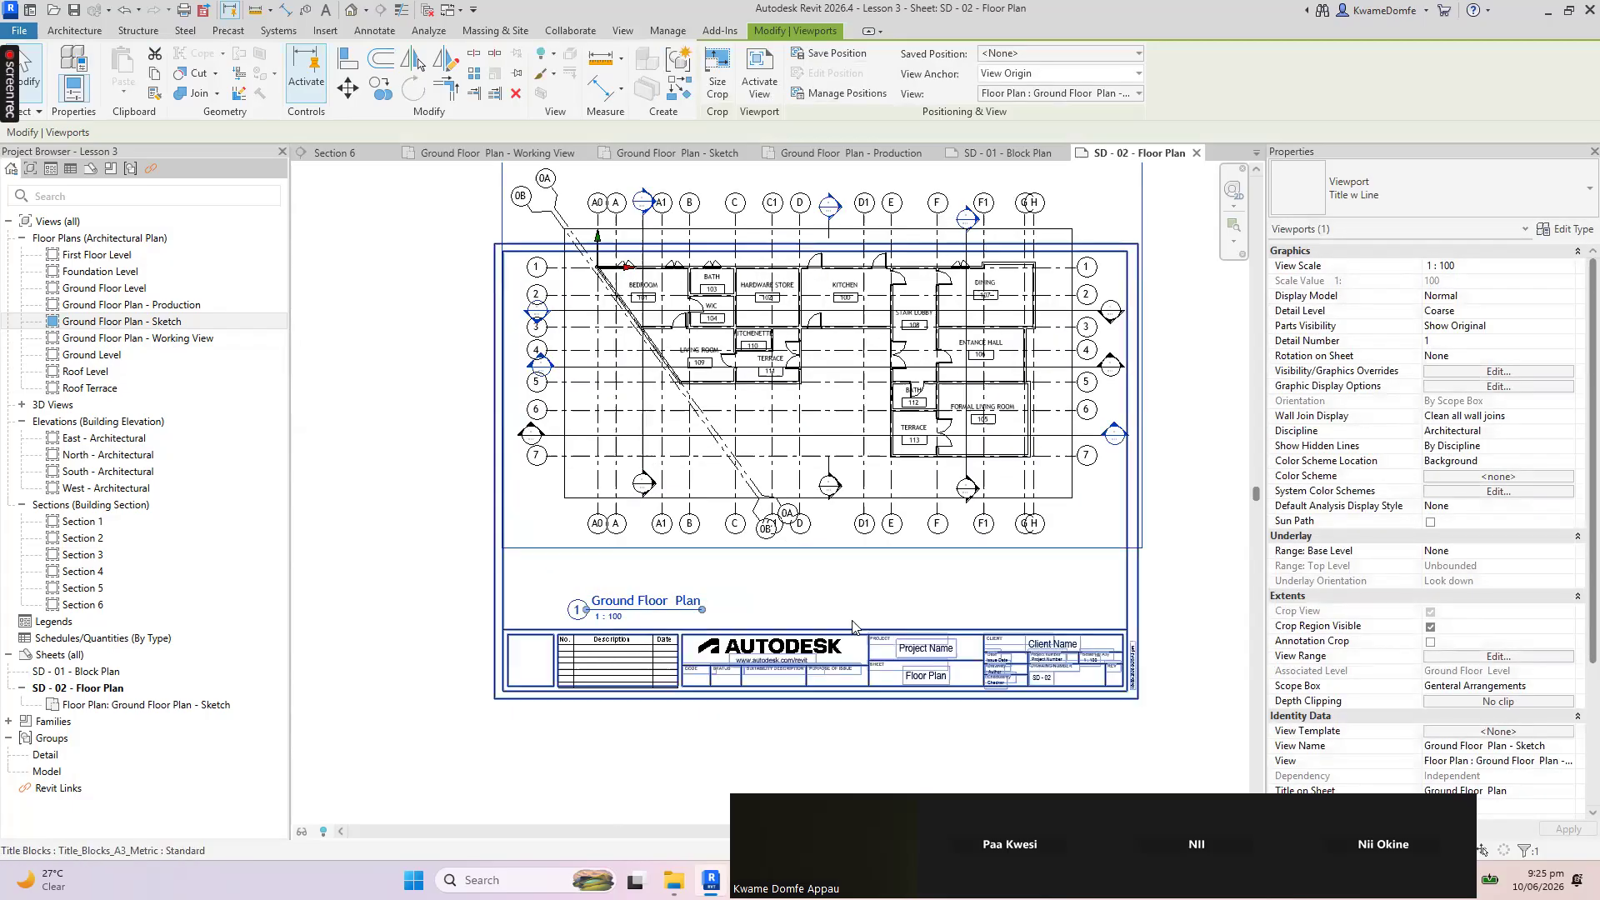
pyautogui.scroll(4, 629, 606)
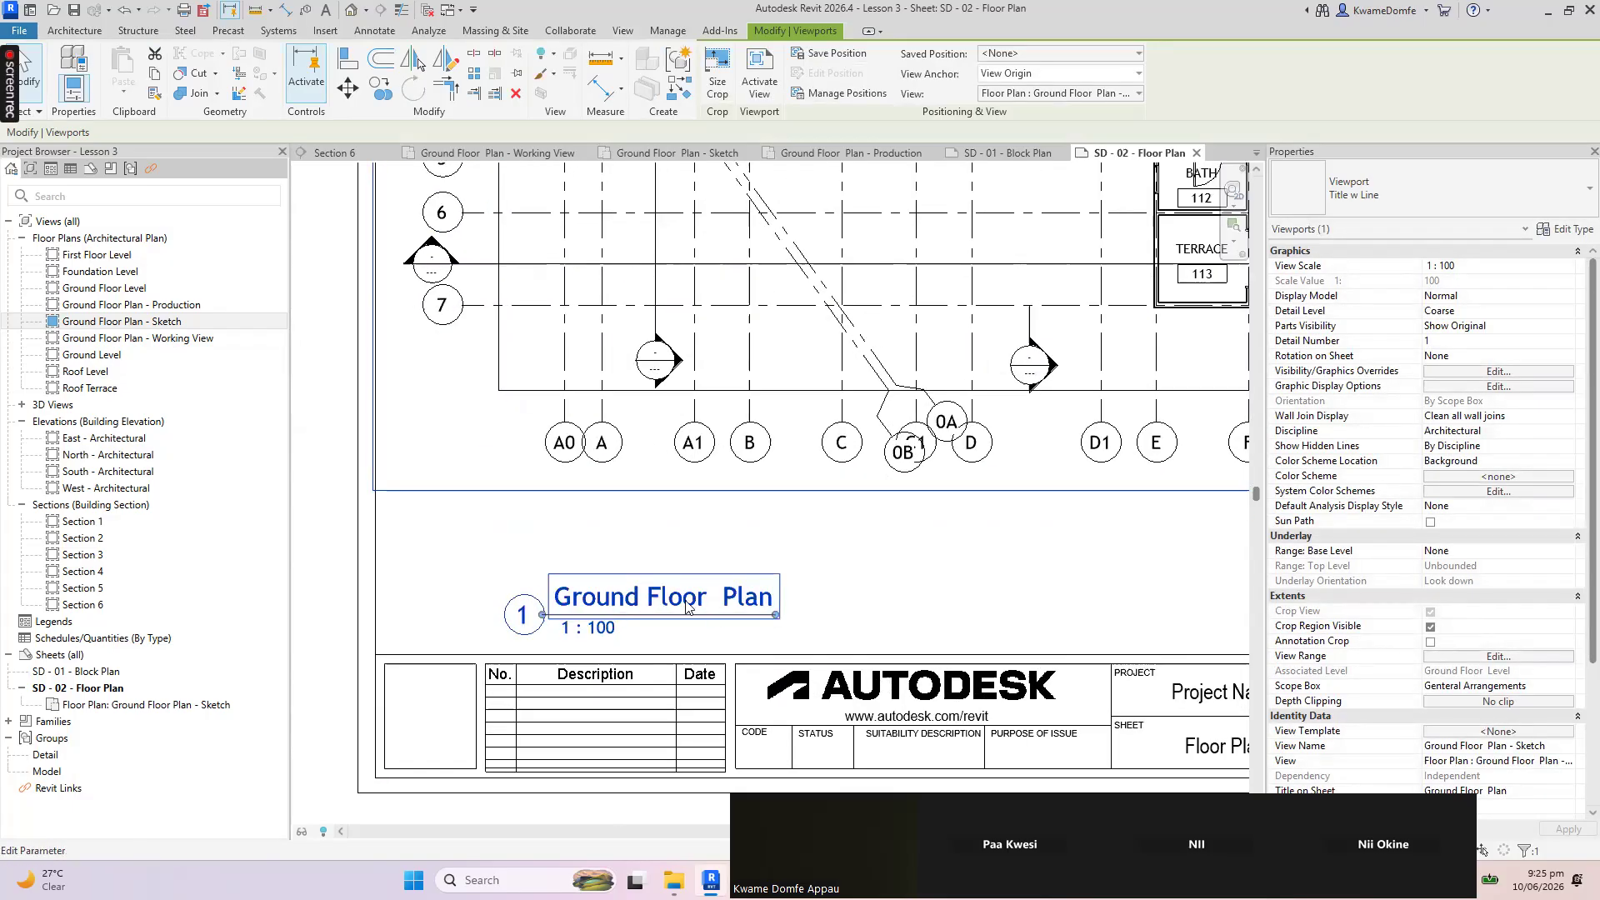
pyautogui.scroll(-5, 1426, 629)
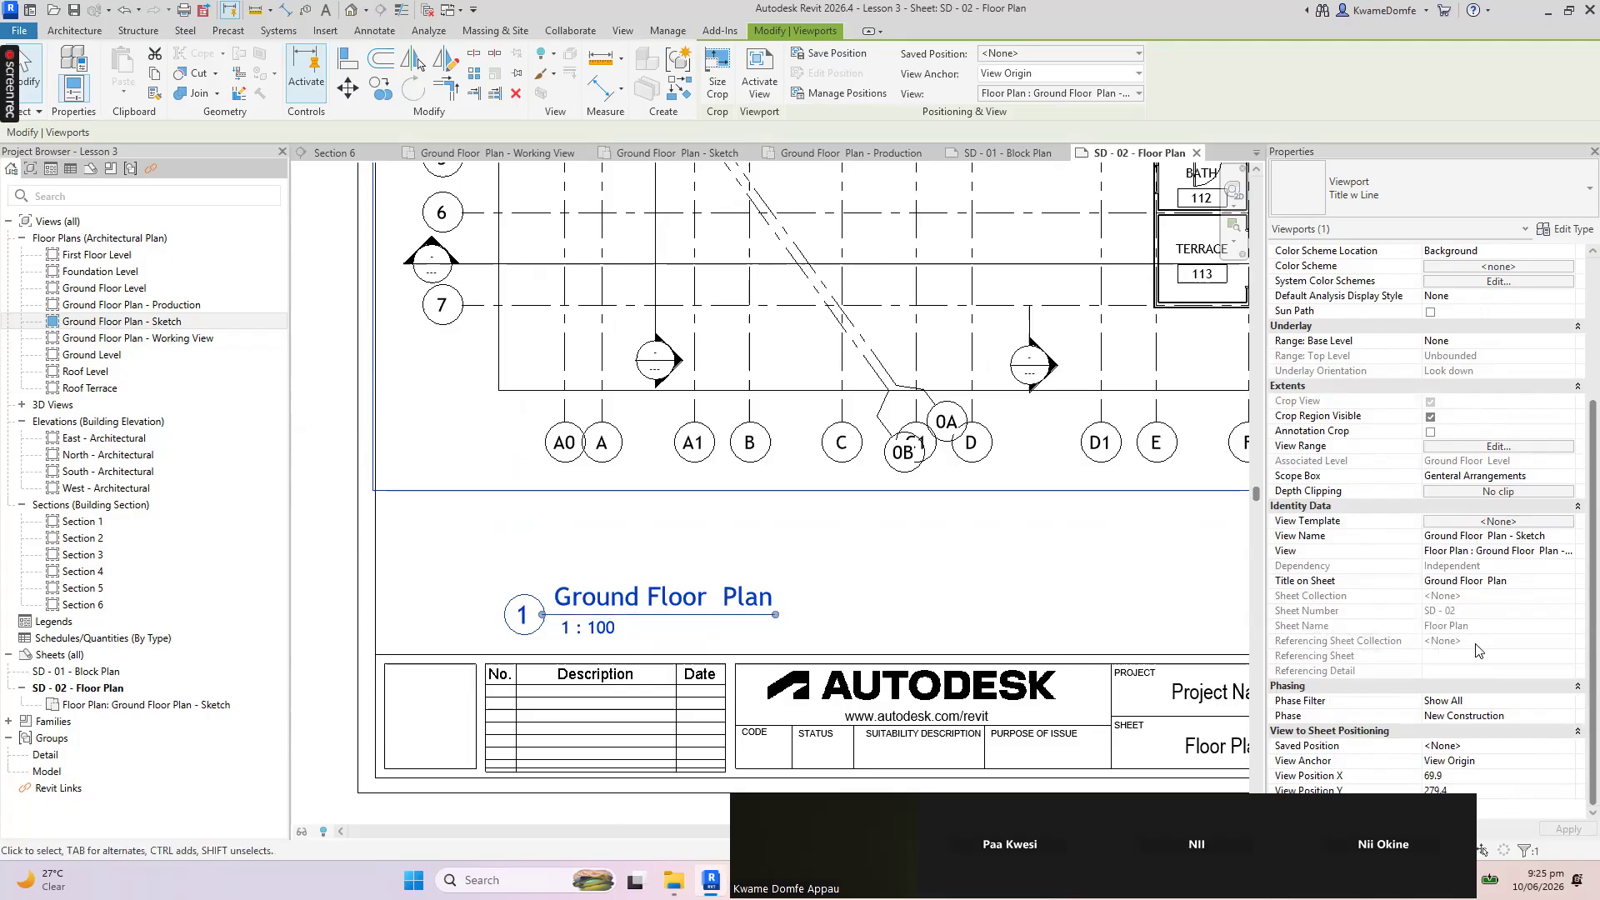
pyautogui.click(1541, 581)
pyautogui.hotkey('ctrl', 'c')
pyautogui.press('BackSpace')
pyautogui.click(1542, 582)
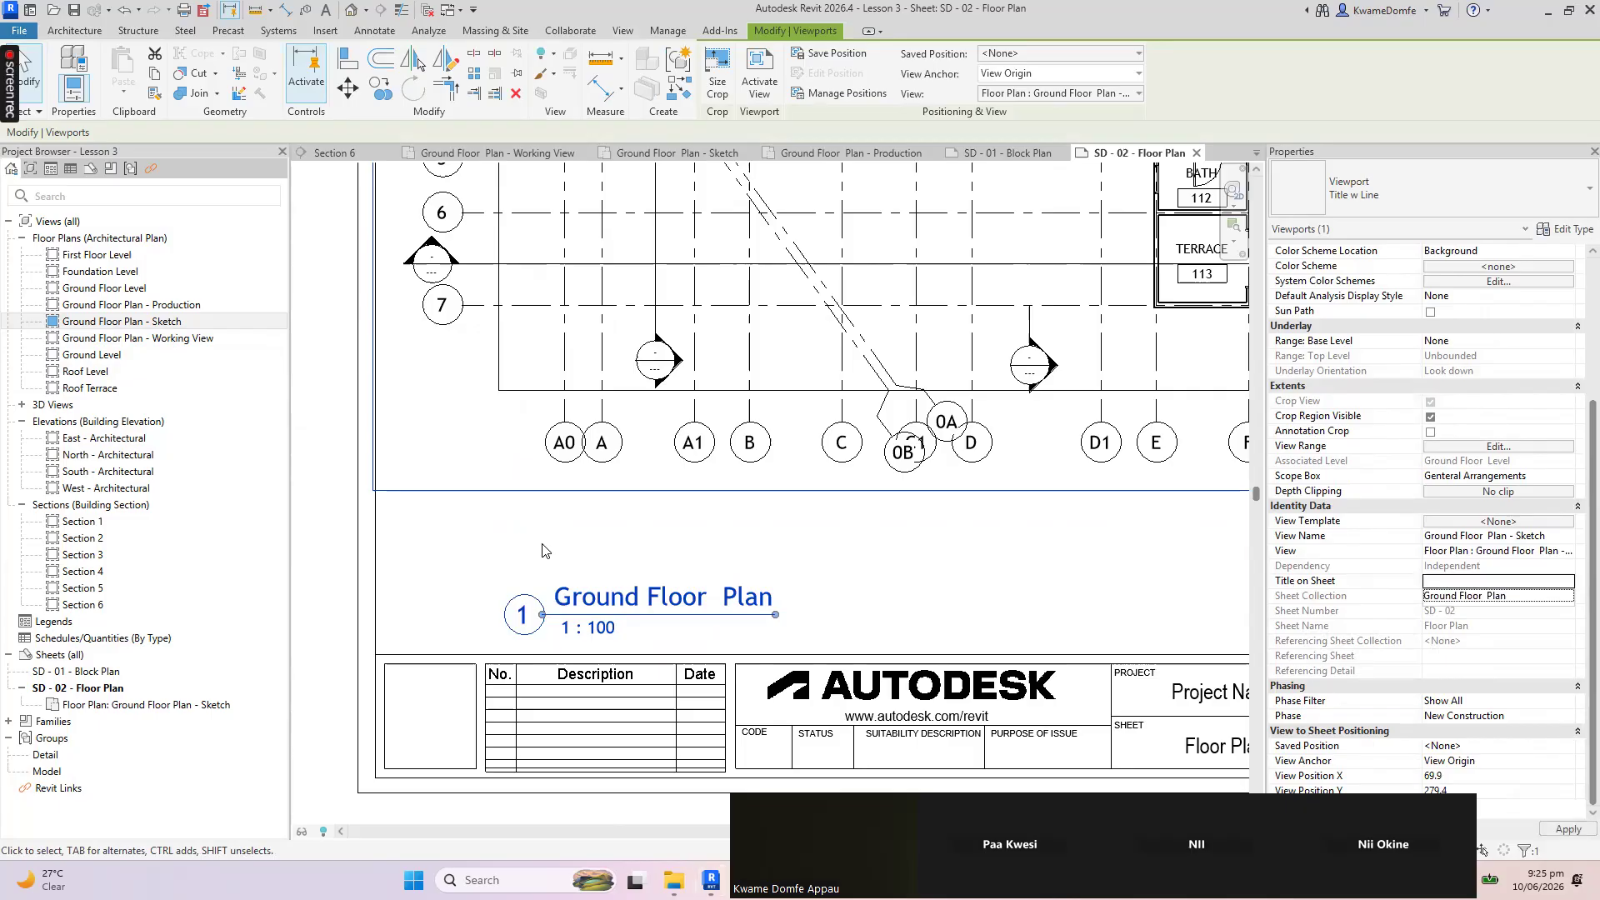
pyautogui.scroll(-3, 542, 557)
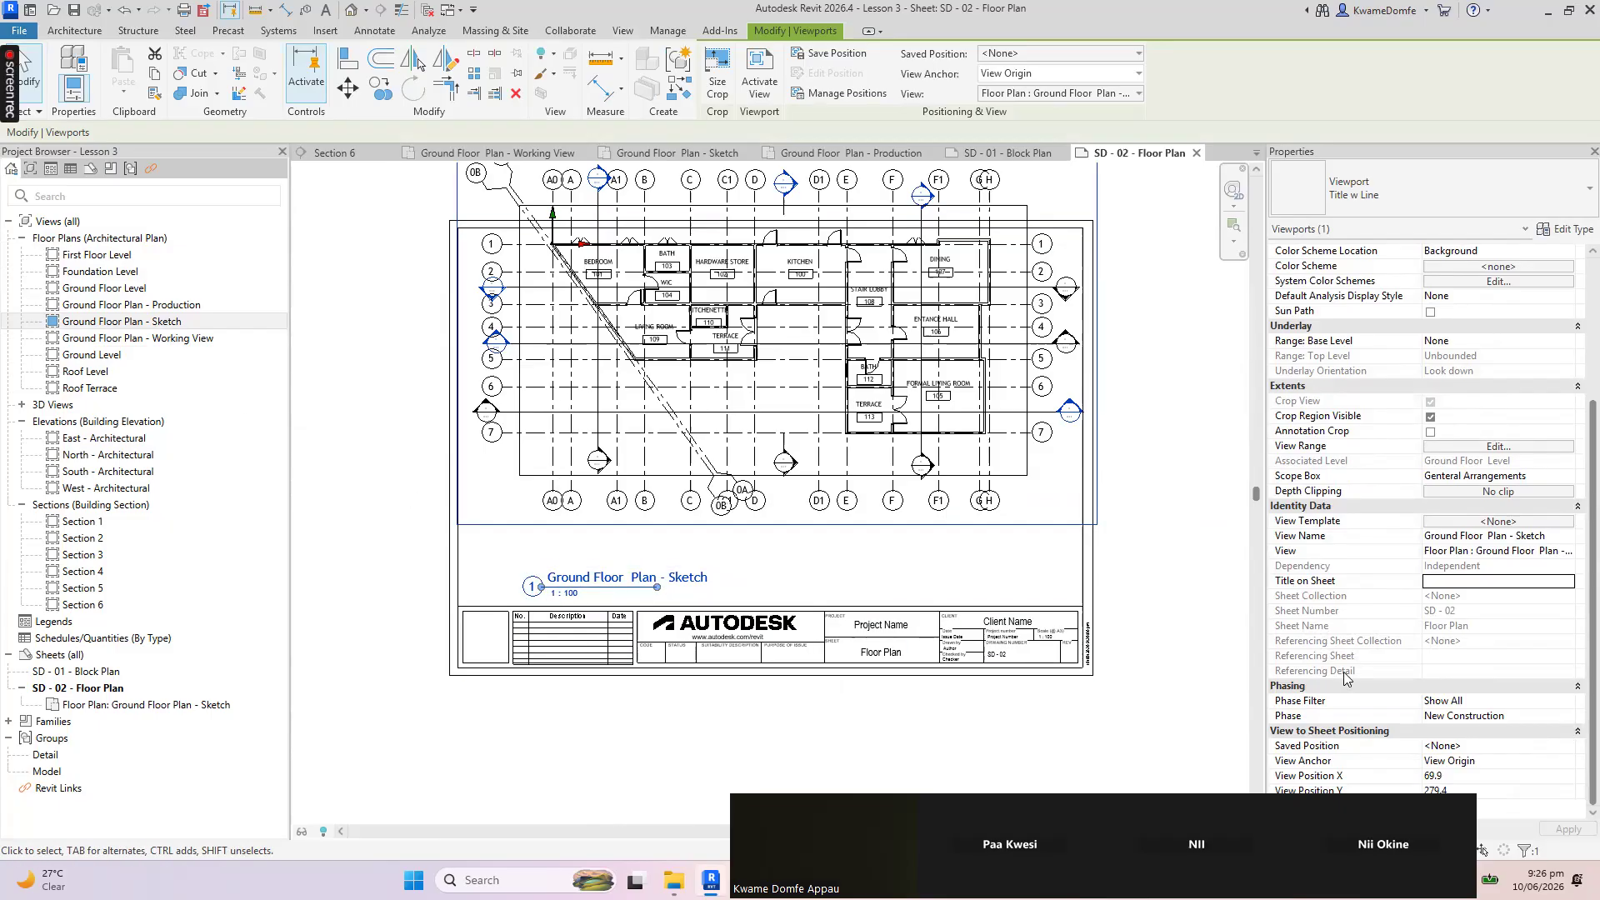
# Set the viewport's Title on Sheet to Ground Floor Plan using the copied text, and deselect the viewport
pyautogui.click(1459, 584)
pyautogui.hotkey('ctrl', 'v')
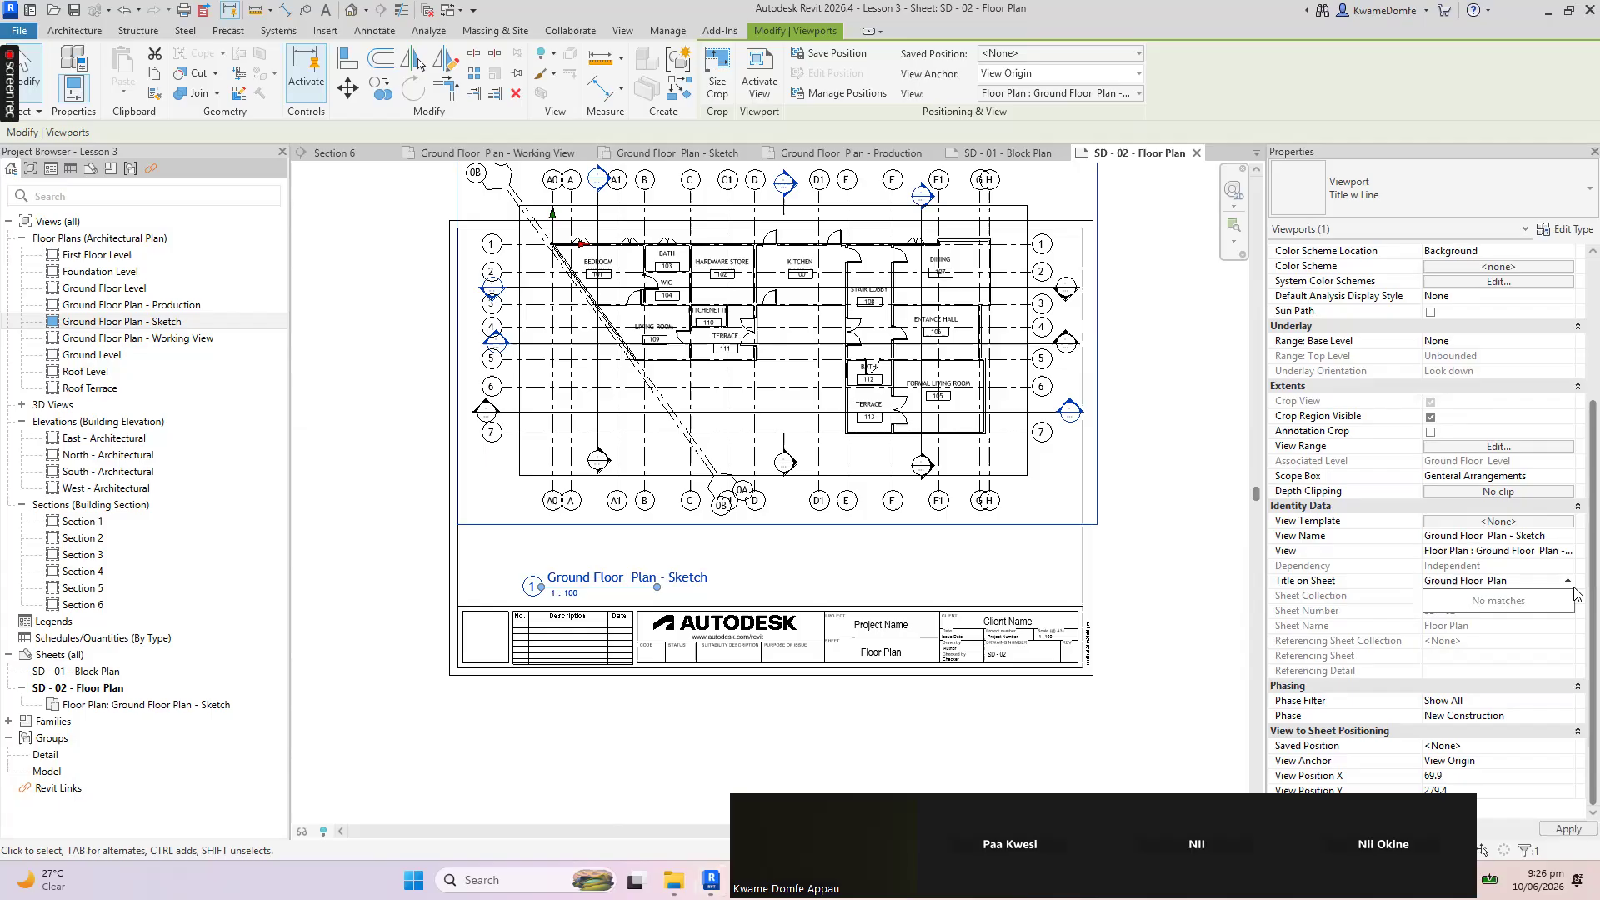
pyautogui.press('Return')
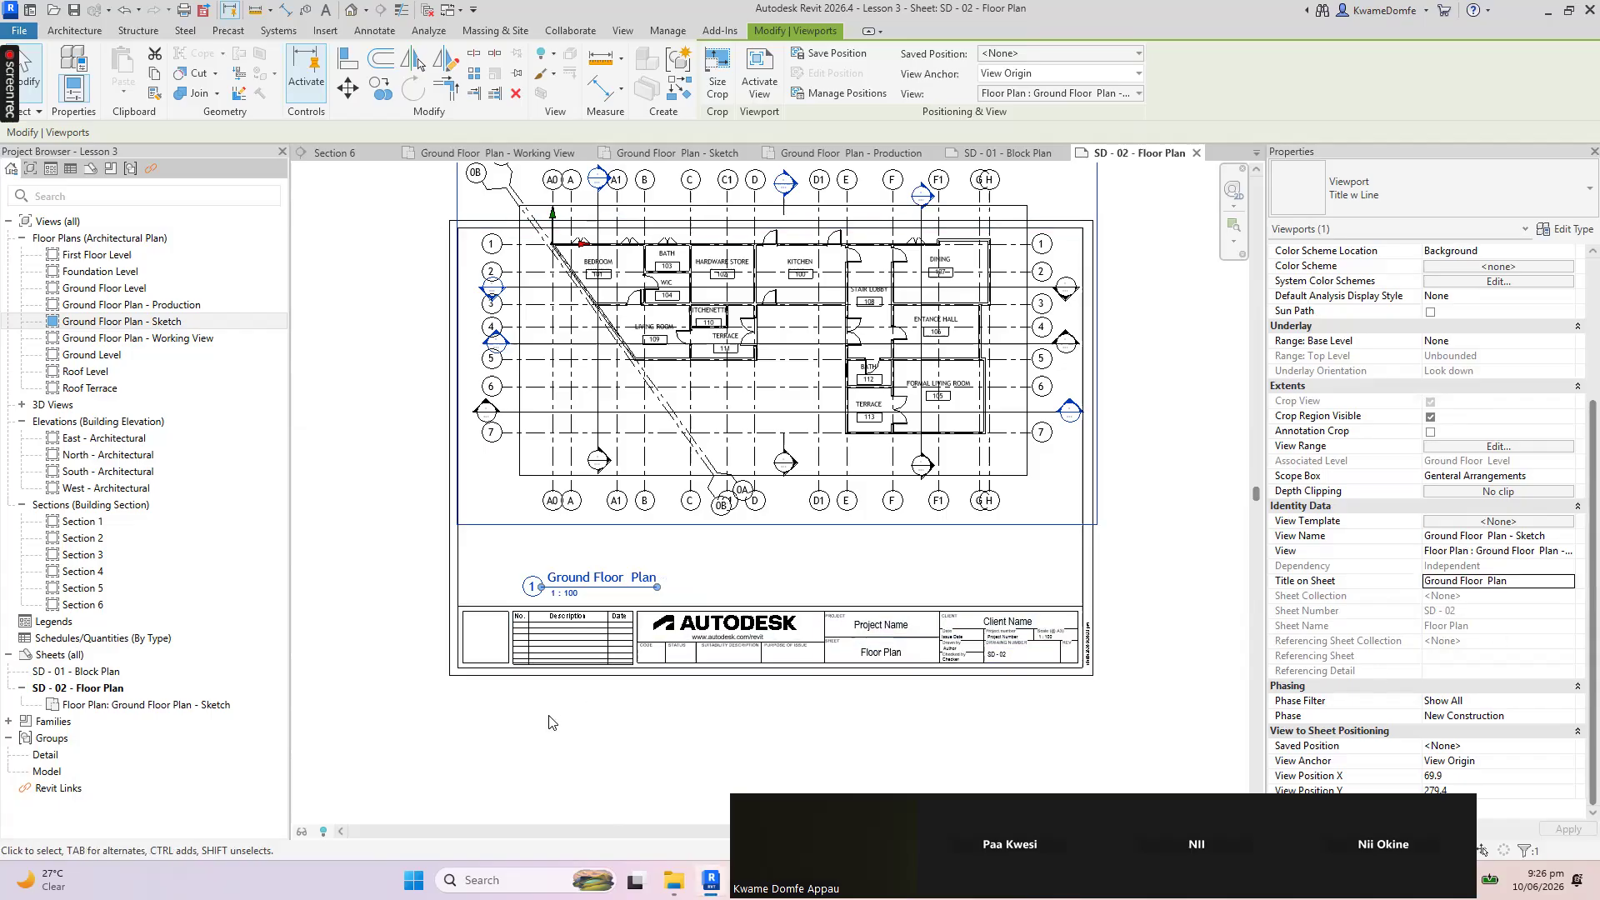
pyautogui.click(553, 725)
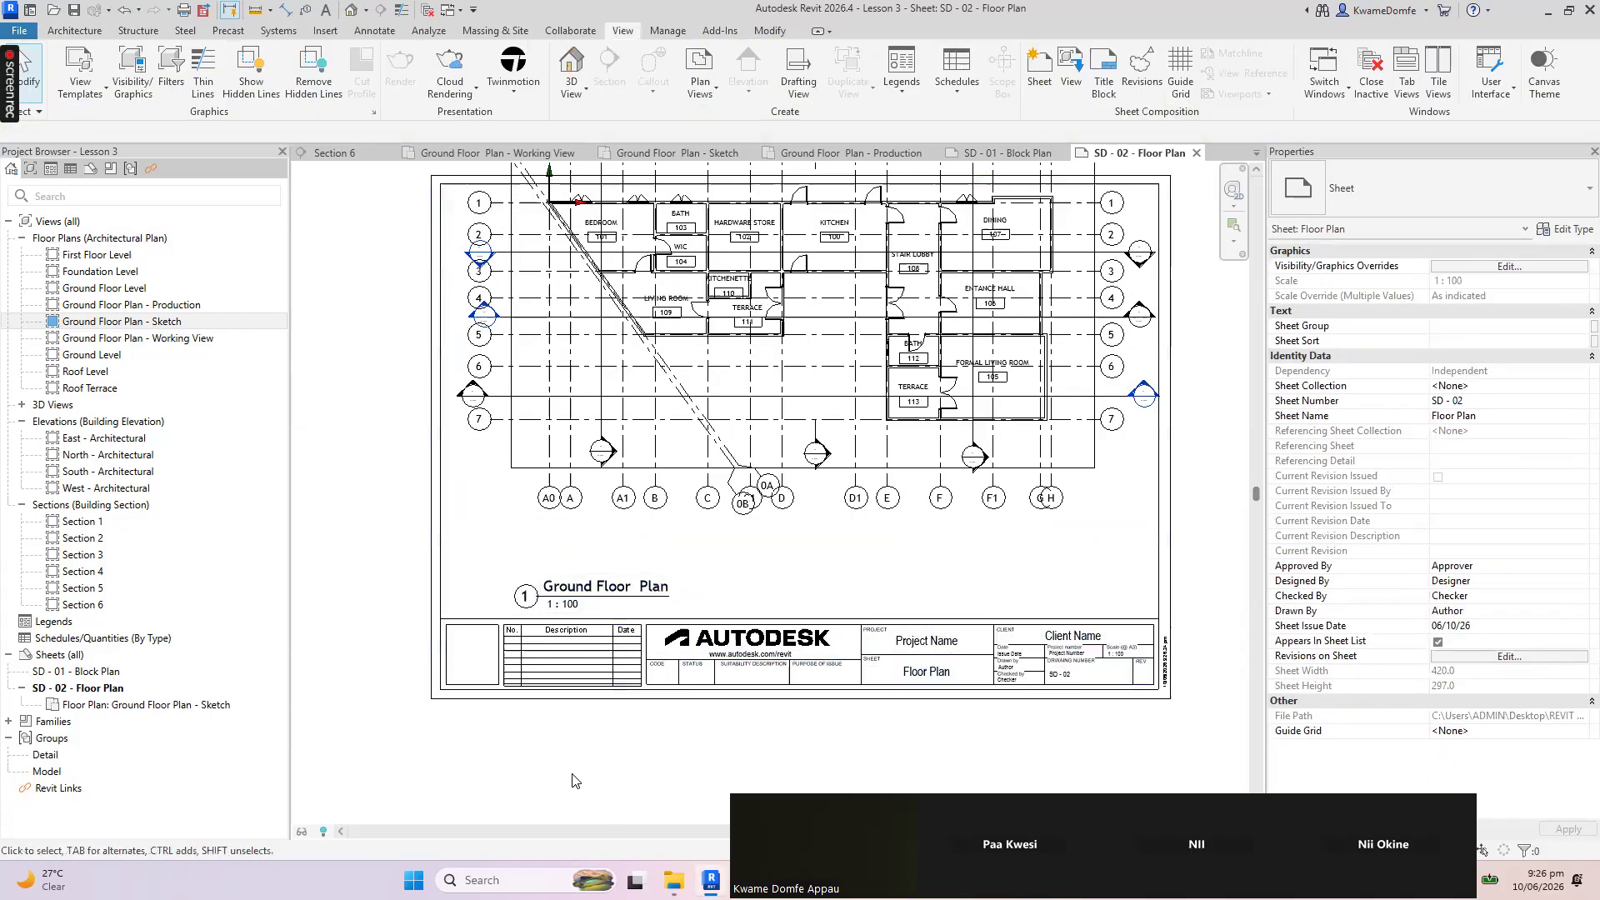
pyautogui.scroll(-2, 569, 777)
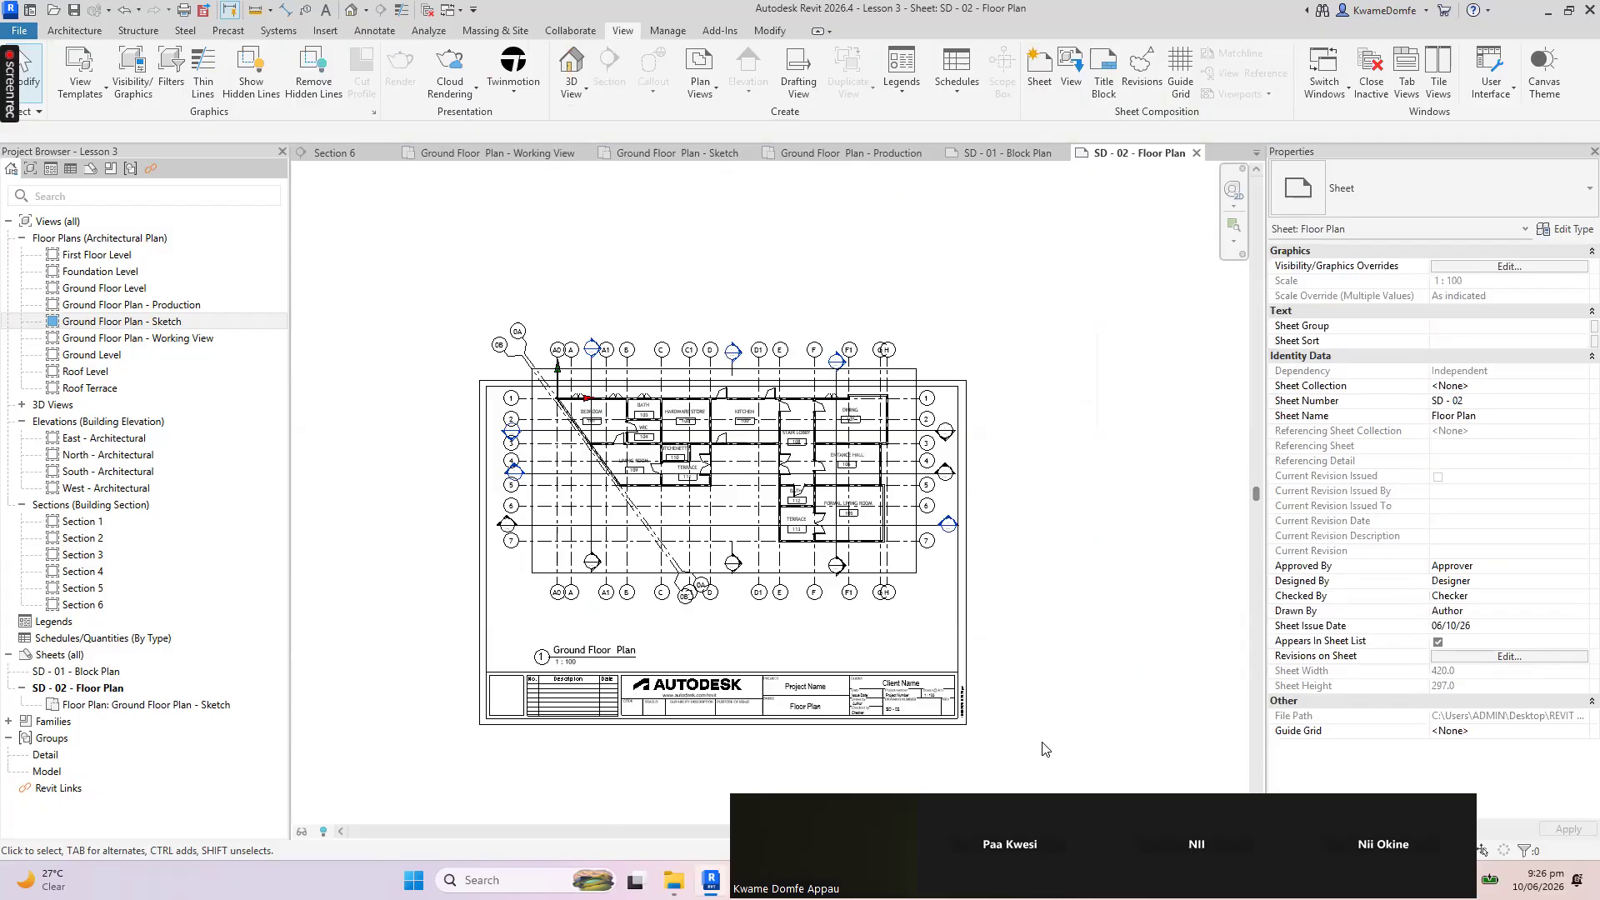
pyautogui.scroll(1, 924, 728)
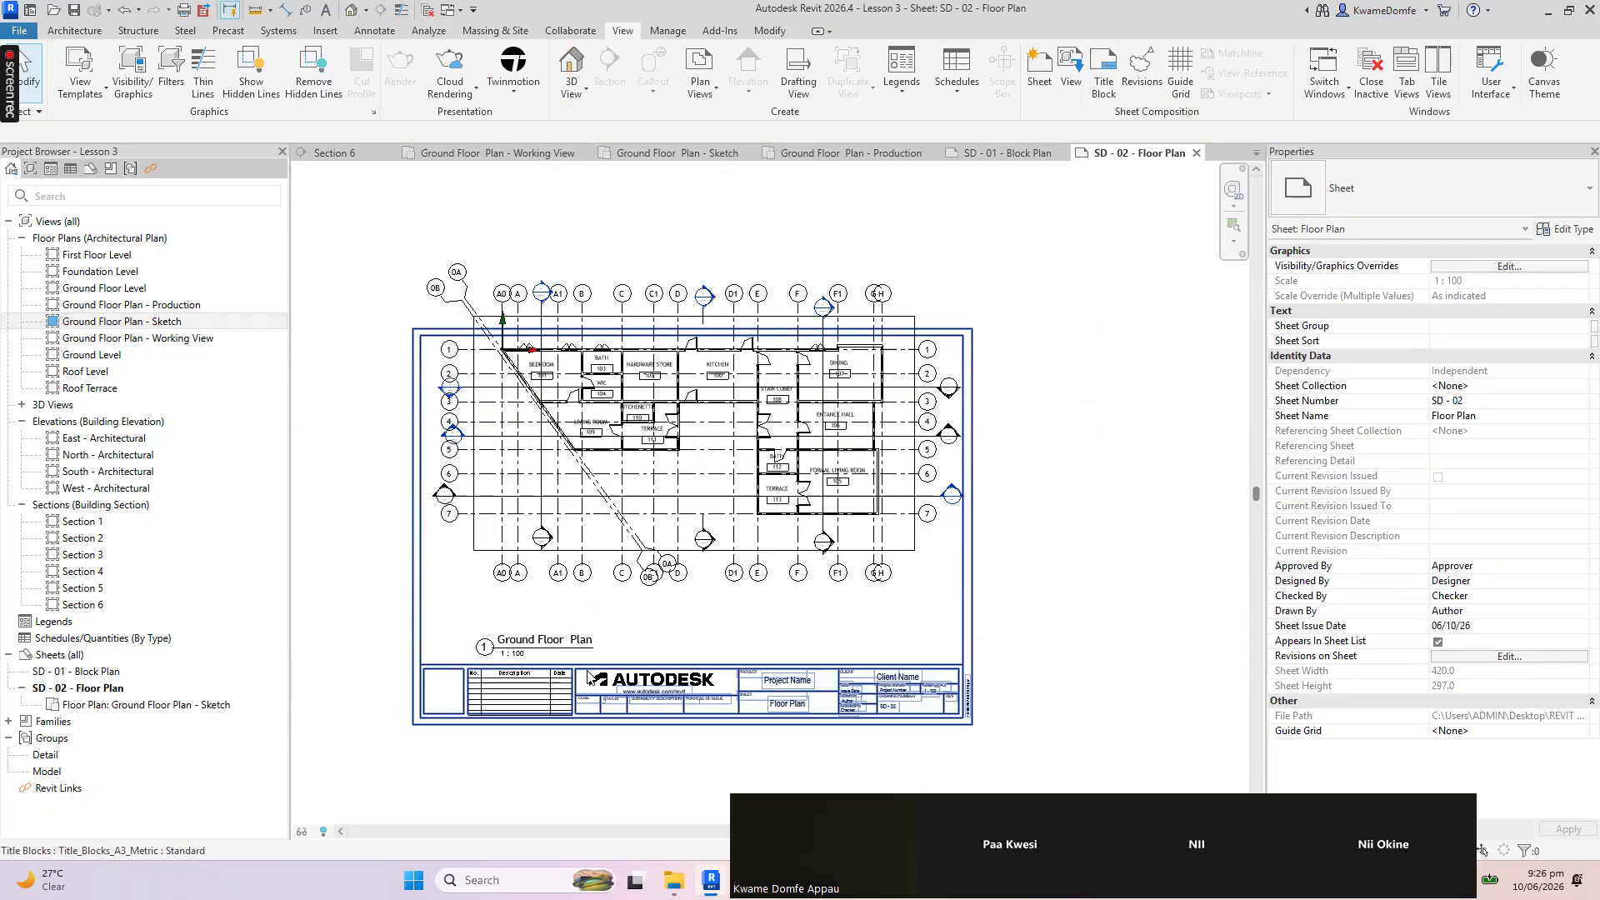
pyautogui.scroll(1, 658, 733)
pyautogui.scroll(-1, 499, 594)
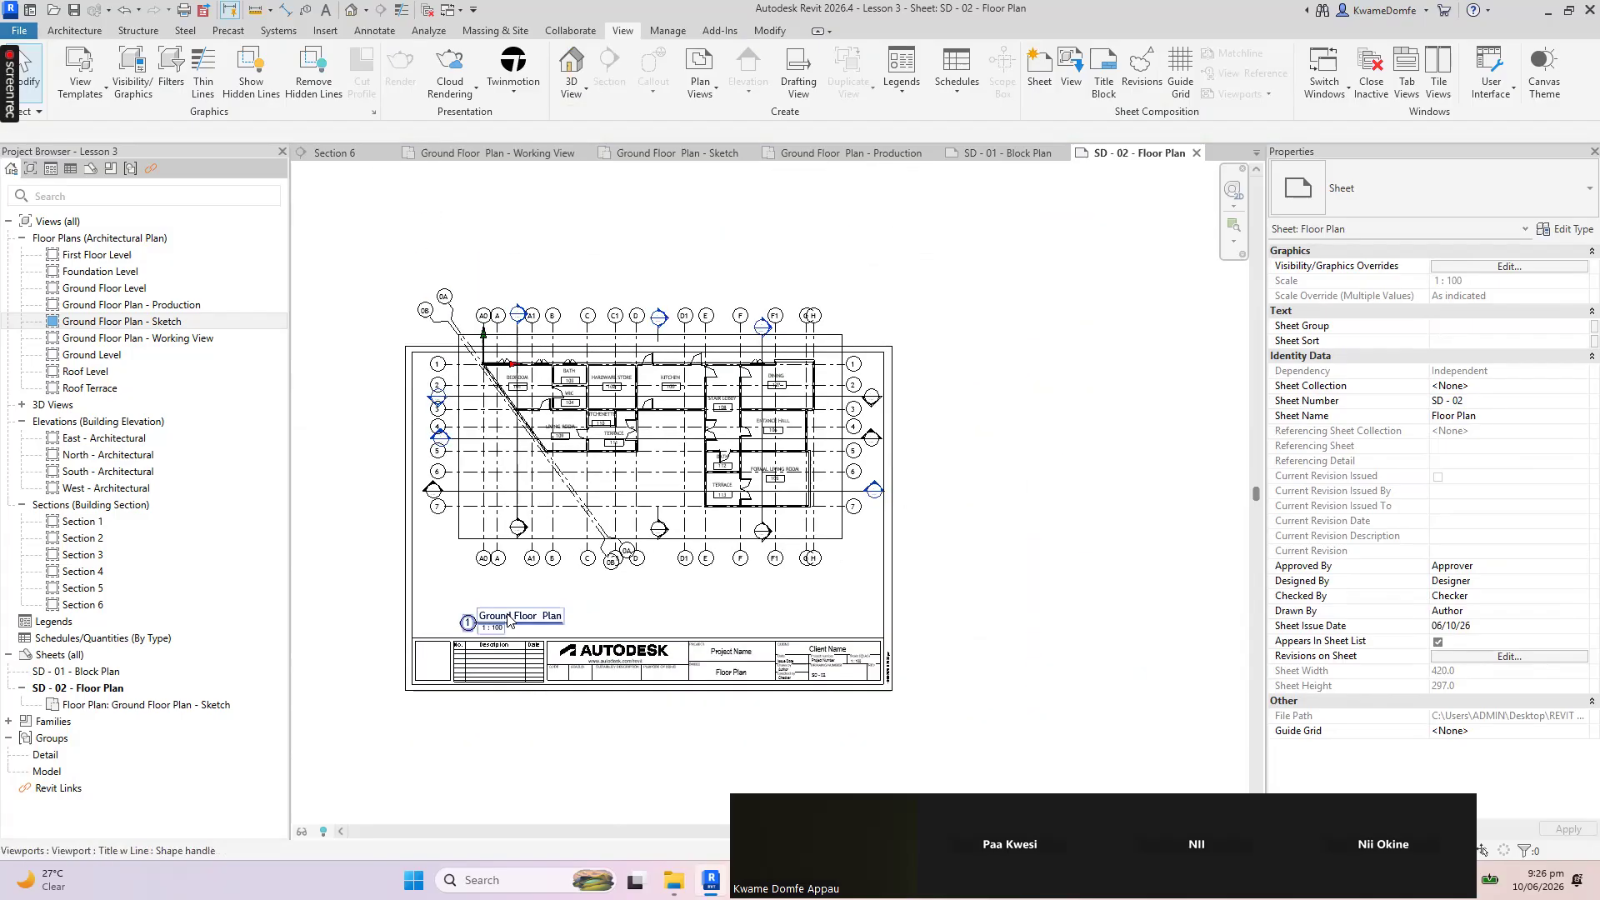
pyautogui.scroll(2, 621, 750)
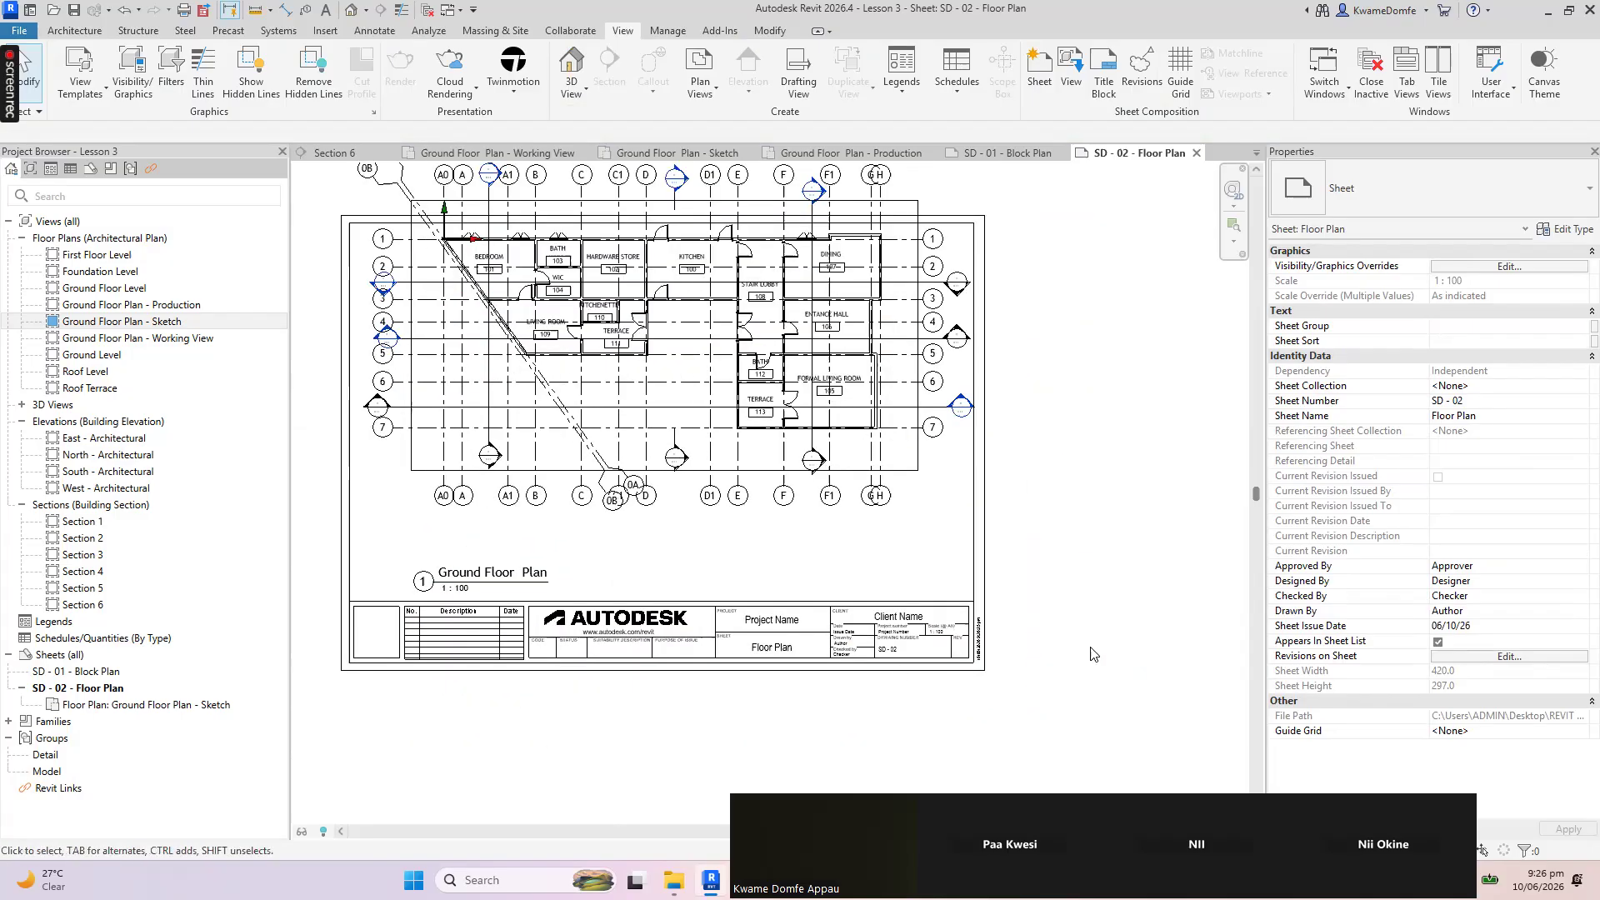
pyautogui.scroll(-2, 547, 674)
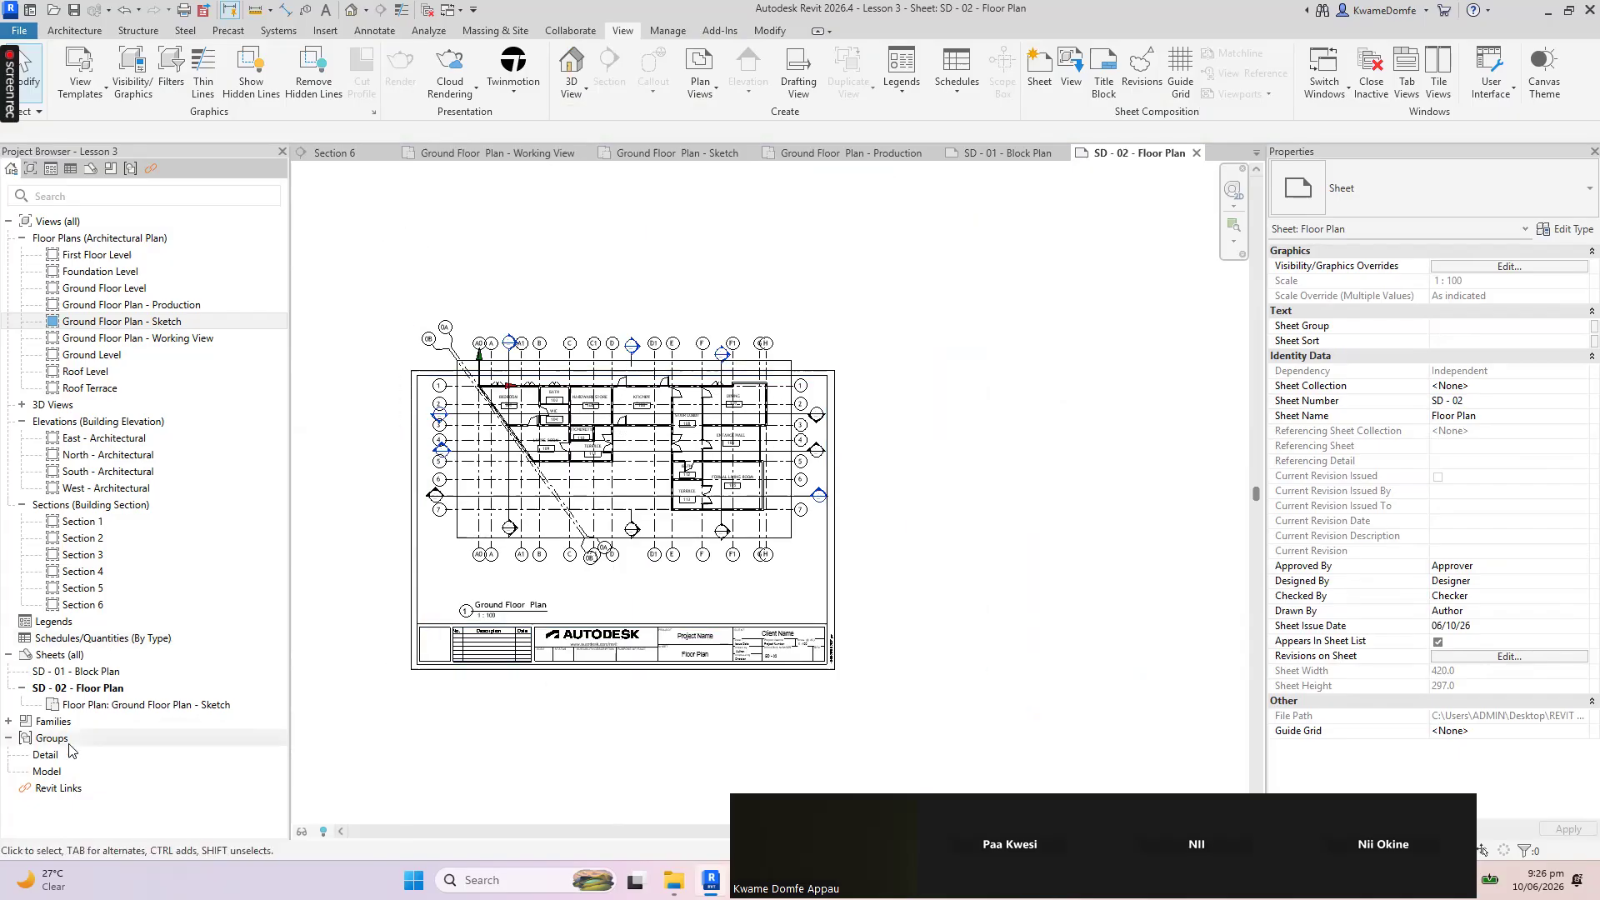
# Create a new sheet with the Title_Blocks_A3_Metric : Standard titleblock, saving the project when reminded
pyautogui.click(60, 655)
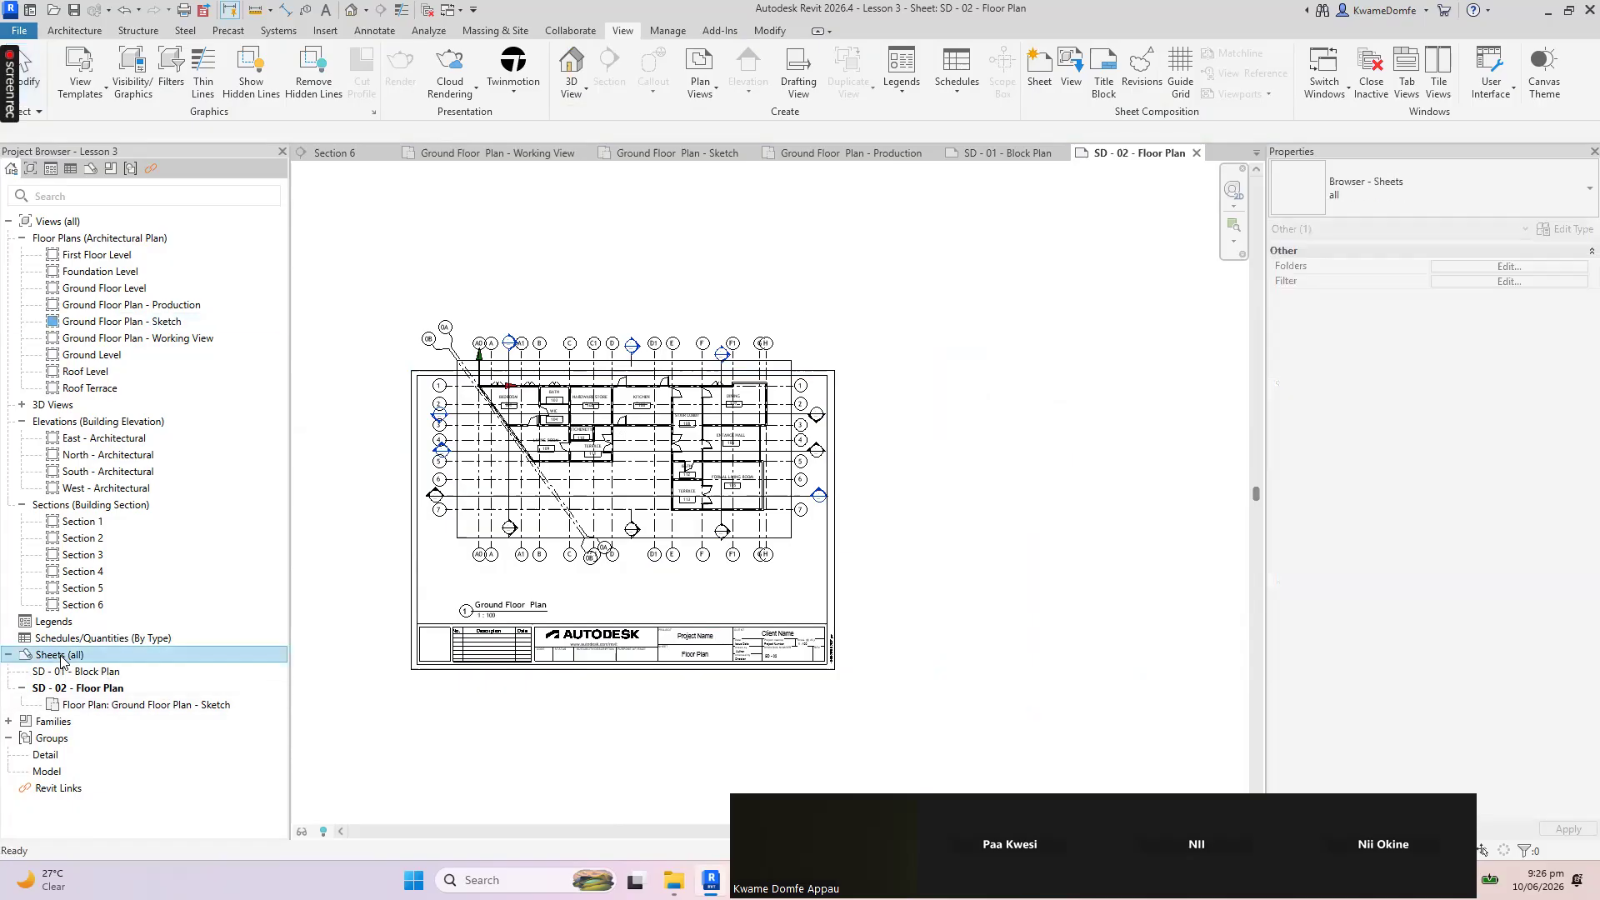
pyautogui.rightClick(61, 662)
pyautogui.click(117, 668)
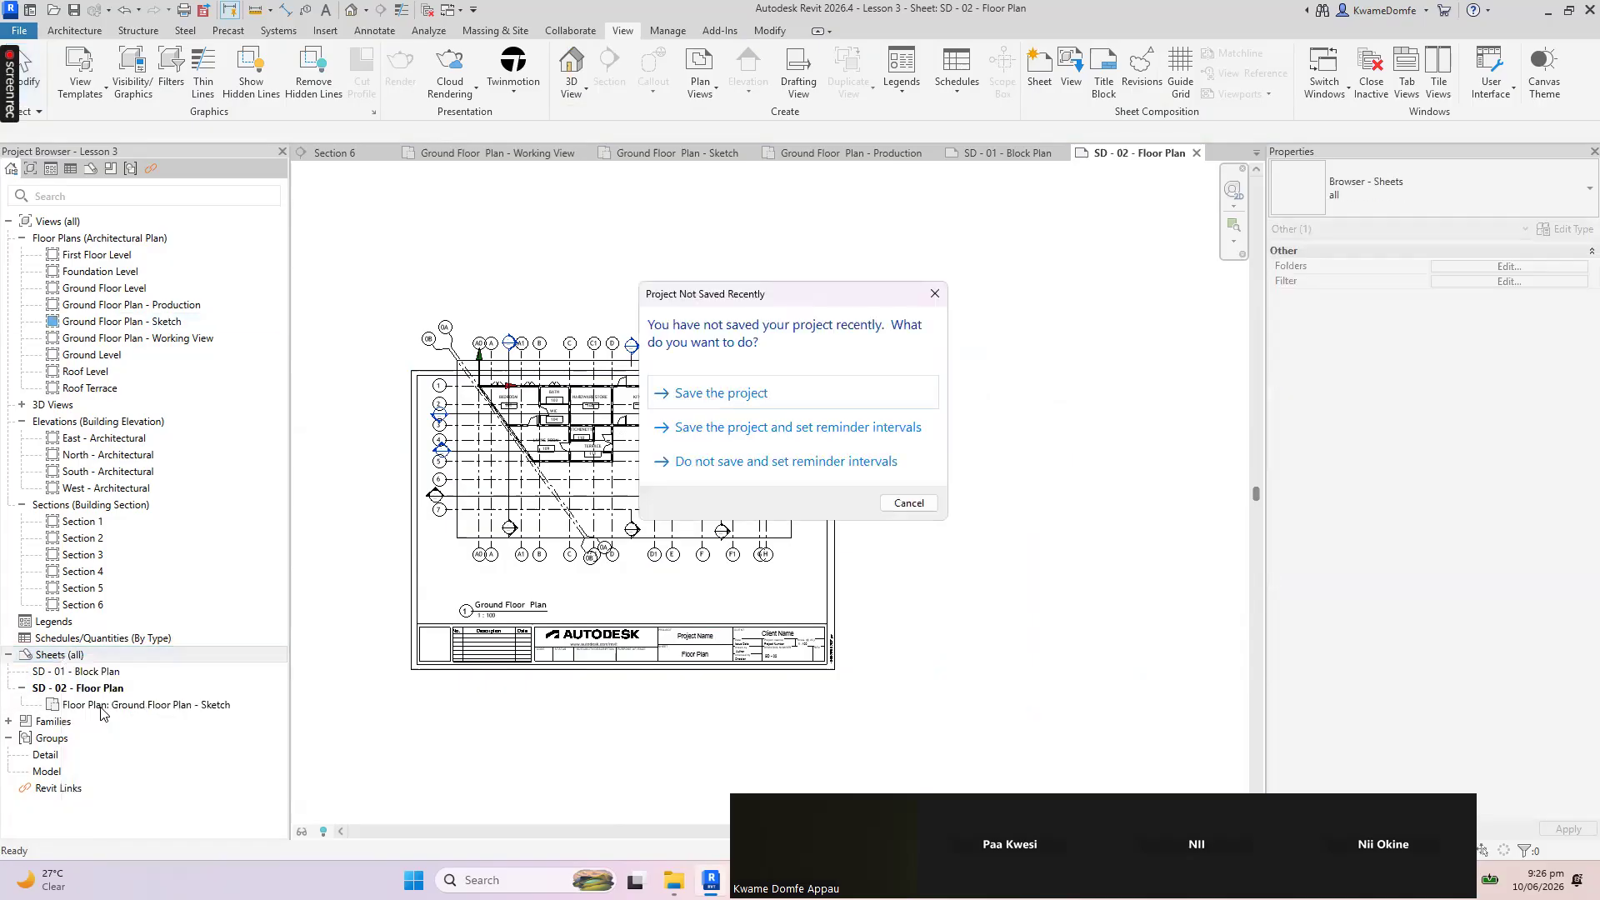
pyautogui.click(734, 395)
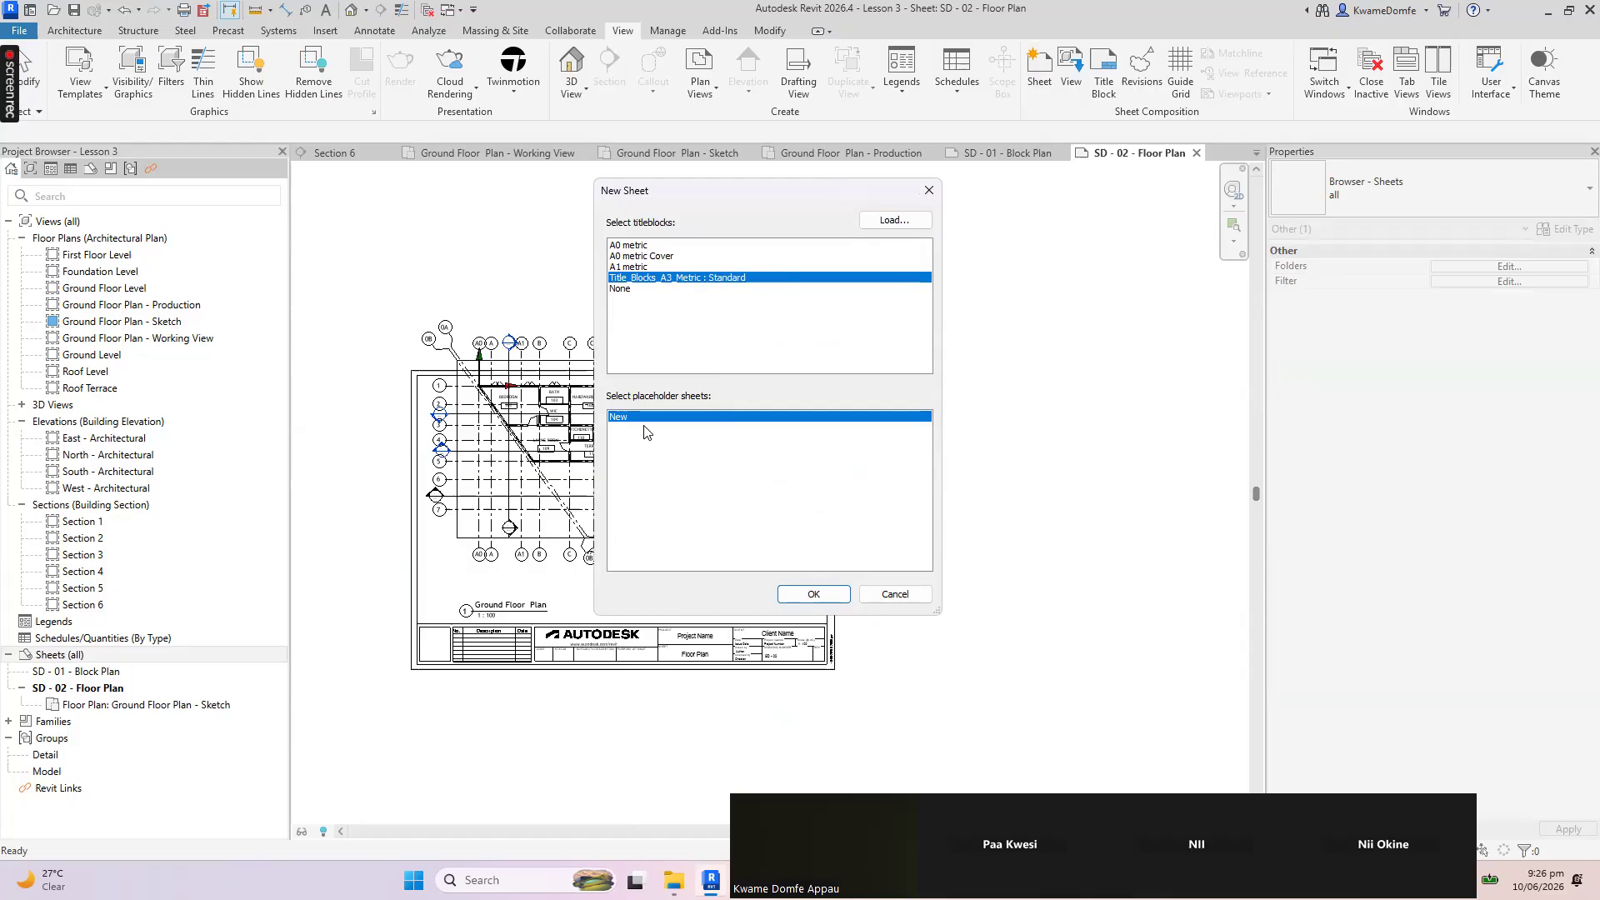
pyautogui.click(814, 594)
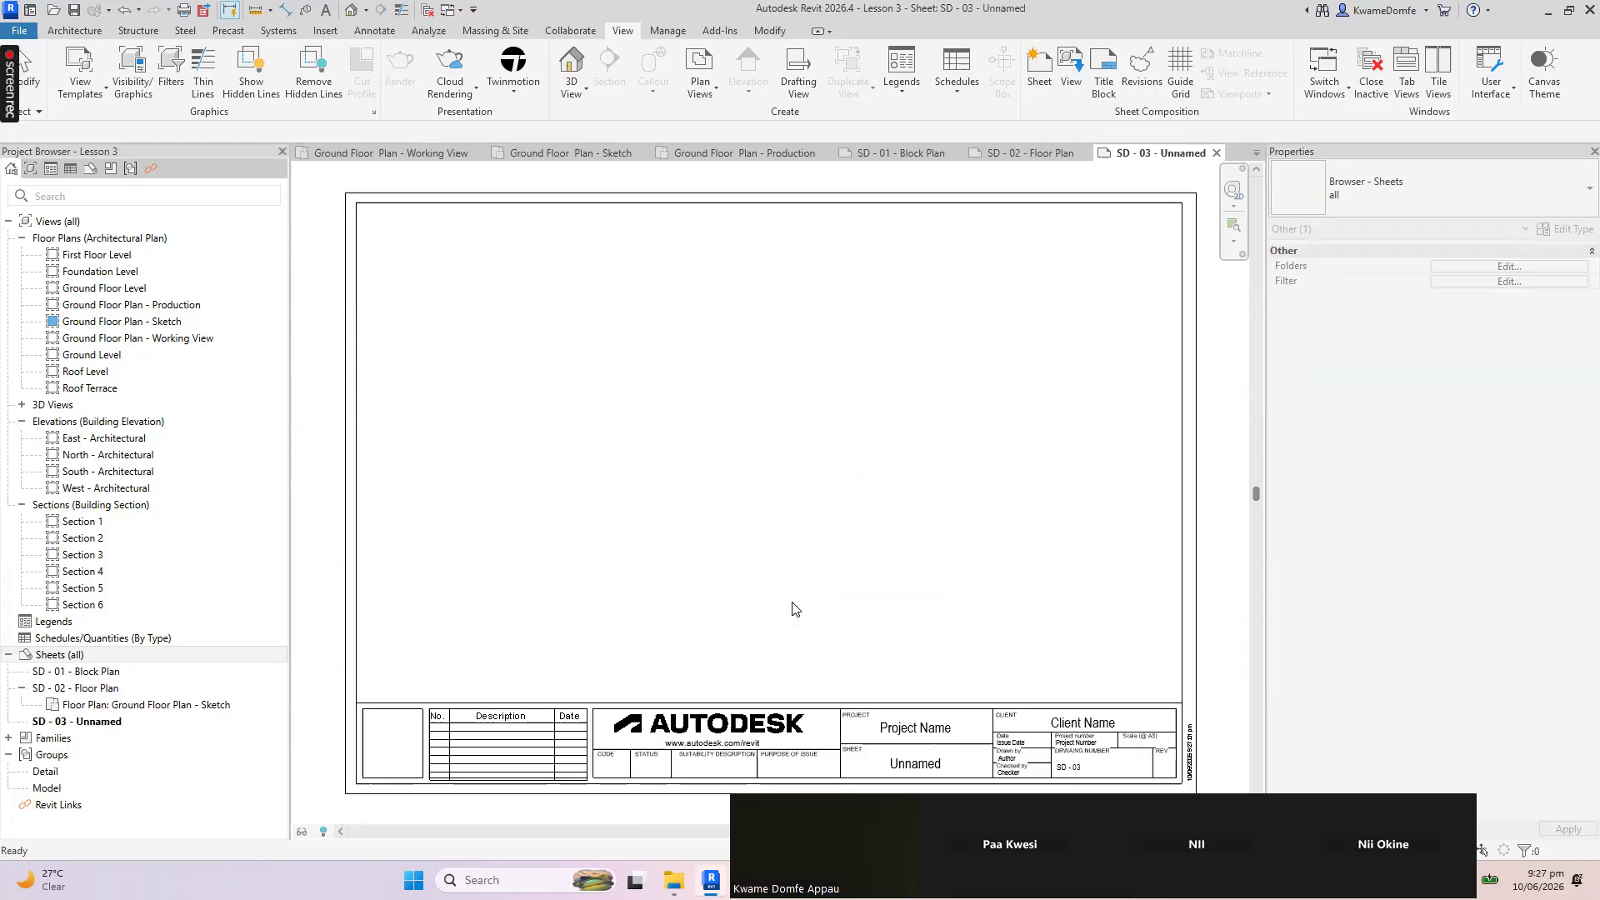
# Rename the new SD - 03 sheet as First Floor Plan, keeping its sheet number
pyautogui.click(97, 723)
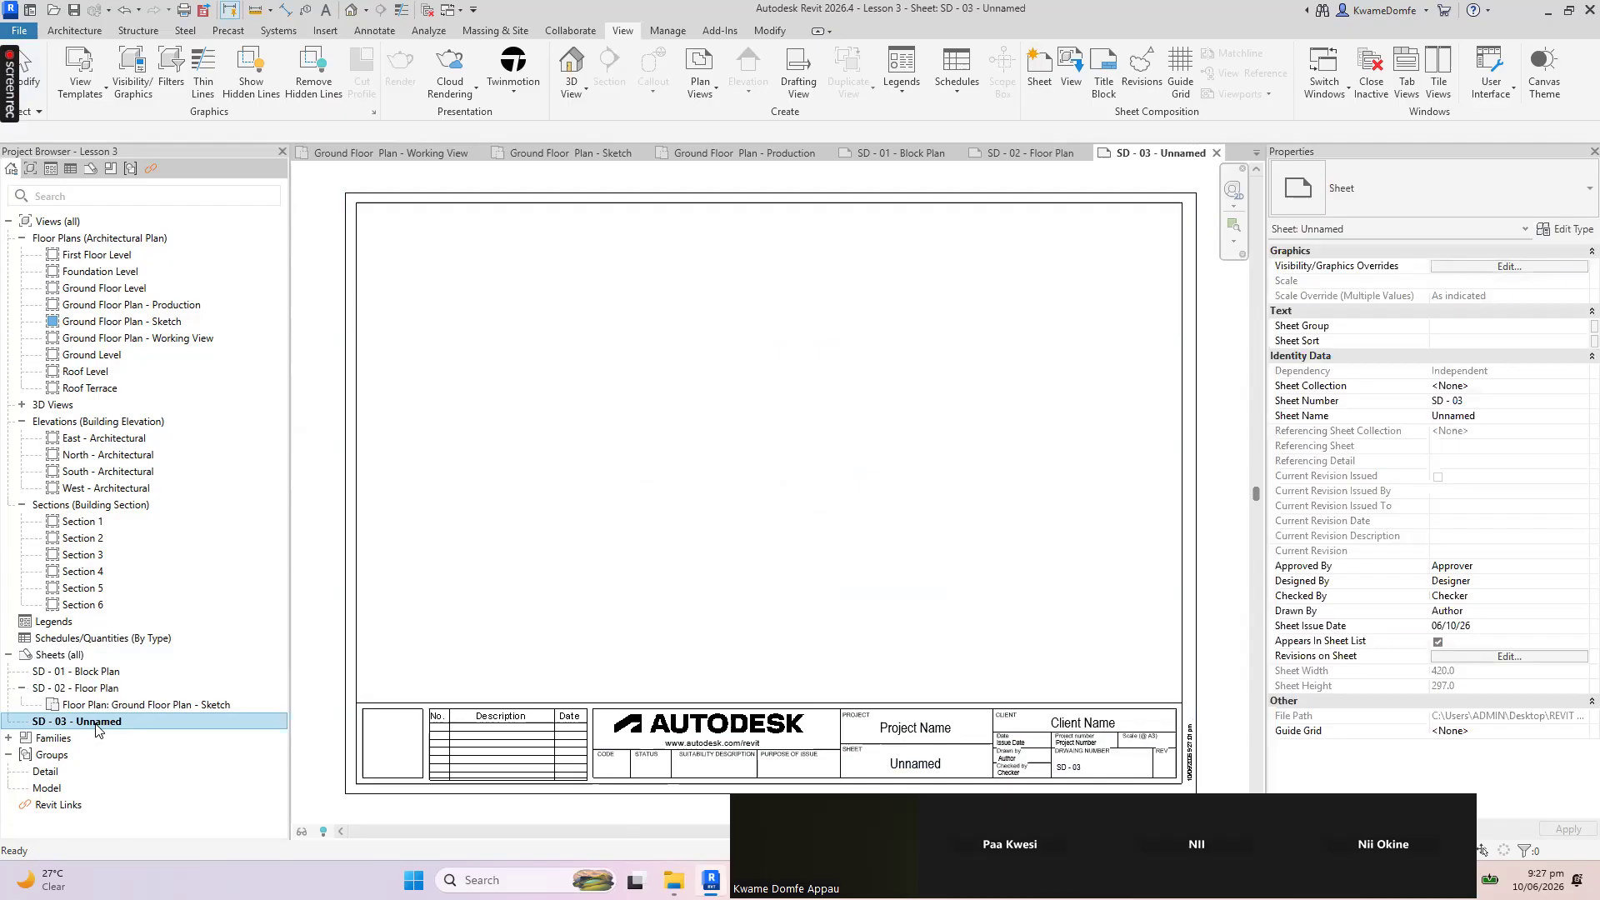
pyautogui.rightClick(97, 729)
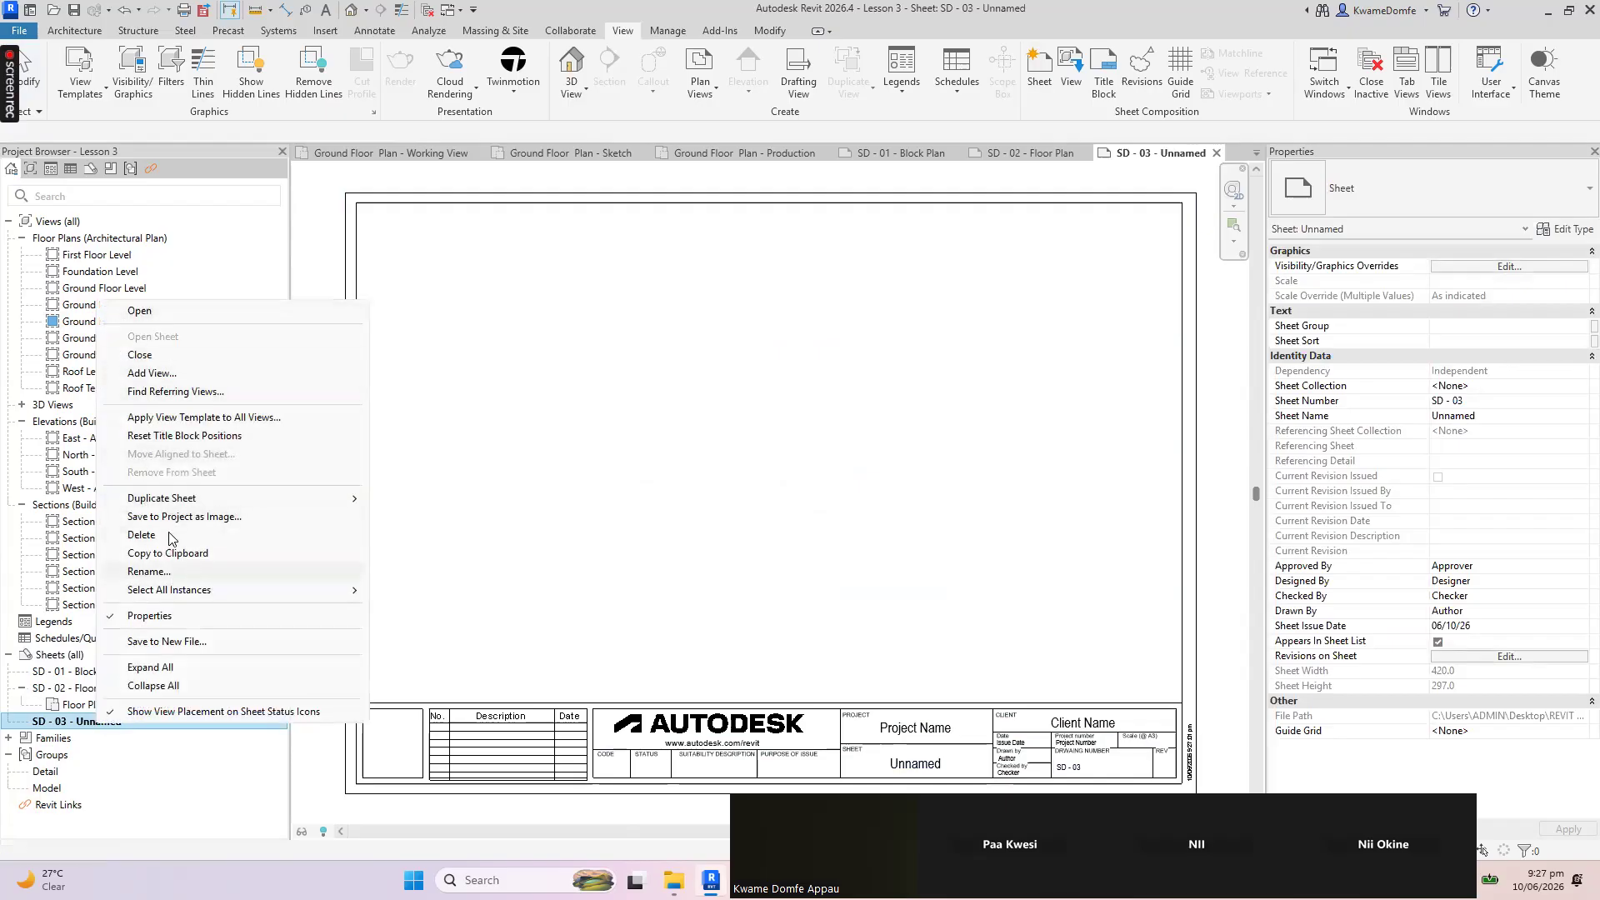
pyautogui.click(150, 572)
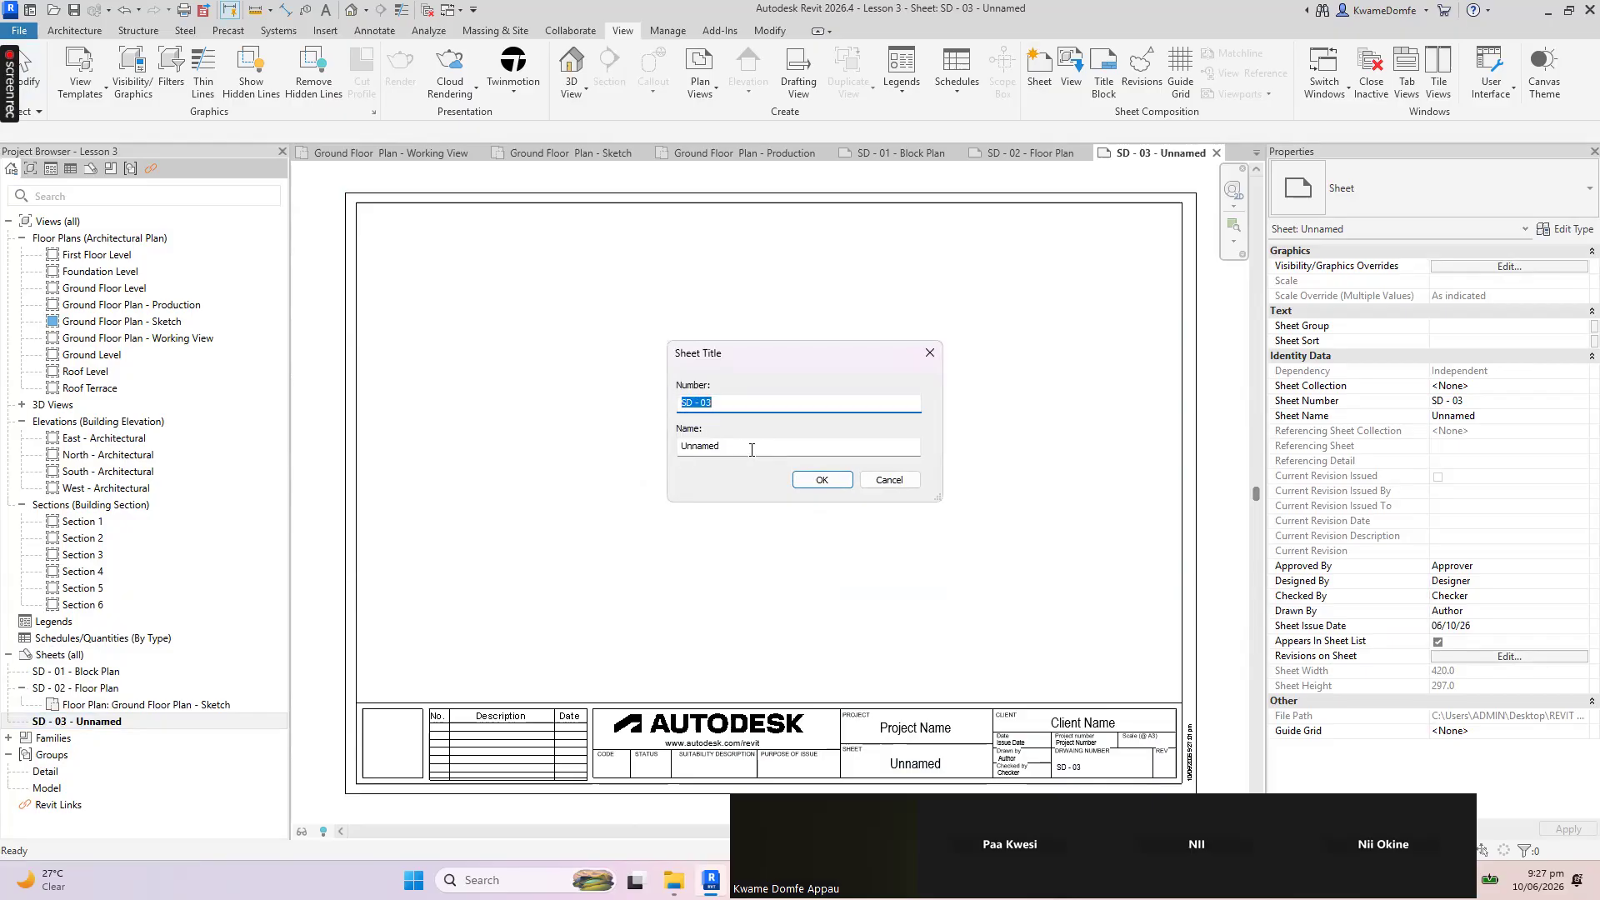
pyautogui.doubleClick(685, 450)
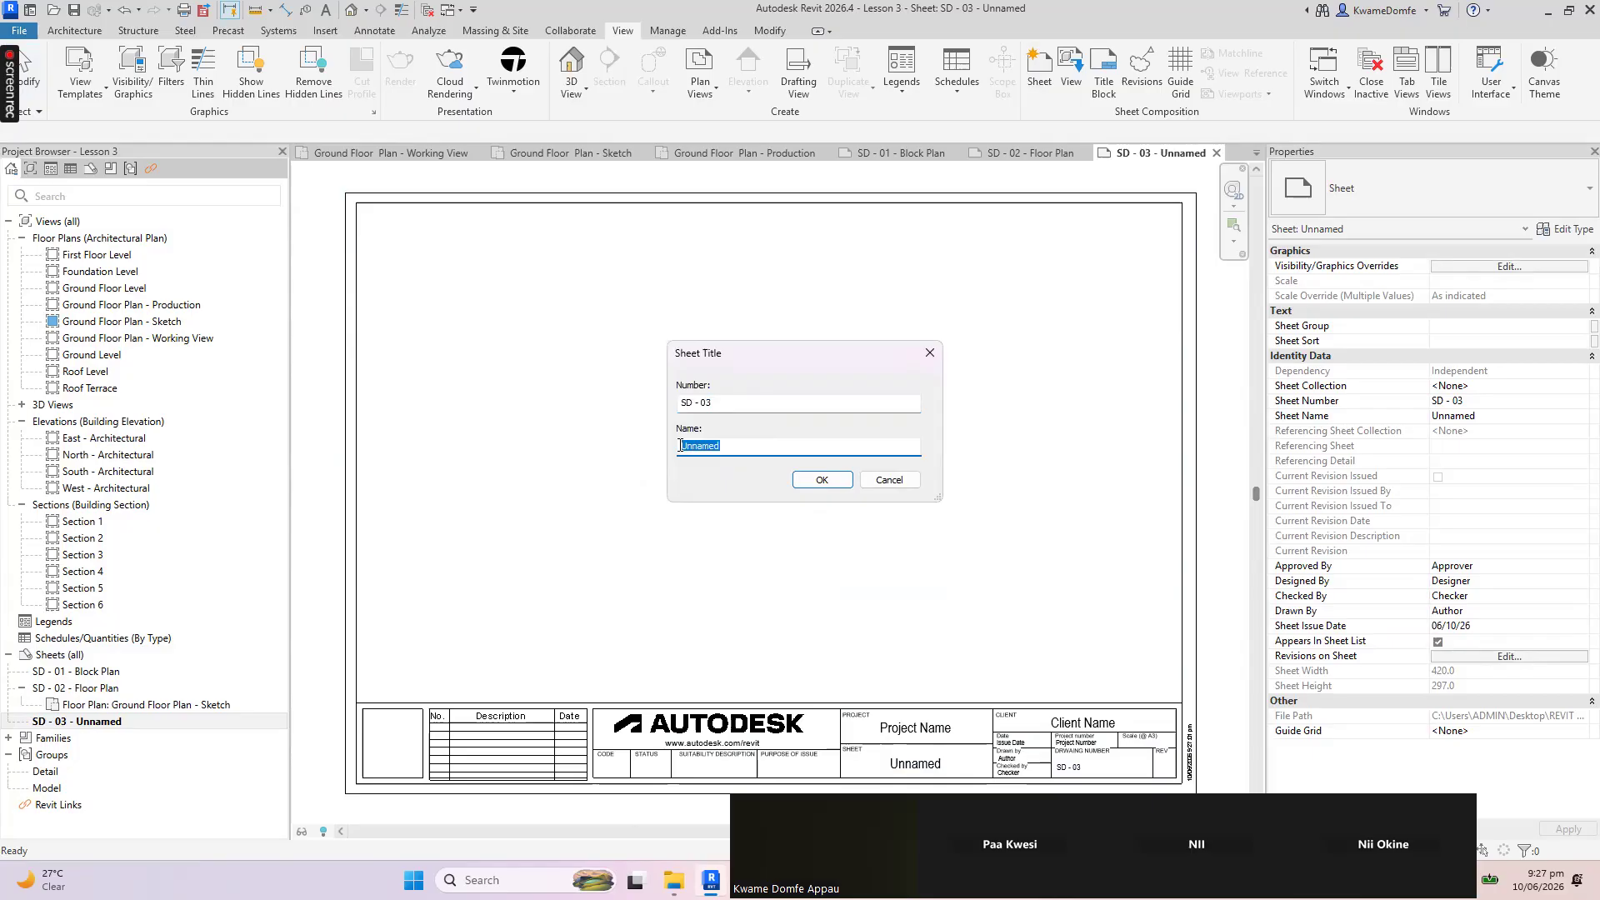
pyautogui.write('First Floor Plan')
pyautogui.click(821, 480)
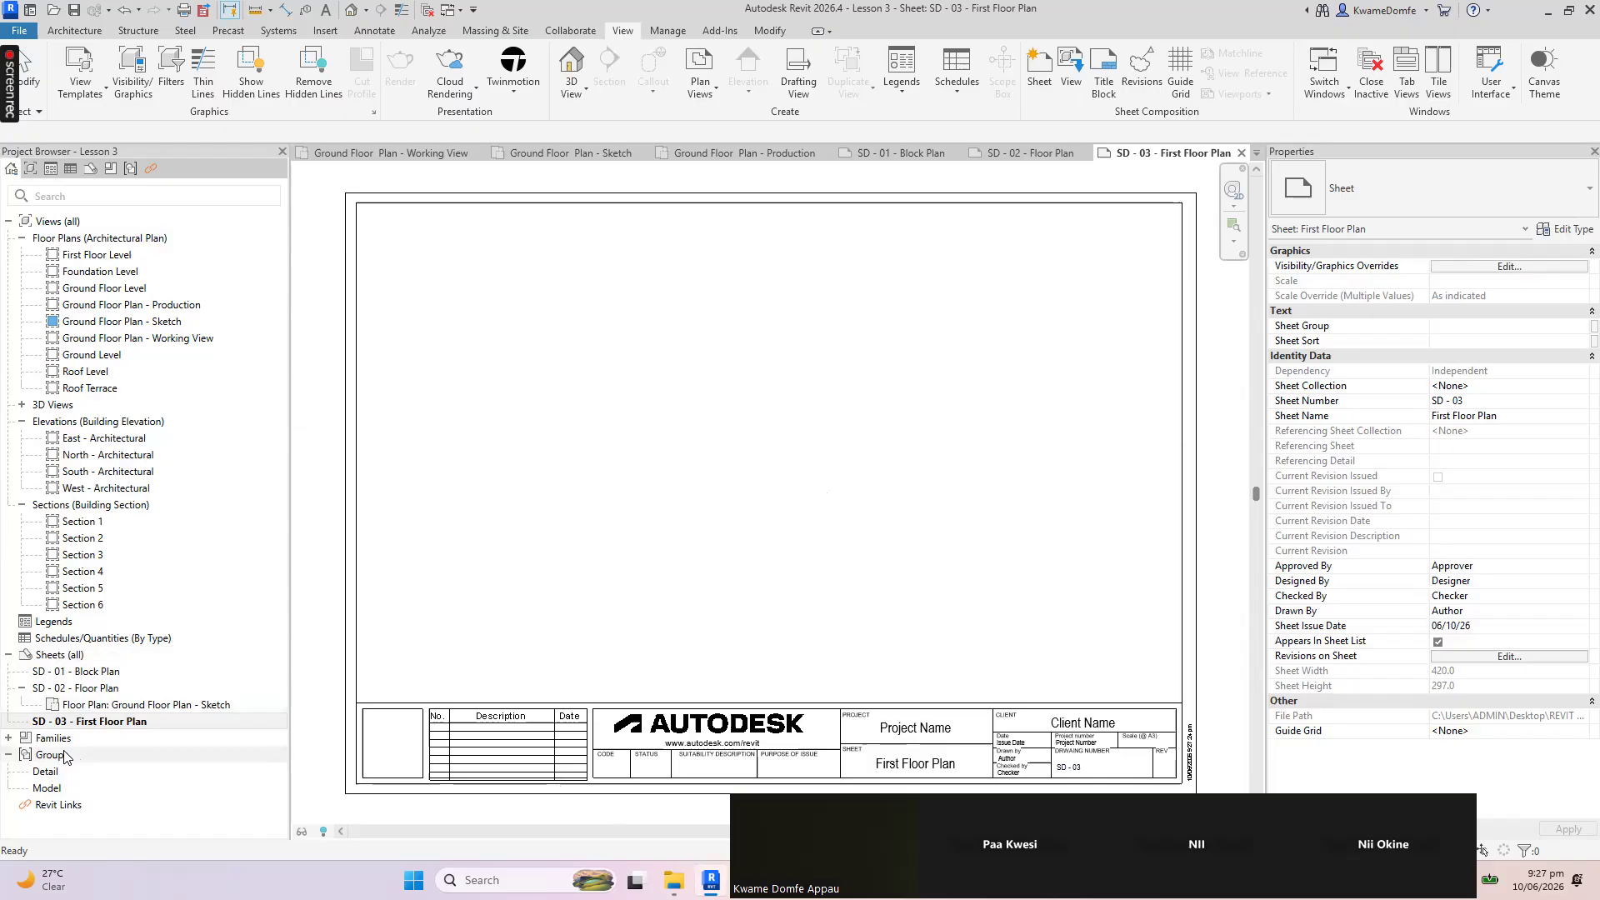
# Collapse the SD - 02 Floor Plan entry in the project's sheet listing
pyautogui.click(22, 688)
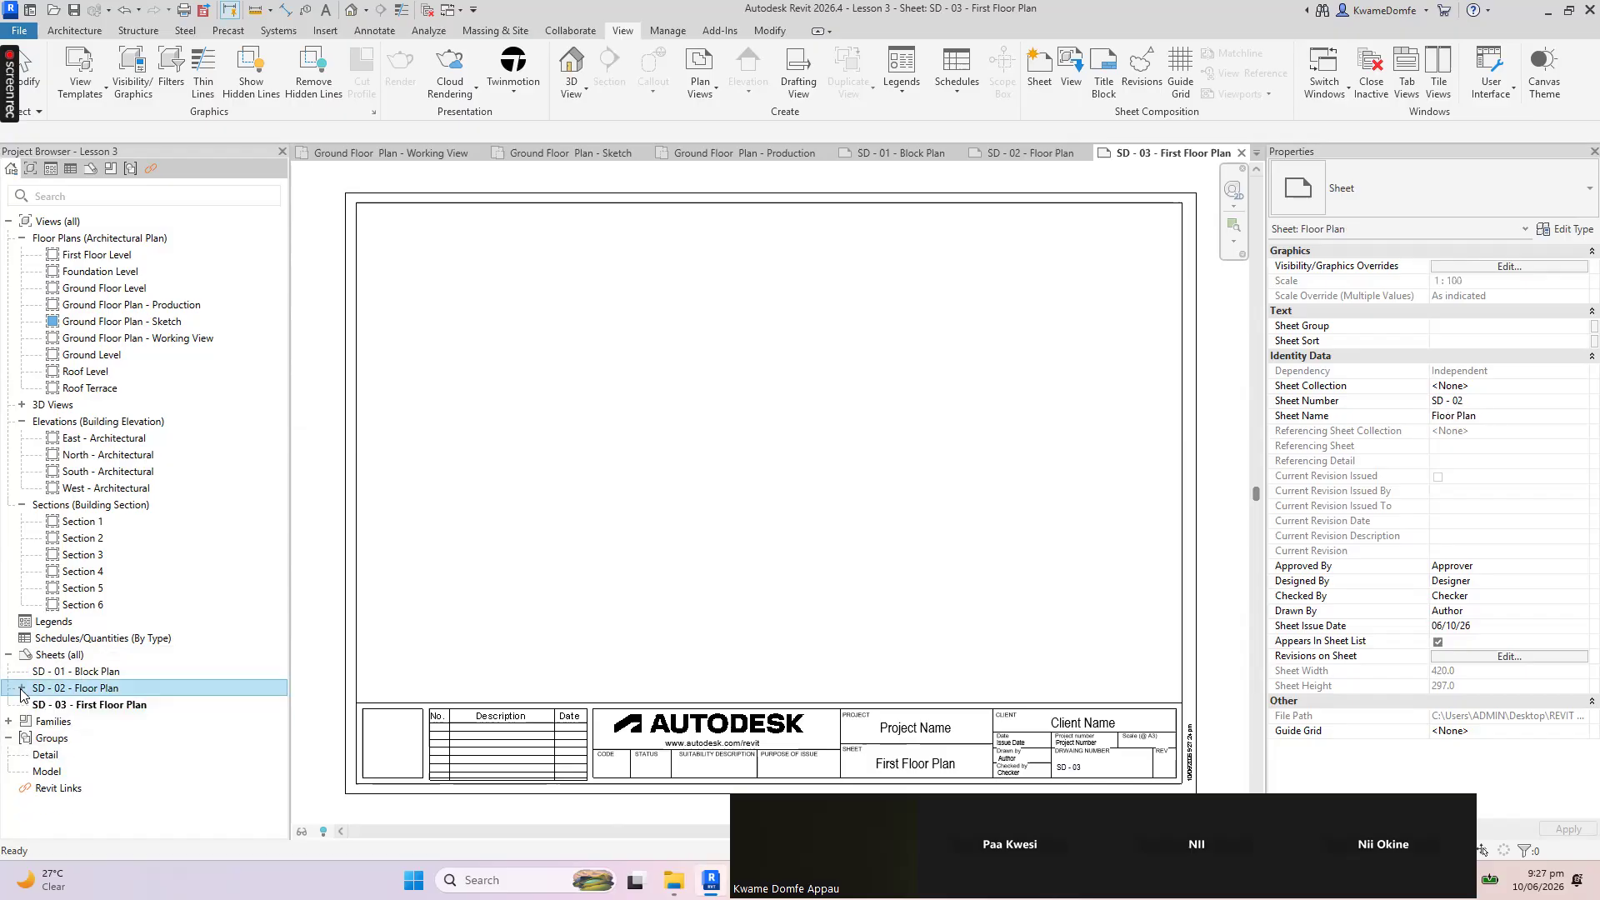
pyautogui.scroll(-2, 774, 607)
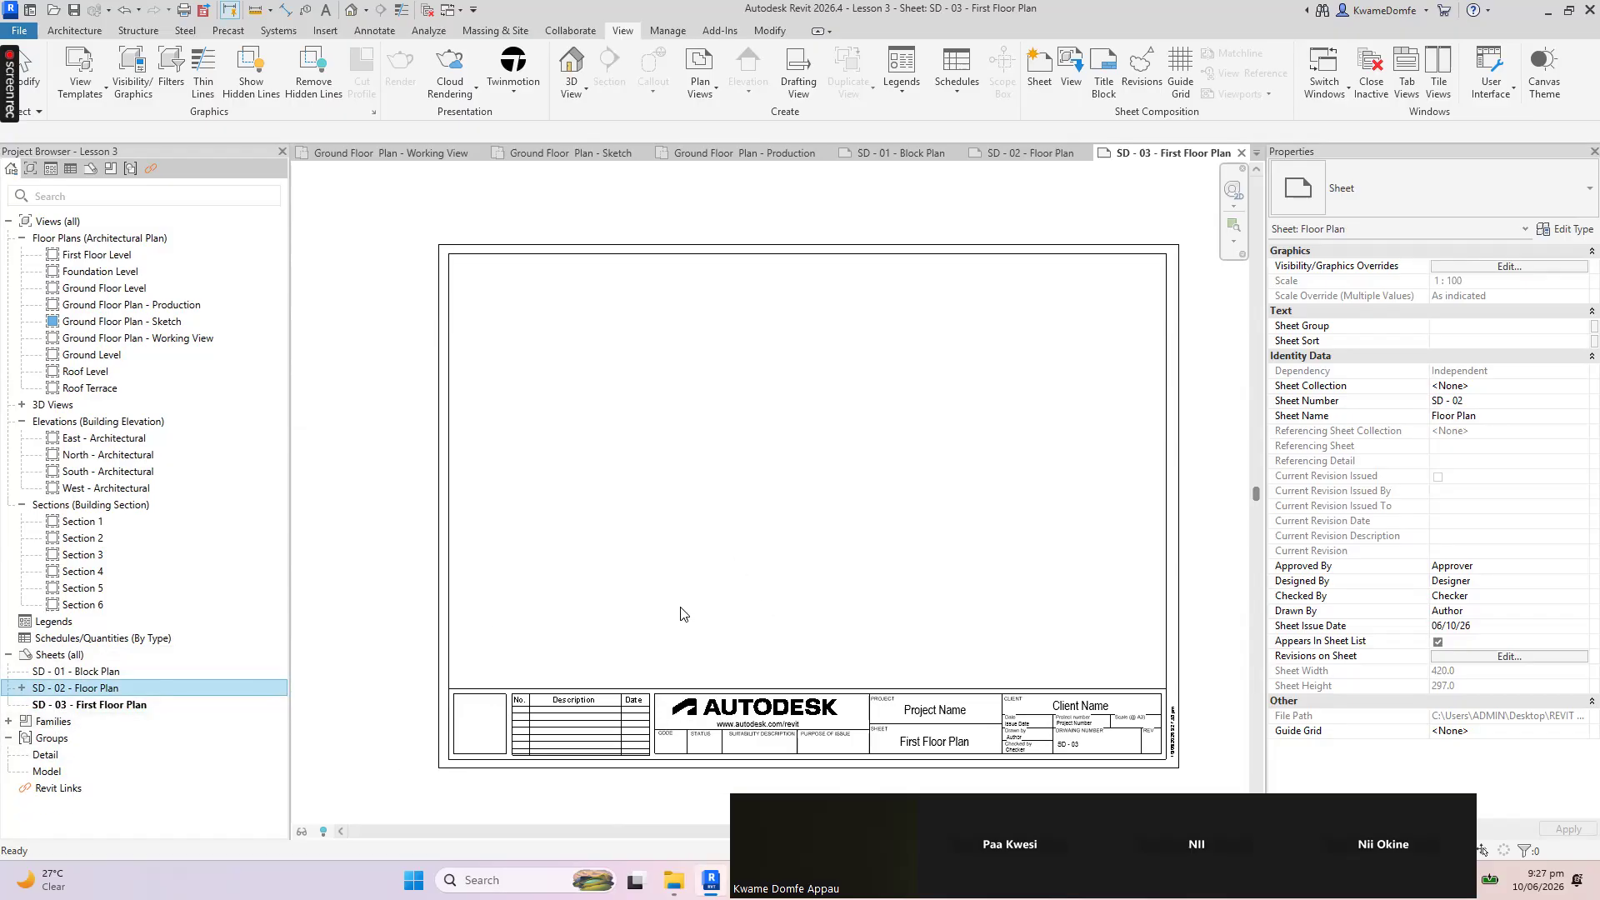
pyautogui.scroll(-1, 684, 614)
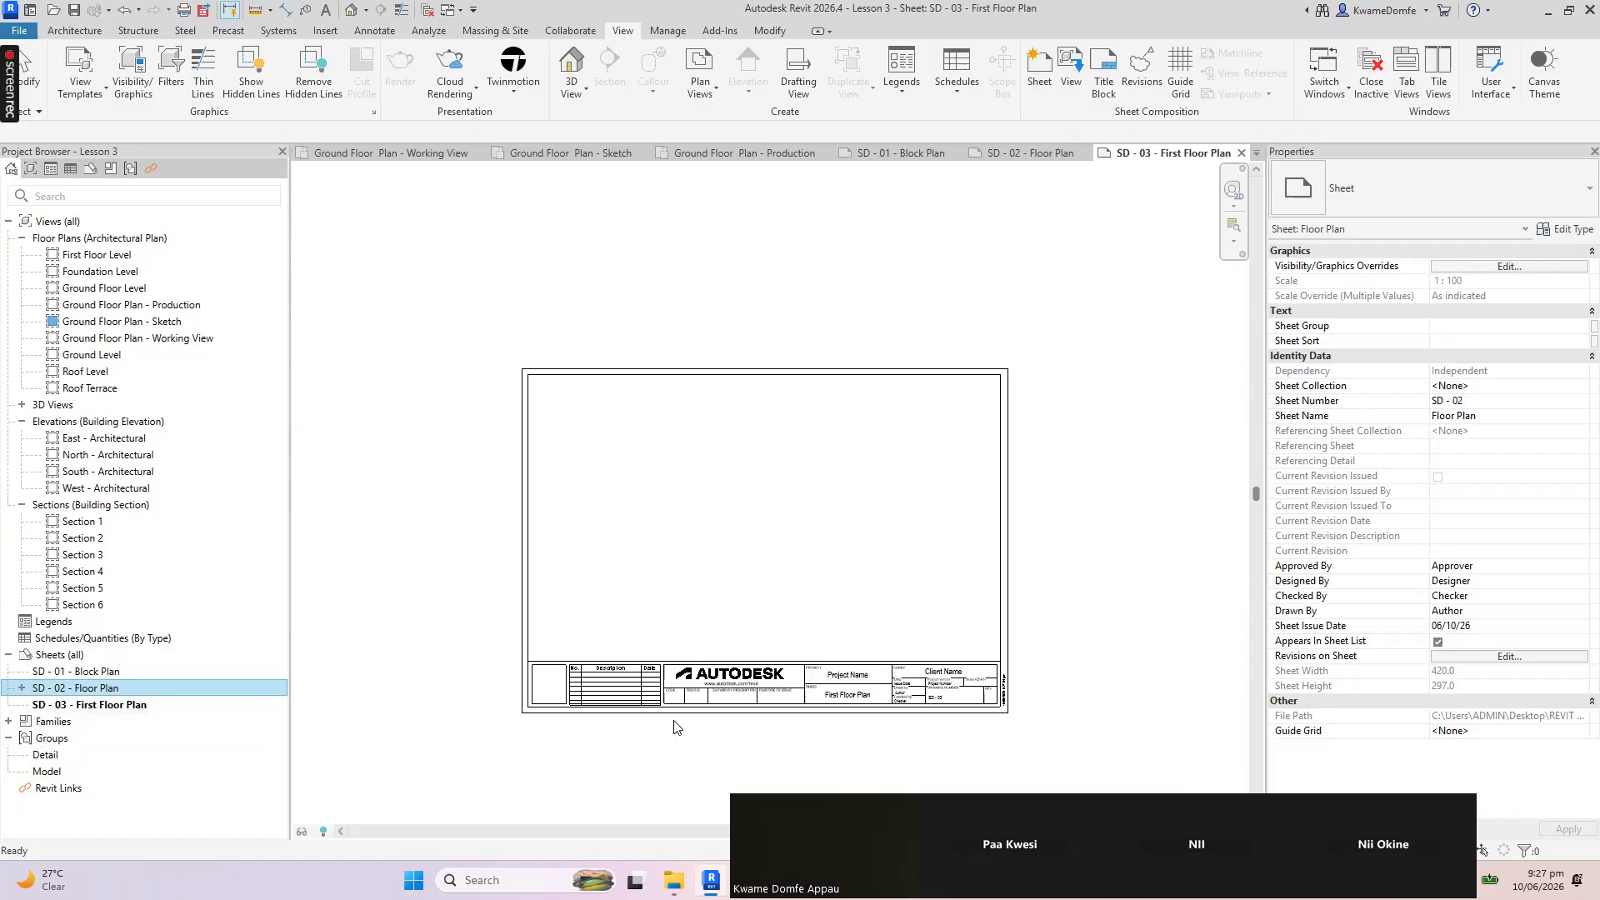
pyautogui.scroll(1, 704, 696)
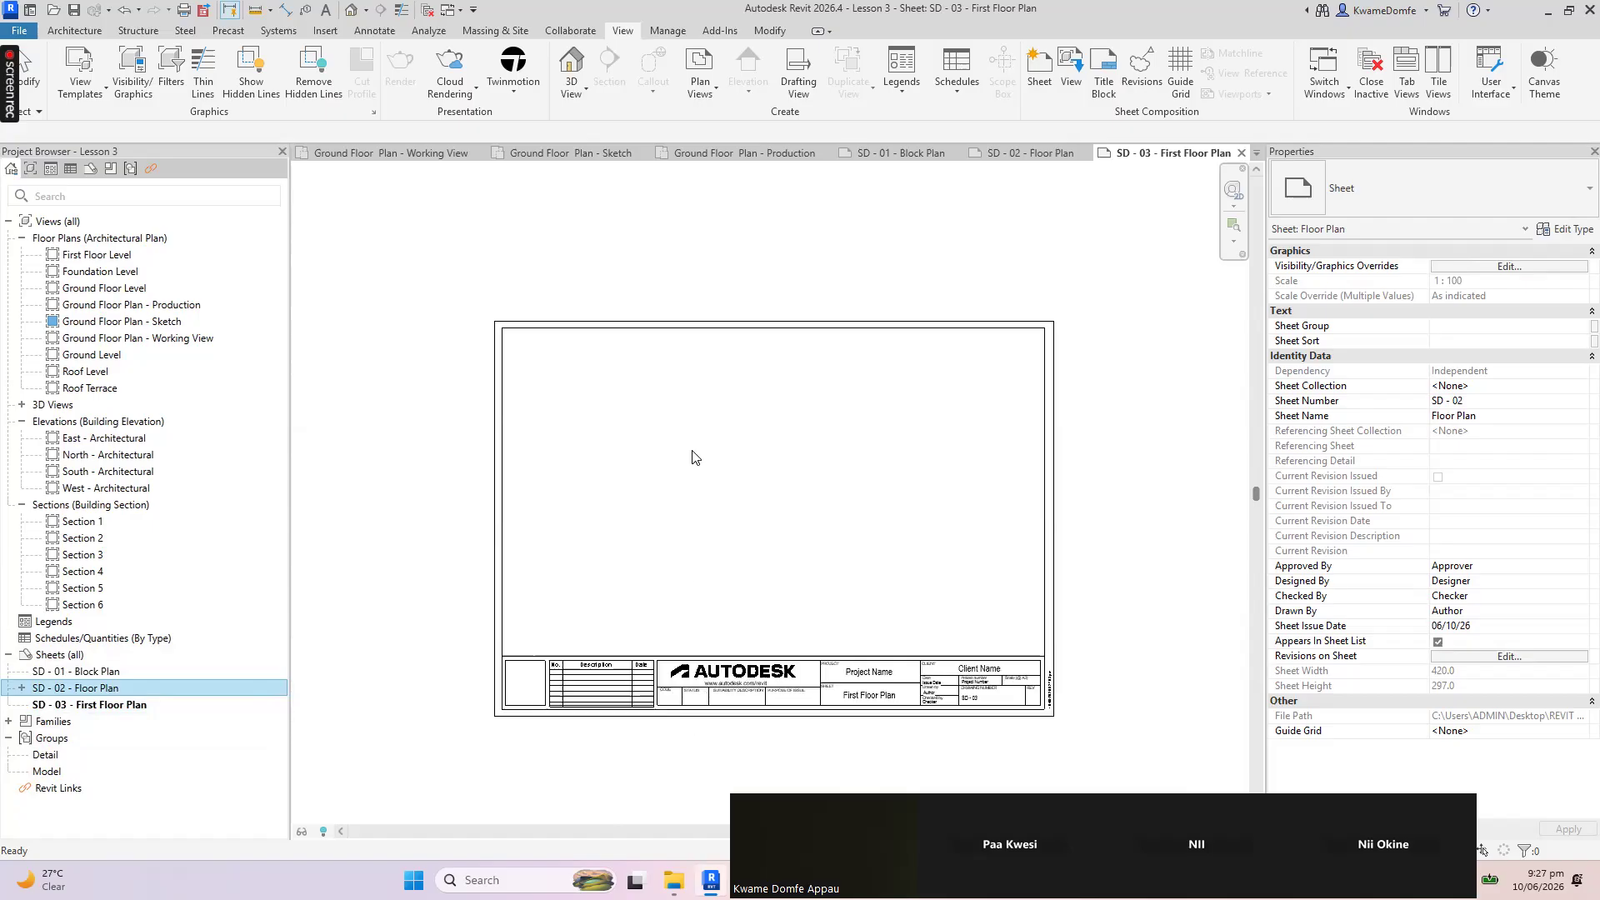
# Start a new Sheet List schedule and move its properties dialog clear over the sheet
pyautogui.click(625, 38)
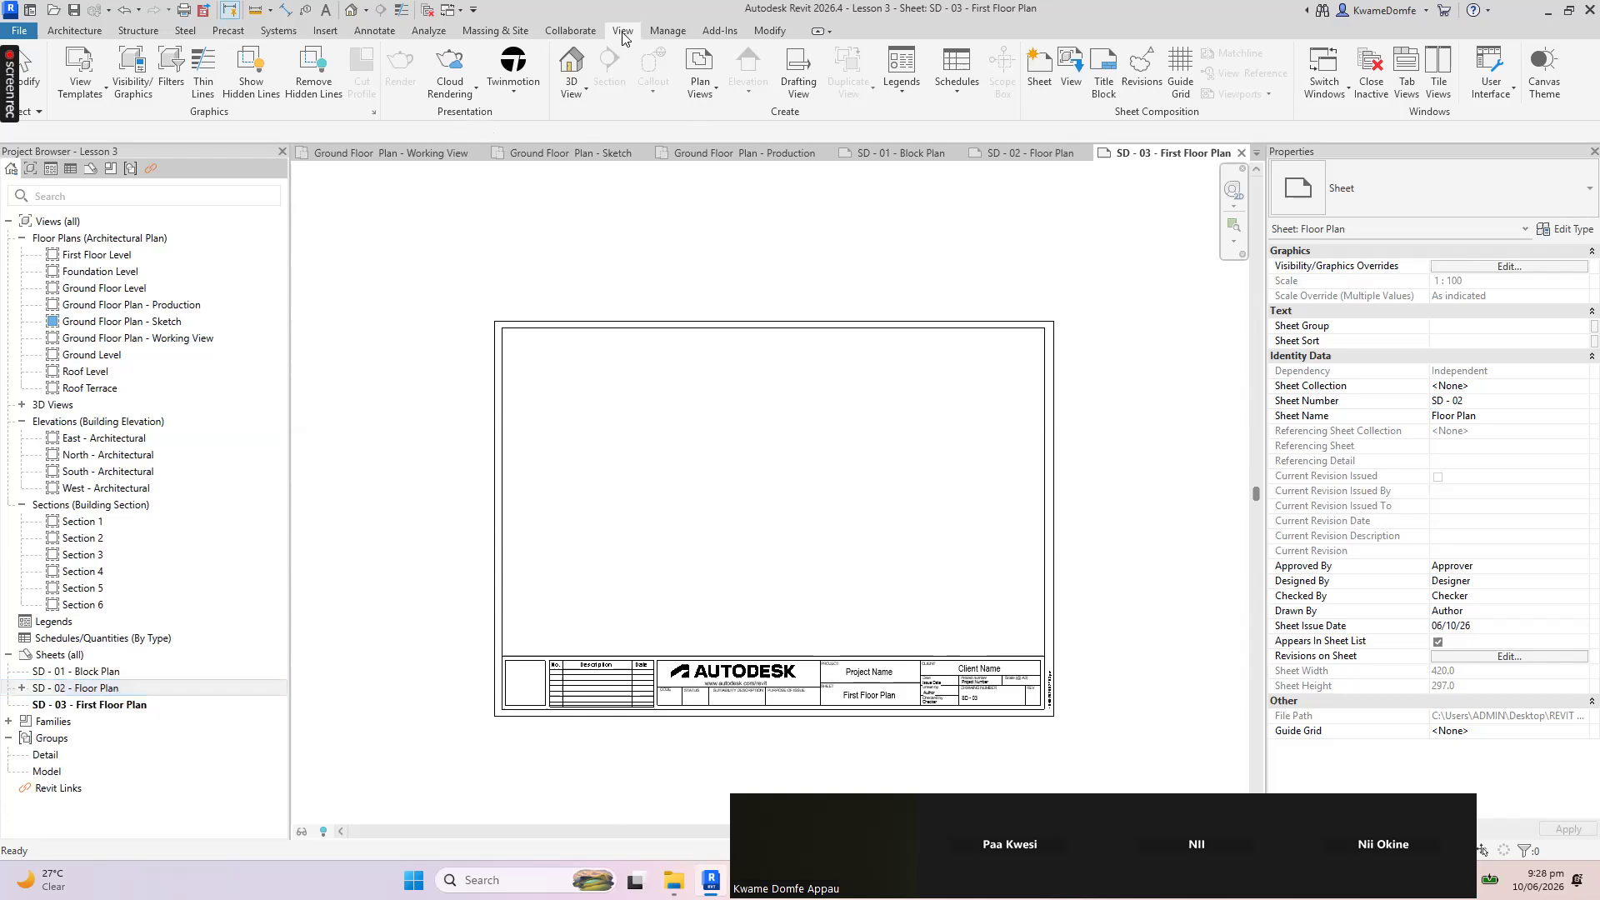
pyautogui.click(958, 97)
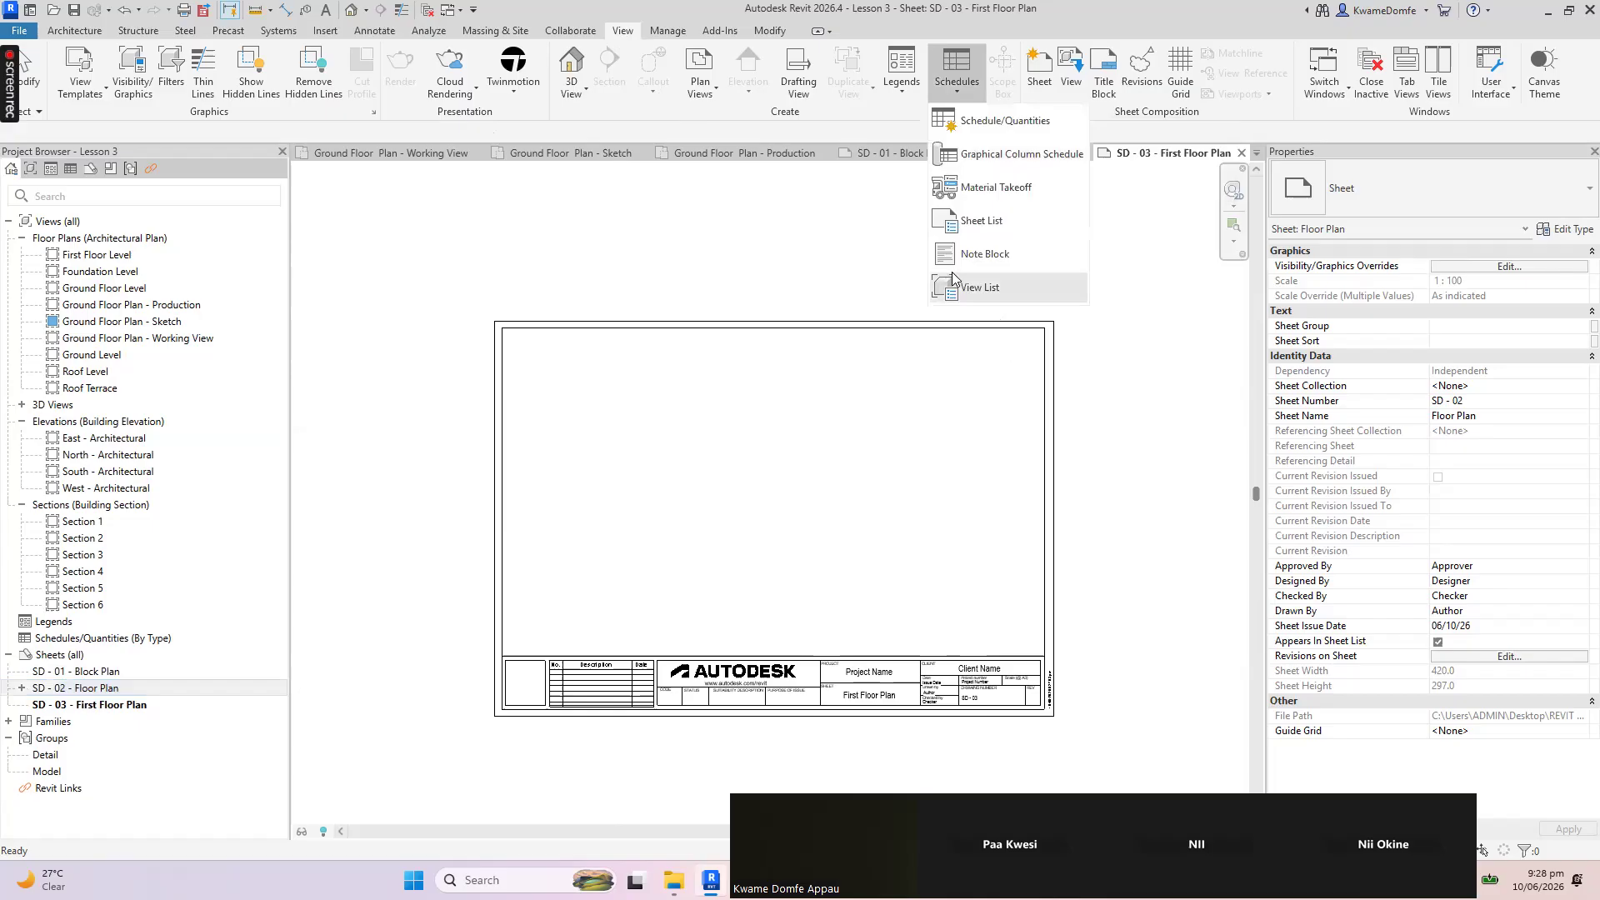
pyautogui.click(983, 221)
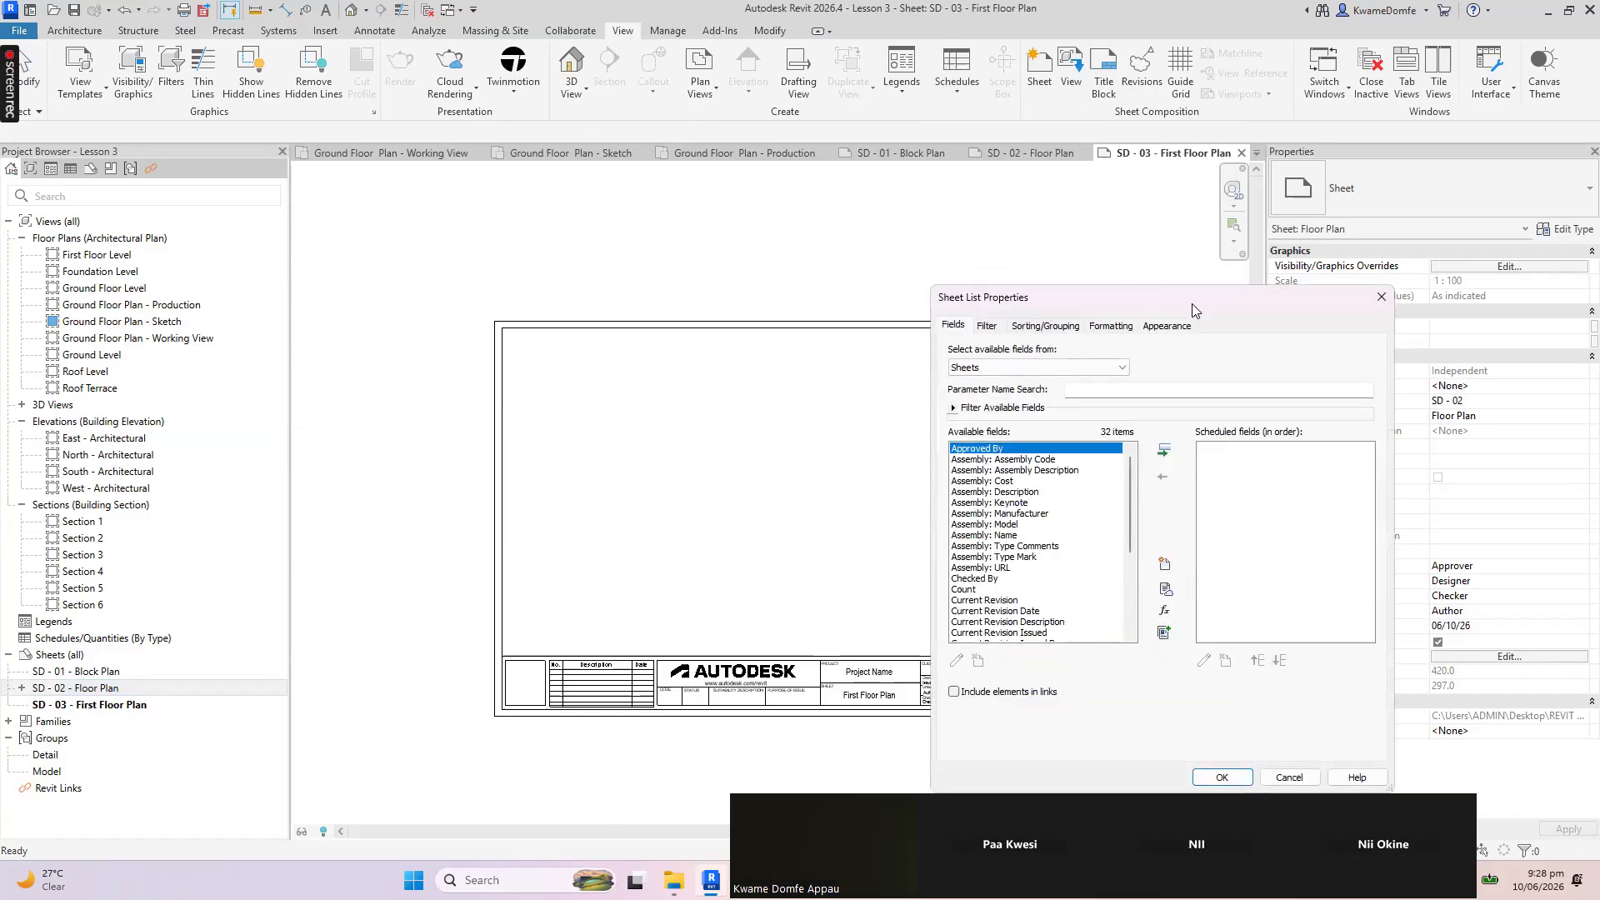
pyautogui.moveTo(1192, 303); pyautogui.dragTo(752, 208)
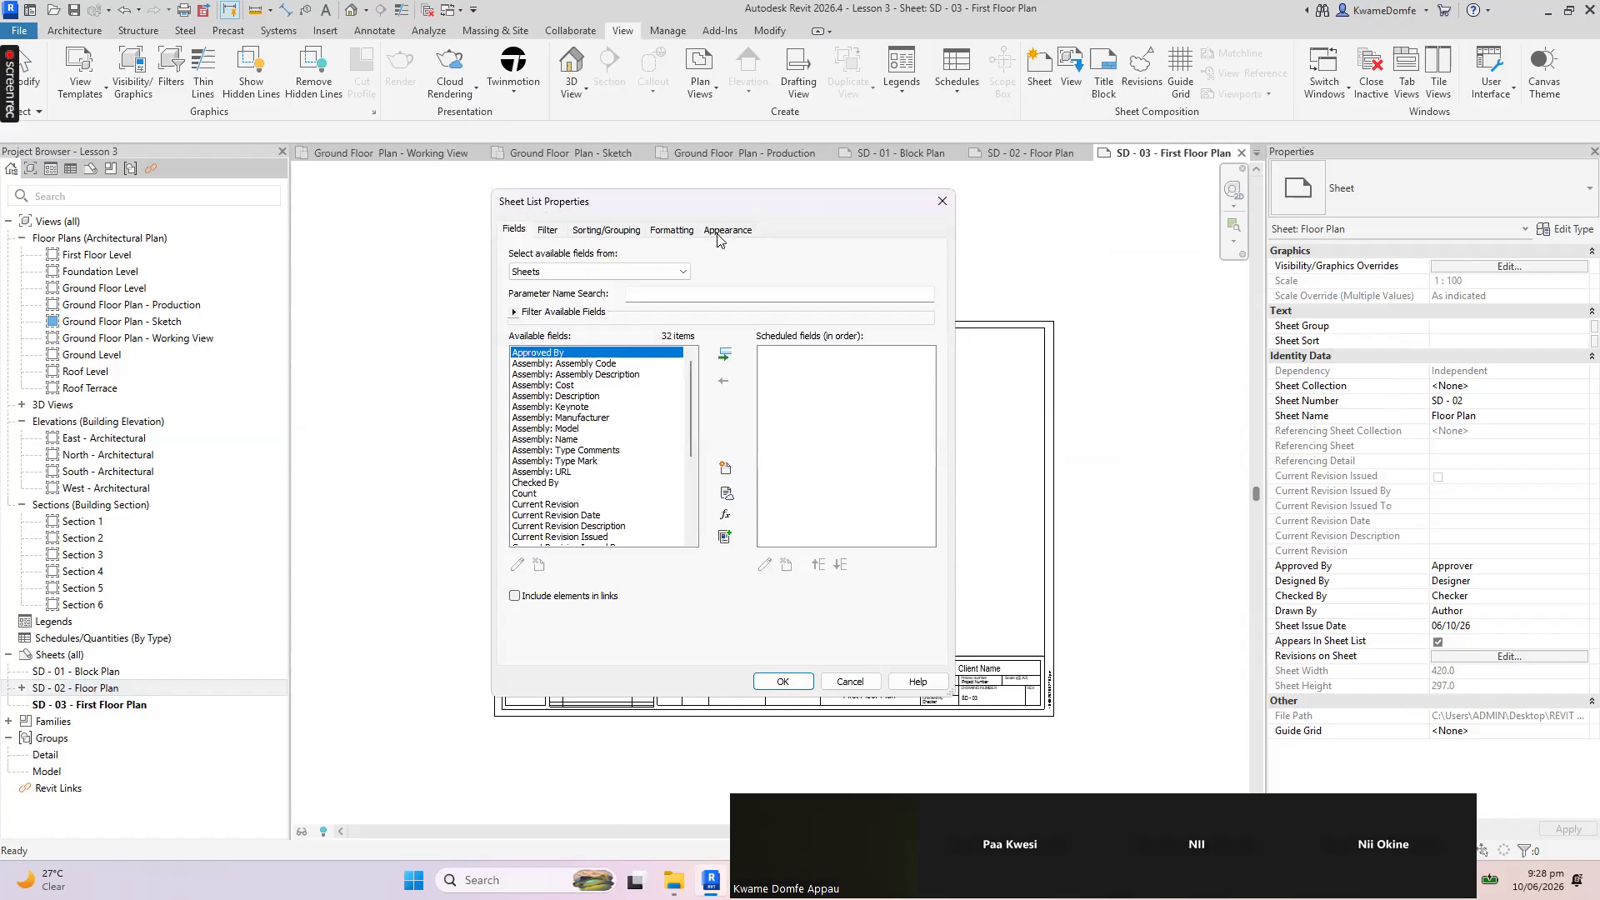
# Add the Sheet Number and Sheet Name fields, in that order, to the sheet list's scheduled fields
pyautogui.moveTo(689, 403); pyautogui.dragTo(687, 495)
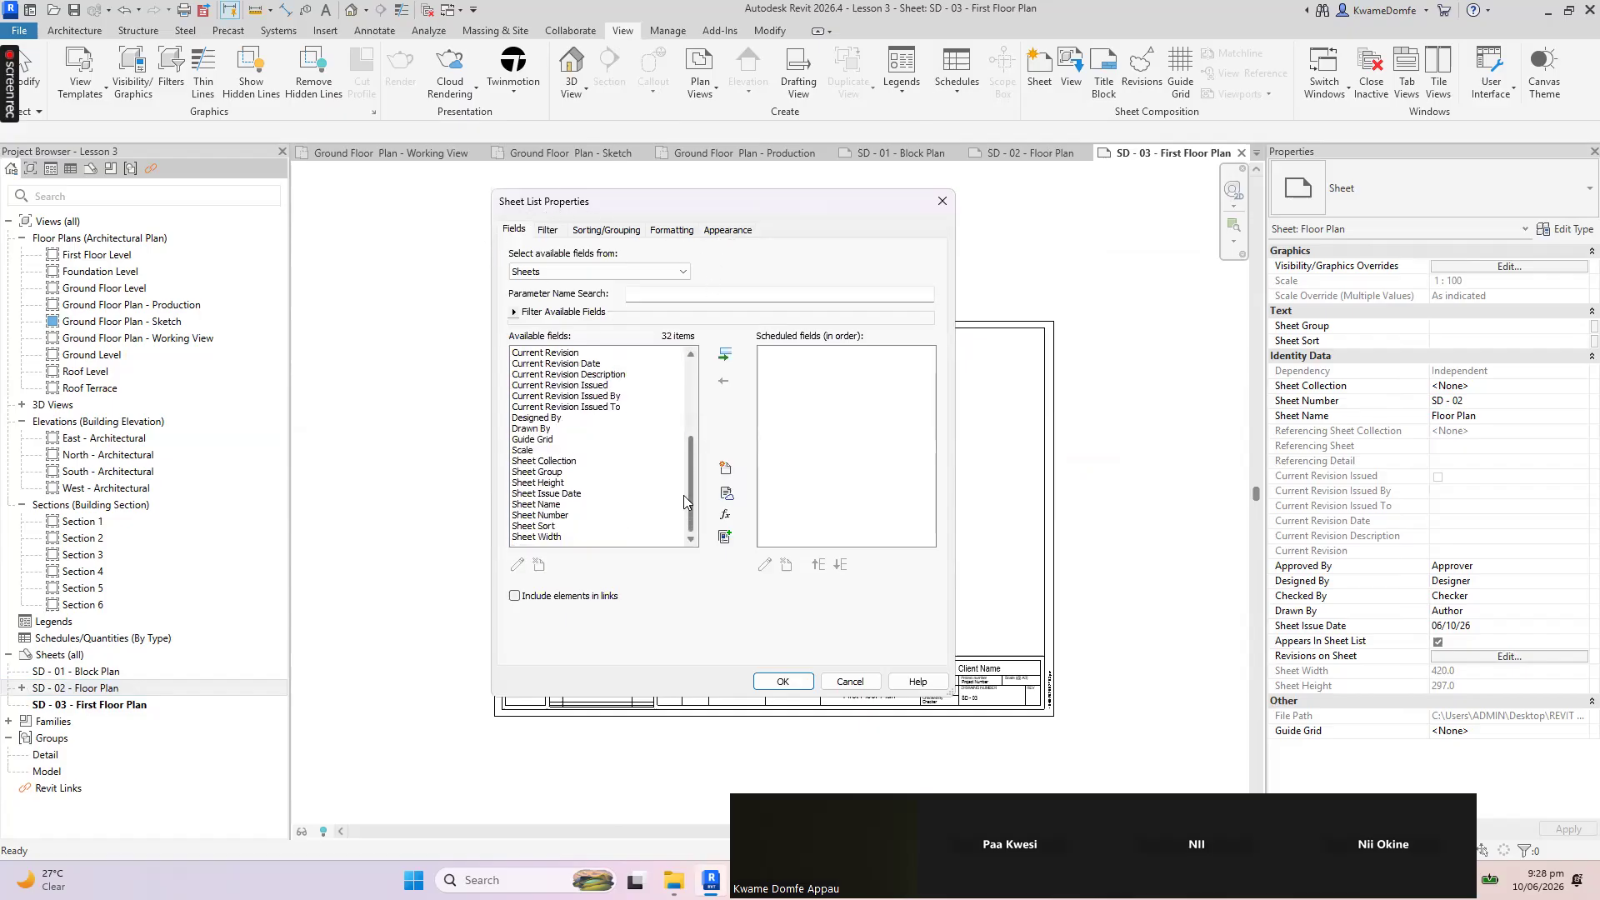
pyautogui.scroll(5, 567, 508)
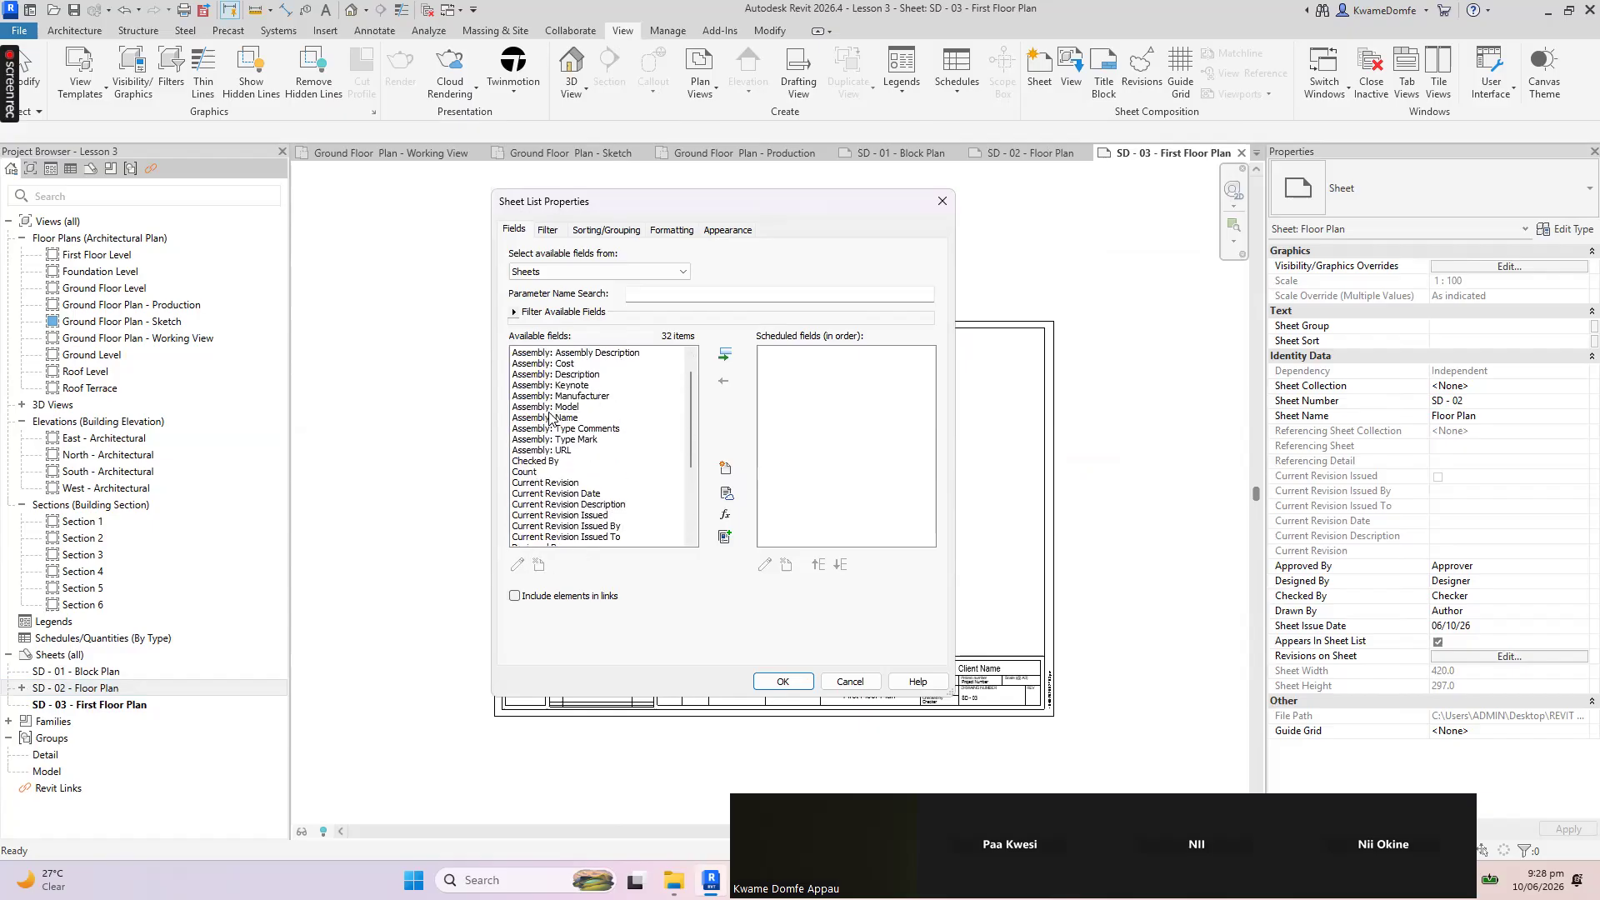
pyautogui.scroll(-5, 575, 495)
pyautogui.scroll(5, 575, 496)
pyautogui.scroll(-5, 574, 495)
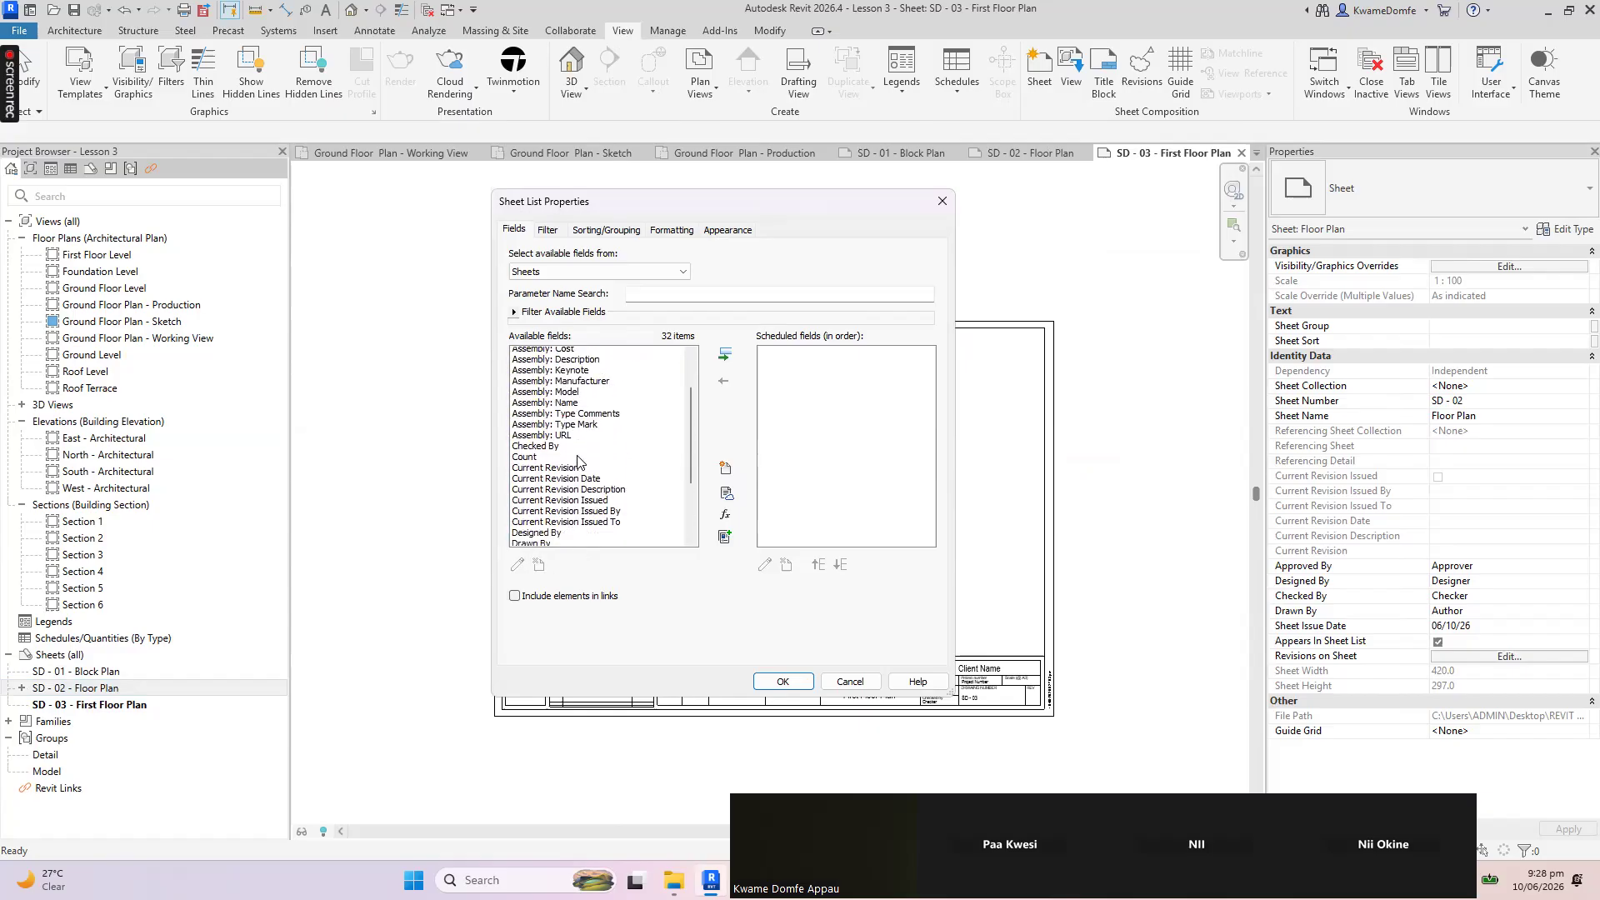
pyautogui.click(534, 515)
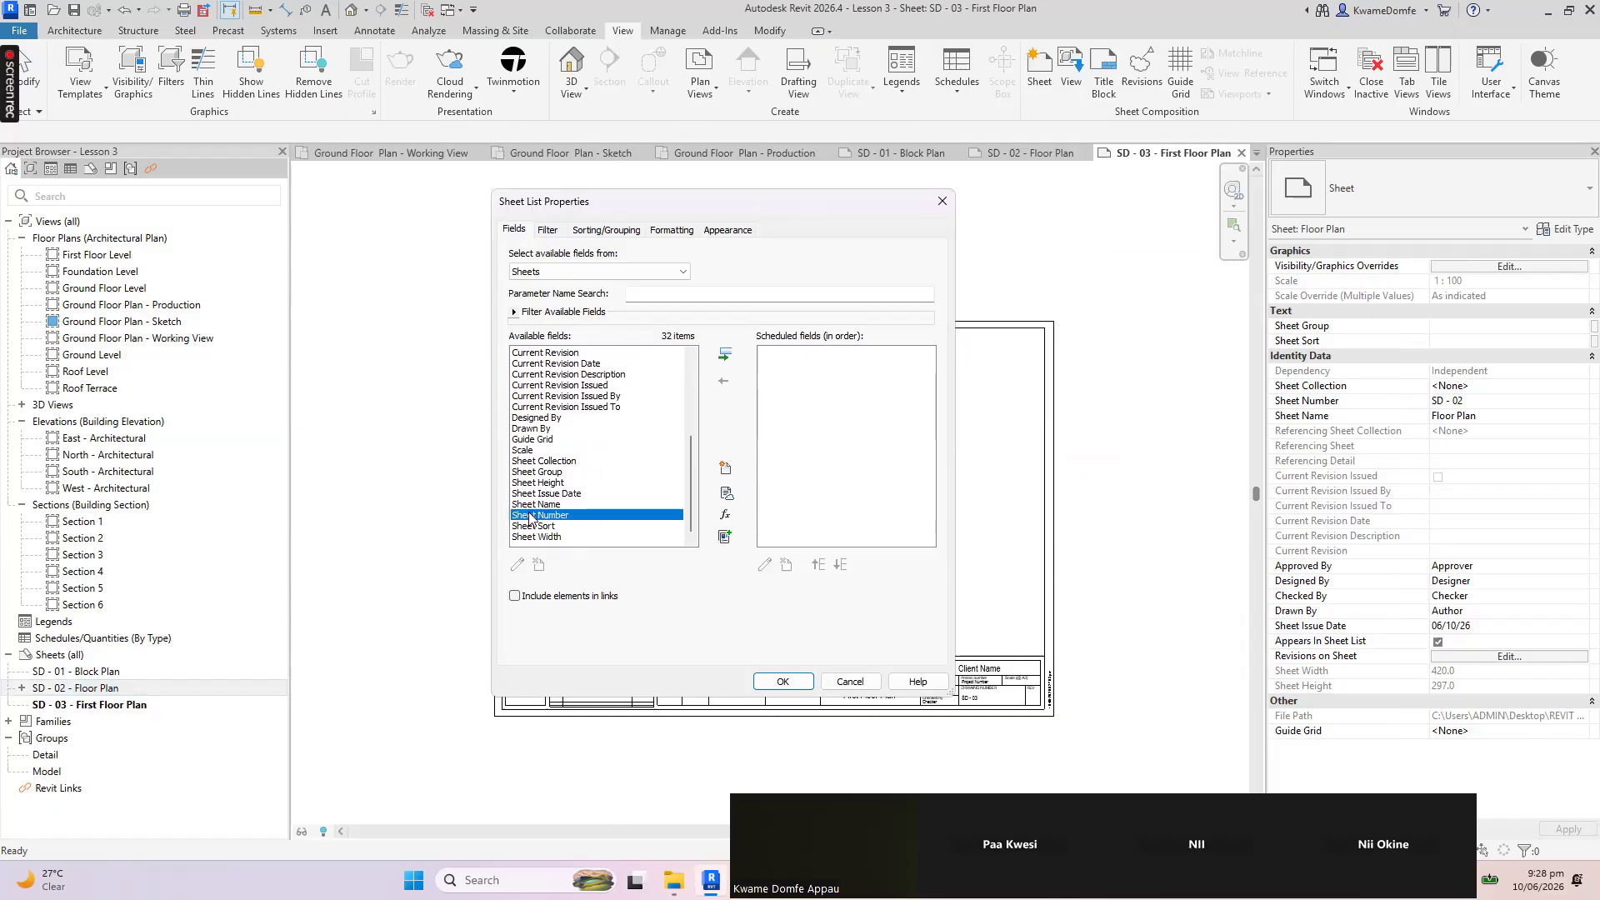
pyautogui.click(731, 360)
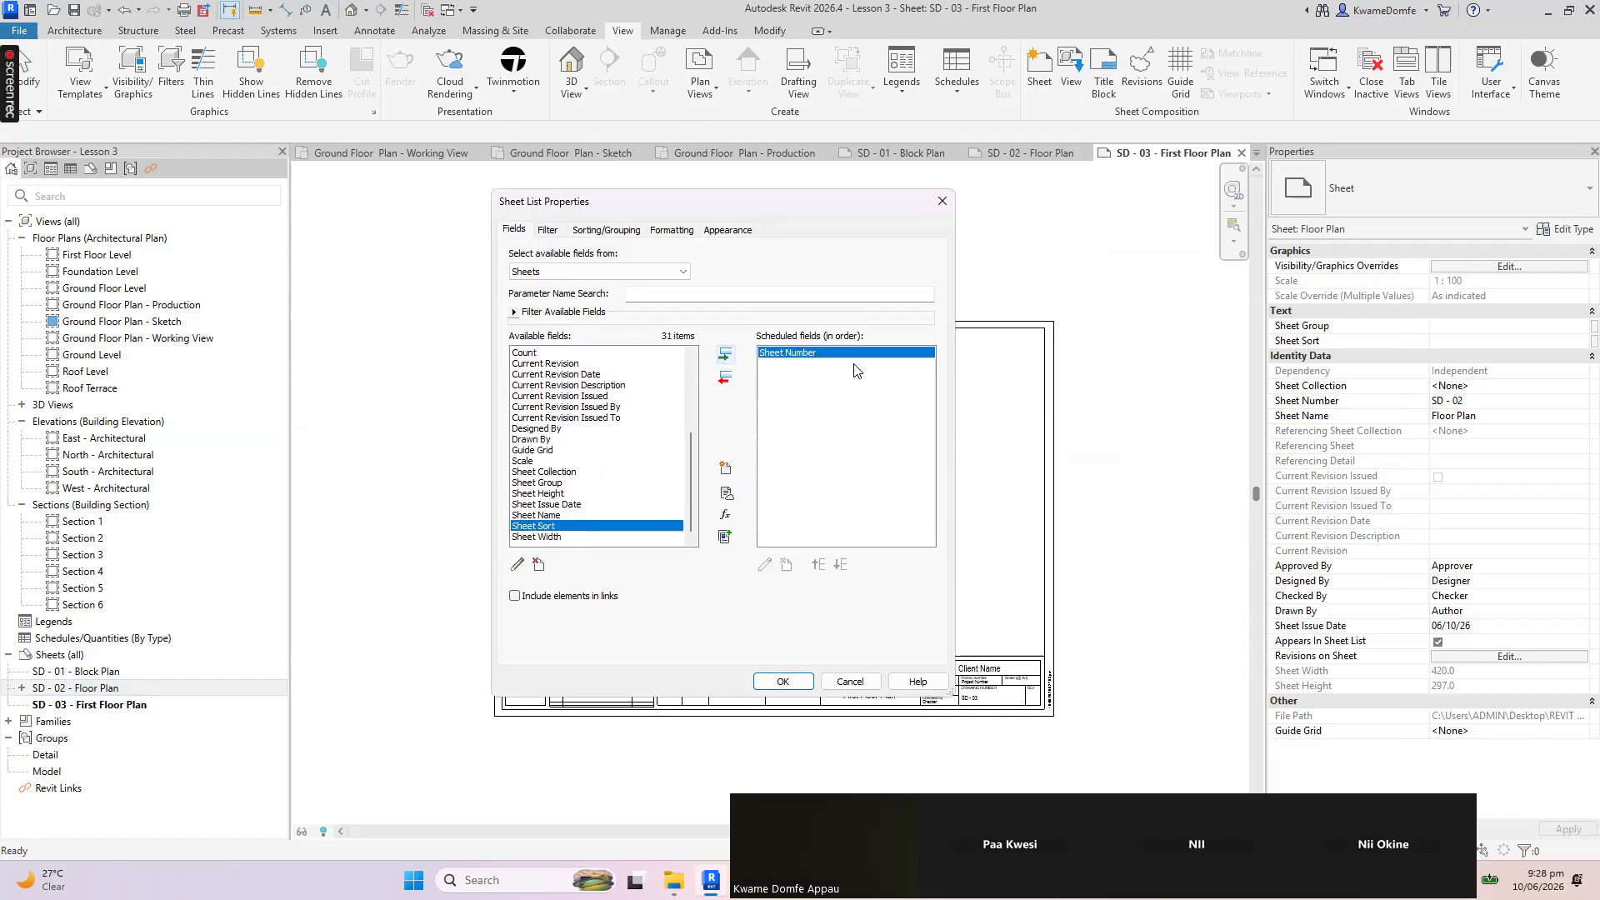
pyautogui.click(534, 515)
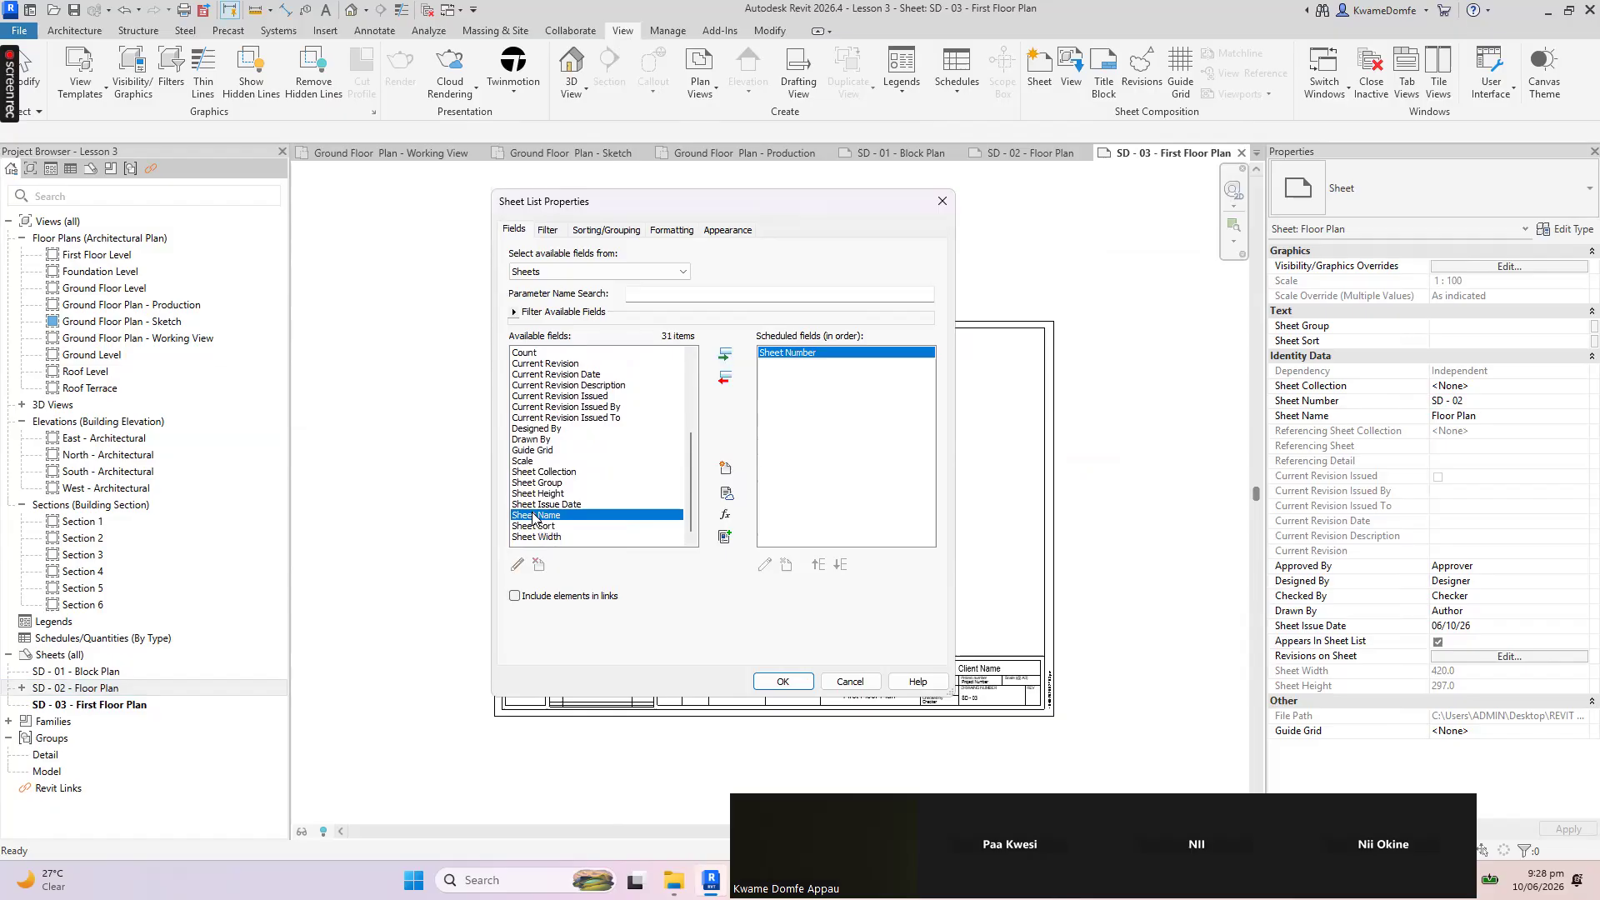
pyautogui.click(723, 358)
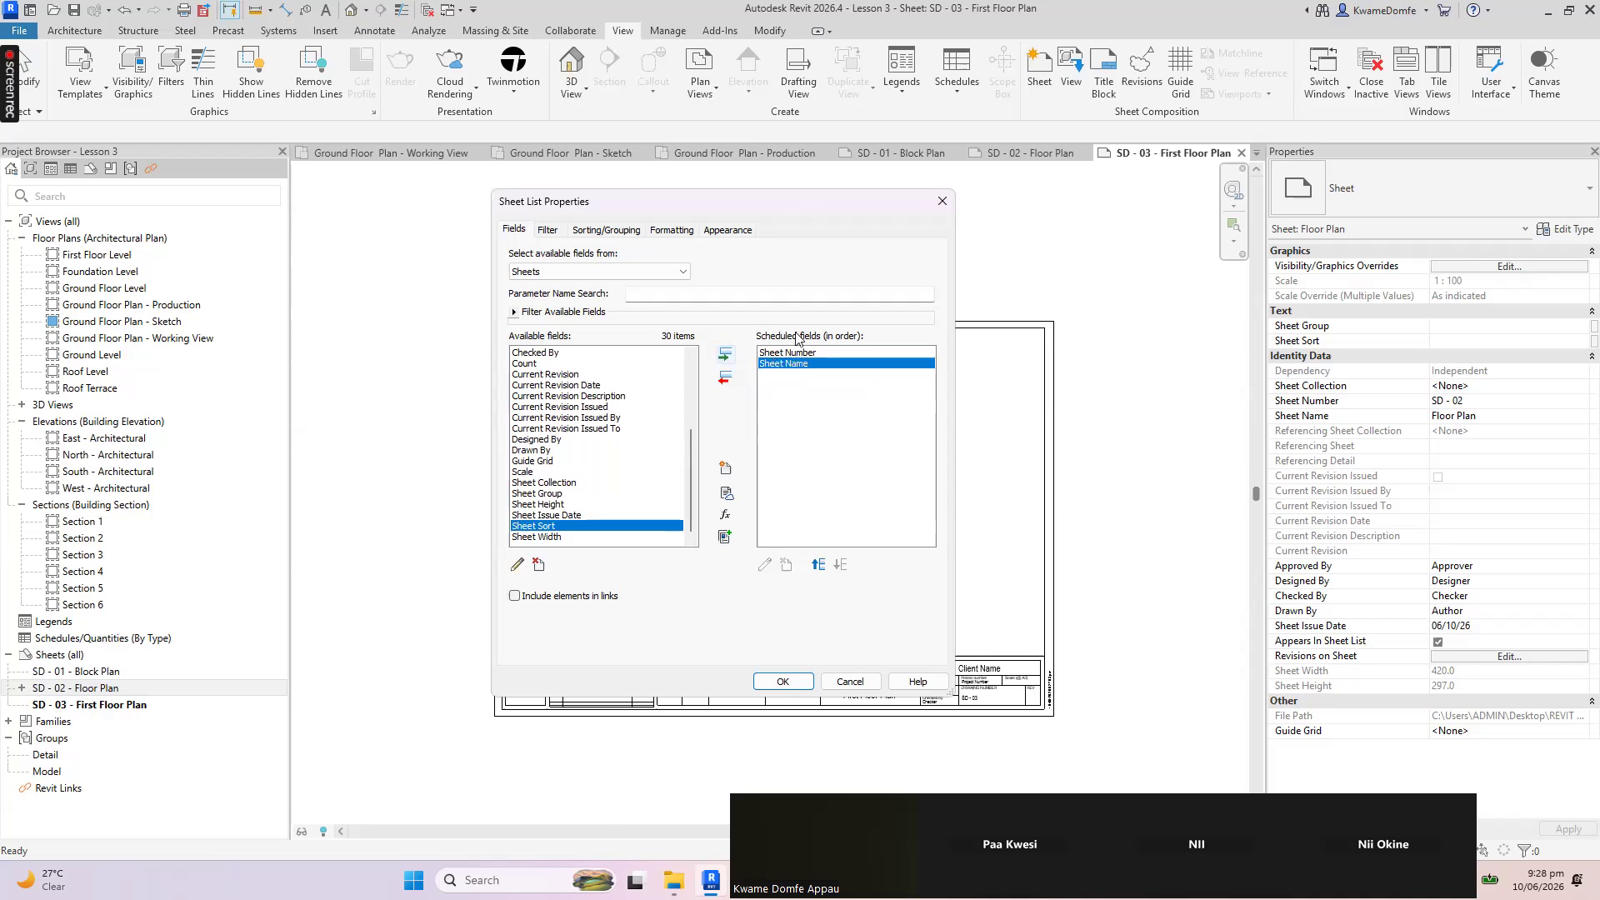
# Examine the remaining available sheet fields, such as Sheet Issue Date, Scale, Designed By and Checked By
pyautogui.scroll(3, 524, 464)
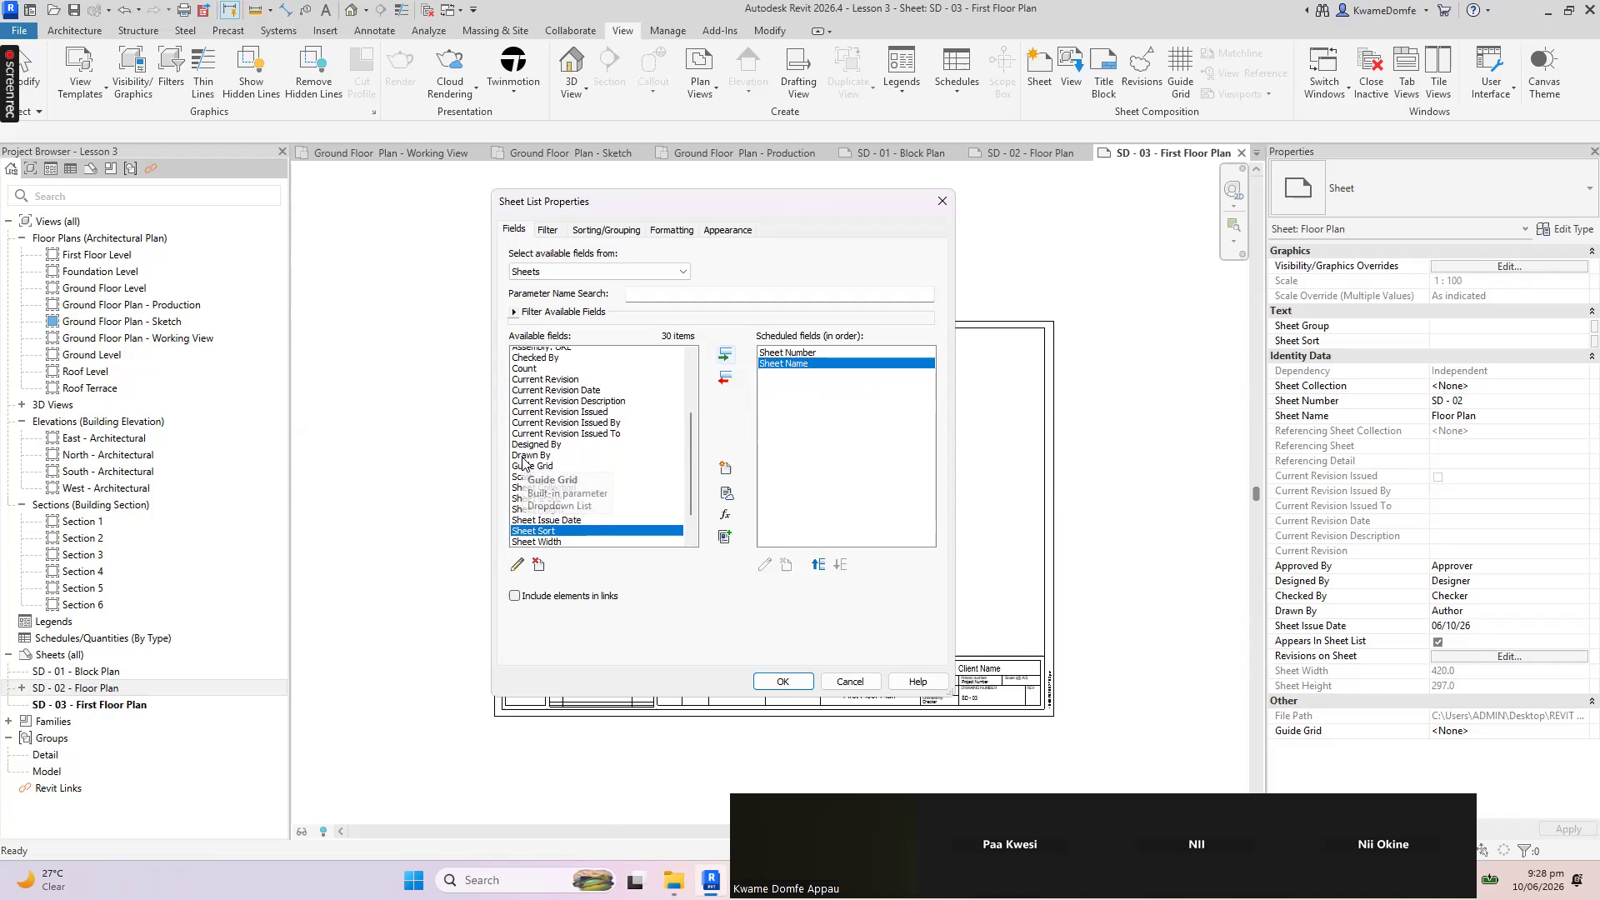
pyautogui.scroll(-3, 520, 419)
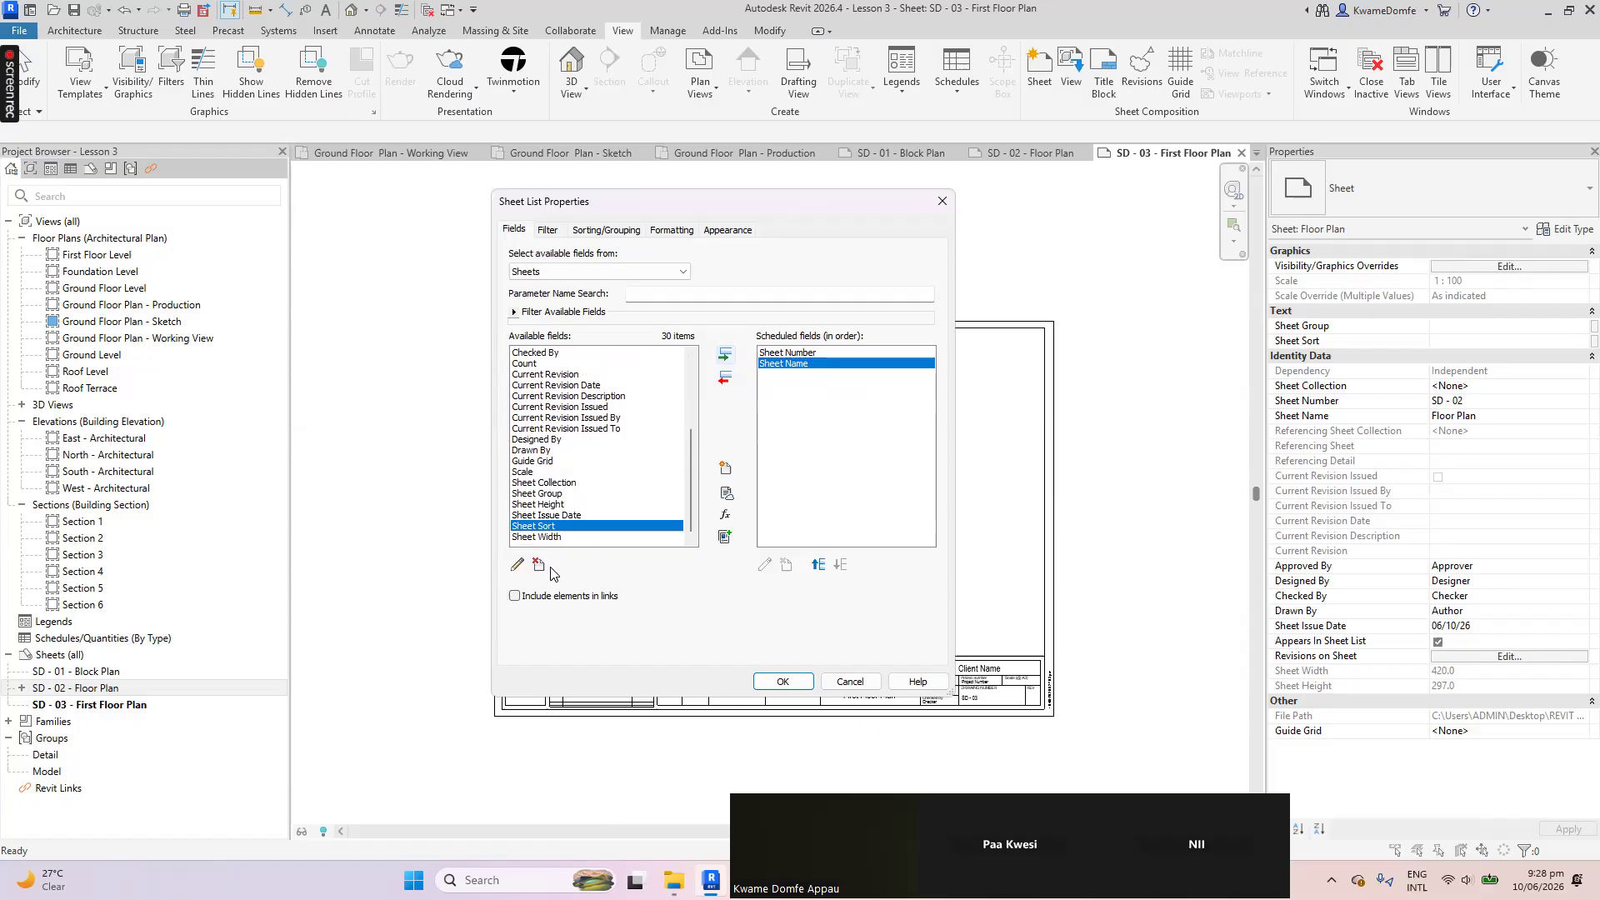
pyautogui.click(534, 515)
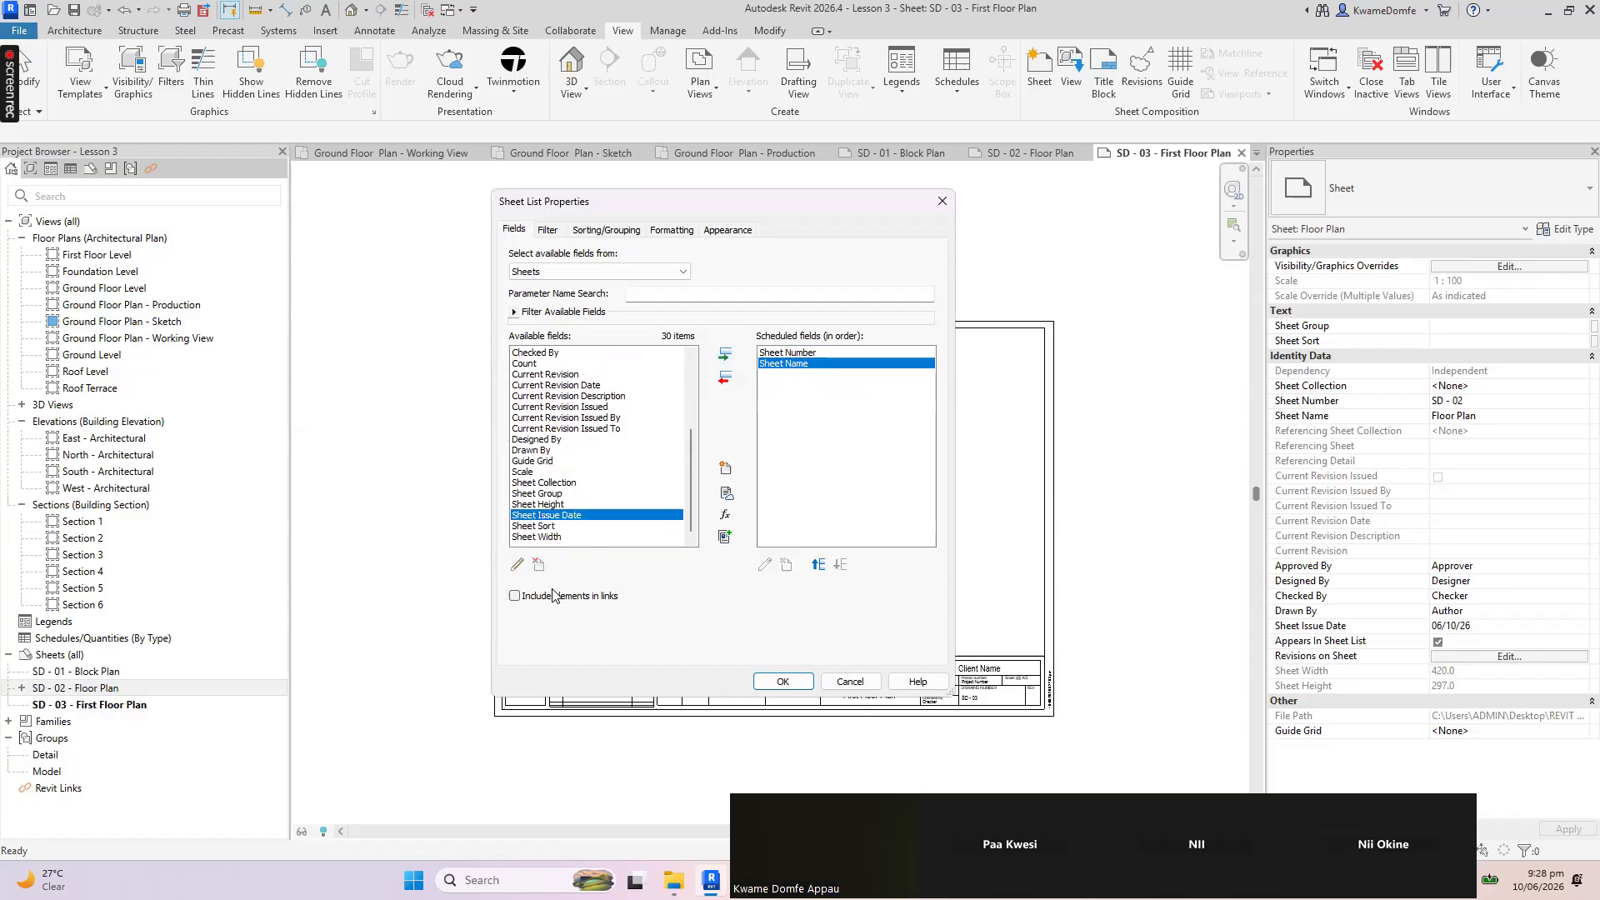
pyautogui.click(528, 472)
pyautogui.click(535, 439)
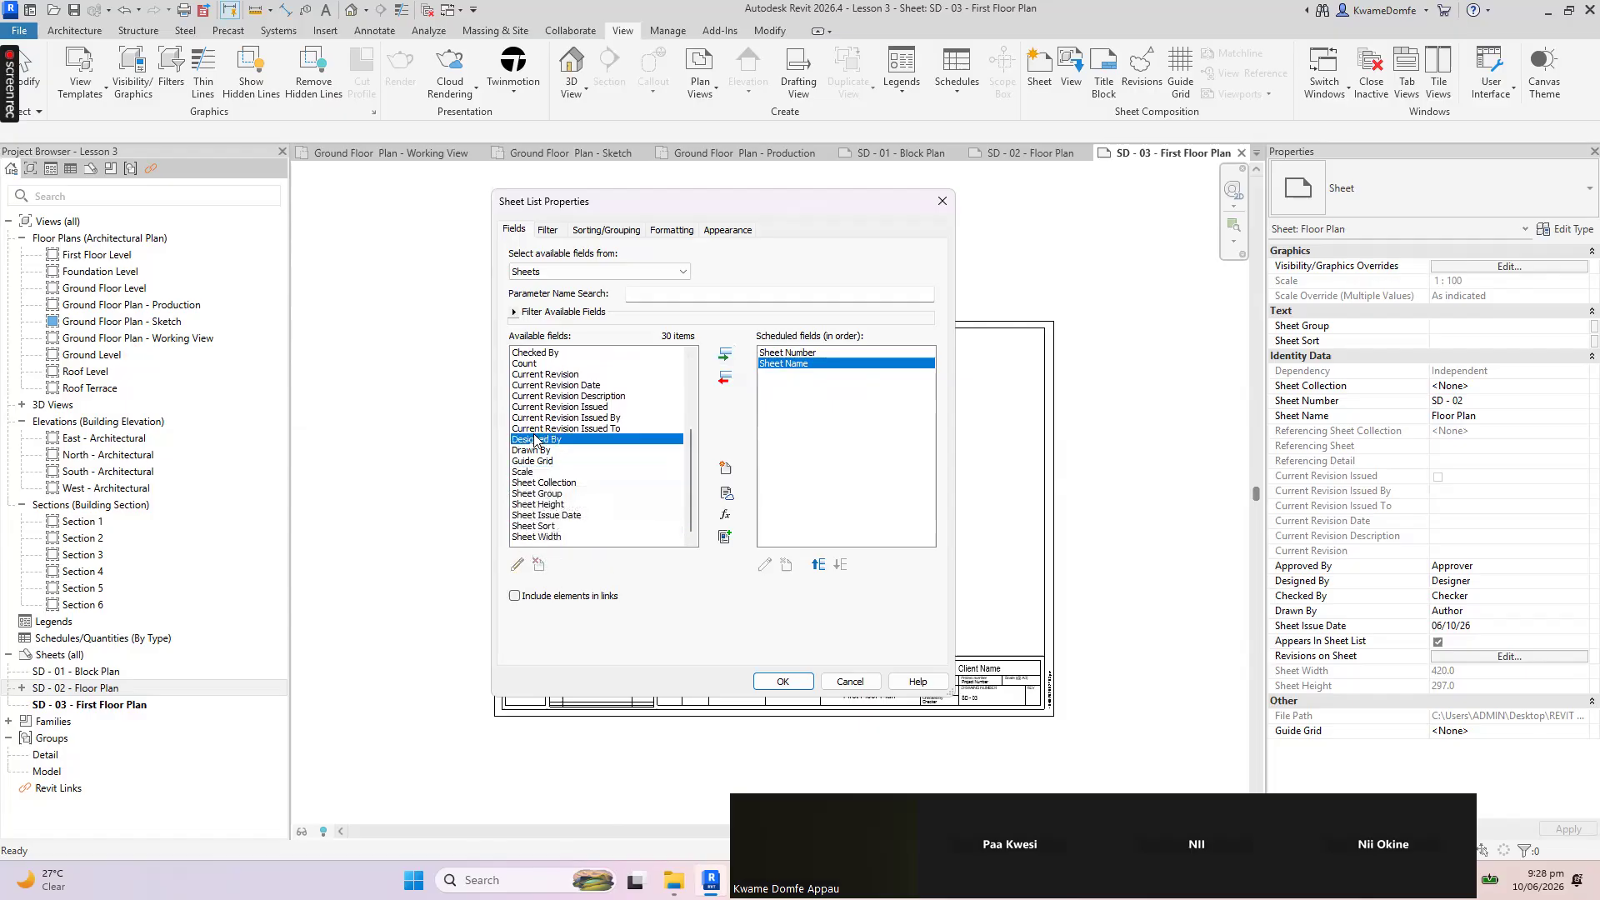
pyautogui.scroll(2, 531, 450)
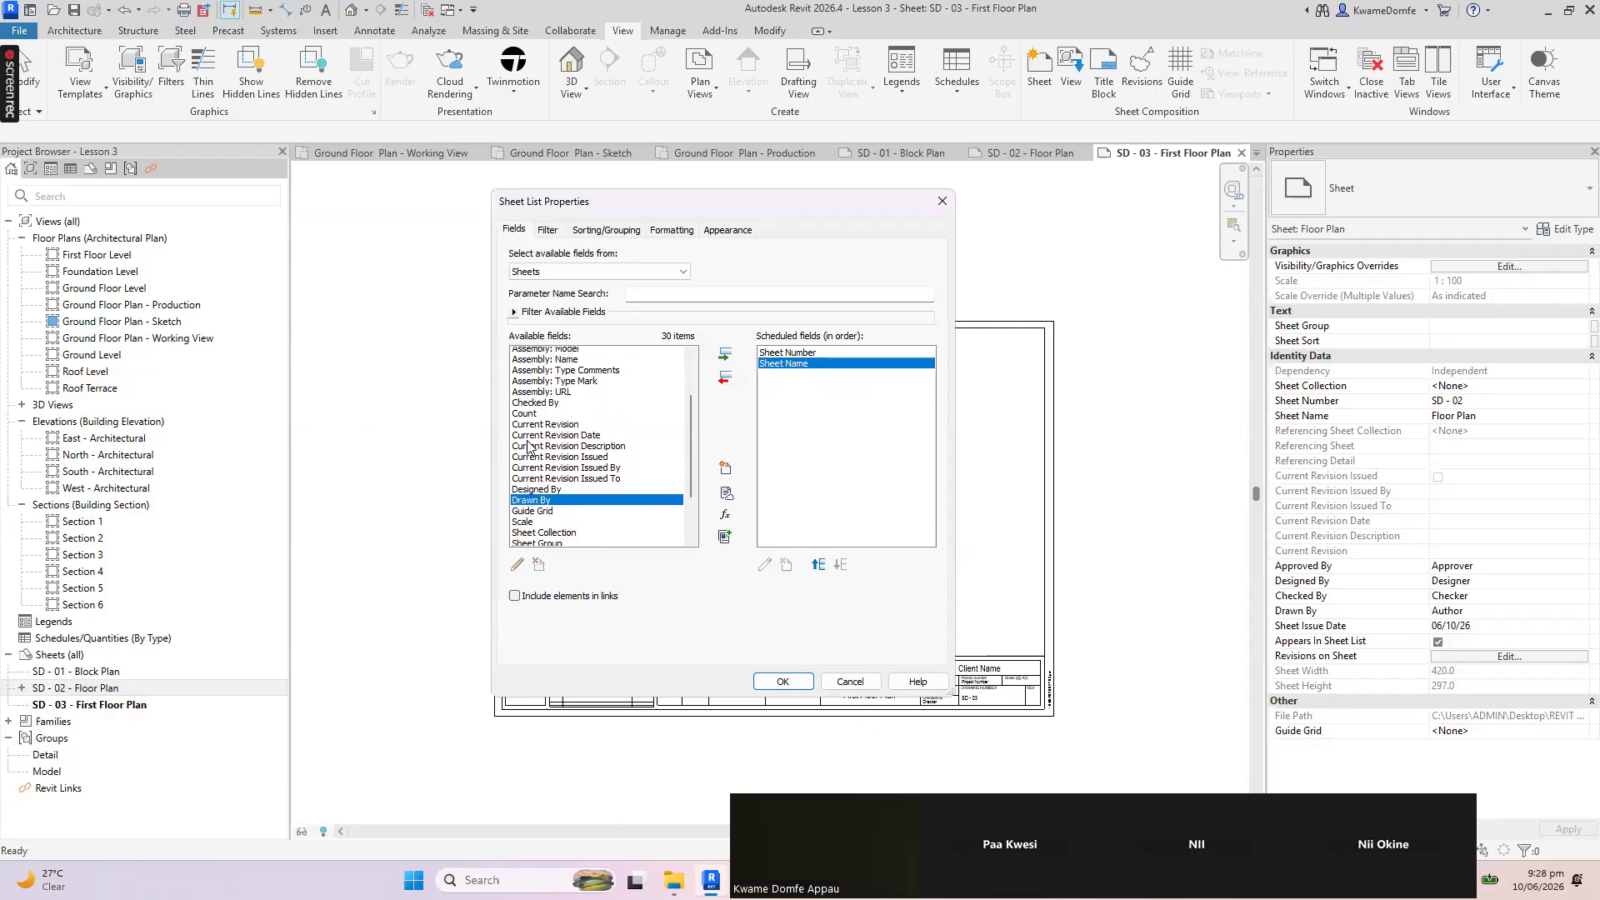
pyautogui.click(525, 428)
pyautogui.click(524, 418)
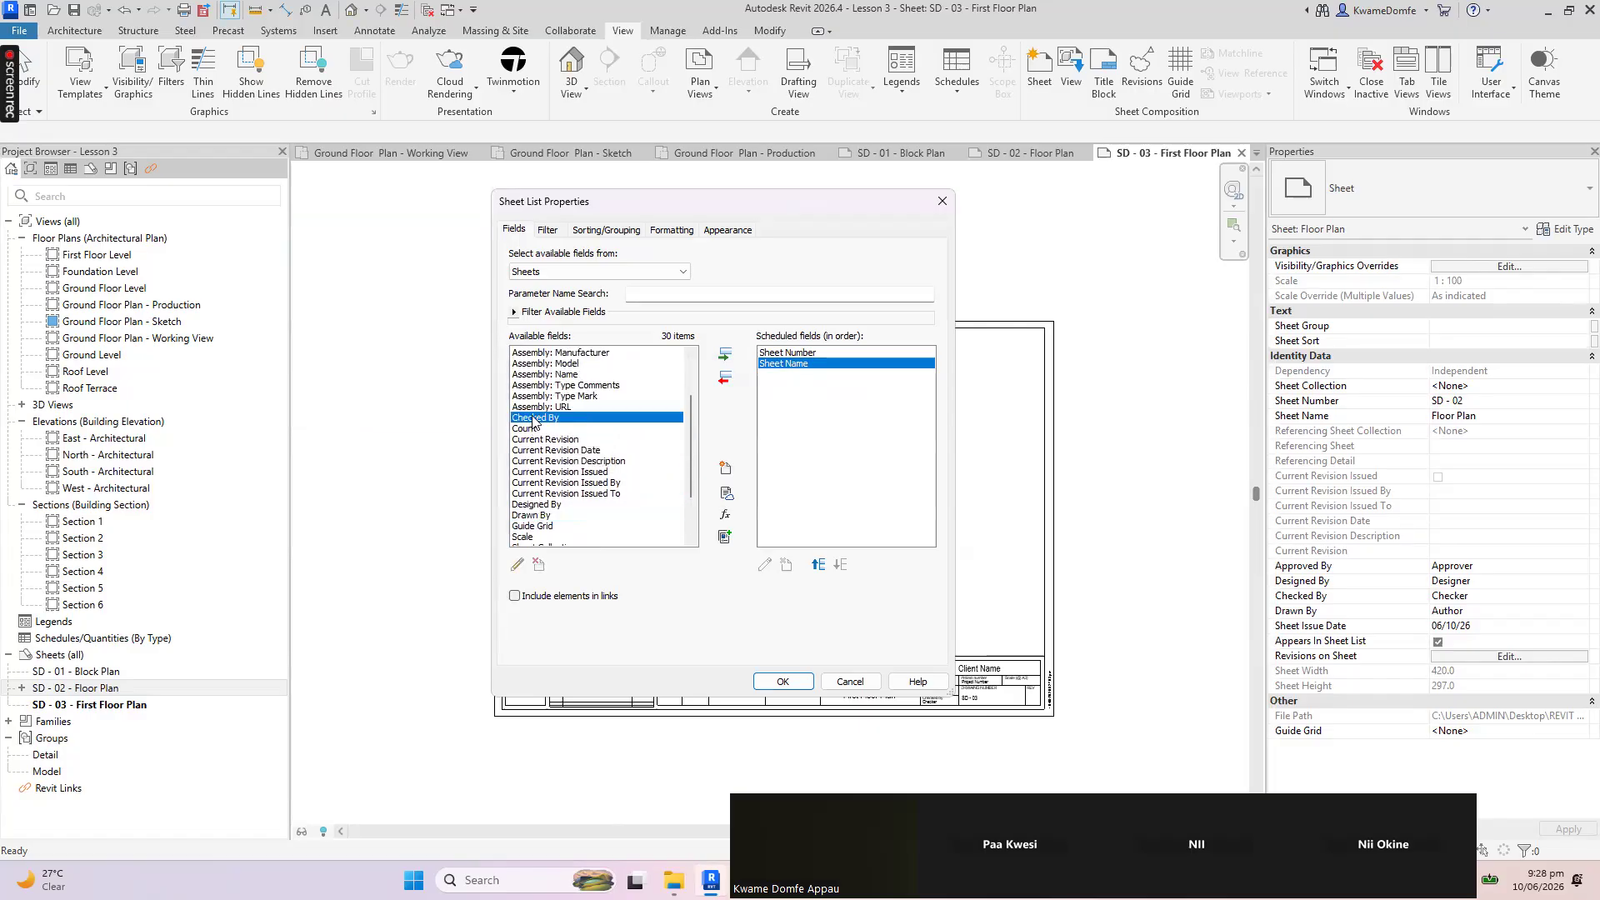
pyautogui.scroll(-2, 550, 482)
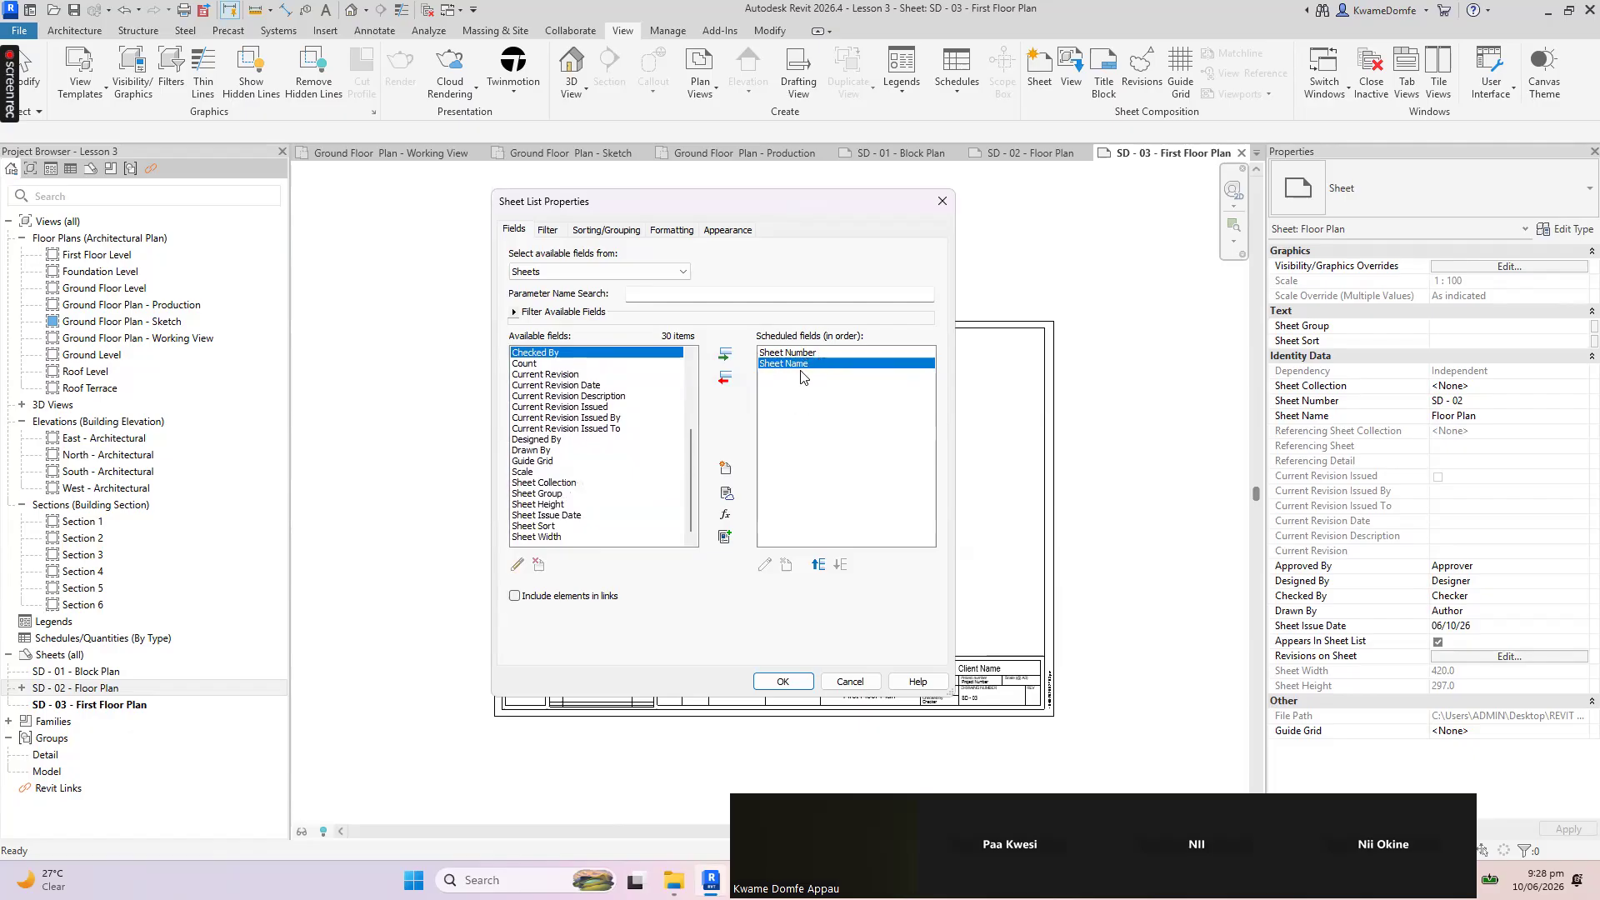
# Create the sheet list from the chosen fields and widen its columns
pyautogui.click(783, 683)
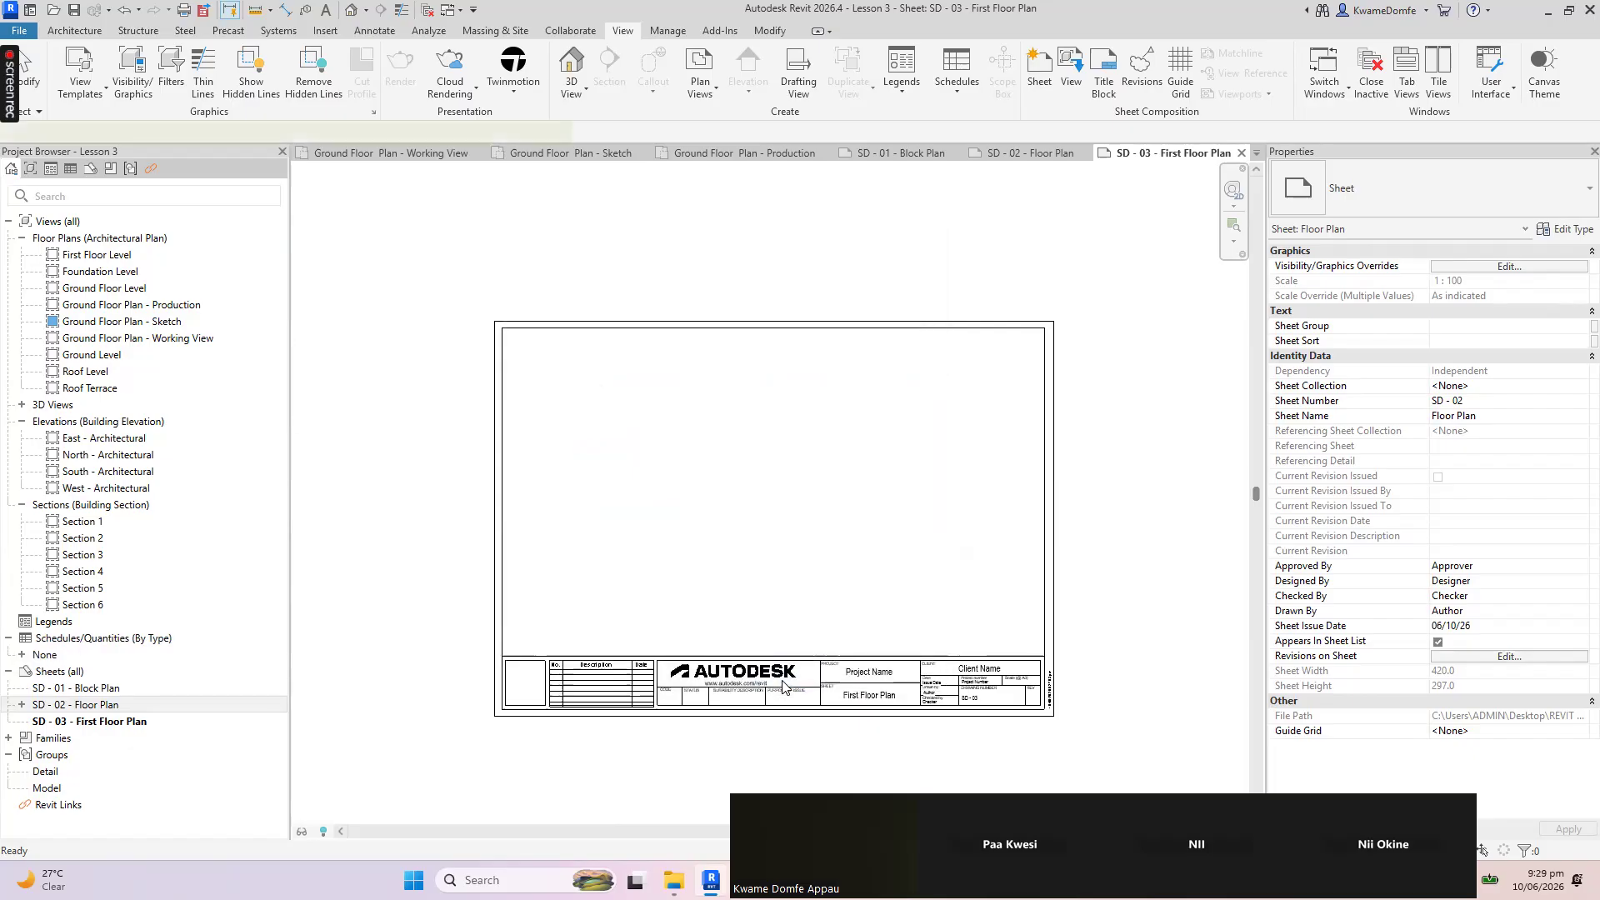
pyautogui.moveTo(372, 205); pyautogui.dragTo(676, 203)
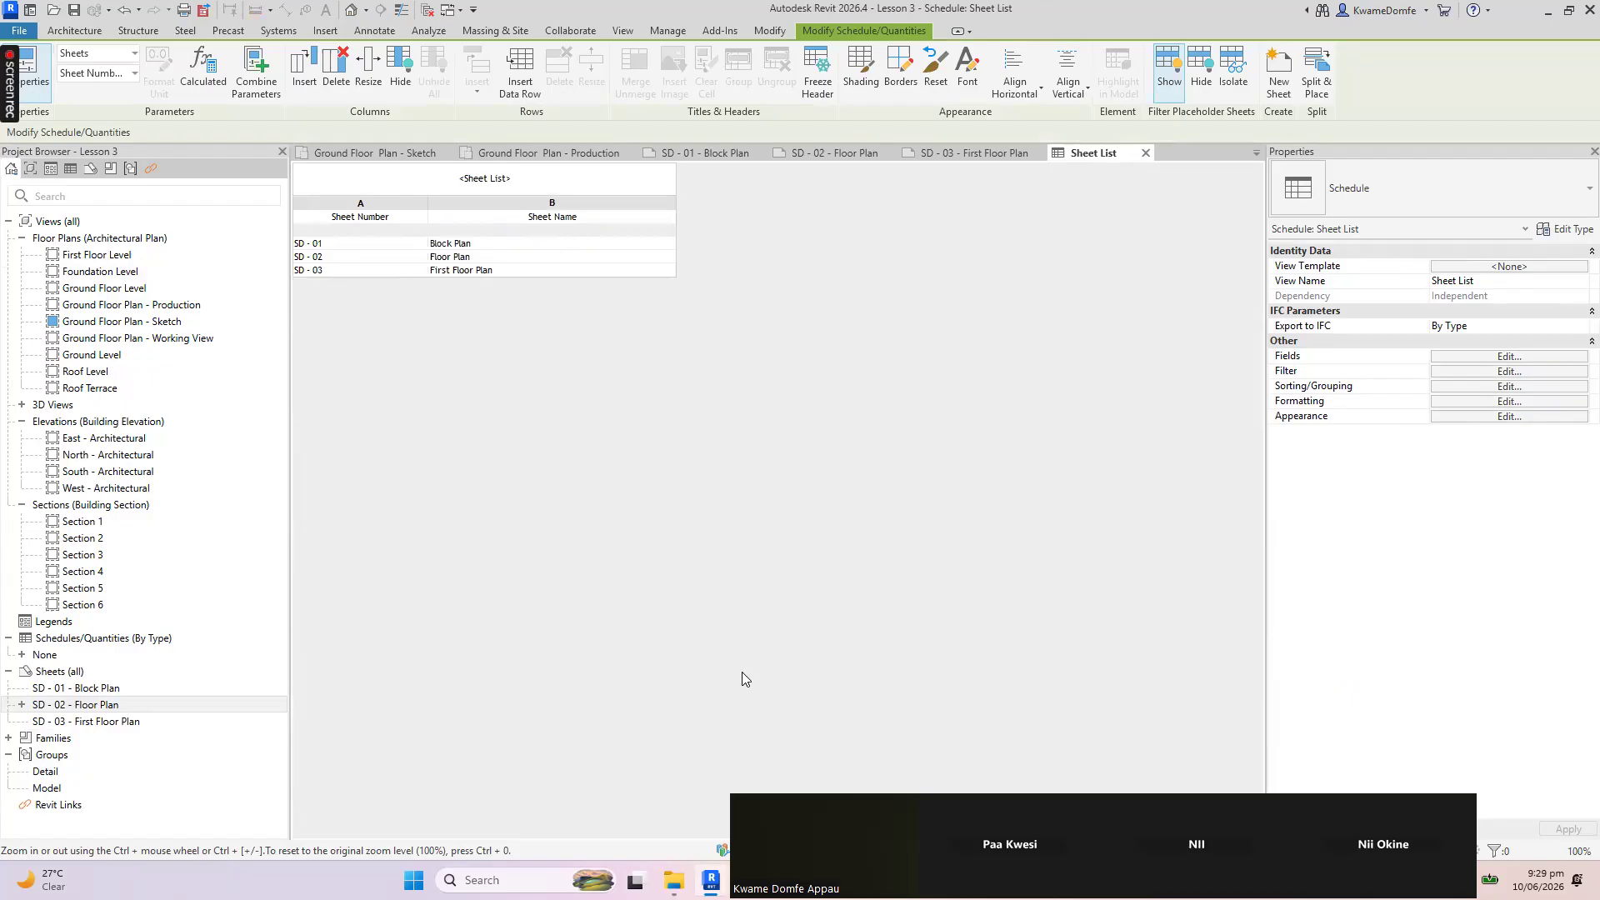
# Launch the Windows Magnifier, enlarge the screen around the sheet list, and minimize the magnifier window
pyautogui.click(517, 880)
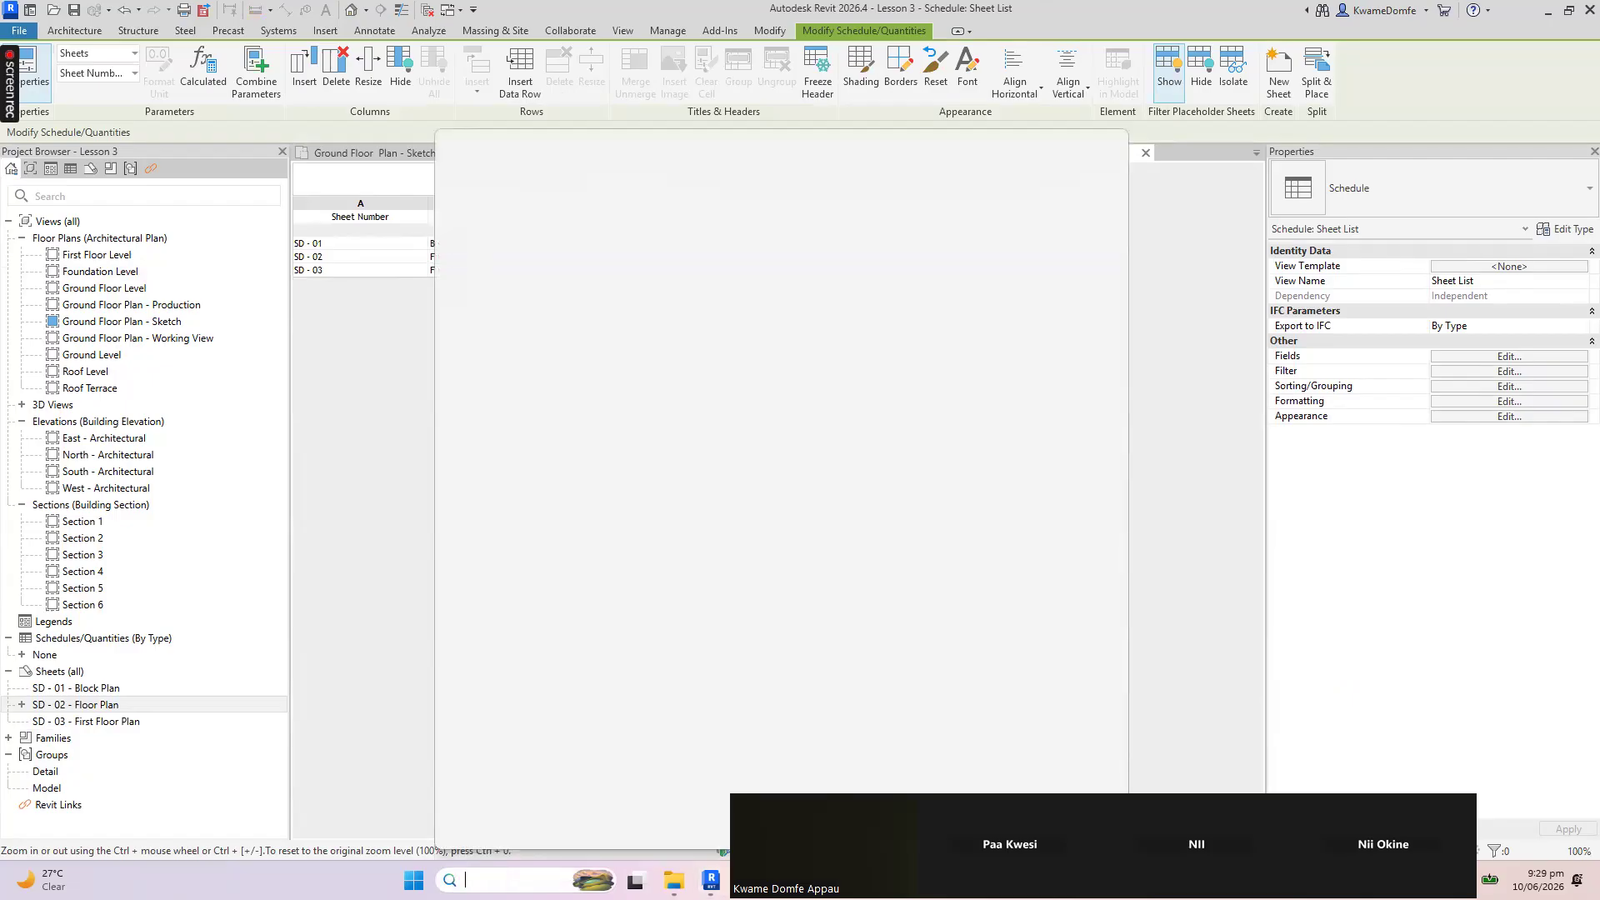
pyautogui.write('mag')
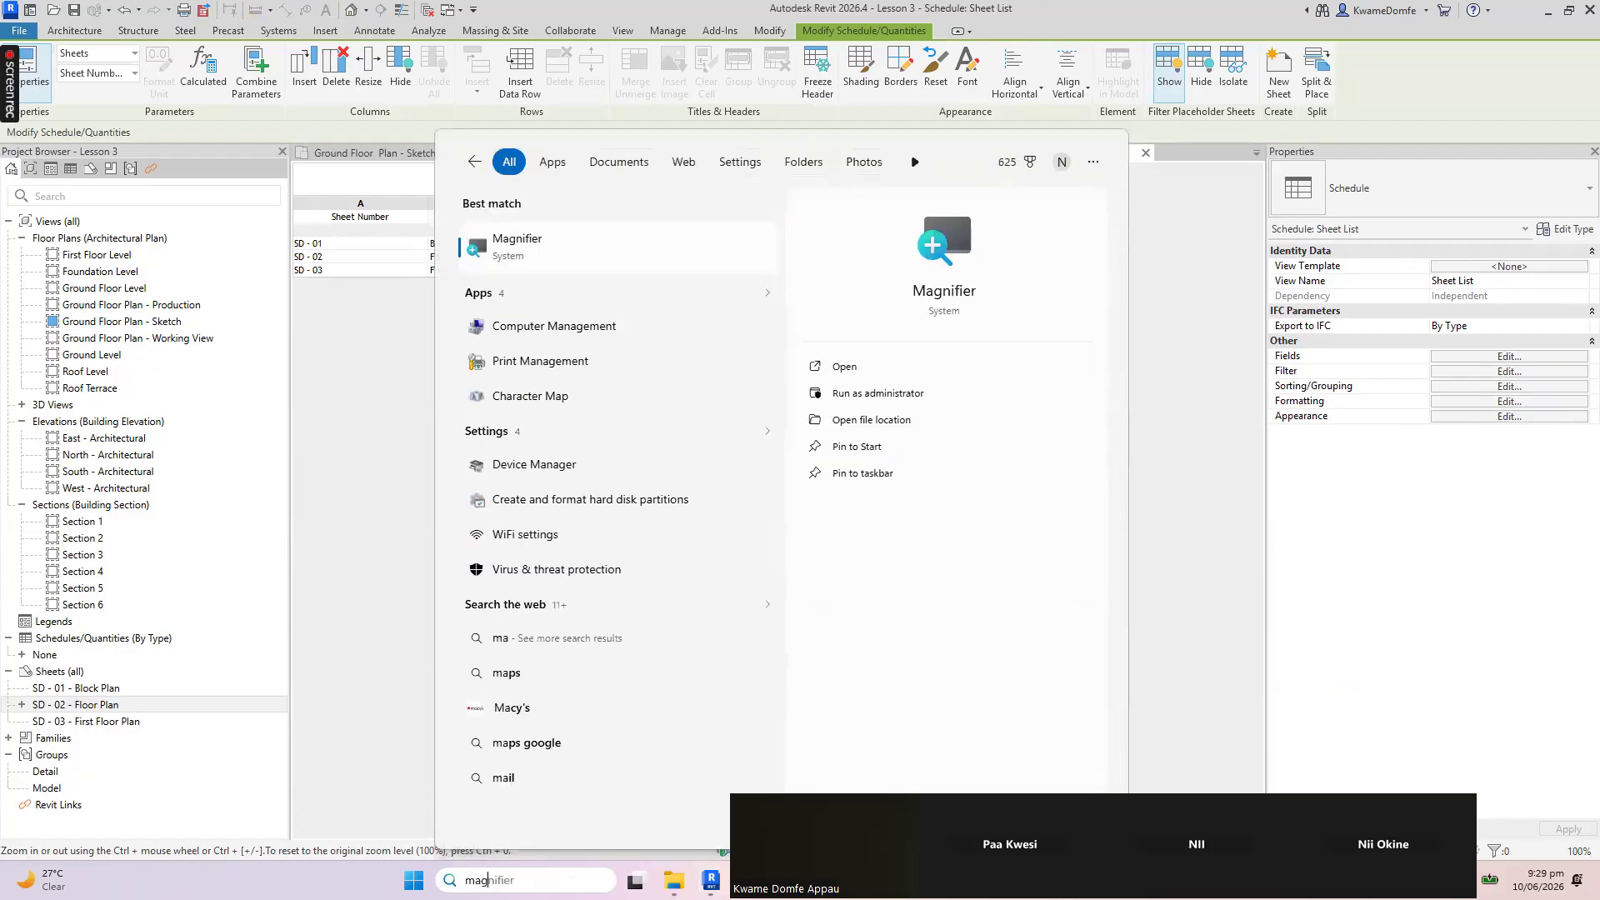
pyautogui.click(531, 255)
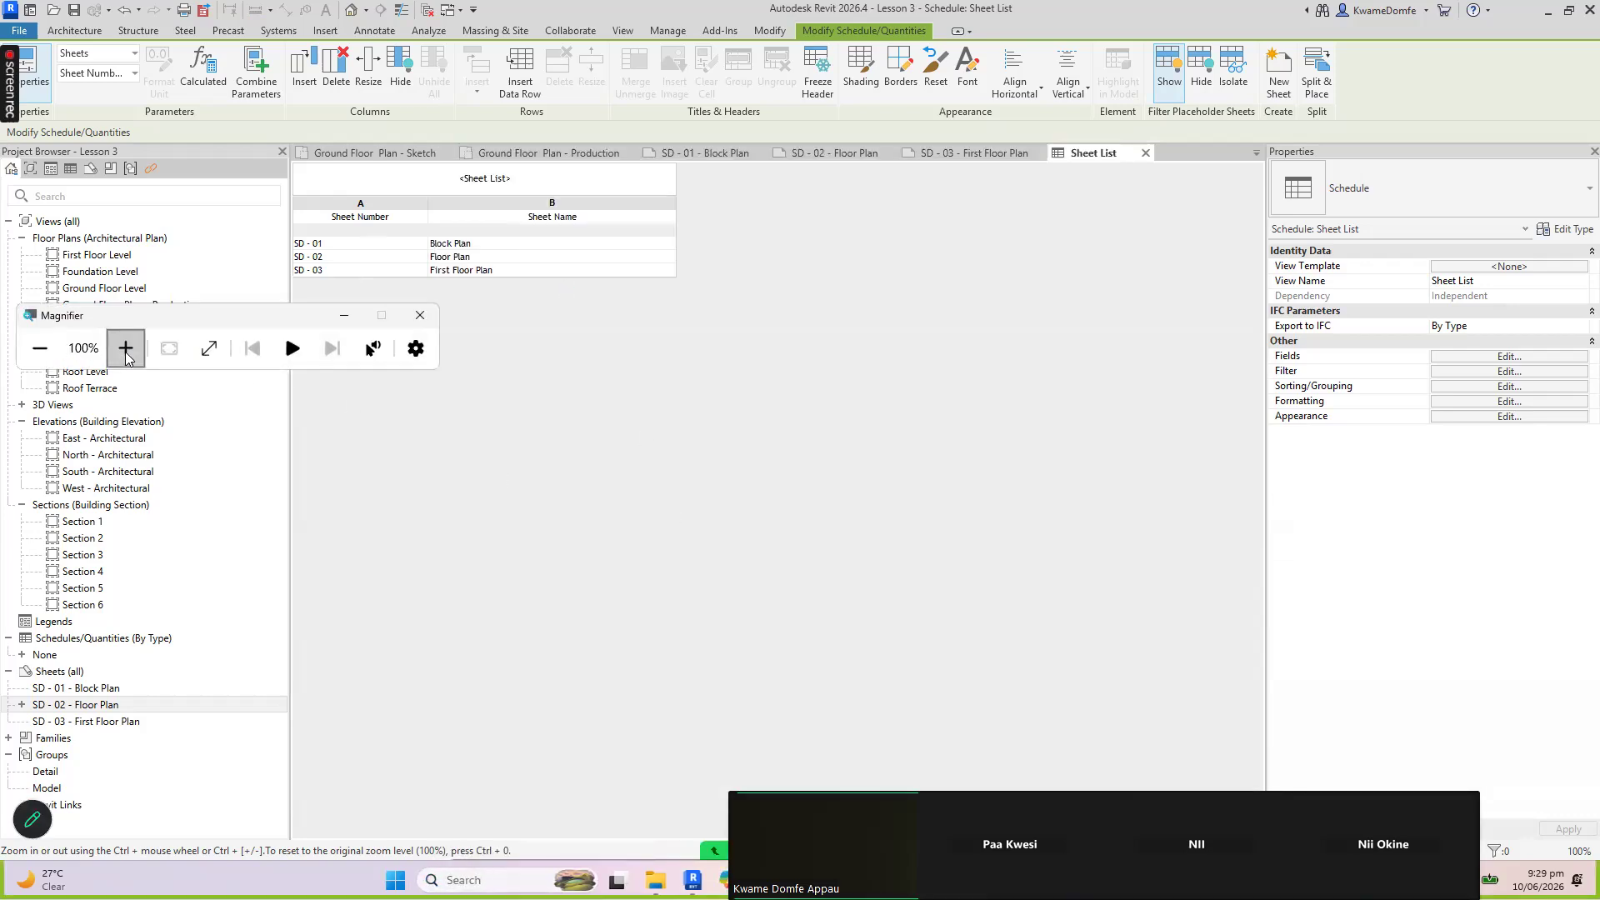
pyautogui.click(126, 349)
pyautogui.click(125, 352)
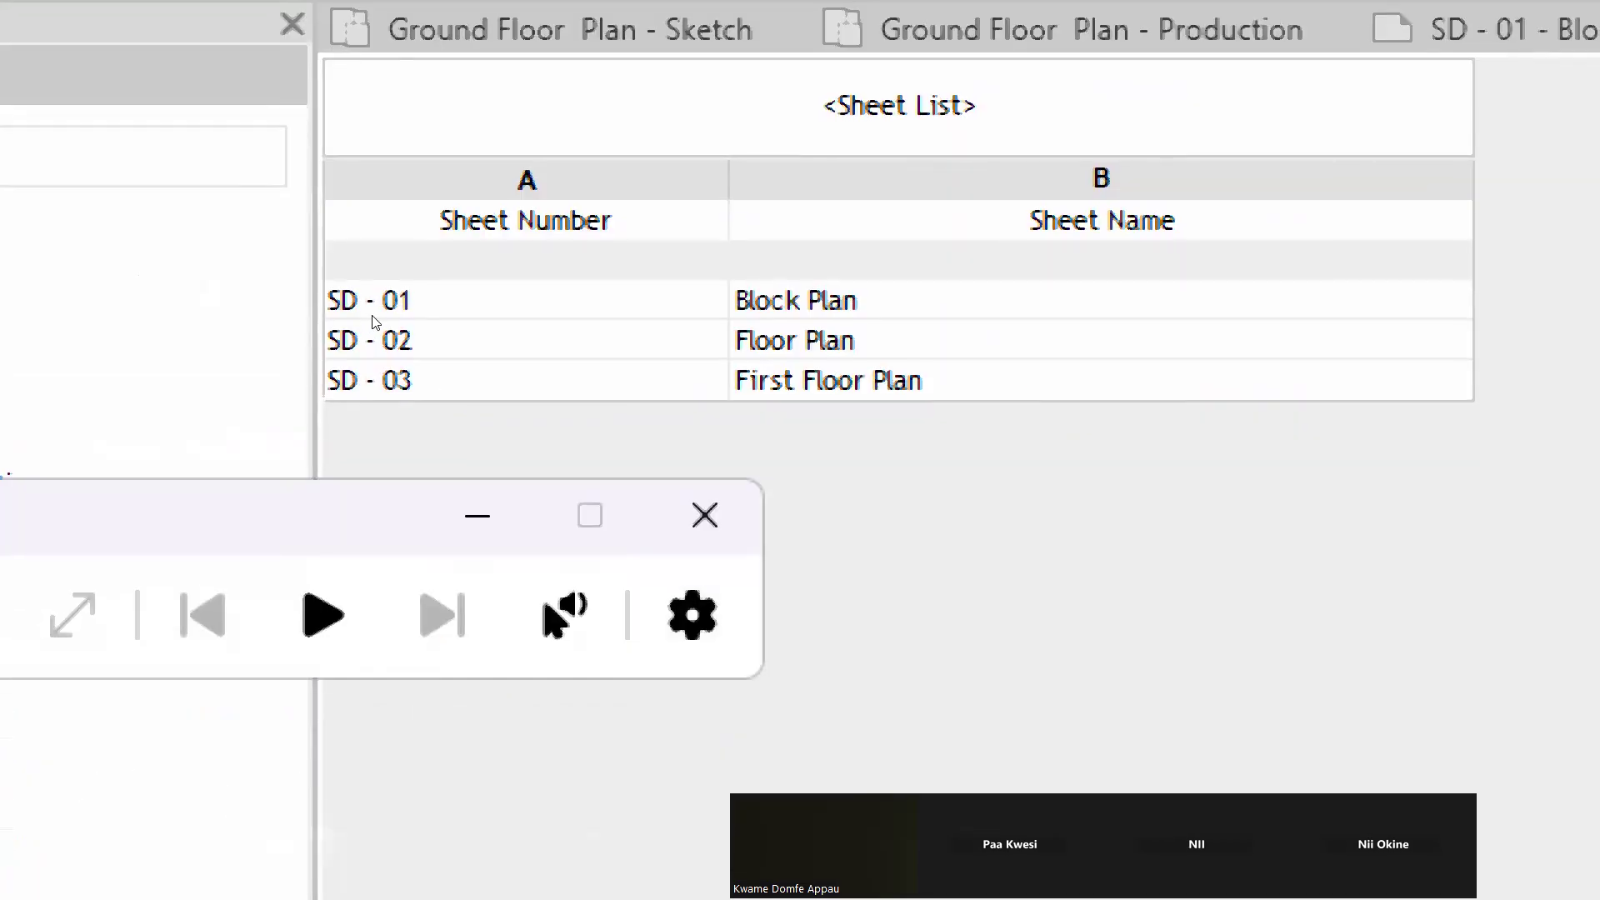
pyautogui.click(477, 516)
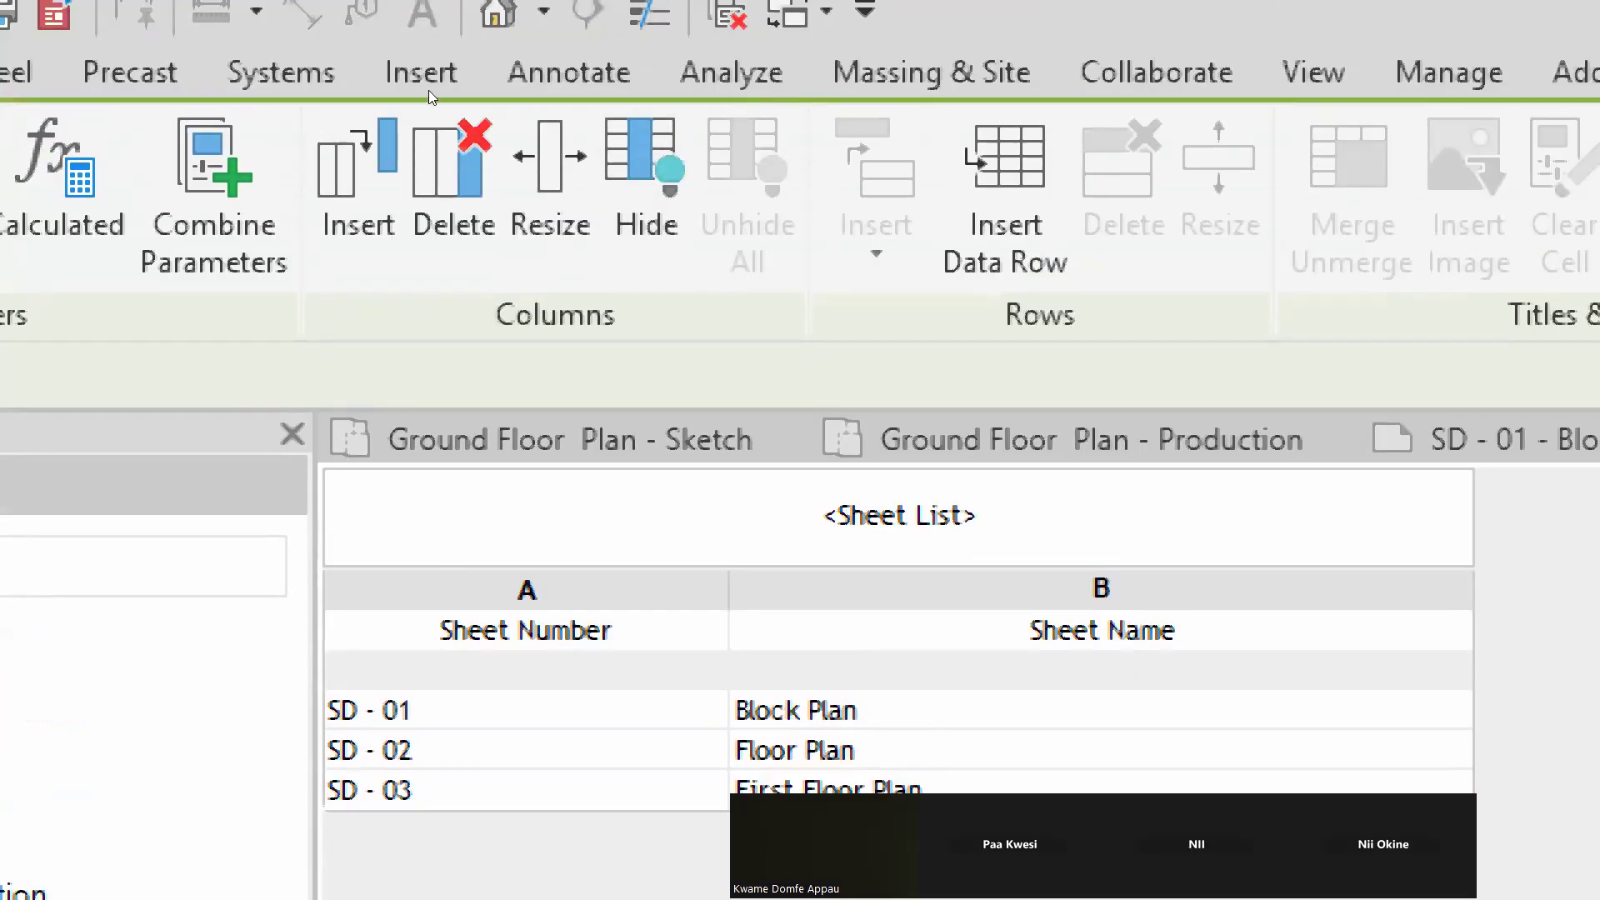
# Insert a data row for sheet SD - 04 in the sheet list and name it First Floor Plan
pyautogui.click(1005, 196)
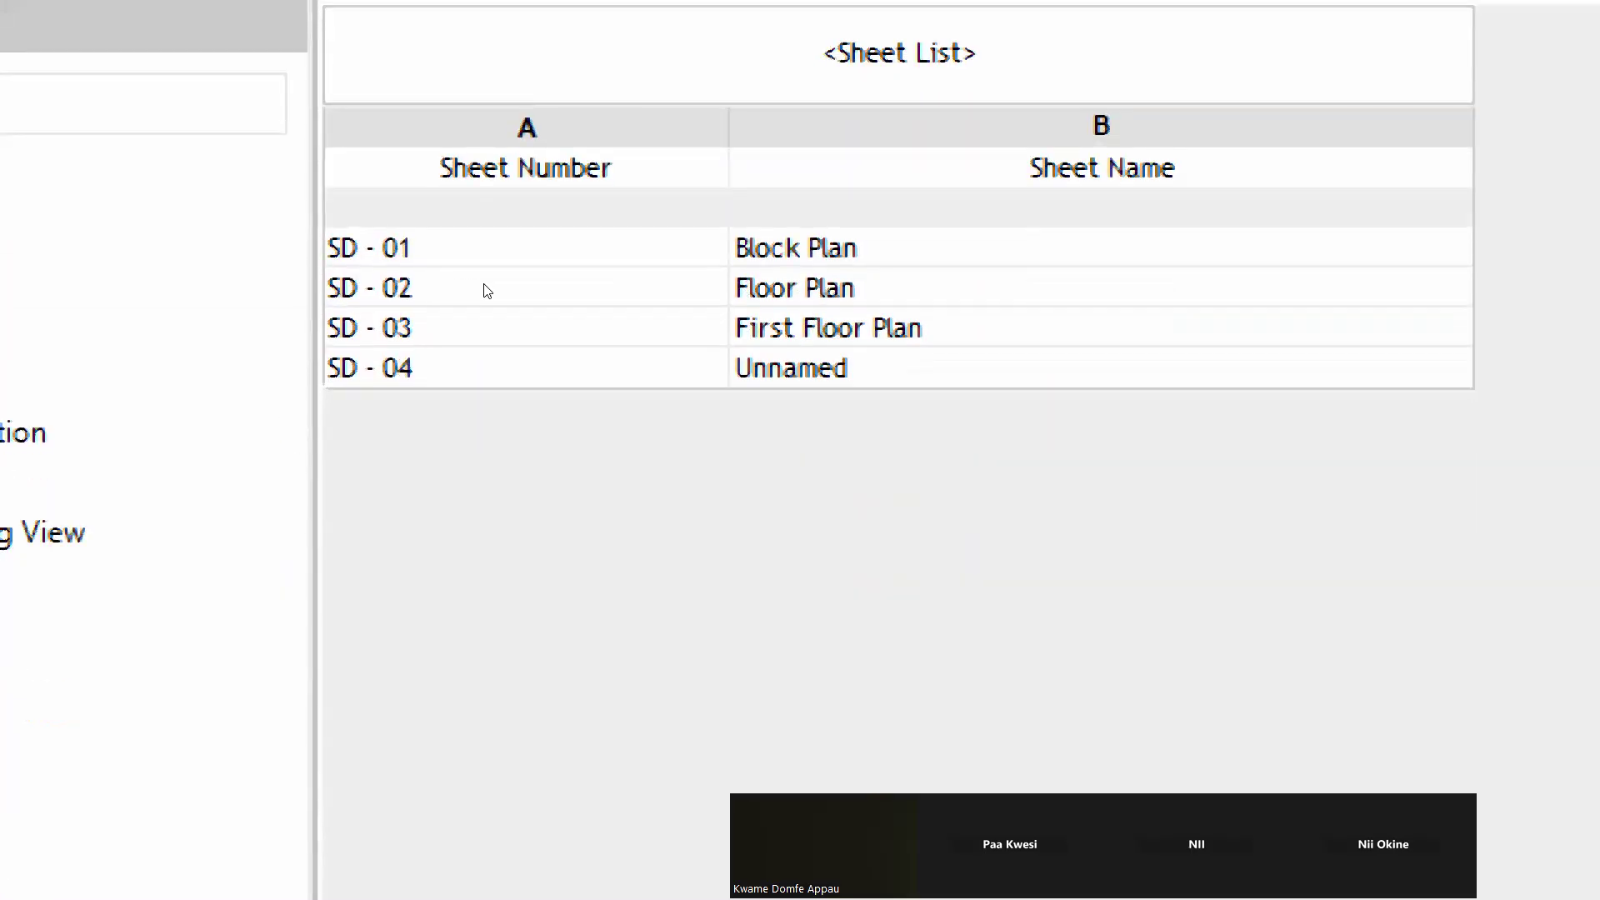
pyautogui.press('Tab')
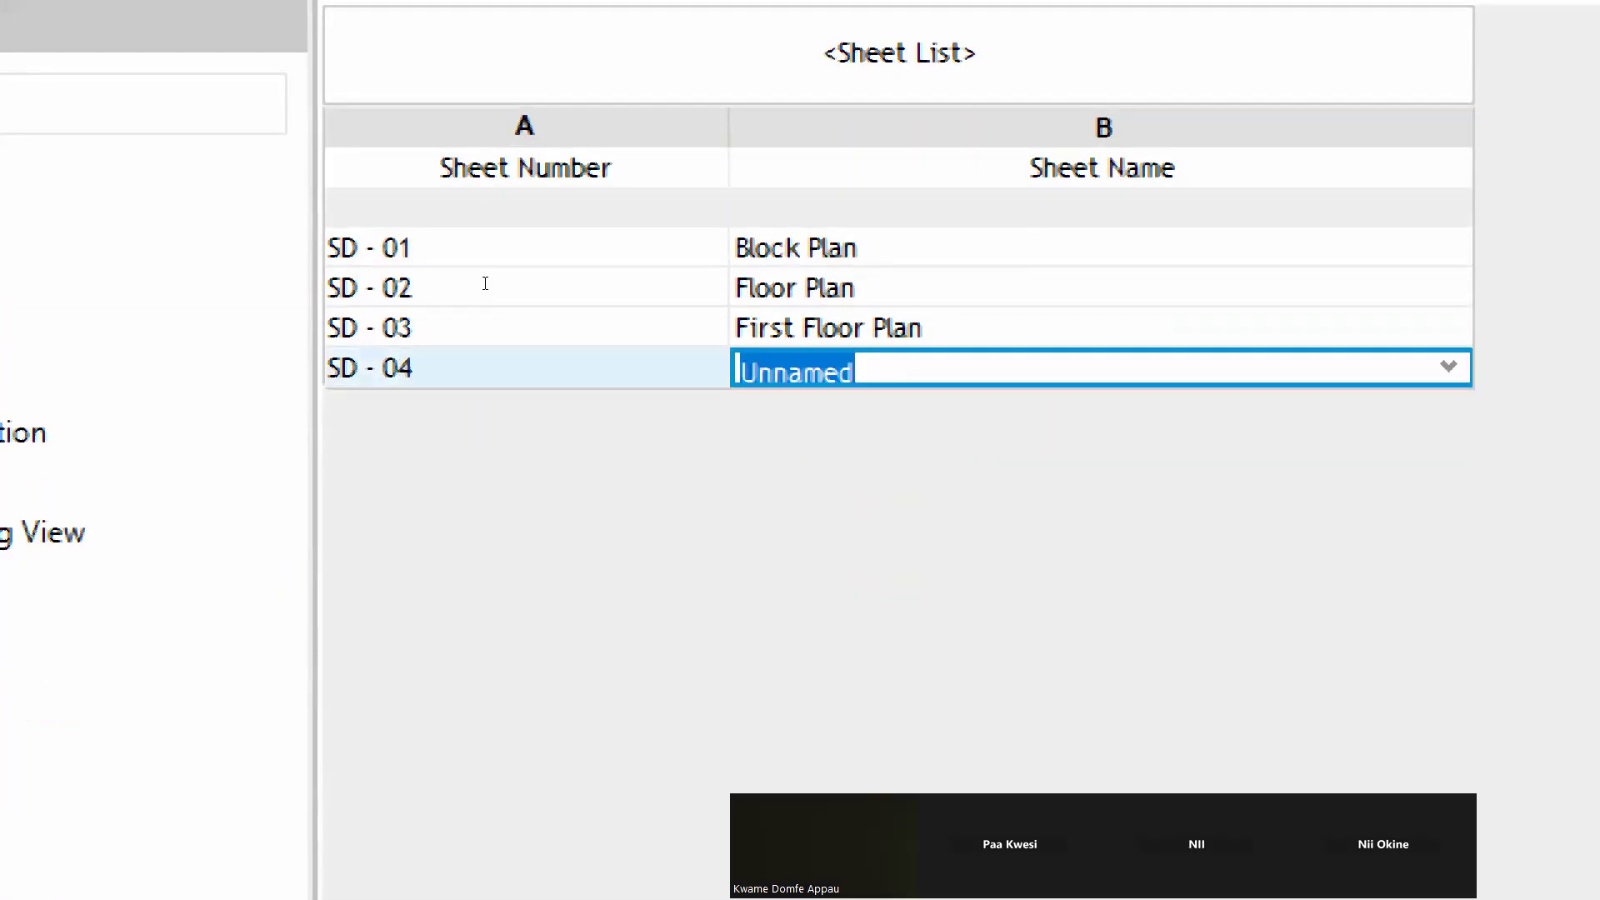
pyautogui.write('F')
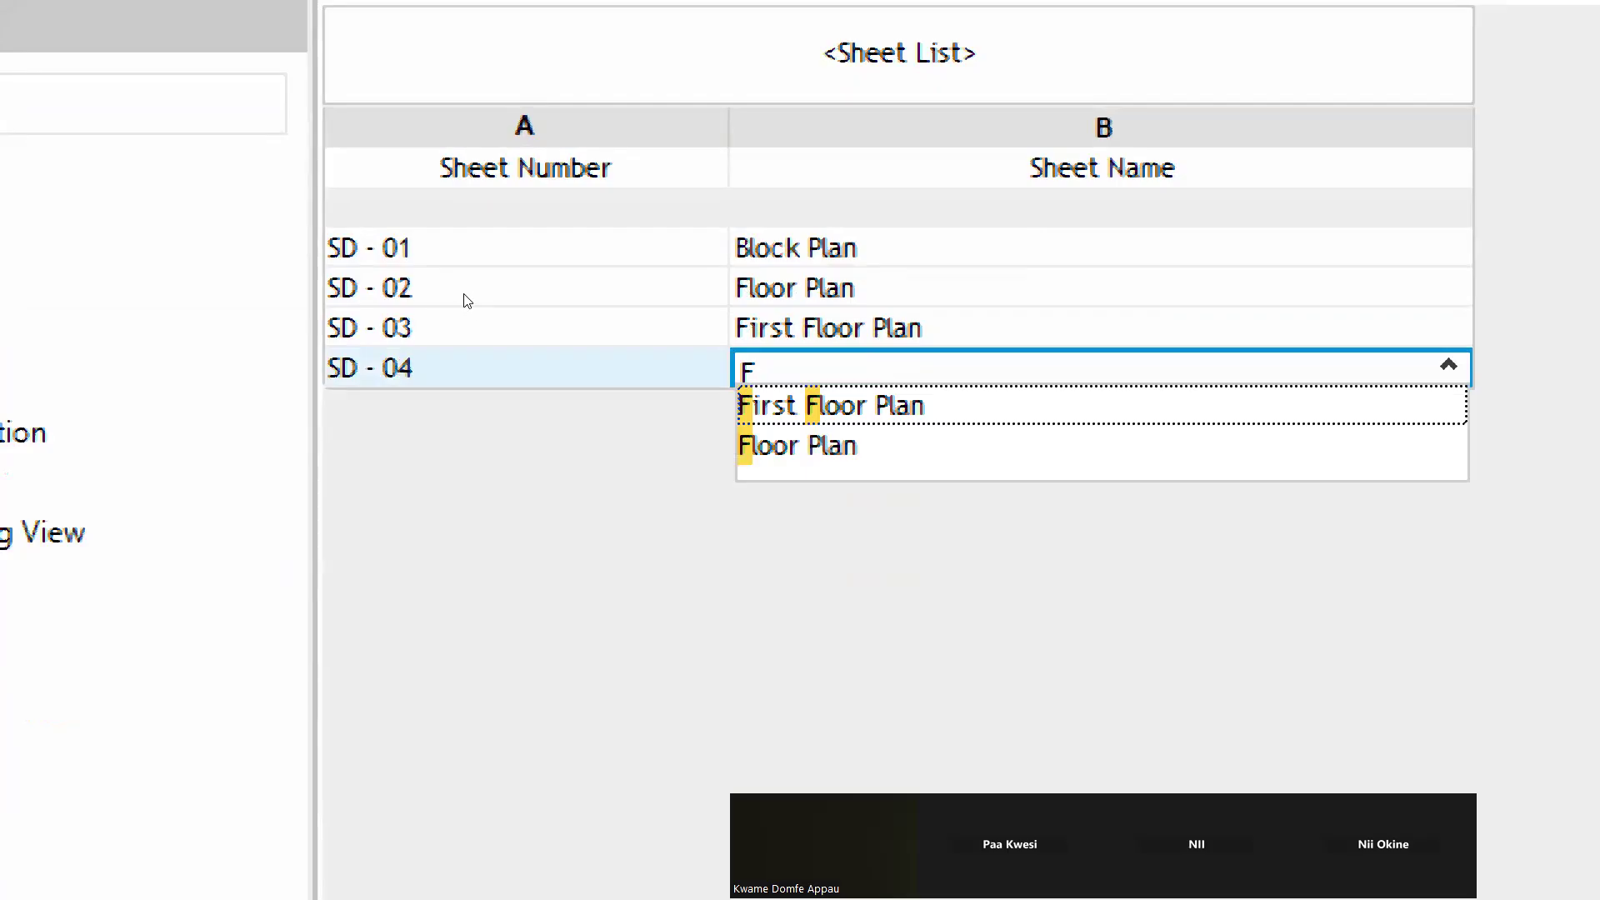
pyautogui.press('Return')
# Shorten the SD - 03 sheet name to Floor Plan in the sheet list
pyautogui.press('Up')
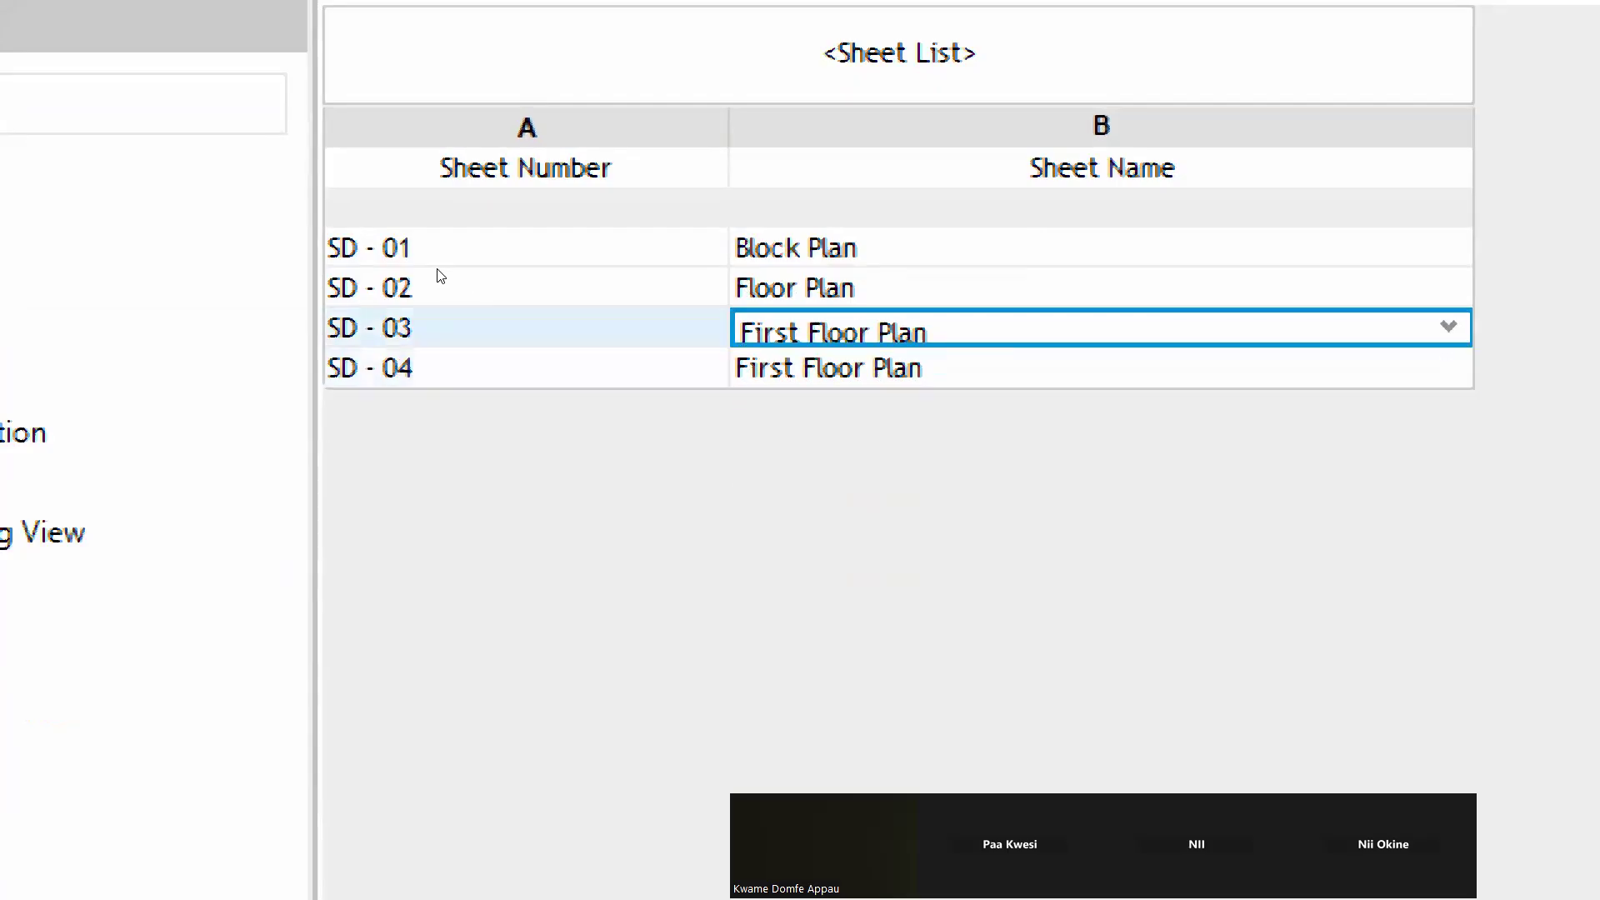
pyautogui.press('Up')
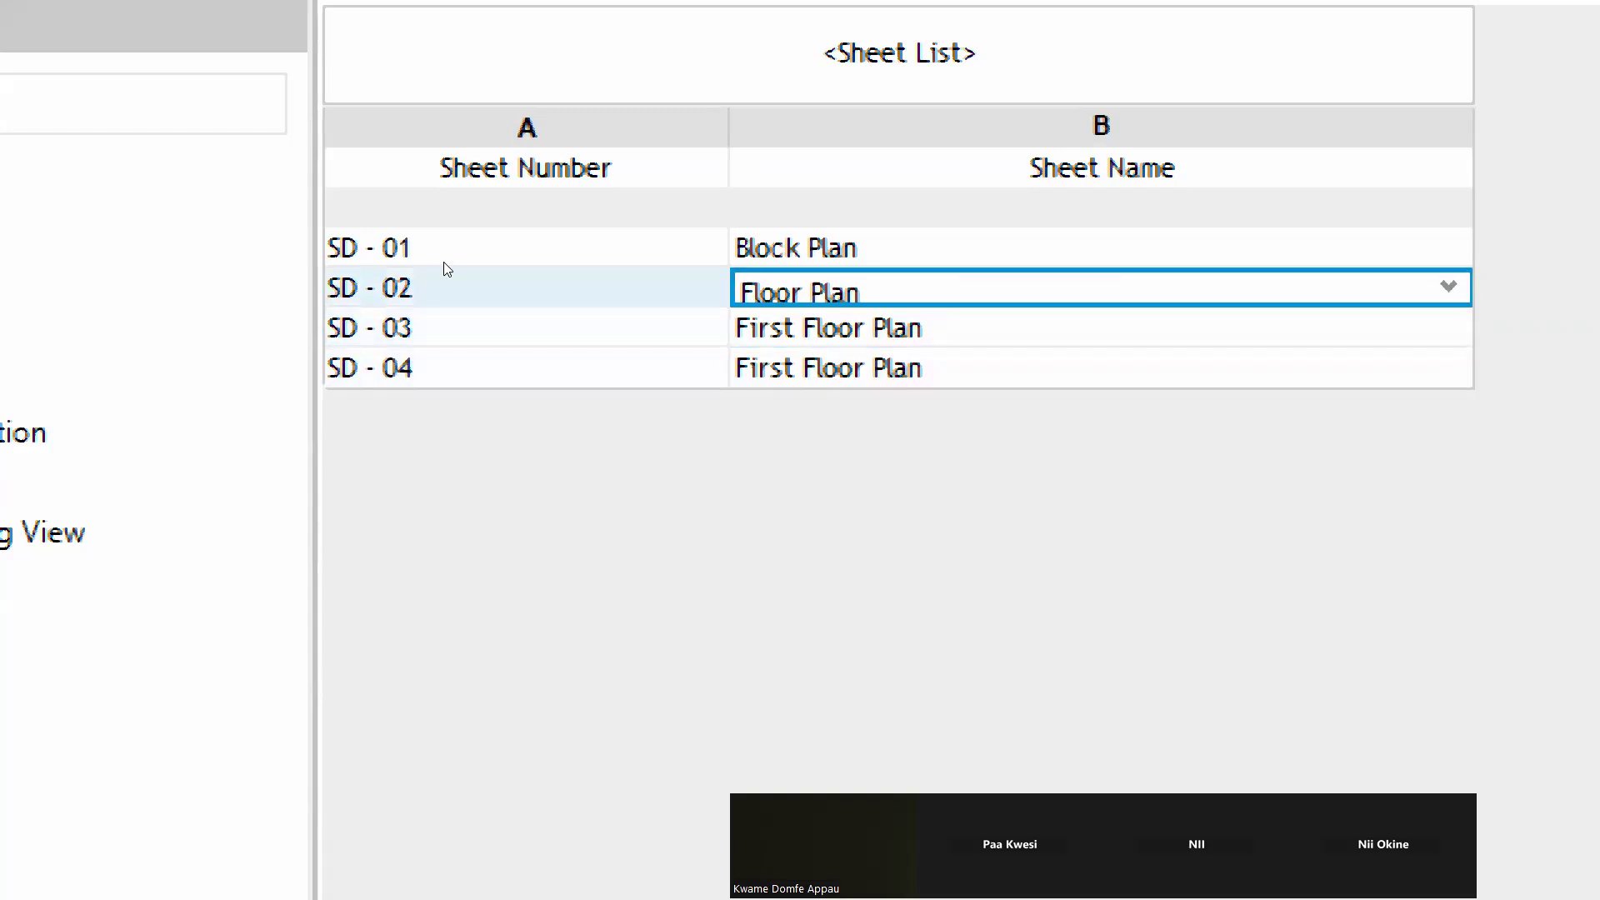
pyautogui.press('Down')
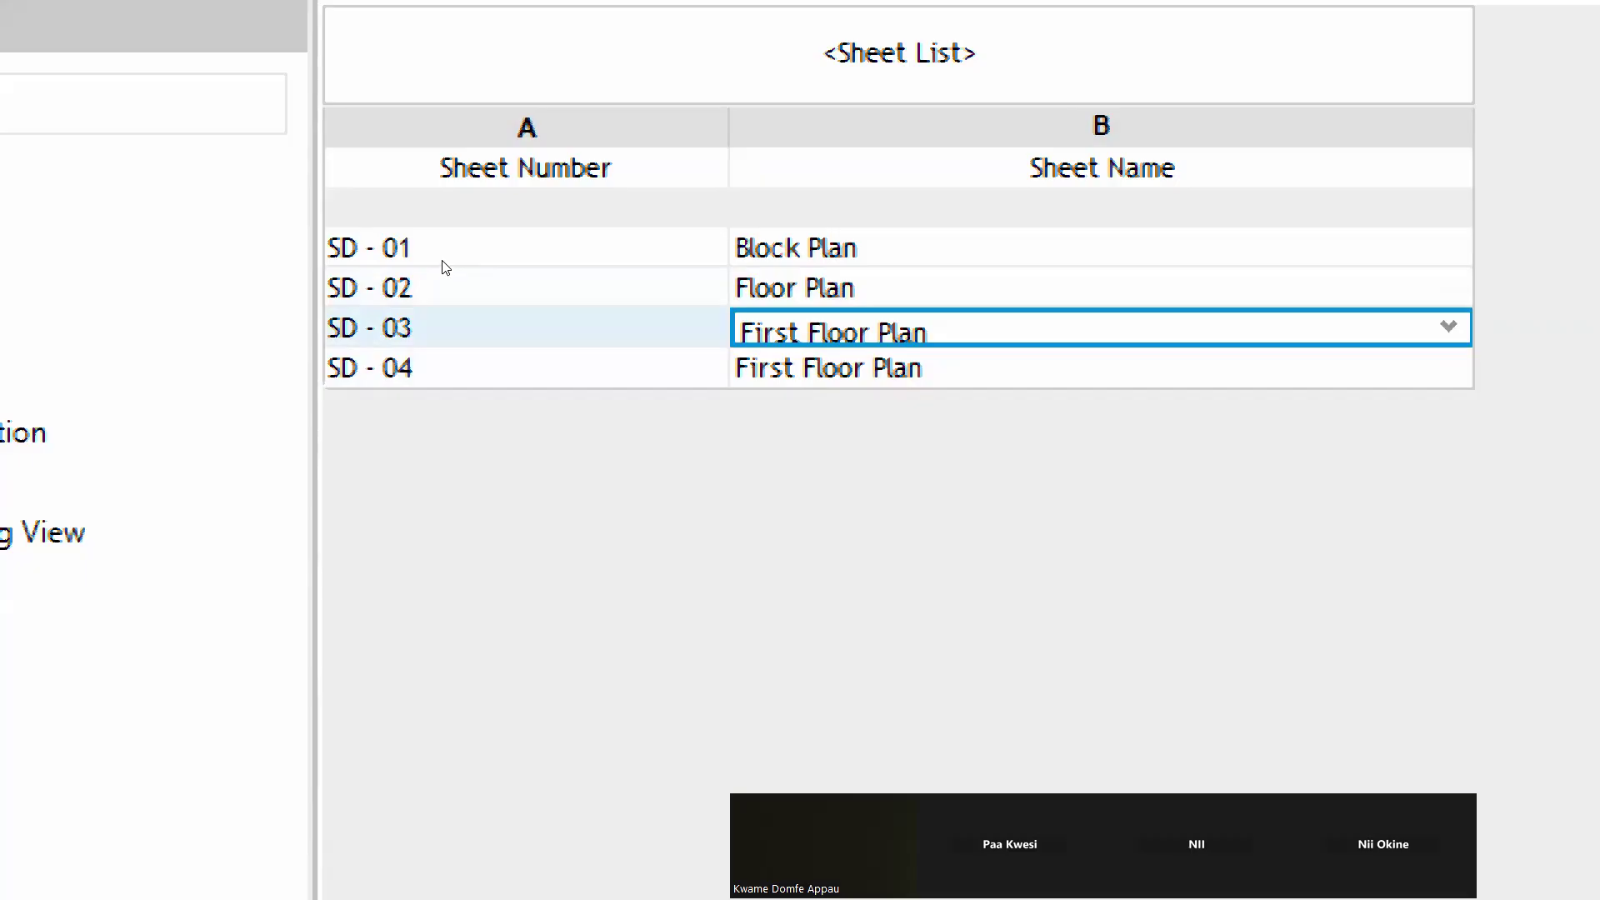
pyautogui.press('Up')
pyautogui.press('Down')
pyautogui.press('BackSpace')
pyautogui.press('BackSpace')
pyautogui.press('BackSpace')
pyautogui.press('BackSpace')
pyautogui.press('BackSpace')
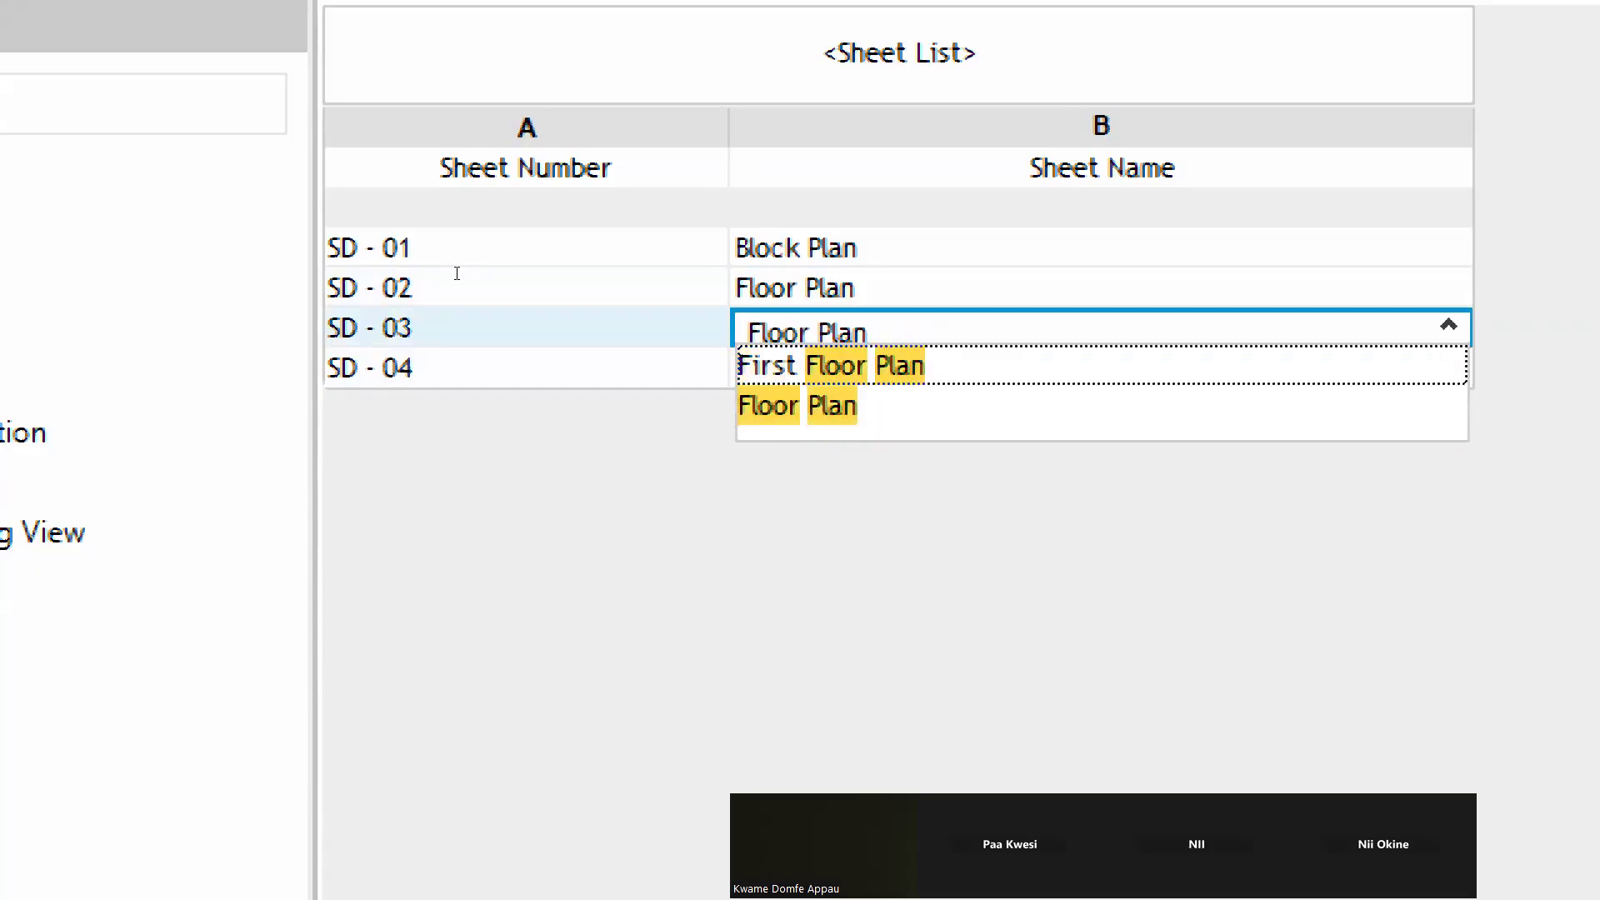
pyautogui.press('Delete')
pyautogui.press('Return')
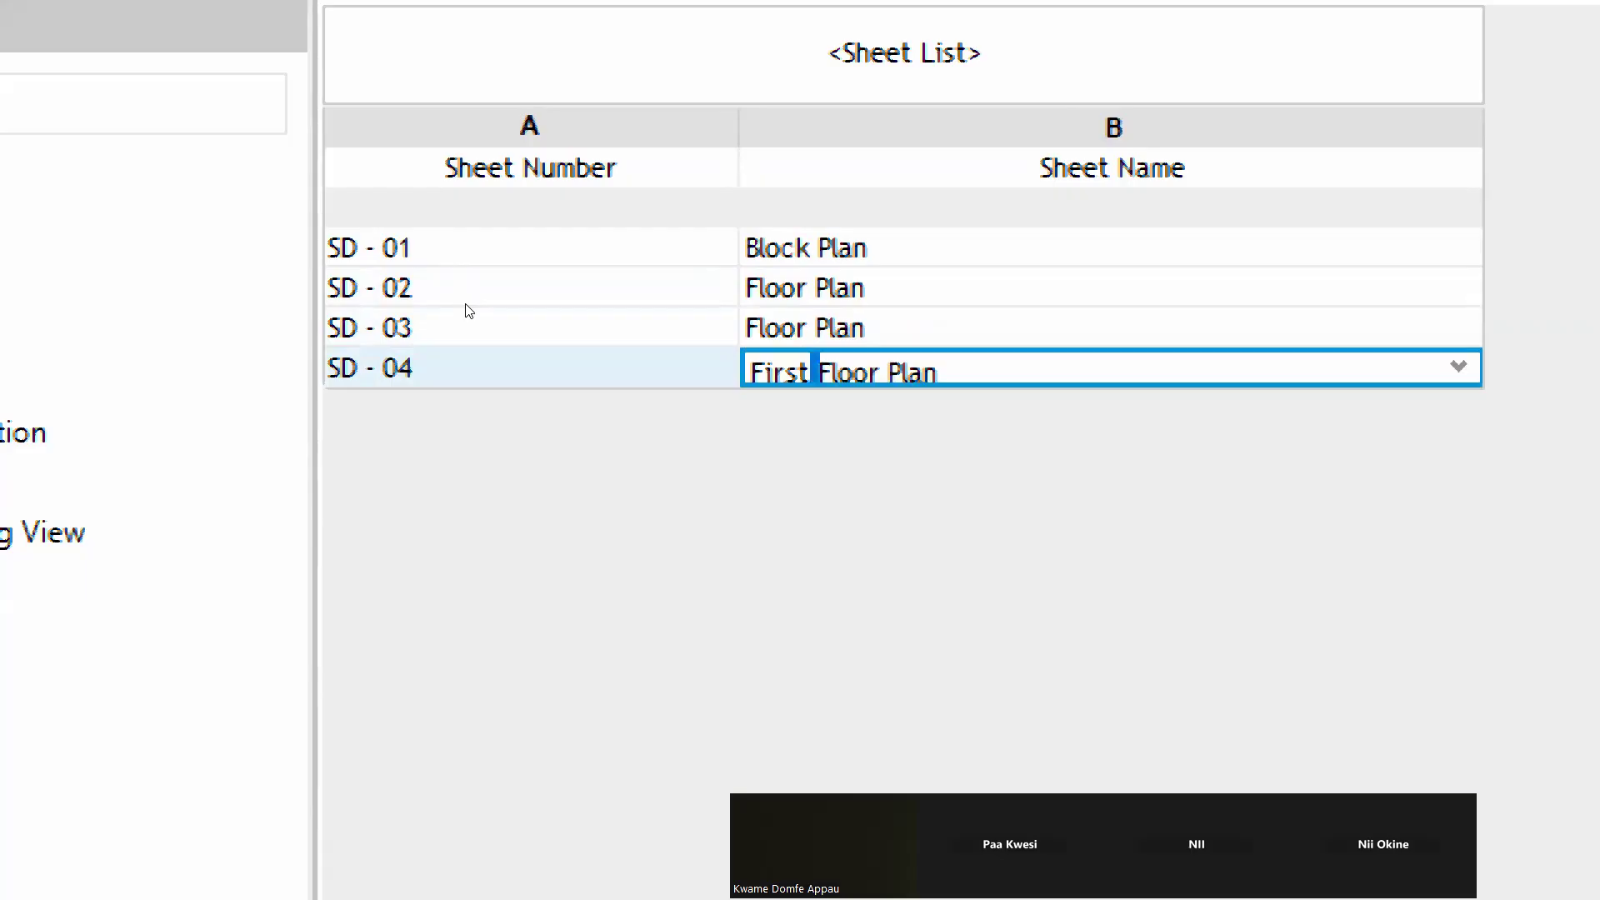
# Shorten the SD - 04 sheet name to Floor Plan in the sheet list
pyautogui.hotkey('shift', 'Left')
pyautogui.hotkey('shift', 'Left')
pyautogui.hotkey('shift', 'Left')
pyautogui.hotkey('shift', 'Left')
pyautogui.hotkey('shift', 'Left')
pyautogui.press('BackSpace')
pyautogui.click(347, 244)
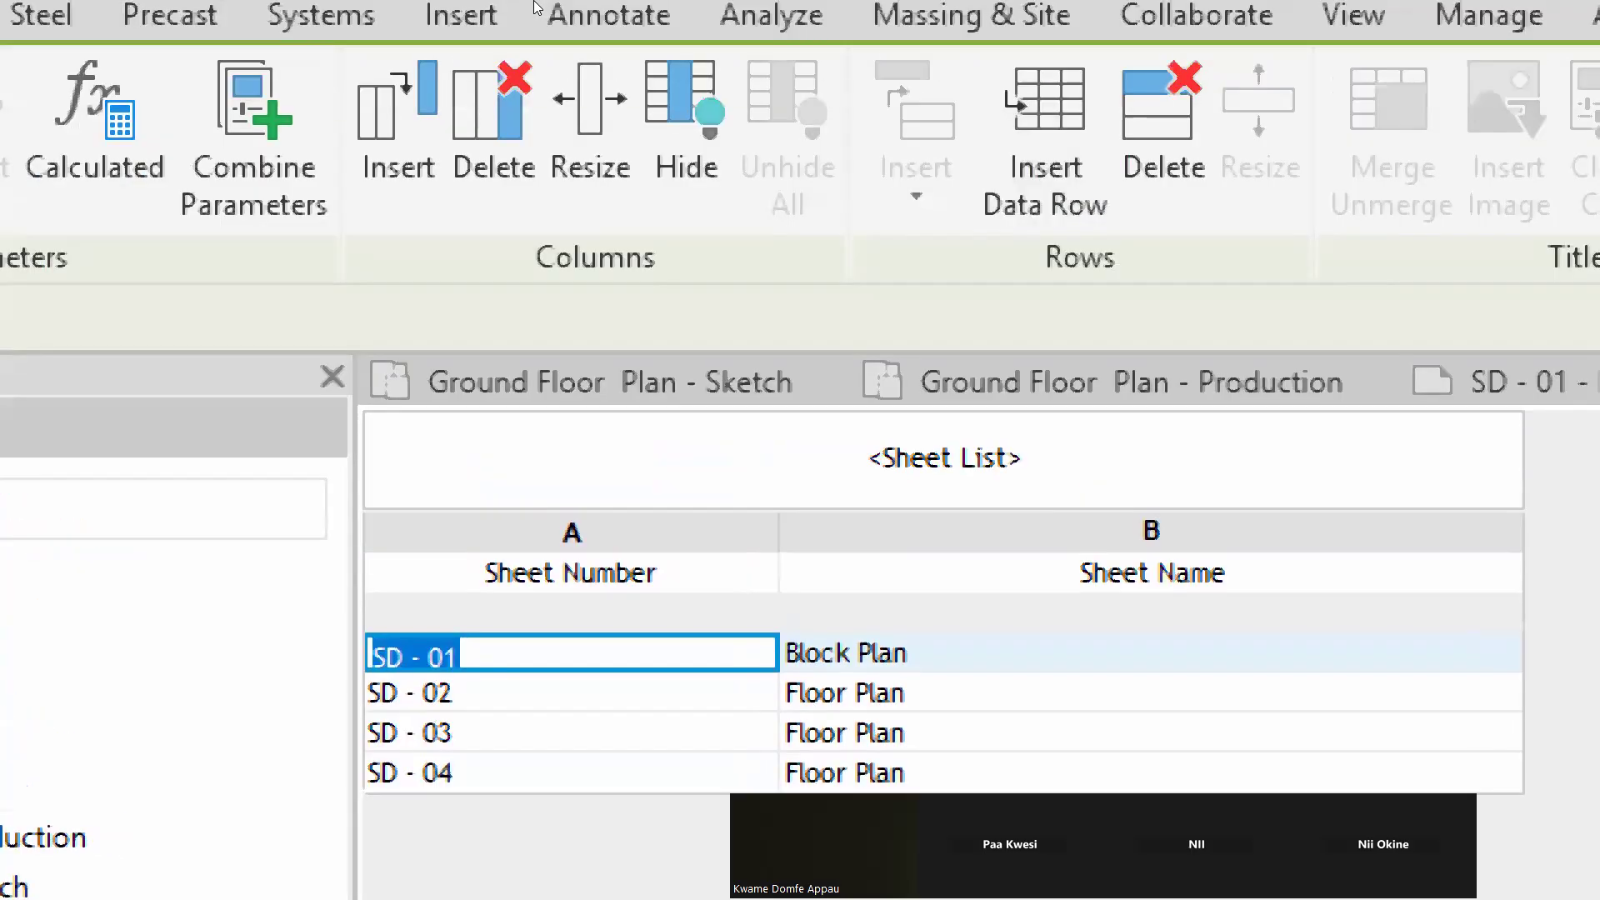
# Insert six more data rows in the sheet list for sheets SD - 05 to SD - 10
pyautogui.click(1046, 141)
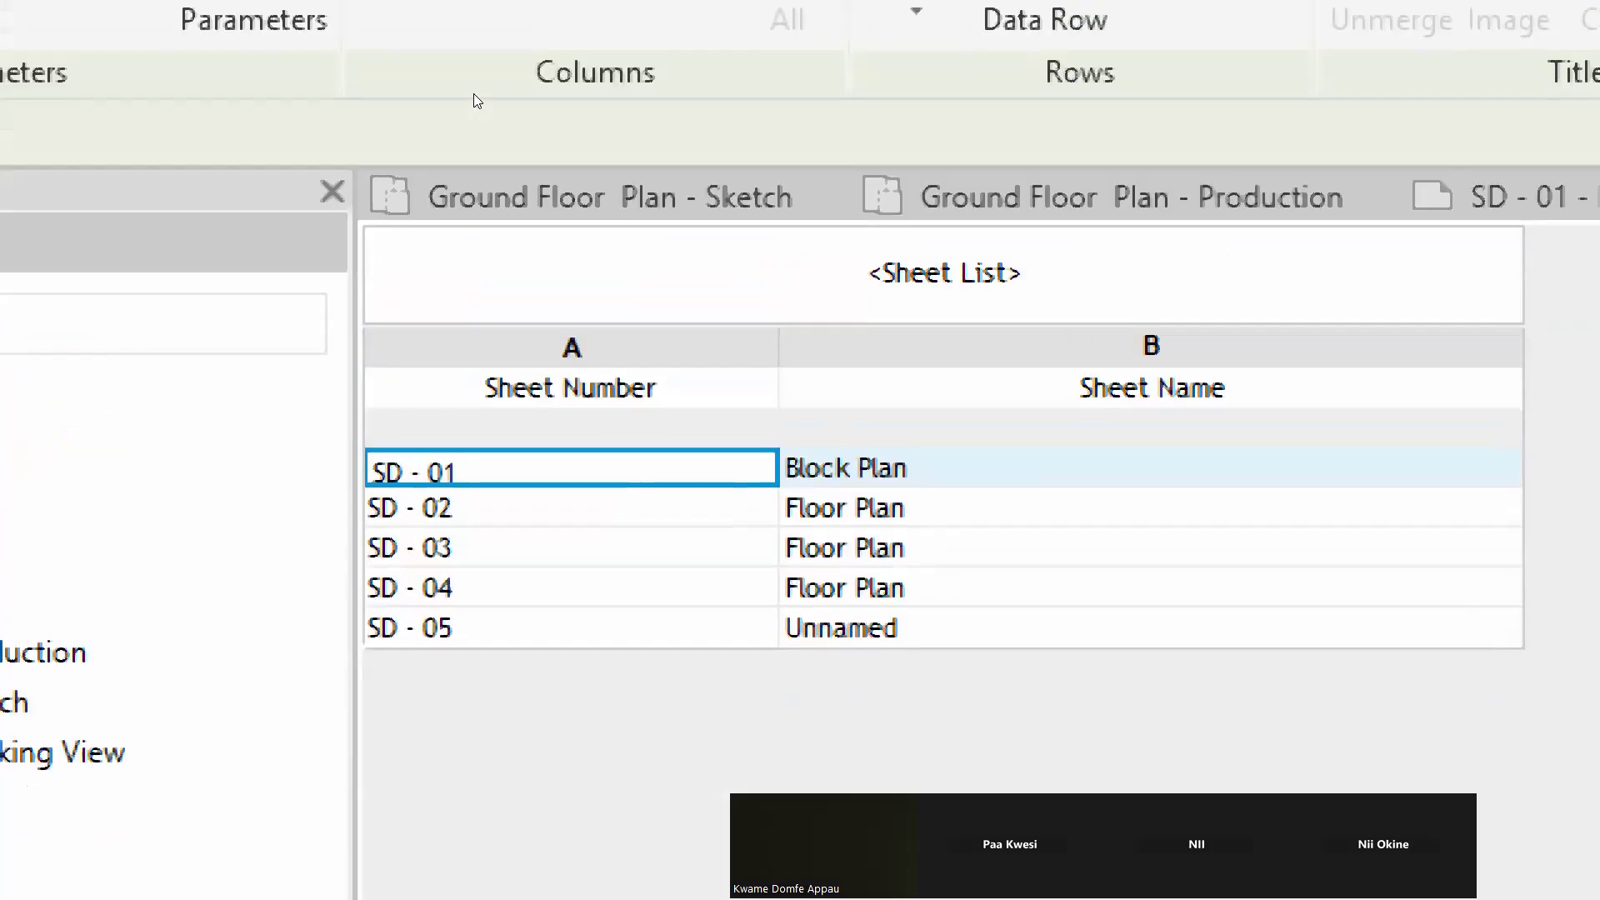
pyautogui.click(1046, 109)
pyautogui.click(1045, 108)
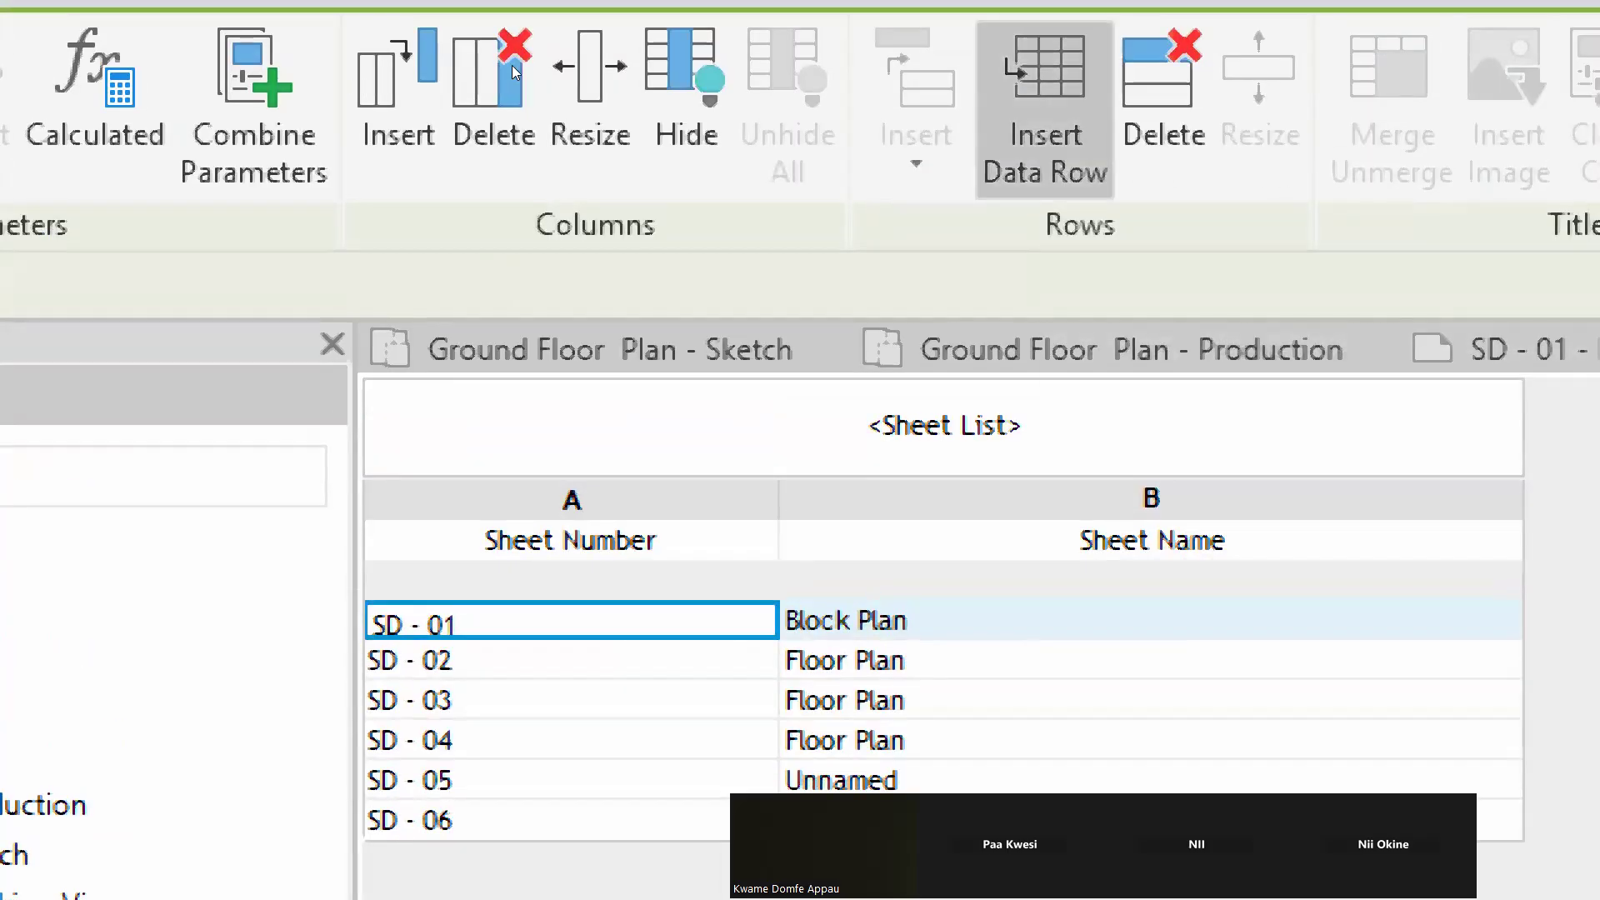
pyautogui.click(1045, 108)
pyautogui.click(1045, 109)
pyautogui.click(1045, 108)
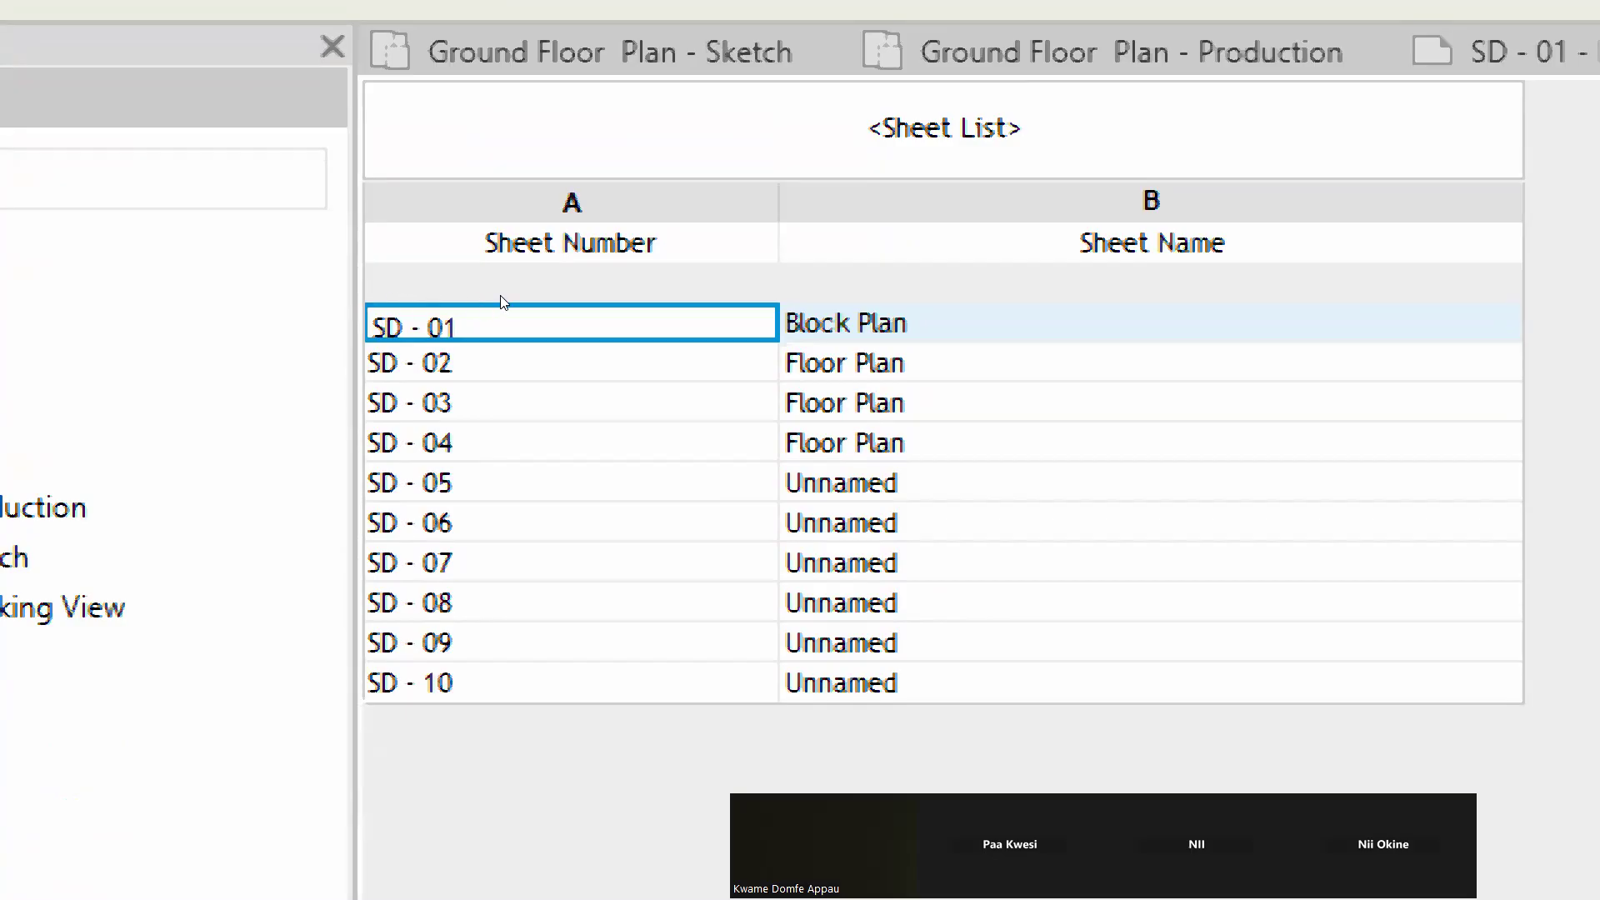
# Name sheets SD - 05 and SD - 06 Elevations in the sheet list
pyautogui.click(1150, 482)
pyautogui.write('E')
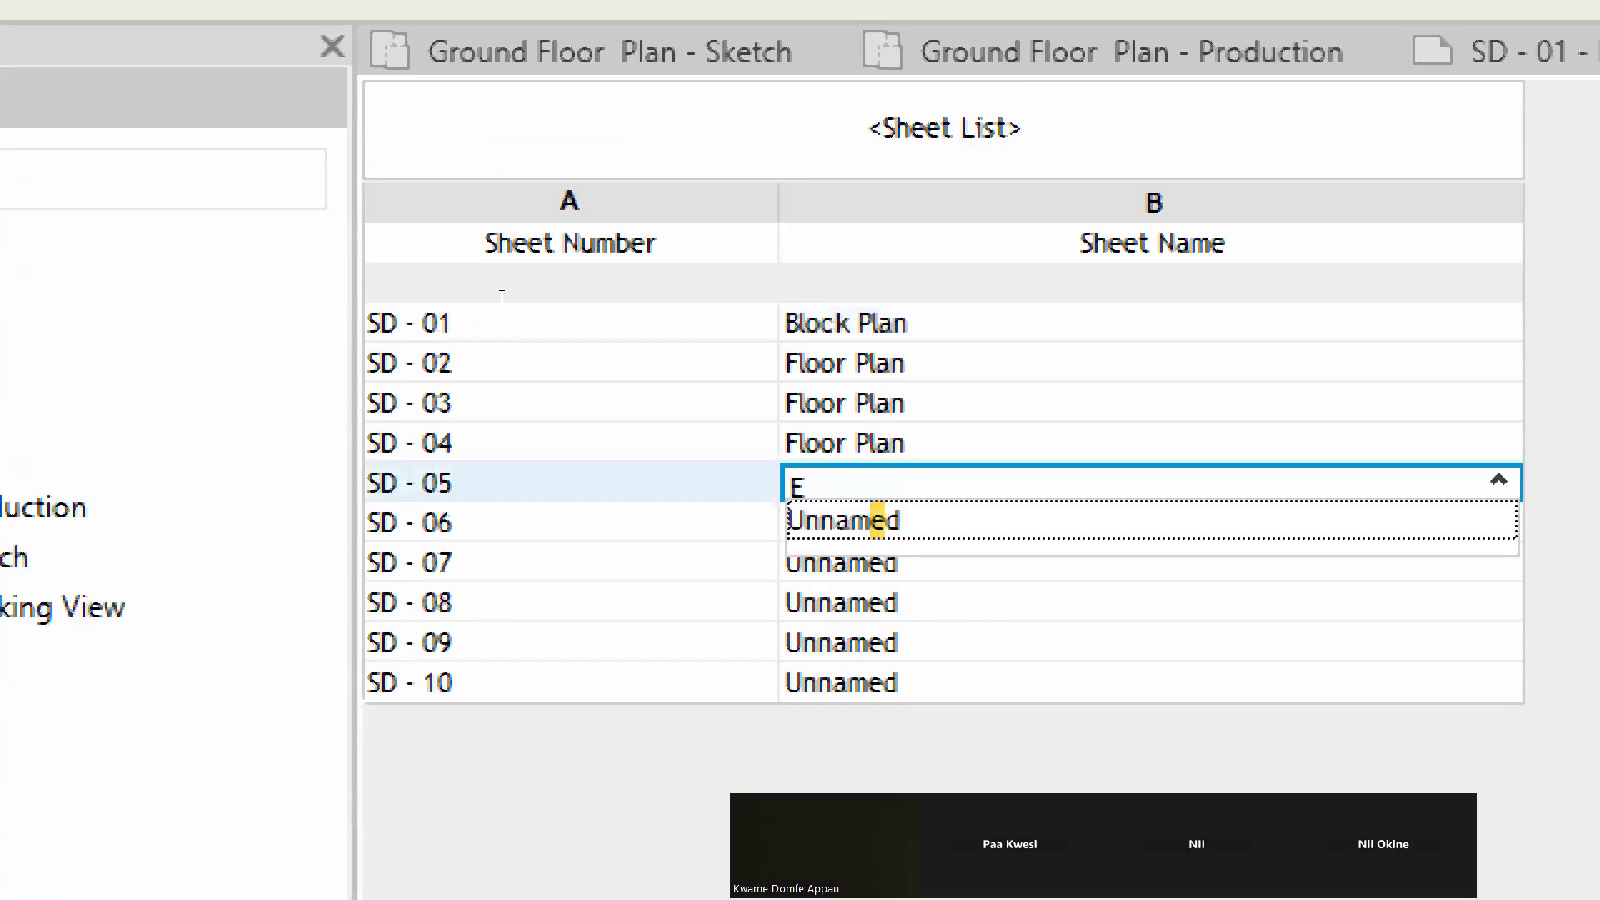
pyautogui.write('levation')
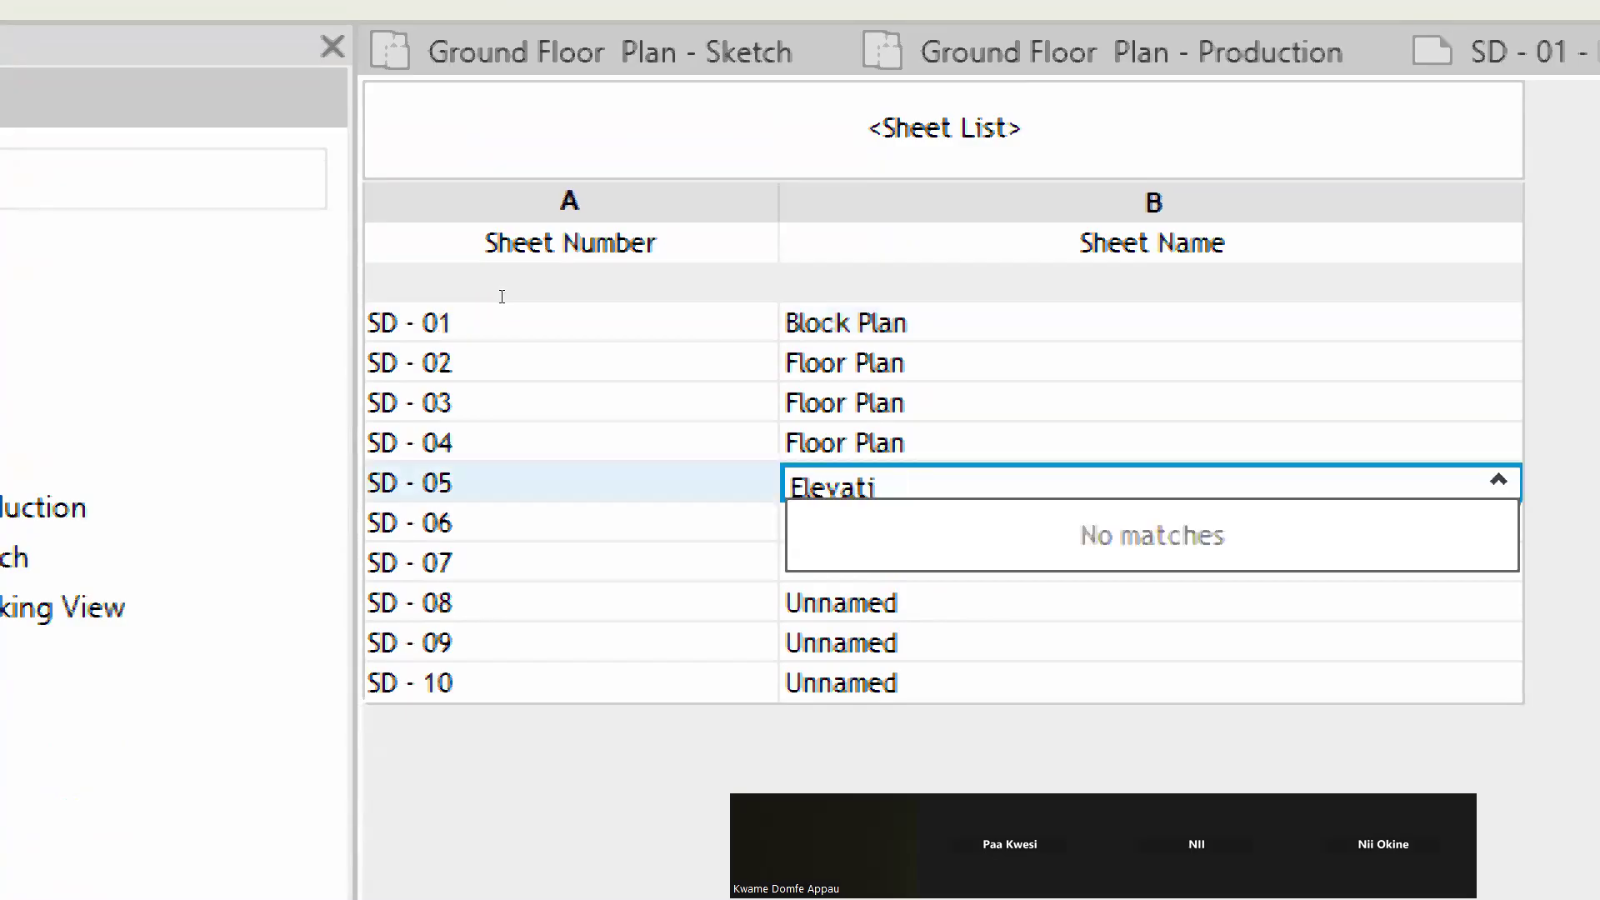
pyautogui.write('s')
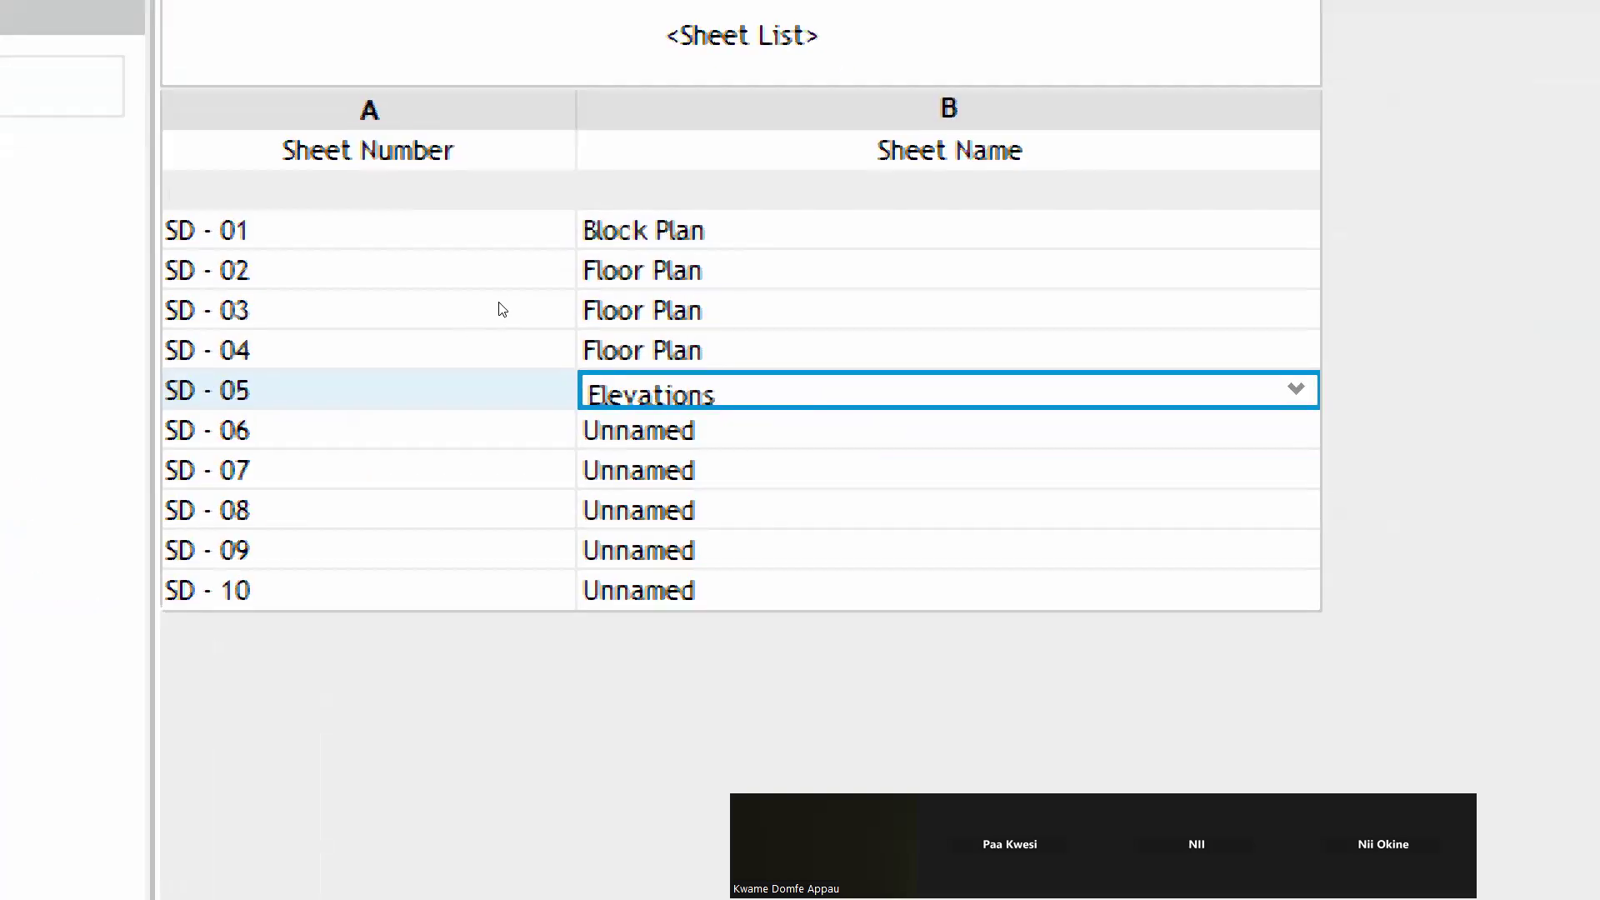
pyautogui.hotkey('shift', 'Home')
pyautogui.hotkey('ctrl', 'c')
pyautogui.press('Return')
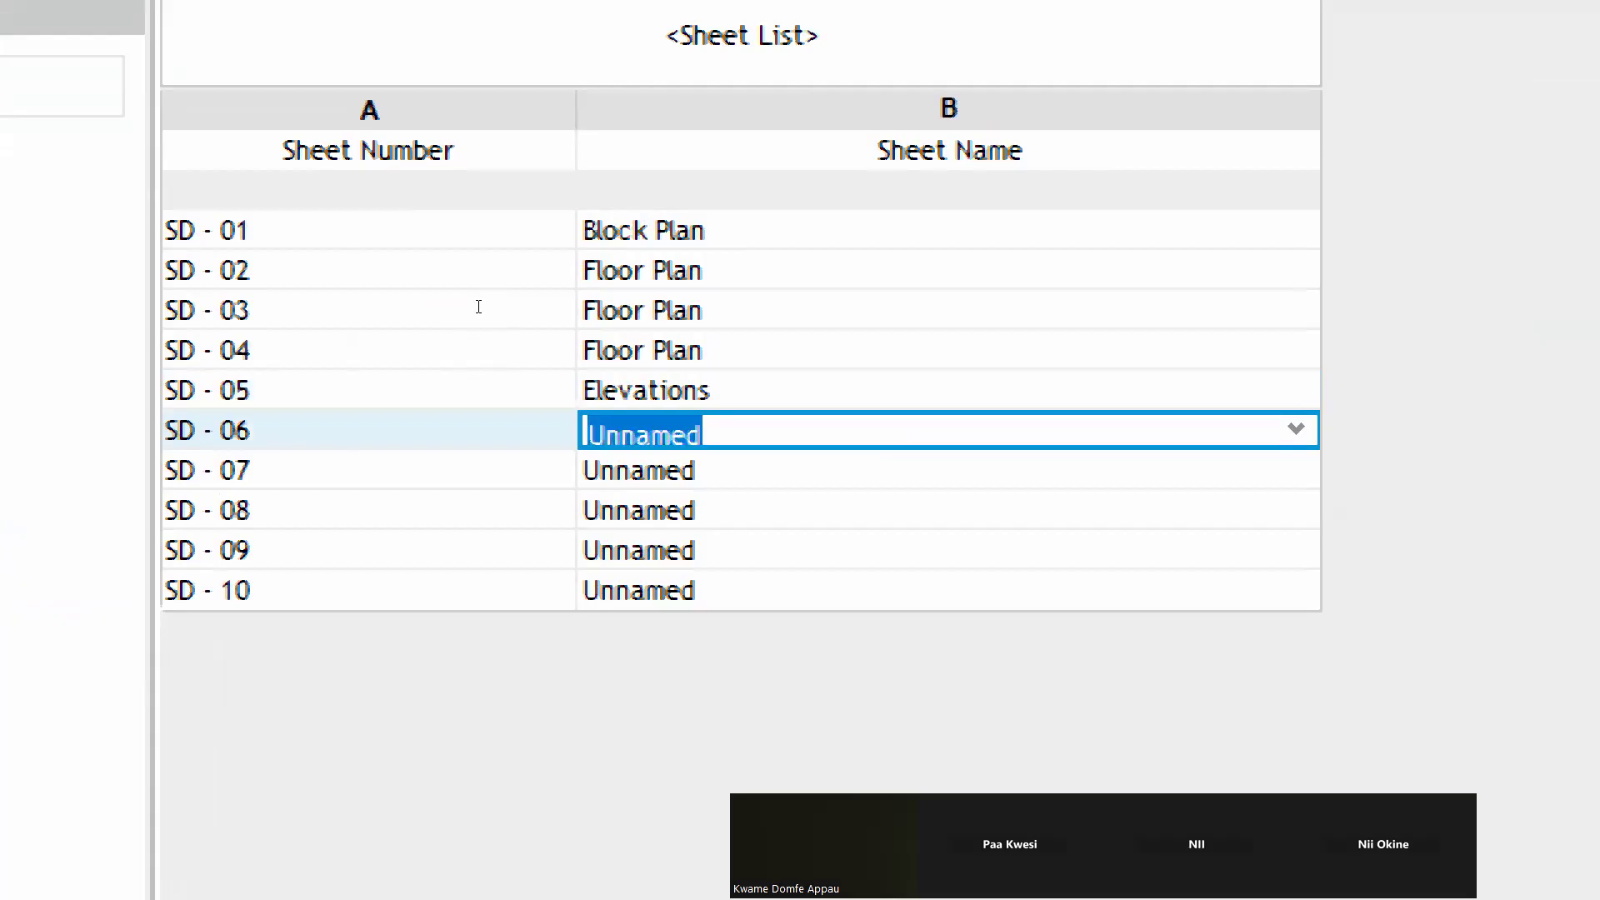
pyautogui.hotkey('alt', 'Down')
pyautogui.hotkey('ctrl', 'v')
pyautogui.press('Return')
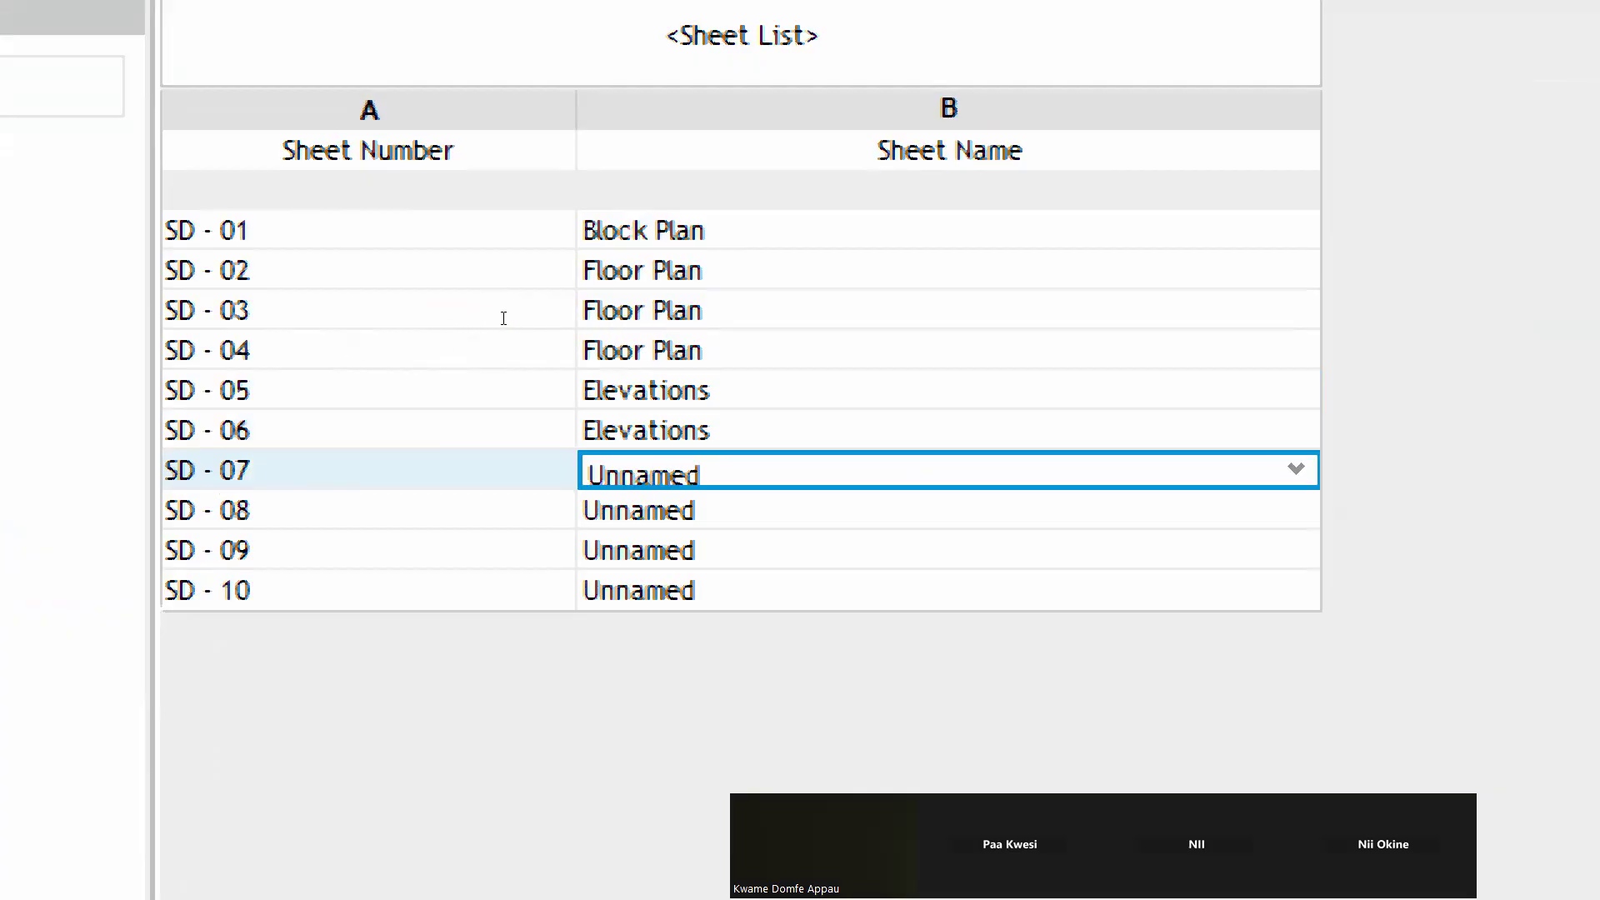
# Name sheet SD - 07 3D Impressions in the sheet list
pyautogui.hotkey('ctrl', 'a')
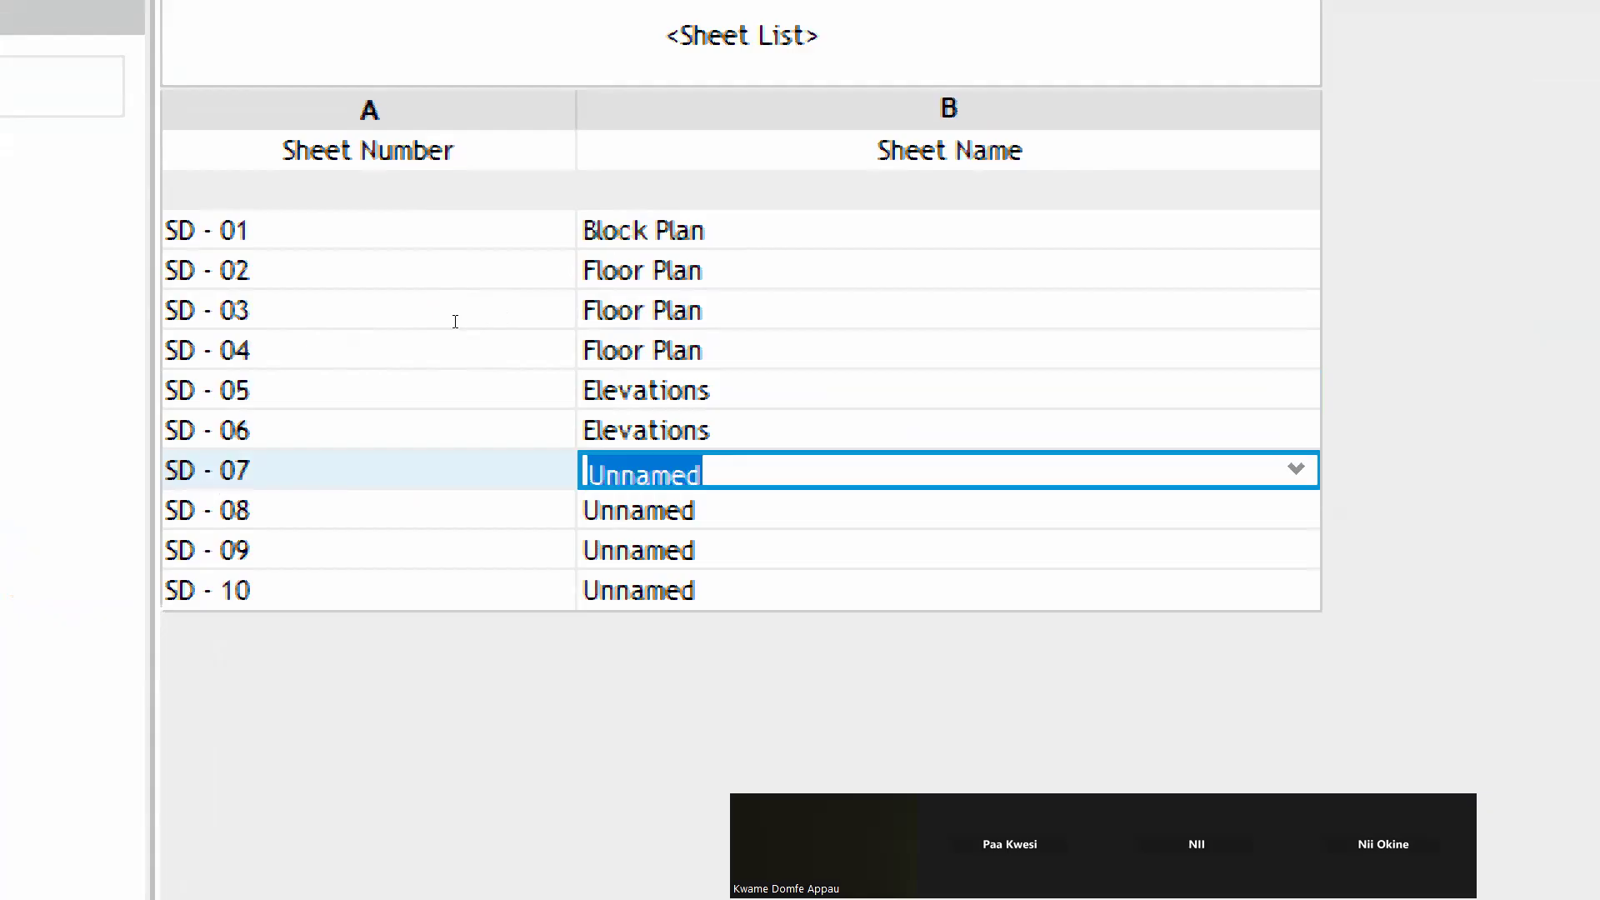
pyautogui.write('#D')
pyautogui.press('BackSpace')
pyautogui.press('BackSpace')
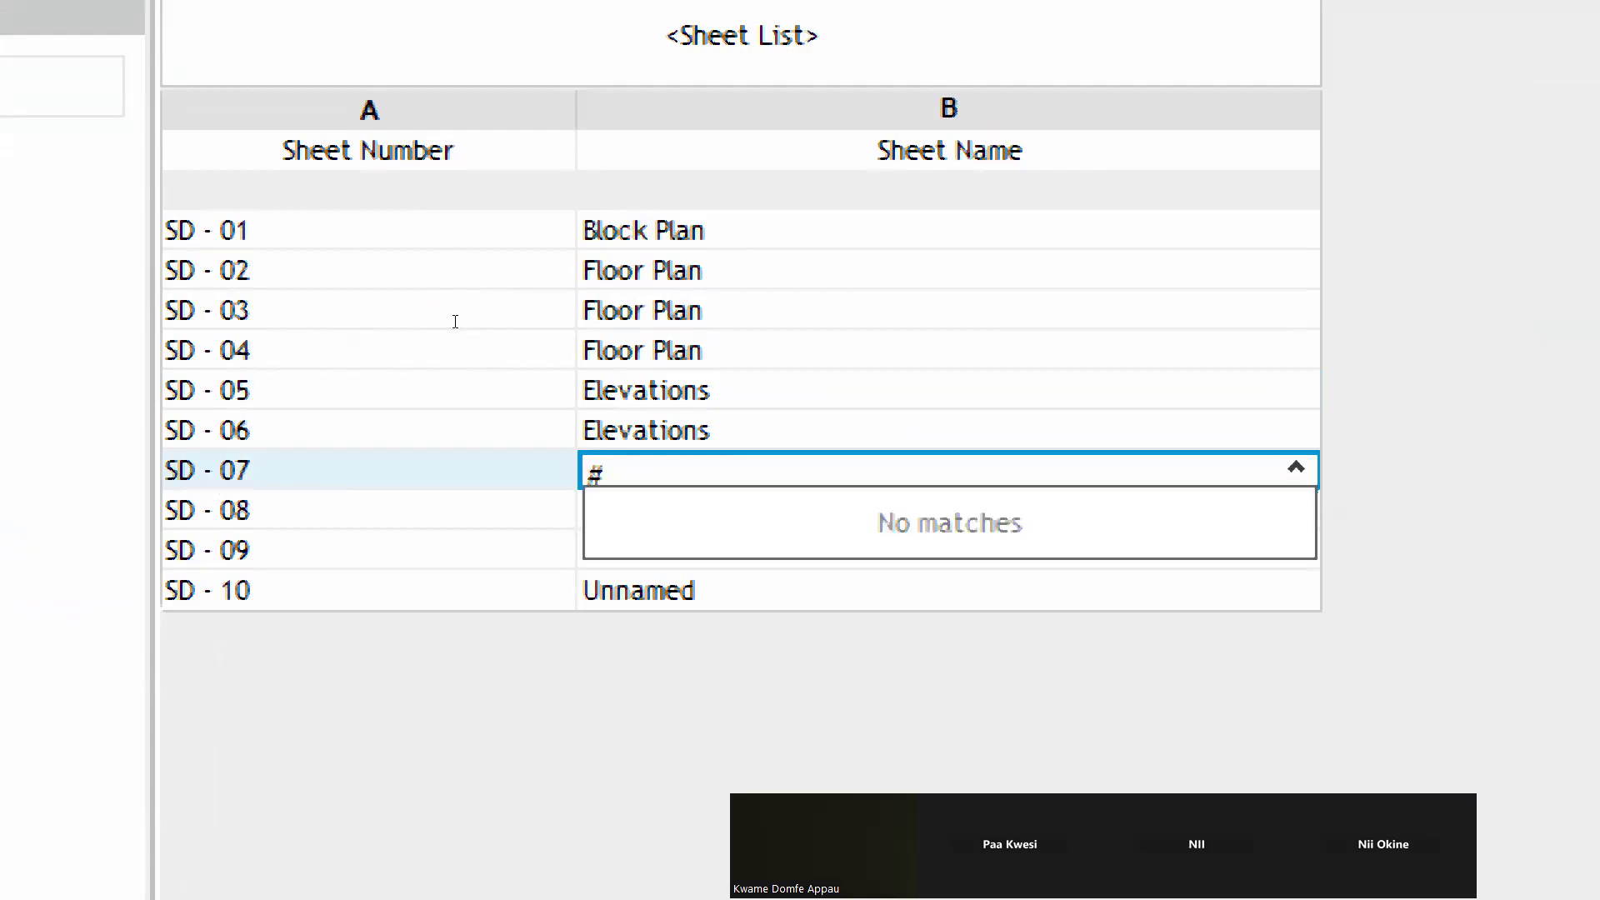
pyautogui.write('3d')
pyautogui.press('BackSpace')
pyautogui.write('D Im')
pyautogui.press('BackSpace')
pyautogui.write('m')
pyautogui.press('BackSpace')
pyautogui.press('BackSpace')
pyautogui.write('Impre')
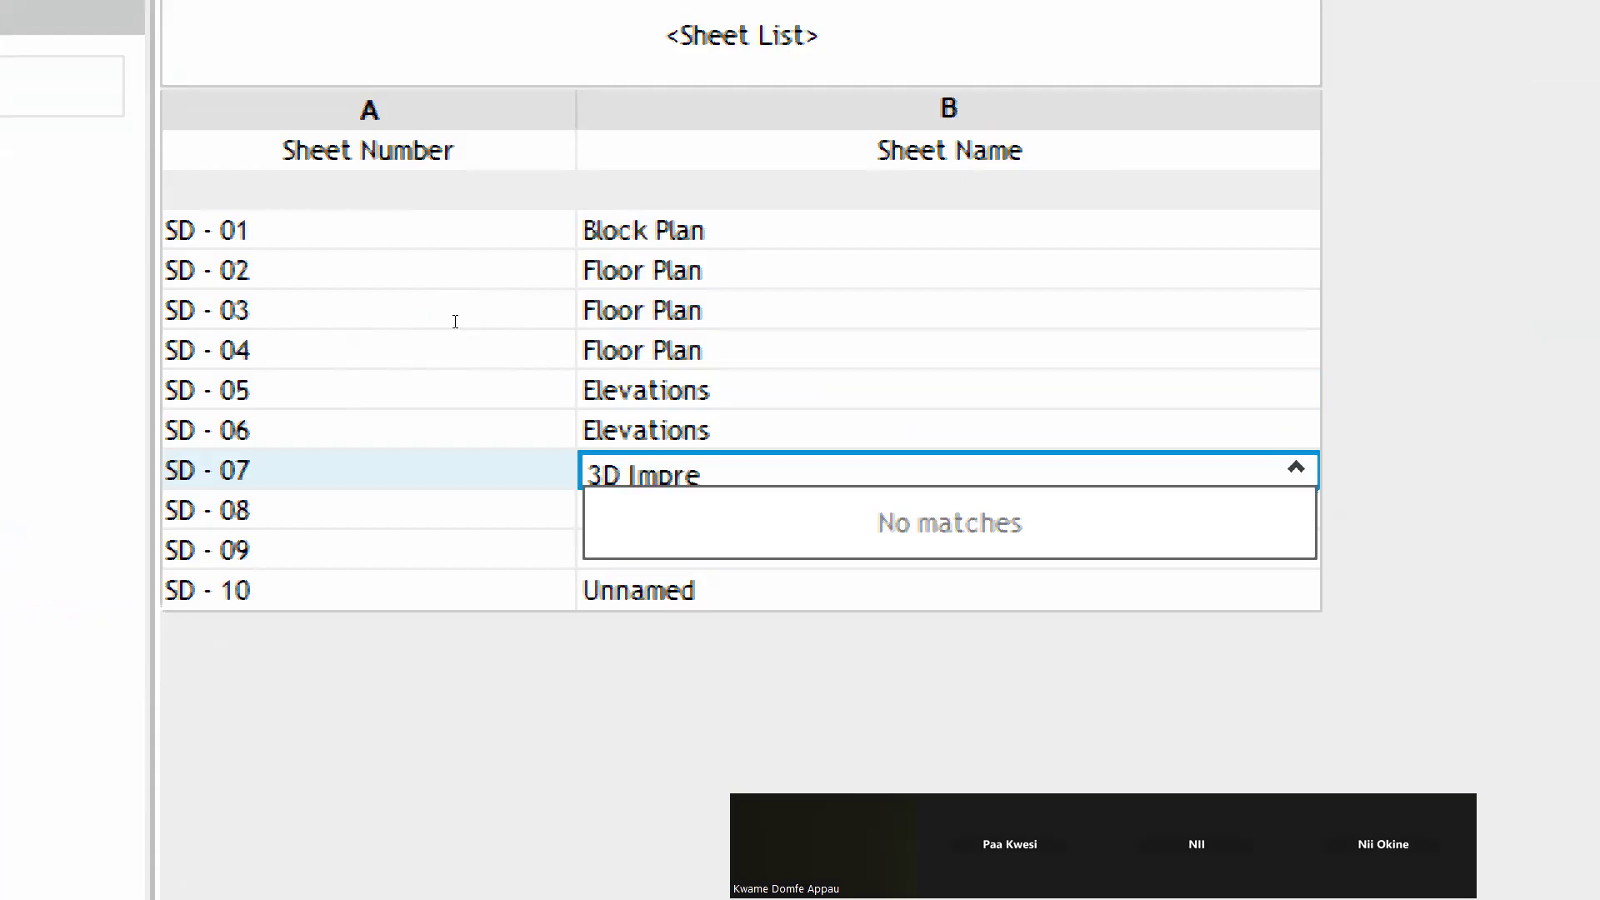
pyautogui.write('ssions')
pyautogui.press('Return')
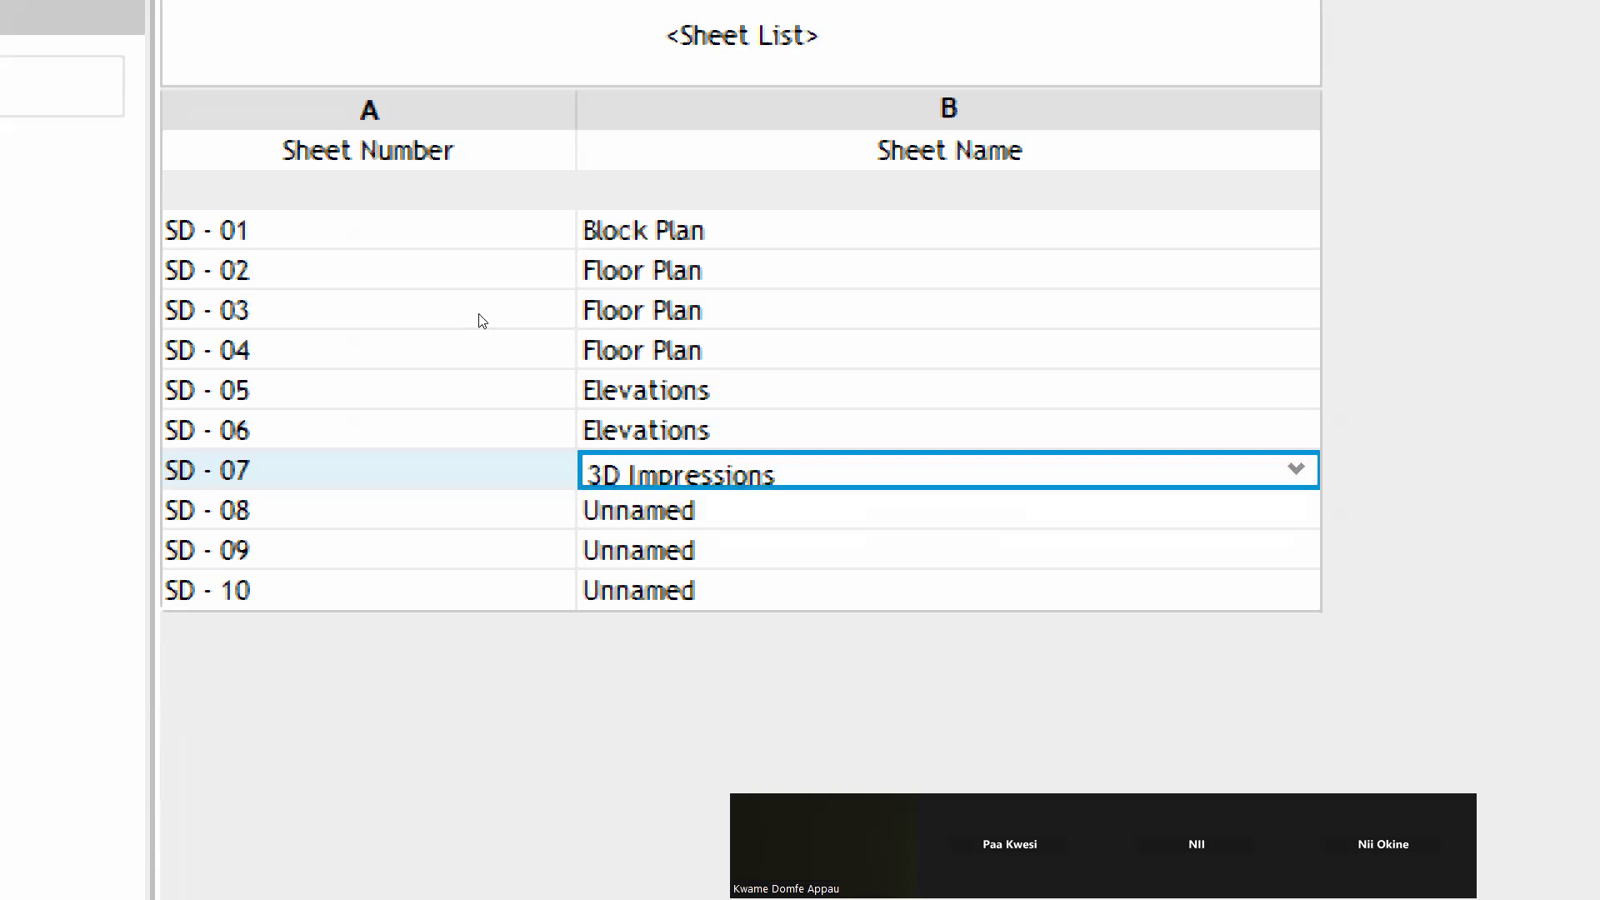
pyautogui.press('Return')
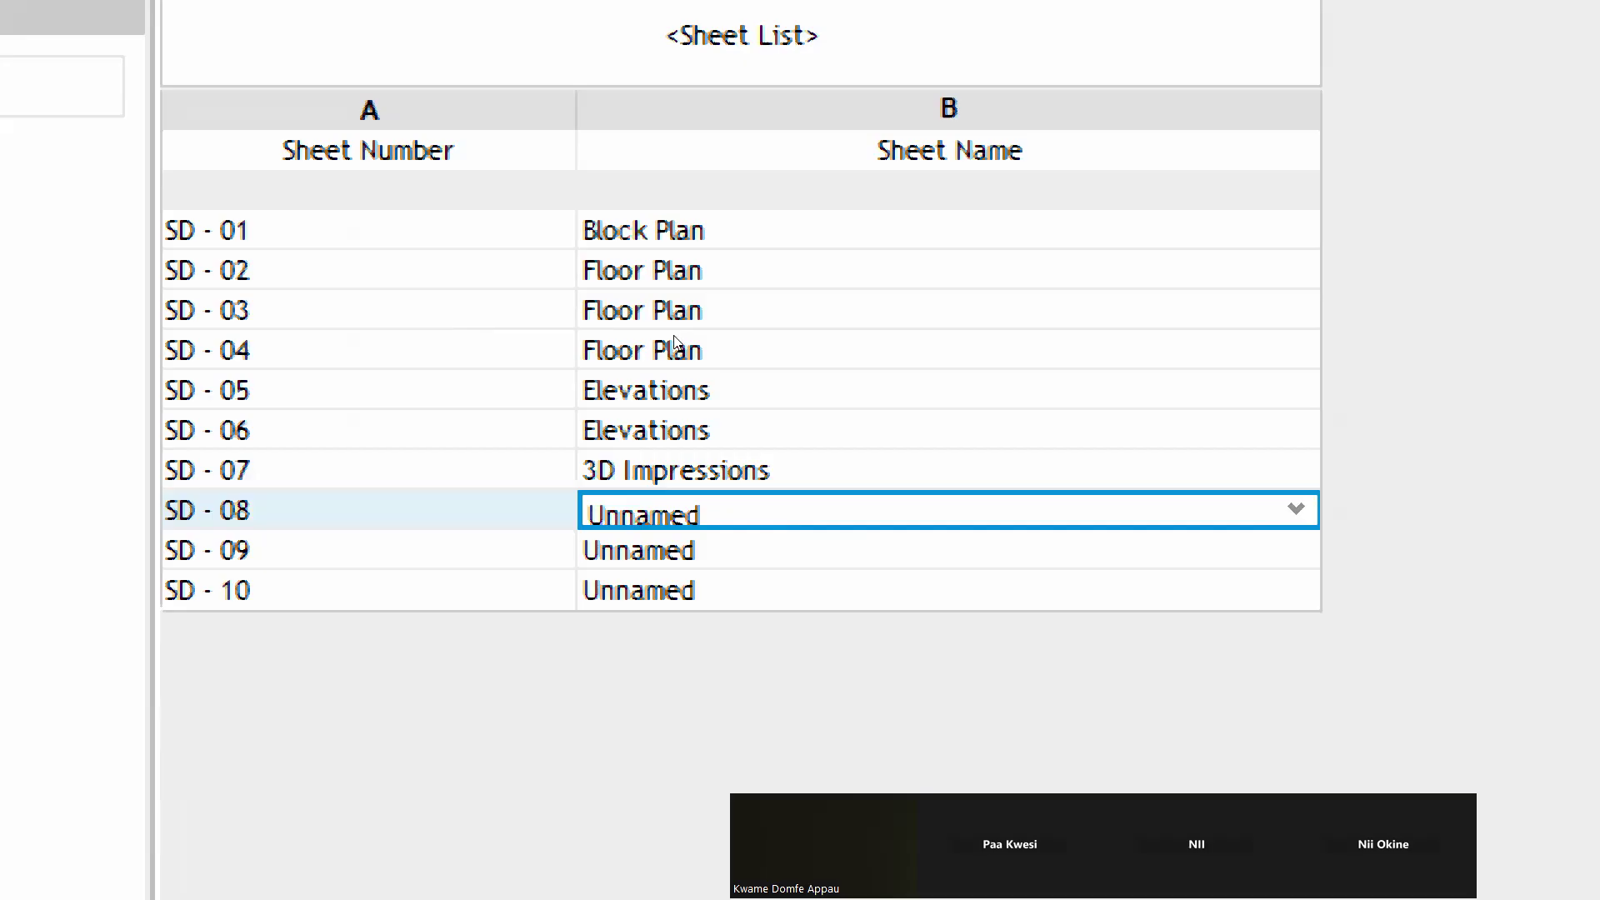
# Reuse the existing name 3D Impressions for sheets SD - 08, SD - 09 and SD - 10
pyautogui.hotkey('alt', 'Down')
pyautogui.click(452, 354)
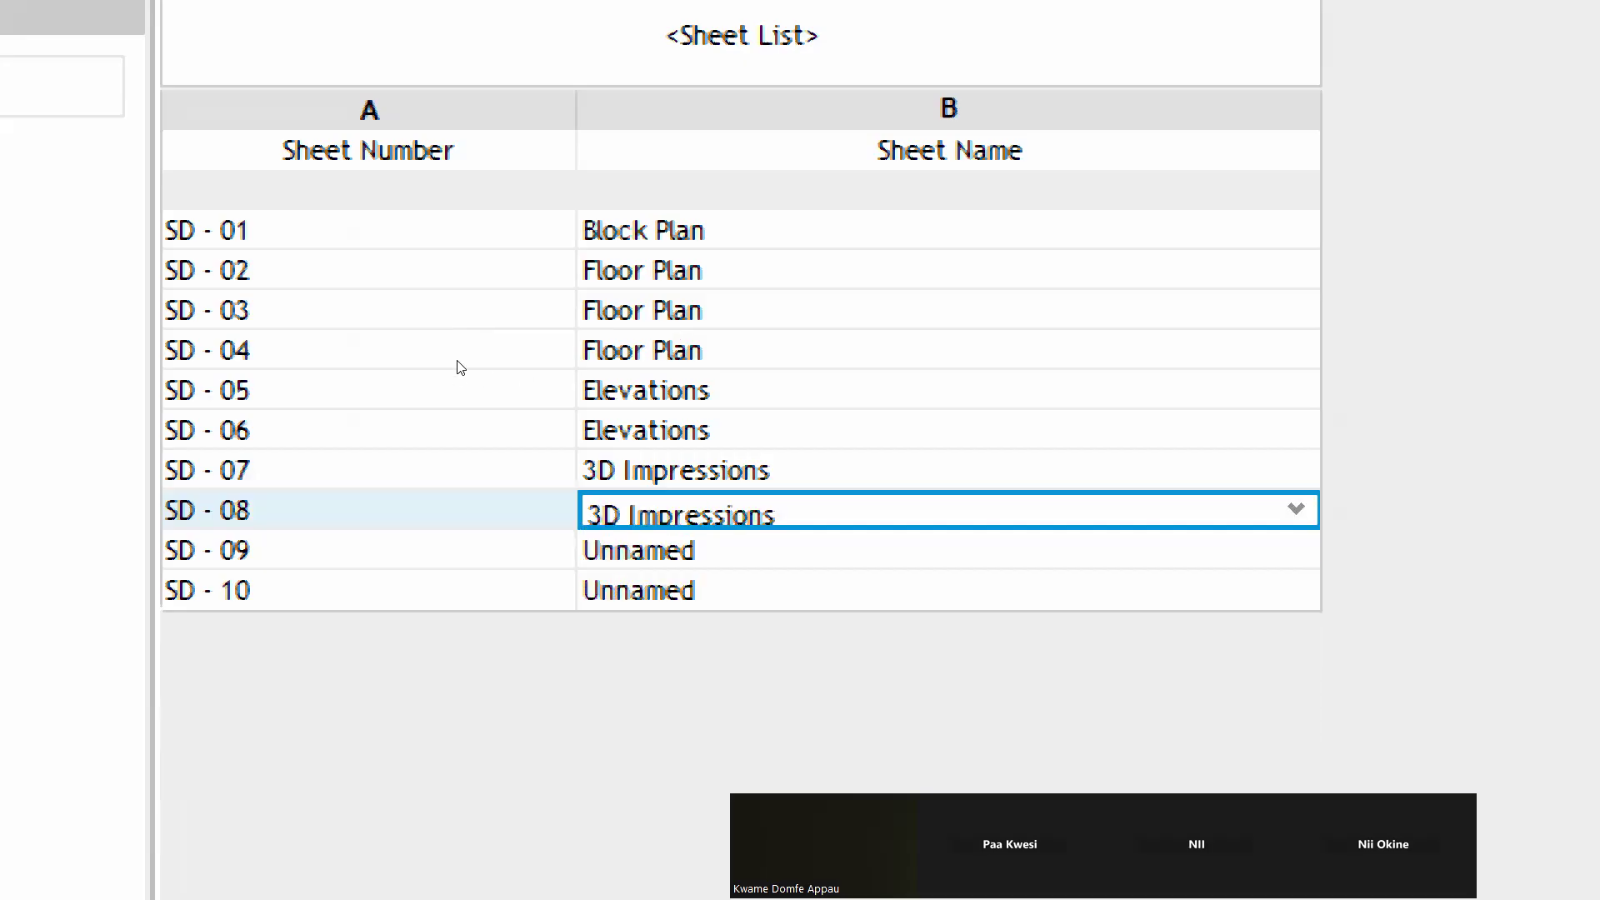
pyautogui.click(457, 356)
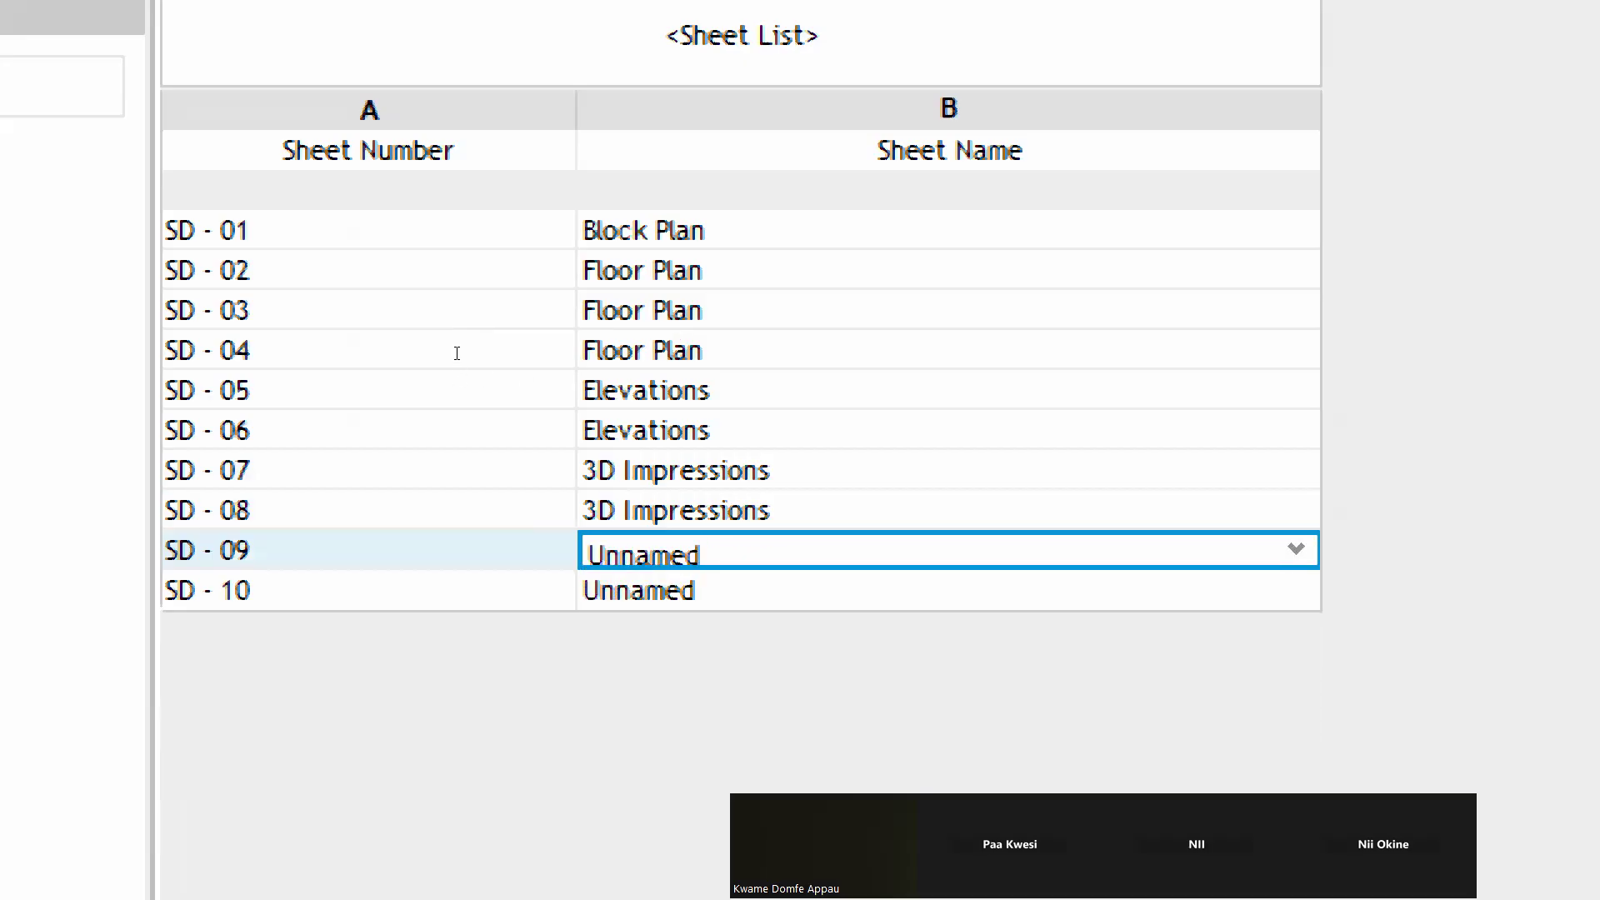
pyautogui.click(666, 349)
pyautogui.press('Return')
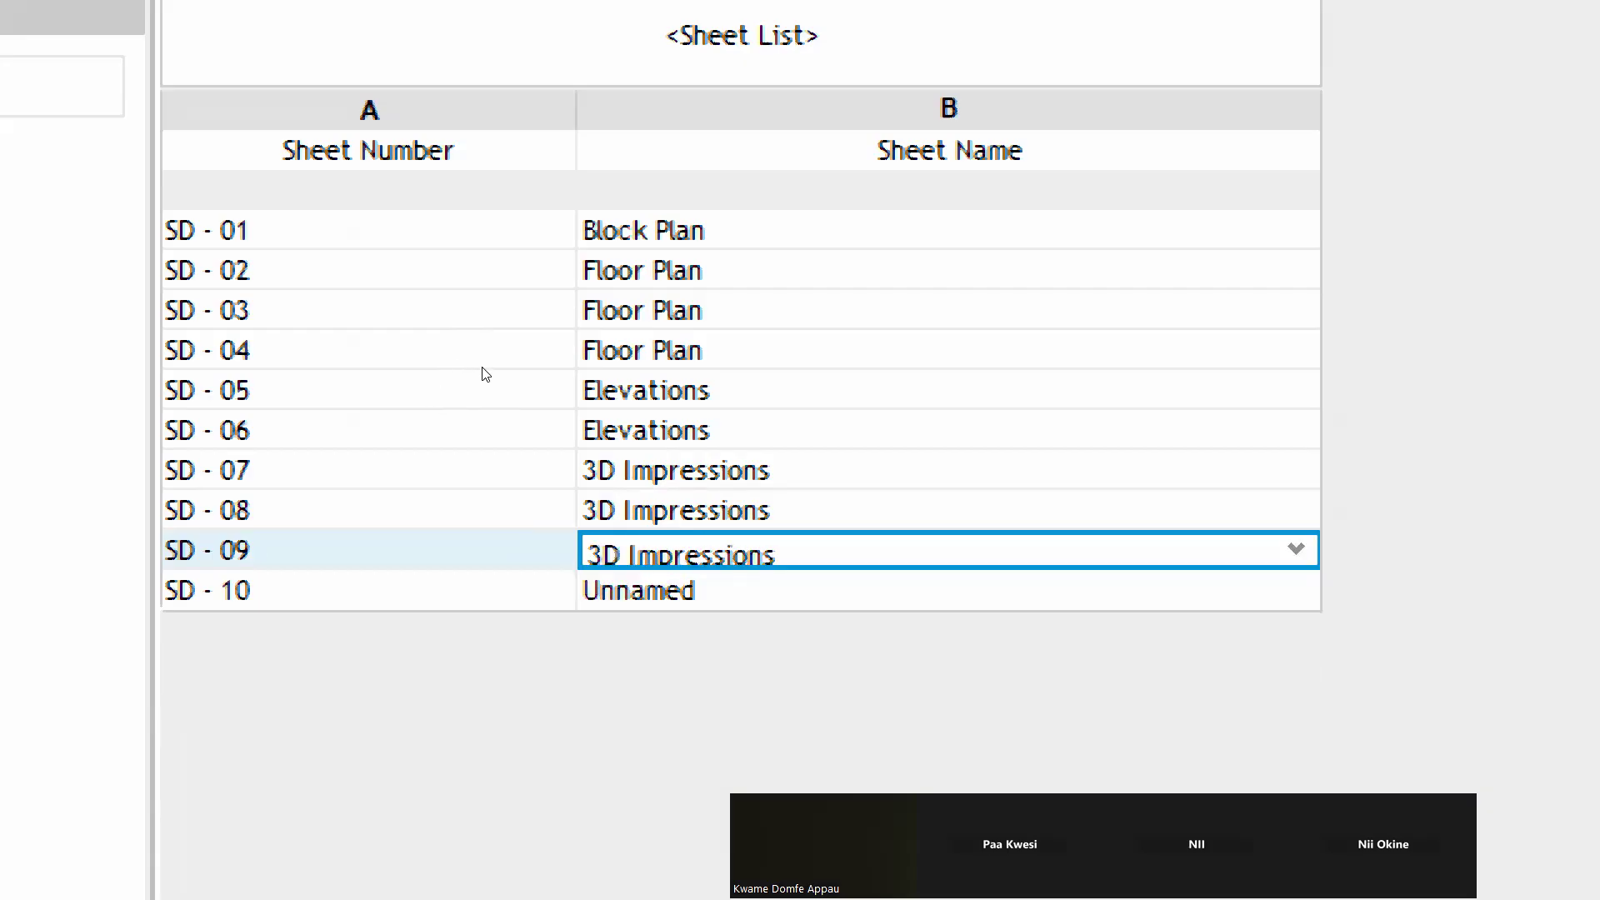
pyautogui.press('Down')
pyautogui.hotkey('alt', 'Down')
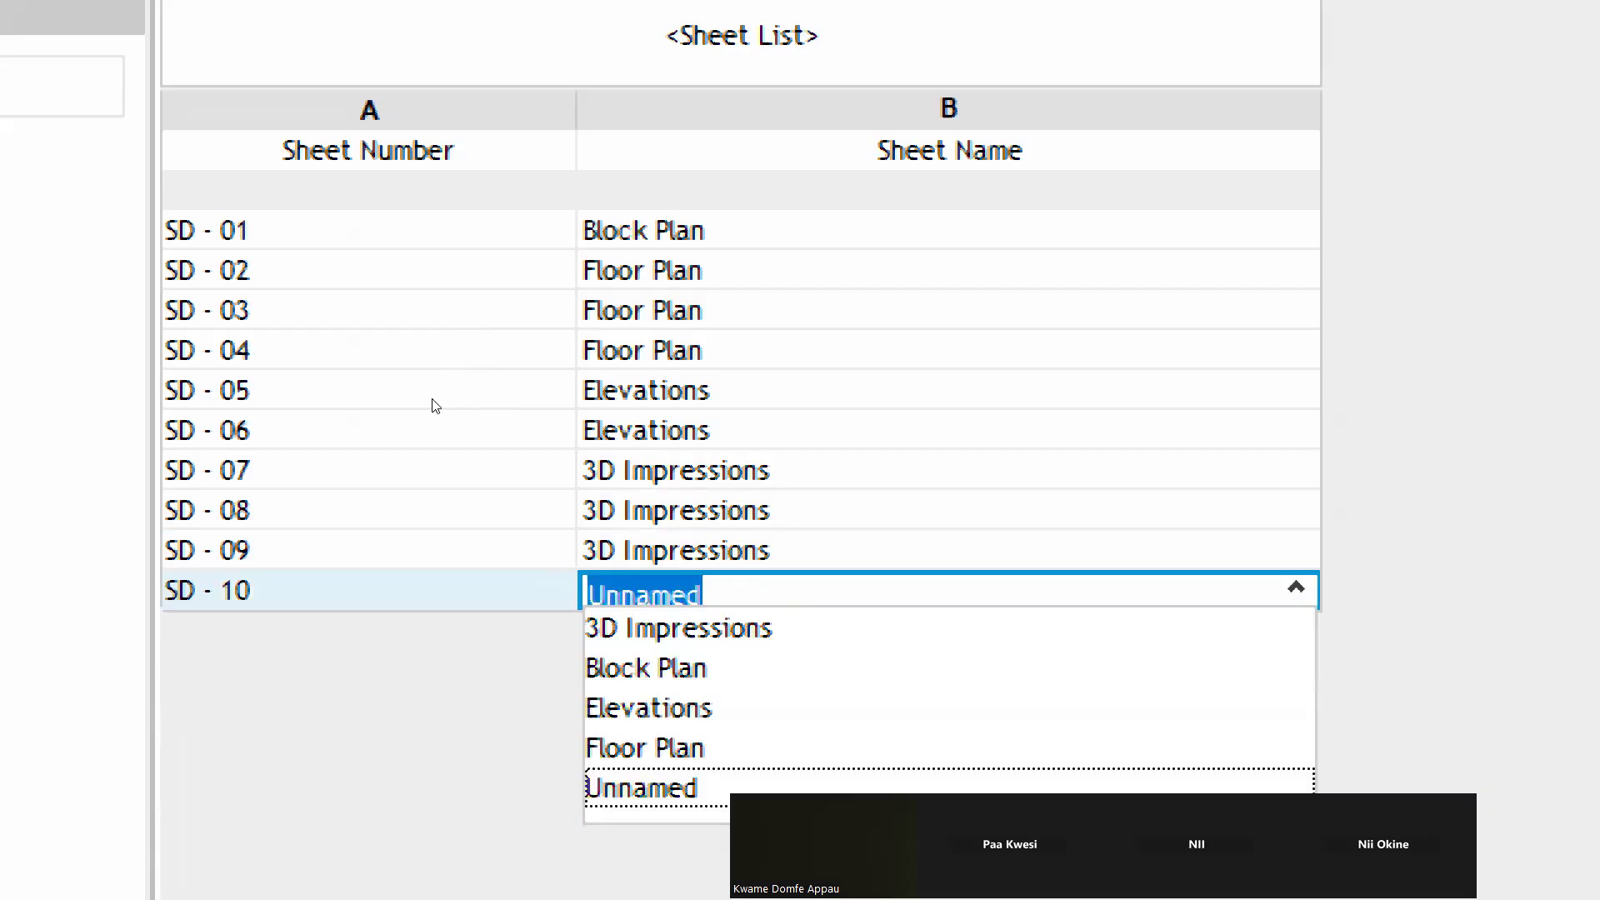
pyautogui.press('Down')
pyautogui.press('Return')
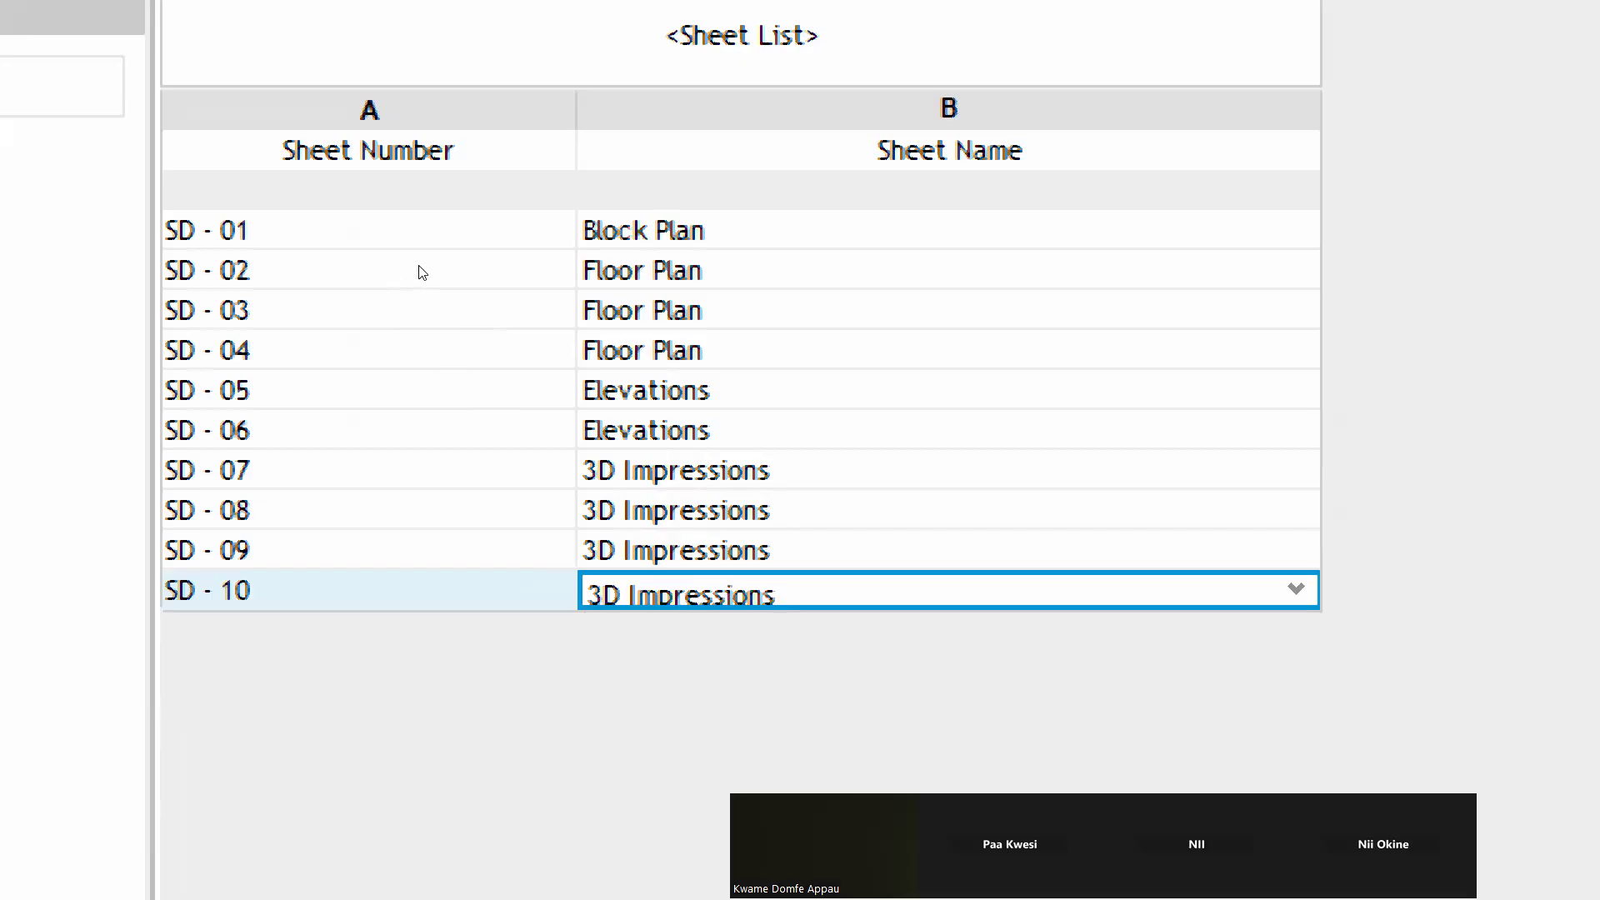
# Rename sheet SD - 01 as Site Information in the sheet list
pyautogui.click(458, 243)
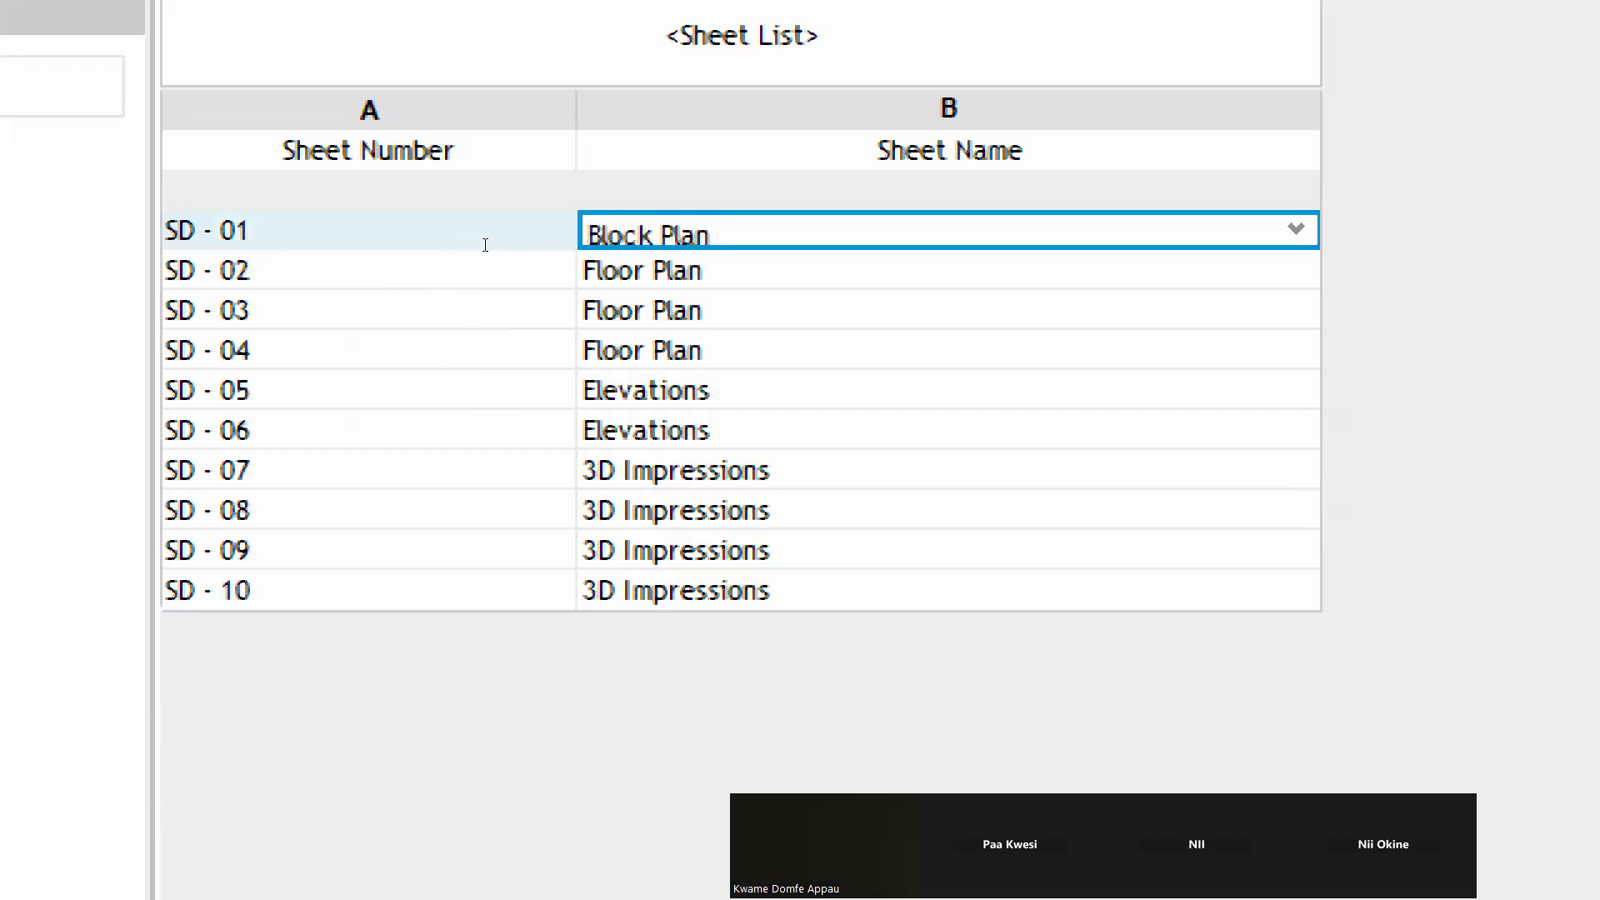
pyautogui.hotkey('ctrl', 'shift', 'Left')
pyautogui.hotkey('ctrl', 'shift', 'Left')
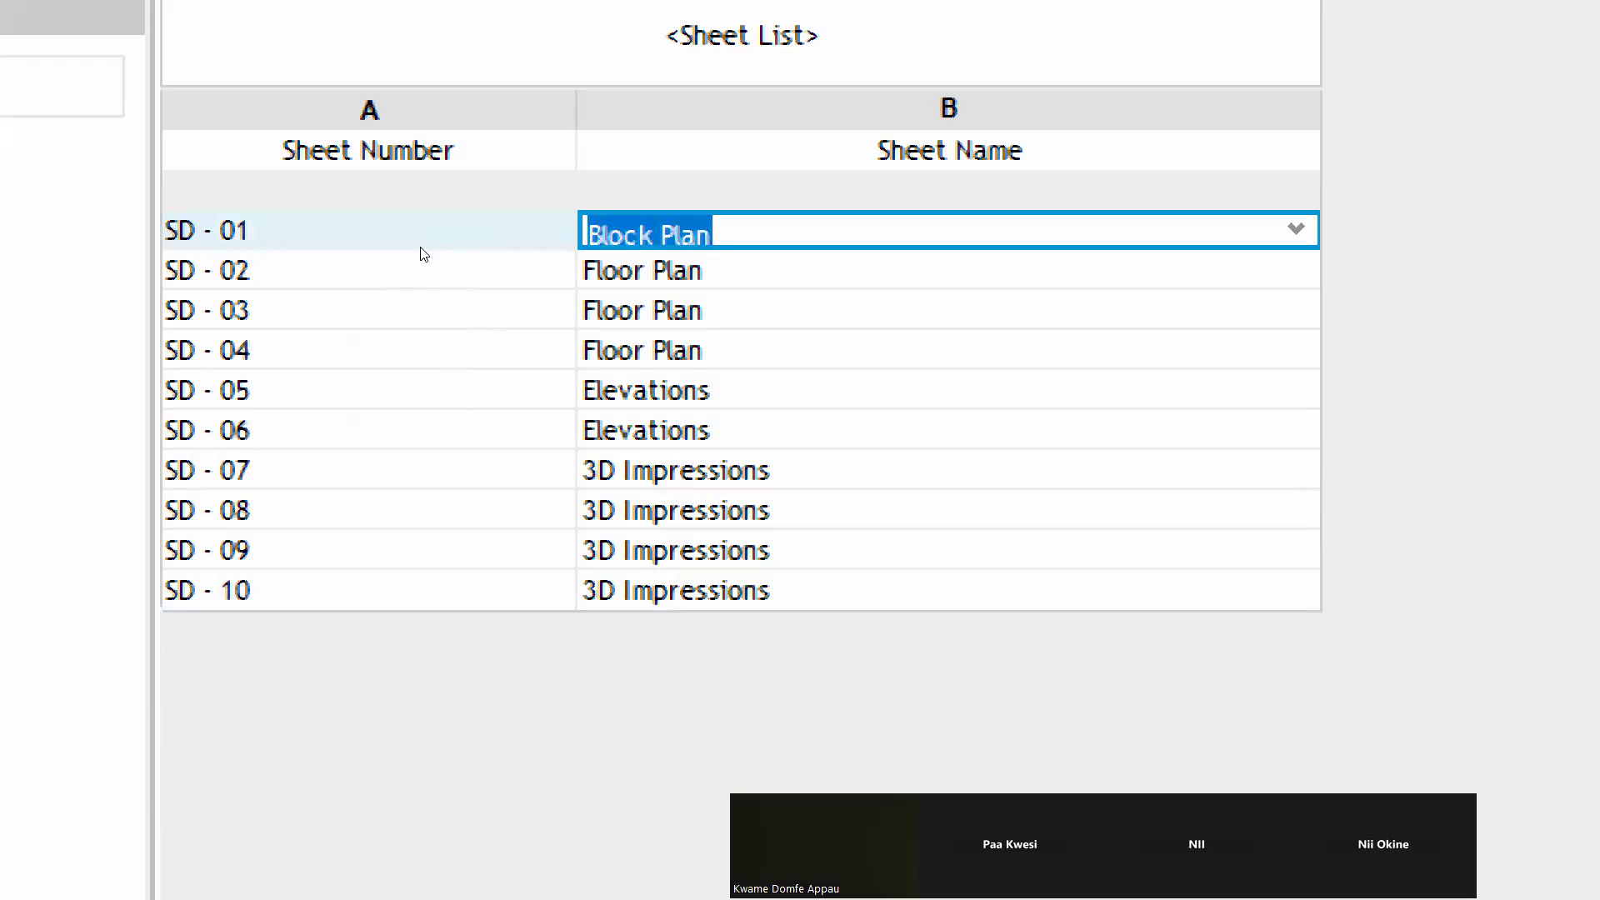
pyautogui.write('Si')
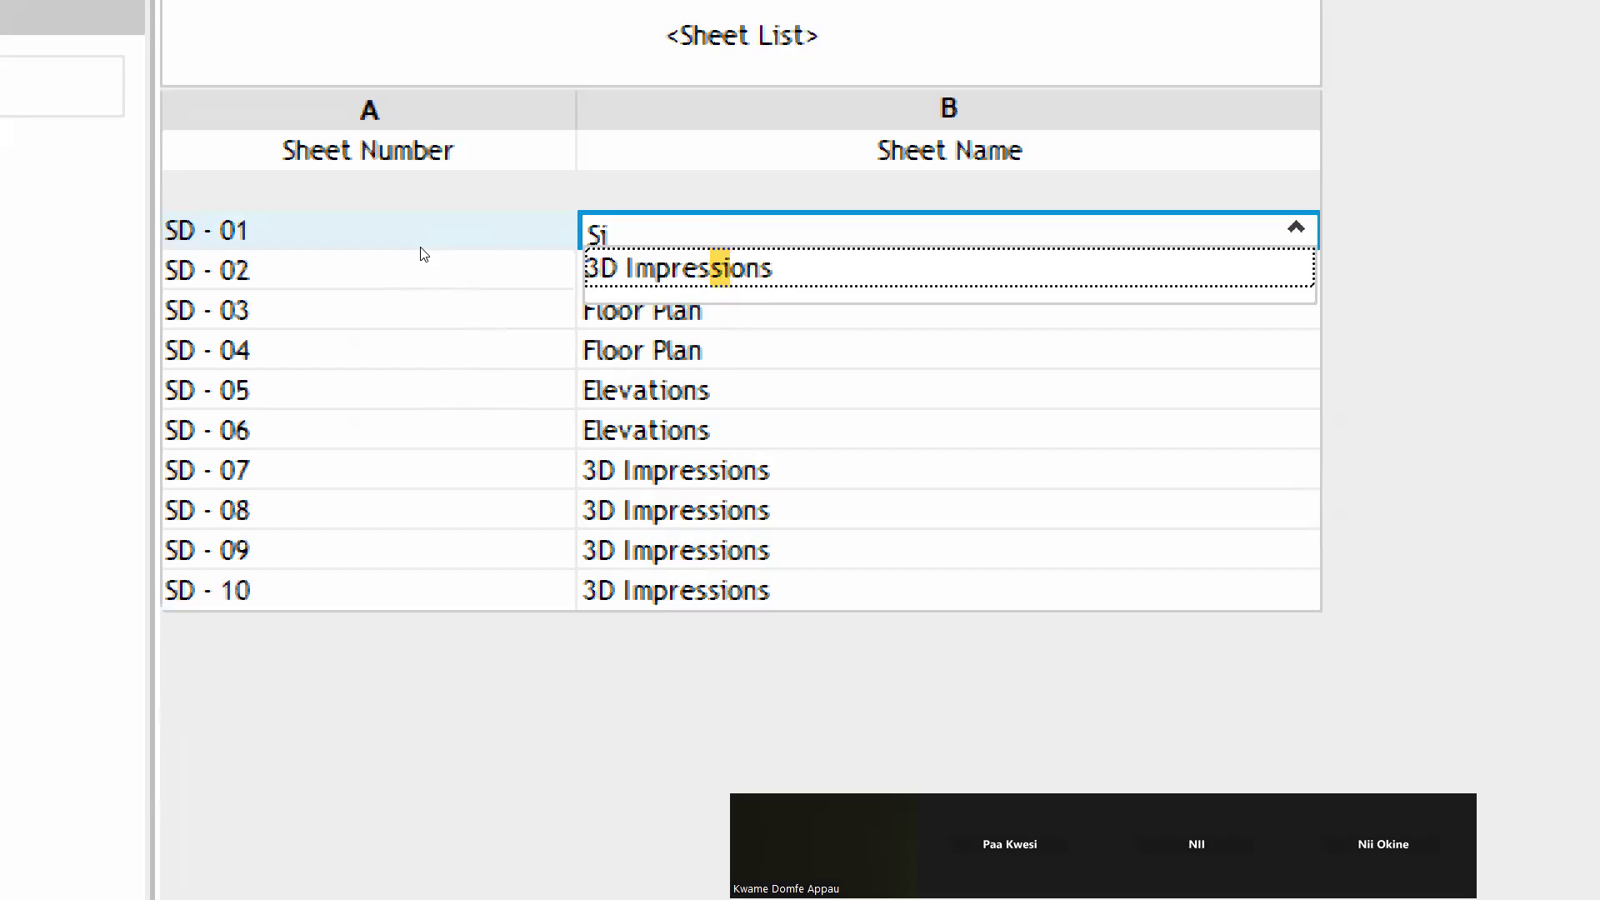
pyautogui.write('te Infir')
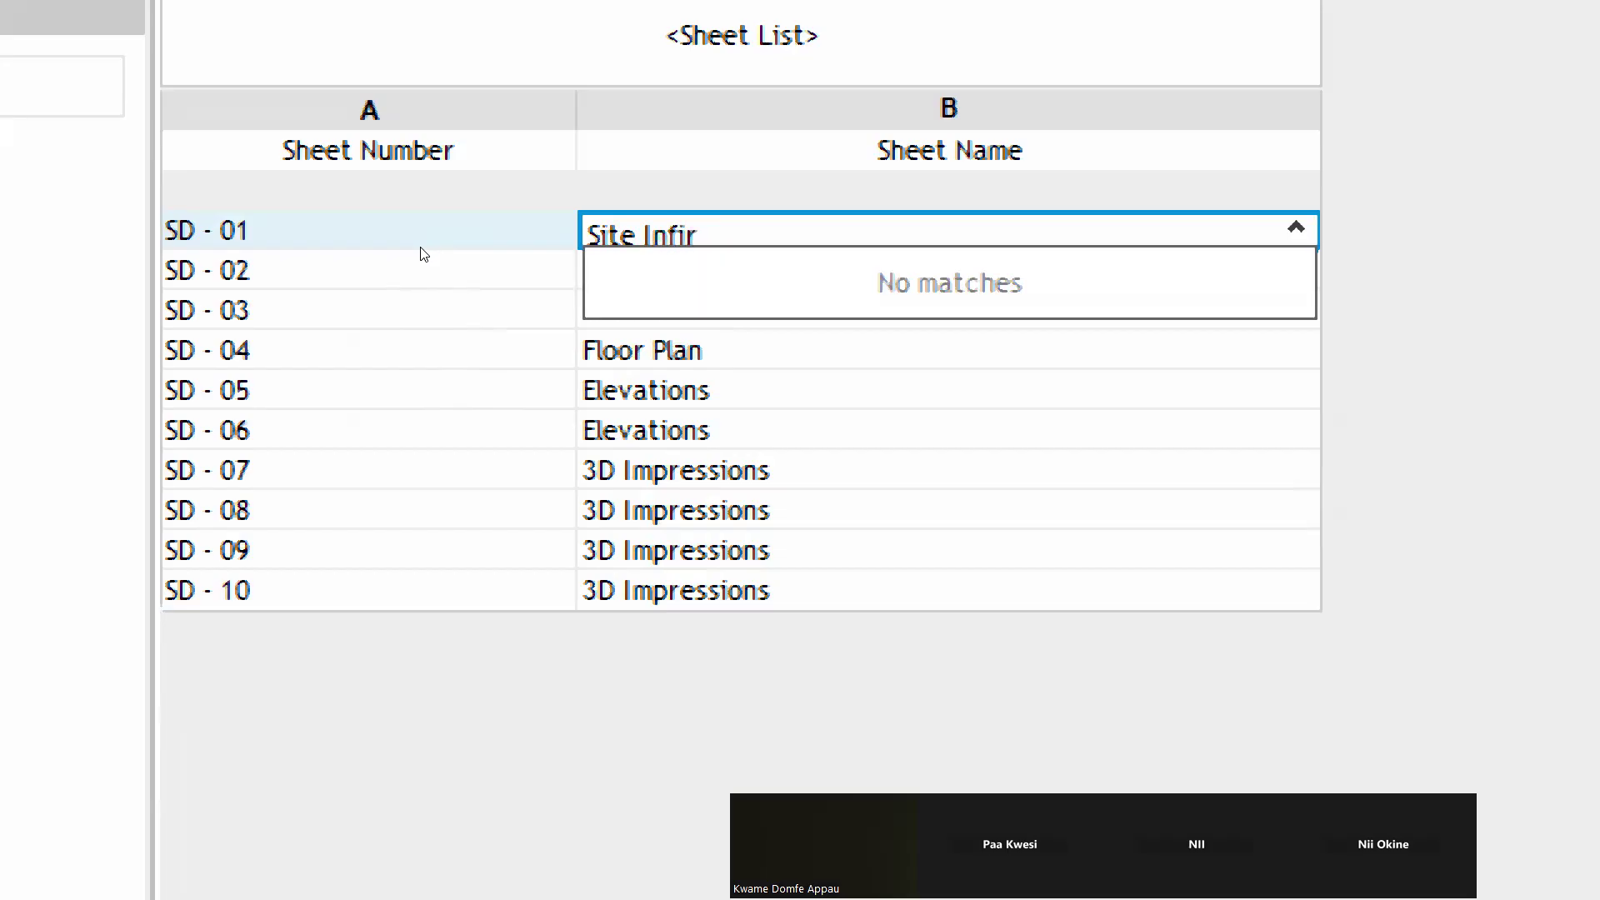
pyautogui.press('BackSpace')
pyautogui.press('BackSpace')
pyautogui.write('ormation')
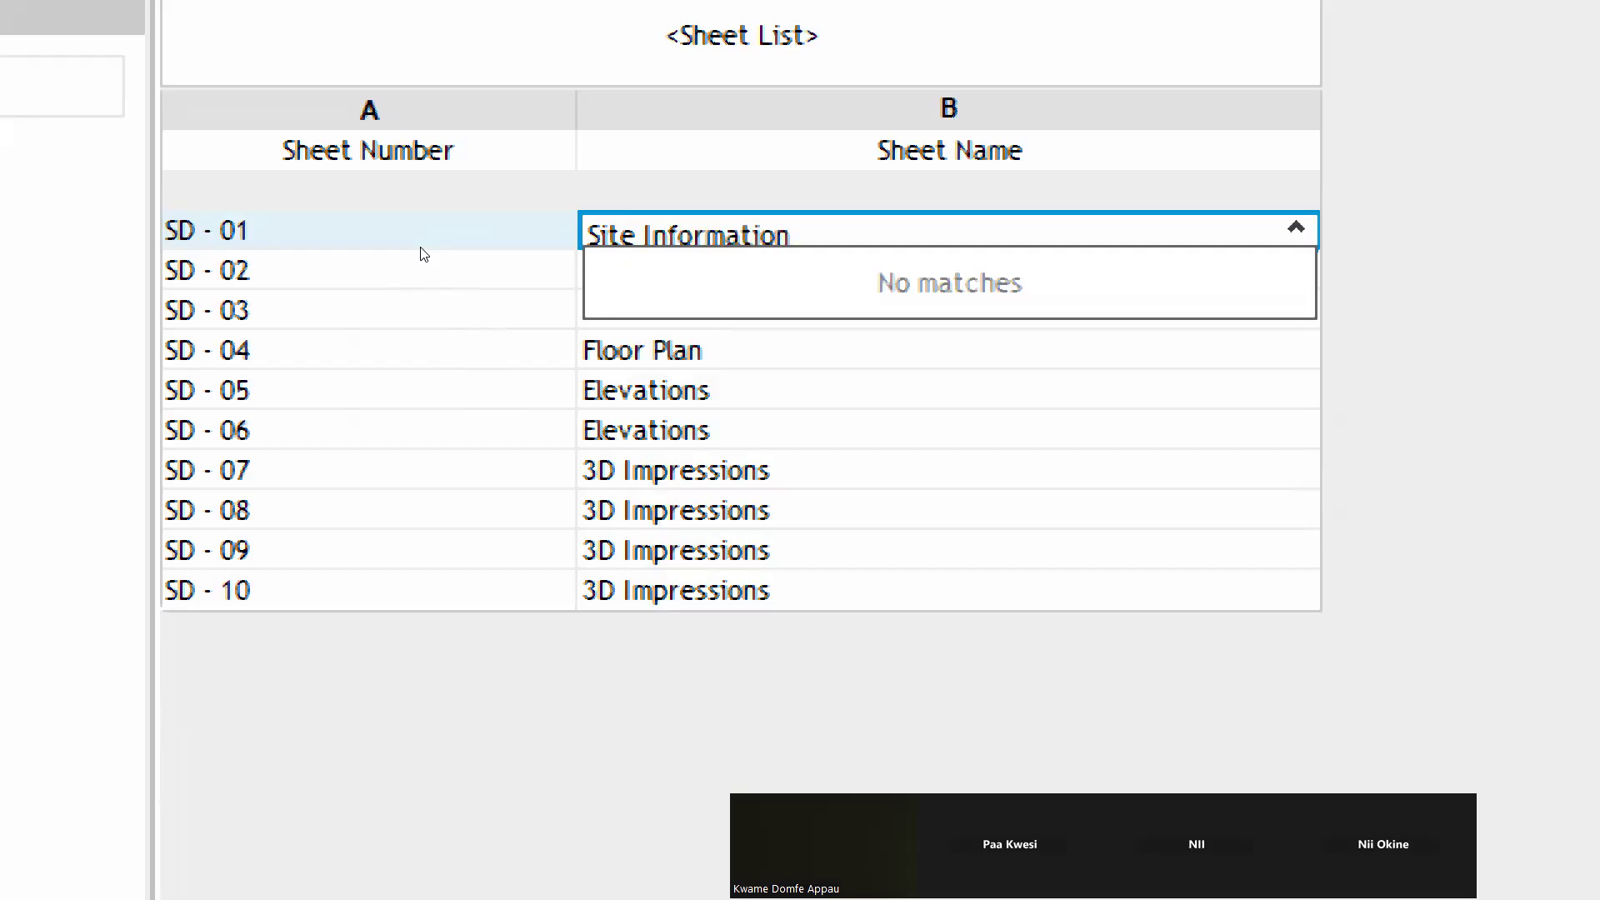
pyautogui.press('Return')
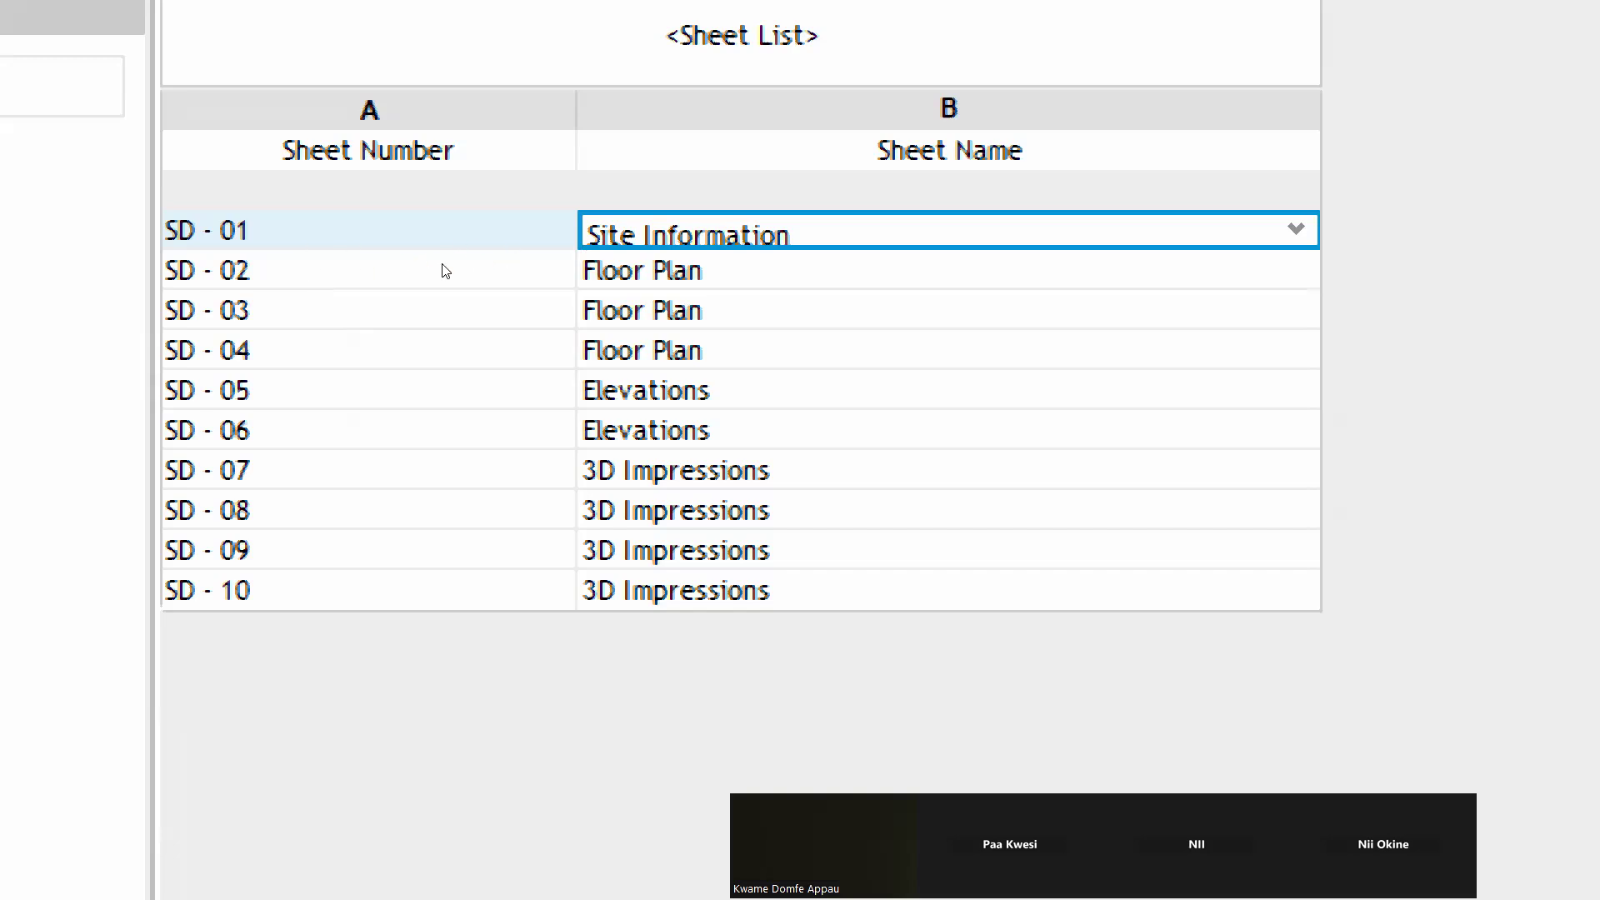
# Review the sheet names row by row from SD - 02 to the end of the sheet list
pyautogui.press('Down')
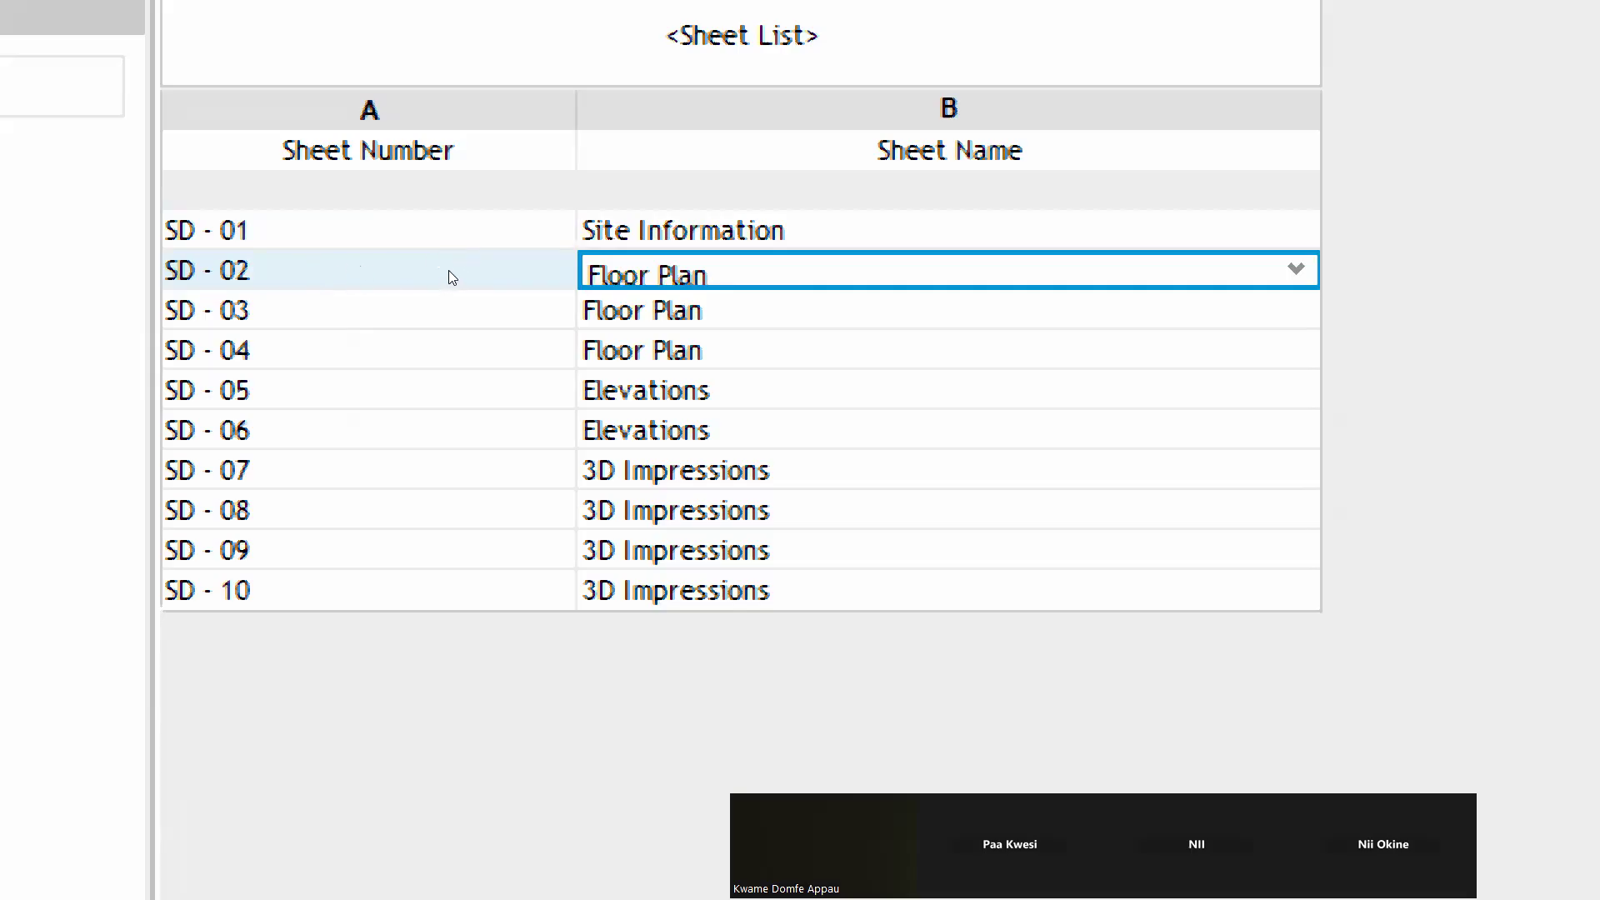
pyautogui.press('Down')
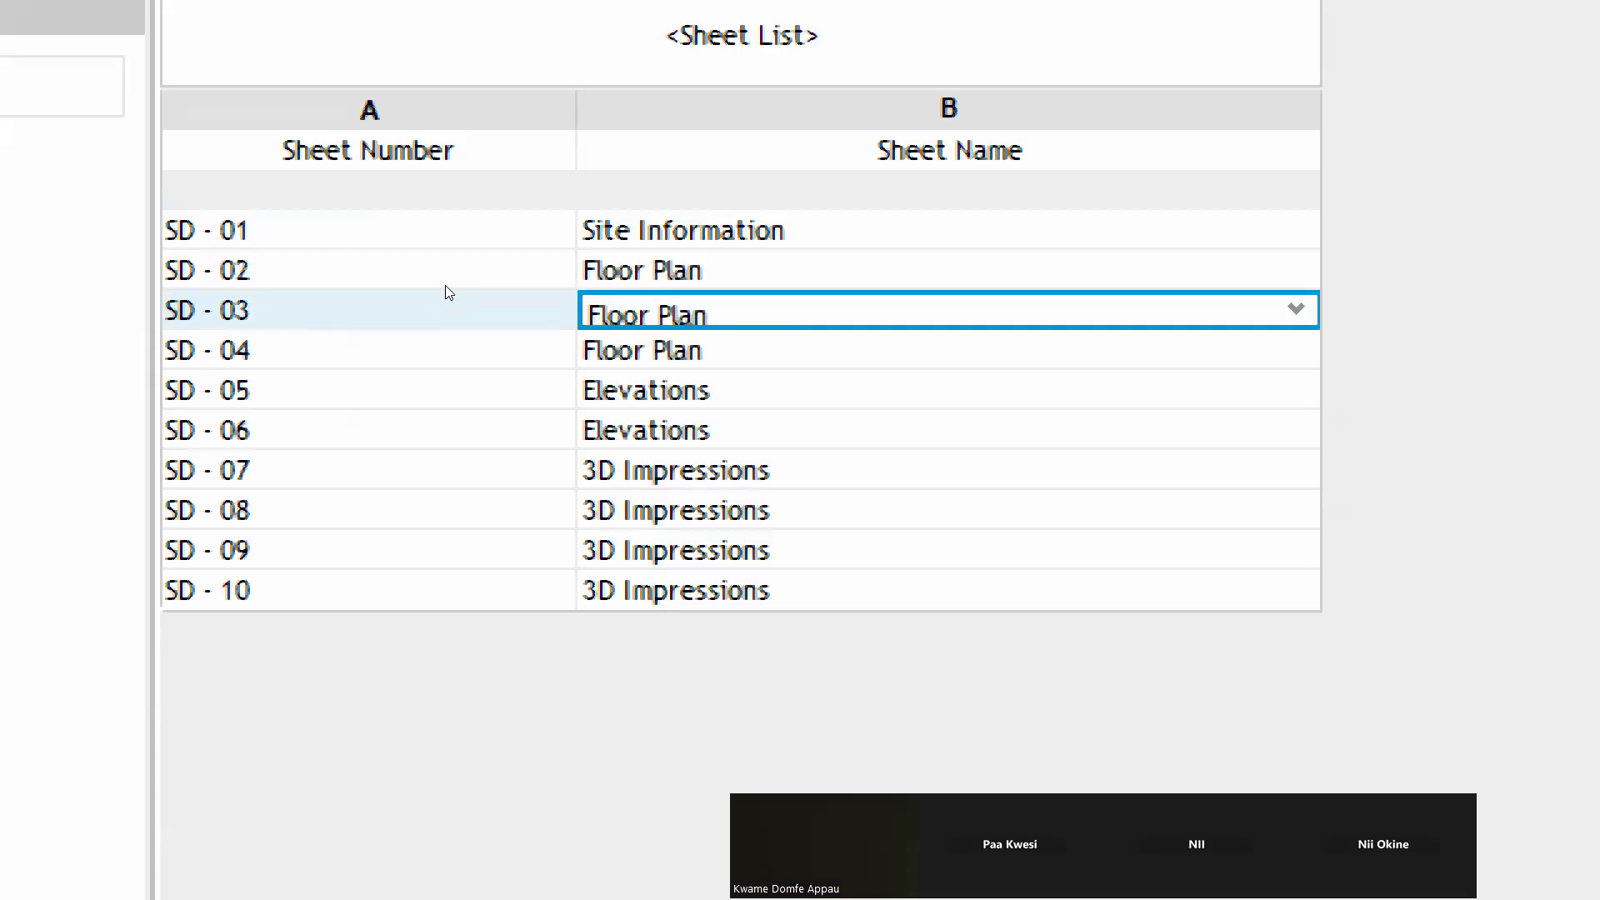
pyautogui.press('Down')
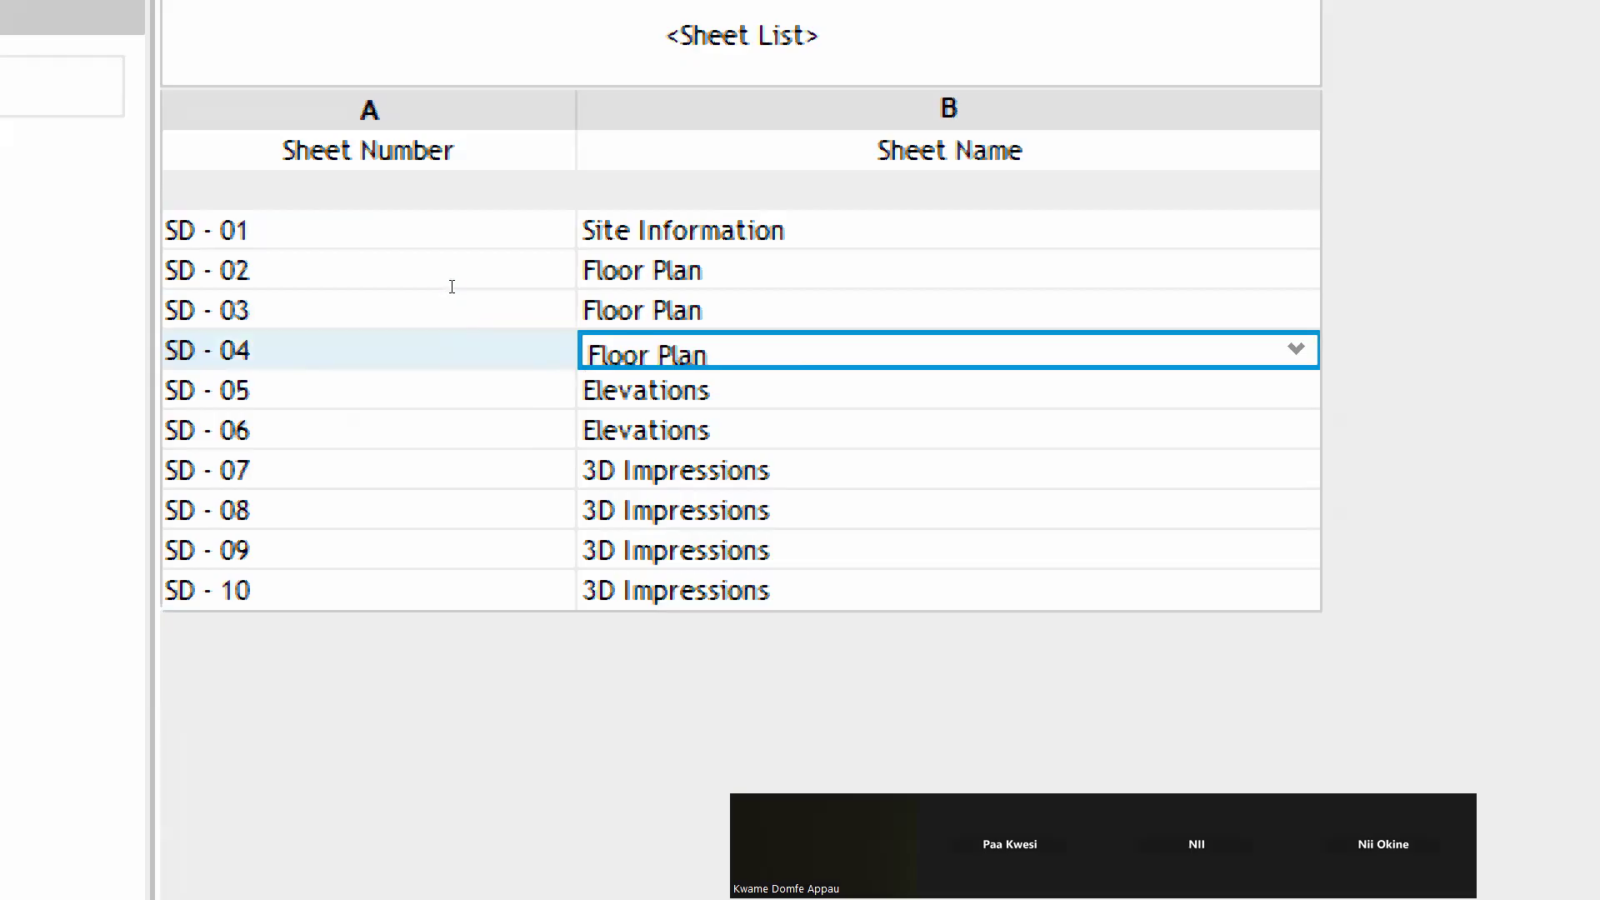
pyautogui.press('Down')
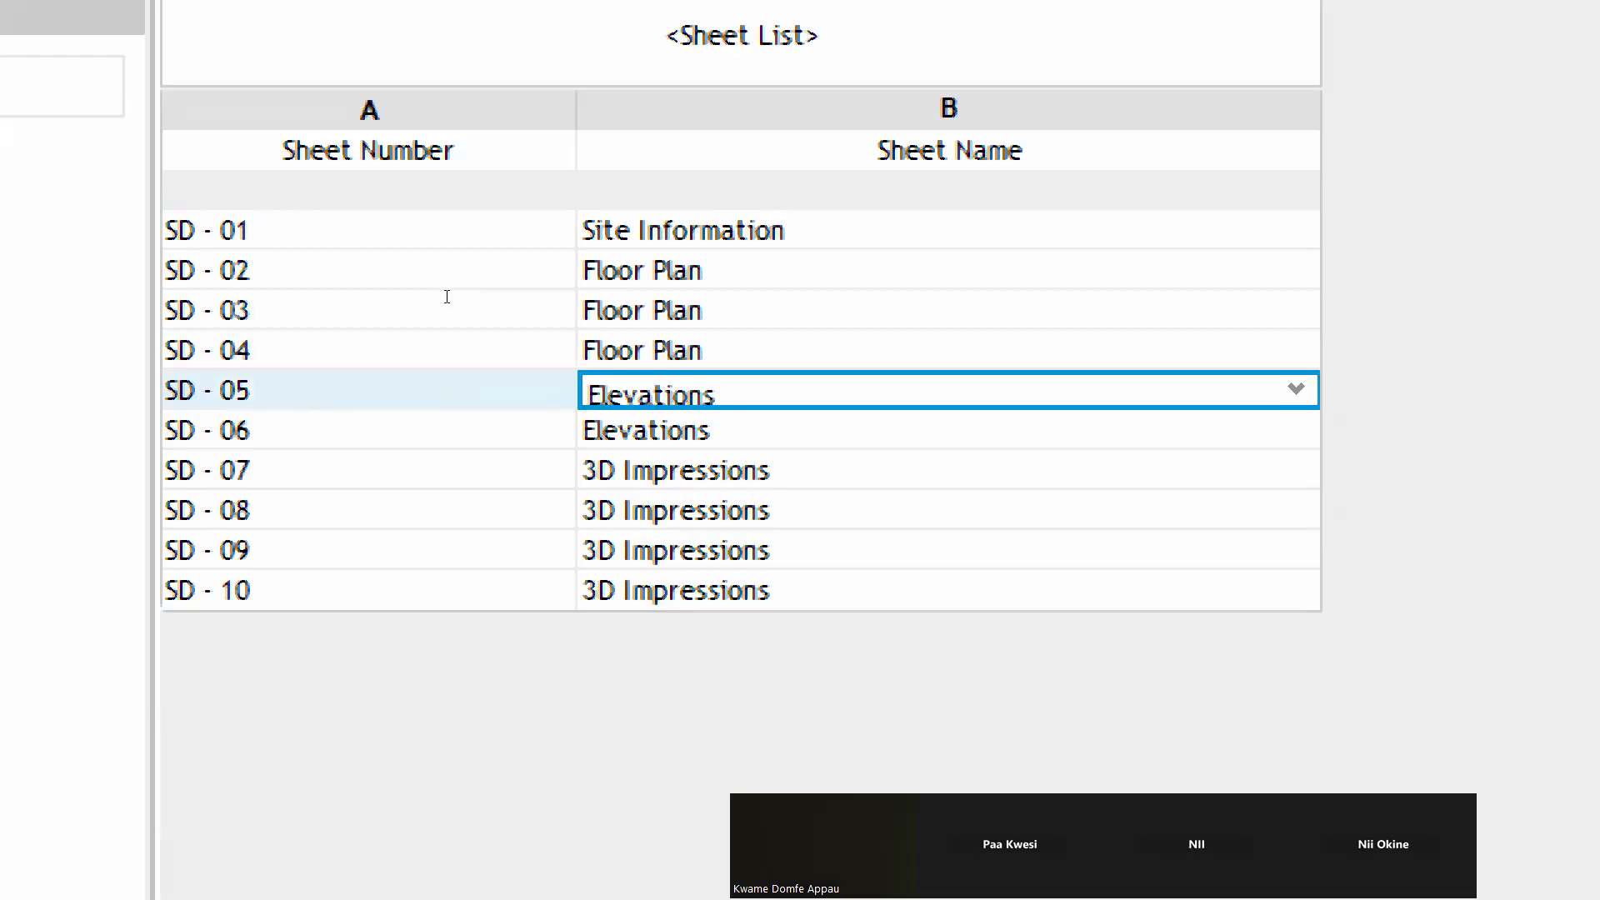
pyautogui.press('Down')
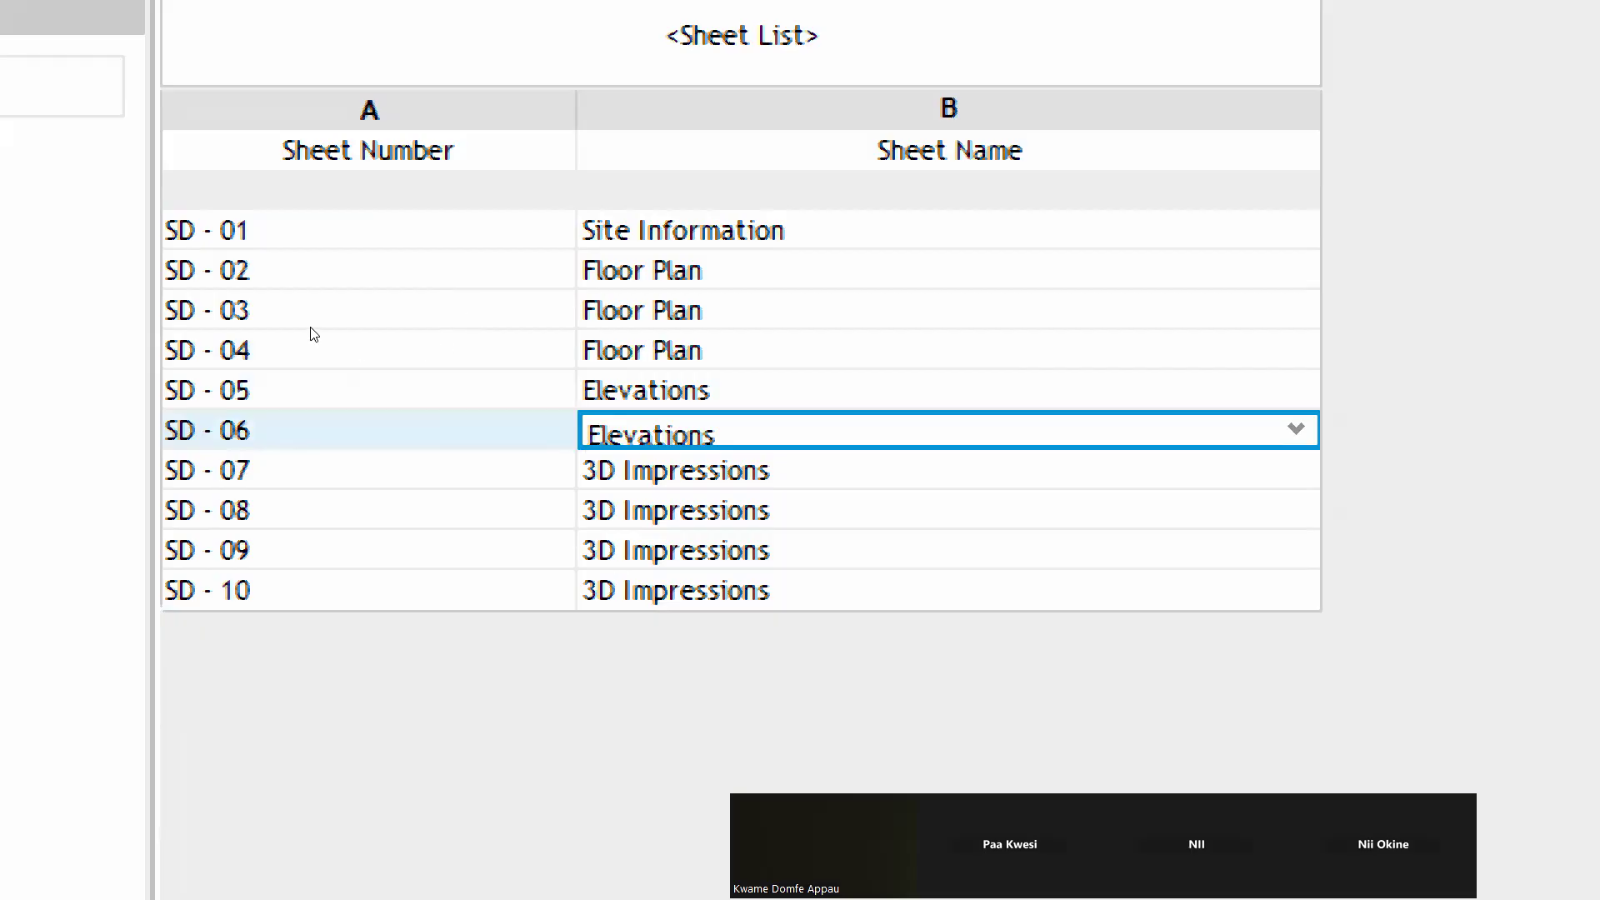
pyautogui.press('Down')
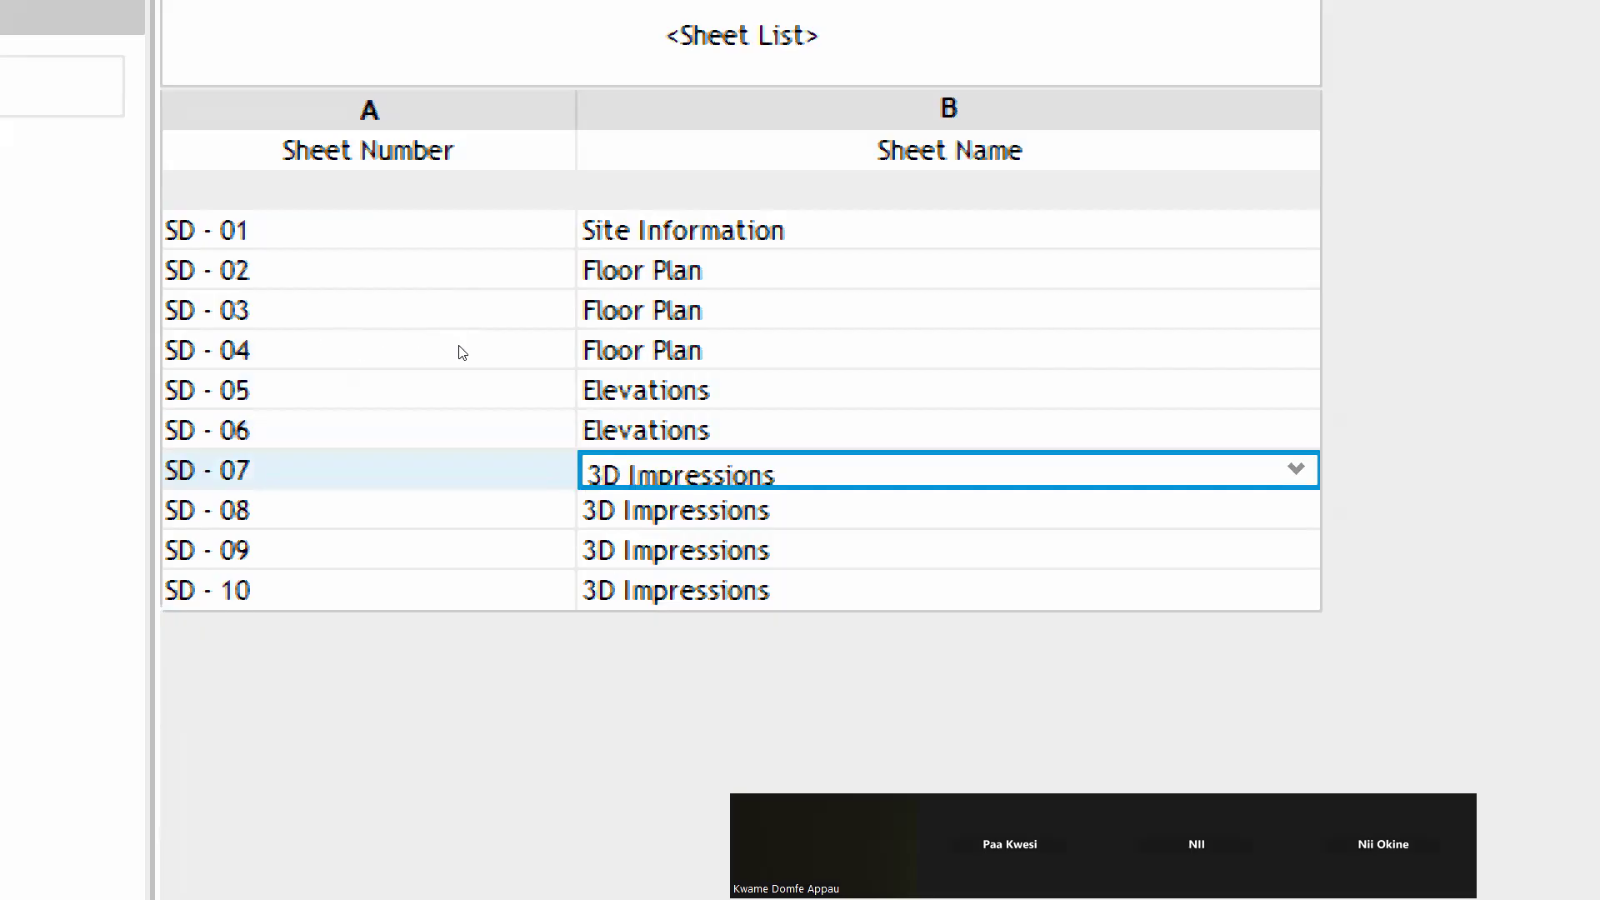
pyautogui.press('Down')
pyautogui.press('Down')
pyautogui.press('Down')
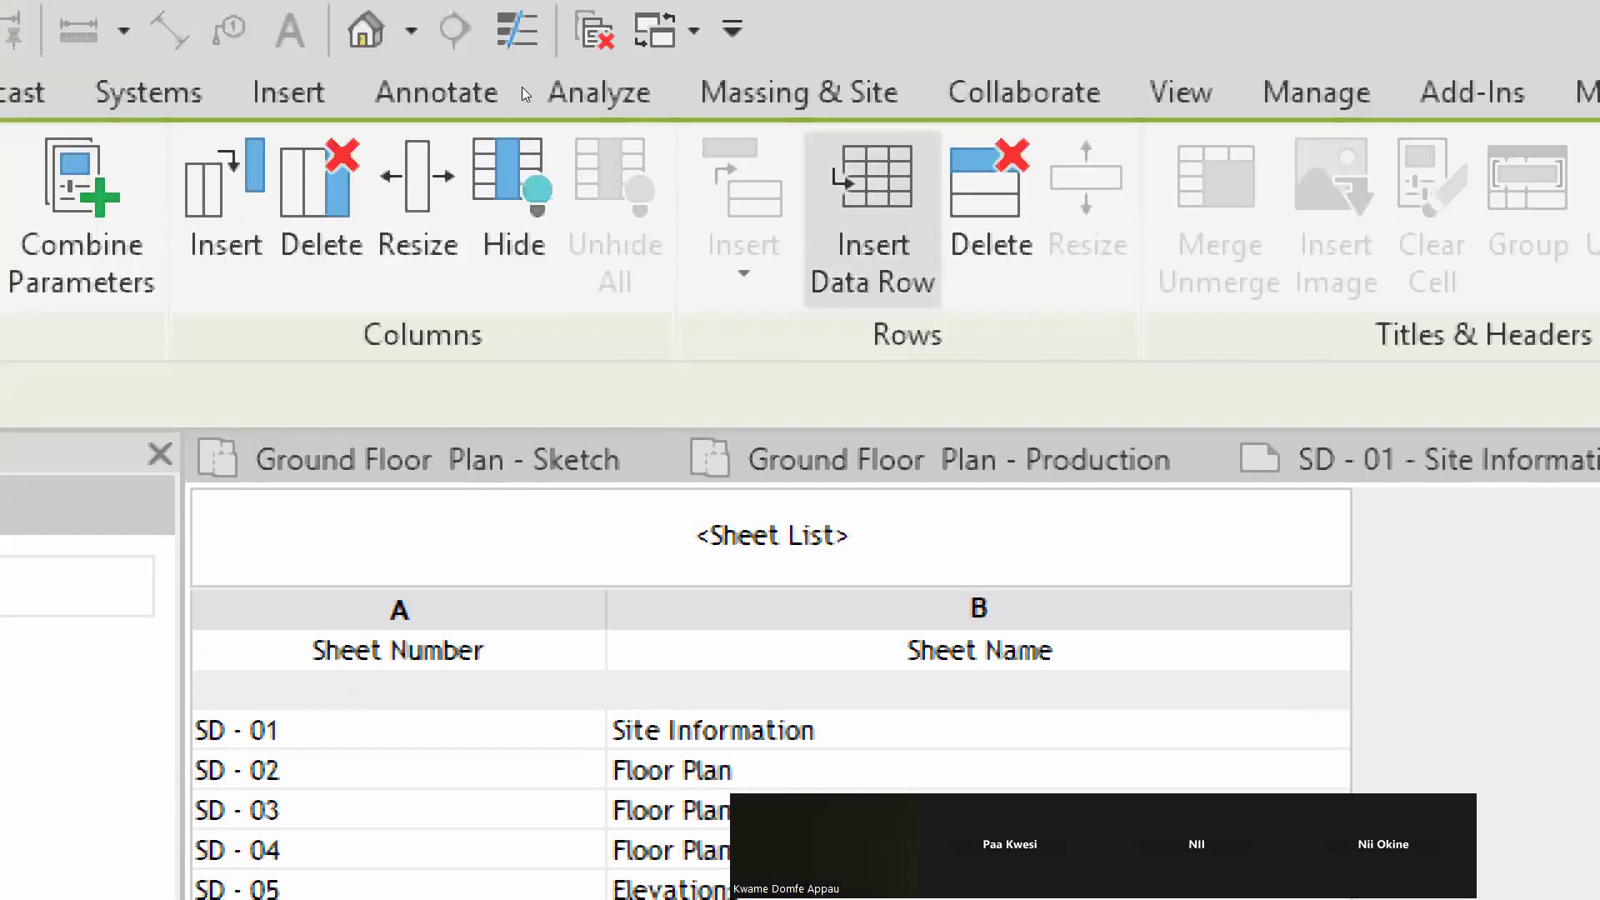
# Insert another data row in the sheet list and number its sheet SD - 00
pyautogui.click(873, 218)
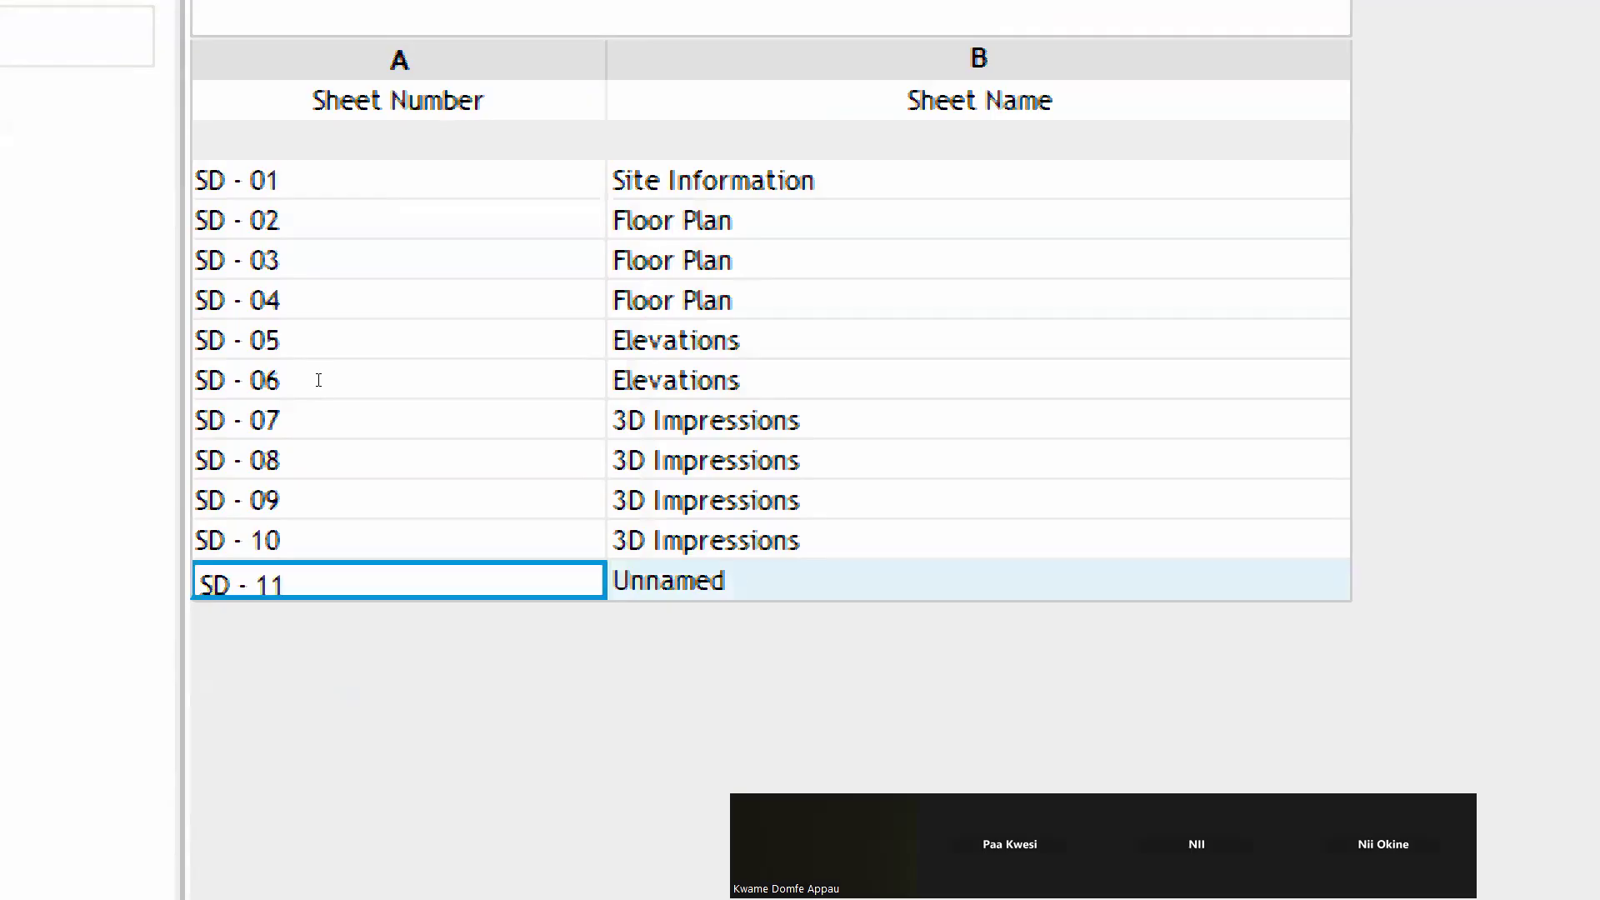
pyautogui.moveTo(313, 380); pyautogui.dragTo(343, 380)
pyautogui.write('00')
pyautogui.press('Tab')
# Name sheet SD - 00 Cover Sheet in the sheet list
pyautogui.doubleClick(483, 377)
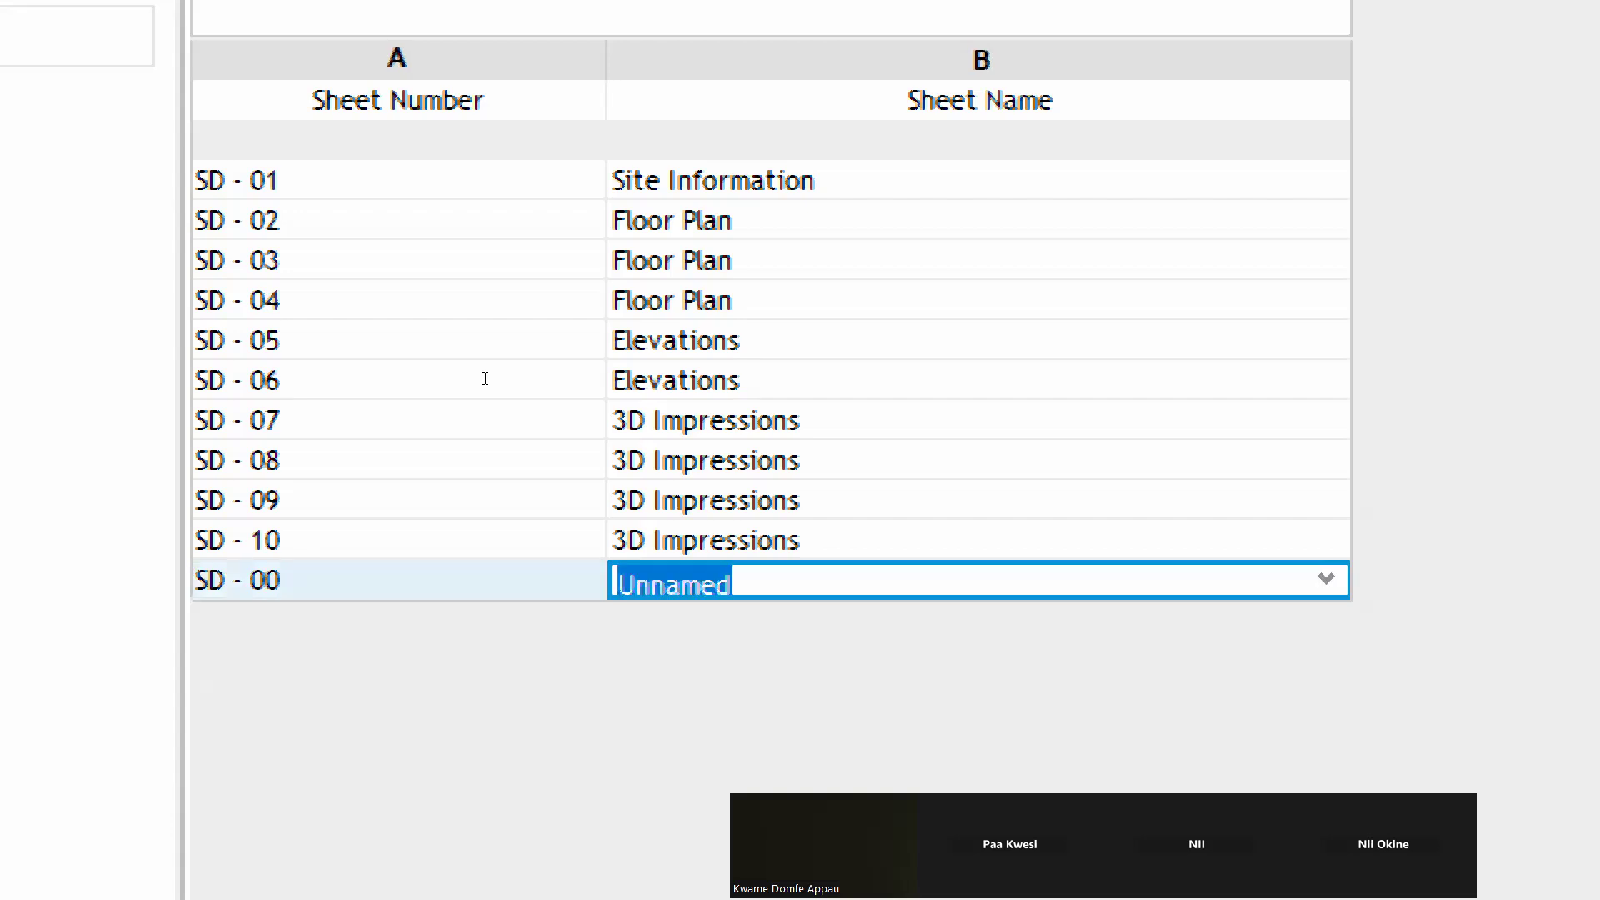
pyautogui.write('Cov')
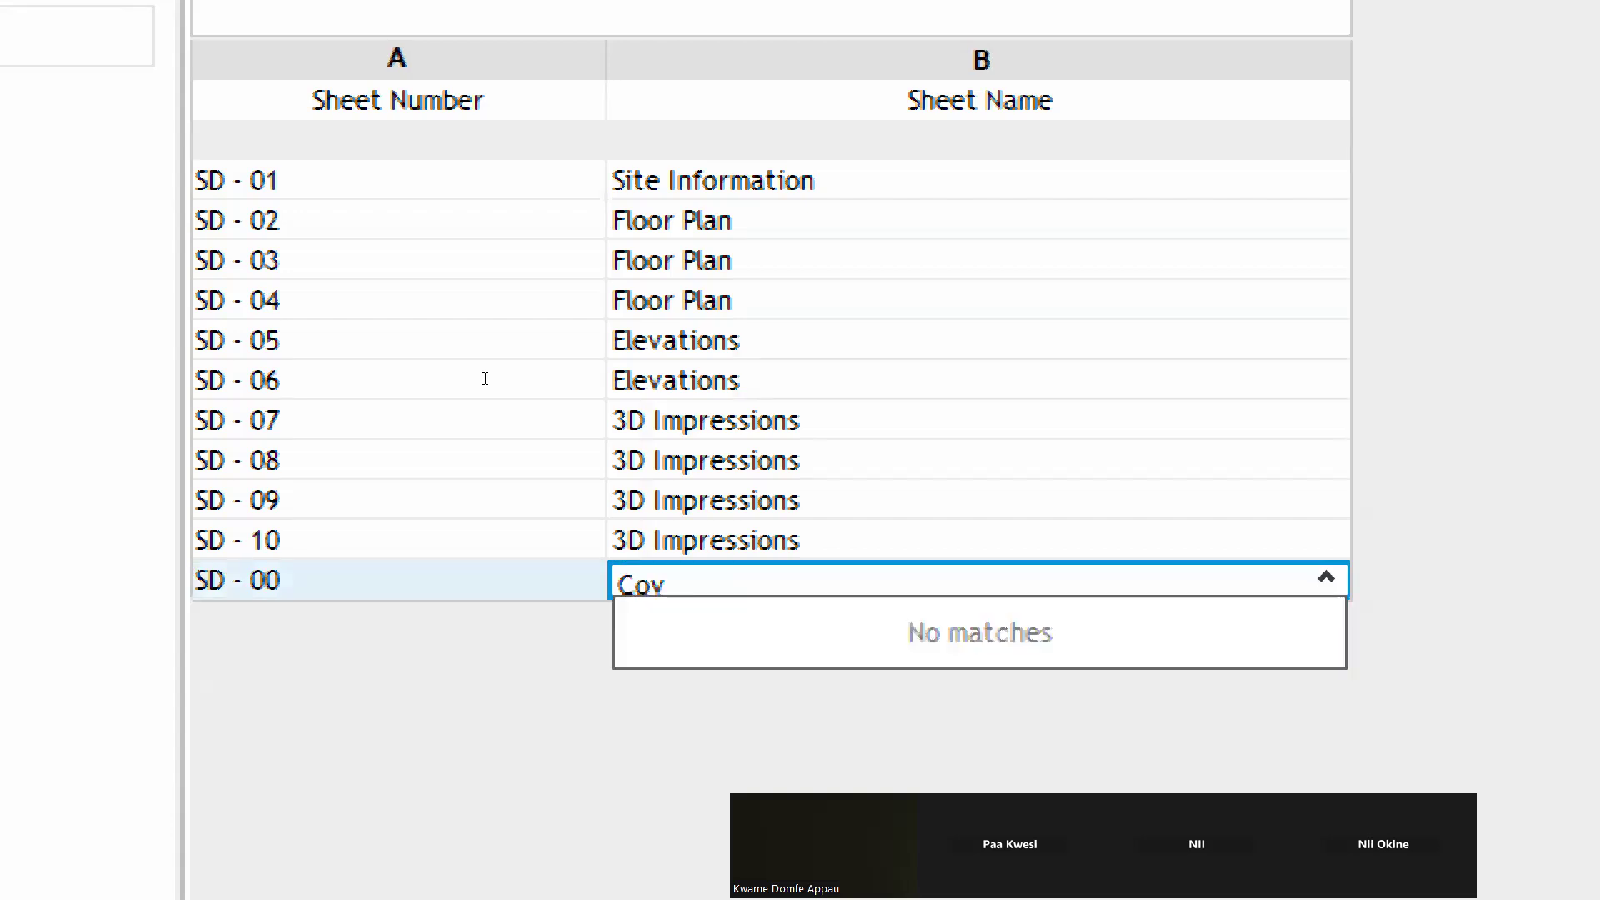
pyautogui.write('ver')
pyautogui.press('BackSpace')
pyautogui.press('BackSpace')
pyautogui.press('BackSpace')
pyautogui.write('er Sheet')
pyautogui.press('Return')
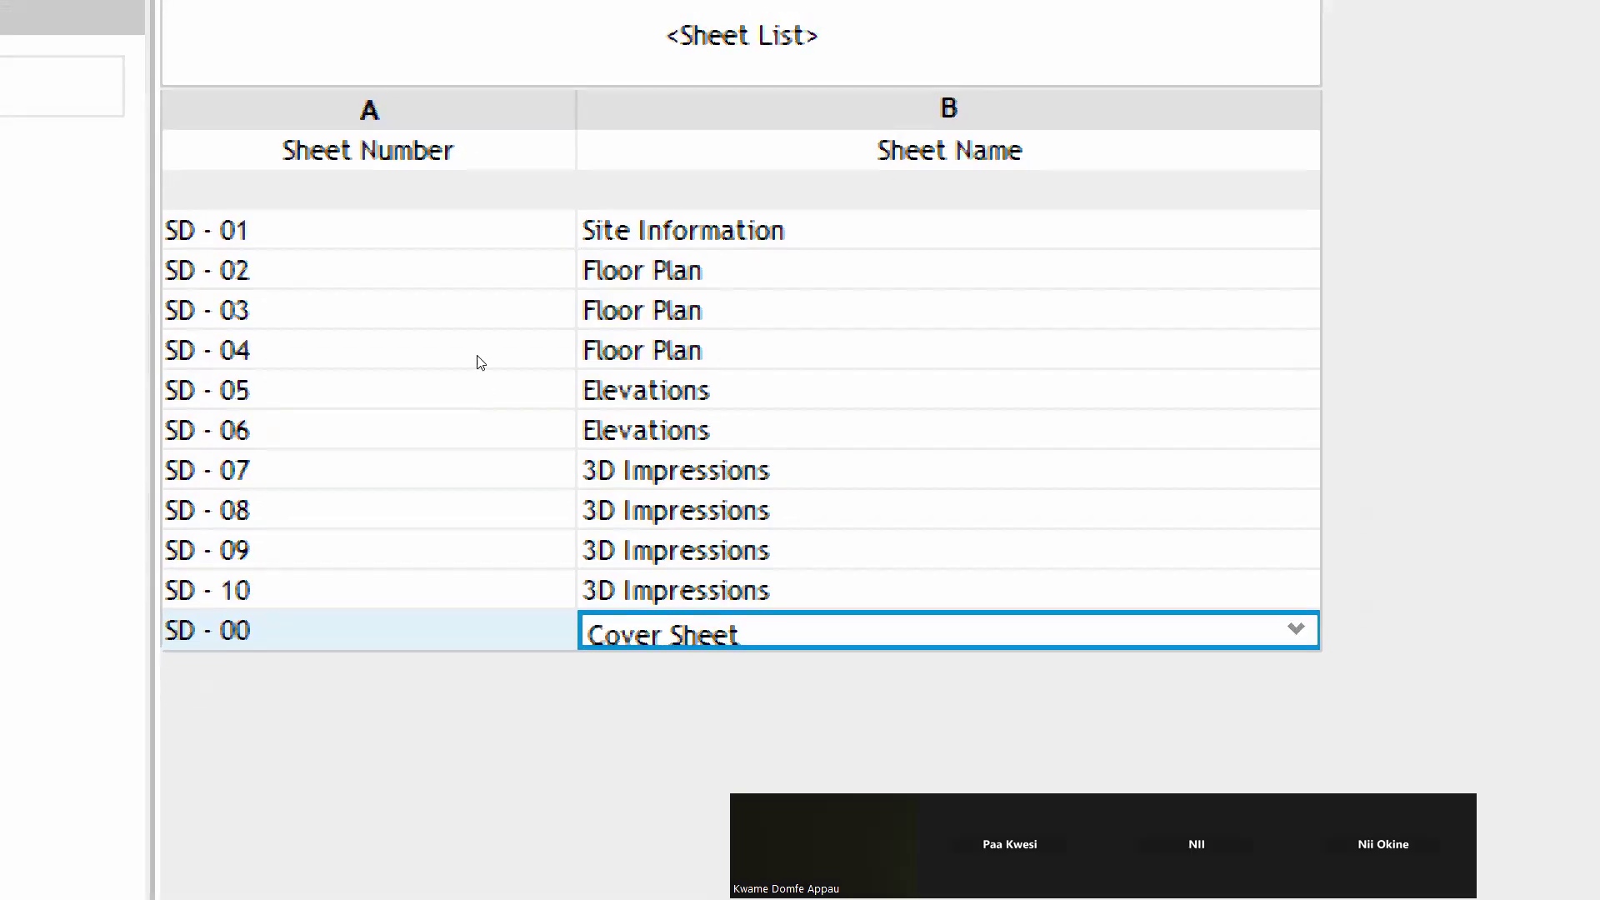
pyautogui.press('Up')
pyautogui.press('Up')
pyautogui.press('Up')
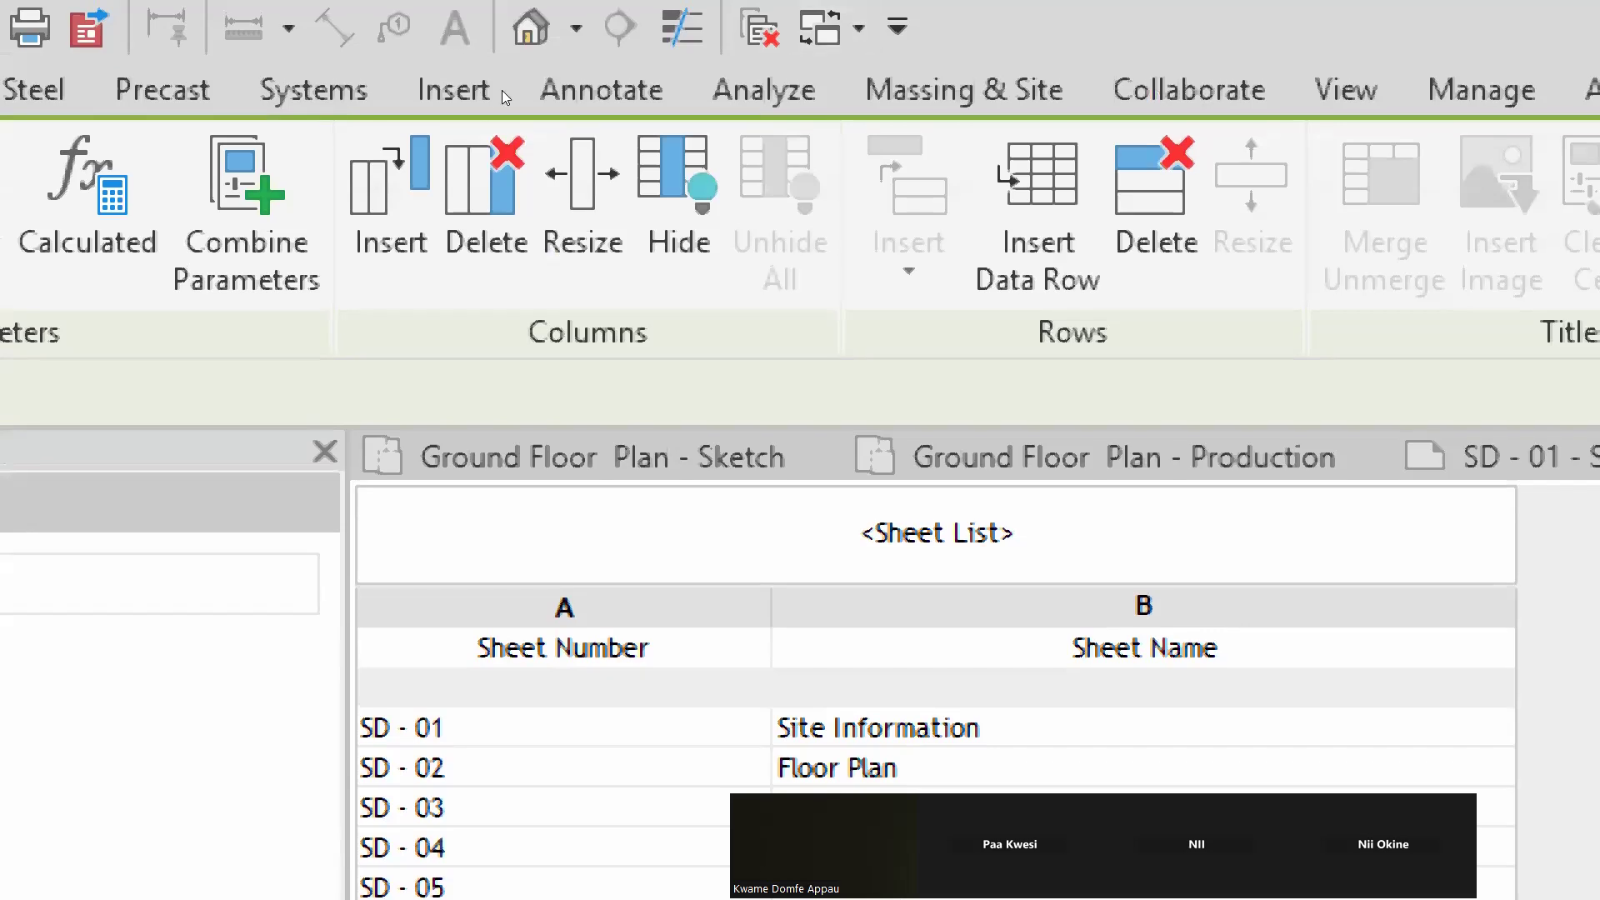
# Insert a data row in the sheet list and enter A -00 as the new sheet's number
pyautogui.click(1036, 214)
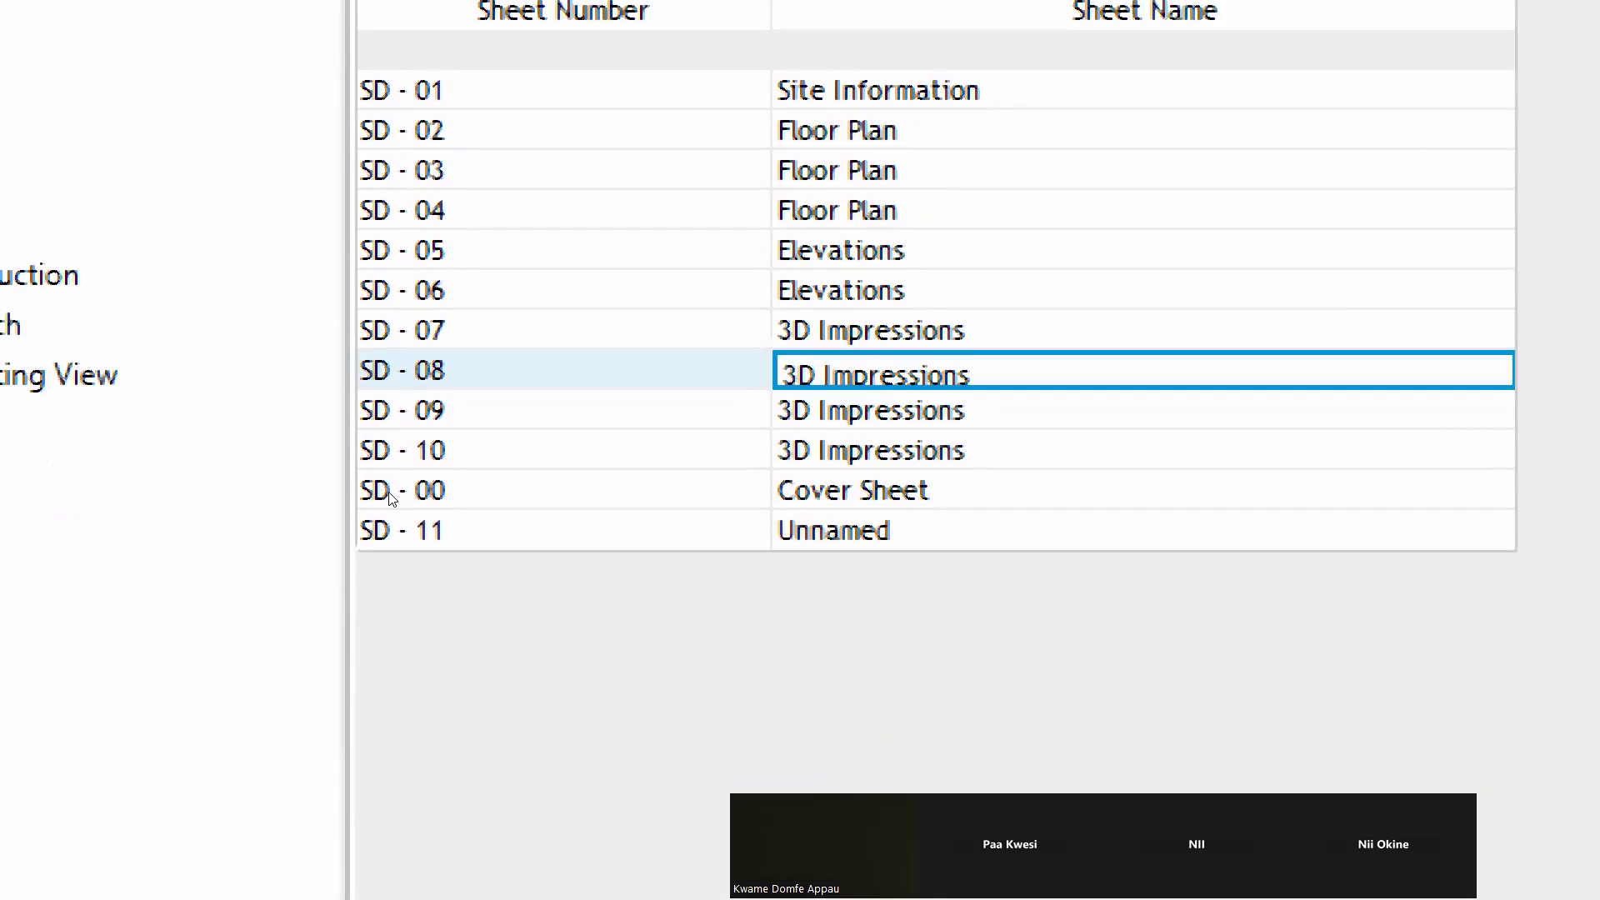
pyautogui.click(466, 530)
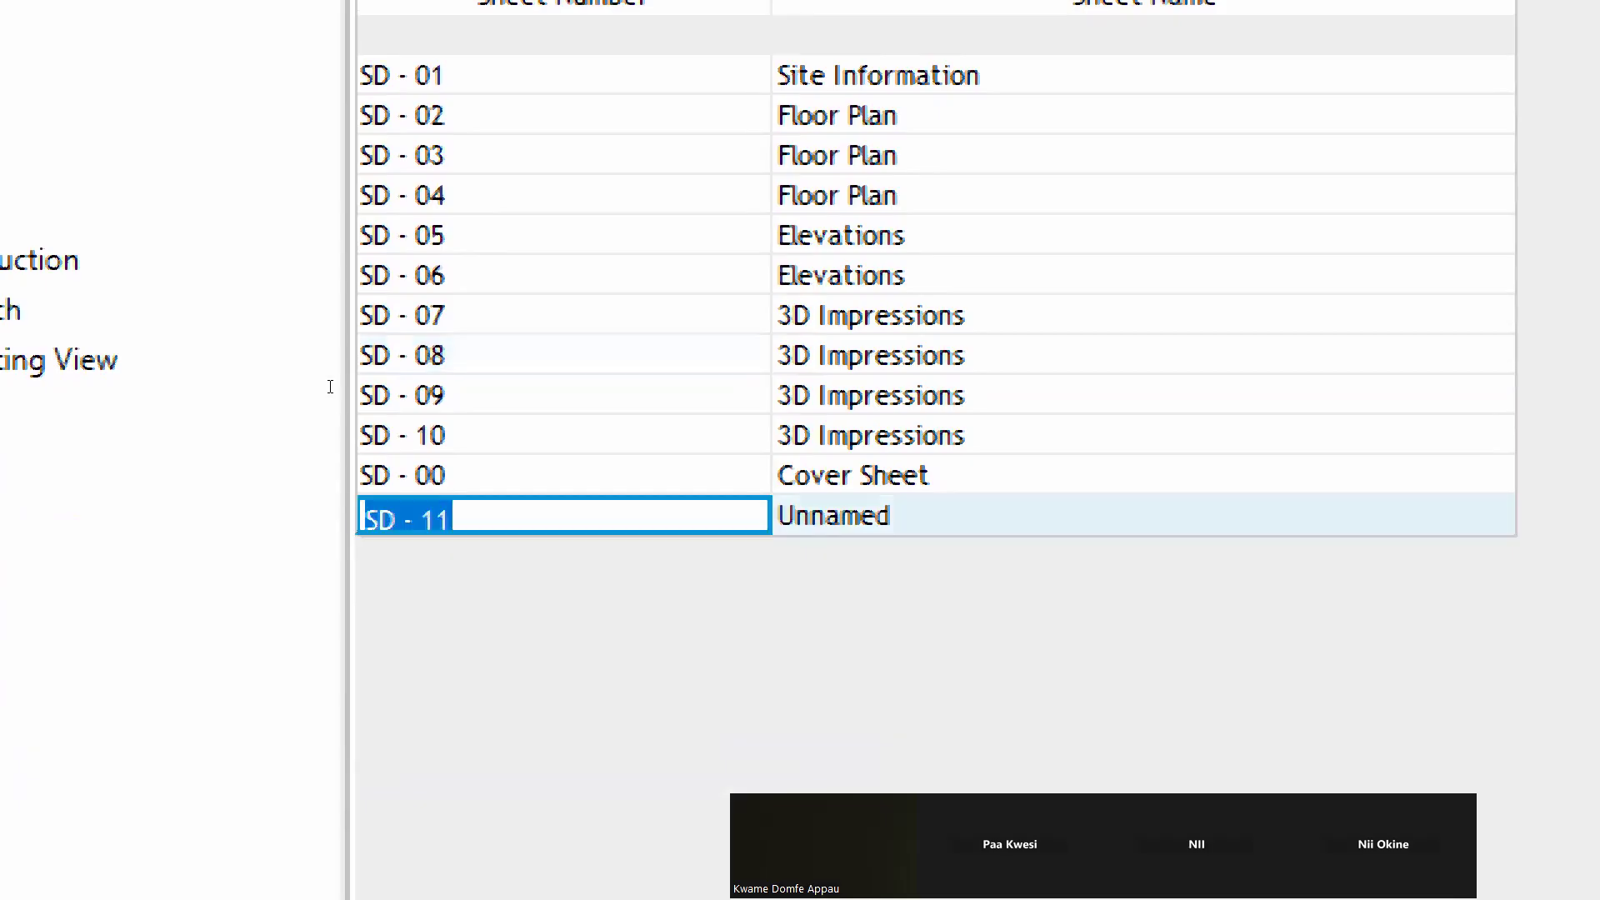
pyautogui.write('A')
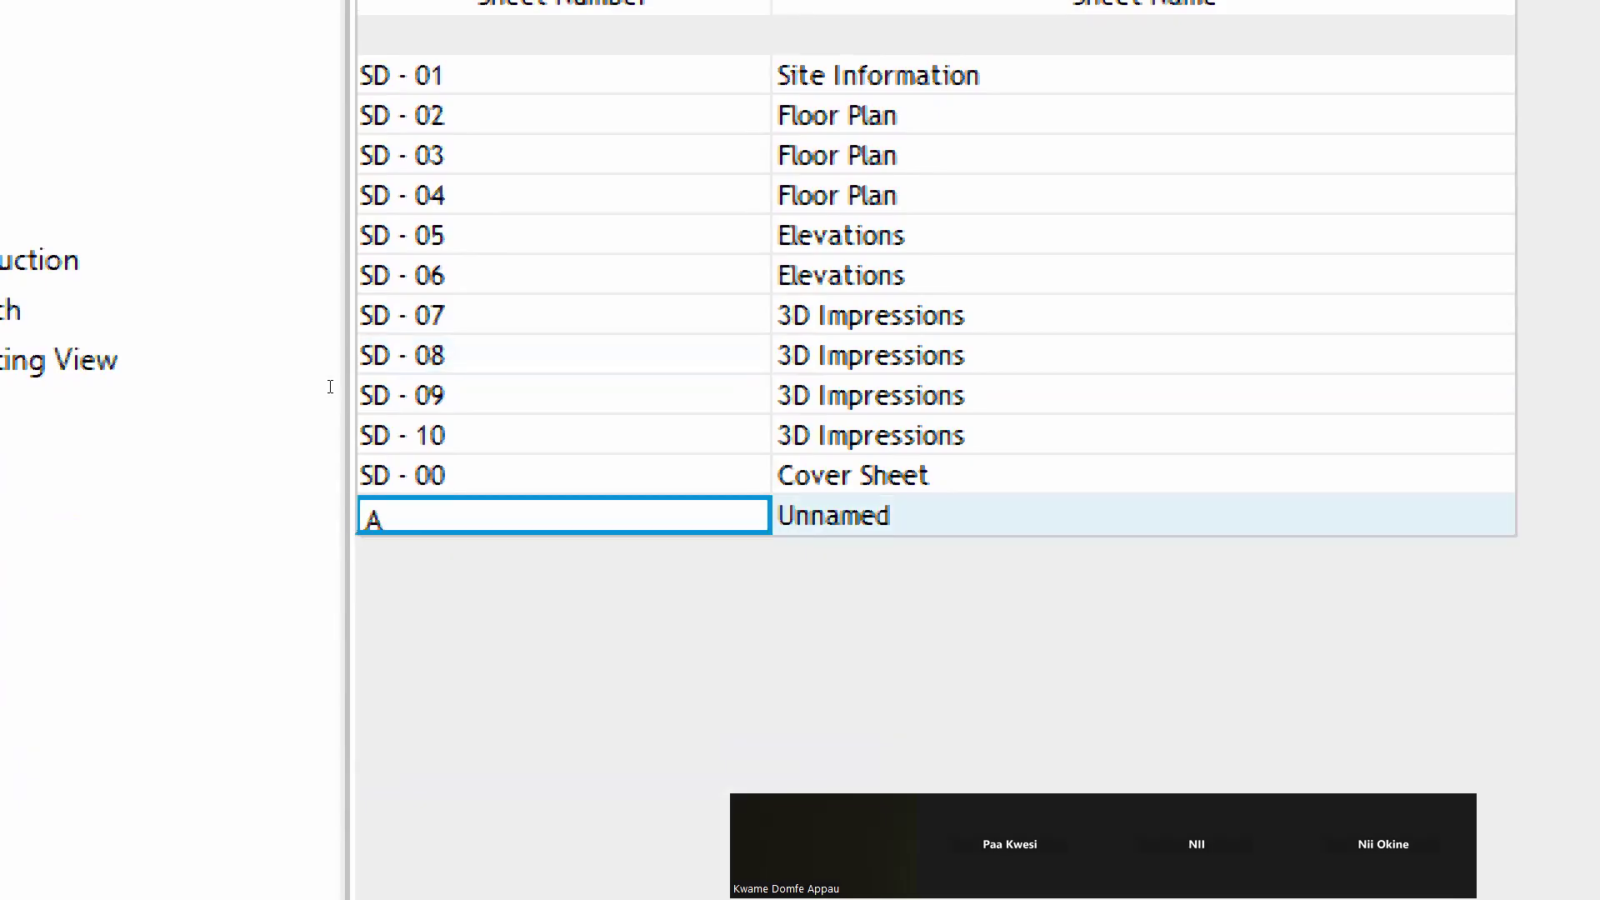
pyautogui.write('00-00')
pyautogui.press('Home')
pyautogui.write('-')
pyautogui.press('BackSpace')
pyautogui.press('Right')
pyautogui.write('-')
pyautogui.press('BackSpace')
pyautogui.press('BackSpace')
pyautogui.press('BackSpace')
pyautogui.press('BackSpace')
pyautogui.write('0')
pyautogui.press('BackSpace')
pyautogui.press('BackSpace')
pyautogui.press('Tab')
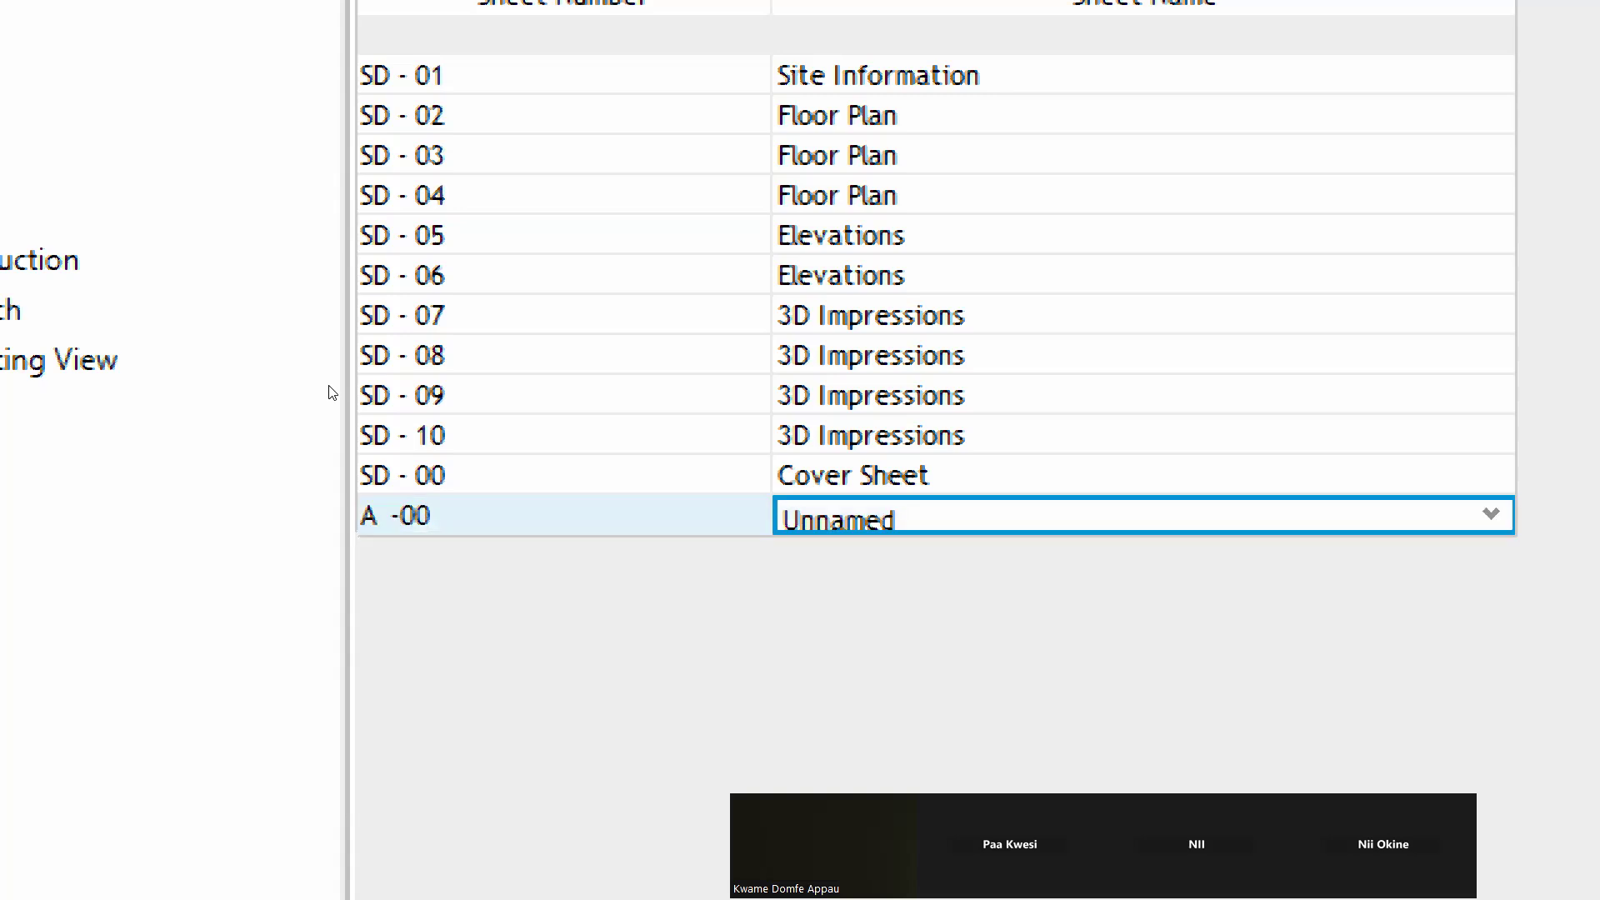
# Renumber the new sheet in the last row as A - 00.00
pyautogui.hotkey('shift', 'Tab')
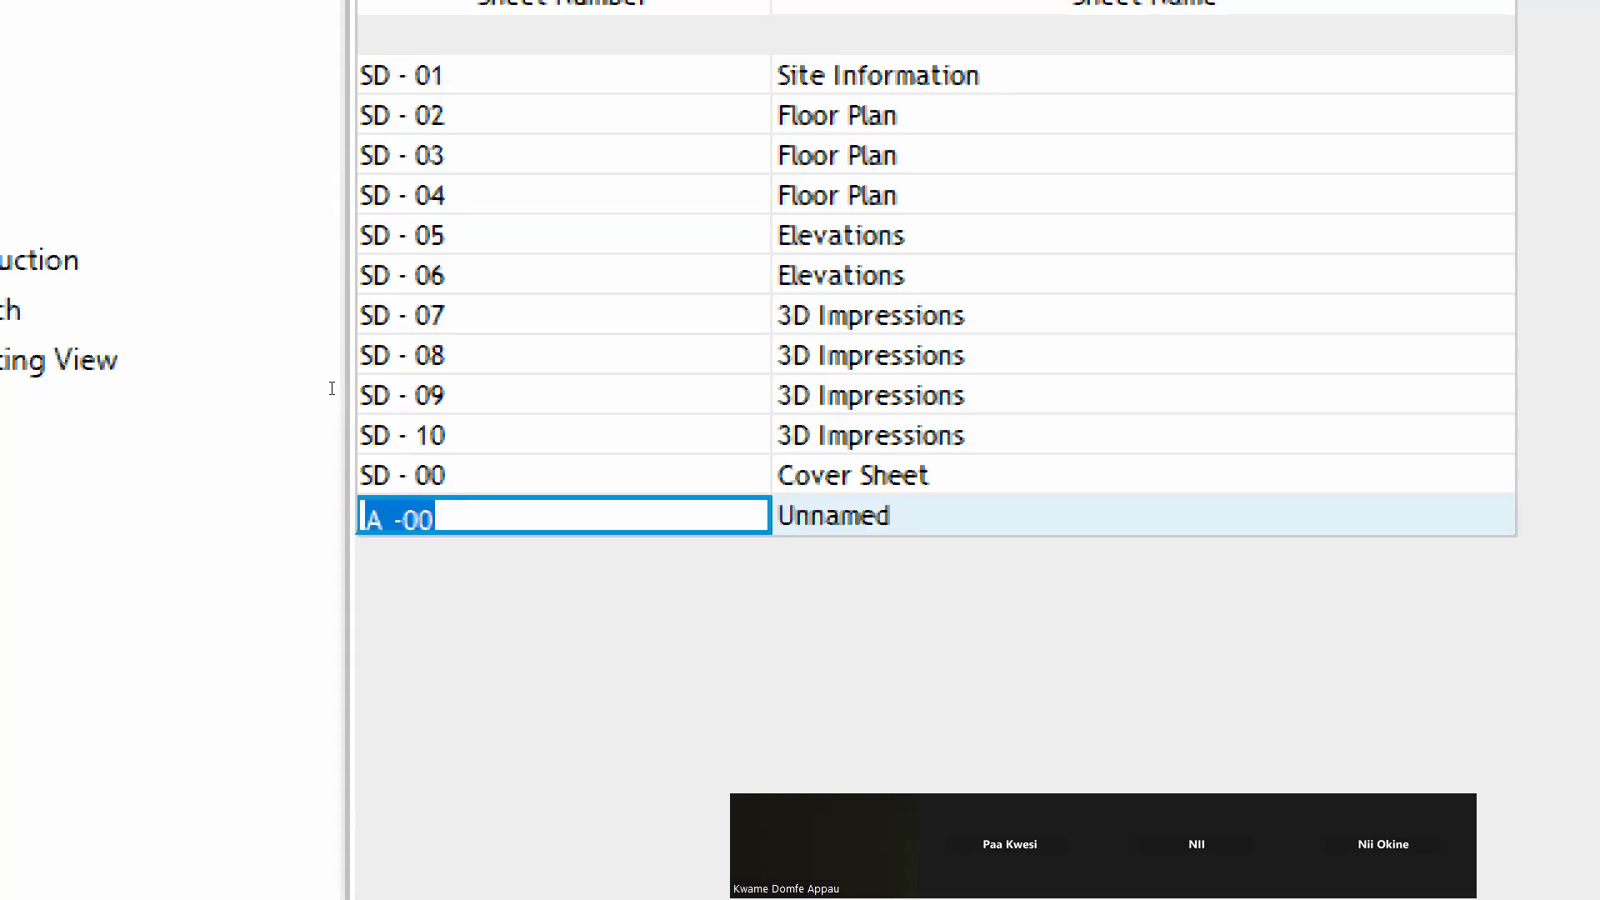
pyautogui.write('A')
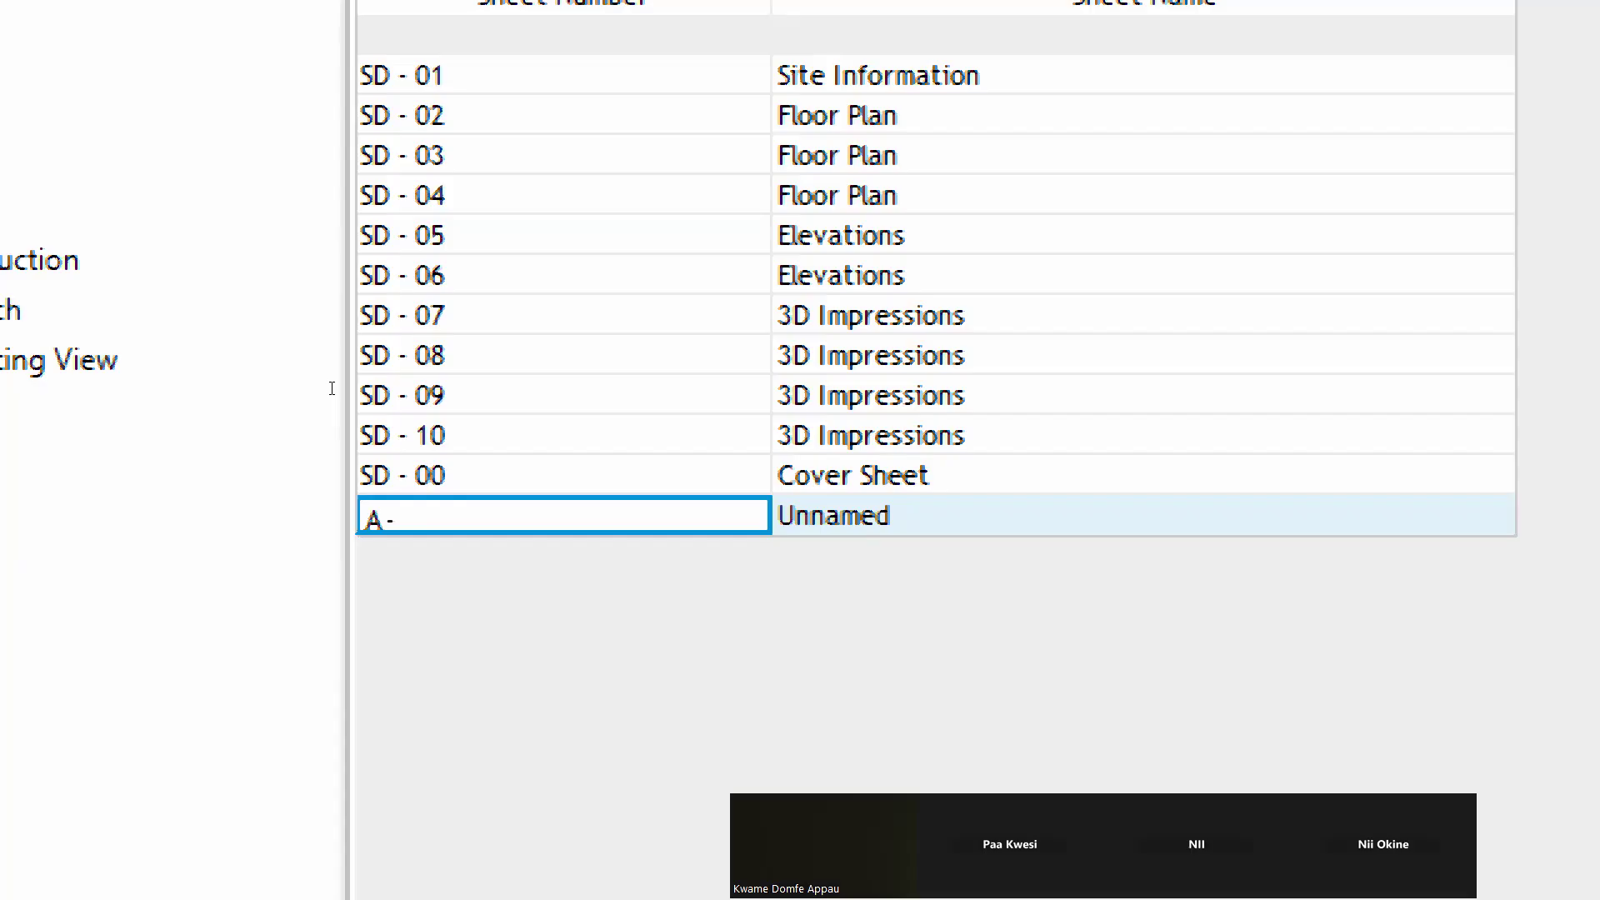
pyautogui.write(' - 00.00')
pyautogui.press('Tab')
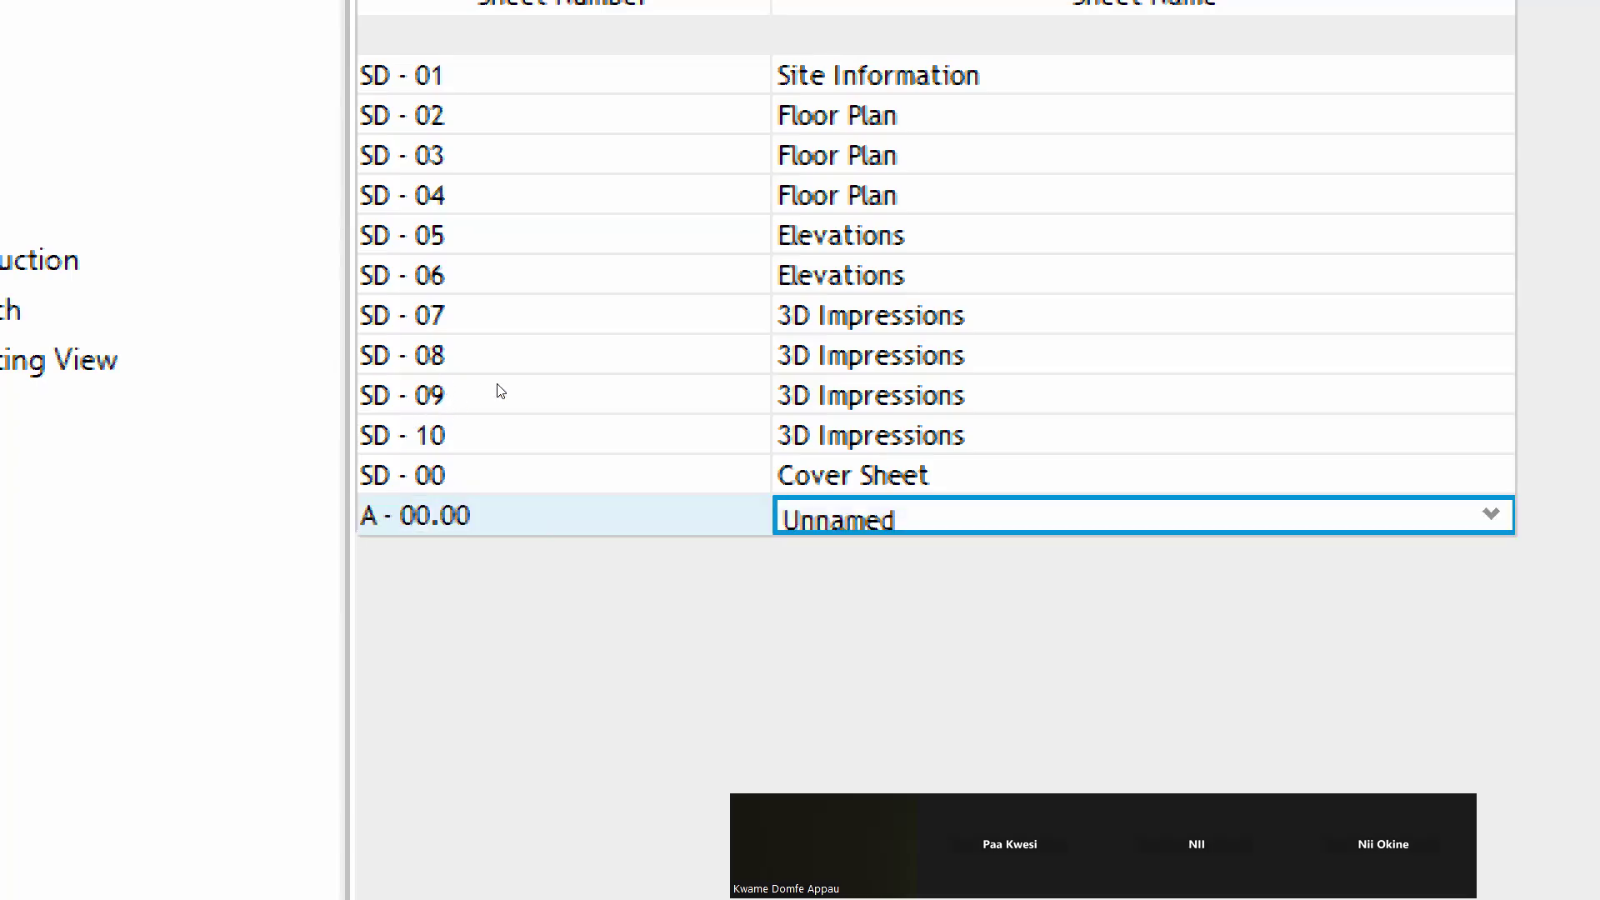
# Name sheet A - 00.00 Preliminary in the sheet list
pyautogui.press('Return')
pyautogui.press('Tab')
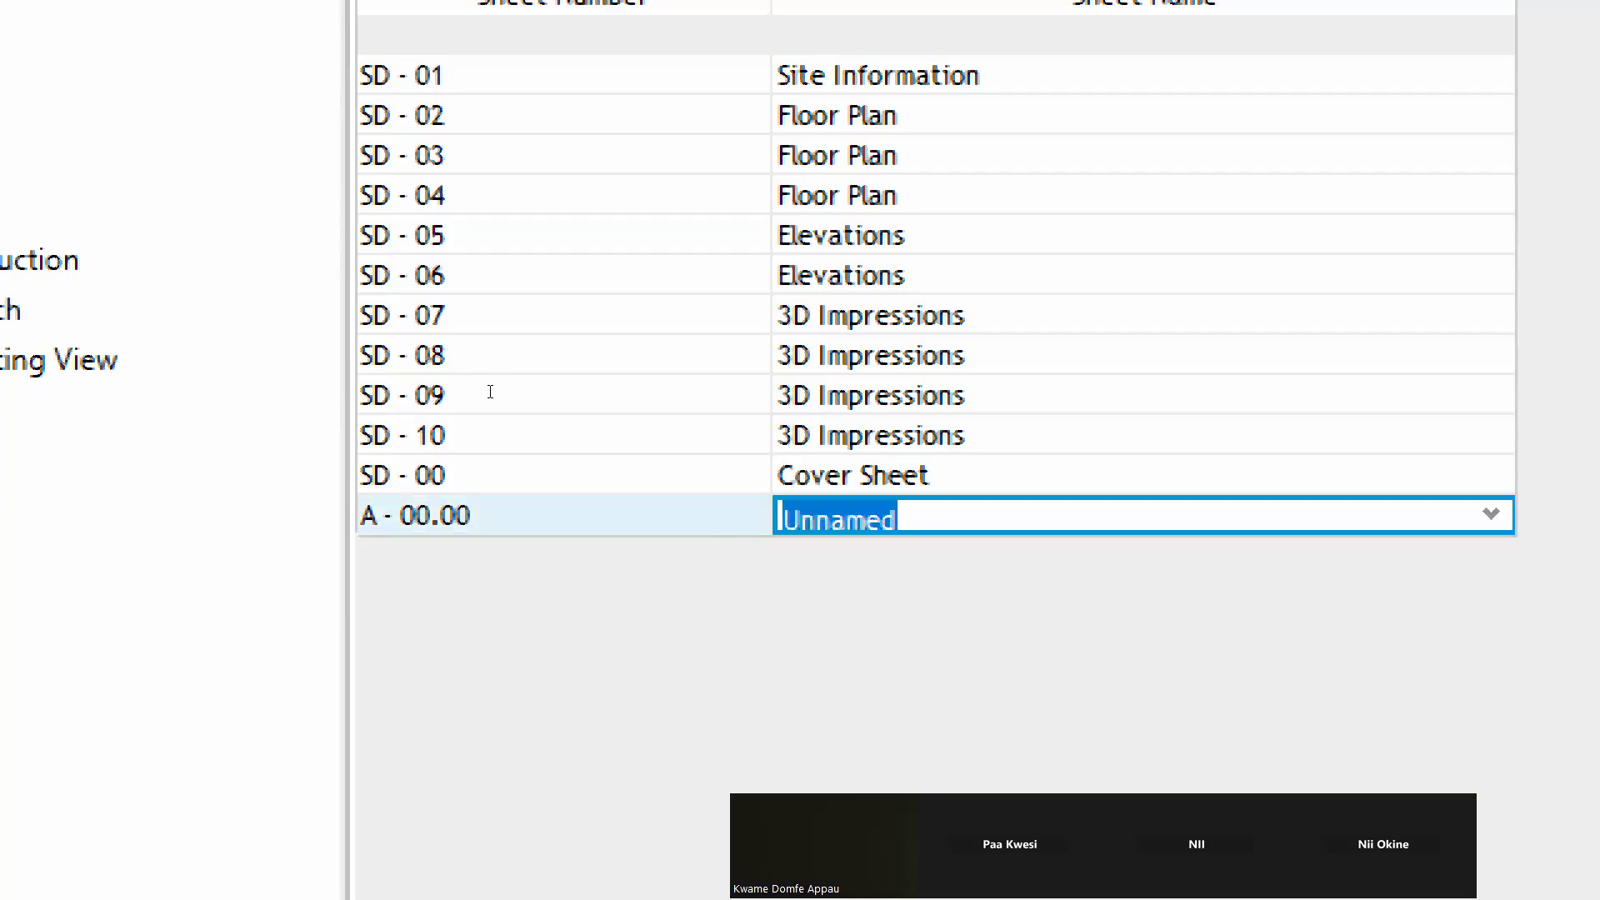
pyautogui.write('P')
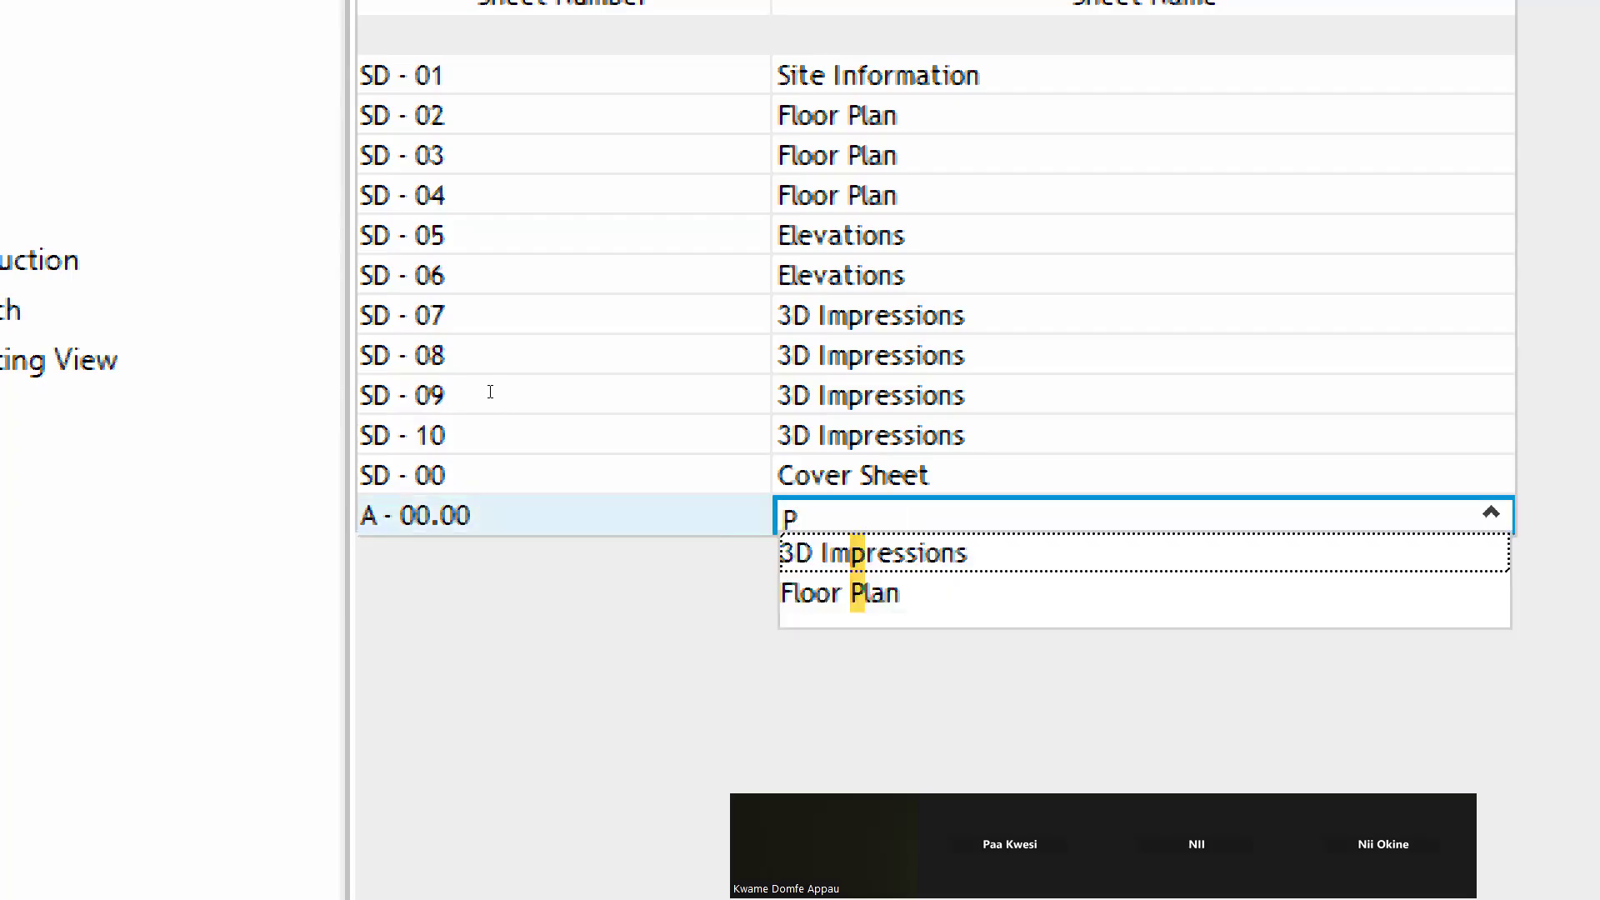
pyautogui.write('re')
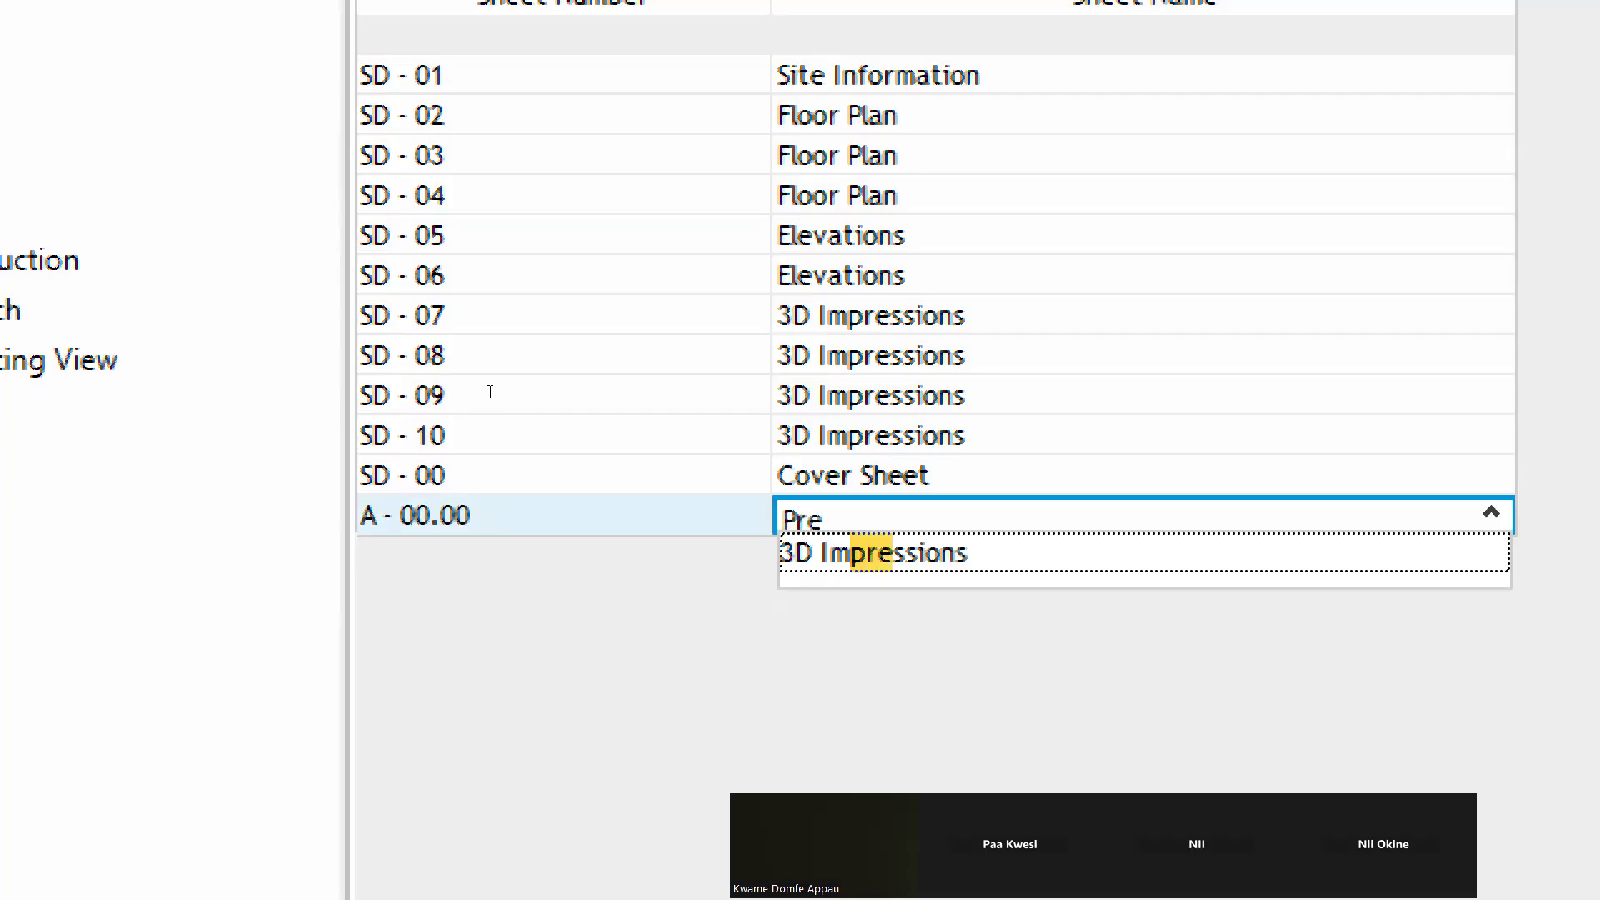
pyautogui.write('liminary')
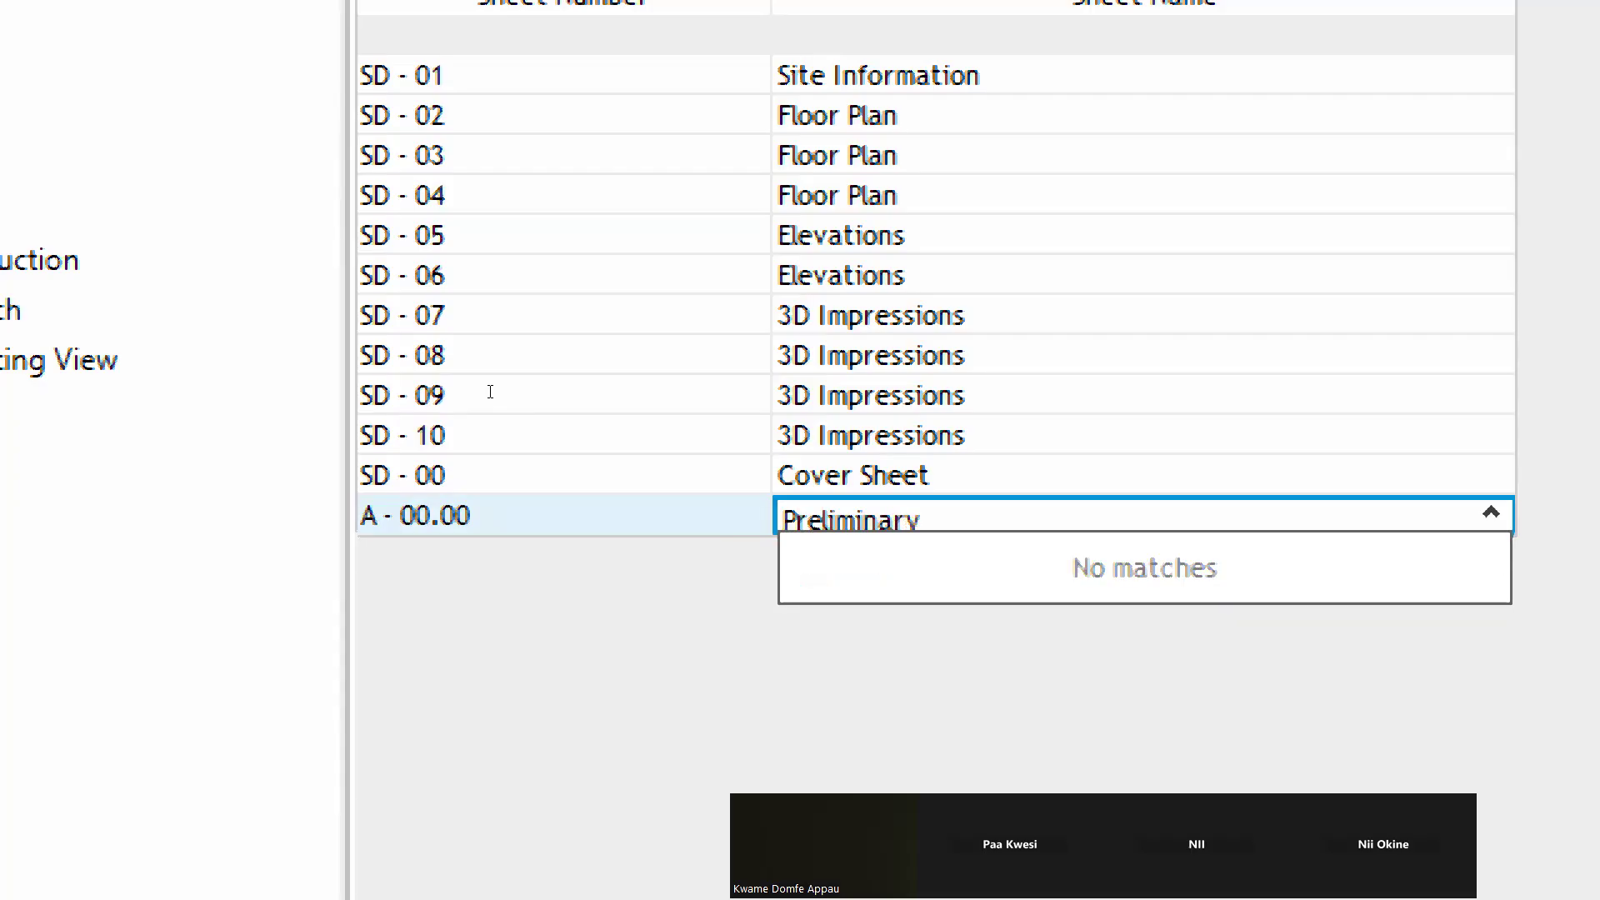
pyautogui.press('Return')
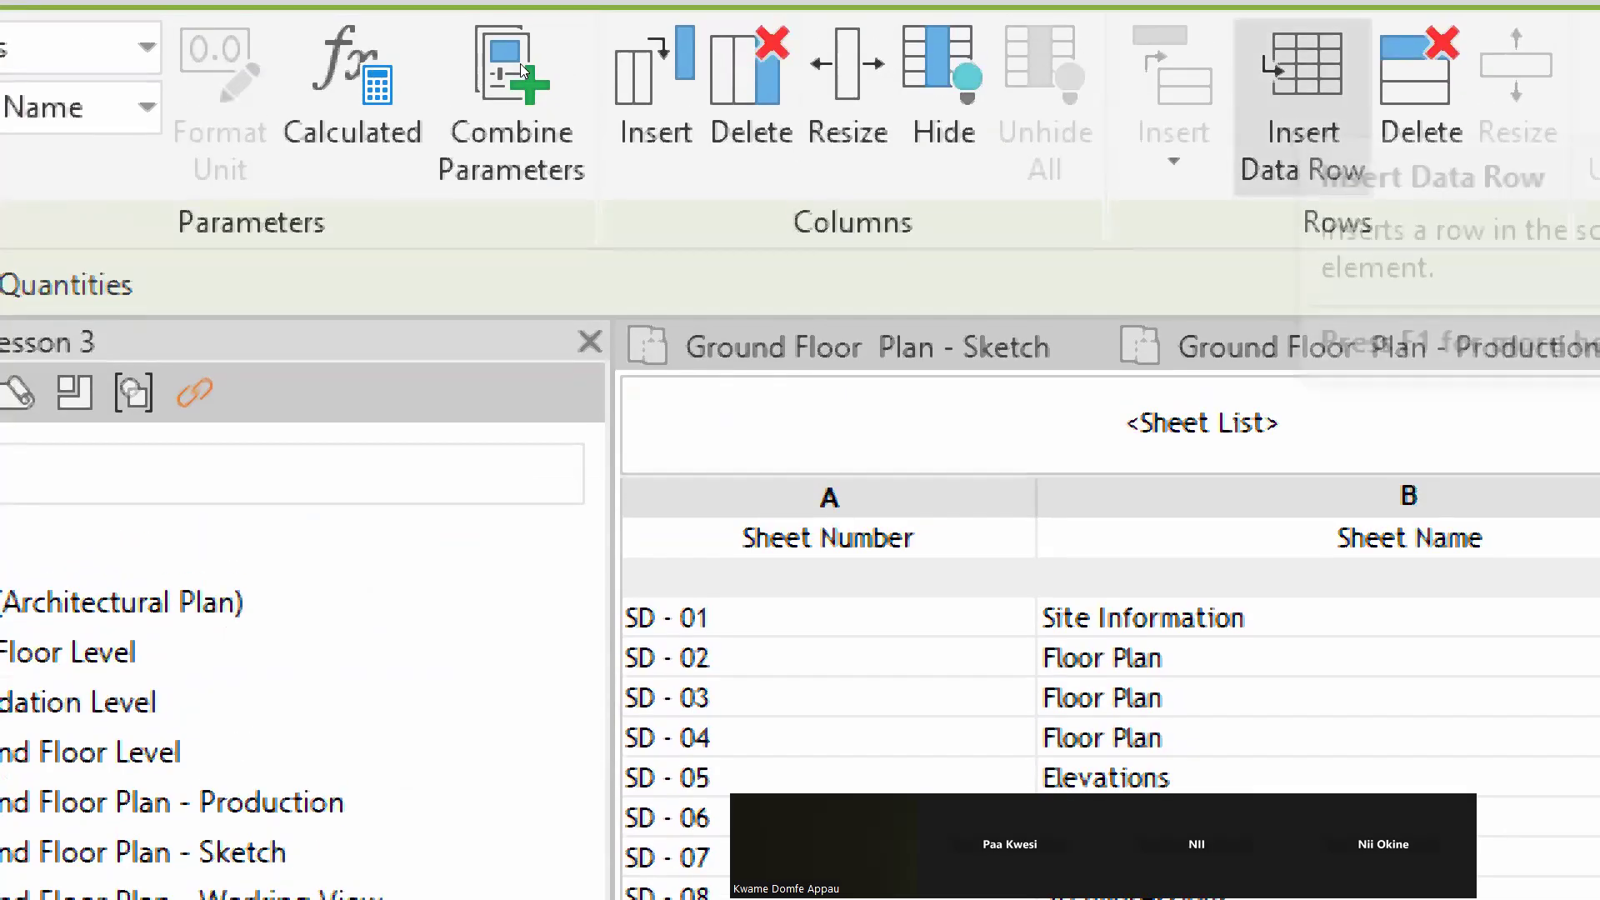
# Insert another data row in the sheet list and number its sheet A - 10.00
pyautogui.click(1303, 69)
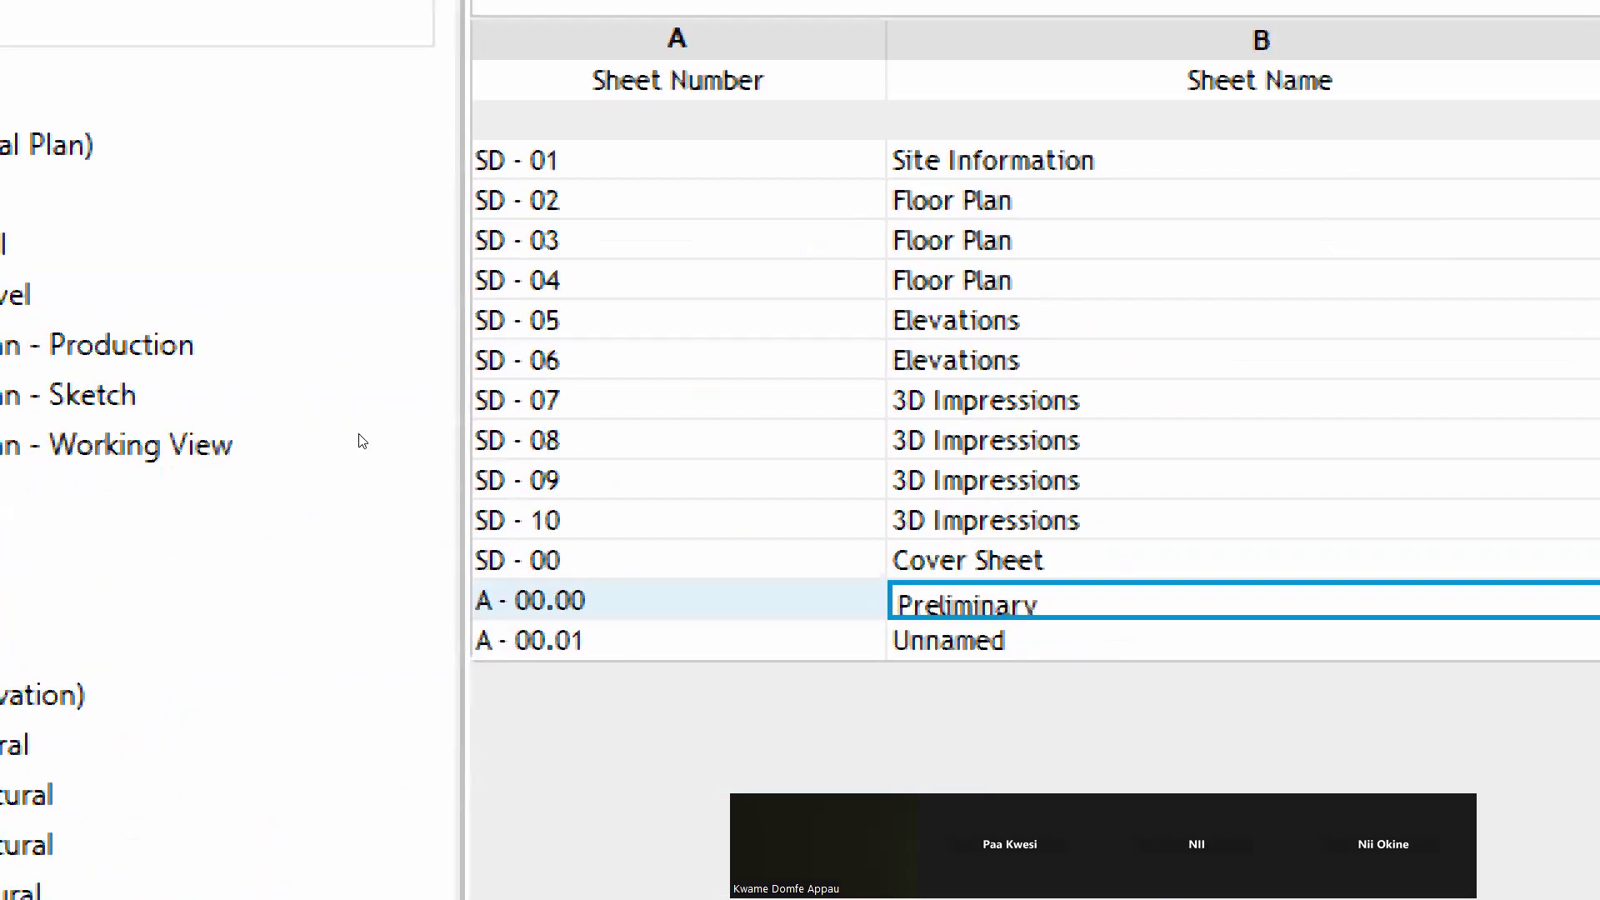
pyautogui.click(320, 406)
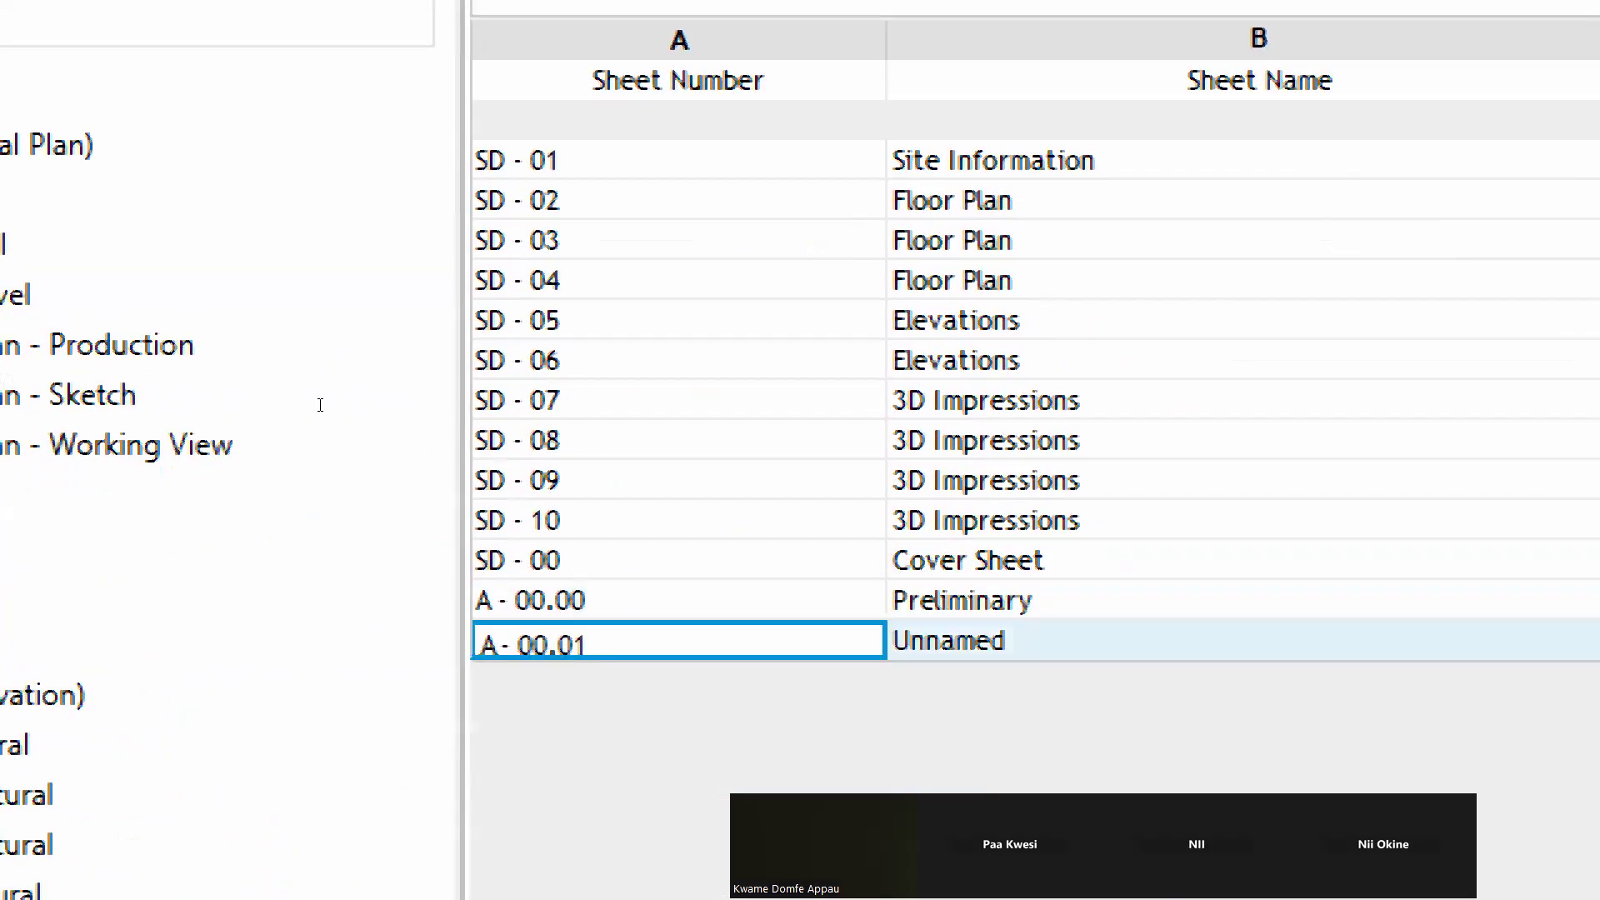
pyautogui.moveTo(316, 407); pyautogui.dragTo(327, 444)
pyautogui.press('BackSpace')
pyautogui.press('BackSpace')
pyautogui.write('10')
pyautogui.press('Delete')
pyautogui.press('BackSpace')
pyautogui.write('-')
pyautogui.press('BackSpace')
pyautogui.press('BackSpace')
pyautogui.press('BackSpace')
pyautogui.write('0.00')
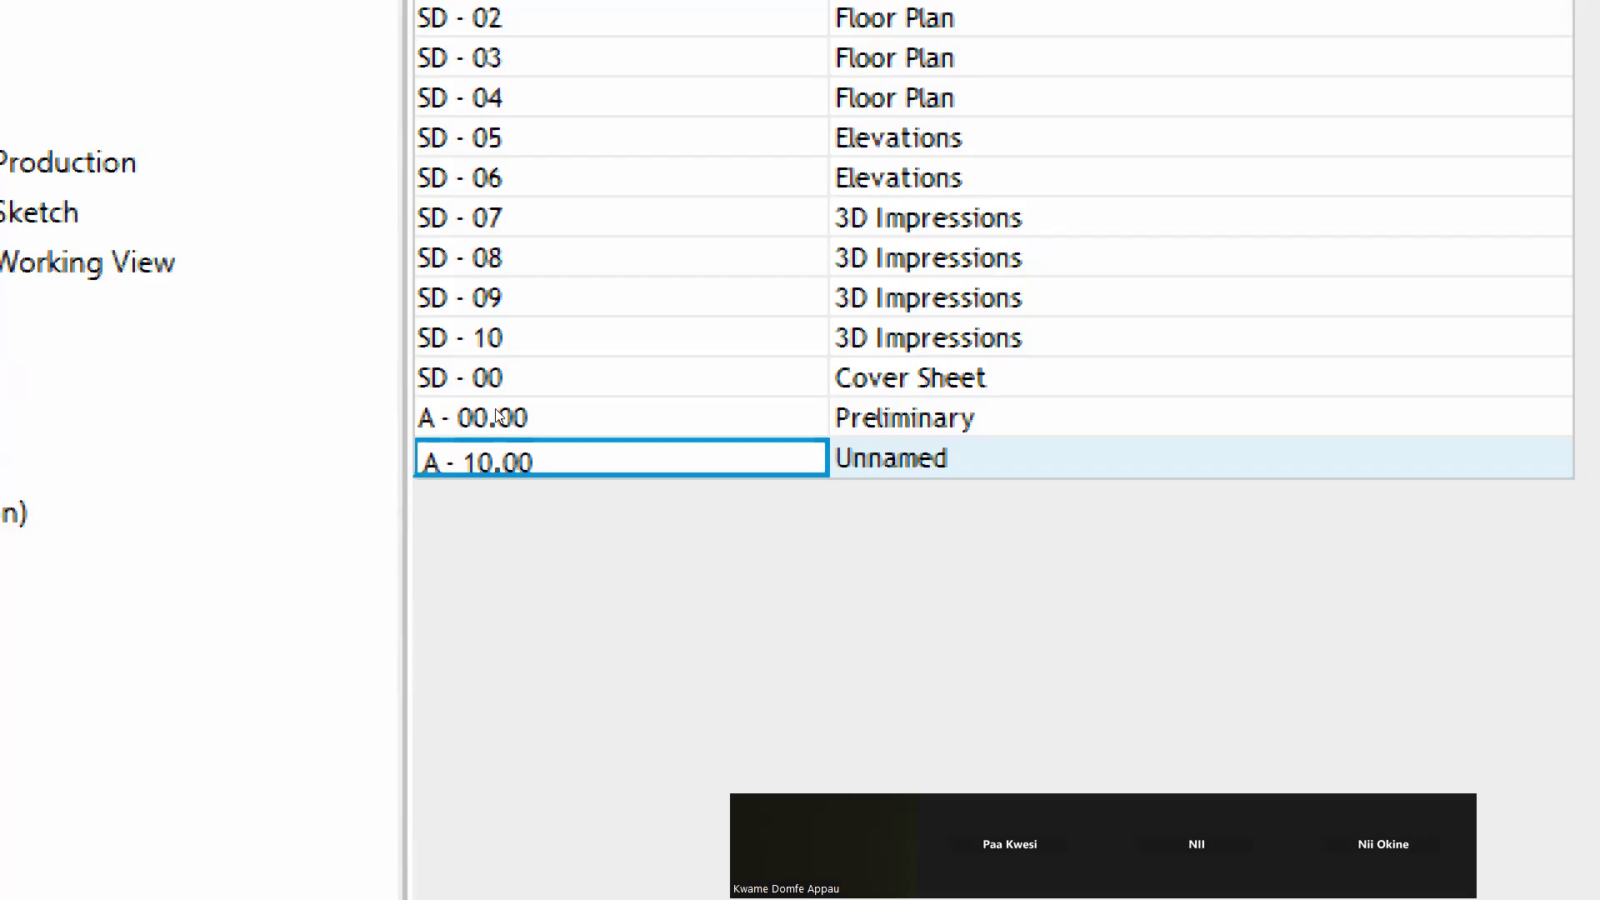
pyautogui.press('Tab')
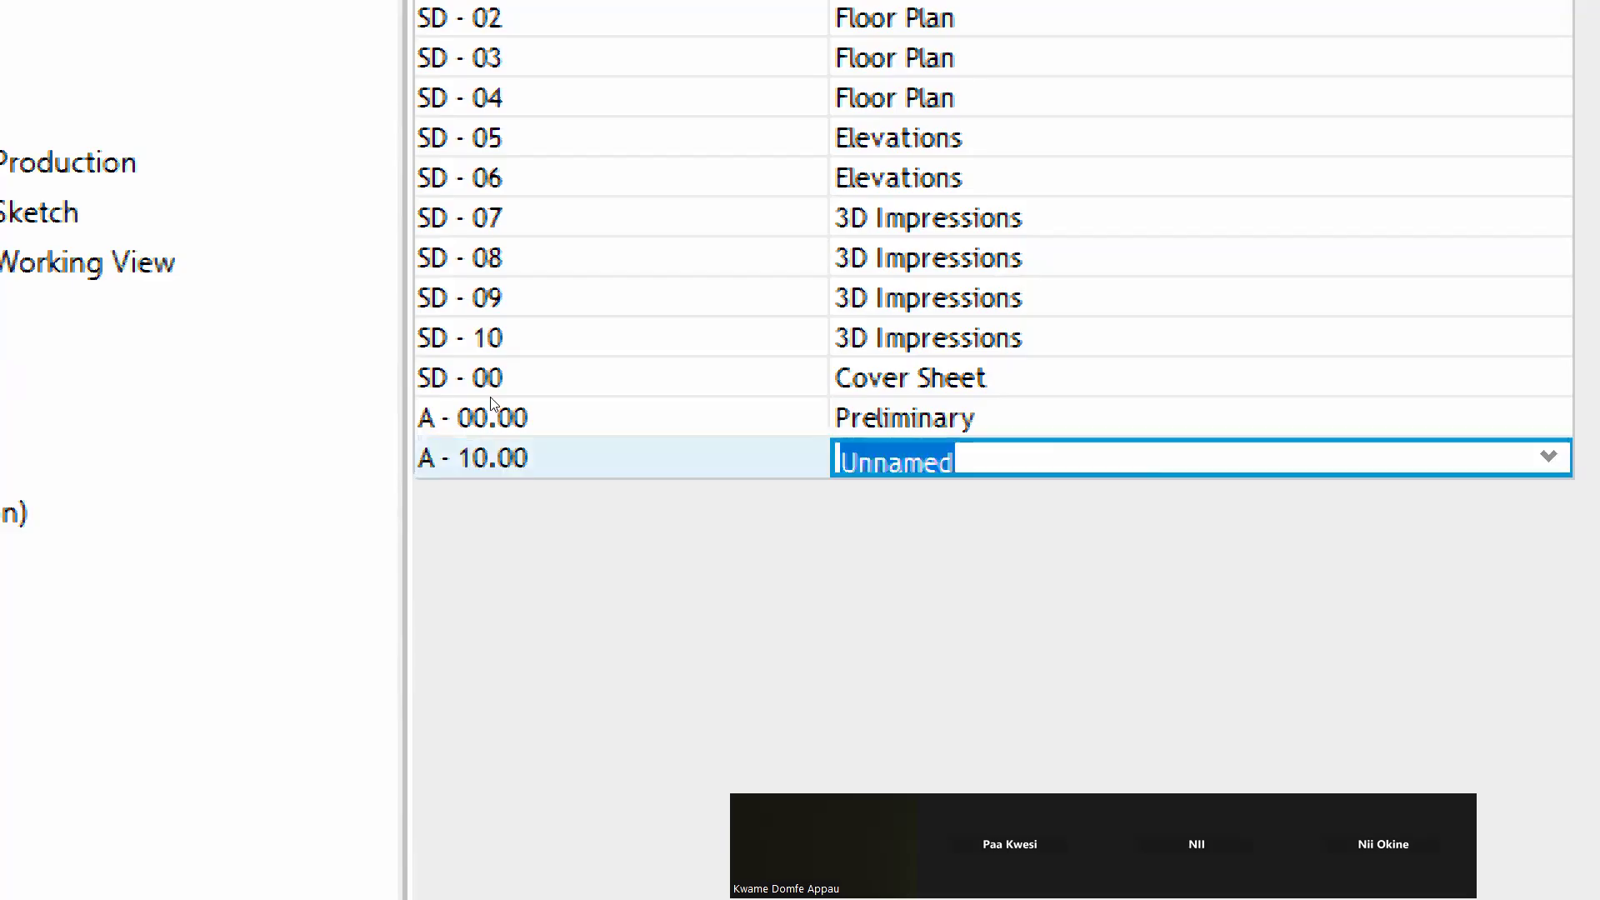
# Name sheet A - 10.00 General Arrangements in the sheet list
pyautogui.write('Gene')
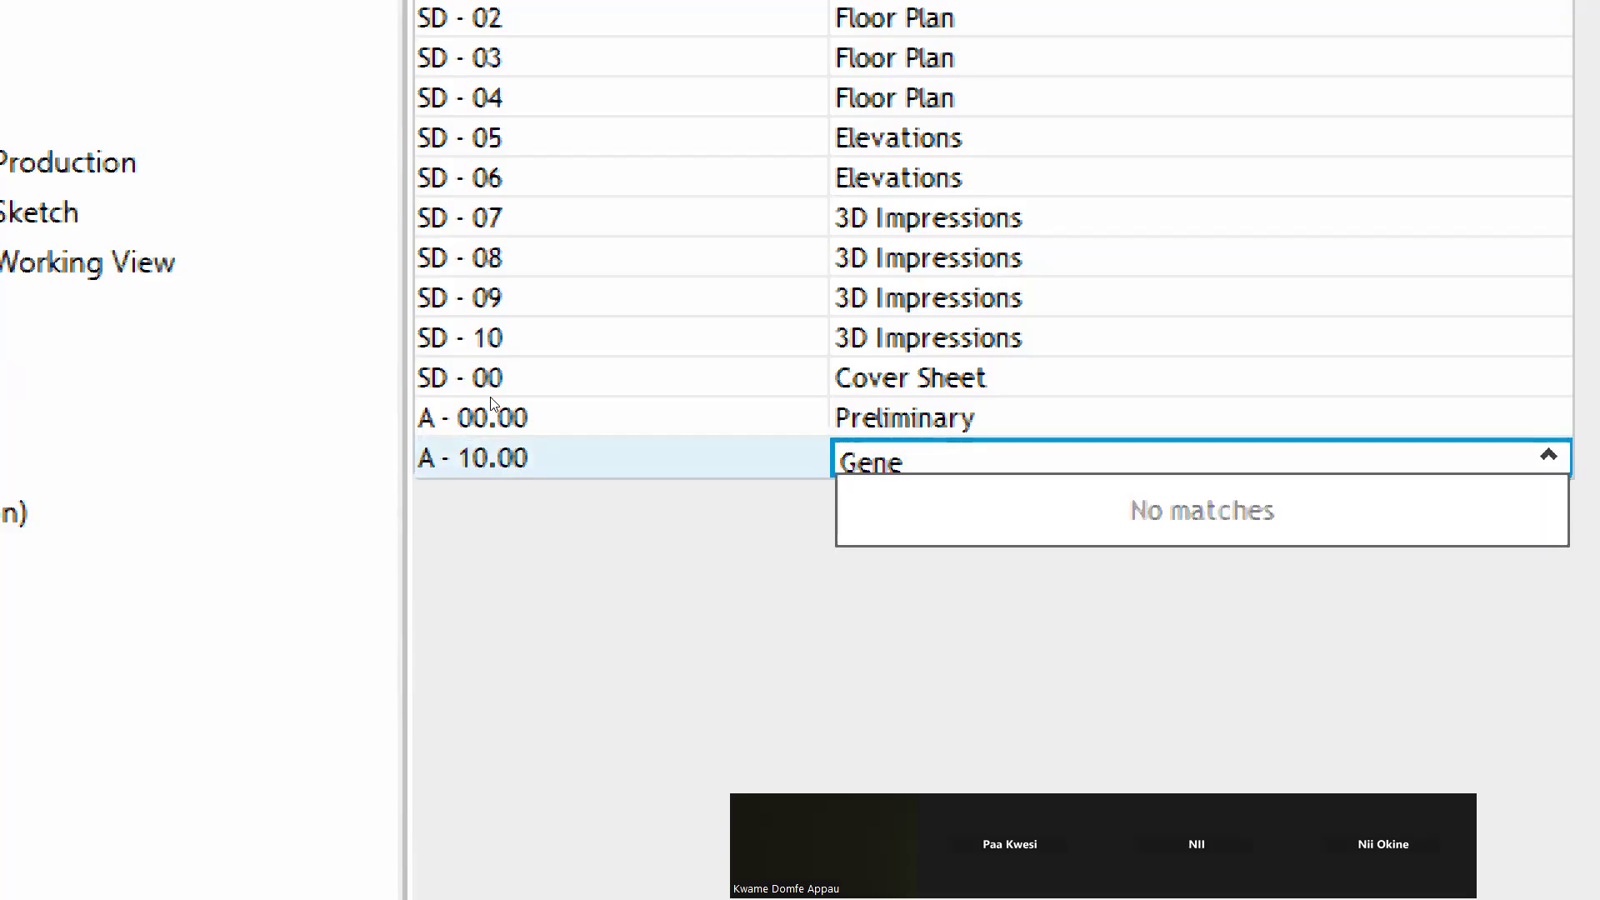
pyautogui.write('ral Arrange')
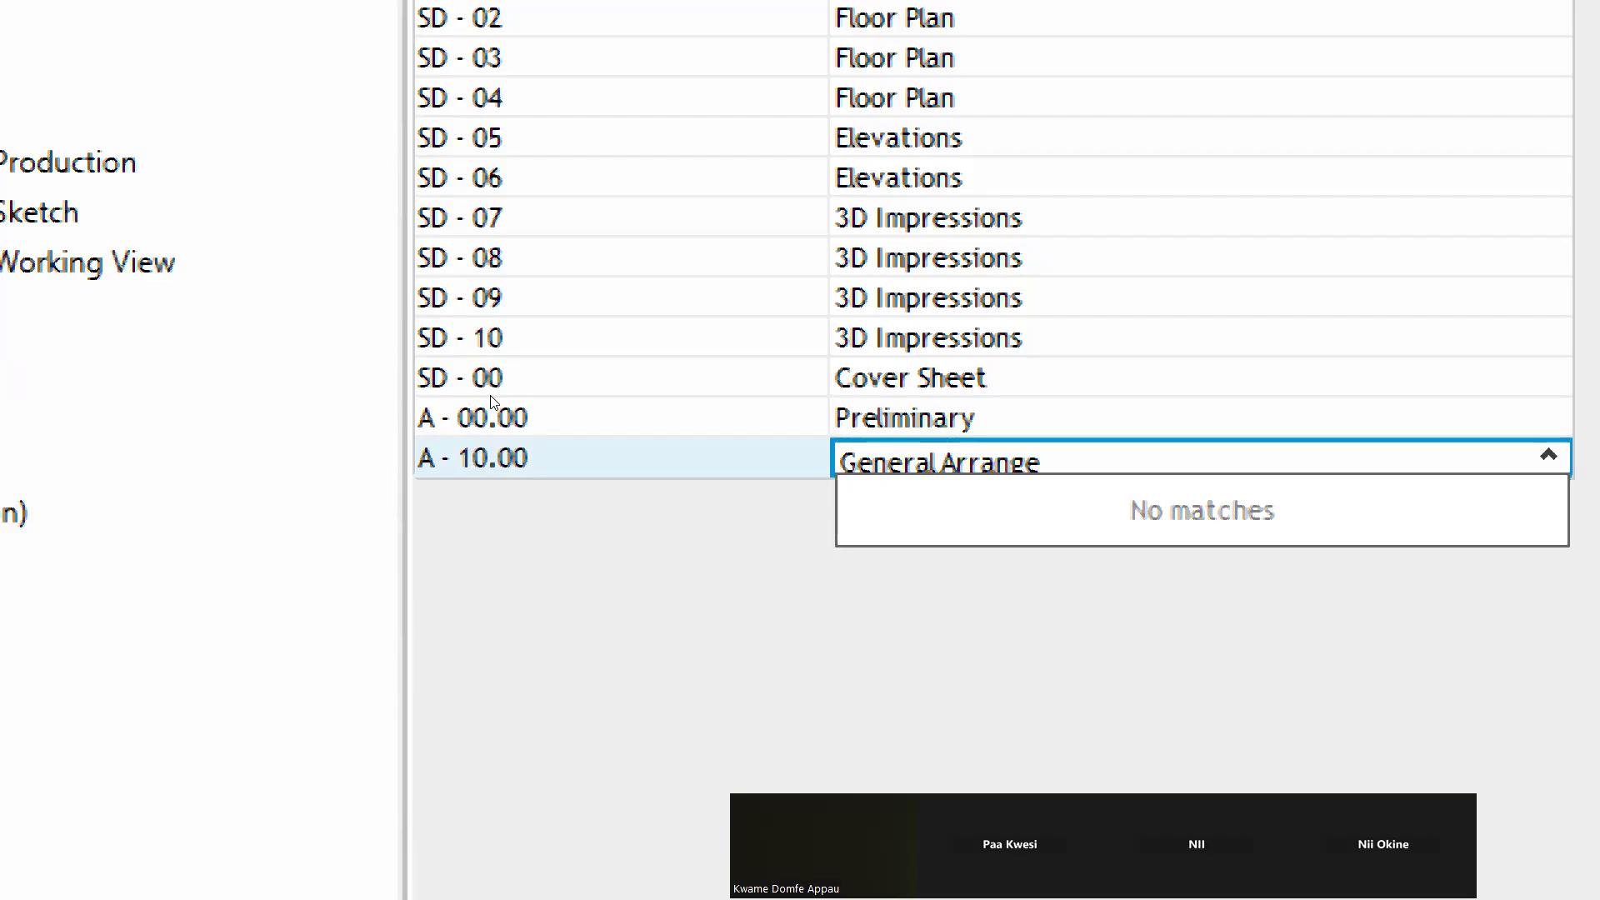
pyautogui.write('ment')
pyautogui.press('Return')
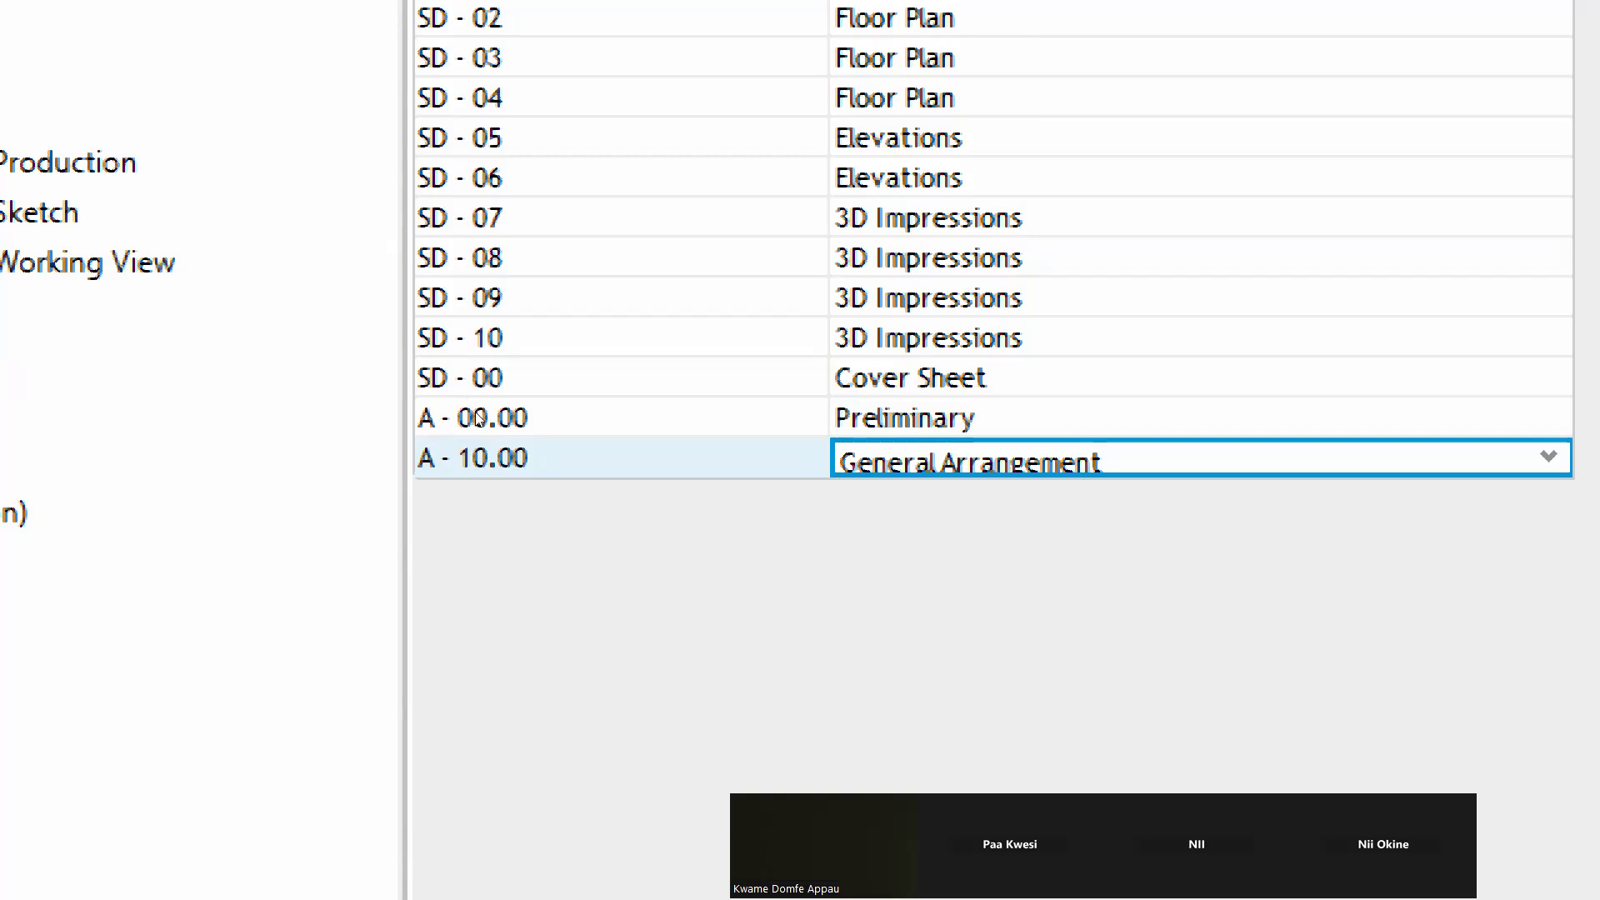
pyautogui.click(499, 477)
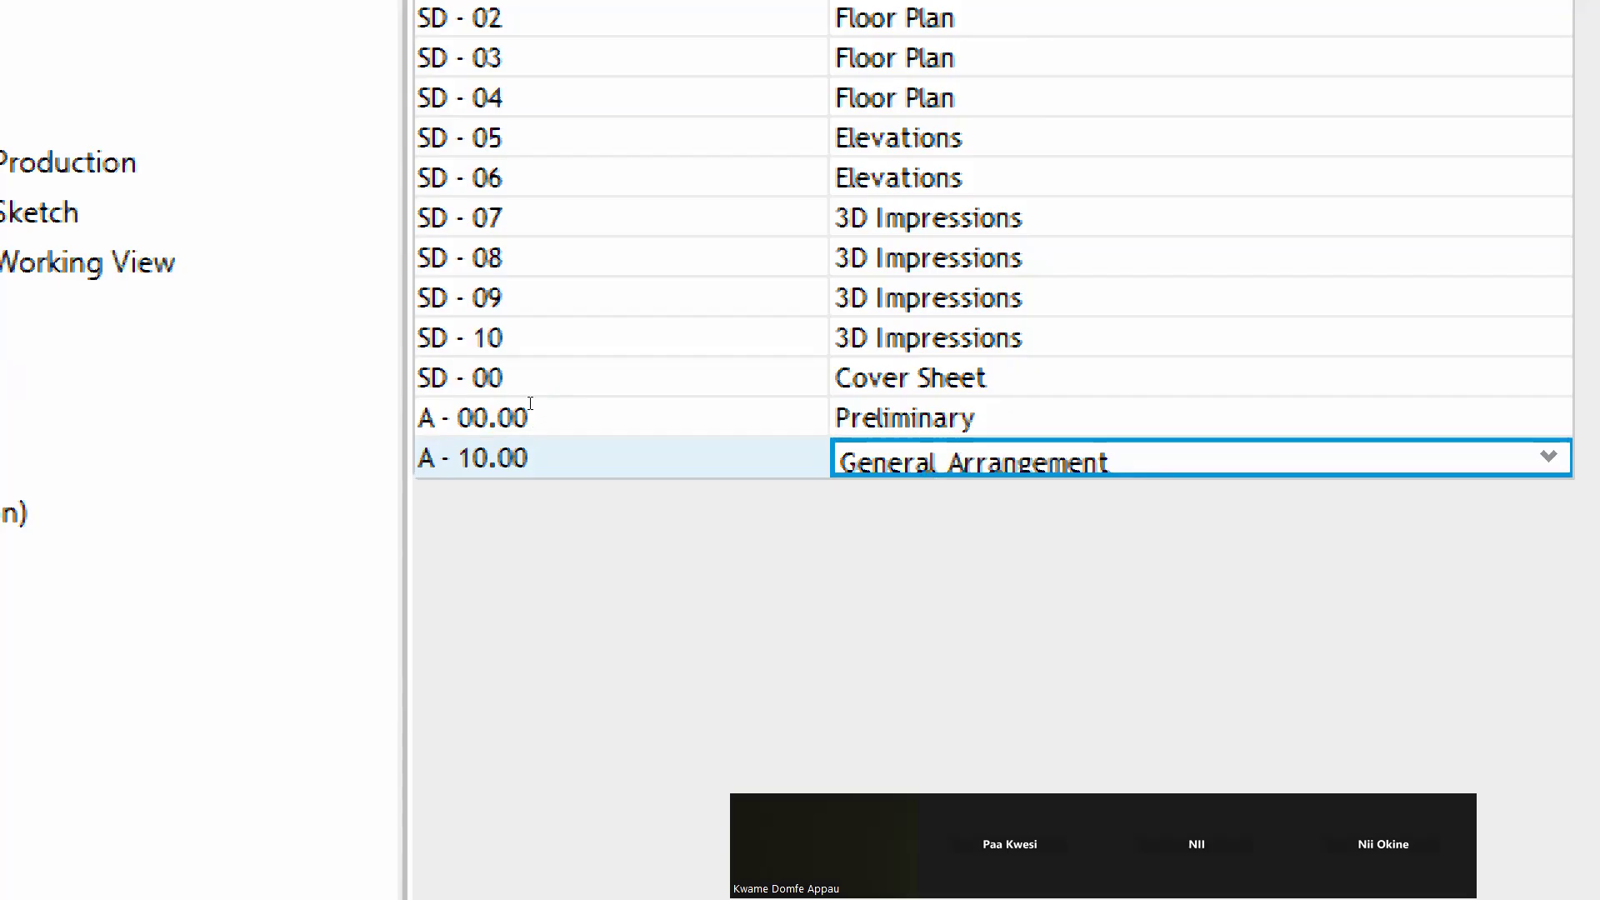
pyautogui.write('s')
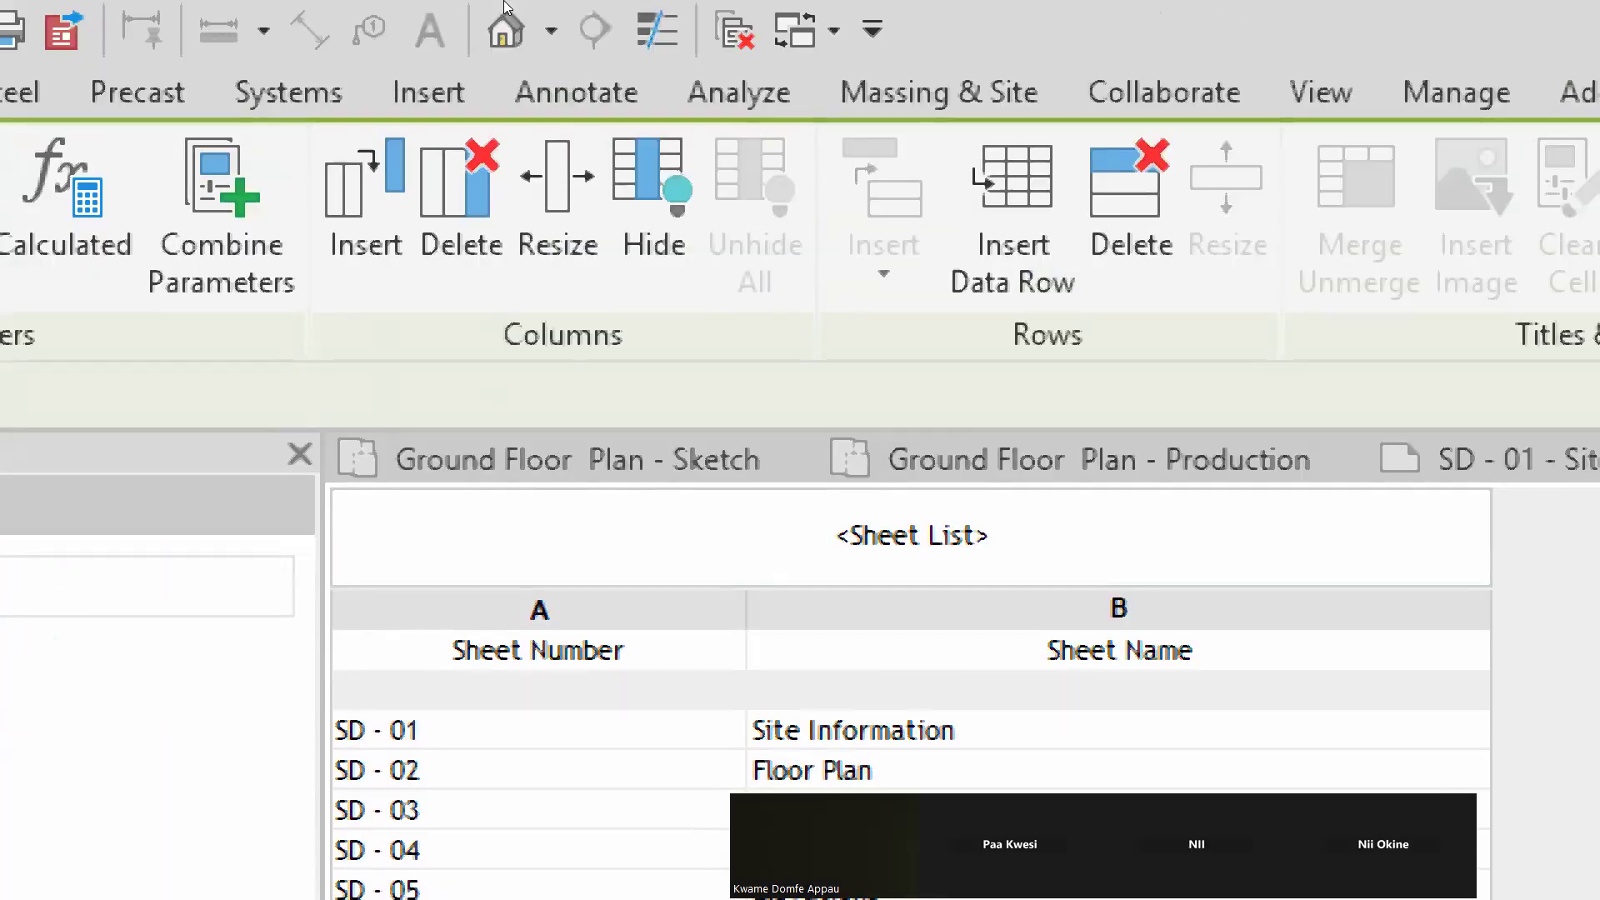
# Add one more data row to the sheet list and number its sheet A - 20.00
pyautogui.click(1012, 191)
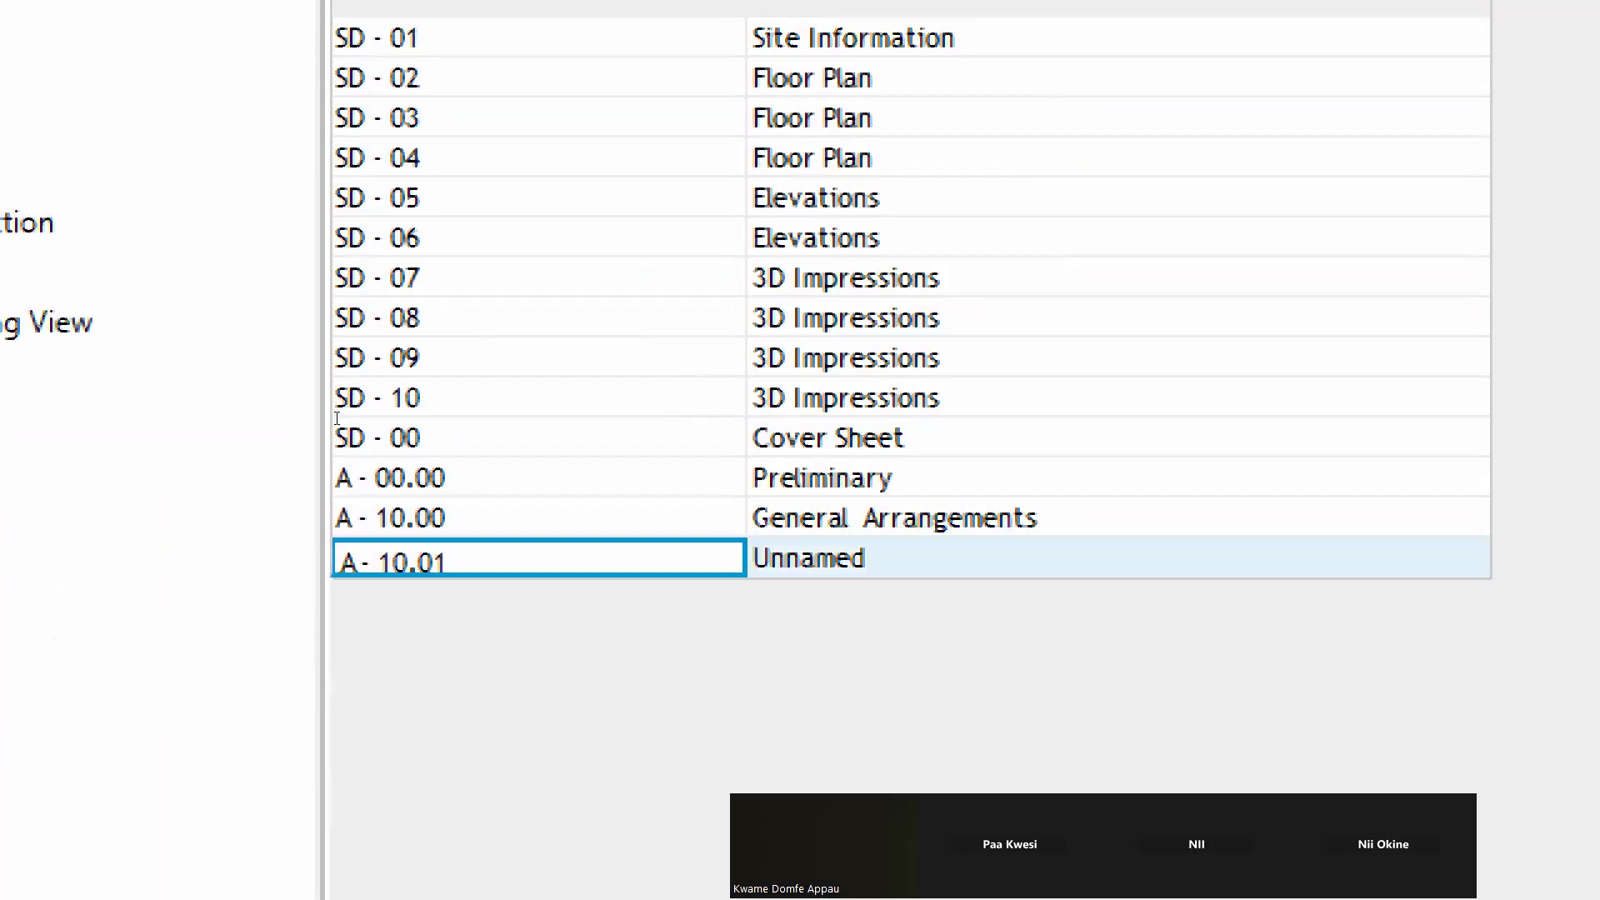
pyautogui.press('BackSpace')
pyautogui.press('BackSpace')
pyautogui.press('BackSpace')
pyautogui.press('BackSpace')
pyautogui.press('BackSpace')
pyautogui.write('20.00')
pyautogui.press('Tab')
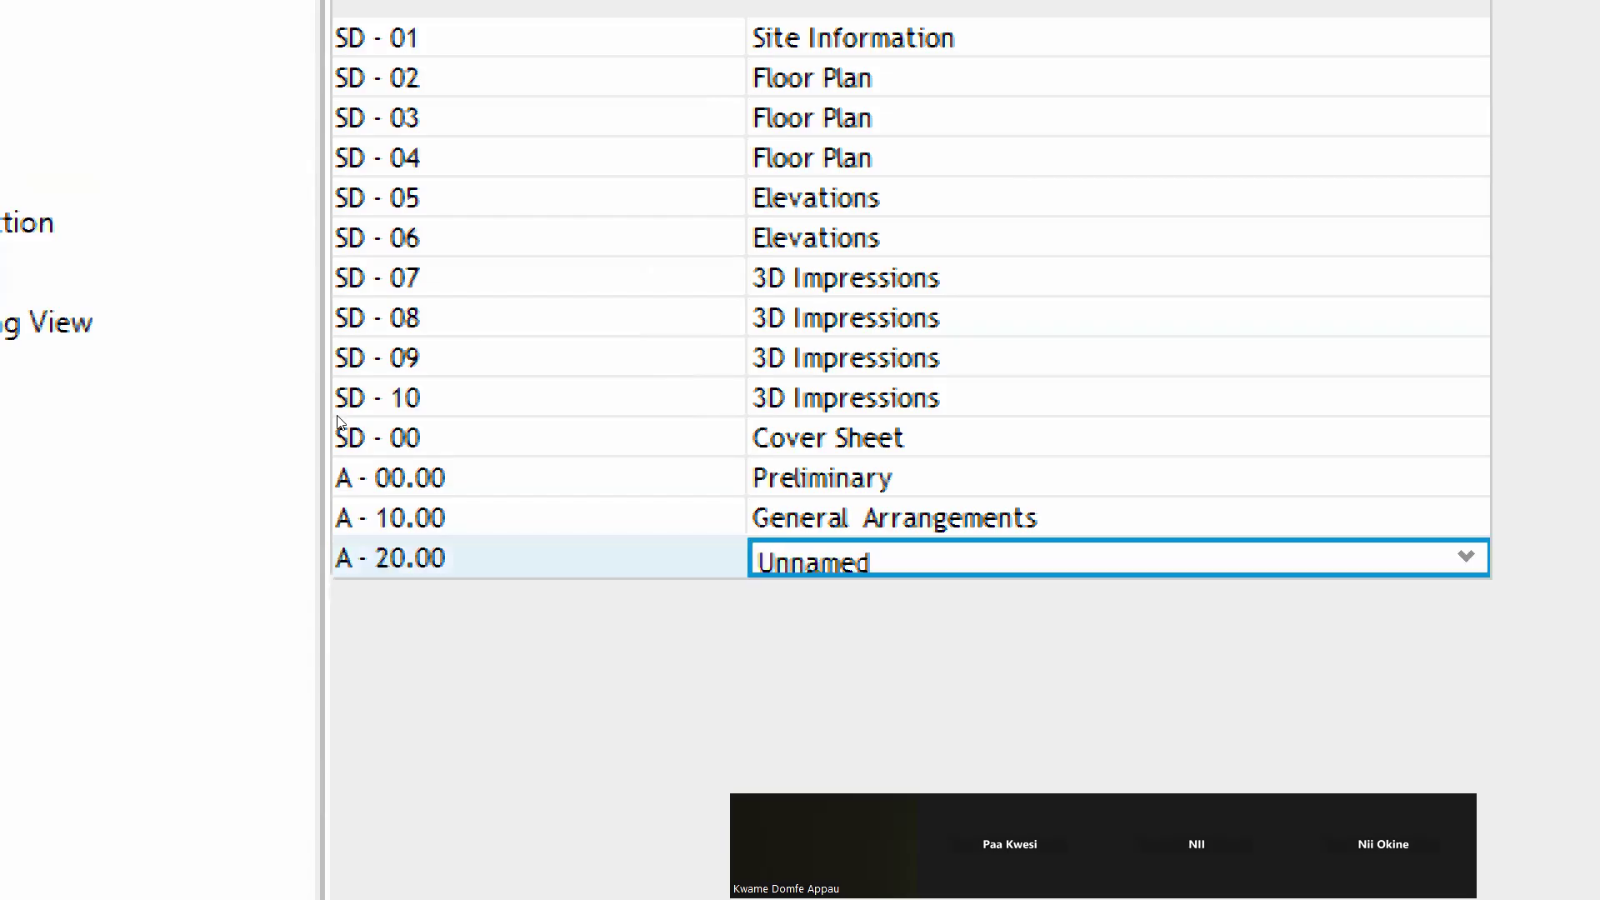
# Replace the default name of sheet A - 20.00 with Details
pyautogui.write('Det')
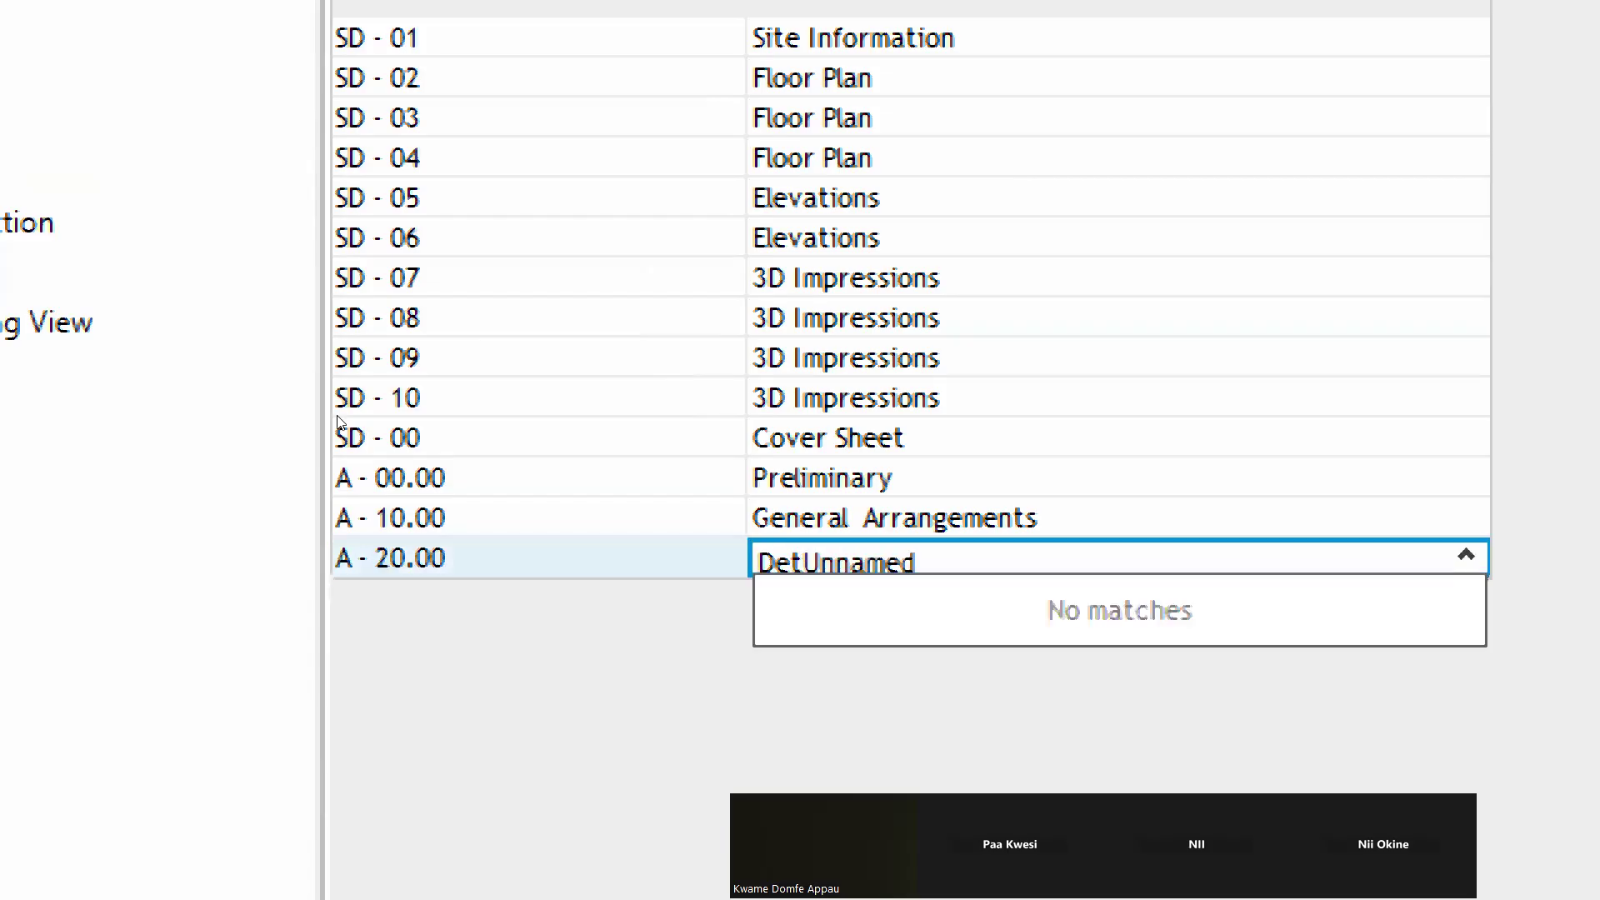
pyautogui.write('ails')
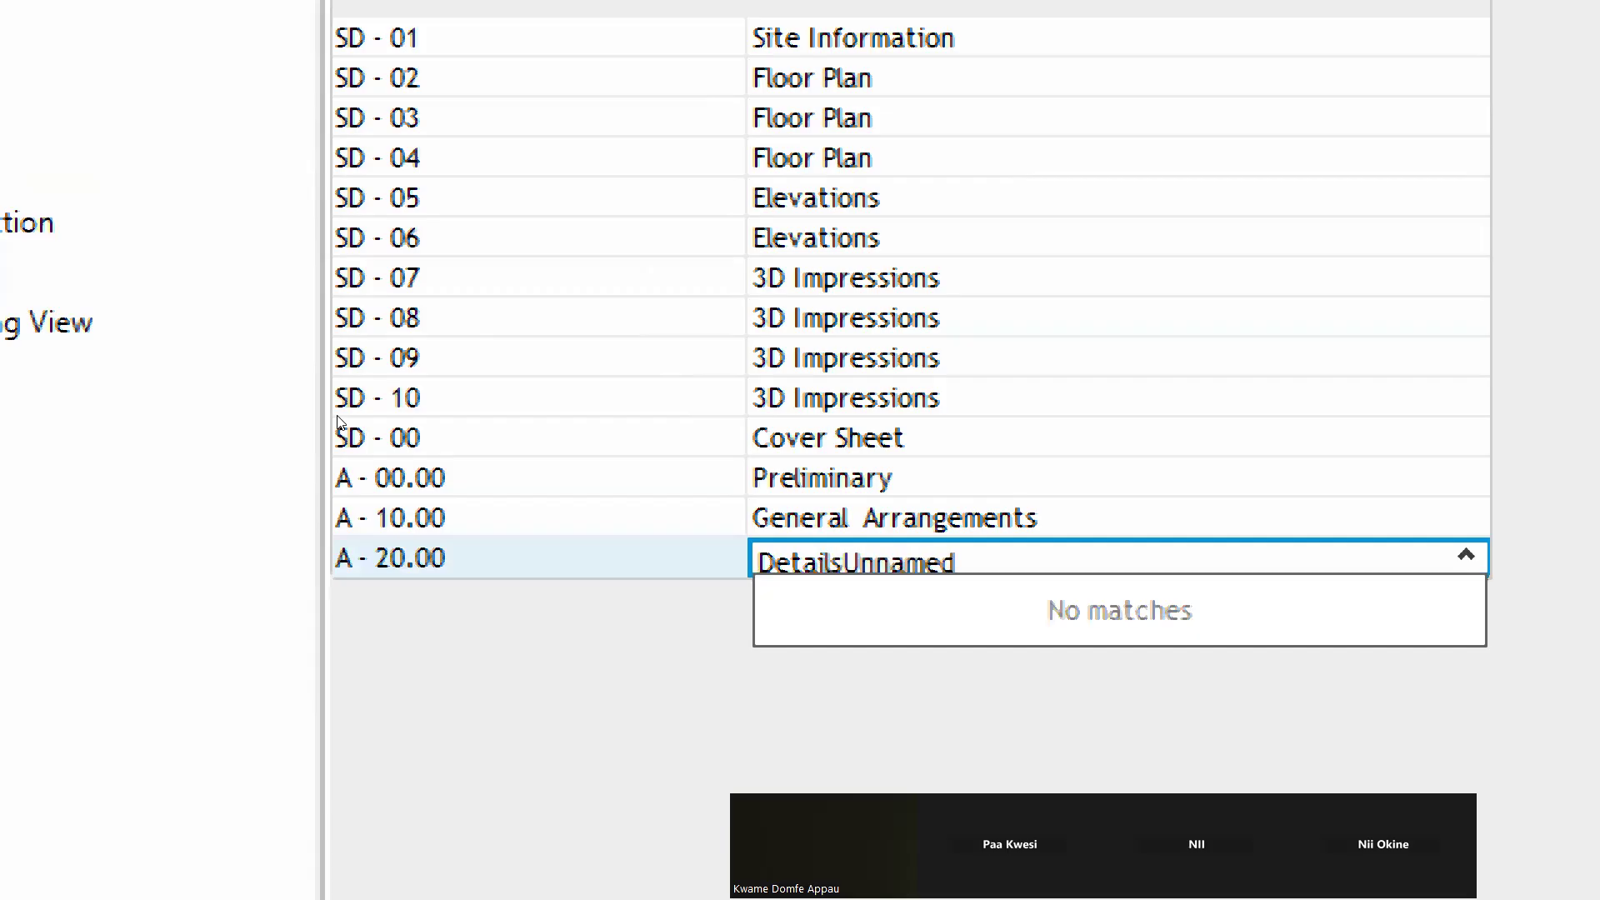
pyautogui.press('Delete')
pyautogui.press('Delete')
pyautogui.press('Delete')
pyautogui.press('Delete')
pyautogui.press('Delete')
pyautogui.press('Delete')
pyautogui.press('Delete')
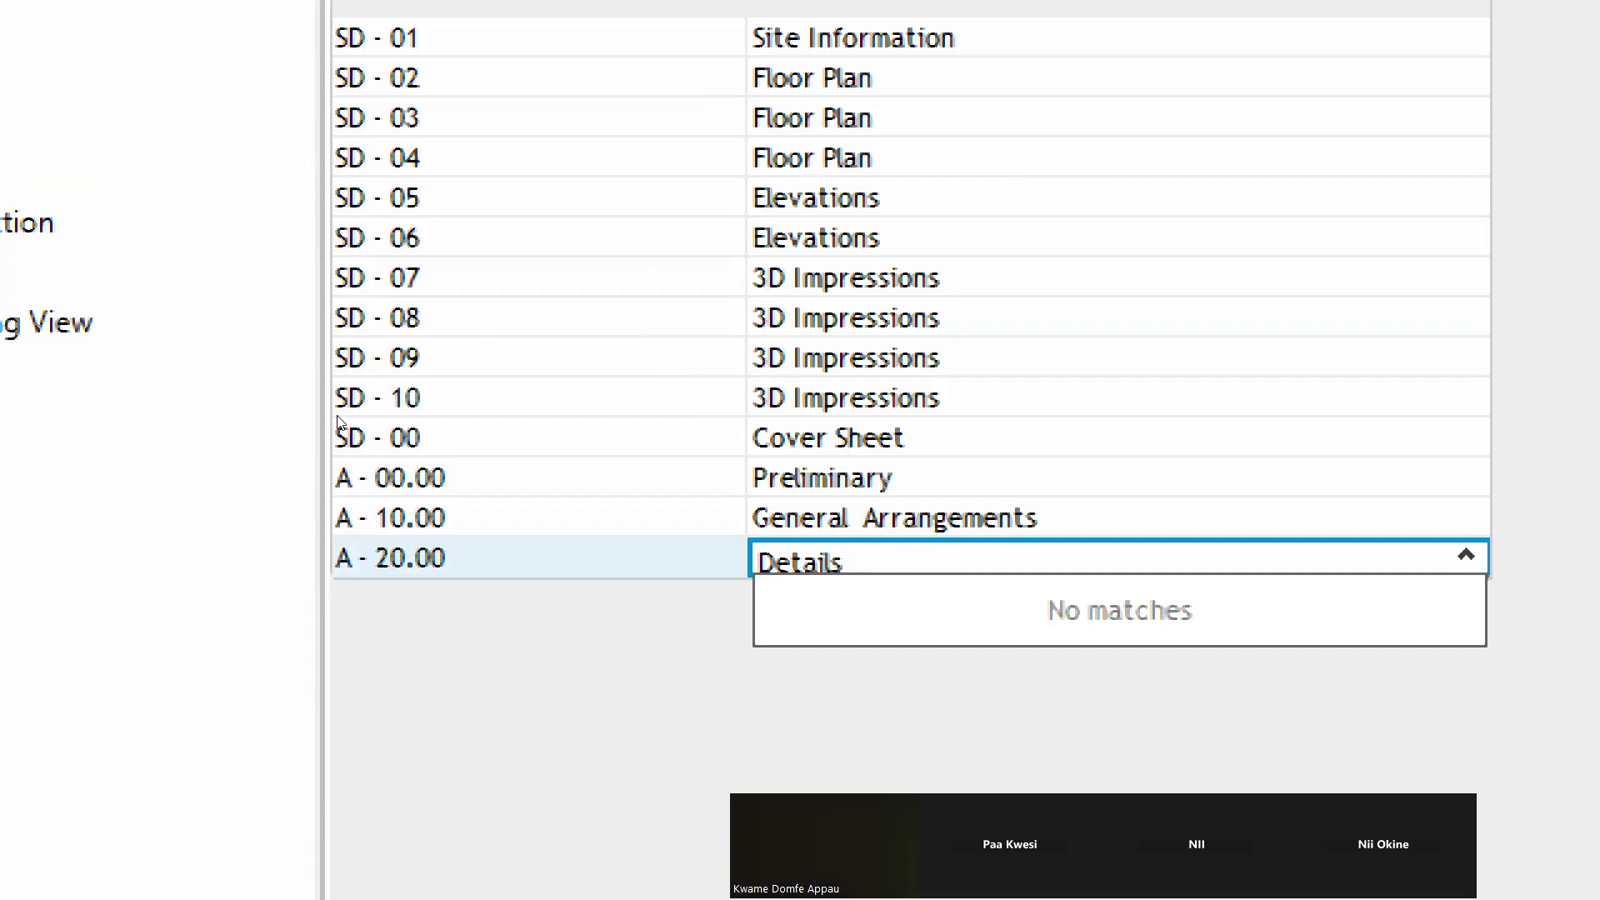
pyautogui.press('Return')
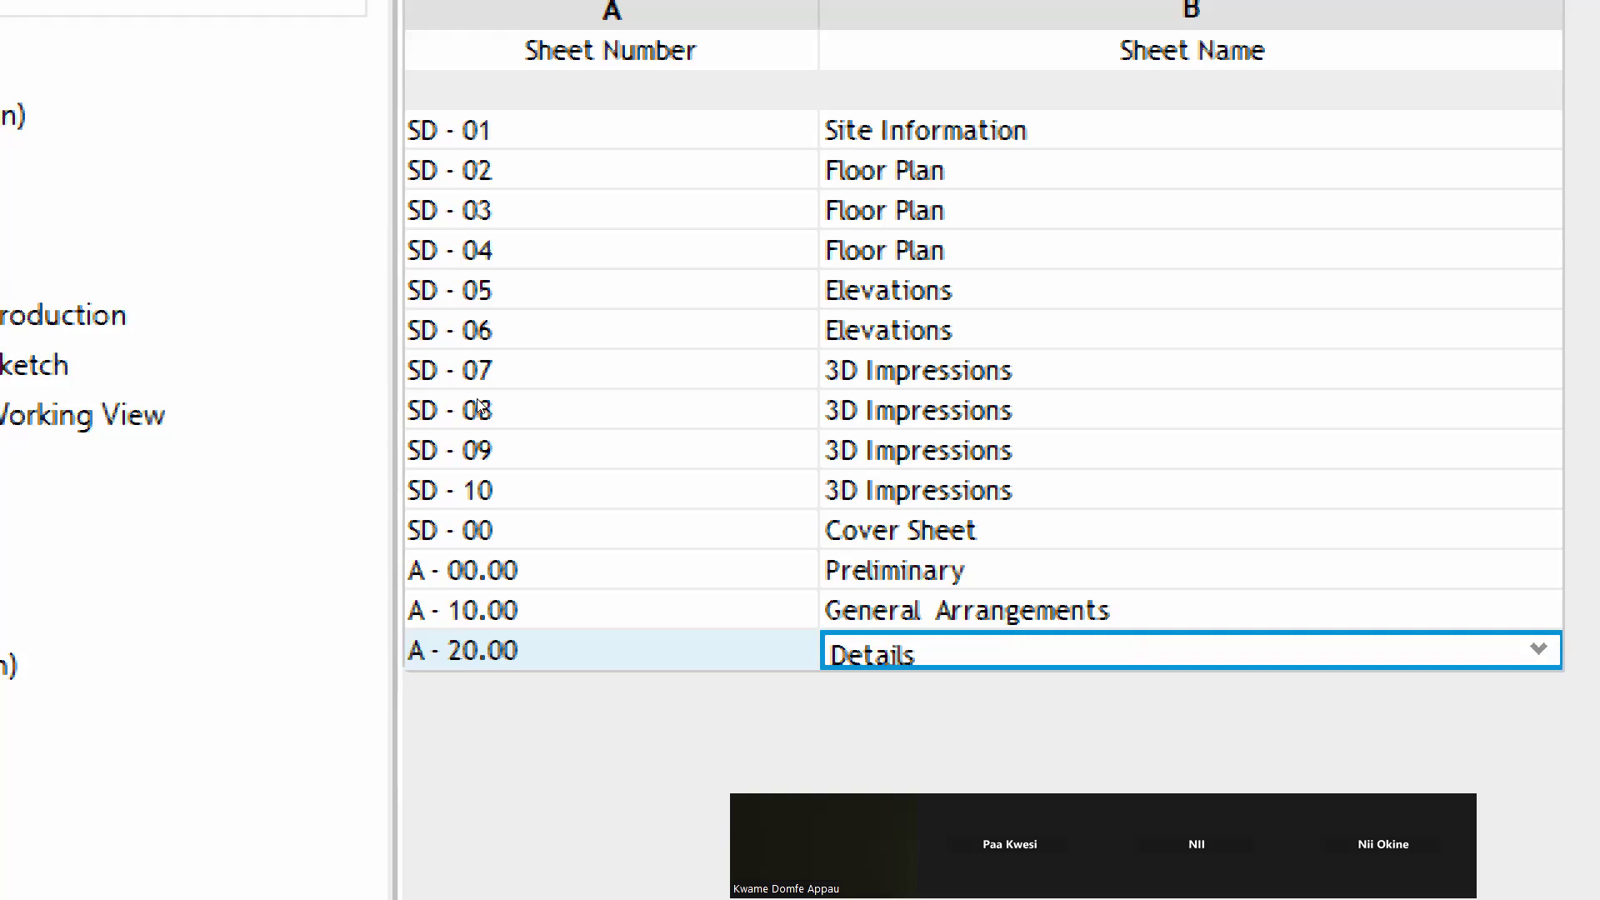
# Return to the Revit sheet list at 100% screen magnification and insert a data row after sheet A - 20.00
pyautogui.press('Up')
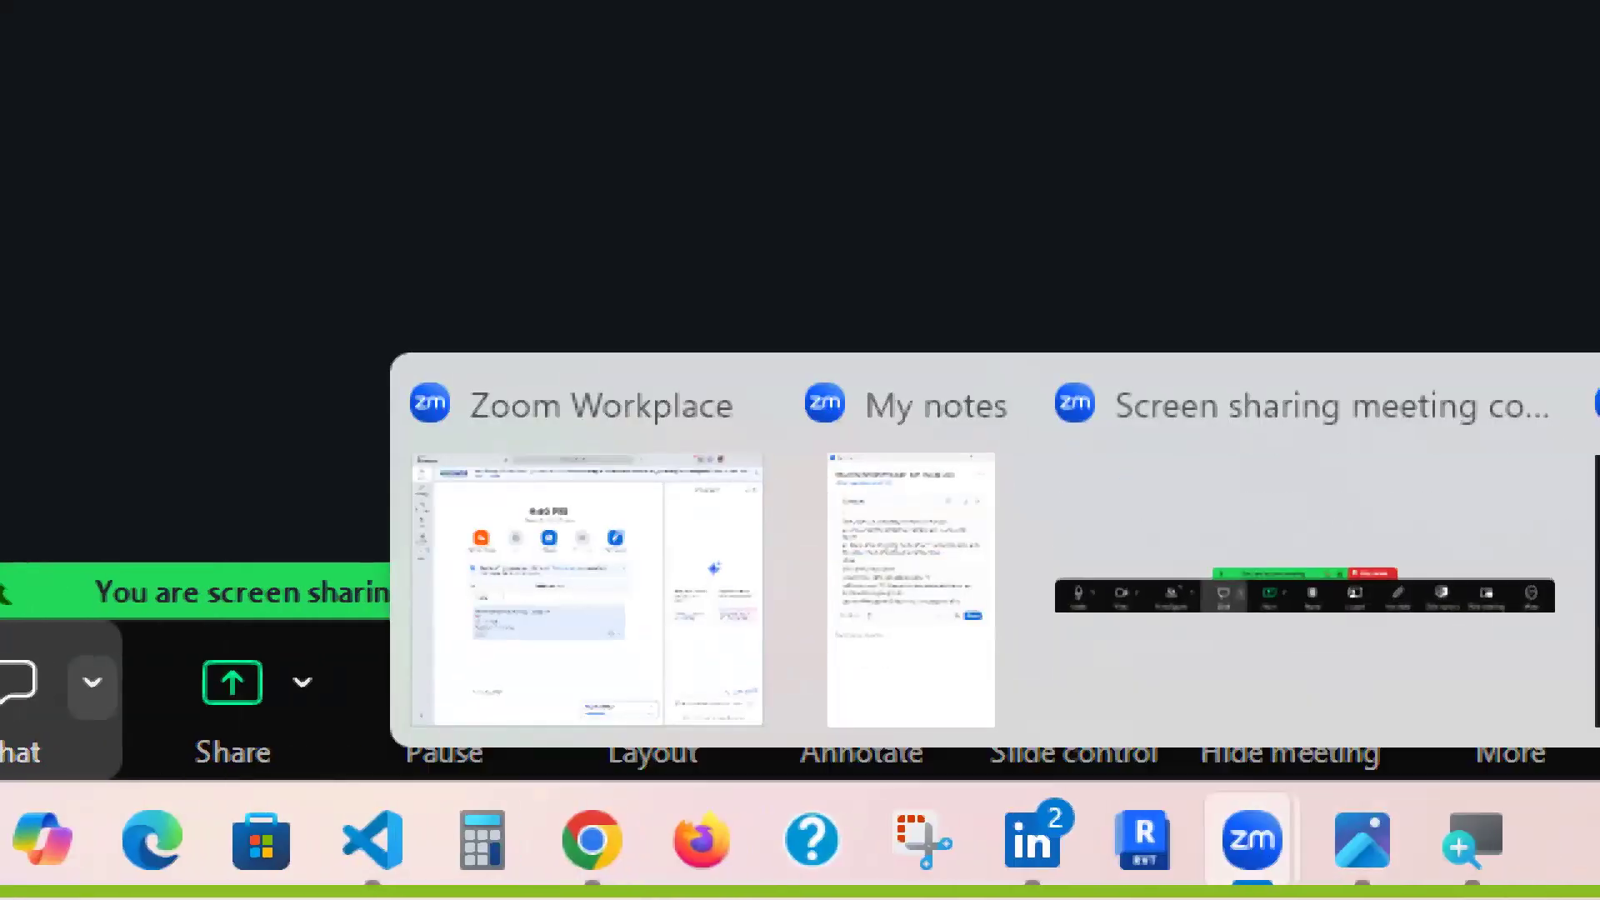
pyautogui.moveTo(1469, 840)
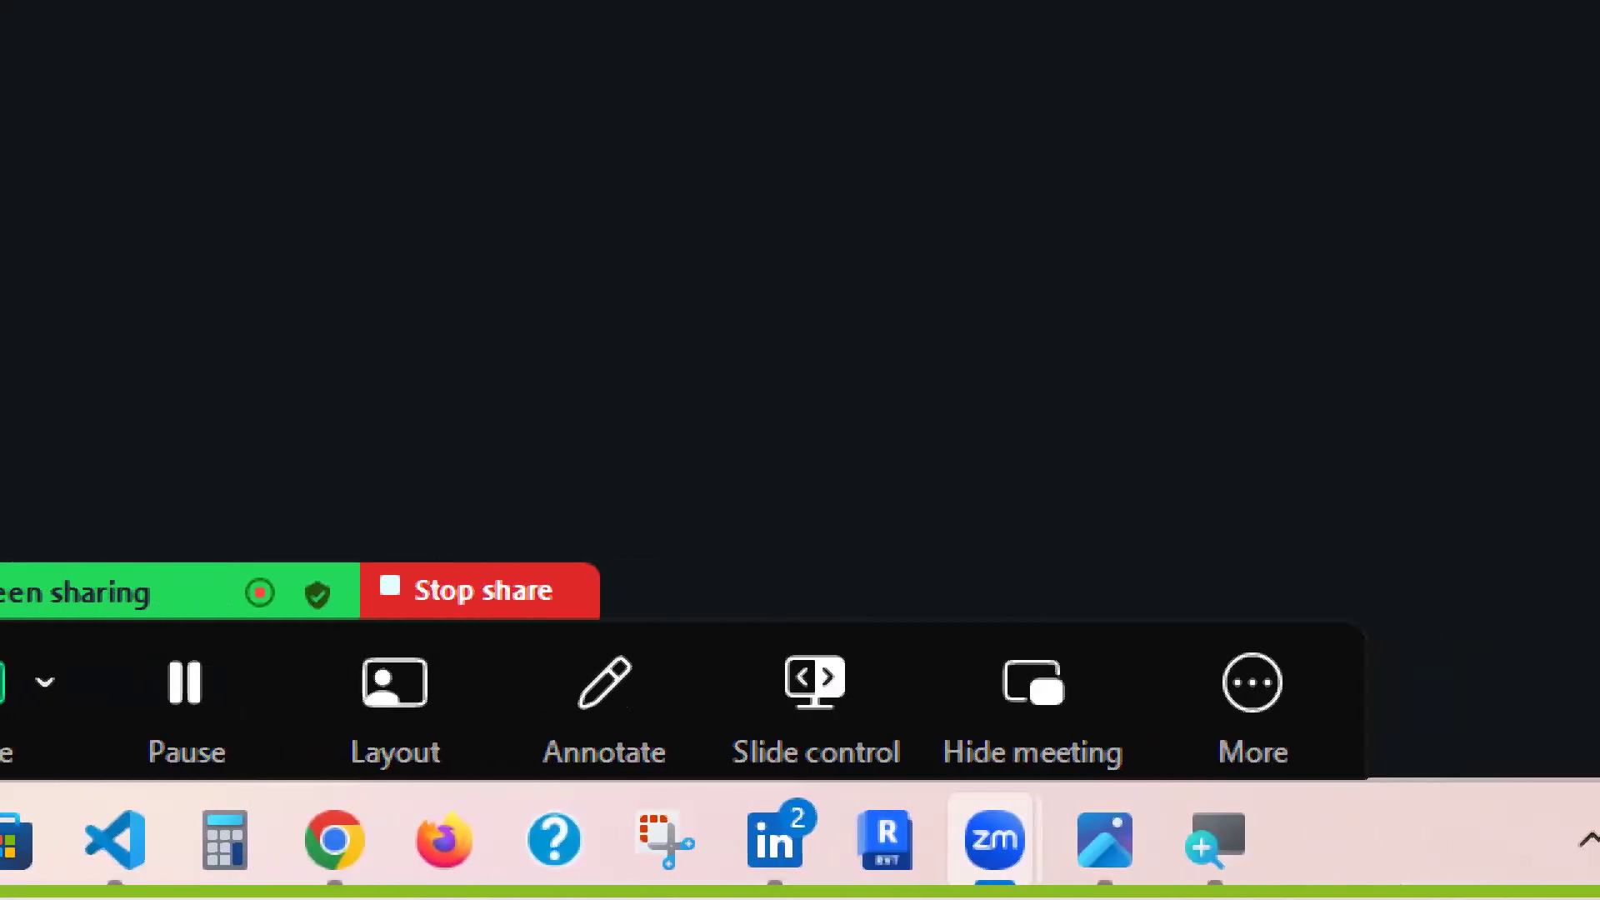
pyautogui.click(1215, 840)
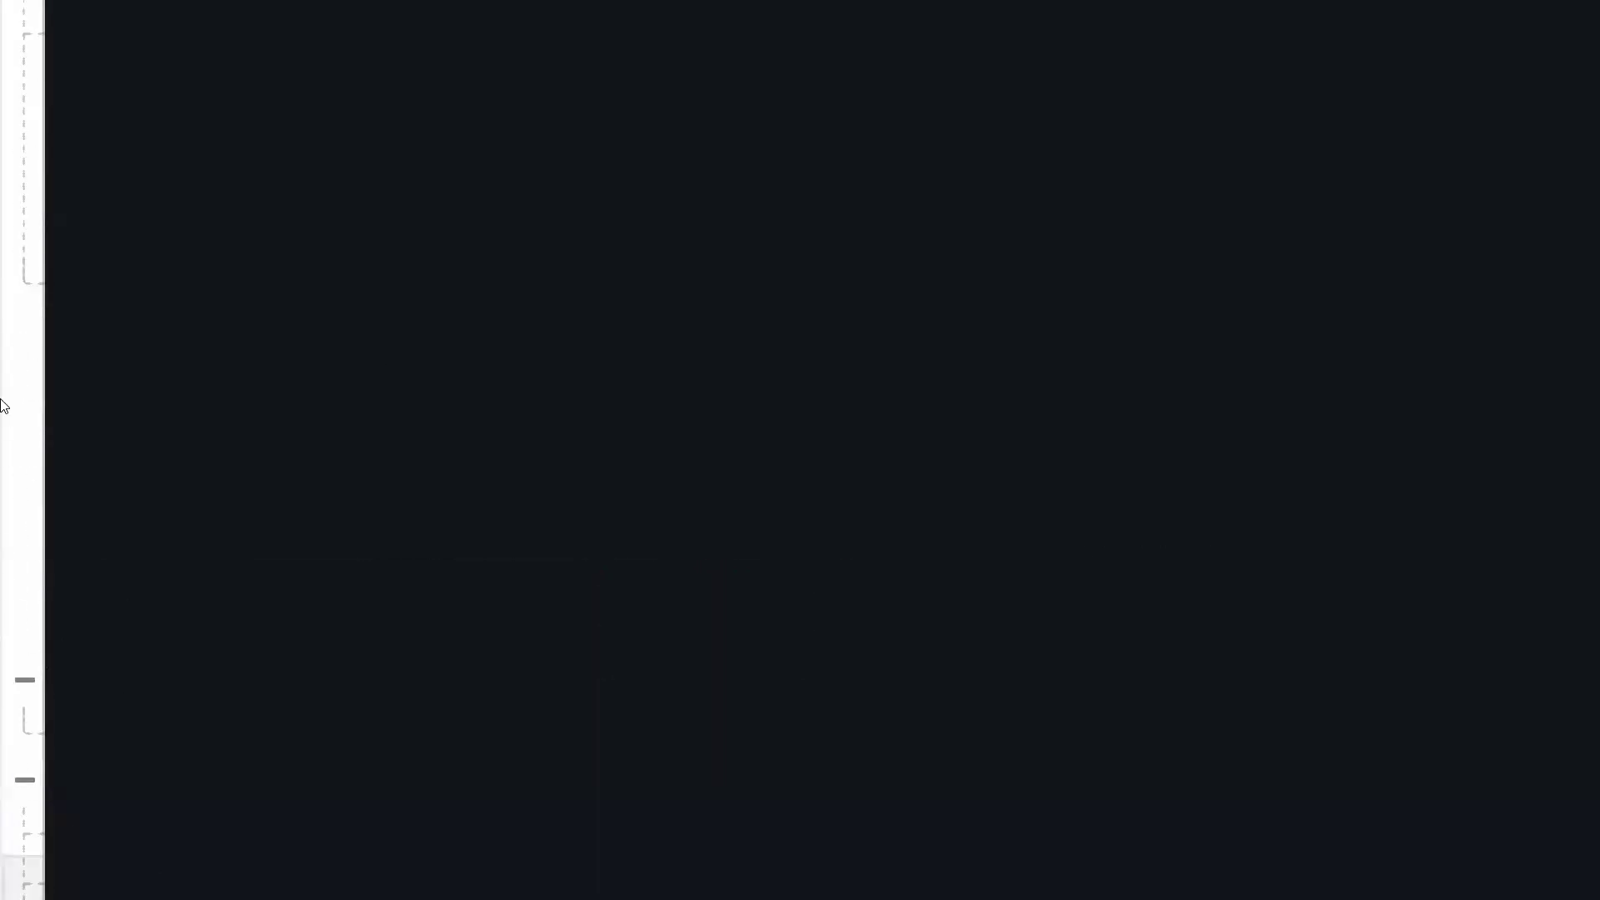
pyautogui.press('super+minus')
pyautogui.press('super+minus')
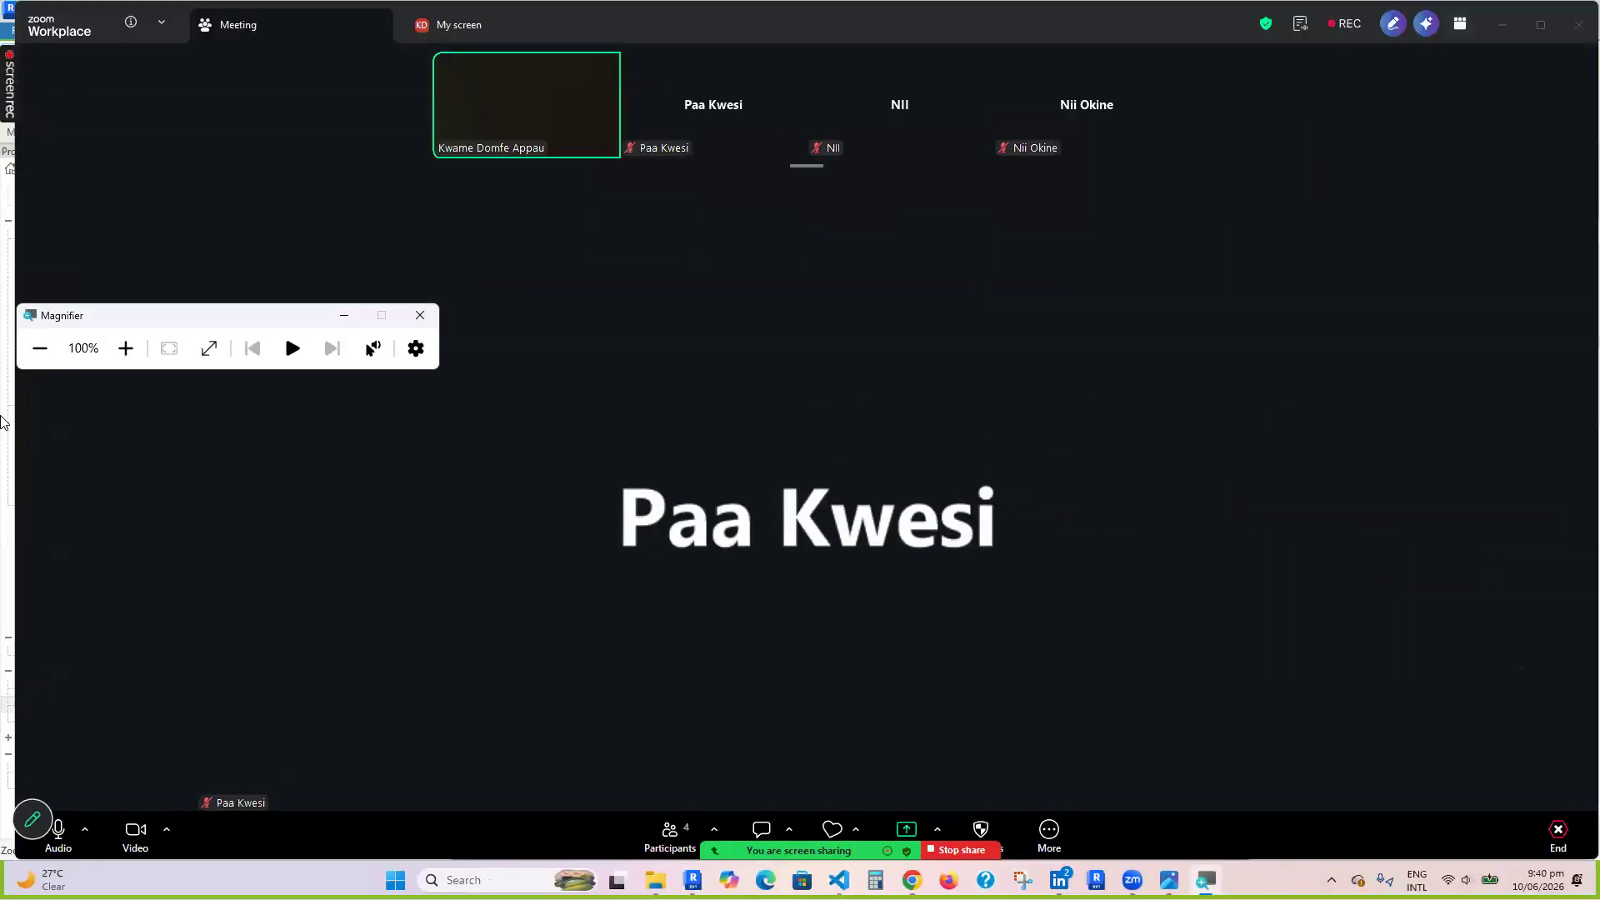
pyautogui.click(1503, 25)
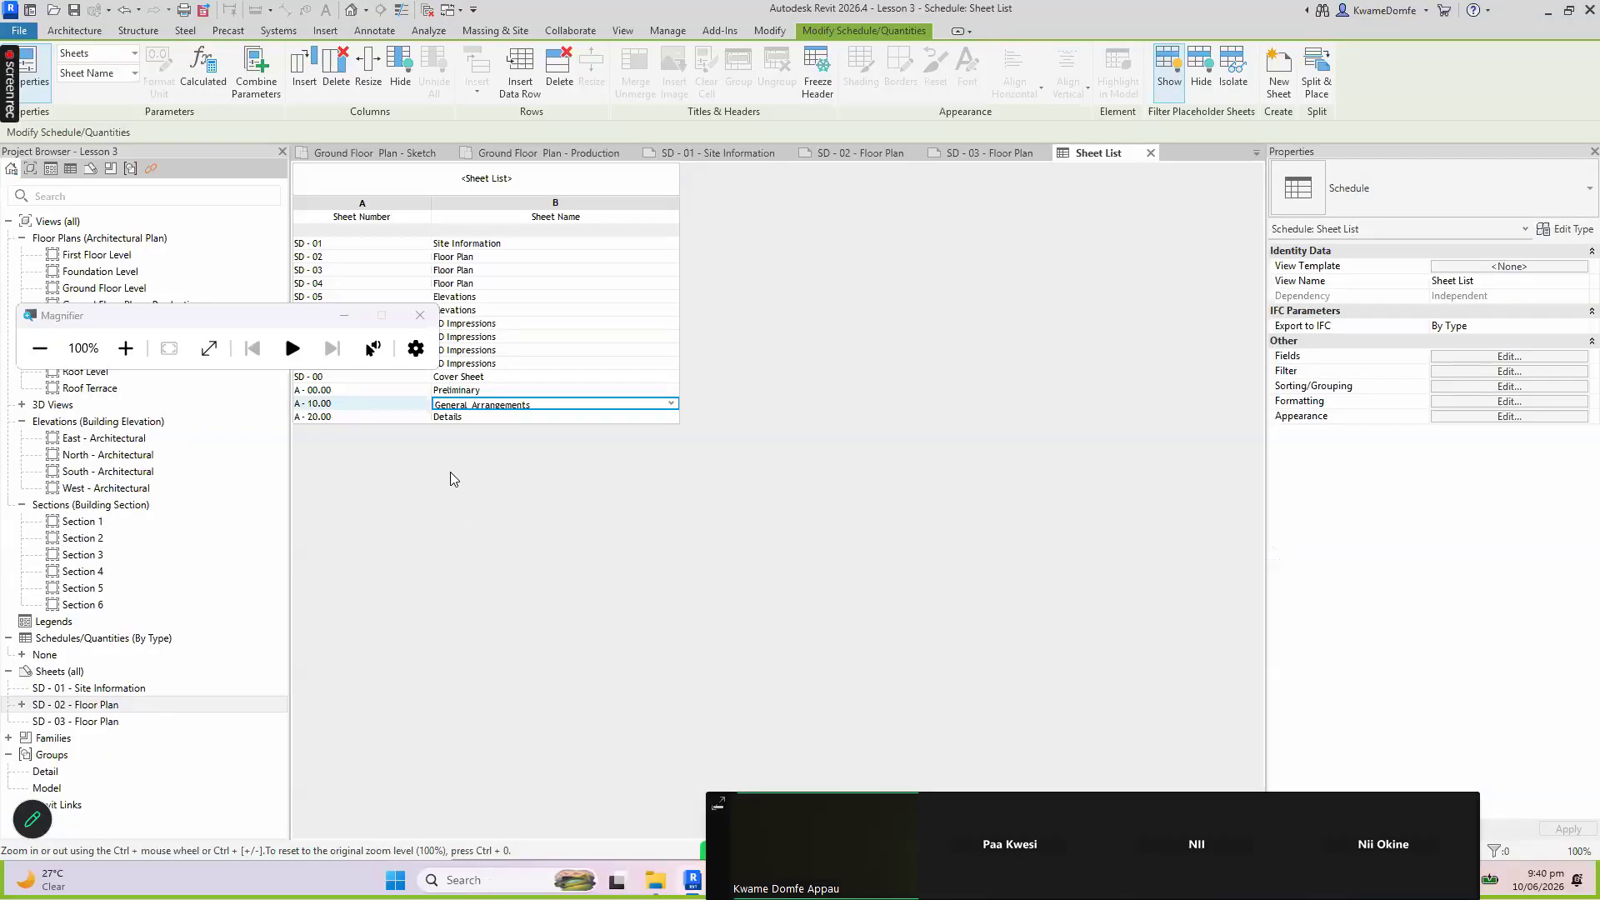
pyautogui.click(516, 83)
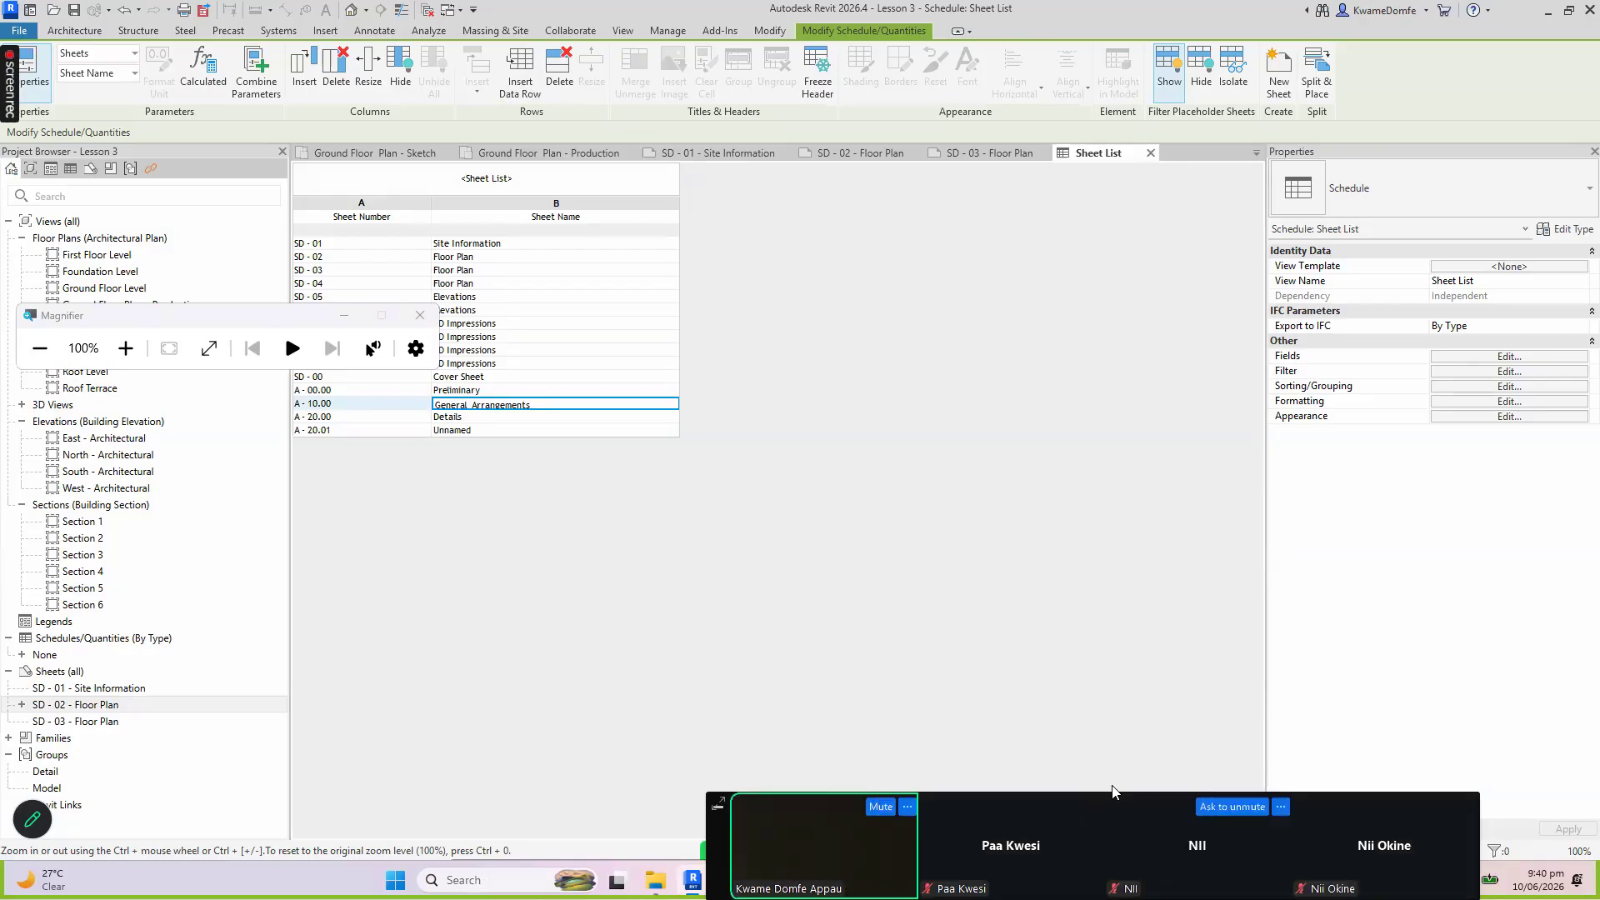
# Switch to the full Zoom meeting window and minimize the Magnifier window
pyautogui.doubleClick(1158, 858)
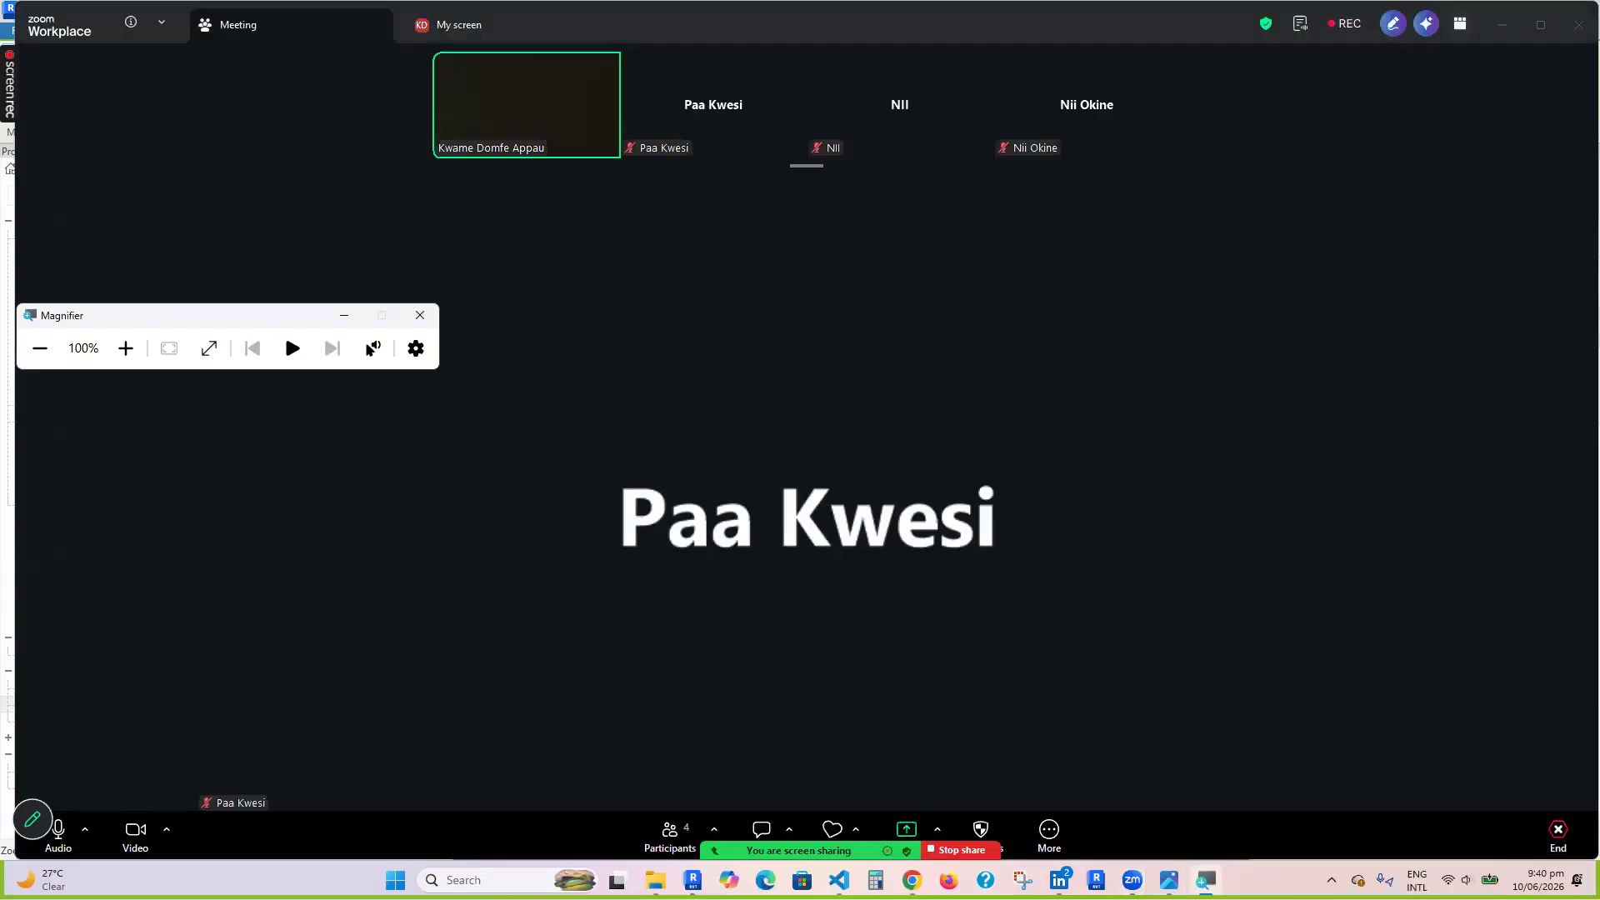
pyautogui.click(1205, 879)
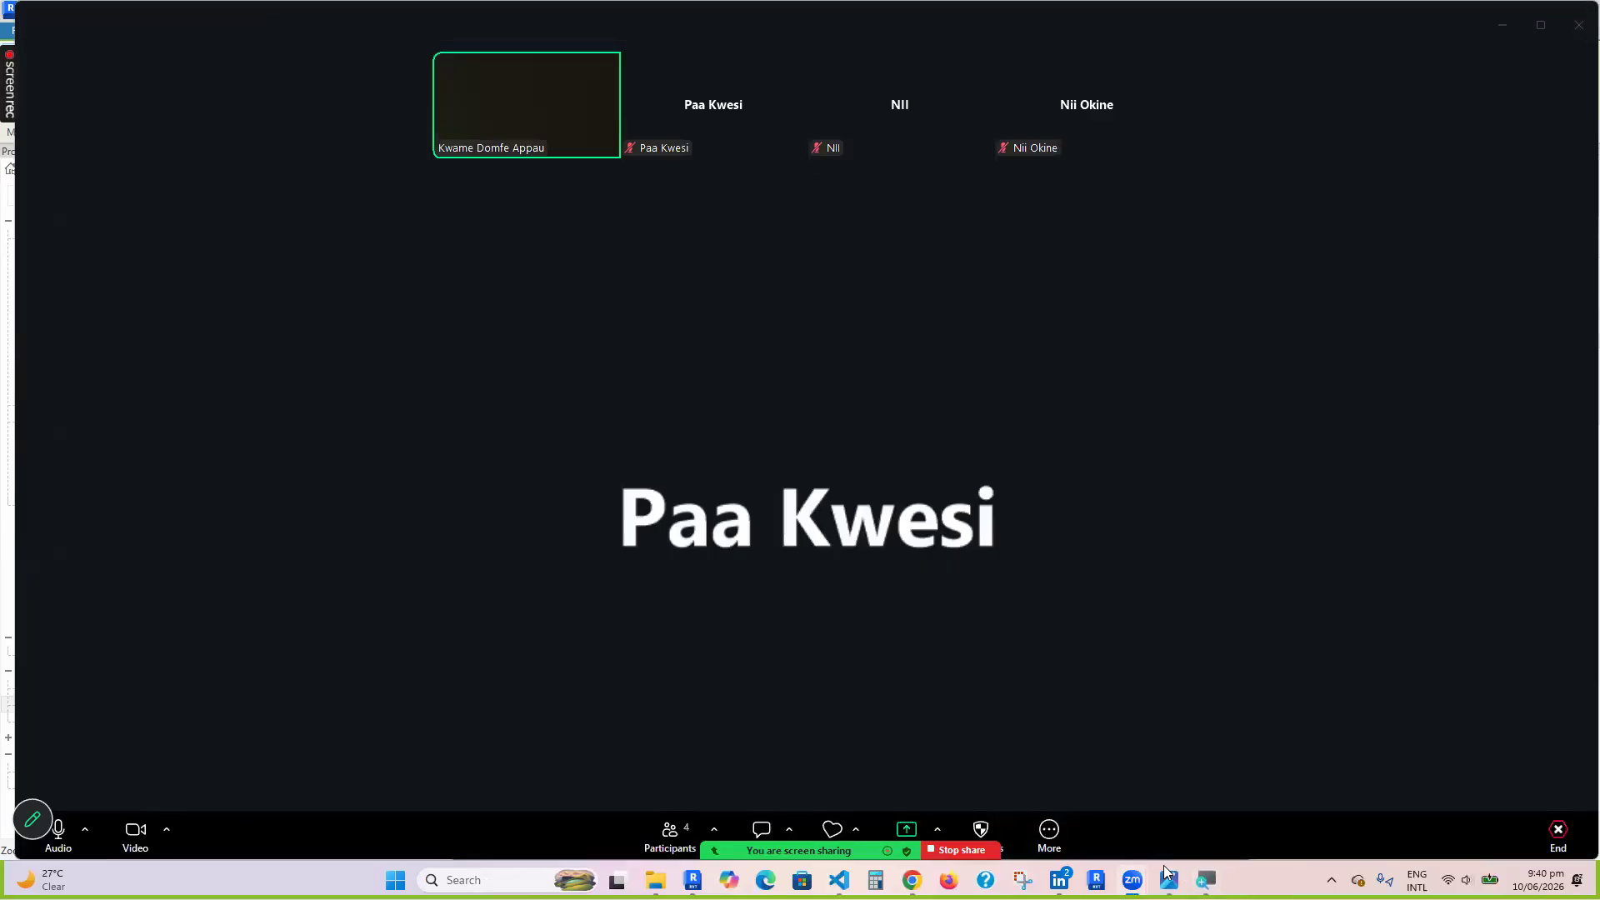
# Return to the magnified Revit sheet list, renumber the last unnamed sheet A - 10.10 and name it Floor Plans
pyautogui.click(1205, 881)
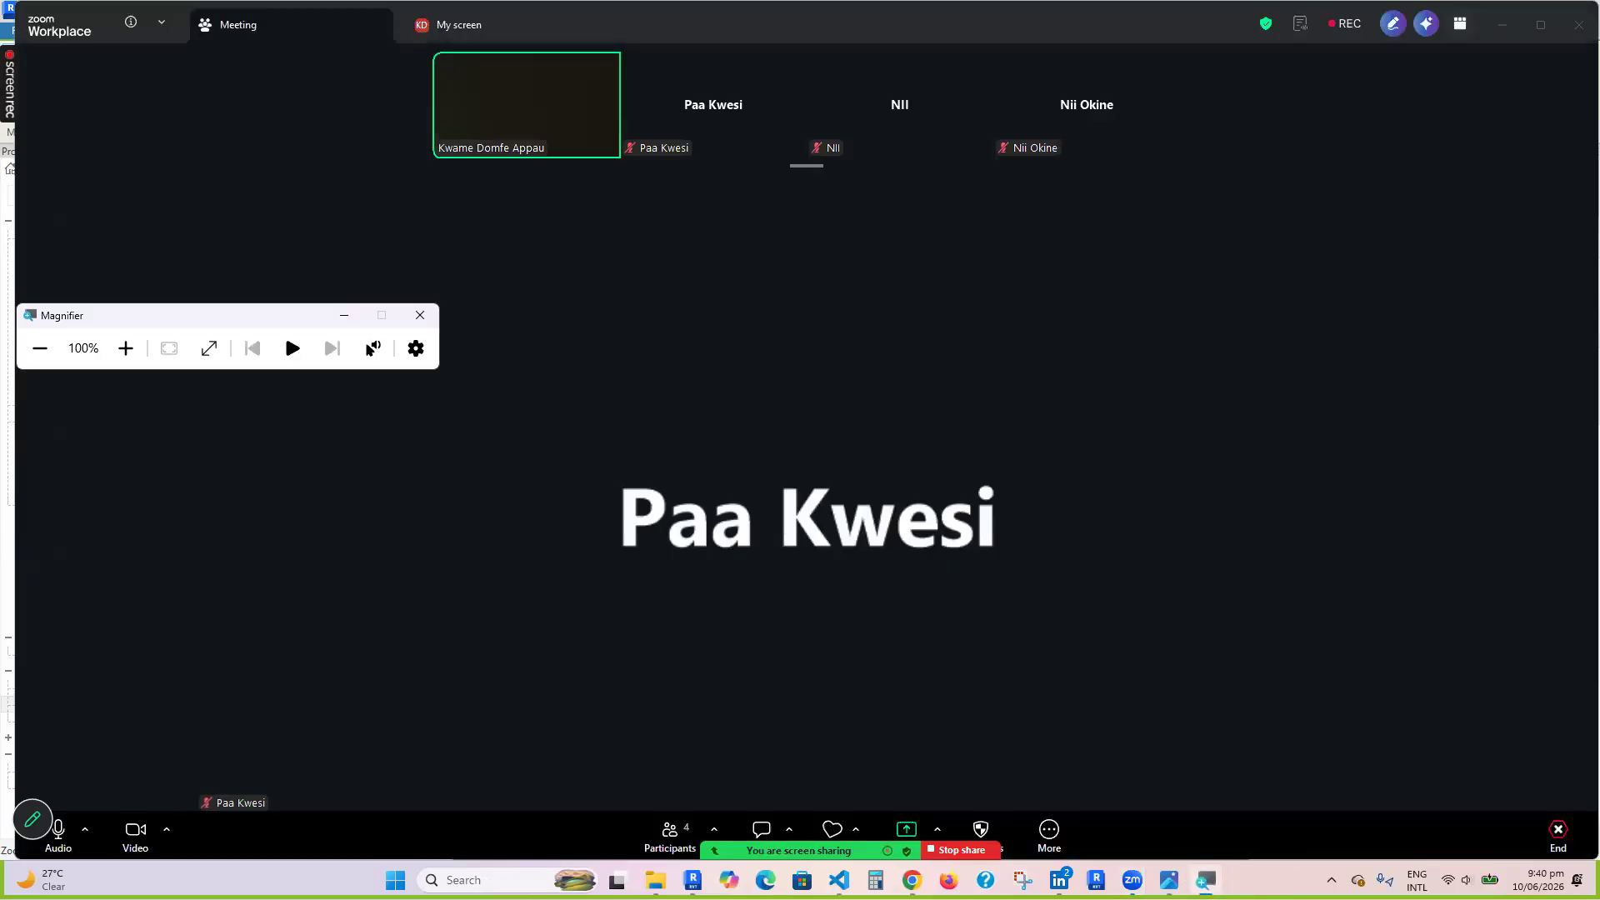
pyautogui.click(126, 348)
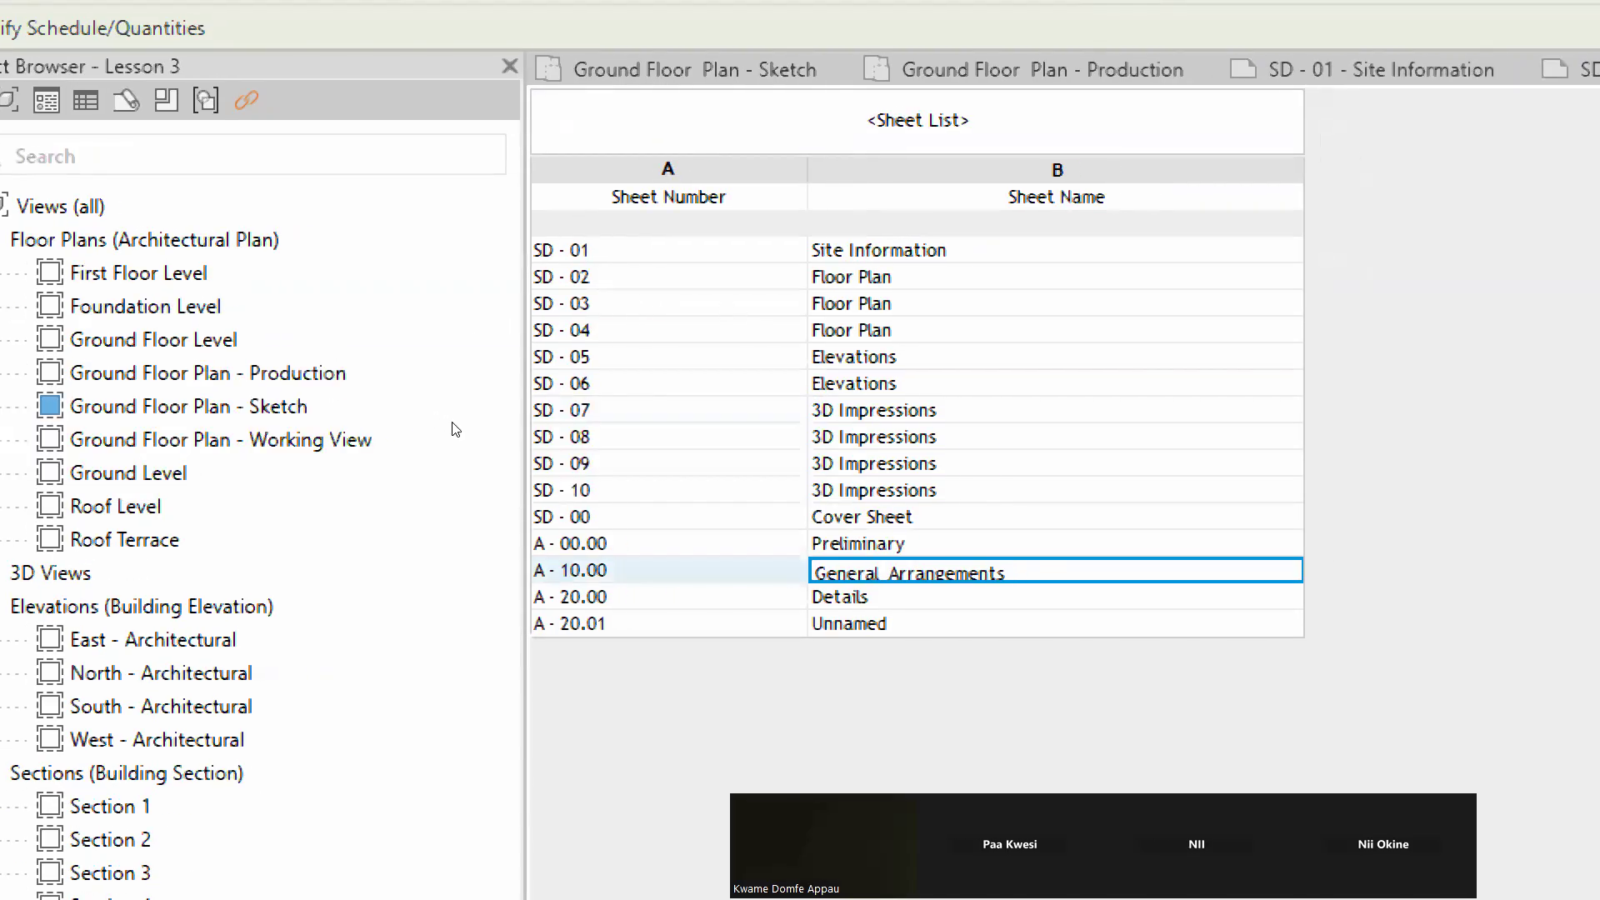
pyautogui.press('Return')
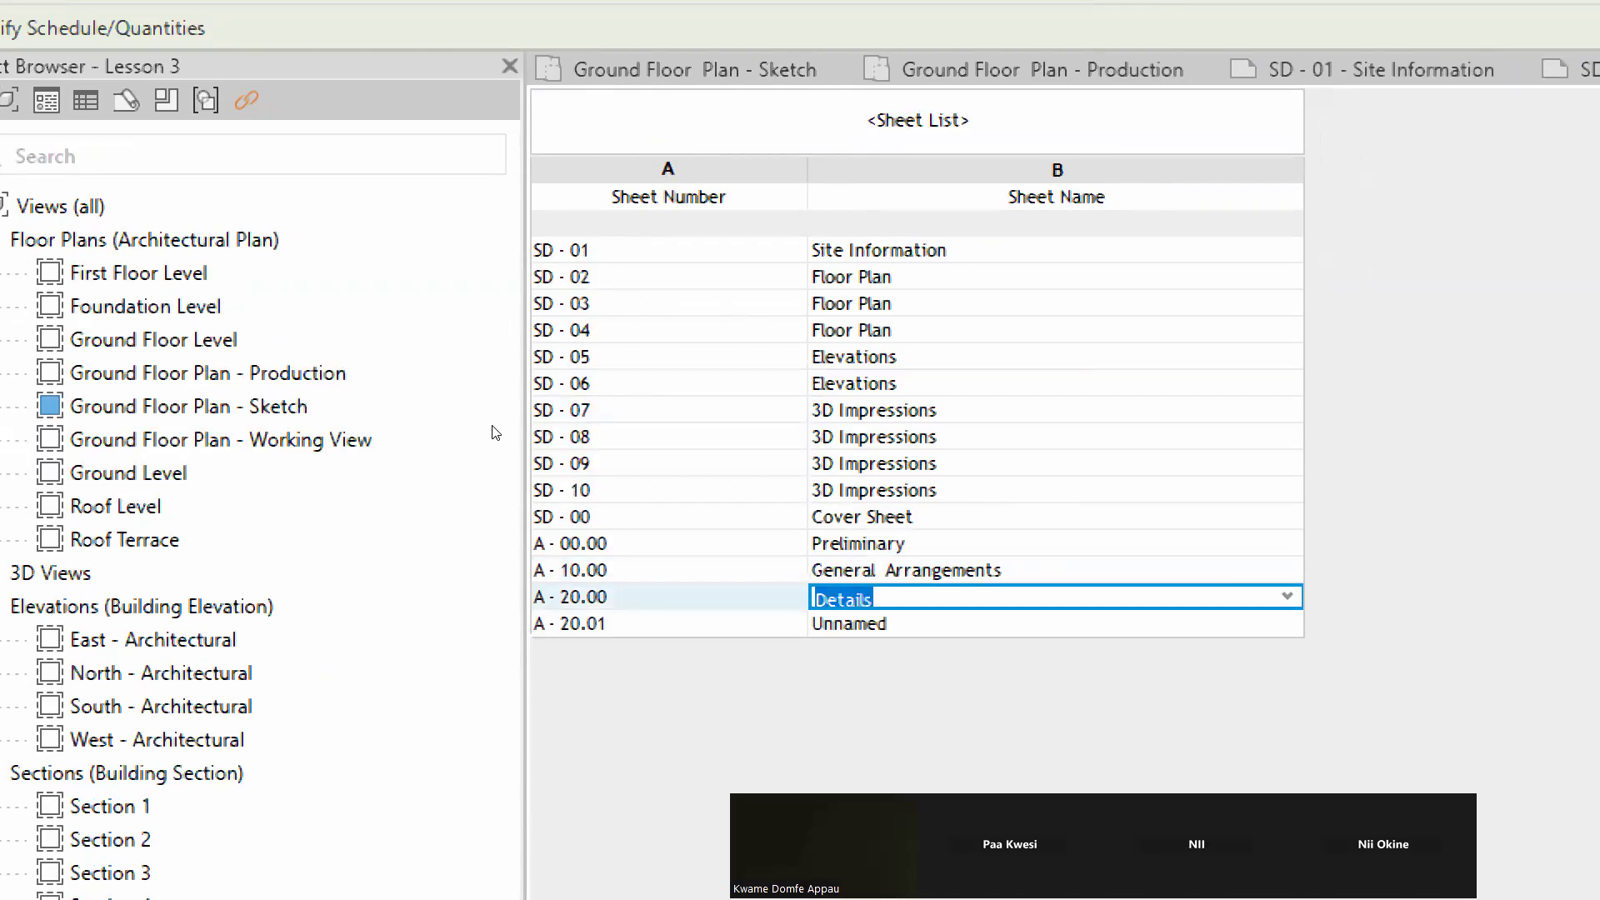
pyautogui.press('Return')
pyautogui.hotkey('shift', 'Tab')
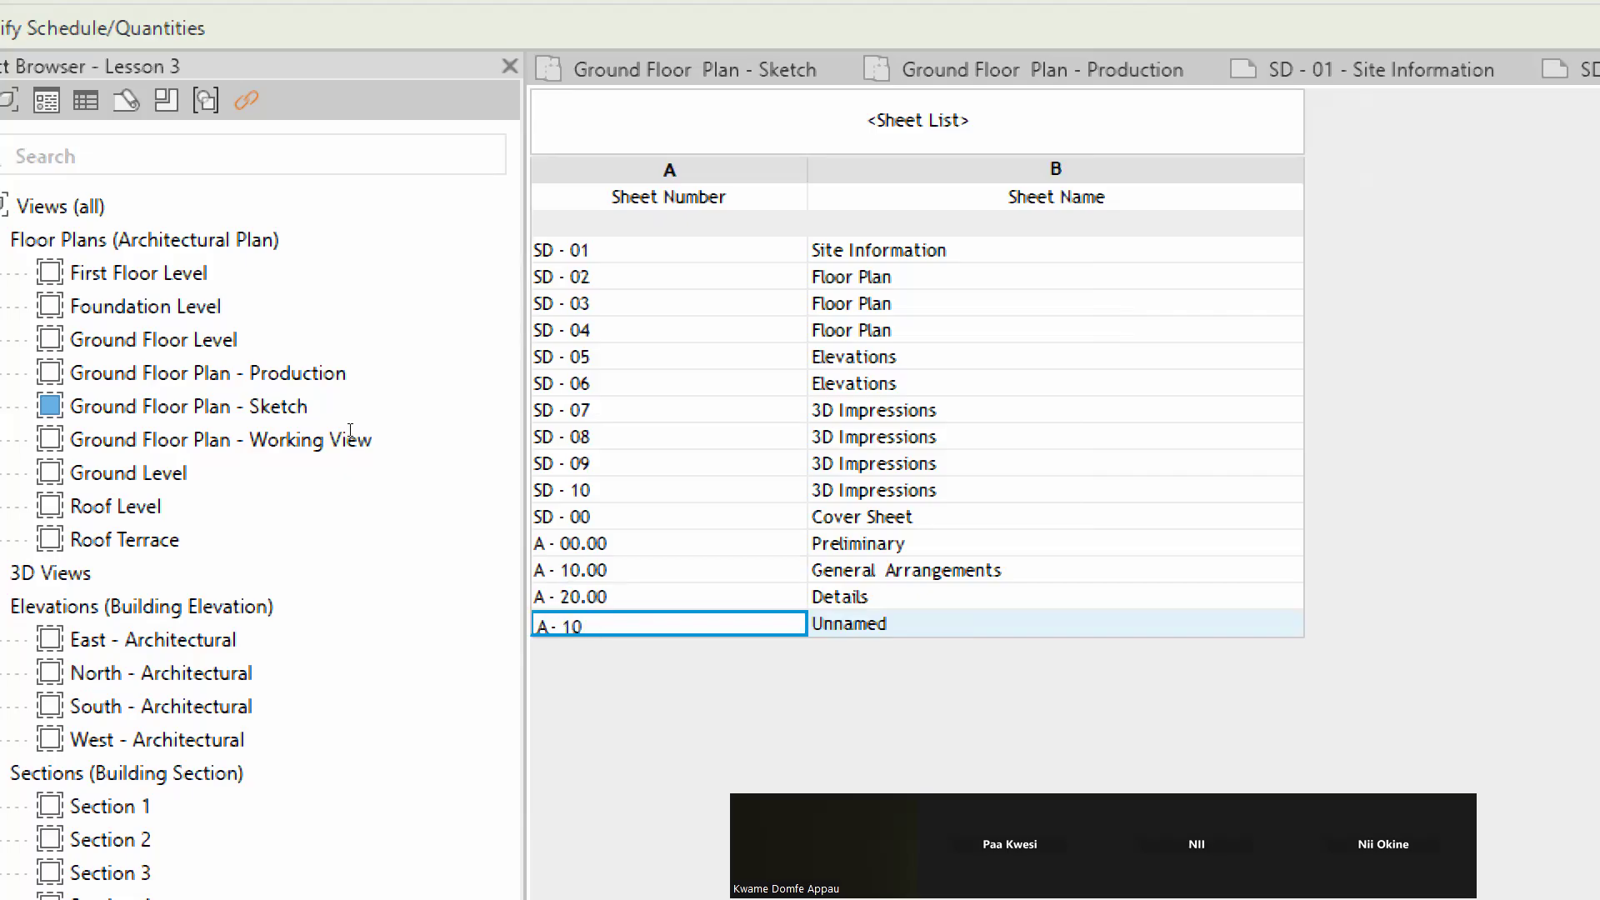
pyautogui.write('0')
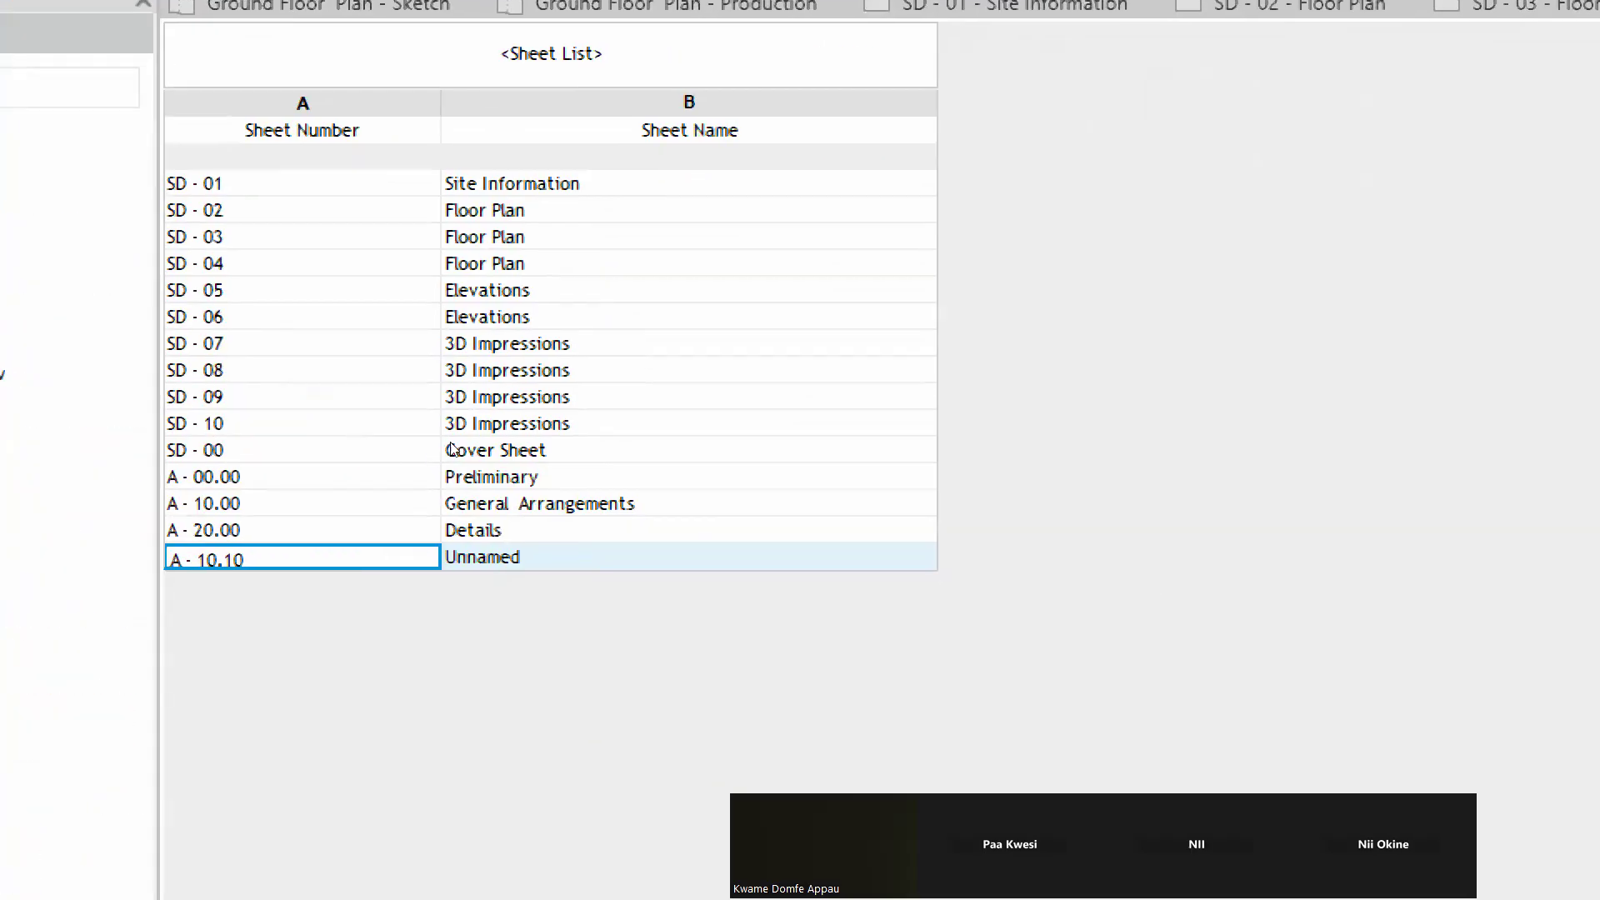
pyautogui.press('Tab')
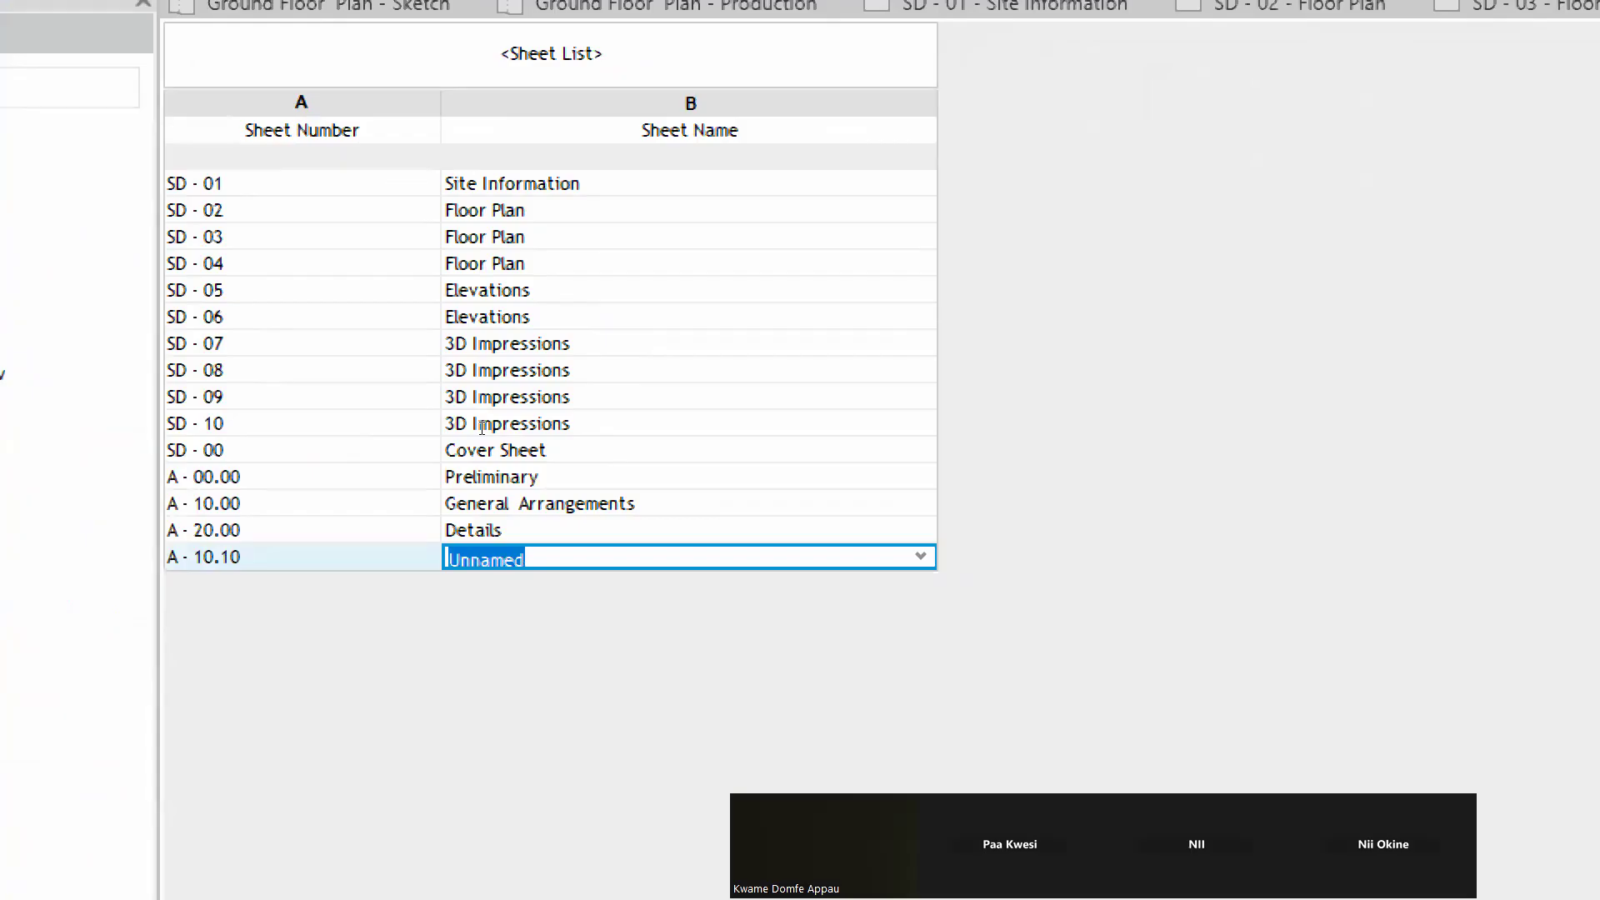
pyautogui.write('Floor Plans')
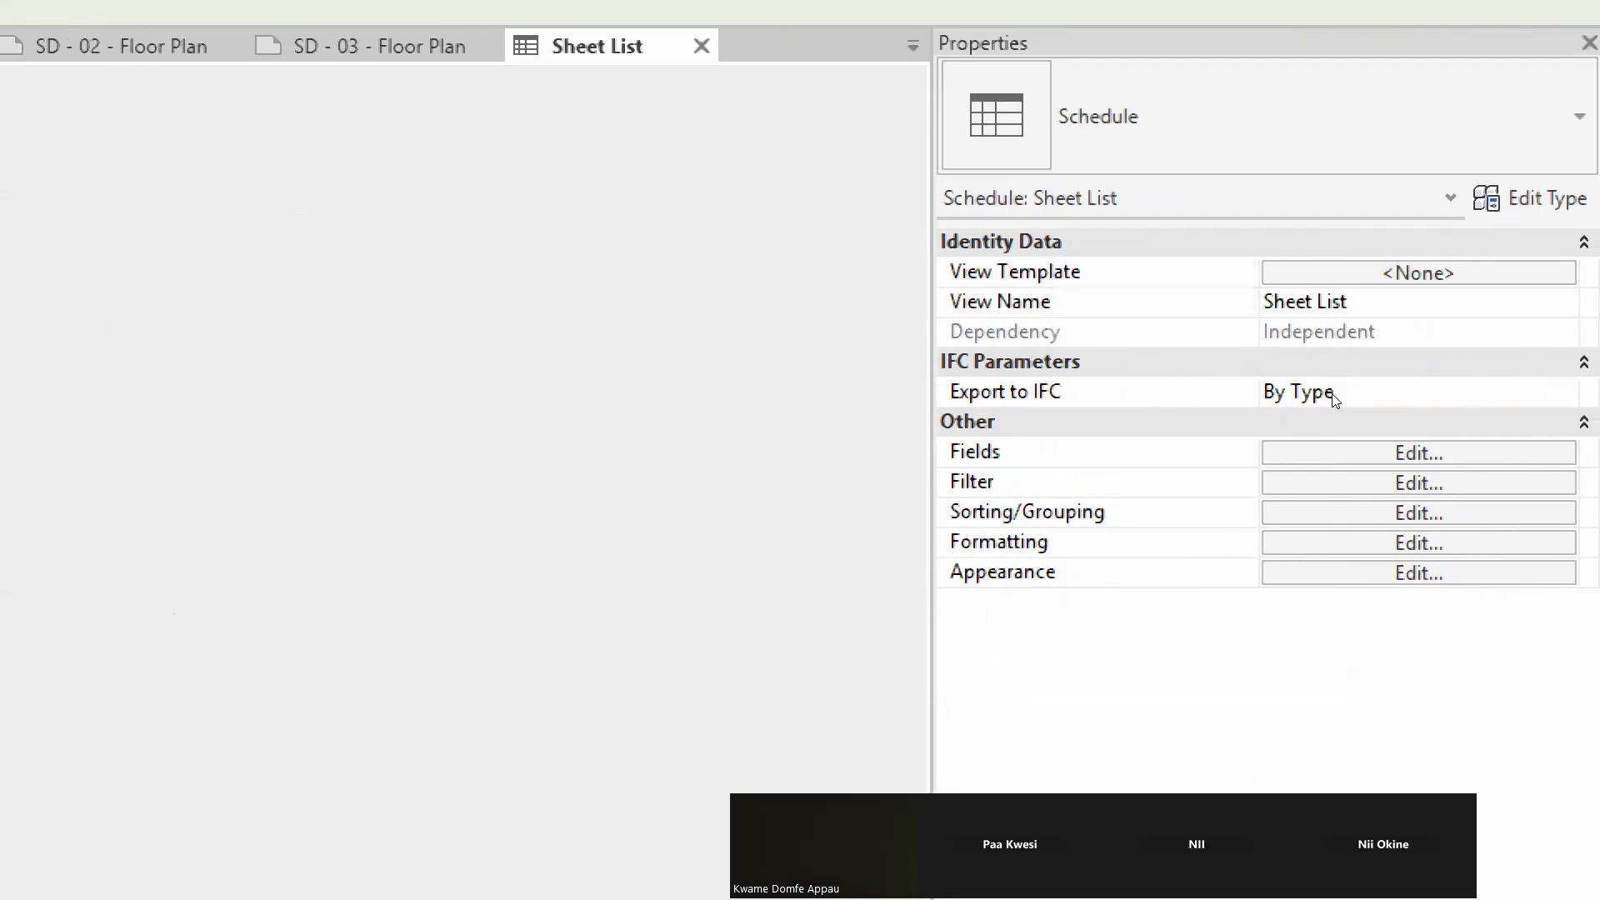
# Sort the sheet list by Sheet Number and then by Sheet Name, both ascending
pyautogui.click(1423, 513)
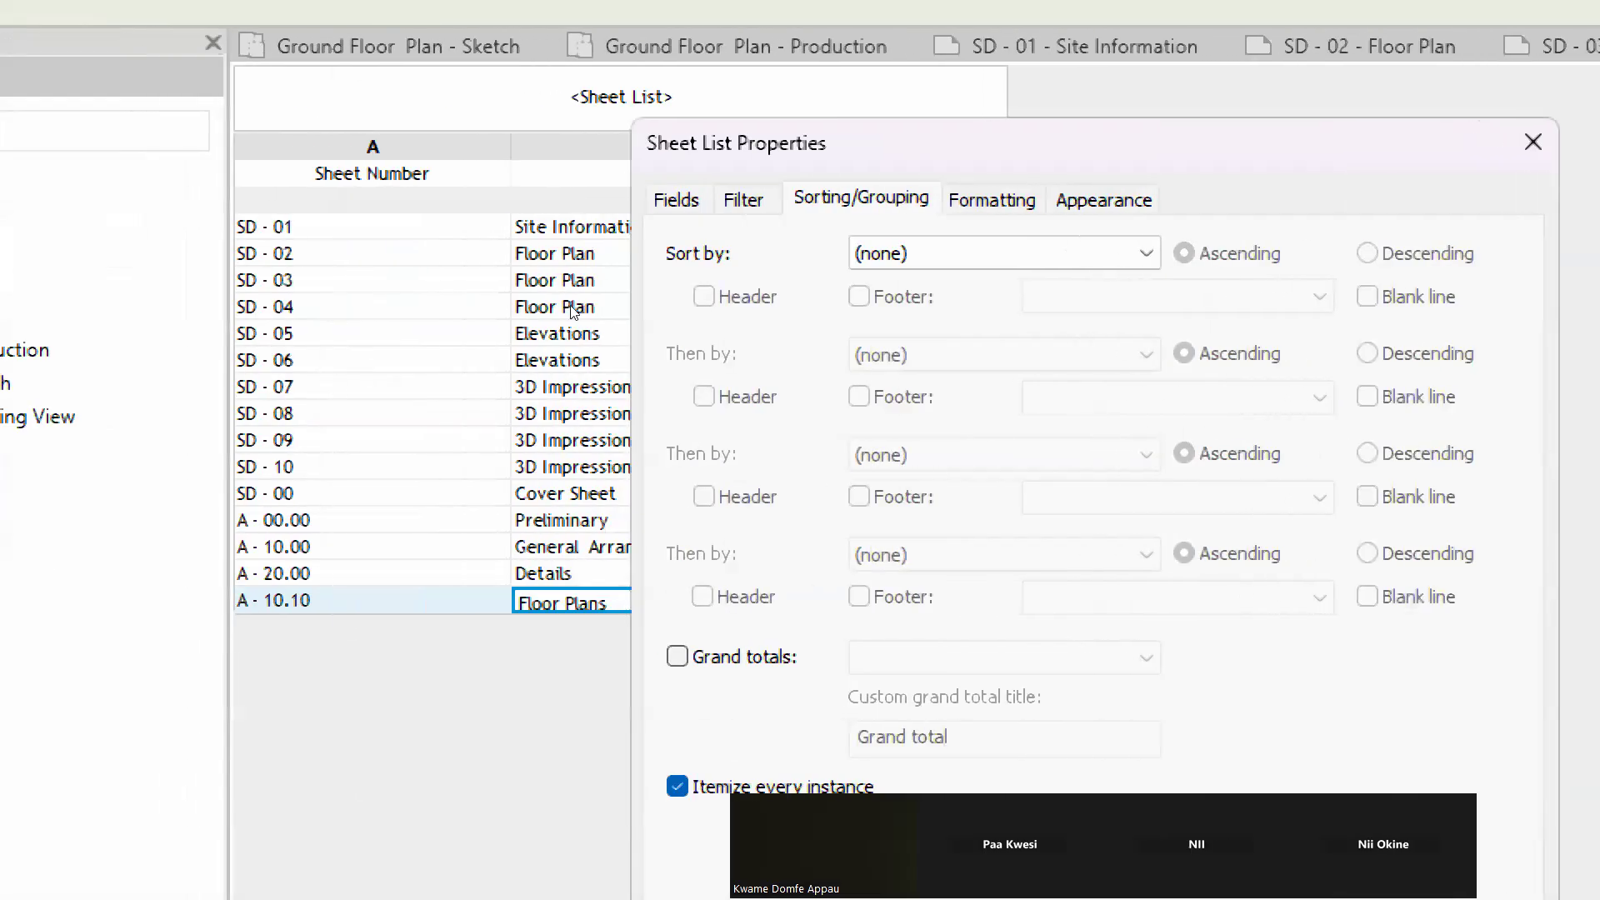
pyautogui.click(1005, 254)
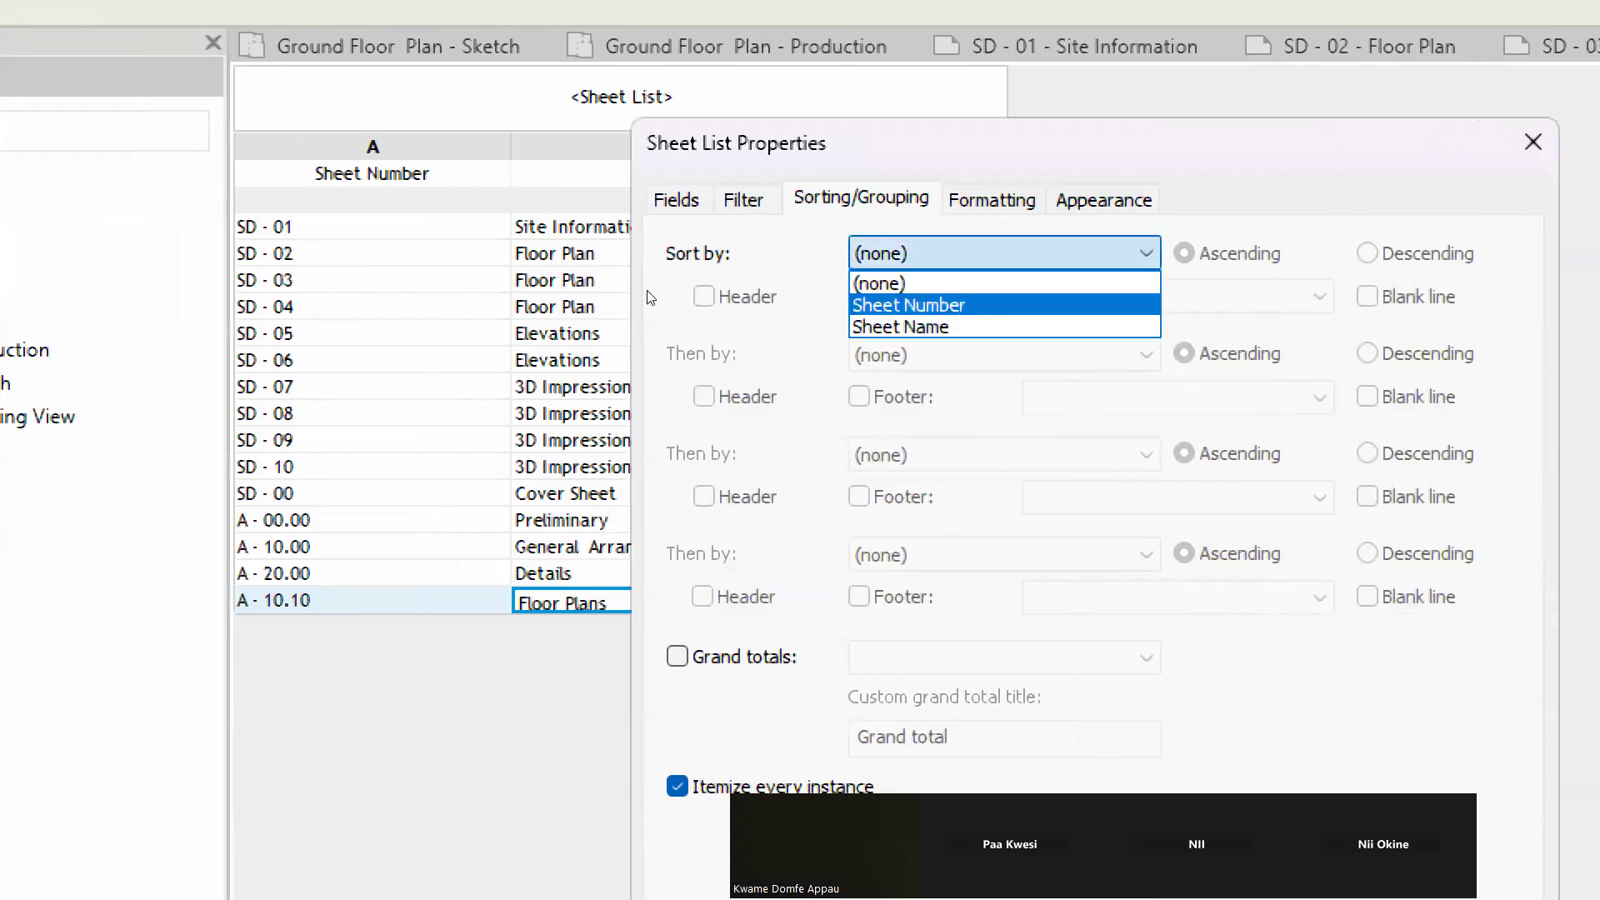
pyautogui.click(908, 305)
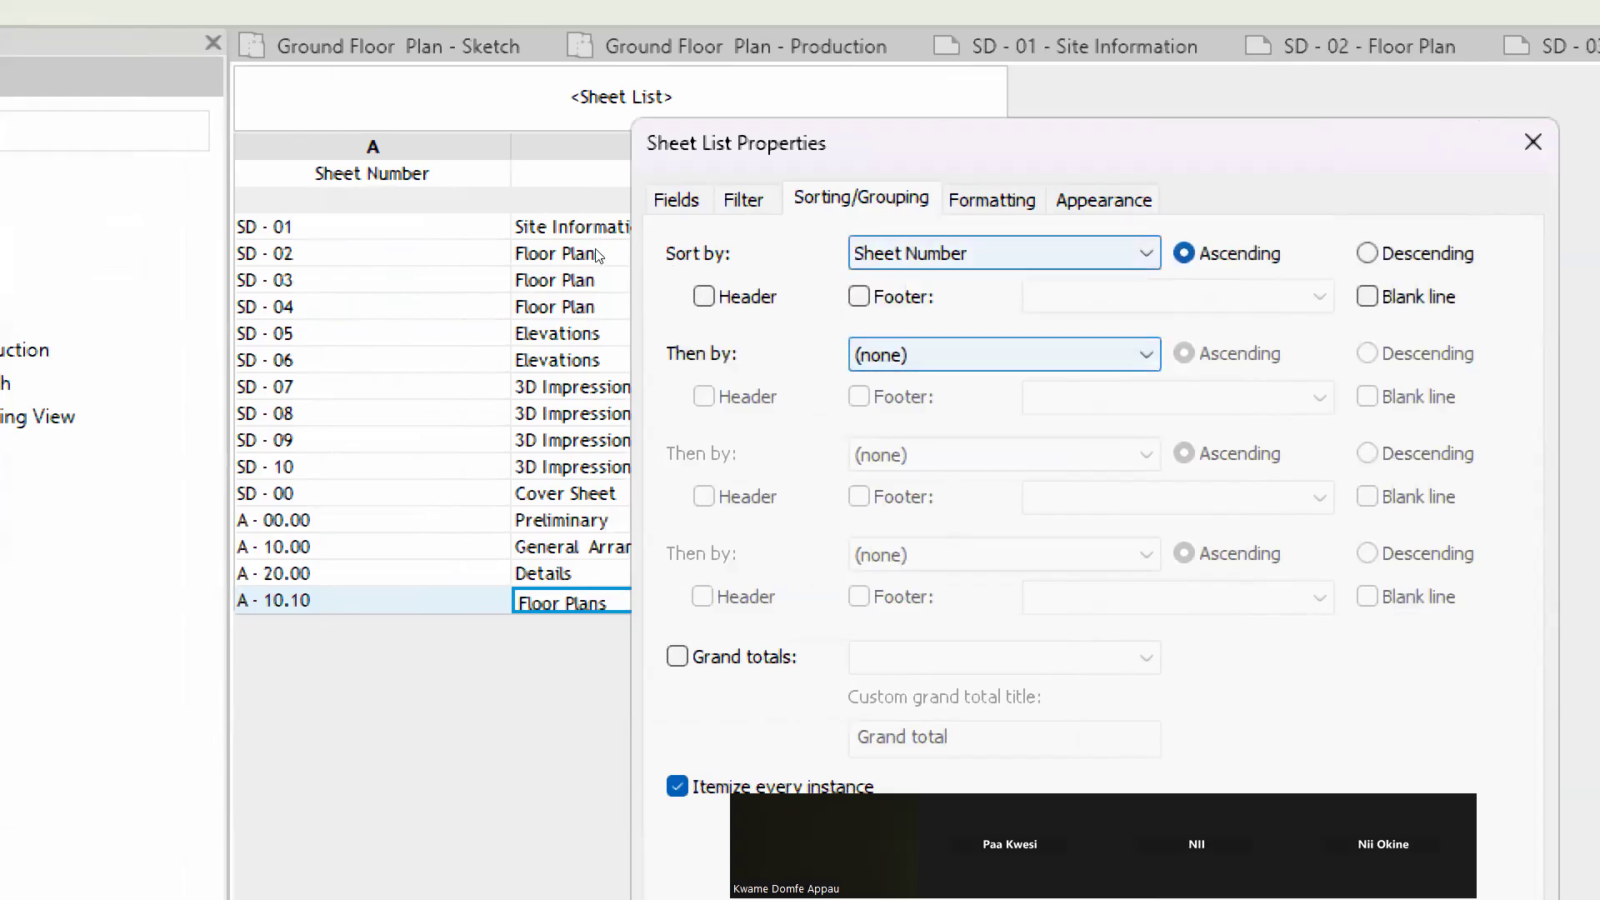
pyautogui.click(1005, 355)
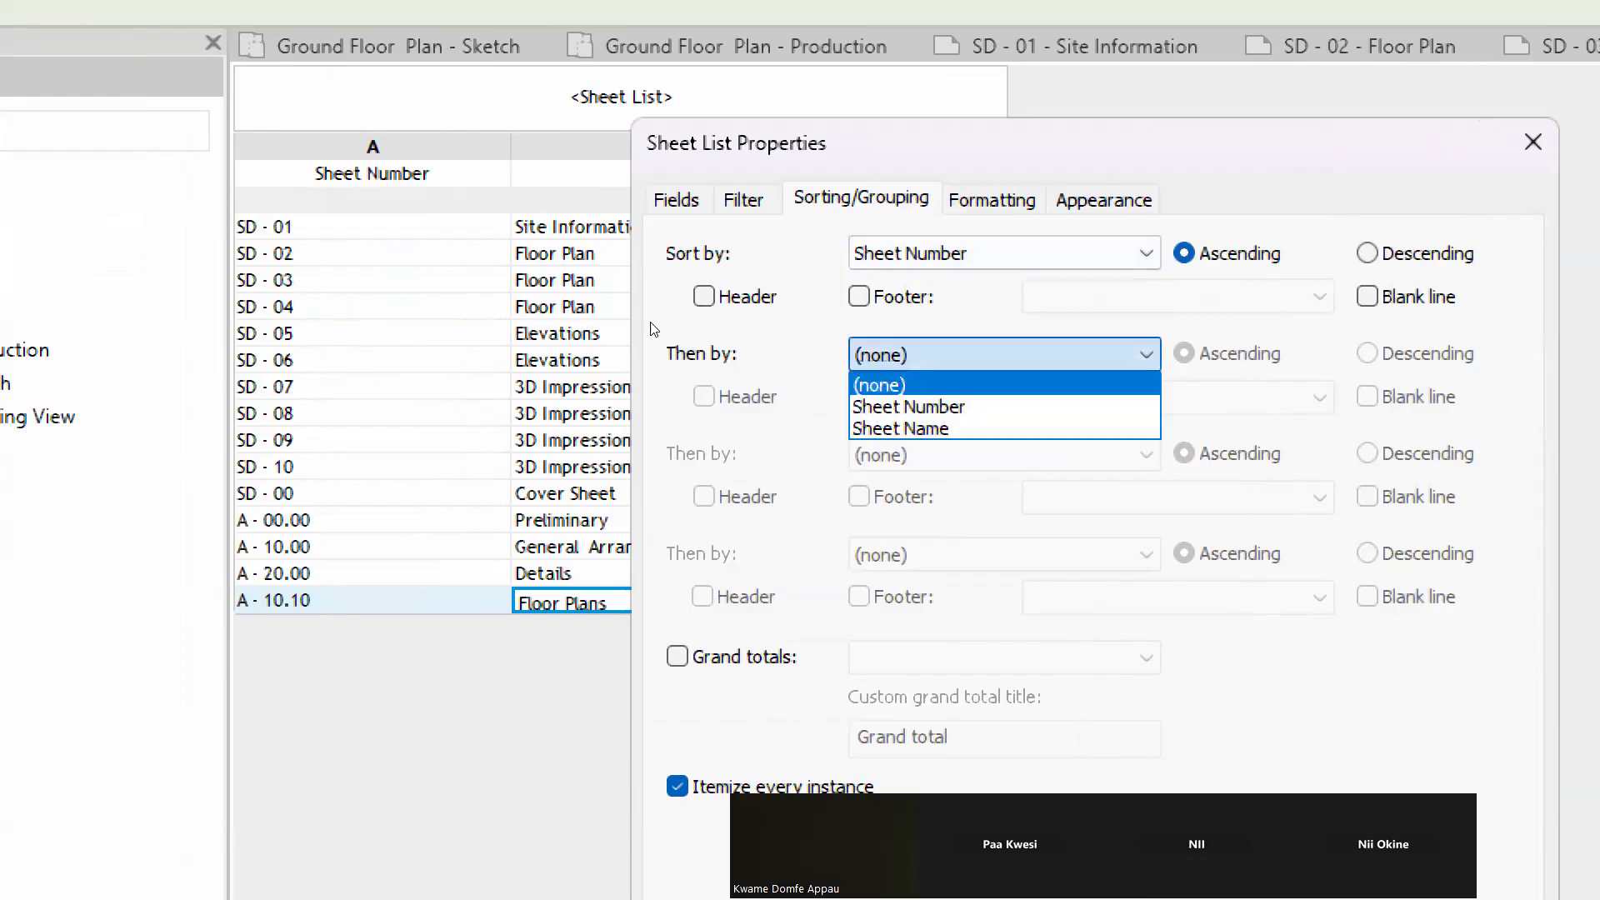
pyautogui.click(909, 428)
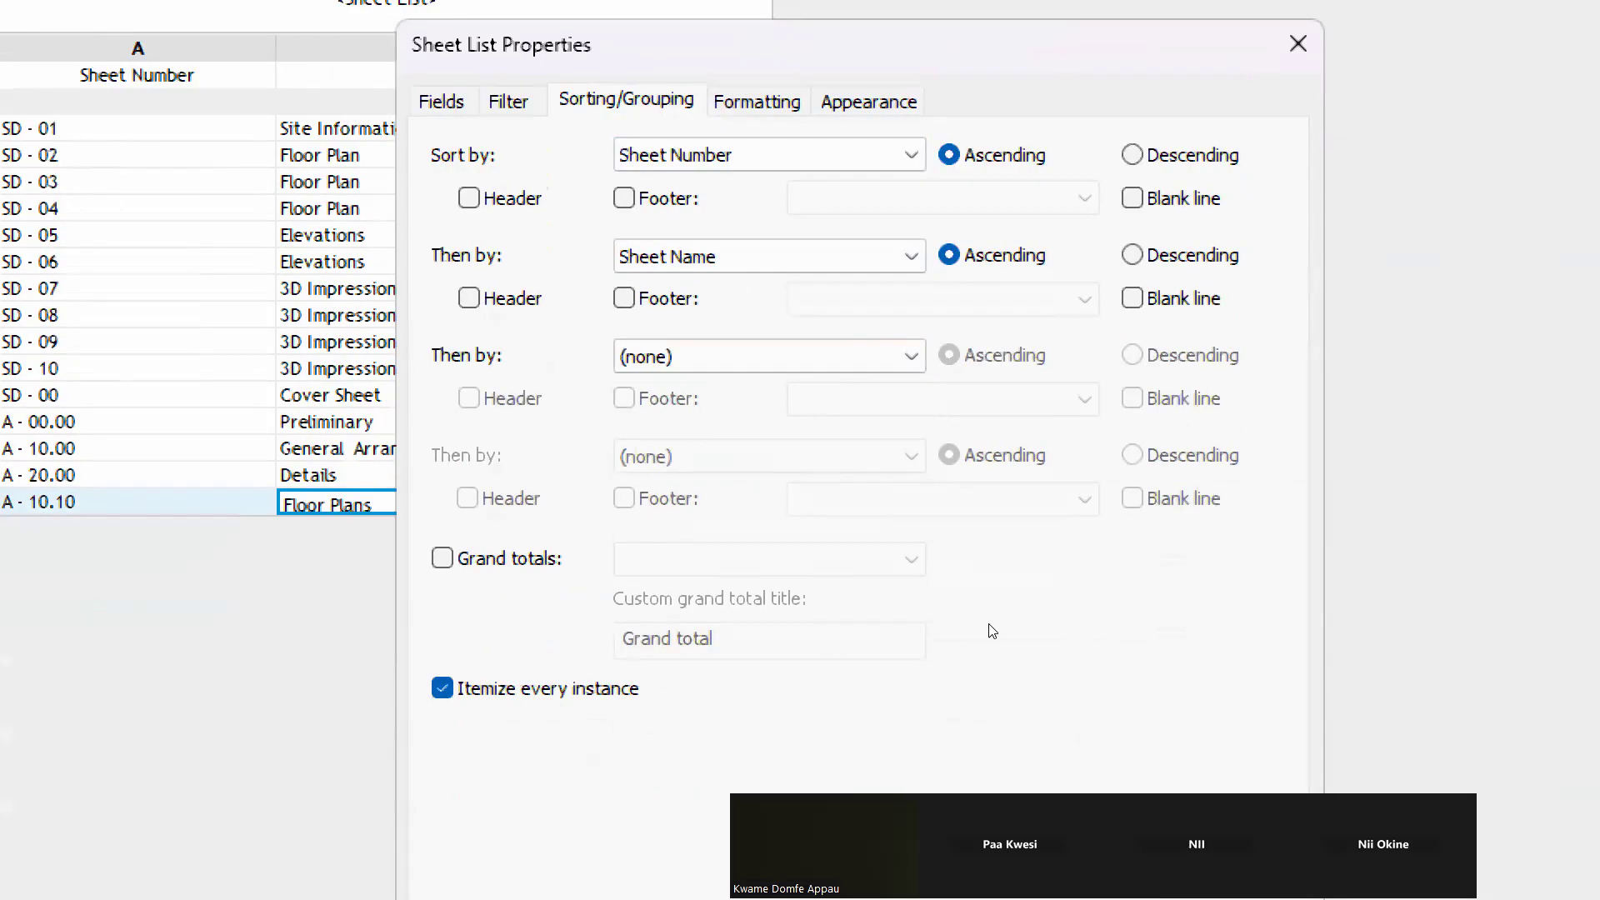
pyautogui.press('Return')
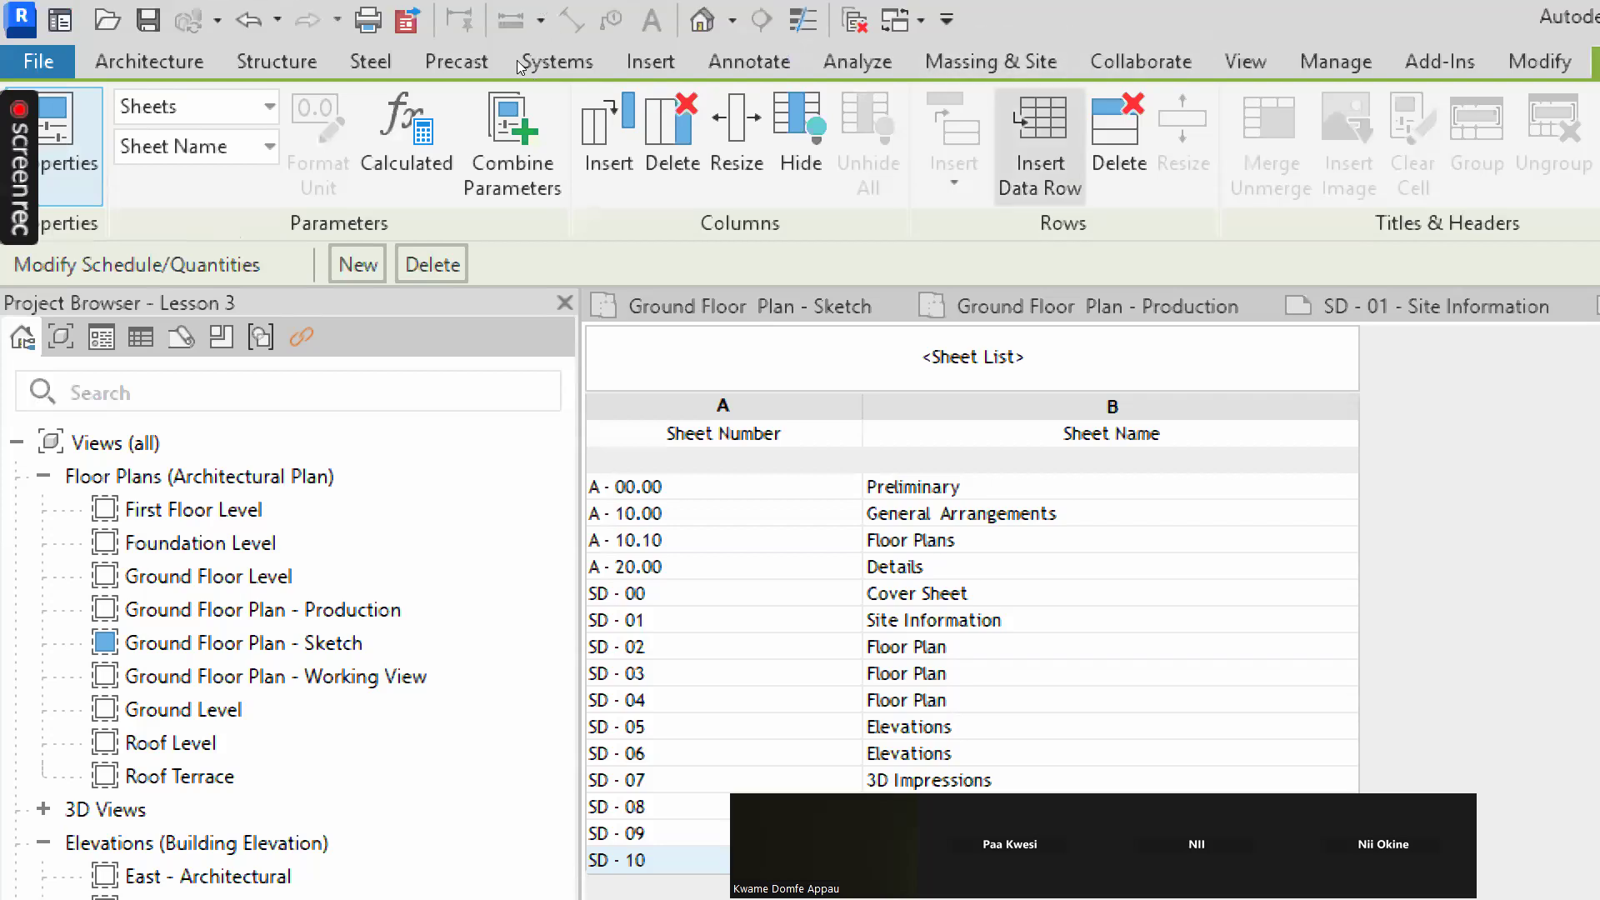
# Insert a data row in the sheet list, number its sheet A - 10.20 and name it Relected Ceiling Plans
pyautogui.click(1038, 109)
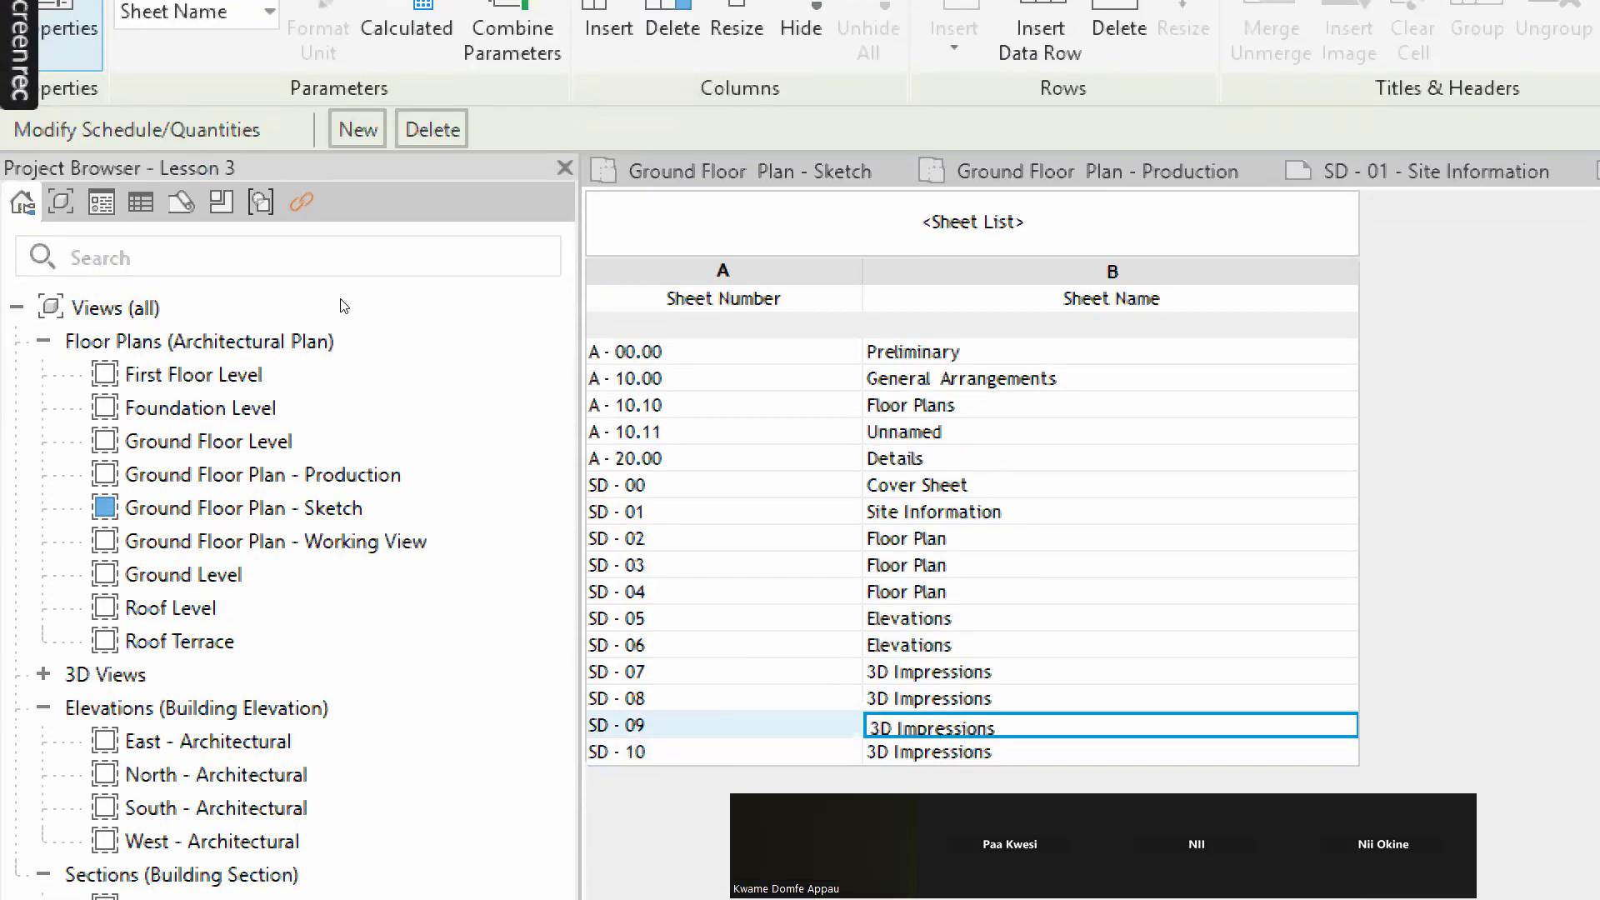
pyautogui.click(653, 432)
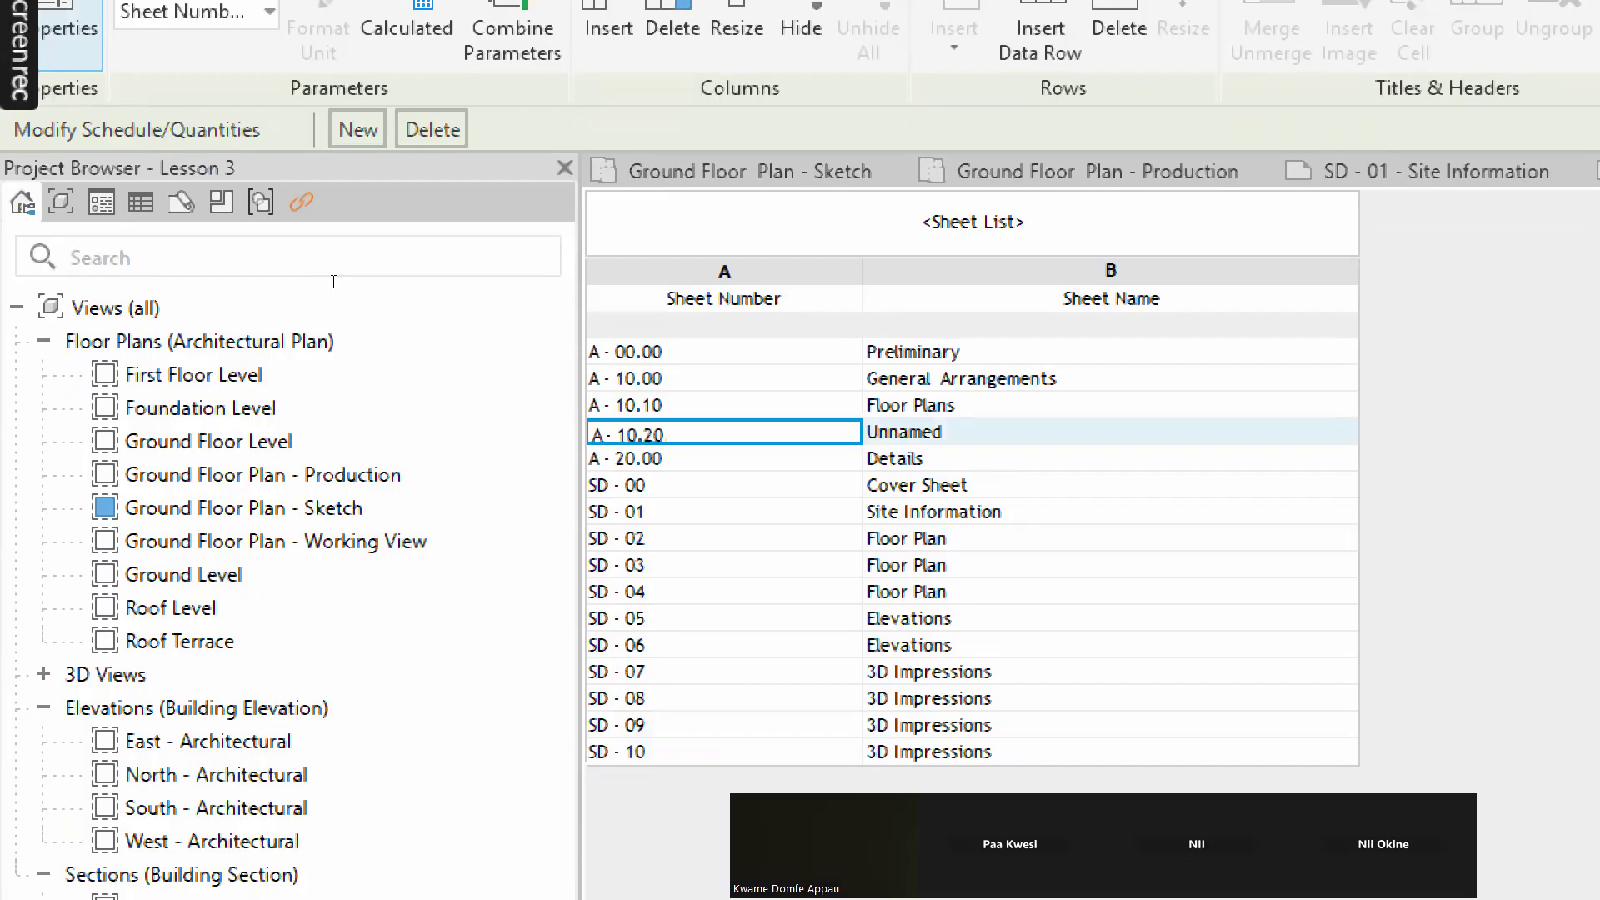
pyautogui.click(611, 454)
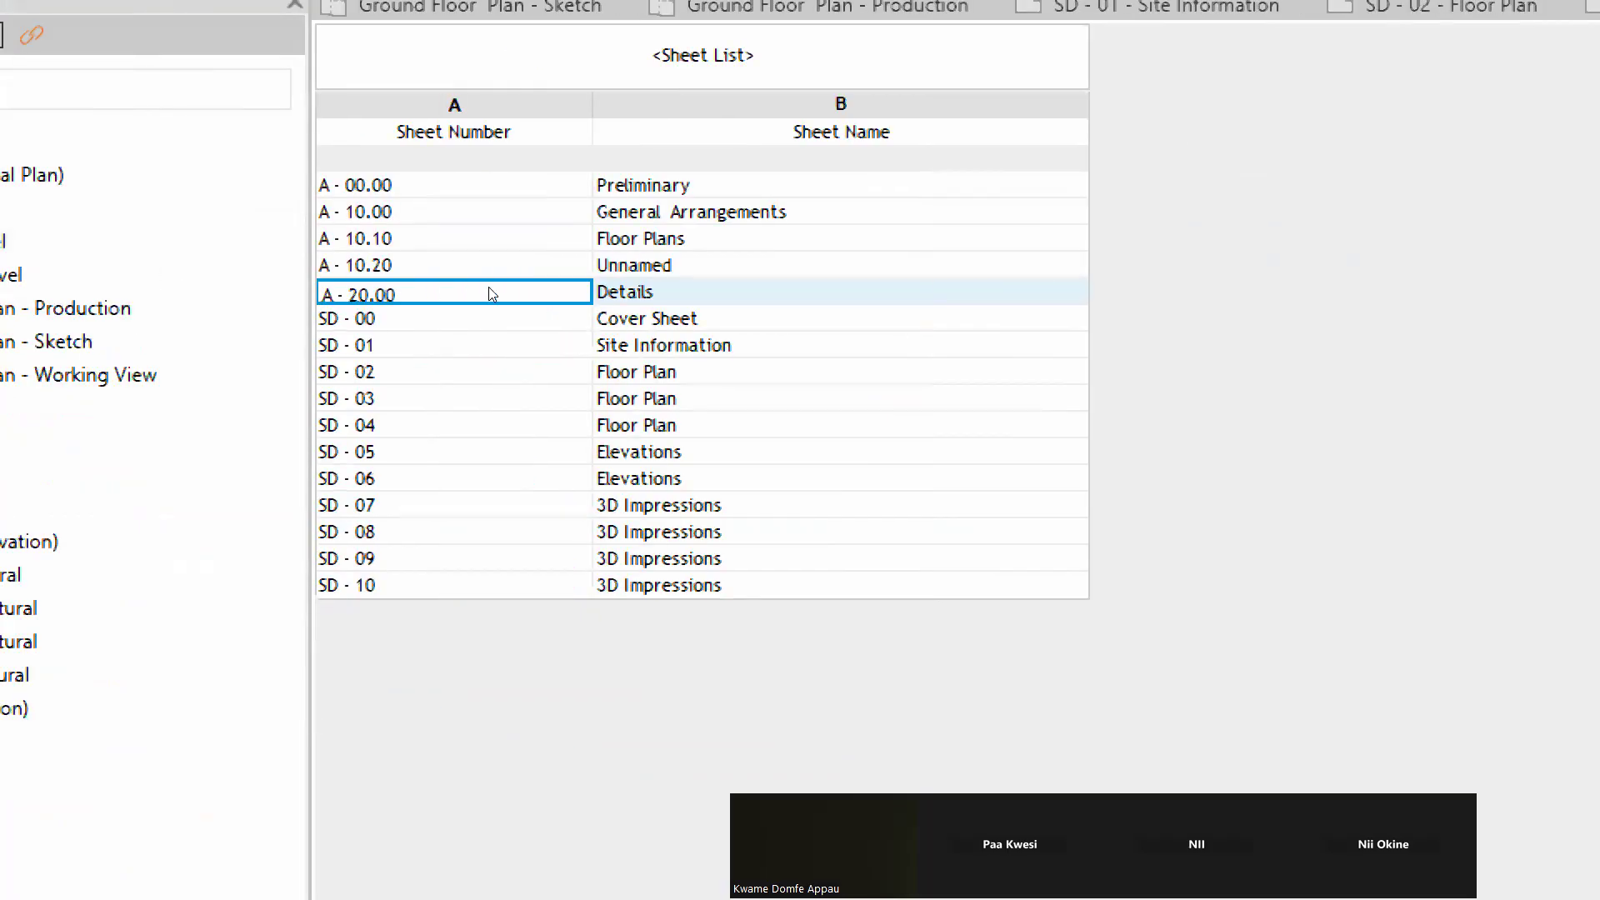
pyautogui.hotkey('shift', 'Tab')
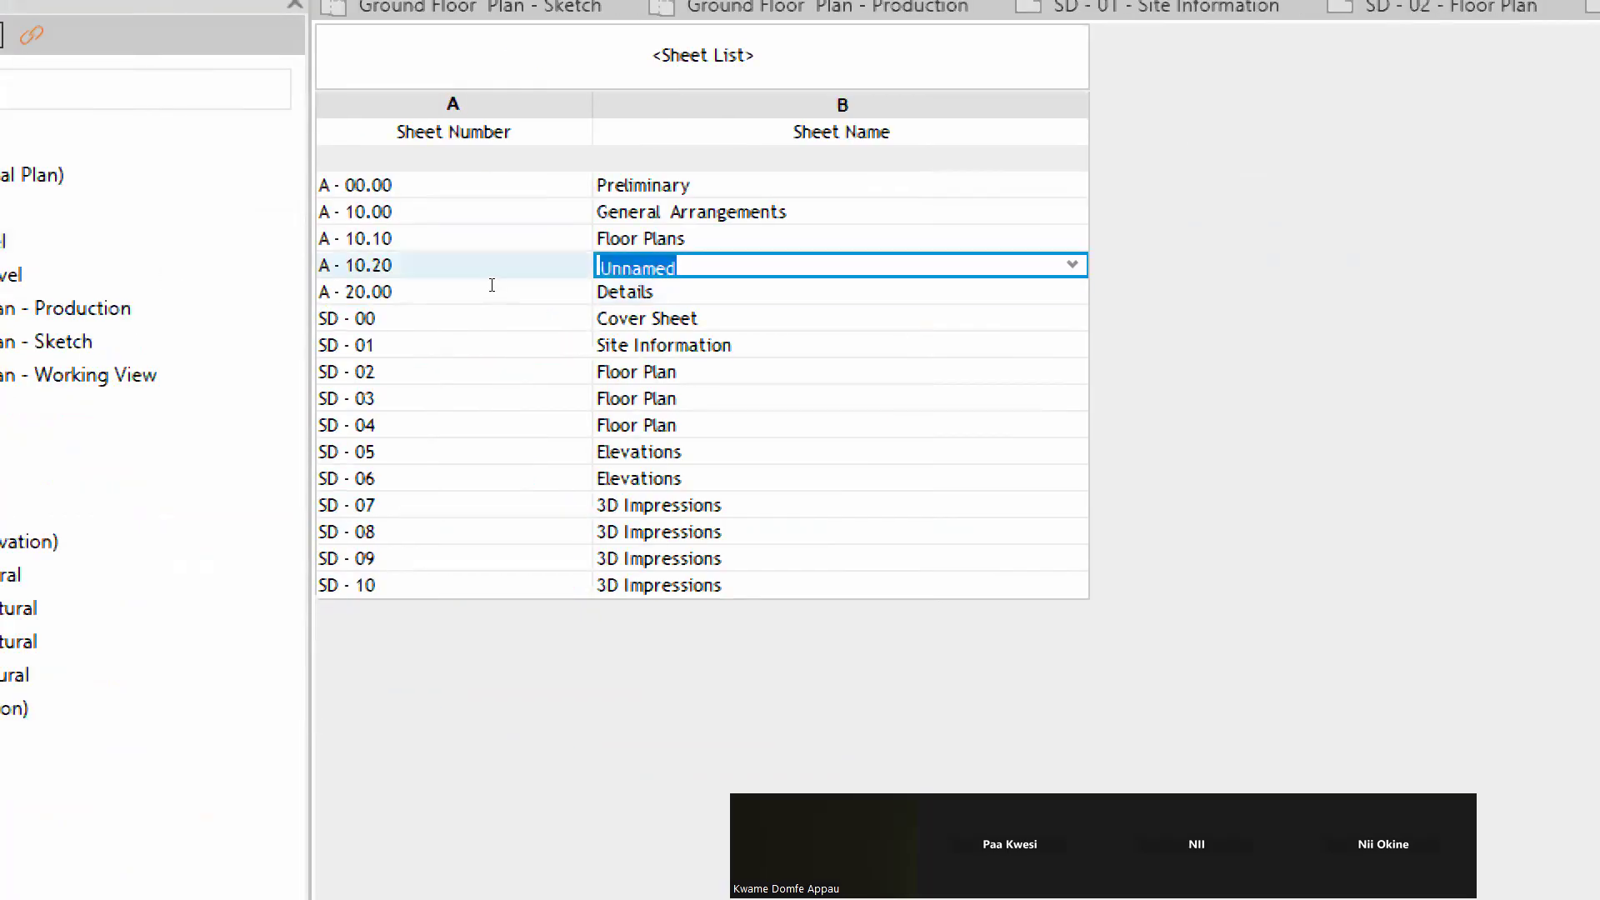
pyautogui.write('Relected')
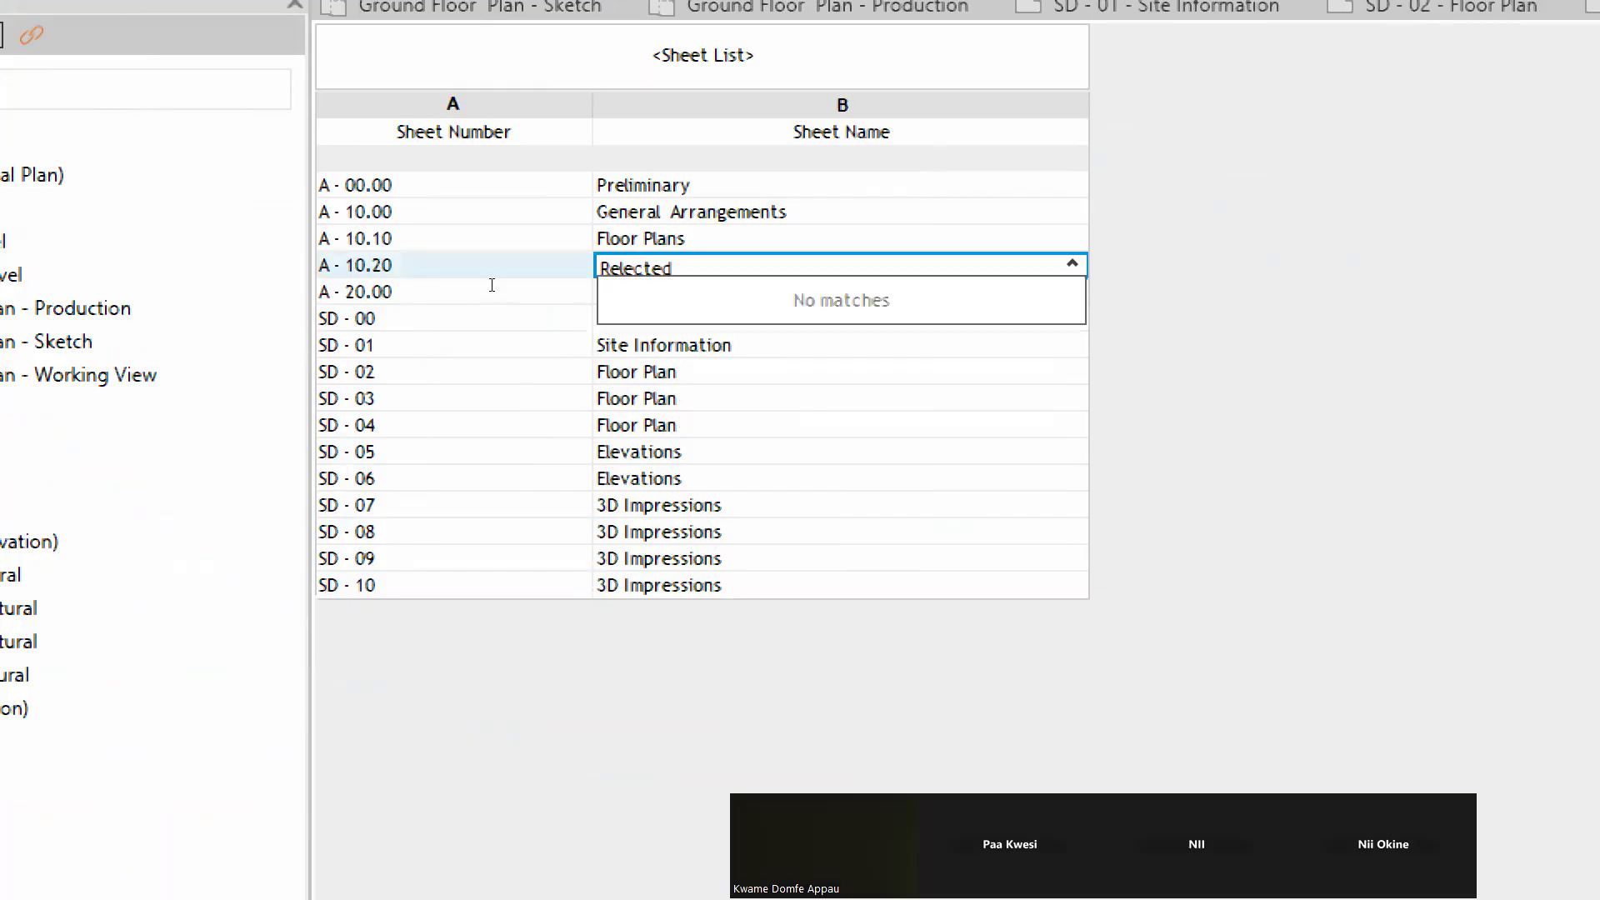
pyautogui.write(' Ceiling Plans')
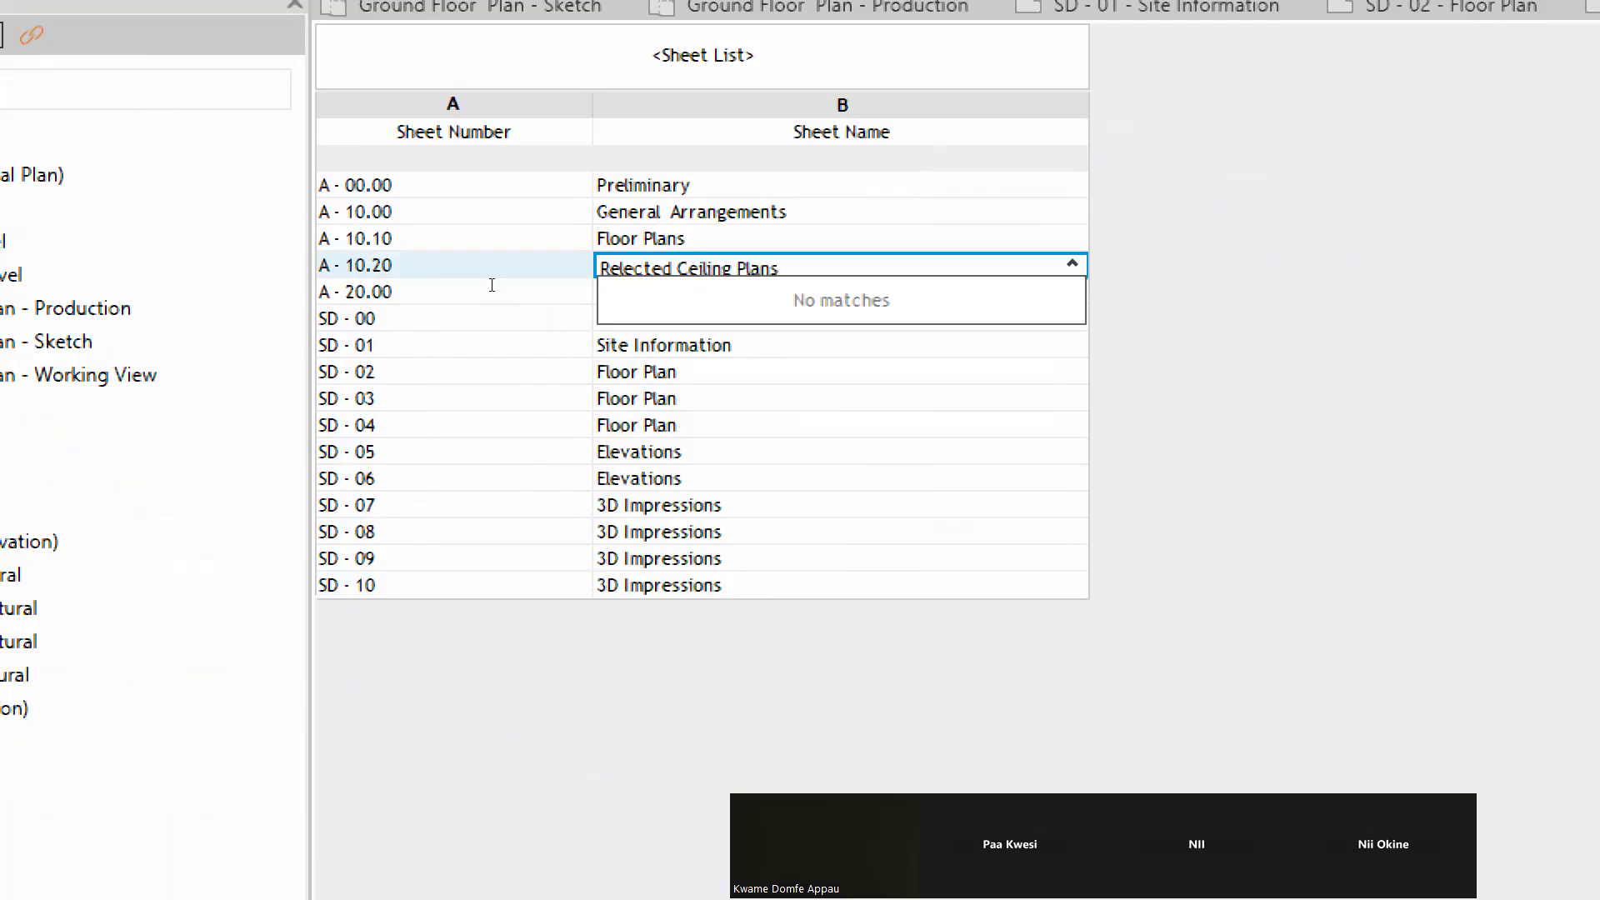
pyautogui.press('Return')
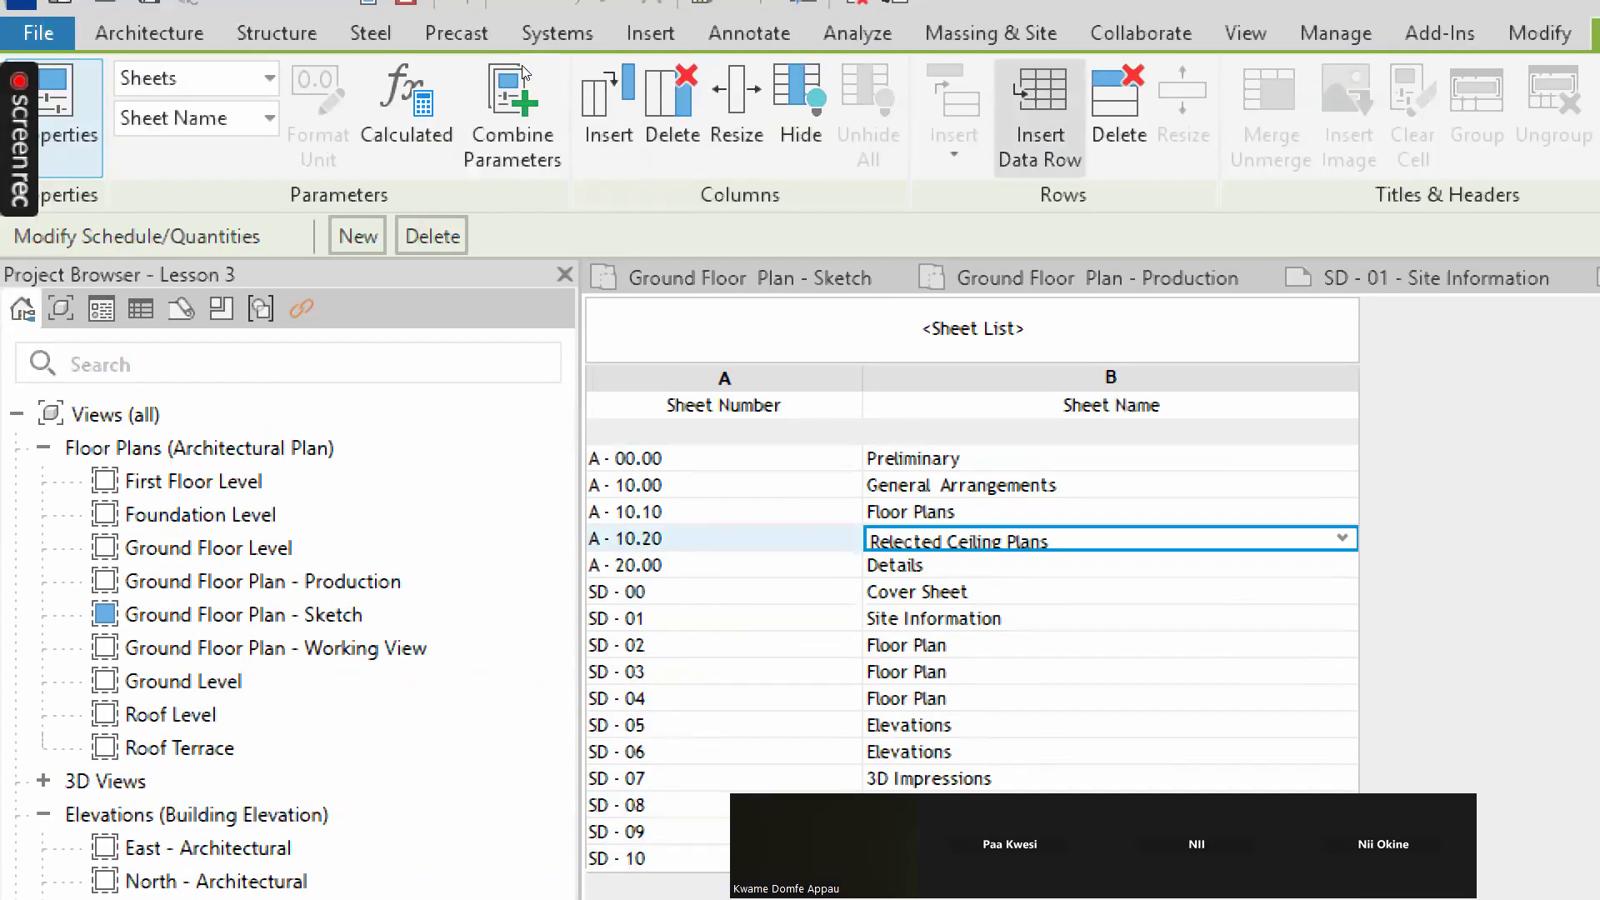
# Insert another data row, number its sheet A - 10.30 and name it Sections
pyautogui.click(1040, 117)
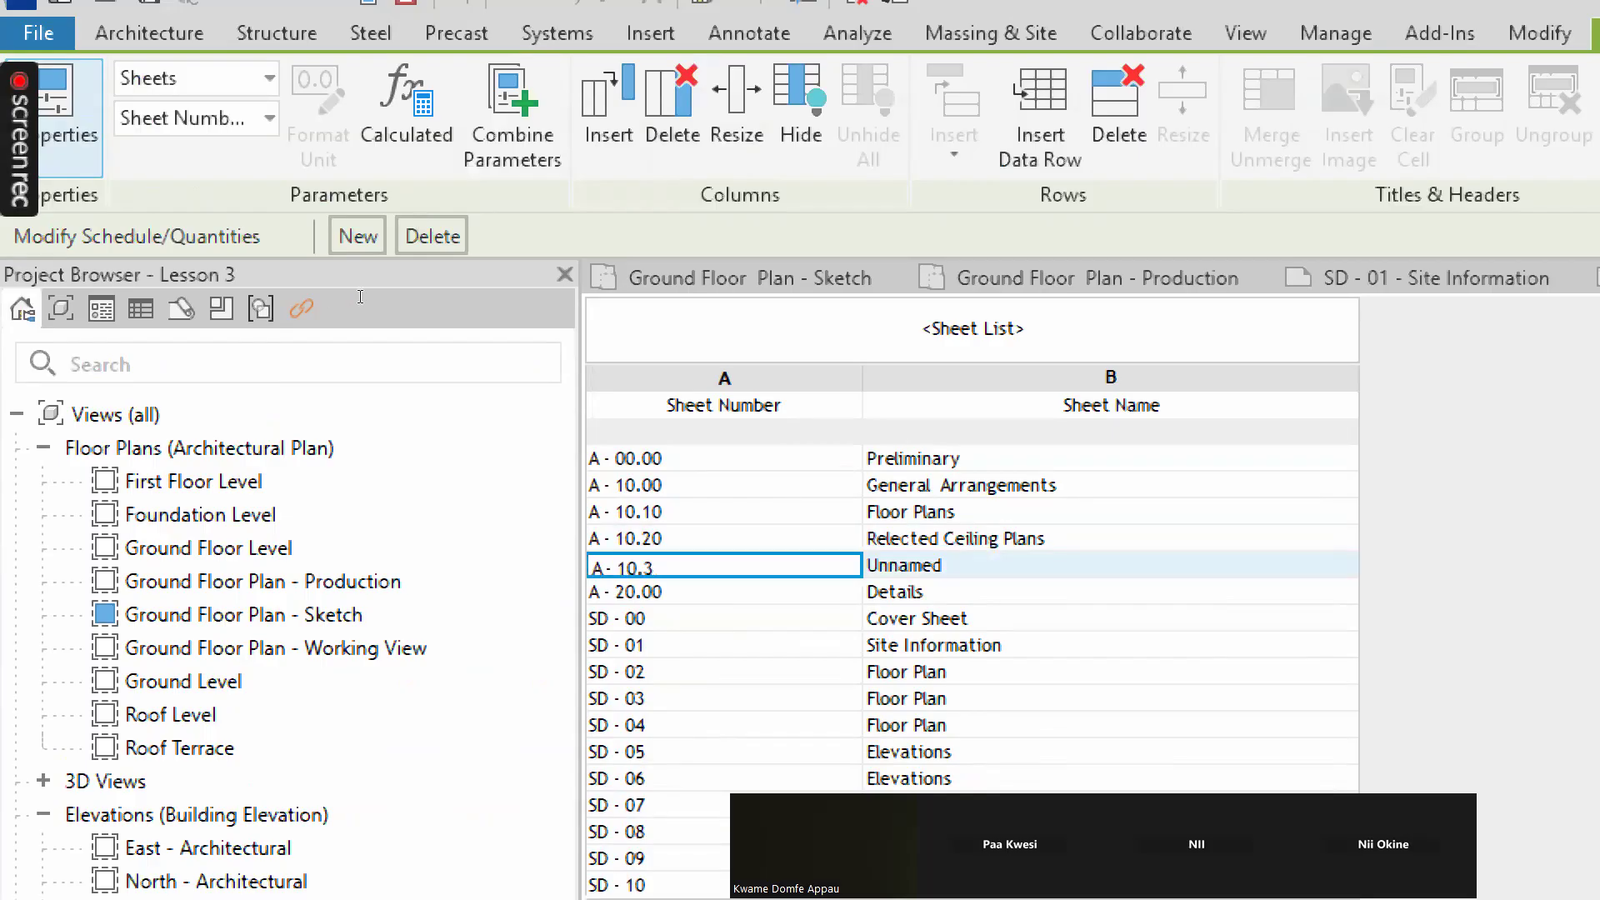
pyautogui.press('Return')
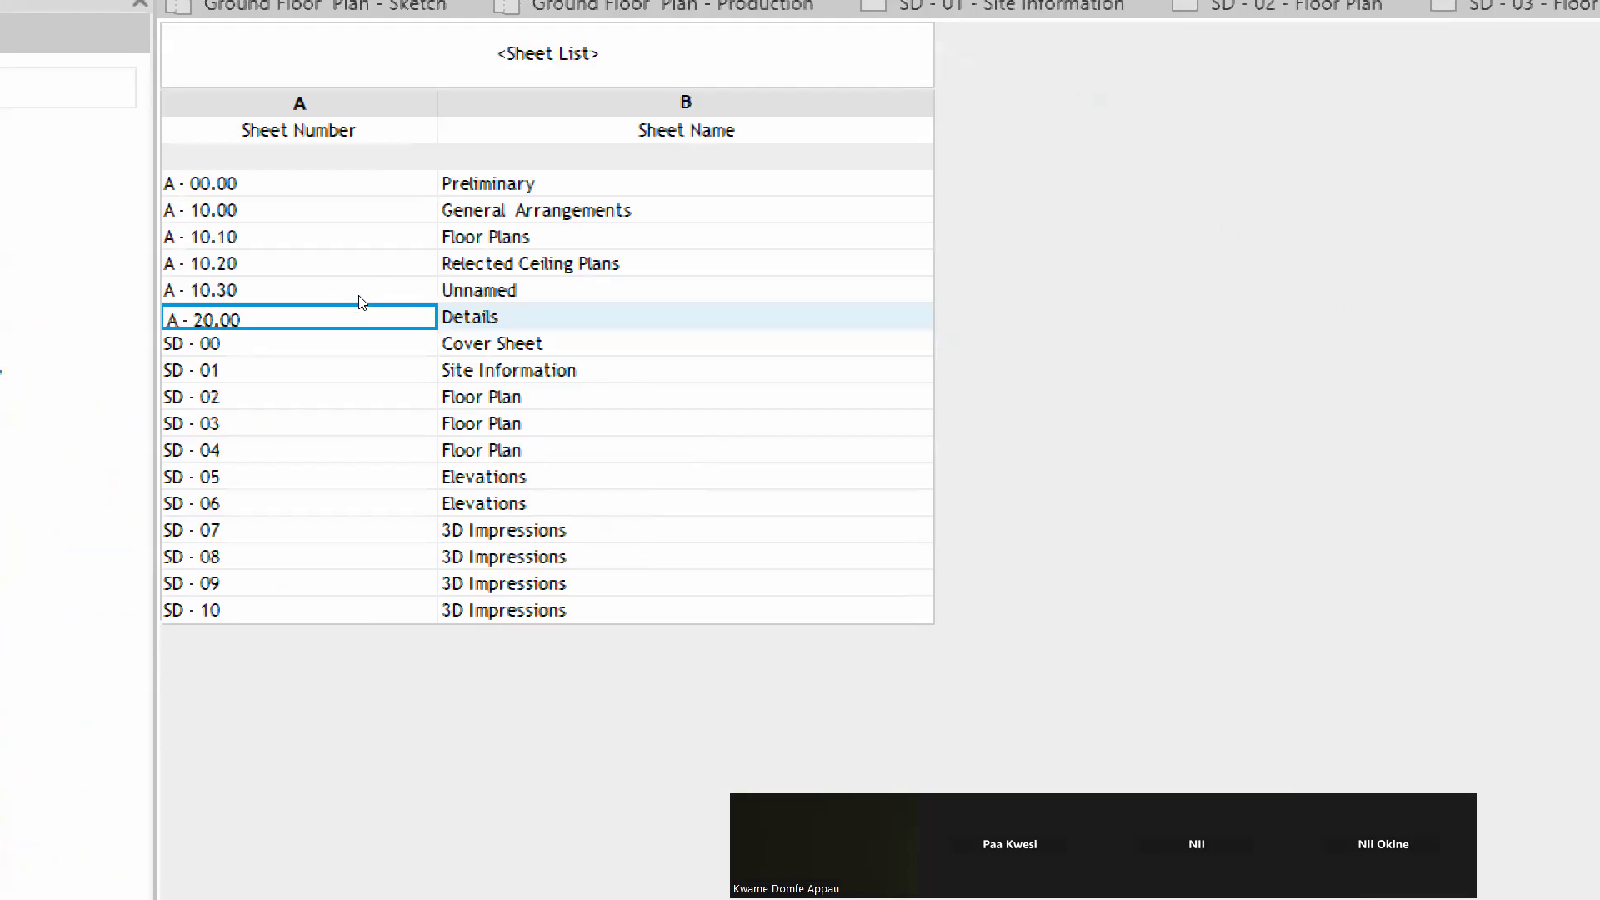
pyautogui.click(503, 292)
pyautogui.write('Sections')
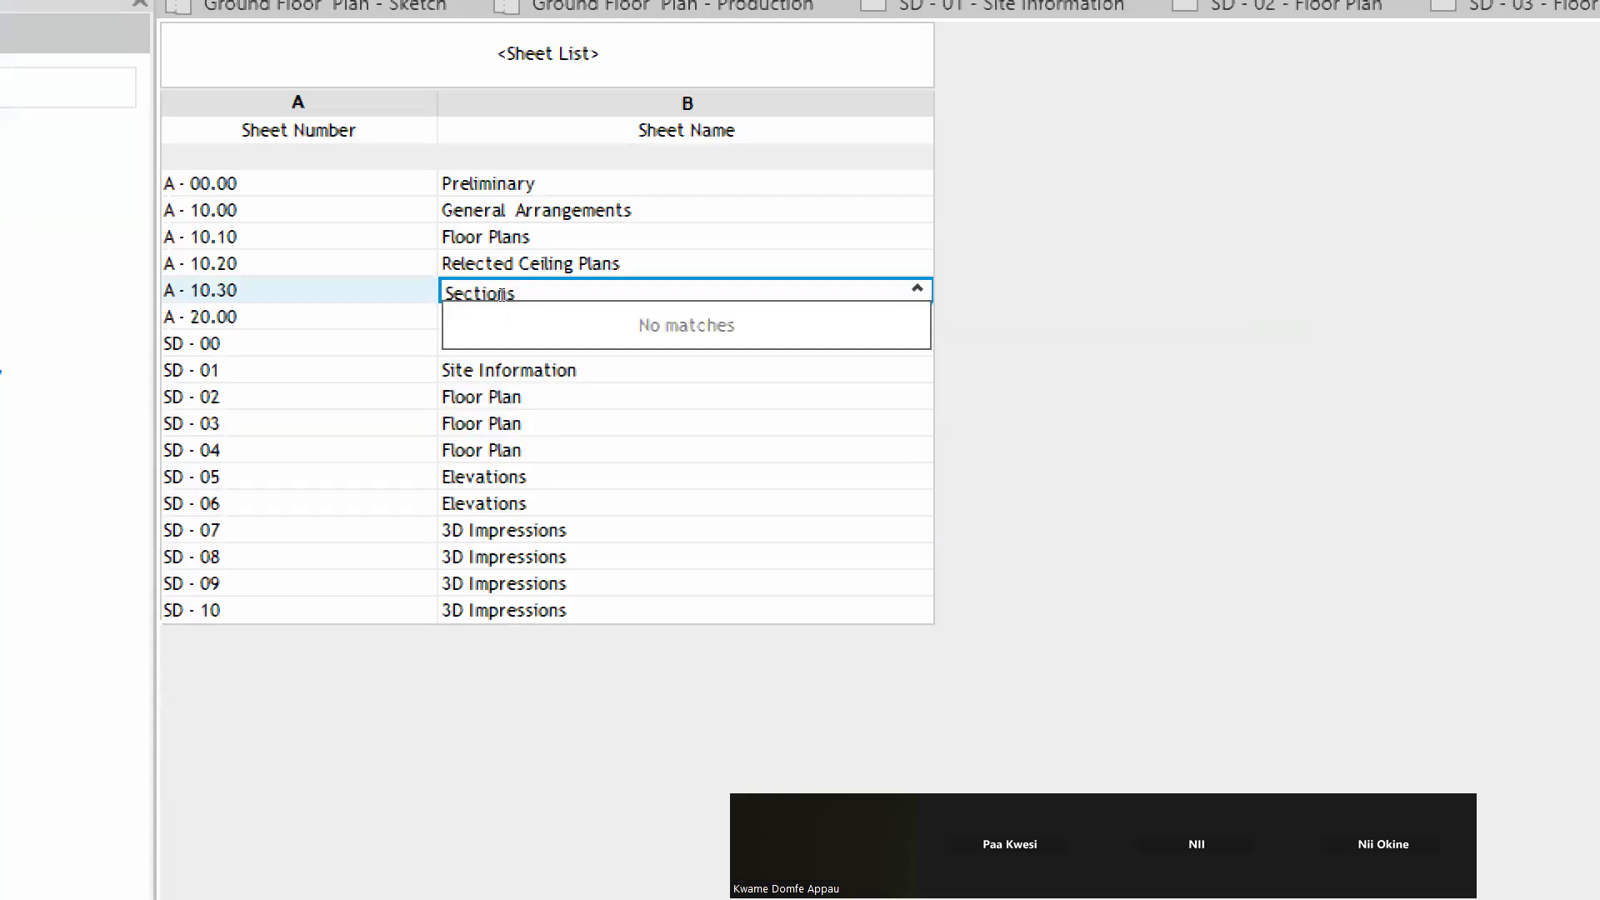
pyautogui.press('Return')
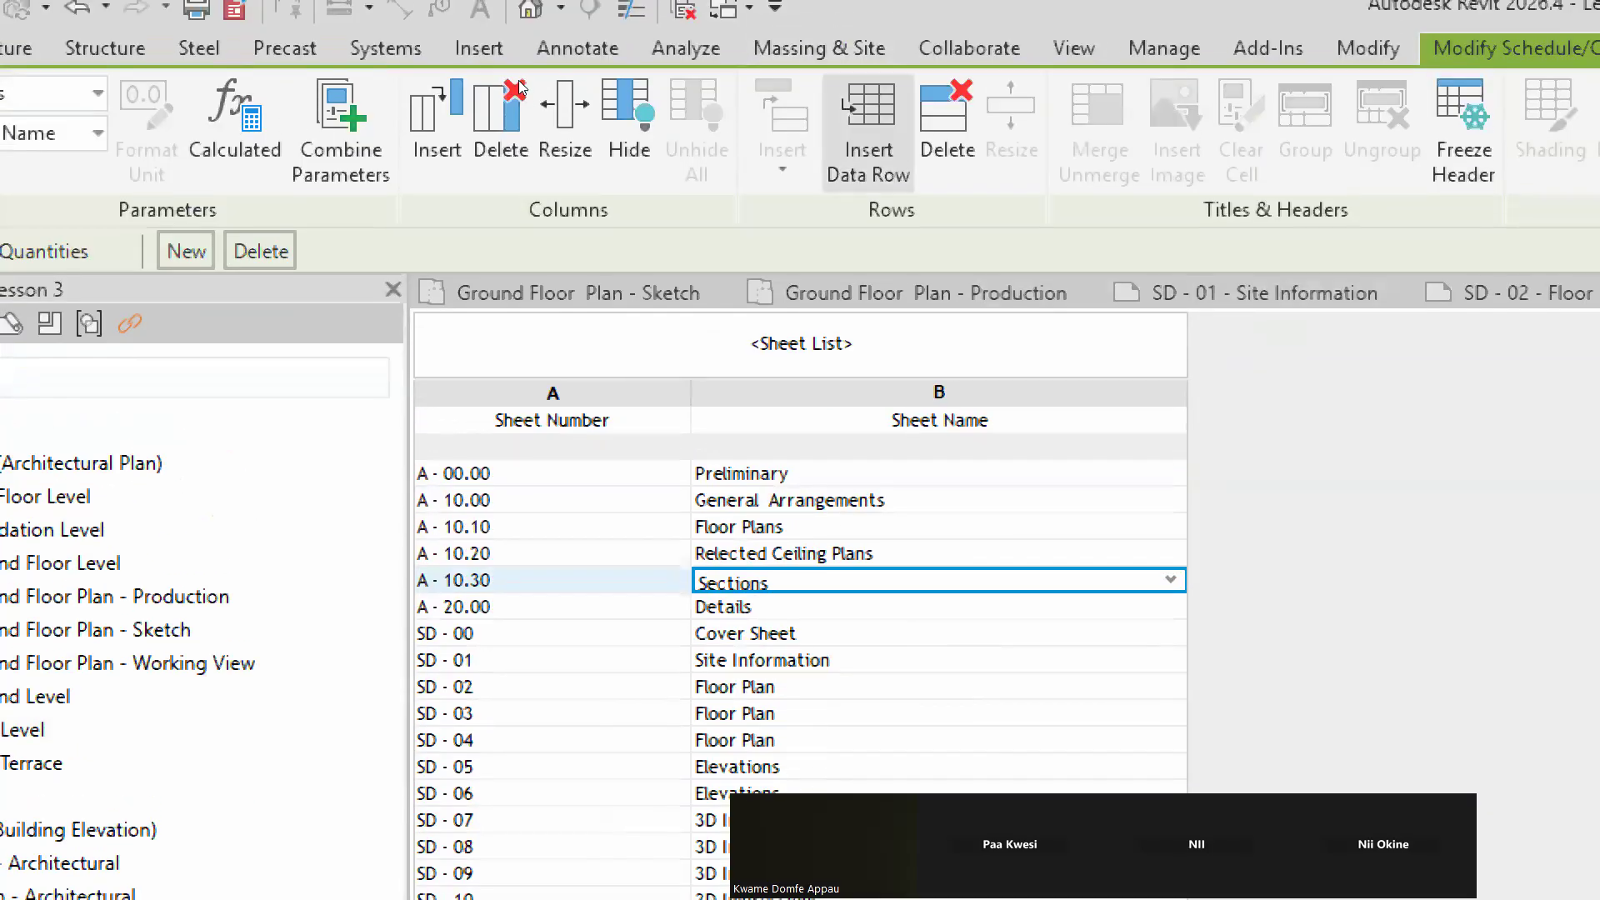
# Add a sheet list row numbered A - 10.40 and name its sheet Elevations
pyautogui.press('Tab')
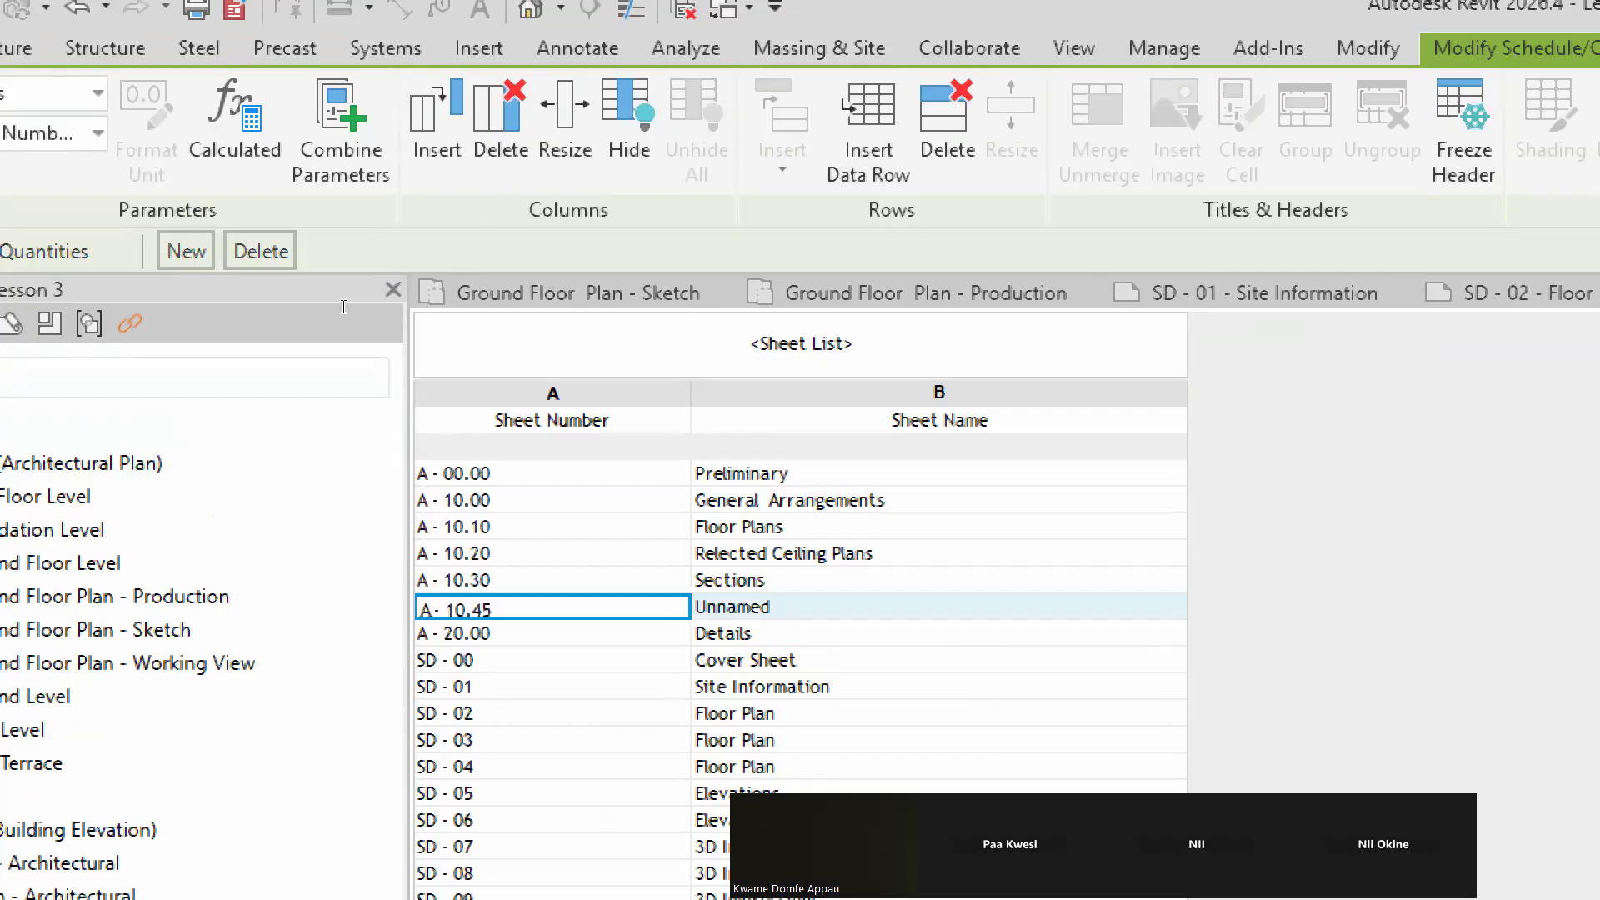
pyautogui.press('Return')
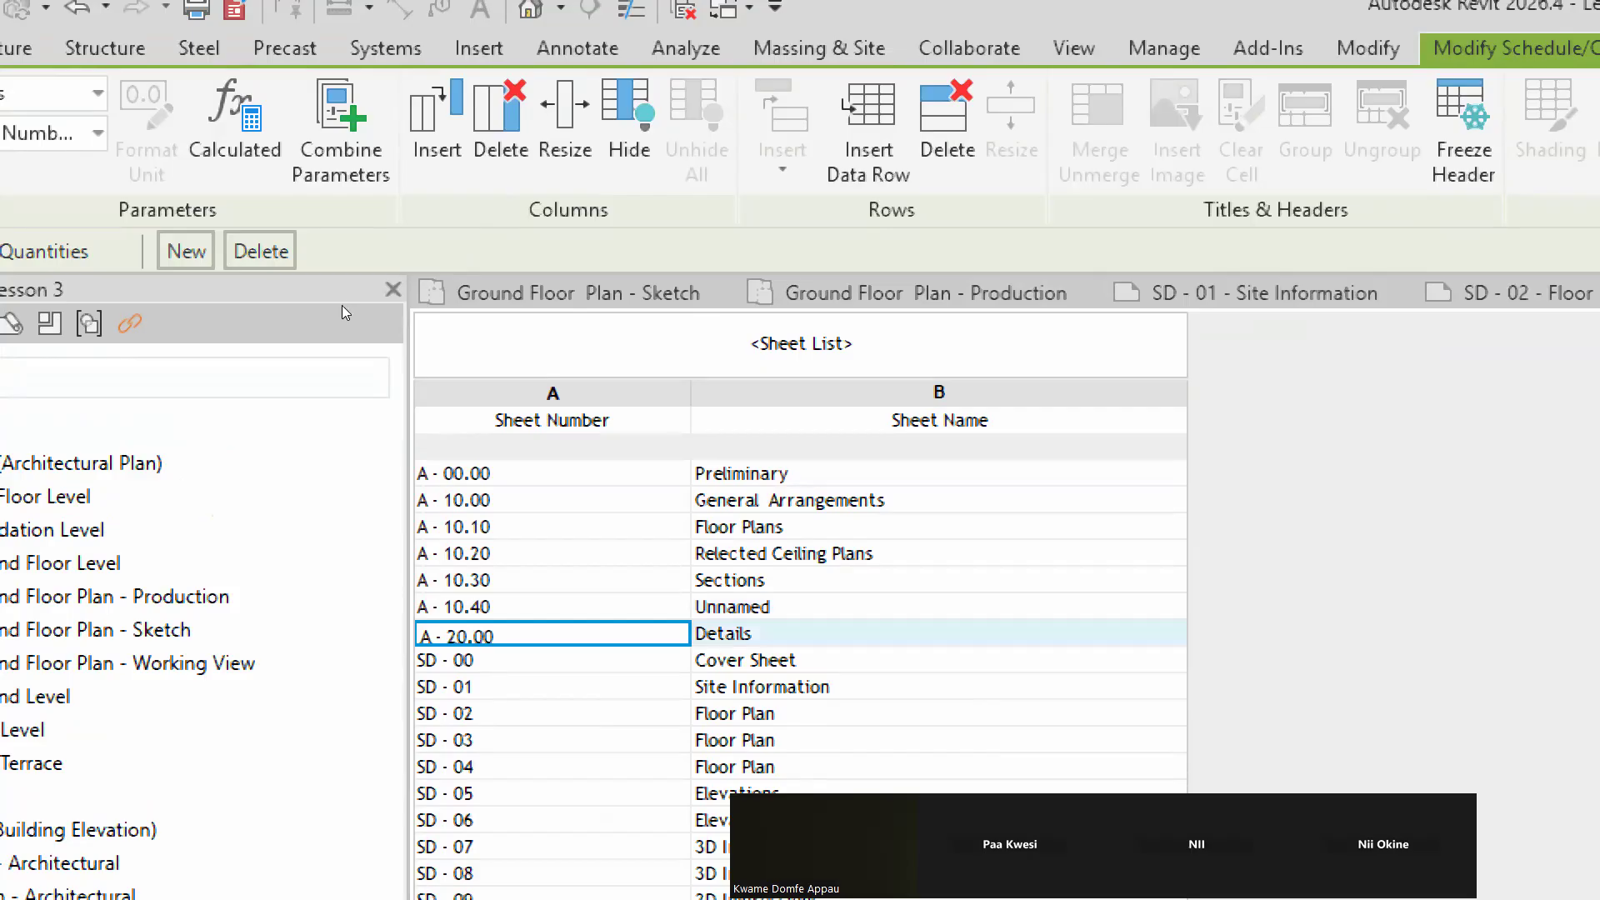
pyautogui.click(509, 317)
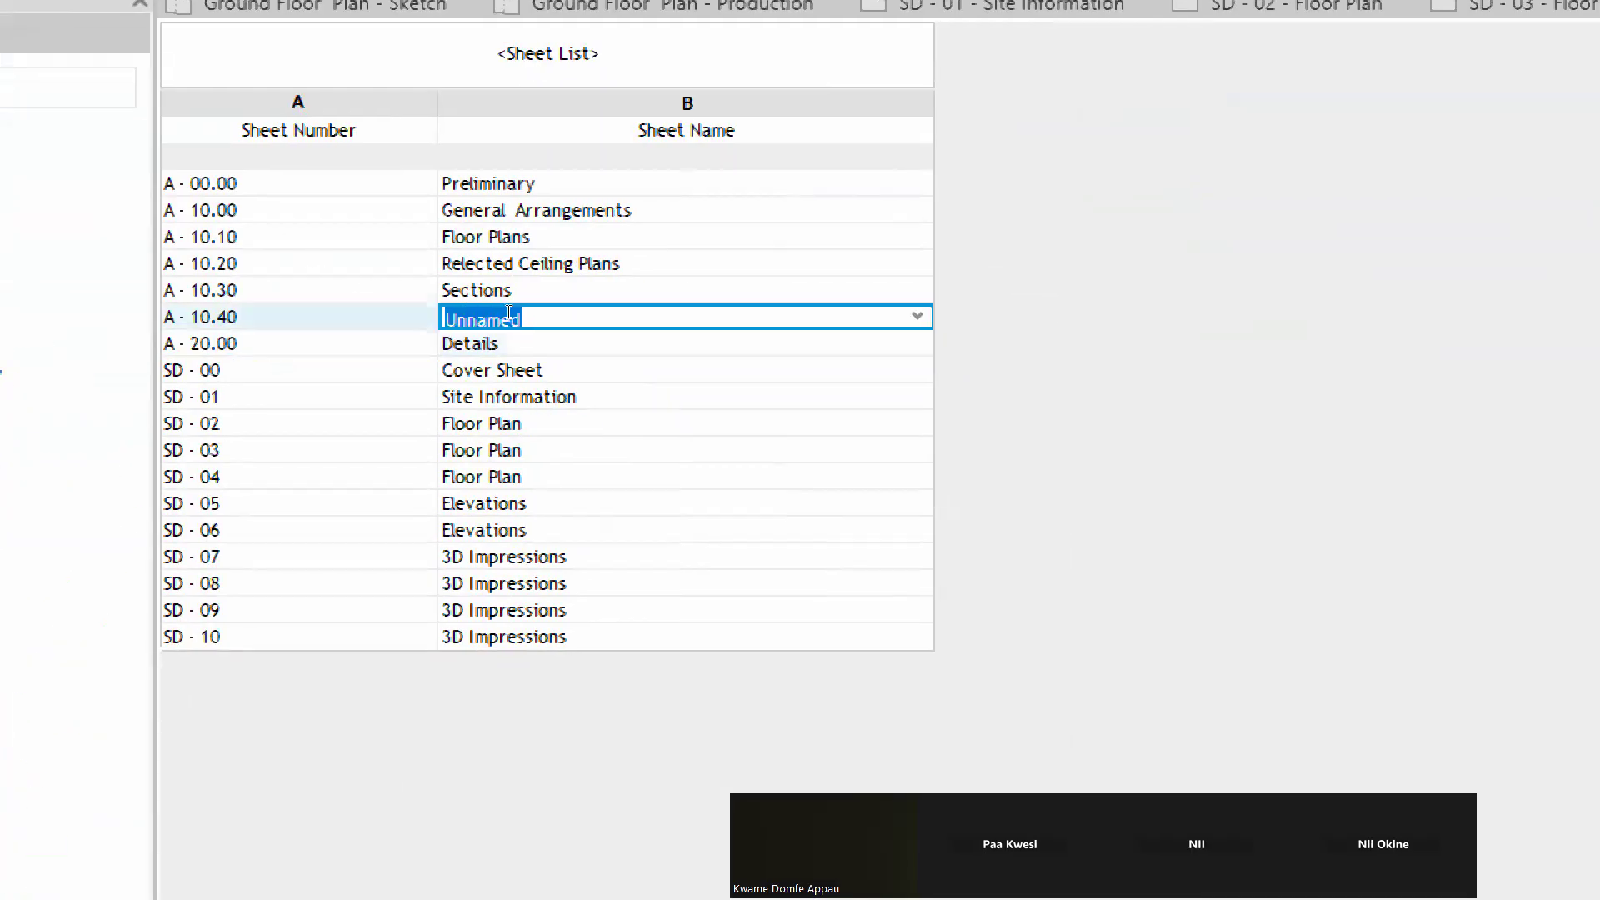
pyautogui.write('Ele')
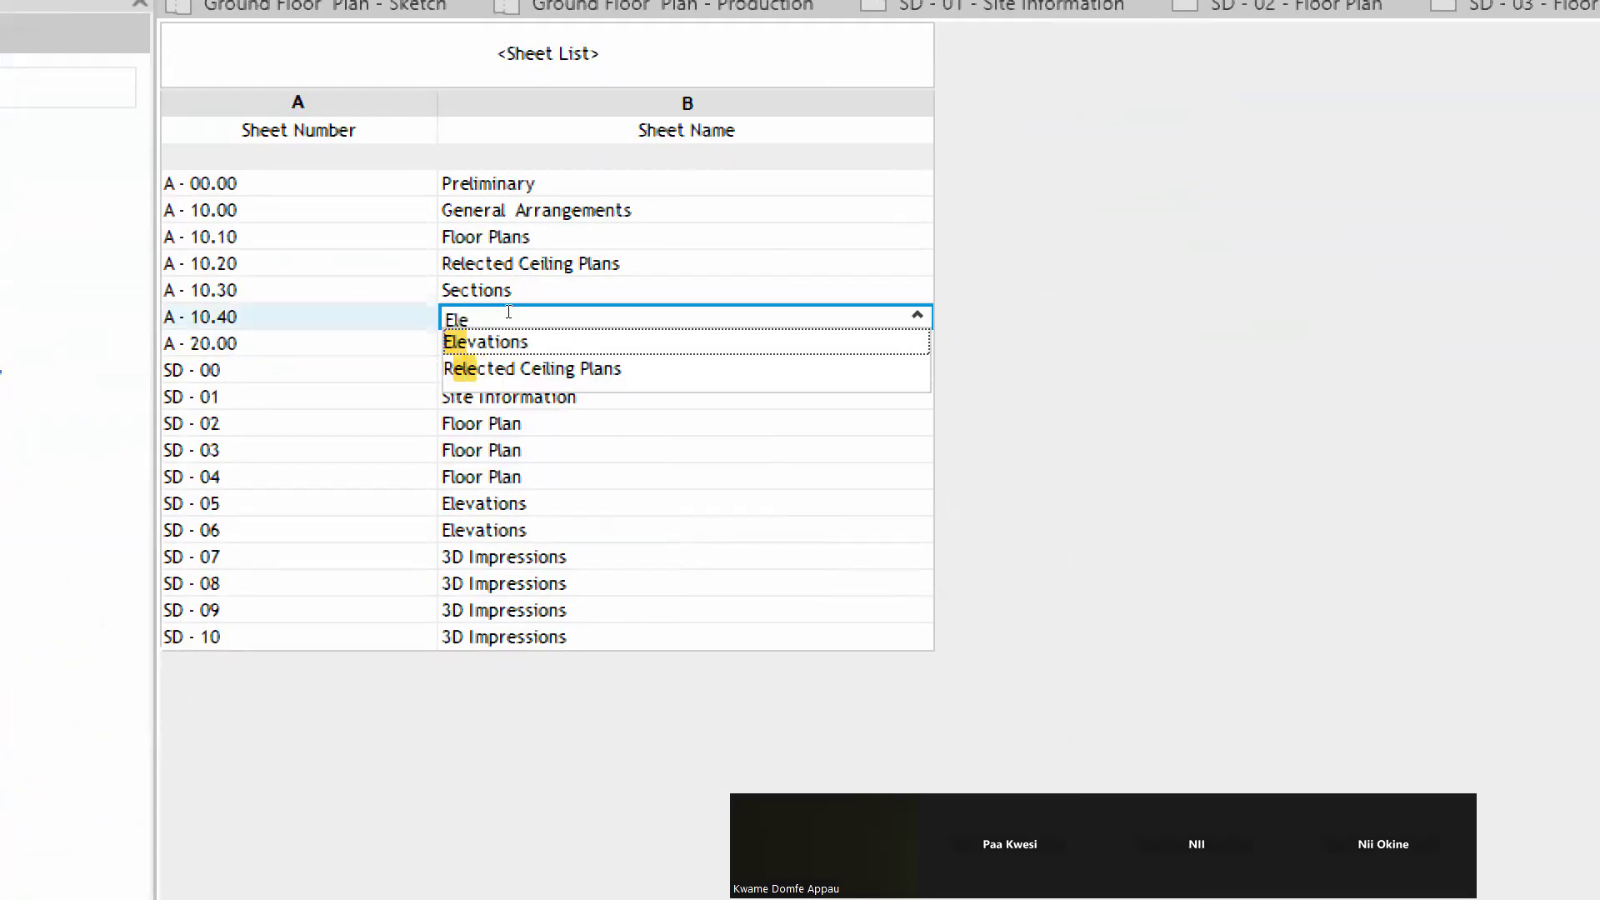
pyautogui.write('vations')
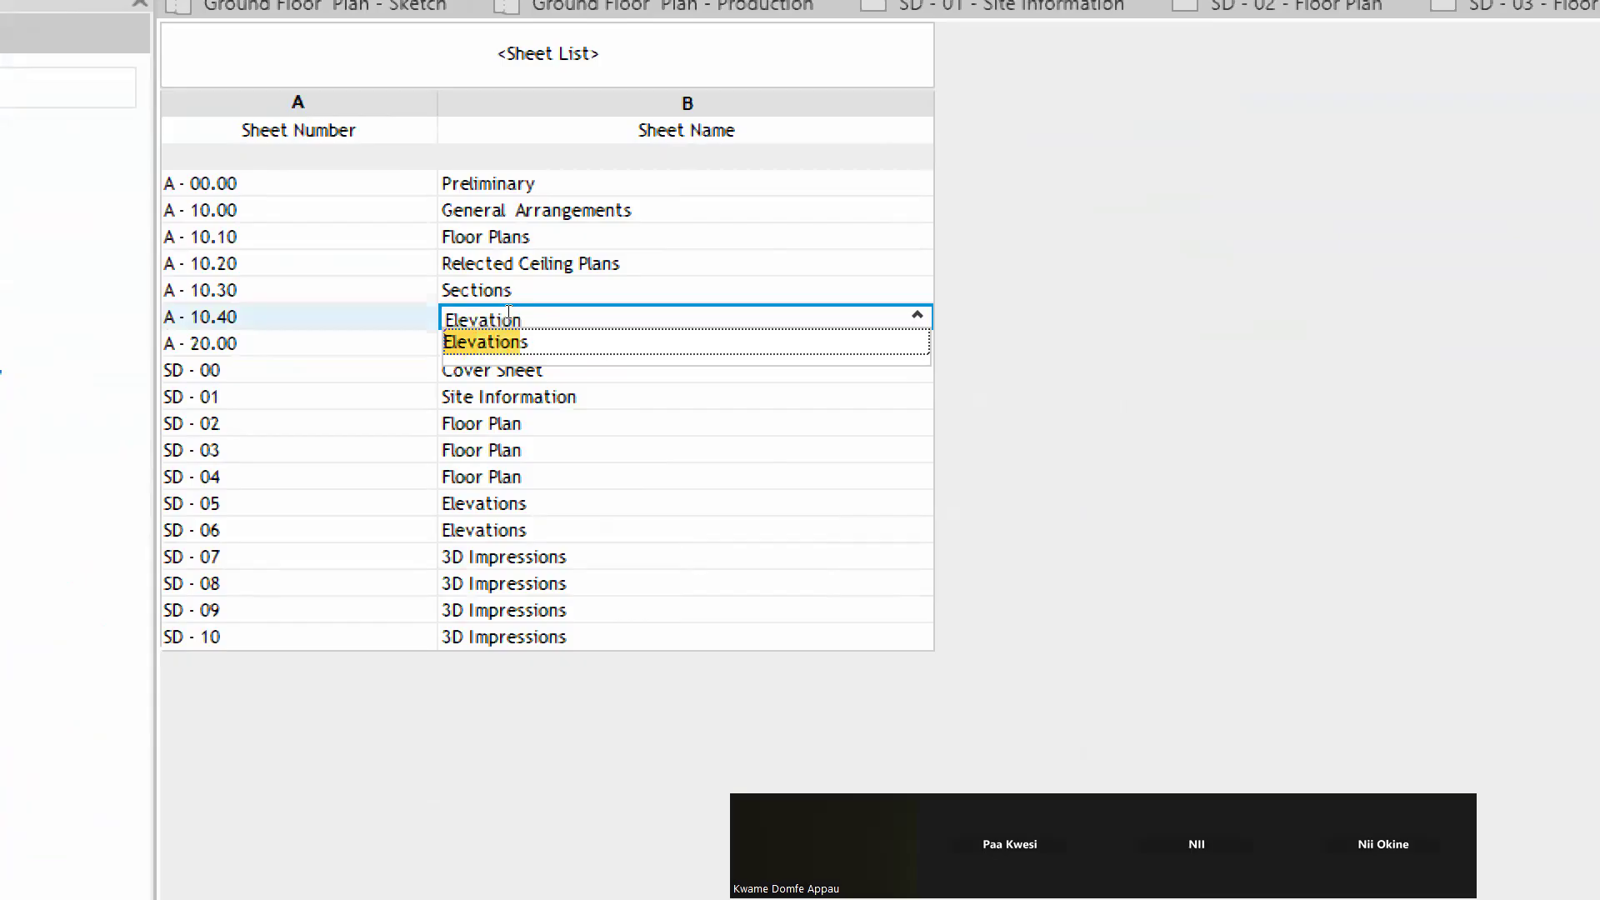
pyautogui.press('Return')
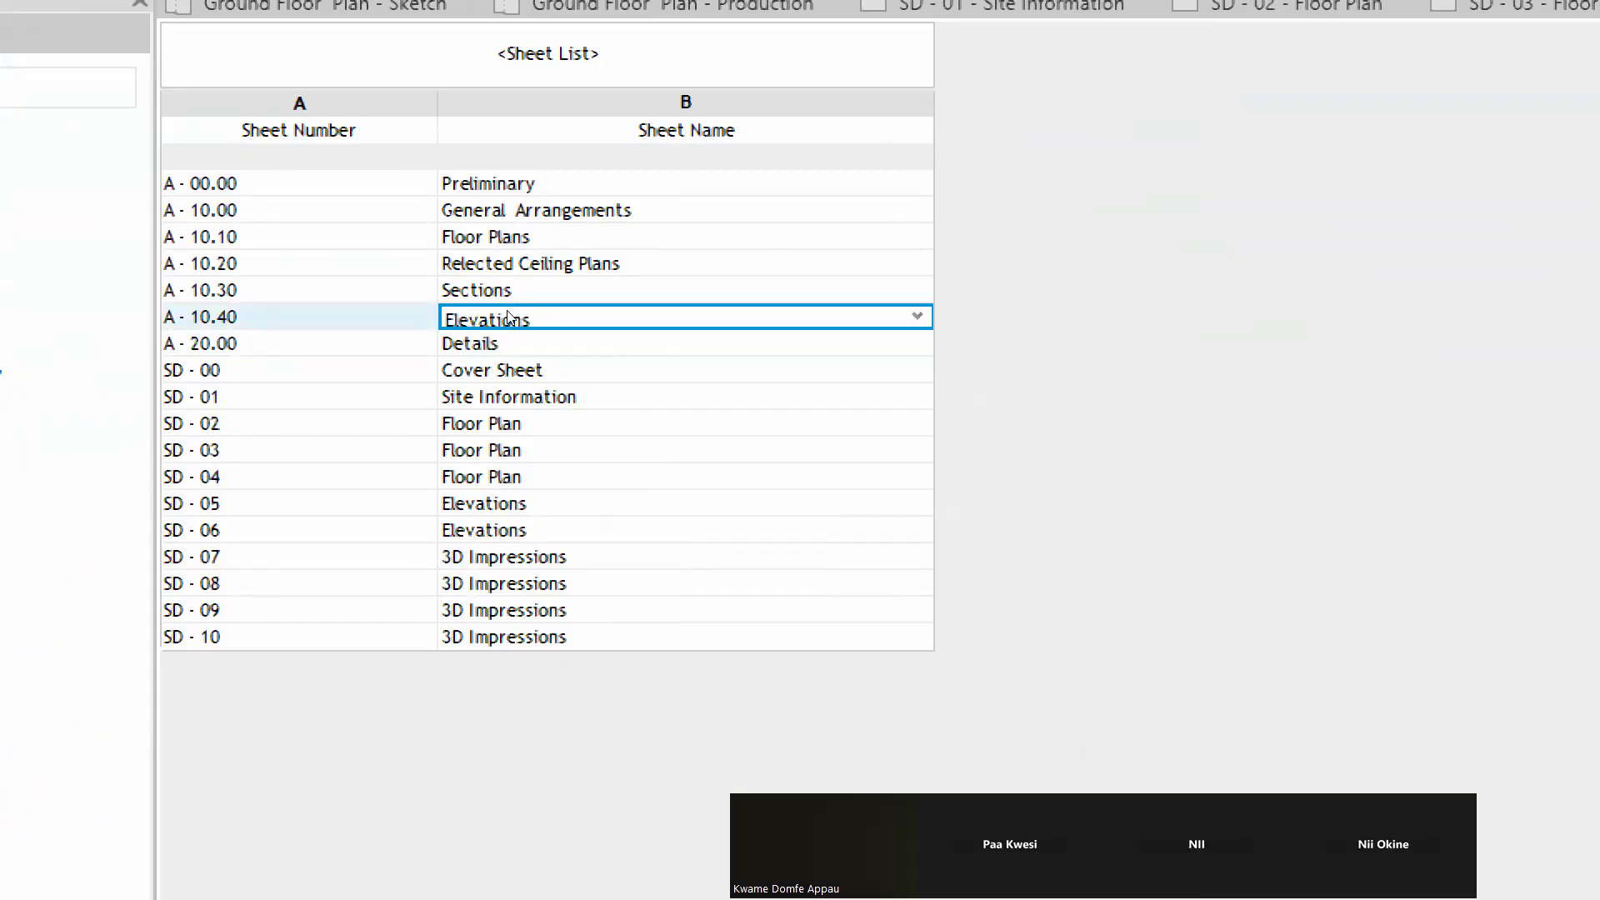
pyautogui.press('Return')
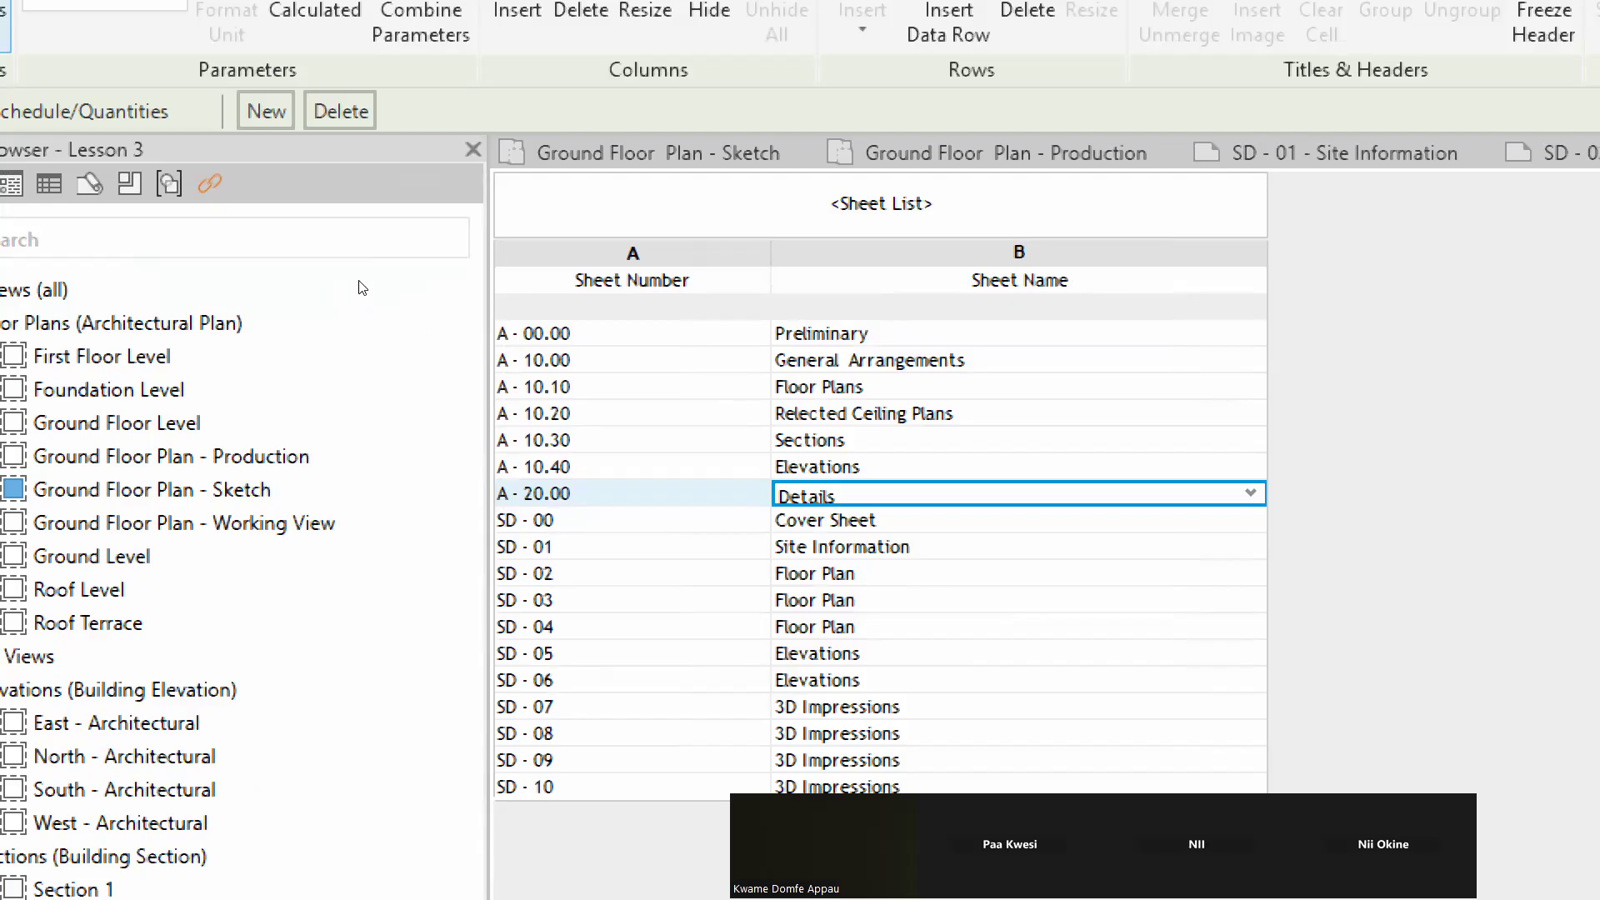
# Insert a data row in the sheet list, number its sheet A - 10.10-01 and name it Floor Plan
pyautogui.click(559, 389)
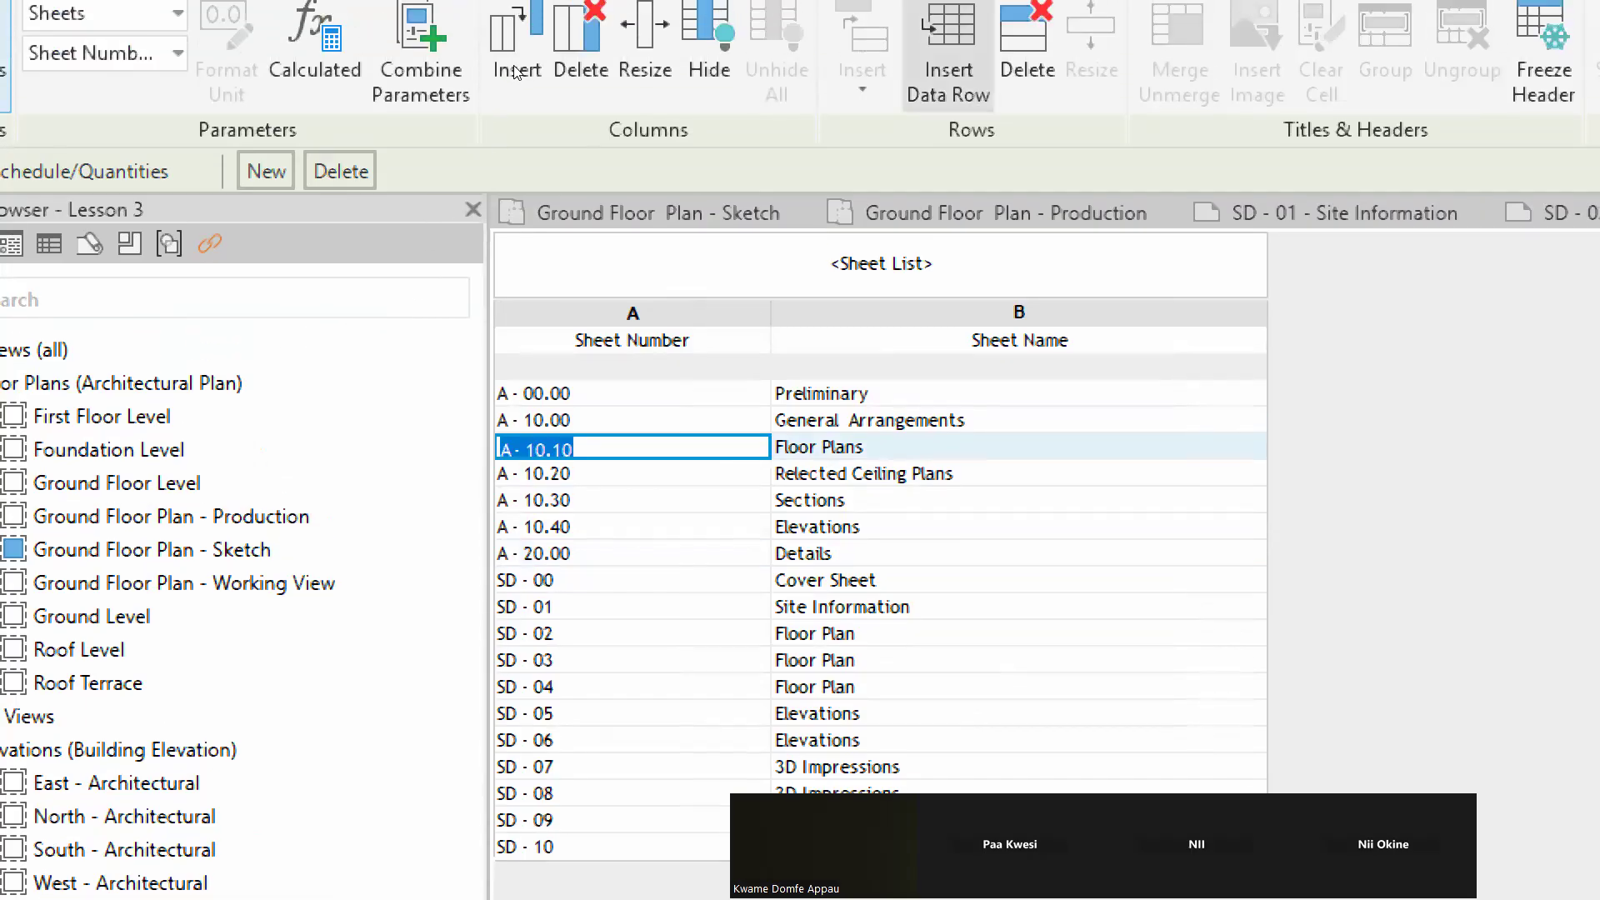
pyautogui.click(948, 50)
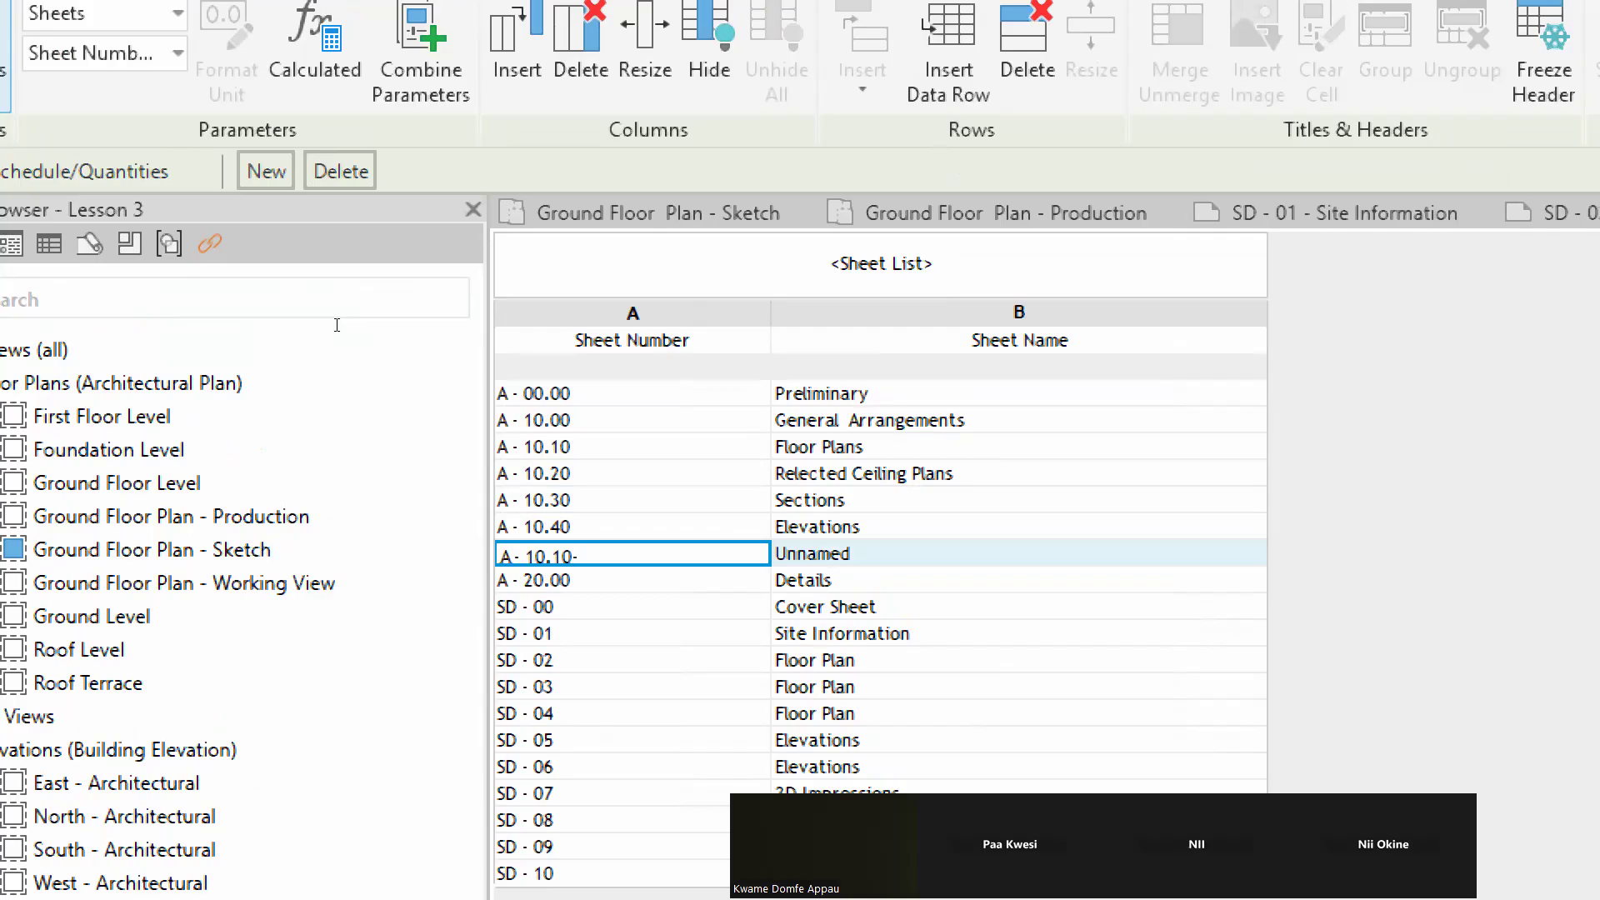
pyautogui.press('Return')
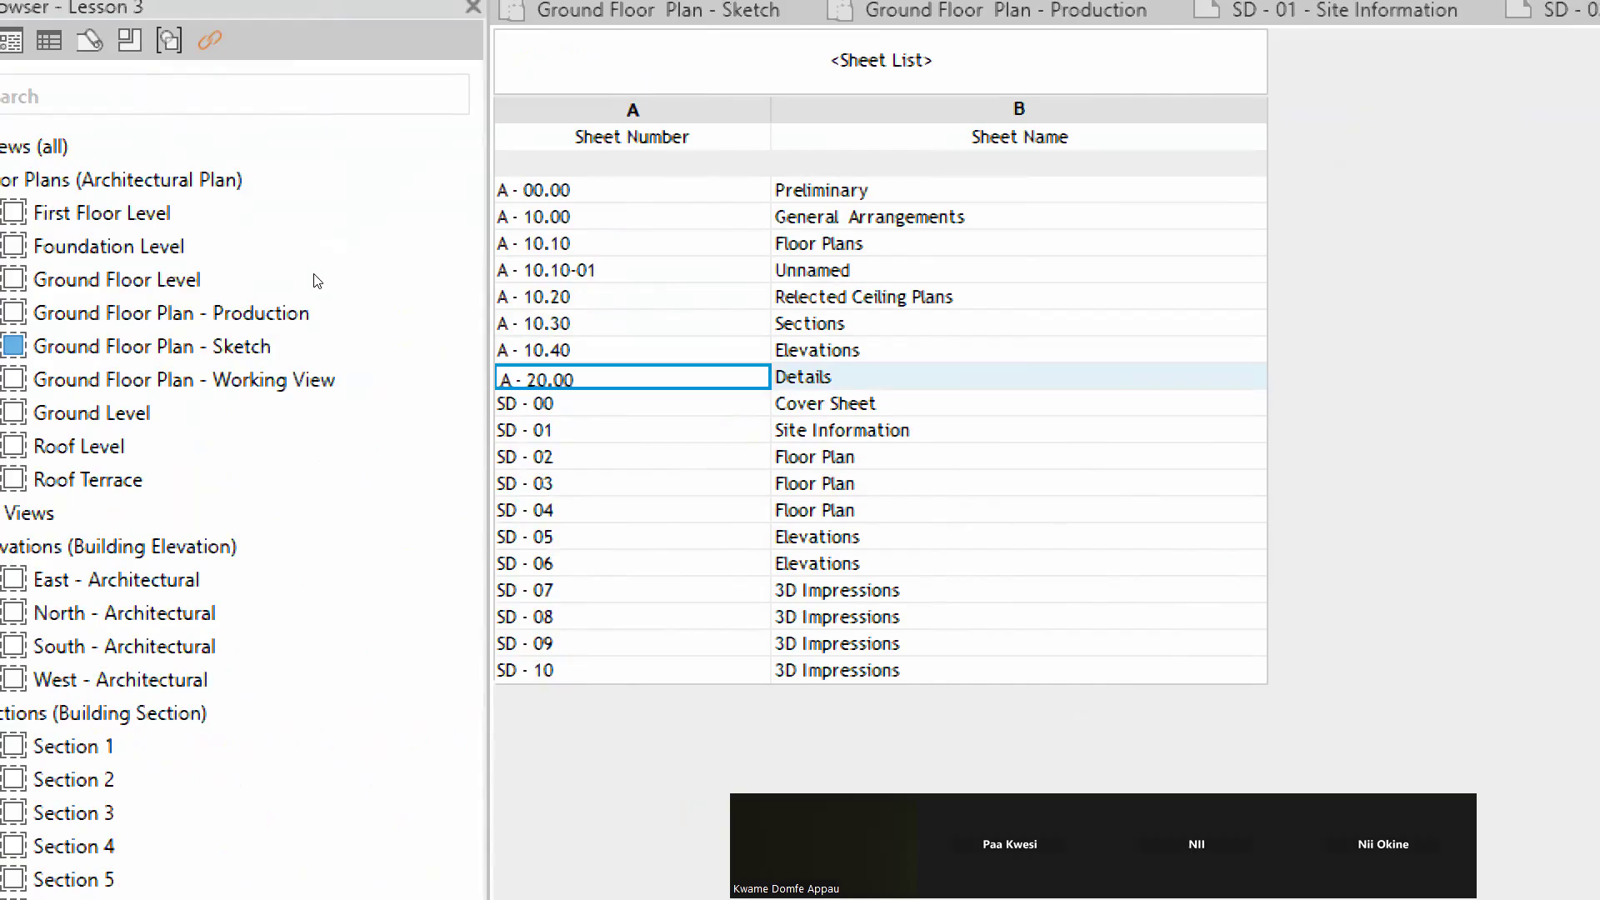
pyautogui.click(817, 271)
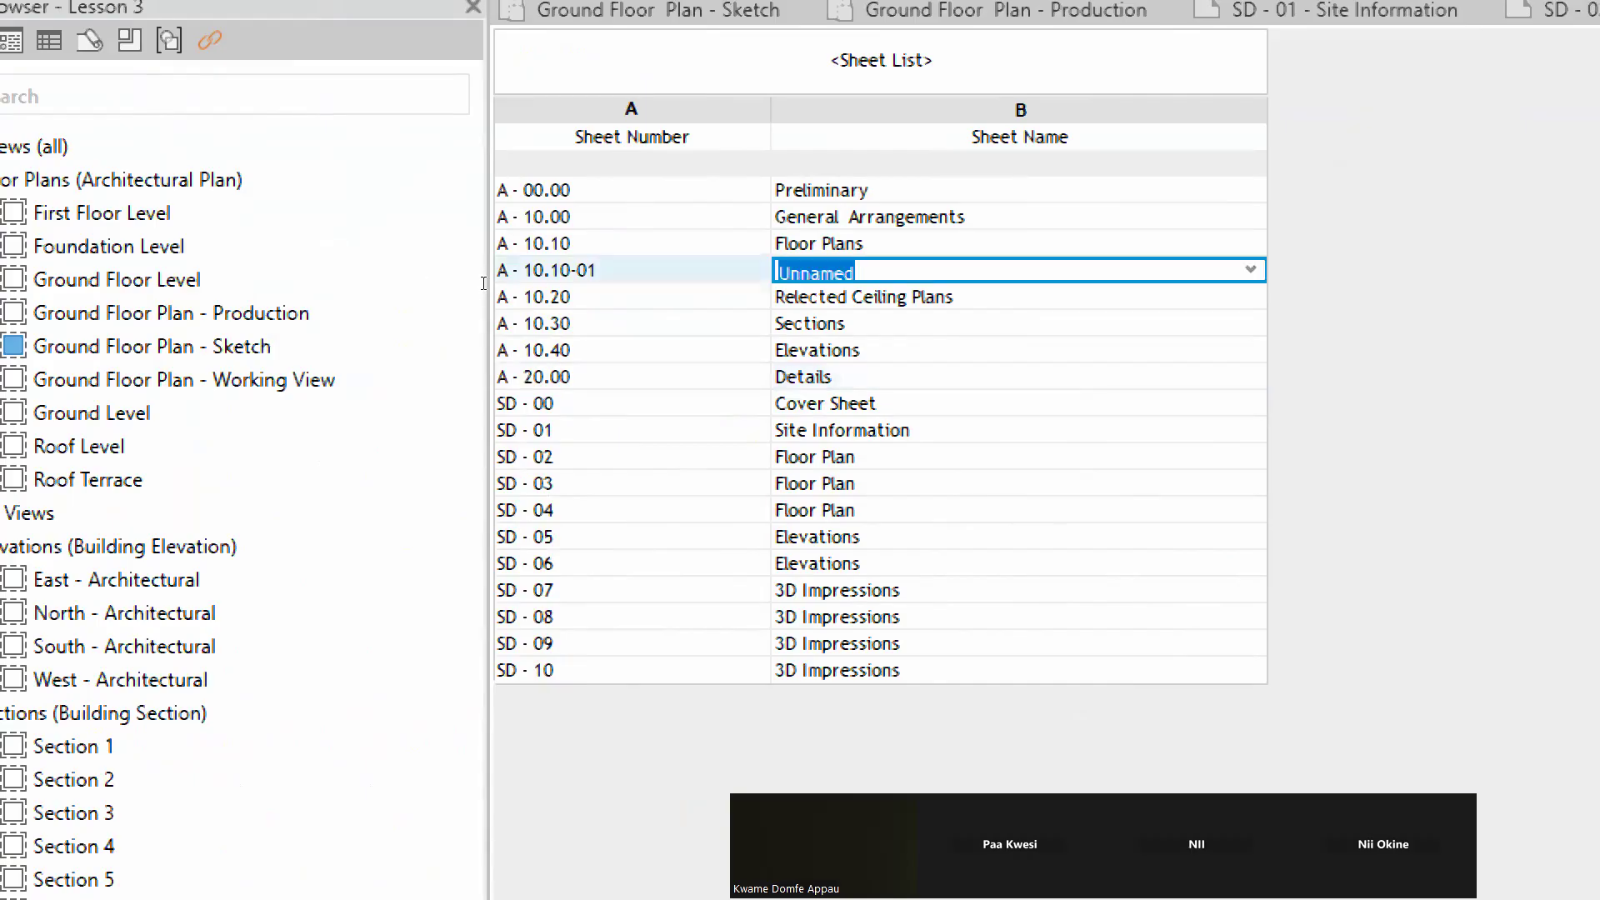
pyautogui.hotkey('alt', 'Down')
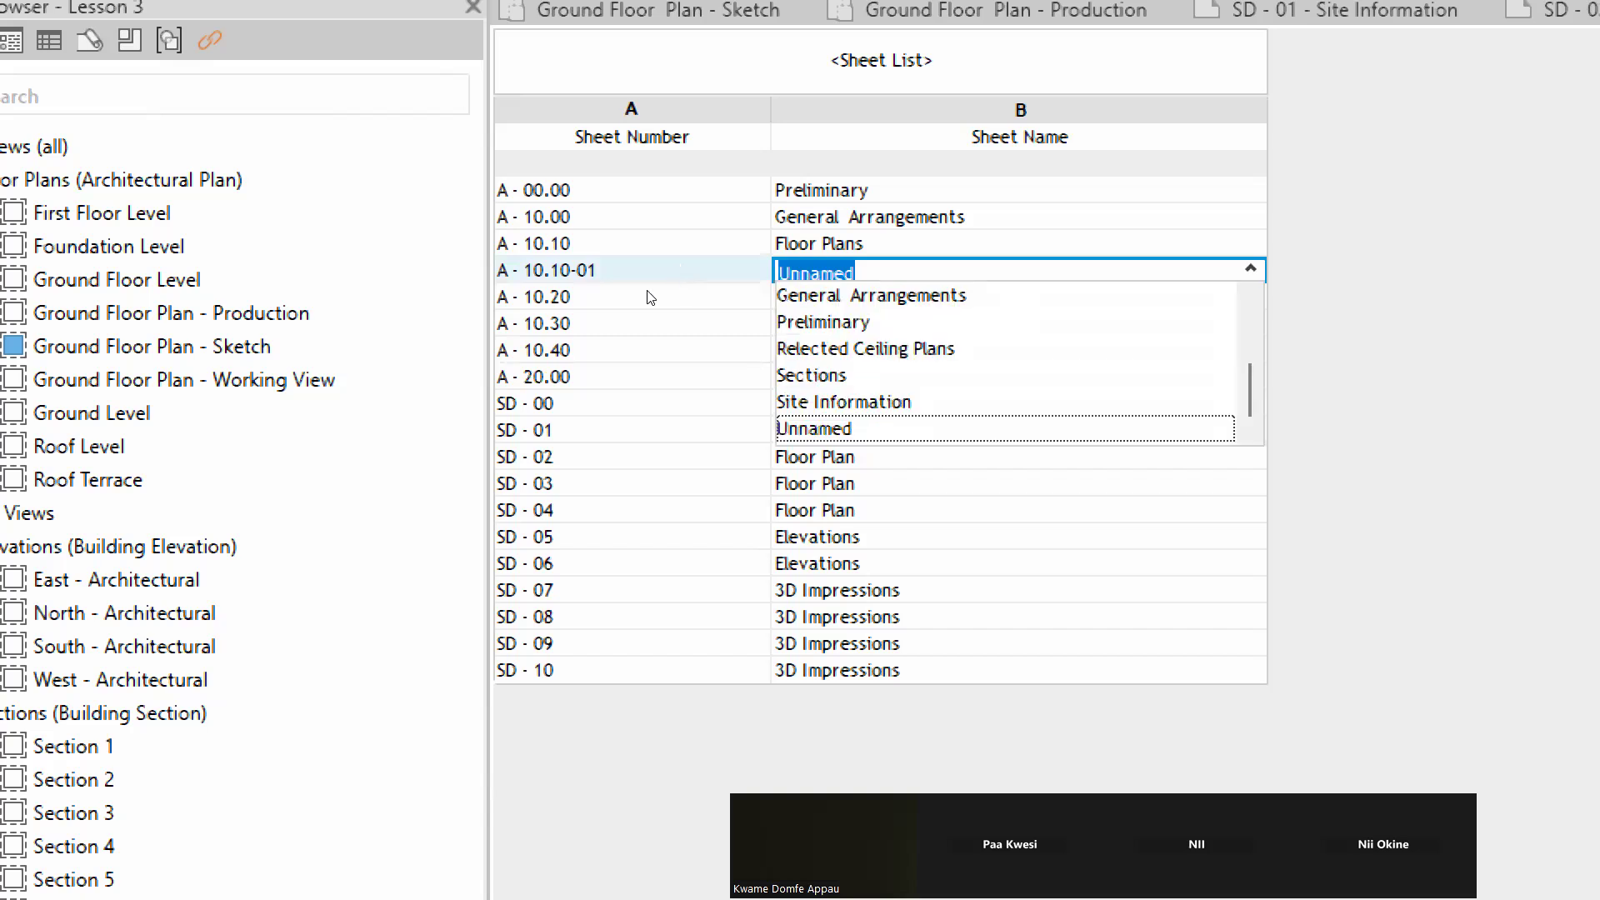
pyautogui.scroll(2, 471, 333)
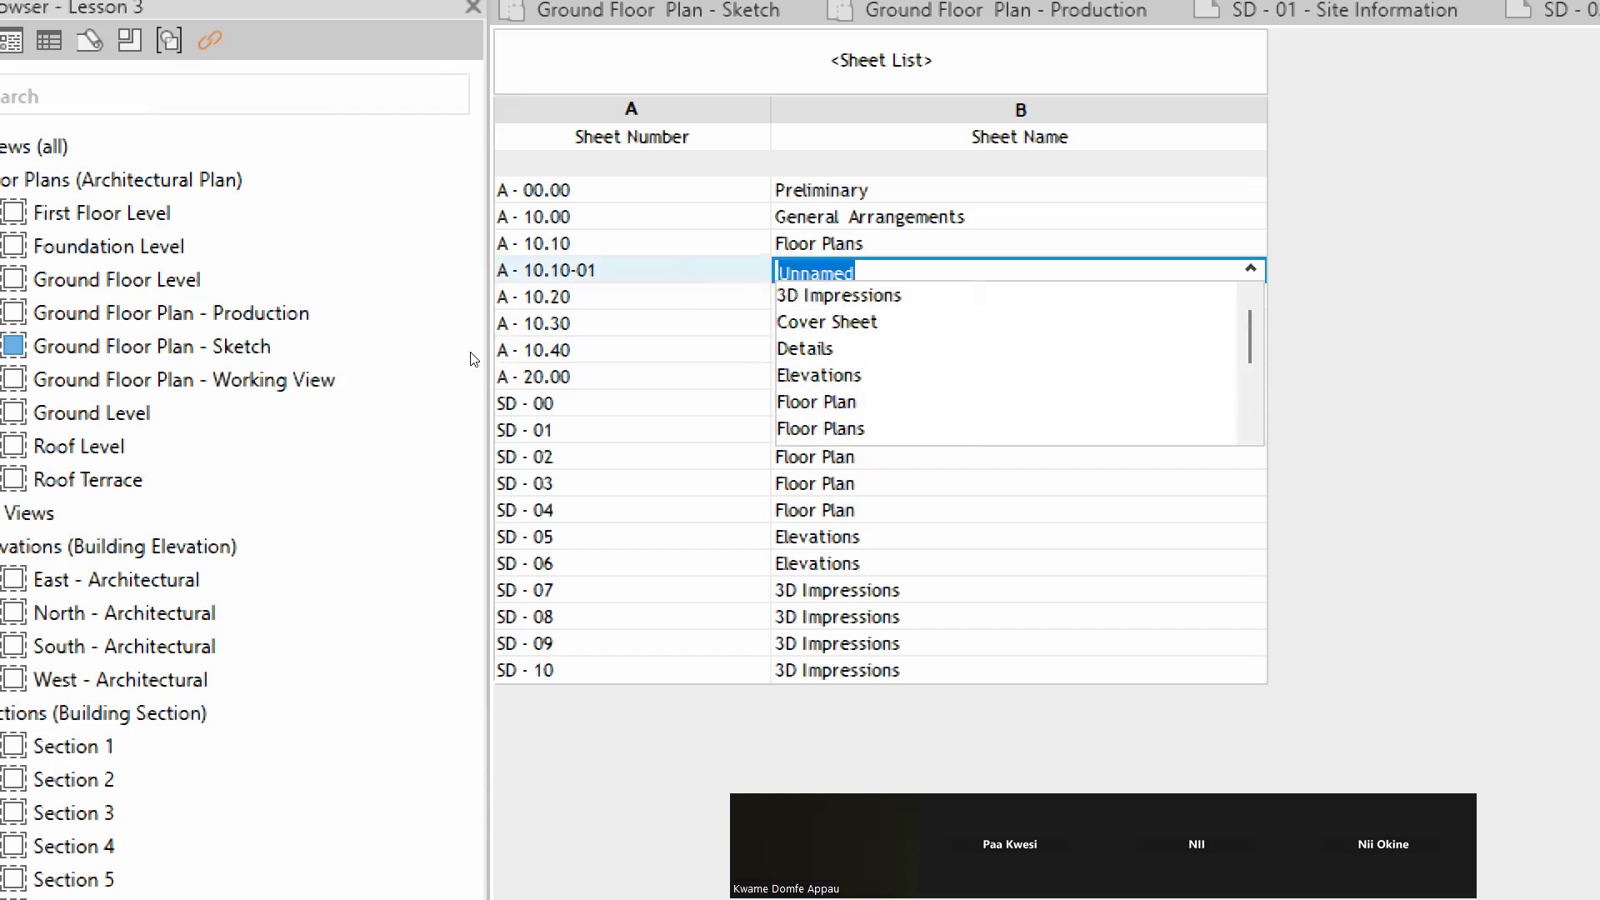
pyautogui.click(837, 402)
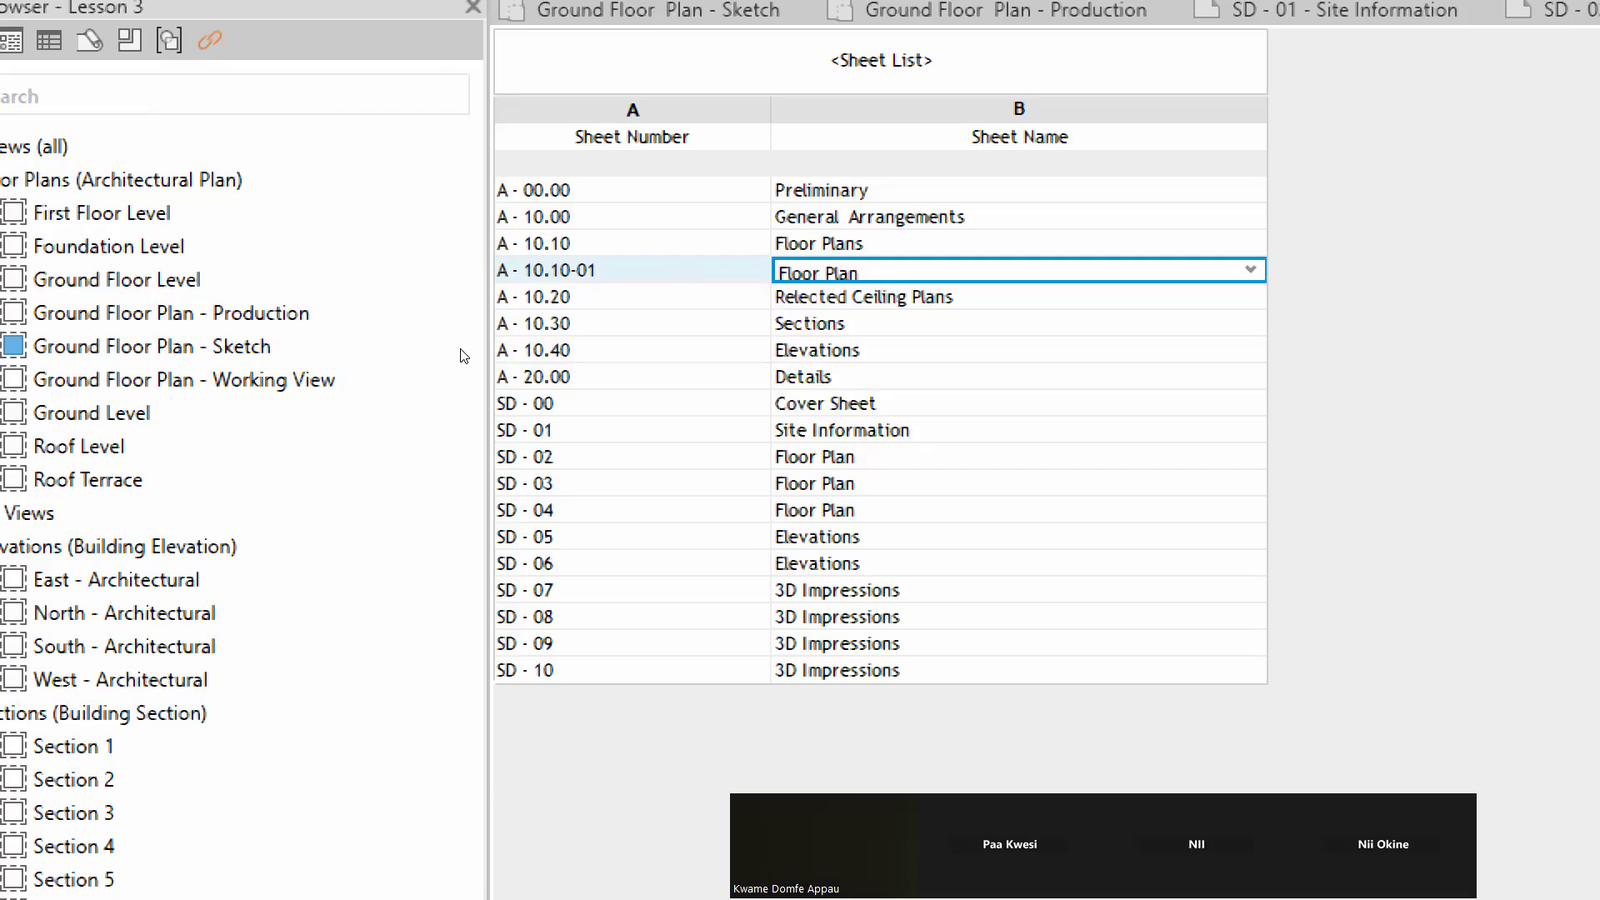
# Insert another data row for sheet A - 10.10-02 and set its sheet name to the existing Floor Plan option
pyautogui.click(673, 377)
pyautogui.moveTo(378, 335); pyautogui.dragTo(381, 352)
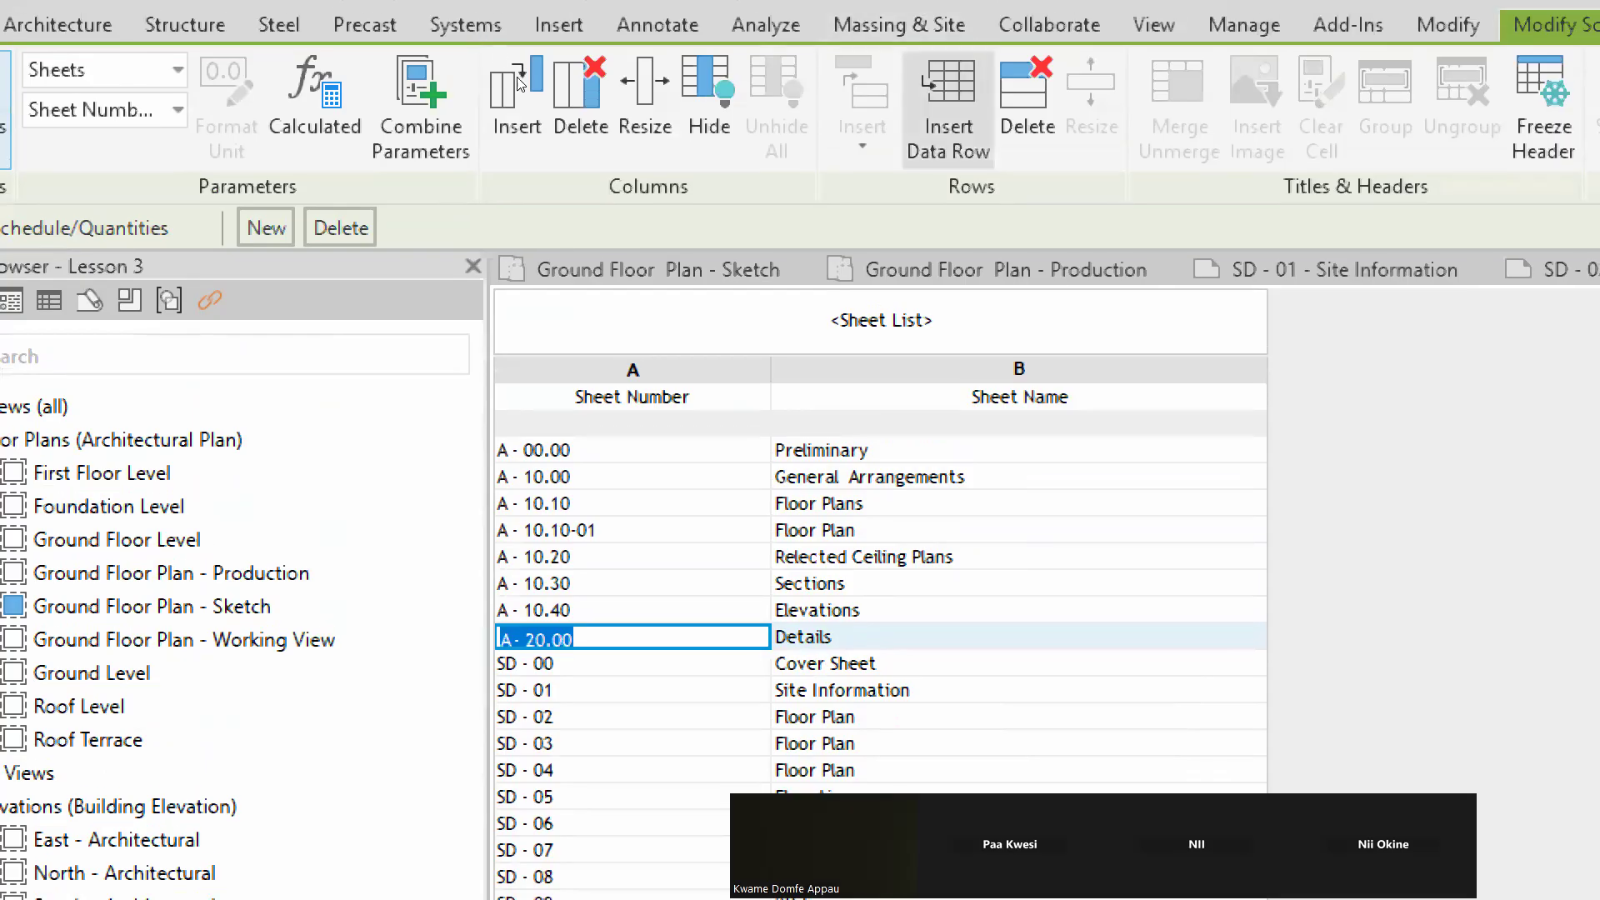
pyautogui.click(948, 29)
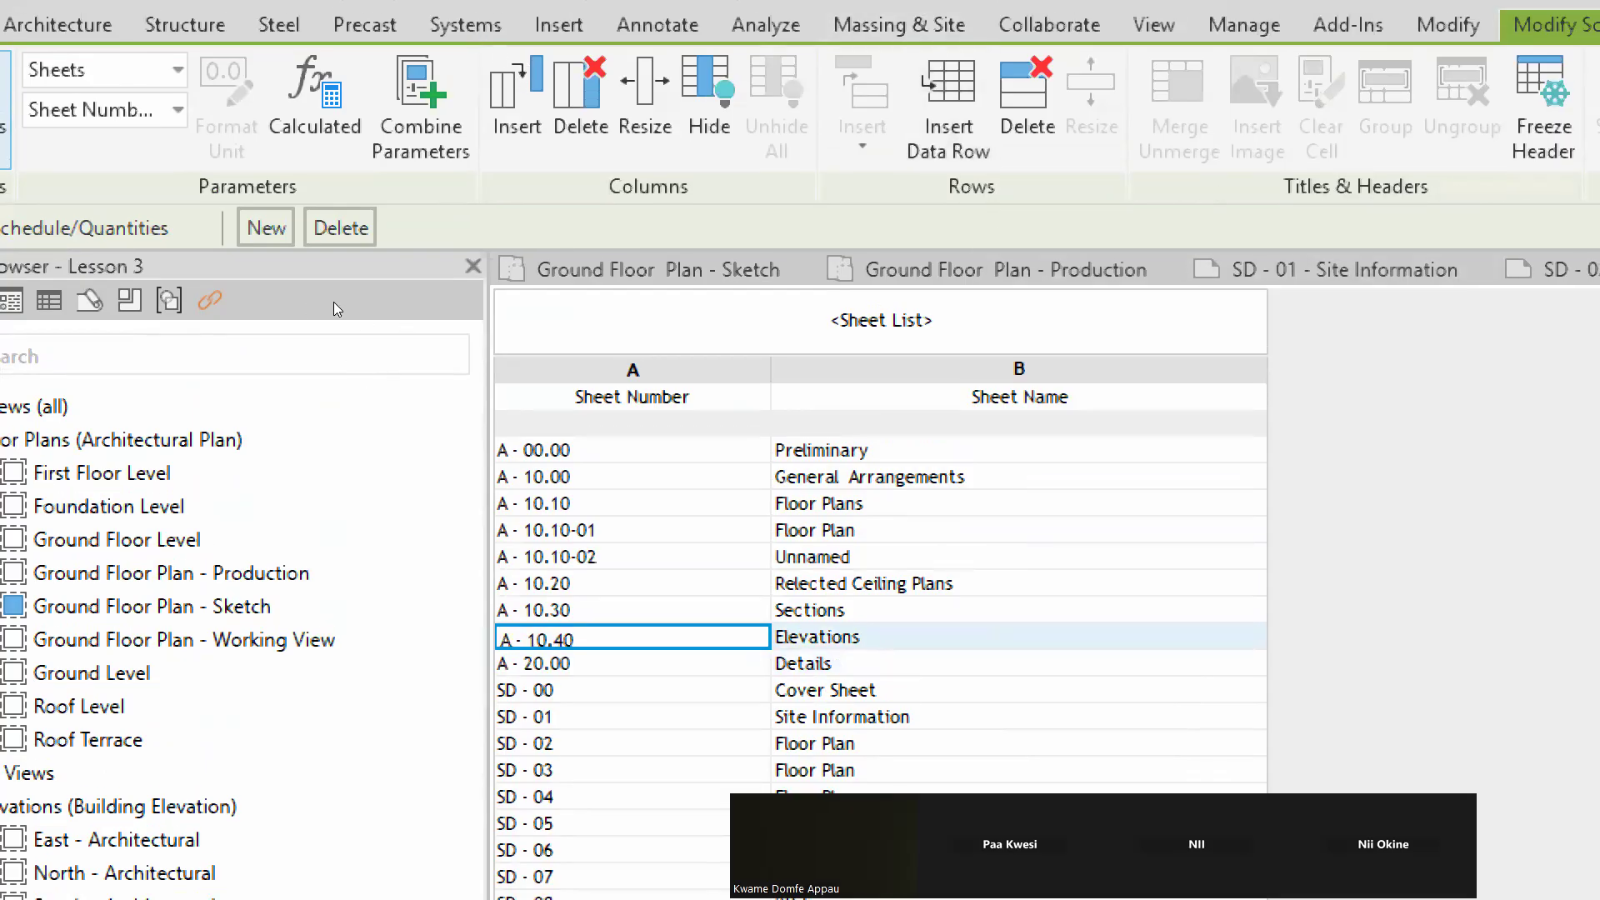
pyautogui.click(842, 556)
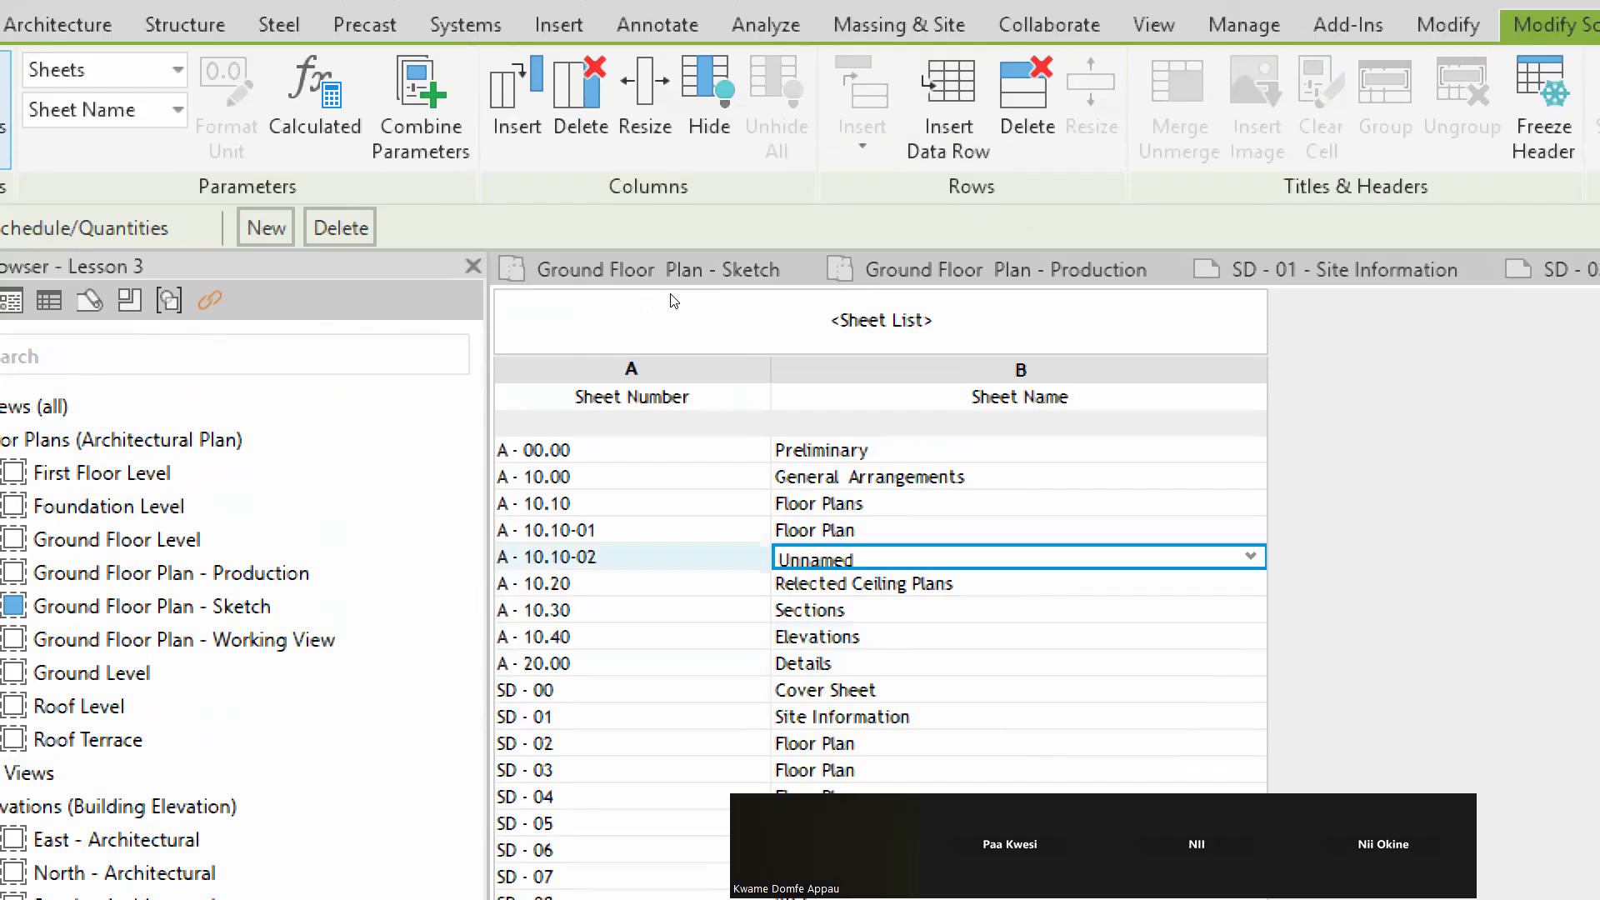
pyautogui.click(1249, 555)
pyautogui.scroll(3, 835, 653)
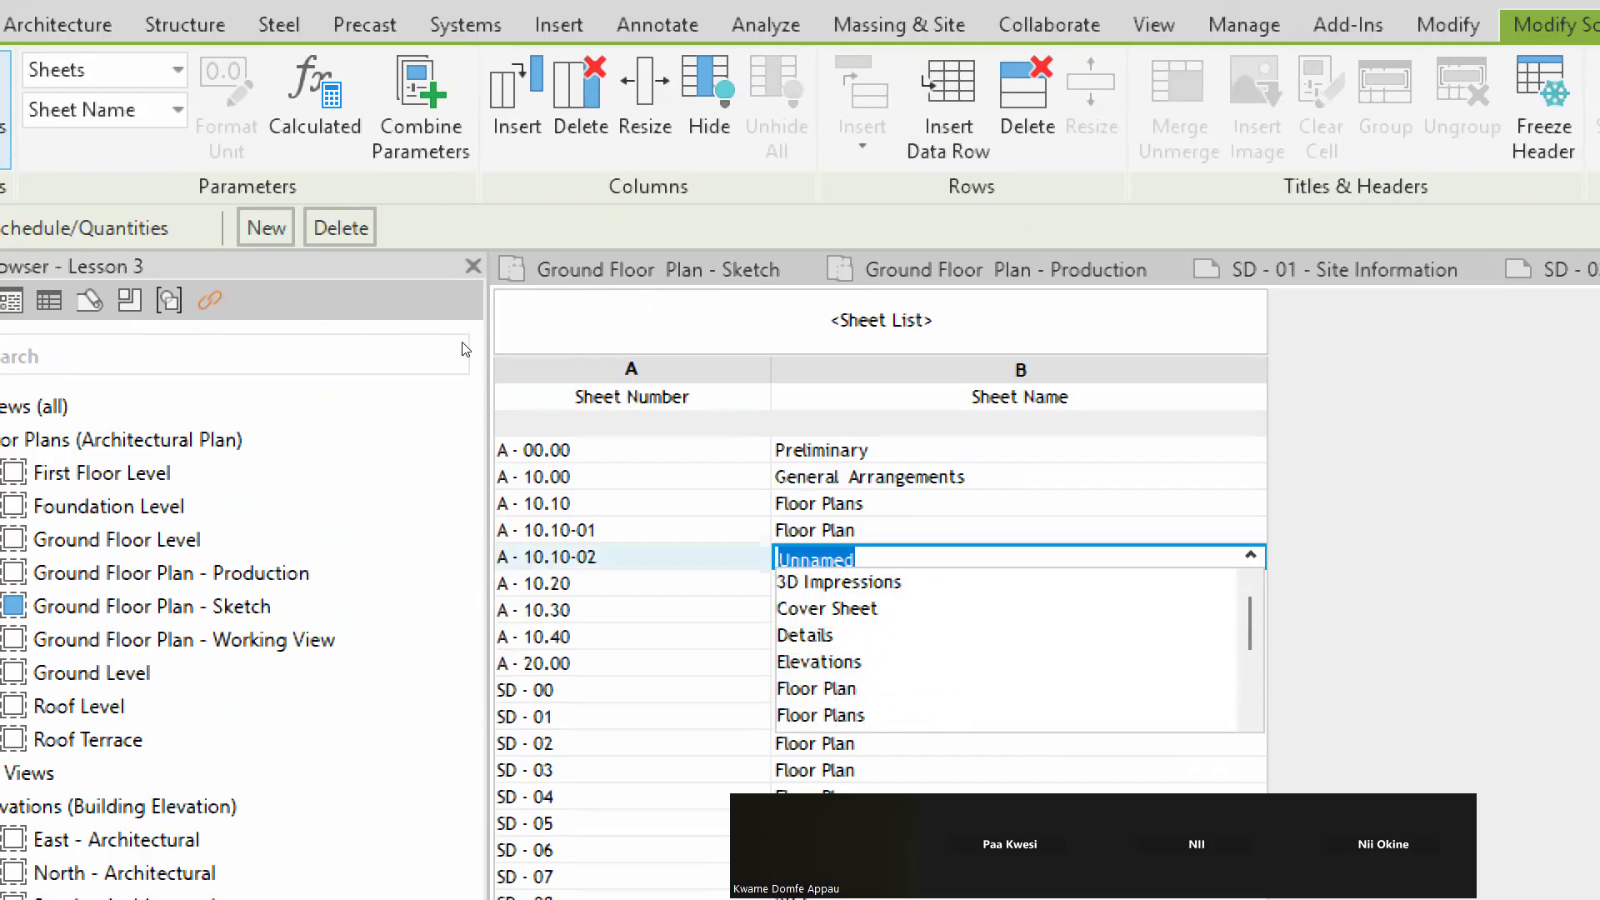
pyautogui.click(818, 689)
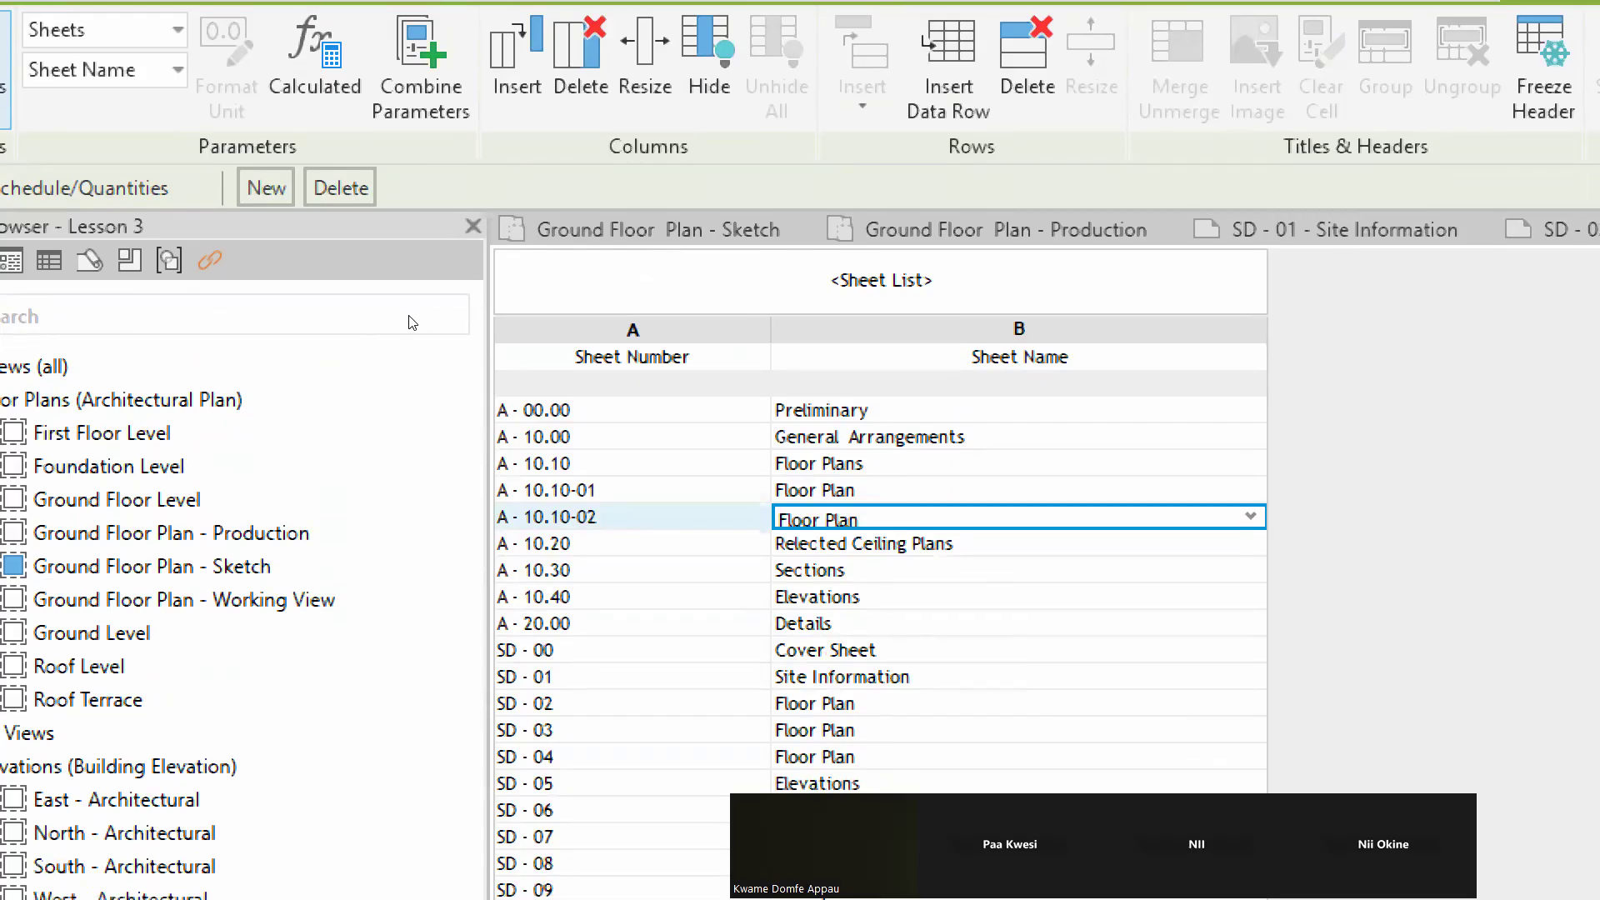
# Insert a data row in the sheet list and number its sheet A - 10.20-01
pyautogui.click(626, 570)
pyautogui.click(595, 543)
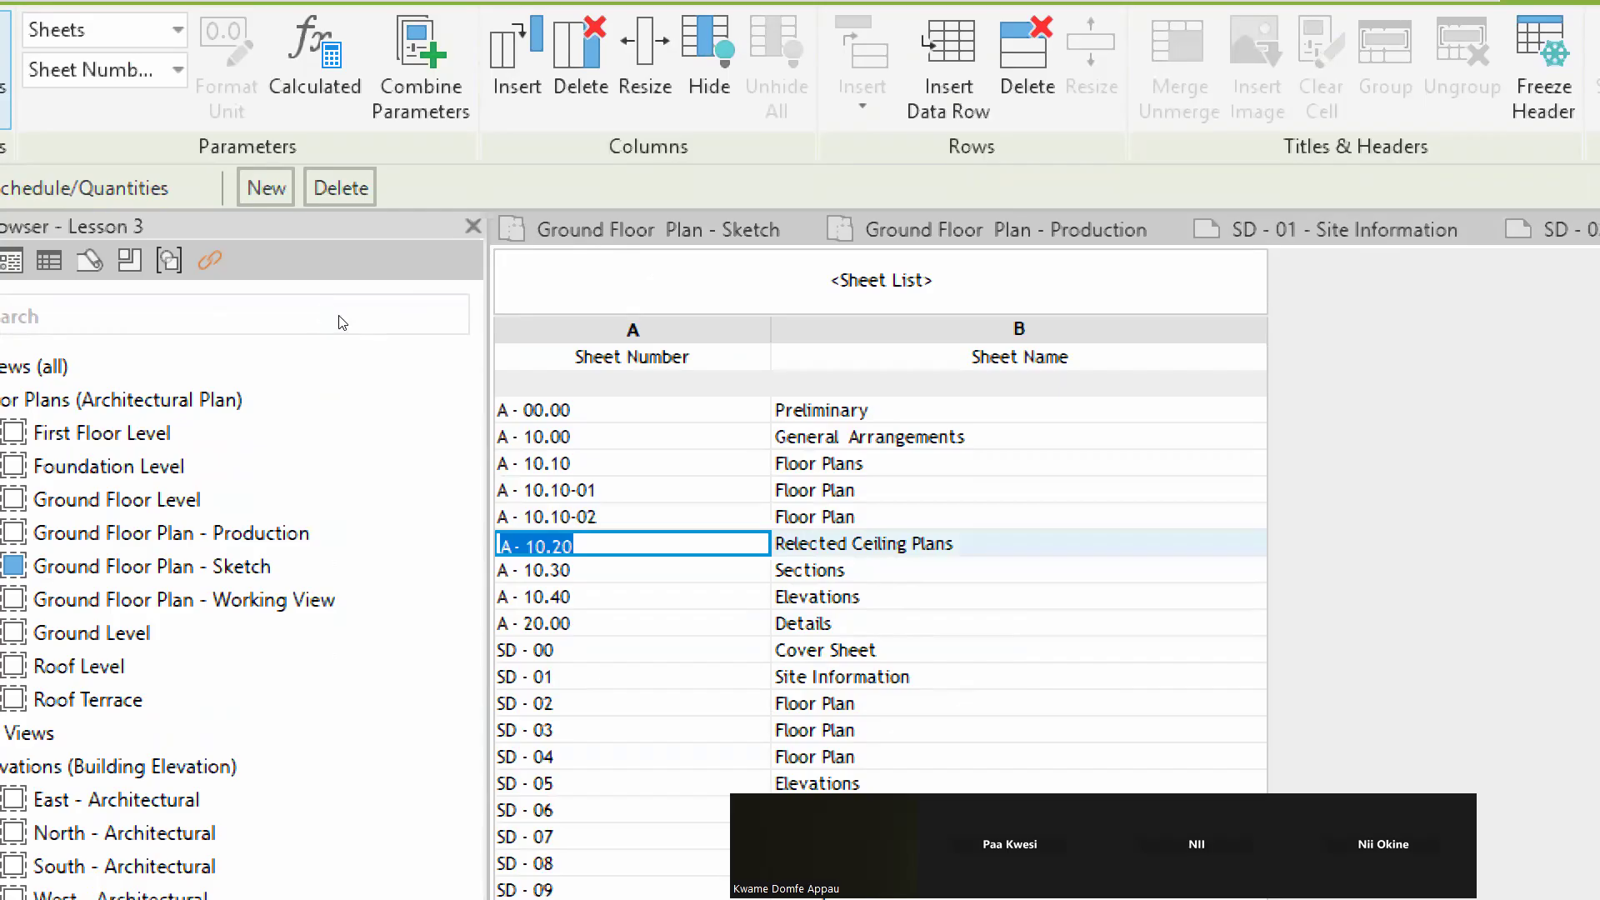
pyautogui.click(948, 71)
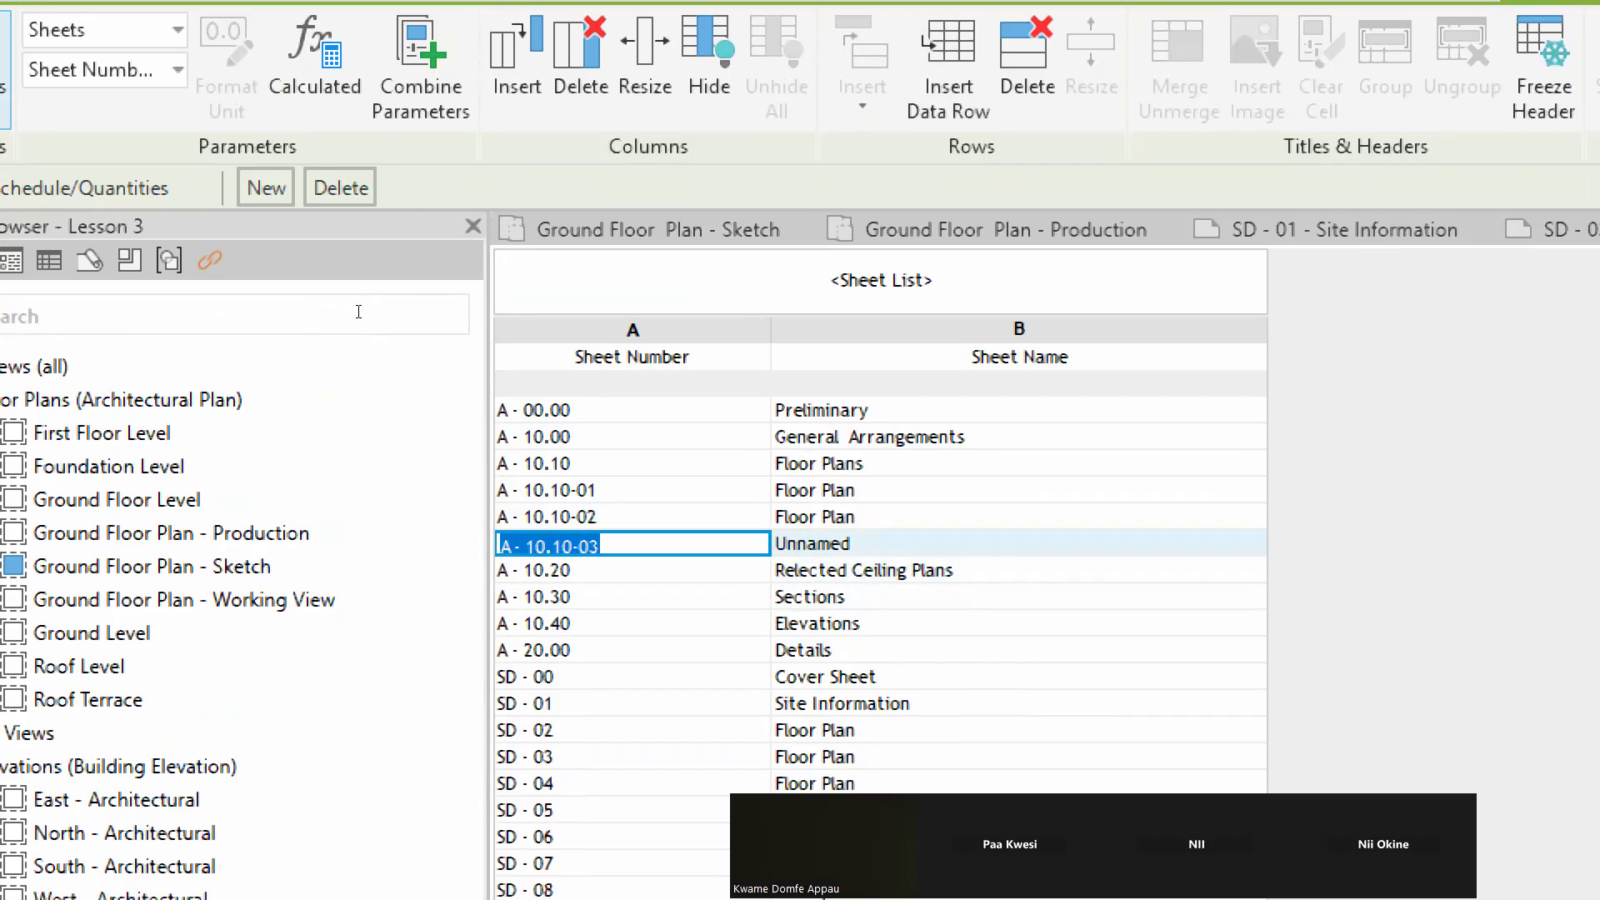
pyautogui.click(601, 544)
pyautogui.press('BackSpace')
pyautogui.press('BackSpace')
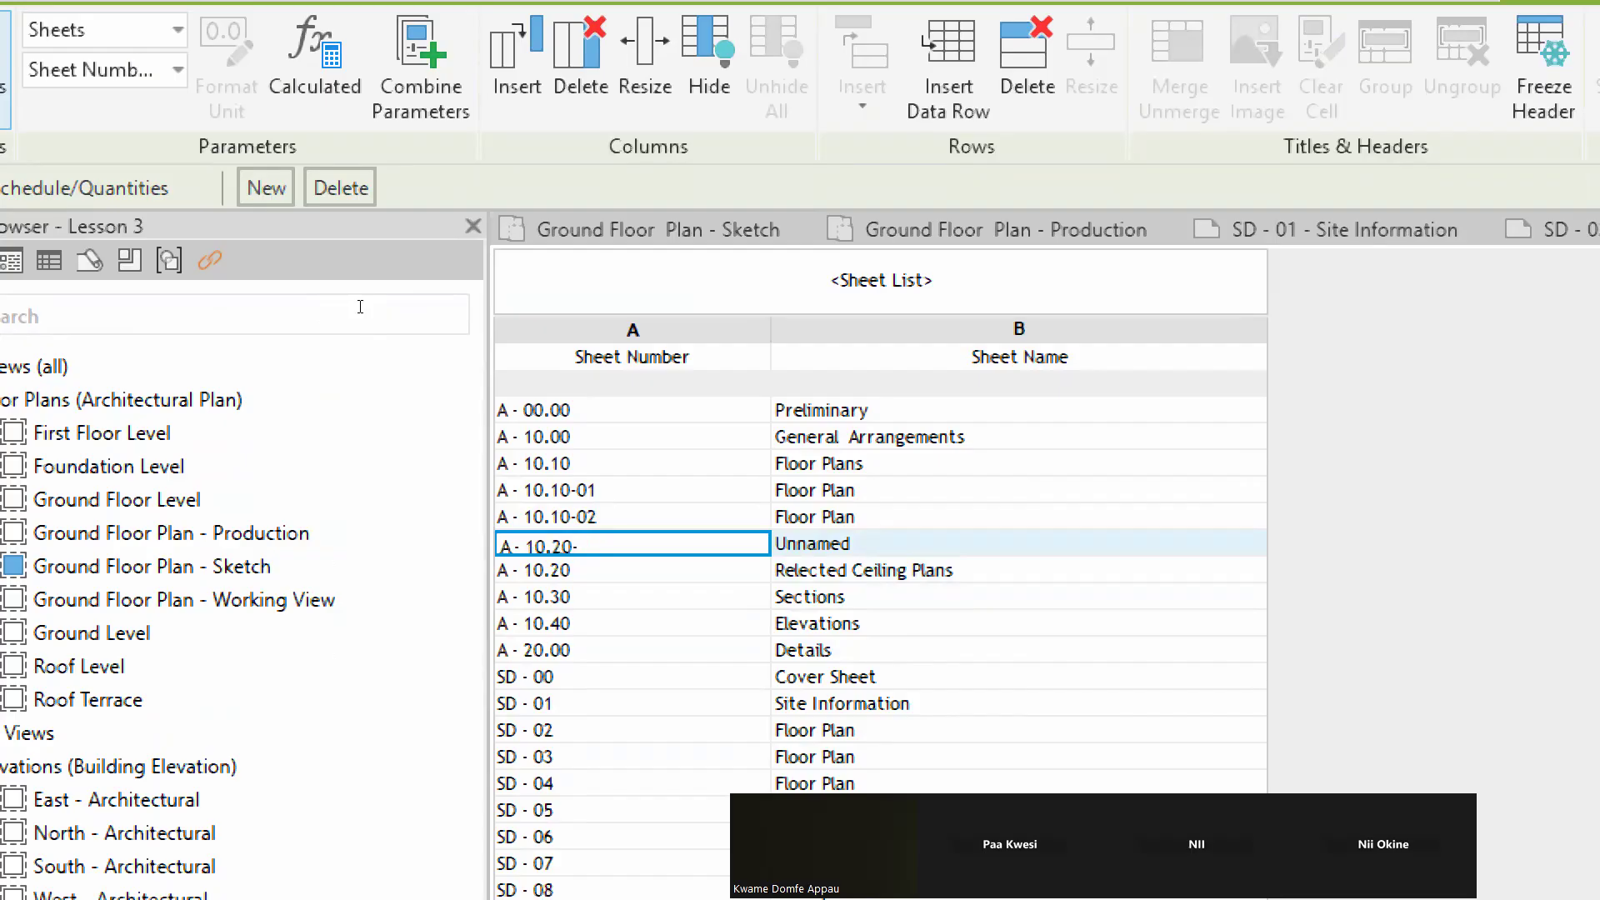
pyautogui.press('Return')
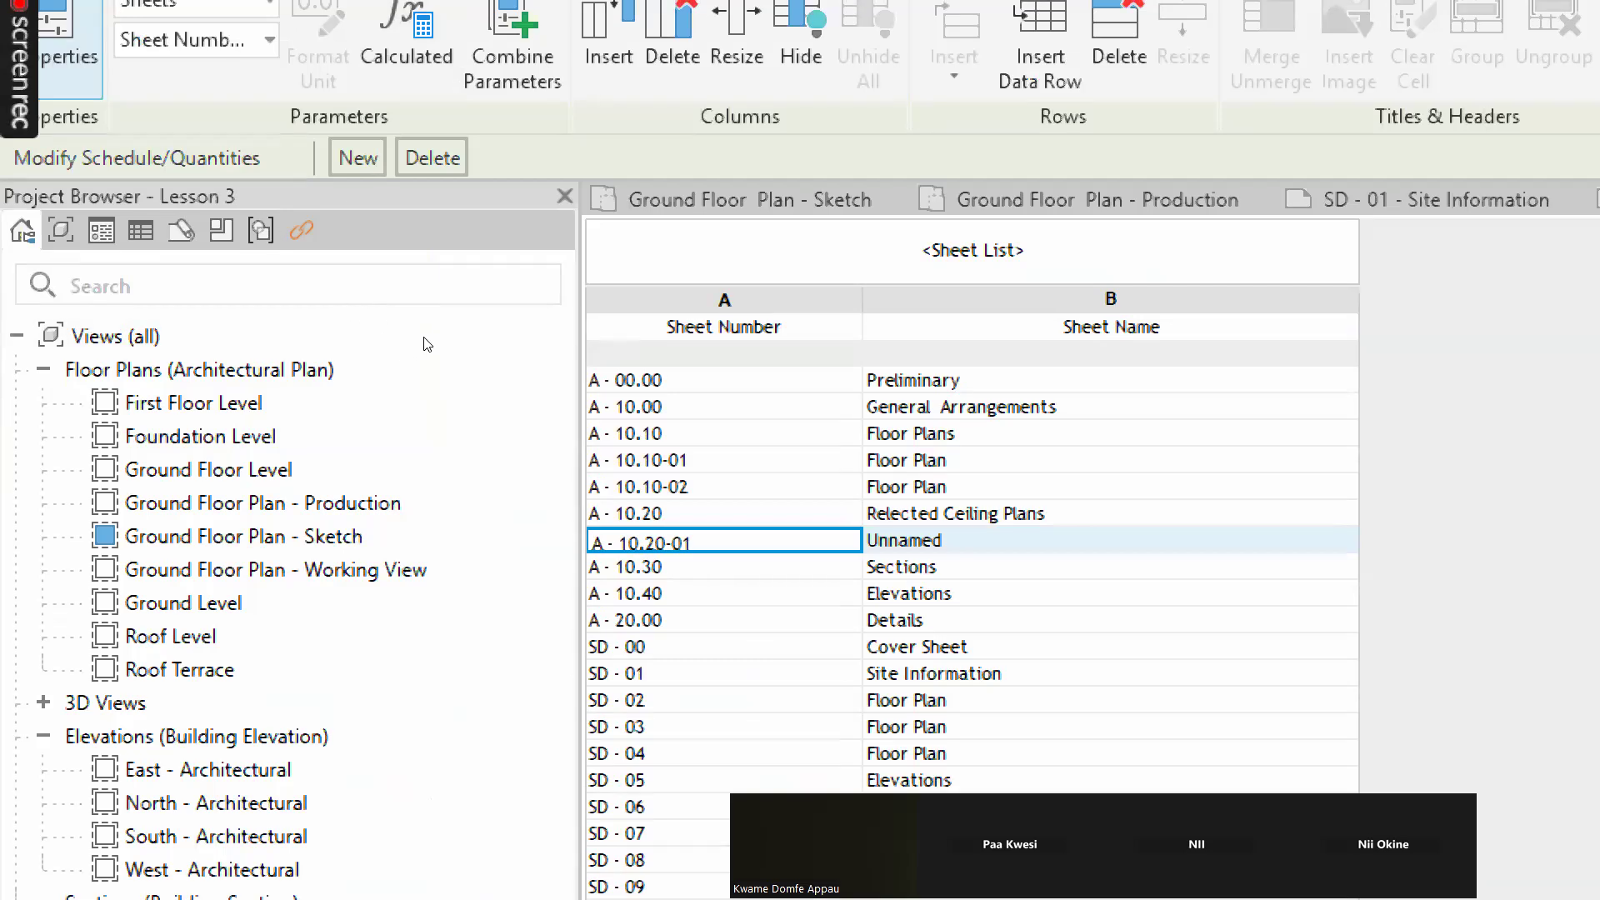
# Name sheet A - 10.20-01 Relected Ceiling Plan, basing it on the existing Relected Ceiling Plans name
pyautogui.press('Tab')
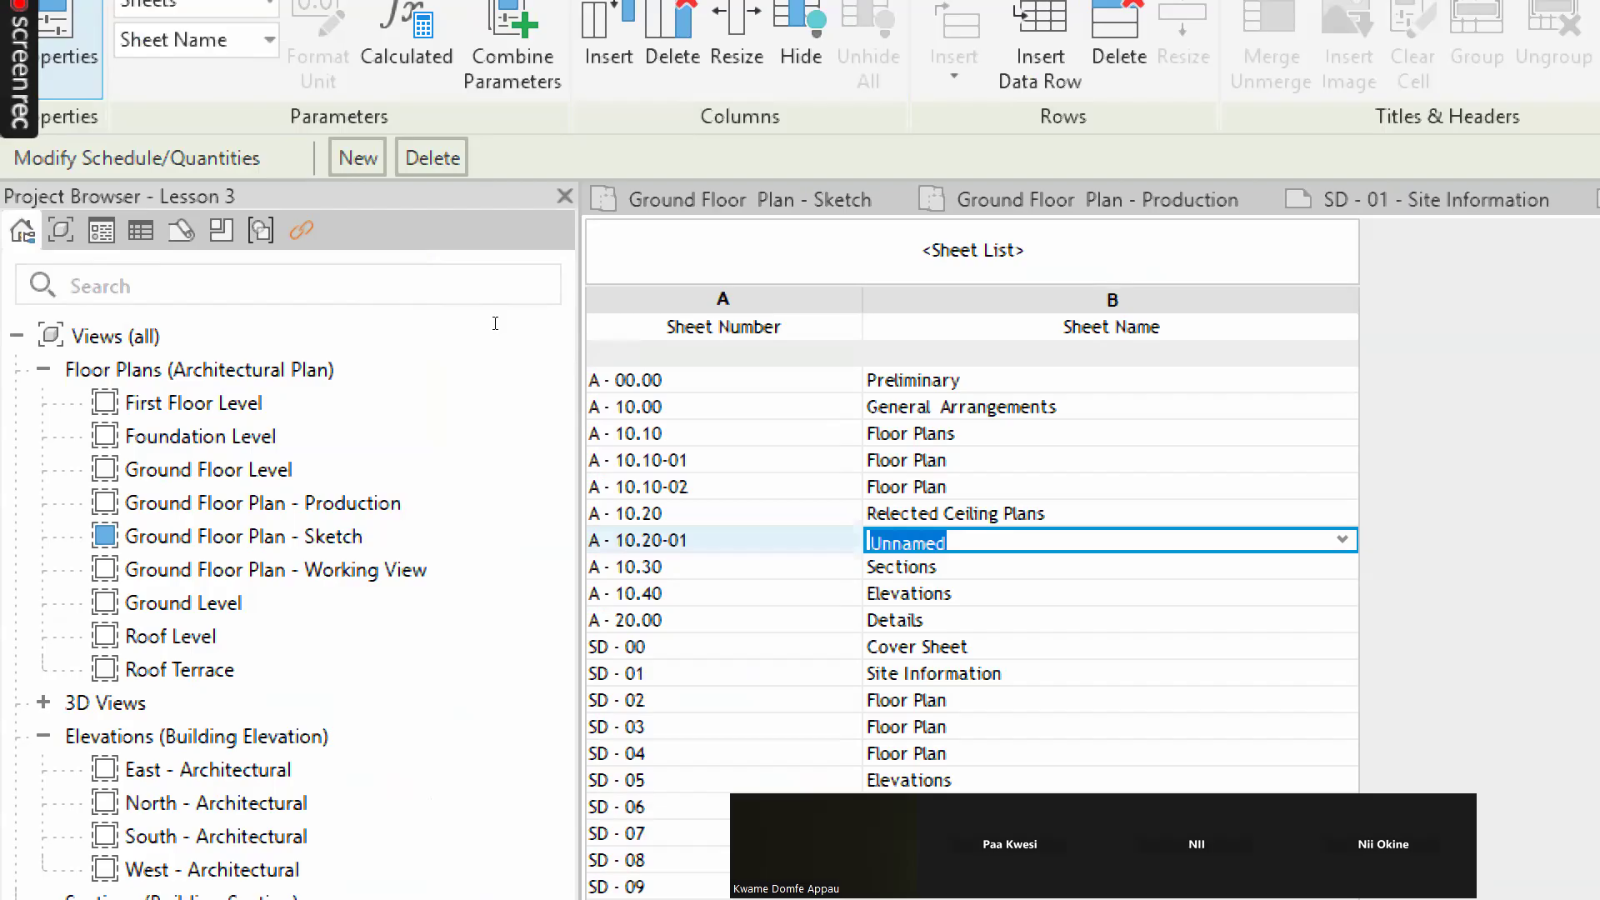
pyautogui.write('g')
pyautogui.press('BackSpace')
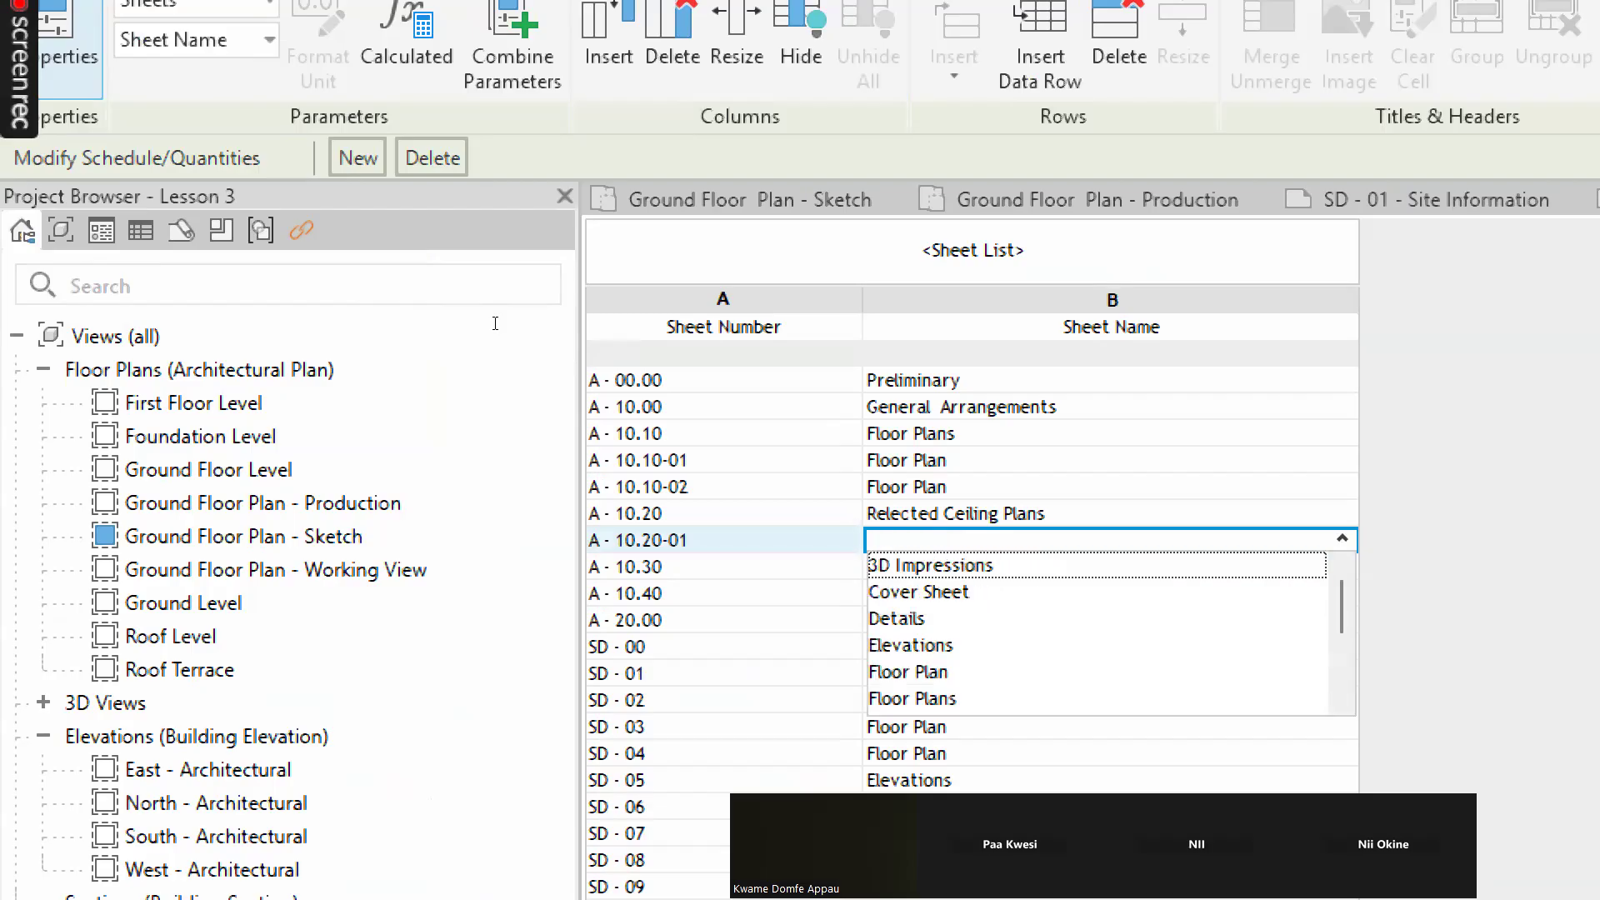
pyautogui.write('G')
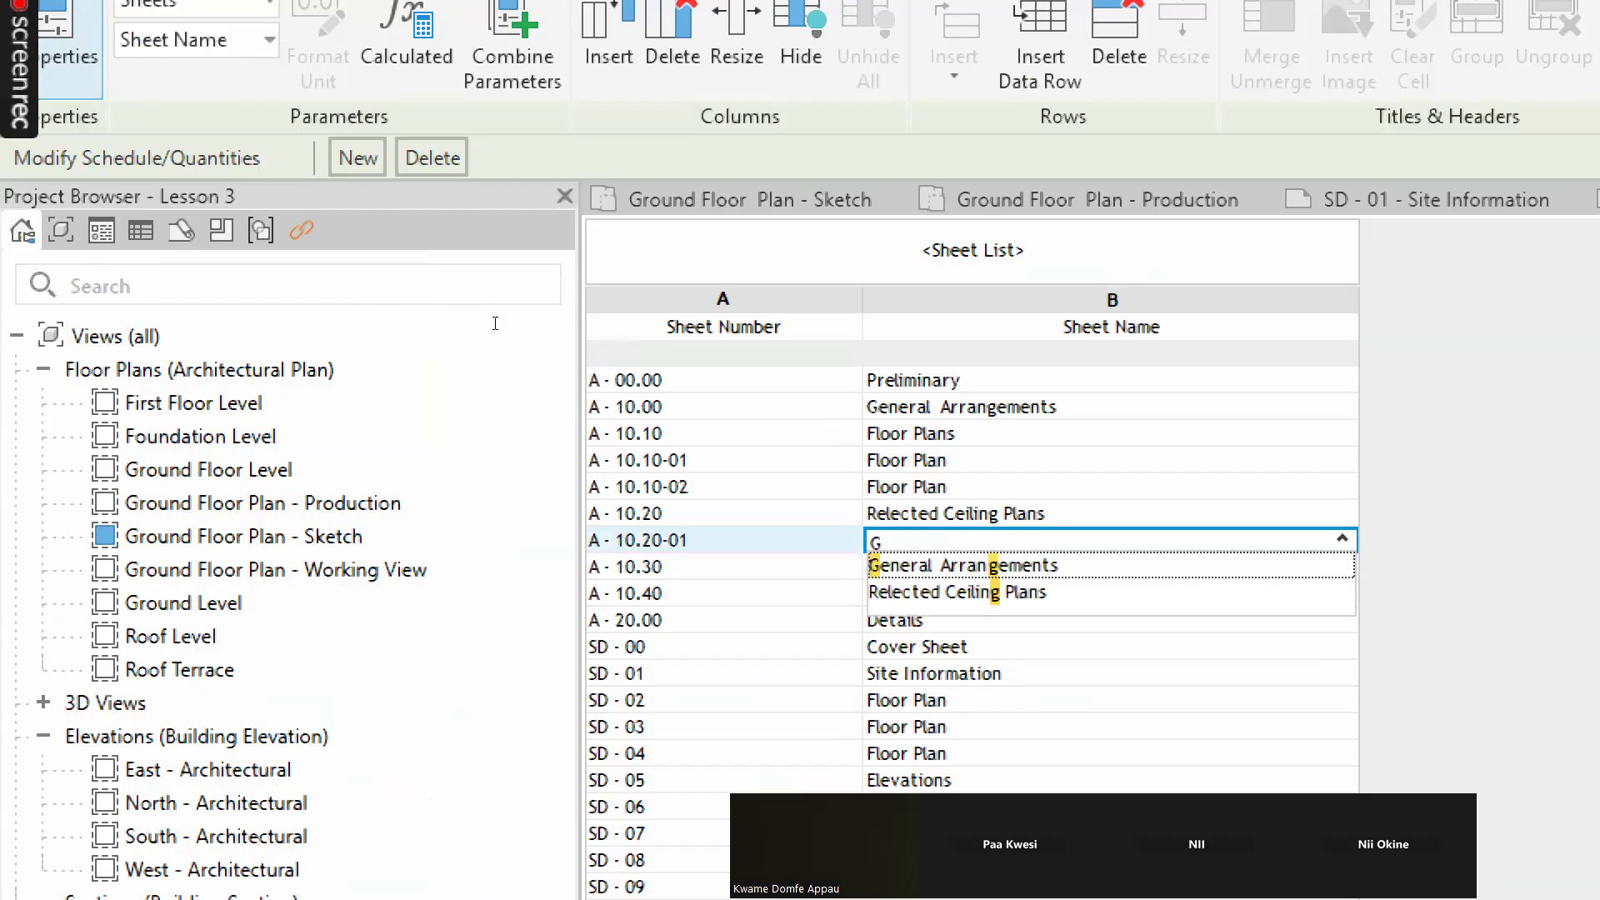
pyautogui.write('rou')
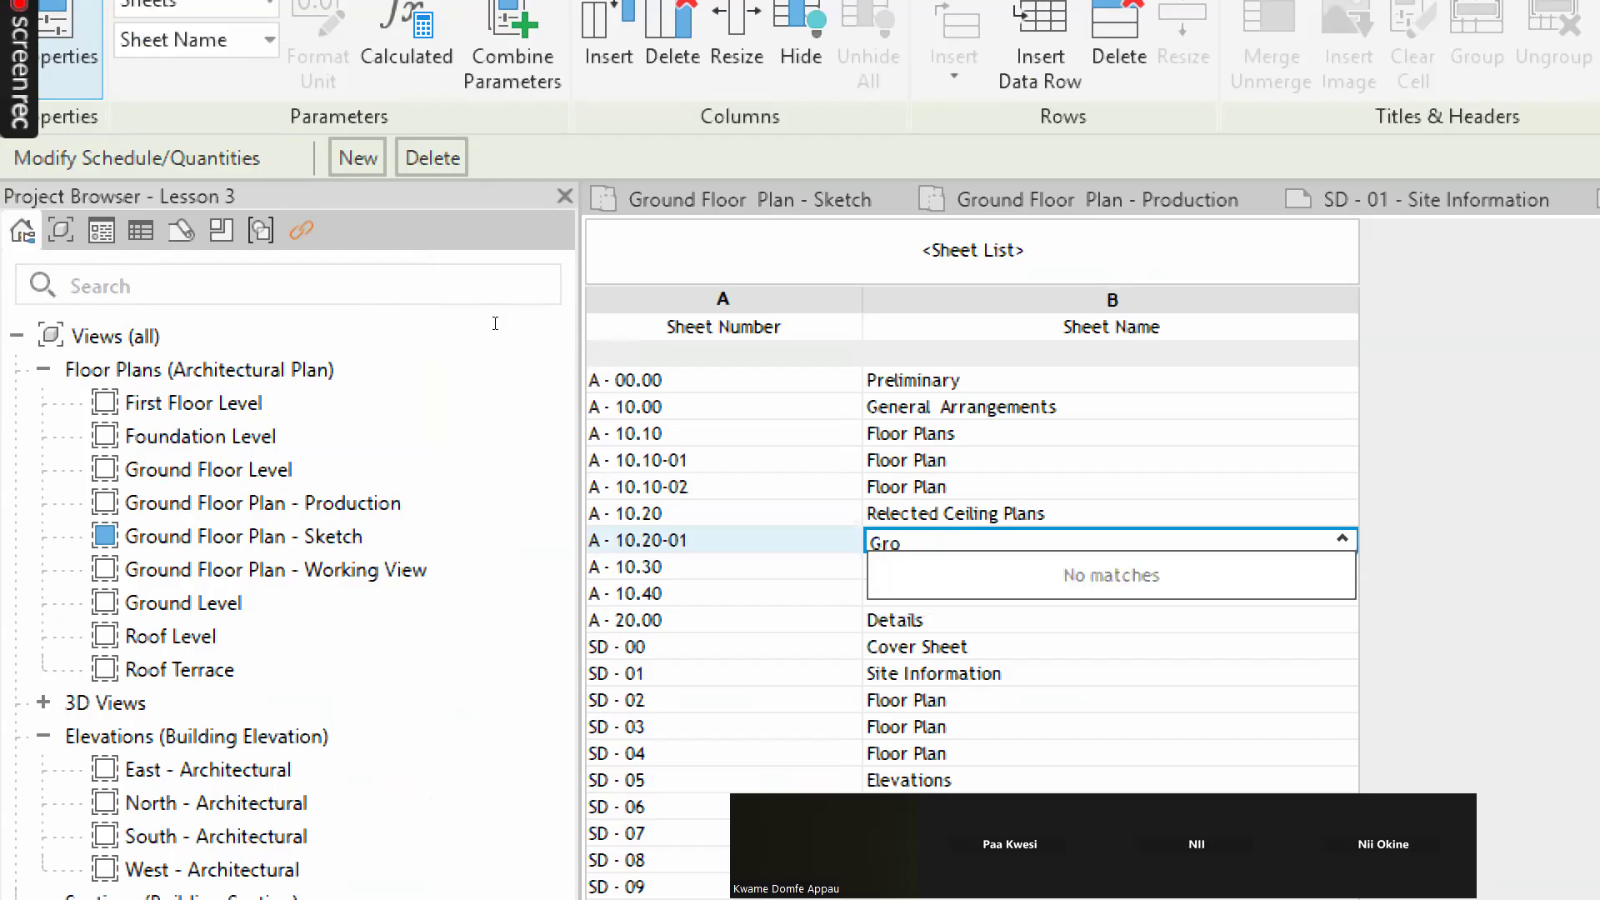
pyautogui.press('BackSpace')
pyautogui.press('BackSpace')
pyautogui.press('BackSpace')
pyautogui.write('R')
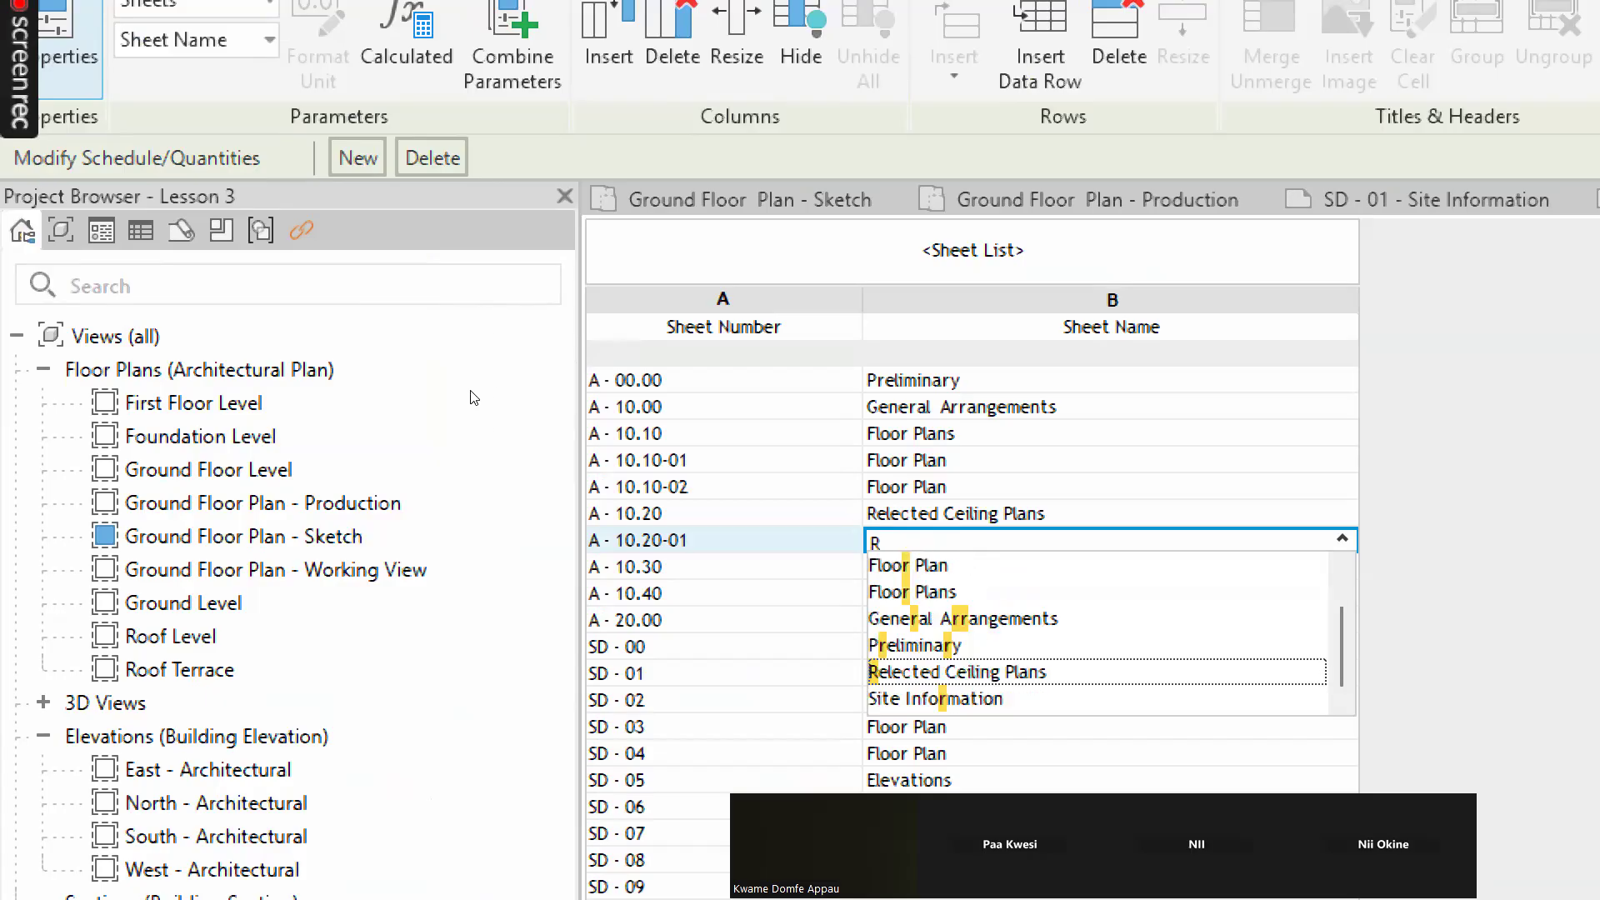
pyautogui.press('Return')
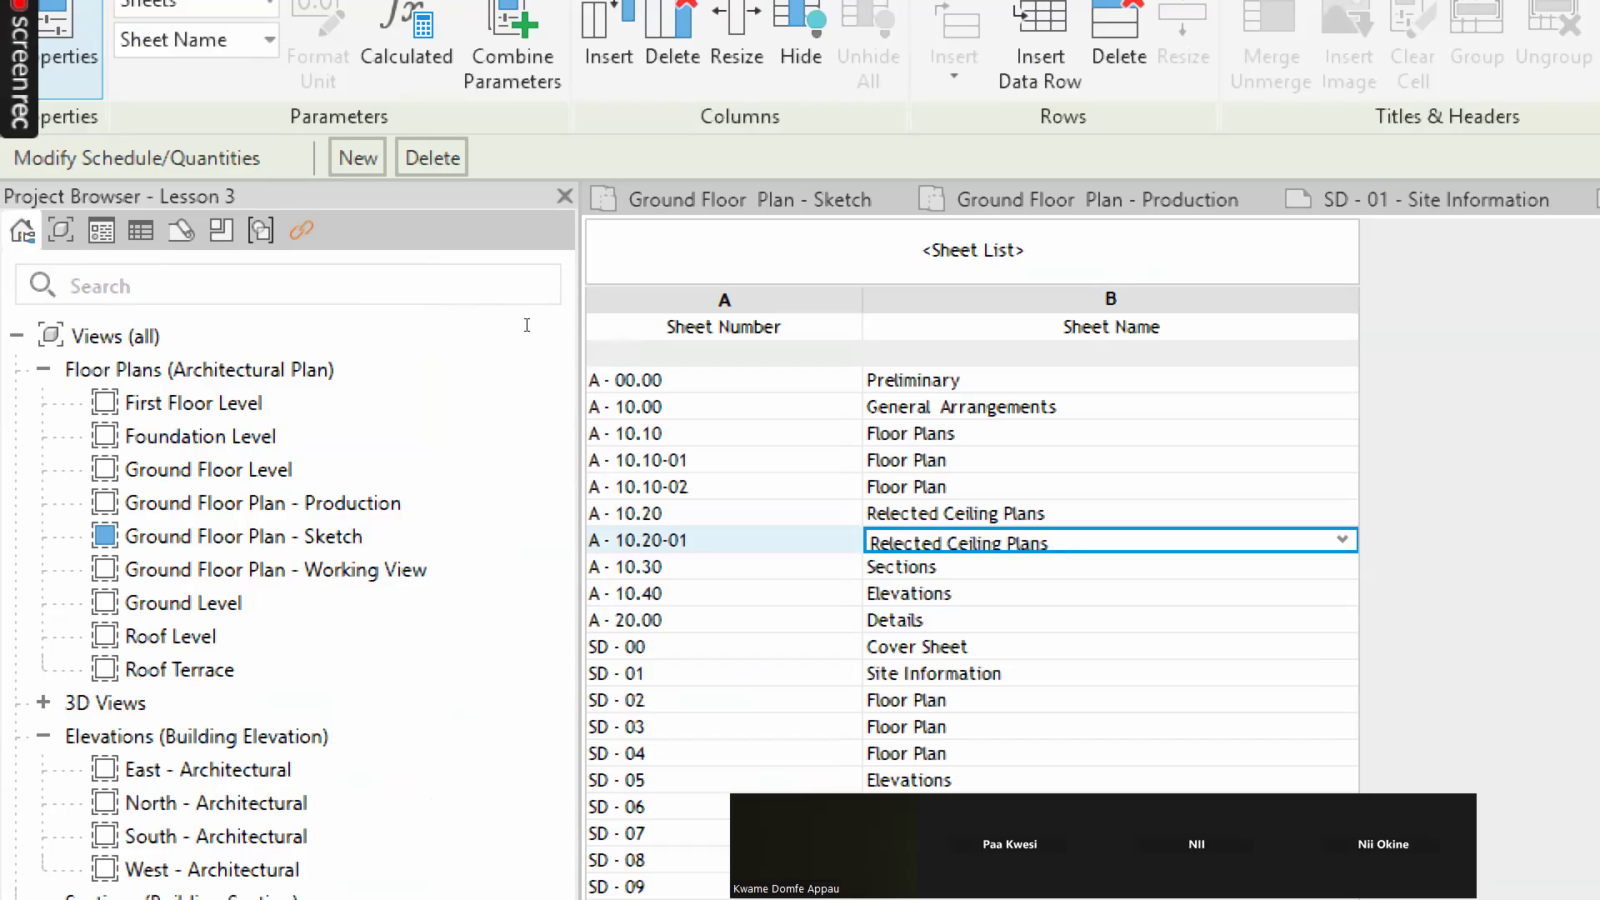
pyautogui.press('BackSpace')
pyautogui.click(1081, 673)
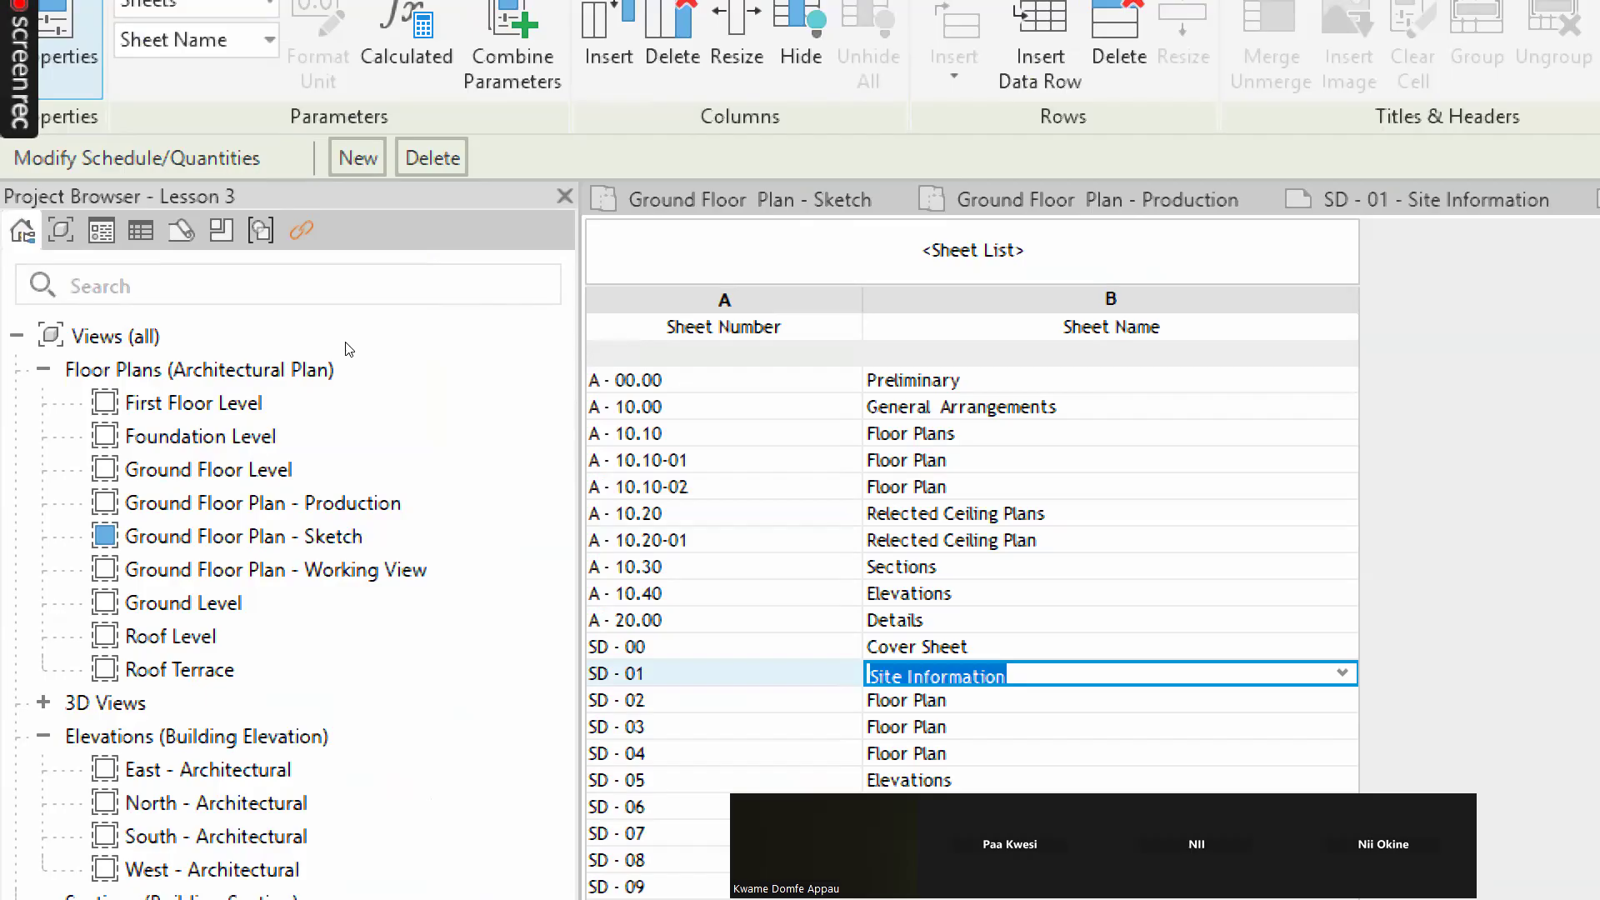
pyautogui.click(723, 566)
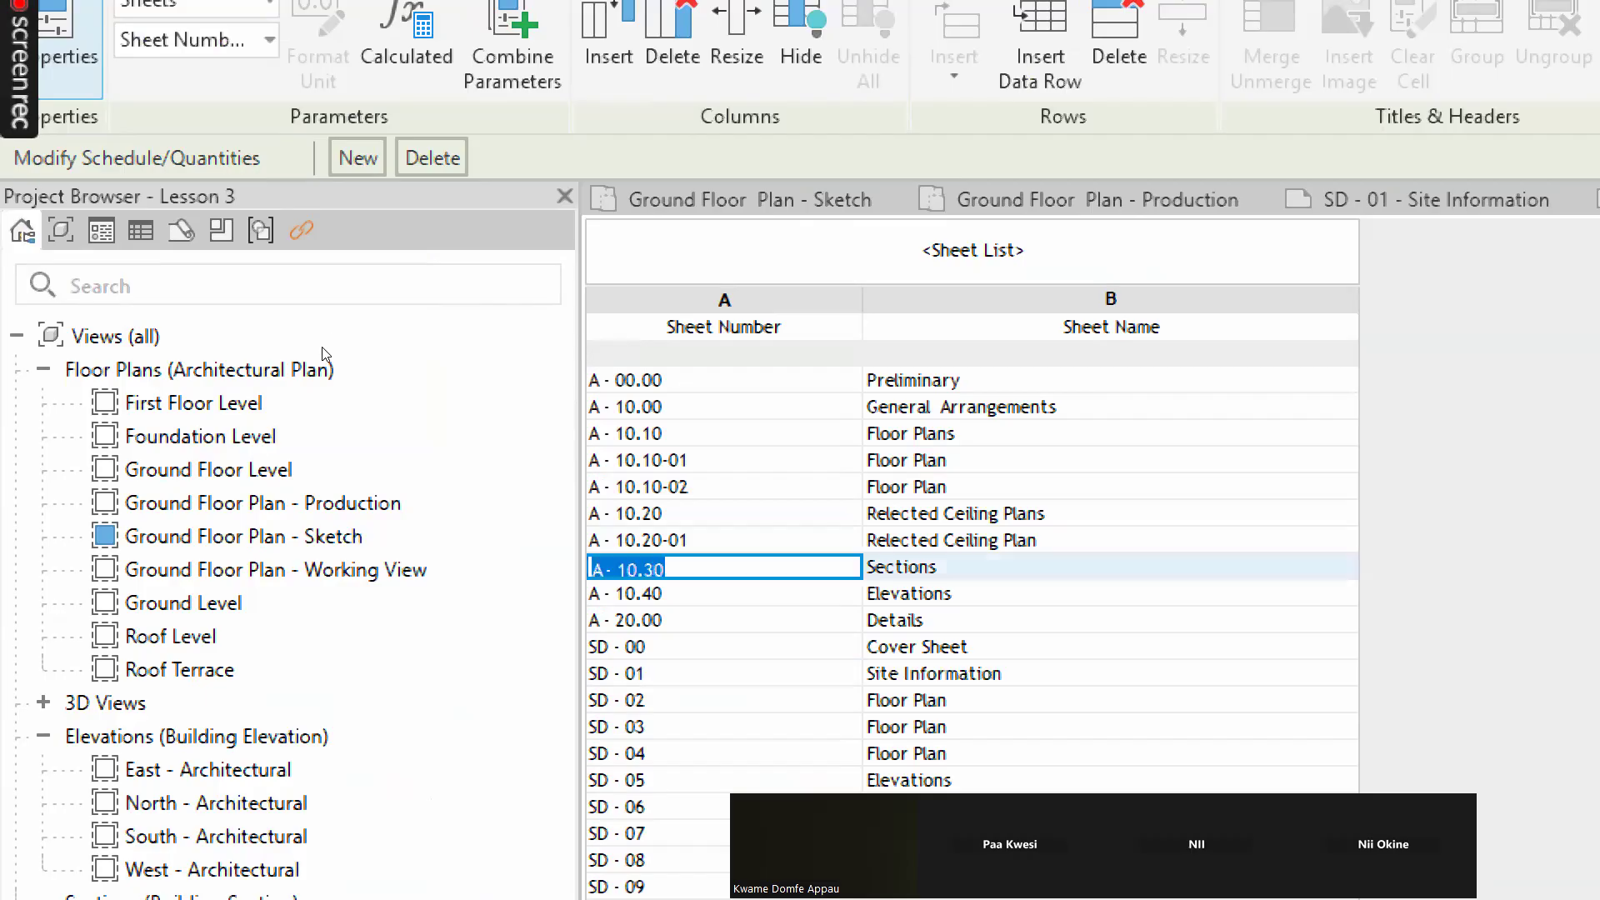
pyautogui.press('Down')
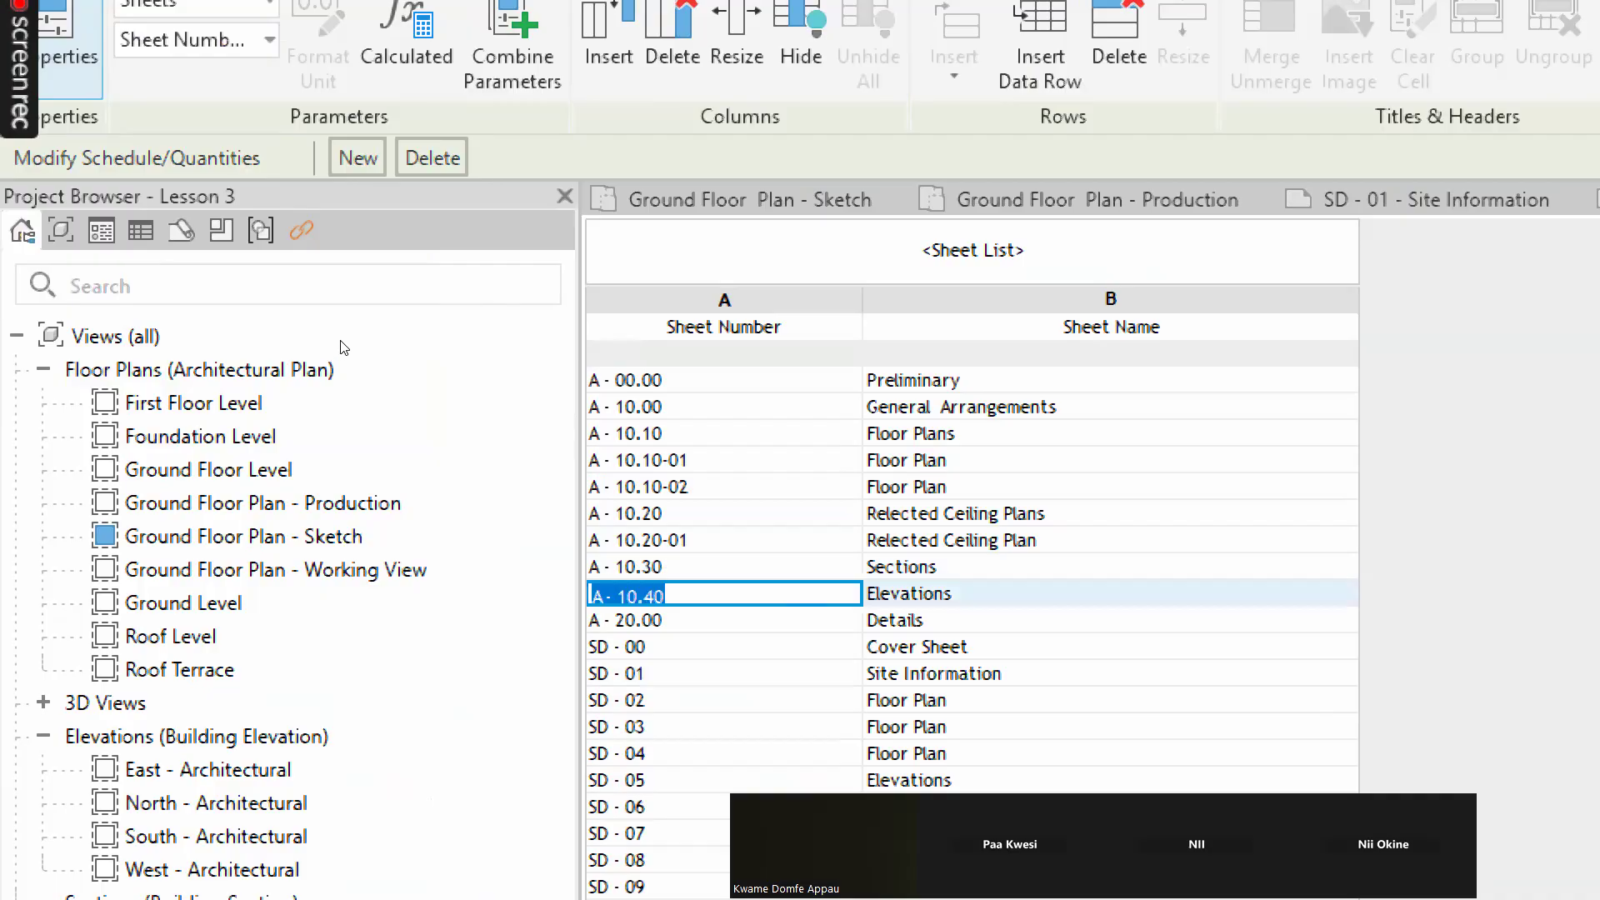
pyautogui.press('Up')
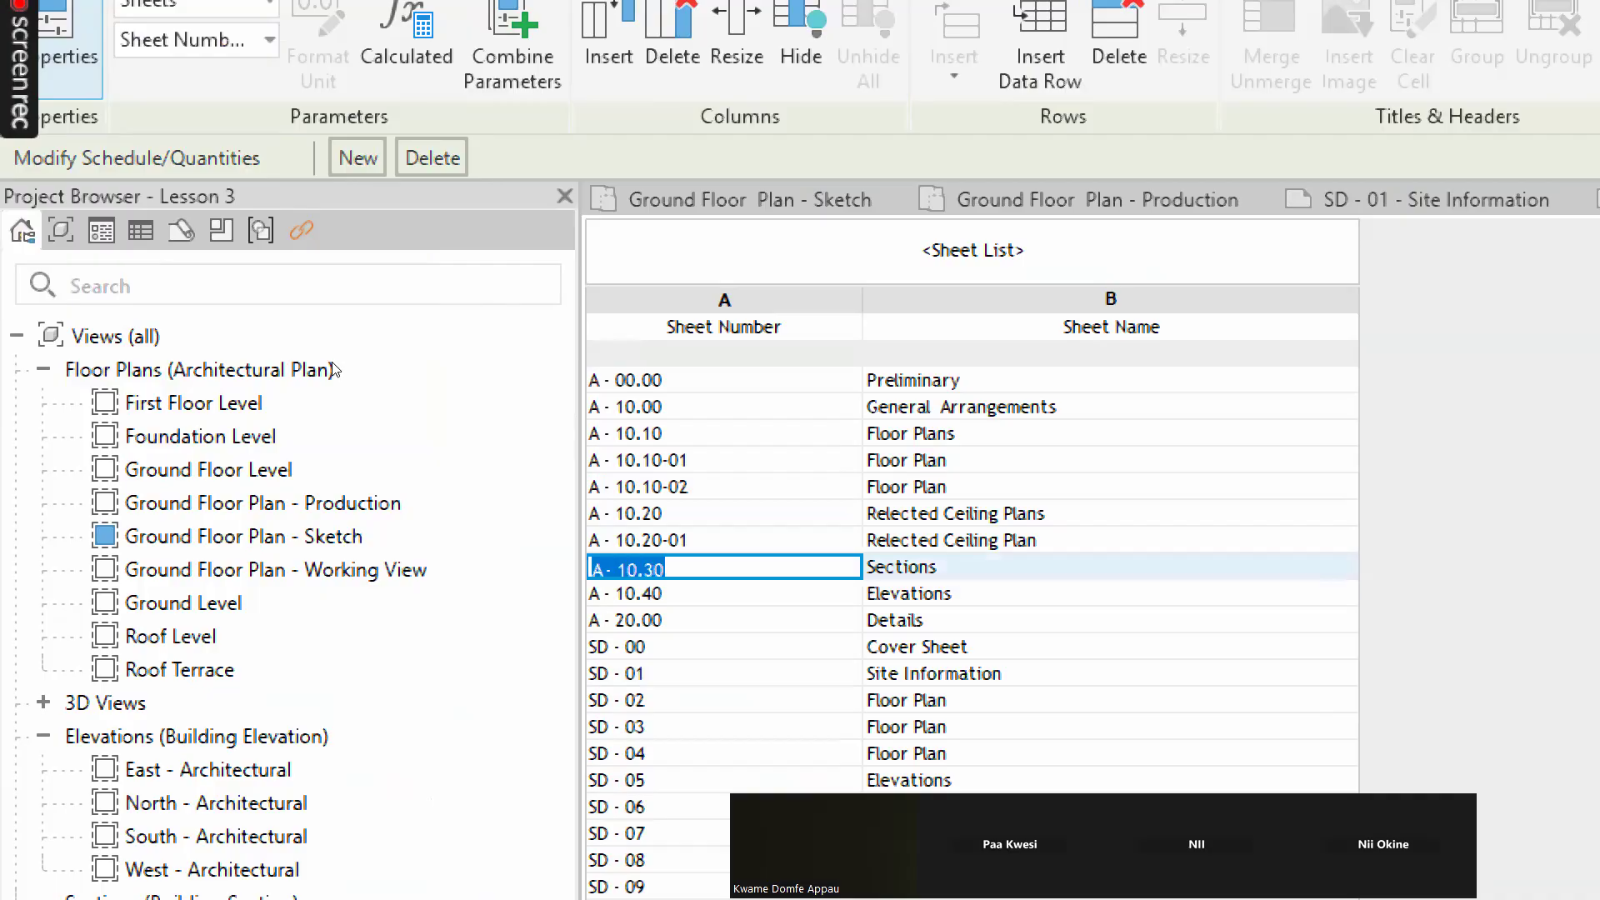
pyautogui.press('Down')
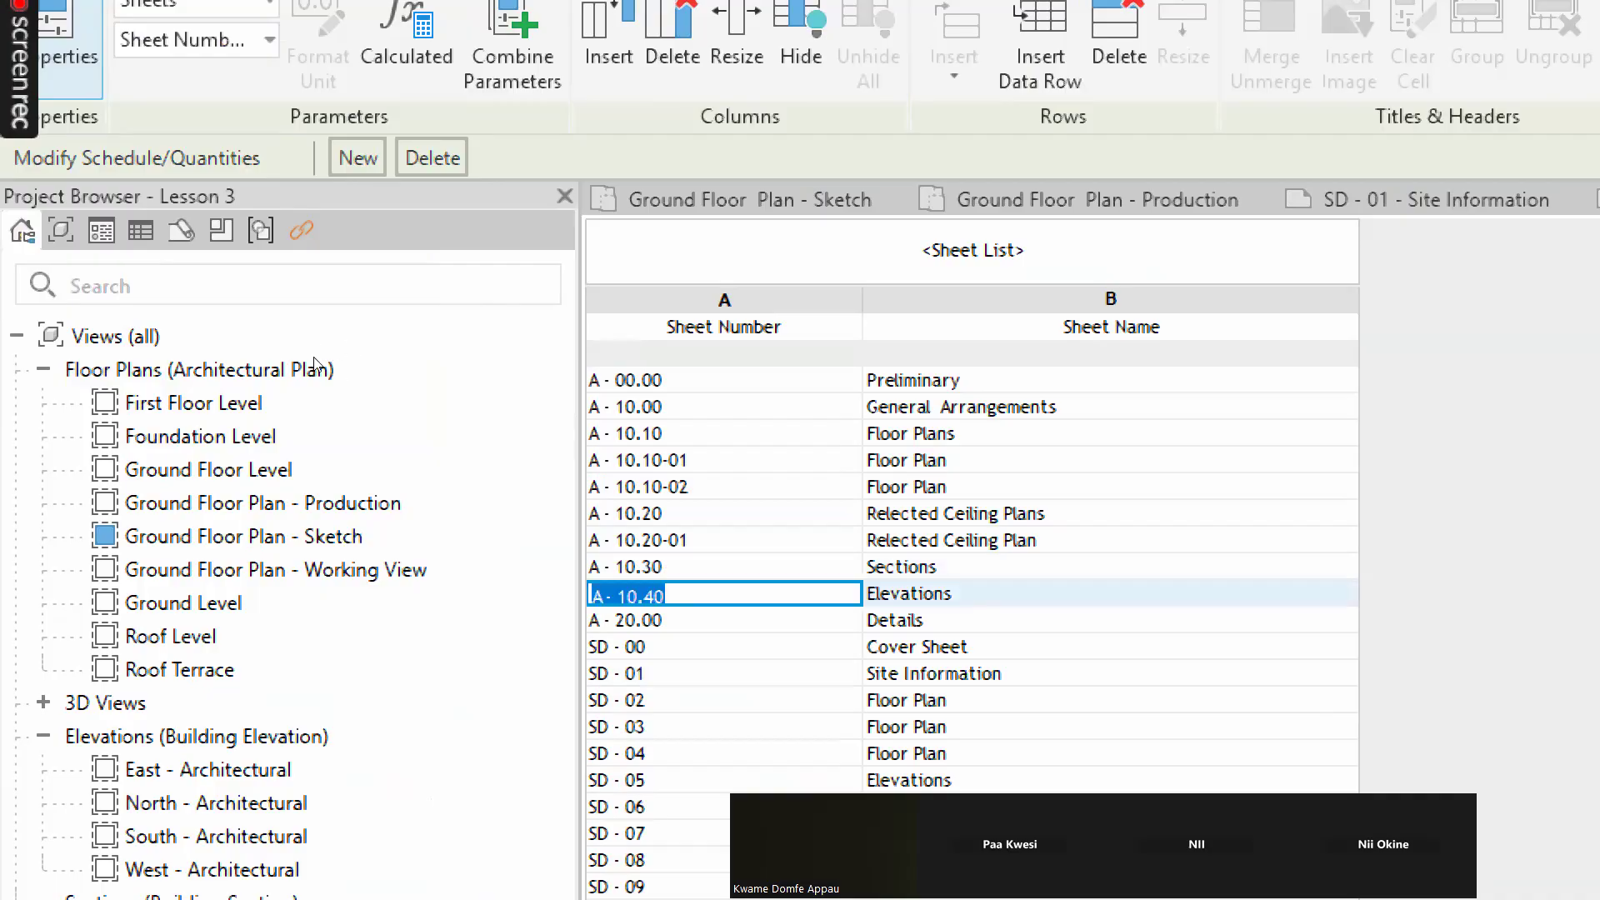
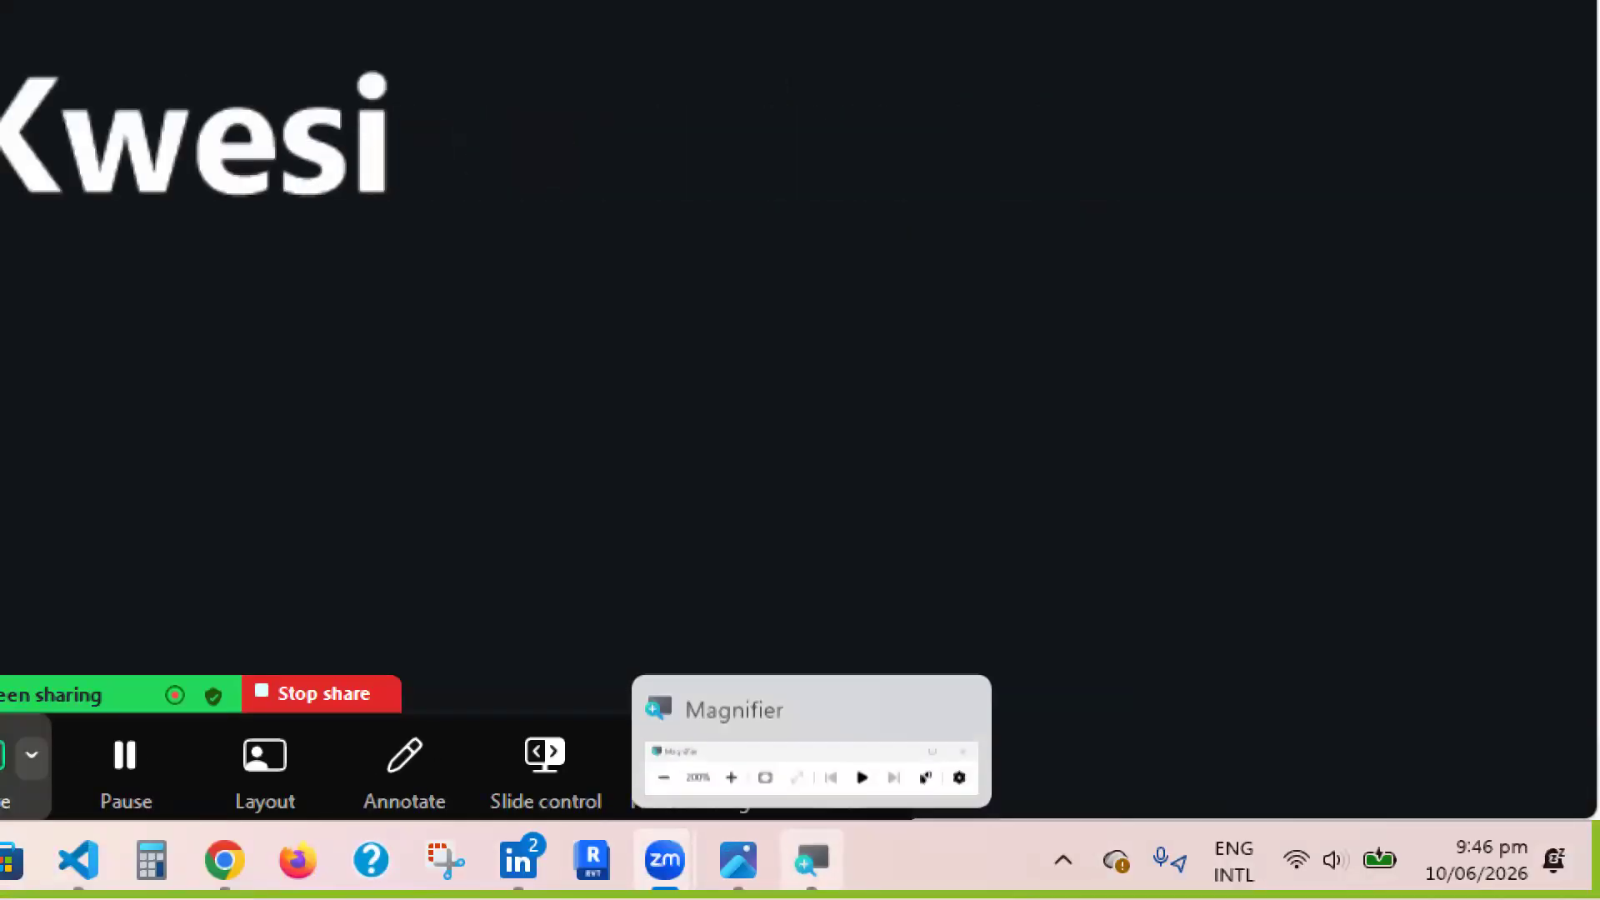
# Reduce the Magnifier zoom to 100% and switch back to the sheet list in Revit
pyautogui.click(811, 860)
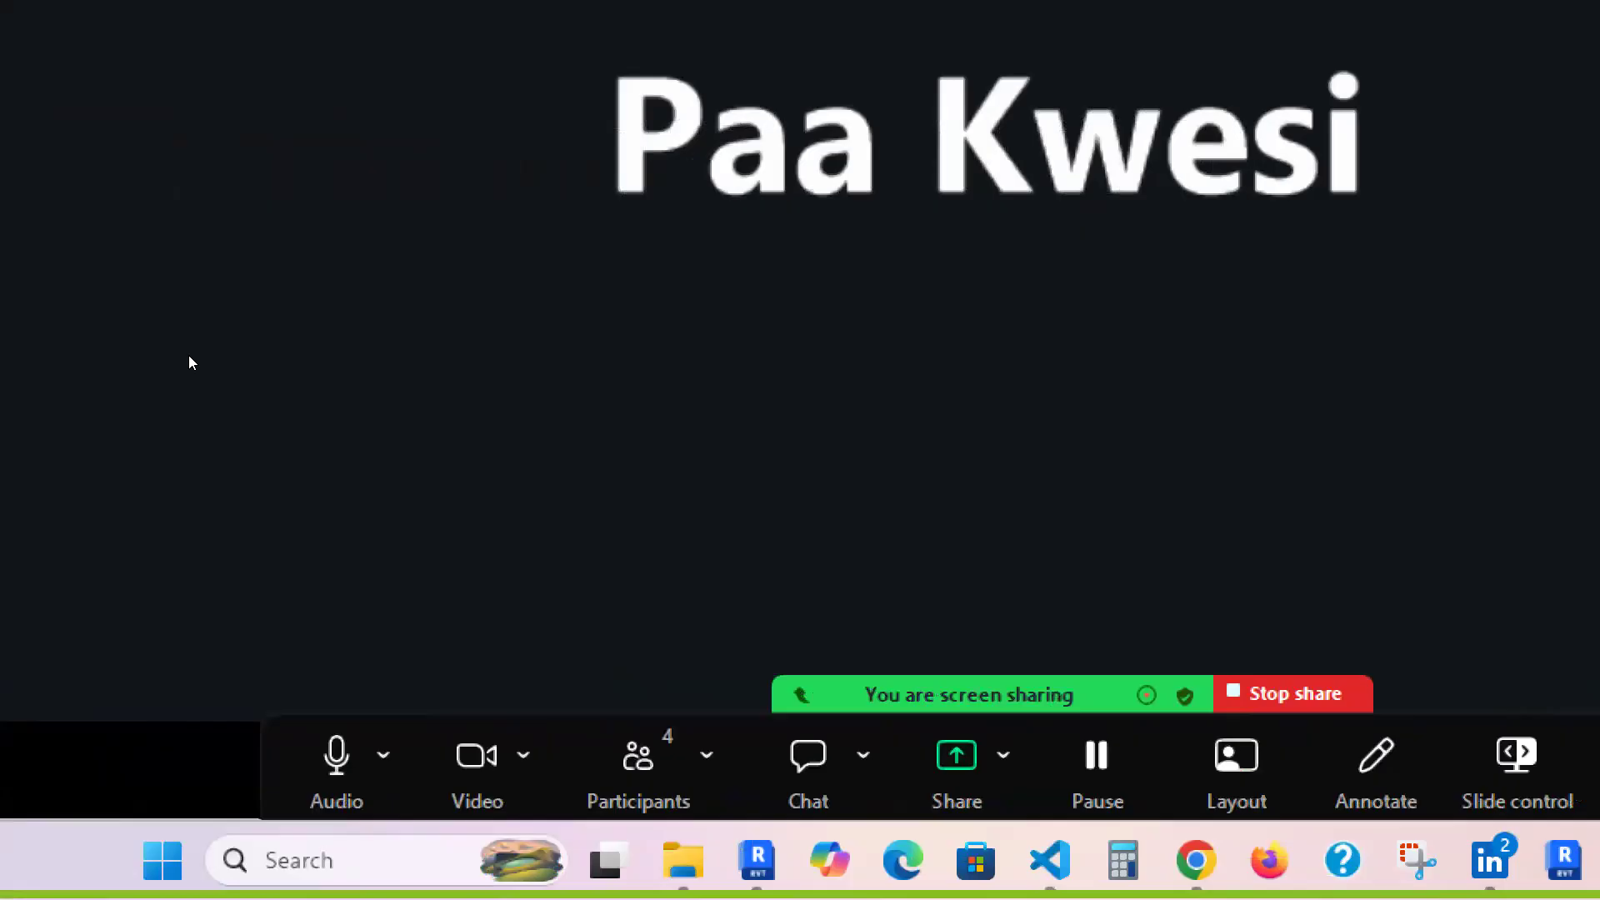
pyautogui.click(42, 347)
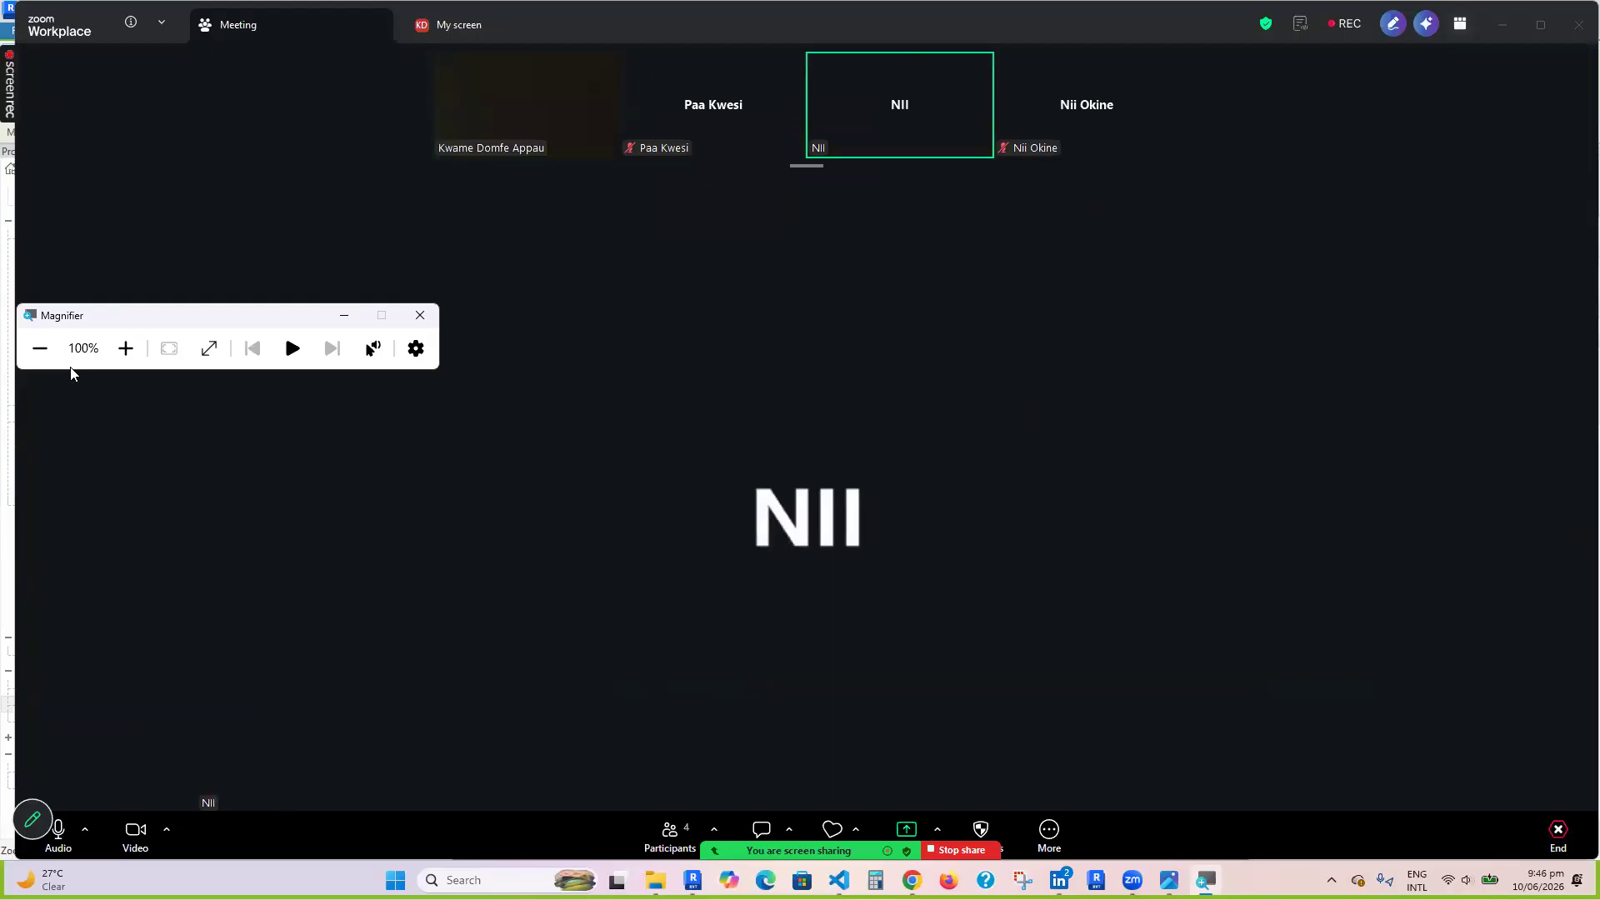
pyautogui.hotkey('alt', 'Tab')
pyautogui.click(370, 417)
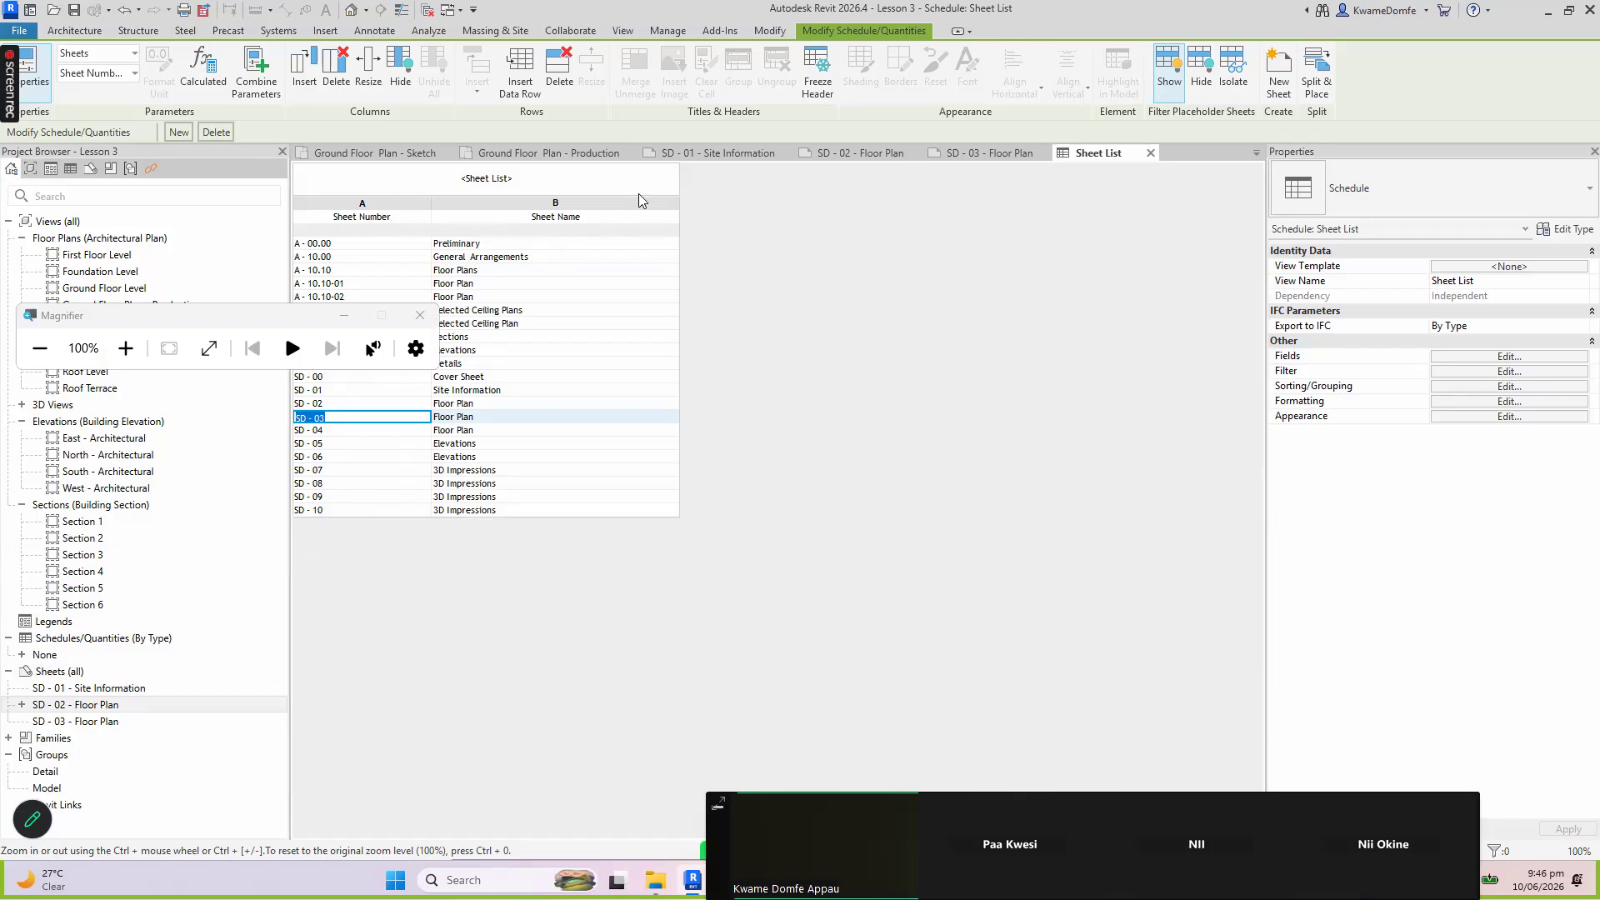
# Review the titleblocks and placeholder sheets offered for a new sheet without creating one, and select the Sheets (all) group in the project browser
pyautogui.click(623, 31)
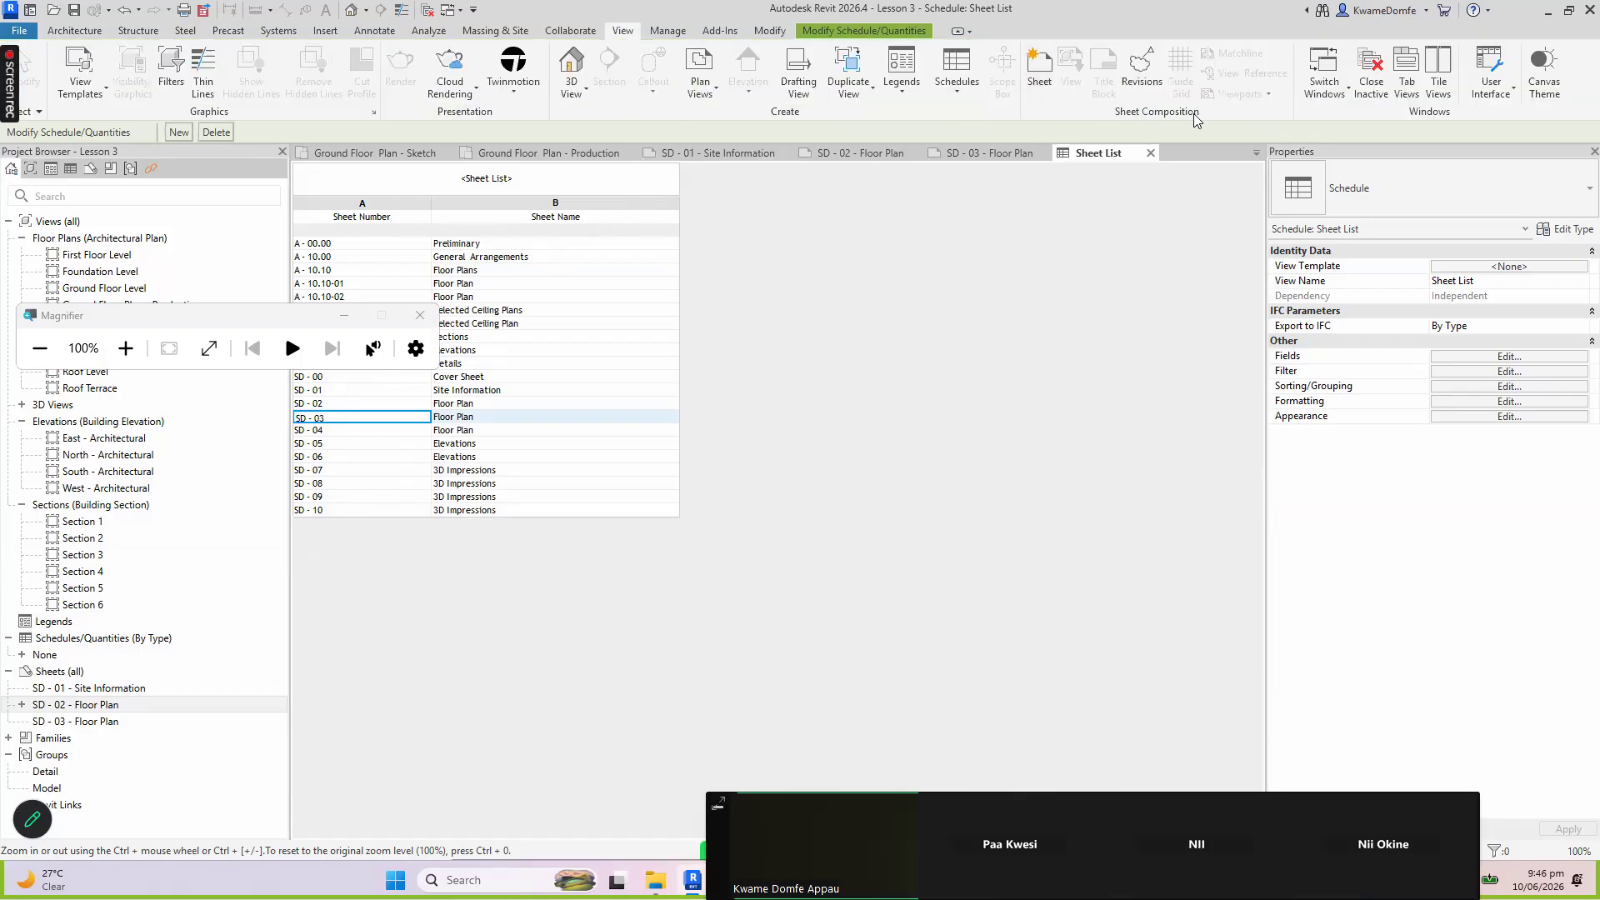
pyautogui.click(1039, 66)
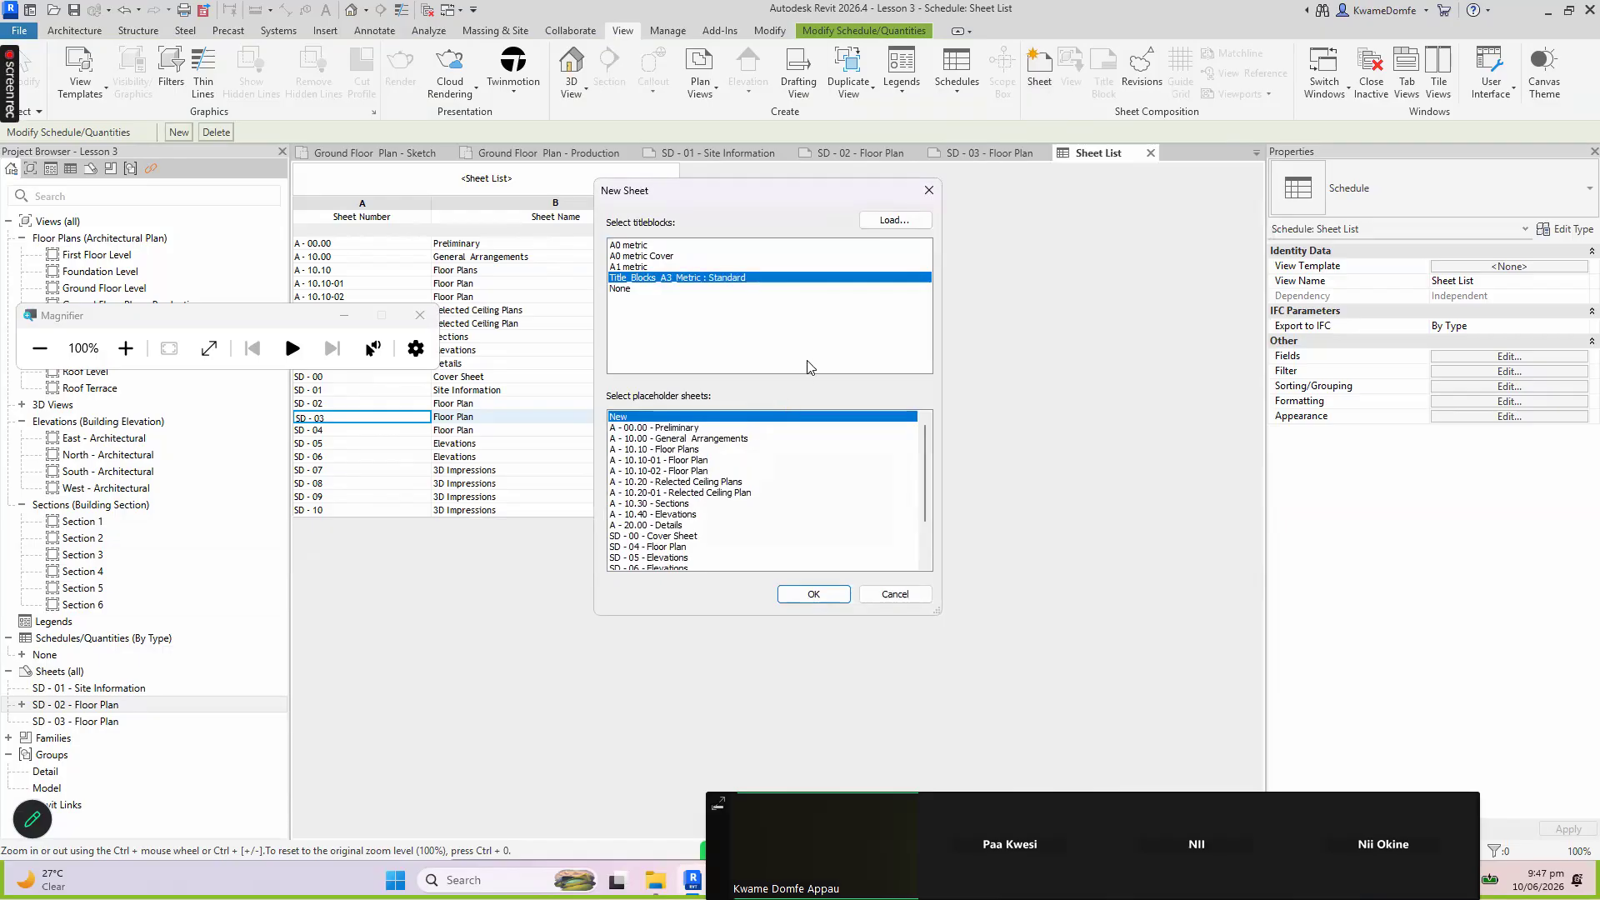
pyautogui.click(928, 190)
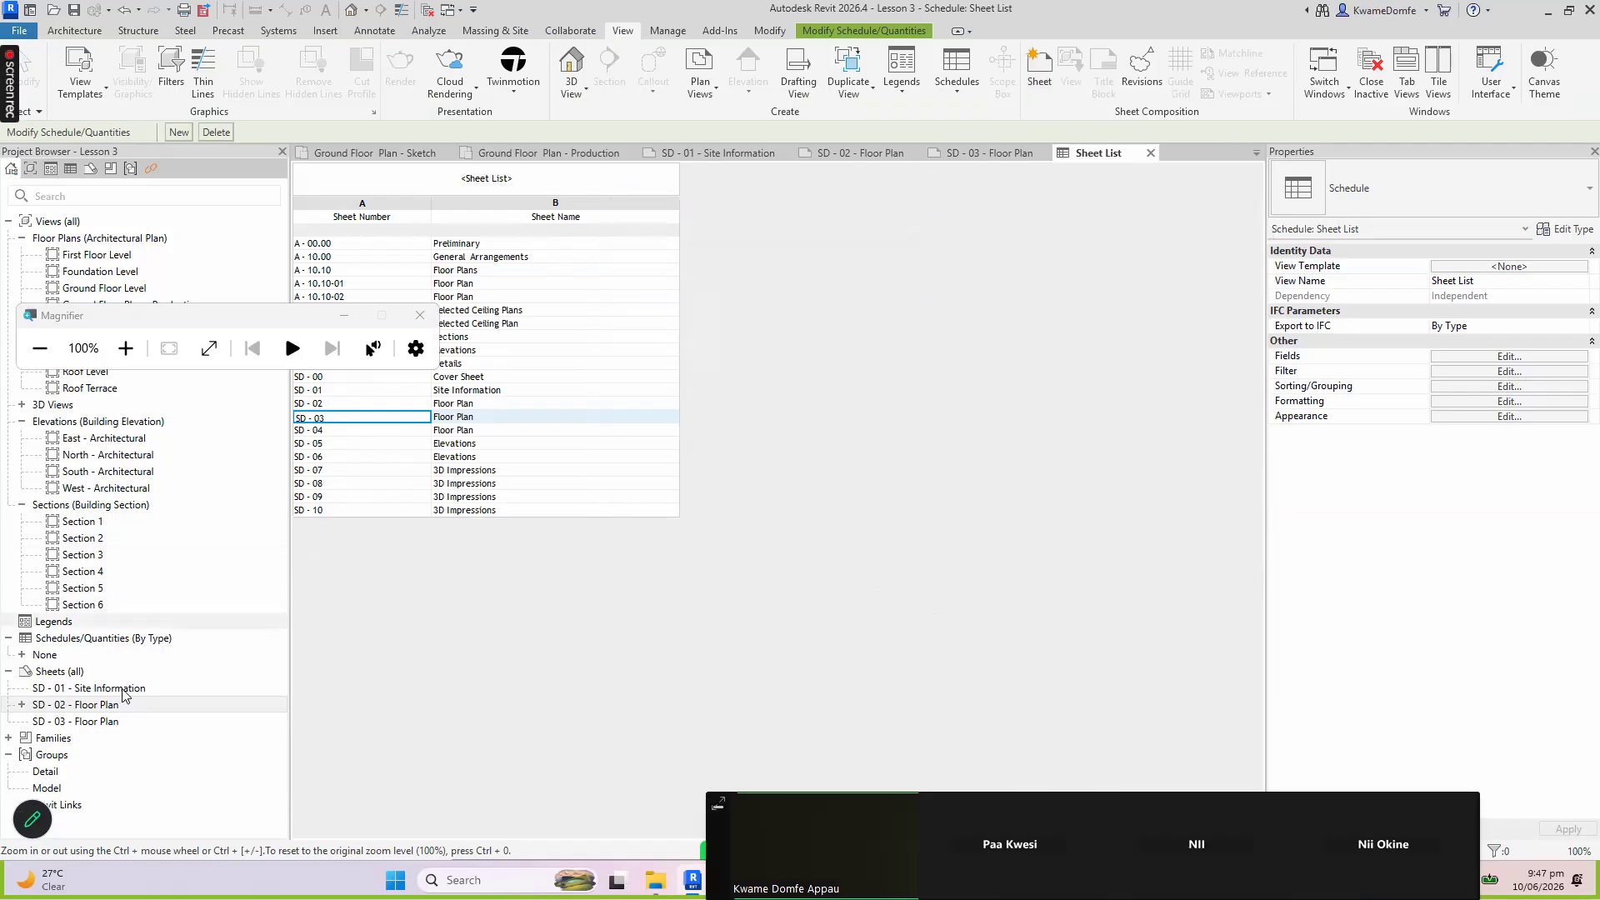
pyautogui.click(64, 672)
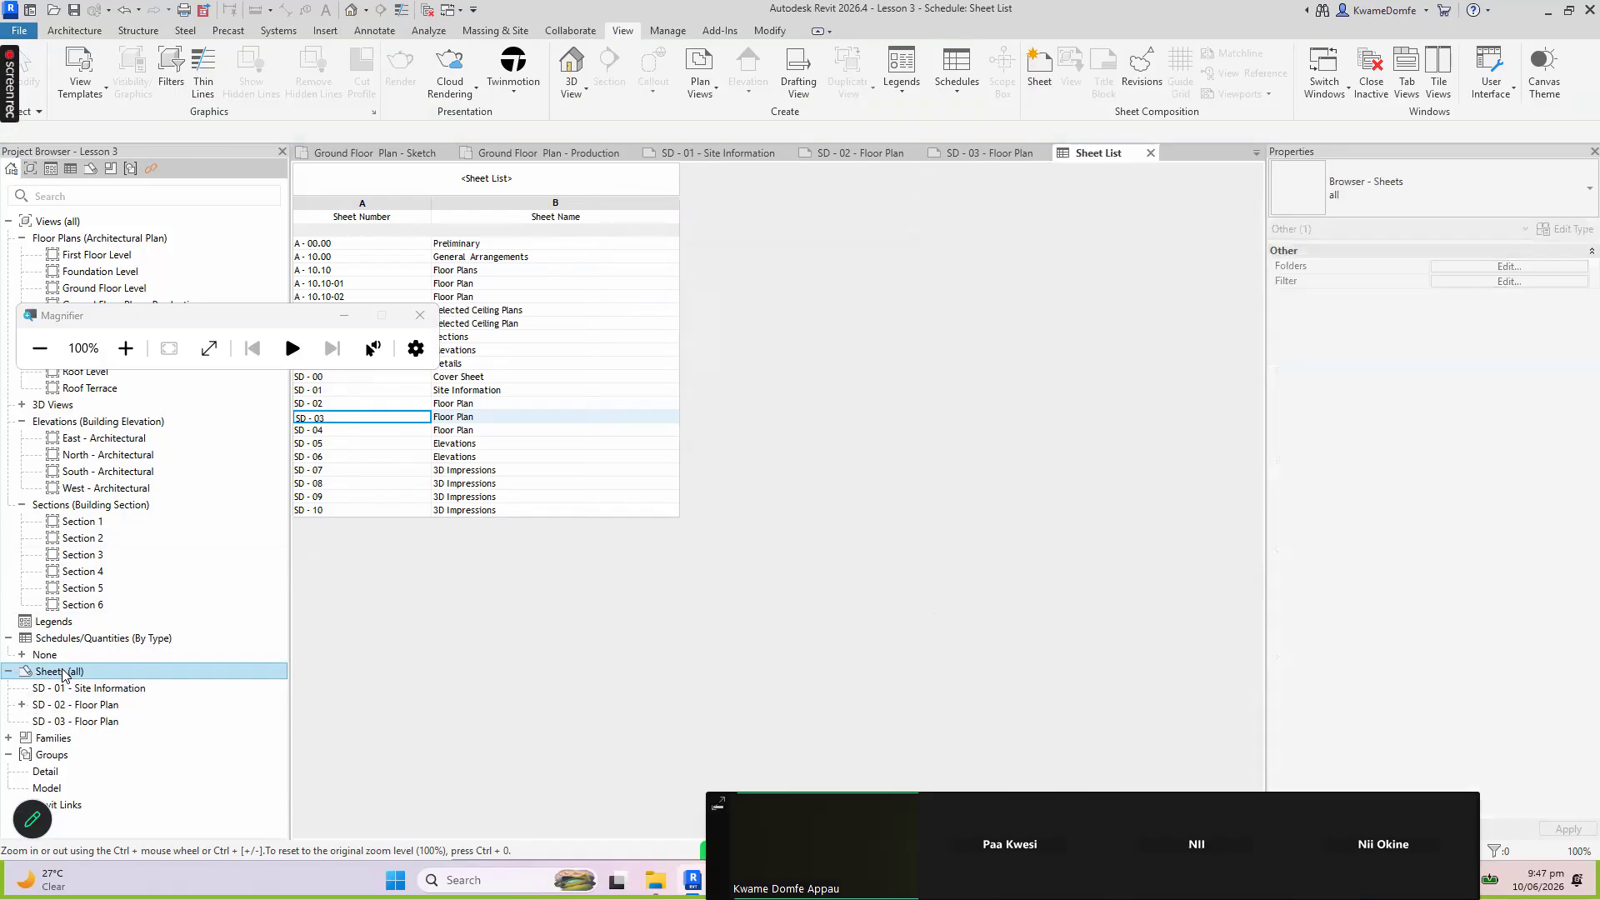
# Start a new sheet from the Sheets (all) group, moving the New Sheet dialog clear of the sheet list and minimizing the Magnifier
pyautogui.rightClick(64, 673)
pyautogui.click(119, 679)
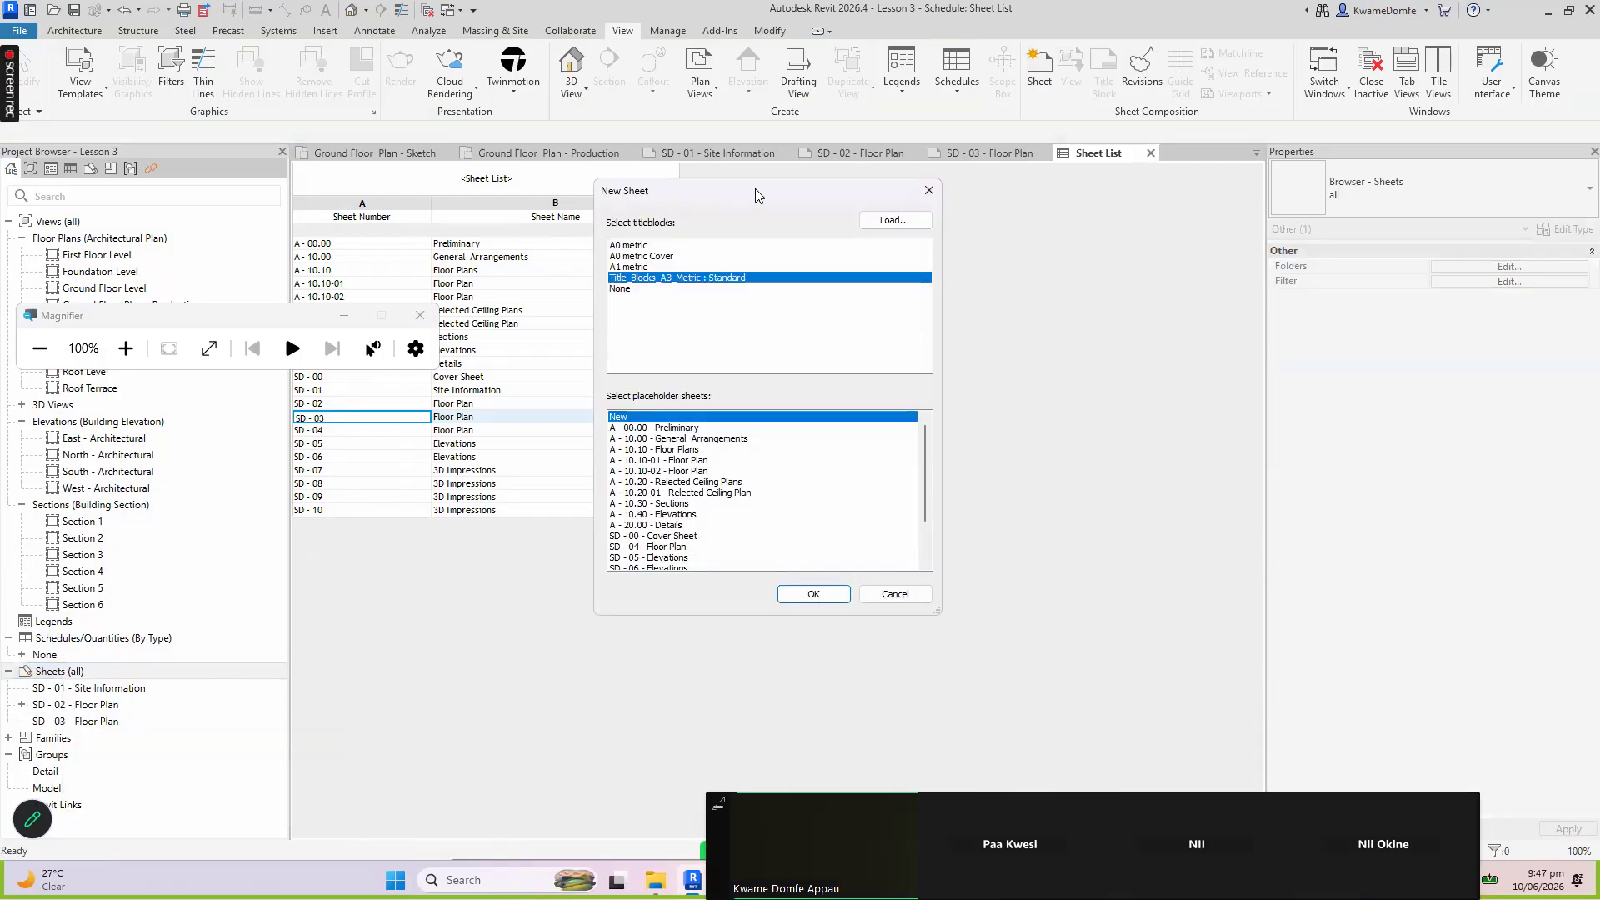
pyautogui.moveTo(758, 195); pyautogui.dragTo(847, 231)
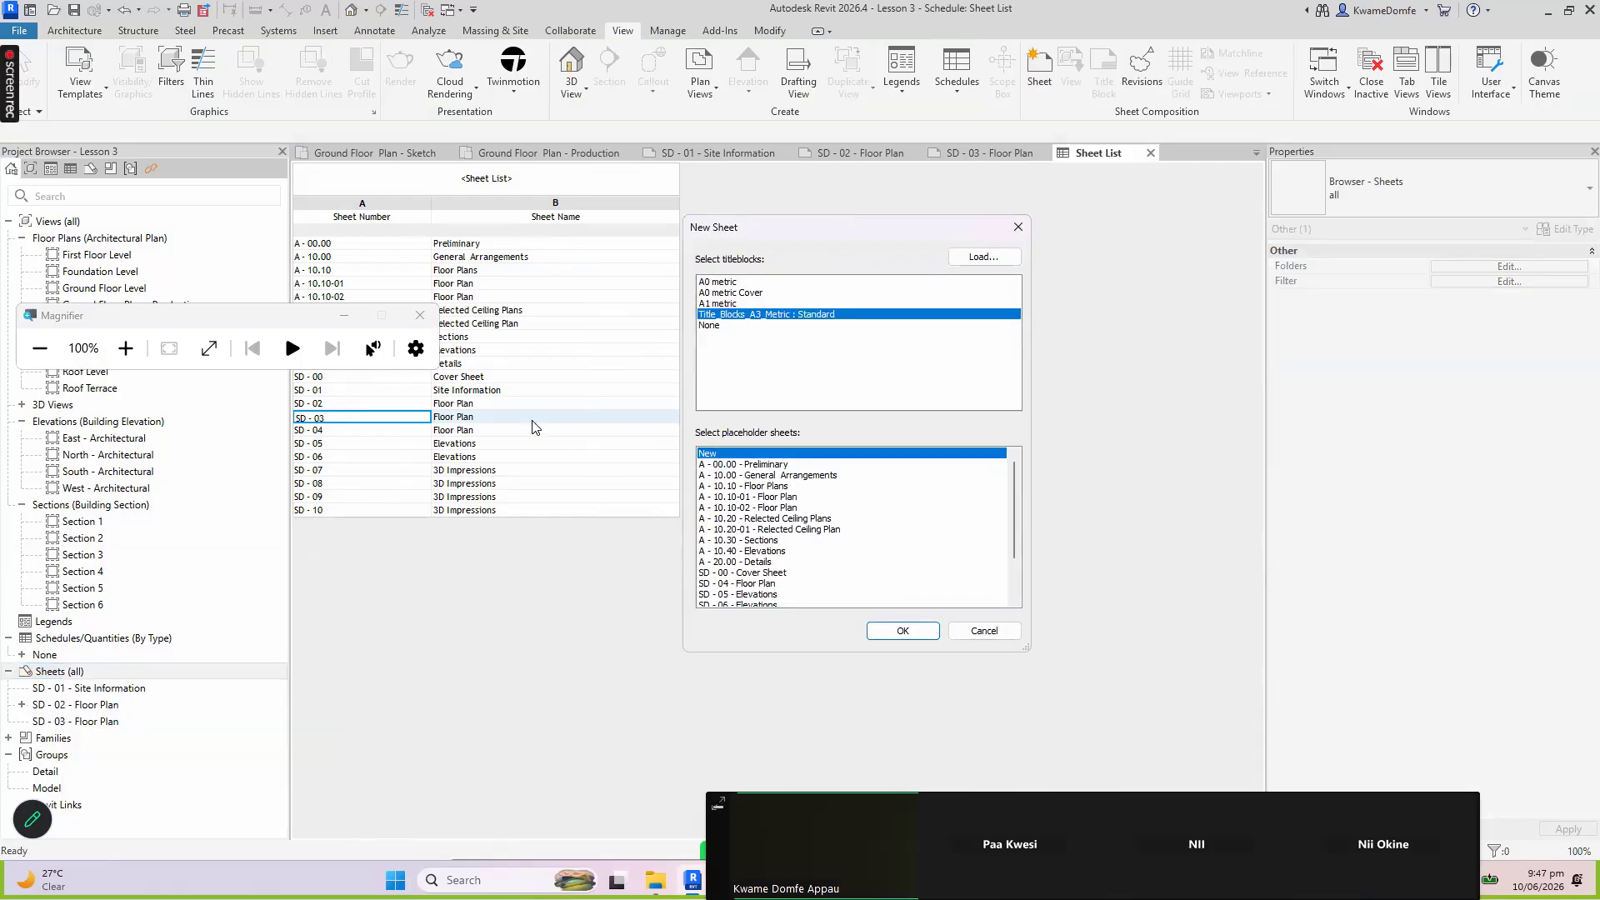
pyautogui.click(346, 316)
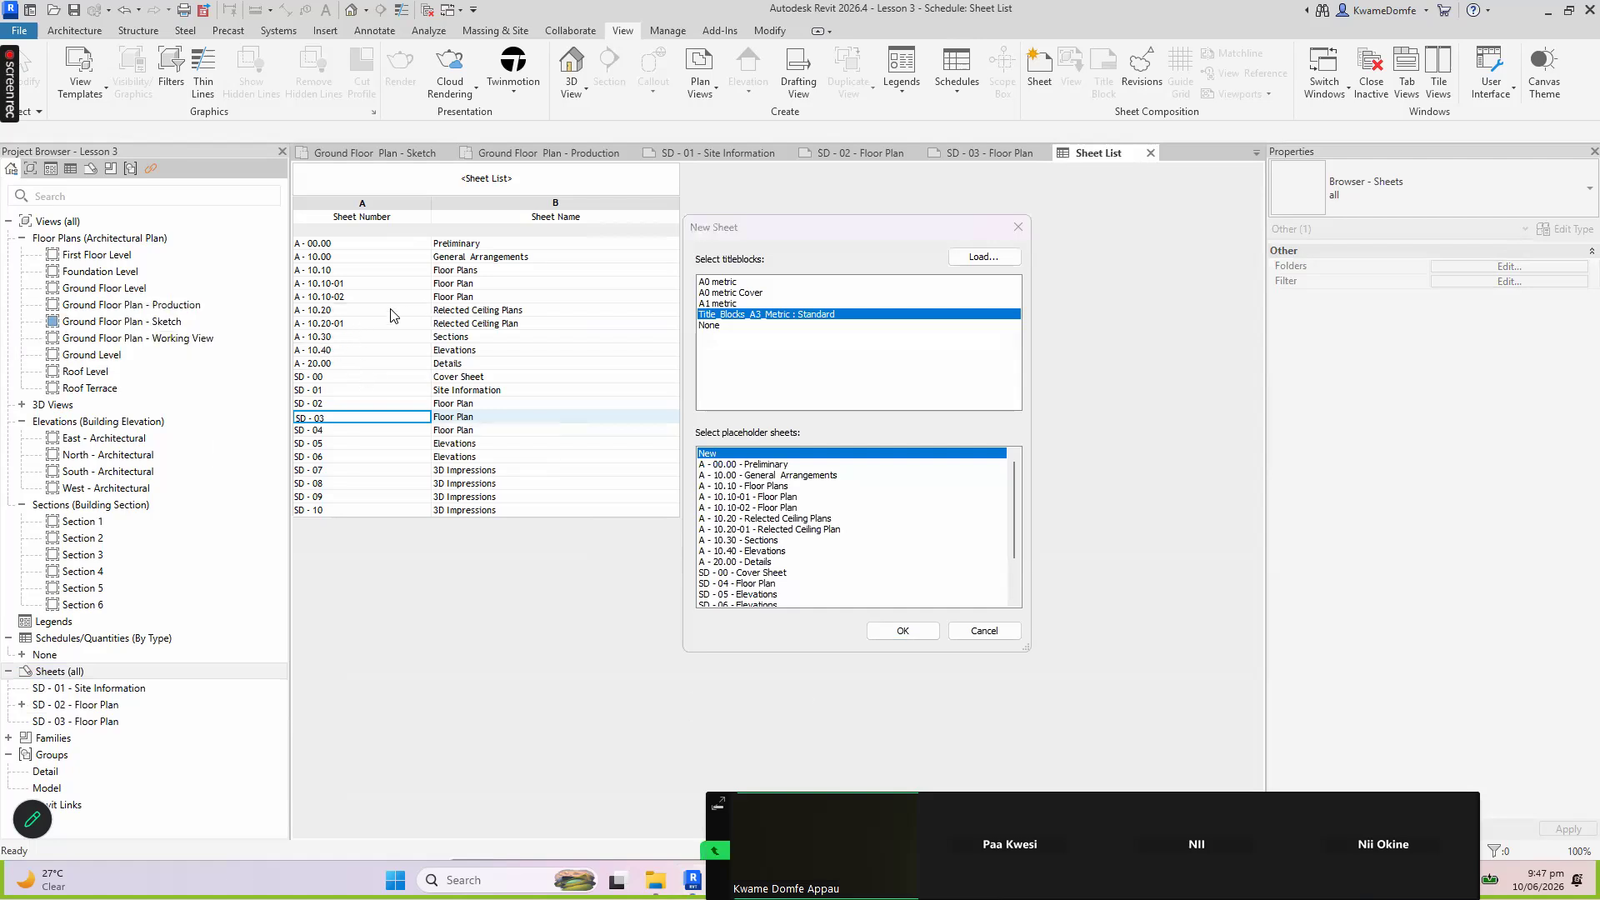
# Review the A-series and SD placeholder sheets offered for the new sheet
pyautogui.scroll(-1, 764, 537)
pyautogui.scroll(1, 764, 537)
pyautogui.scroll(5, 766, 533)
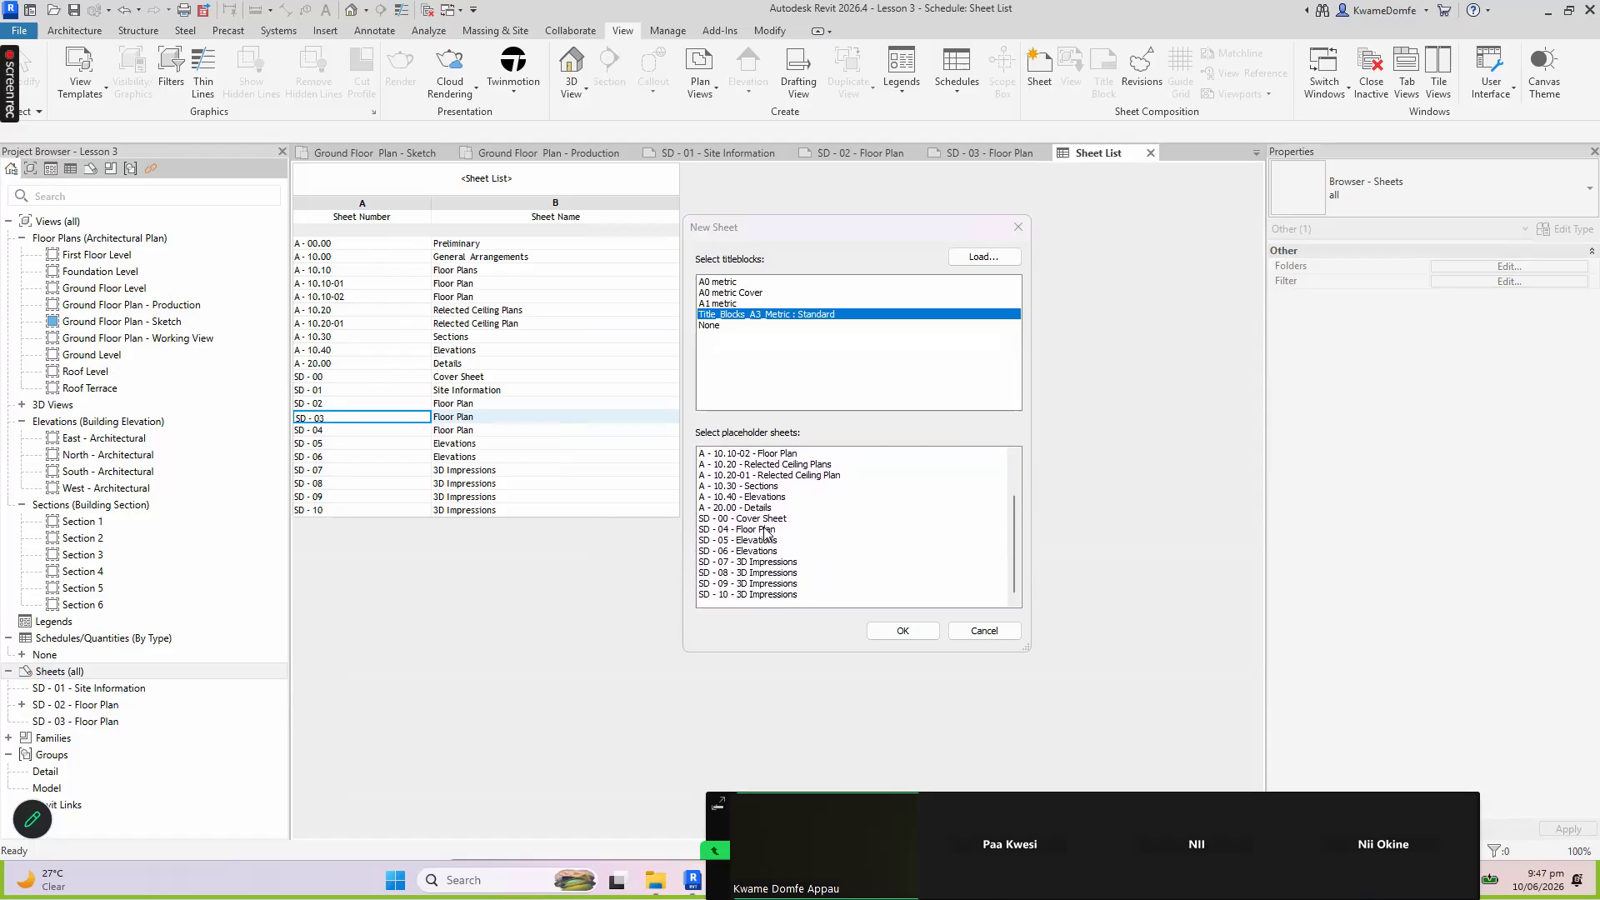
pyautogui.scroll(-5, 767, 533)
pyautogui.scroll(1, 740, 535)
pyautogui.scroll(-2, 740, 534)
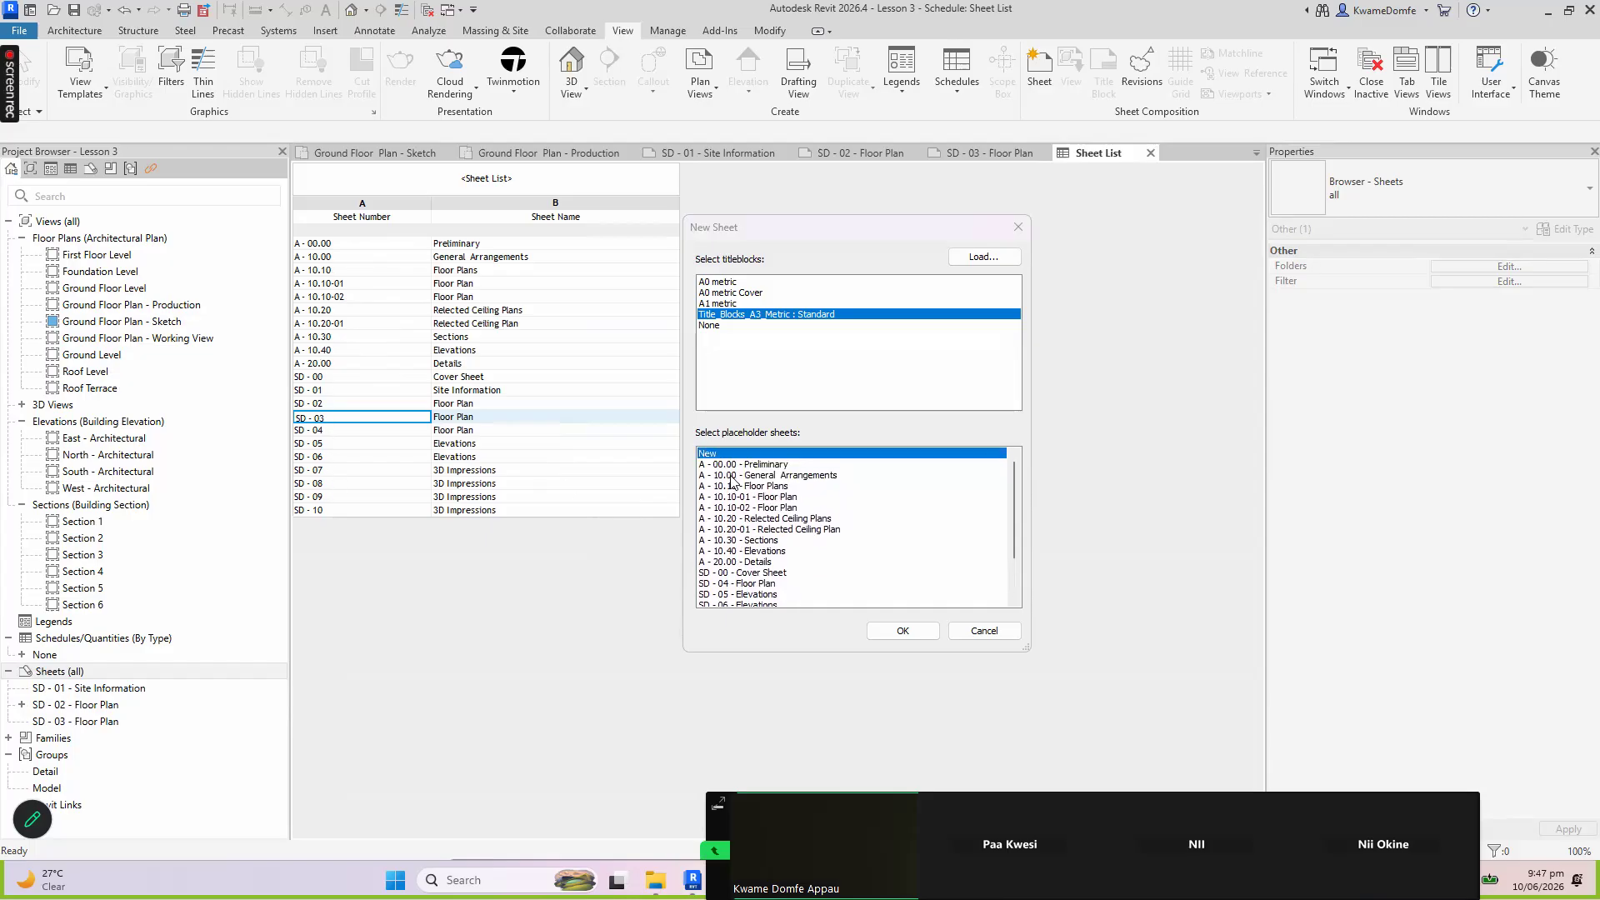
pyautogui.scroll(2, 722, 500)
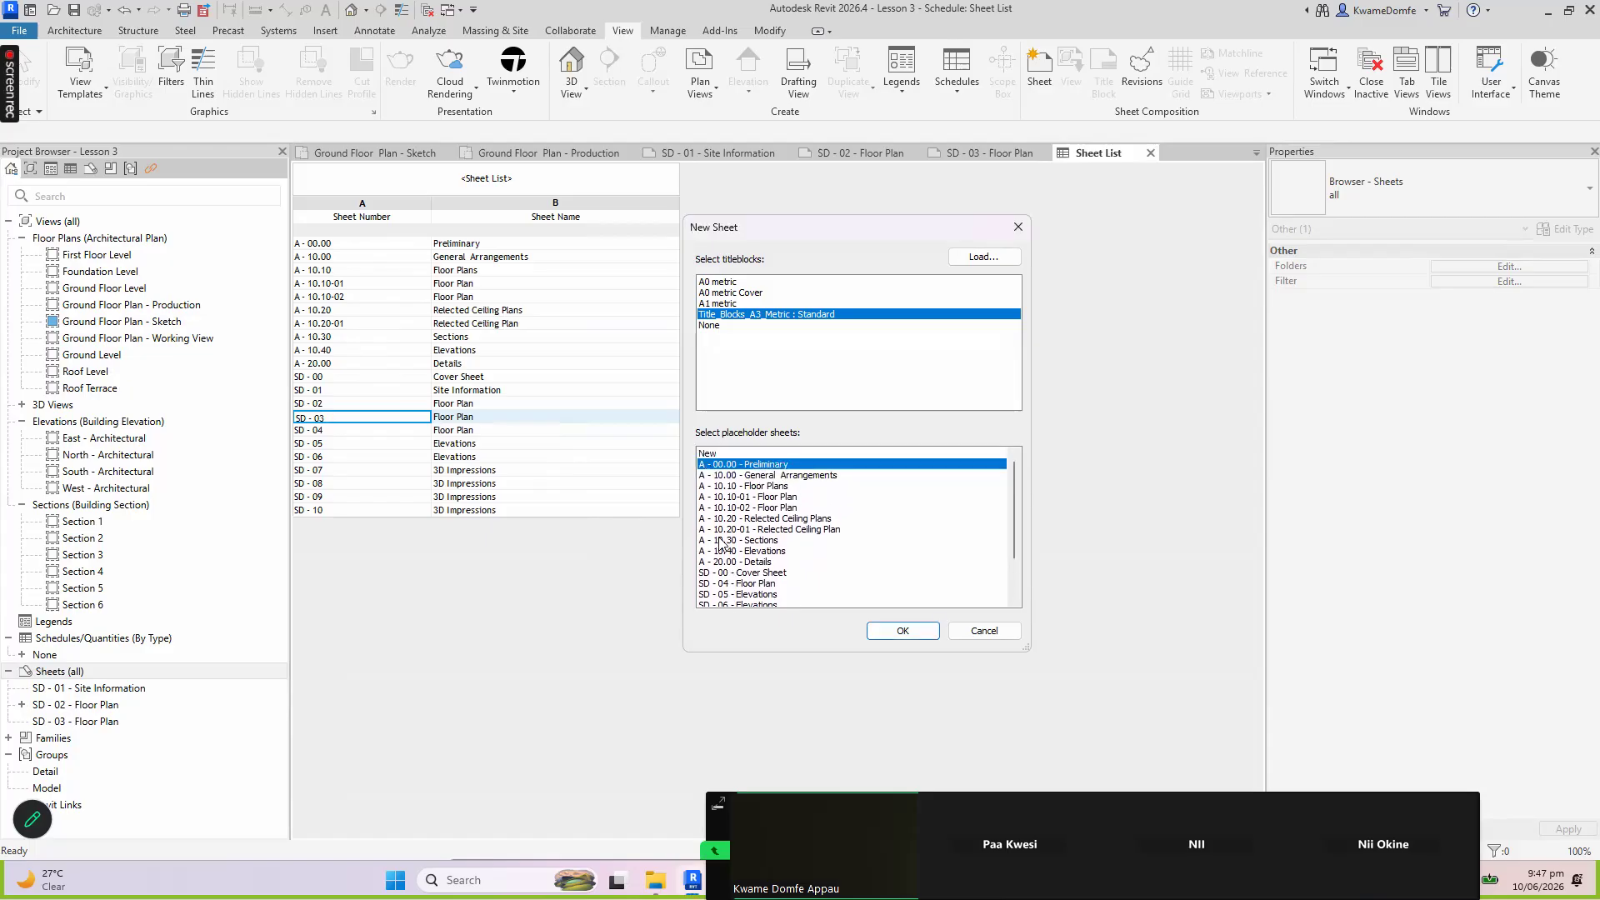
pyautogui.click(719, 563)
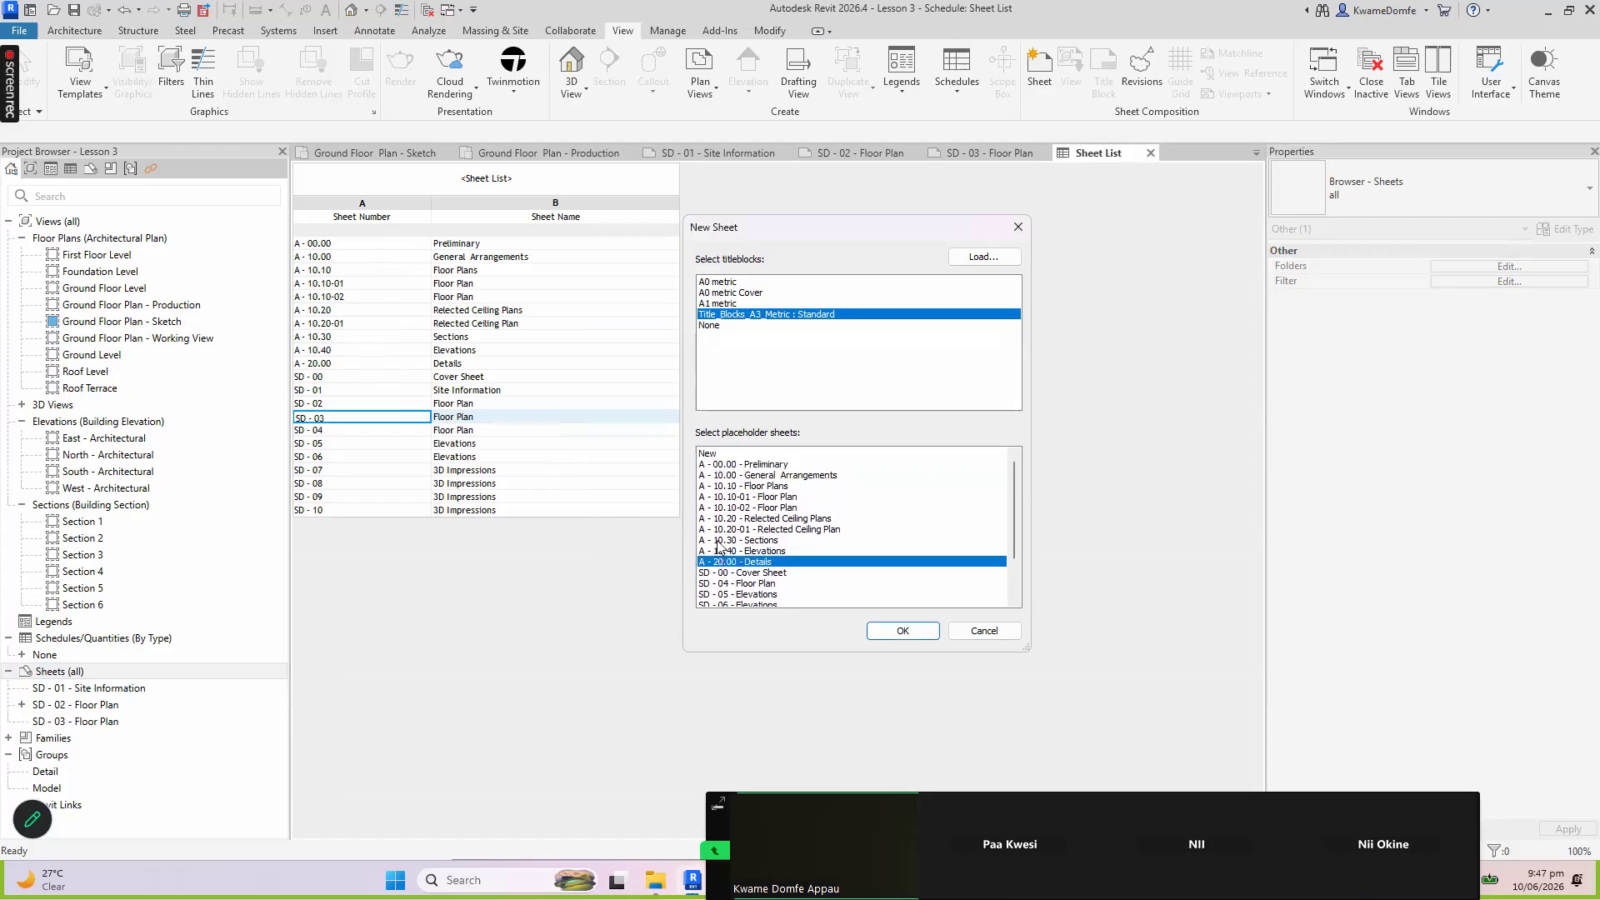
pyautogui.scroll(-2, 717, 502)
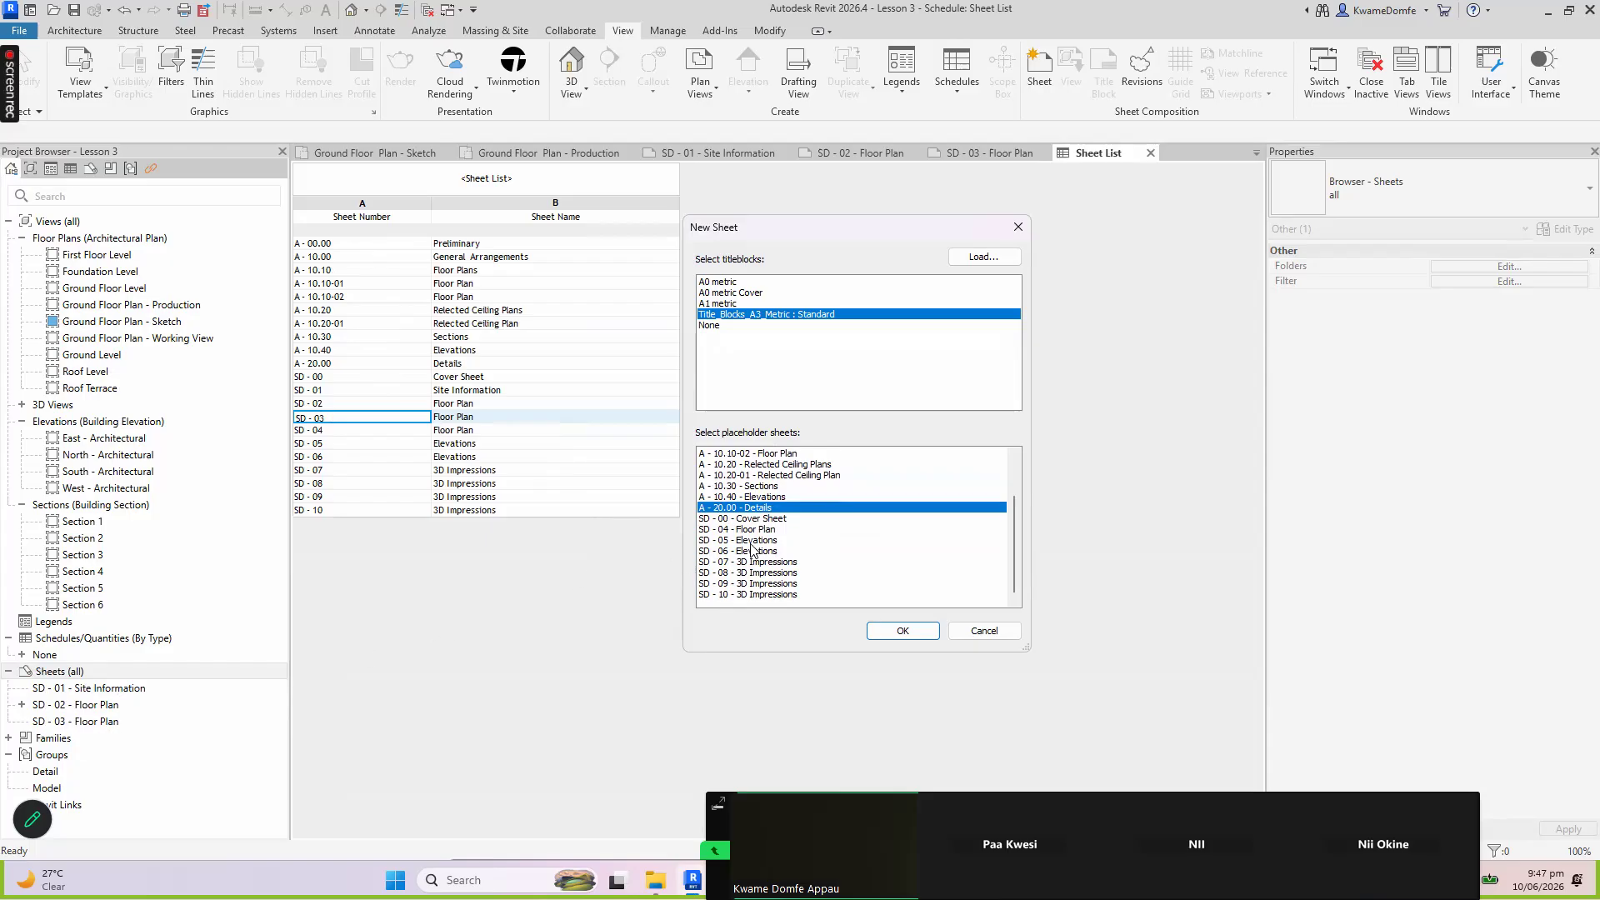
# Choose the SD - 00 Cover Sheet placeholder with the Title_Blocks_A3_Metric : Standard titleblock
pyautogui.click(716, 519)
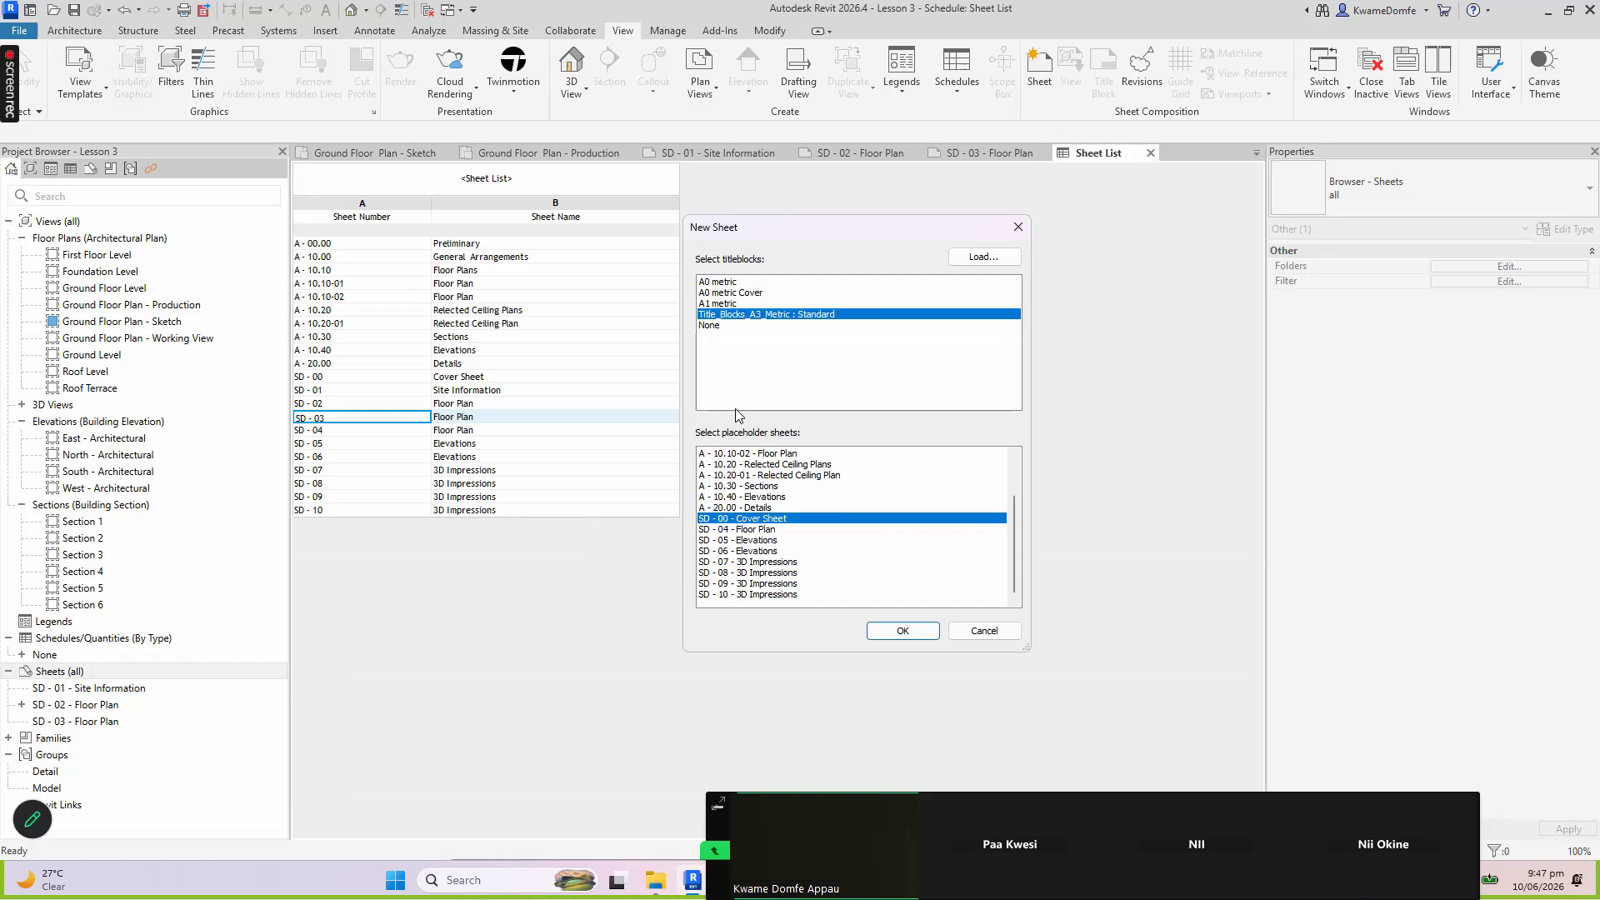
pyautogui.click(744, 302)
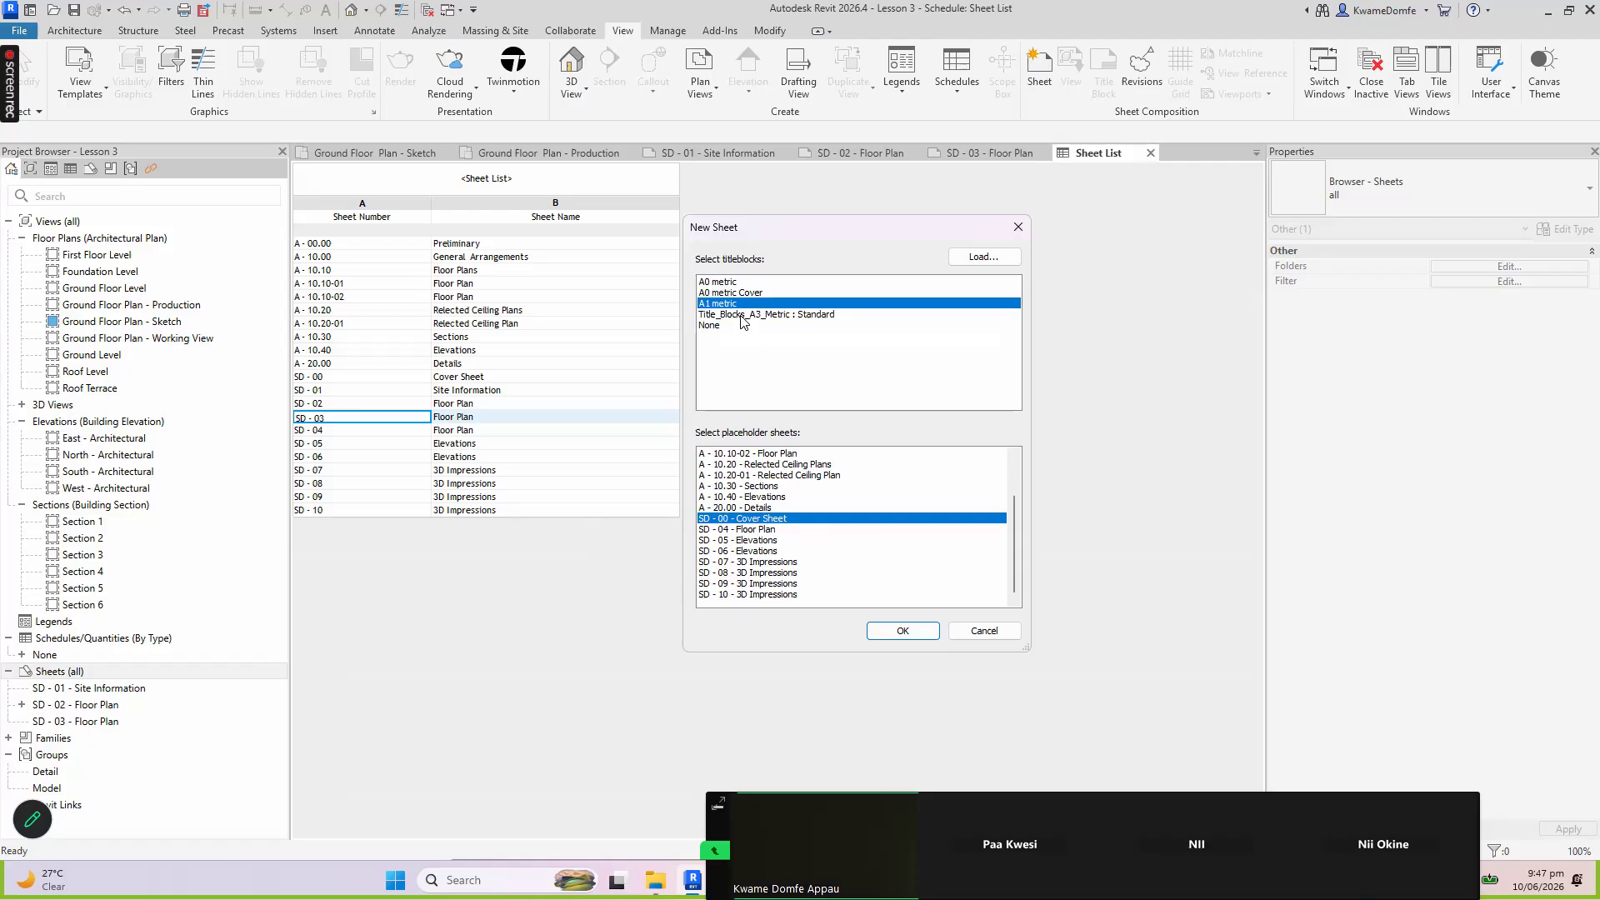
pyautogui.click(743, 315)
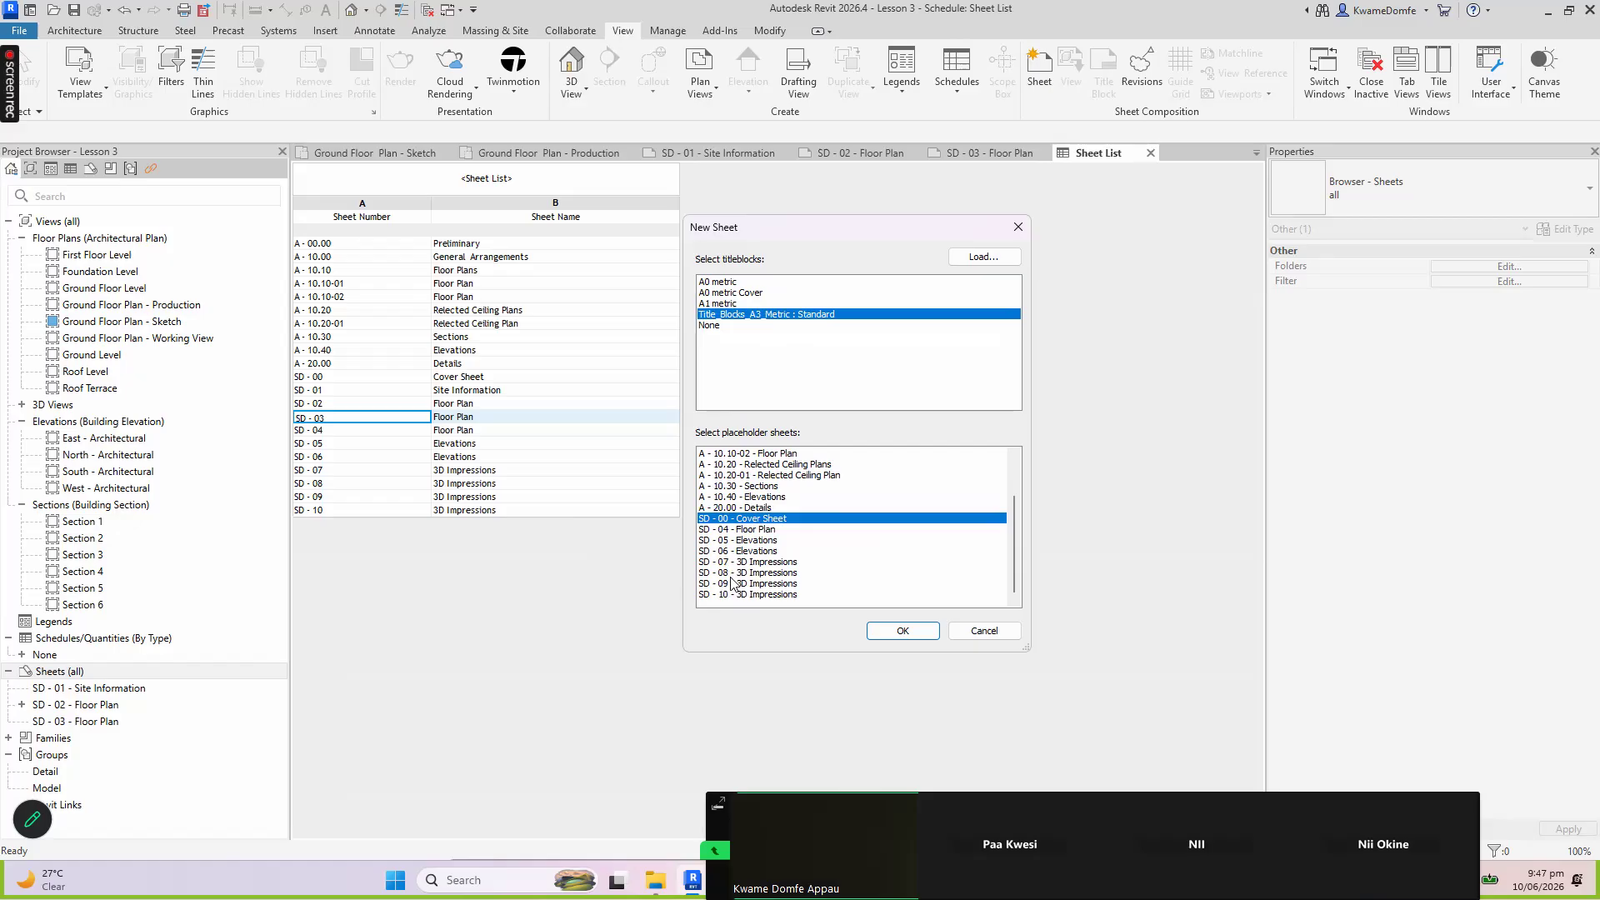
# Add the placeholder sheets SD - 04 through SD - 10 to the selection one by one
pyautogui.keyDown('ctrl'); pyautogui.click(746, 530); pyautogui.keyUp('ctrl')
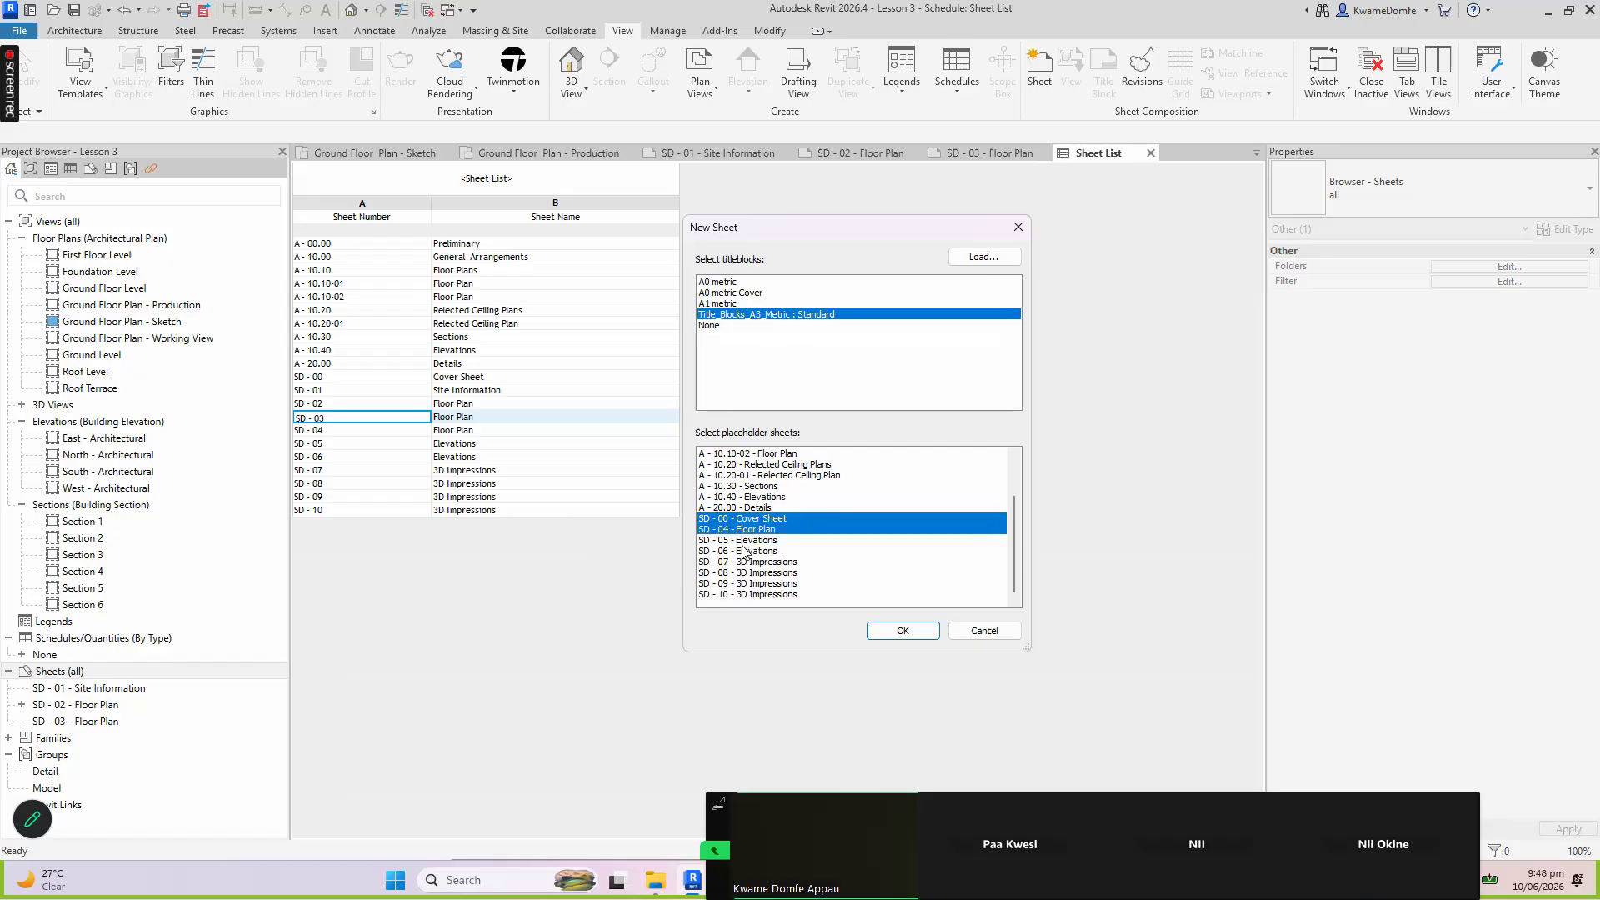
pyautogui.keyDown('ctrl'); pyautogui.click(741, 542); pyautogui.keyUp('ctrl')
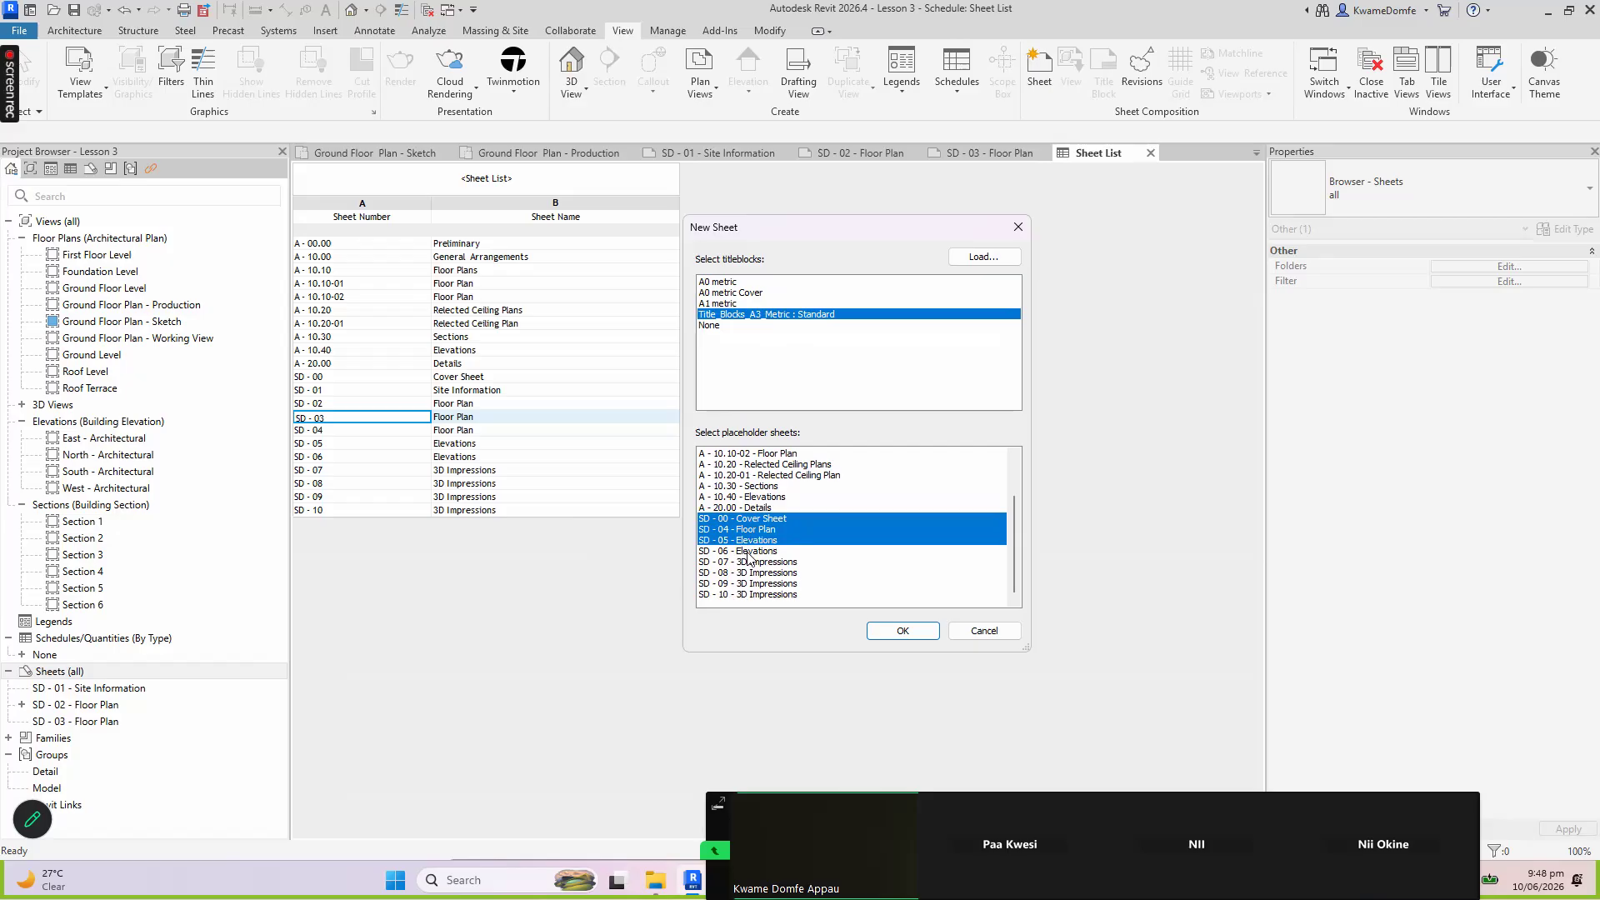
pyautogui.keyDown('ctrl'); pyautogui.click(749, 552); pyautogui.keyUp('ctrl')
pyautogui.keyDown('ctrl'); pyautogui.click(751, 563); pyautogui.keyUp('ctrl')
pyautogui.keyDown('ctrl'); pyautogui.click(750, 573); pyautogui.keyUp('ctrl')
pyautogui.keyDown('ctrl'); pyautogui.click(751, 584); pyautogui.keyUp('ctrl')
pyautogui.keyDown('ctrl'); pyautogui.click(750, 595); pyautogui.keyUp('ctrl')
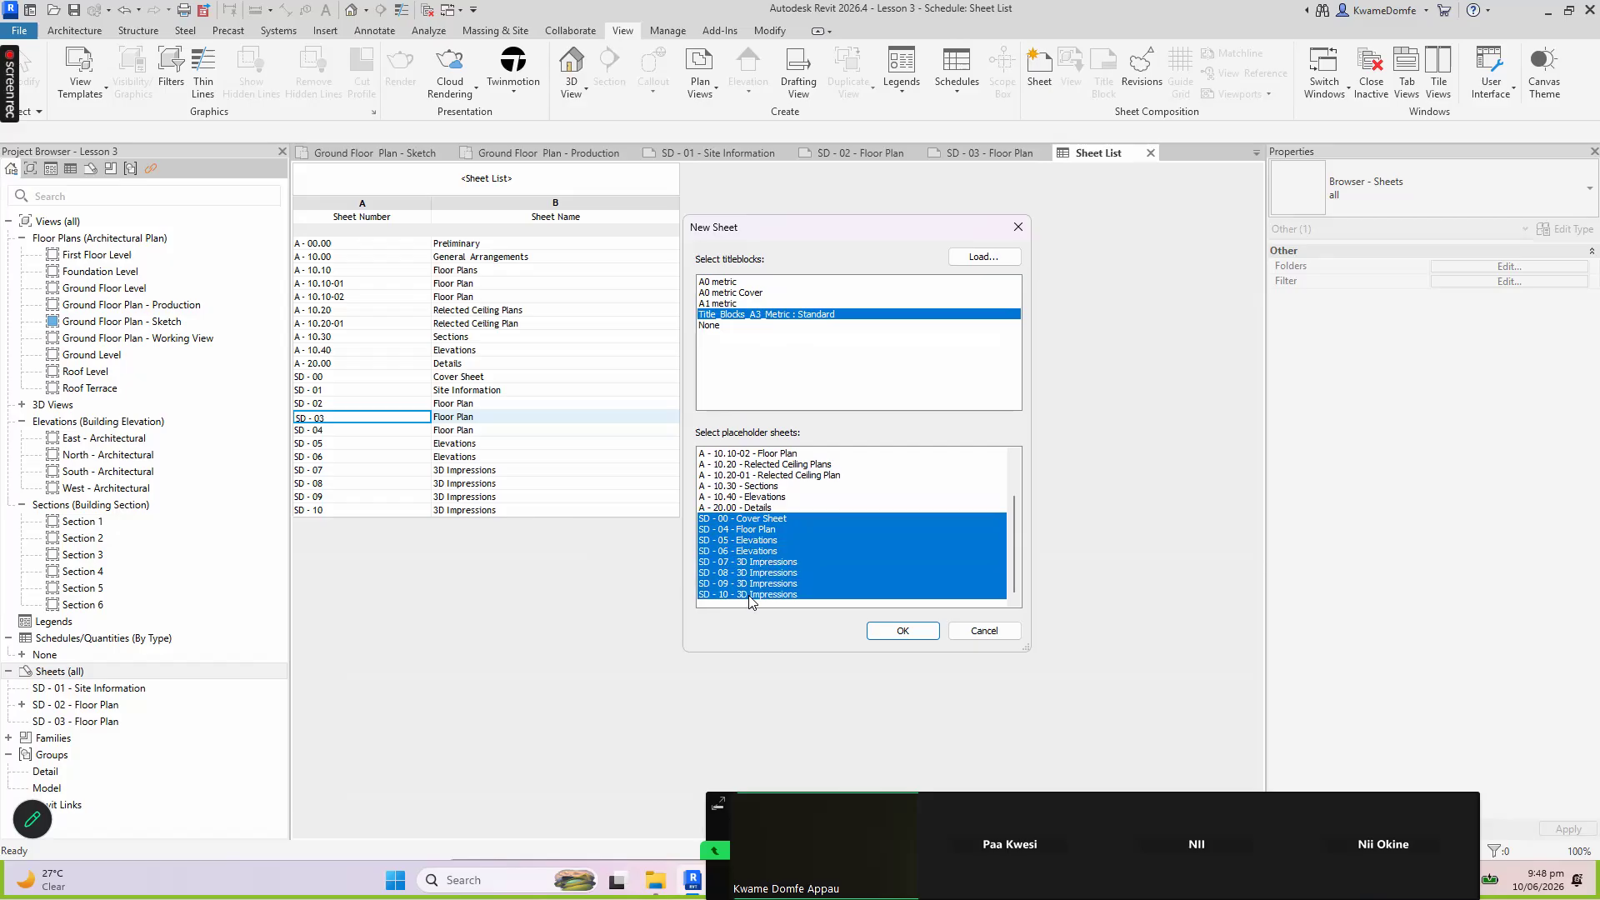
# Select the whole placeholder range from SD - 00 Cover Sheet to SD - 10 3D Impressions and create the sheets
pyautogui.click(740, 519)
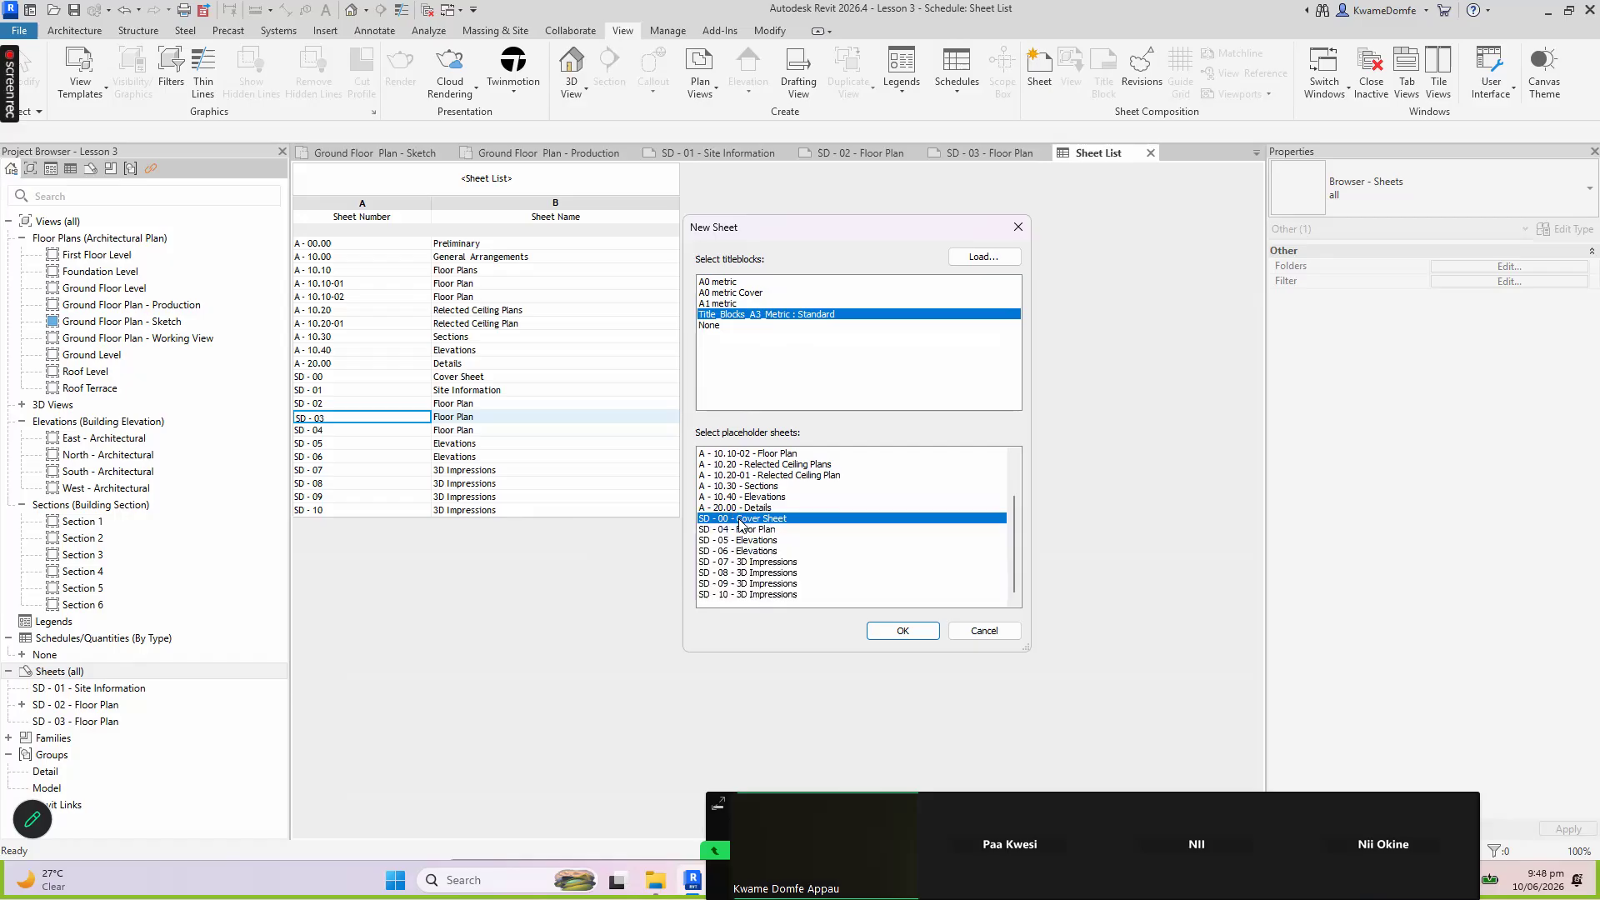
pyautogui.keyDown('shift'); pyautogui.click(749, 595); pyautogui.keyUp('shift')
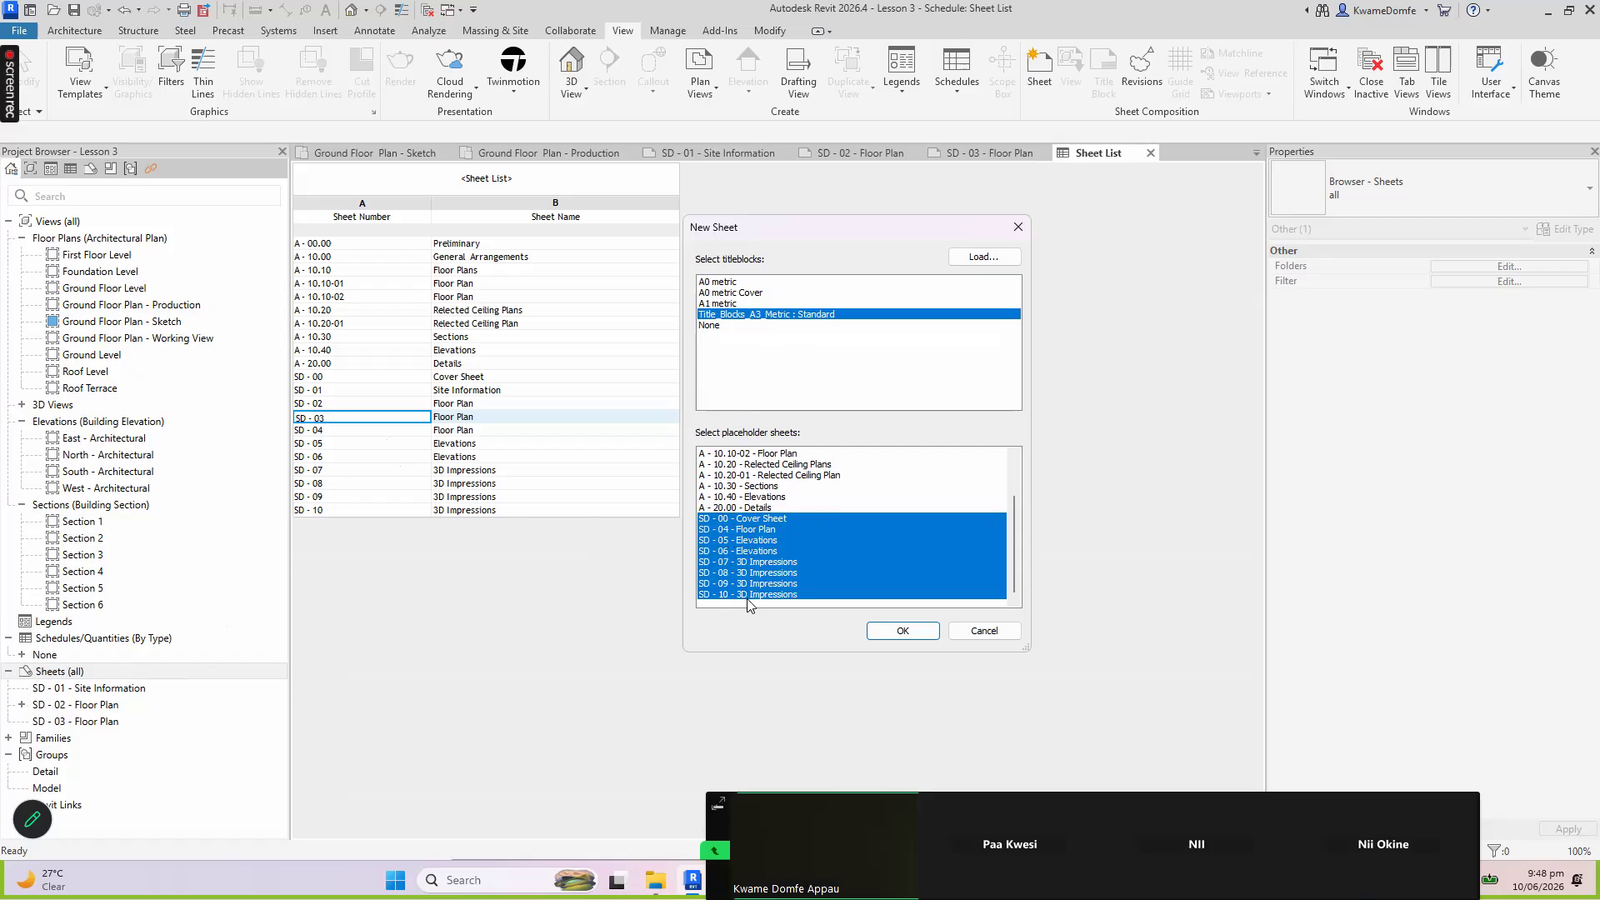
pyautogui.click(902, 631)
pyautogui.scroll(-1, 96, 737)
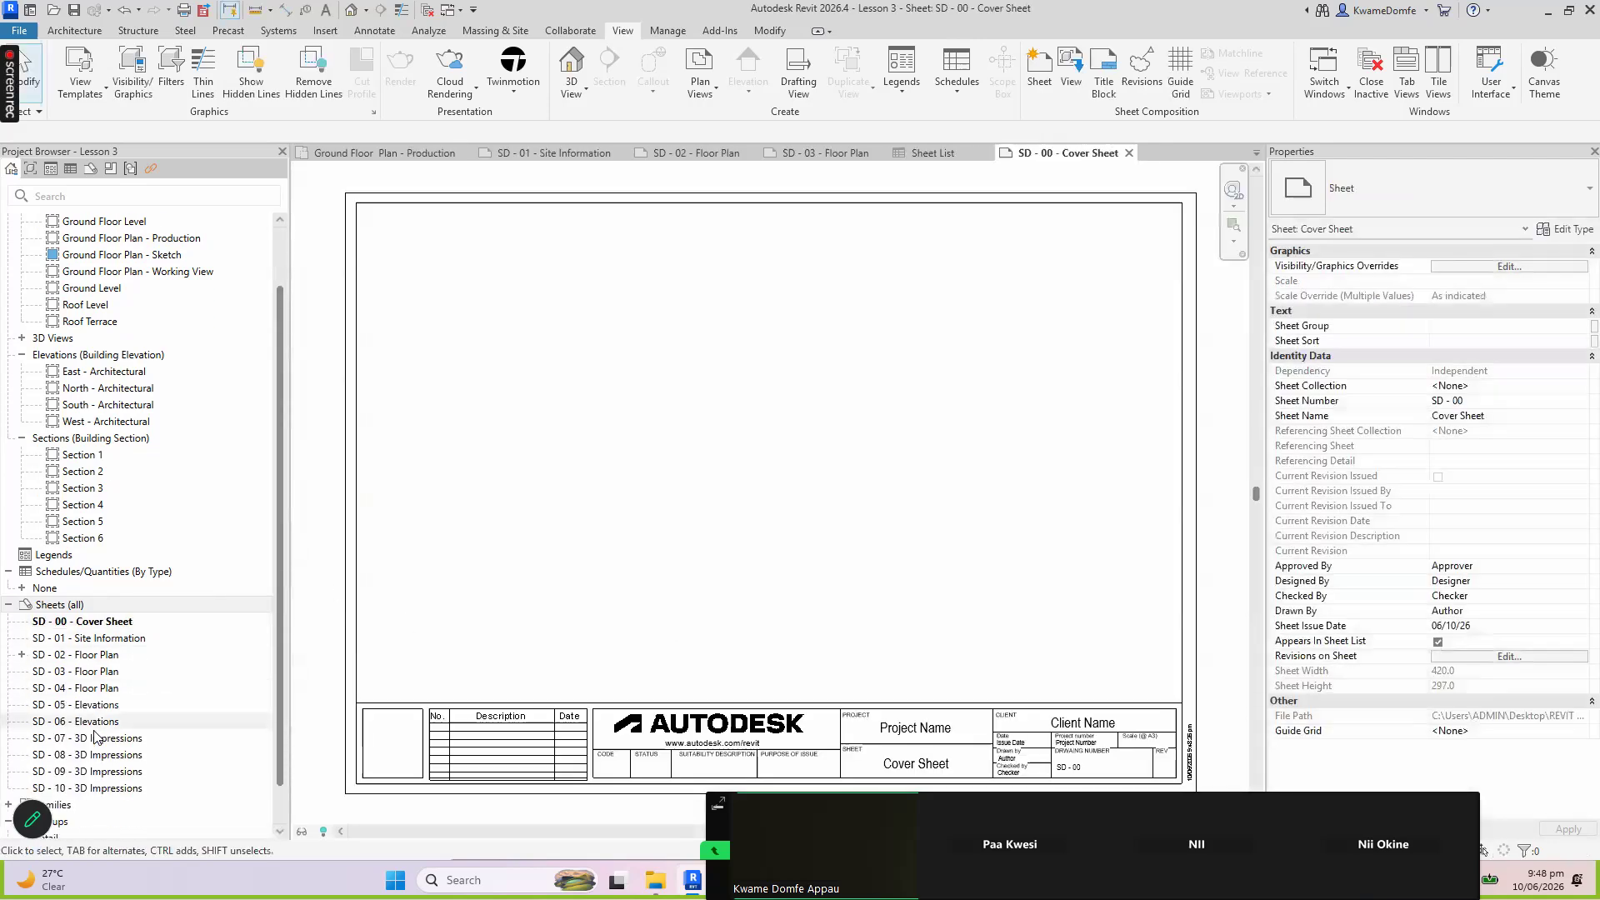
# Open sheets SD - 01 Site Information through SD - 04 Floor Plan one after another to review their contents
pyautogui.scroll(-1, 96, 737)
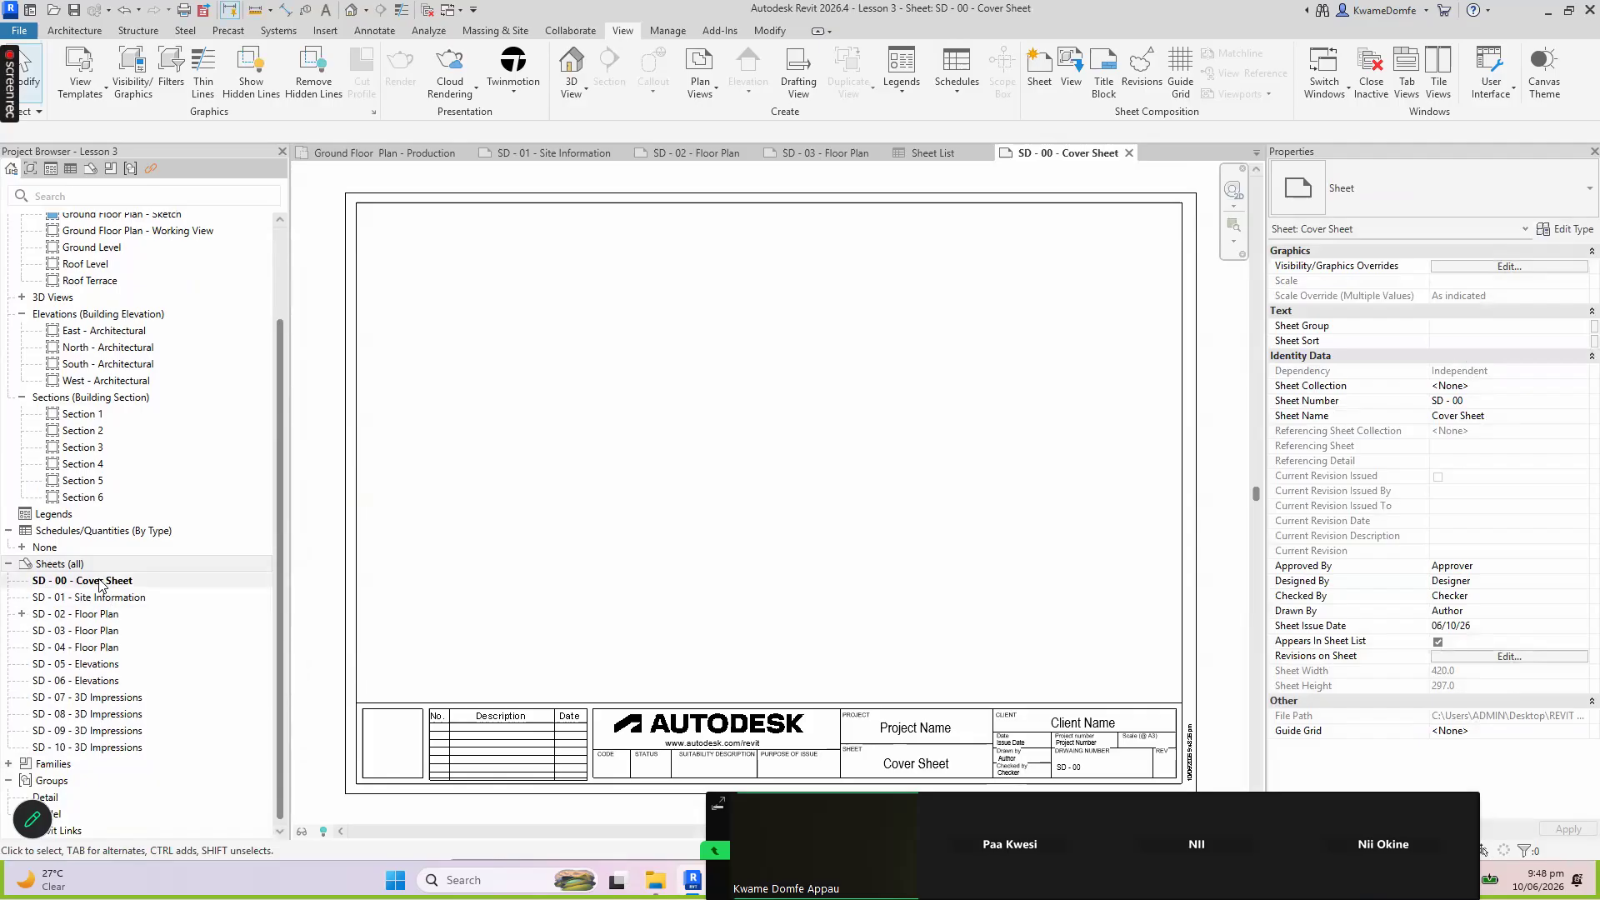
pyautogui.doubleClick(100, 597)
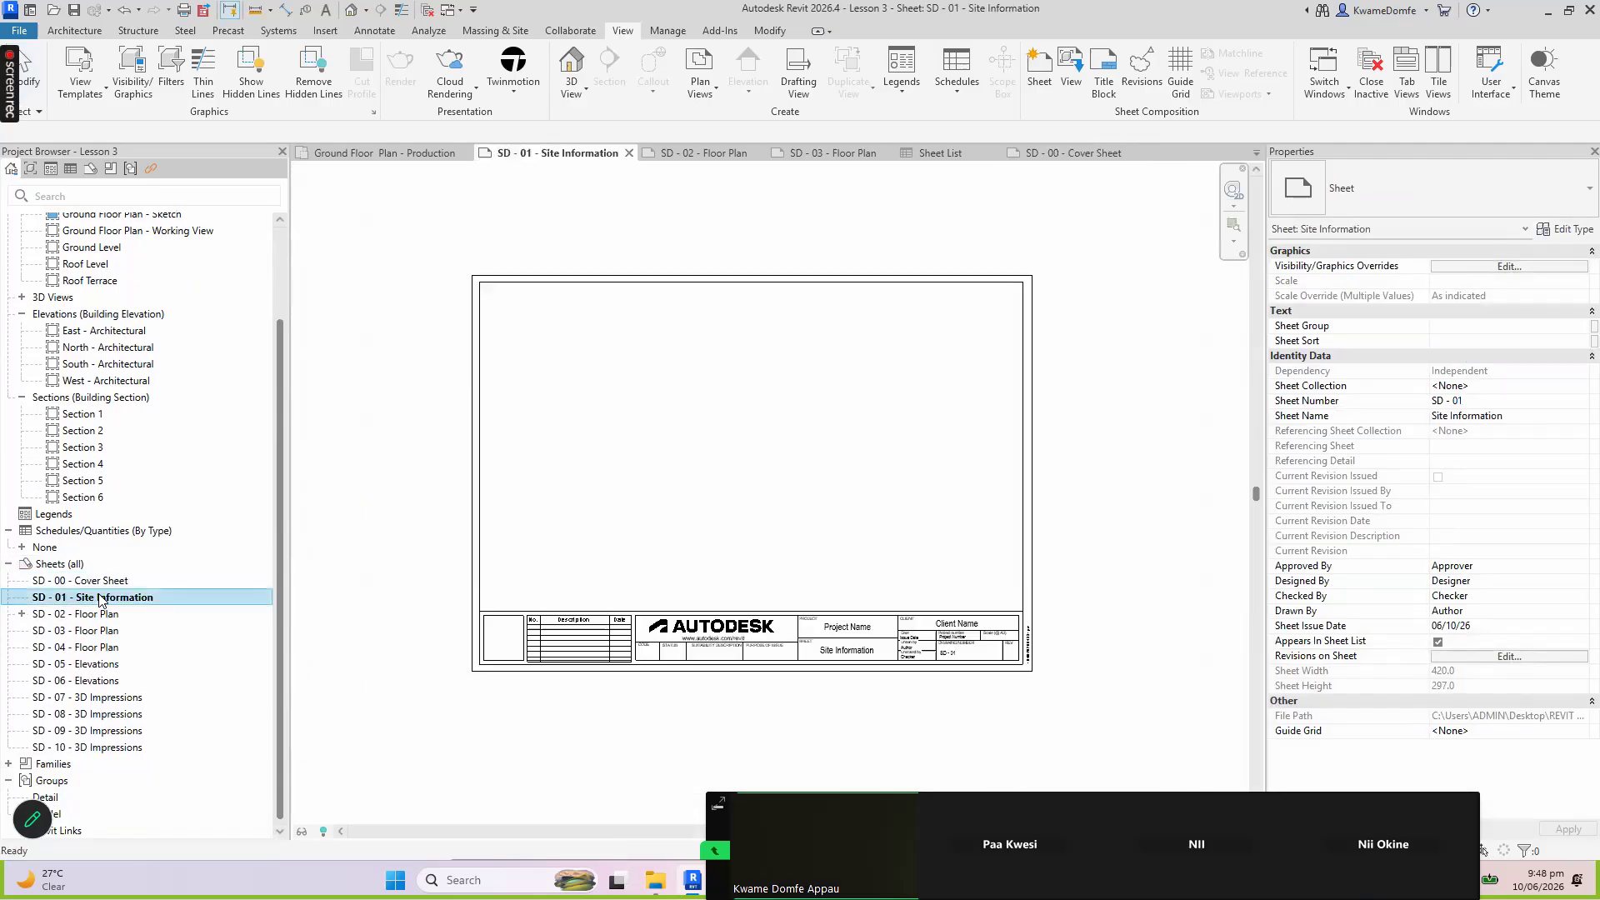
pyautogui.click(73, 616)
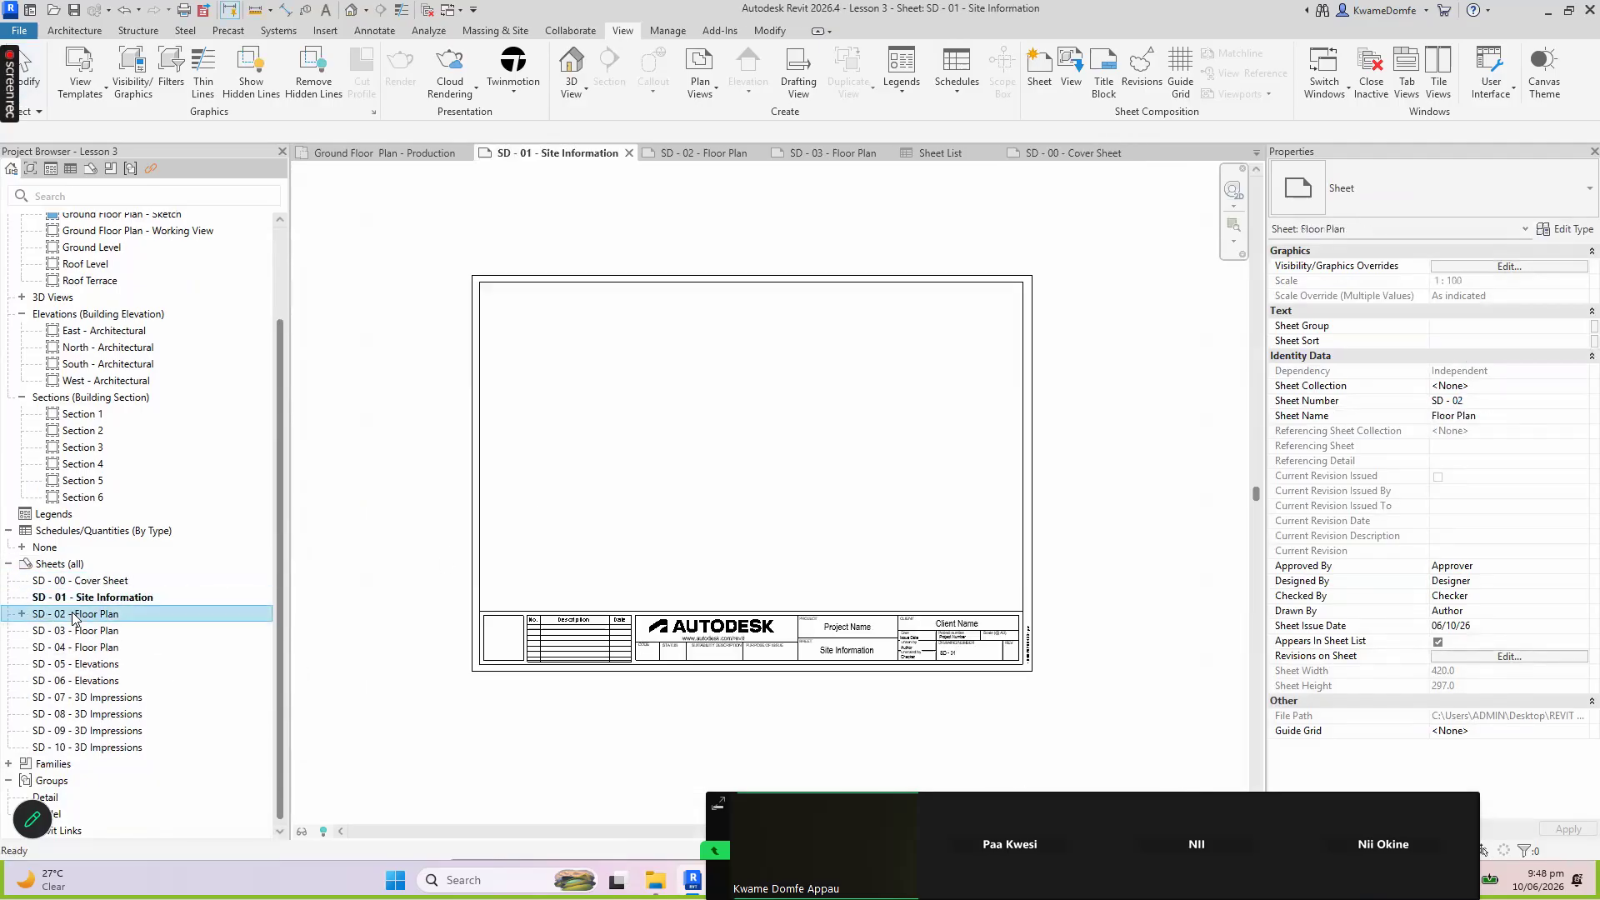
pyautogui.doubleClick(73, 615)
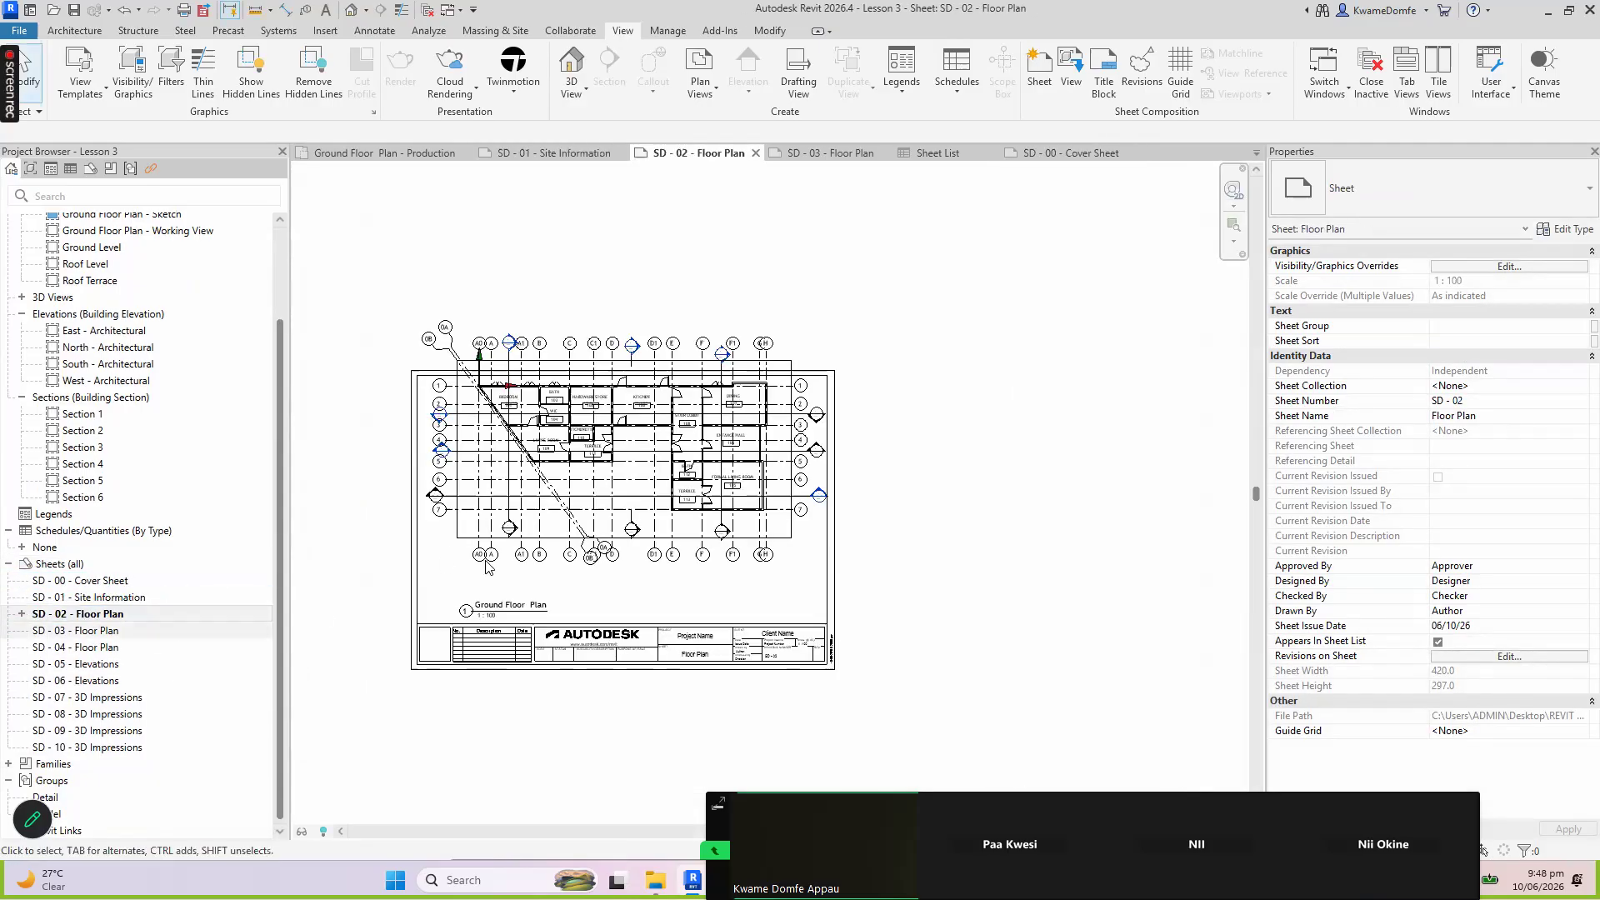
pyautogui.doubleClick(79, 633)
pyautogui.click(79, 649)
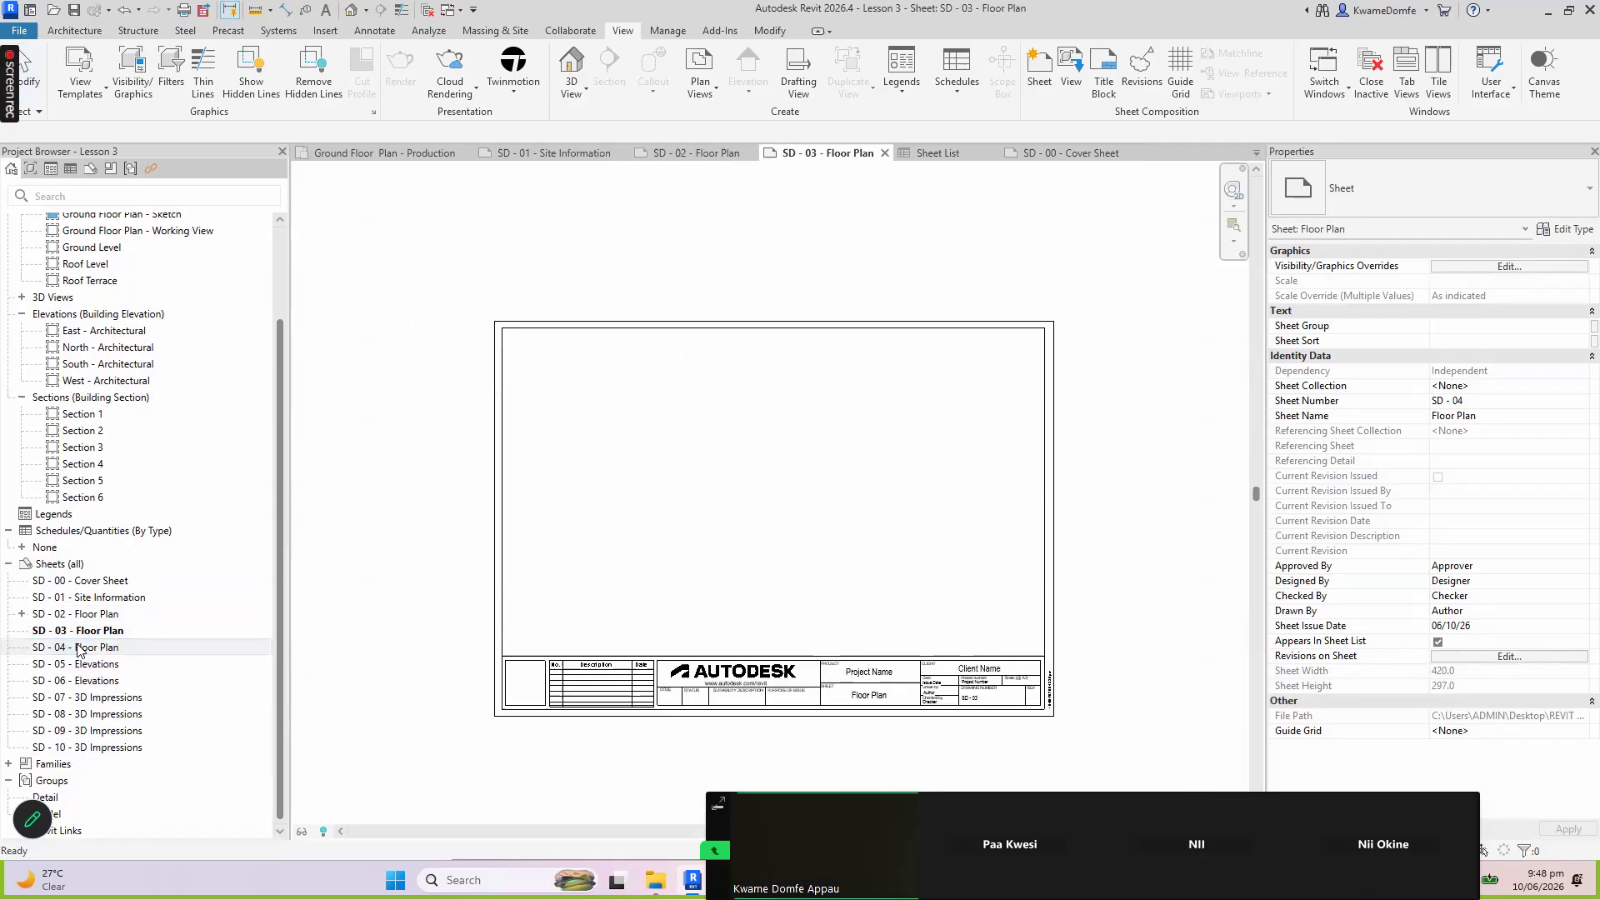
pyautogui.doubleClick(79, 648)
# Open sheets SD - 05 Elevations through SD - 10 3D Impressions in order and examine the layout of the last one
pyautogui.doubleClick(83, 664)
pyautogui.click(86, 682)
pyautogui.doubleClick(86, 681)
pyautogui.click(88, 698)
pyautogui.doubleClick(89, 698)
pyautogui.doubleClick(90, 714)
pyautogui.click(98, 732)
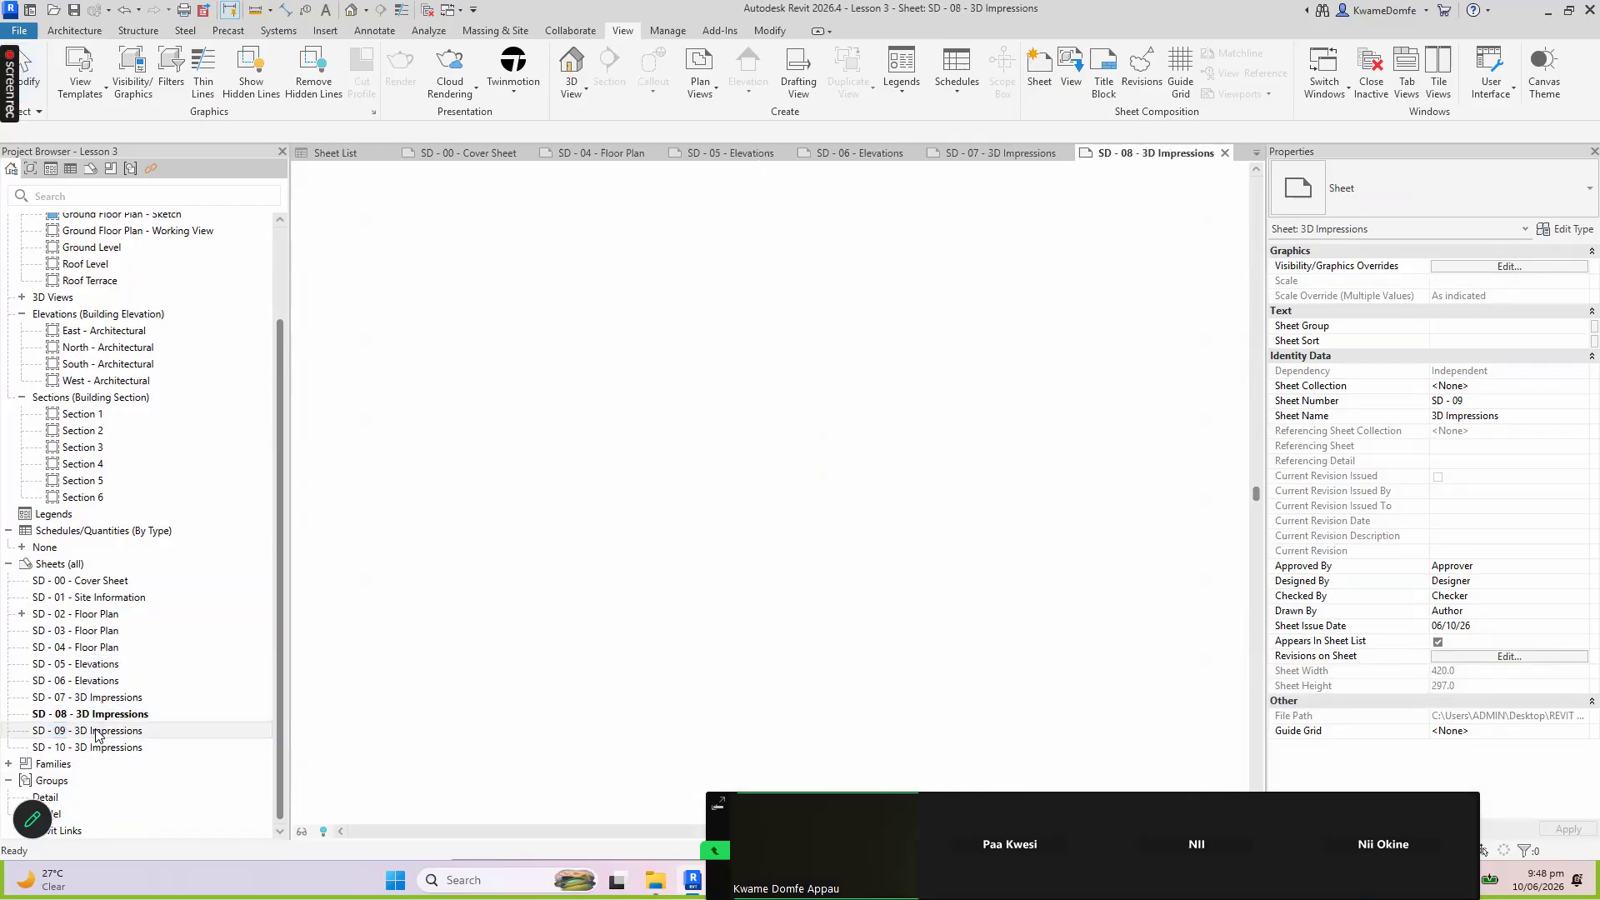
pyautogui.doubleClick(98, 732)
pyautogui.click(93, 748)
pyautogui.doubleClick(94, 747)
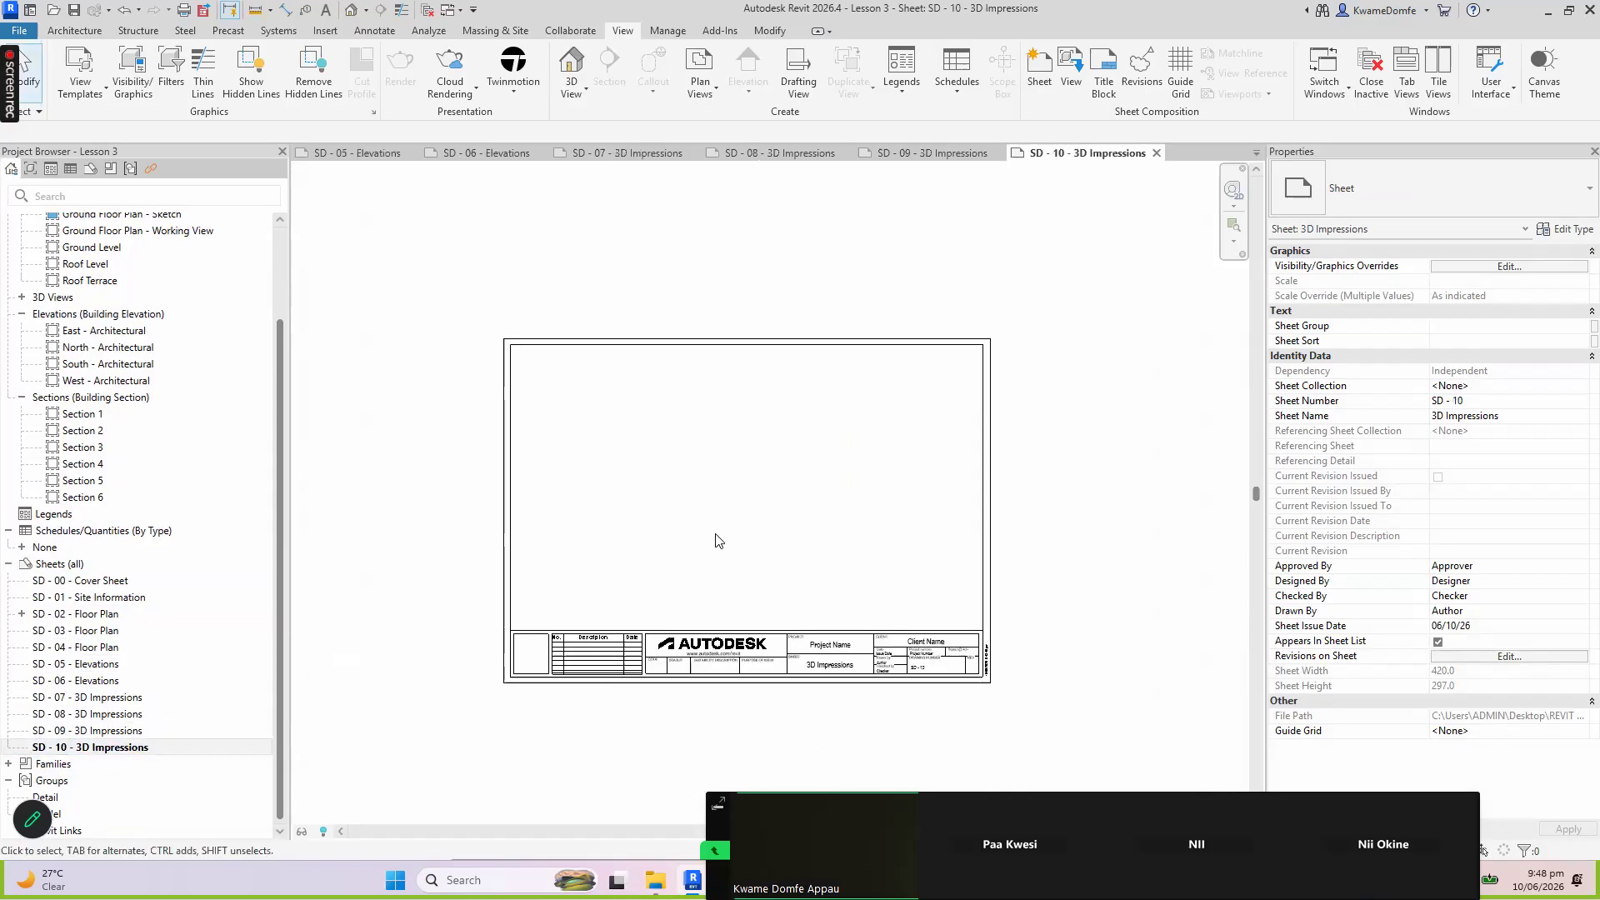
pyautogui.scroll(-3, 716, 534)
pyautogui.scroll(2, 721, 596)
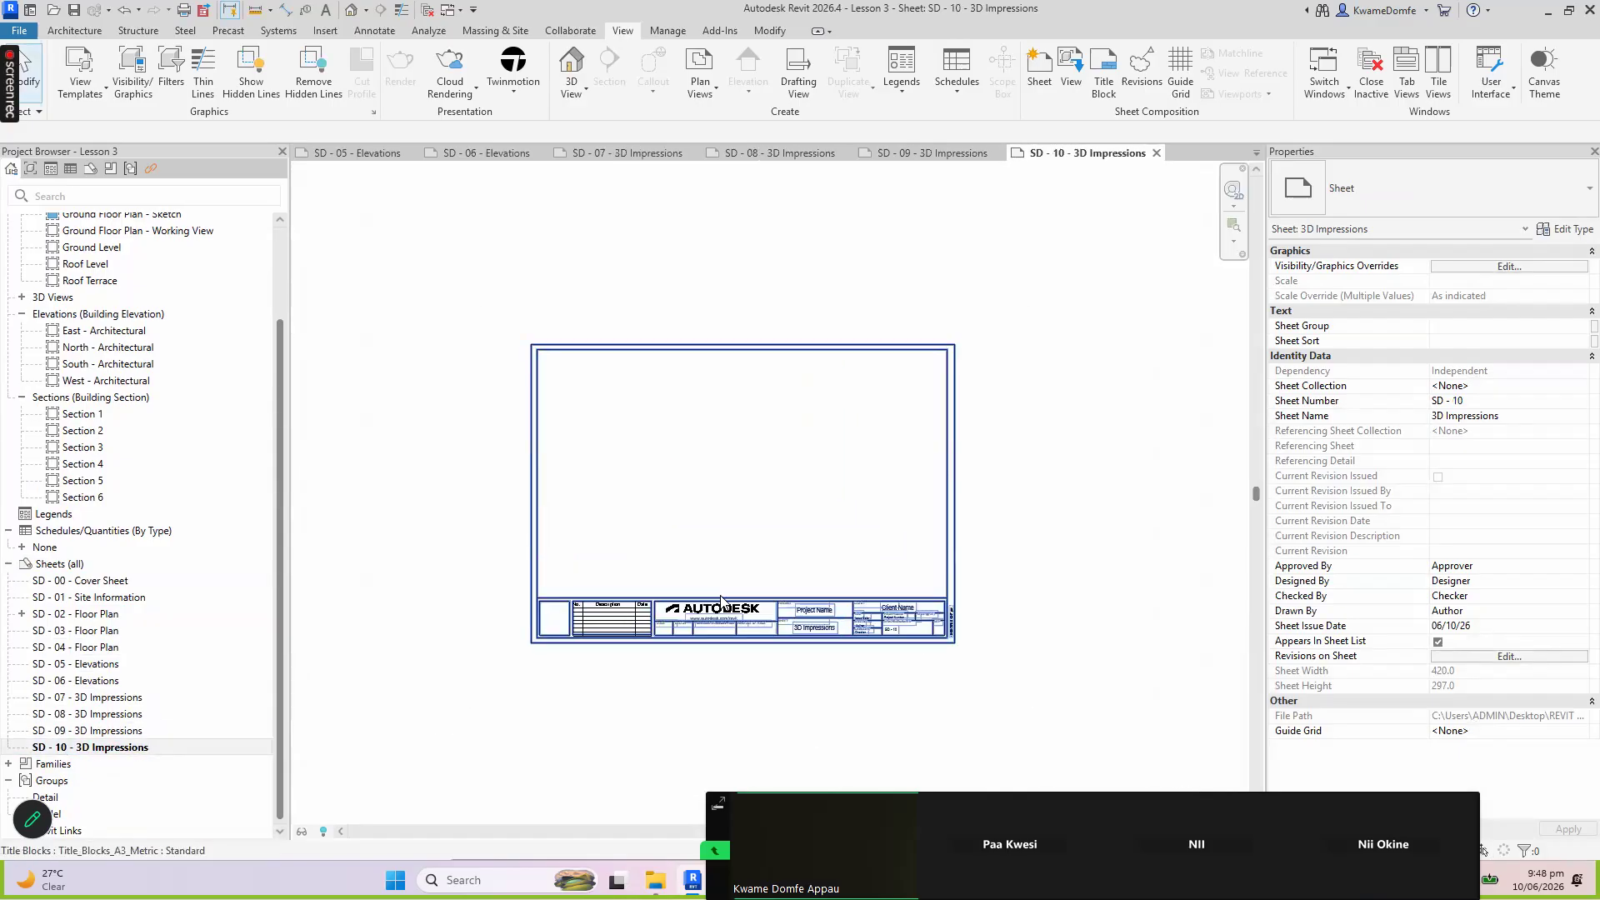
pyautogui.scroll(2, 760, 552)
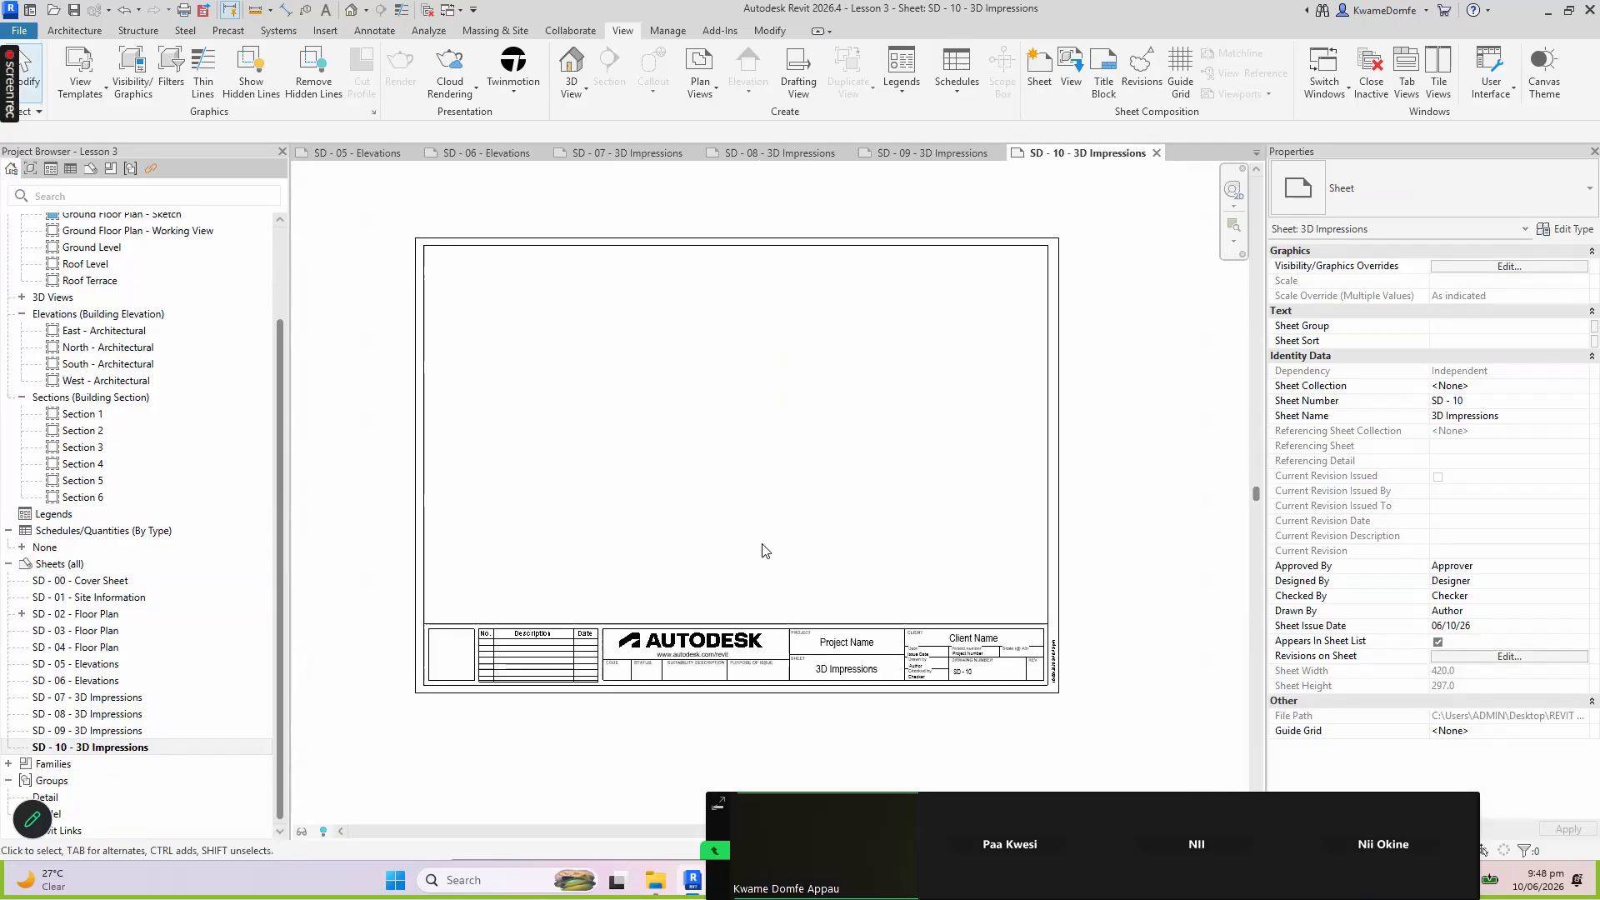
pyautogui.scroll(-1, 683, 543)
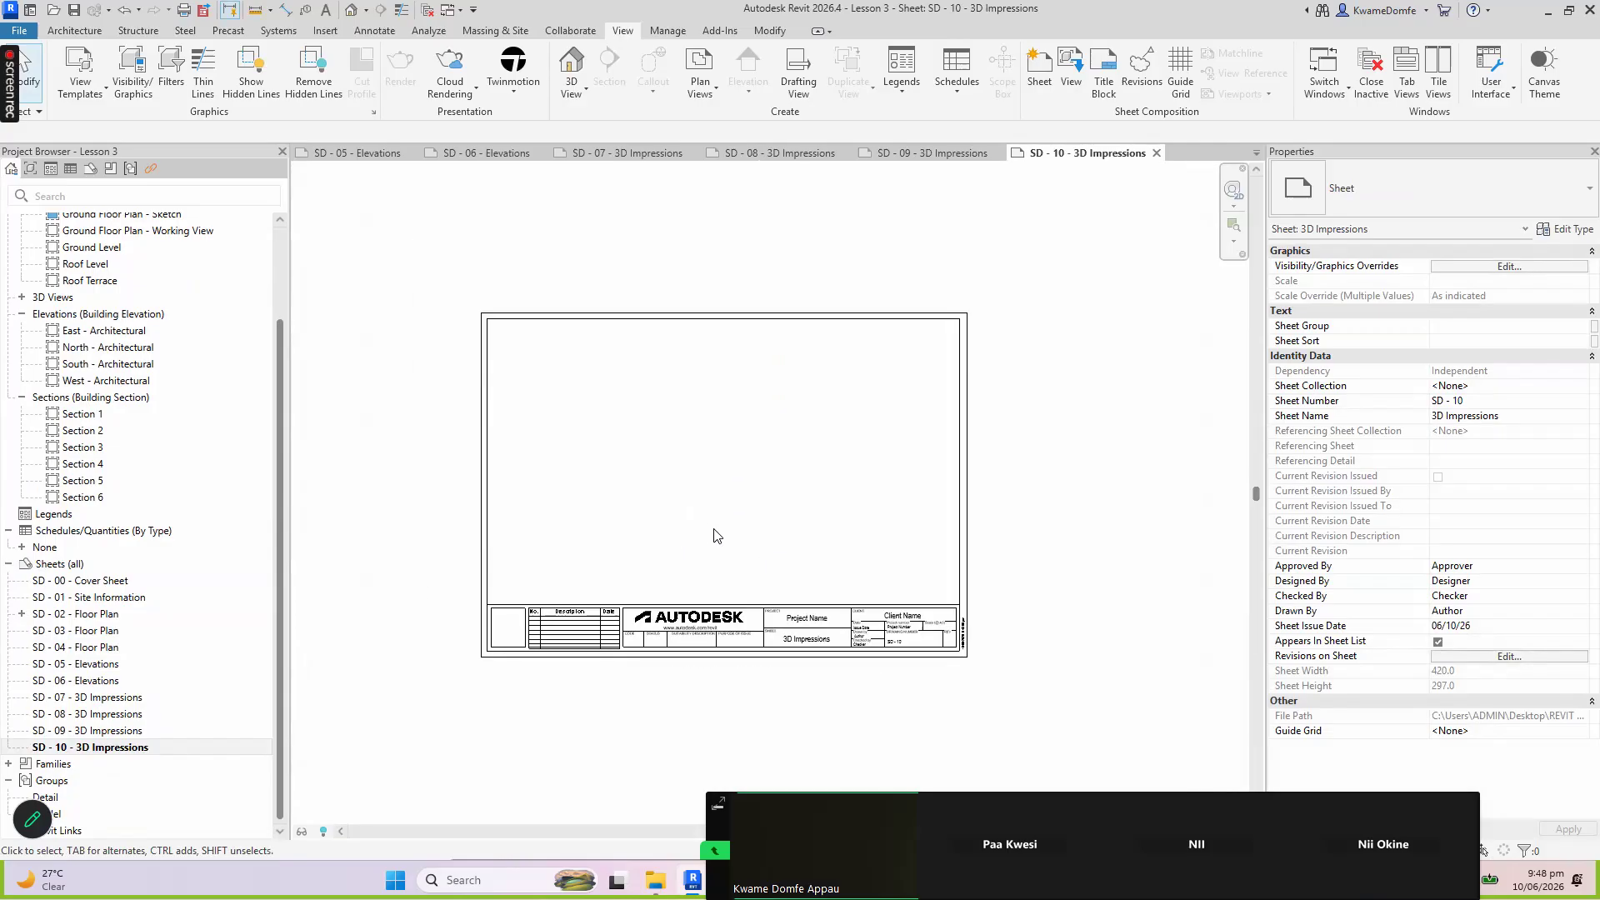
pyautogui.scroll(1, 718, 535)
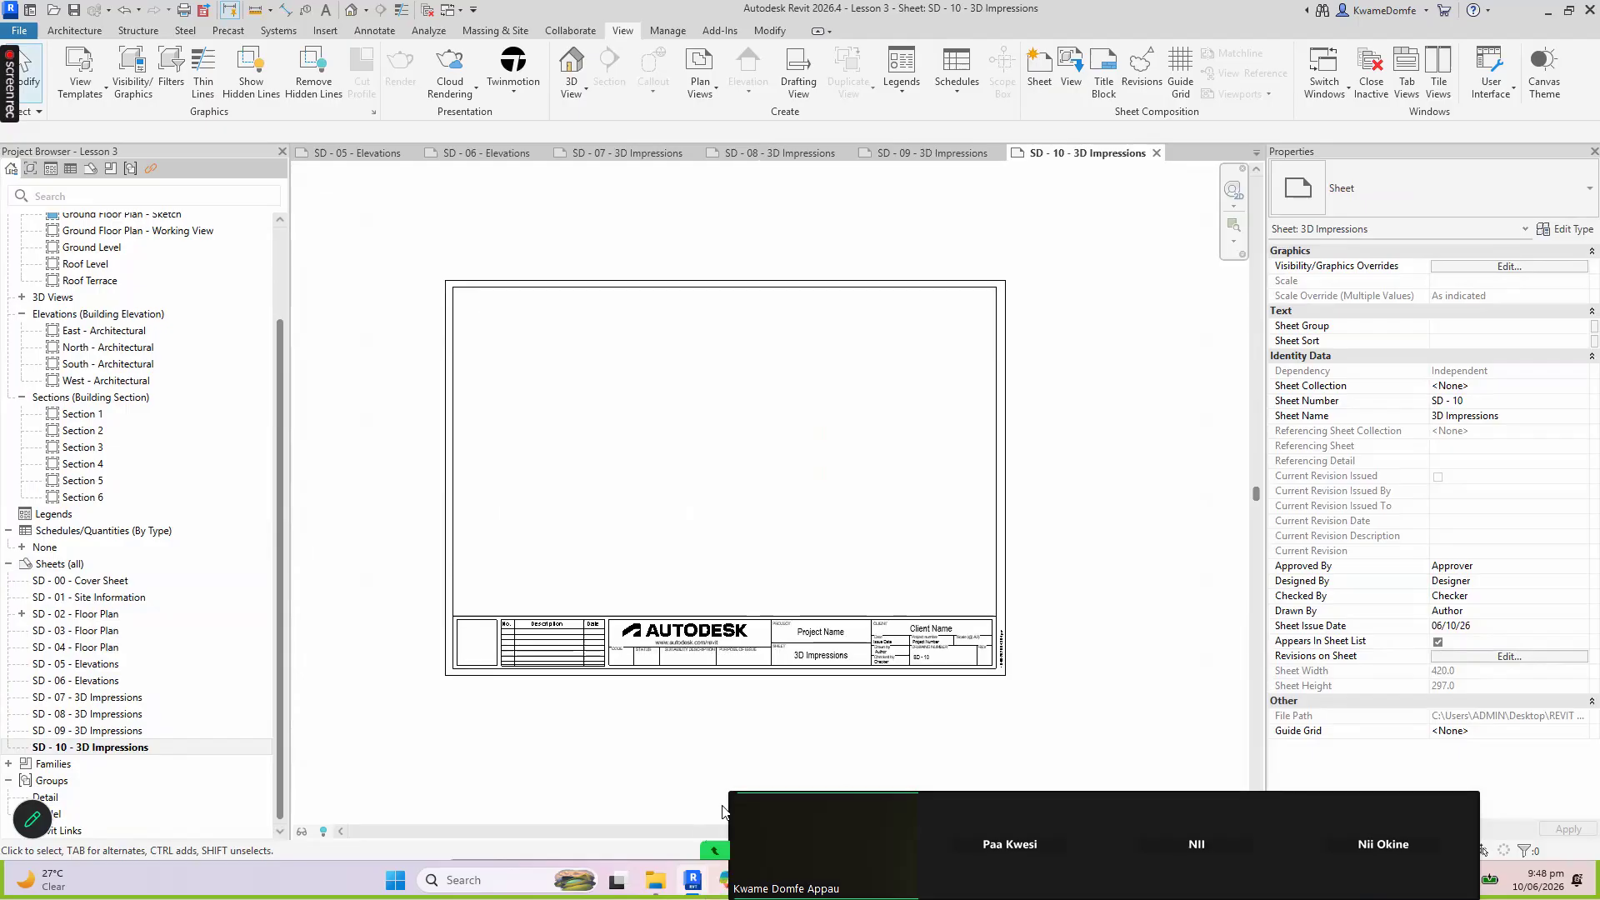
# Collapse the meeting's participant video strip so it no longer covers the sheet
pyautogui.moveTo(722, 806)
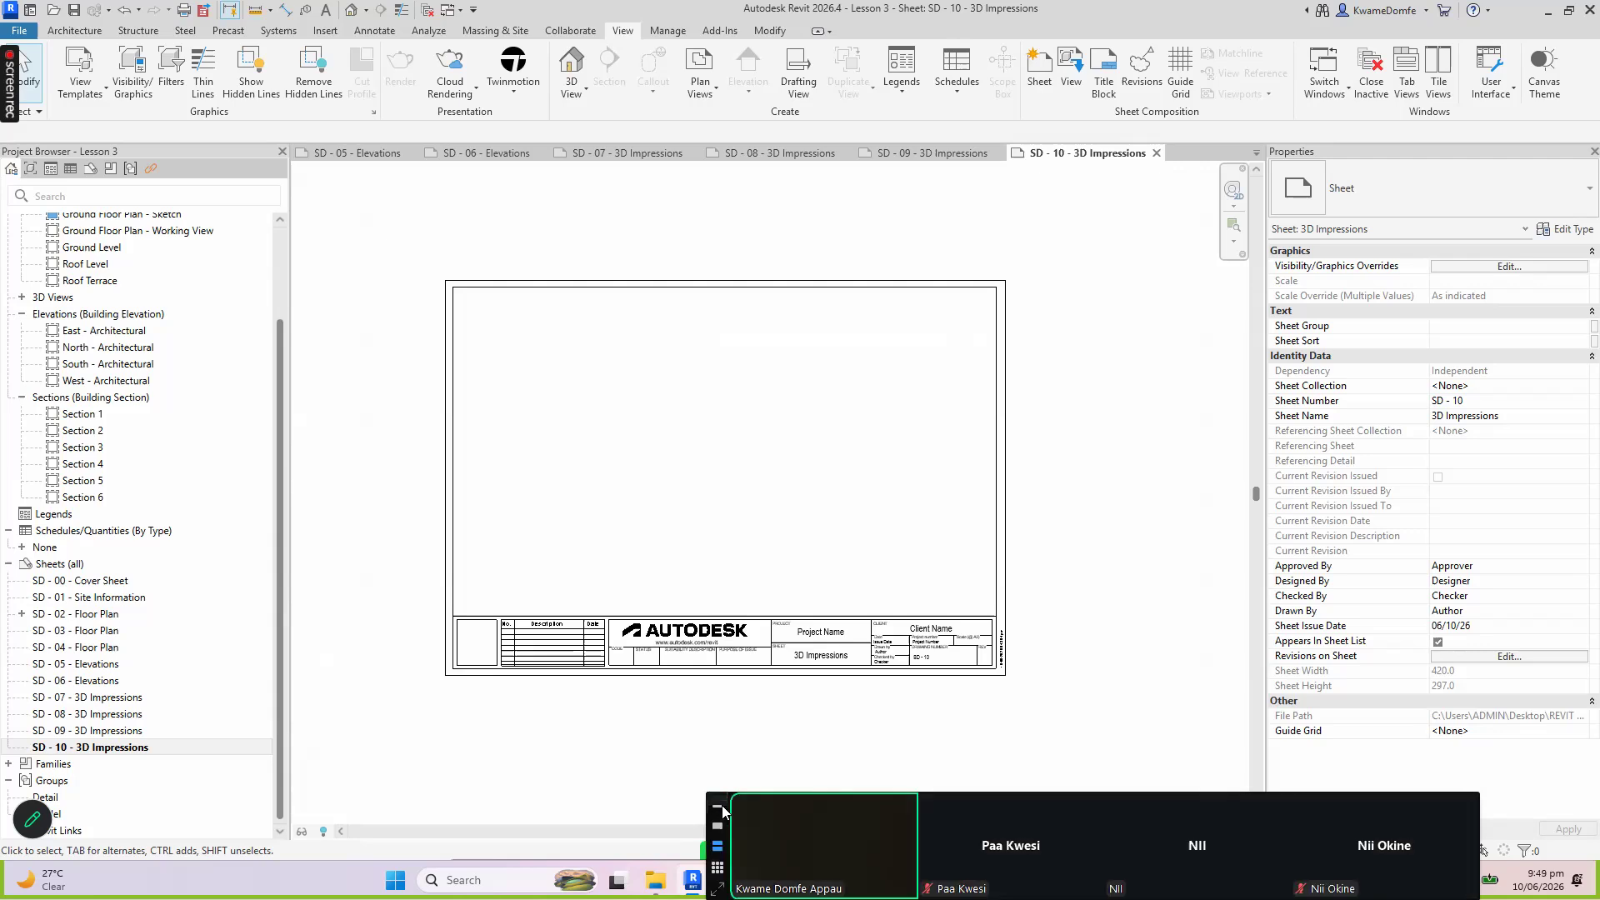
pyautogui.click(720, 807)
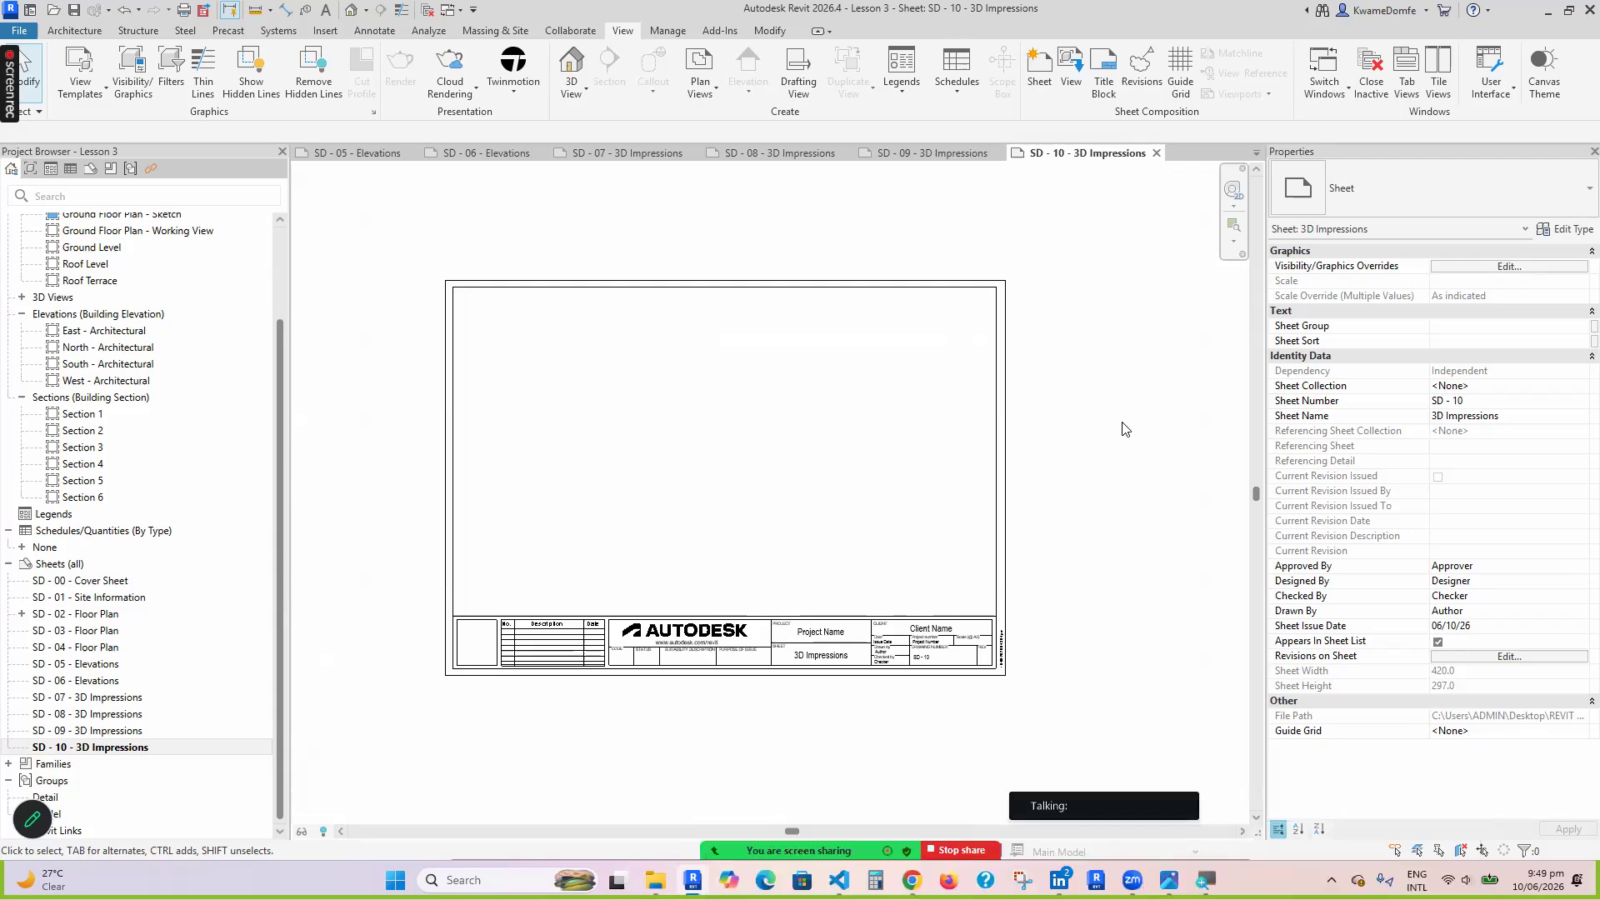
pyautogui.scroll(1, 654, 457)
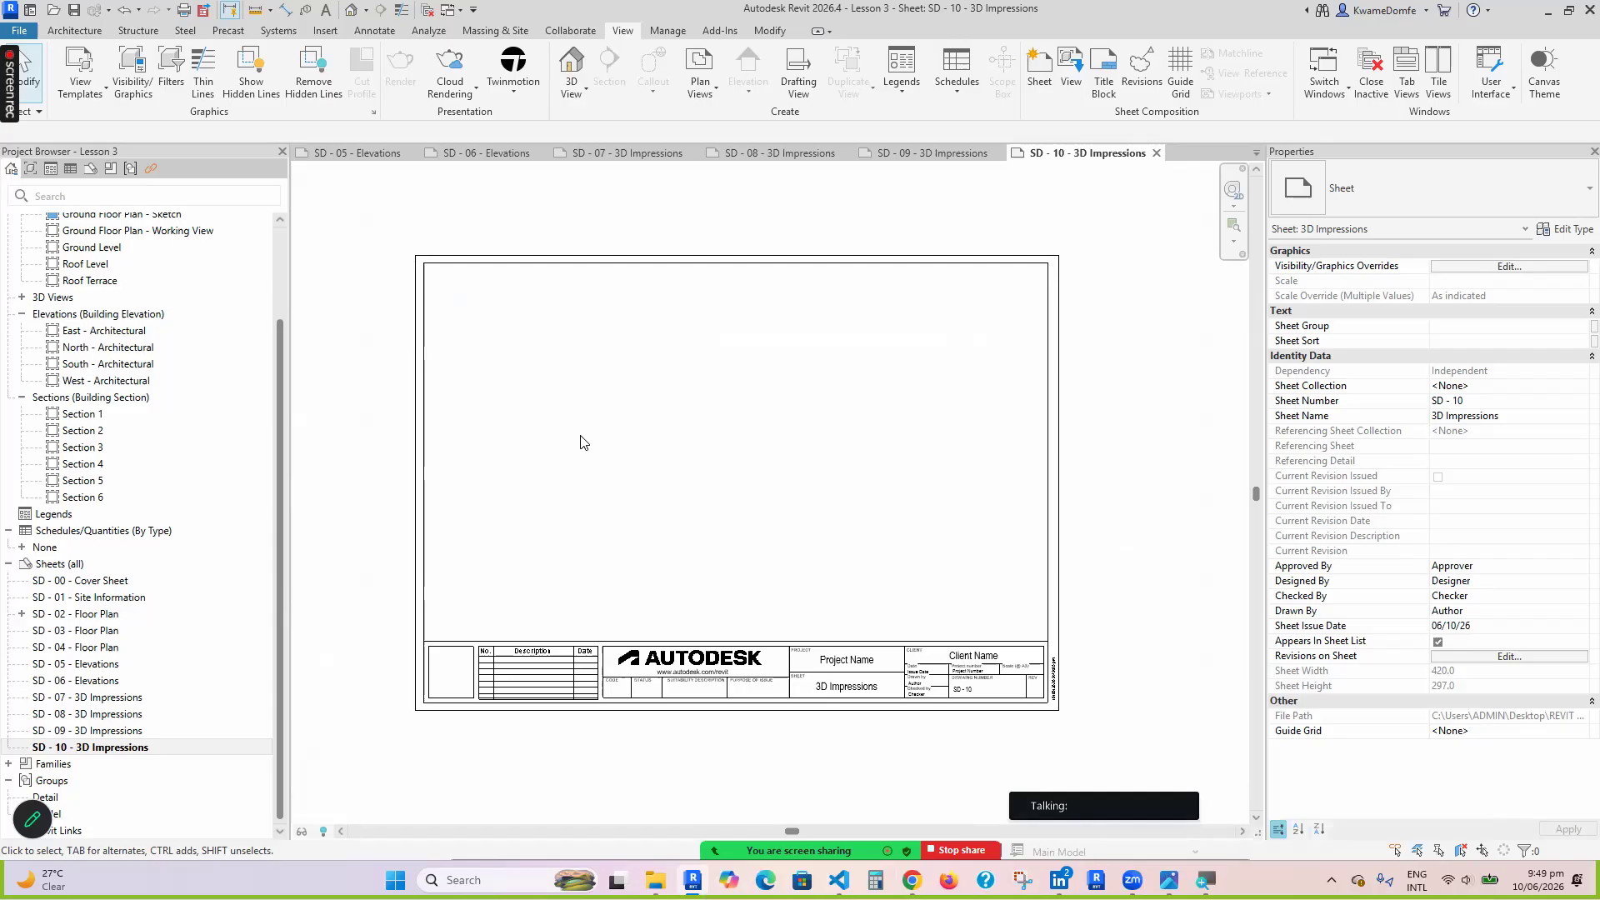
pyautogui.scroll(1, 587, 442)
pyautogui.scroll(-1, 658, 533)
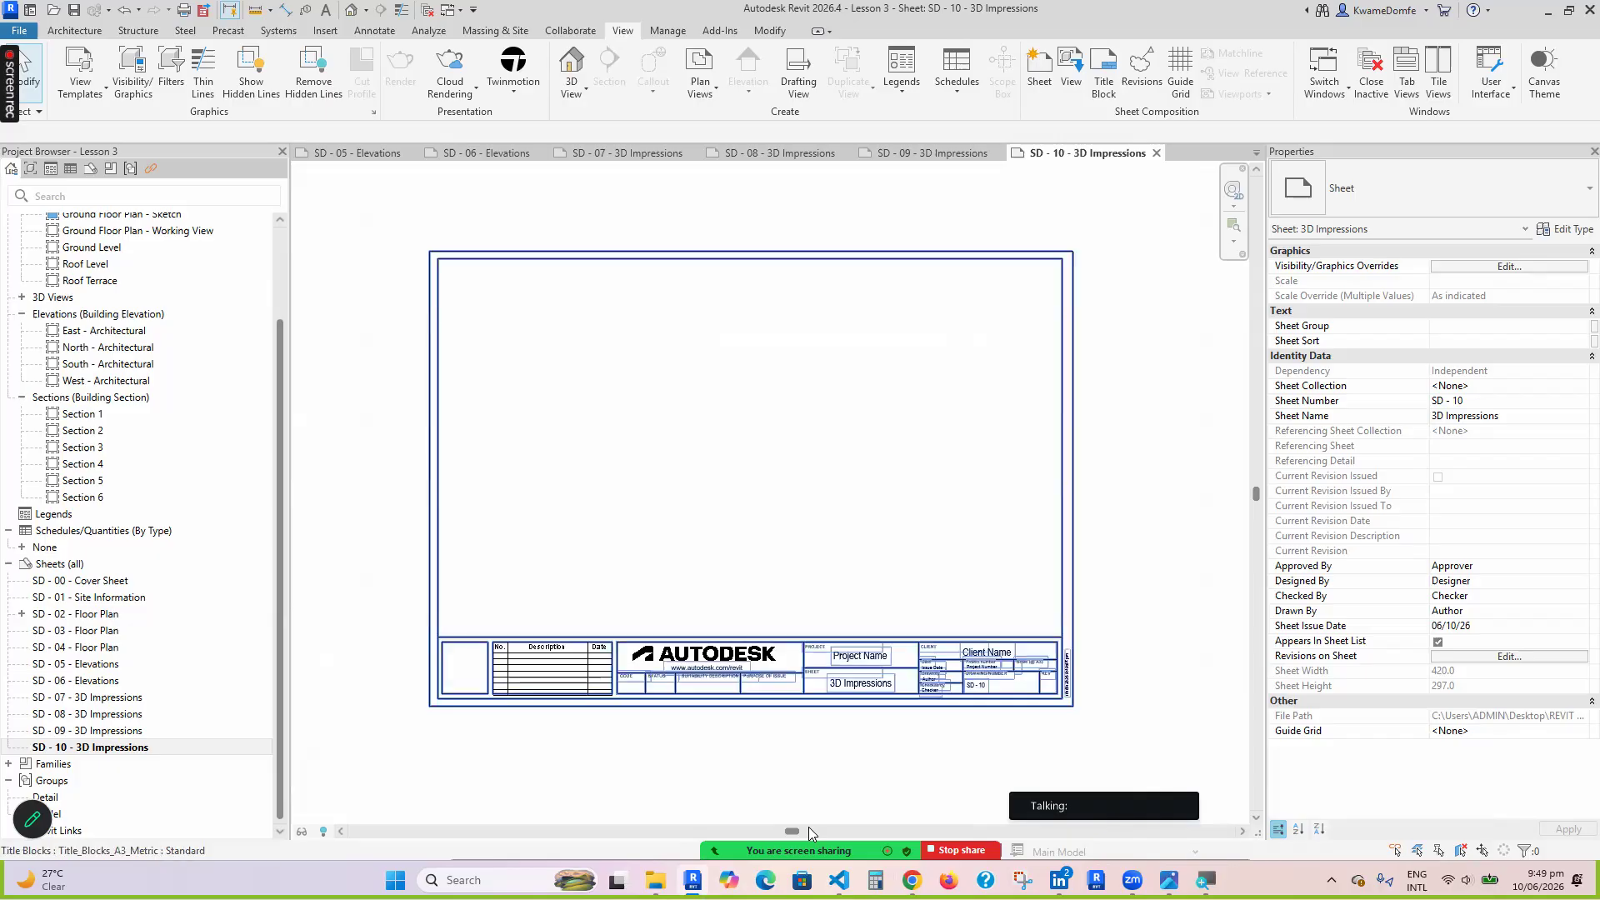
# Check the Zoom meeting's participants list and its additional options, and close the list
pyautogui.moveTo(808, 833)
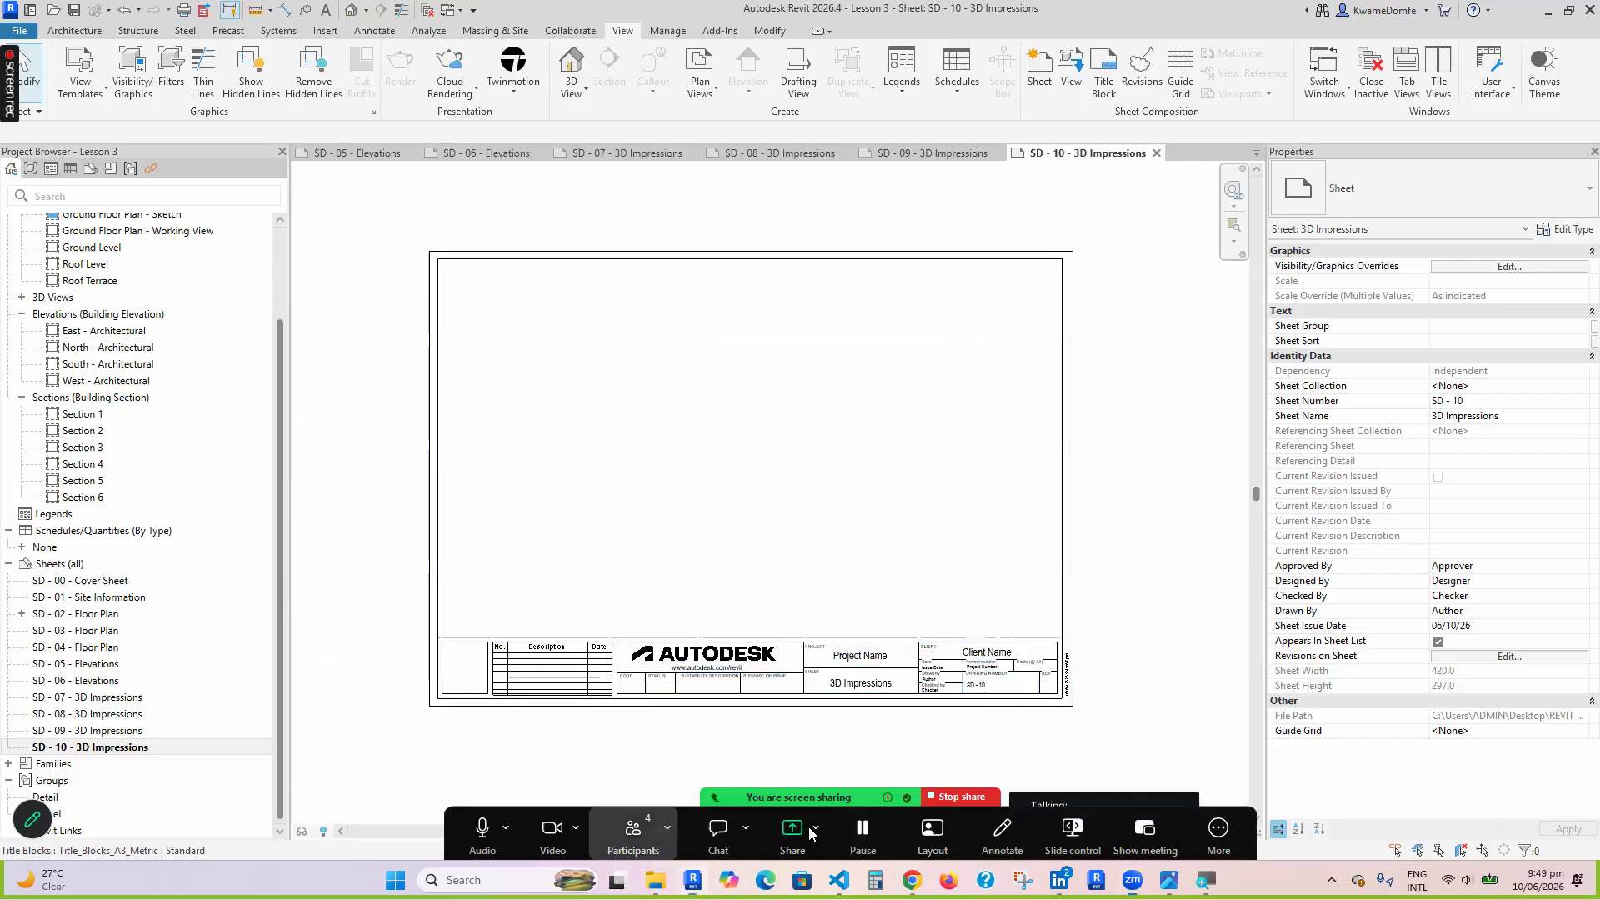
pyautogui.click(634, 834)
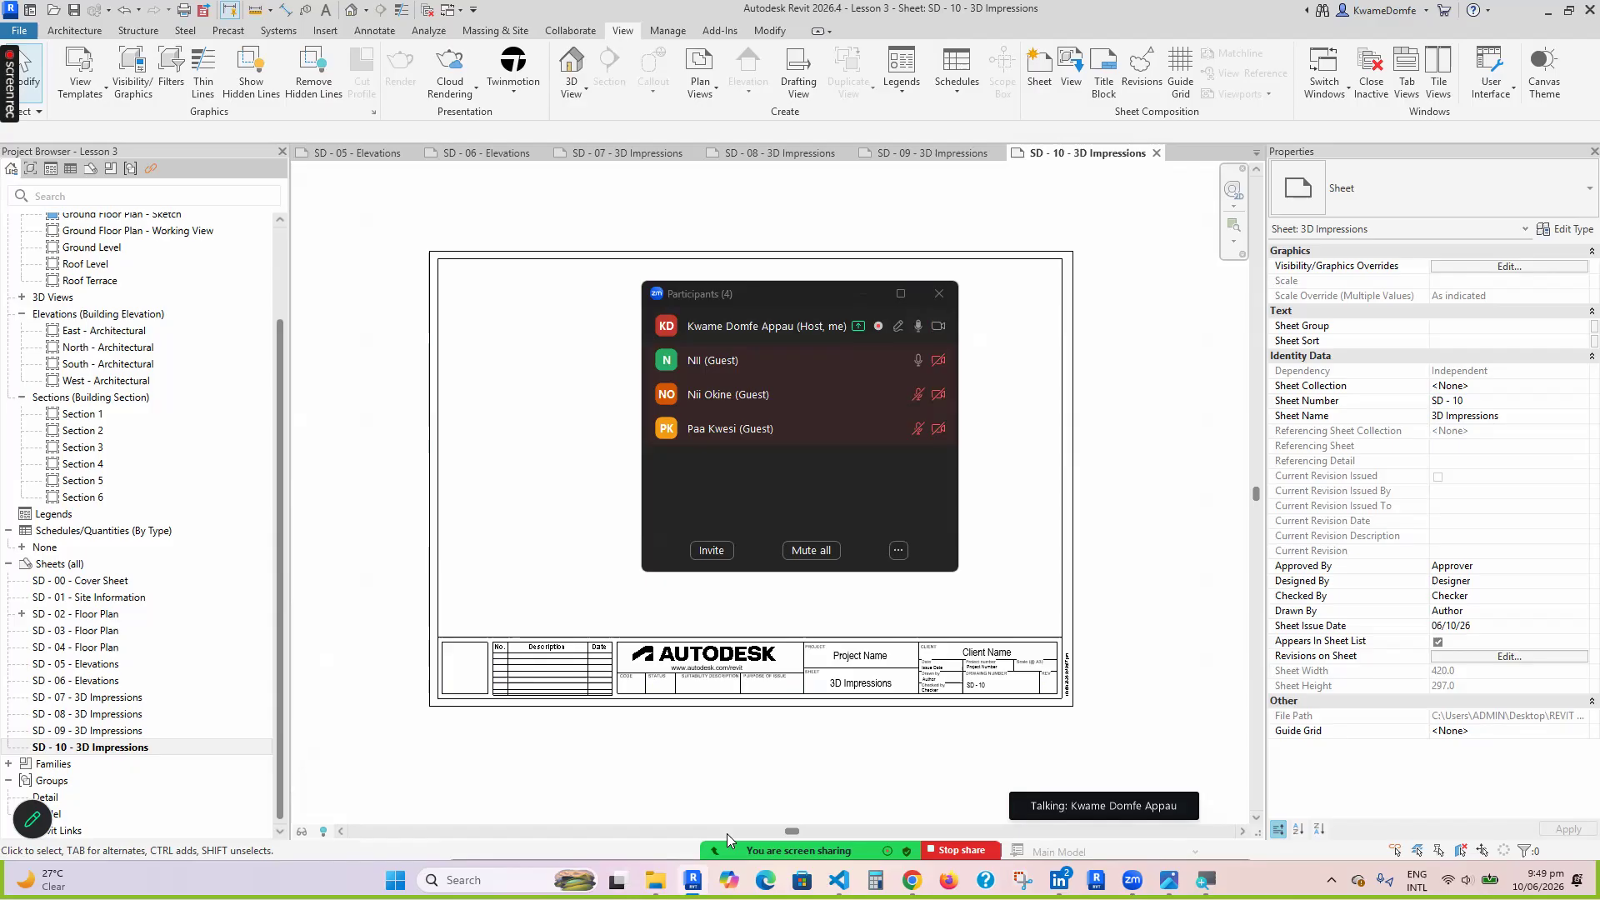
pyautogui.moveTo(726, 835)
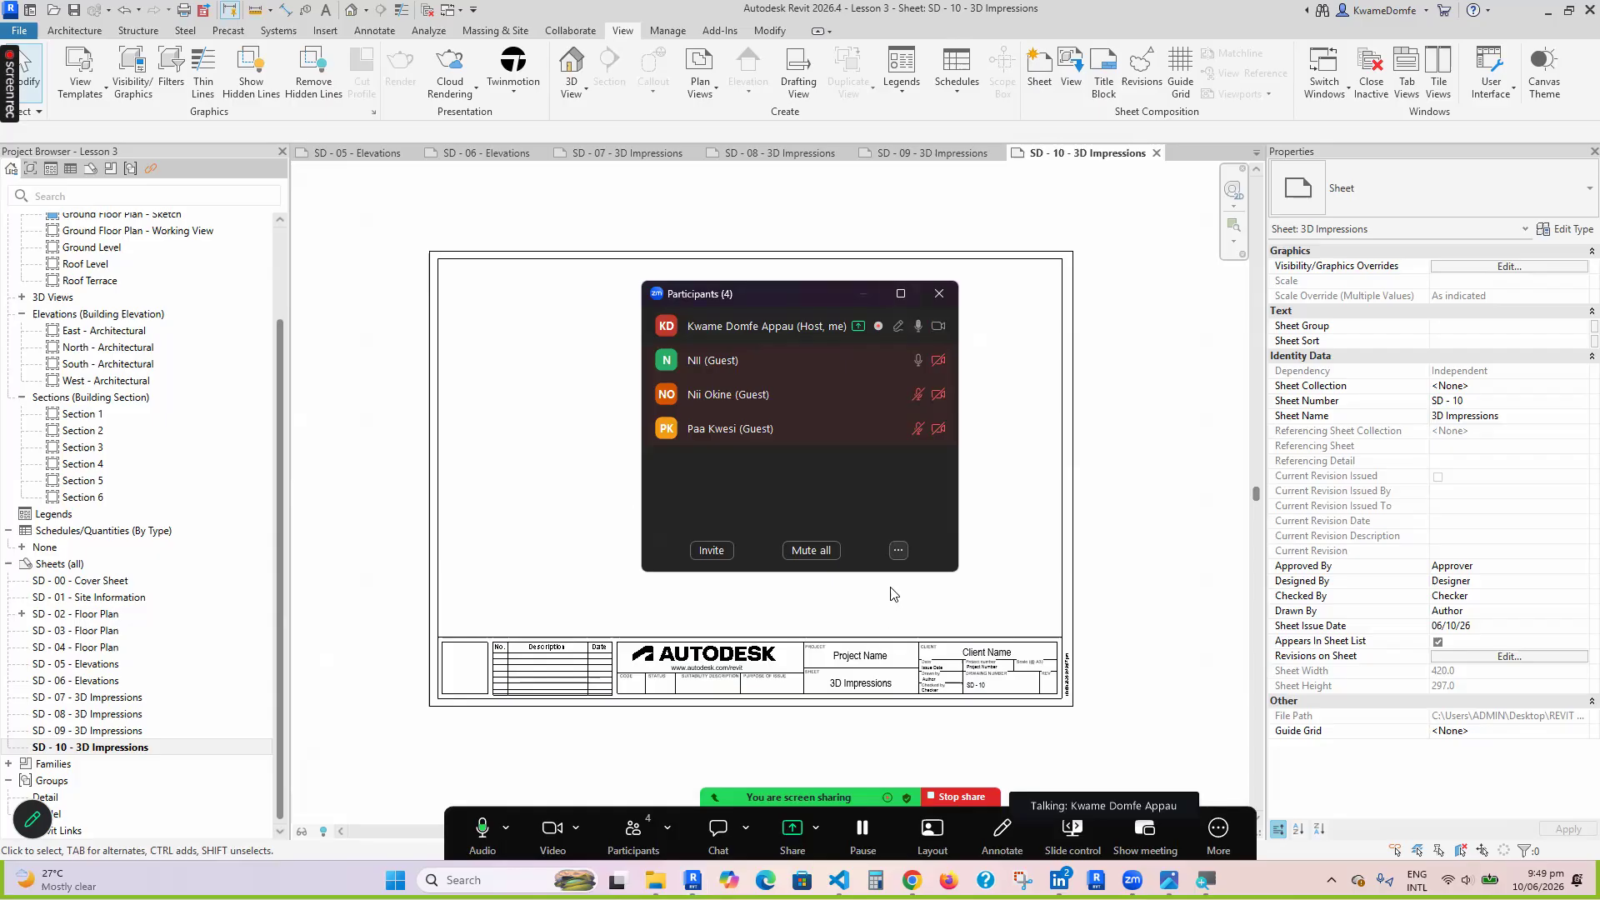
pyautogui.click(897, 550)
pyautogui.click(1002, 525)
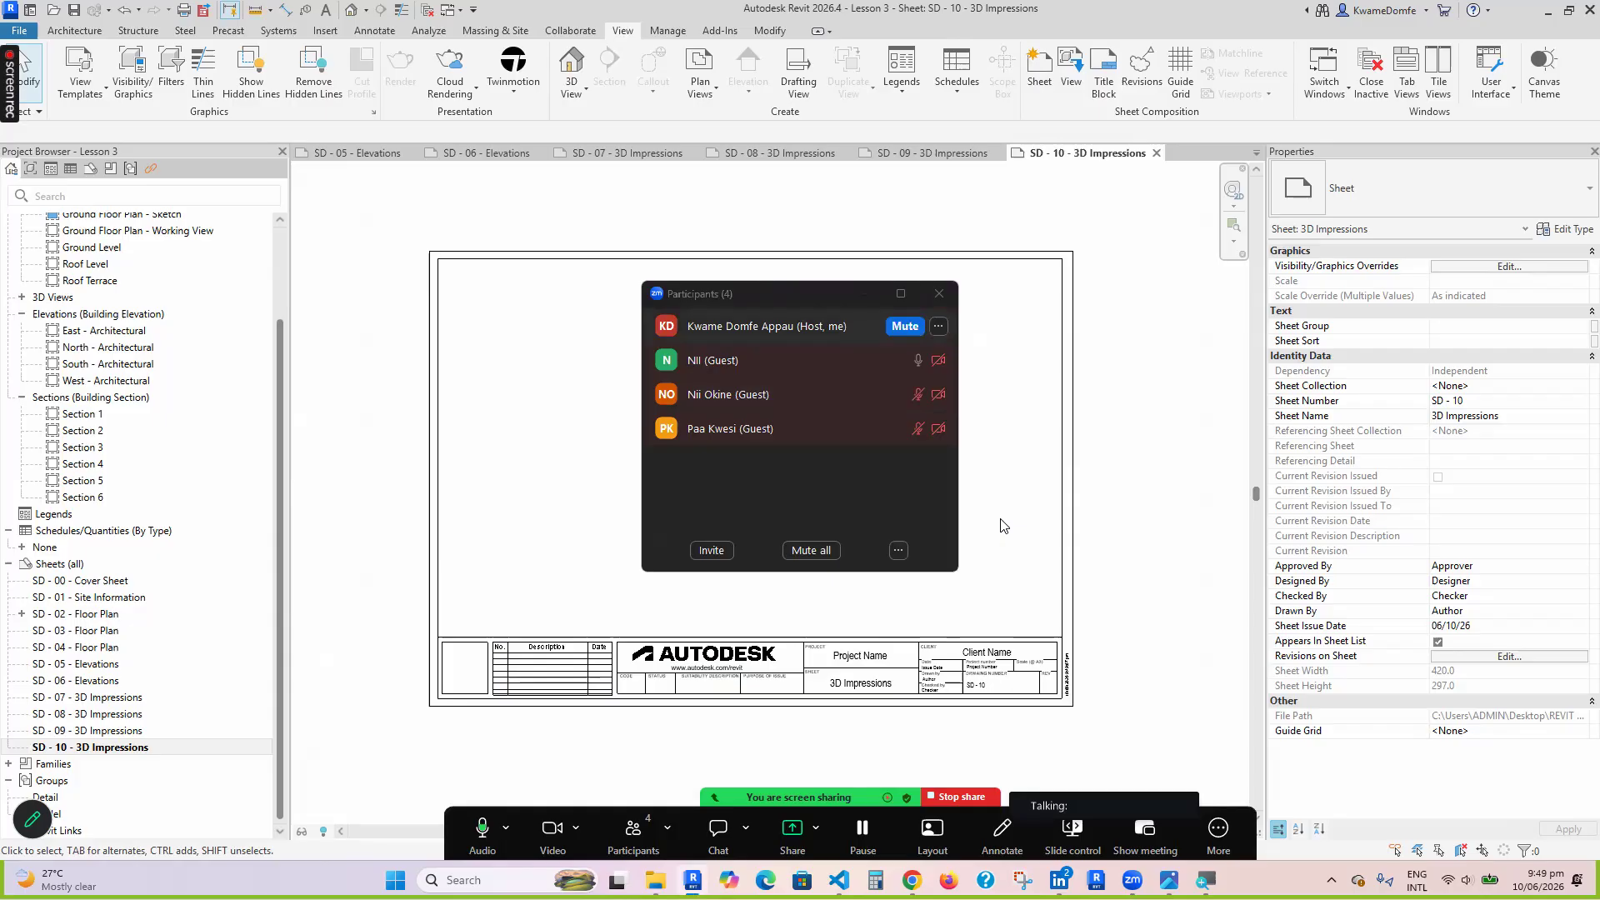
pyautogui.click(939, 293)
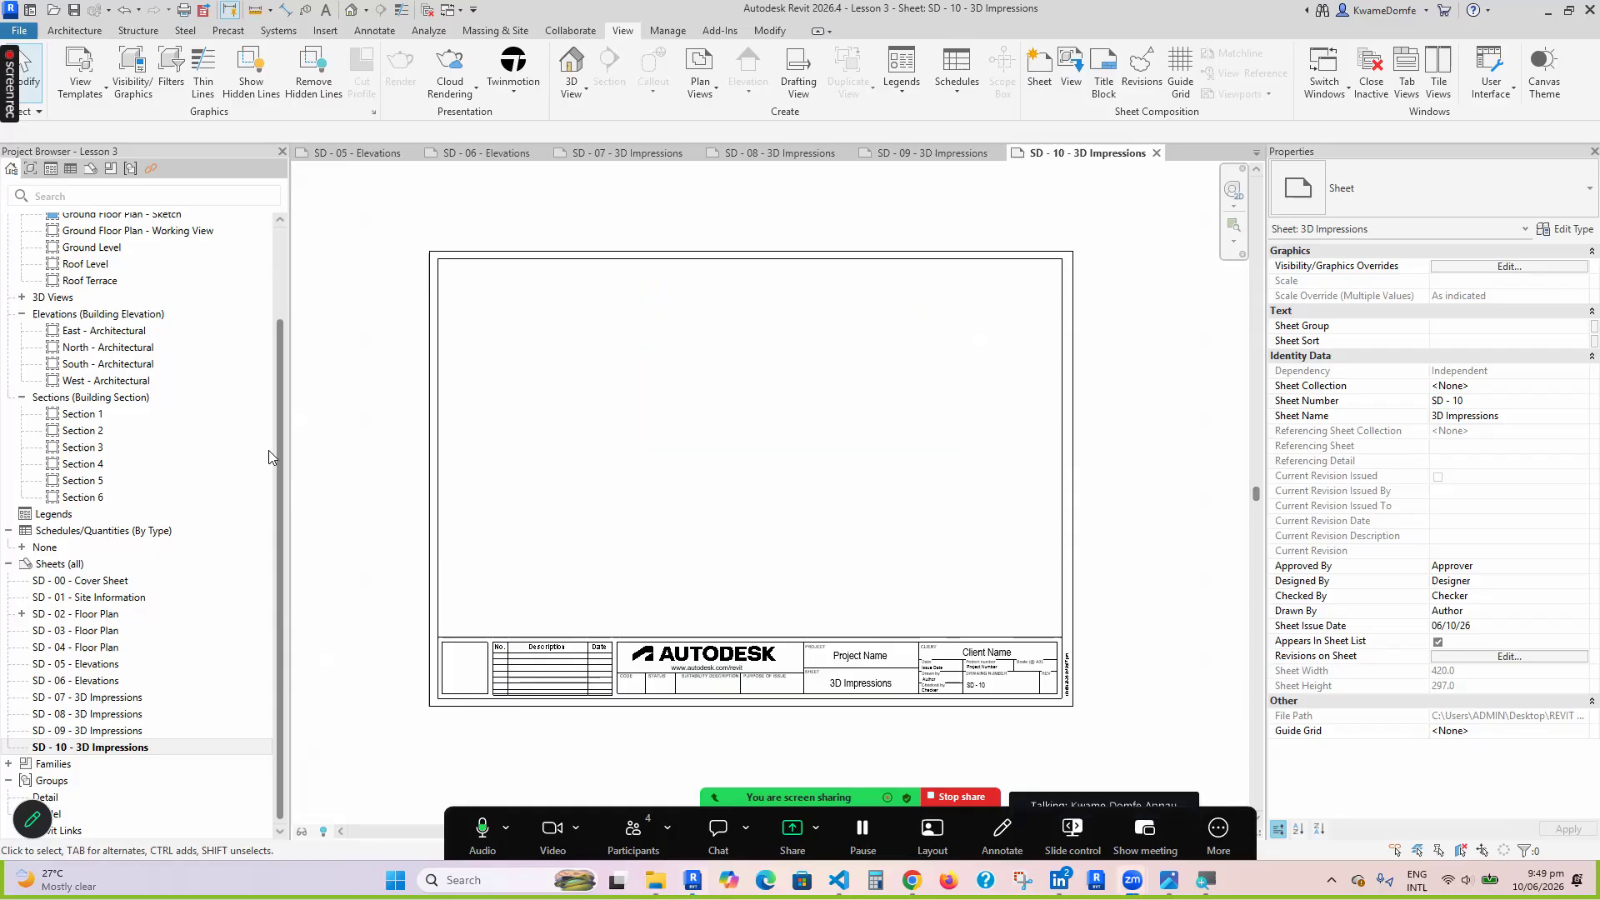
# Examine the title block on the SD - 00 Cover Sheet and bring up the SD - 01 Site Information sheet
pyautogui.moveTo(279, 404); pyautogui.dragTo(284, 300)
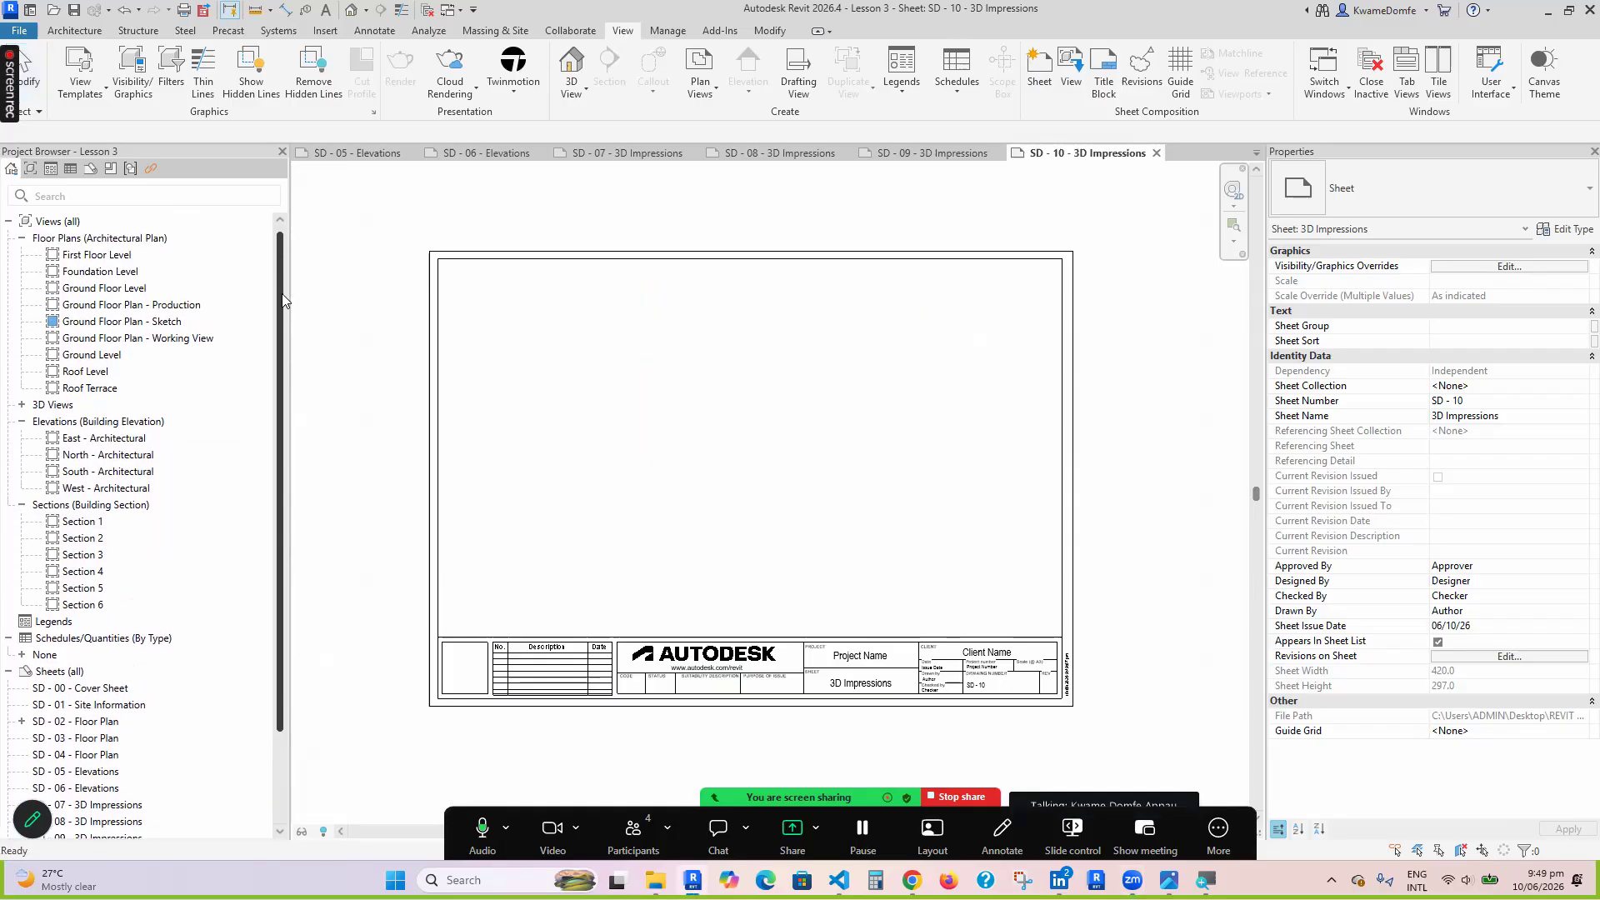
pyautogui.doubleClick(88, 694)
pyautogui.scroll(-3, 615, 600)
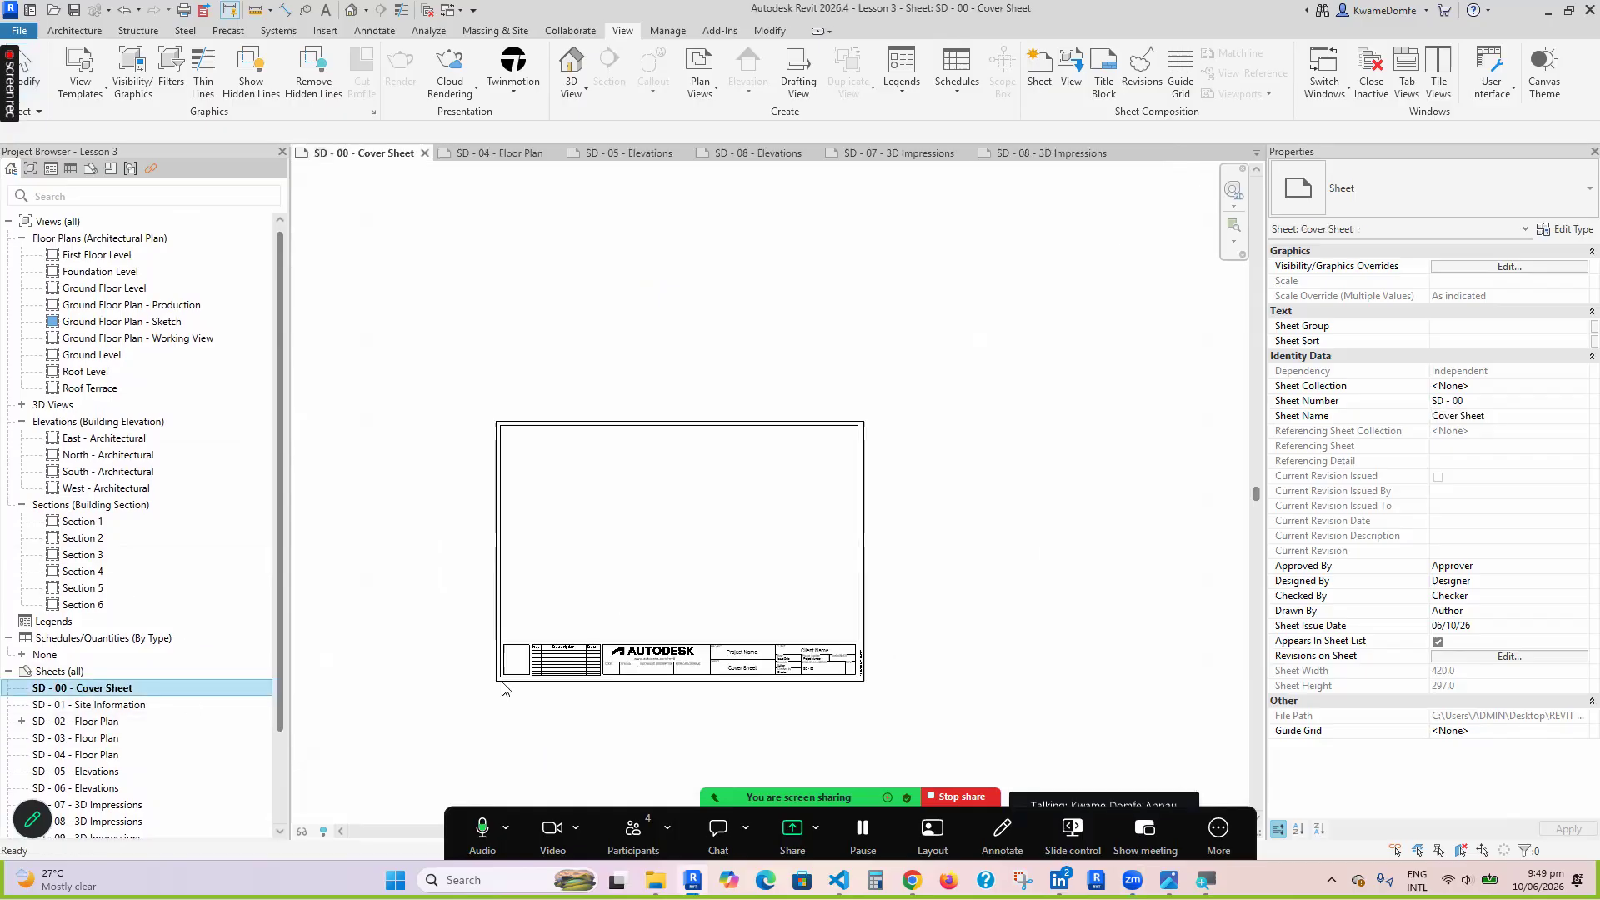
pyautogui.scroll(1, 497, 697)
pyautogui.scroll(1, 658, 683)
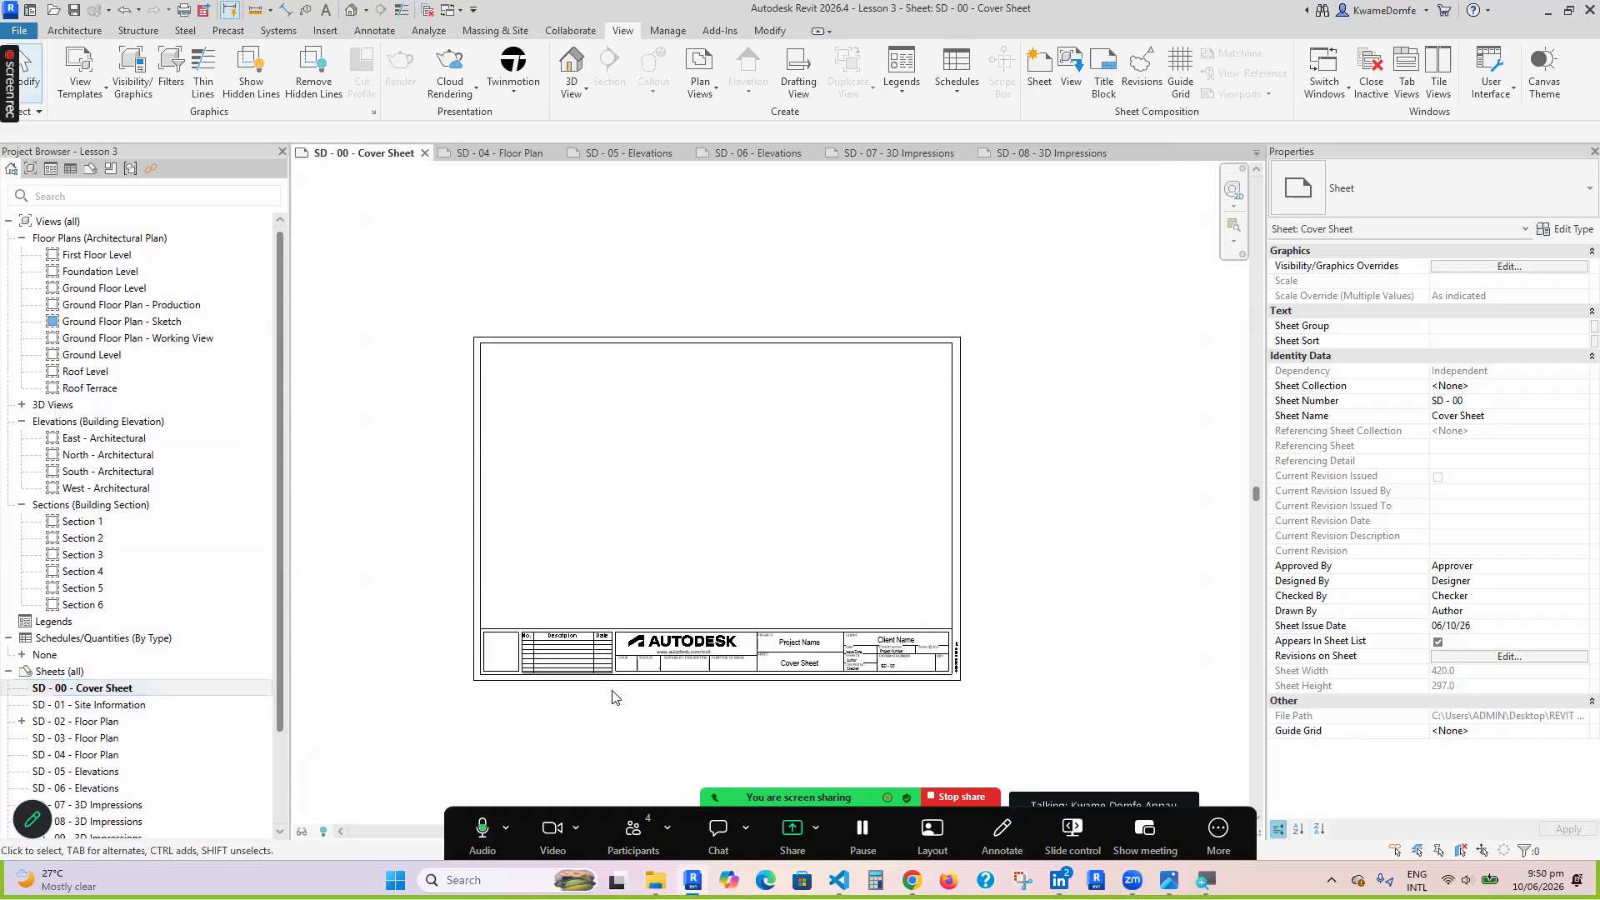
pyautogui.click(633, 680)
pyautogui.scroll(1, 631, 669)
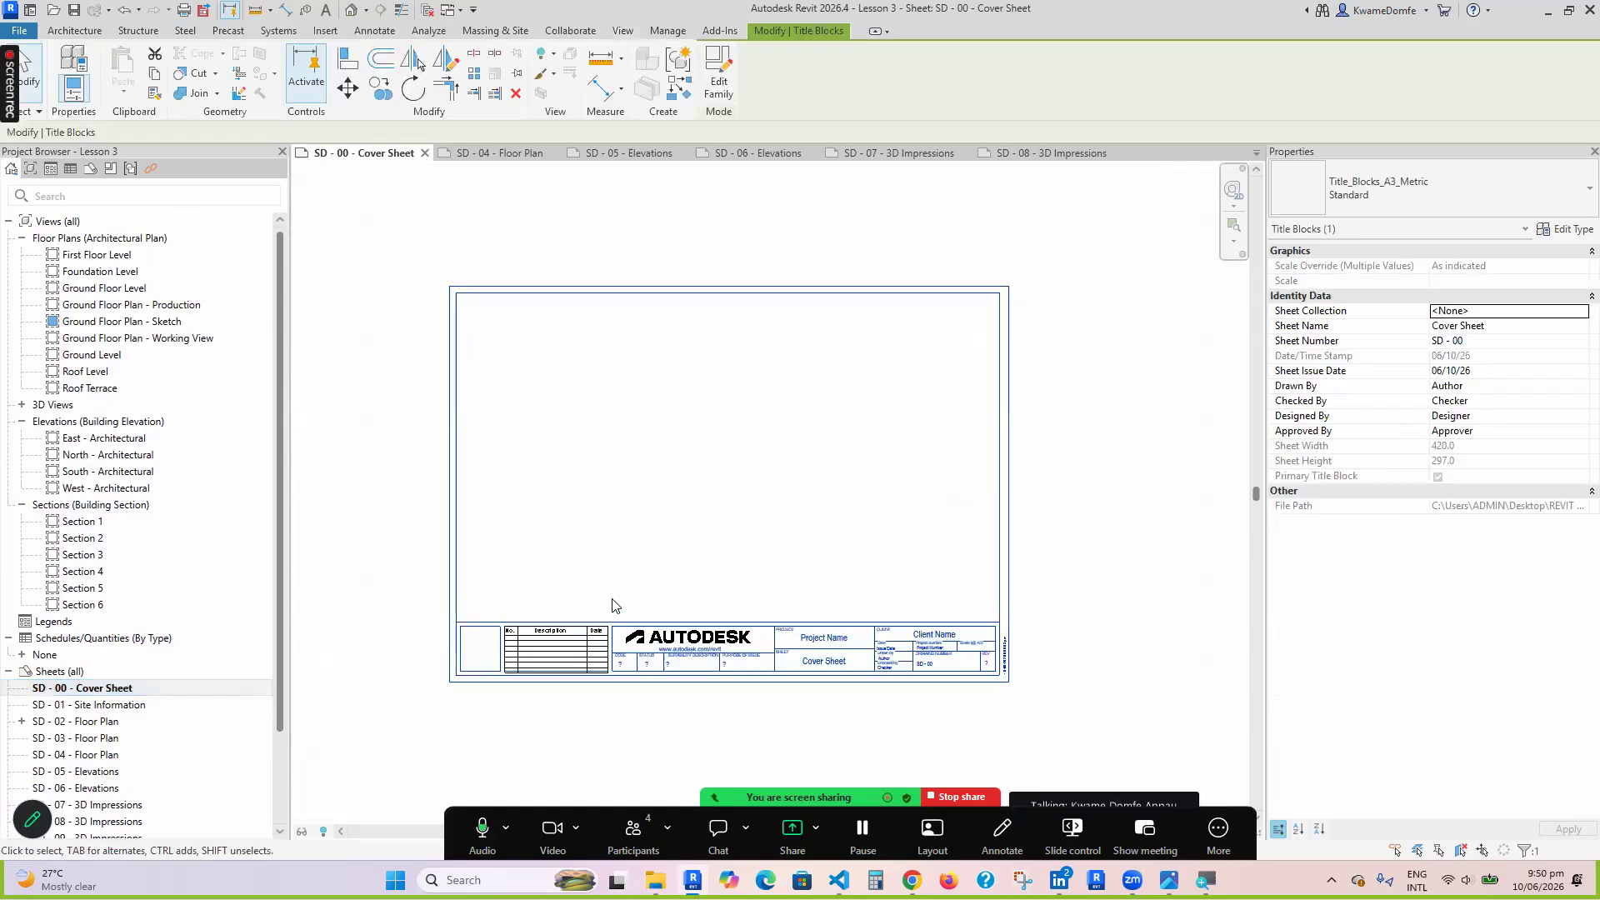
pyautogui.click(619, 564)
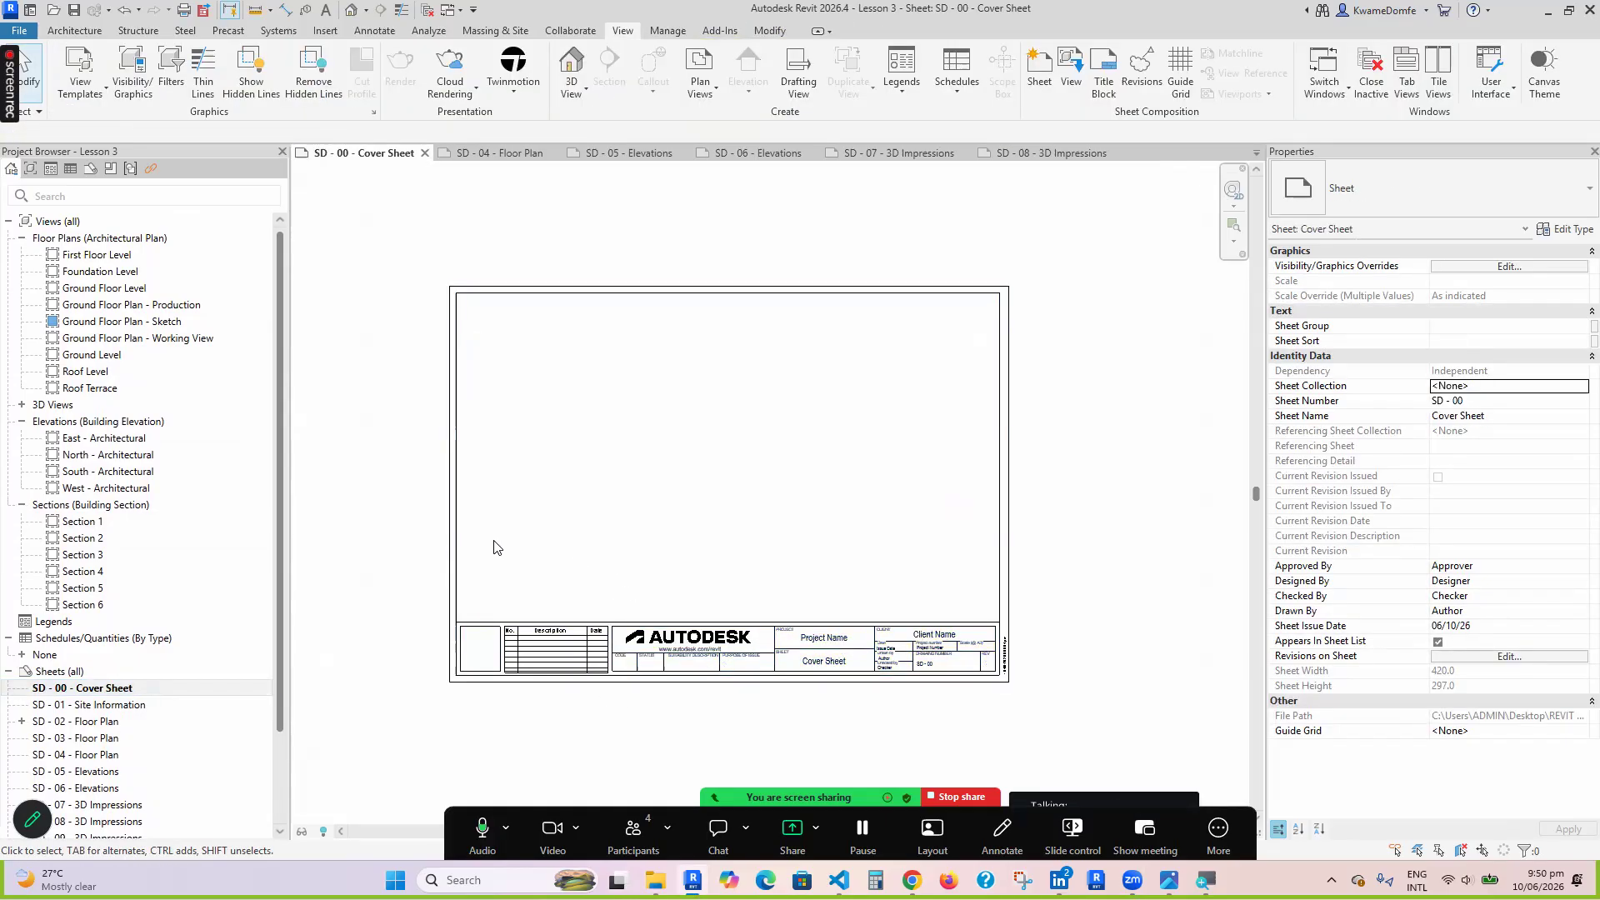
pyautogui.click(451, 537)
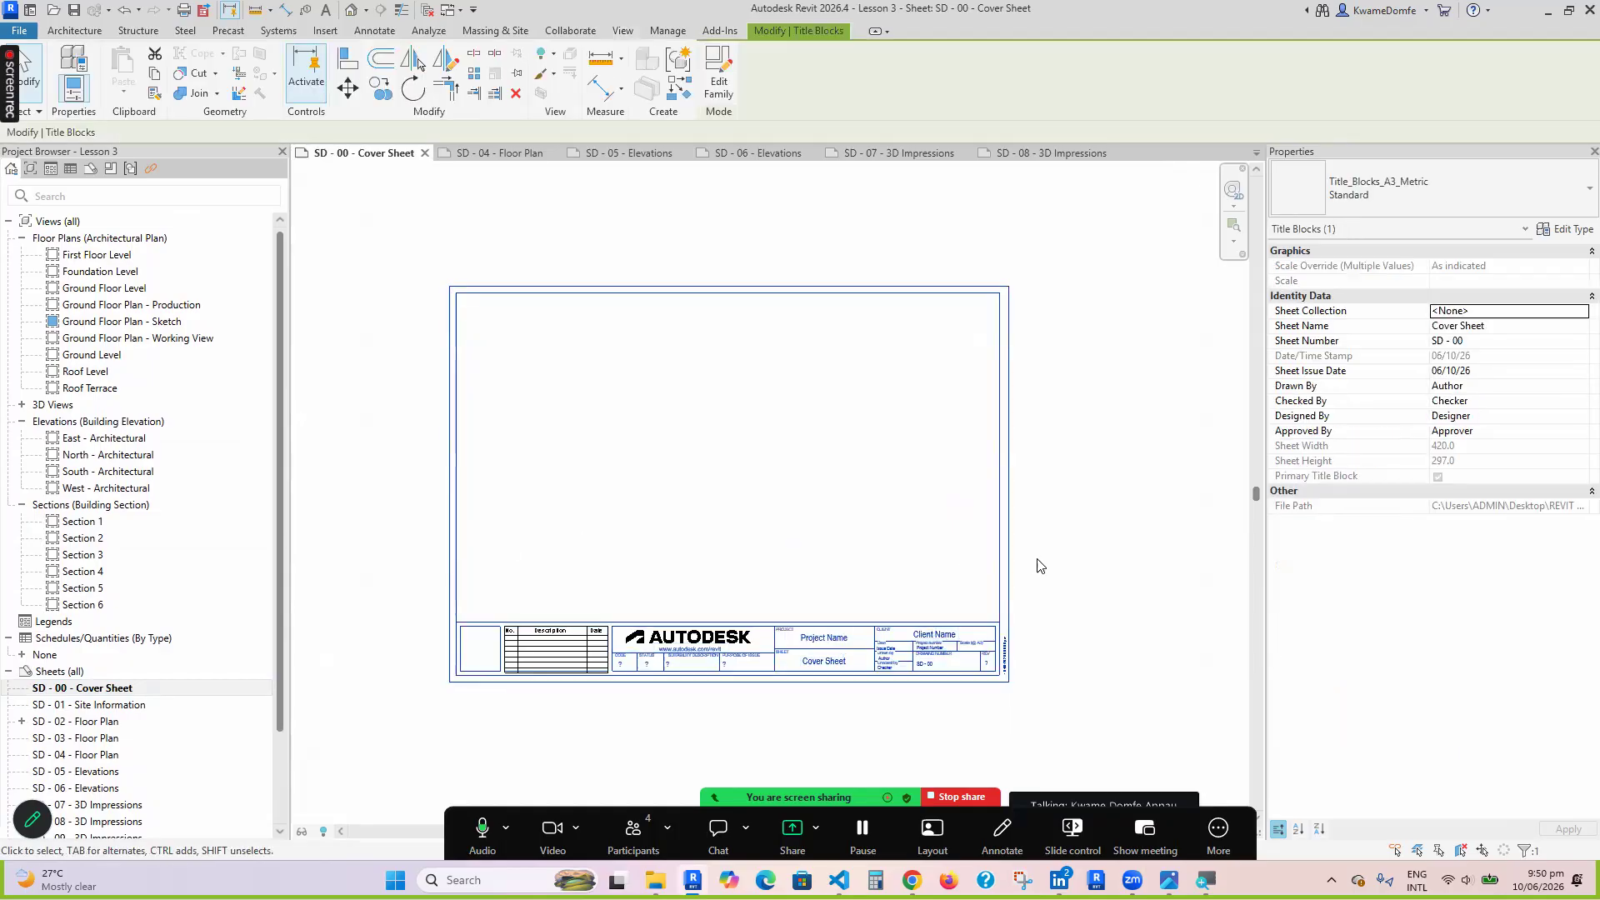
pyautogui.click(1068, 554)
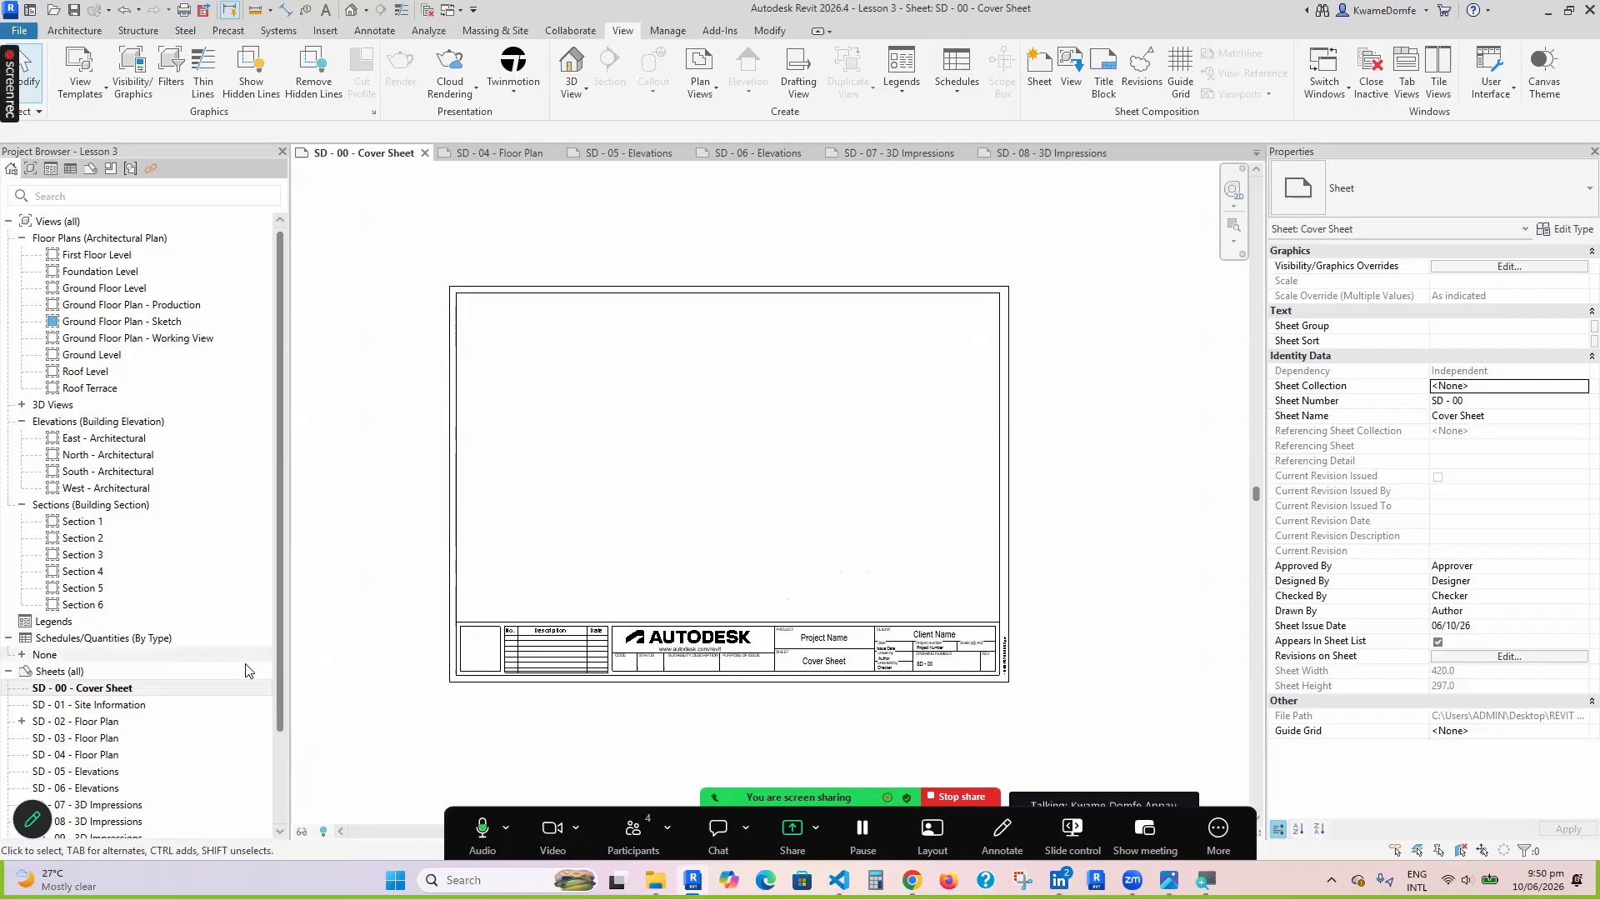
pyautogui.doubleClick(89, 705)
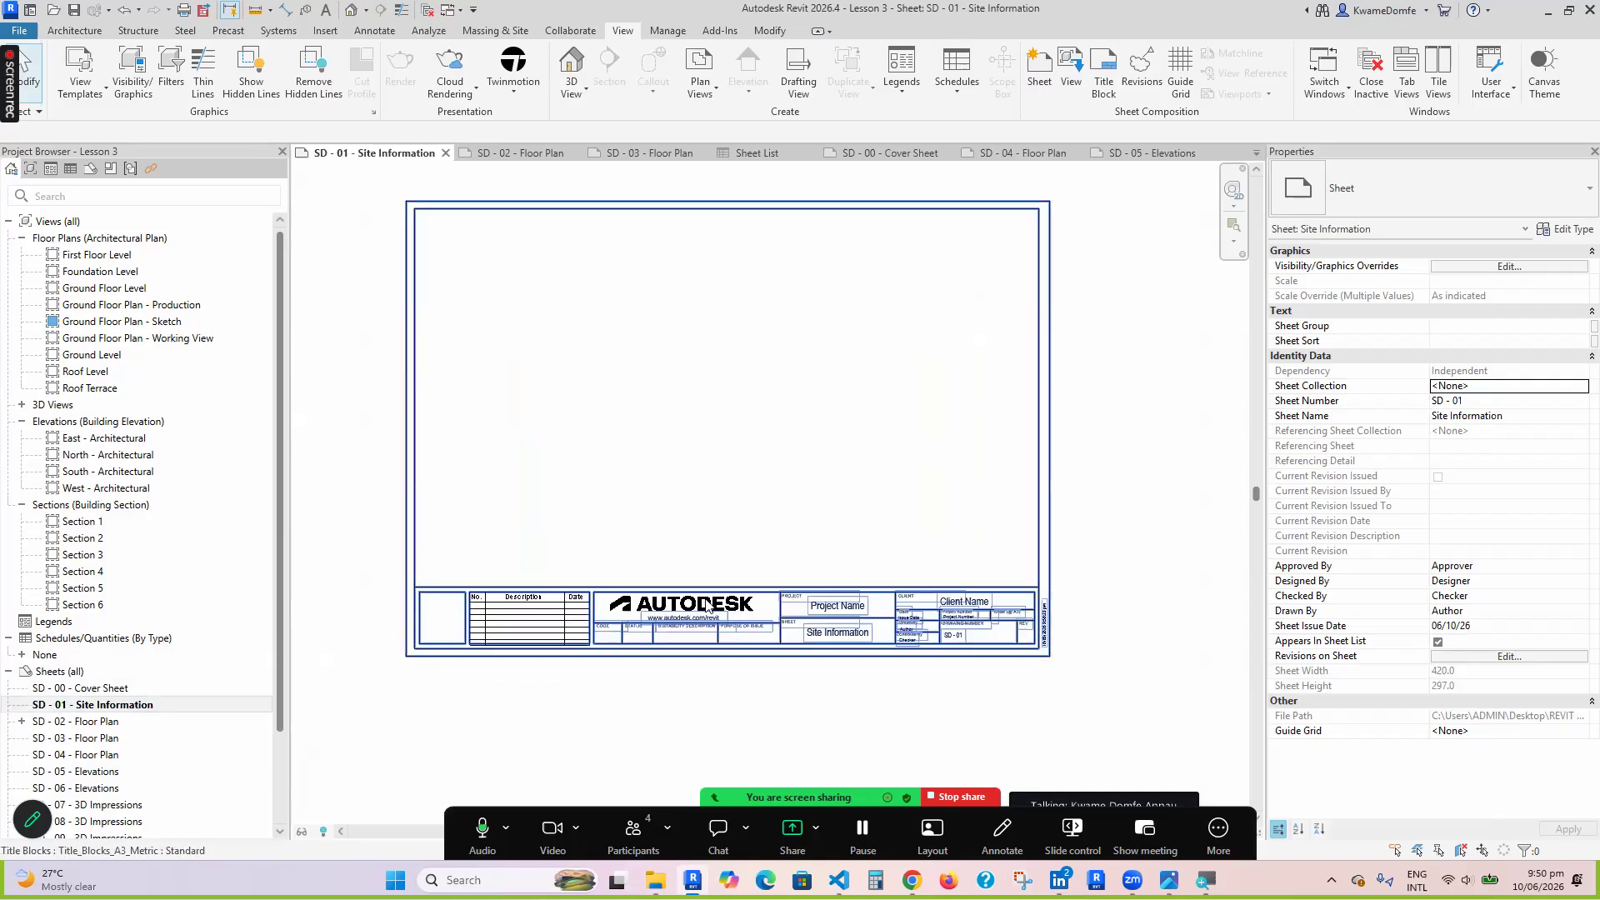
pyautogui.scroll(-1, 705, 606)
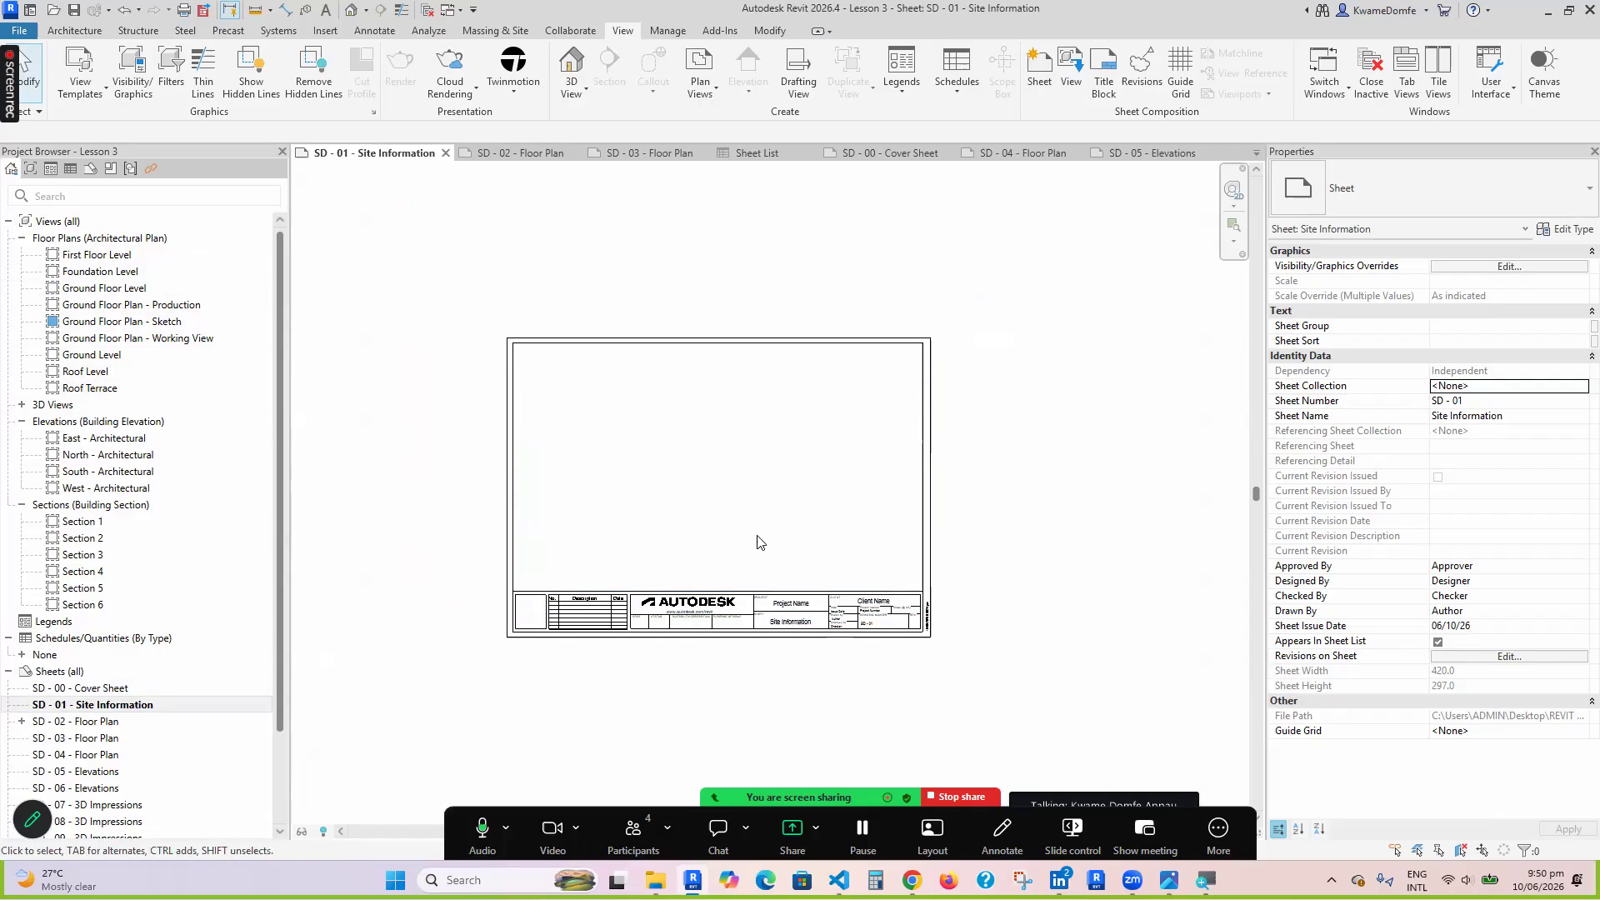
# Duplicate the Ground Level floor plan view with detailing
pyautogui.click(83, 357)
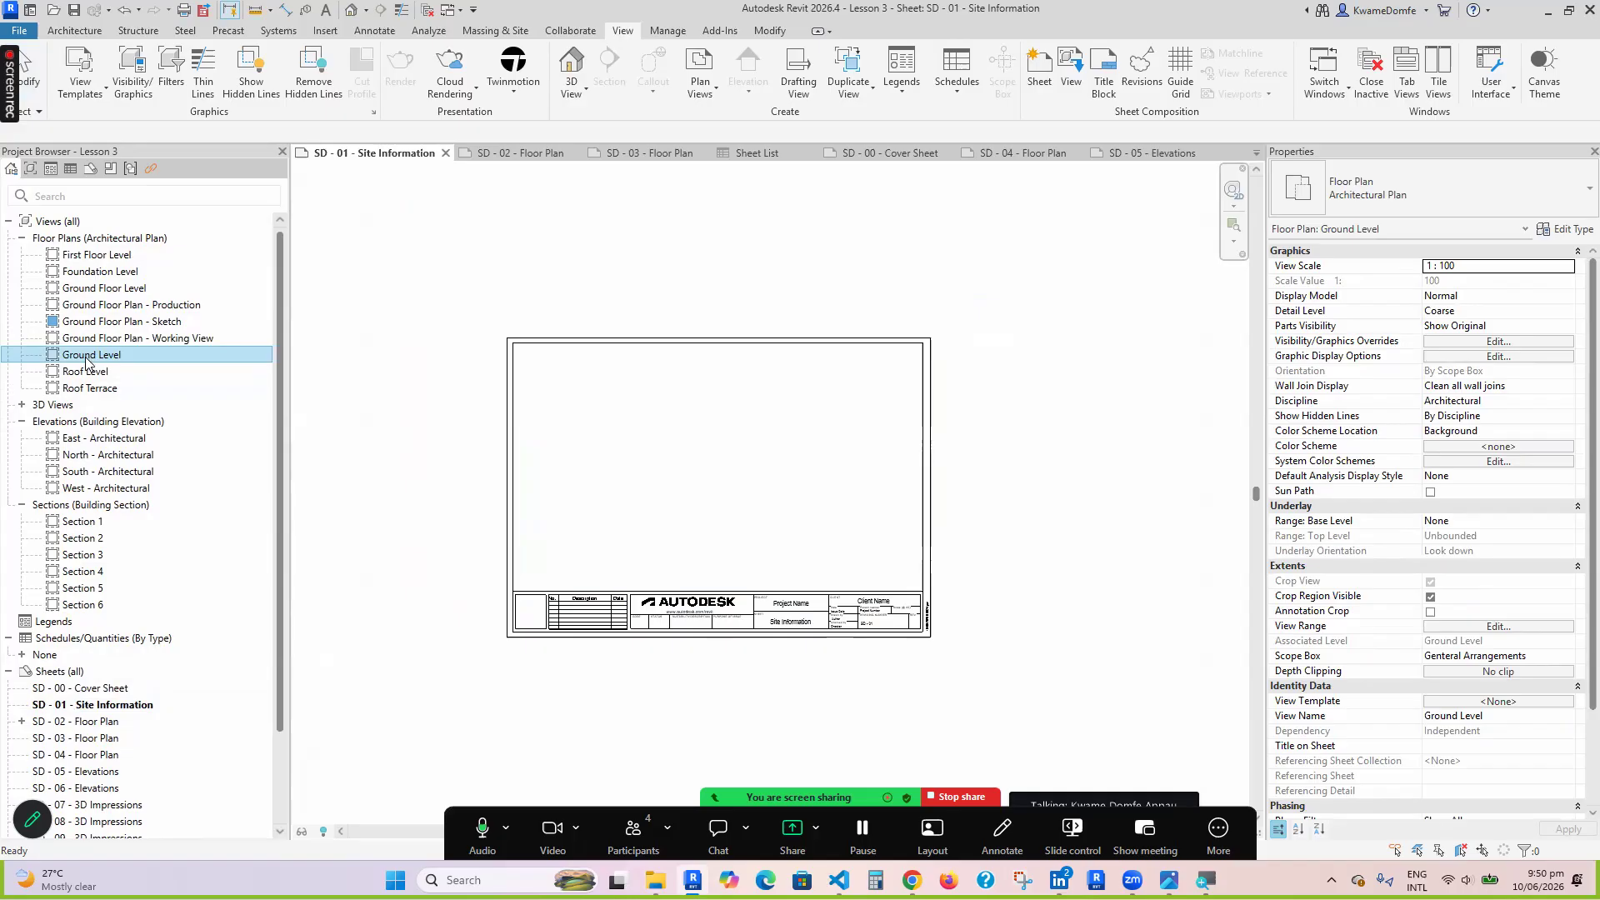
pyautogui.rightClick(86, 360)
pyautogui.moveTo(235, 546)
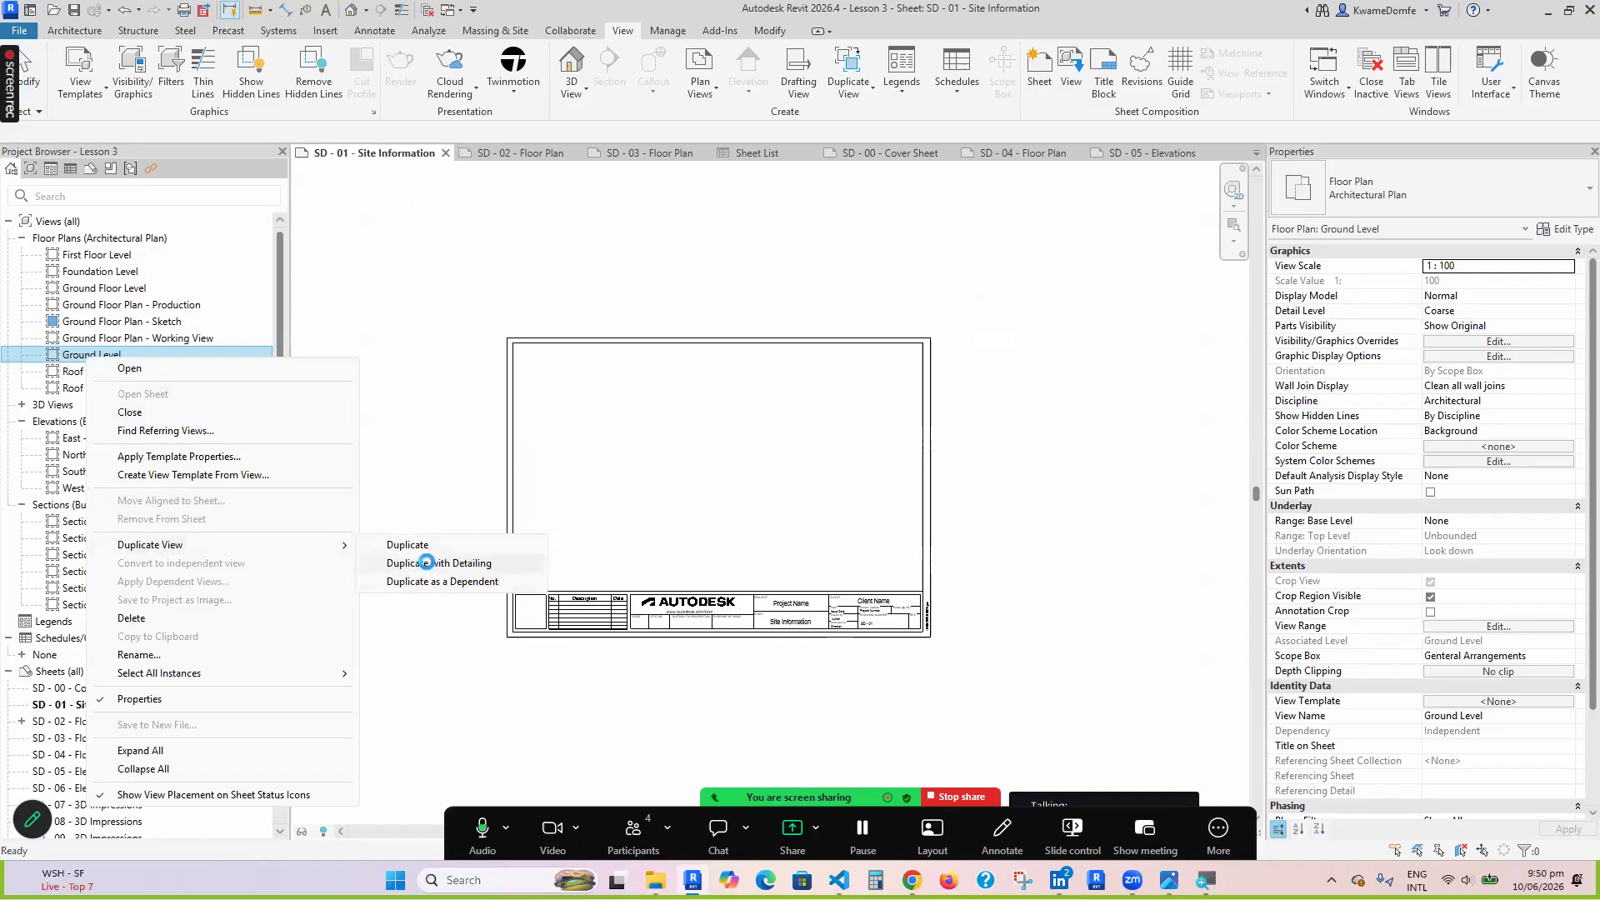
pyautogui.click(427, 564)
pyautogui.scroll(1, 725, 502)
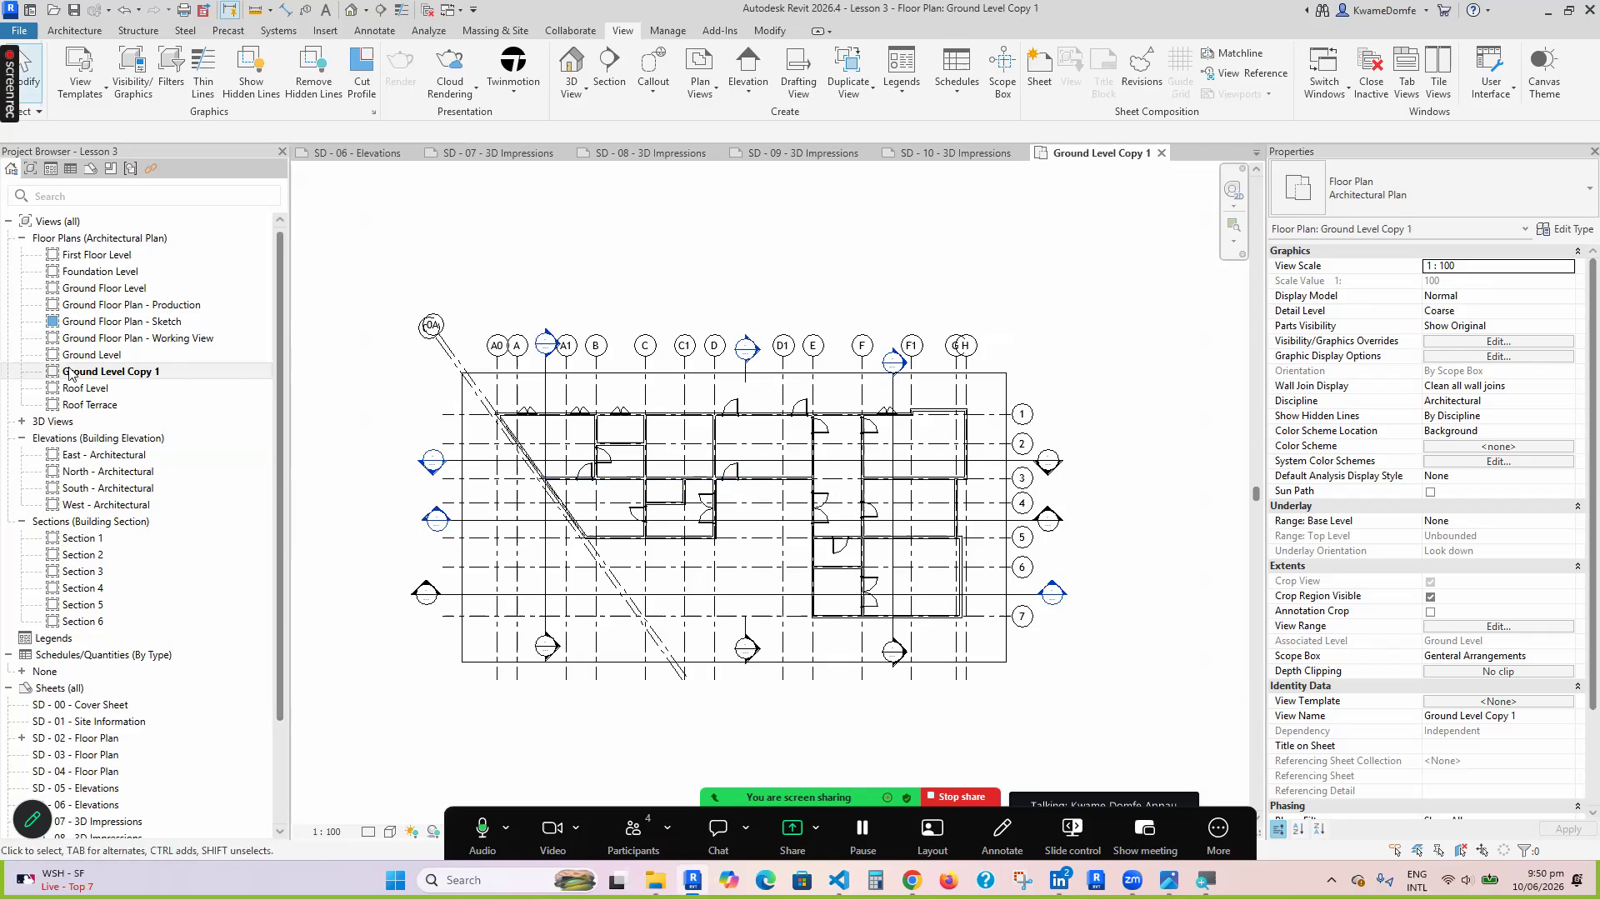
# Rename the duplicated Ground Level view as Site Plan
pyautogui.rightClick(96, 373)
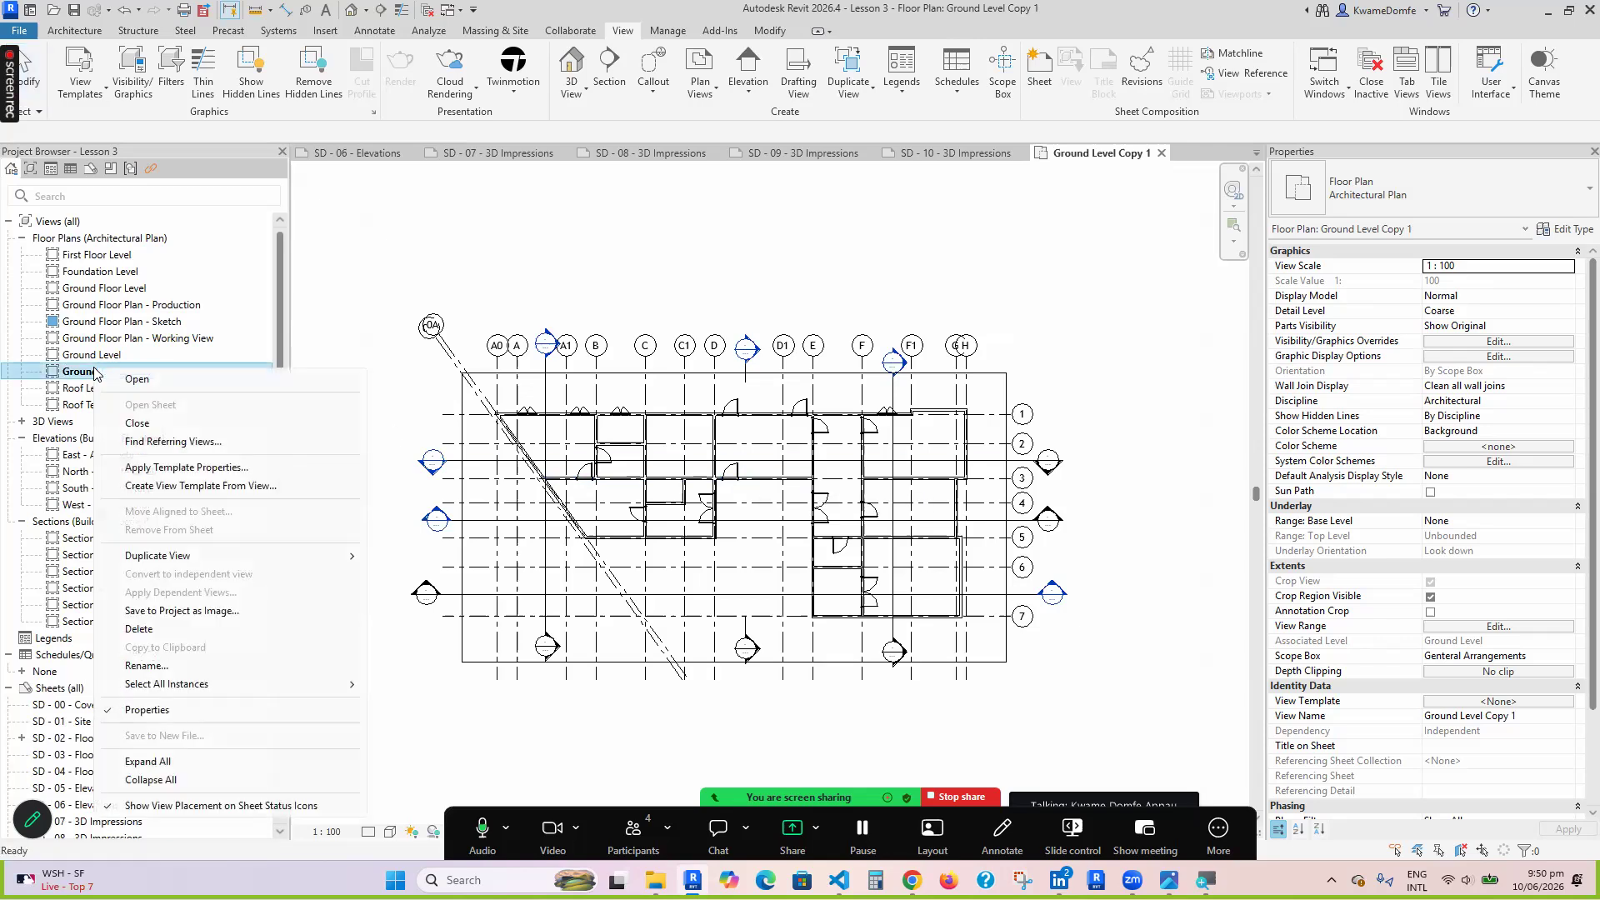
pyautogui.click(146, 662)
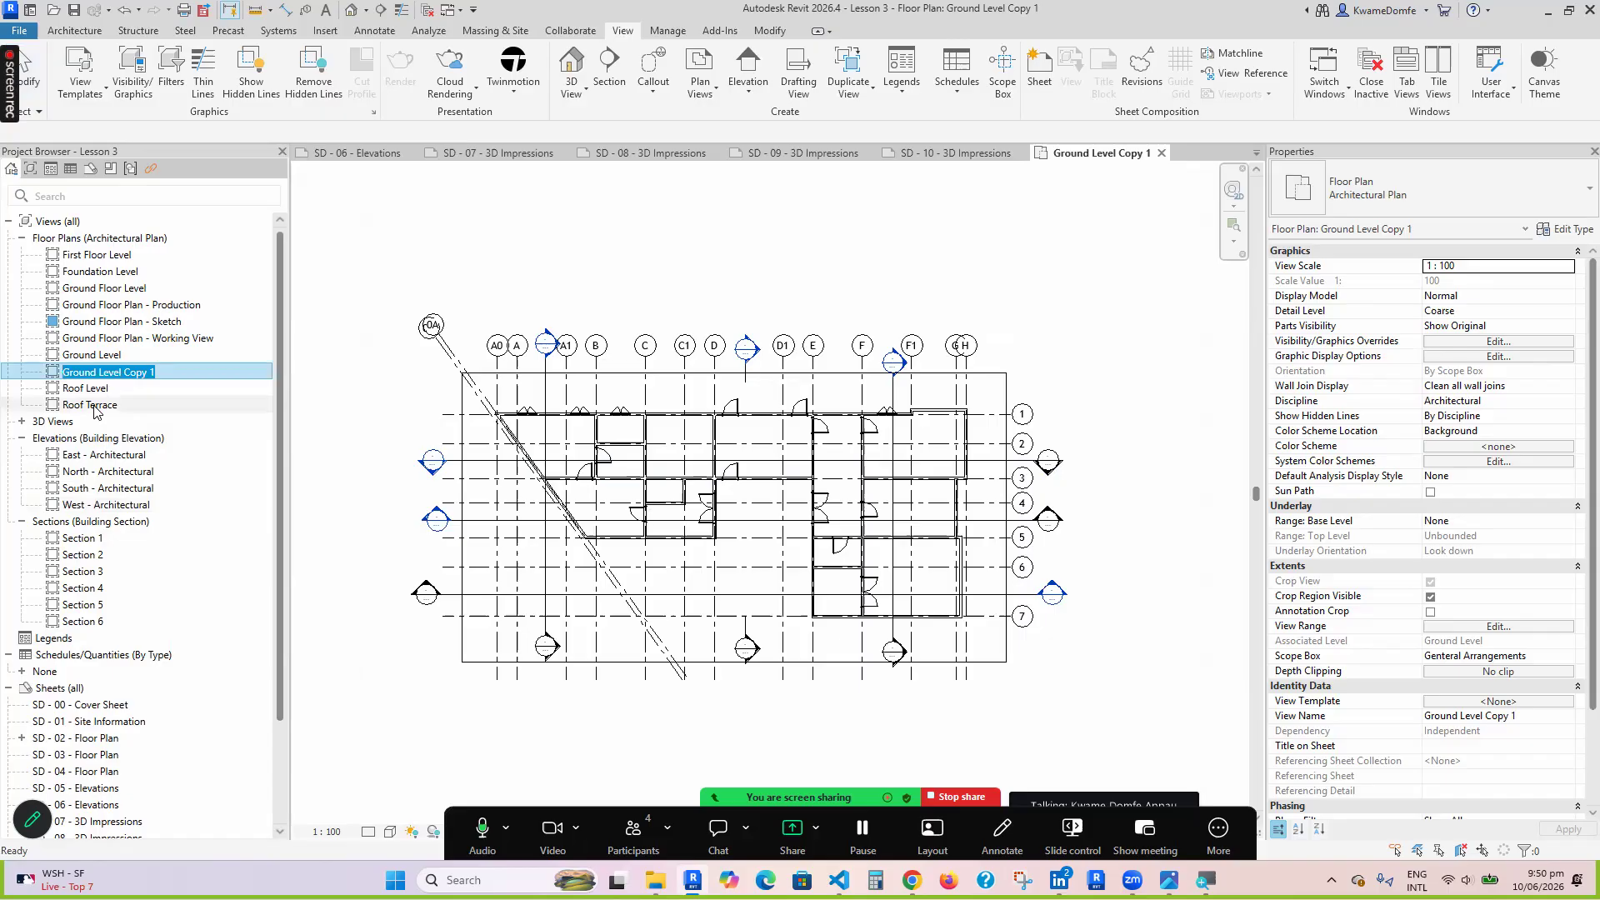
pyautogui.write('Site Plan')
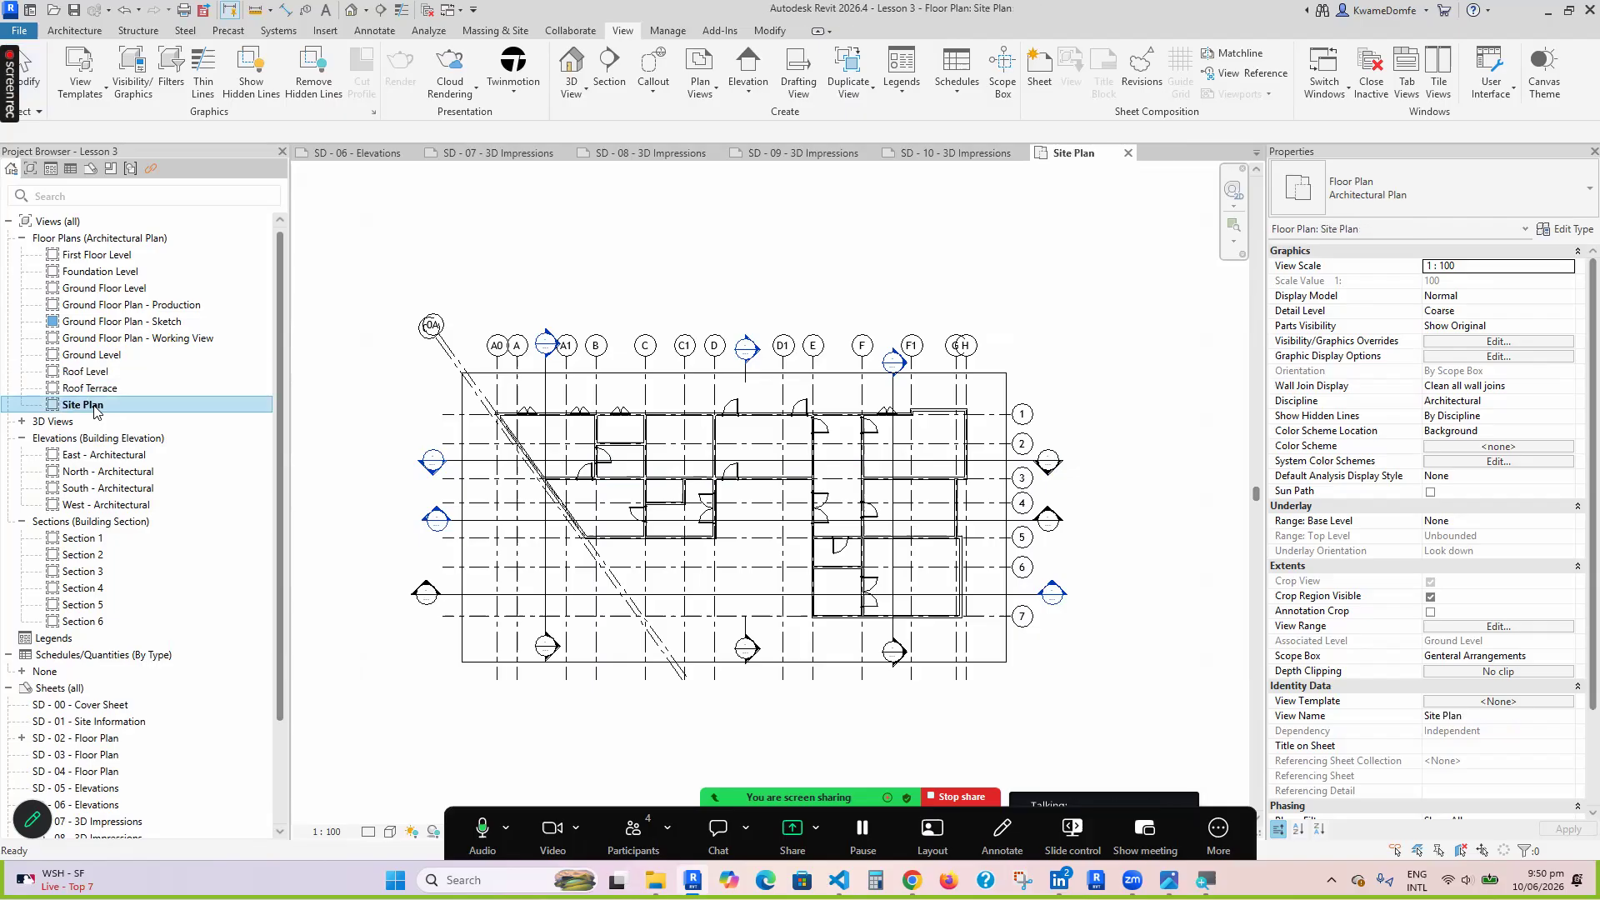
# Make another duplicate of the Ground Level floor plan view, including its detailing
pyautogui.scroll(2, 577, 567)
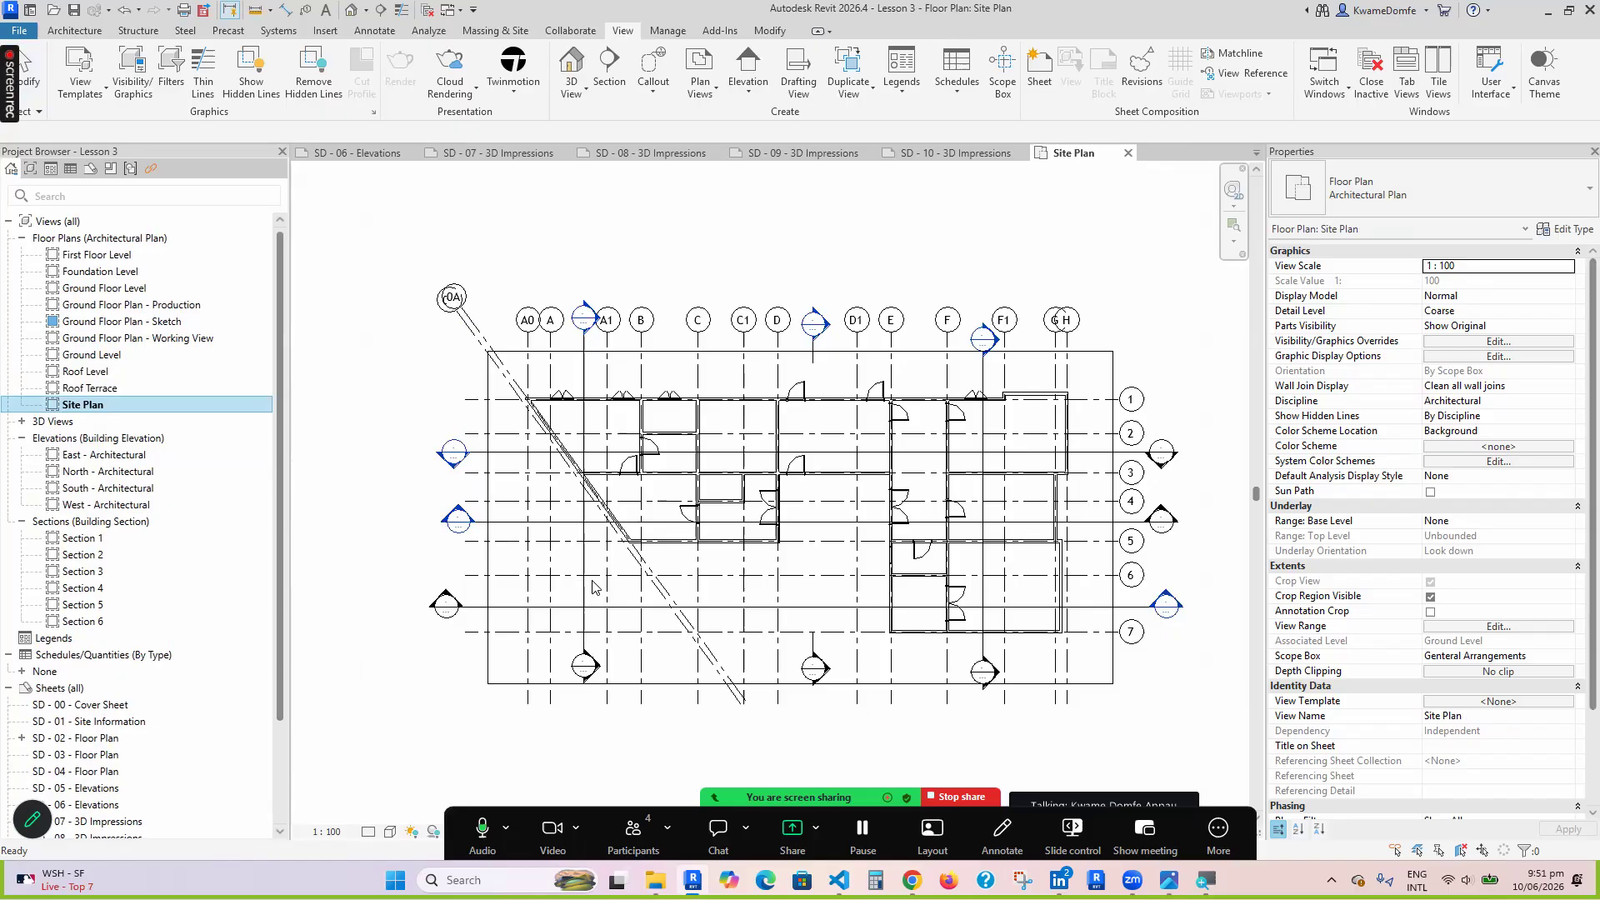
pyautogui.click(88, 356)
pyautogui.rightClick(90, 356)
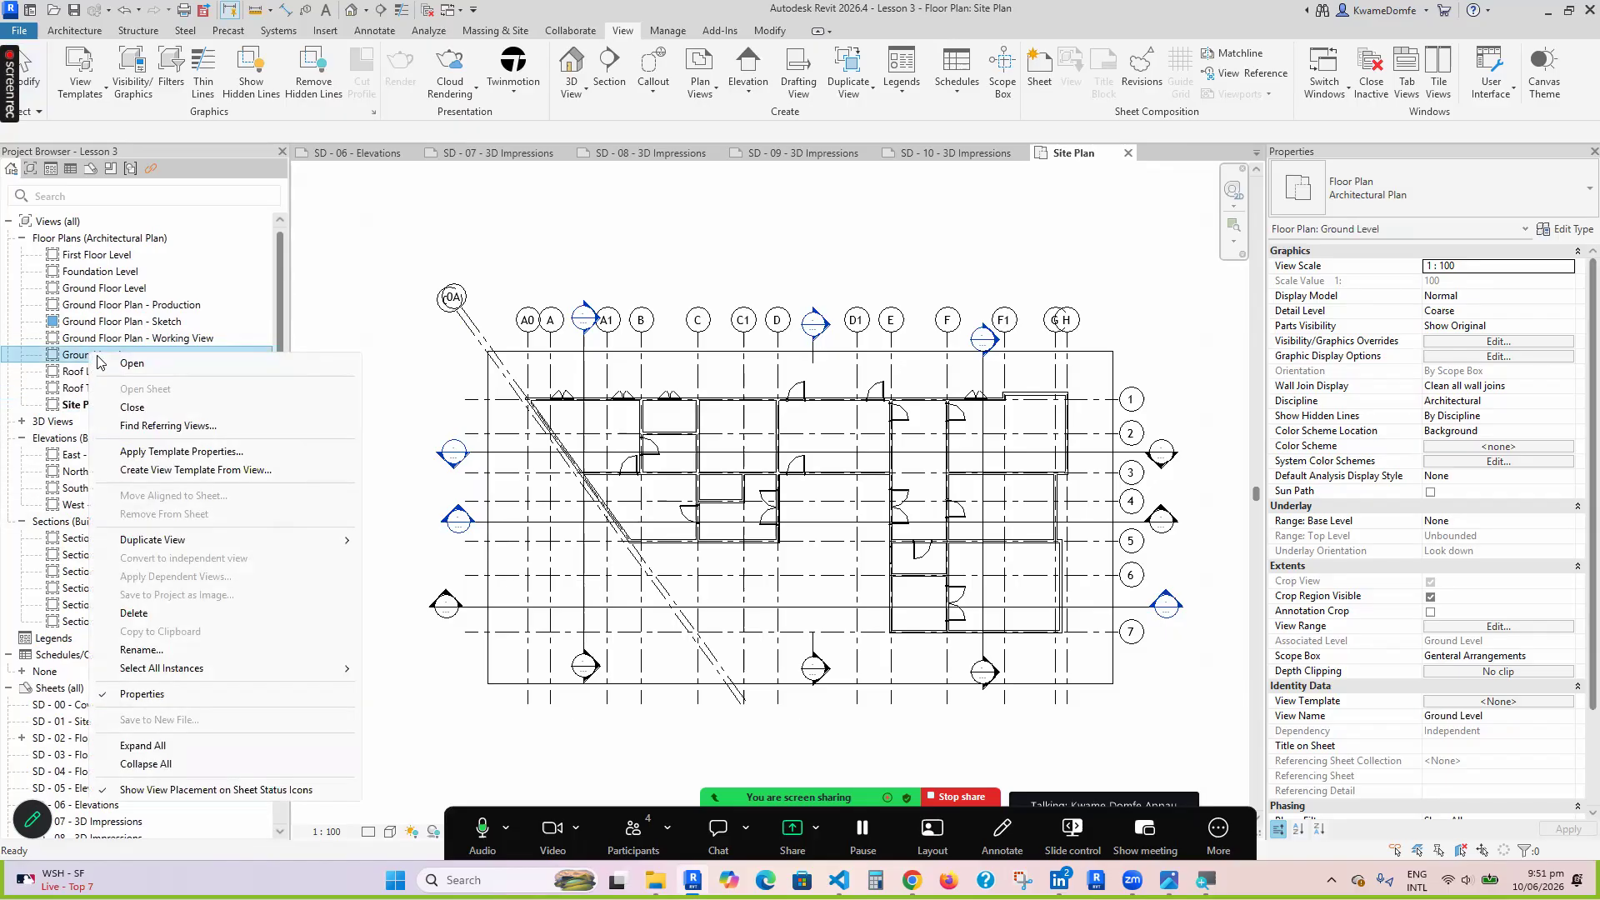
pyautogui.moveTo(199, 543)
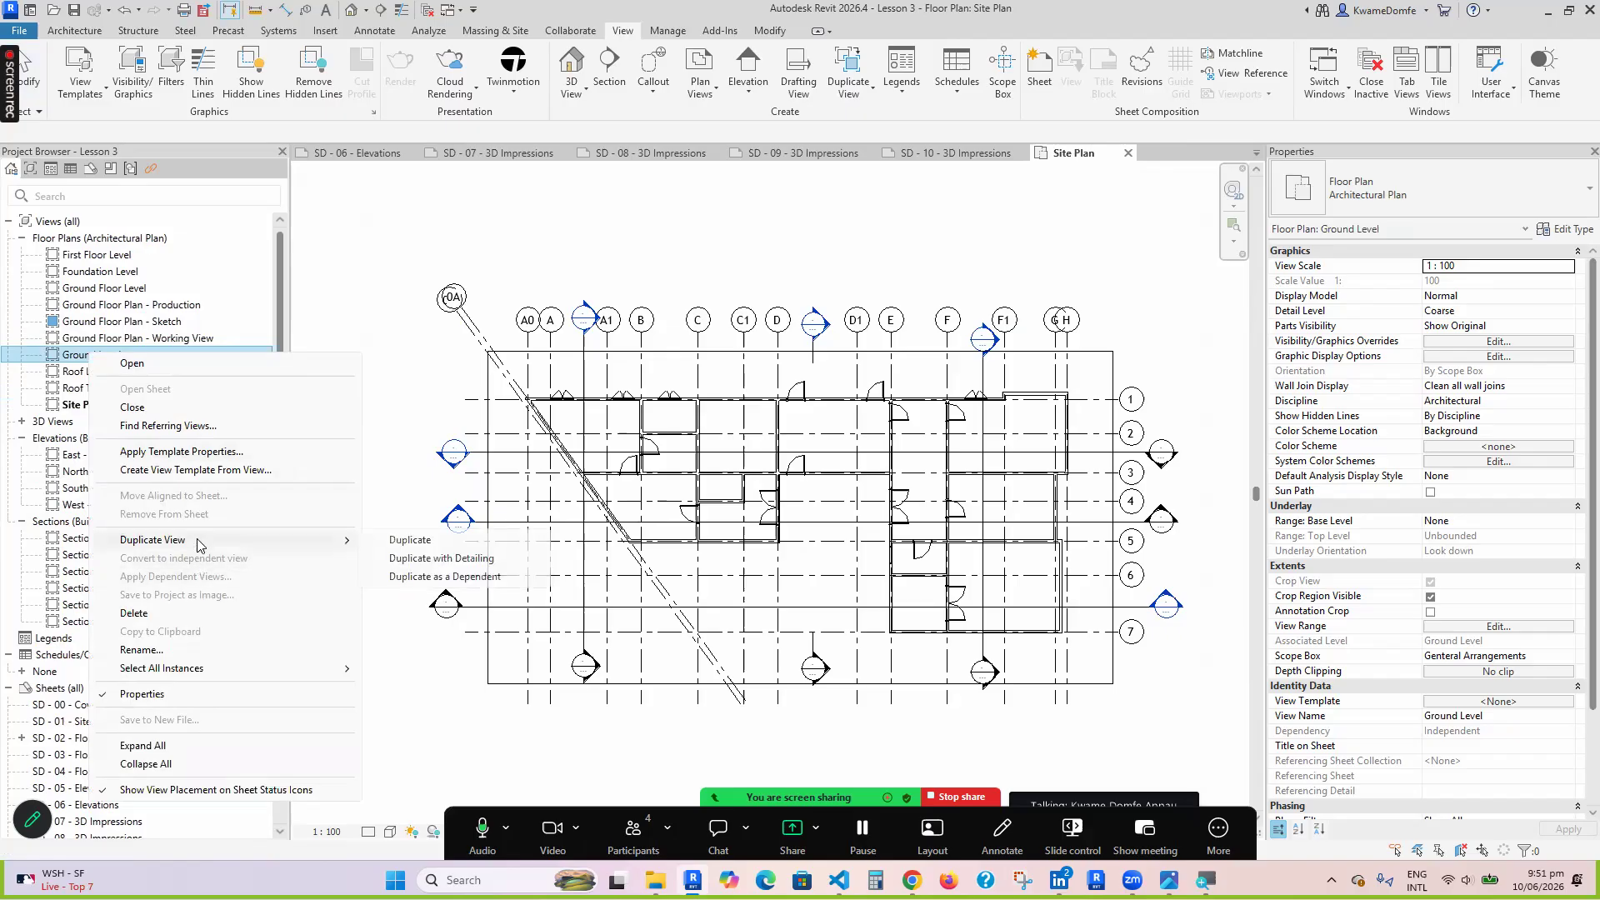
pyautogui.click(459, 557)
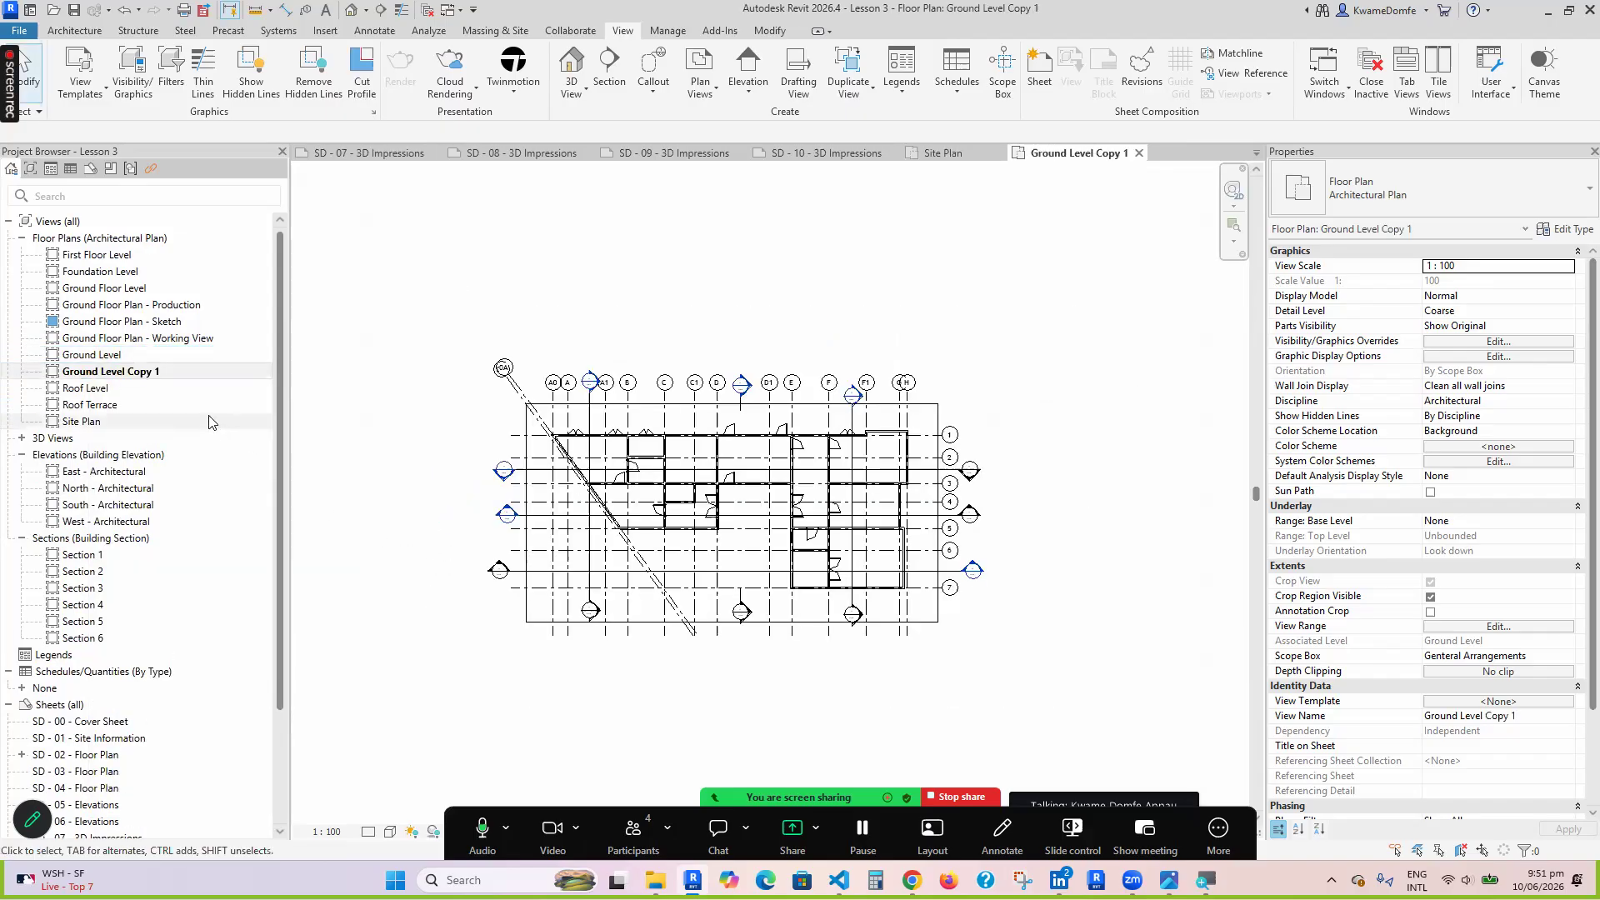
# Rename the new copy of the Ground Level view as Block Plan
pyautogui.rightClick(134, 374)
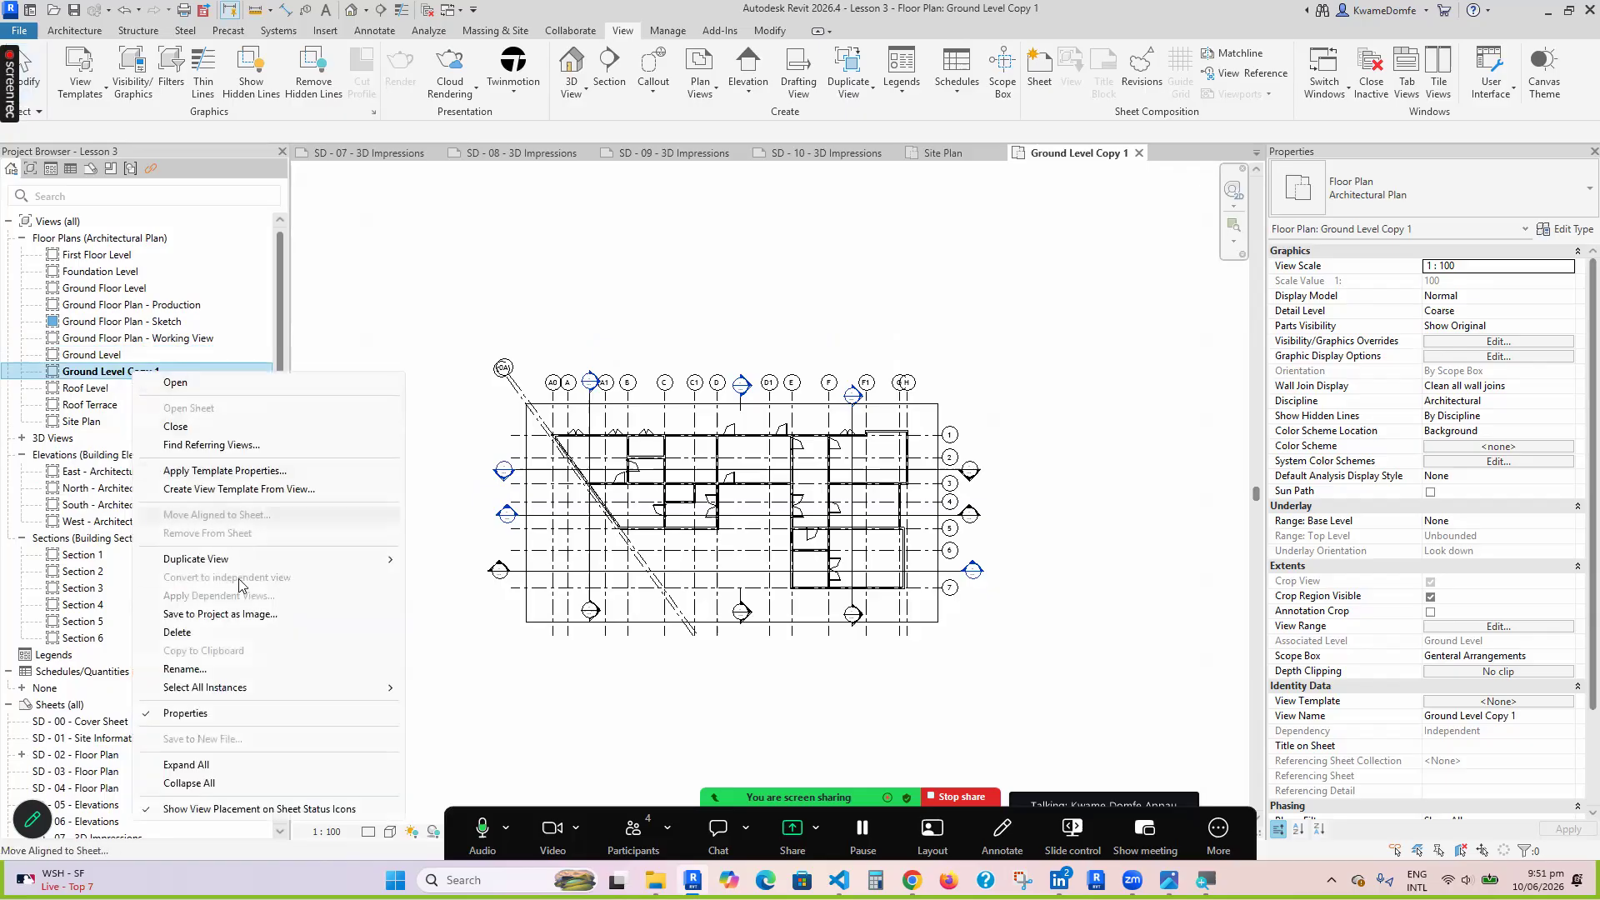
pyautogui.click(185, 669)
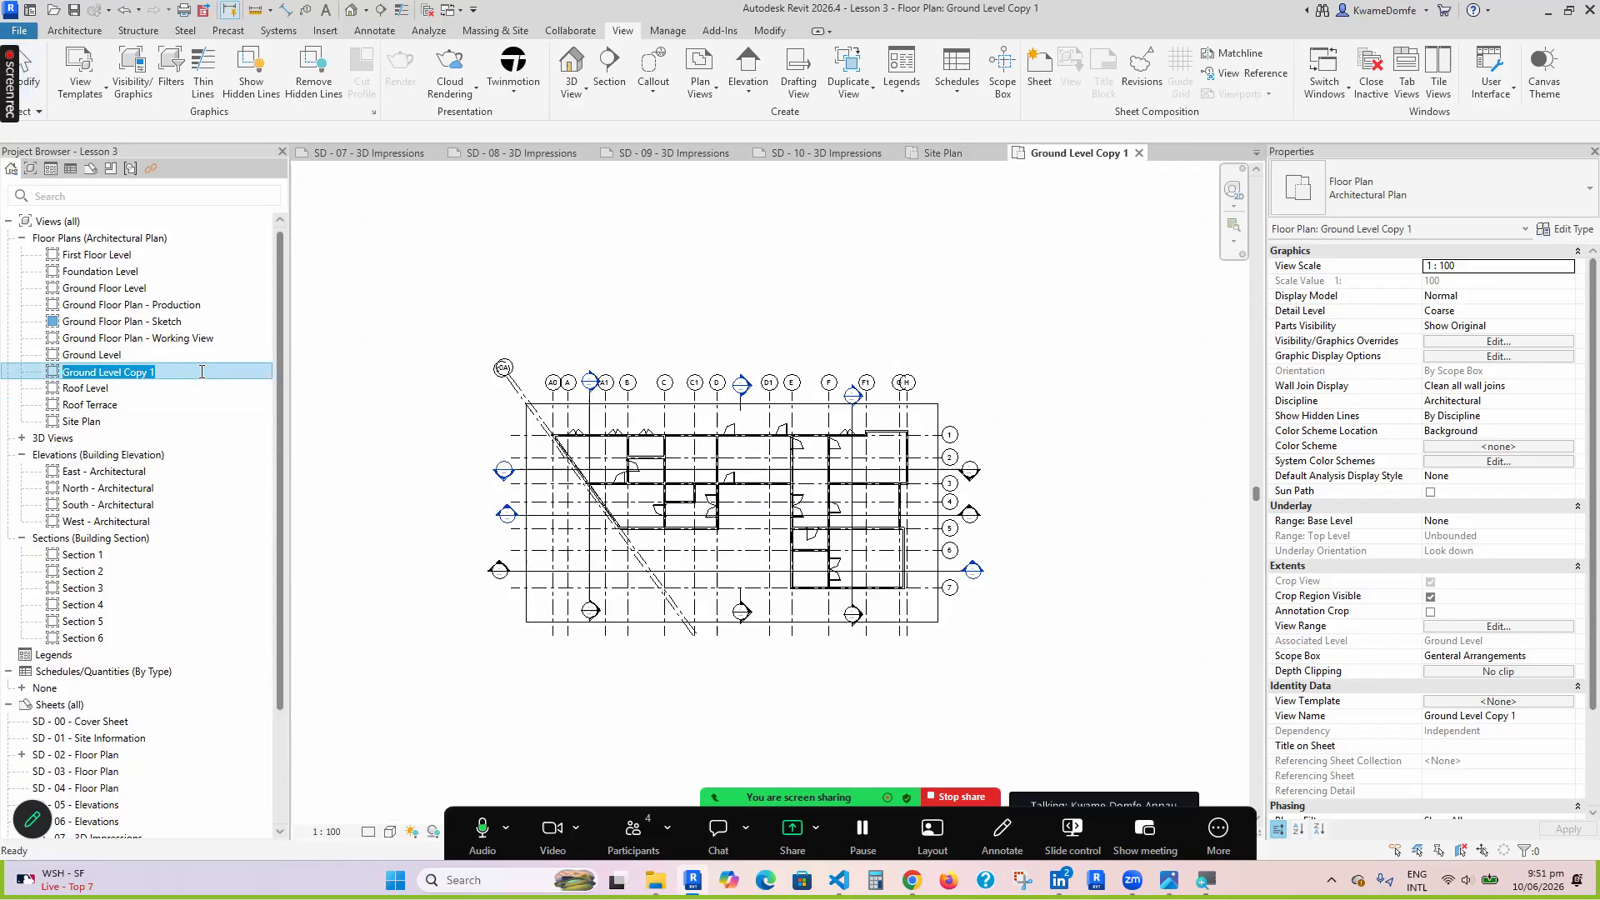
pyautogui.write('Block Plan')
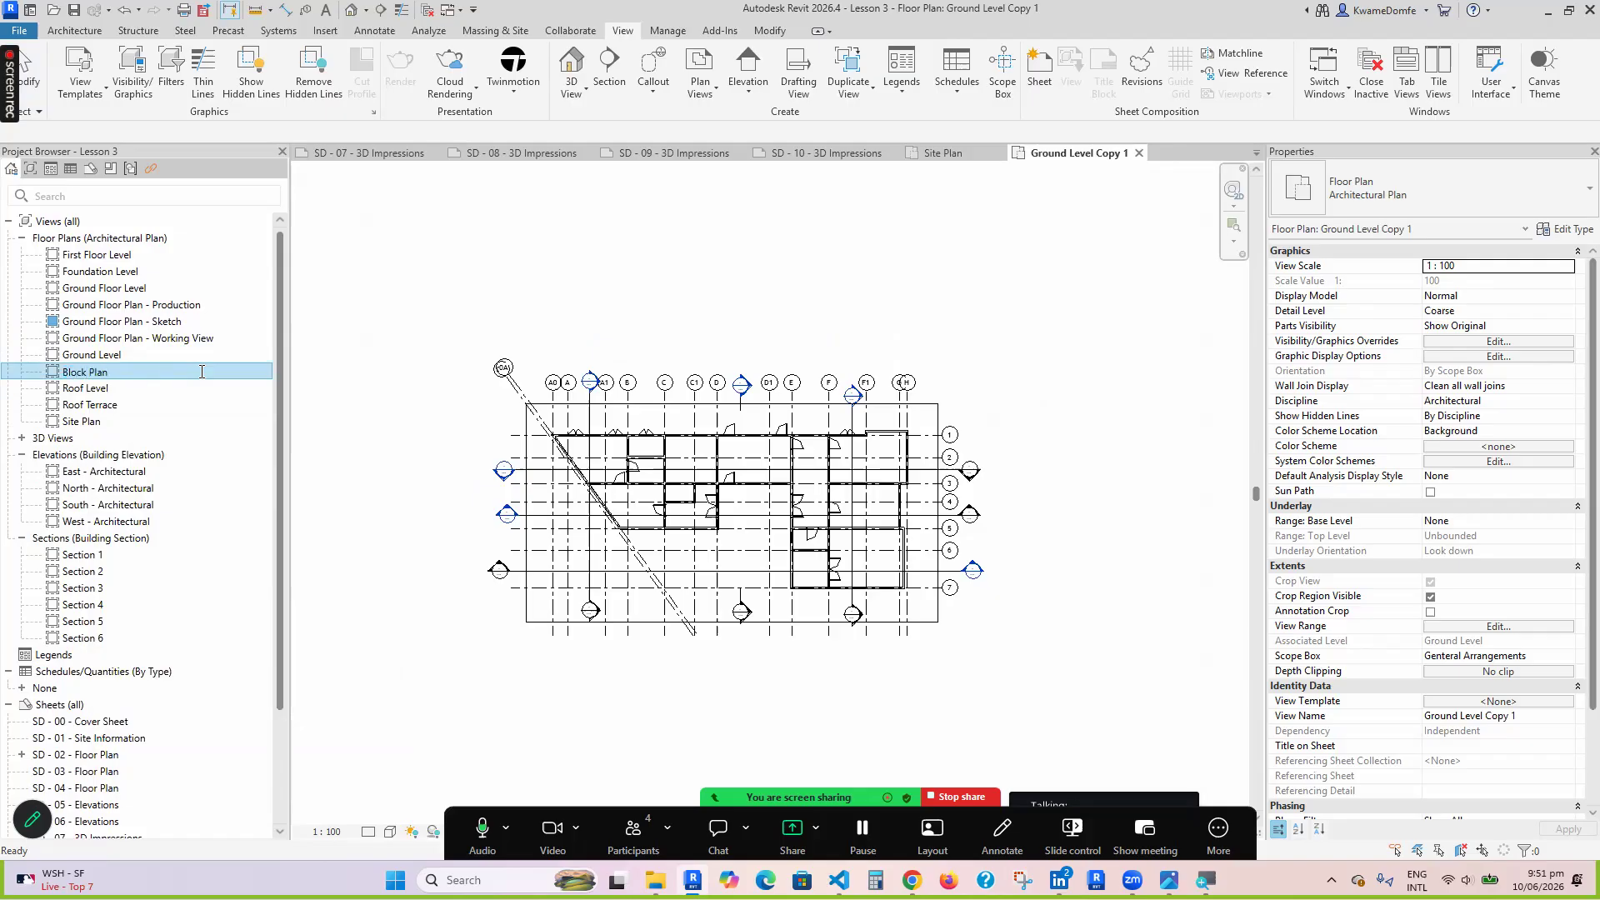
pyautogui.press('Return')
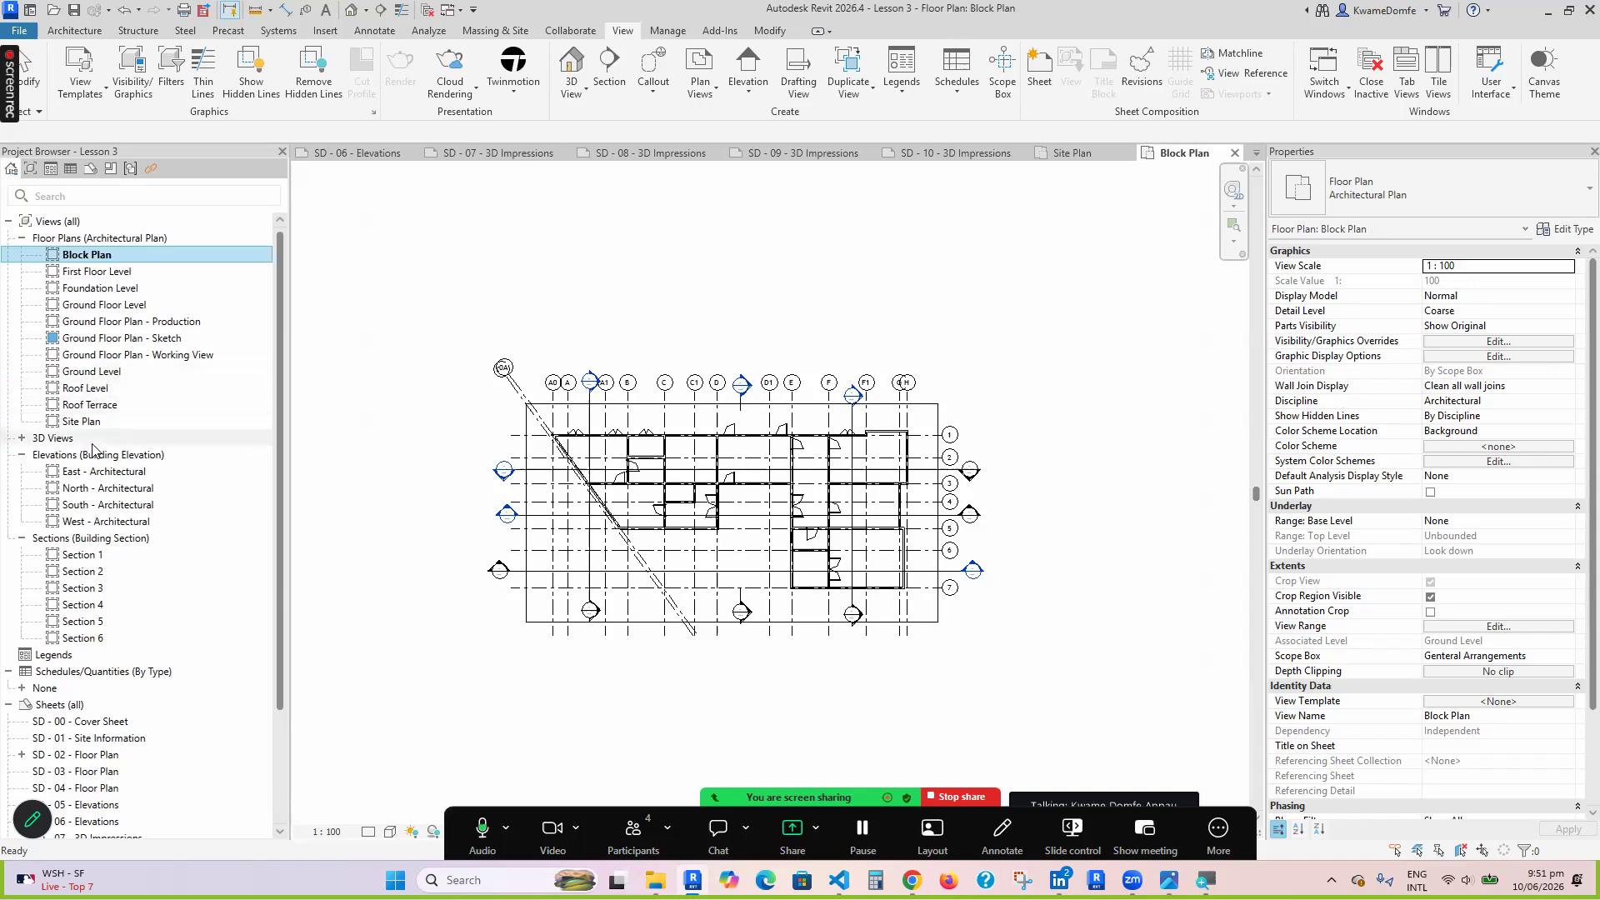
# Look over the Site Plan view and compare it with the Block Plan view
pyautogui.doubleClick(79, 422)
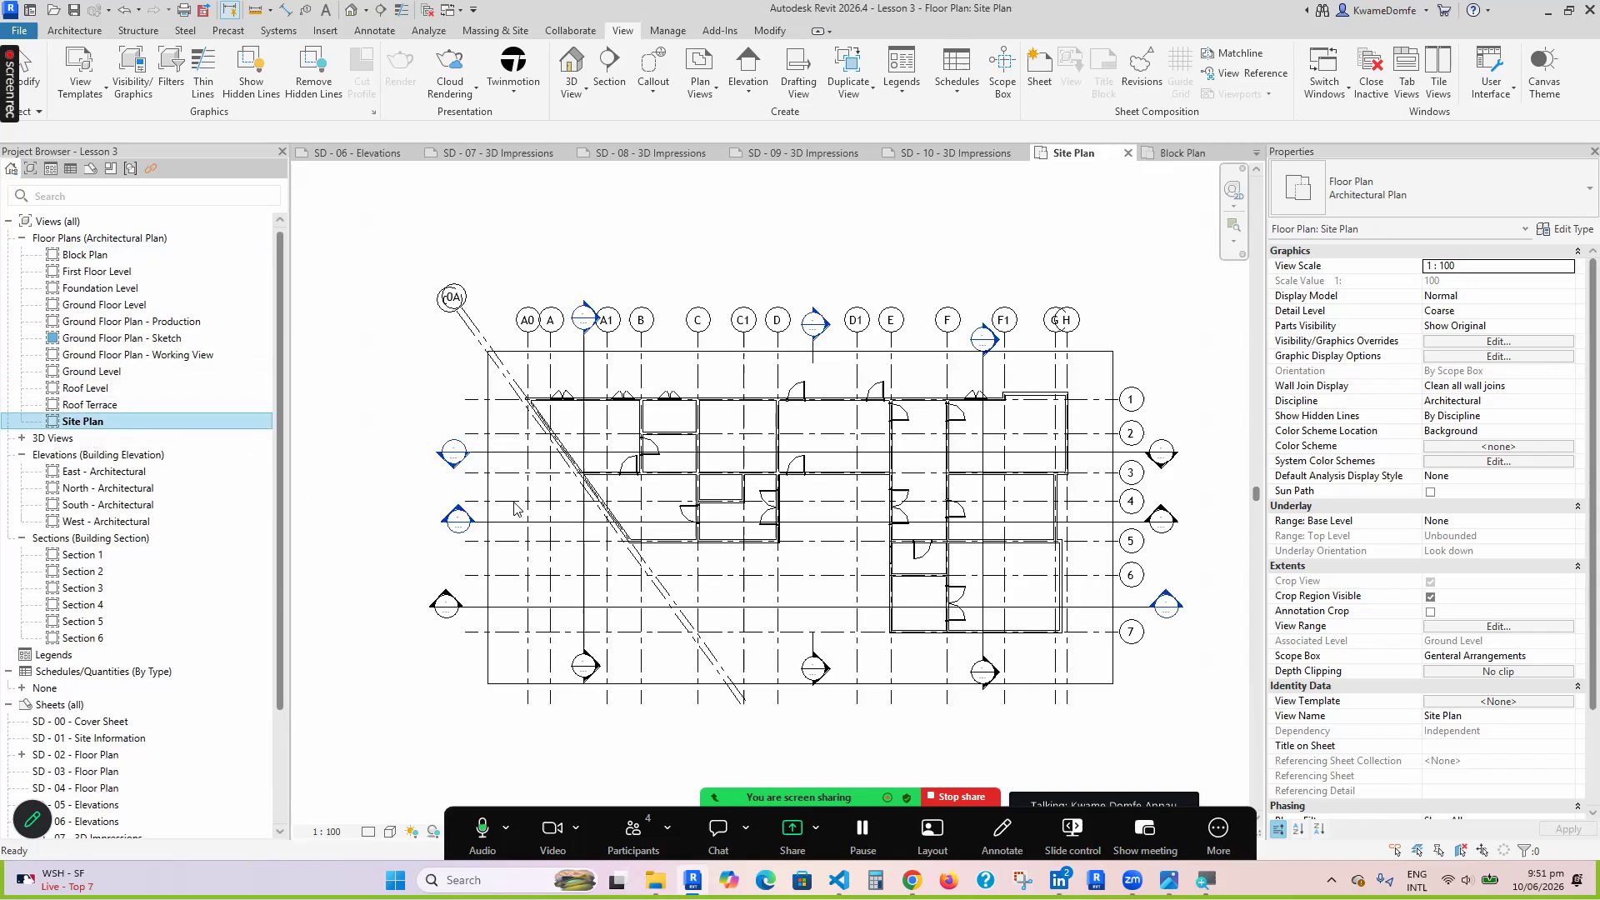
pyautogui.scroll(-4, 514, 510)
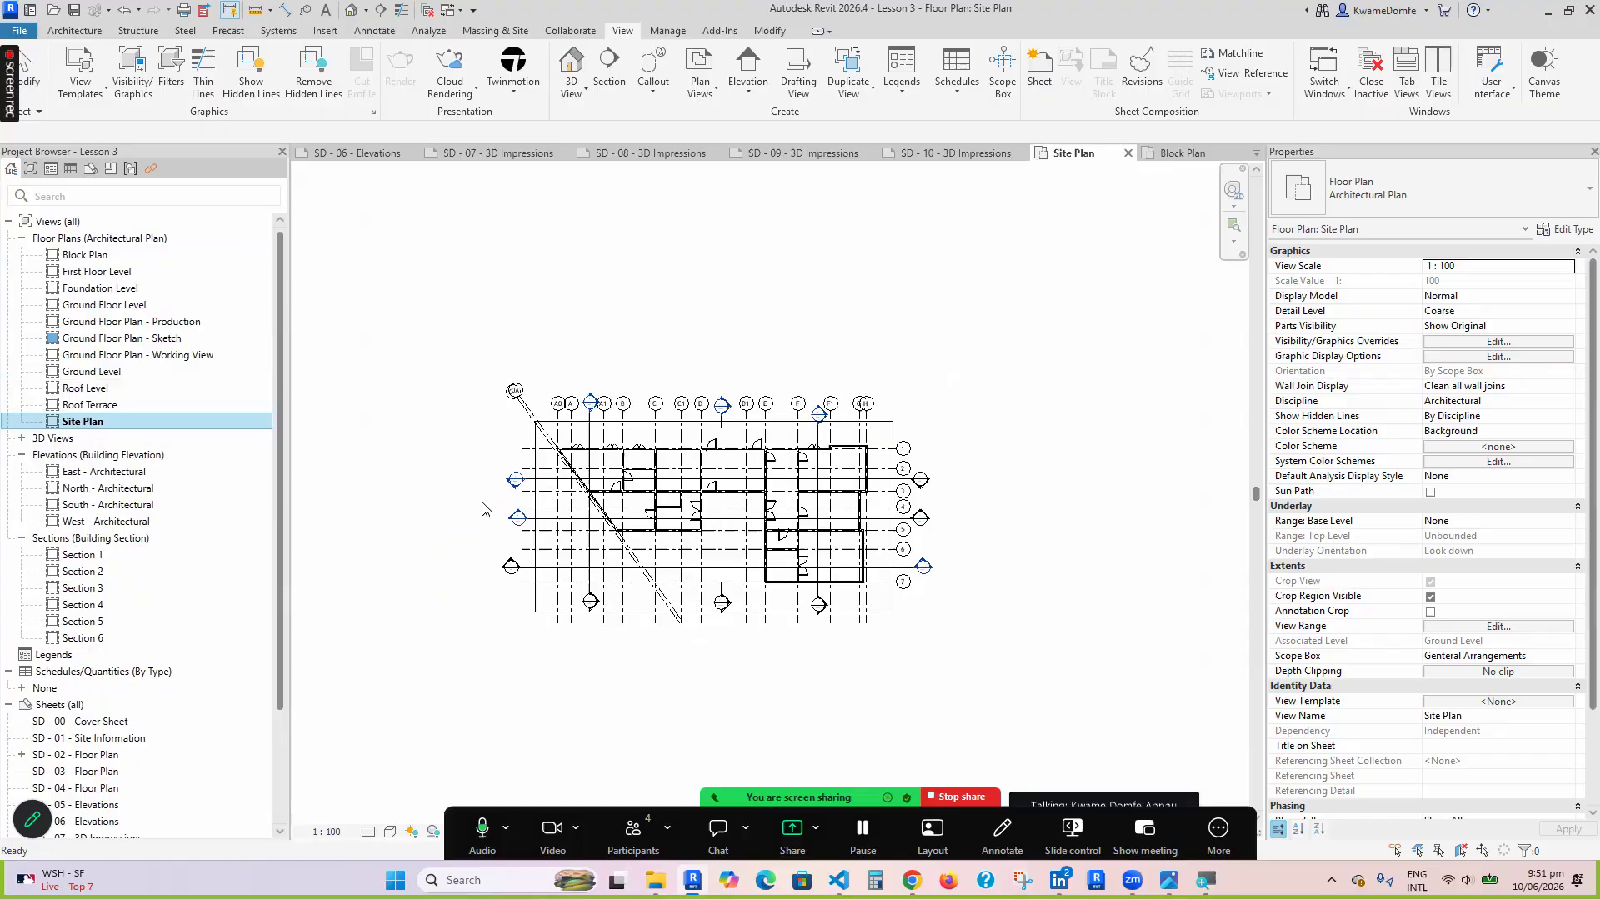
pyautogui.scroll(1, 482, 508)
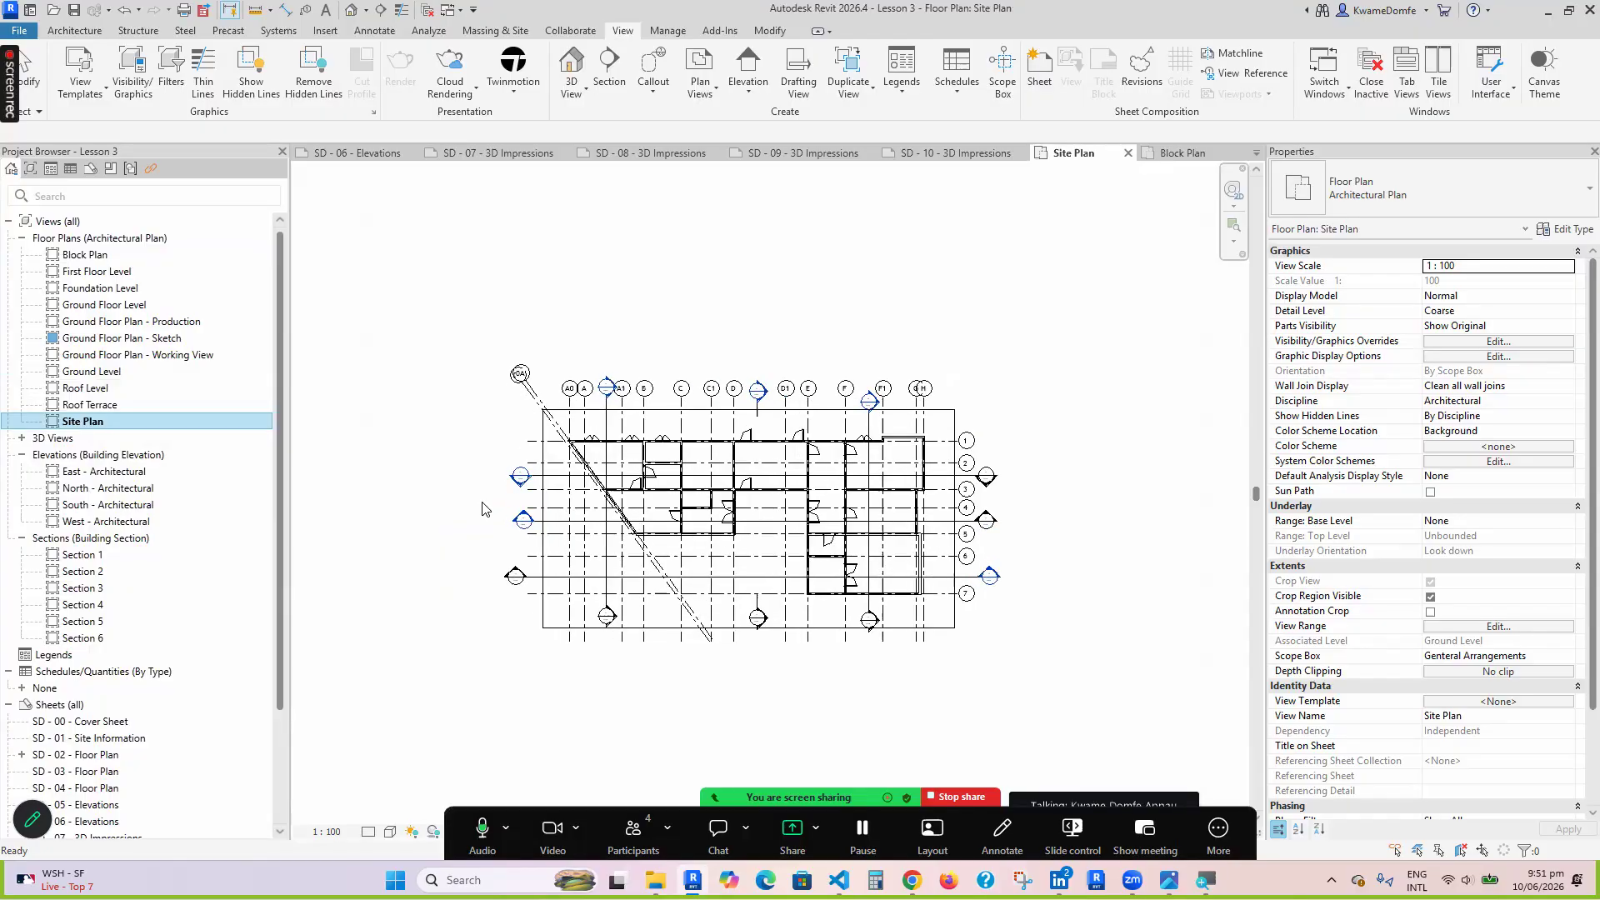
pyautogui.doubleClick(83, 256)
pyautogui.scroll(-3, 611, 572)
pyautogui.scroll(2, 610, 572)
pyautogui.scroll(1, 611, 571)
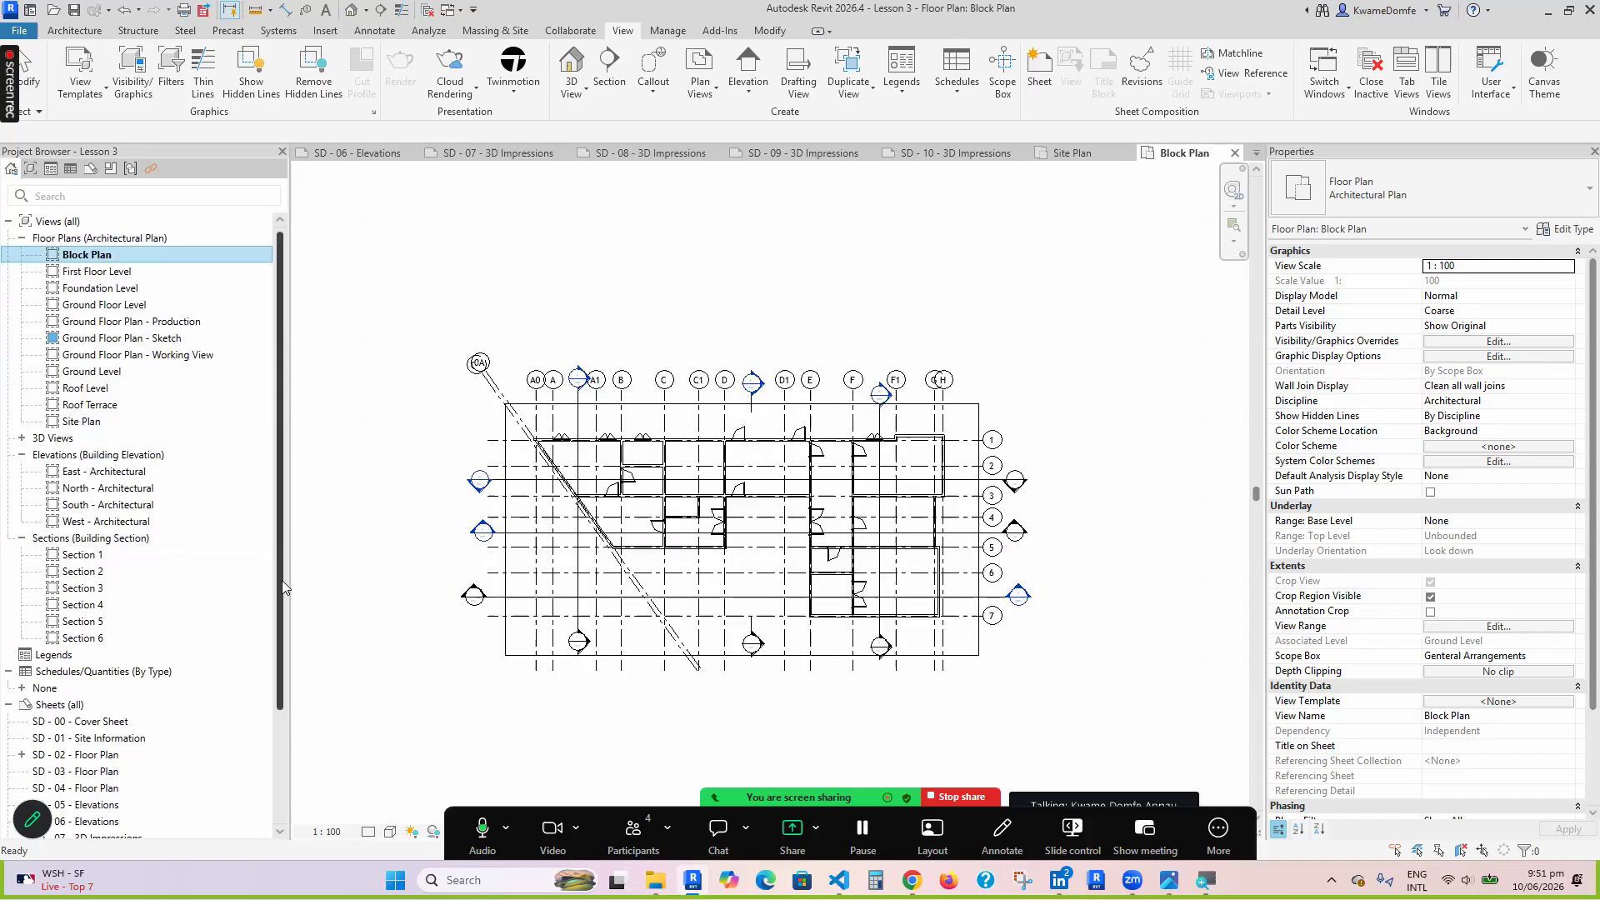
# Open the SD - 01 Site Information sheet and place the Block Plan view on it, overlapping the sheet's left border
pyautogui.scroll(-3, 281, 580)
pyautogui.doubleClick(93, 598)
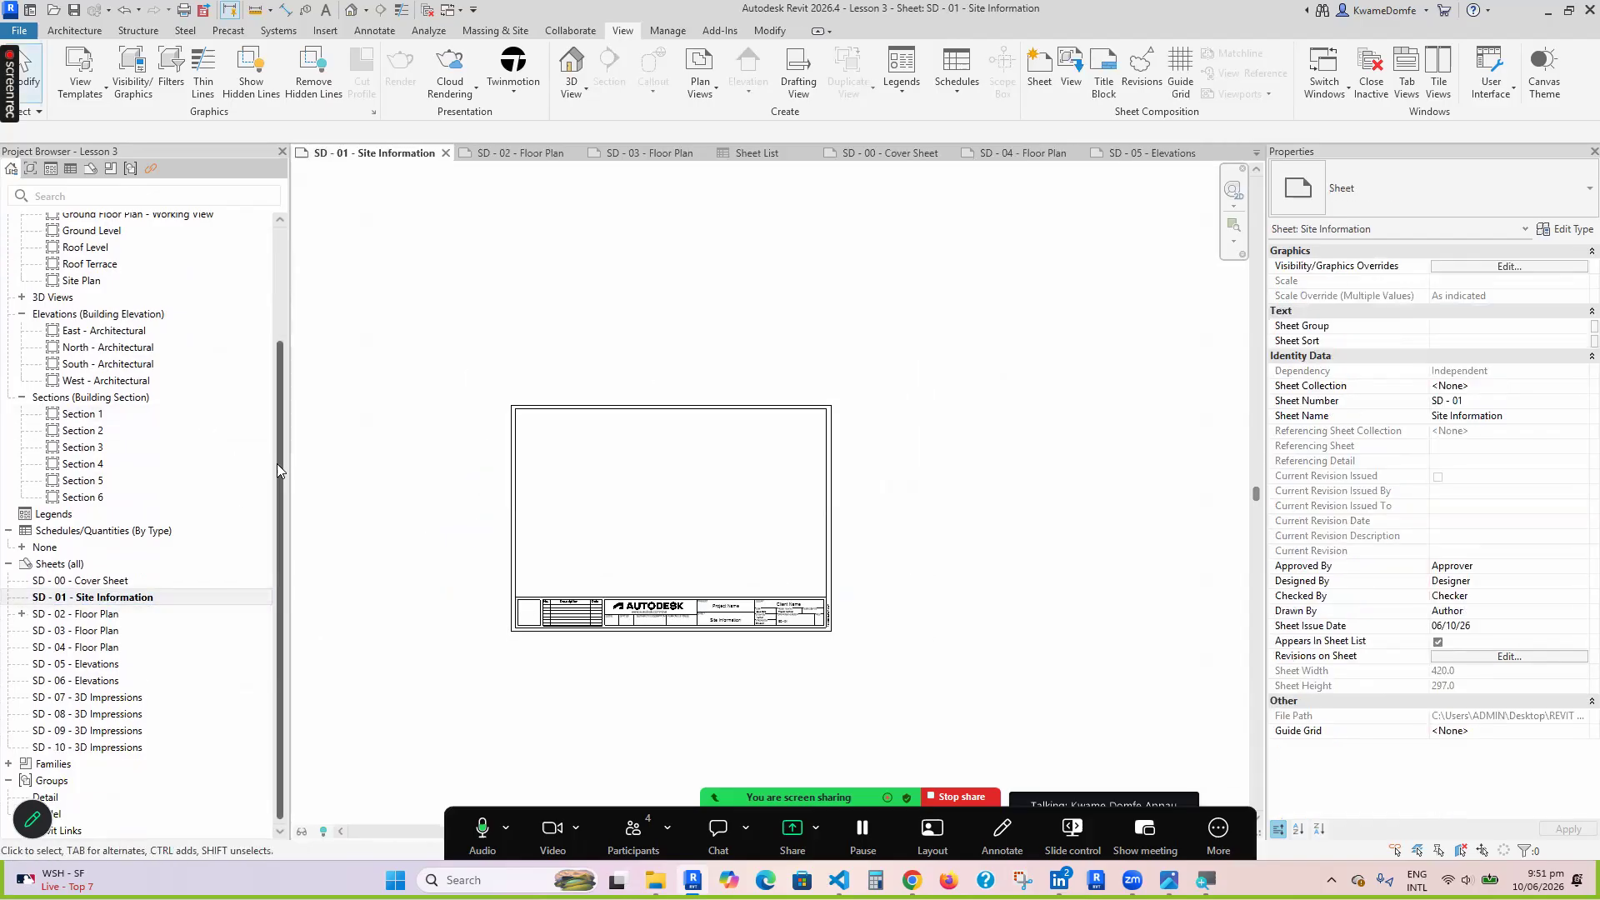
pyautogui.moveTo(277, 463); pyautogui.dragTo(273, 308)
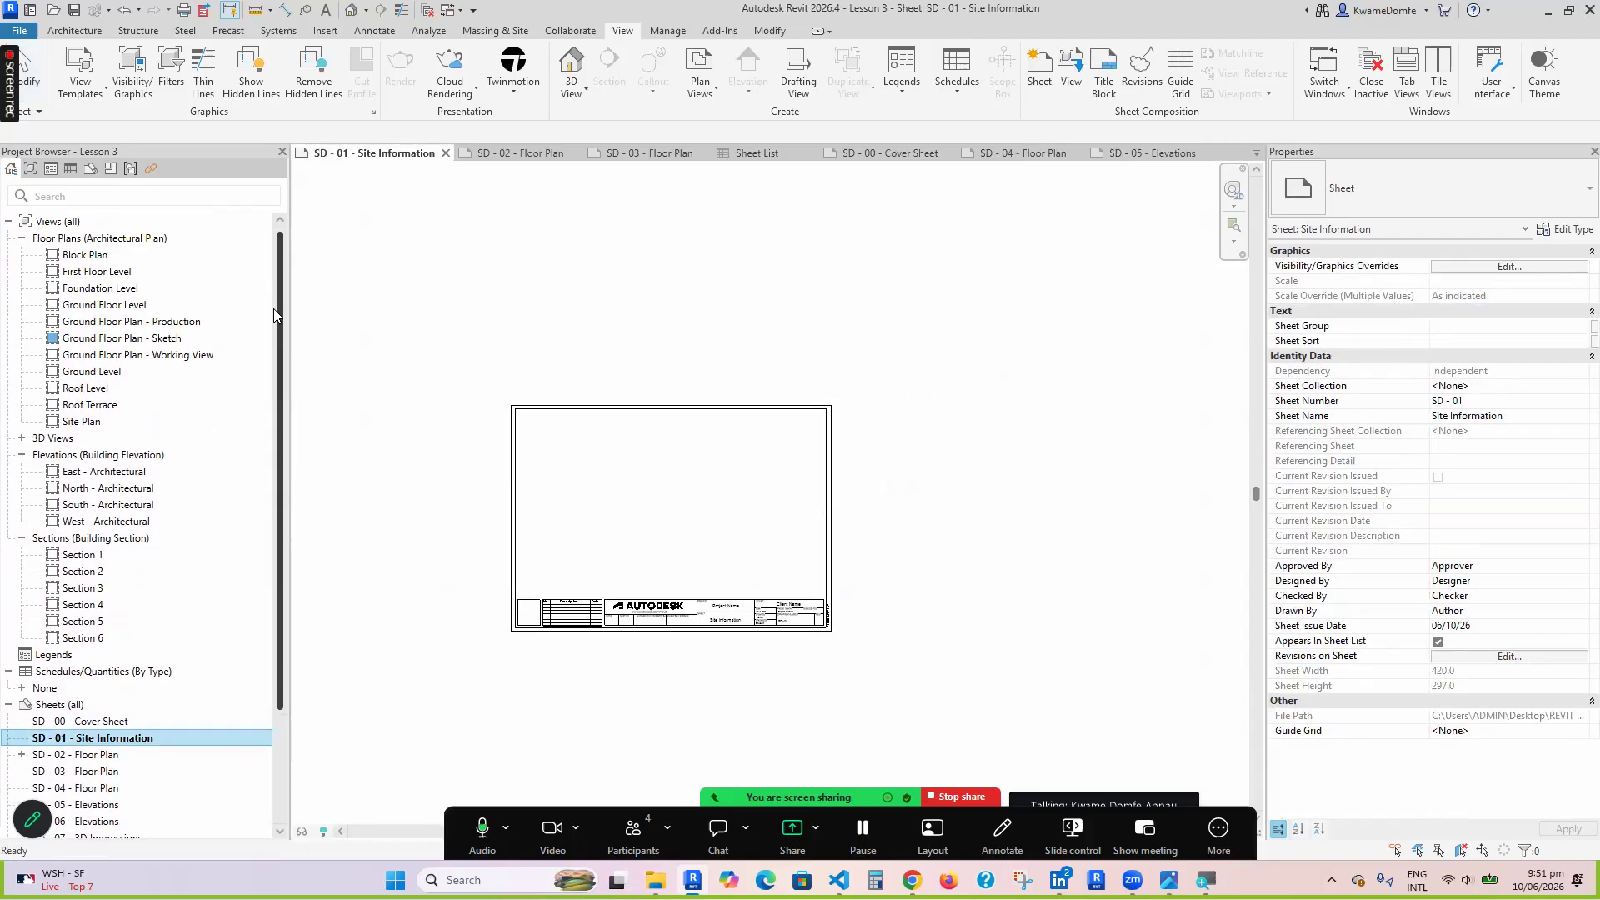
pyautogui.click(83, 257)
pyautogui.moveTo(491, 452); pyautogui.dragTo(594, 508)
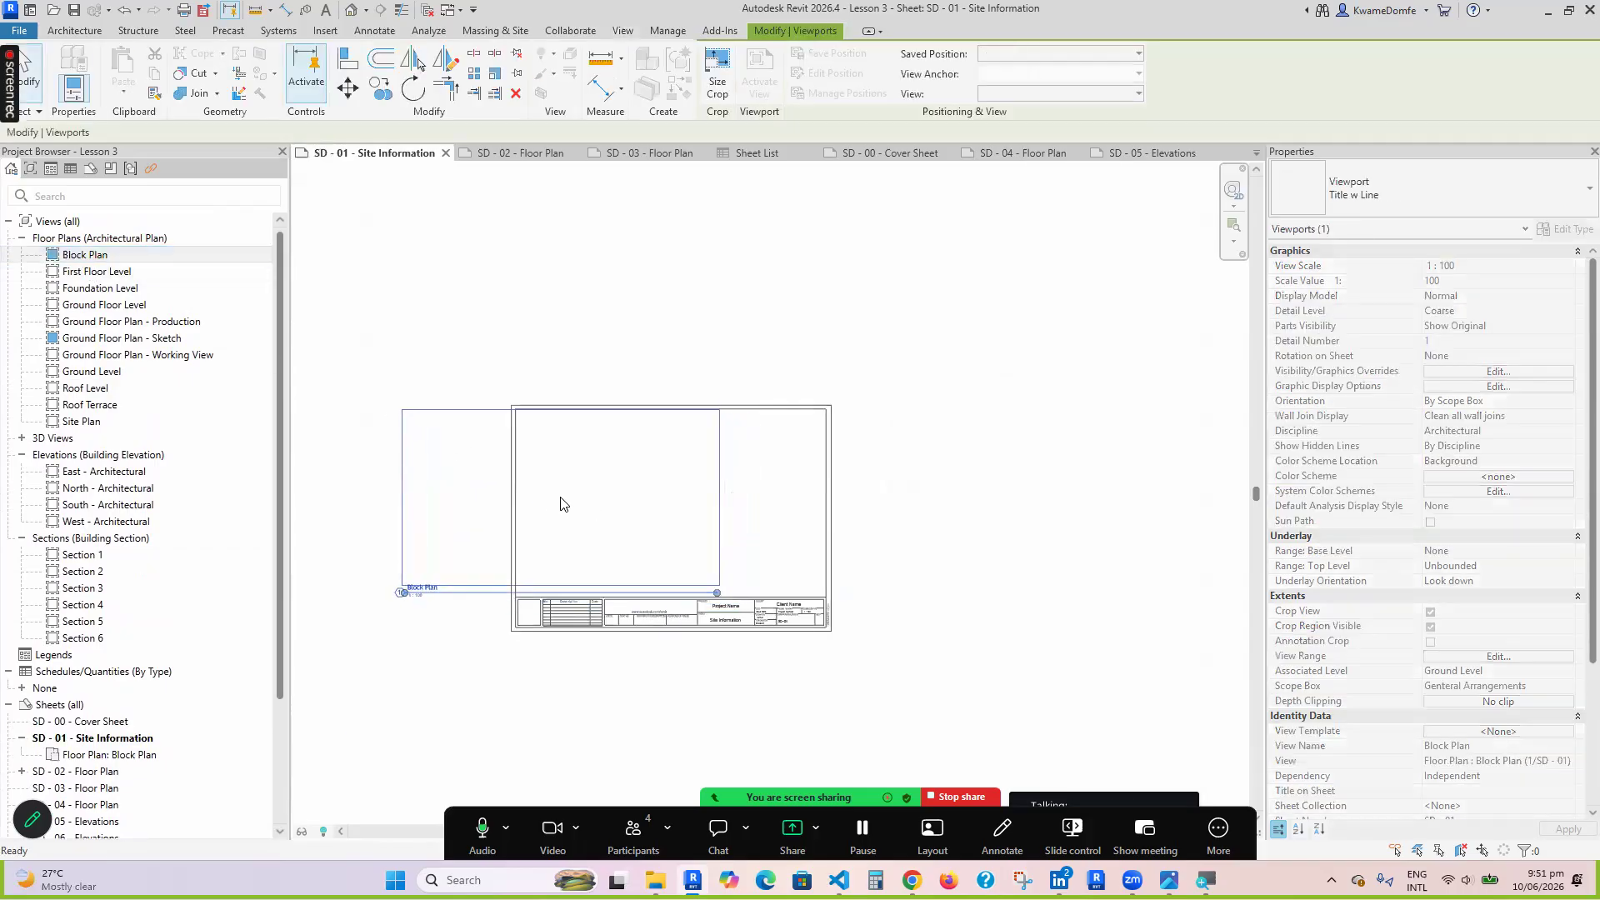
pyautogui.click(561, 504)
# Place the Site Plan view on the SD - 01 sheet to the right of the Block Plan, overlapping the right border
pyautogui.click(81, 422)
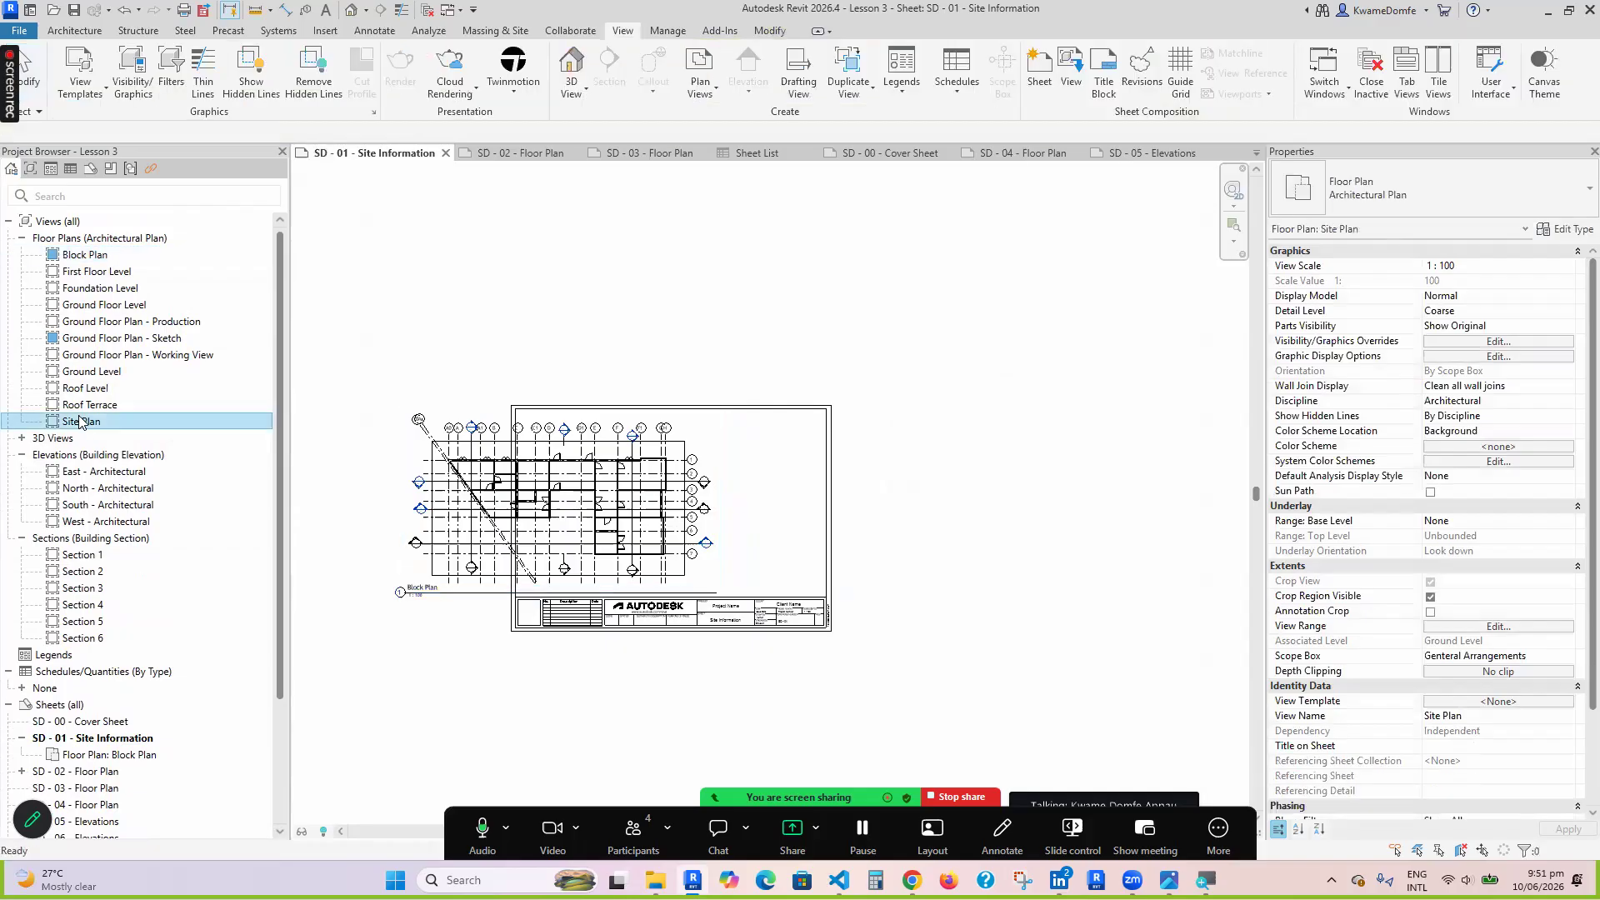
pyautogui.moveTo(209, 442); pyautogui.dragTo(805, 458)
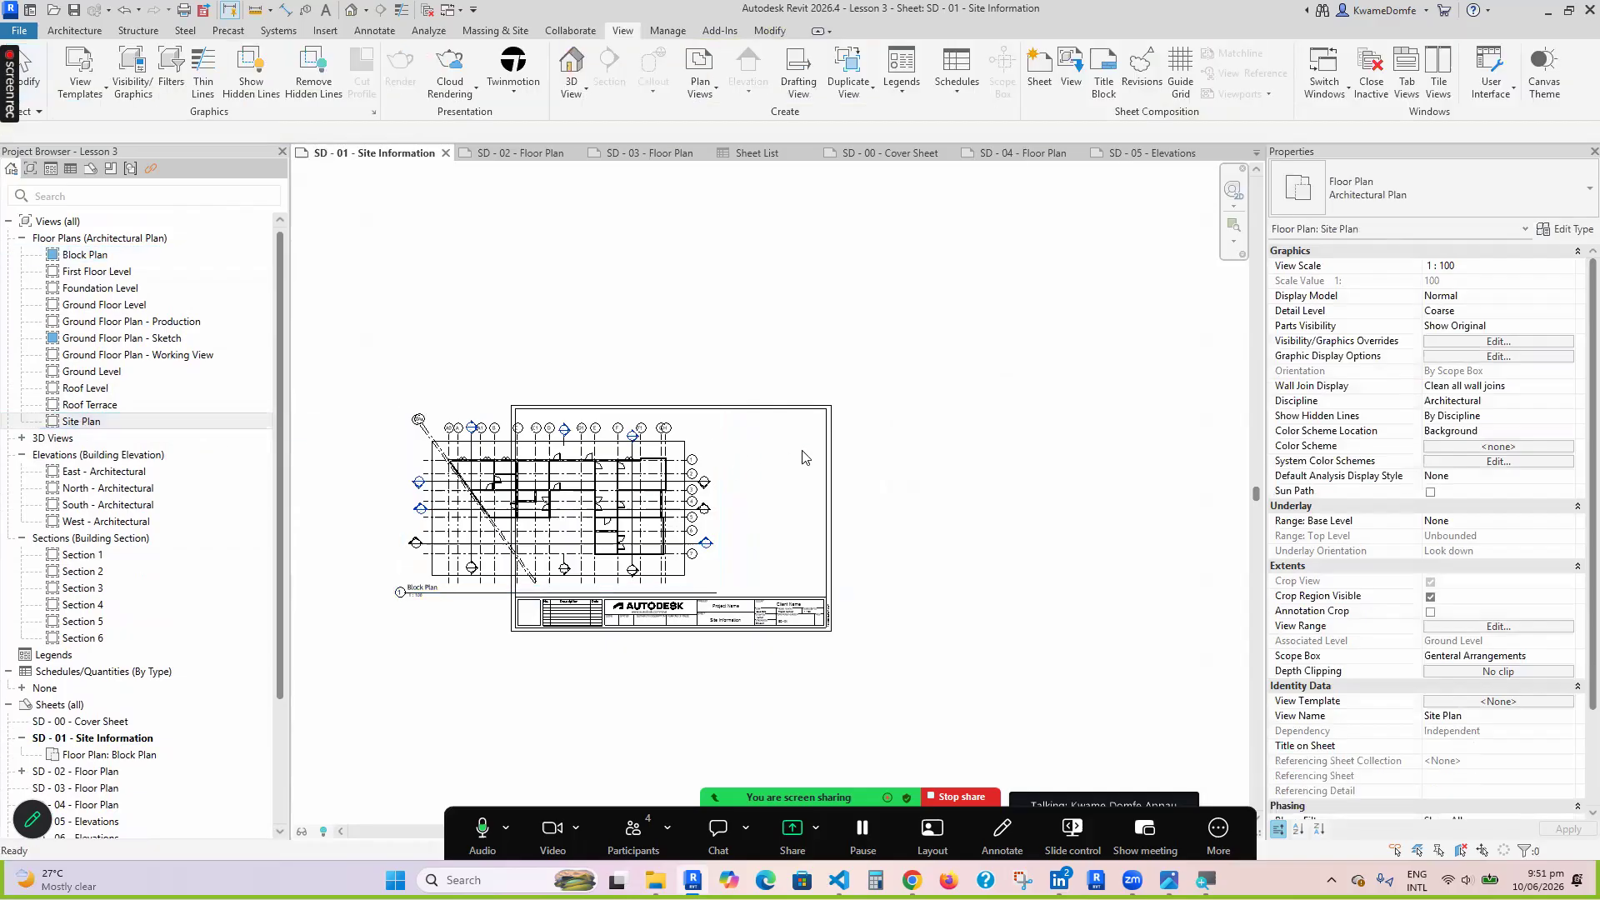
pyautogui.click(896, 452)
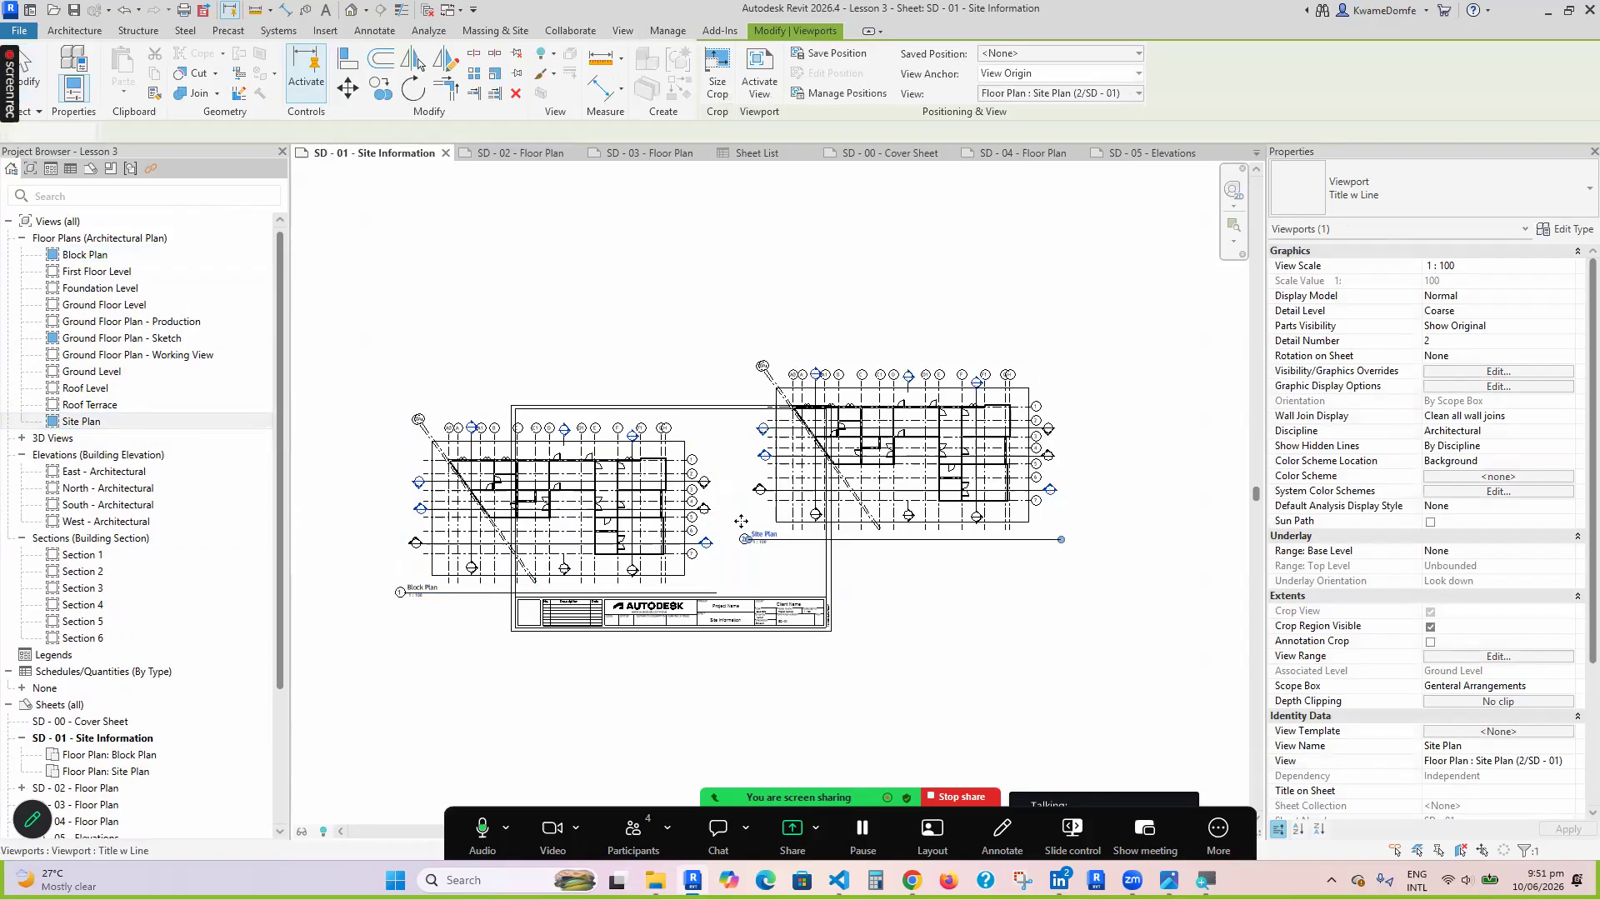
pyautogui.click(643, 344)
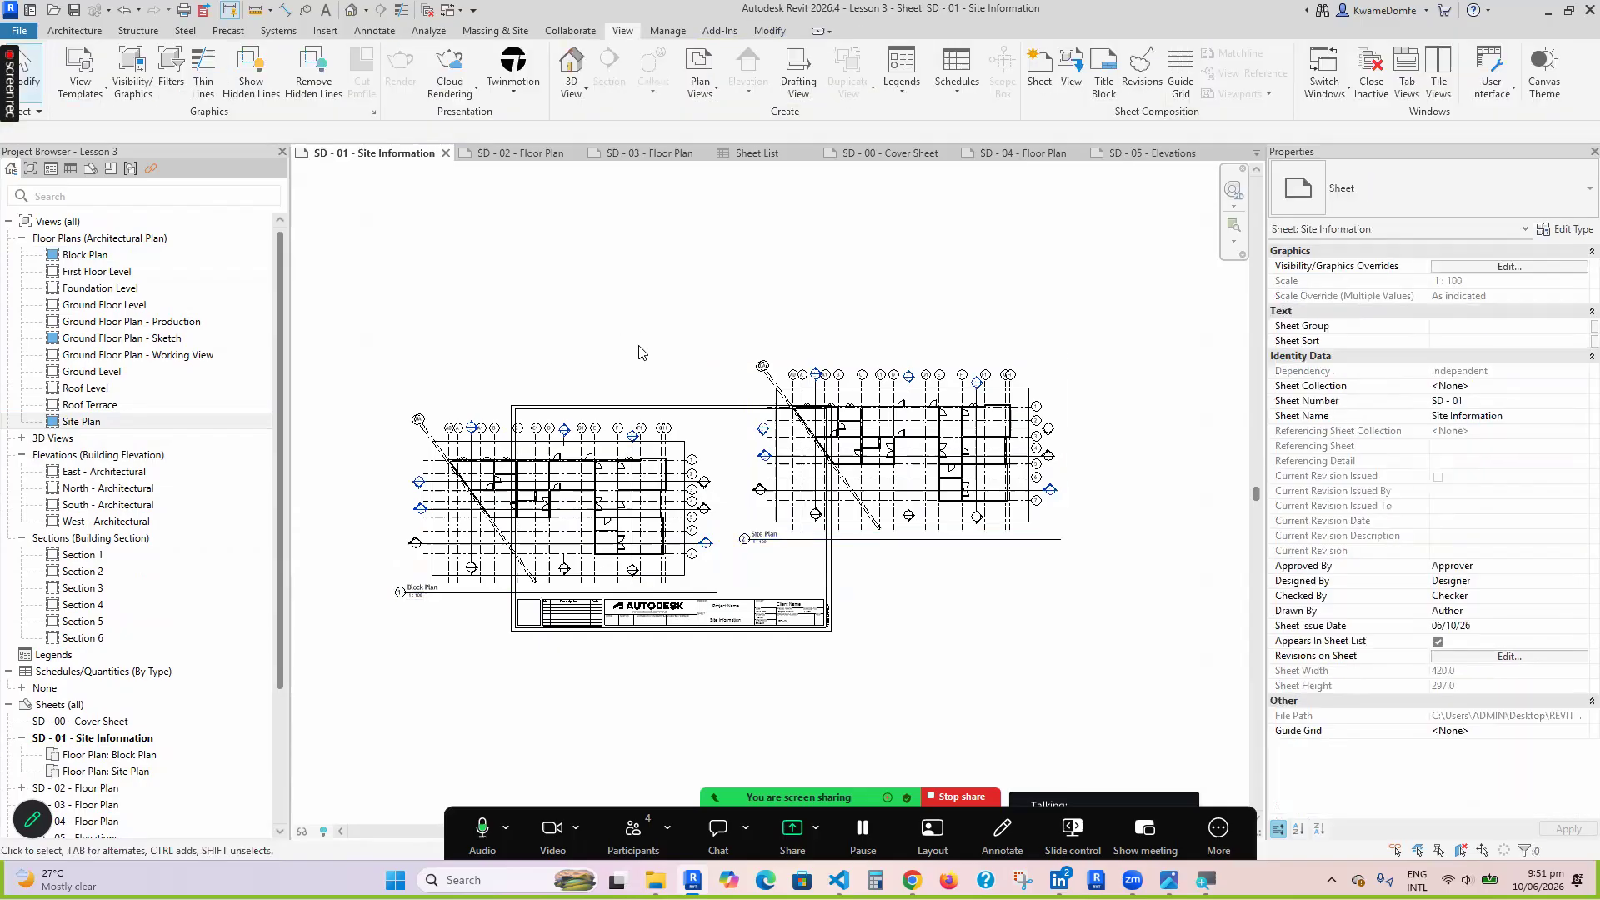
# Examine how the Block Plan and Site Plan viewports fit the SD - 01 sheet and are listed under it
pyautogui.scroll(2, 400, 588)
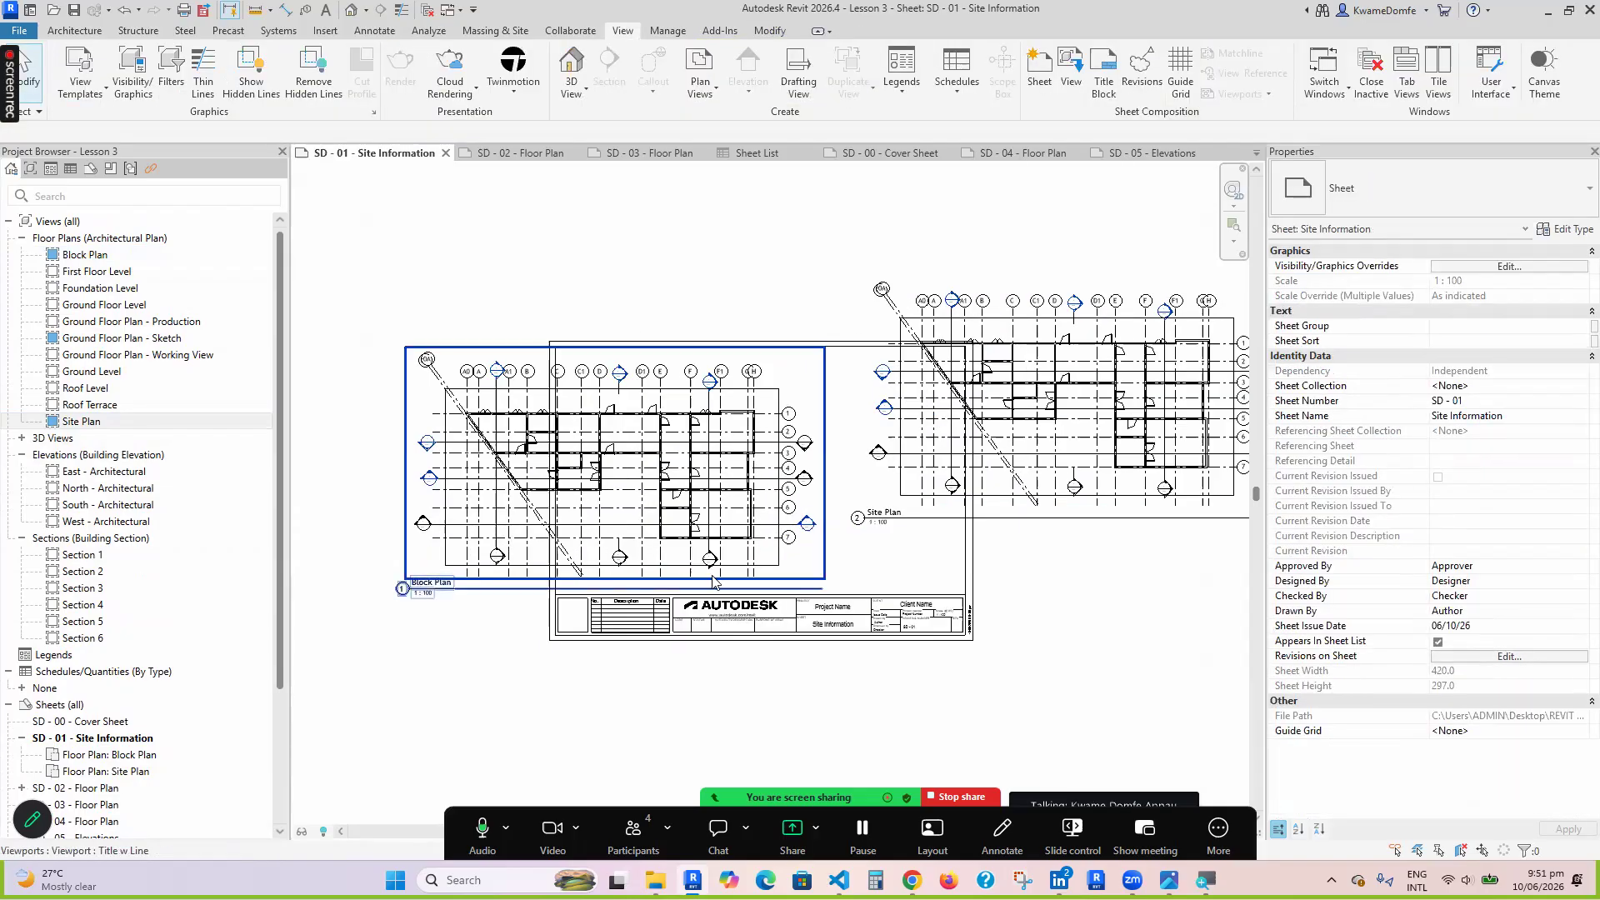
pyautogui.scroll(-1, 554, 579)
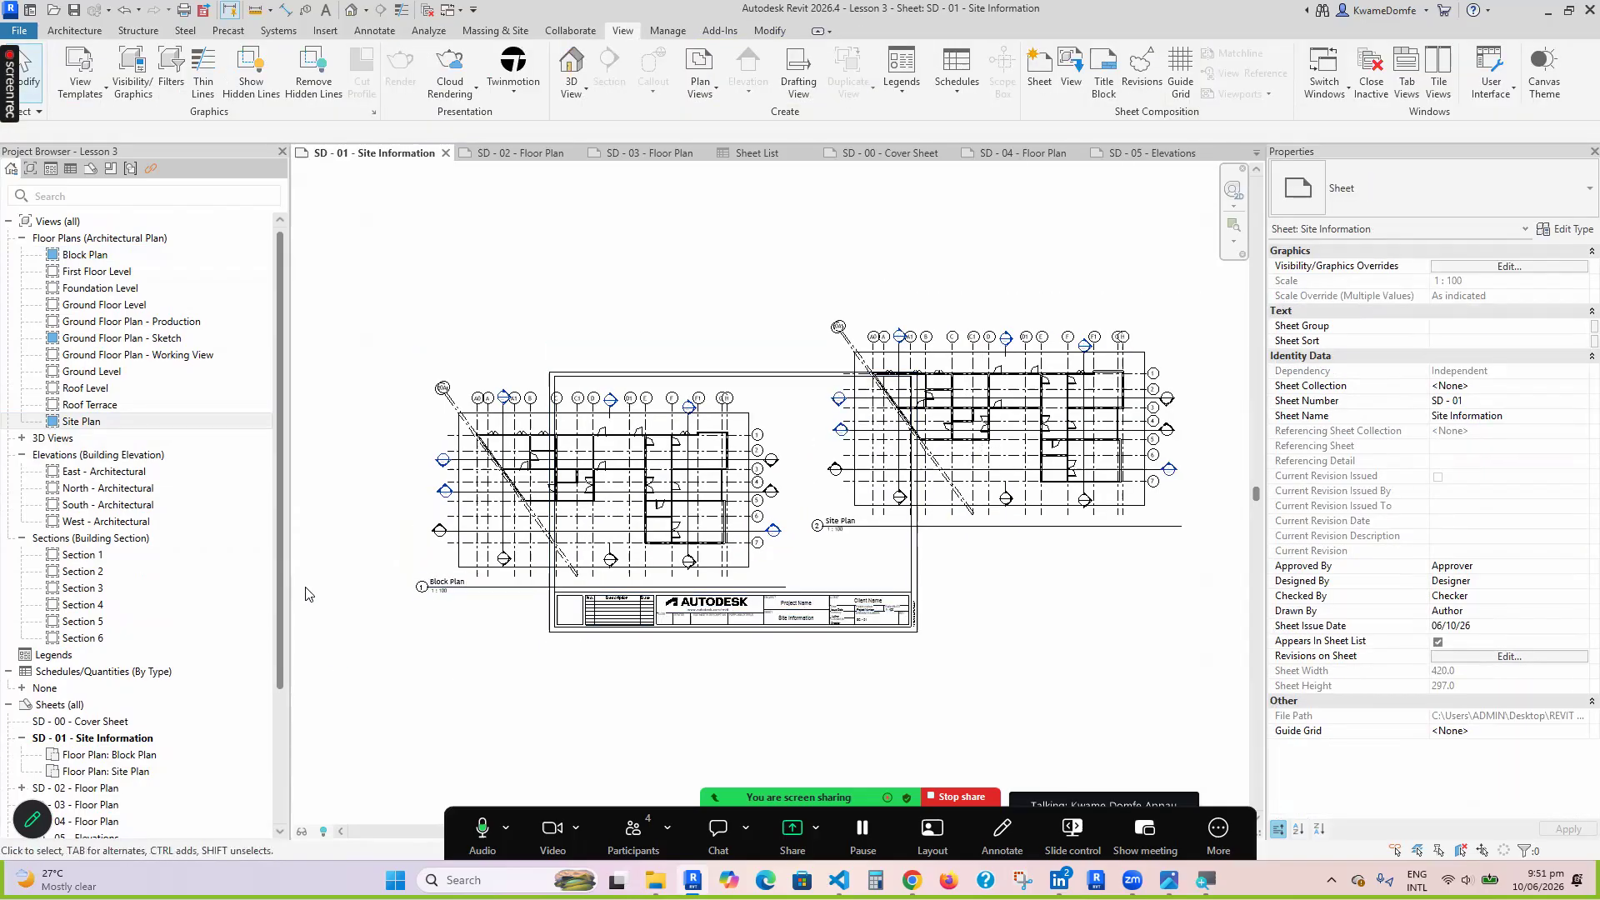
pyautogui.click(81, 421)
pyautogui.scroll(-4, 247, 758)
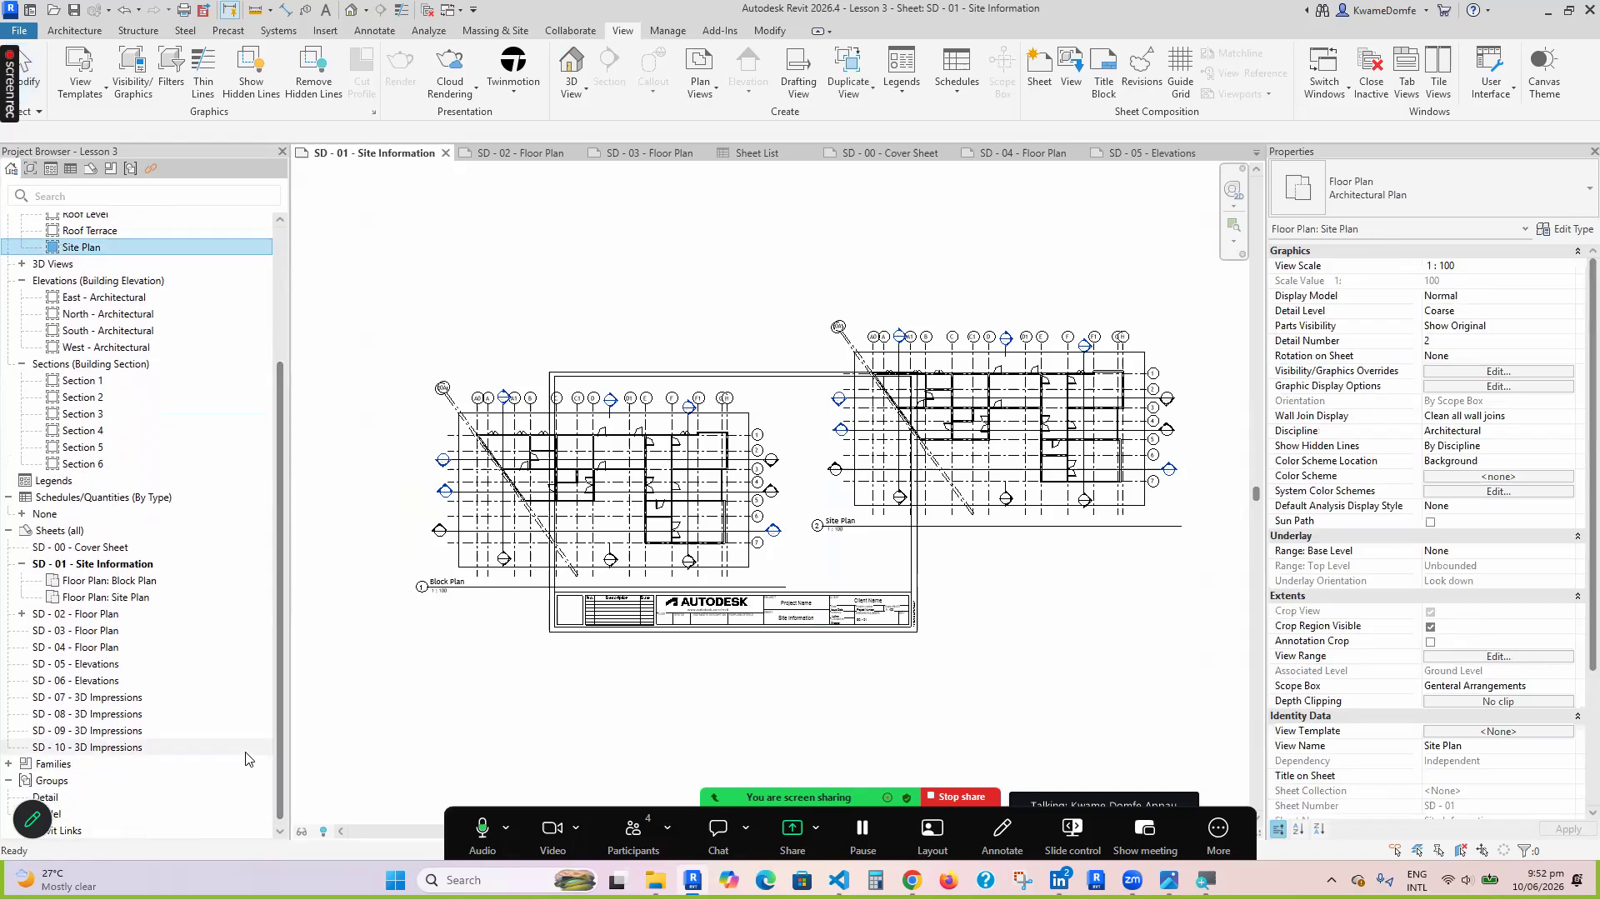
pyautogui.click(98, 567)
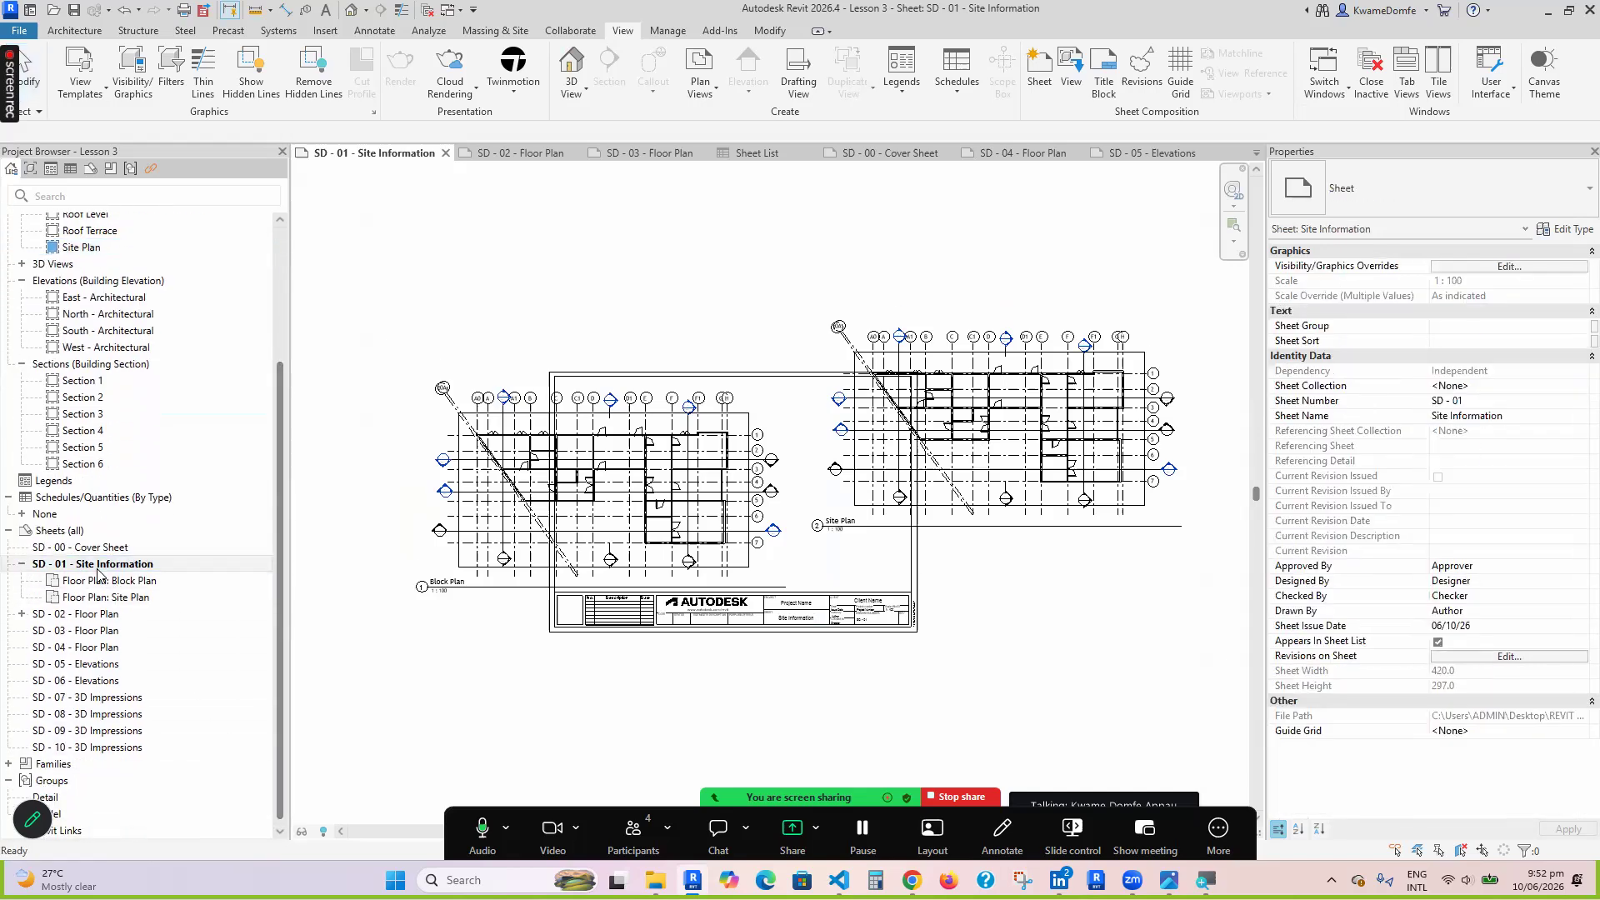
pyautogui.moveTo(922, 505); pyautogui.dragTo(871, 525, button='middle')
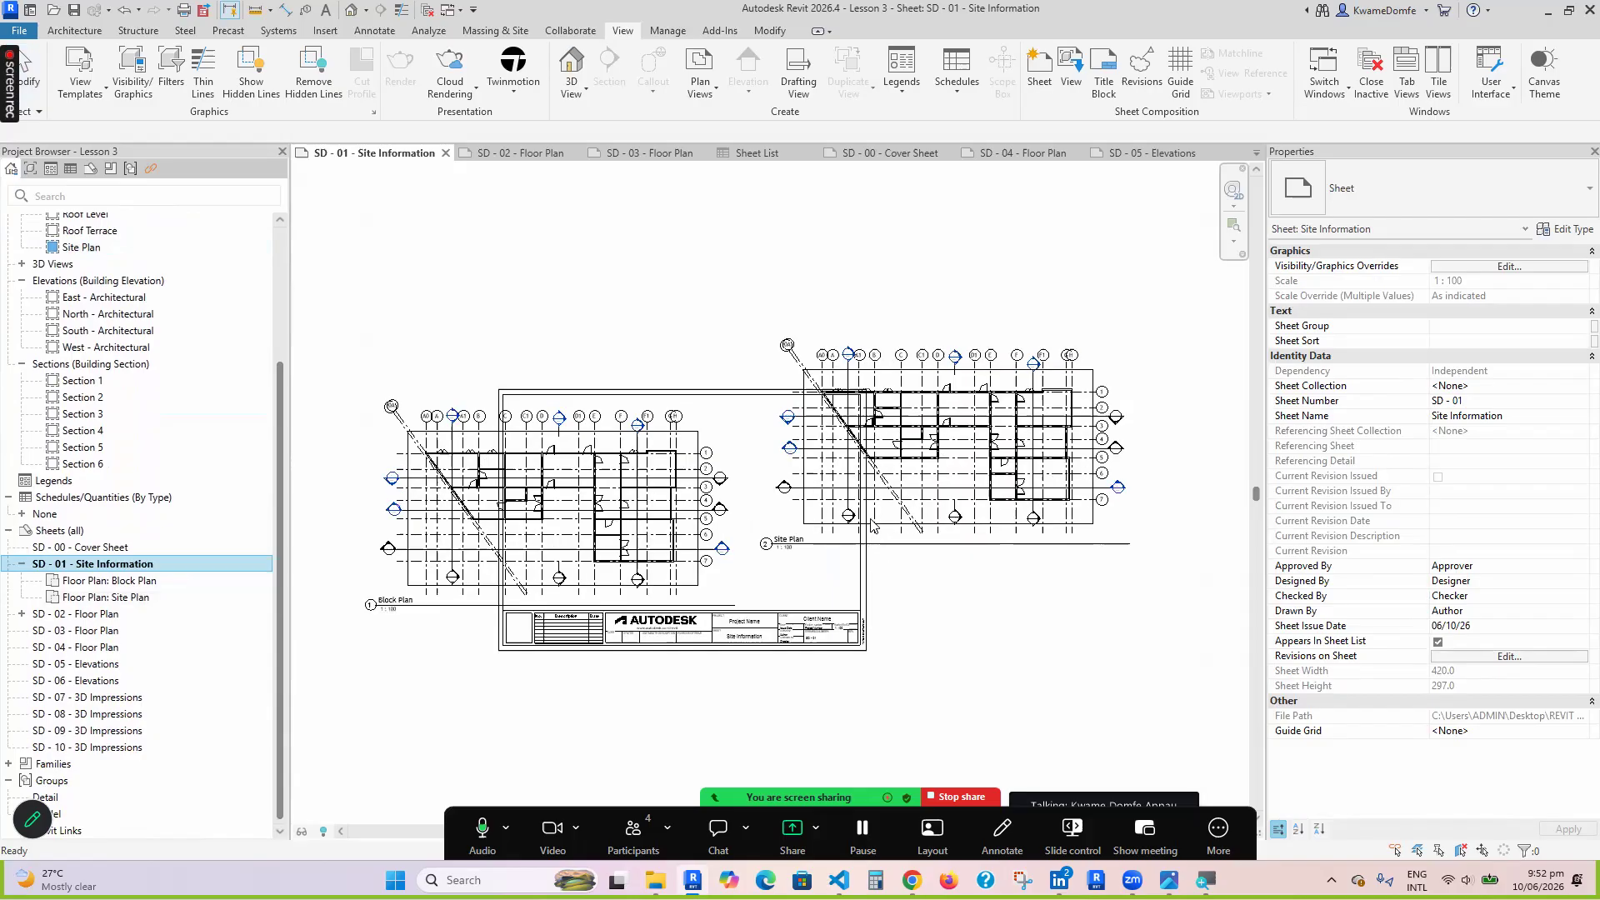
pyautogui.scroll(3, 871, 525)
pyautogui.scroll(-4, 909, 441)
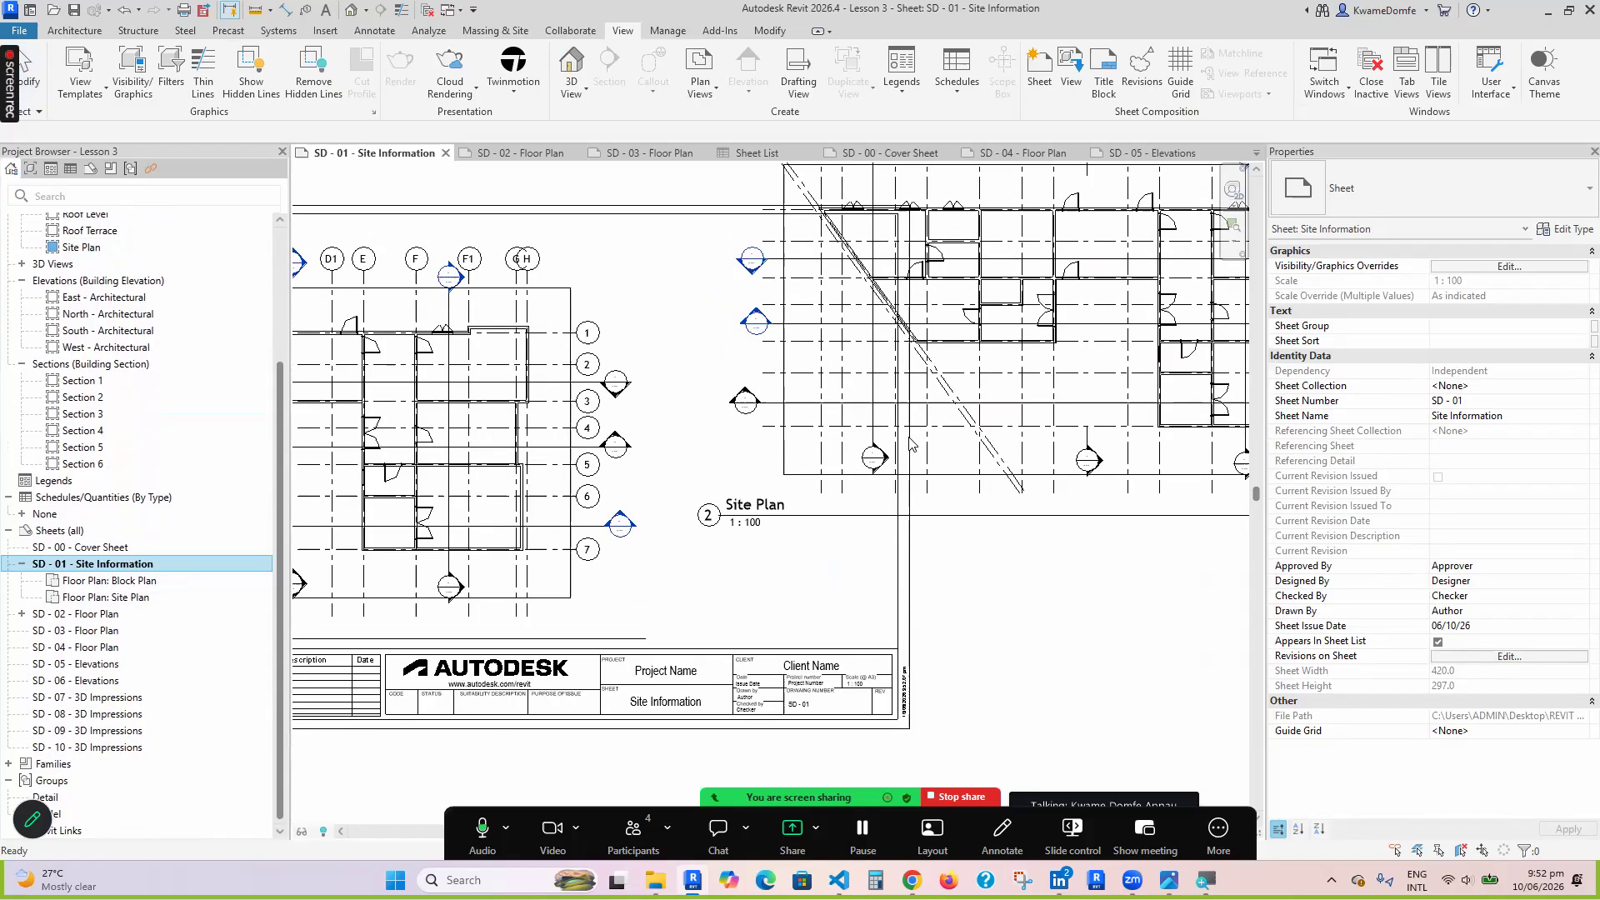
pyautogui.scroll(3, 350, 471)
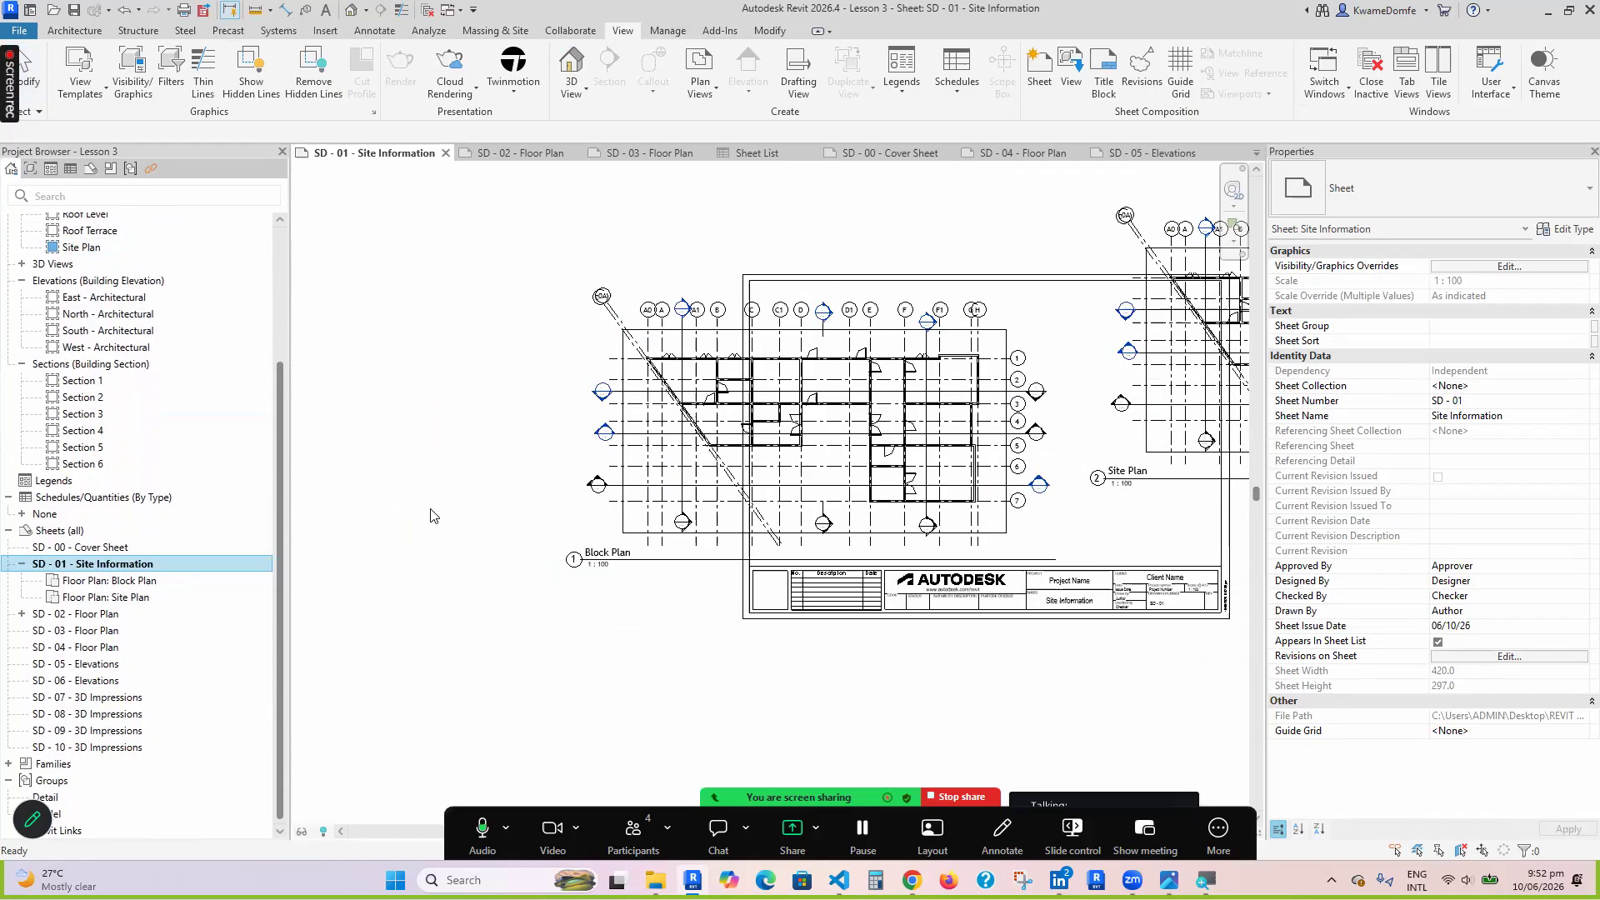
pyautogui.scroll(-3, 744, 584)
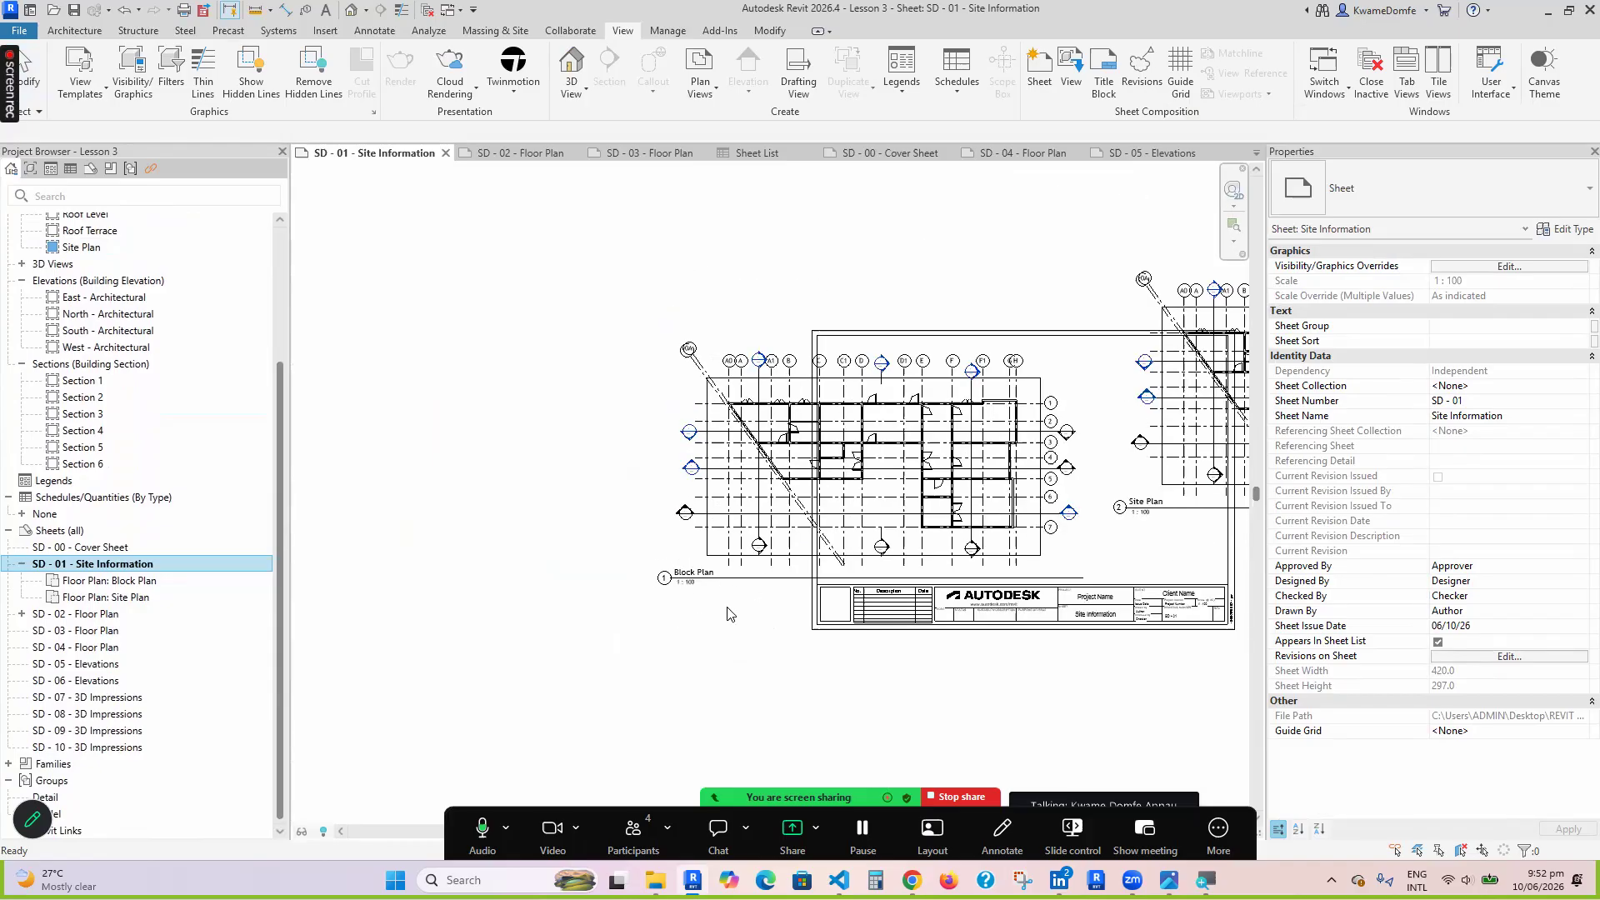
pyautogui.scroll(-1, 864, 569)
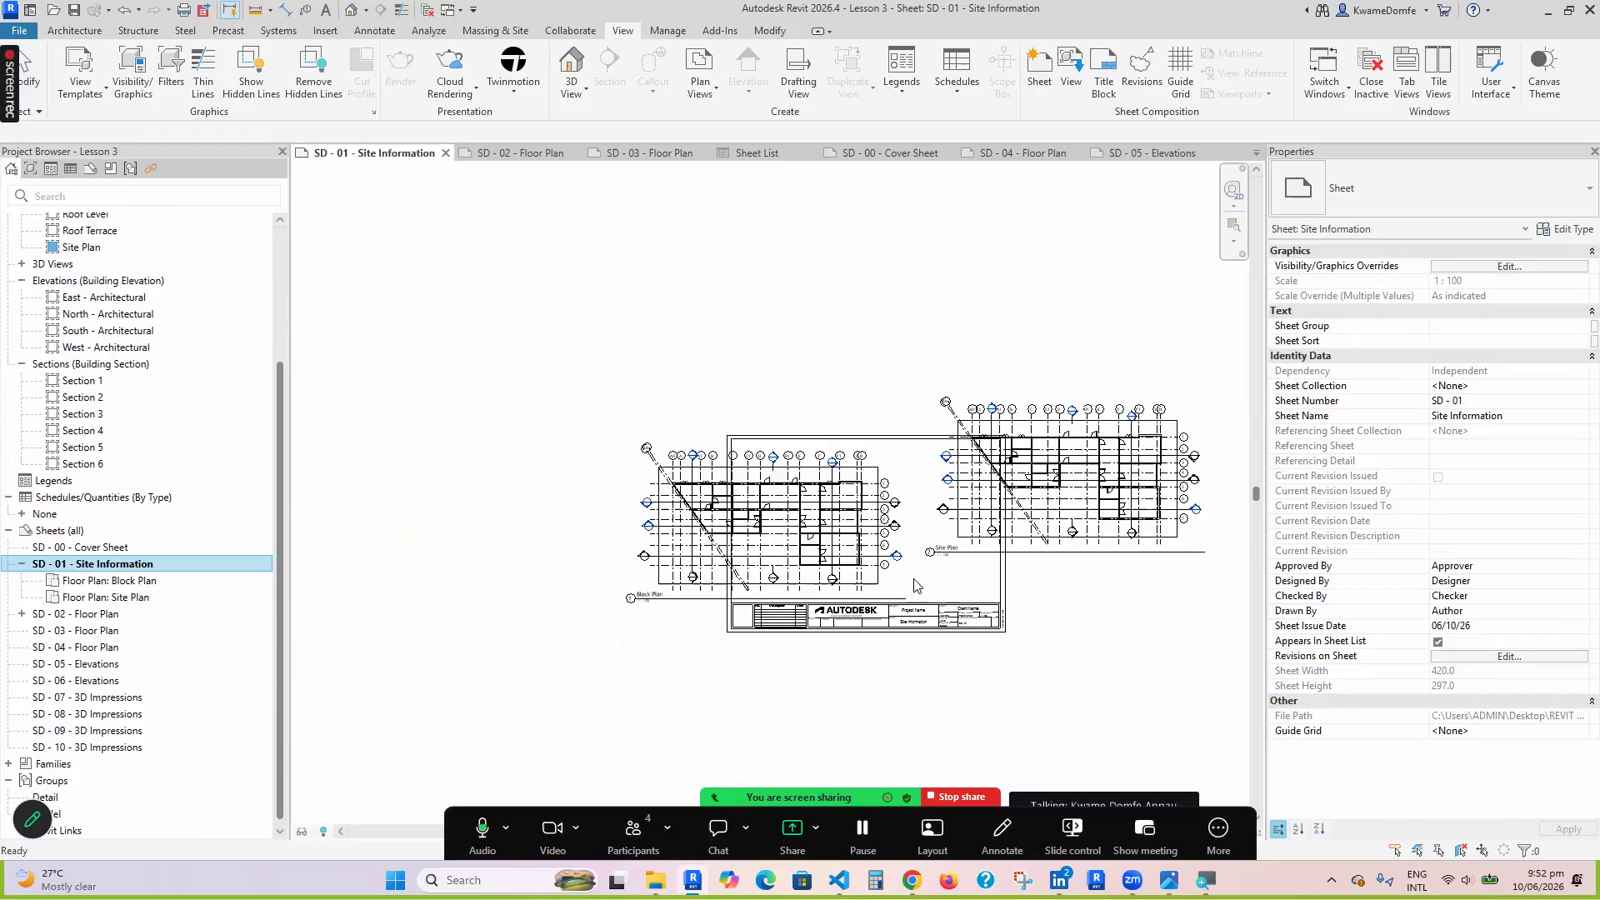
# Open the SD - 02 Floor Plan sheet and examine its Ground Floor Plan viewport and the list of floor plan views
pyautogui.doubleClick(80, 618)
pyautogui.scroll(-2, 617, 551)
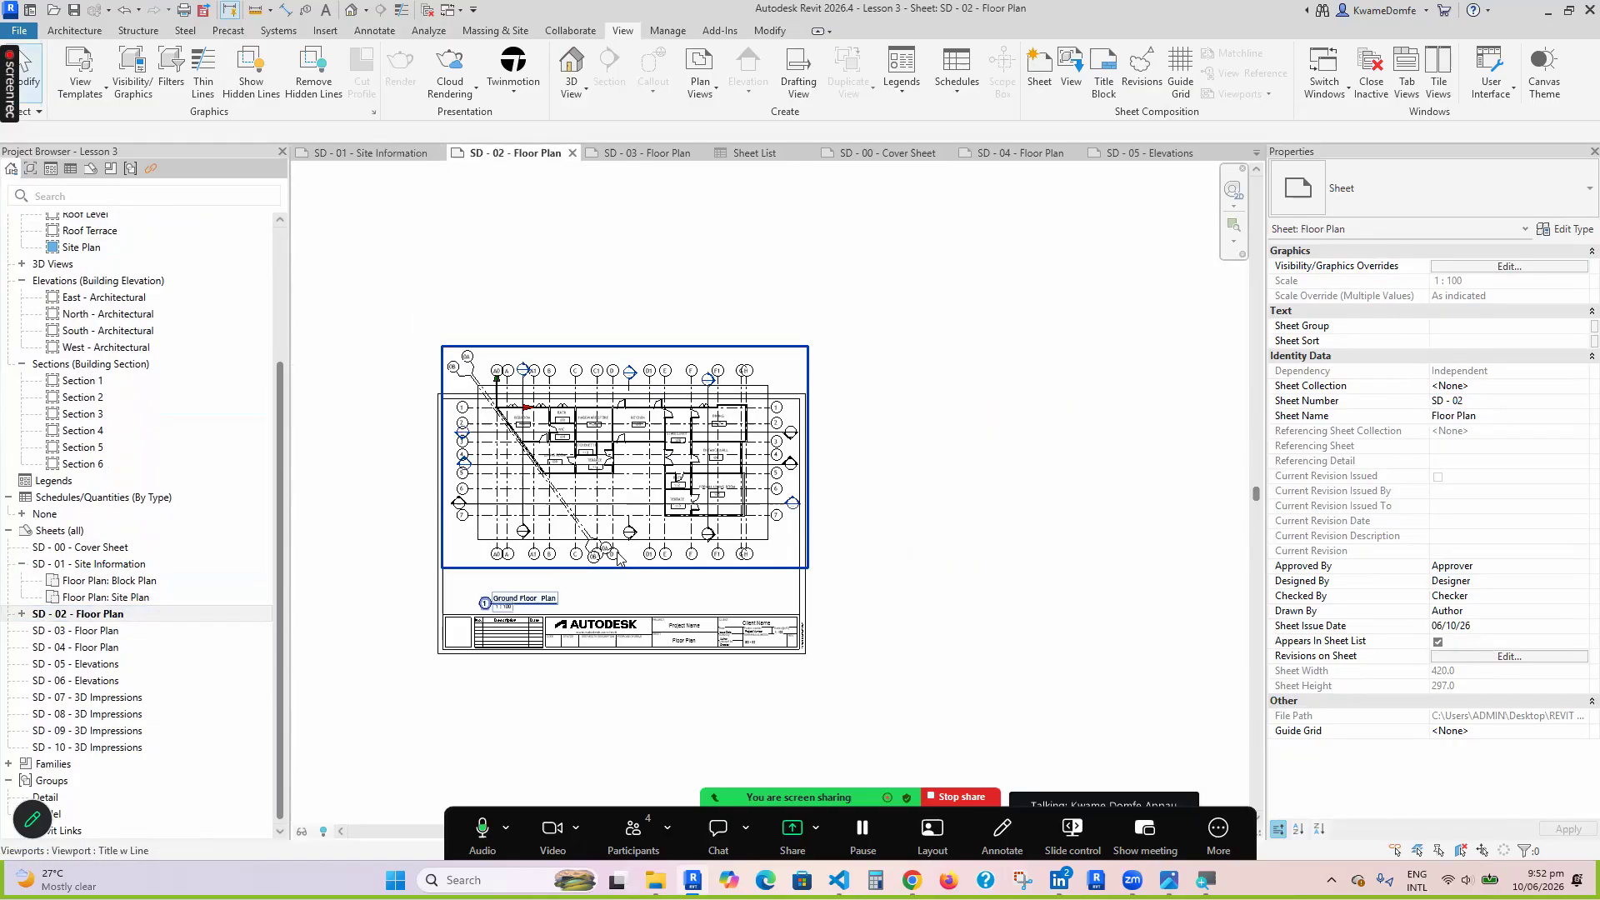
pyautogui.scroll(1, 14, 633)
pyautogui.scroll(1, 214, 589)
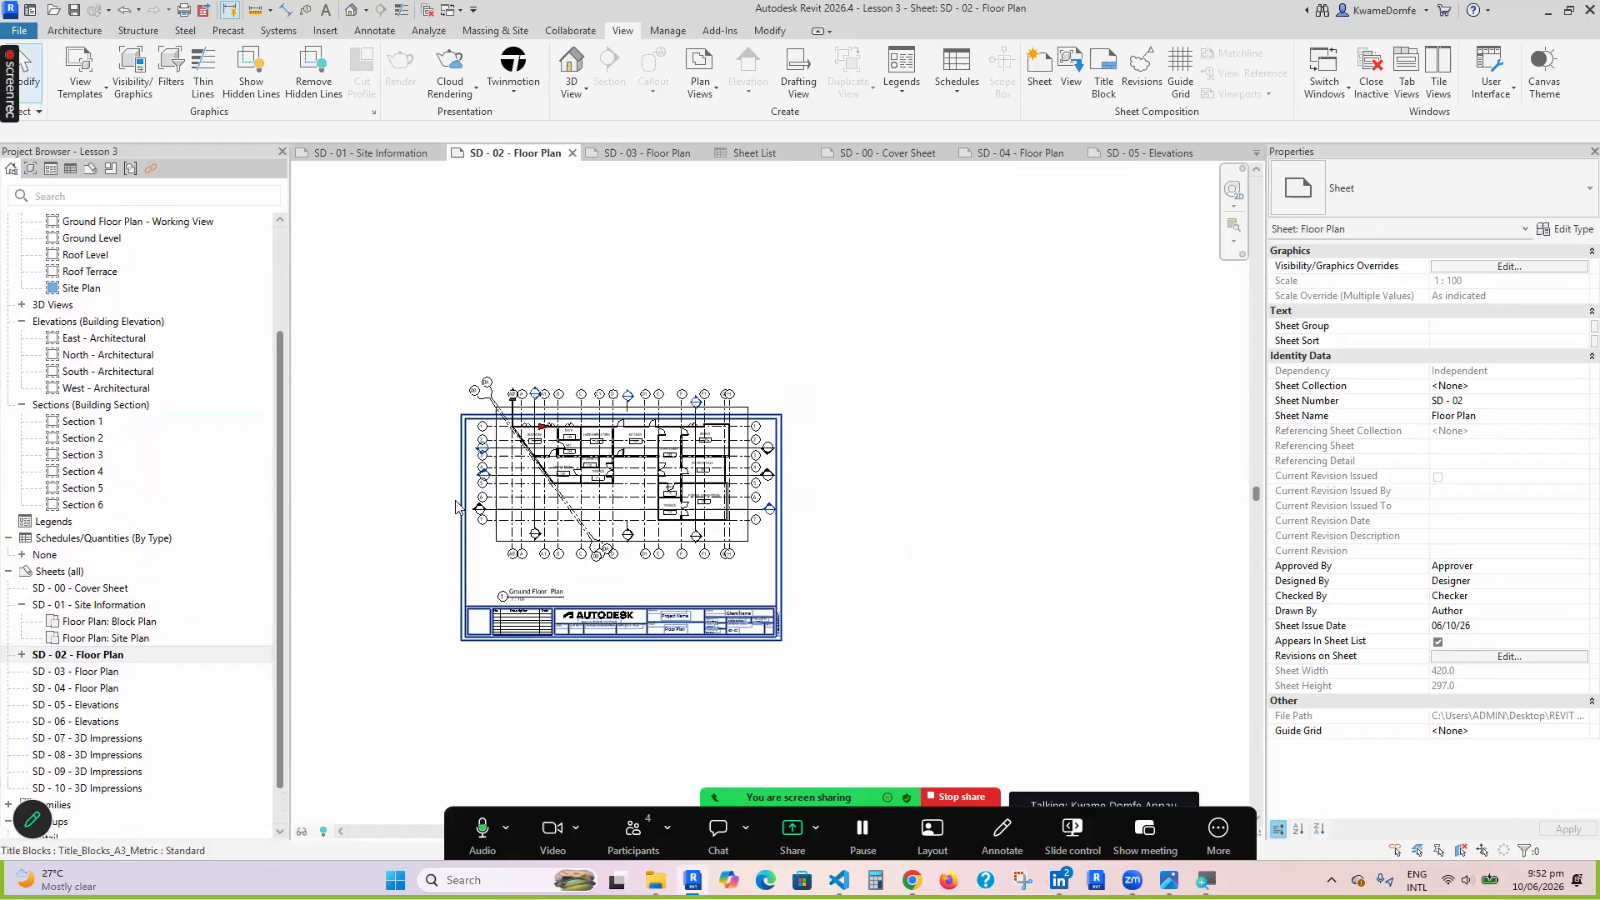
pyautogui.moveTo(280, 428); pyautogui.dragTo(280, 324)
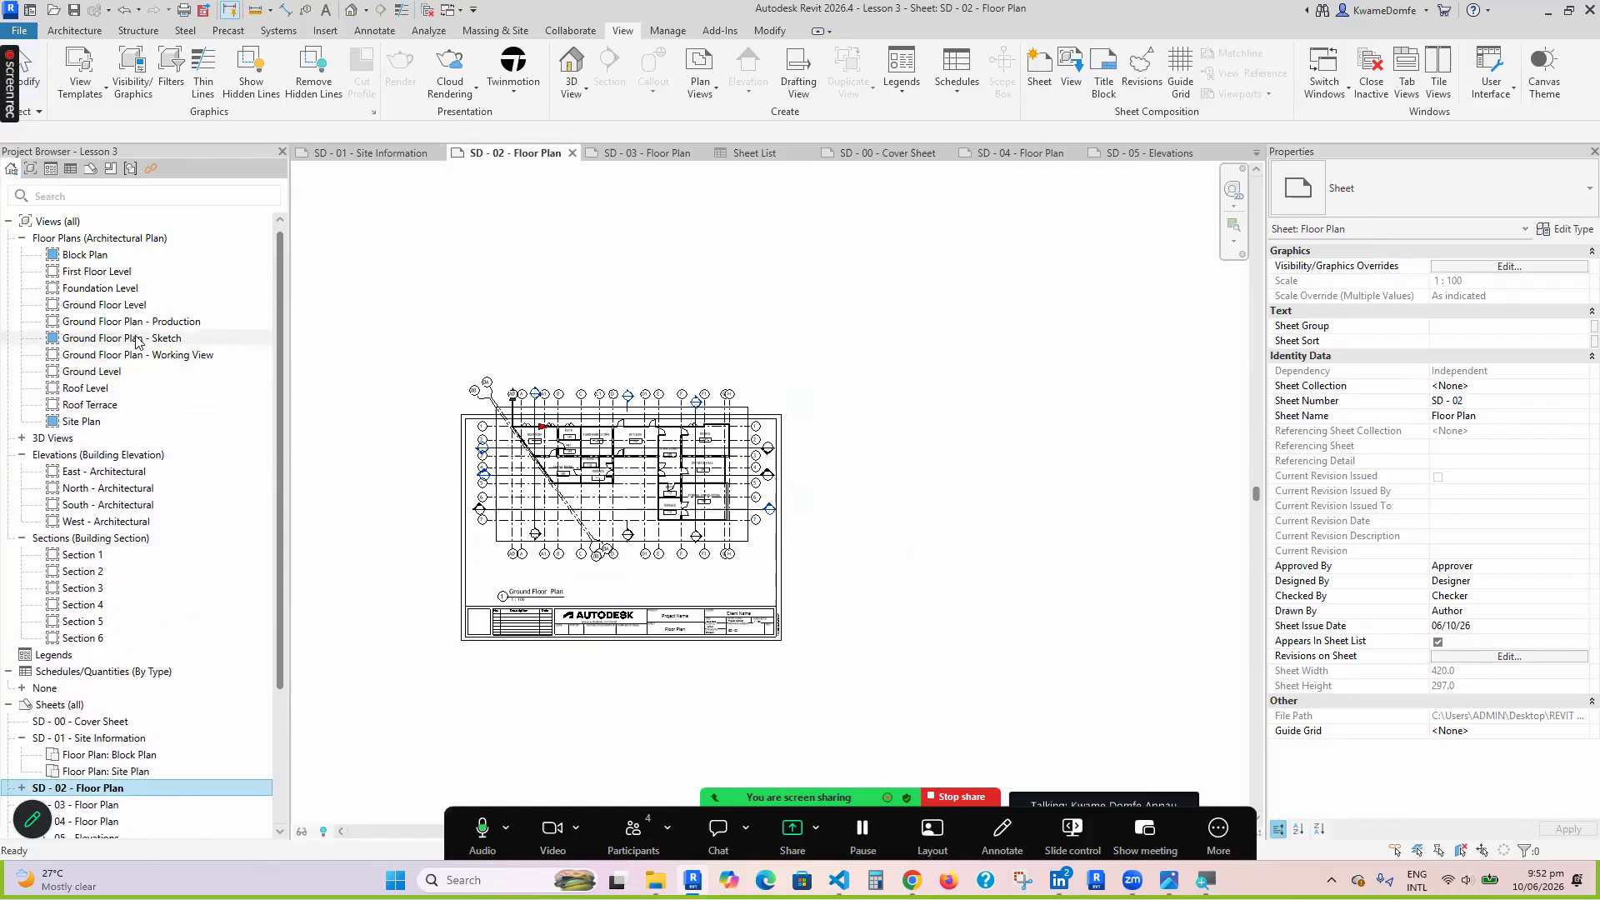
pyautogui.scroll(3, 555, 525)
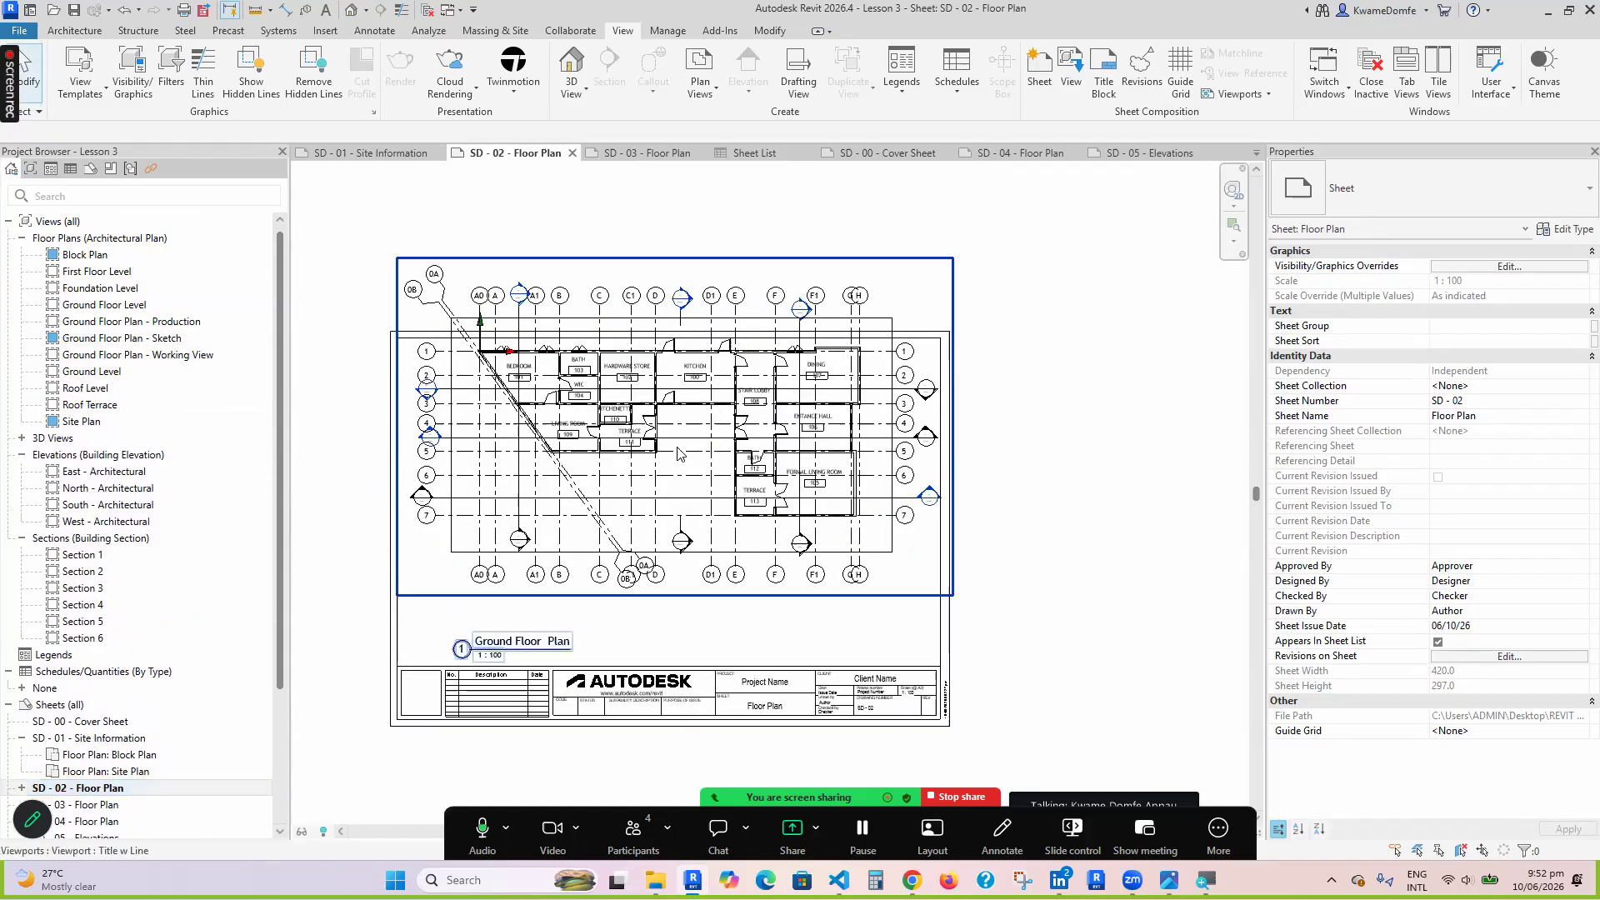
# Nudge the Ground Floor Plan viewport down on the SD - 02 sheet until the plan sits within the sheet border
pyautogui.click(673, 439)
pyautogui.press('Down')
pyautogui.press('Down')
pyautogui.press('Down')
pyautogui.press('Down')
pyautogui.press('Down')
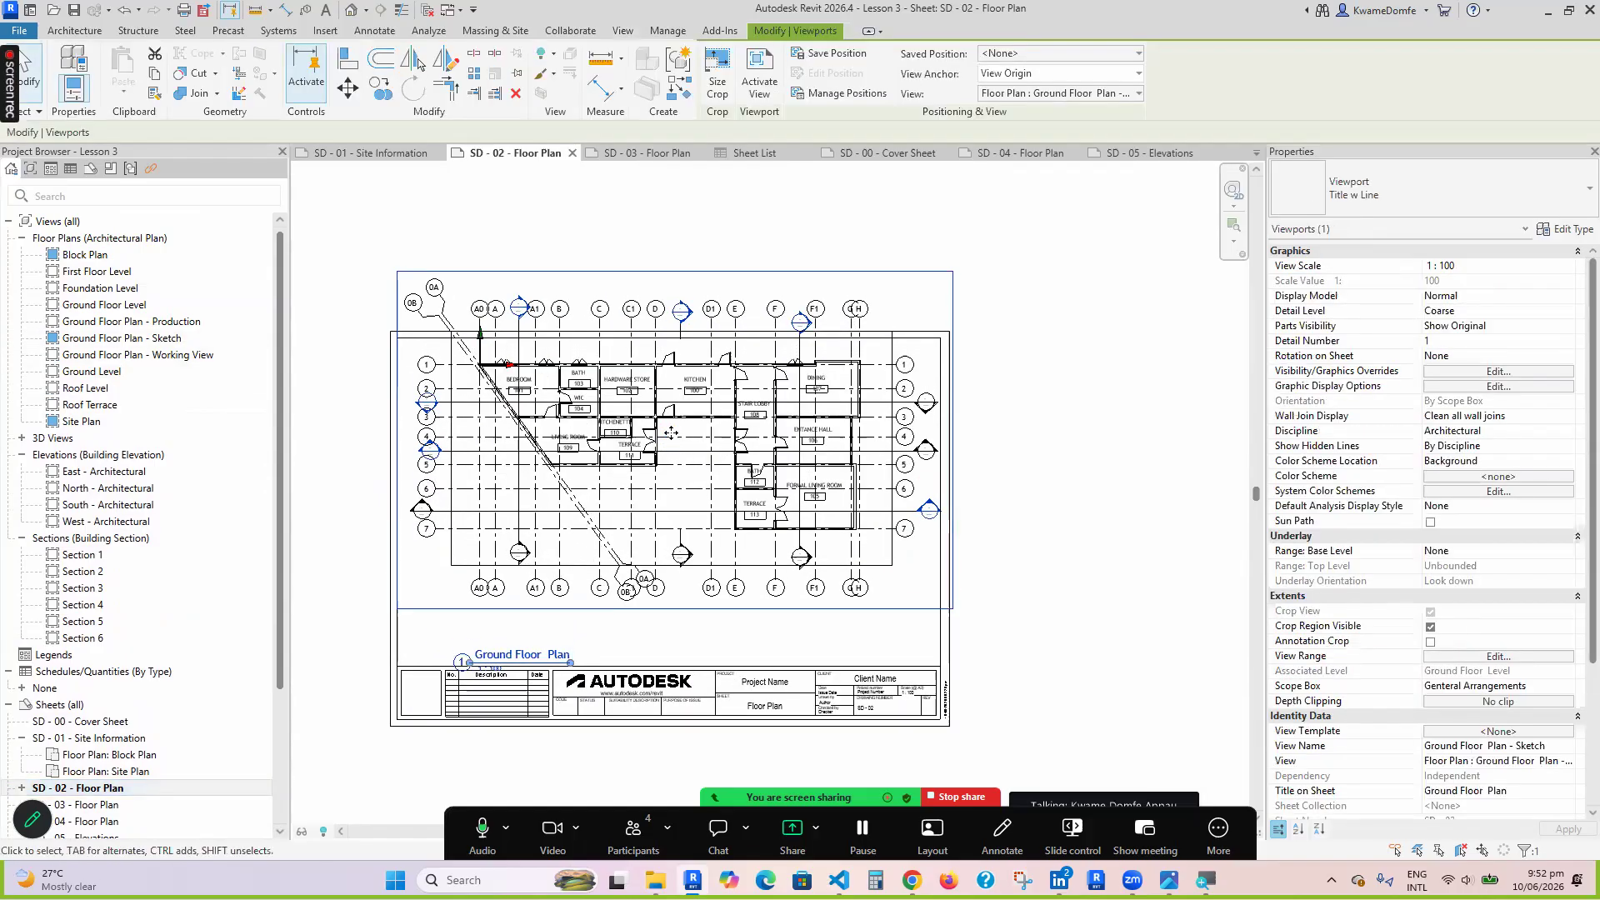
pyautogui.press('Down')
pyautogui.press('Down')
pyautogui.press('Down')
pyautogui.press('Down')
pyautogui.press('Down')
pyautogui.press('Down')
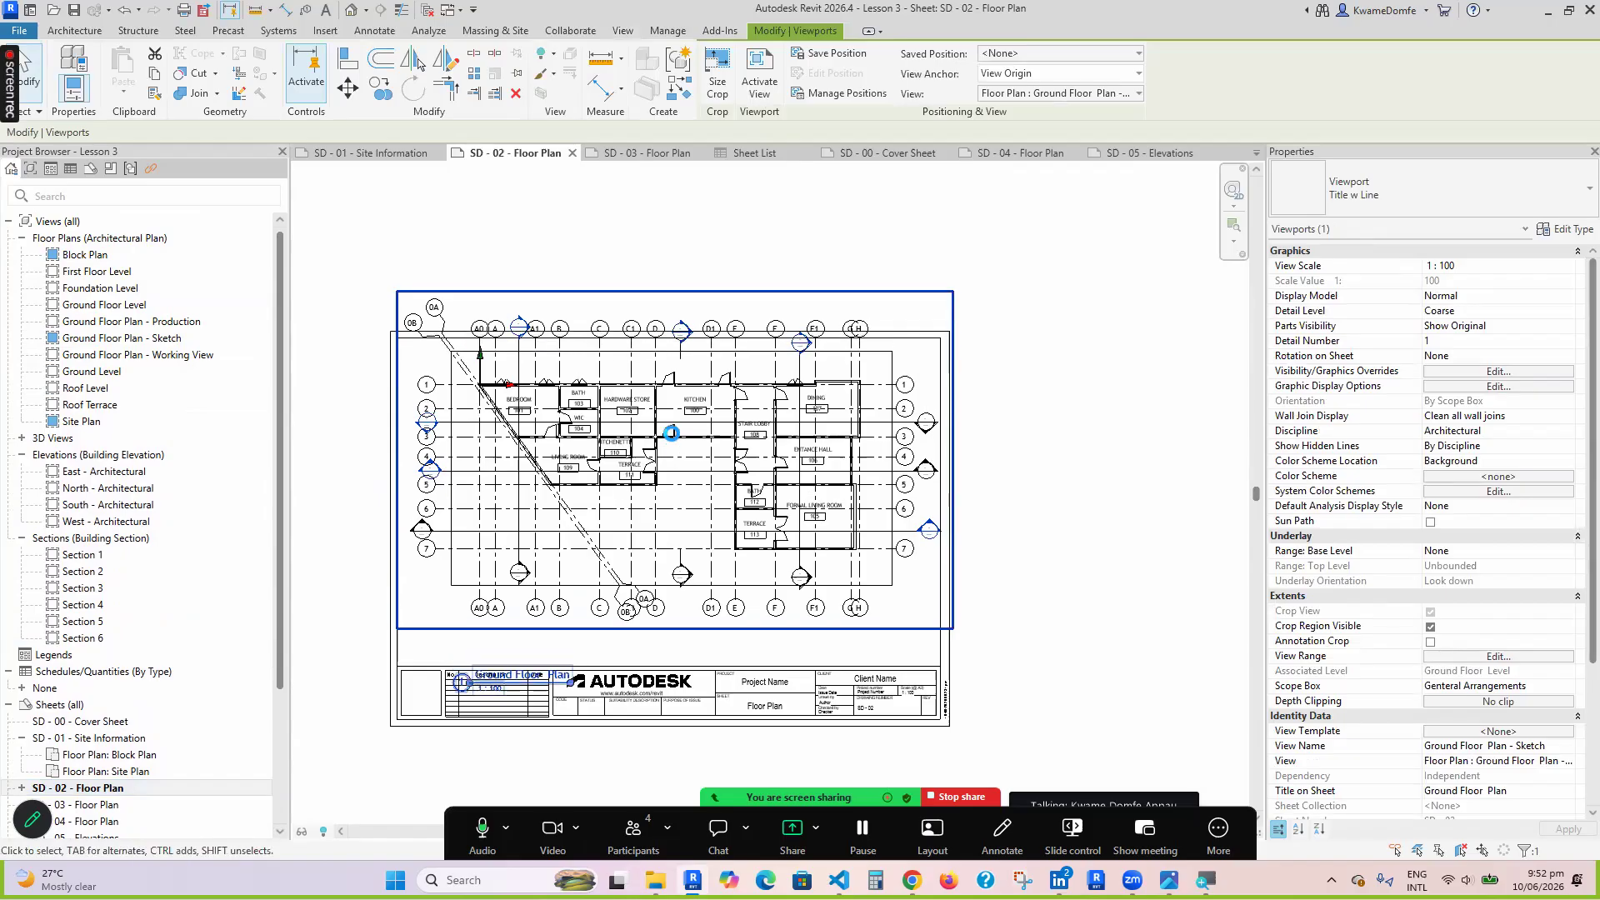
pyautogui.click(653, 270)
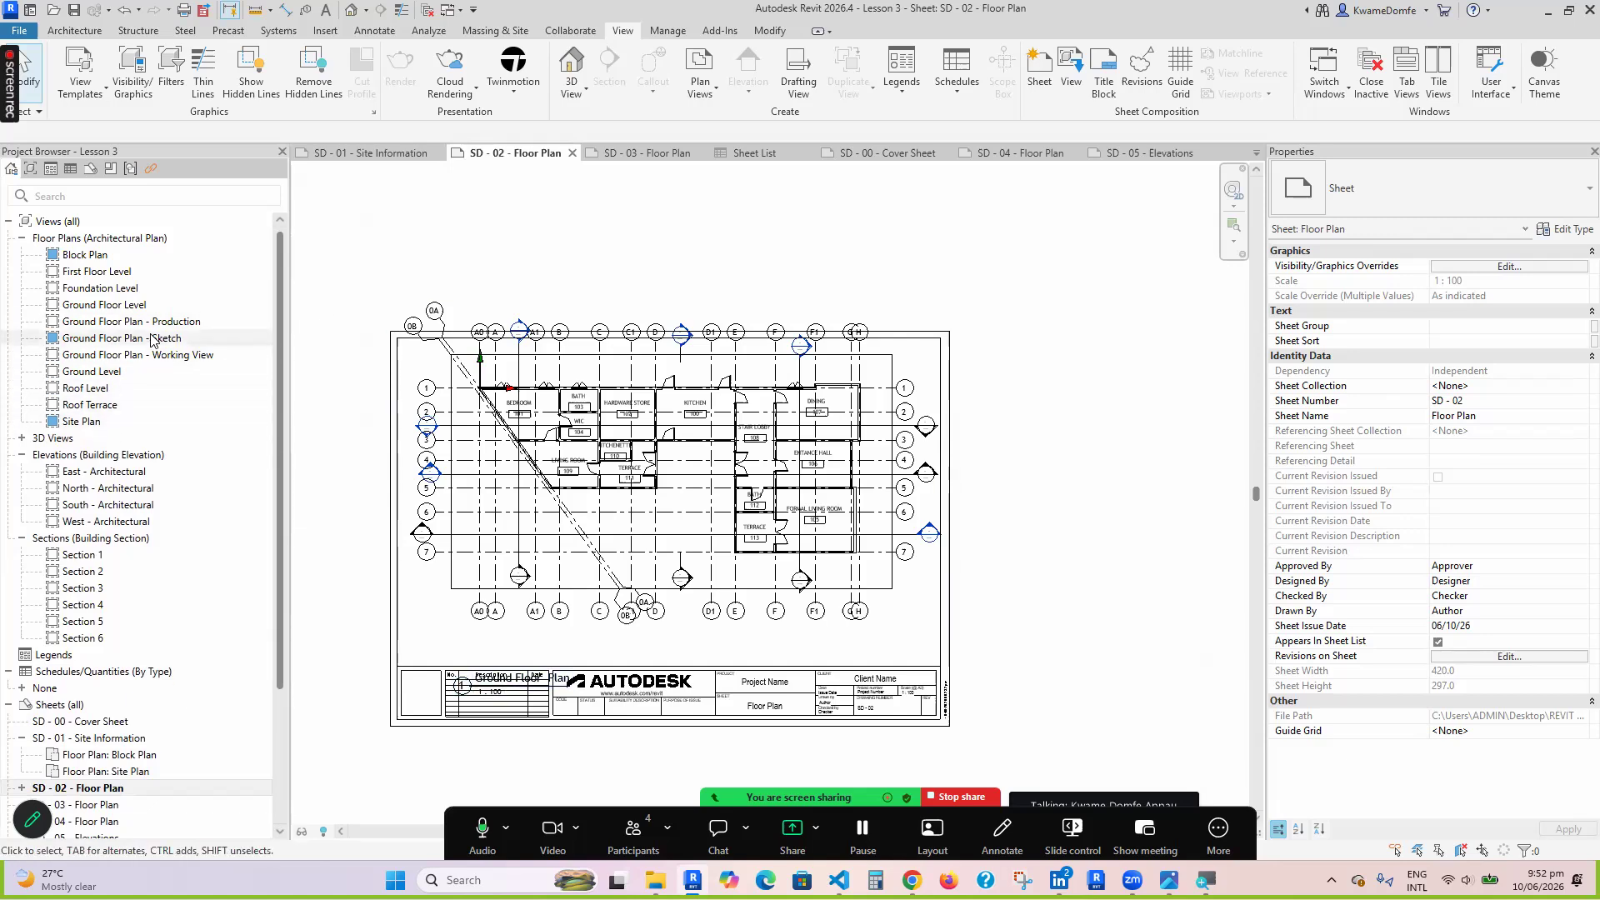
# Duplicate the First Floor Level plan view without detailing and rename the copy First Floor Plan - Sketch
pyautogui.click(91, 272)
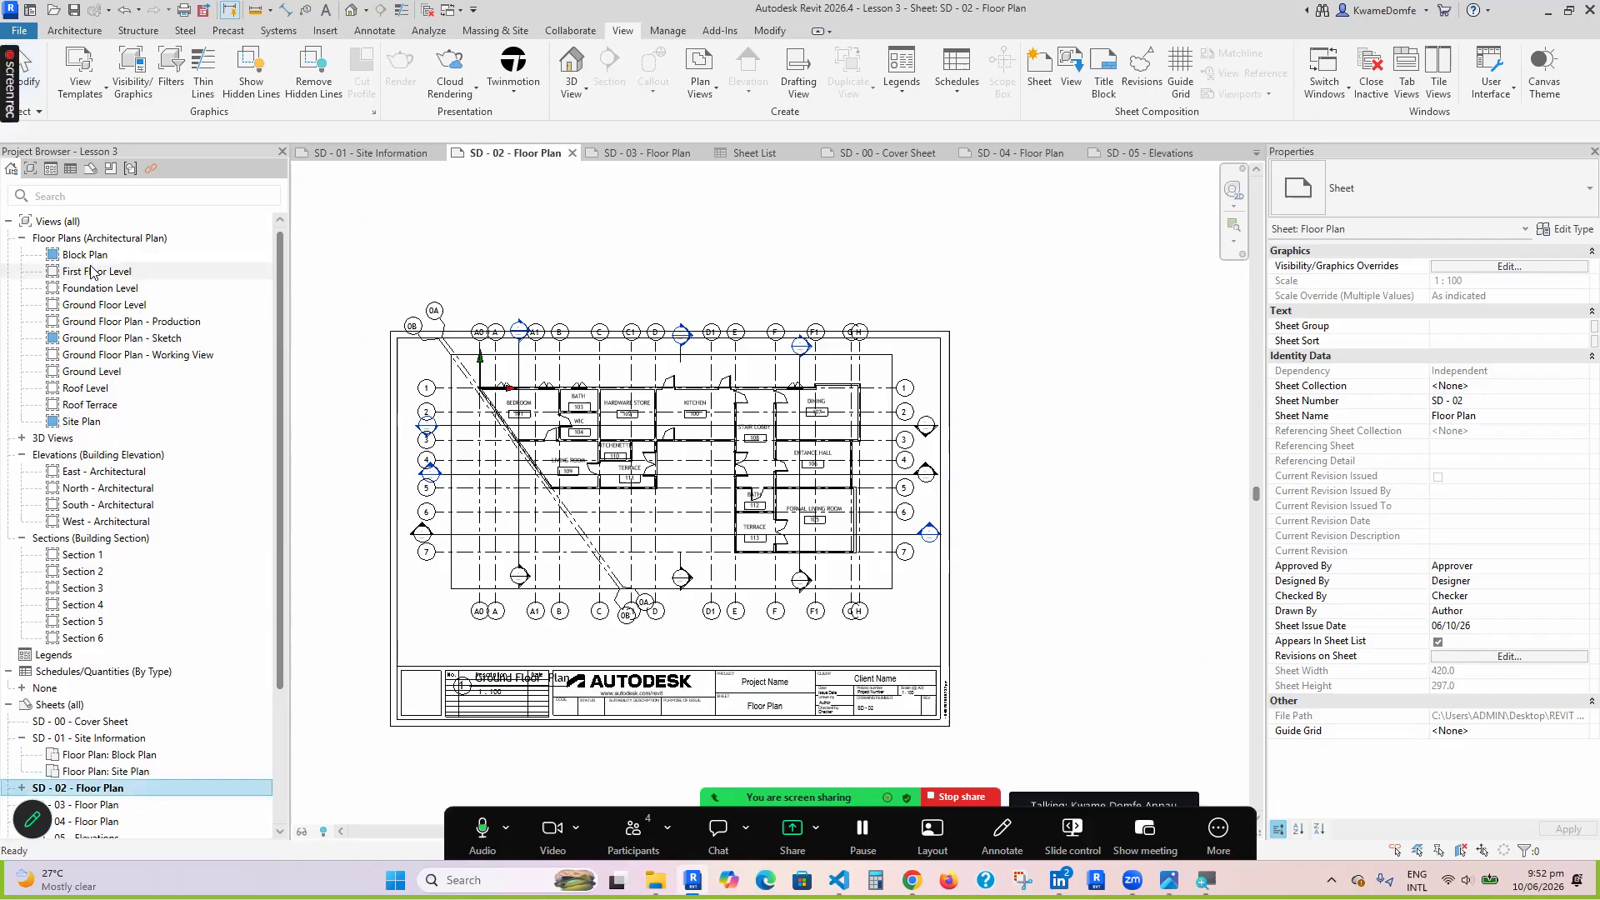
pyautogui.rightClick(94, 274)
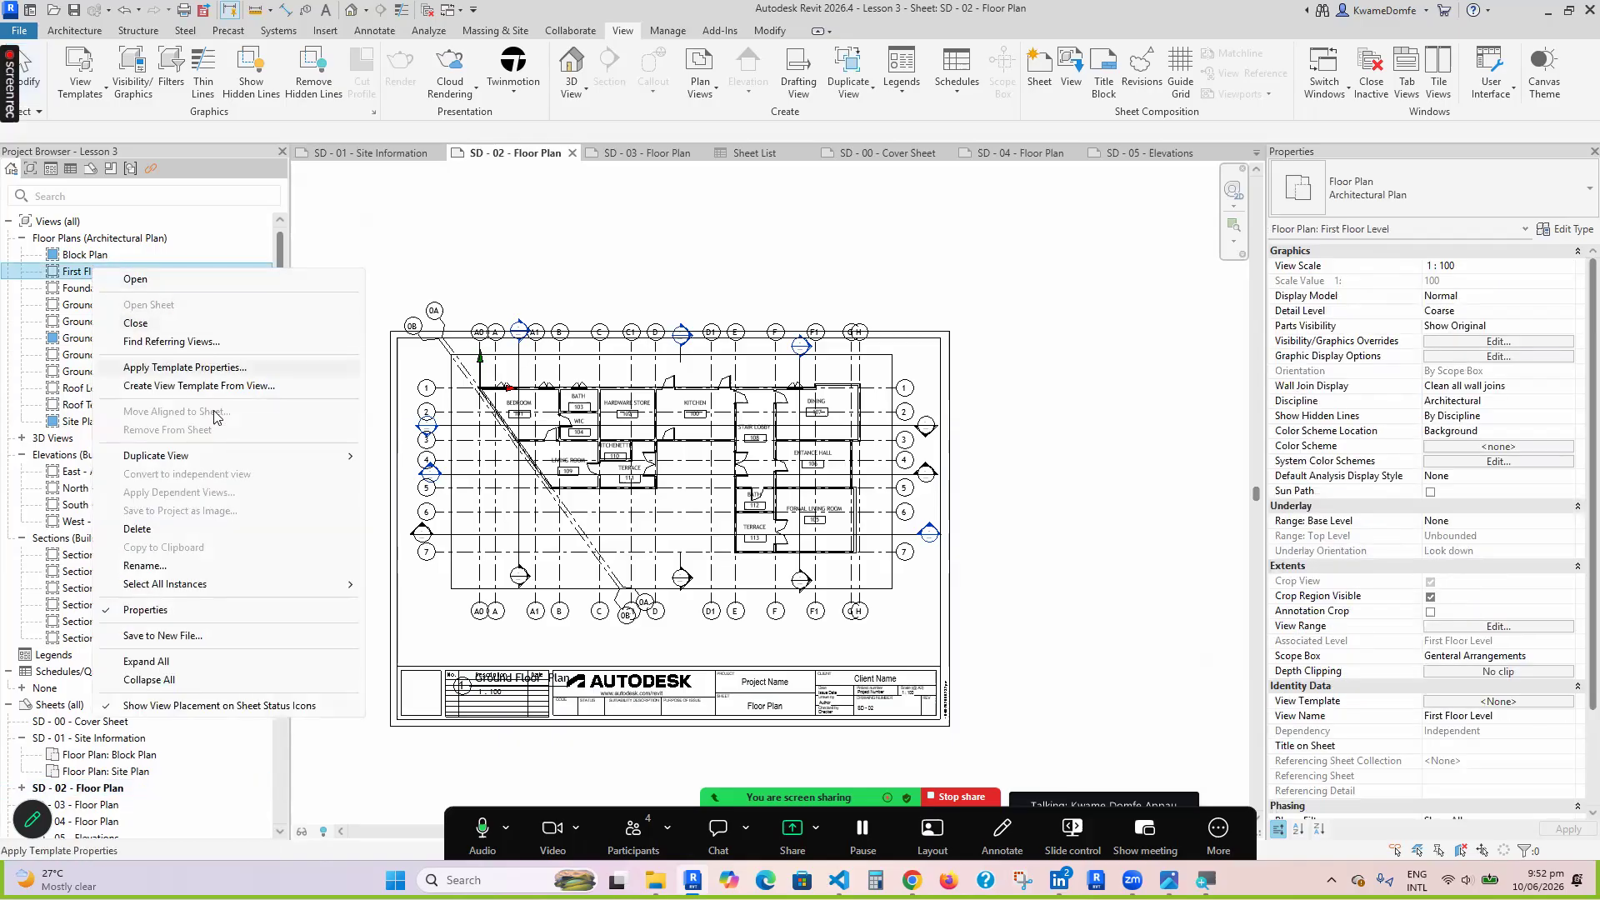
pyautogui.moveTo(275, 455)
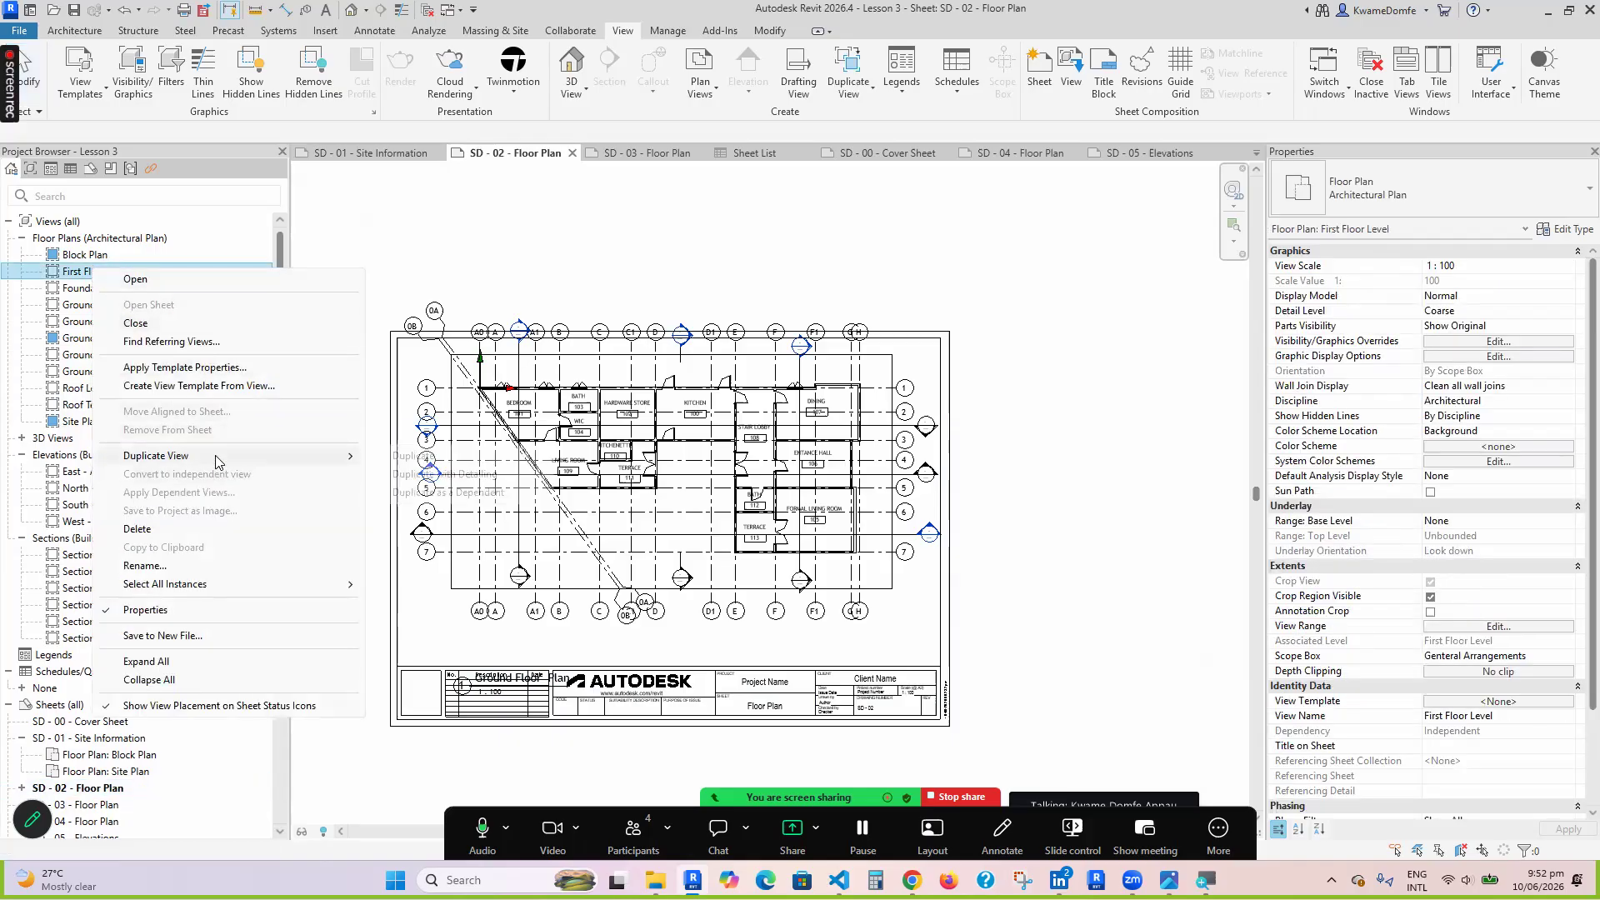
pyautogui.click(412, 456)
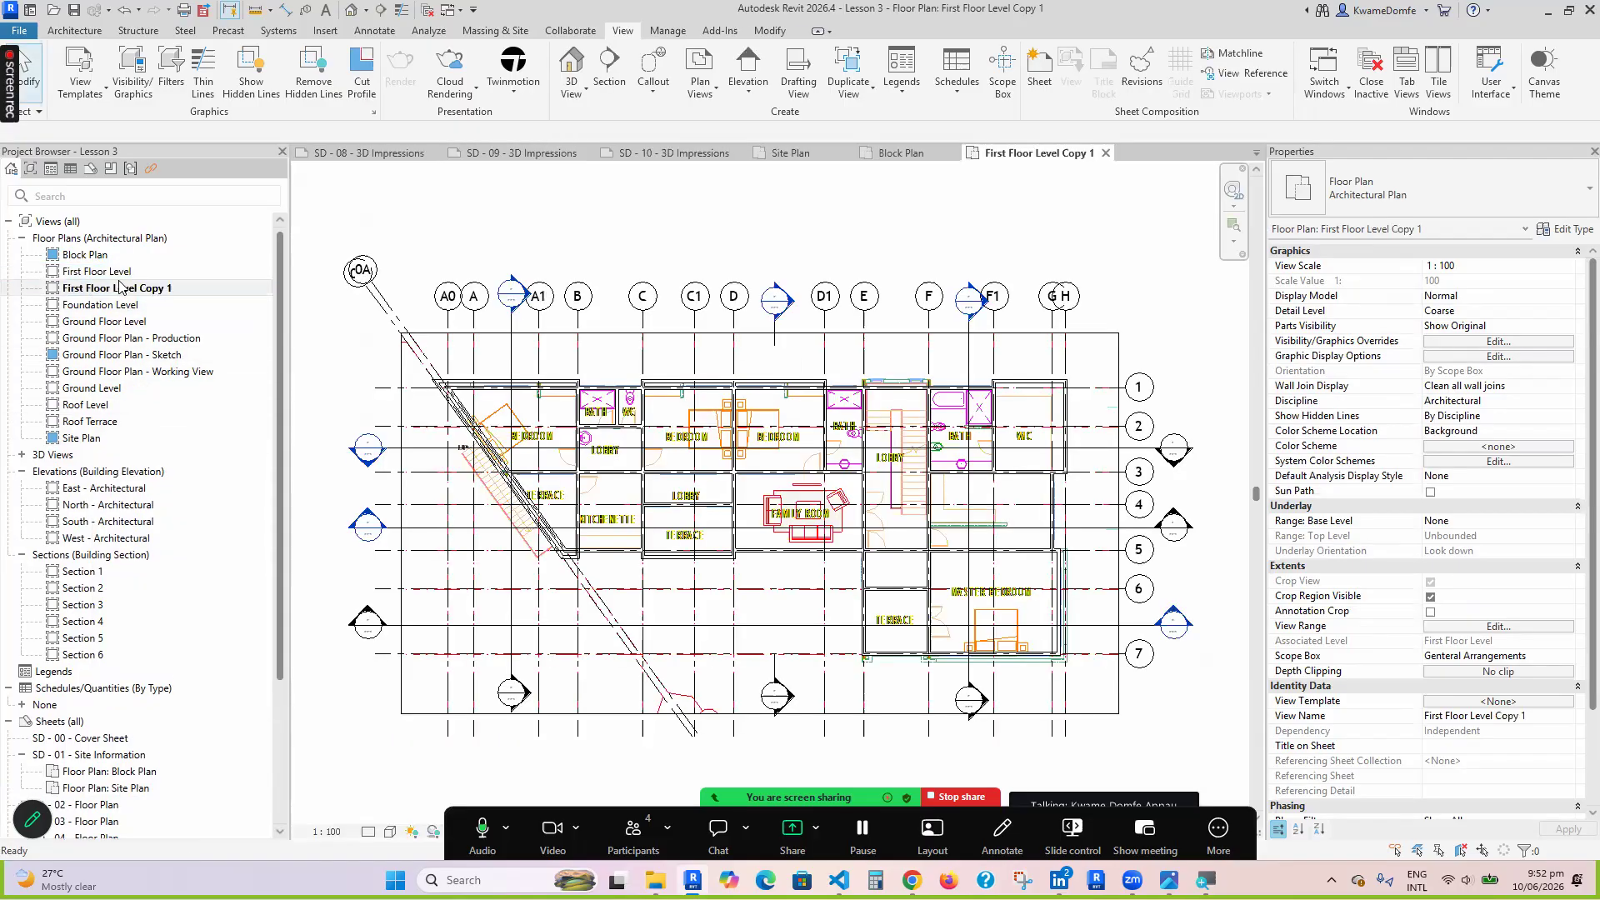
pyautogui.rightClick(117, 286)
pyautogui.click(172, 577)
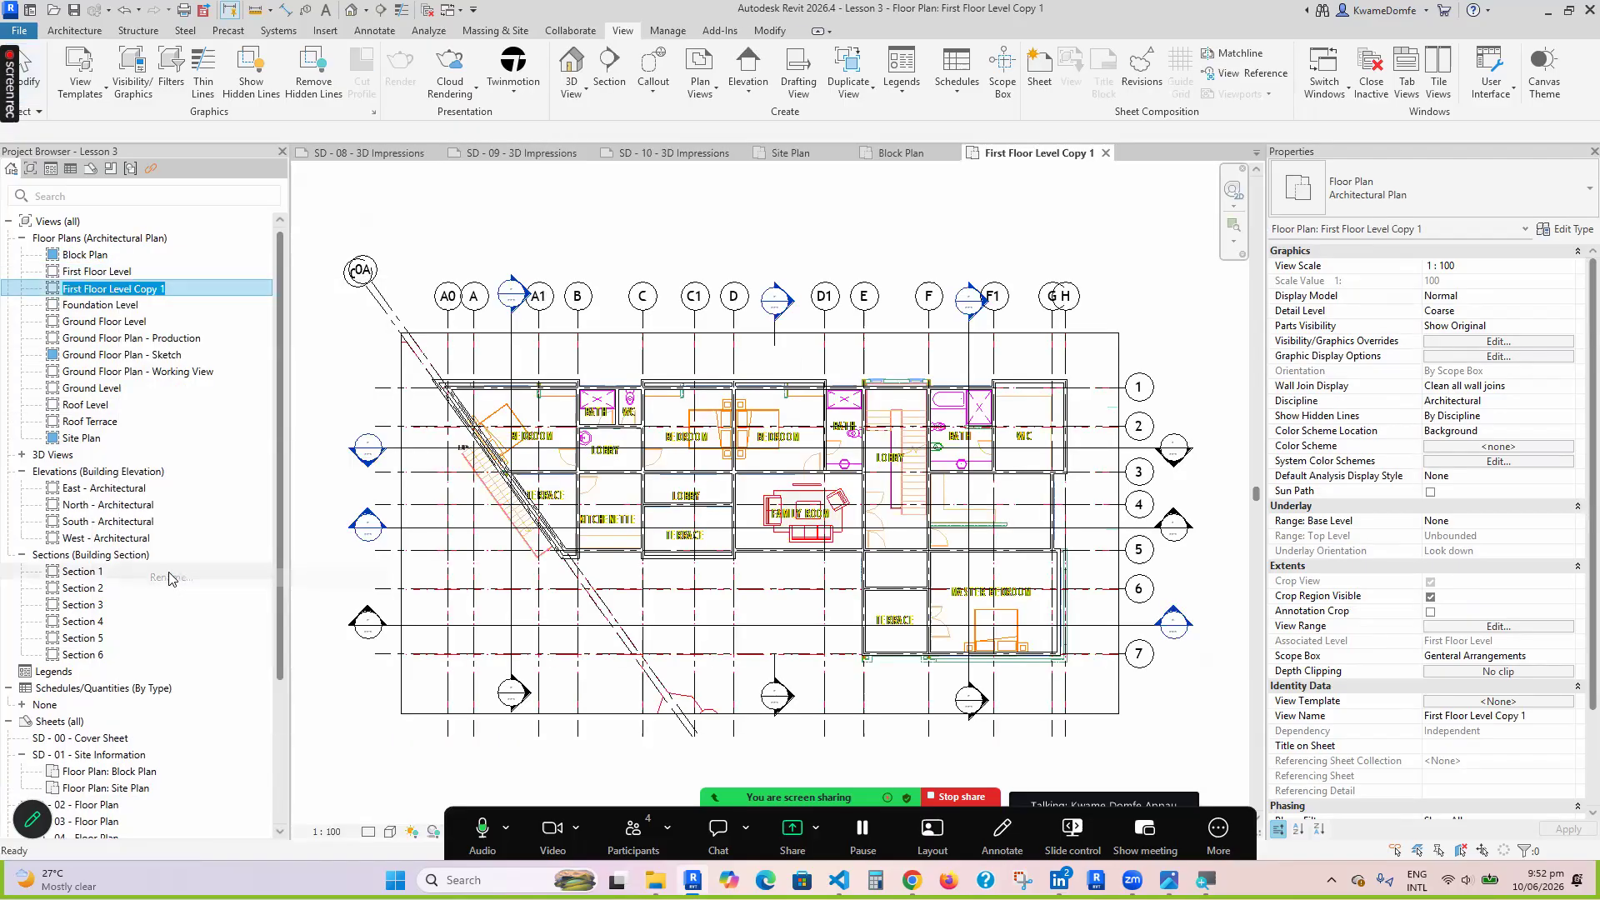
pyautogui.click(178, 287)
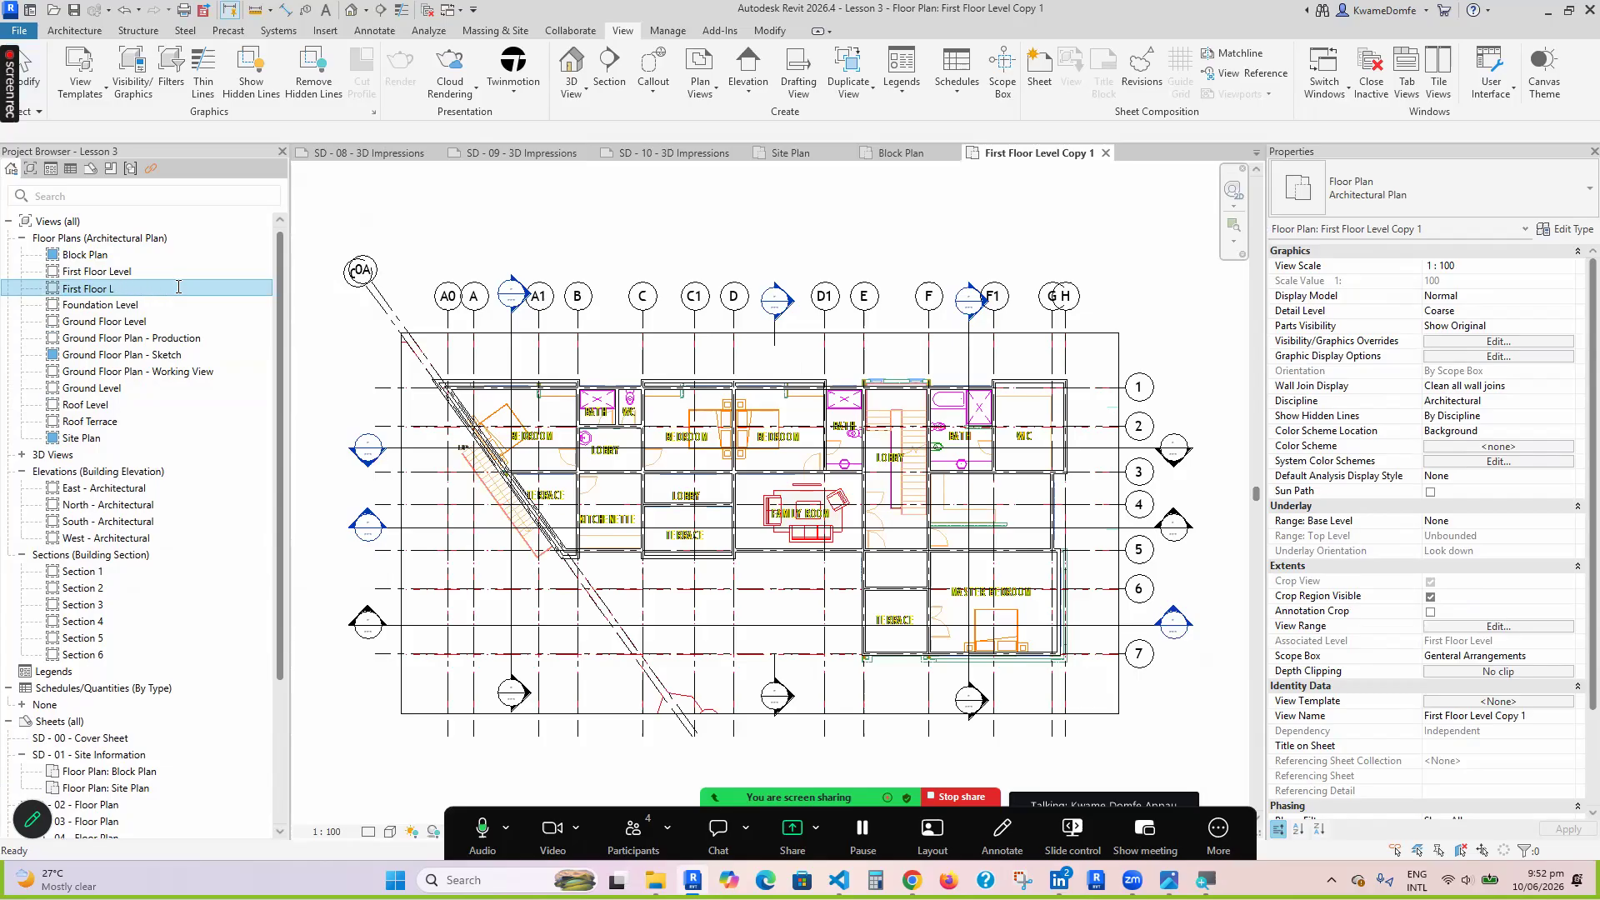
pyautogui.write('Plan - Sketch')
pyautogui.press('Return')
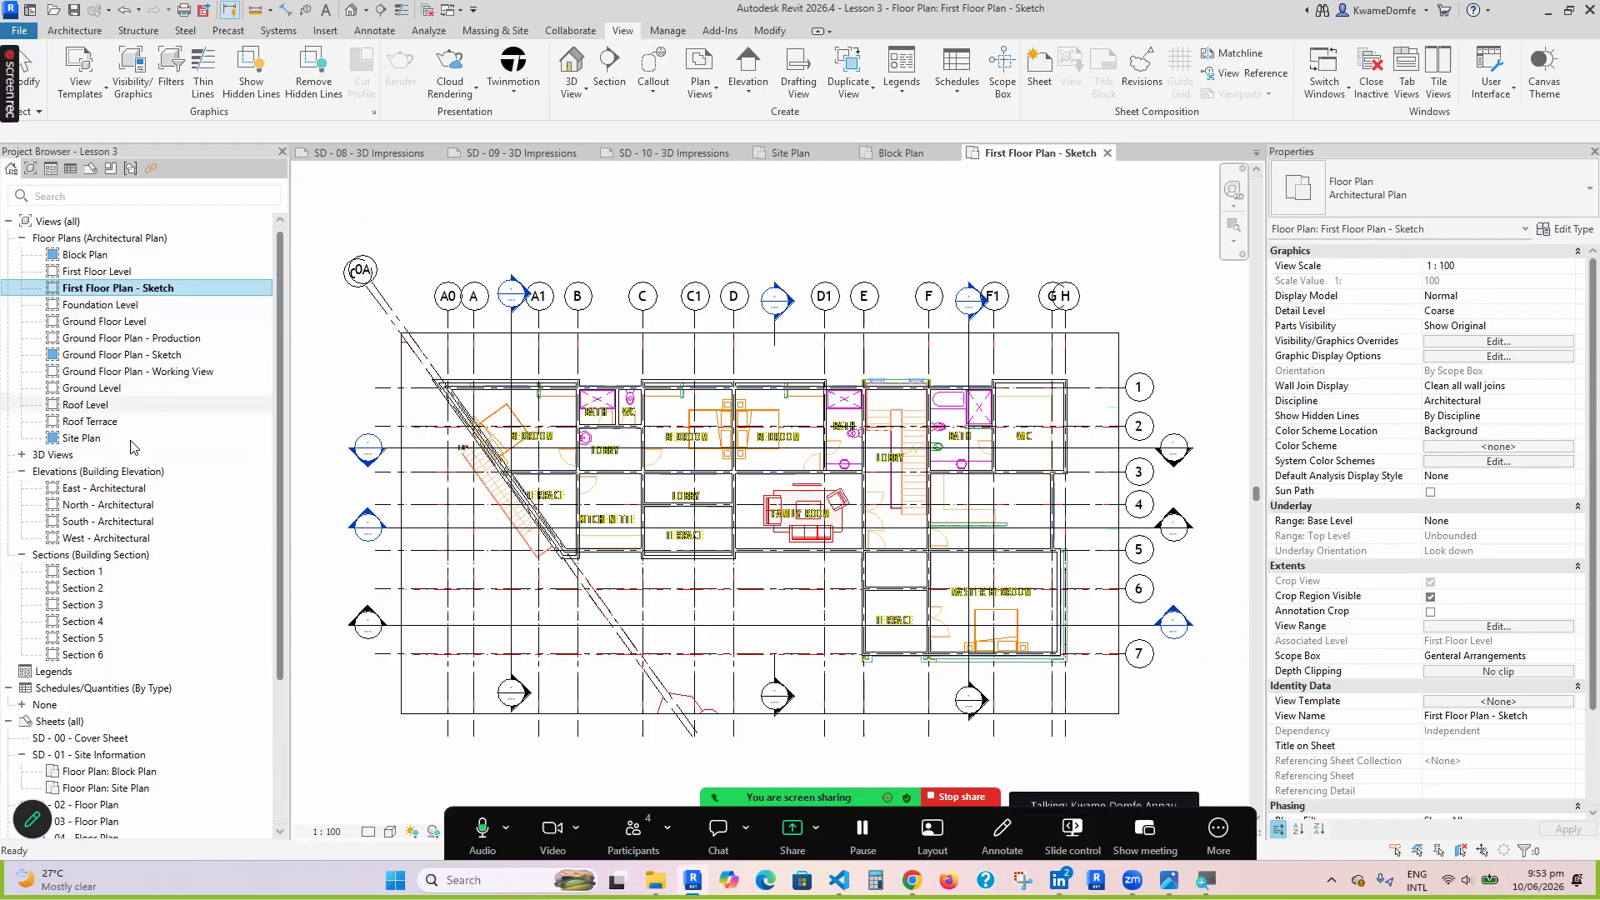
# Duplicate the Roof Terrace plan view without detailing and rename the copy Roof Terrace Plan - Sketch
pyautogui.click(83, 425)
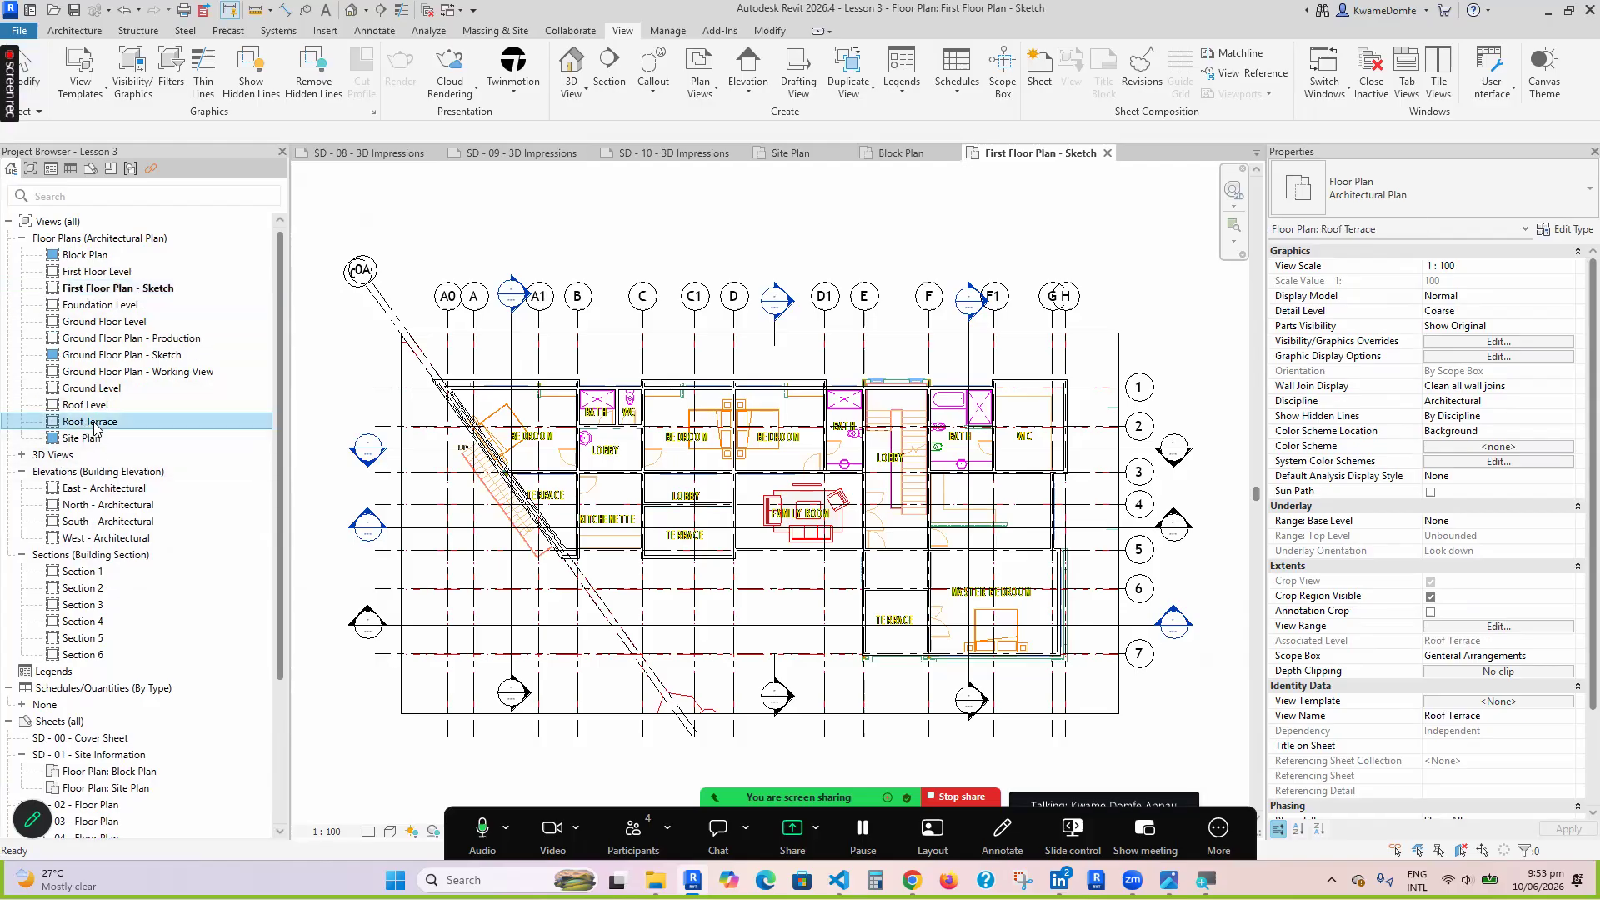
pyautogui.rightClick(94, 427)
pyautogui.moveTo(250, 598)
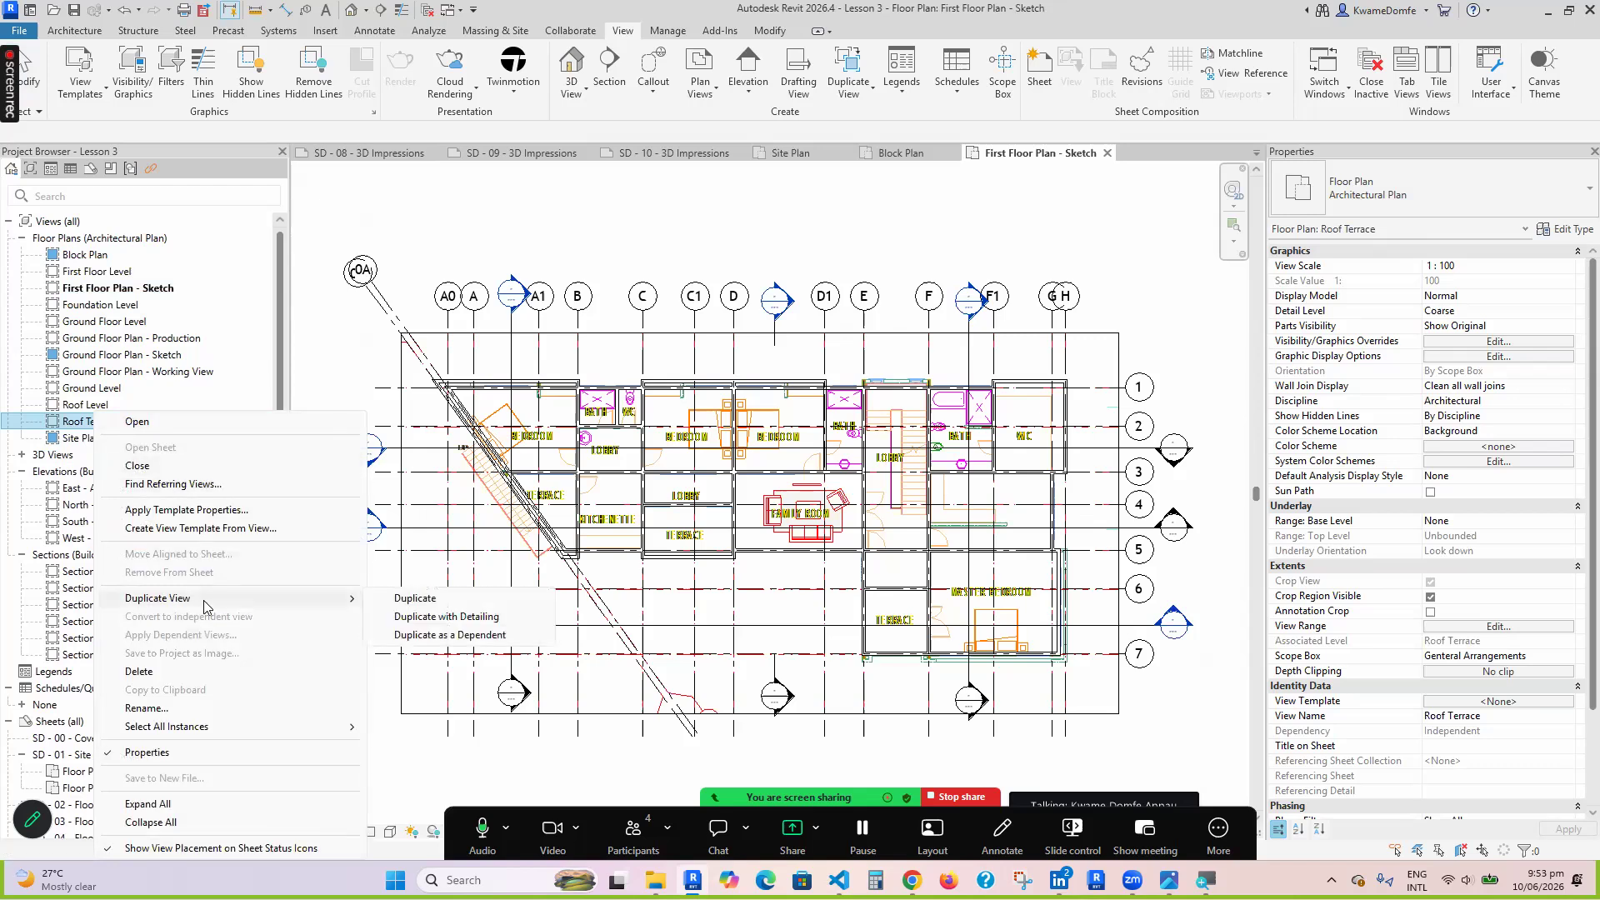
pyautogui.click(426, 602)
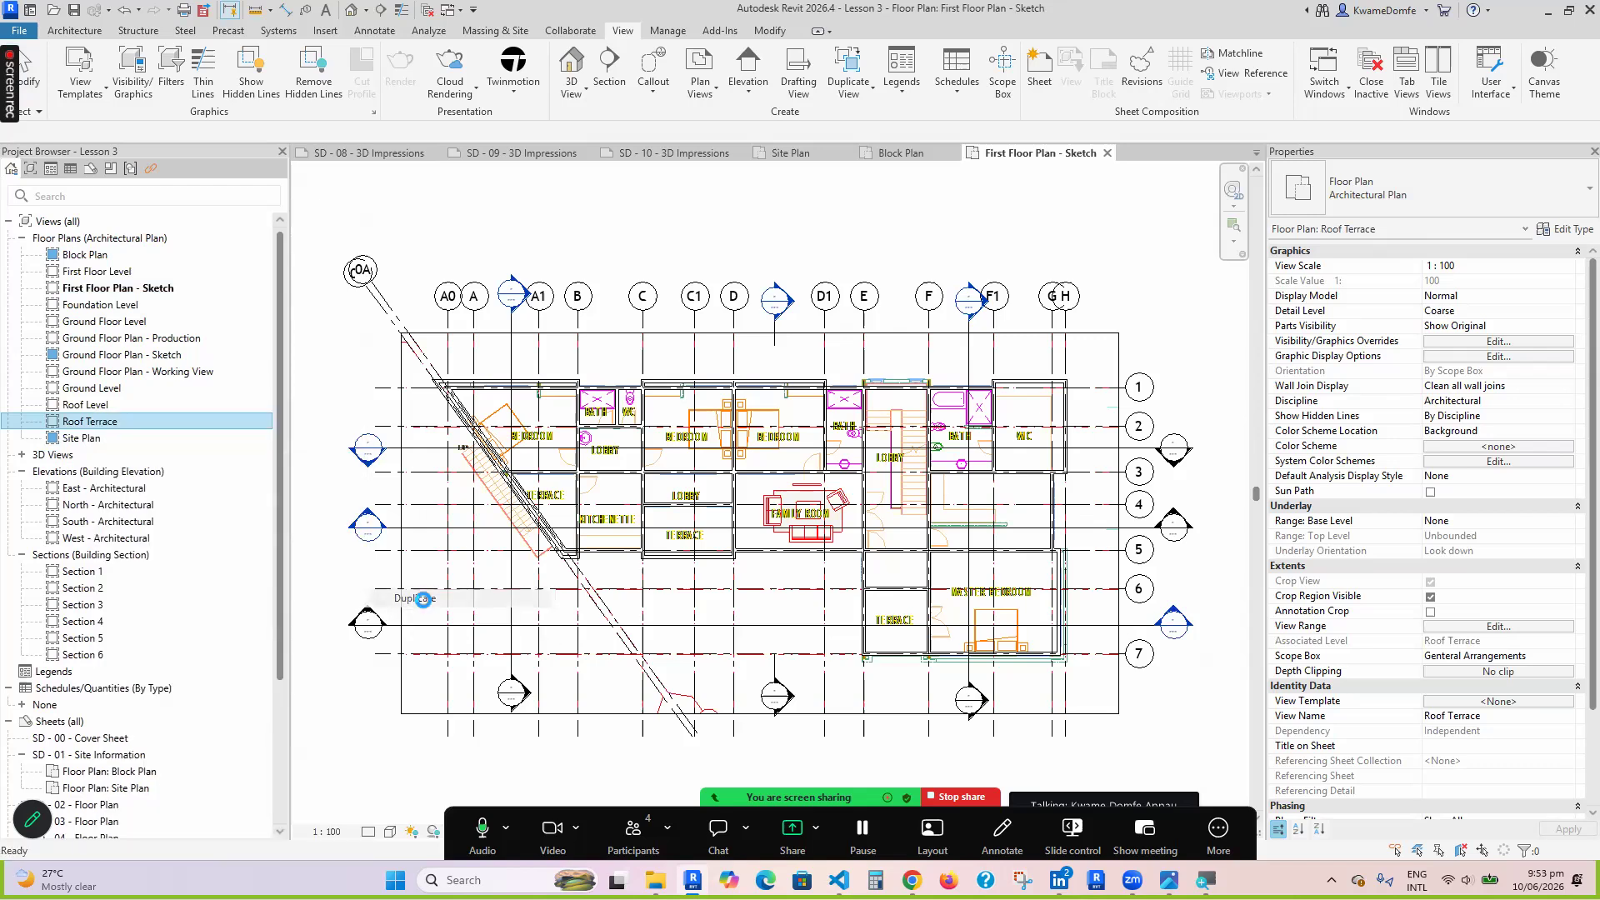
pyautogui.rightClick(125, 438)
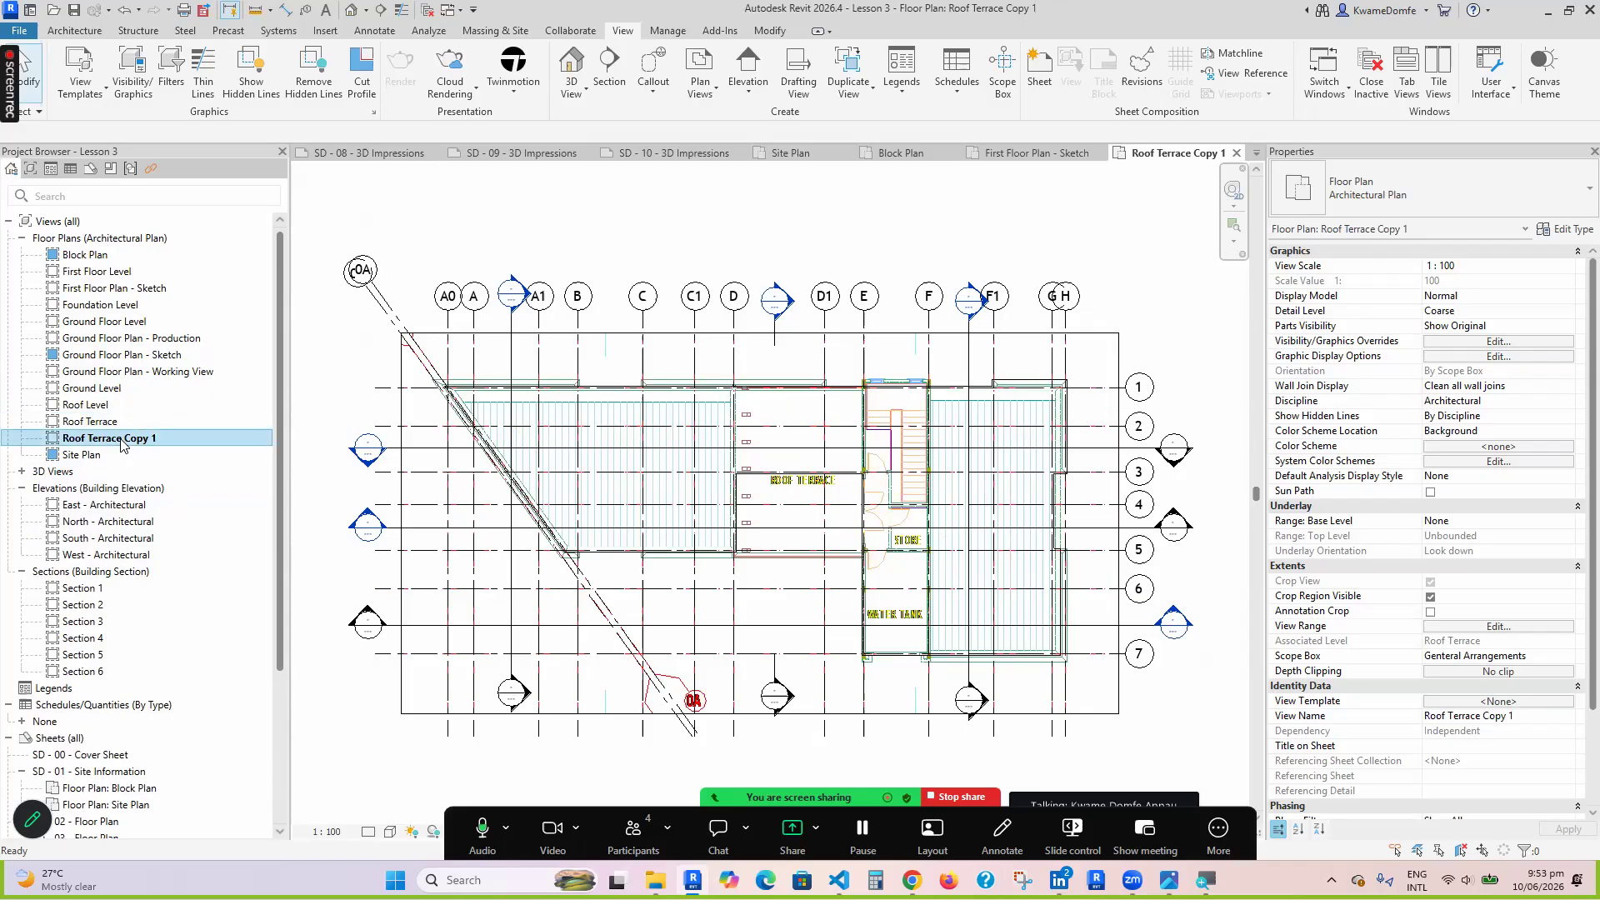
pyautogui.click(191, 708)
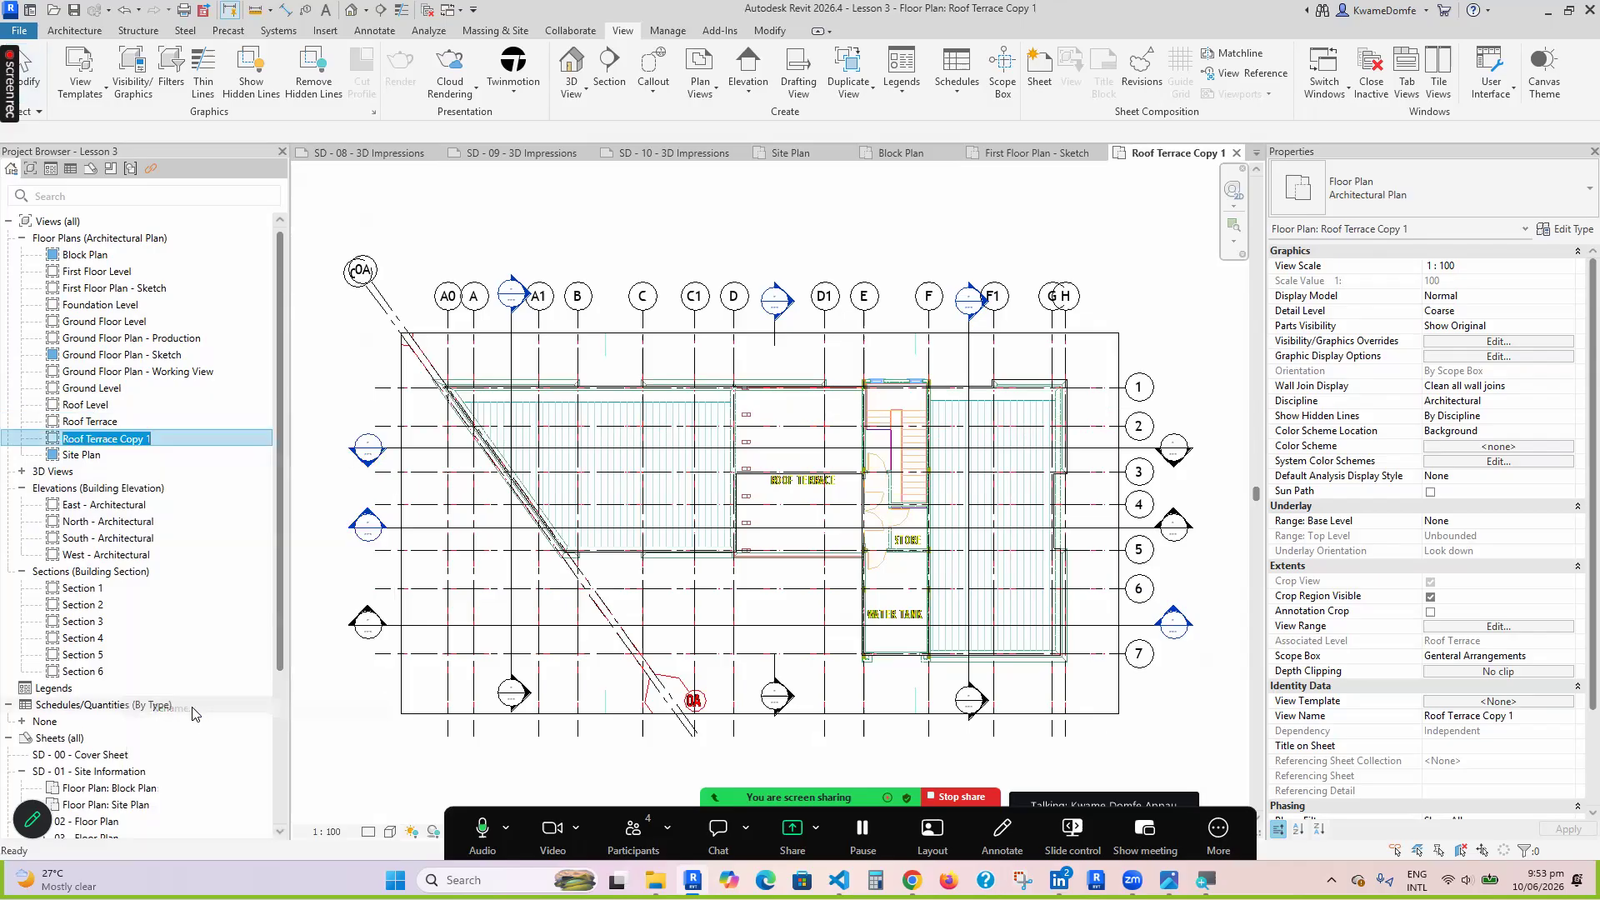
pyautogui.click(155, 445)
pyautogui.press('BackSpace')
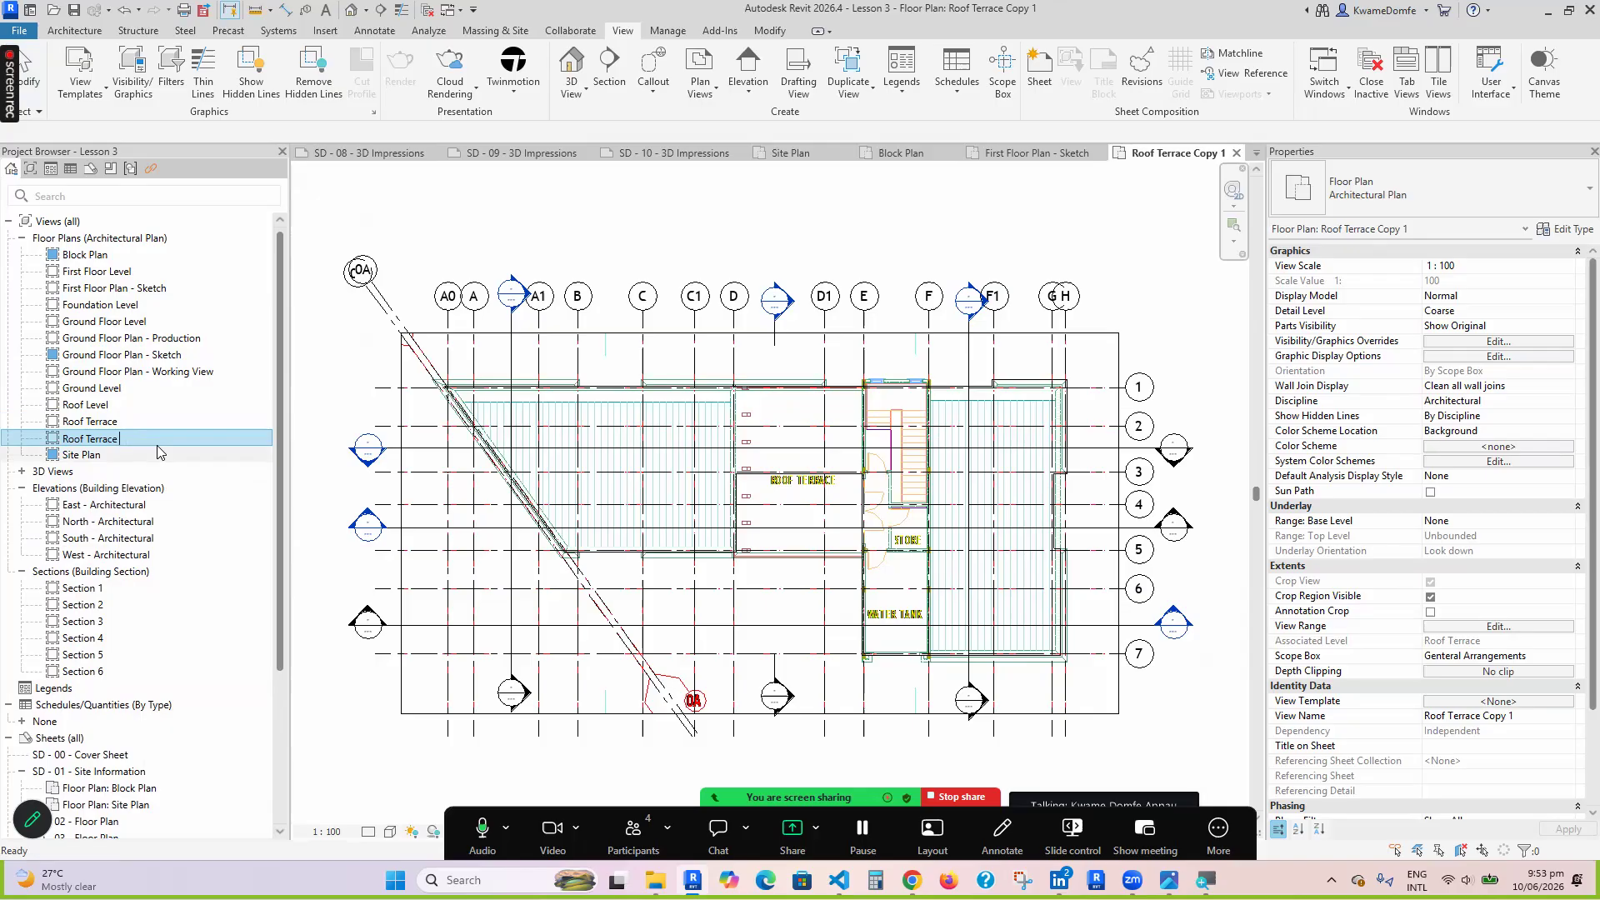
pyautogui.write('Plan - Sketch')
pyautogui.press('Return')
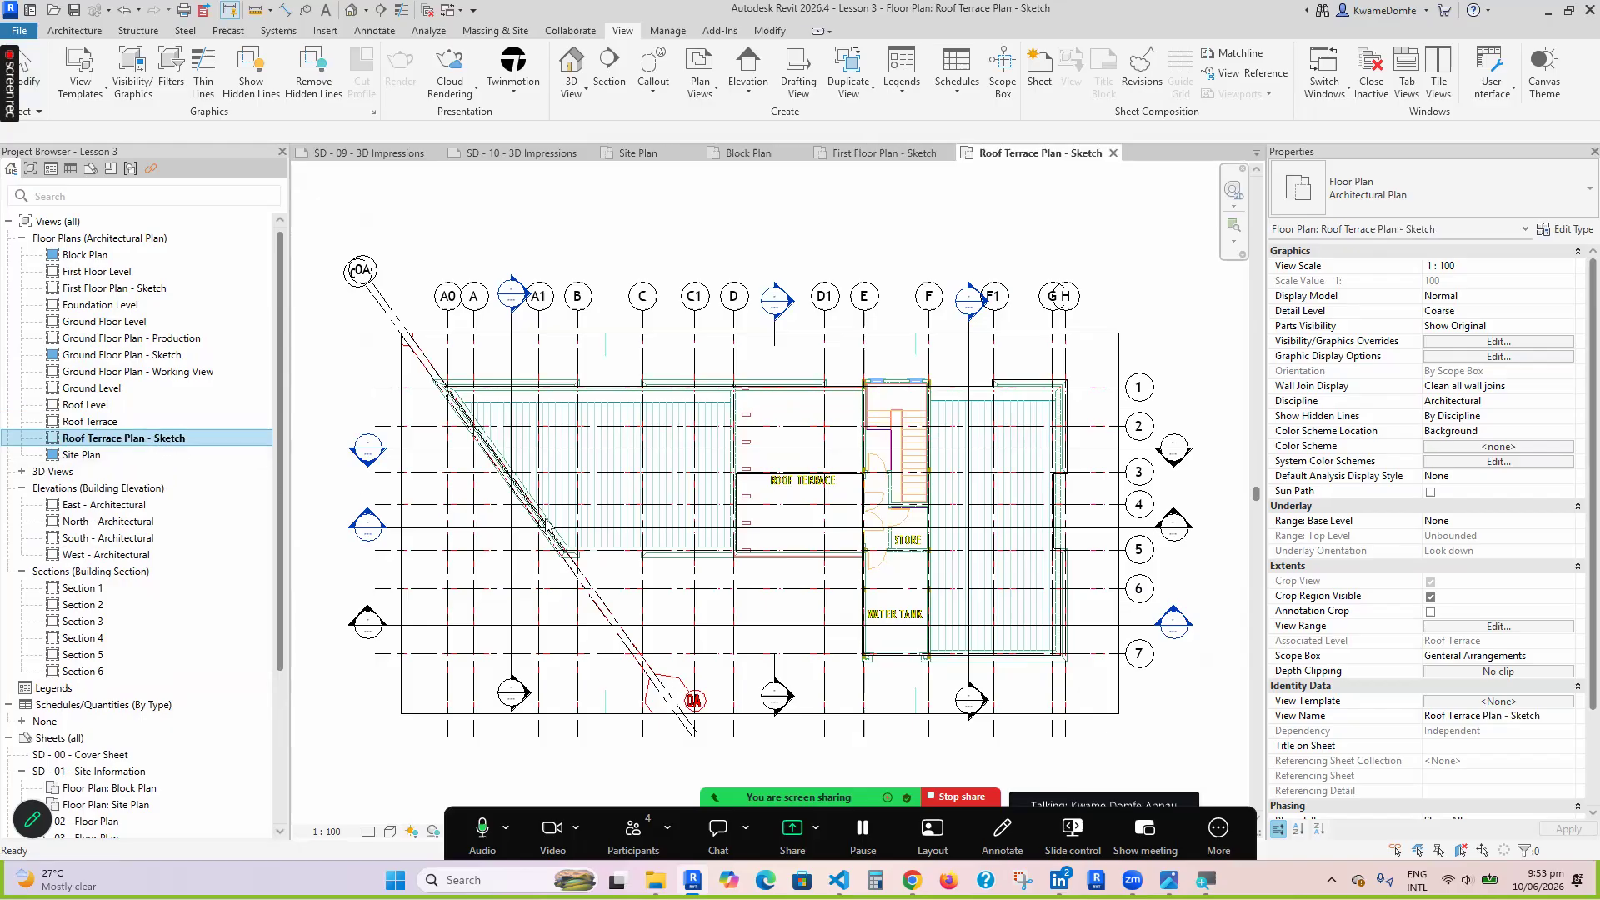
# Open the SD - 03 Floor Plan sheet and place the First Floor Plan - Sketch view inside its border, above the title block
pyautogui.scroll(-3, 643, 552)
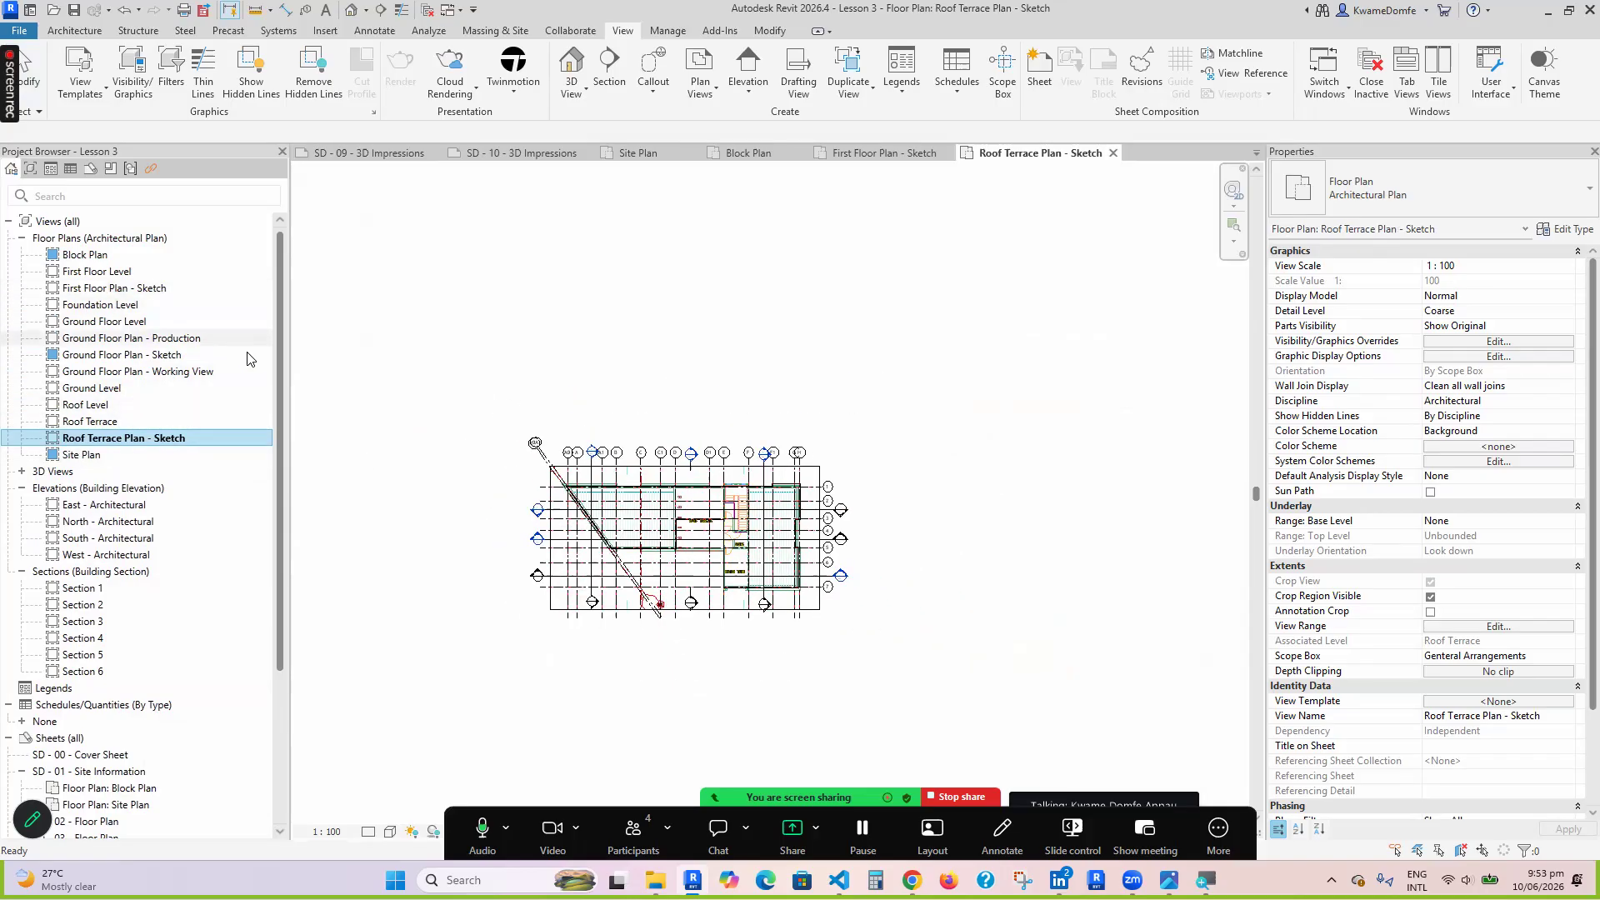
pyautogui.scroll(-3, 275, 500)
pyautogui.scroll(-2, 274, 525)
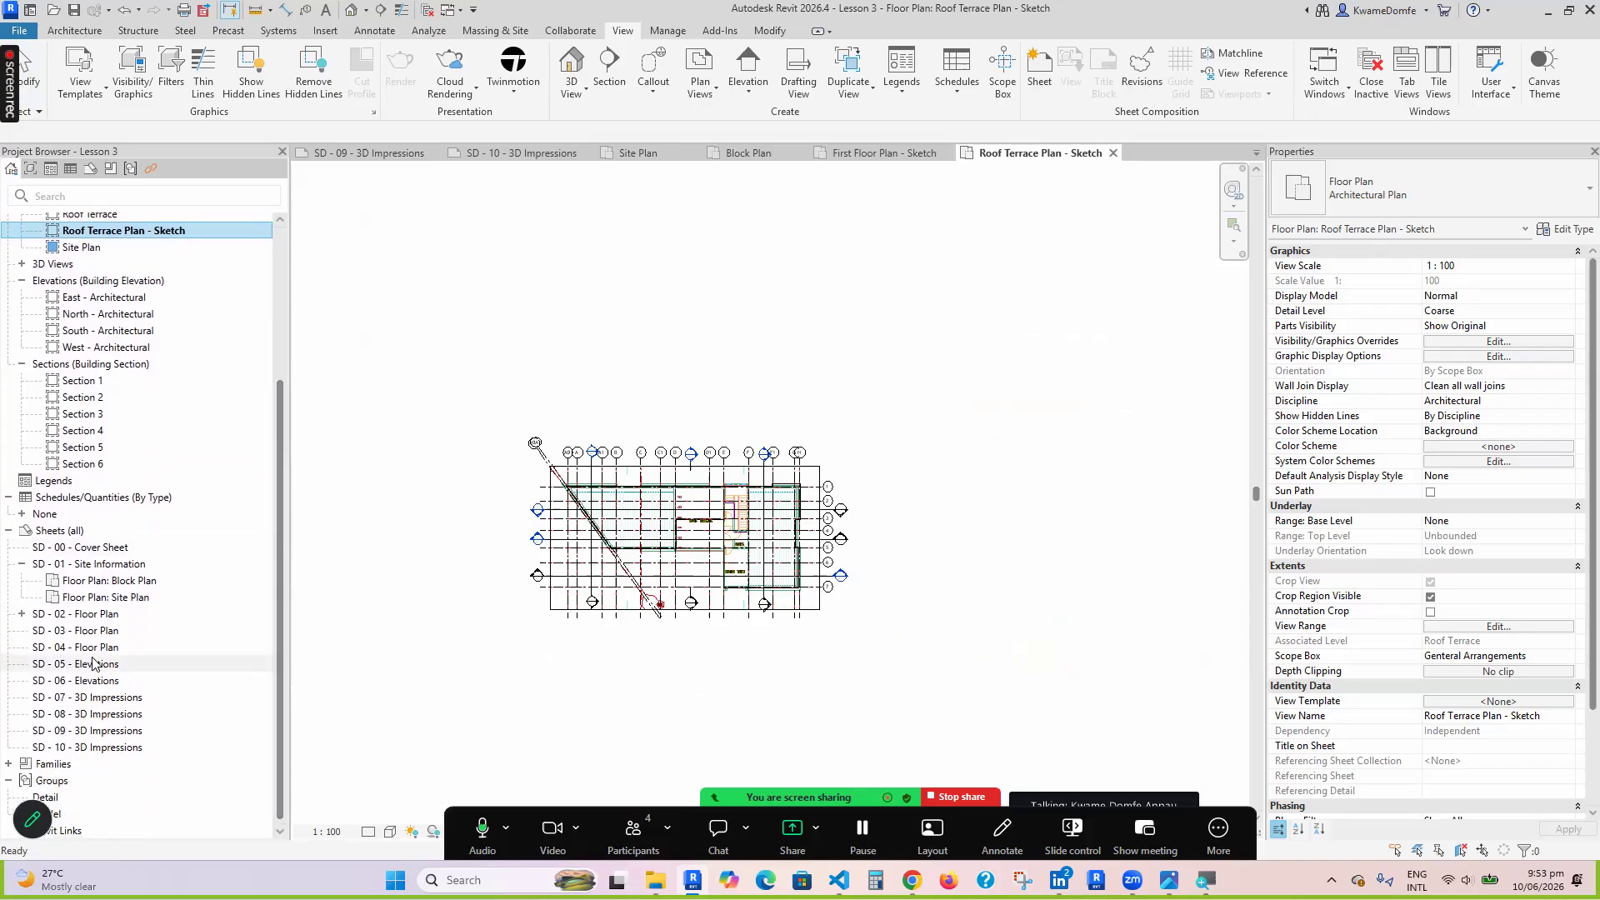
pyautogui.doubleClick(83, 631)
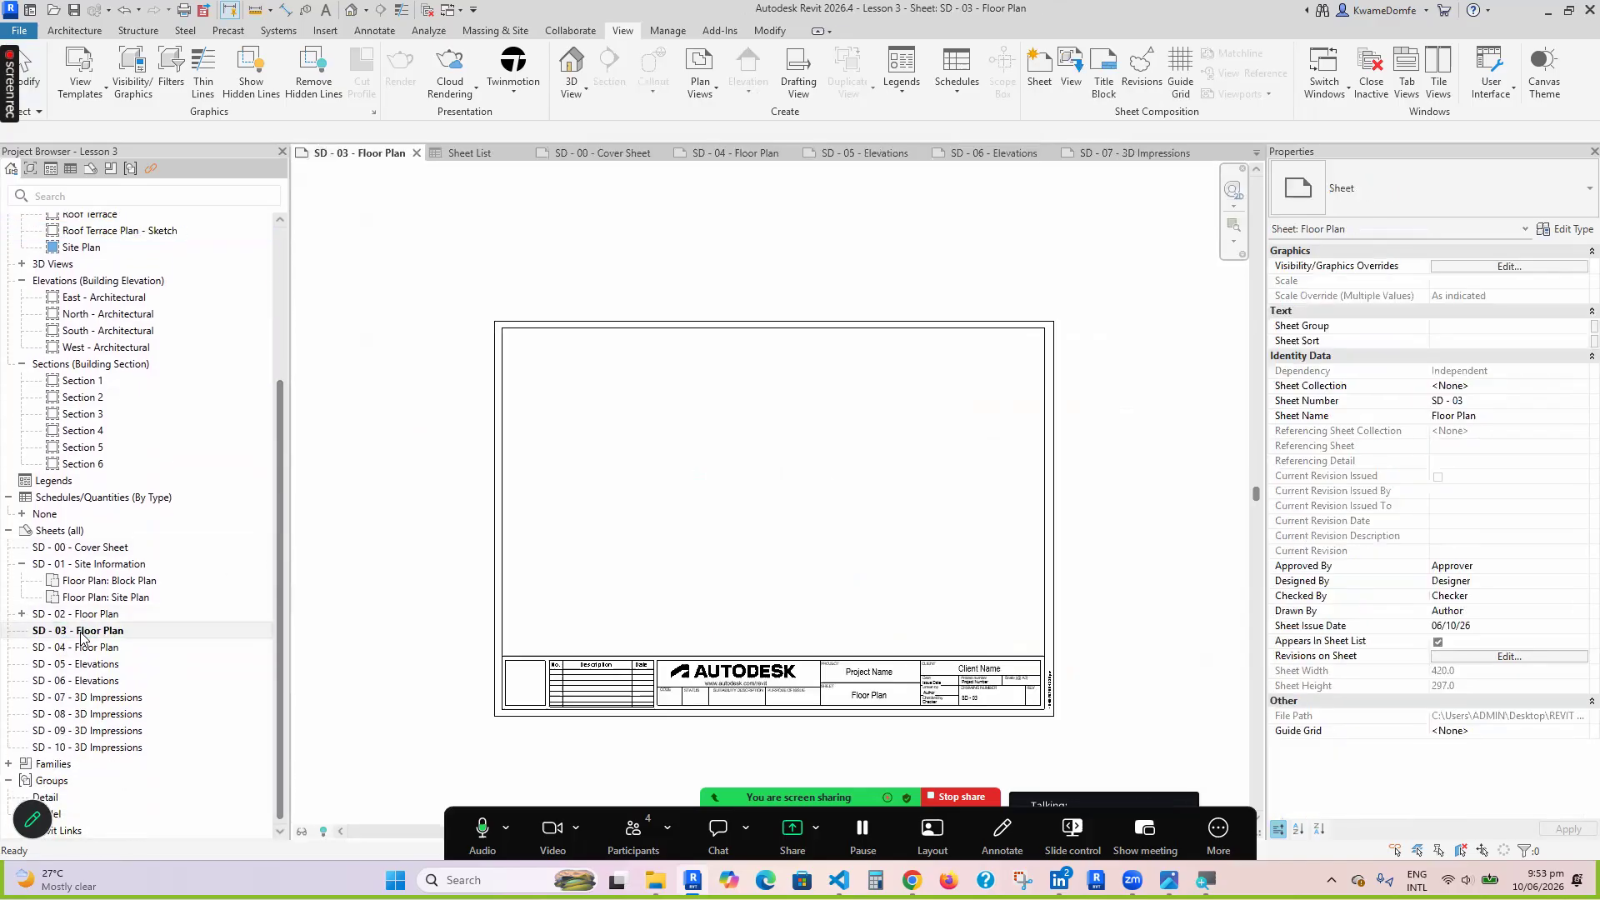
pyautogui.moveTo(278, 590); pyautogui.dragTo(273, 387)
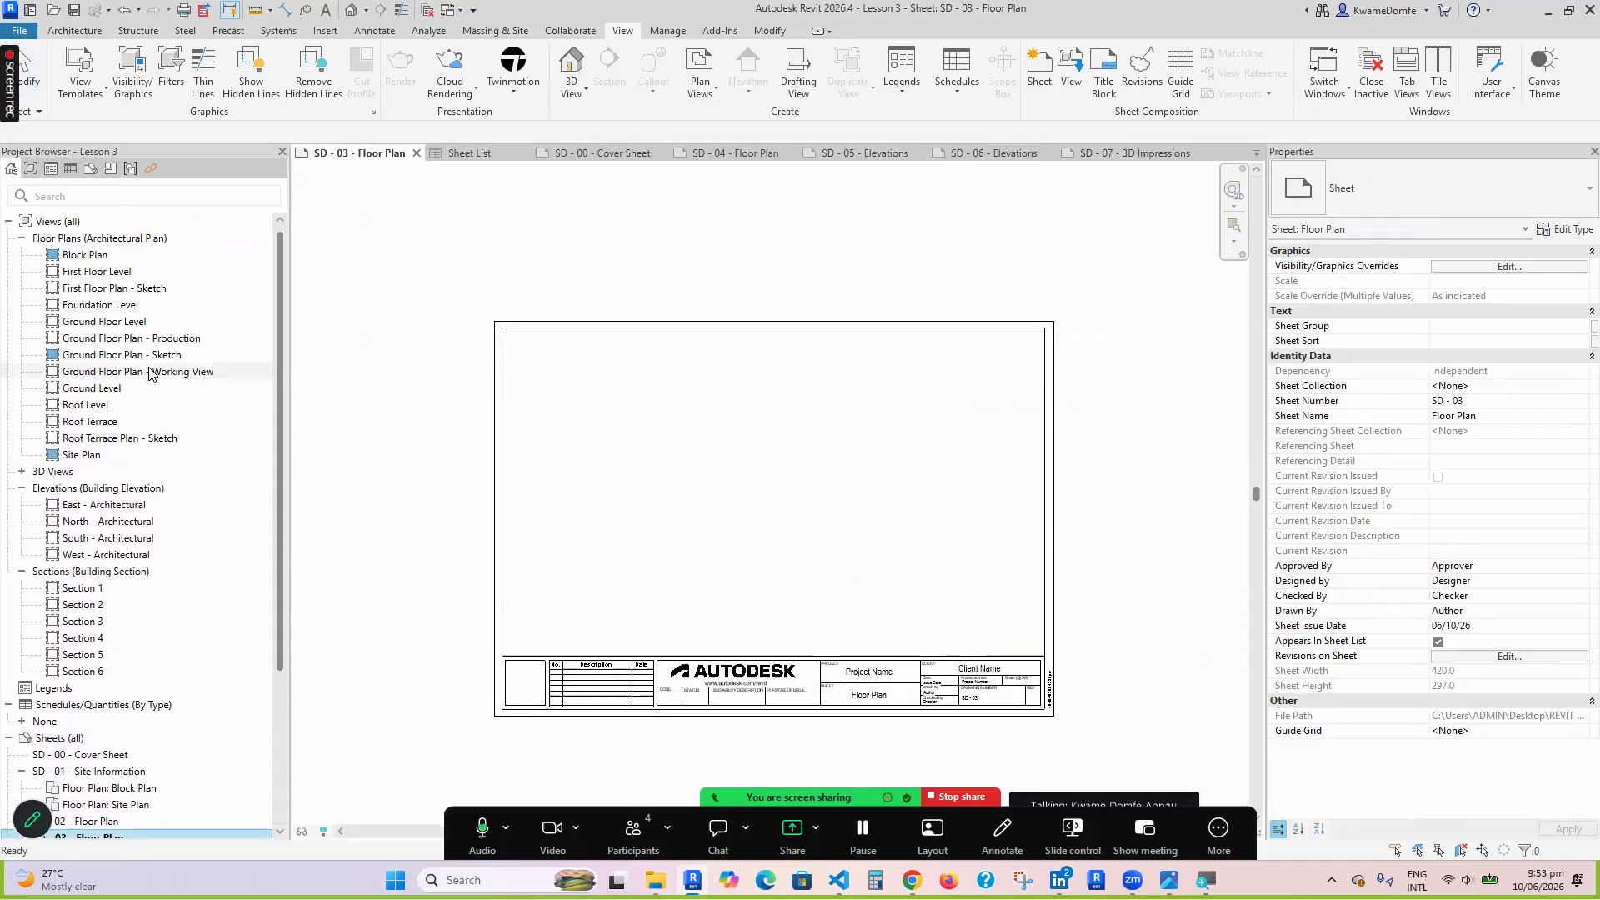
pyautogui.click(119, 356)
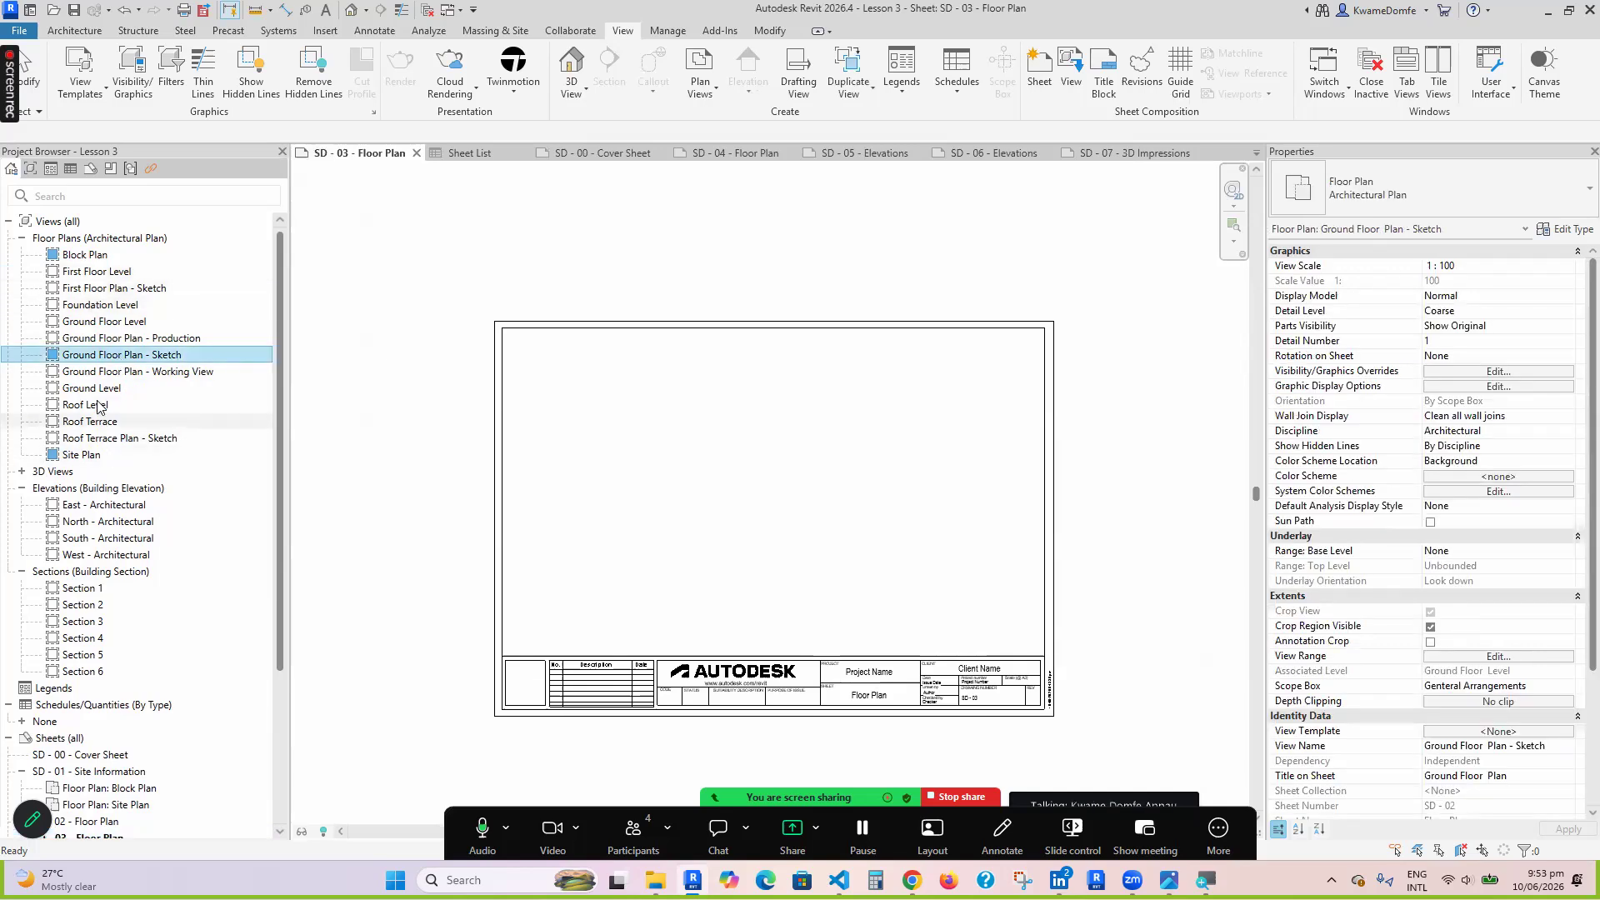
pyautogui.click(90, 290)
pyautogui.moveTo(90, 290); pyautogui.dragTo(578, 453)
pyautogui.moveTo(687, 478); pyautogui.dragTo(709, 490)
pyautogui.click(789, 510)
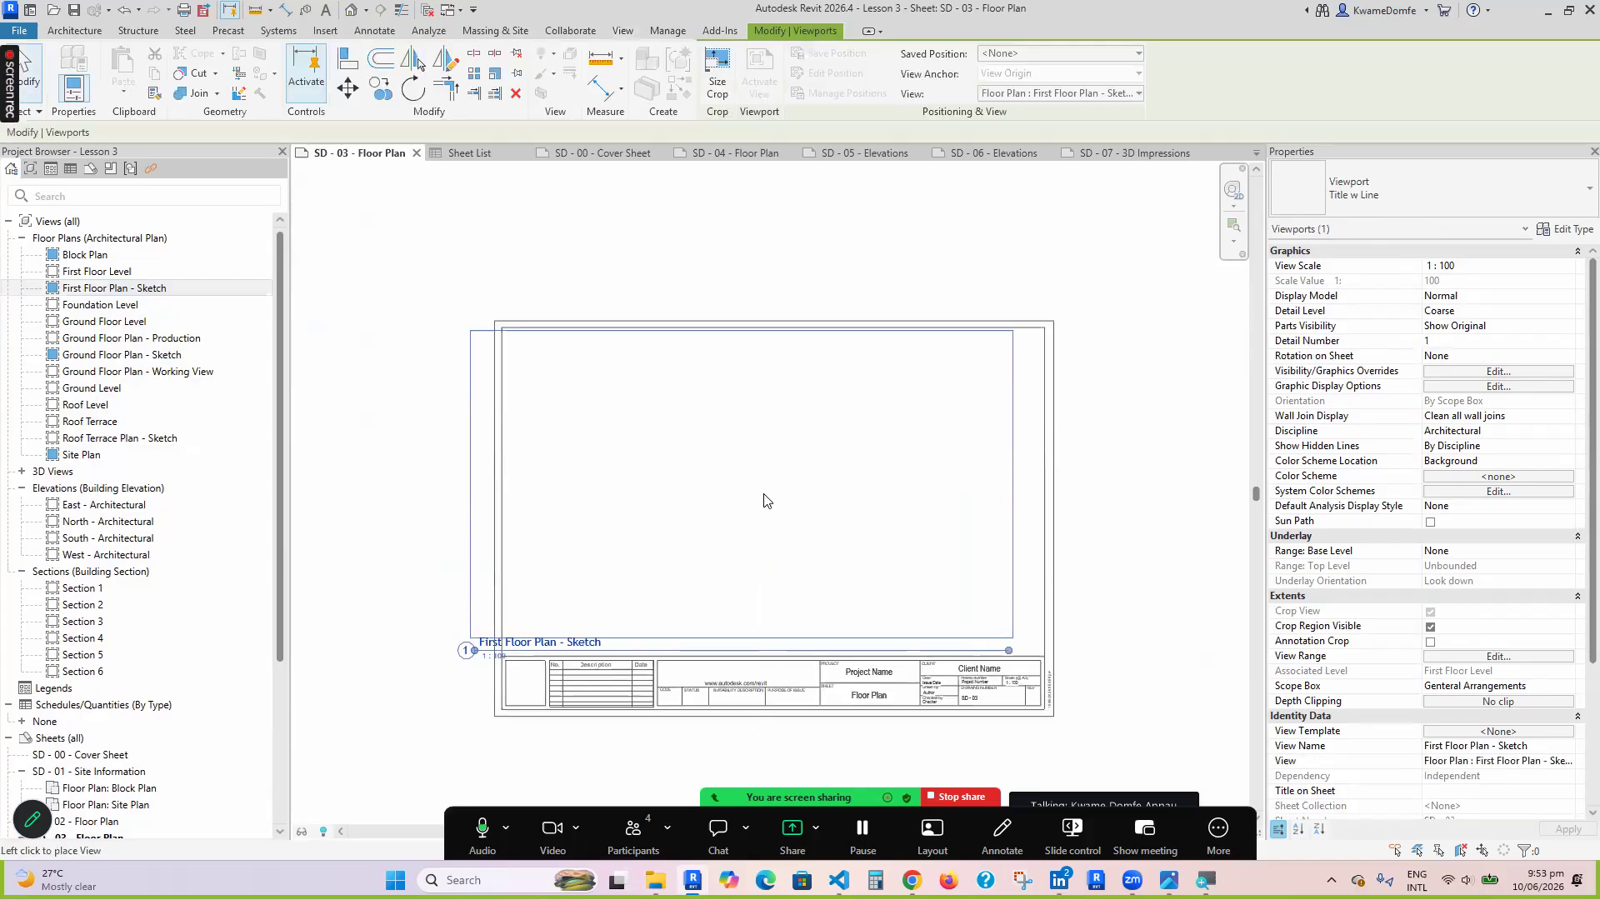
# Open the SD - 04 Floor Plan sheet and place the Roof Terrace Plan - Sketch view inside its border, above the title block
pyautogui.moveTo(280, 504); pyautogui.dragTo(277, 662)
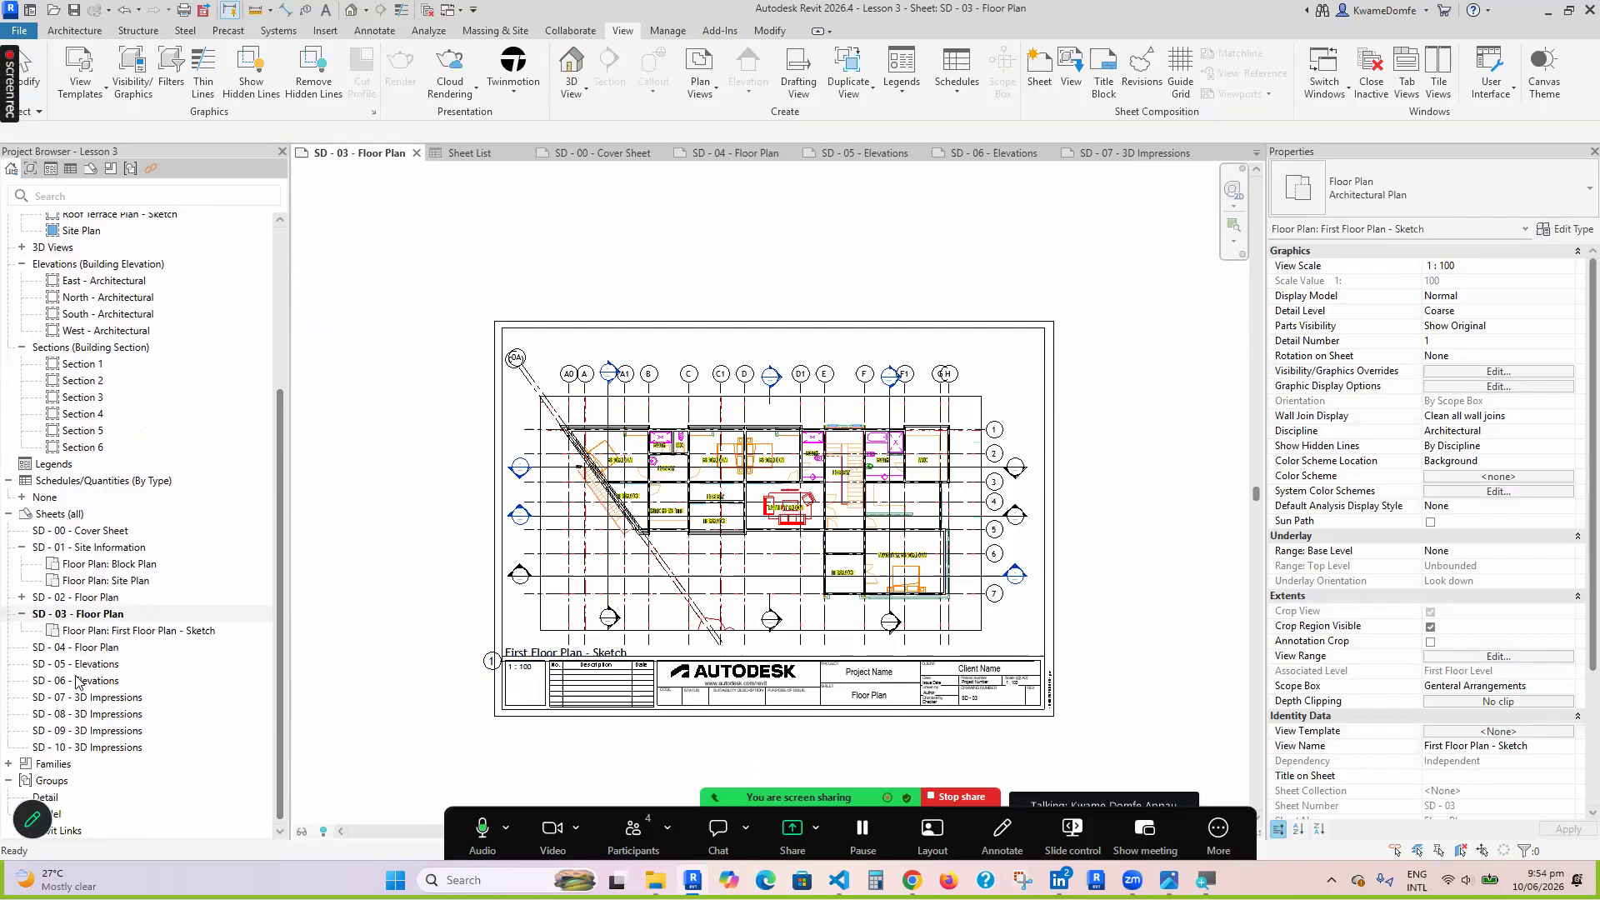
pyautogui.doubleClick(63, 649)
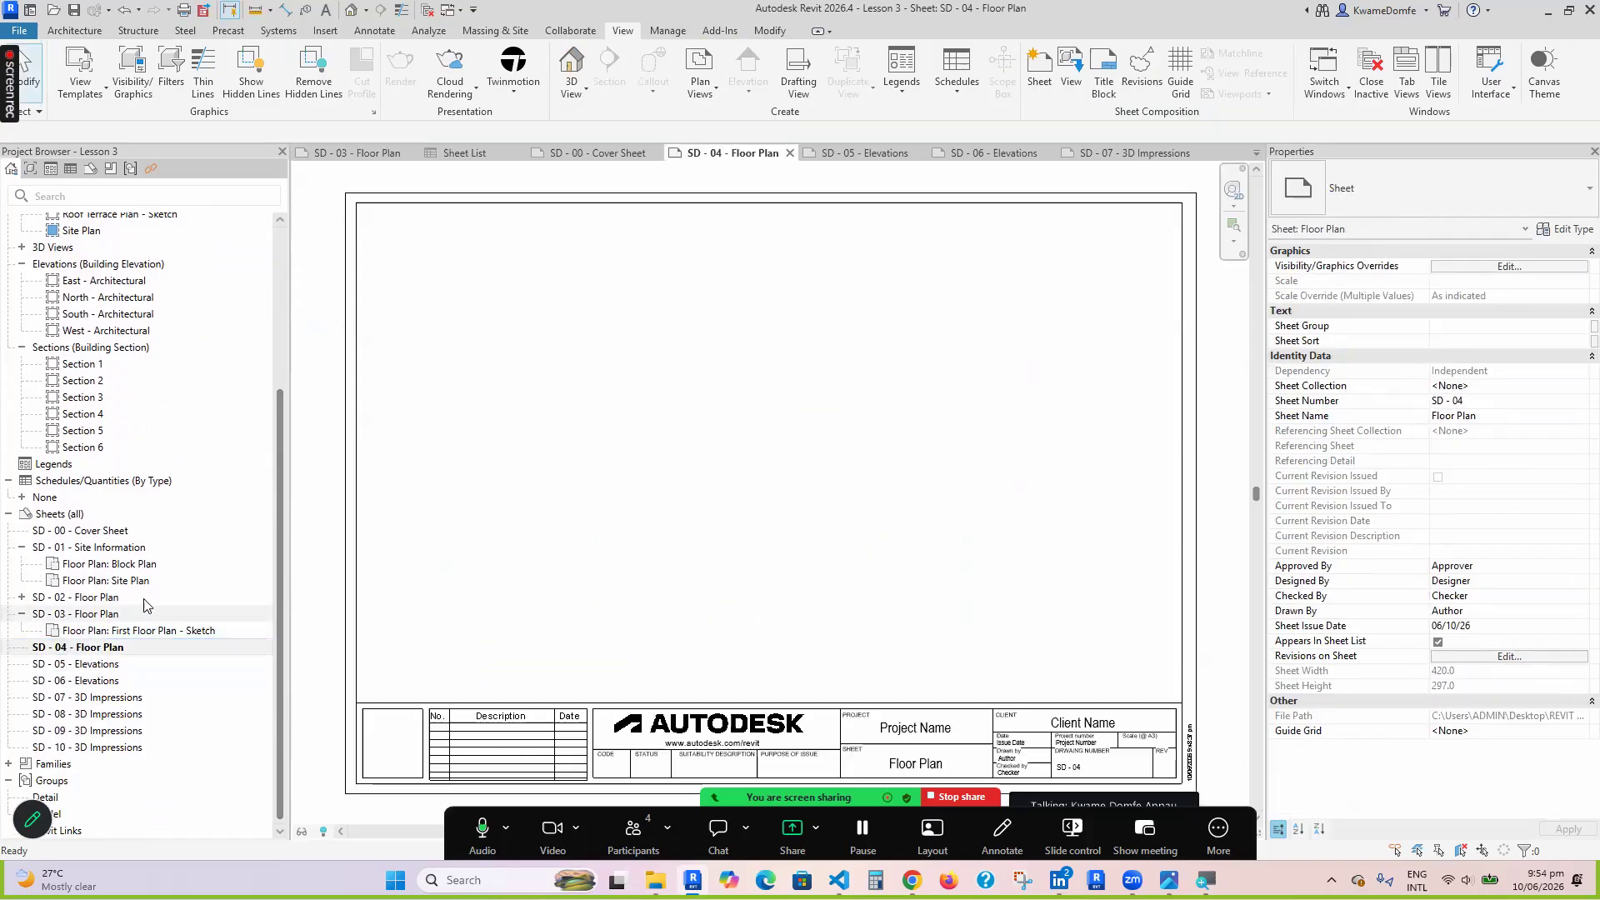
pyautogui.moveTo(277, 558); pyautogui.dragTo(278, 400)
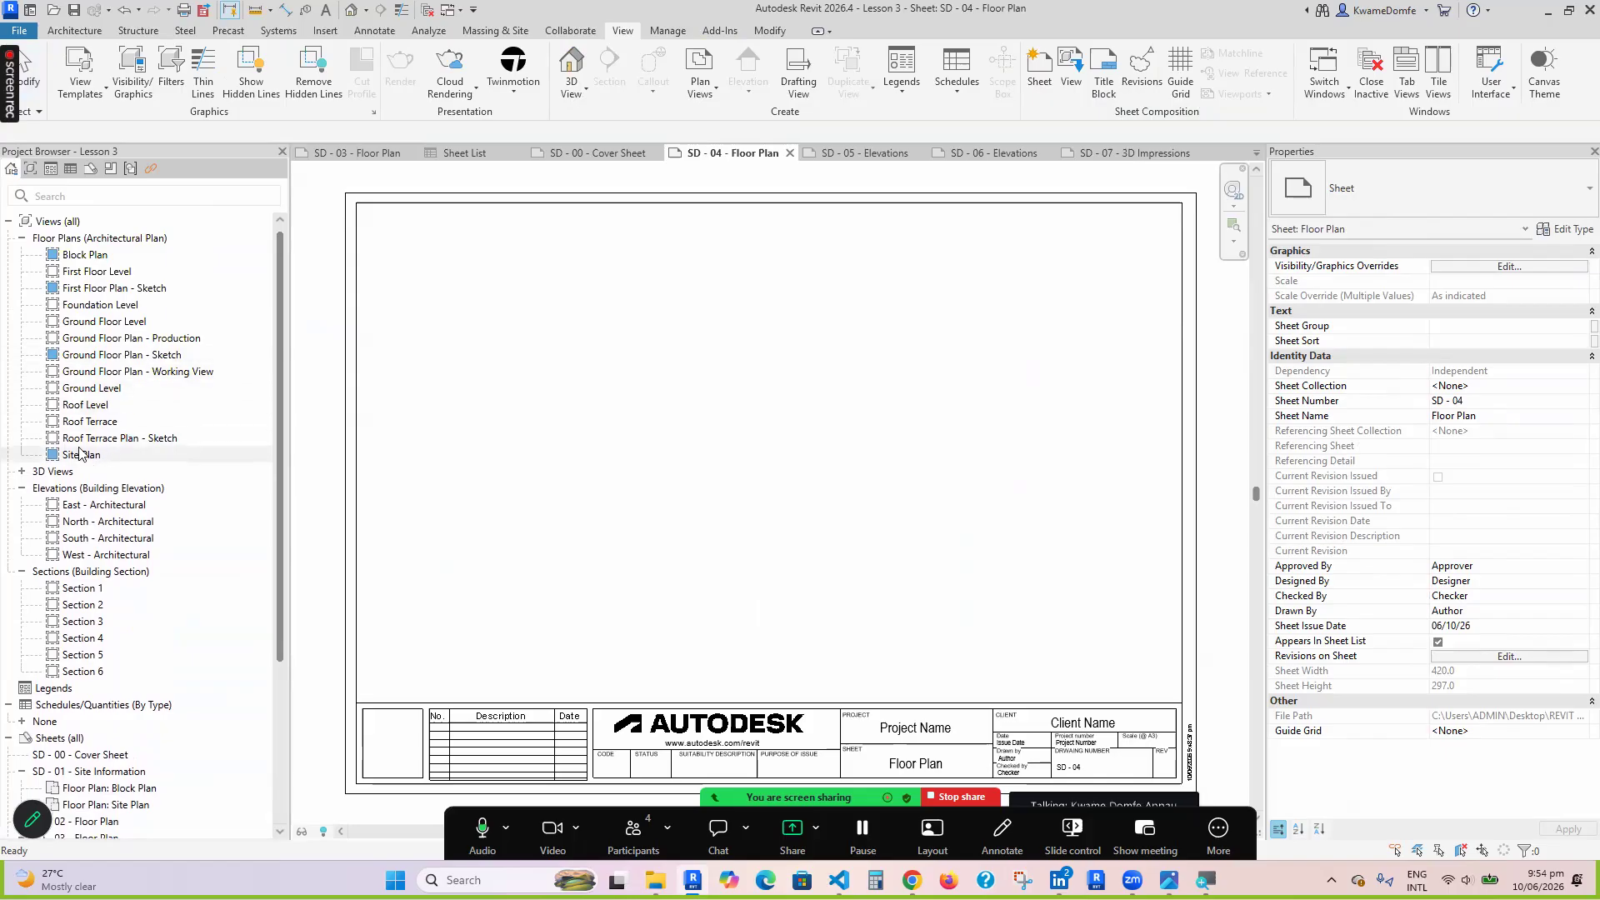
pyautogui.click(110, 440)
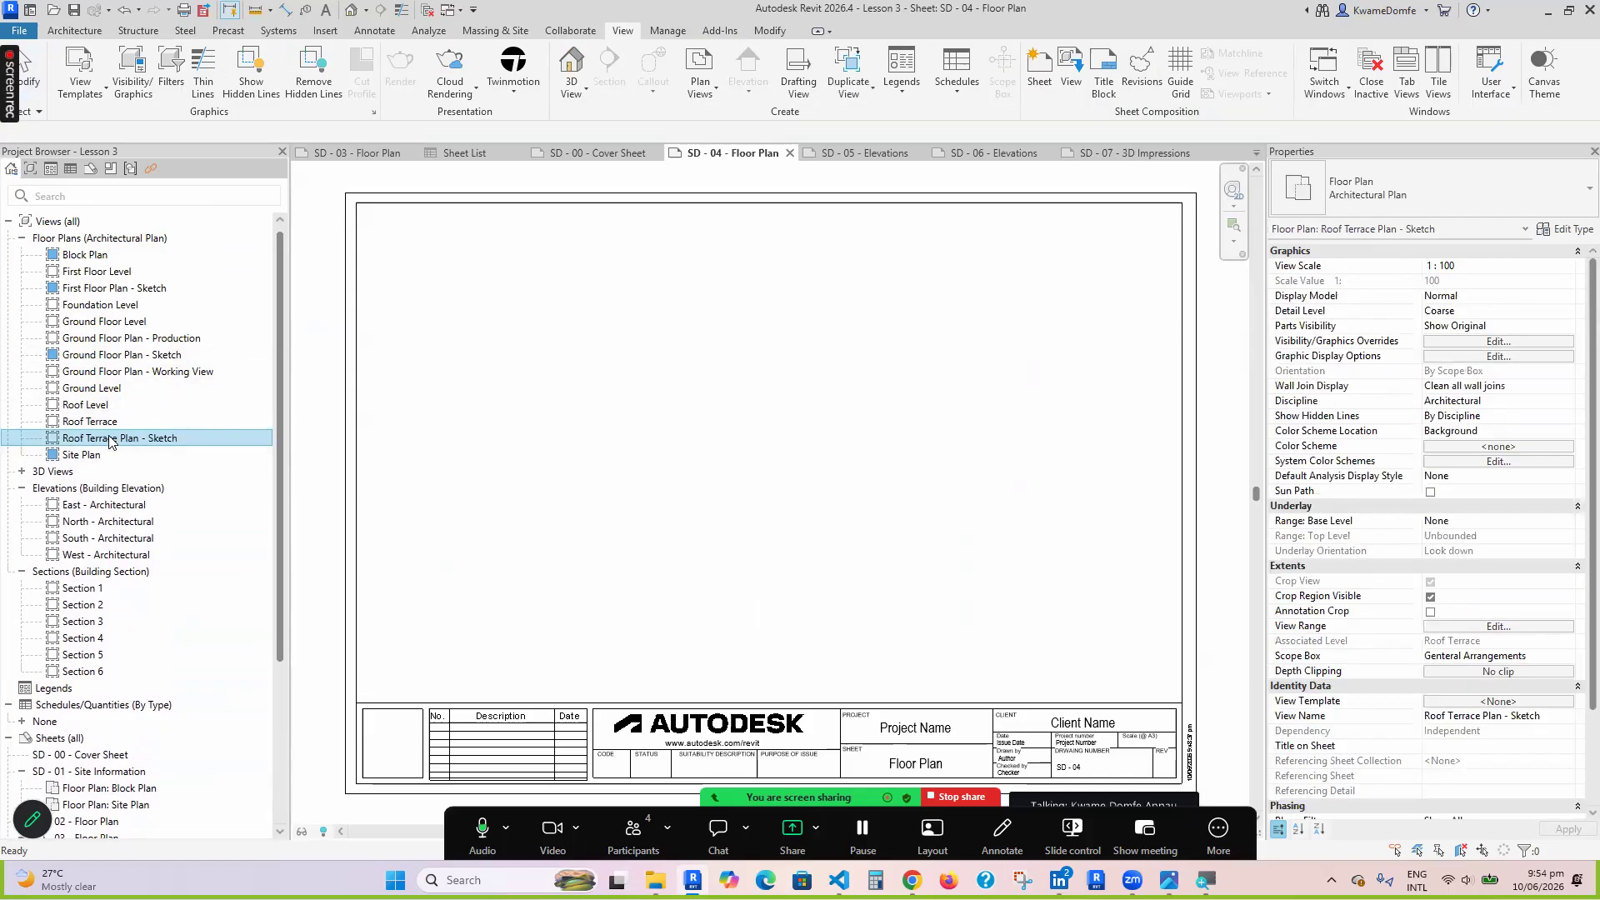
pyautogui.moveTo(603, 489); pyautogui.dragTo(665, 489)
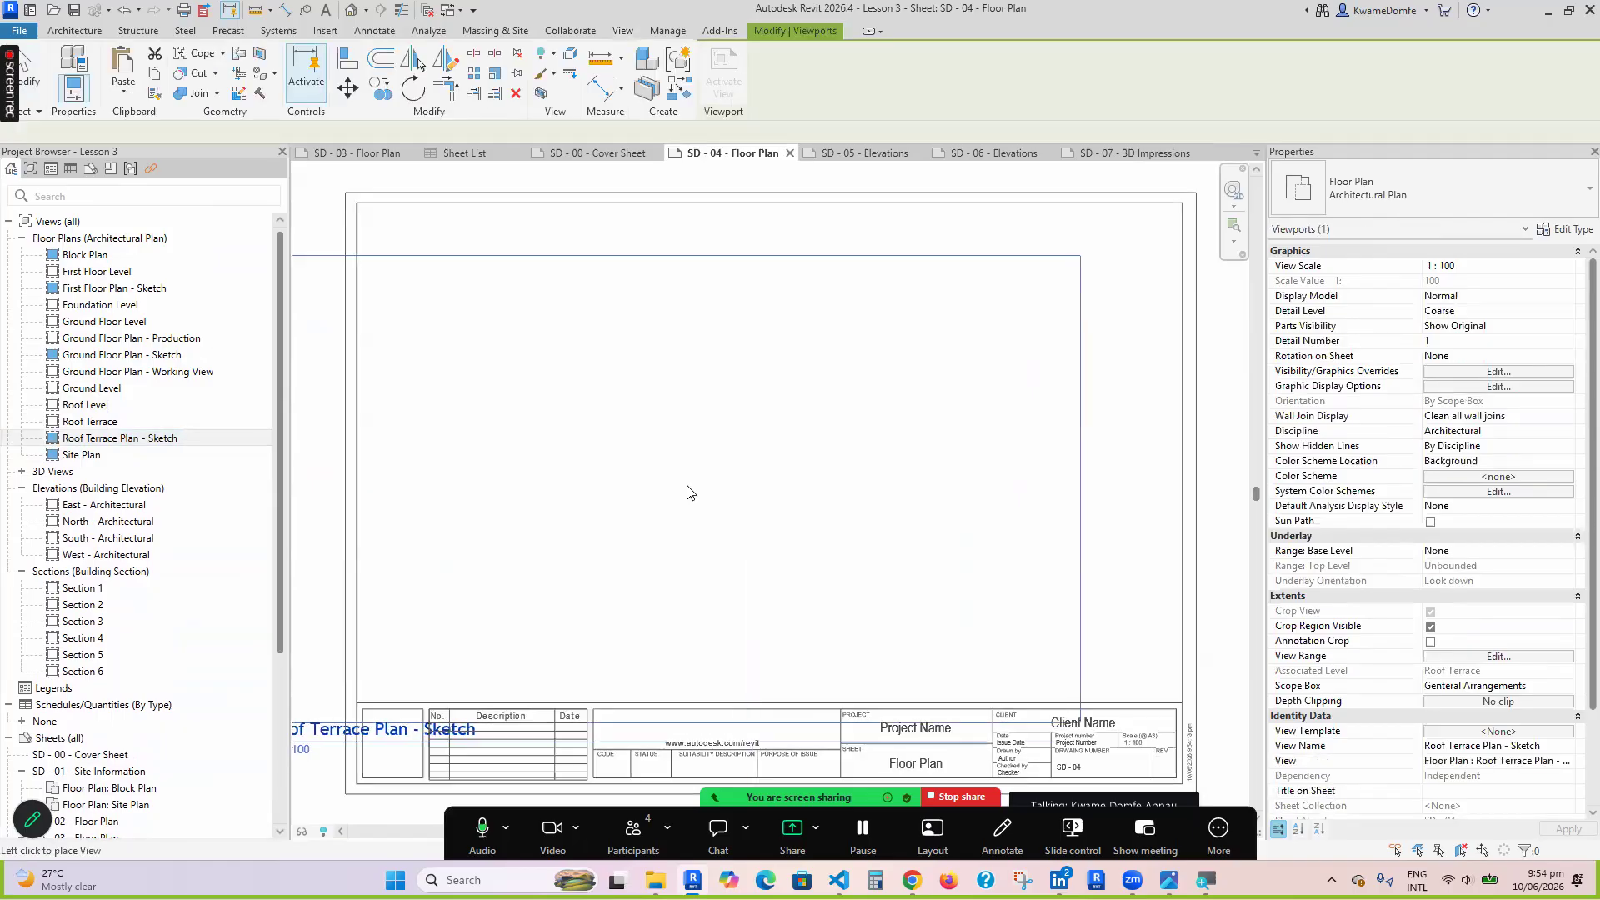
pyautogui.click(778, 453)
pyautogui.scroll(-3, 465, 483)
pyautogui.click(365, 386)
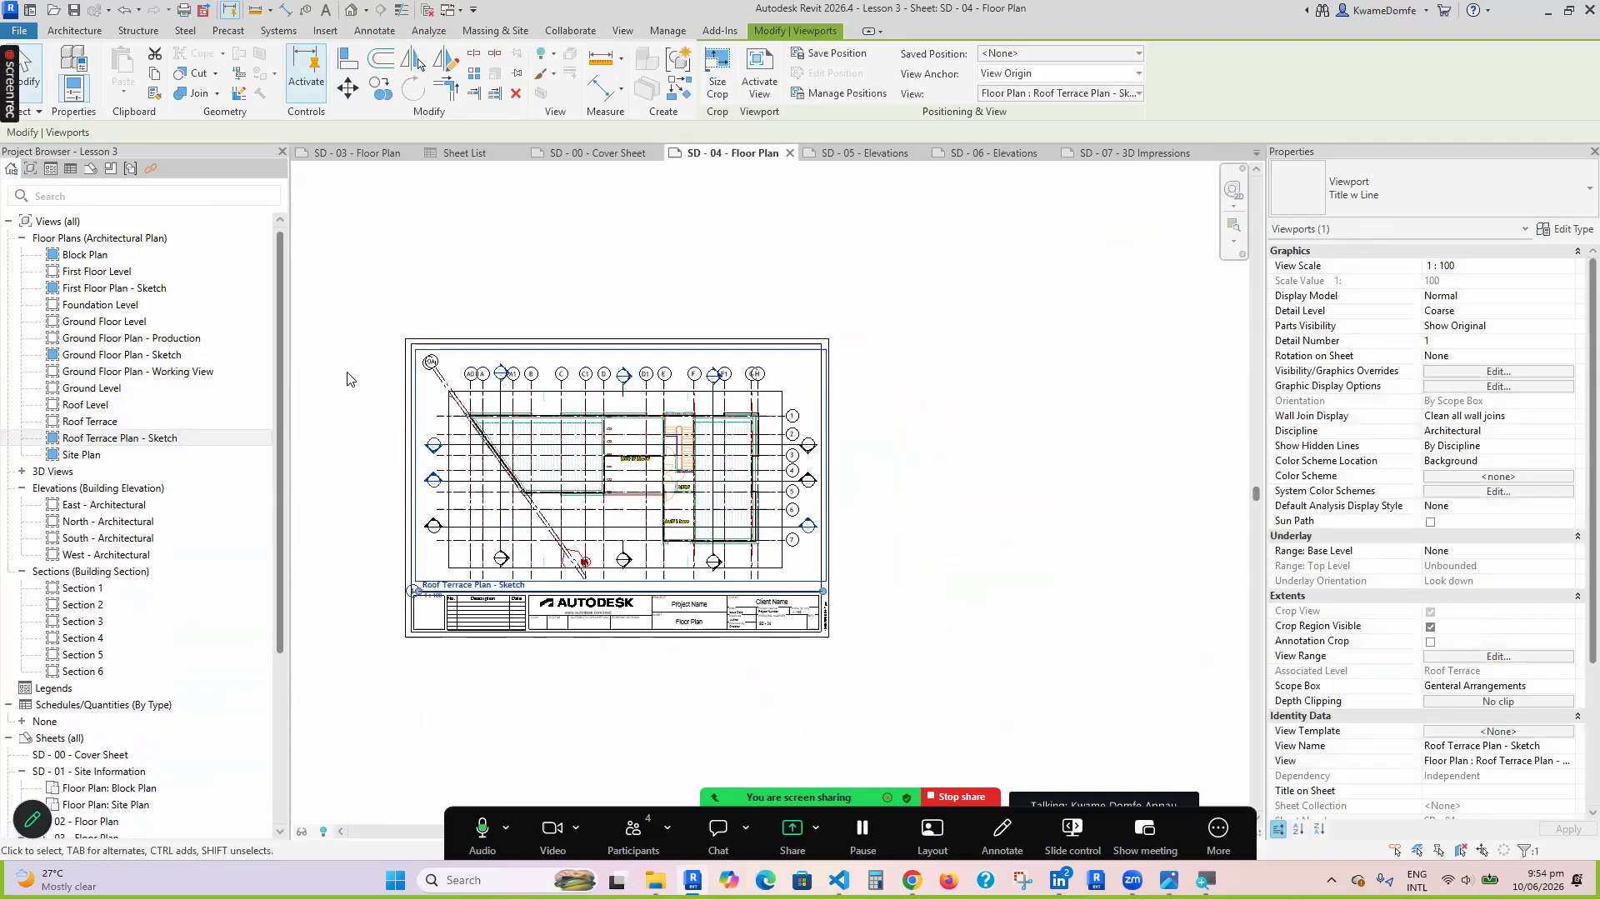
# Open the SD - 05 Elevations sheet and look over the available building elevation views
pyautogui.moveTo(279, 482); pyautogui.dragTo(287, 665)
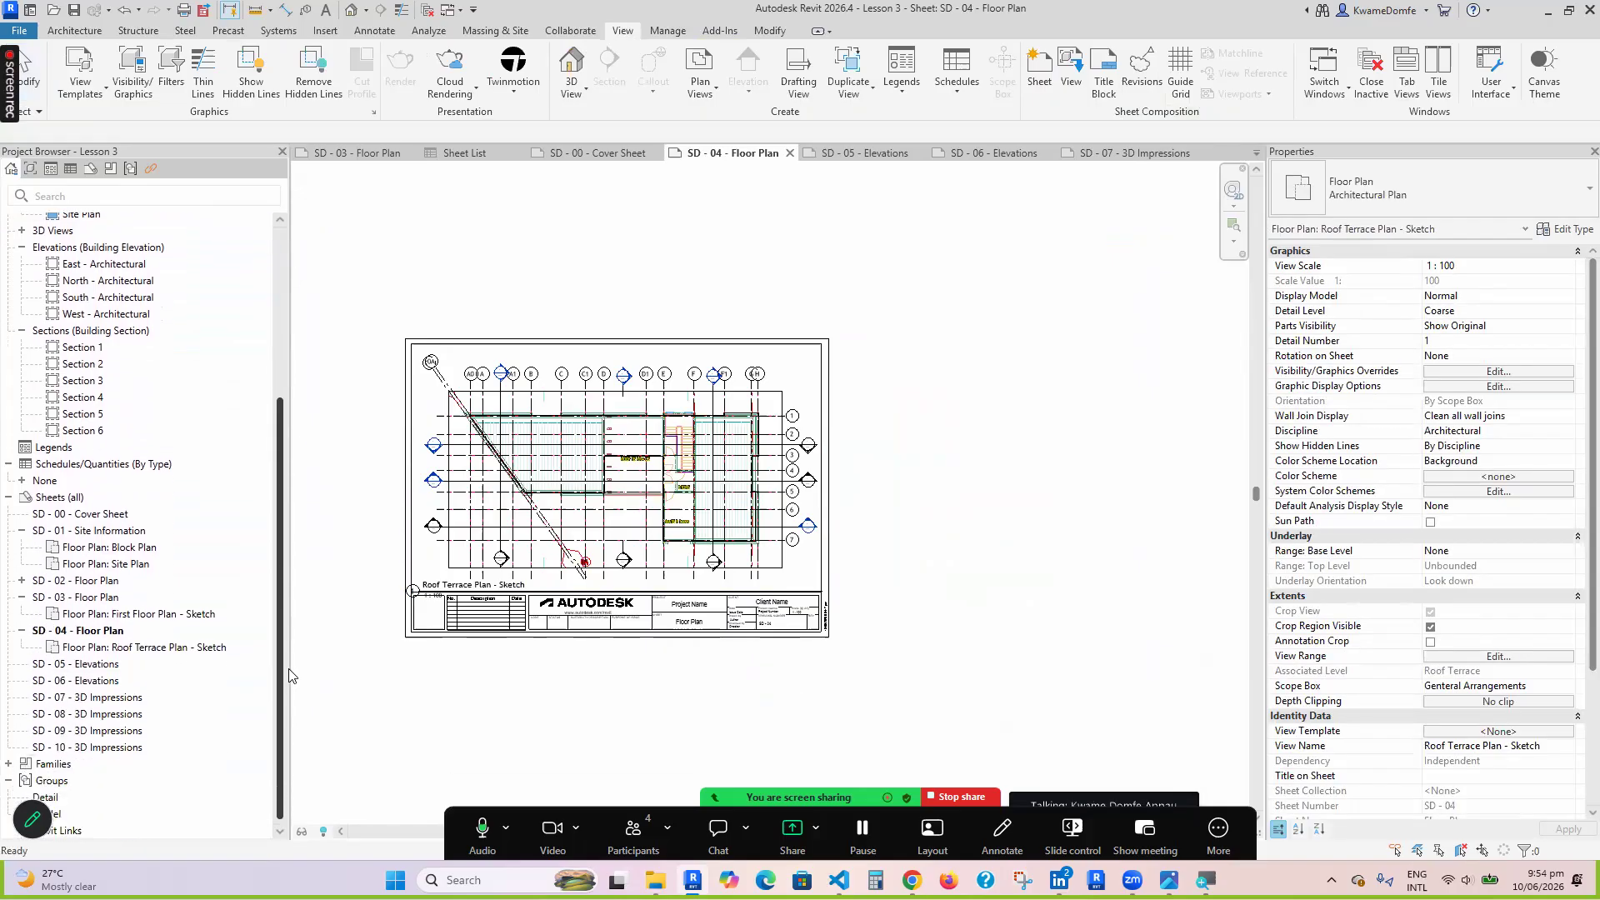
pyautogui.doubleClick(73, 664)
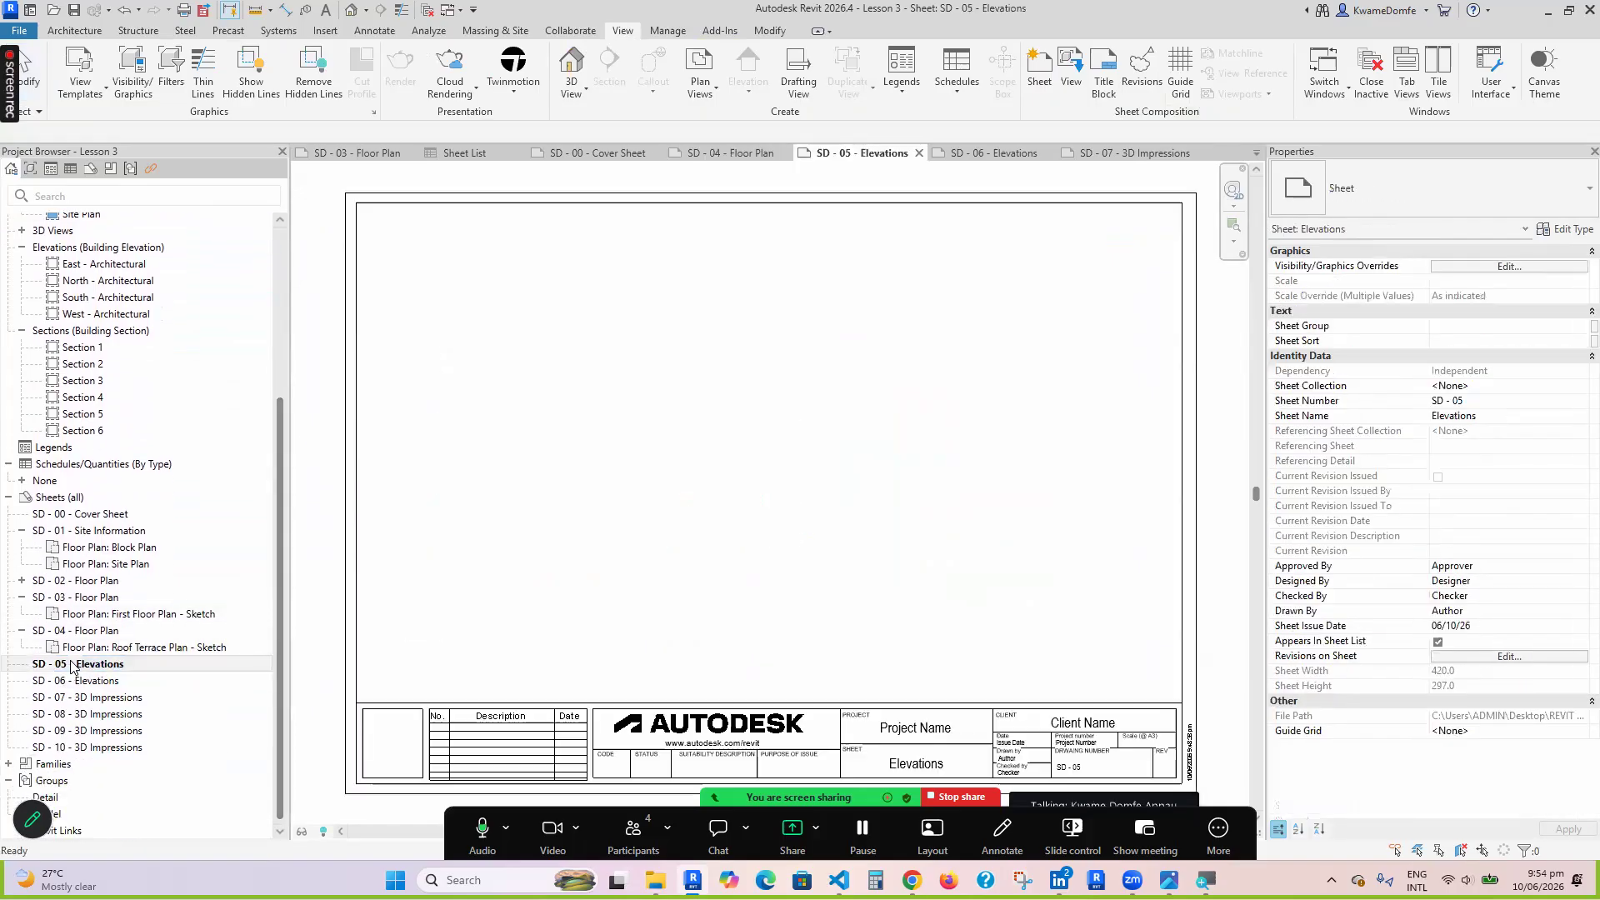
pyautogui.scroll(-2, 516, 546)
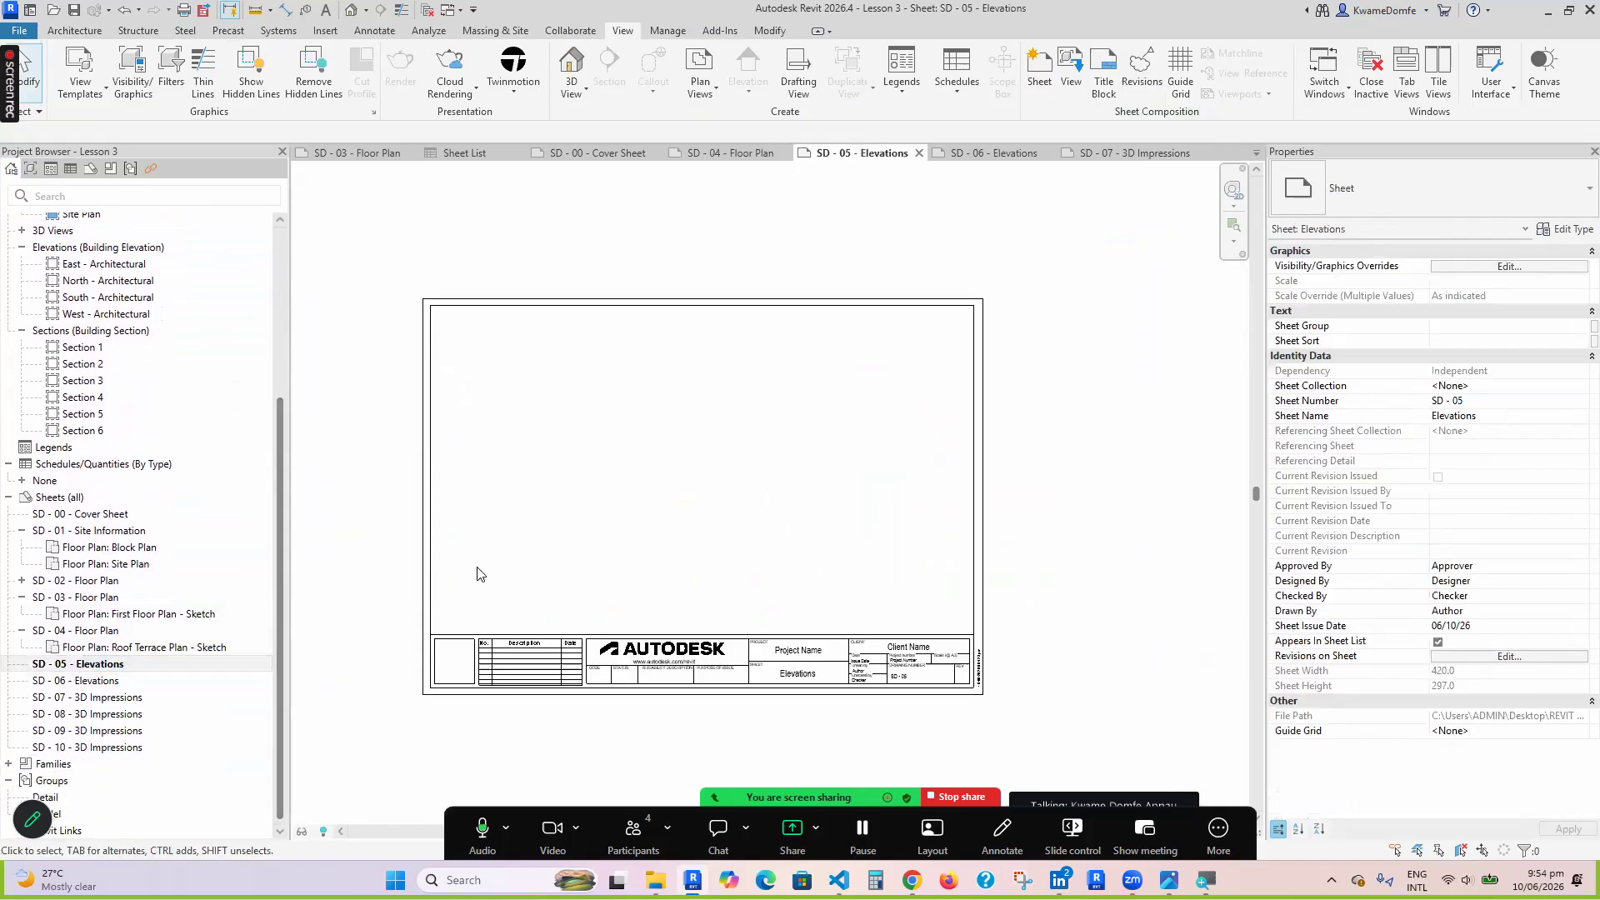
pyautogui.scroll(5, 92, 477)
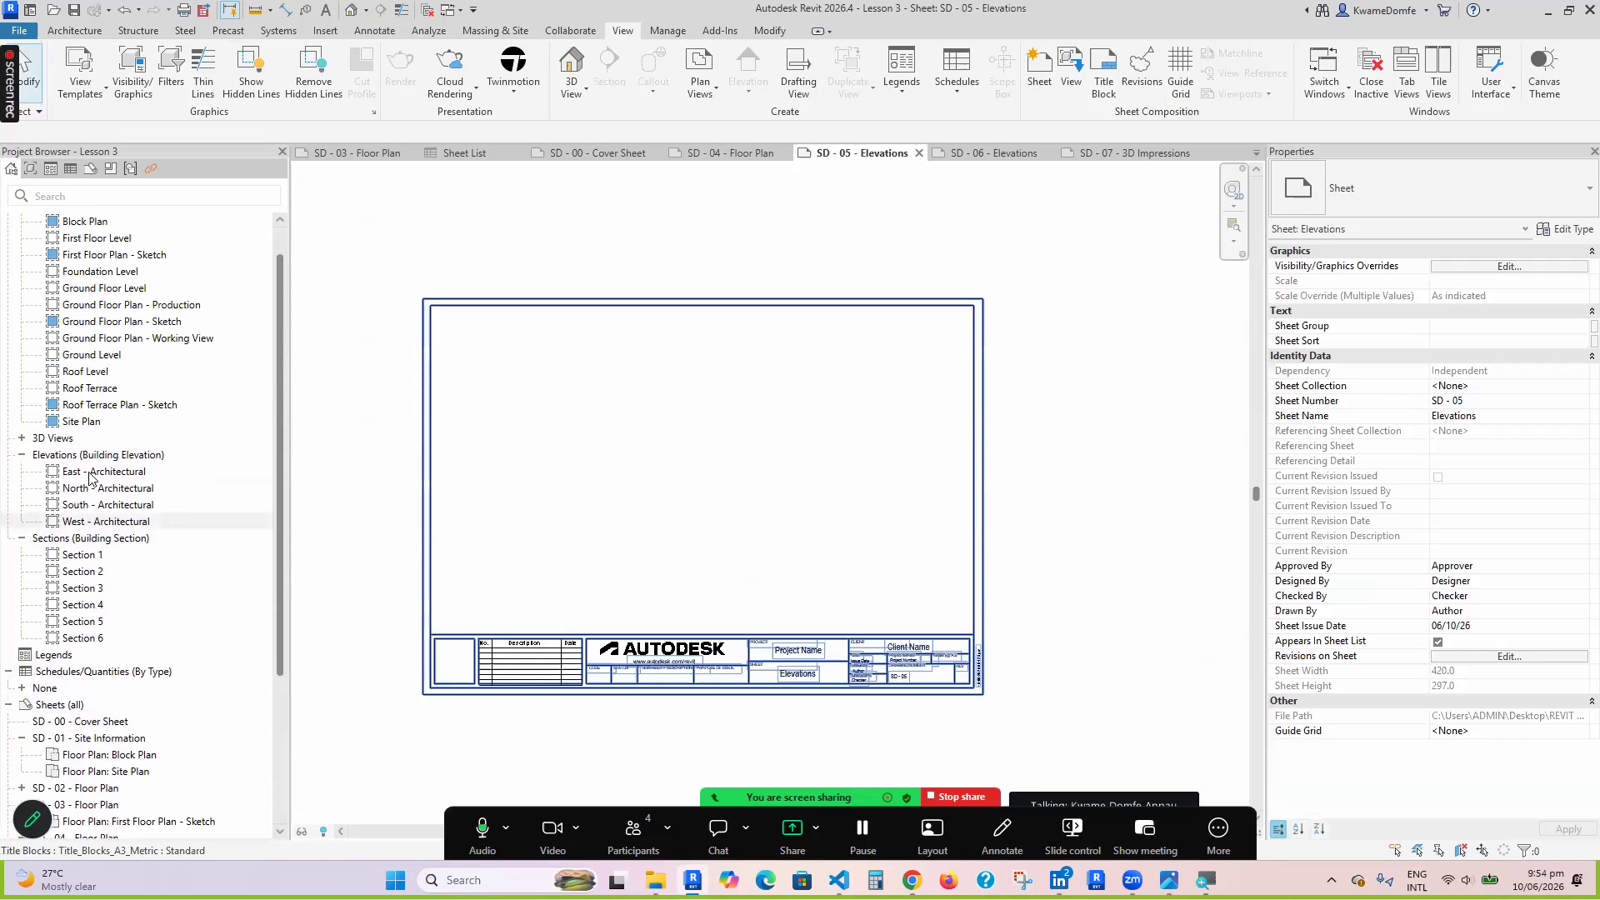
pyautogui.scroll(-1, 98, 500)
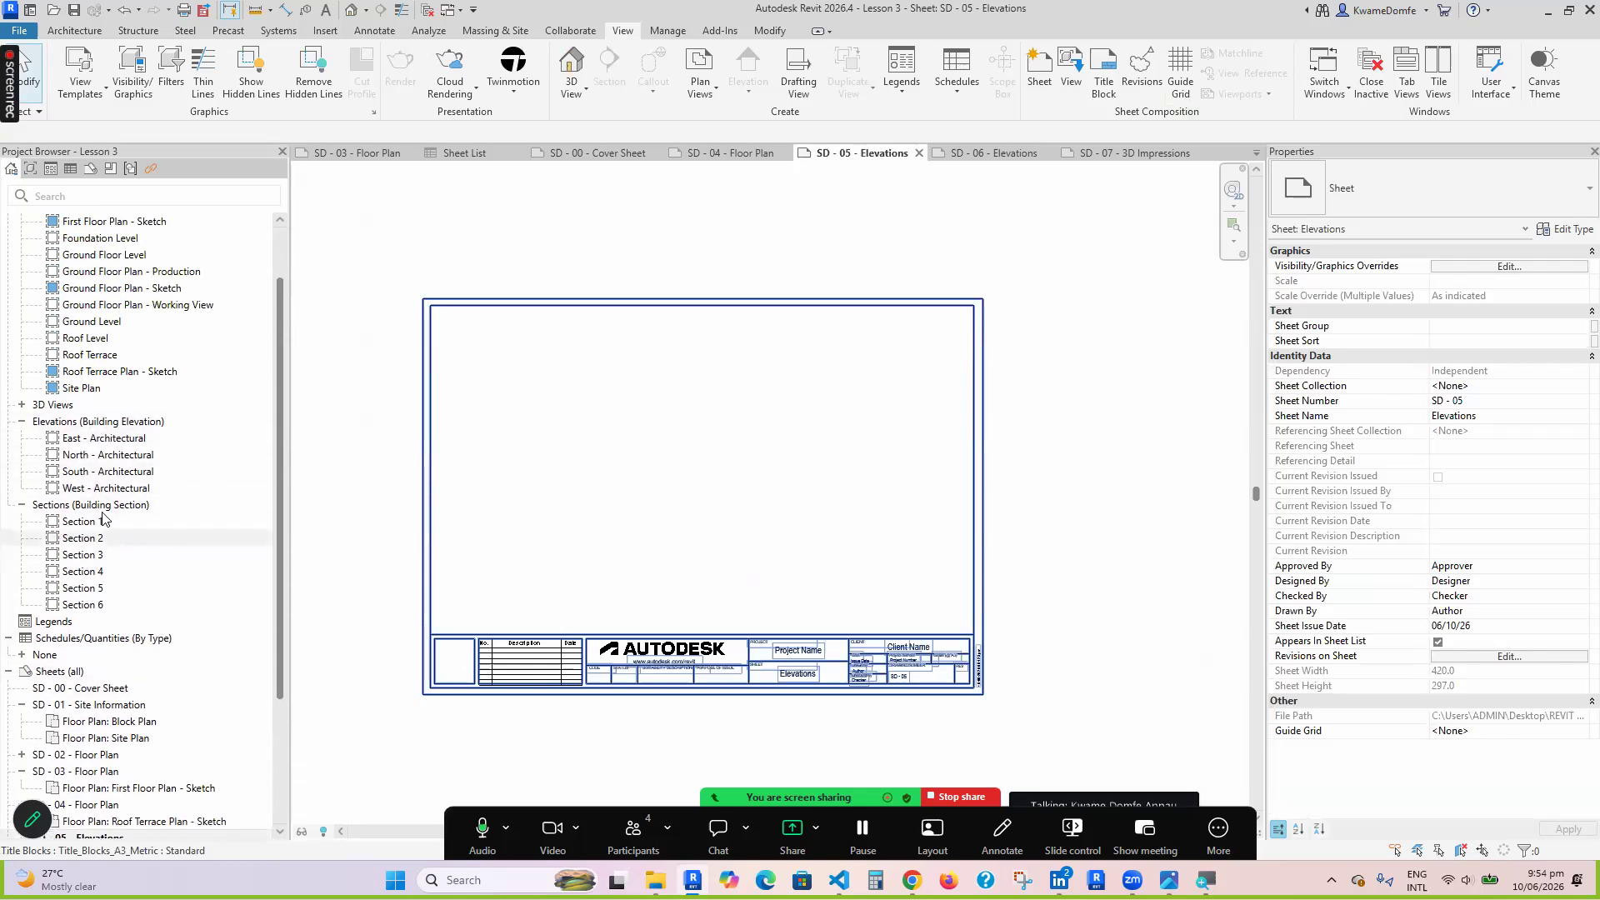
# Duplicate the South - Architectural elevation without detailing and rename the copy South - Architectural - Stetch
pyautogui.click(103, 473)
pyautogui.rightClick(103, 473)
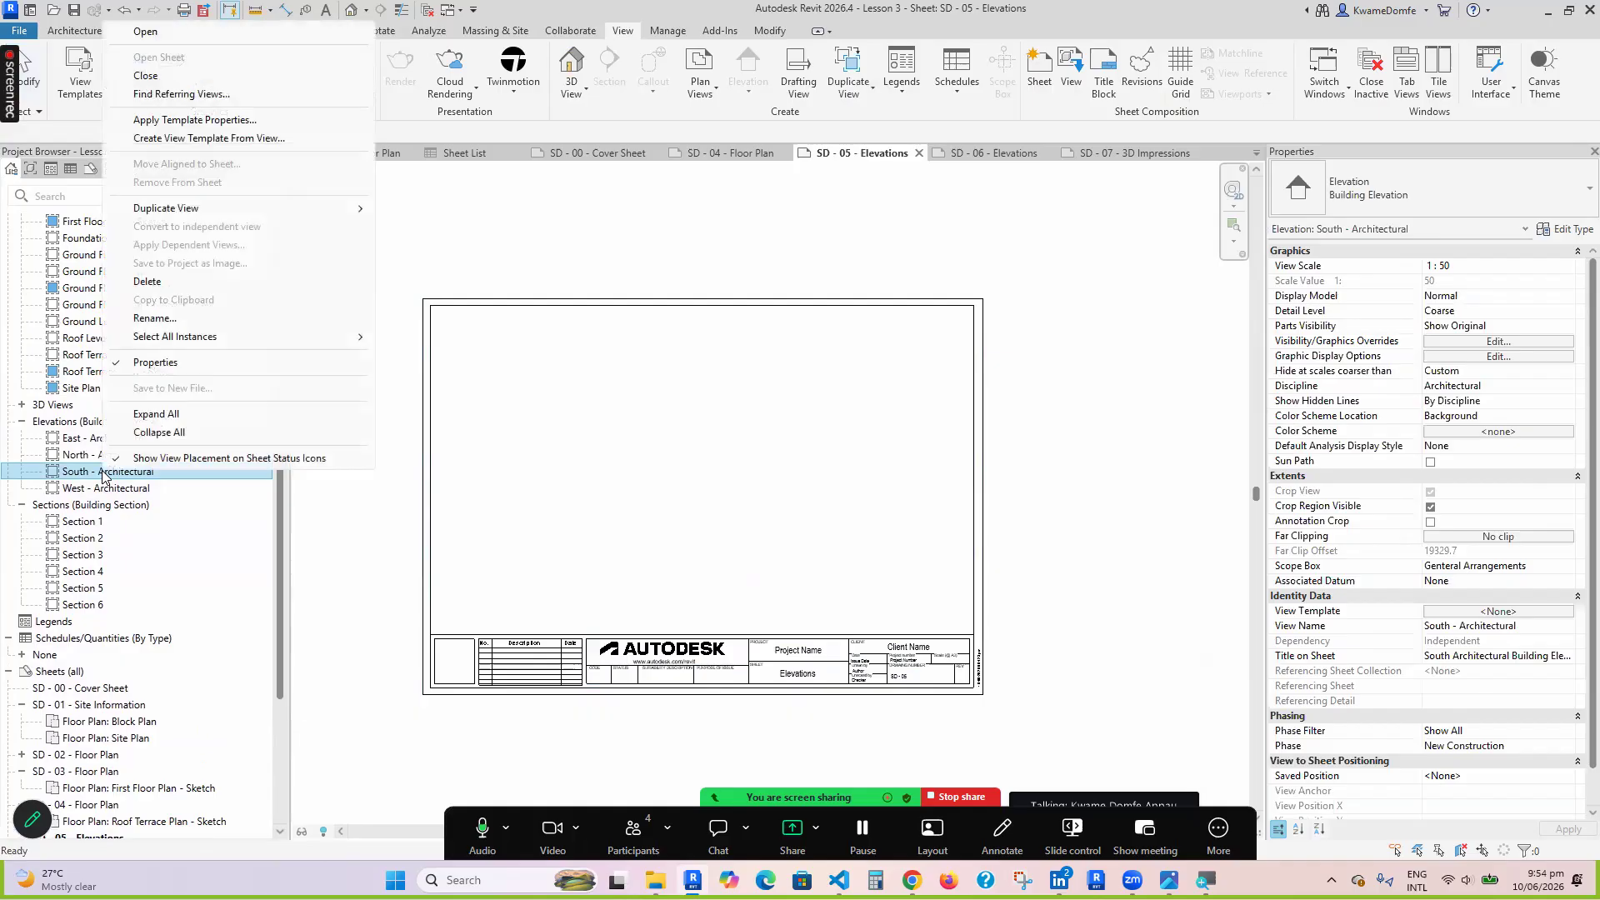
pyautogui.moveTo(187, 210)
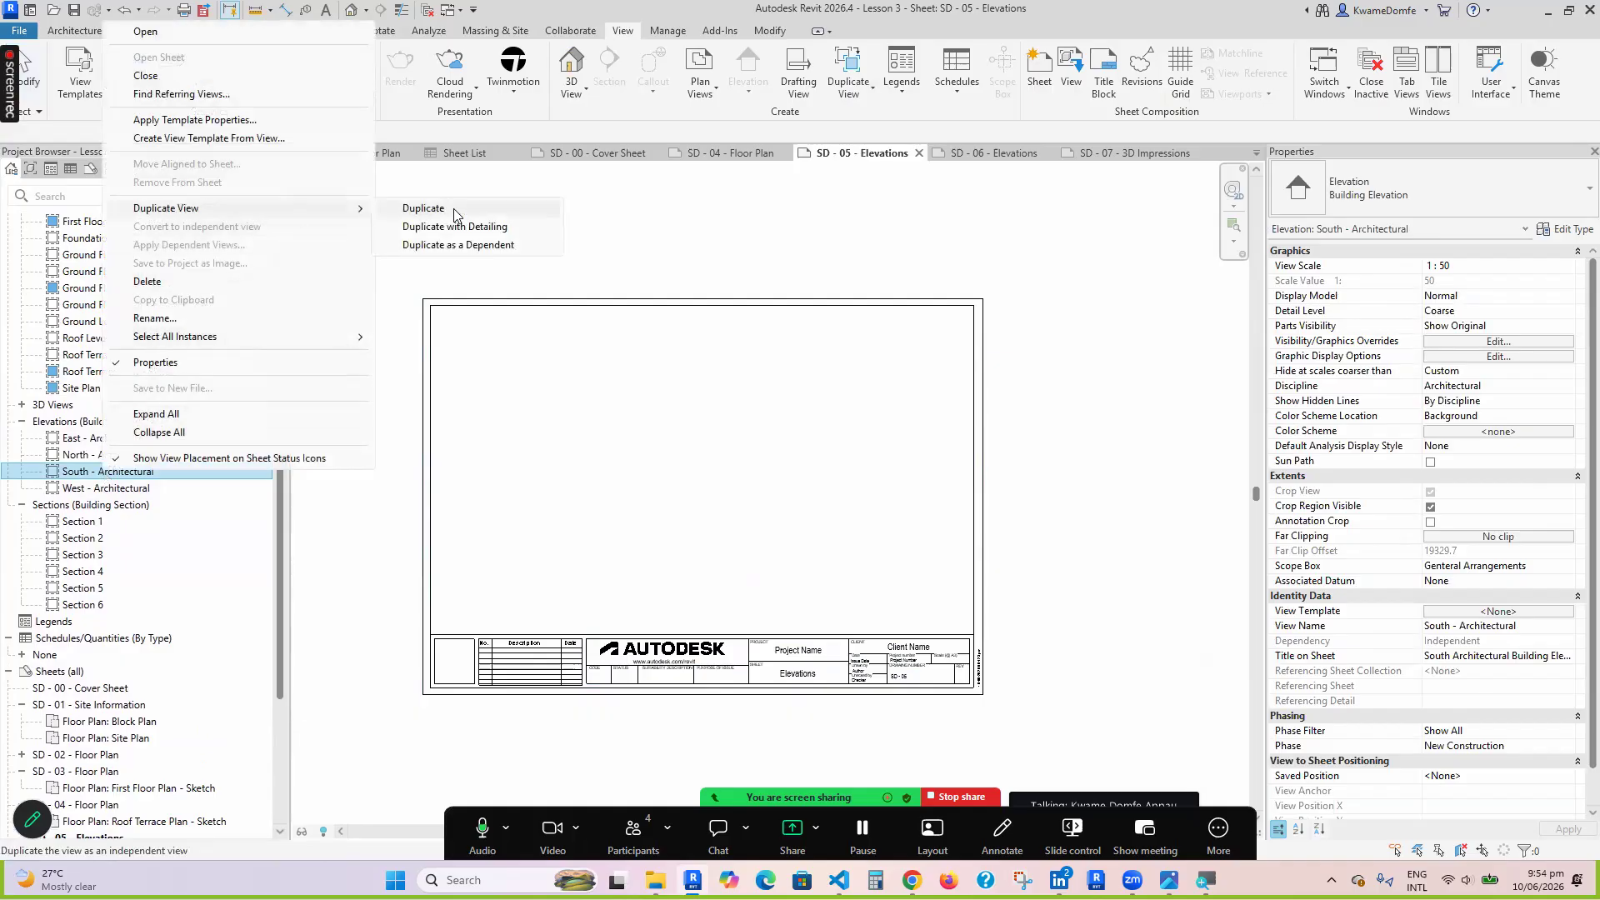
pyautogui.click(423, 208)
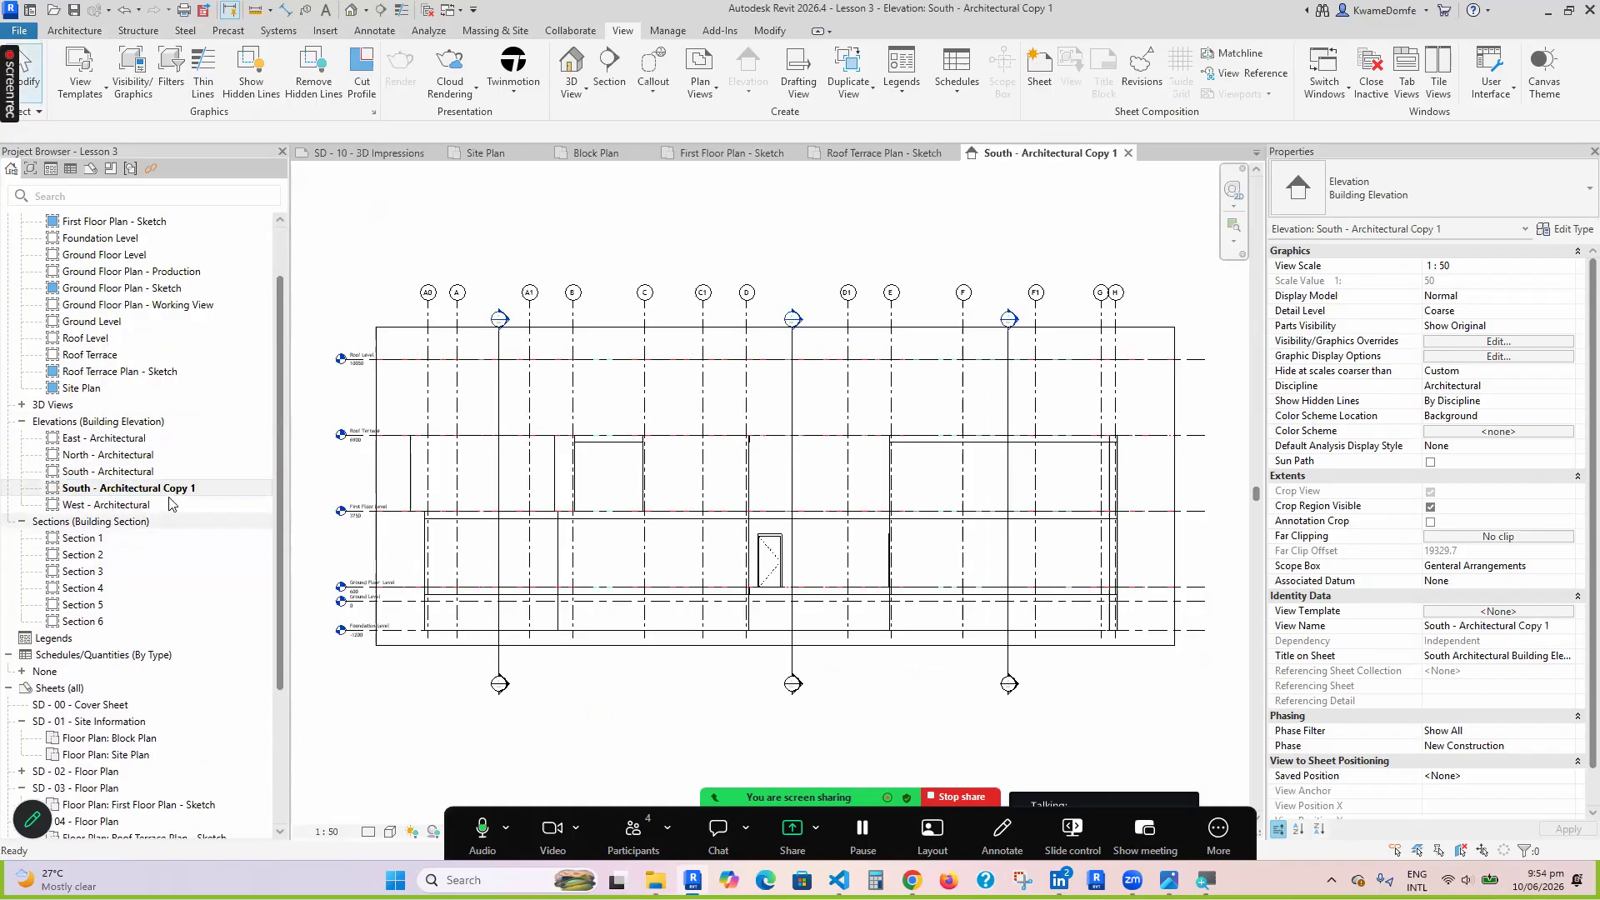
pyautogui.click(167, 488)
pyautogui.rightClick(168, 488)
pyautogui.click(220, 333)
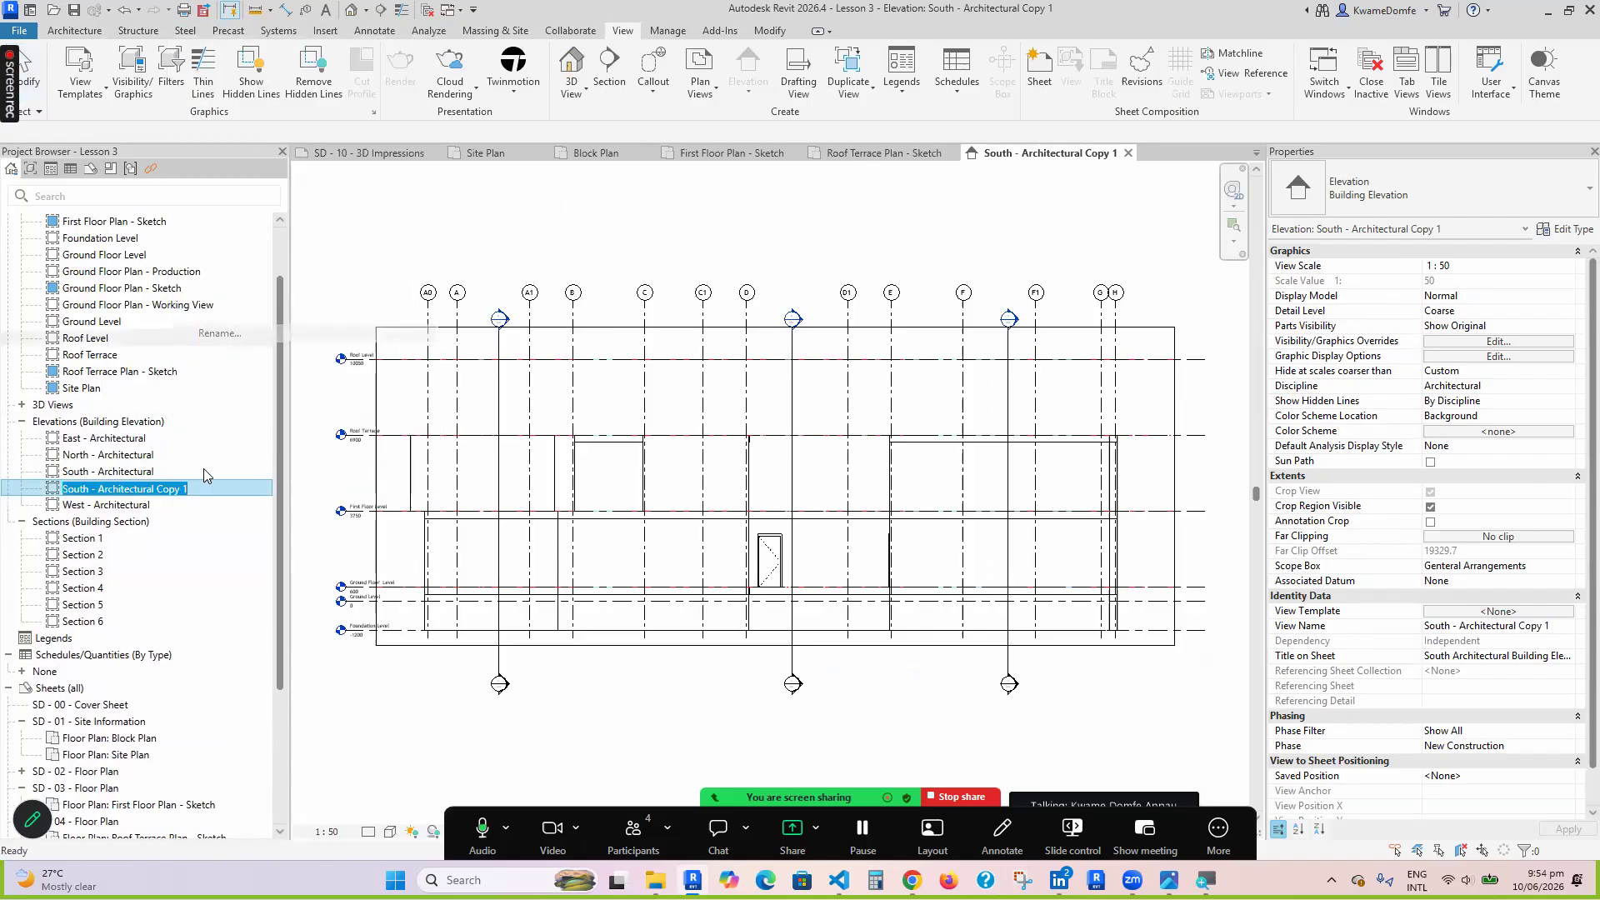
pyautogui.press('Escape')
pyautogui.rightClick(197, 491)
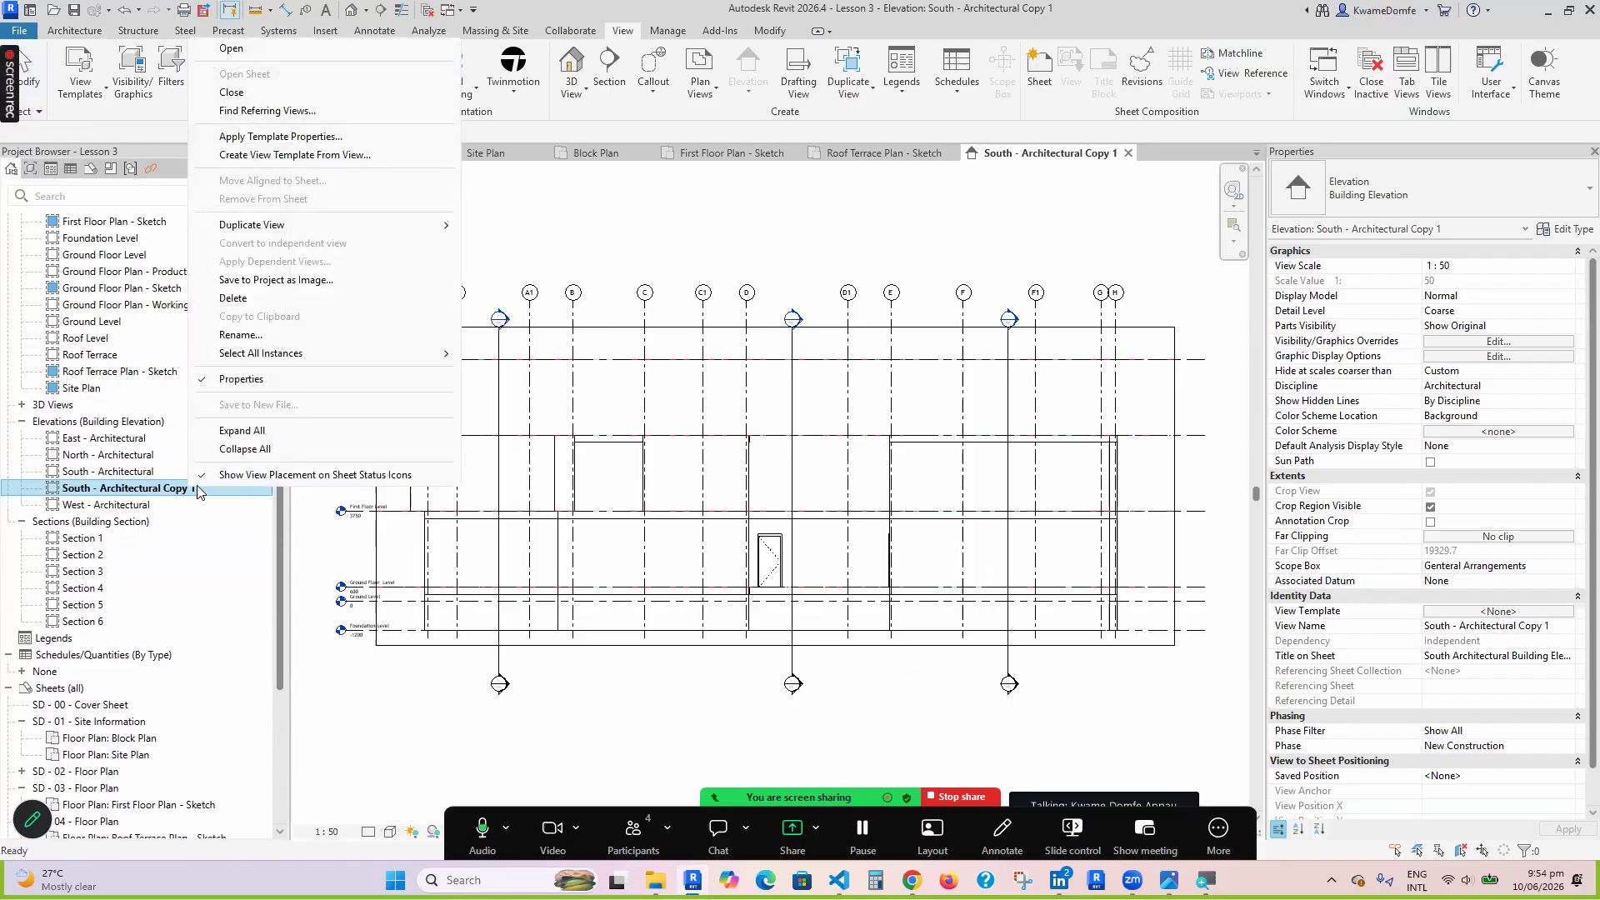
pyautogui.click(238, 334)
pyautogui.click(201, 483)
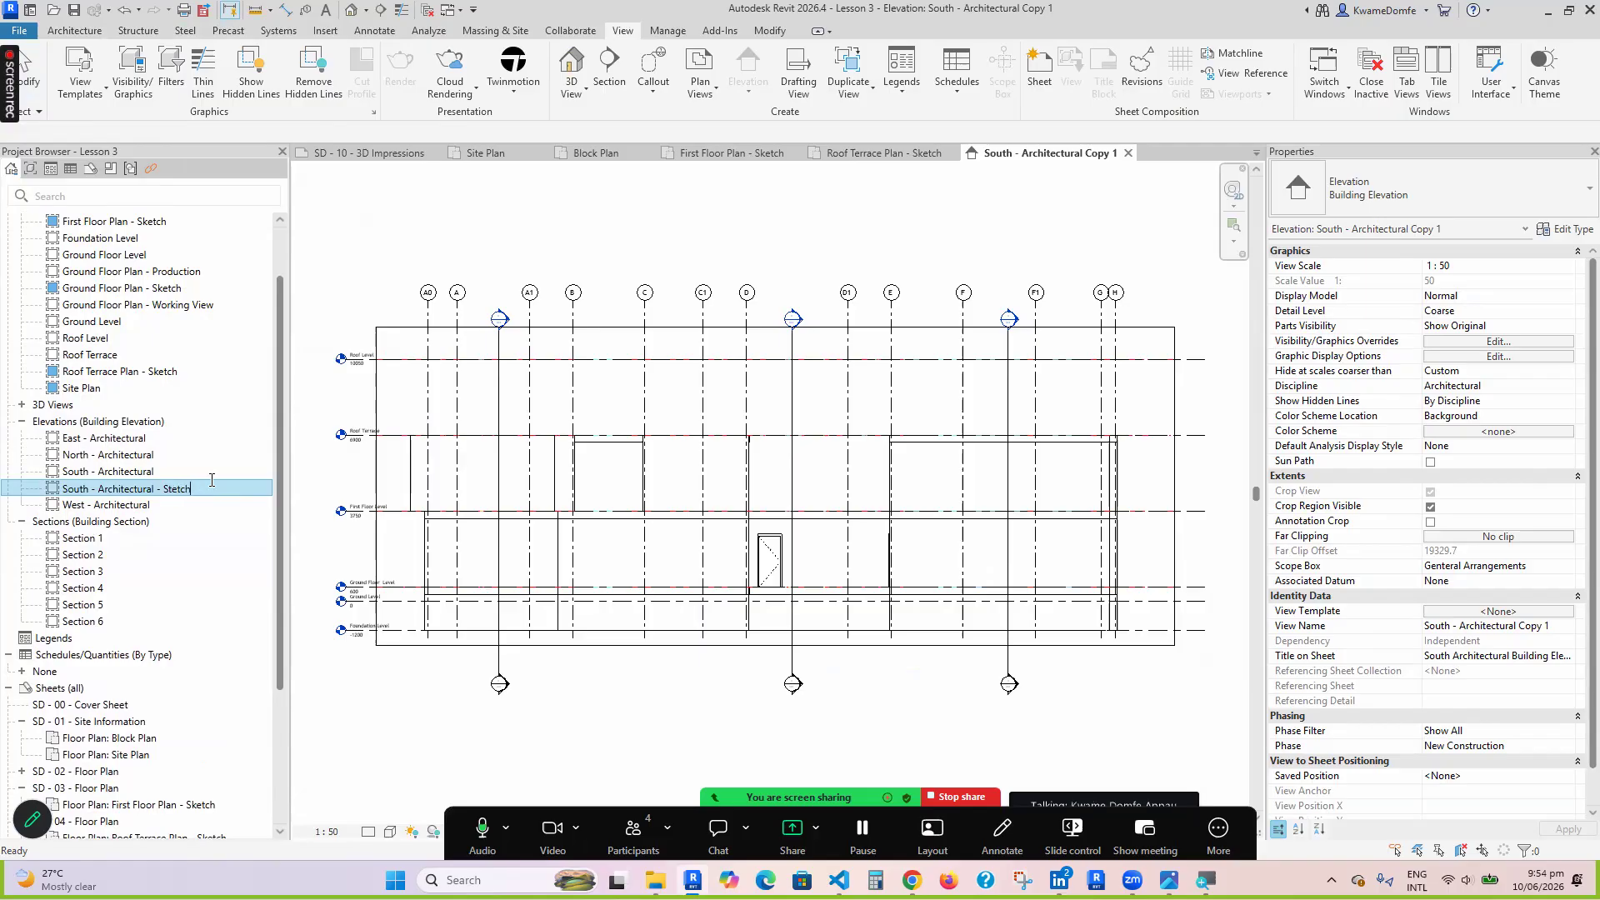
pyautogui.press('Return')
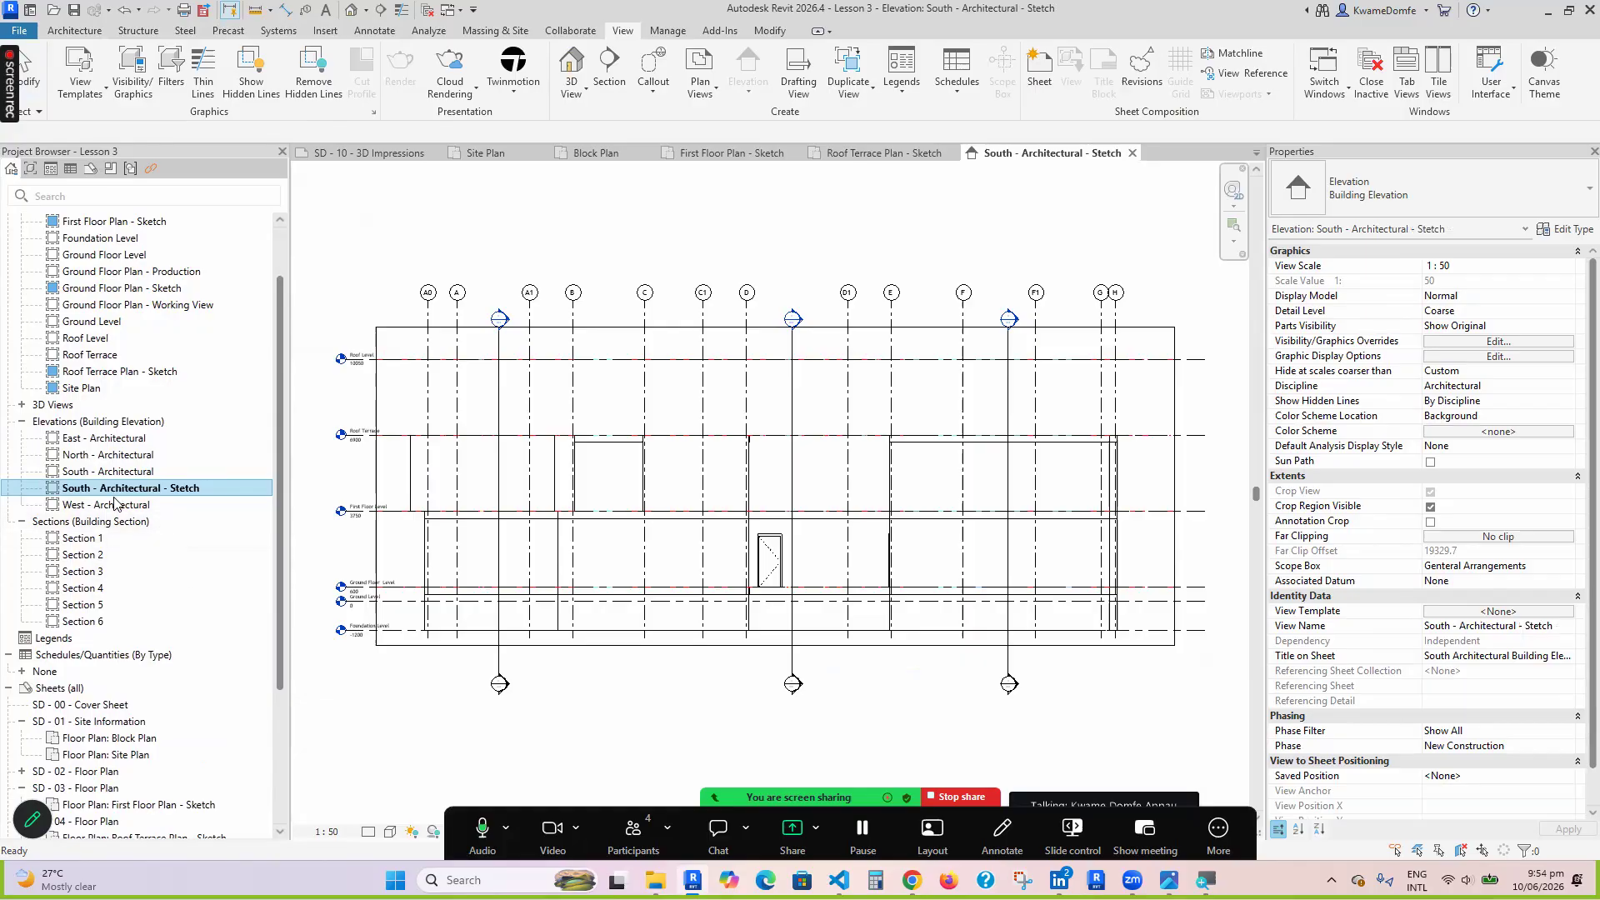
# Duplicate the East - Architectural elevation with detailing and rename the copy East - Architectural - Sketch
pyautogui.click(94, 442)
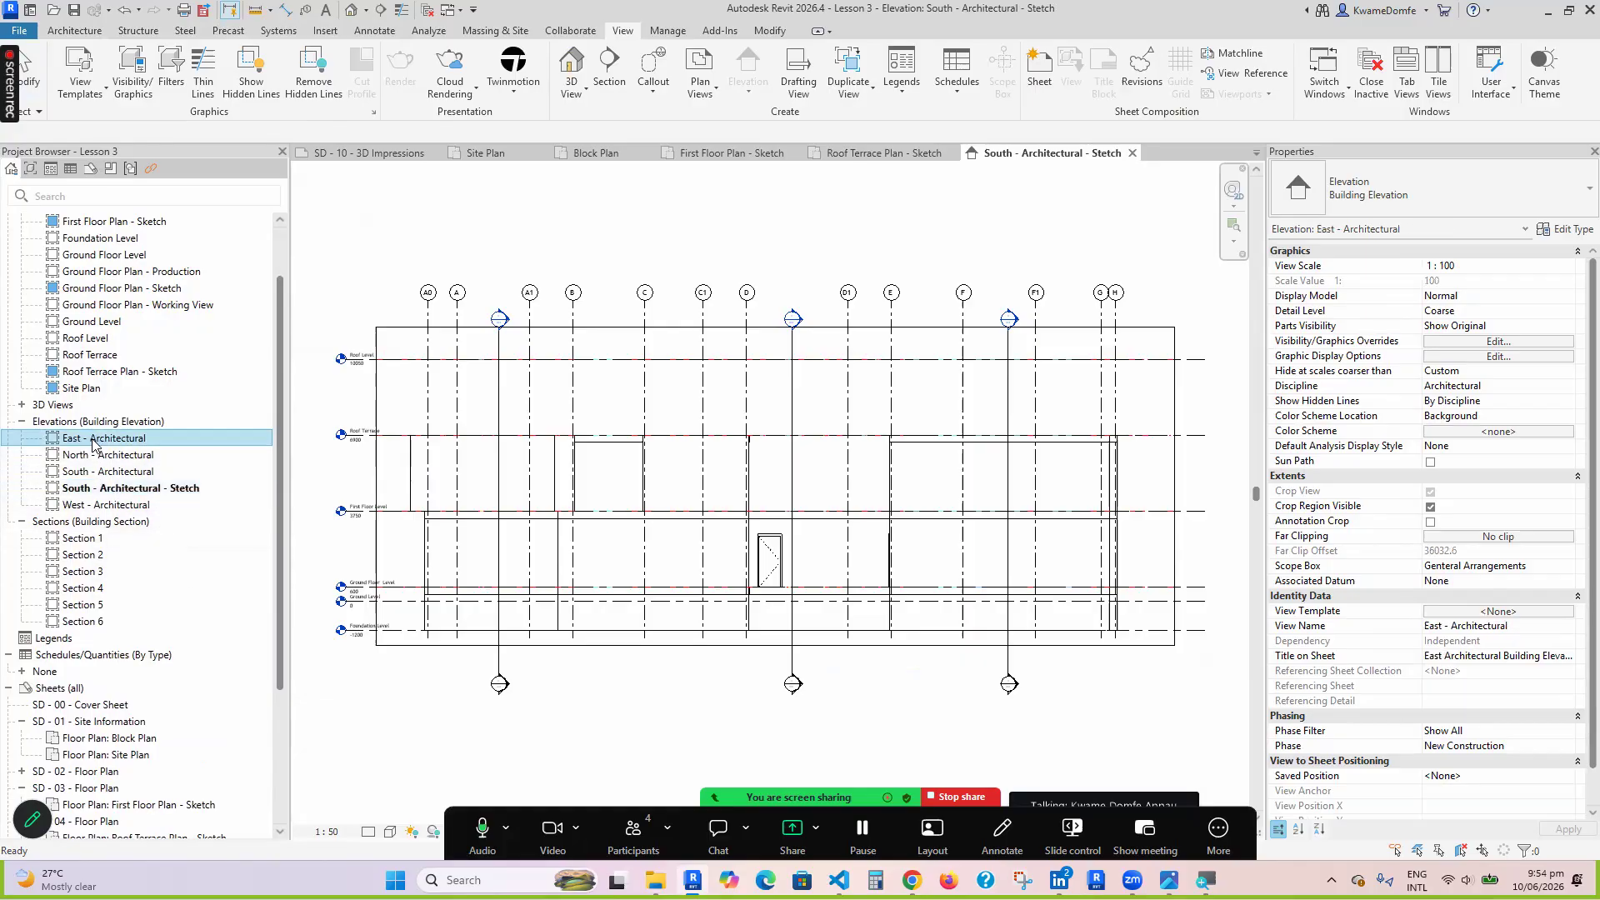
pyautogui.rightClick(93, 442)
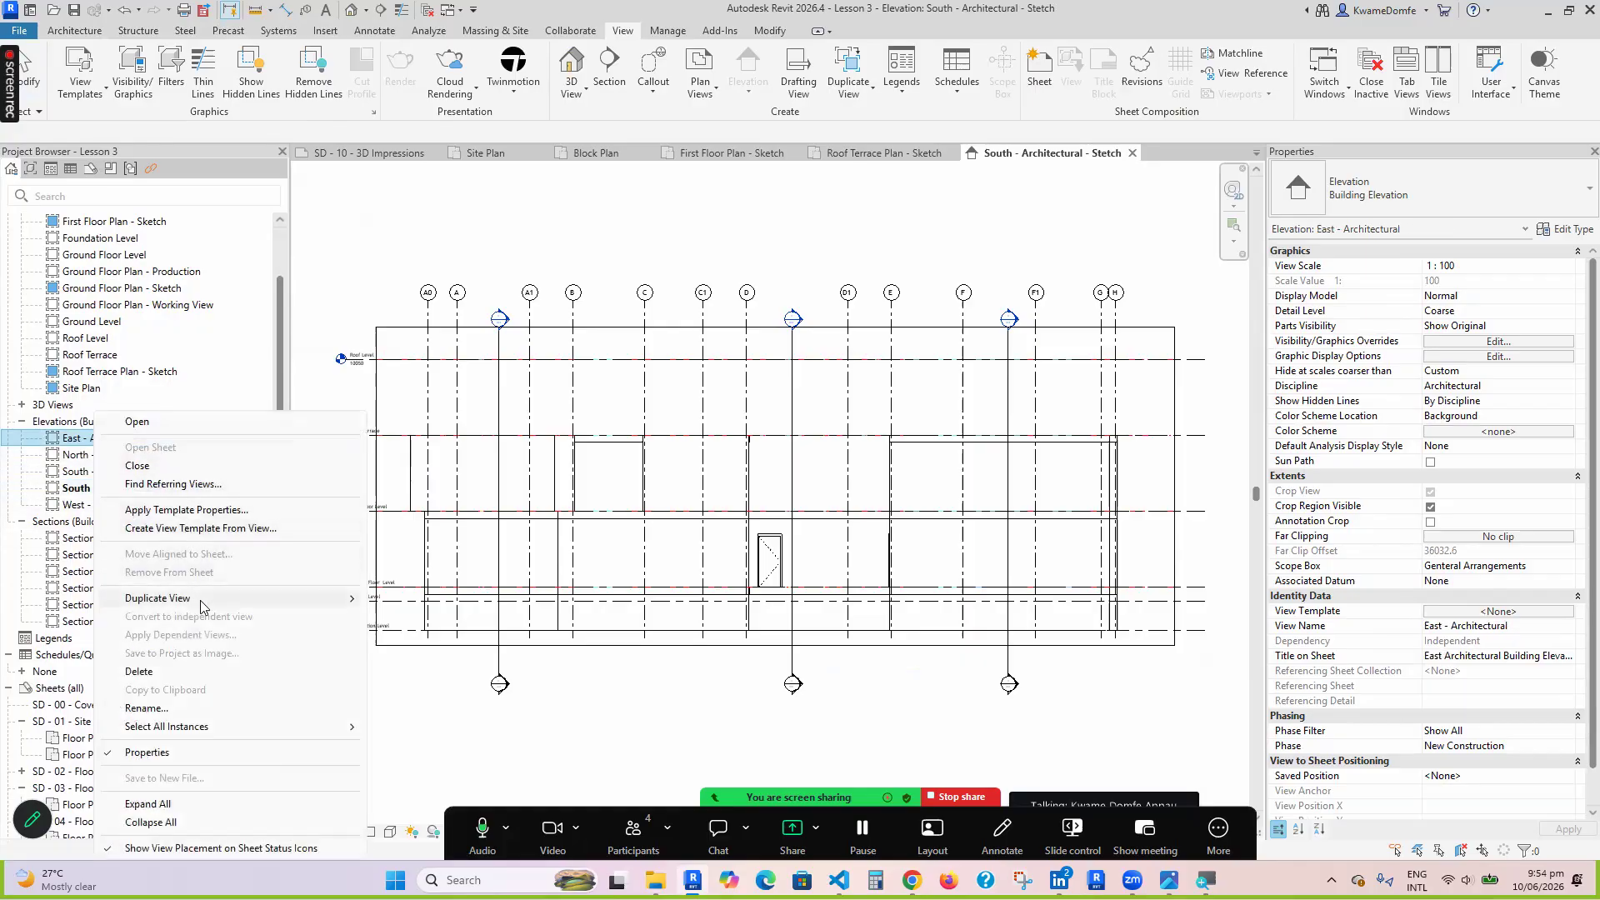
pyautogui.moveTo(201, 605)
pyautogui.click(446, 616)
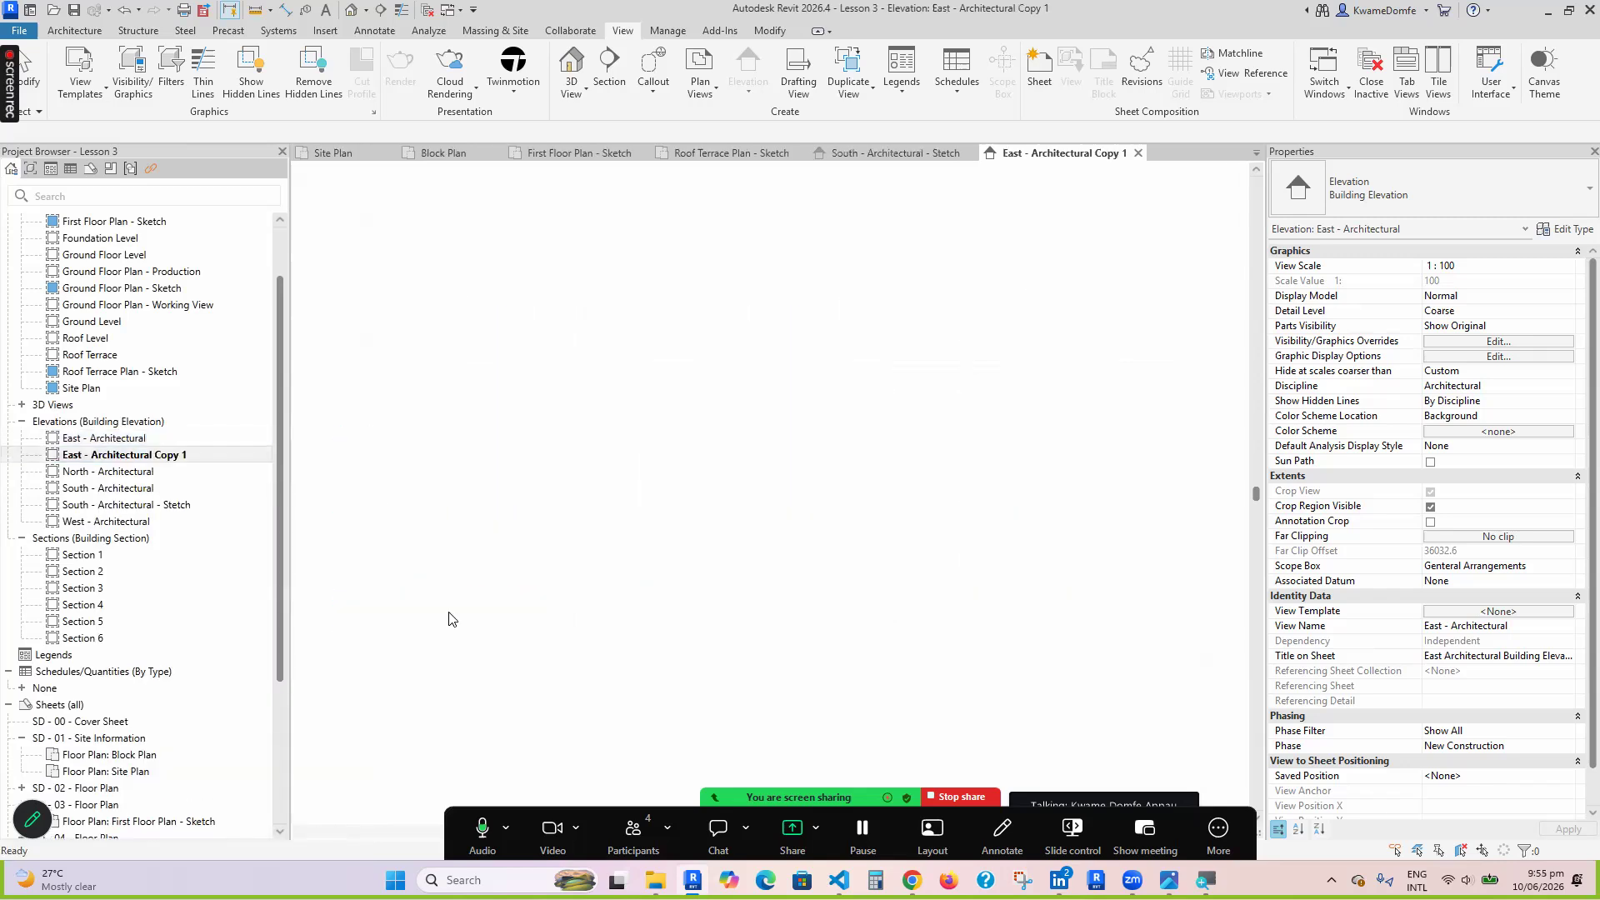
pyautogui.rightClick(164, 455)
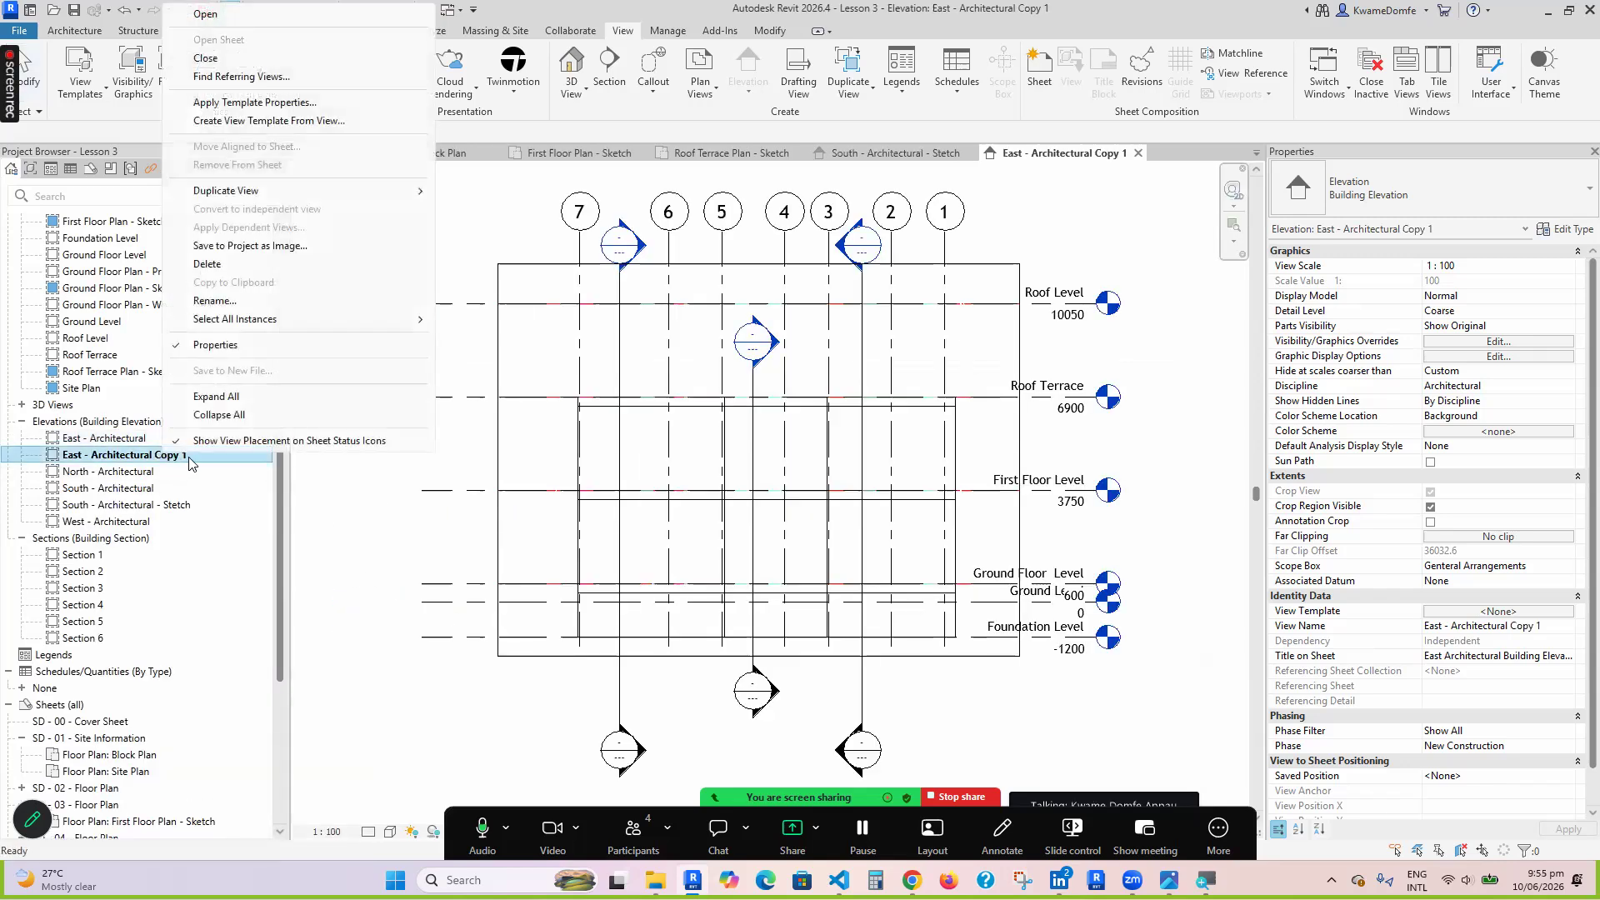
pyautogui.click(215, 300)
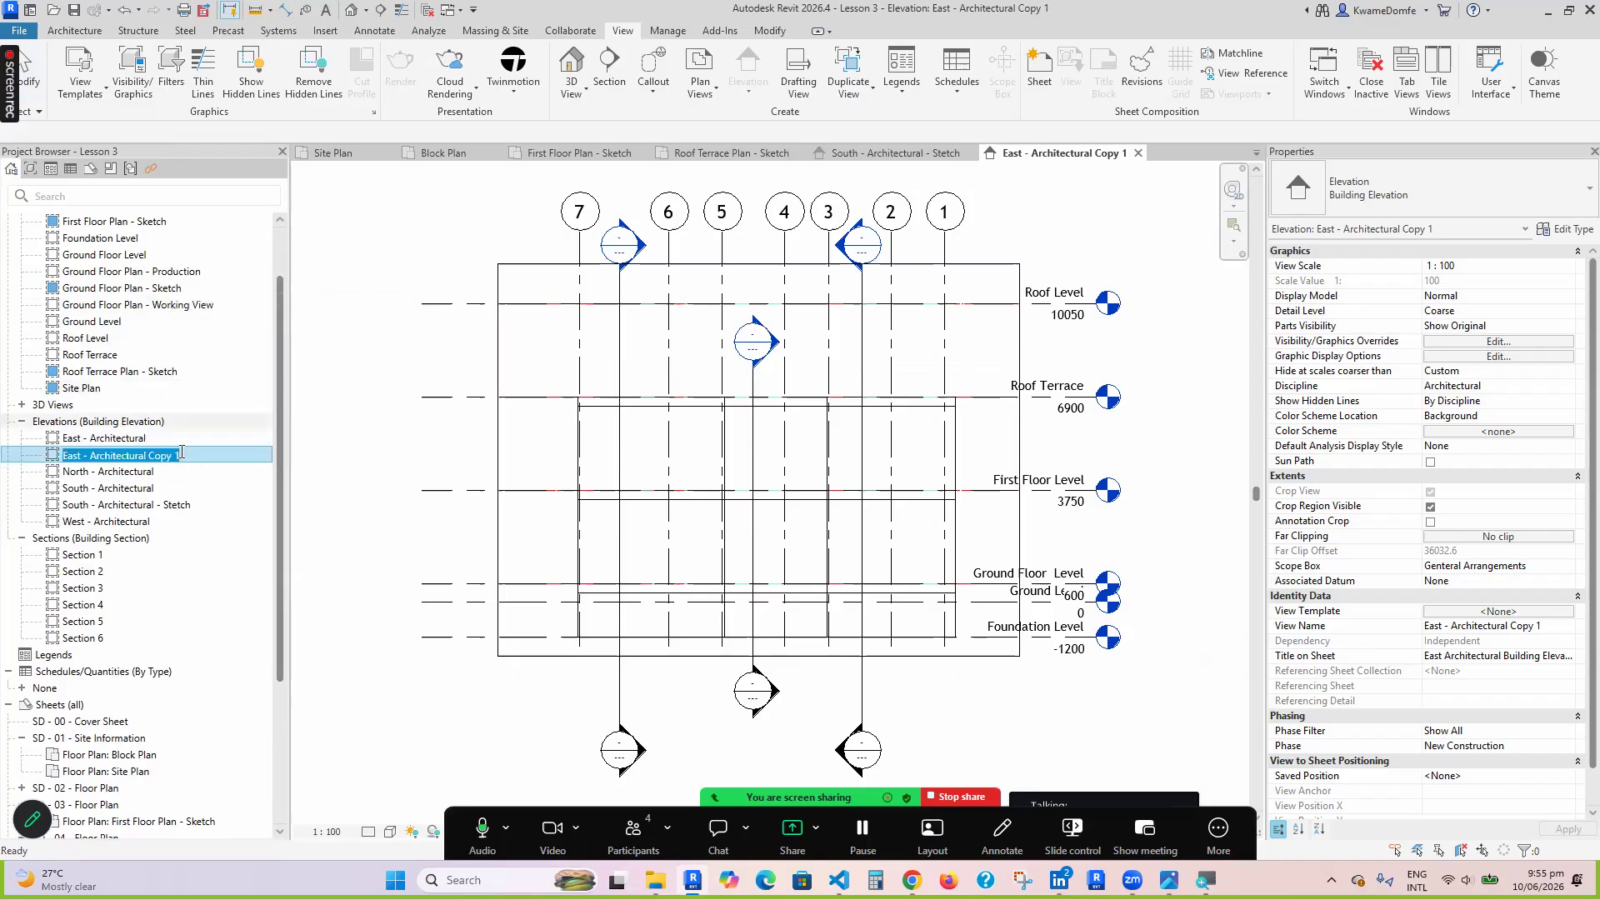
pyautogui.click(192, 455)
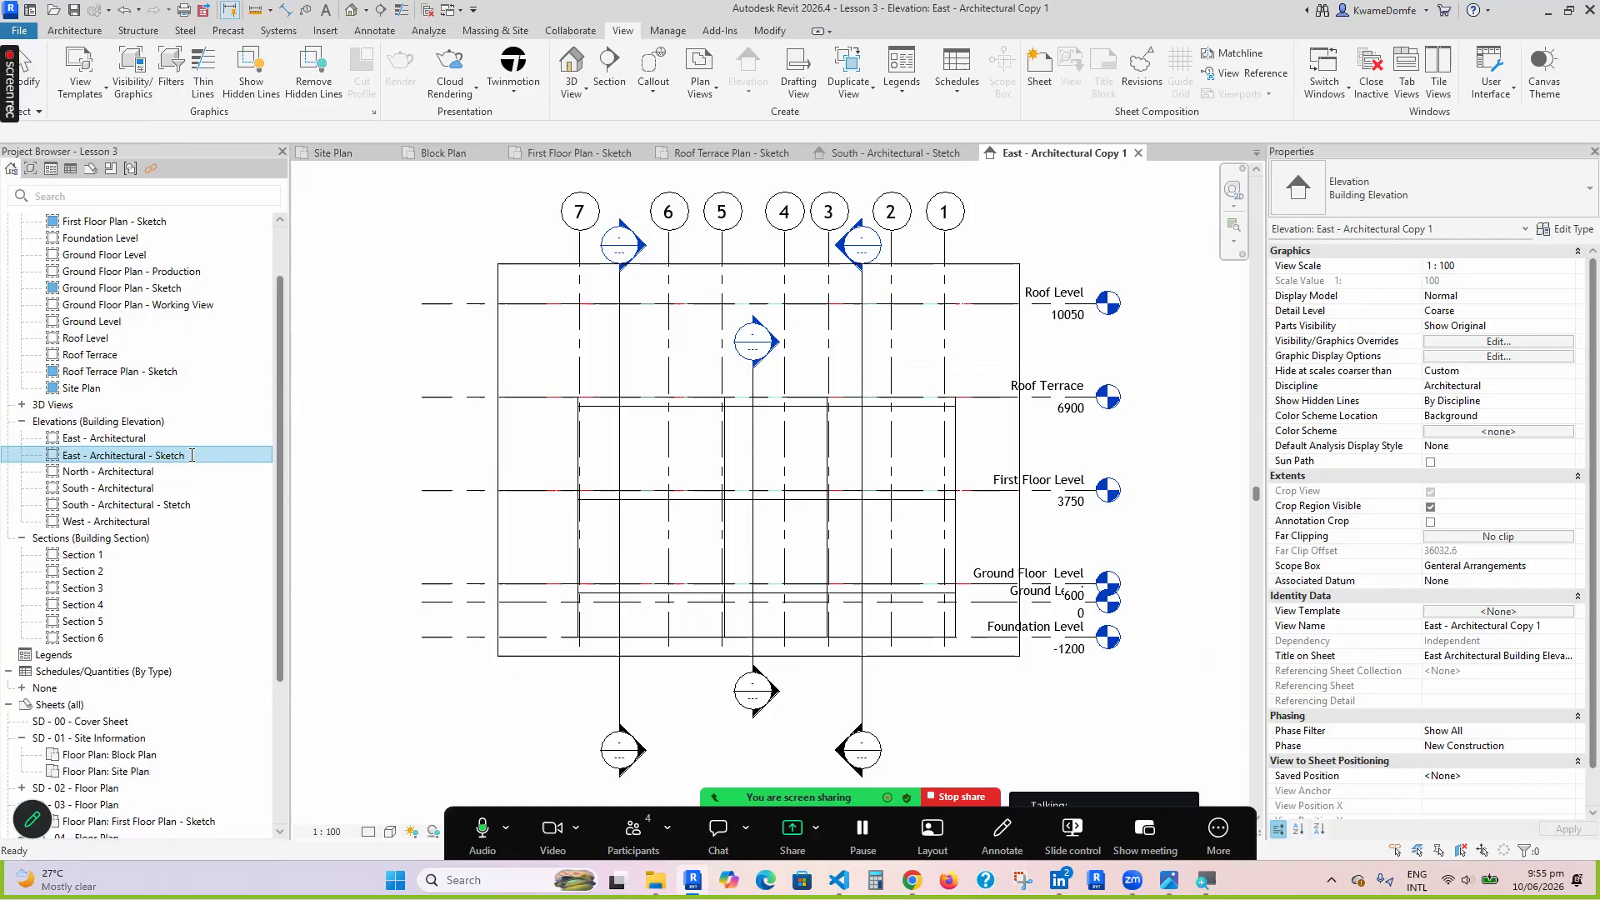
pyautogui.press('Return')
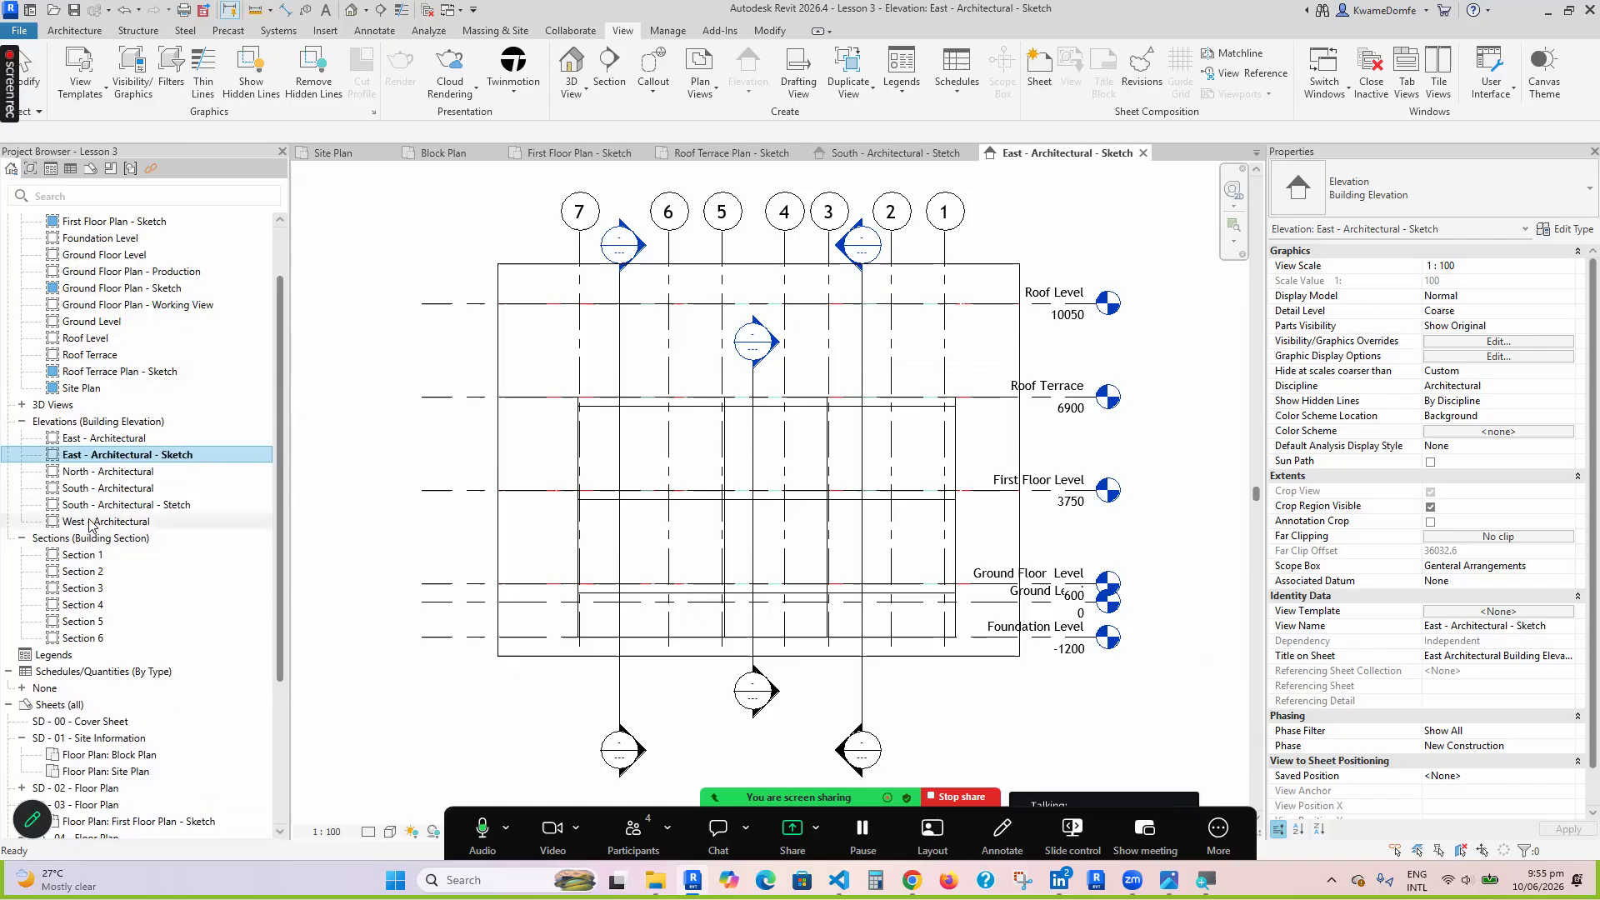
# Duplicate the North - Architectural elevation with detailing and rename the copy North - Architectural - Sketch
pyautogui.rightClick(75, 474)
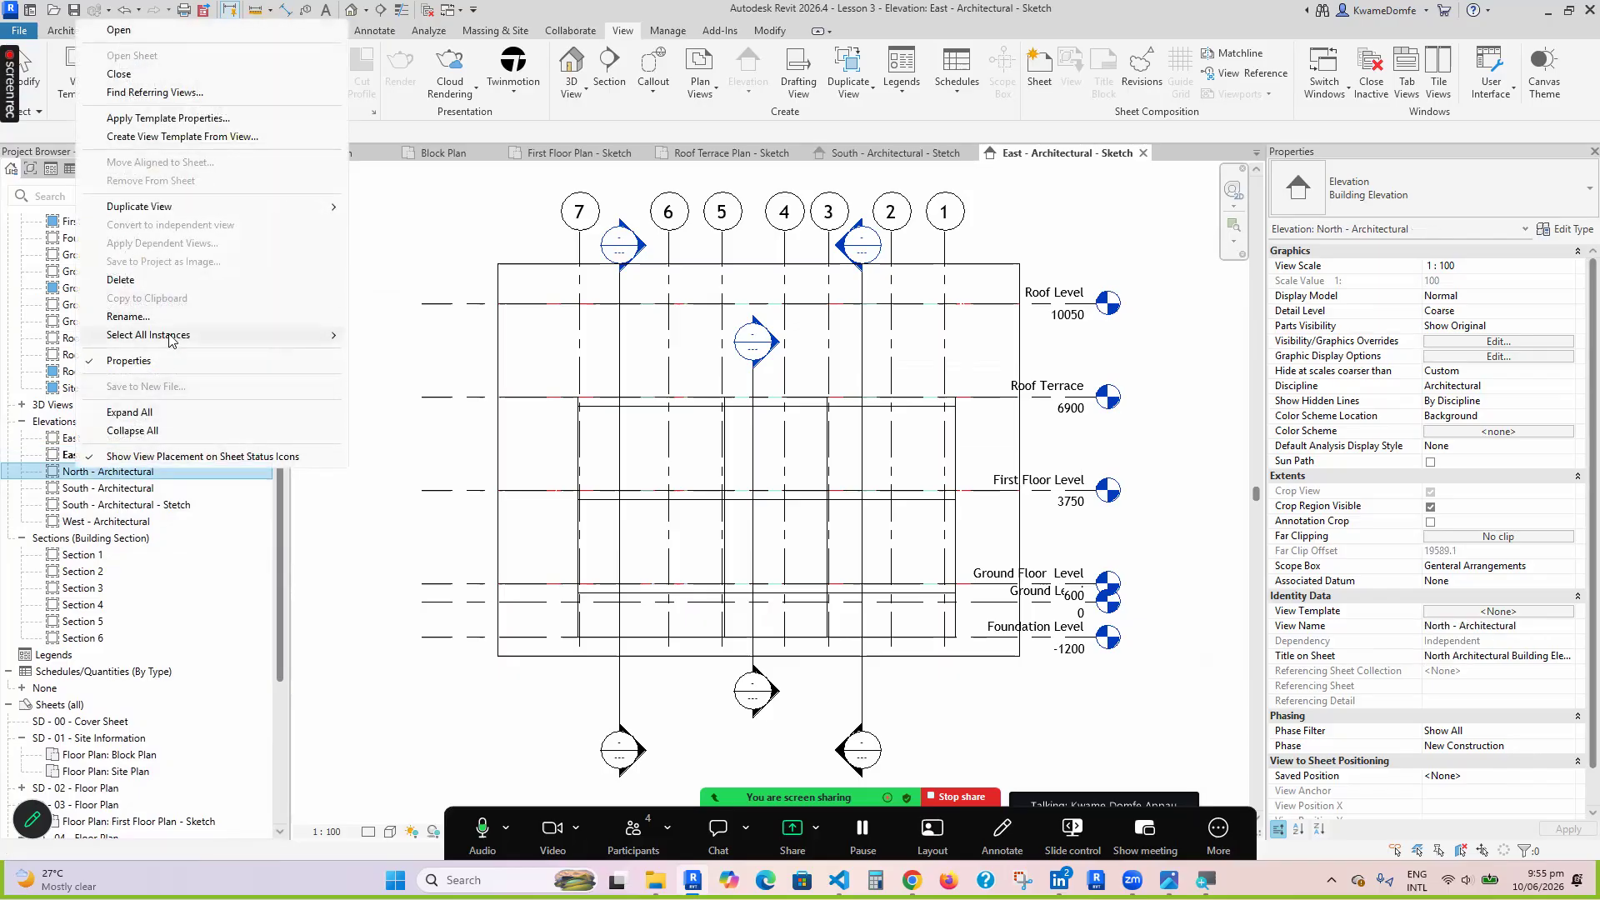
pyautogui.moveTo(158, 207)
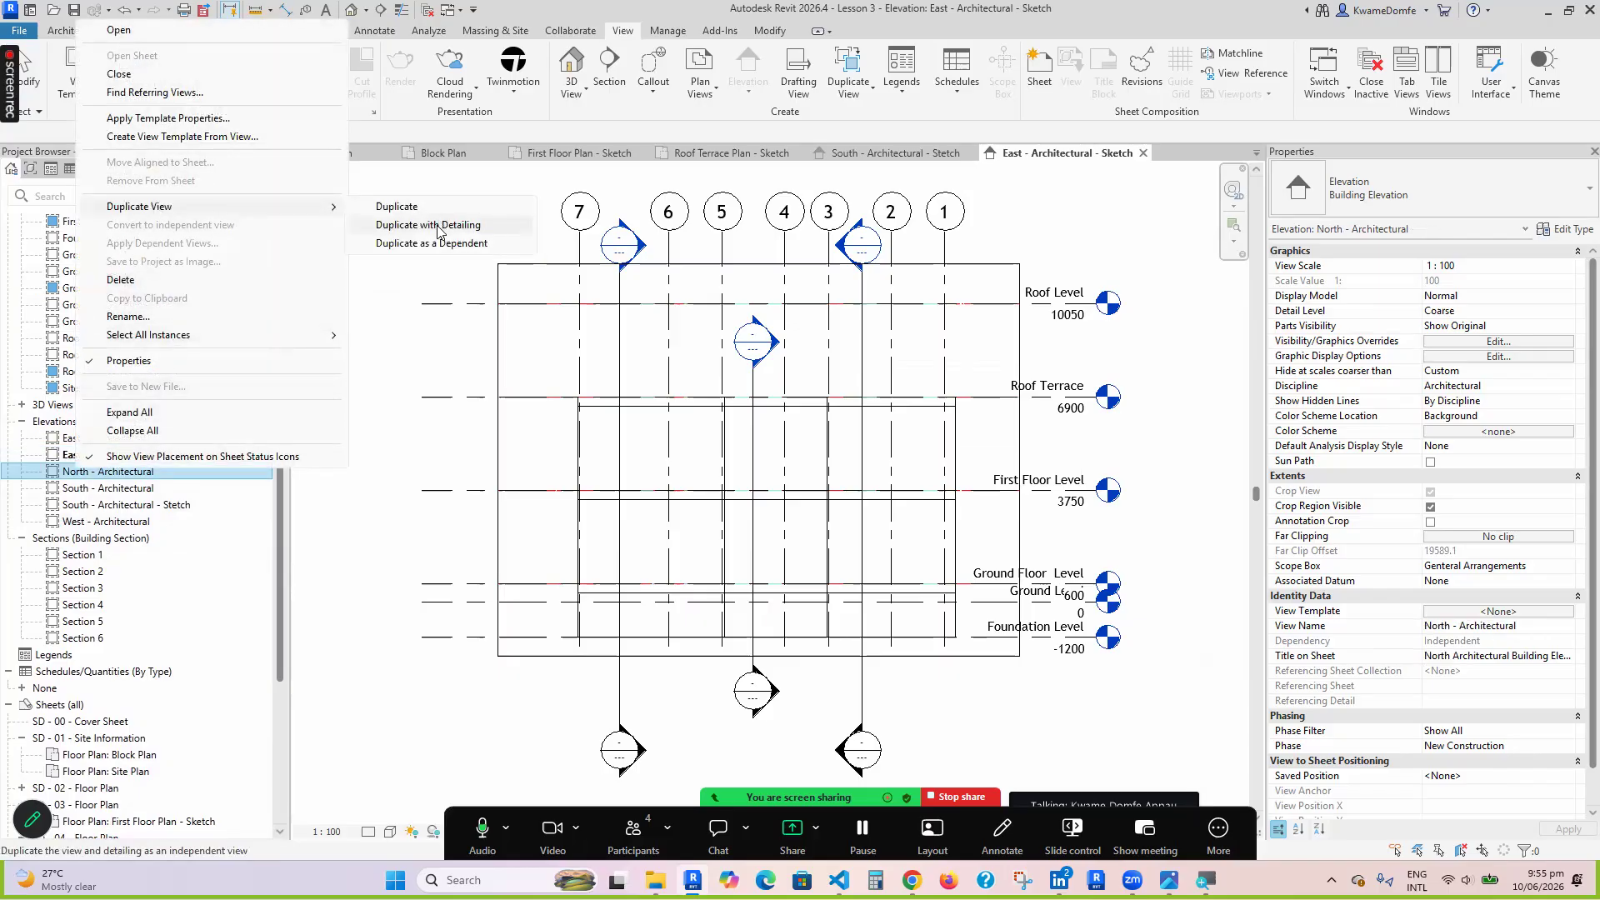
pyautogui.click(436, 230)
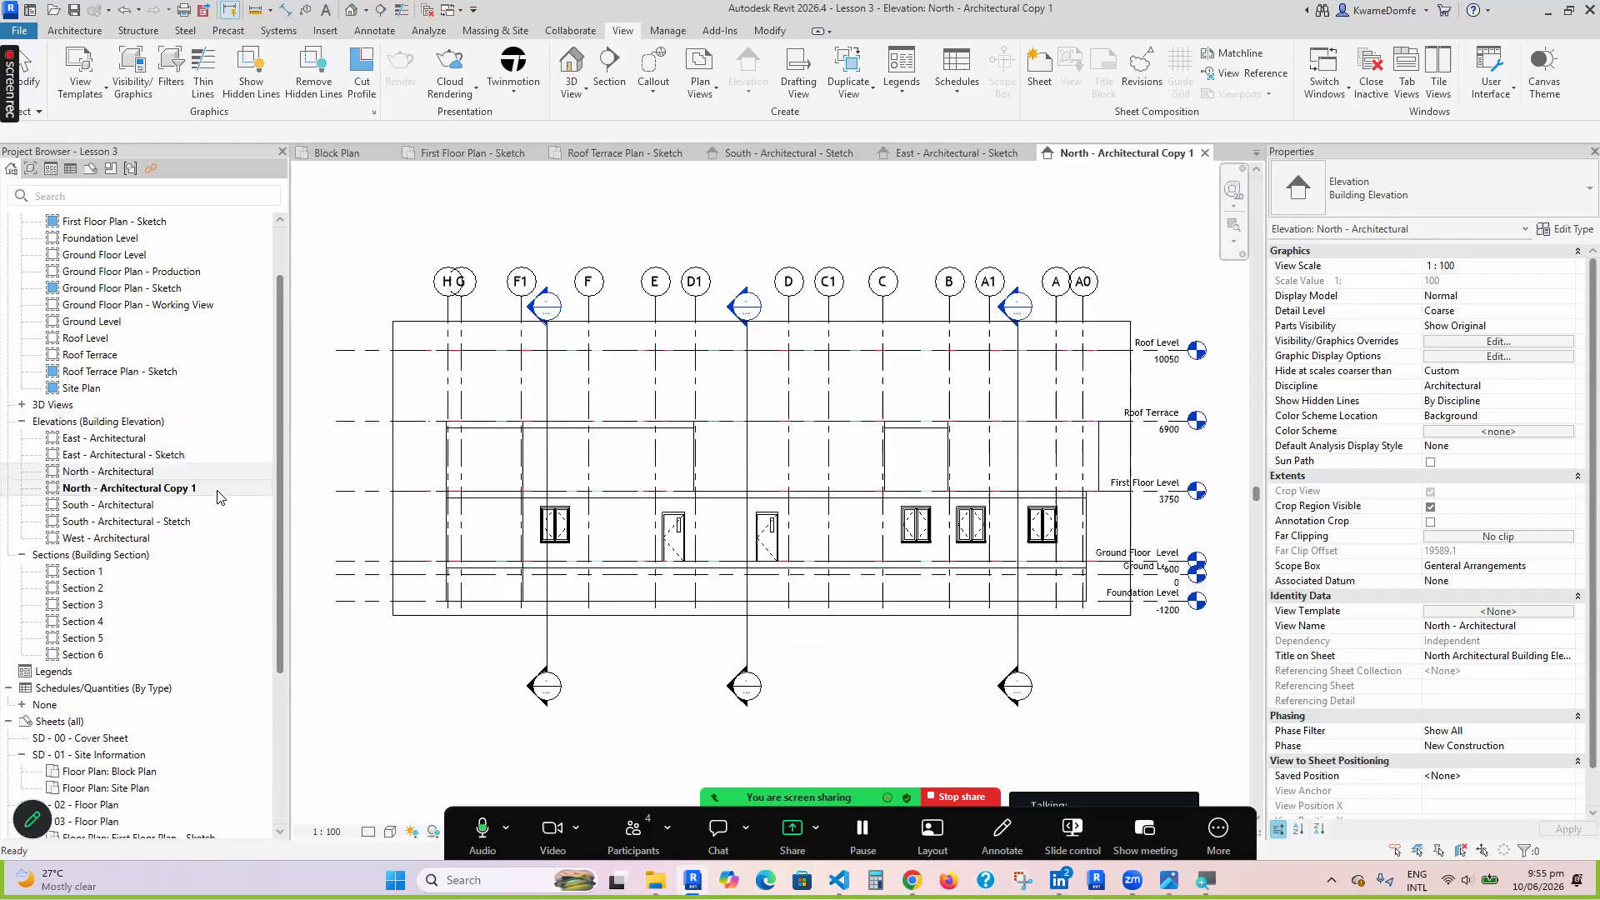
pyautogui.rightClick(183, 498)
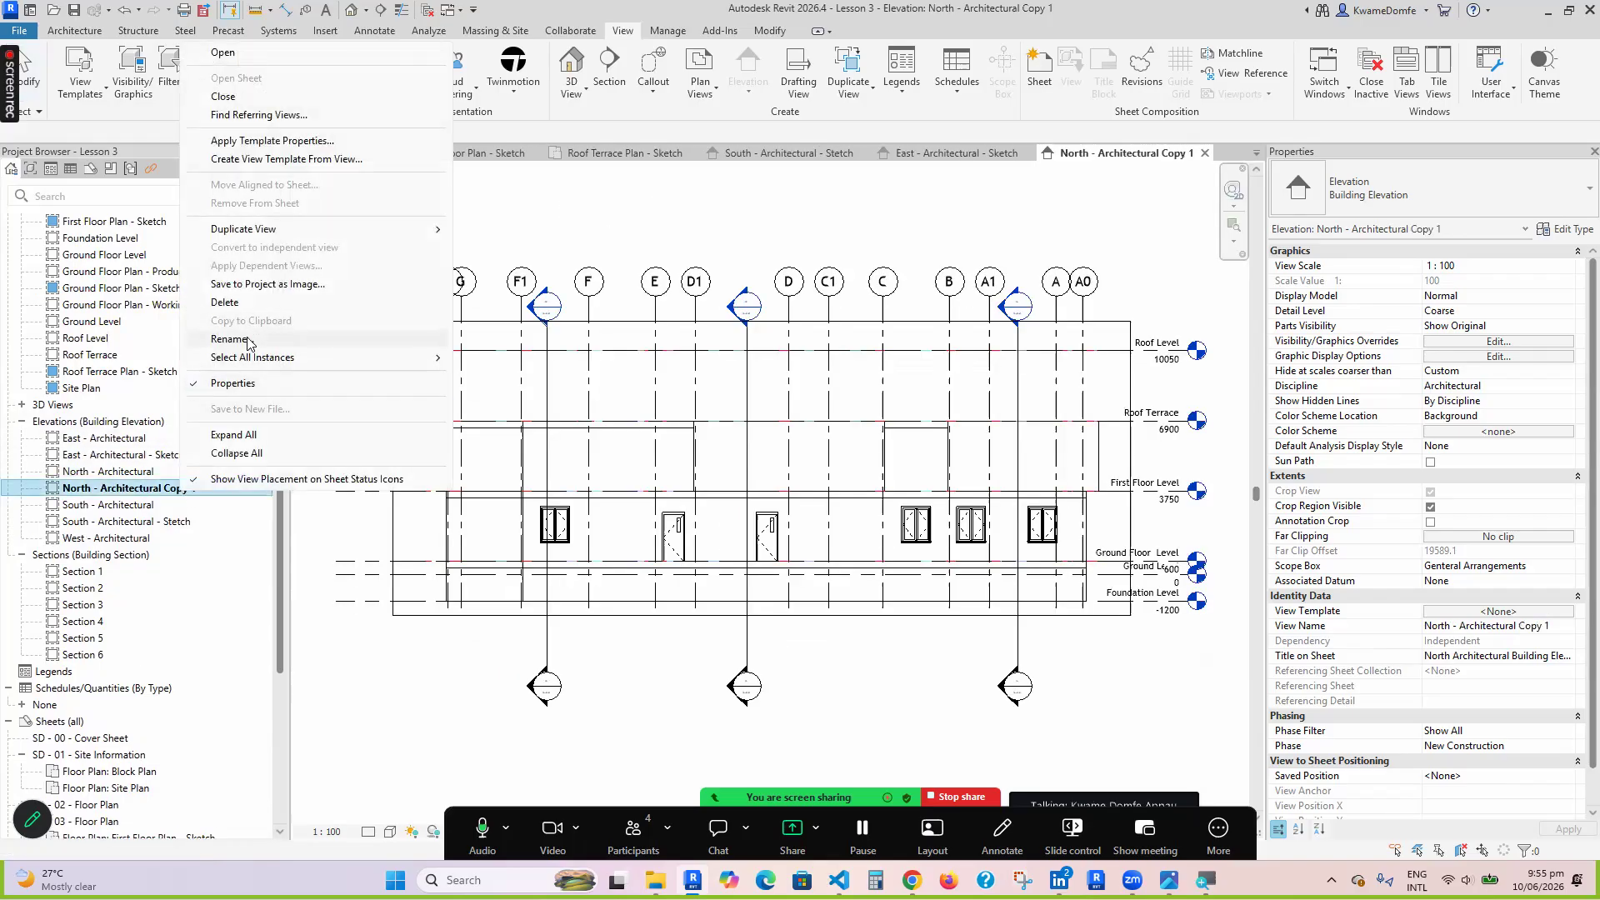
pyautogui.click(251, 340)
pyautogui.click(213, 487)
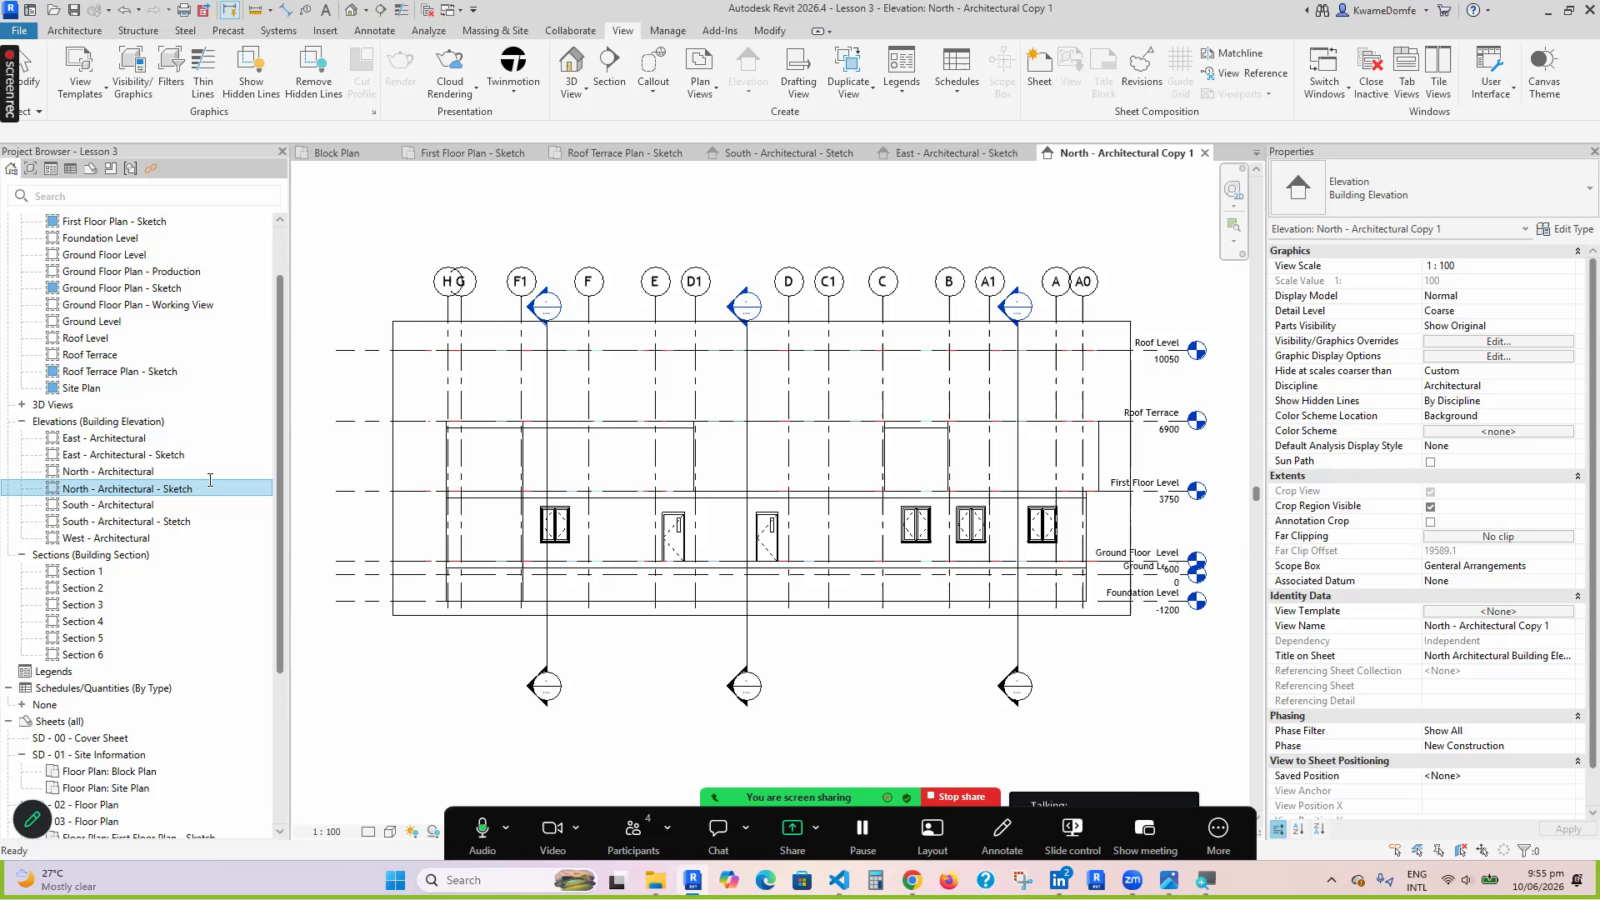
pyautogui.press('Return')
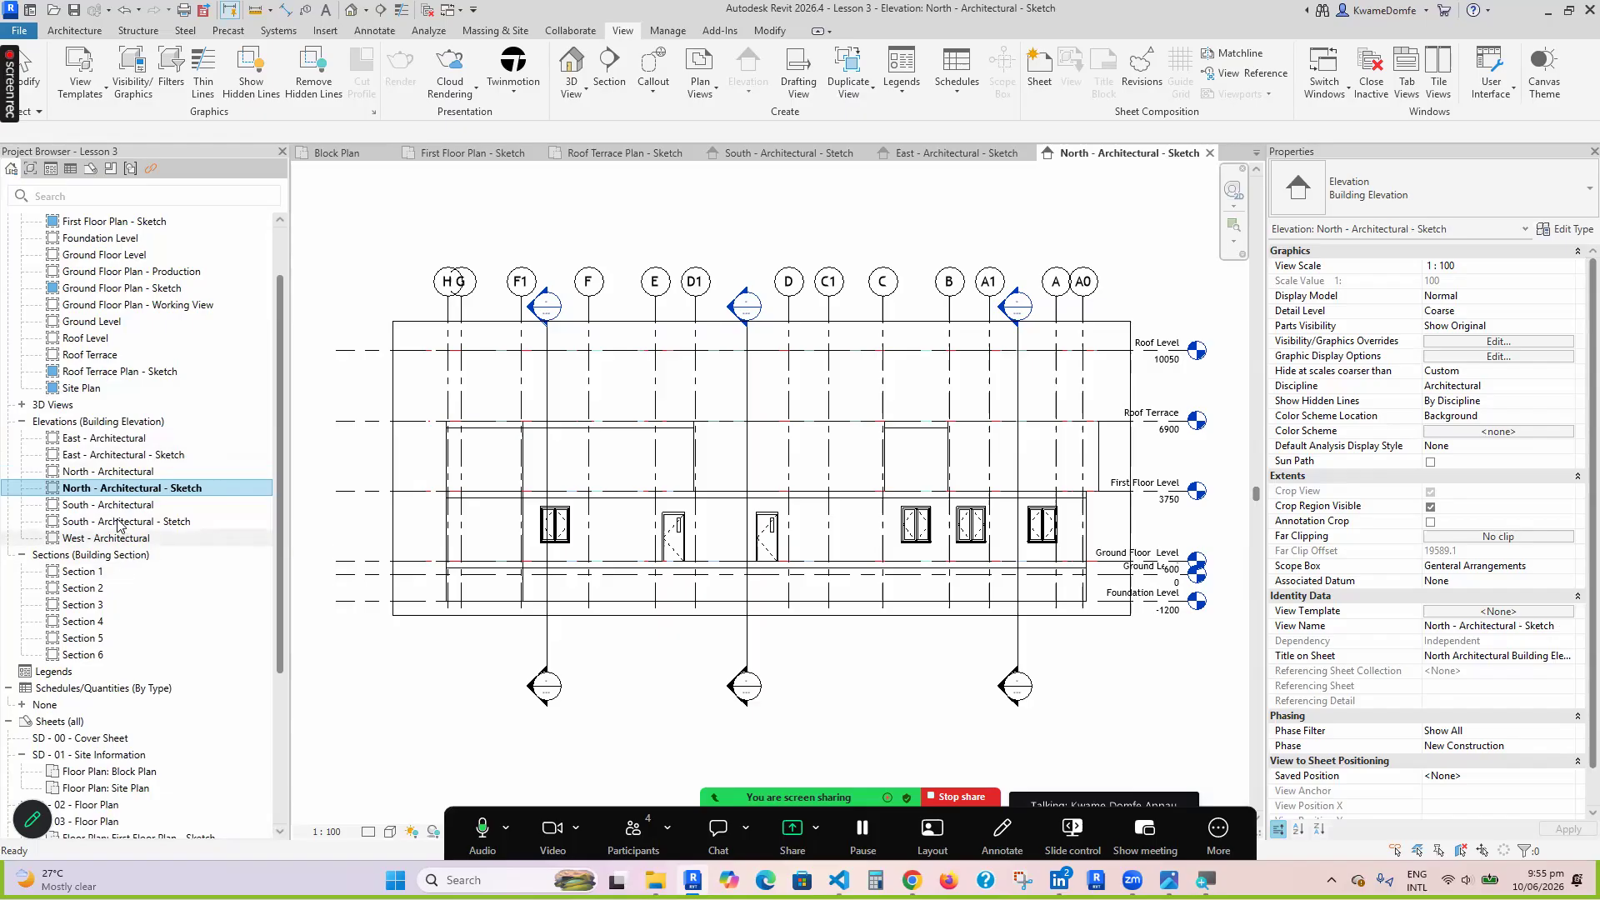
# Duplicate the West - Architectural elevation with detailing and rename the copy West - Architectural - Sketch
pyautogui.rightClick(106, 542)
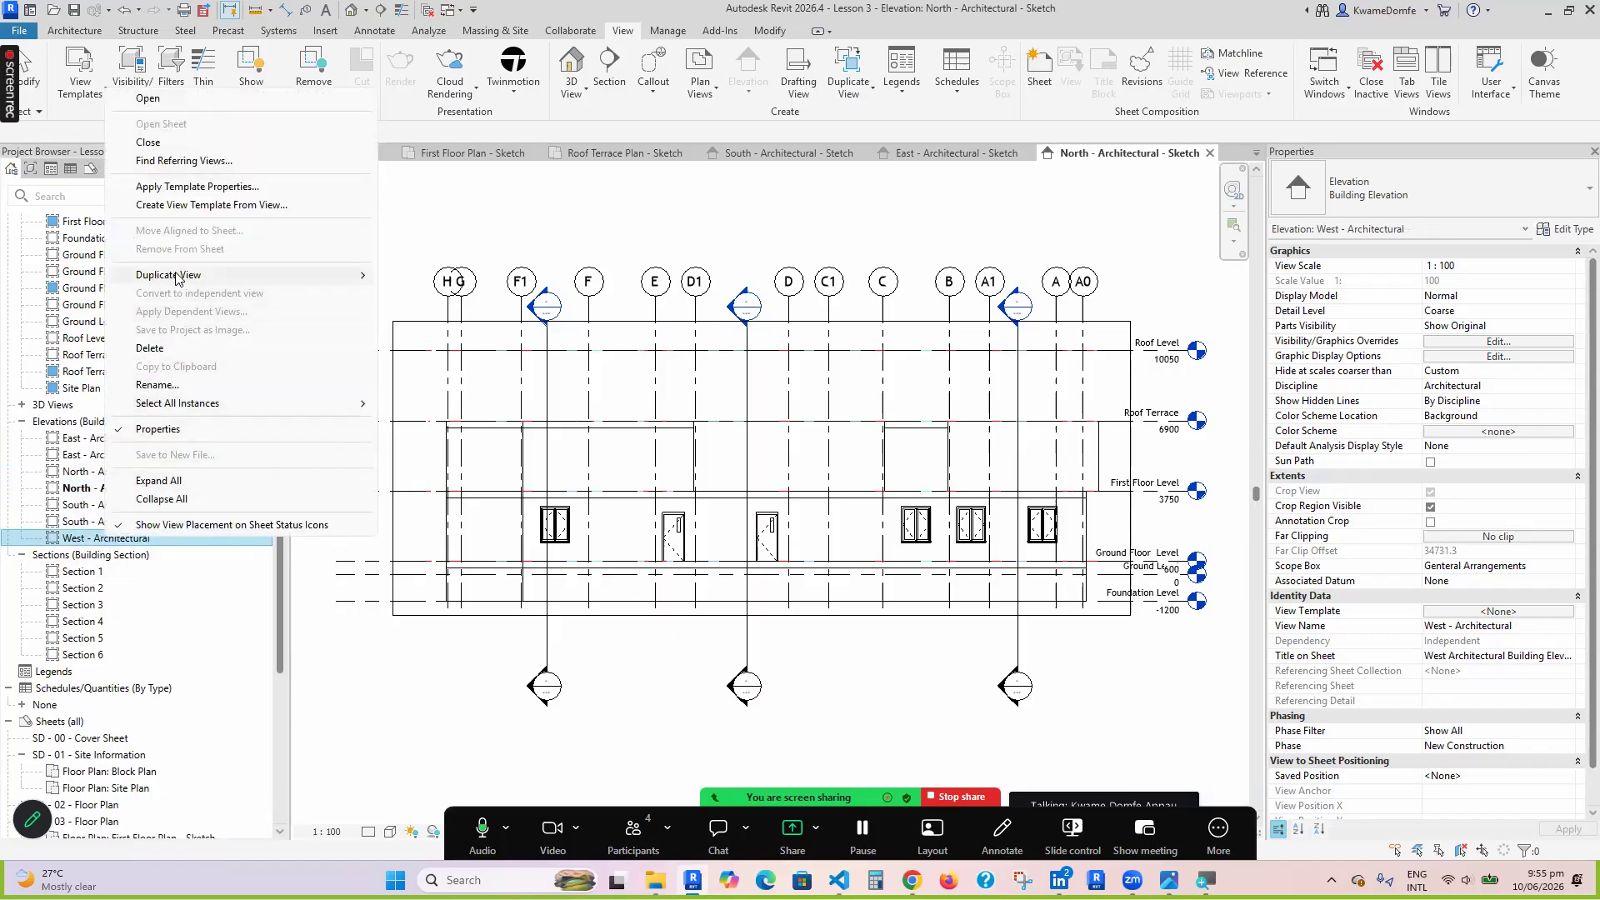
pyautogui.moveTo(181, 276)
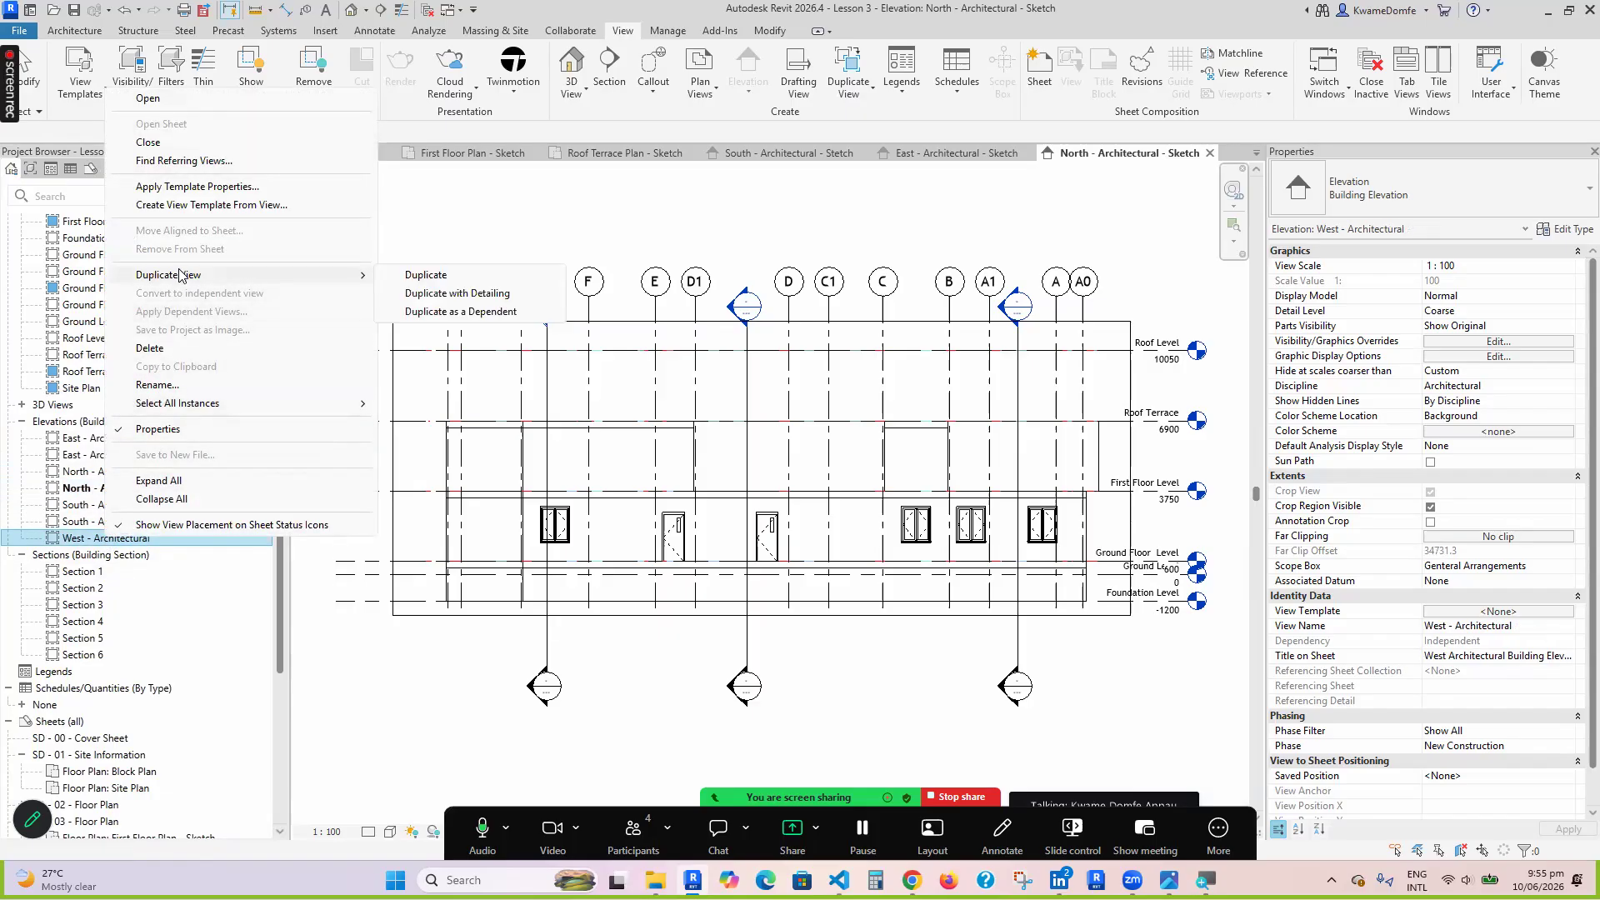
pyautogui.click(477, 296)
pyautogui.rightClick(162, 560)
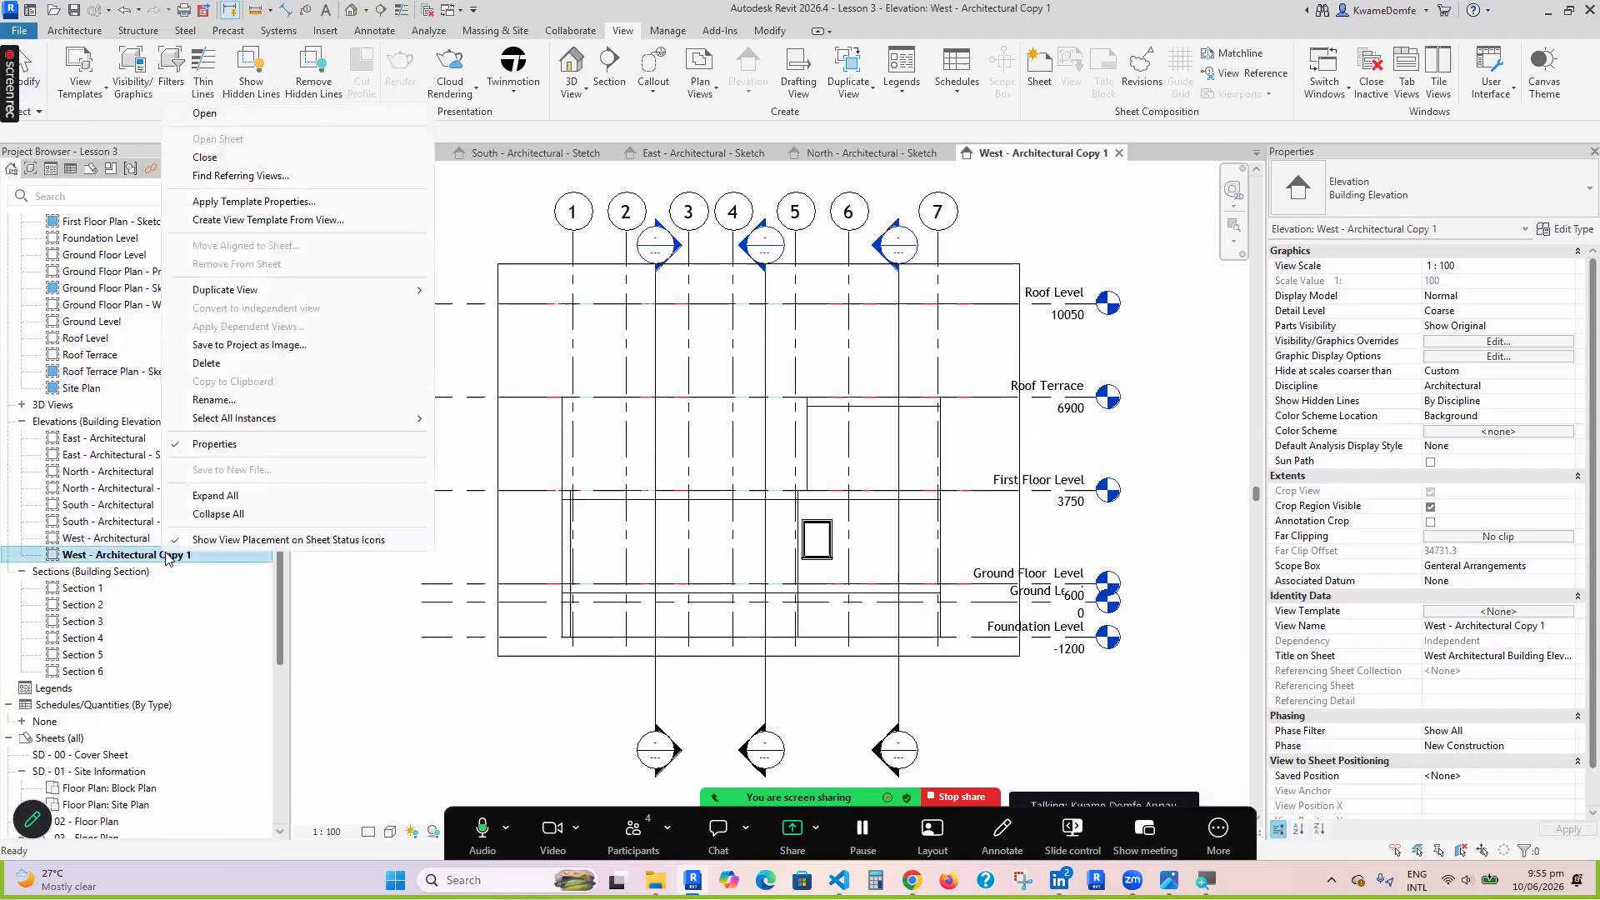
pyautogui.click(215, 401)
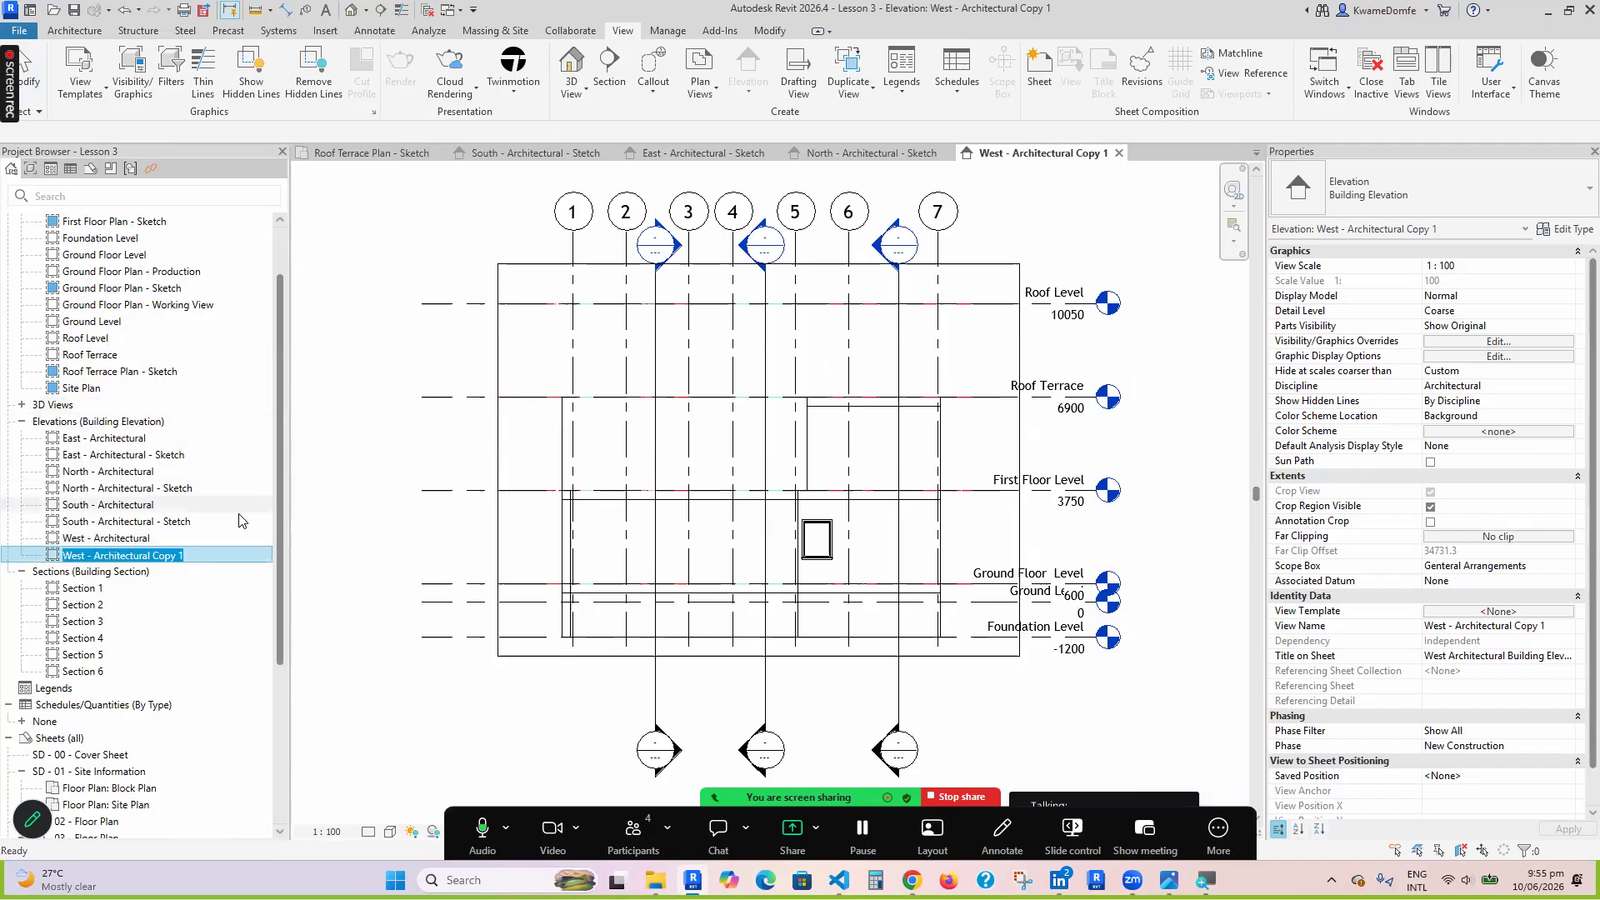
pyautogui.rightClick(200, 563)
pyautogui.click(215, 401)
pyautogui.click(192, 554)
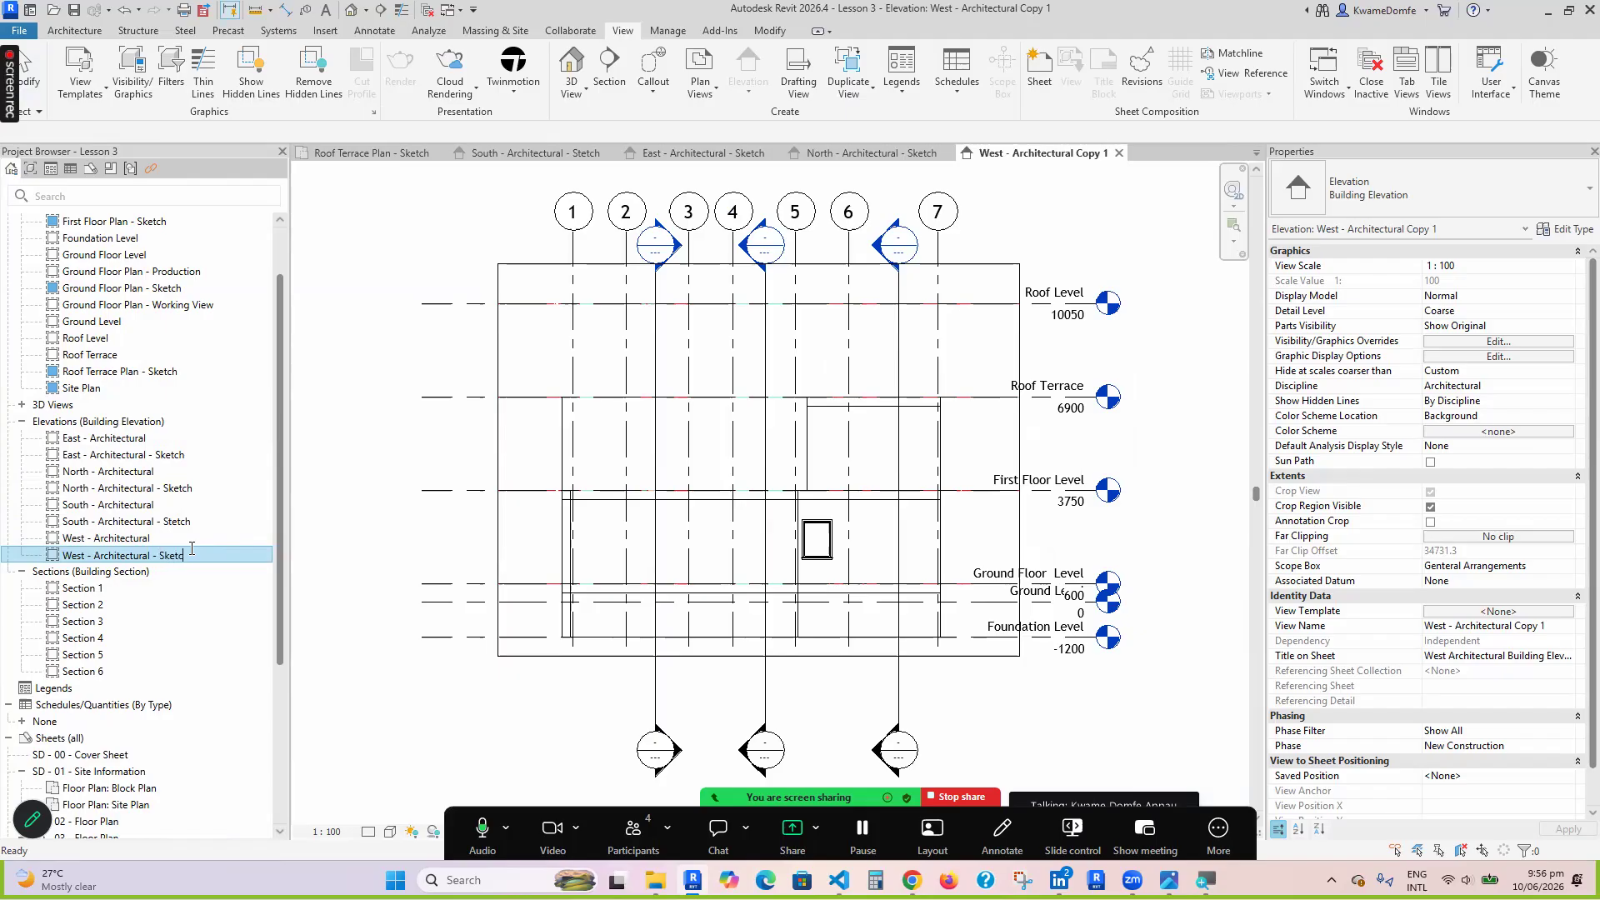
pyautogui.press('Return')
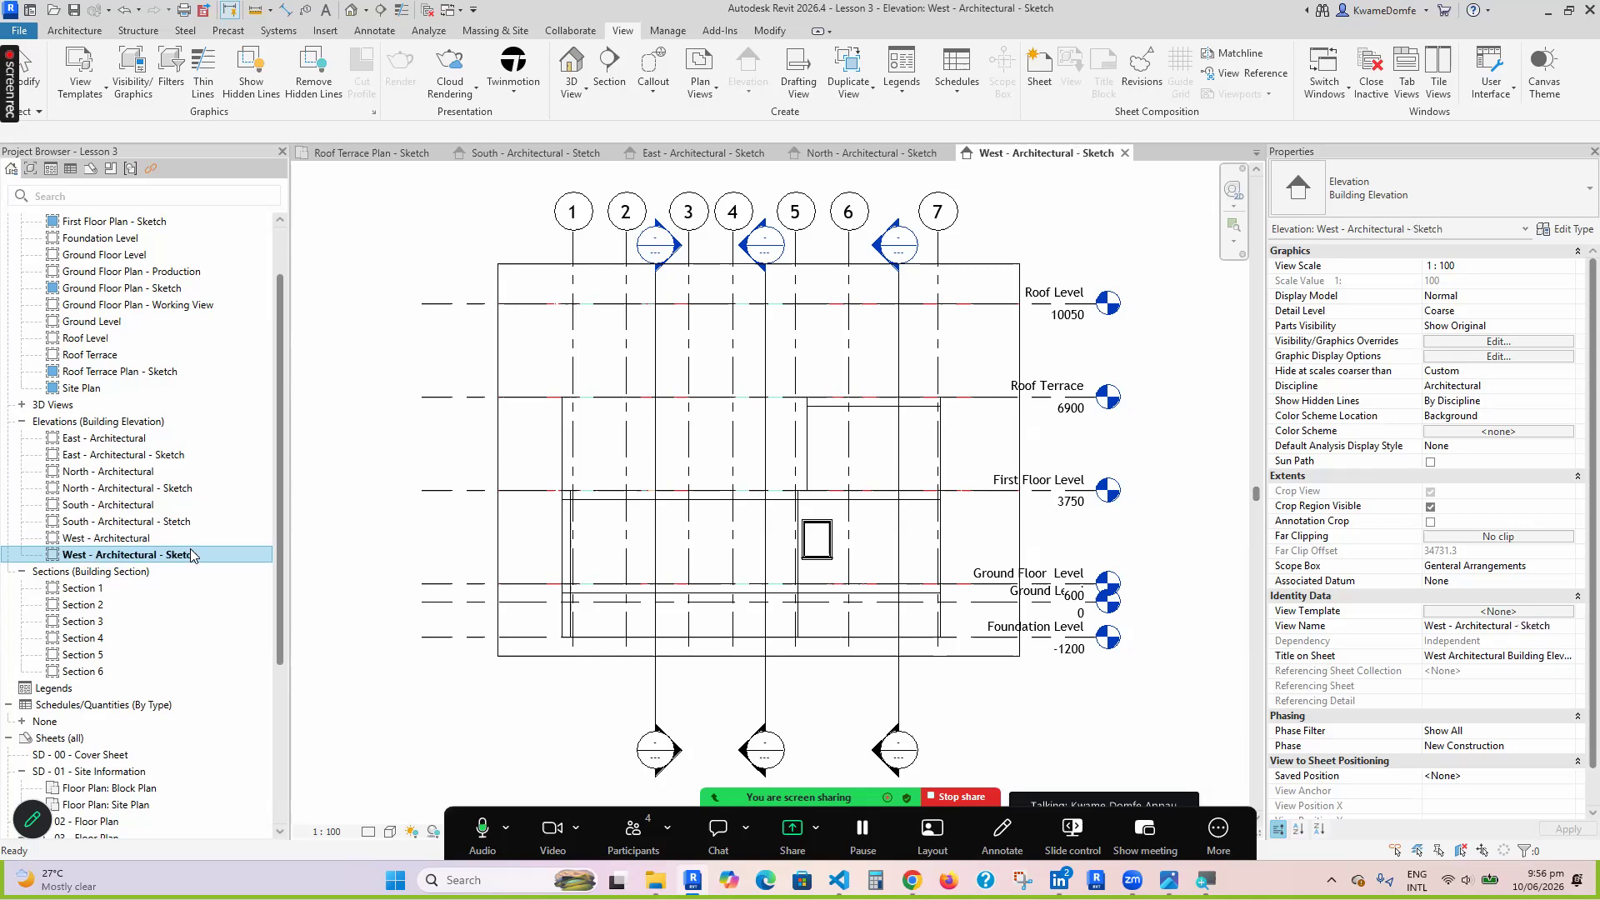
pyautogui.click(132, 456)
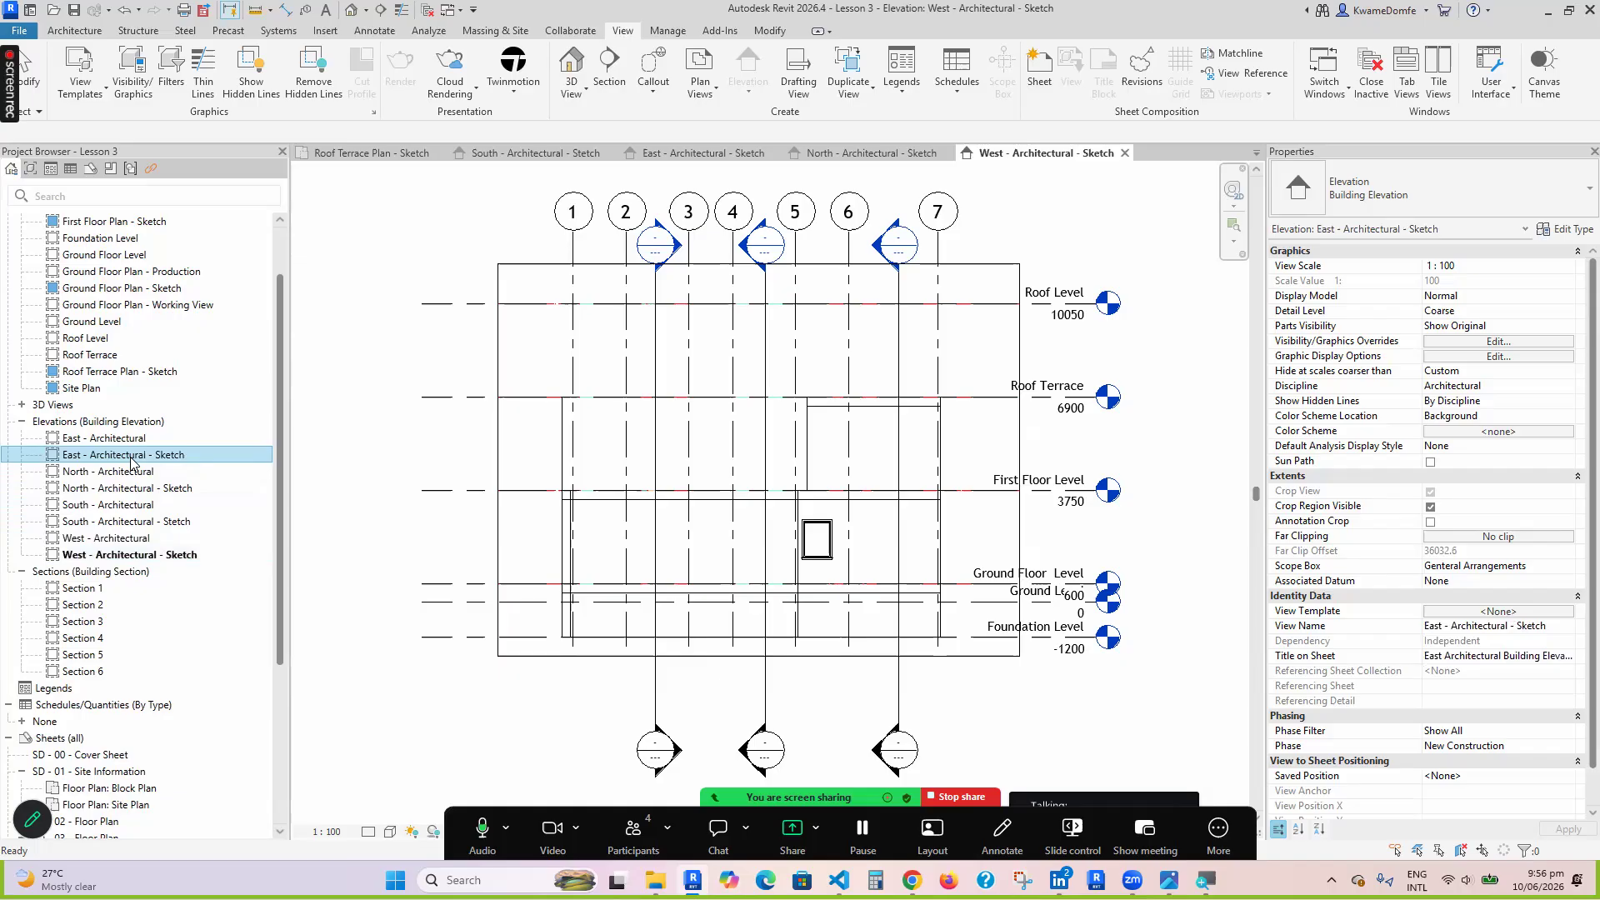
pyautogui.click(120, 489)
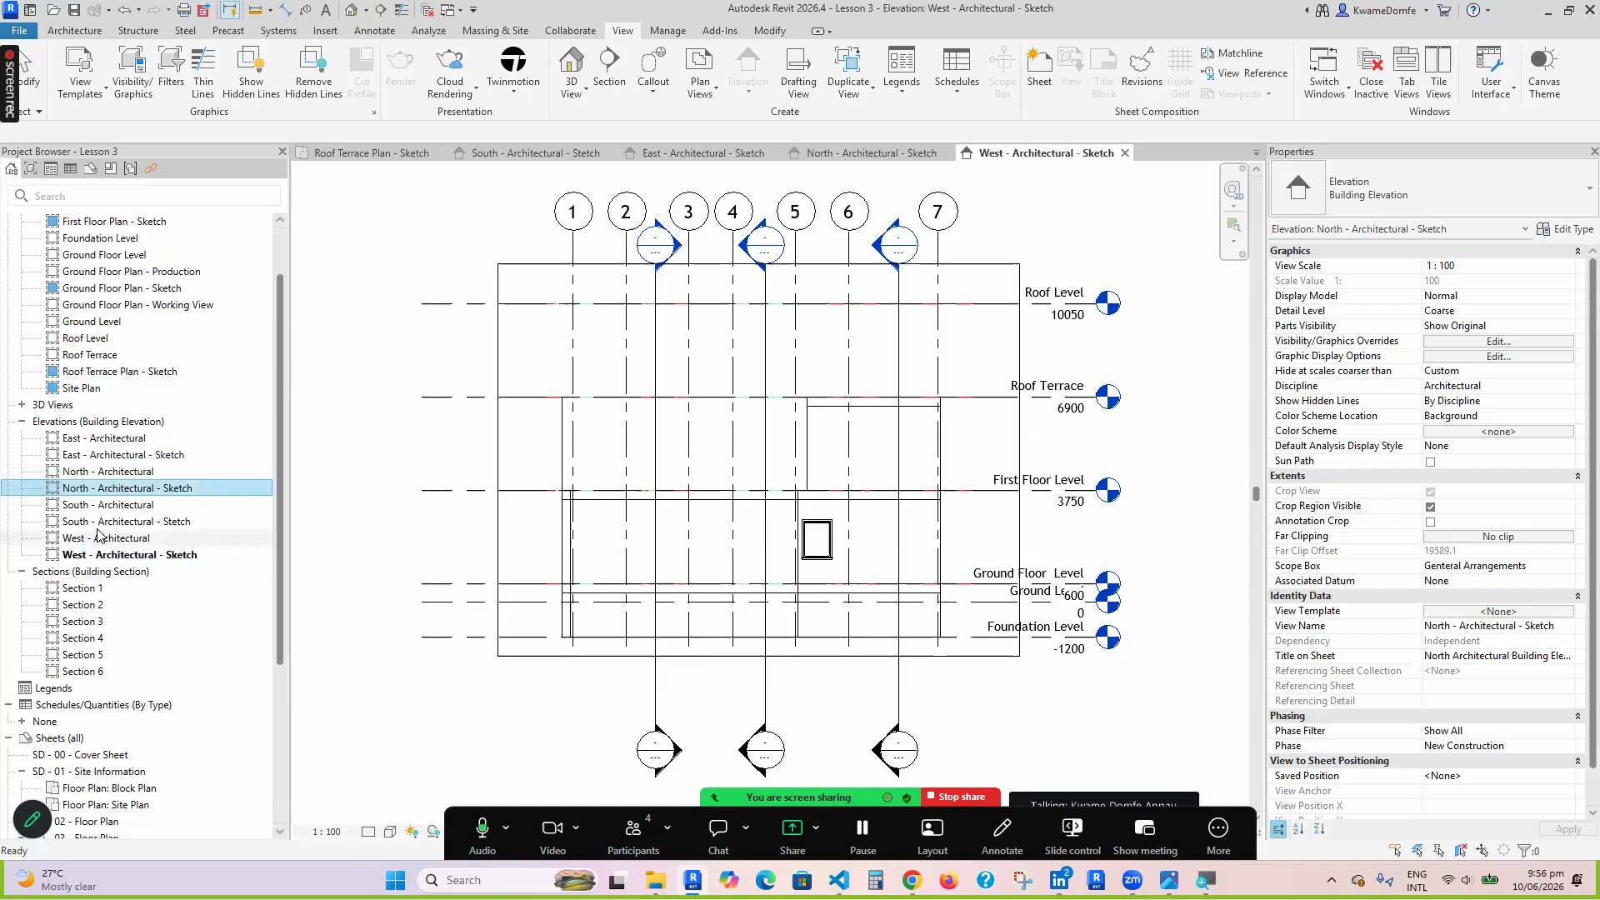
pyautogui.click(98, 525)
pyautogui.click(115, 556)
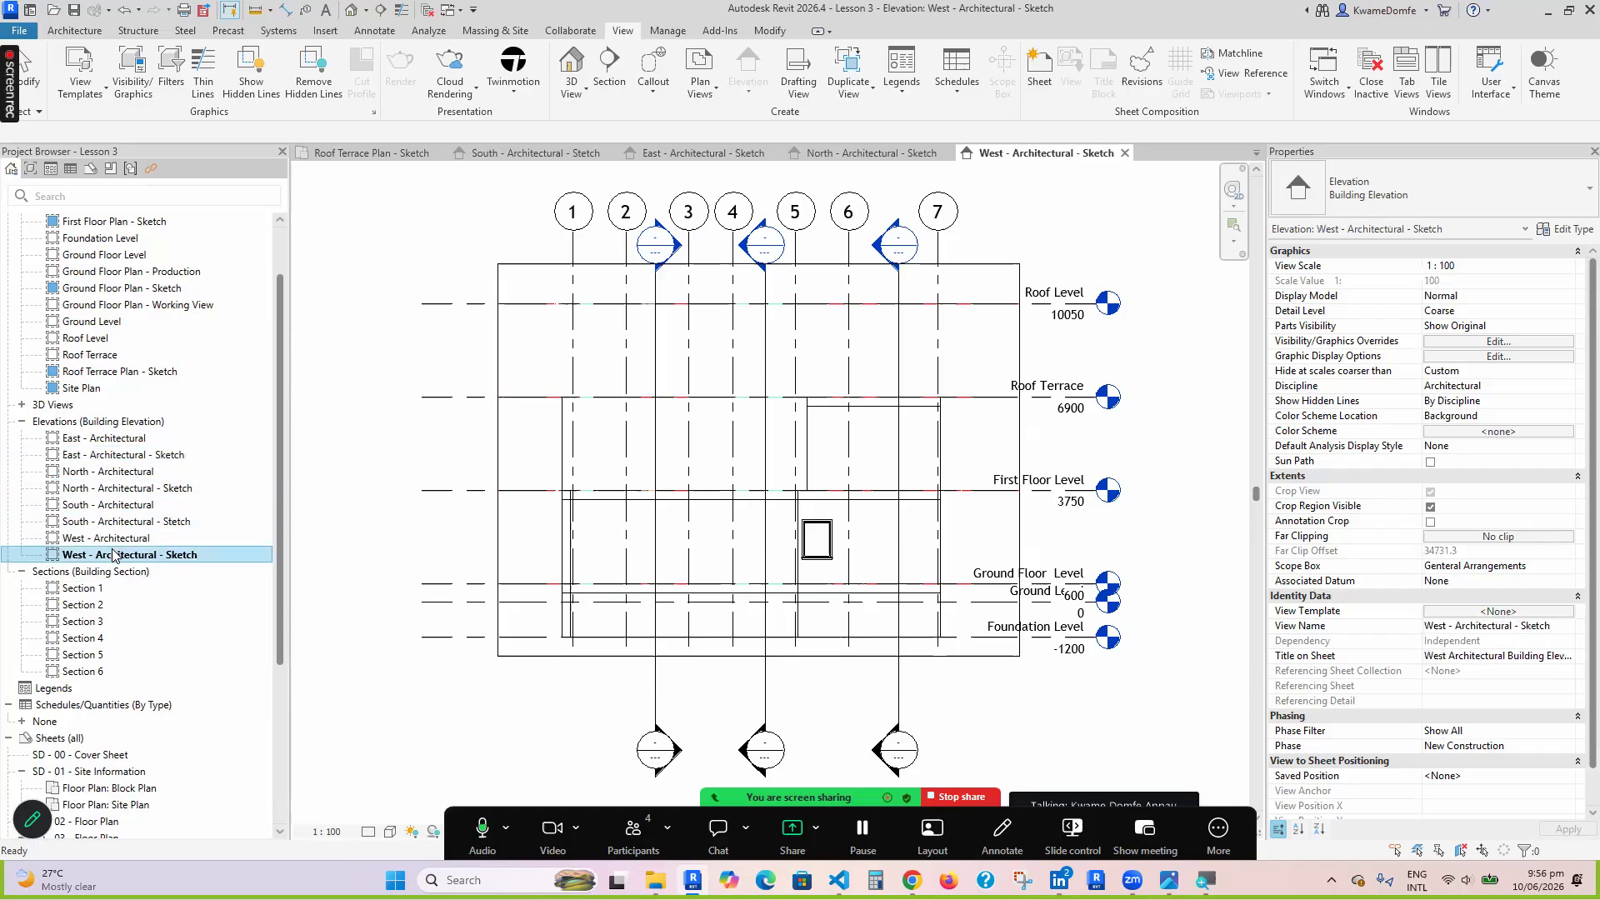
# Open the SD - 05 Elevations sheet and place the South - Architectural - Stetch elevation centred over its border
pyautogui.moveTo(276, 600); pyautogui.dragTo(300, 767)
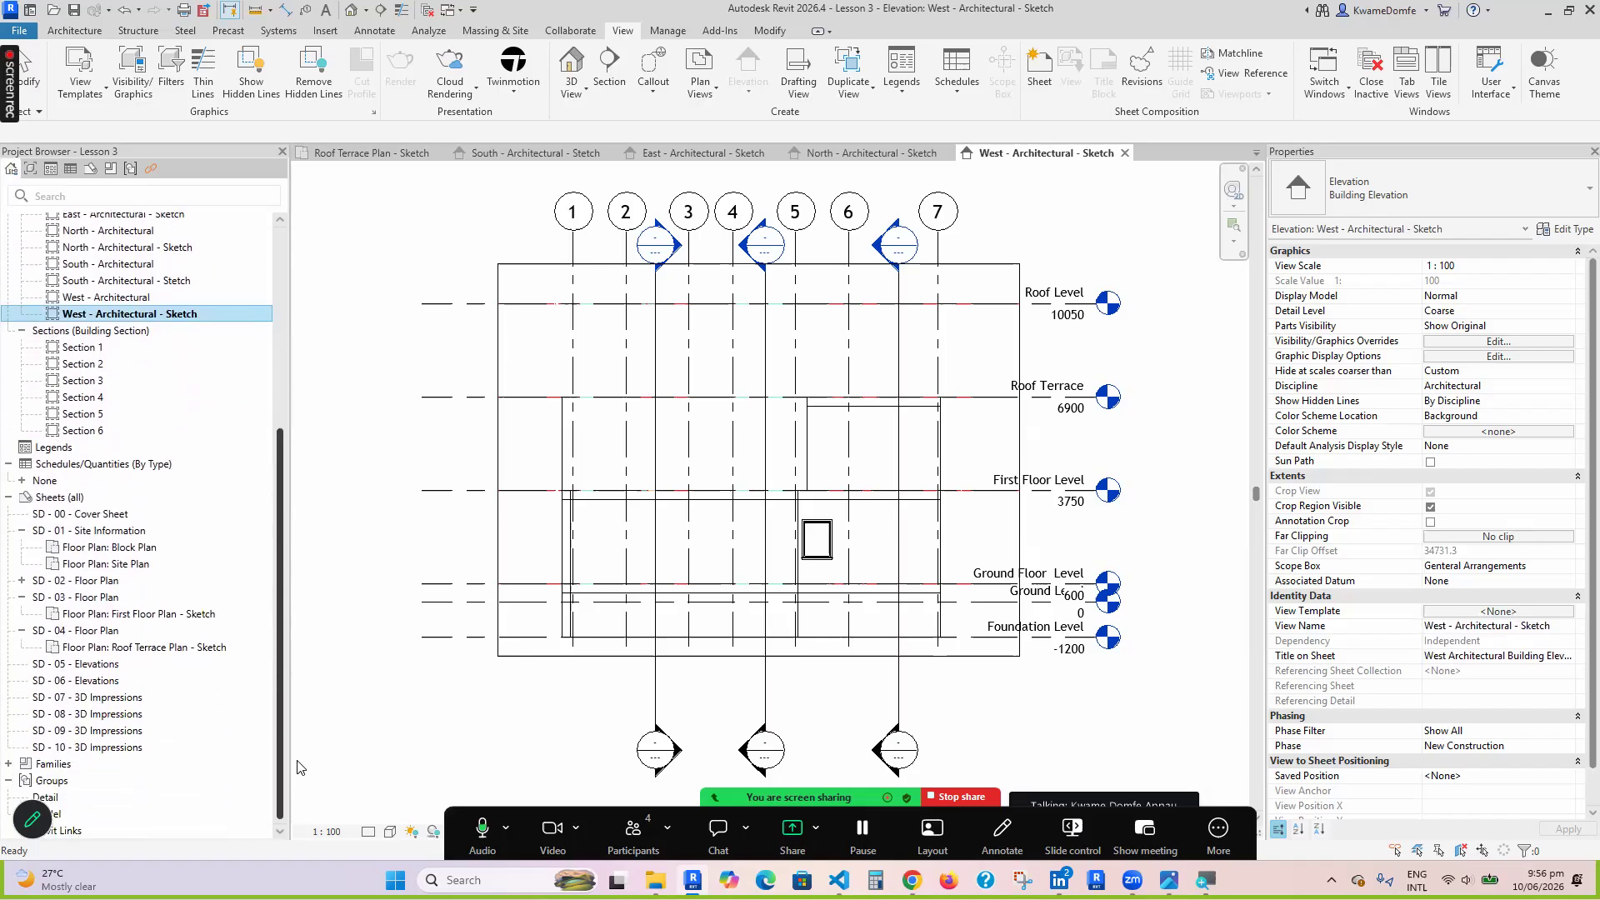
pyautogui.click(84, 666)
pyautogui.doubleClick(84, 666)
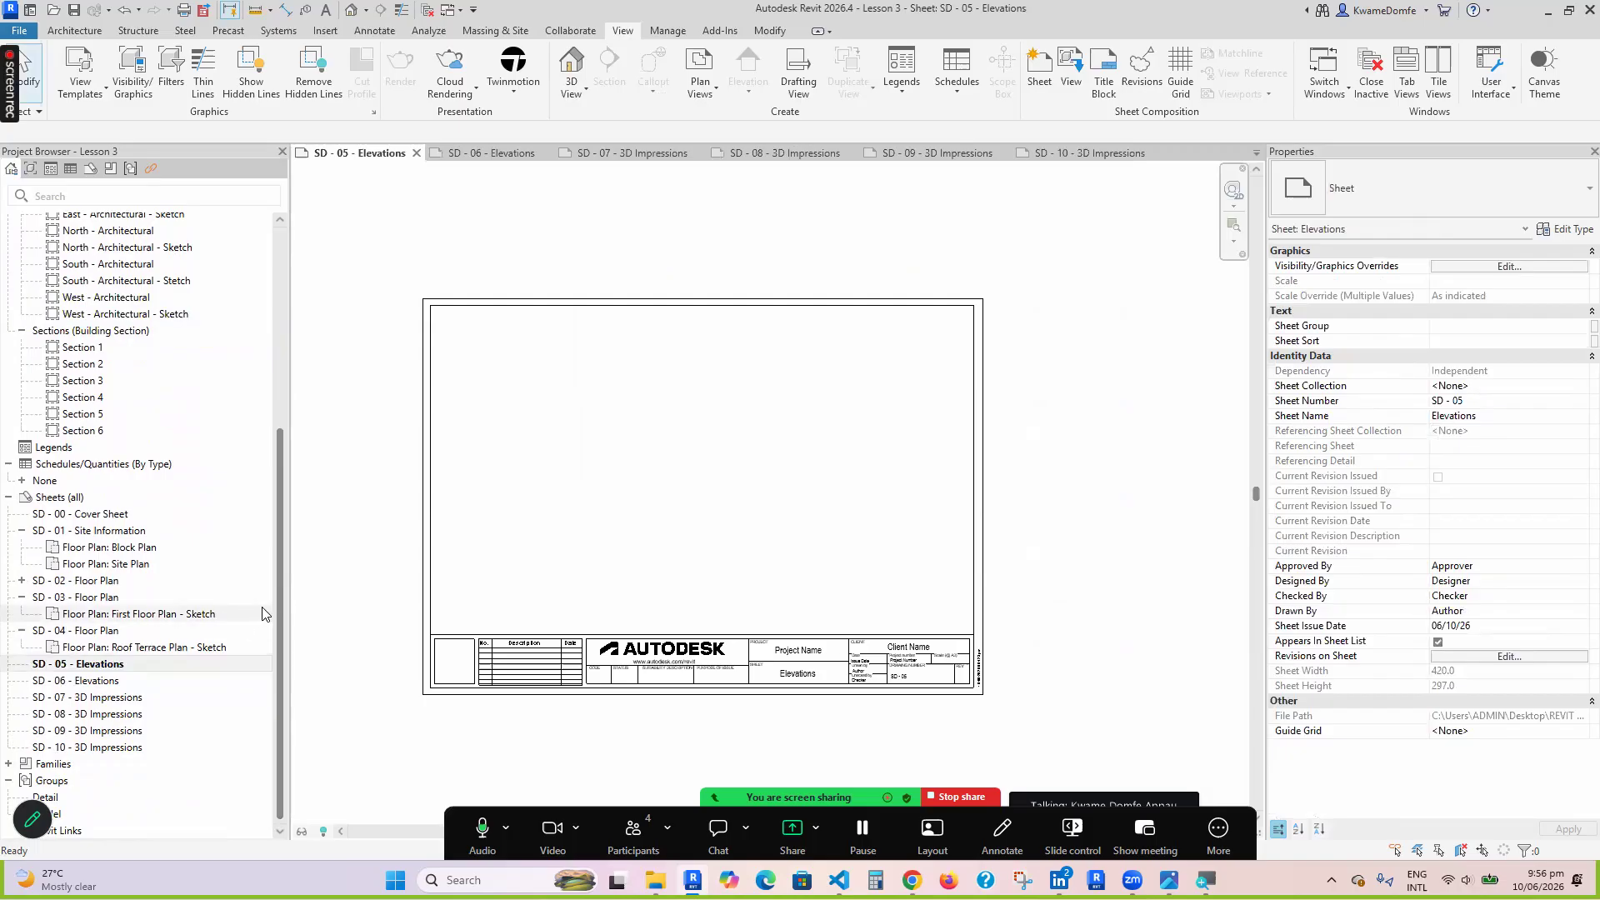
pyautogui.scroll(5, 235, 491)
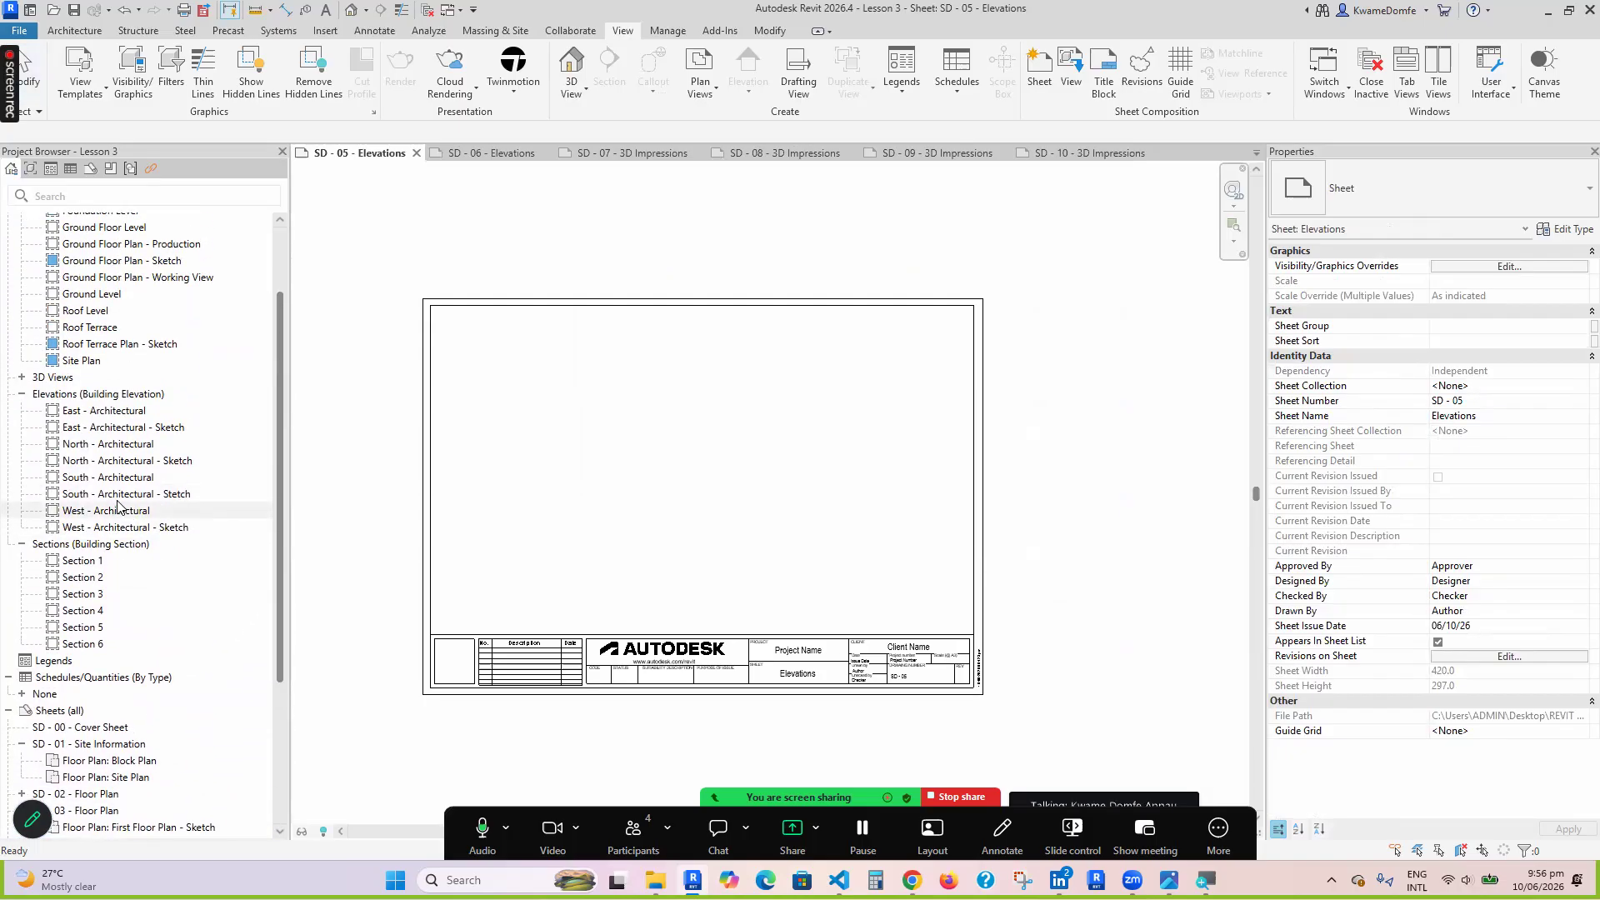
pyautogui.click(94, 510)
pyautogui.click(93, 493)
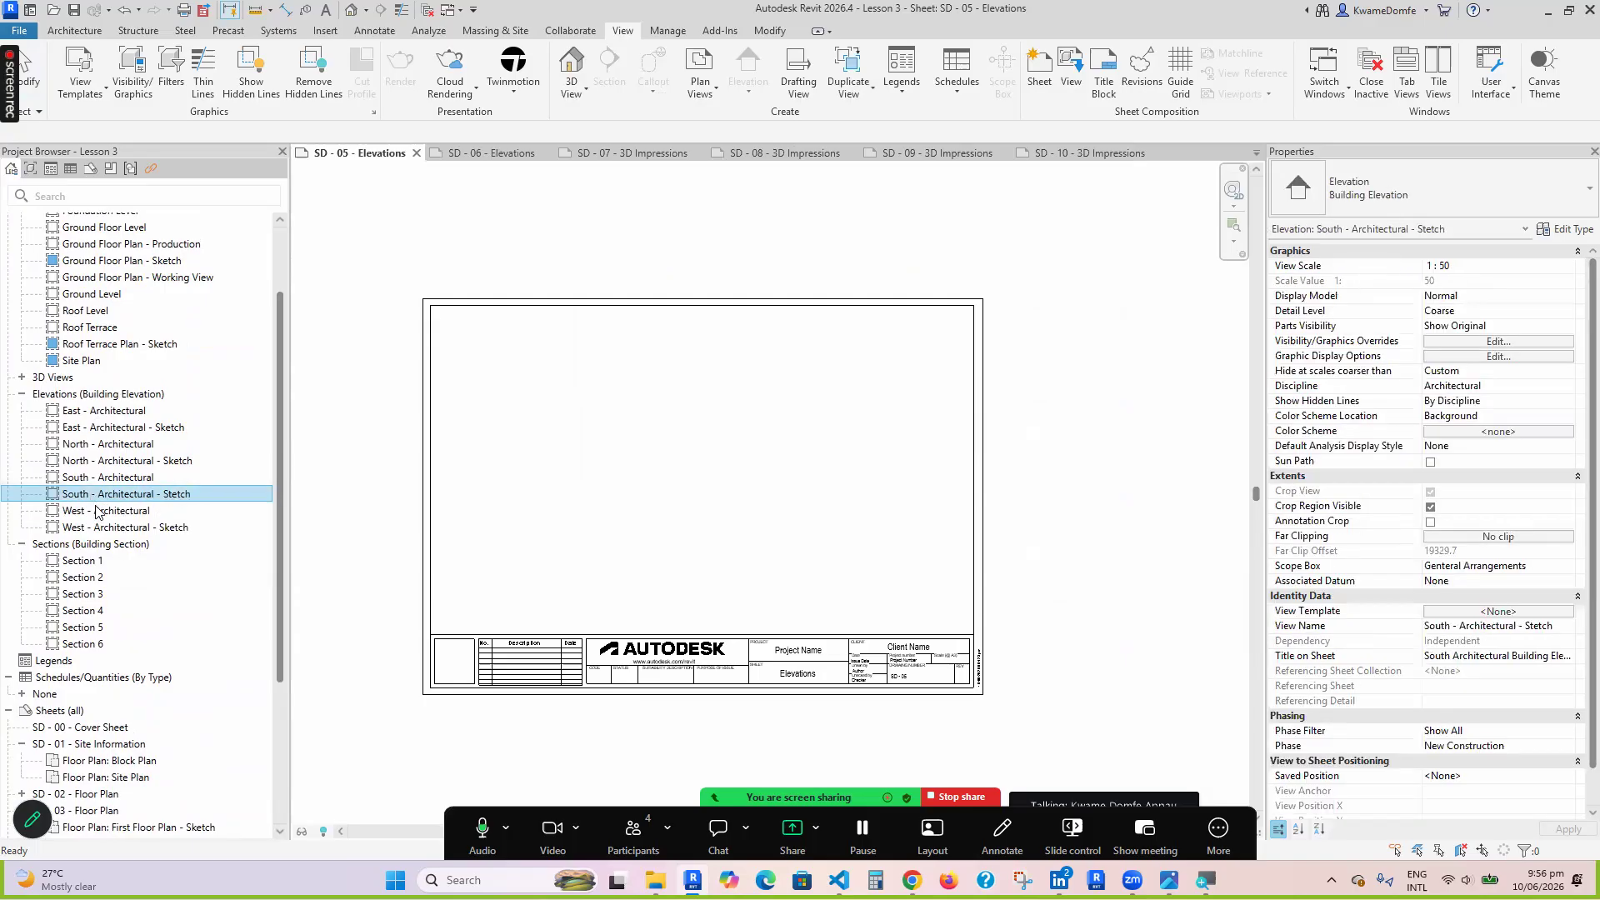
pyautogui.moveTo(93, 494); pyautogui.dragTo(612, 524)
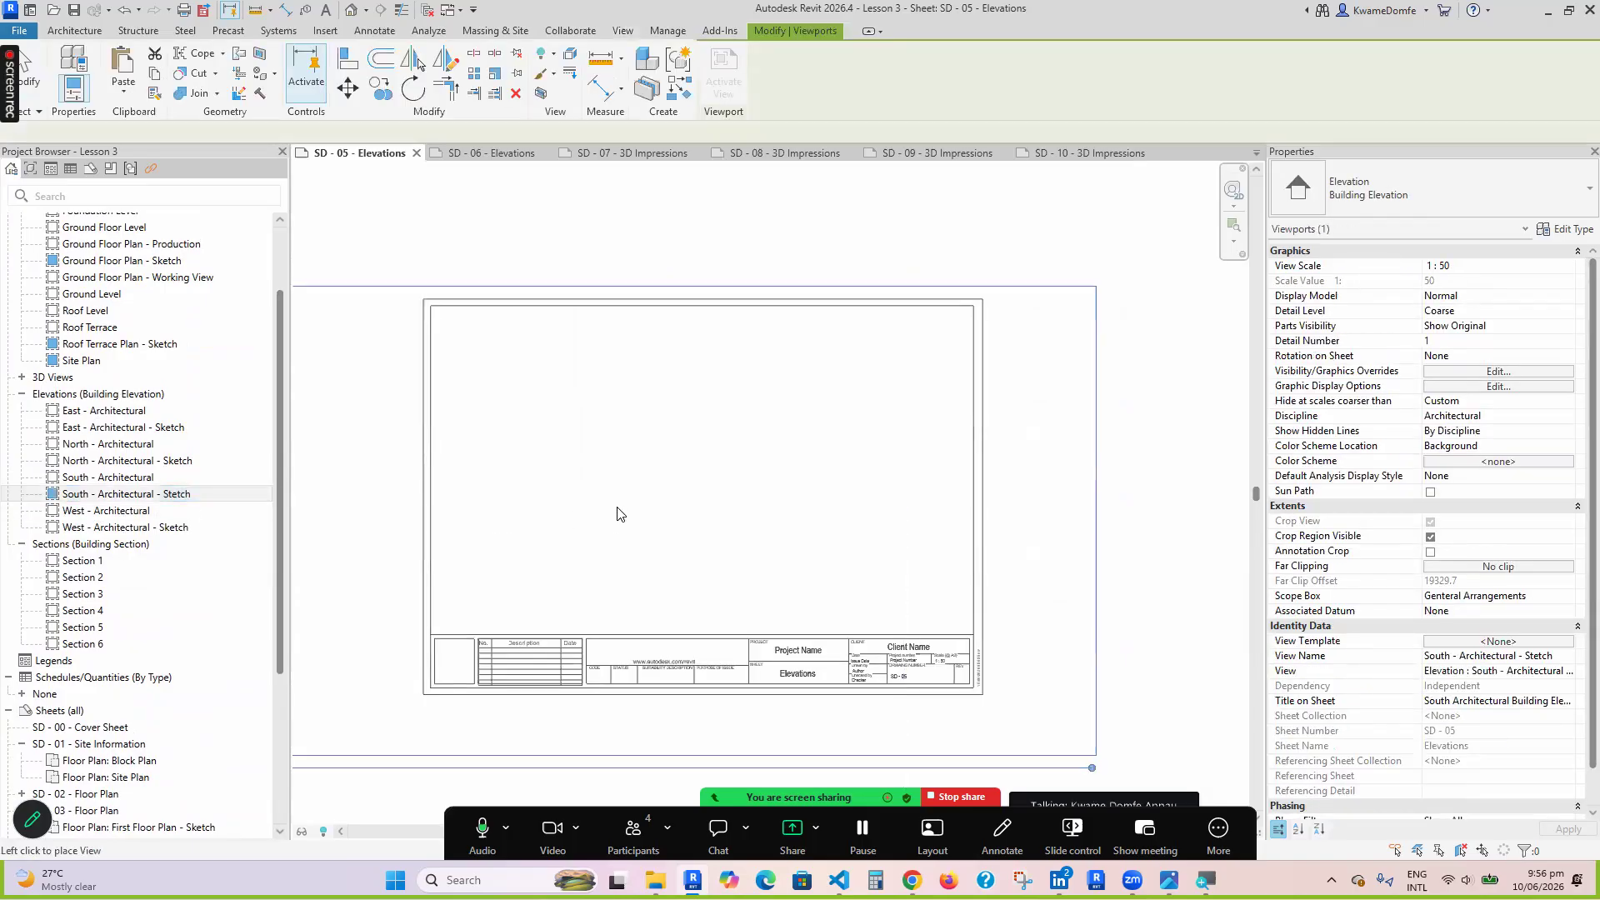
pyautogui.click(701, 464)
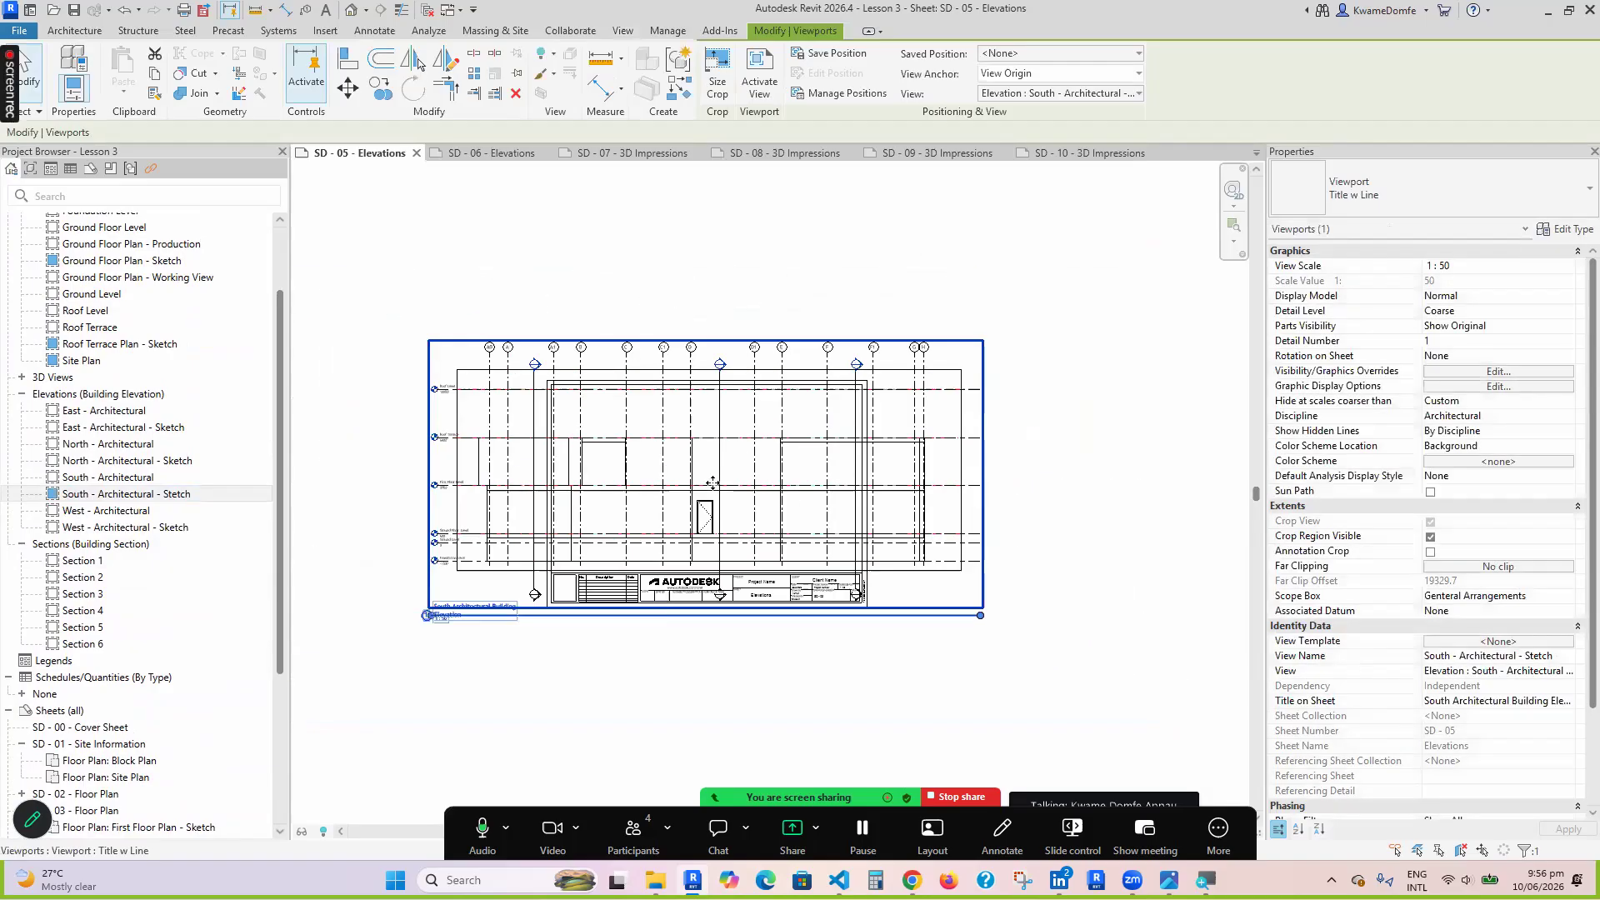
# Set the South elevation viewport's view scale to 1 : 100 and move it inside the SD - 05 sheet border above the title block
pyautogui.scroll(2, 634, 476)
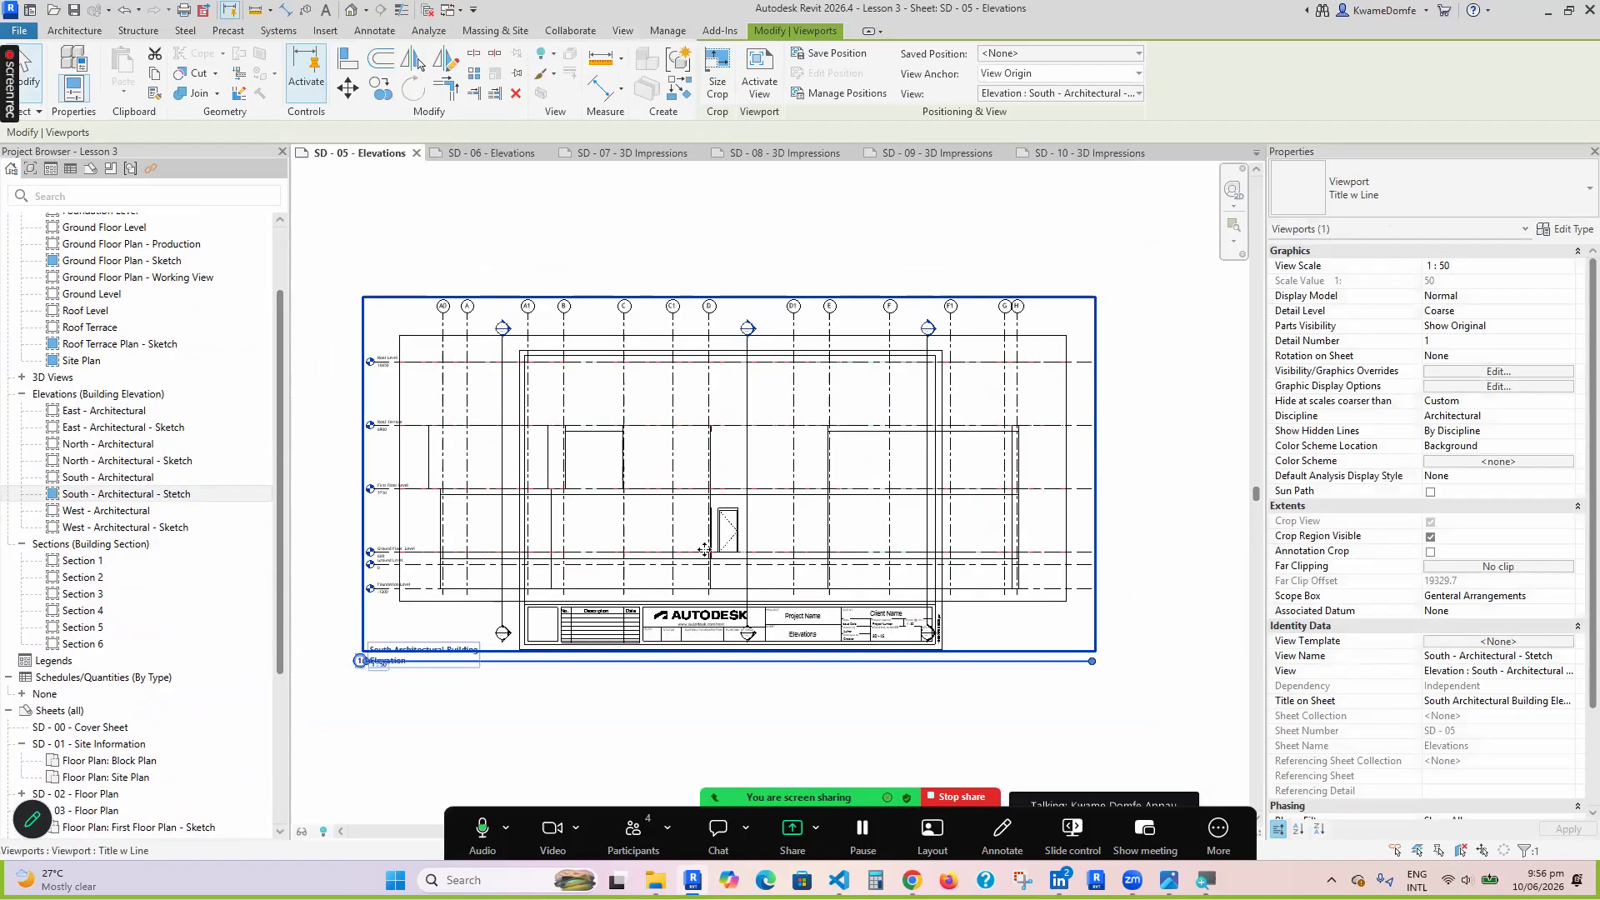
pyautogui.scroll(10, 375, 666)
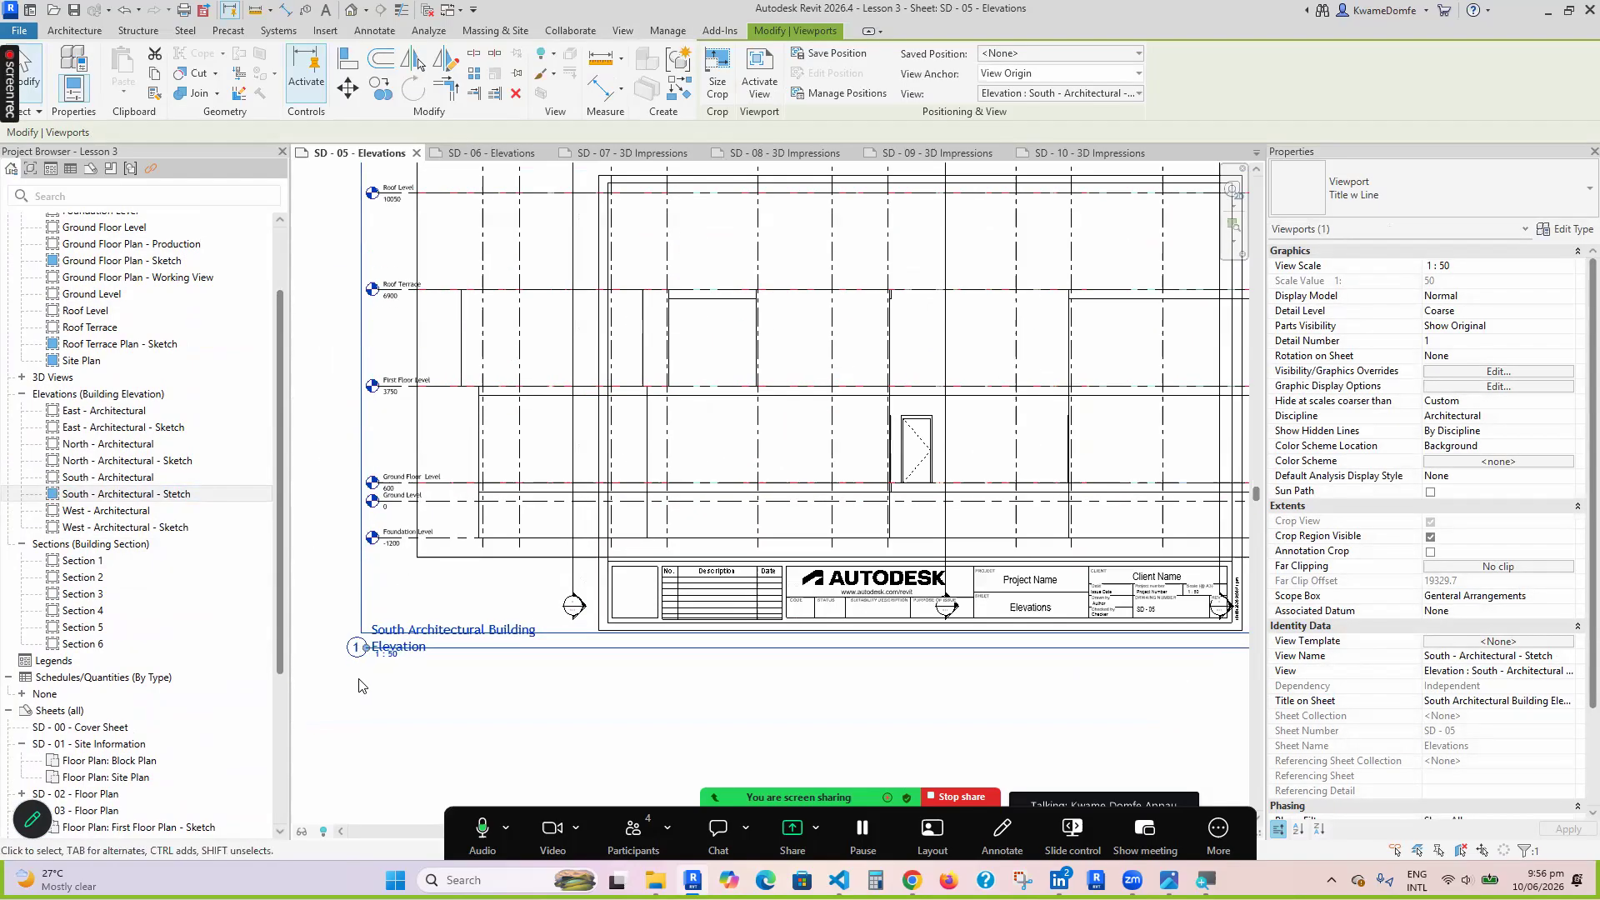
pyautogui.scroll(-10, 440, 614)
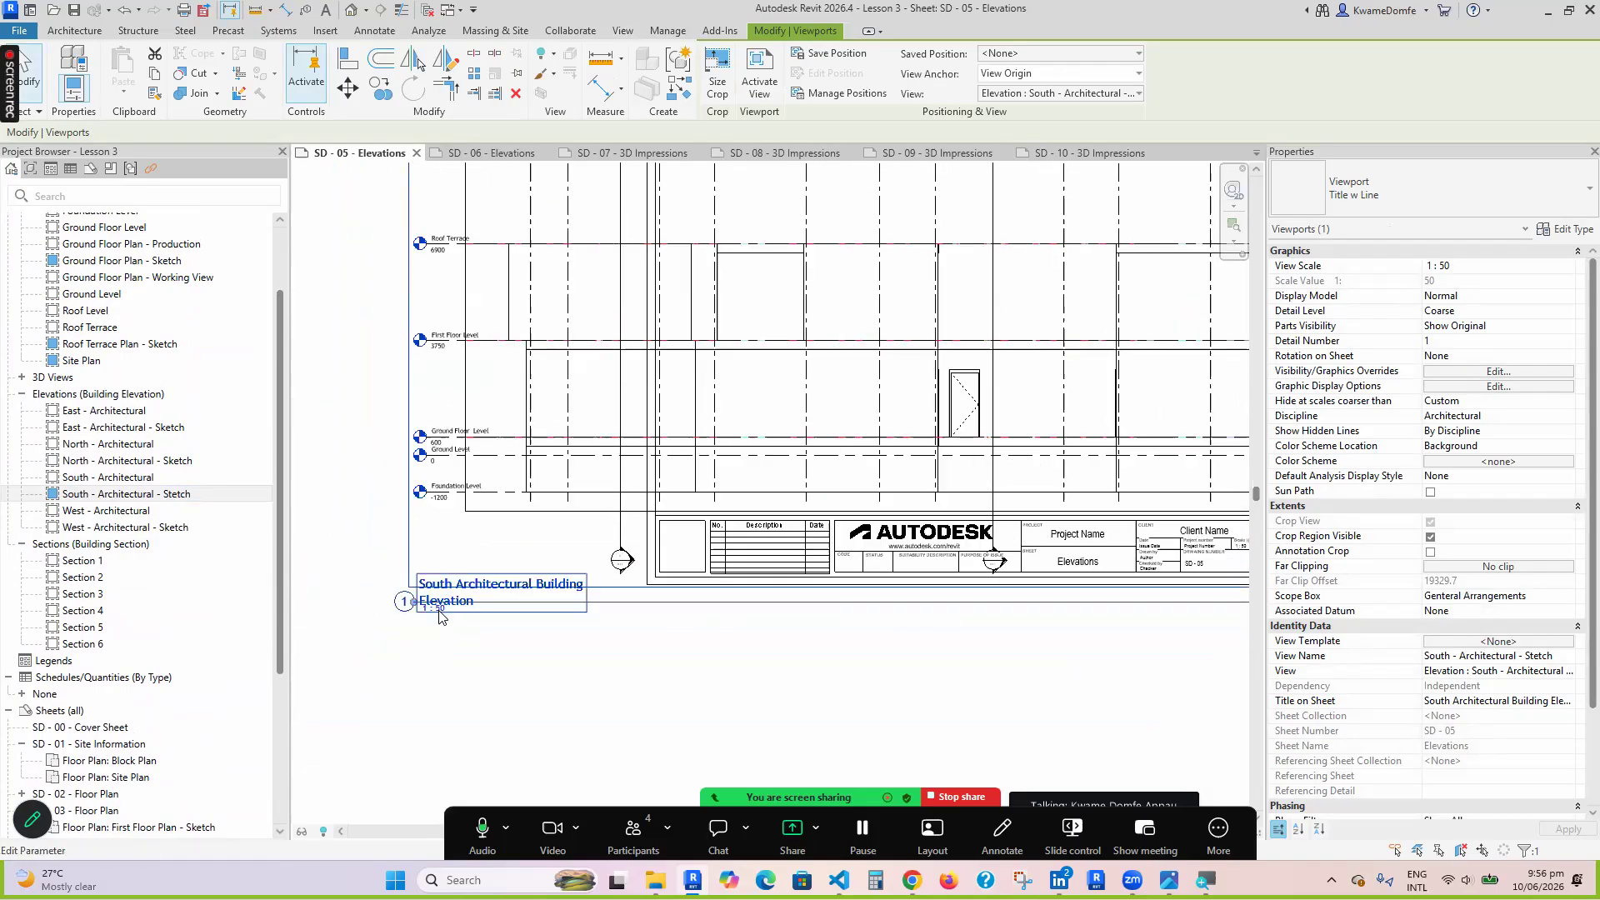
pyautogui.click(1566, 267)
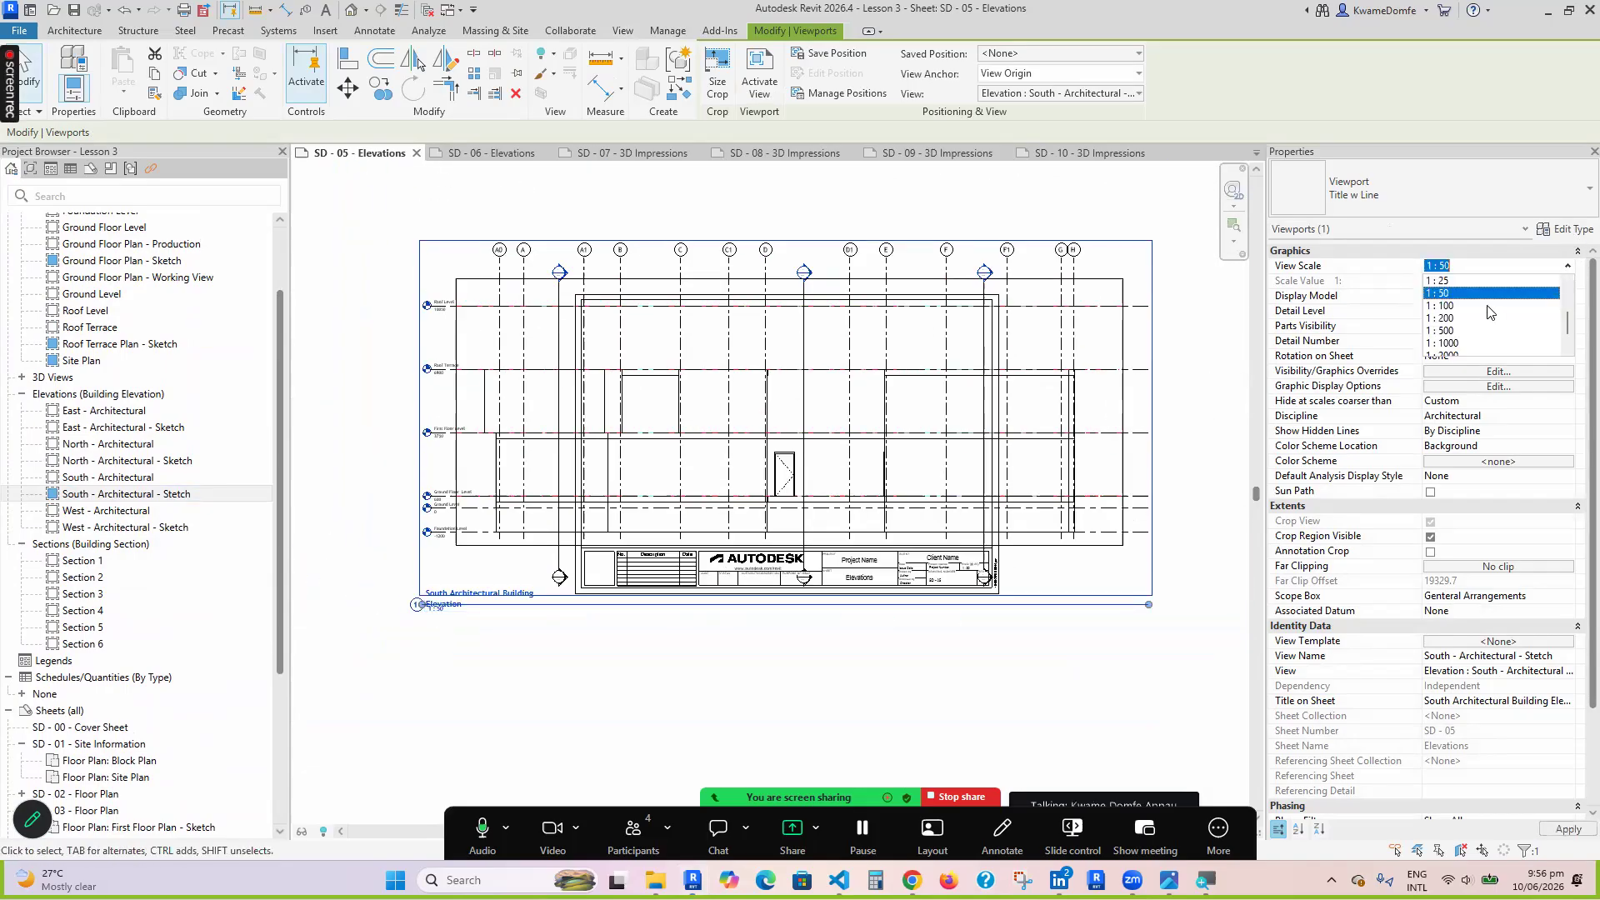
pyautogui.scroll(-2, 1449, 320)
pyautogui.click(1442, 306)
pyautogui.moveTo(715, 480); pyautogui.dragTo(855, 463)
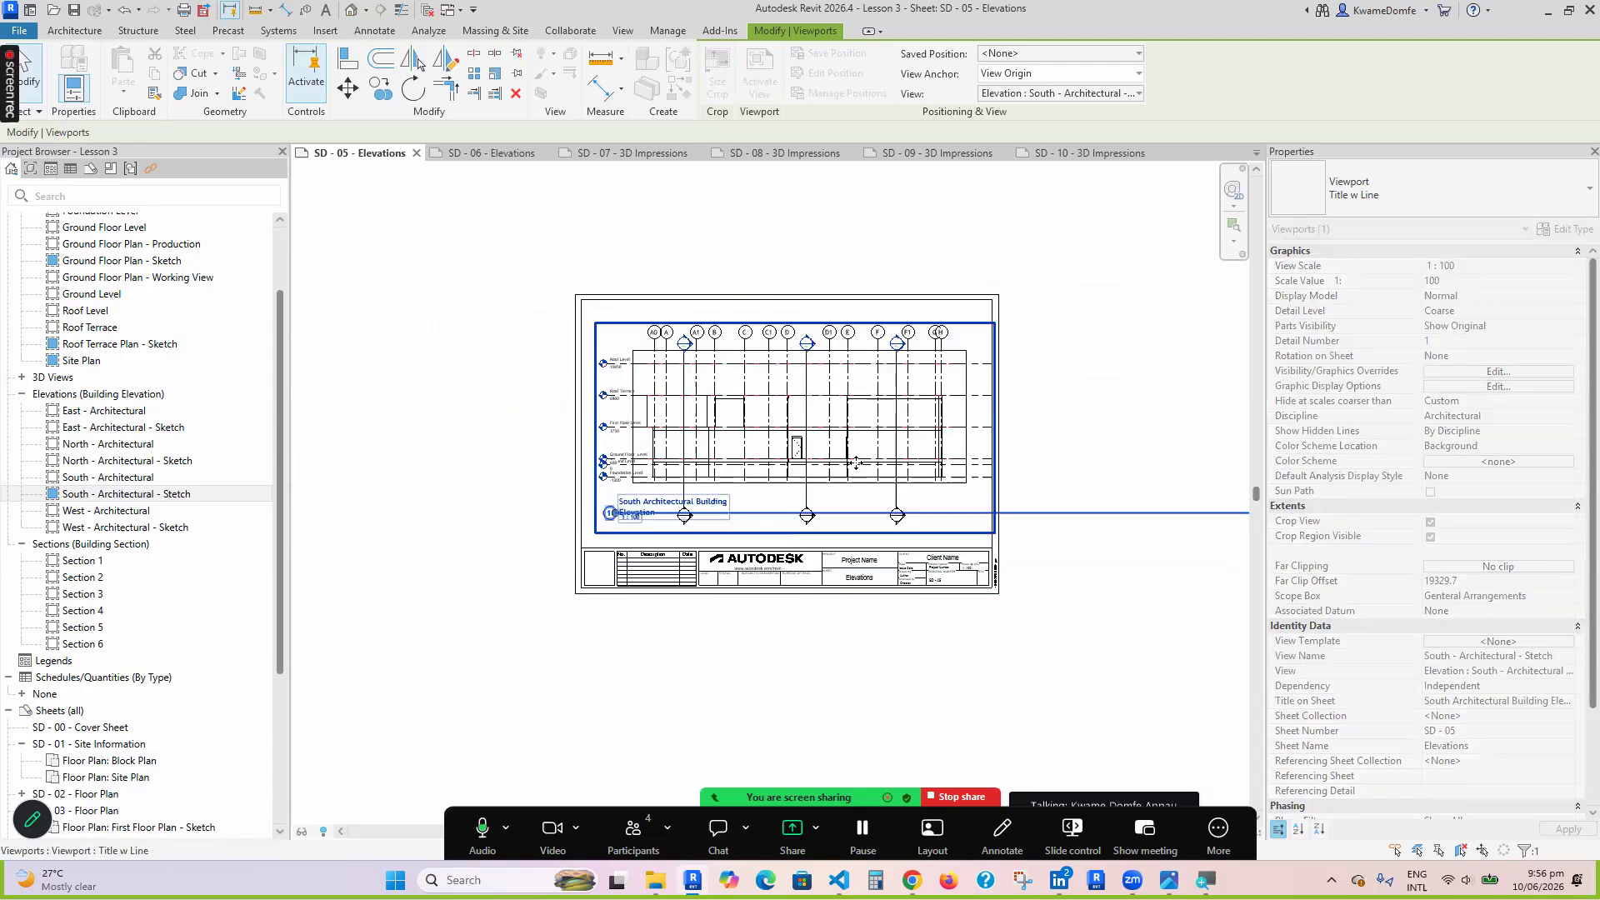
pyautogui.click(759, 646)
# Shorten the South elevation's view title line to roughly the width of its title text
pyautogui.scroll(2, 864, 324)
pyautogui.scroll(-1, 532, 486)
pyautogui.scroll(-1, 543, 500)
pyautogui.scroll(-1, 725, 466)
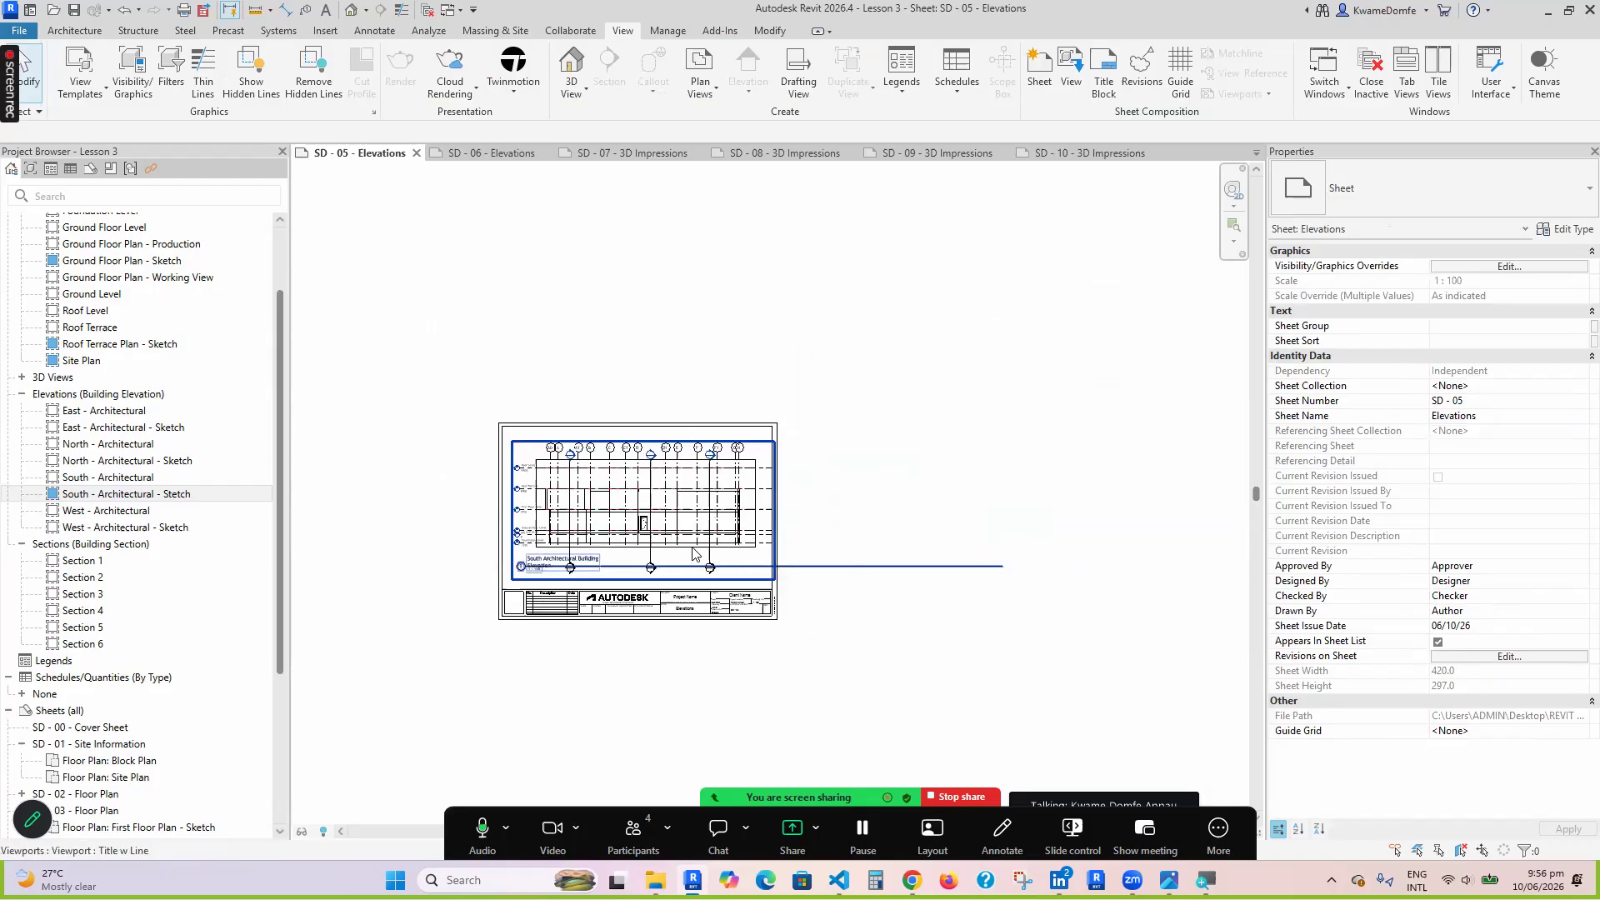
pyautogui.scroll(2, 692, 553)
pyautogui.scroll(-1, 454, 616)
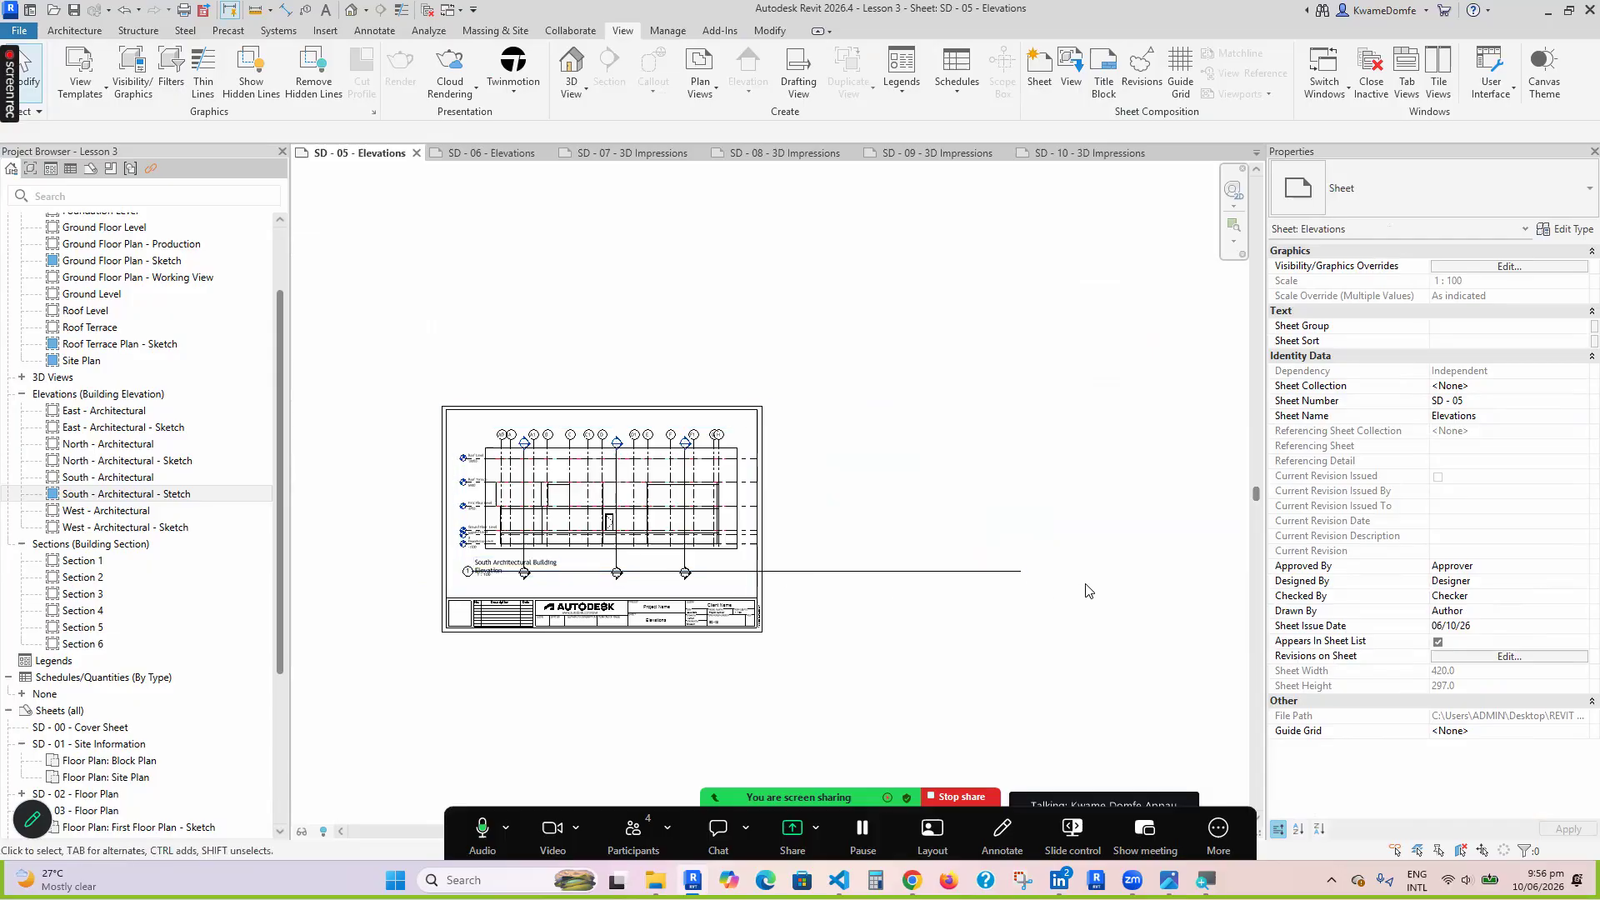
pyautogui.scroll(1, 829, 681)
pyautogui.click(529, 482)
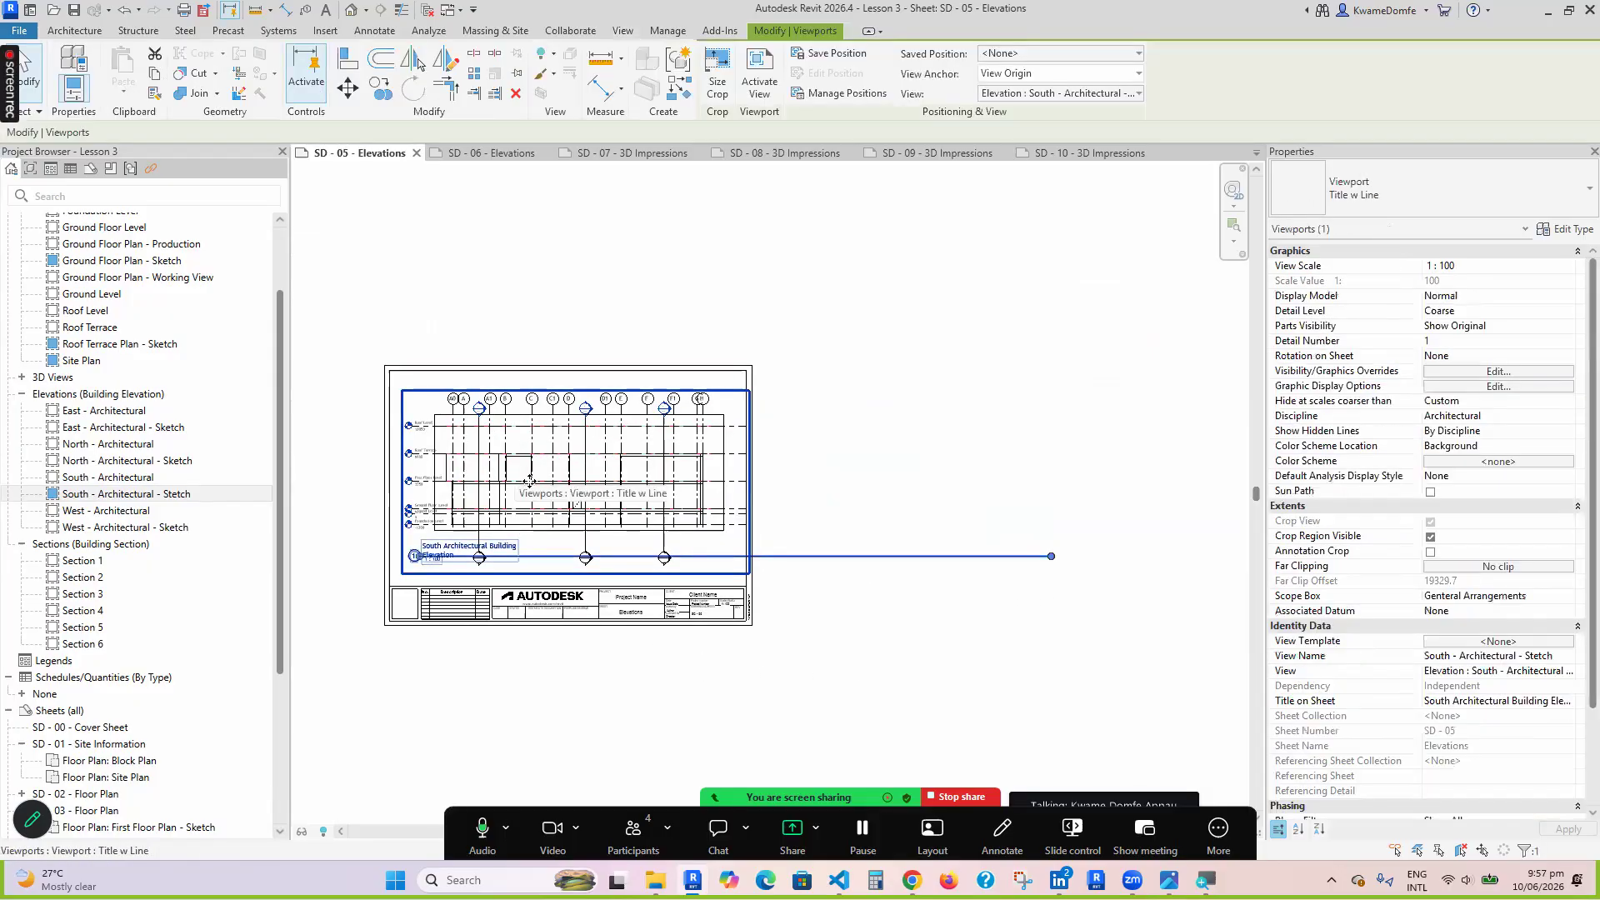
pyautogui.moveTo(1050, 556); pyautogui.dragTo(960, 572)
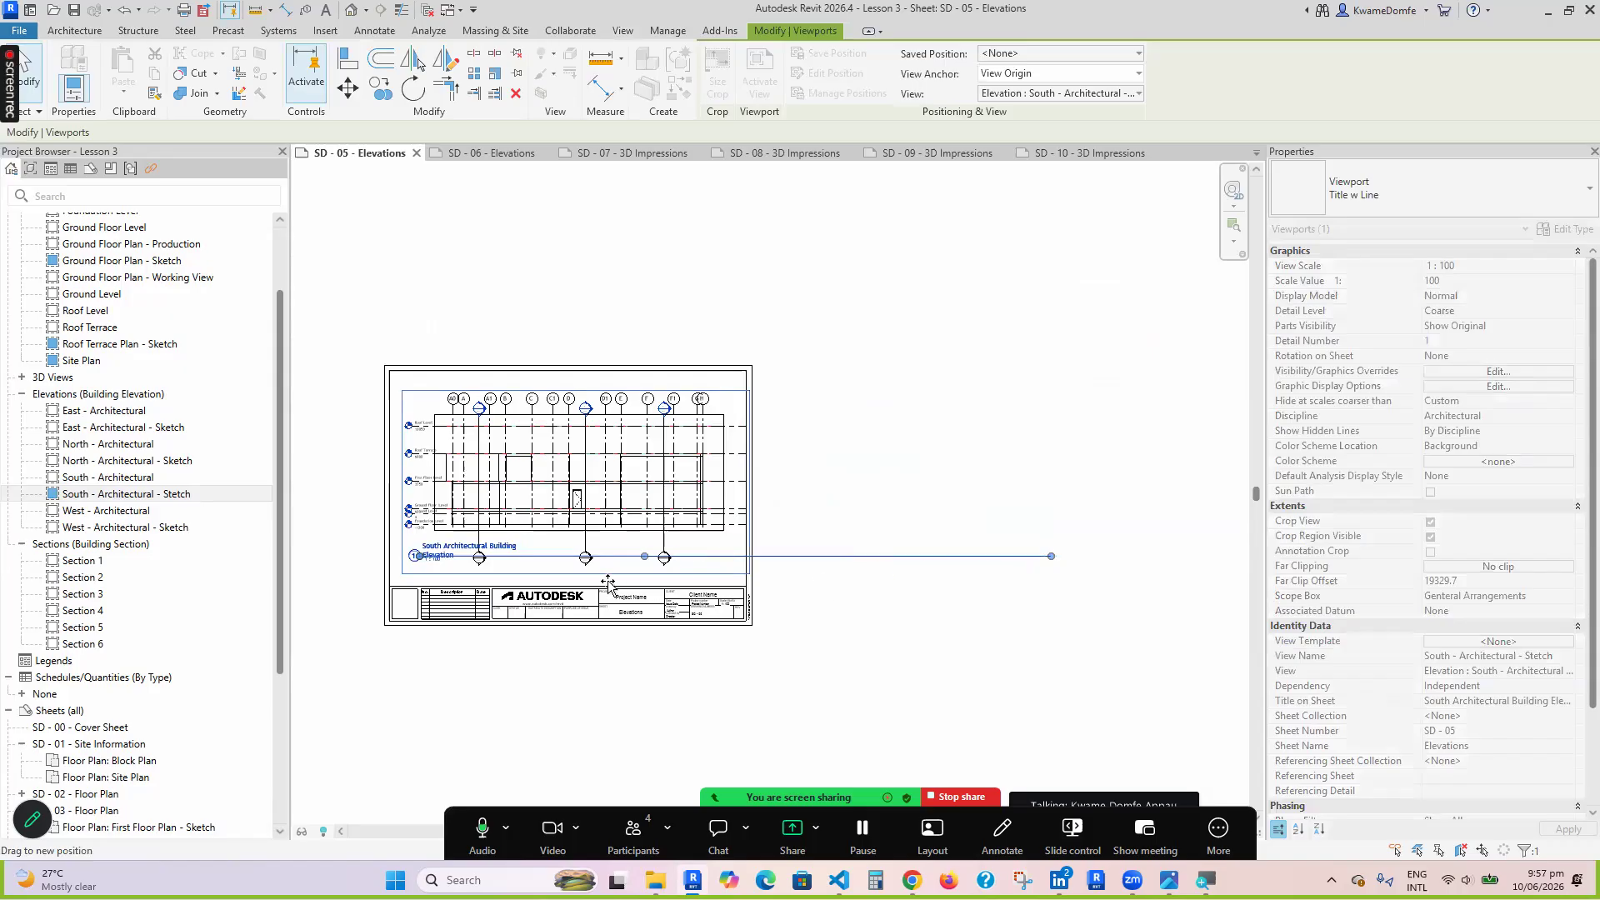
pyautogui.scroll(5, 523, 575)
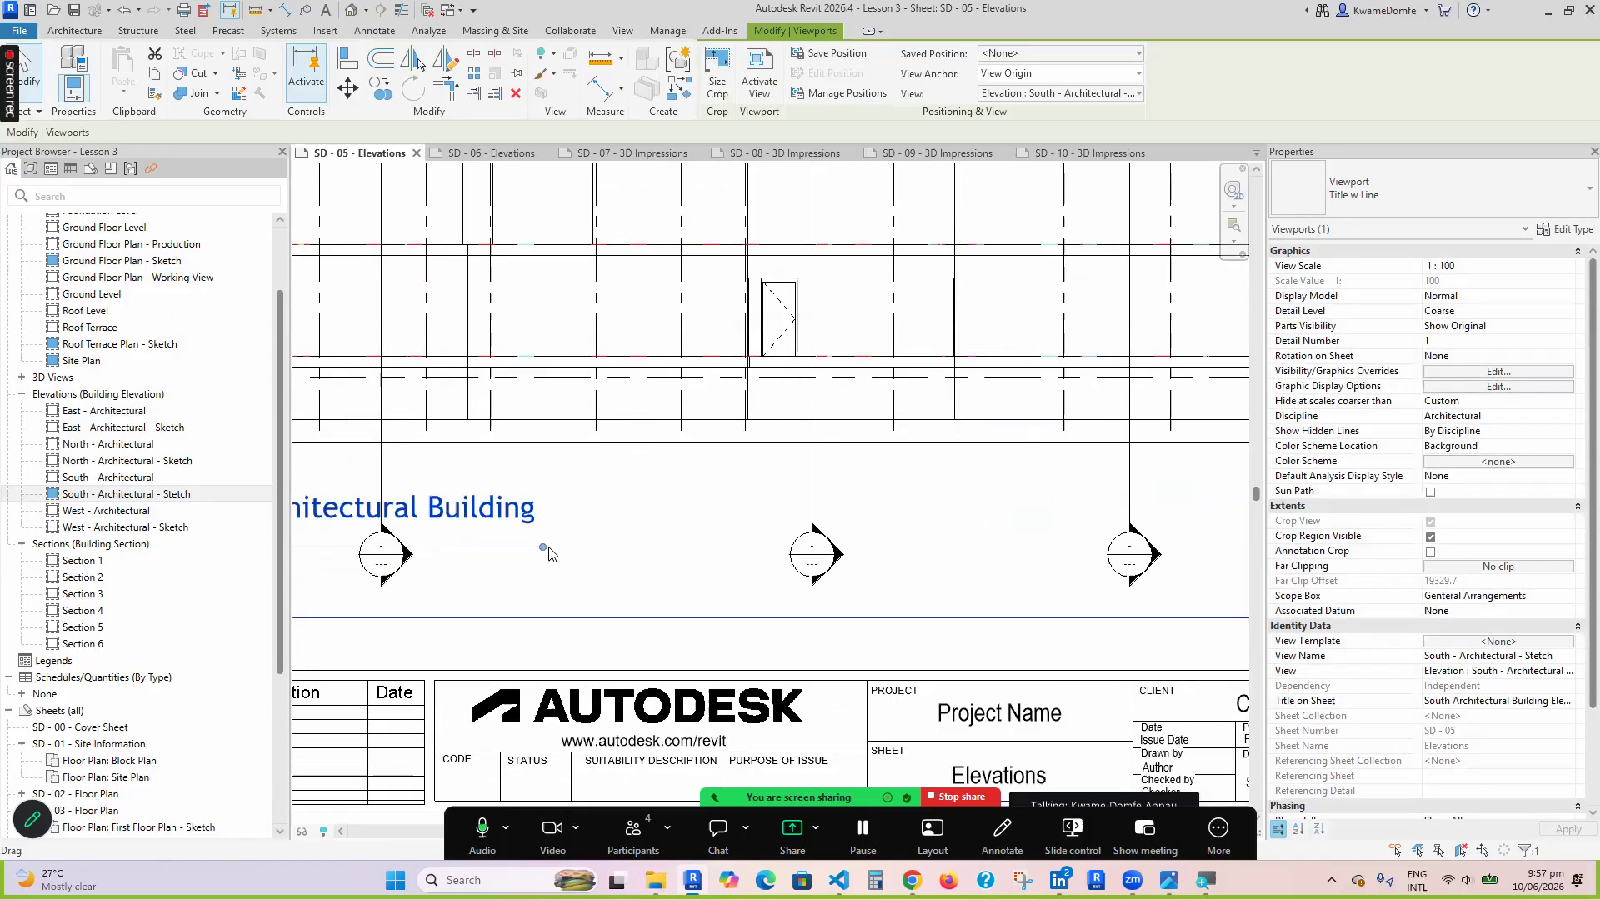
pyautogui.moveTo(533, 546); pyautogui.dragTo(535, 547)
pyautogui.scroll(-5, 588, 562)
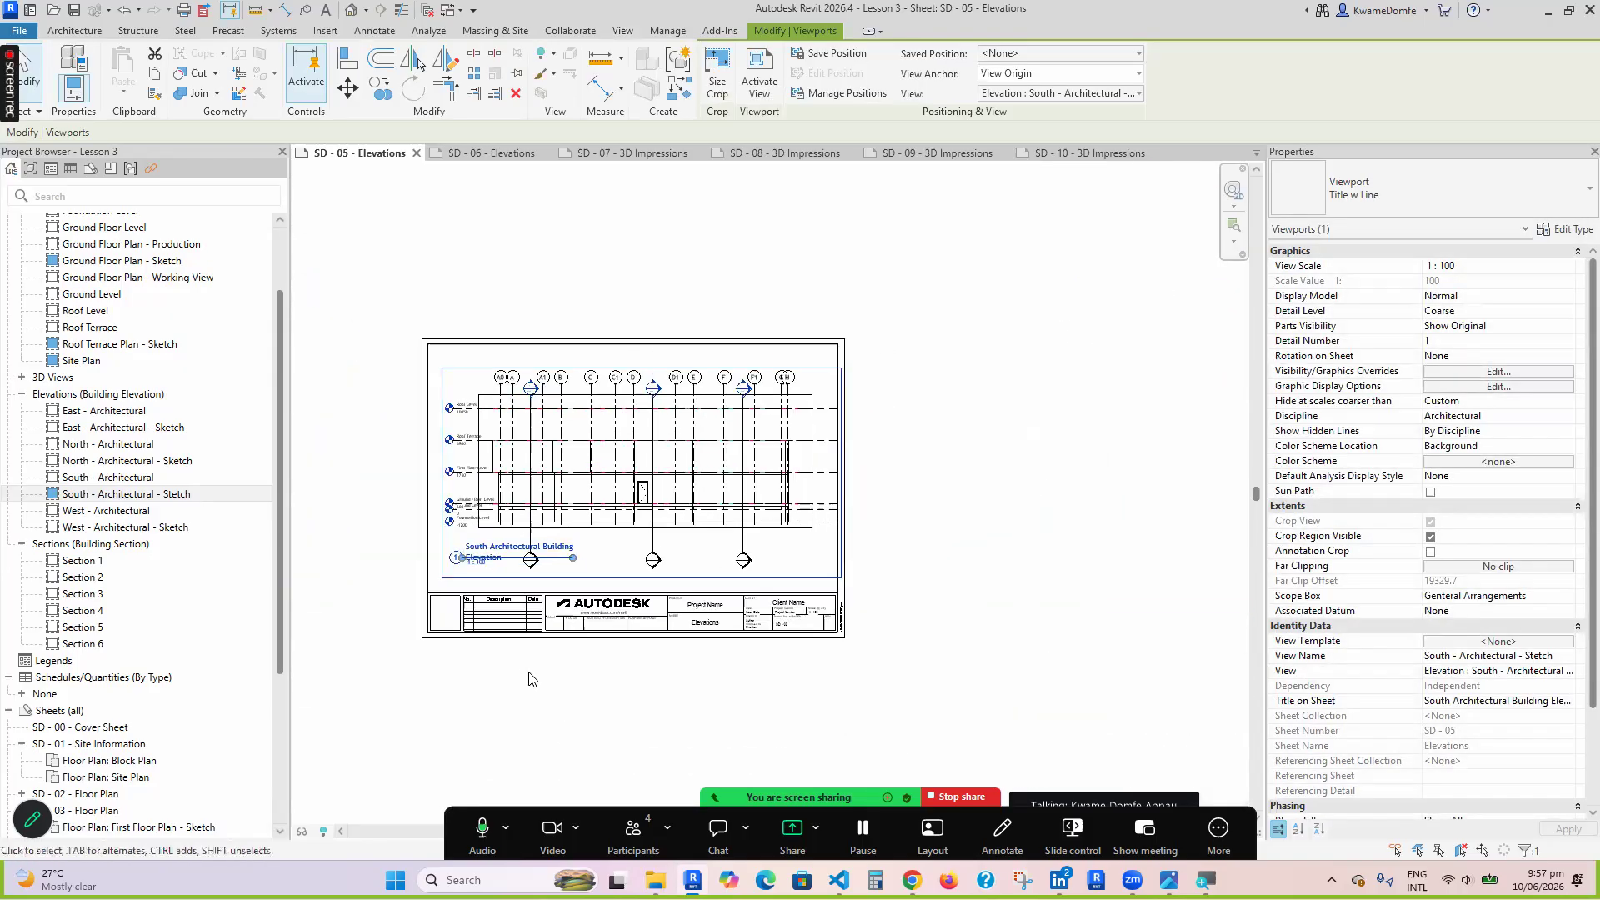
pyautogui.click(529, 673)
# Nudge the South elevation viewport two increments to the left so it sits centred within the sheet border
pyautogui.scroll(3, 481, 500)
pyautogui.scroll(-5, 578, 543)
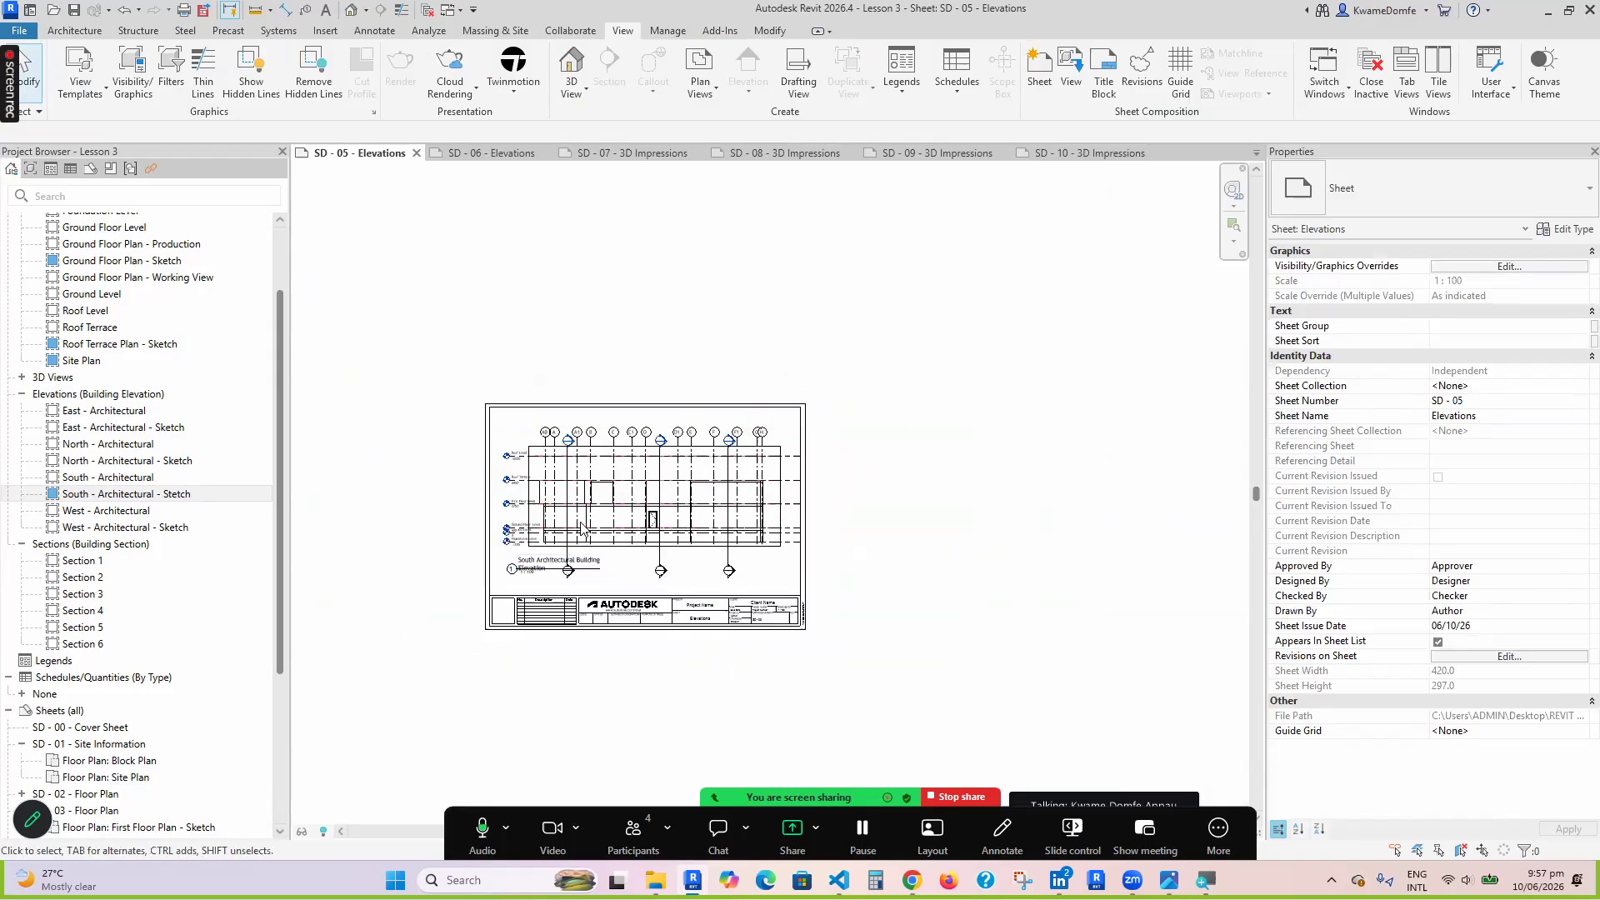
pyautogui.click(617, 528)
pyautogui.press('Left')
pyautogui.press('Left')
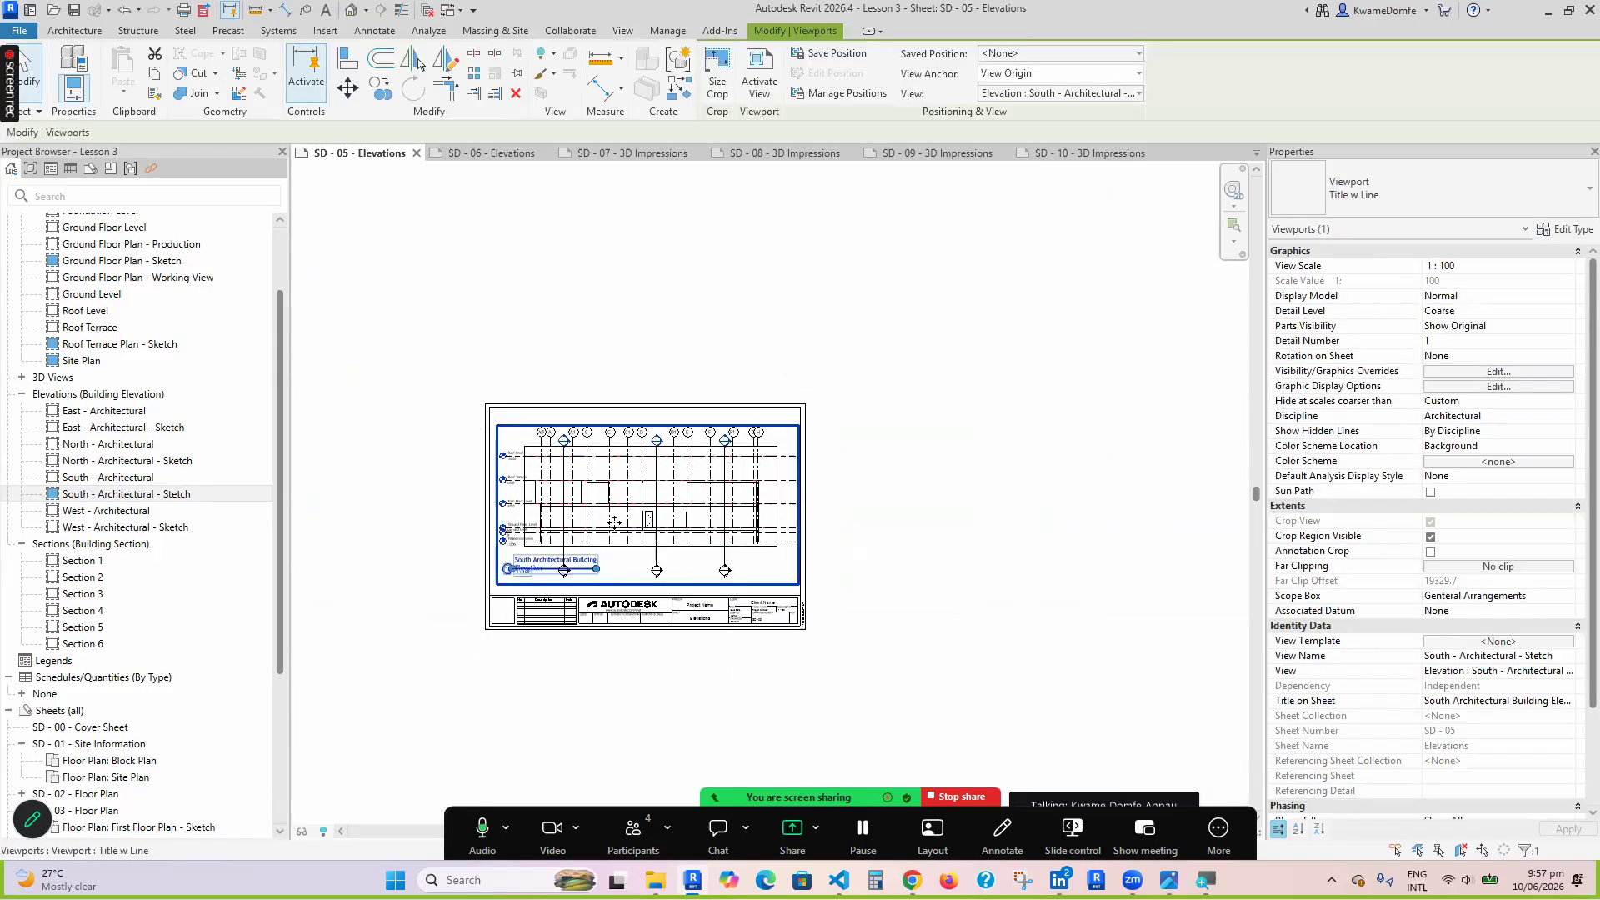
pyautogui.click(572, 293)
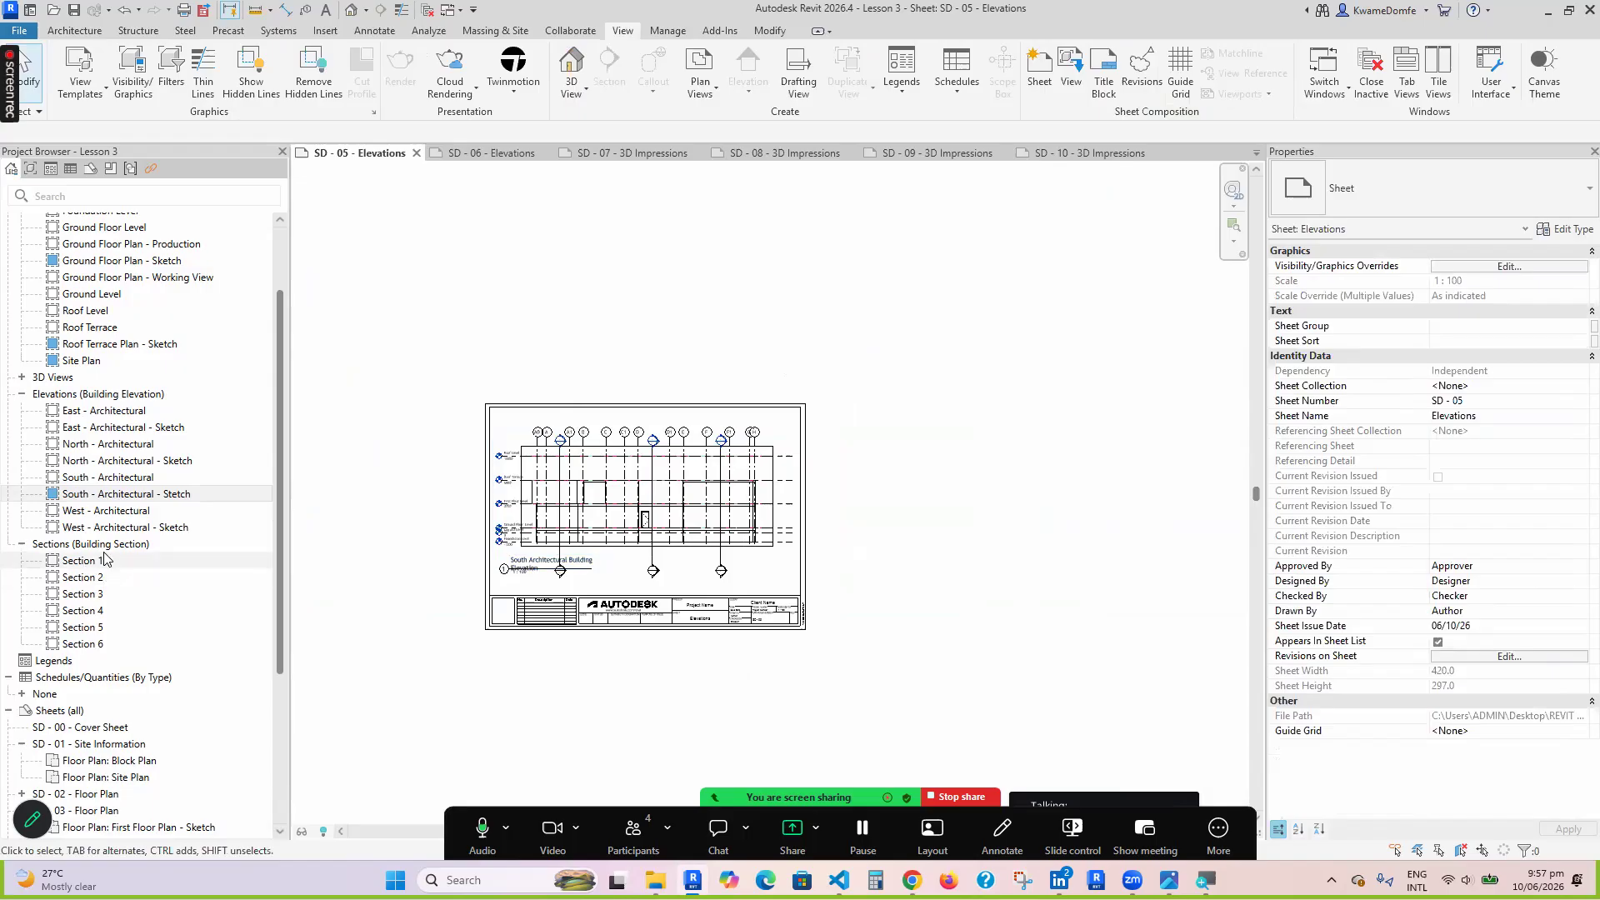
# Open the SD - 06 Elevations sheet and place the North - Architectural - Sketch elevation centred above the title block
pyautogui.scroll(-5, 84, 583)
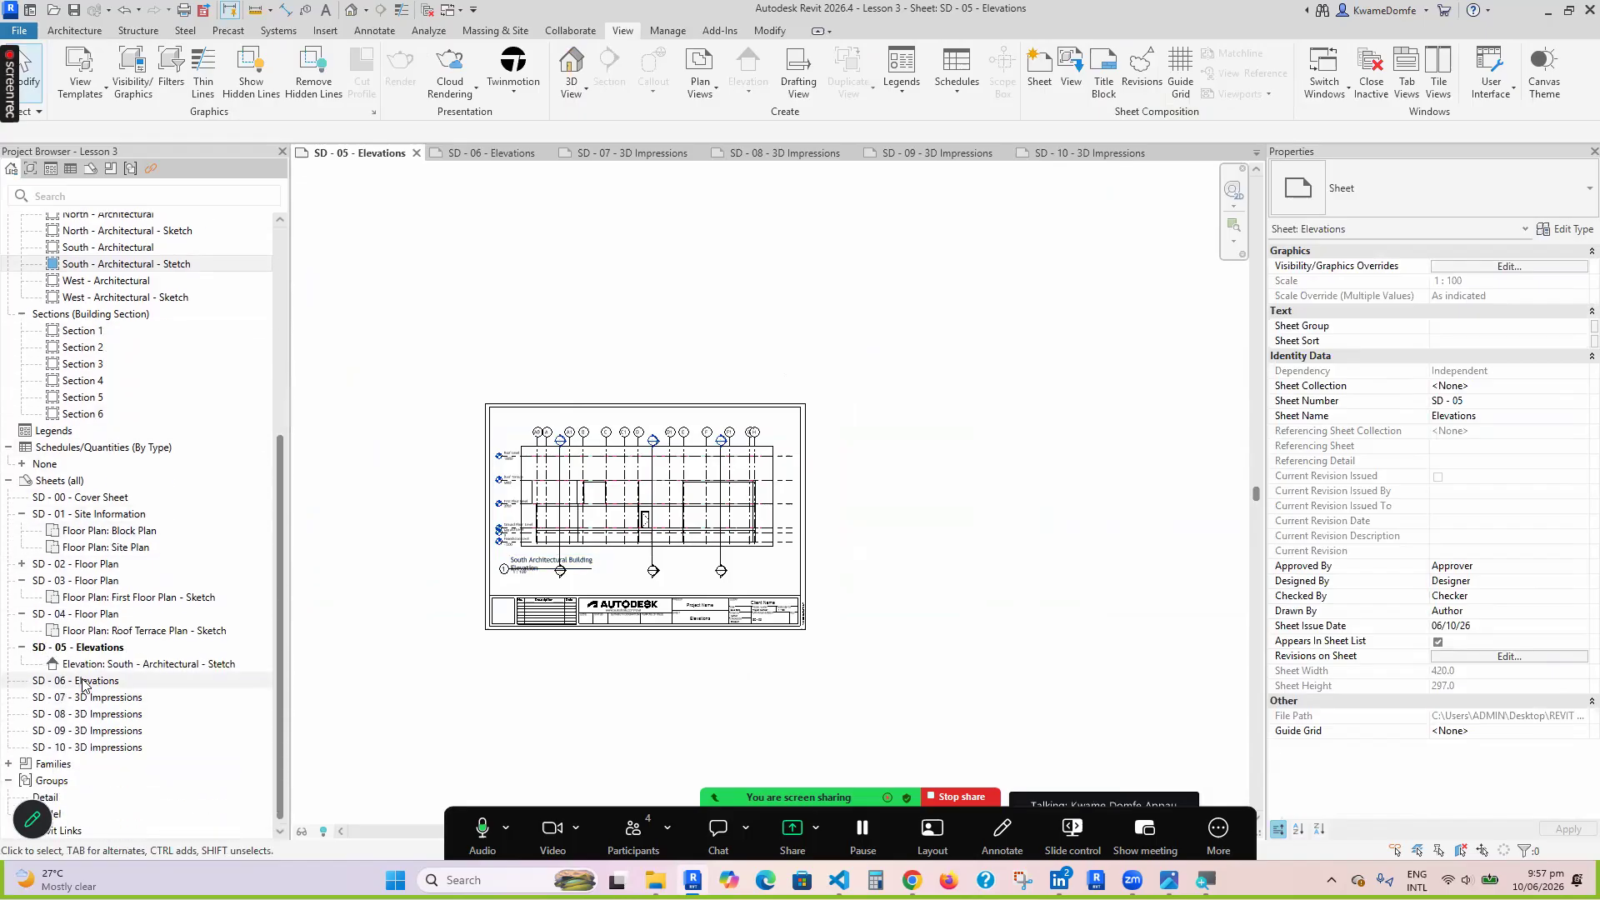
pyautogui.doubleClick(83, 681)
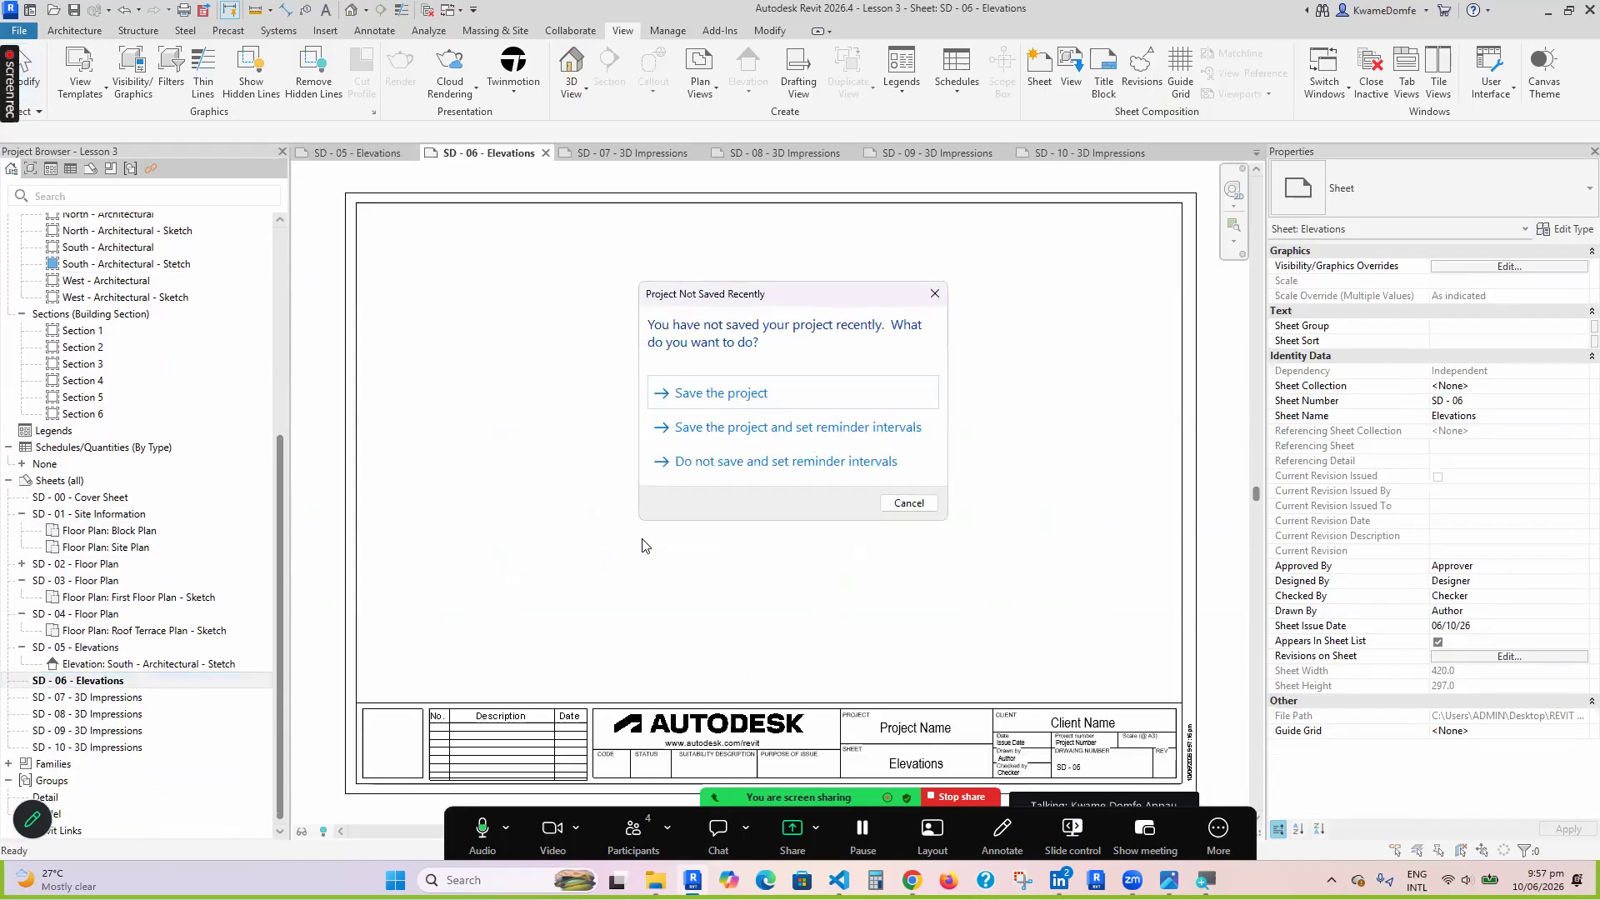
pyautogui.scroll(-2, 652, 526)
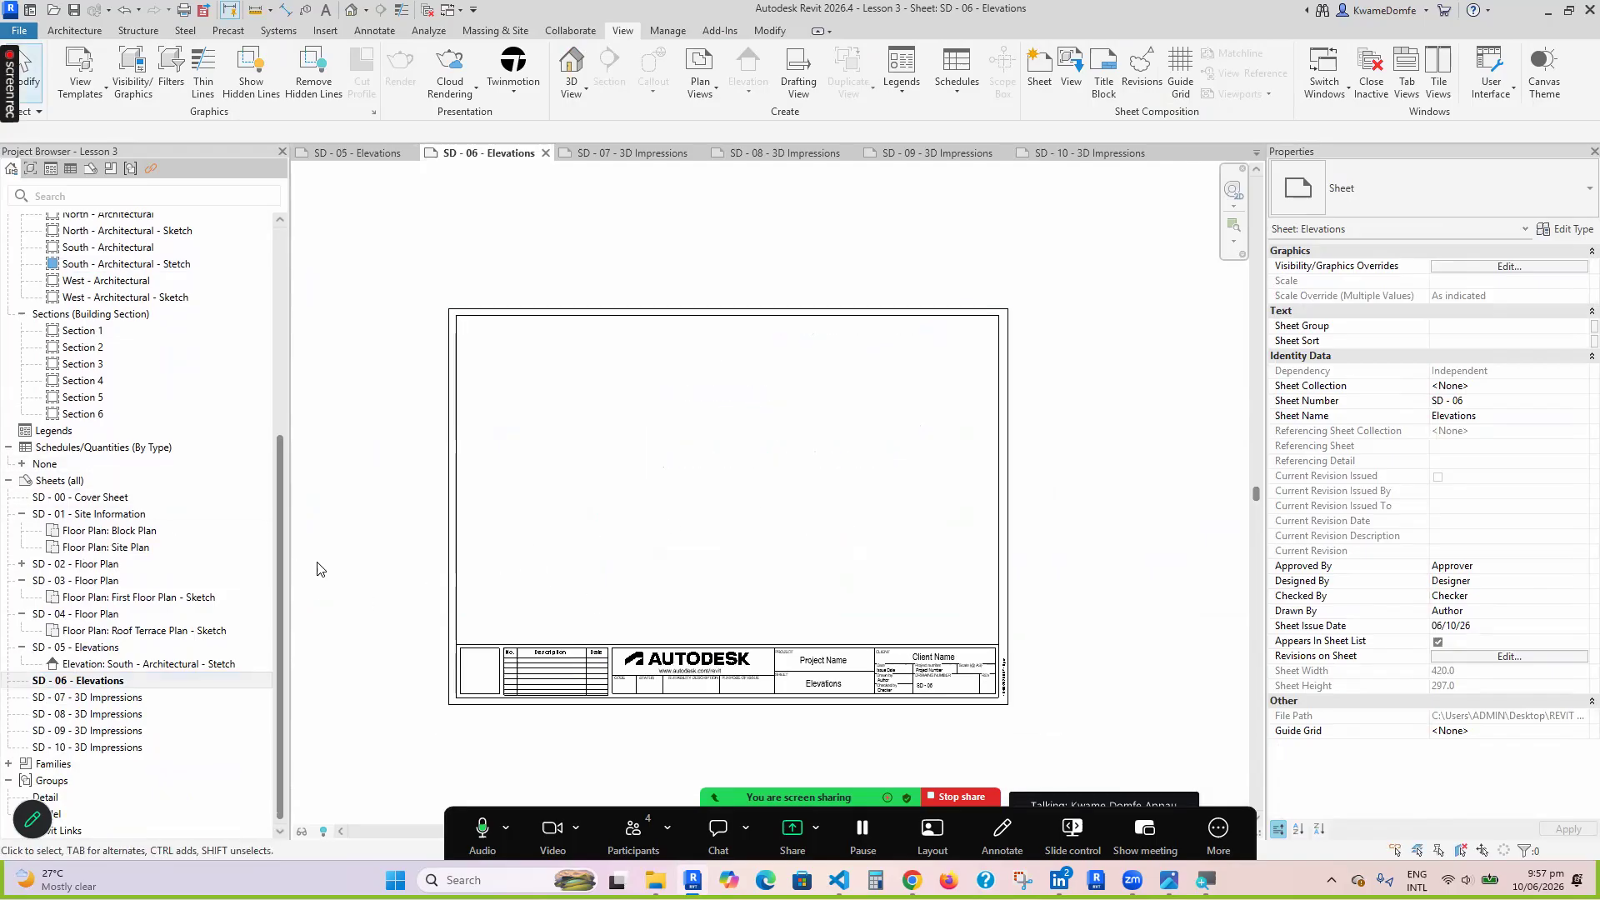
pyautogui.moveTo(279, 510); pyautogui.dragTo(264, 371)
pyautogui.scroll(3, 258, 367)
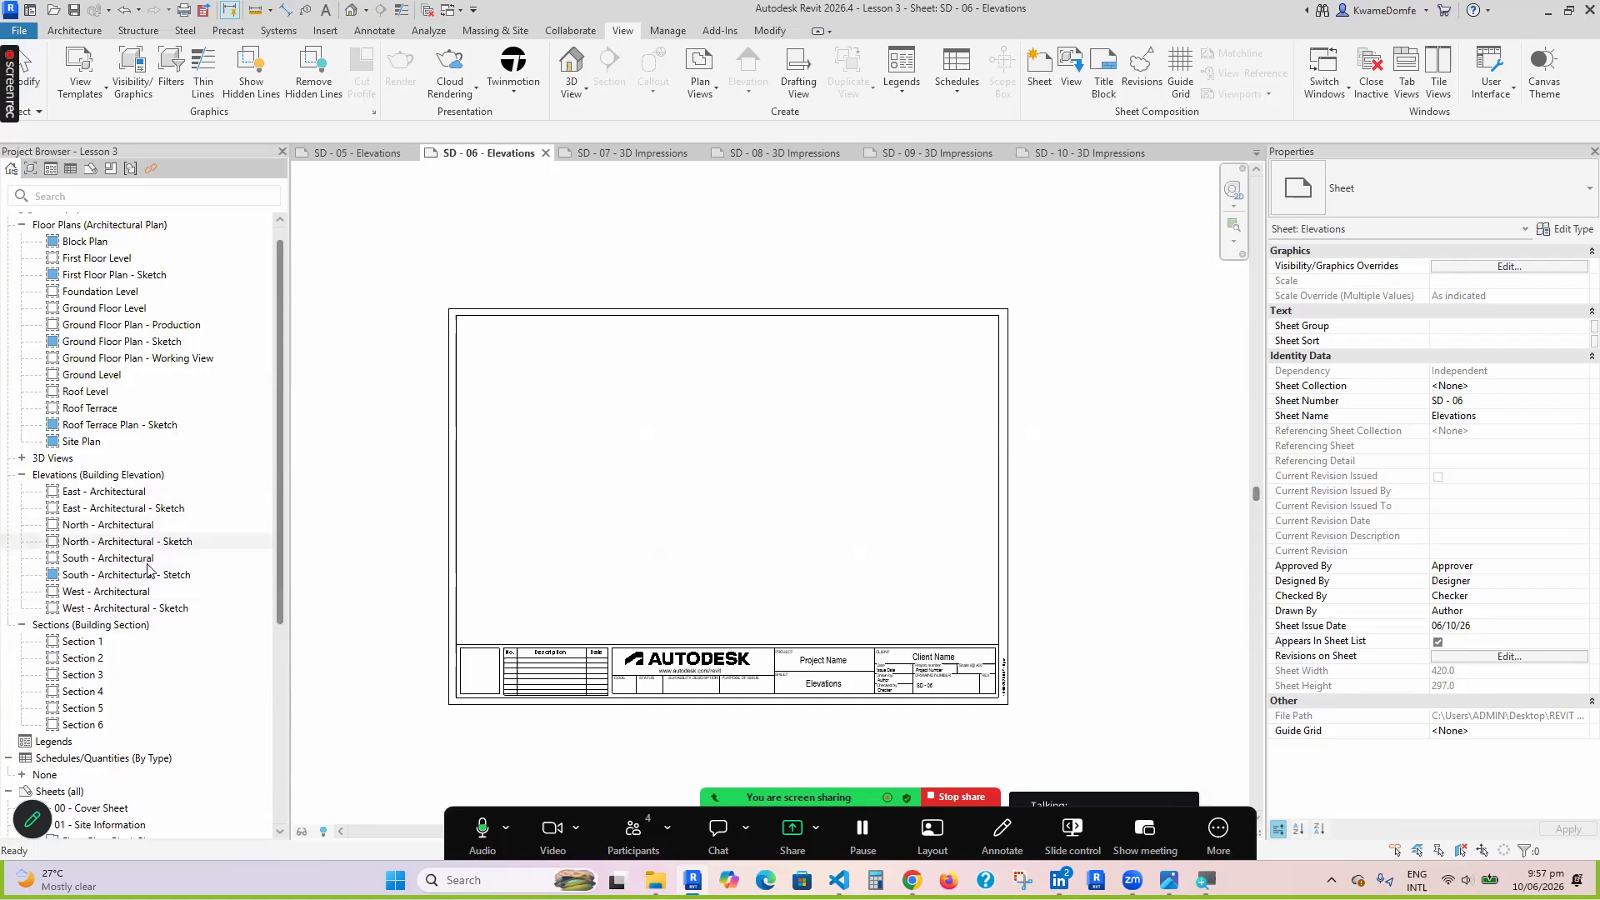
pyautogui.click(80, 541)
pyautogui.moveTo(81, 542)
pyautogui.mouseDown()
pyautogui.moveTo(614, 564)
pyautogui.moveTo(661, 542)
pyautogui.mouseUp()
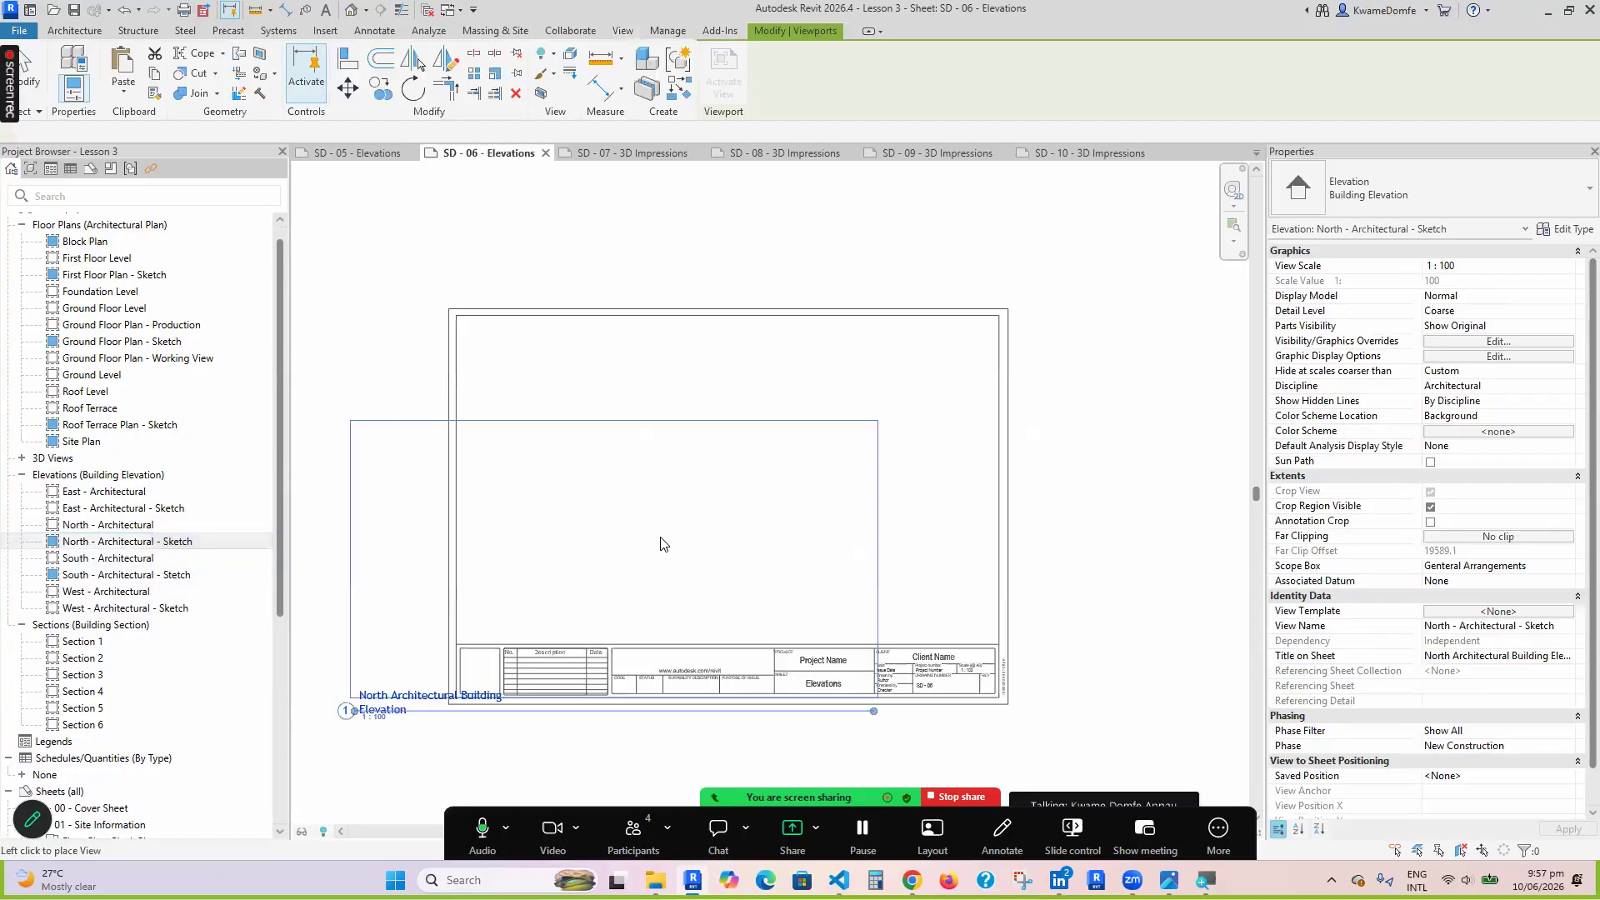
pyautogui.click(733, 480)
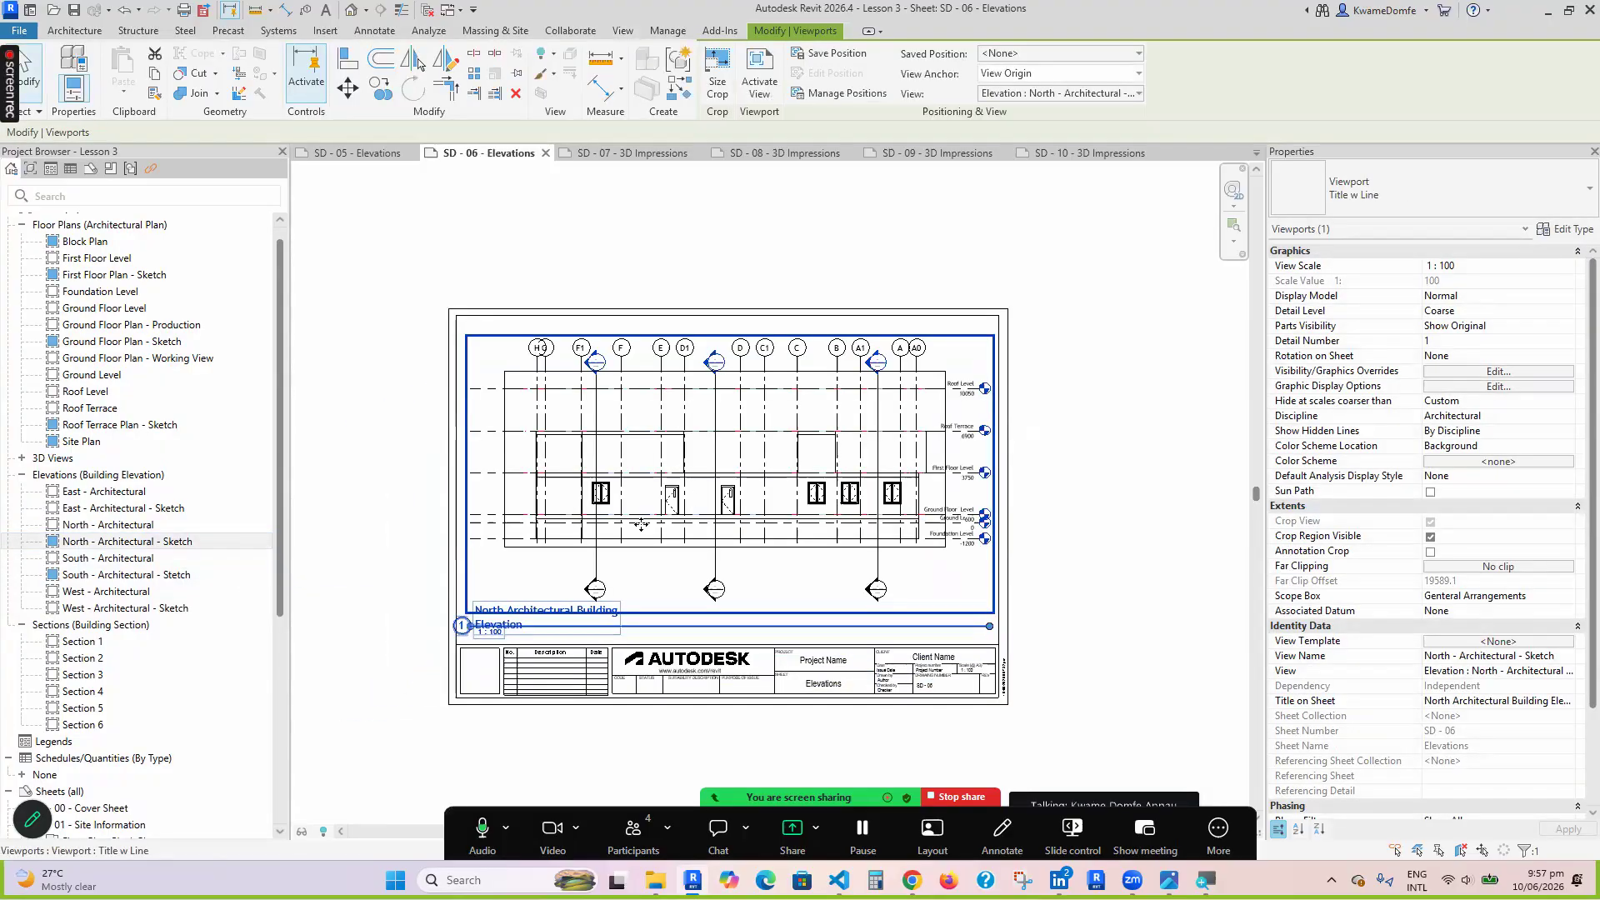
pyautogui.click(568, 299)
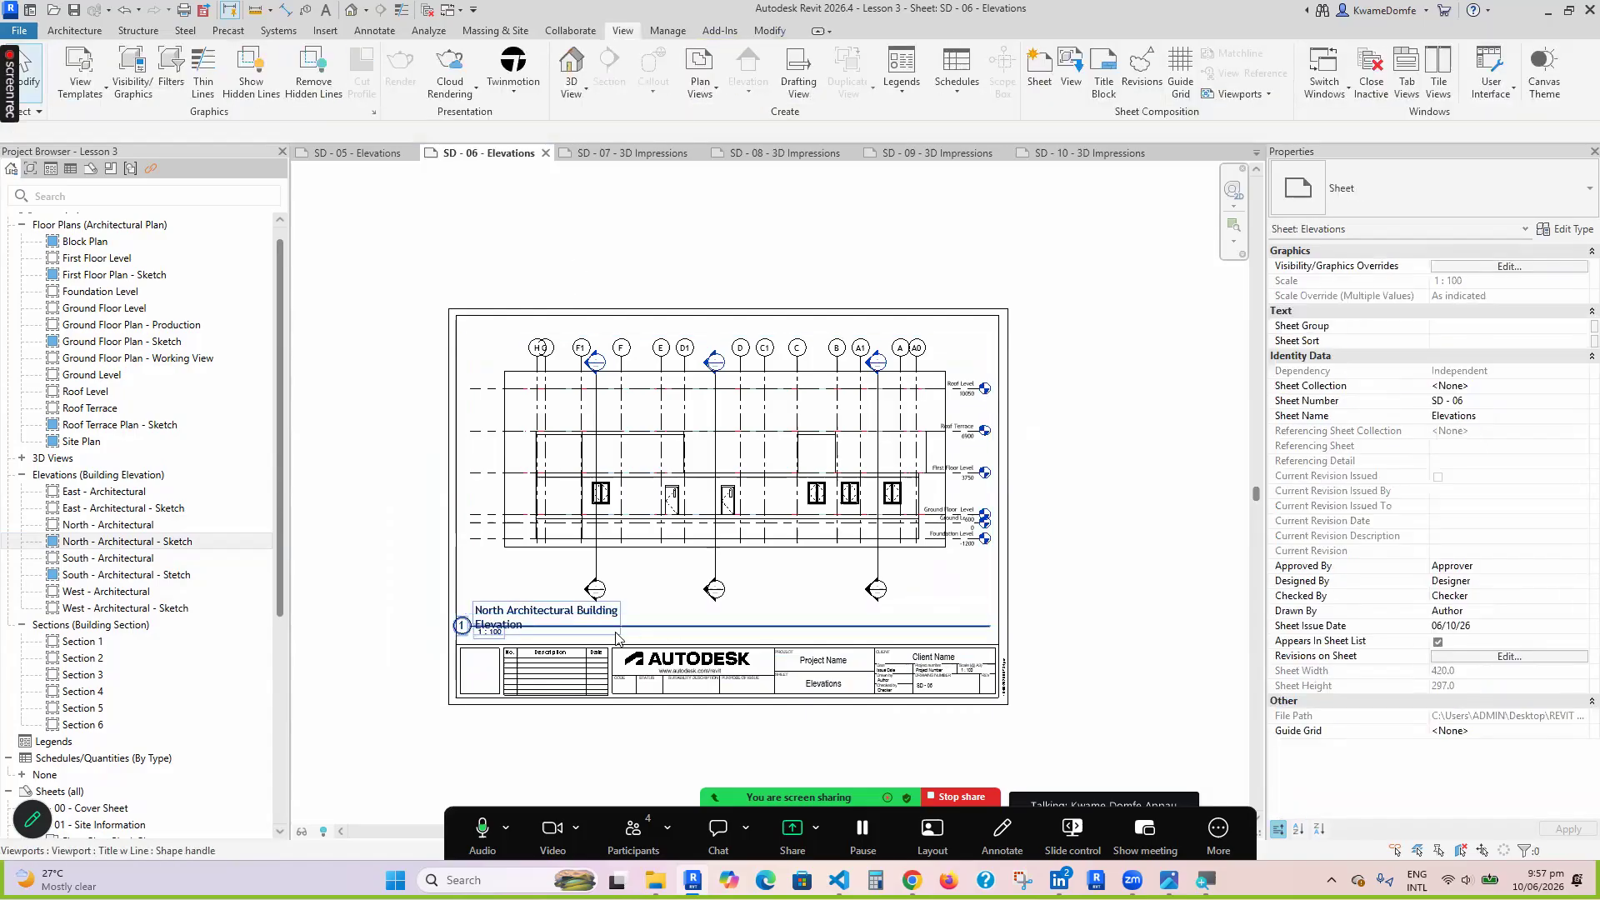
pyautogui.scroll(-1, 687, 550)
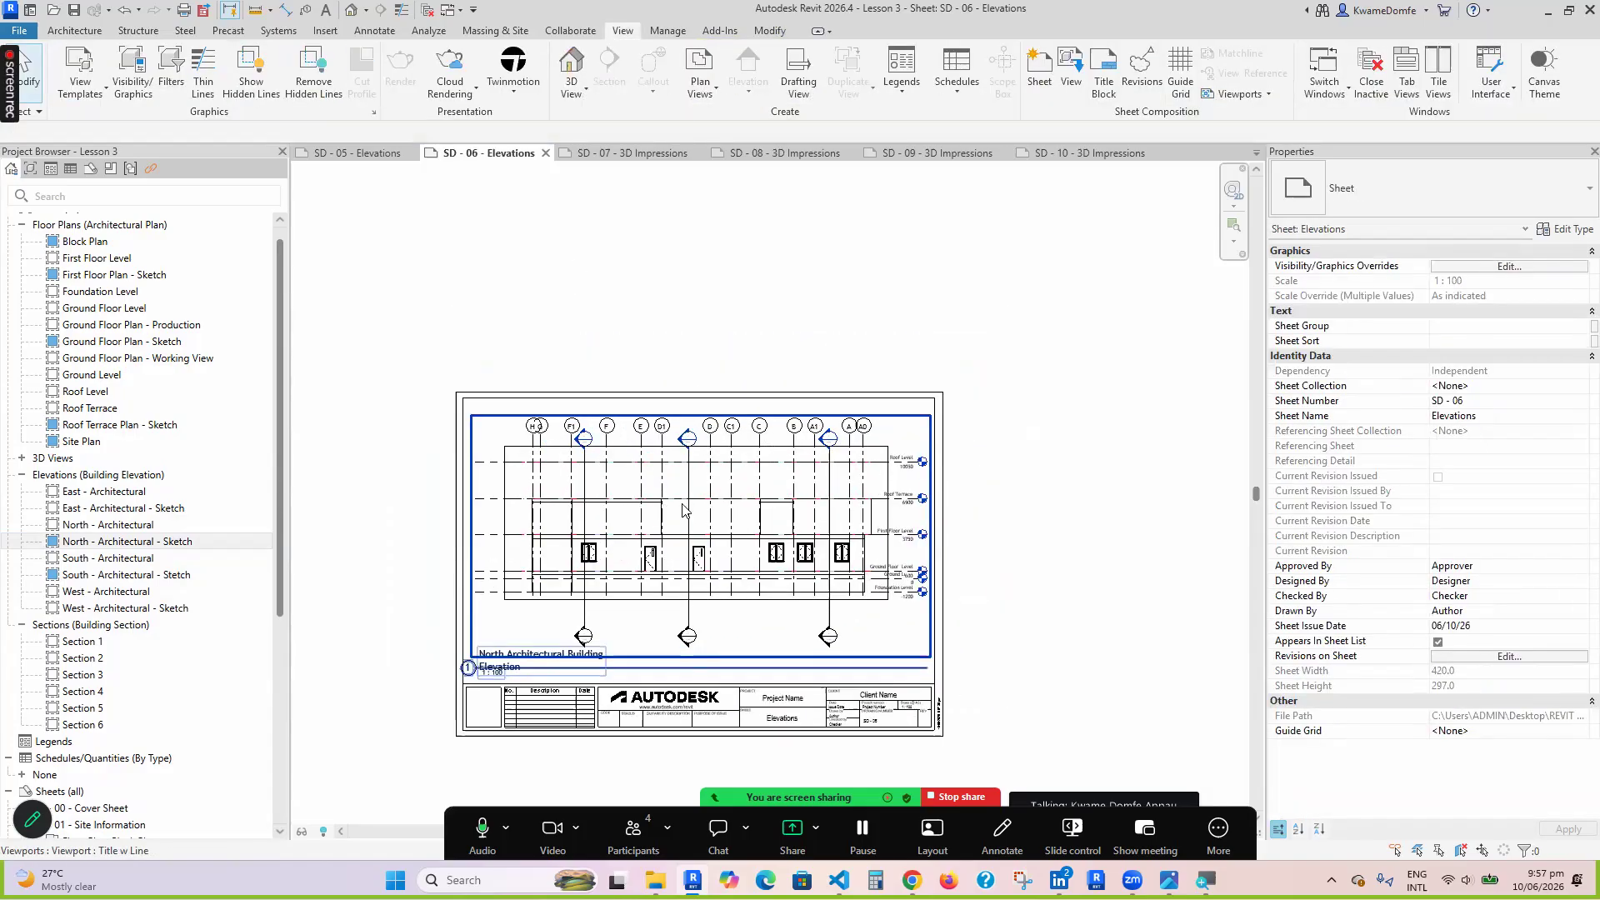
pyautogui.scroll(1, 715, 620)
pyautogui.scroll(-2, 692, 634)
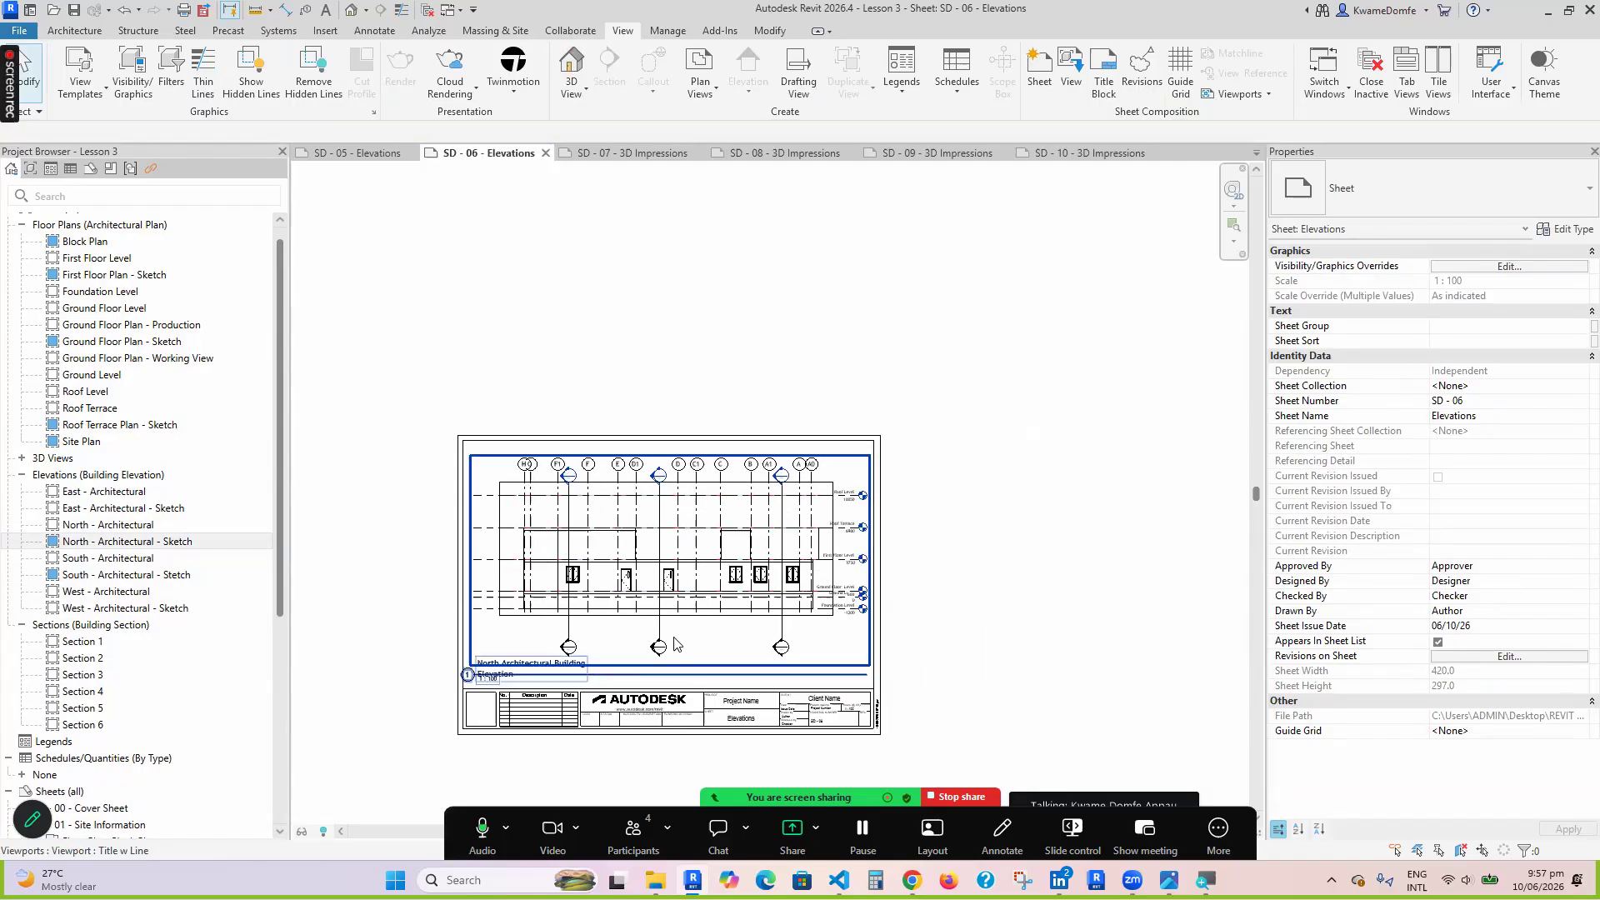
# Collapse the placed-view listings under the SD - 01 and SD - 03 to SD - 06 sheets in the project browser
pyautogui.moveTo(280, 559); pyautogui.dragTo(275, 754)
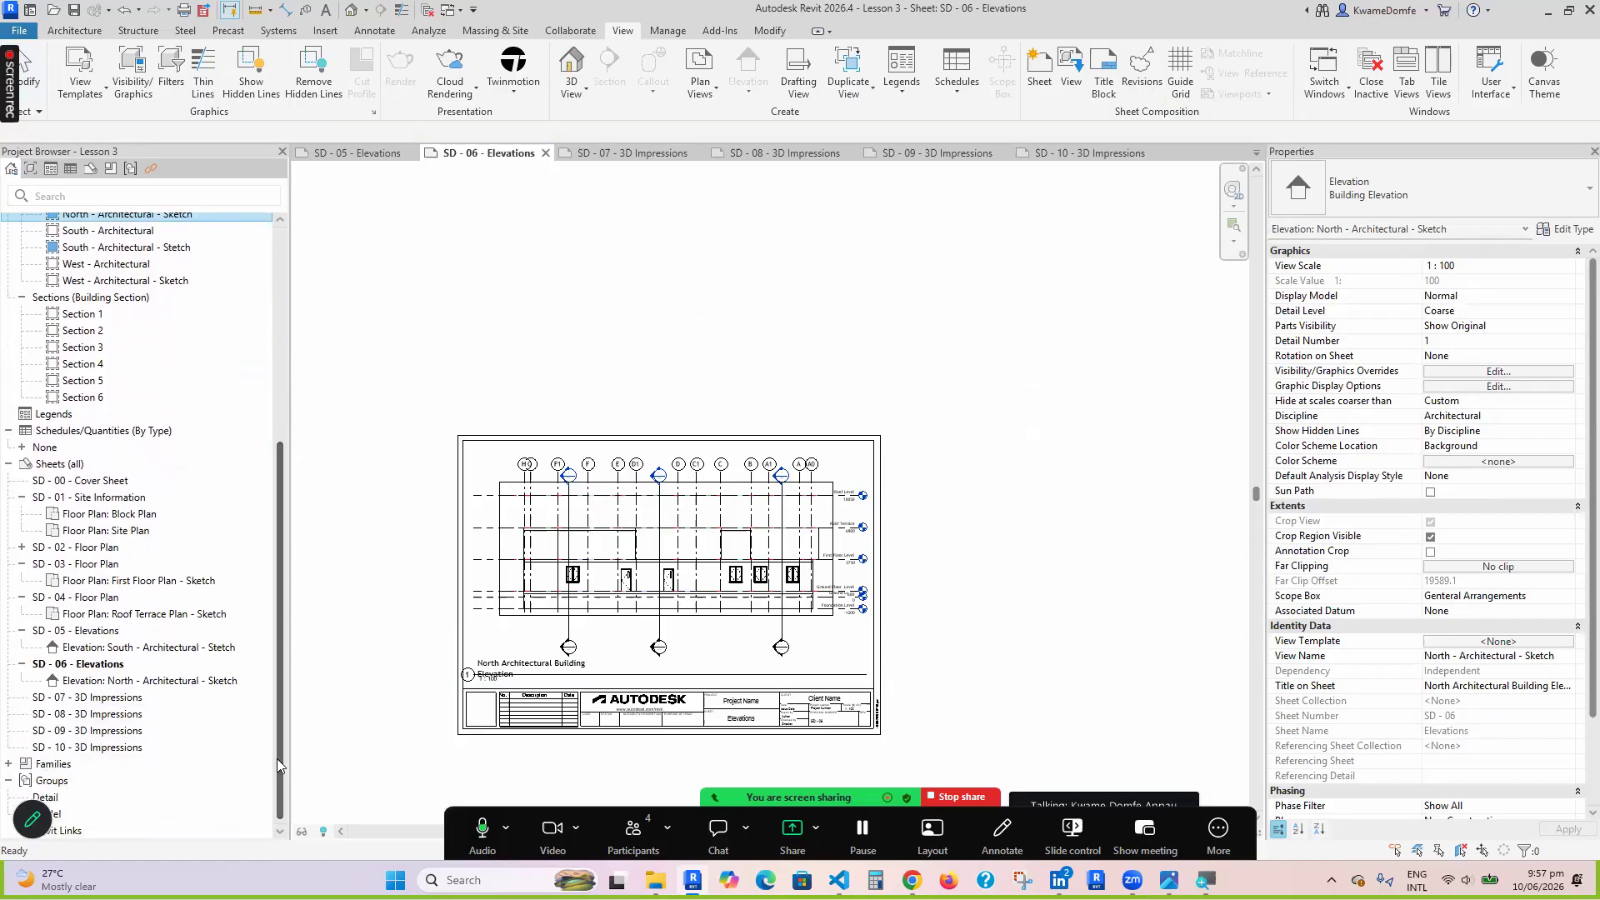
pyautogui.click(22, 499)
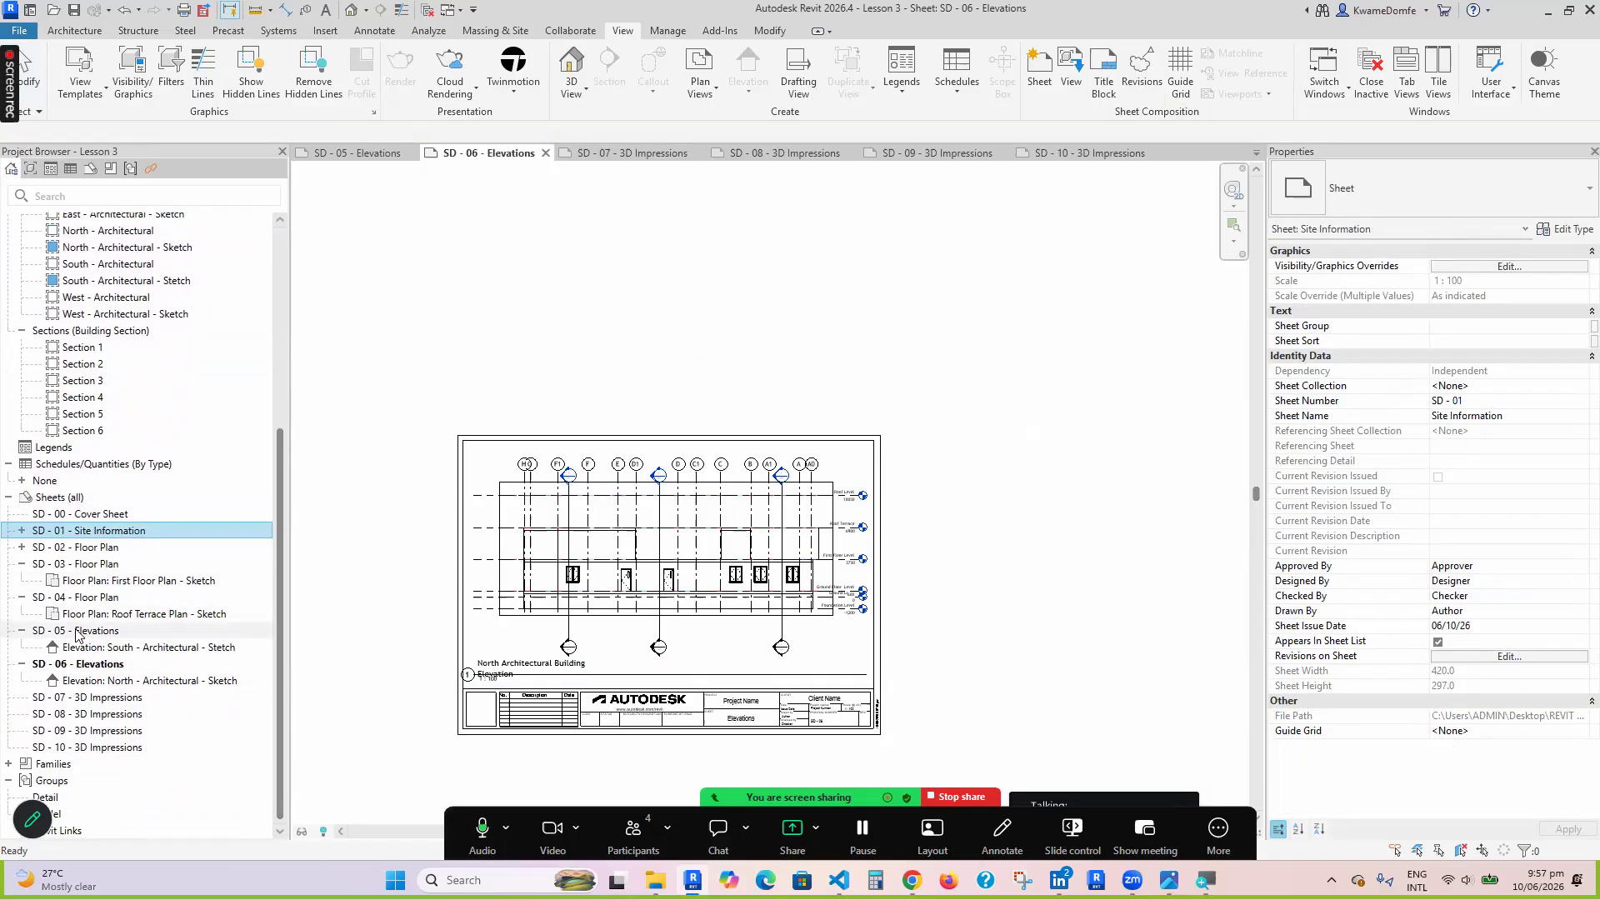
pyautogui.click(24, 568)
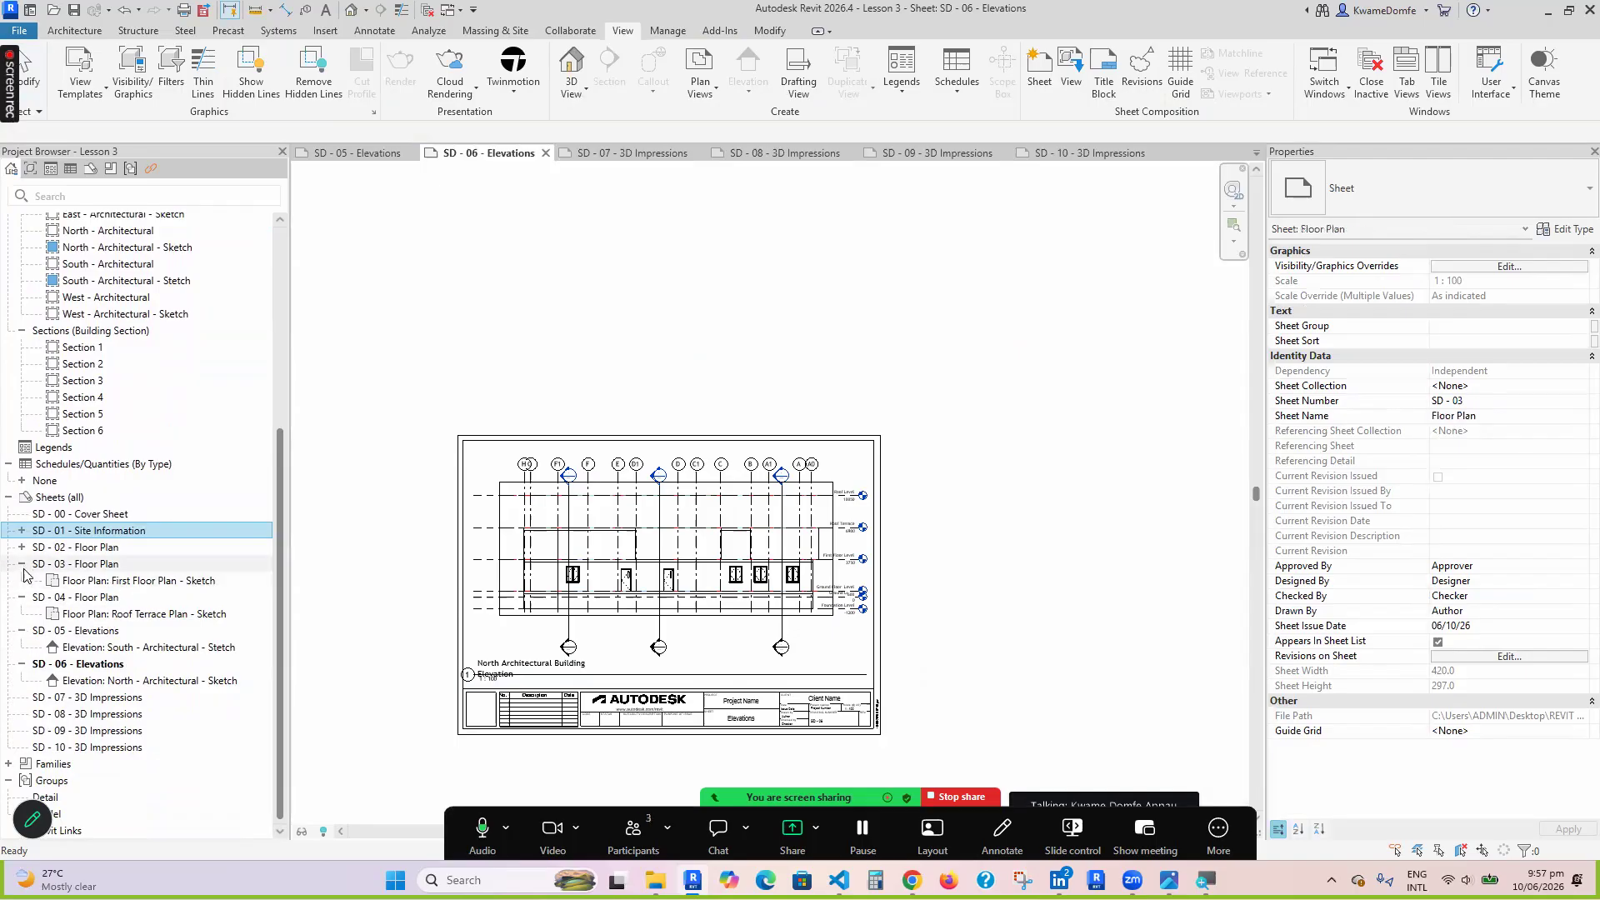
pyautogui.click(22, 564)
pyautogui.click(22, 596)
pyautogui.click(22, 629)
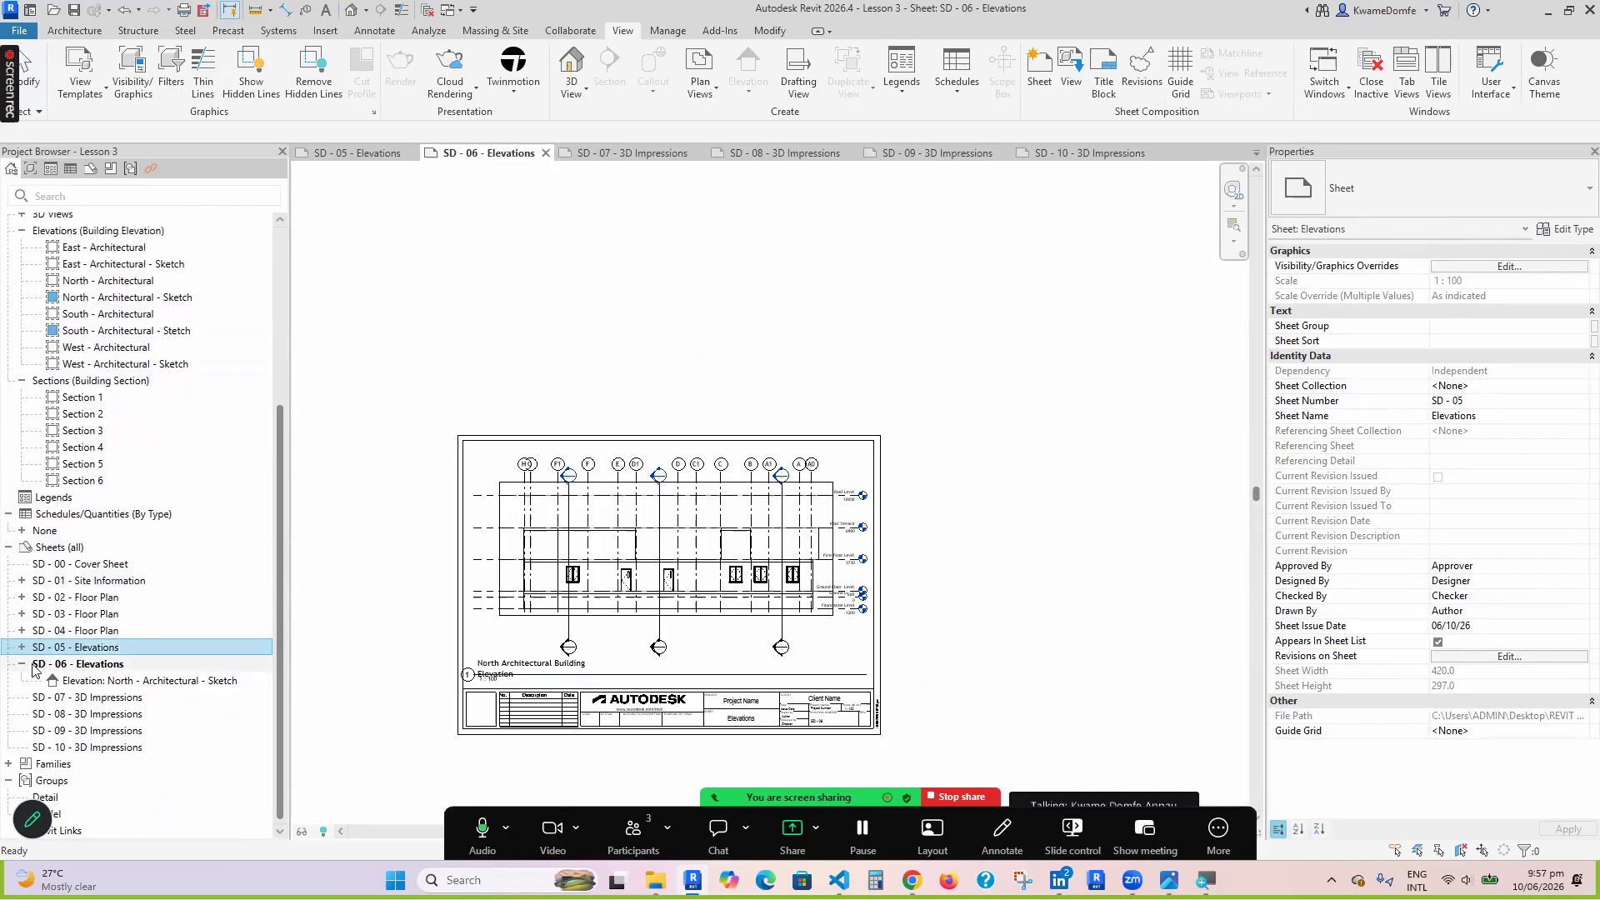
pyautogui.click(22, 664)
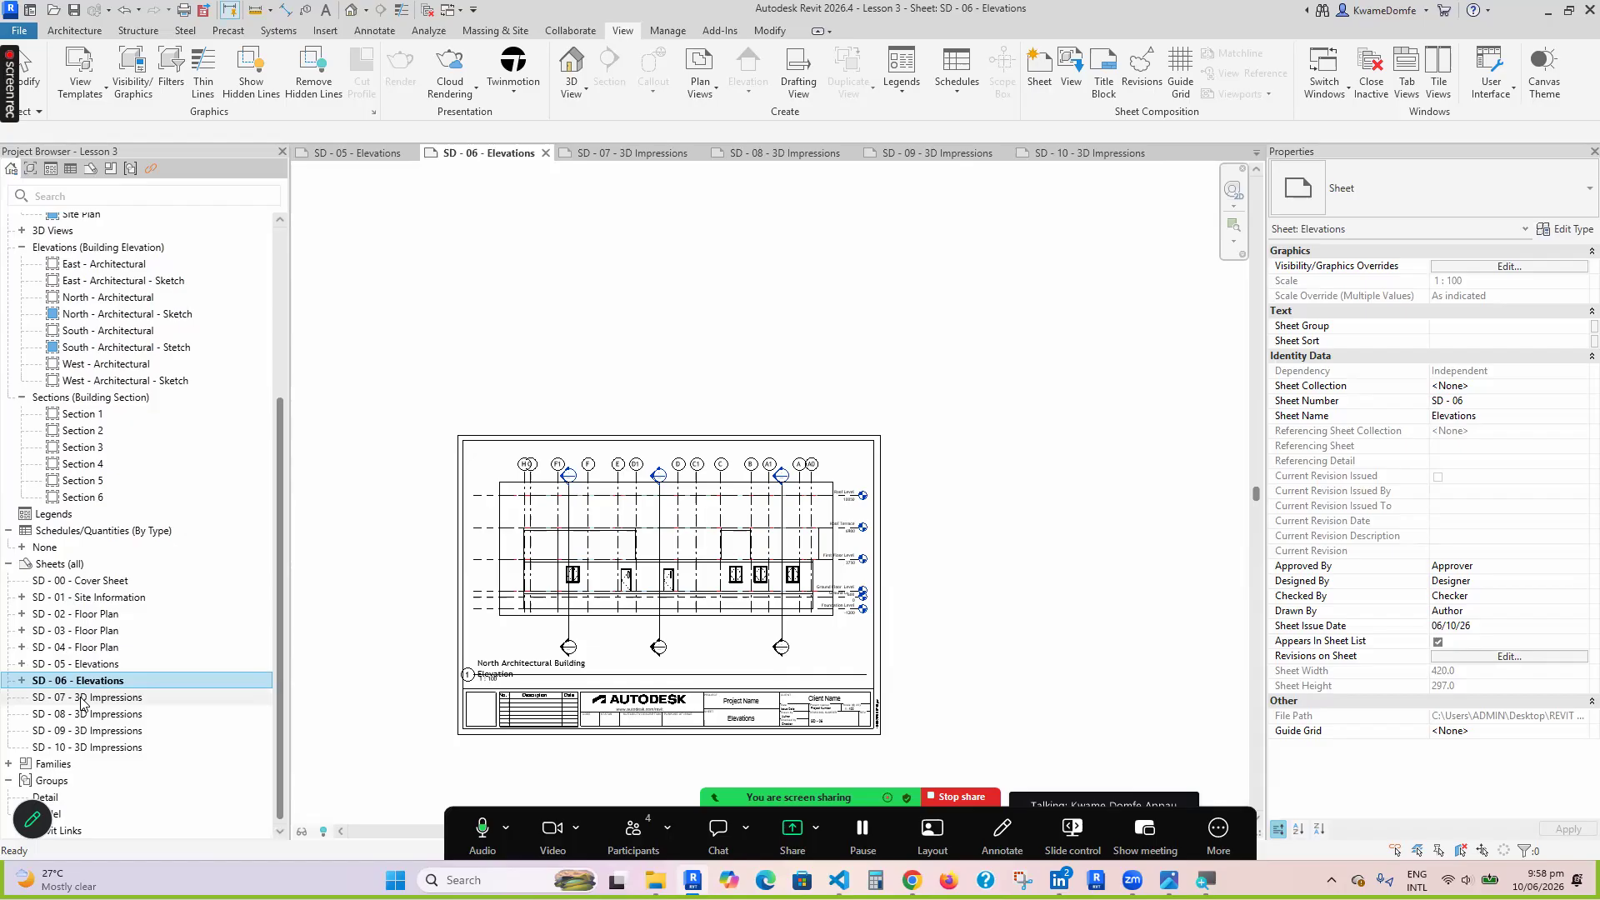
pyautogui.scroll(2, 498, 693)
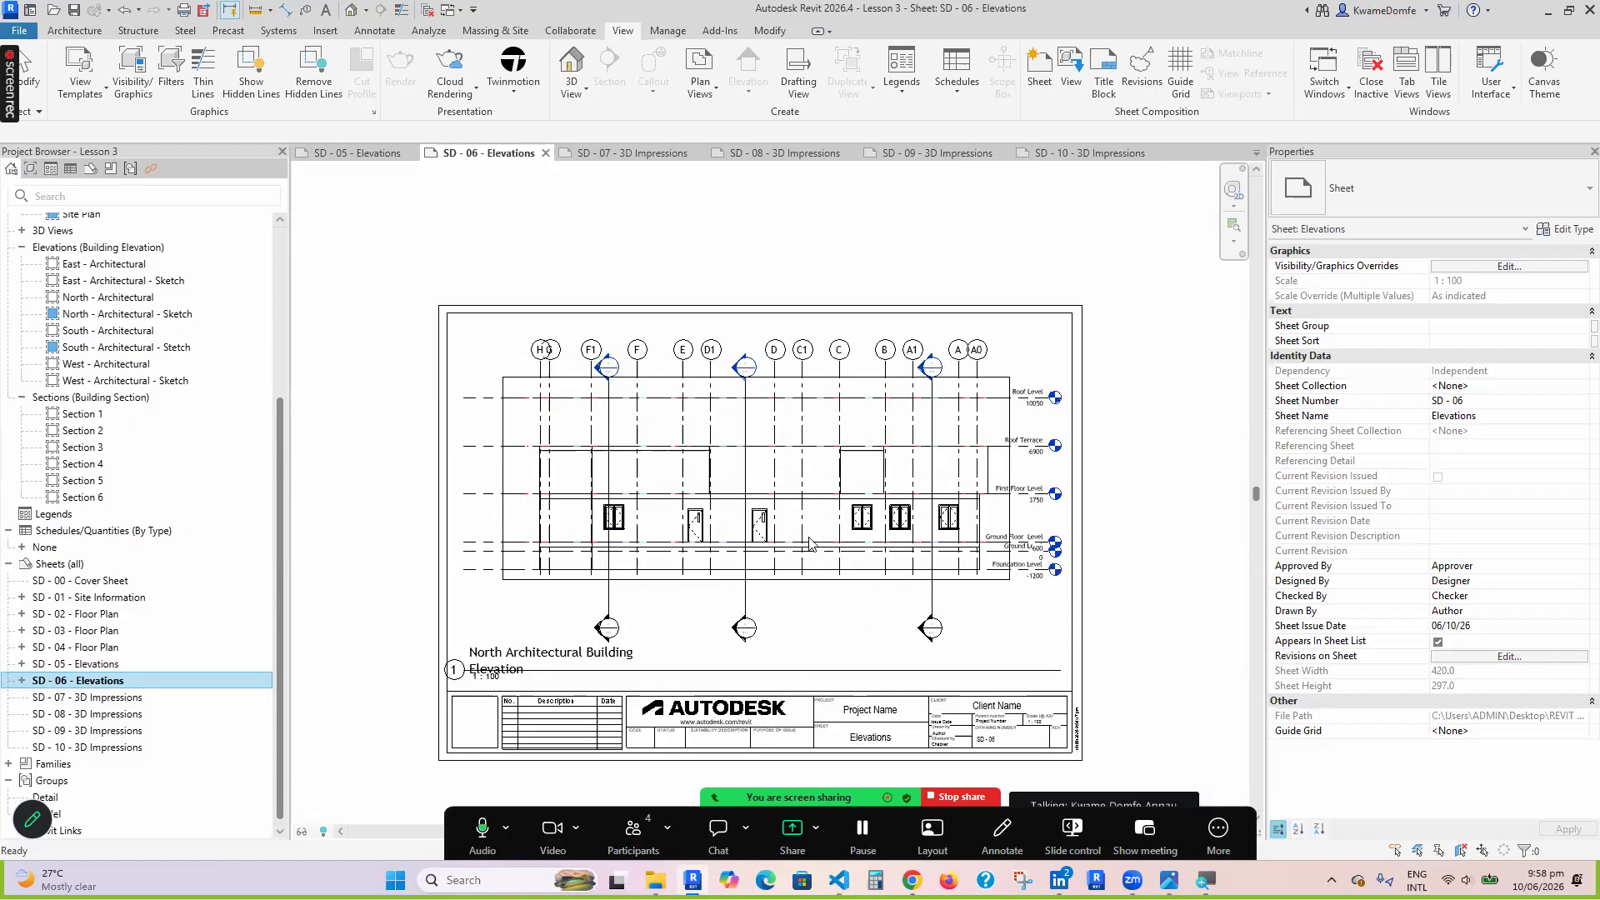
pyautogui.scroll(-3, 831, 587)
pyautogui.scroll(2, 852, 592)
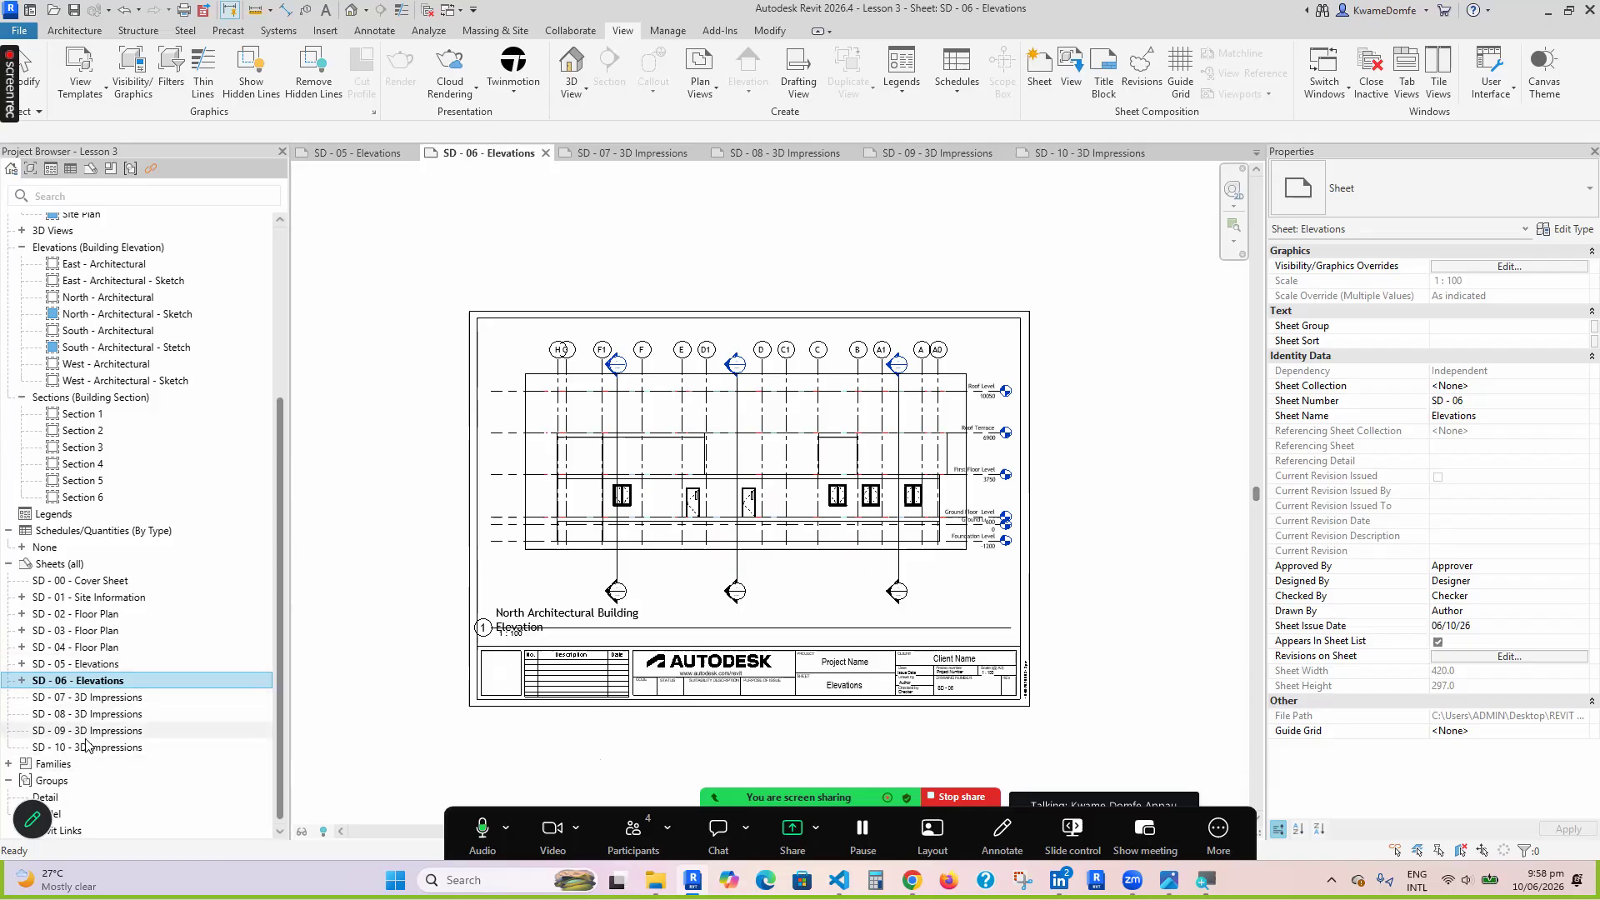
pyautogui.scroll(1, 581, 657)
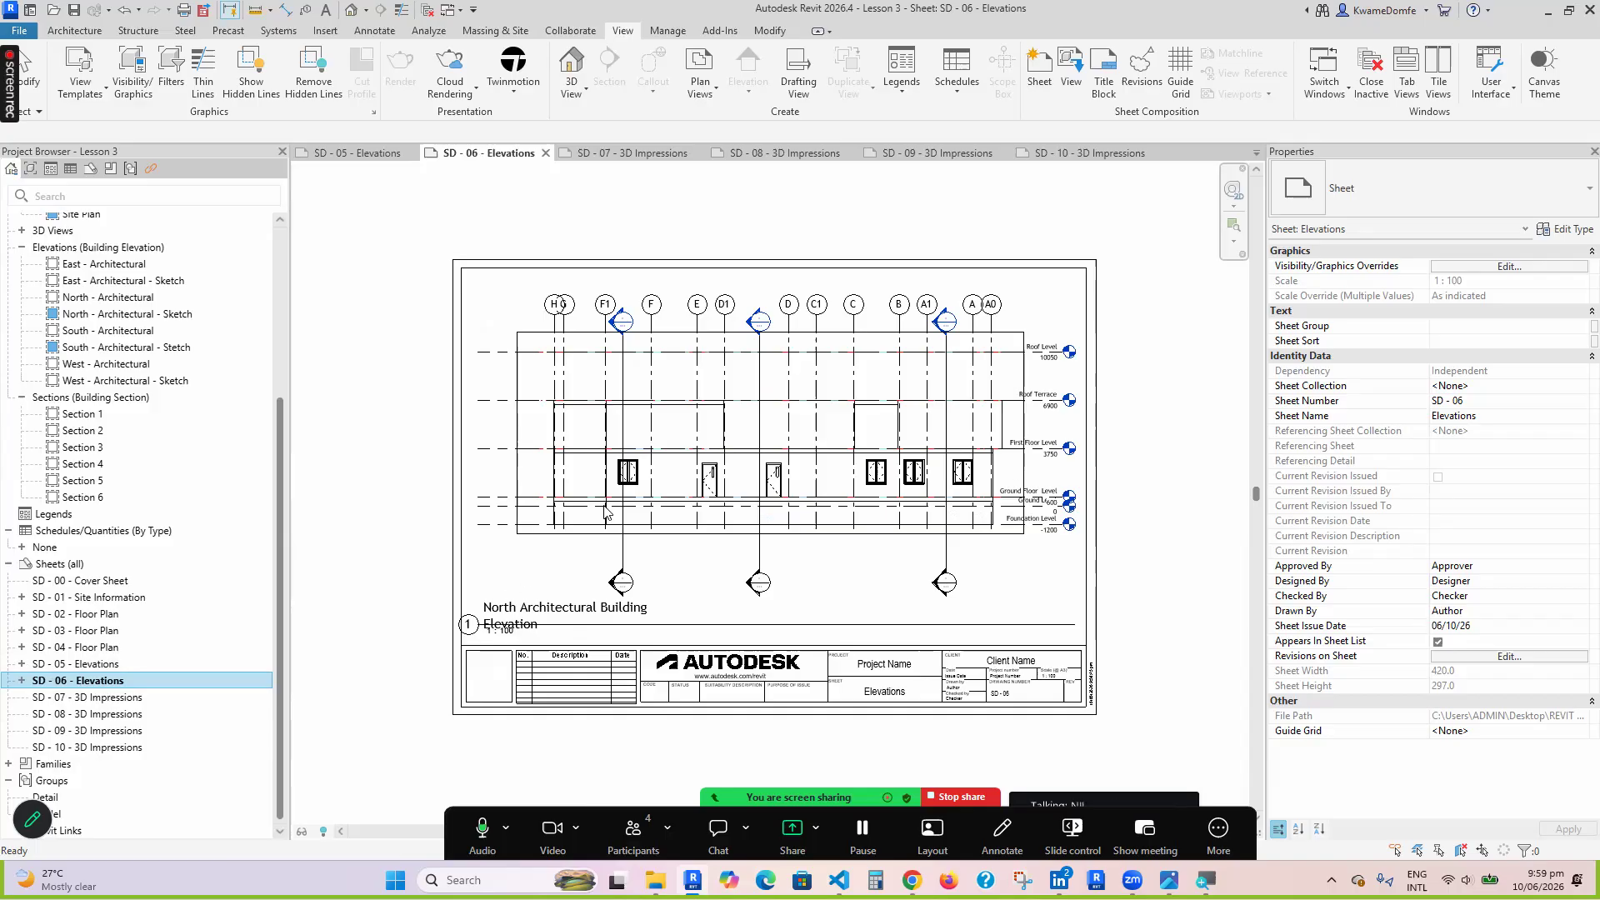
pyautogui.scroll(1, 606, 510)
pyautogui.scroll(-1, 940, 529)
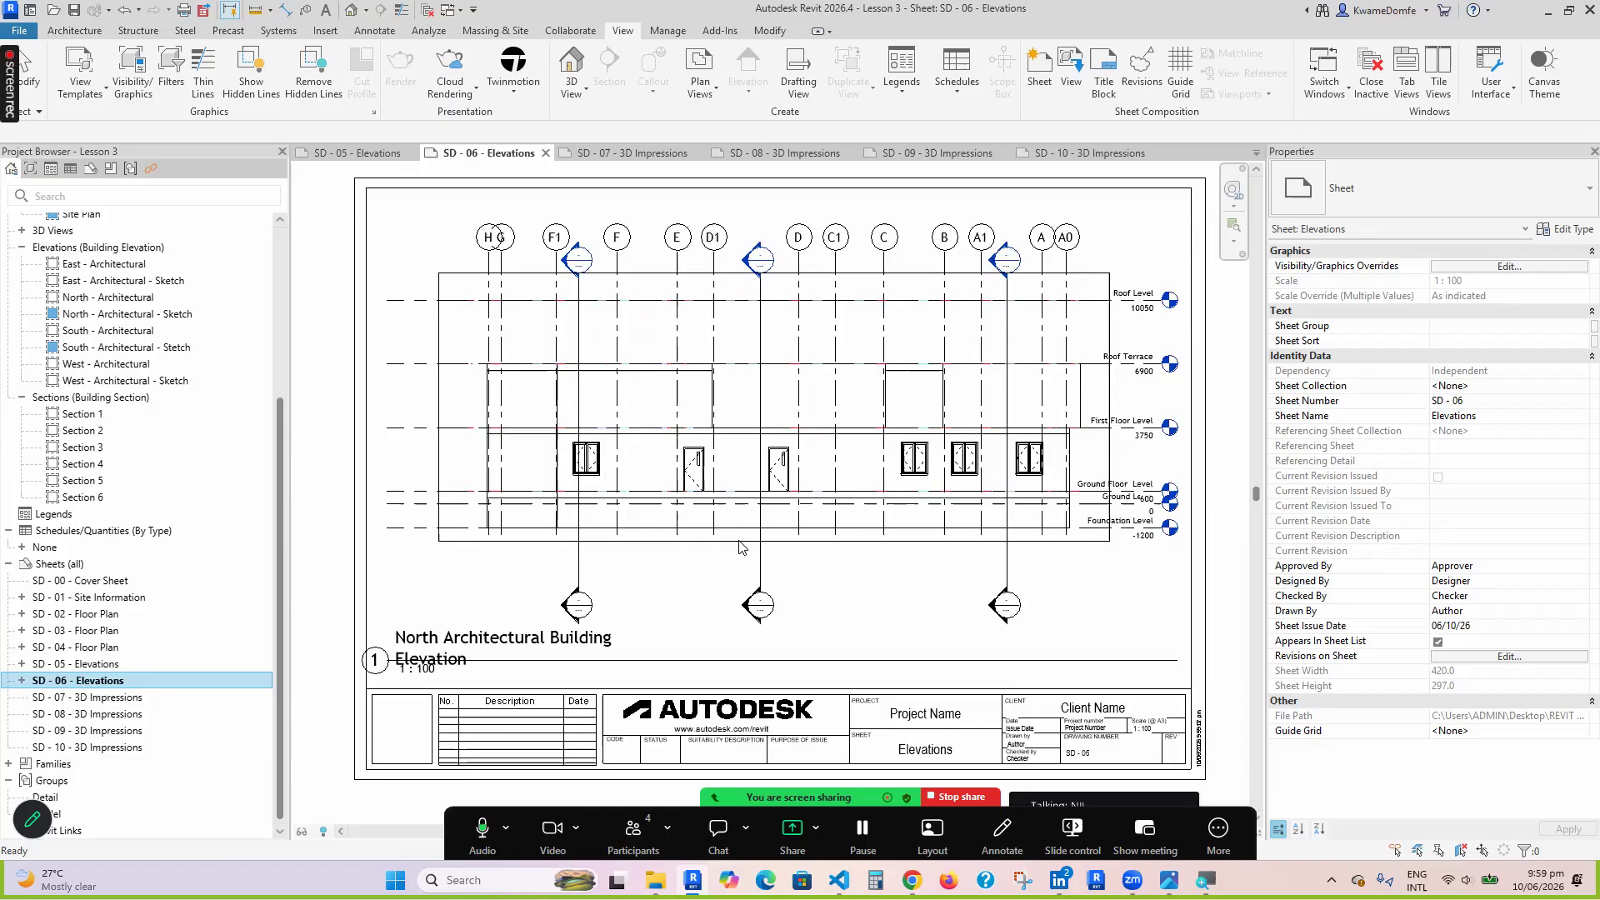
pyautogui.scroll(1, 837, 550)
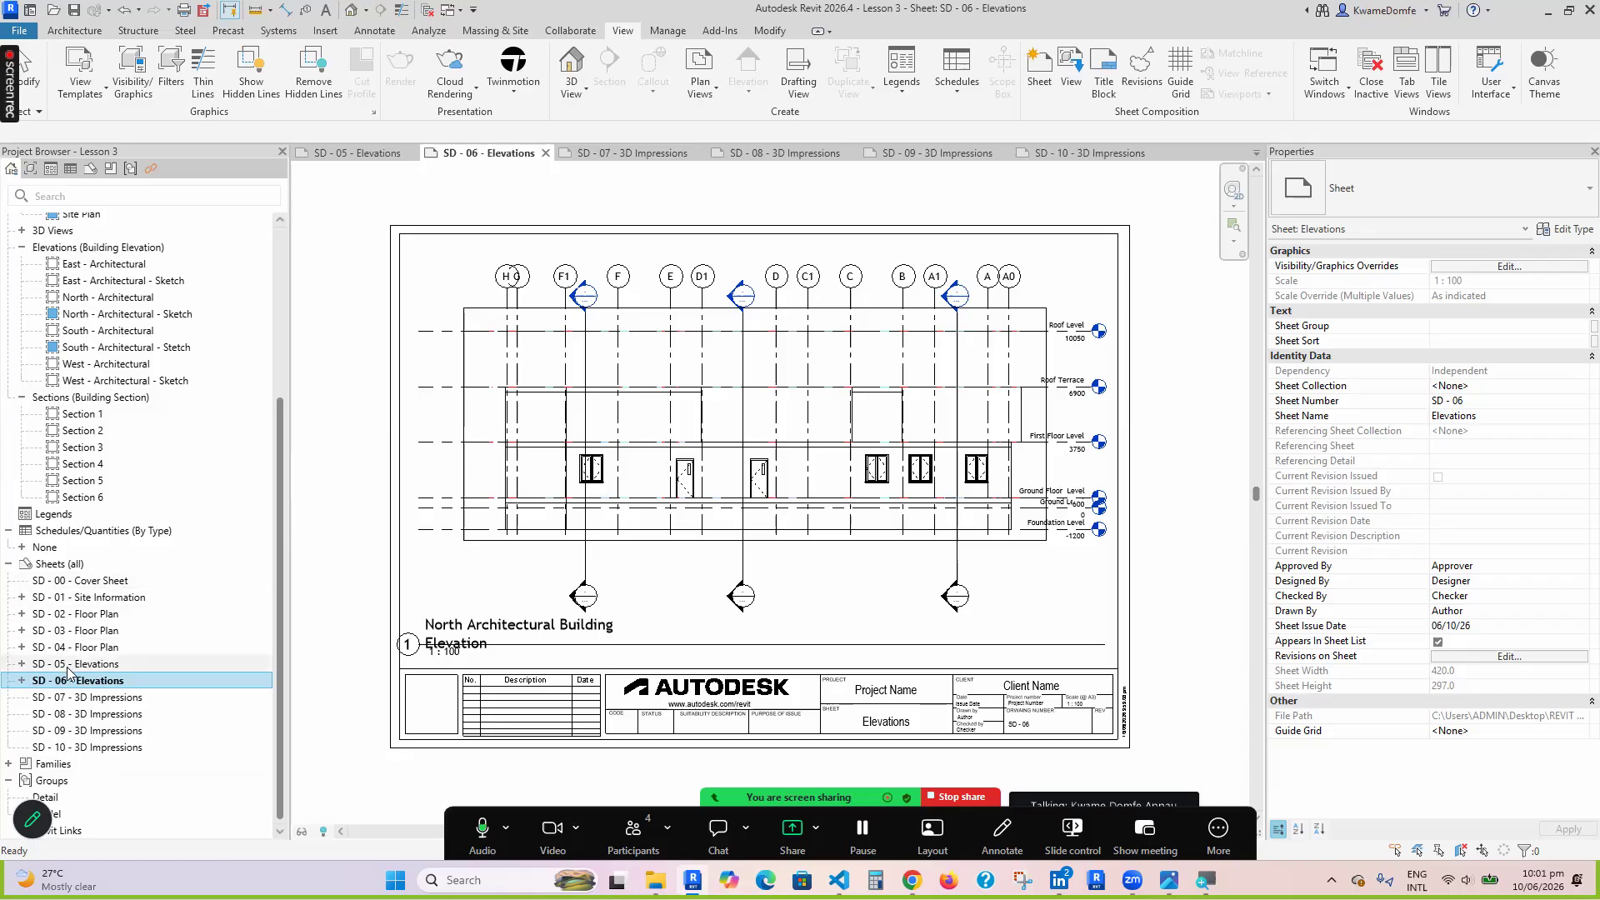
# Open the Sheet List schedule and magnify the screen so its rows are easier to read
pyautogui.scroll(1, 88, 537)
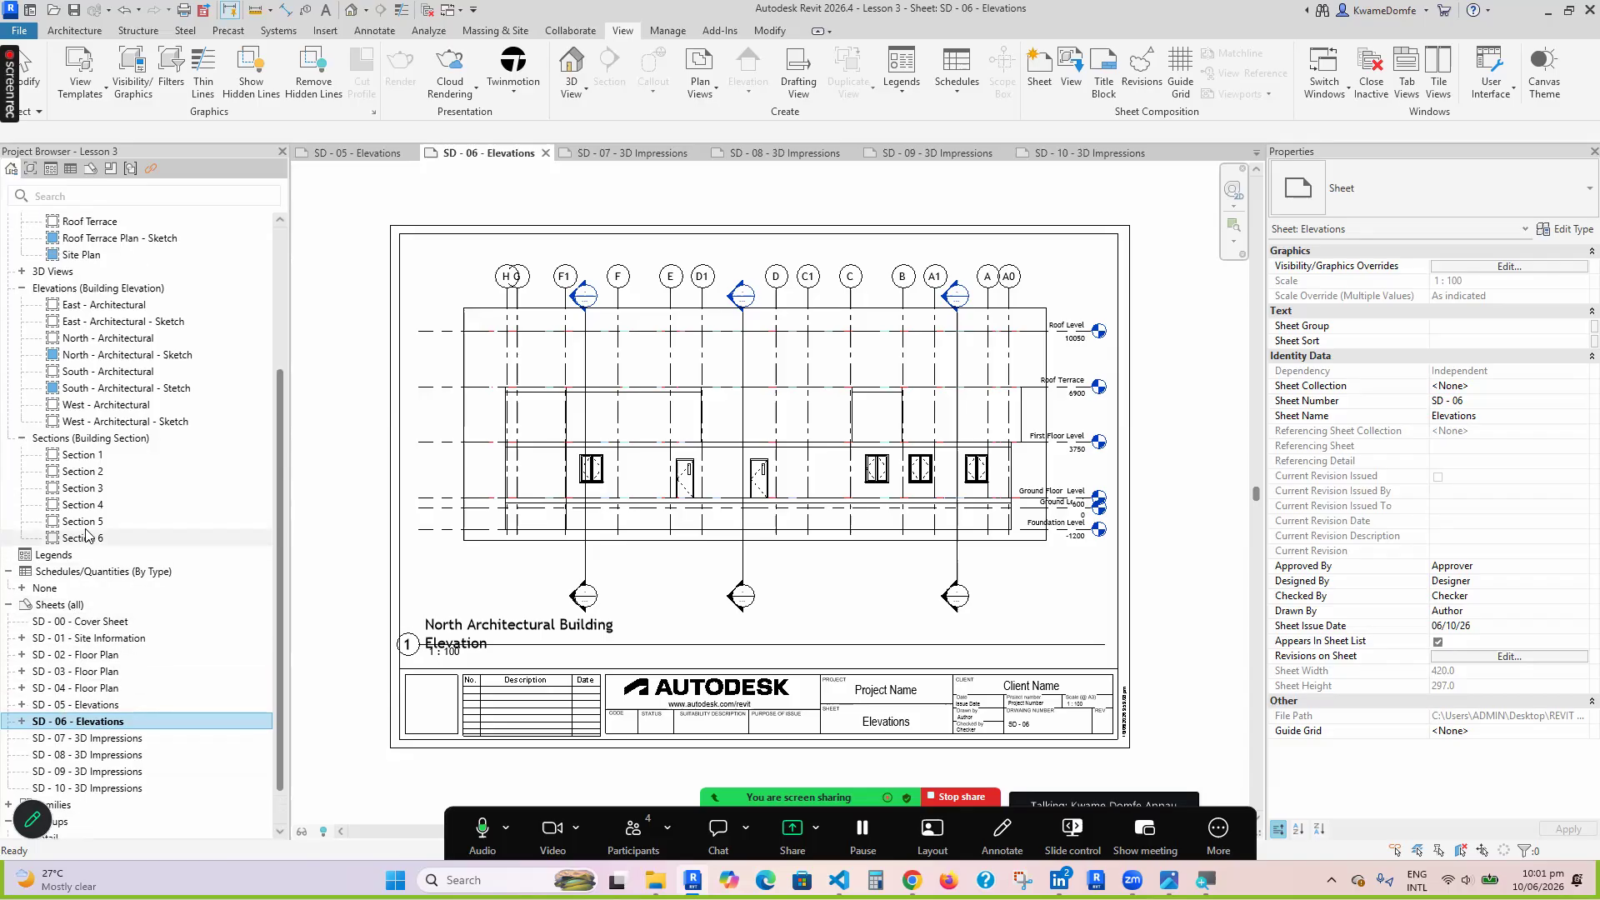
pyautogui.doubleClick(33, 588)
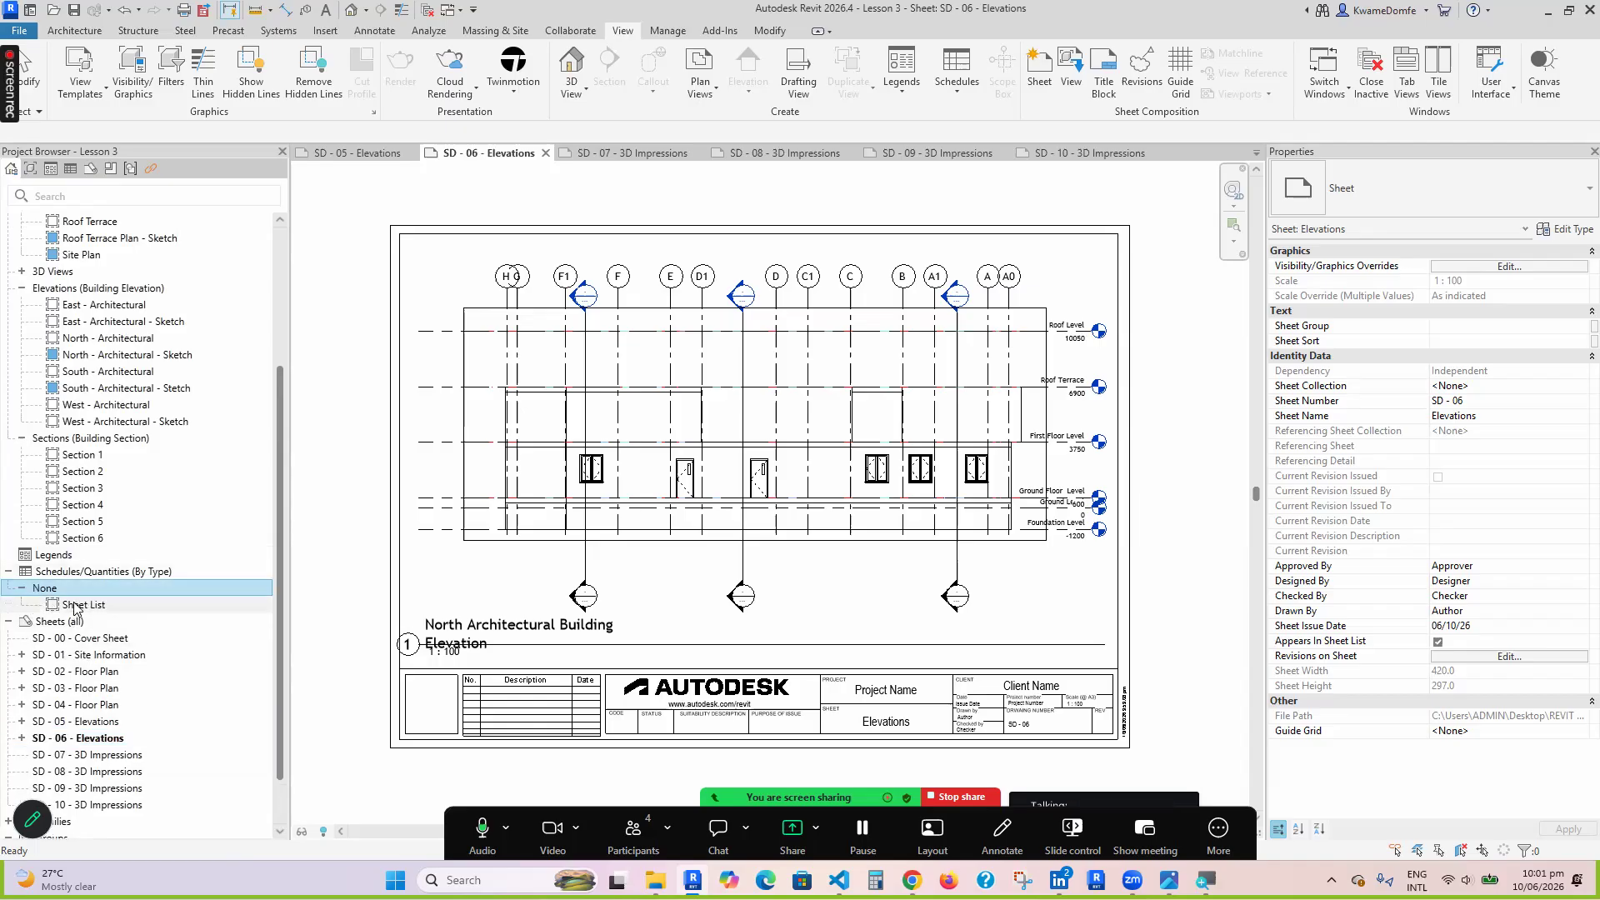
pyautogui.doubleClick(75, 605)
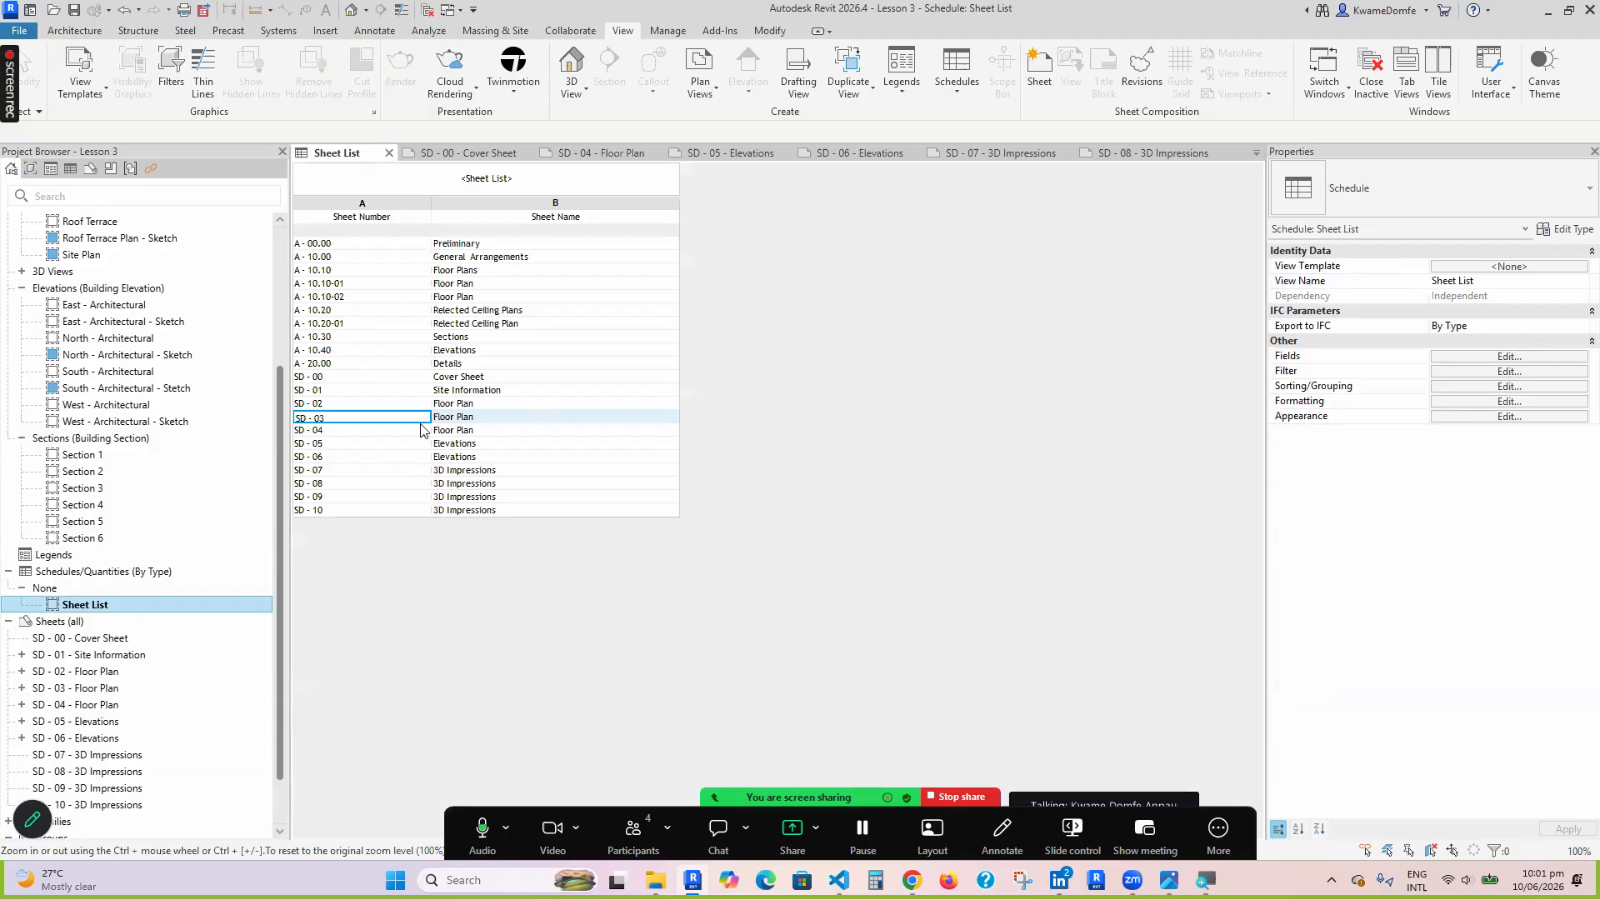
pyautogui.press('super+plus')
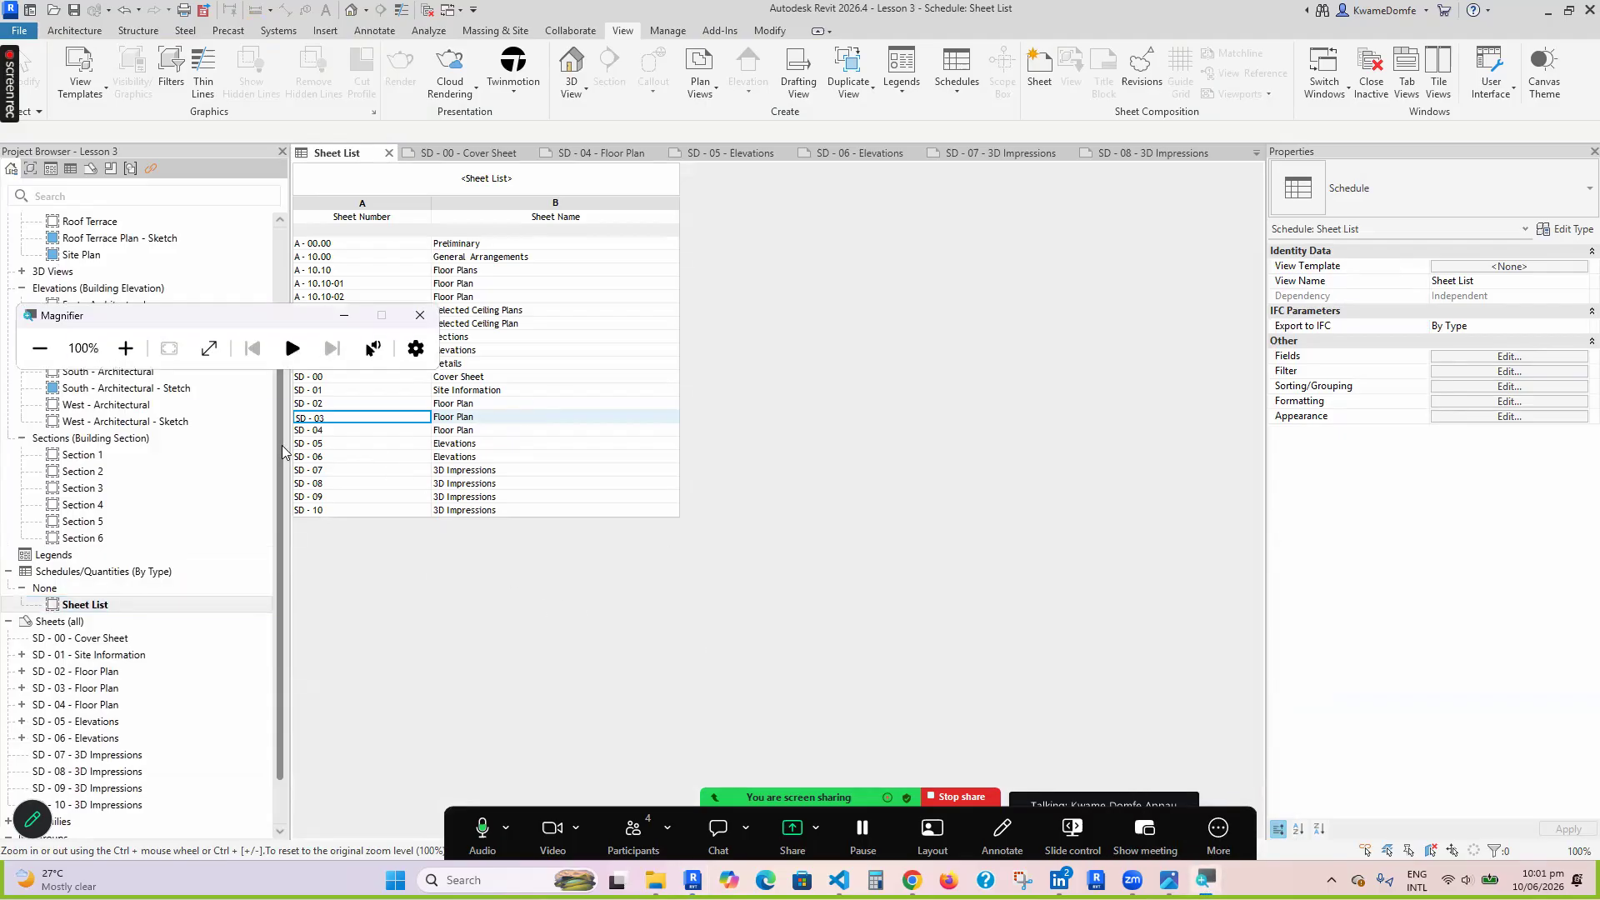
pyautogui.click(126, 348)
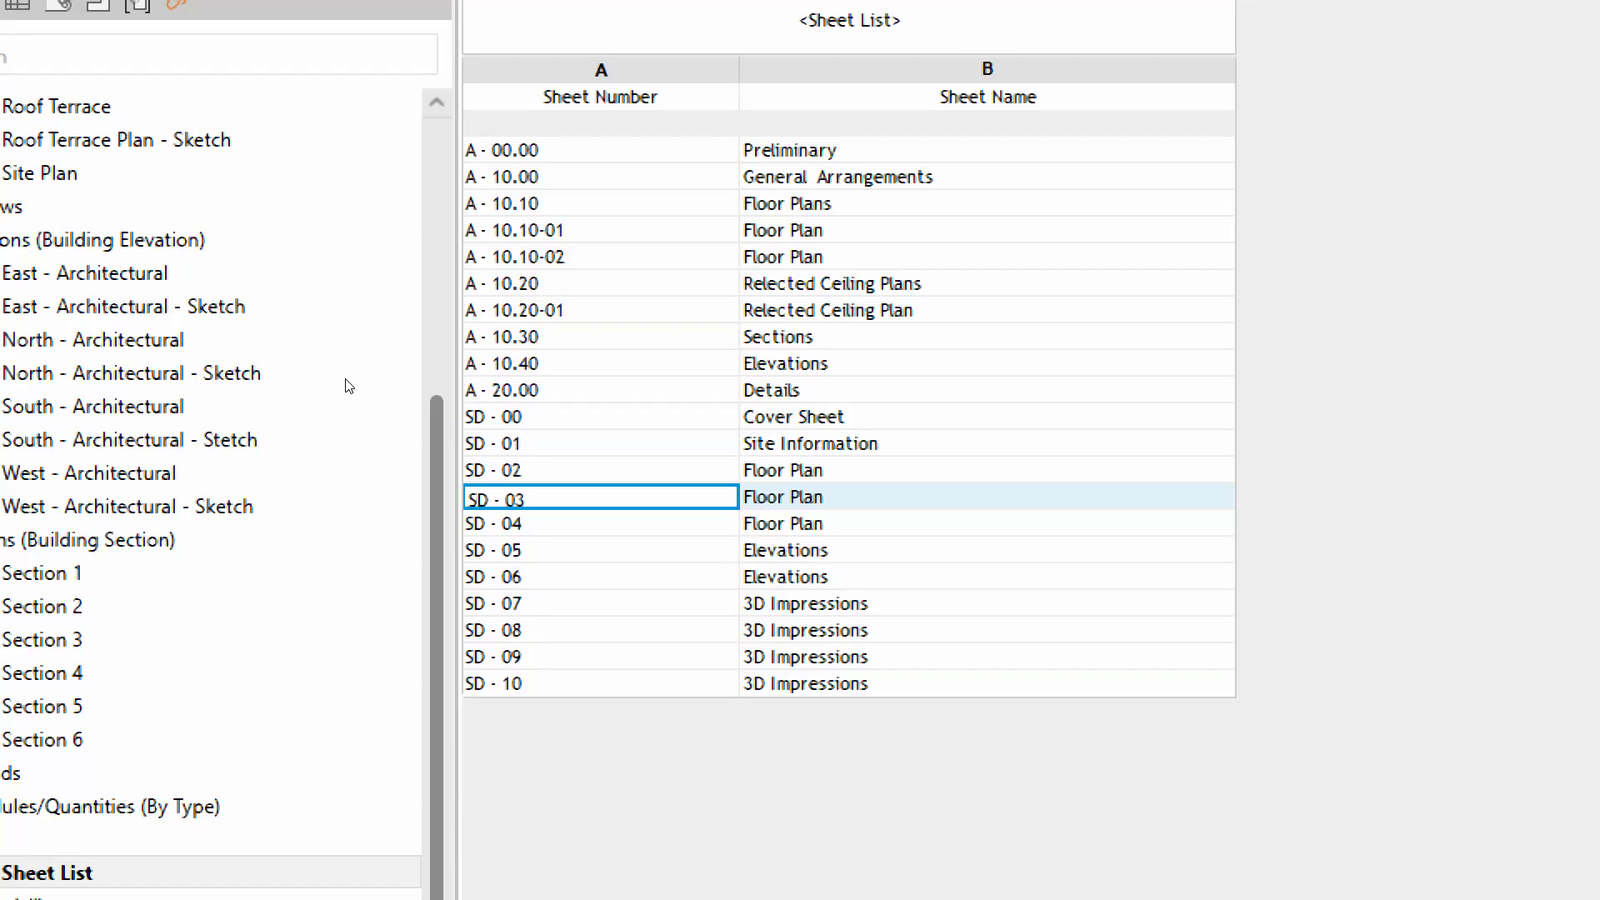
# Renumber the SD - 00 Cover Sheet as SD - 00.00 in the sheet list
pyautogui.press('Up')
pyautogui.press('Up')
pyautogui.press('Up')
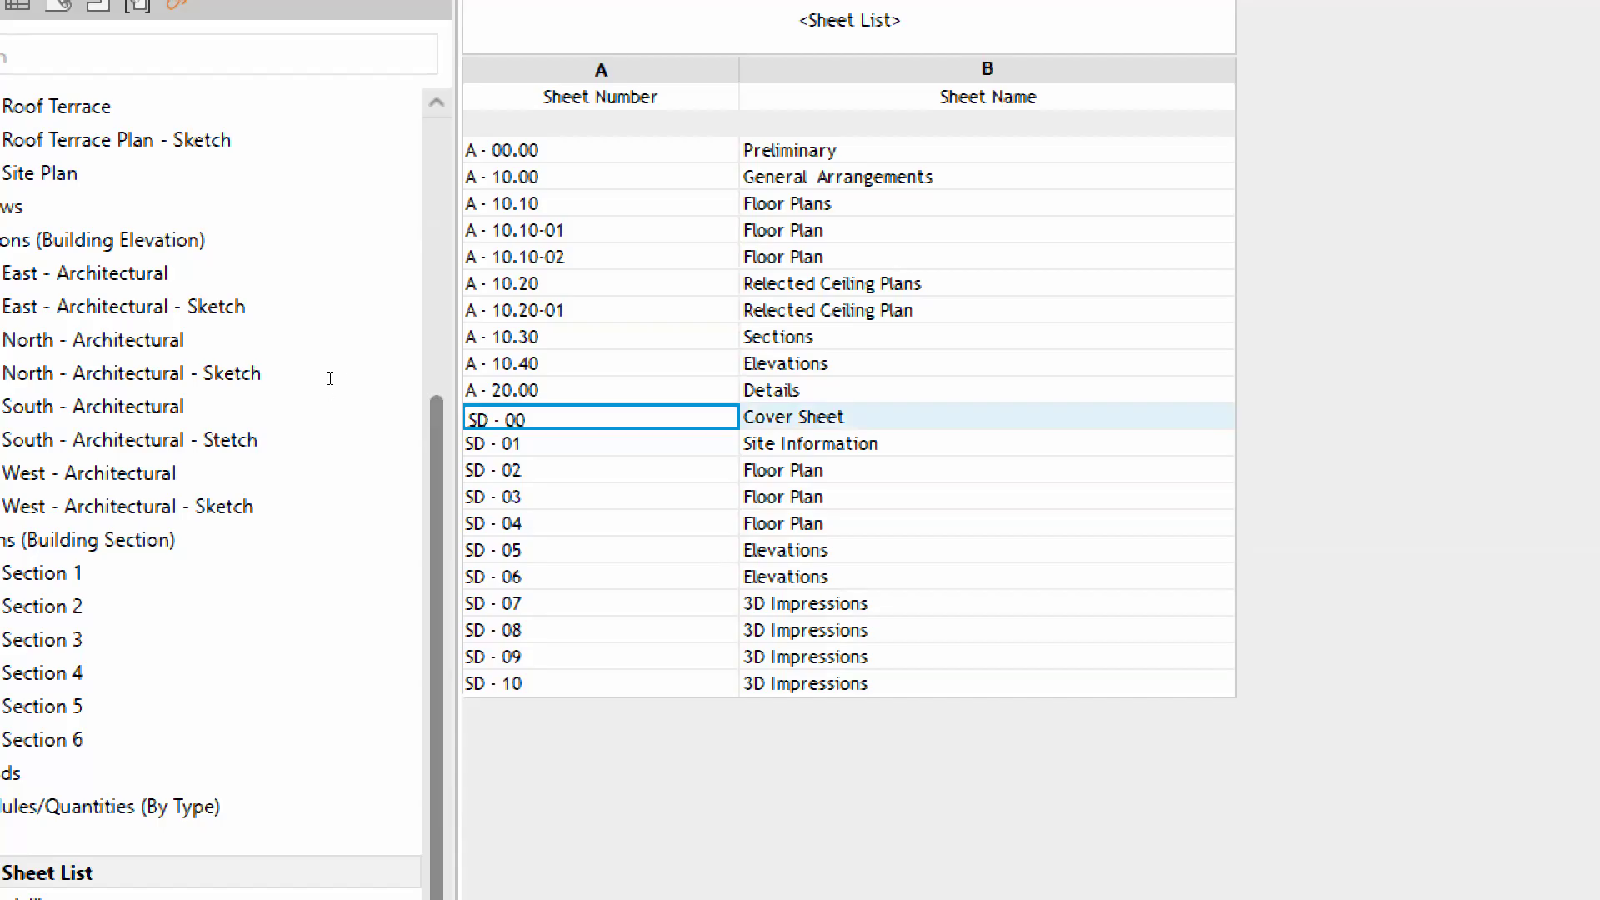
pyautogui.write('00')
pyautogui.press('Return')
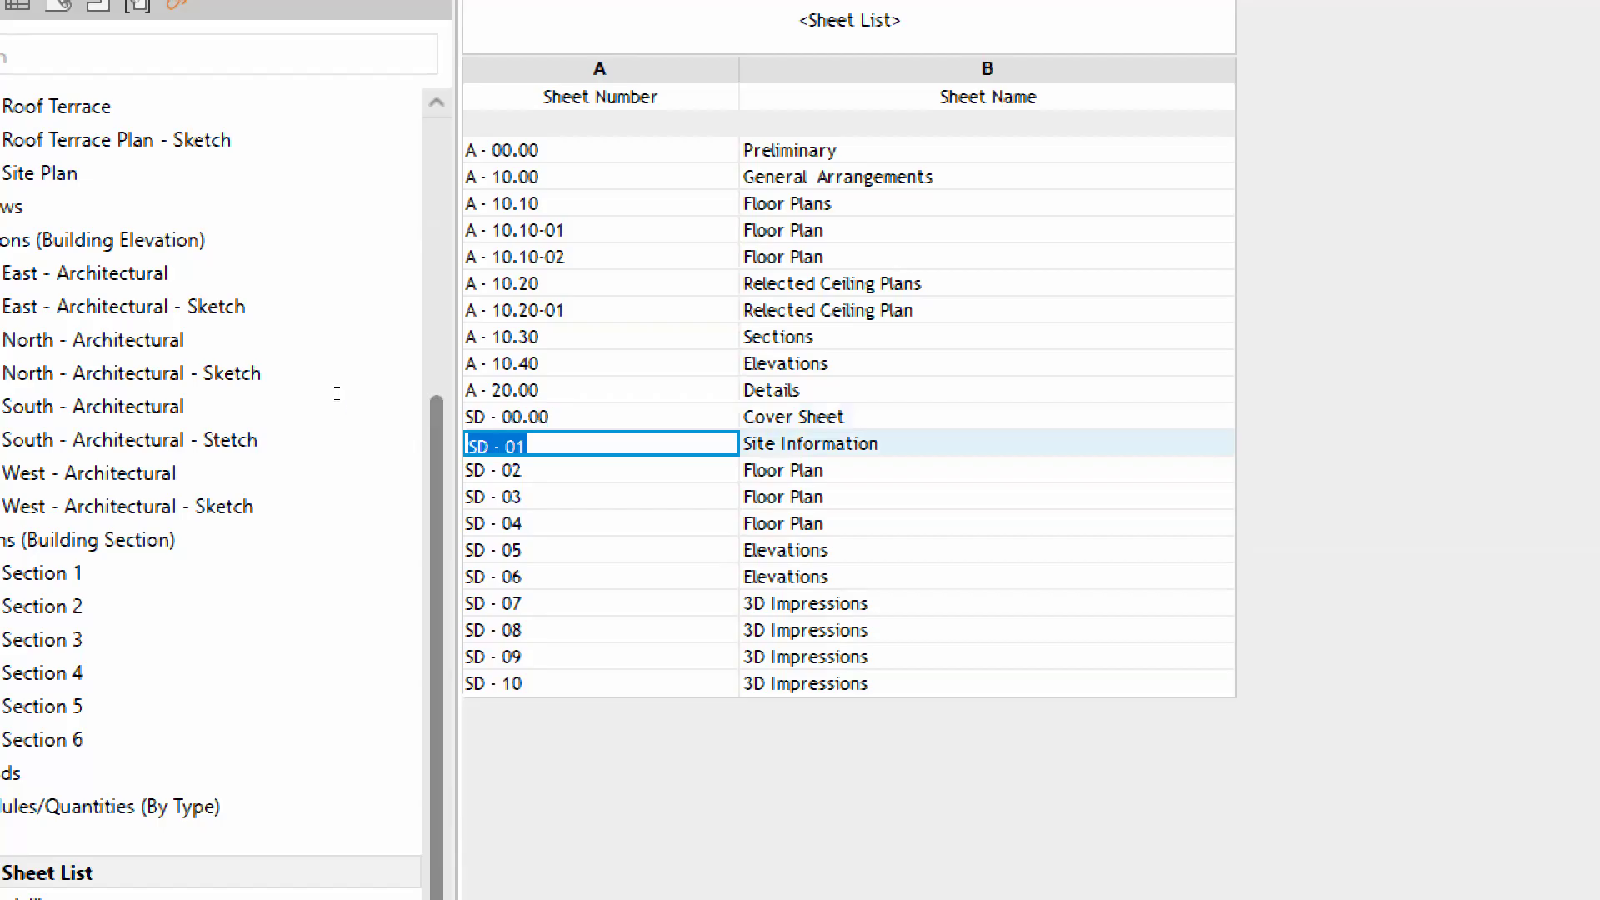
# Renumber the SD - 01 Site Information sheet as SD - 10.00
pyautogui.press('Right')
pyautogui.press('BackSpace')
pyautogui.write('10.00')
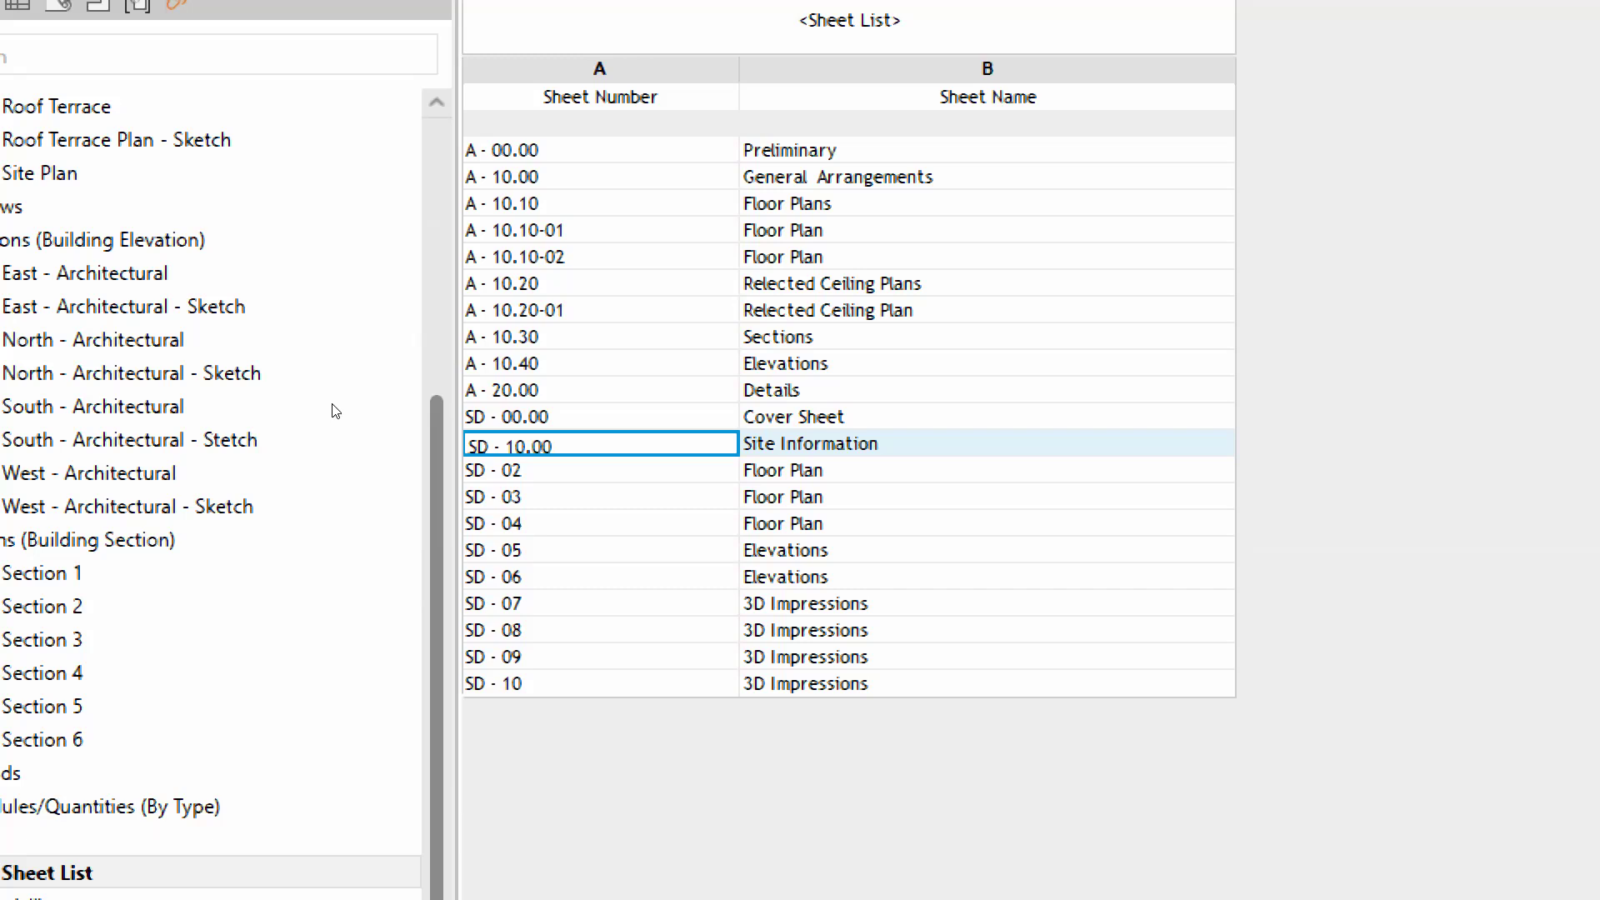
pyautogui.press('Return')
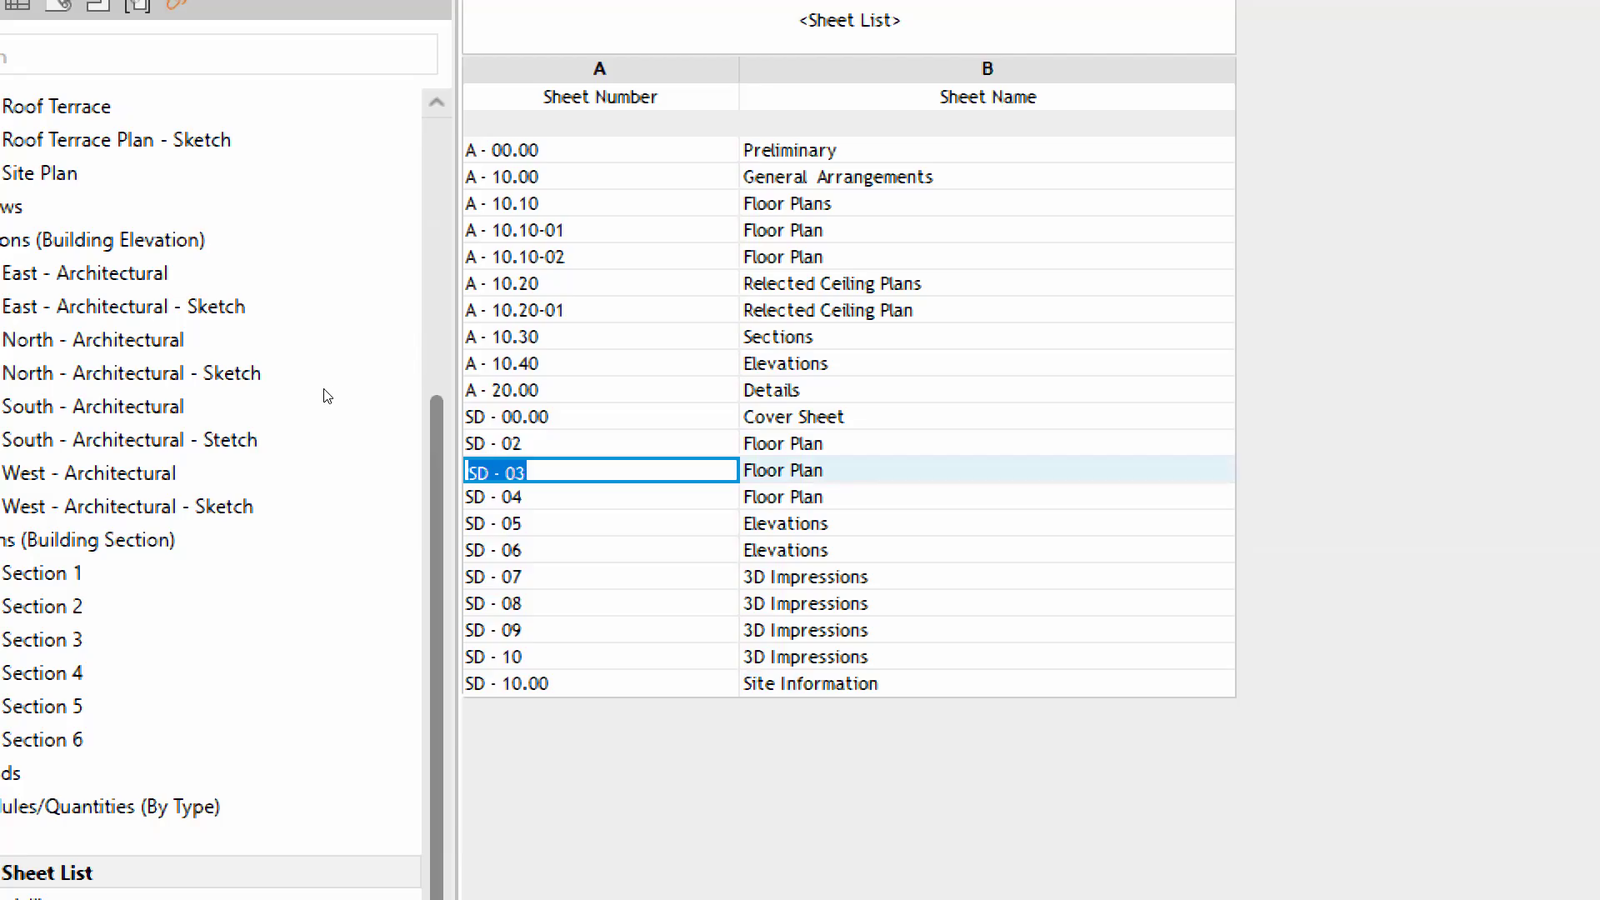
# Renumber the SD - 02 Floor Plan sheet as SD - 20.00
pyautogui.press('Up')
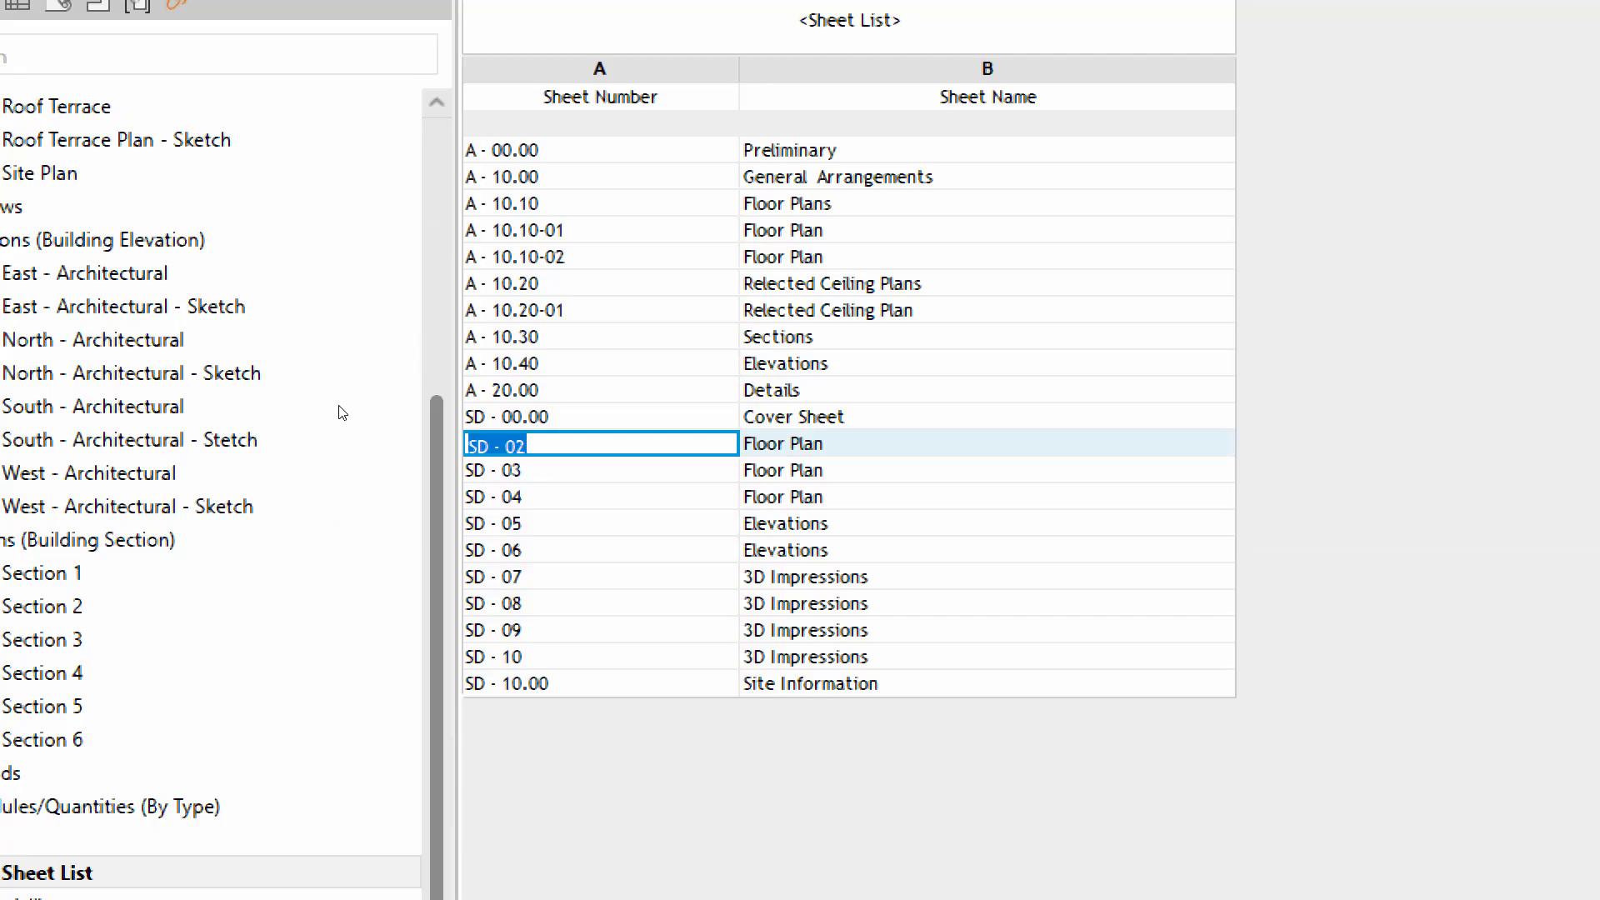
pyautogui.click(320, 393)
pyautogui.moveTo(316, 392); pyautogui.dragTo(340, 394)
pyautogui.write('20')
pyautogui.write('.00')
pyautogui.press('Return')
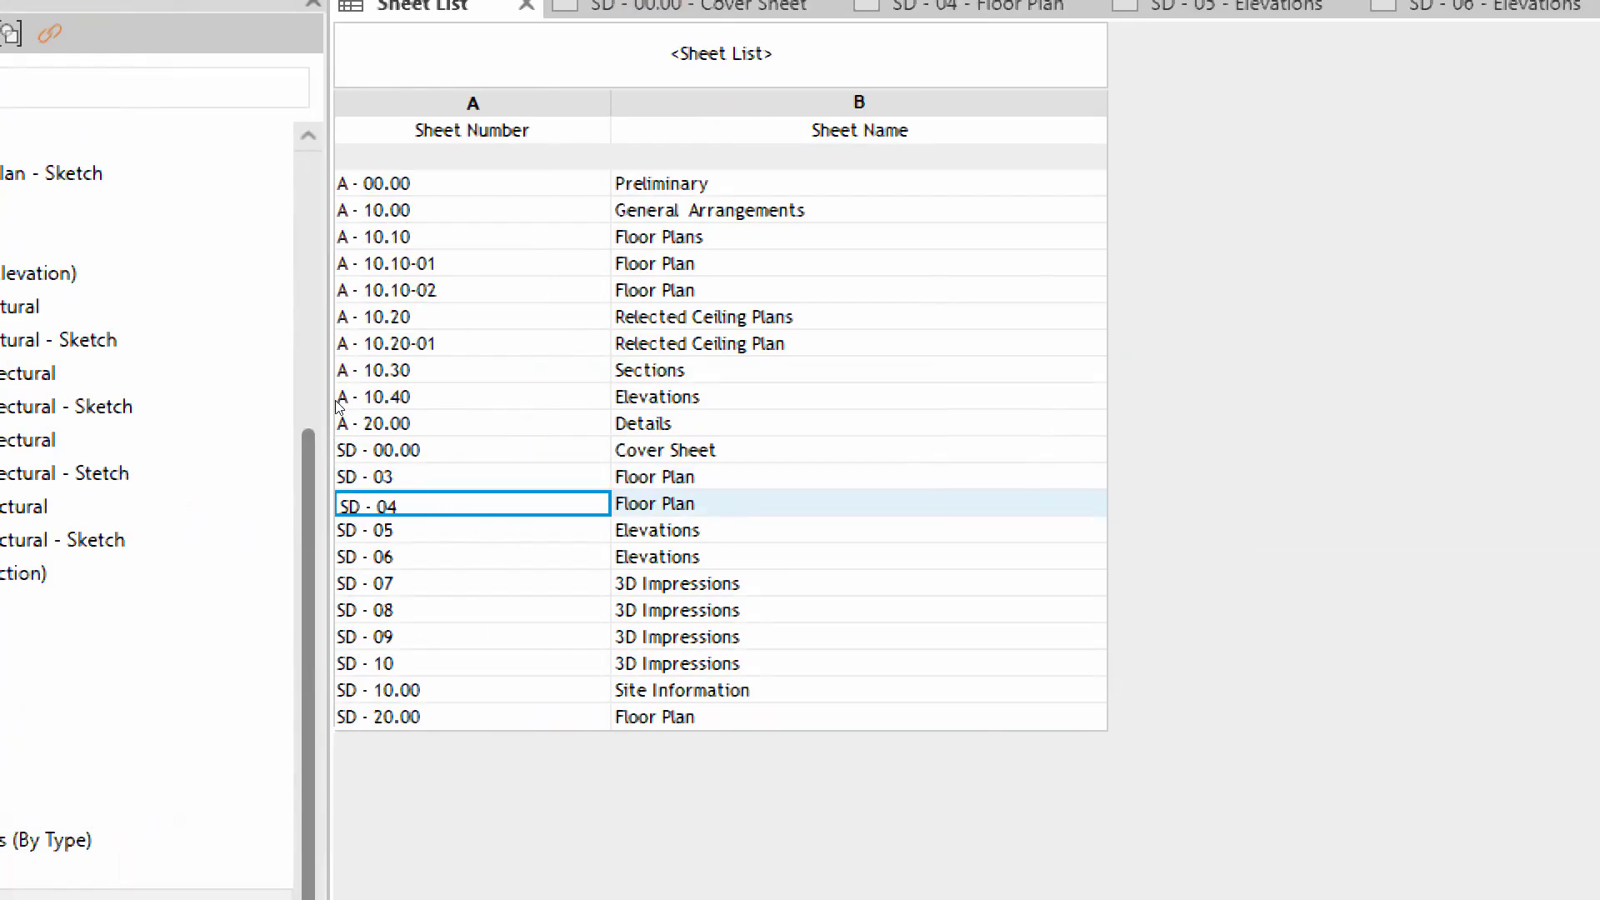
# Change the name of sheet SD - 20.00 to General Arrangements
pyautogui.press('Up')
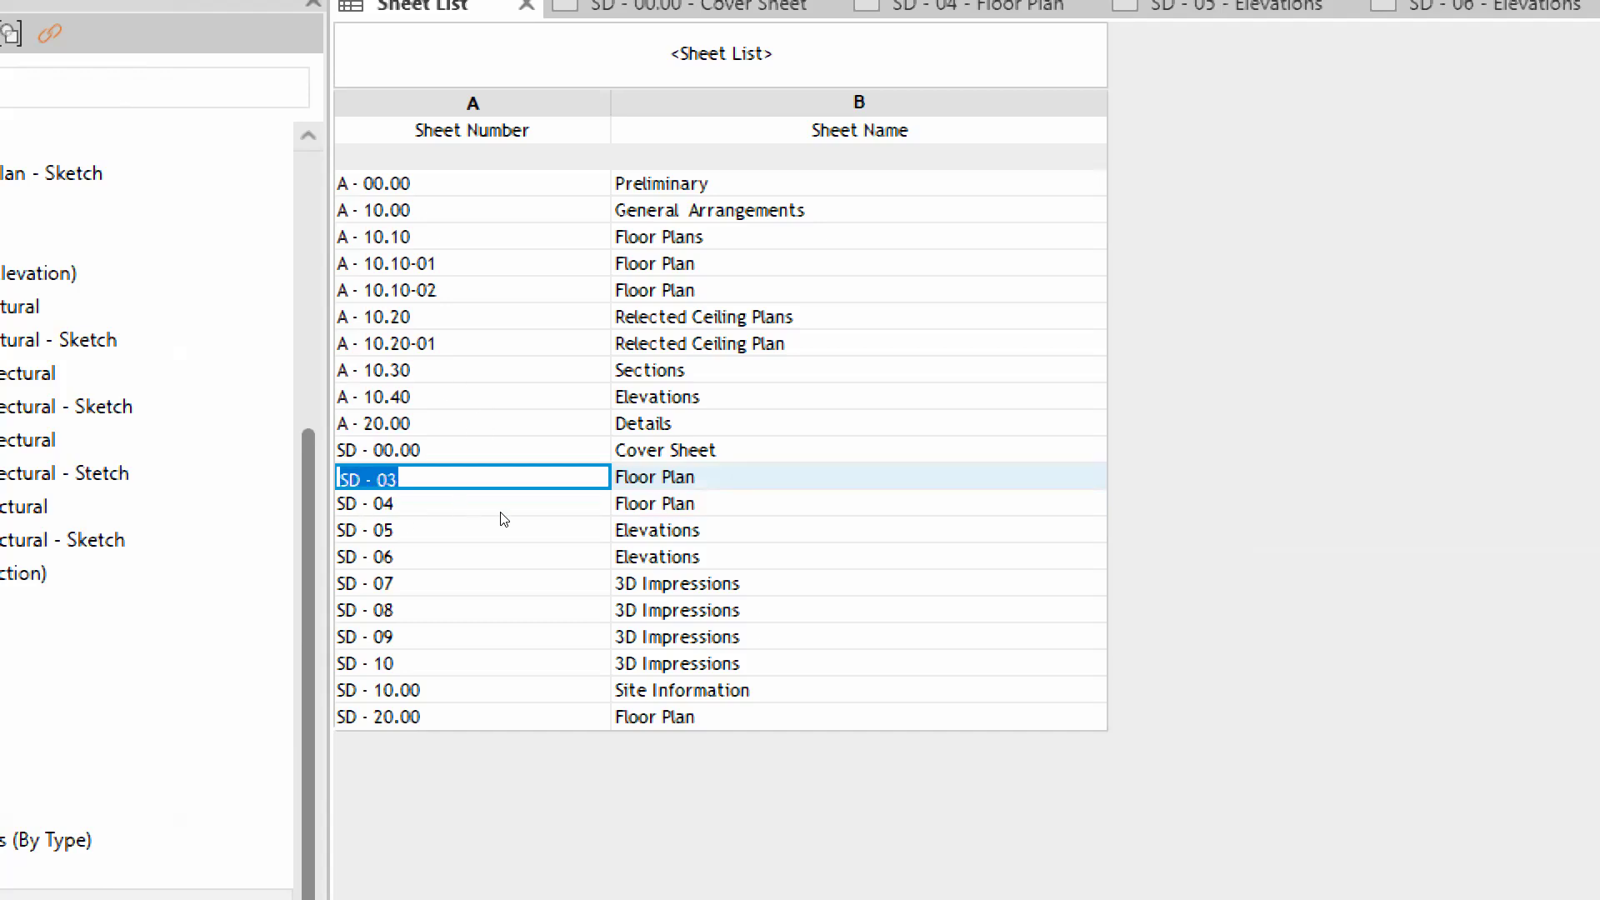
pyautogui.hotkey('ctrl', 'End')
pyautogui.write('G')
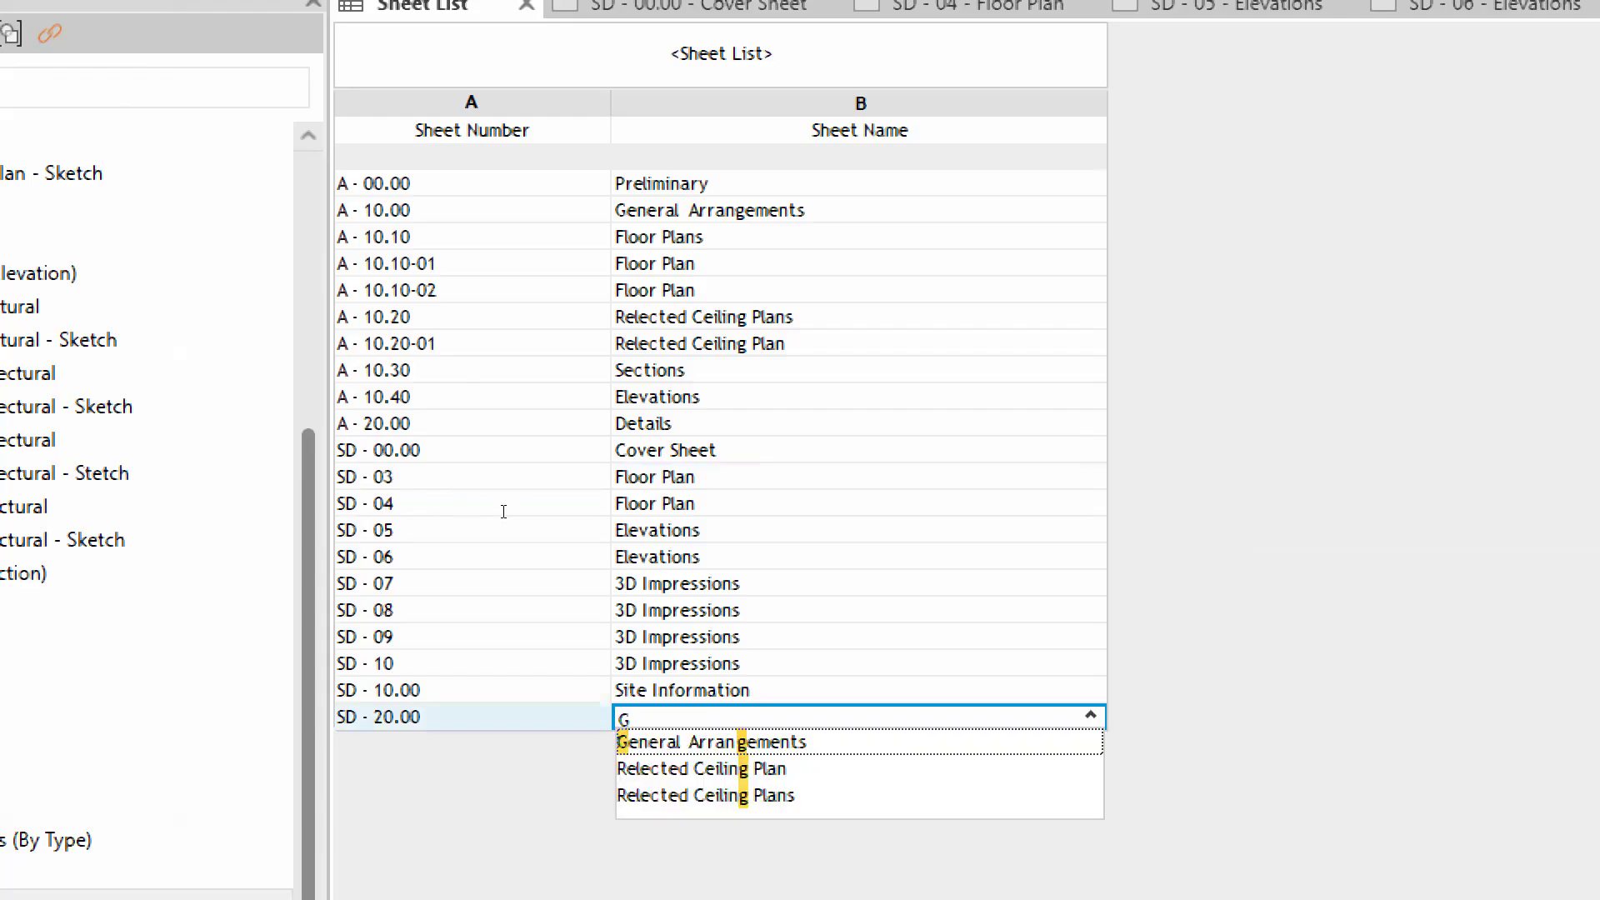
pyautogui.write('enetal')
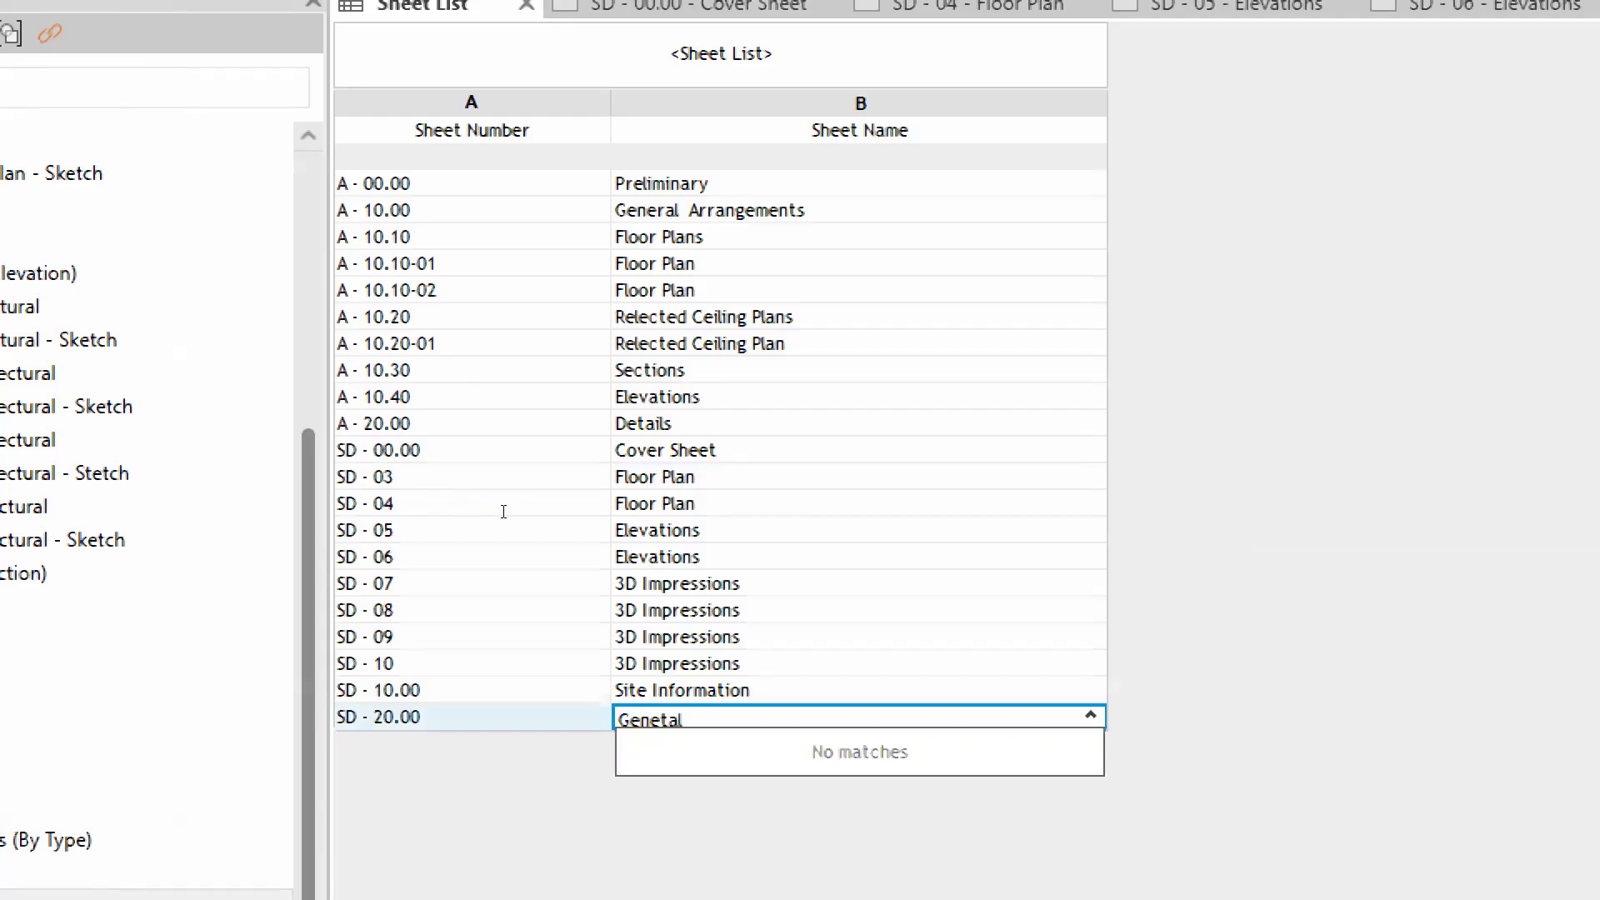
pyautogui.press('BackSpace')
pyautogui.press('BackSpace')
pyautogui.press('BackSpace')
pyautogui.write('ra')
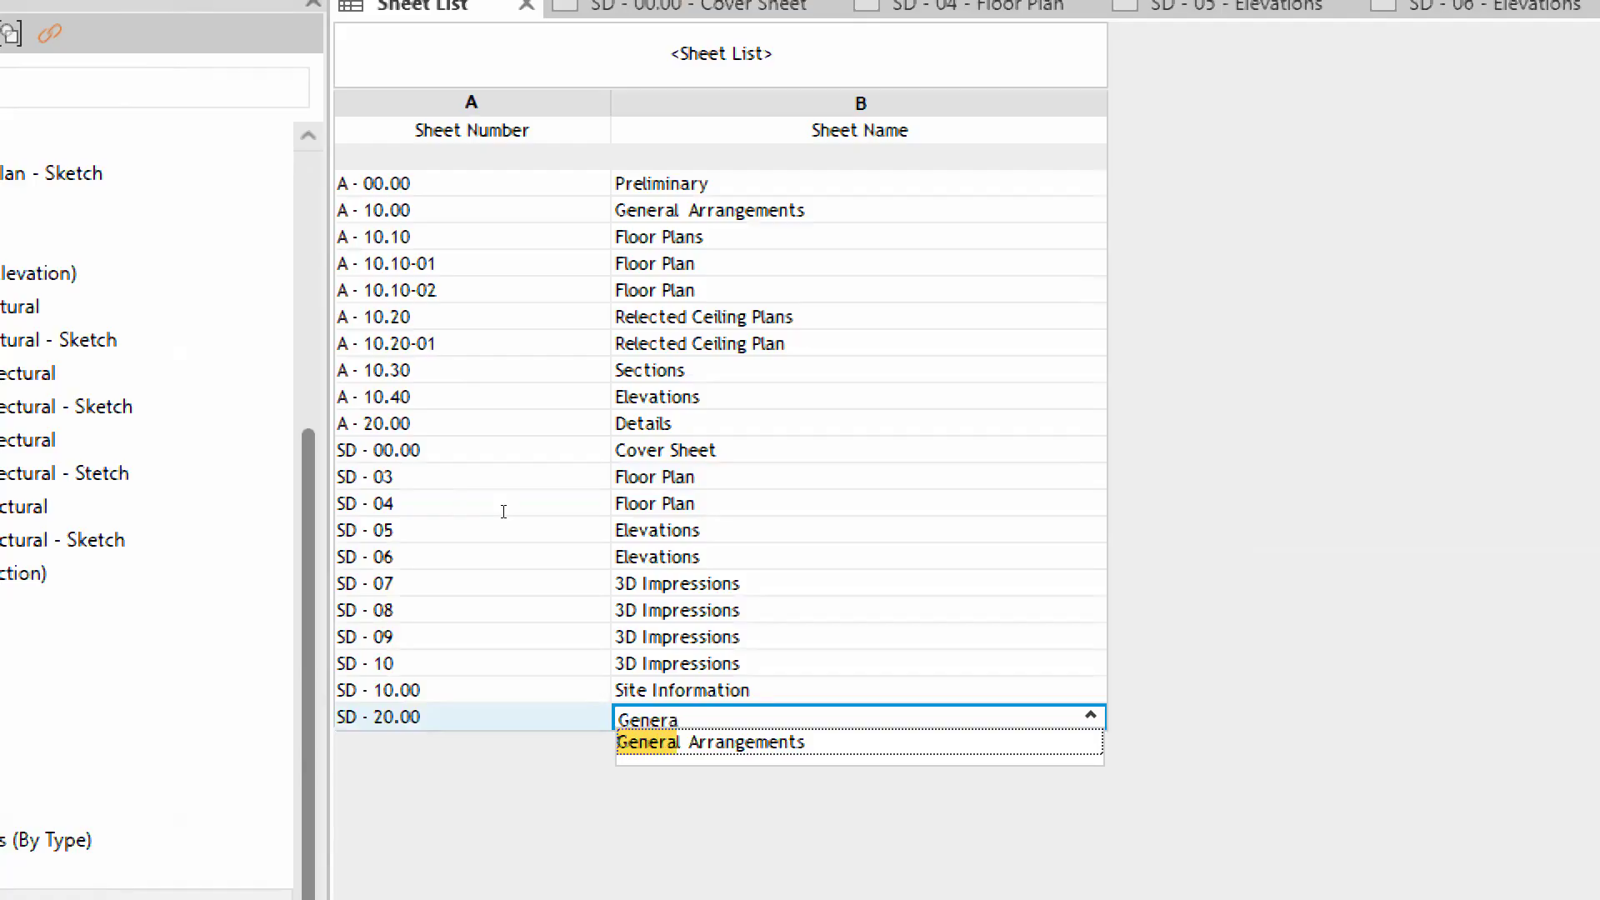
pyautogui.write('l A')
pyautogui.click(503, 512)
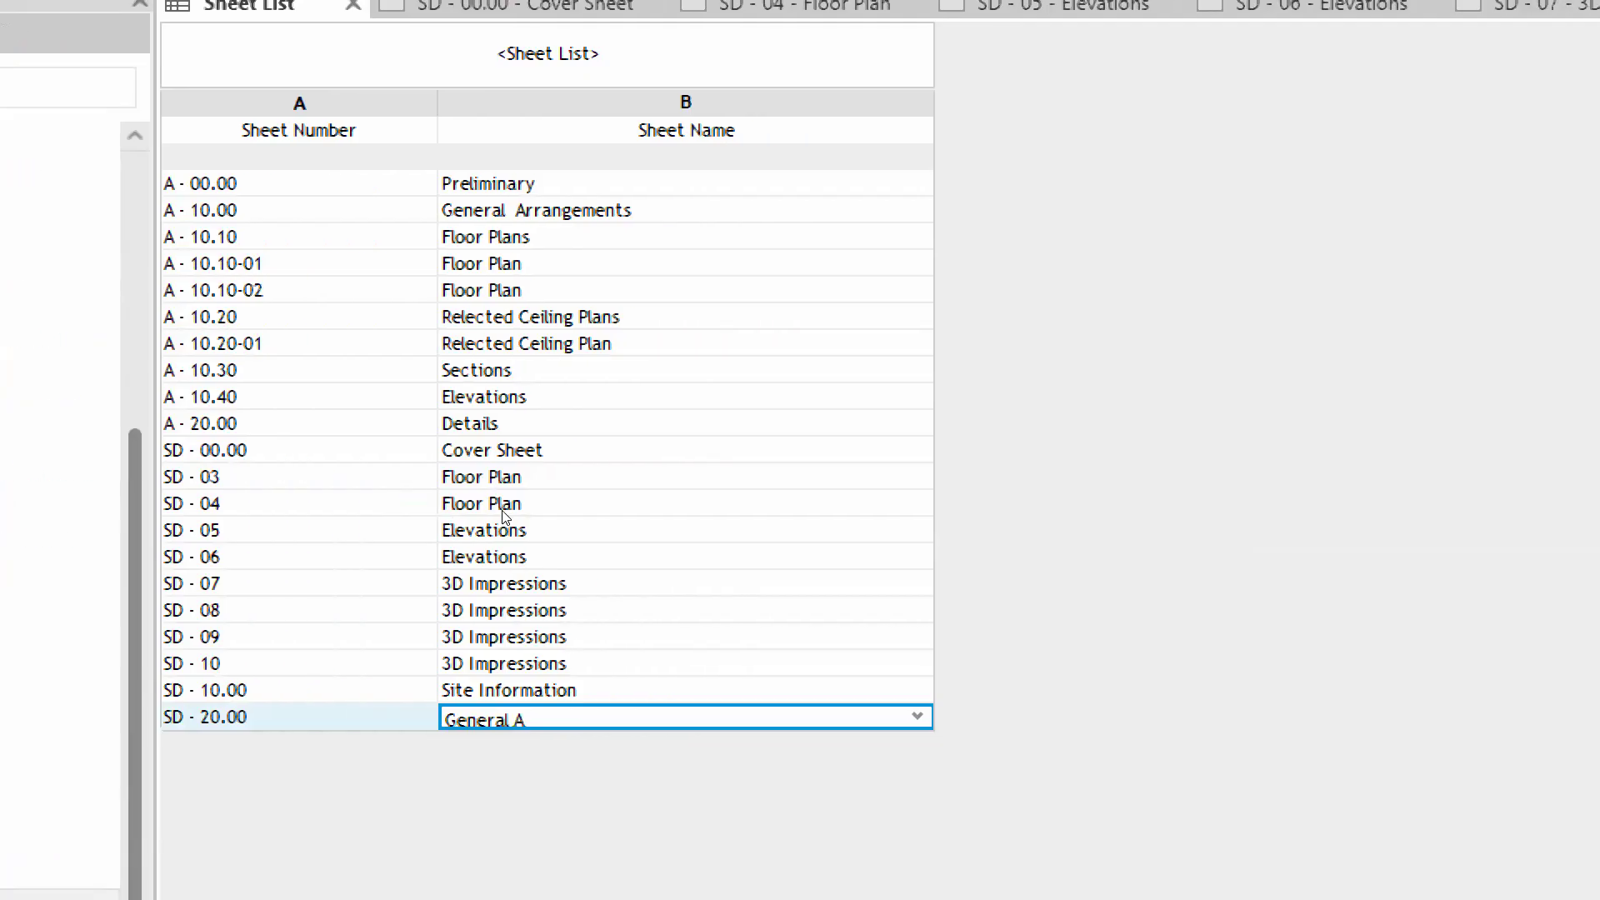
pyautogui.hotkey('ctrl', 'a')
pyautogui.press('Right')
pyautogui.hotkey('shift', 'Left')
pyautogui.press('Right')
pyautogui.hotkey('shift', 'Left')
pyautogui.write('a')
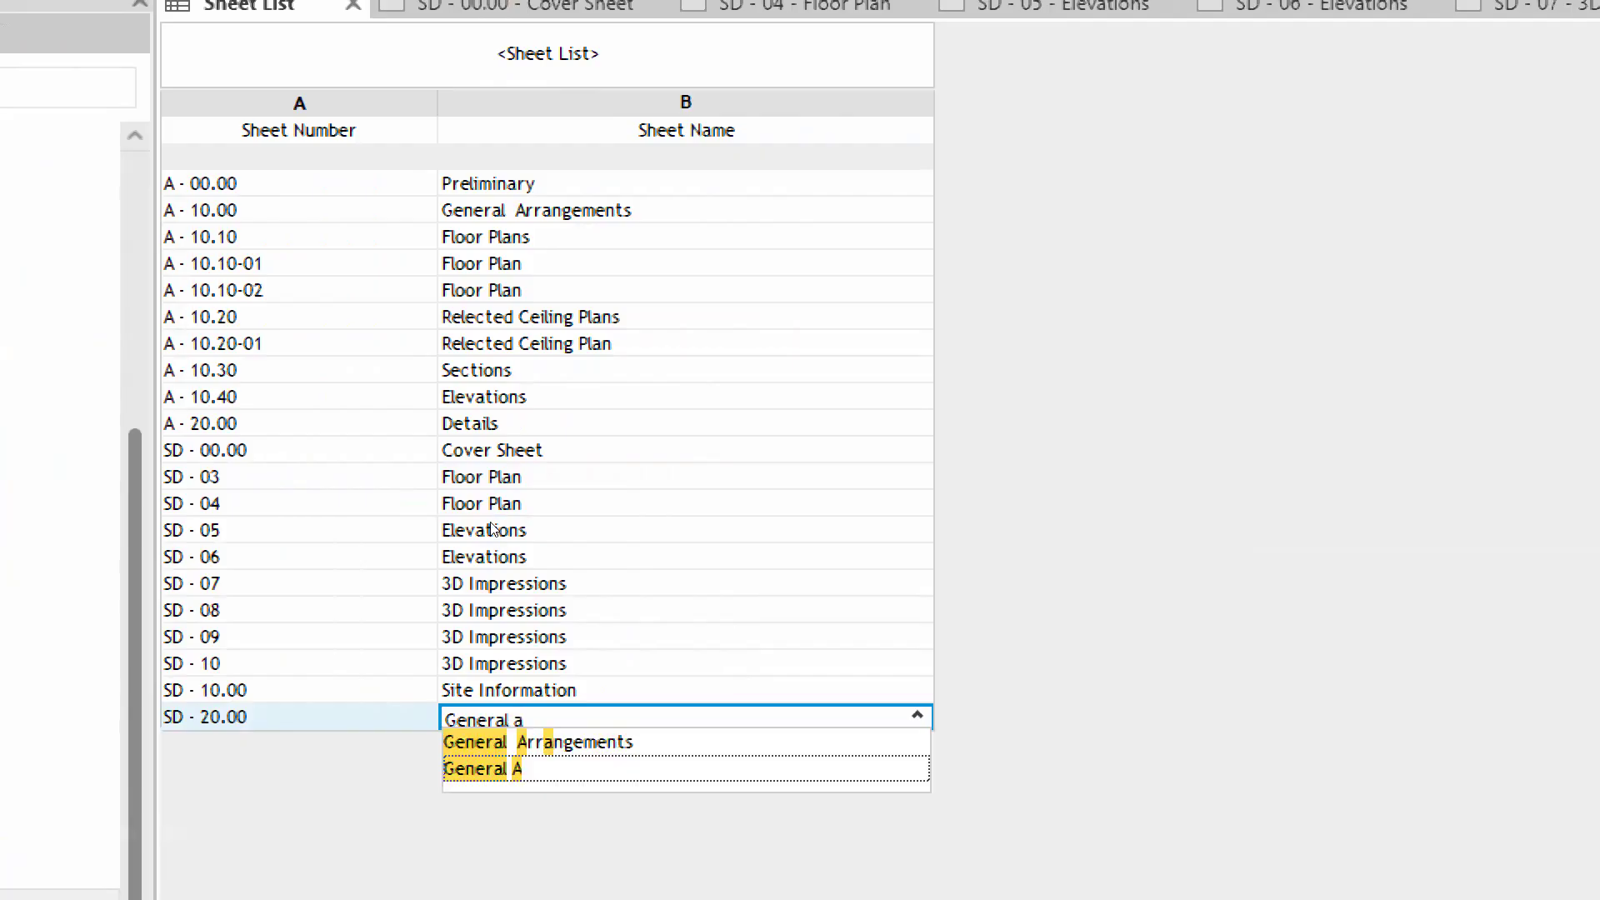
pyautogui.press('Return')
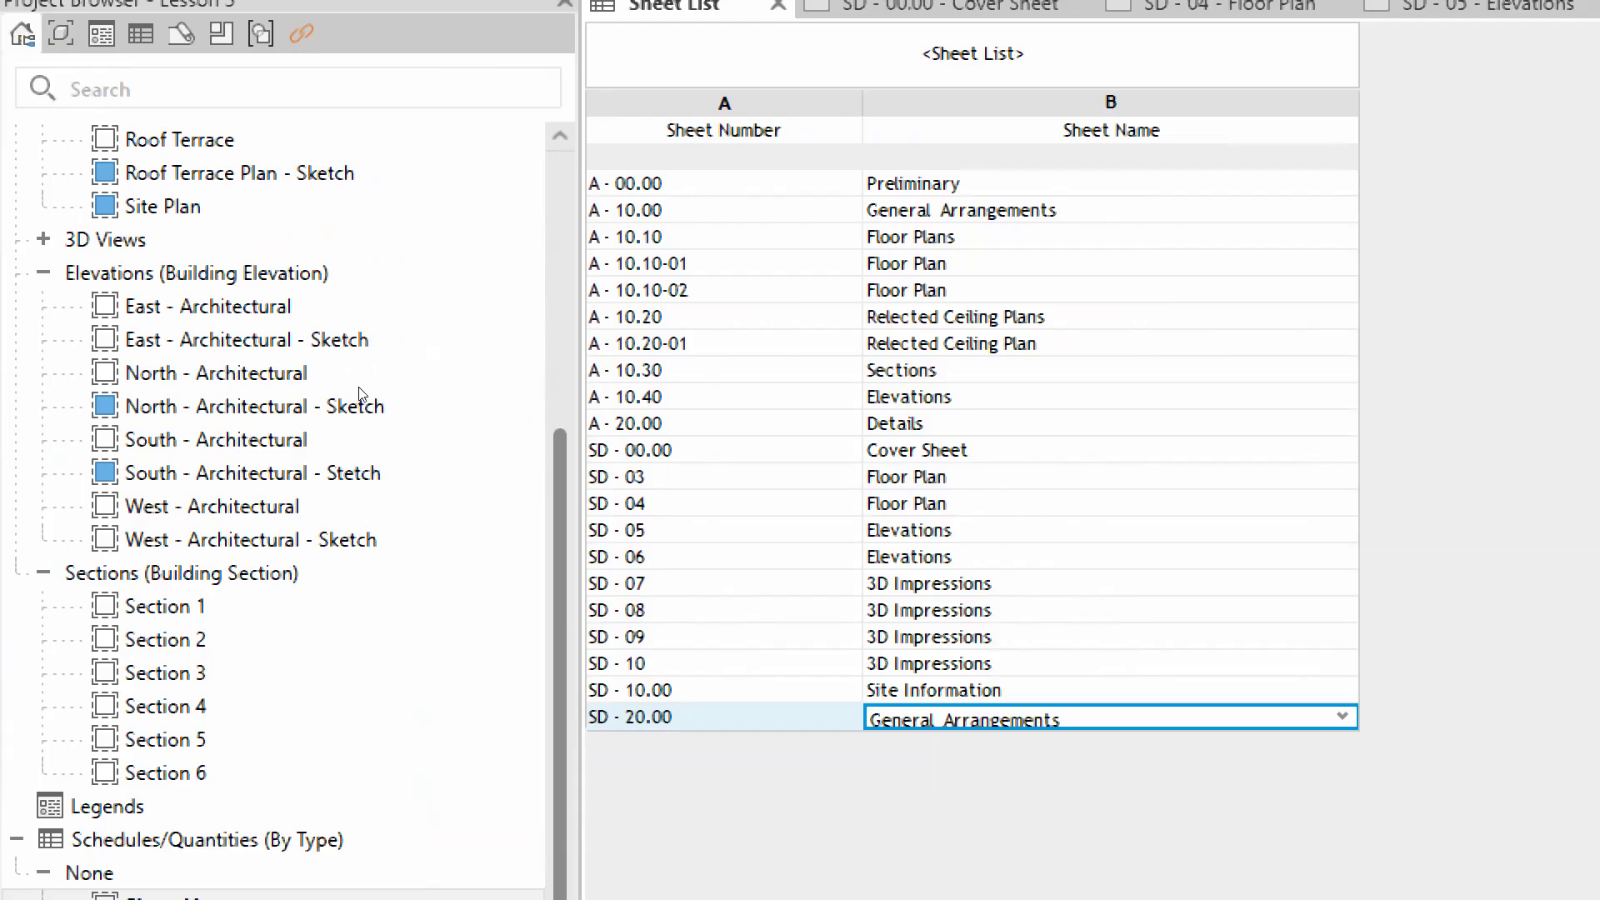
# Renumber the SD - 03 Floor Plan sheet as SD - 20.10
pyautogui.click(650, 477)
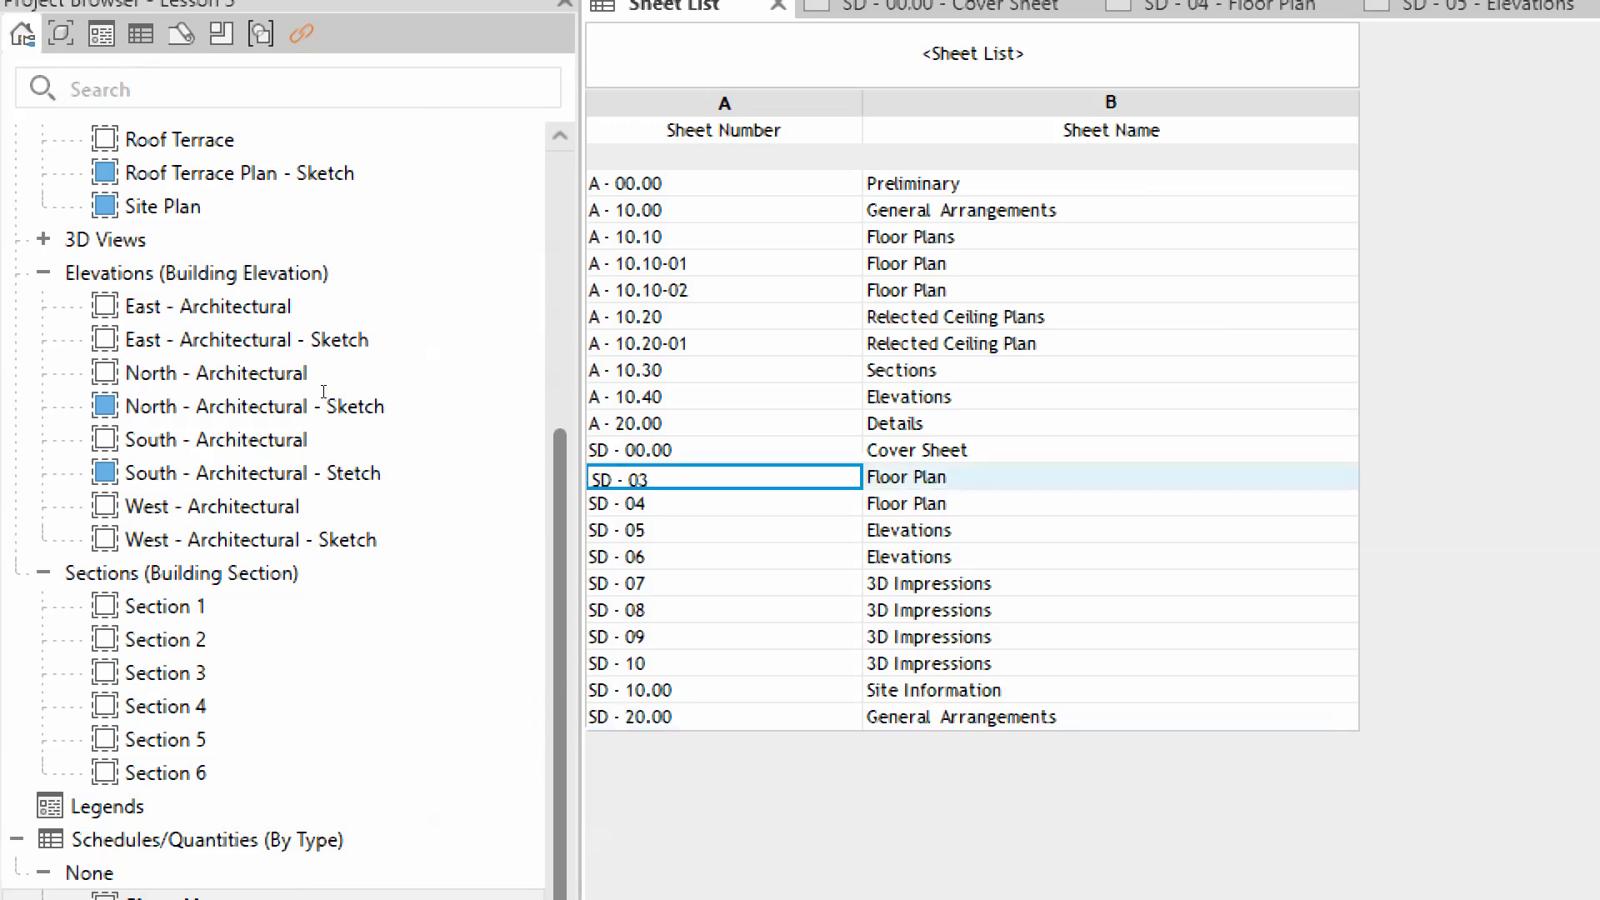
pyautogui.moveTo(628, 478); pyautogui.dragTo(675, 481)
pyautogui.write('20.10')
pyautogui.press('Return')
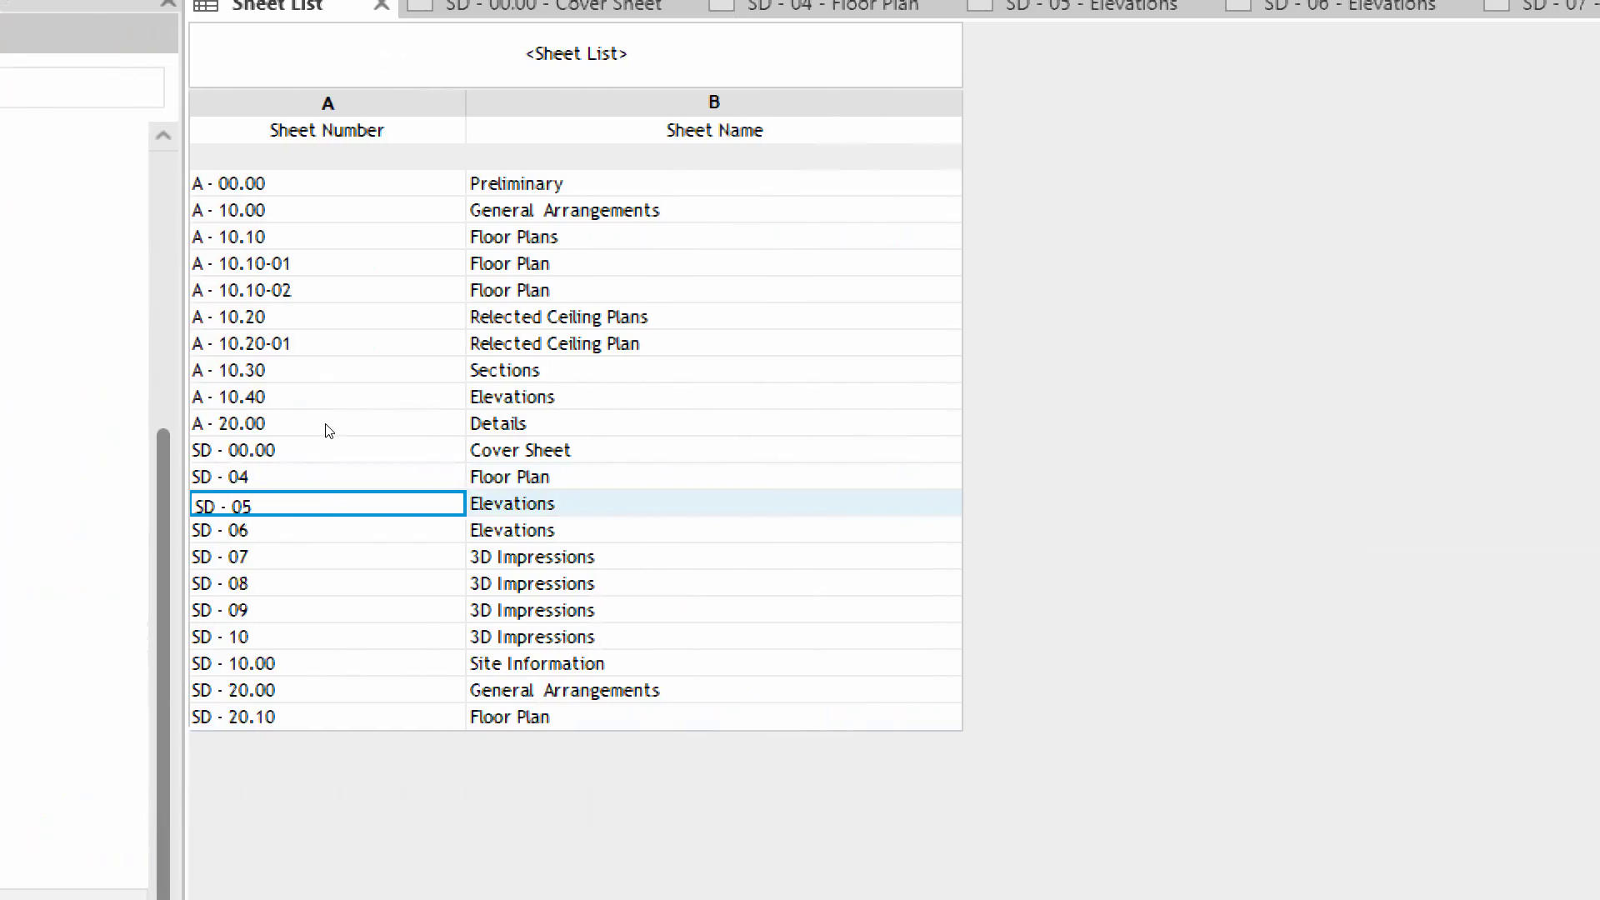
# Renumber the SD - 05 Elevations sheet as SD - 20.20 and the SD - 06 Elevations sheet as SD - 20.20-01
pyautogui.hotkey('ctrl', 'shift', 'Left')
pyautogui.write('20.20')
pyautogui.press('Return')
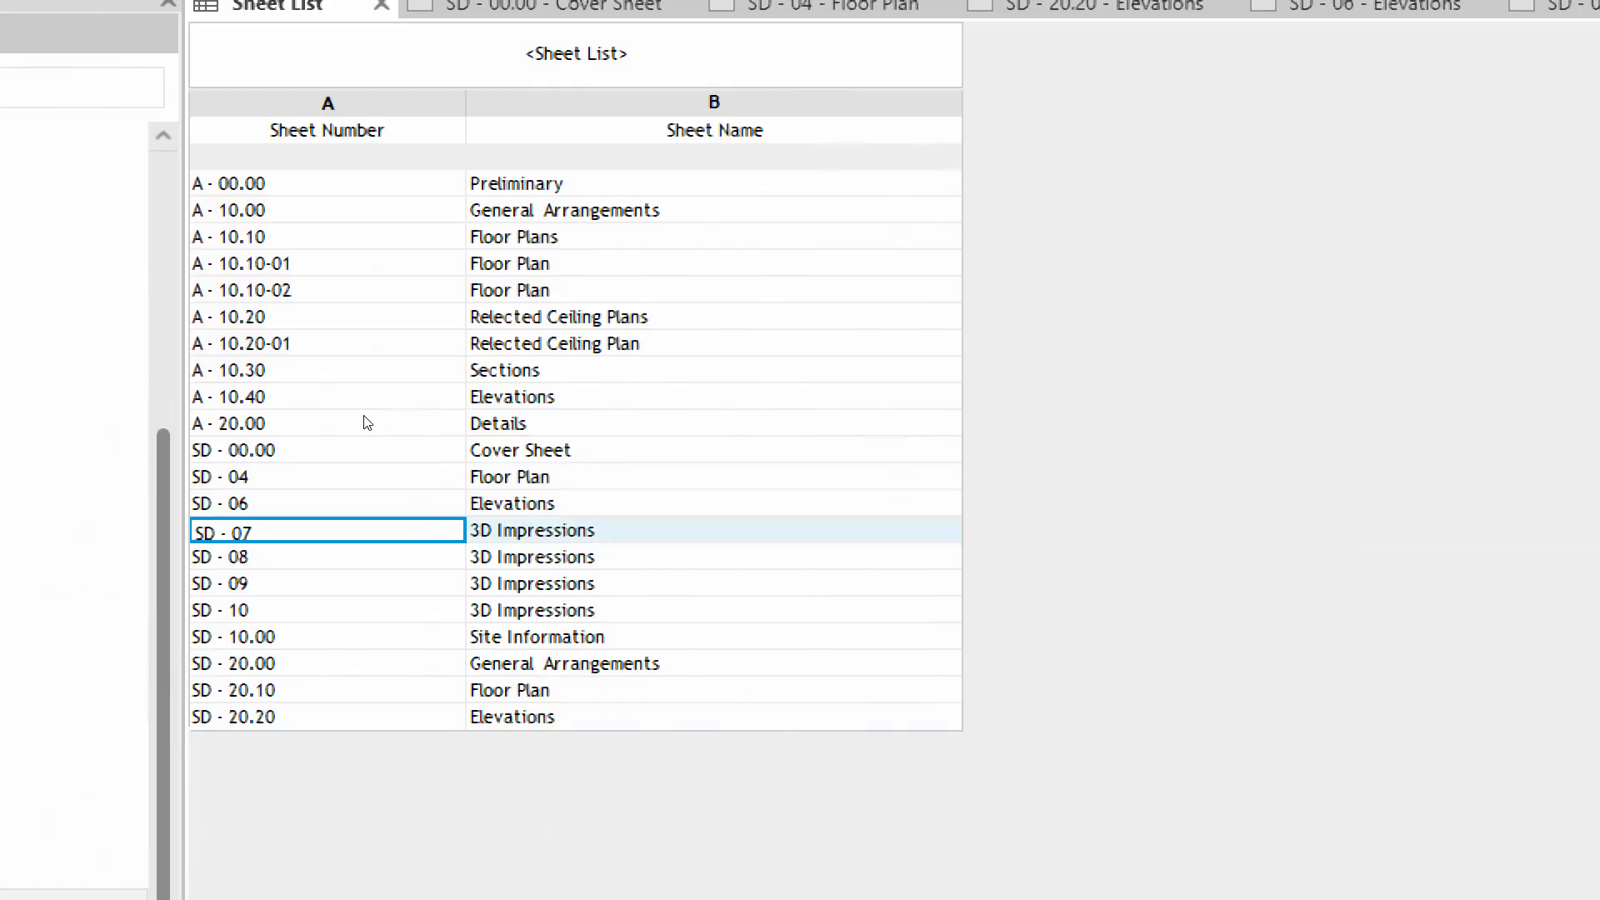
pyautogui.press('Up')
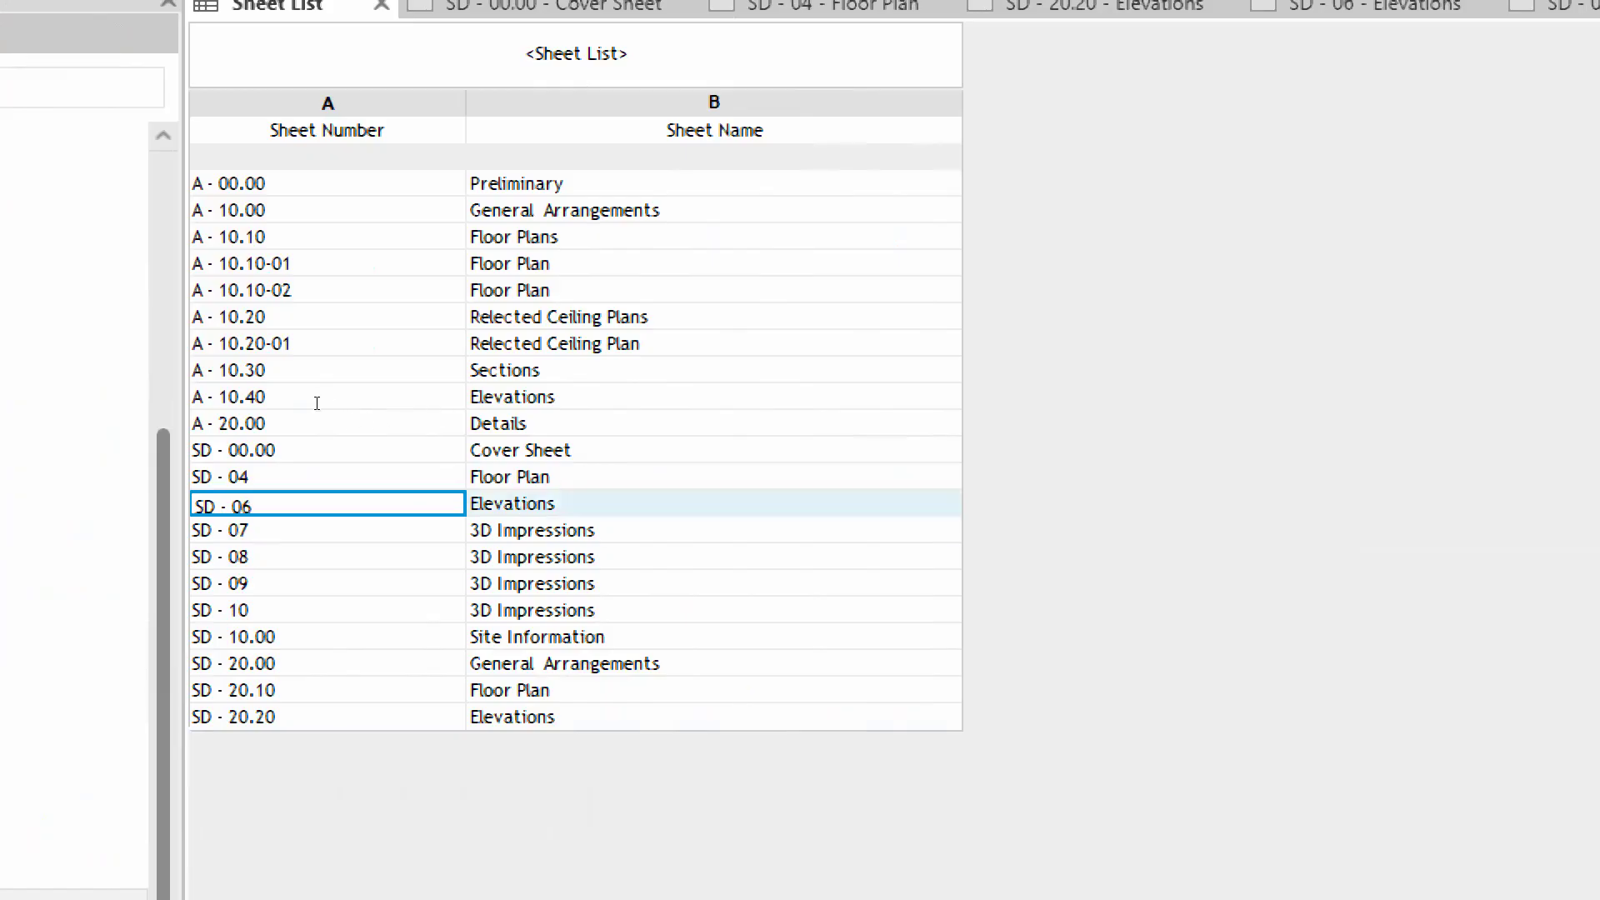
pyautogui.hotkey('shift', 'Left')
pyautogui.hotkey('shift', 'Left')
pyautogui.write('20')
pyautogui.write('-01')
pyautogui.press('Return')
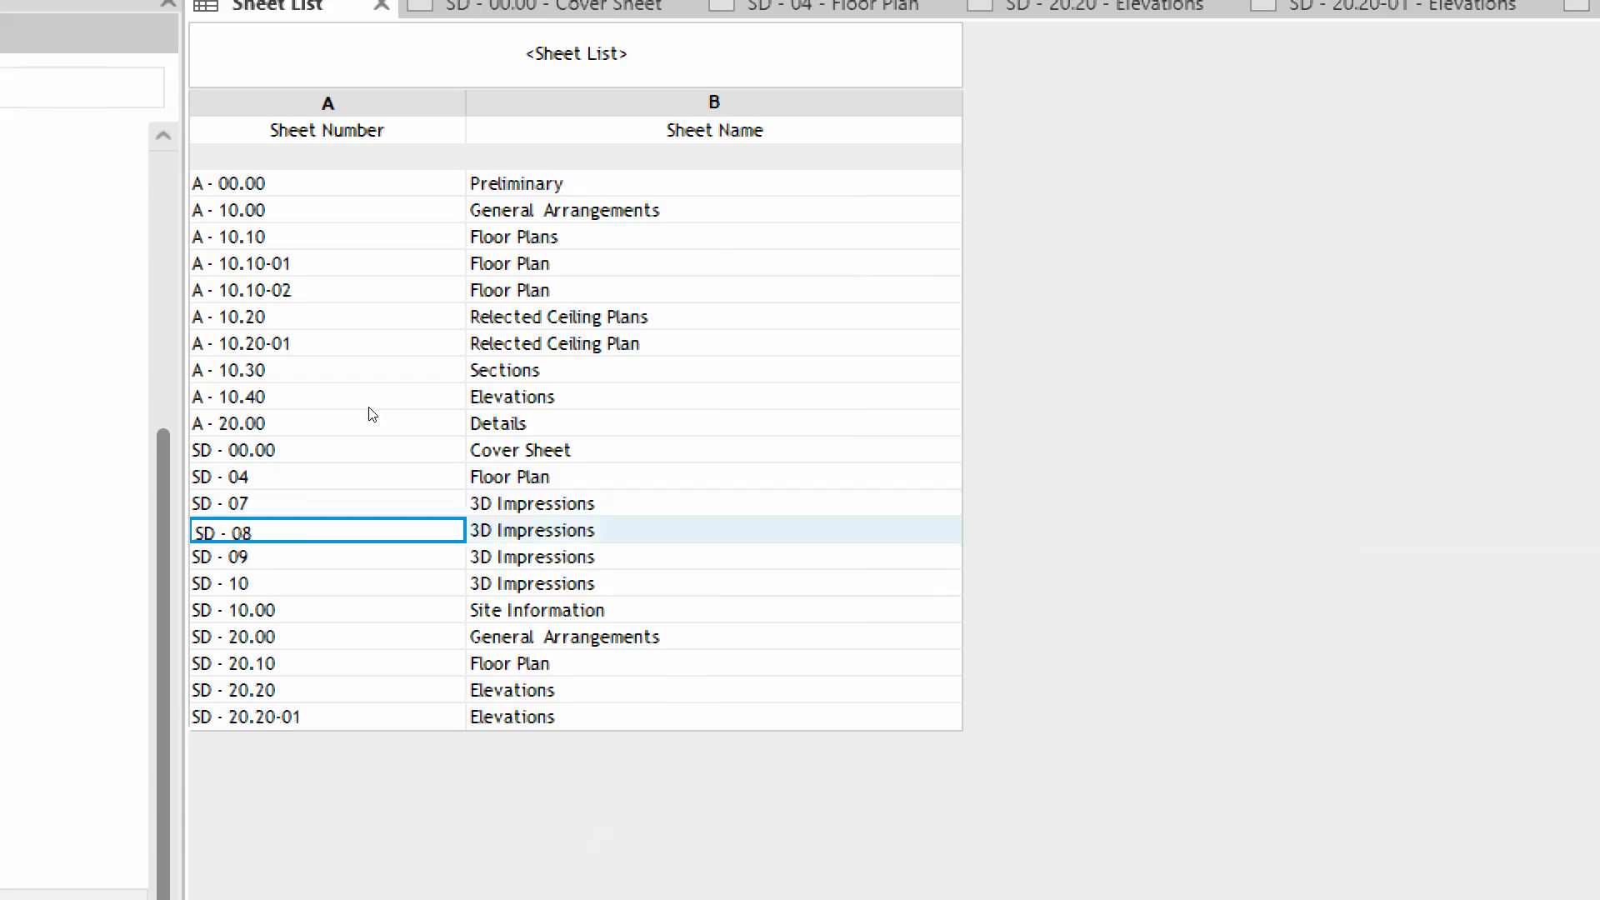
# Renumber the SD - 04 Floor Plan sheet as SD - 10.10-01
pyautogui.click(347, 494)
pyautogui.click(343, 493)
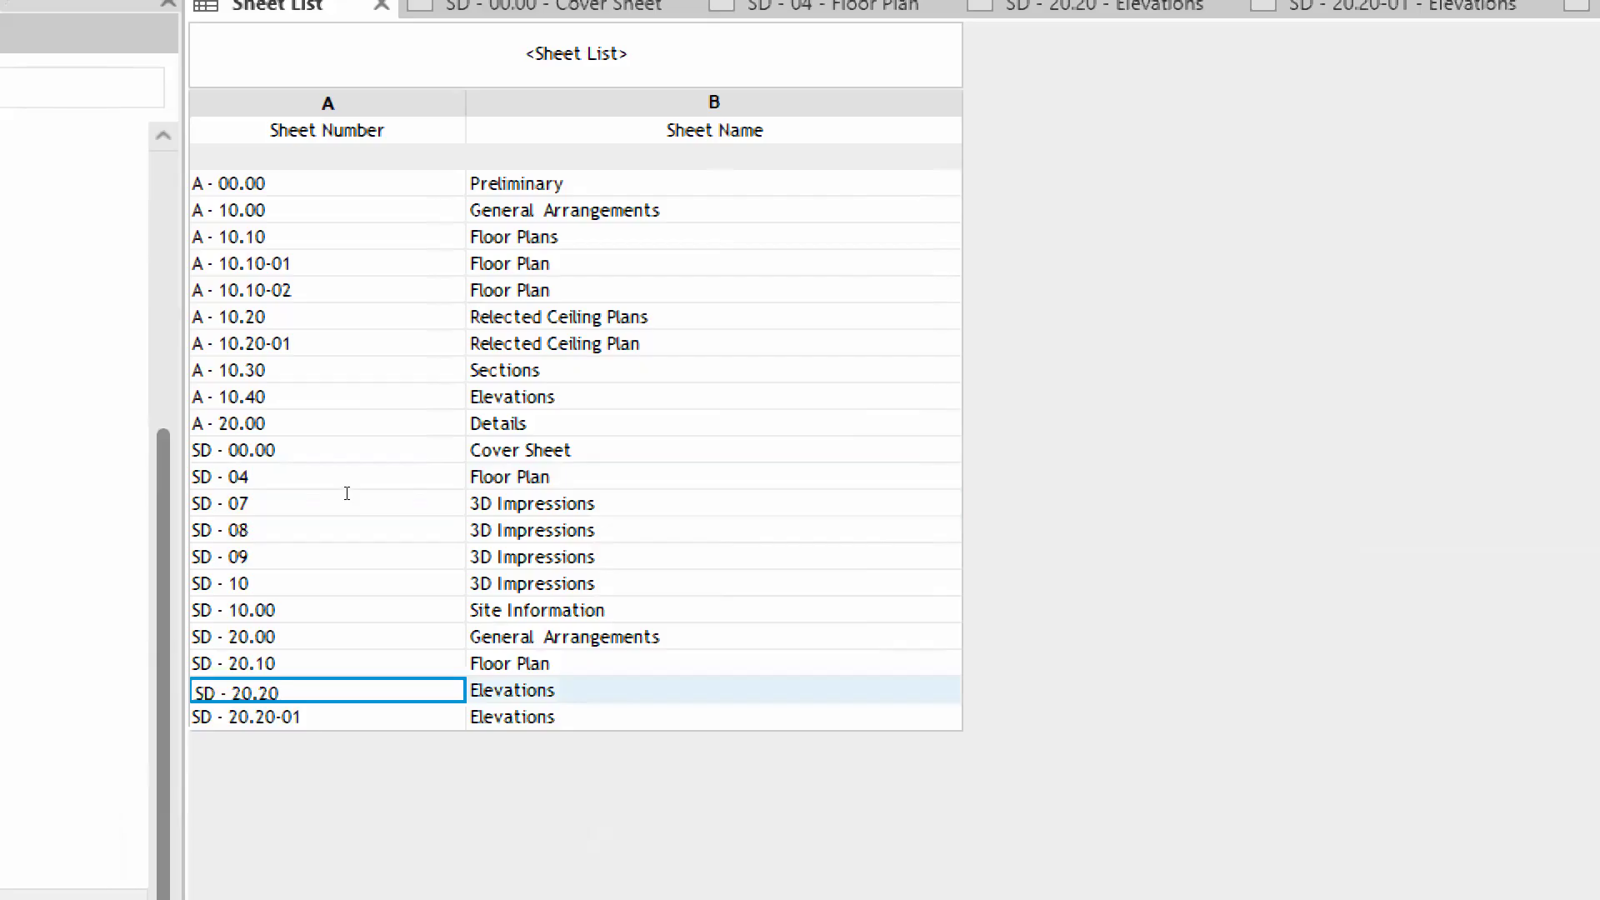
pyautogui.click(377, 393)
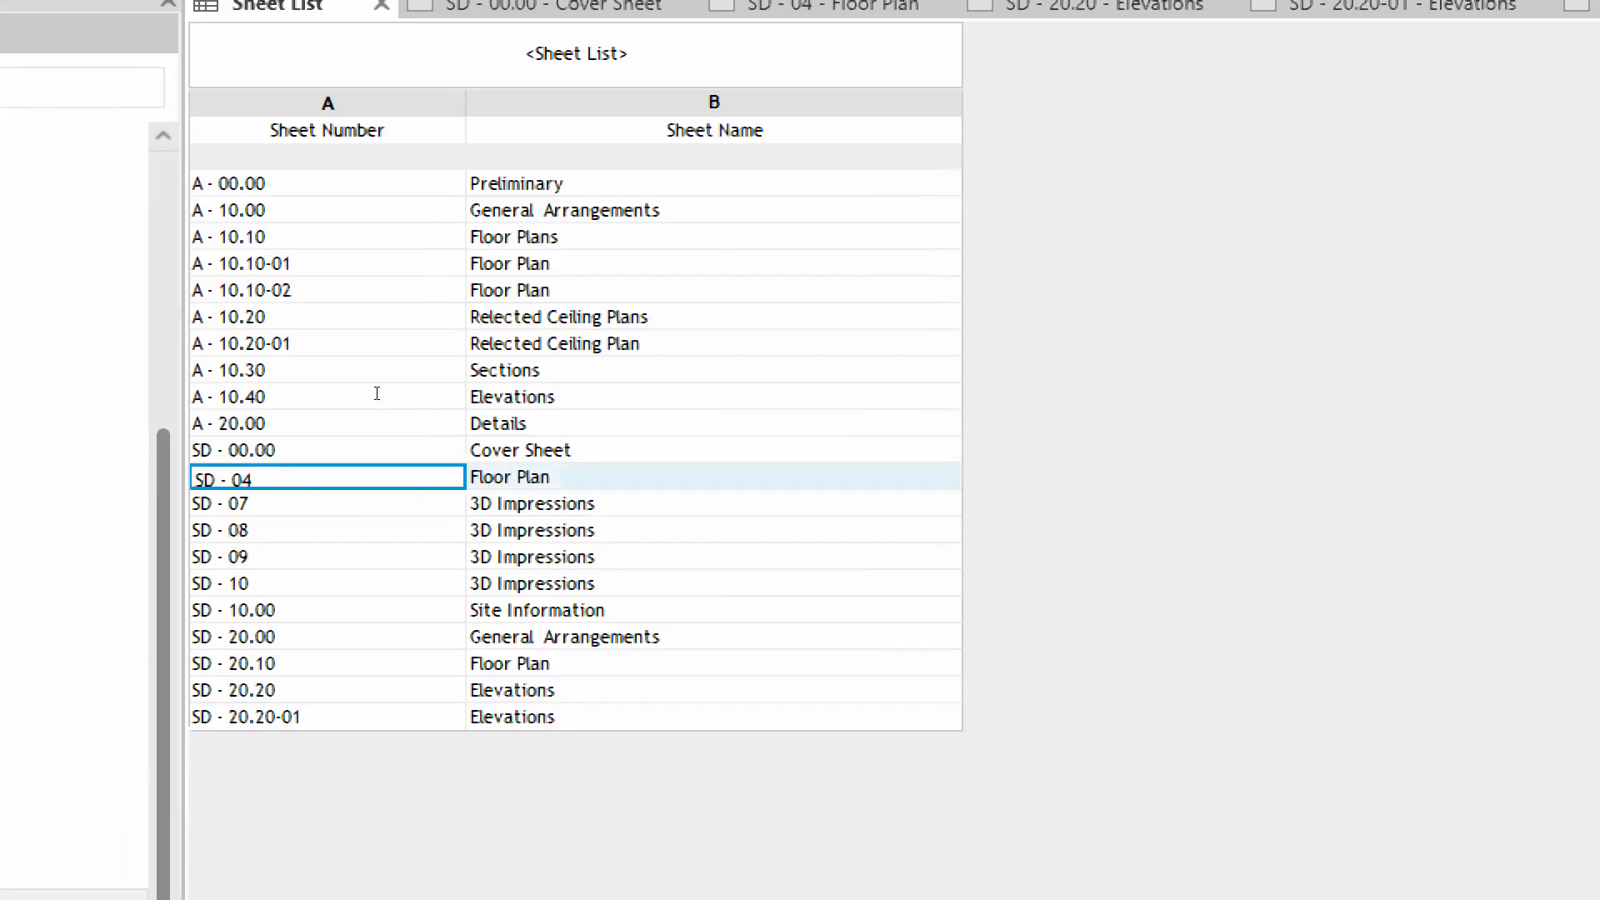
pyautogui.click(385, 393)
pyautogui.press('BackSpace')
pyautogui.press('BackSpace')
pyautogui.write('10.10-01')
pyautogui.press('Return')
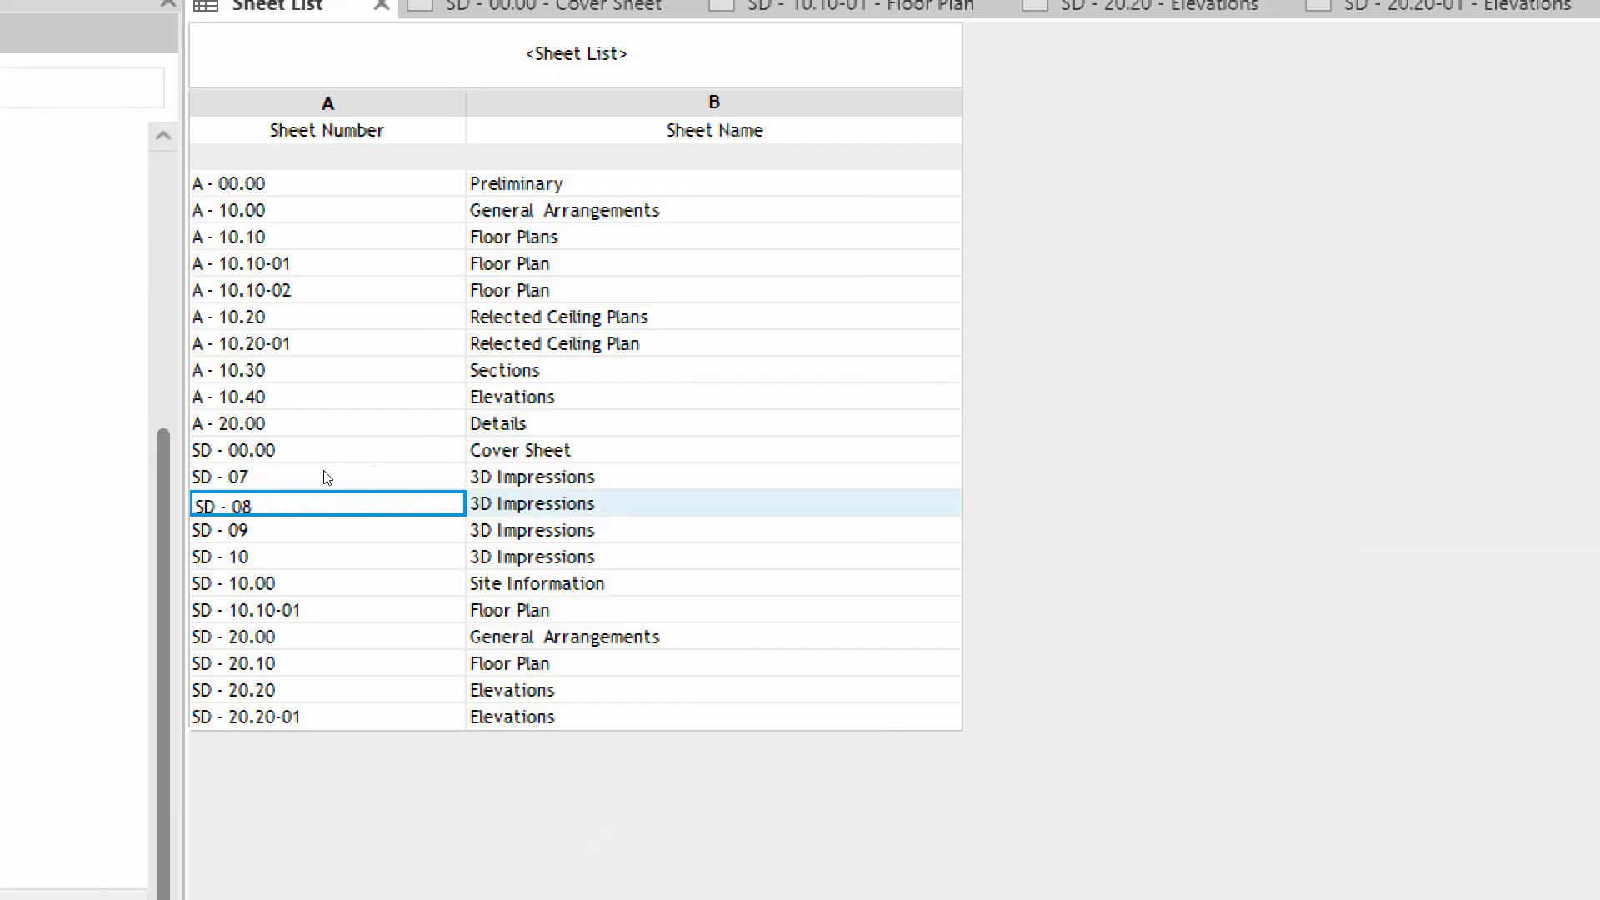
# Correct the number of the SD - 10.10-01 Floor Plan sheet to SD - 20.10-01
pyautogui.scroll(-5, 330, 471)
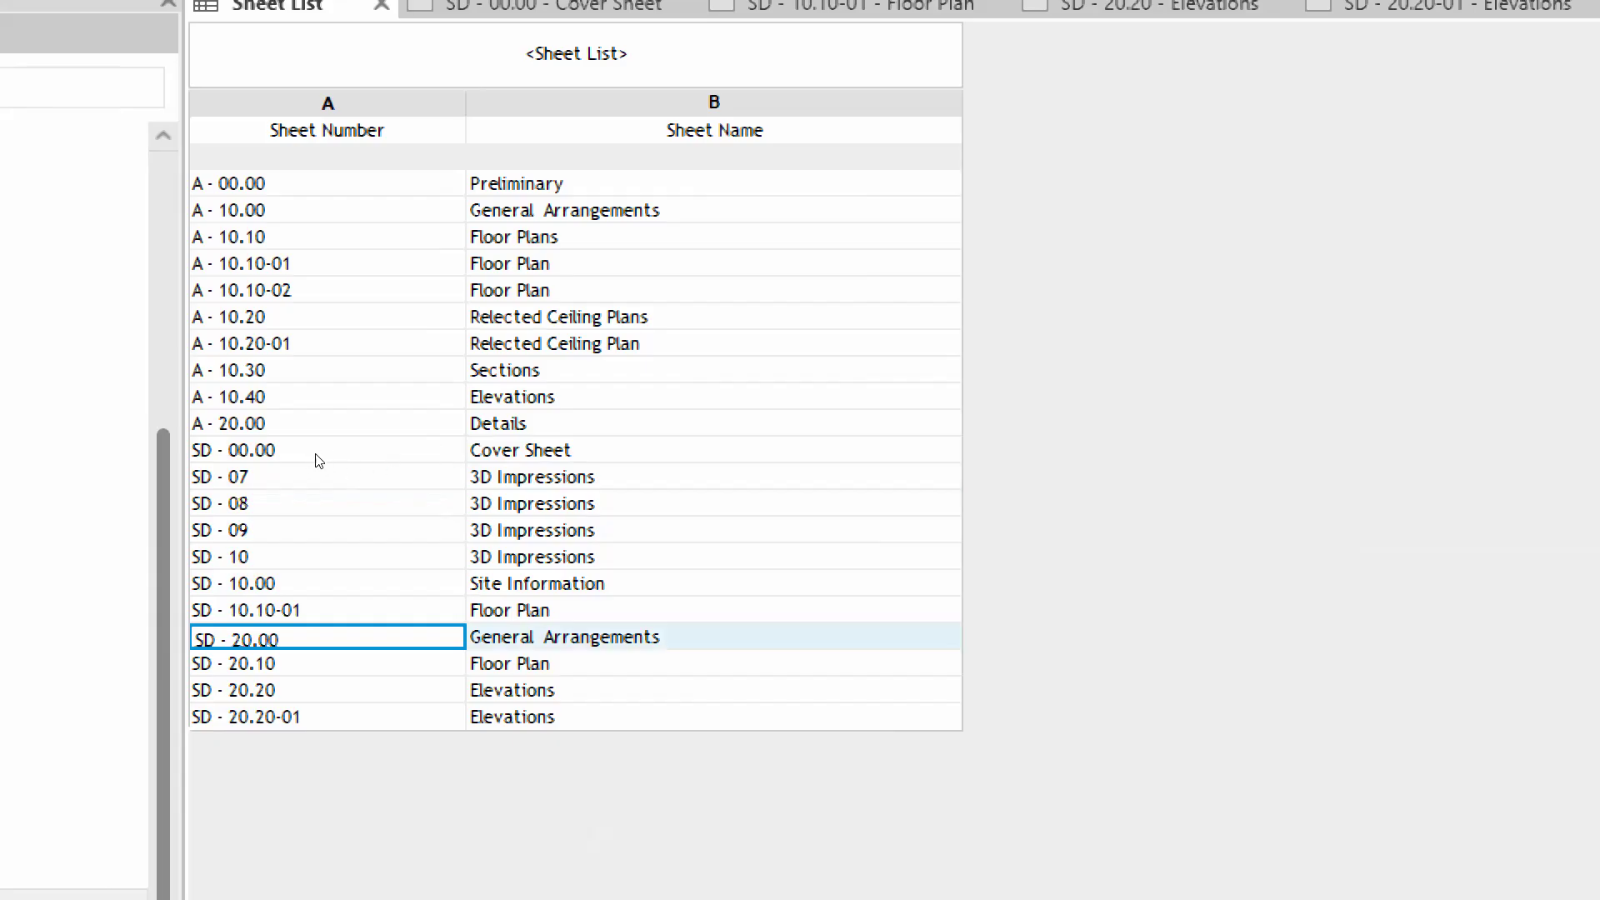
pyautogui.scroll(1, 326, 466)
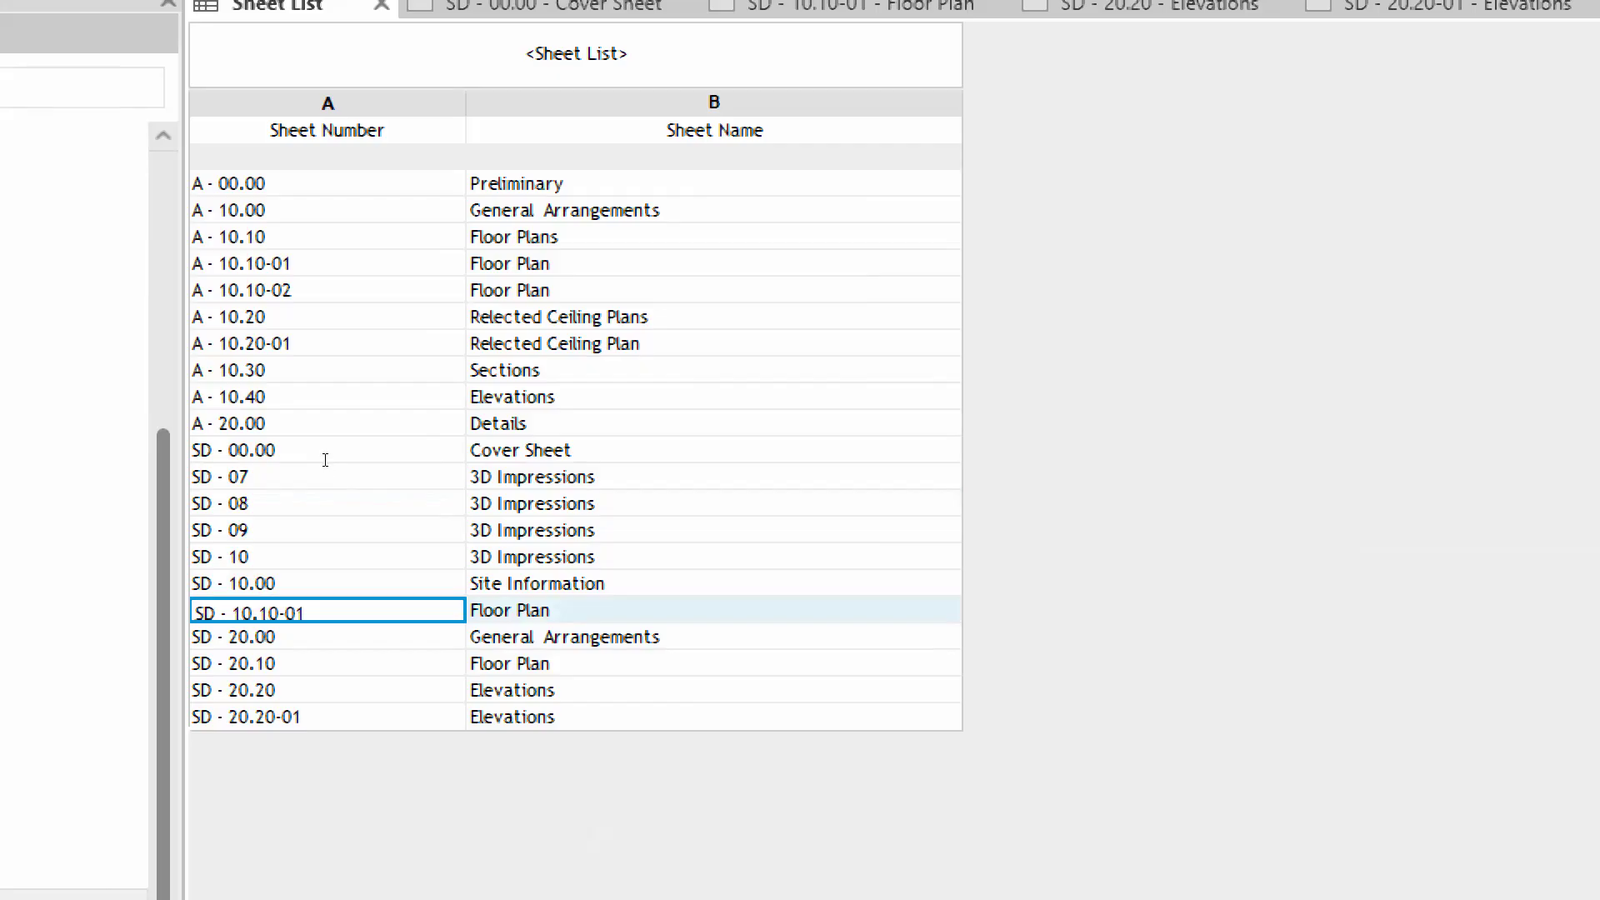
pyautogui.press('Down')
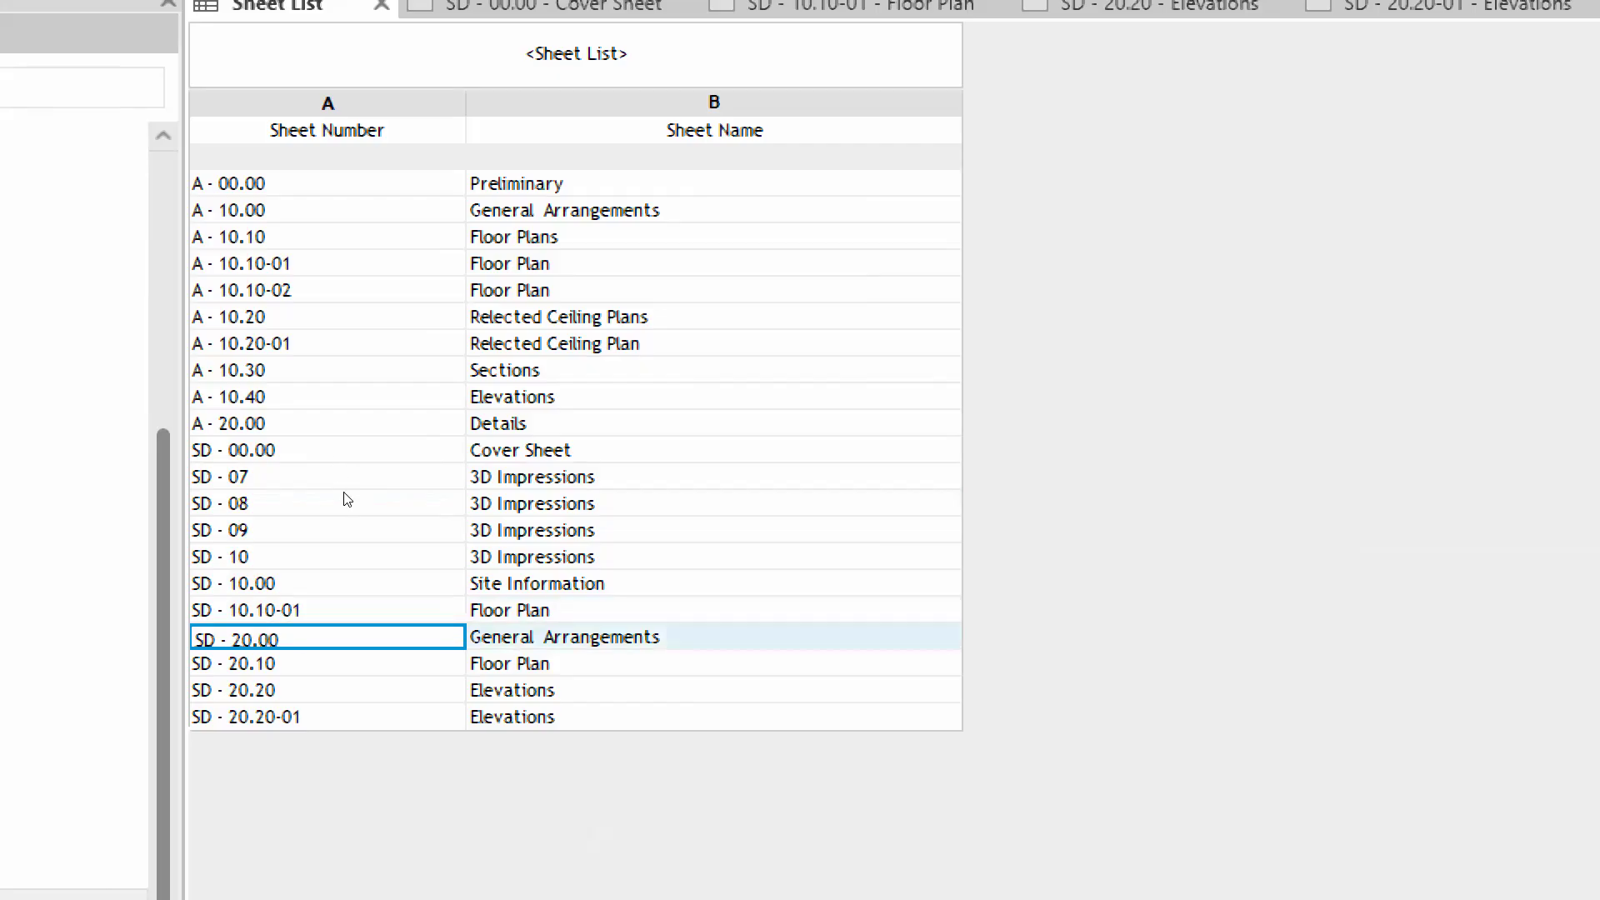
pyautogui.press('Down')
pyautogui.press('Down')
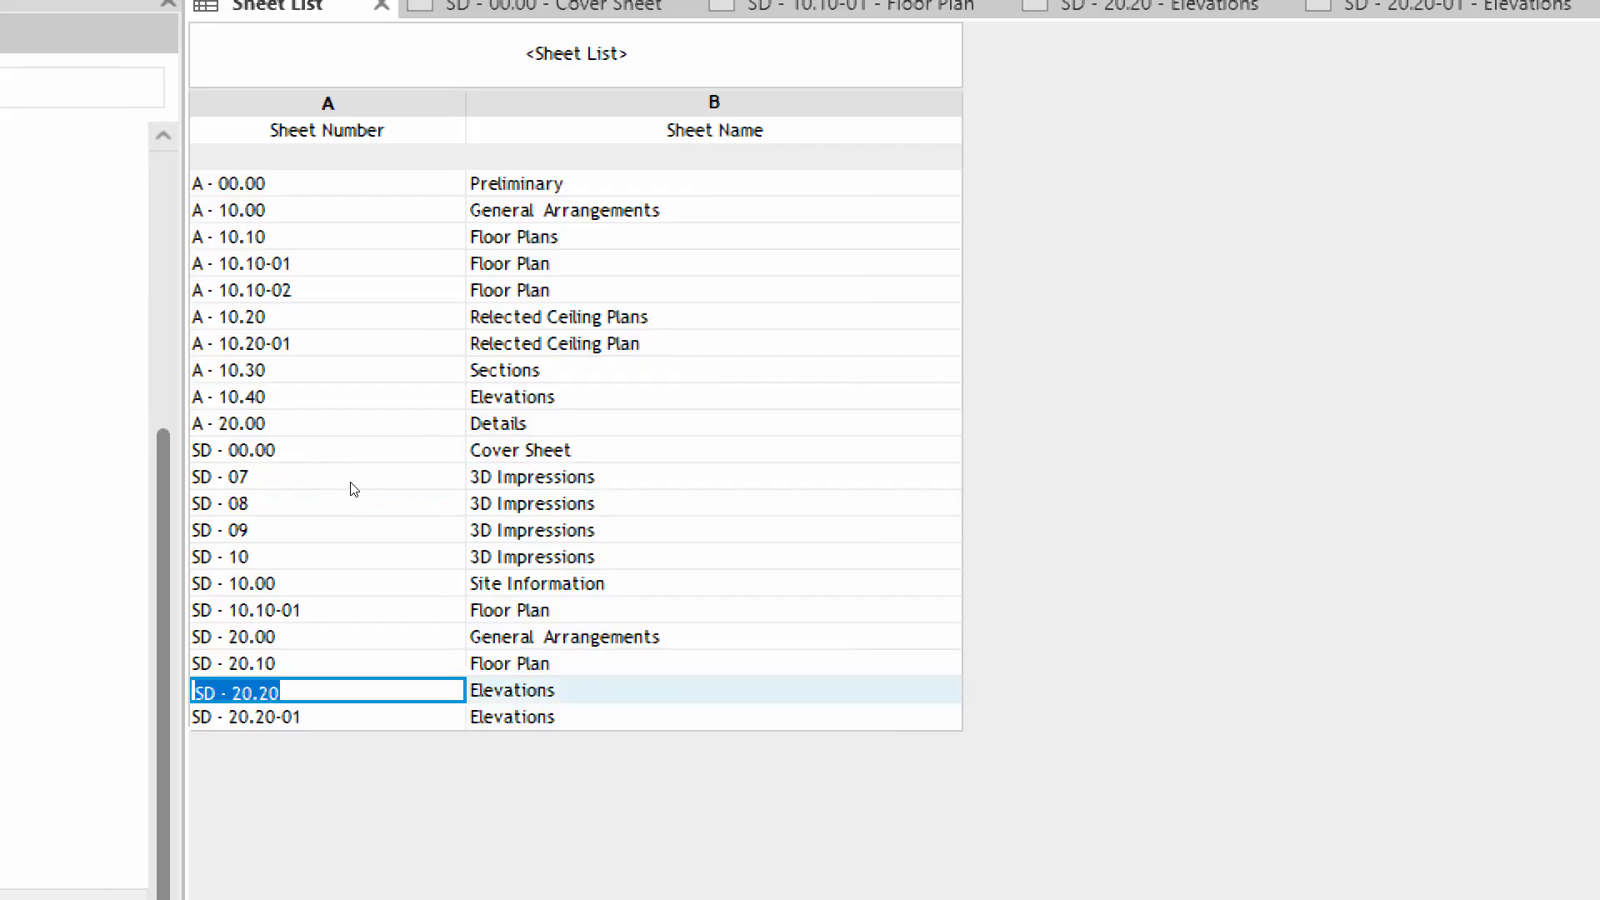
pyautogui.press('Up')
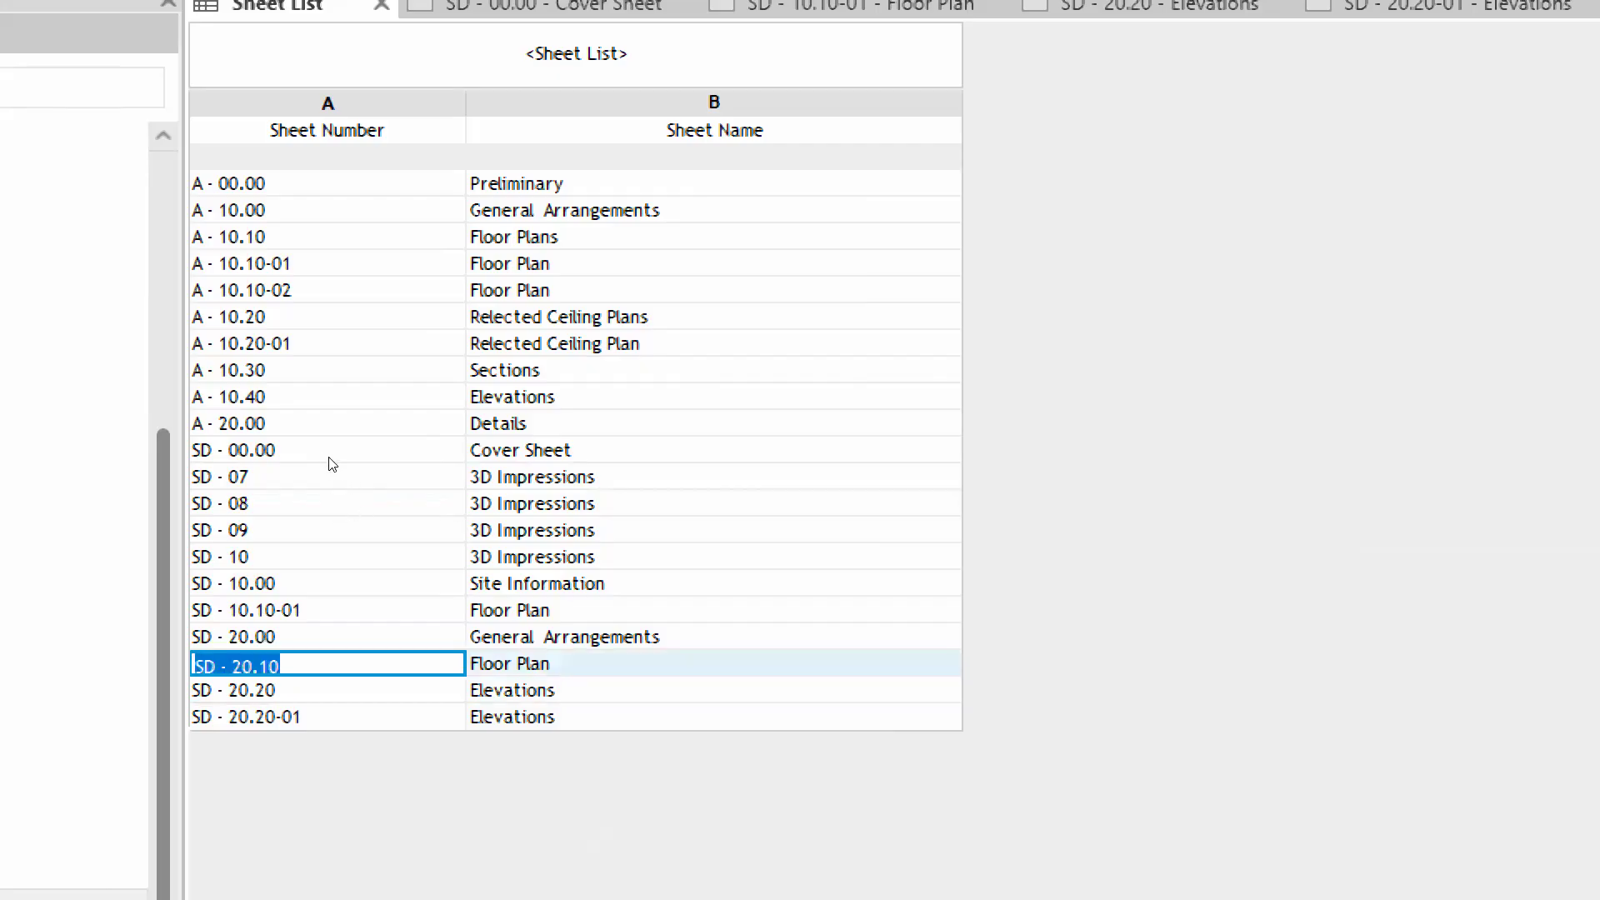
pyautogui.press('Up')
pyautogui.press('Up')
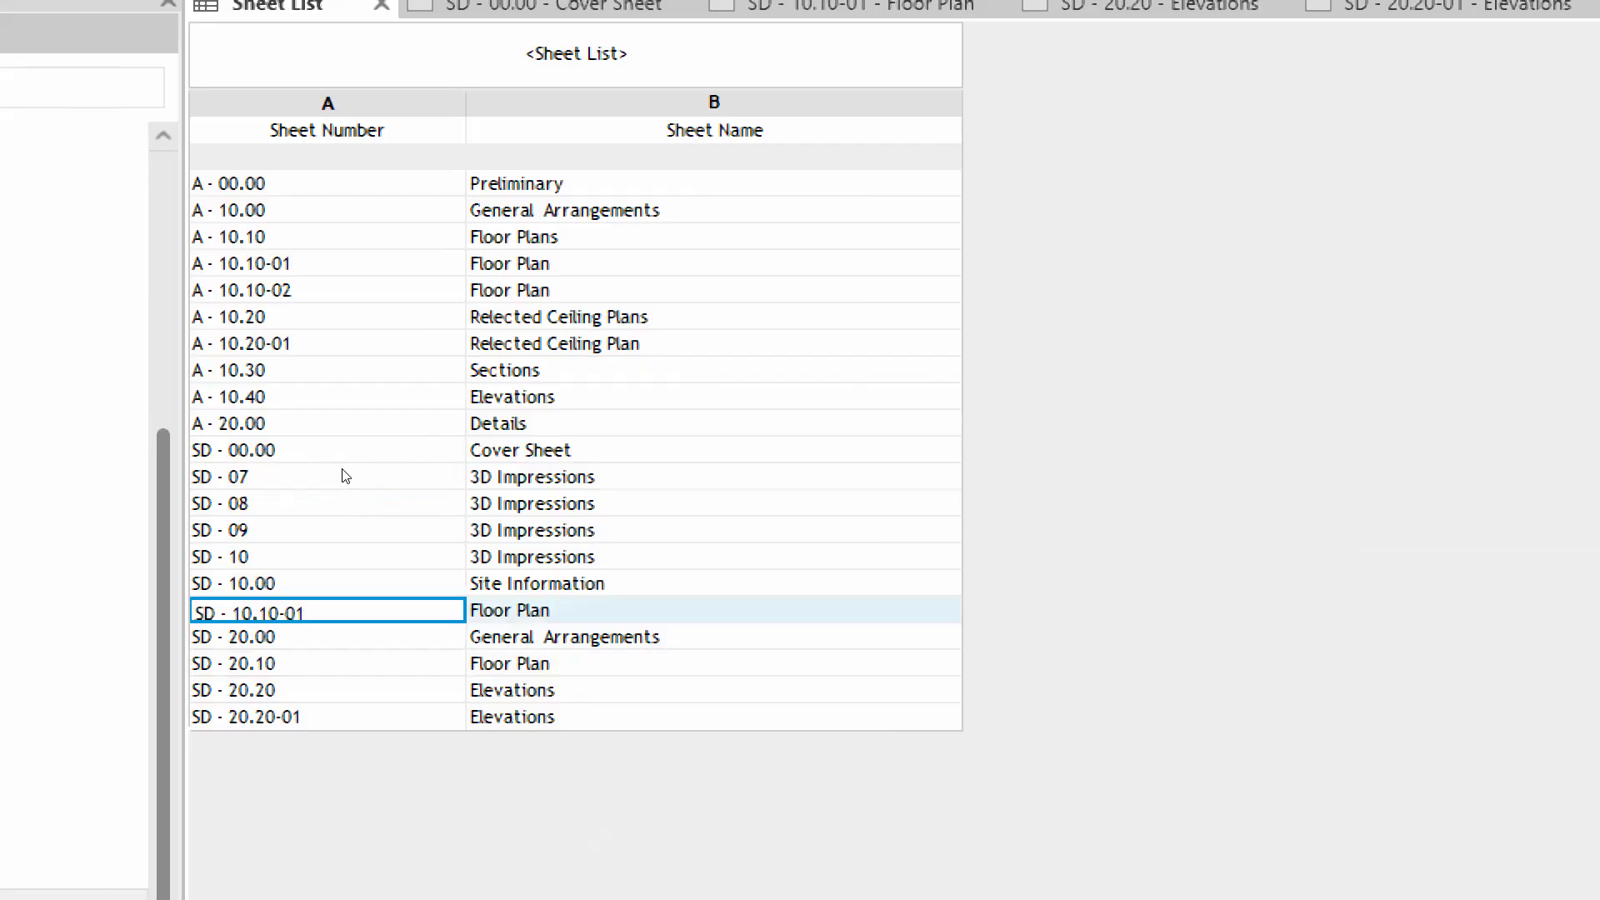
pyautogui.press('BackSpace')
pyautogui.press('BackSpace')
pyautogui.press('BackSpace')
pyautogui.press('BackSpace')
pyautogui.write('0-0')
pyautogui.press('Return')
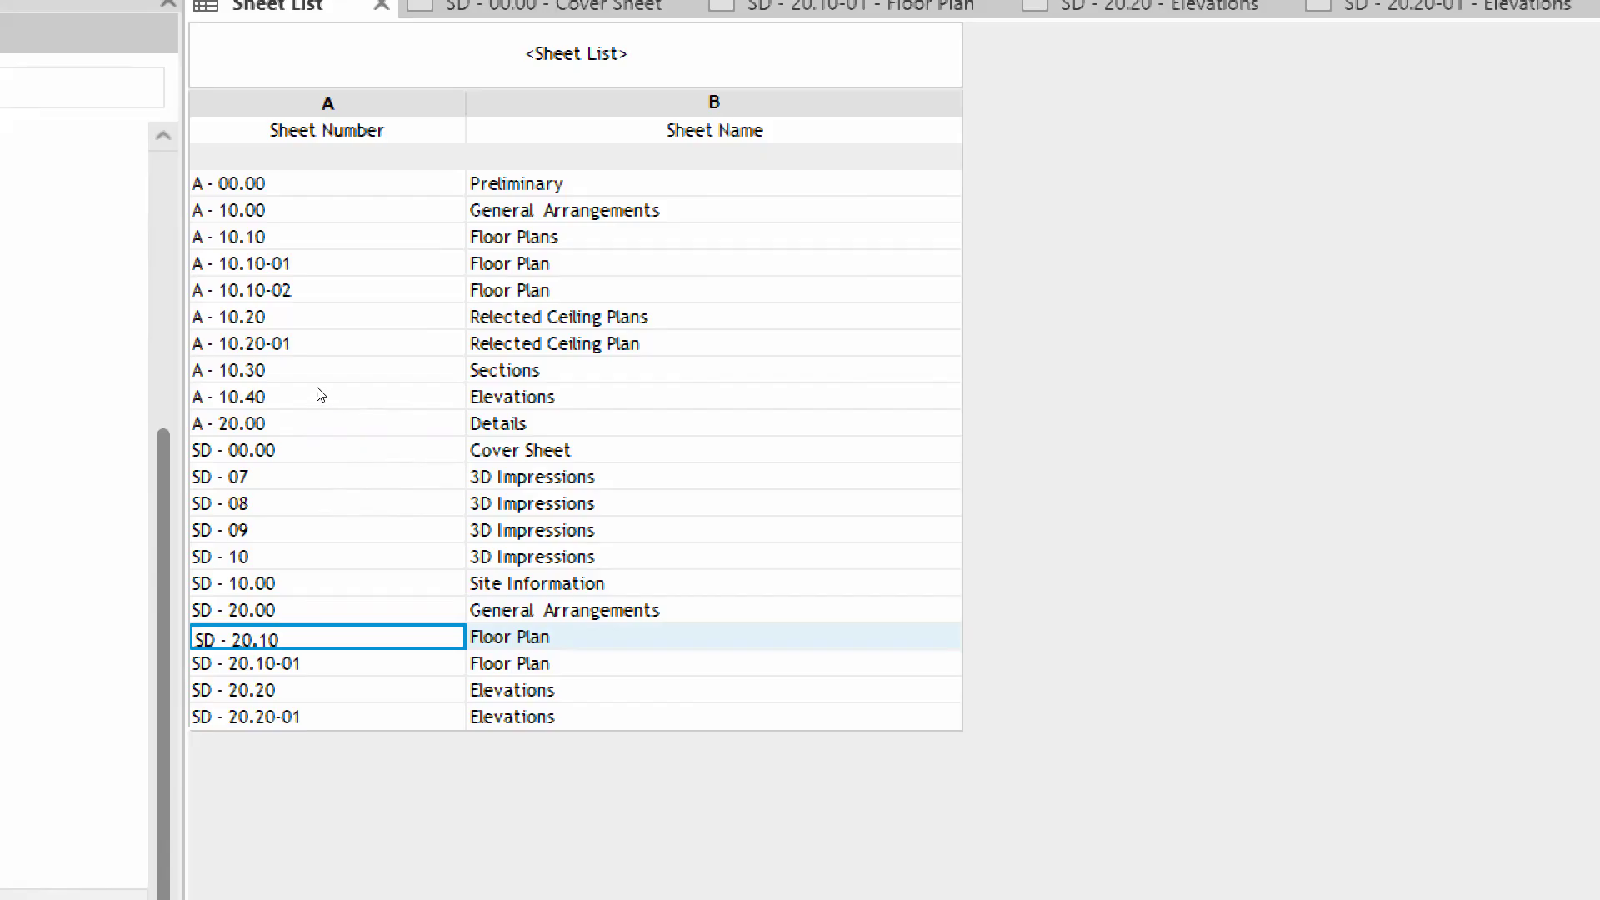
# Renumber the SD - 07 3D Impressions sheet as SD - 30.00
pyautogui.click(328, 477)
pyautogui.moveTo(232, 478); pyautogui.dragTo(267, 477)
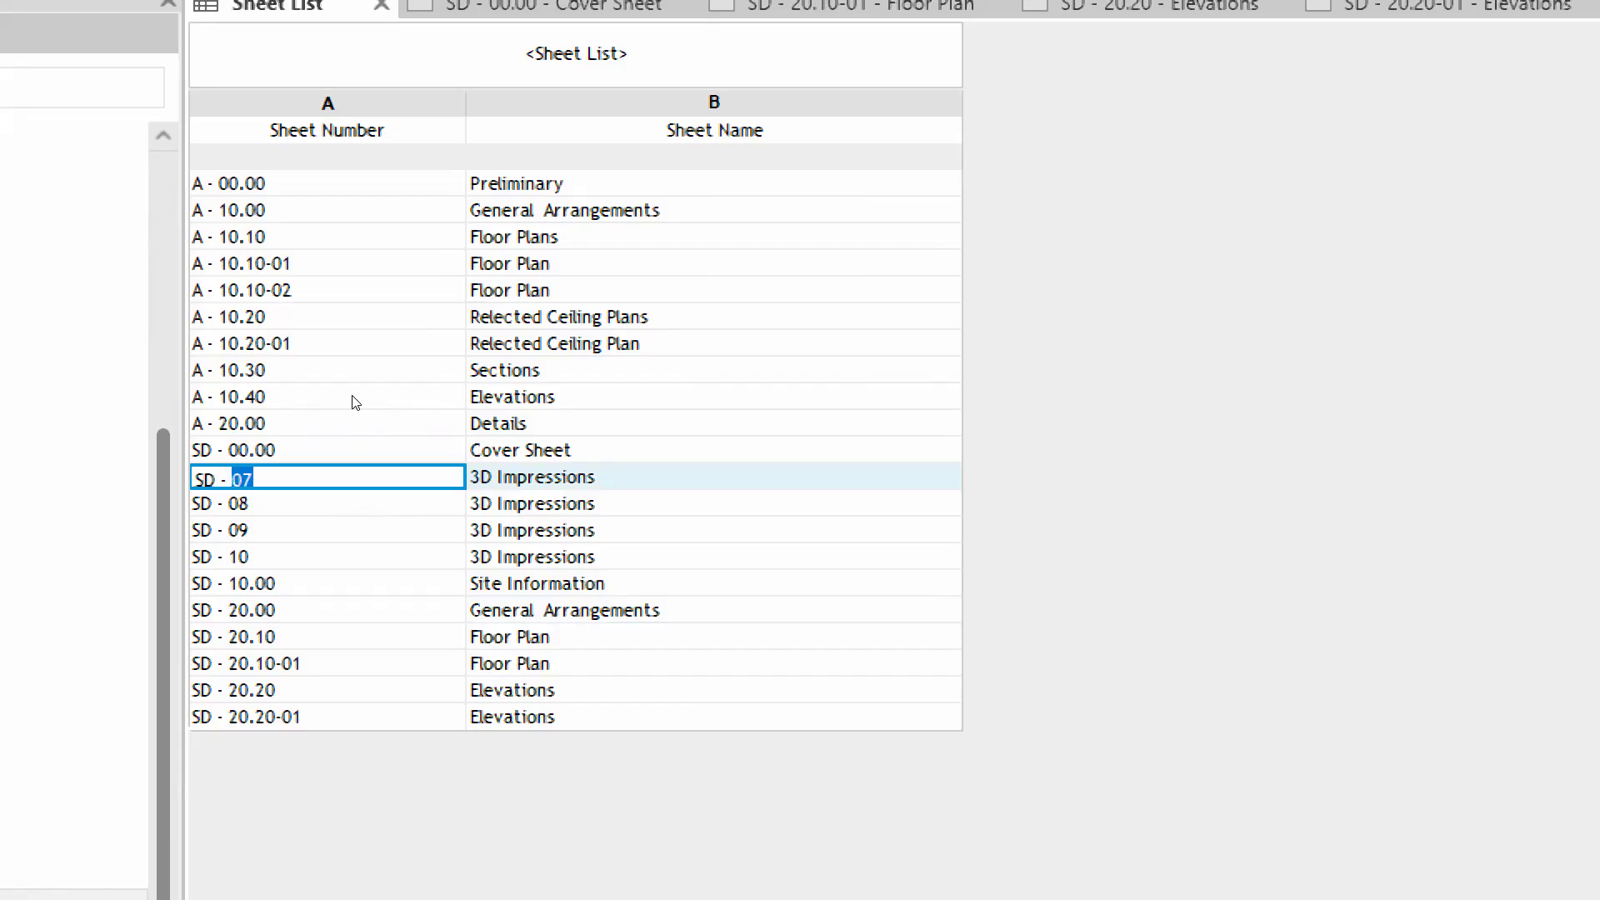
pyautogui.write('30')
pyautogui.write('.00')
pyautogui.press('Return')
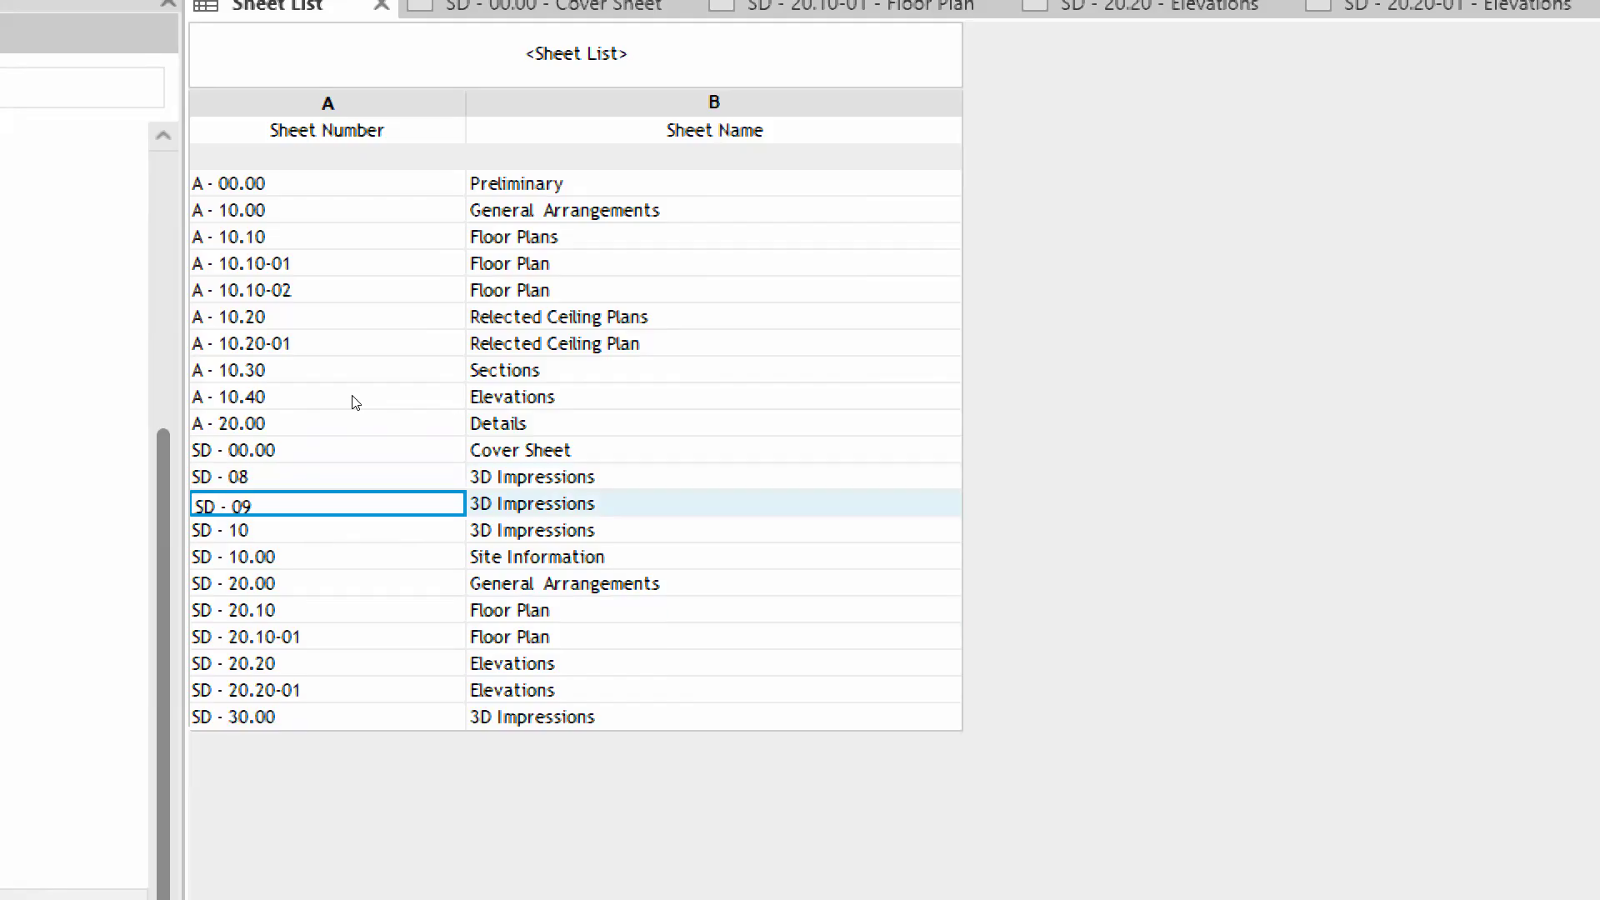
# Renumber the SD - 08 3D Impressions sheet as SD - 30.00-01
pyautogui.press('Up')
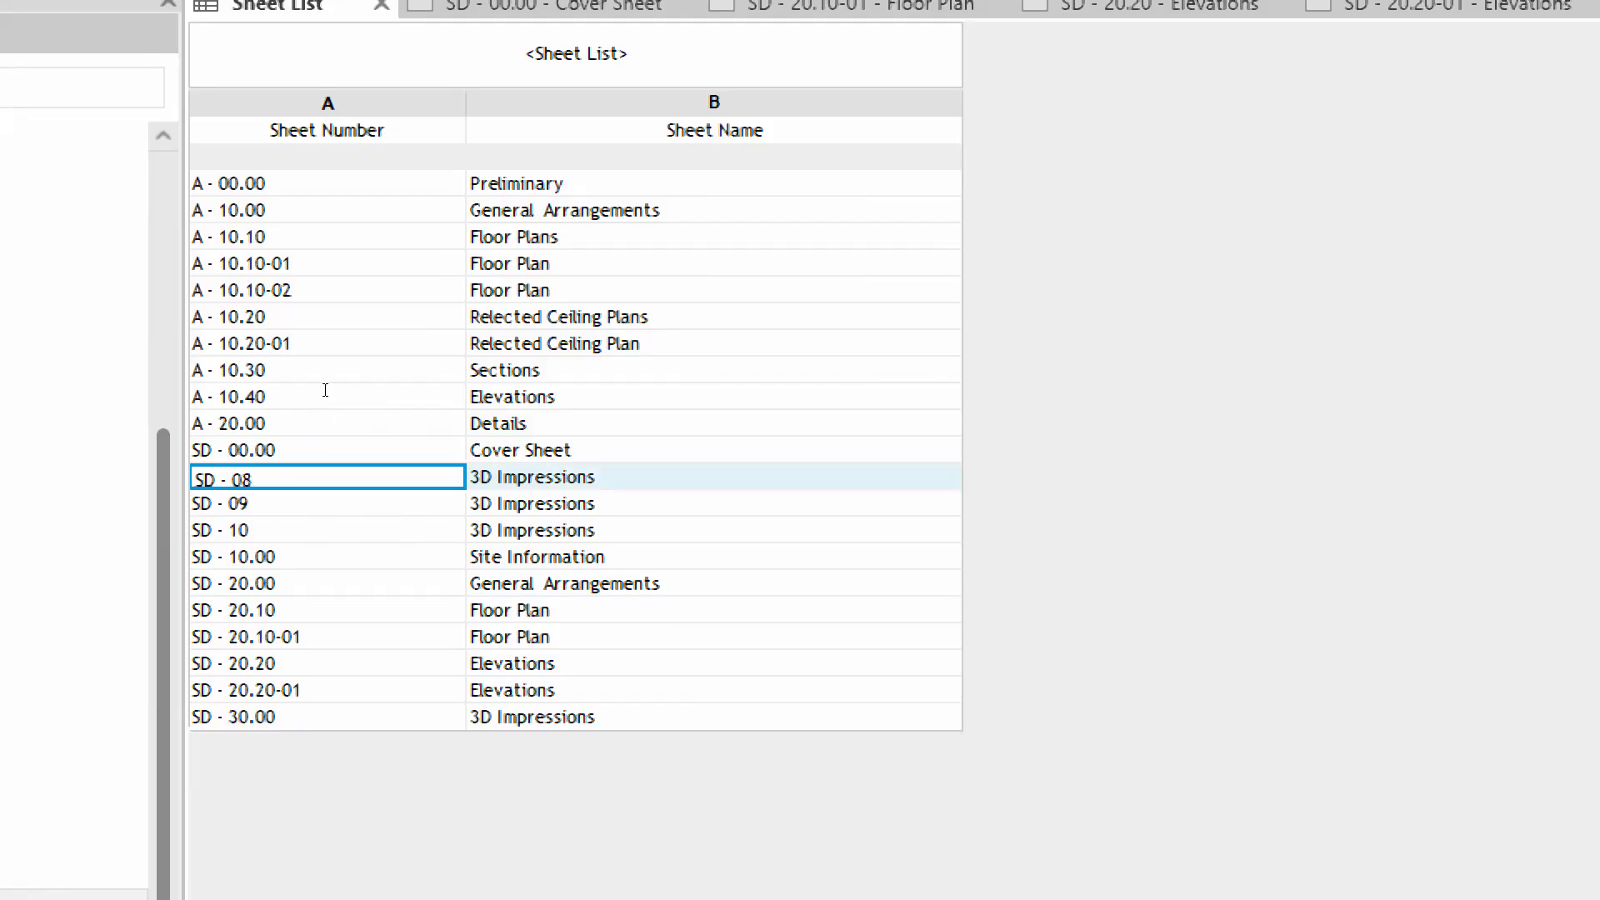
pyautogui.hotkey('shift', 'Left')
pyautogui.hotkey('shift', 'Left')
pyautogui.write('30')
pyautogui.write('.oo--0')
pyautogui.press('BackSpace')
pyautogui.press('BackSpace')
pyautogui.write('00-0')
pyautogui.press('Return')
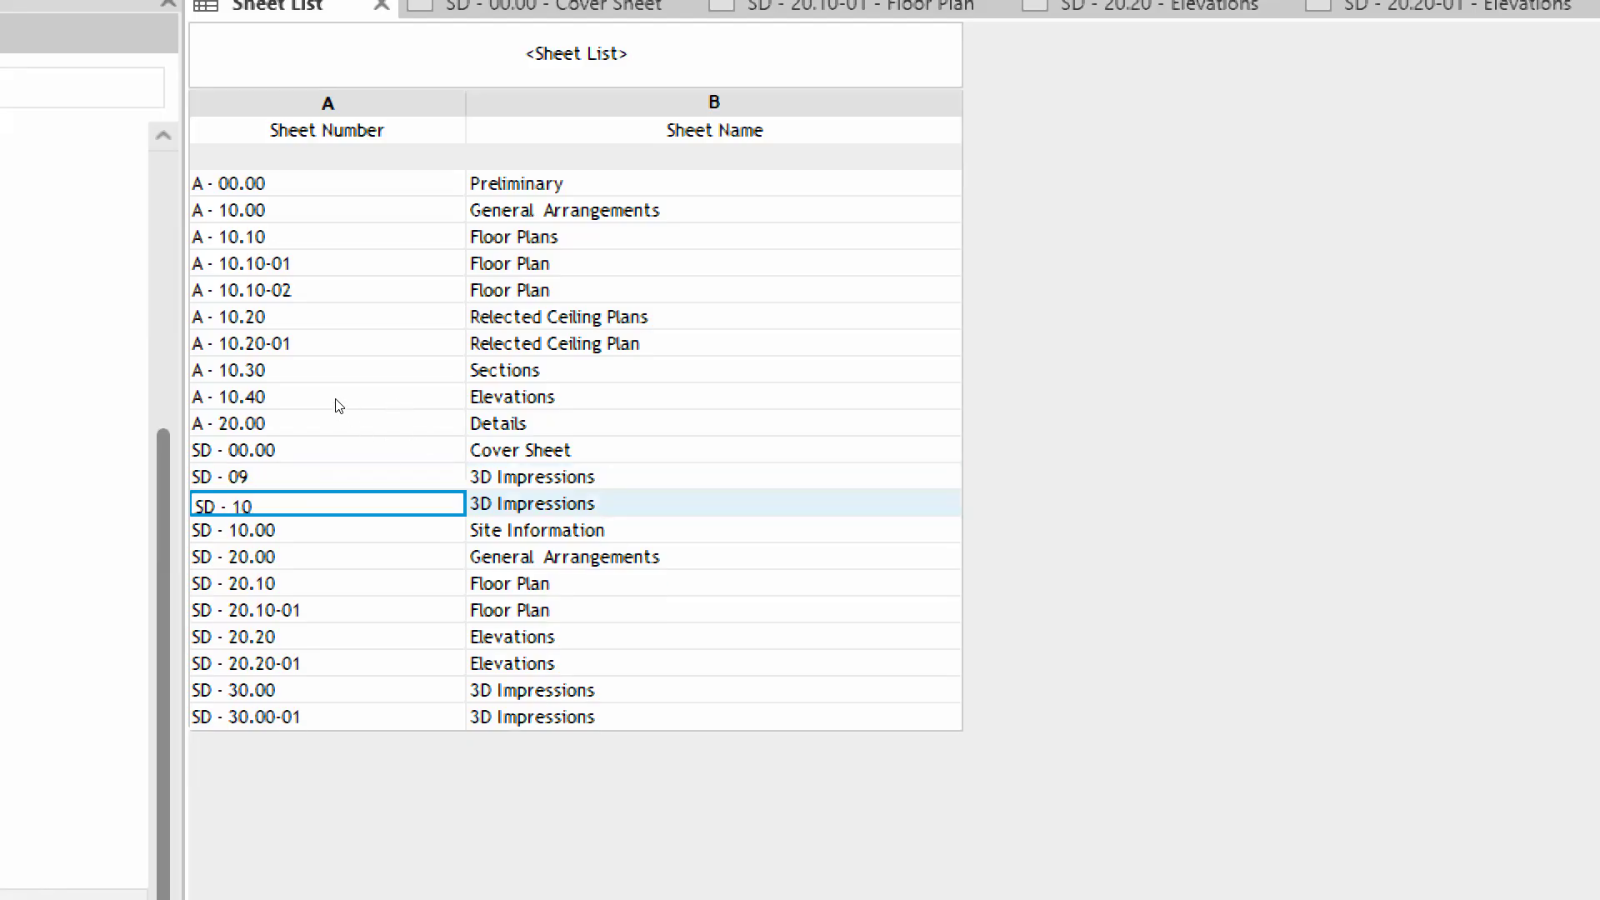
# Renumber the SD - 09 3D Impressions sheet as SD - 30.00-02
pyautogui.press('Up')
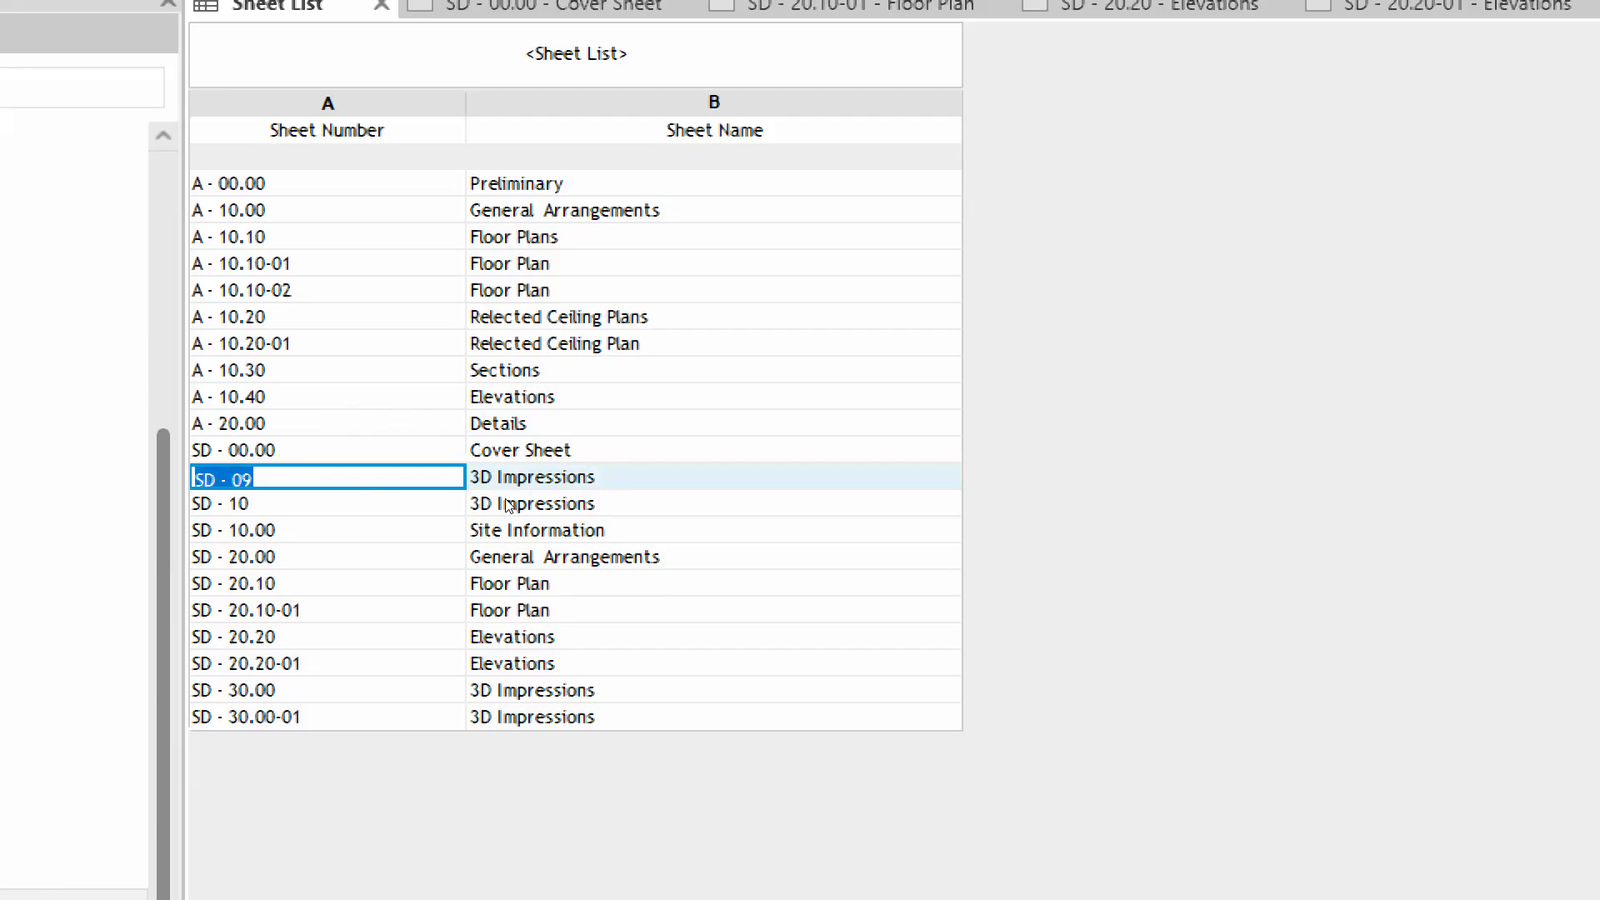
pyautogui.press('Right')
pyautogui.hotkey('shift', 'Left')
pyautogui.hotkey('shift', 'Left')
pyautogui.write('30.00')
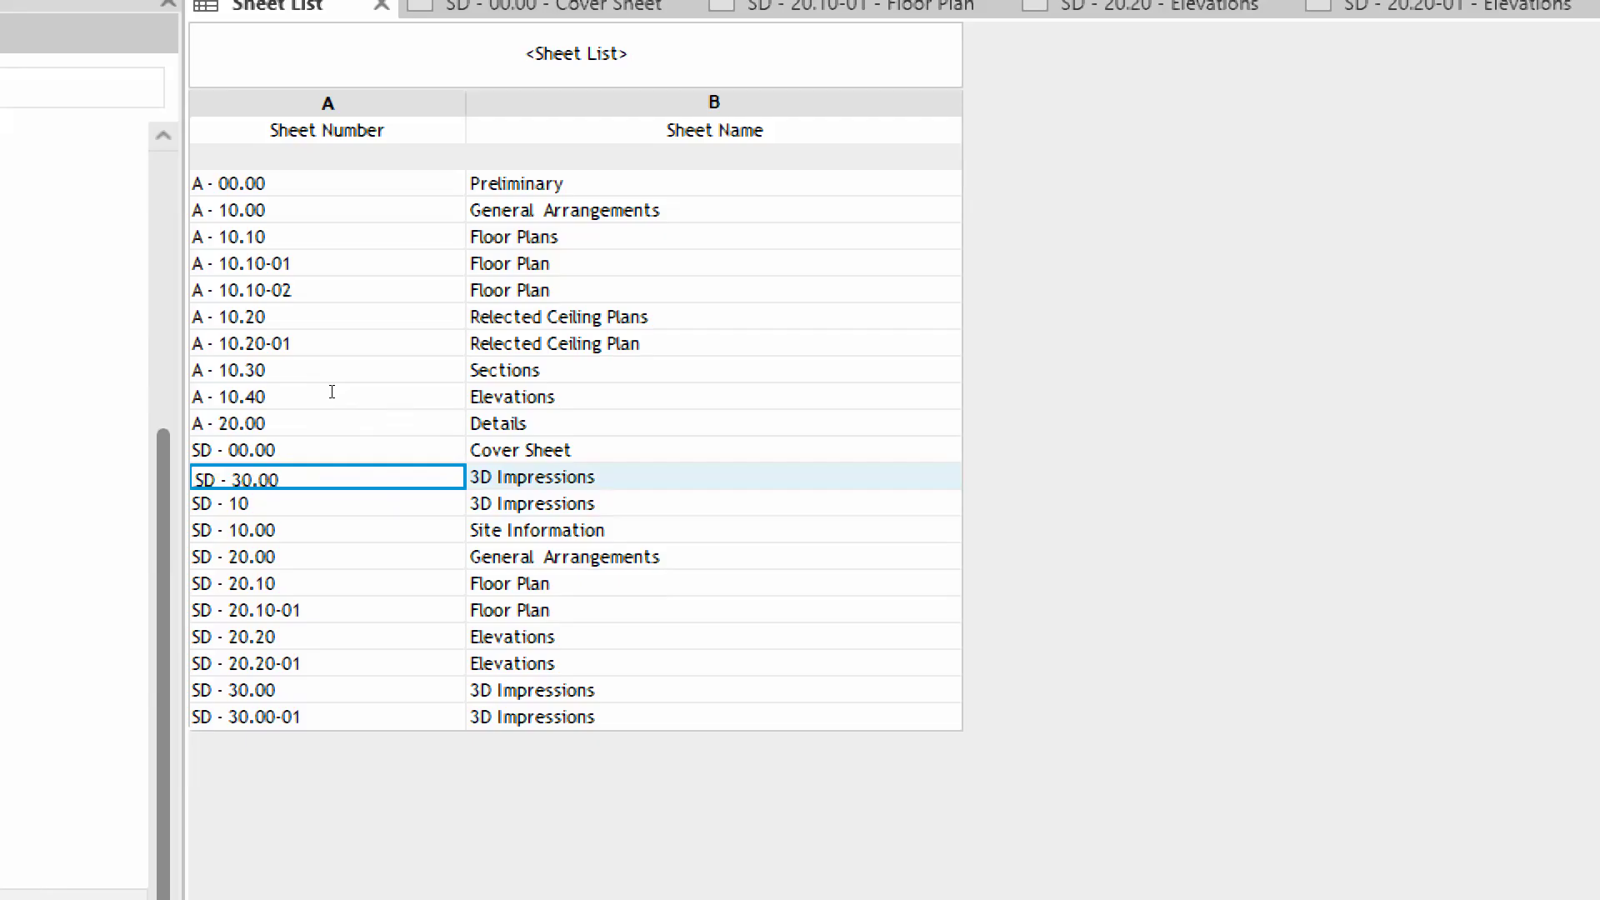
pyautogui.write('-02')
pyautogui.press('Return')
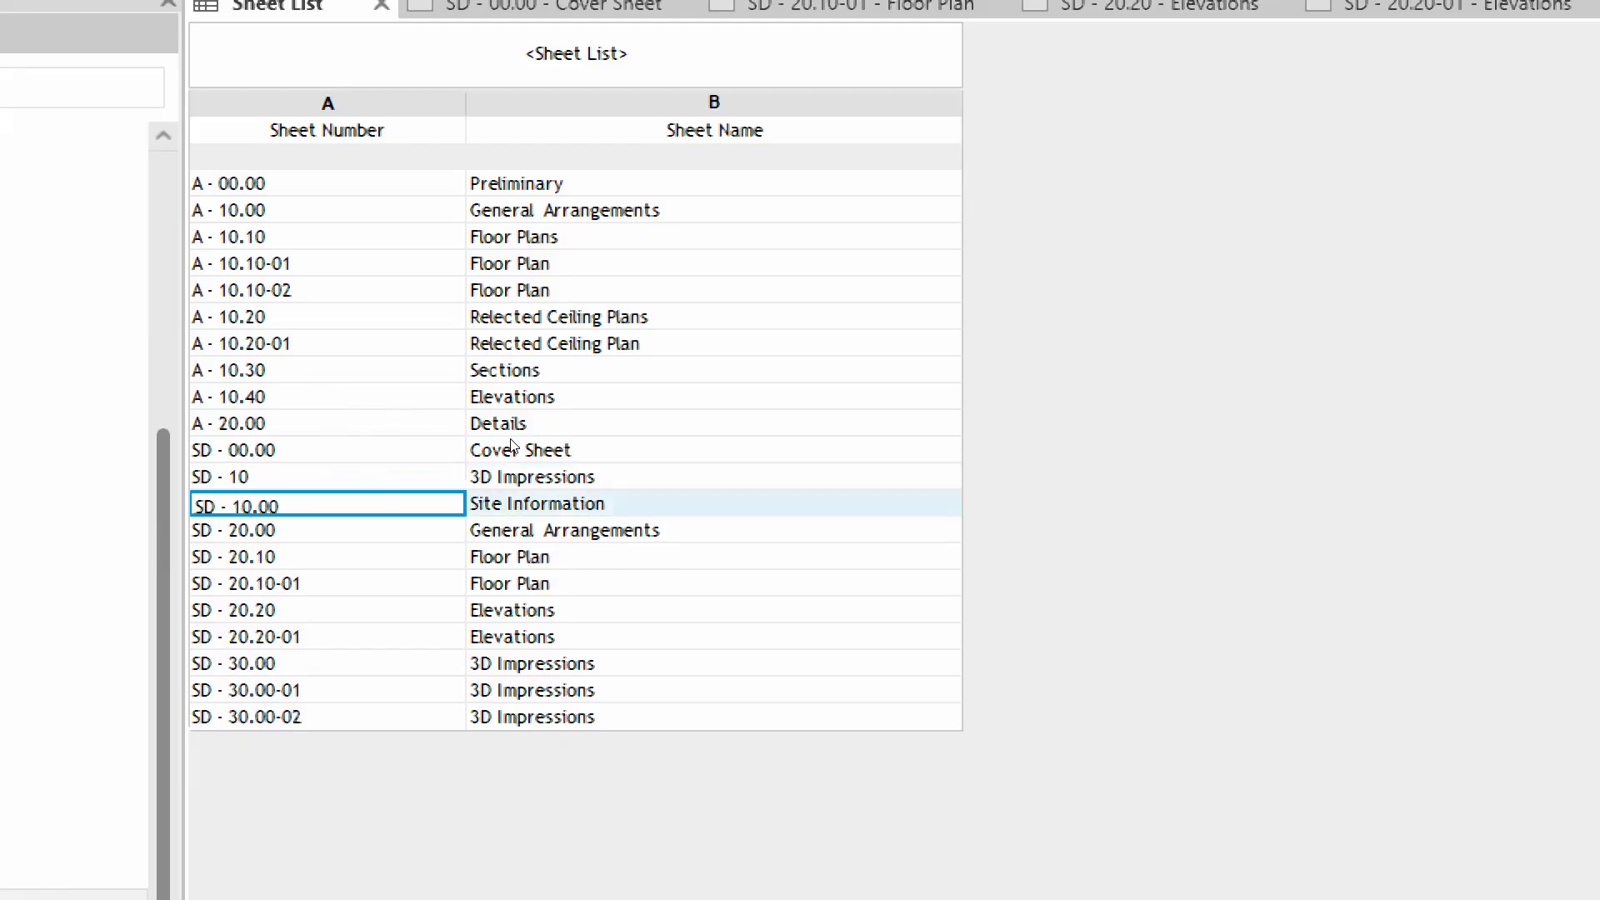
pyautogui.press('Up')
pyautogui.hotkey('ctrl', 'c')
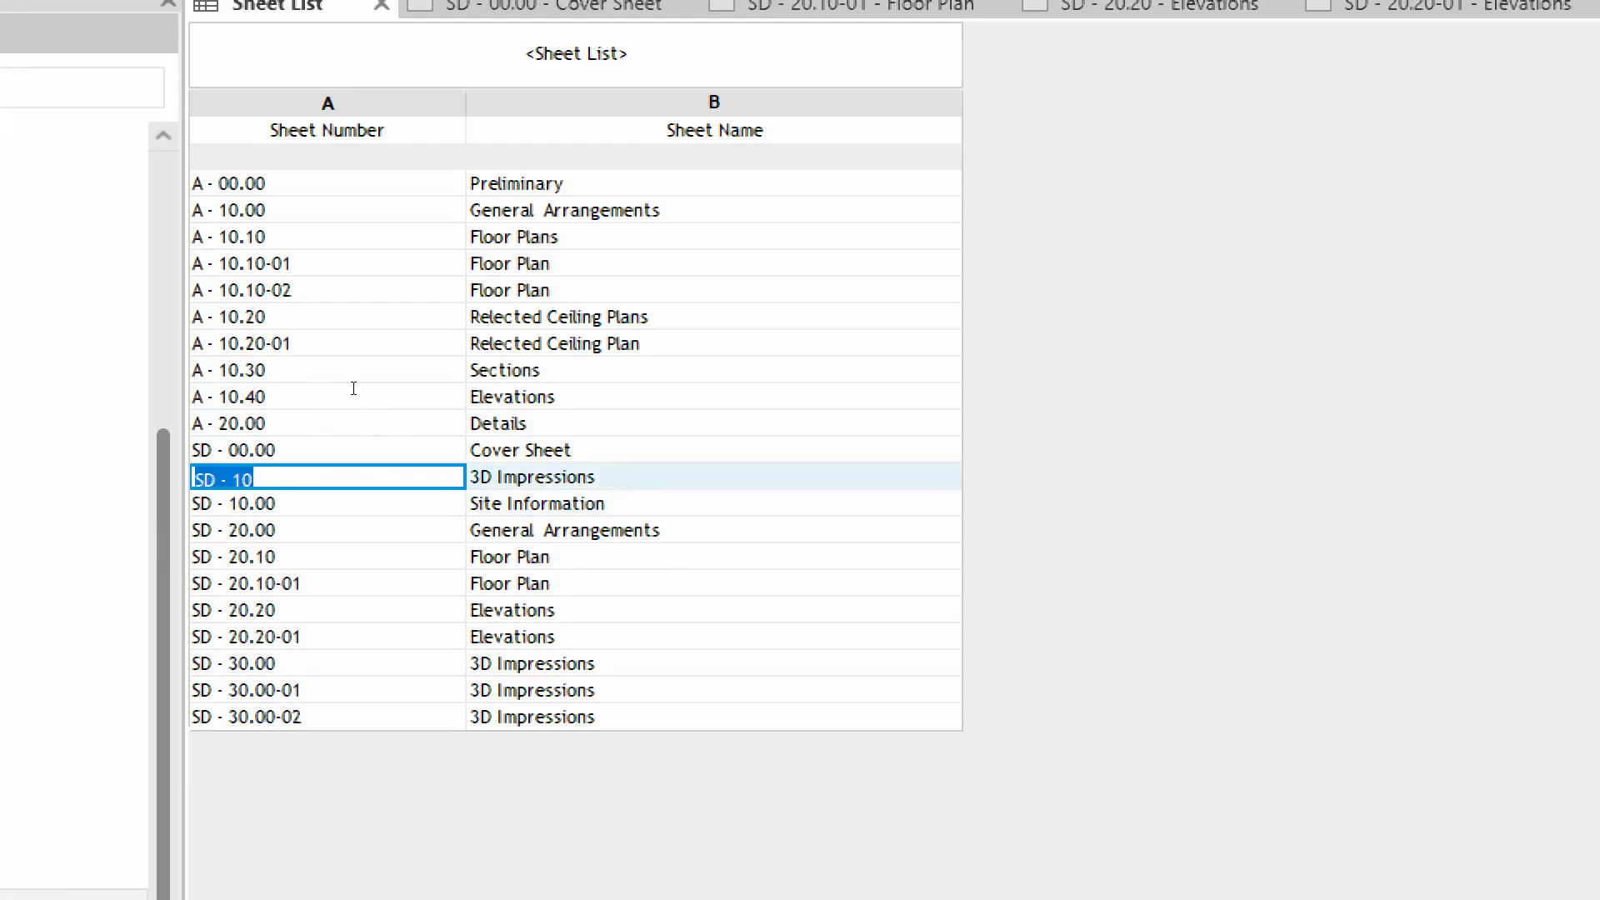
pyautogui.press('BackSpace')
pyautogui.hotkey('ctrl', 'v')
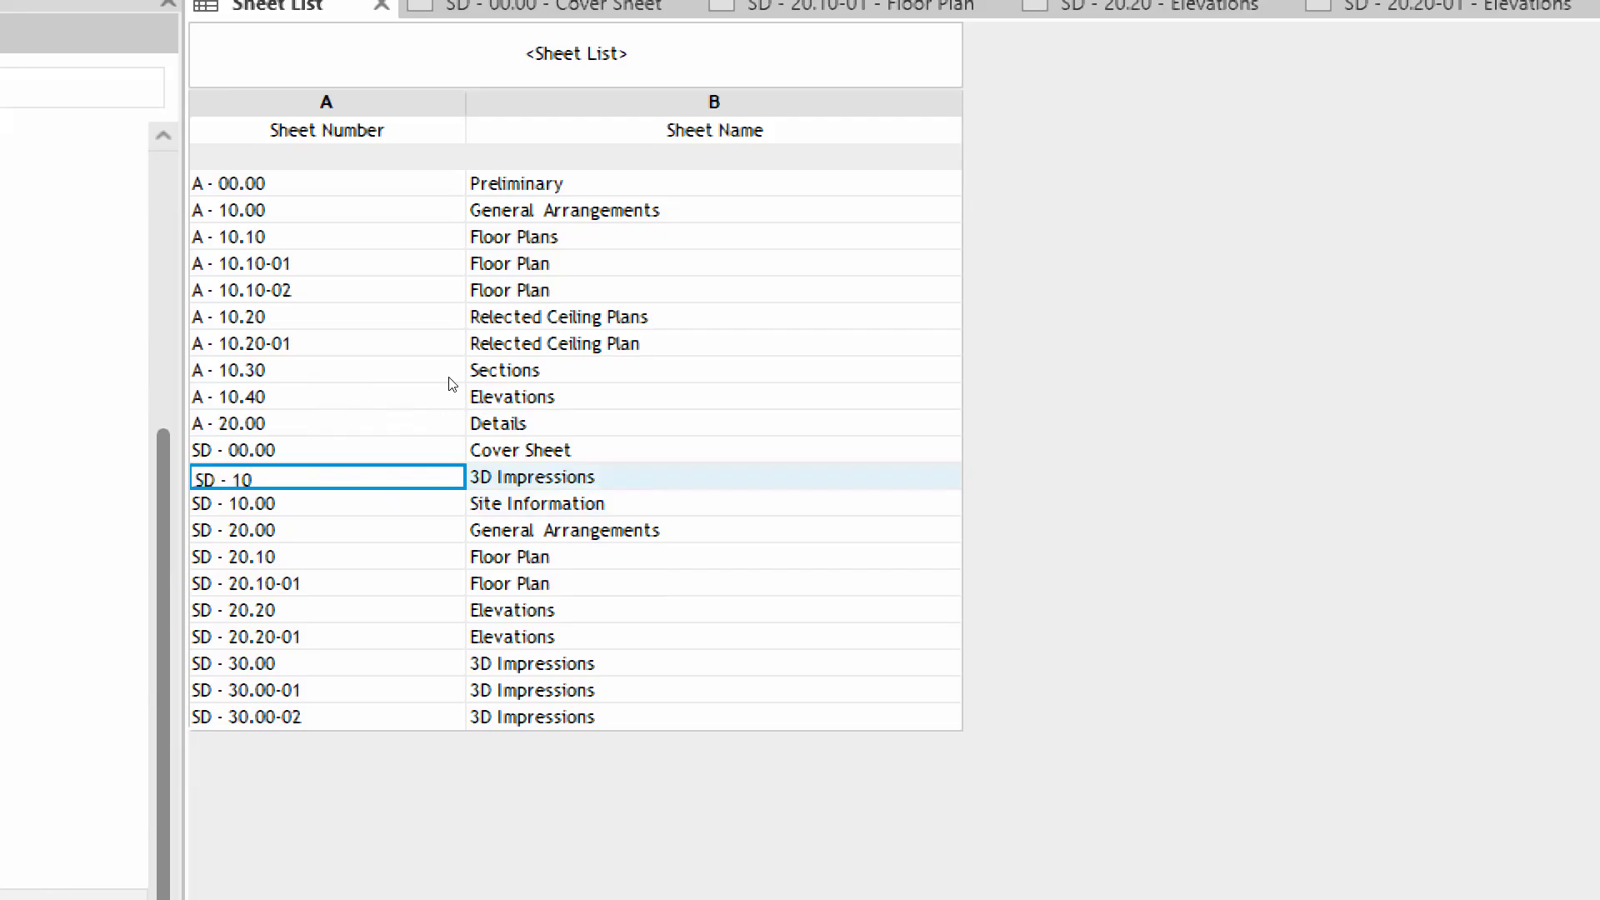
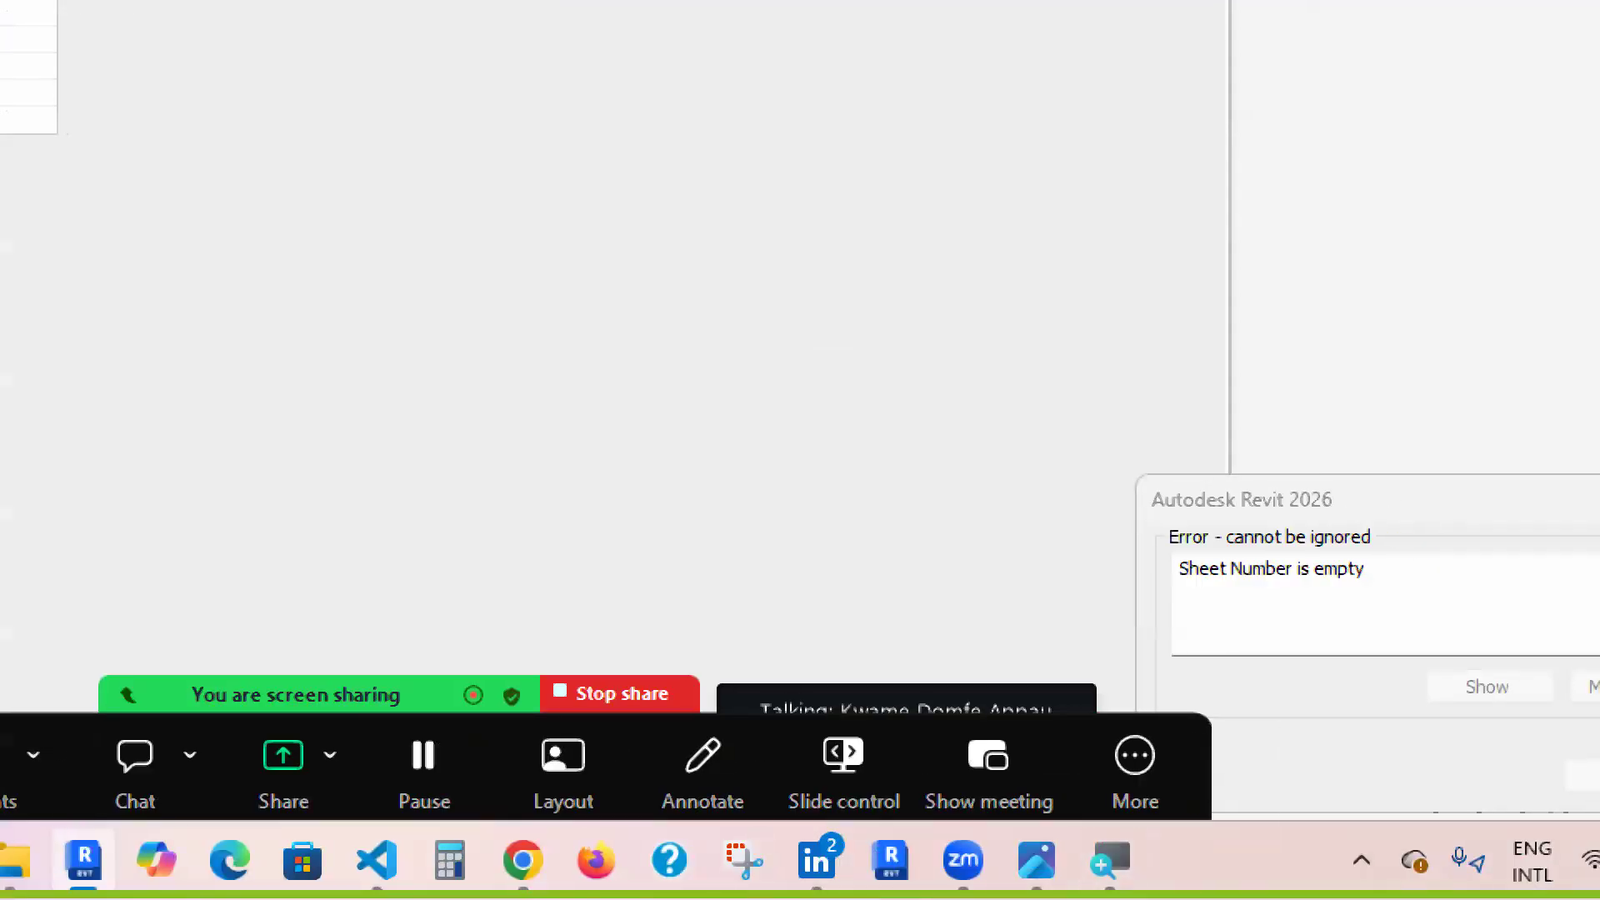
pyautogui.click(1110, 860)
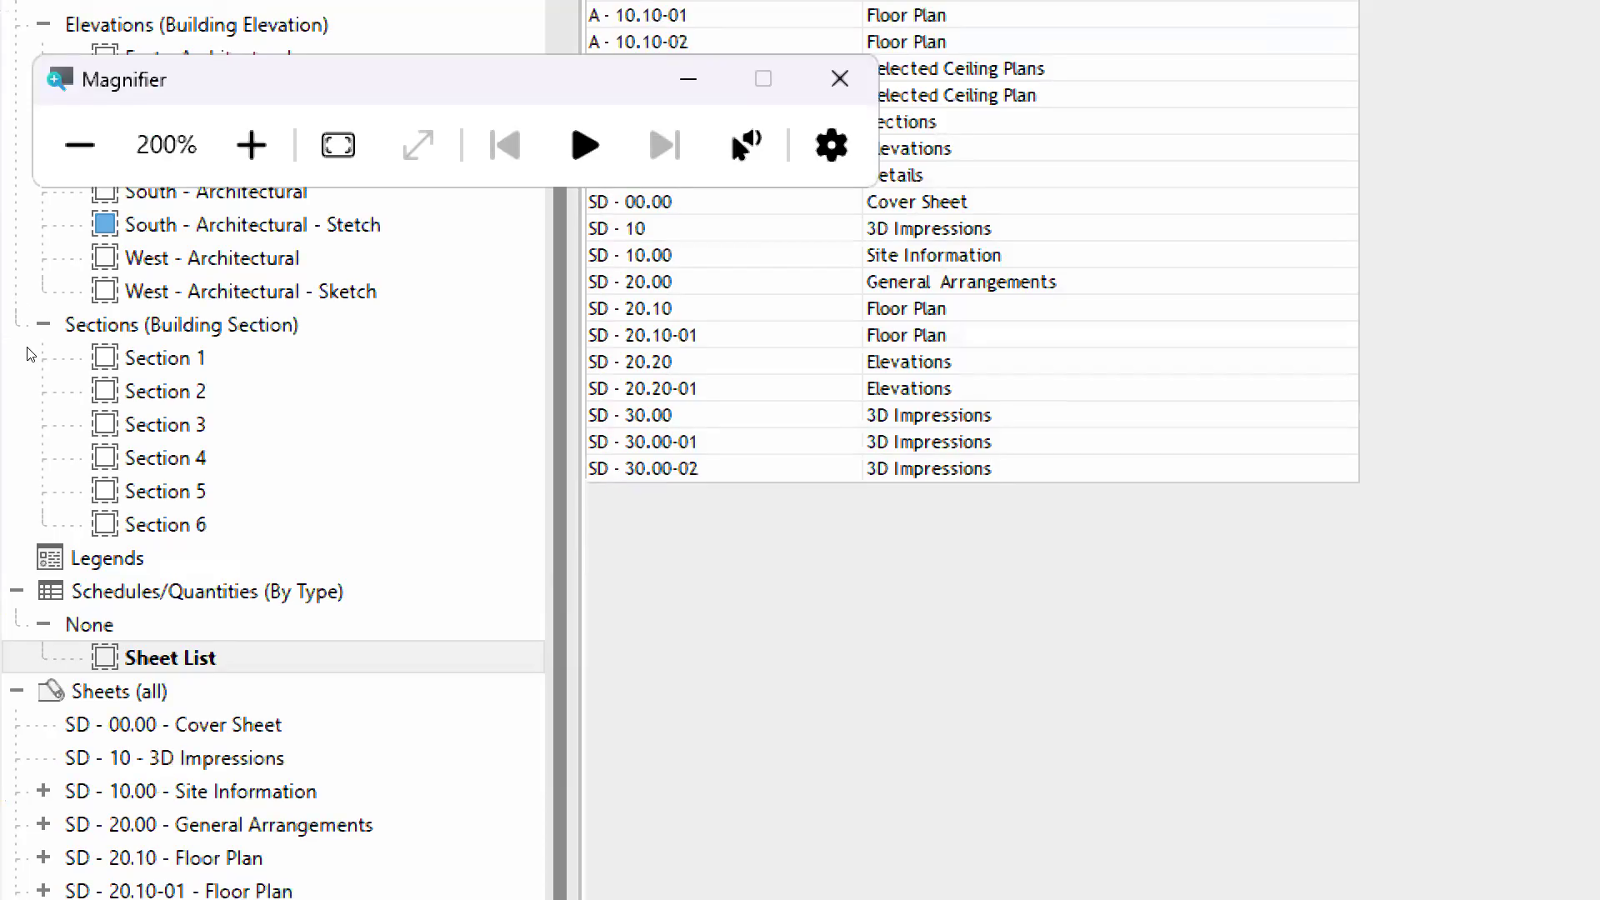
pyautogui.click(78, 143)
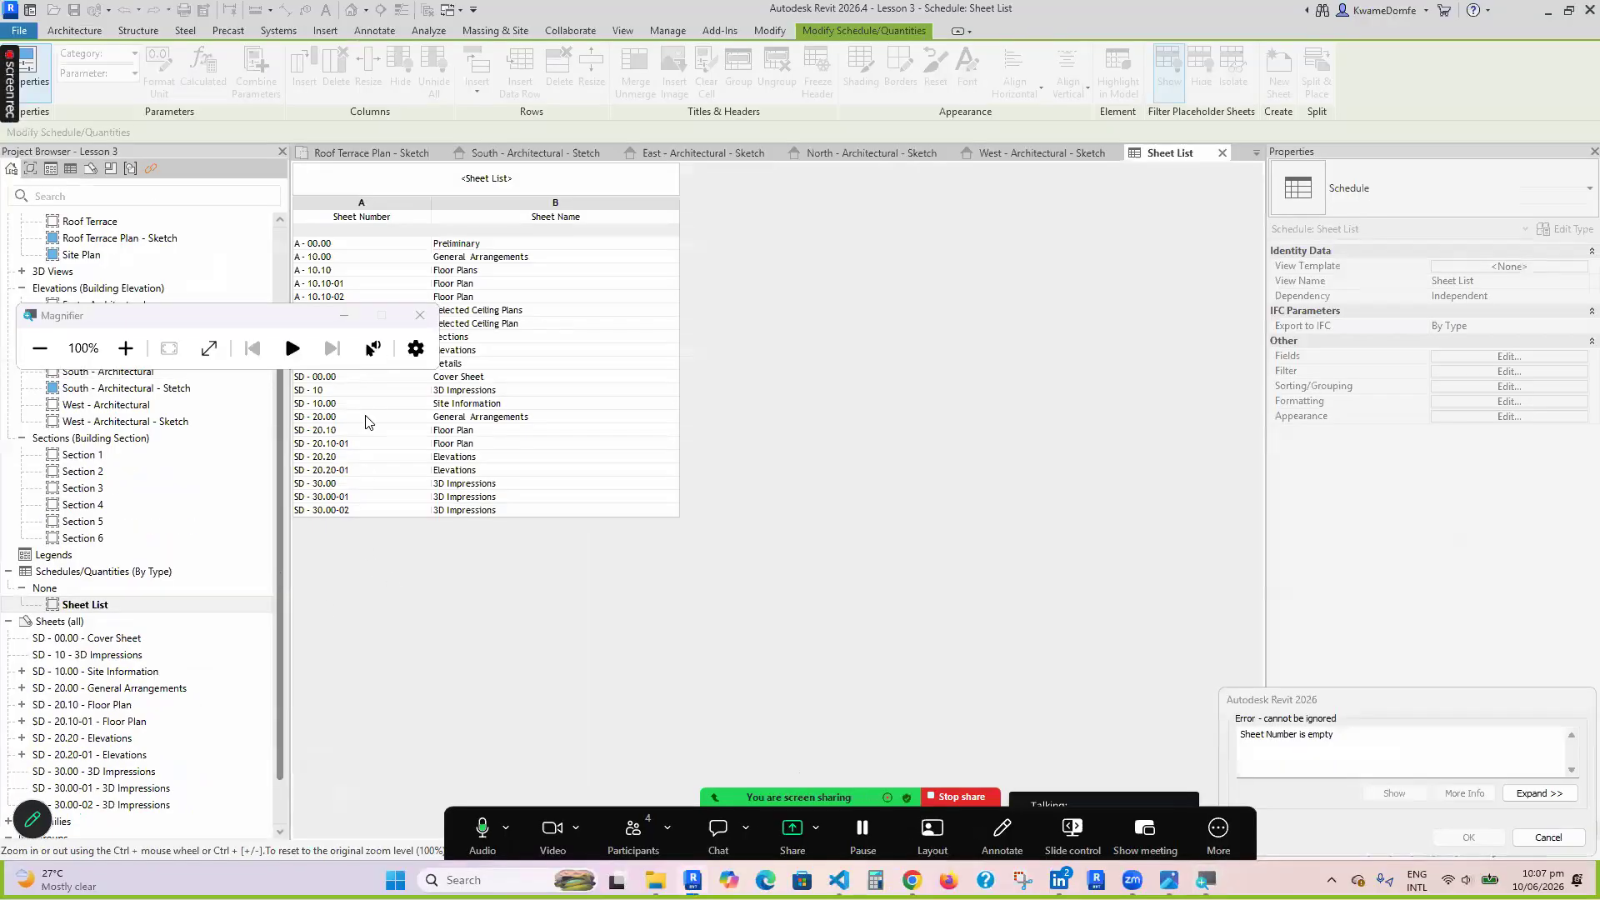
pyautogui.click(344, 316)
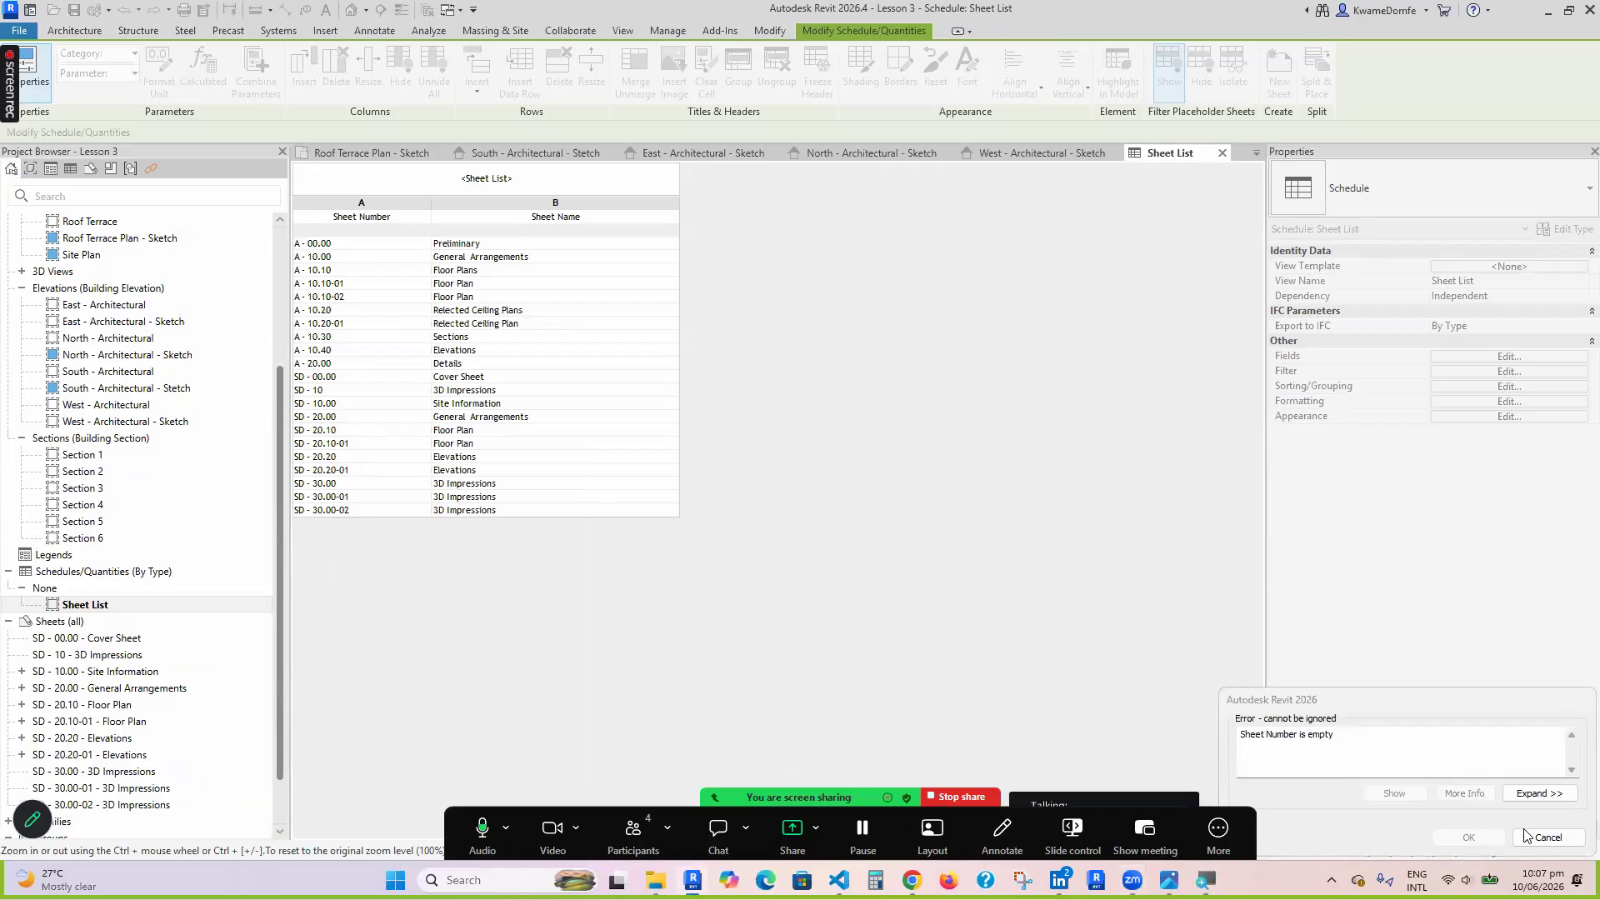
pyautogui.click(1547, 837)
# Renumber the SD - 10 3D Impressions sheet as SD - 30.00-03
pyautogui.click(468, 378)
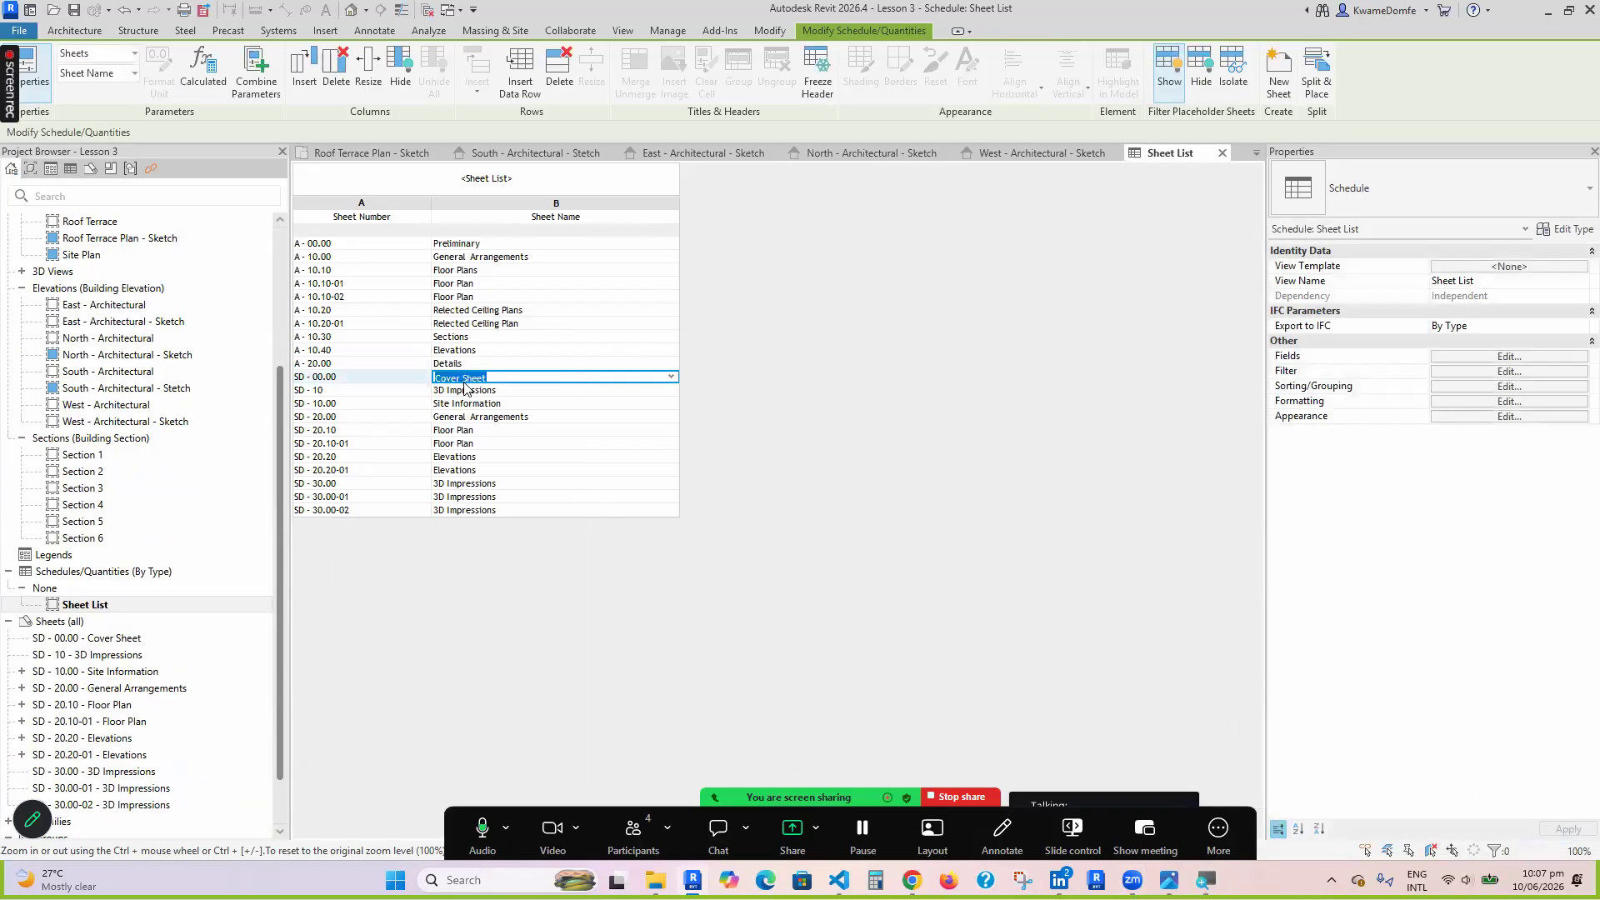
pyautogui.click(420, 391)
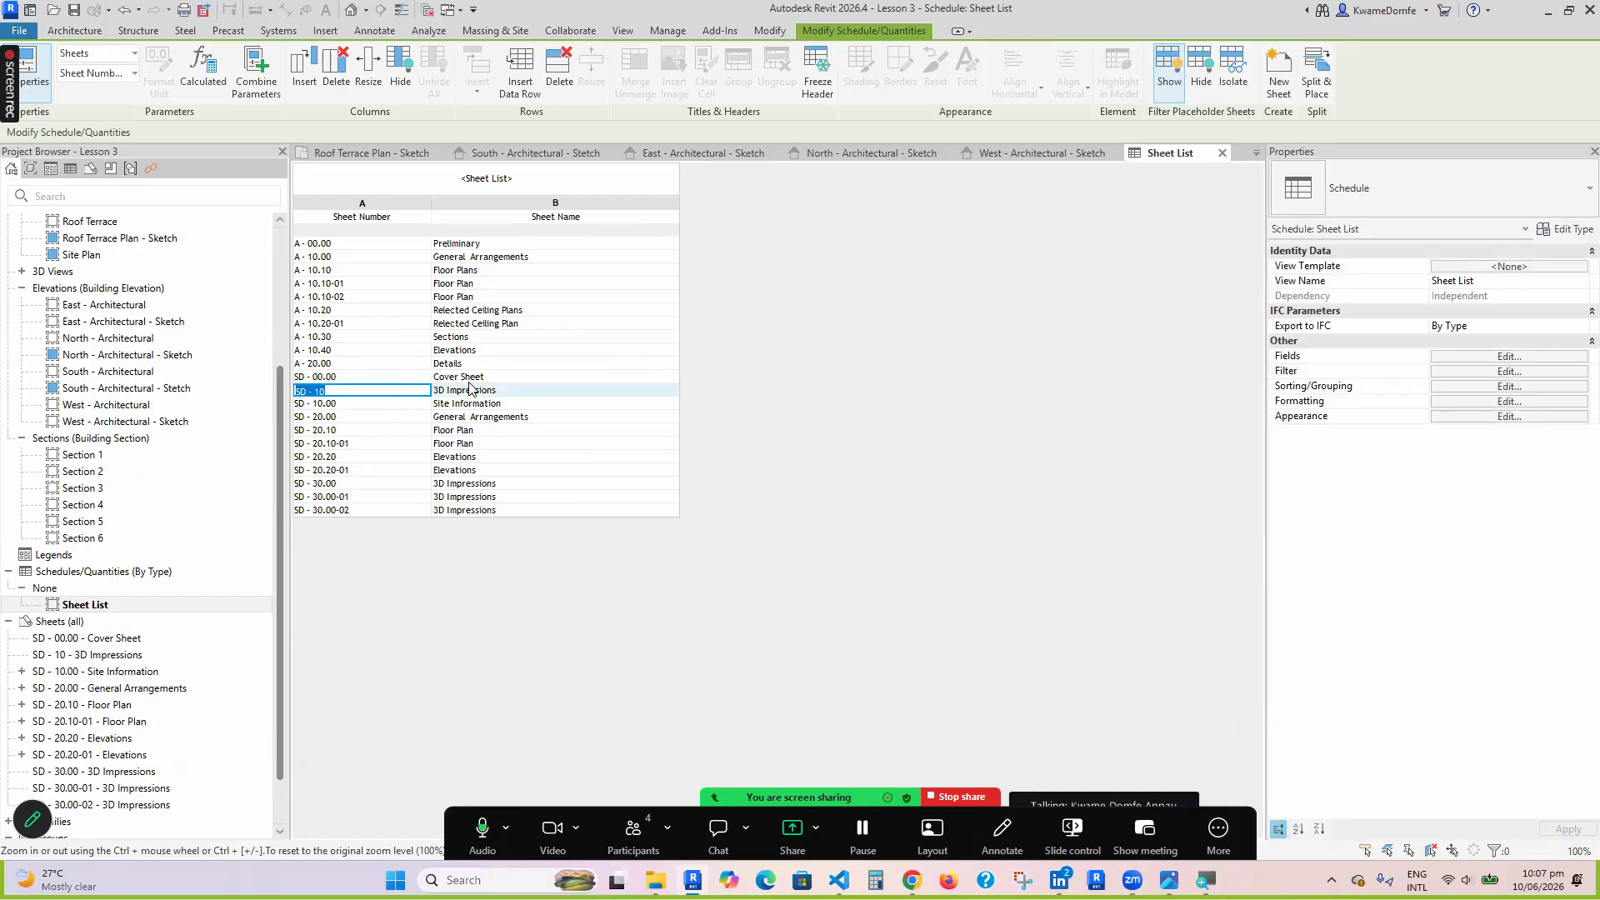
pyautogui.click(350, 378)
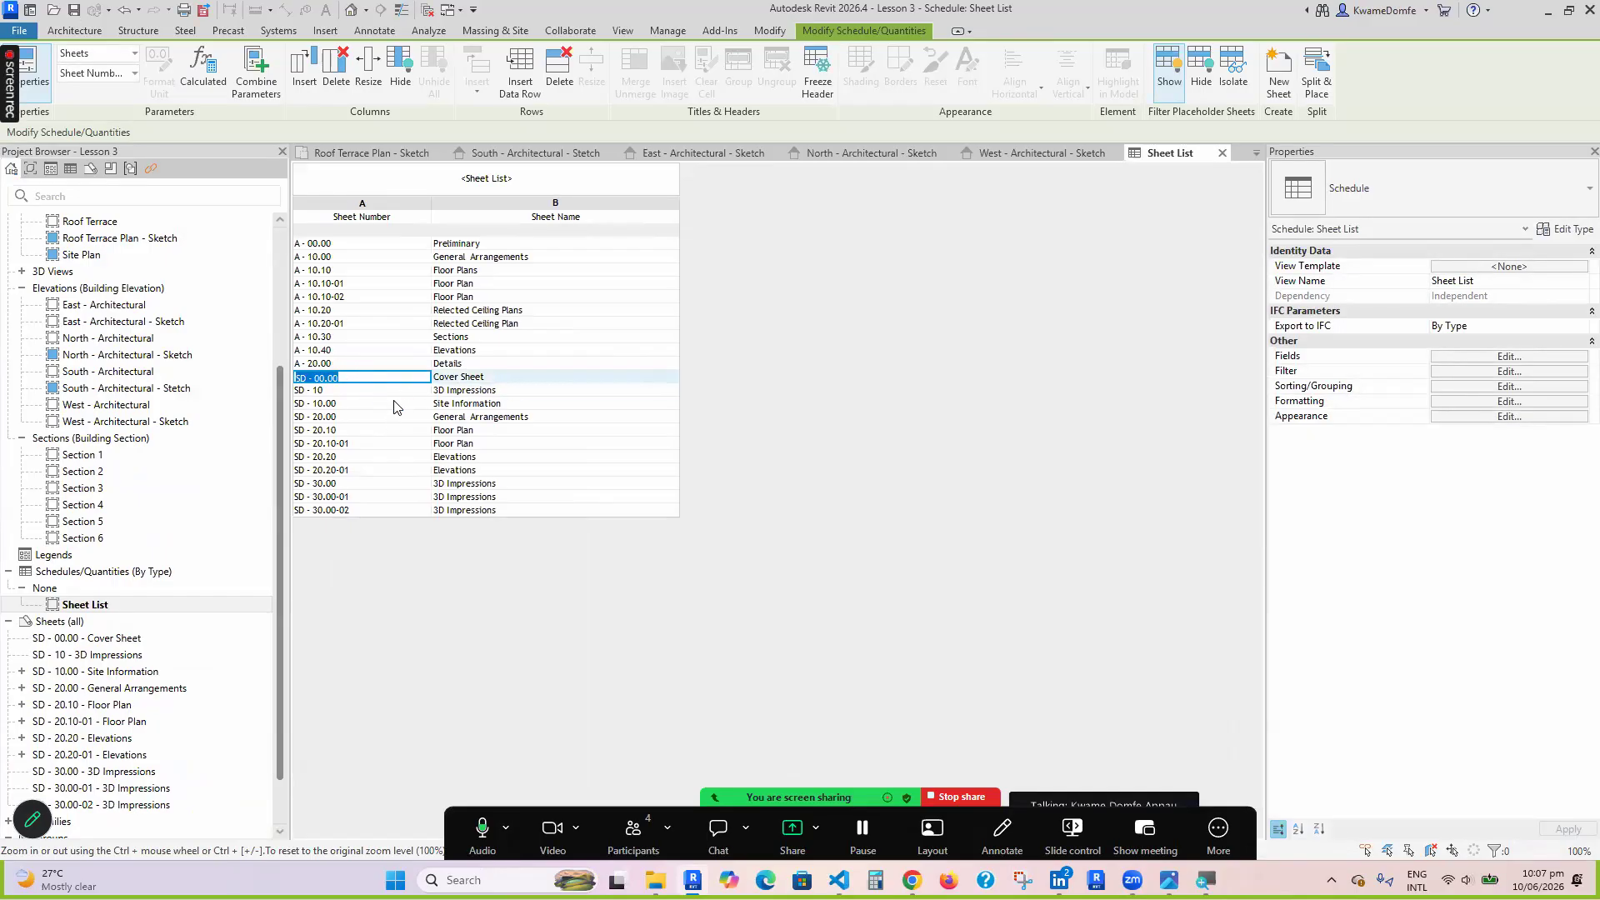
pyautogui.click(349, 391)
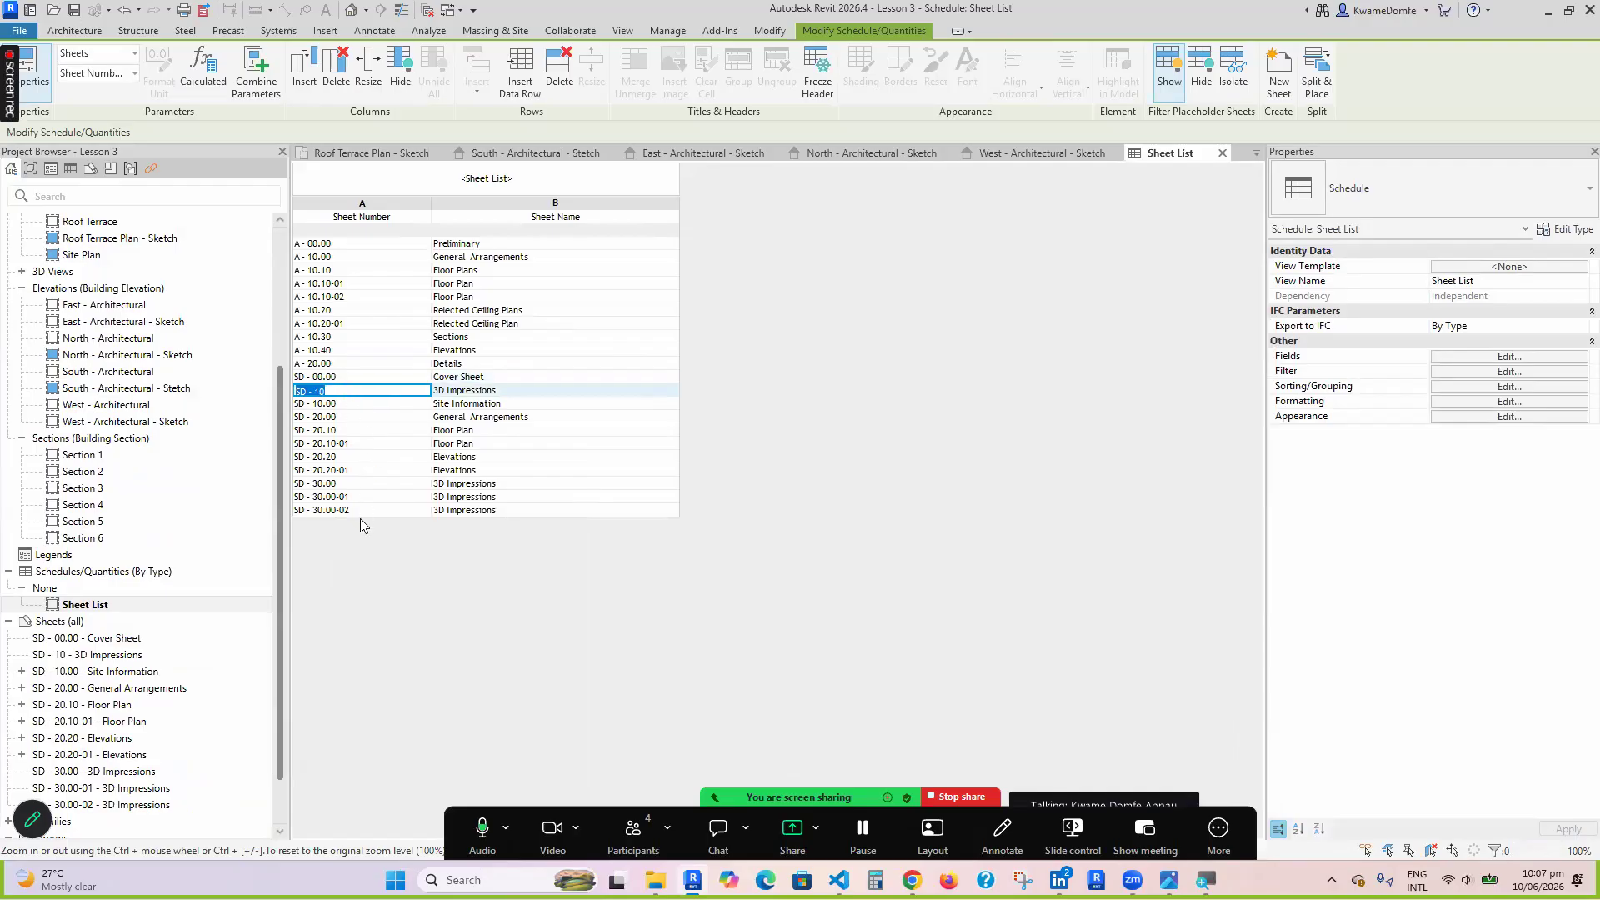
pyautogui.click(370, 392)
pyautogui.write('30.00-03')
pyautogui.press('Return')
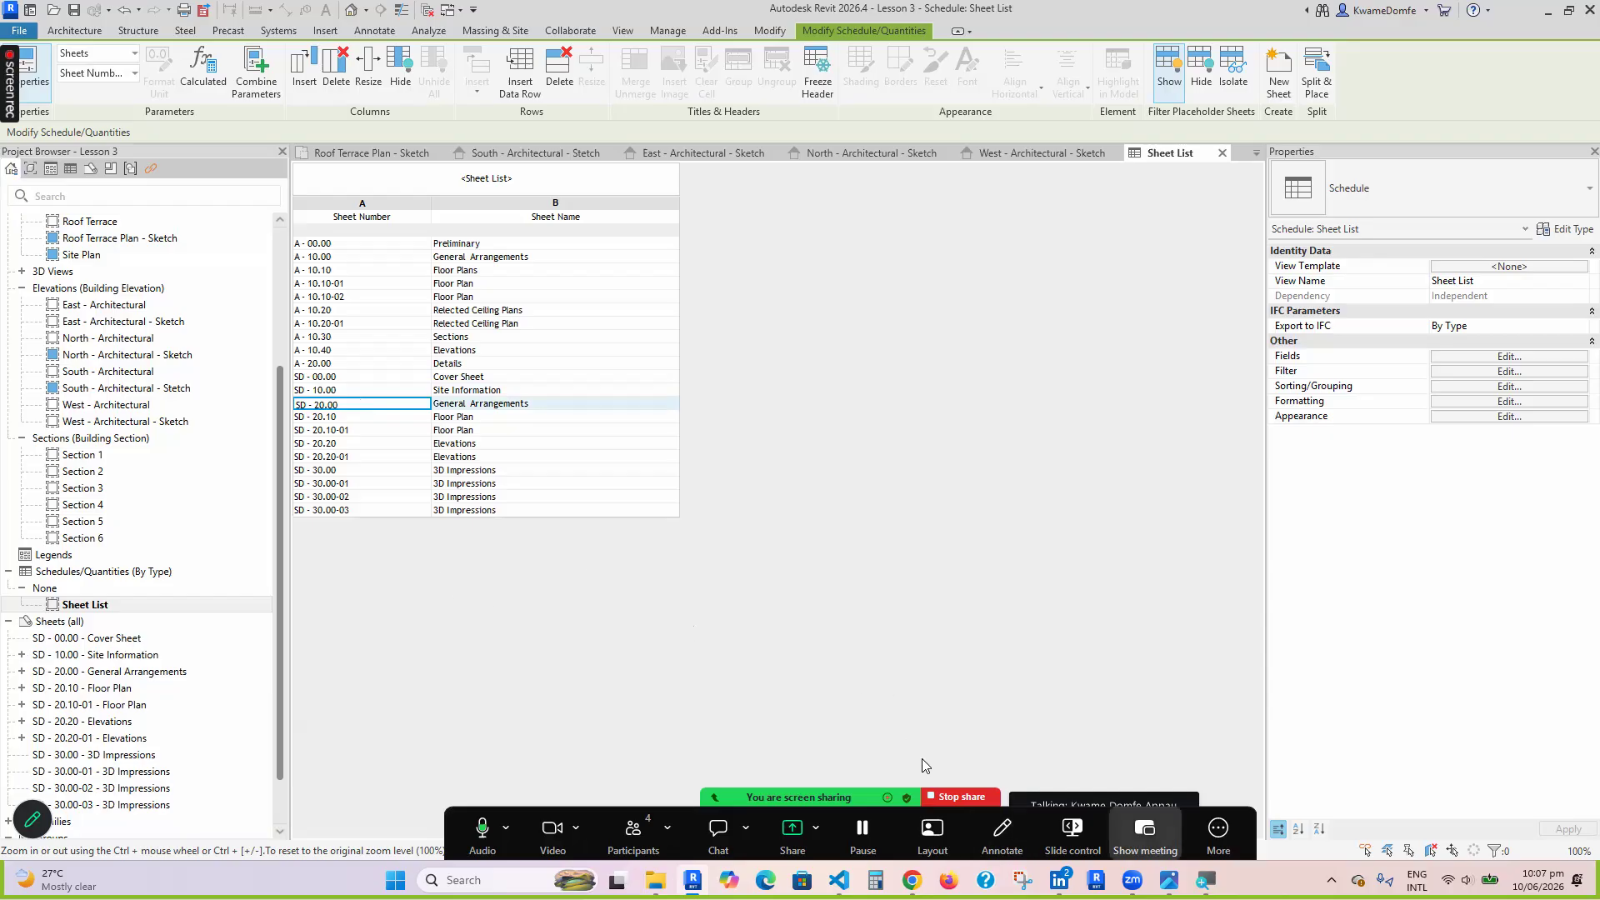
# Examine the sheet numbers of the SD floor plans, elevations and 3D impressions in the Sheet List
pyautogui.press('super+plus')
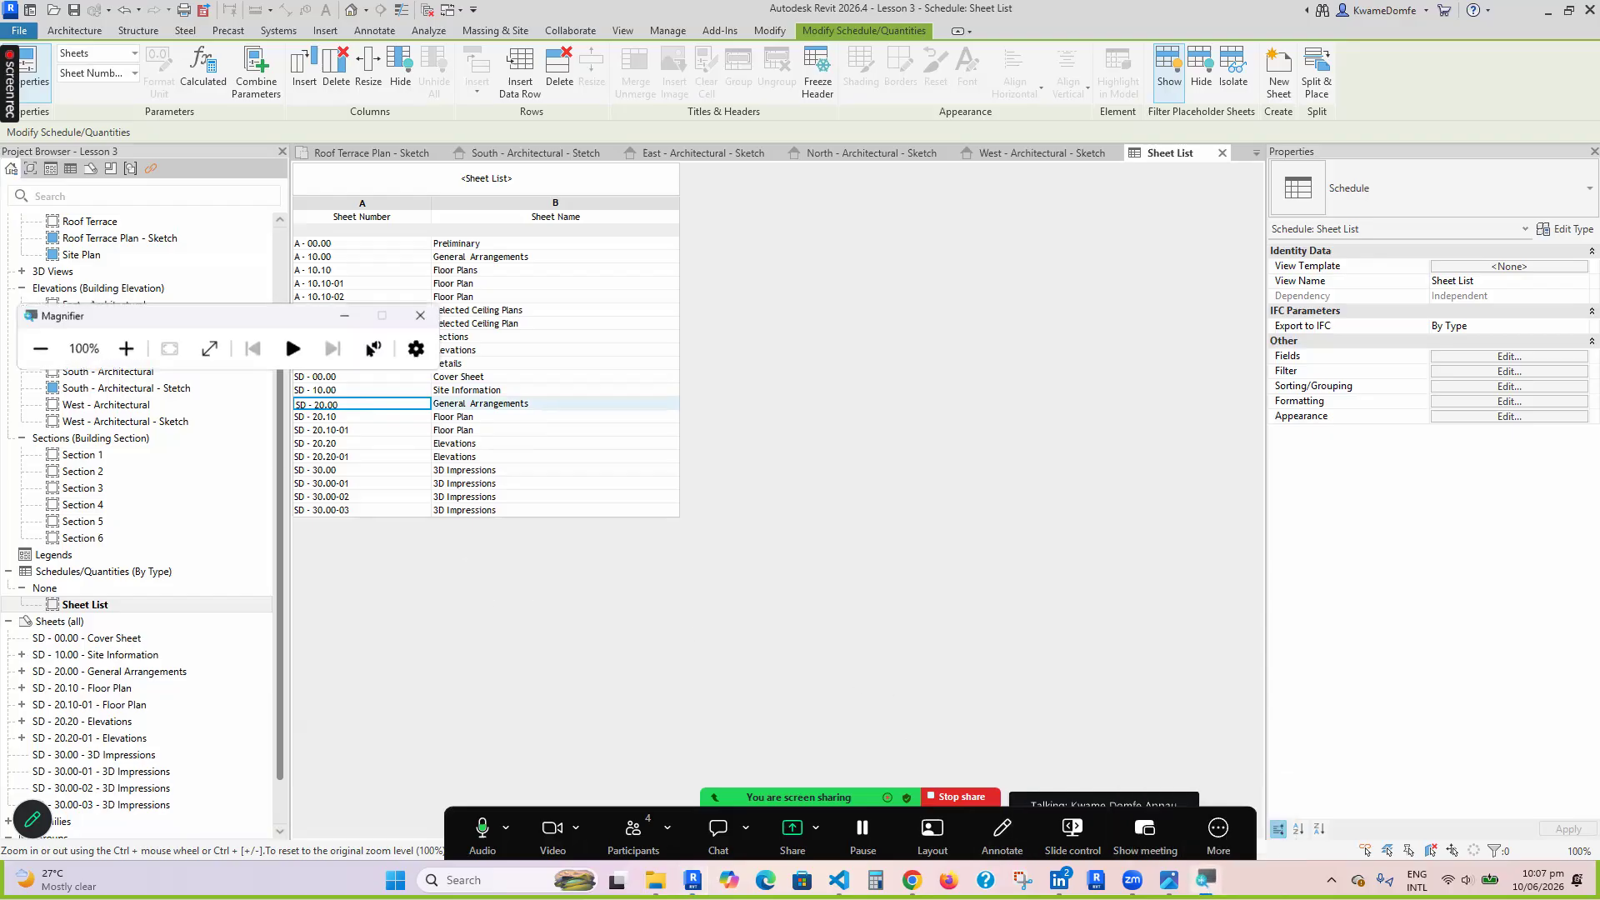
pyautogui.click(126, 348)
pyautogui.press('Down')
pyautogui.press('Down')
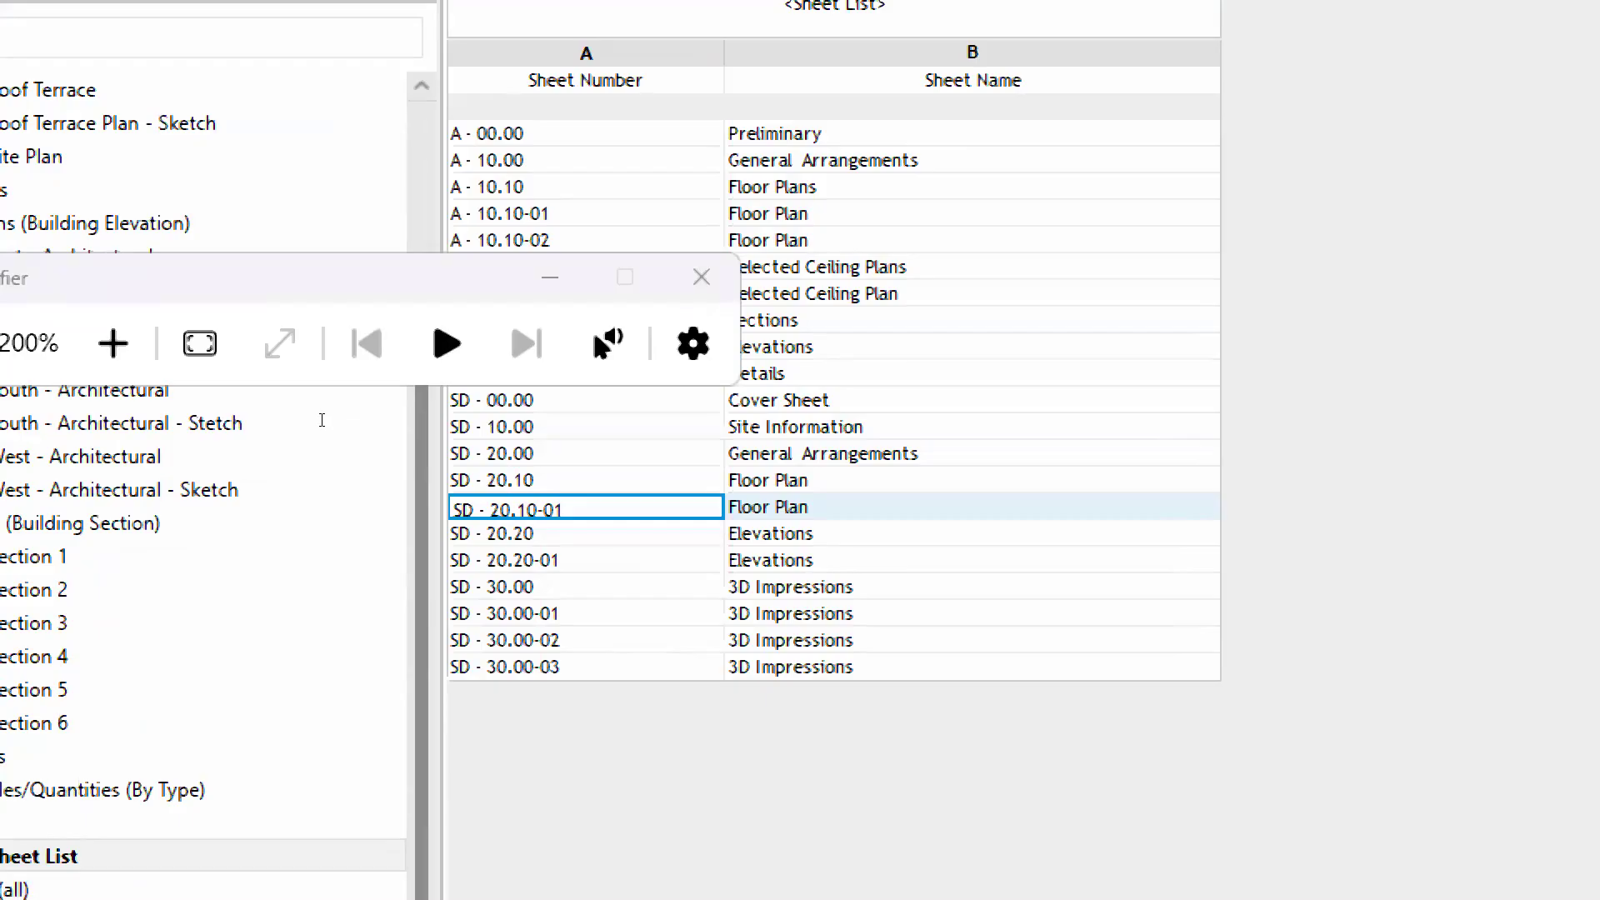
pyautogui.press('Up')
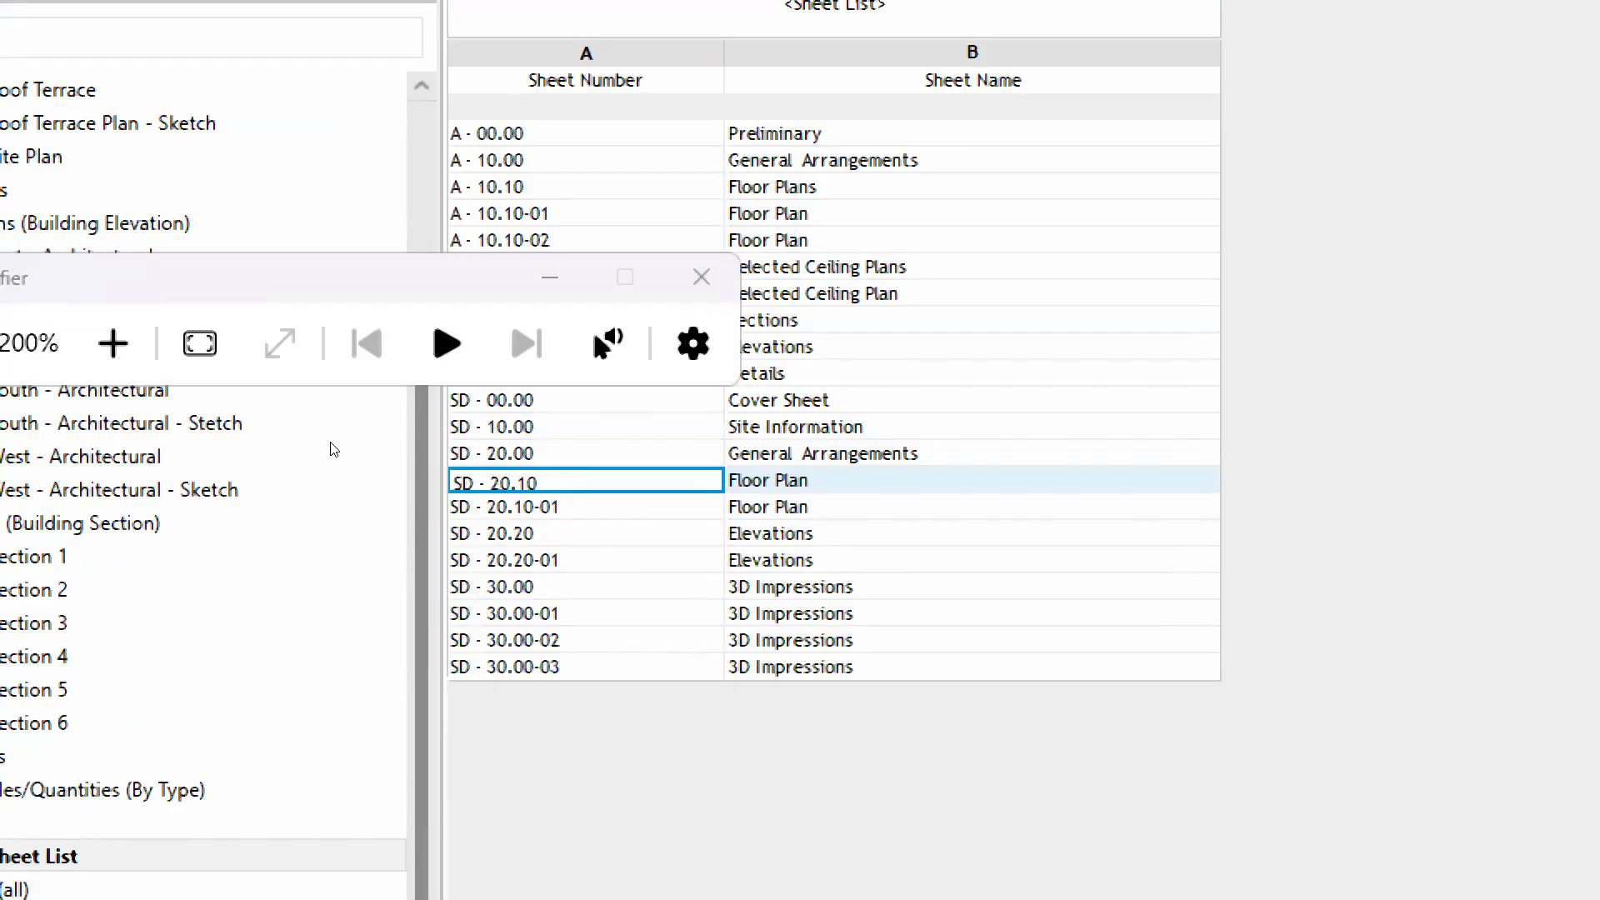
pyautogui.press('Down')
pyautogui.press('Down')
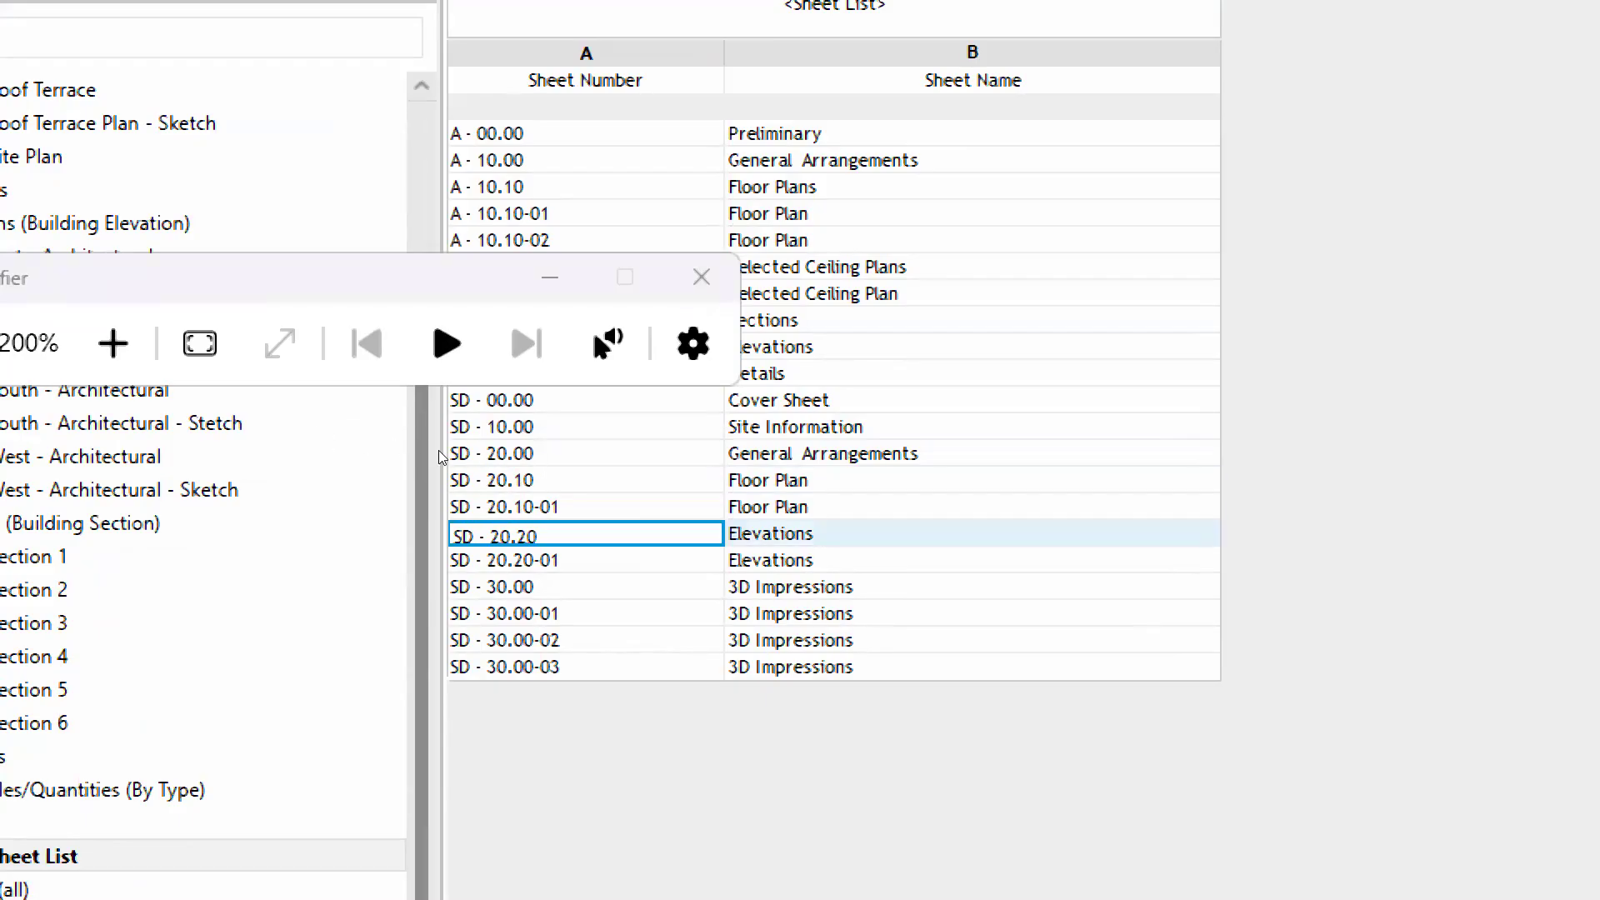
pyautogui.press('Down')
pyautogui.press('Down')
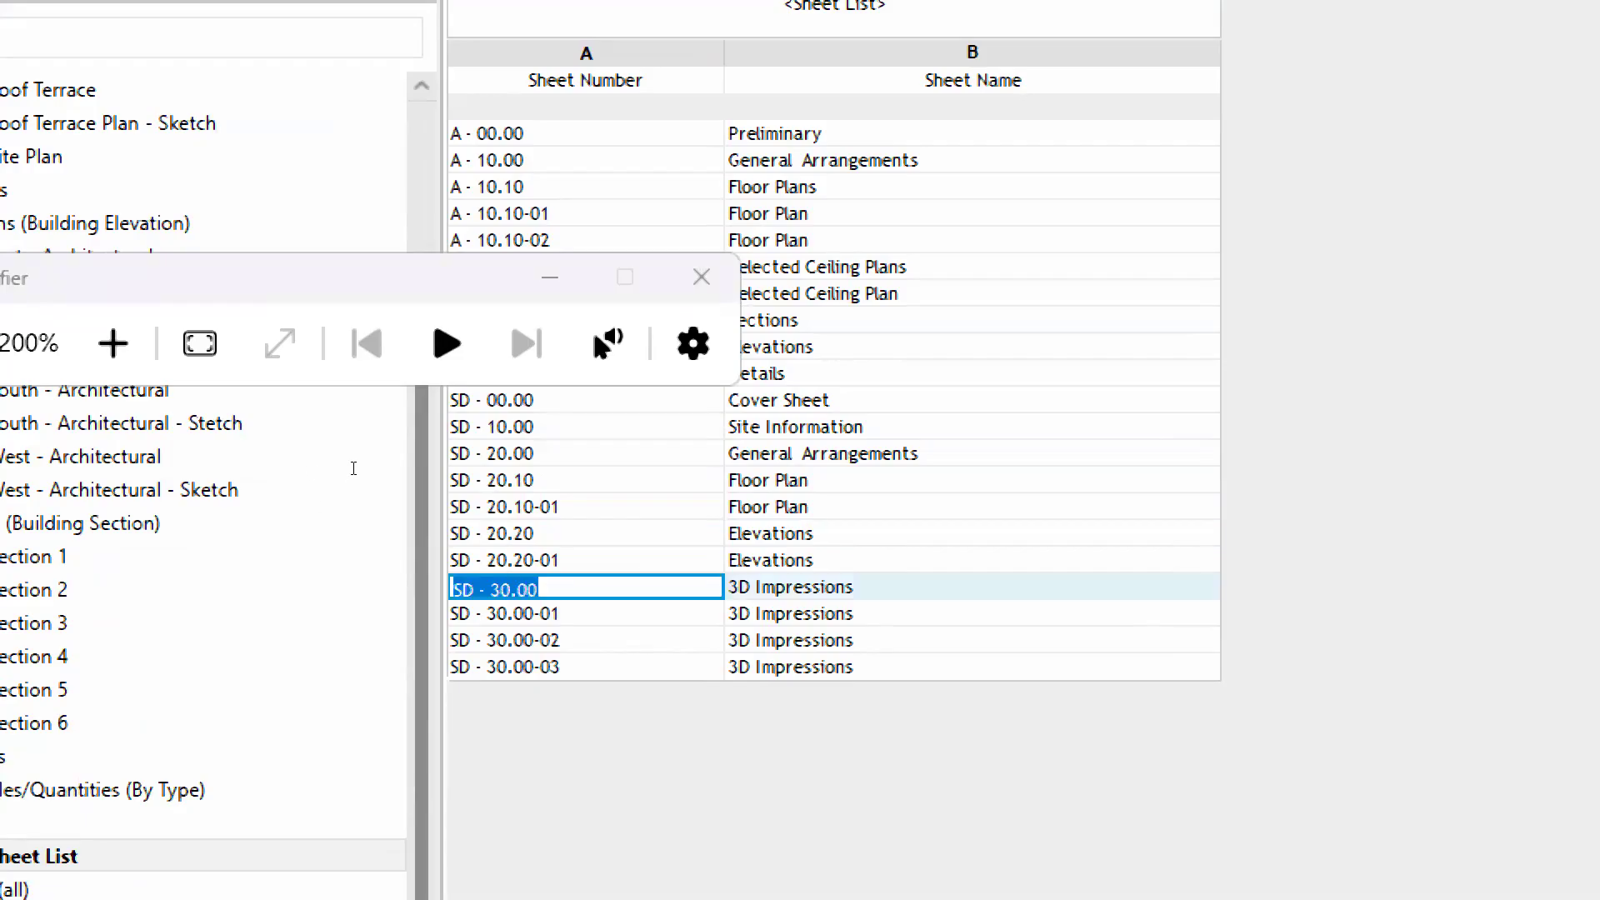
pyautogui.click(355, 471)
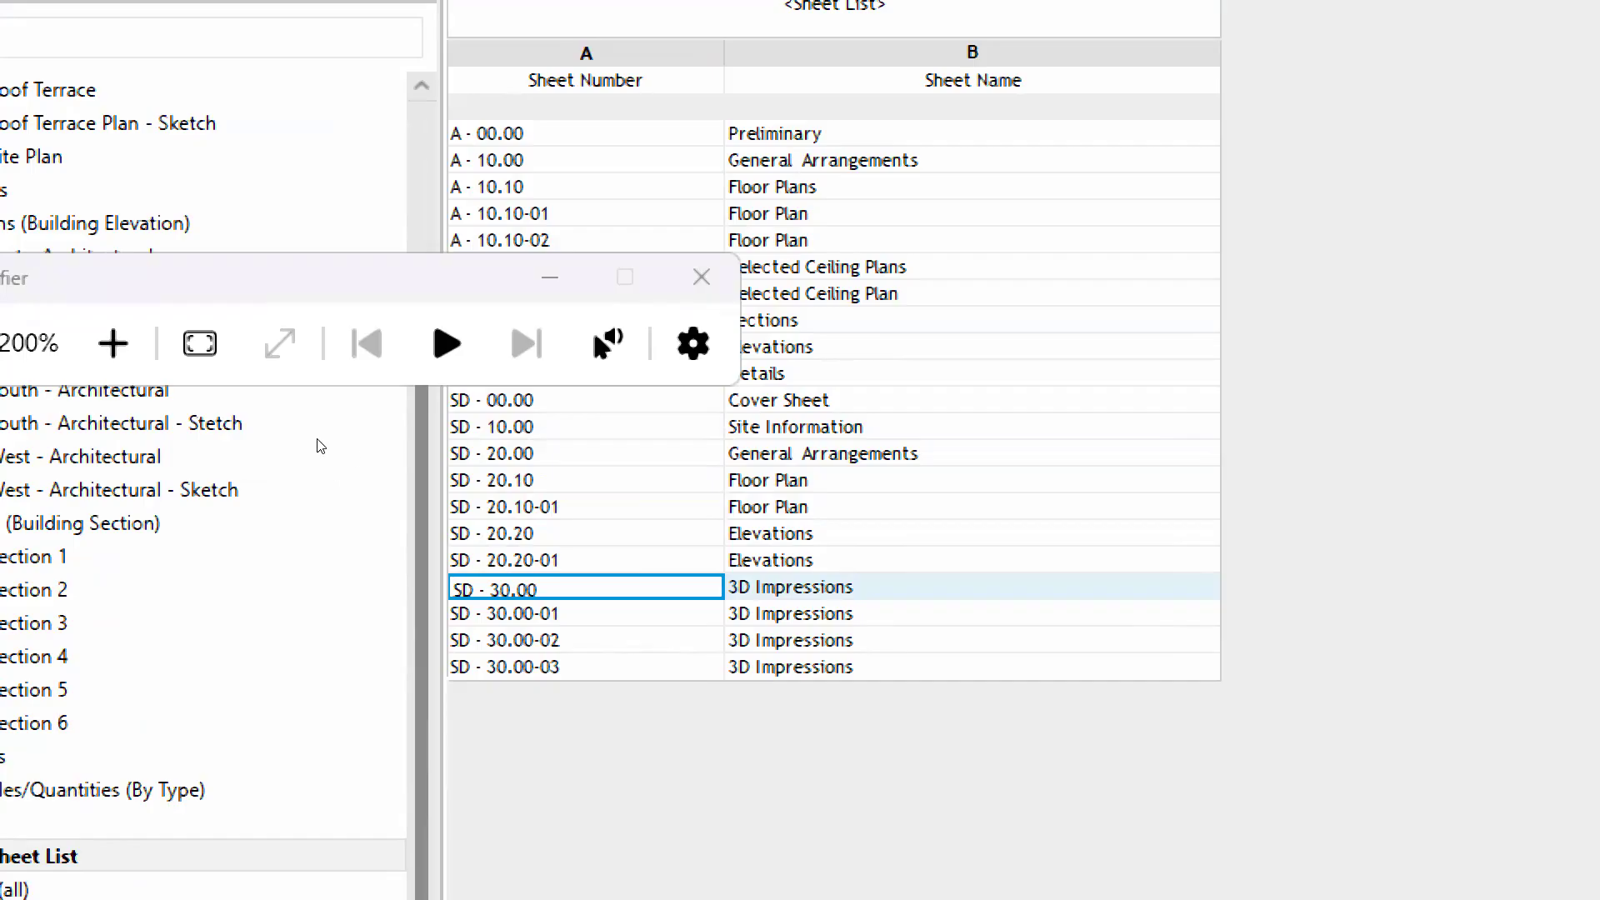
pyautogui.press('Up')
pyautogui.press('Up')
pyautogui.press('Up')
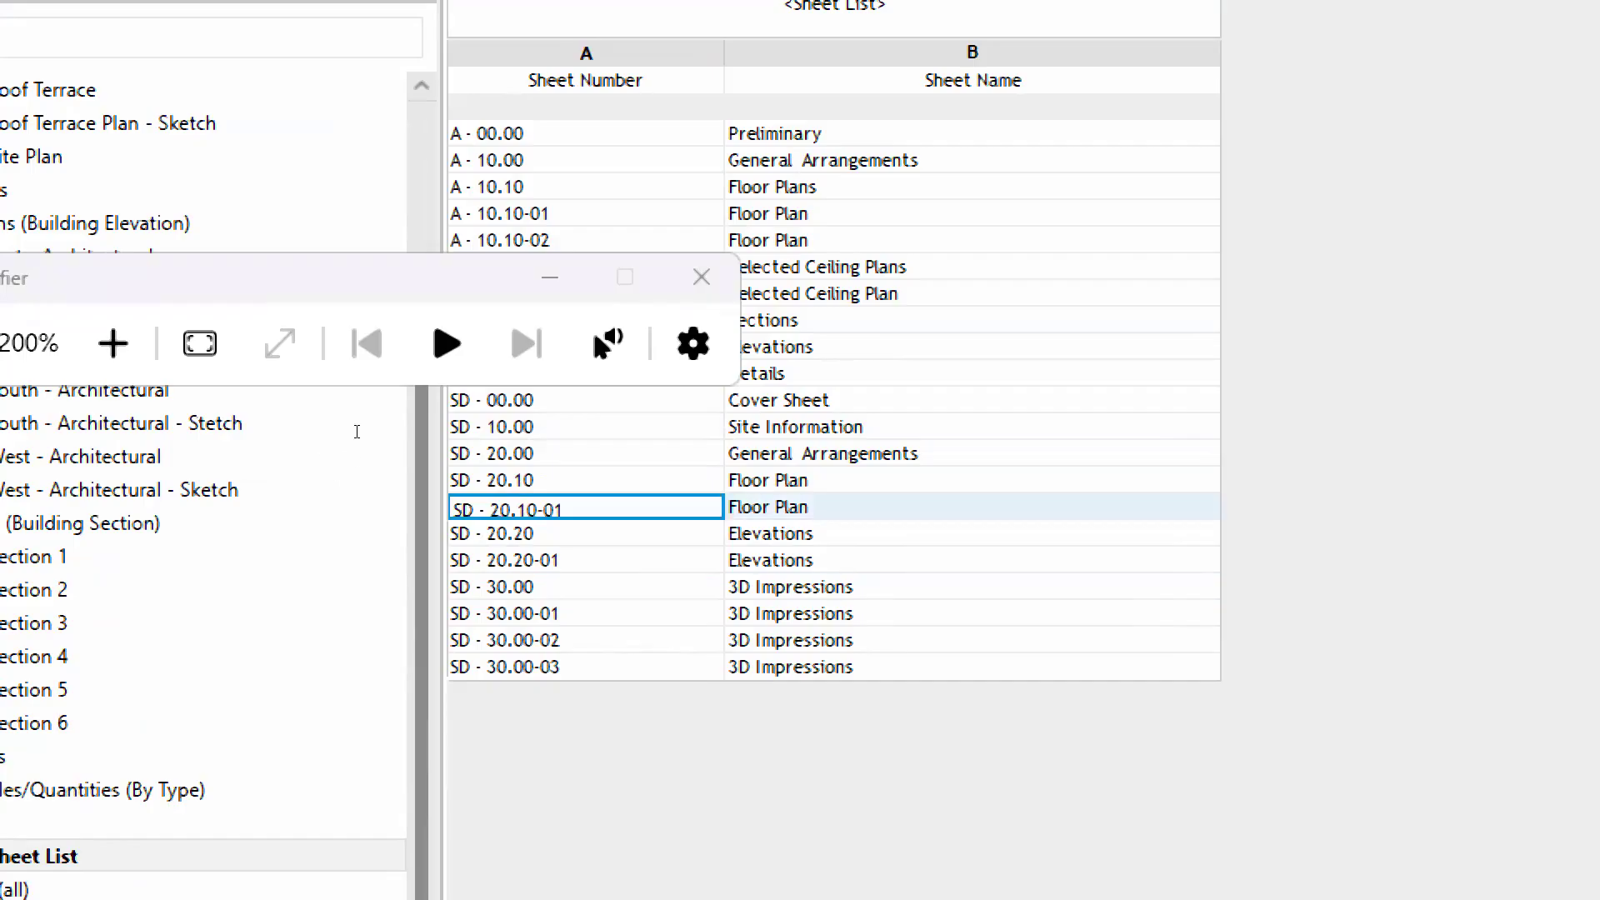
# Insert a new sheet row numbered SD - 20.20-02, based on the SD - 20.20-01 number, and add another data row
pyautogui.press('Down')
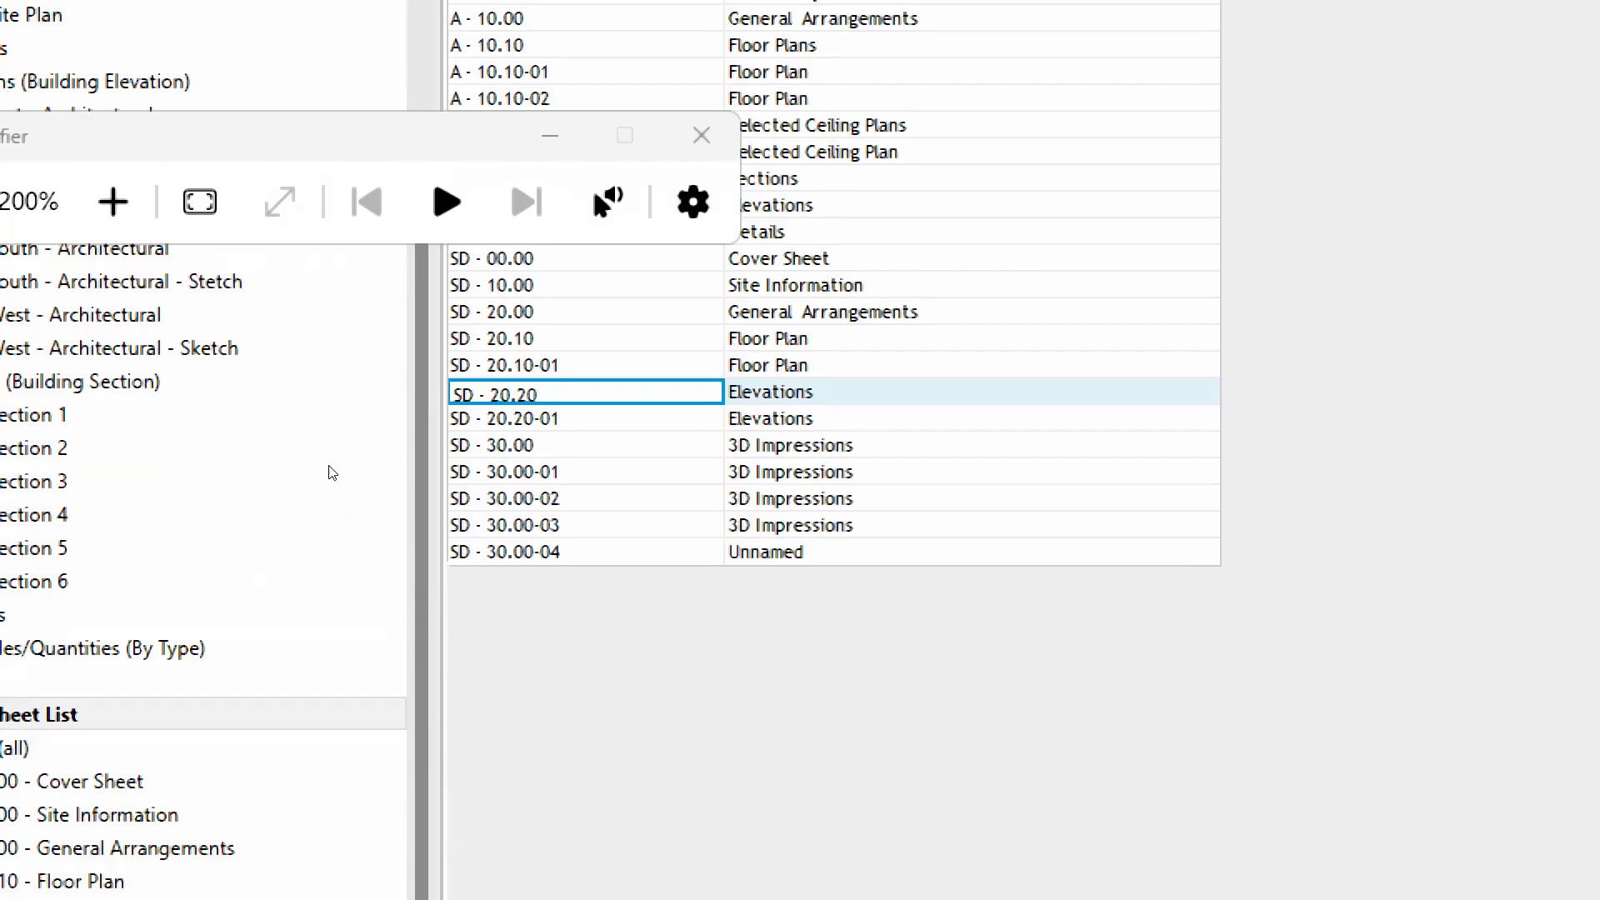
pyautogui.press('Down')
pyautogui.hotkey('ctrl', 'c')
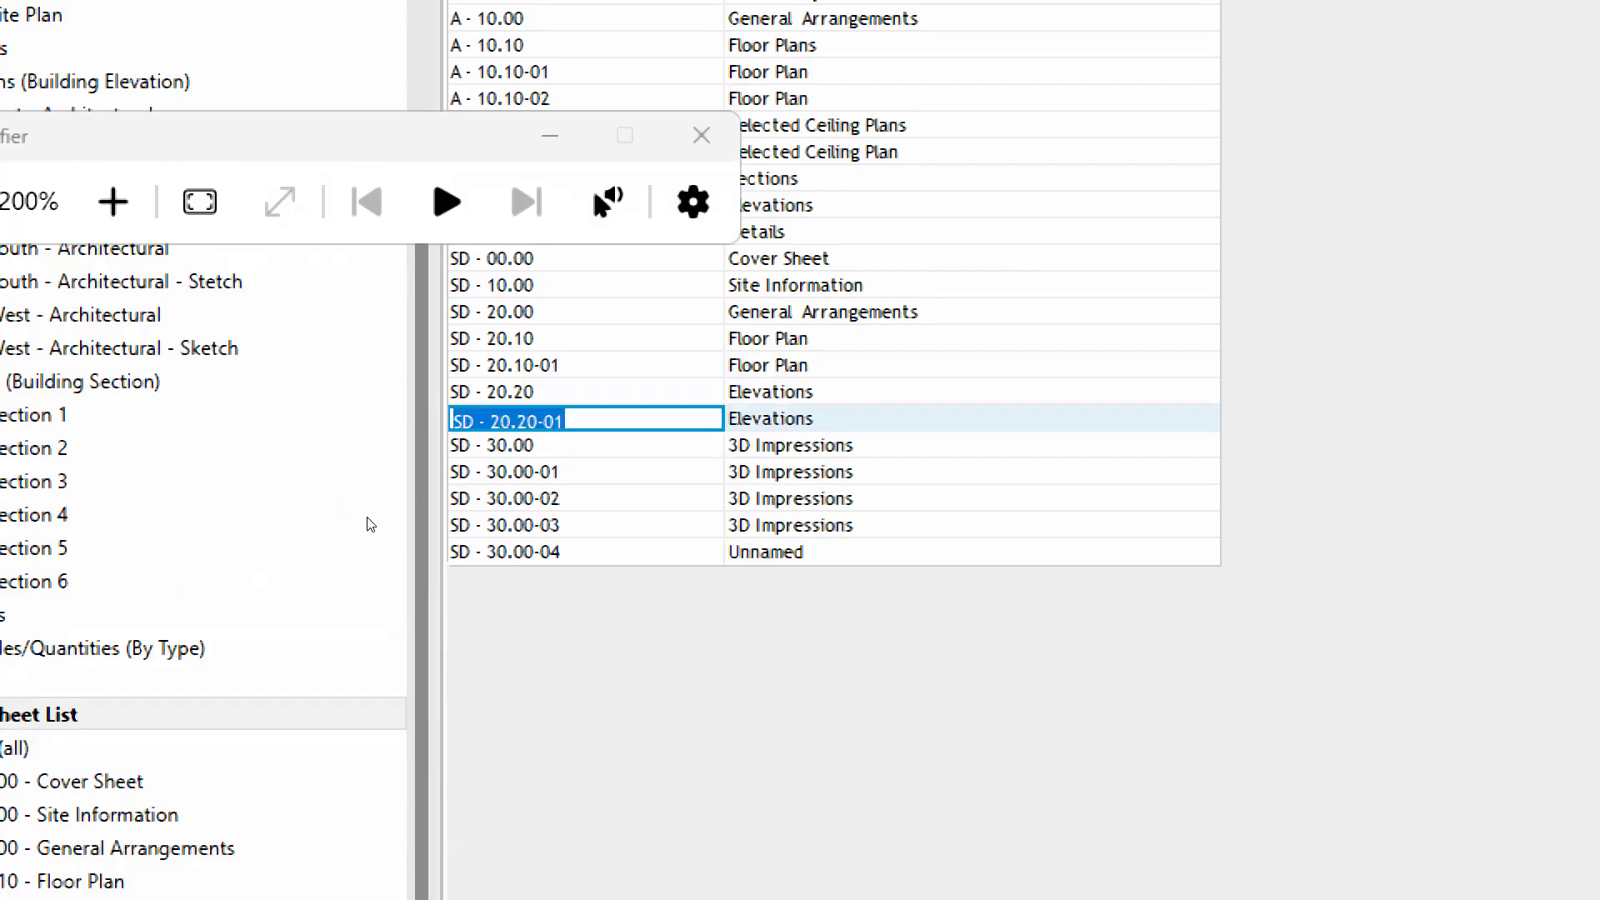
pyautogui.click(567, 552)
pyautogui.hotkey('ctrl', 'v')
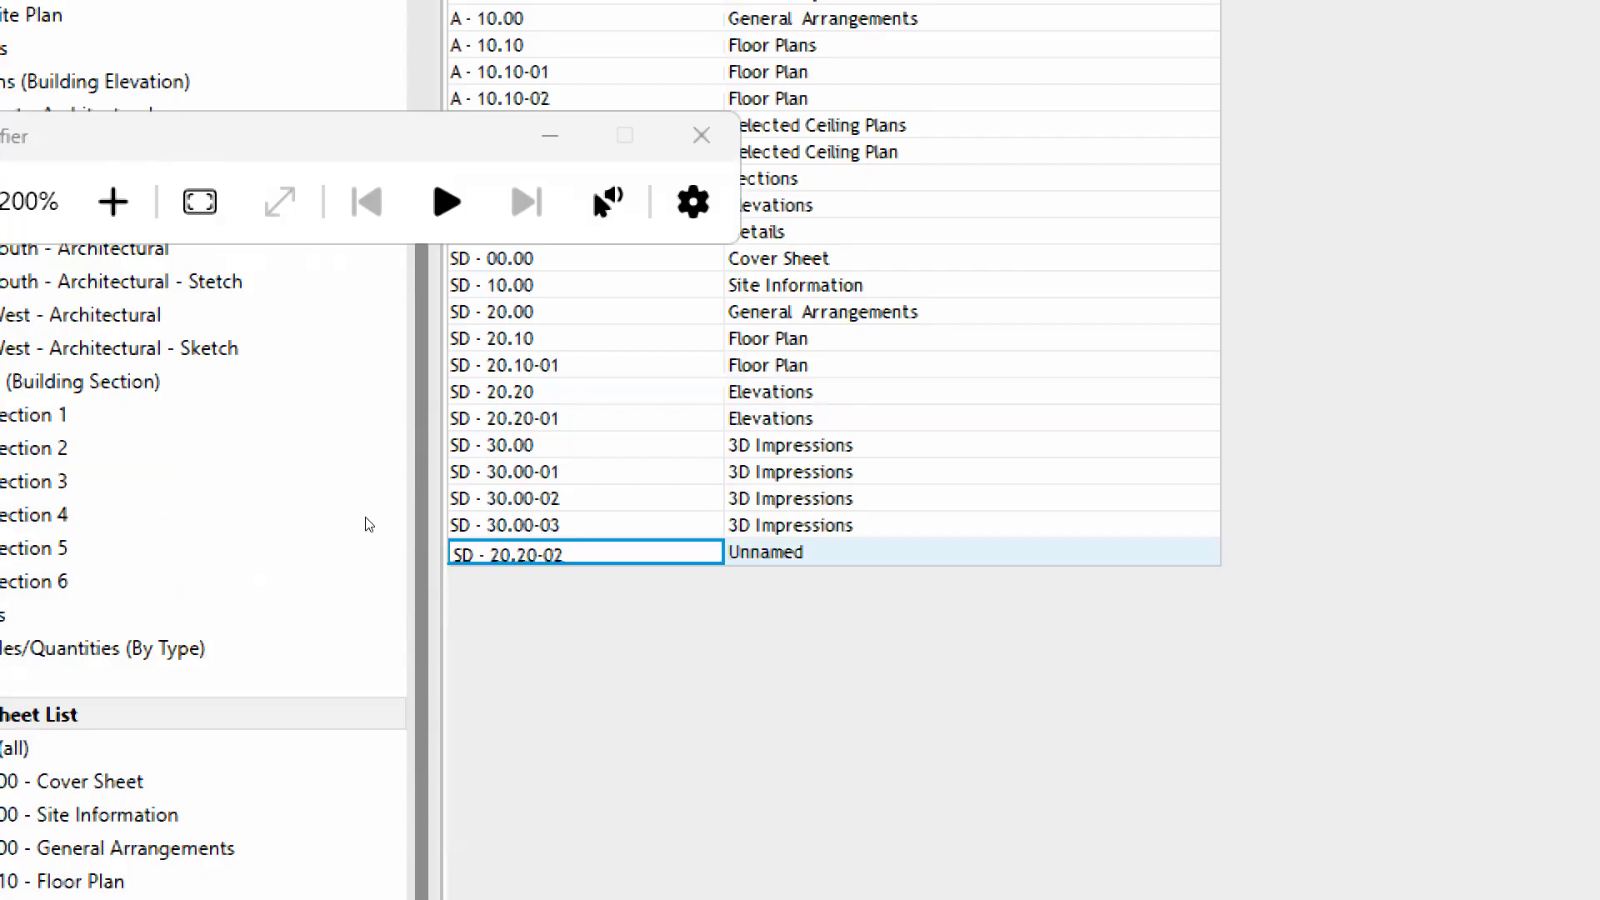
pyautogui.press('Return')
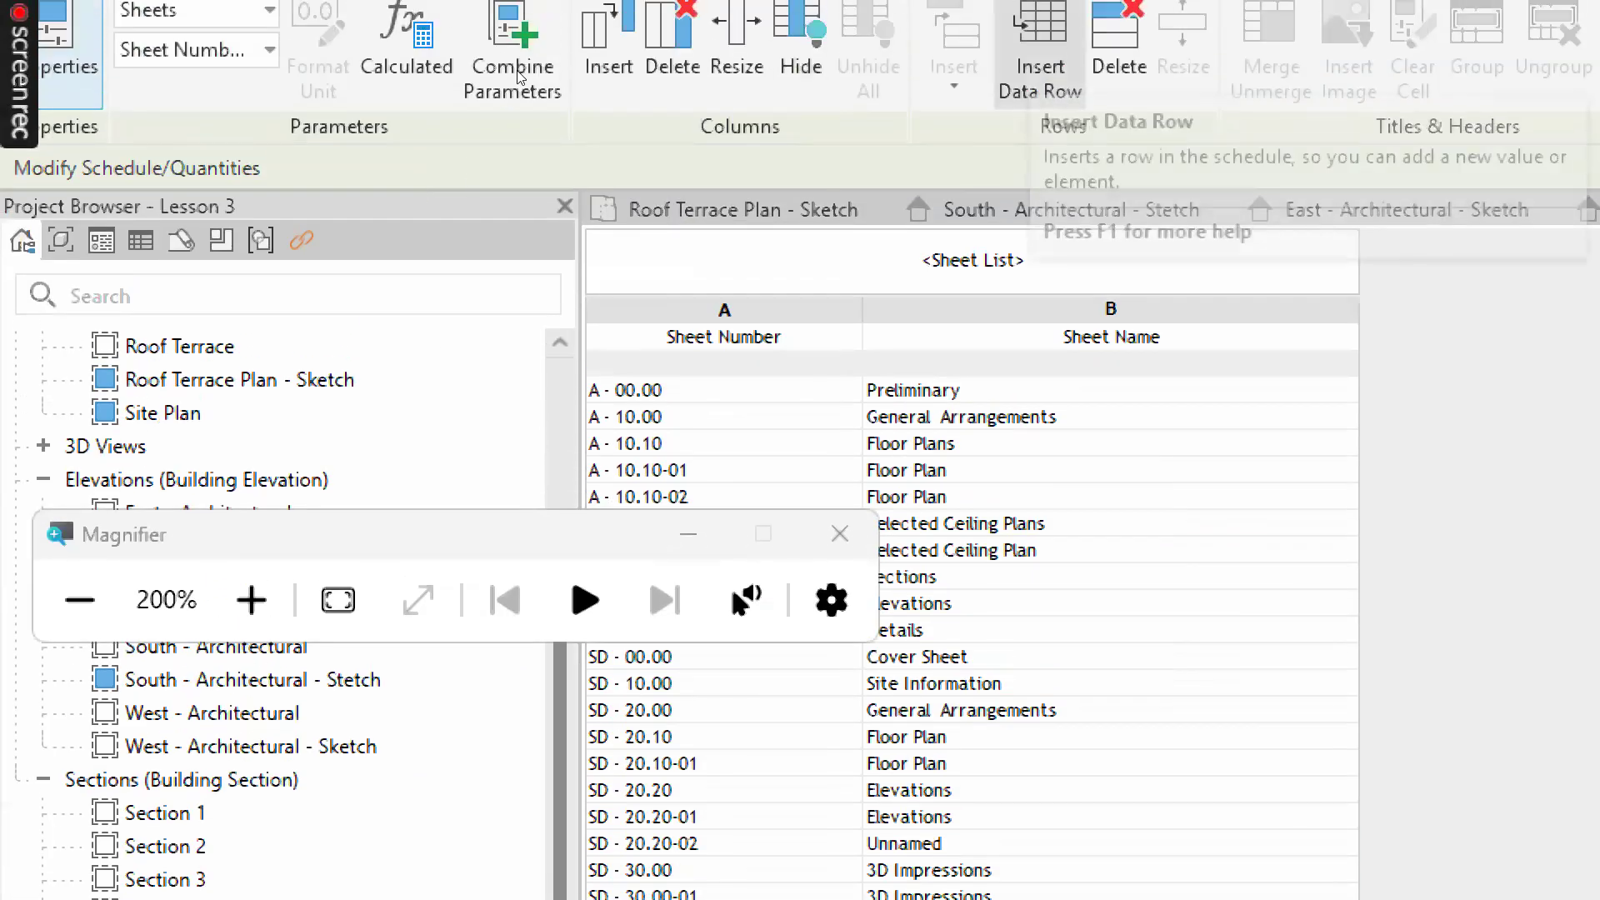
pyautogui.click(1039, 20)
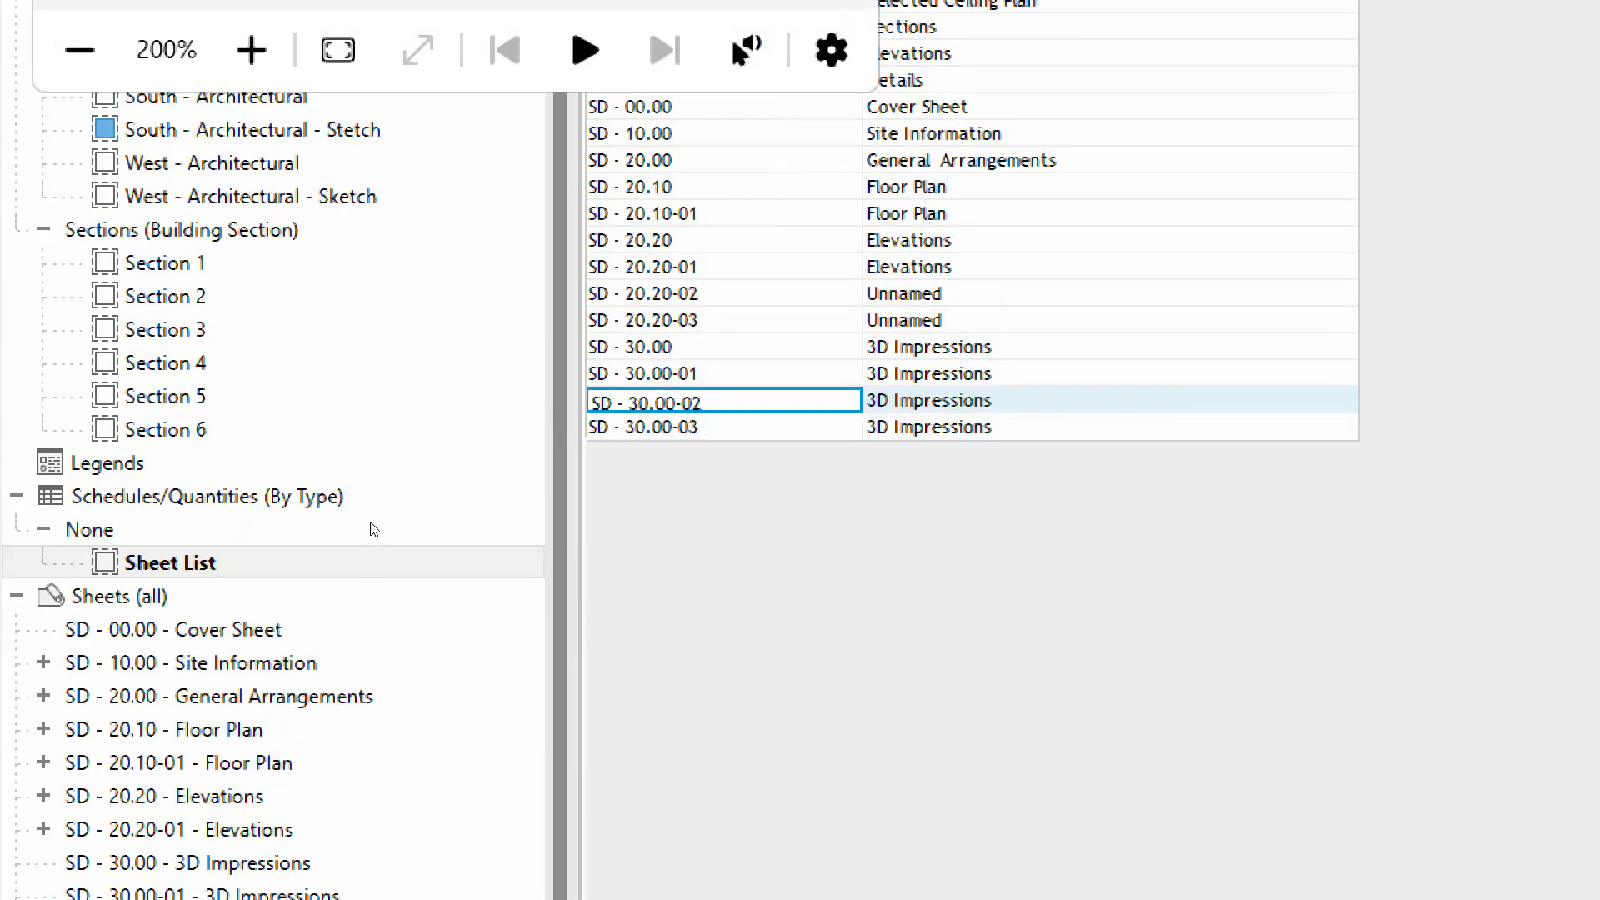
pyautogui.click(371, 522)
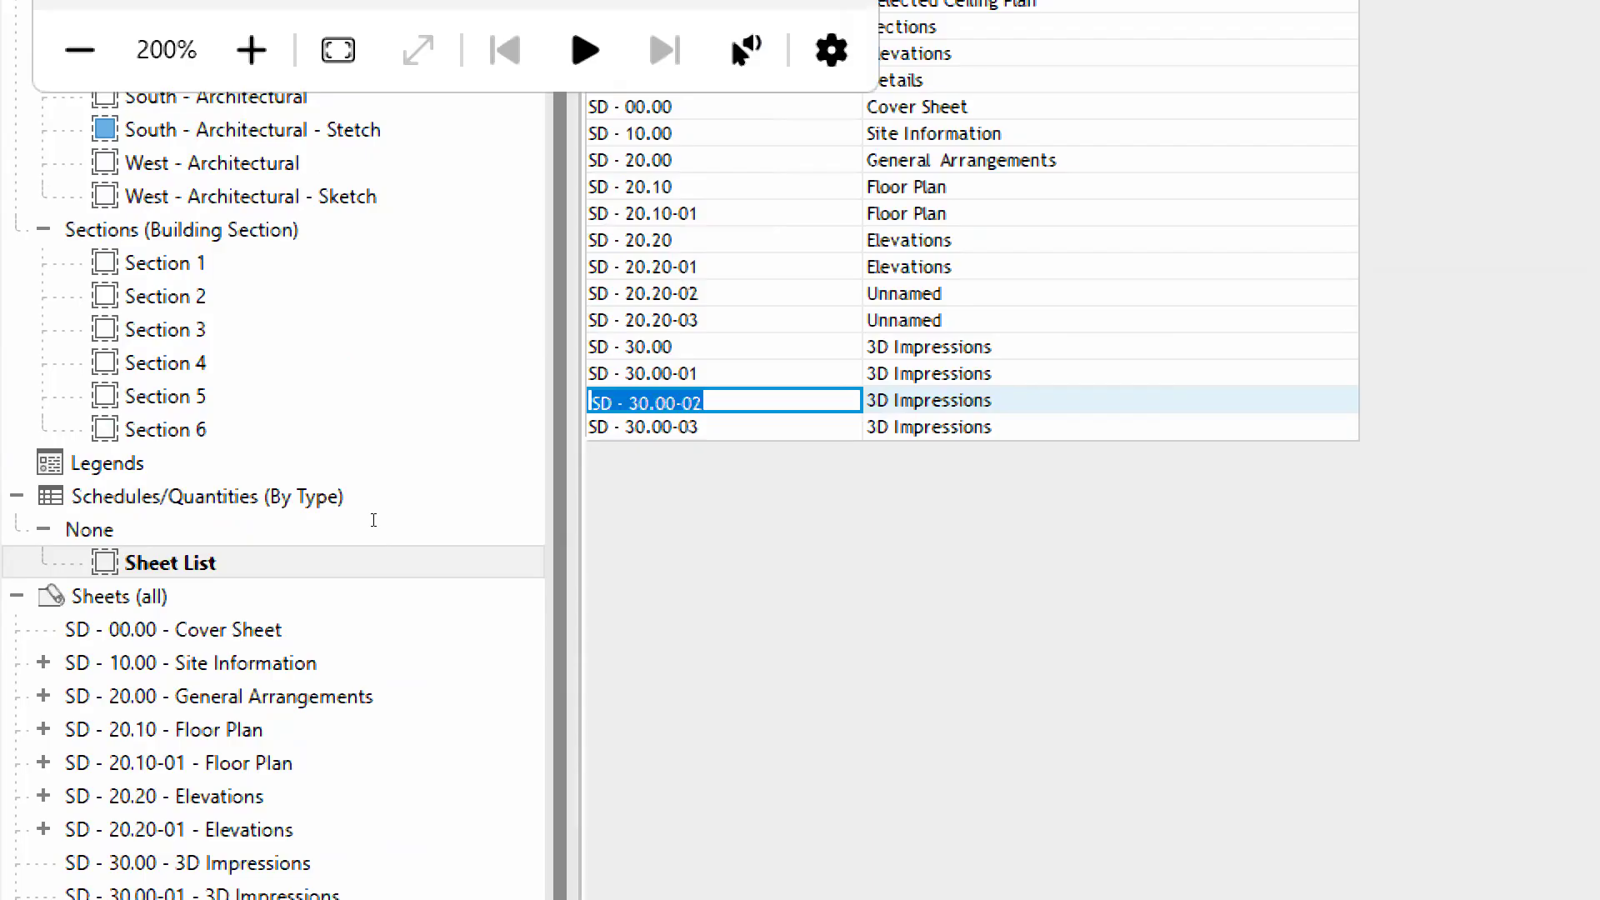
pyautogui.hotkey('ctrl', 'v')
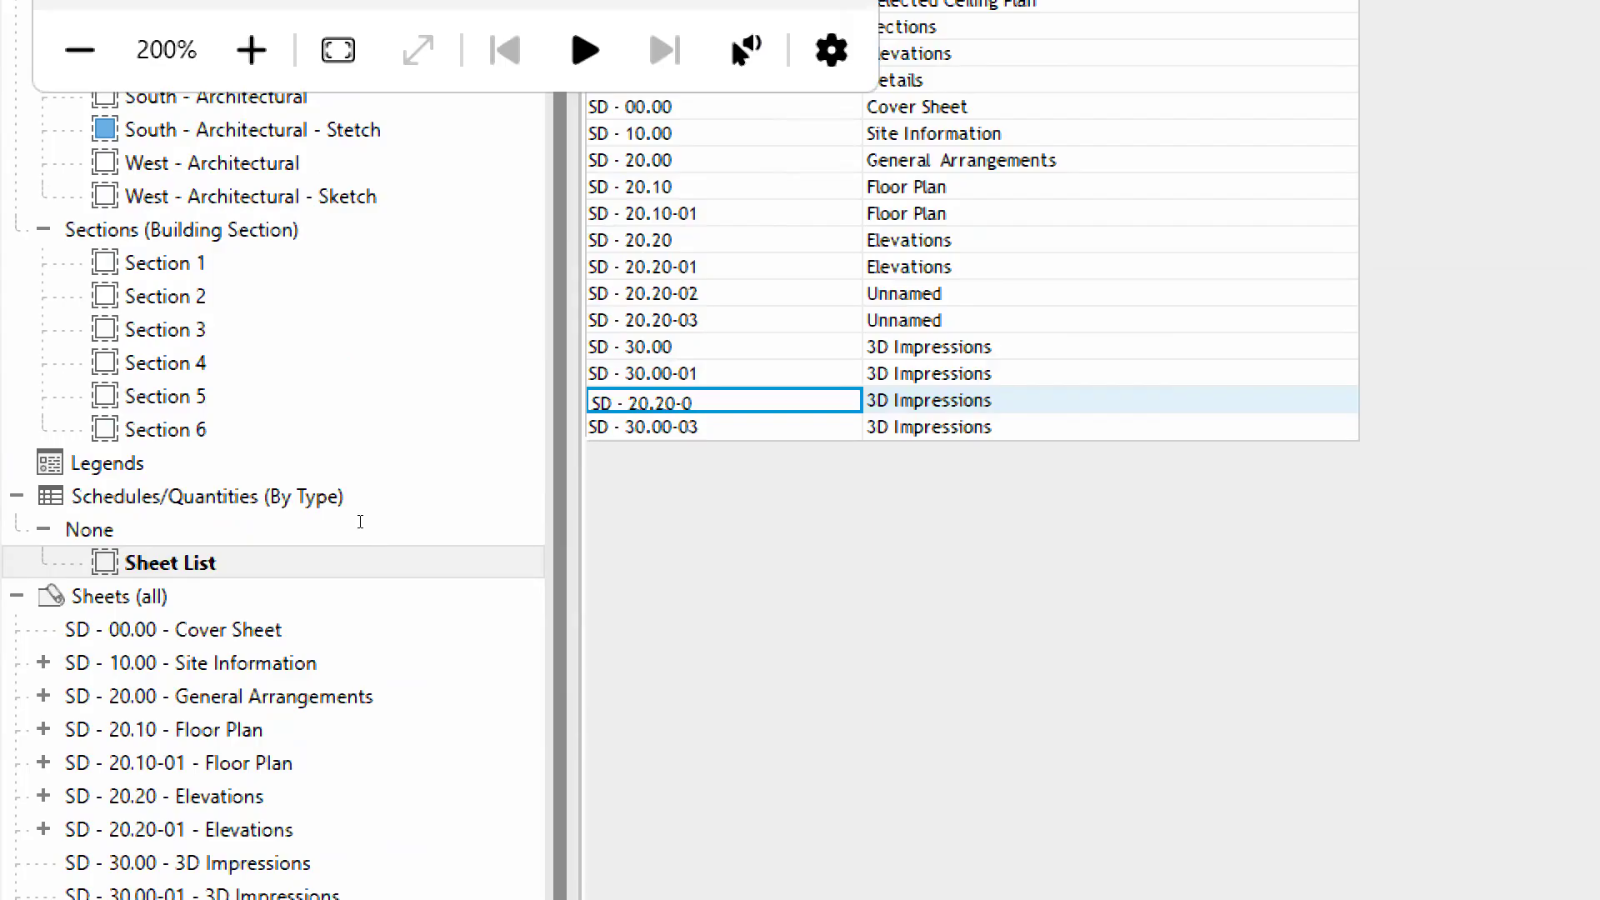
pyautogui.press('Return')
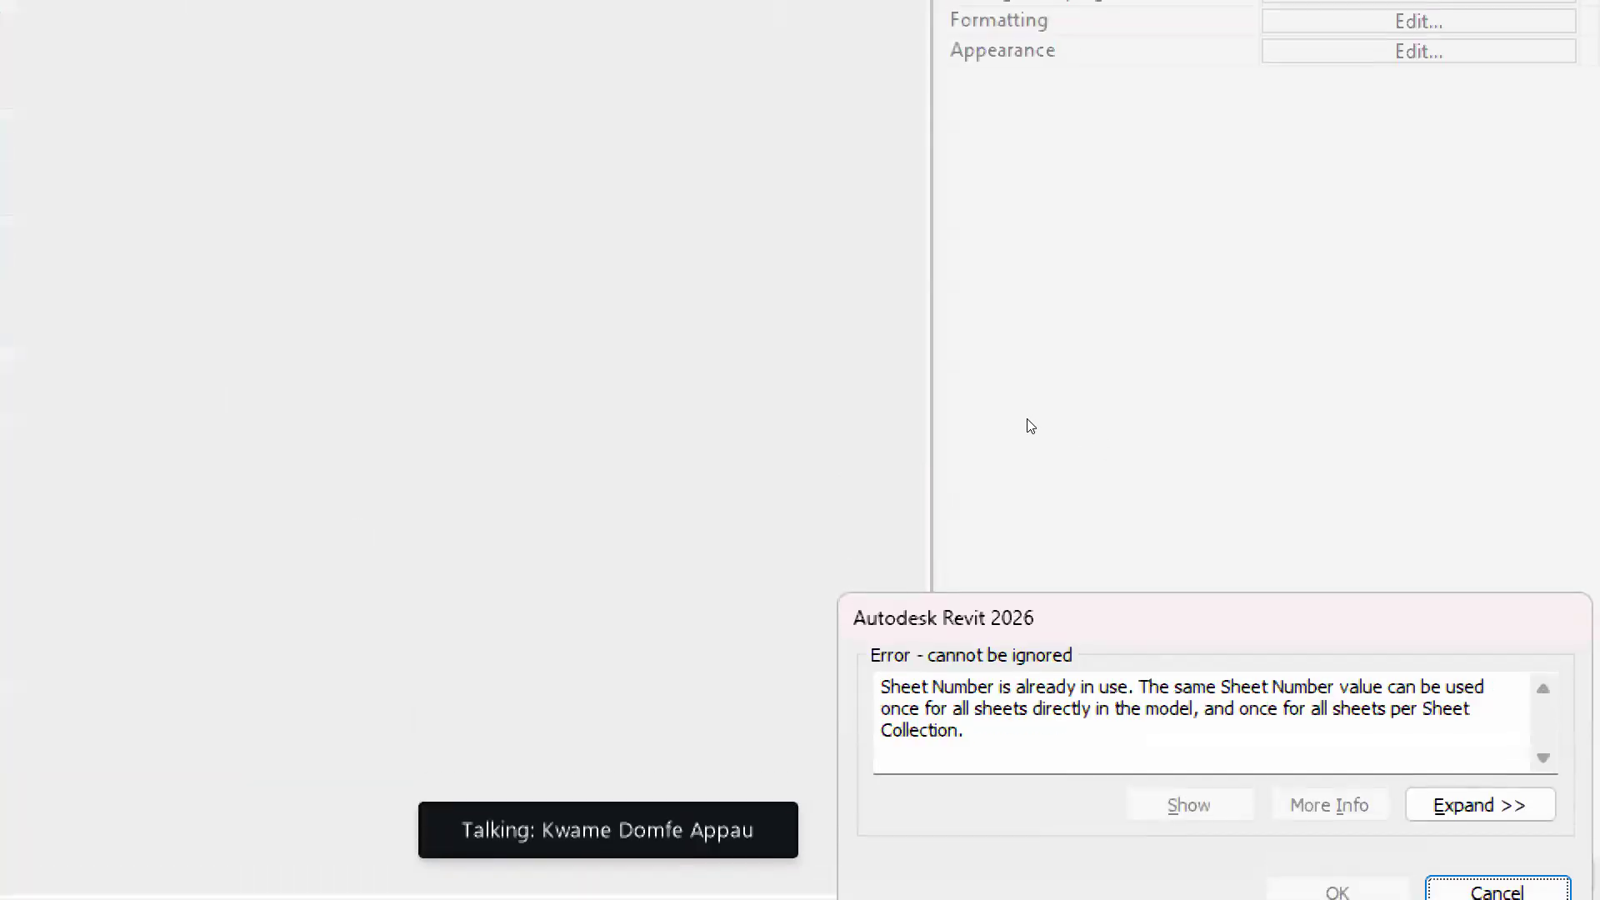
pyautogui.click(1497, 775)
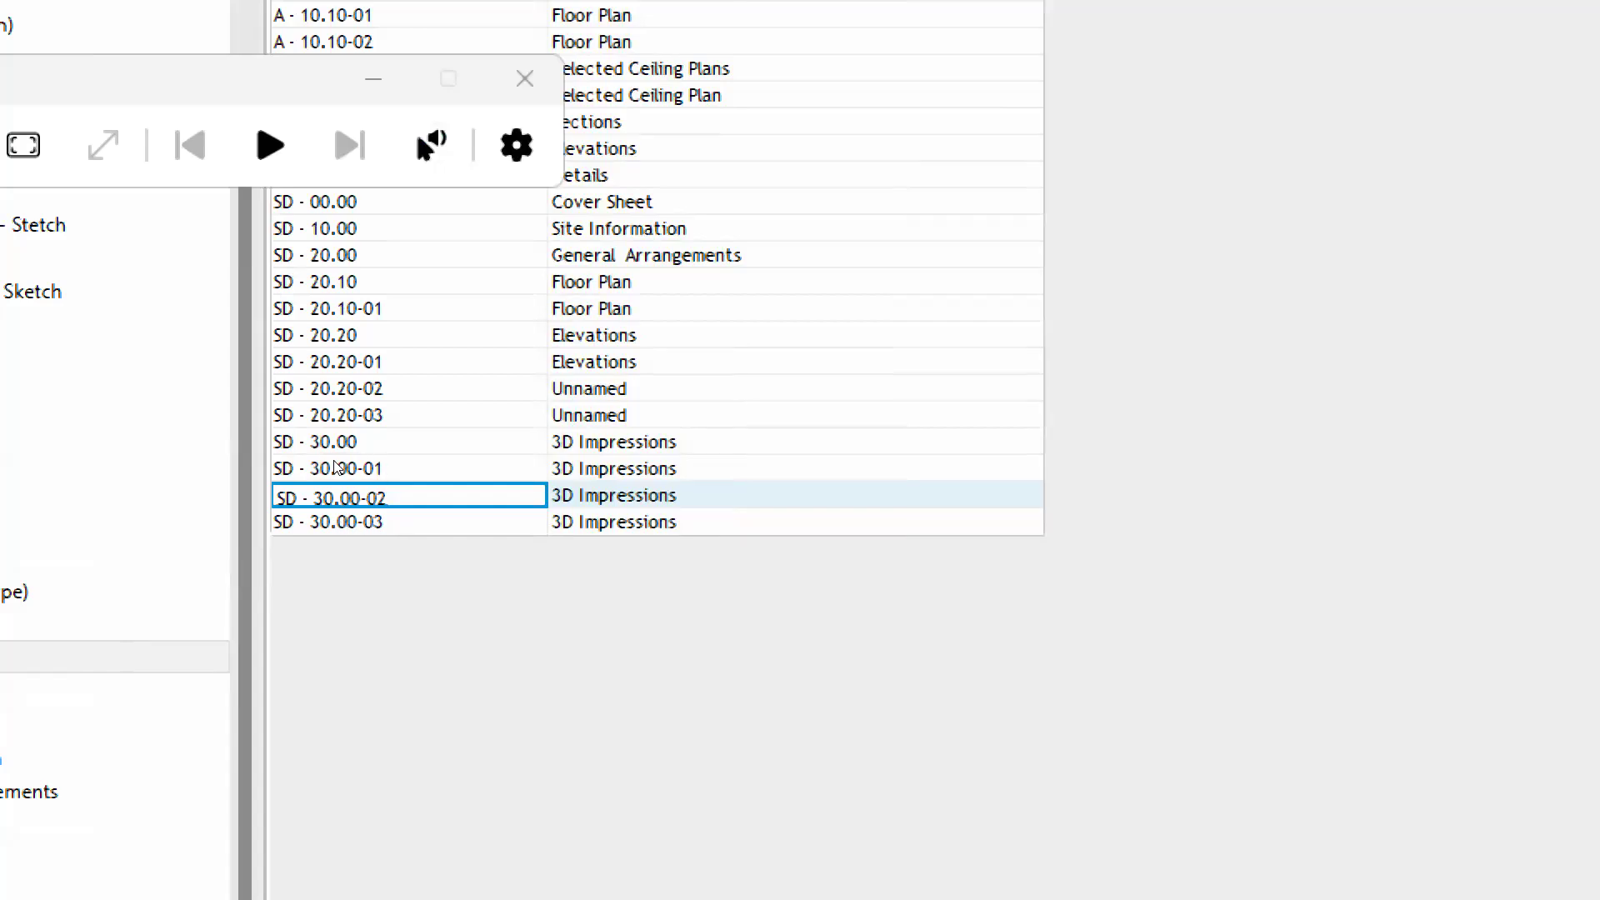
# Set the sheet name of SD - 20.20-02 to Elevations in the Sheet List
pyautogui.click(356, 472)
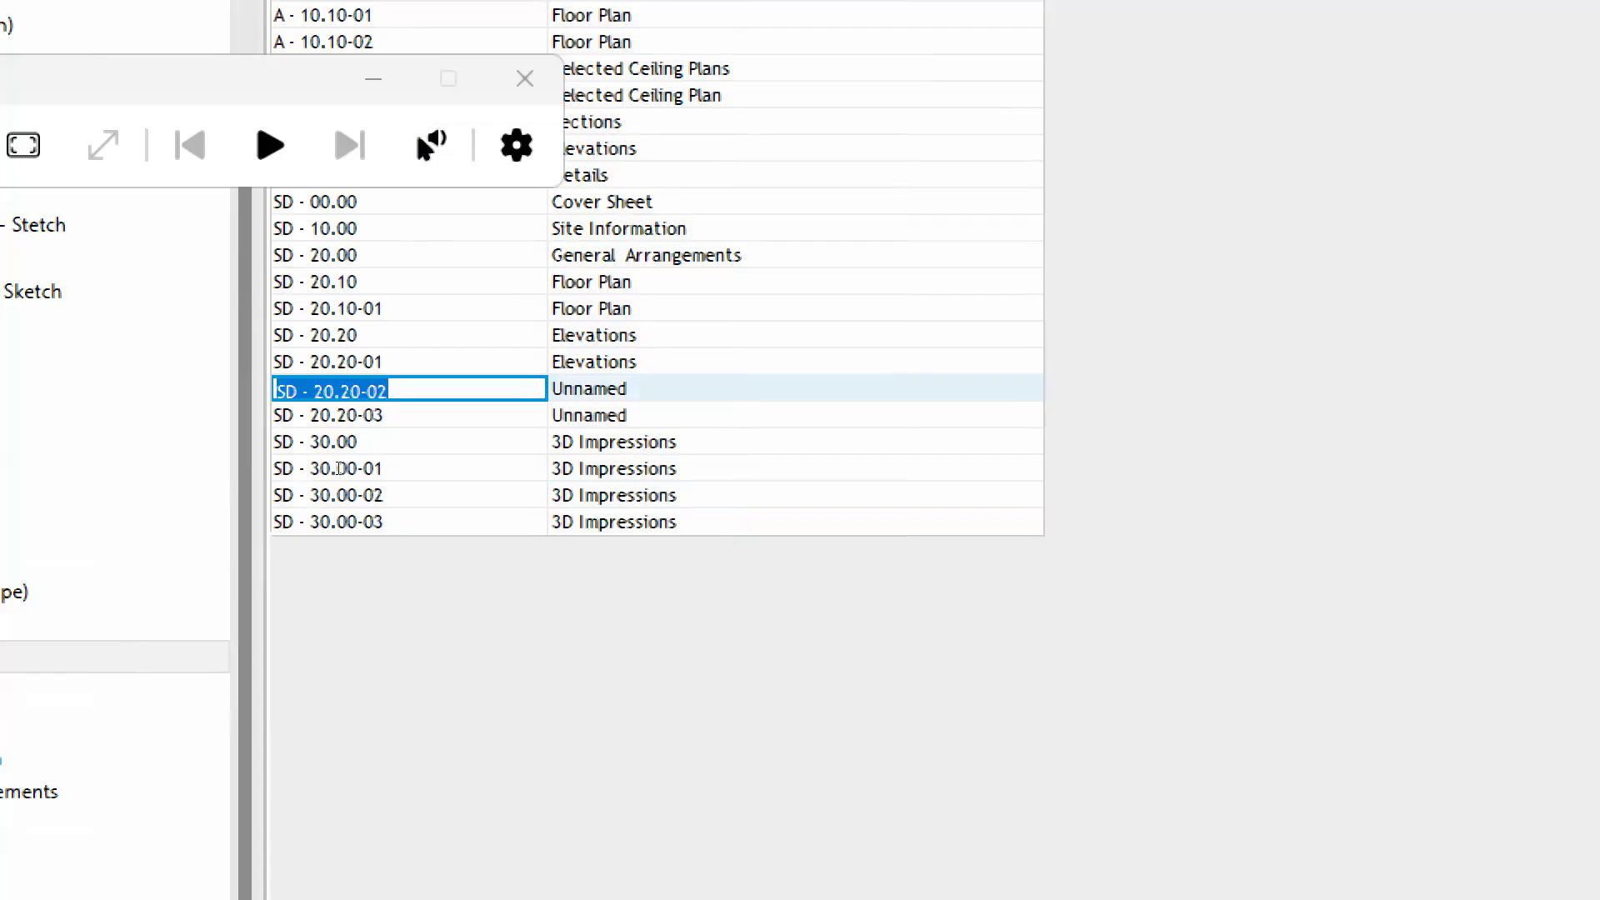
pyautogui.press('Tab')
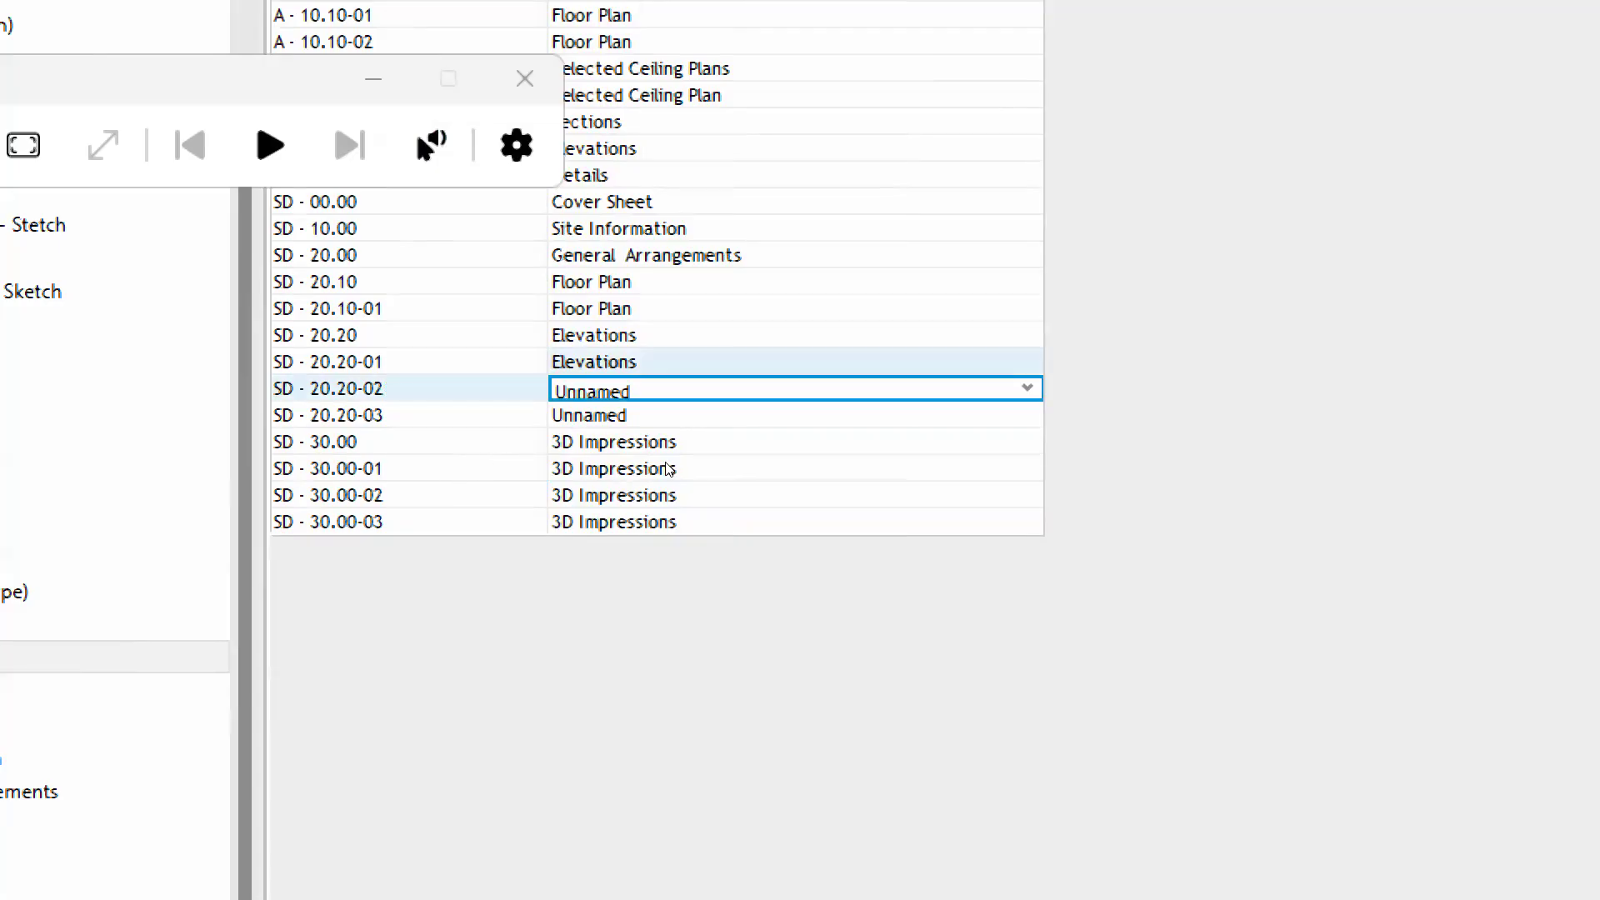
pyautogui.click(1027, 388)
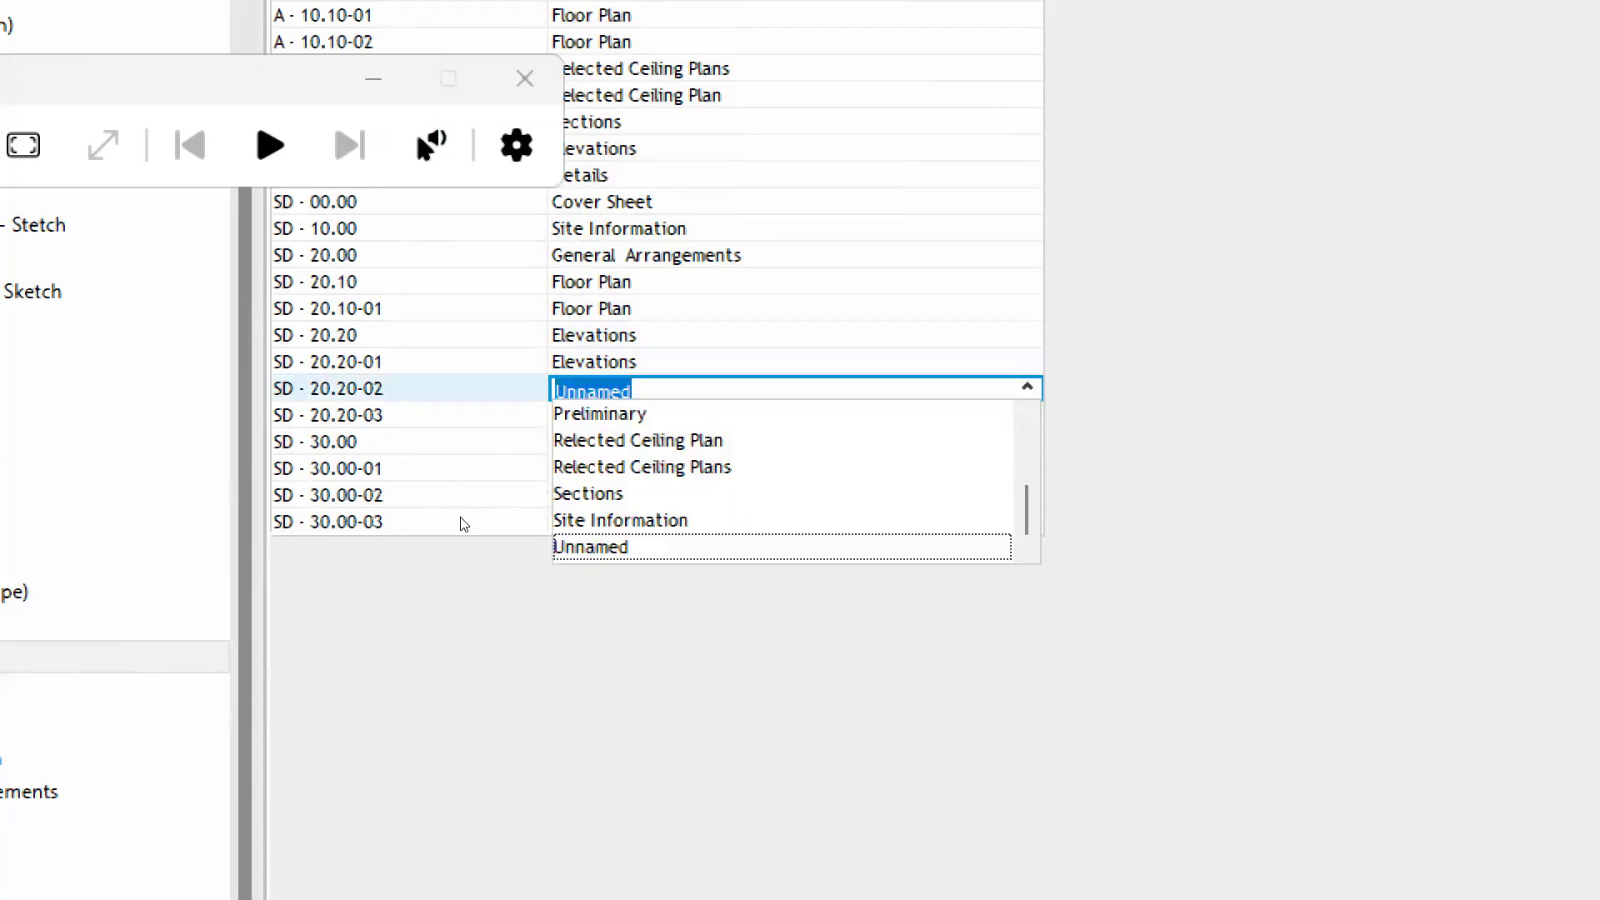
pyautogui.scroll(2, 460, 524)
pyautogui.write('E')
pyautogui.press('Return')
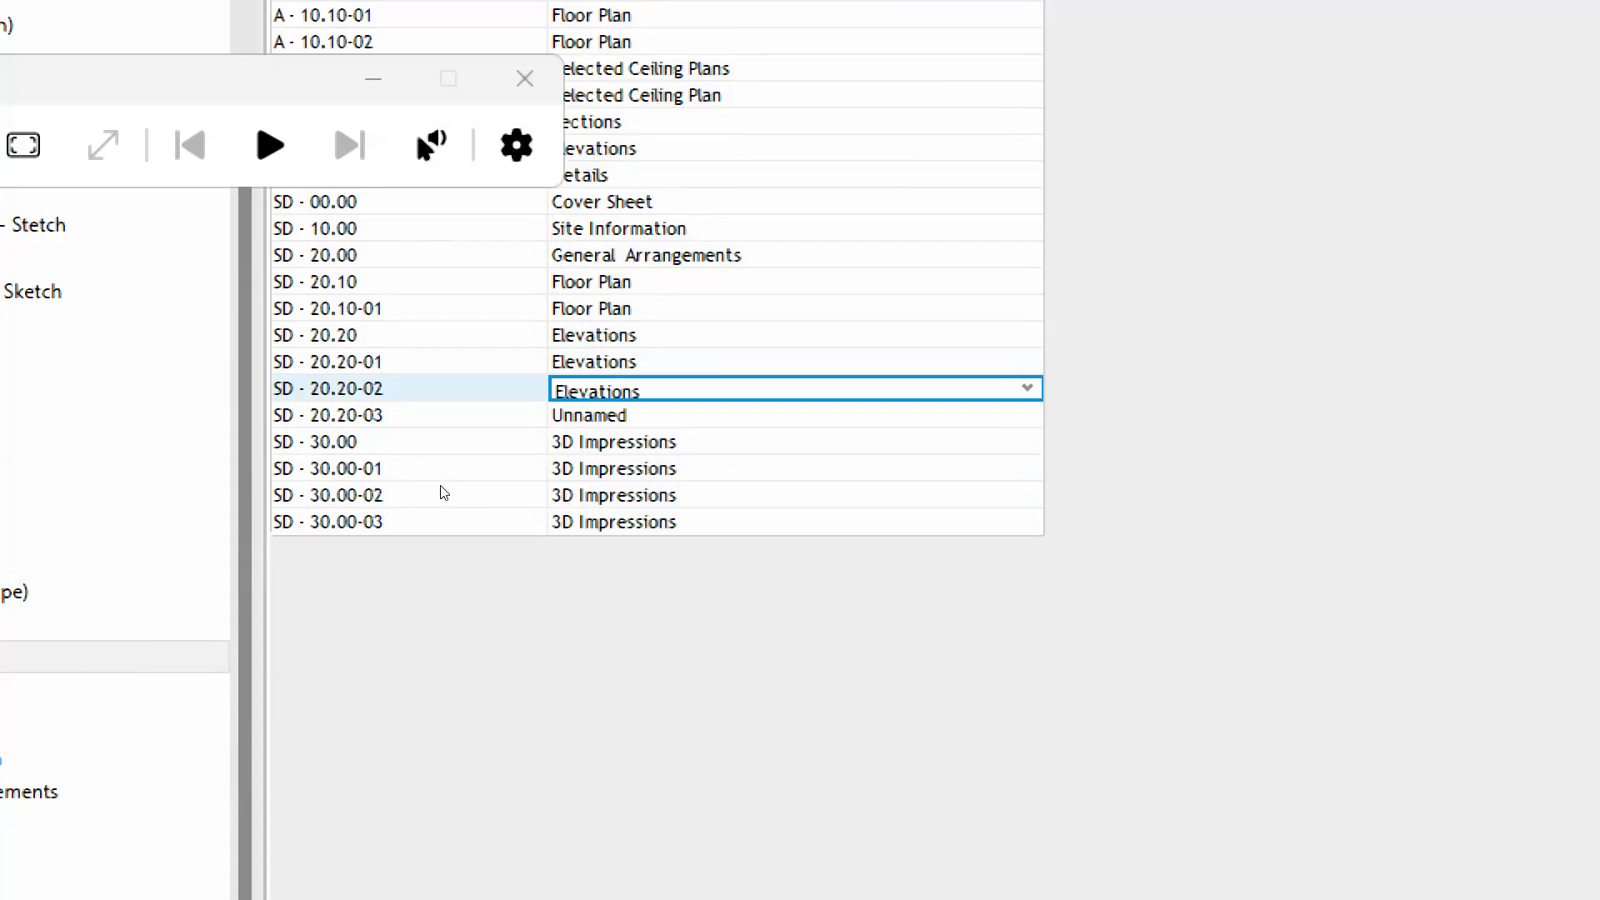
# Name sheet SD - 20.20-03 Elevations and add another sheet row numbered SD - 20.20-04
pyautogui.press('Down')
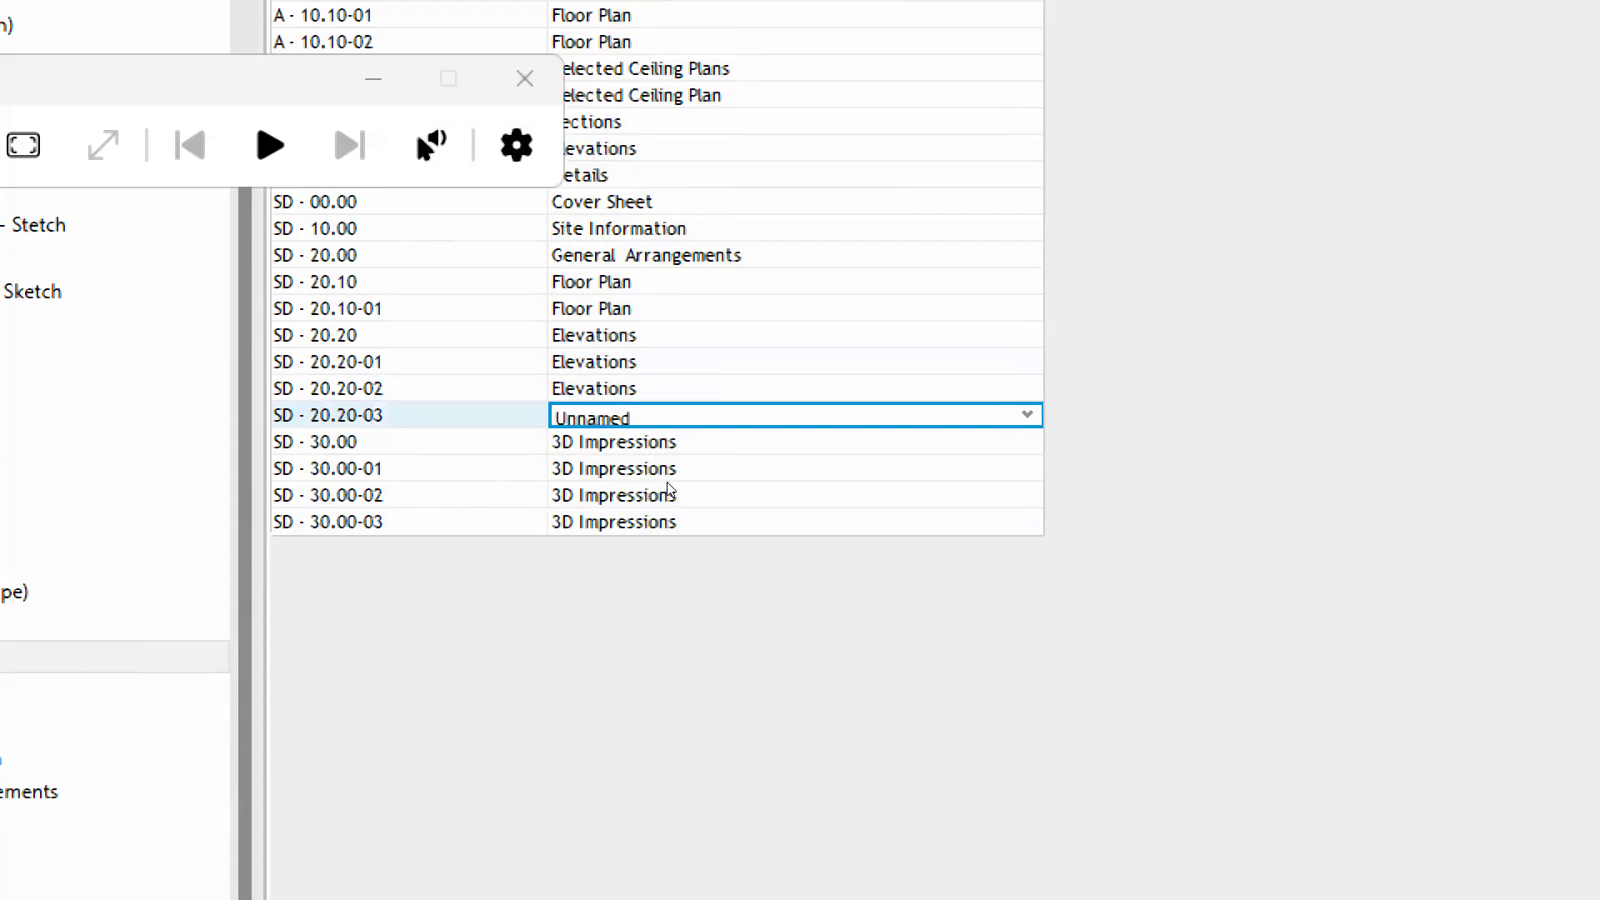
pyautogui.hotkey('alt', 'Down')
pyautogui.scroll(2, 457, 528)
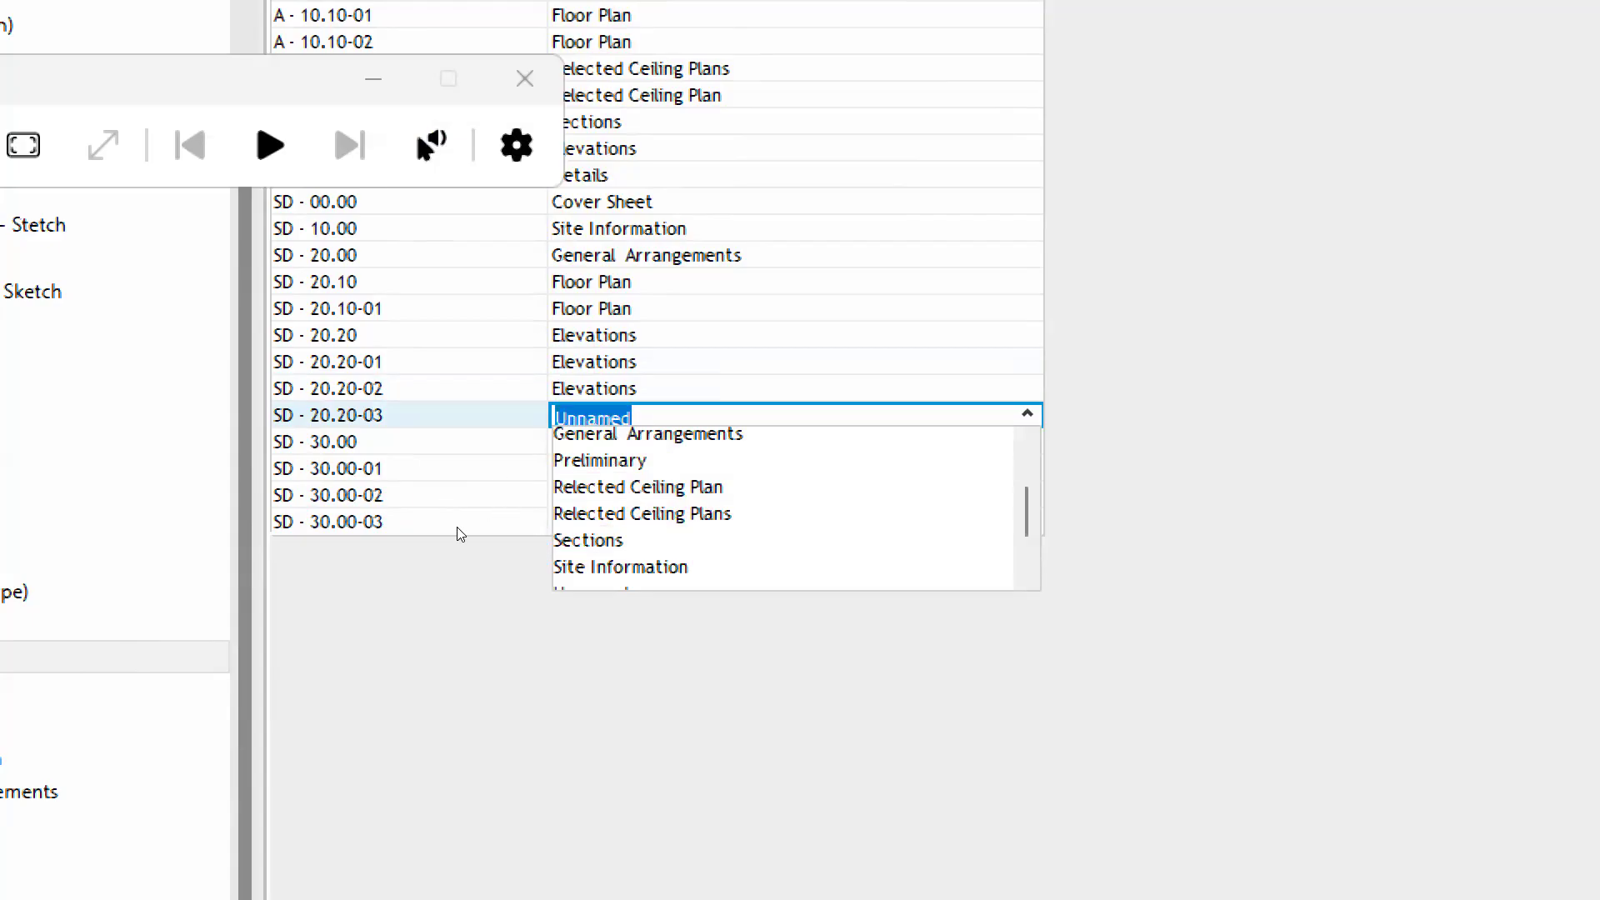
pyautogui.click(450, 521)
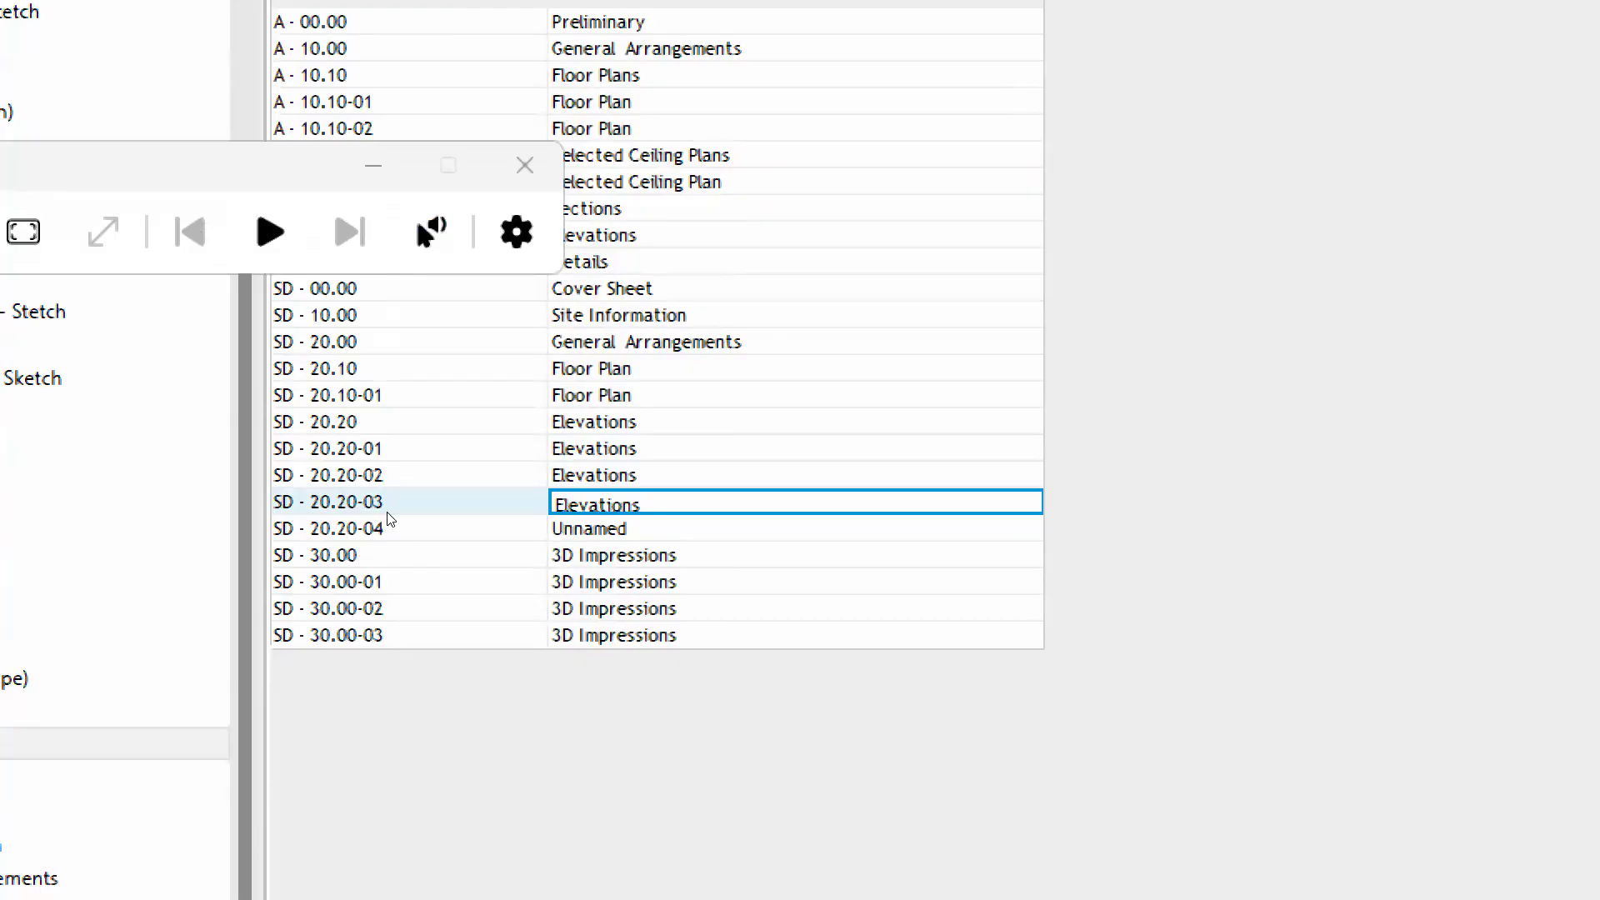
# Set the sheet name of the new SD - 20.20-04 row to Elevations
pyautogui.press('Return')
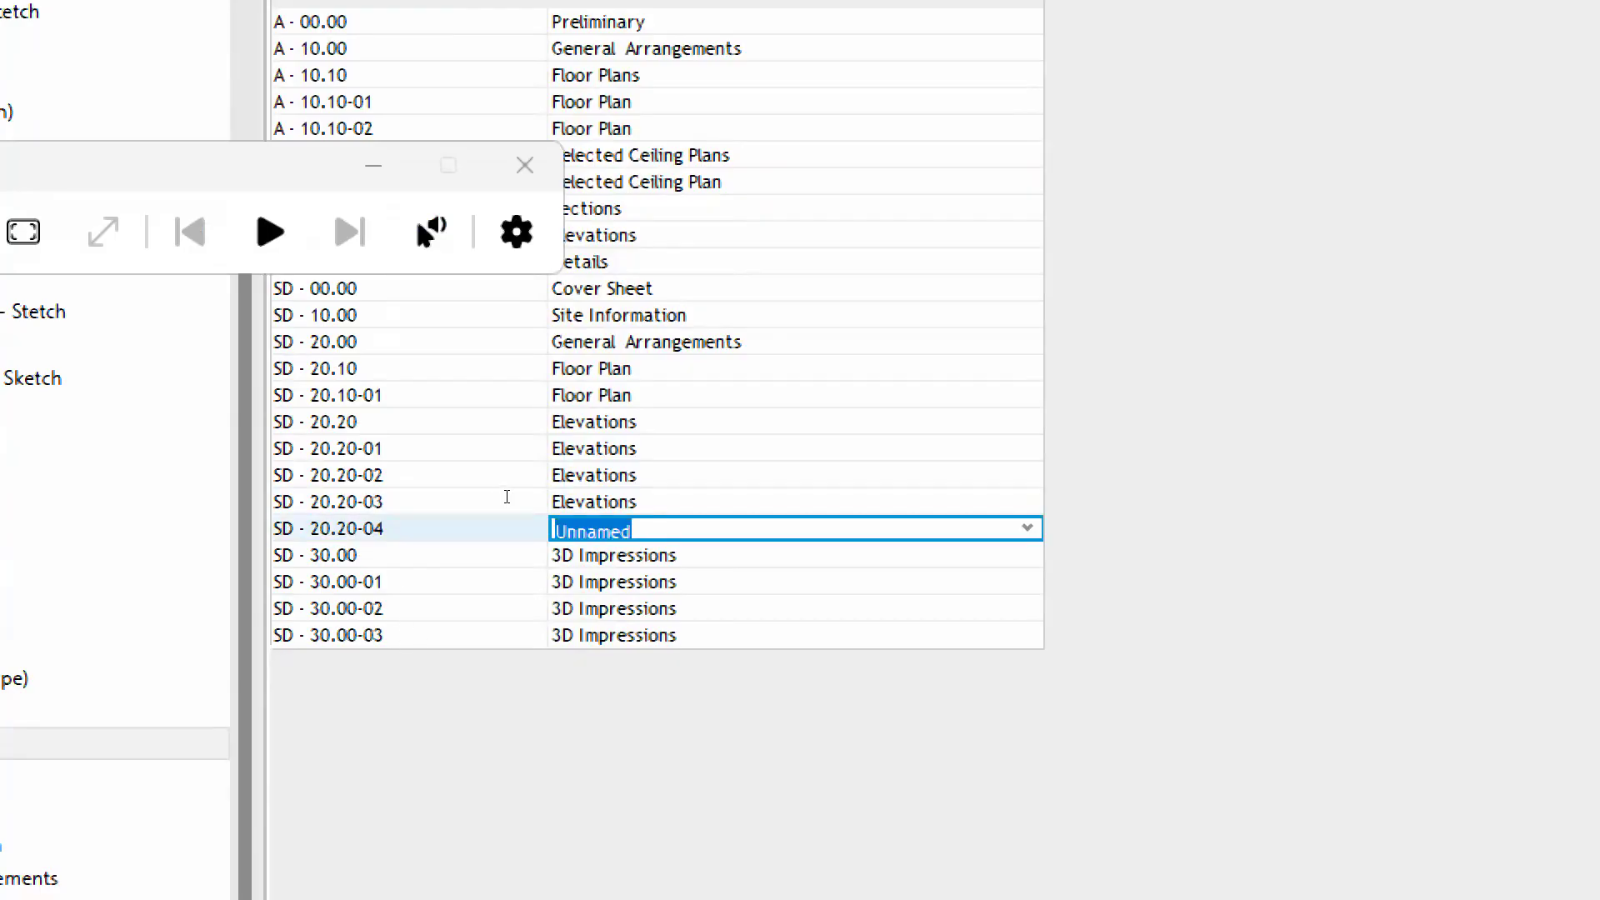
pyautogui.write('E')
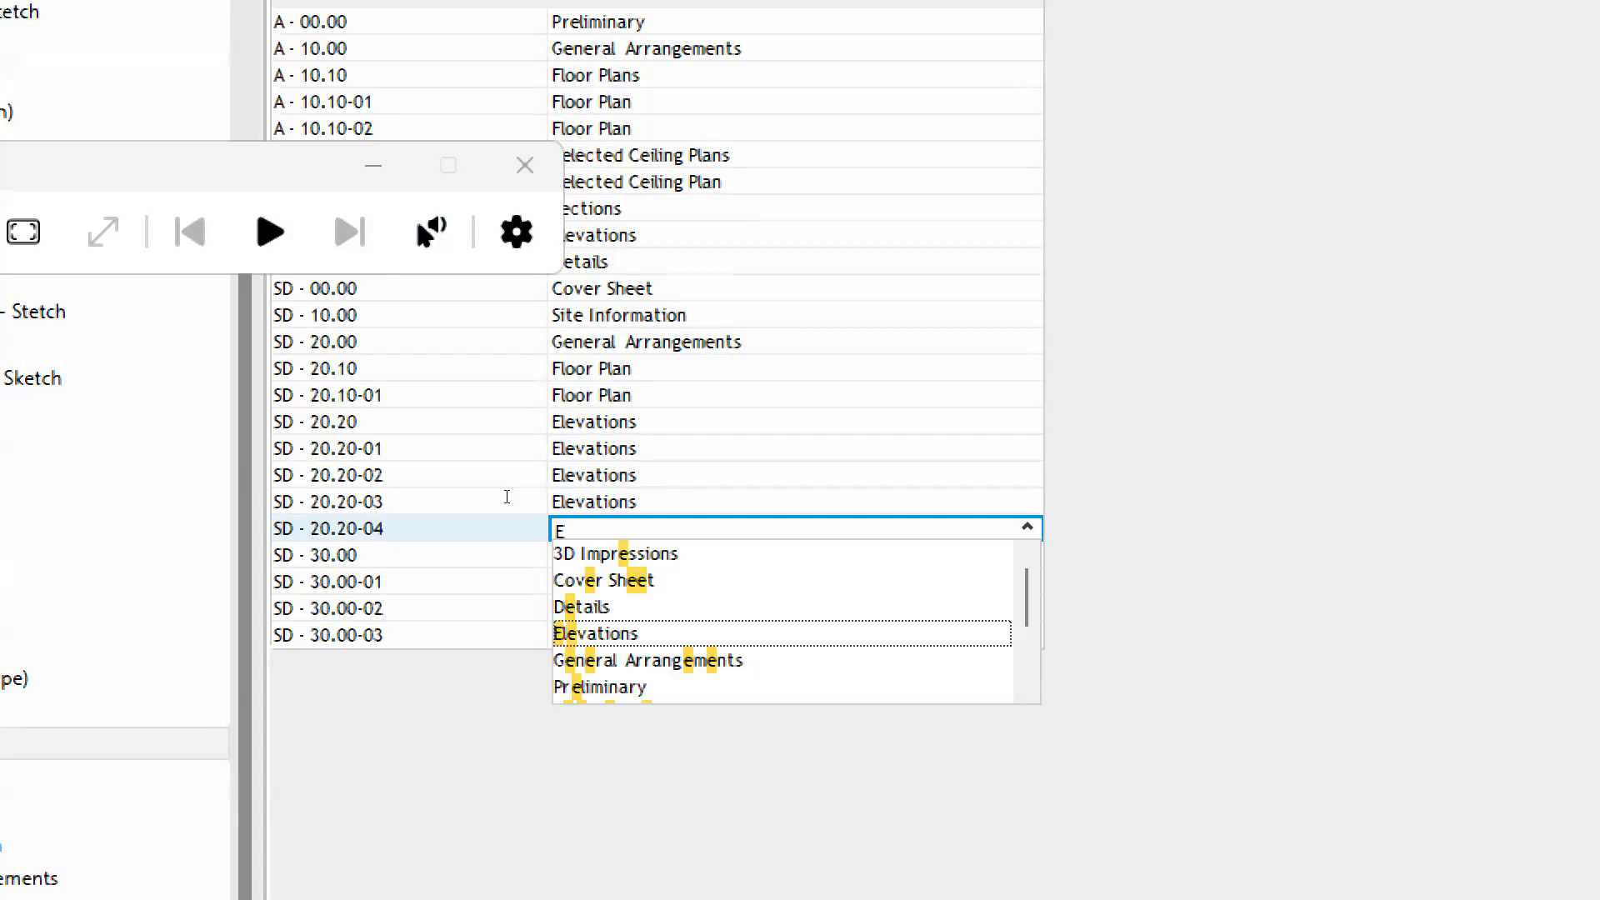
pyautogui.write('le')
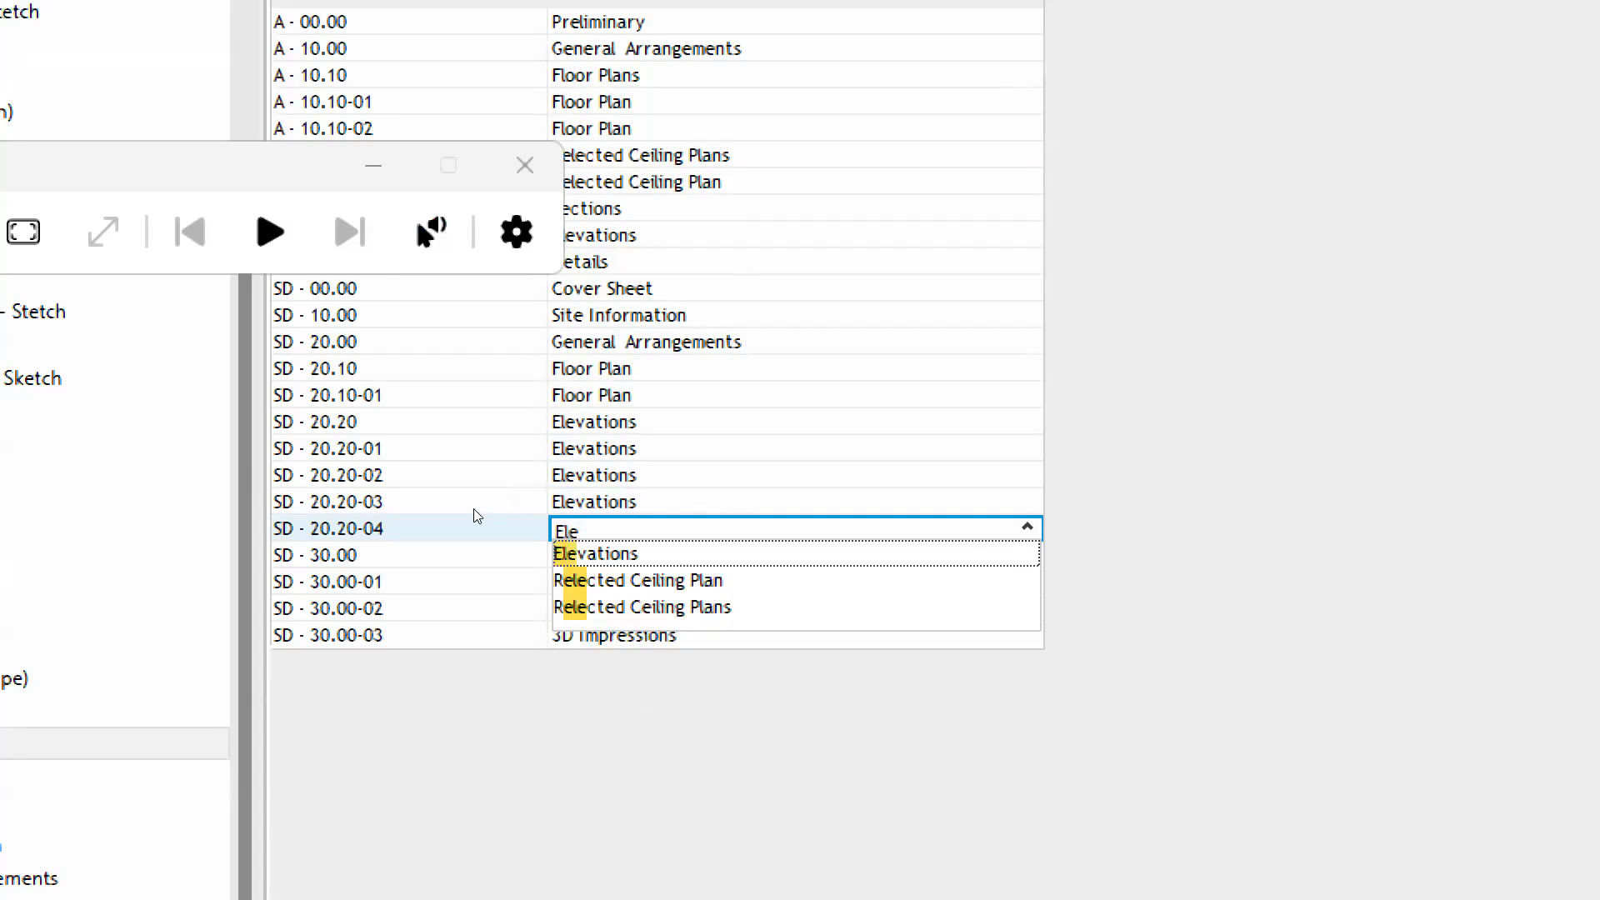
pyautogui.press('Return')
pyautogui.click(363, 456)
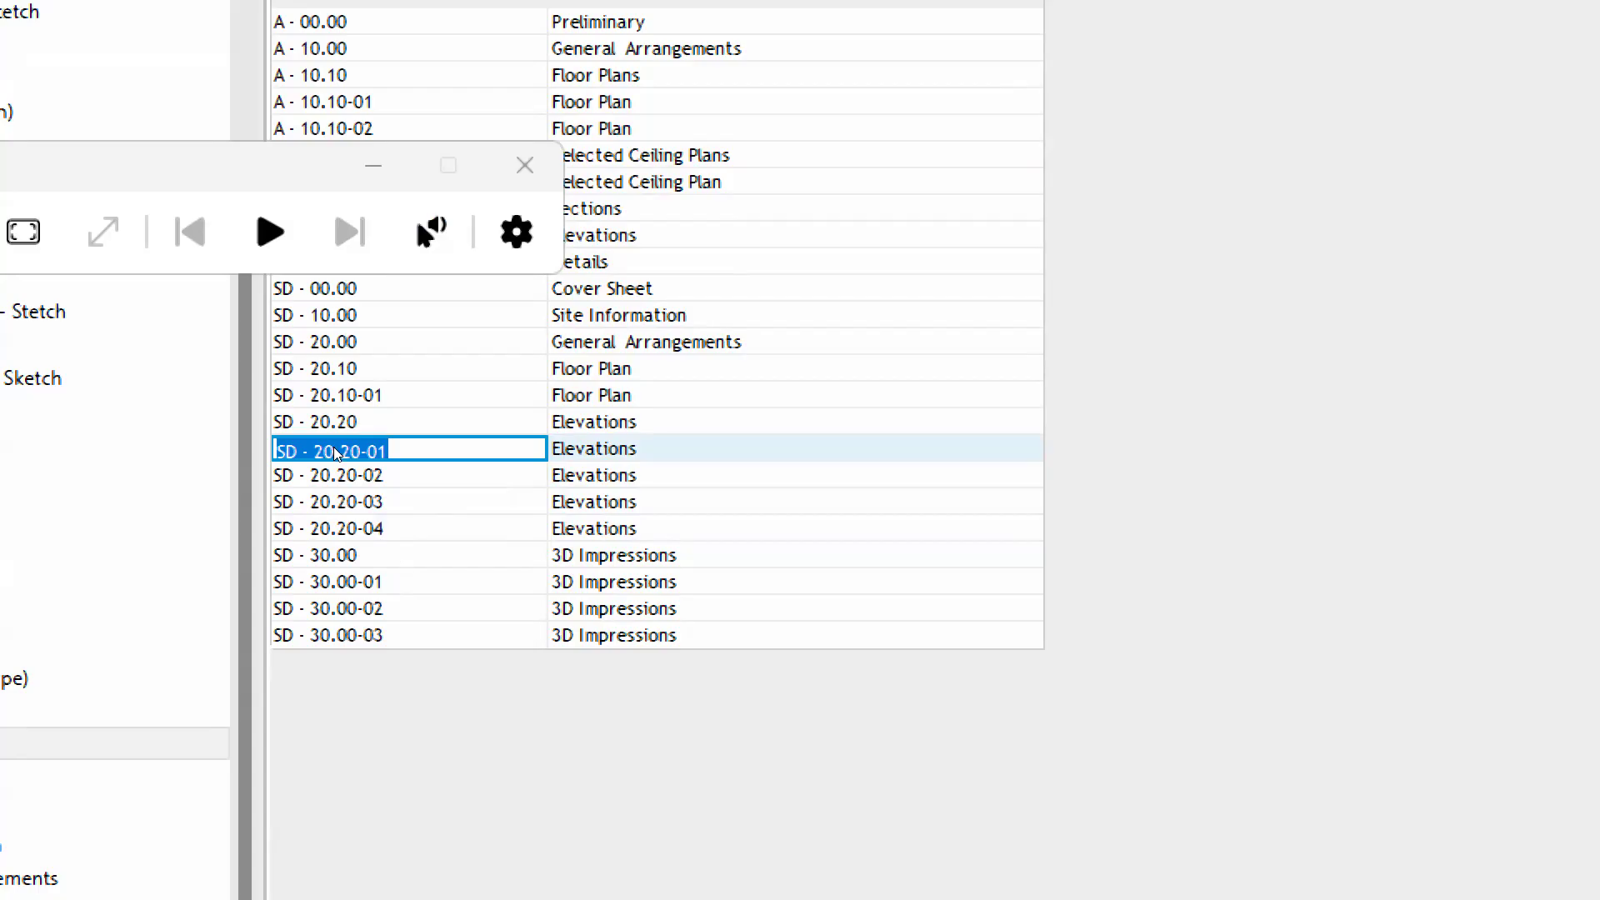
pyautogui.click(359, 316)
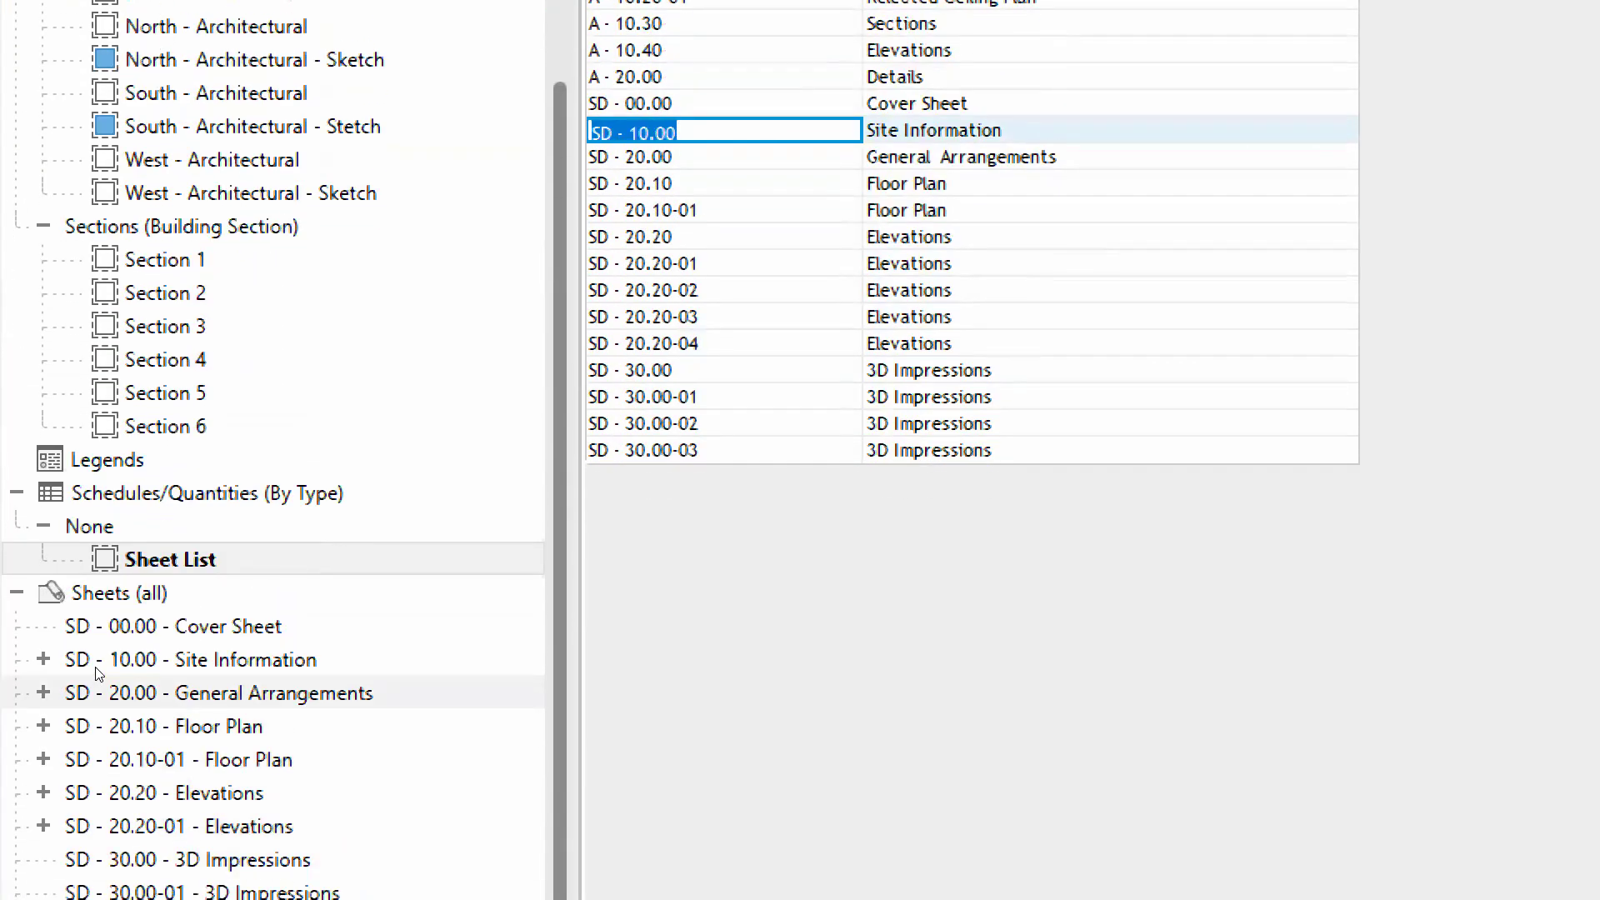
# Create sheets from placeholders SD - 20.20-02 through SD - 20.20-04 with the Title_Blocks_A3_Metric : Standard titleblock
pyautogui.click(67, 618)
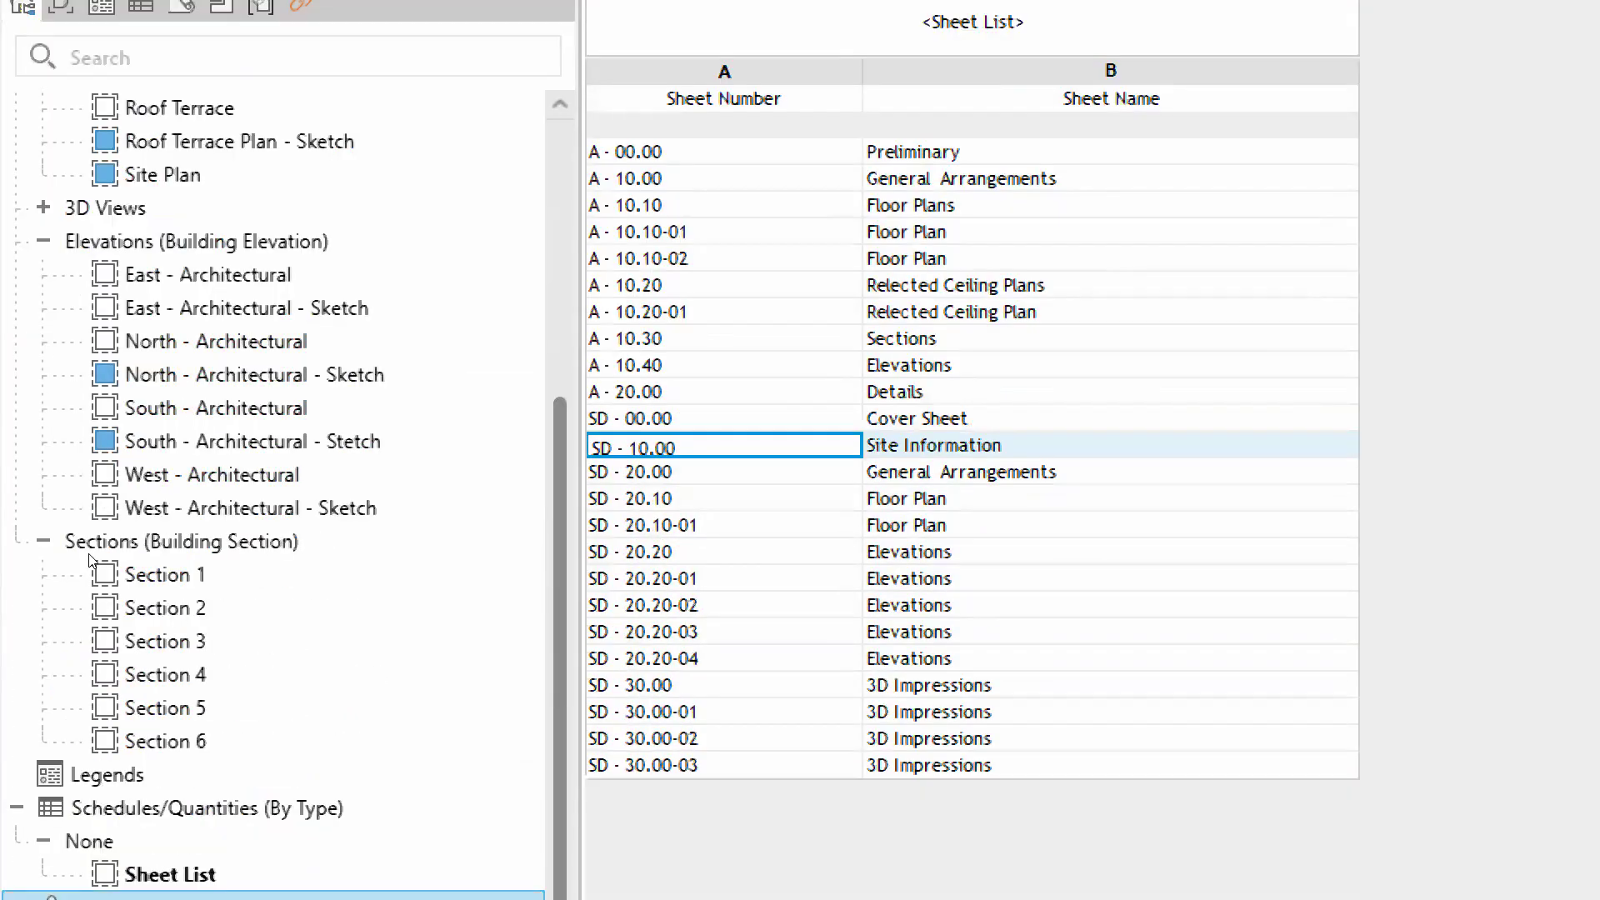
pyautogui.rightClick(129, 593)
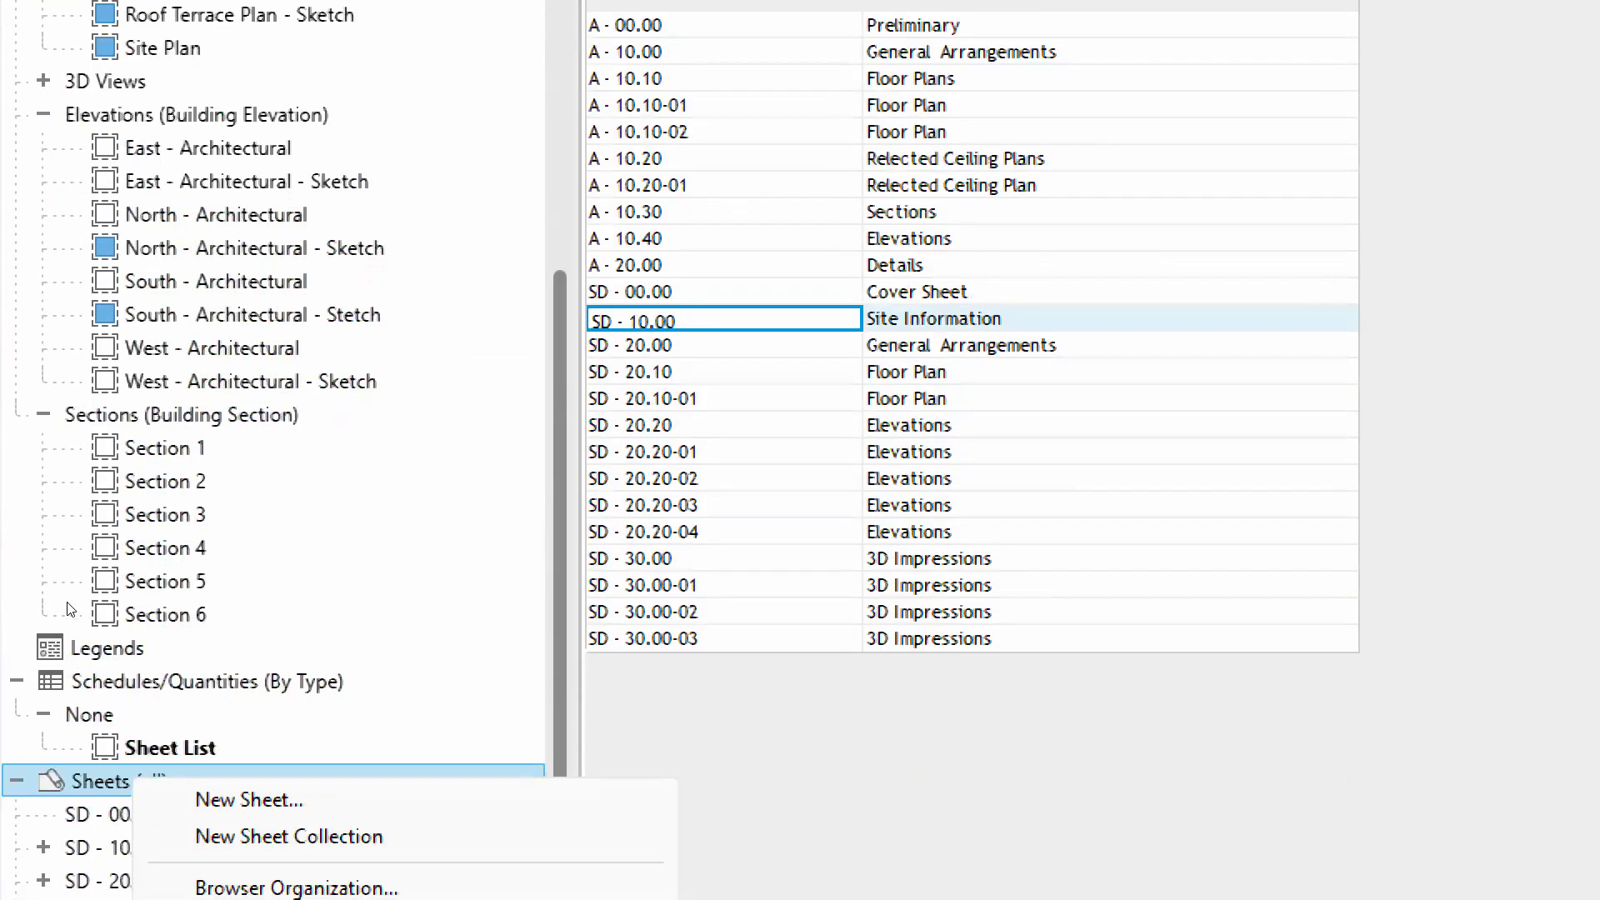
pyautogui.click(249, 799)
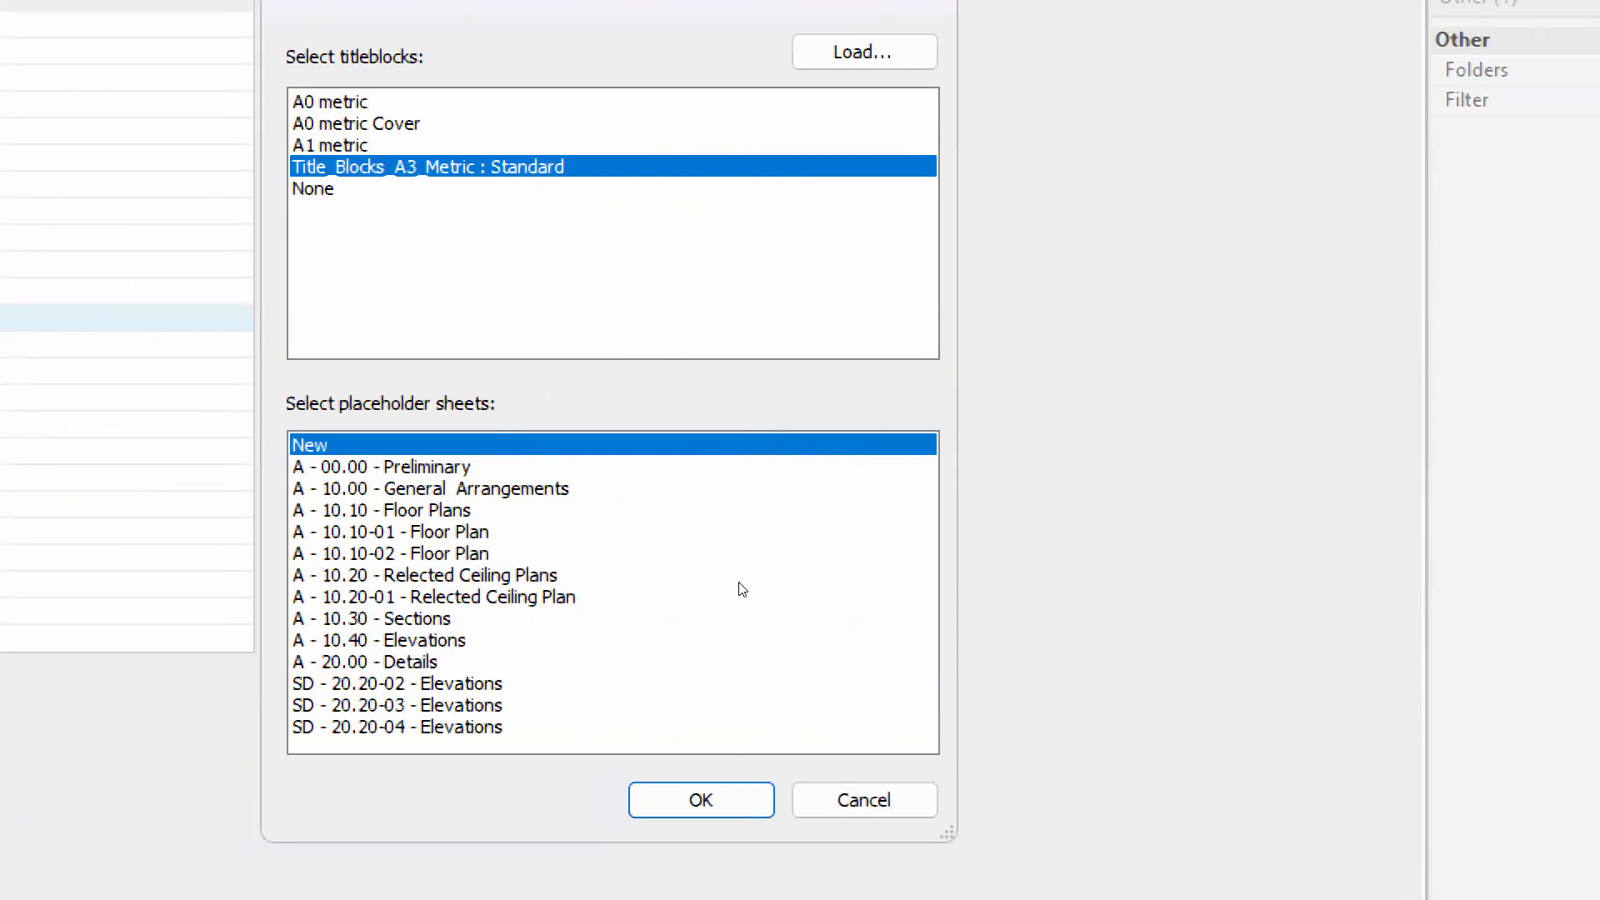
pyautogui.press('s')
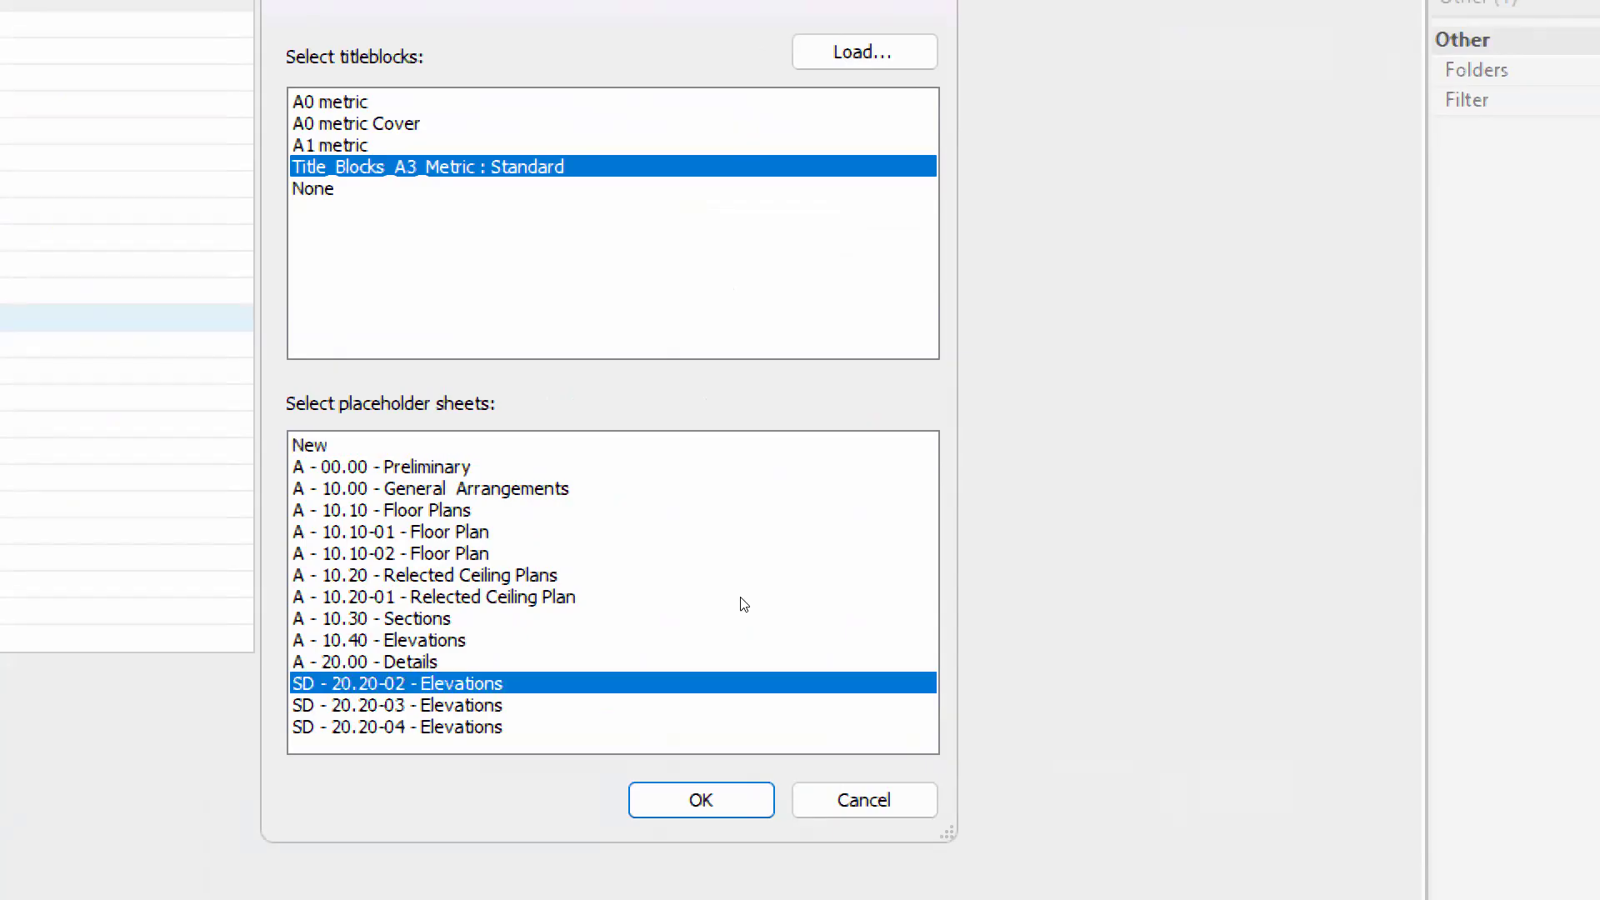
pyautogui.hotkey('shift', 'End')
pyautogui.press('Return')
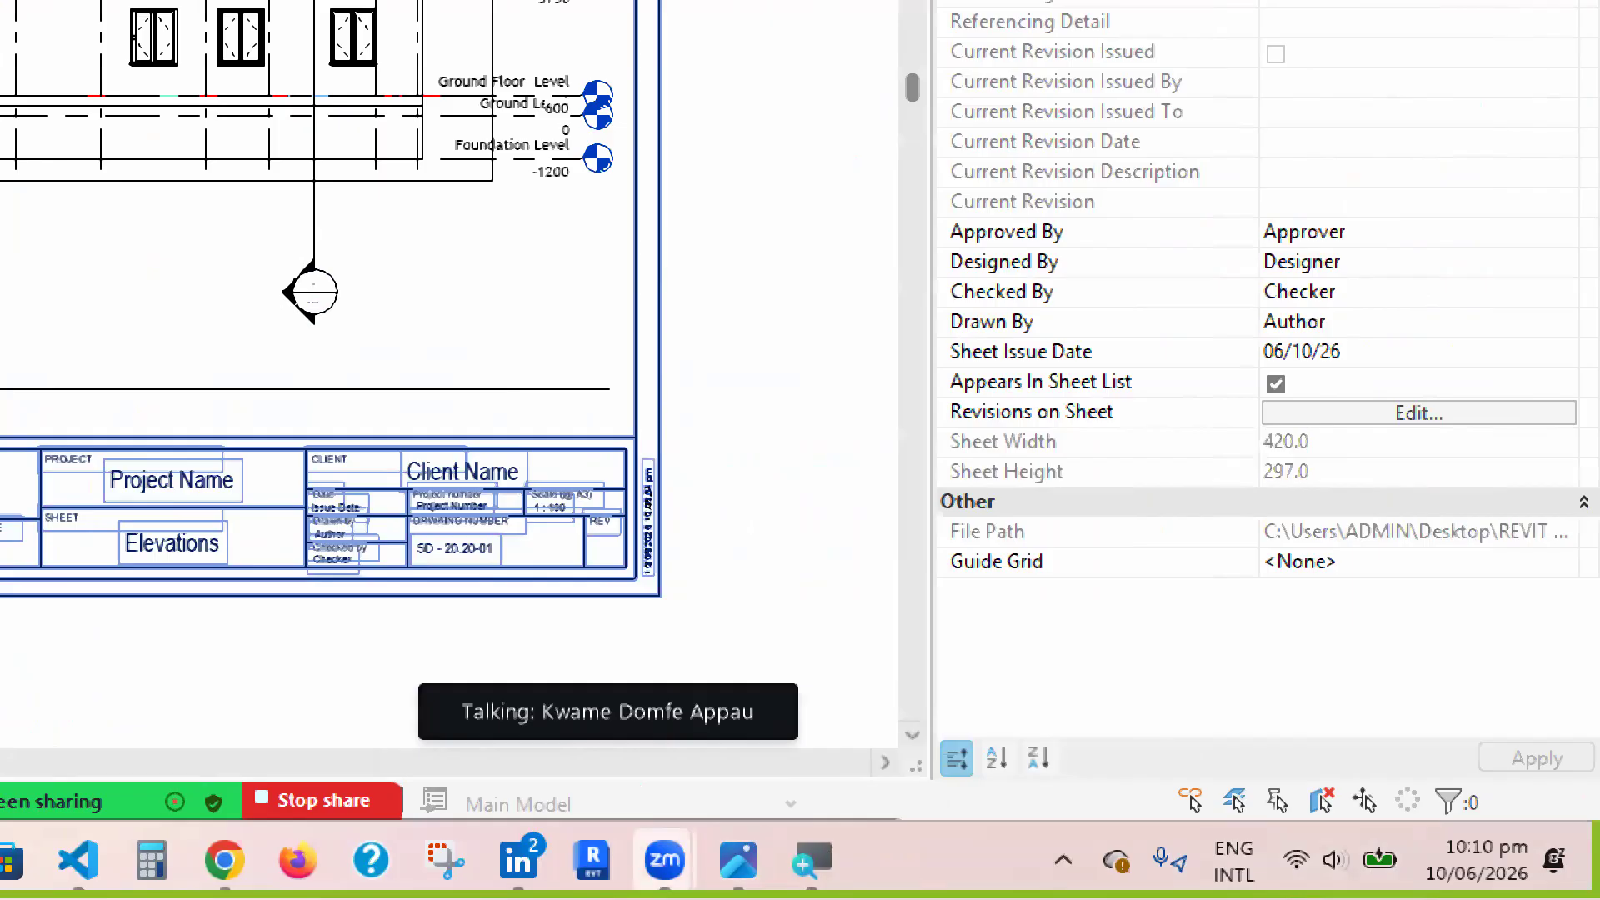
# Switch to Magnifier, reduce the screen magnification to 100%, and minimize its window
pyautogui.click(811, 860)
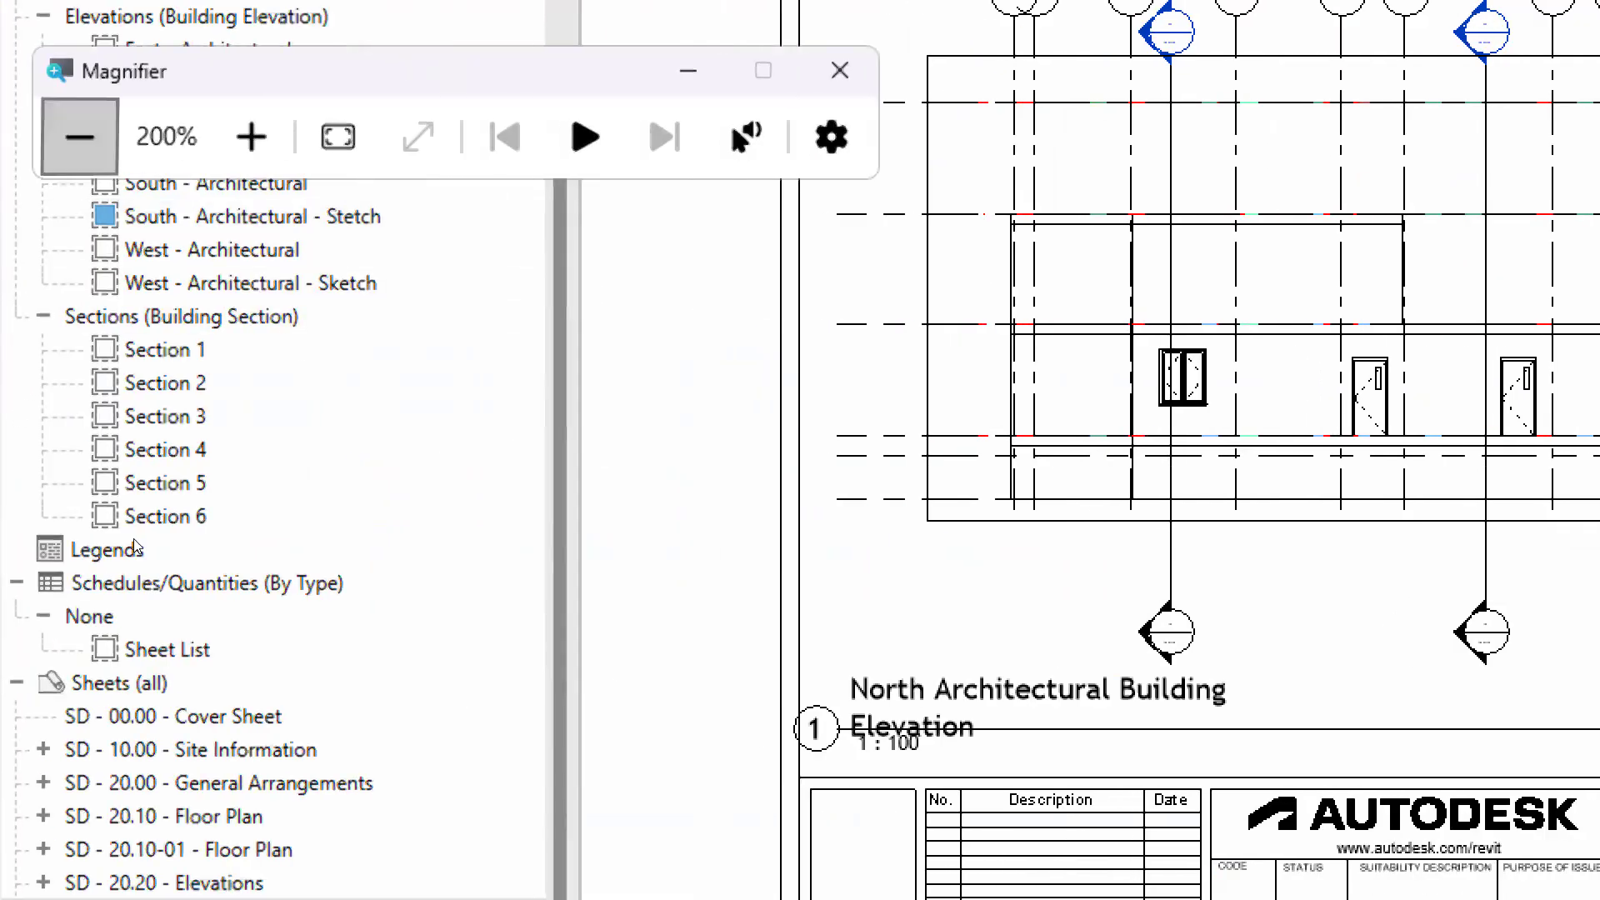
pyautogui.press('super+minus')
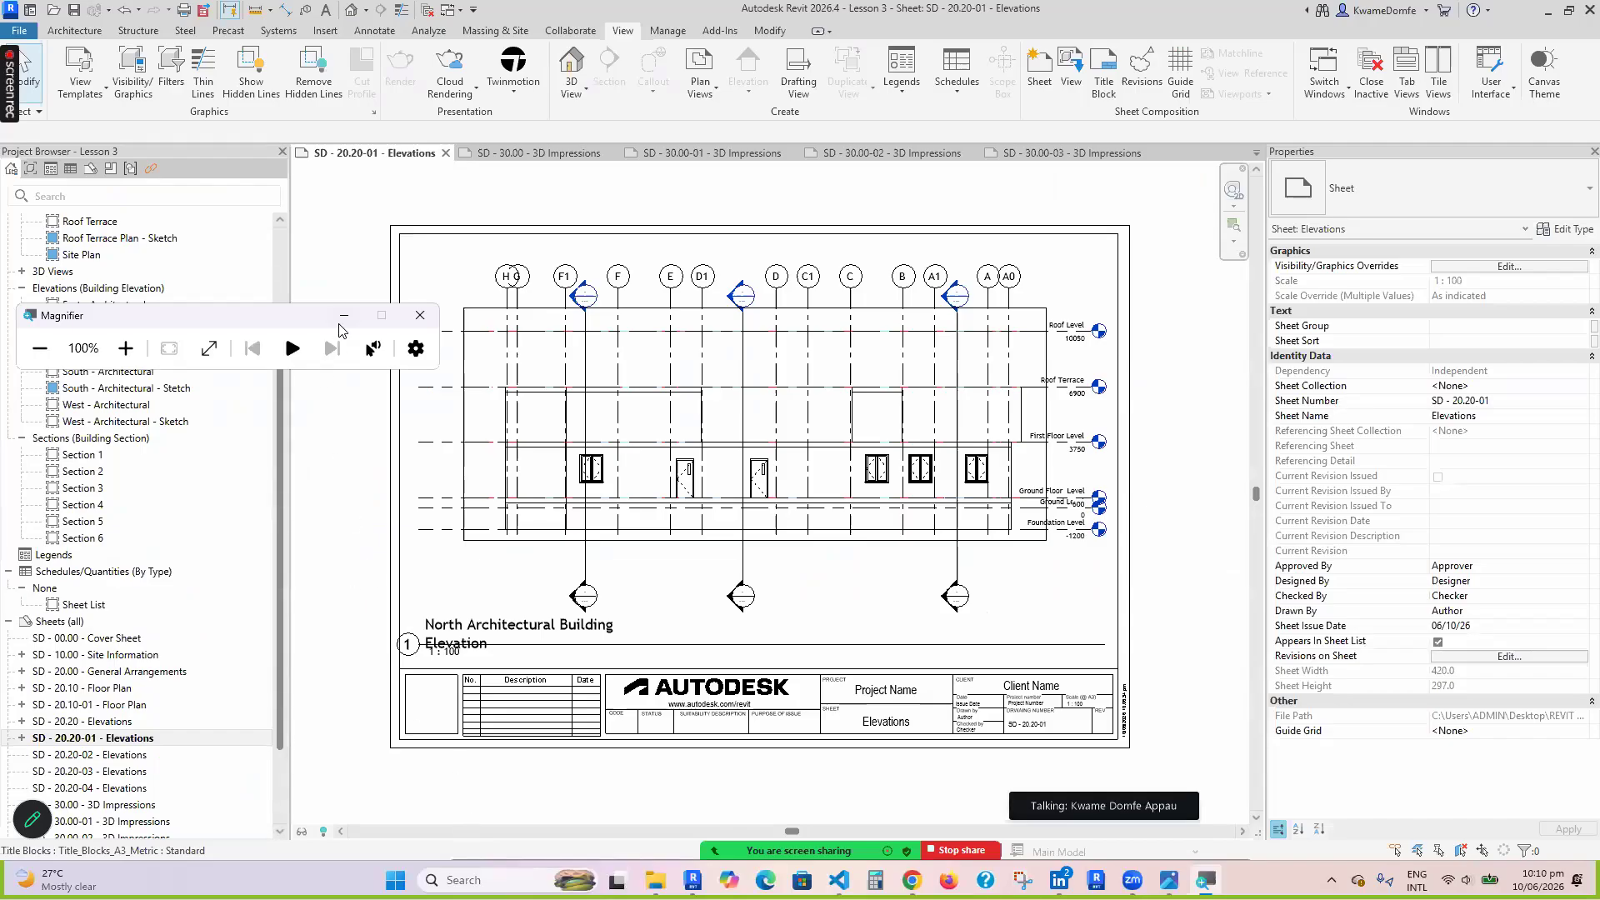
pyautogui.click(343, 316)
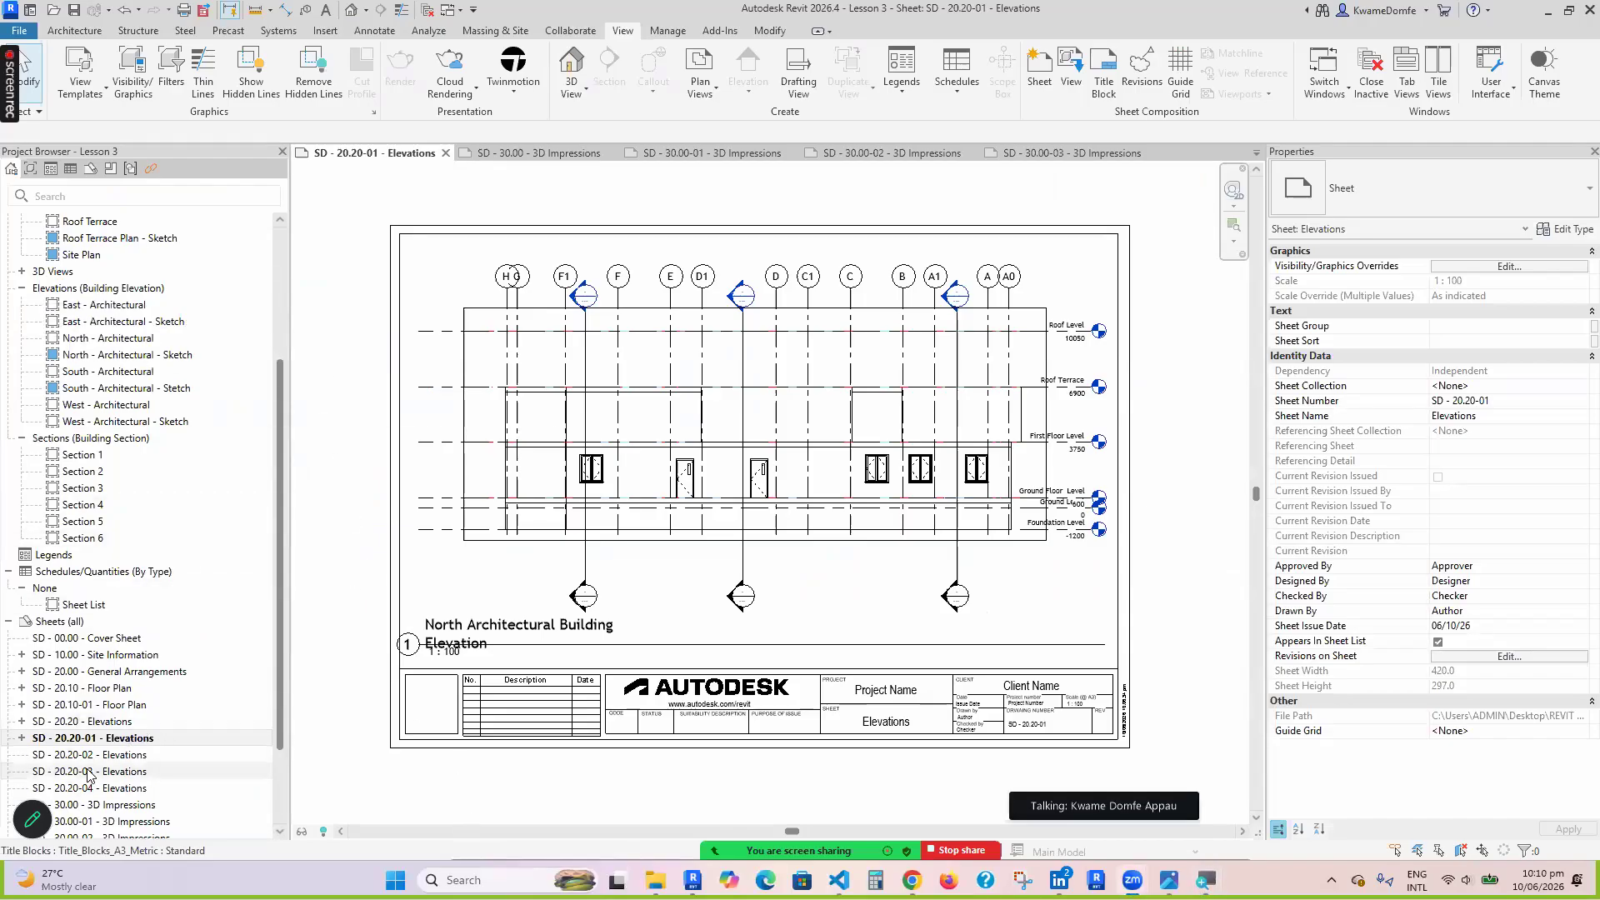
pyautogui.click(82, 727)
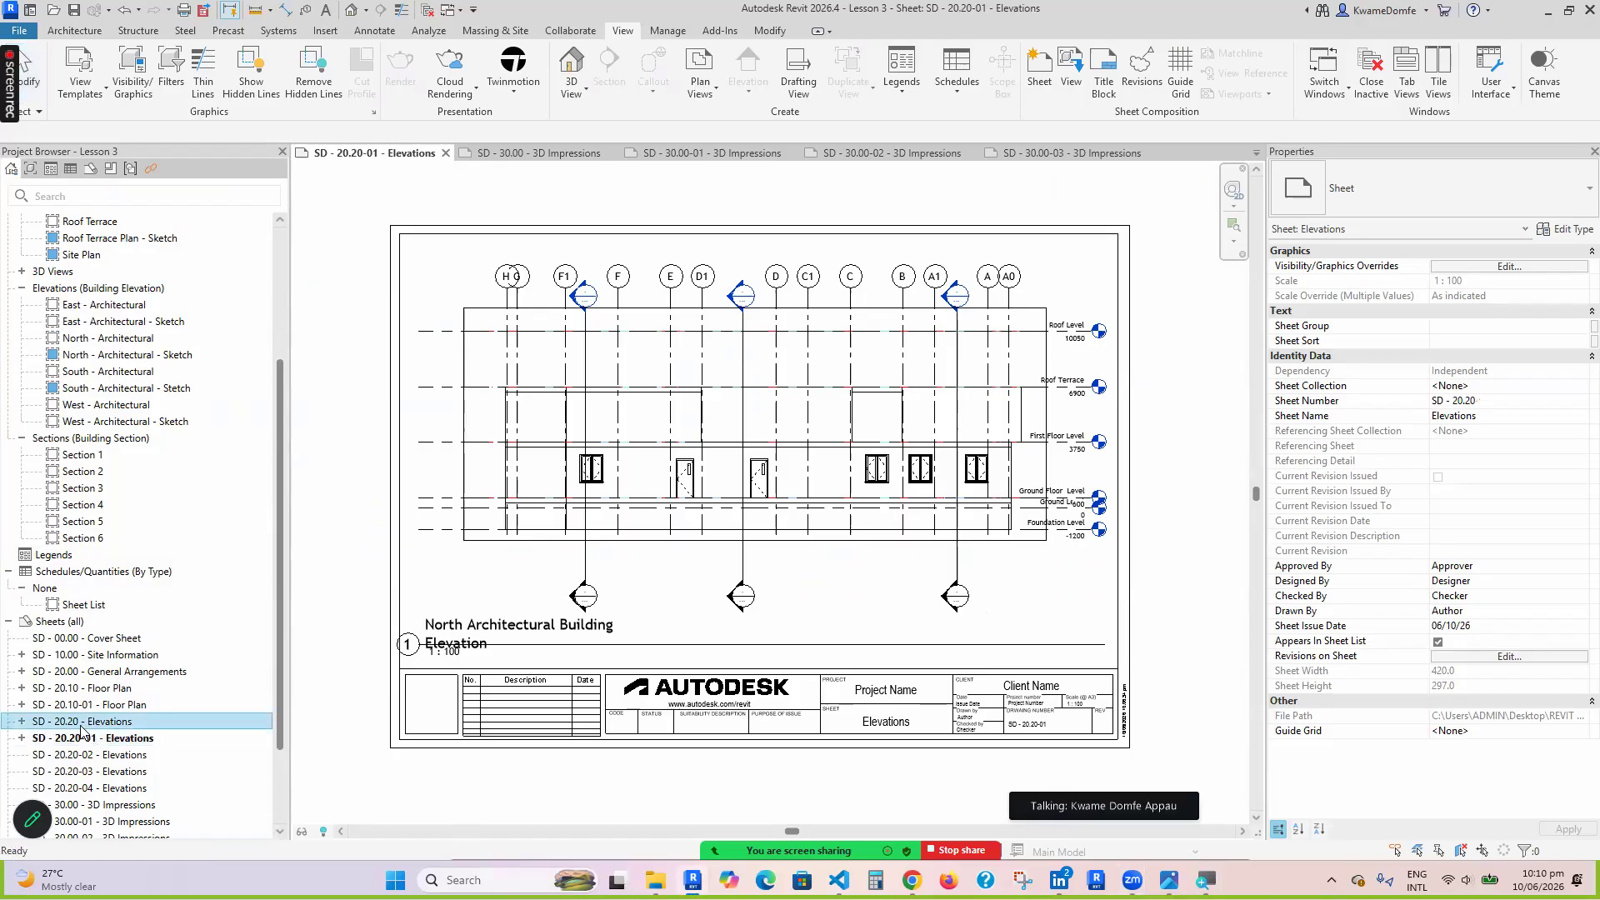
pyautogui.click(82, 725)
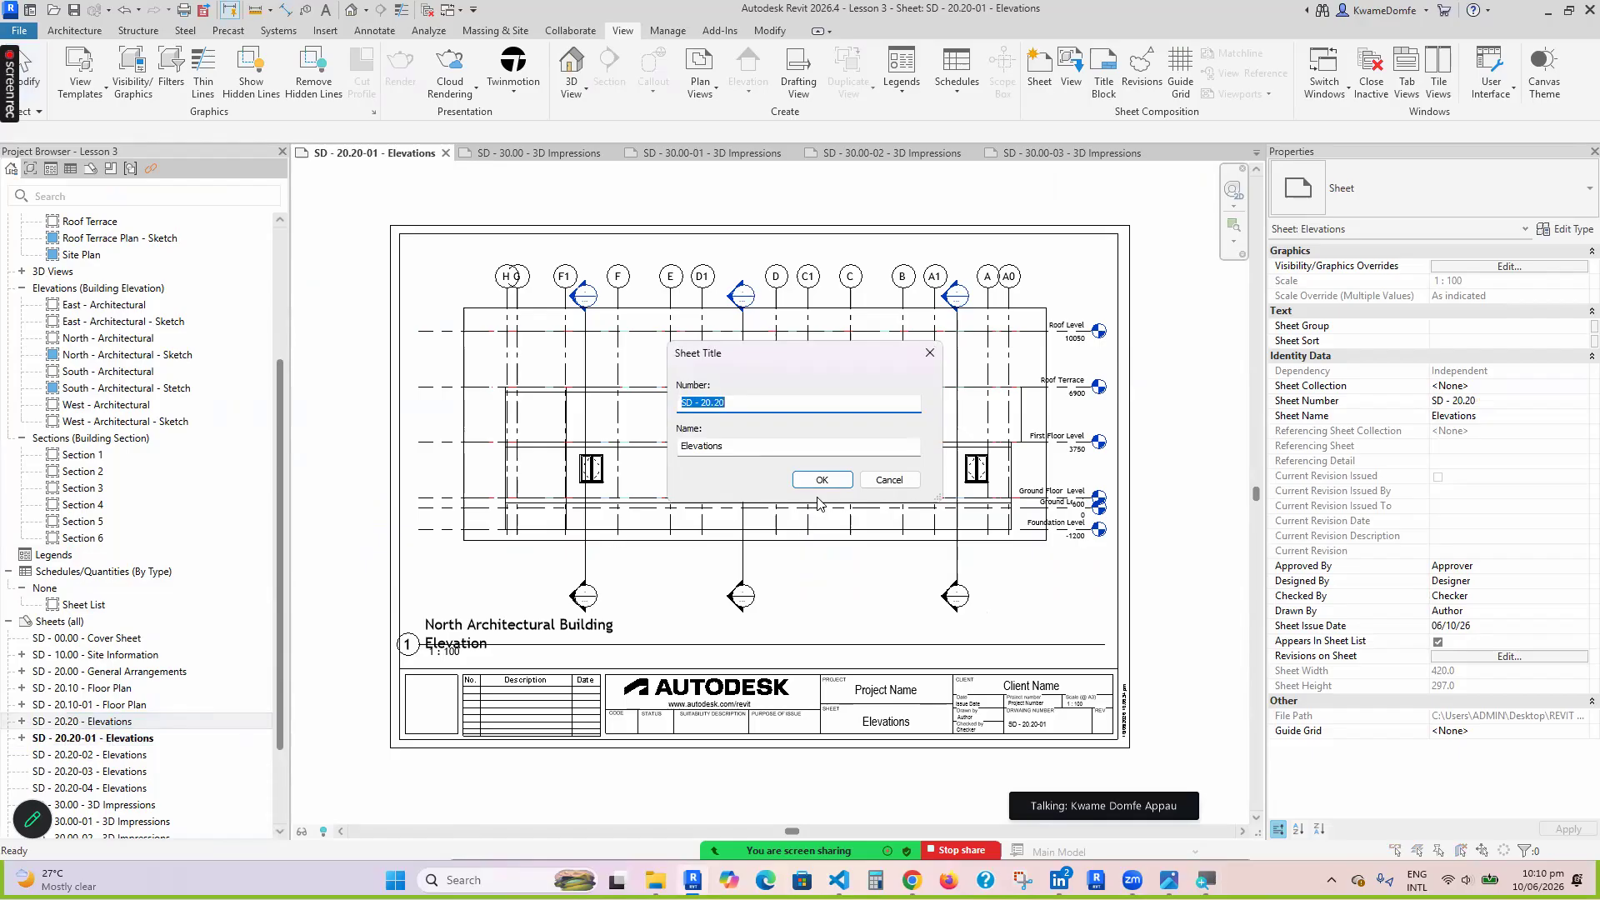
pyautogui.click(890, 482)
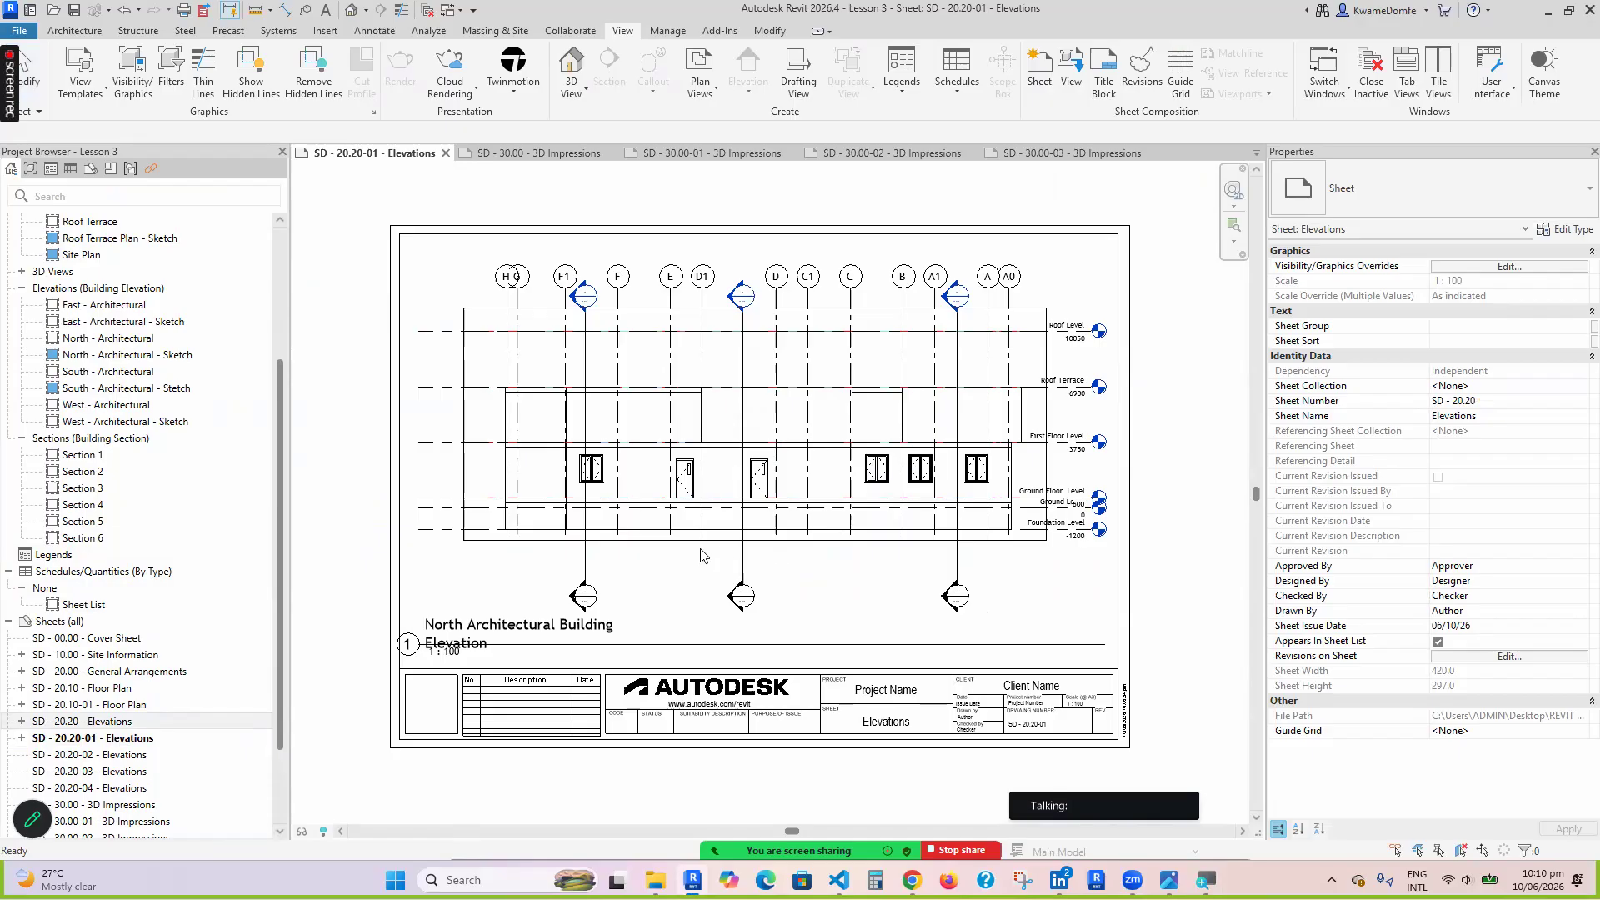
pyautogui.scroll(2, 547, 612)
pyautogui.scroll(-5, 547, 612)
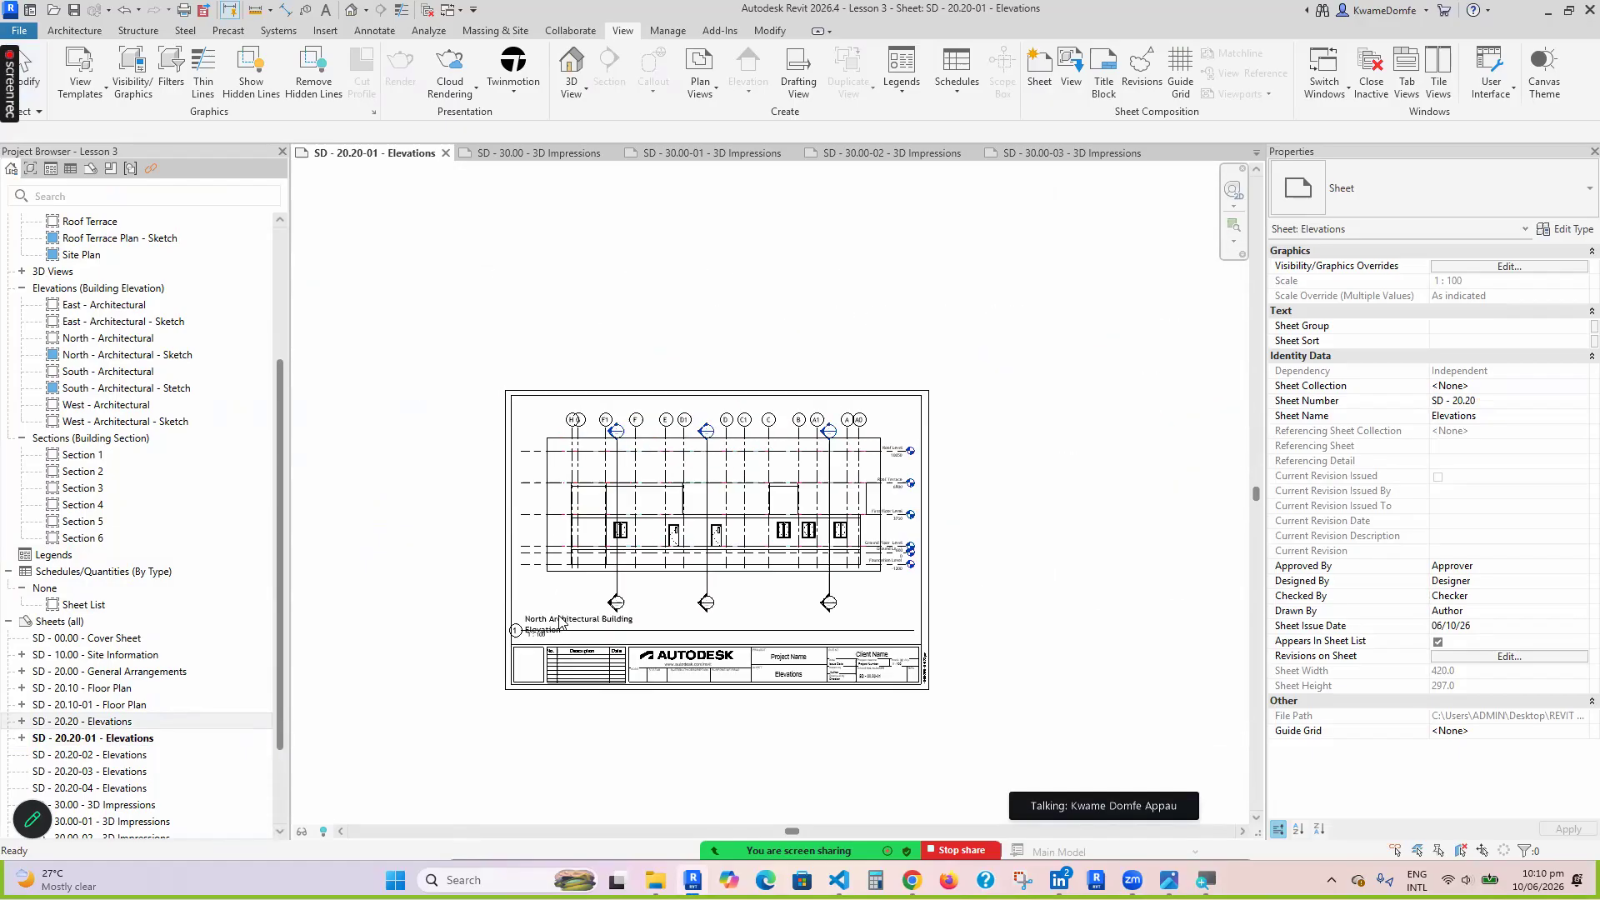
# Open sheet SD - 20.20-02 and move the North - Architectural - Sketch elevation onto it from SD - 20.20-01
pyautogui.doubleClick(43, 755)
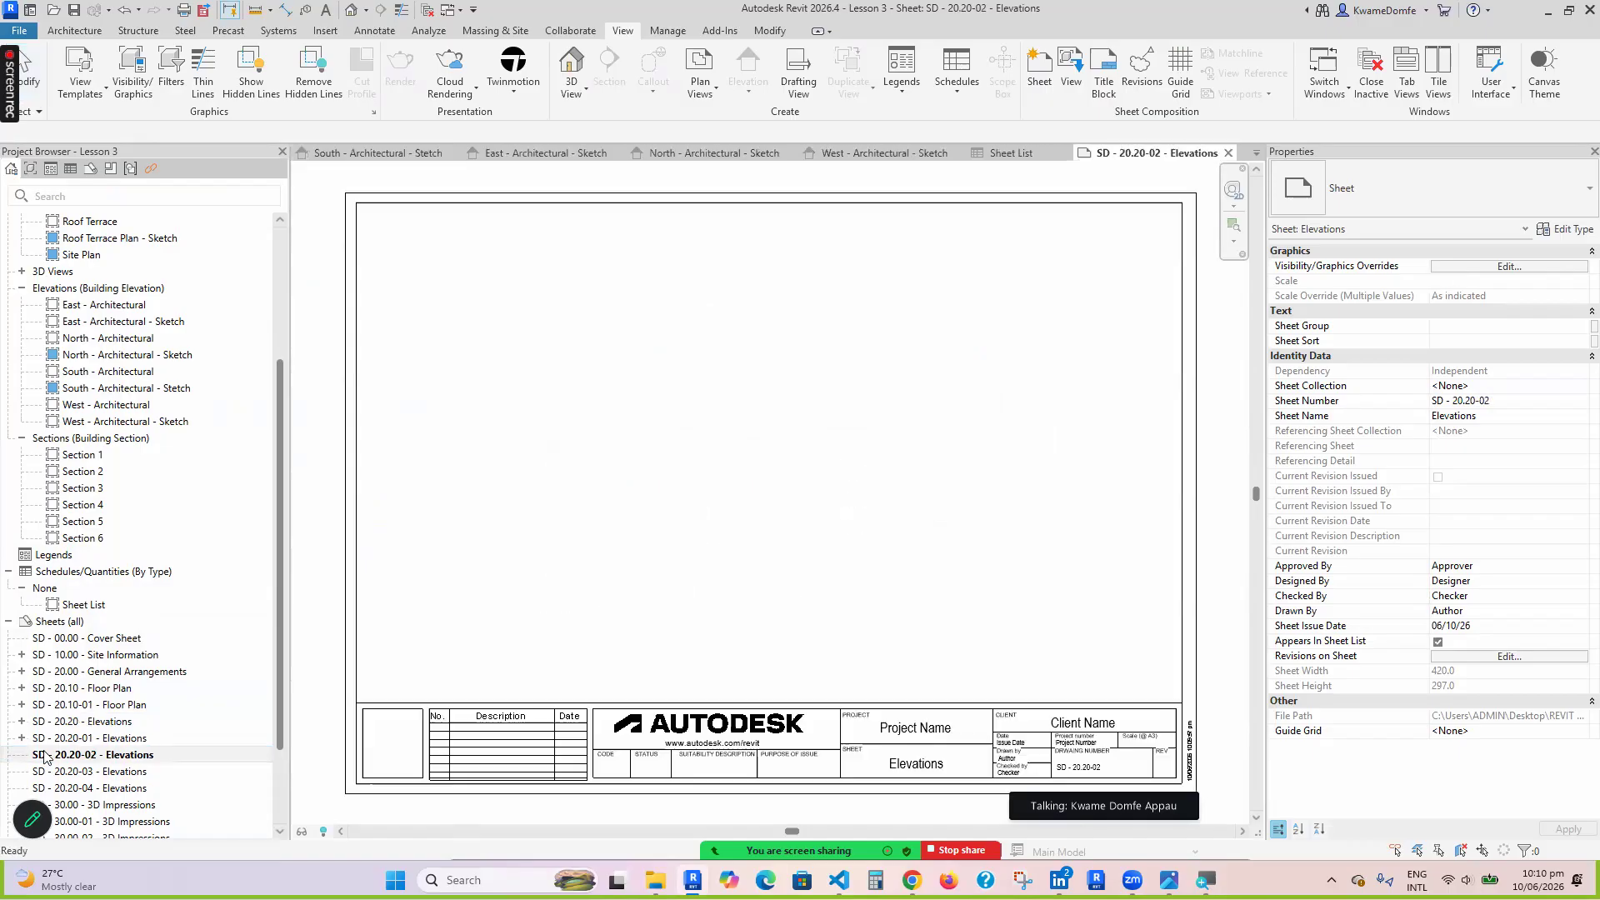
pyautogui.click(31, 738)
pyautogui.click(22, 739)
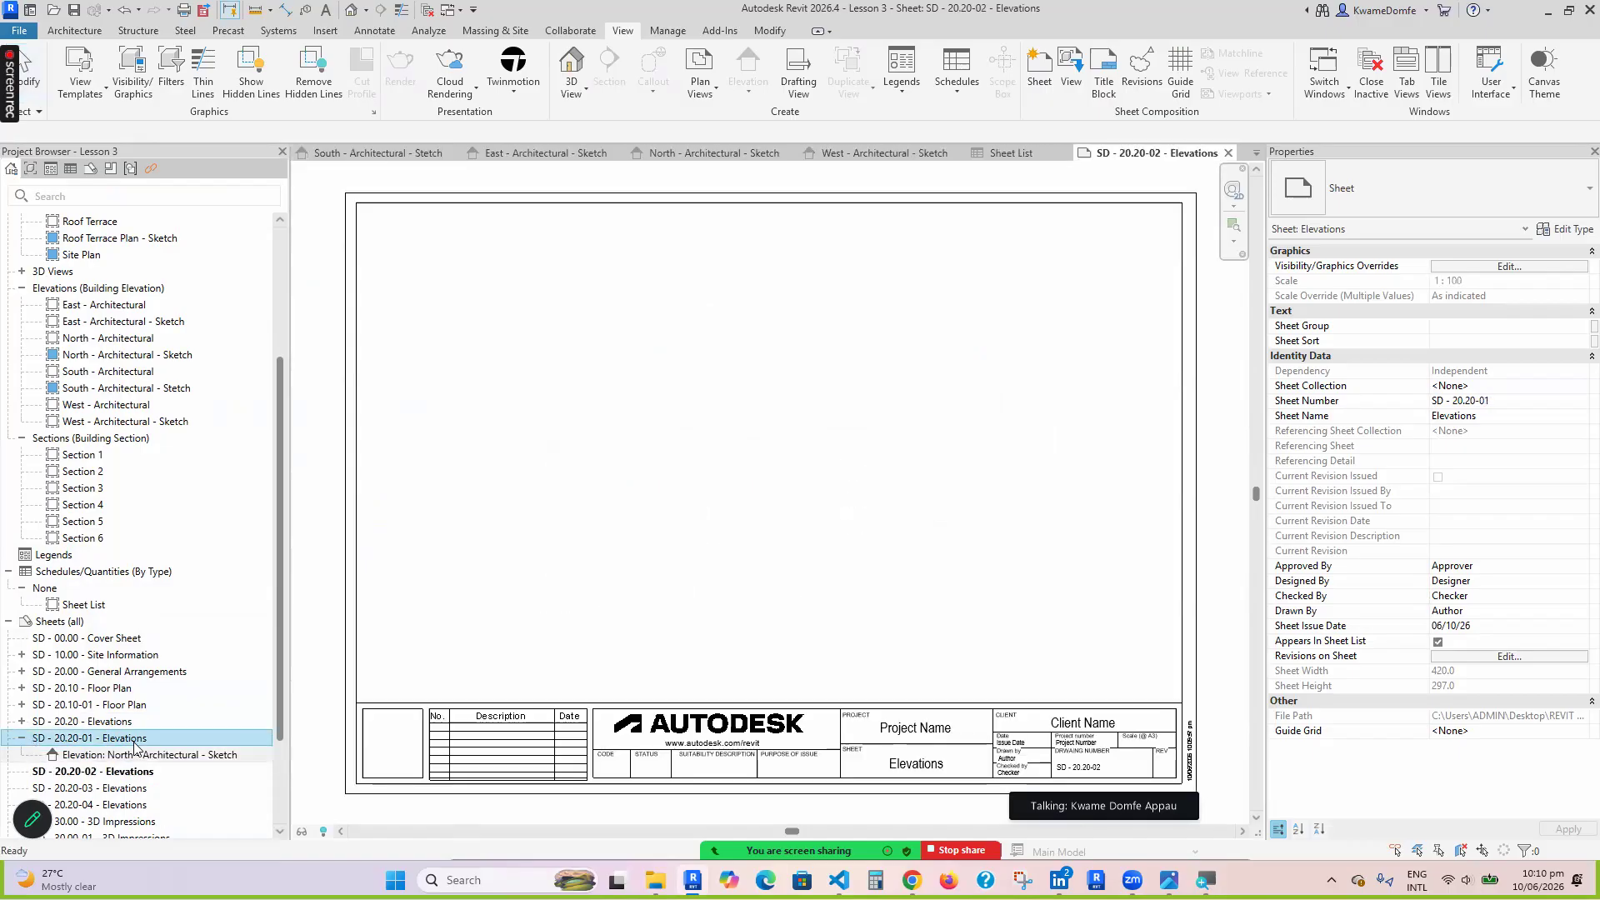
pyautogui.moveTo(150, 762)
pyautogui.mouseDown()
pyautogui.moveTo(589, 643)
pyautogui.moveTo(737, 497)
pyautogui.mouseUp()
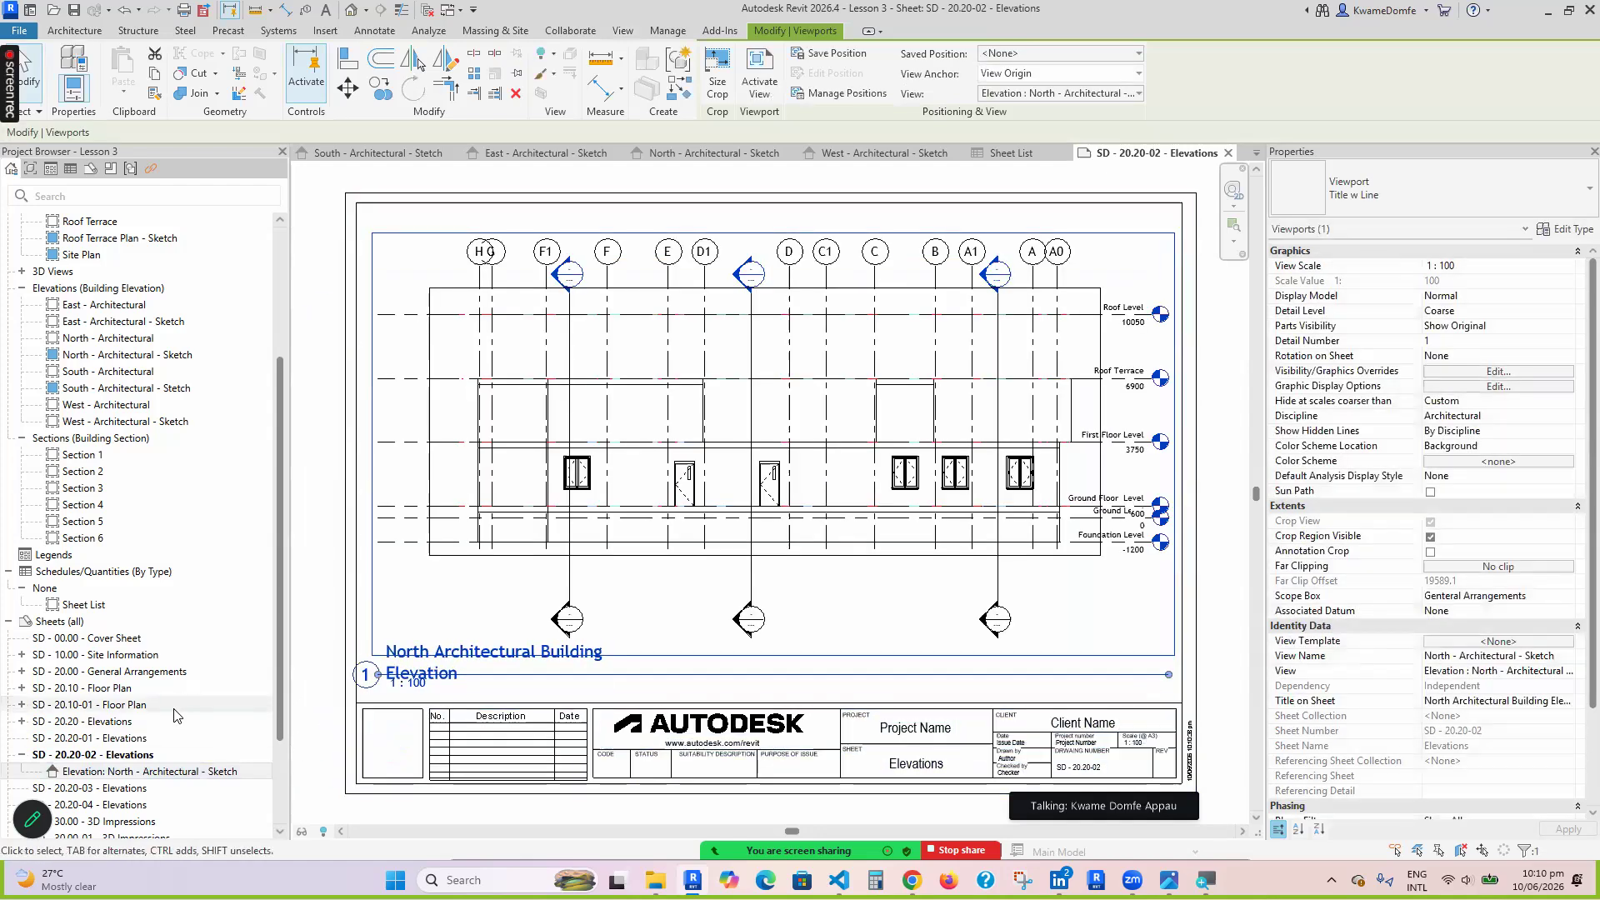
# Open sheet SD - 20.20-01 and move the South - Architectural - Stetch elevation onto it from SD - 20.20
pyautogui.click(94, 739)
pyautogui.doubleClick(94, 741)
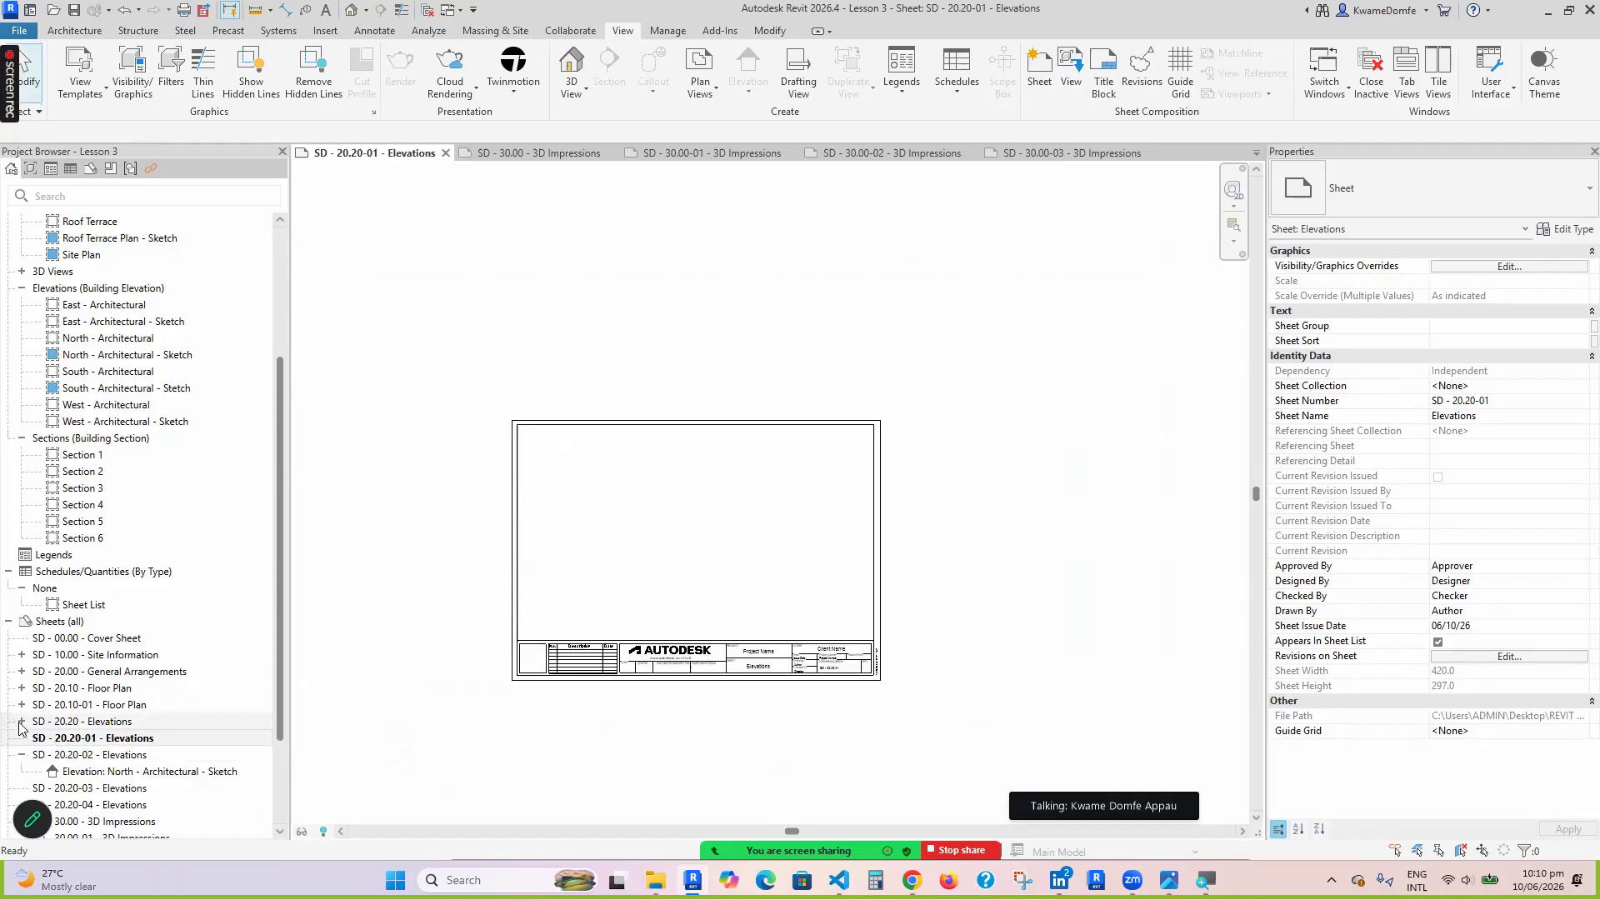
pyautogui.click(22, 721)
pyautogui.click(141, 738)
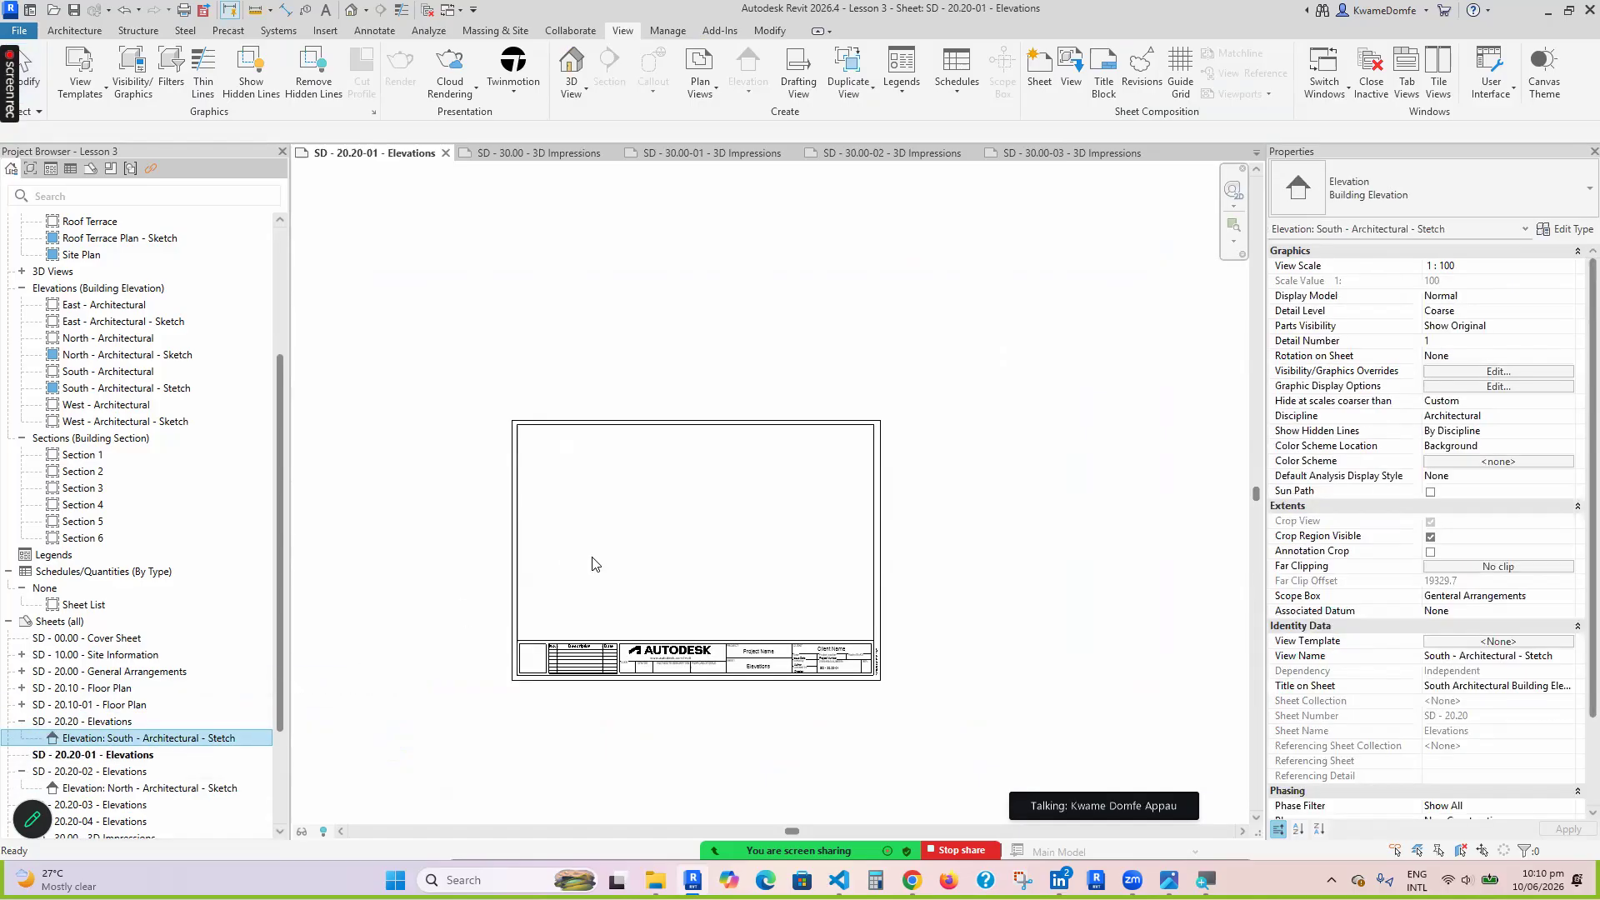
pyautogui.moveTo(595, 564); pyautogui.dragTo(679, 563)
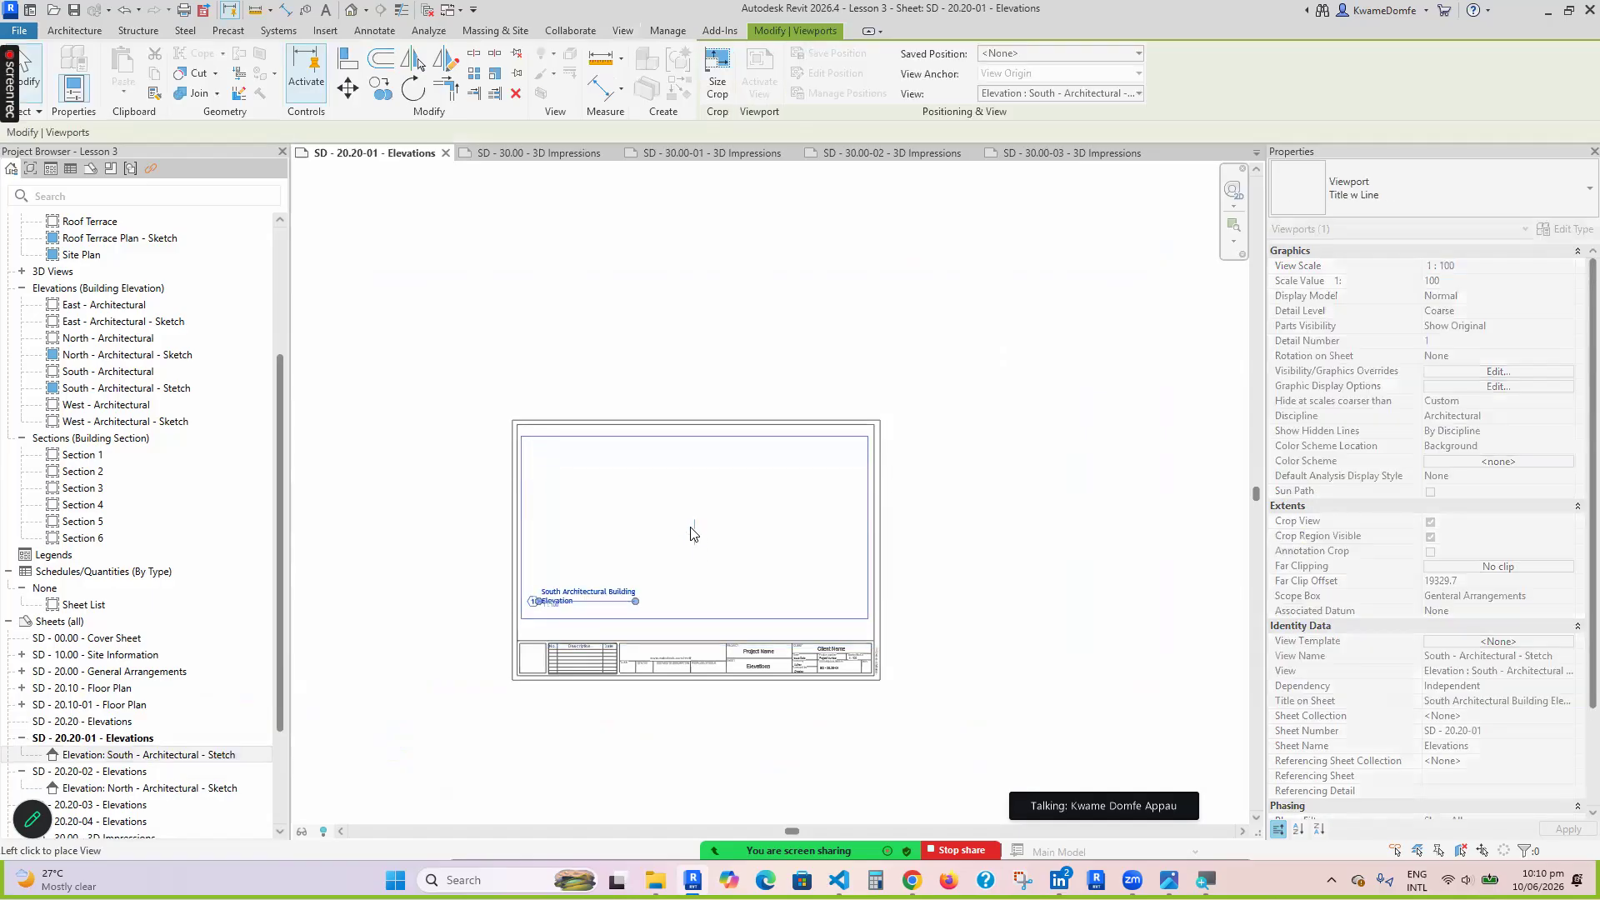
pyautogui.click(691, 533)
pyautogui.click(429, 439)
# Open sheet SD - 20.20-03 and place the East - Architectural - Sketch elevation centrally on it
pyautogui.scroll(-3, 184, 589)
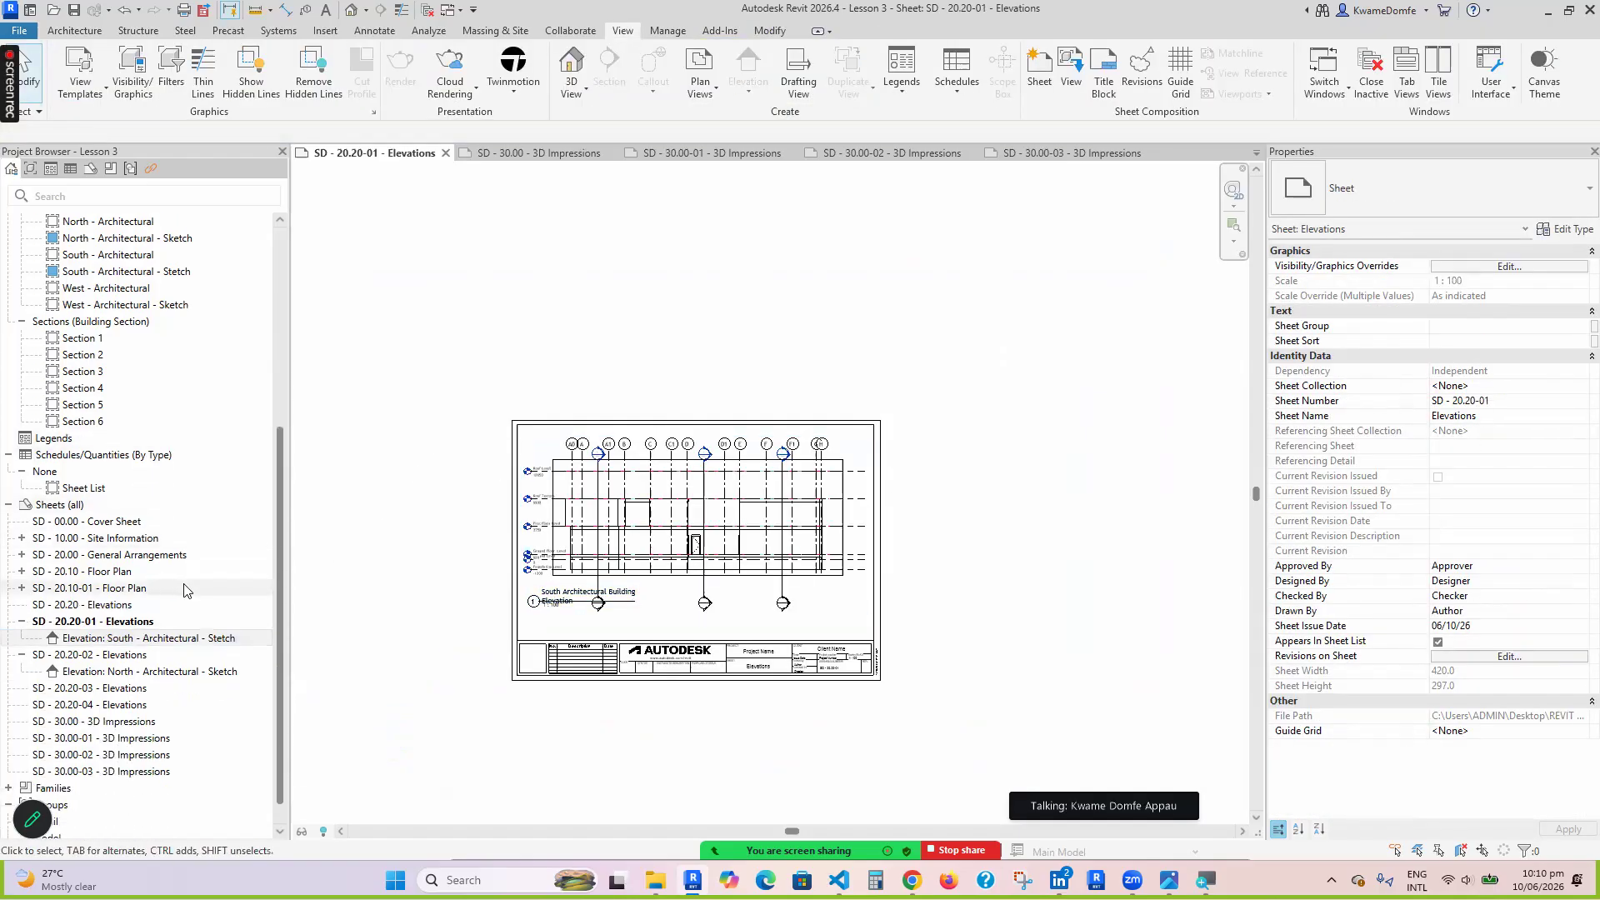
pyautogui.scroll(-1, 184, 590)
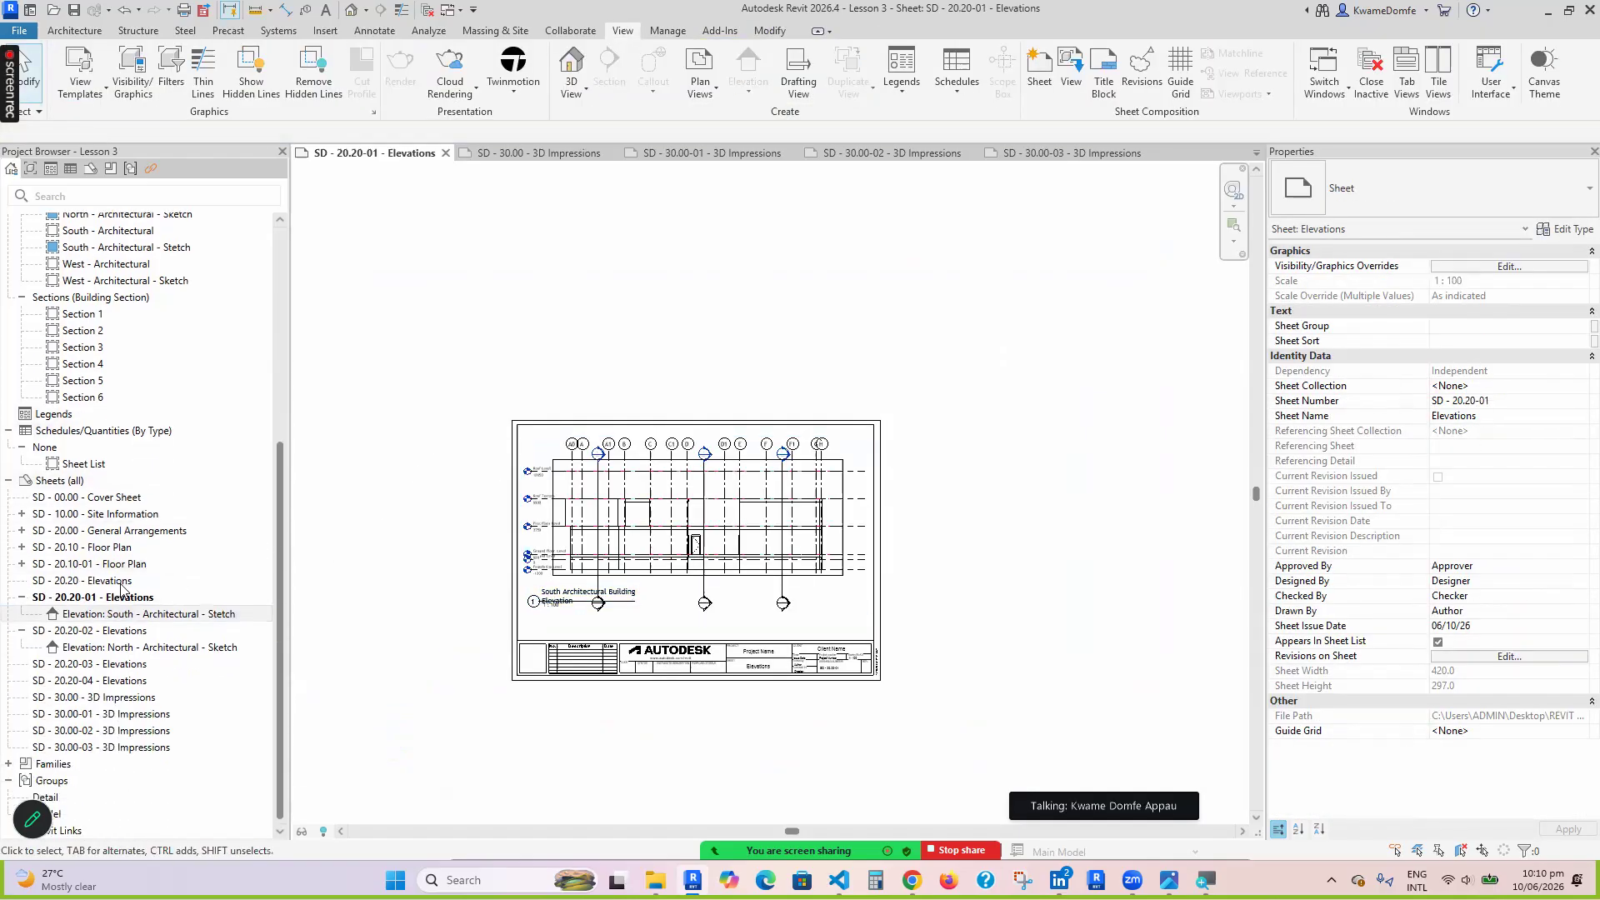
pyautogui.doubleClick(87, 664)
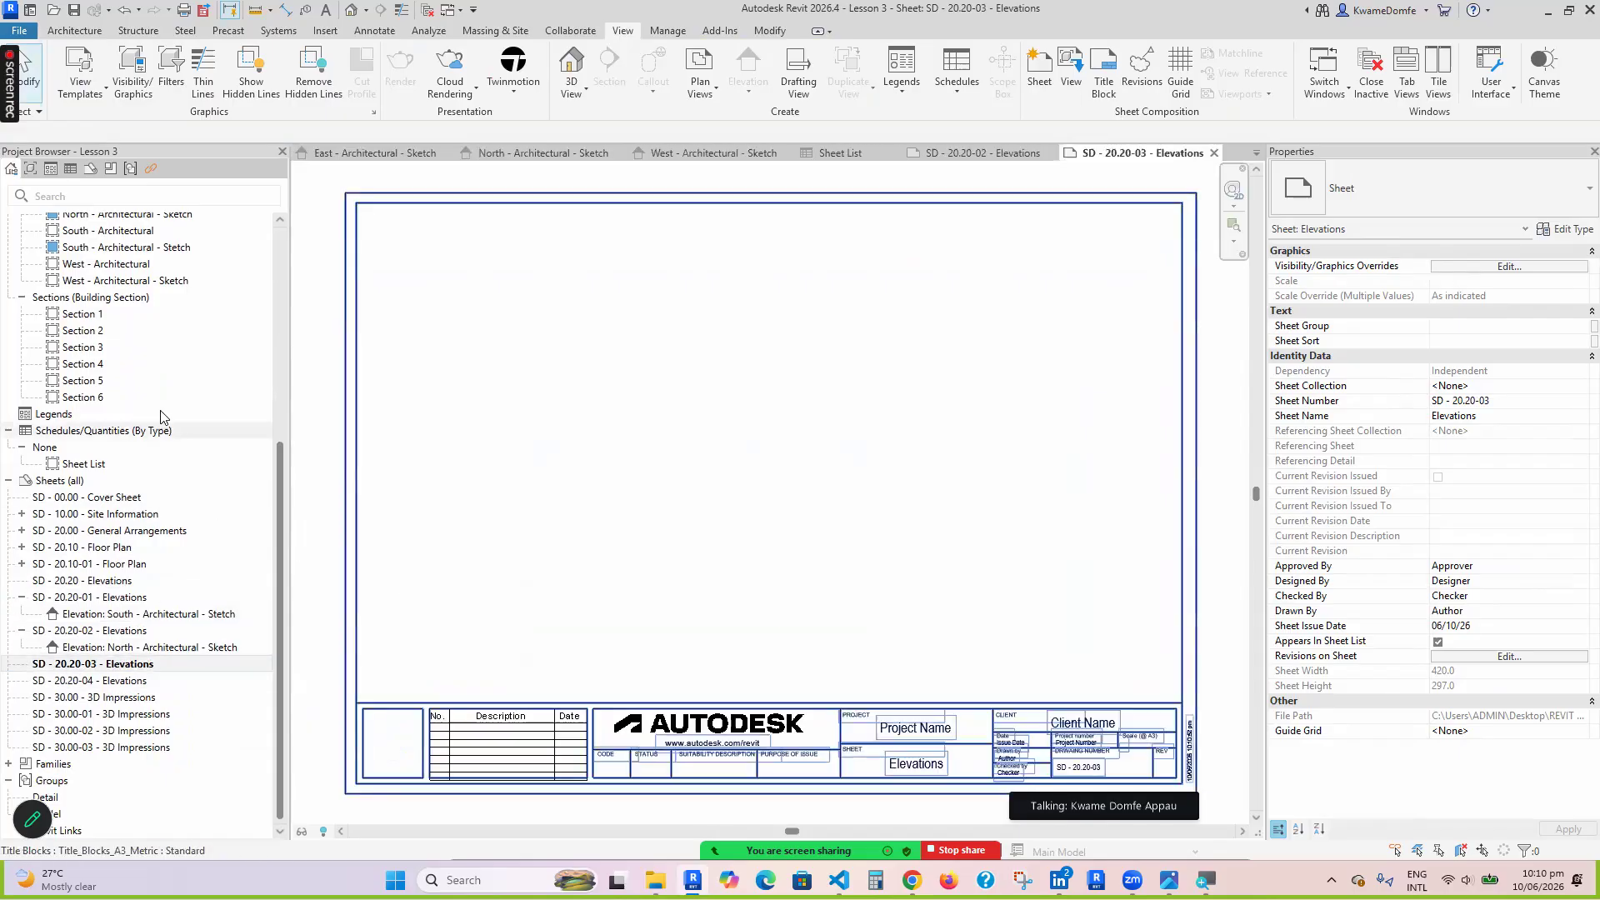
pyautogui.scroll(3, 160, 416)
pyautogui.click(109, 321)
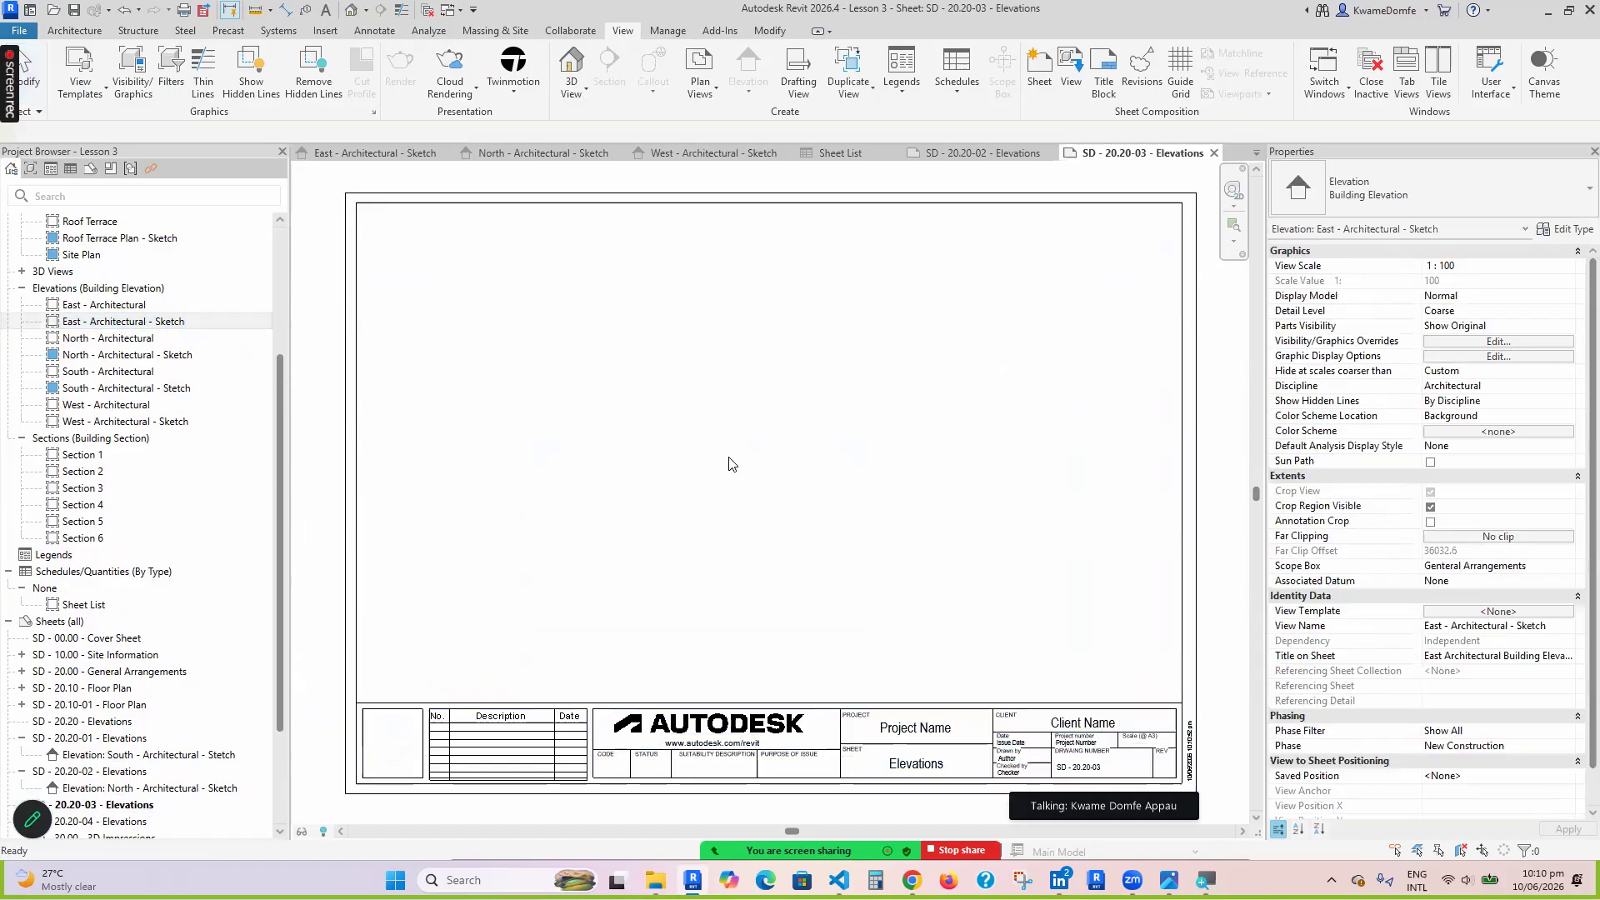
pyautogui.click(734, 462)
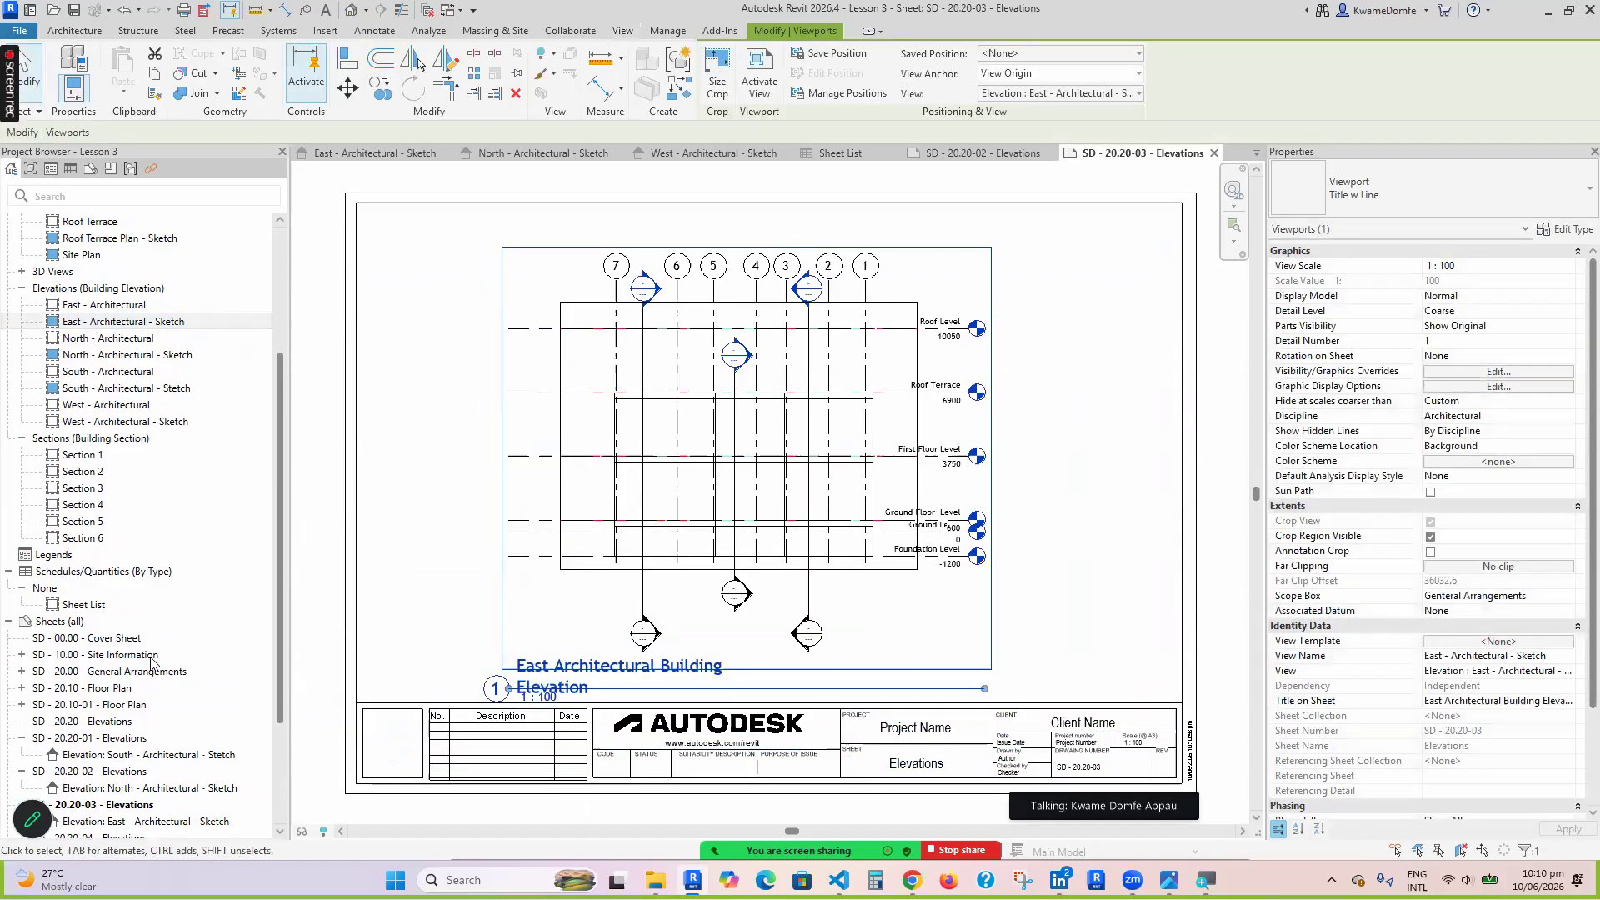
# Open sheet SD - 20.20-04 and place the West - Architectural - Sketch elevation centrally on it
pyautogui.scroll(-3, 150, 662)
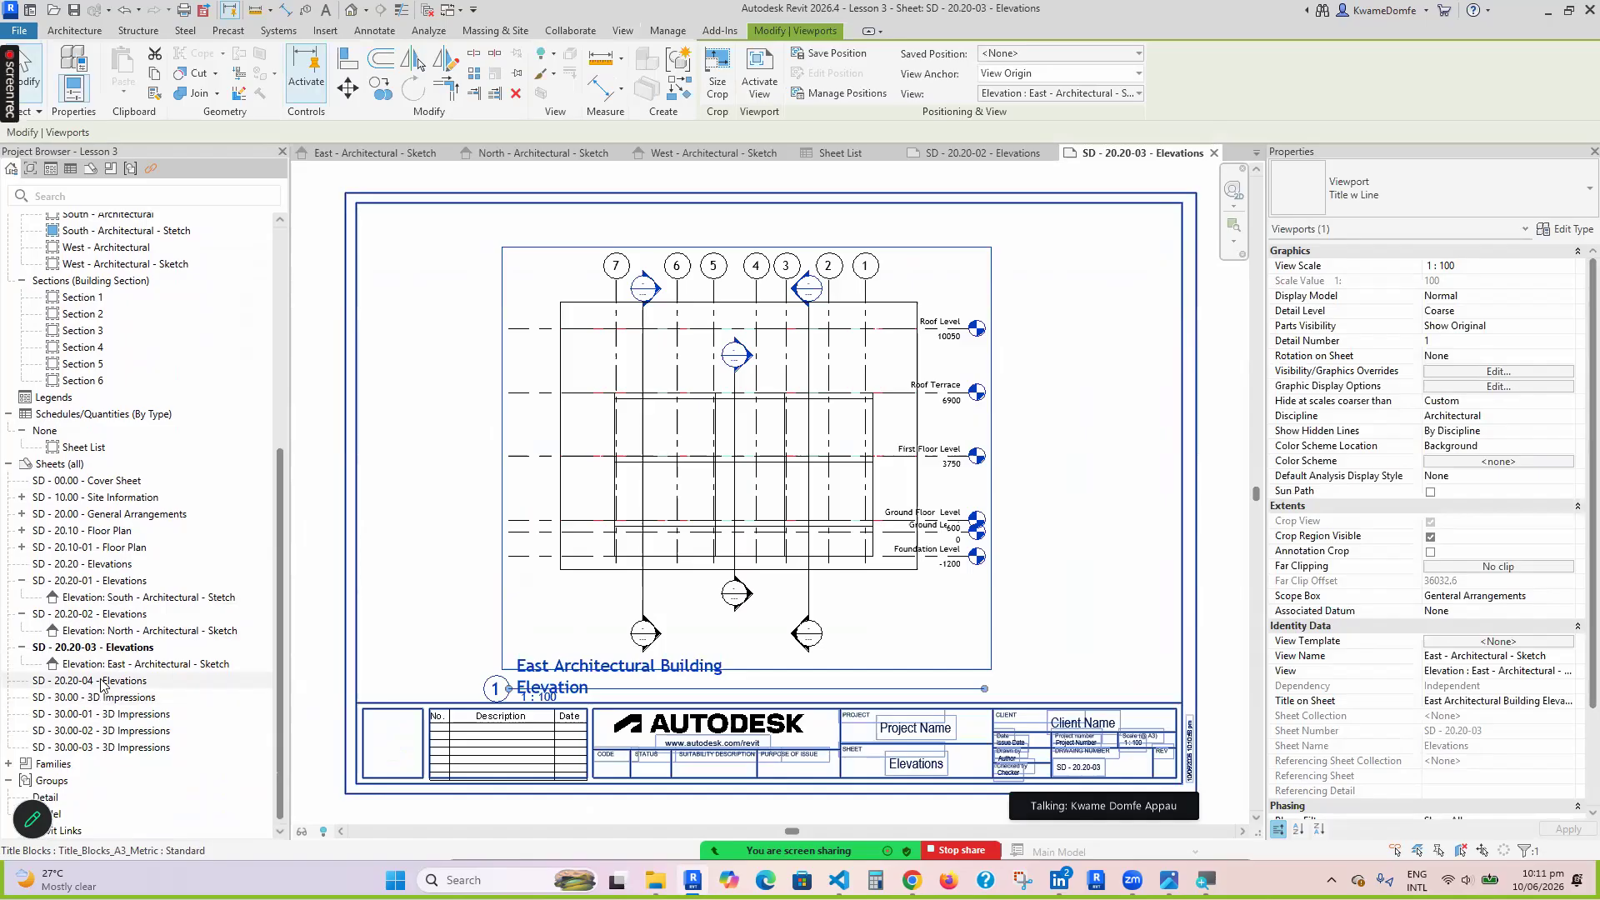
pyautogui.doubleClick(93, 682)
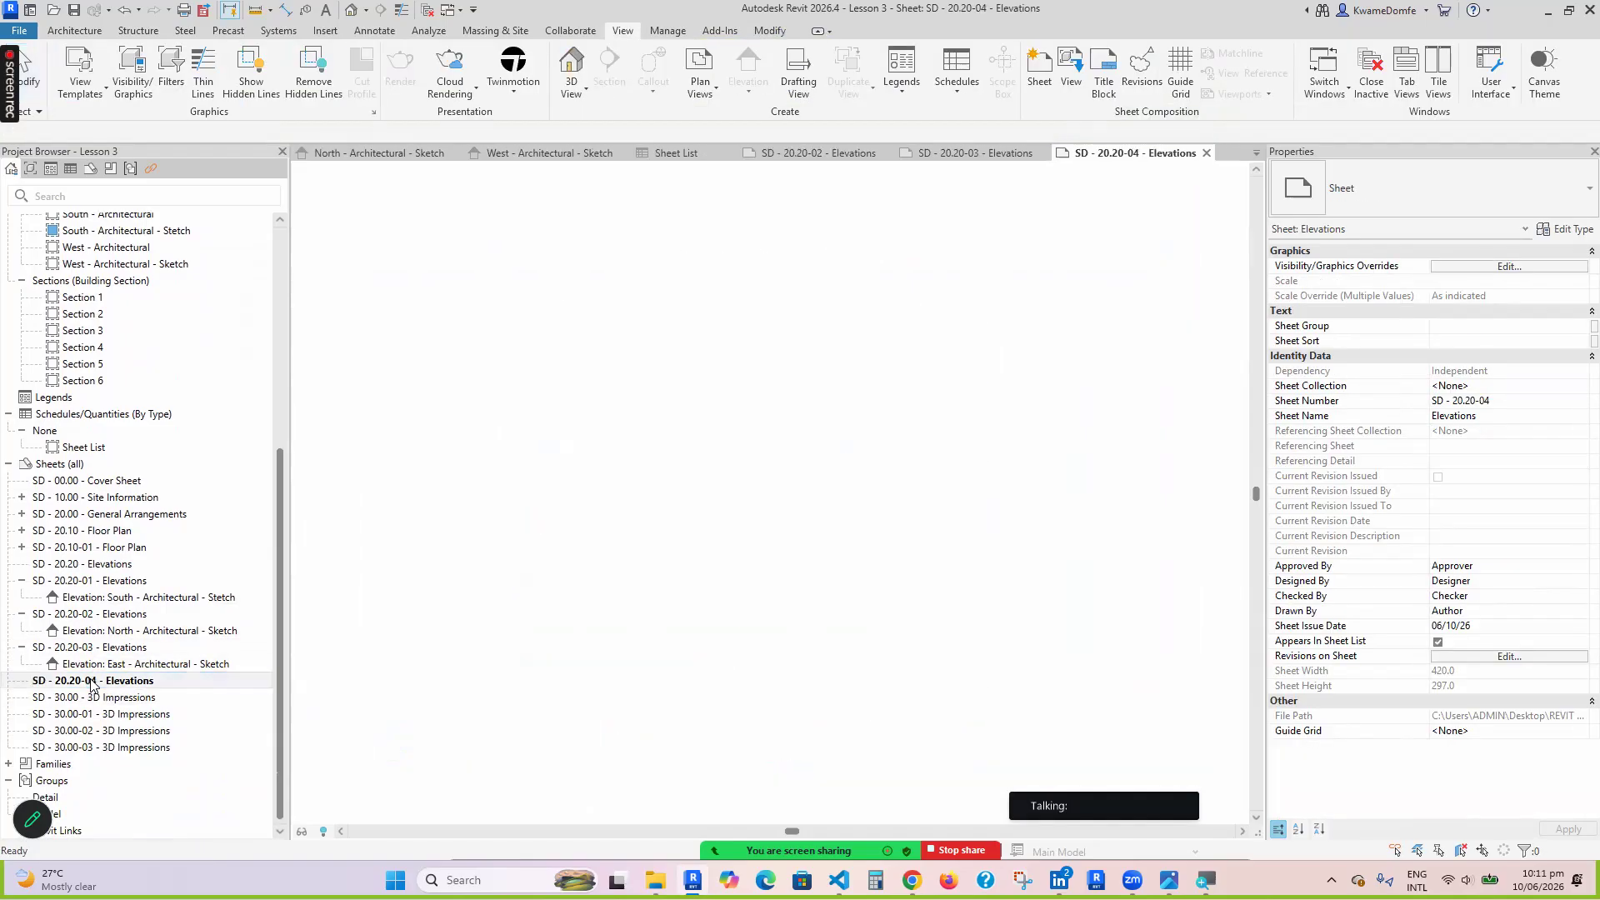
pyautogui.moveTo(281, 538); pyautogui.dragTo(281, 370)
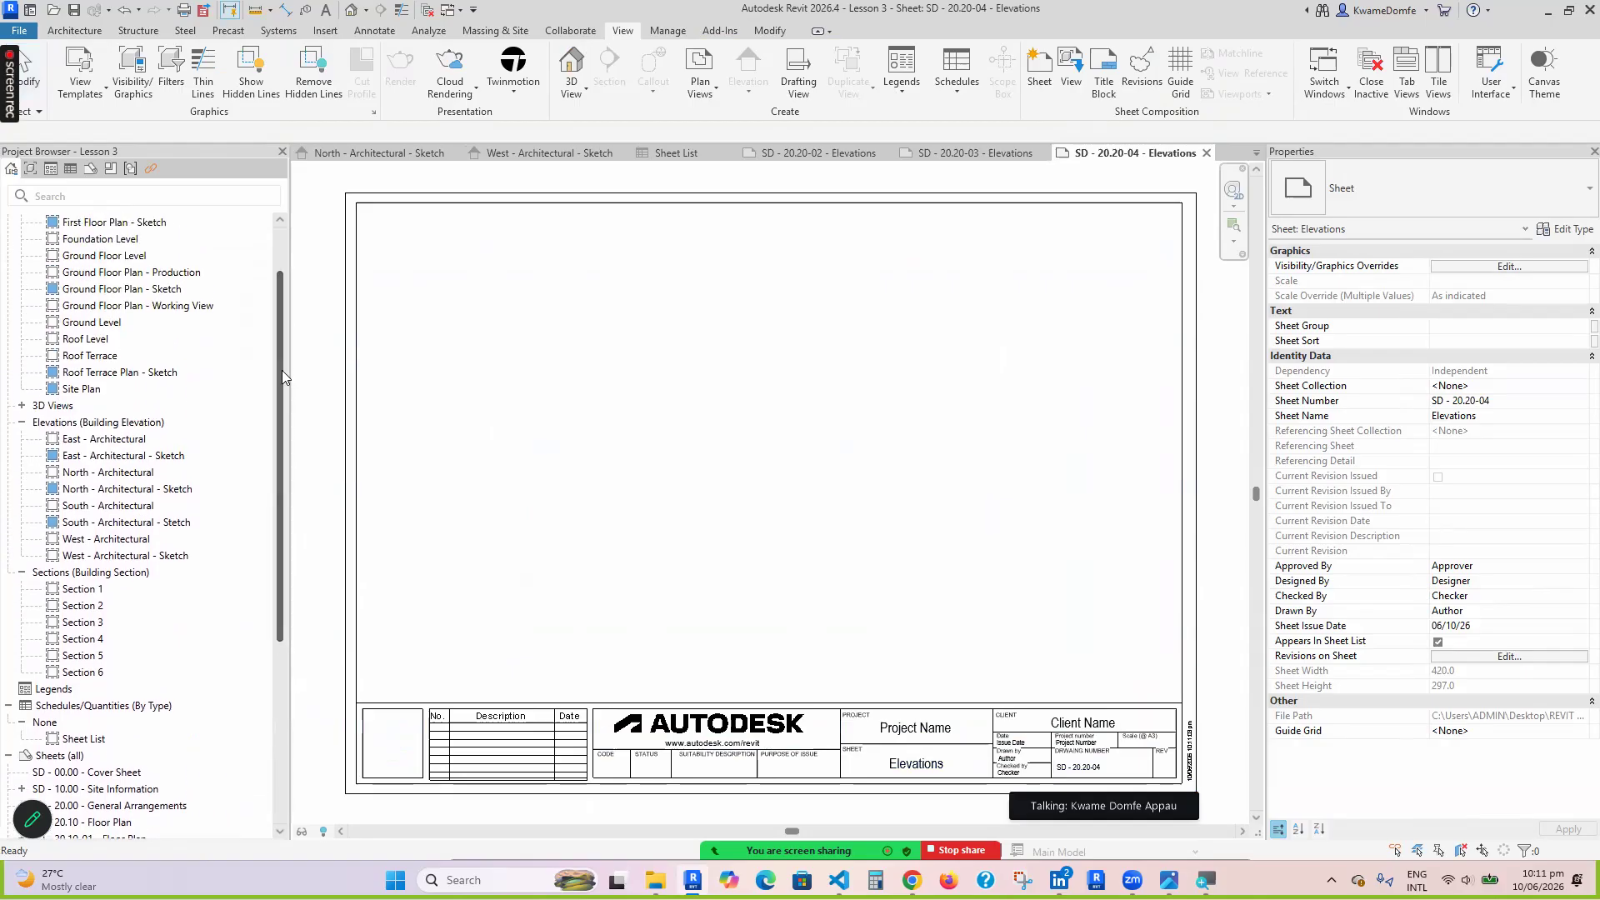
pyautogui.click(103, 556)
pyautogui.moveTo(131, 558); pyautogui.dragTo(732, 464)
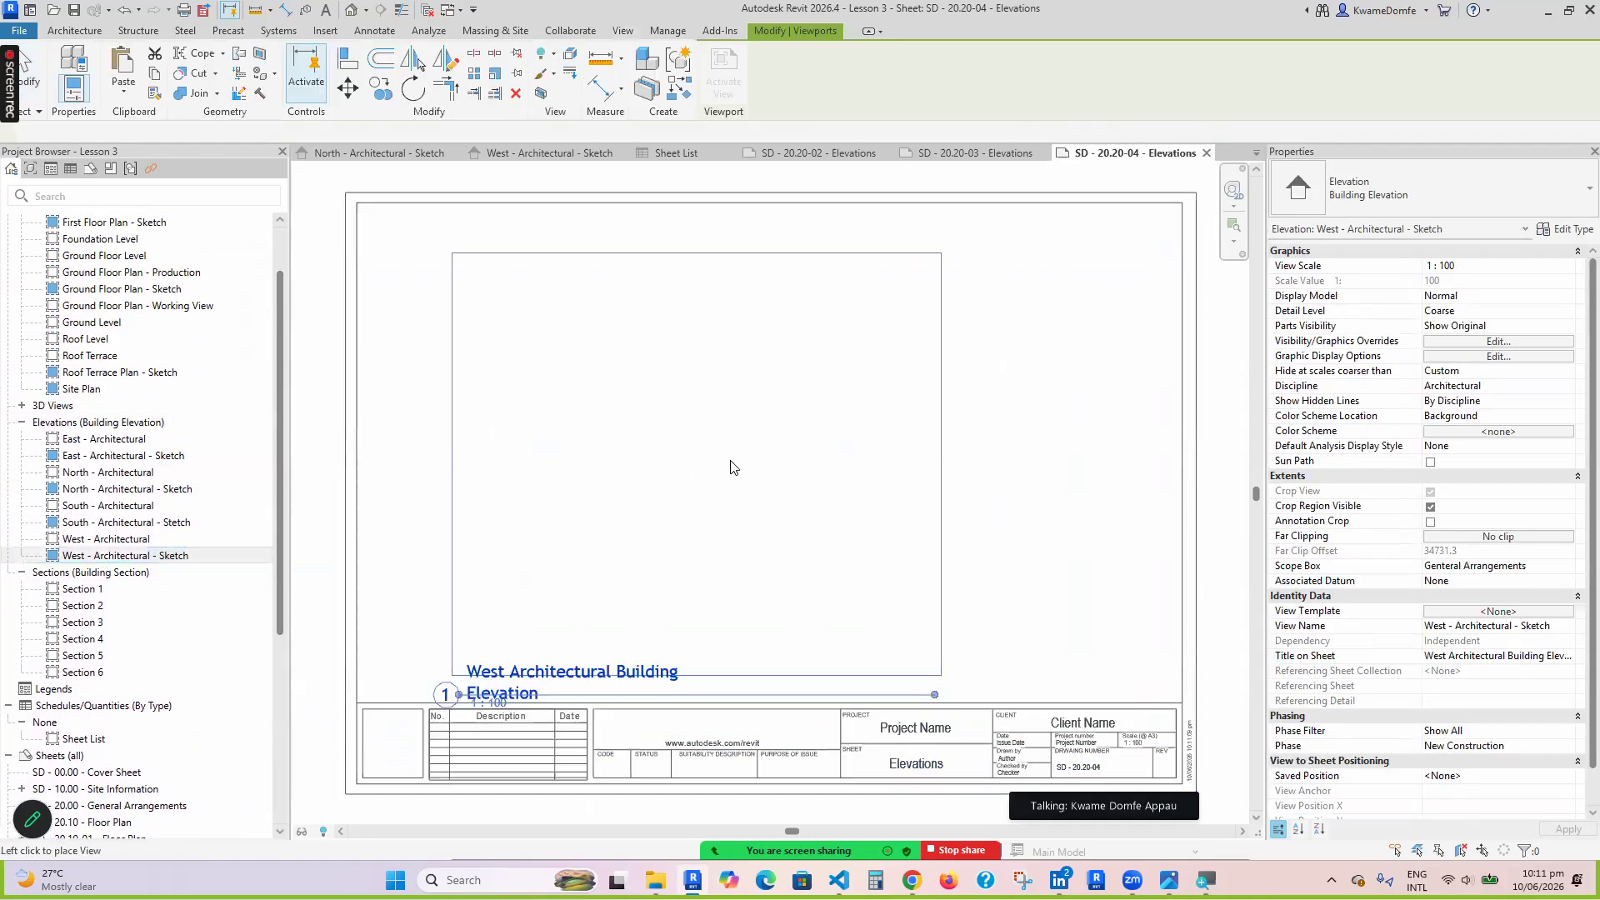
pyautogui.click(750, 447)
pyautogui.scroll(-5, 755, 451)
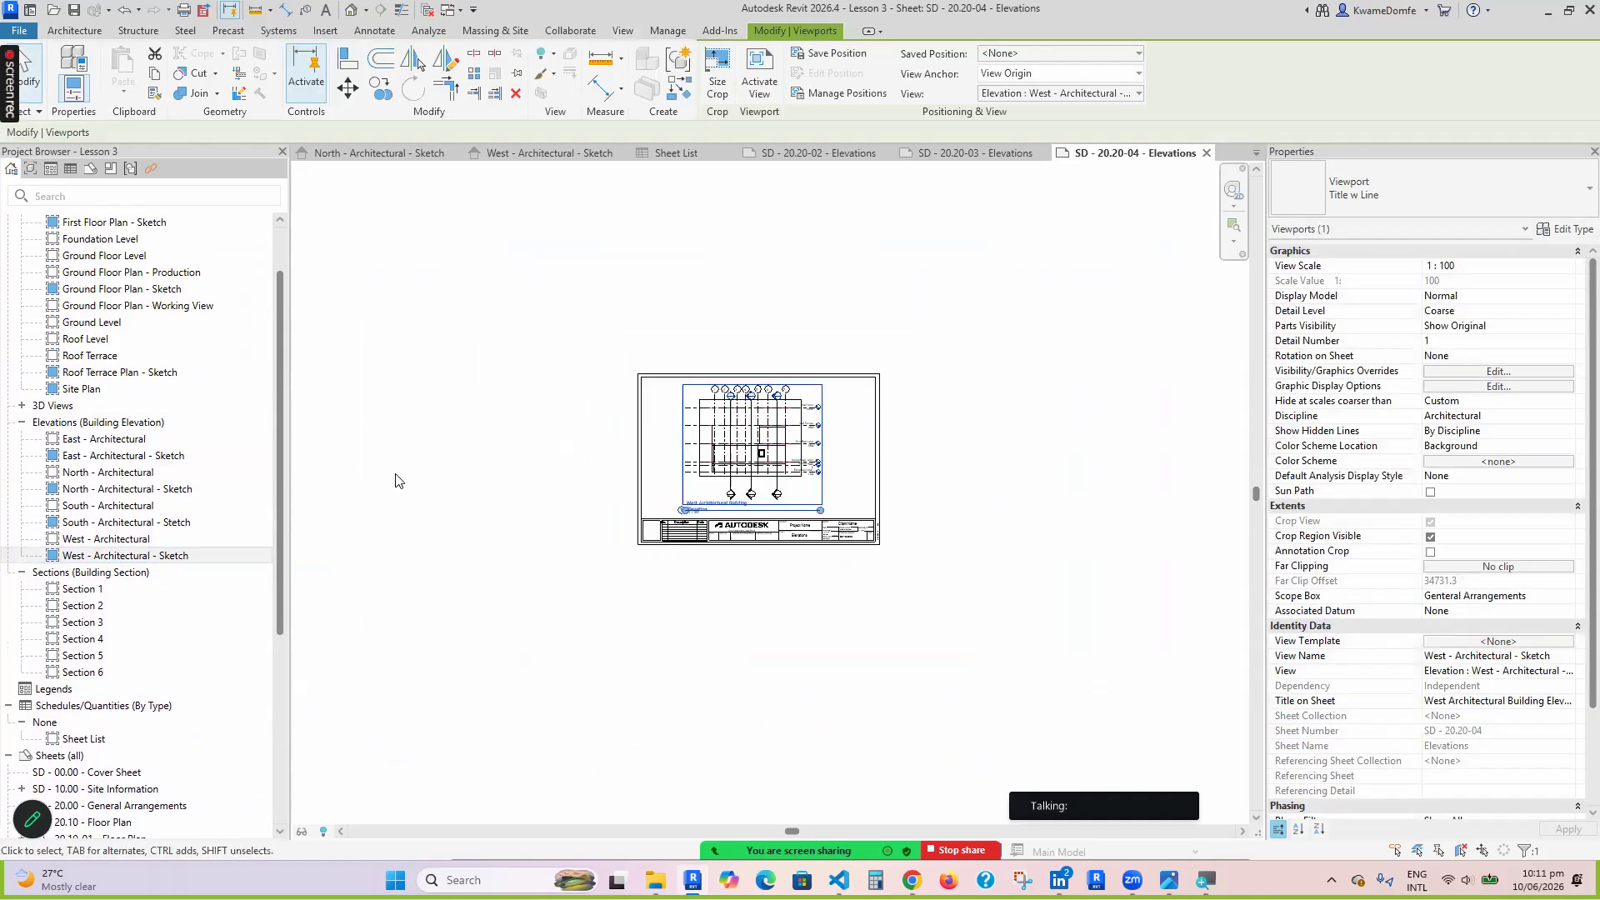
# Review the Cover Sheet, Site Information and General Arrangements sheets one after another to check the views placed on them
pyautogui.moveTo(279, 493); pyautogui.dragTo(261, 690)
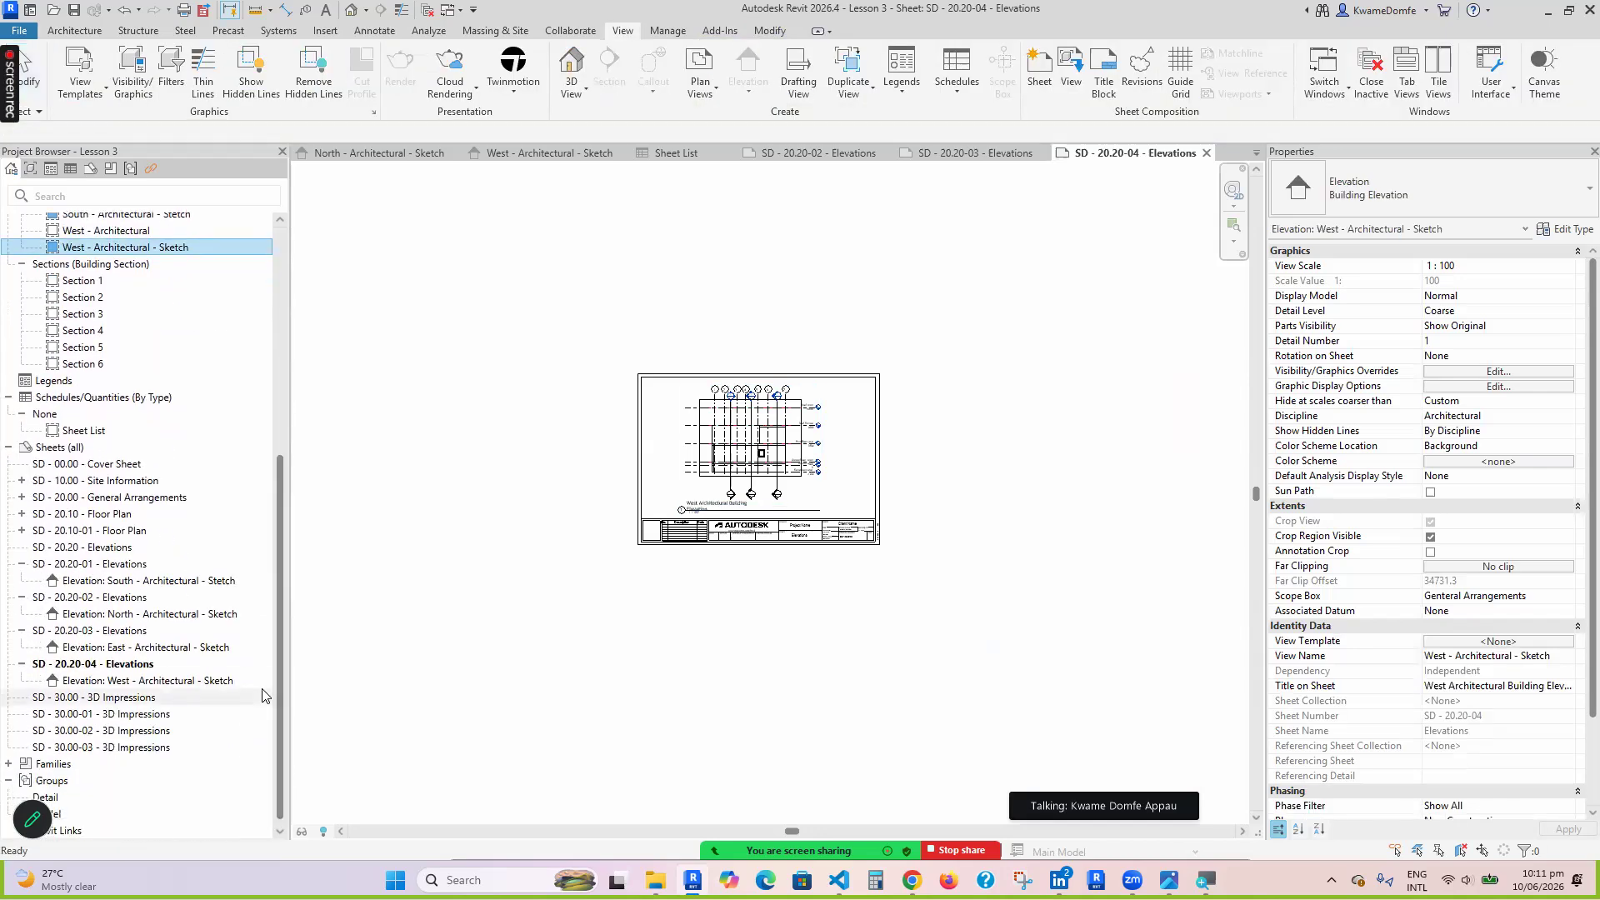
pyautogui.doubleClick(67, 469)
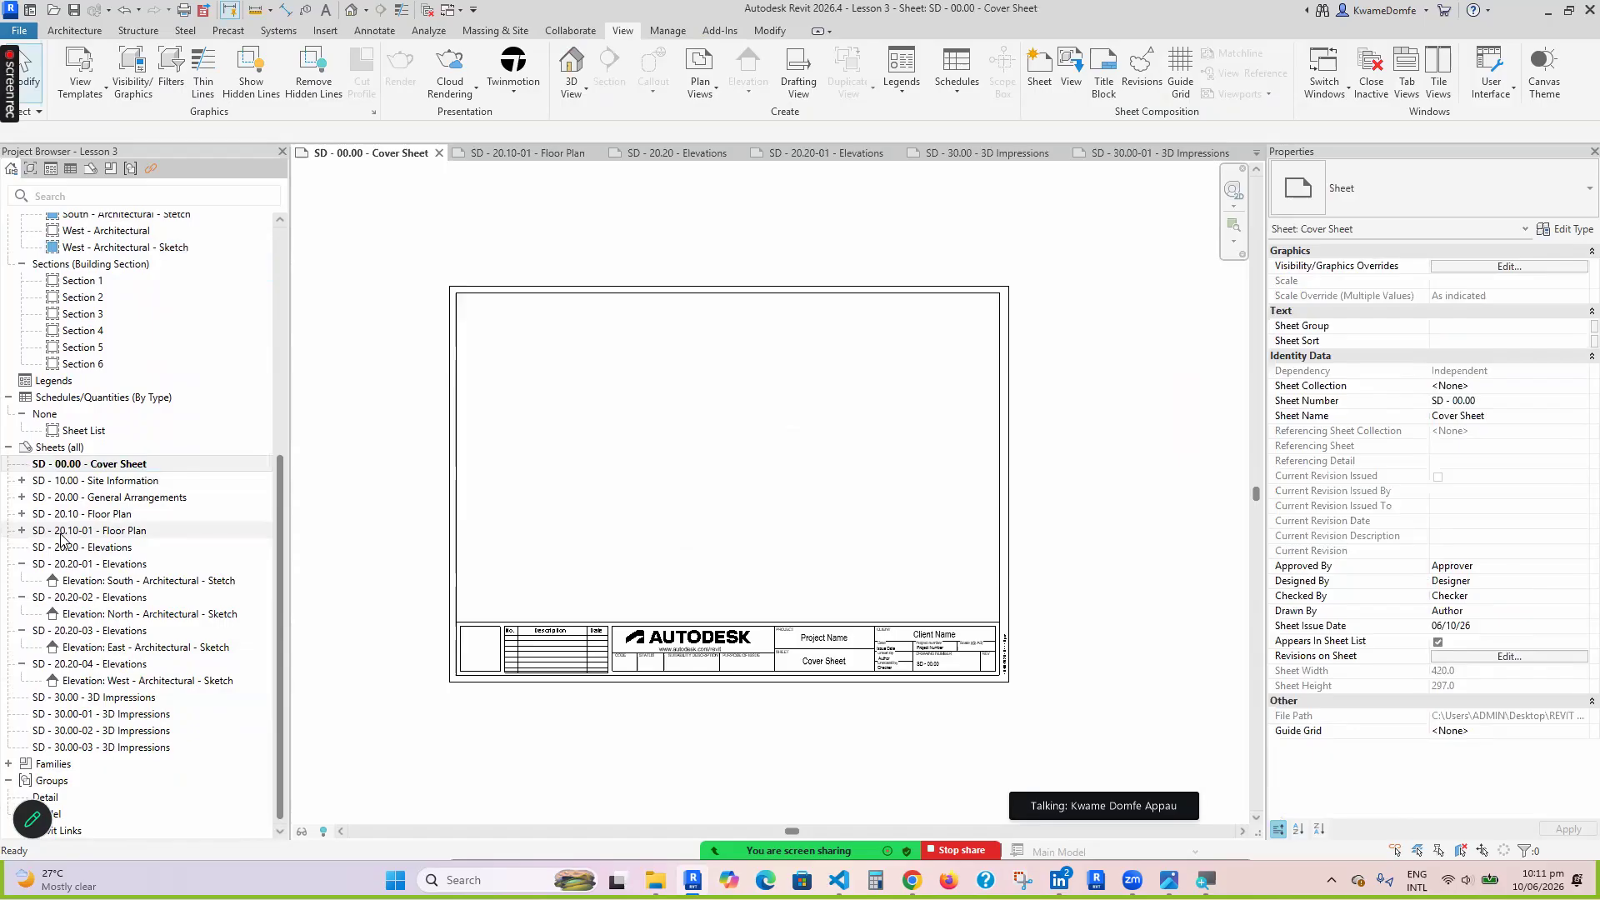
pyautogui.doubleClick(71, 480)
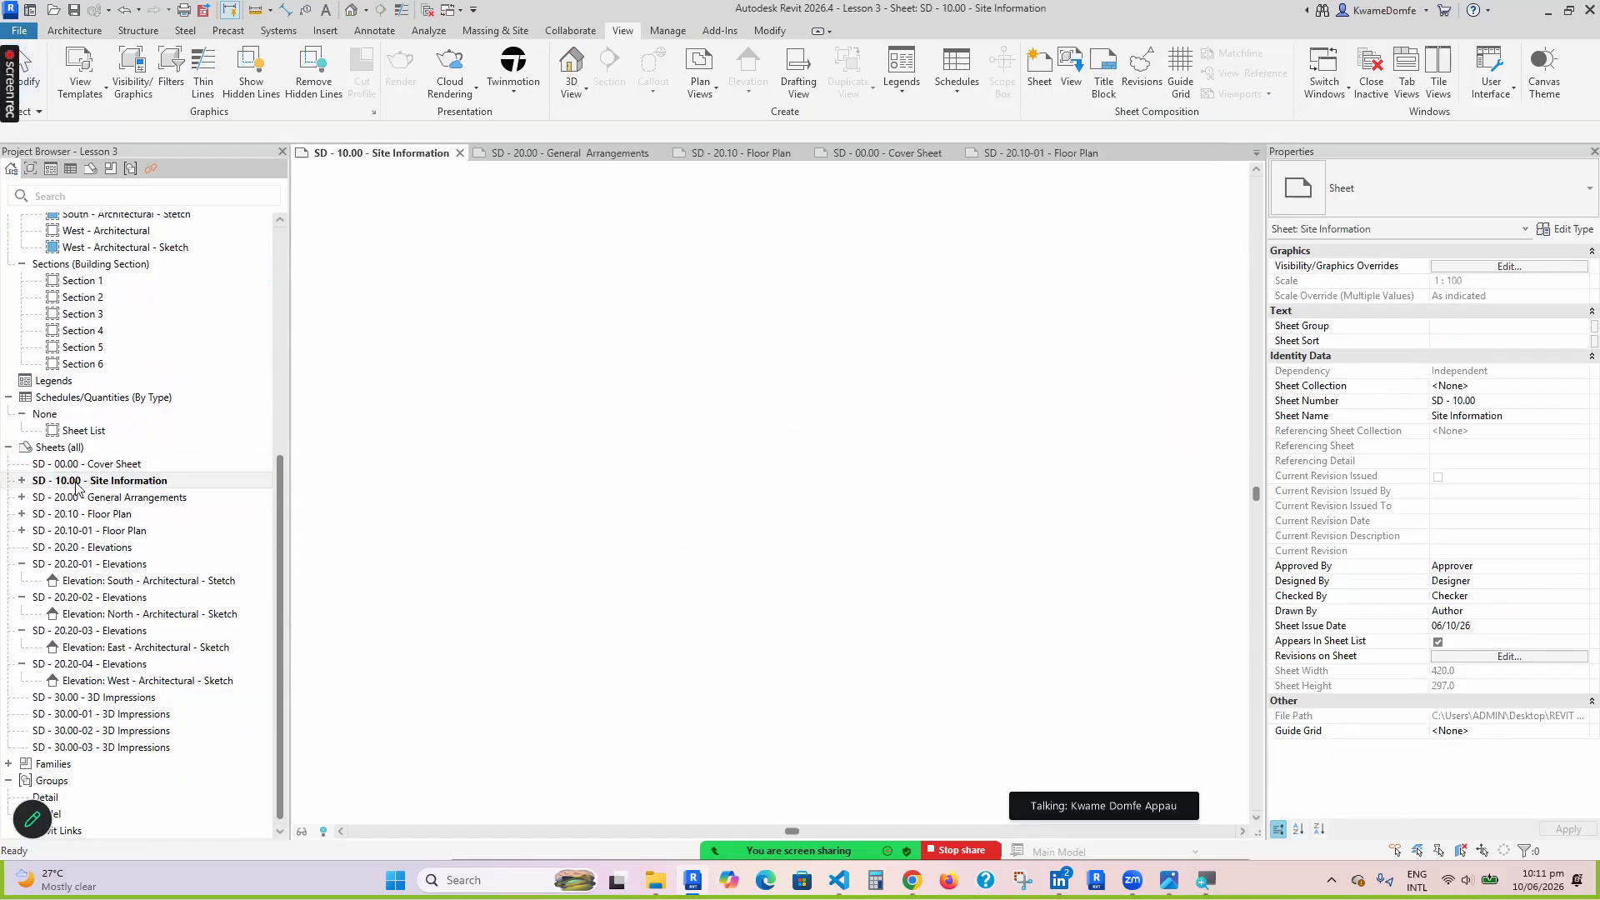
pyautogui.scroll(6, 631, 536)
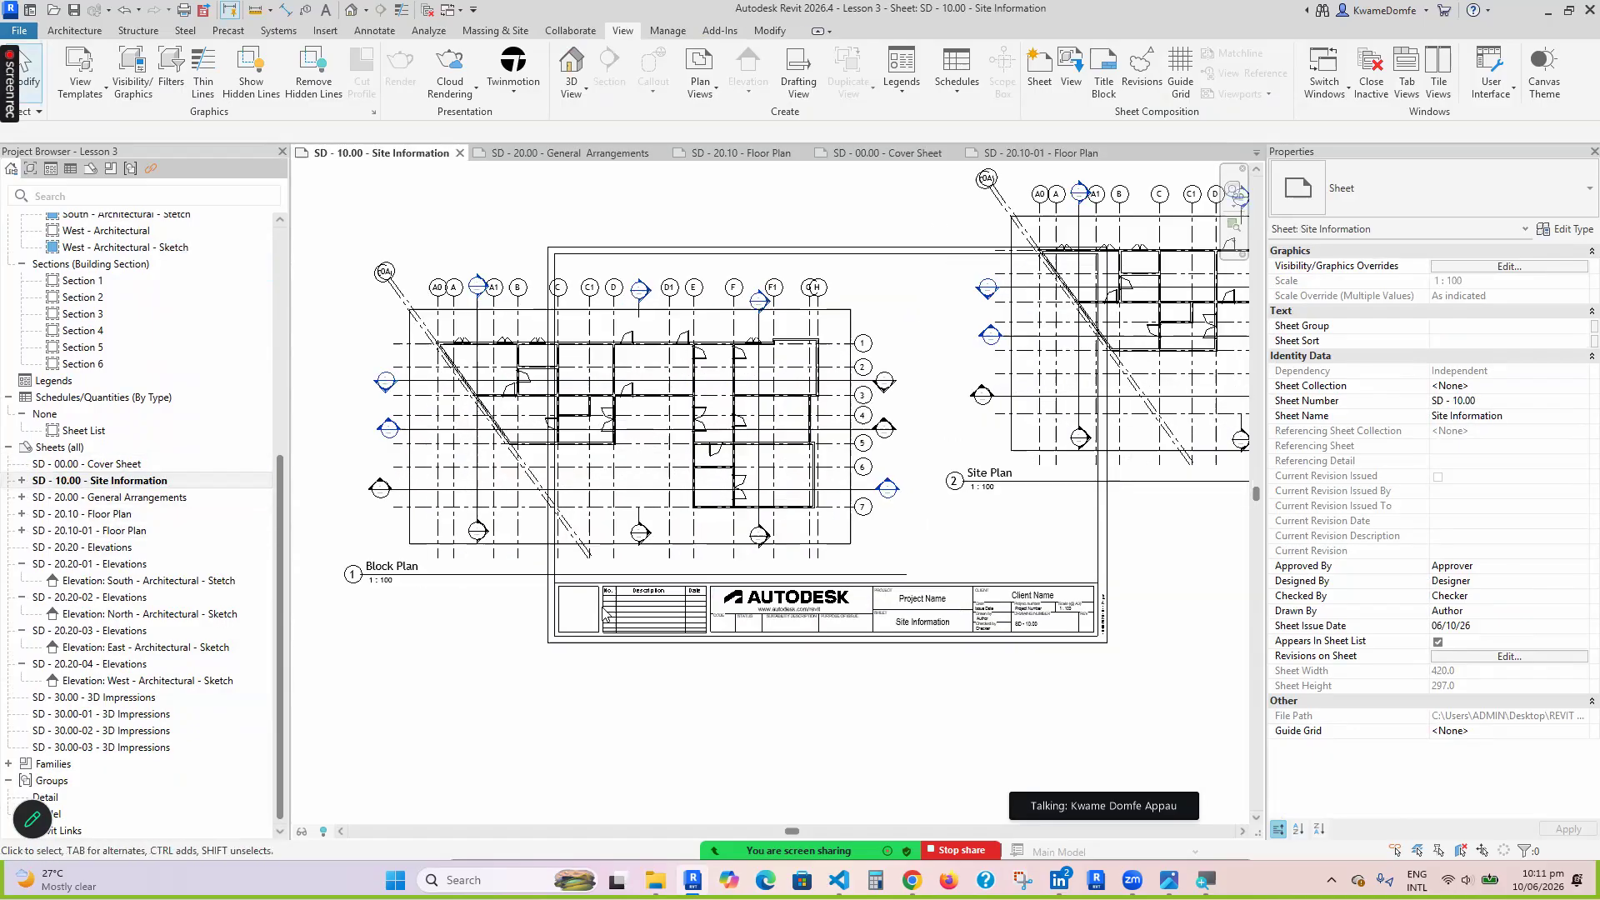
pyautogui.scroll(-5, 359, 583)
pyautogui.scroll(4, 721, 520)
pyautogui.scroll(-6, 722, 521)
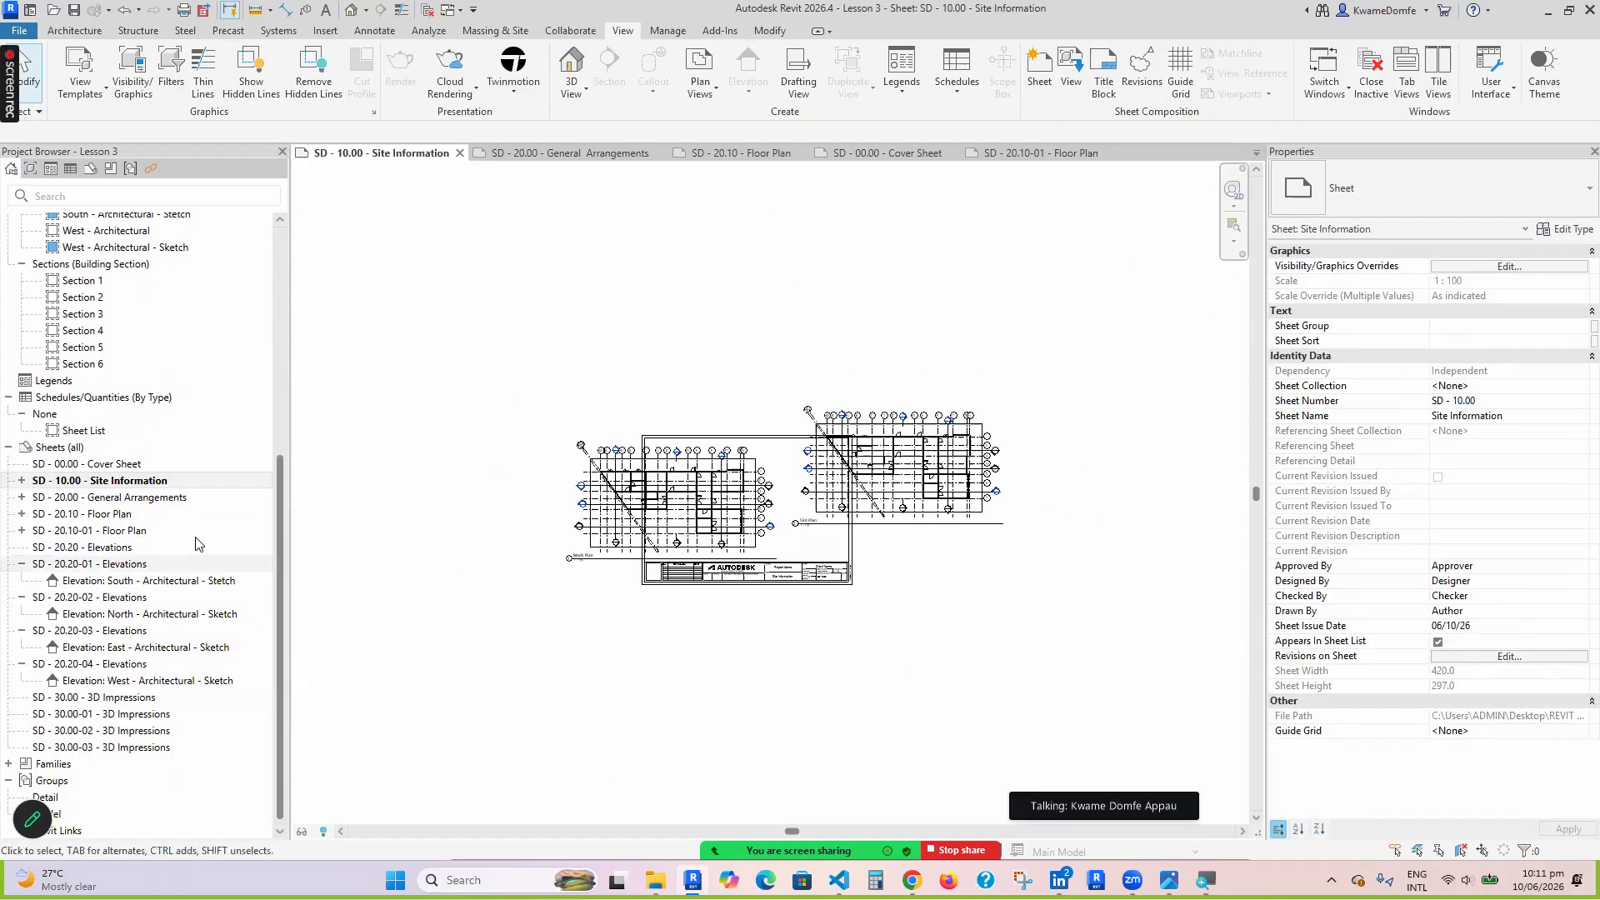
pyautogui.doubleClick(117, 498)
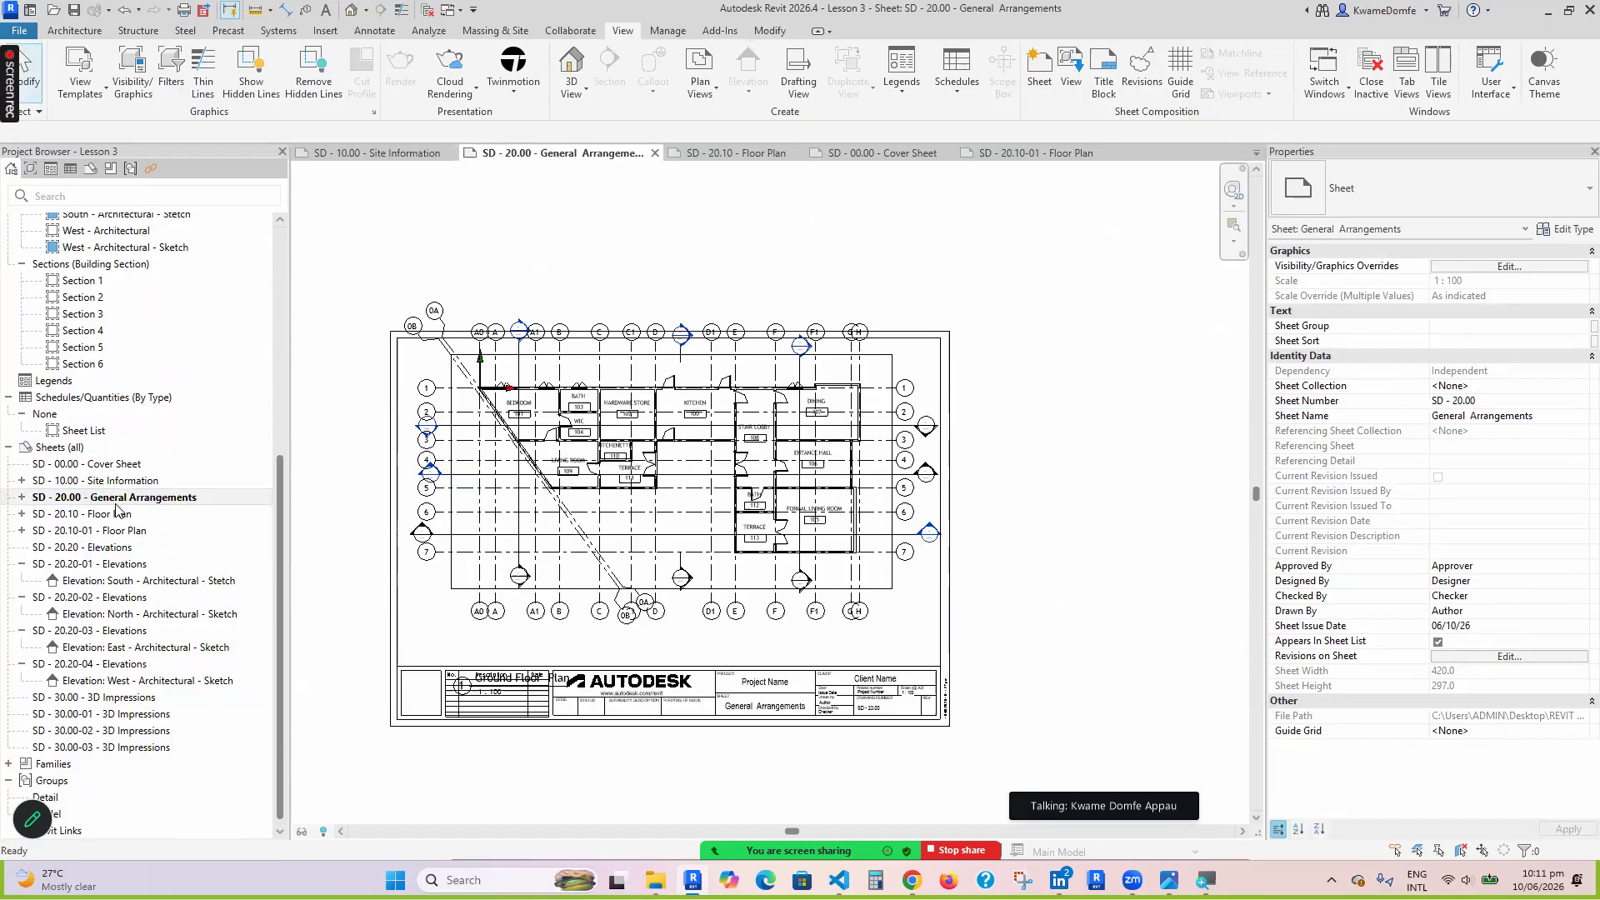
pyautogui.scroll(-4, 704, 557)
pyautogui.scroll(3, 625, 579)
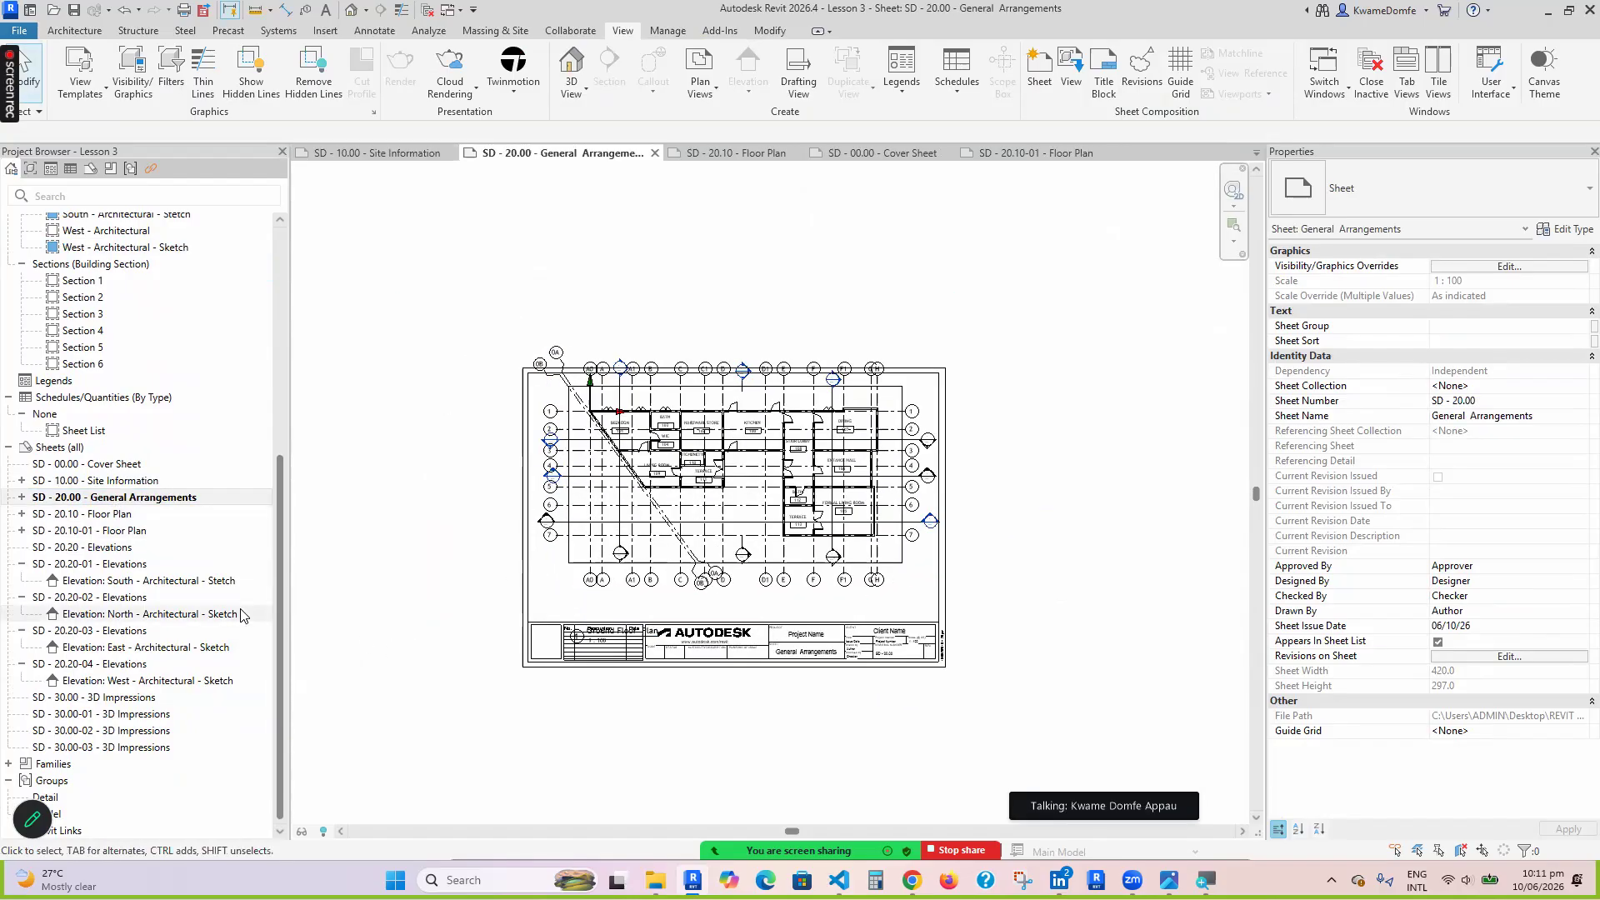
# Open sheet SD - 20.10-01 and delete the Roof Terrace Plan - Sketch viewport from it
pyautogui.doubleClick(71, 533)
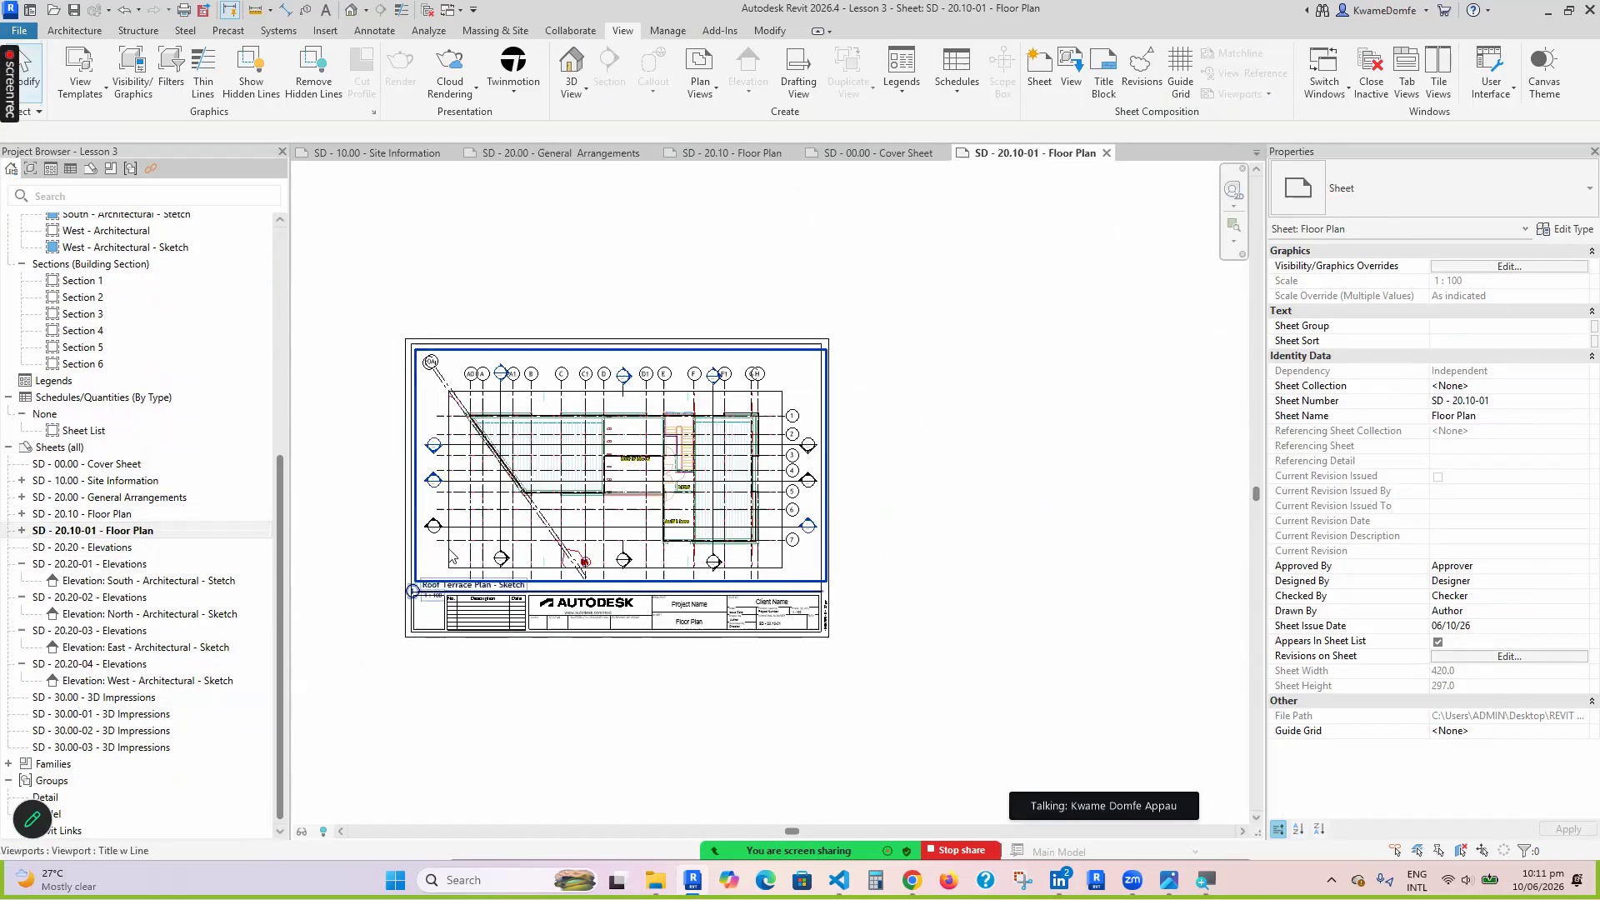
pyautogui.scroll(1, 534, 534)
pyautogui.scroll(-2, 546, 525)
pyautogui.click(545, 498)
pyautogui.press('Delete')
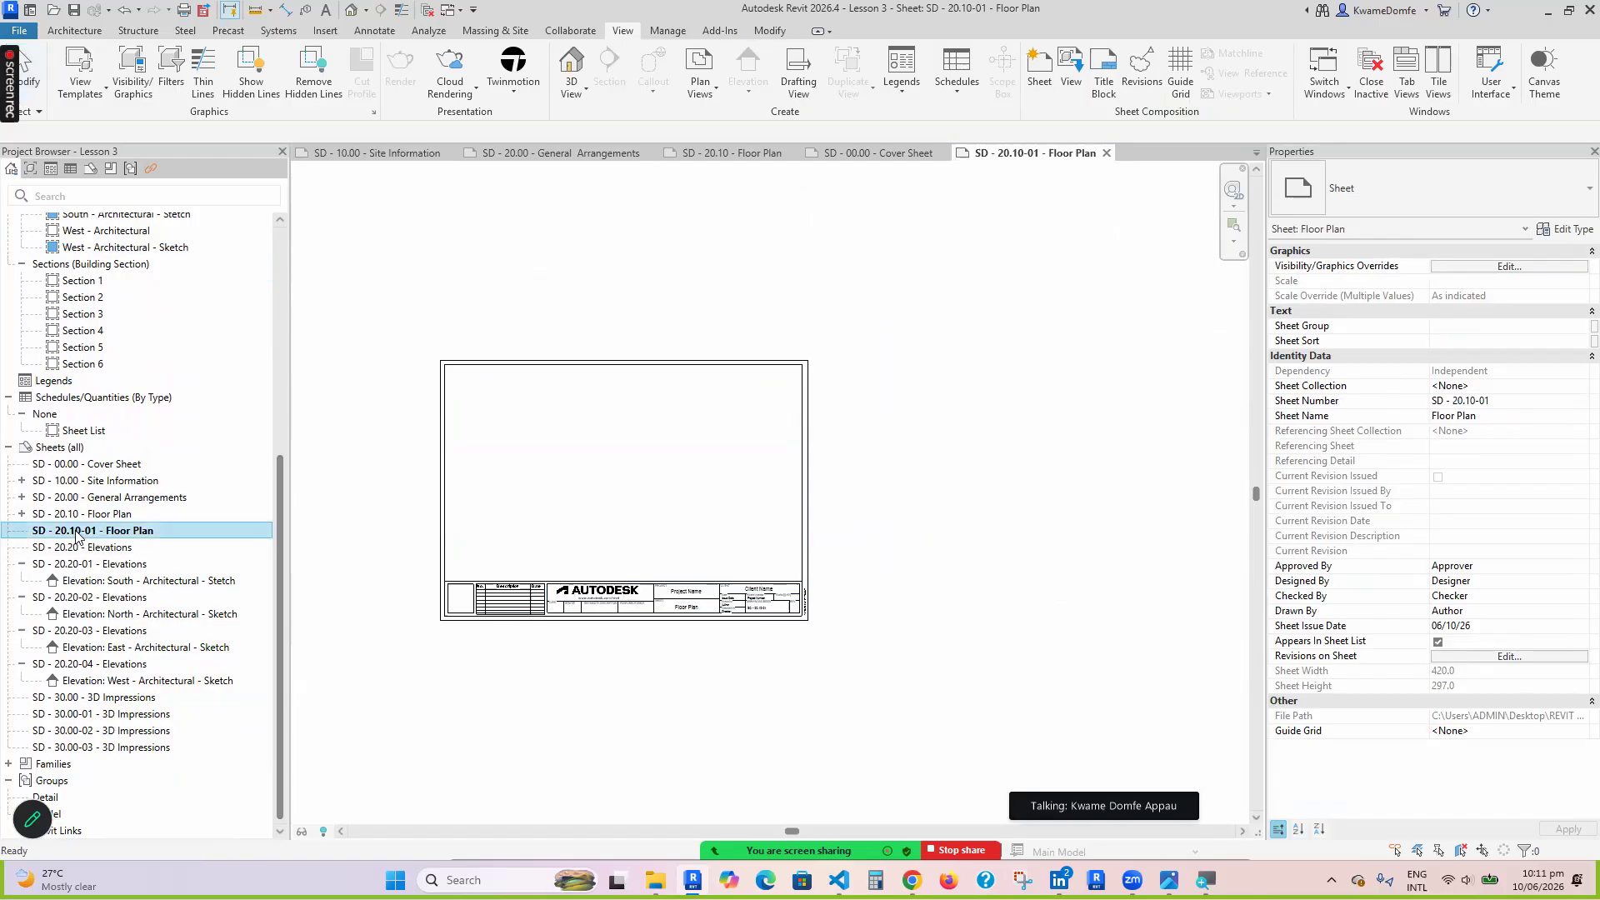
# Move the Ground Floor Plan - Sketch view from sheet SD - 20.00 onto sheet SD - 20.10-01
pyautogui.click(22, 496)
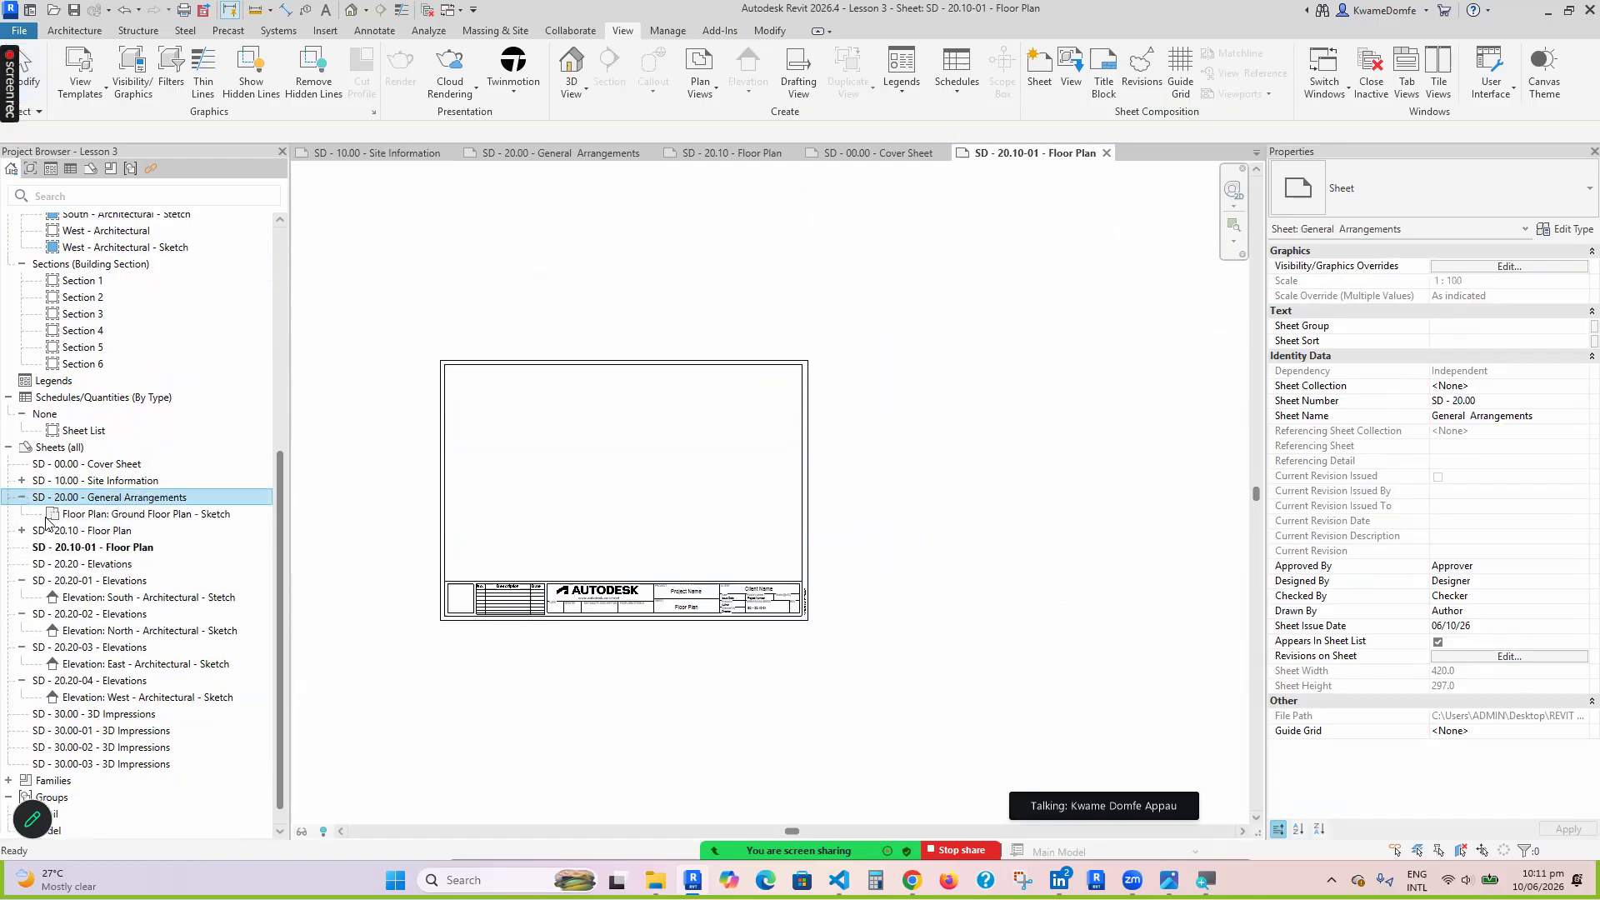
pyautogui.press('F2')
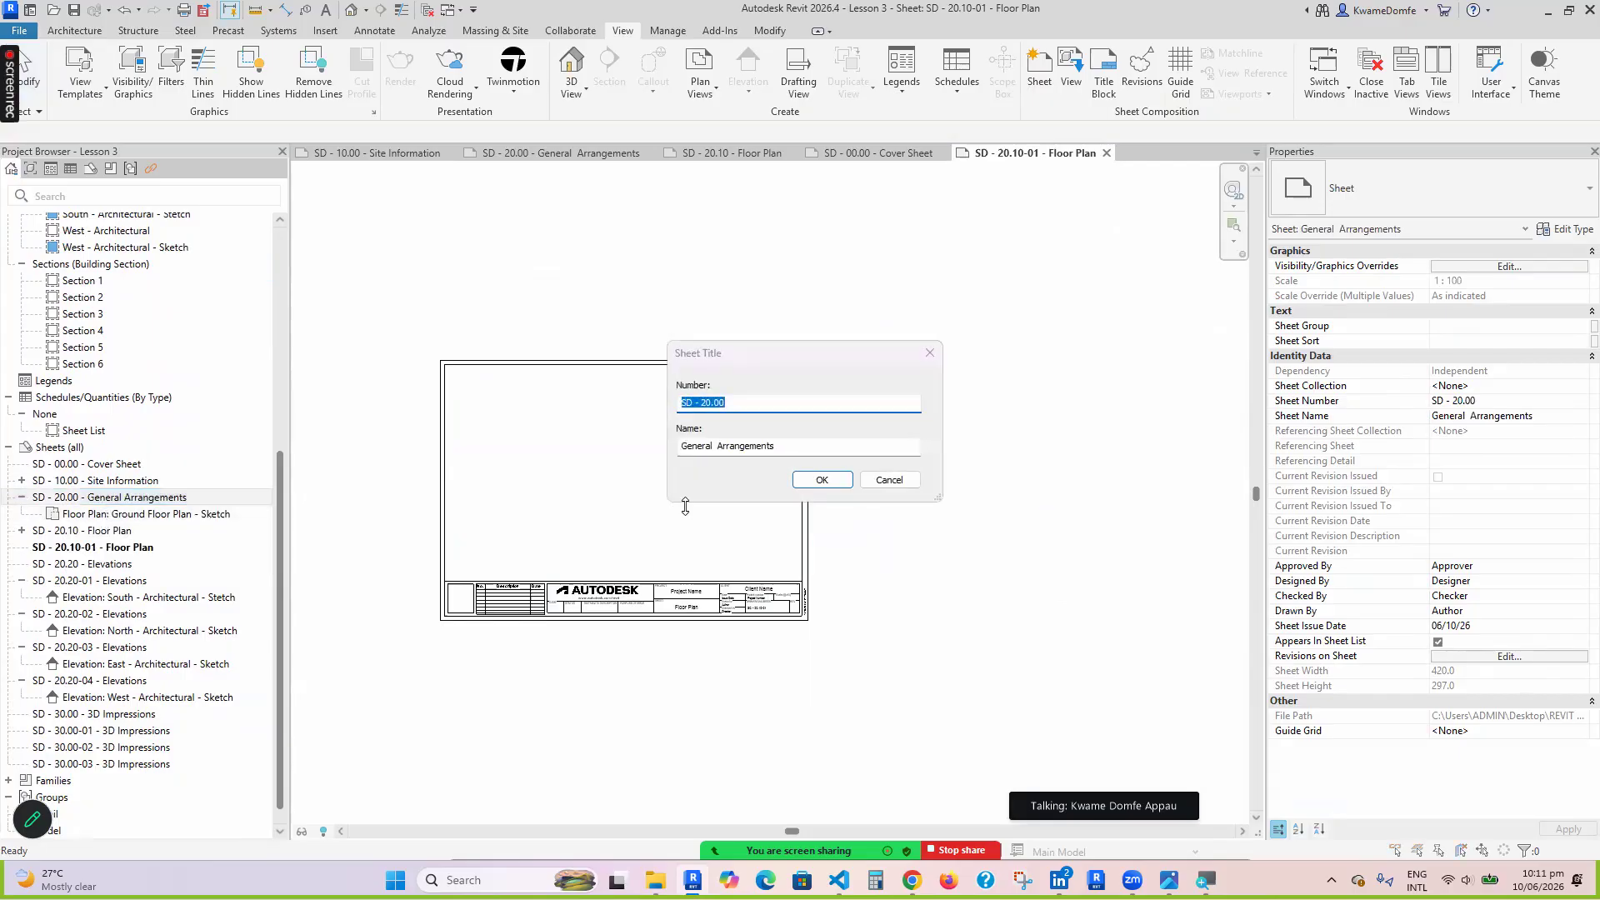
pyautogui.click(886, 481)
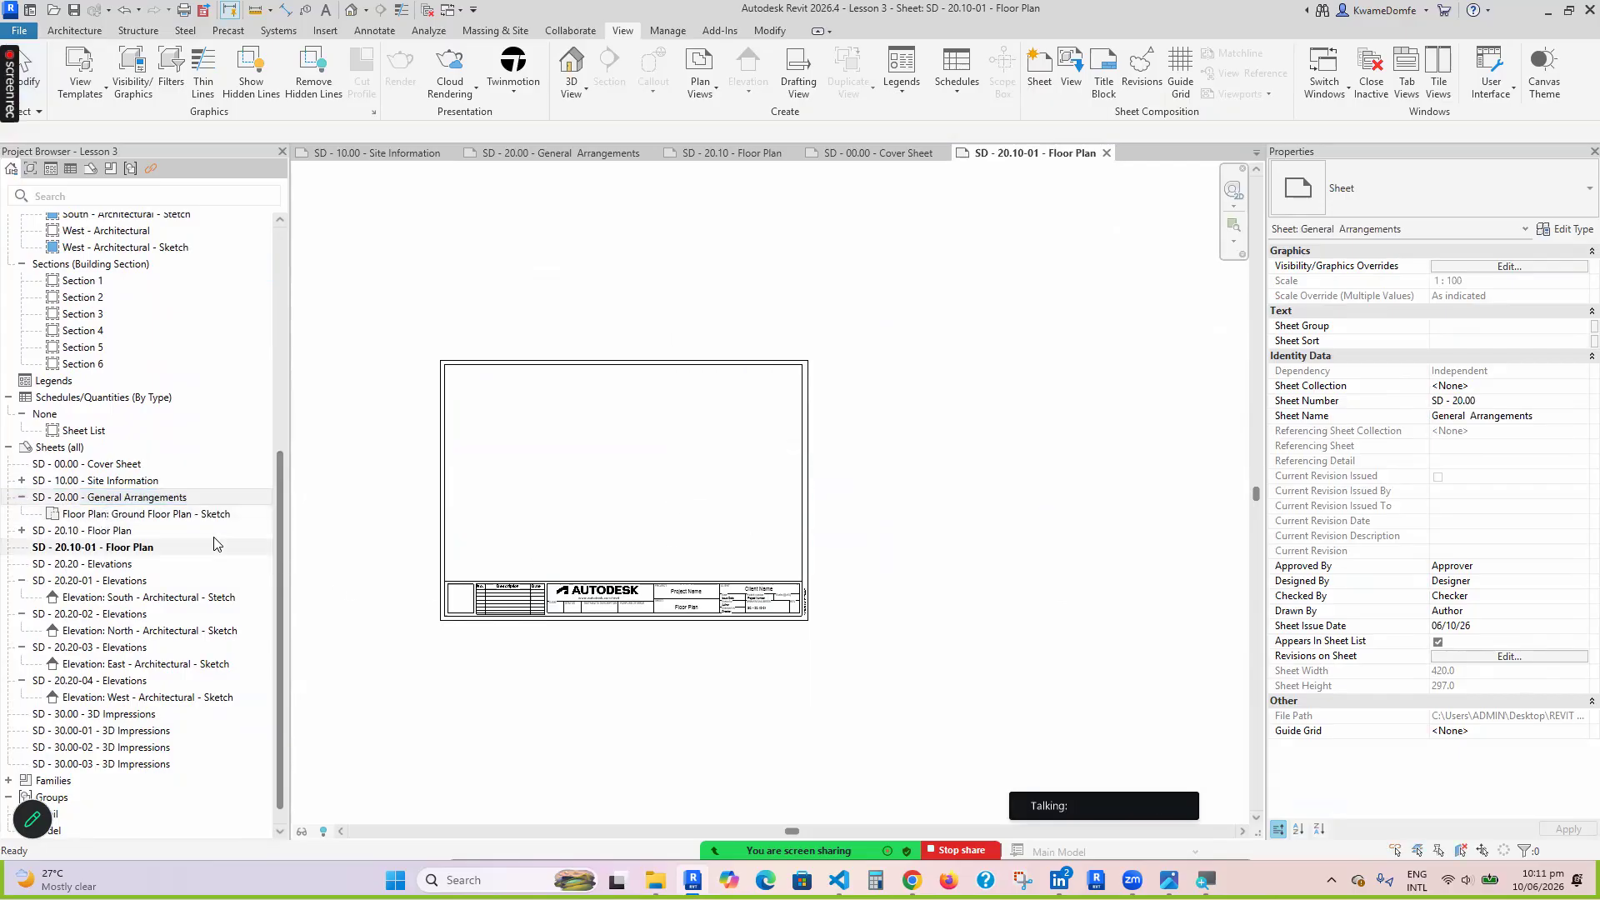
pyautogui.moveTo(177, 520); pyautogui.dragTo(658, 498)
pyautogui.click(627, 478)
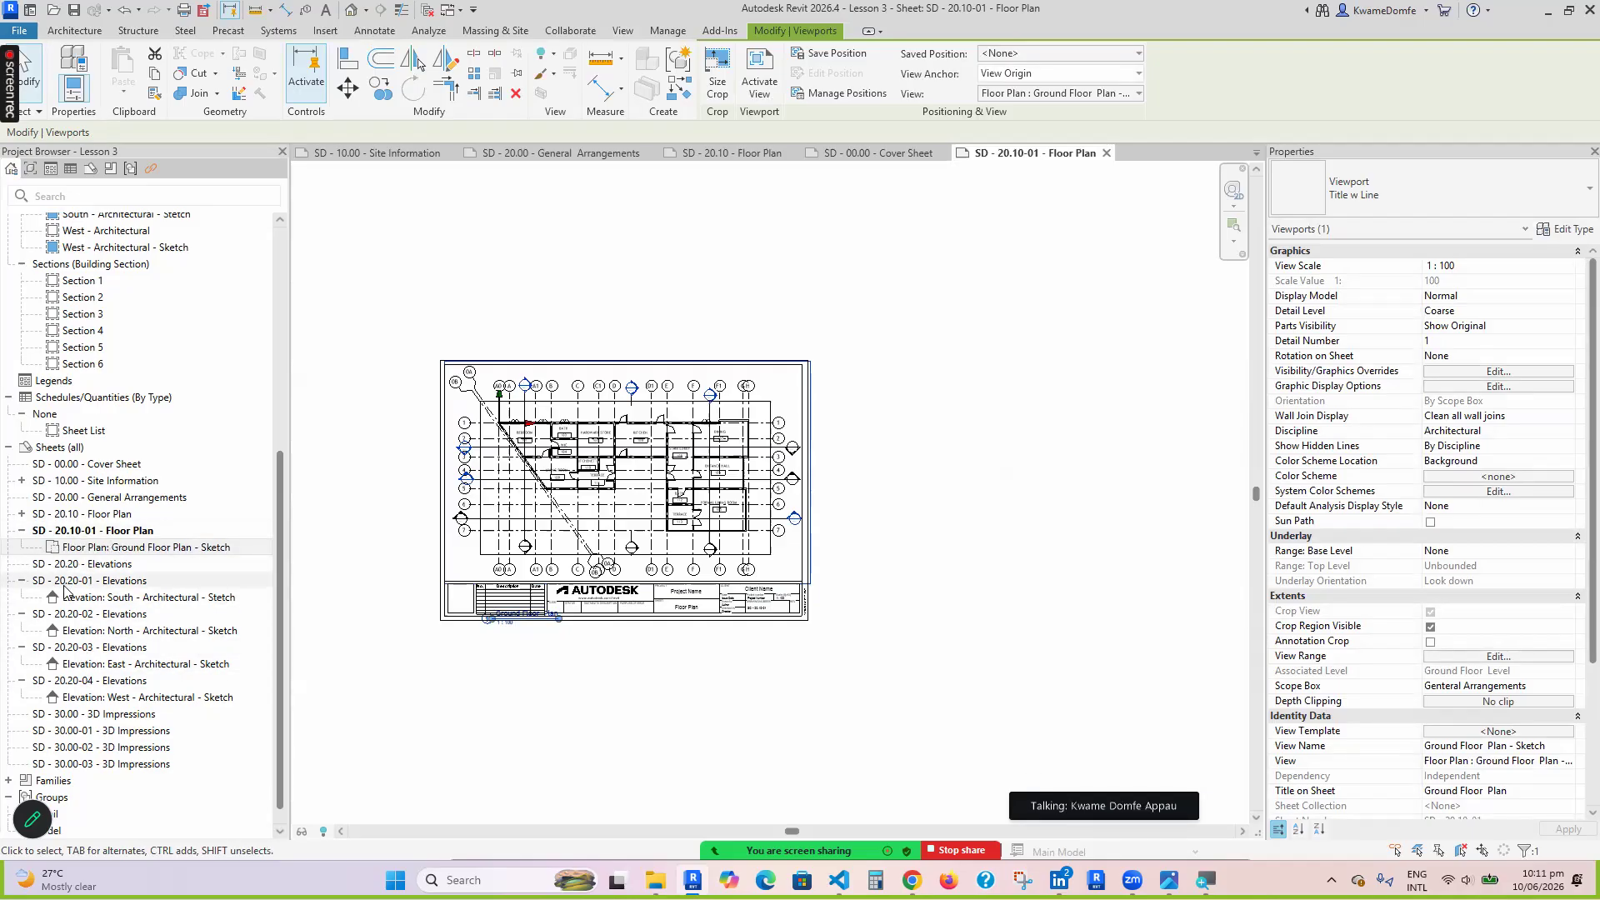
# Collapse the elevation sheets SD - 20.20-01 to SD - 20.20-04 in the browser and check the plan on sheet SD - 20.10-01
pyautogui.click(83, 514)
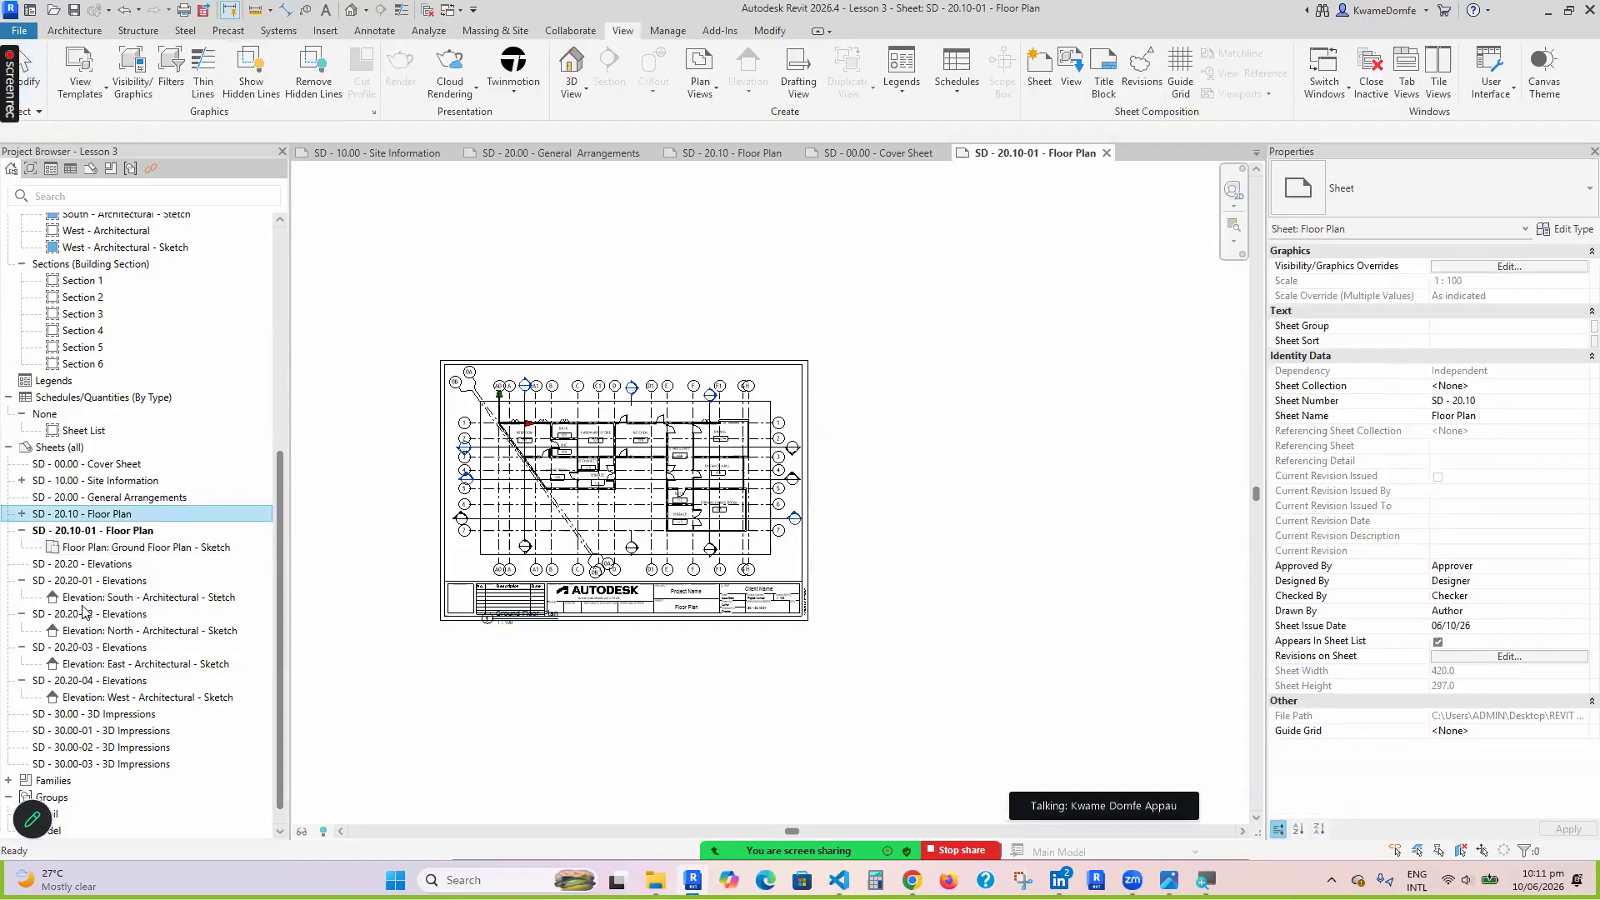
pyautogui.scroll(-1, 34, 512)
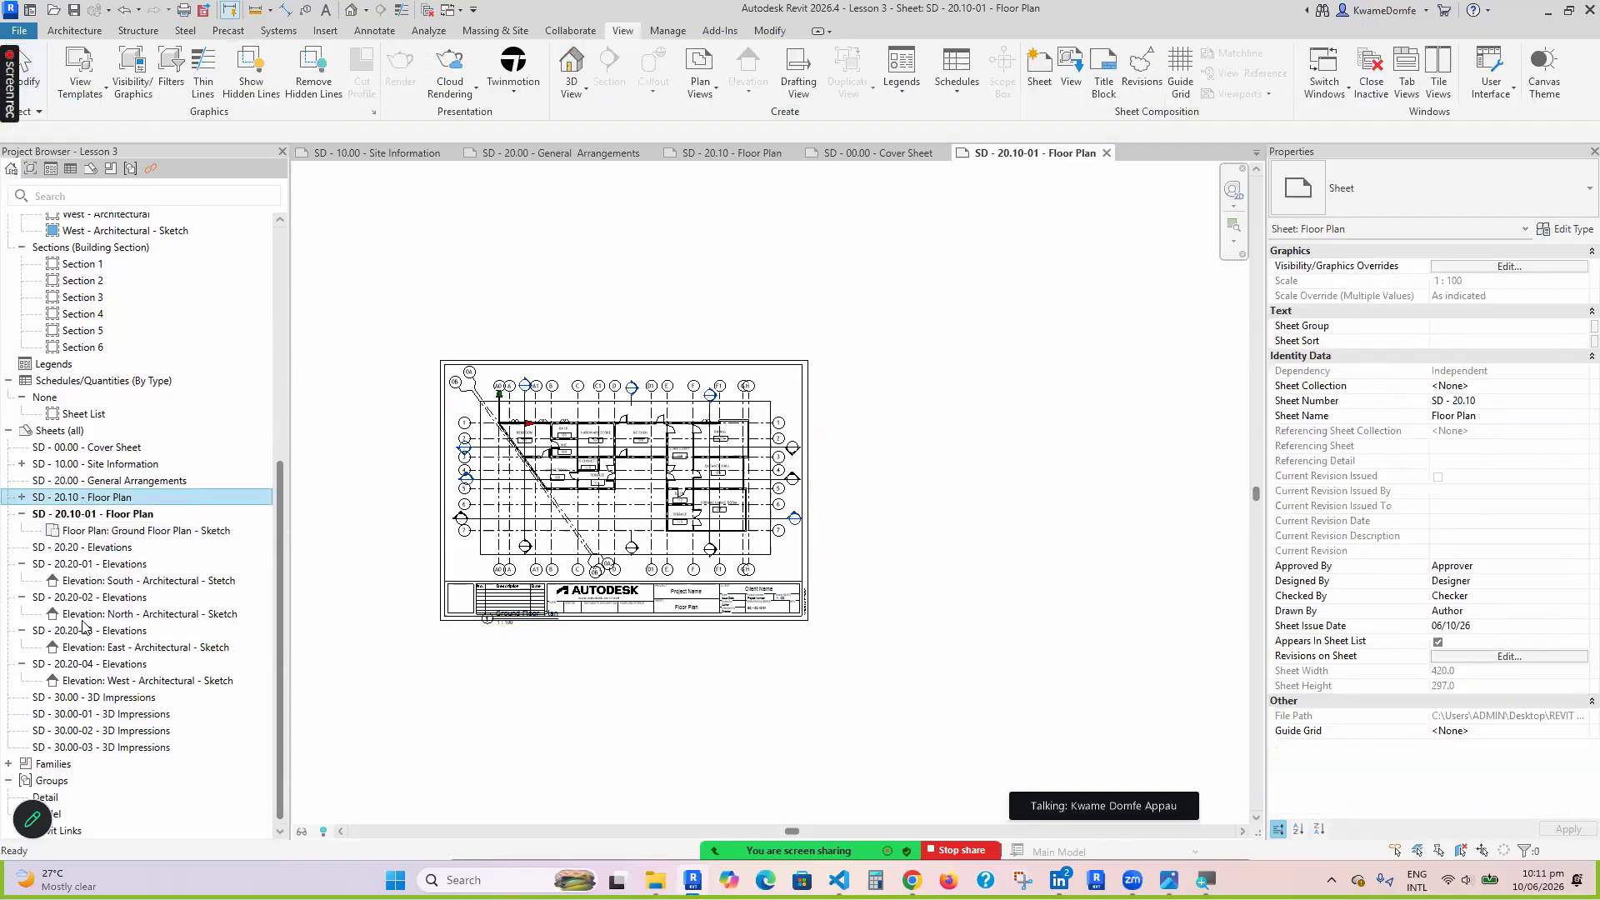
pyautogui.click(32, 515)
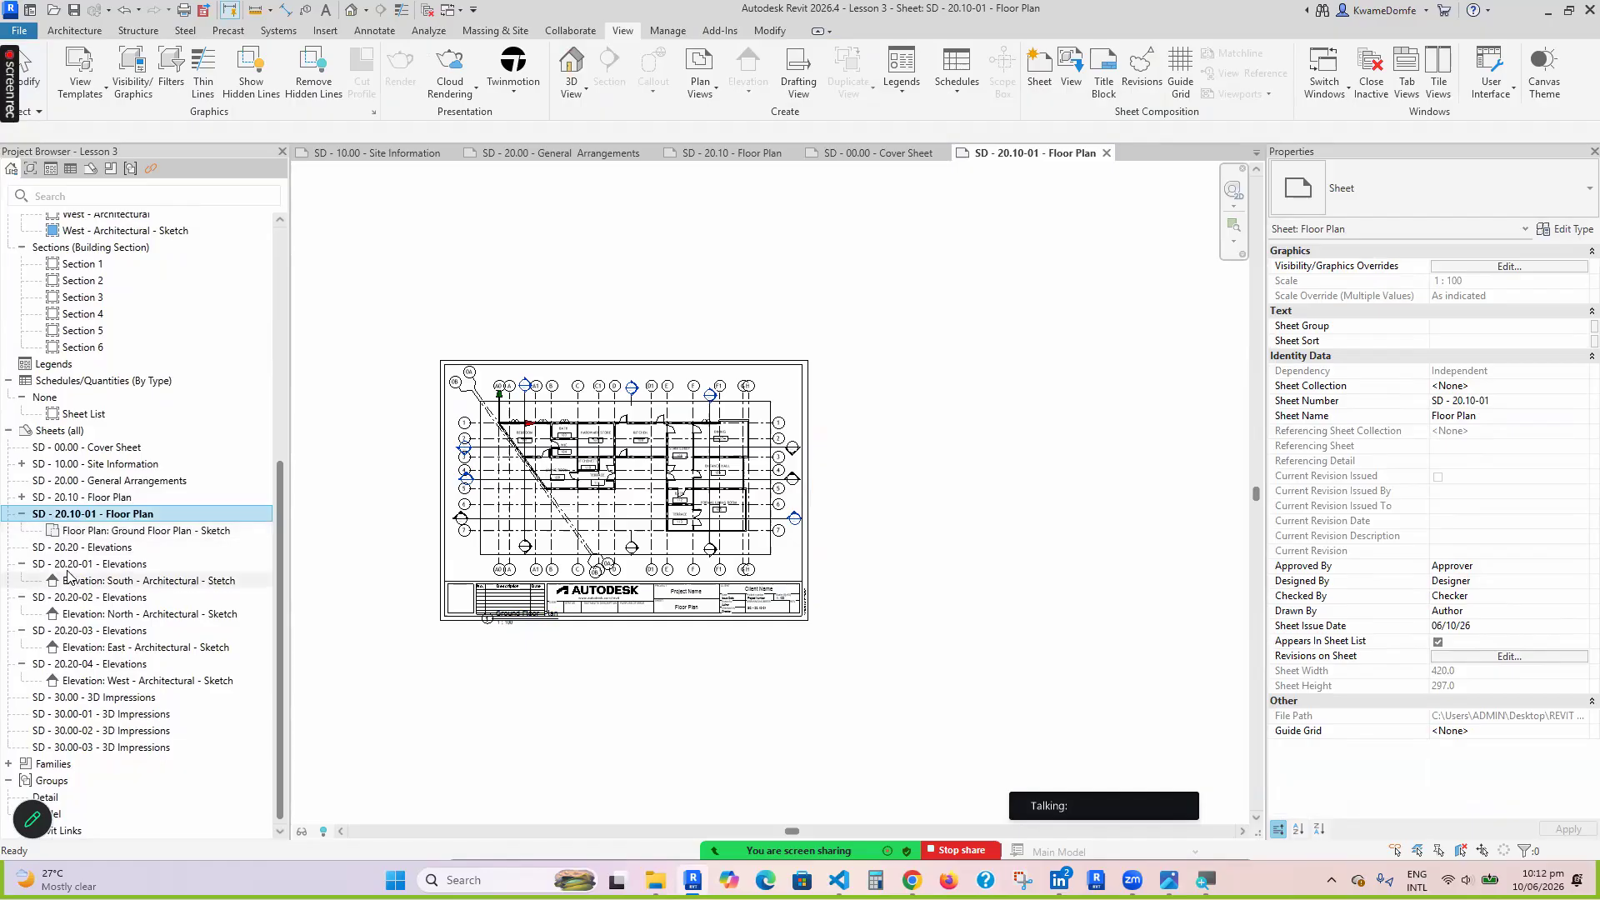
pyautogui.click(22, 564)
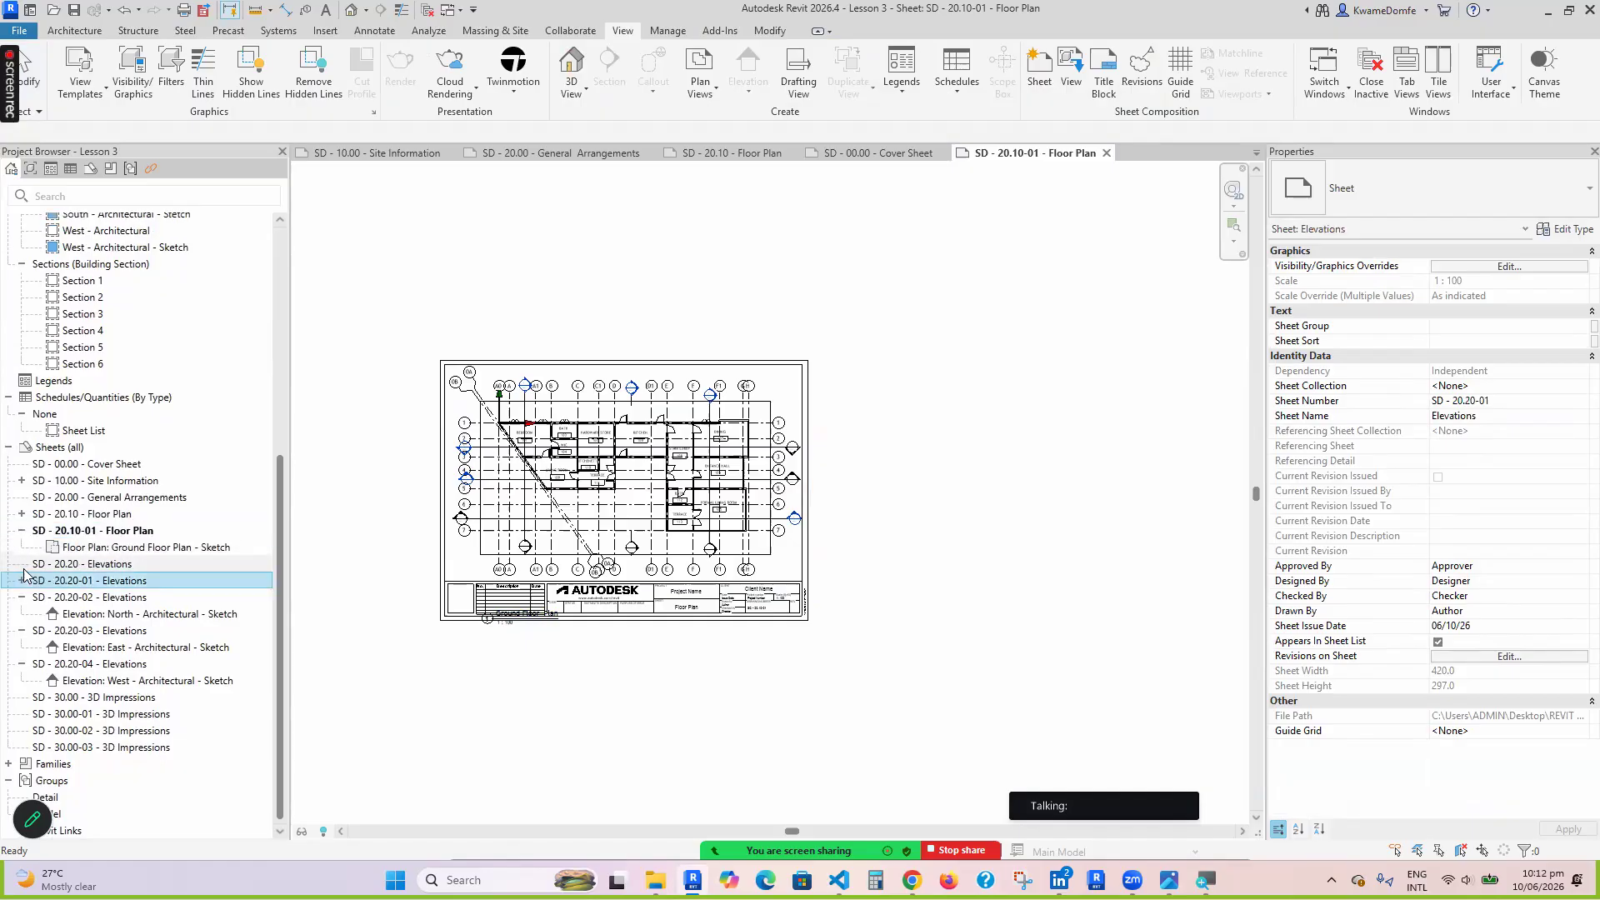
pyautogui.click(22, 597)
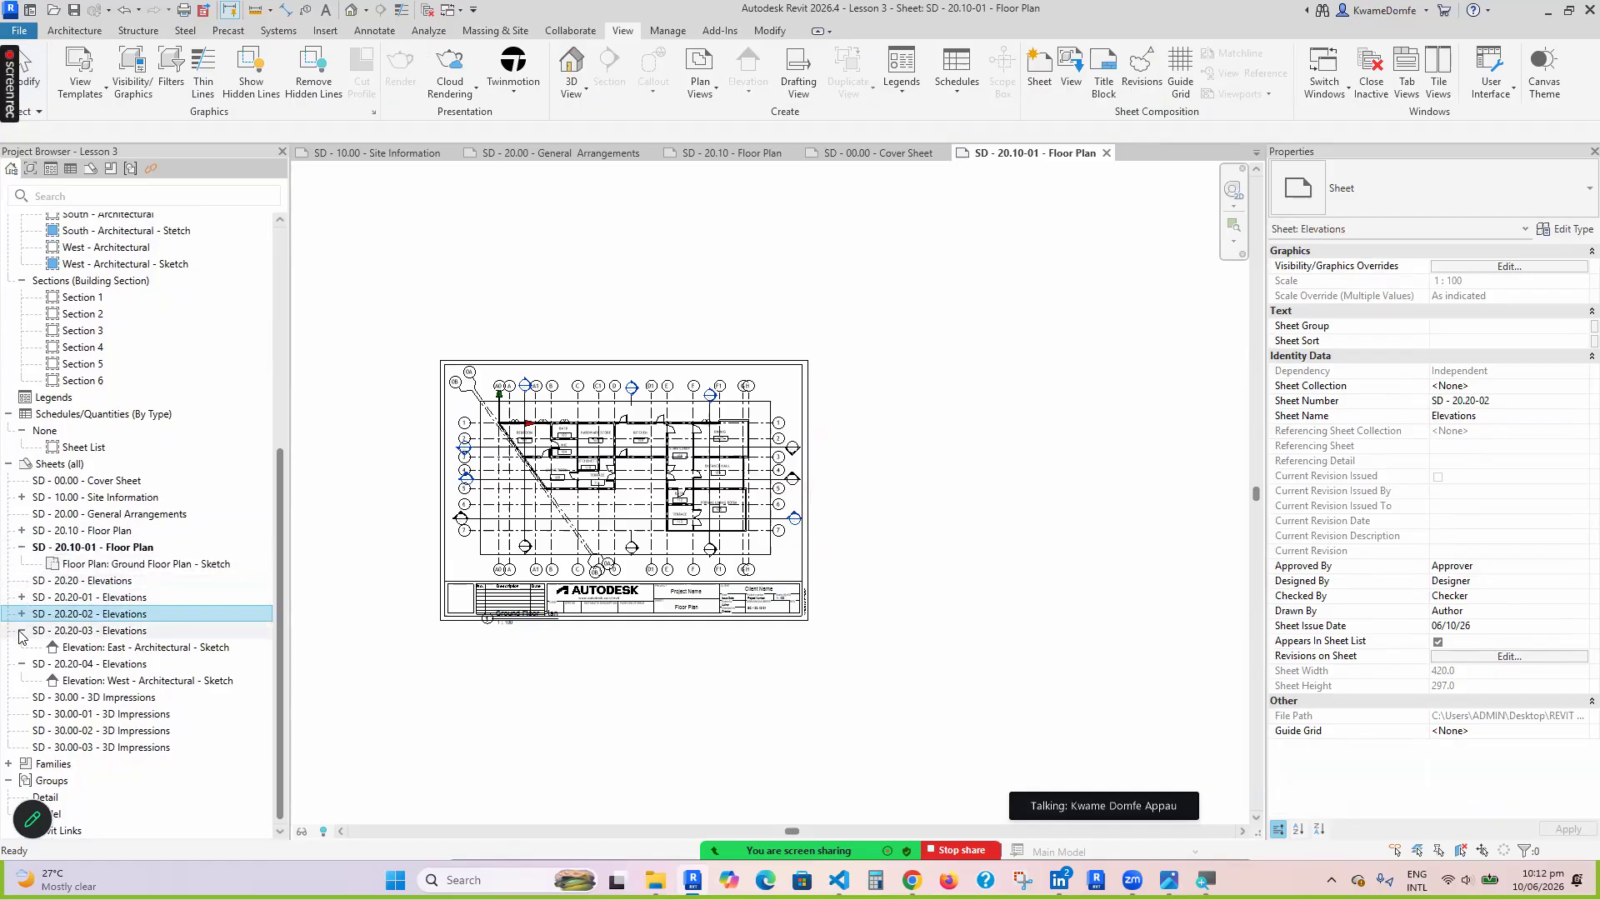
pyautogui.click(22, 631)
pyautogui.click(22, 664)
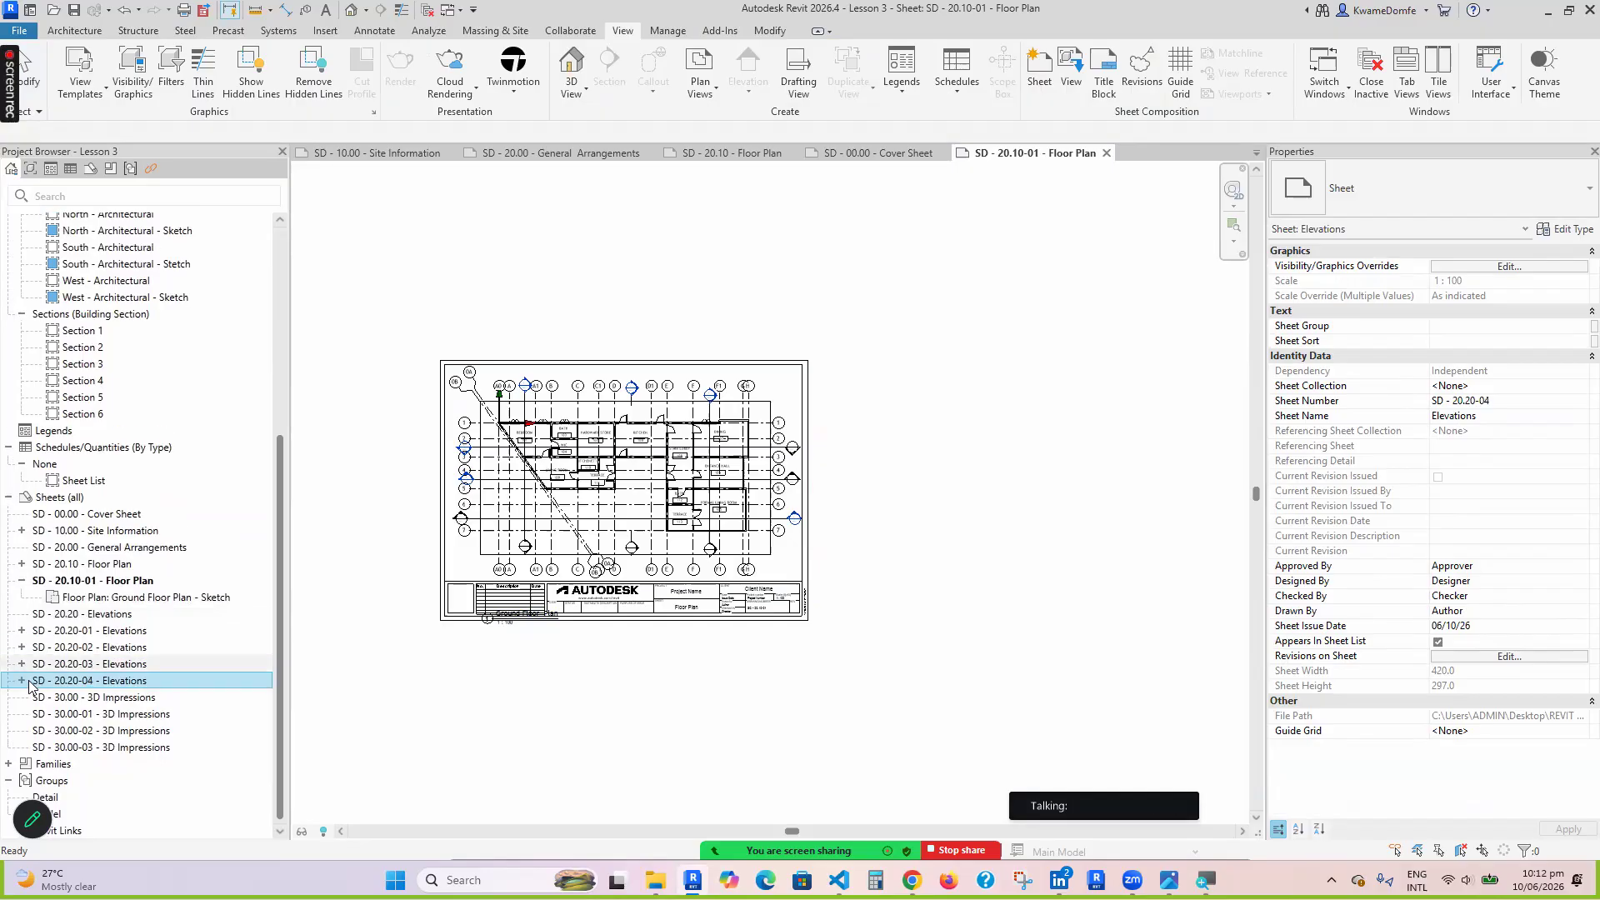
pyautogui.doubleClick(69, 564)
pyautogui.doubleClick(67, 582)
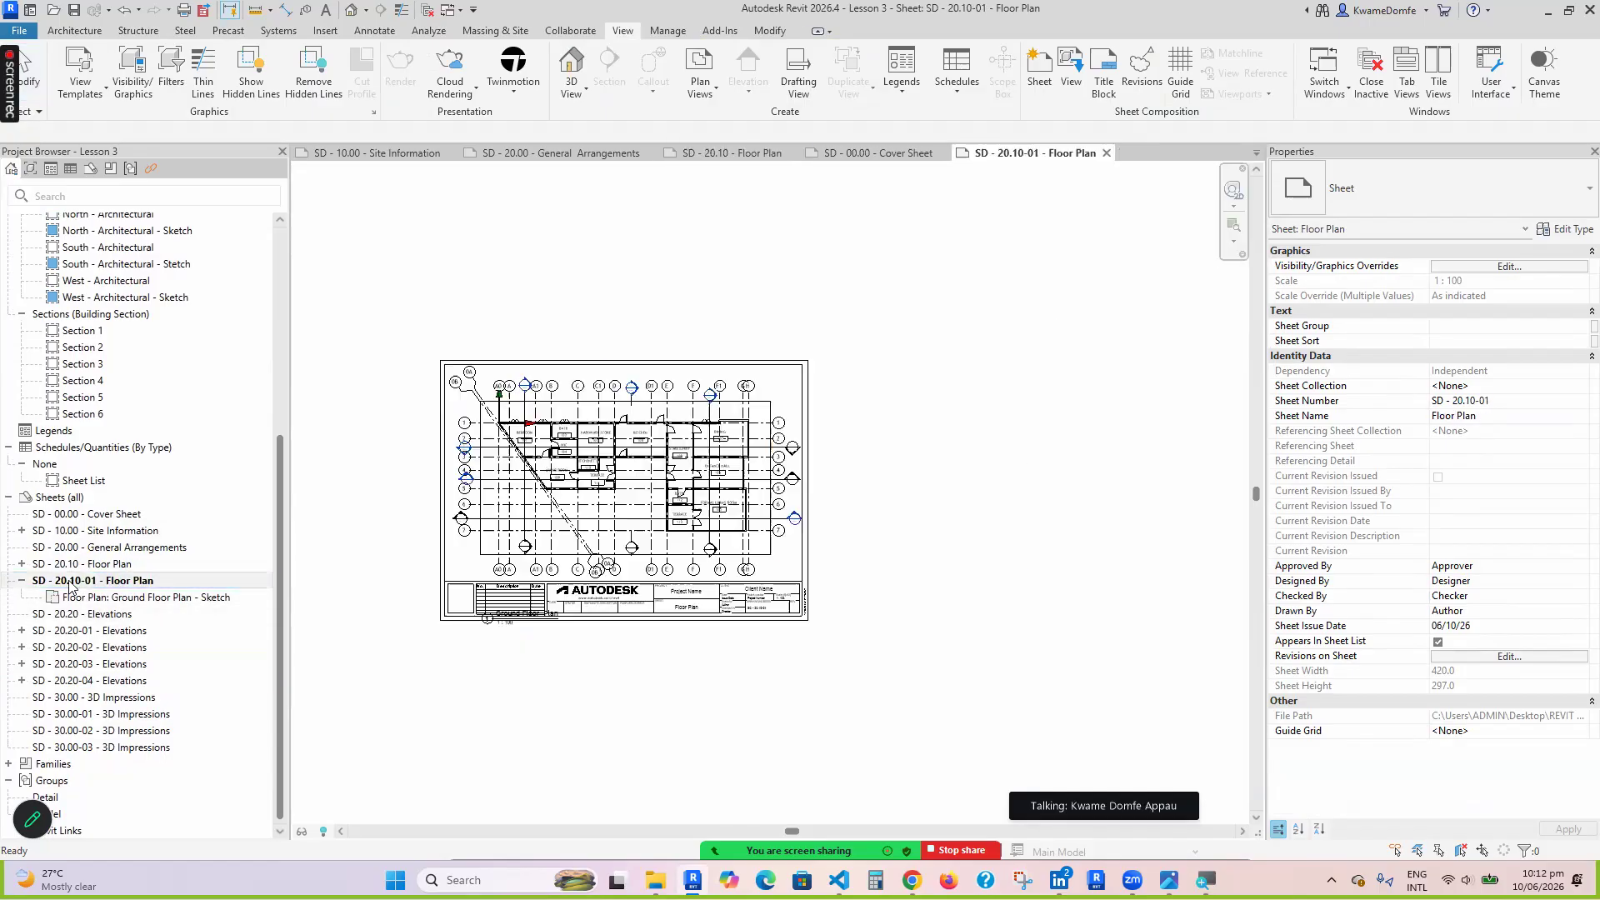
pyautogui.scroll(2, 440, 581)
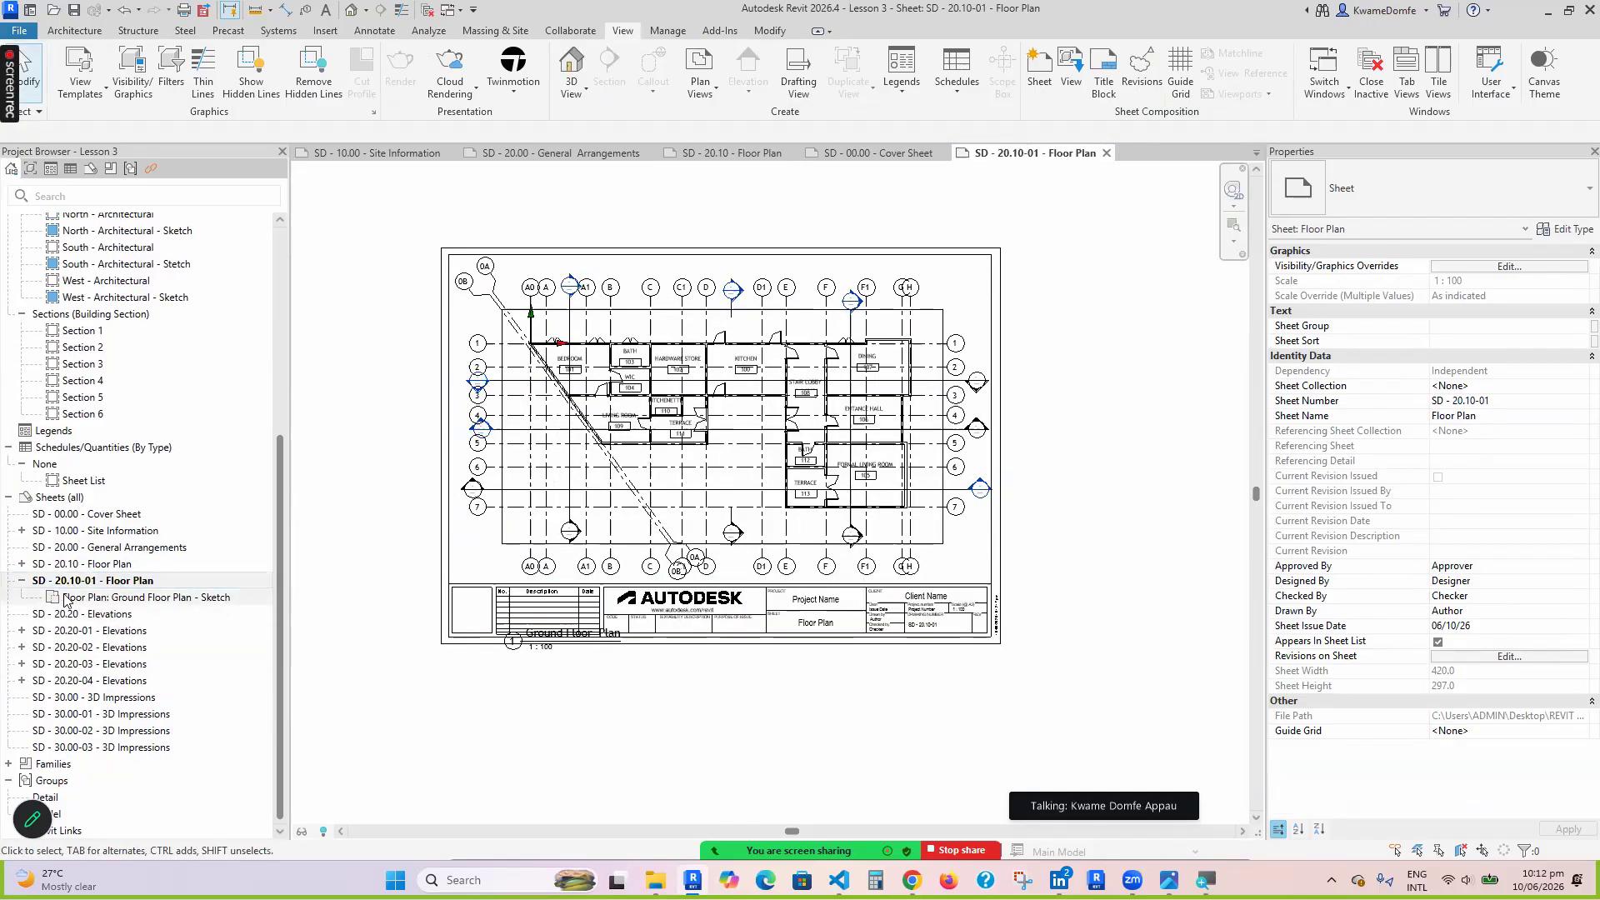
pyautogui.scroll(-2, 589, 565)
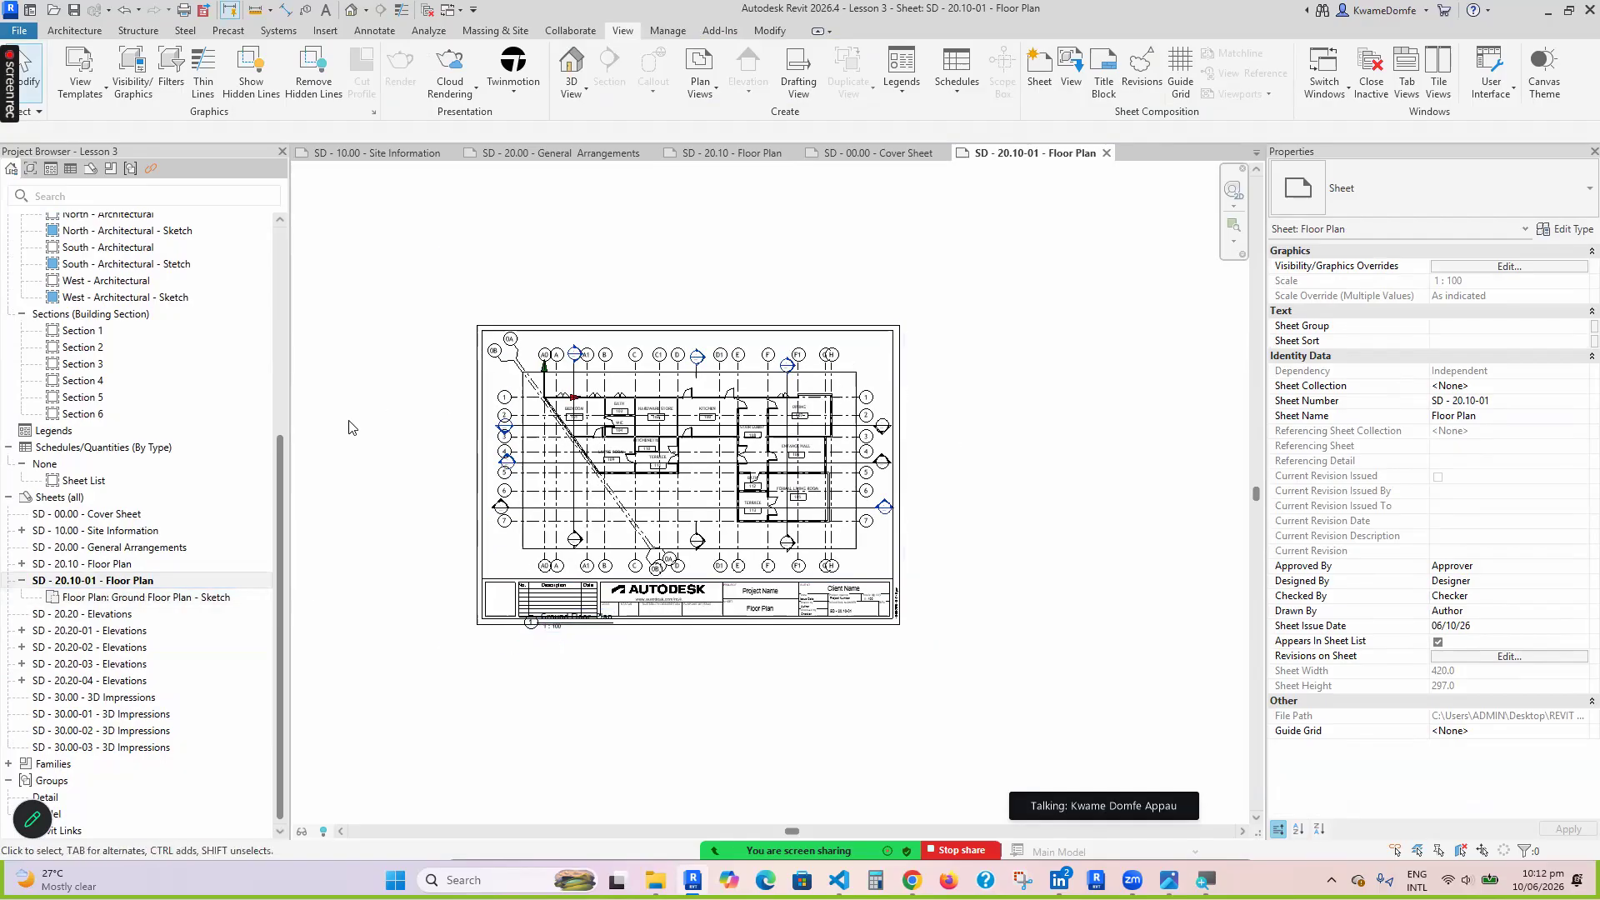
# Open the Sheet List schedule and raise the Magnifier's screen magnification to 200%
pyautogui.doubleClick(83, 481)
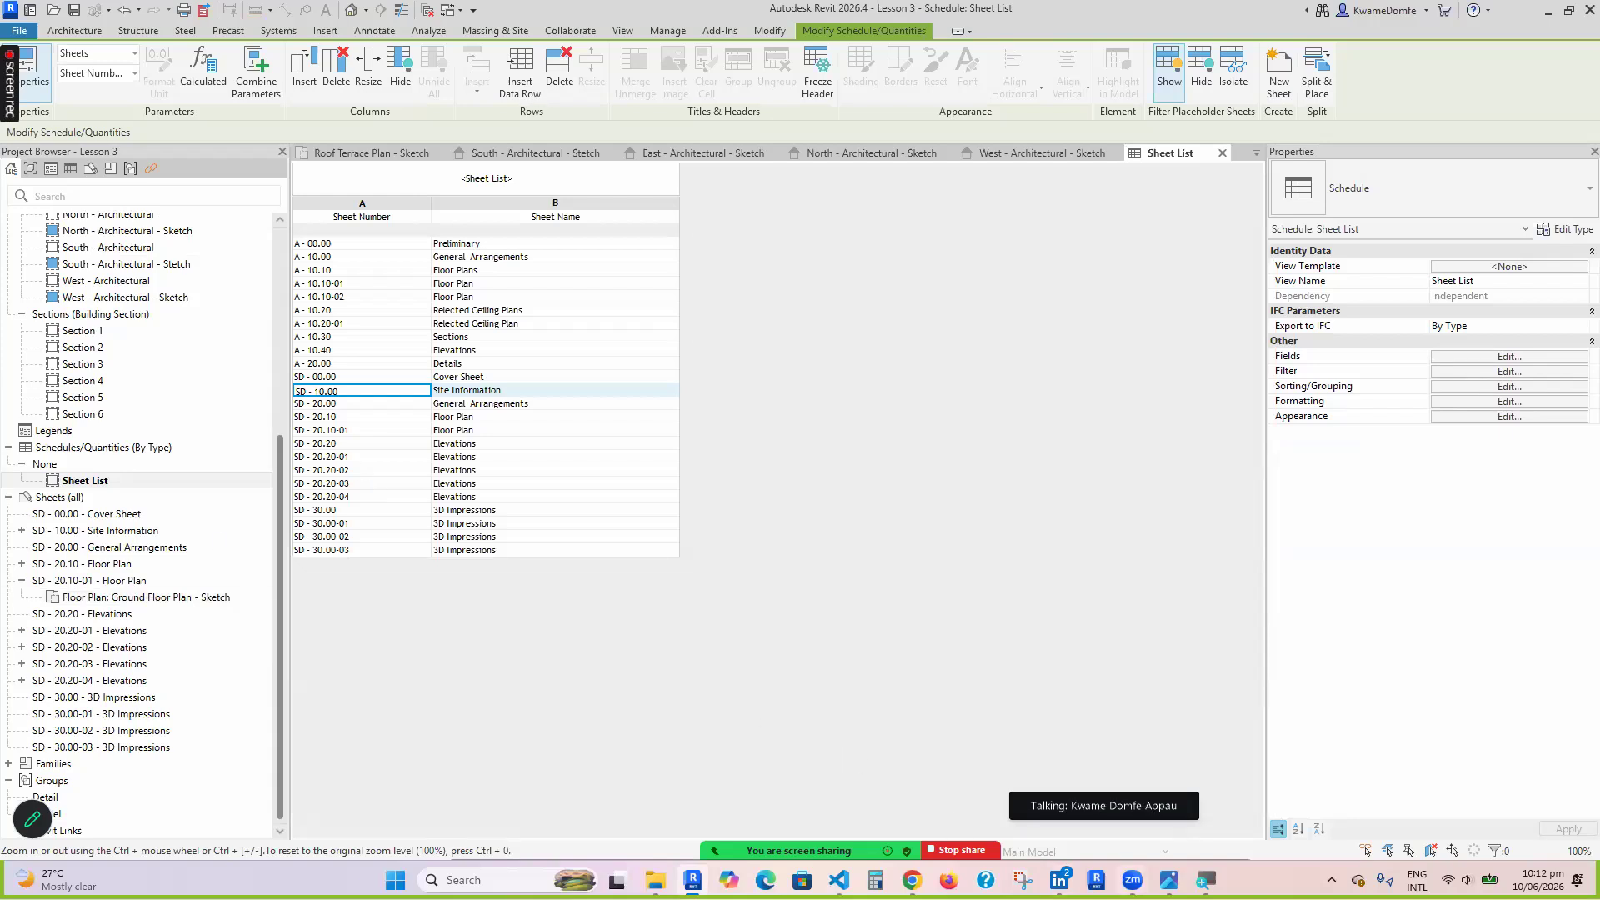
pyautogui.click(1206, 879)
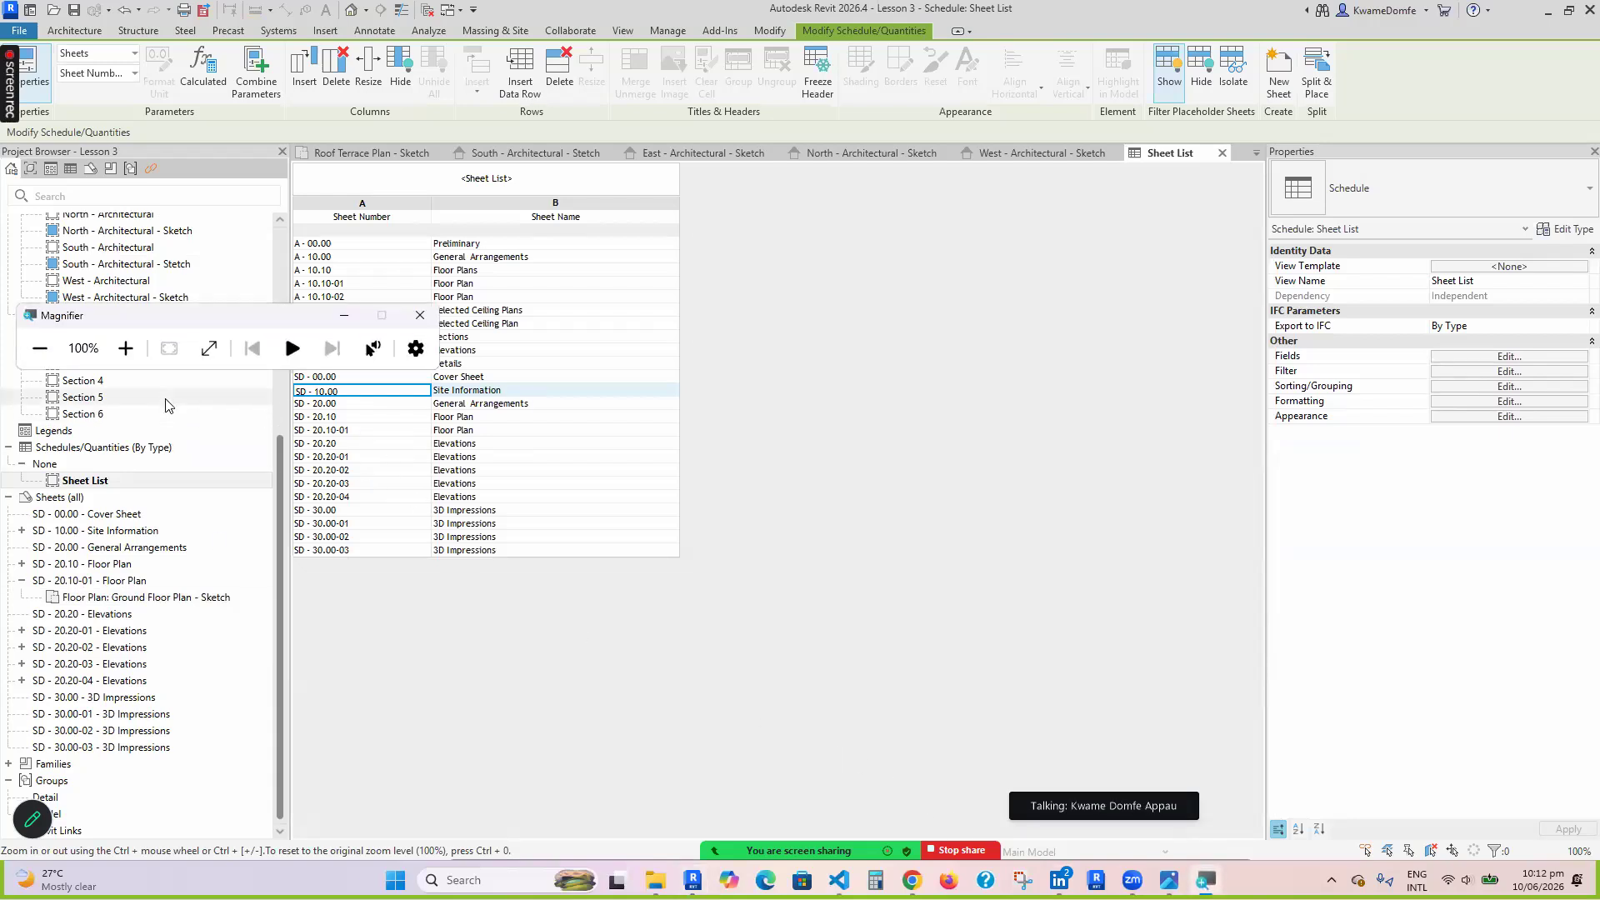
pyautogui.click(126, 348)
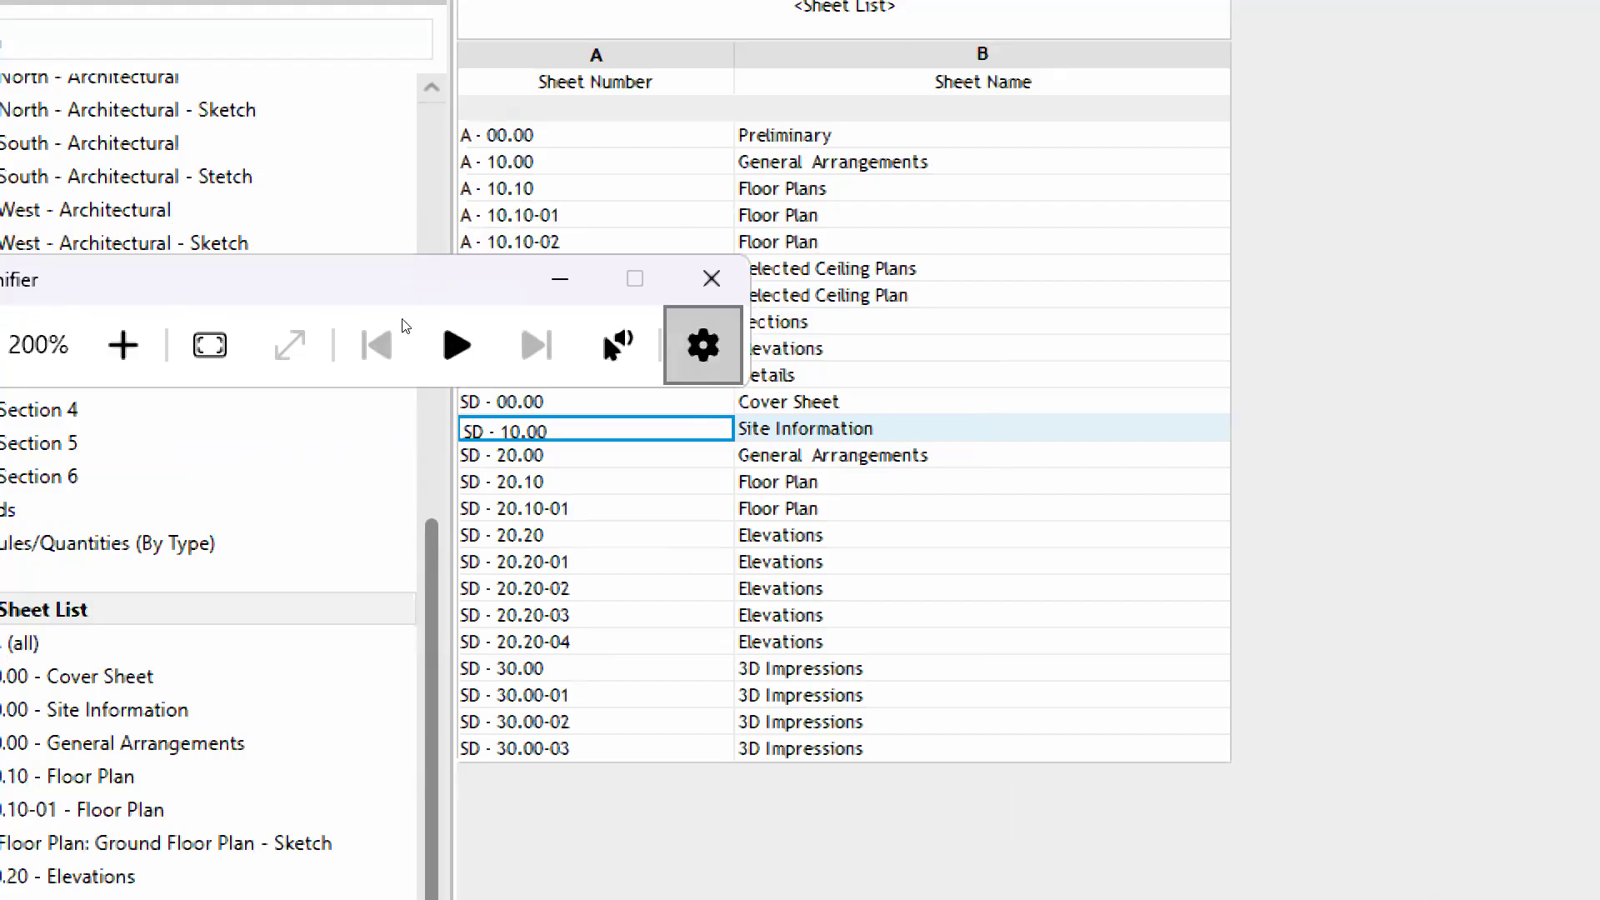
pyautogui.click(337, 321)
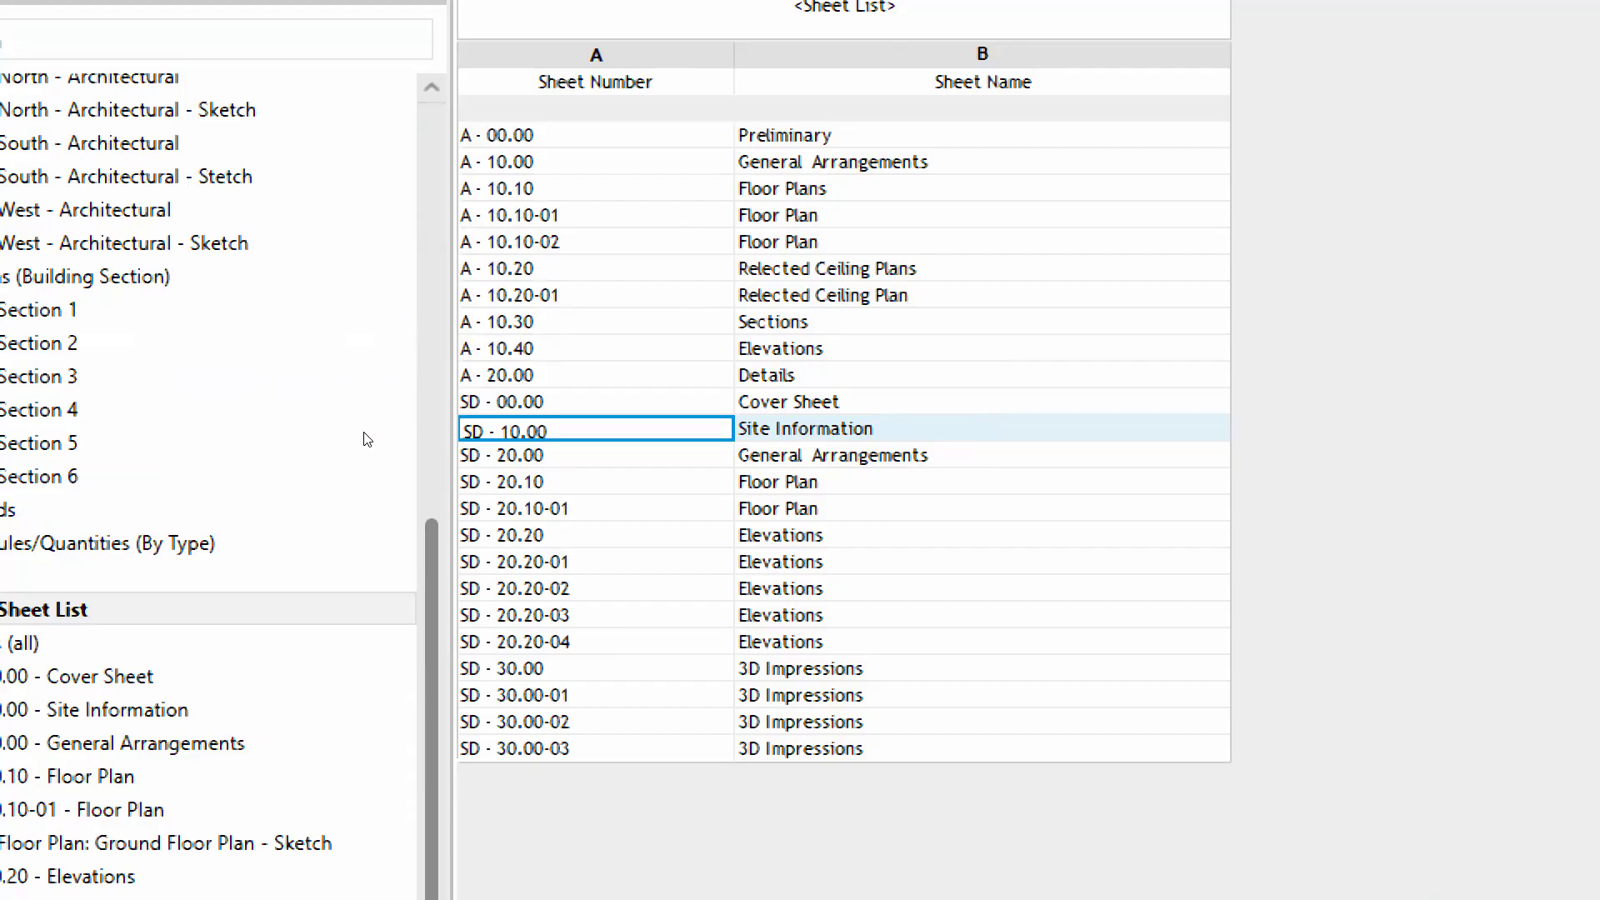
# Add a new sheet to the Sheet List and number it SD - 20.10-02, reusing the copied SD - 20.10-01 number
pyautogui.press('Down')
pyautogui.press('Down')
pyautogui.press('Down')
pyautogui.hotkey('ctrl', 'c')
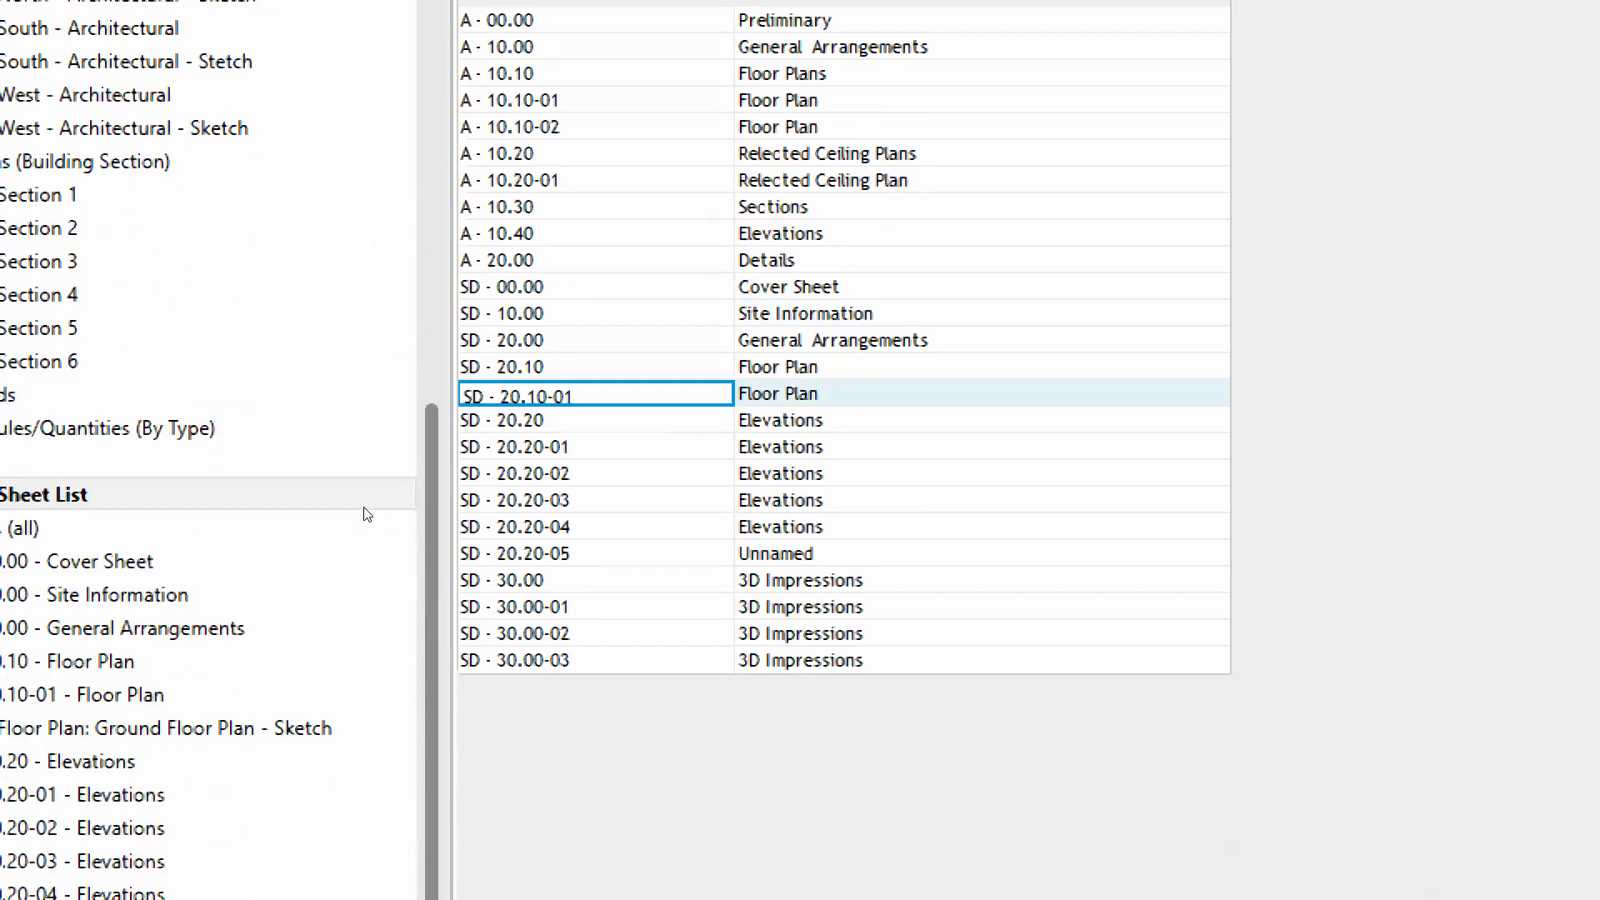
pyautogui.press('Down')
pyautogui.press('Down')
pyautogui.press('Down')
pyautogui.press('Down')
pyautogui.press('Down')
pyautogui.press('Down')
pyautogui.hotkey('ctrl', 'v')
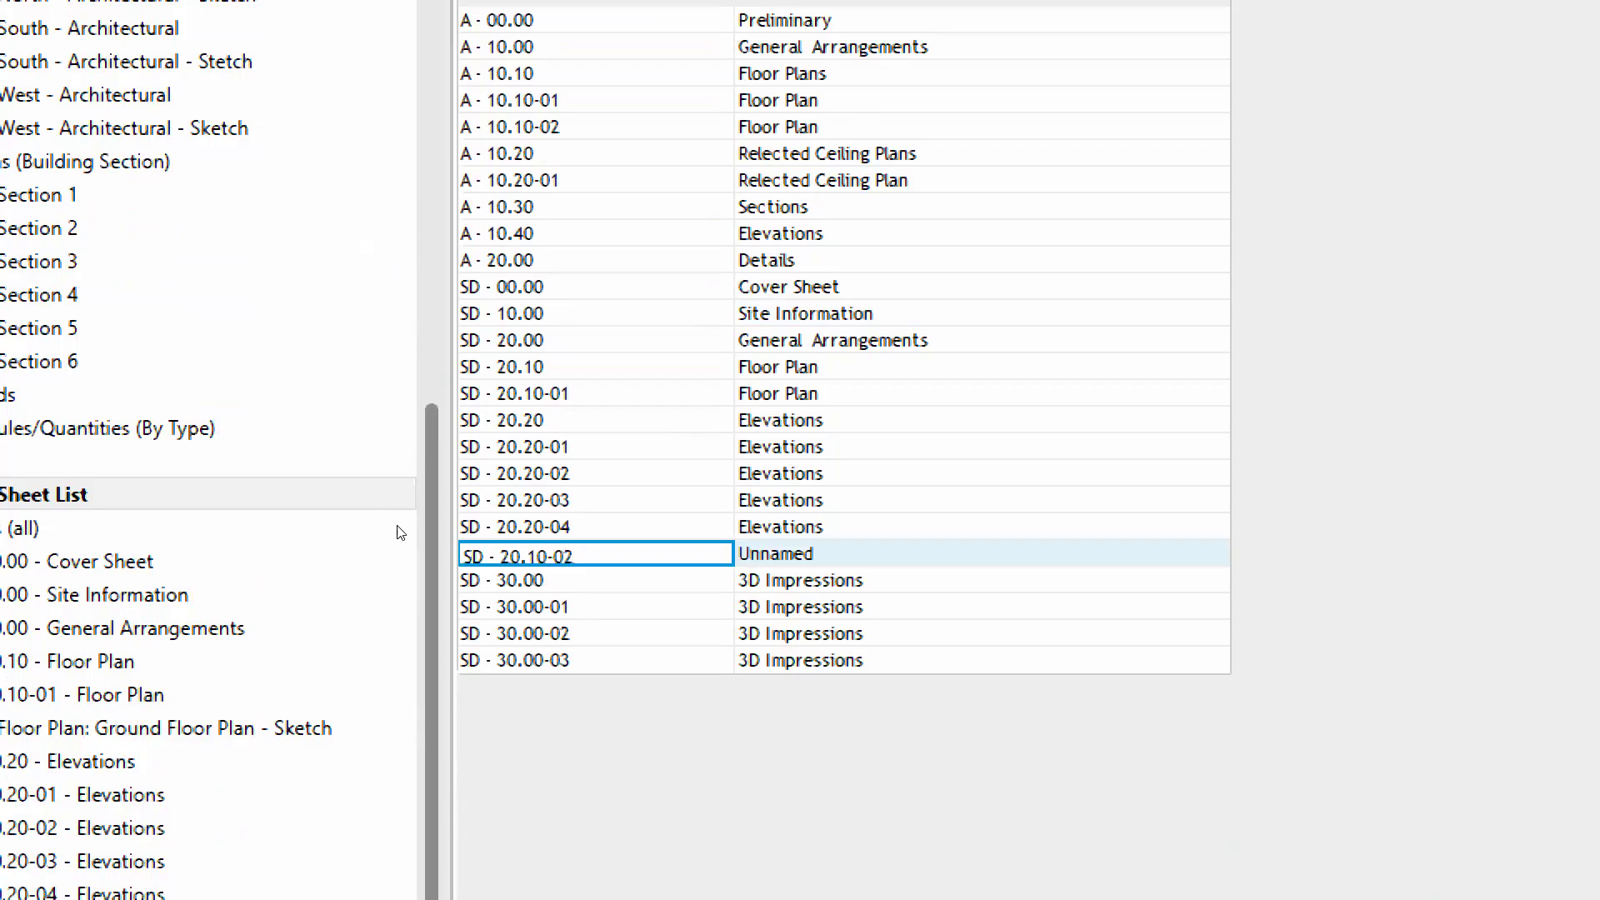
pyautogui.press('Return')
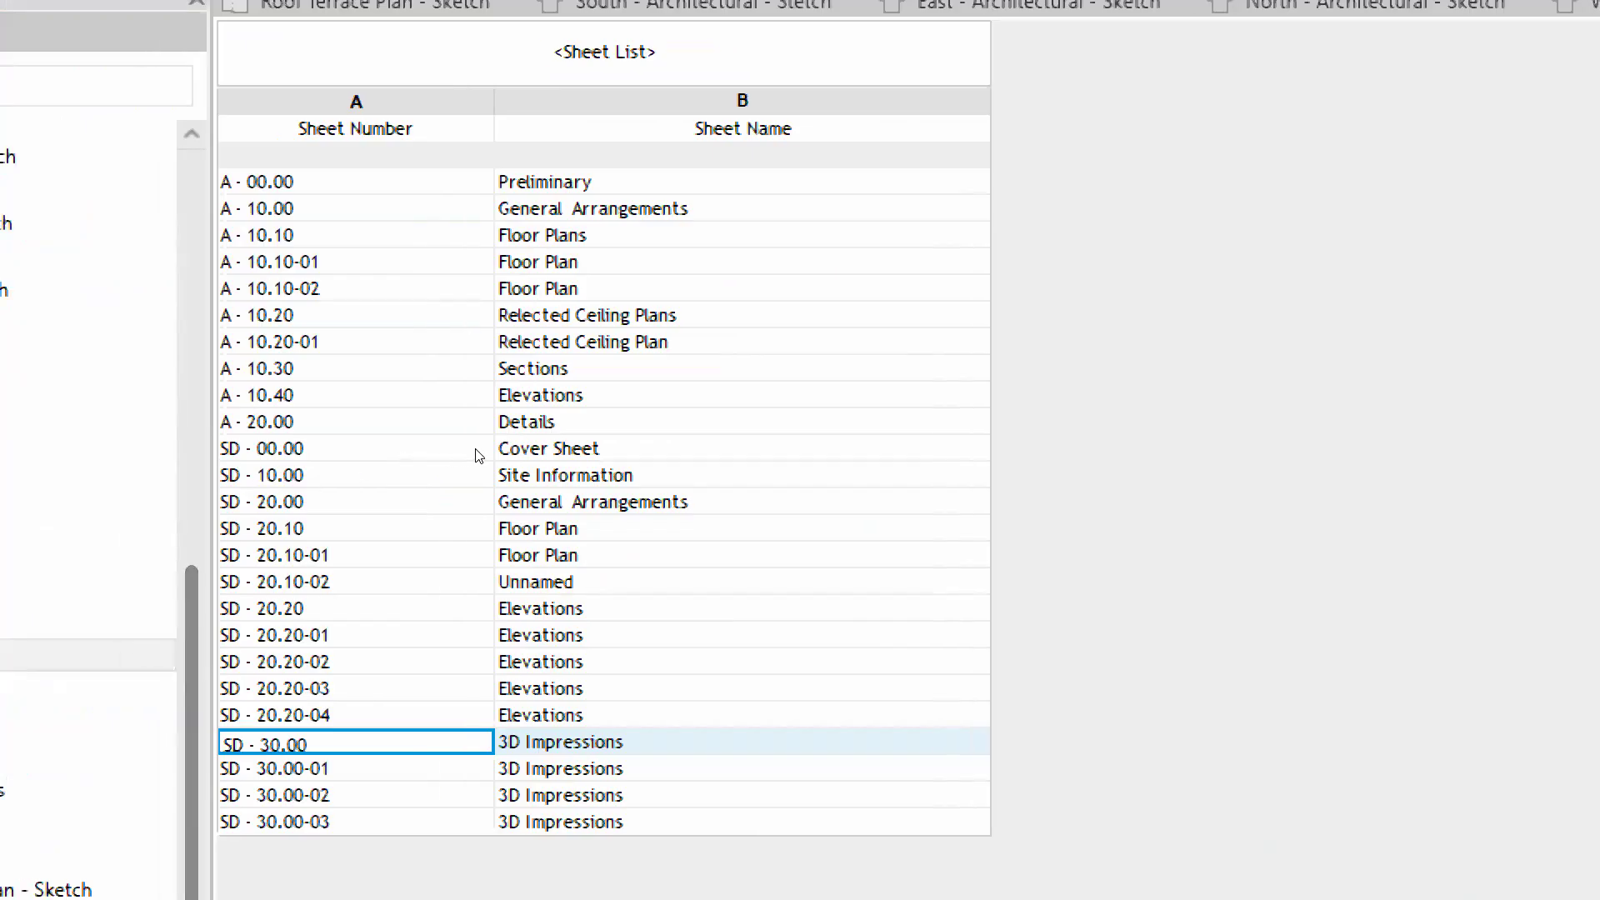
# Set the sheet name of SD - 20.10-02 to Floor Plan in the Sheet List, reusing the existing name
pyautogui.click(545, 582)
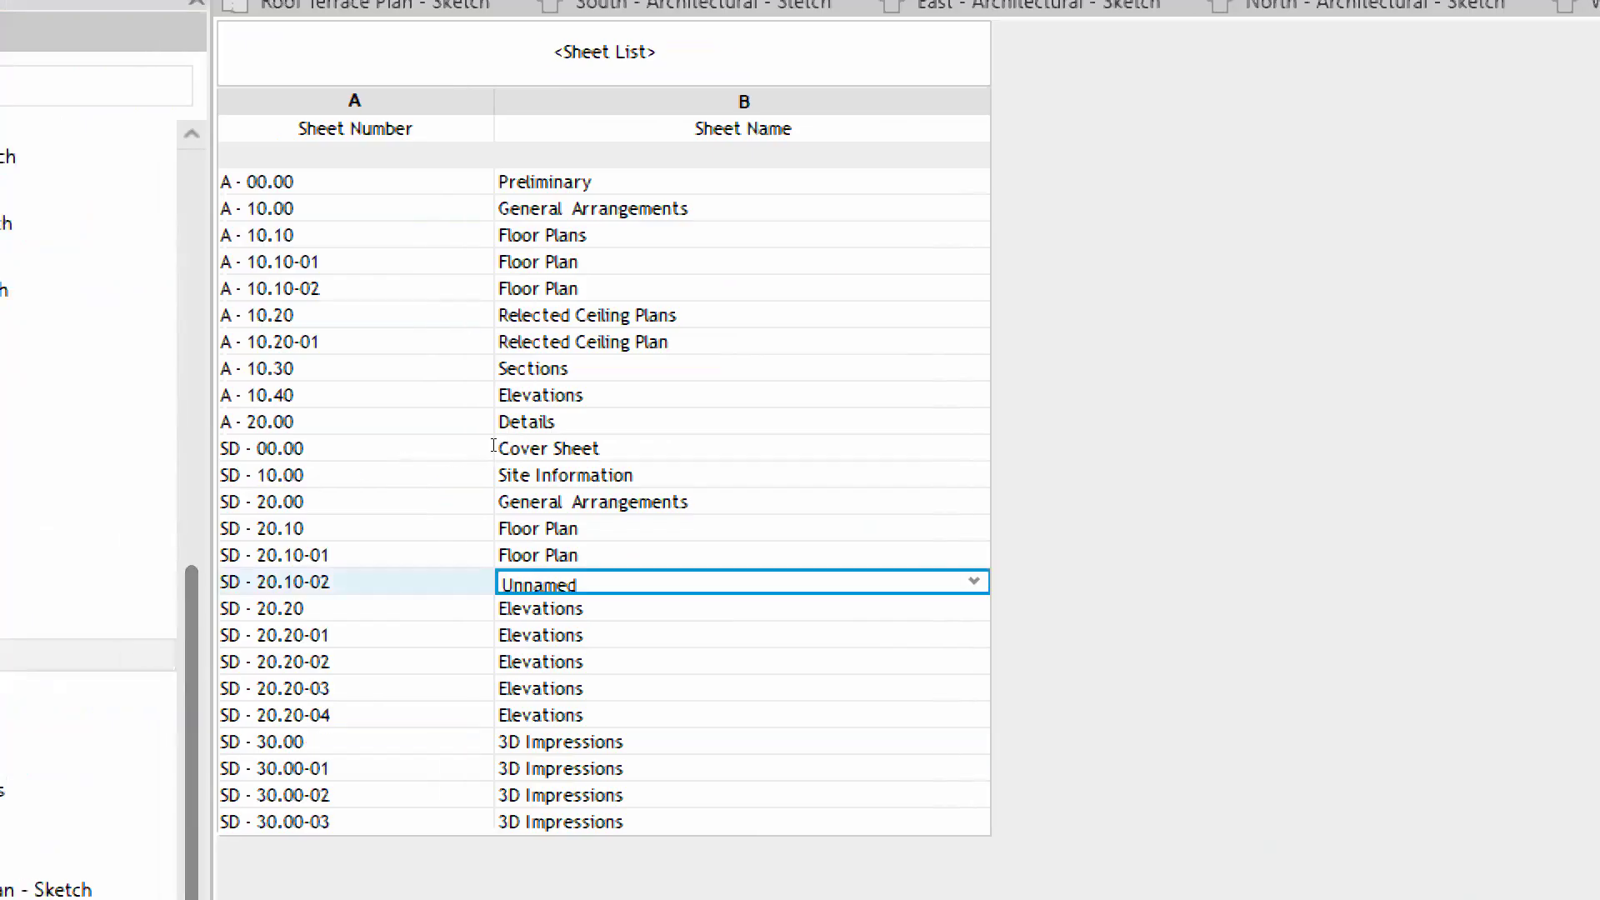
pyautogui.hotkey('alt', 'Down')
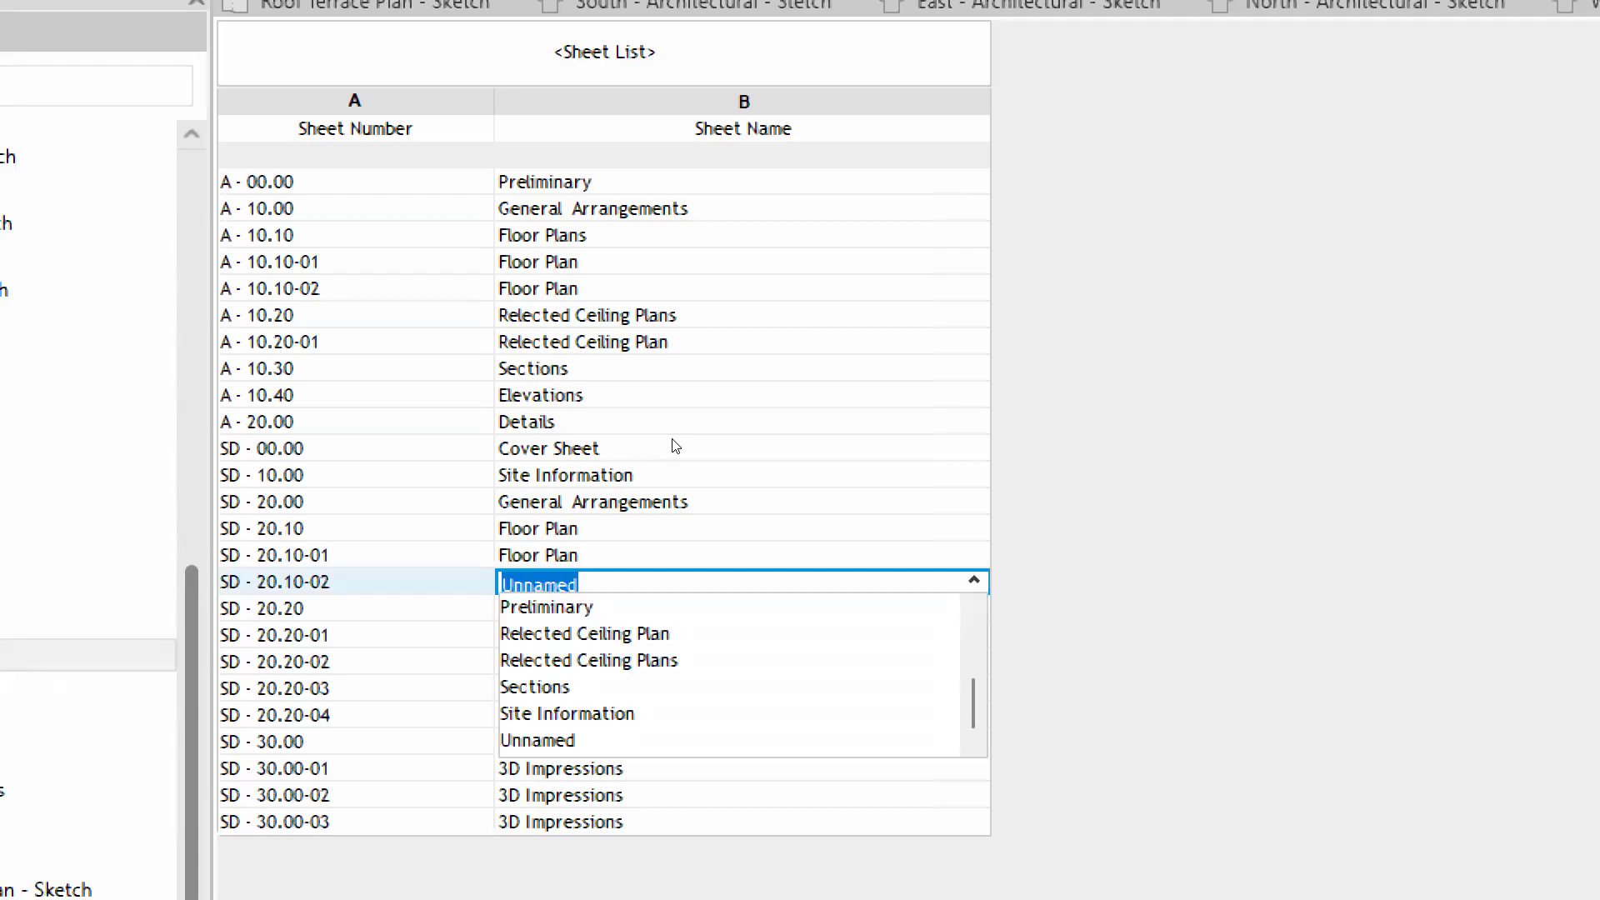
pyautogui.scroll(2, 462, 514)
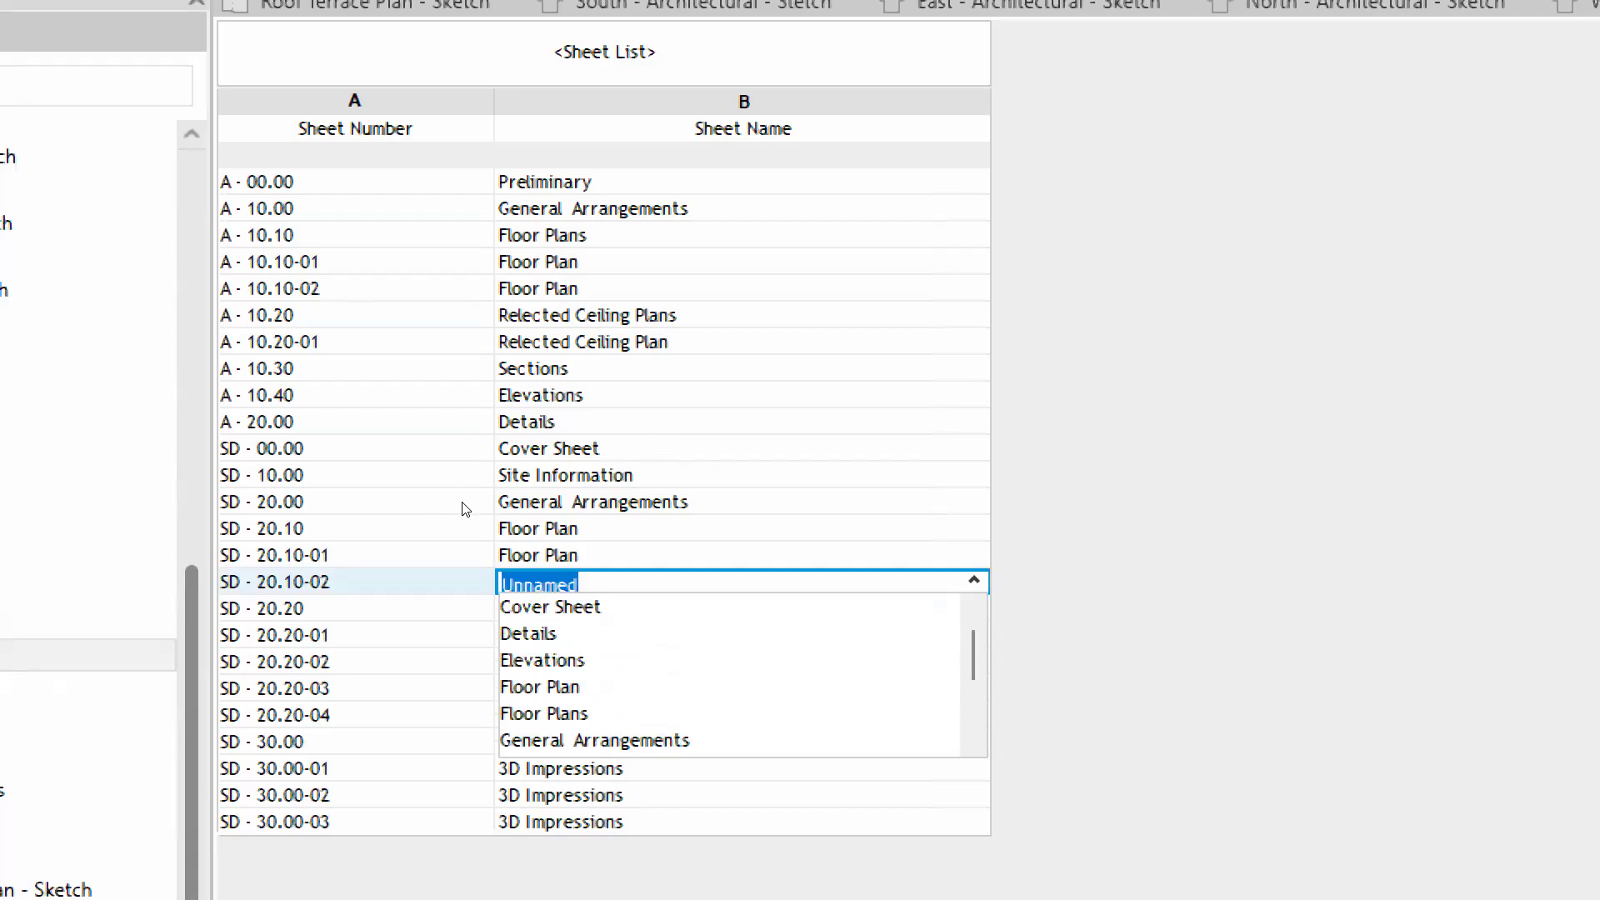
pyautogui.click(540, 687)
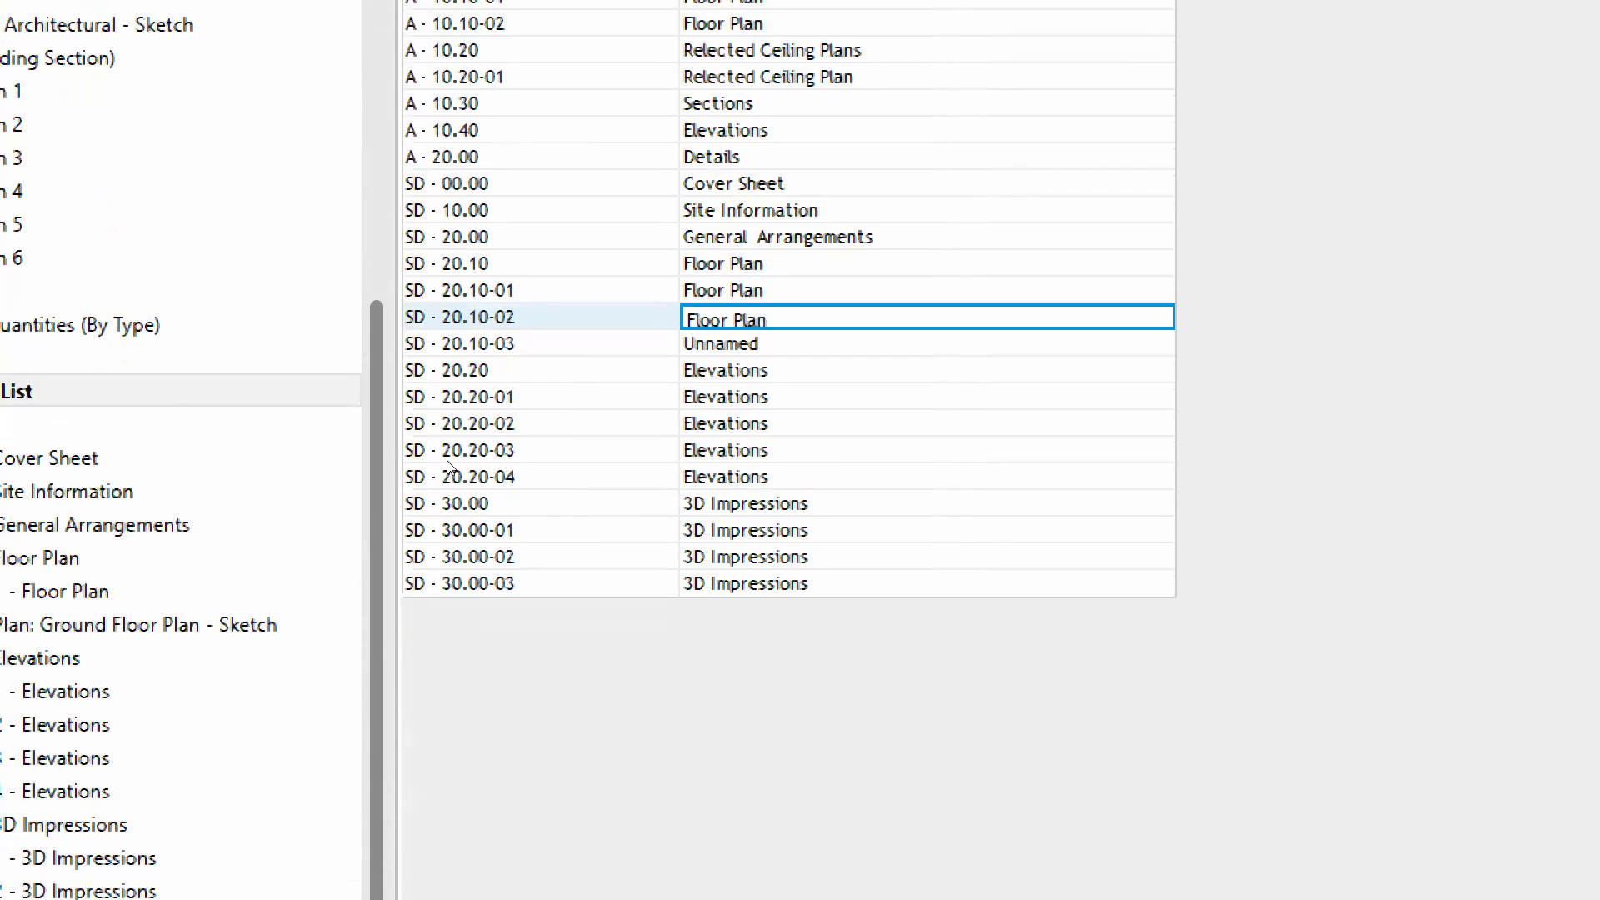
# Name the unnamed sheet SD - 20.10-03 Floor Plan in the Sheet List
pyautogui.press('Down')
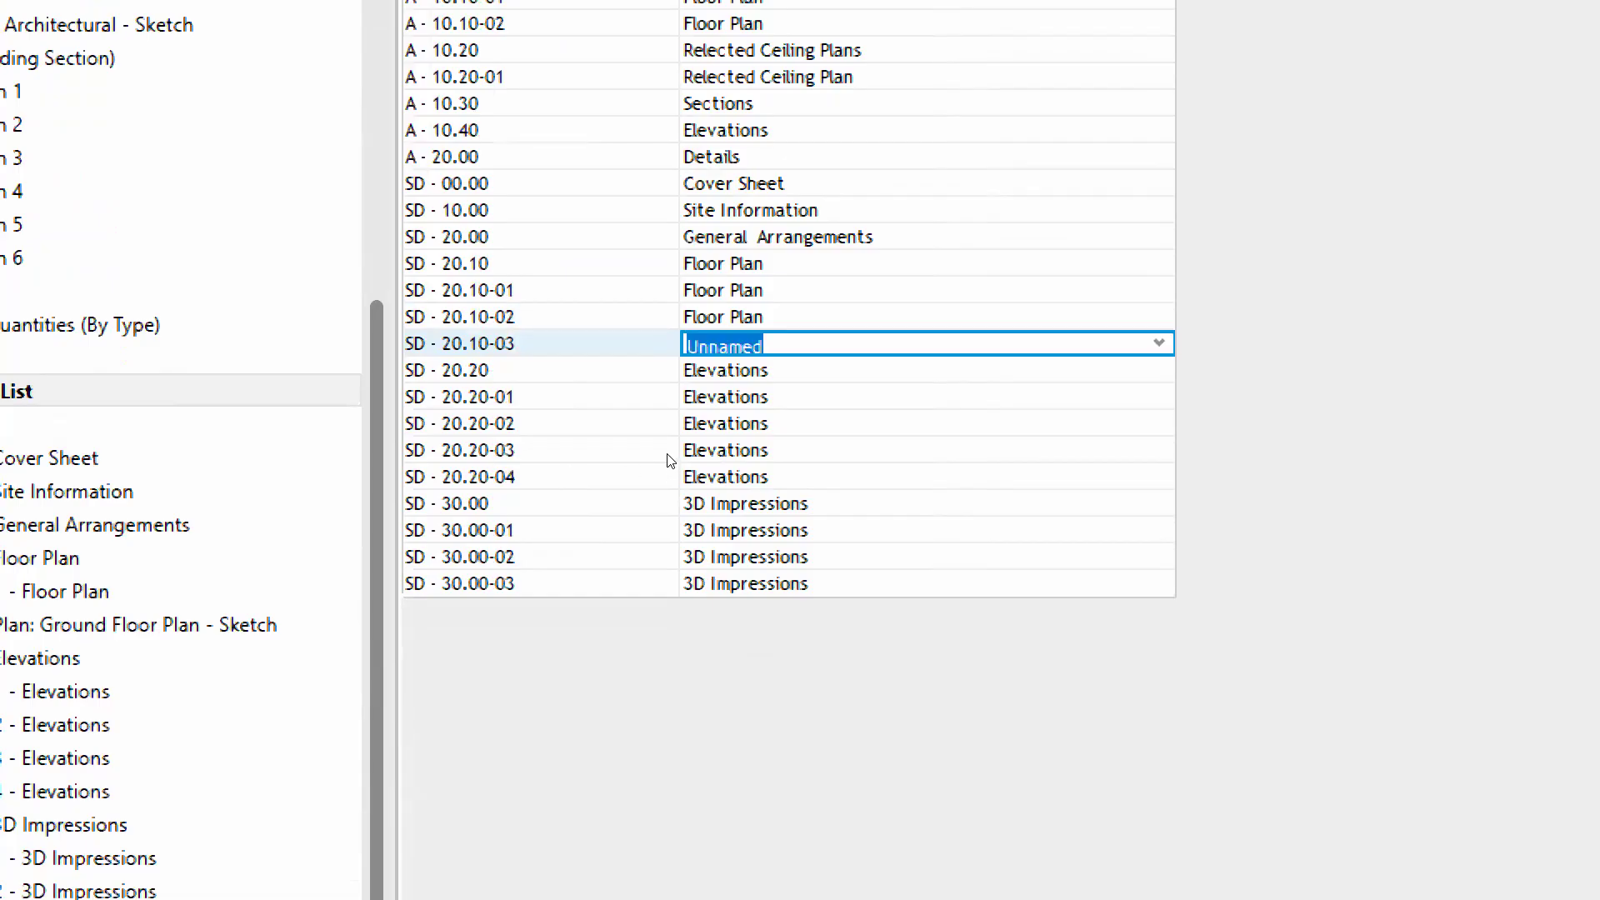
pyautogui.hotkey('alt', 'Down')
pyautogui.scroll(2, 533, 506)
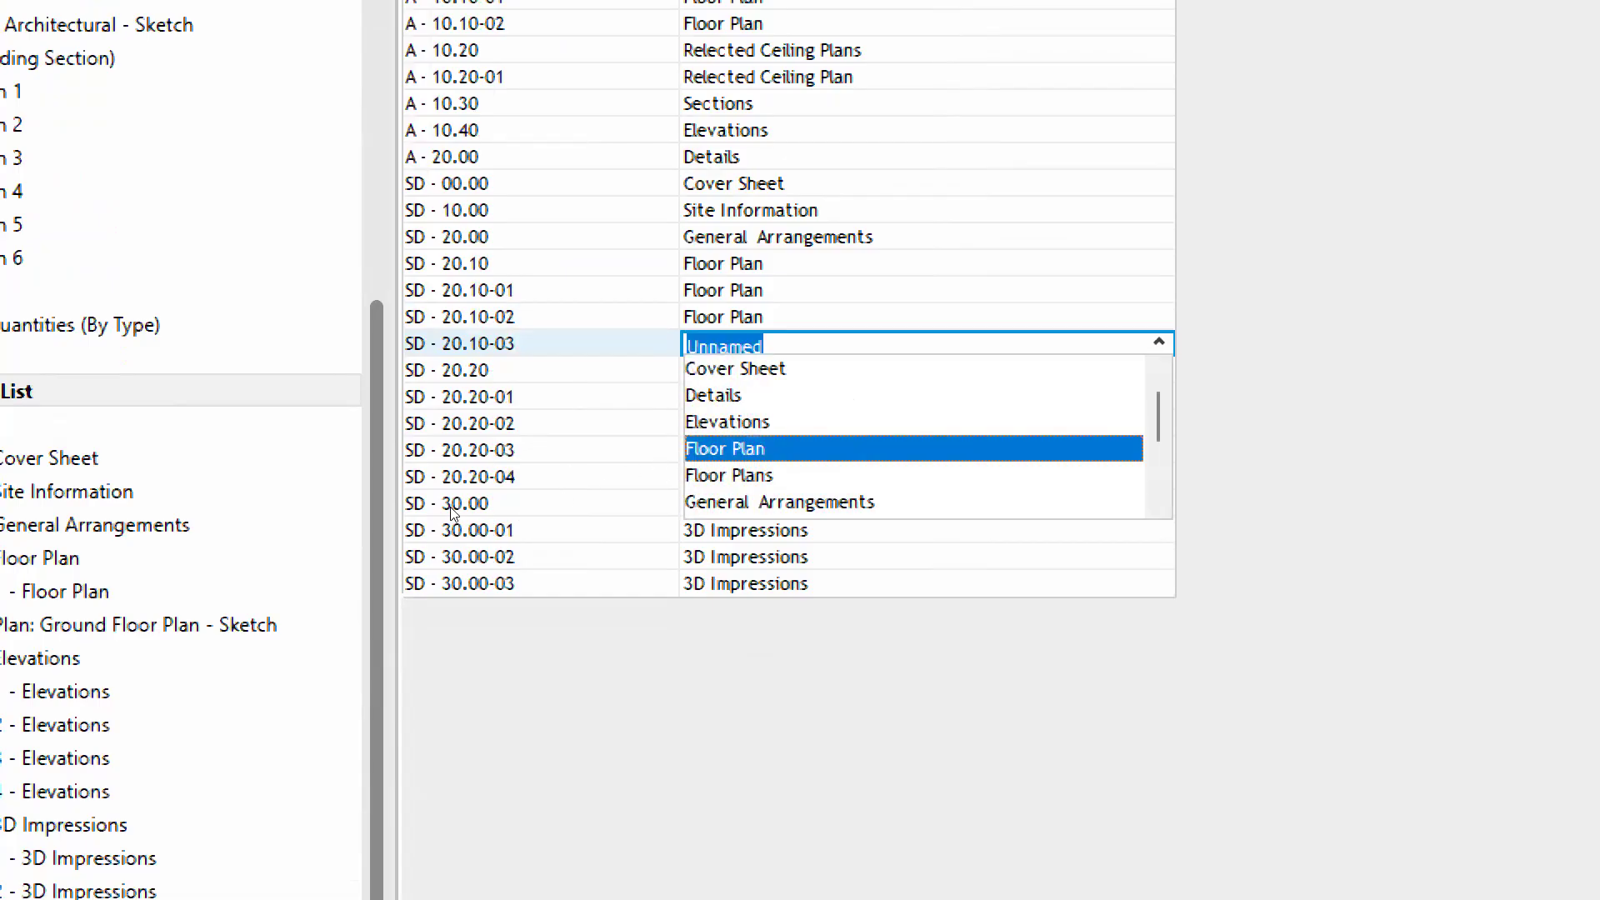
pyautogui.press('Return')
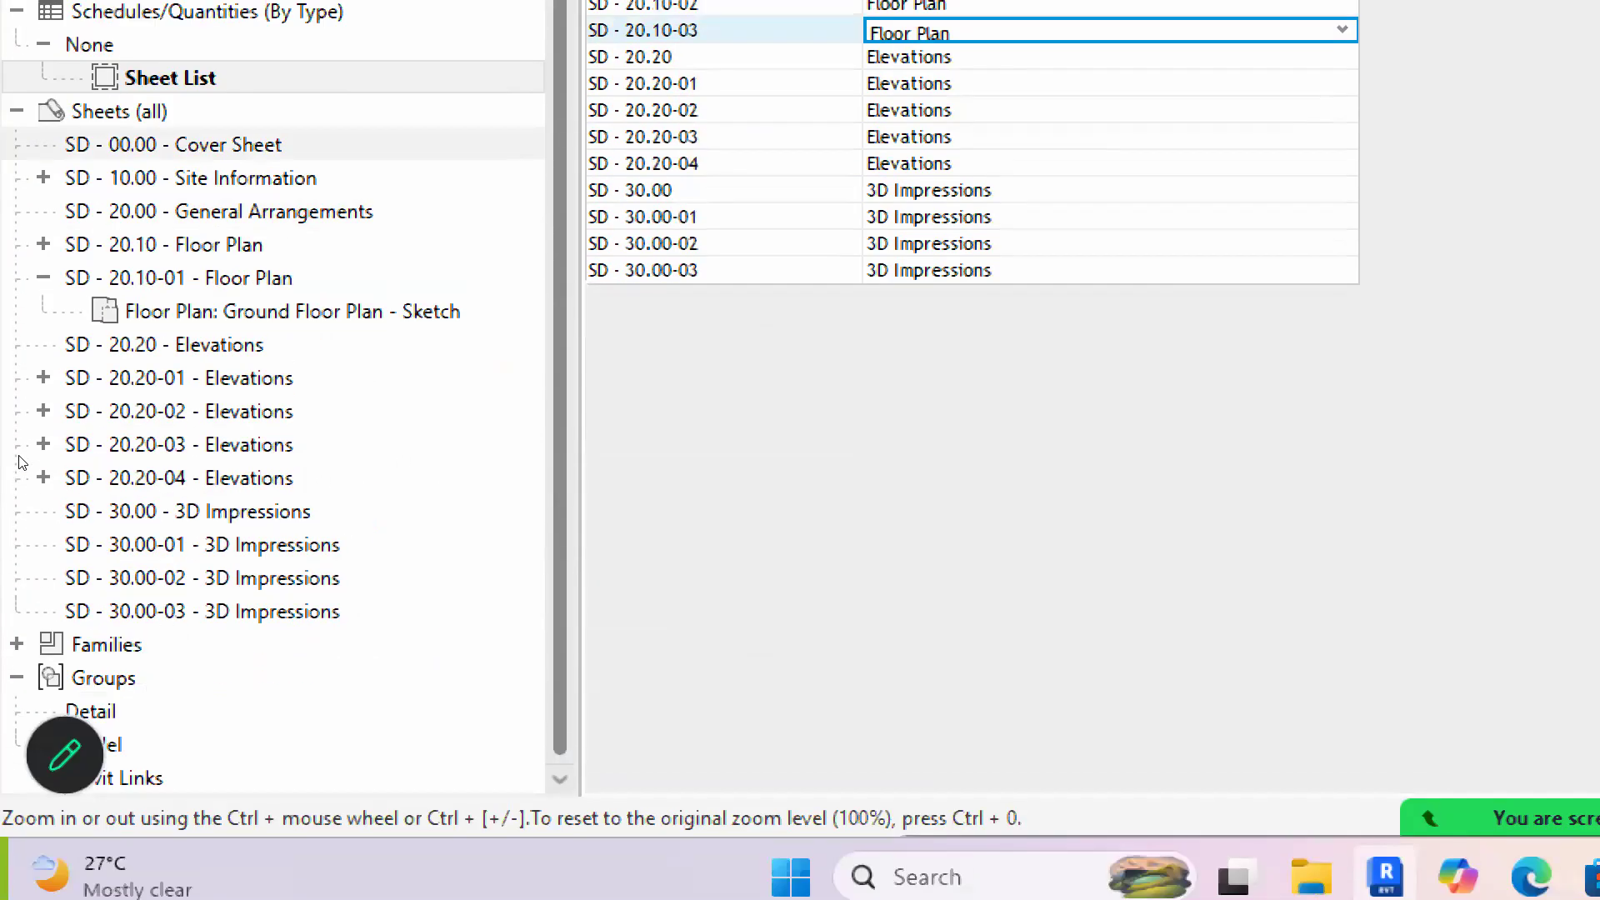
# Create sheets from the placeholders SD - 20.10-02 and SD - 20.10-03 with the Title_Blocks_A3_Metric : Standard titleblock
pyautogui.click(69, 168)
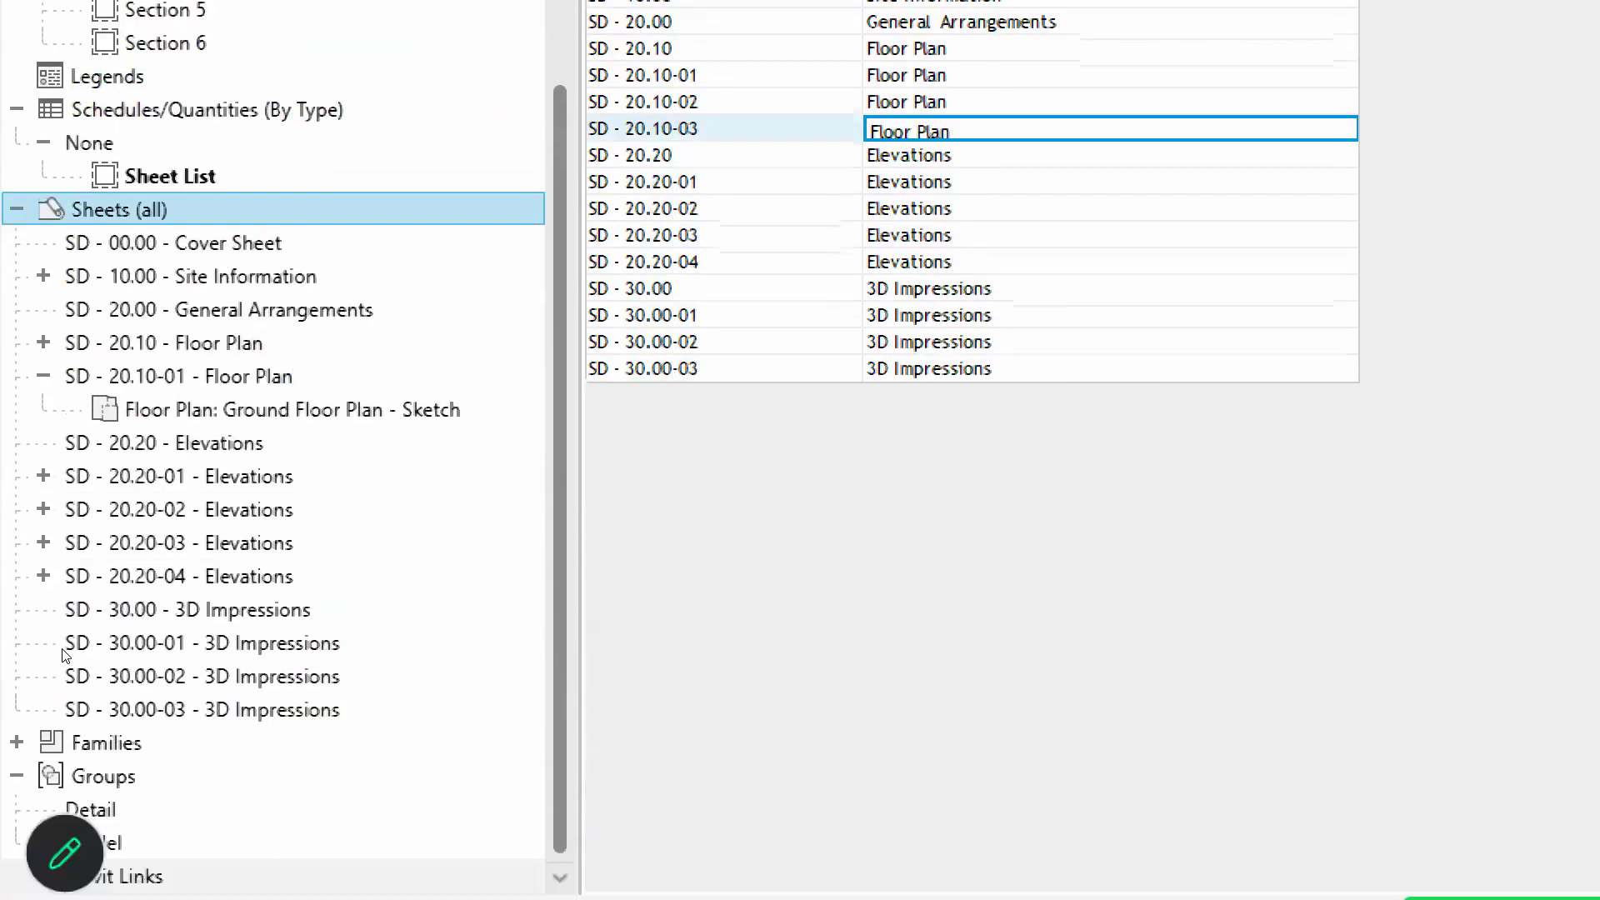
pyautogui.rightClick(123, 217)
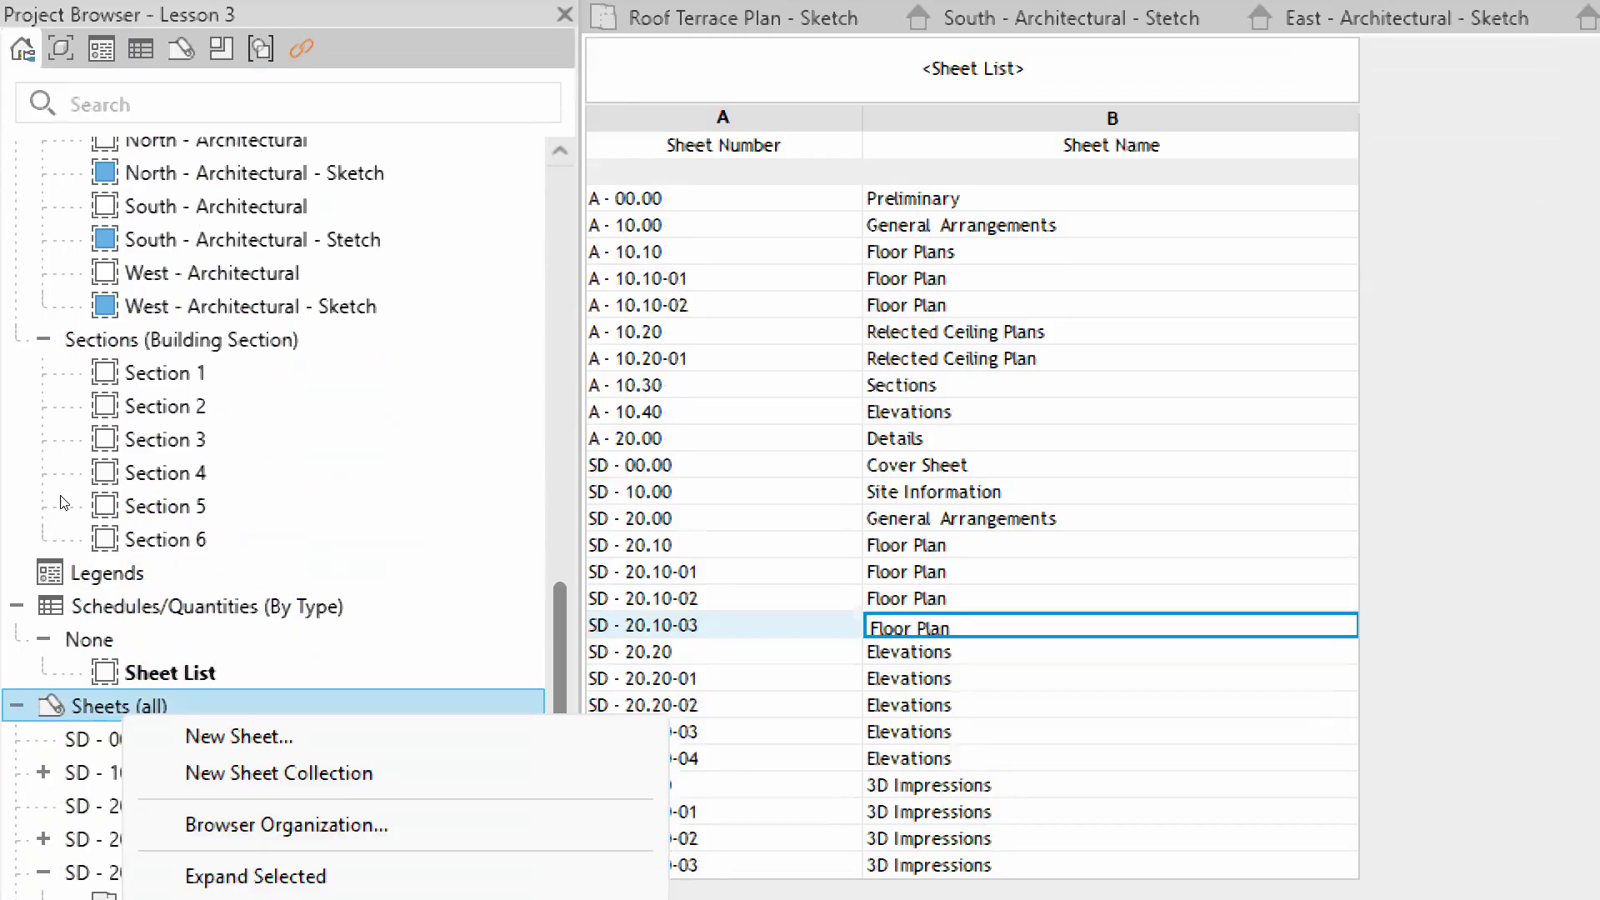
pyautogui.click(239, 736)
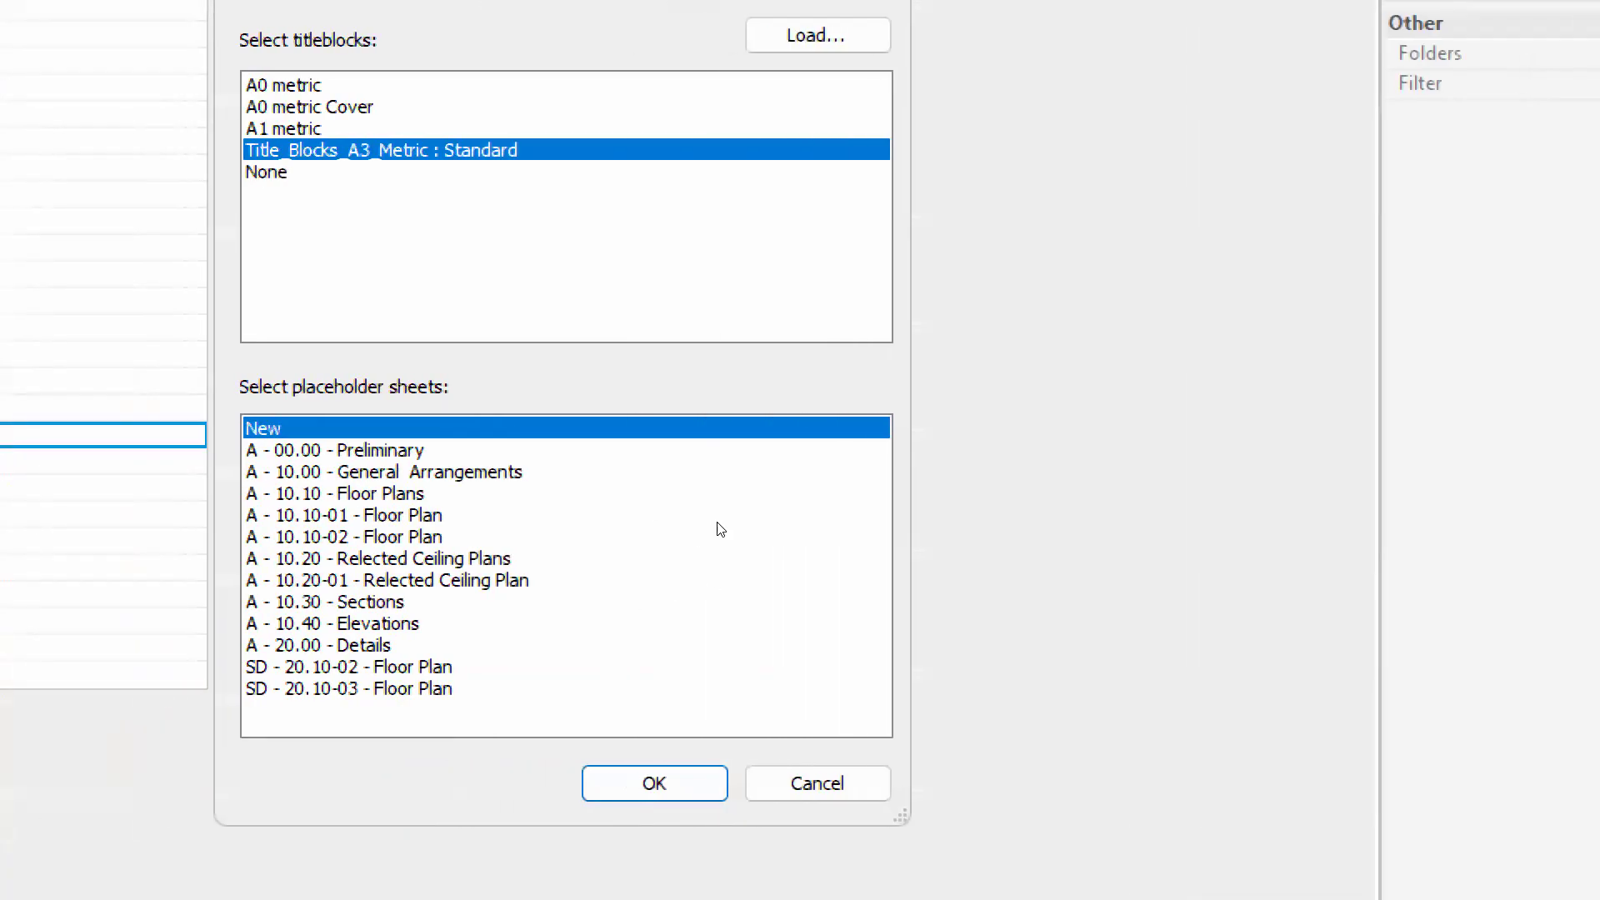
pyautogui.click(733, 508)
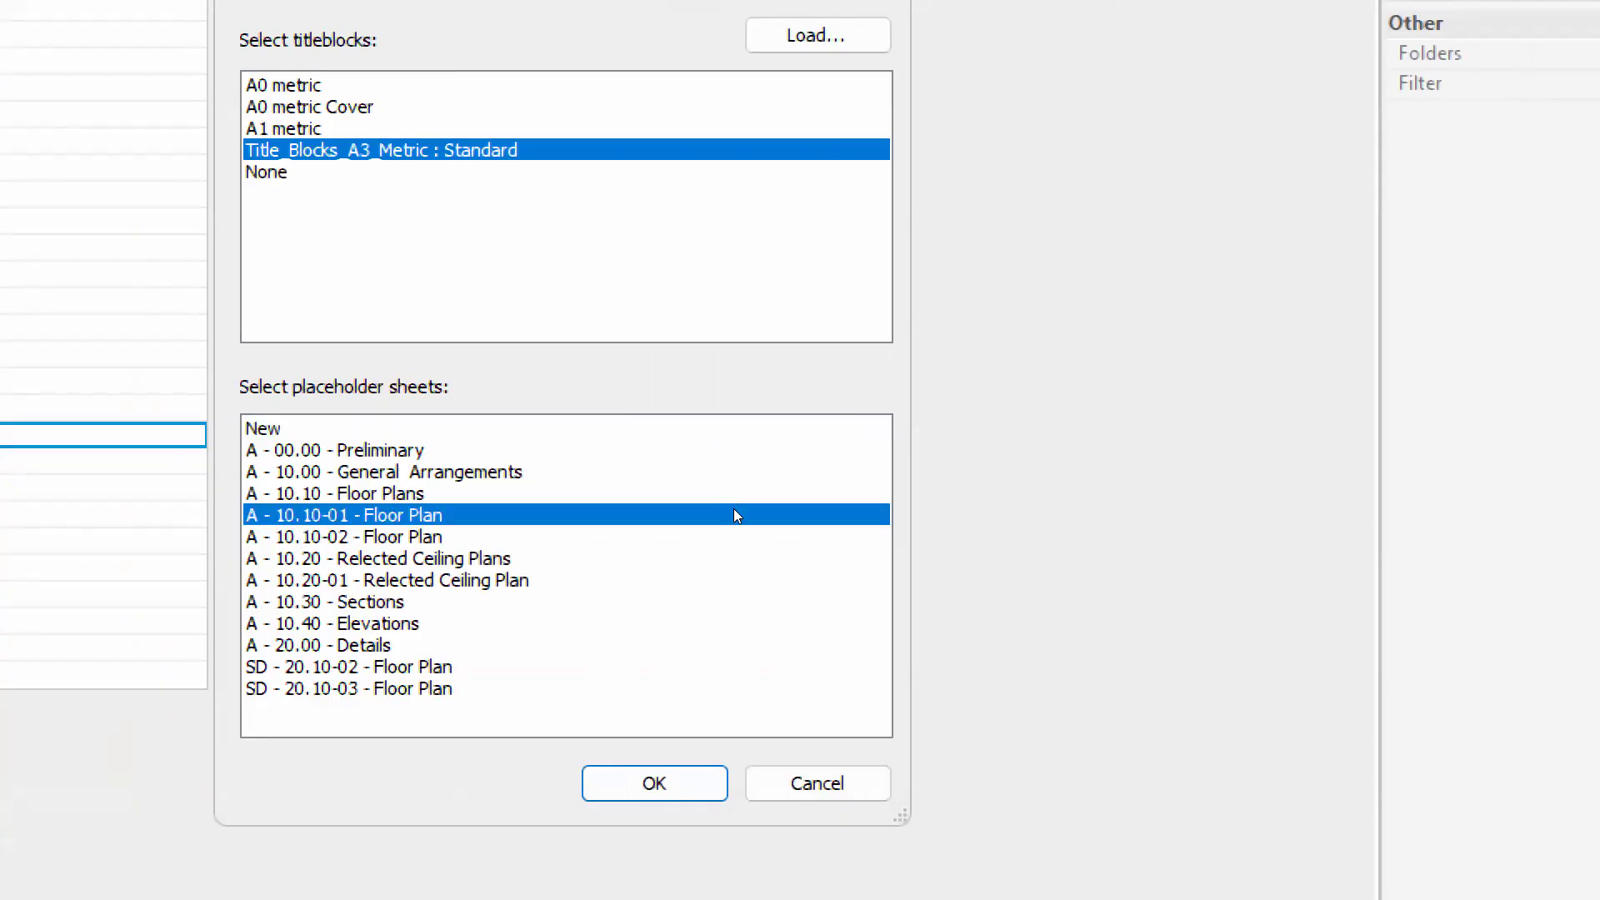
pyautogui.hotkey('shift', 'Down')
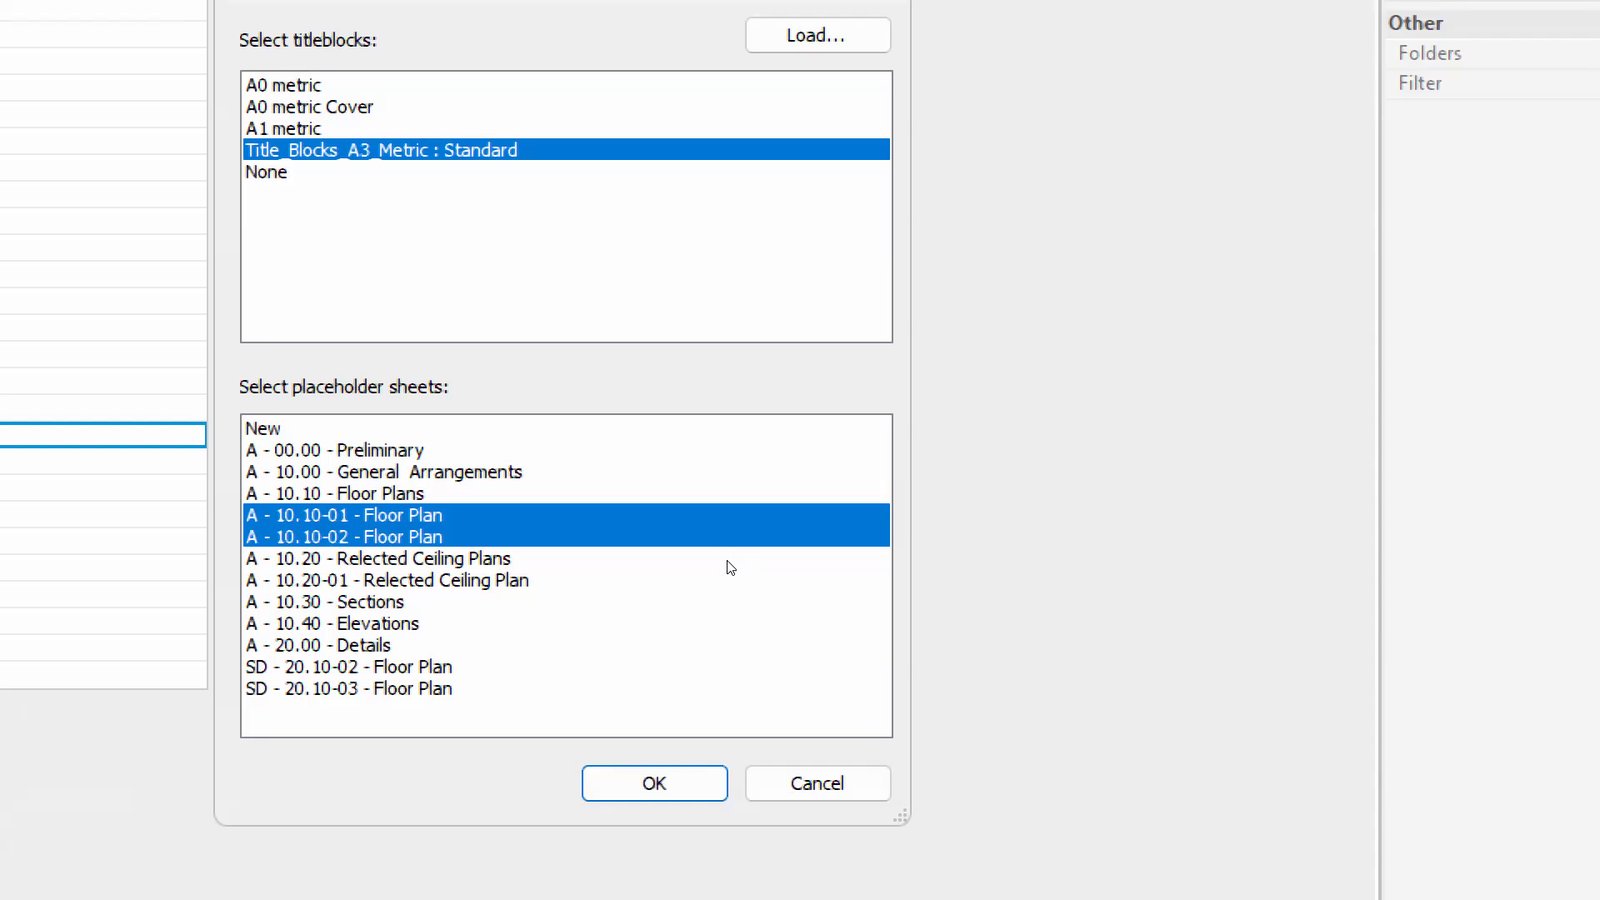
pyautogui.press('s')
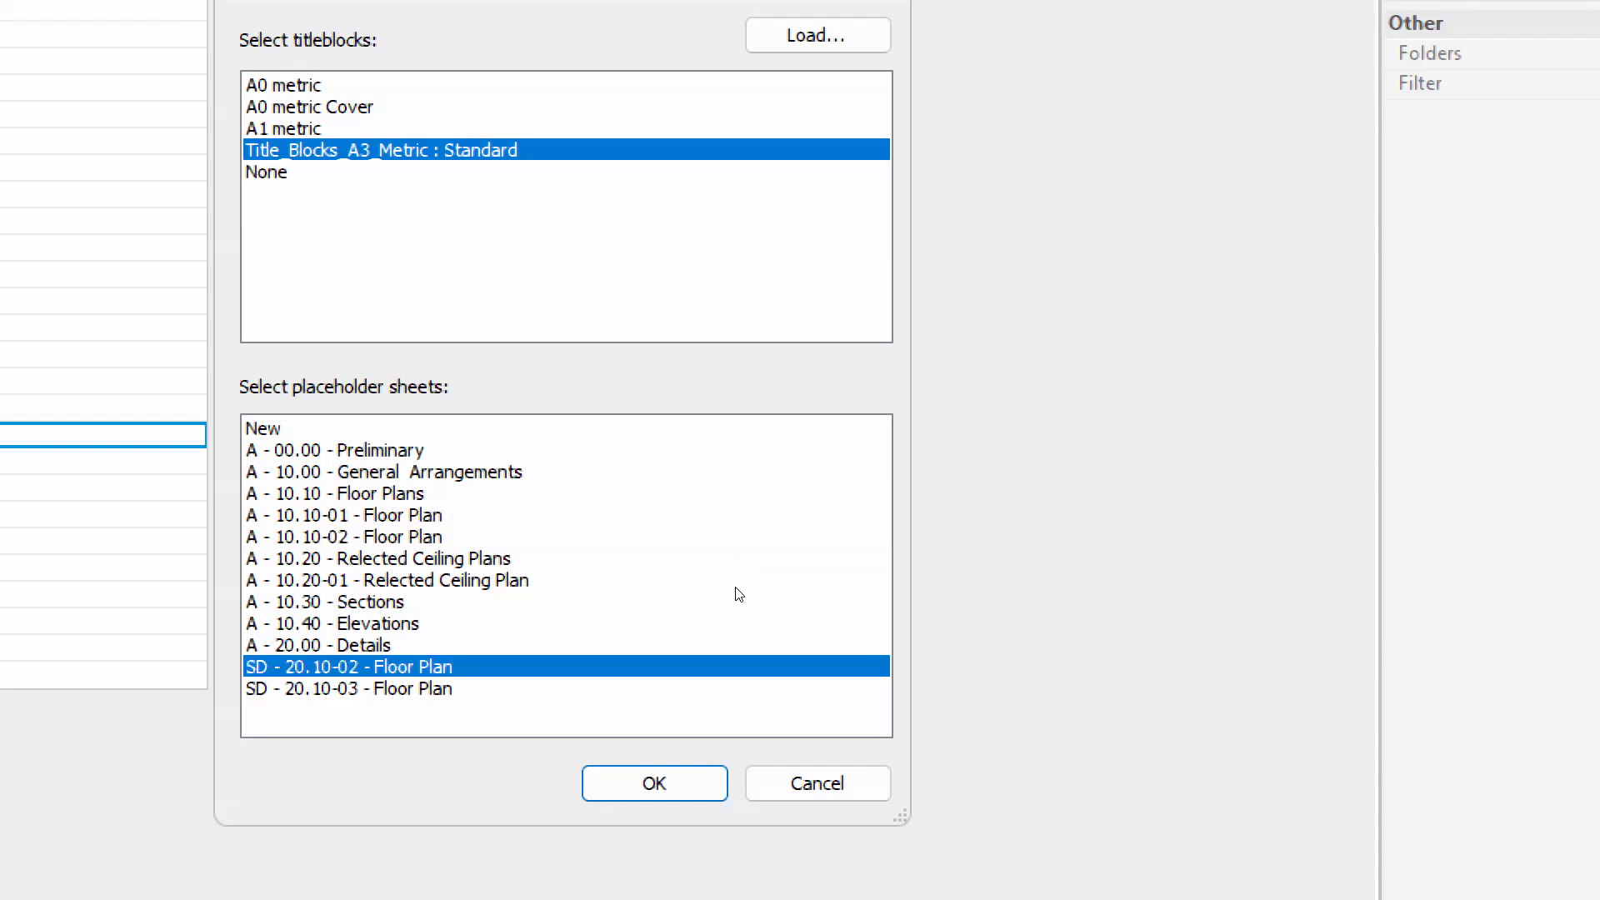
pyautogui.hotkey('shift', 'Down')
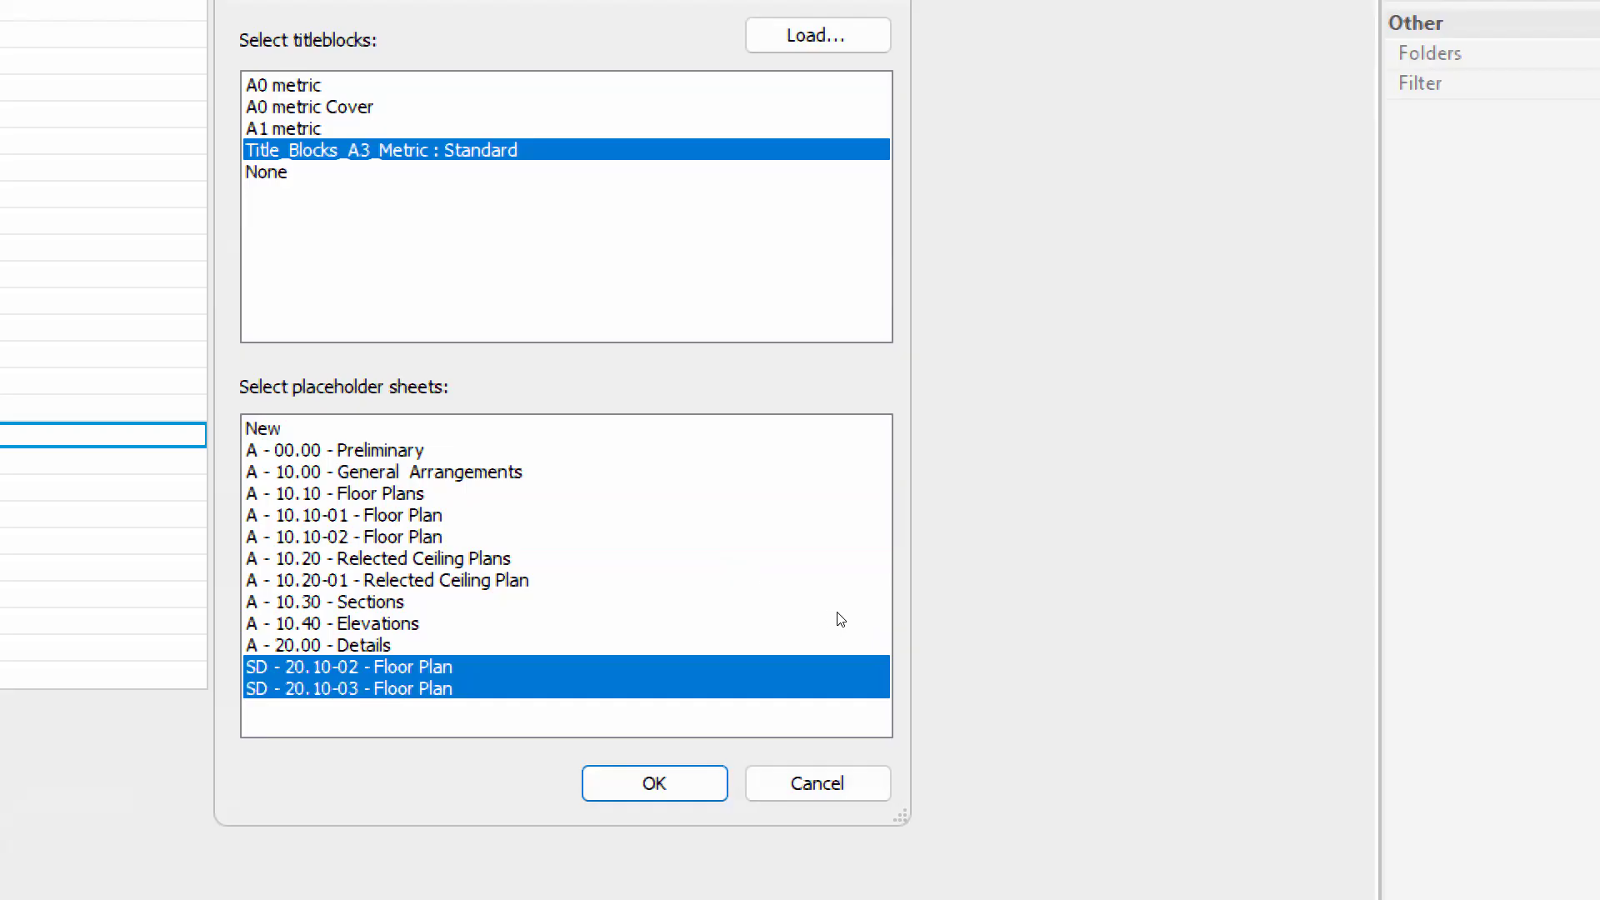
pyautogui.press('Return')
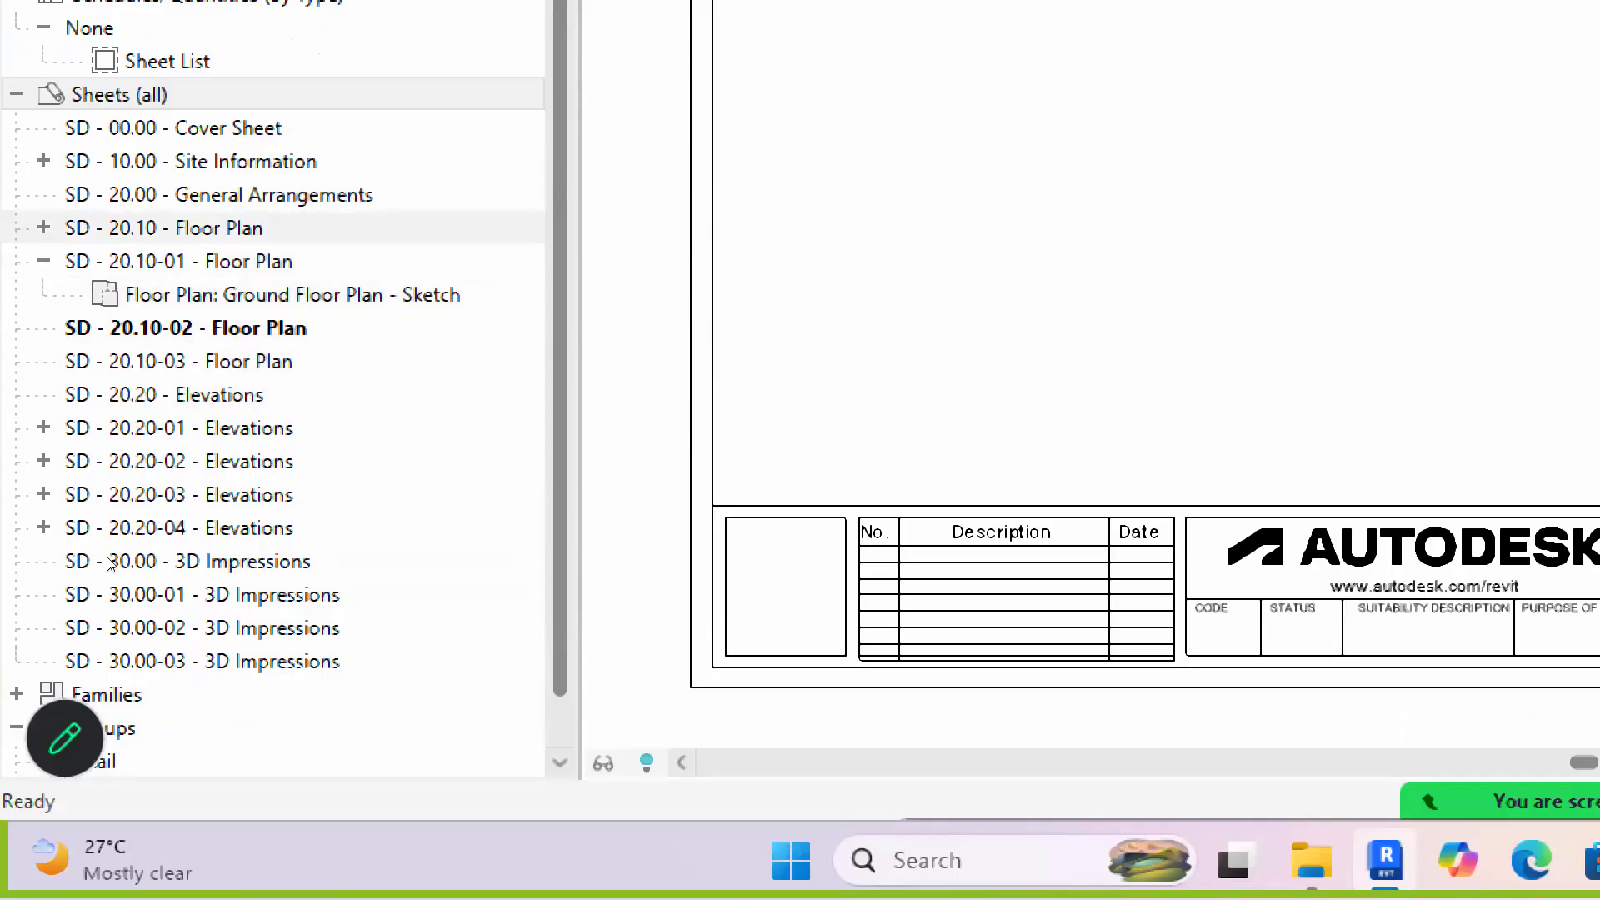
# Return the Magnifier's screen magnification to 100% and minimize its window
pyautogui.click(158, 329)
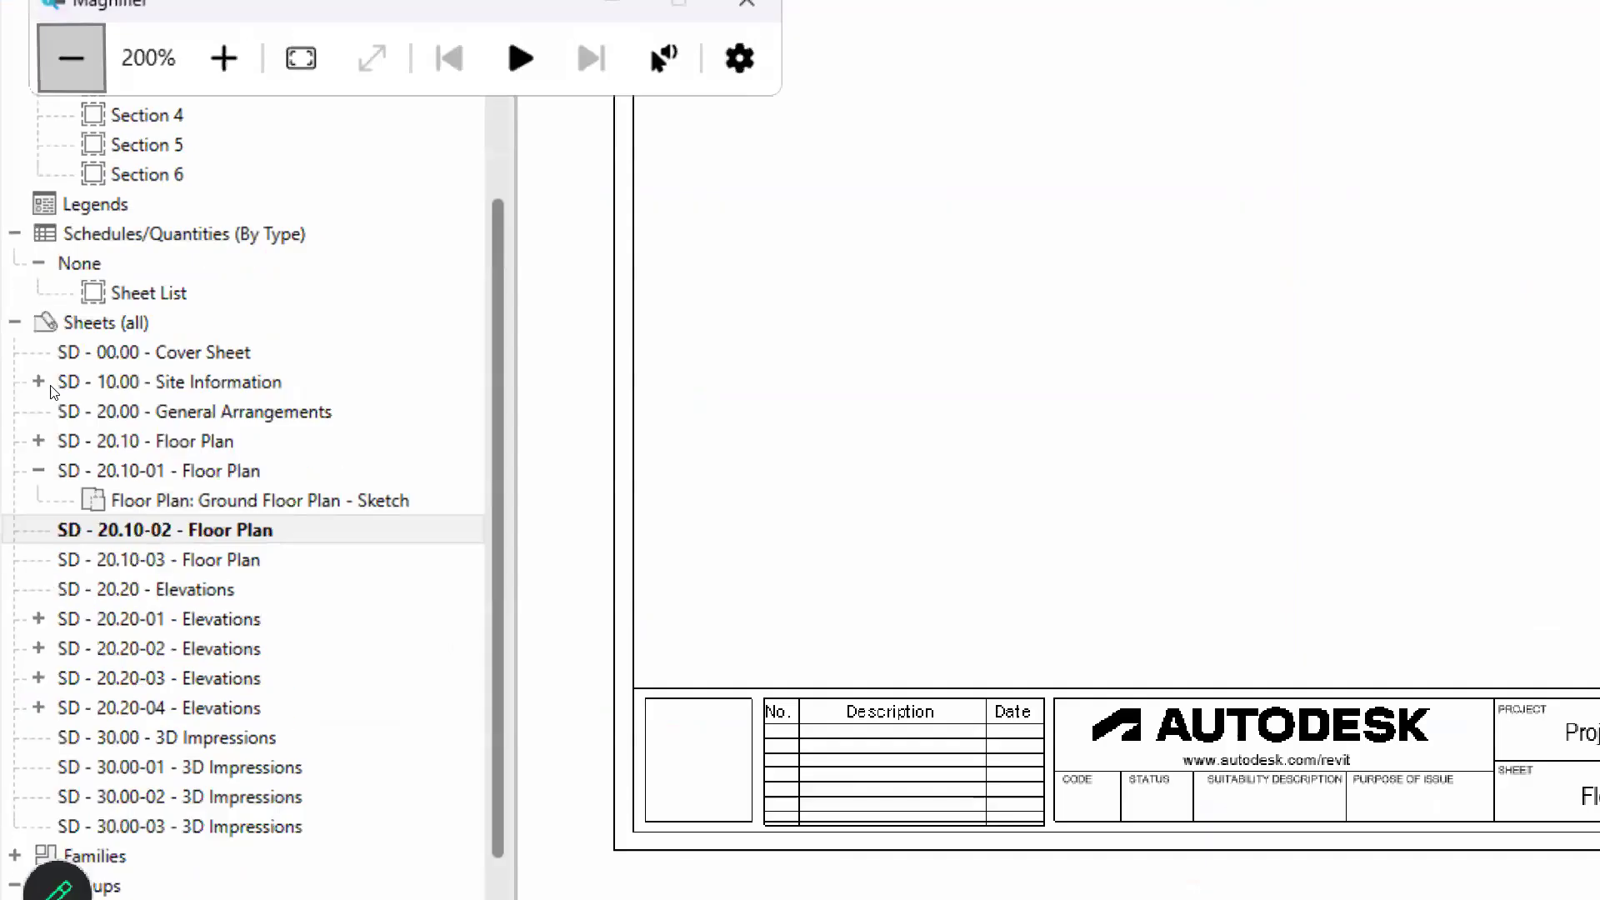
pyautogui.click(68, 57)
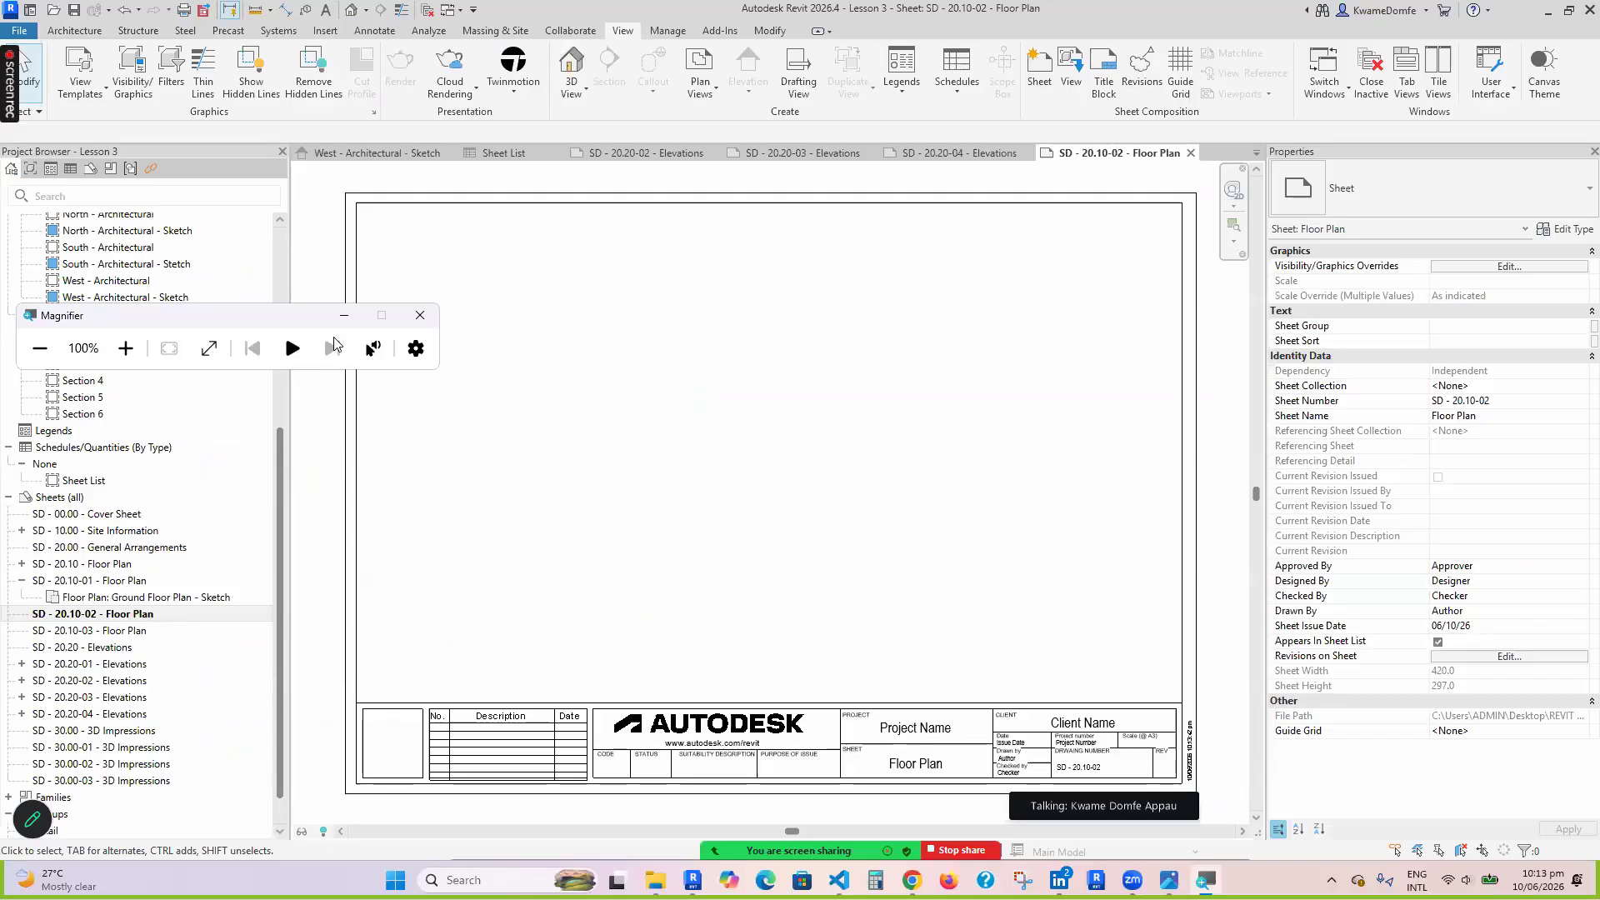
pyautogui.click(335, 321)
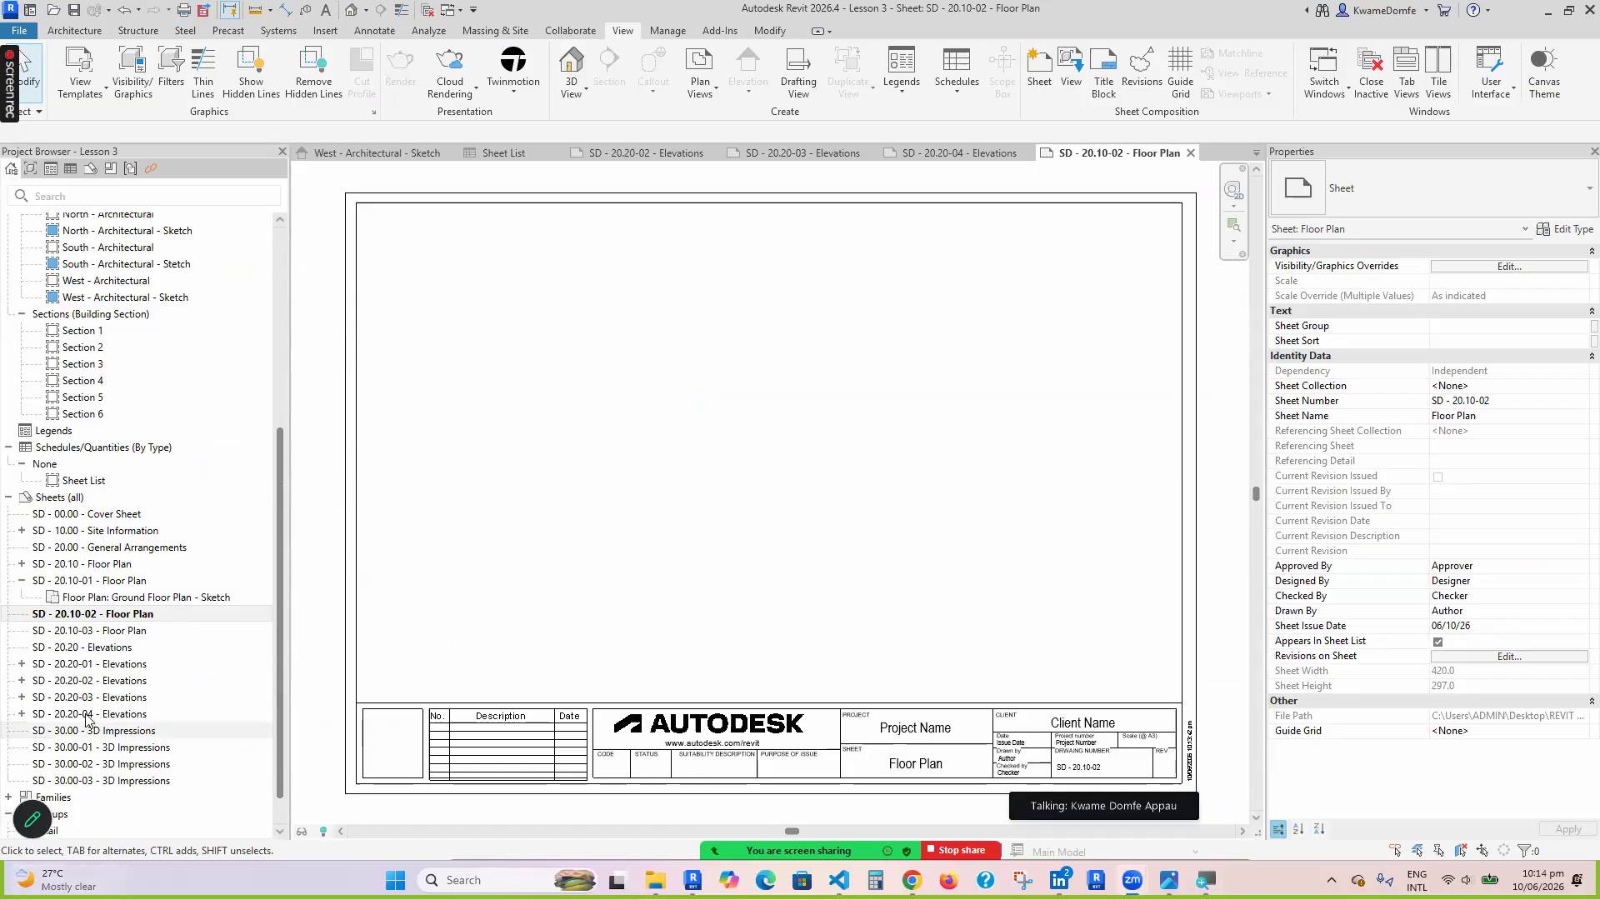
# Move the First Floor Plan - Sketch view from sheet SD - 20.10 onto sheet SD - 20.10-02, fitting it within the title block
pyautogui.scroll(2, 115, 391)
pyautogui.scroll(5, 115, 391)
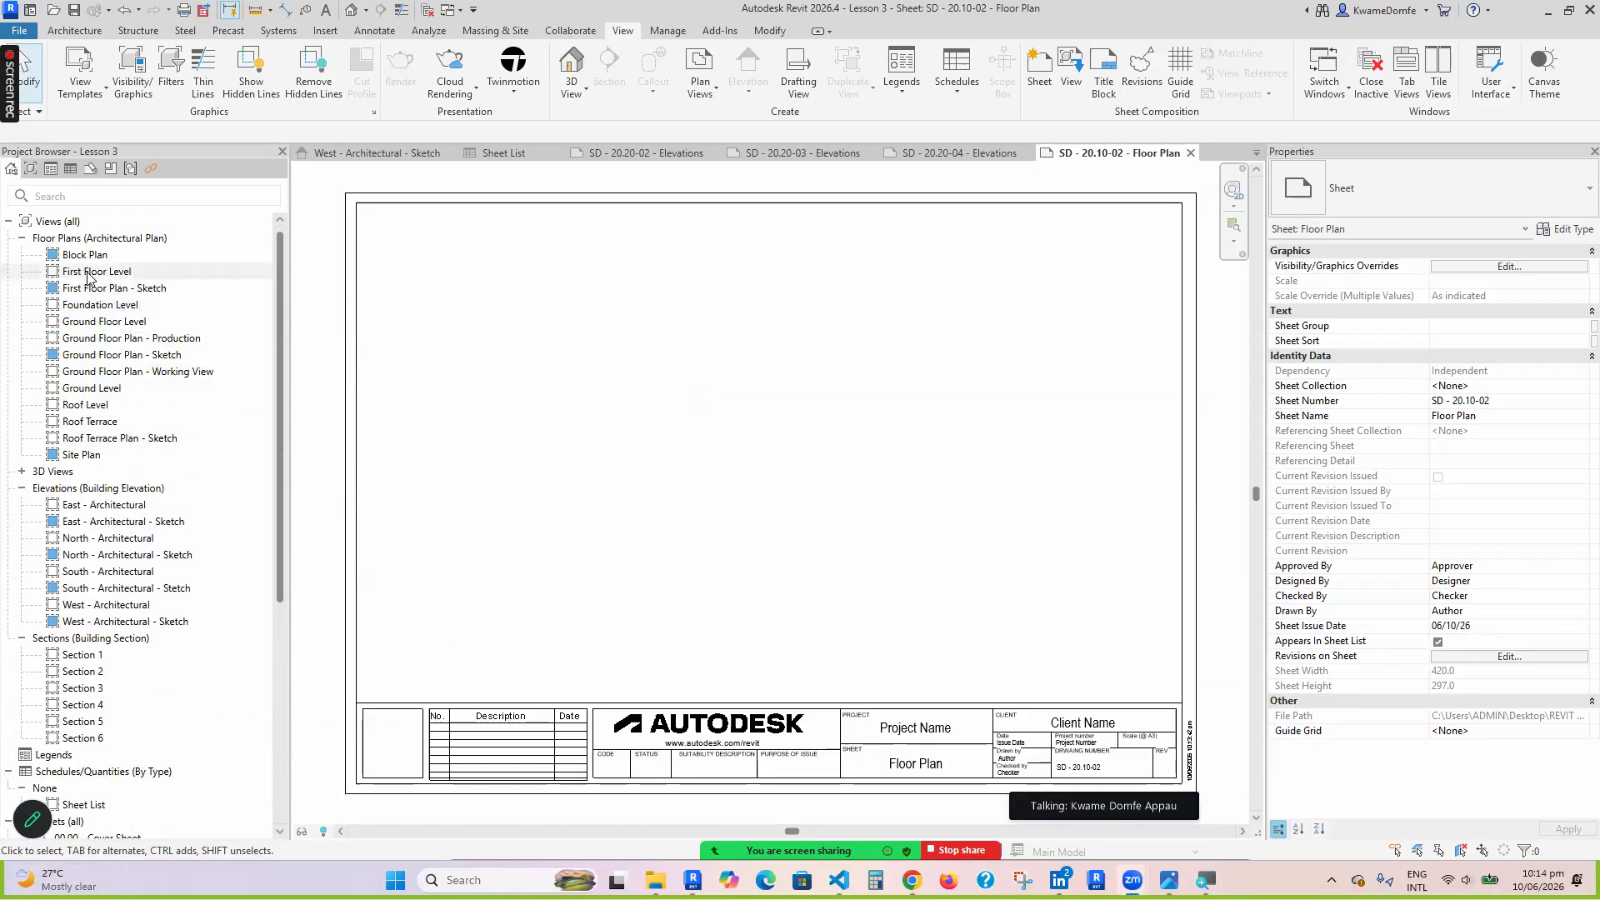
pyautogui.click(109, 289)
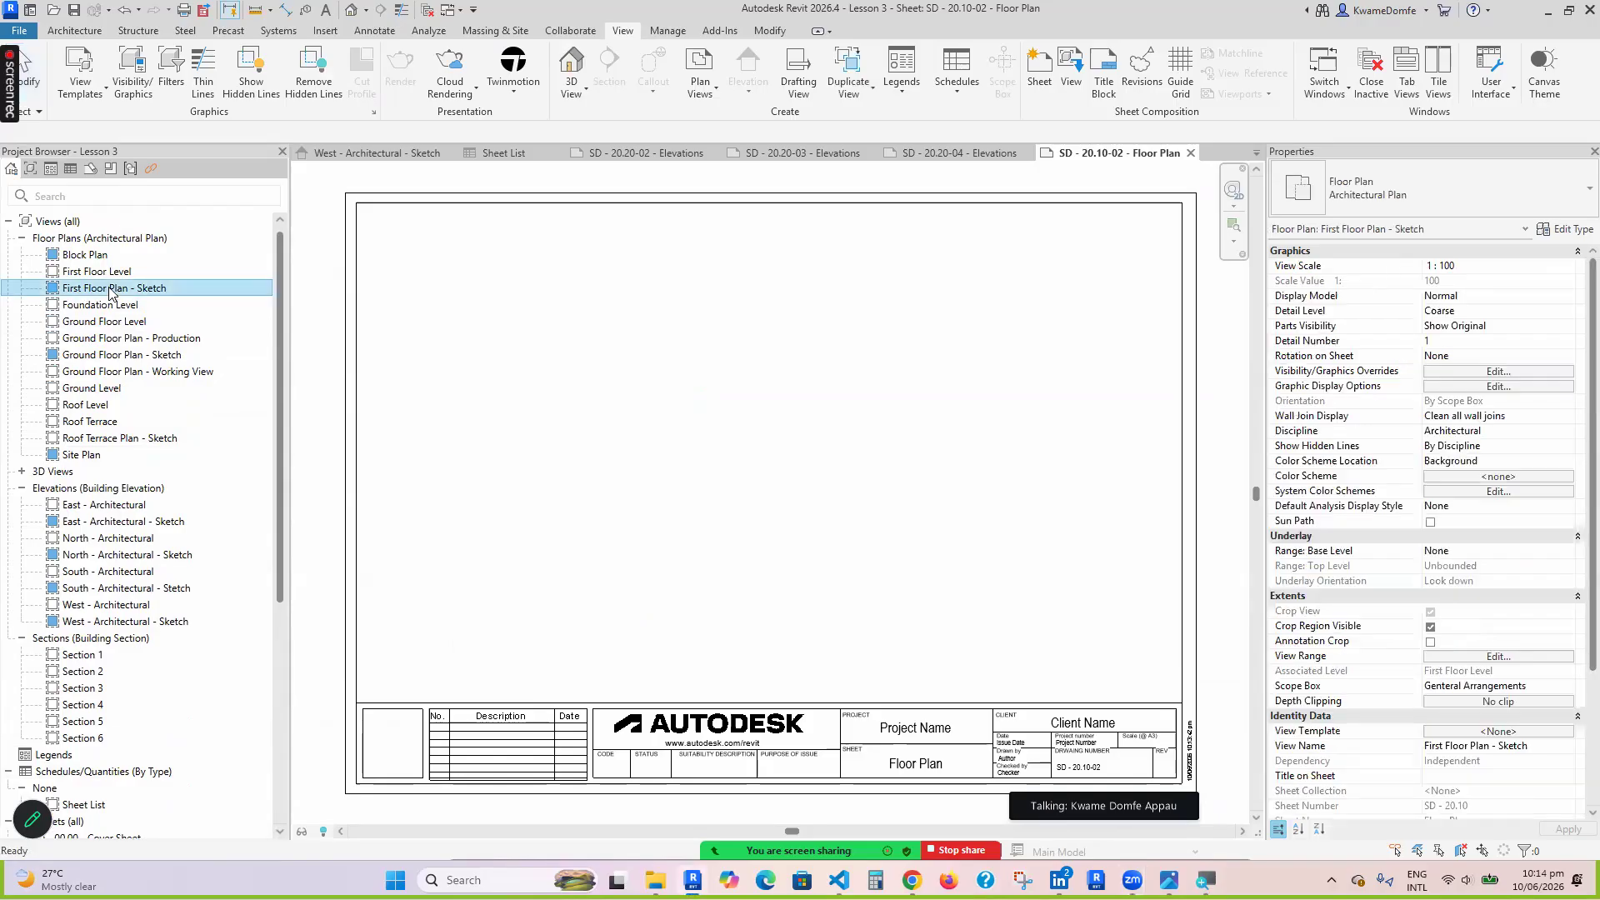
pyautogui.scroll(-8, 137, 778)
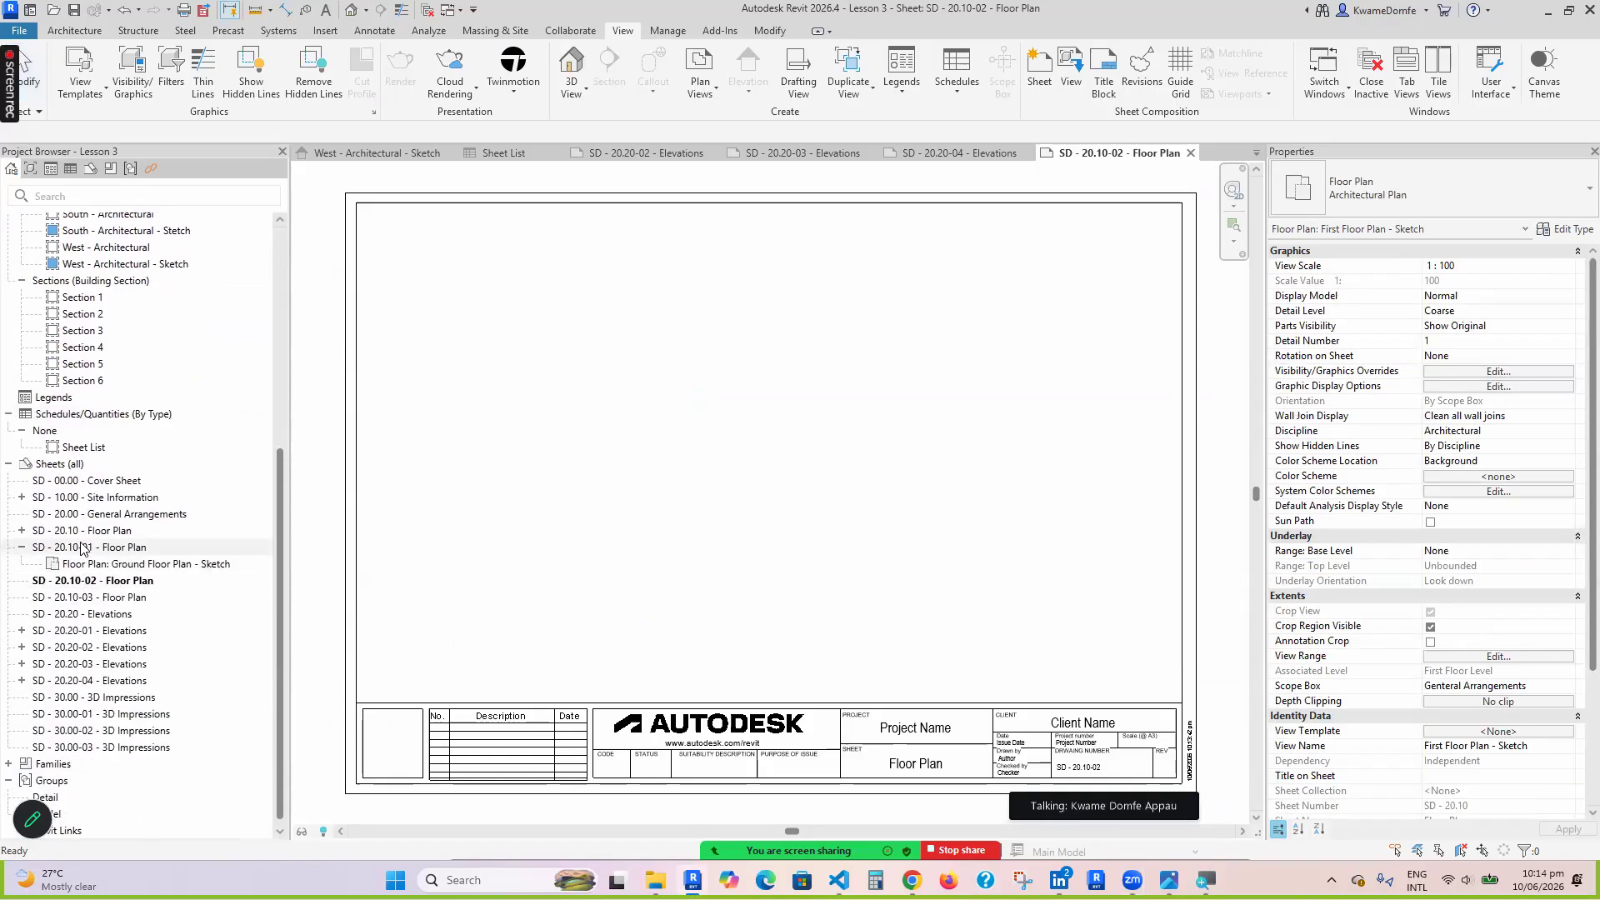
pyautogui.click(22, 531)
pyautogui.moveTo(154, 539)
pyautogui.mouseDown()
pyautogui.moveTo(631, 521)
pyautogui.moveTo(721, 498)
pyautogui.mouseUp()
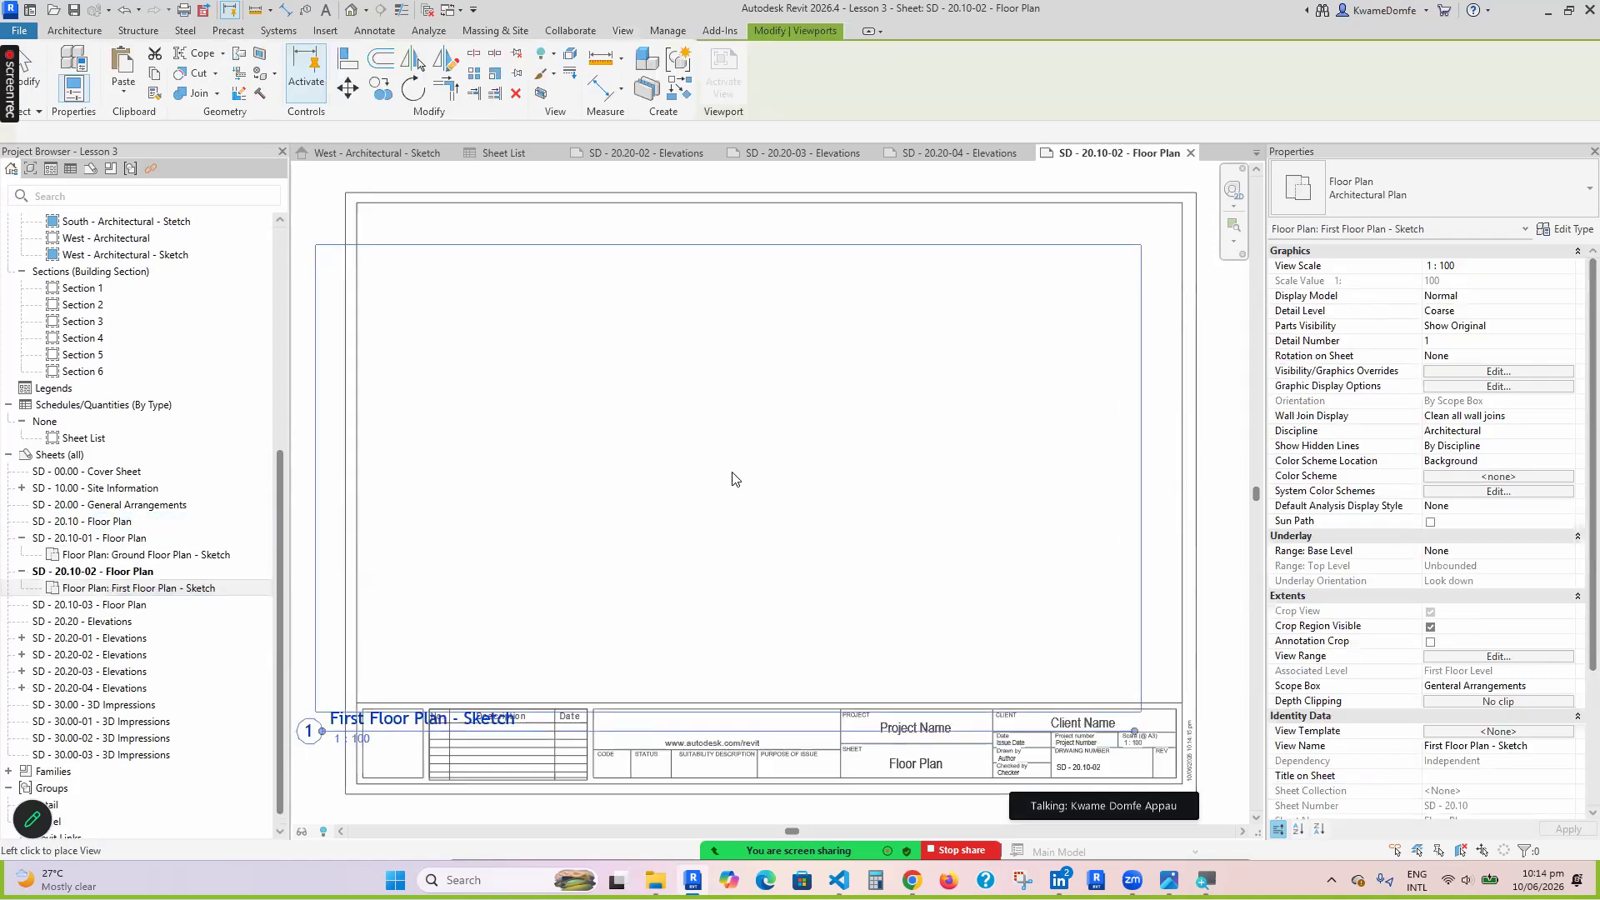
pyautogui.click(766, 460)
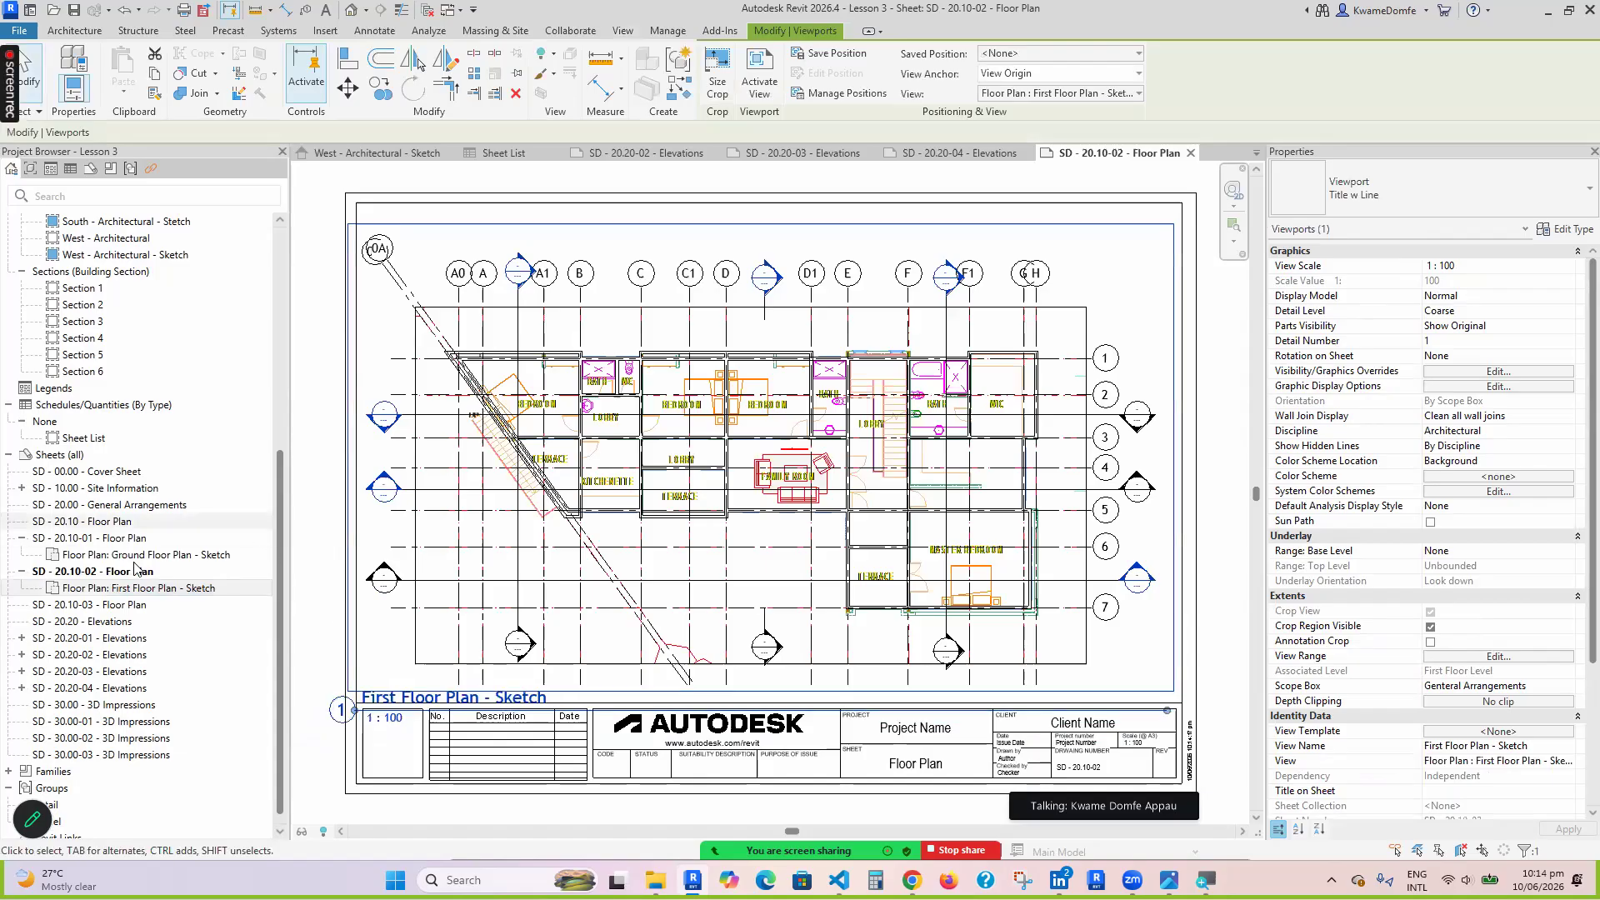
# Open sheet SD - 20.10-03 and place the Roof Terrace Plan - Sketch view on it, above the title block strip
pyautogui.doubleClick(95, 607)
pyautogui.scroll(3, 112, 389)
pyautogui.scroll(5, 113, 389)
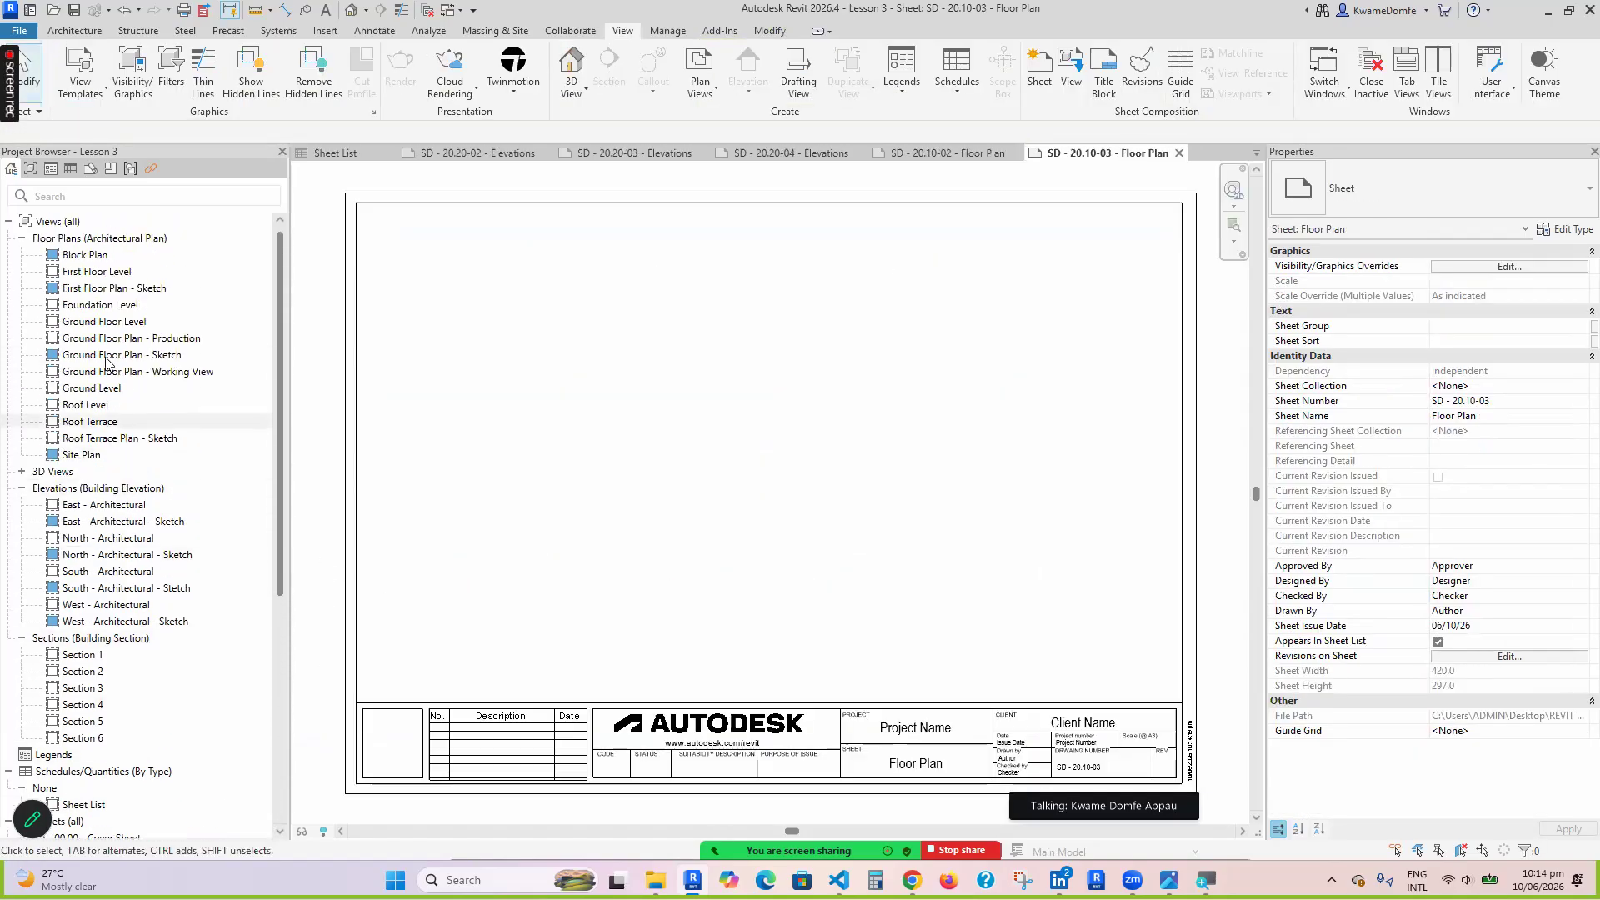
pyautogui.click(105, 439)
pyautogui.moveTo(447, 456); pyautogui.dragTo(610, 468)
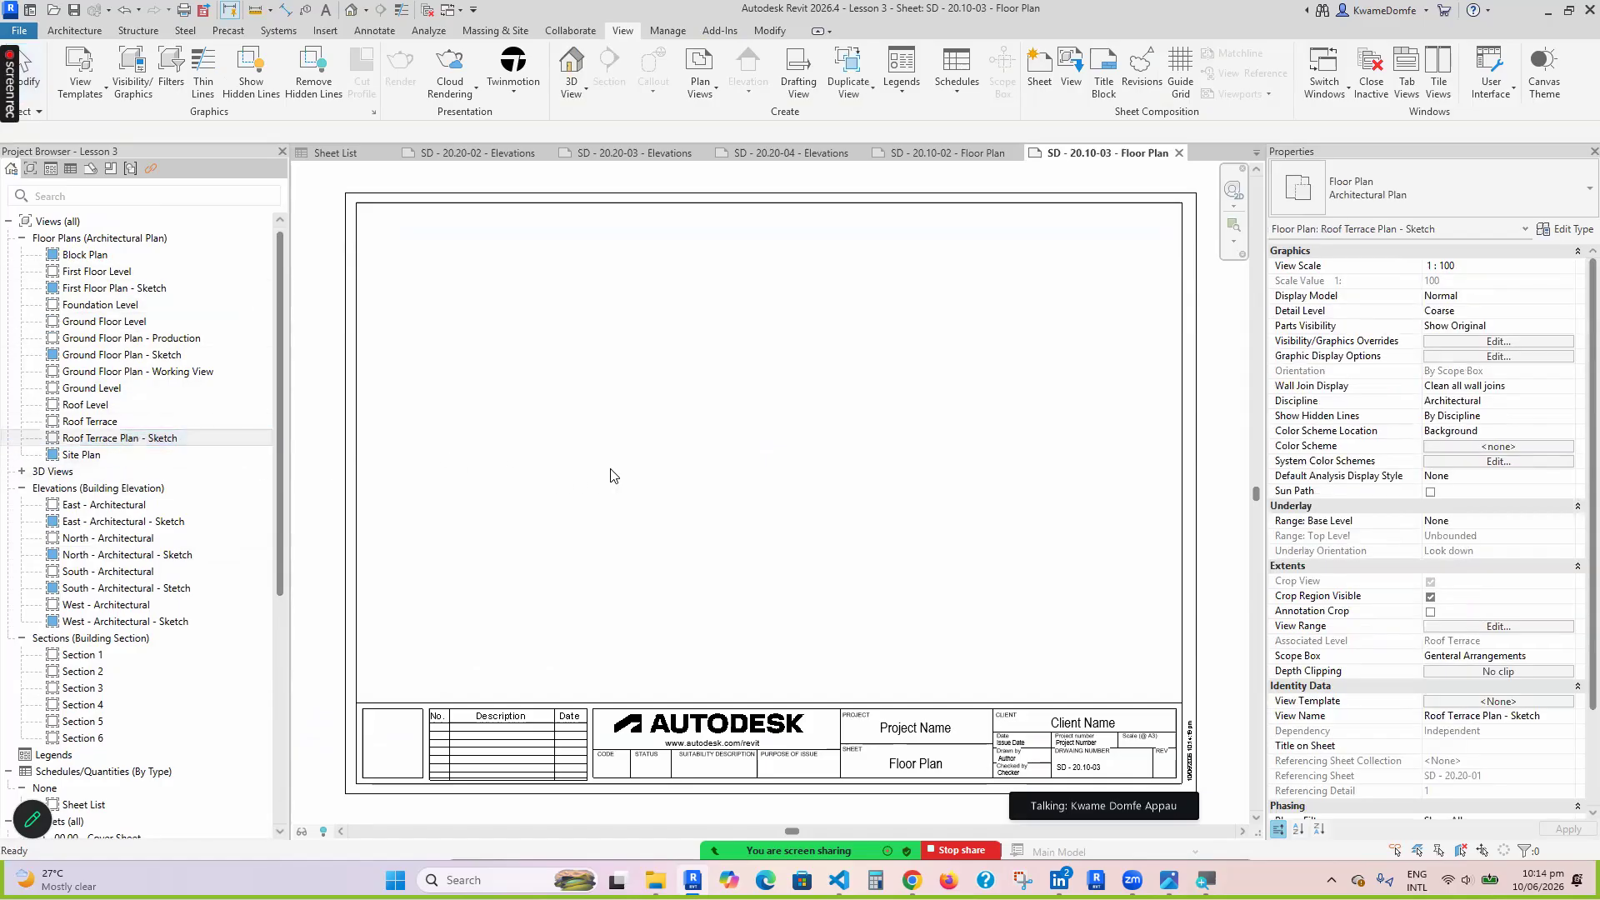
pyautogui.click(761, 454)
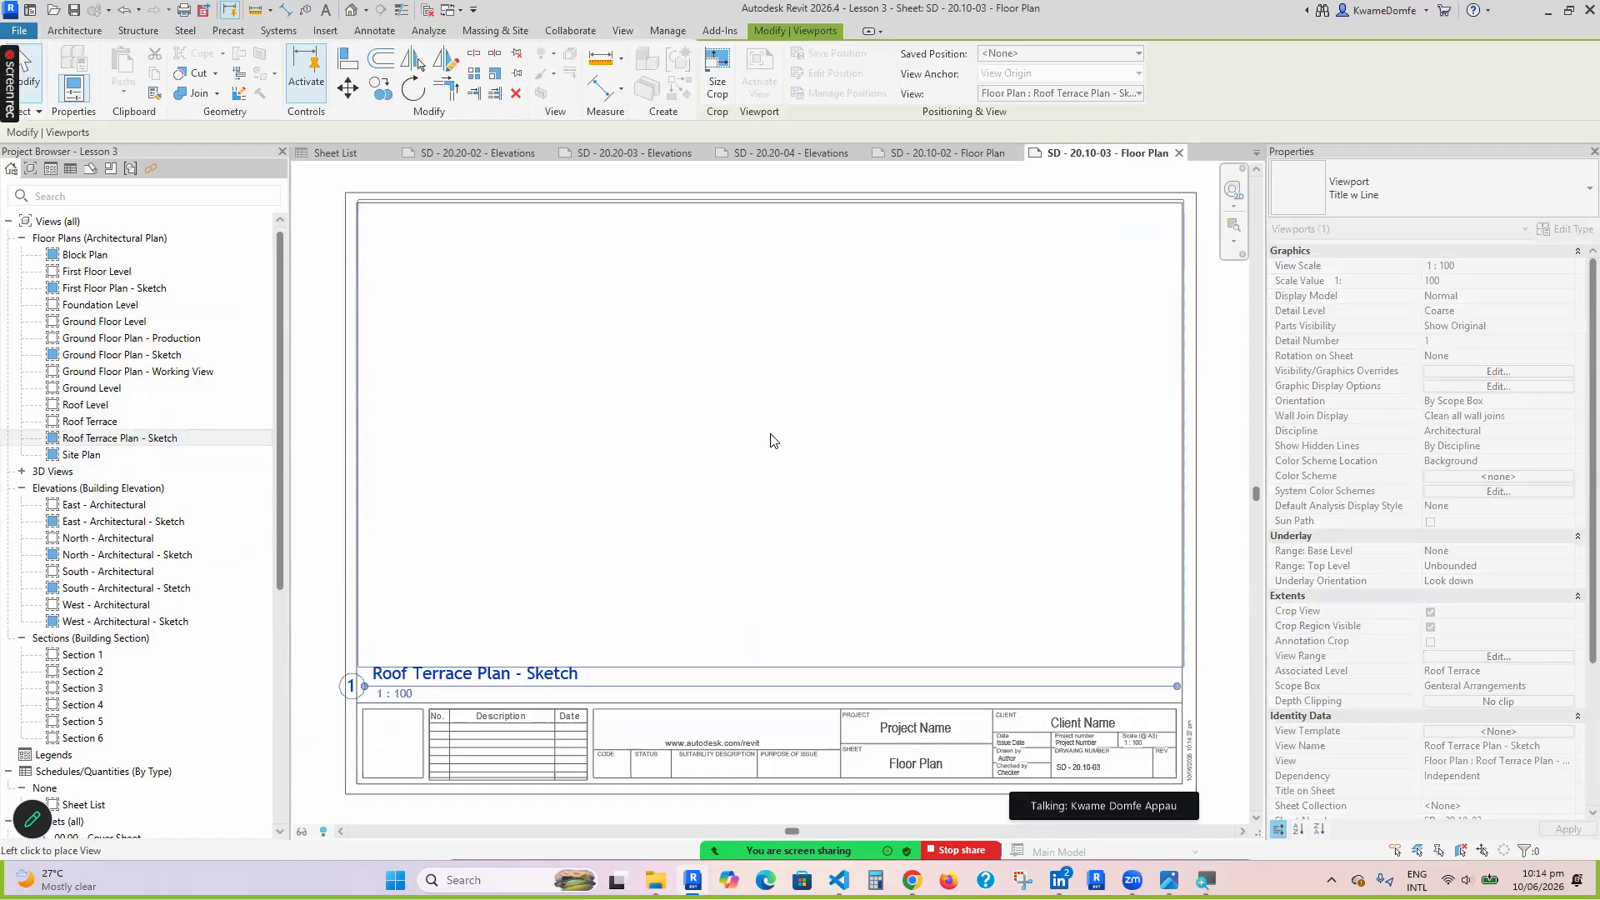
pyautogui.scroll(-6, 761, 455)
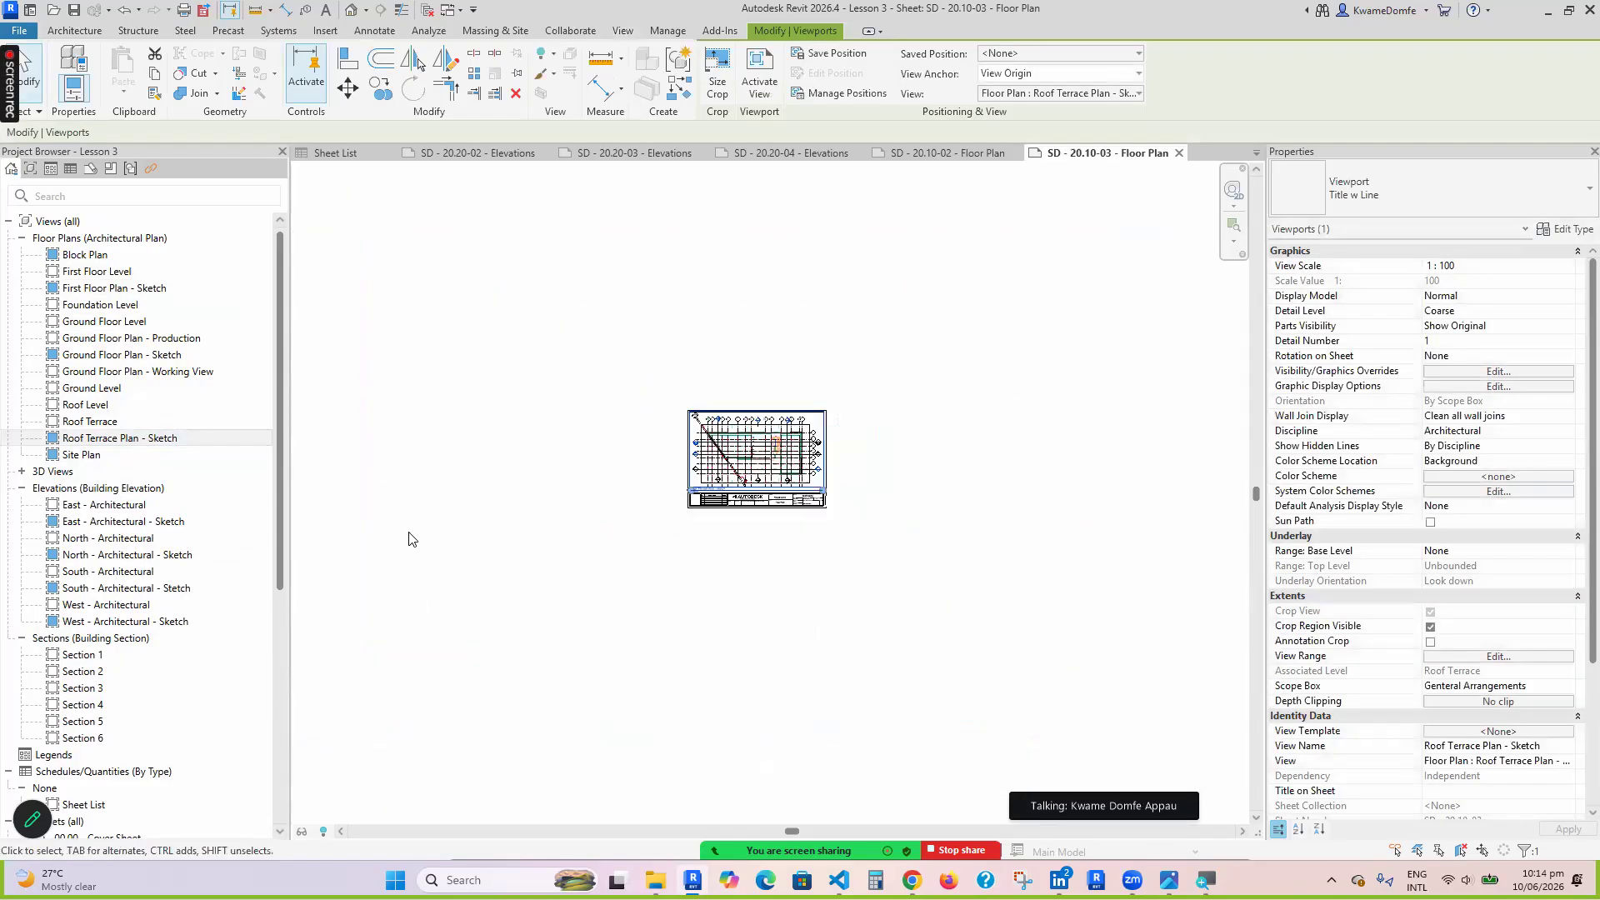
# Collapse the floor plan sheets SD - 20.10-01, SD - 20.10-02 and SD - 20.10-03 in the project browser
pyautogui.click(283, 543)
pyautogui.scroll(-8, 271, 628)
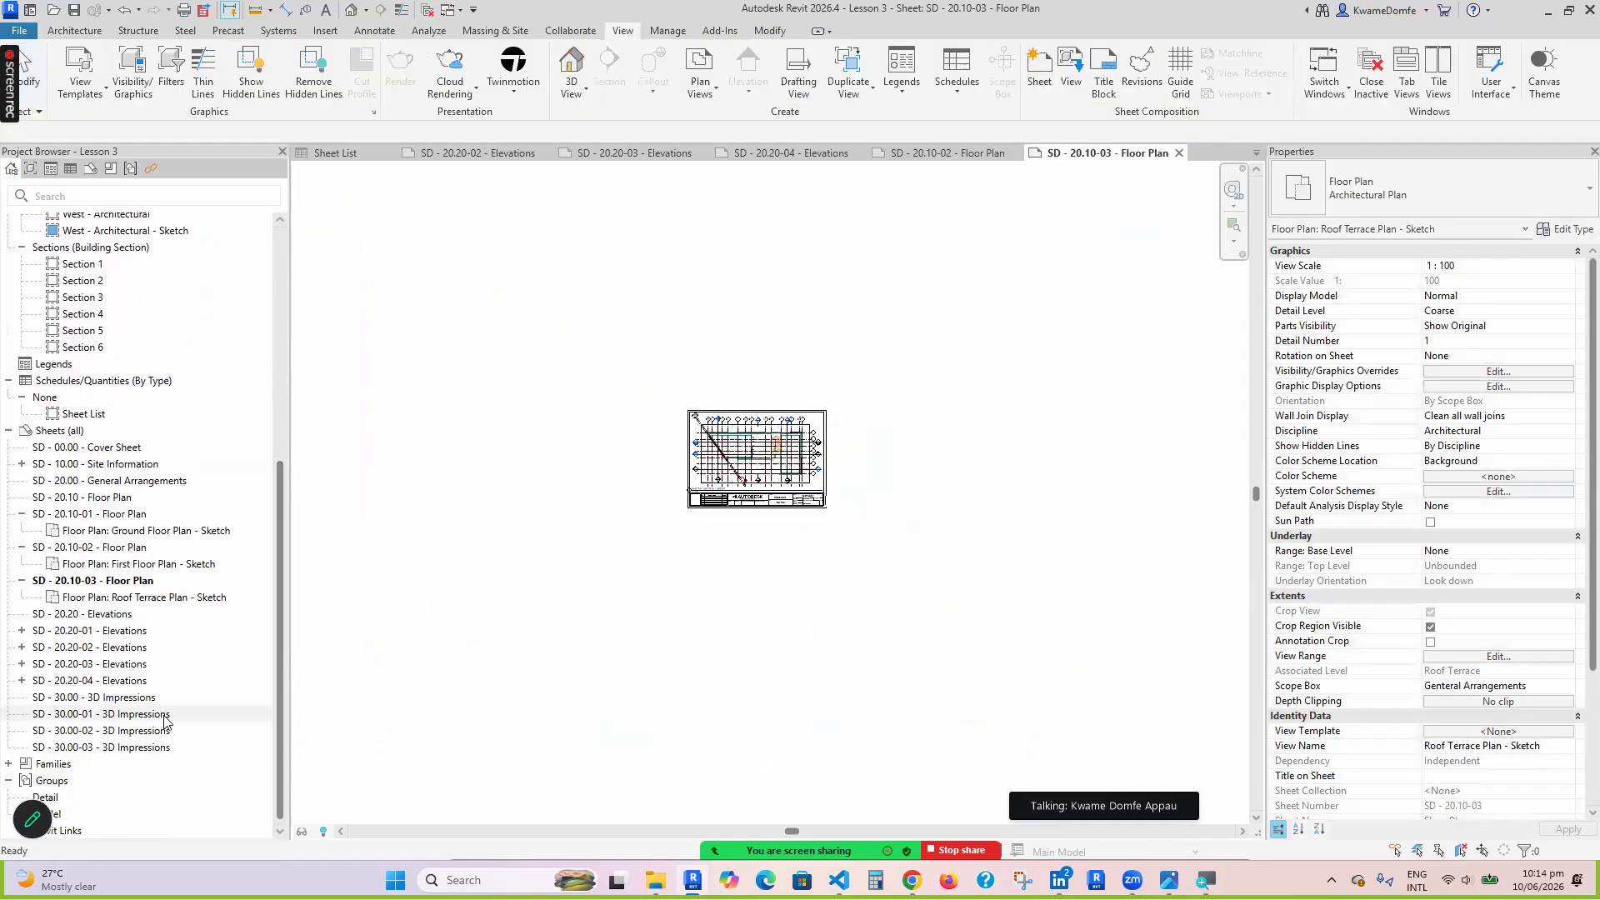
pyautogui.click(23, 515)
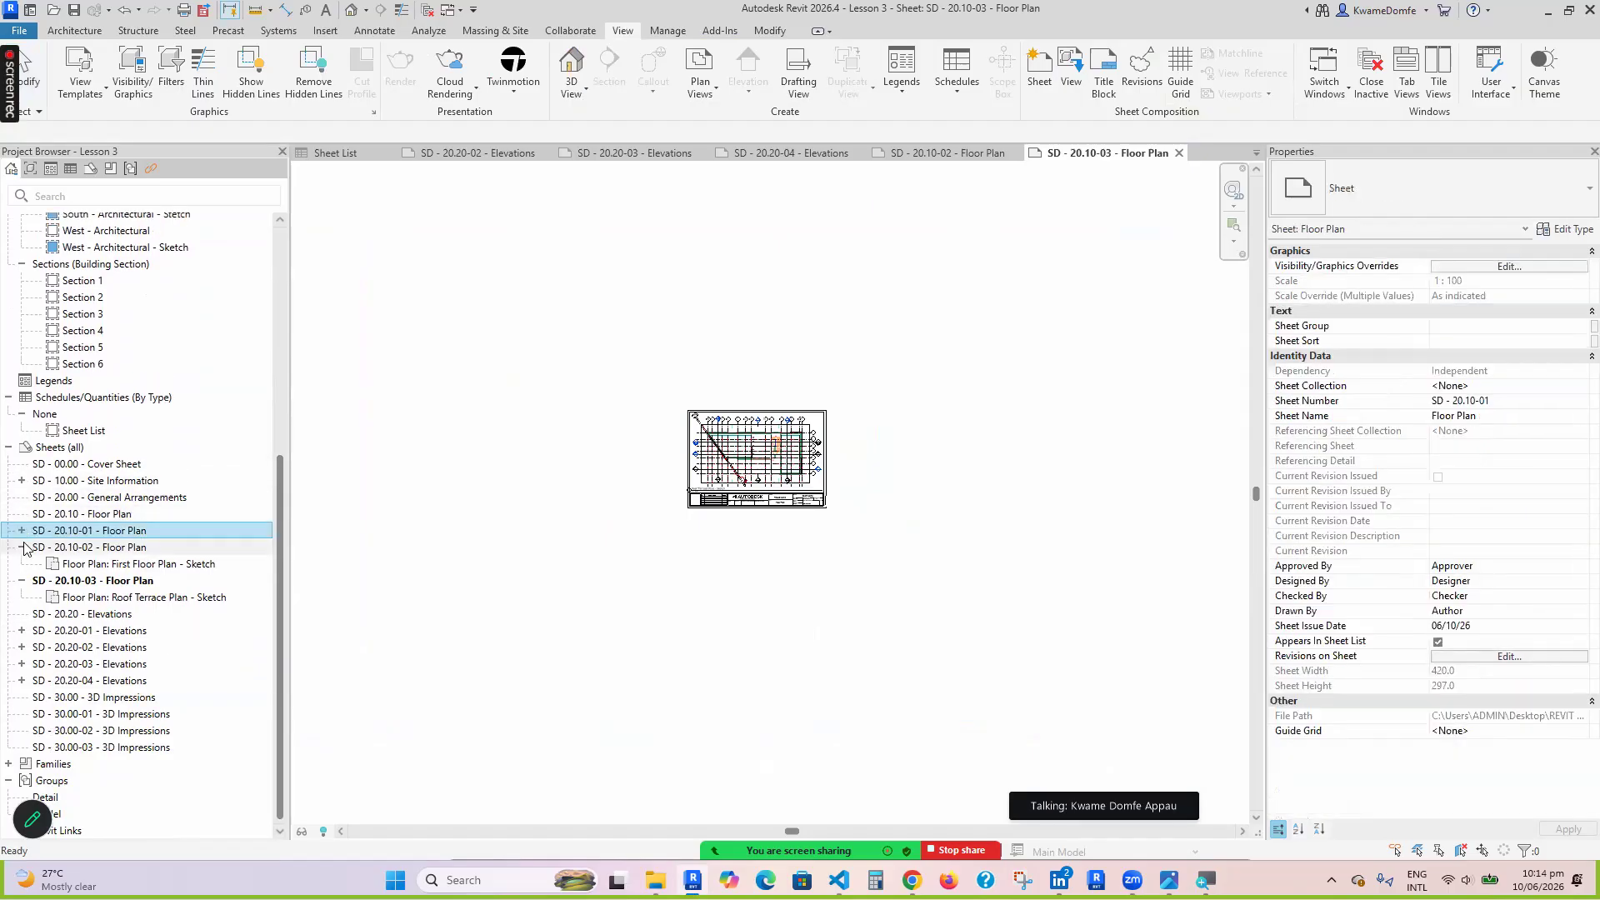
pyautogui.click(23, 547)
pyautogui.click(22, 581)
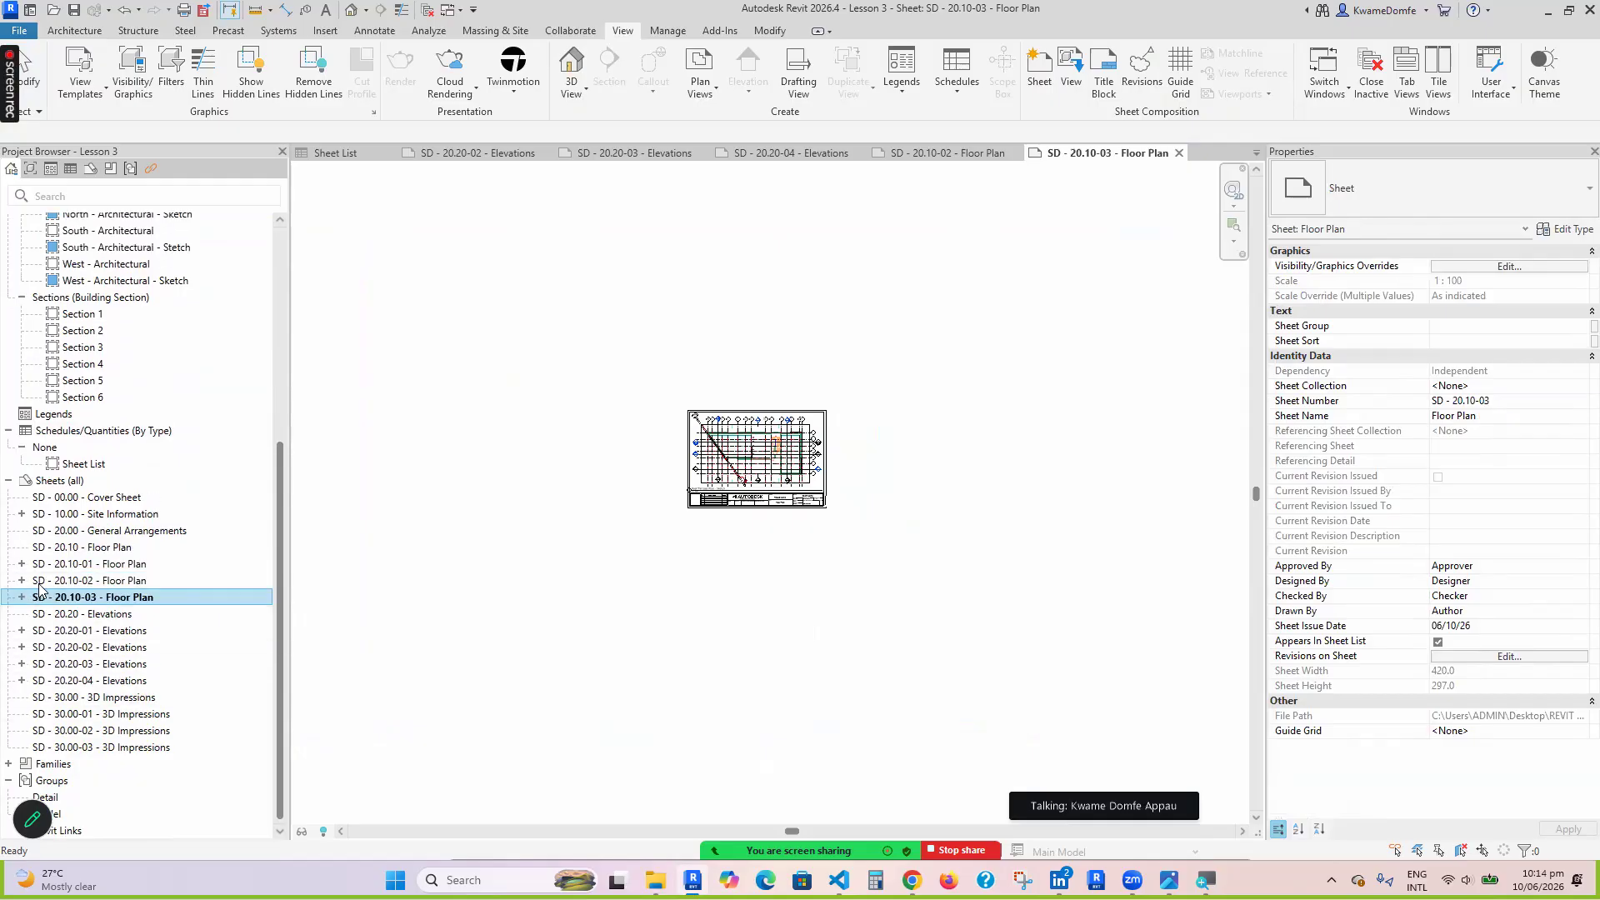
# Open the Cover Sheet SD - 00.00, then Site Information SD - 10.00, and check how the Block Plan and Site Plan fit the latter
pyautogui.doubleClick(83, 497)
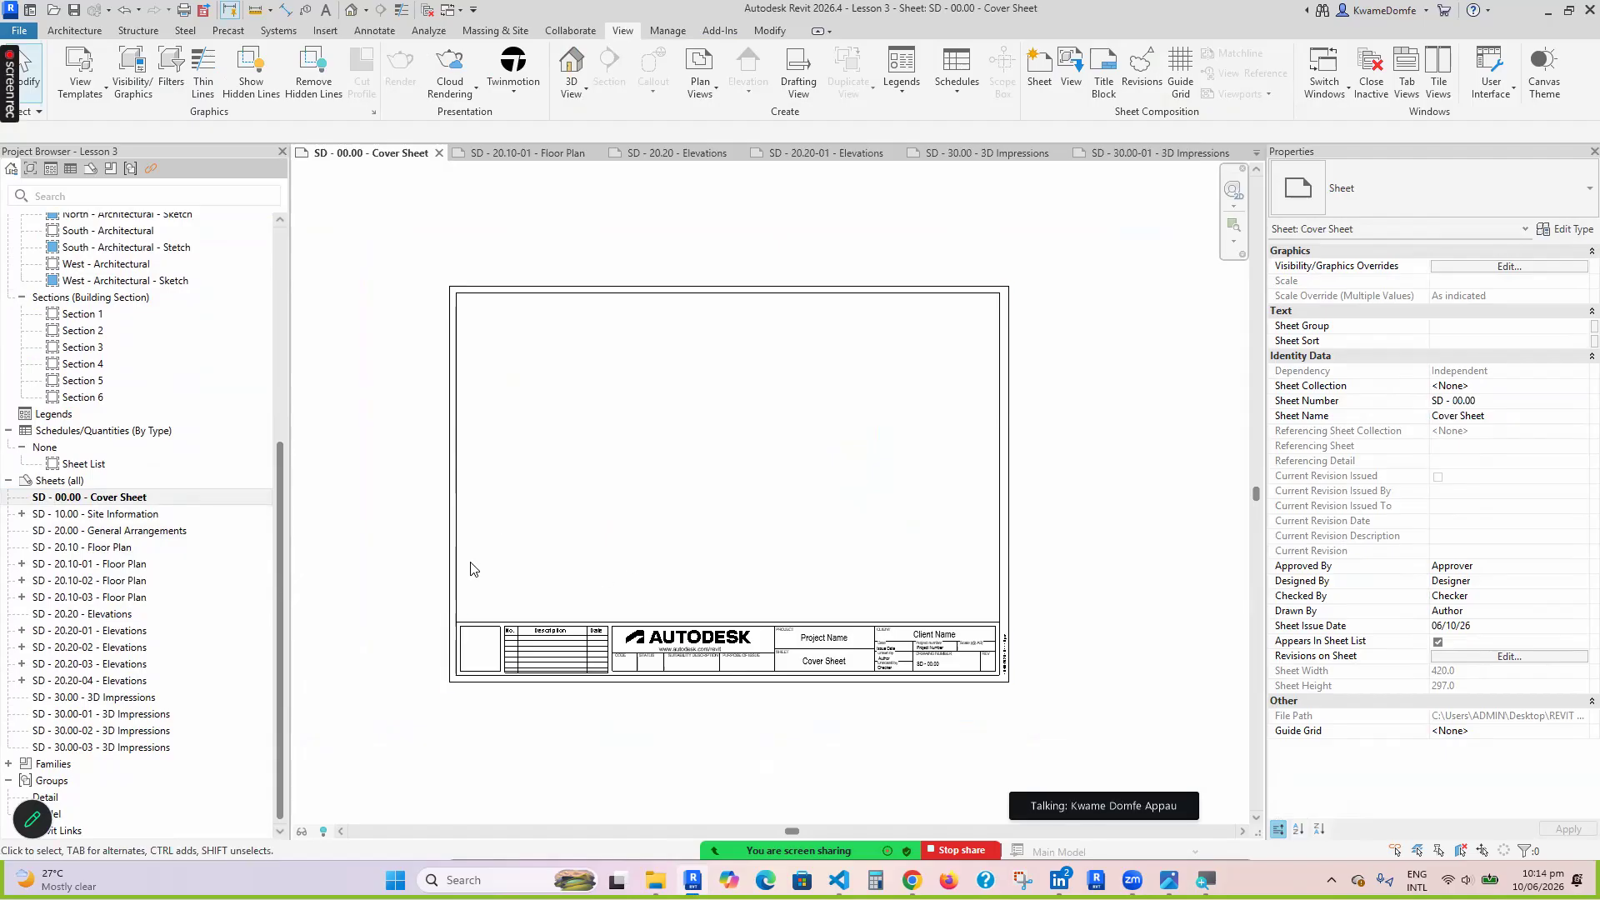
pyautogui.doubleClick(108, 514)
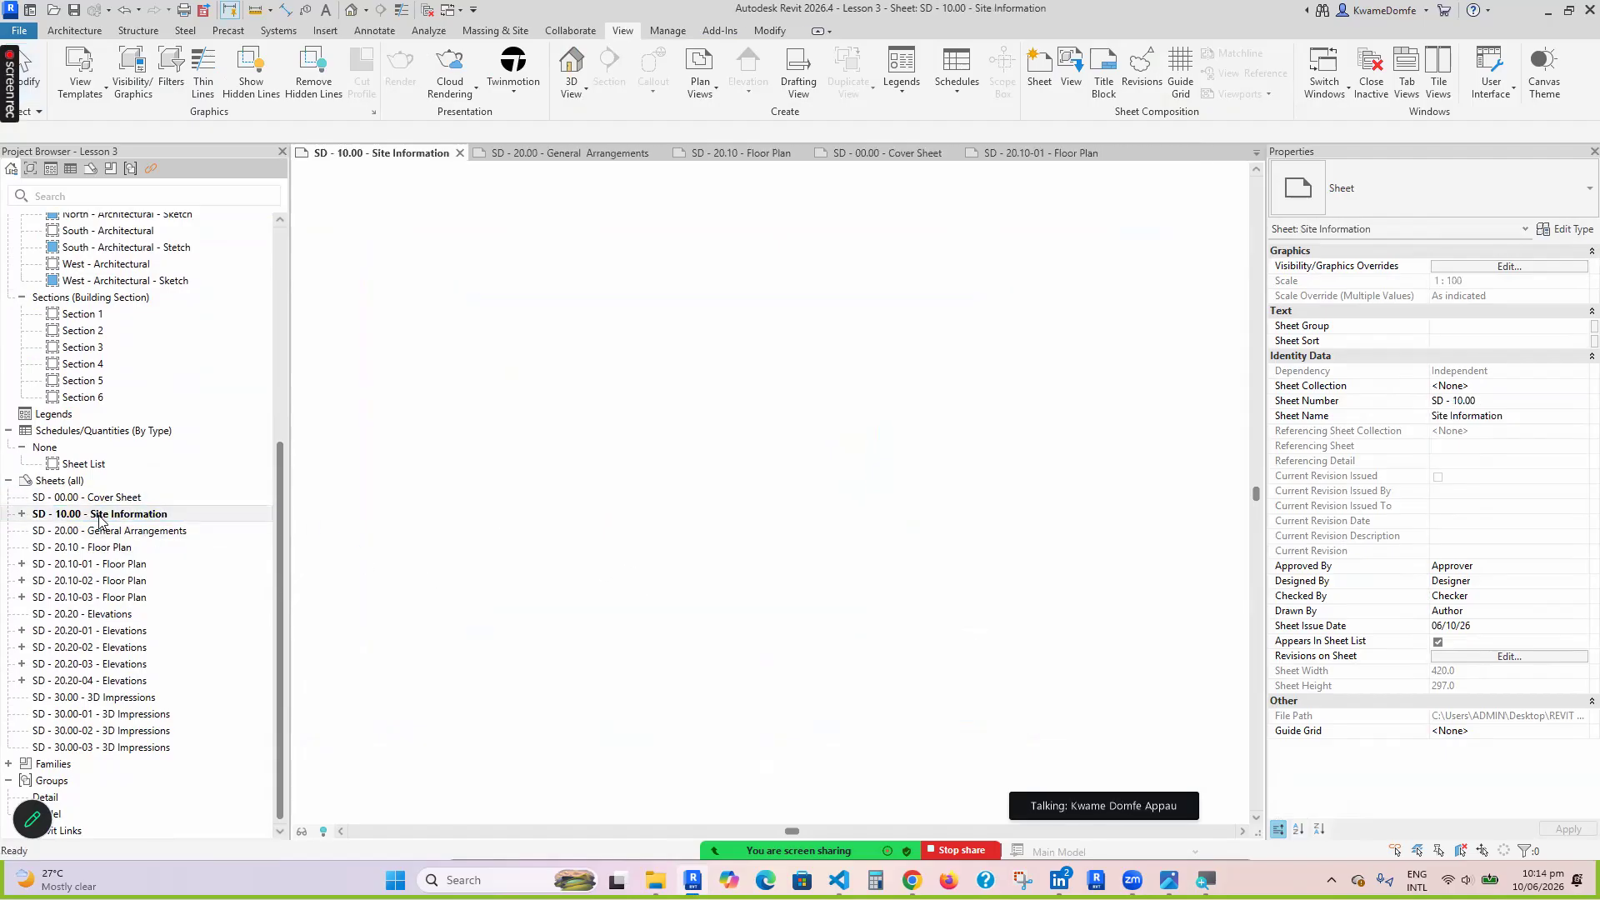
pyautogui.scroll(5, 600, 564)
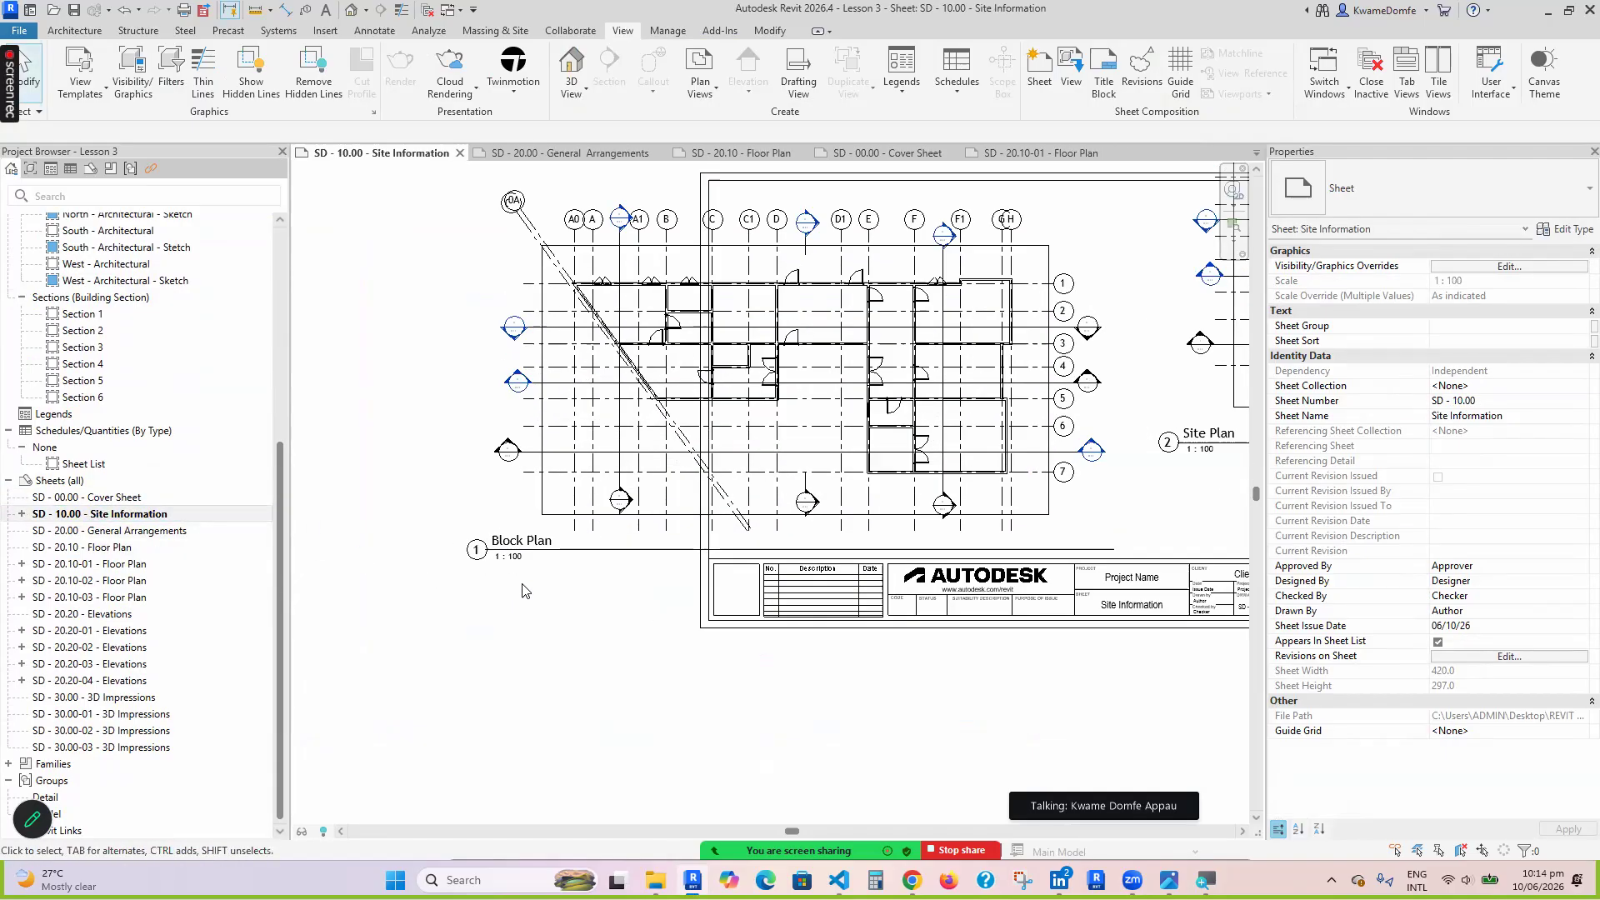
pyautogui.scroll(-4, 518, 566)
pyautogui.scroll(5, 800, 508)
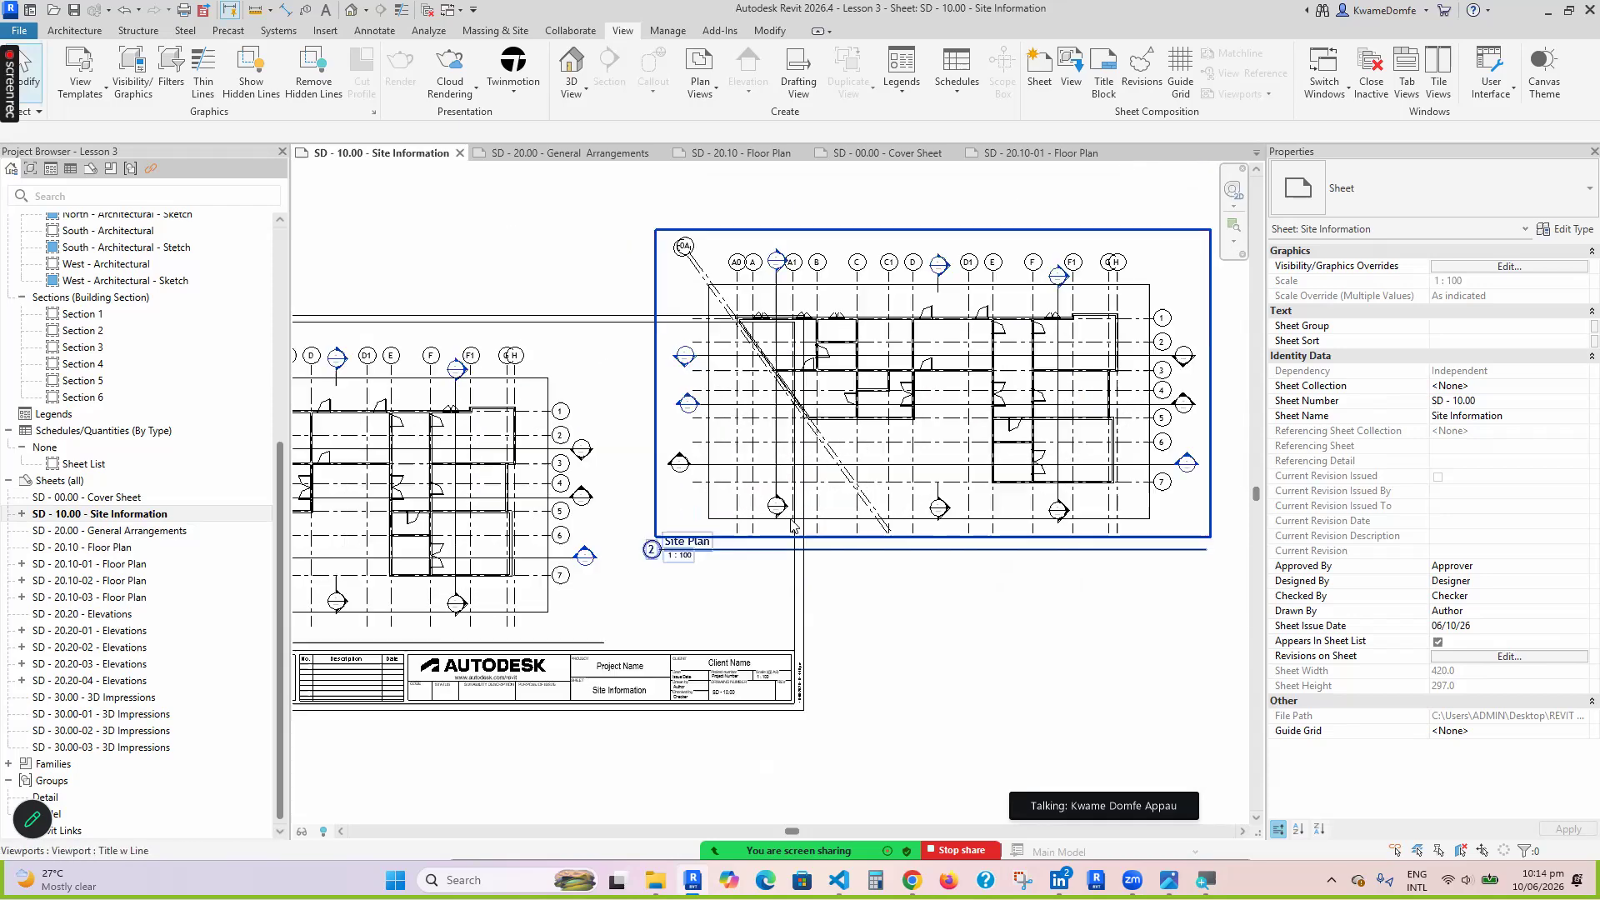
pyautogui.scroll(-8, 838, 550)
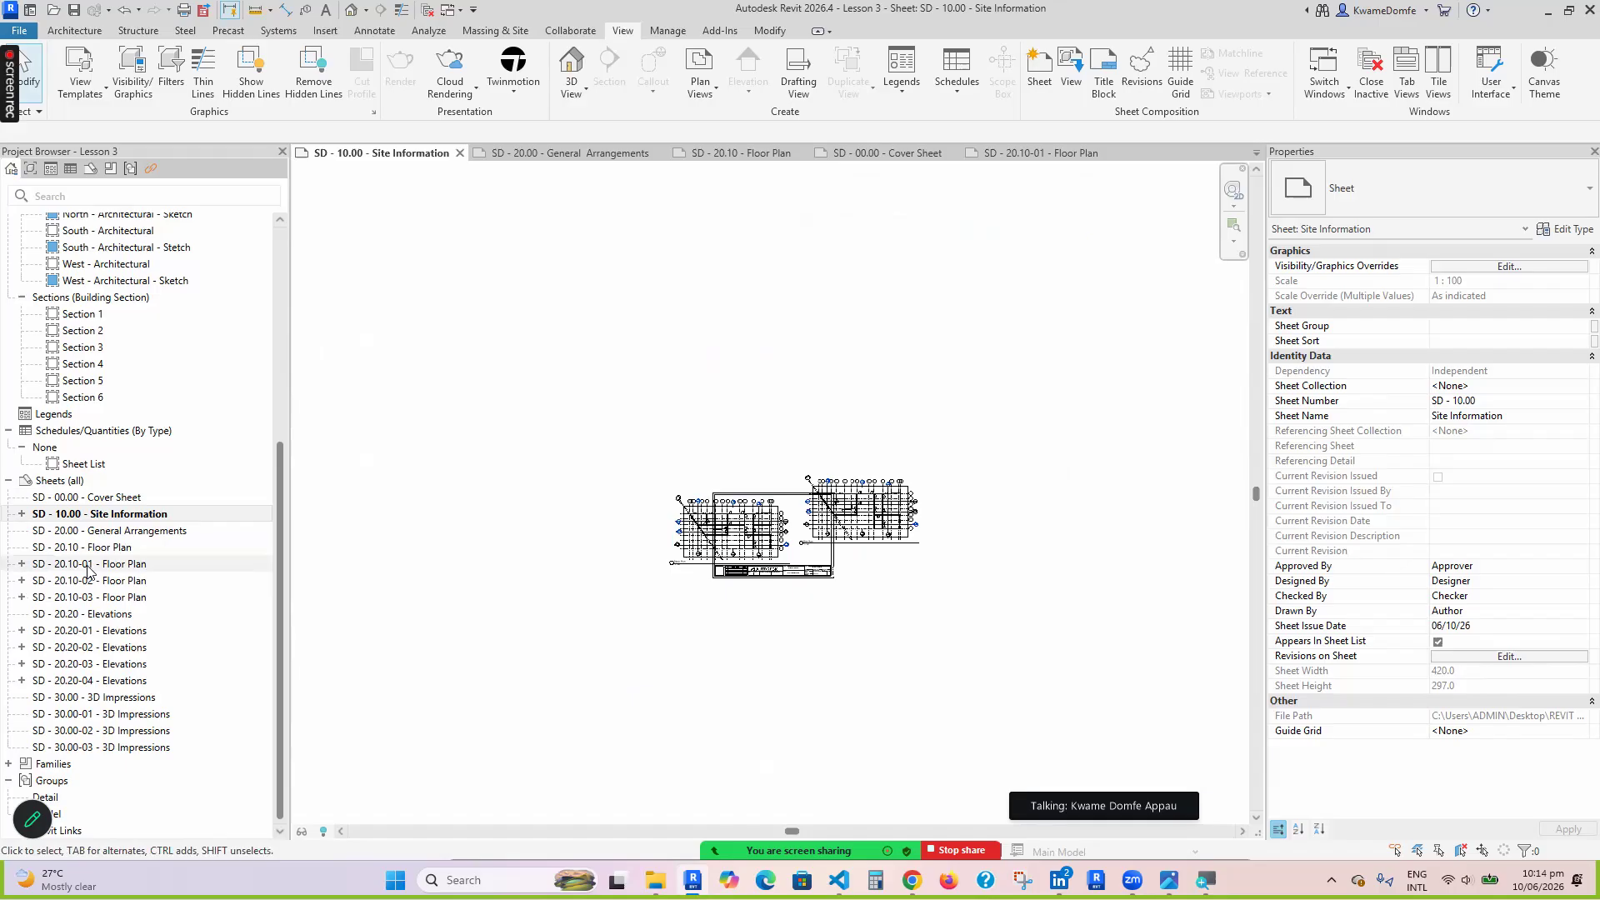
# Open floor plan sheets SD - 20.10-01, SD - 20.10-02 and SD - 20.10-03 in turn and check how each plan fits its title block
pyautogui.click(77, 531)
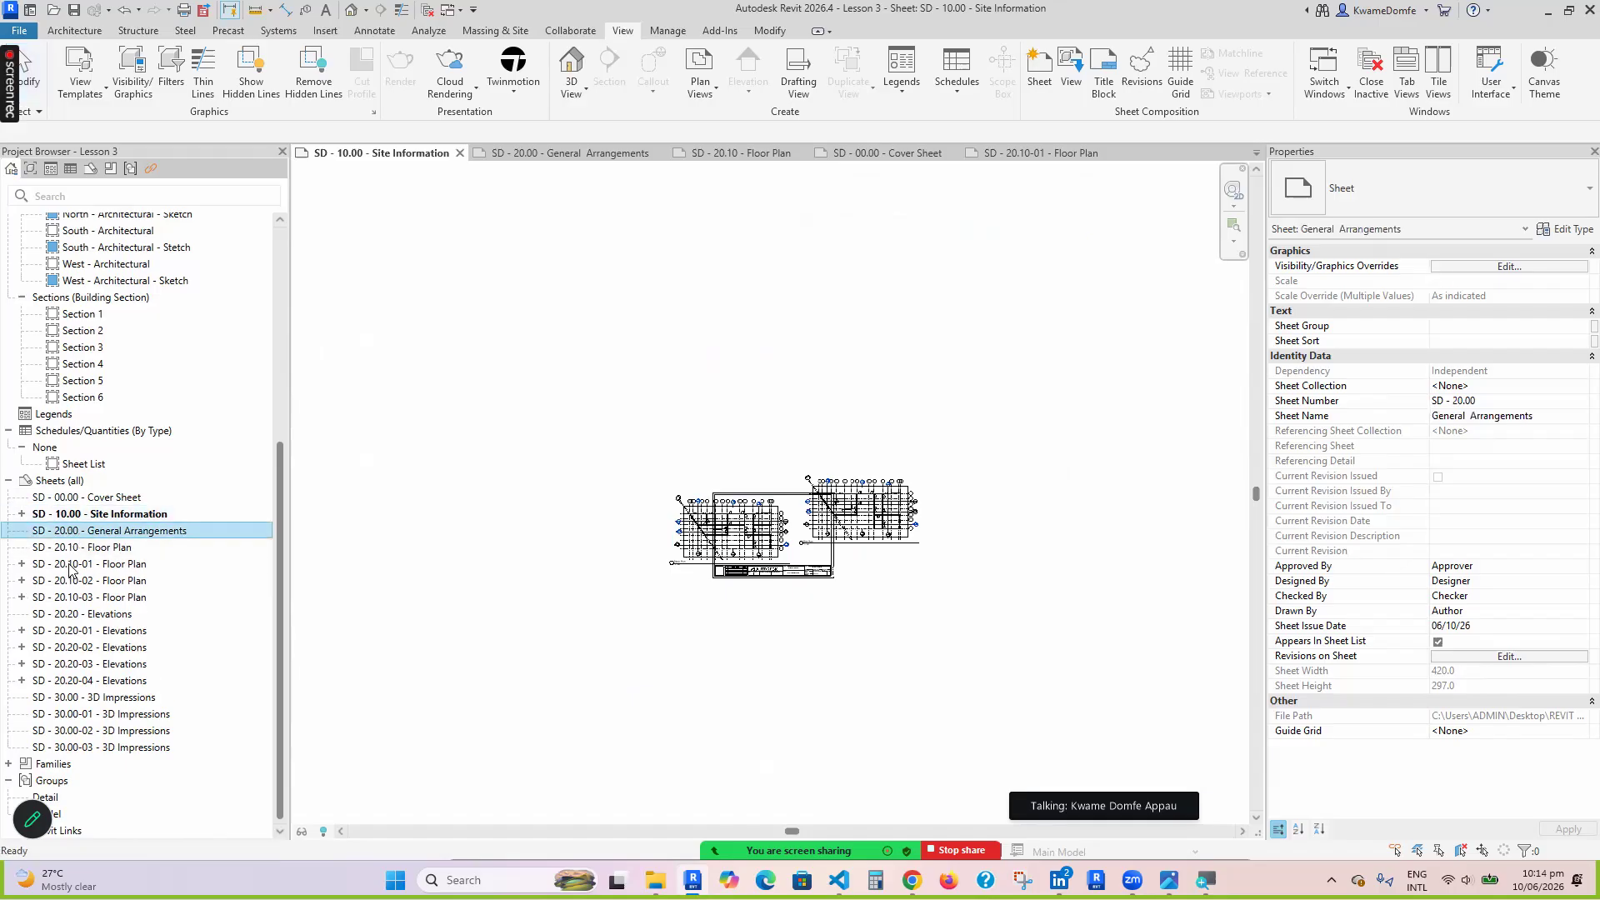
pyautogui.click(76, 564)
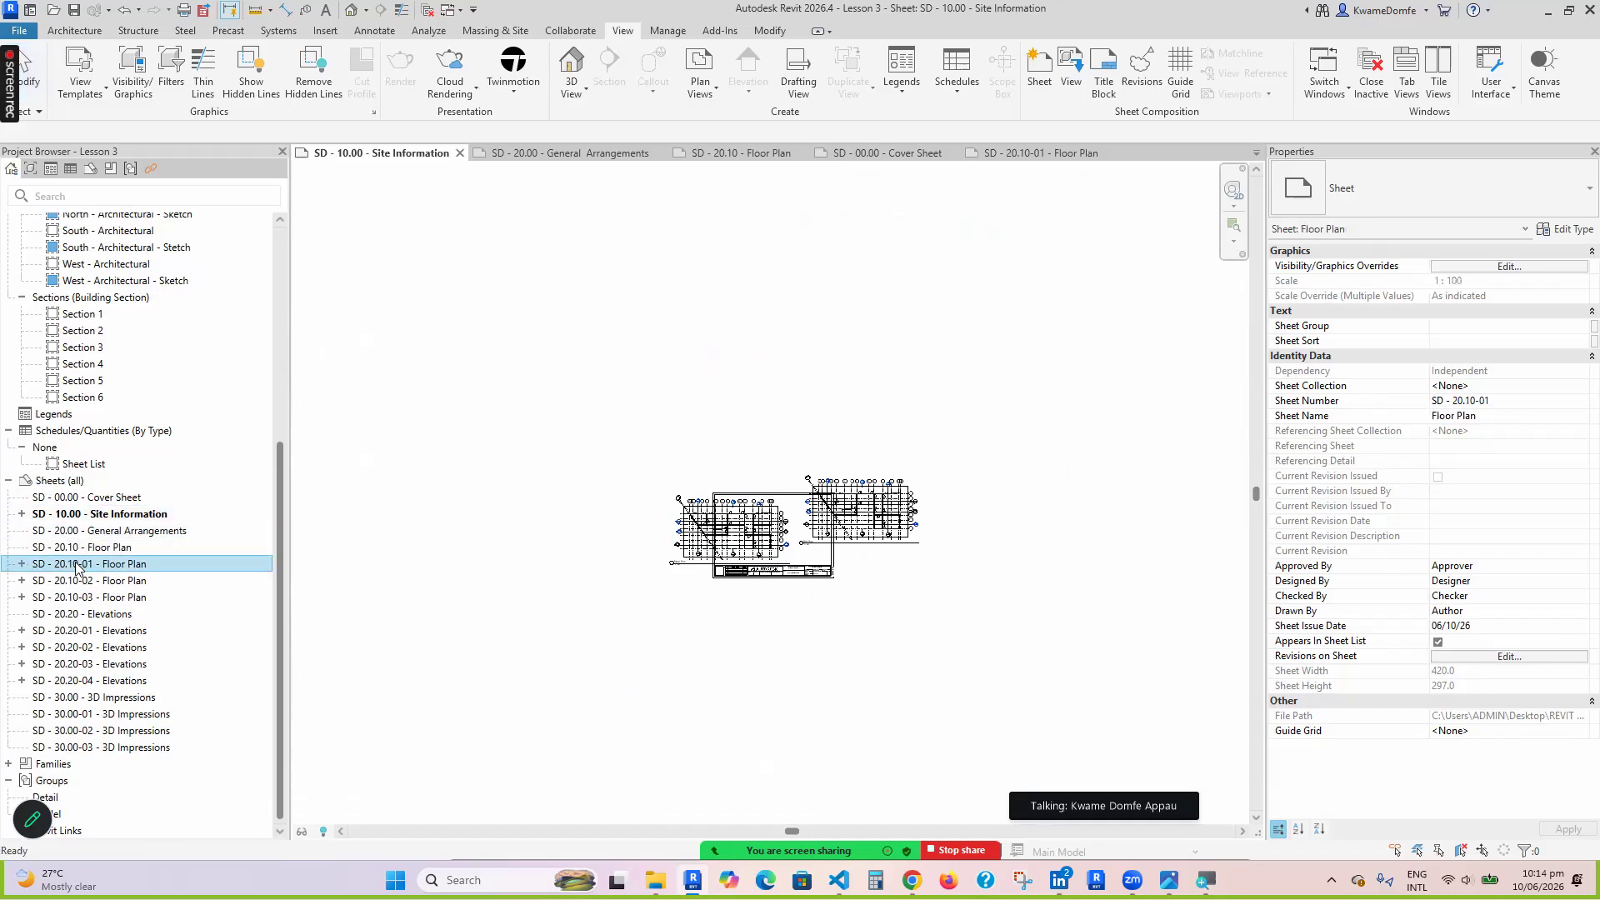
pyautogui.doubleClick(77, 564)
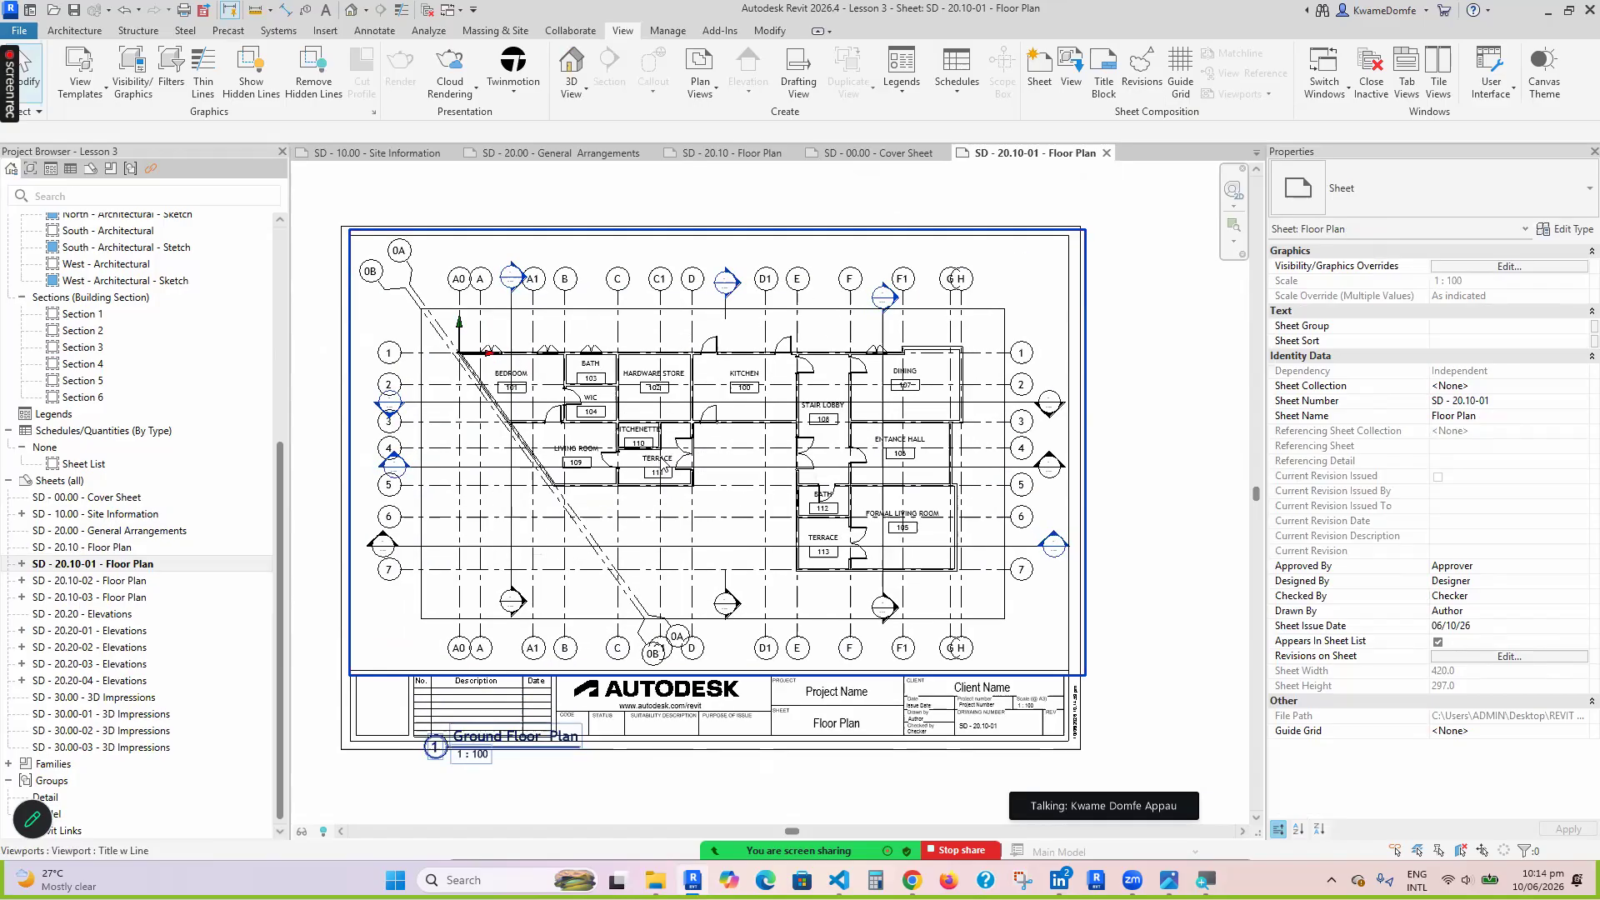
pyautogui.scroll(3, 512, 663)
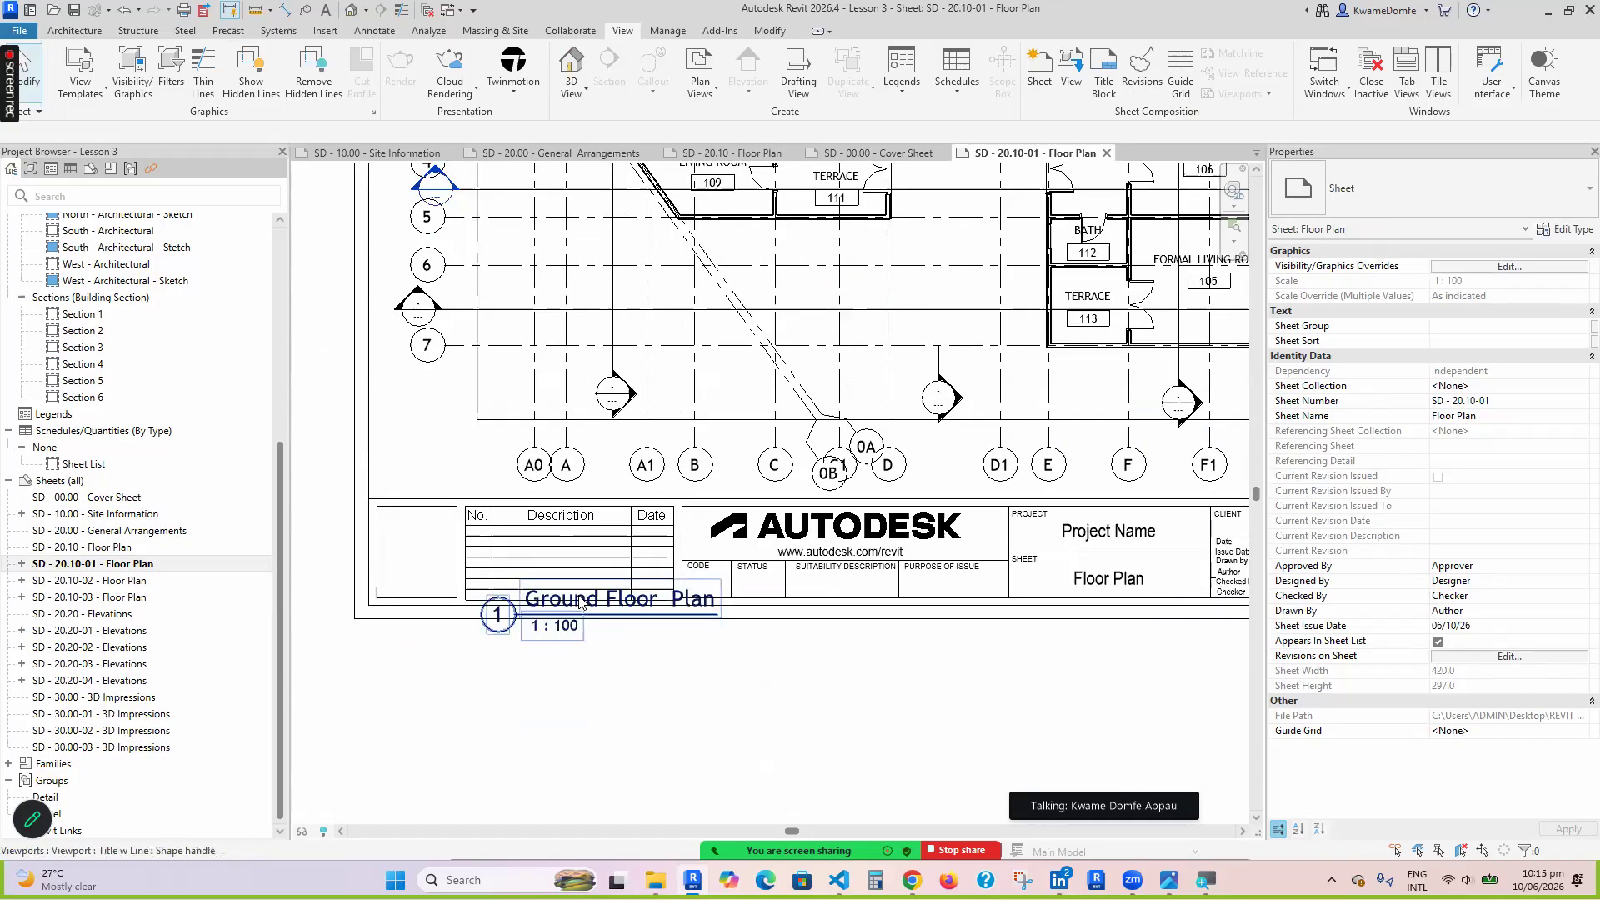
pyautogui.scroll(-4, 580, 602)
pyautogui.doubleClick(100, 581)
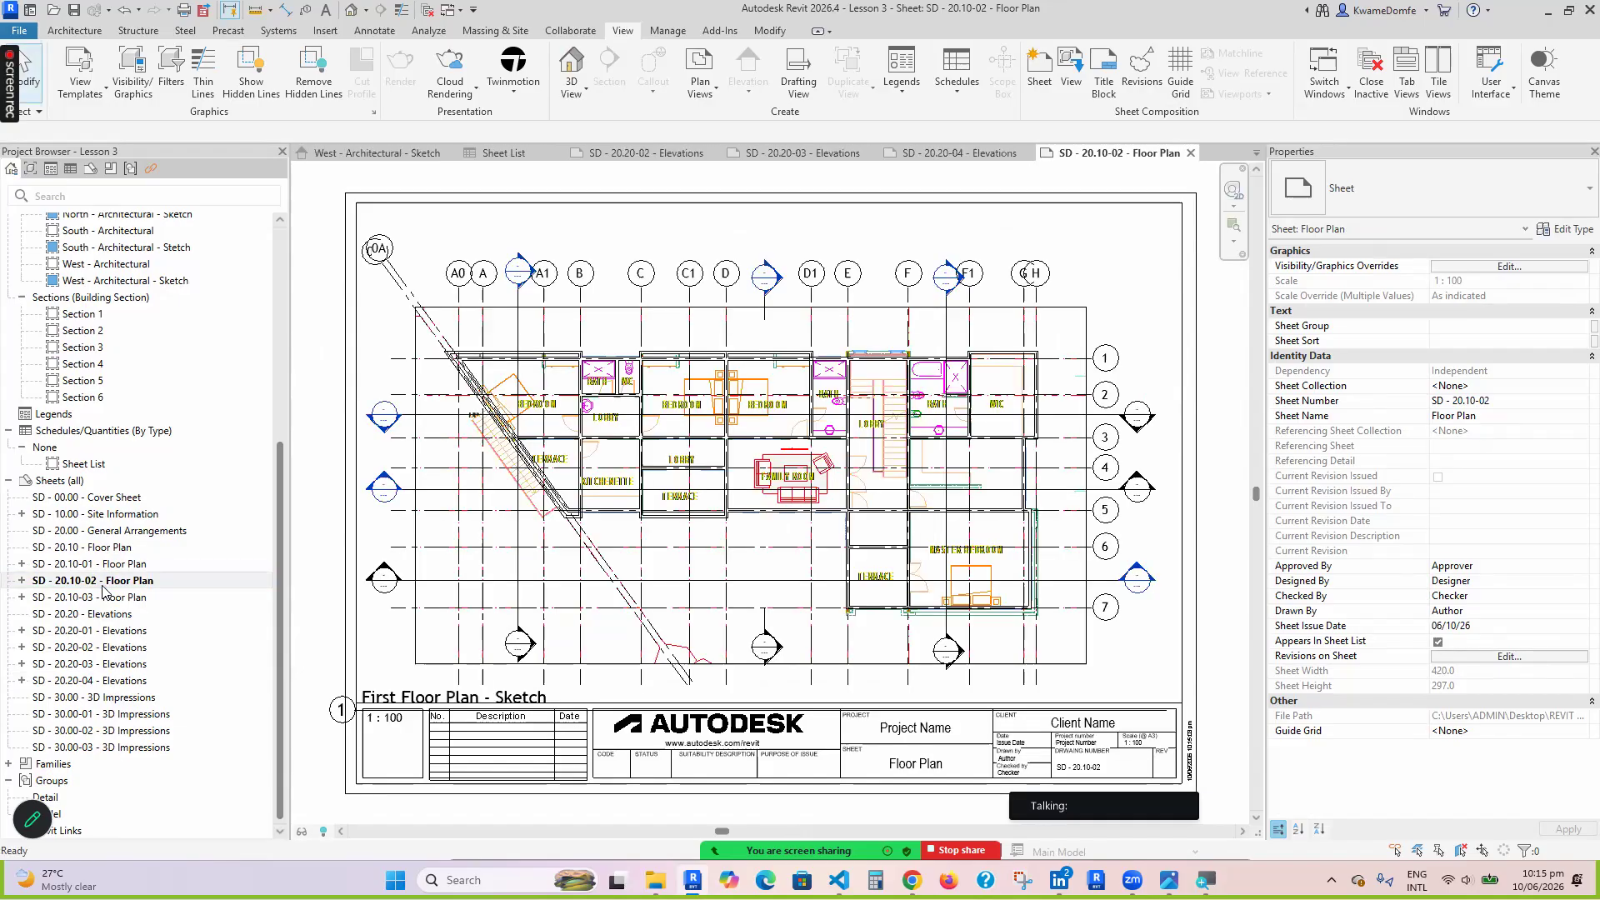
pyautogui.scroll(-2, 565, 566)
pyautogui.scroll(2, 584, 523)
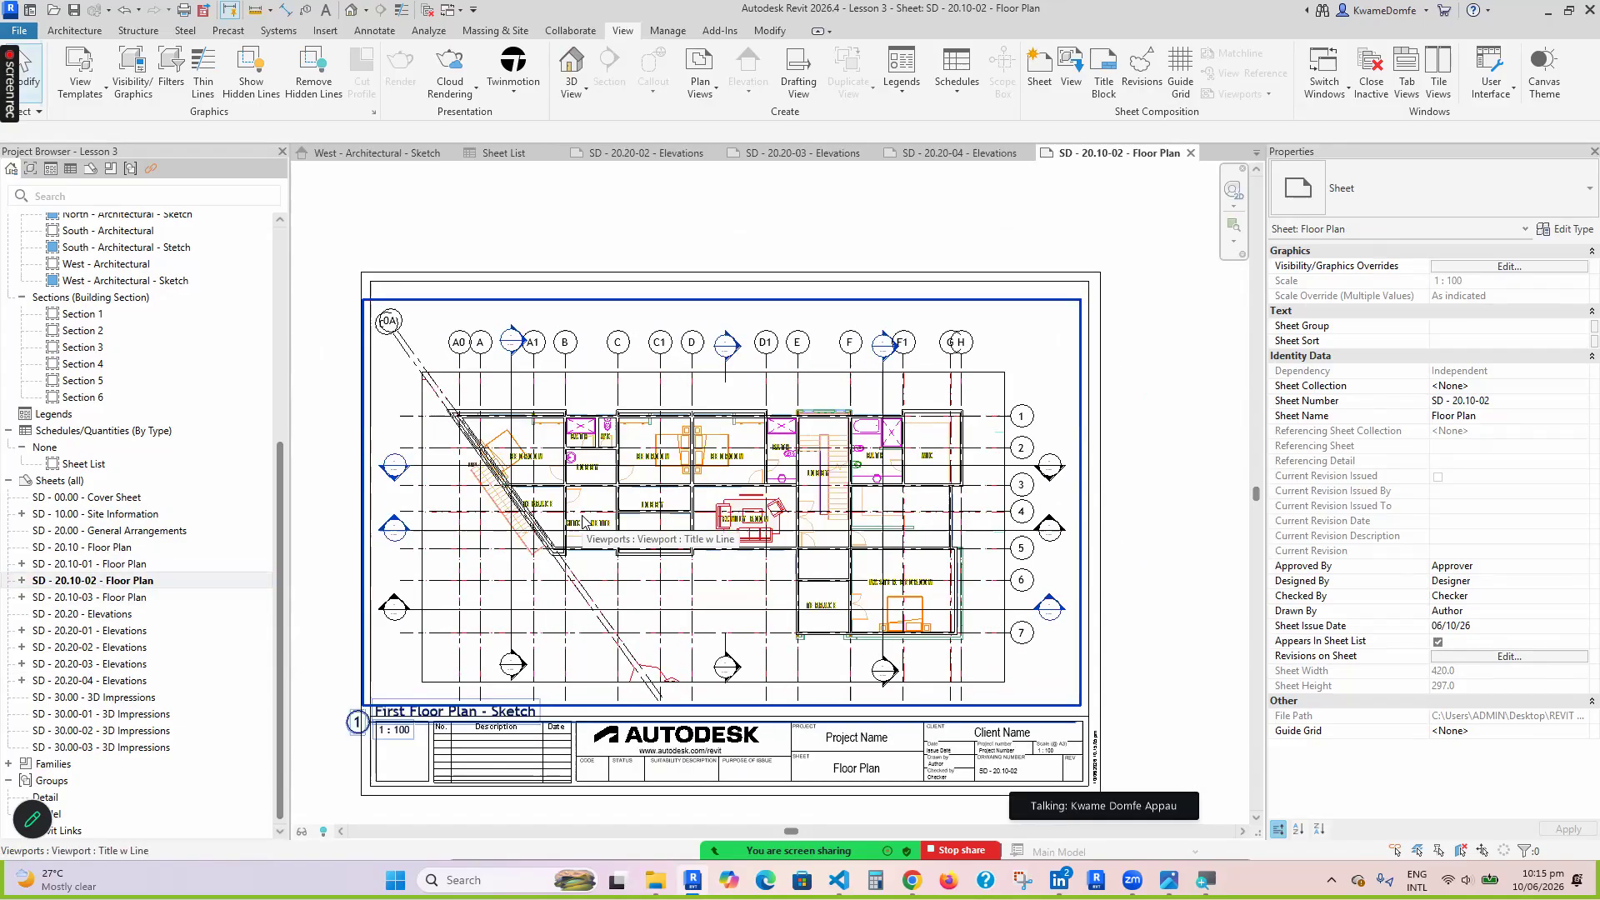
pyautogui.scroll(-2, 583, 523)
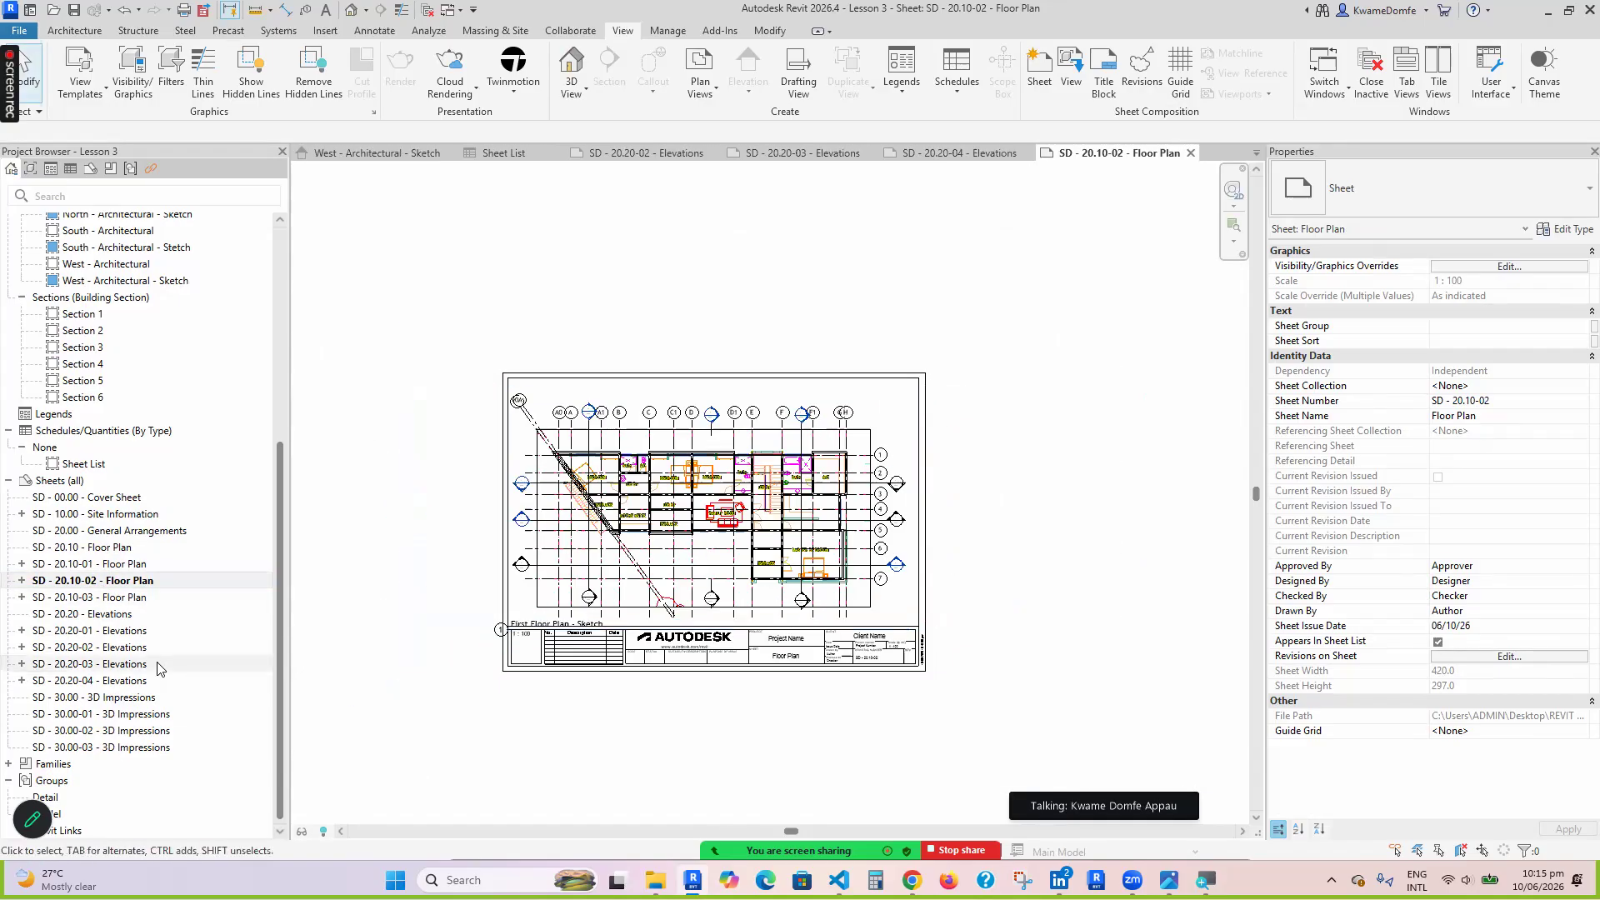
pyautogui.doubleClick(104, 598)
pyautogui.scroll(5, 783, 398)
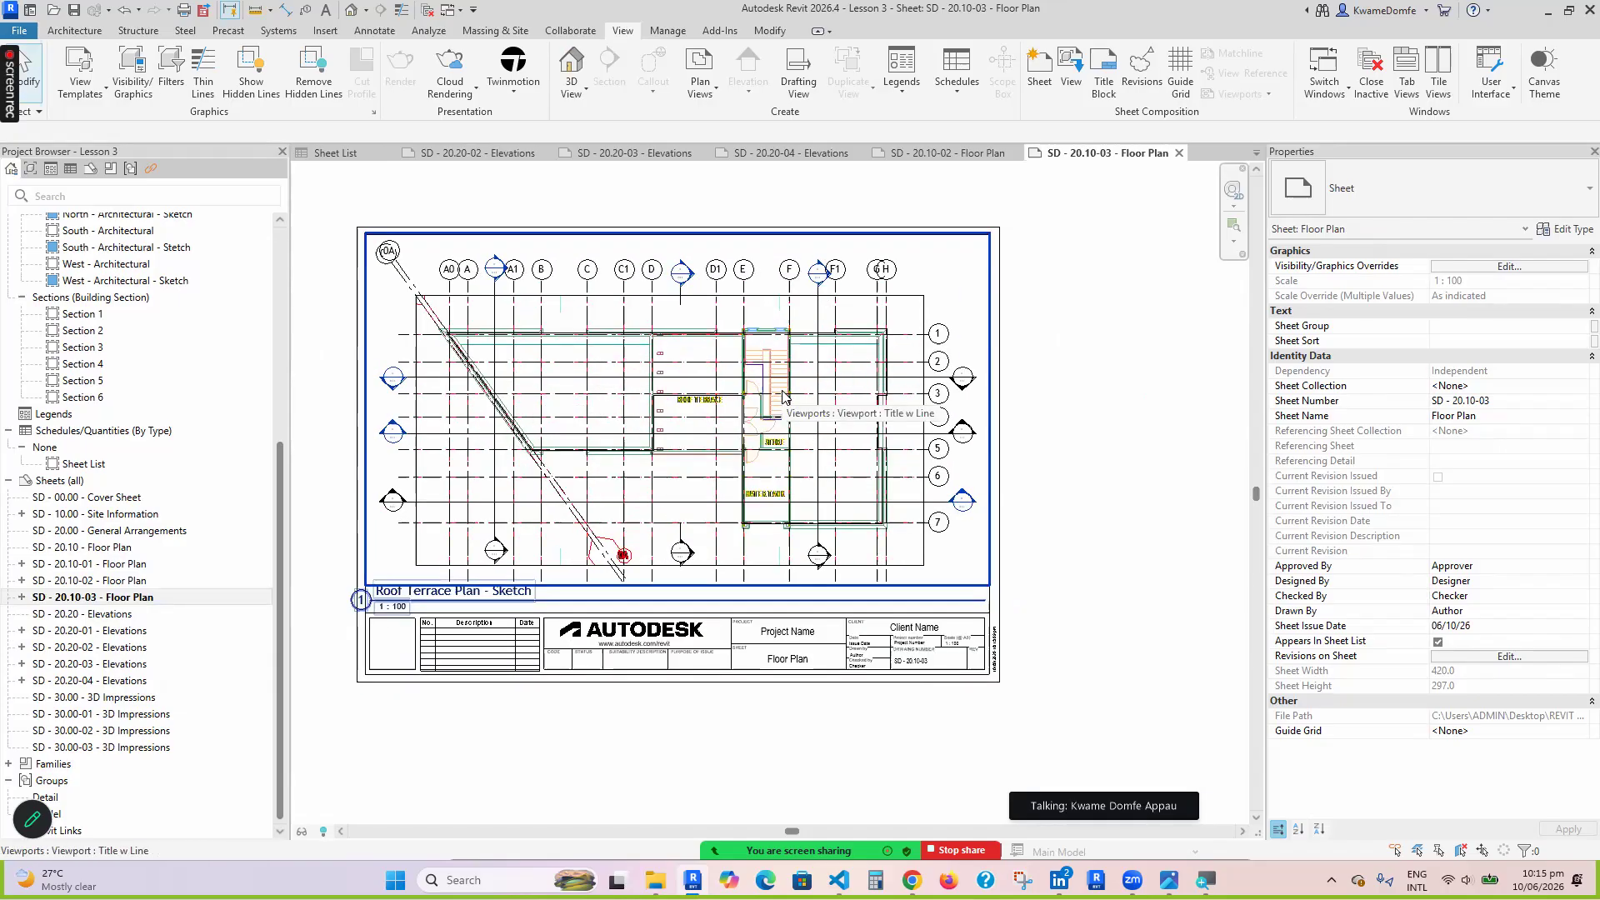
# Open elevation sheets SD - 20.20-01 through SD - 20.20-04 in turn and check the elevation placed on each
pyautogui.doubleClick(90, 646)
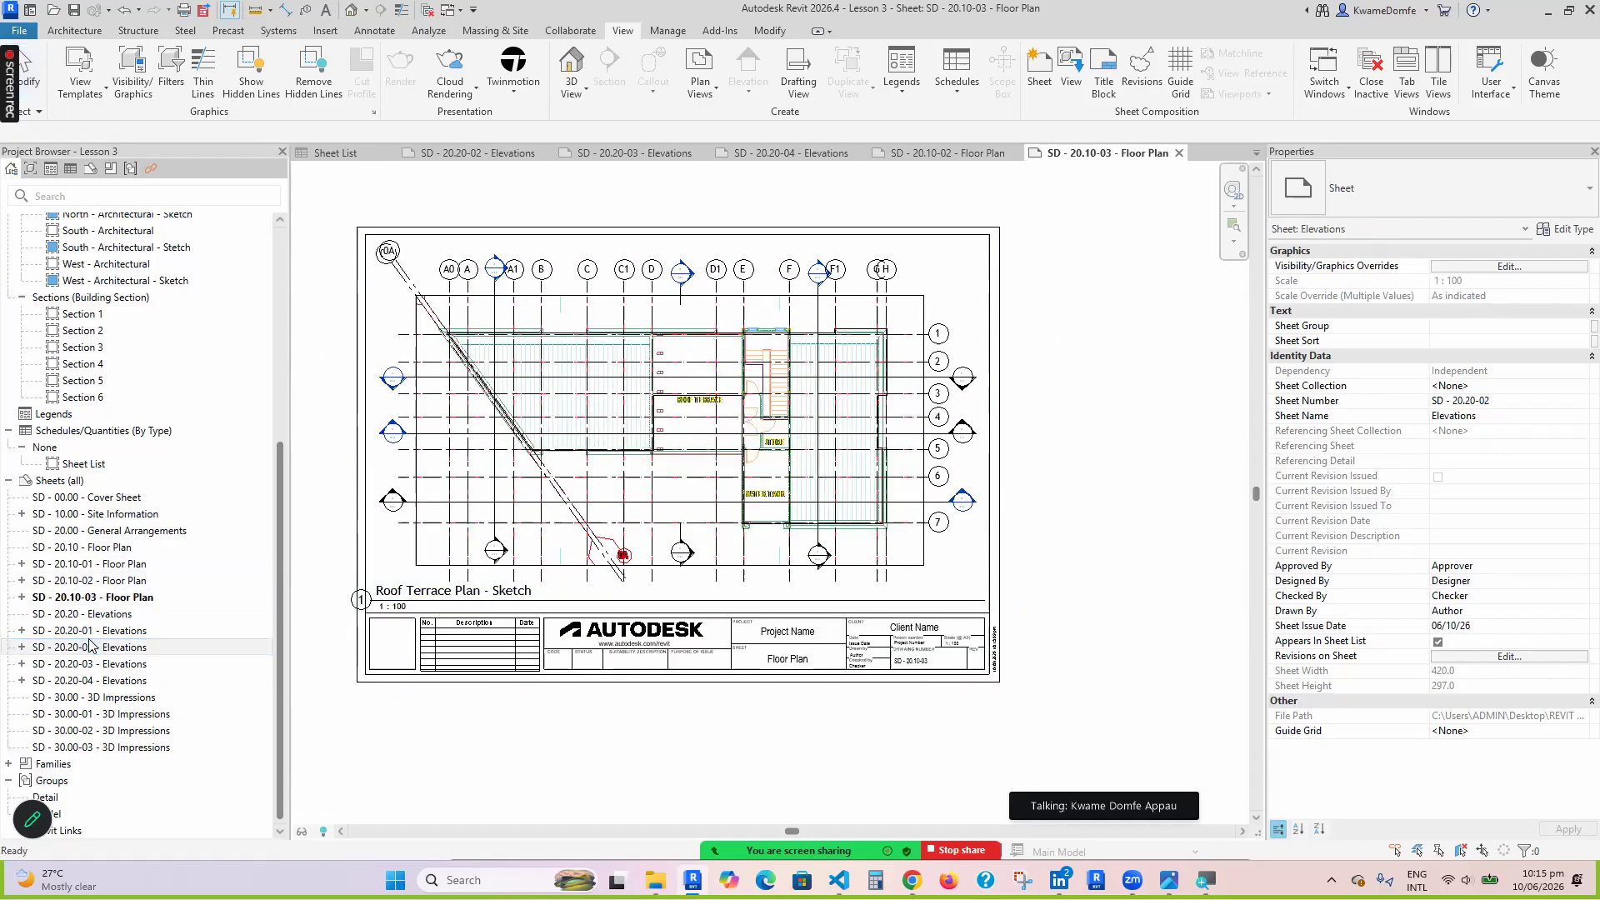
pyautogui.doubleClick(80, 633)
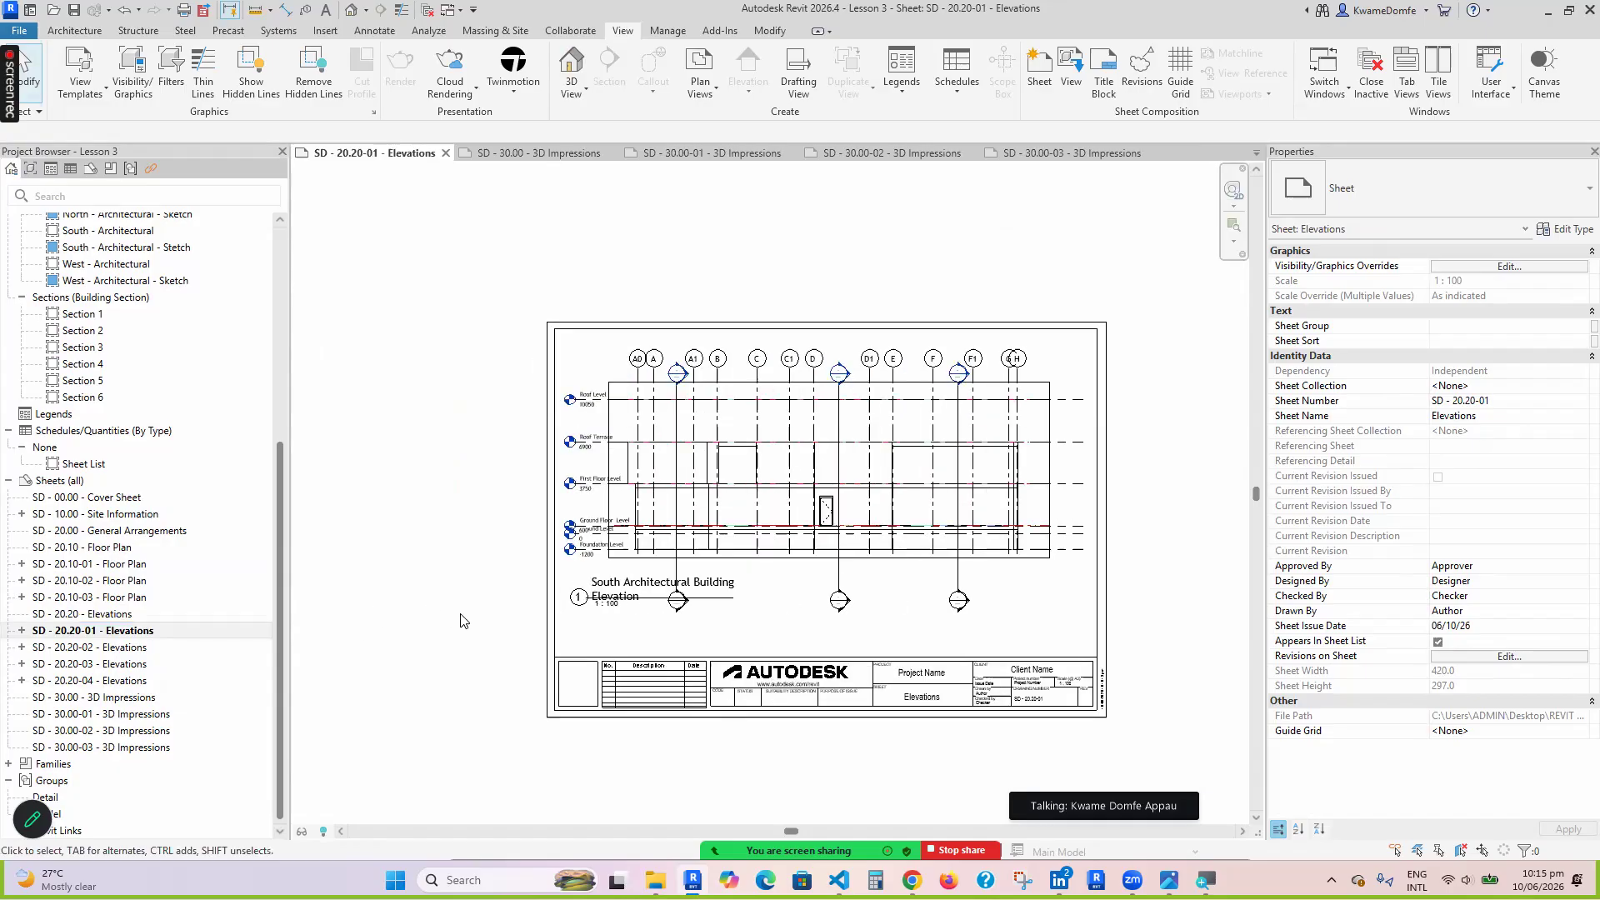
pyautogui.doubleClick(120, 647)
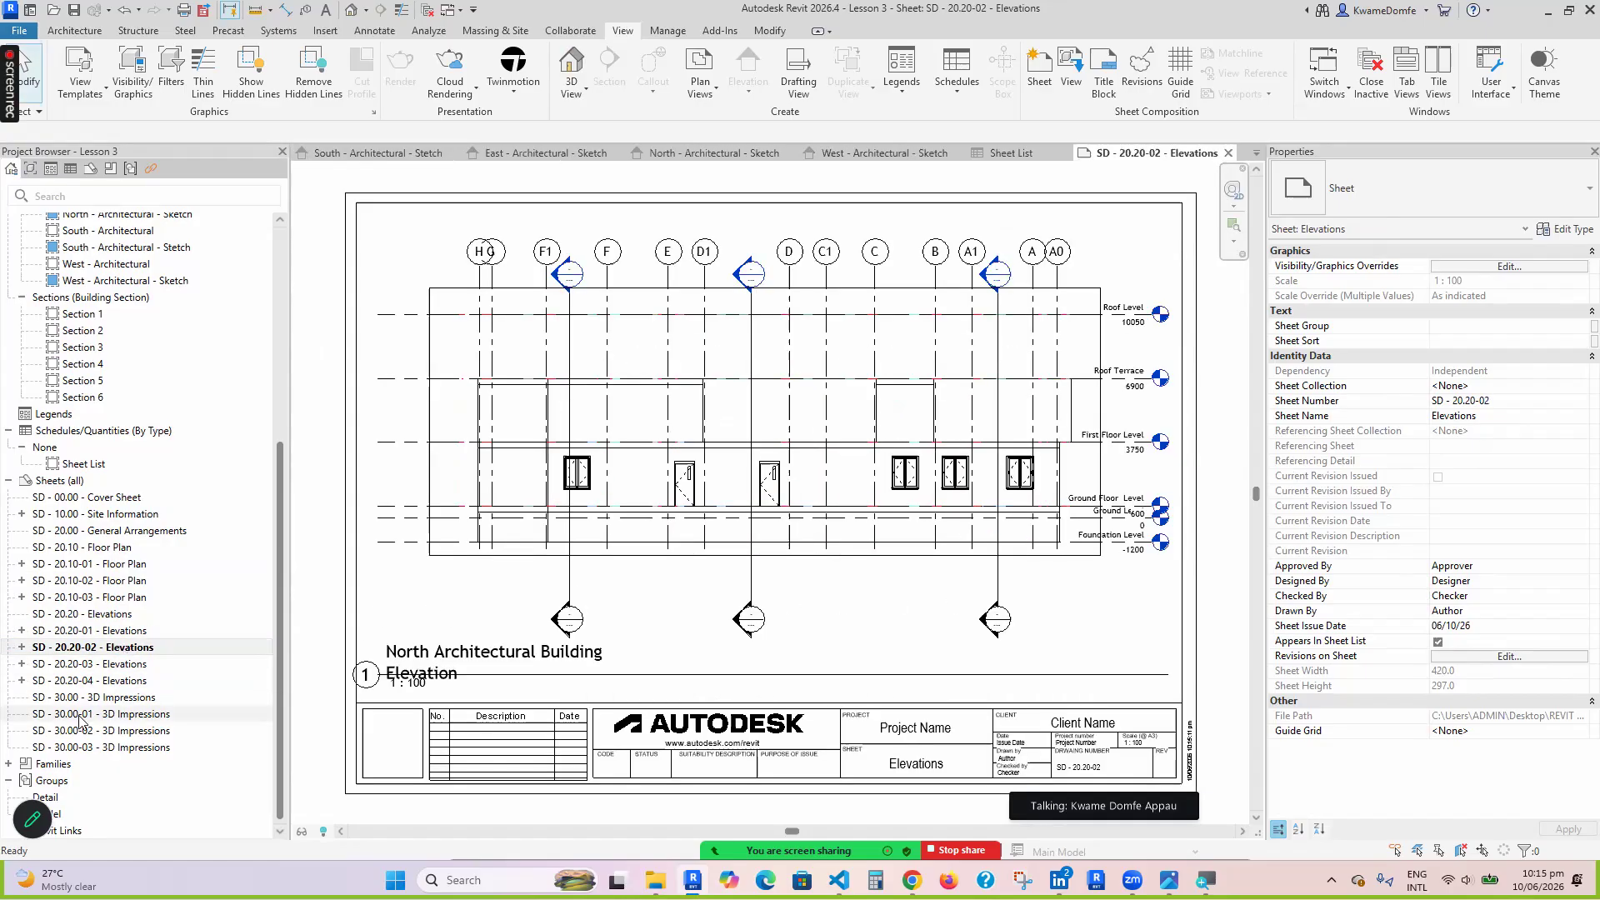
pyautogui.doubleClick(85, 664)
pyautogui.doubleClick(84, 681)
pyautogui.scroll(2, 854, 454)
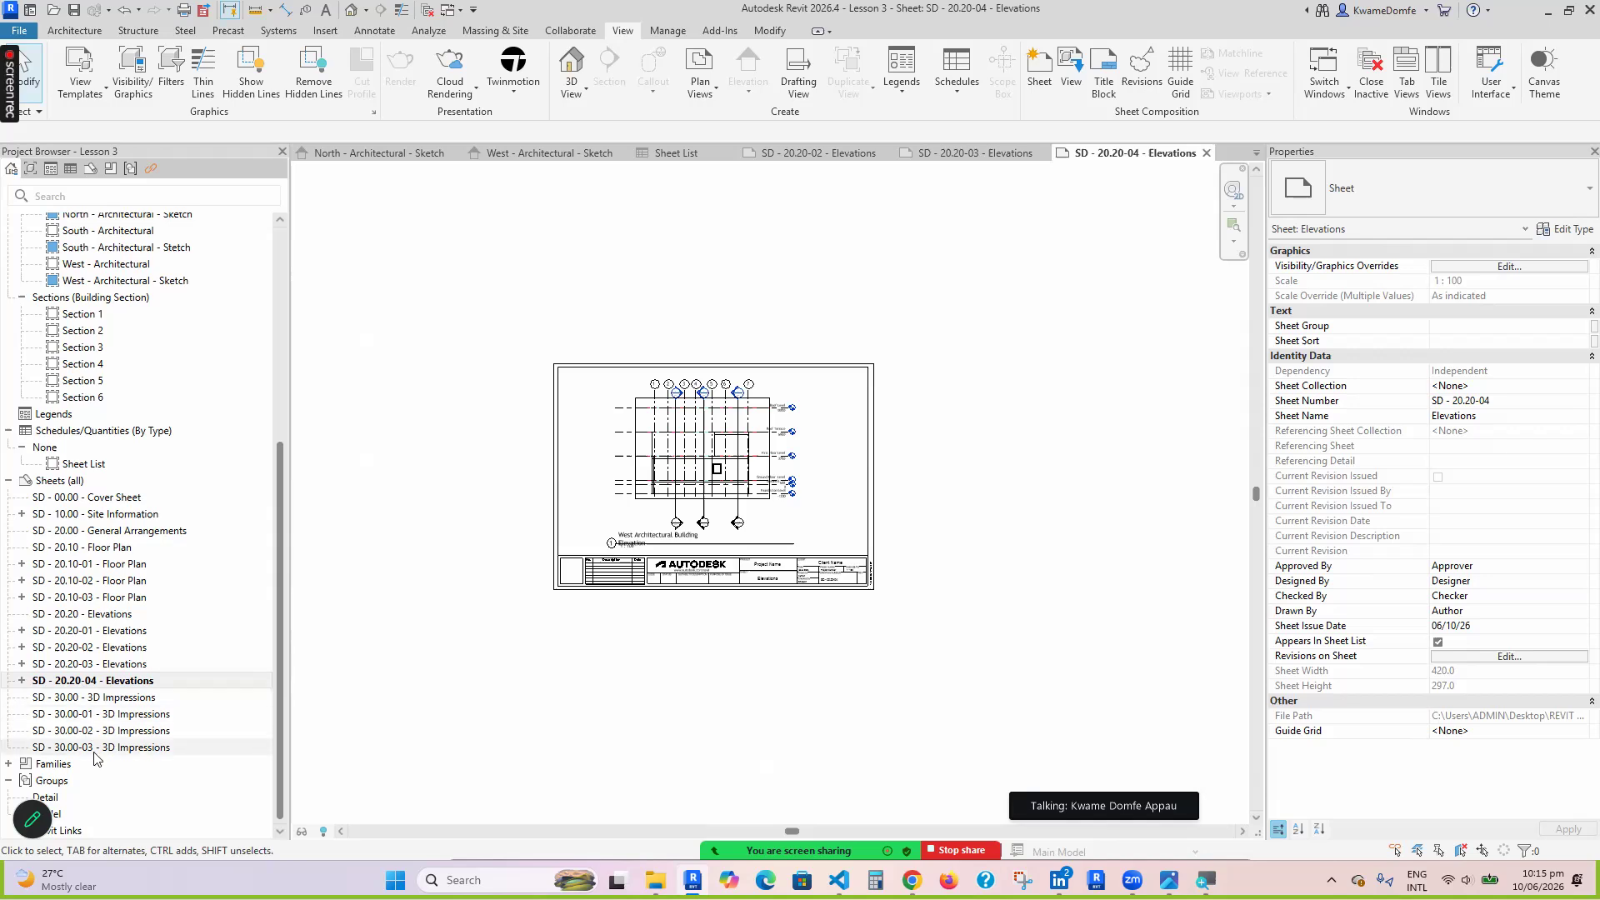
pyautogui.scroll(2, 637, 450)
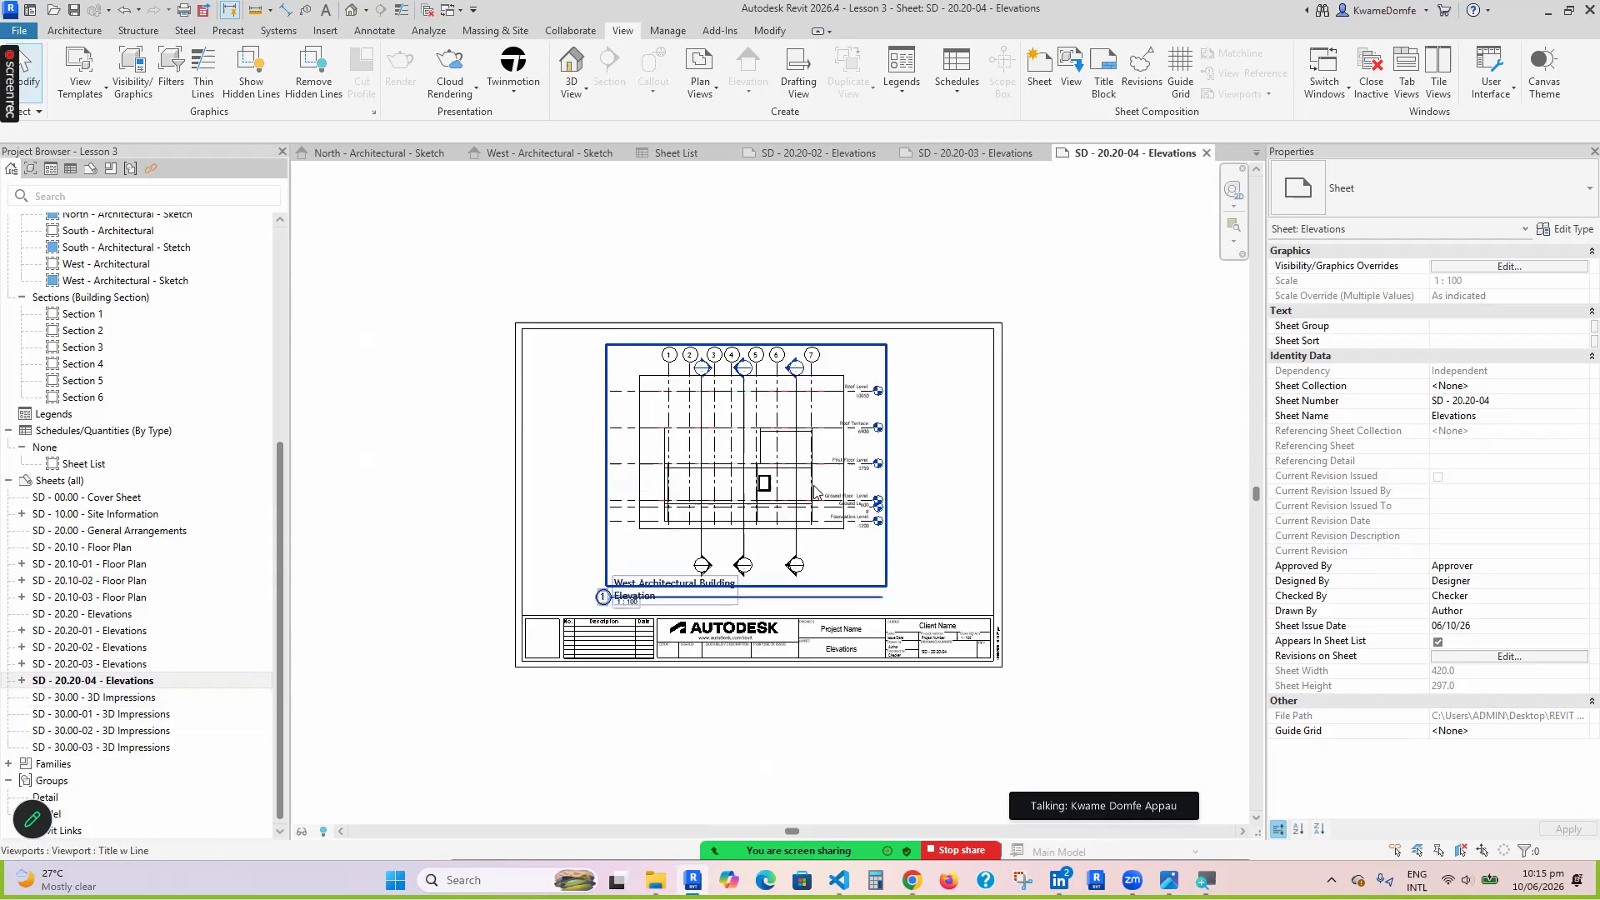
pyautogui.scroll(2, 815, 492)
pyautogui.scroll(-2, 714, 484)
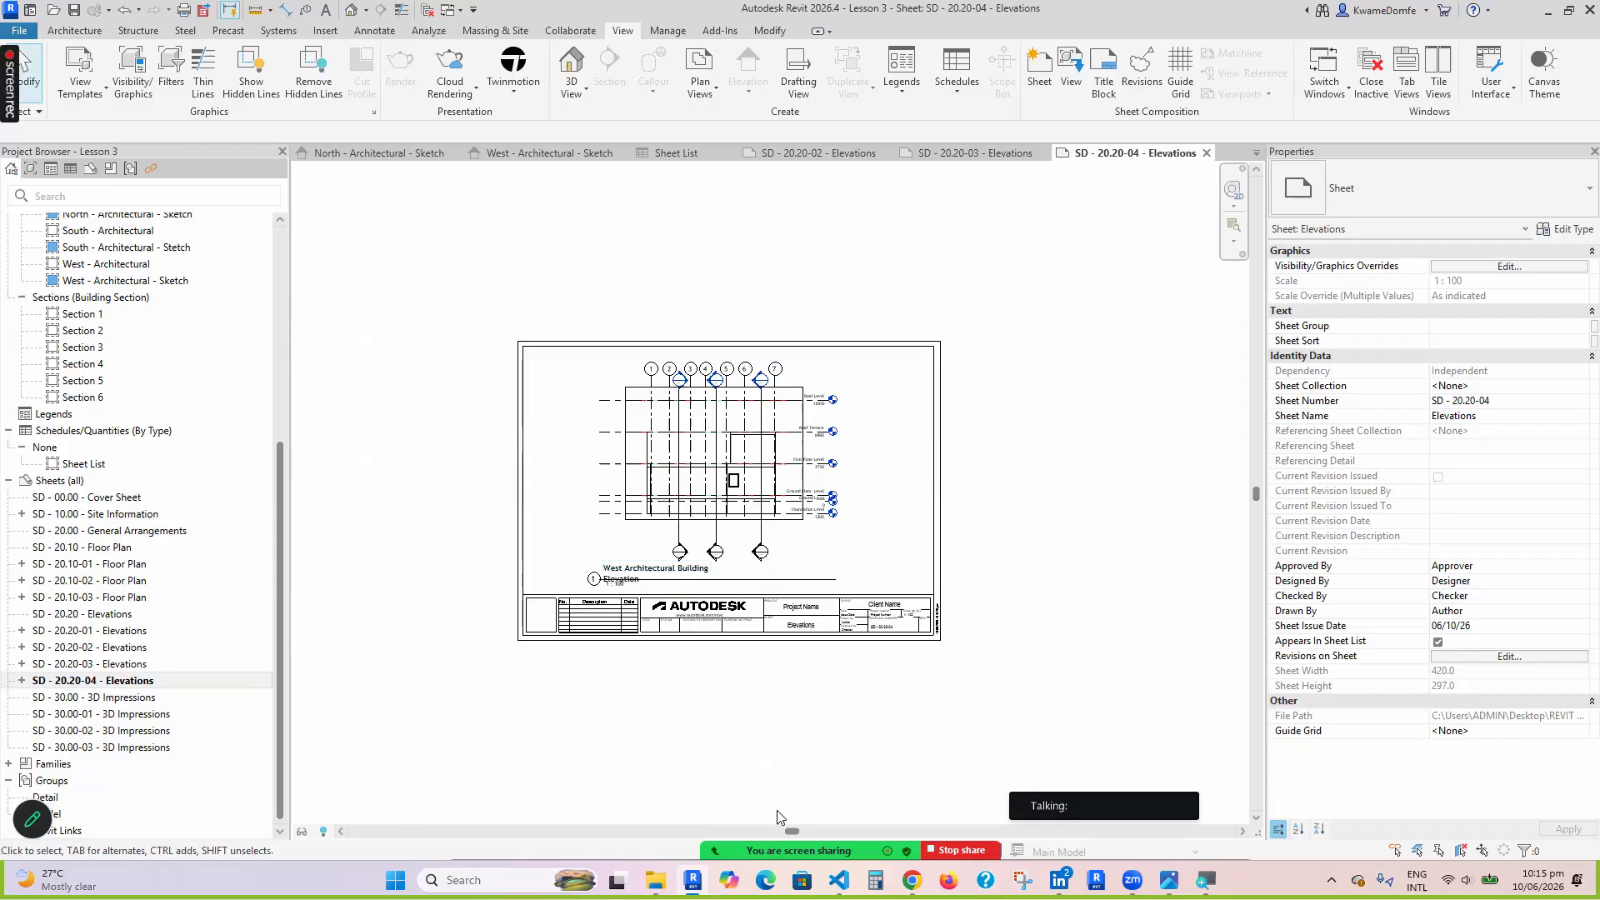
# Check the list of participants in the Zoom meeting, then close it
pyautogui.moveTo(778, 817)
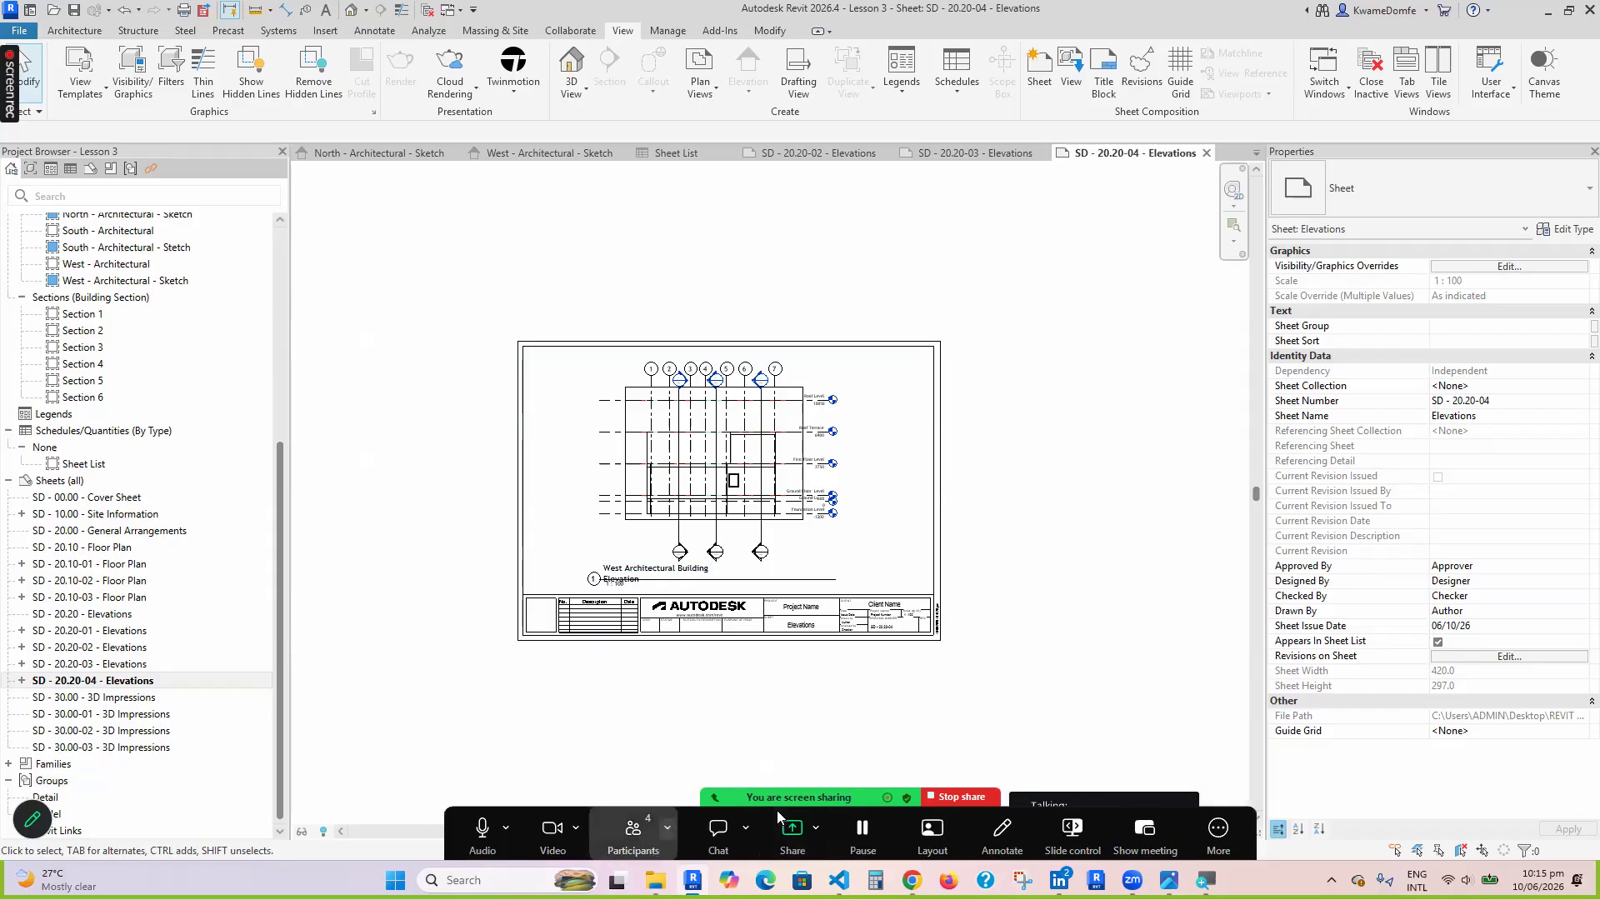
pyautogui.click(634, 835)
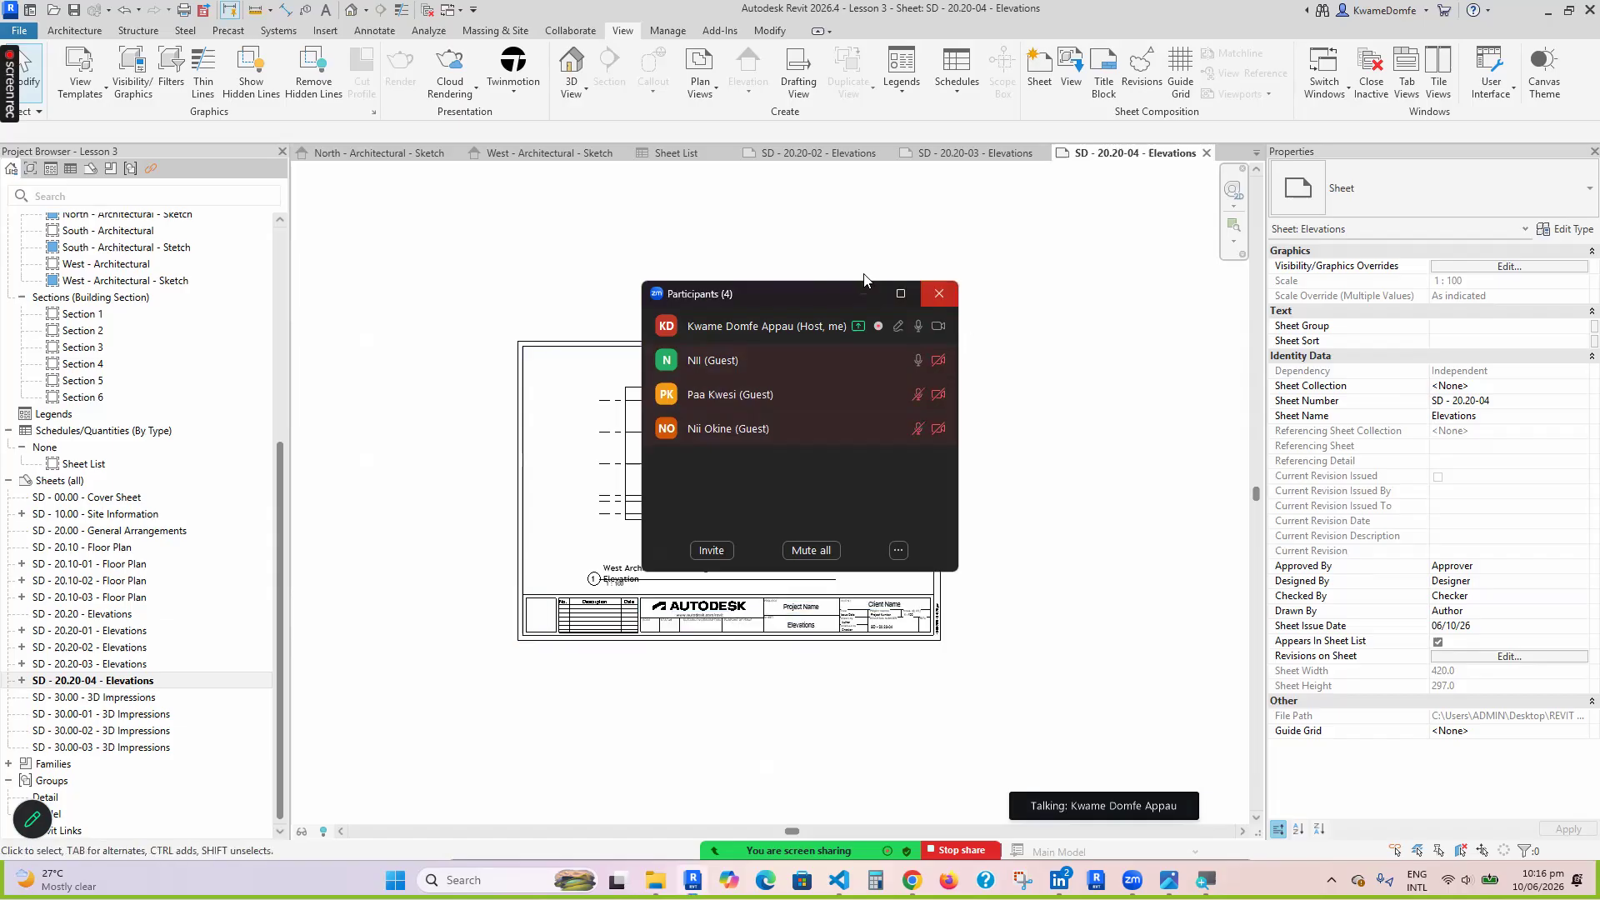
pyautogui.click(939, 293)
# Open the Sheet List schedule and review the title blocks and placeholder sheets offered for a new sheet, without creating one
pyautogui.scroll(1, 719, 556)
pyautogui.scroll(1, 712, 432)
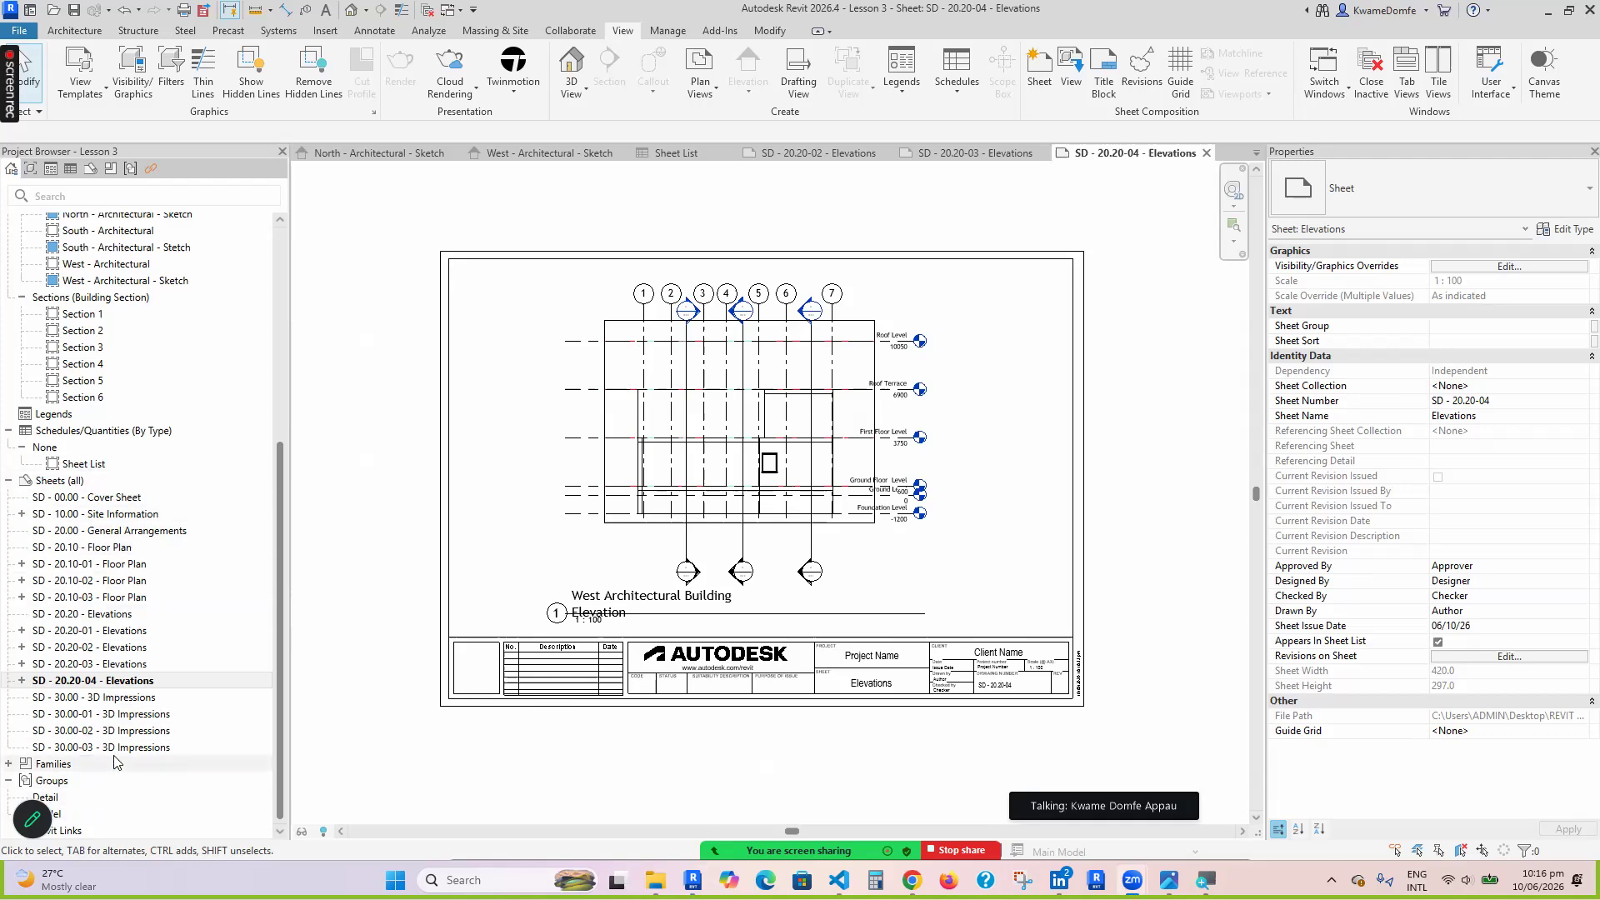
pyautogui.doubleClick(76, 465)
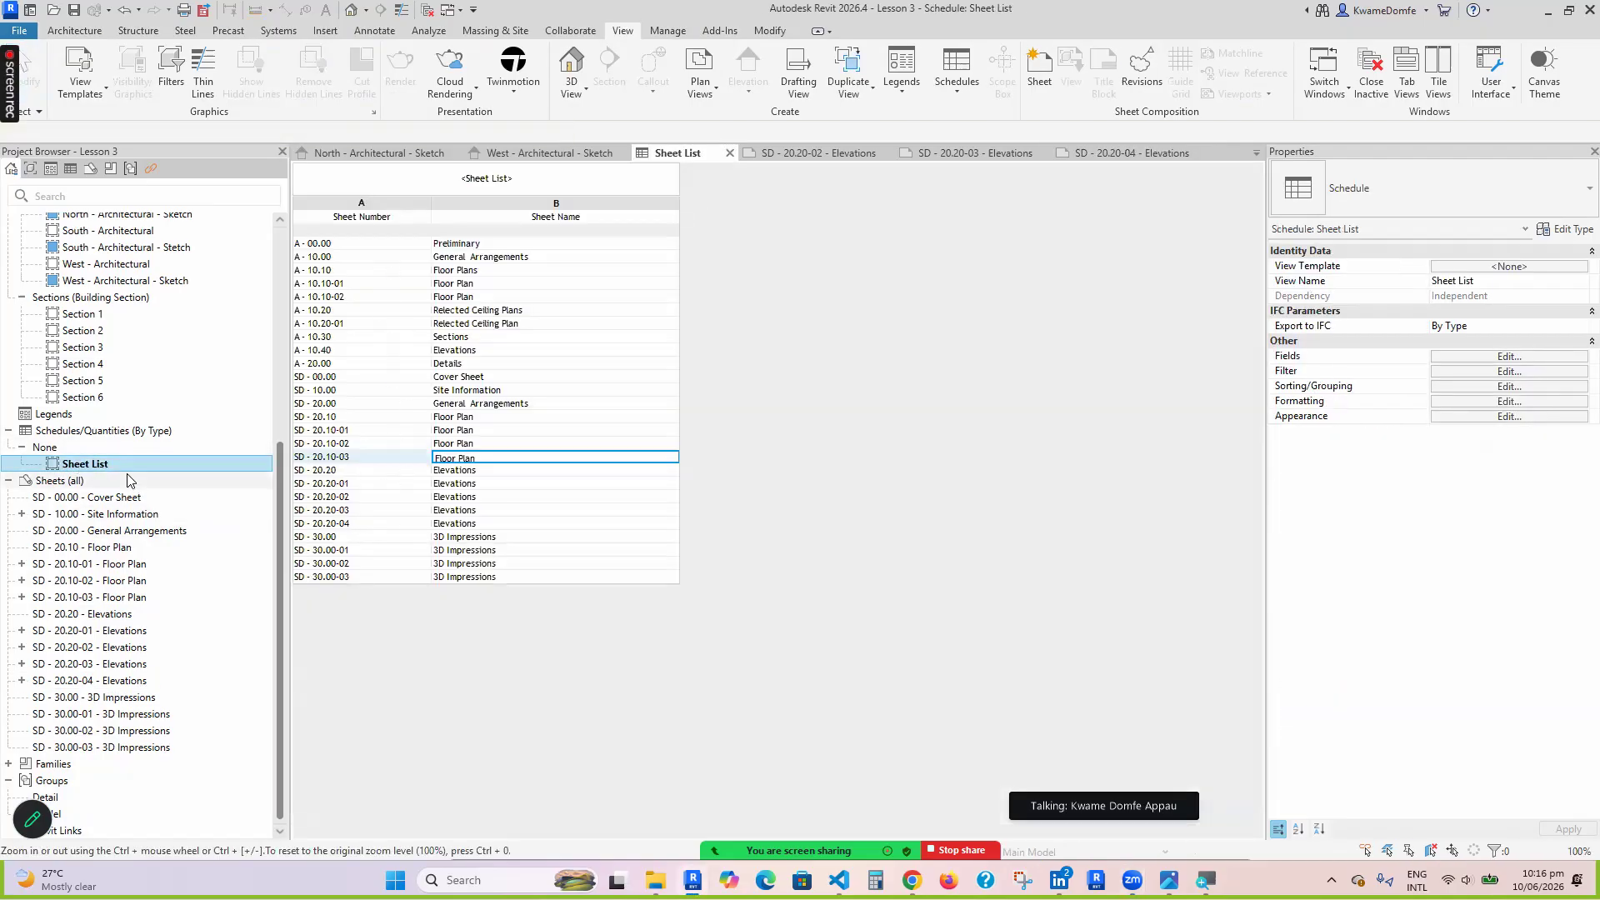
pyautogui.click(55, 483)
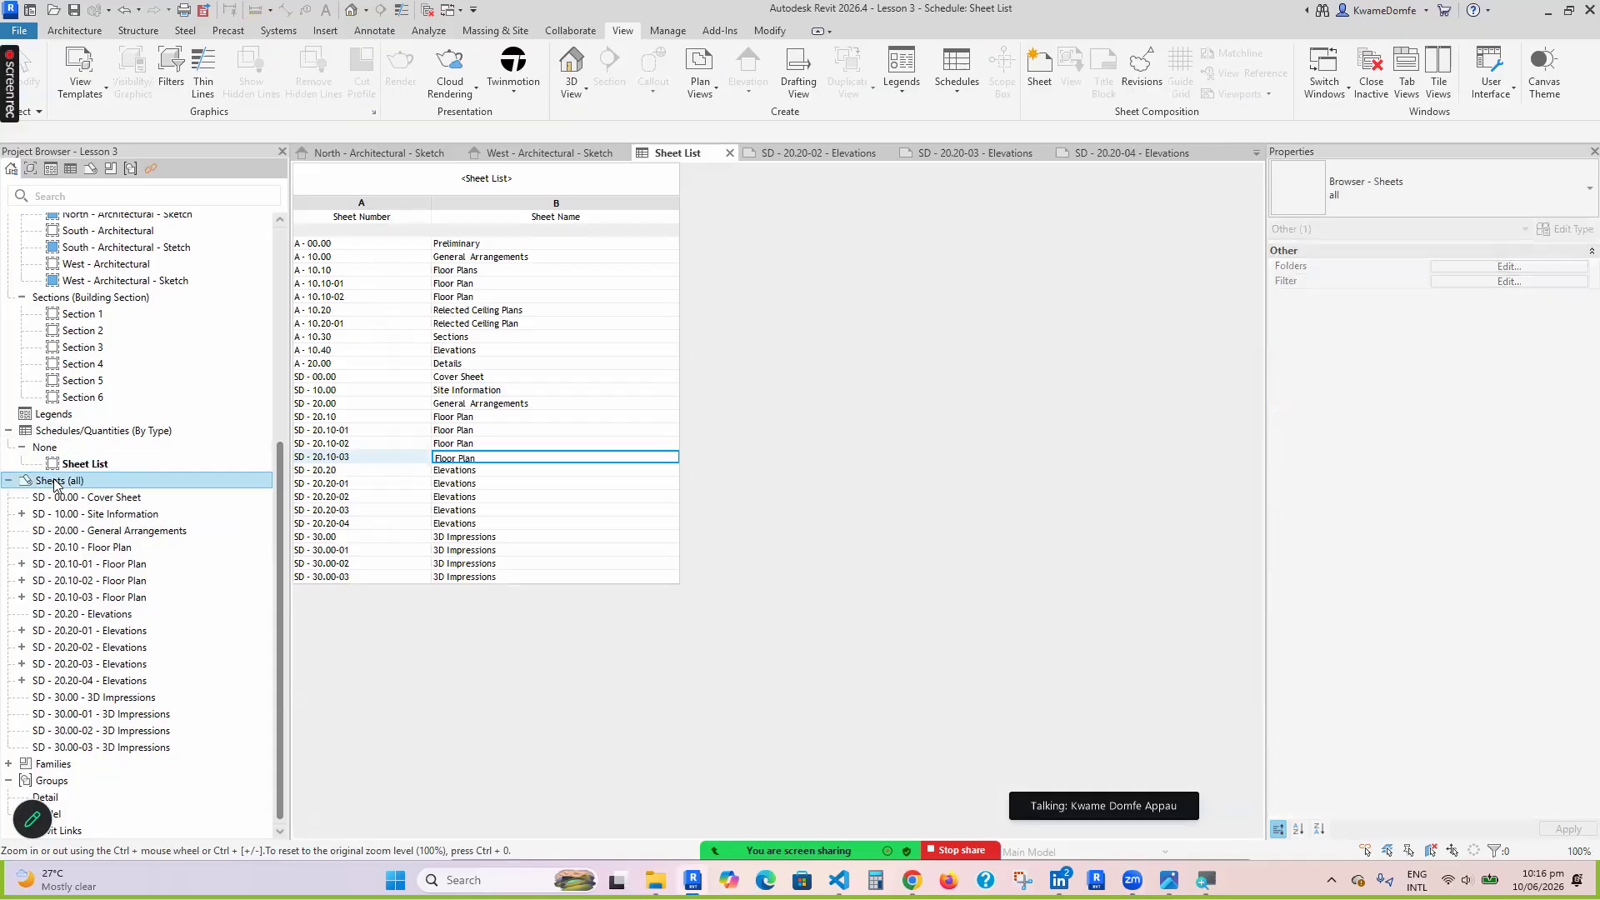
pyautogui.rightClick(55, 483)
pyautogui.click(140, 498)
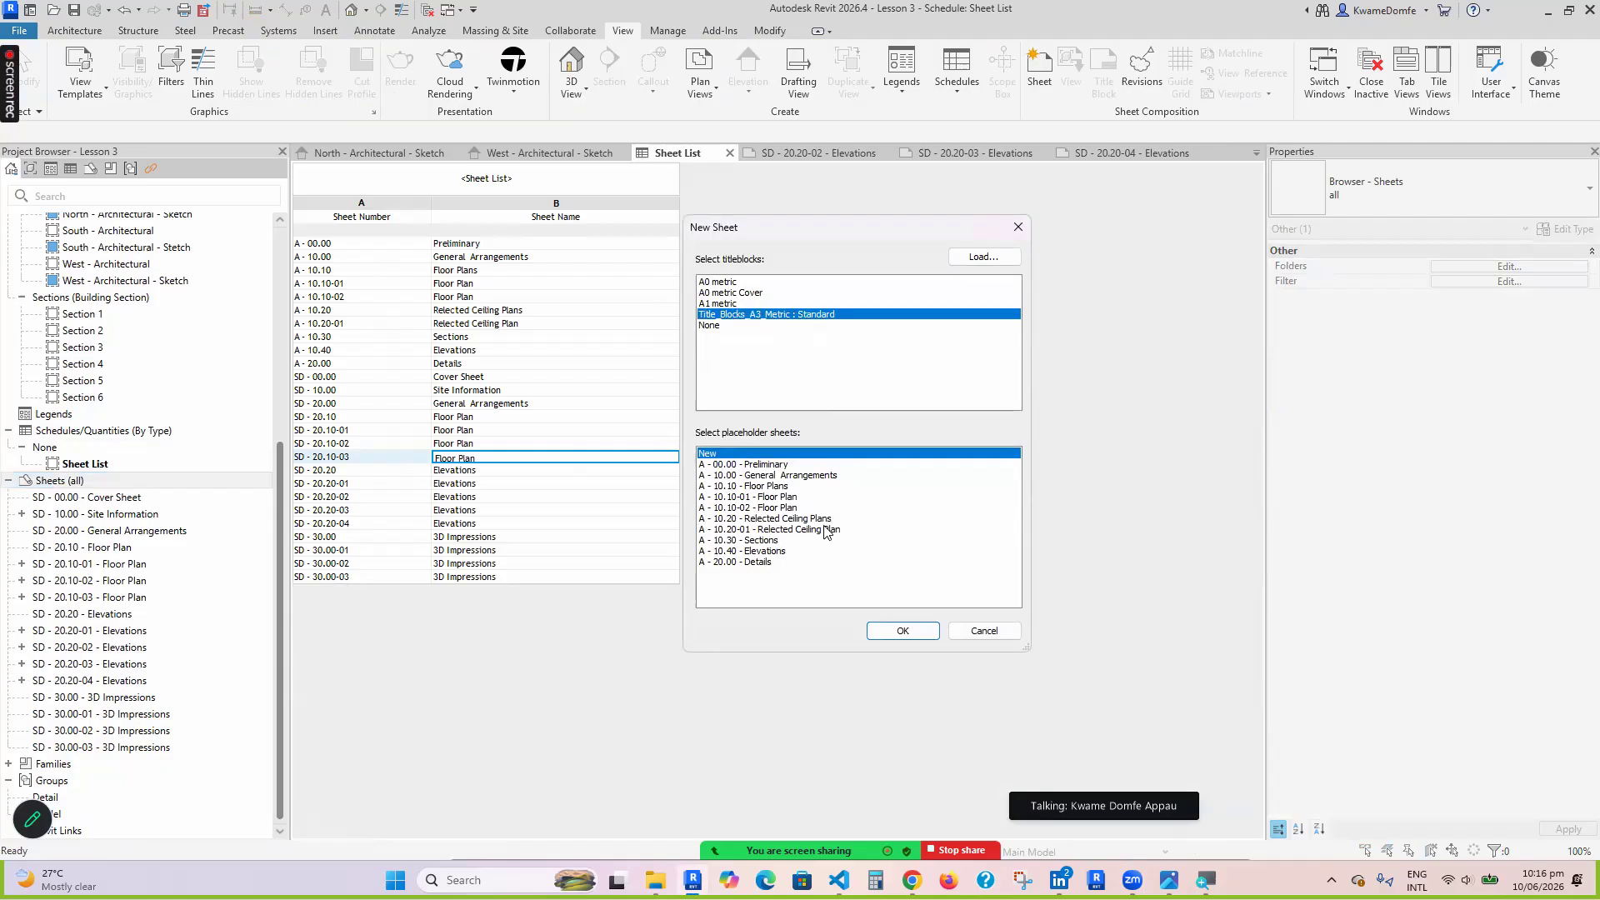
pyautogui.click(983, 631)
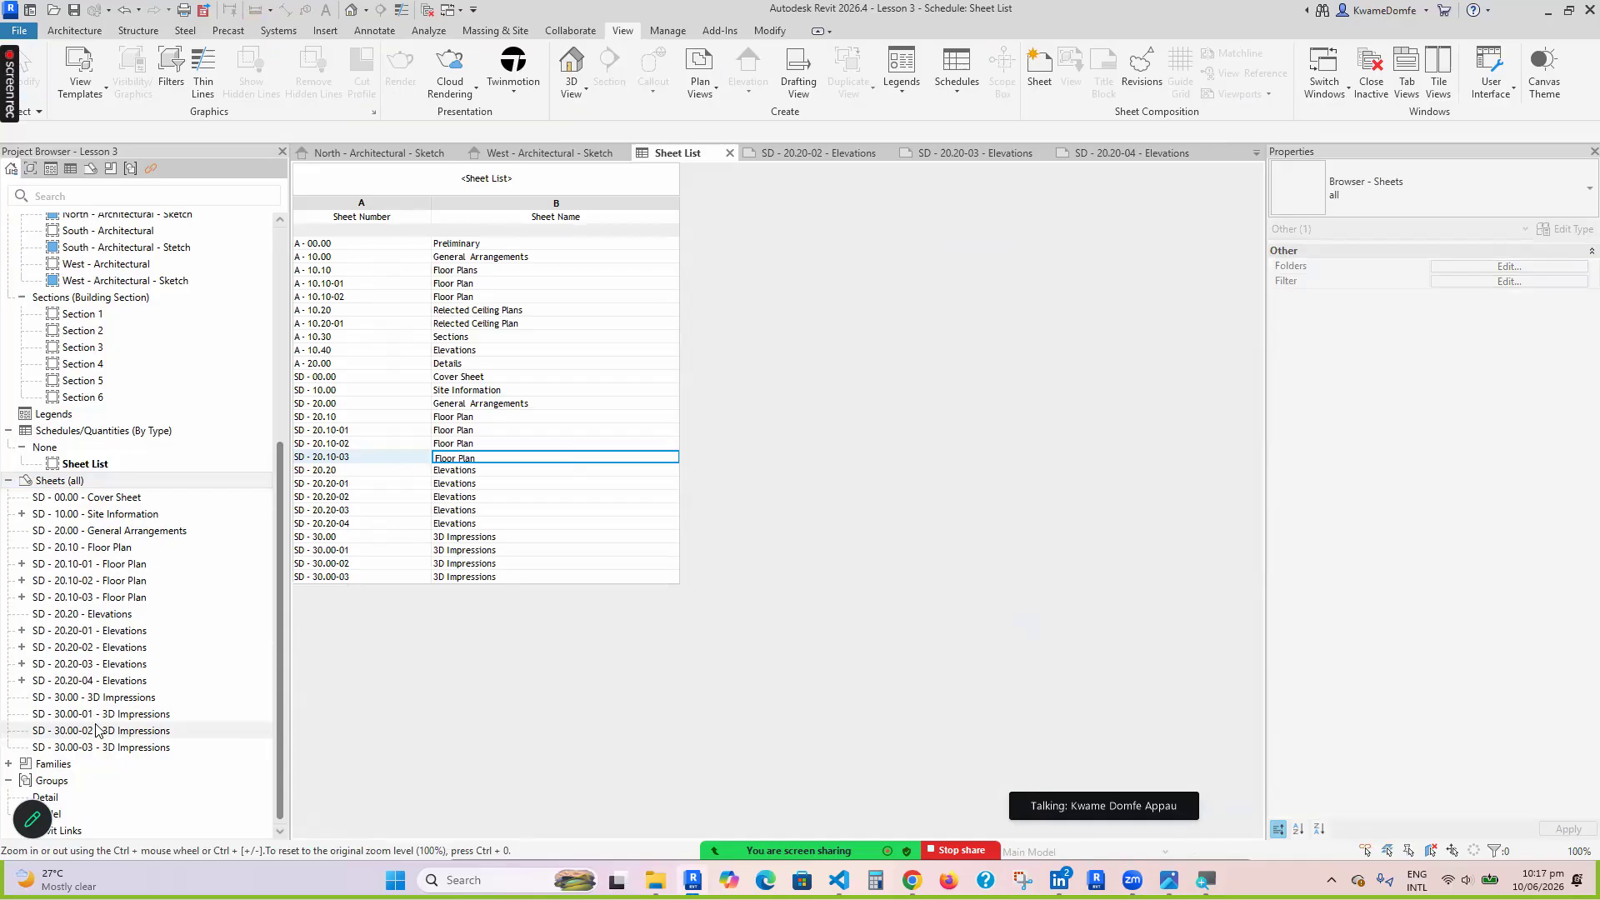
# Review the project's views, then open sheets SD - 00.00, SD - 10.00, SD - 20.00 and SD - 20.10-01 in turn to inspect their layouts
pyautogui.scroll(5, 106, 325)
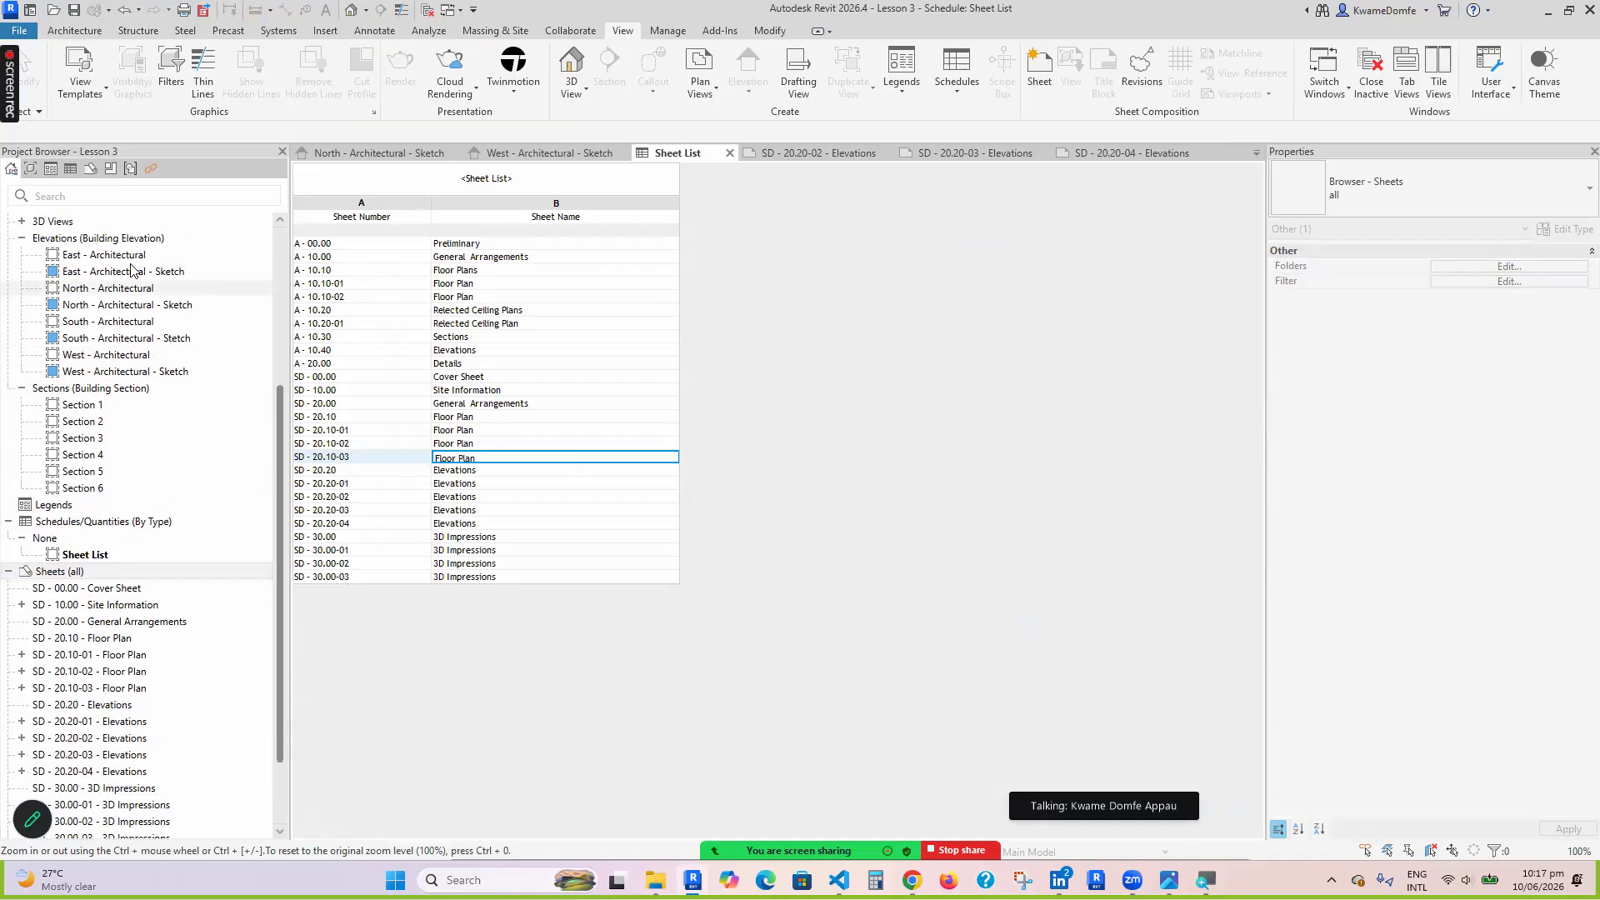
pyautogui.scroll(2, 105, 325)
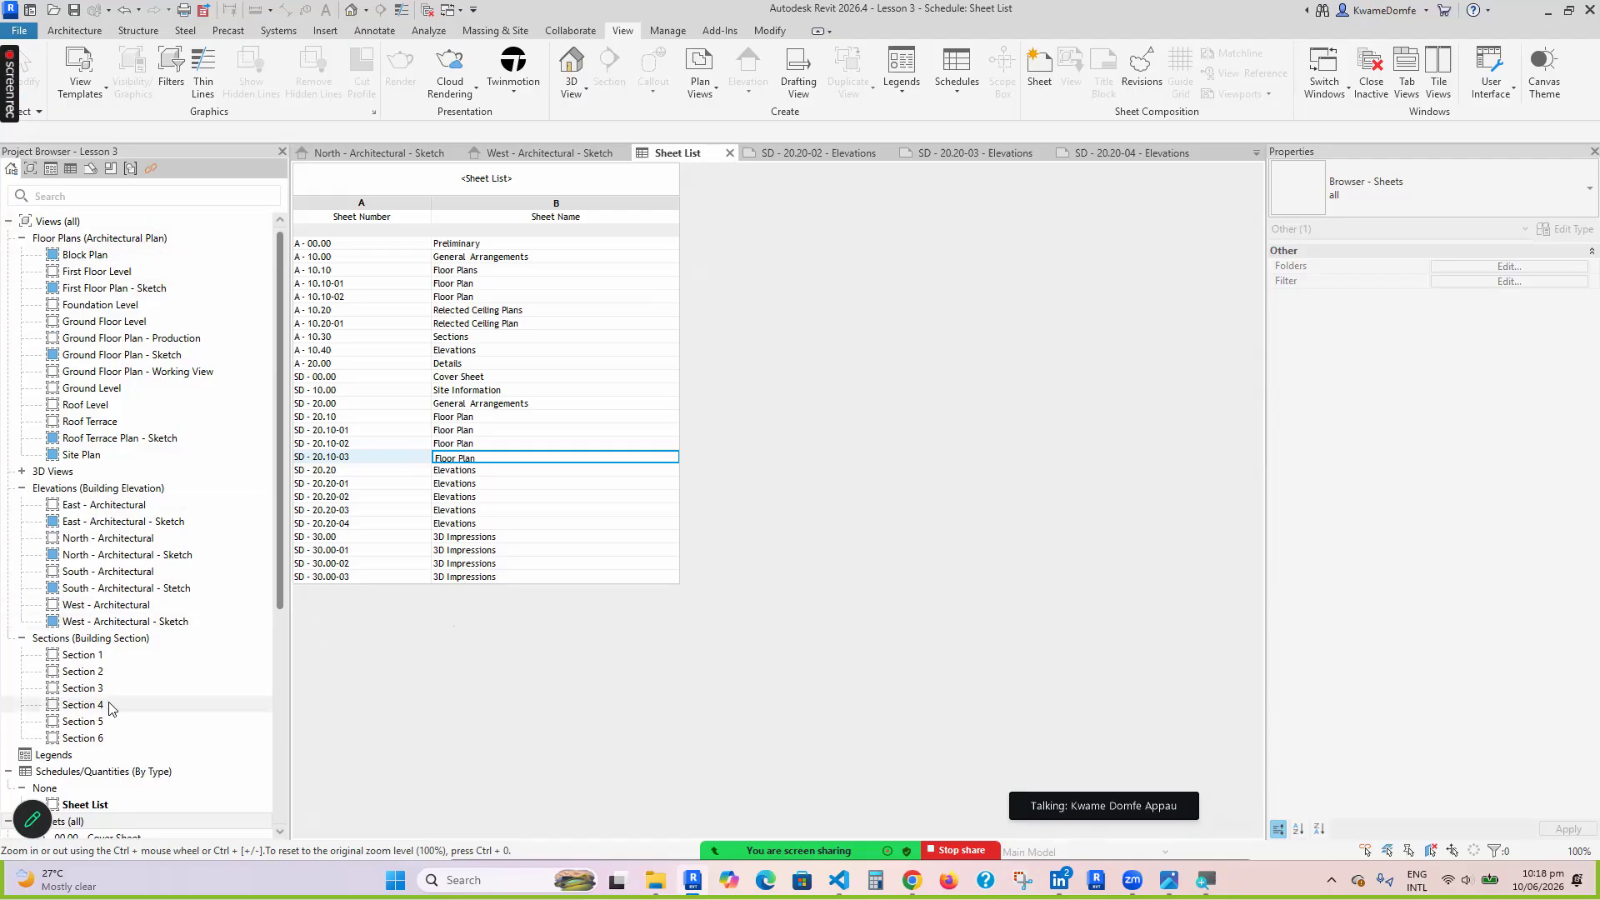
pyautogui.scroll(-3, 95, 704)
pyautogui.doubleClick(96, 672)
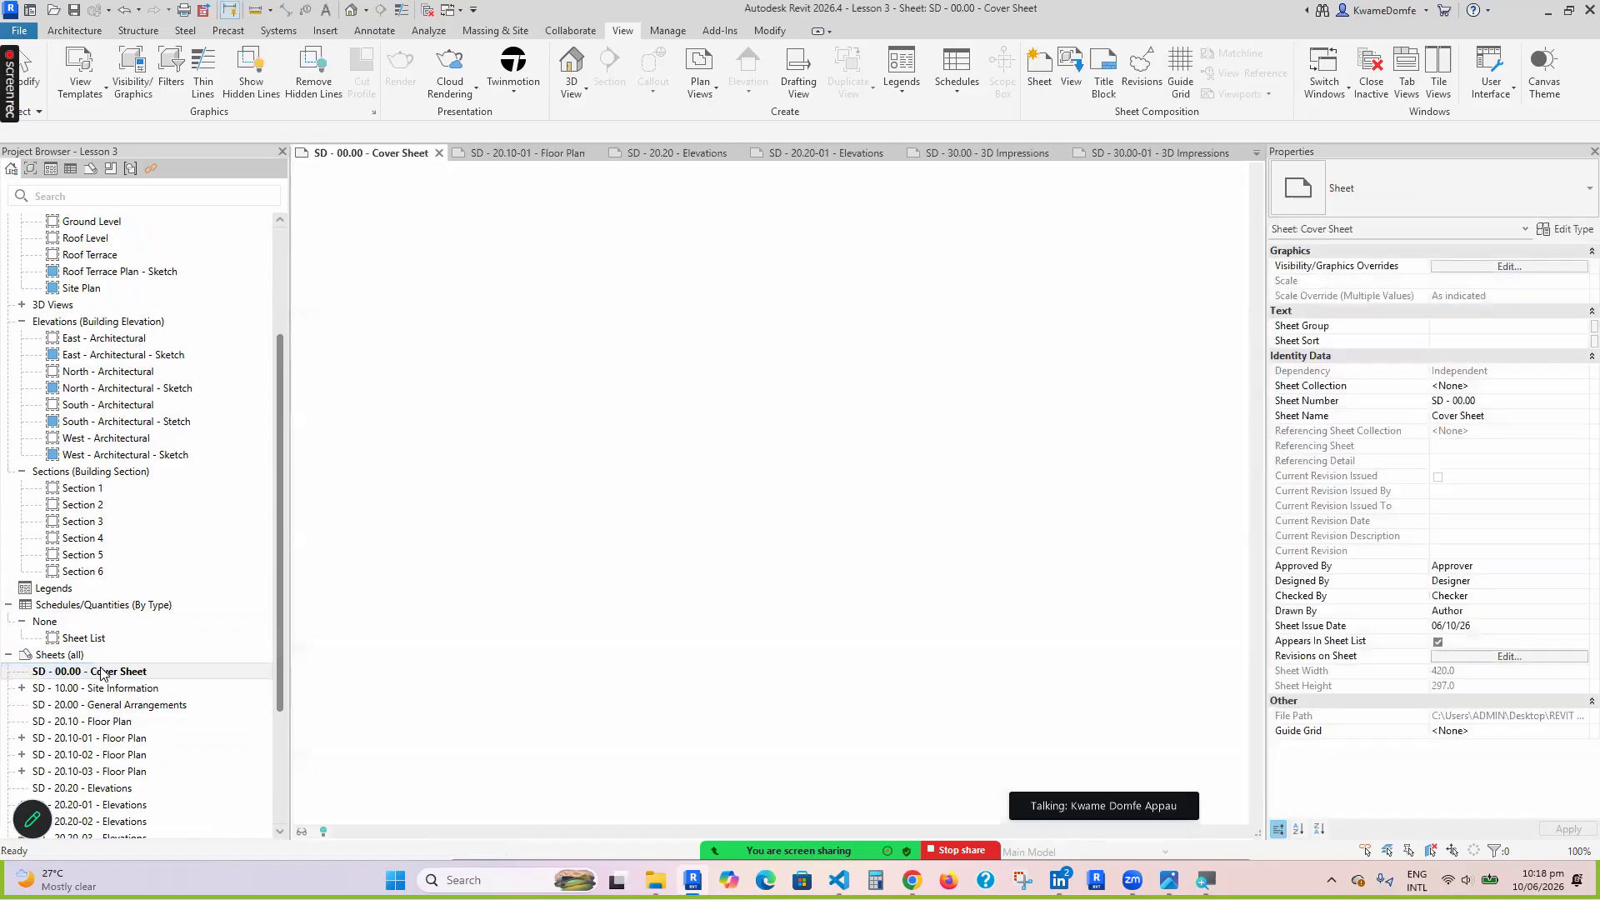
pyautogui.click(99, 686)
pyautogui.doubleClick(100, 687)
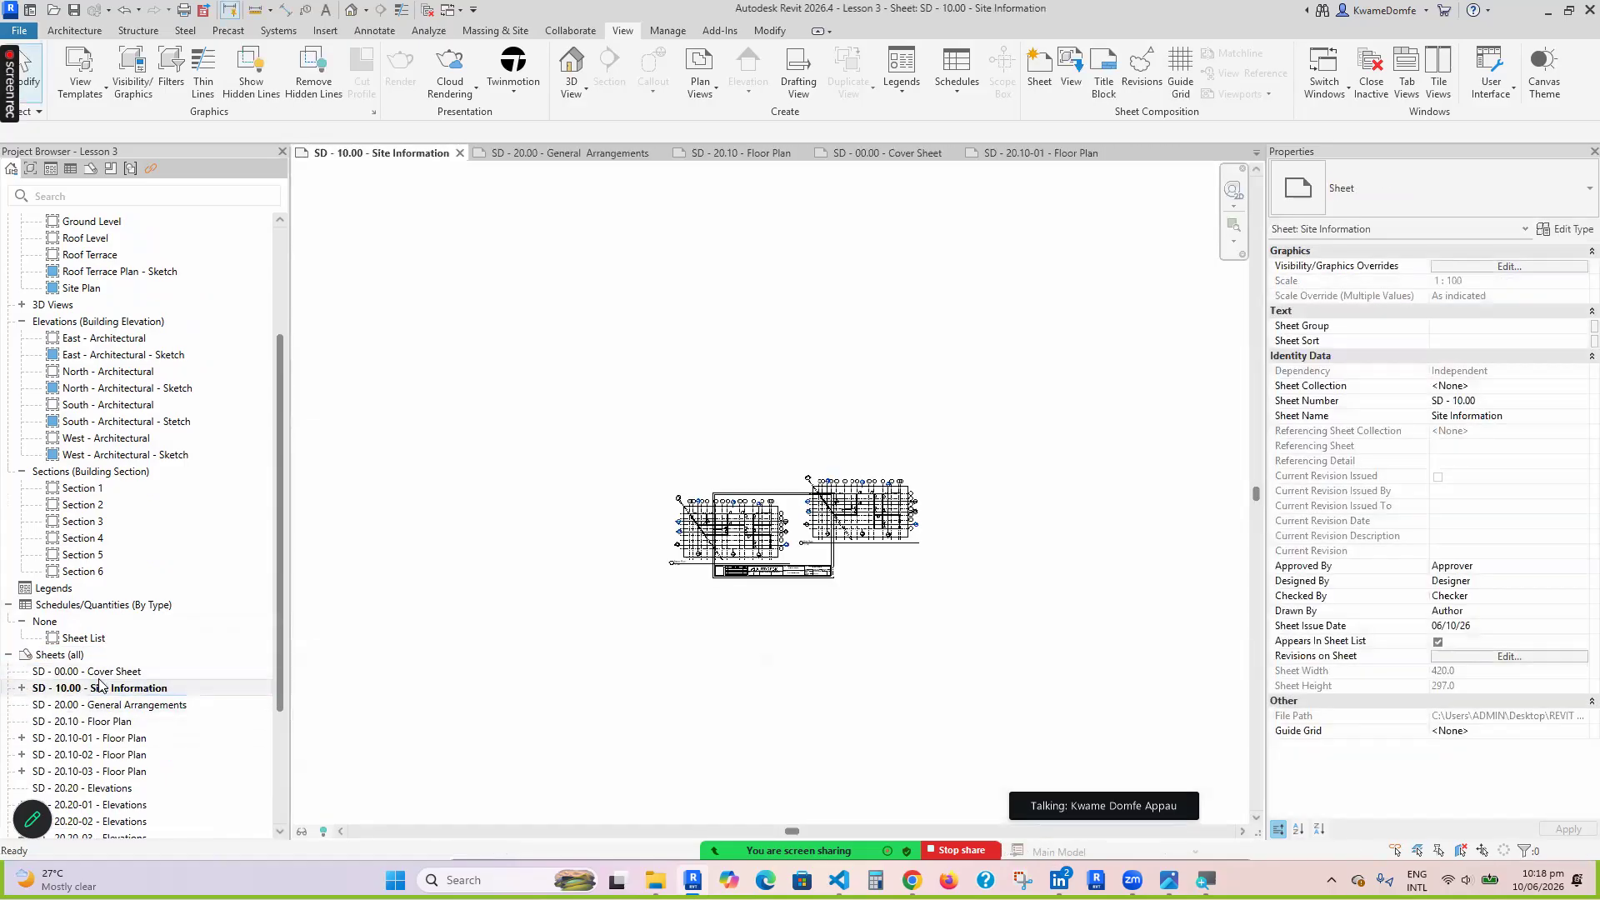
pyautogui.doubleClick(94, 707)
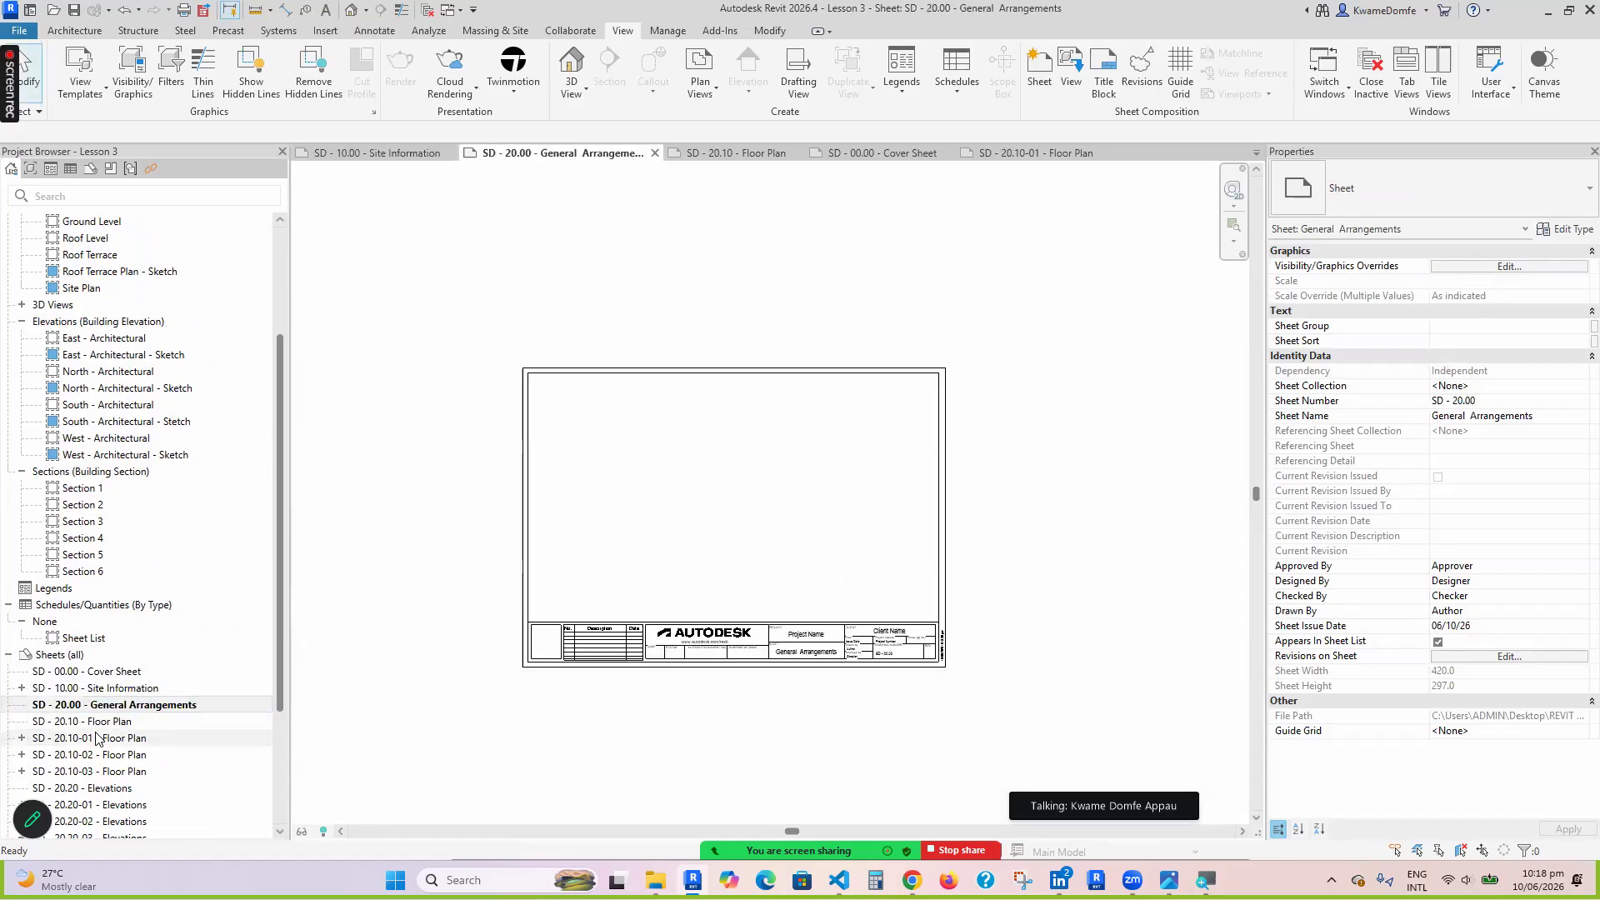
pyautogui.click(94, 739)
pyautogui.doubleClick(94, 739)
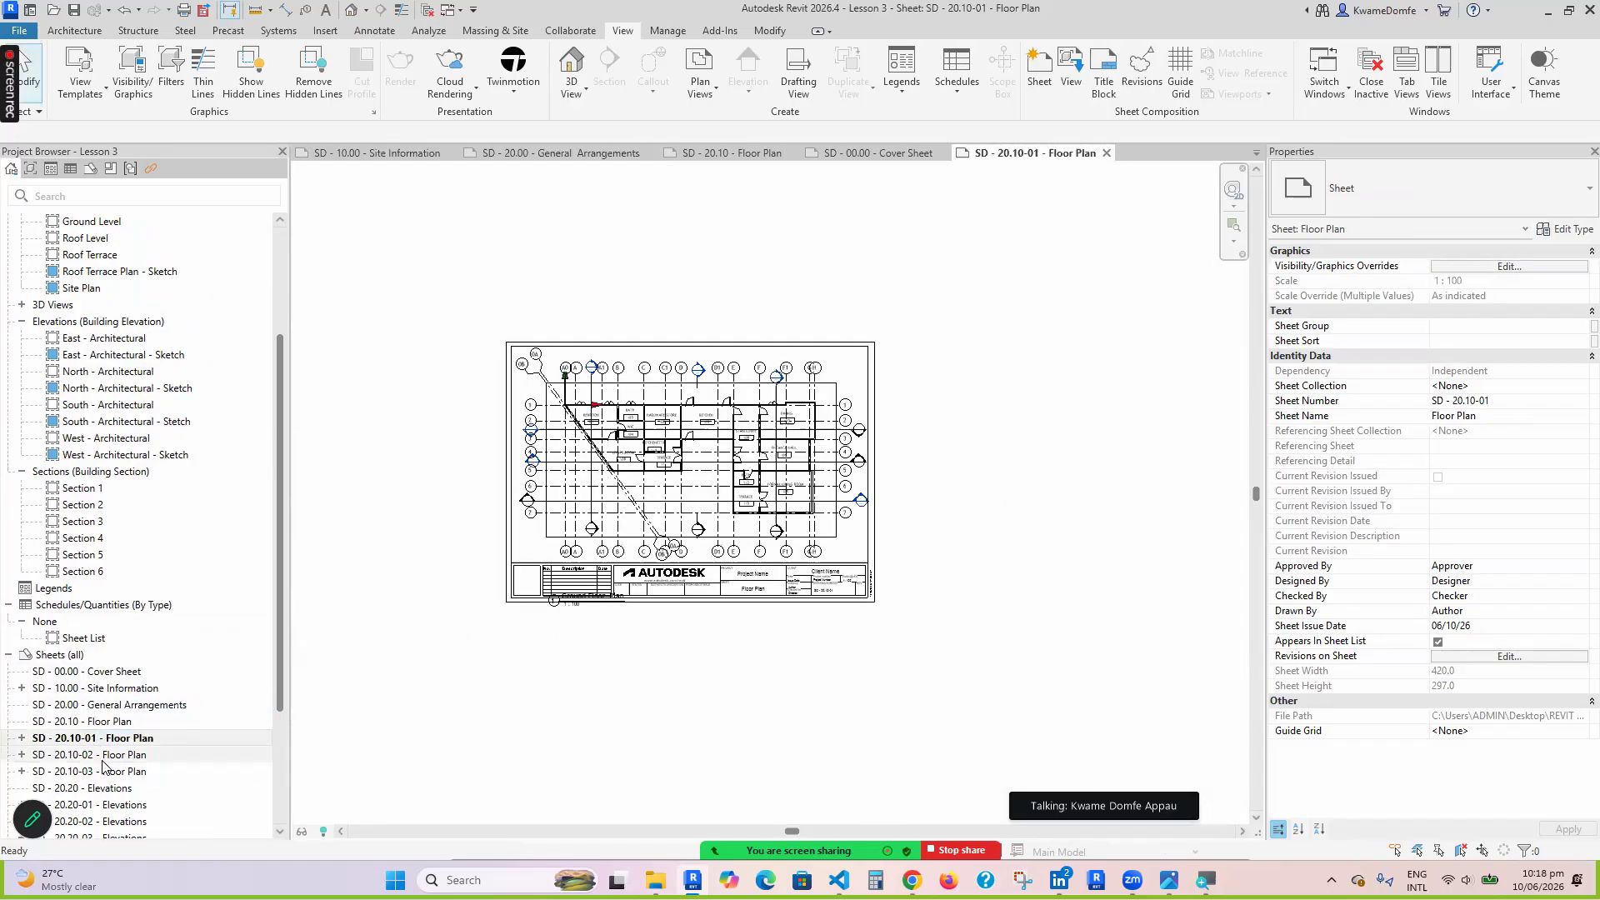
# Open sheet SD - 20.10-02 and shift the First Floor Plan - Sketch viewport slightly up and right, inside the title block's inner border
pyautogui.doubleClick(94, 755)
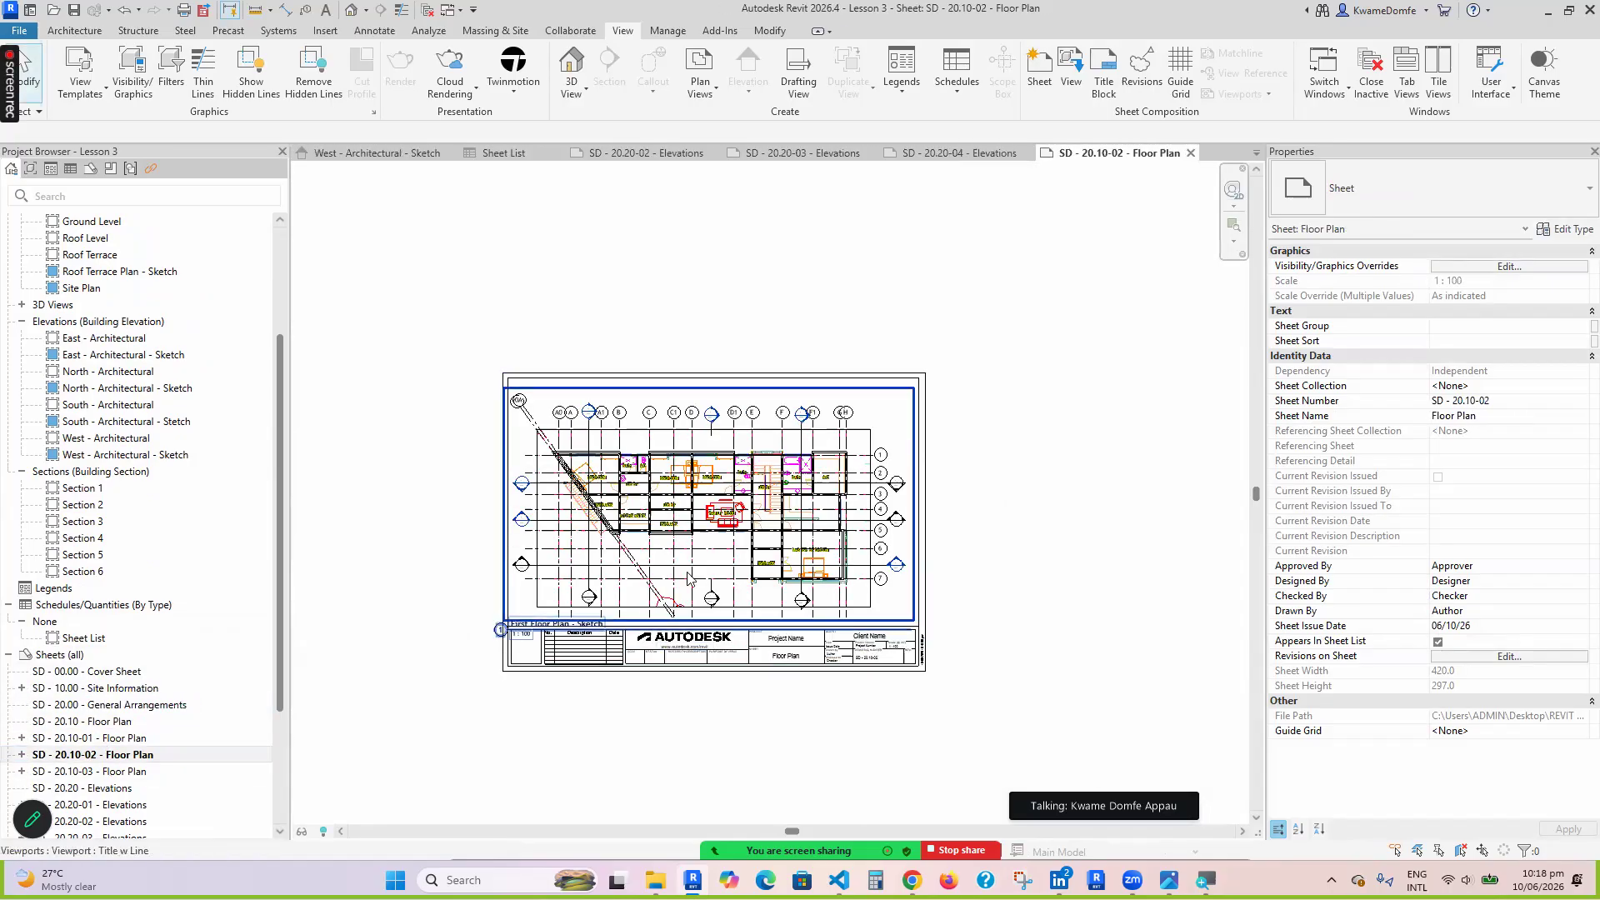
pyautogui.scroll(3, 688, 573)
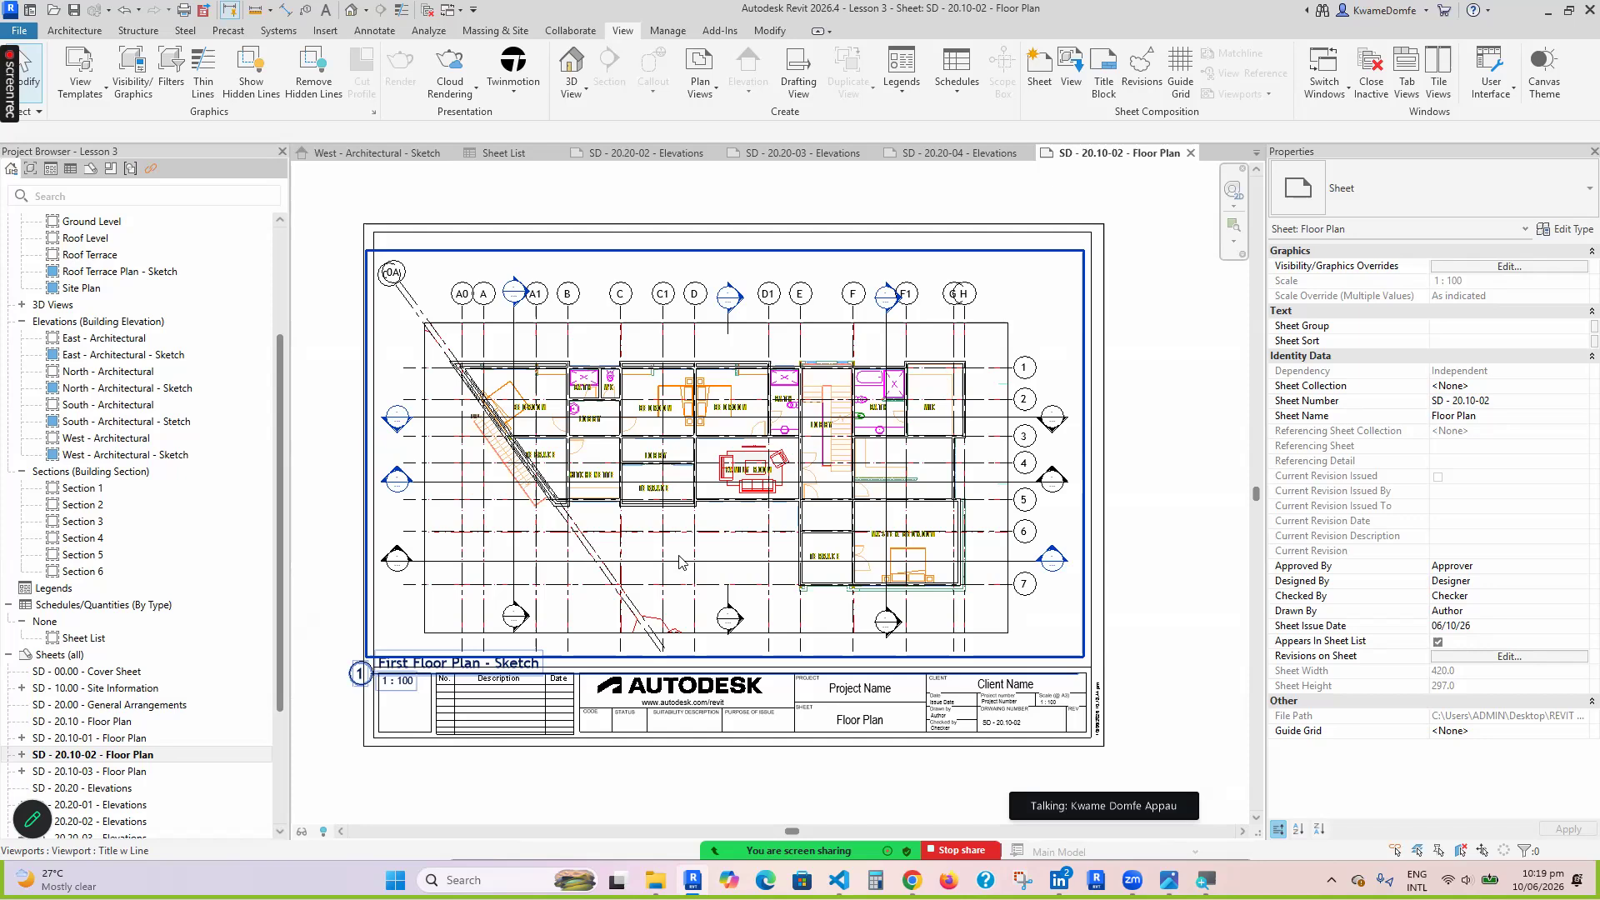
pyautogui.scroll(-3, 867, 607)
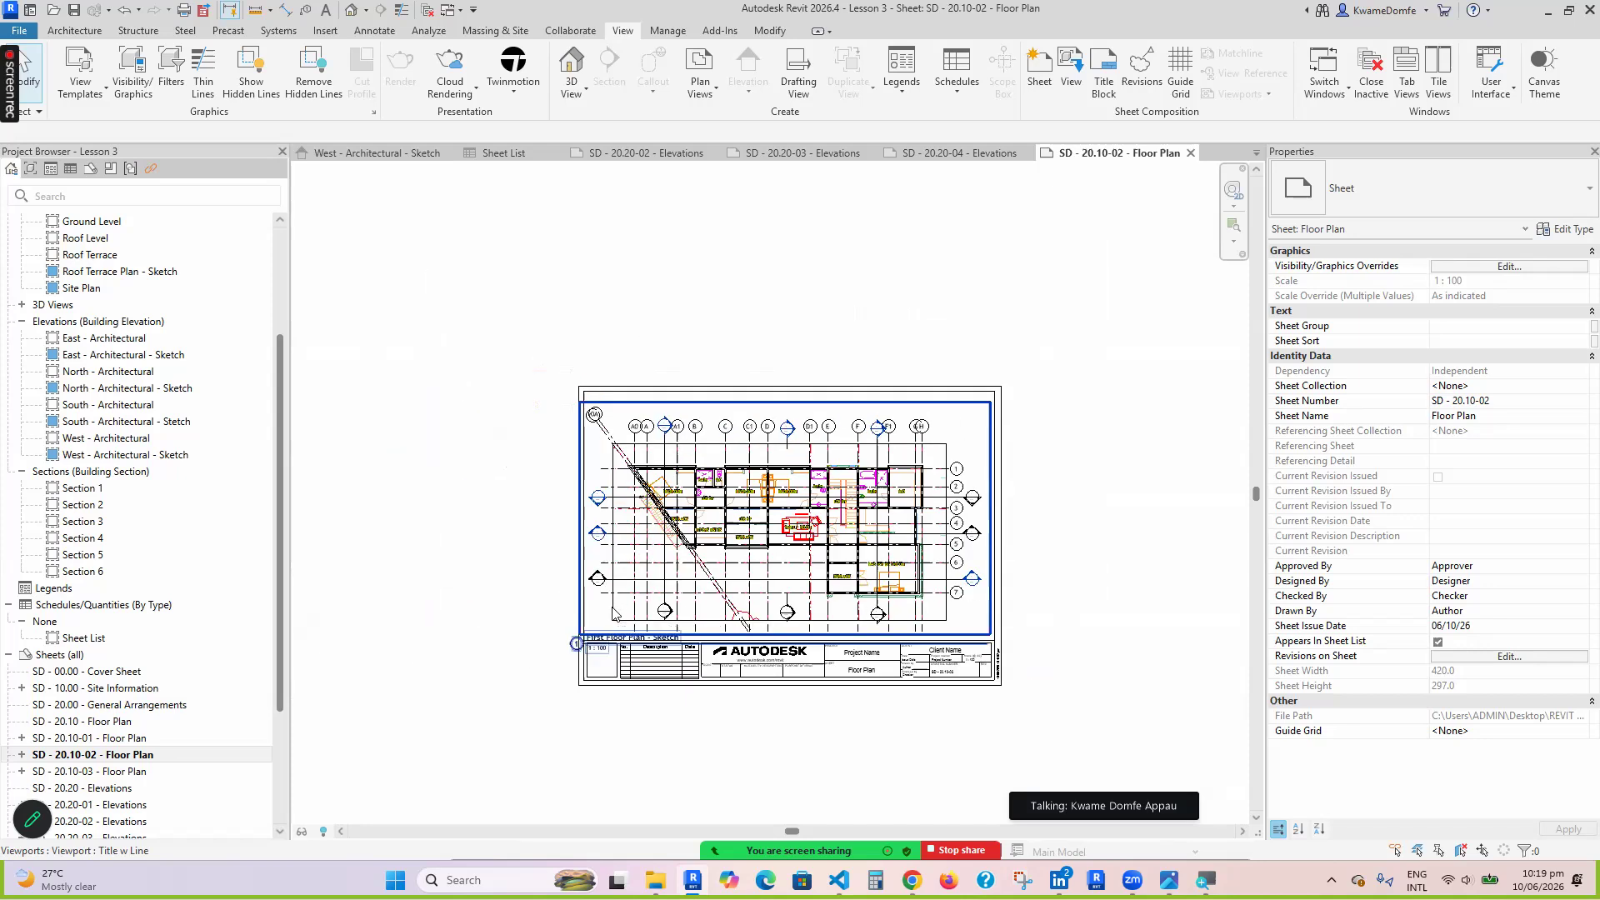
pyautogui.scroll(1, 664, 546)
pyautogui.click(687, 542)
pyautogui.moveTo(688, 543); pyautogui.dragTo(708, 531)
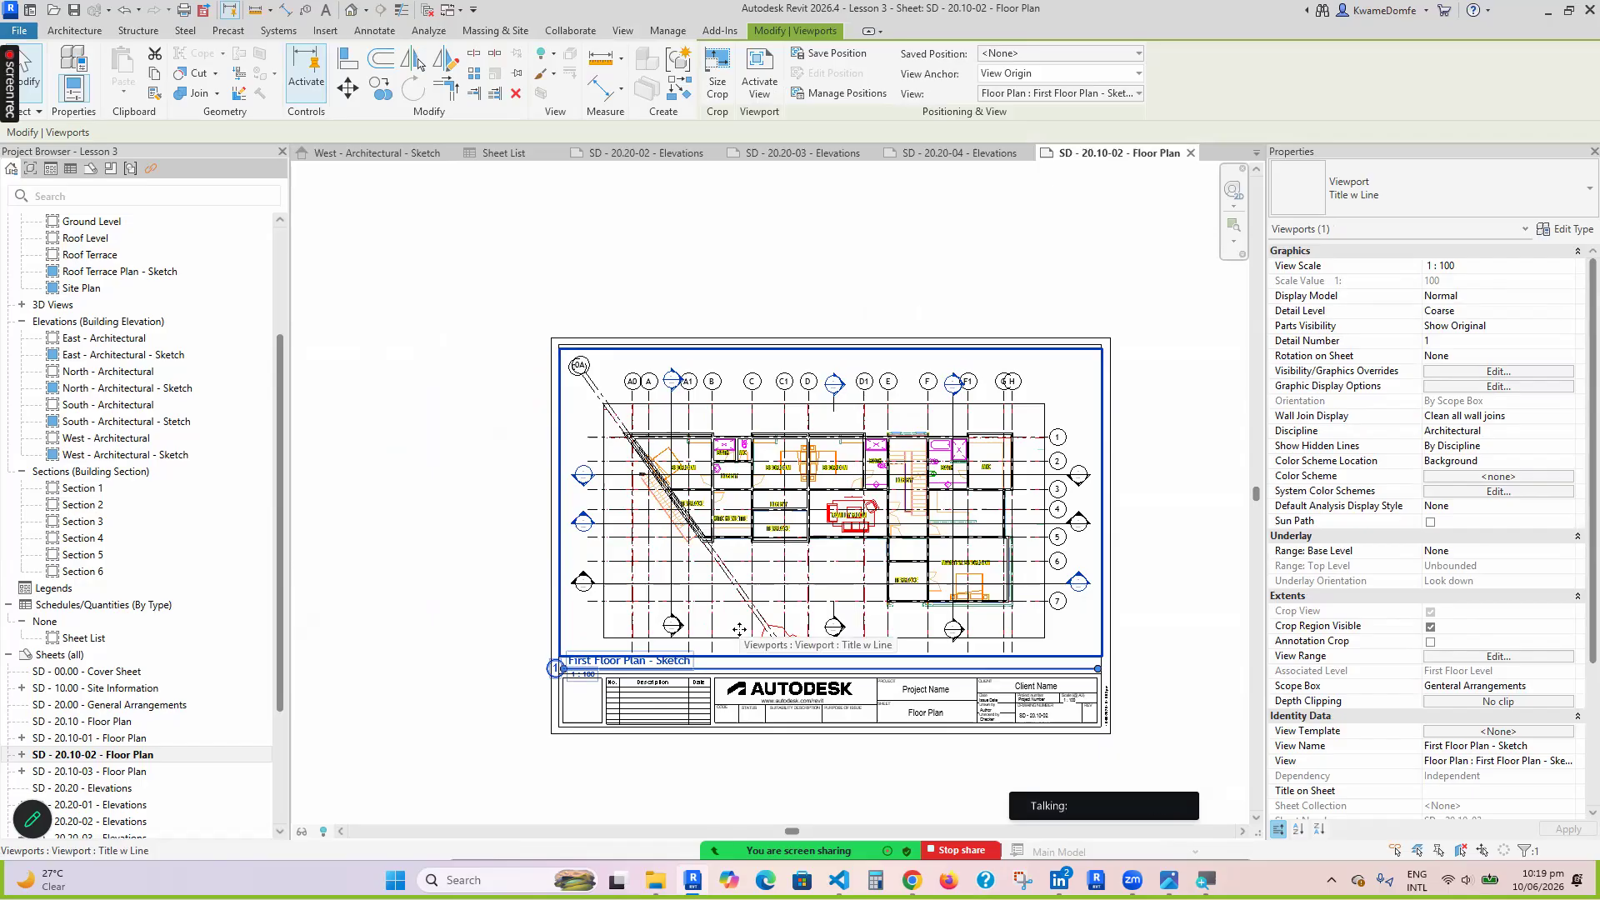
# Examine where the First Floor Plan - Sketch view title, number bubble and scale sit relative to the title block on SD - 20.10-02
pyautogui.scroll(-1, 556, 658)
pyautogui.scroll(1, 769, 656)
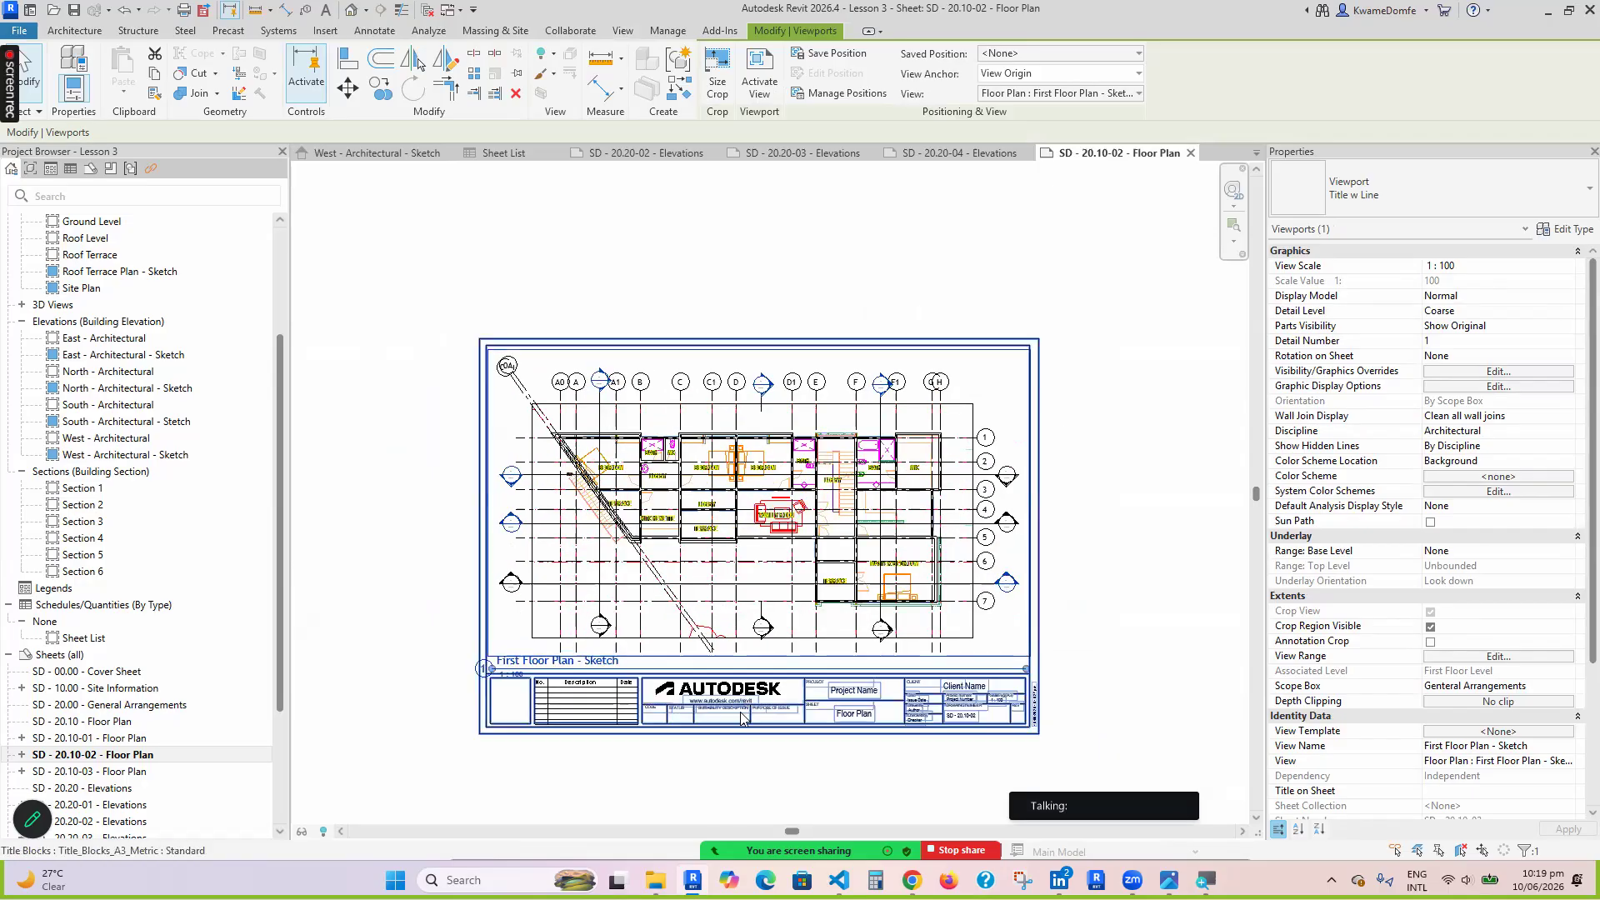
pyautogui.scroll(1, 717, 747)
pyautogui.scroll(1, 425, 672)
pyautogui.scroll(2, 424, 679)
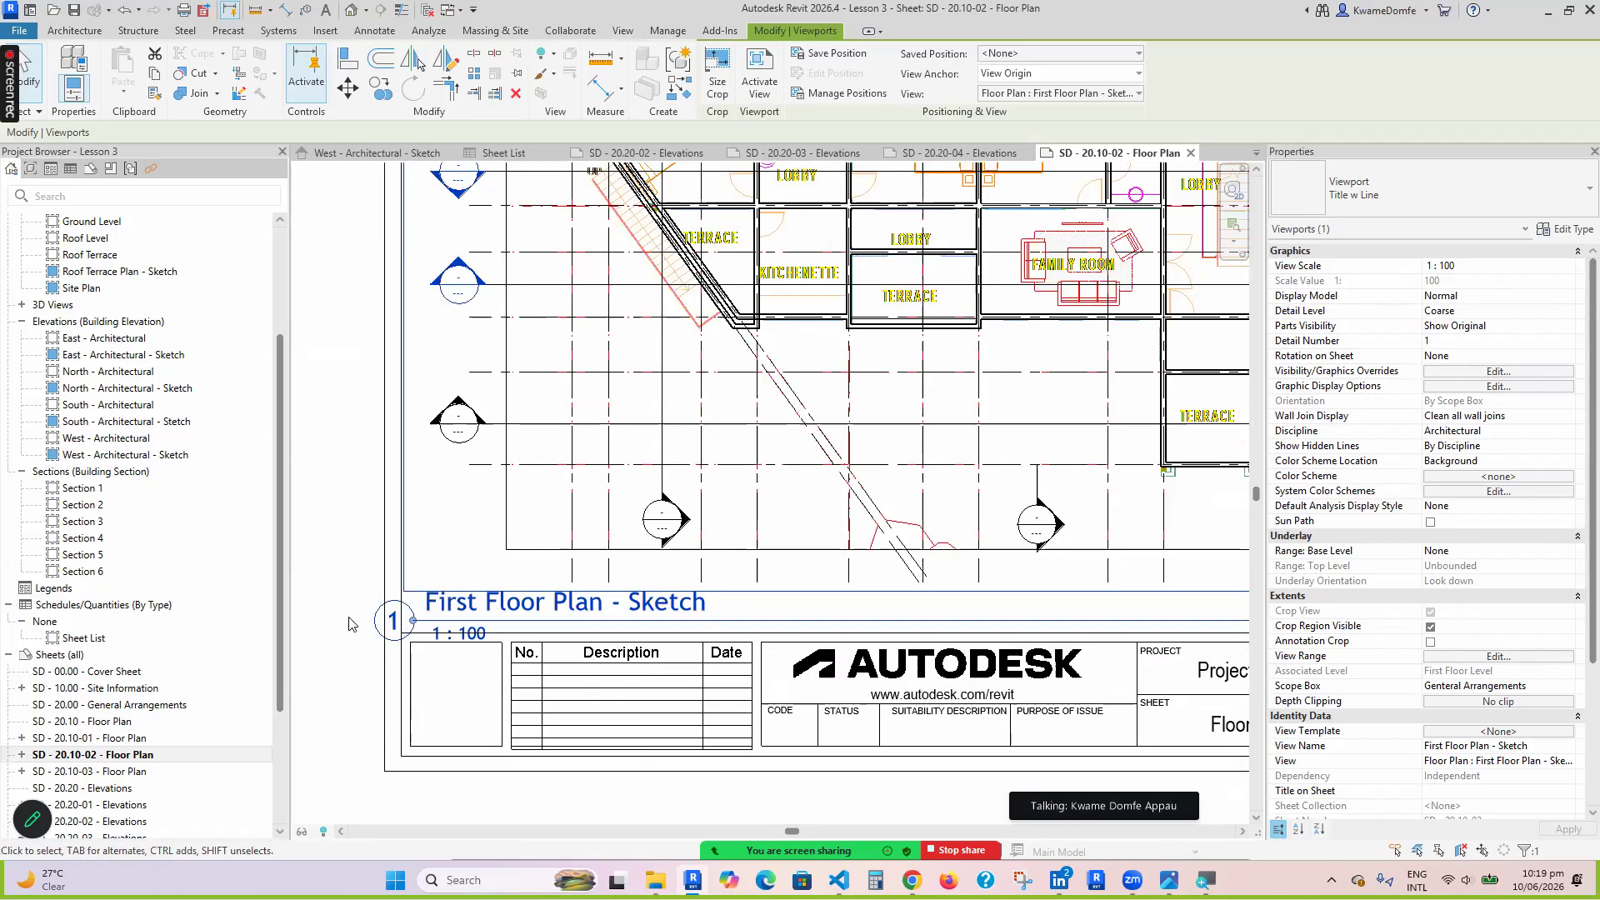
pyautogui.scroll(2, 350, 620)
pyautogui.scroll(1, 388, 605)
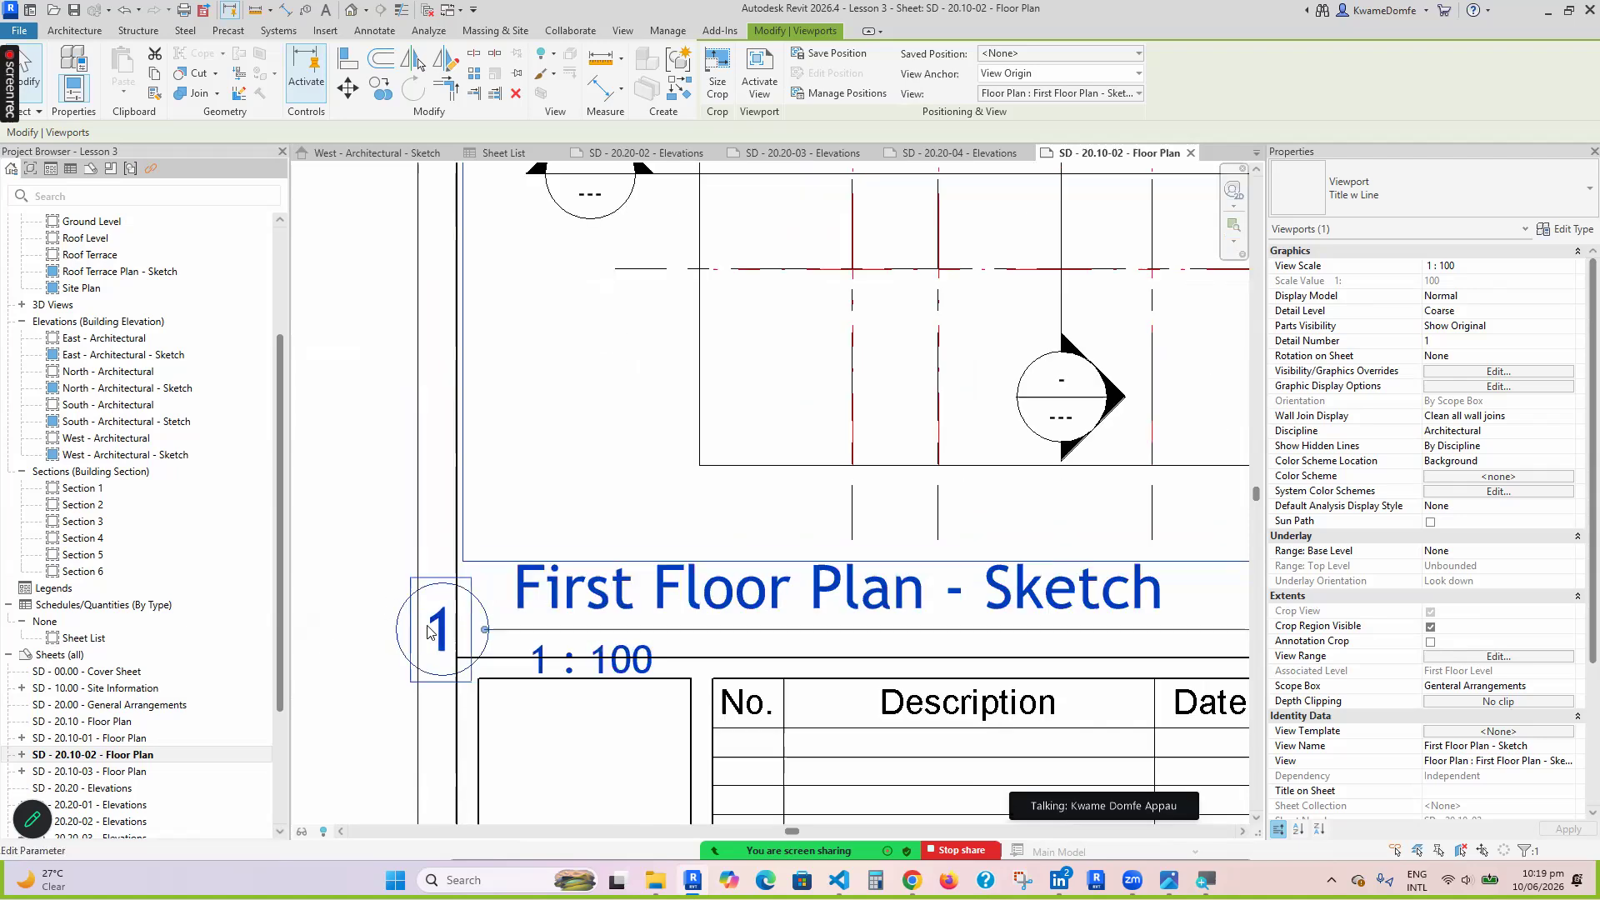
pyautogui.scroll(-2, 525, 605)
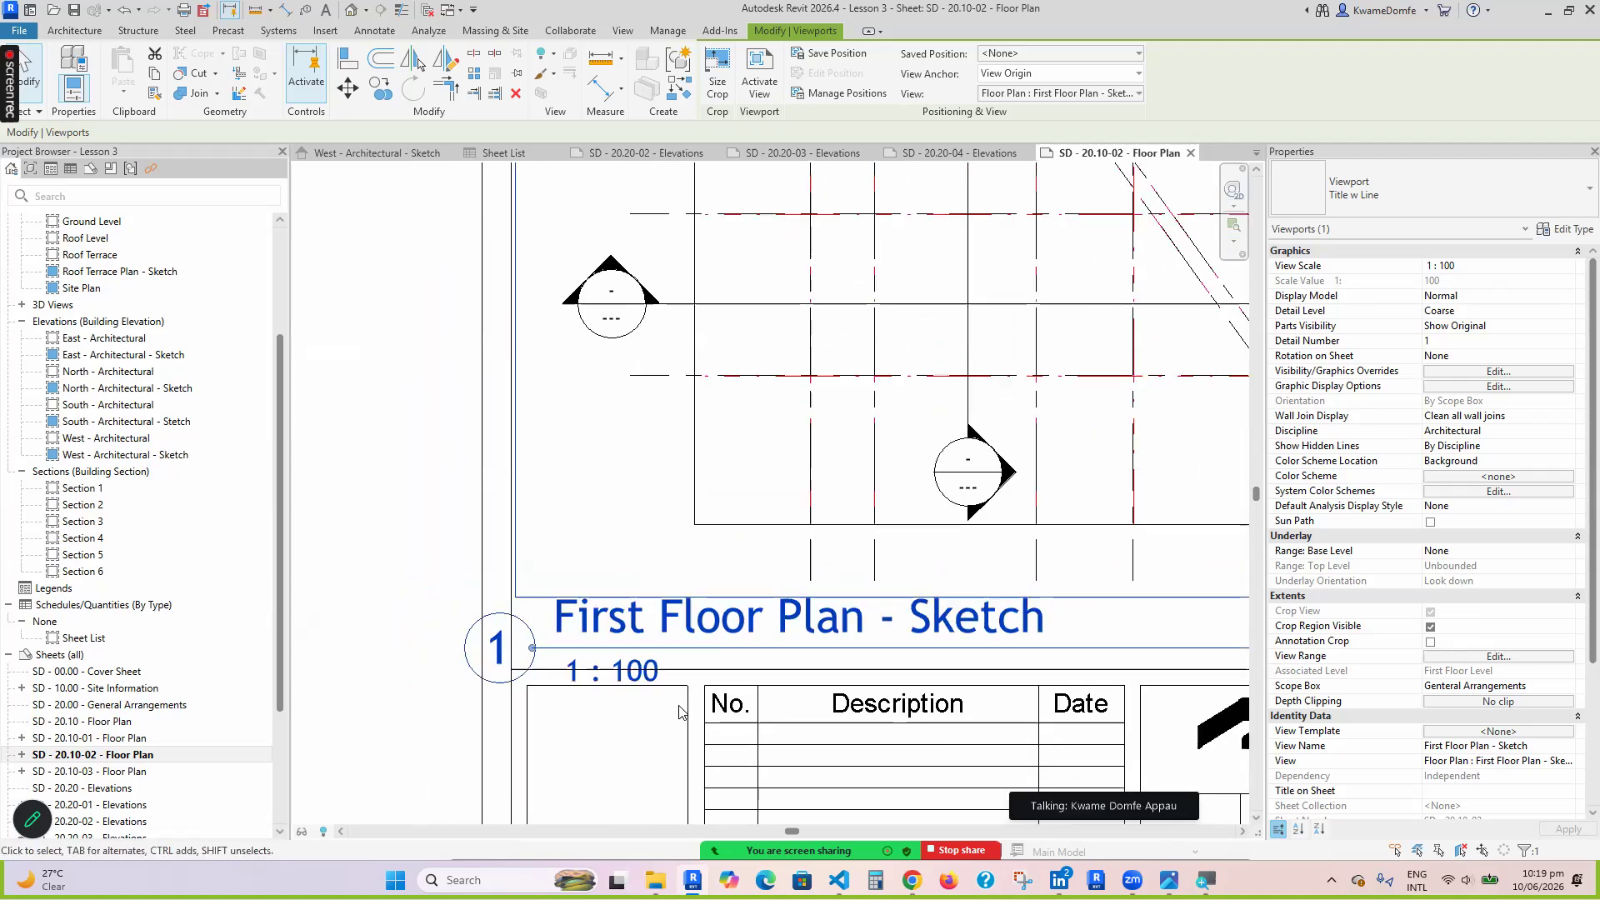
# Check the First Floor Plan - Sketch viewport and its title against the whole SD - 20.10-02 sheet, and deselect the viewport
pyautogui.scroll(-1, 418, 583)
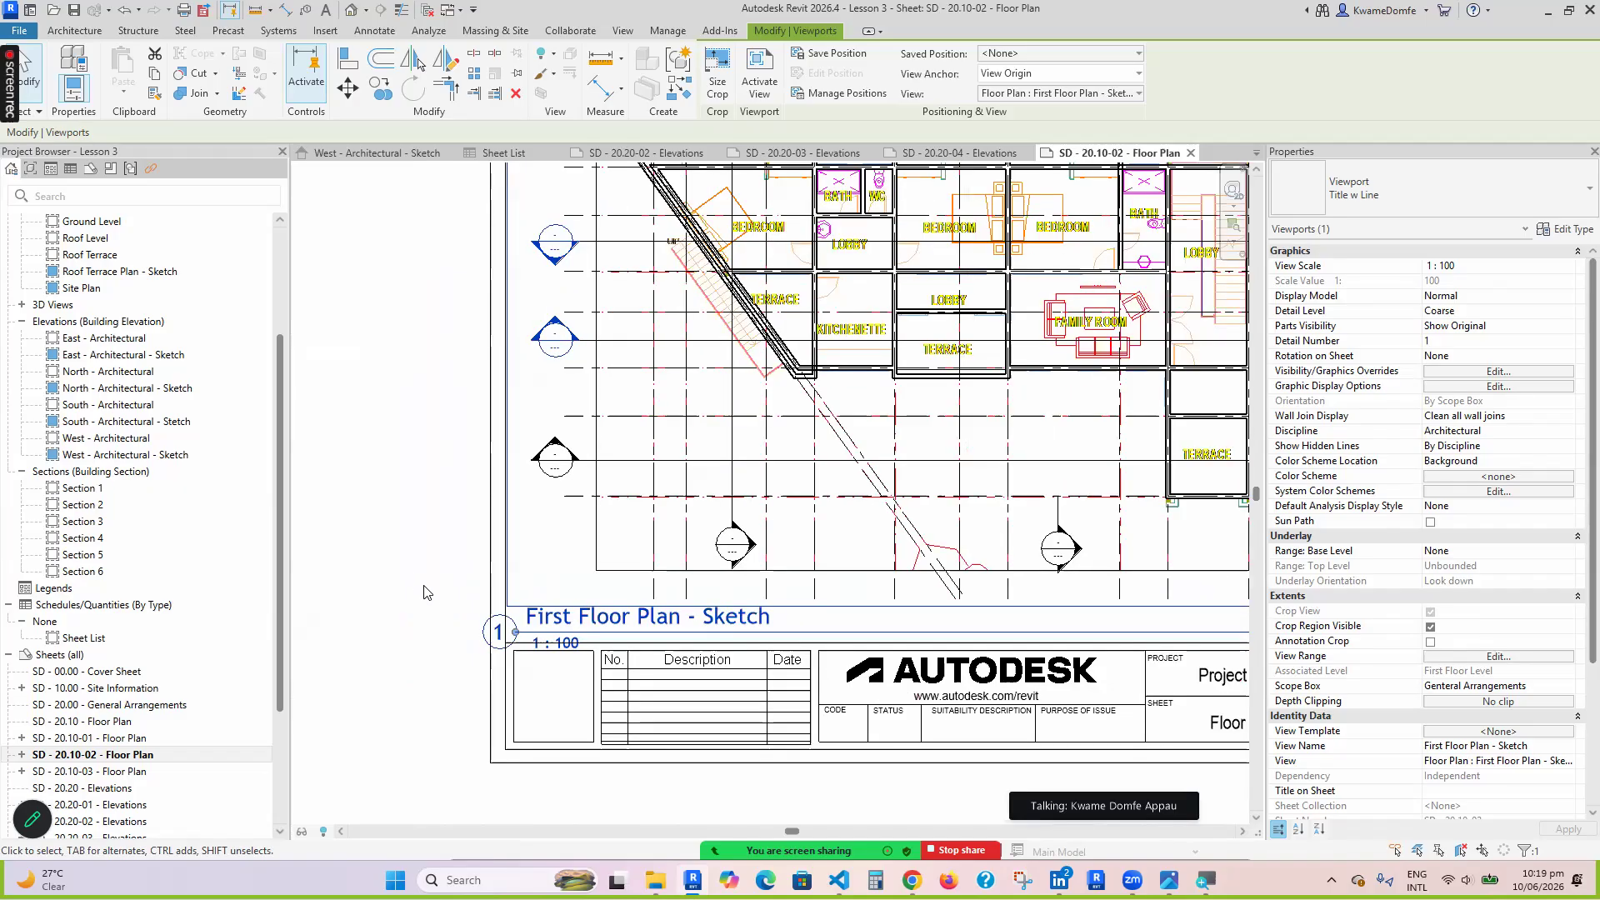
pyautogui.scroll(-2, 509, 633)
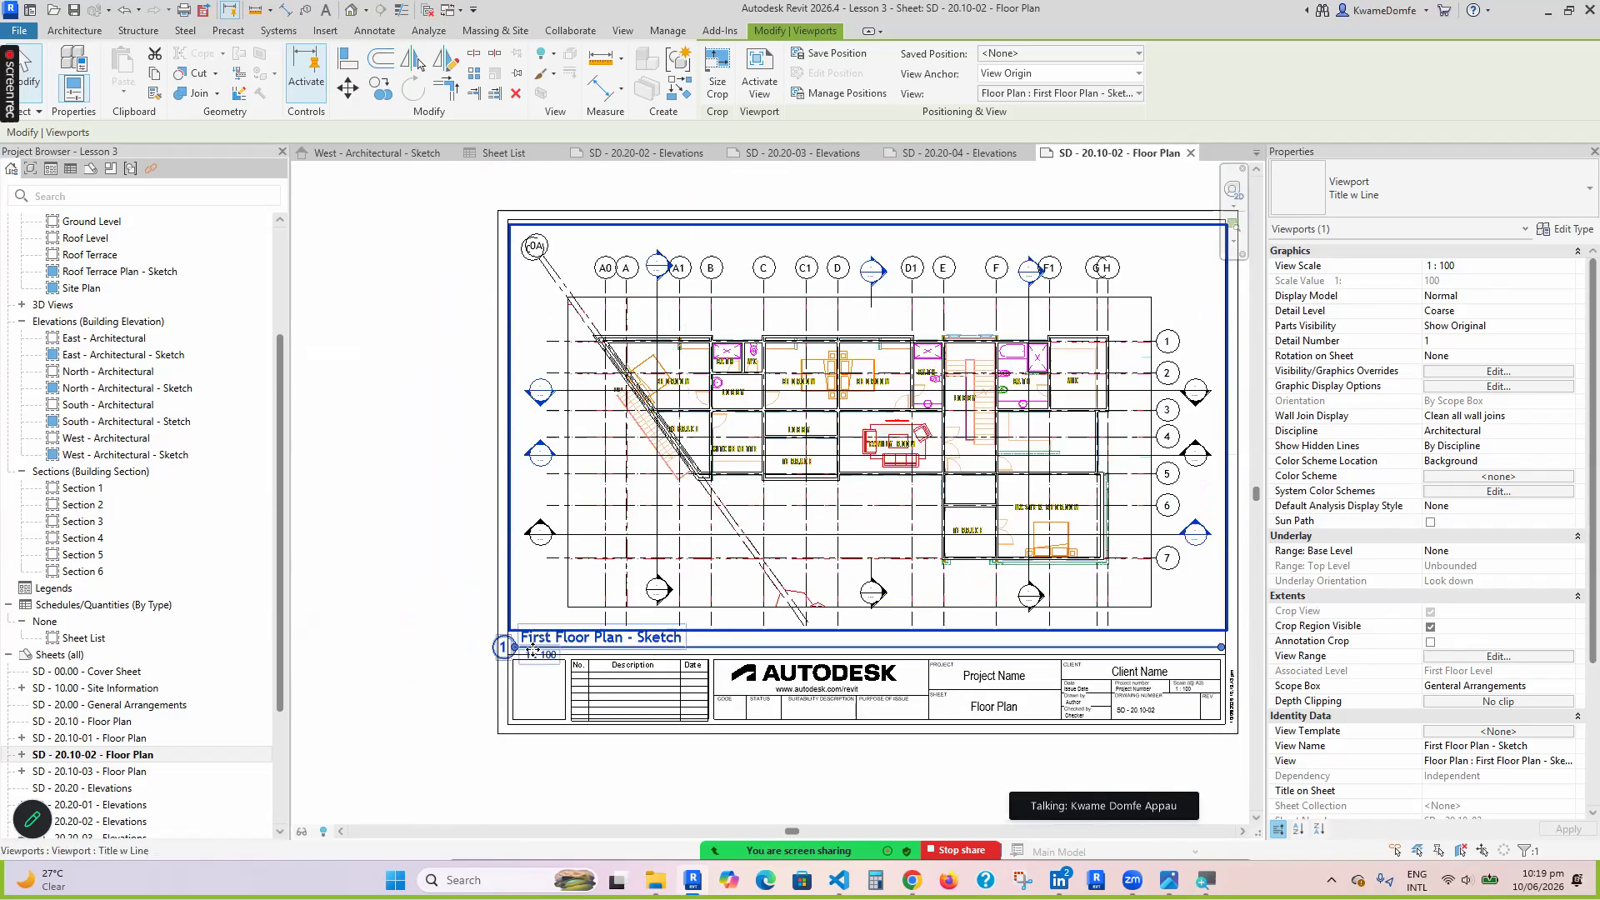
pyautogui.scroll(3, 544, 640)
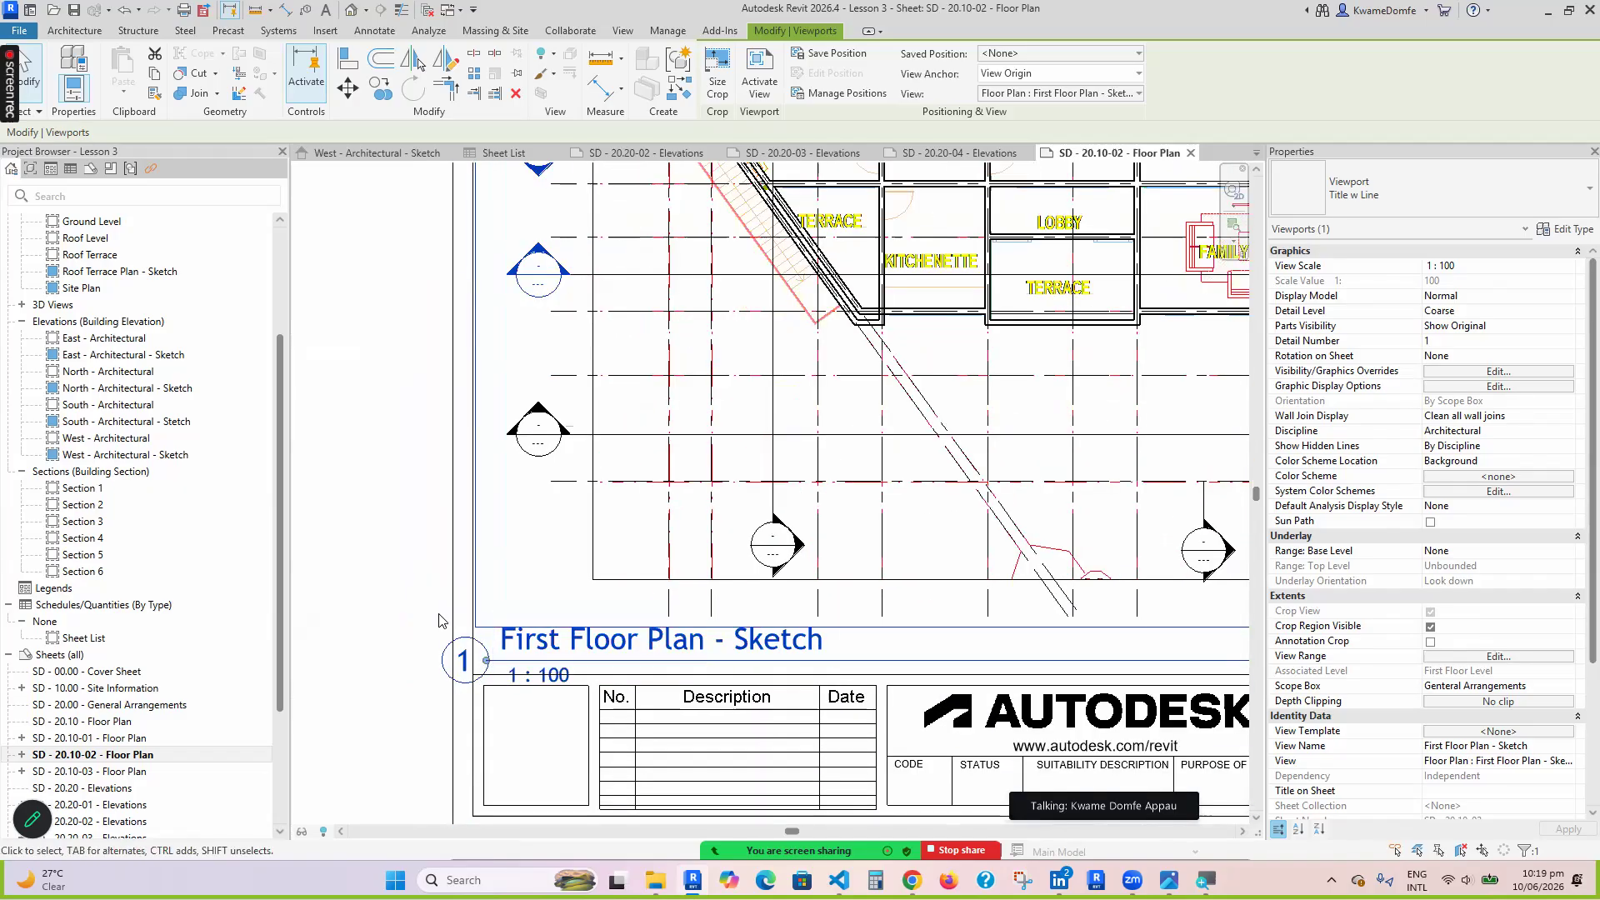
pyautogui.scroll(-5, 580, 650)
pyautogui.click(457, 553)
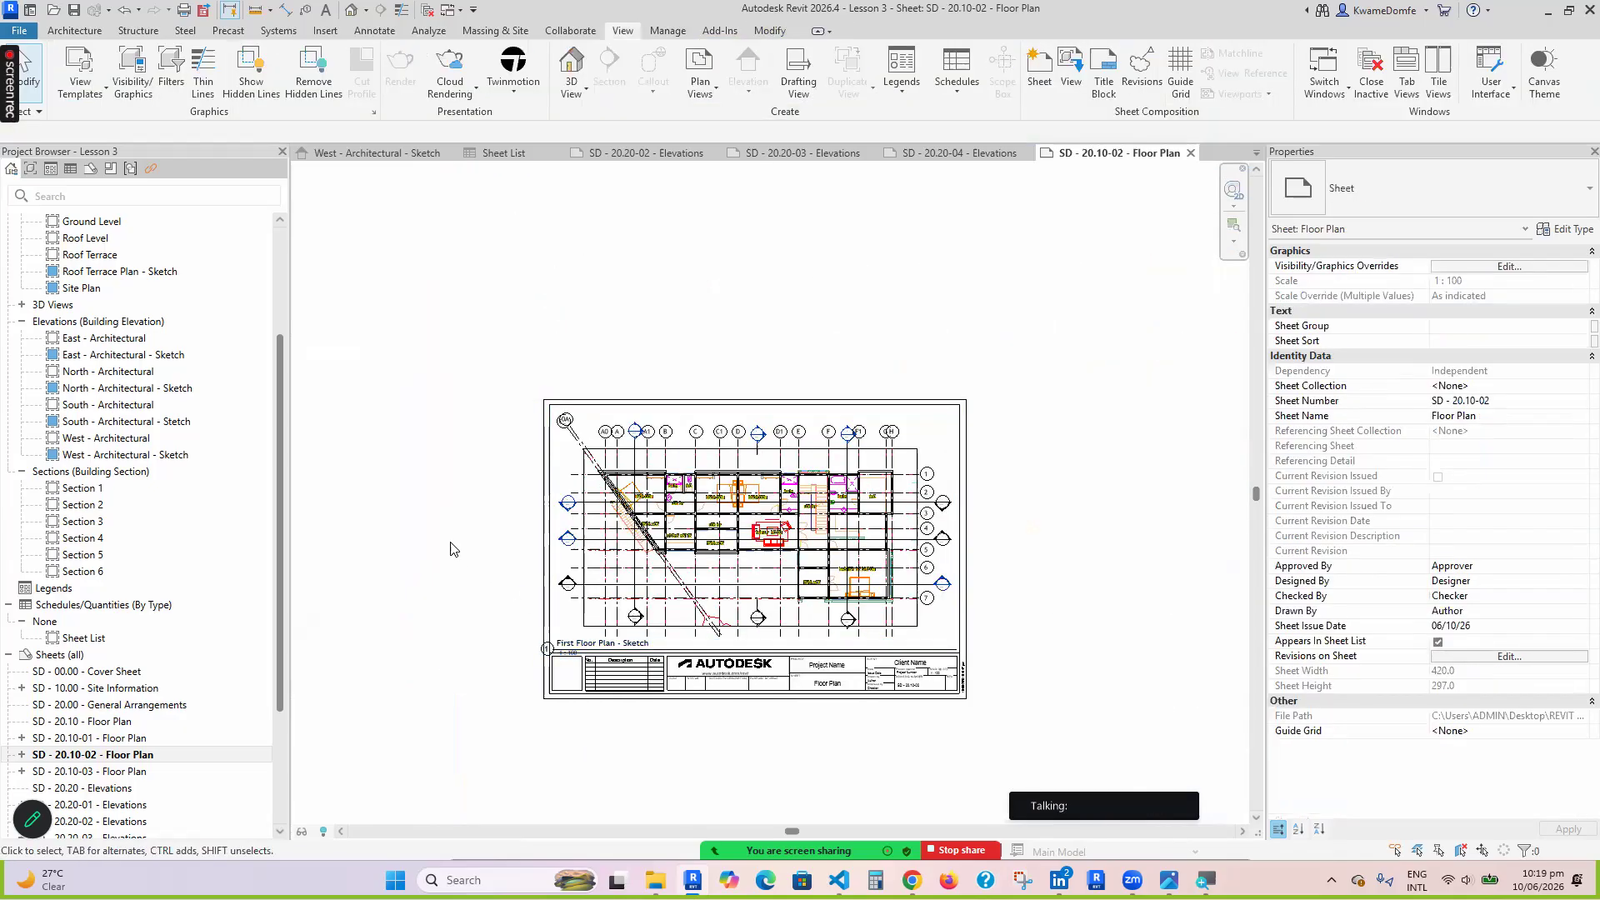
pyautogui.scroll(1, 733, 704)
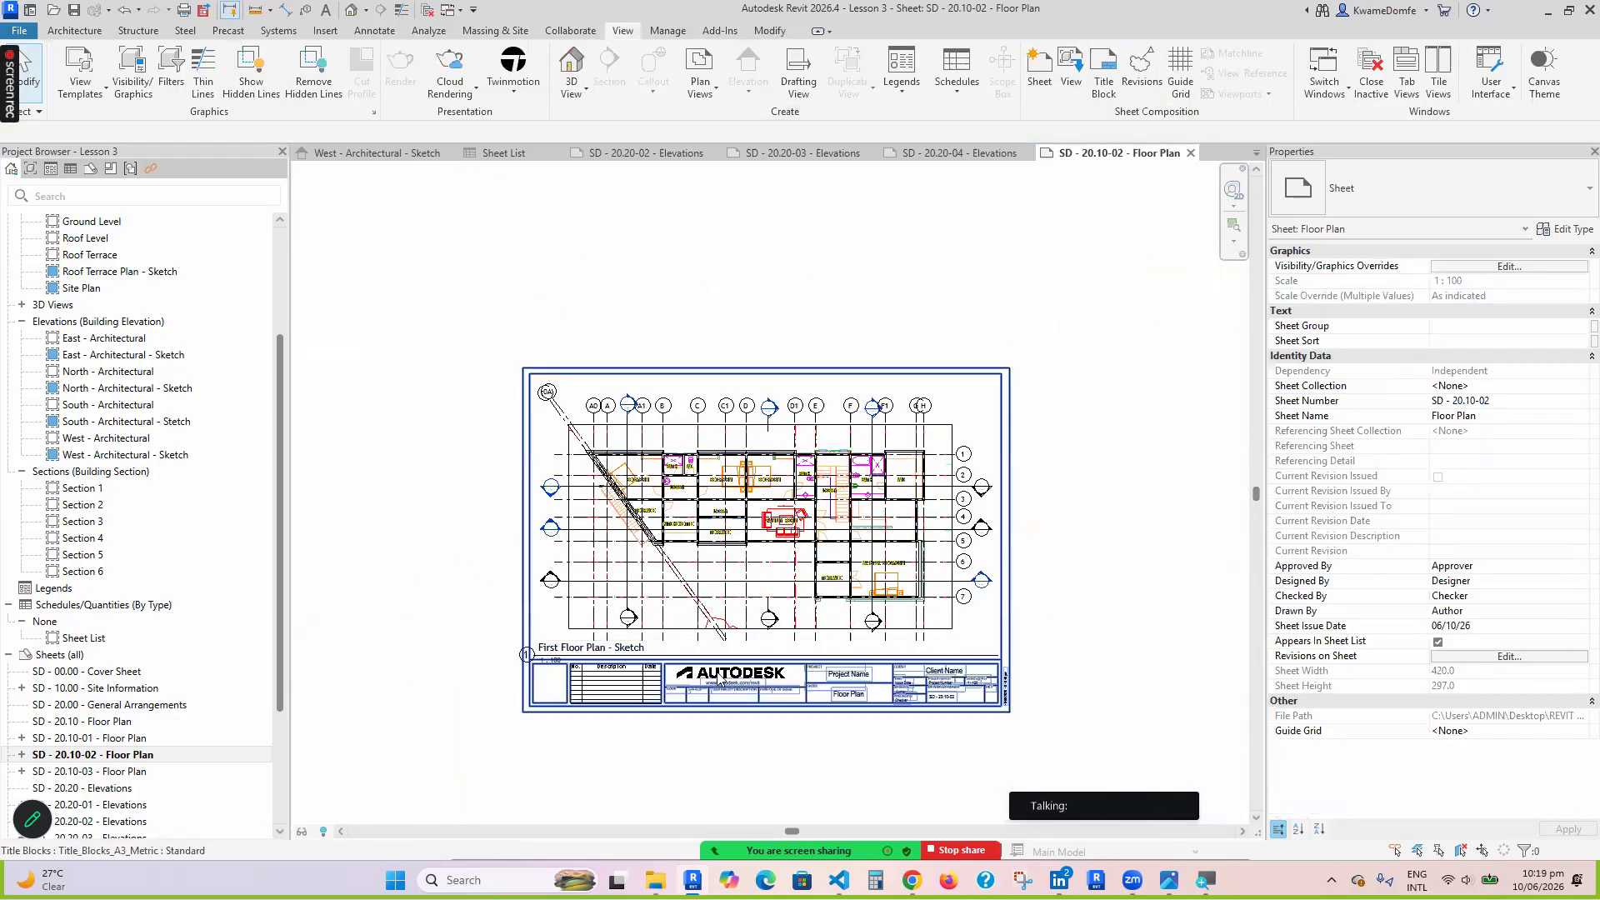
pyautogui.scroll(1, 710, 667)
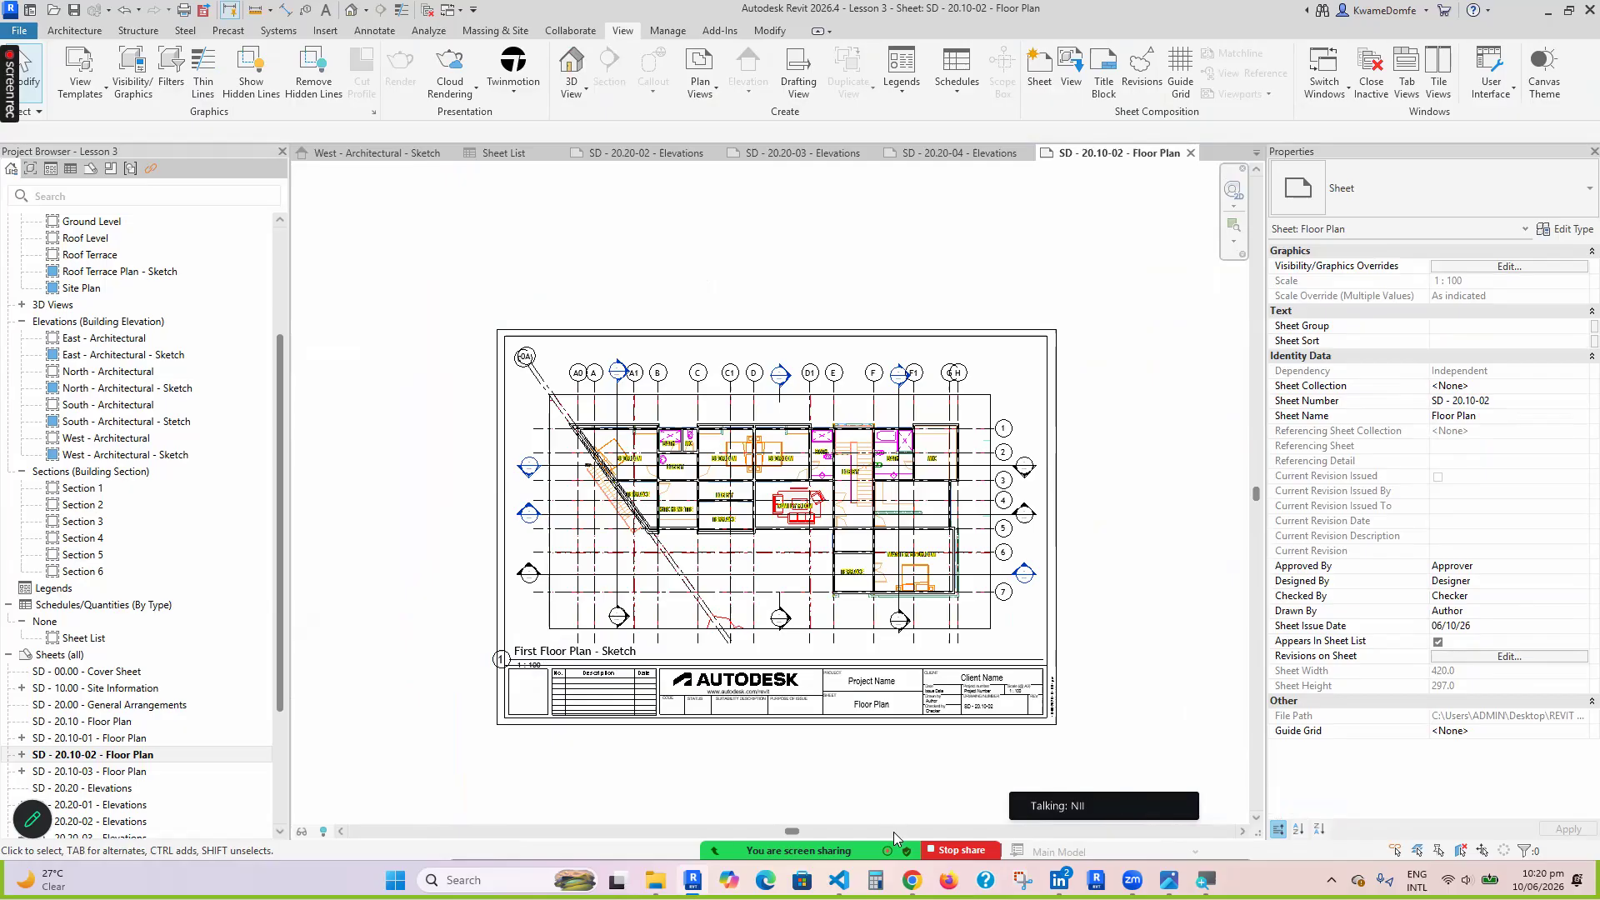
pyautogui.moveTo(766, 778)
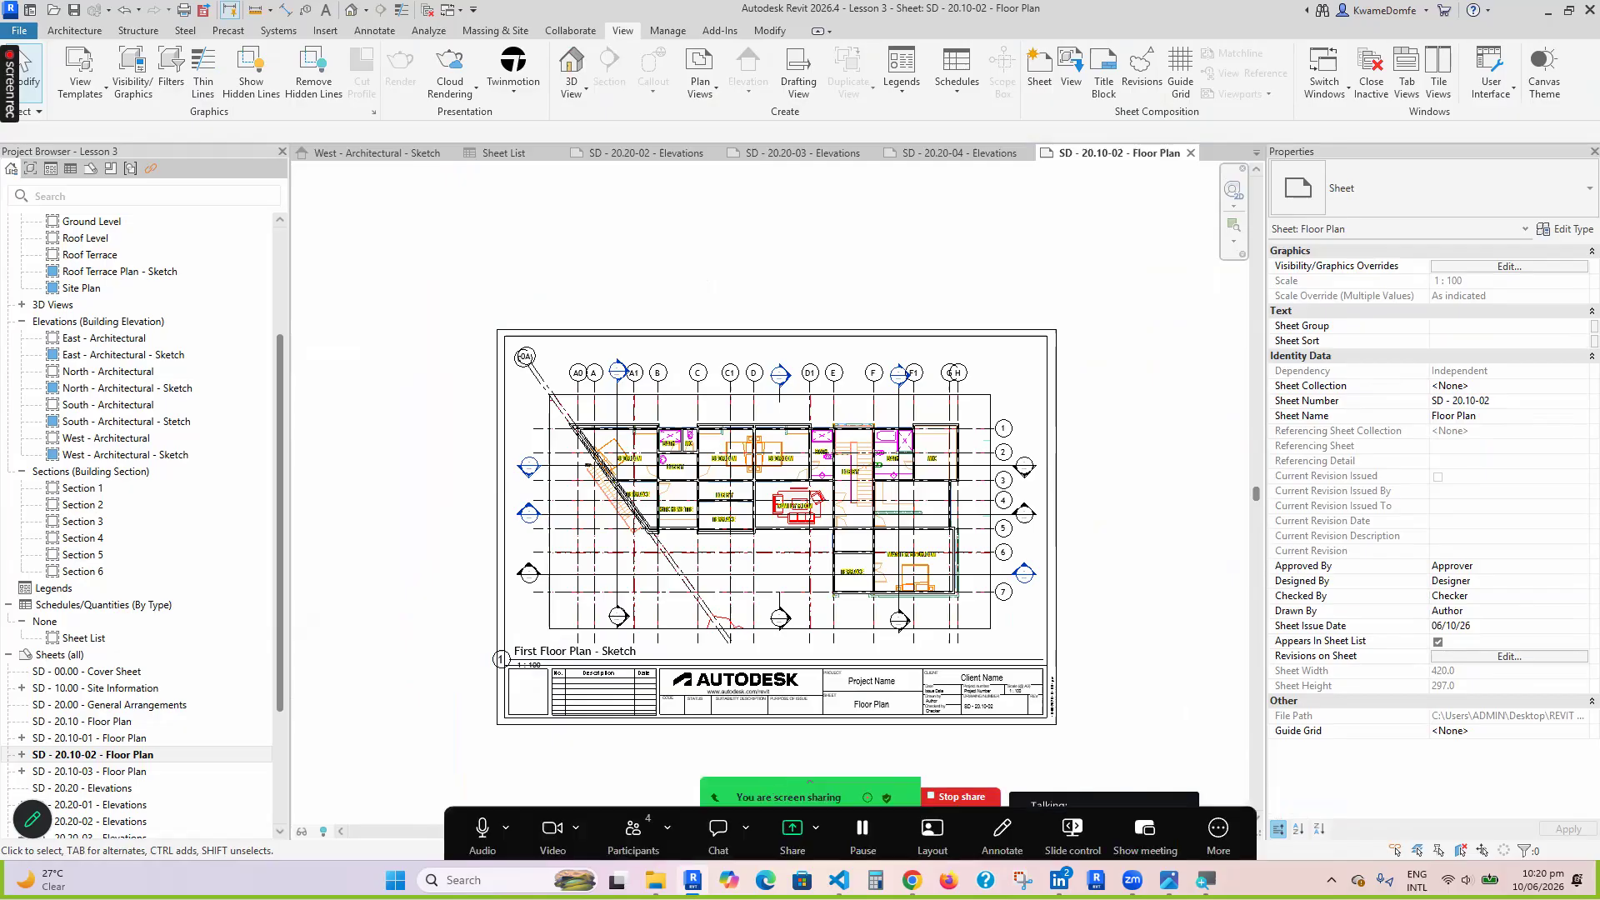
pyautogui.click(1217, 831)
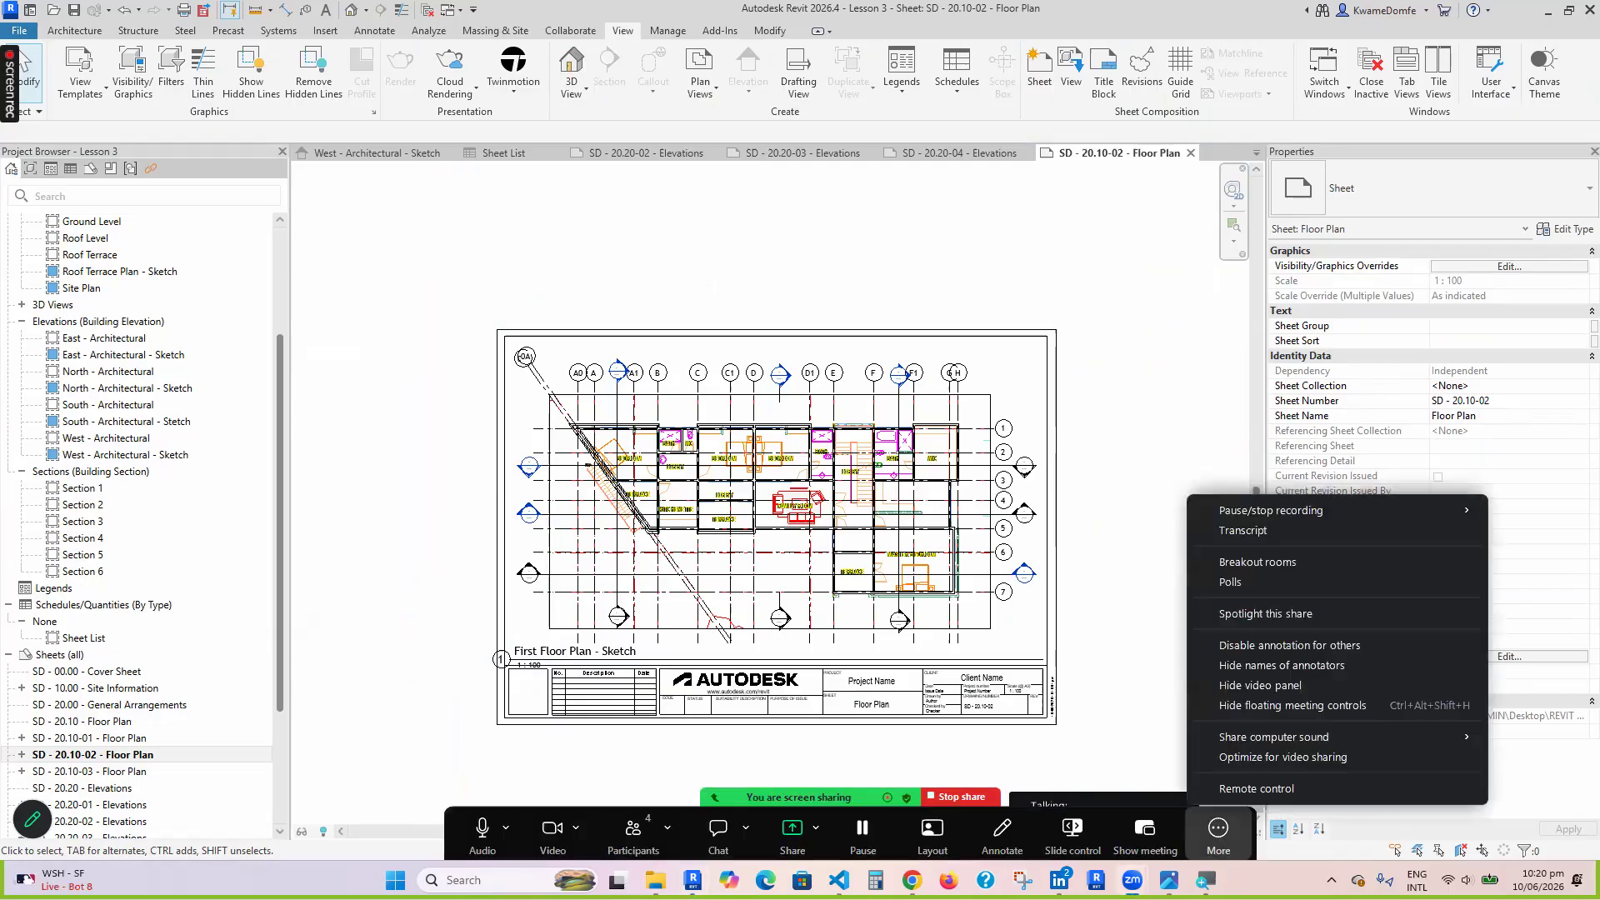